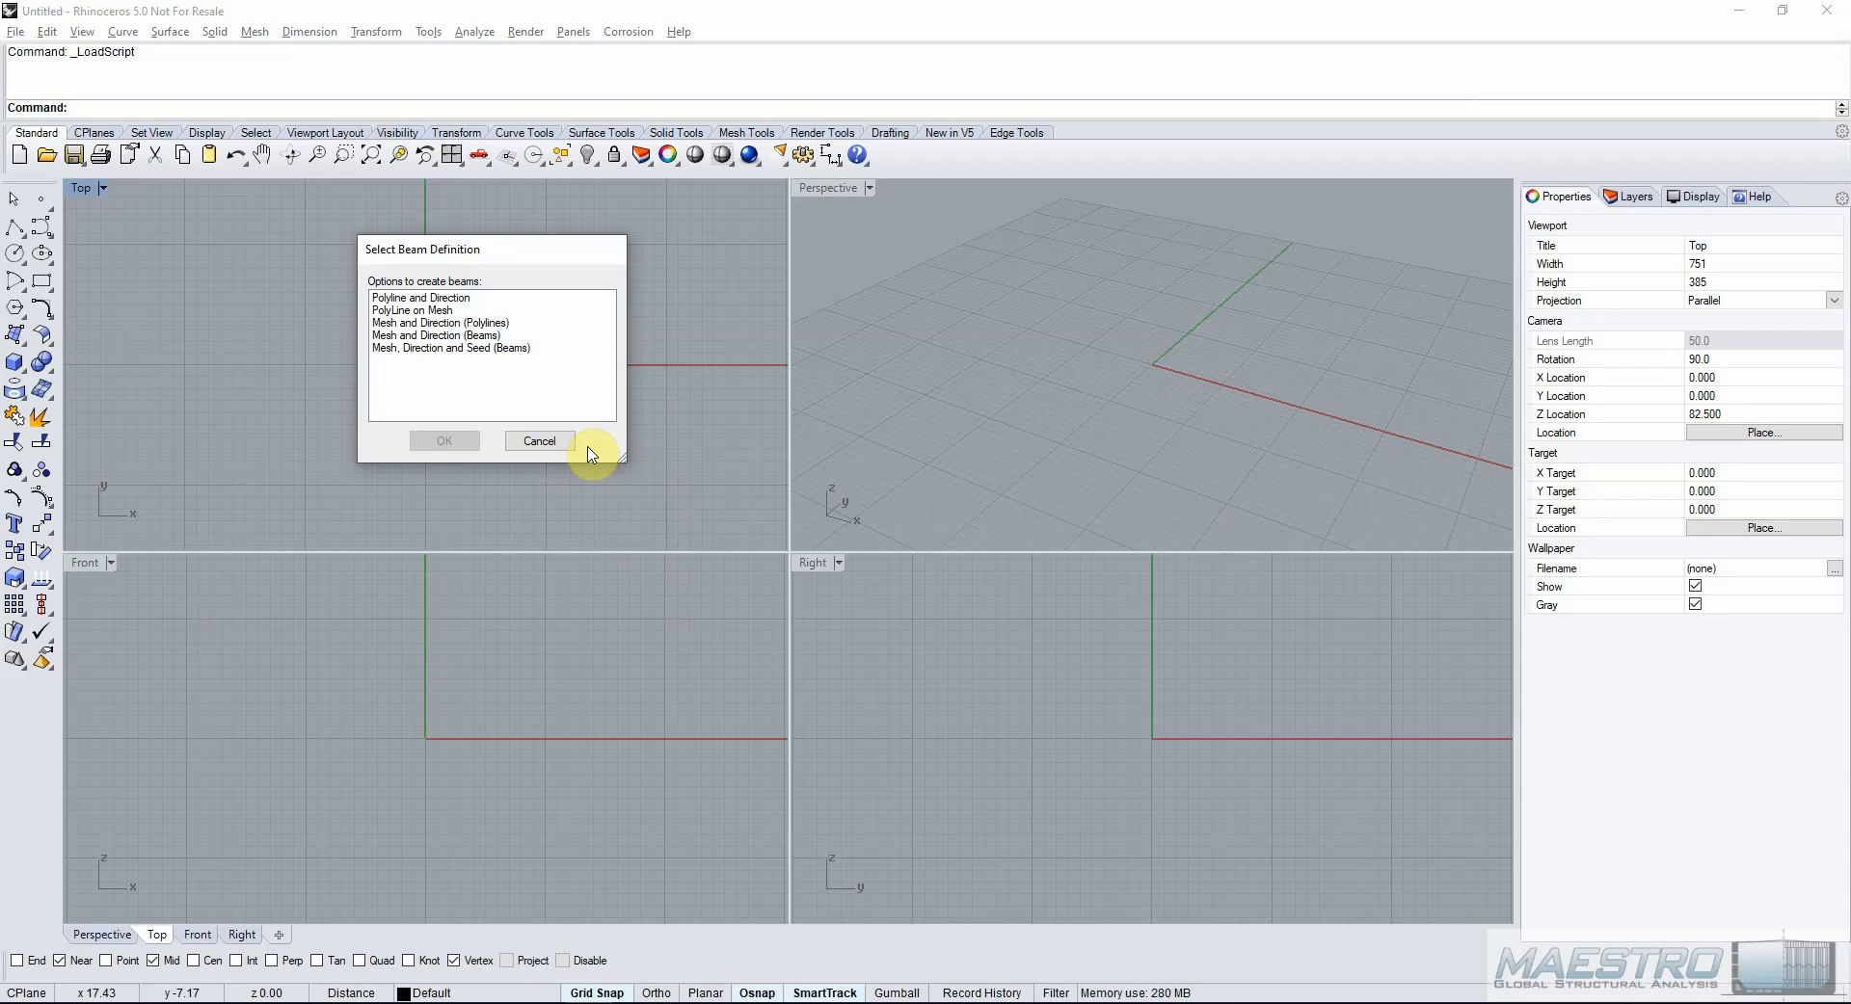
Review the beam definition options, from Polyline and Direction through Mesh and Direction (Beams).
click(562, 349)
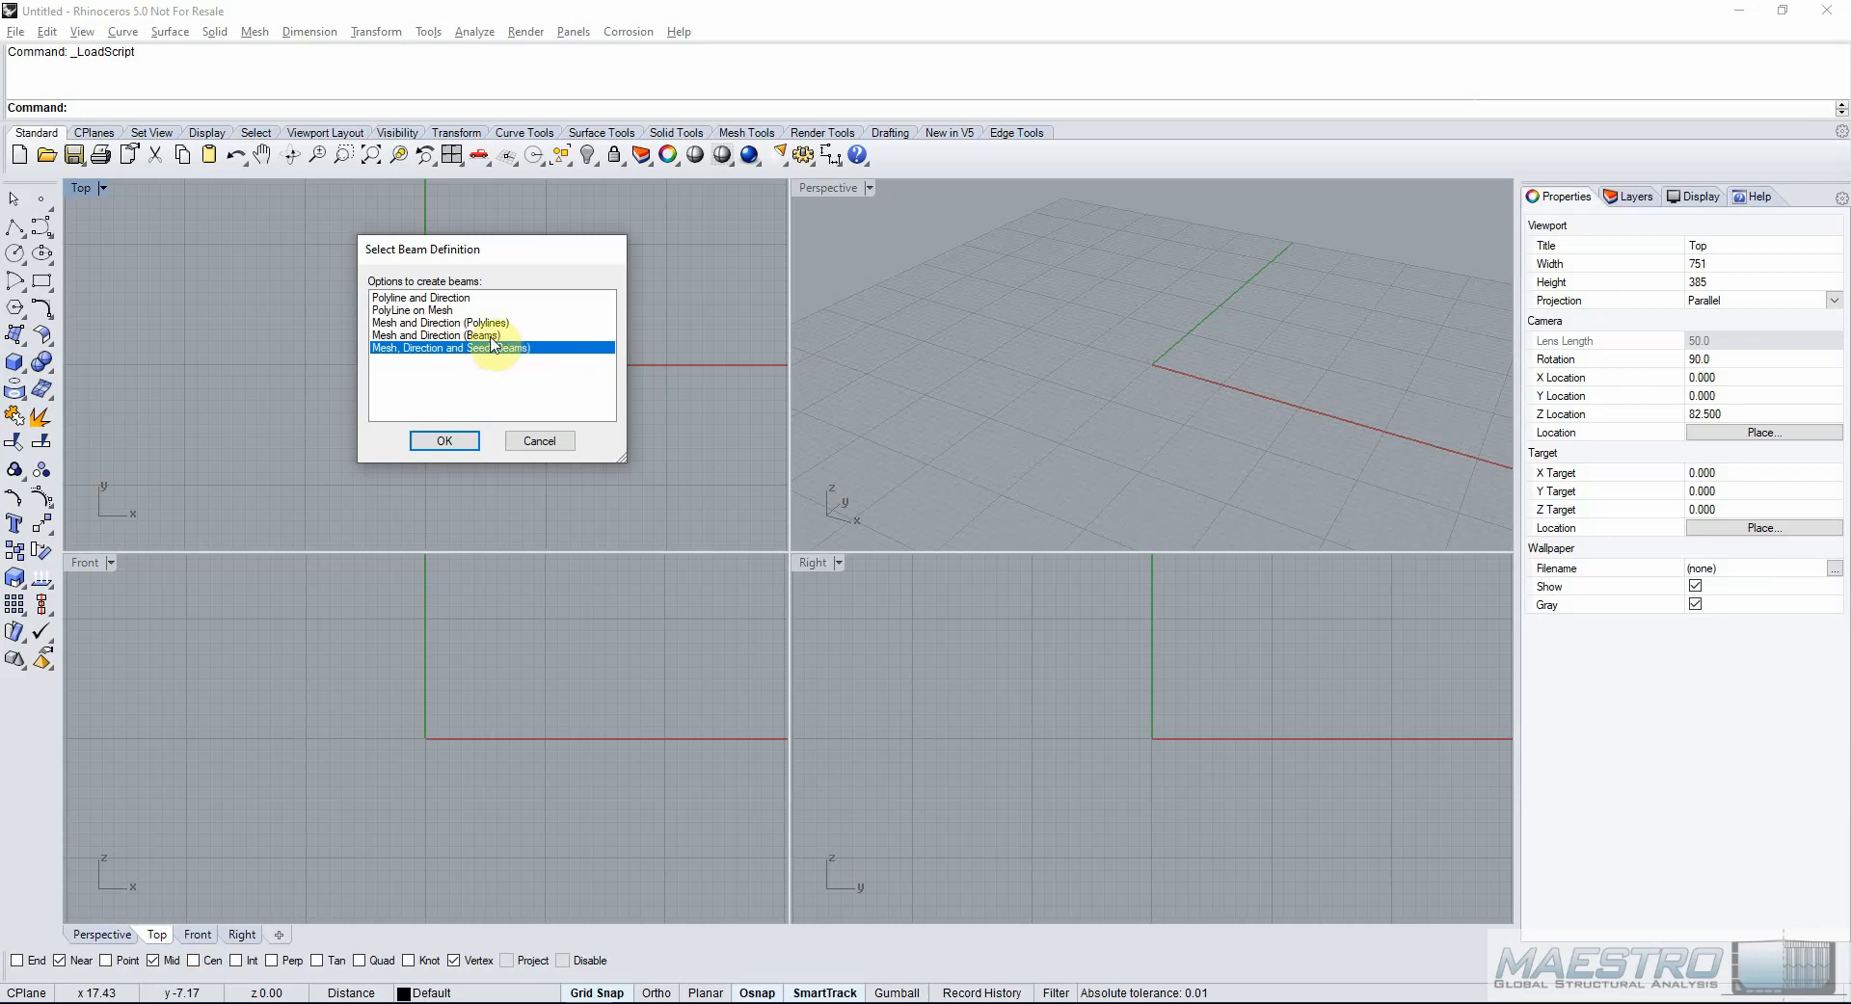
click(511, 299)
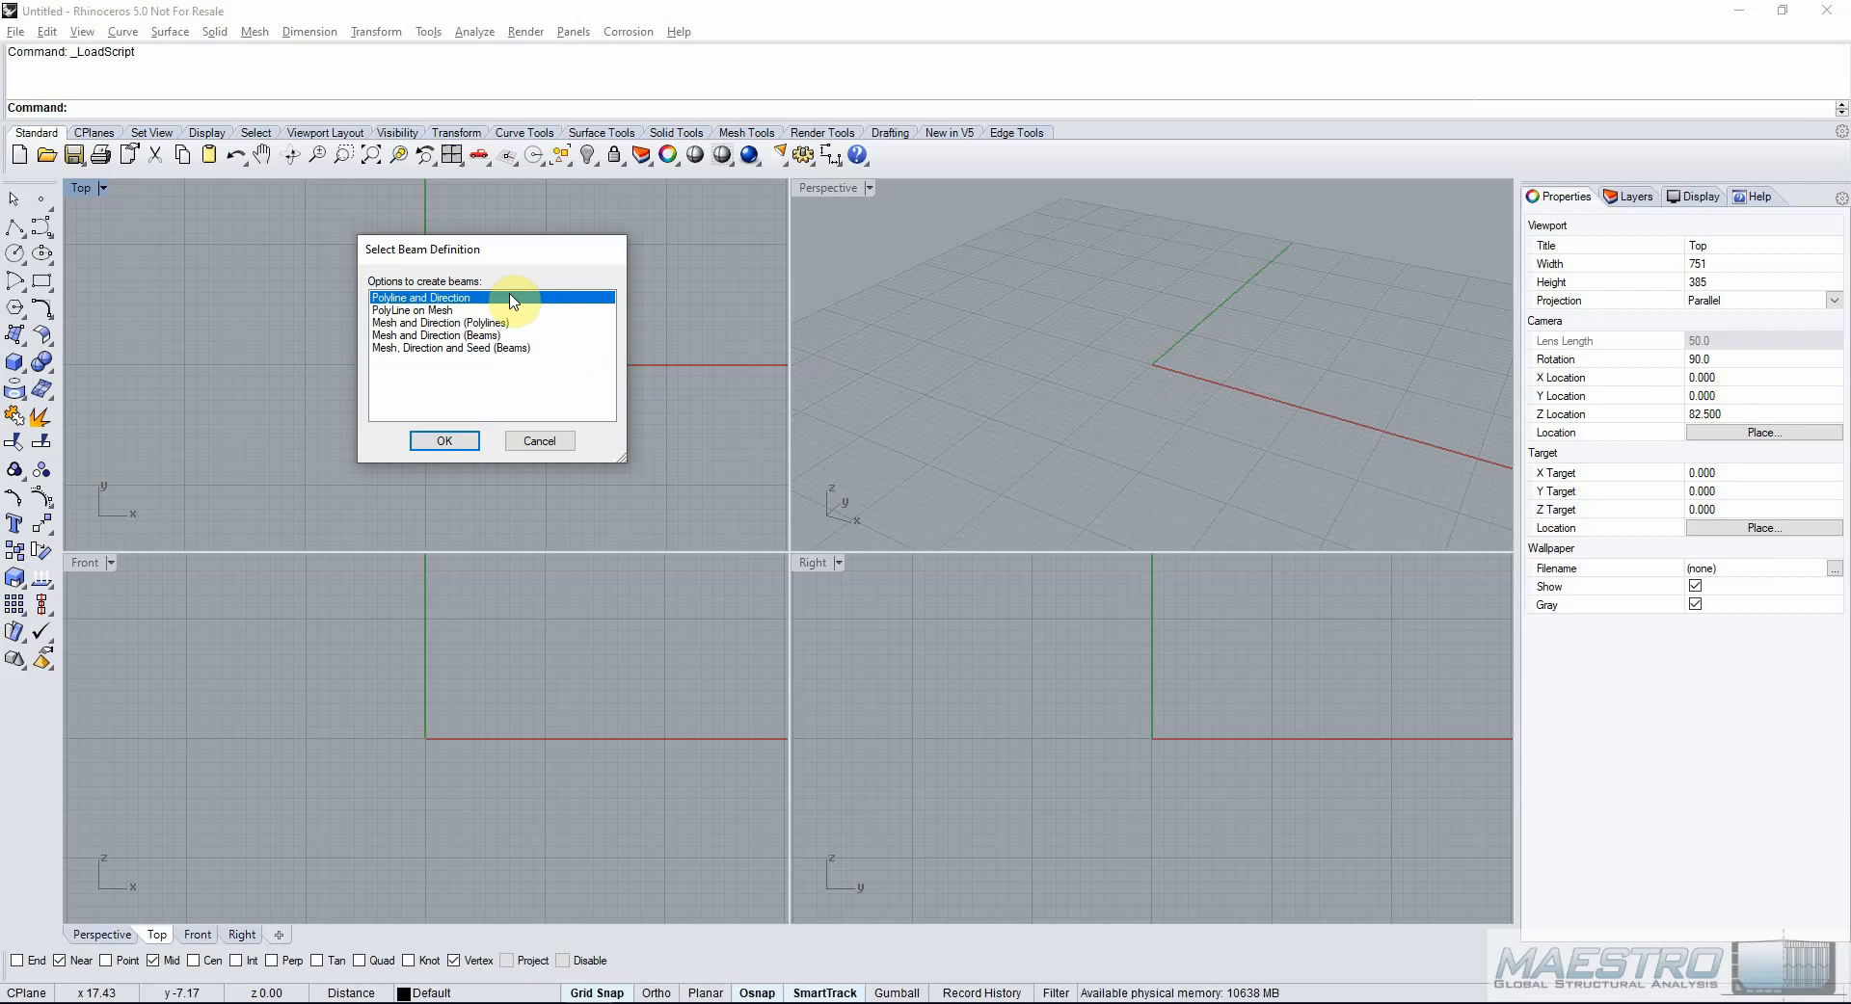
click(515, 310)
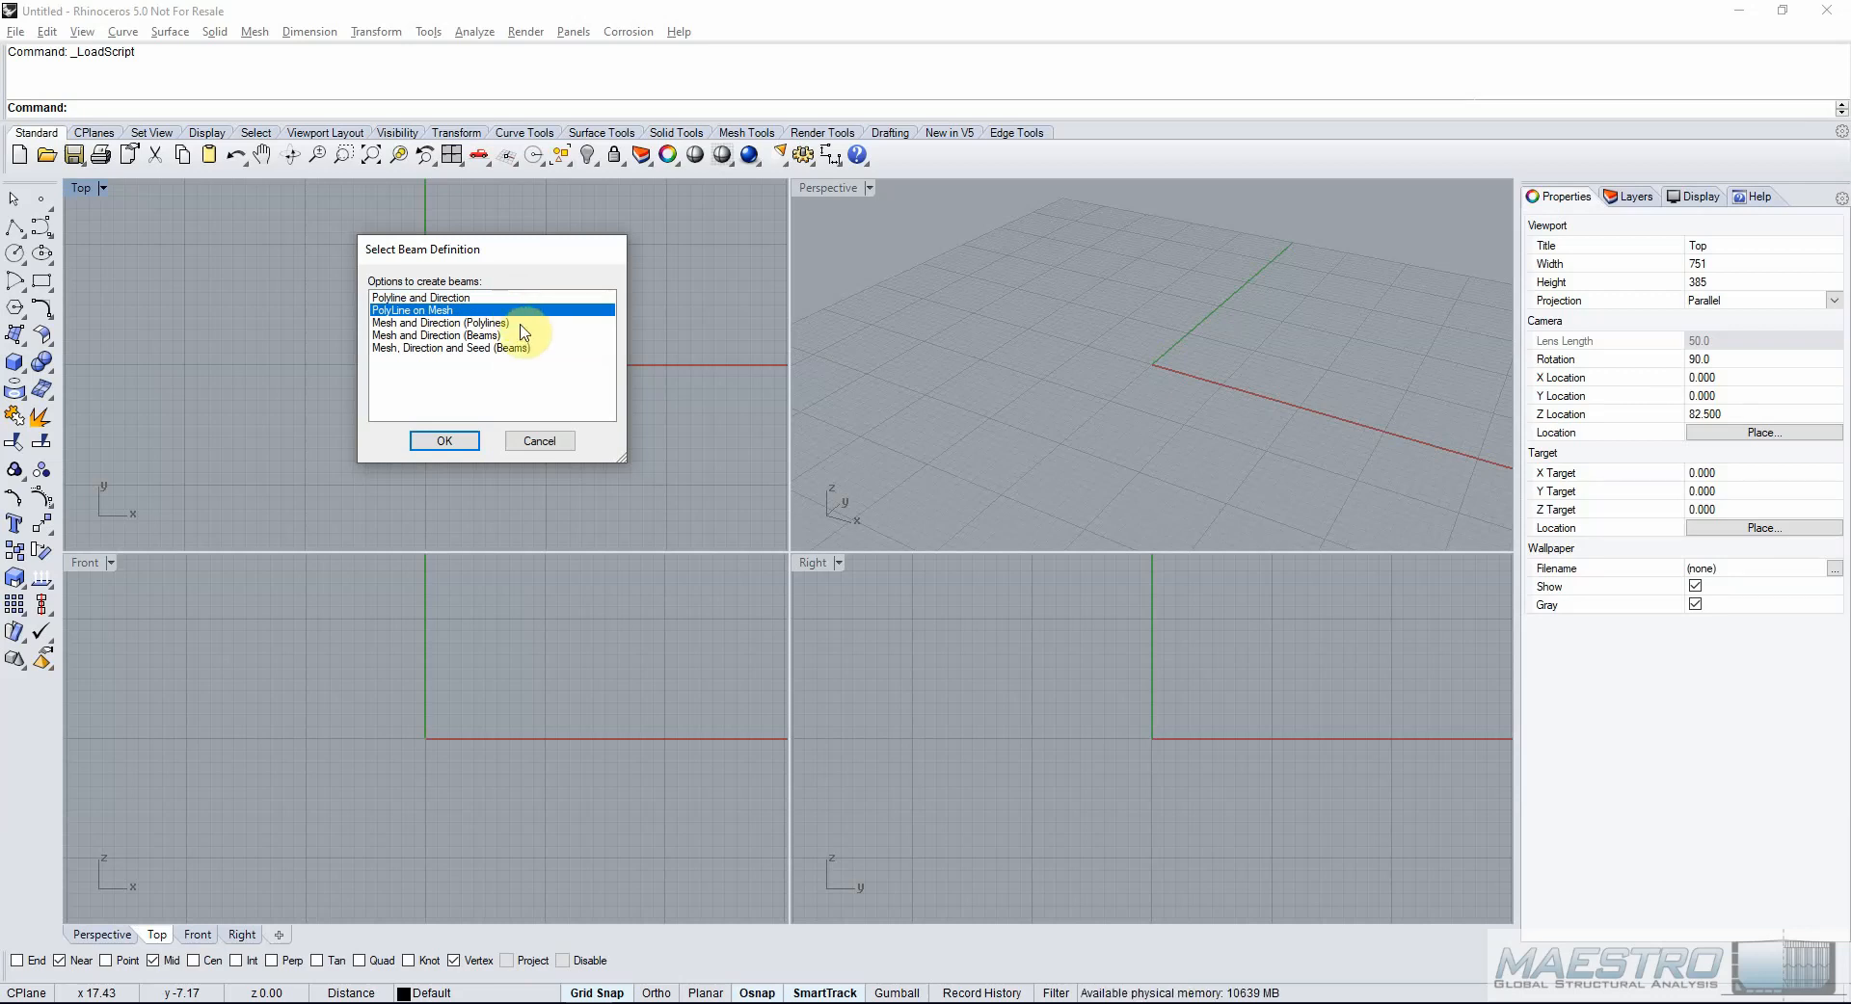
click(521, 324)
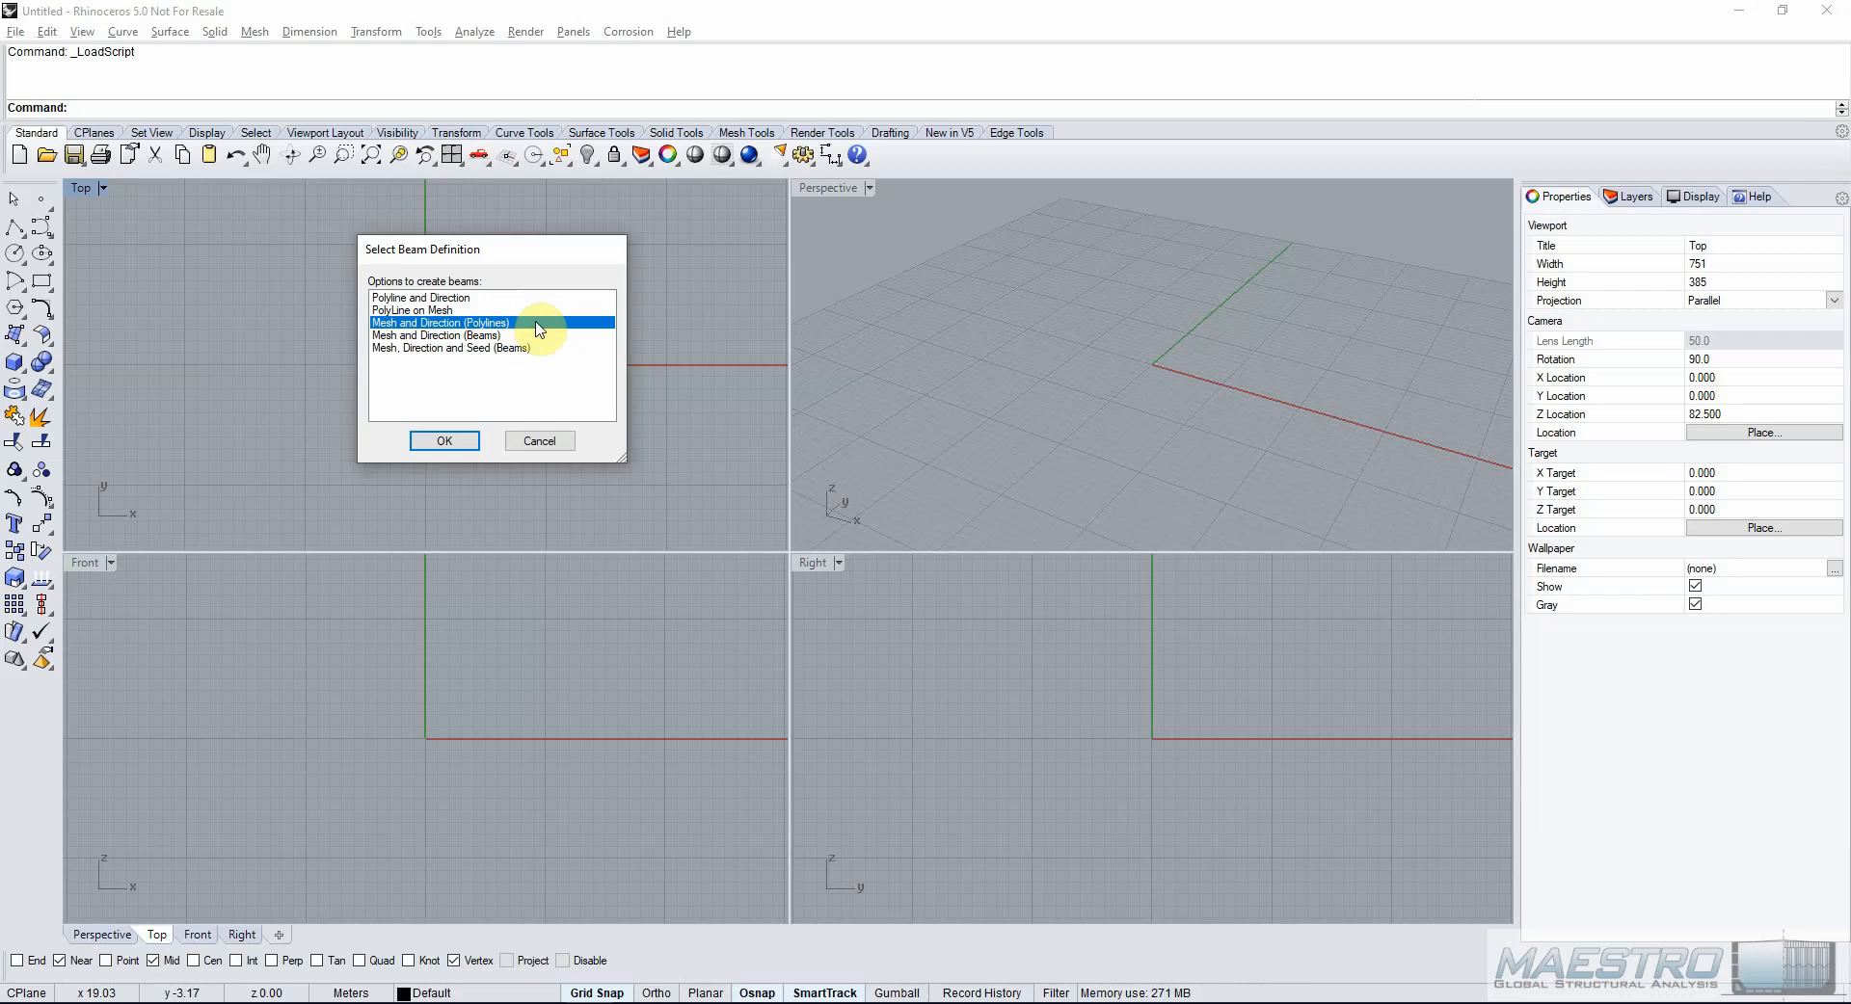
click(532, 337)
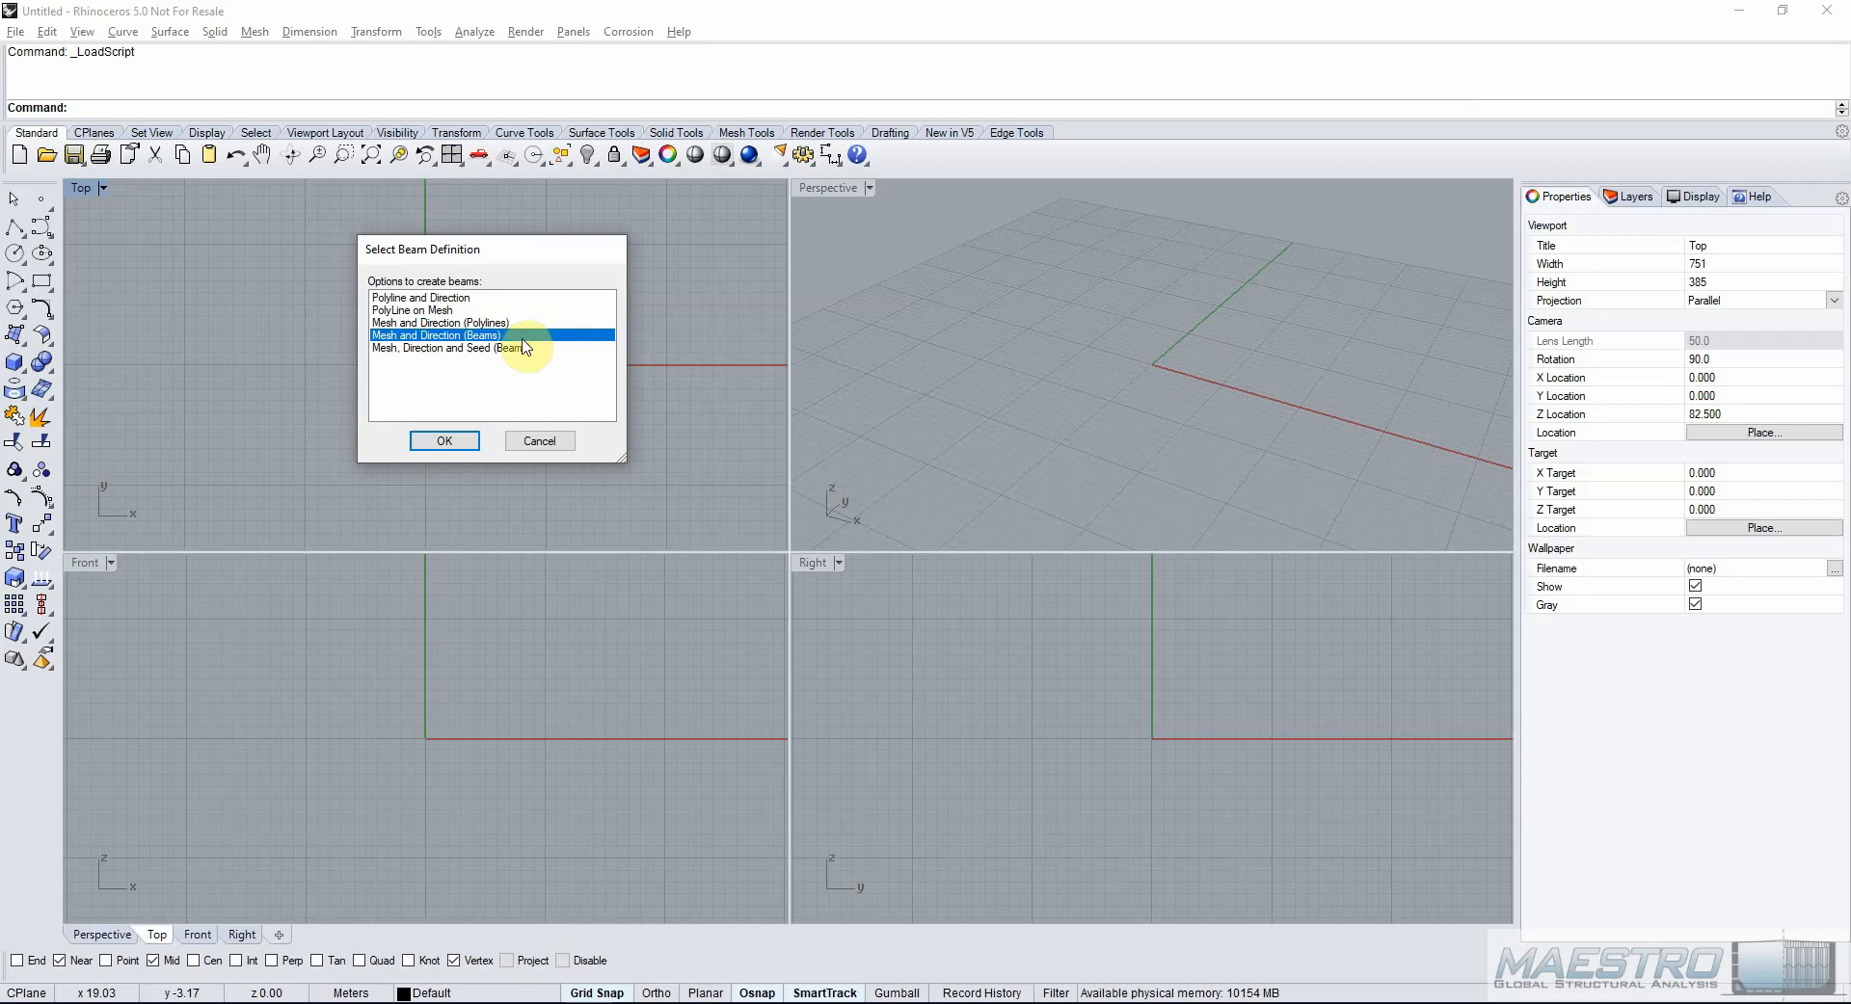
Try to create beams with the Mesh, Direction and Seed (Beams) definition.
click(516, 347)
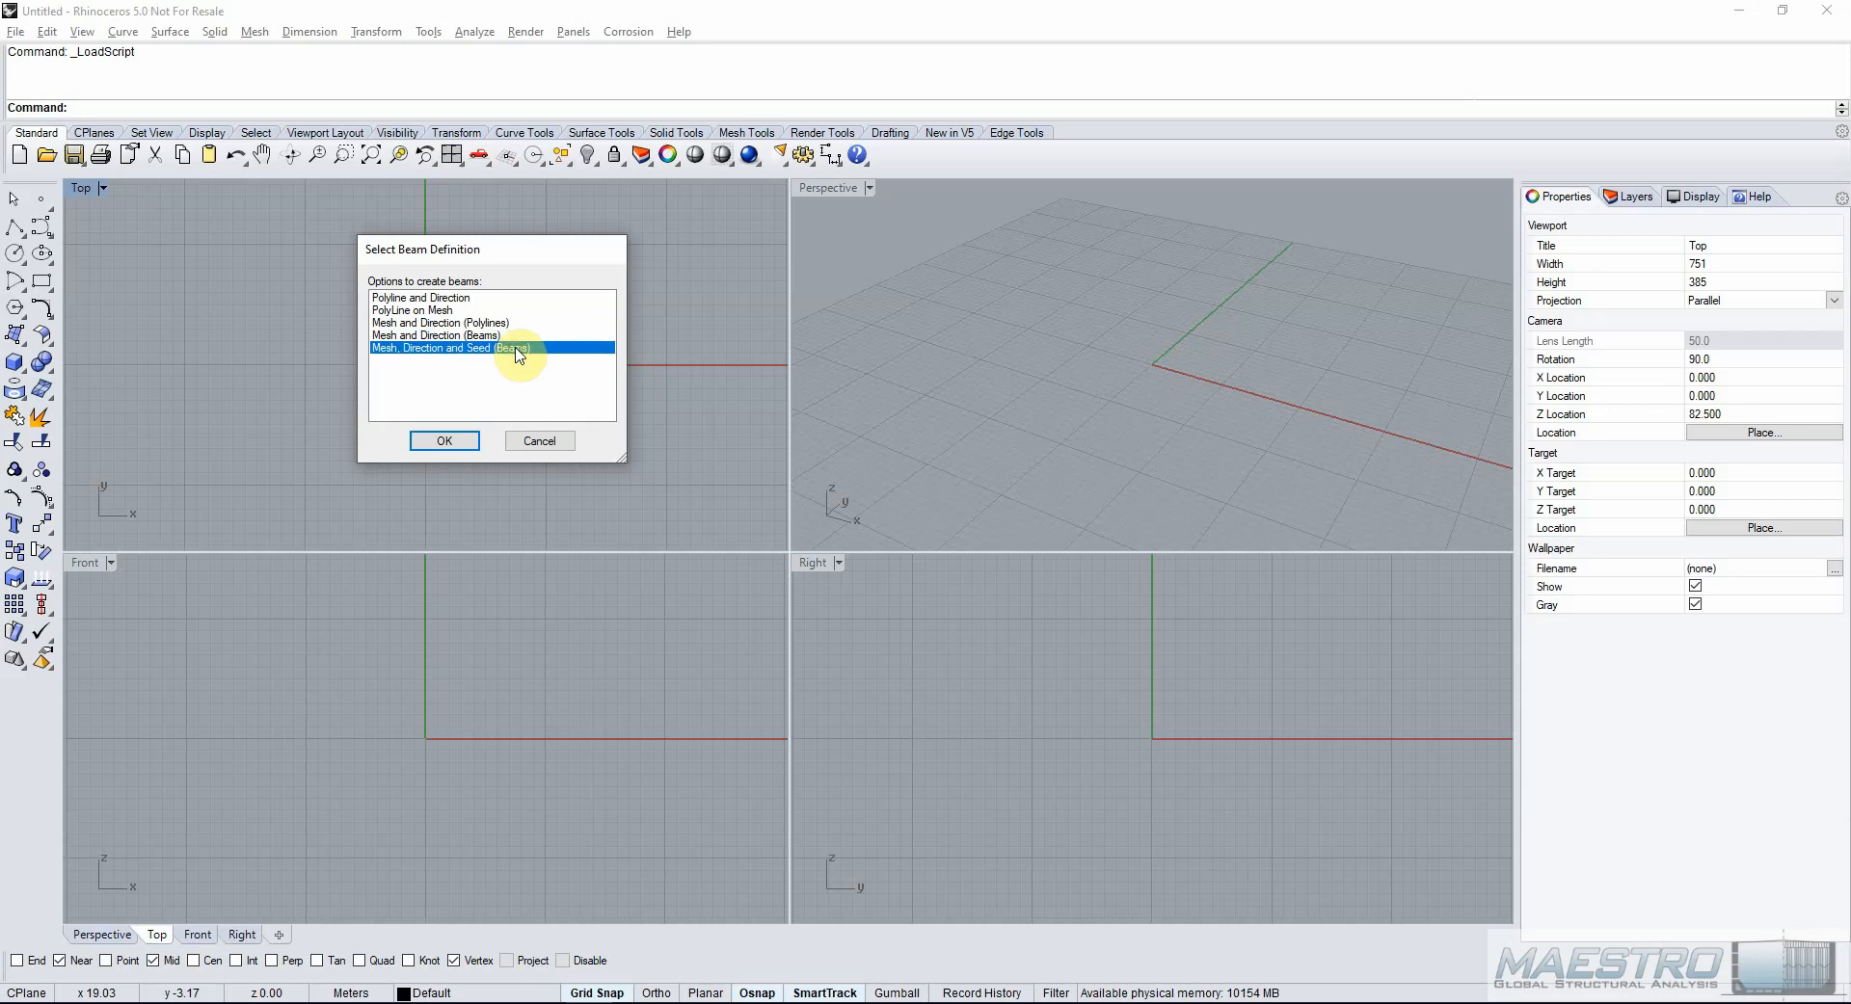
click(460, 442)
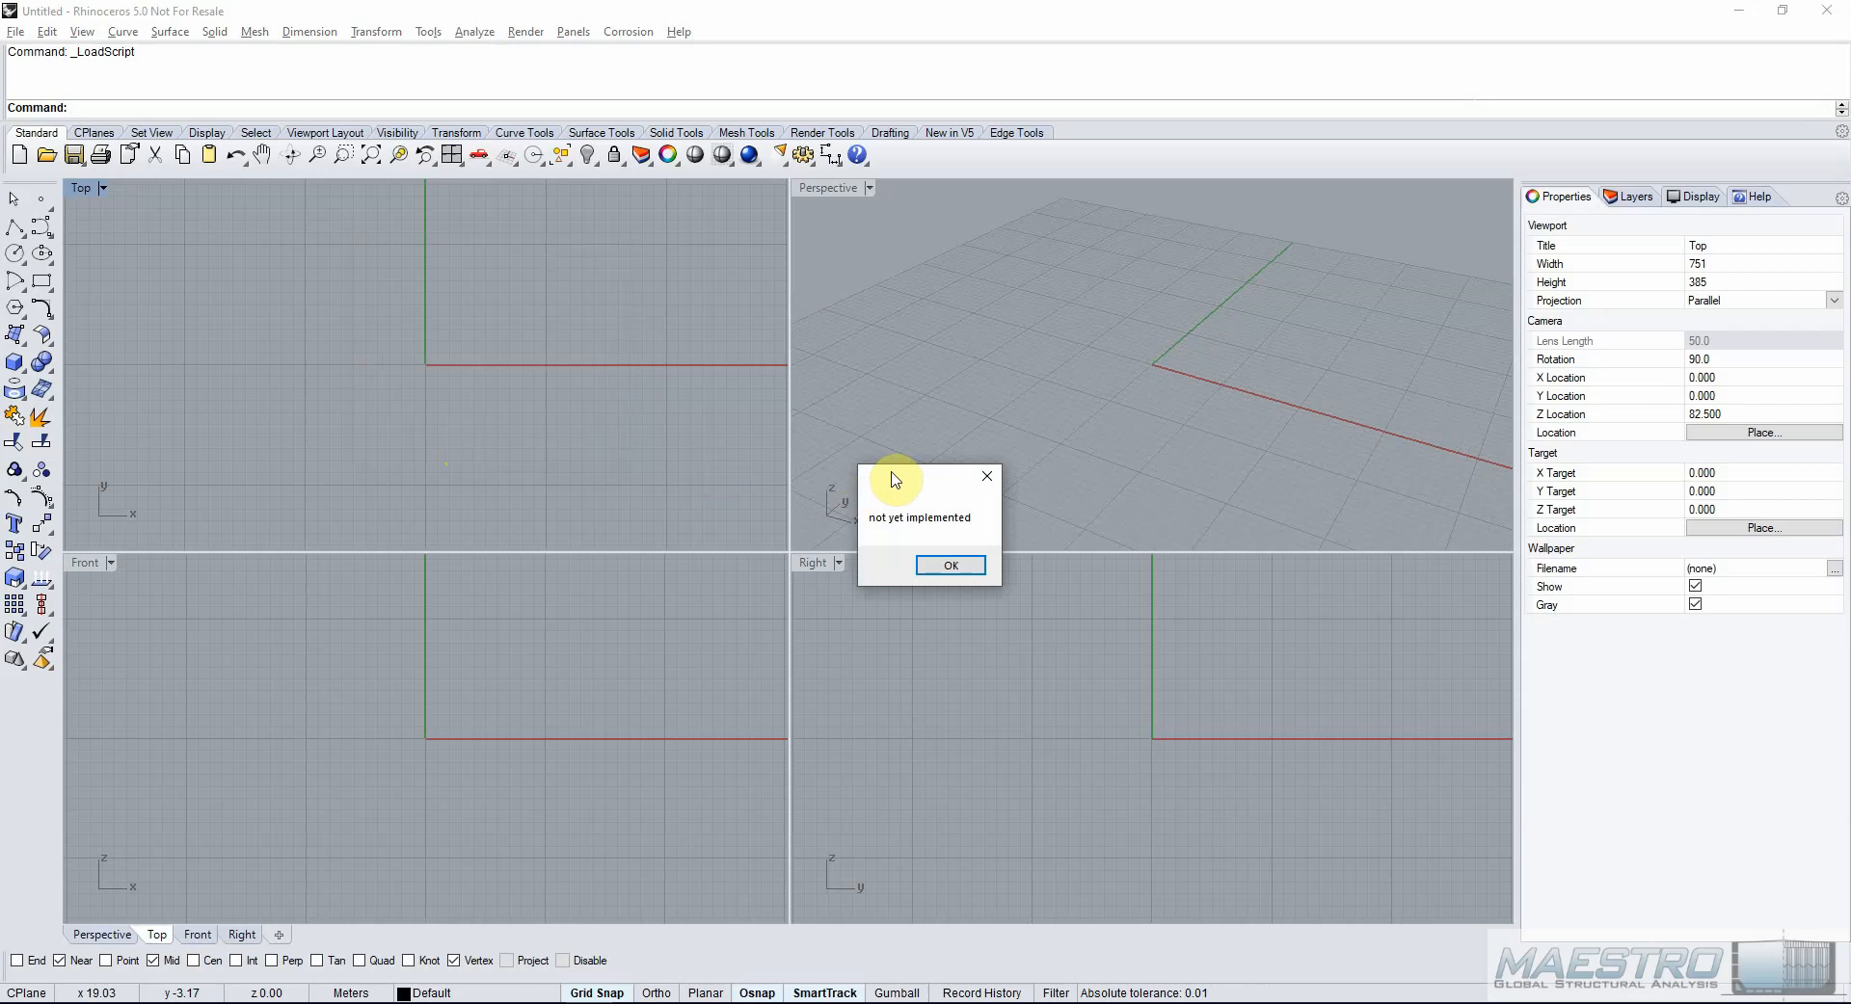
click(950, 568)
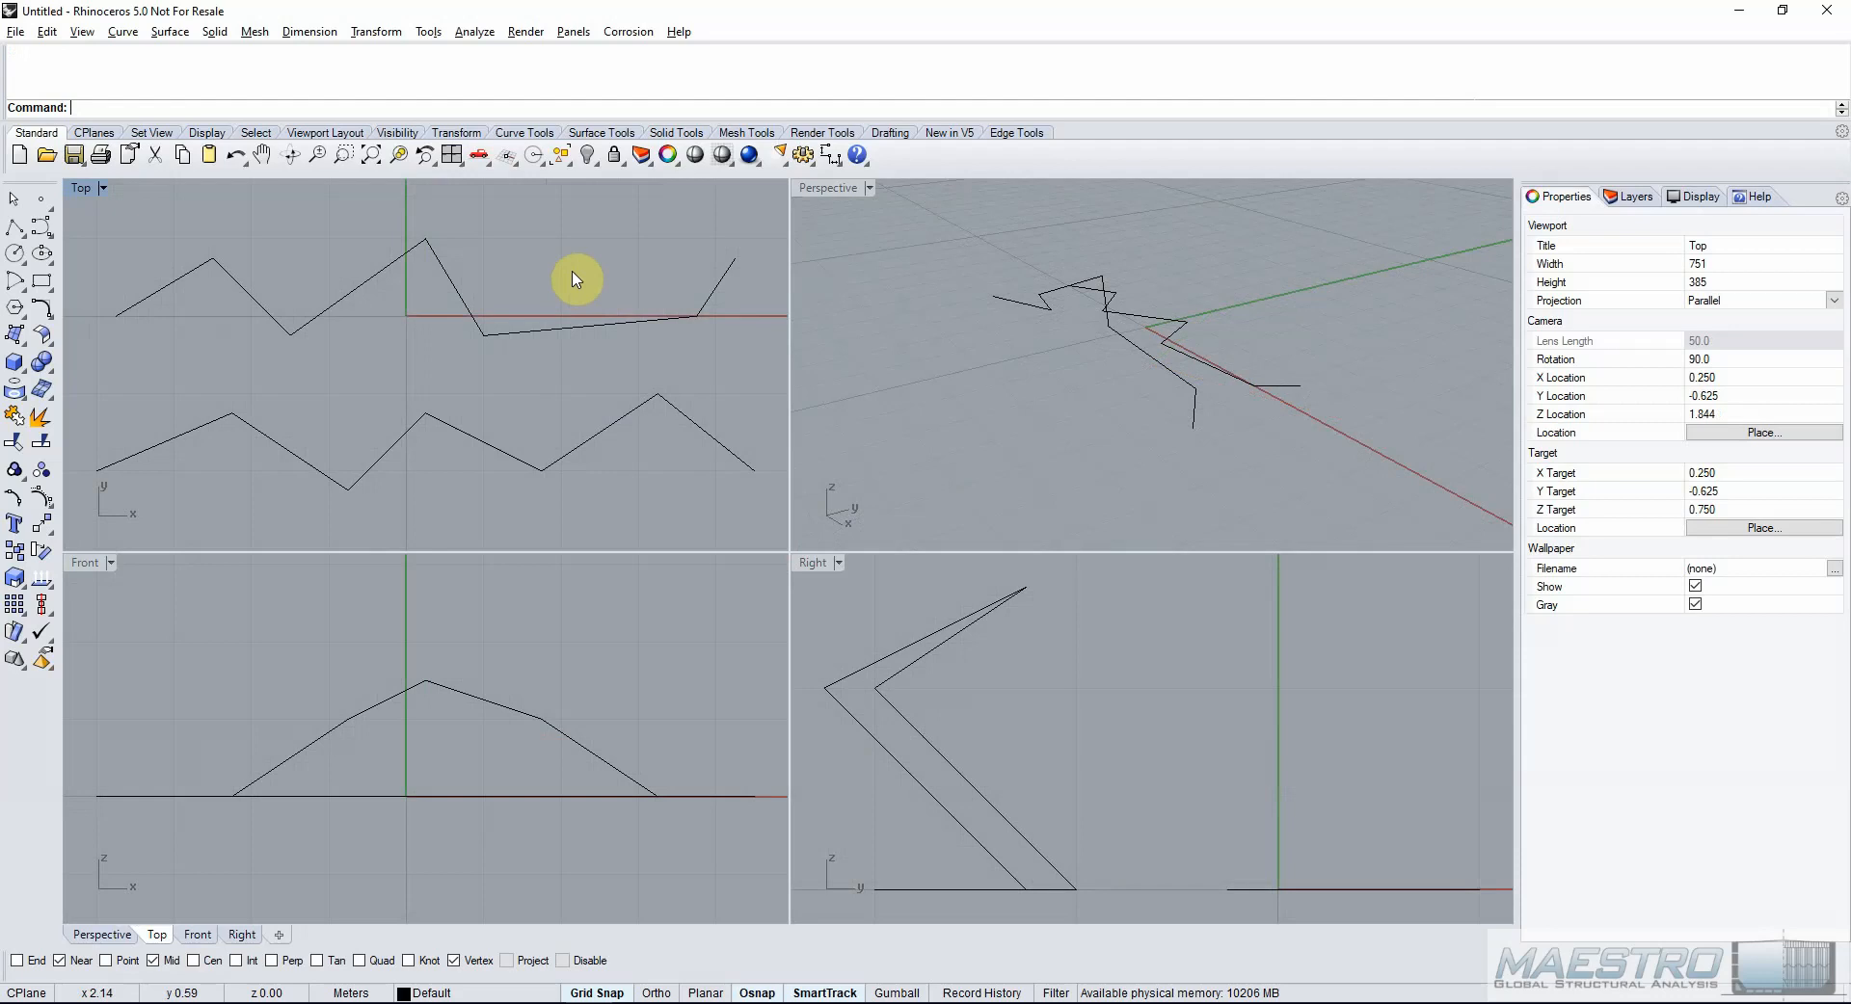
Select the two polylines in the Top viewport, individually and with a crossing selection, and clear the selection.
click(443, 265)
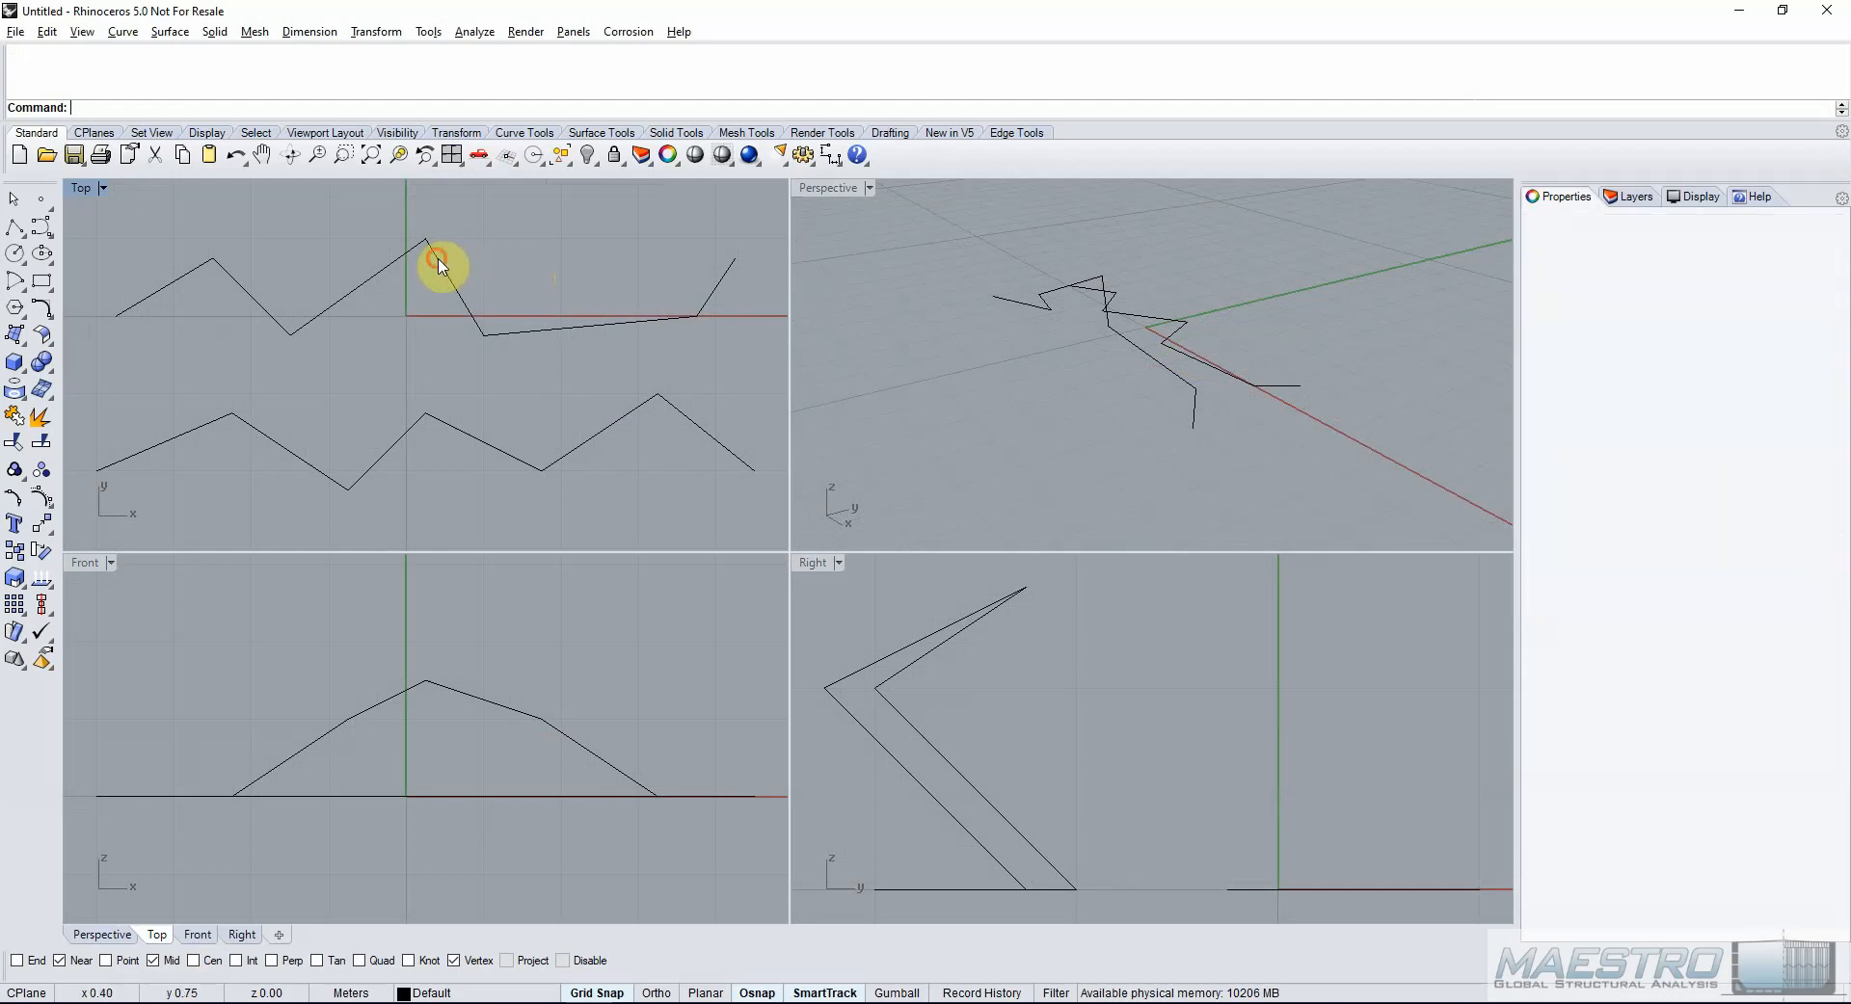
click(463, 433)
click(535, 400)
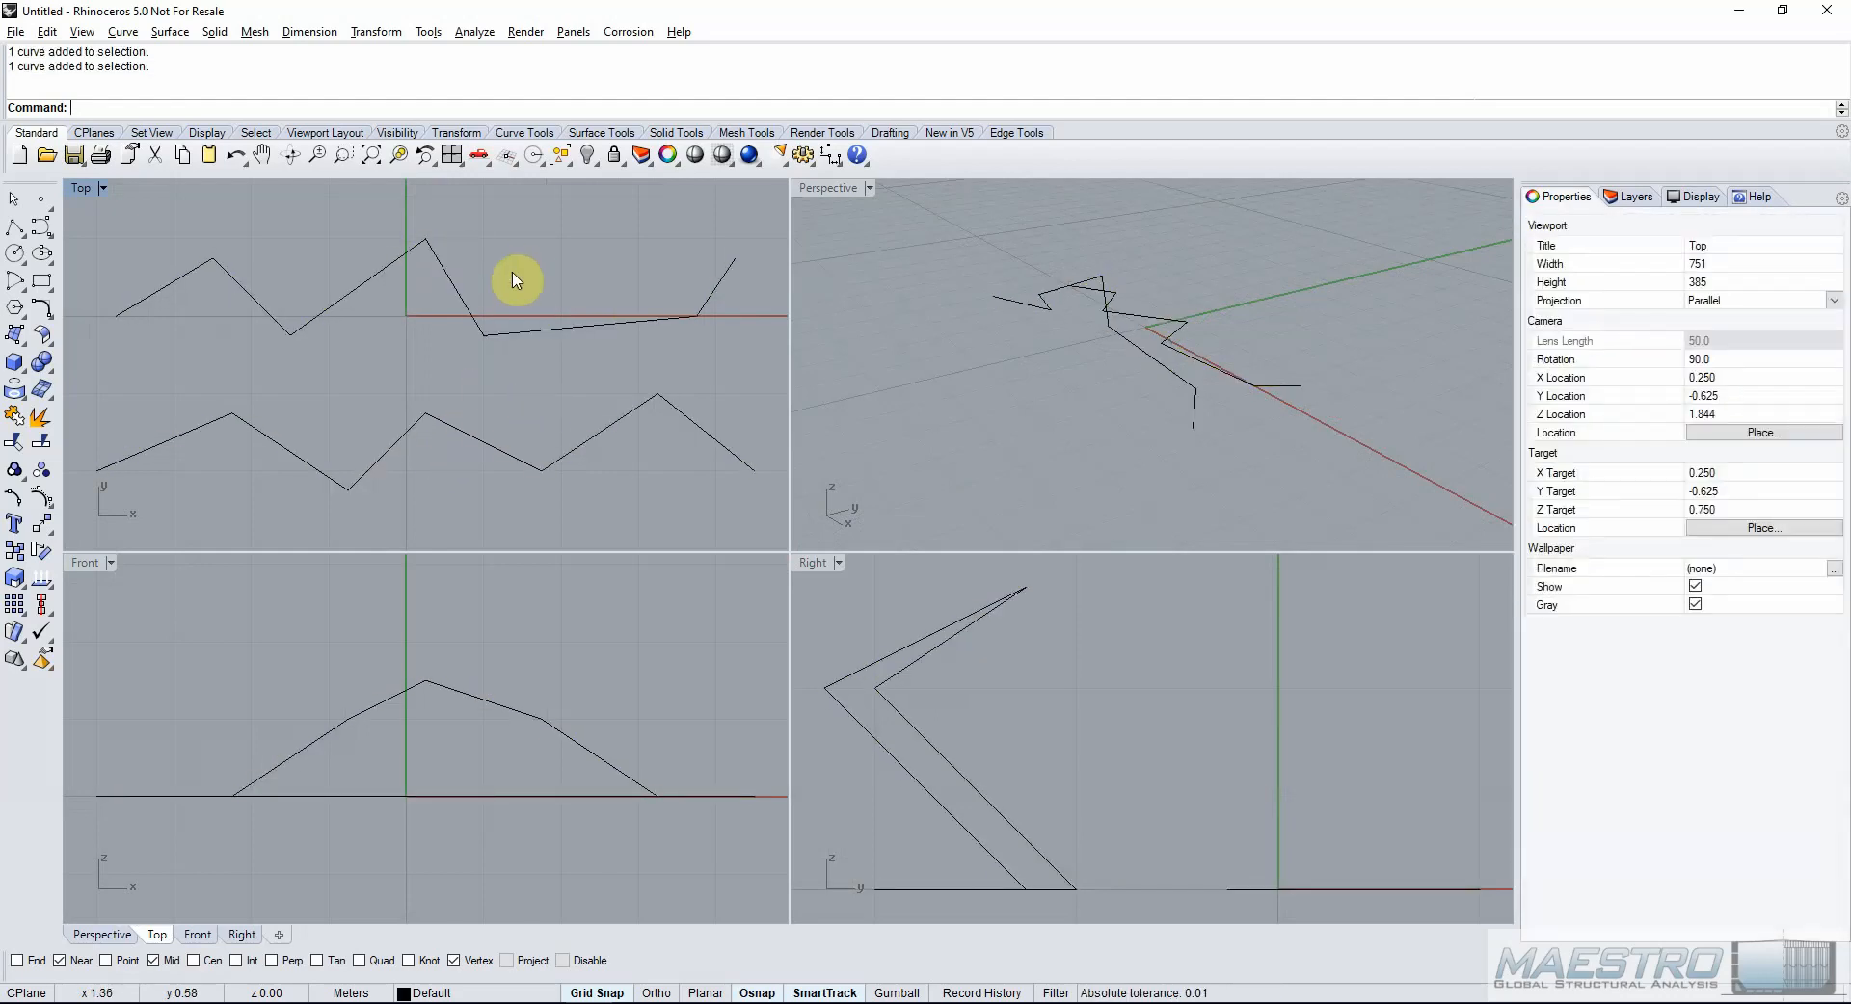
drag(512, 272, 401, 533)
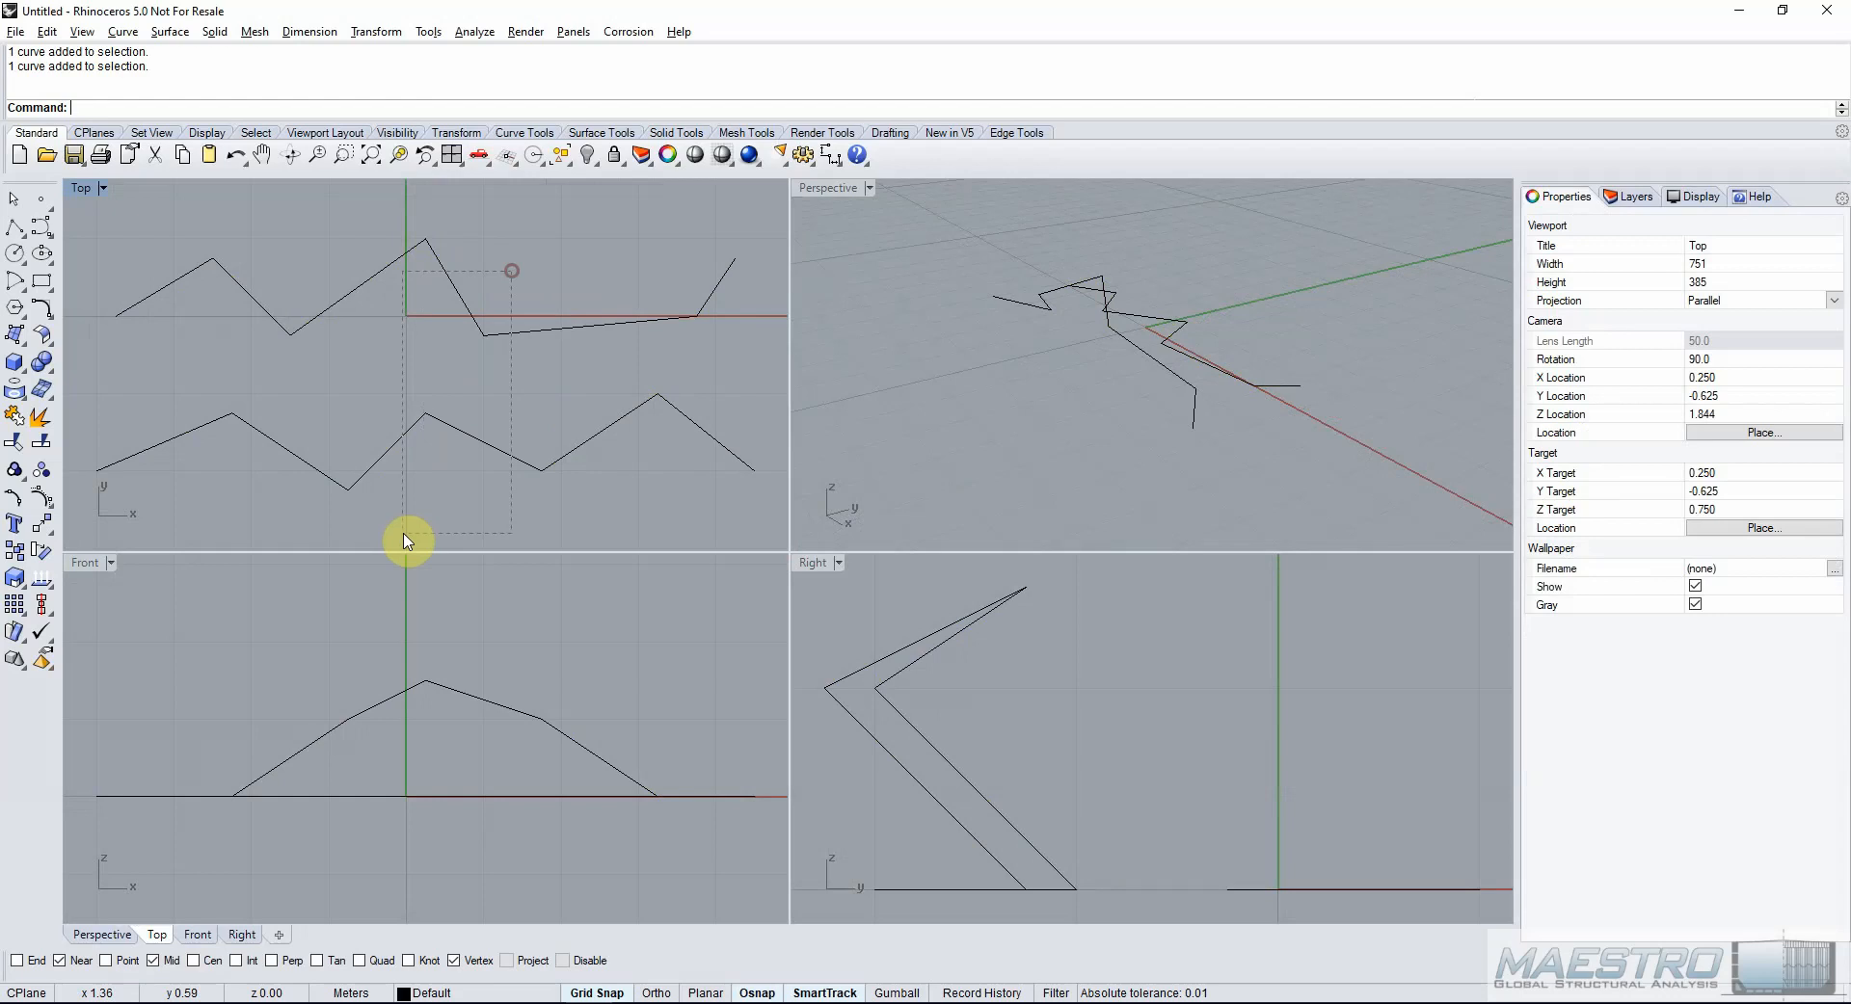
click(519, 394)
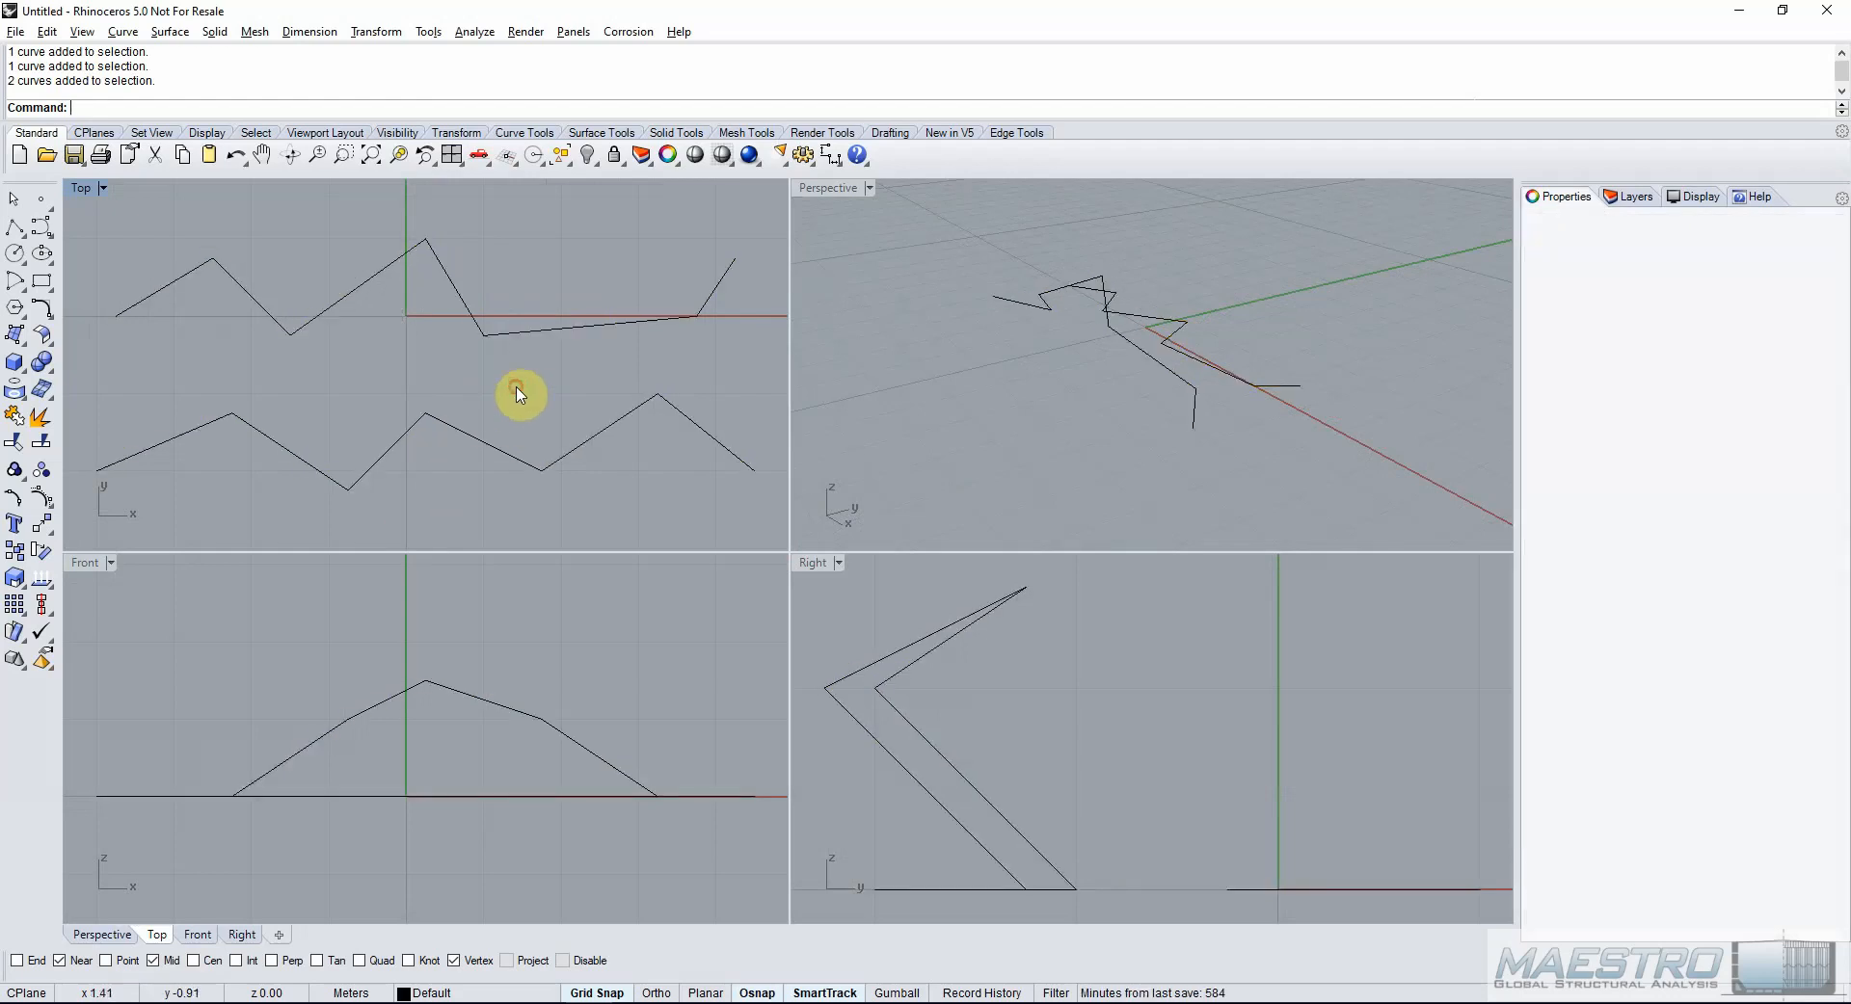
Load the "export maestro beams.rvb" script and choose the Polyline and Direction beam definition.
right_click(577, 80)
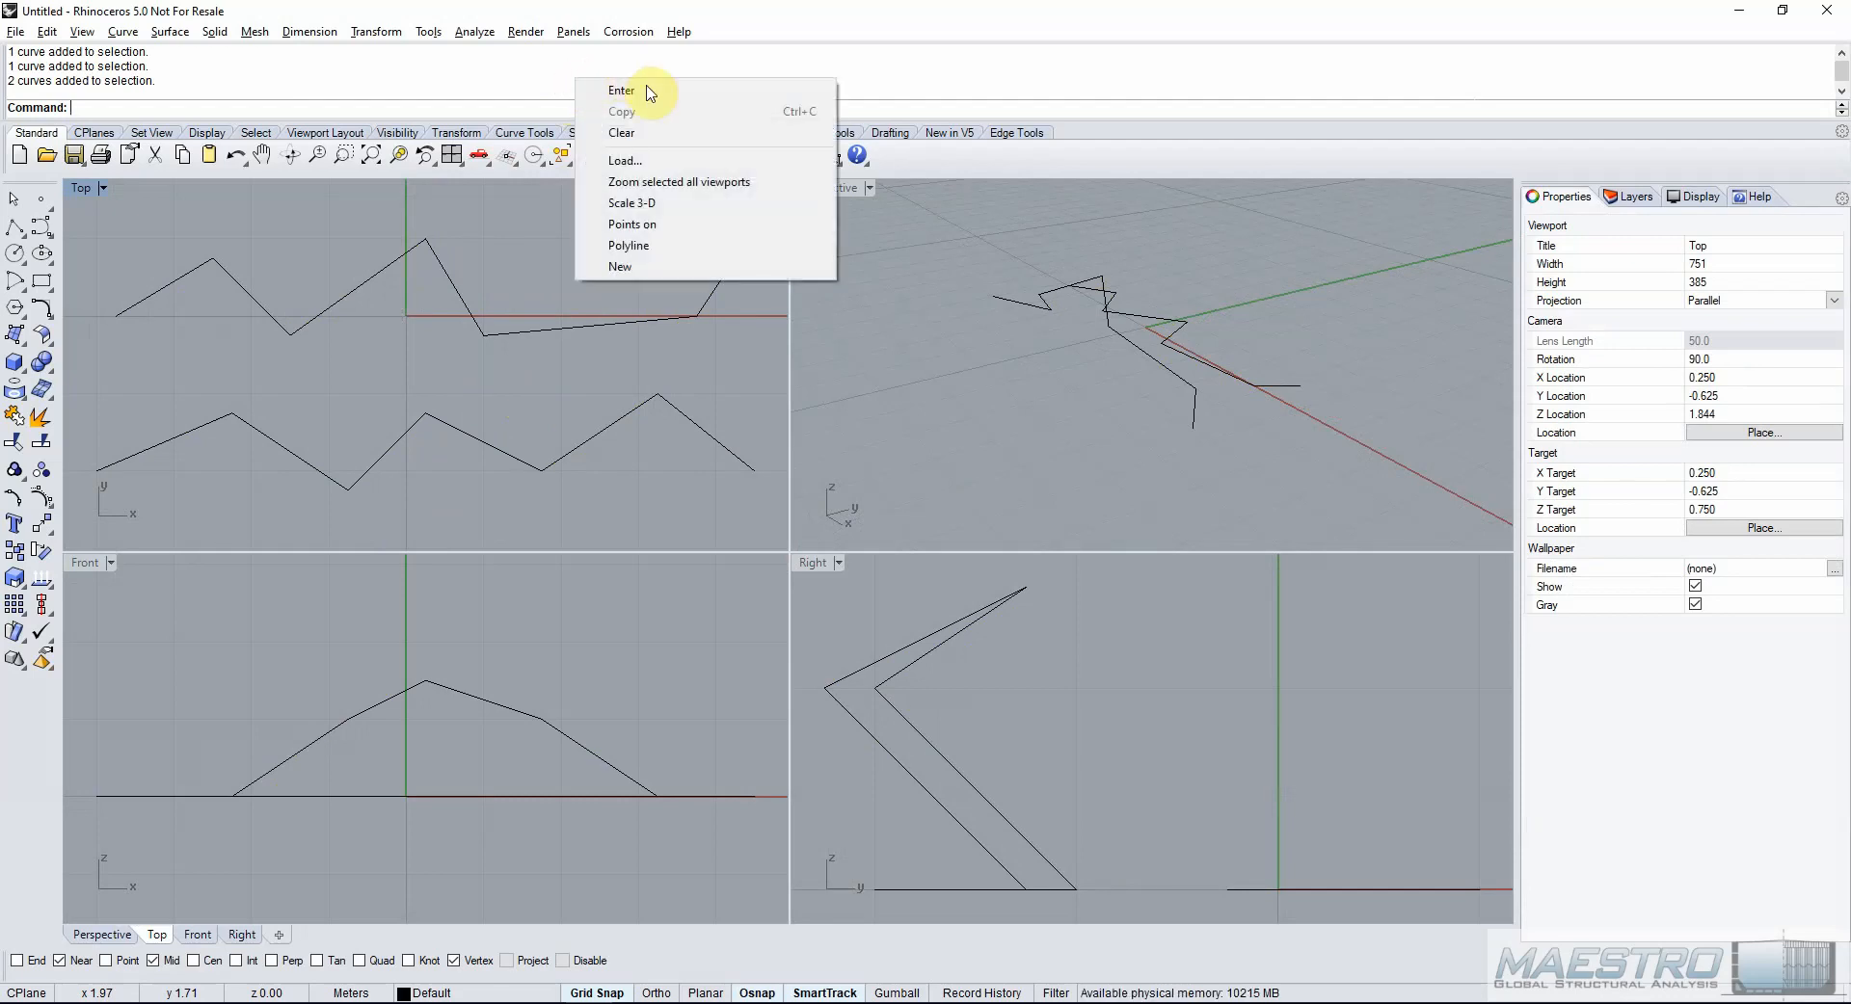
click(658, 160)
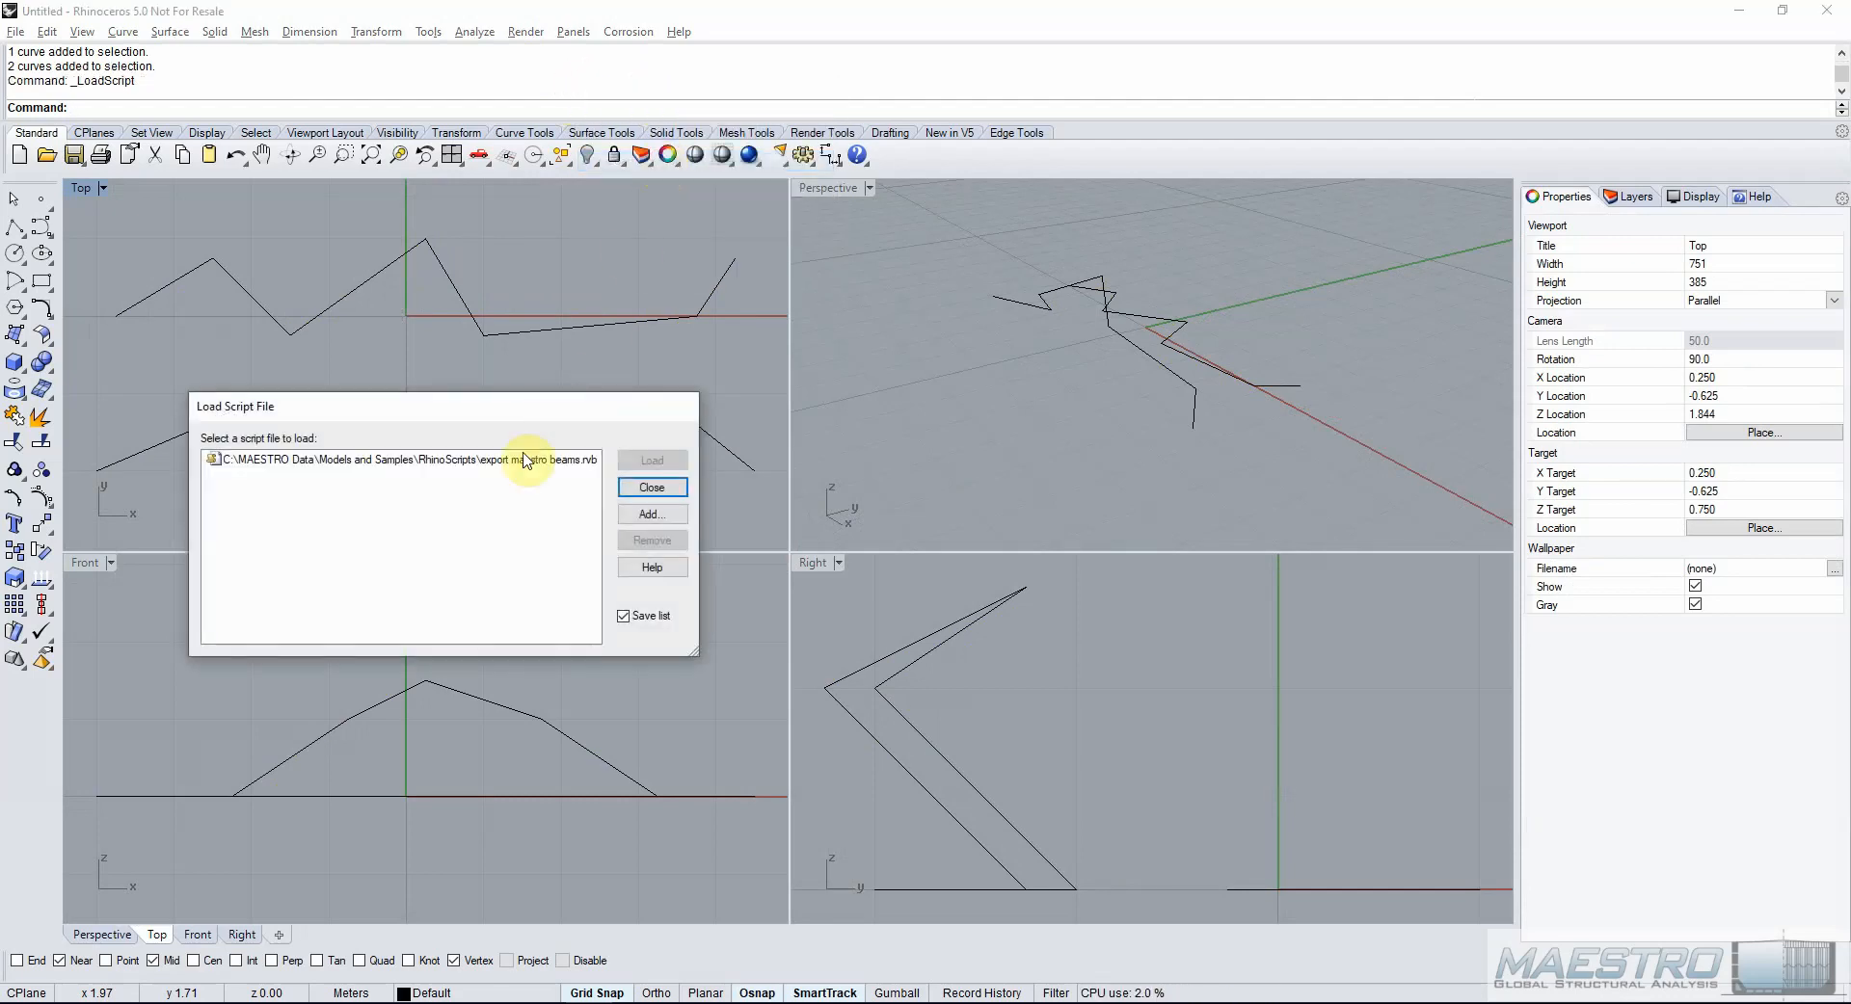
click(525, 460)
click(652, 460)
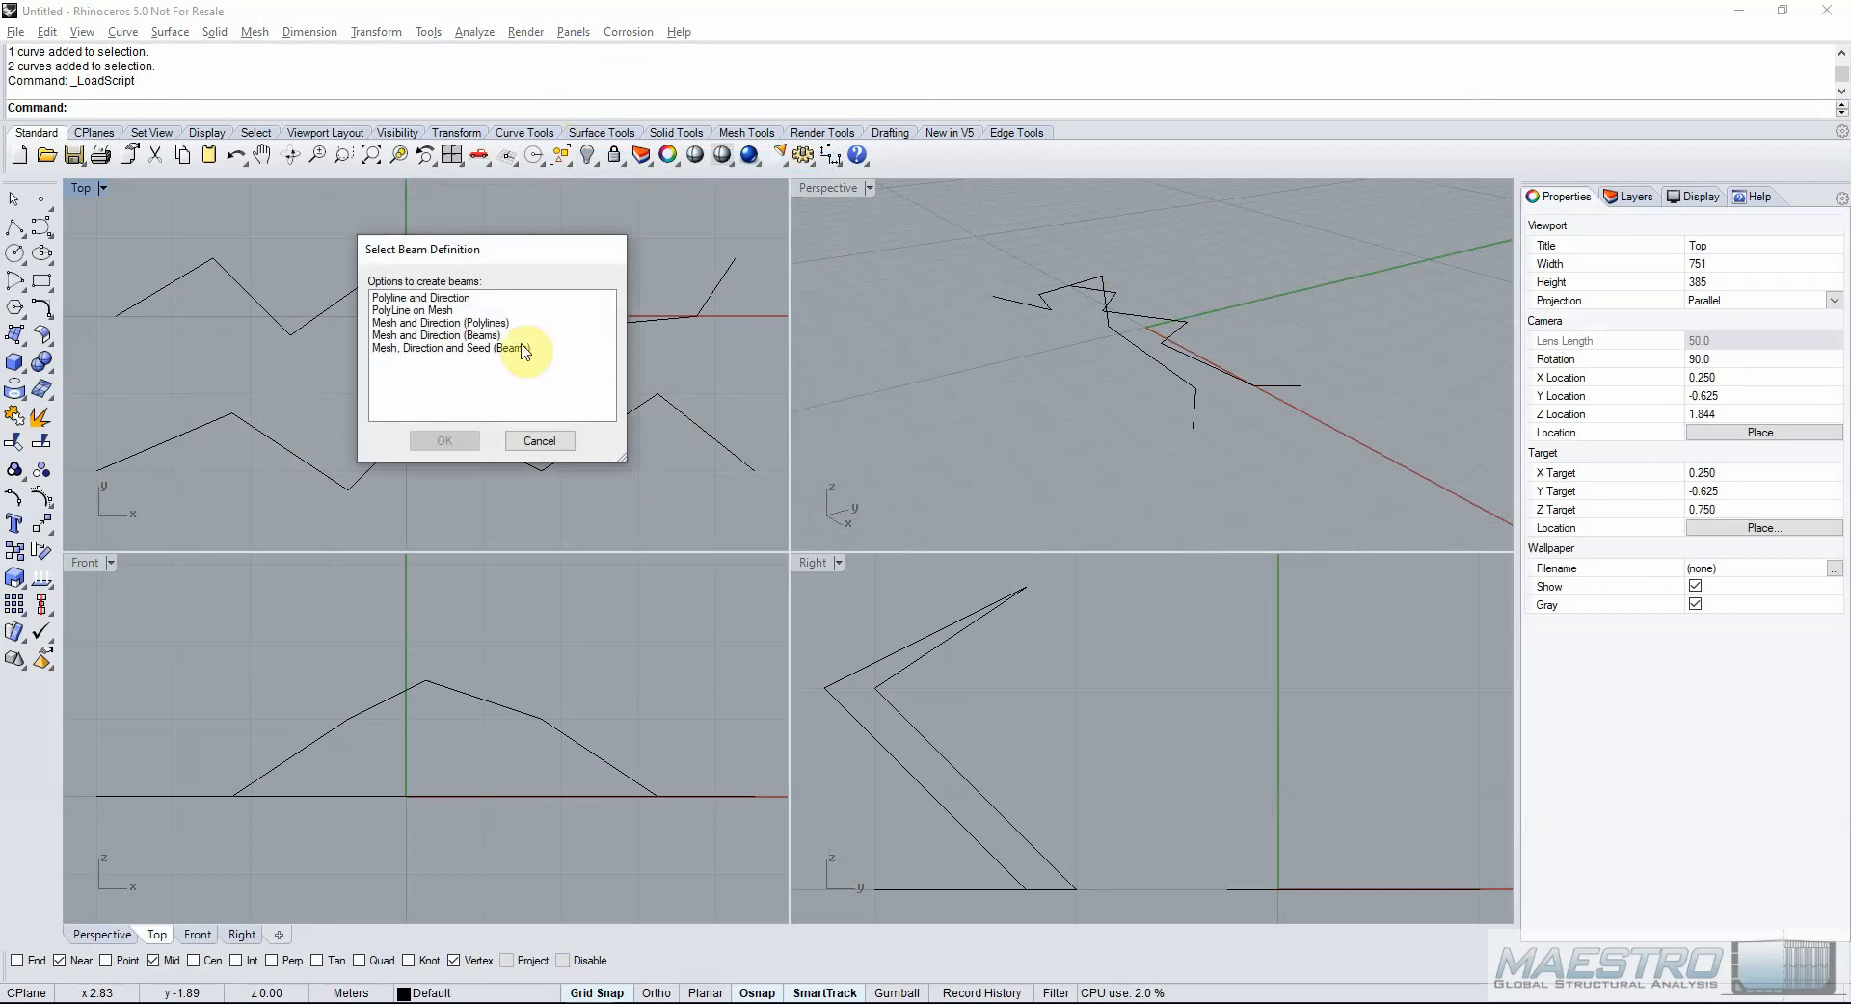
click(462, 297)
click(451, 441)
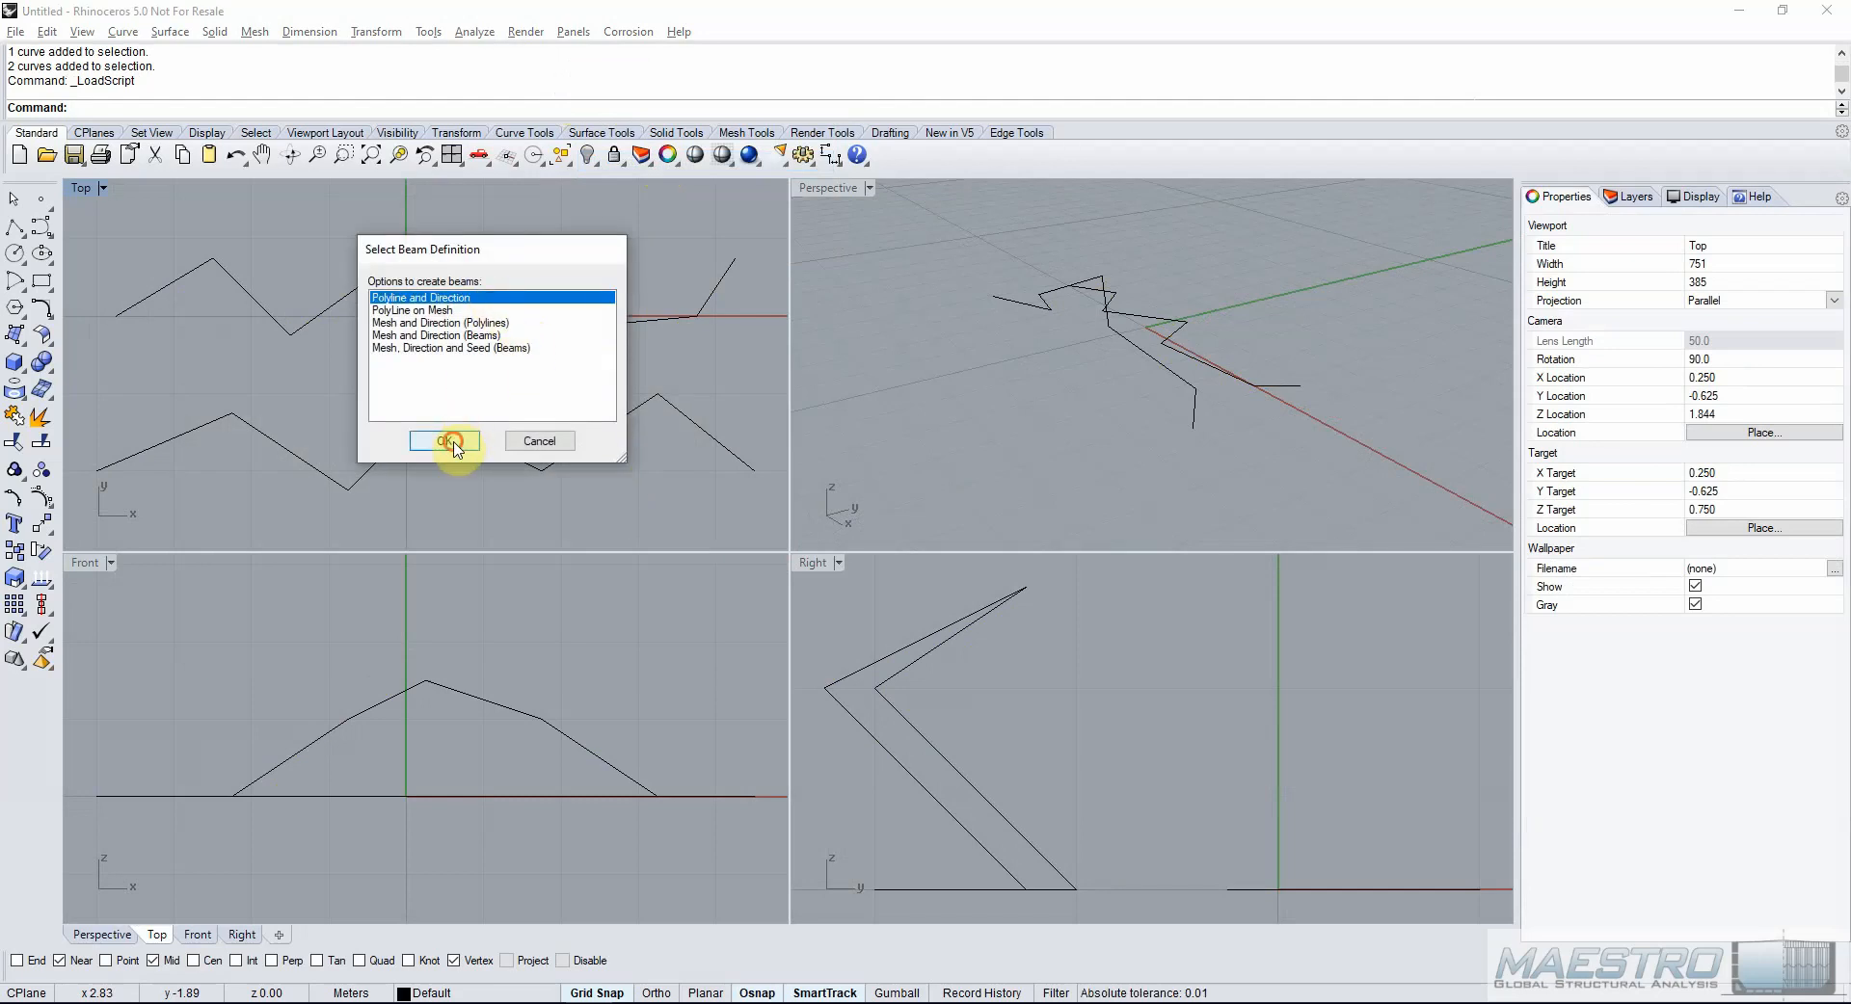
Select both polylines for export to MAESTRO and set the beam orientation to -Z: 0,0,-1.
click(349, 293)
click(304, 443)
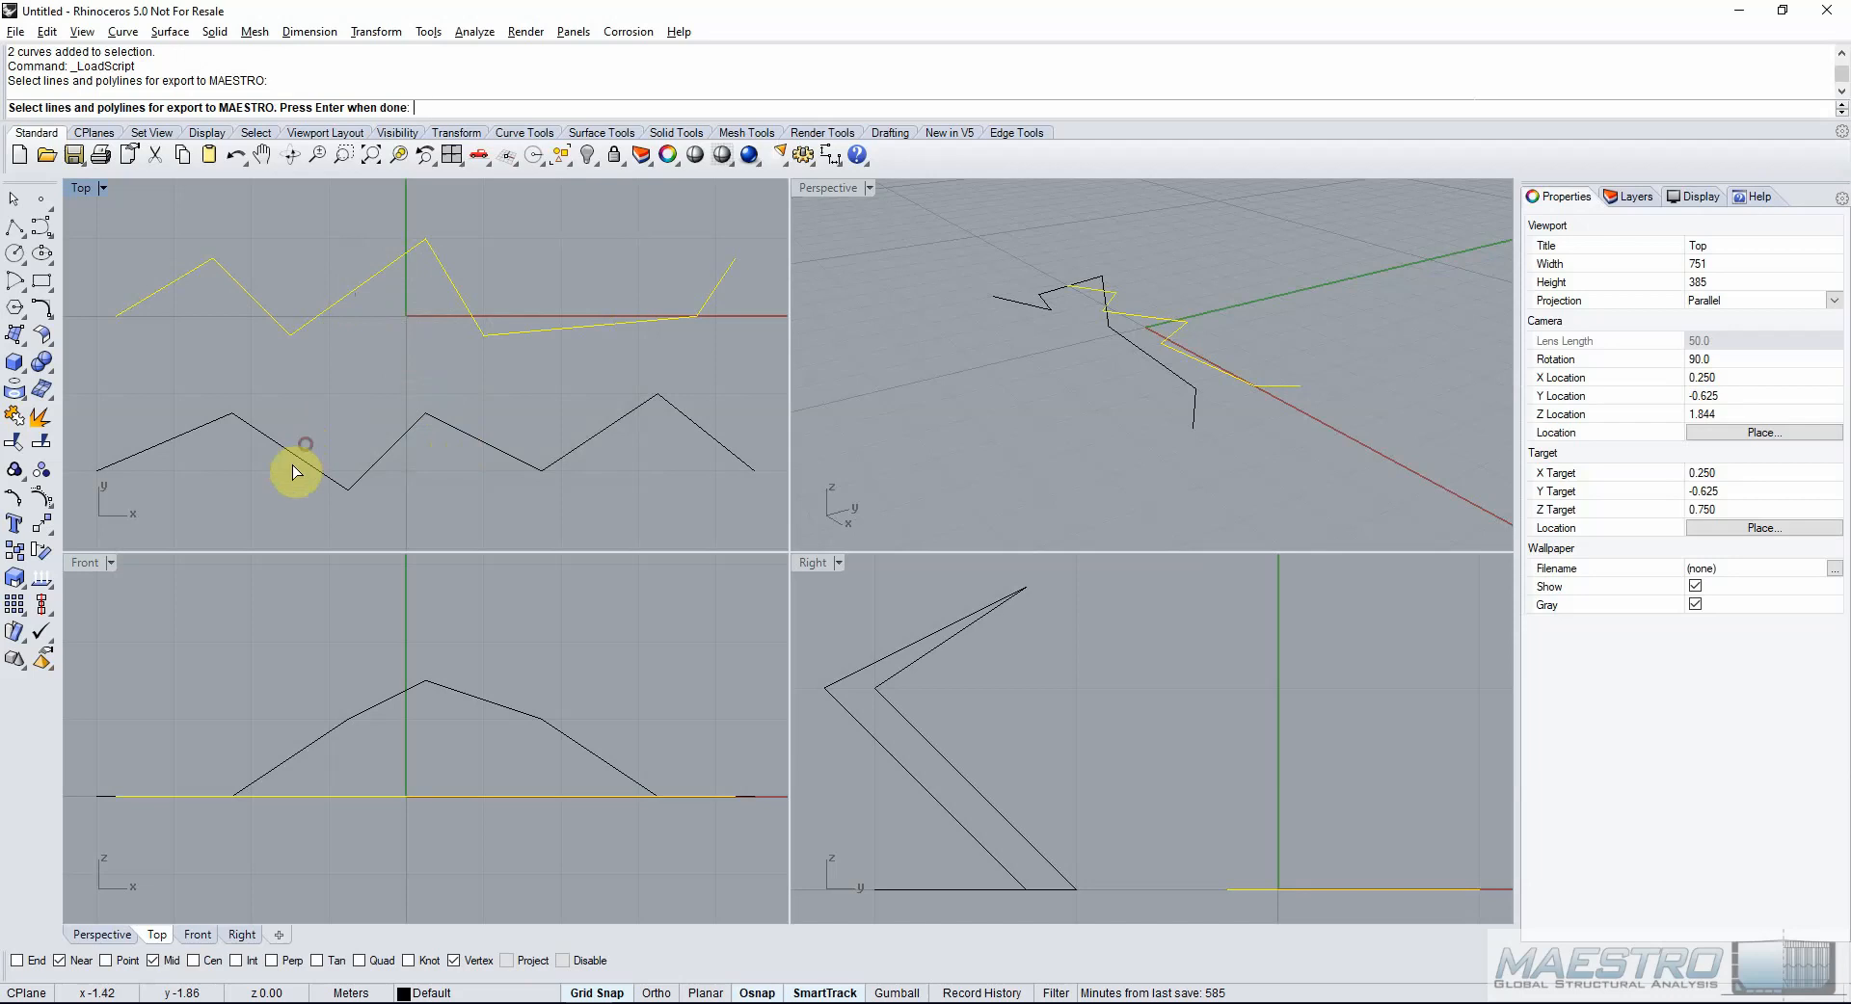
click(293, 456)
right_click(370, 377)
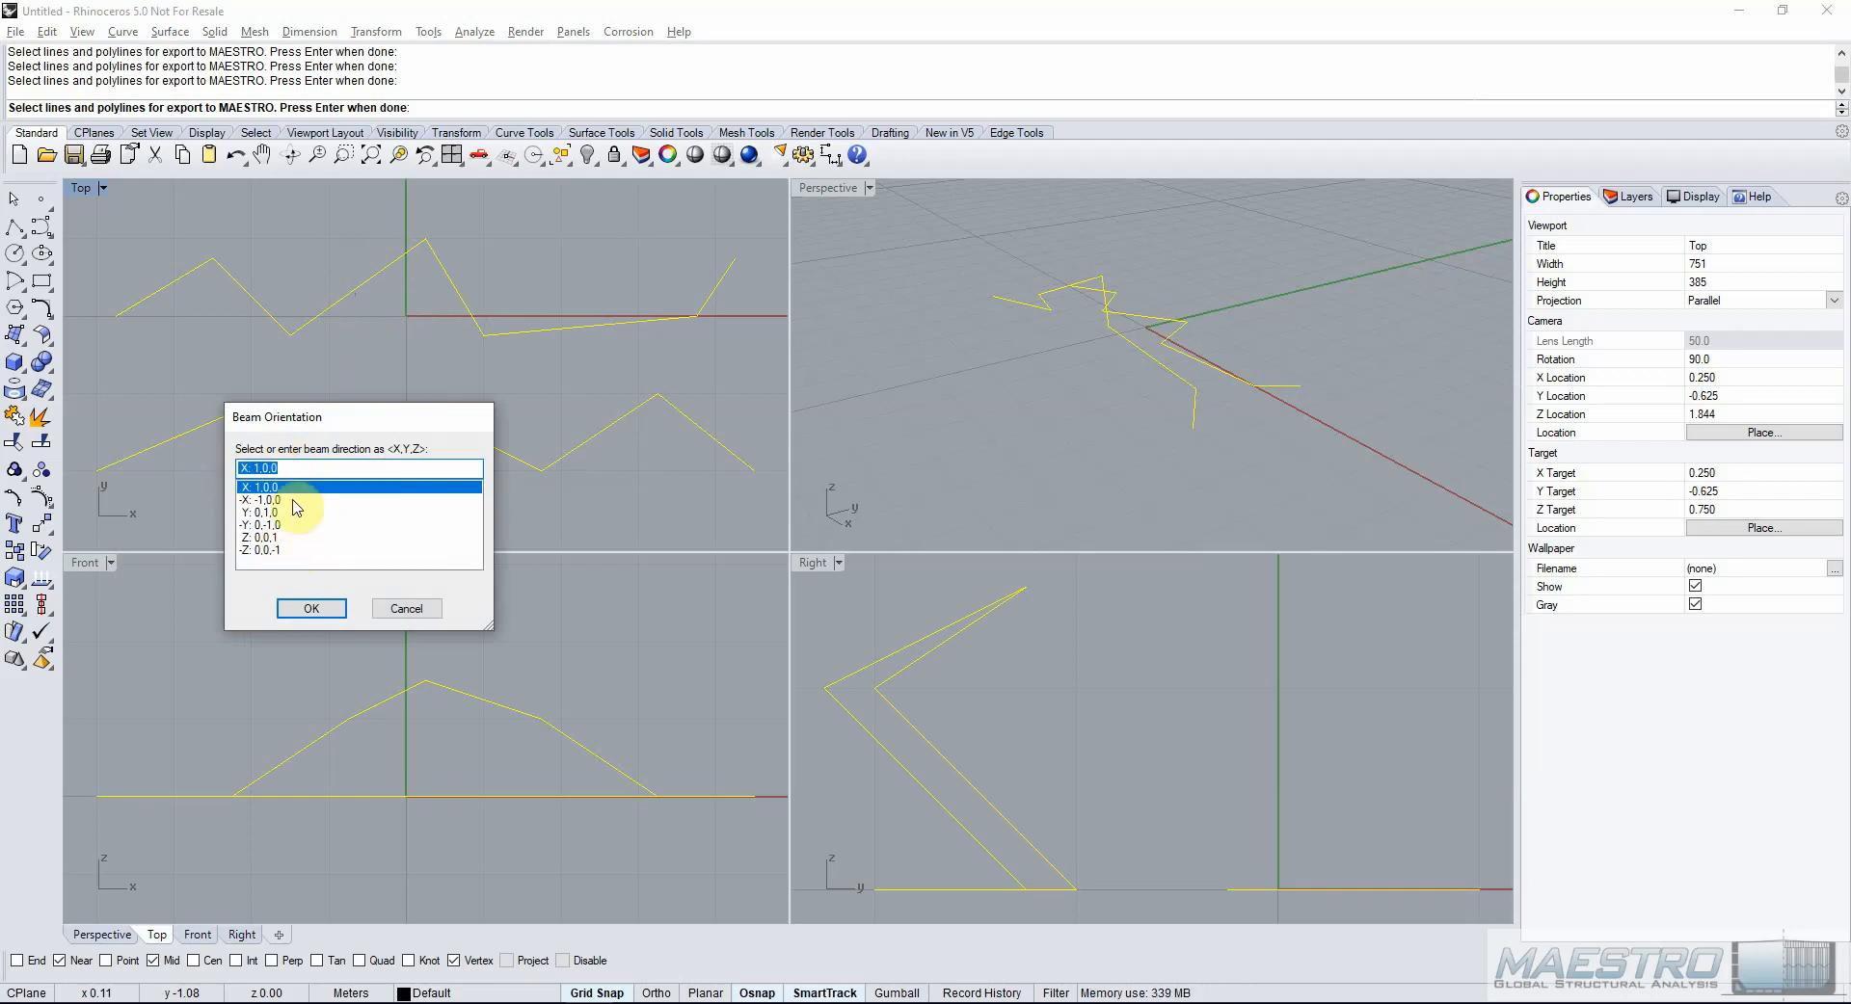
click(269, 551)
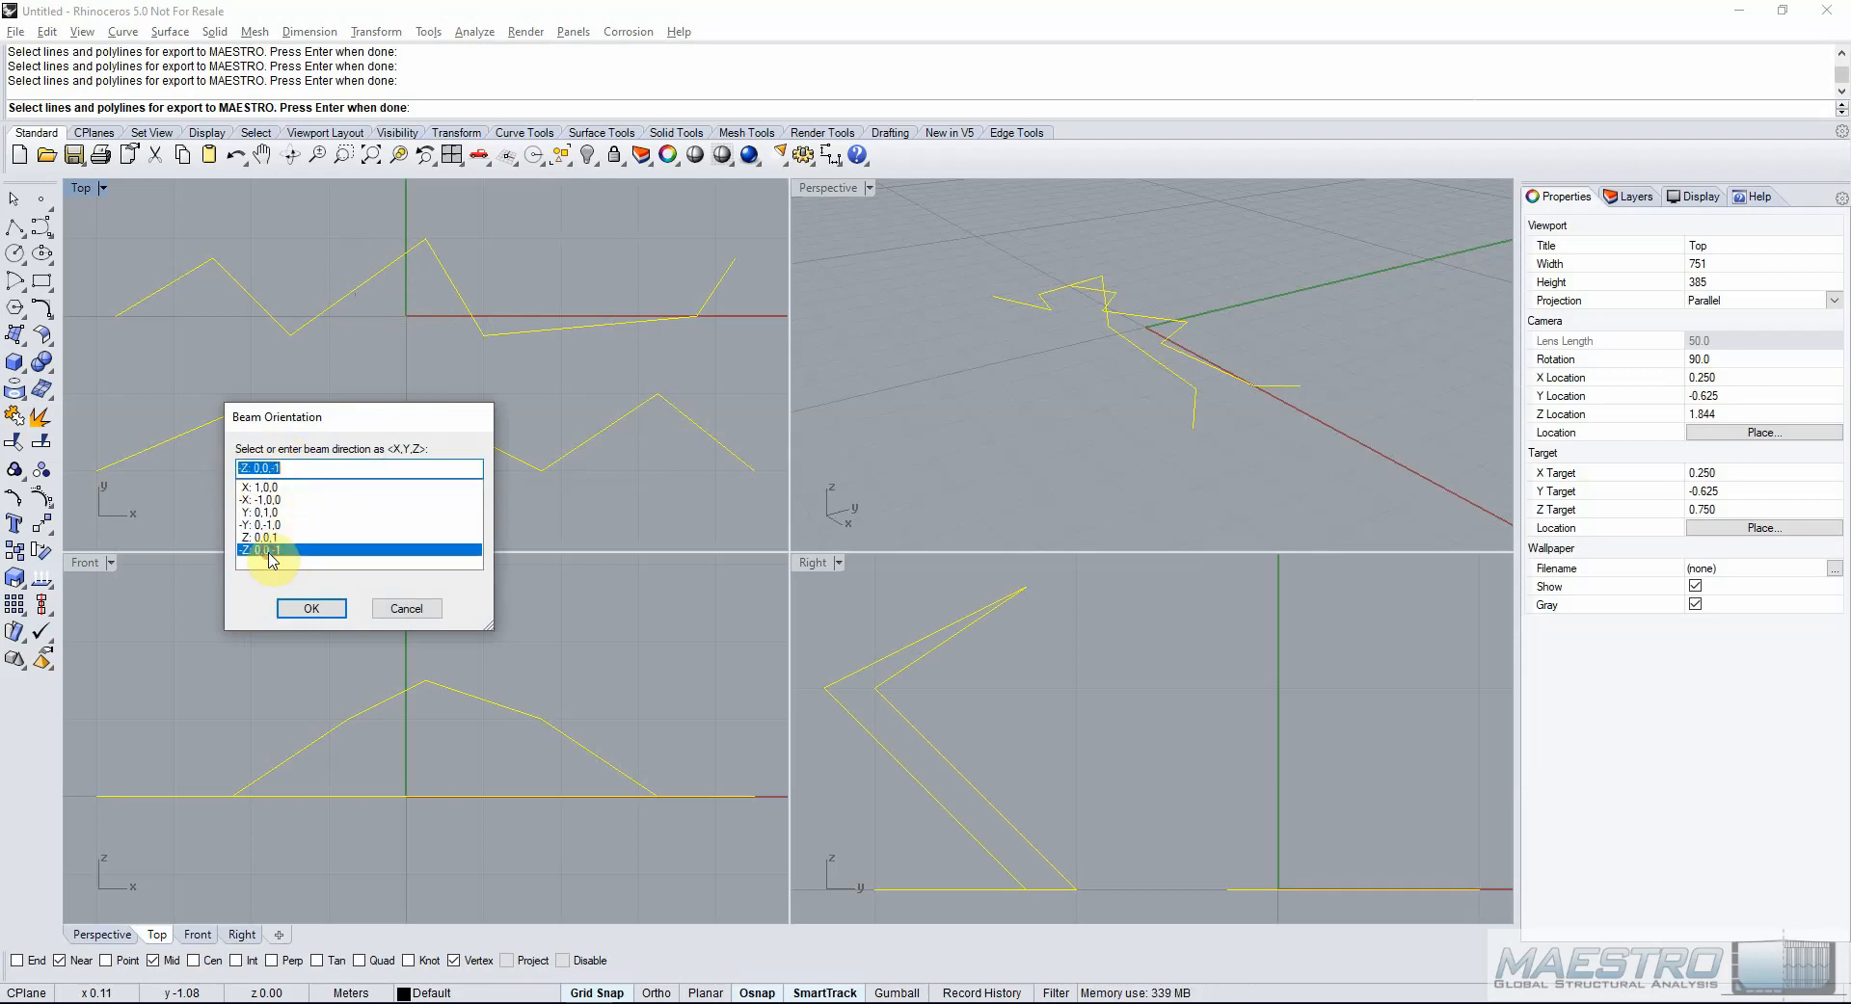
click(310, 610)
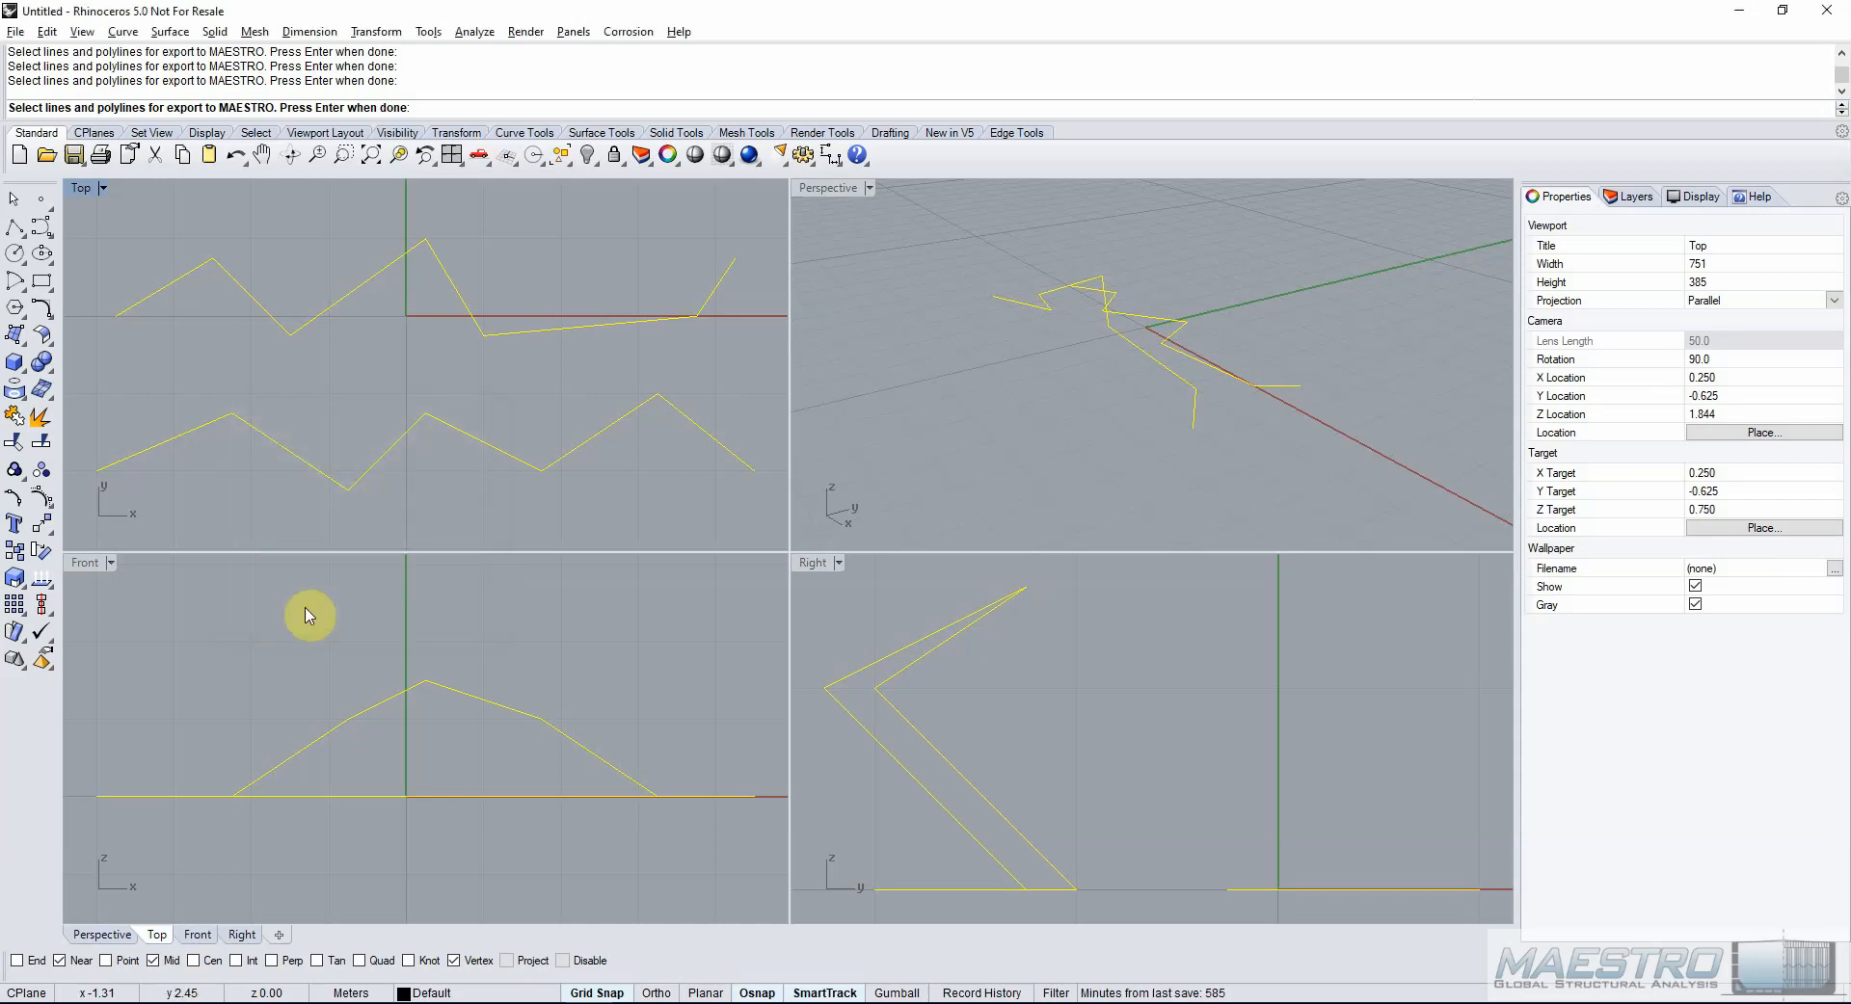
Finish the selection and save the MAESTRO neutral file as "demo1 down" in the Demos folder.
key(Return)
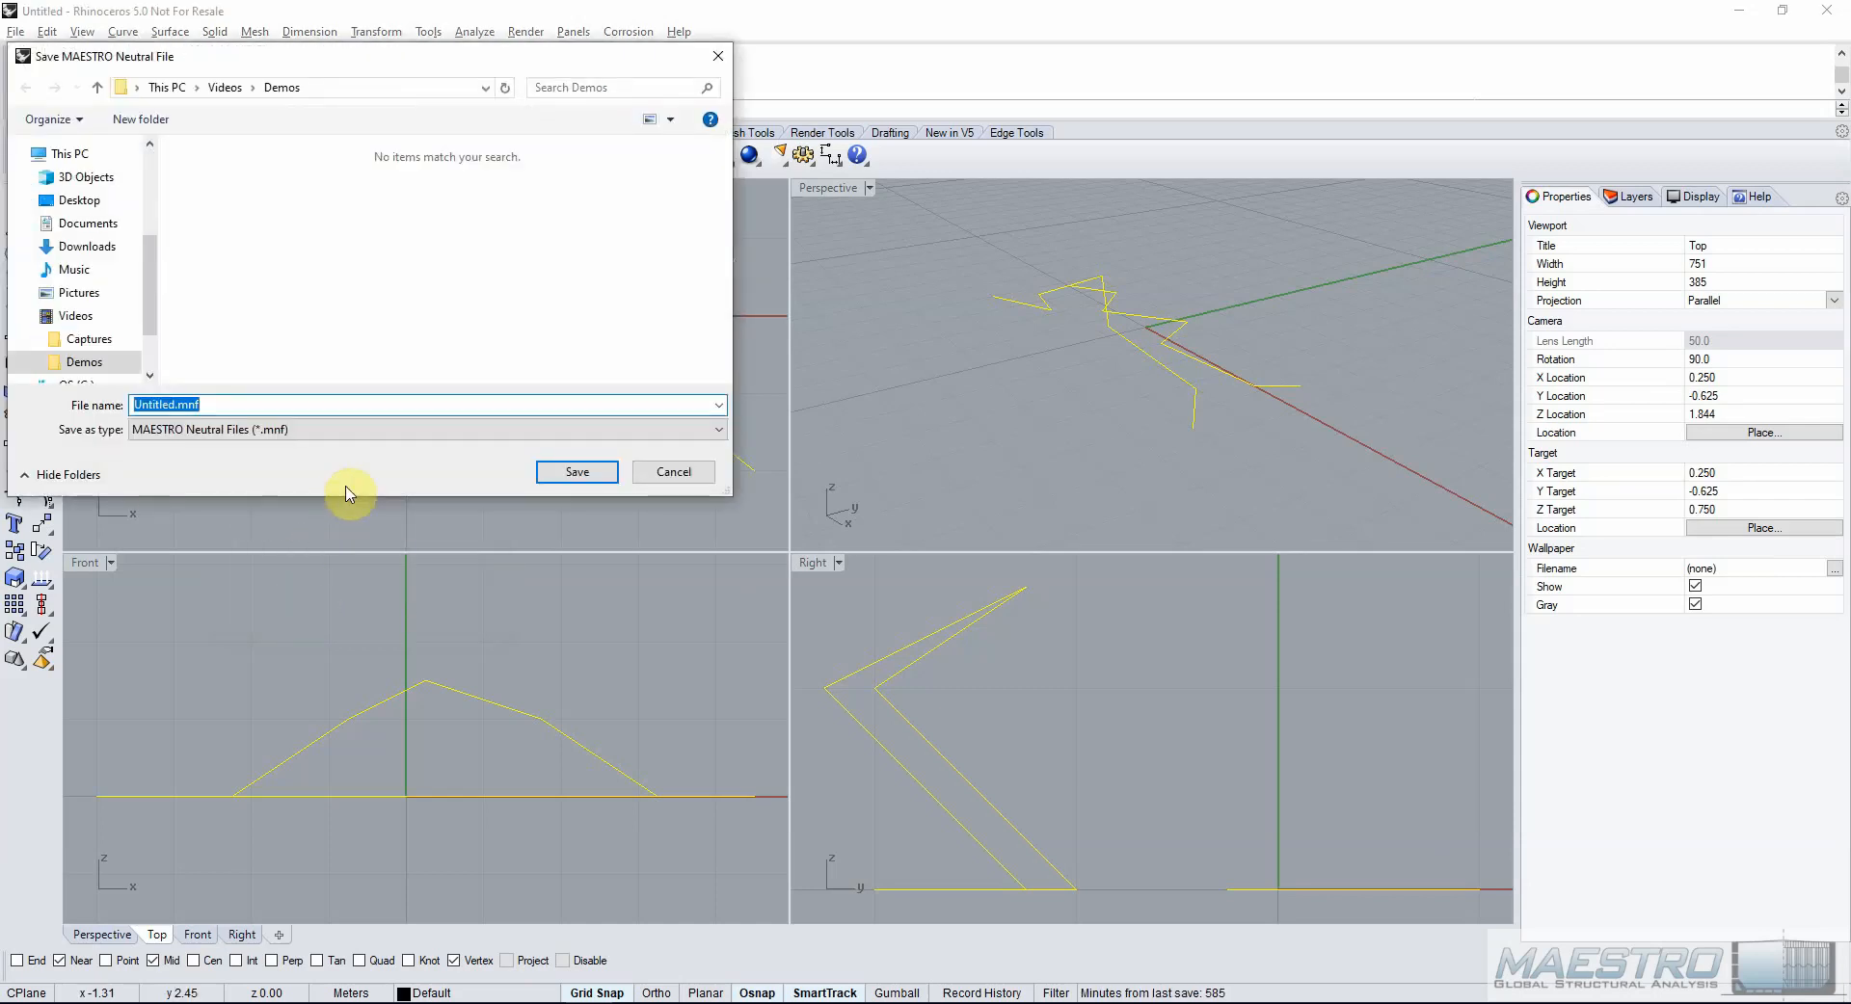
text(demo1)
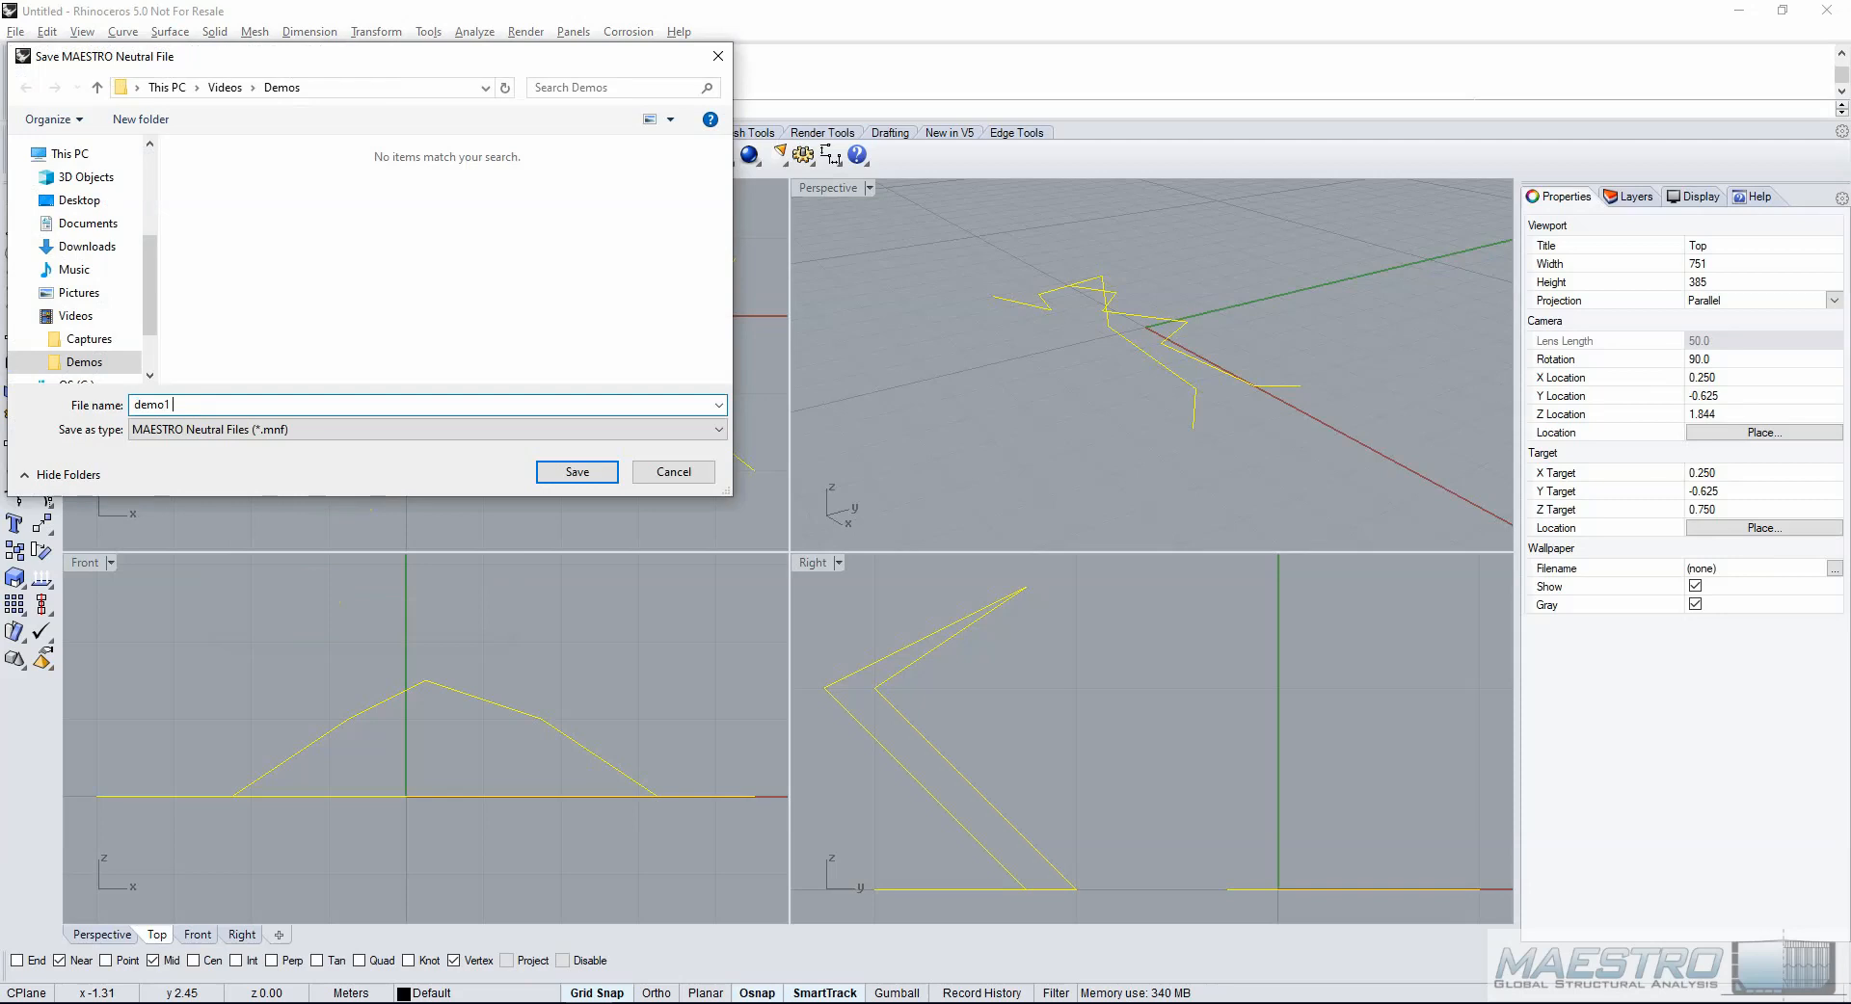
text( down)
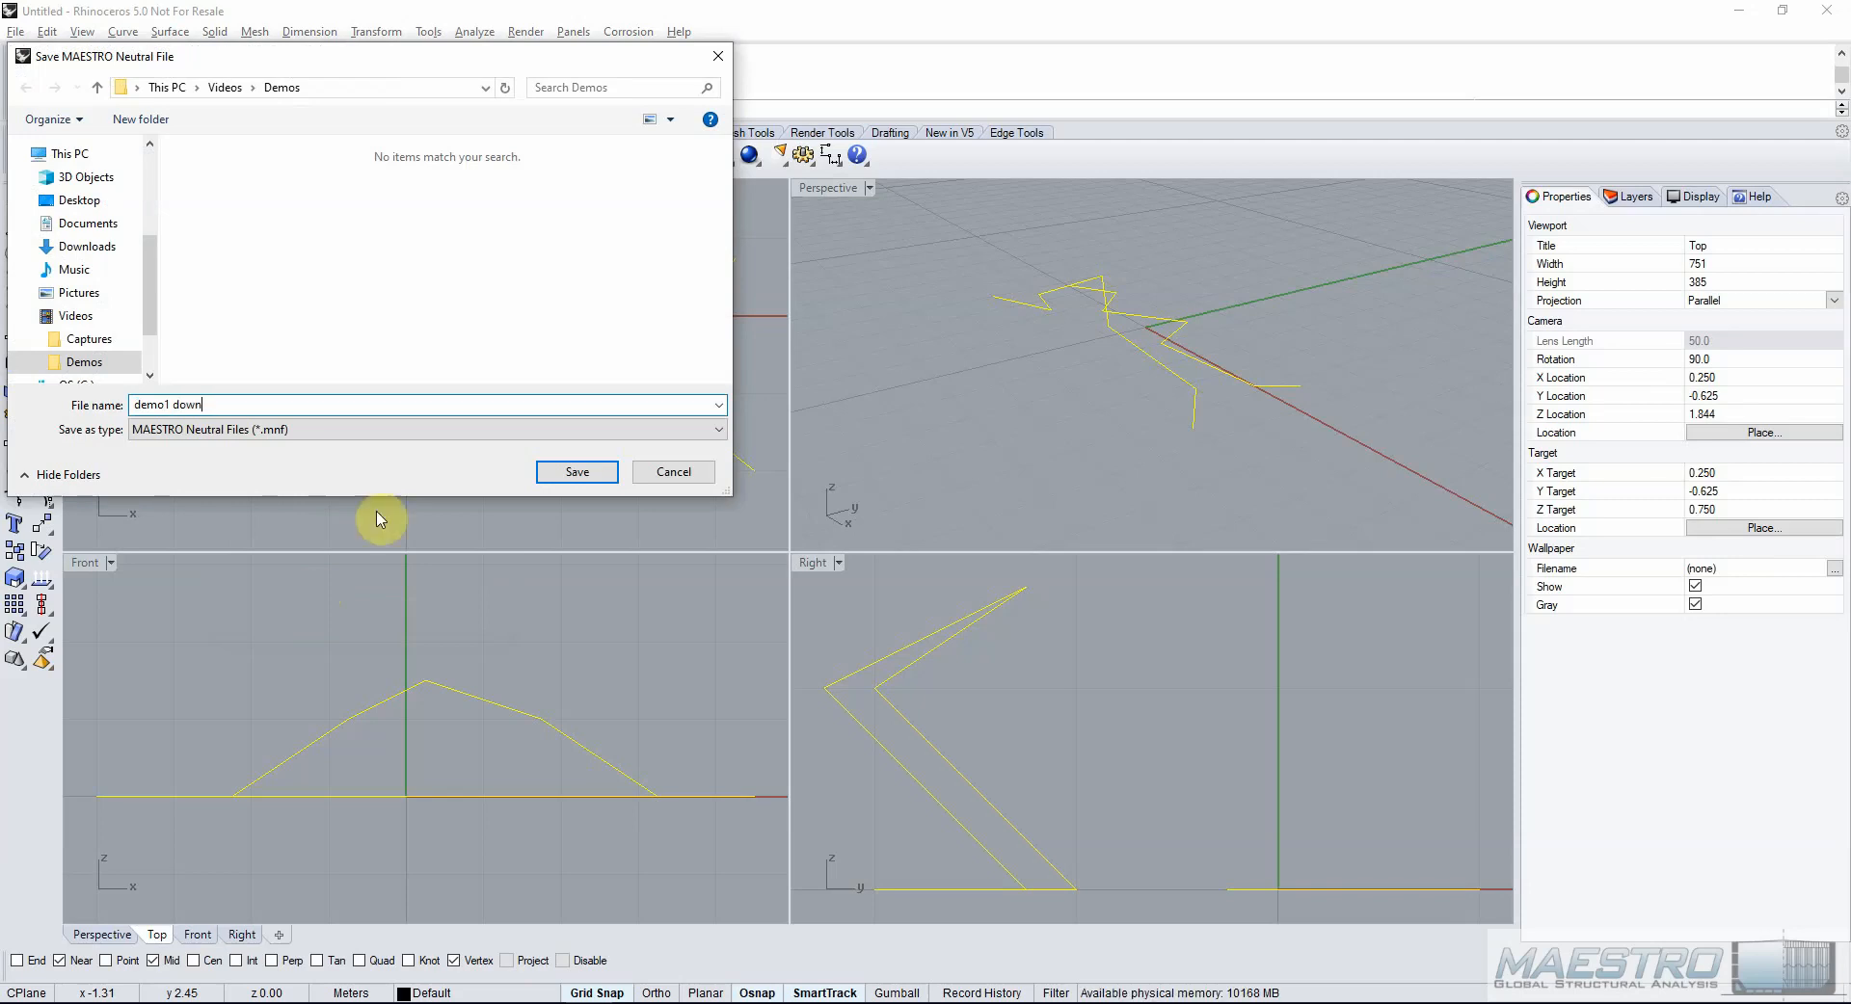
click(557, 473)
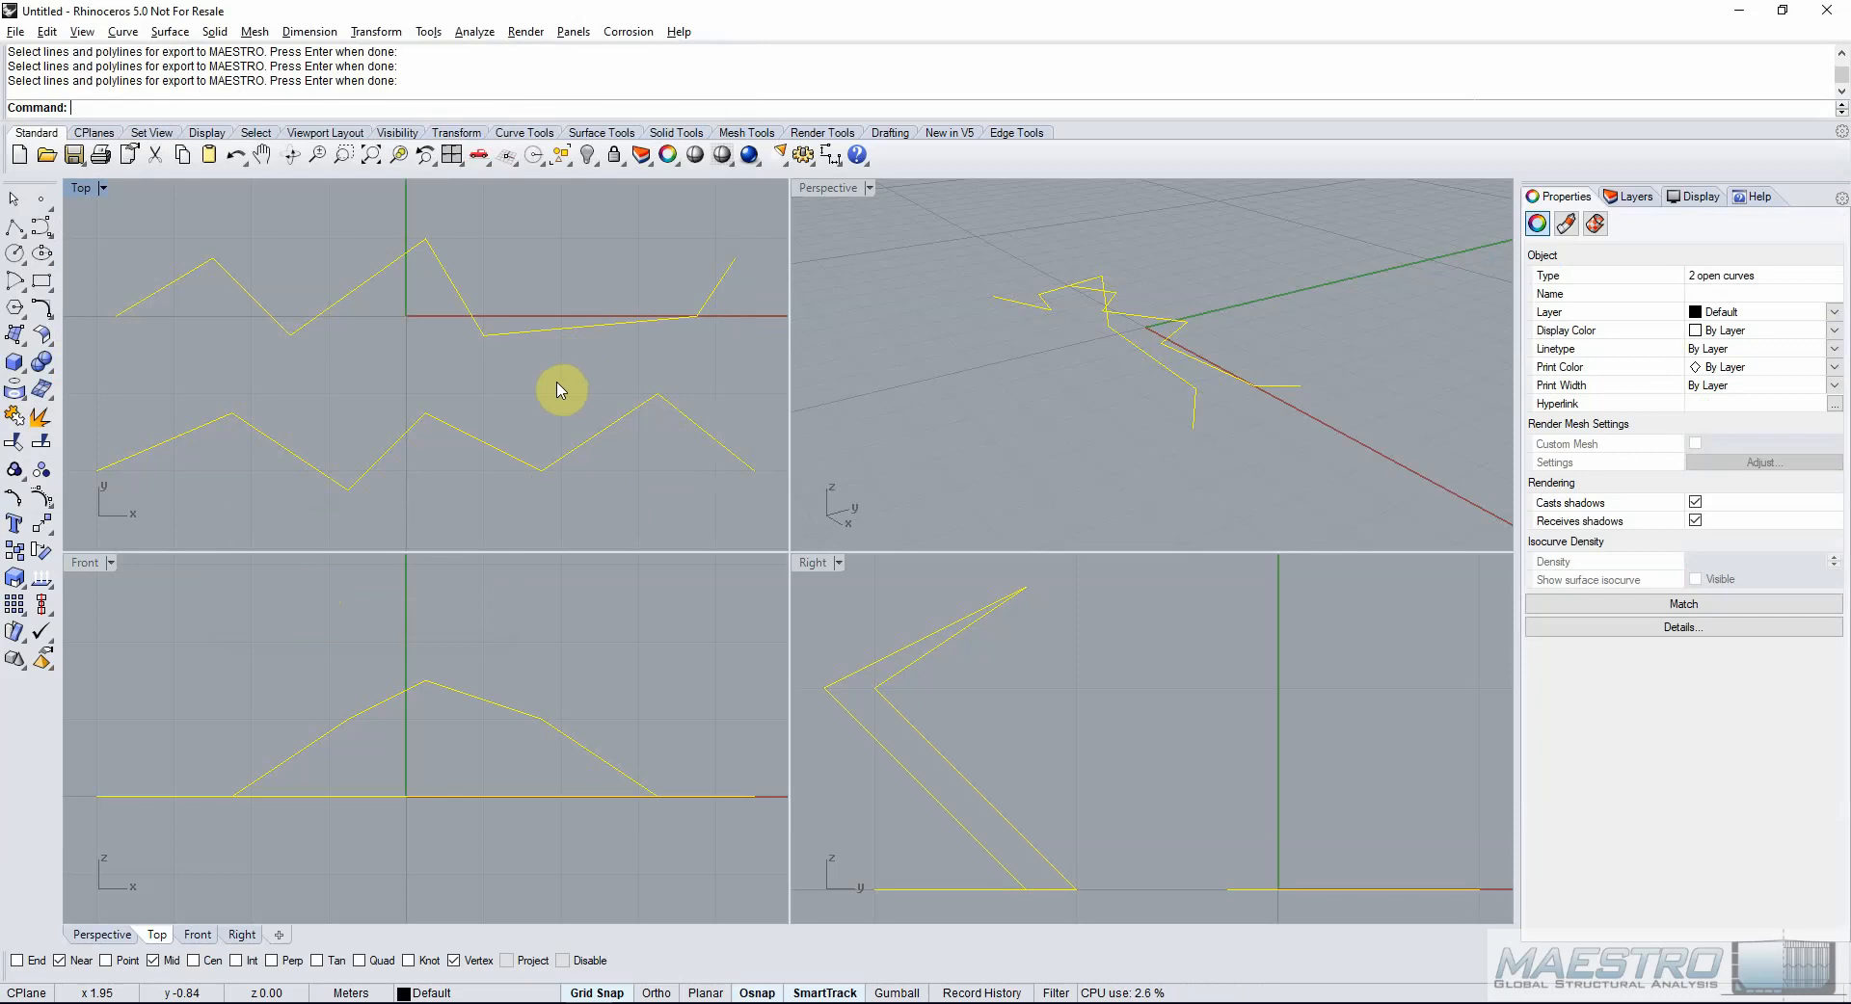
Rerun the "export maestro beams.rvb" script on the selected polylines with Polyline and Direction, using a custom beam direction of 0,1,1.
right_click(589, 72)
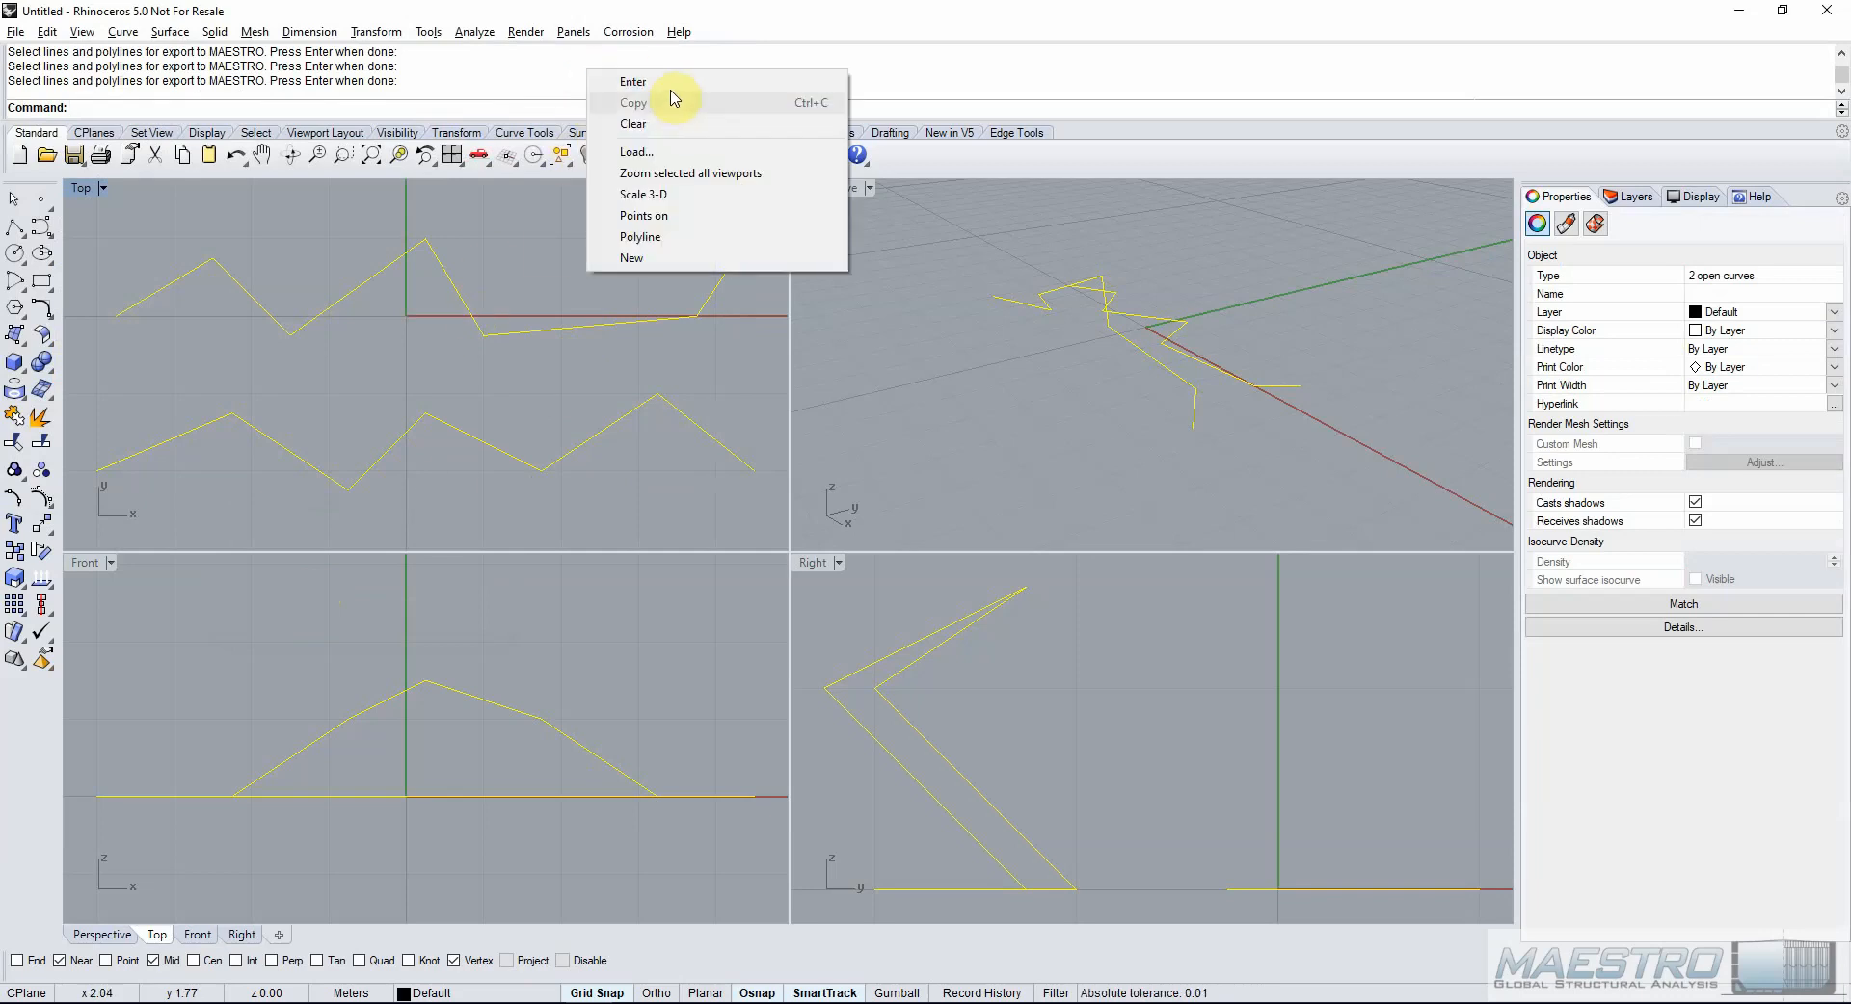
click(637, 152)
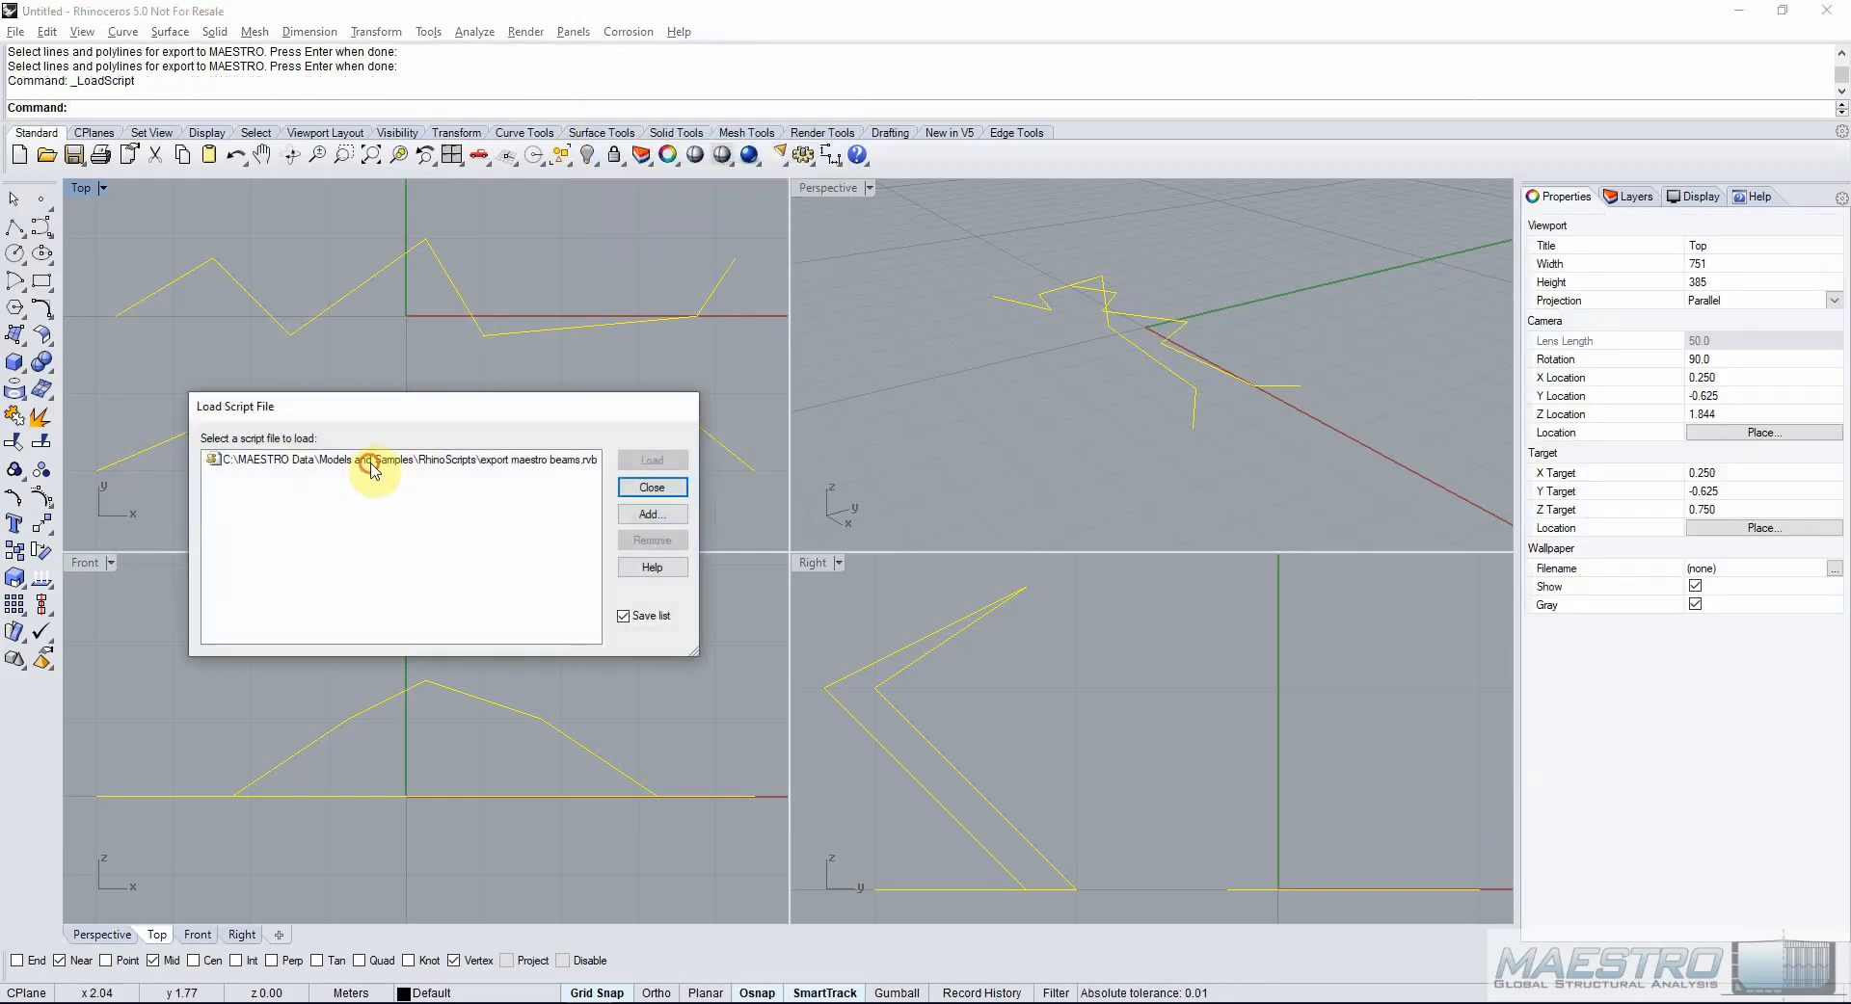
click(488, 461)
click(640, 459)
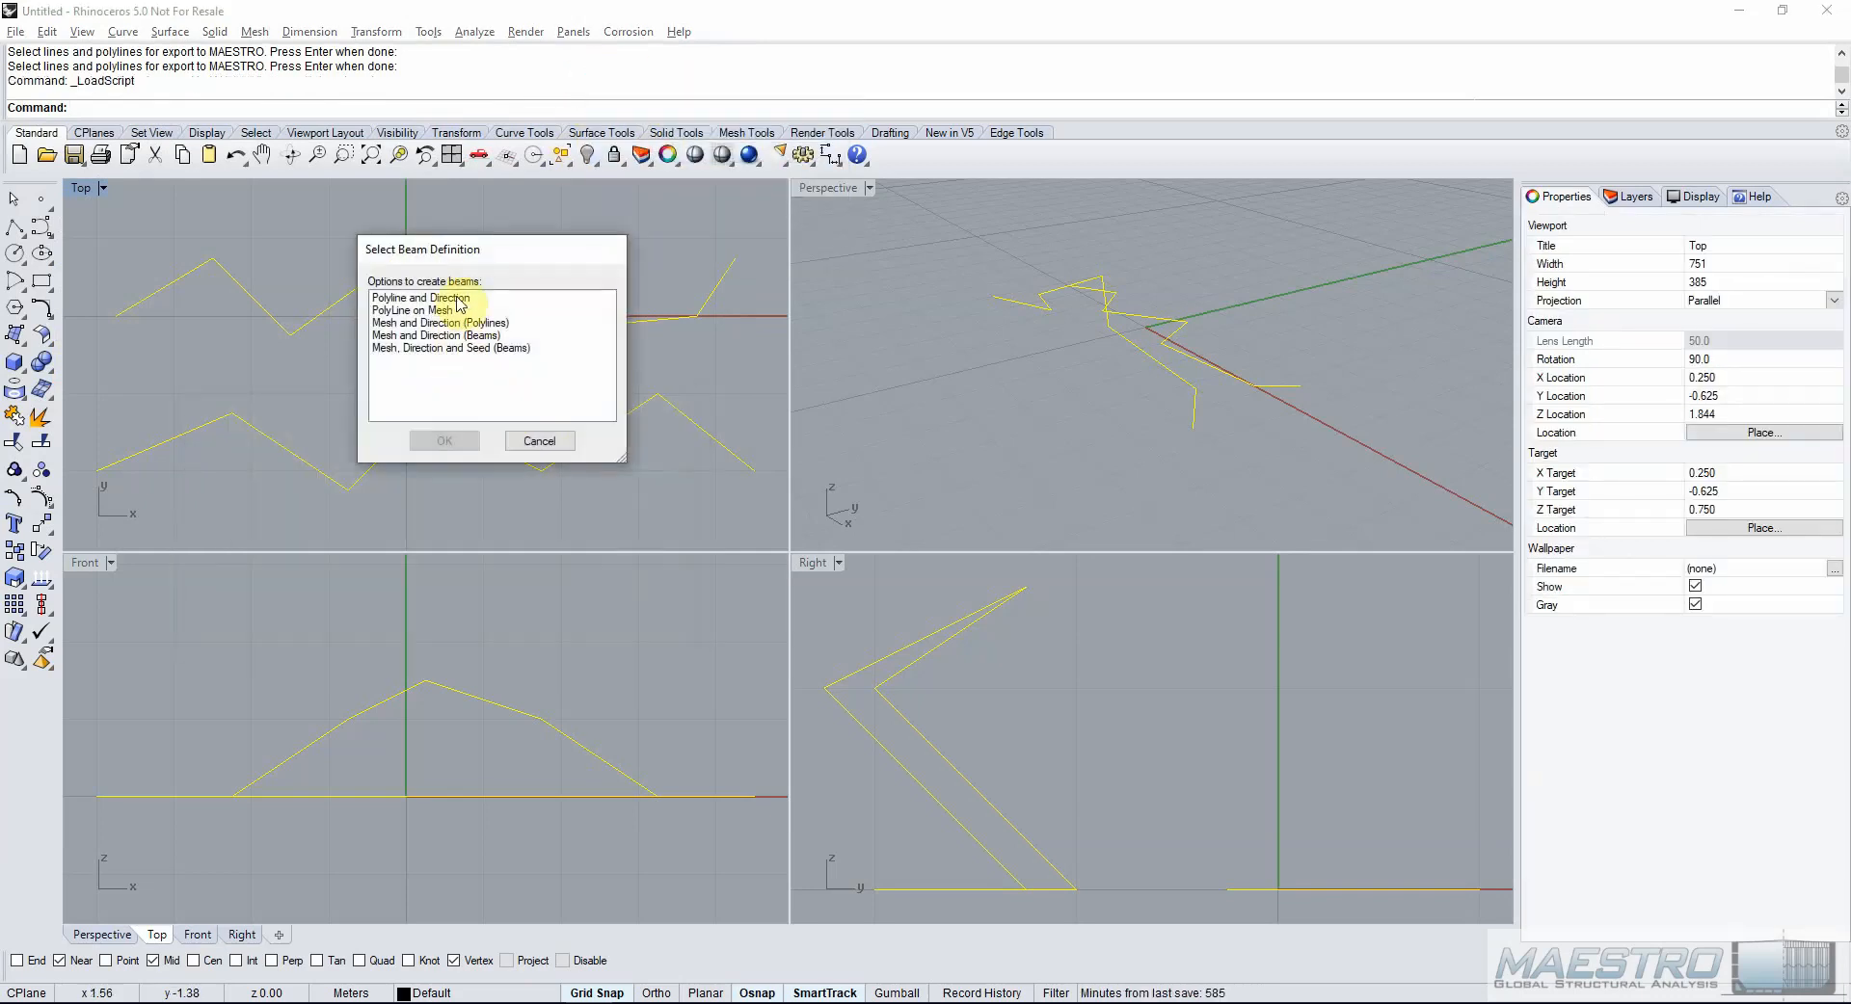
click(463, 440)
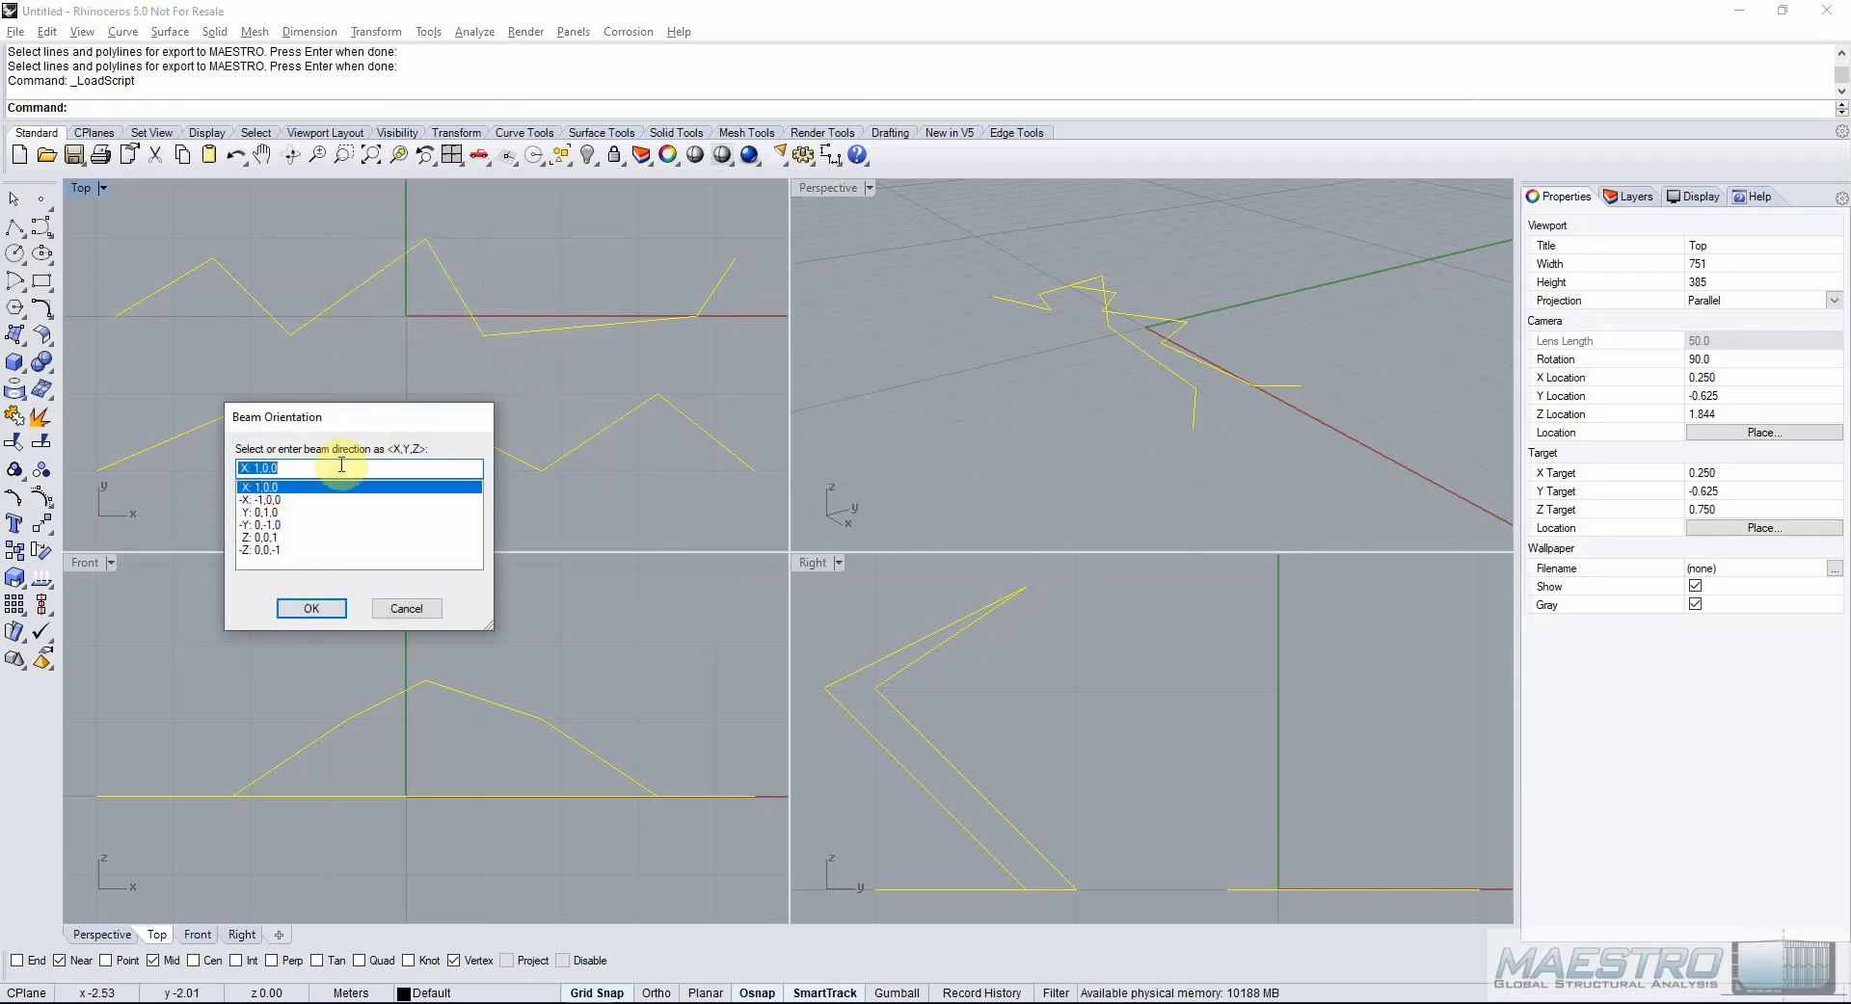
text(0,1,1)
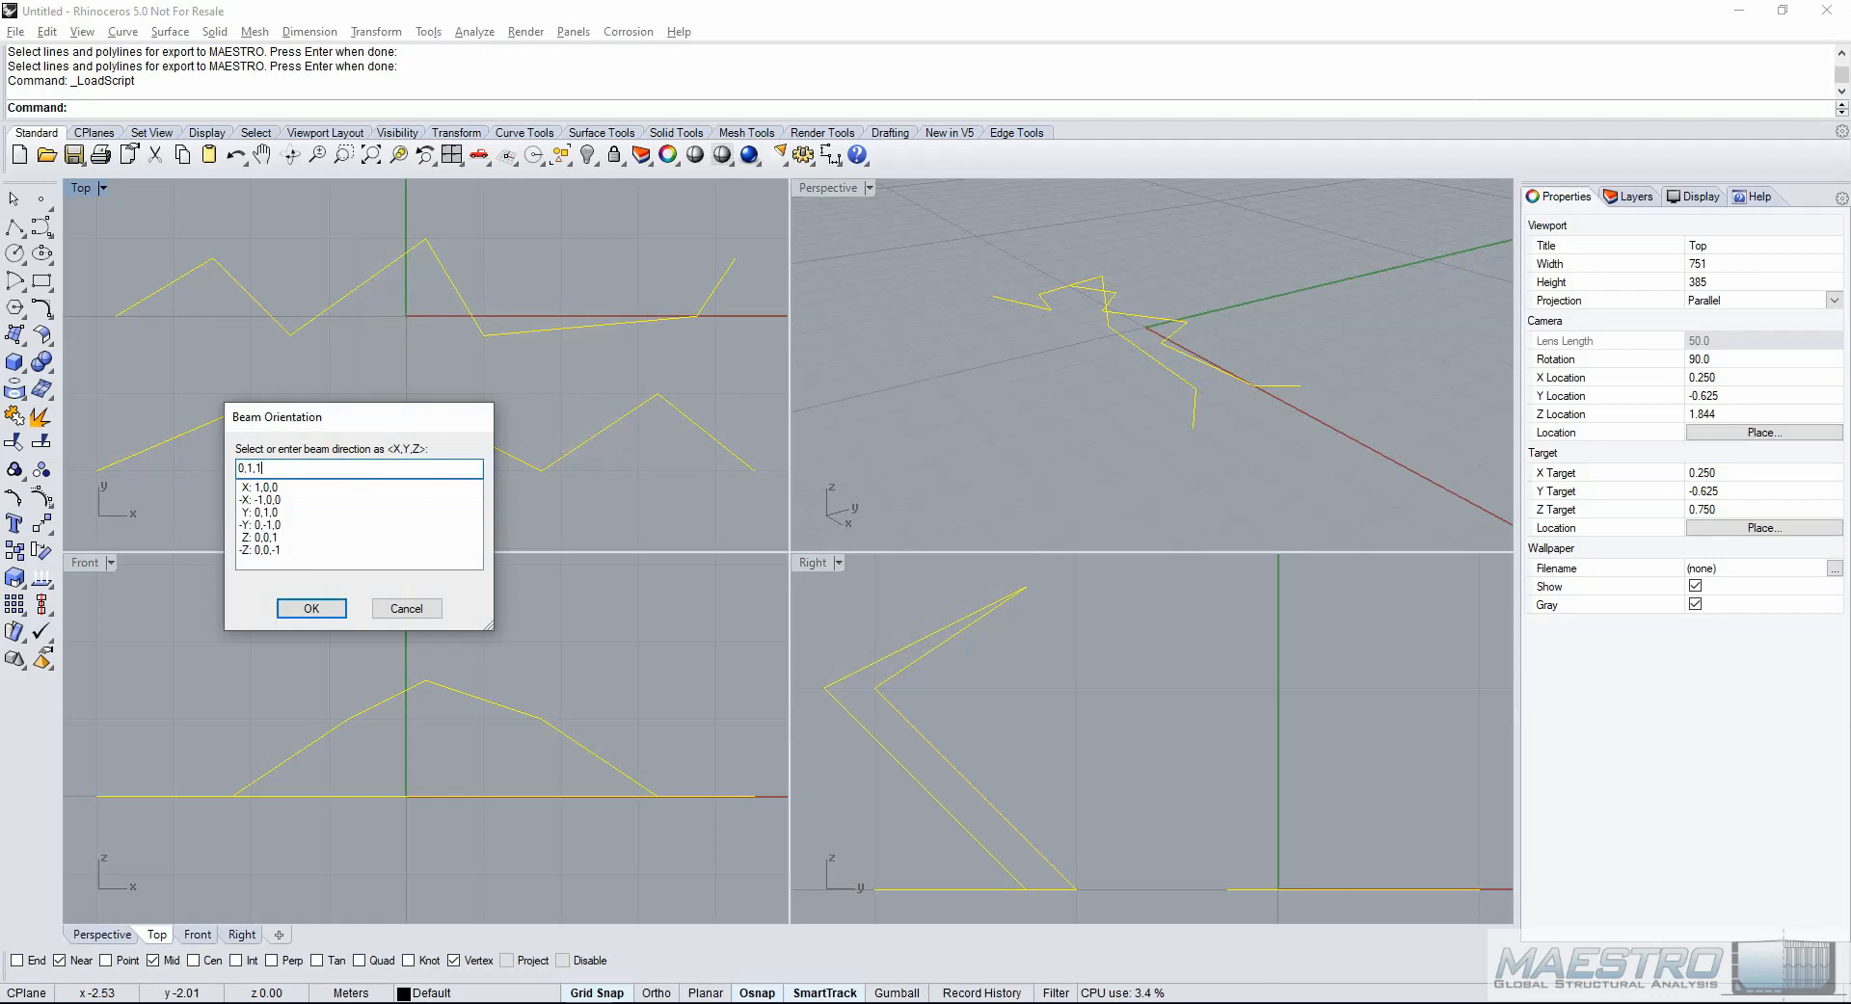
click(311, 608)
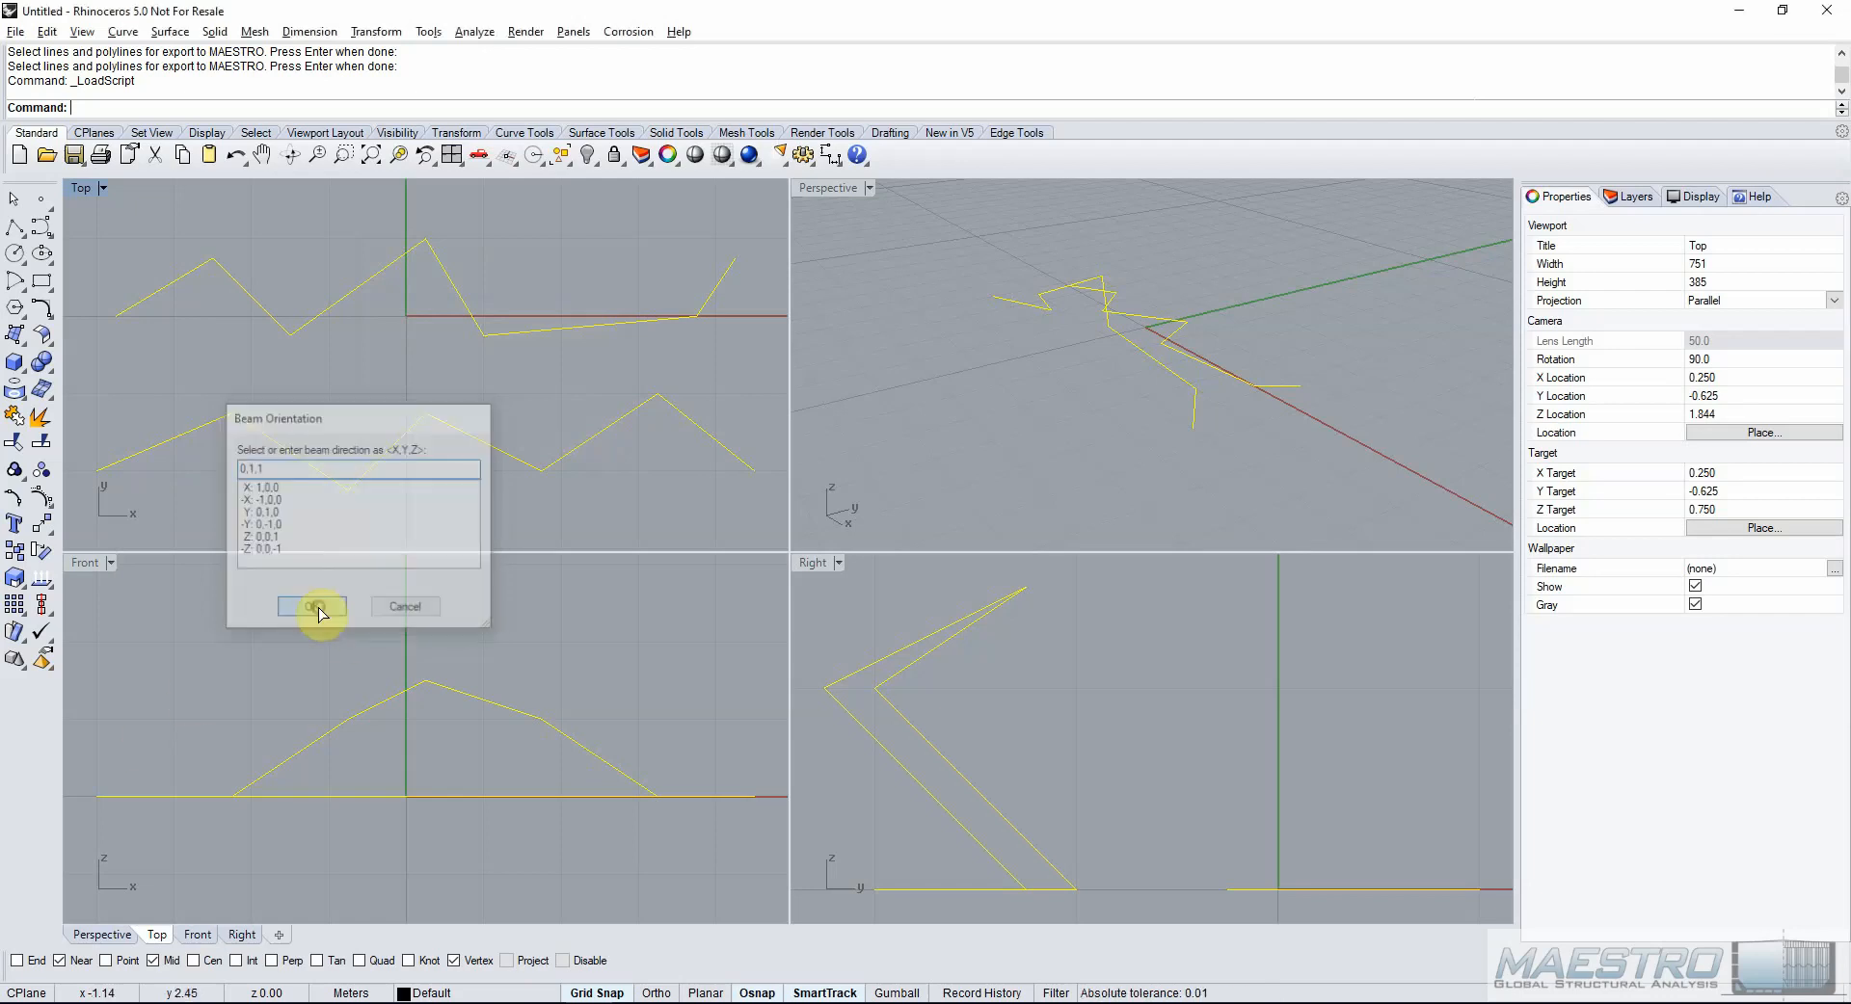
Save the second MAESTRO neutral file as "demo2 - 011" in the Demos folder.
right_click(330, 453)
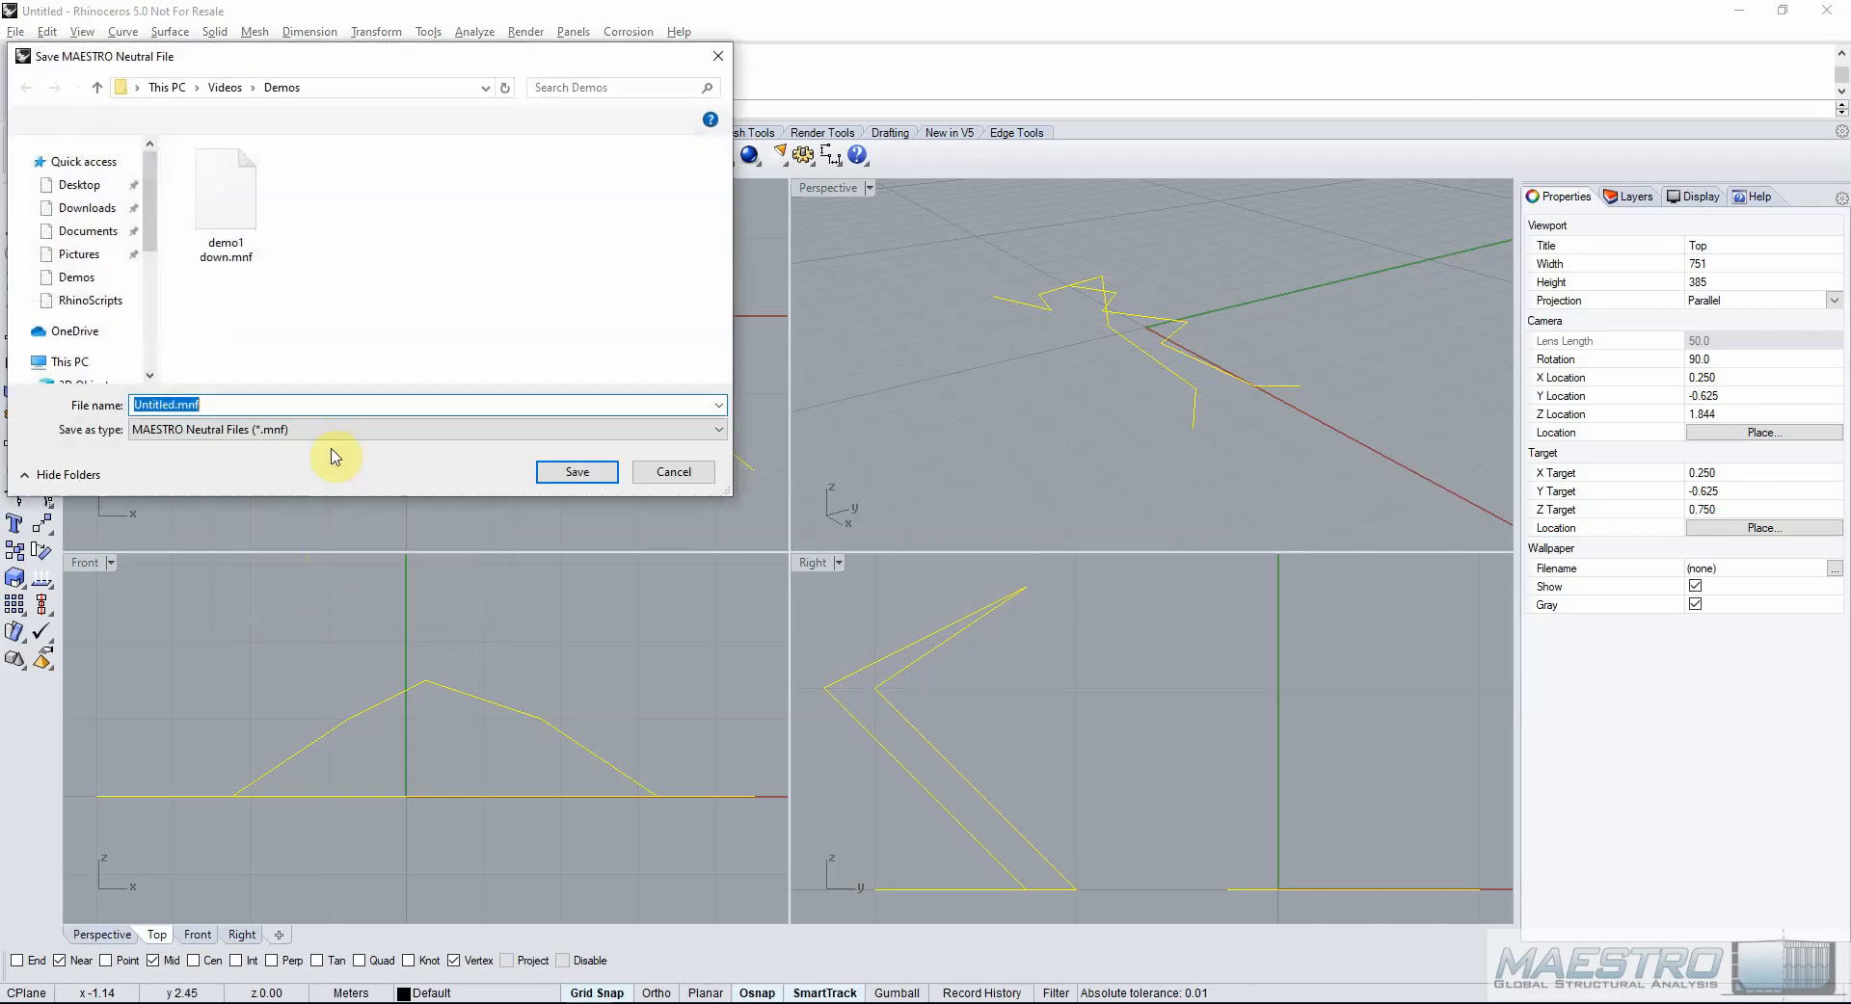
text(demo2)
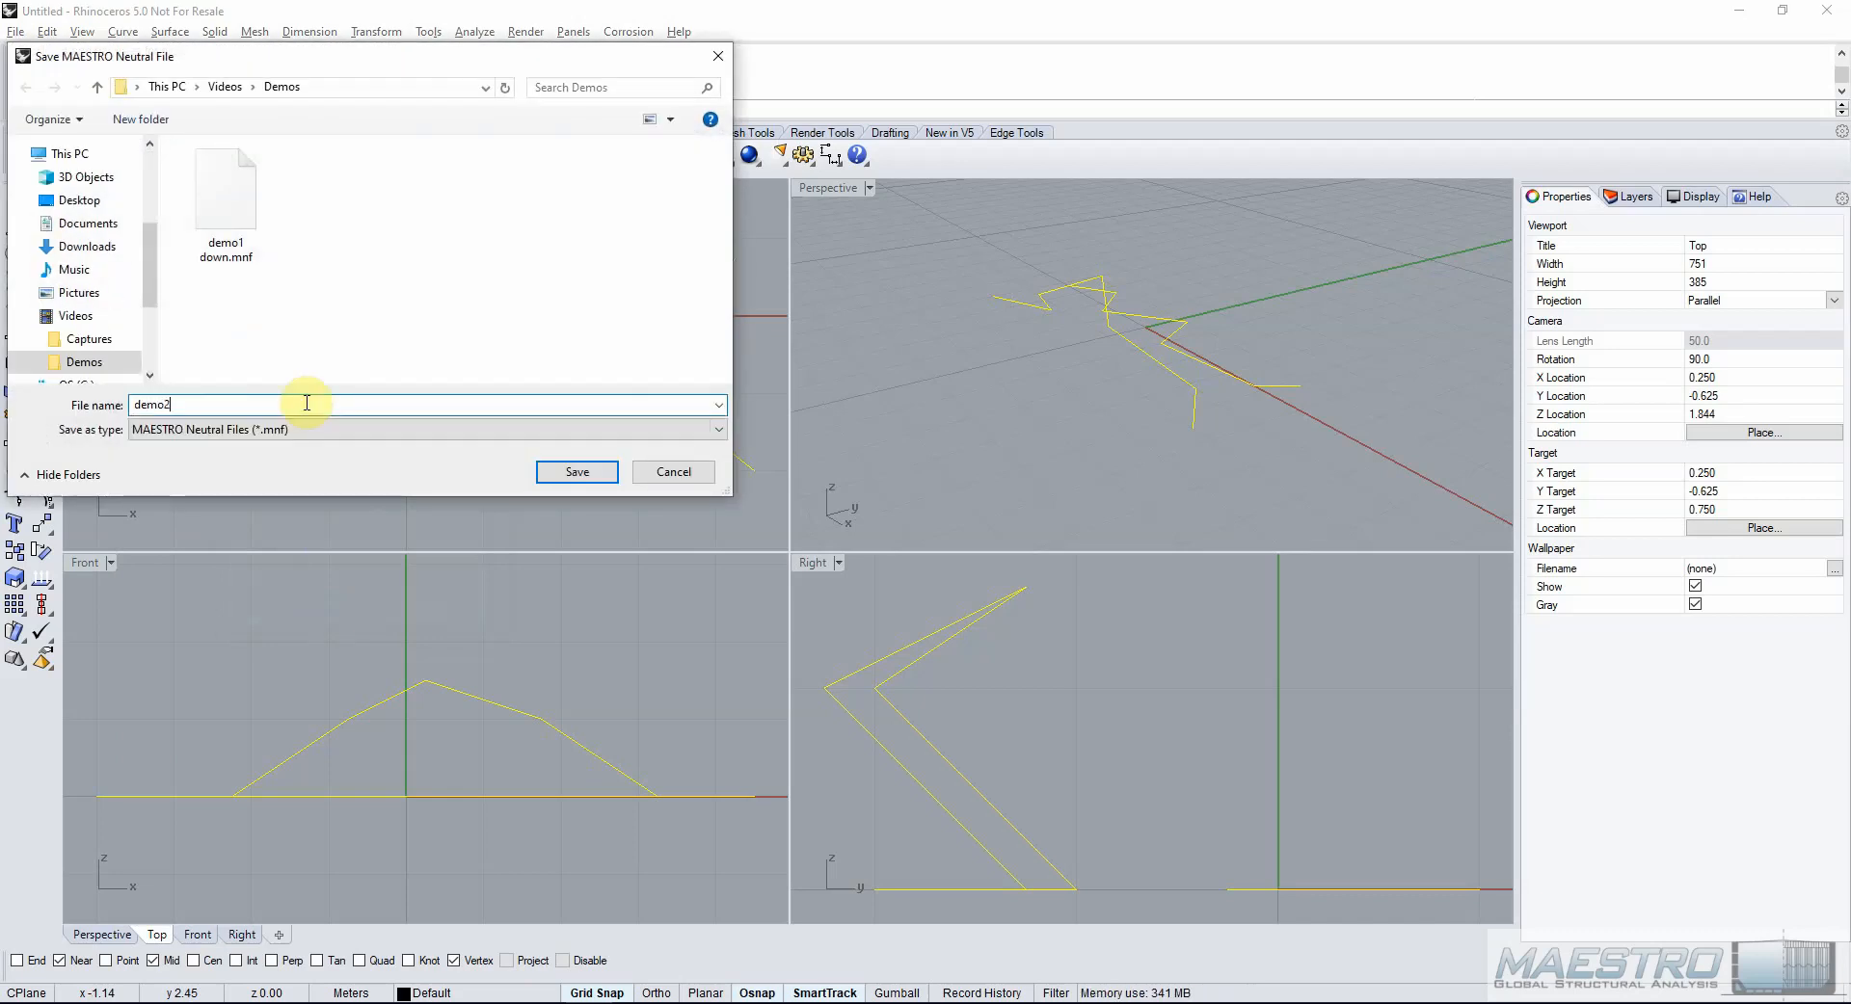
text( -)
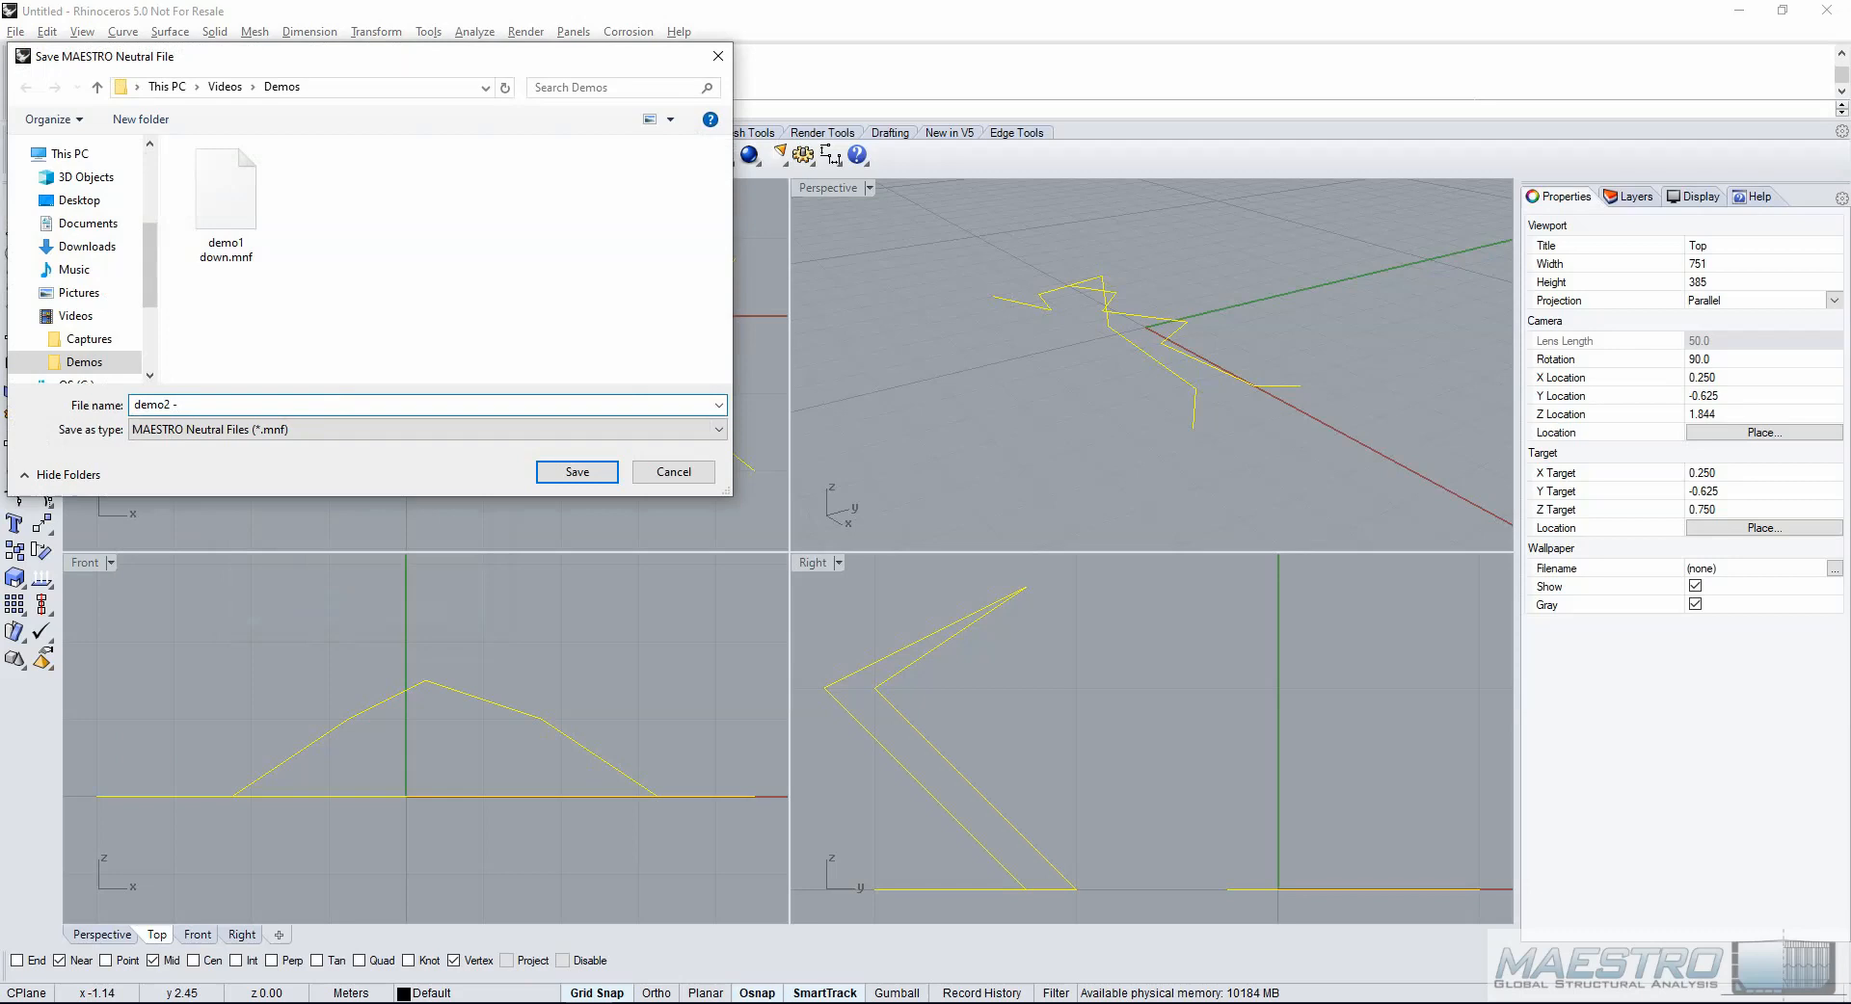
text( 011)
click(551, 469)
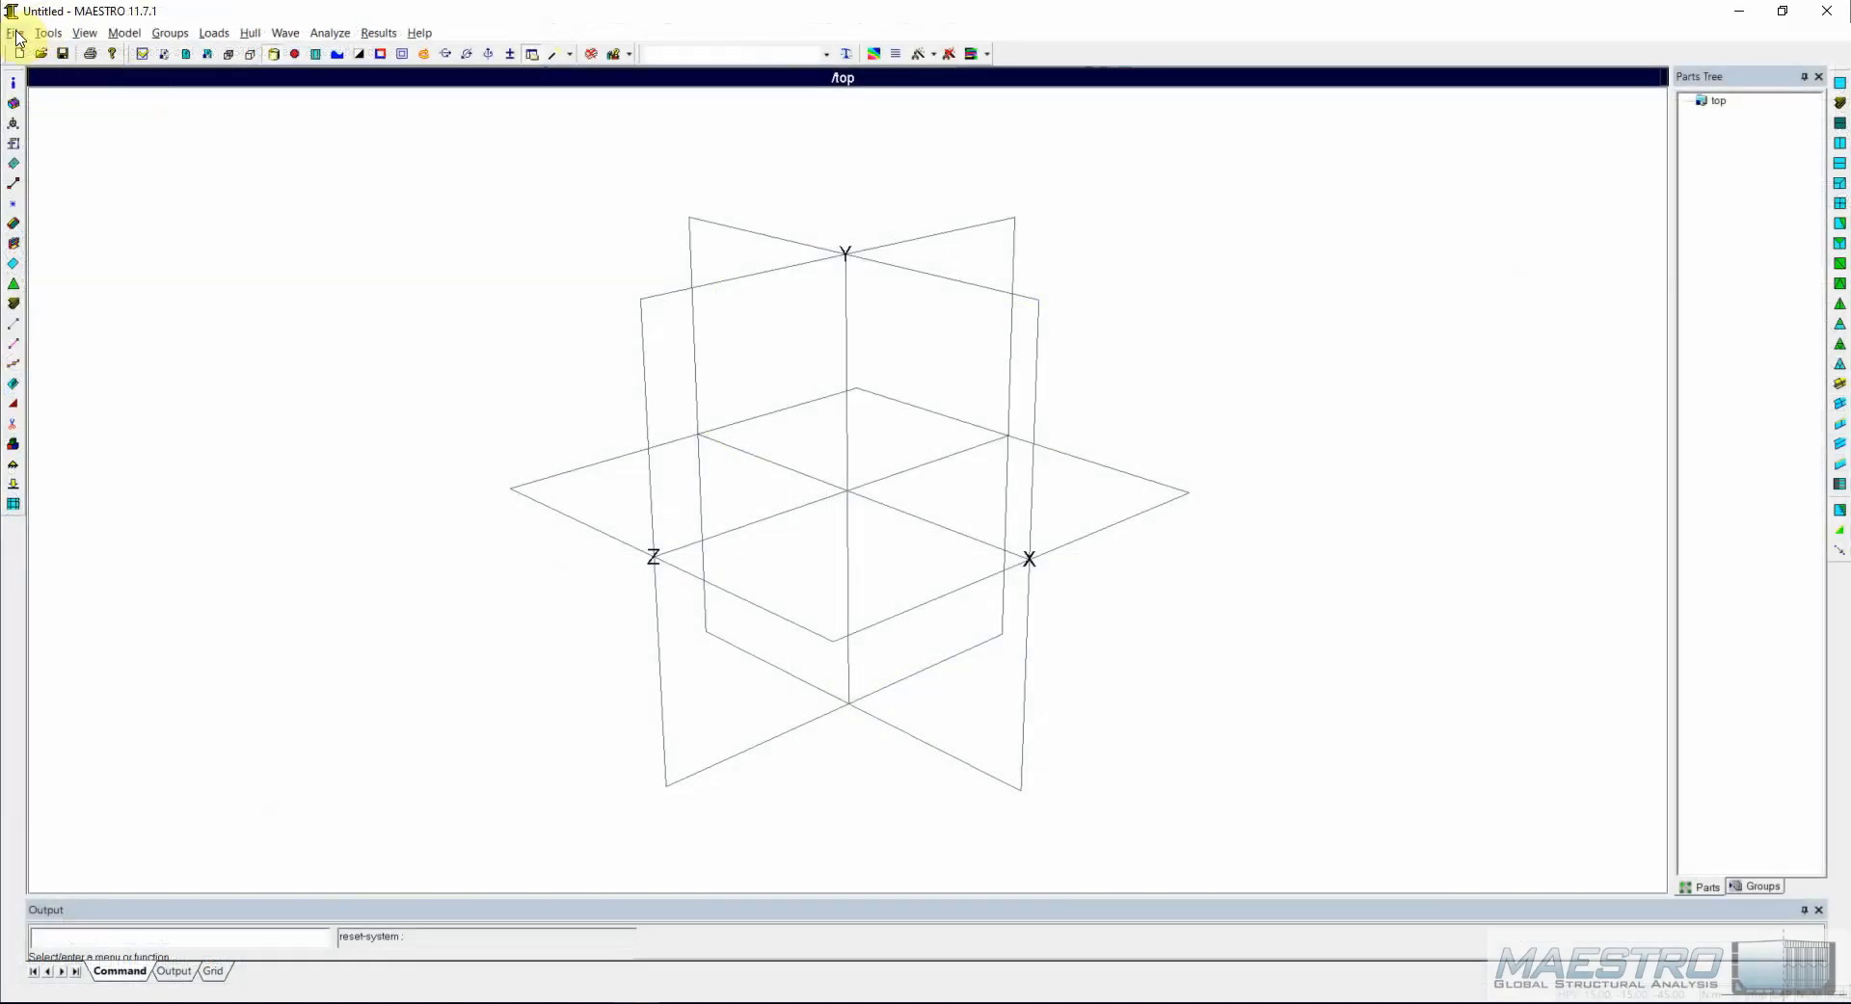
Switch to MAESTRO and import the MAESTRO neutral file "demo1 down.mnf" from the Demos folder as a global module.
click(16, 34)
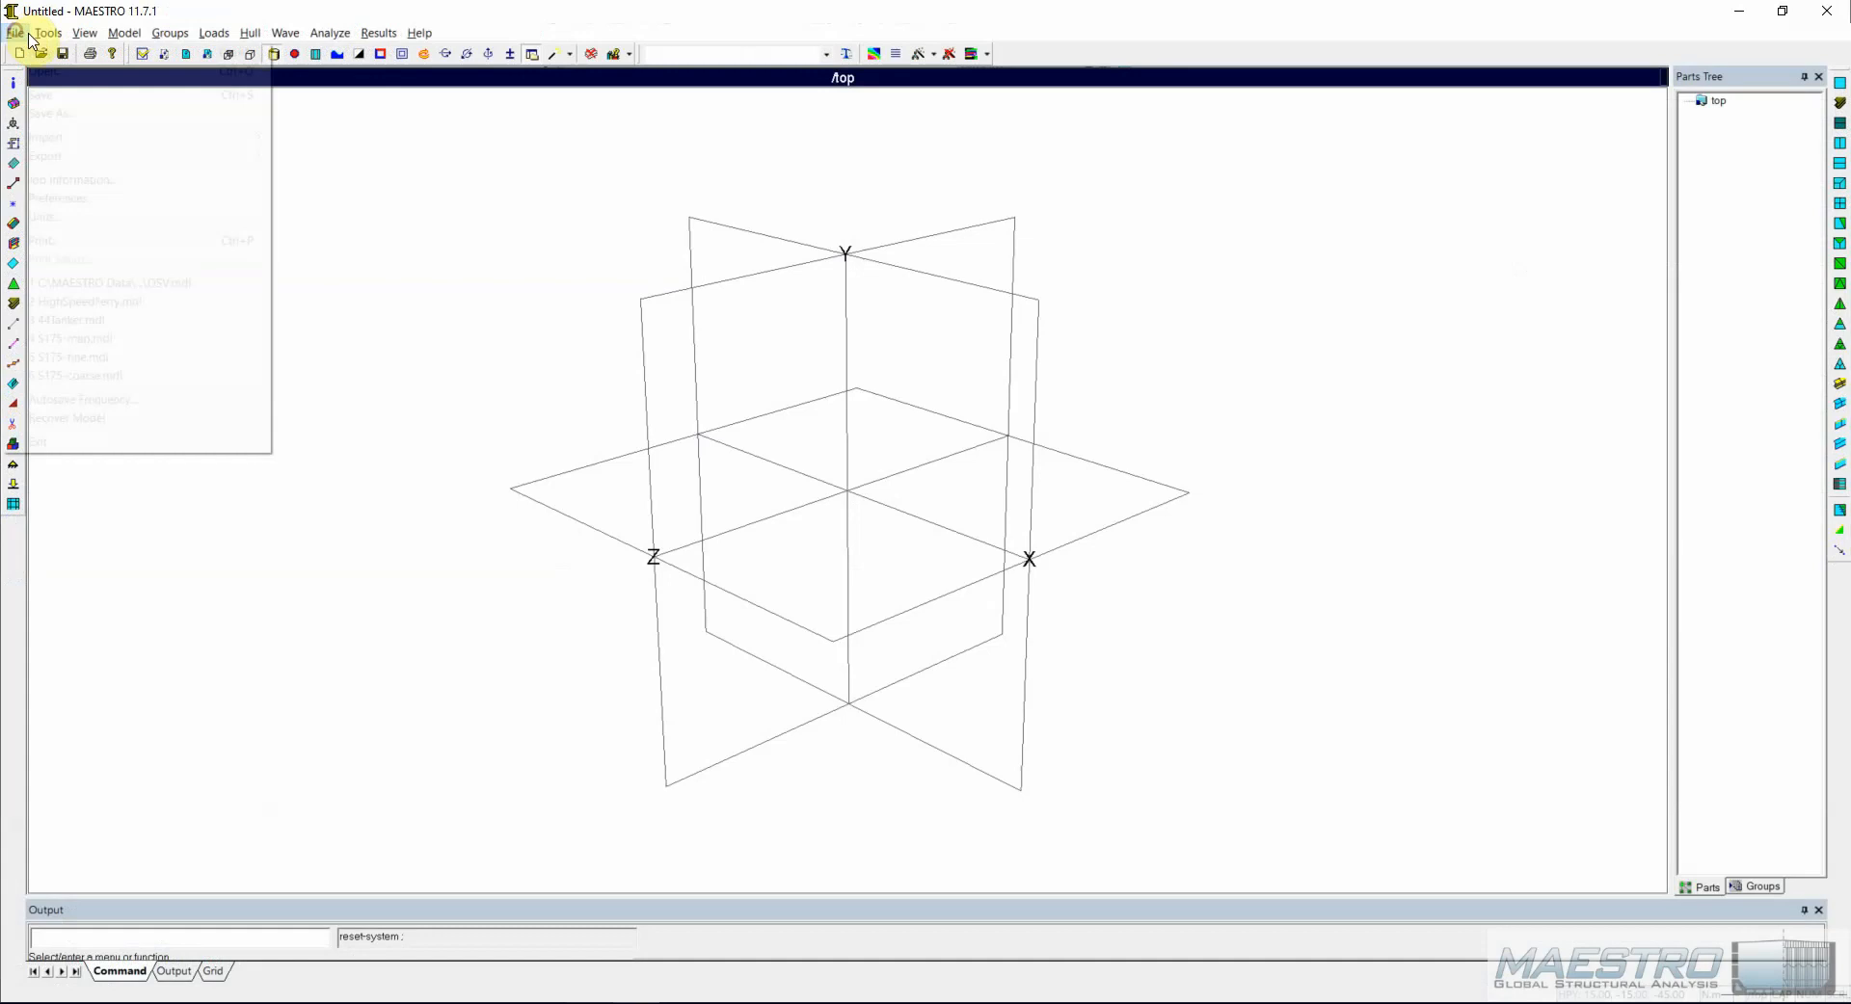
mouse_move(48, 33)
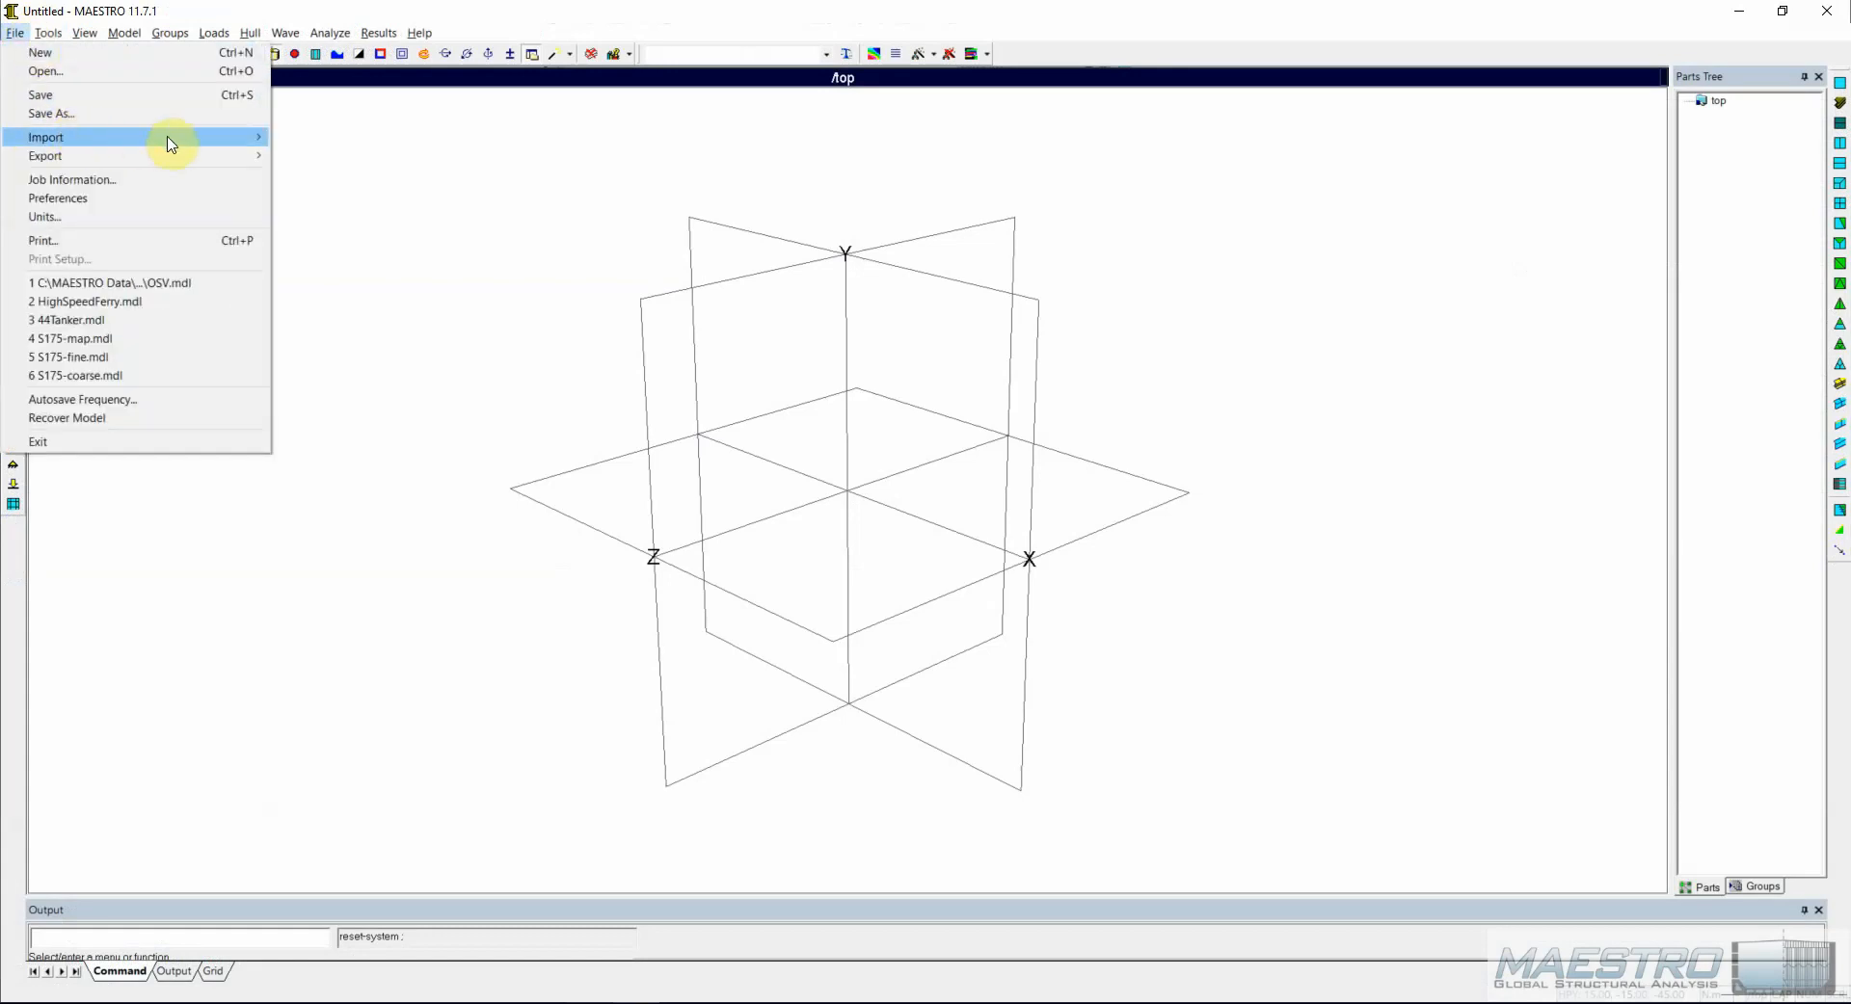
mouse_move(255, 138)
click(427, 230)
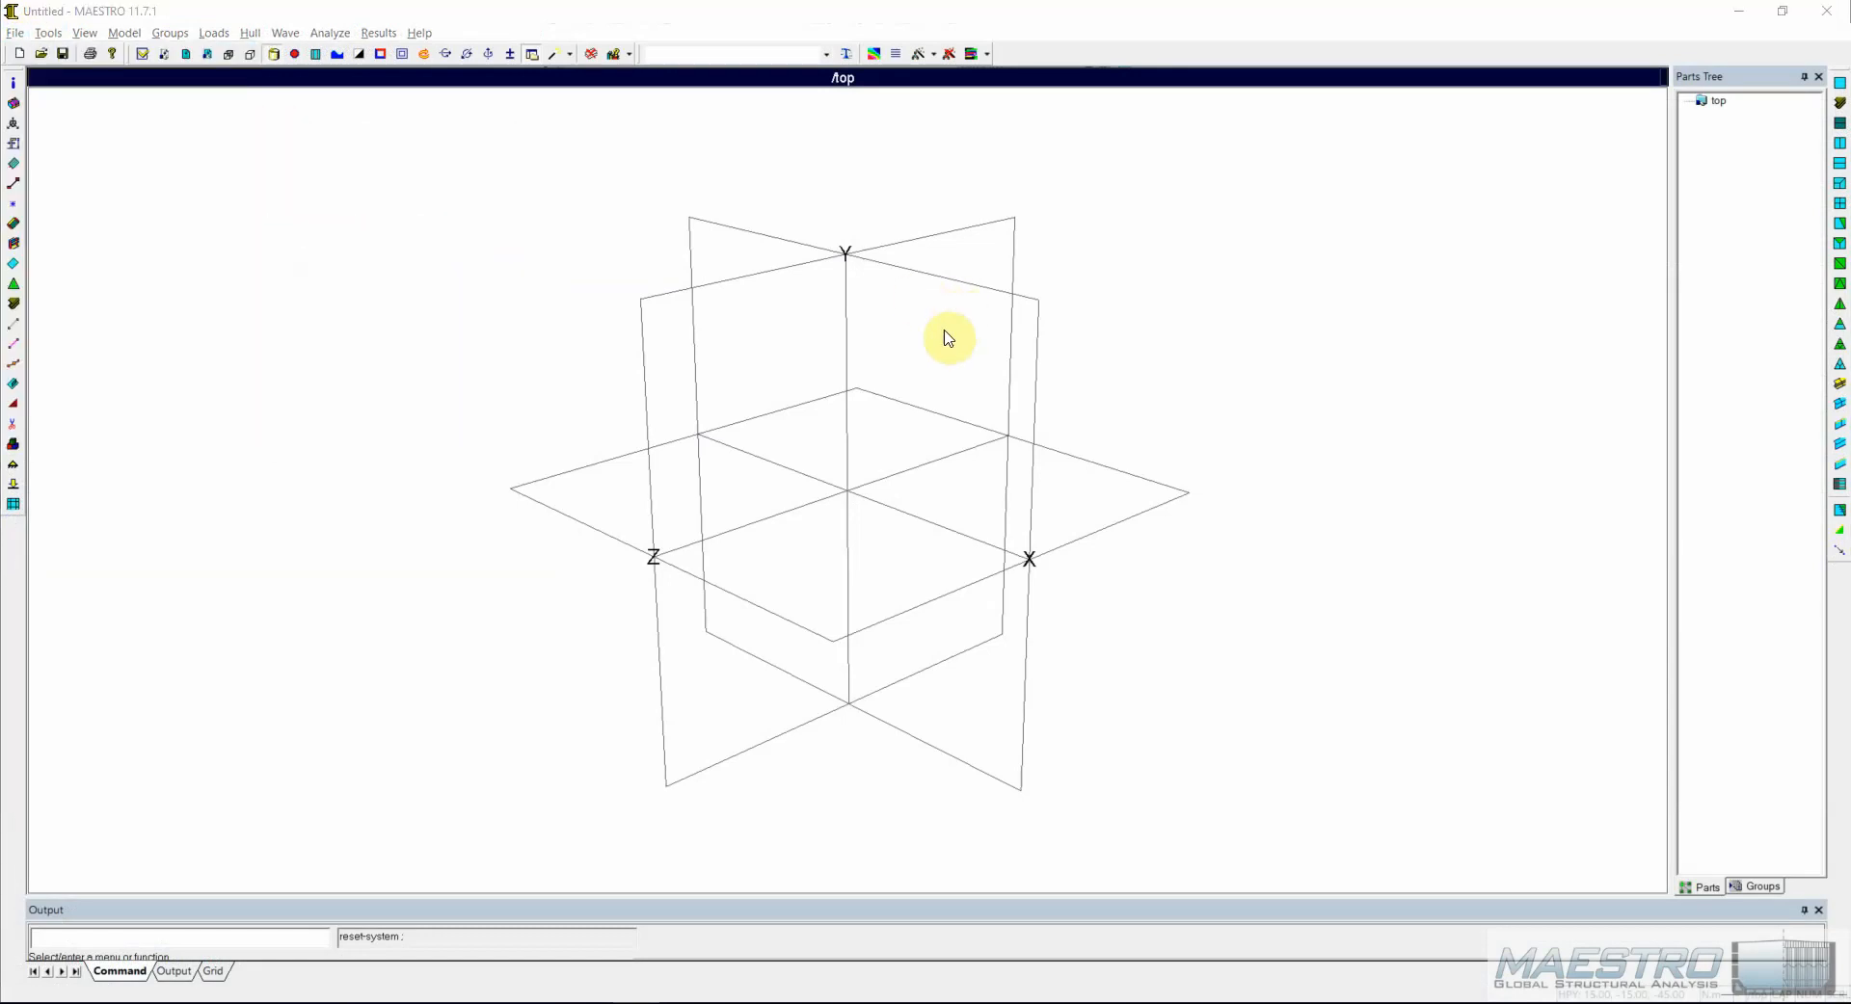
click(235, 240)
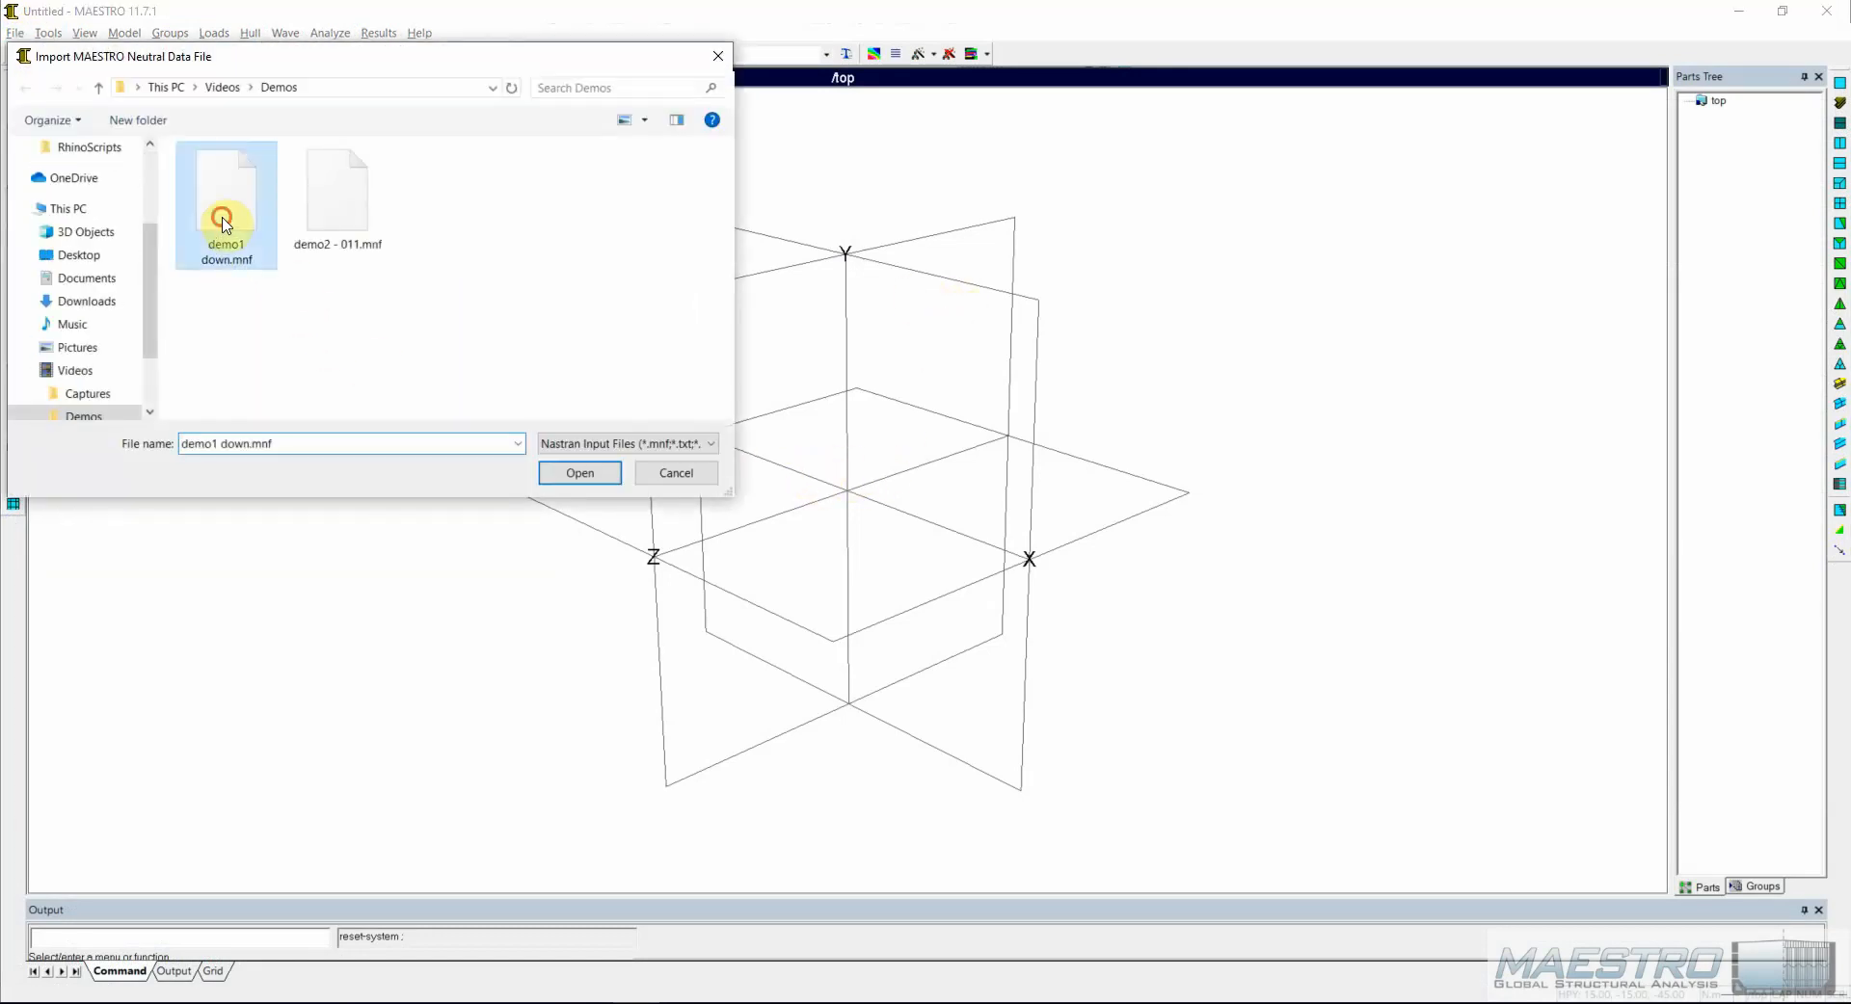
click(578, 474)
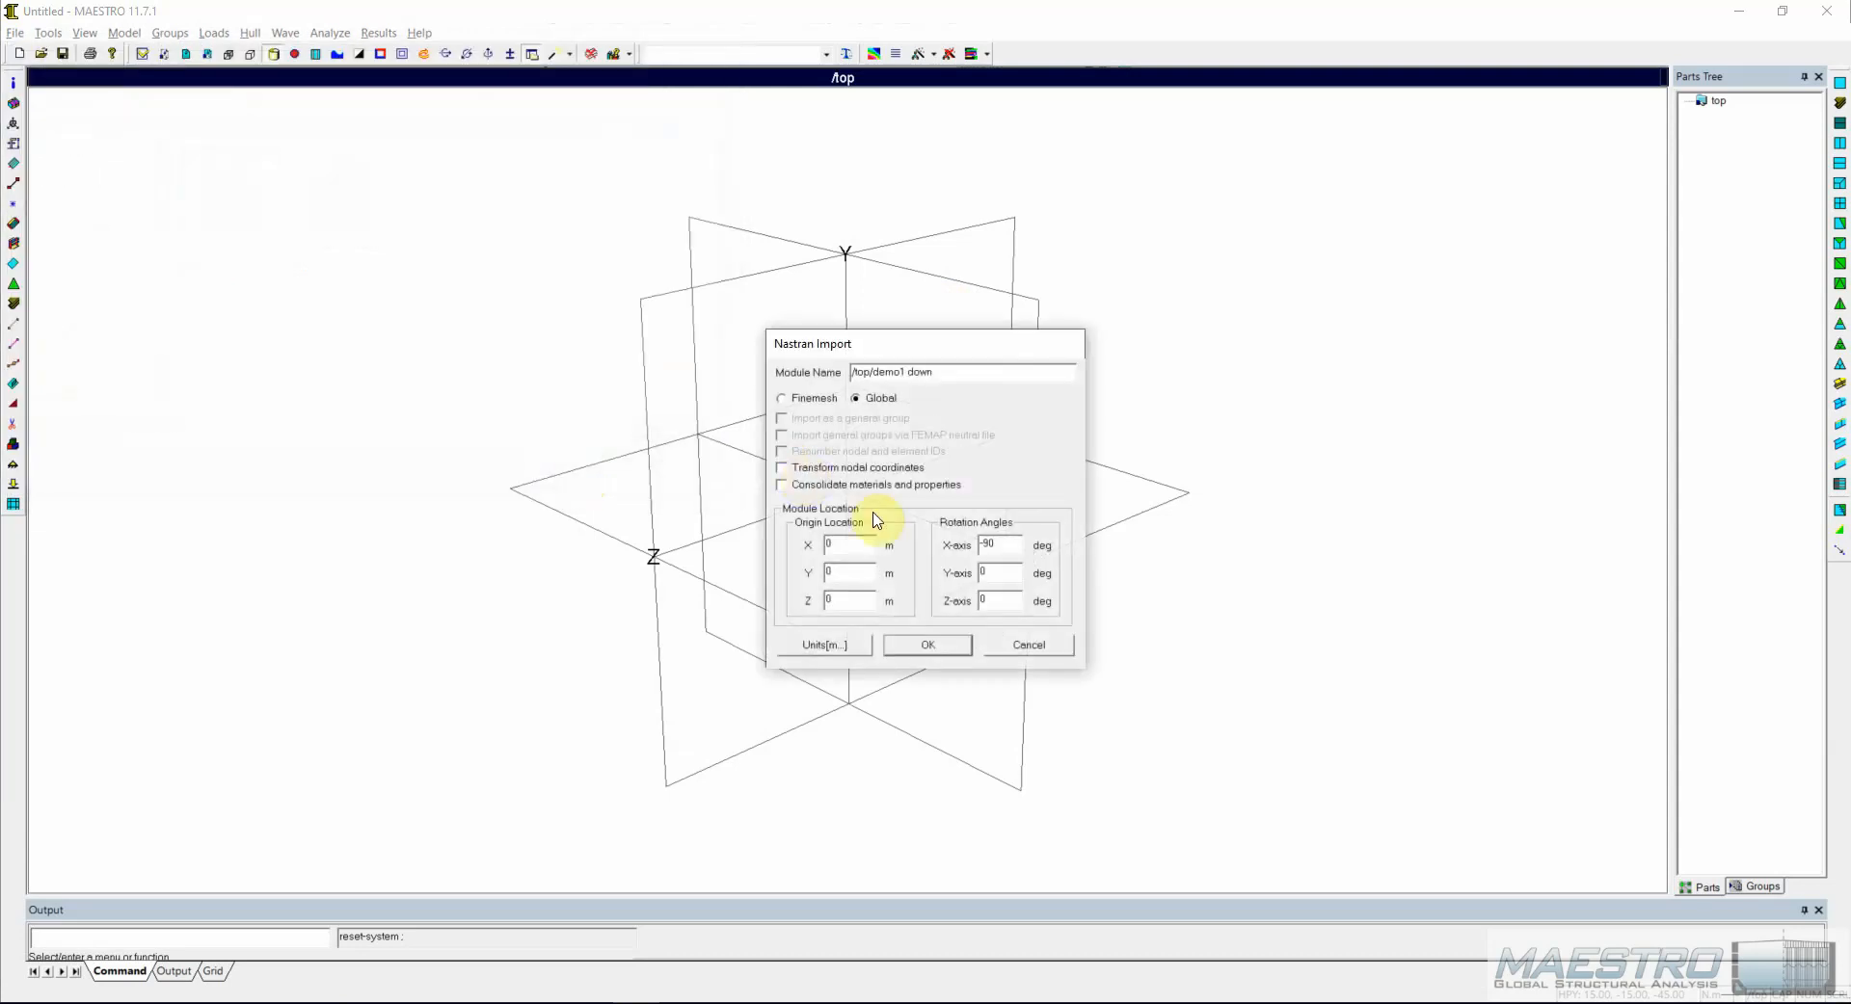
click(948, 646)
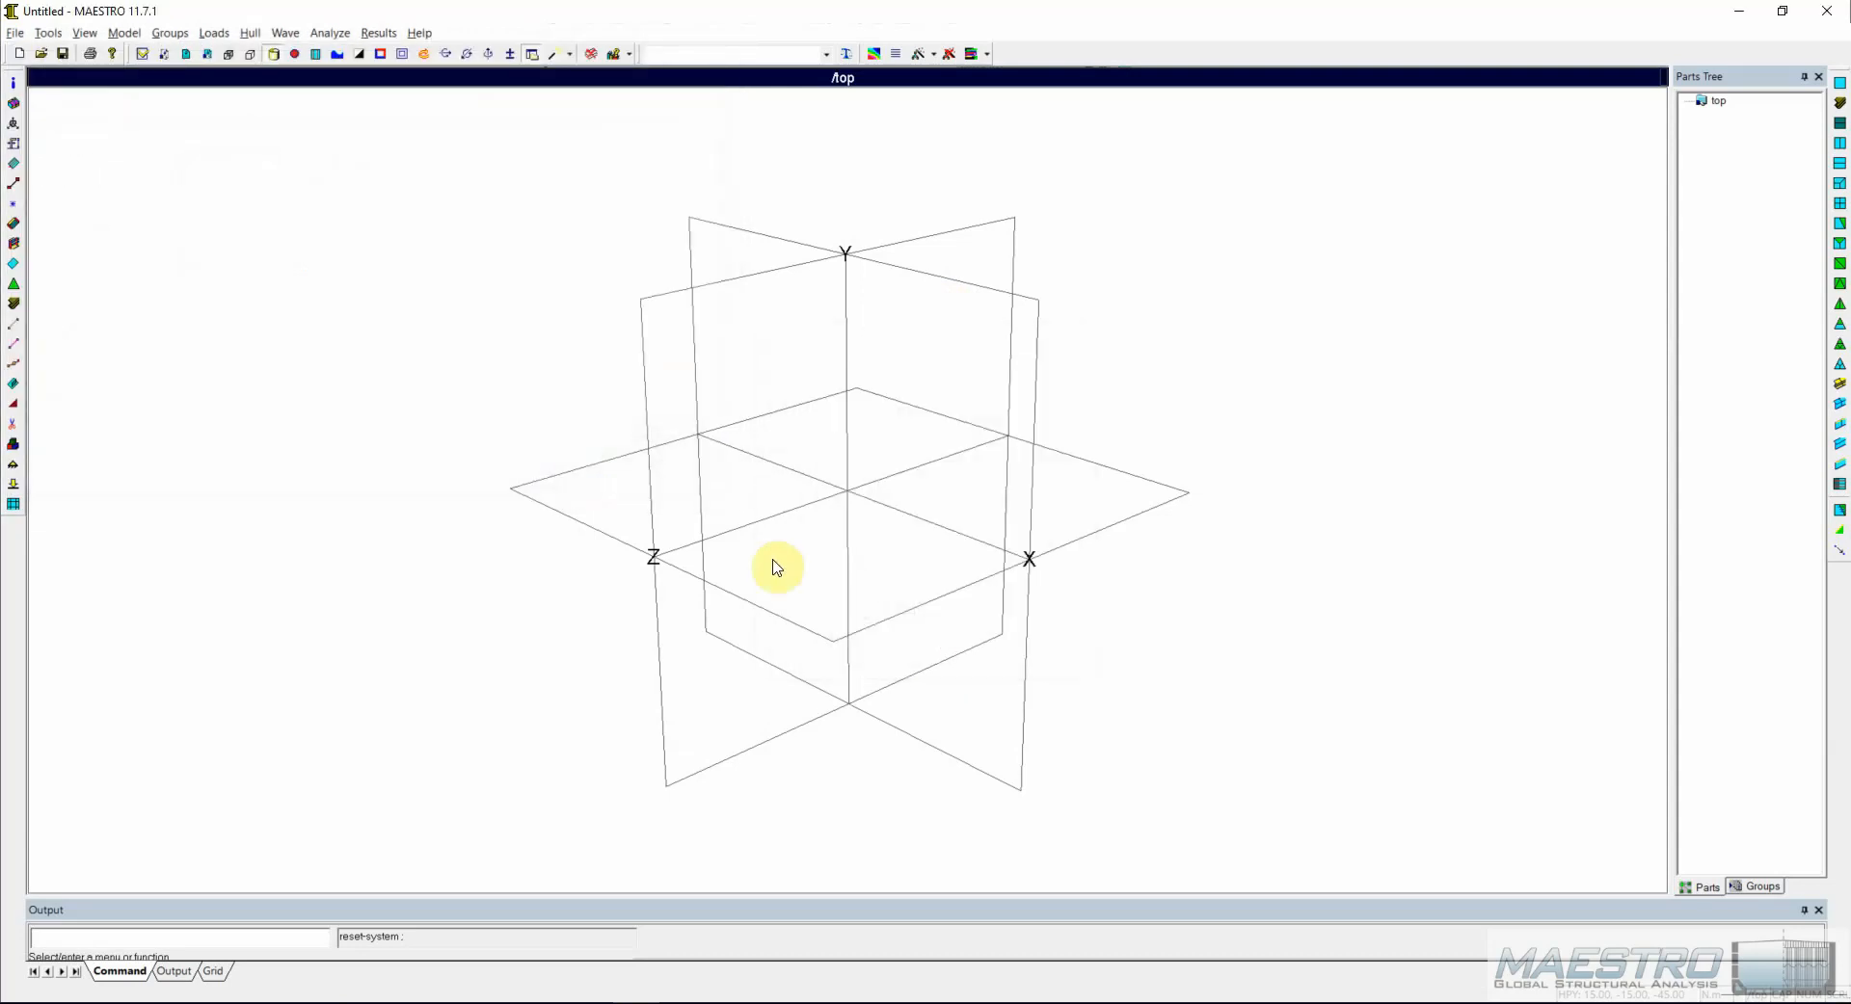
Examine the orientation of the imported "demo1 down" beams in plan view and from several oblique angles.
drag(661, 566, 947, 538)
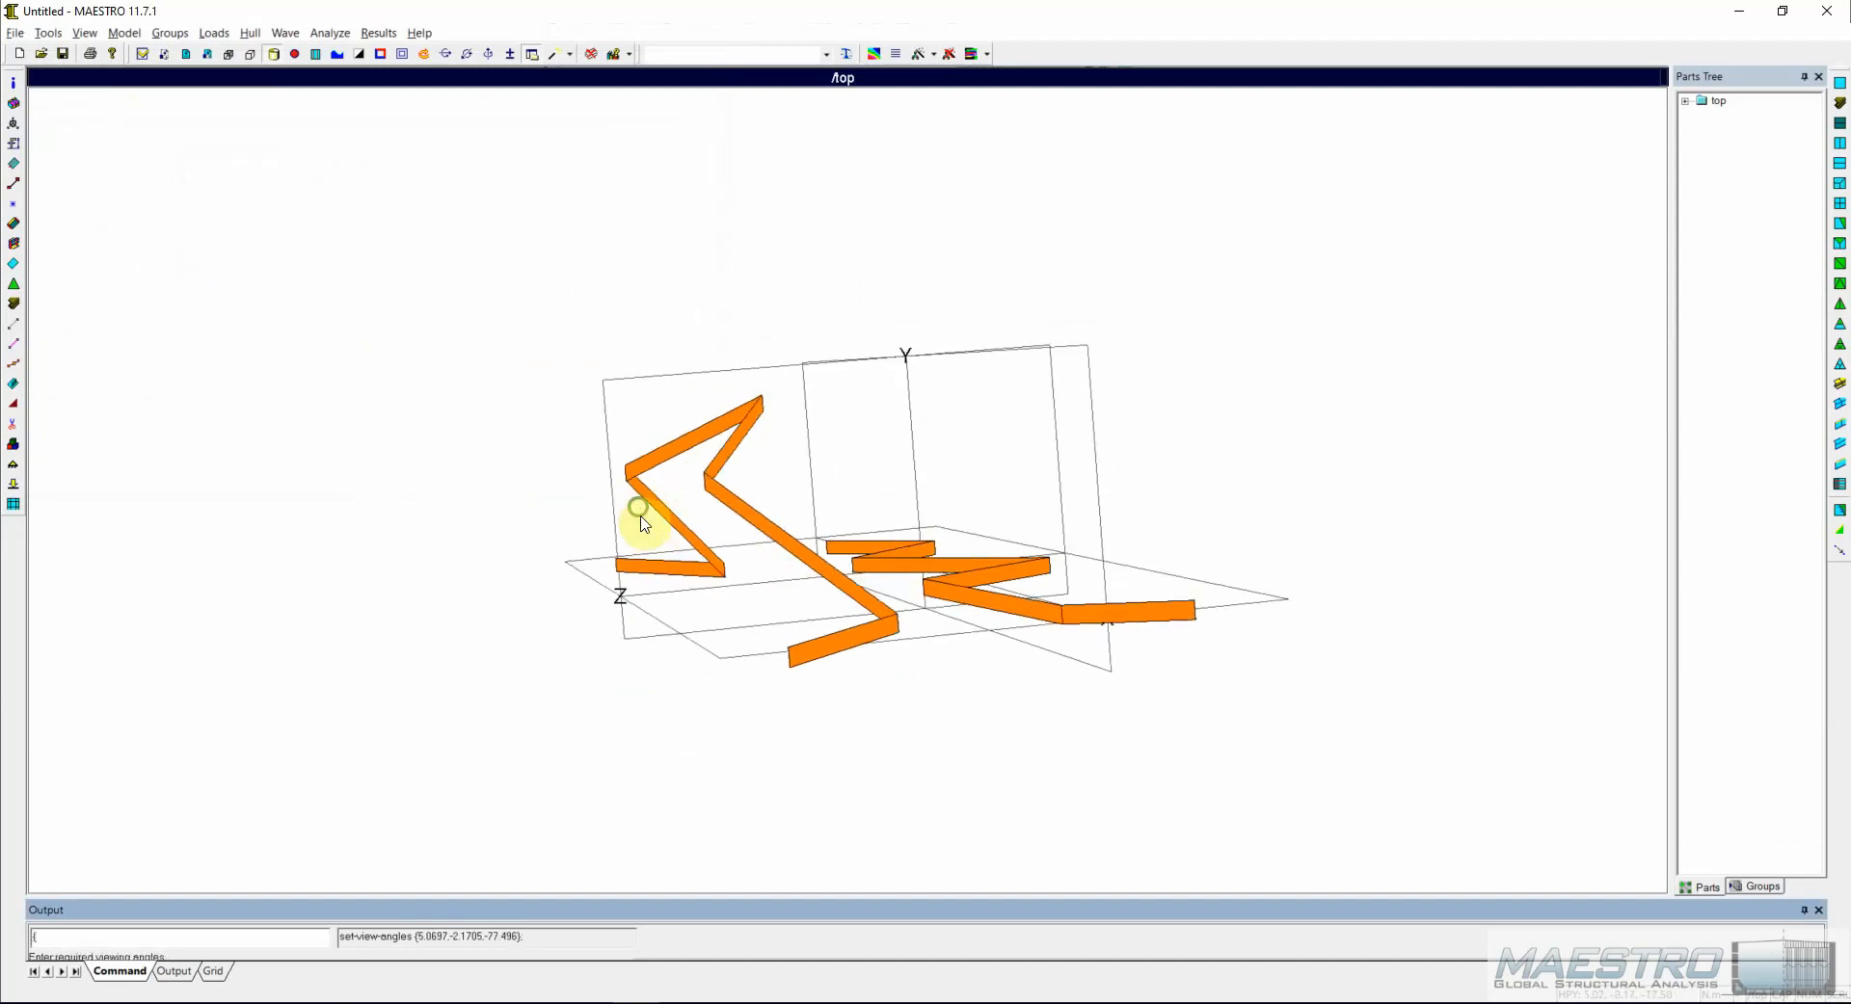
drag(640, 511, 720, 591)
right_click(729, 531)
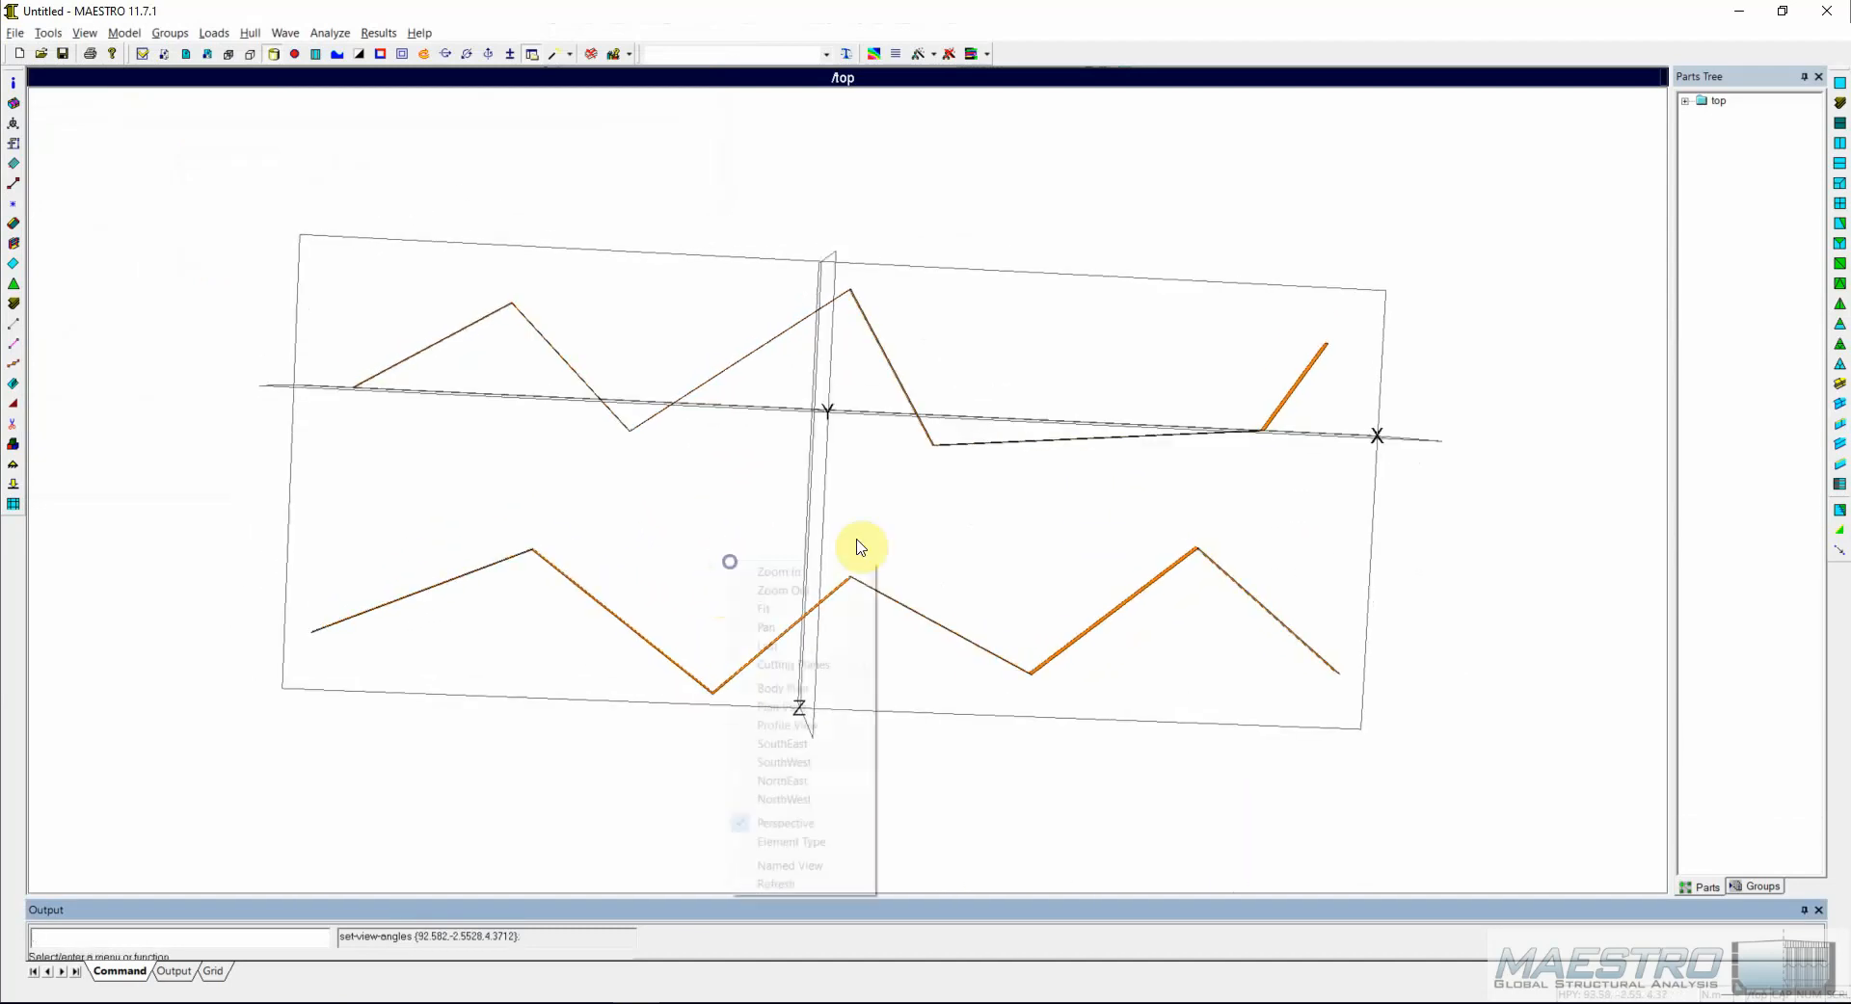
click(797, 706)
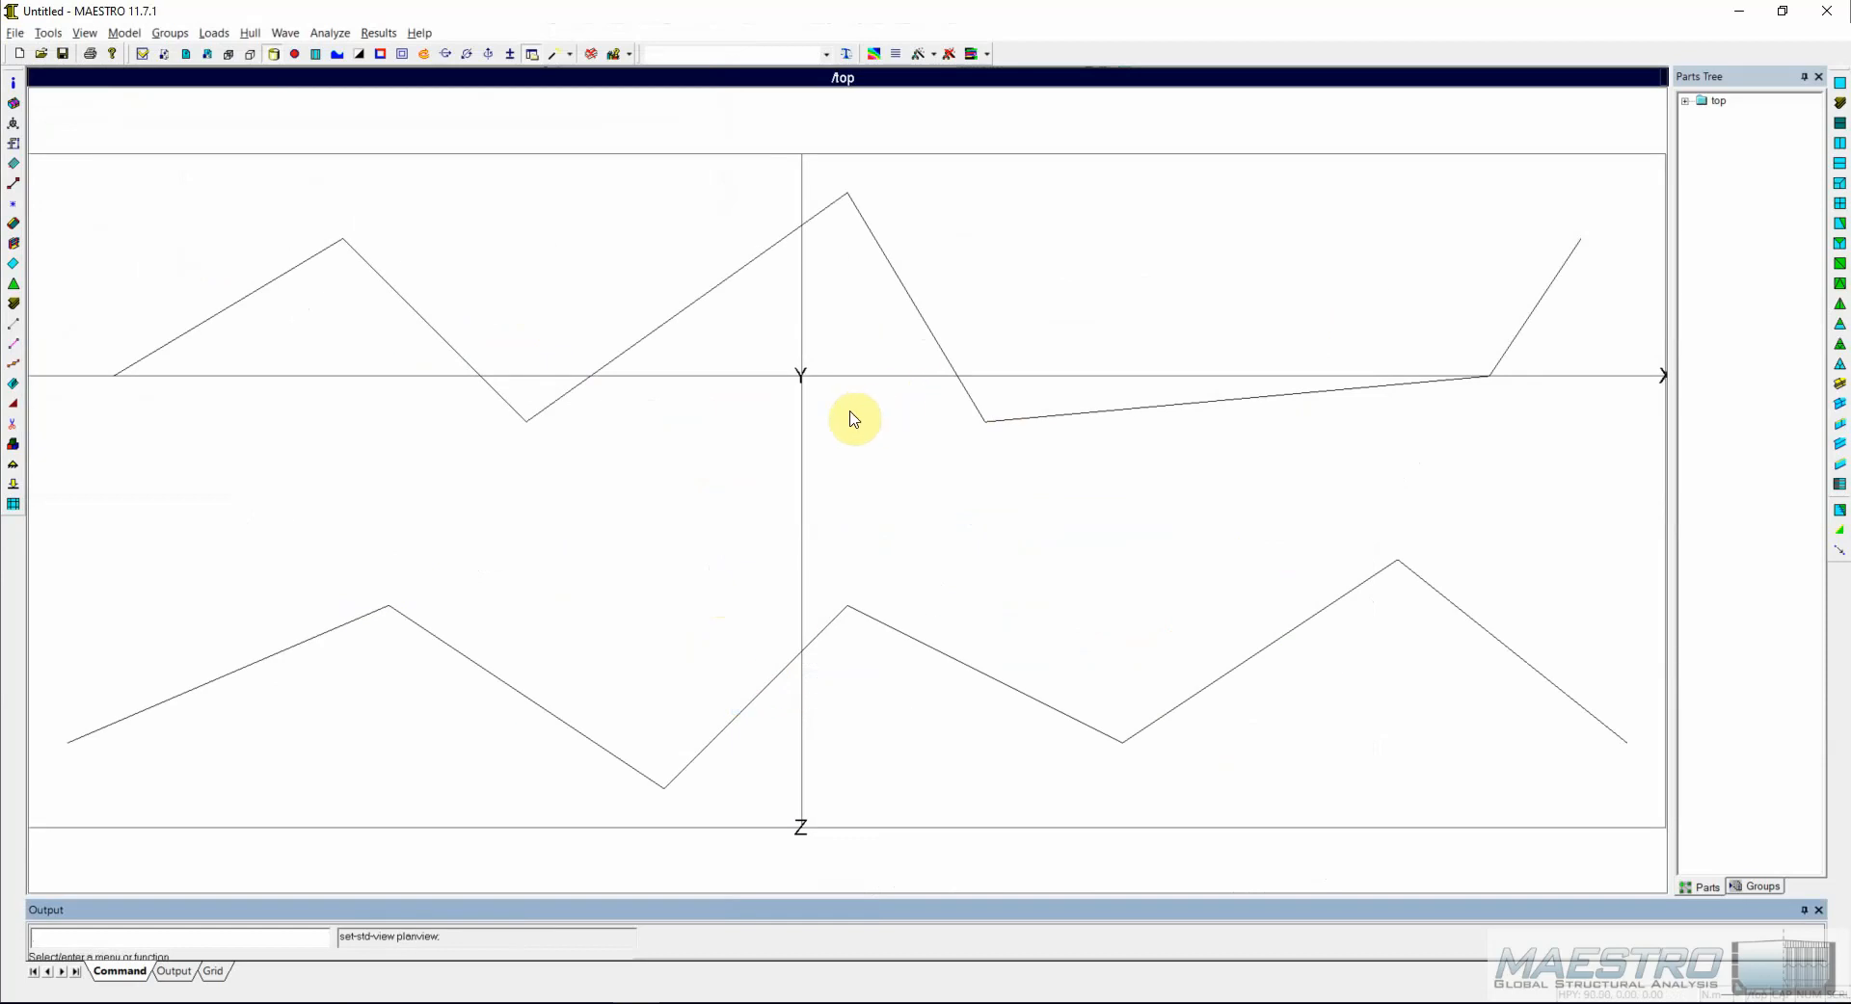
drag(793, 603, 550, 401)
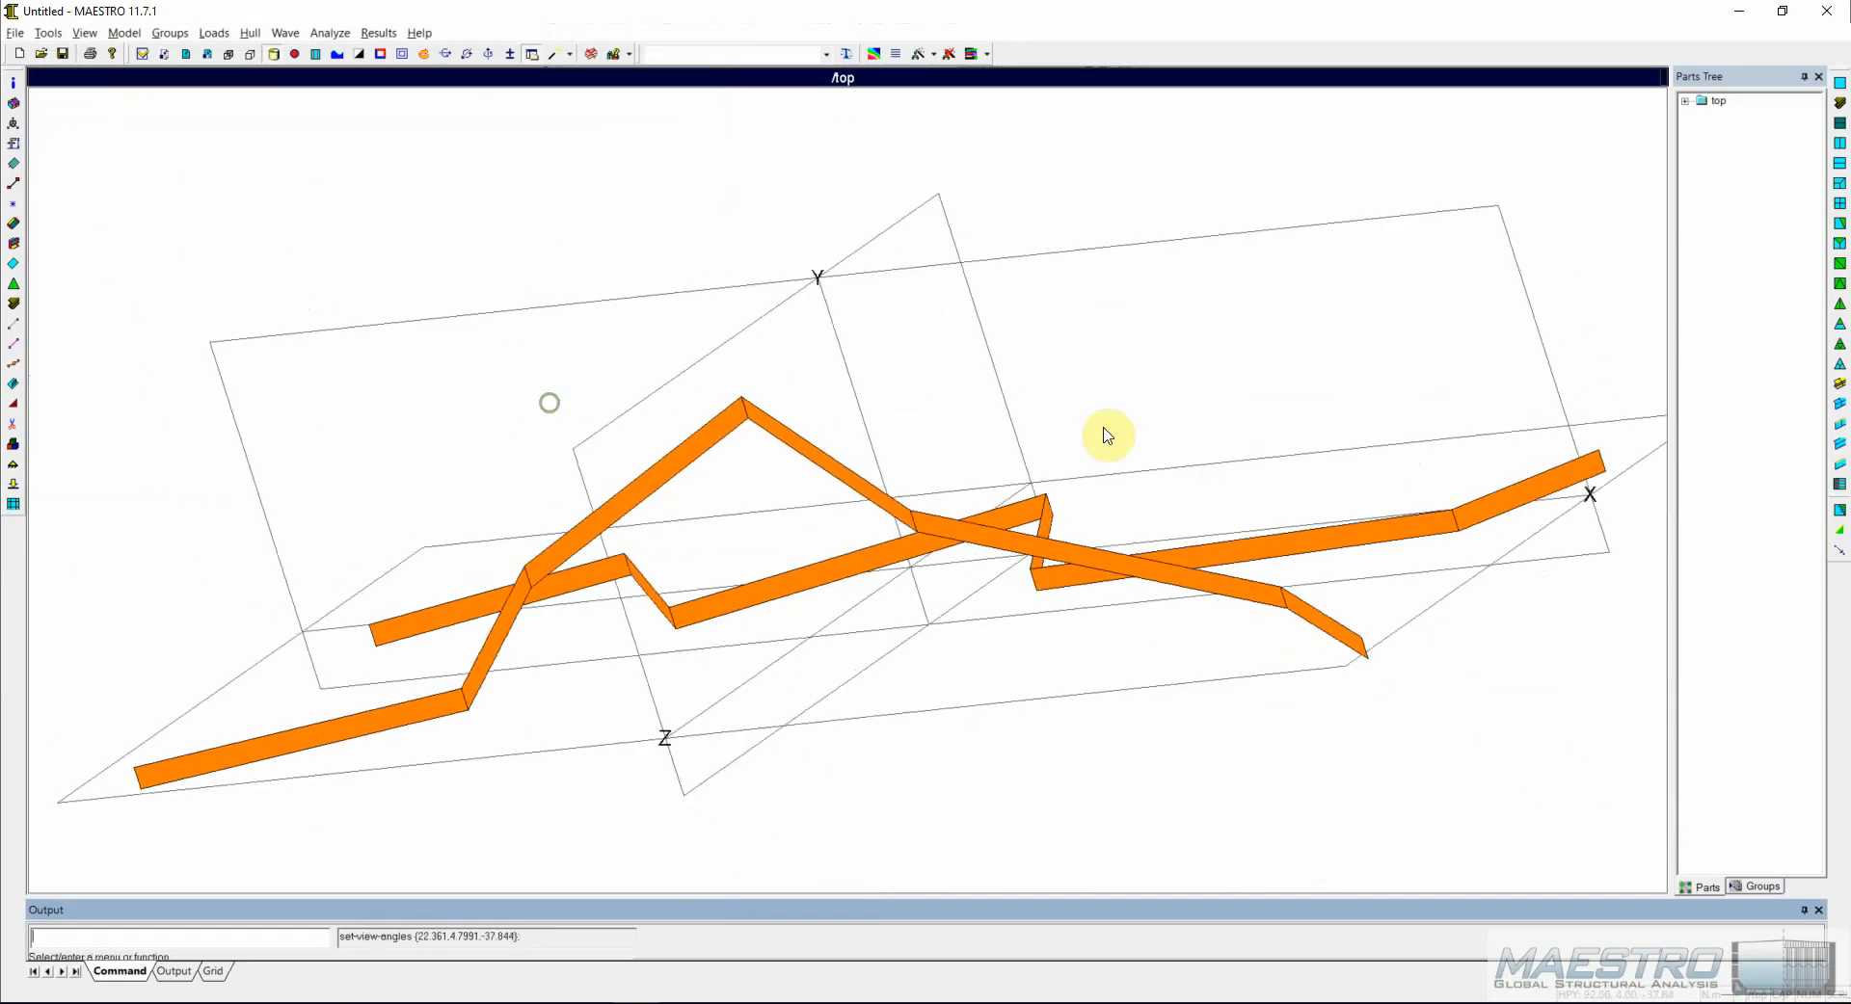
drag(1155, 433, 1112, 499)
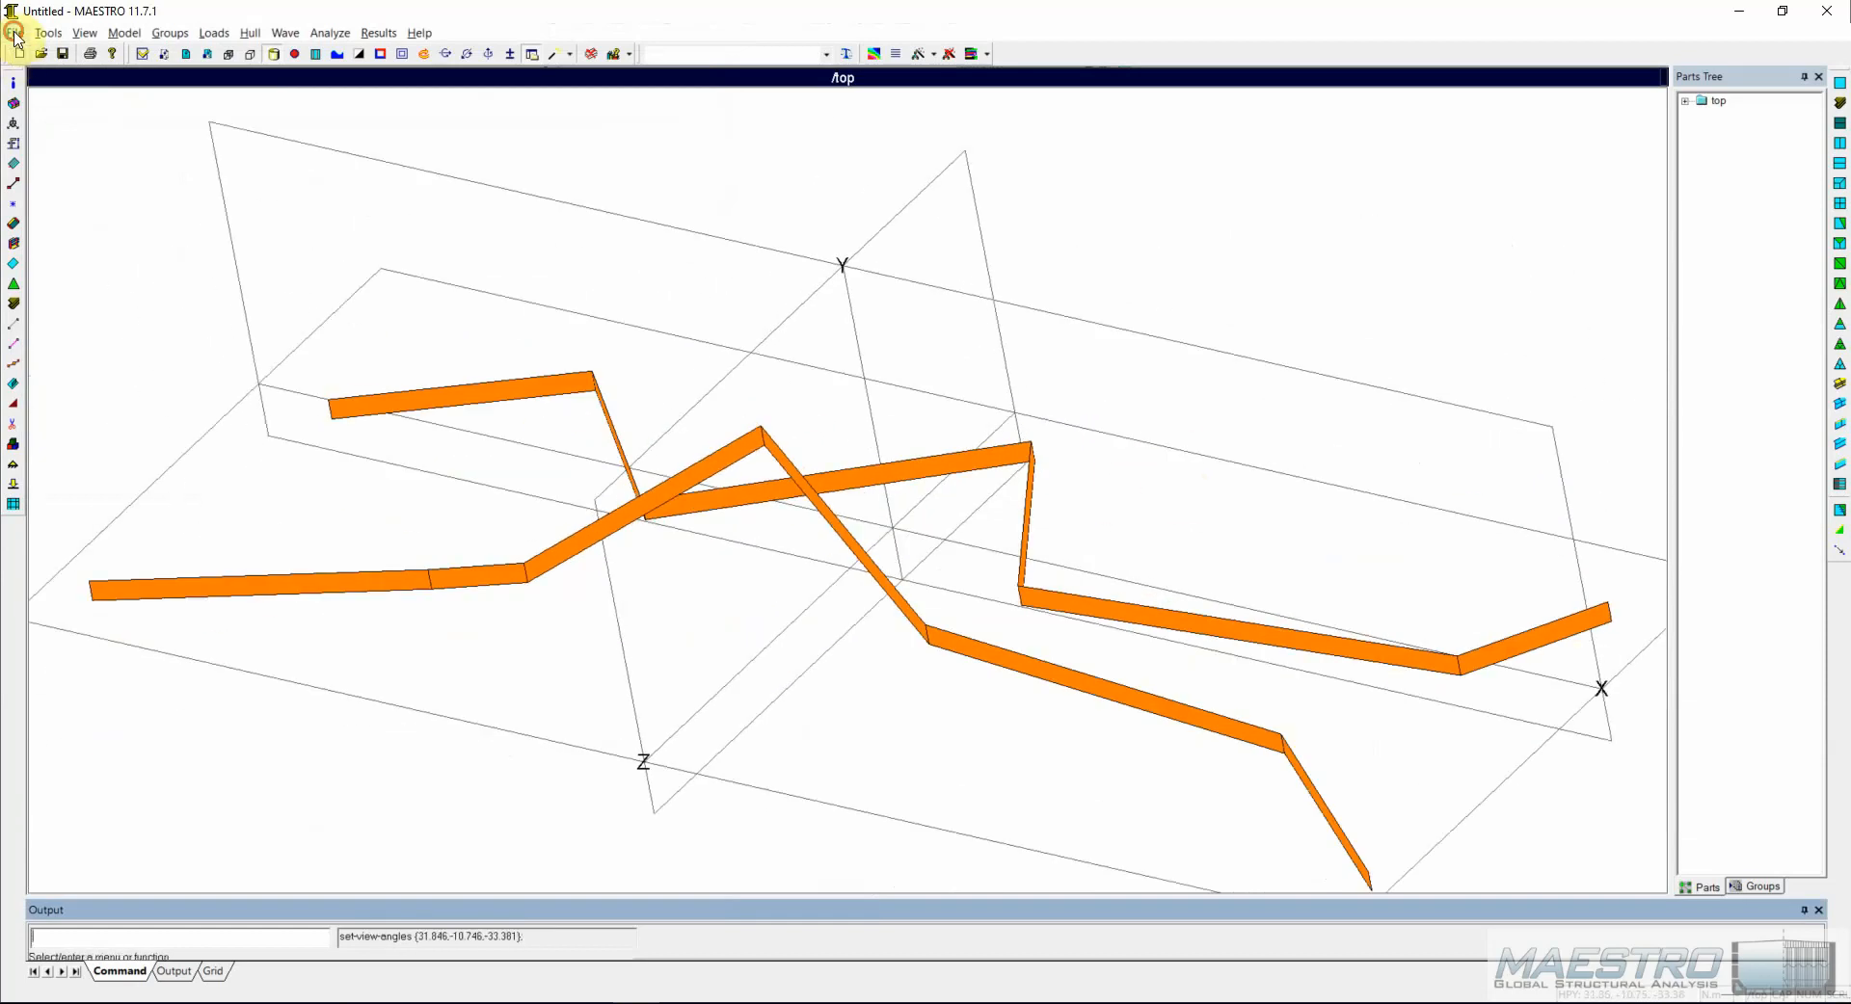
Import the MAESTRO neutral file "demo2 - 011.mnf" as a global module with transformed nodal coordinates, and check its beam orientation.
click(14, 33)
mouse_move(116, 139)
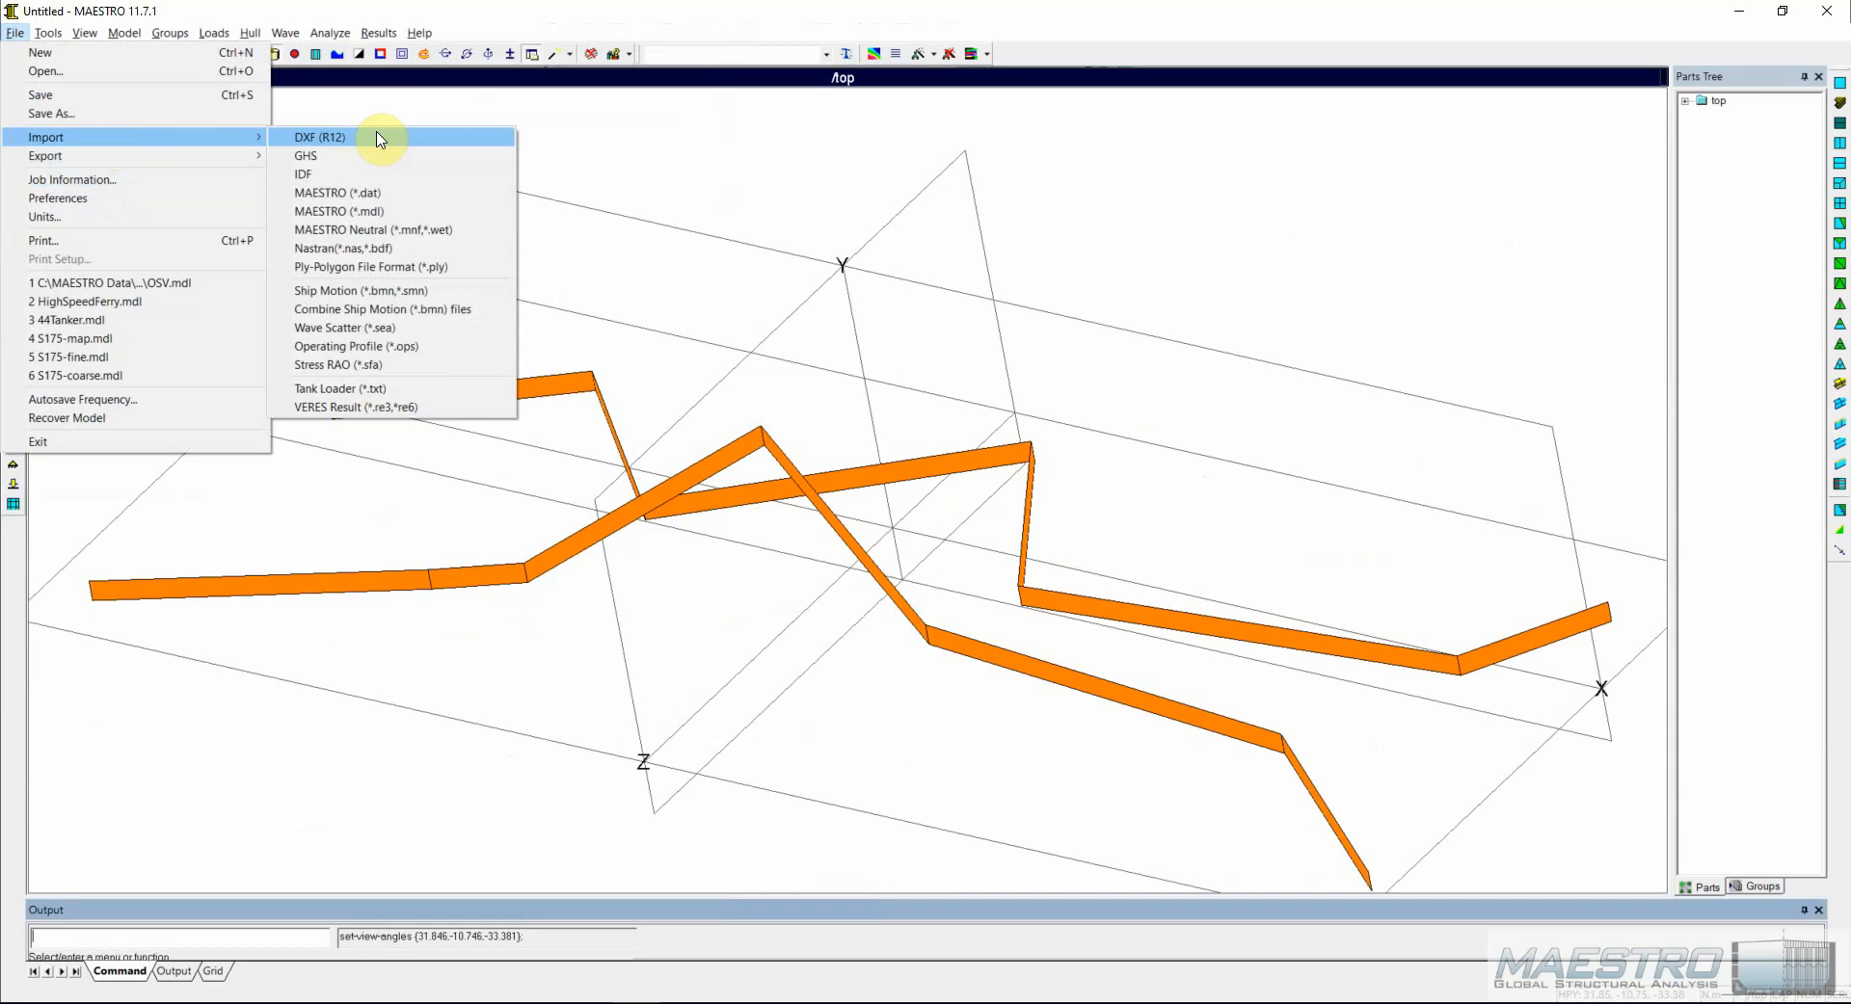
click(388, 229)
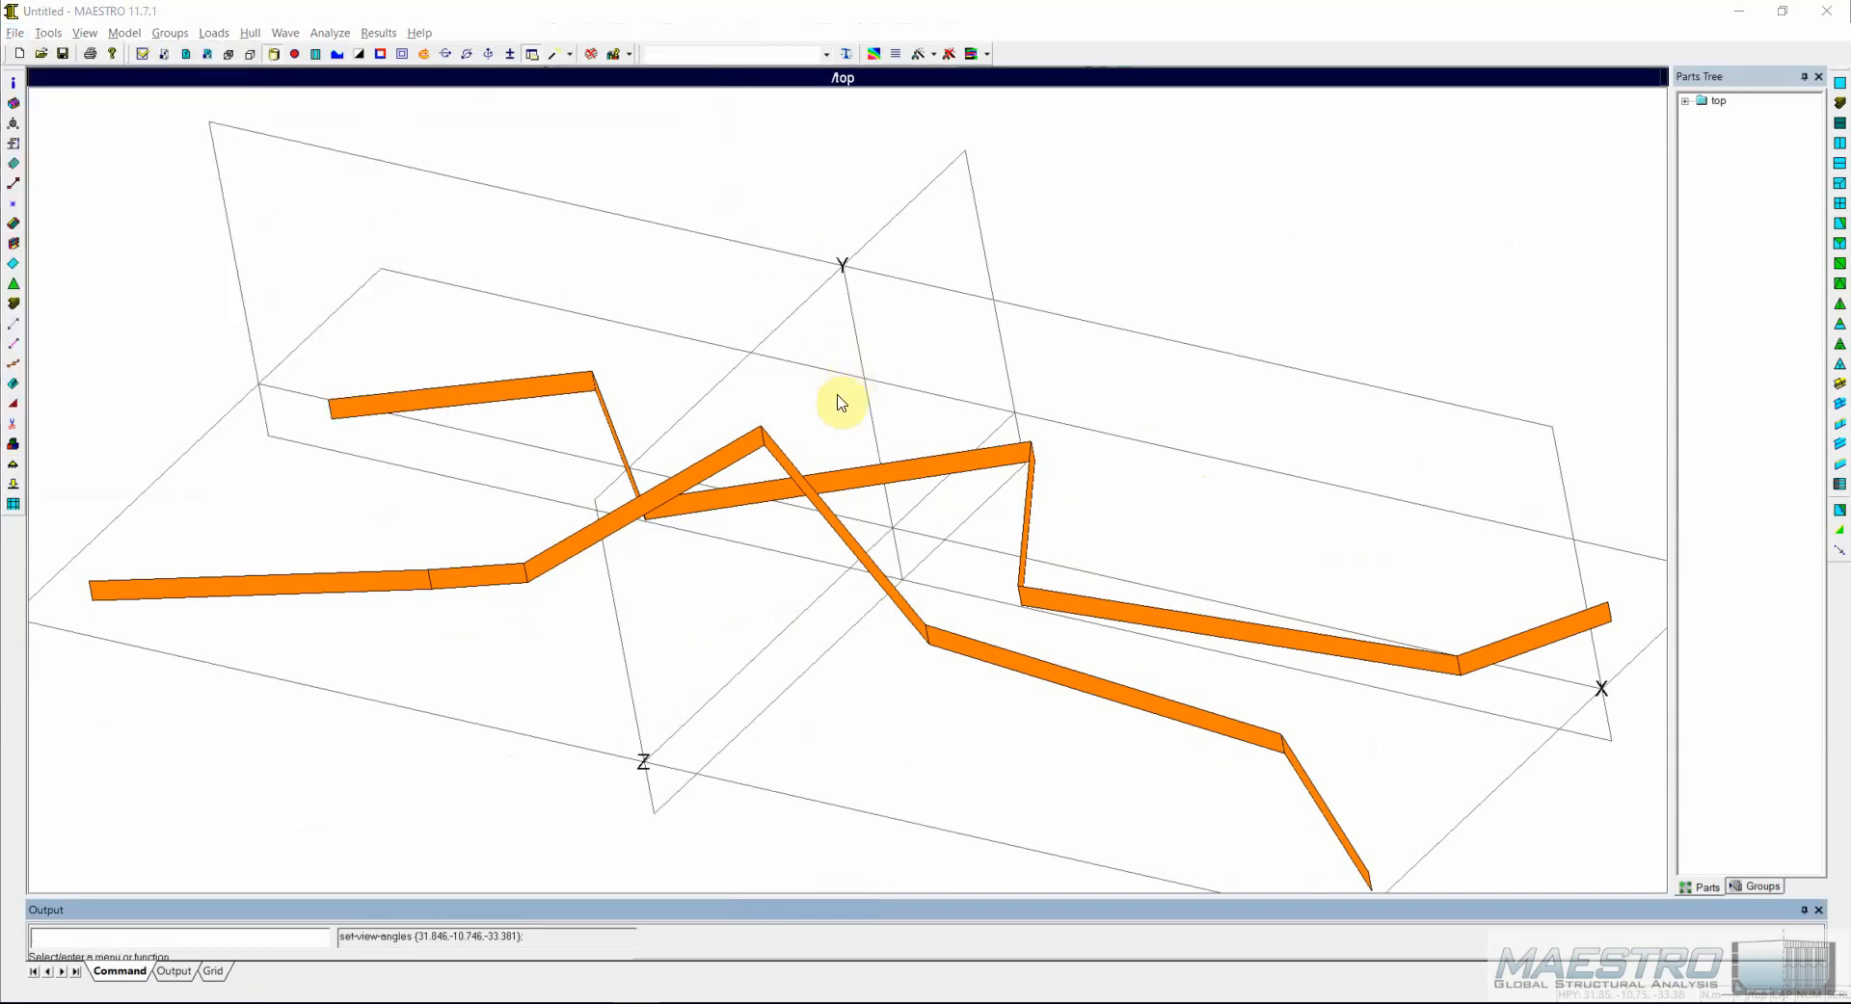
click(374, 241)
click(574, 472)
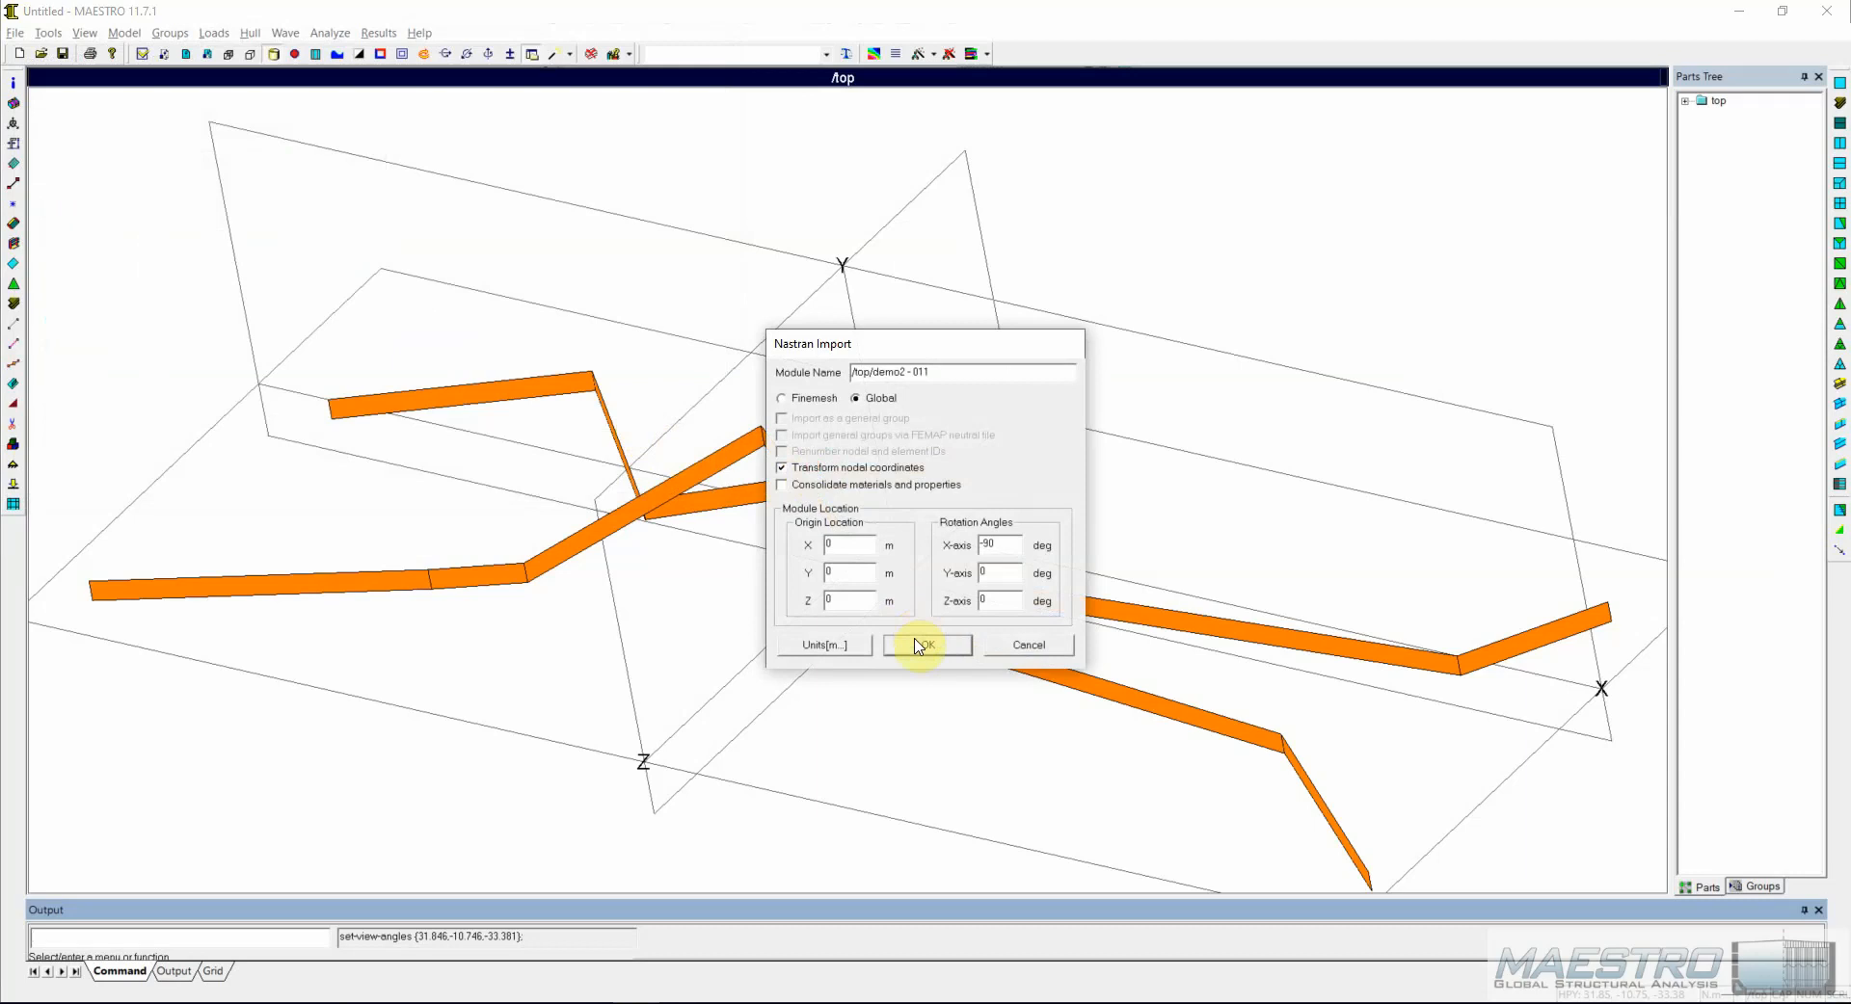
click(921, 645)
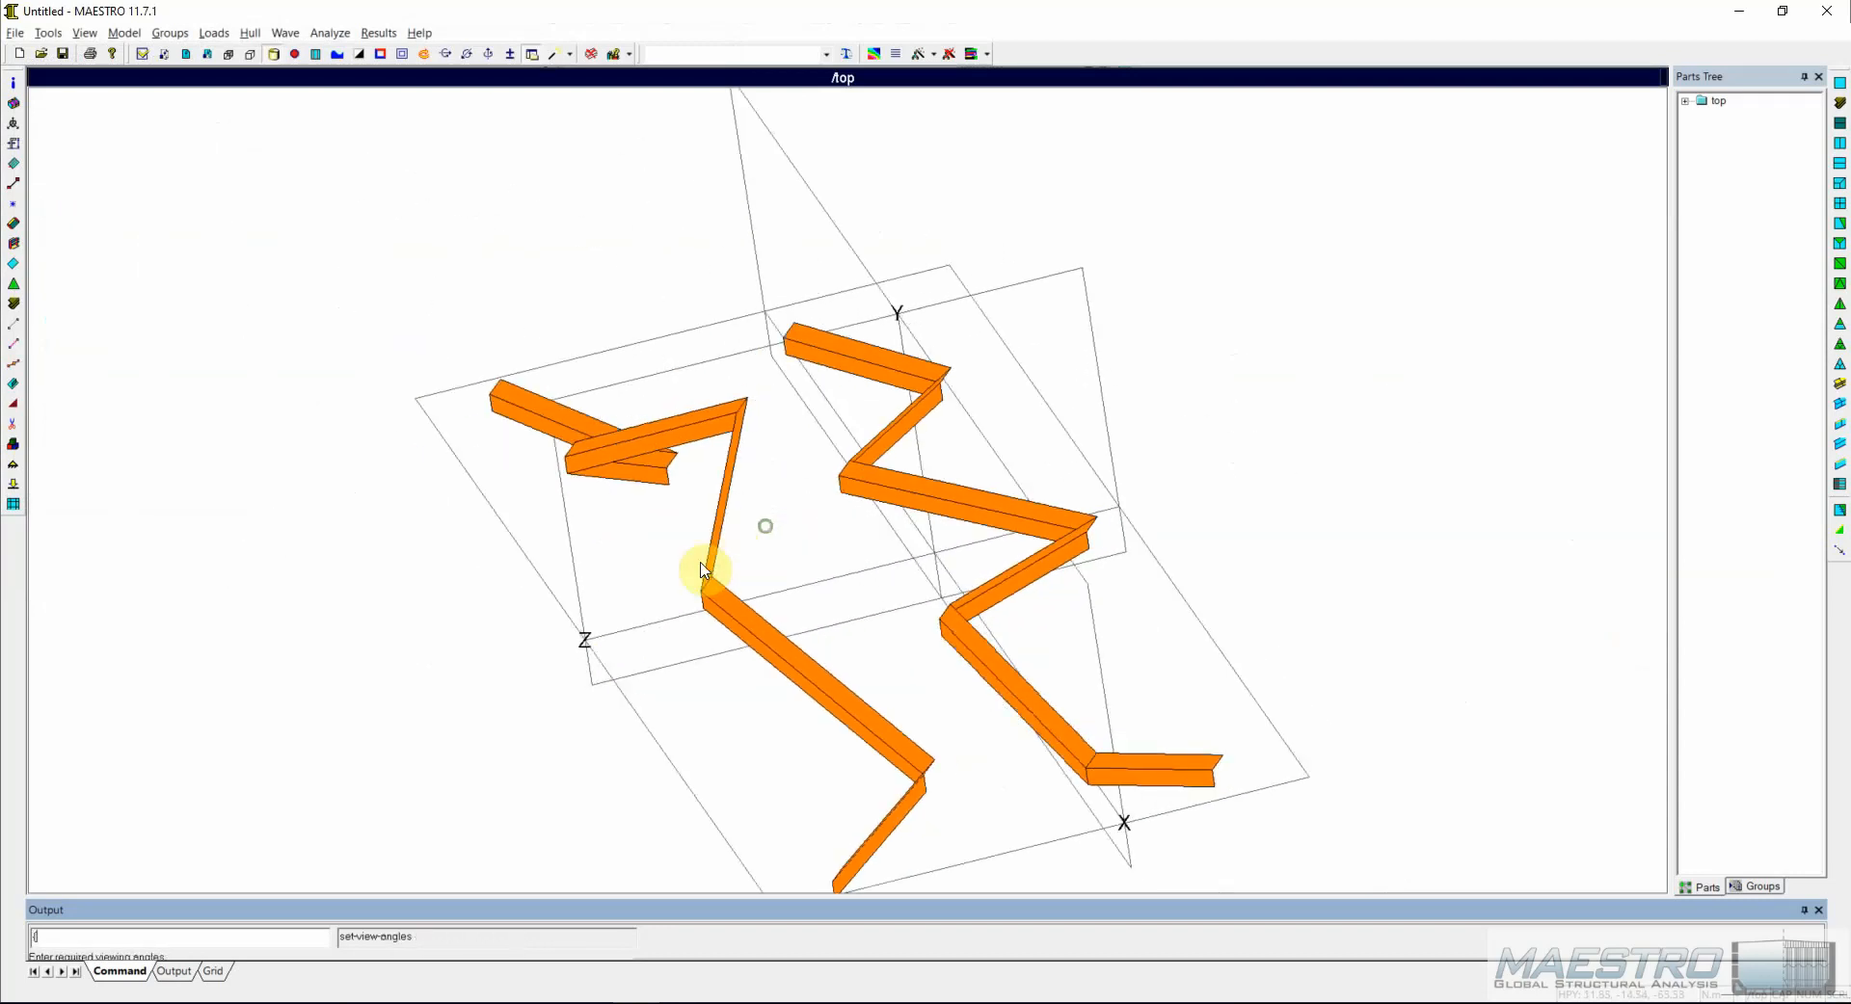
mouse_move(701, 570)
middle_down()
mouse_move(854, 616)
mouse_move(731, 566)
middle_up()
middle_drag(1140, 529, 448, 543)
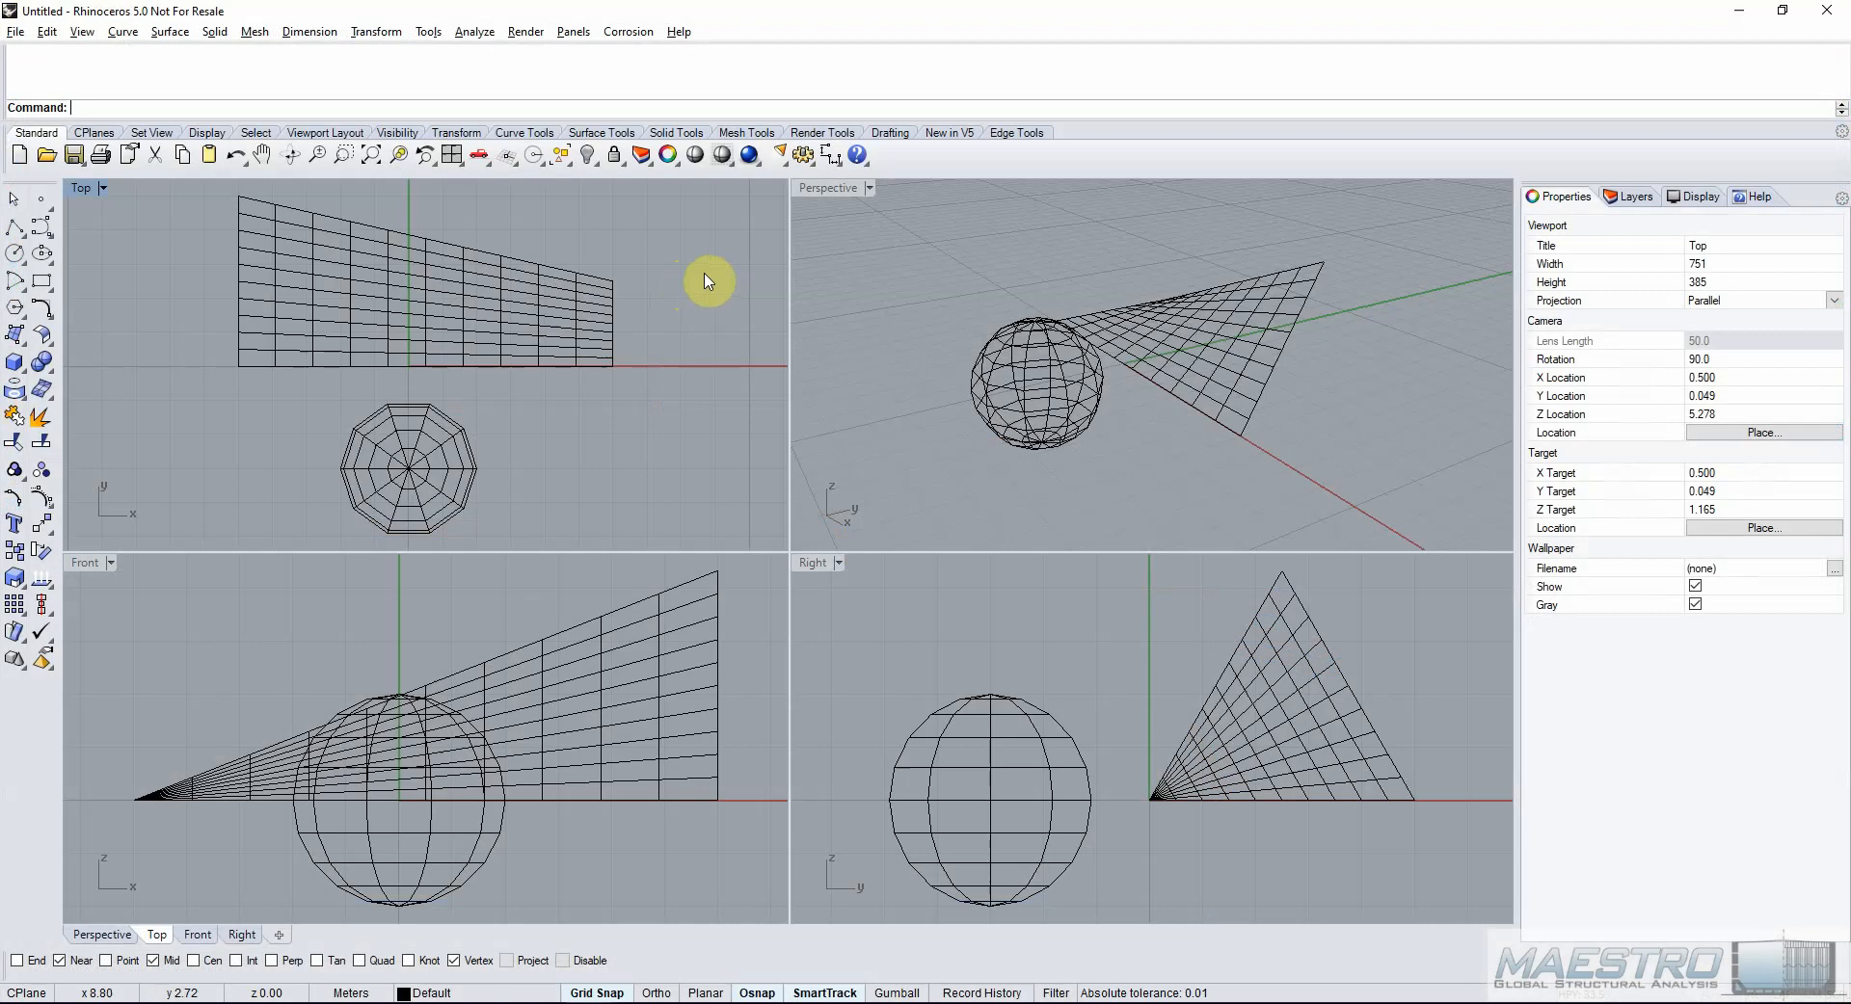
Switch to Rhino and examine the closed sphere mesh and the open twisted mesh, selecting each in turn.
click(379, 450)
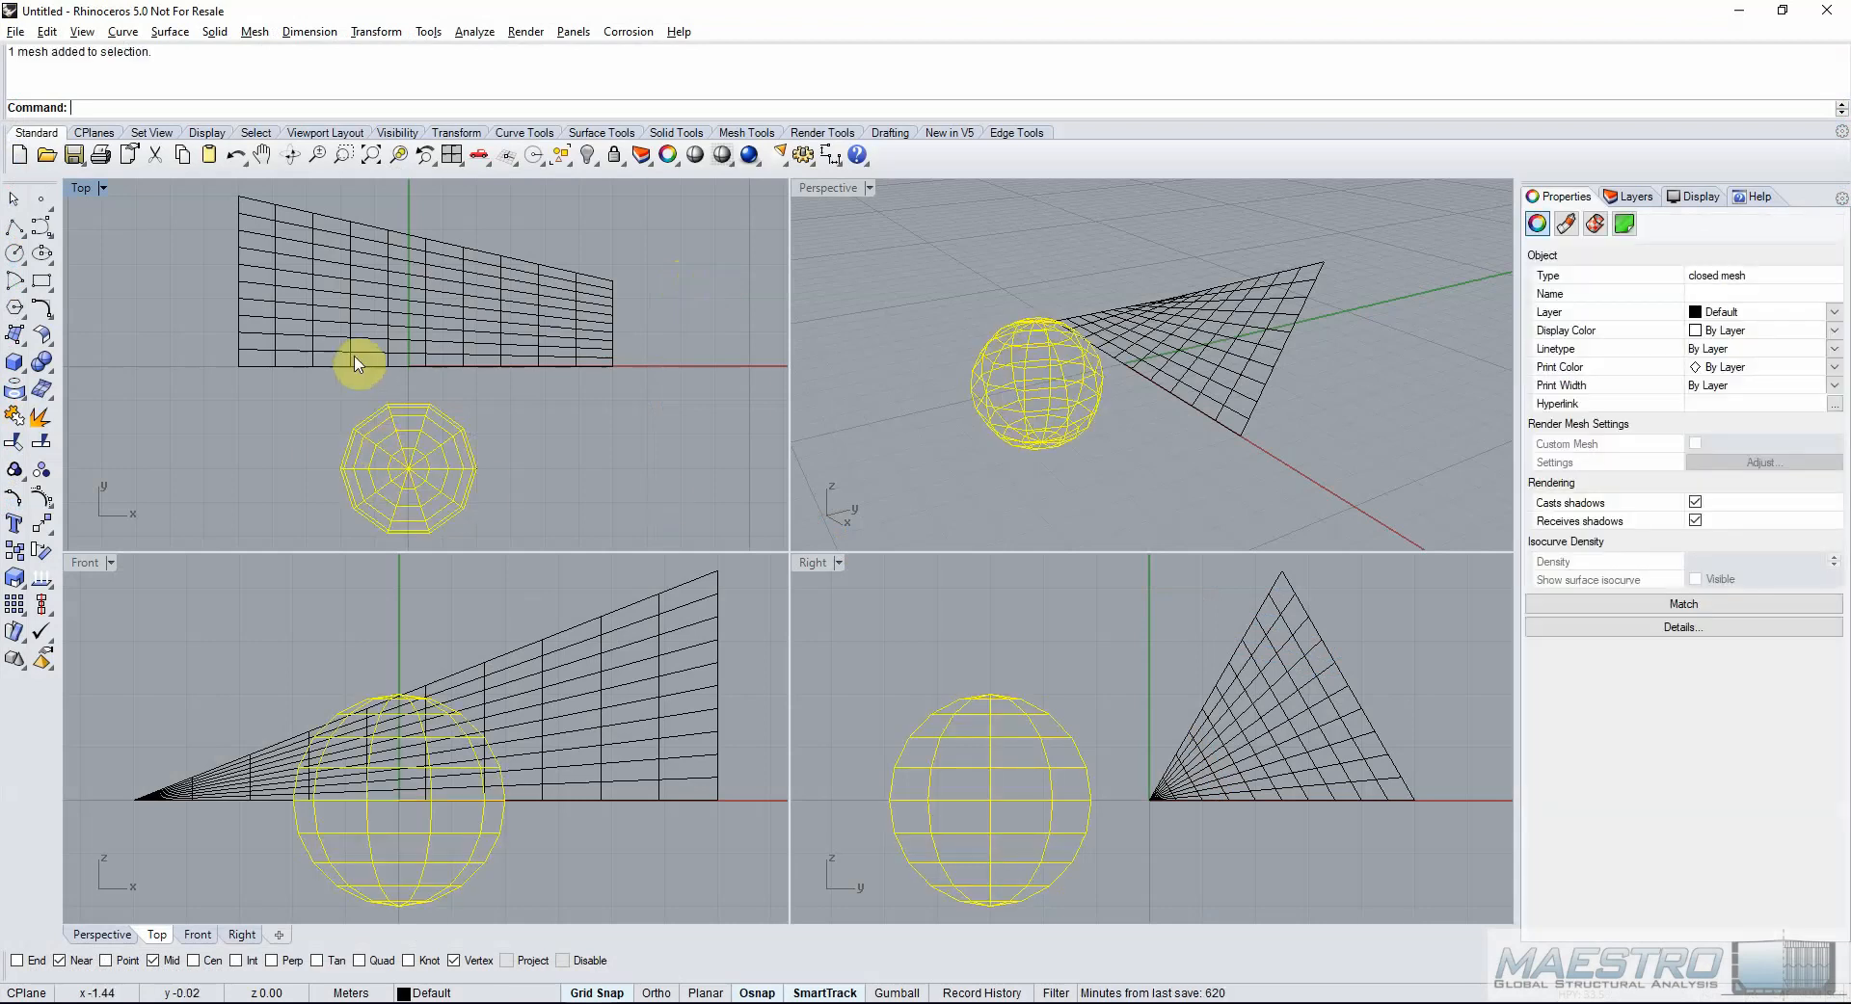
click(319, 315)
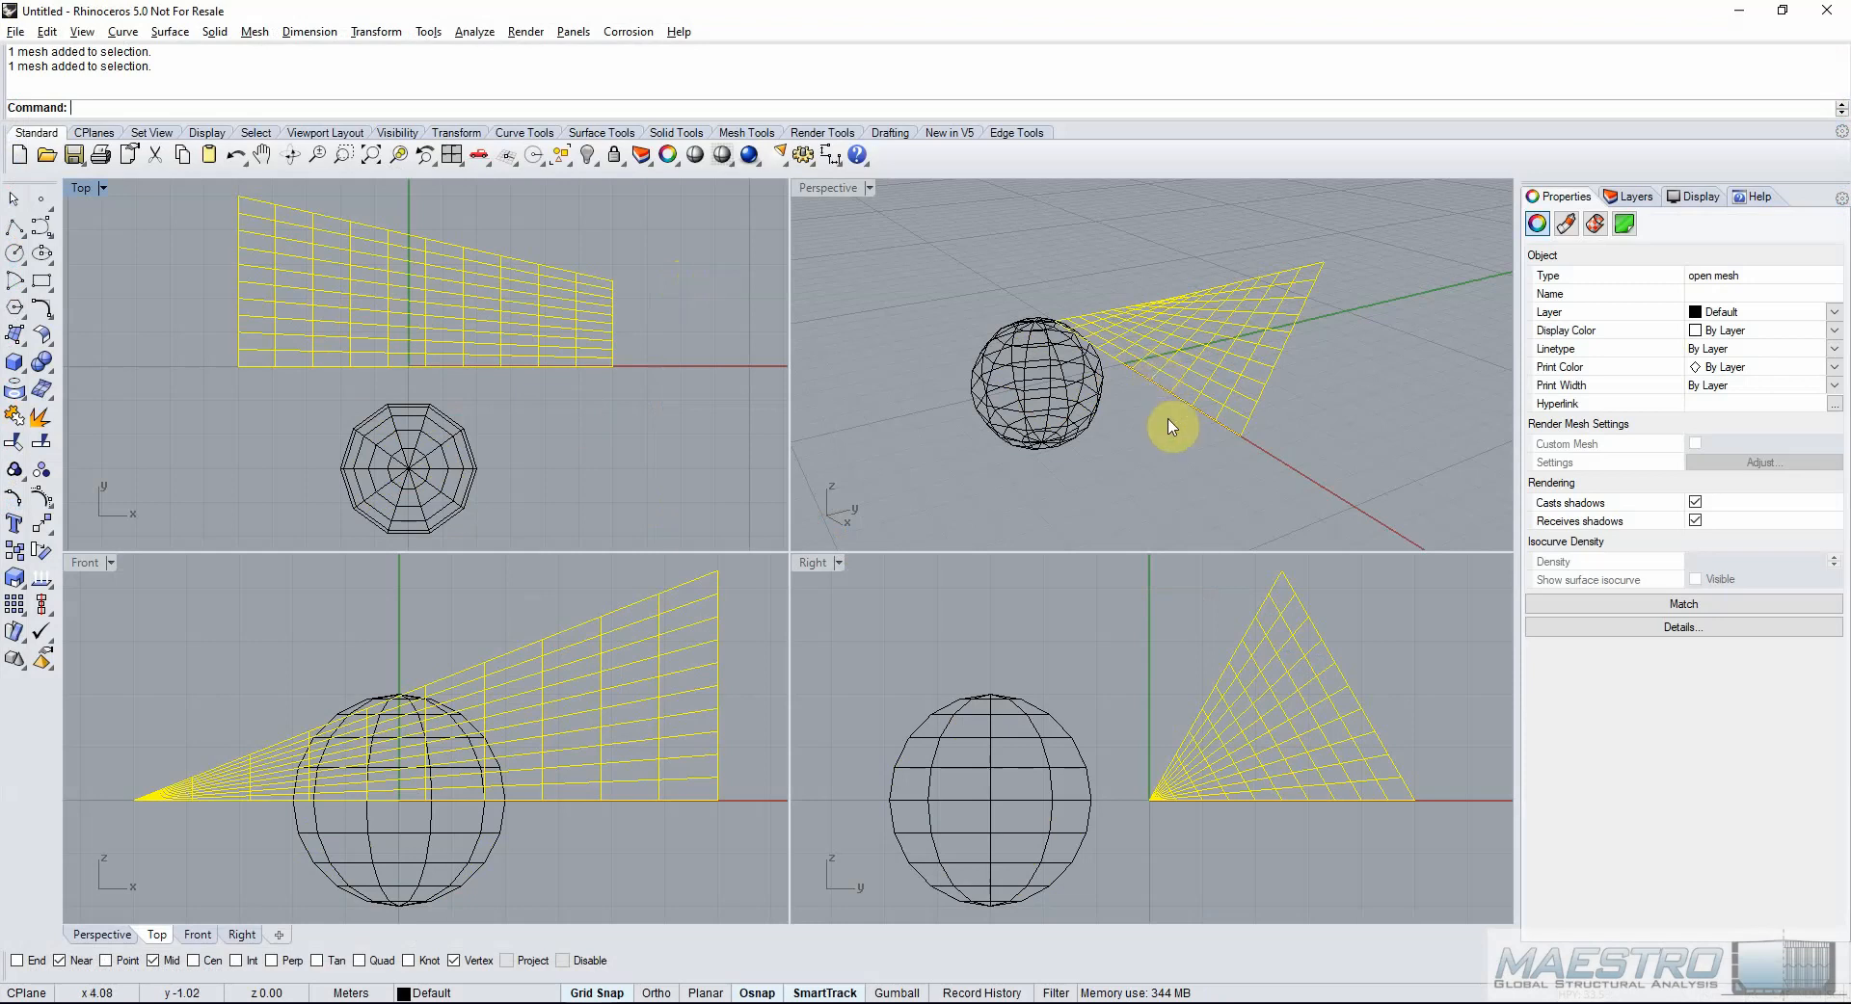
mouse_move(1348, 438)
right_down()
mouse_move(1247, 426)
mouse_move(1343, 418)
mouse_move(1354, 436)
right_up()
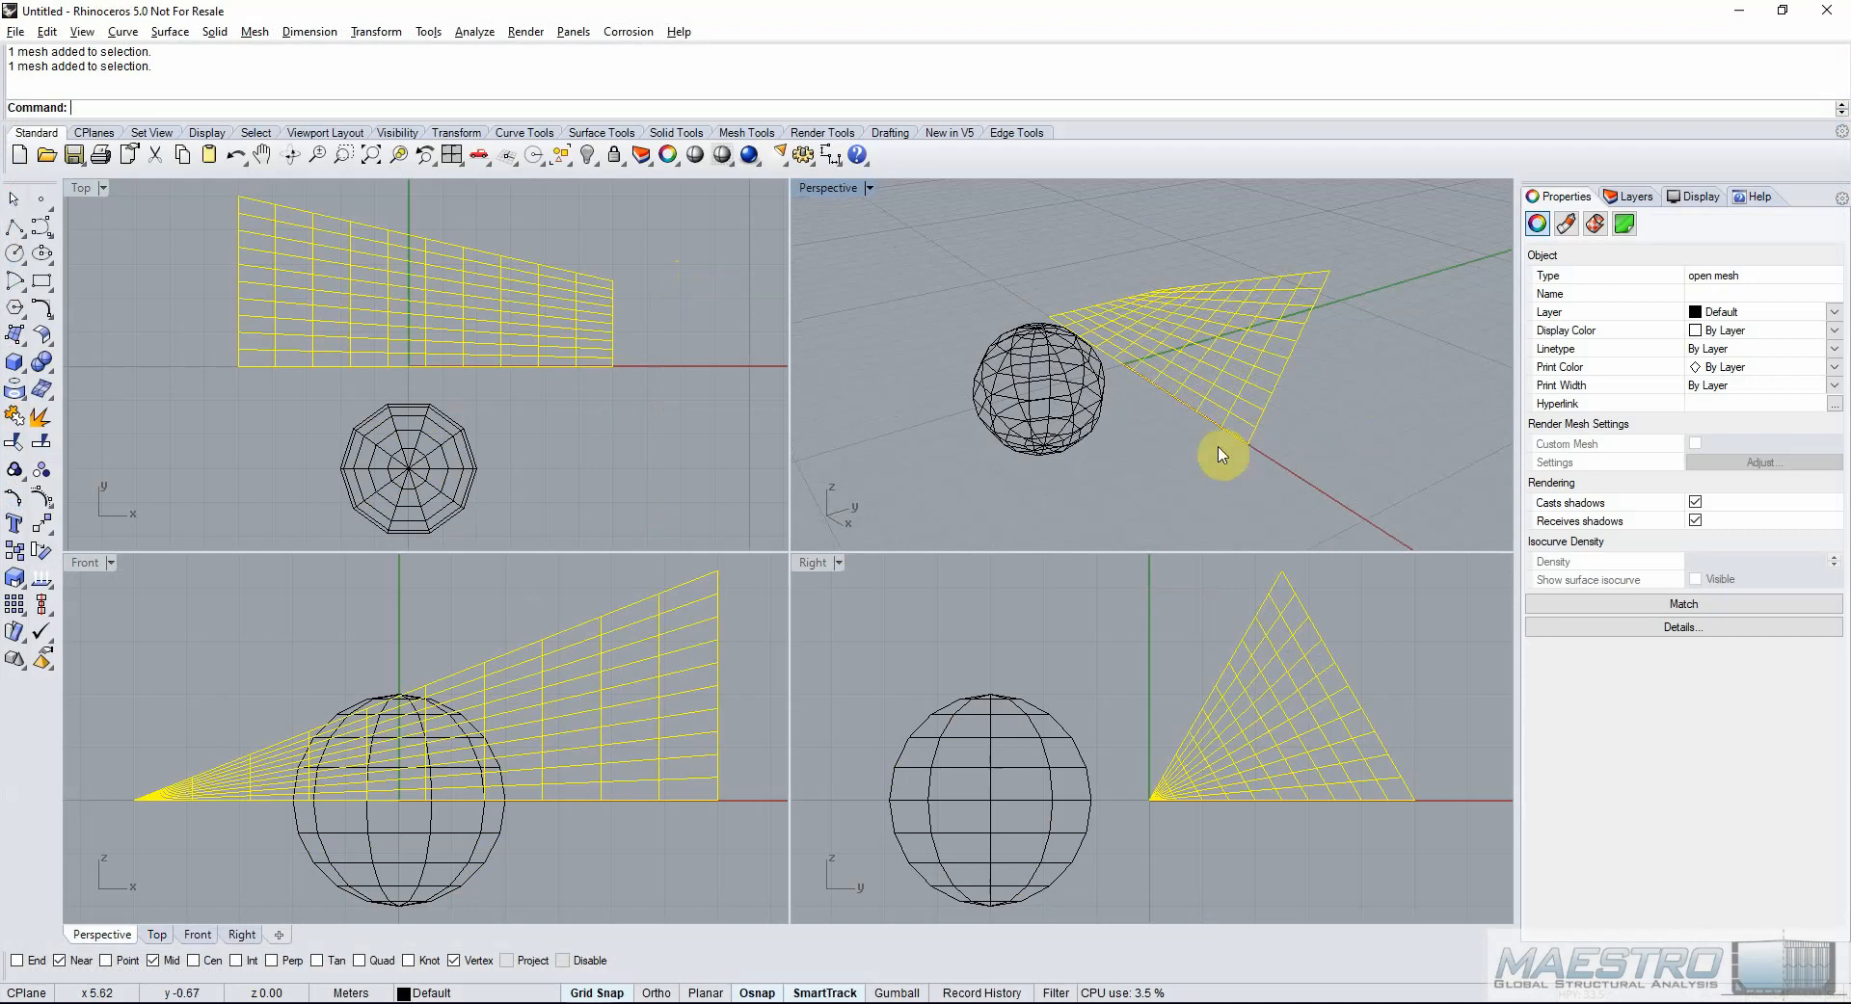
right_drag(1177, 468, 732, 508)
click(597, 501)
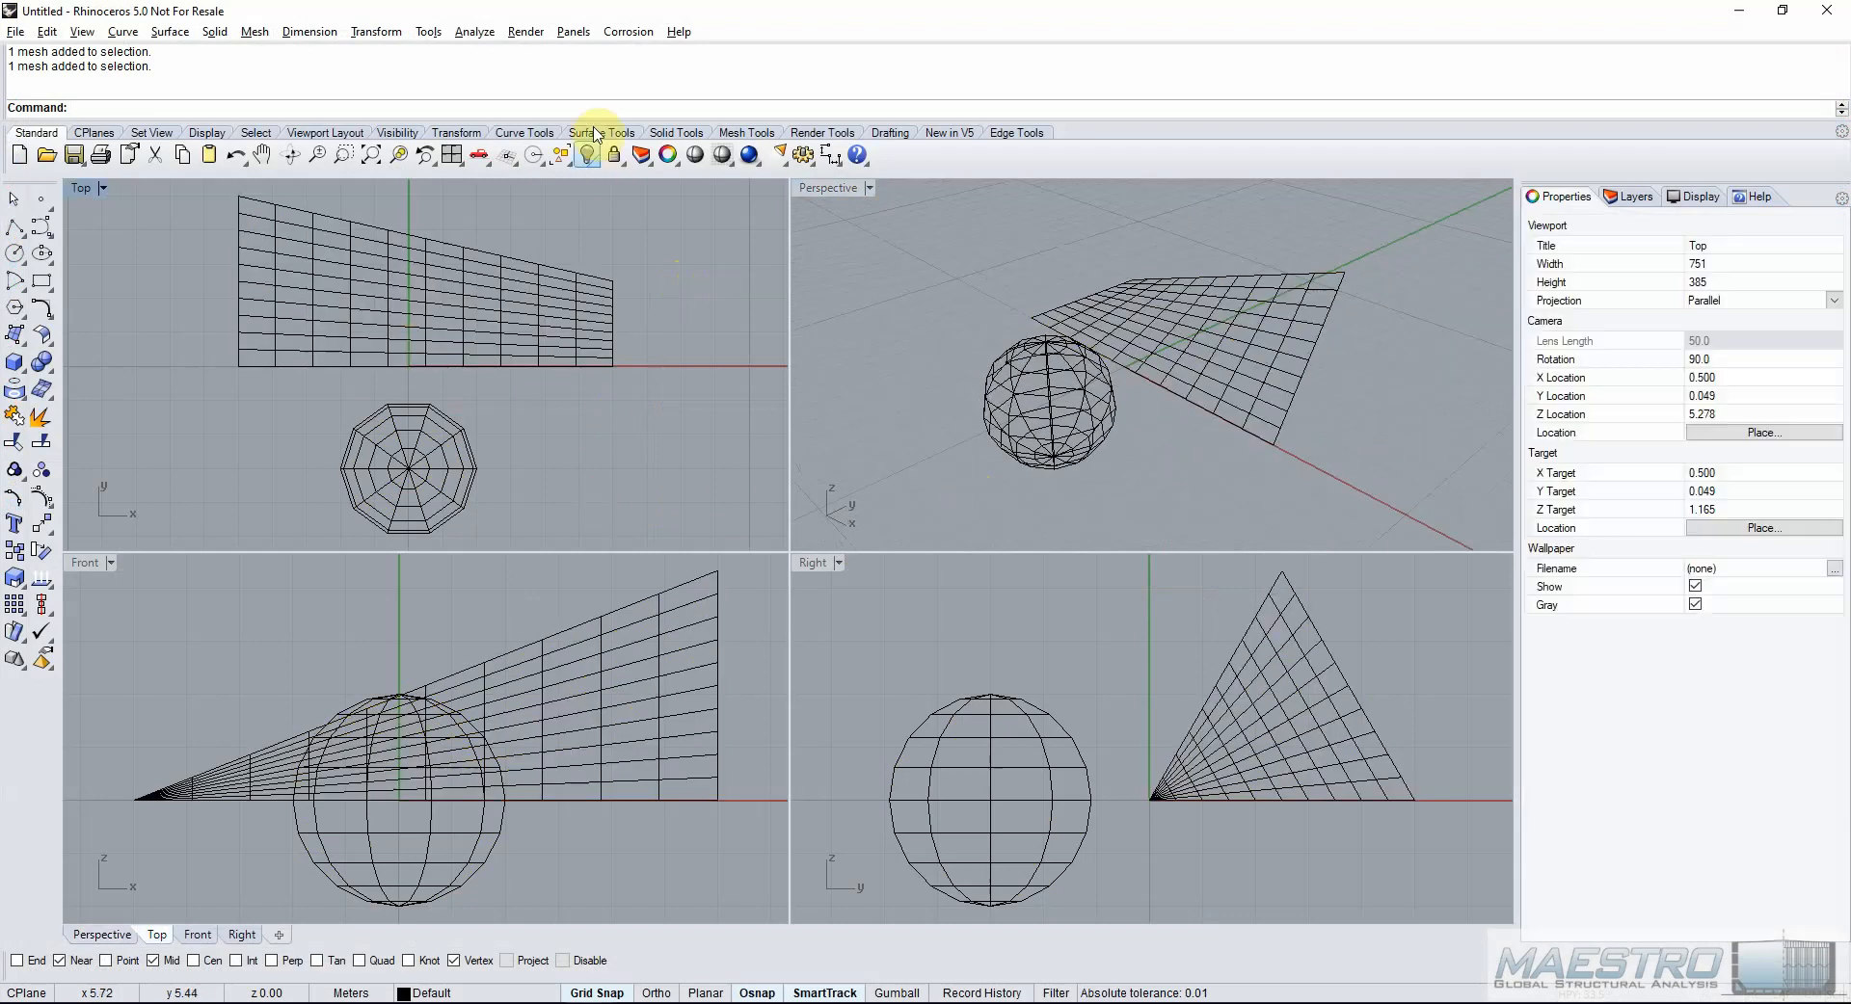
Select all curves with SelCrv and show their control points to compare them with the mesh vertices.
right_click(590, 71)
click(683, 202)
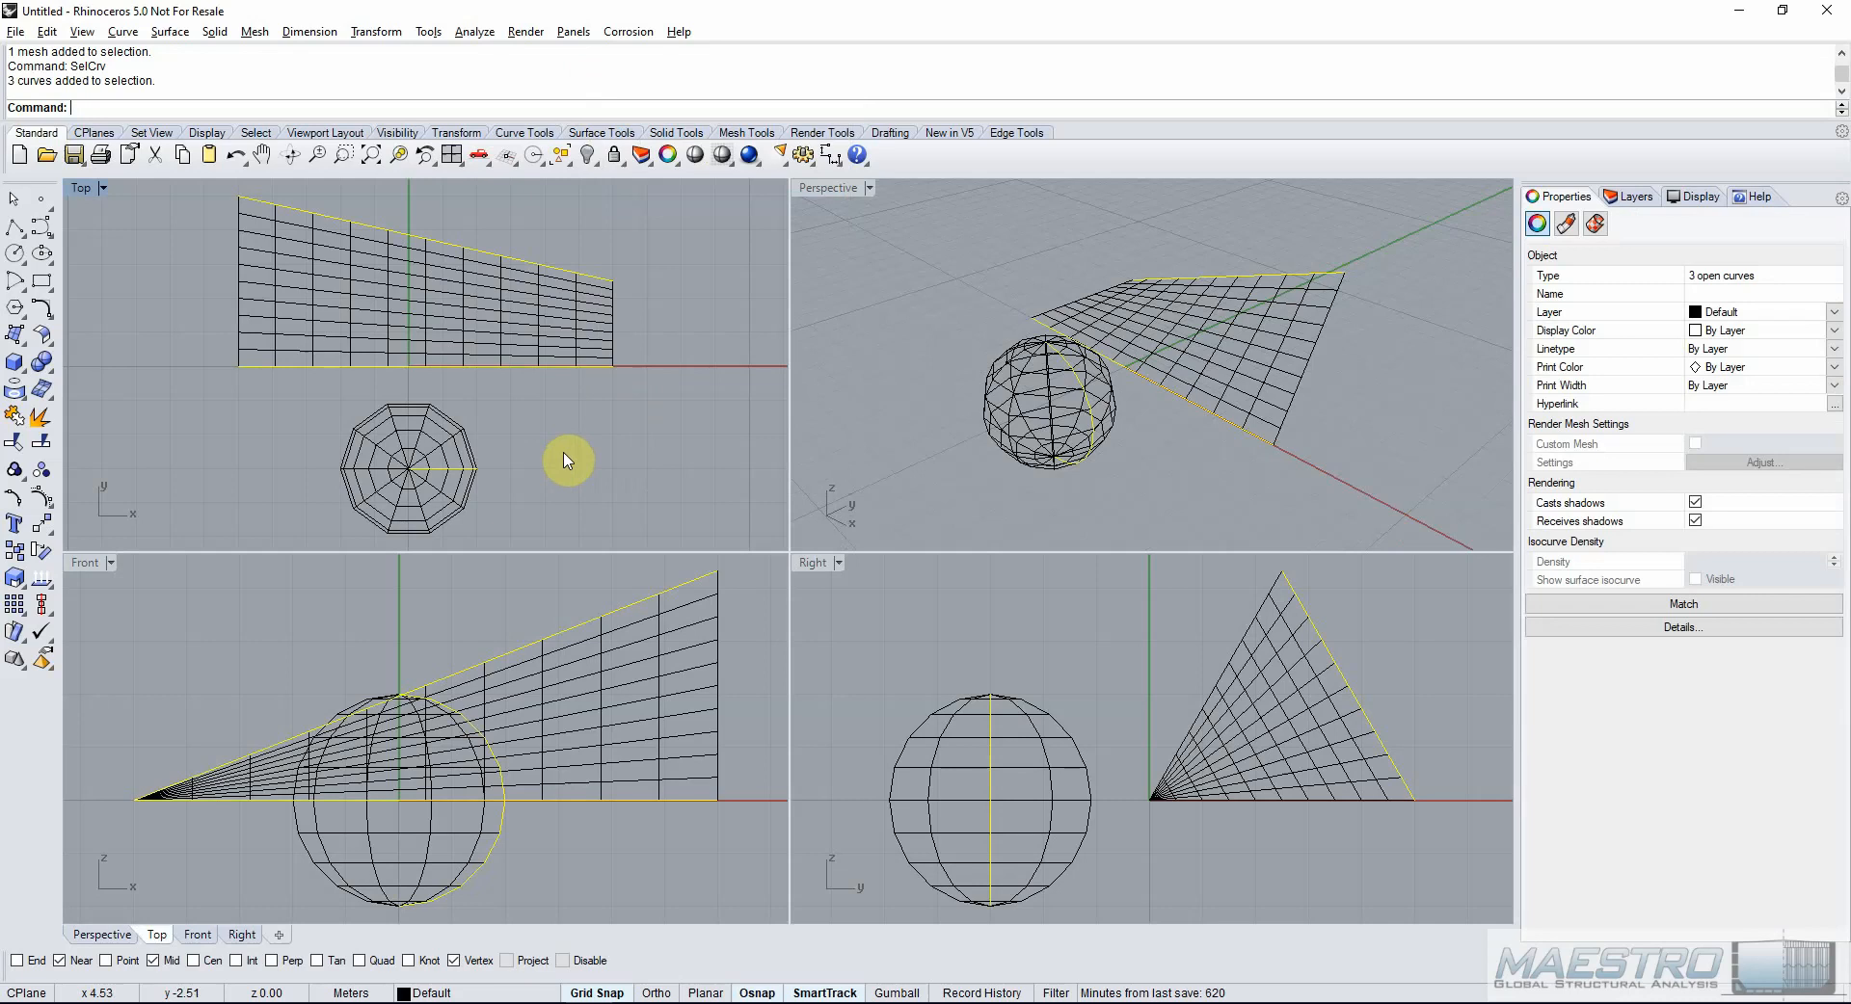
click(39, 496)
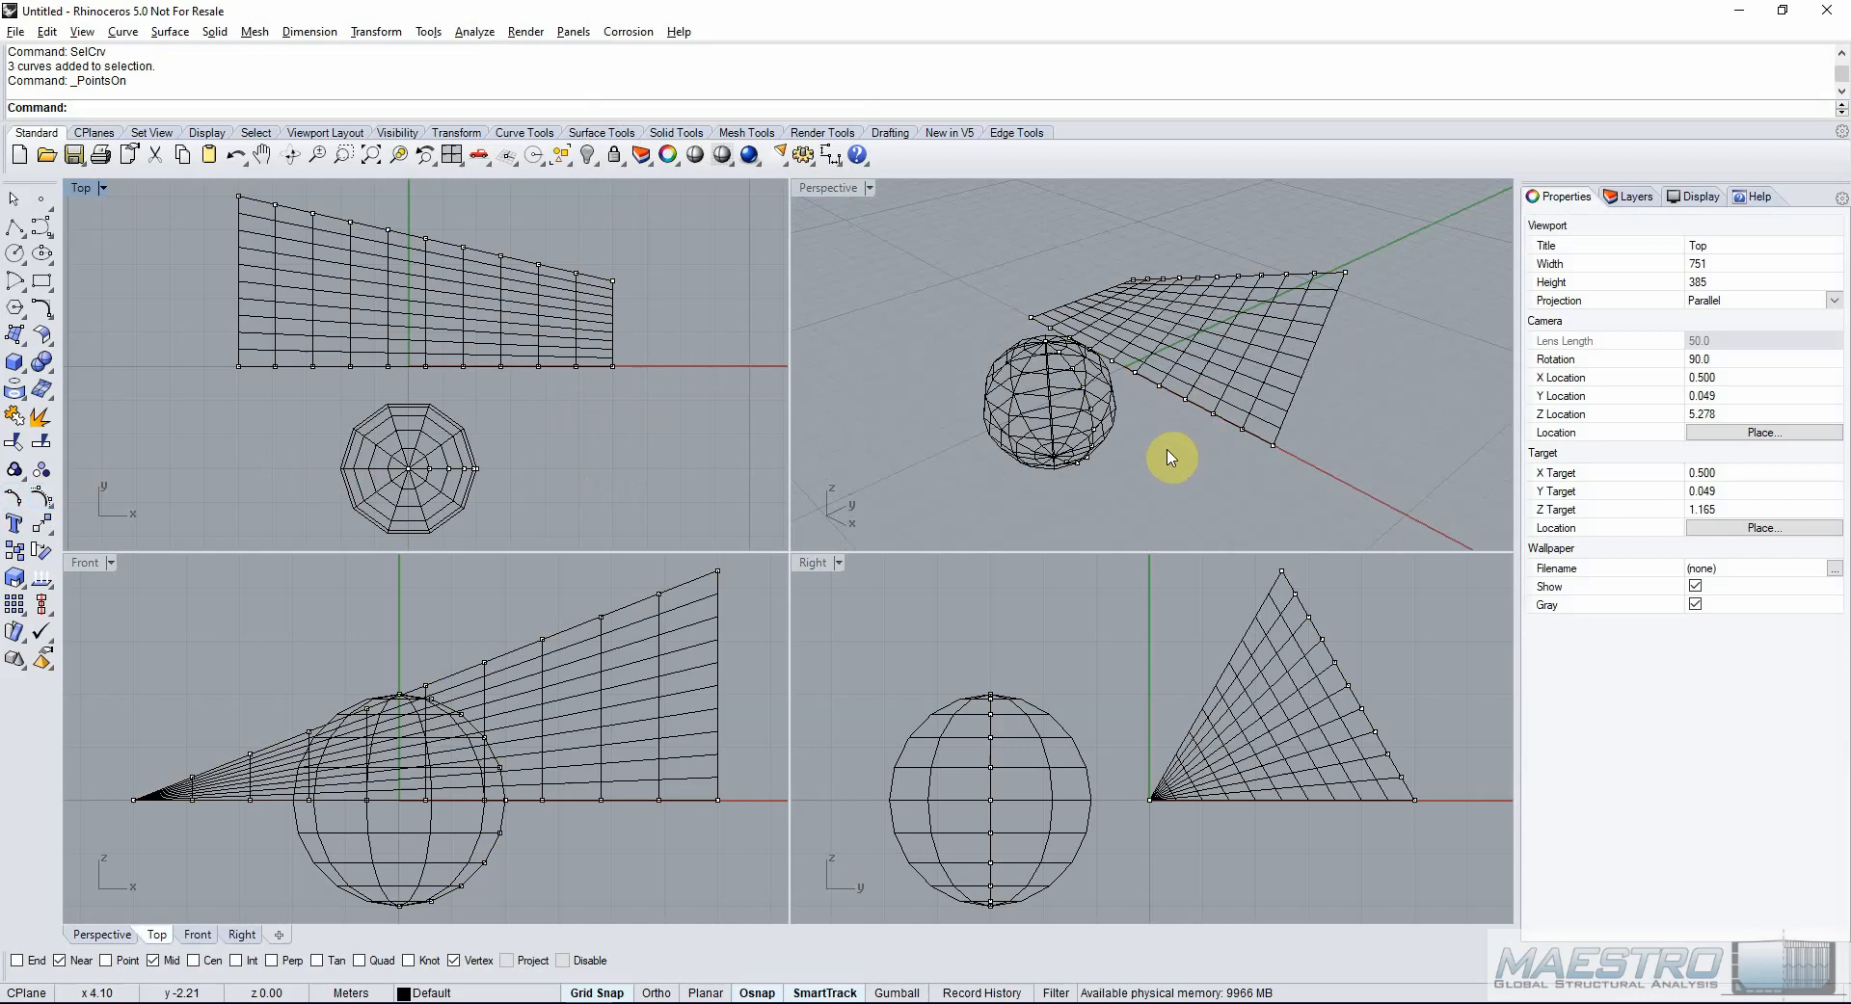
right_drag(1186, 466, 1220, 497)
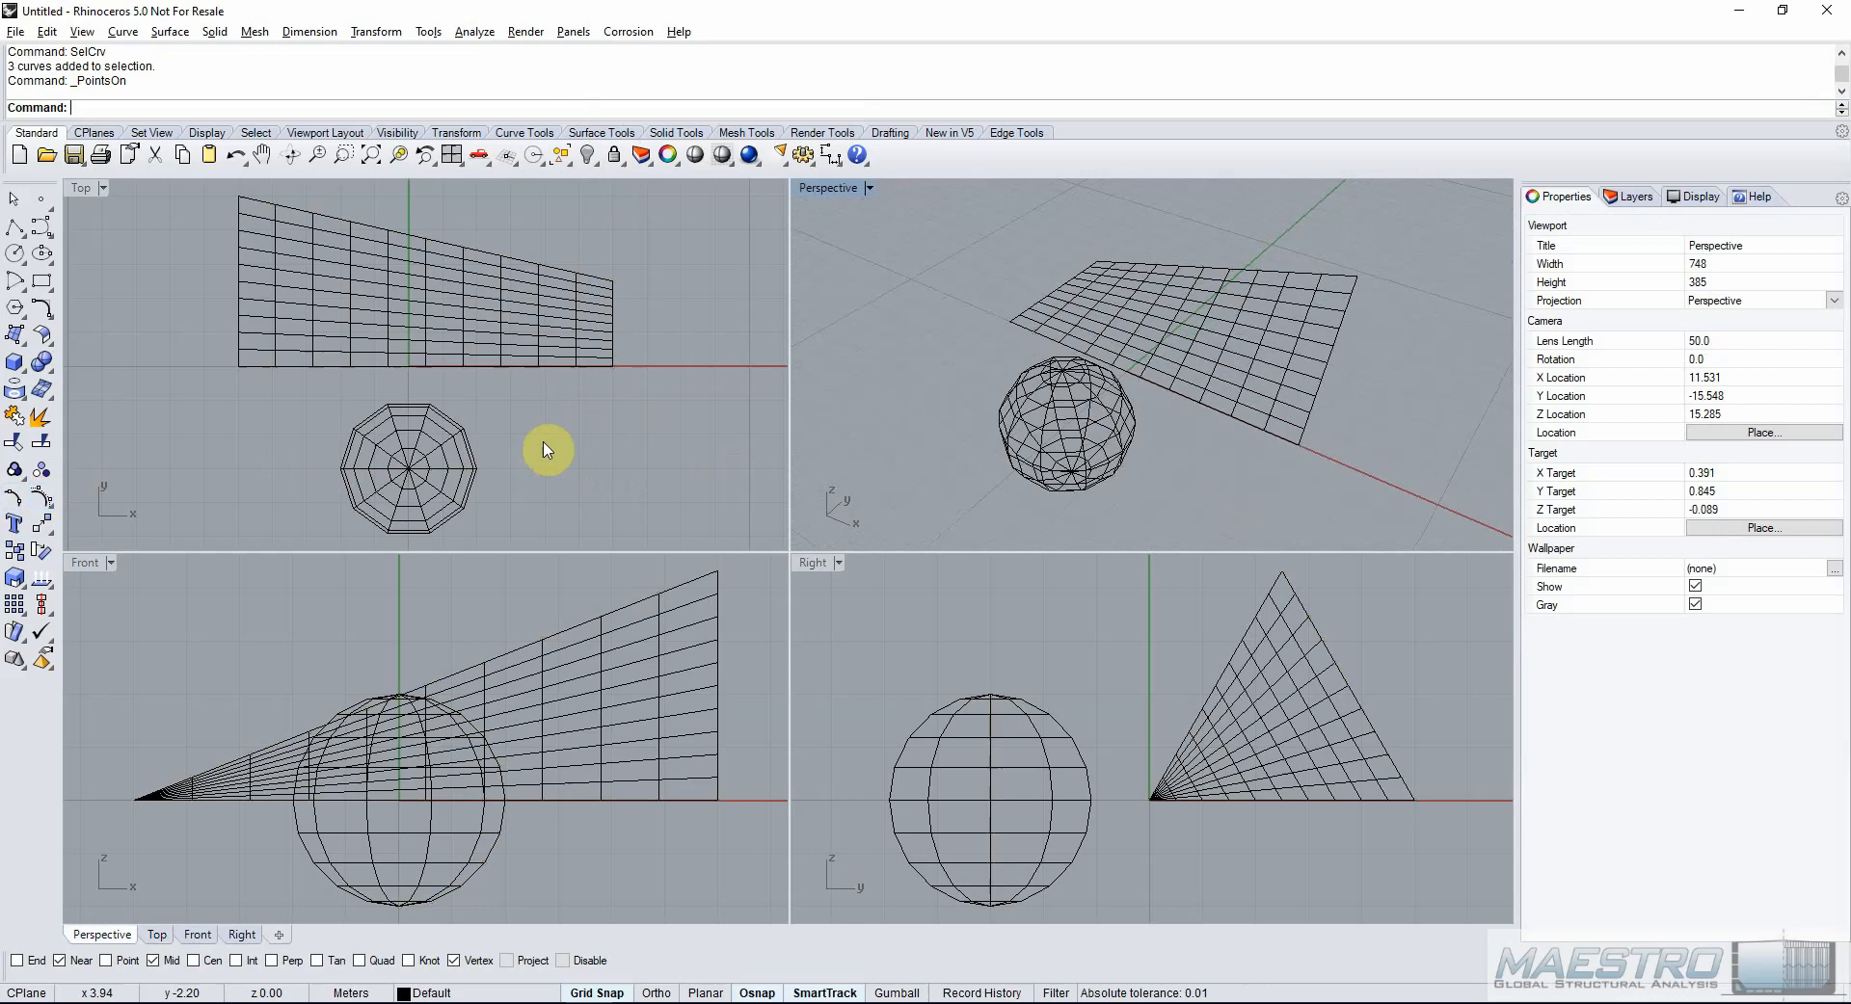
Reselect all curves and run the "export maestro beams.rvb" script on them with the PolyLine on Mesh beam definition.
right_click(638, 81)
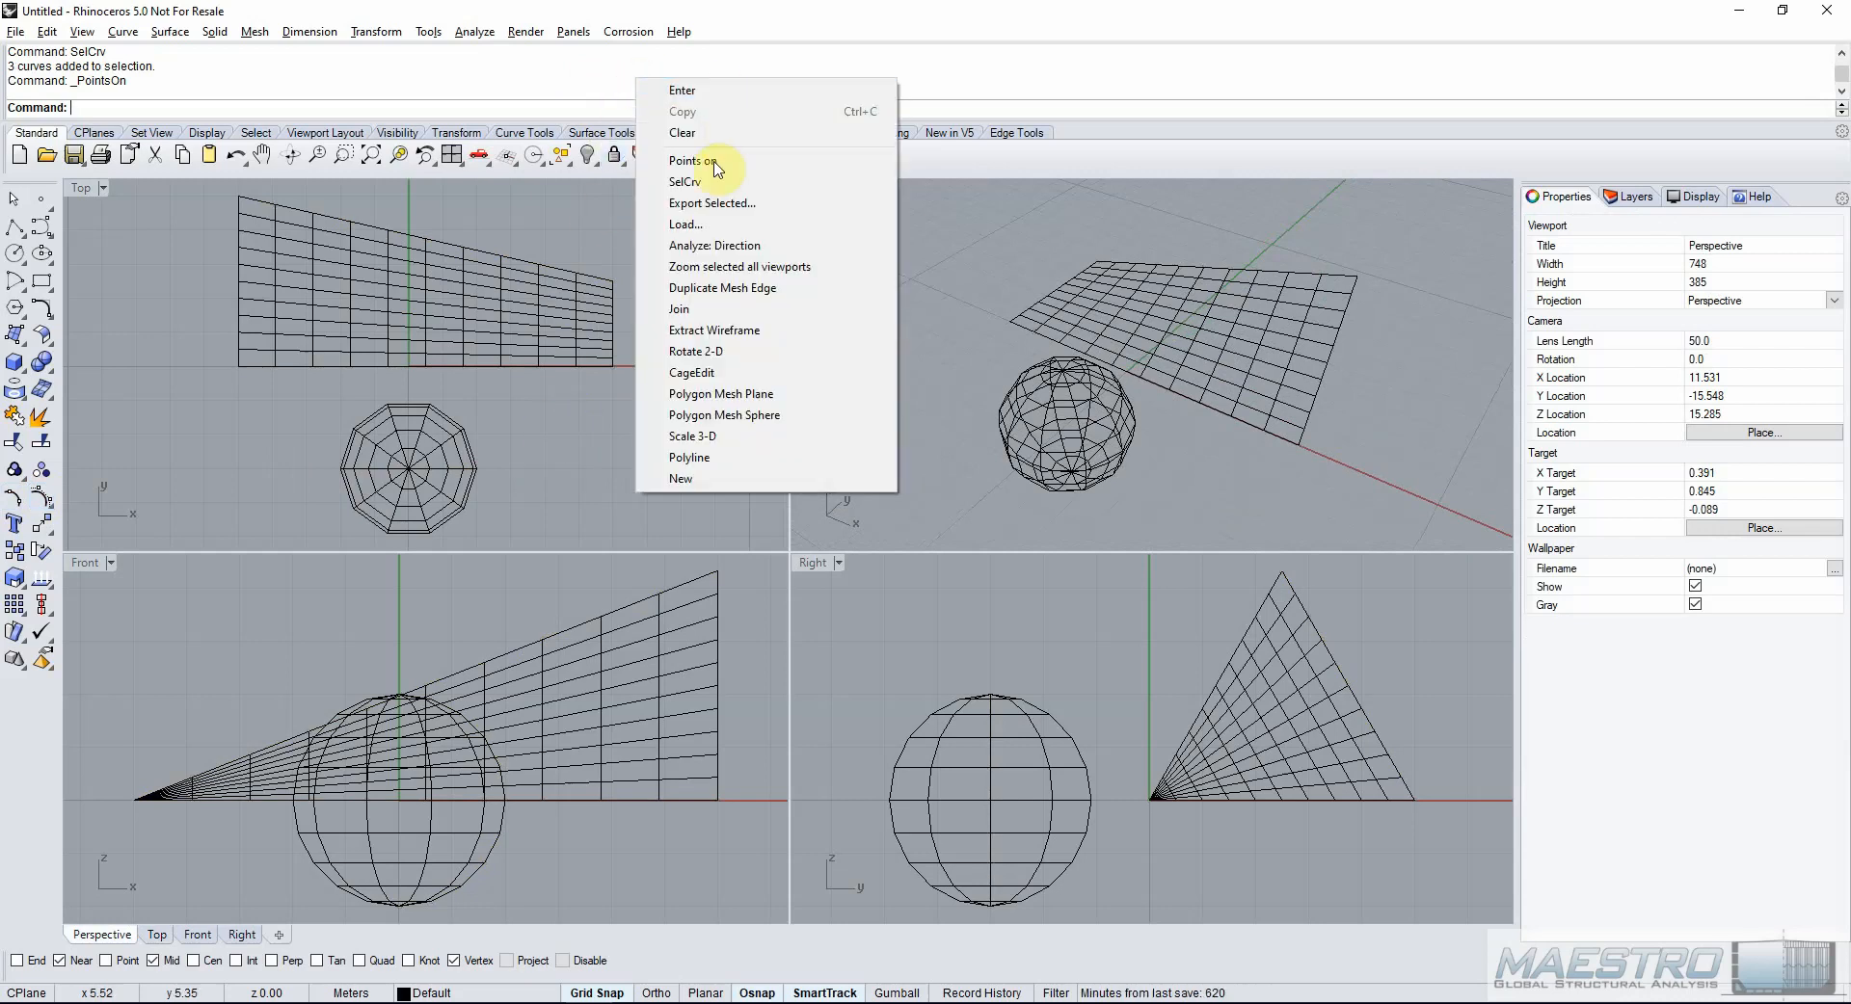
click(710, 179)
right_click(578, 94)
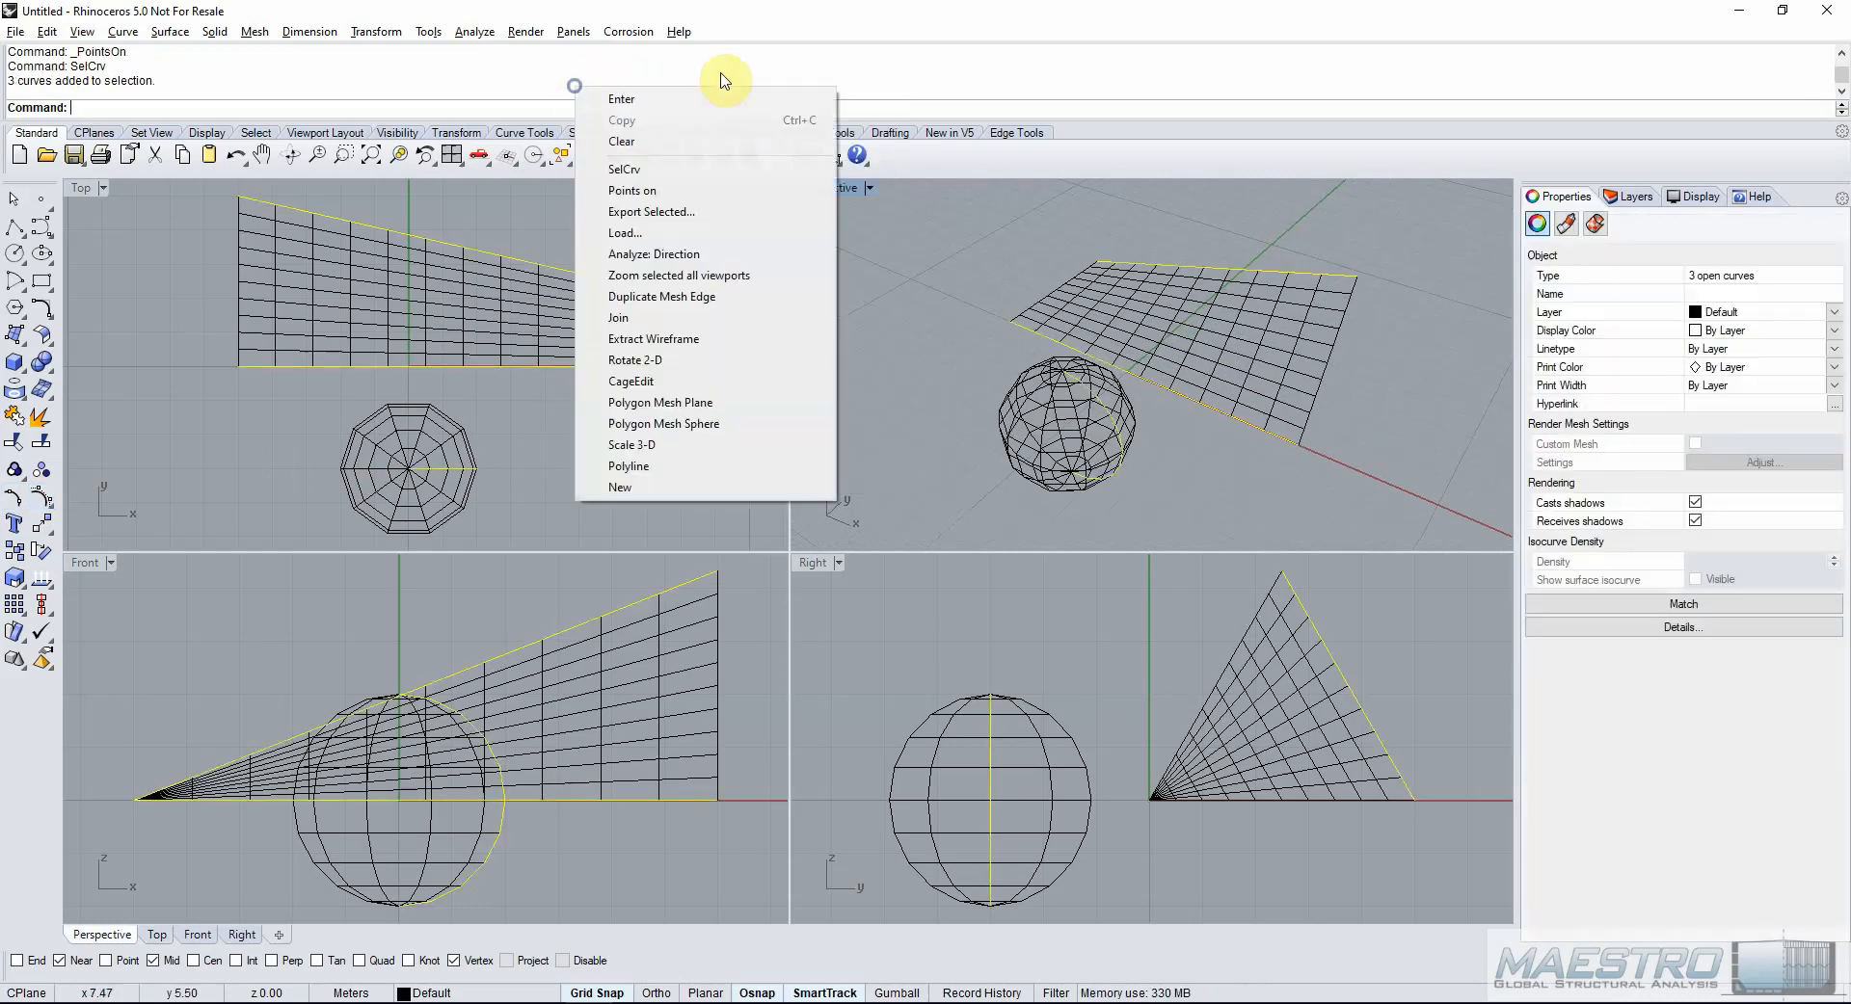
click(688, 236)
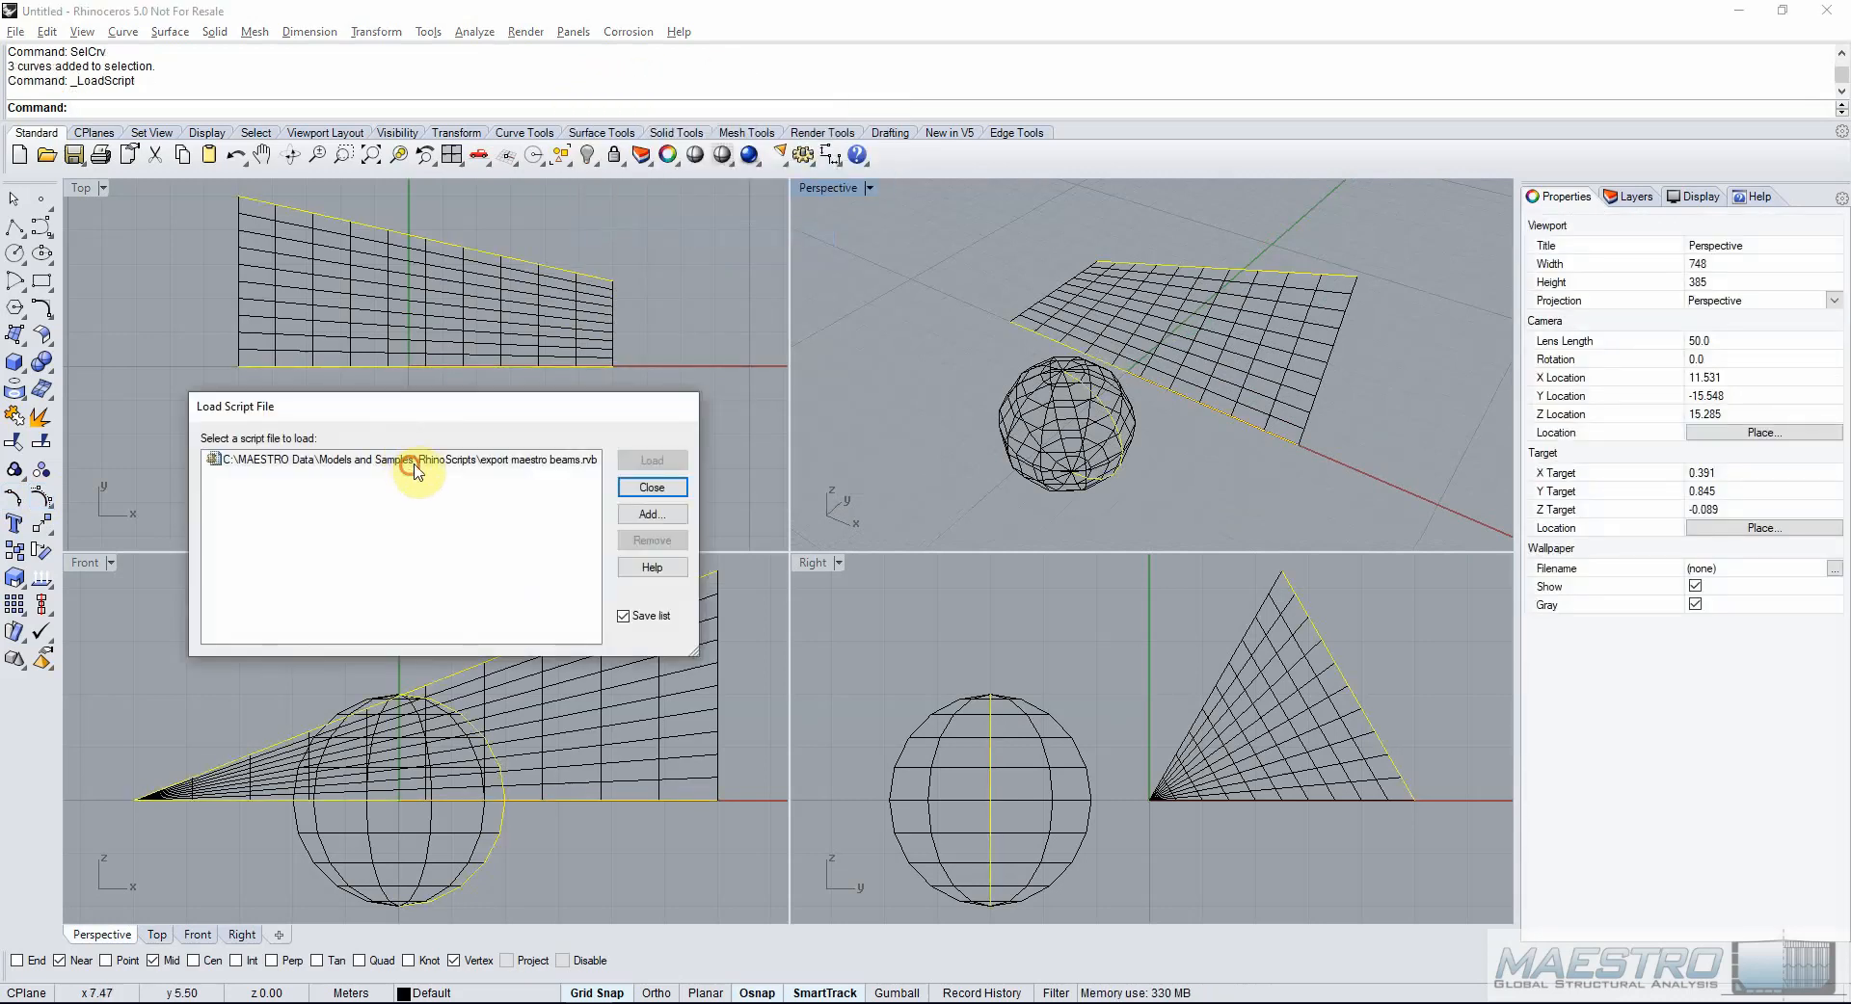
click(415, 469)
click(652, 460)
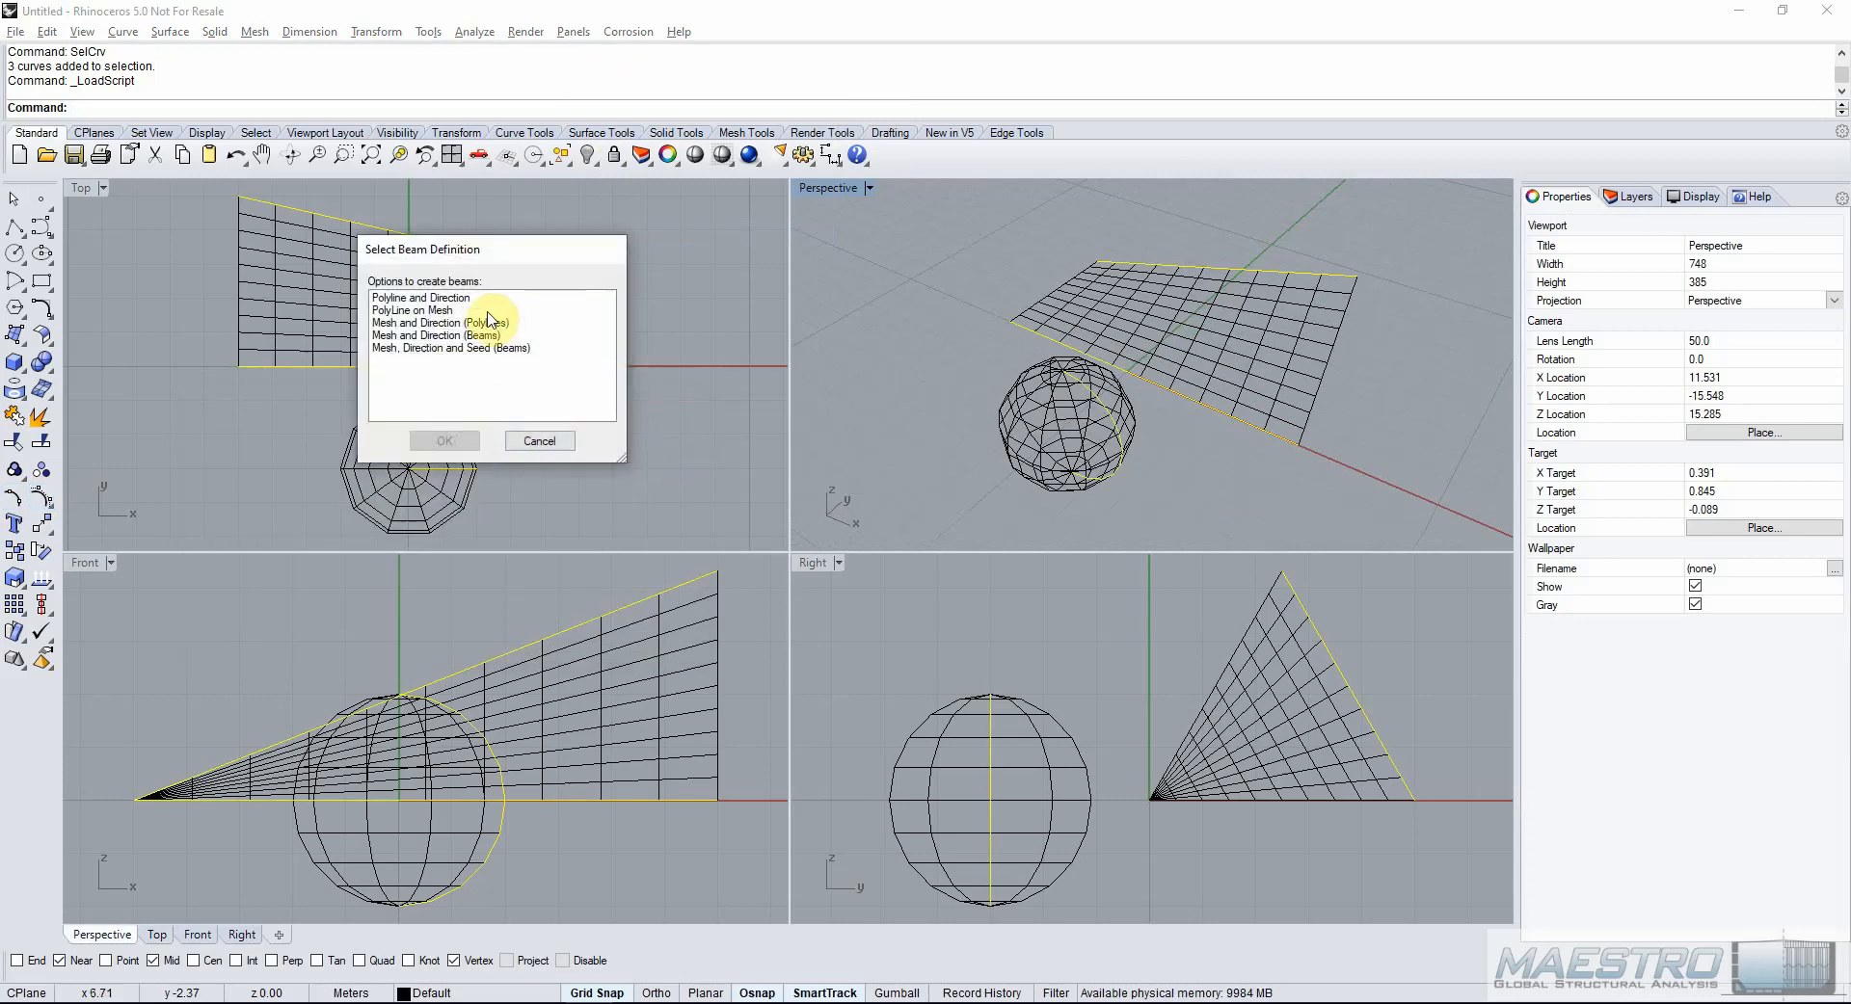
click(482, 311)
click(446, 441)
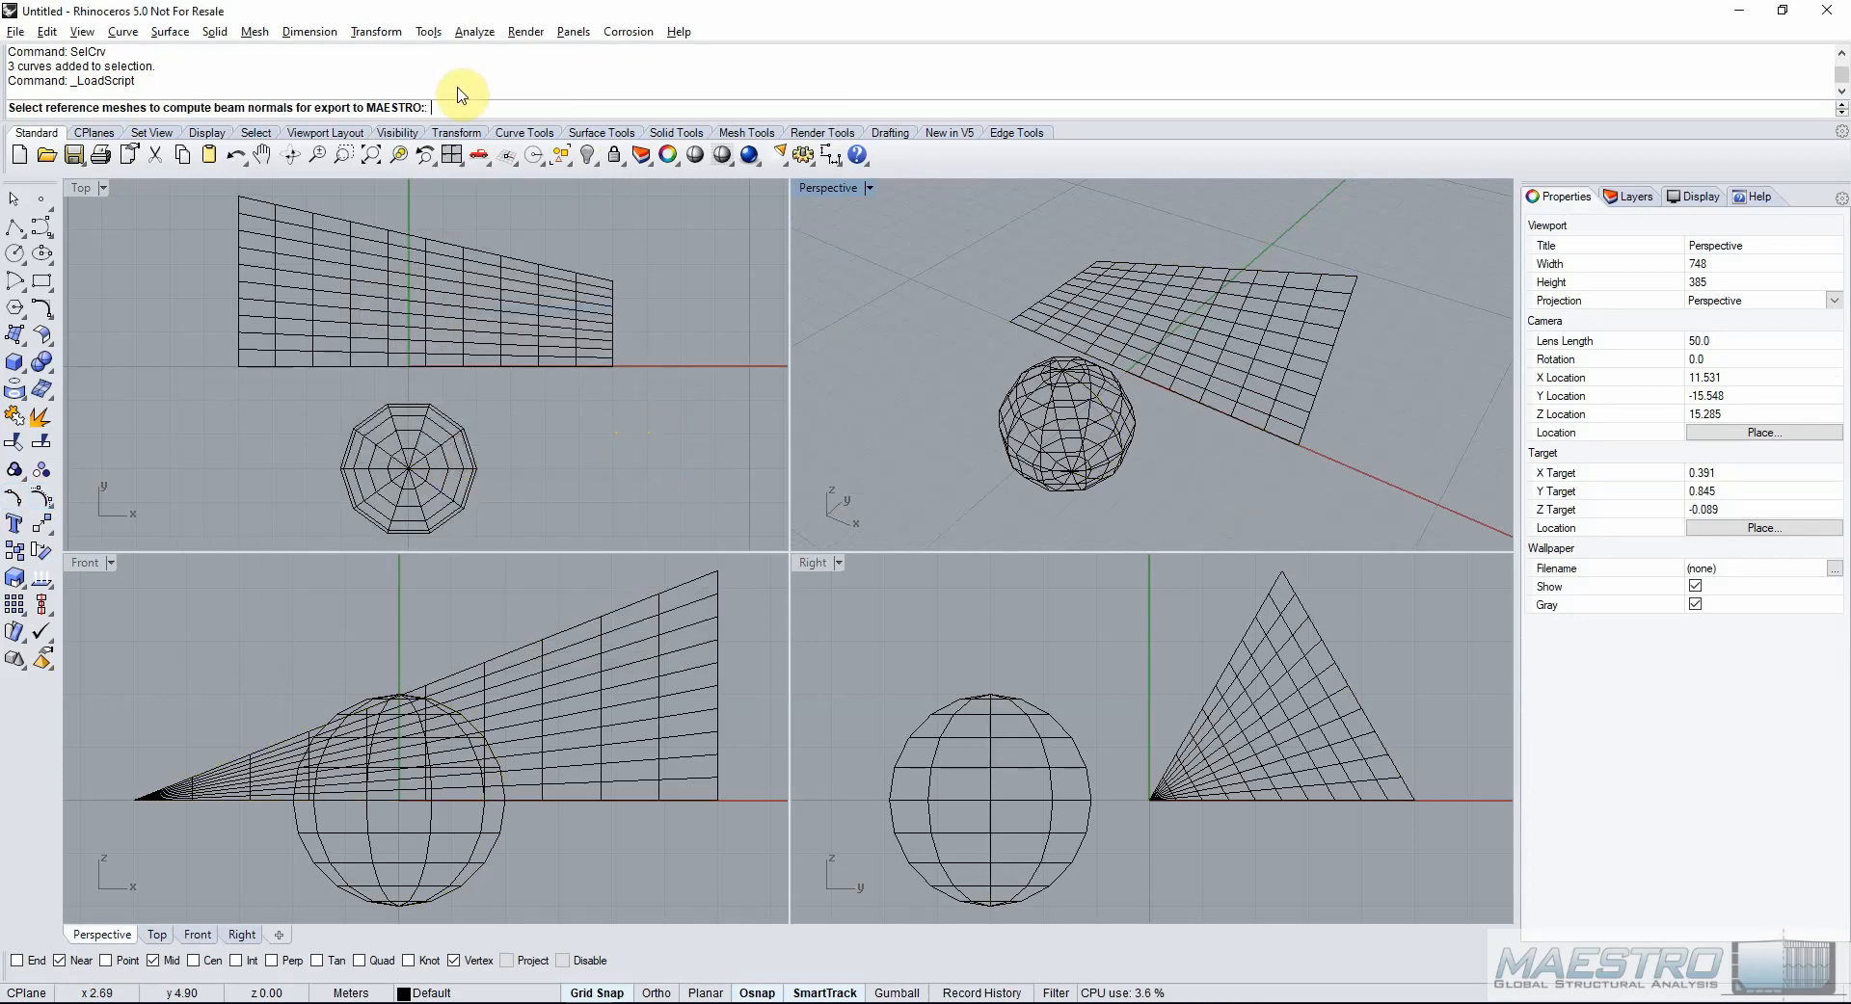
Pick the sphere mesh and the open twisted mesh as the reference meshes for the beam normals.
click(409, 438)
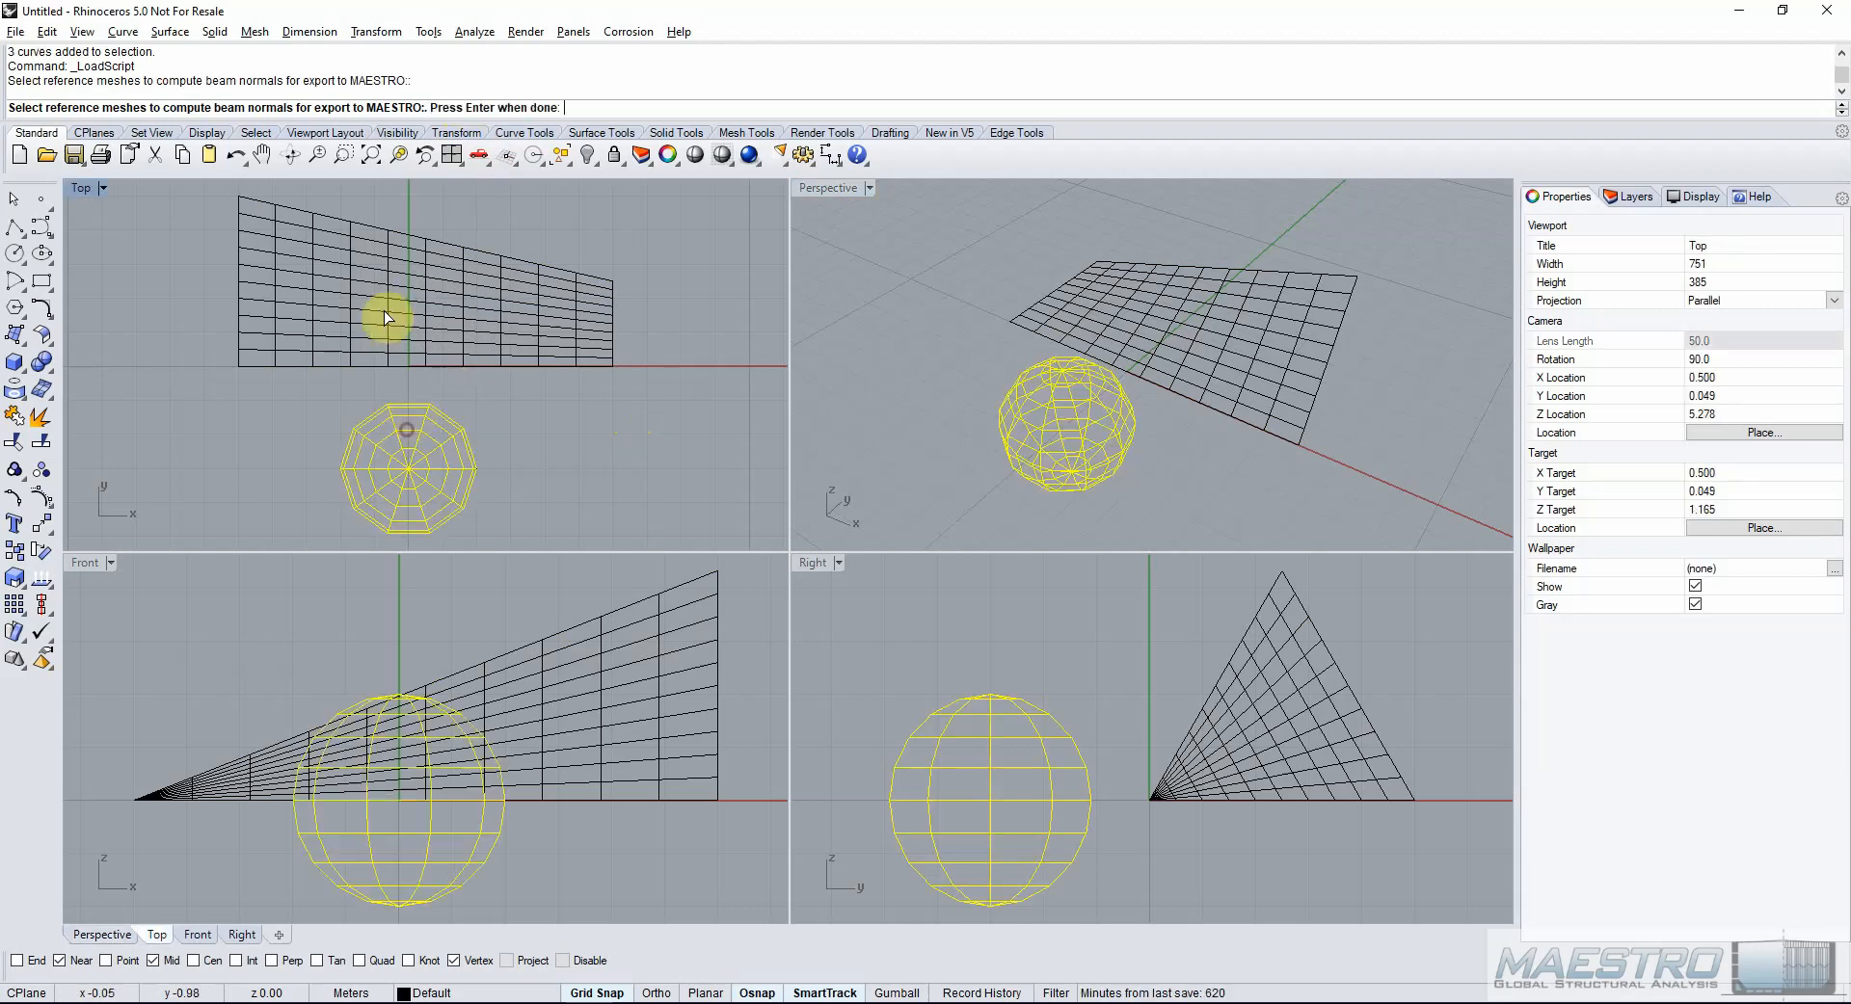
click(383, 305)
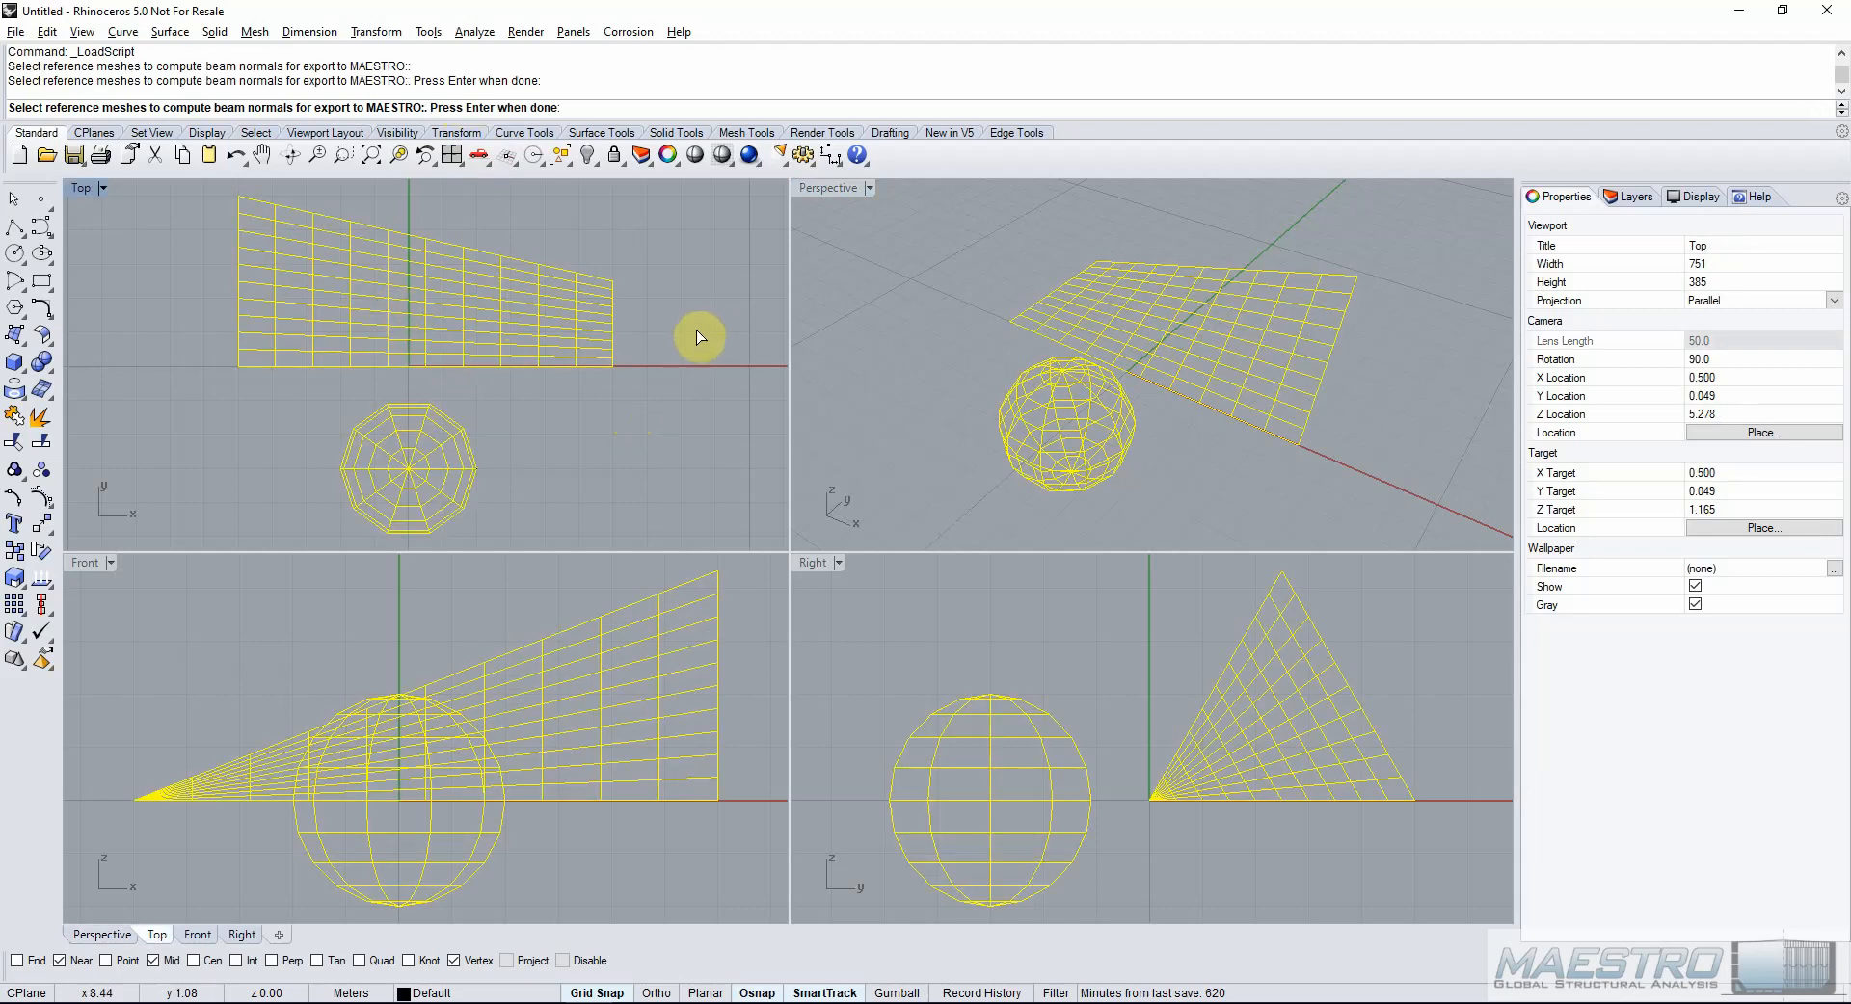
key(Return)
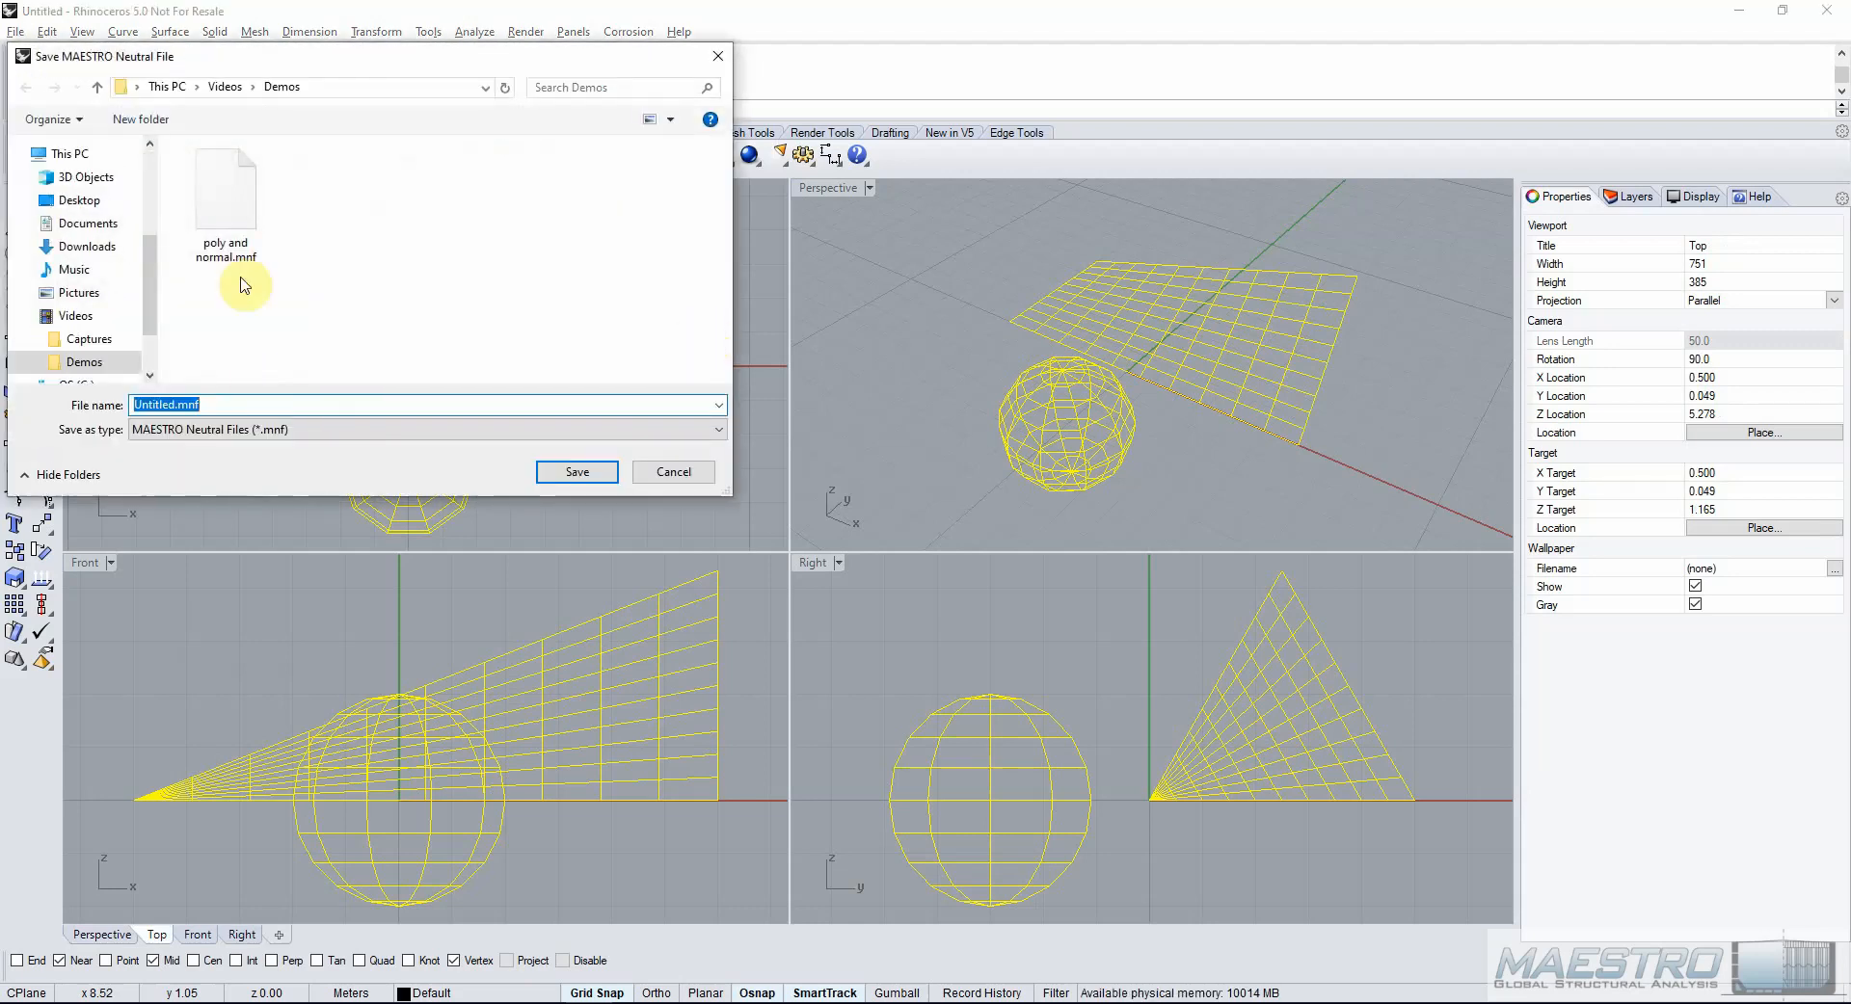
Save the MAESTRO neutral file as "poly and normal.mnf" in the Demos folder, replacing the existing file, and end the export.
click(214, 213)
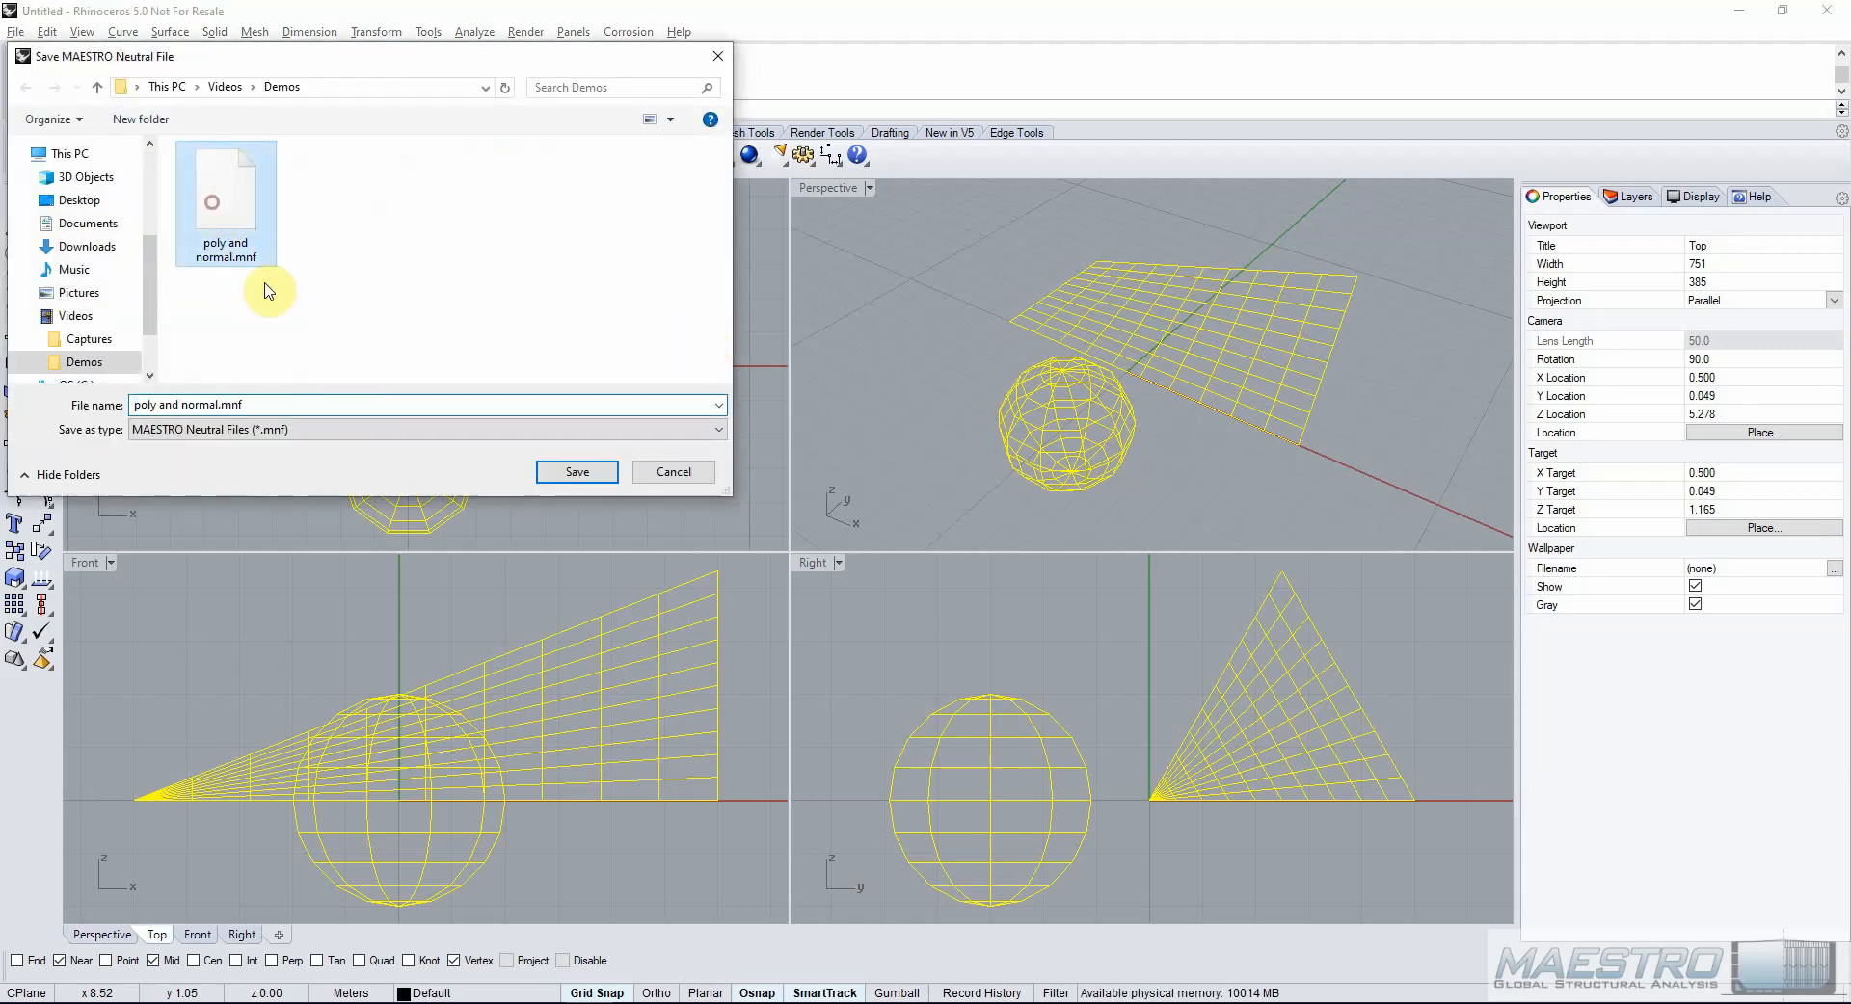
click(579, 473)
click(970, 512)
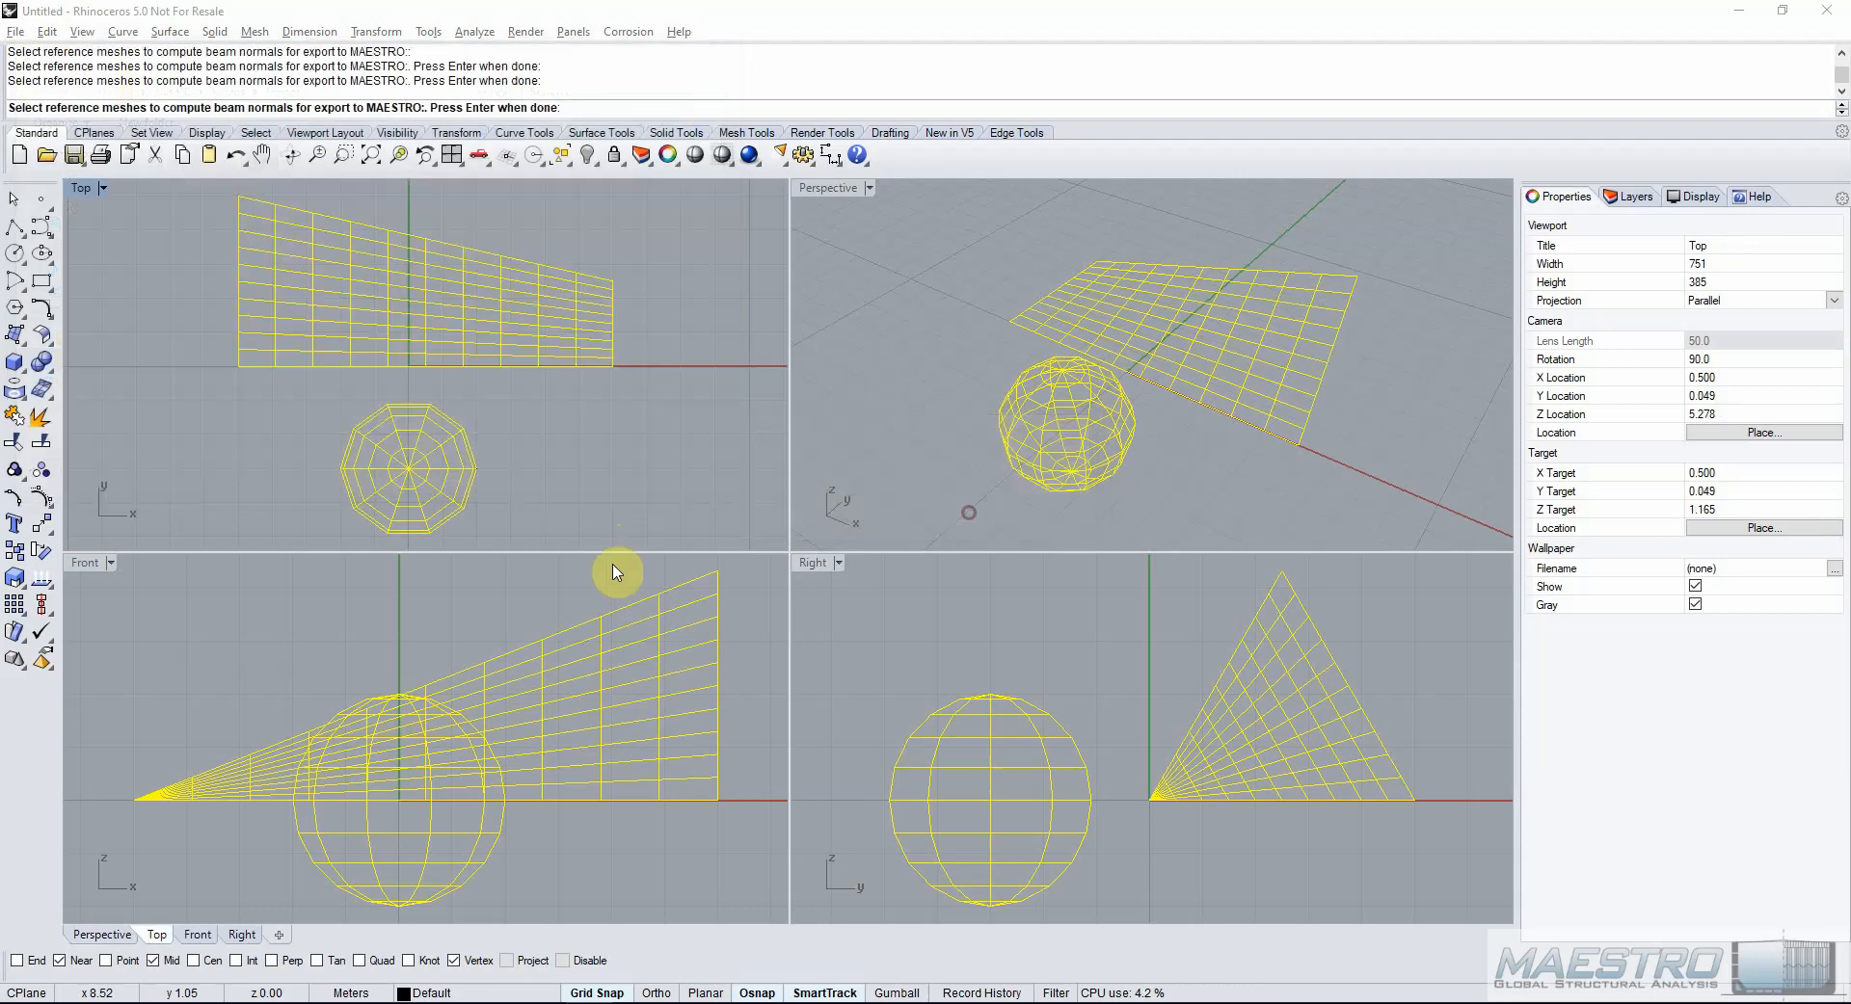
key(Return)
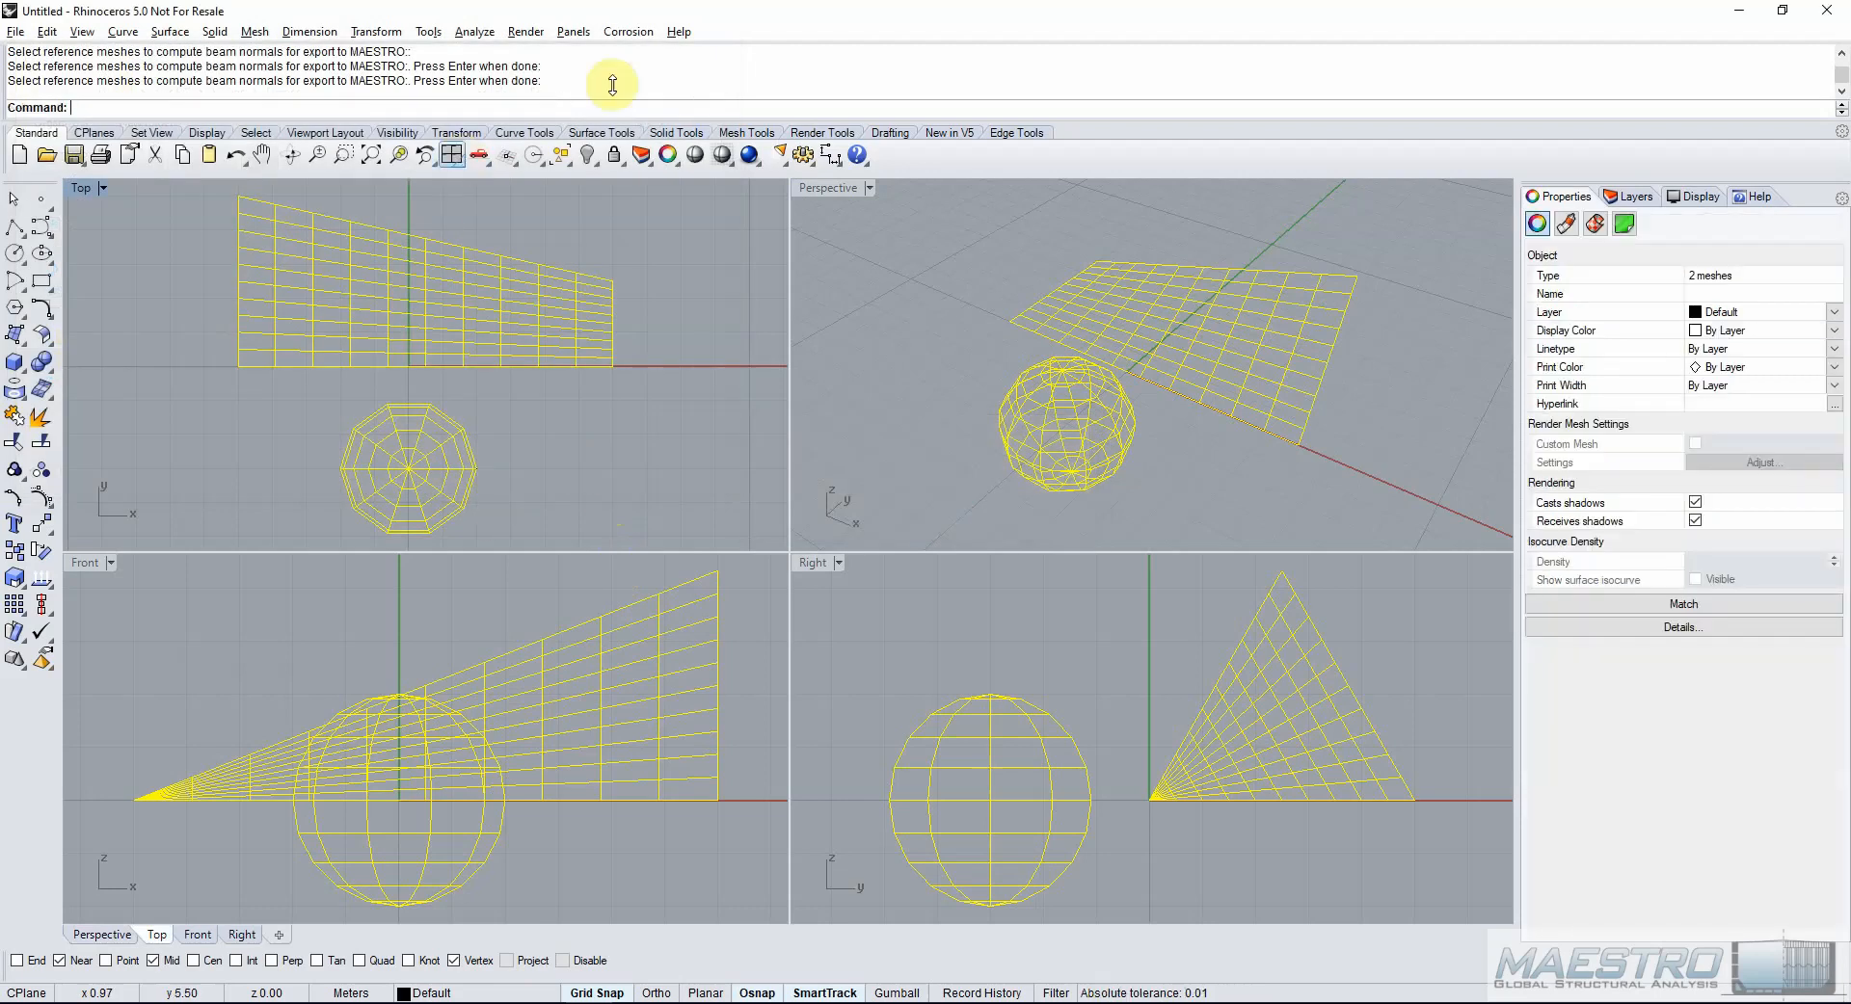
Export the two selected meshes to the Demos folder as the ASCII PLY file "meshes.ply", replacing the existing file.
right_click(624, 84)
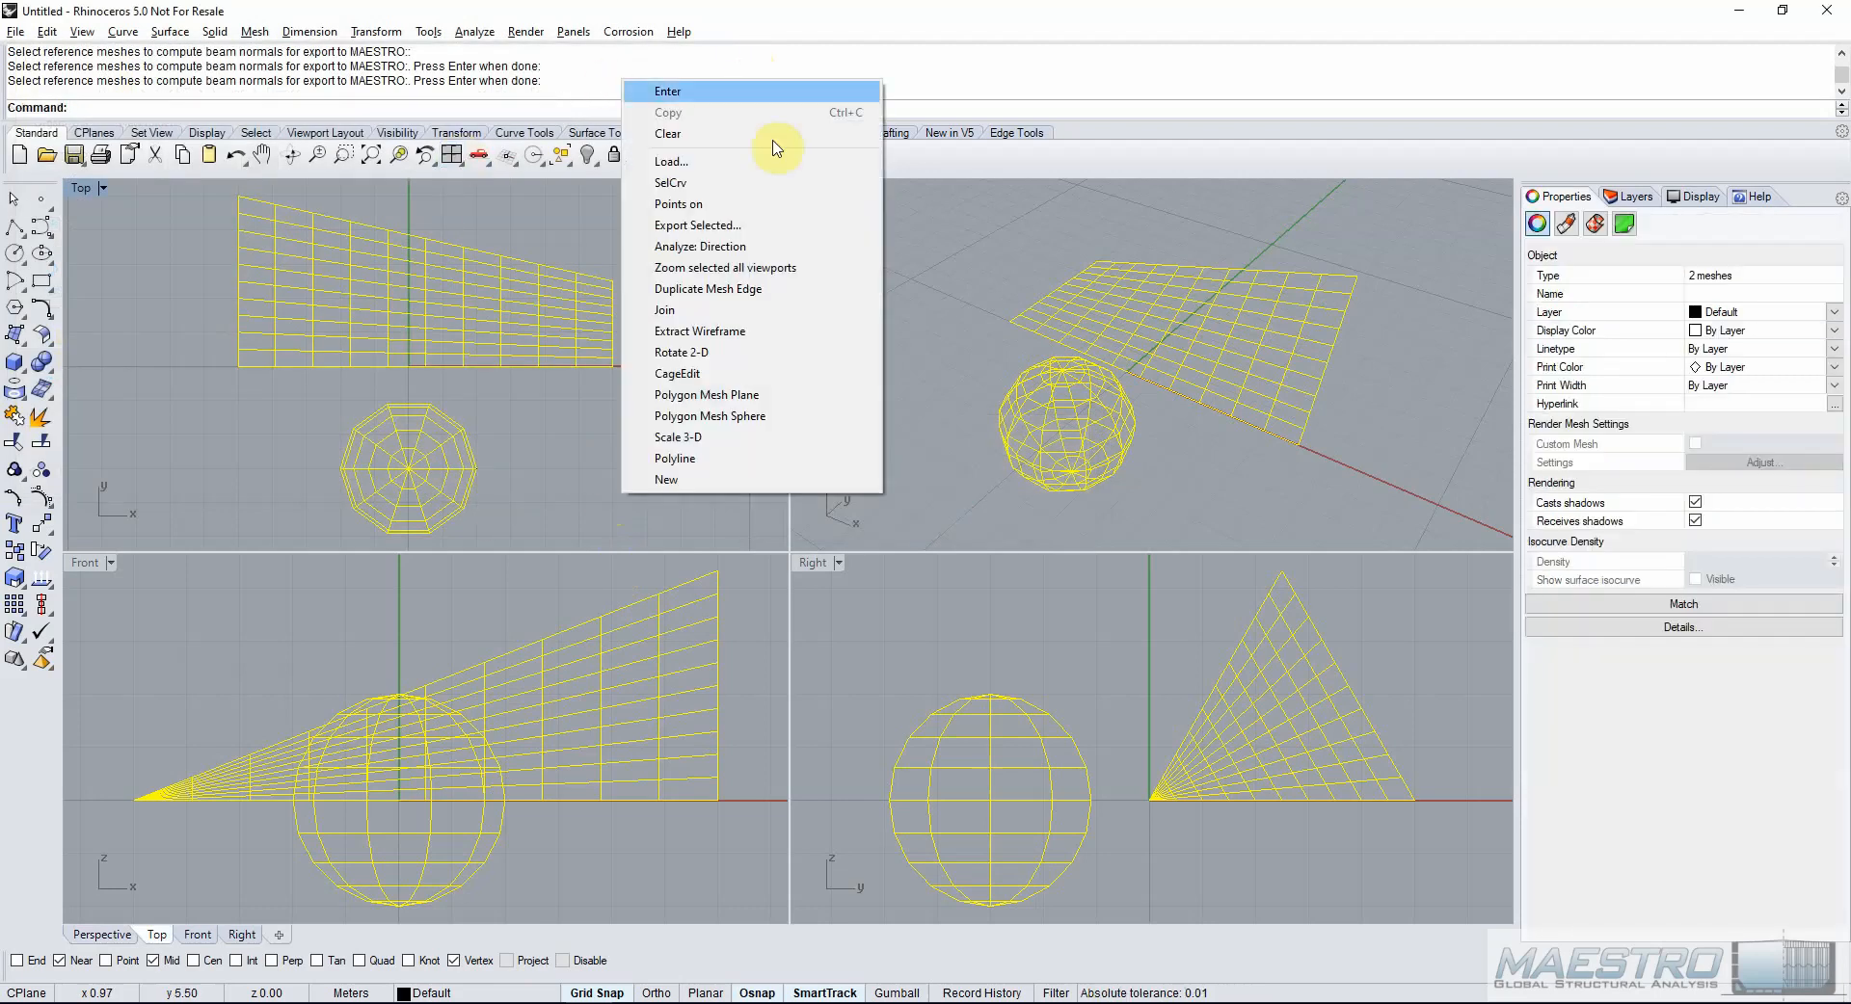
click(766, 228)
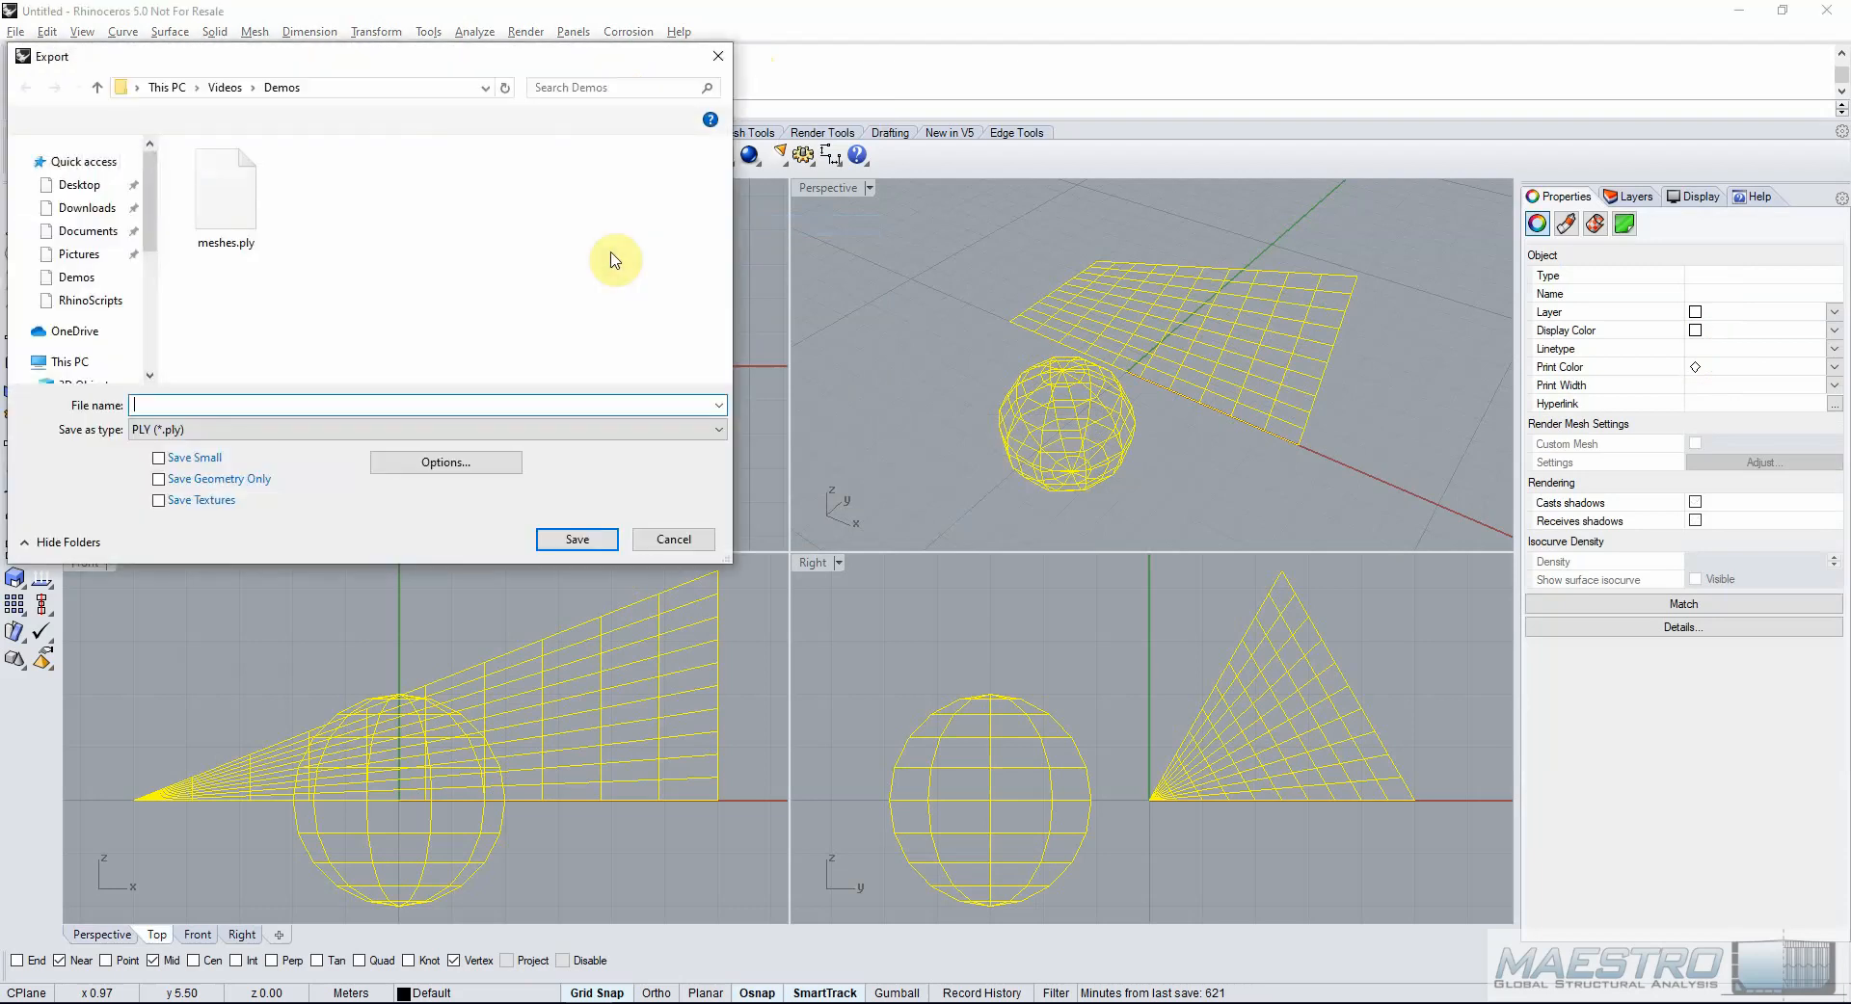
click(577, 540)
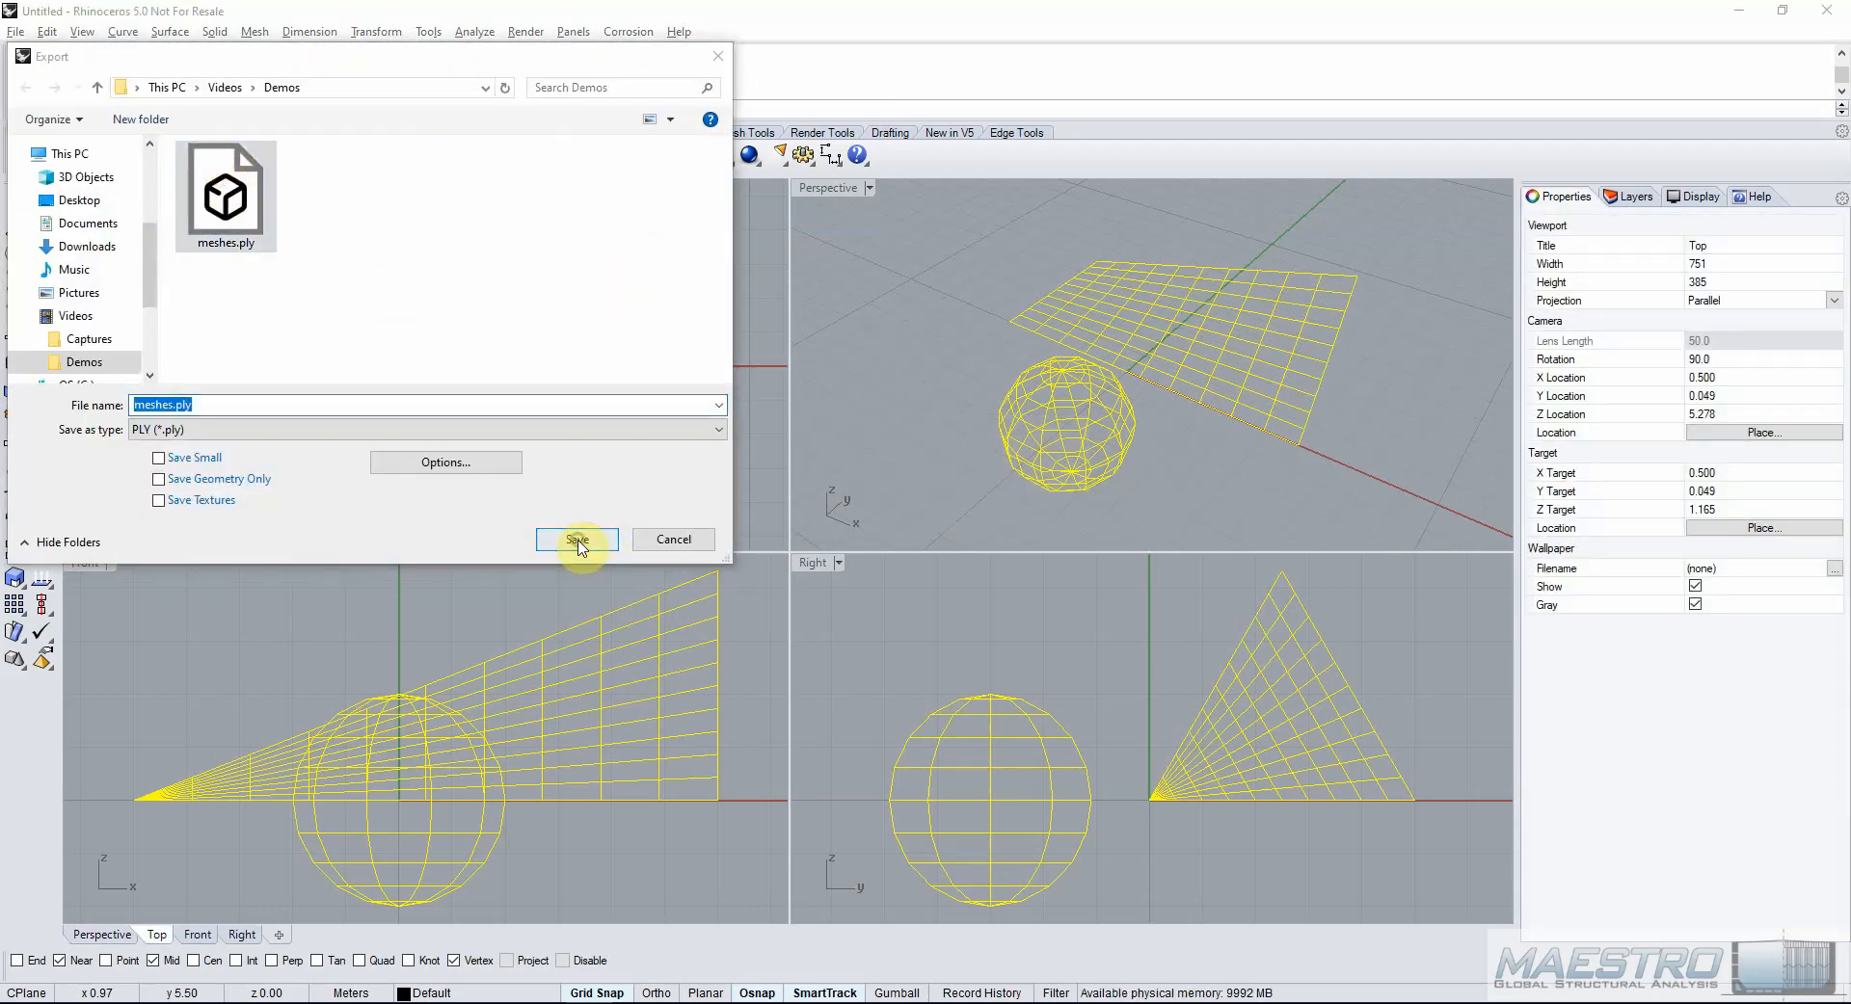
click(954, 523)
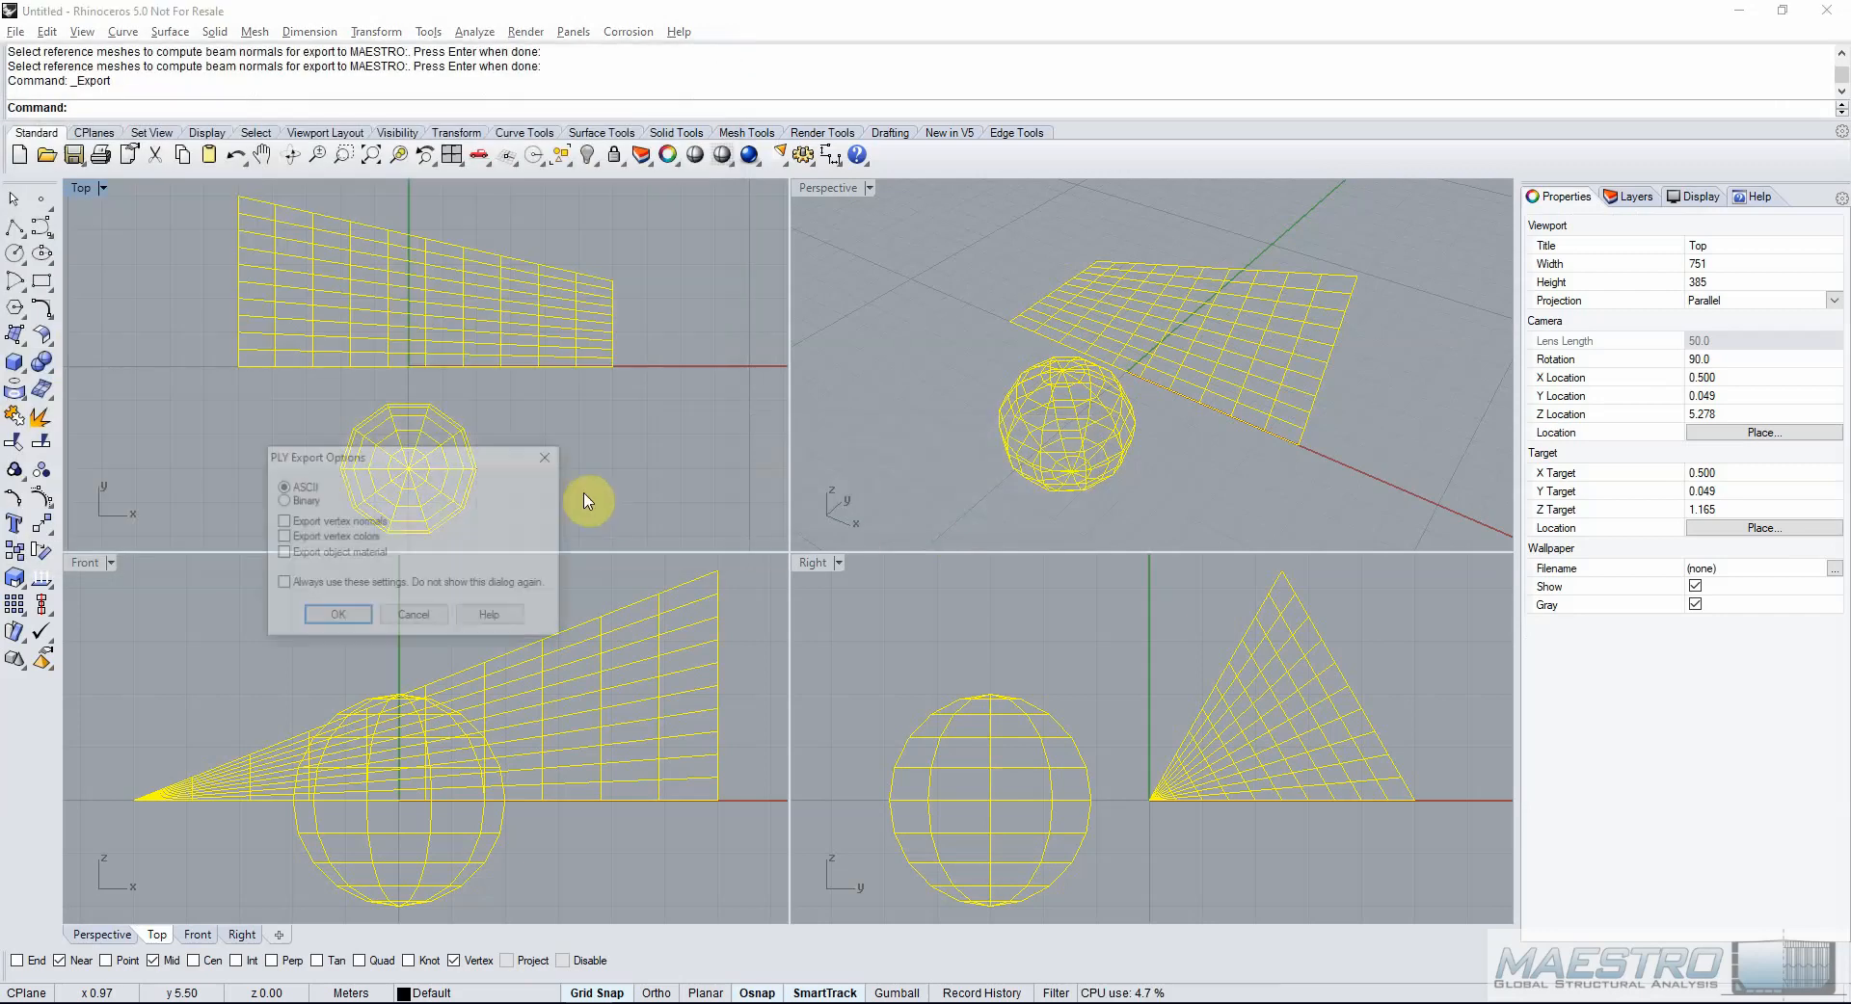
click(339, 618)
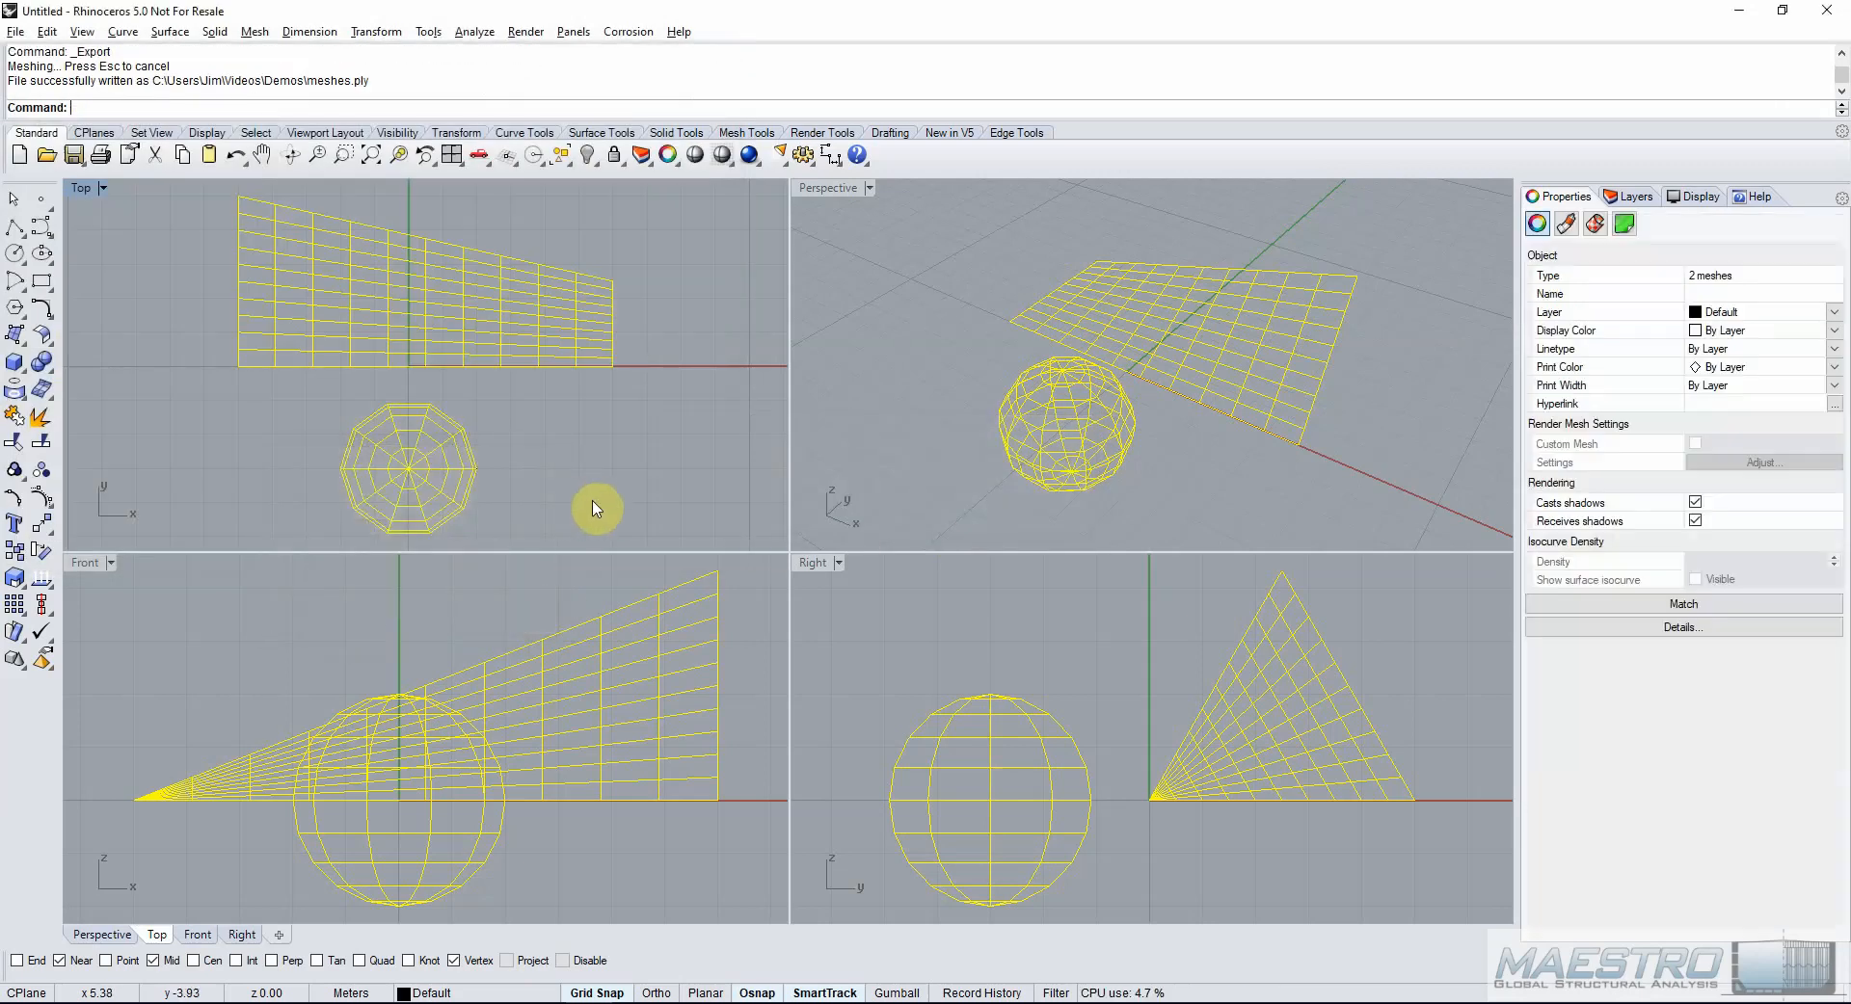
Display the normal directions of both meshes with the Direction analysis and end it without flipping any.
click(474, 32)
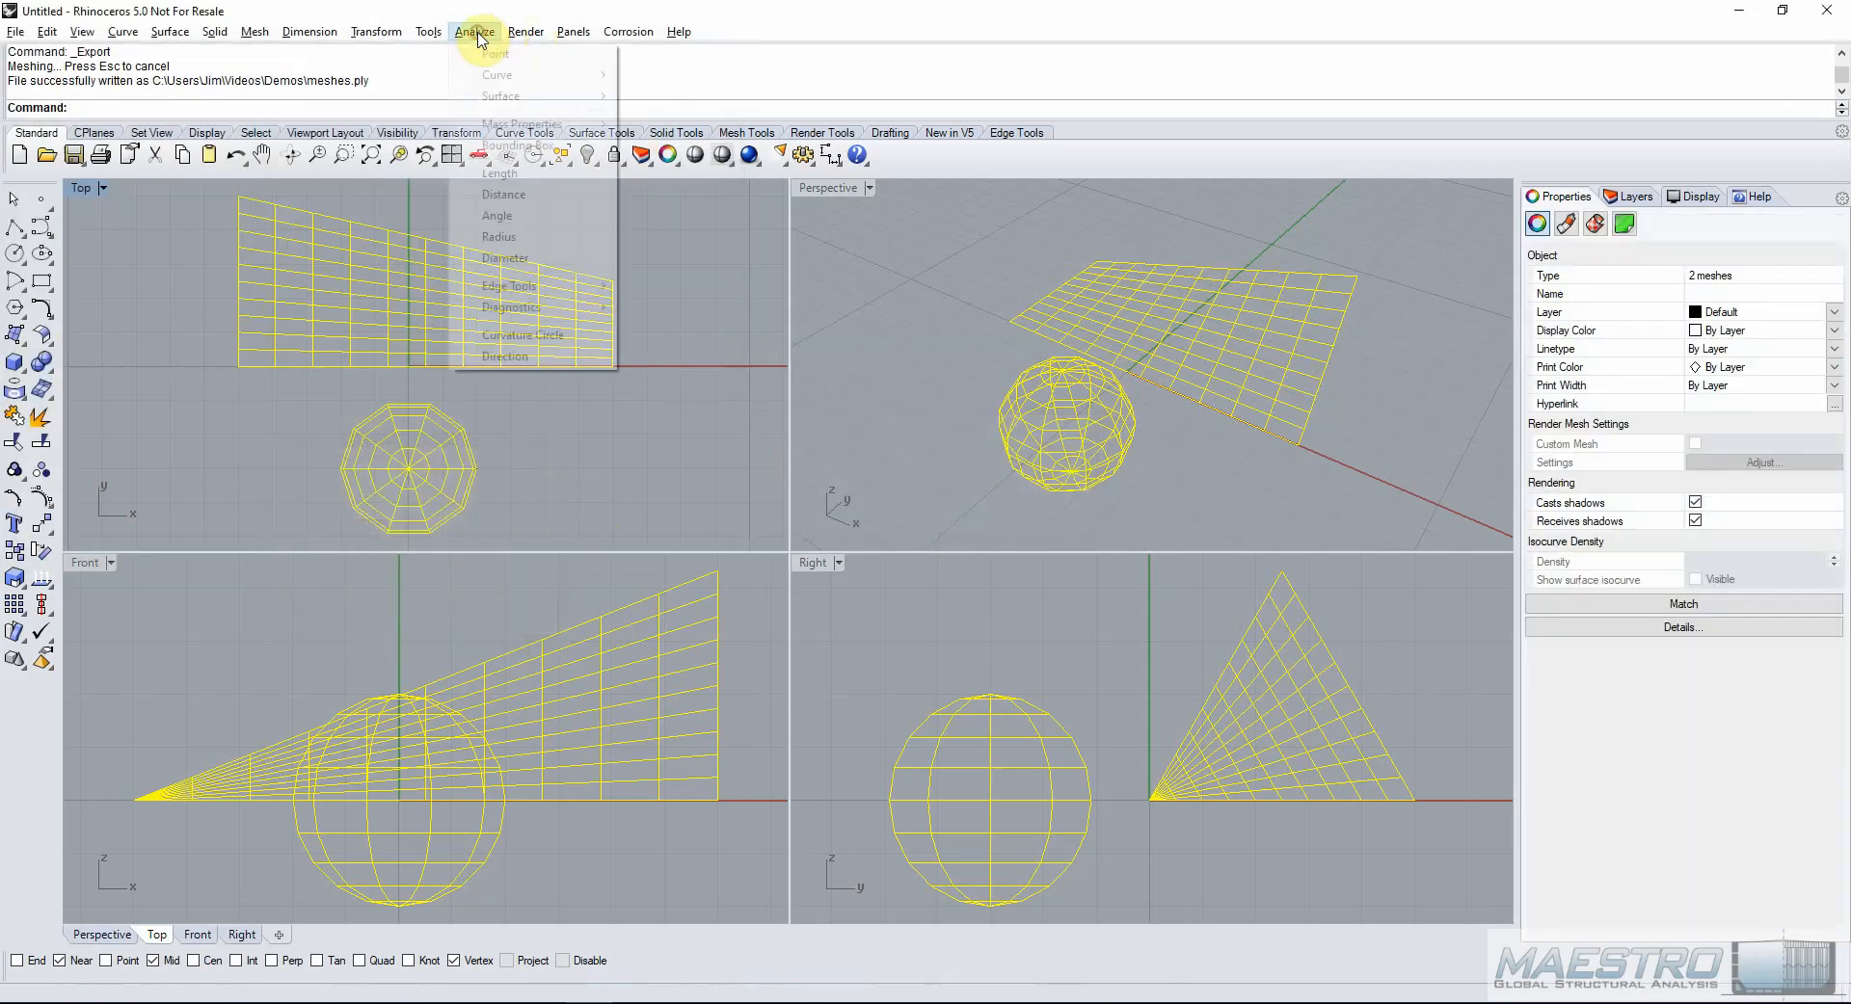
click(503, 357)
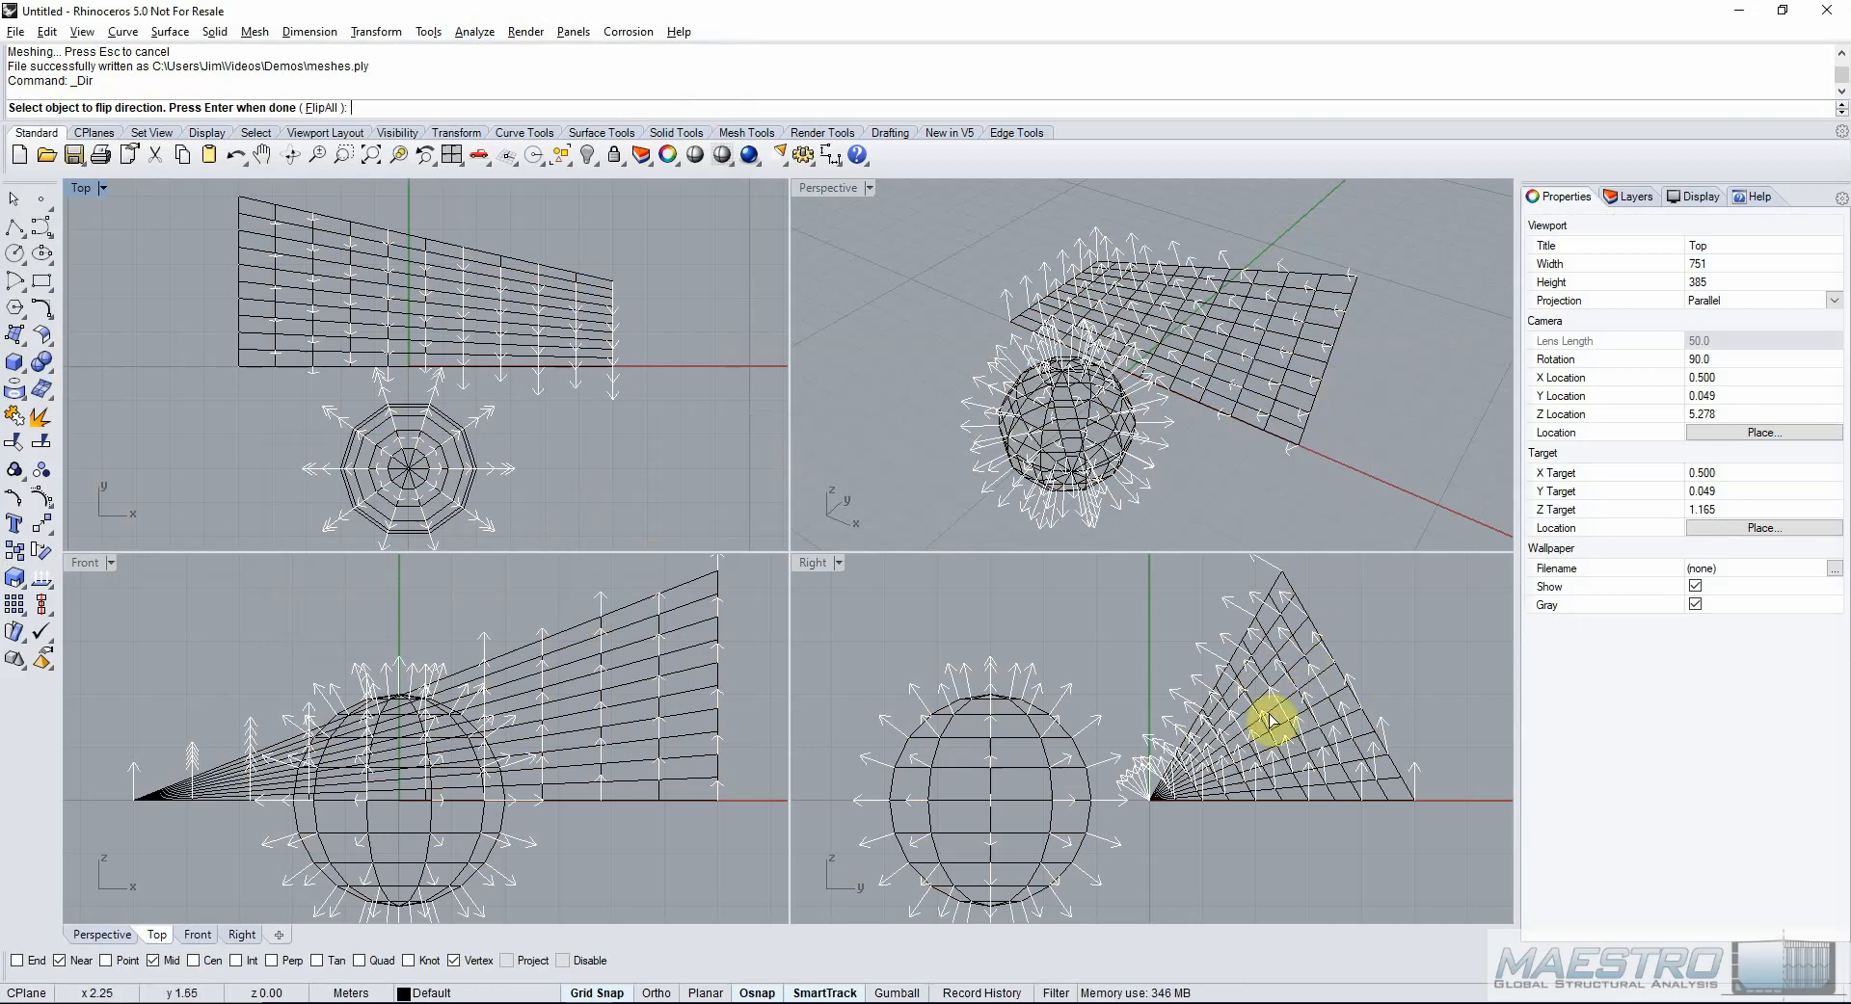
key(Return)
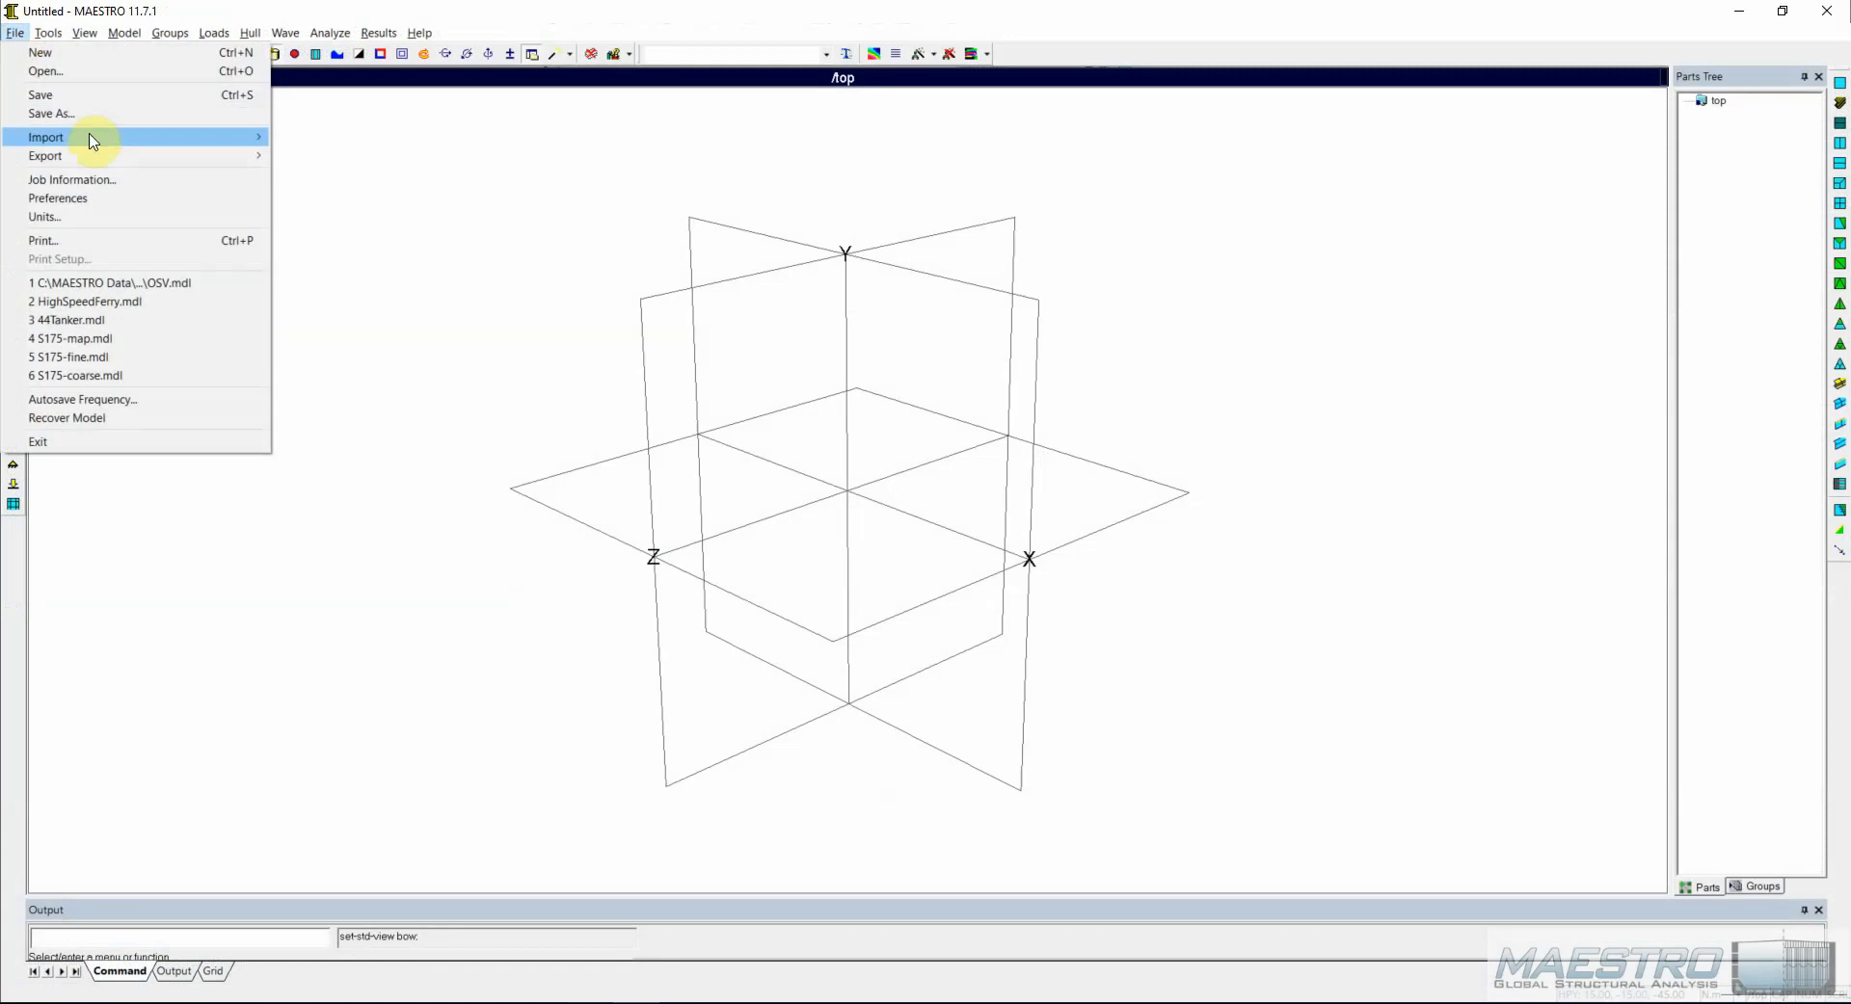
Switch to MAESTRO, import the exported "meshes.ply" polygon file with the default settings, and hide the node markers.
mouse_move(132, 138)
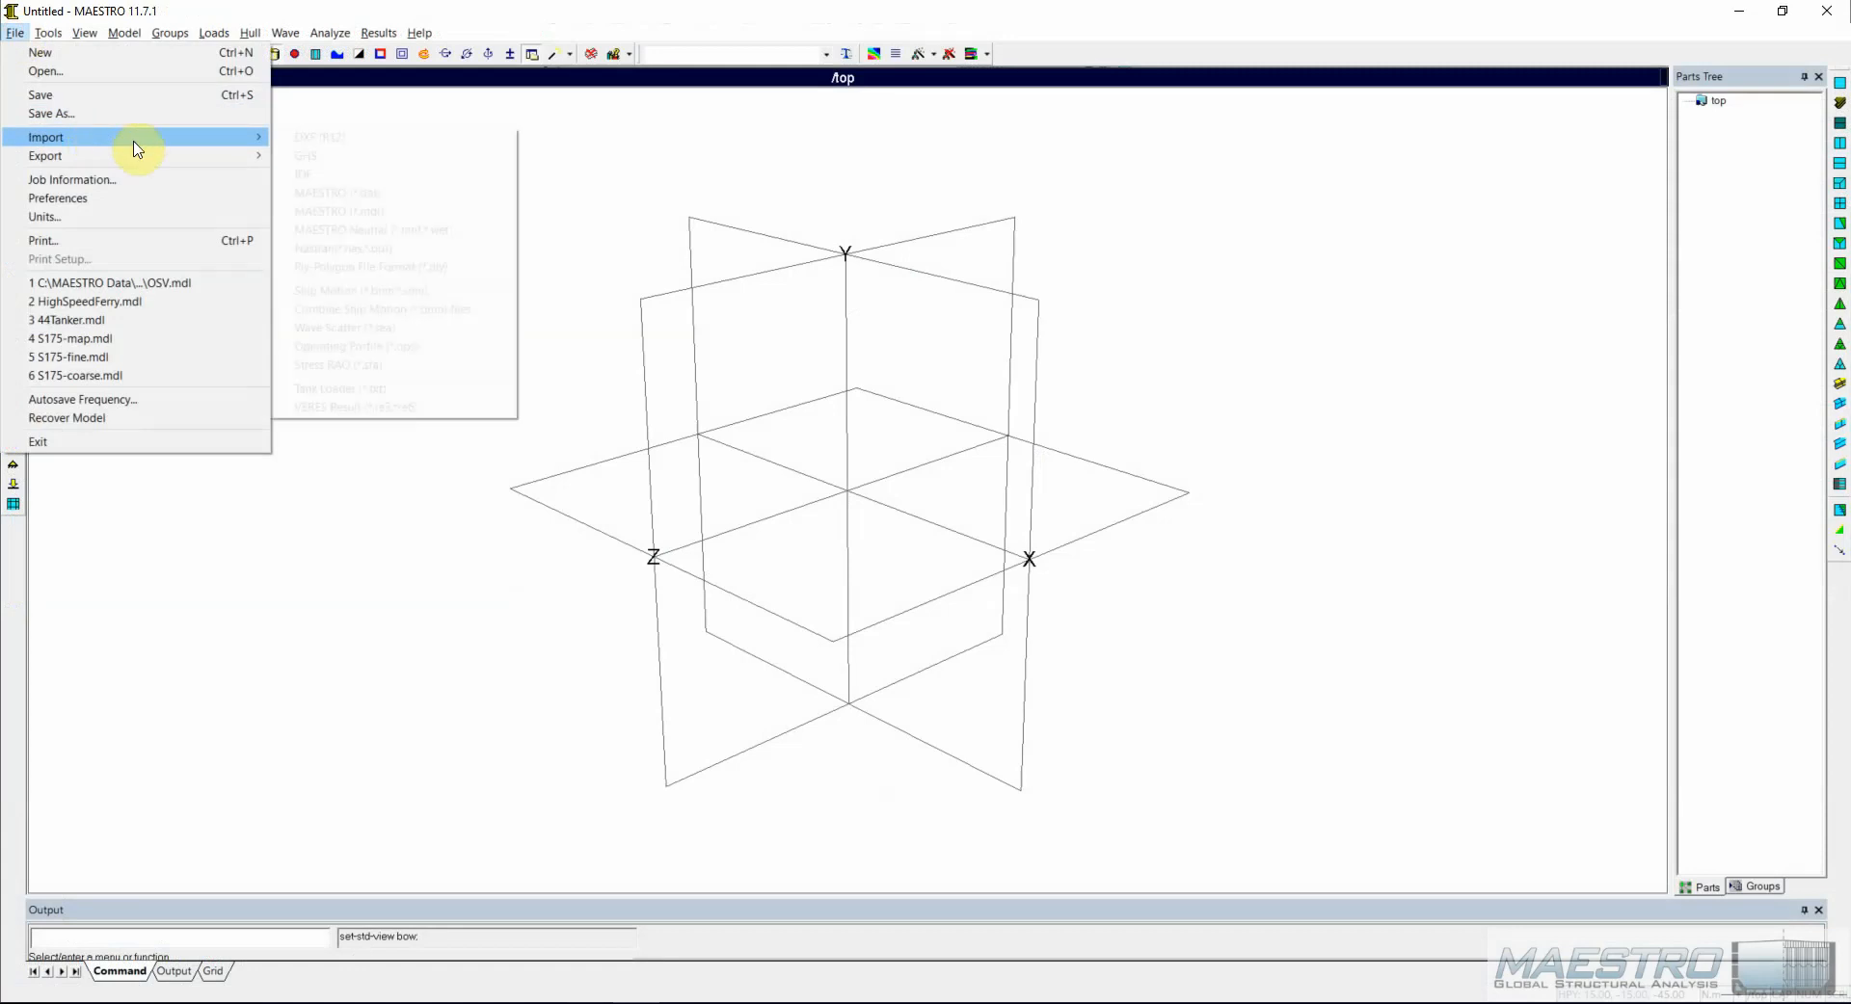
click(385, 268)
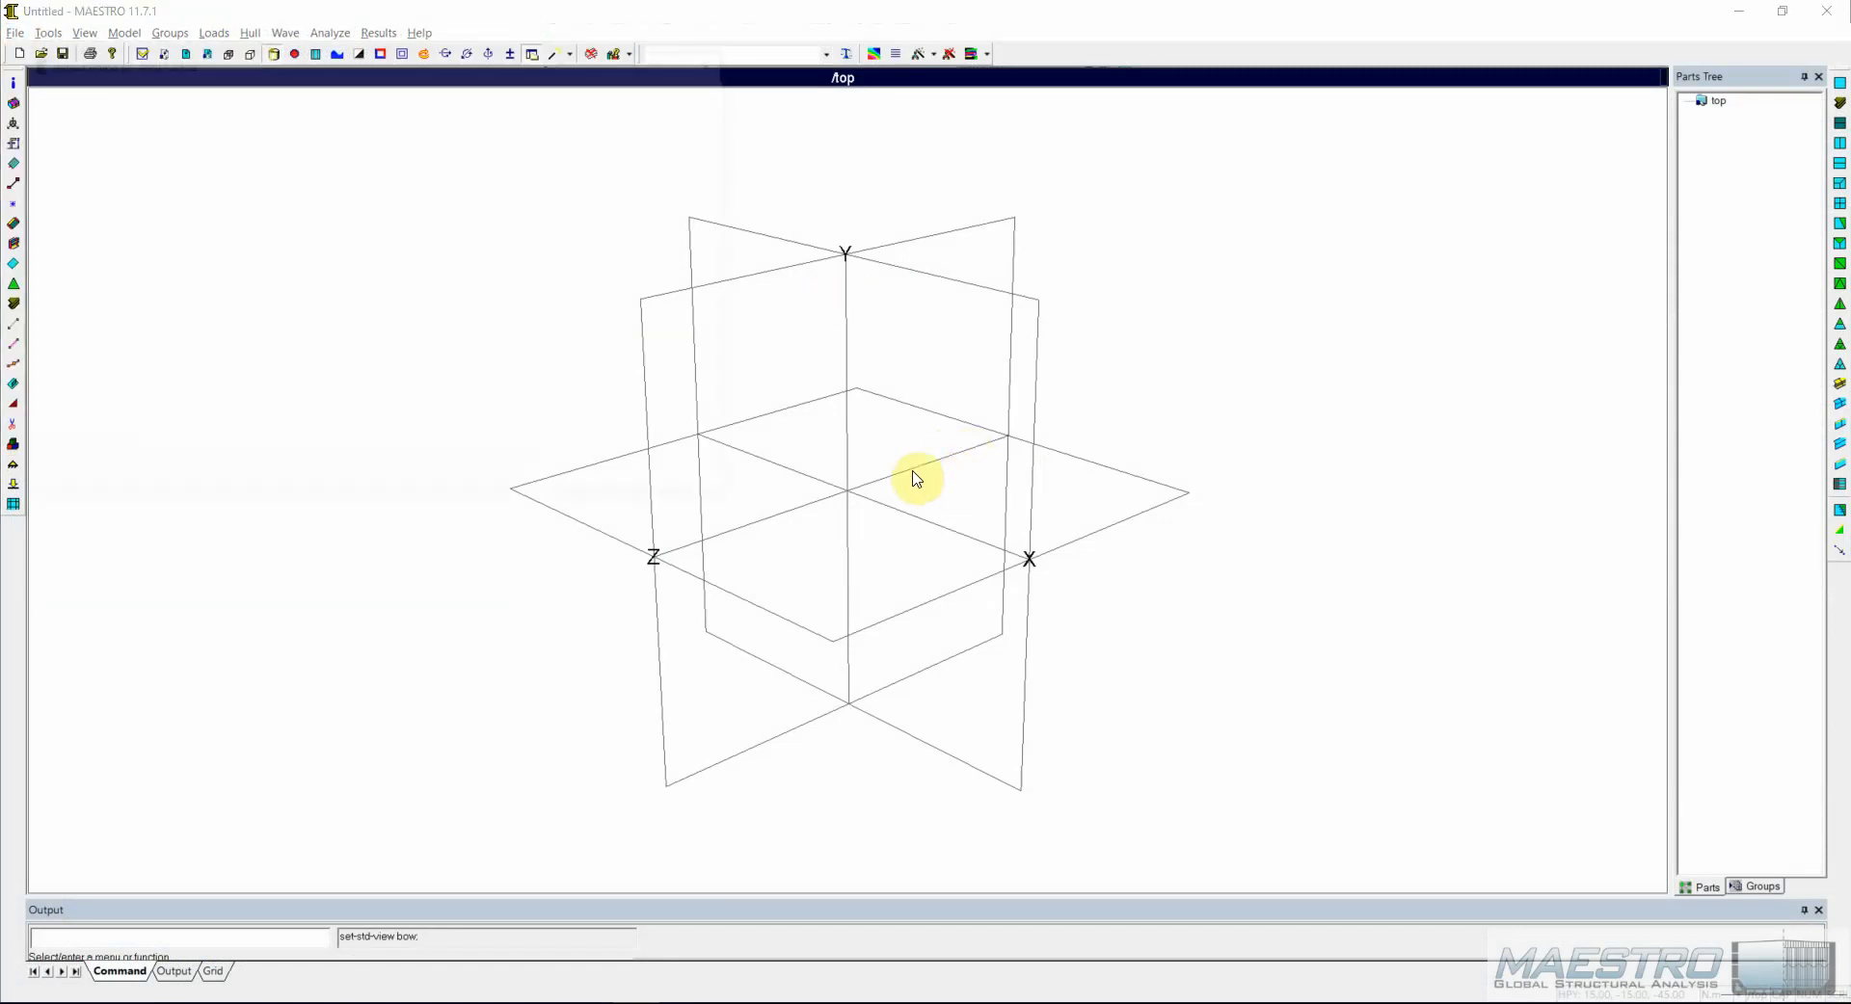
click(228, 202)
click(579, 473)
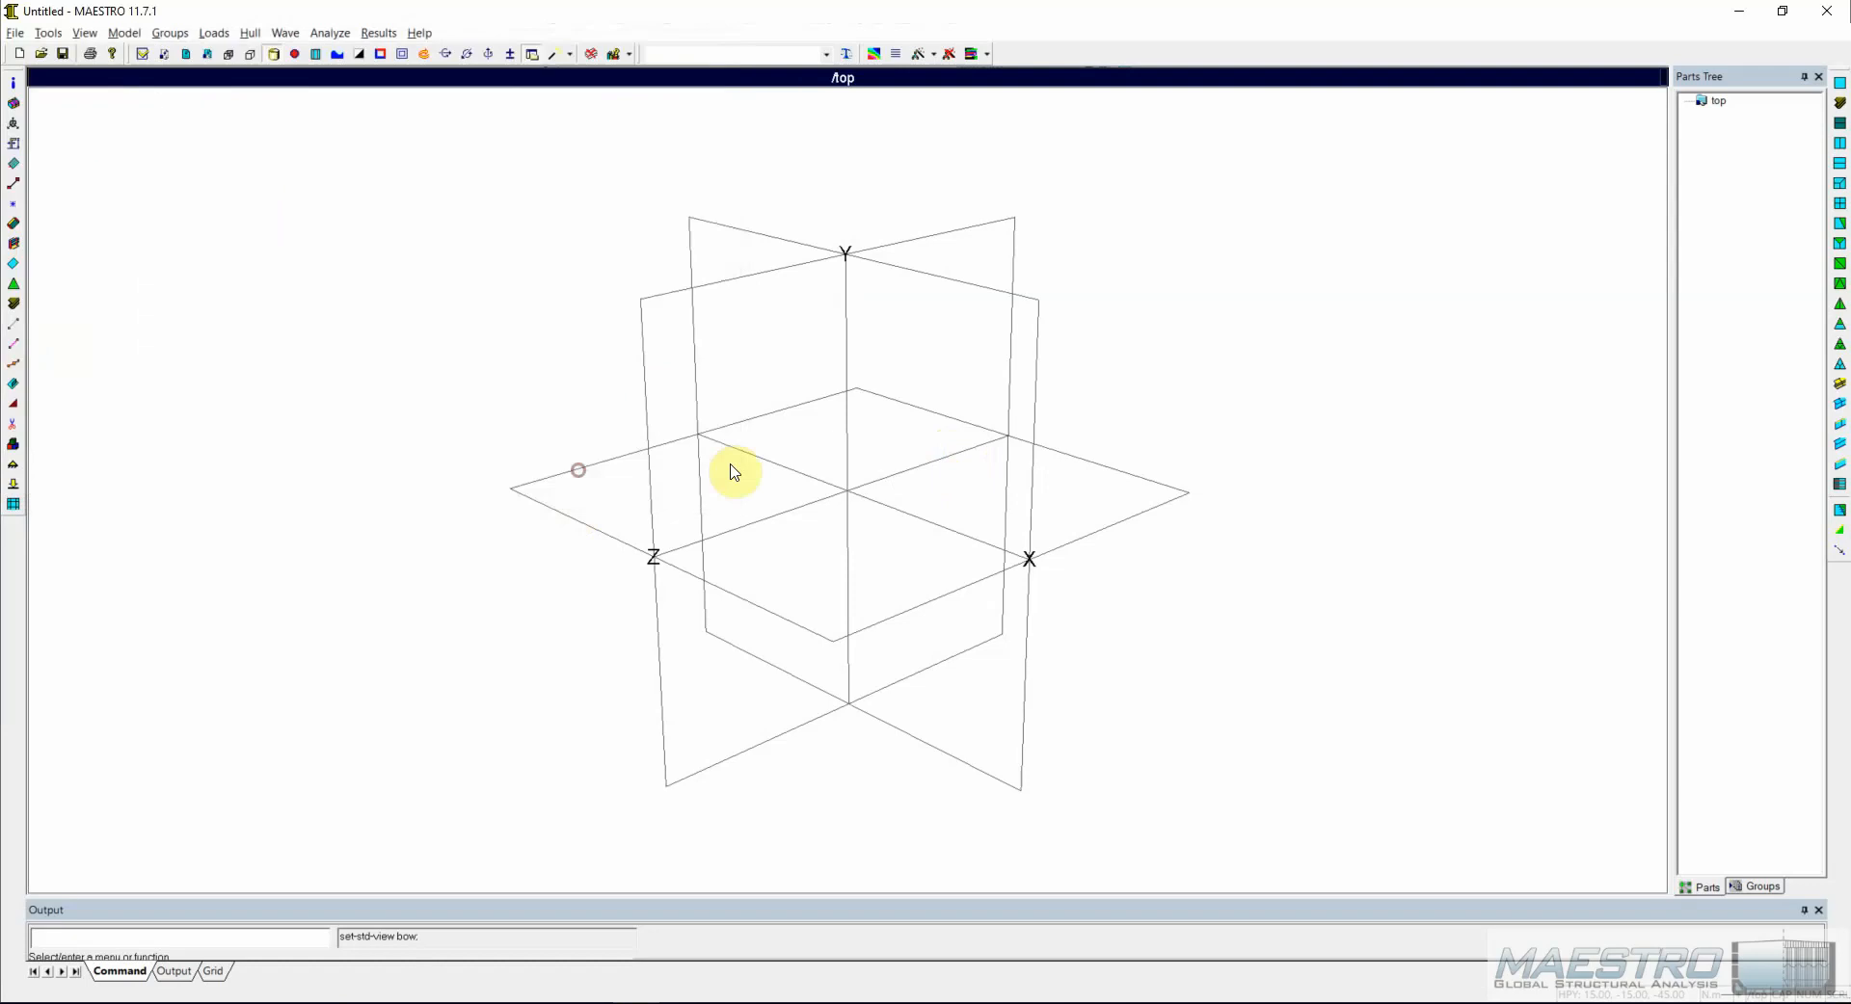
click(928, 643)
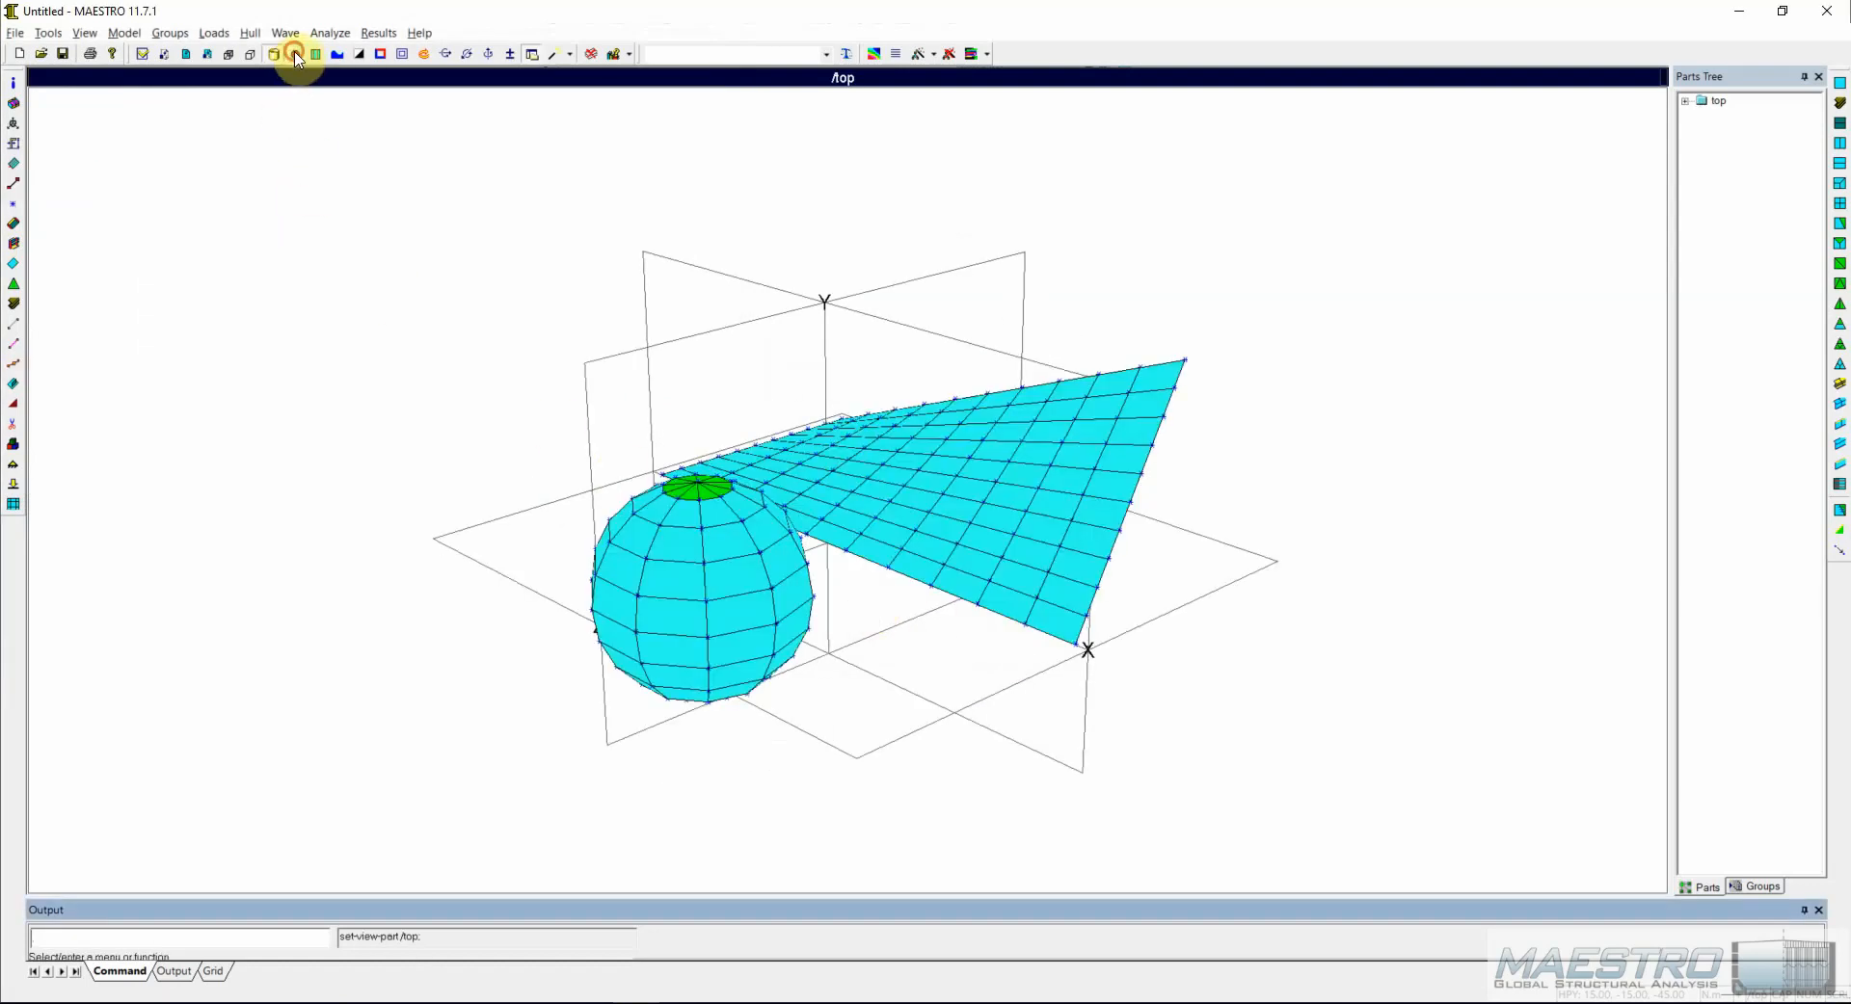
click(296, 55)
drag(372, 326, 867, 537)
Import the MAESTRO neutral file "poly and normal.mnf" as a global module and examine the beam orientations on both meshes.
click(17, 32)
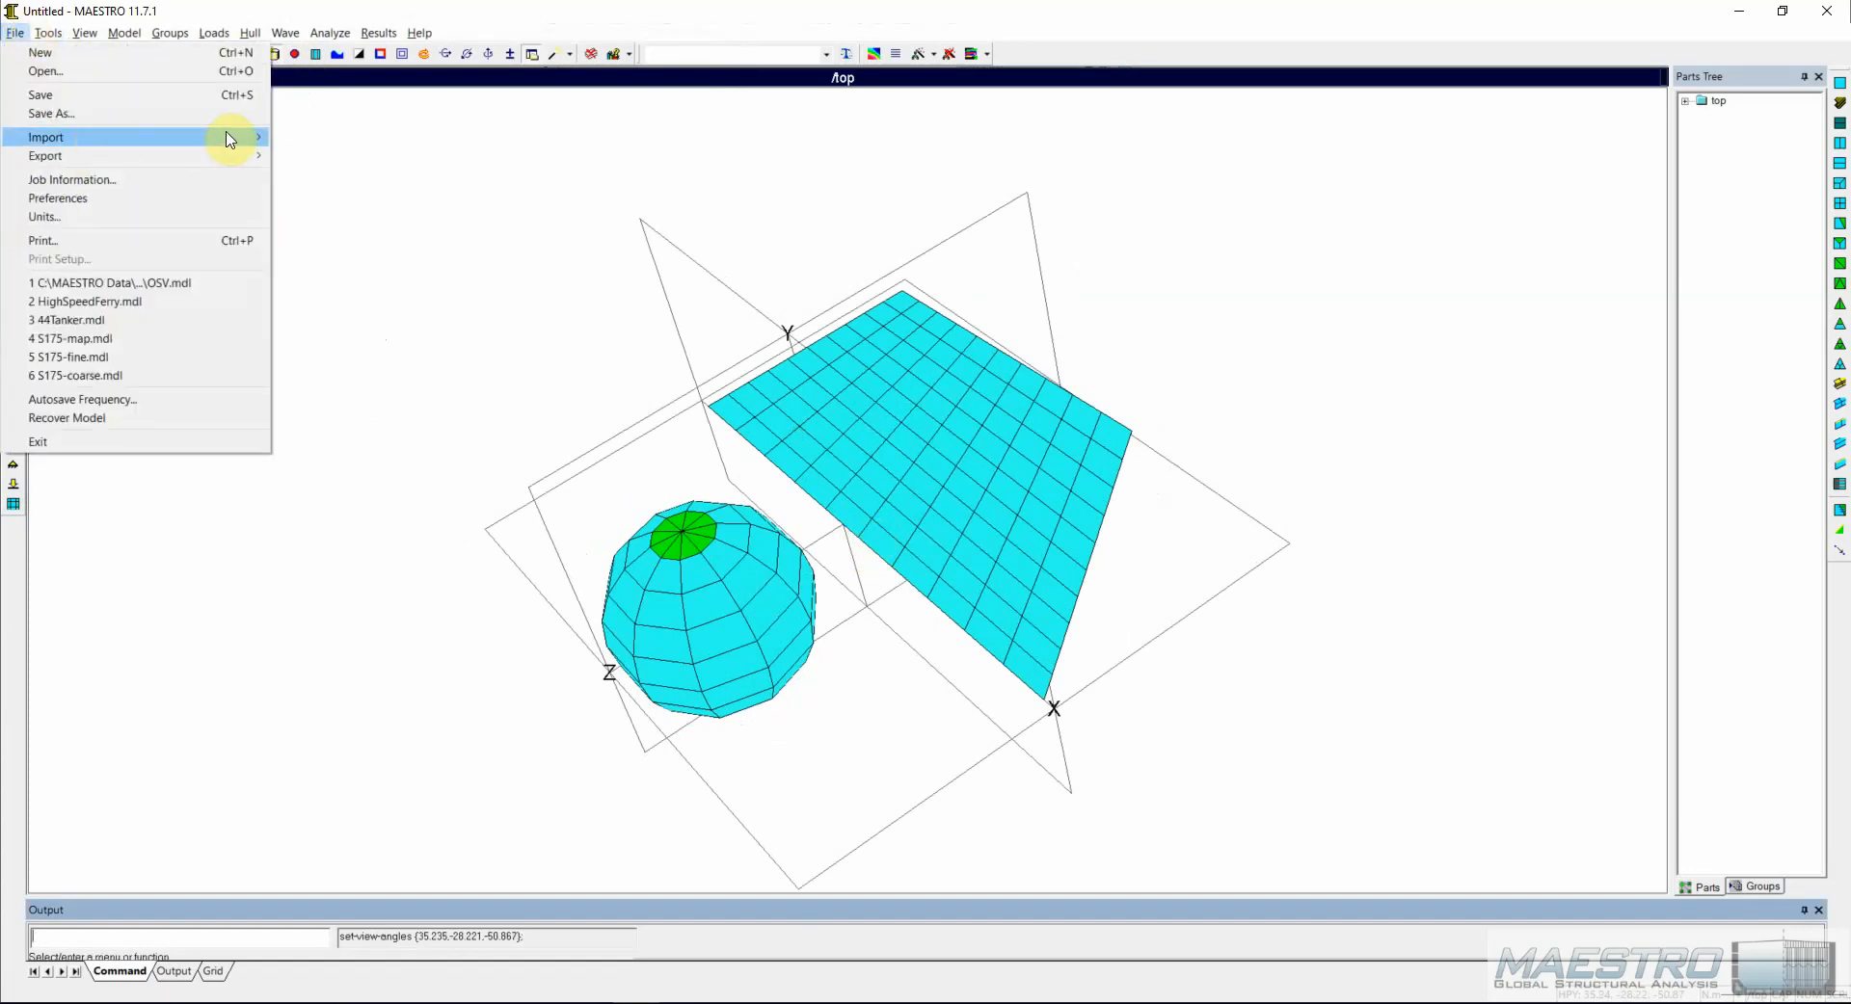
mouse_move(232, 138)
click(367, 232)
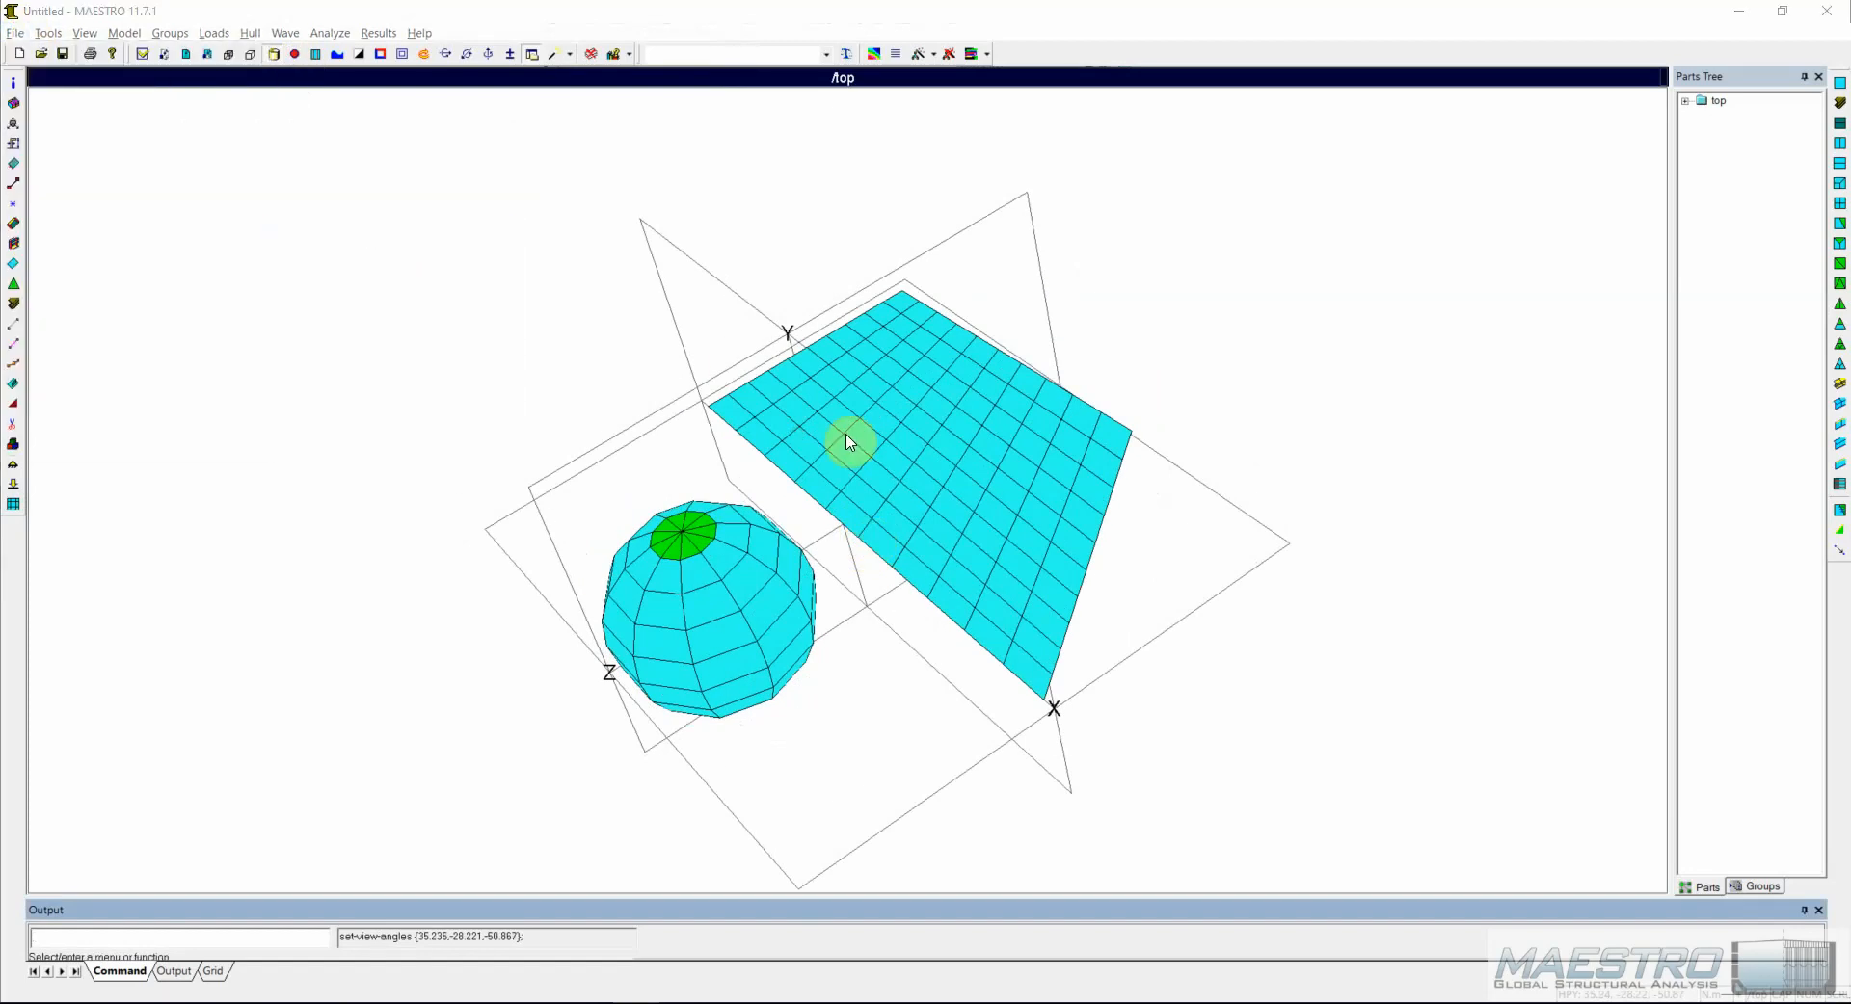
click(248, 237)
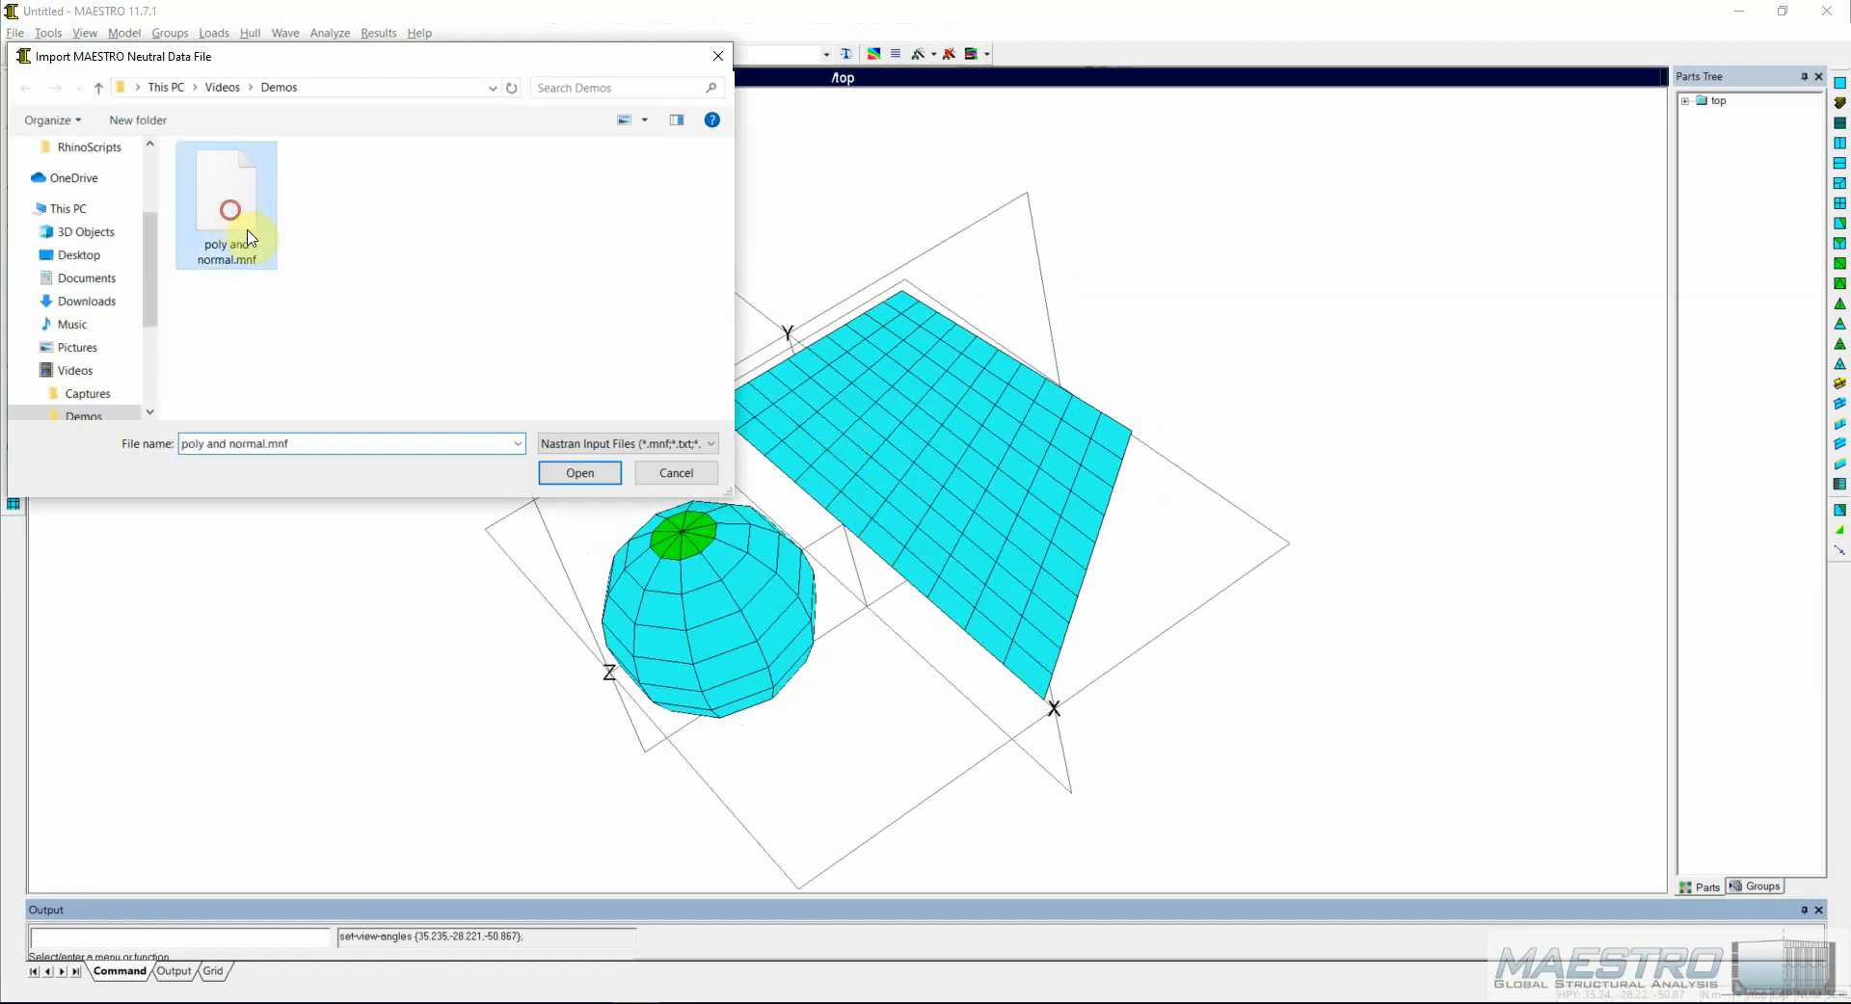
click(569, 472)
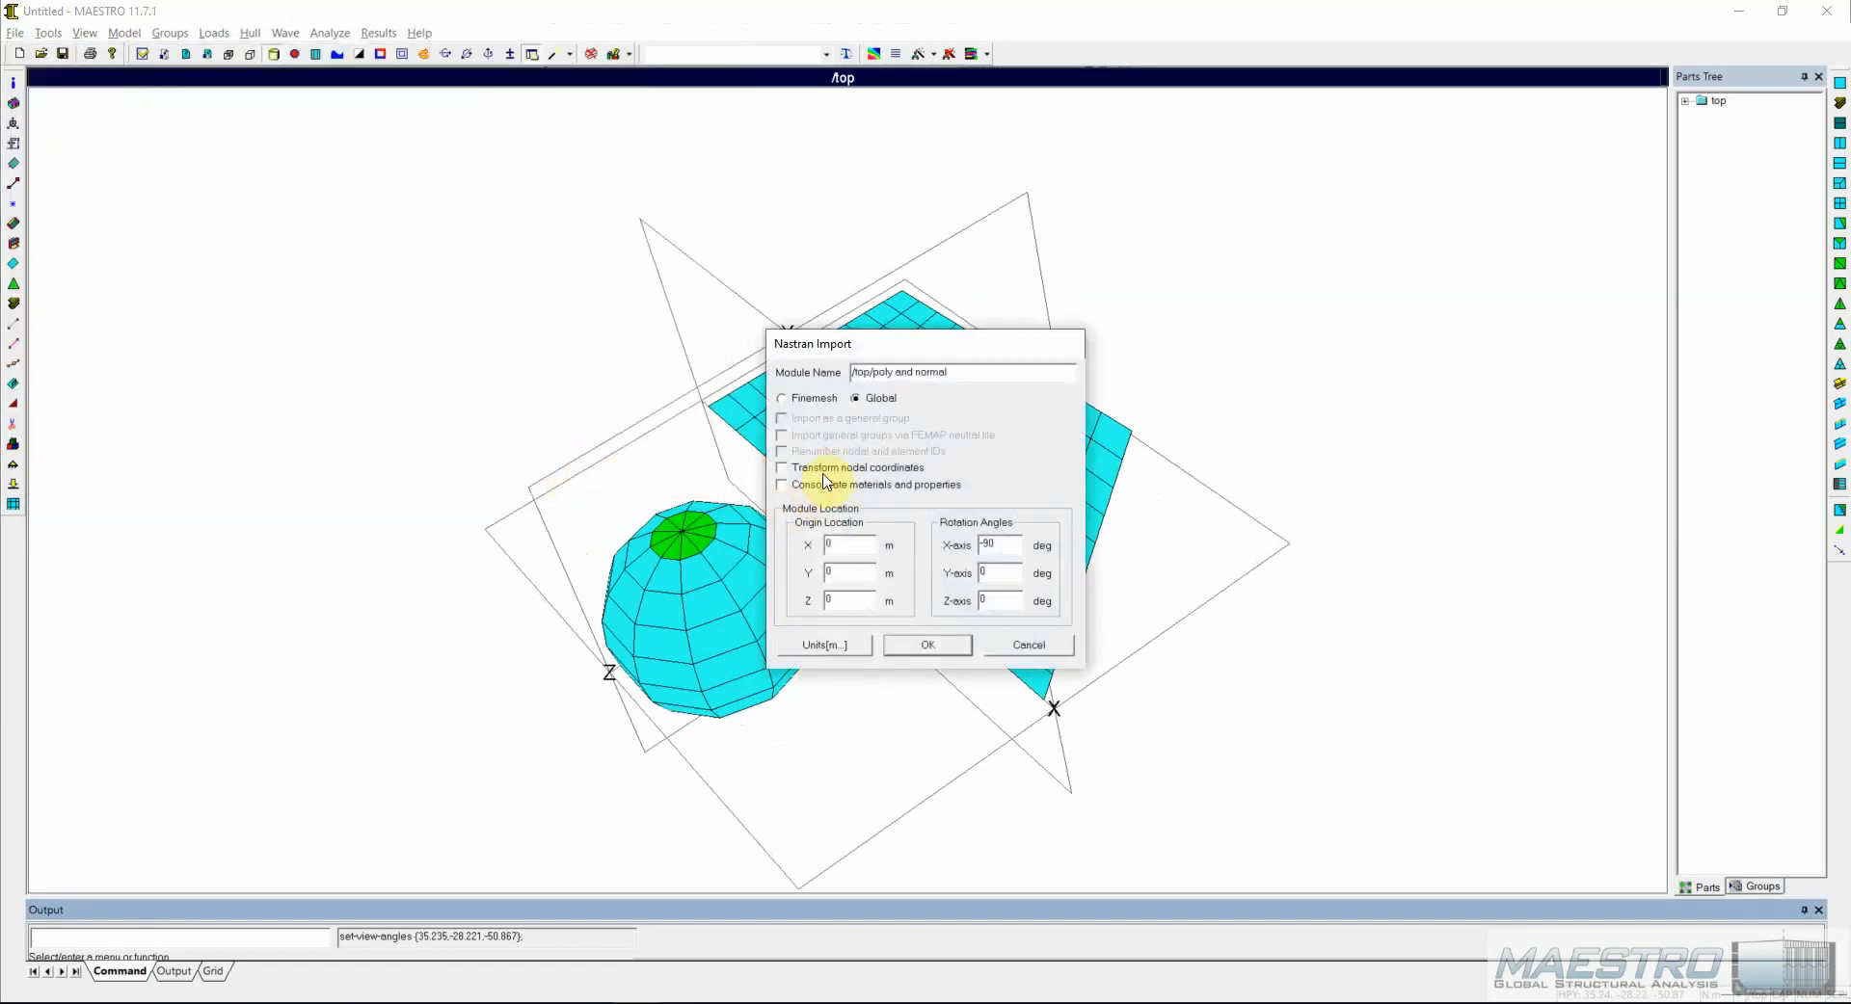
click(923, 645)
middle_drag(798, 673, 948, 631)
middle_drag(920, 552, 970, 590)
scroll(871, 577, up, 1)
scroll(883, 605, up, 8)
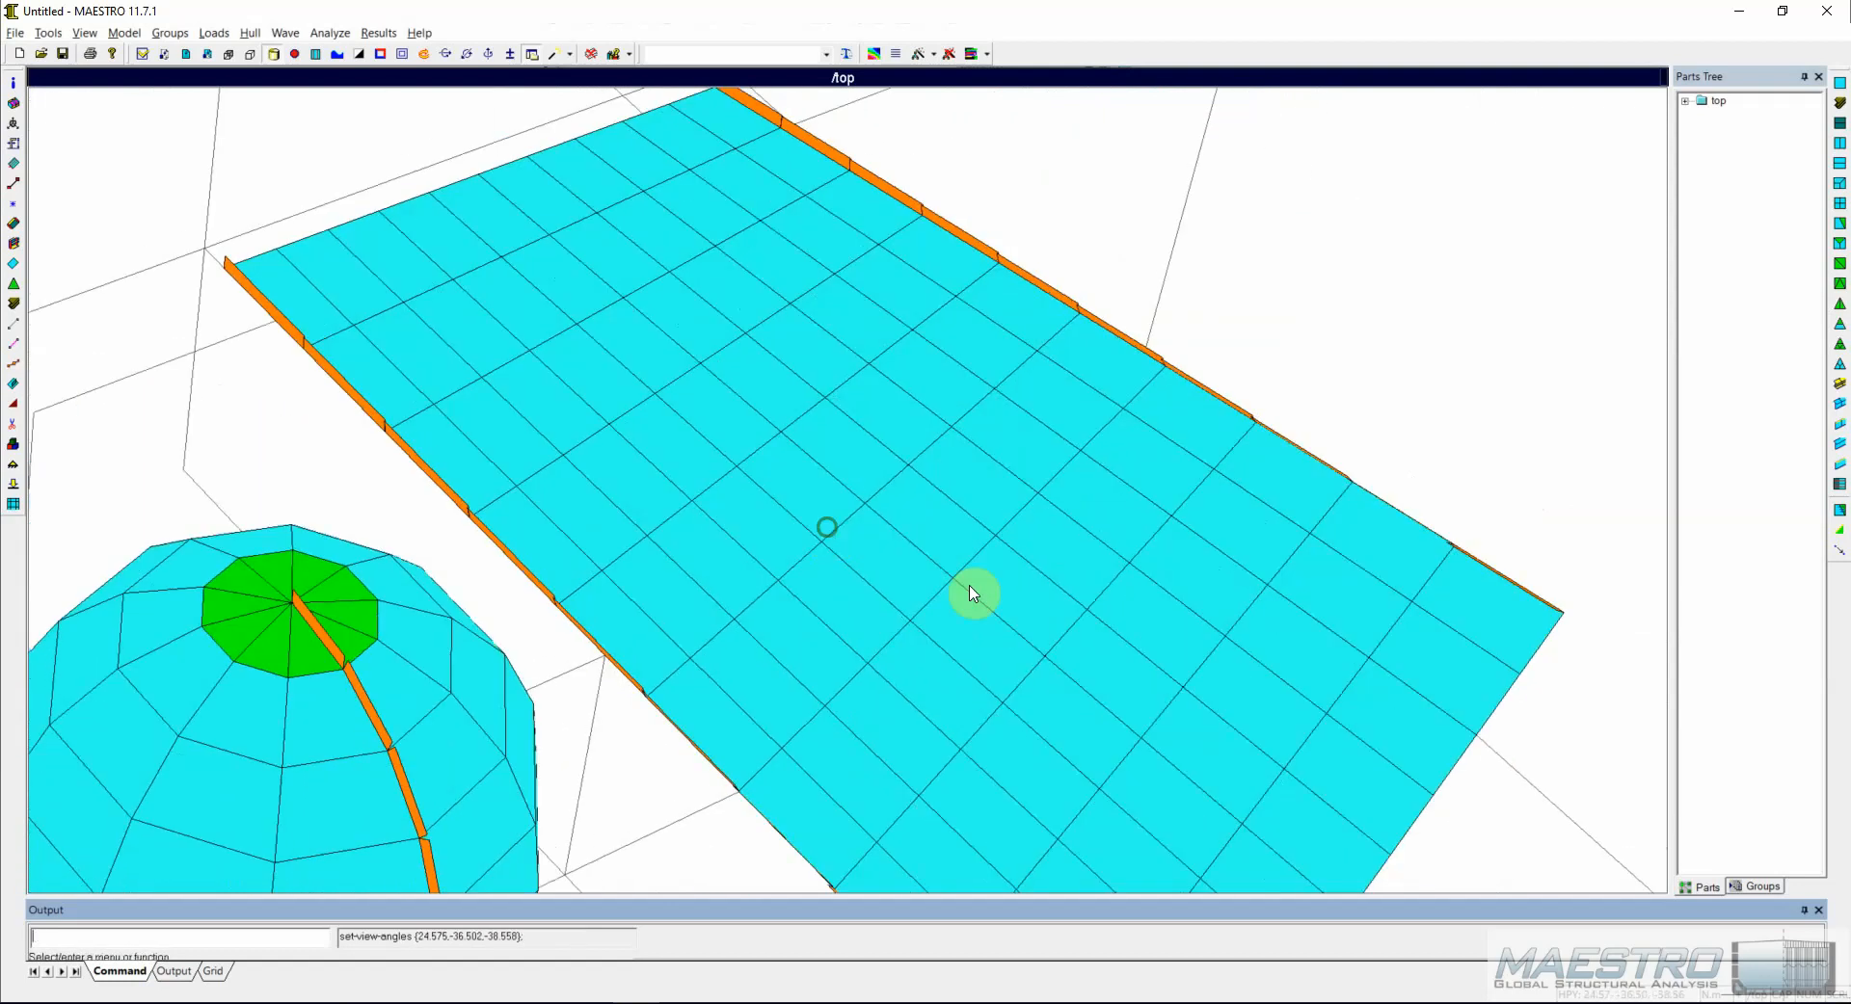
scroll(901, 364, down, 8)
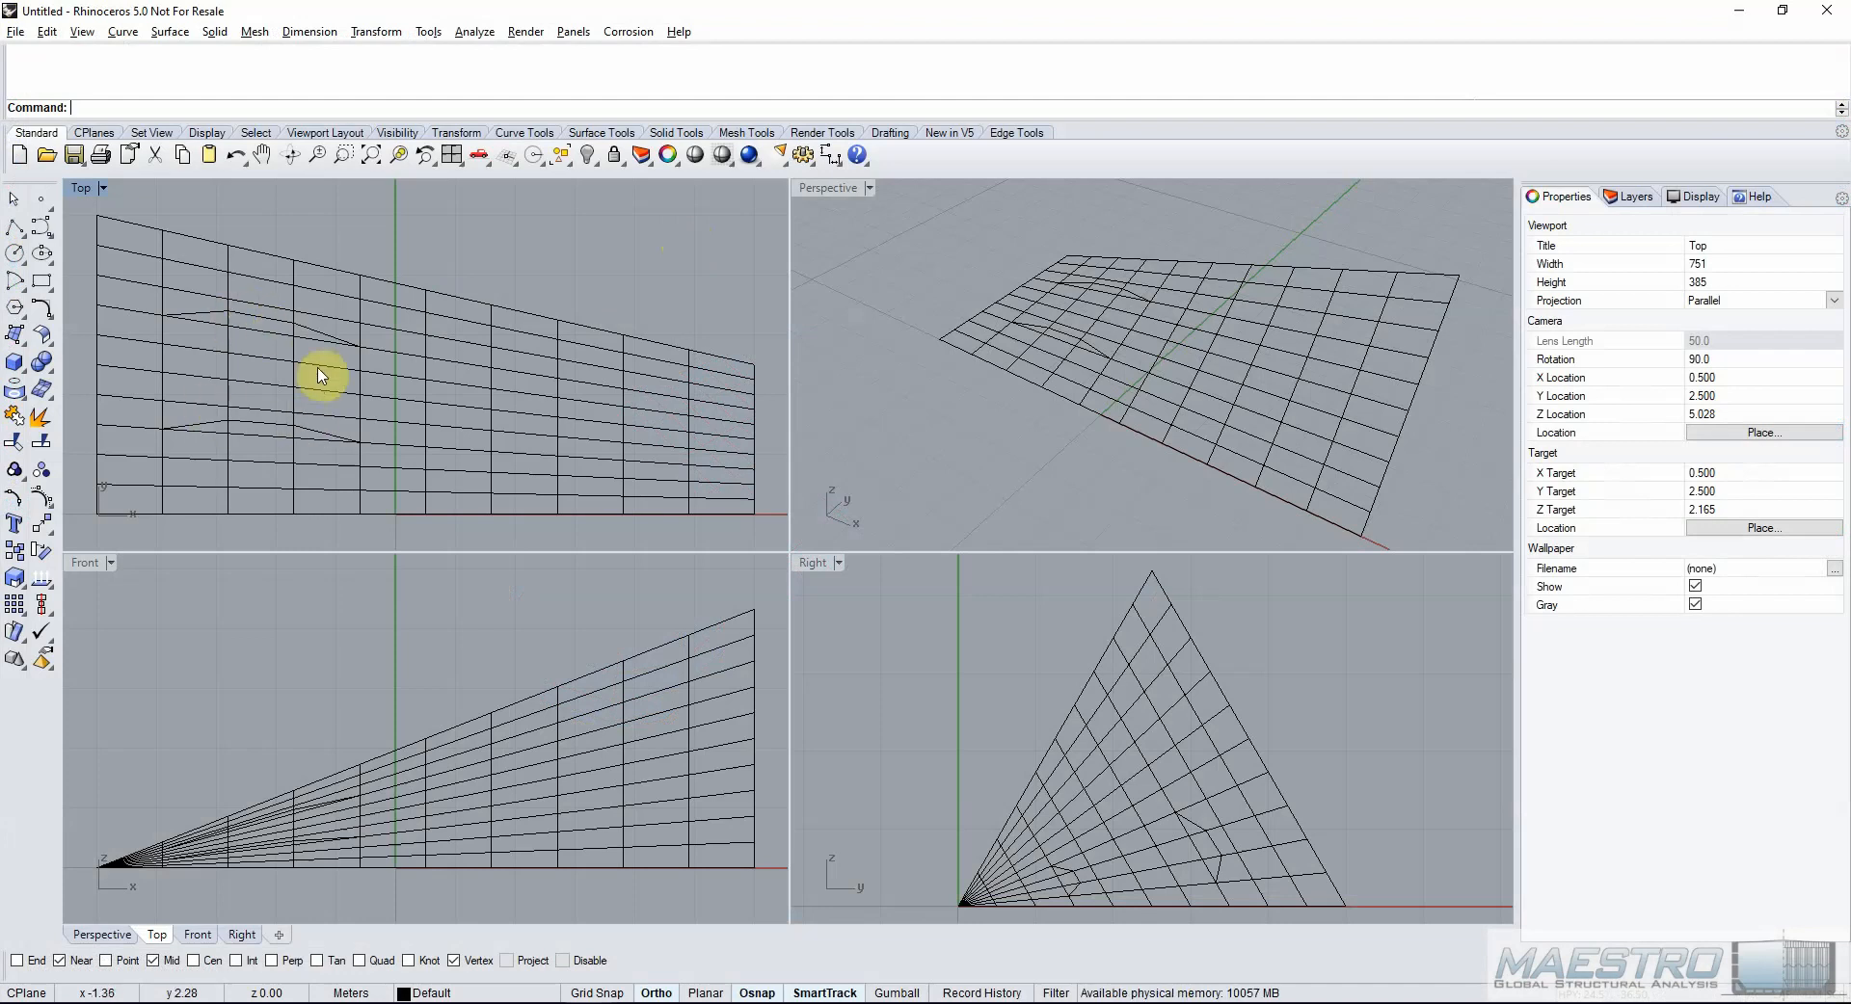
Switch to Rhino and run "export maestro beams.rvb" with the Mesh and Direction (Polylines) definition on the twisted mesh.
right_click(566, 81)
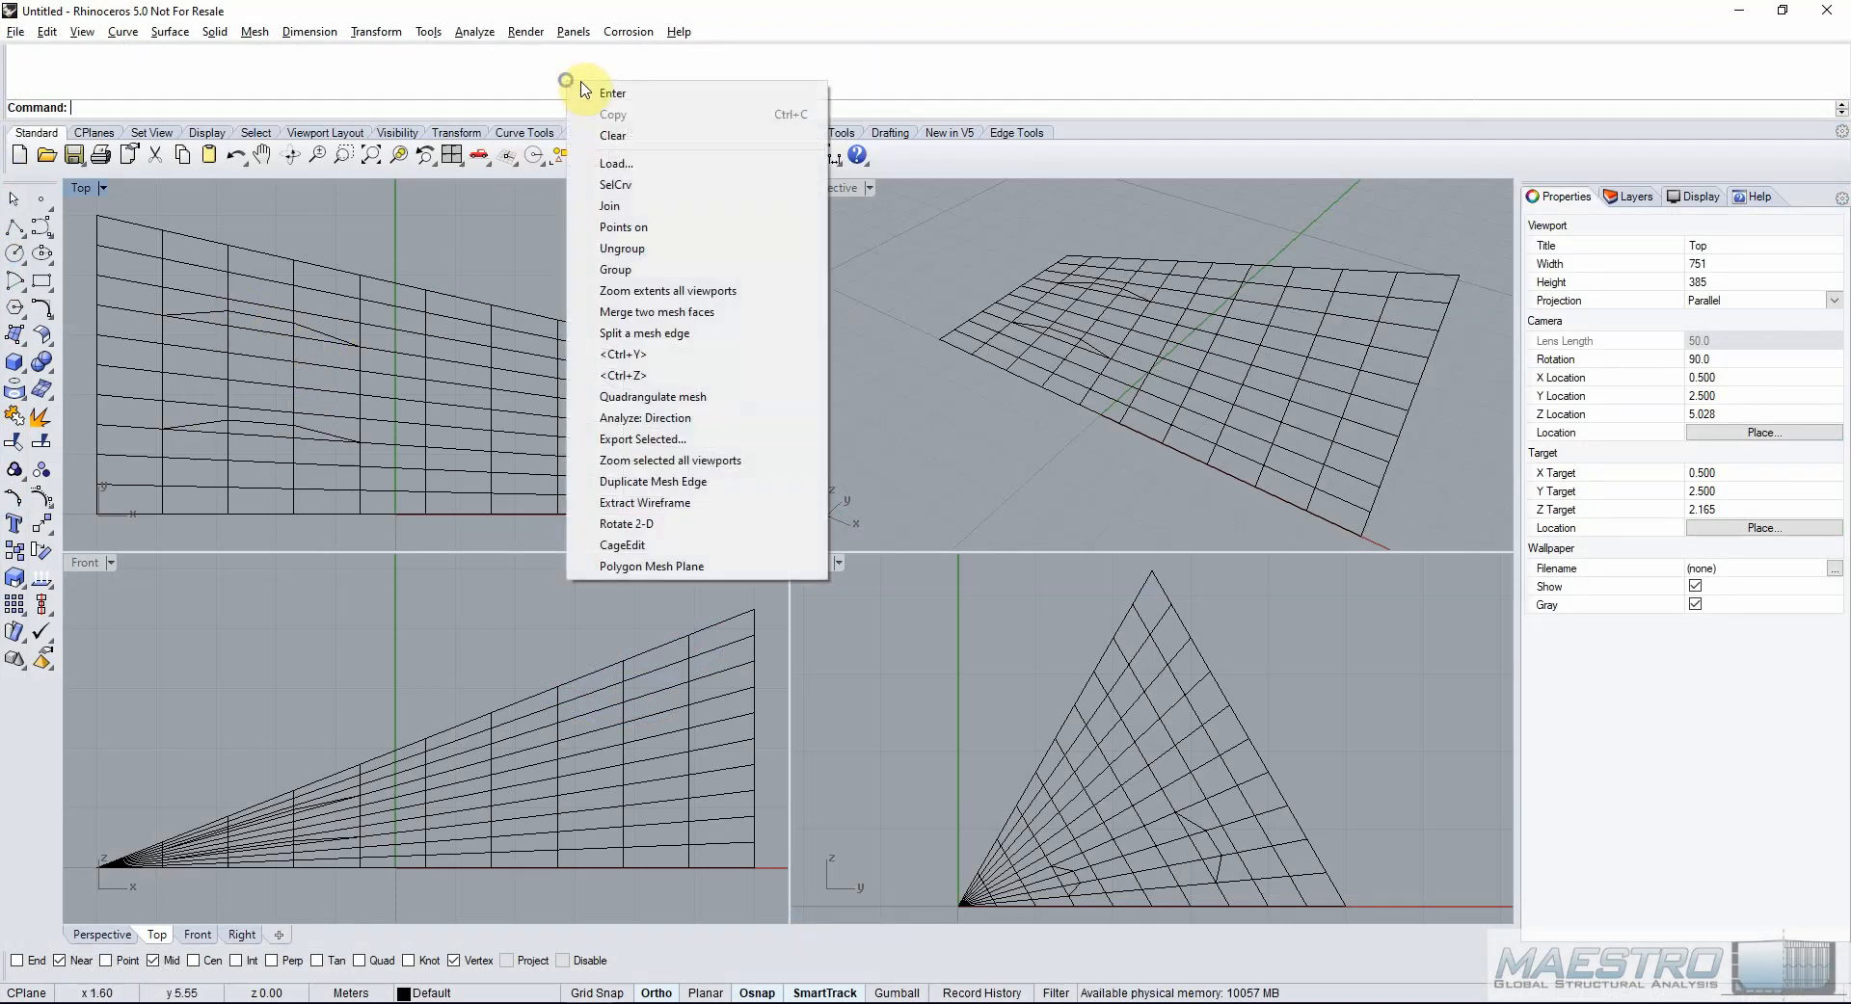
click(638, 162)
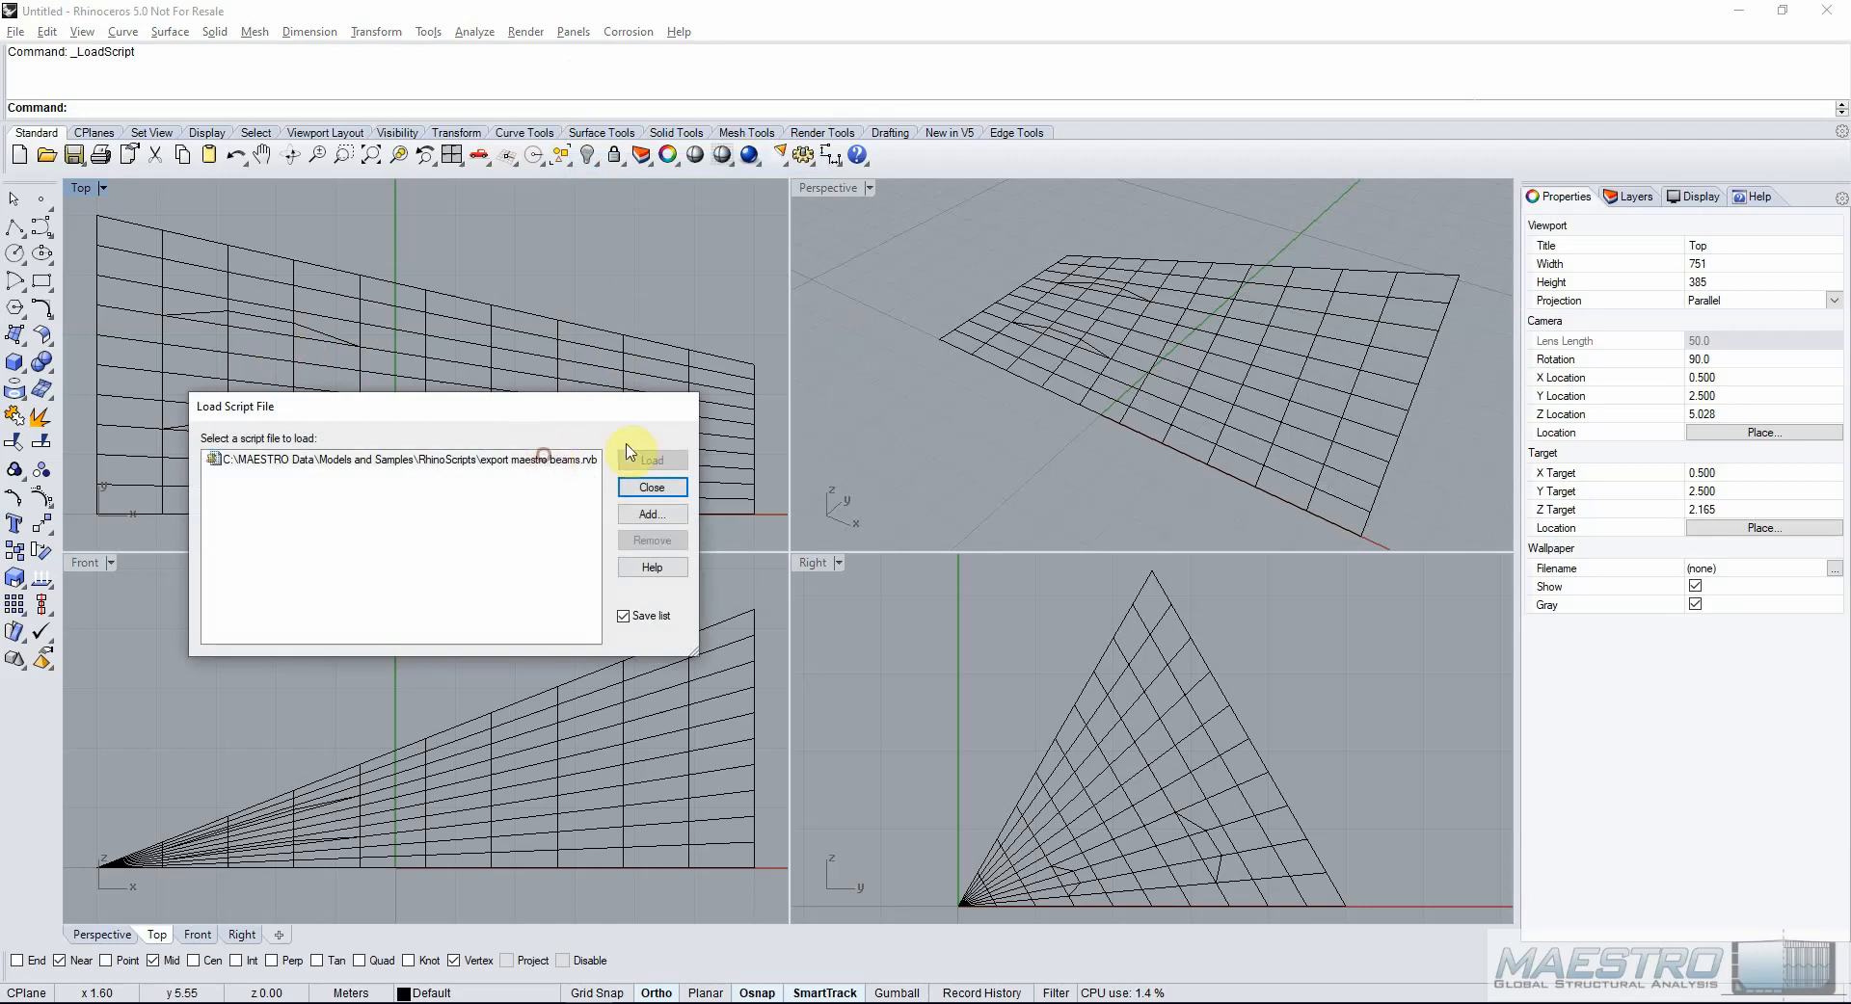
click(641, 459)
click(489, 322)
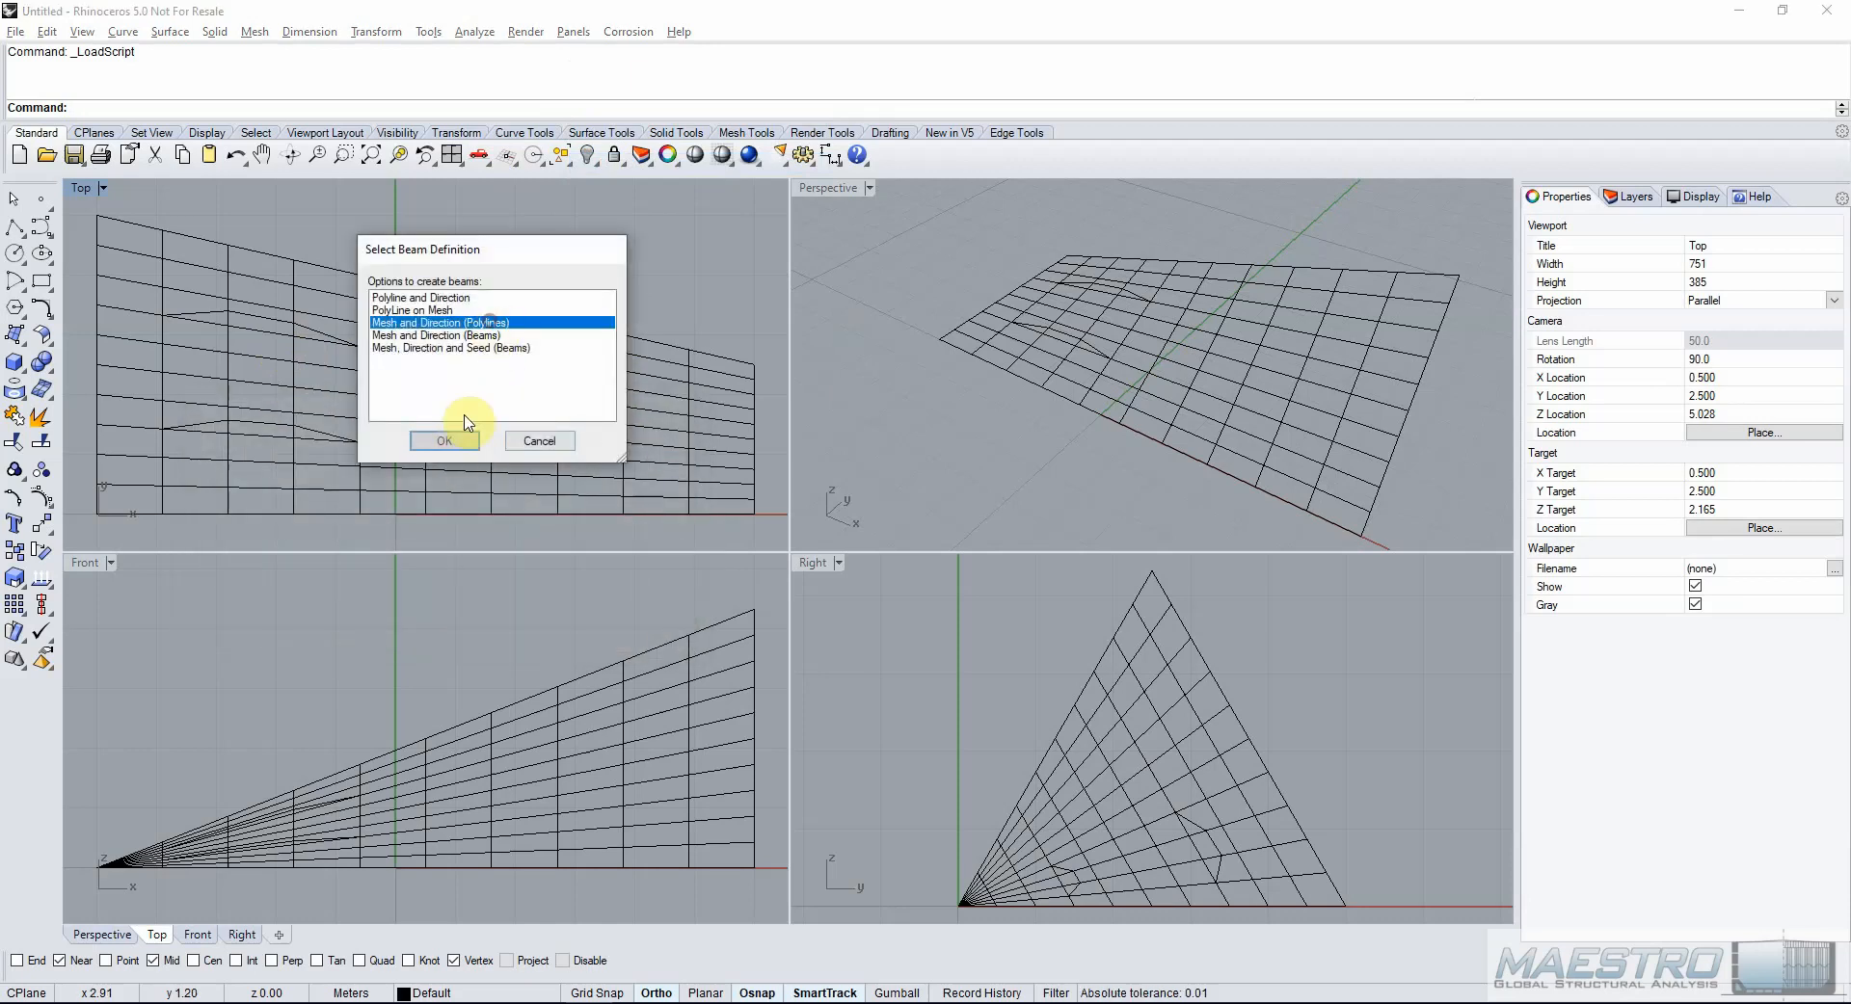
click(459, 440)
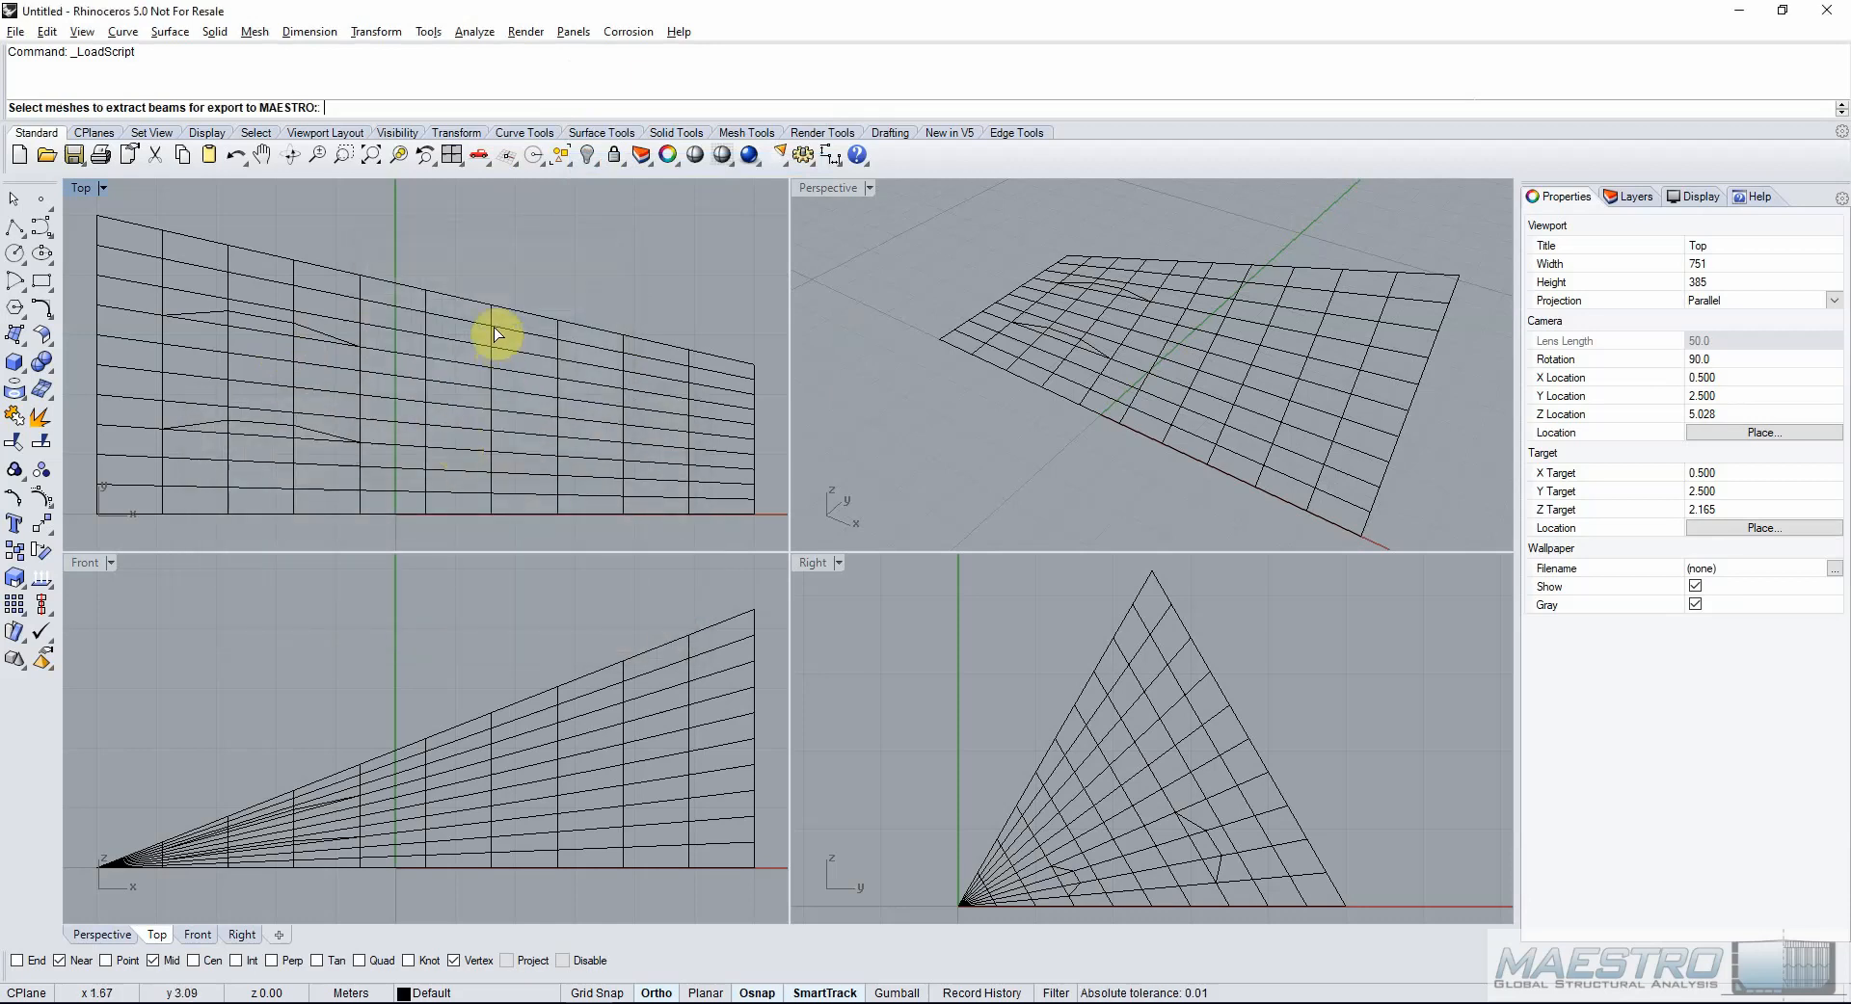
click(445, 313)
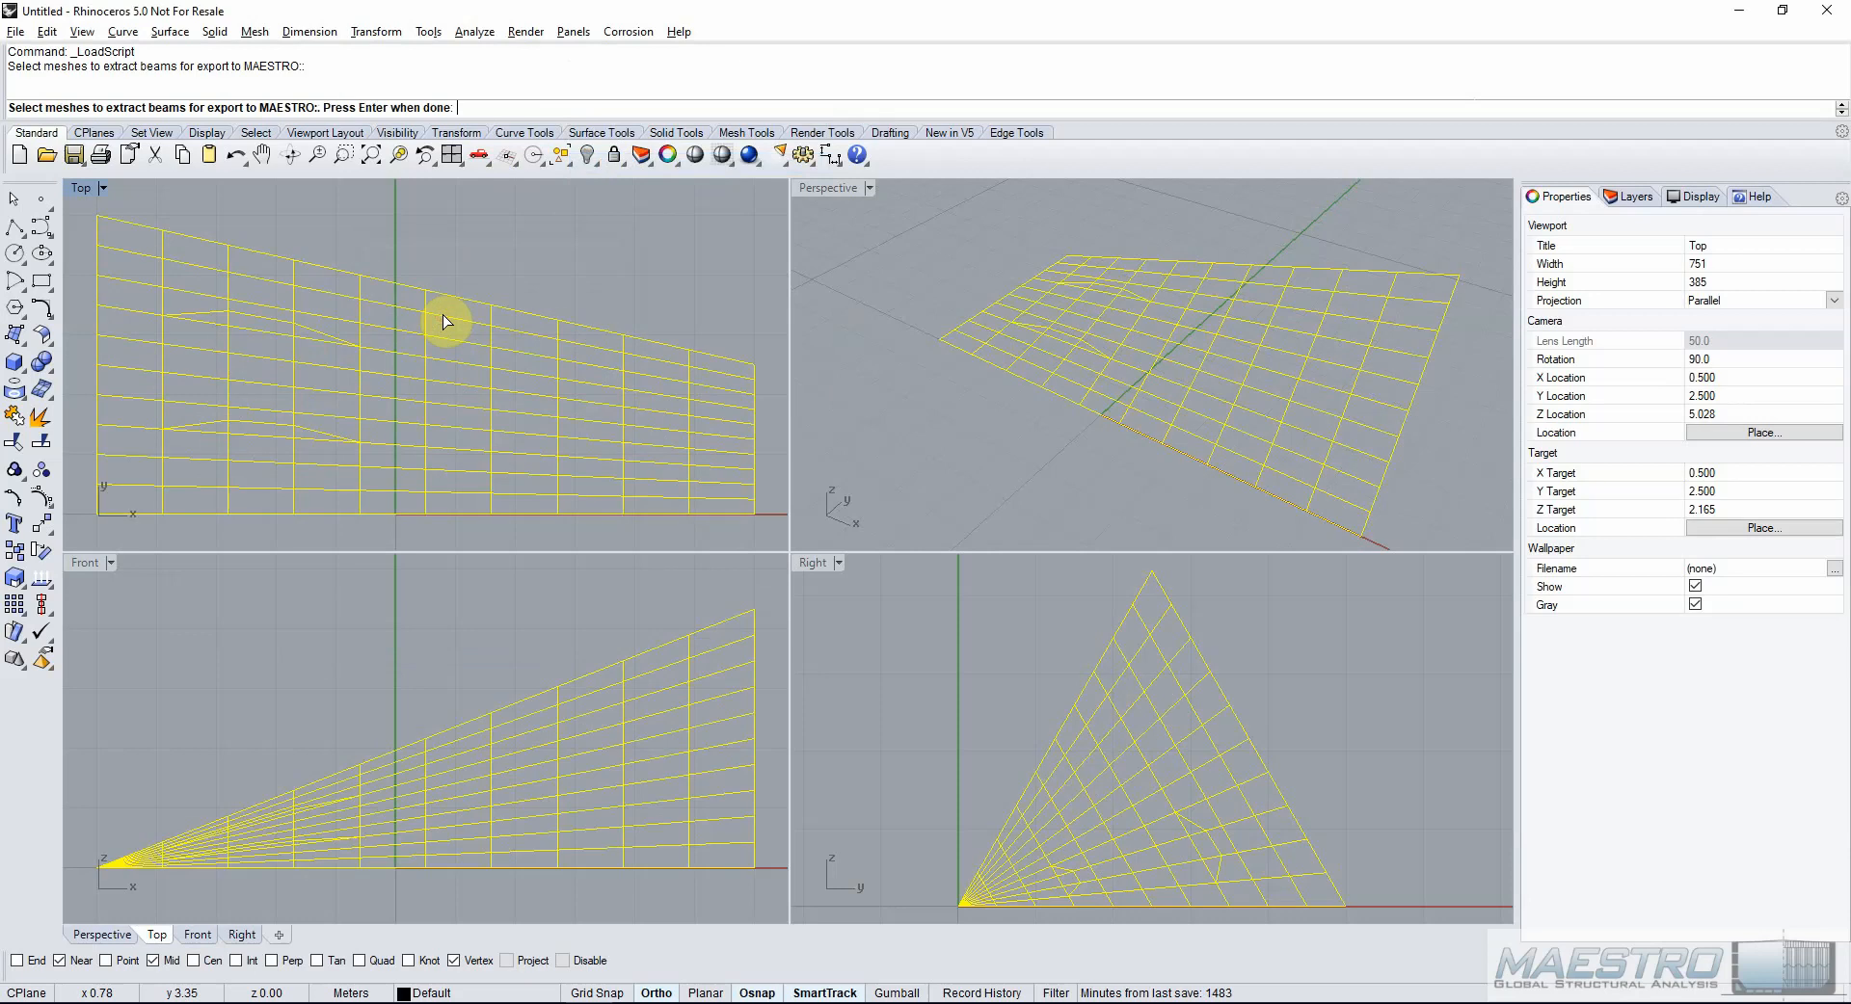
key(Return)
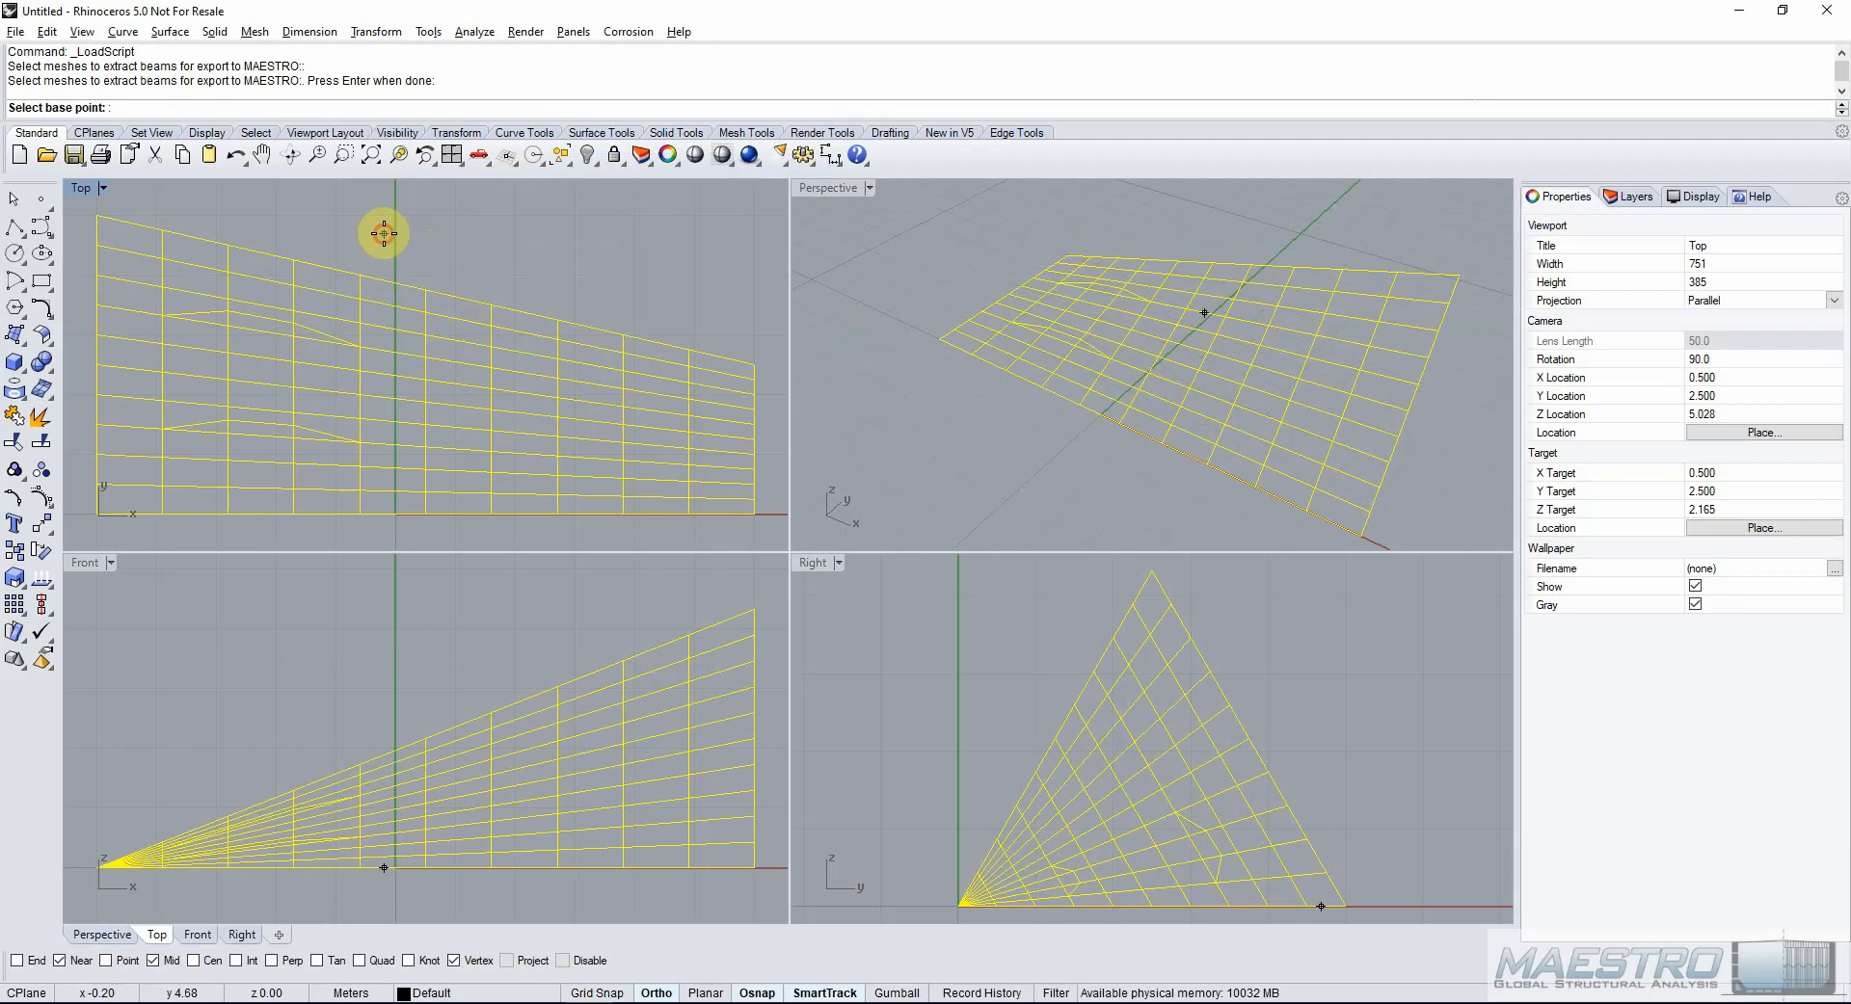
Extract polylines from the mesh along the X direction with a 20 deg angular tolerance, and delete the extracted curves.
click(383, 233)
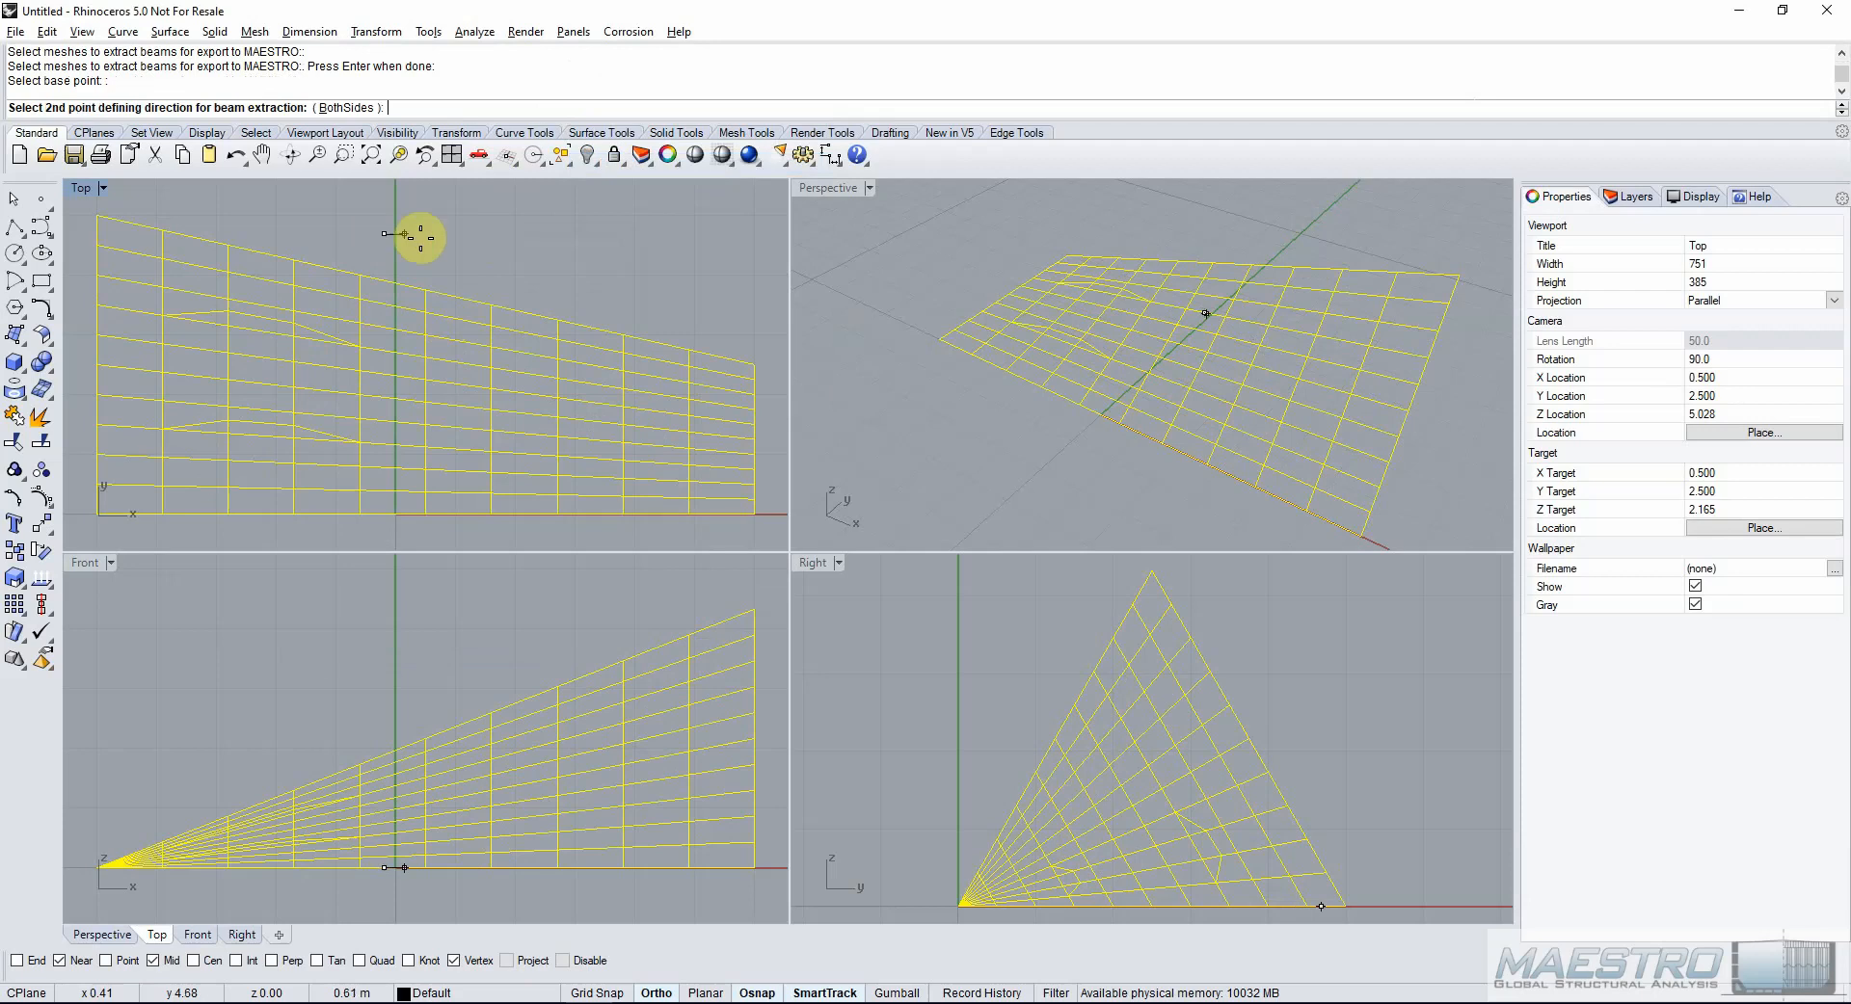
click(491, 249)
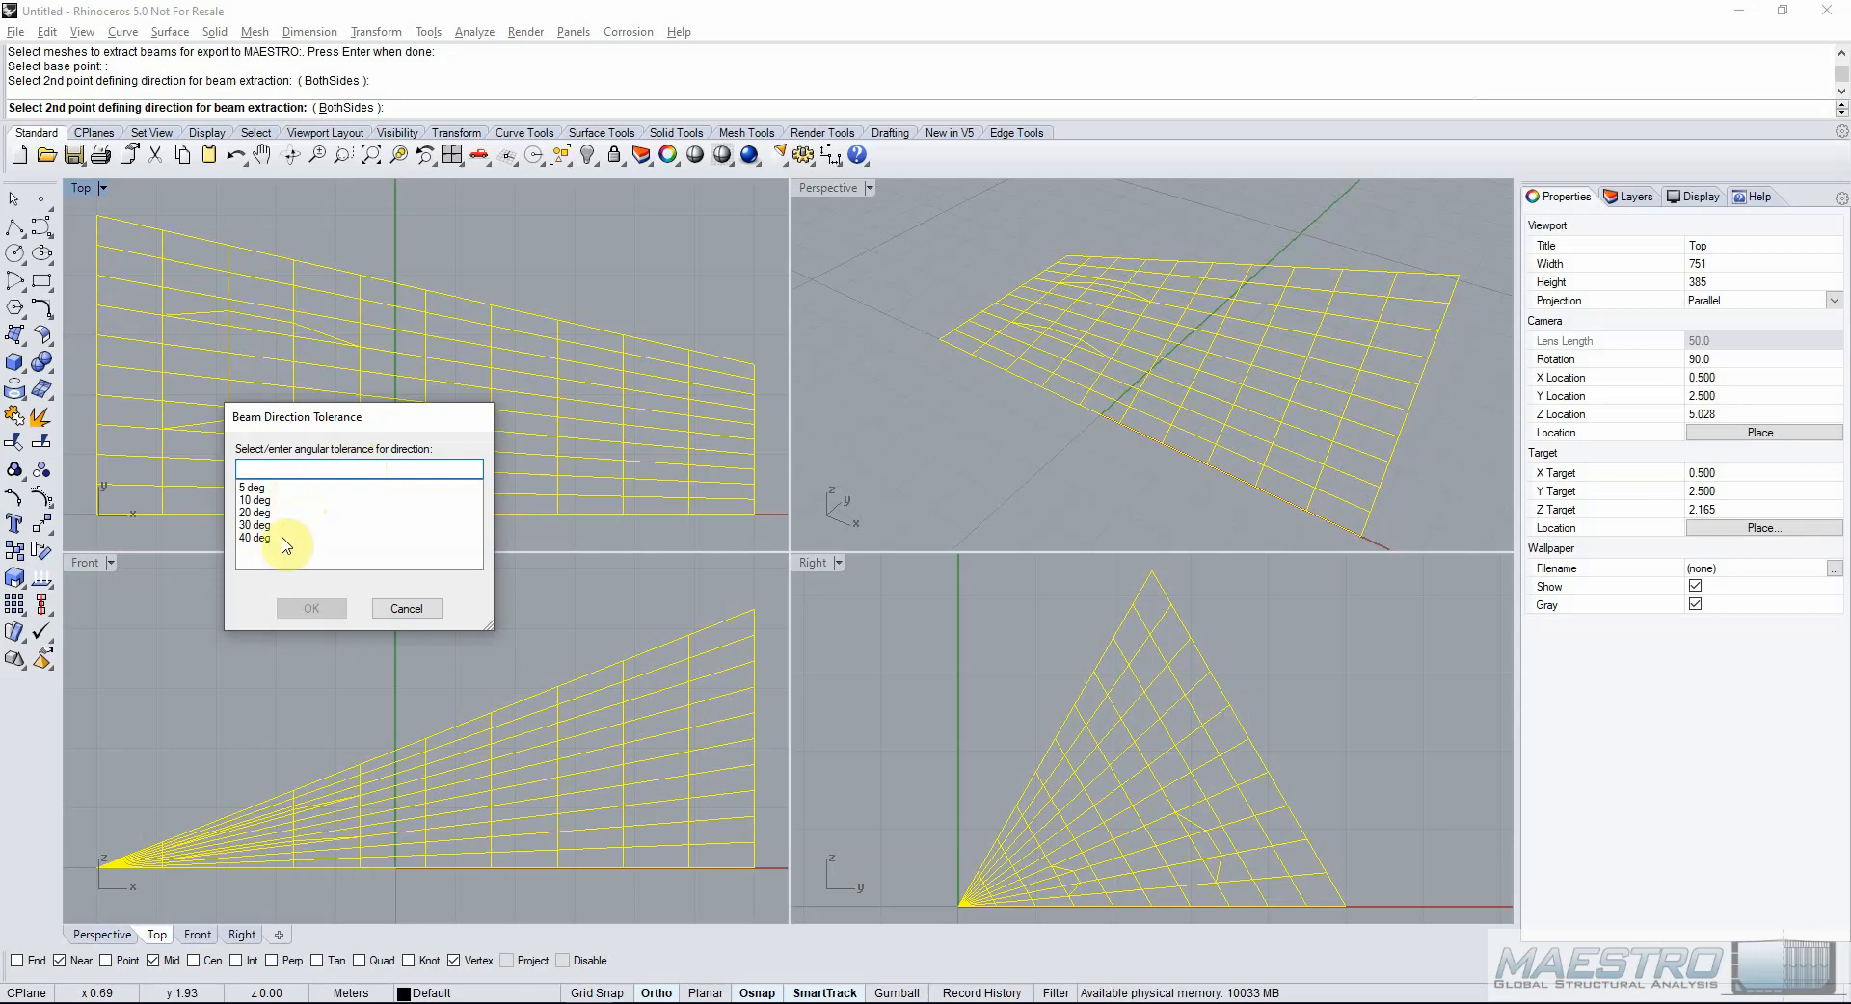
click(256, 513)
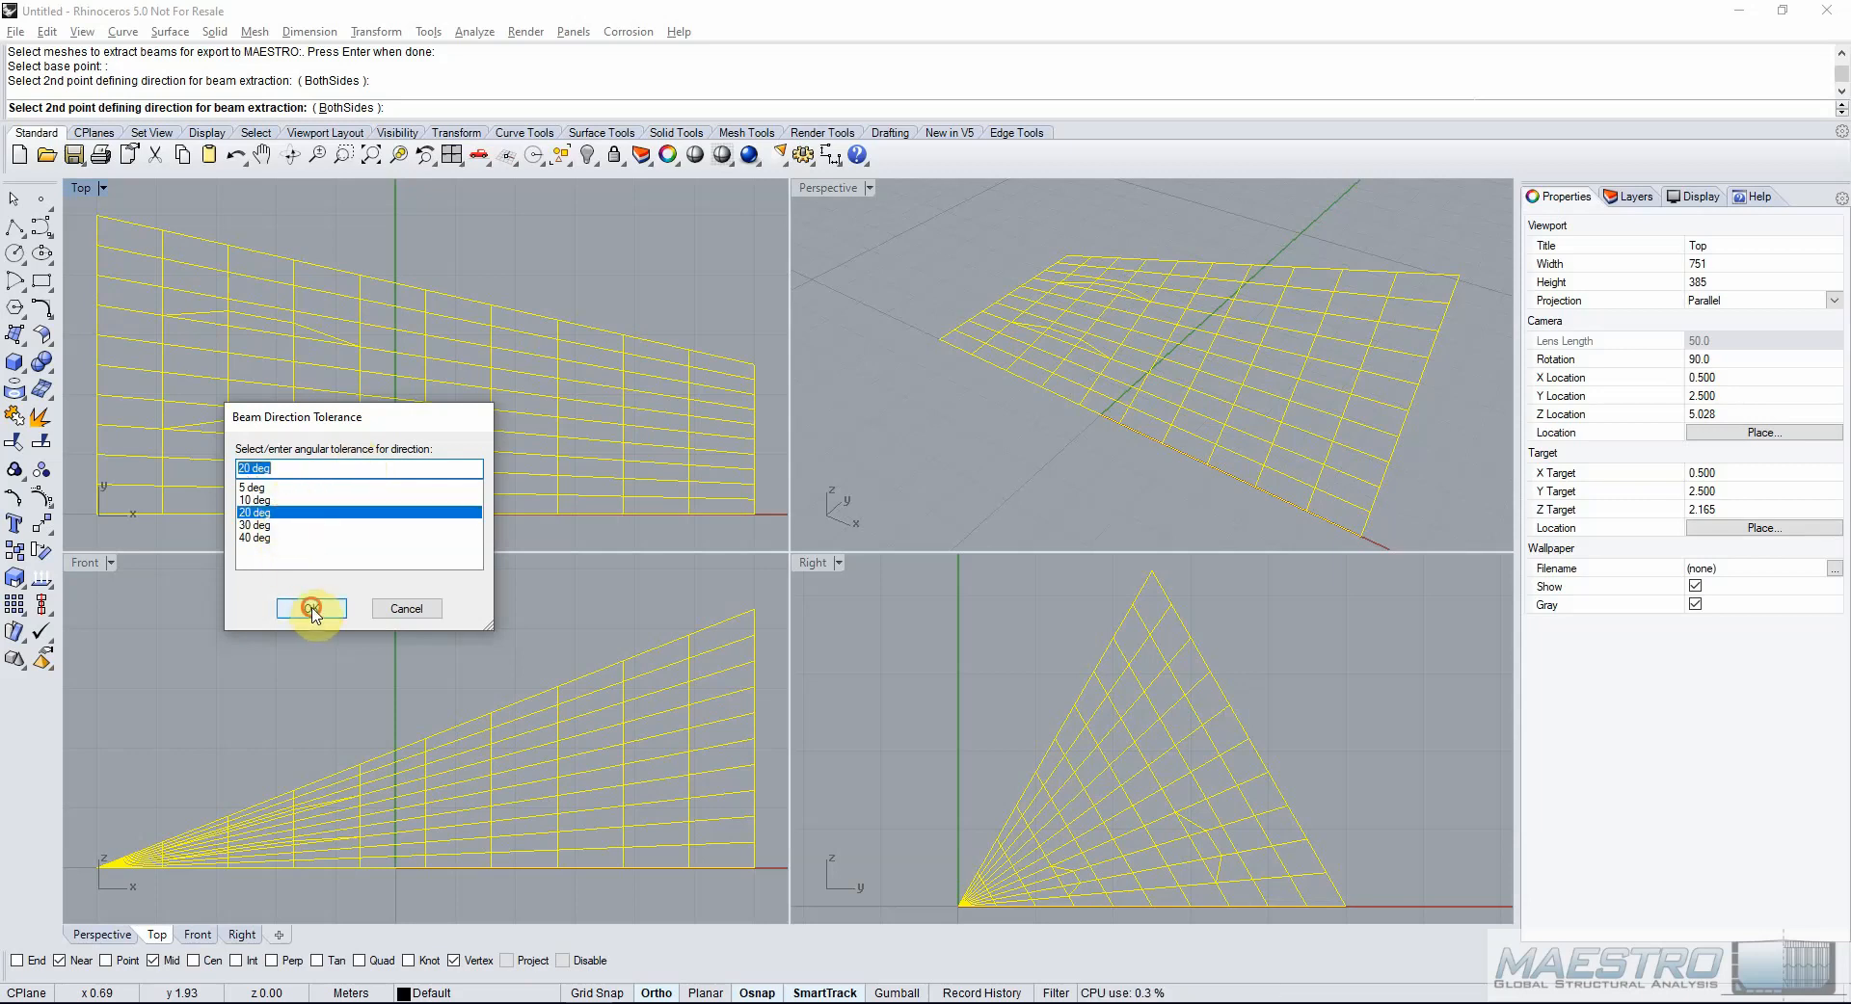
click(310, 608)
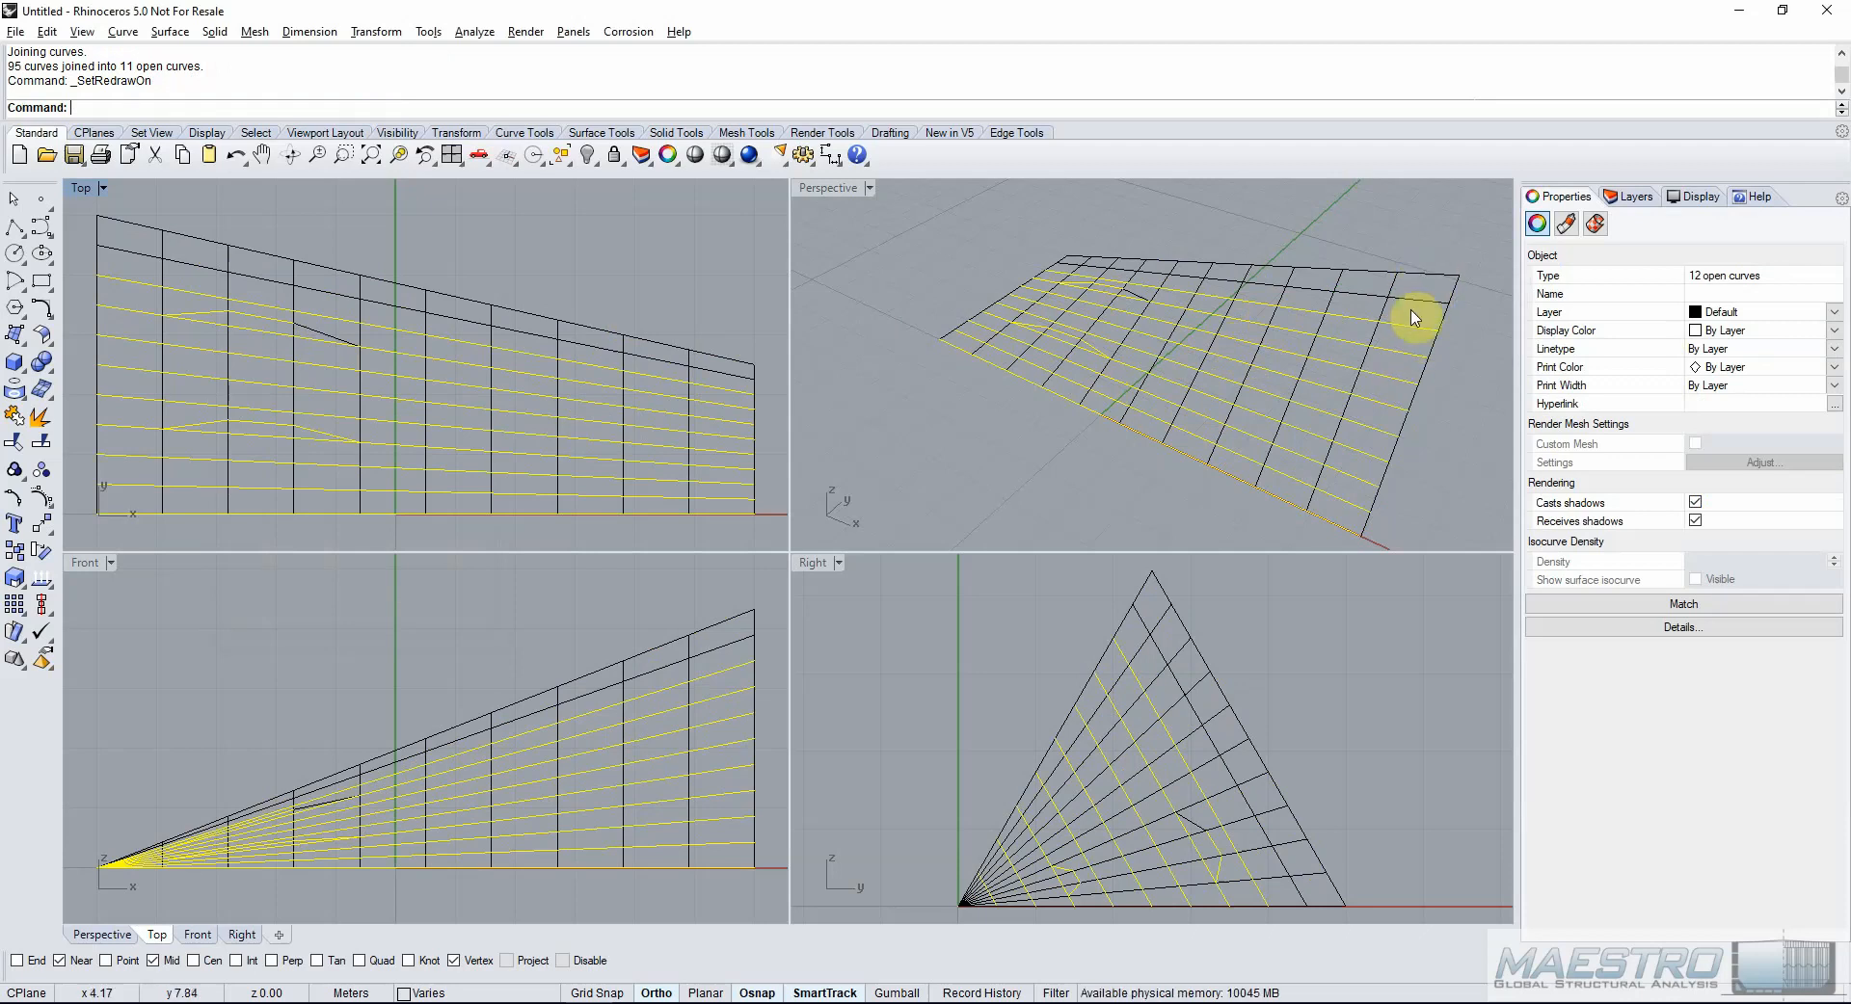
key(Delete)
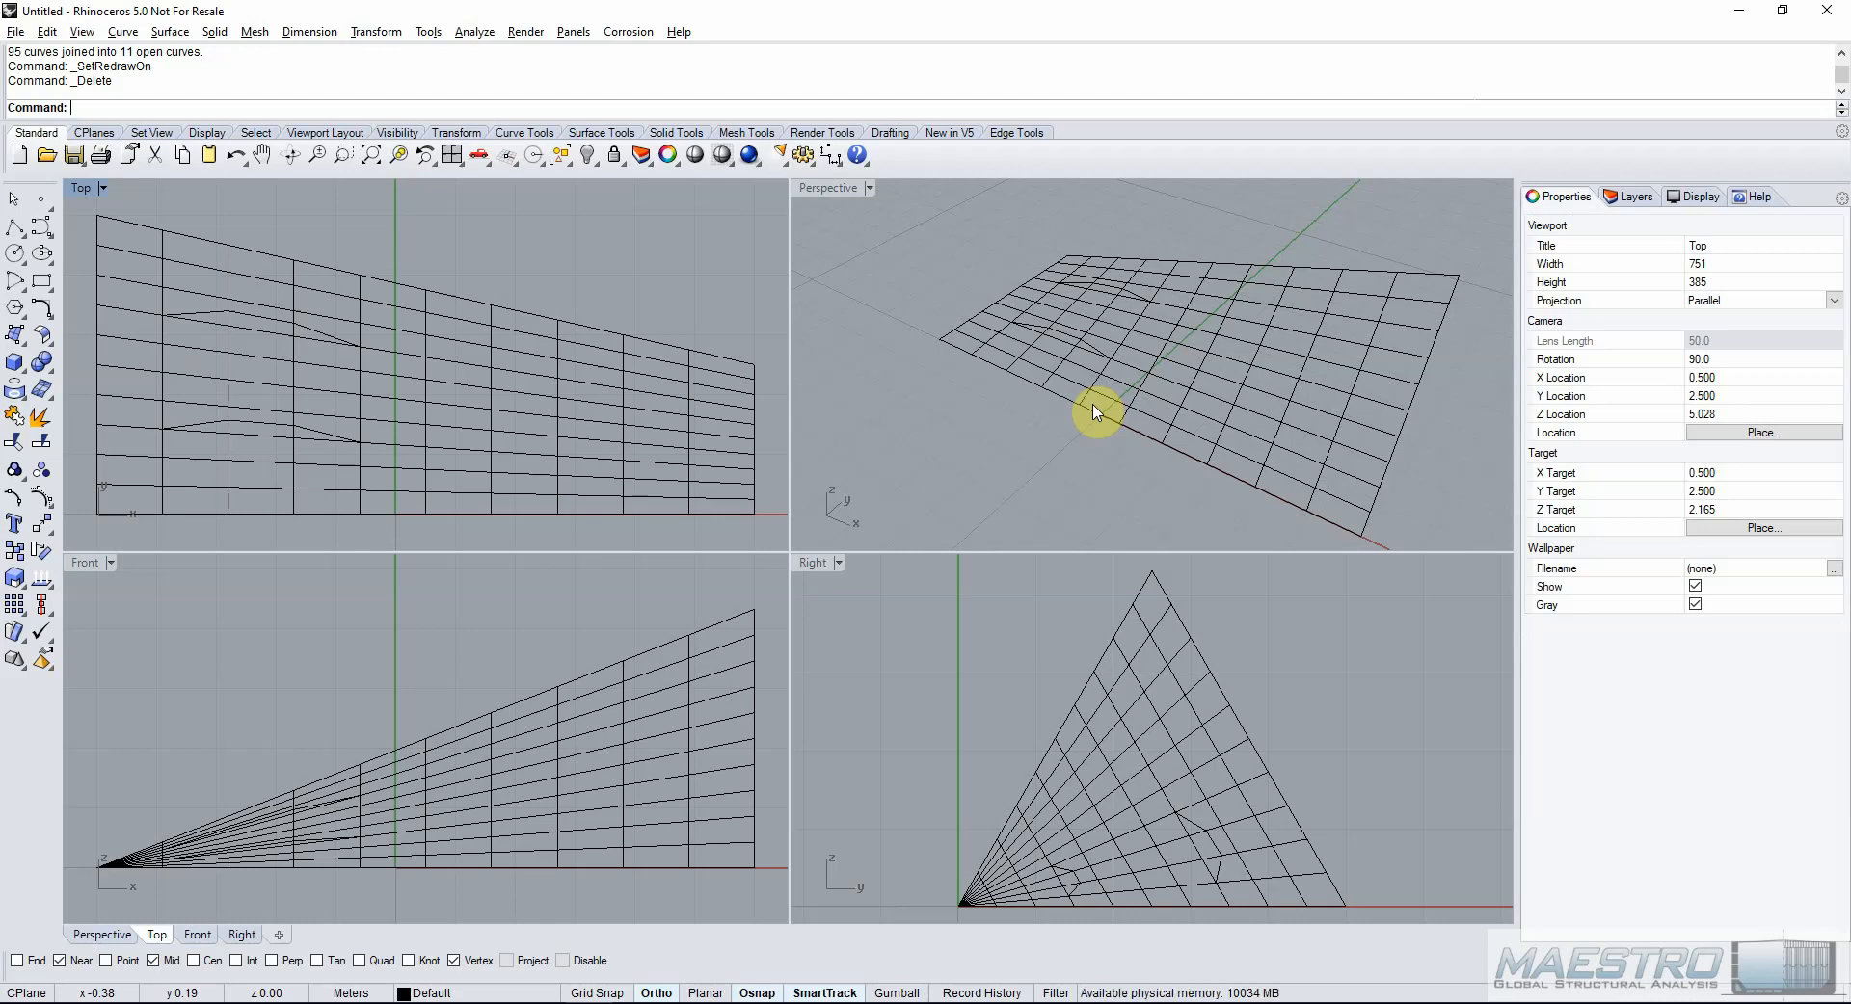
Rerun the beam export script with Mesh and Direction (Polylines) and pick the twisted mesh again for extraction.
right_click(826, 79)
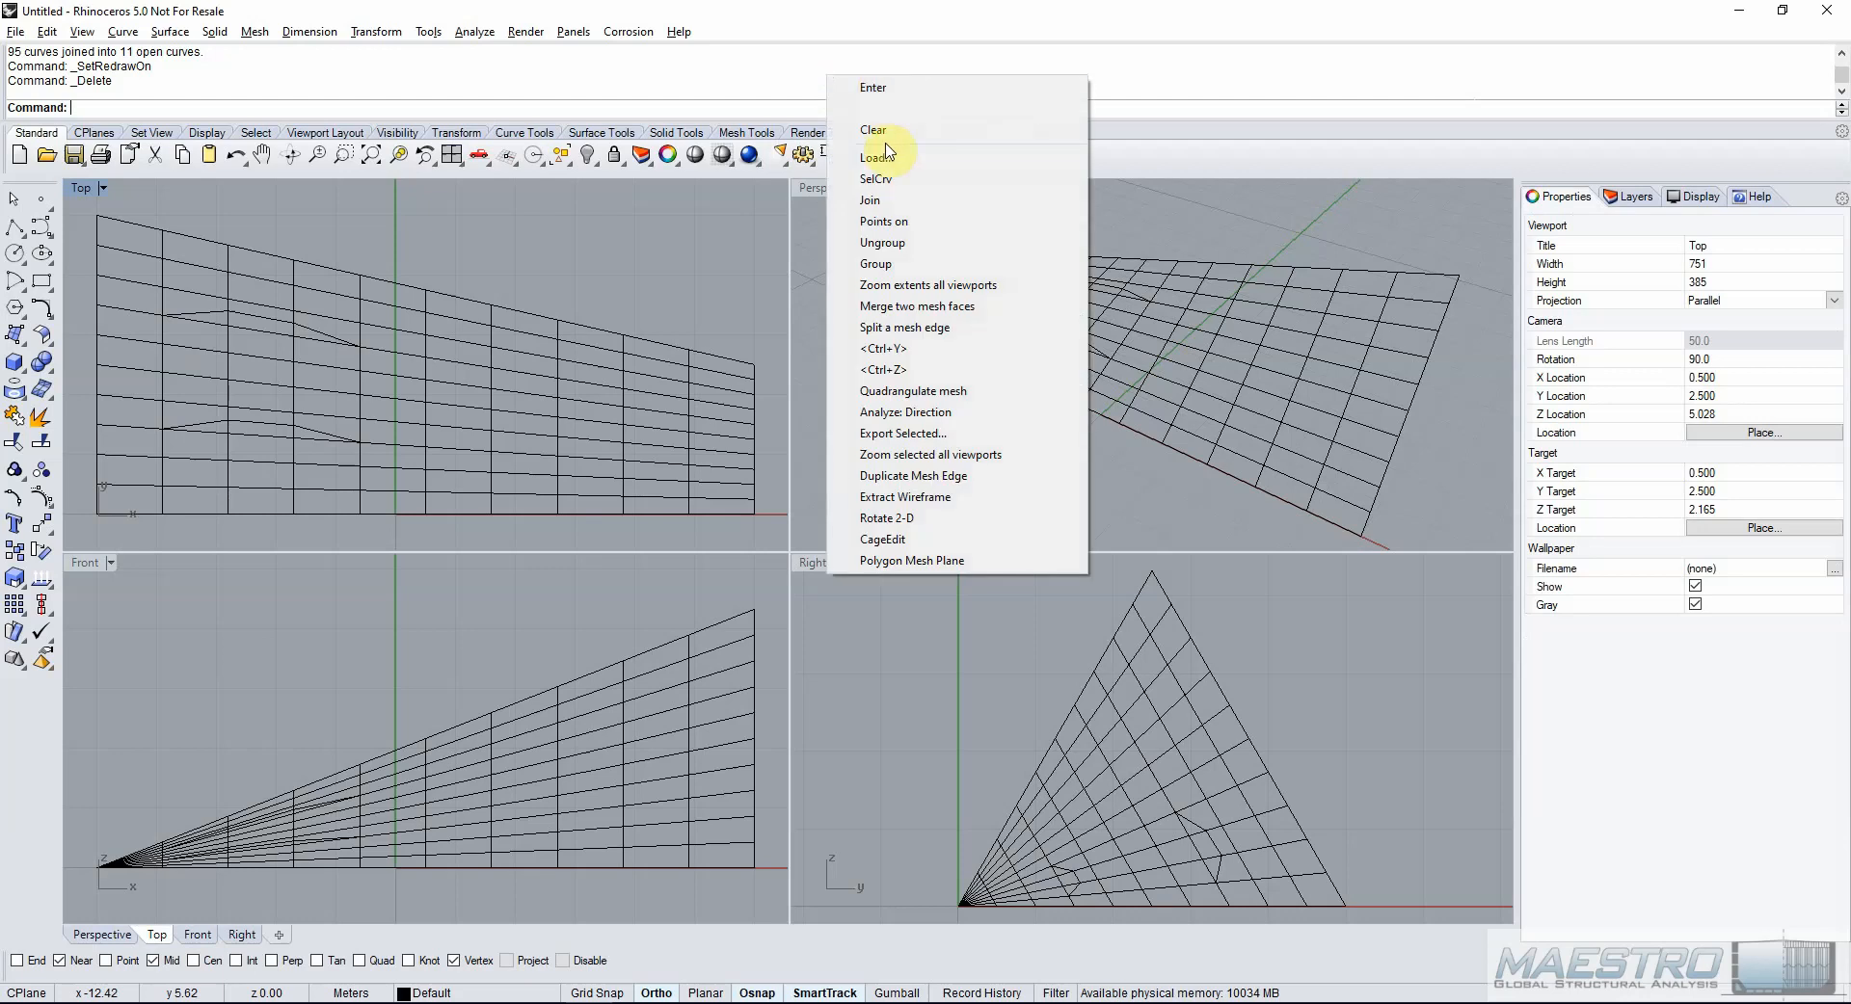
click(873, 154)
click(430, 469)
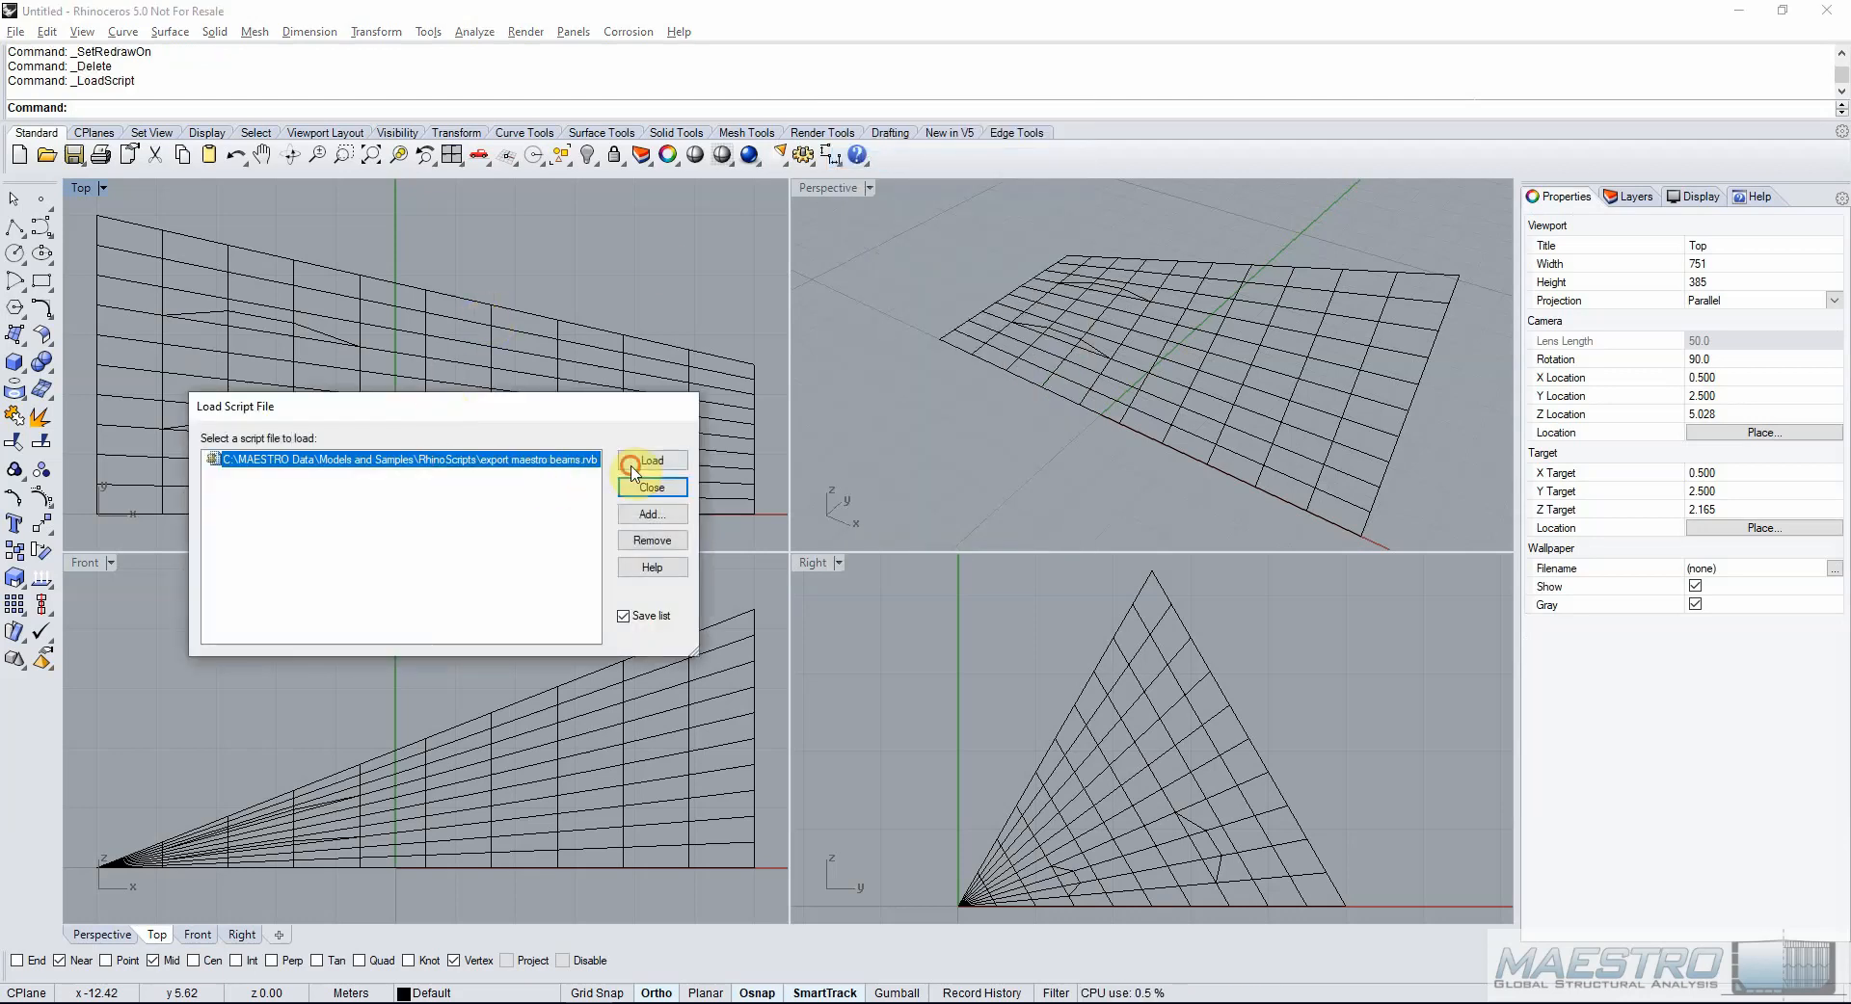
click(652, 460)
click(486, 322)
click(477, 436)
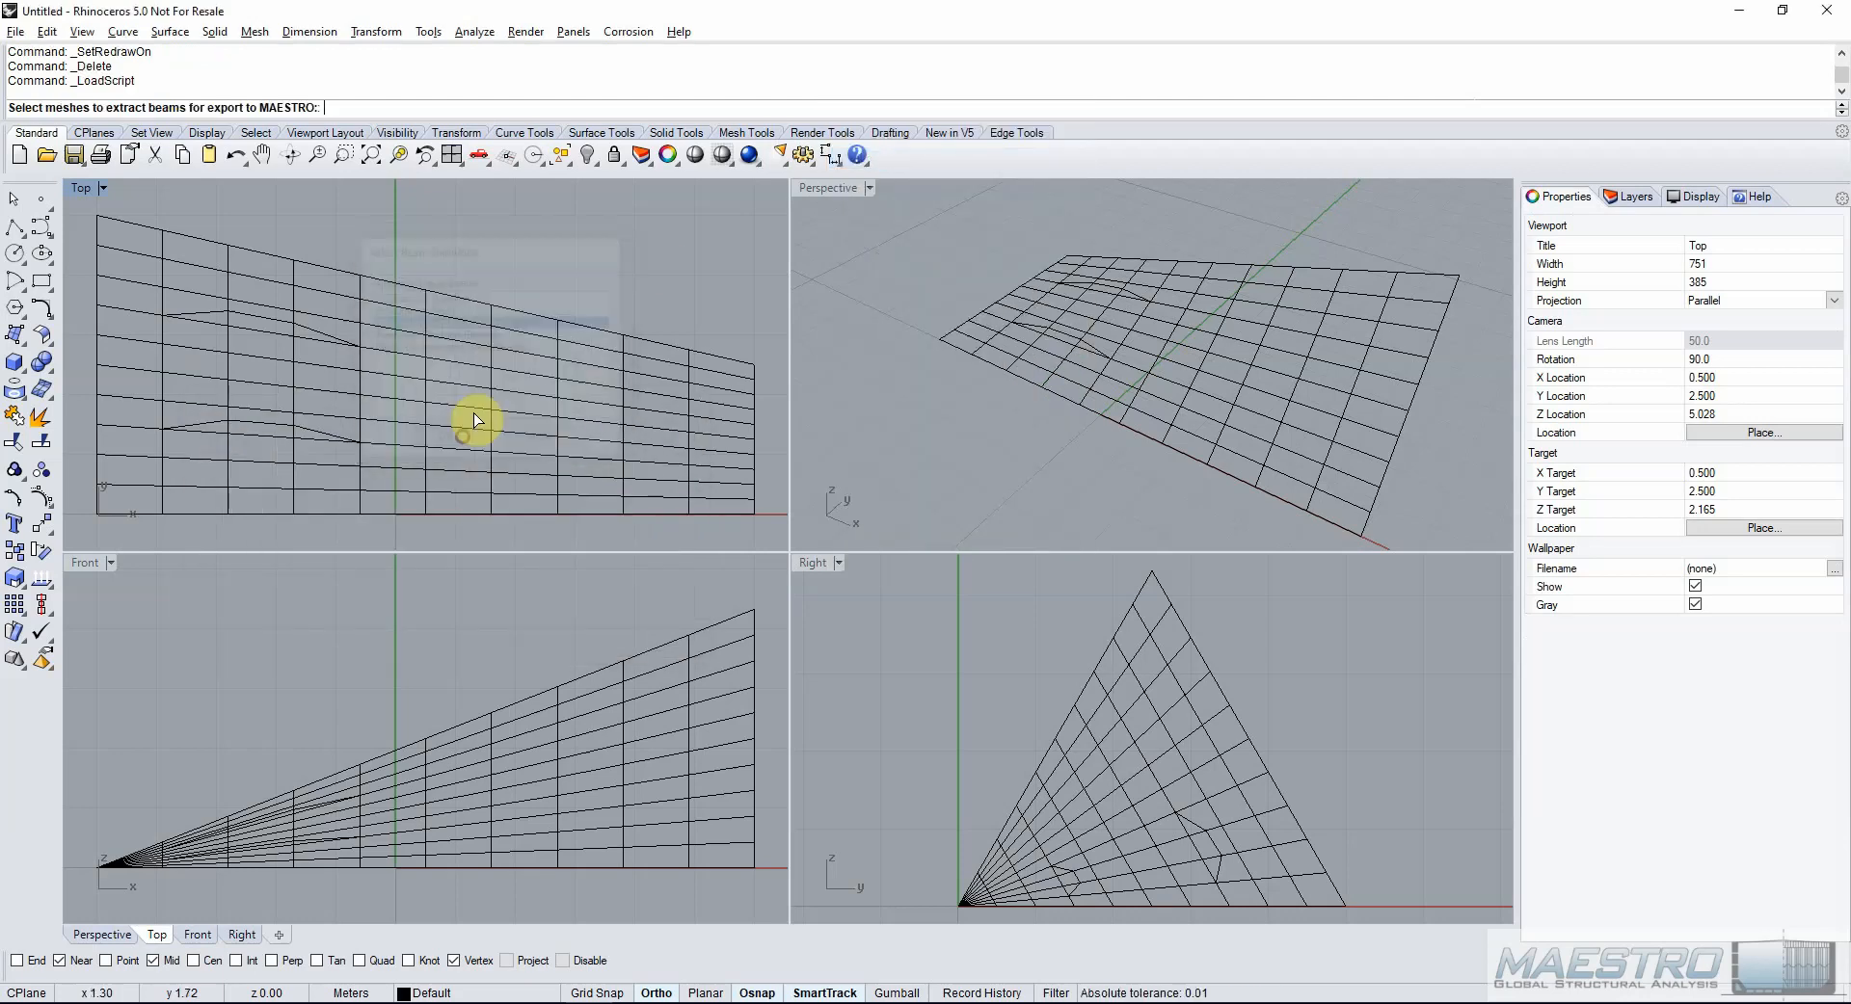
click(492, 386)
key(Return)
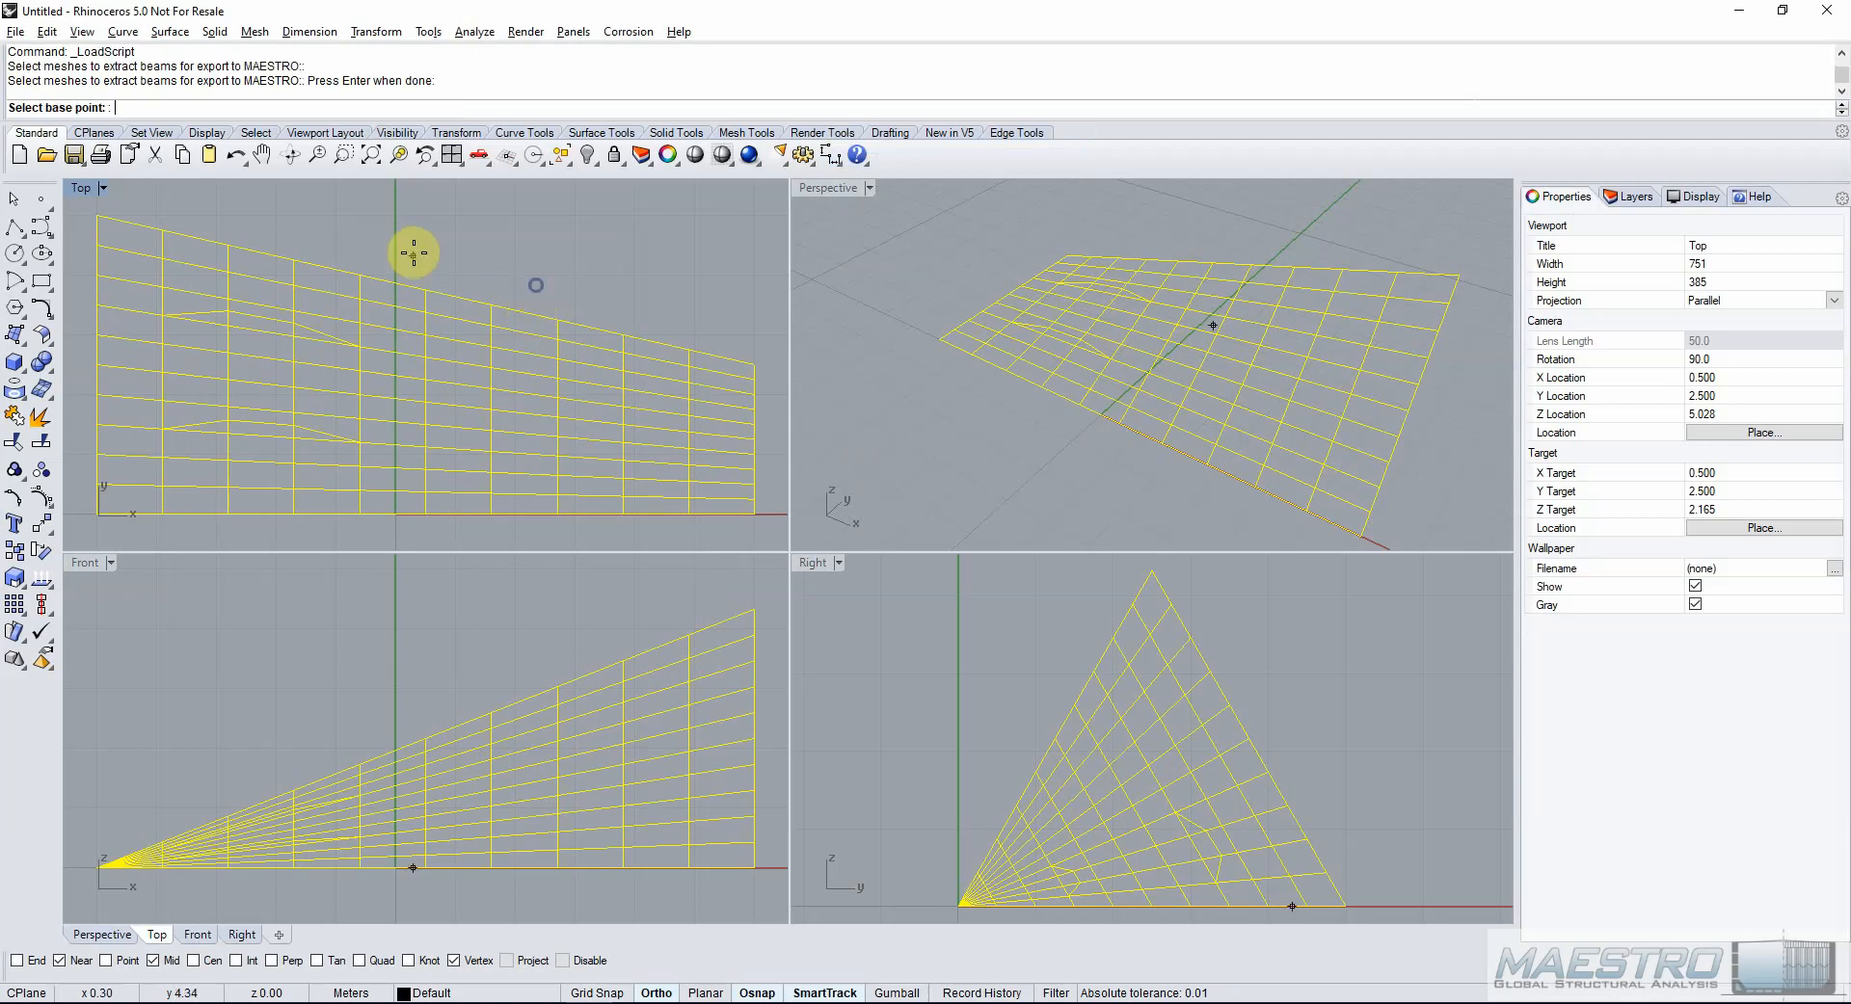
Define the extraction direction along X in the Top view and extract the polylines with a 30 deg angular tolerance.
click(414, 248)
click(480, 255)
click(256, 525)
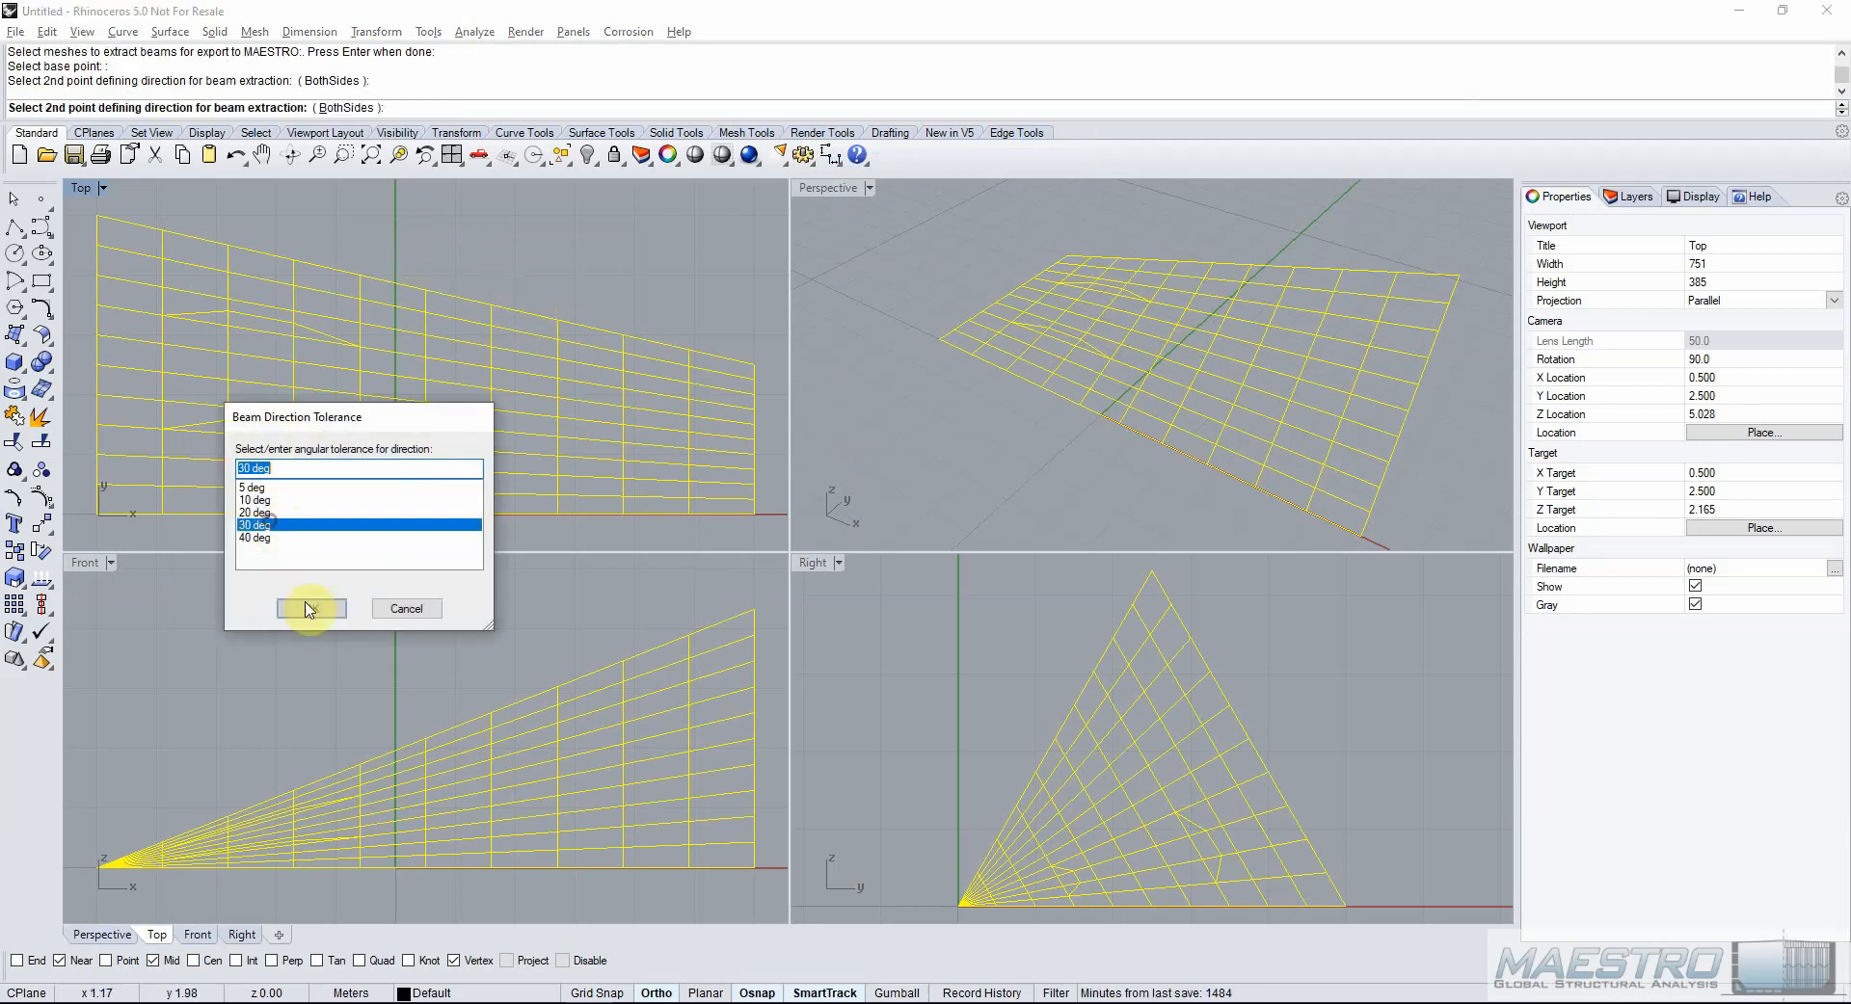
click(311, 608)
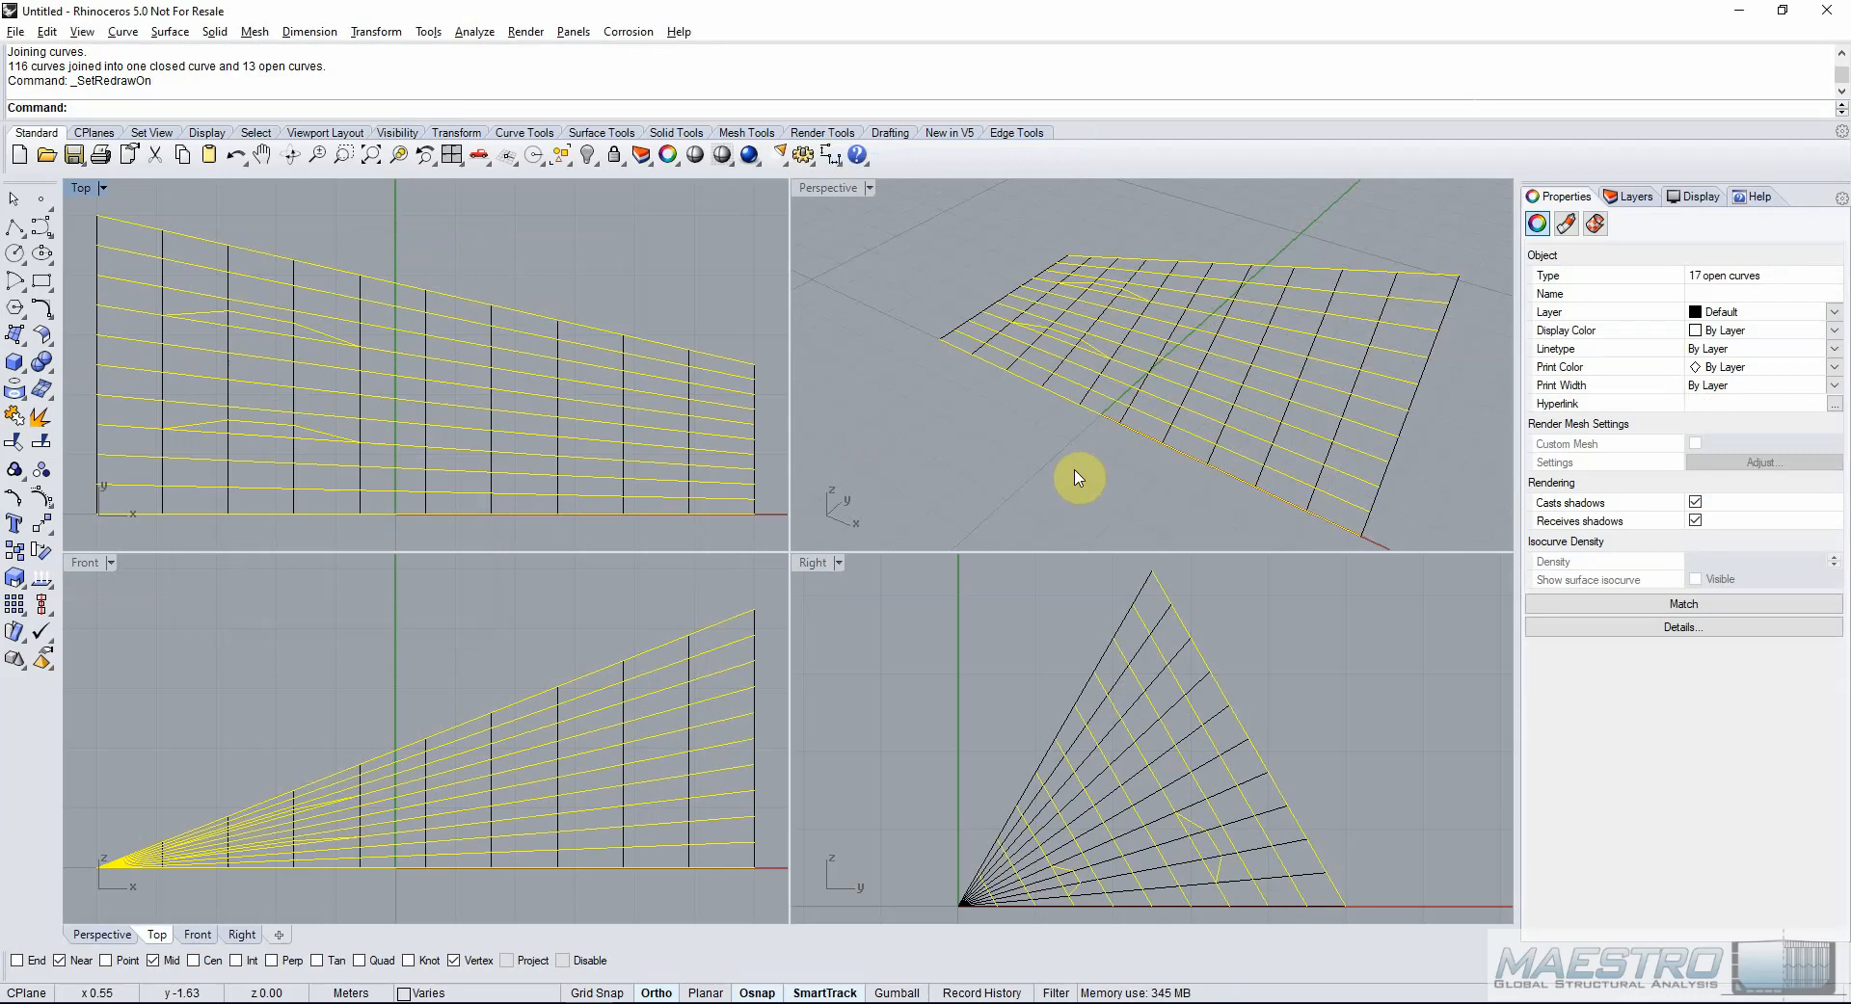
Delete the extracted curves and rerun "export maestro beams.rvb" with Mesh and Direction (Polylines) on the twisted mesh.
key(Delete)
right_click(808, 64)
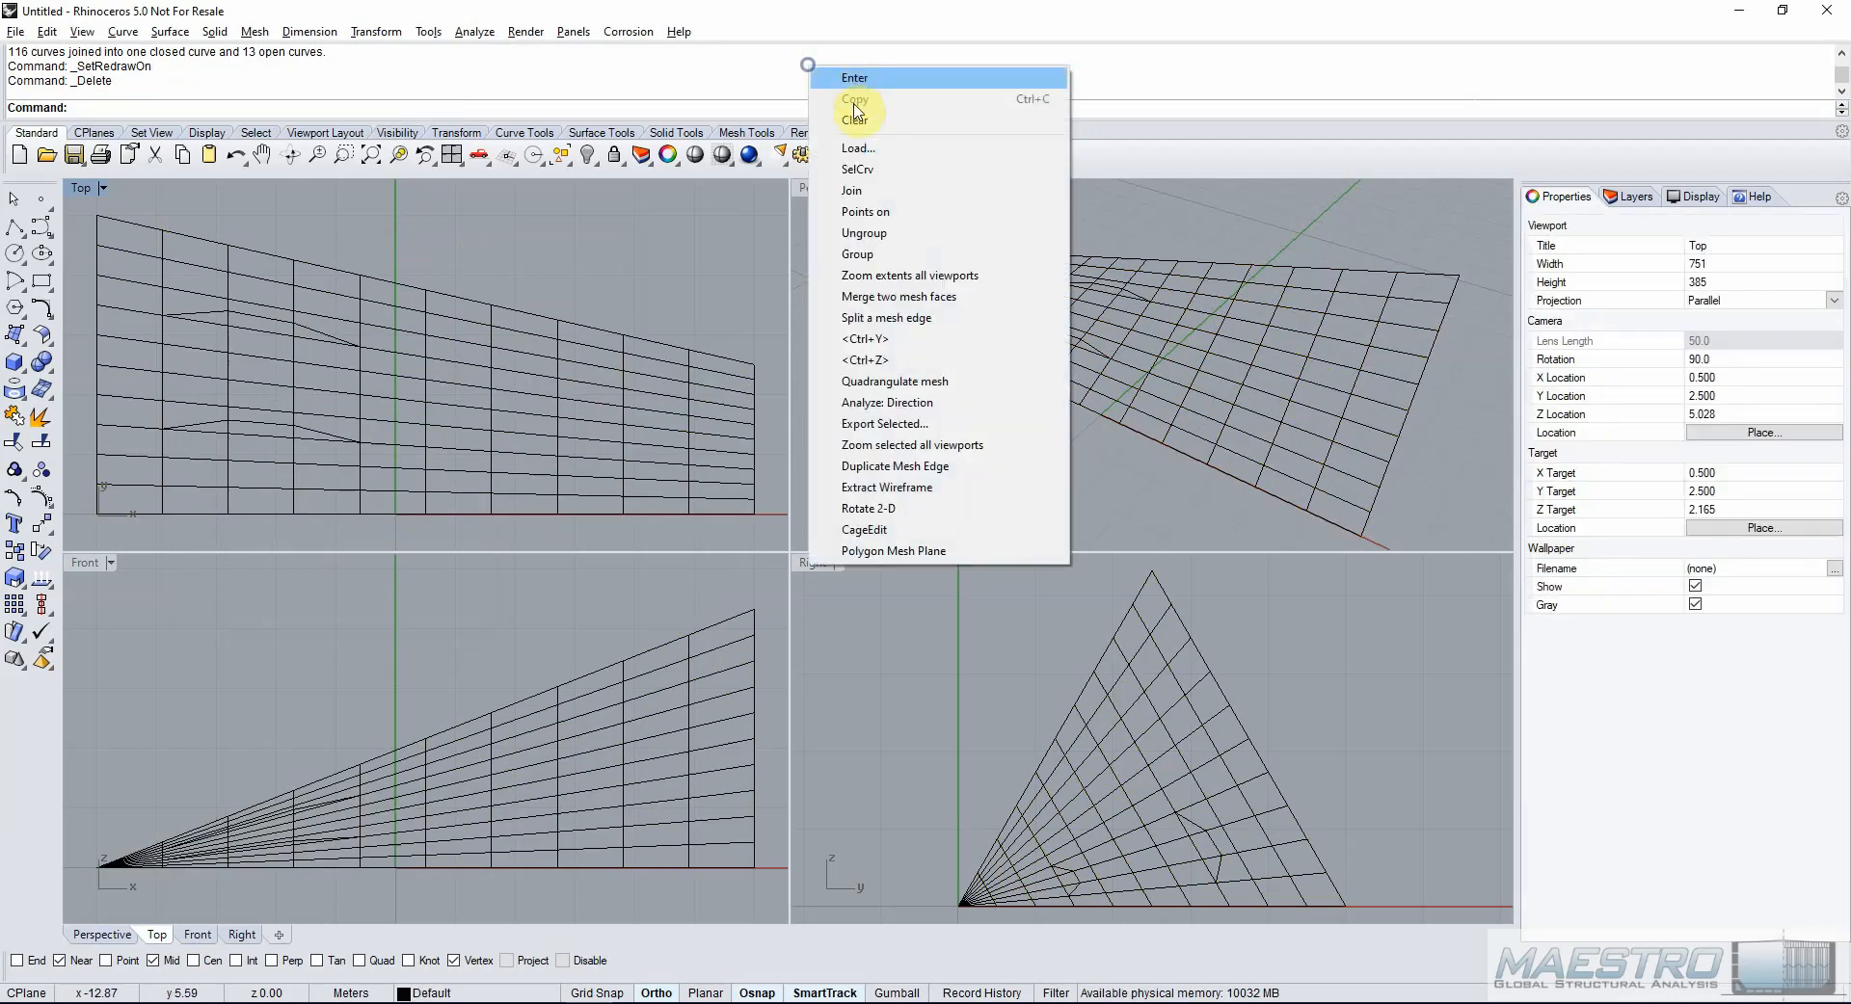
click(856, 148)
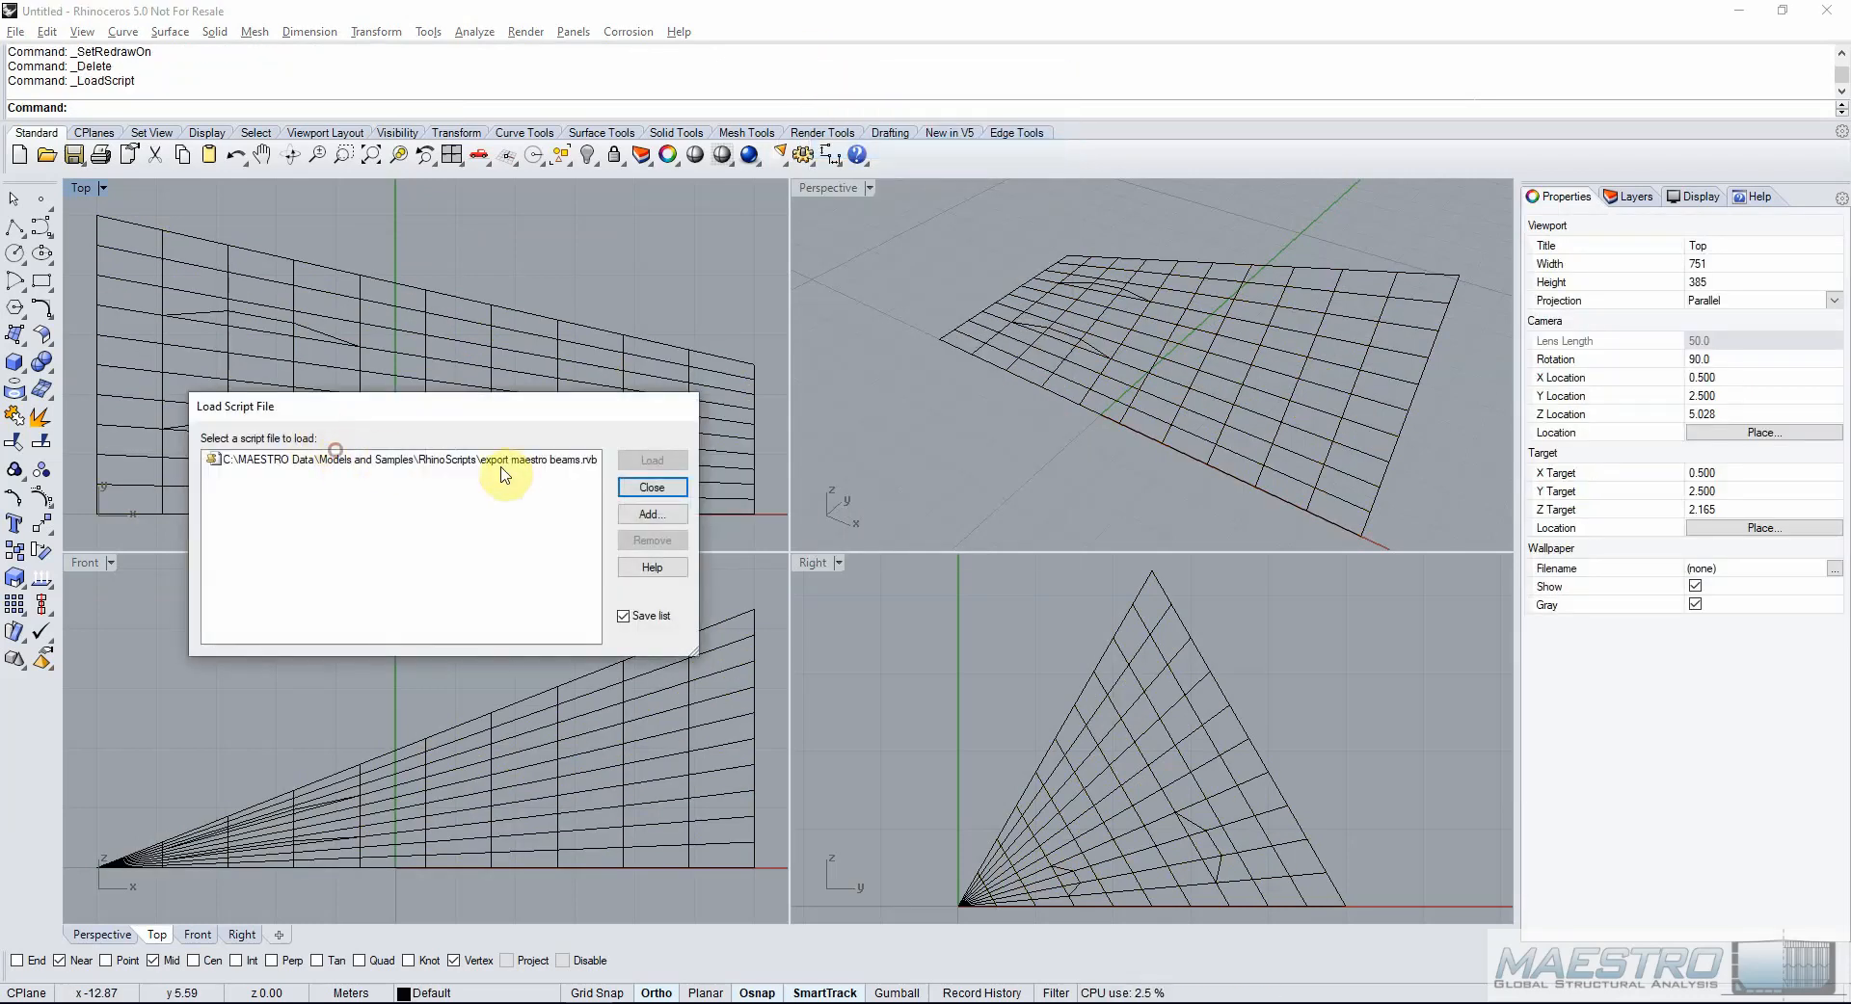
click(579, 461)
click(638, 462)
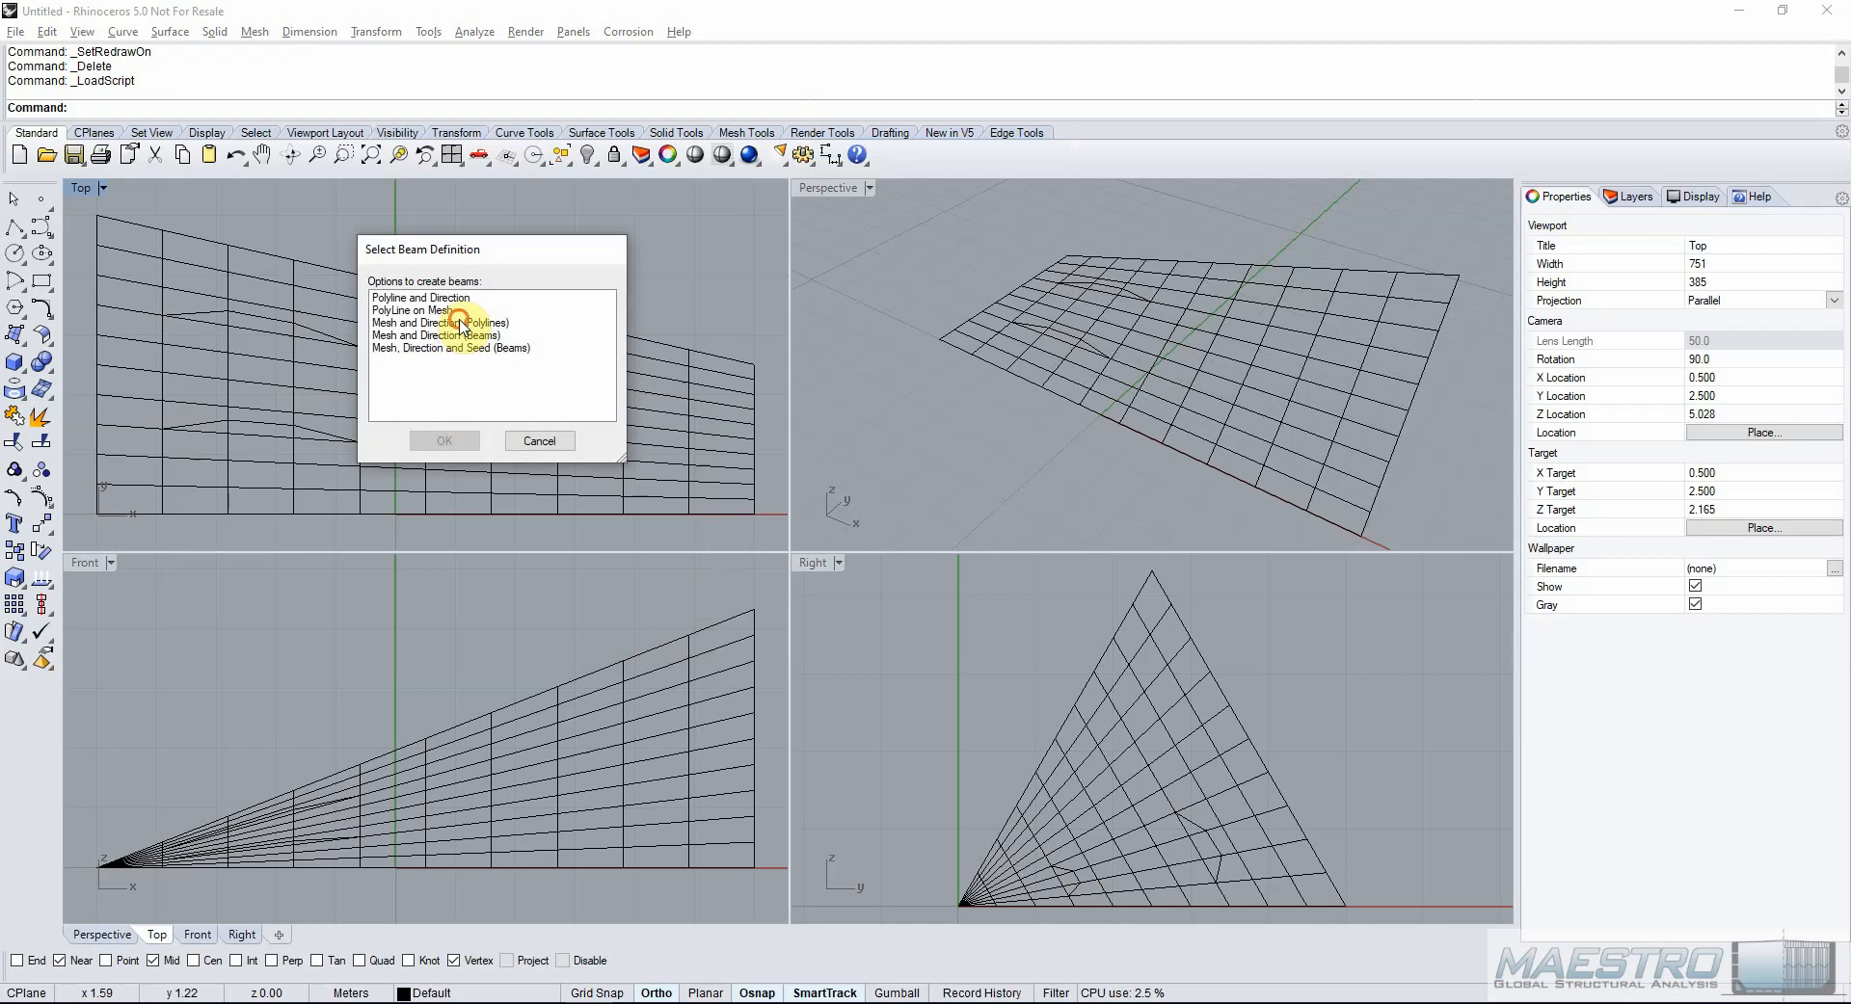
click(459, 324)
click(443, 441)
click(436, 401)
right_click(494, 270)
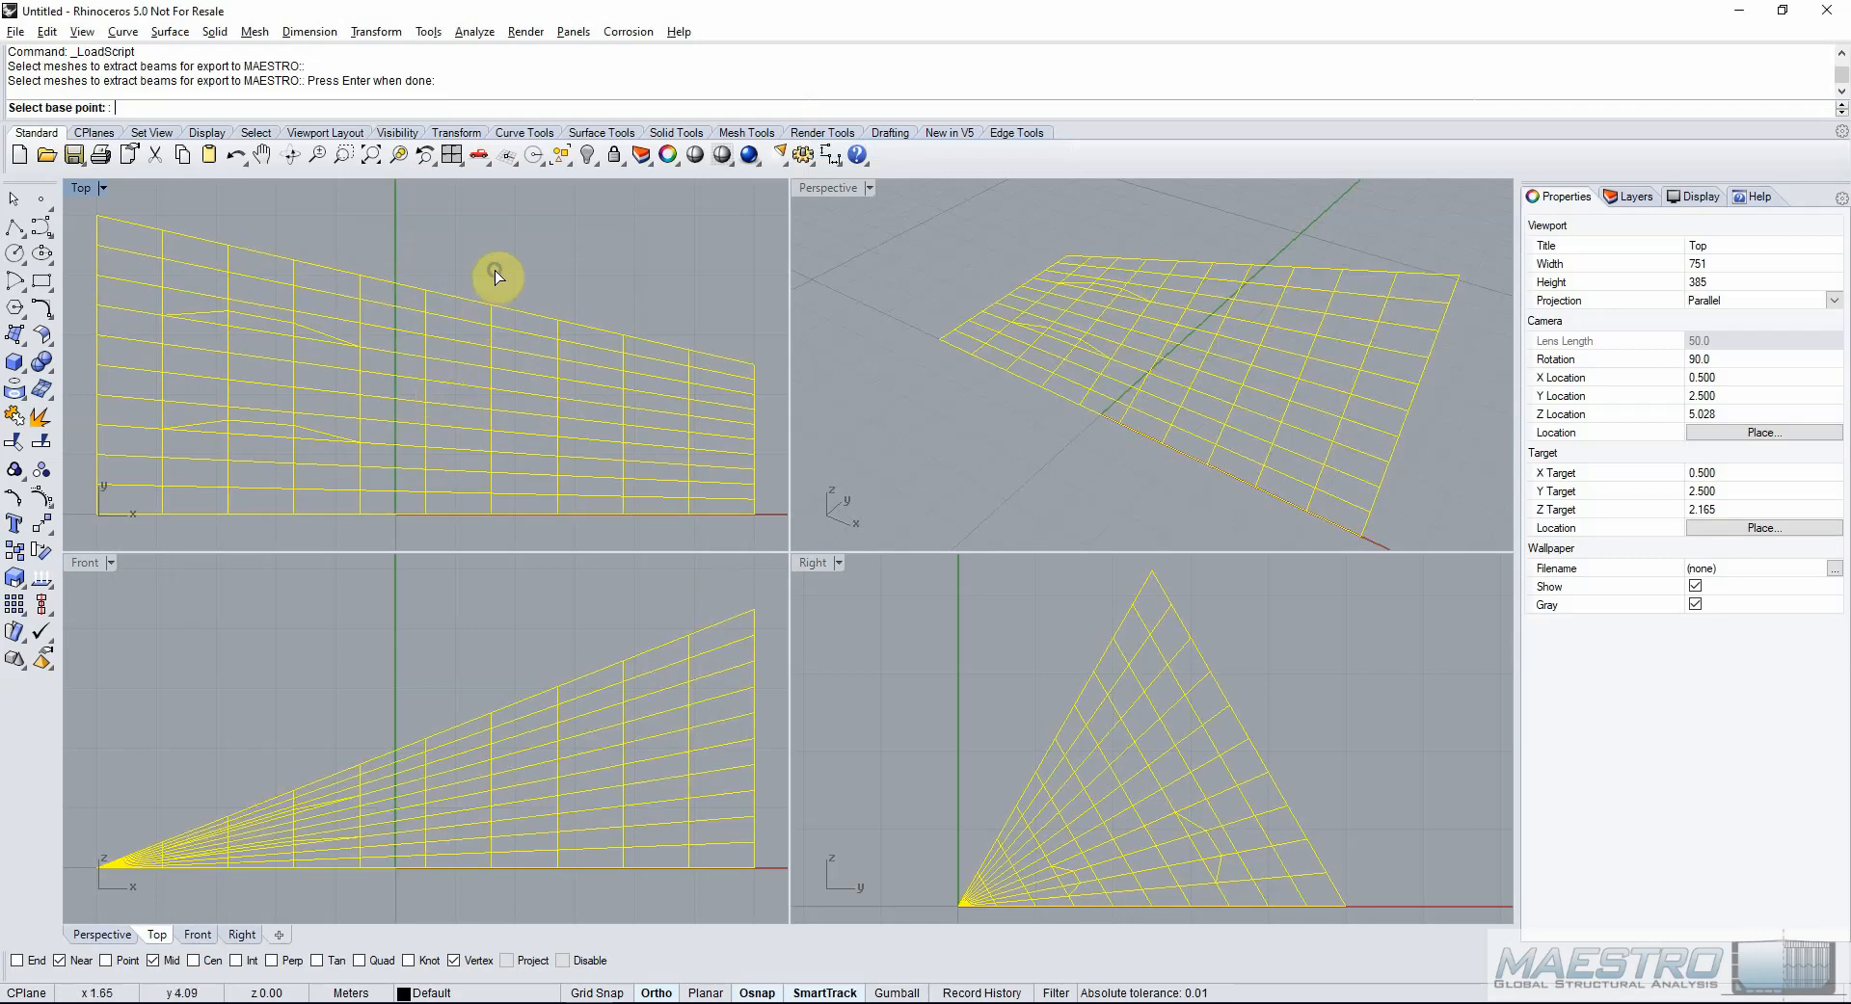
Define the extraction direction between two adjacent vertices on a lengthwise mesh line and extract polylines with a 15 deg angular tolerance.
click(426, 402)
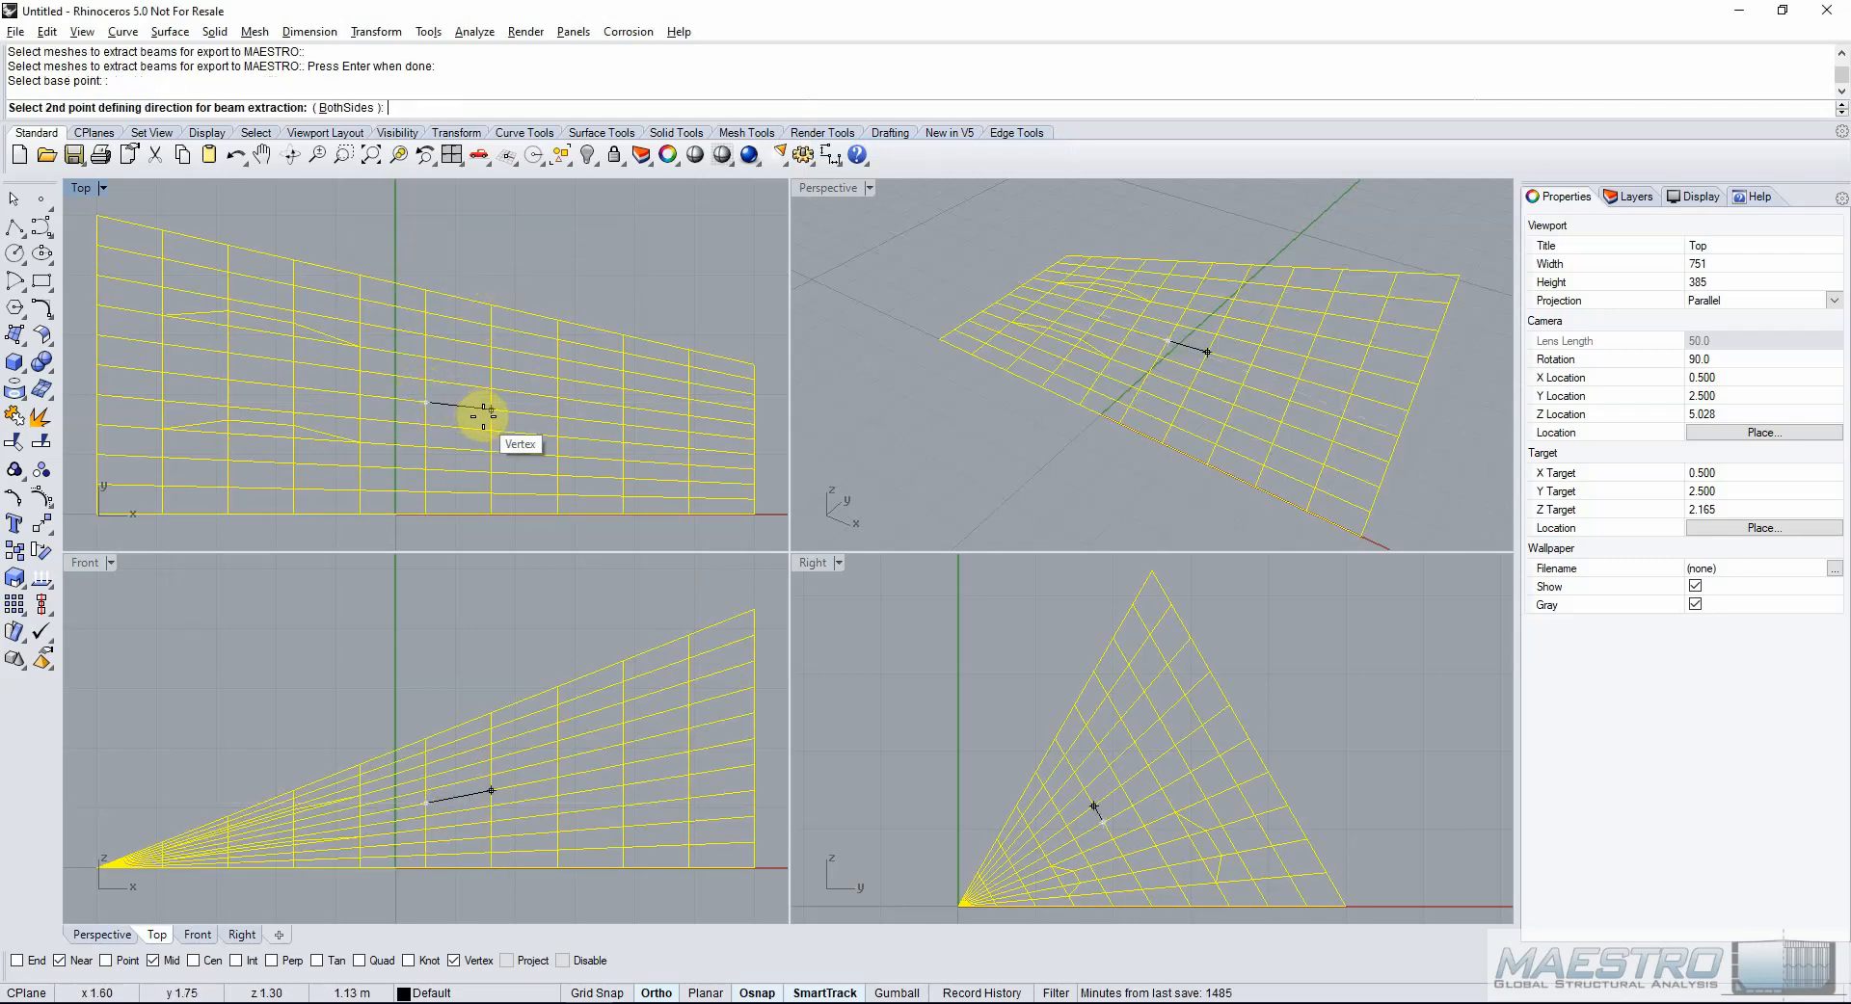
click(483, 416)
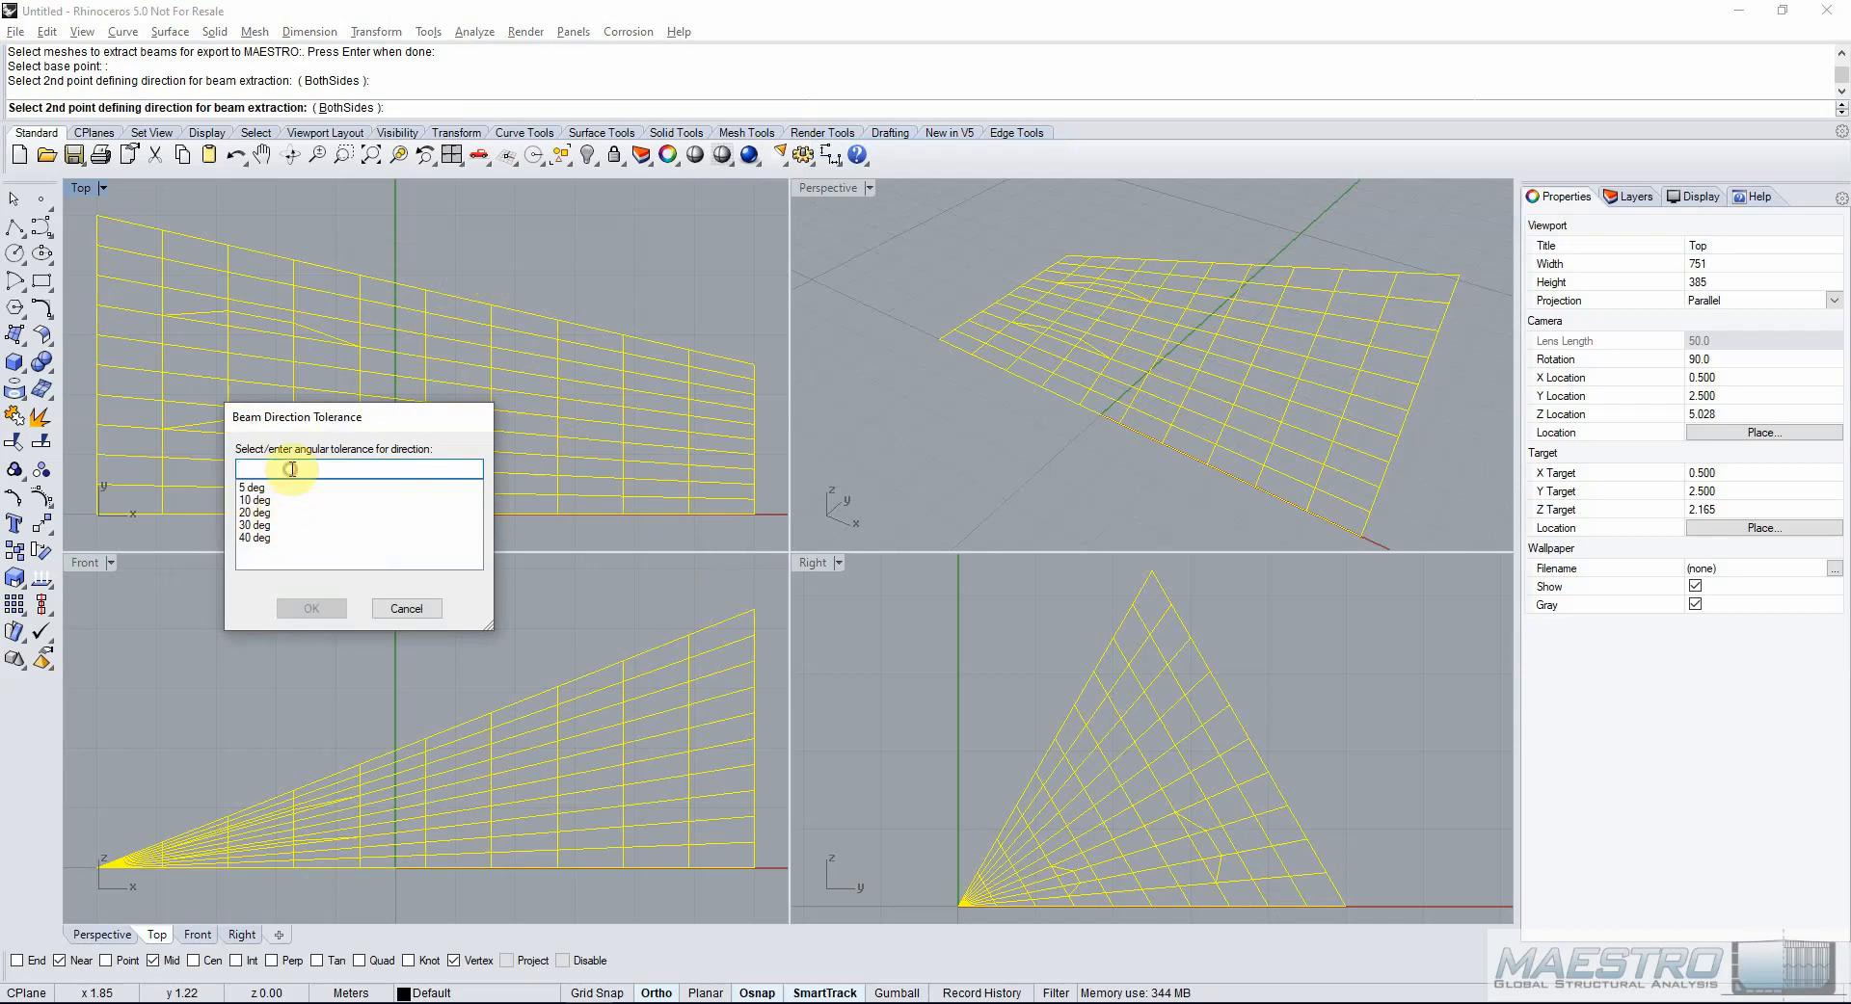
text(15)
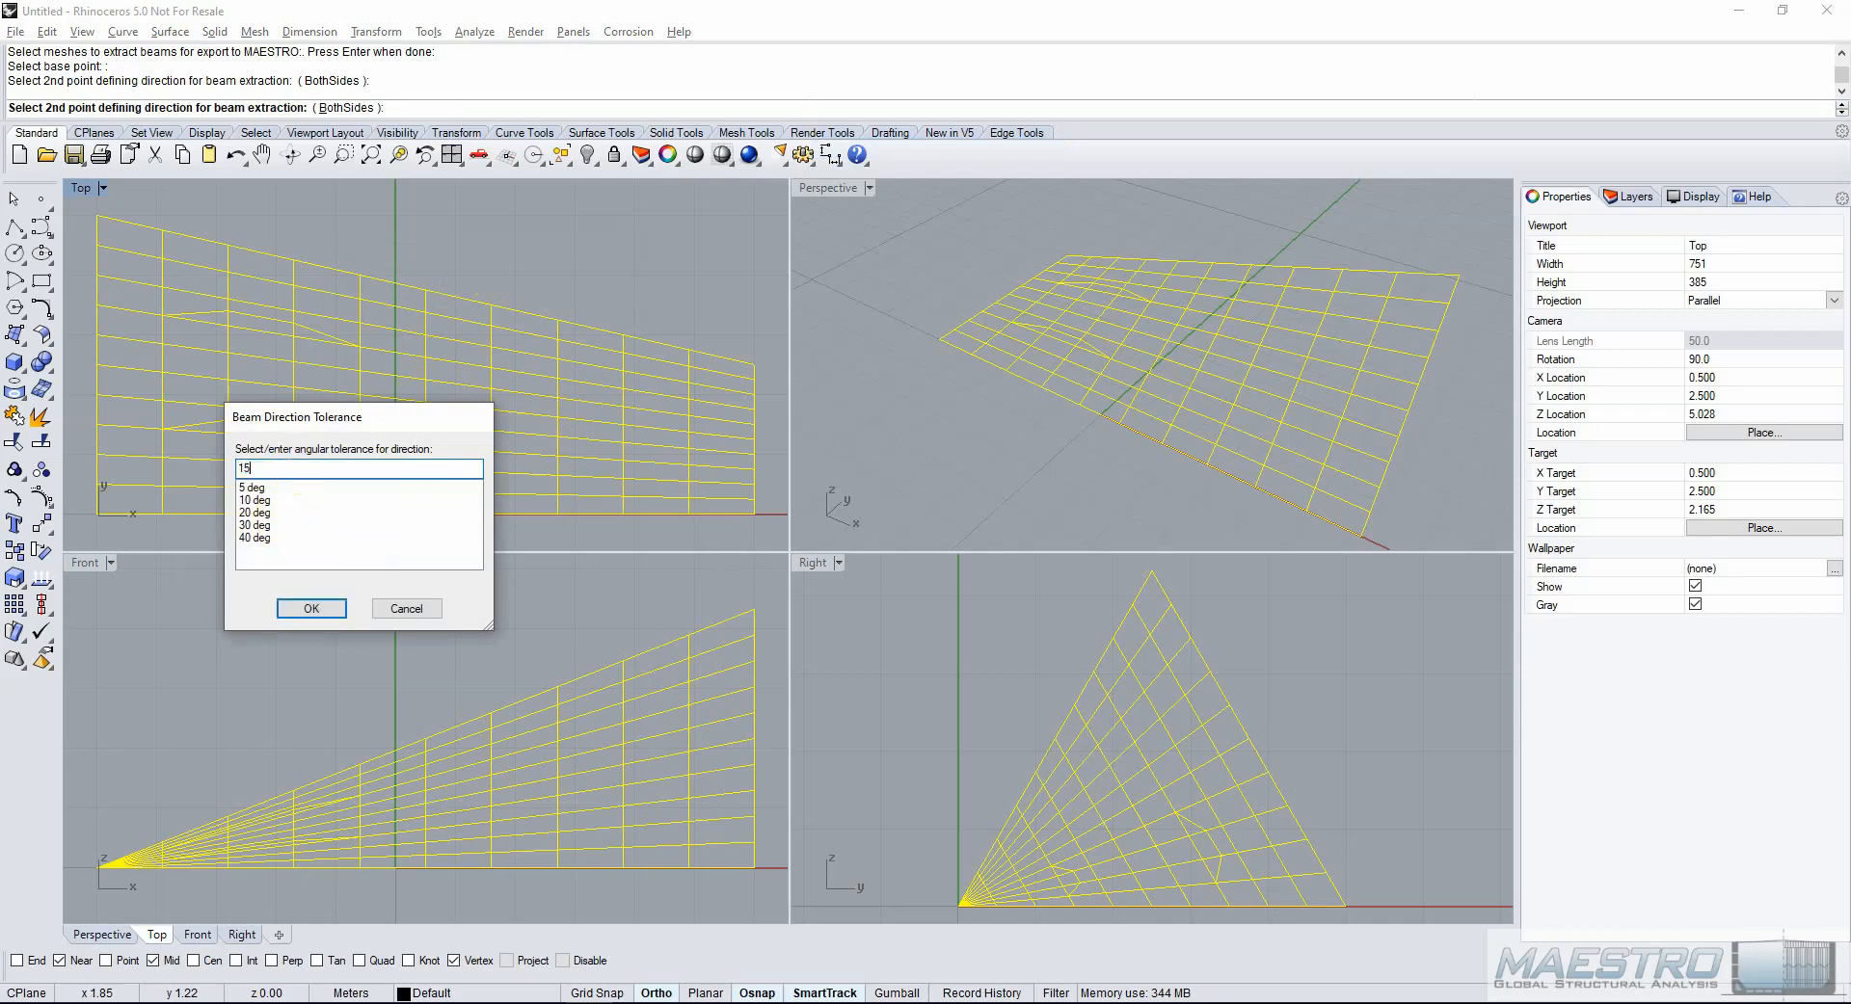
click(303, 605)
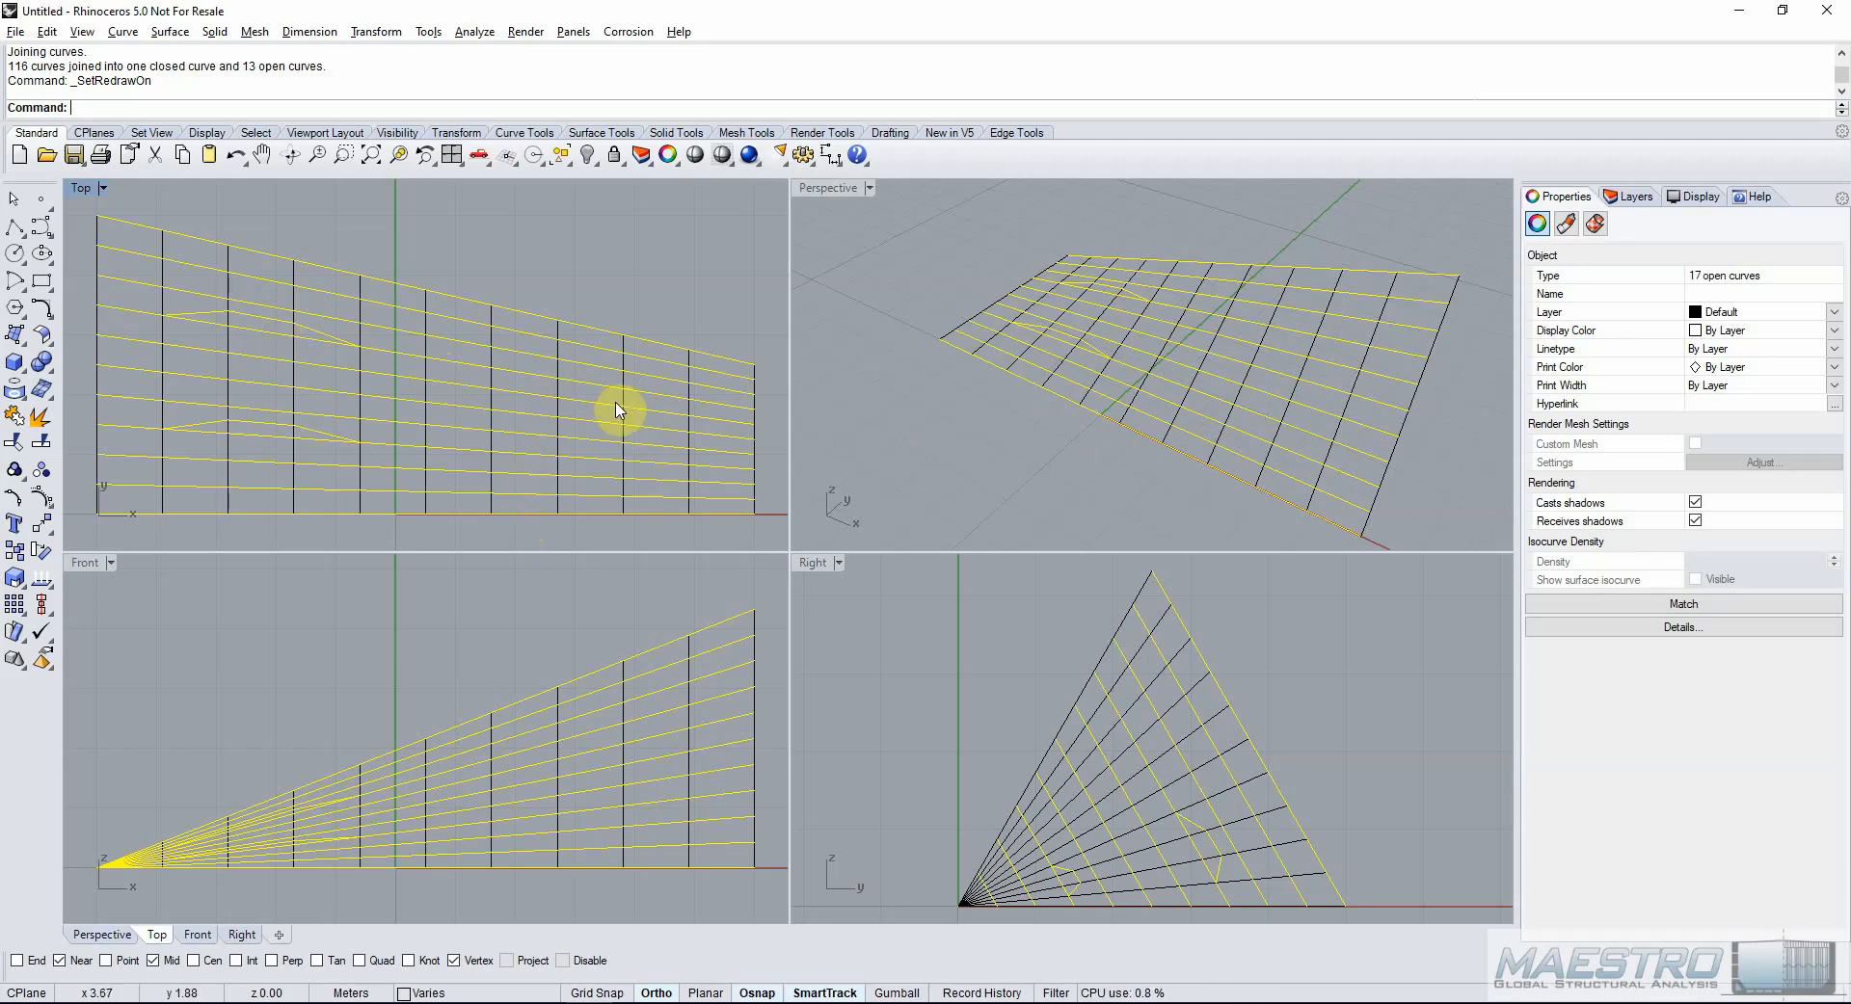
Delete the two extracted polylines running along the lower and upper edges of the mesh in the Top view.
click(605, 524)
click(670, 578)
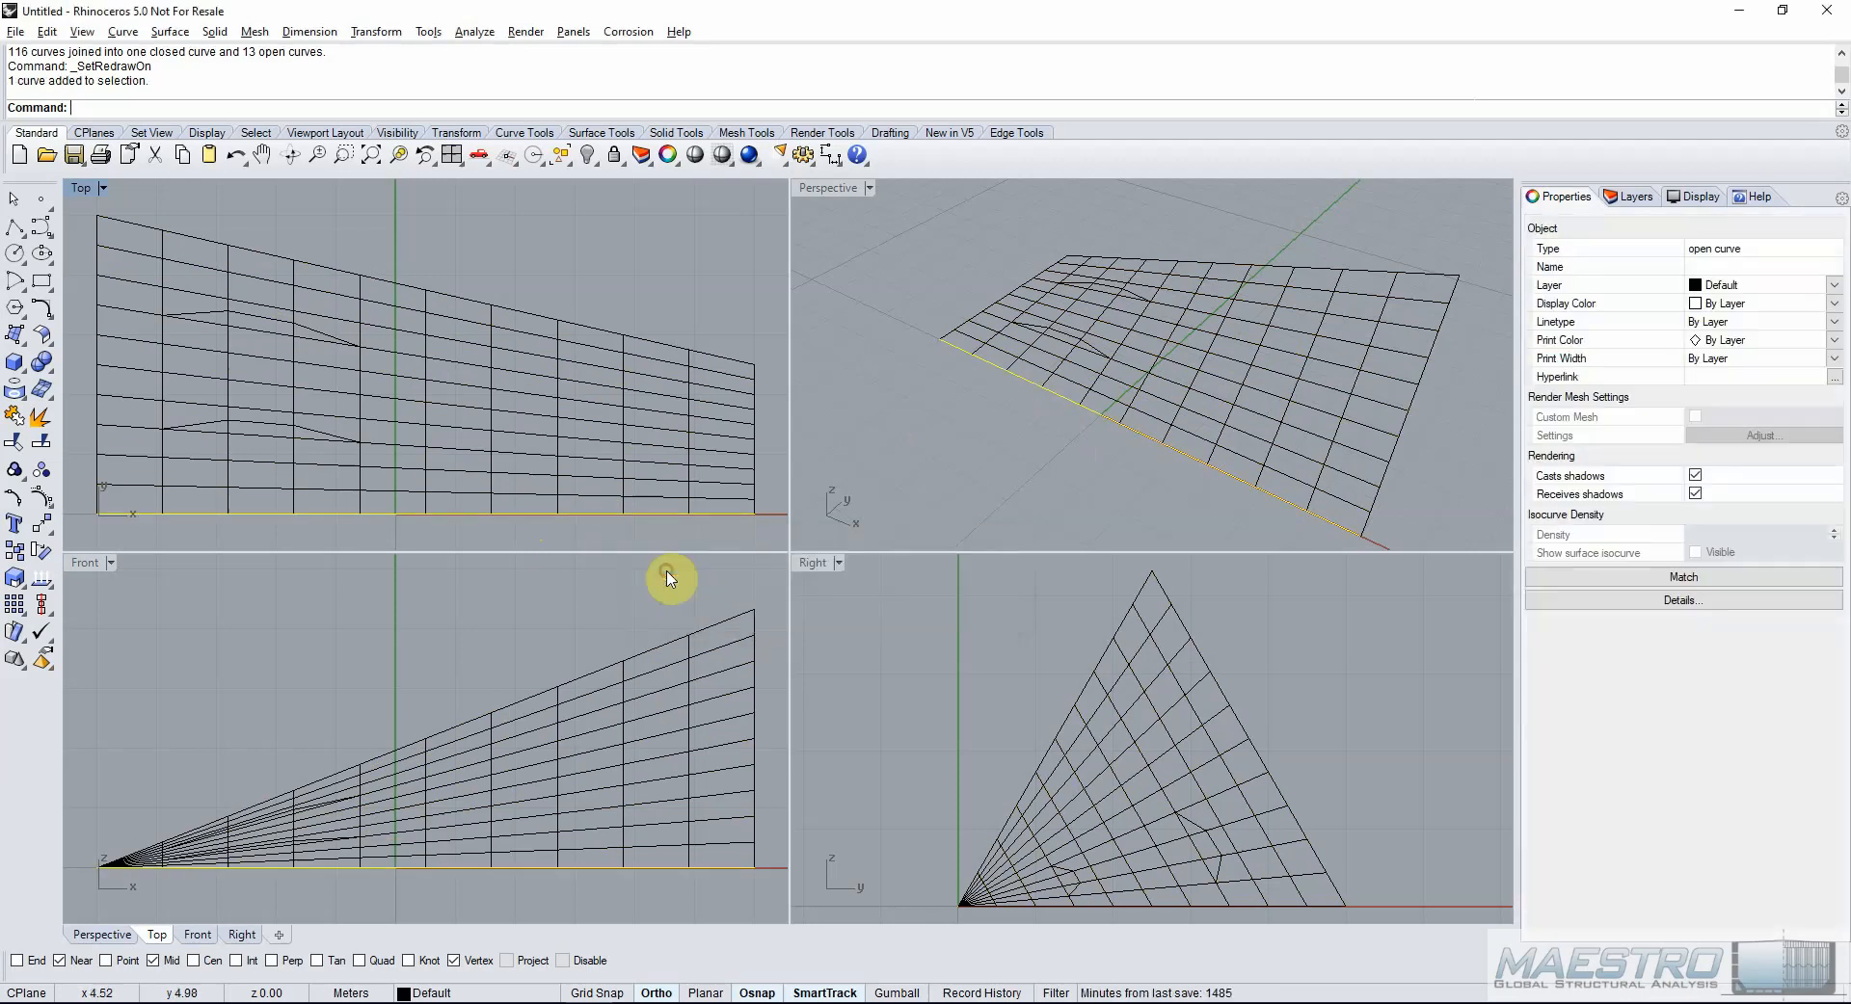
key(Delete)
click(662, 354)
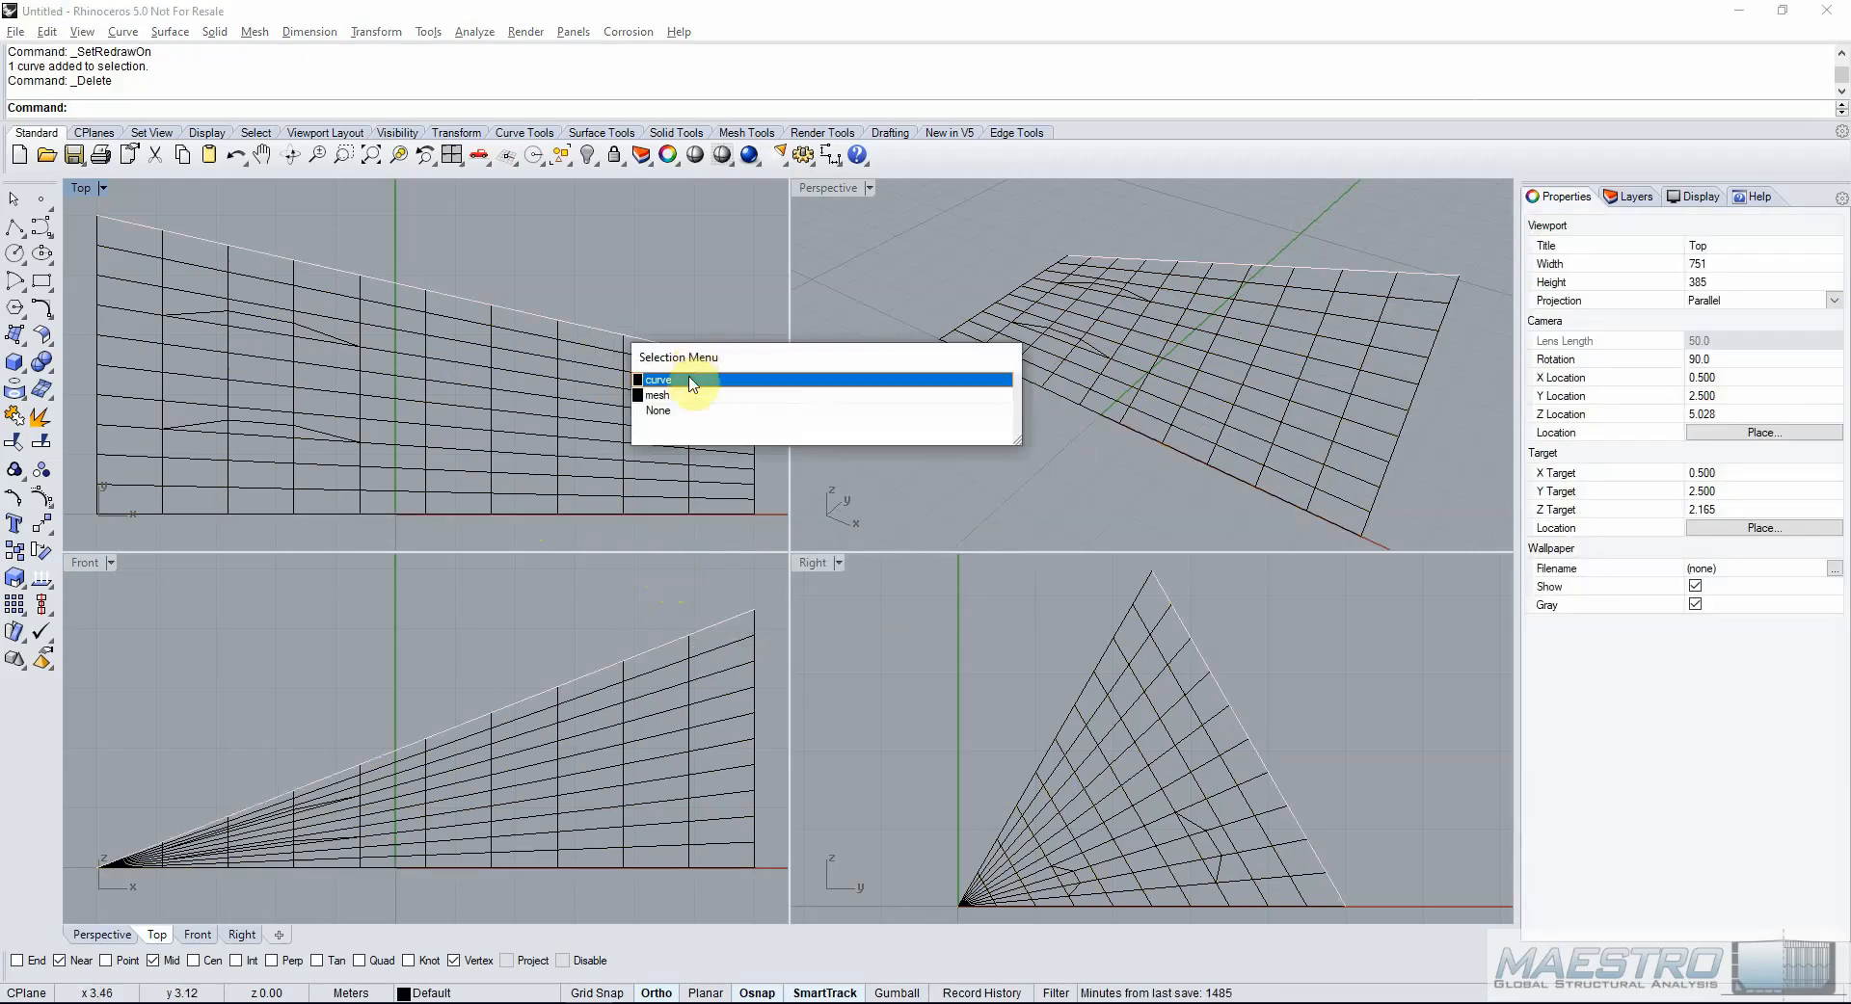
click(695, 385)
key(Delete)
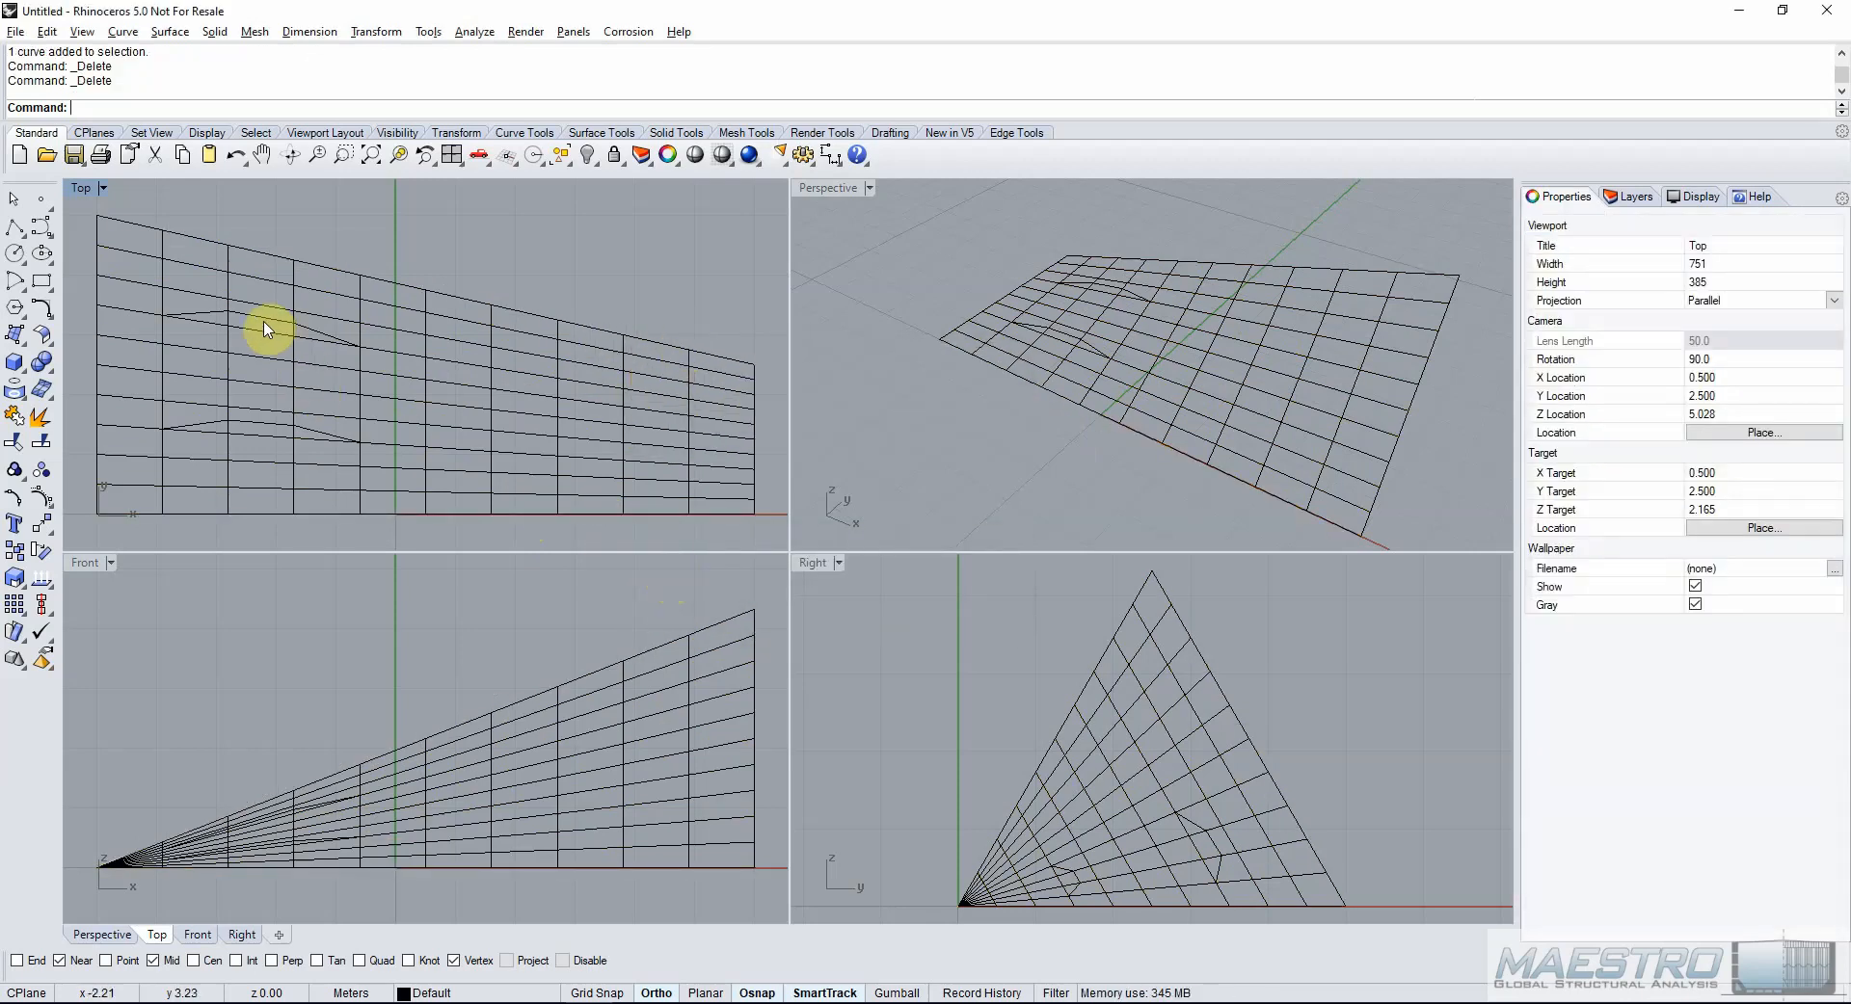
Delete the two short polyline pieces that form the upper bent line near the mesh's wide end.
click(273, 321)
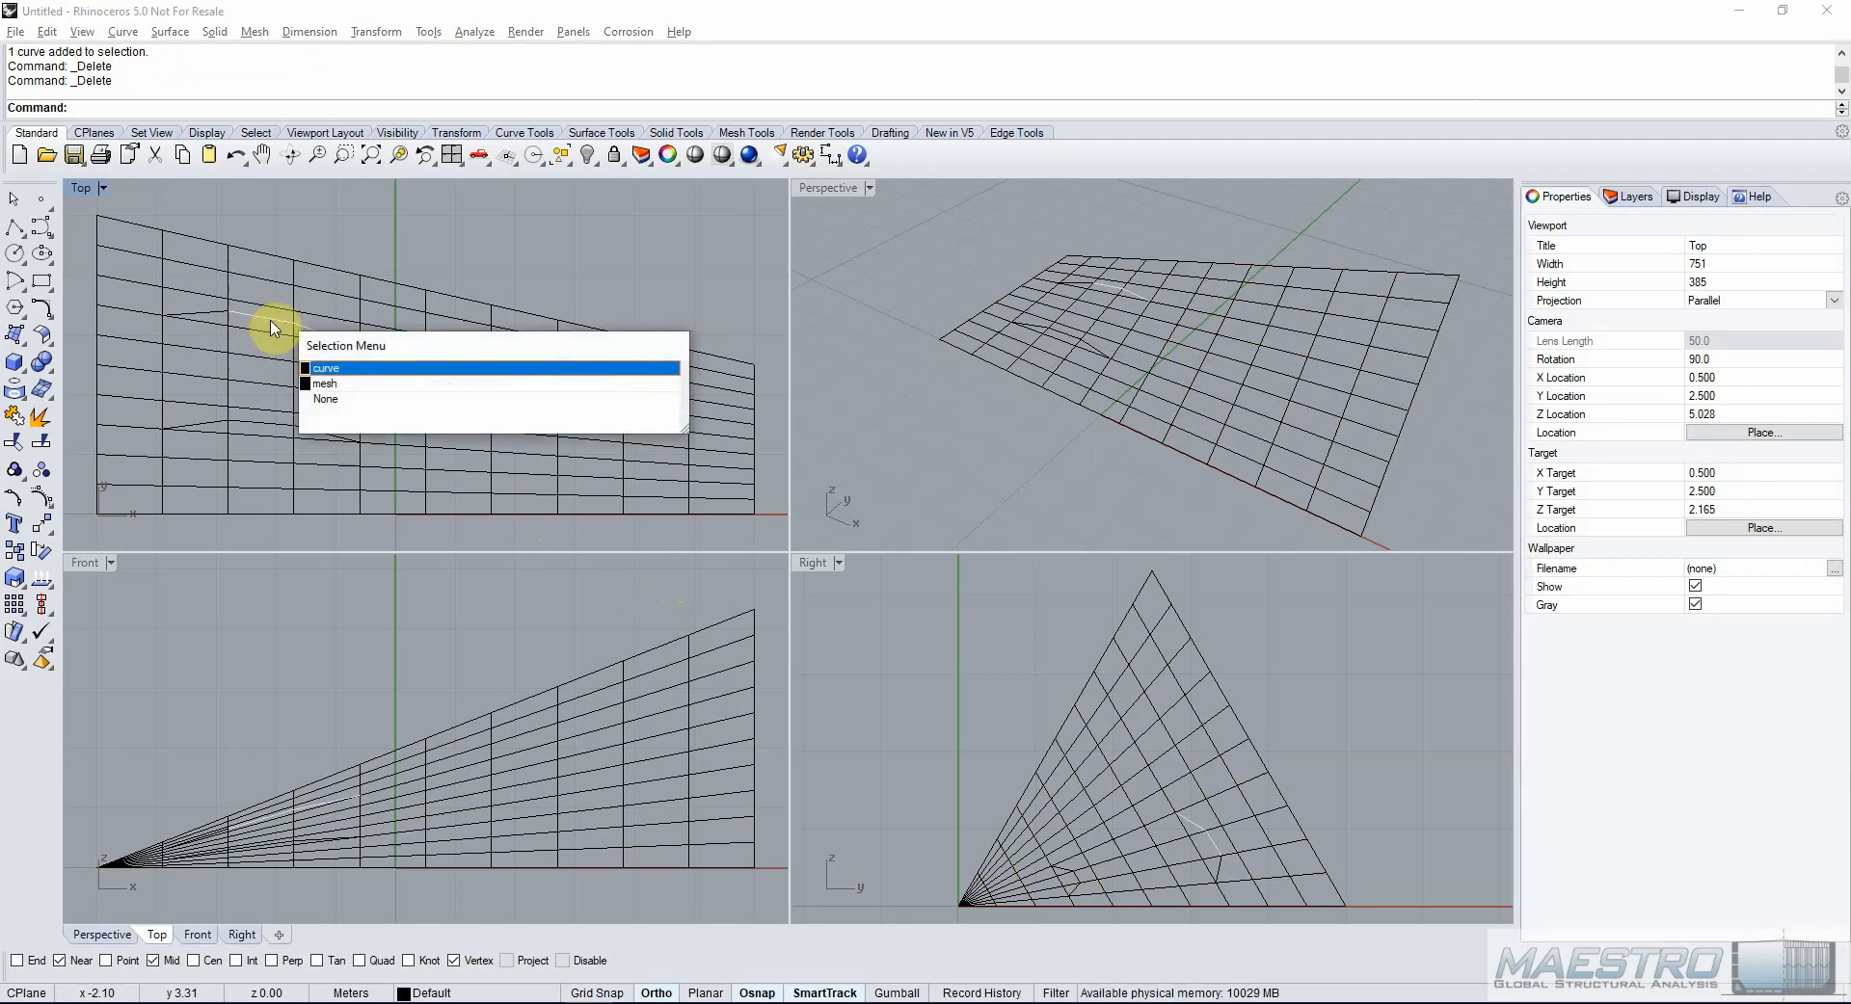
click(340, 369)
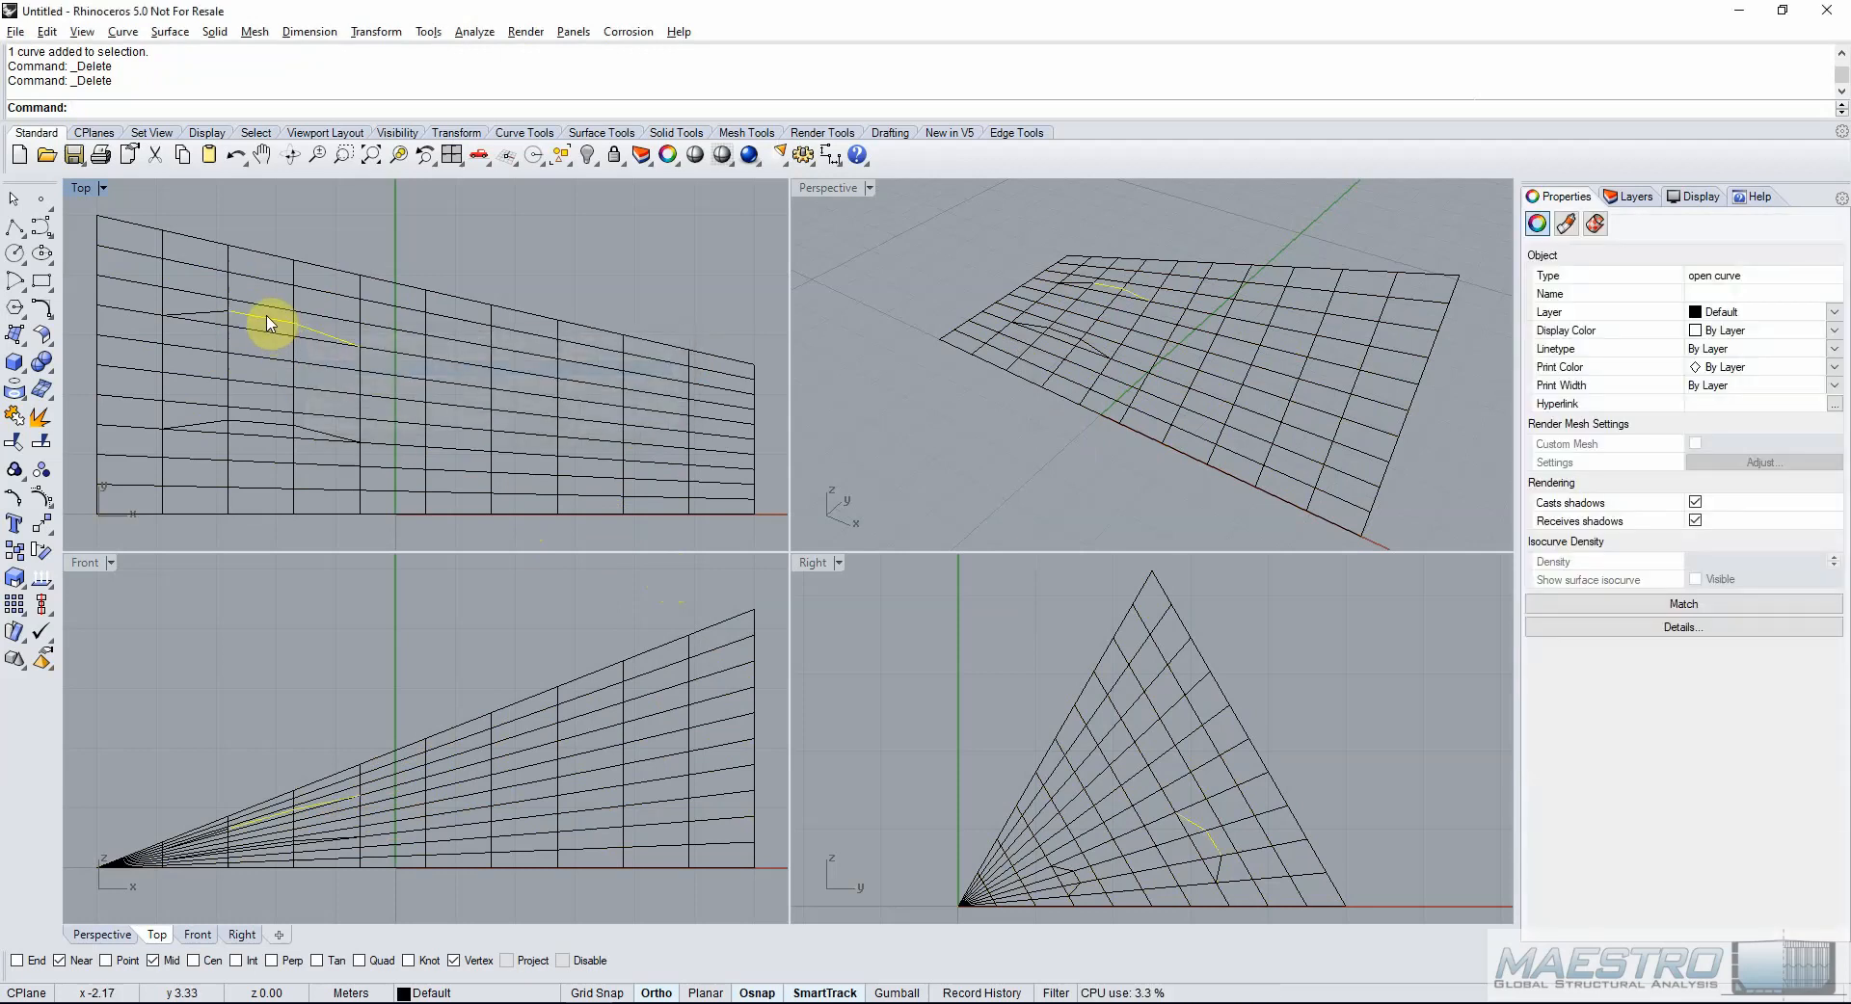
key(Delete)
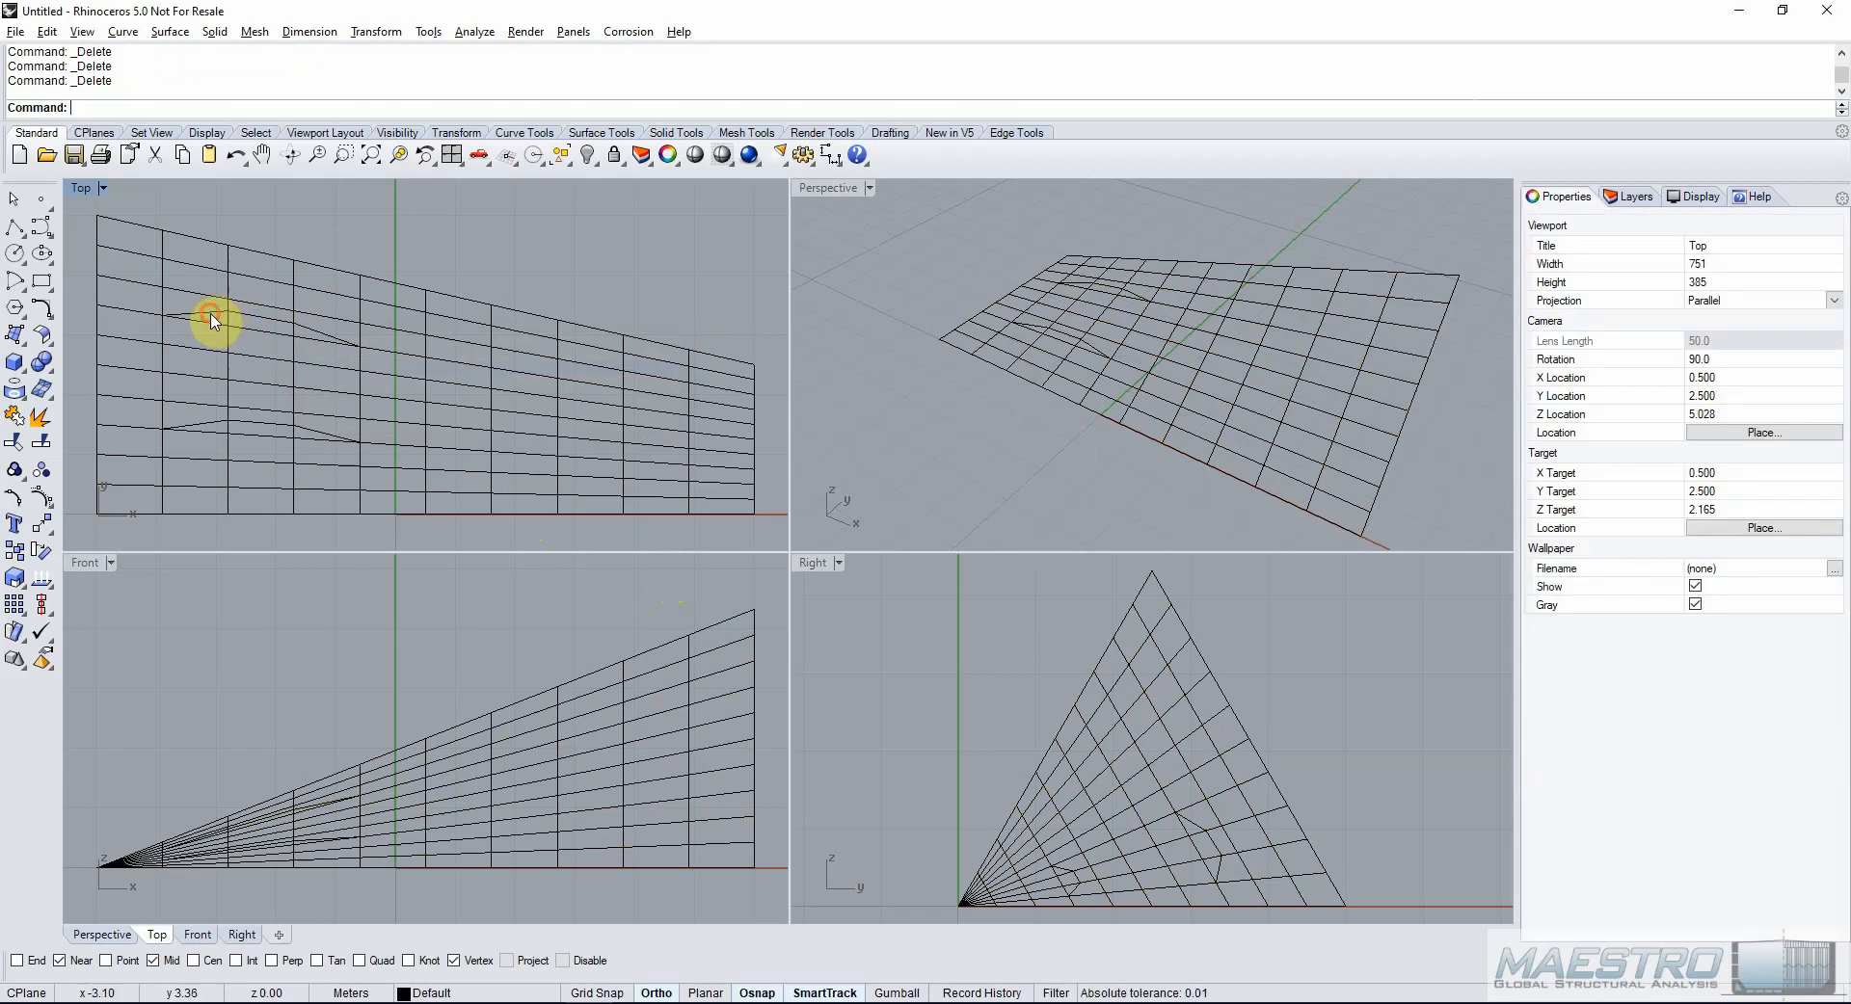
click(212, 319)
click(259, 367)
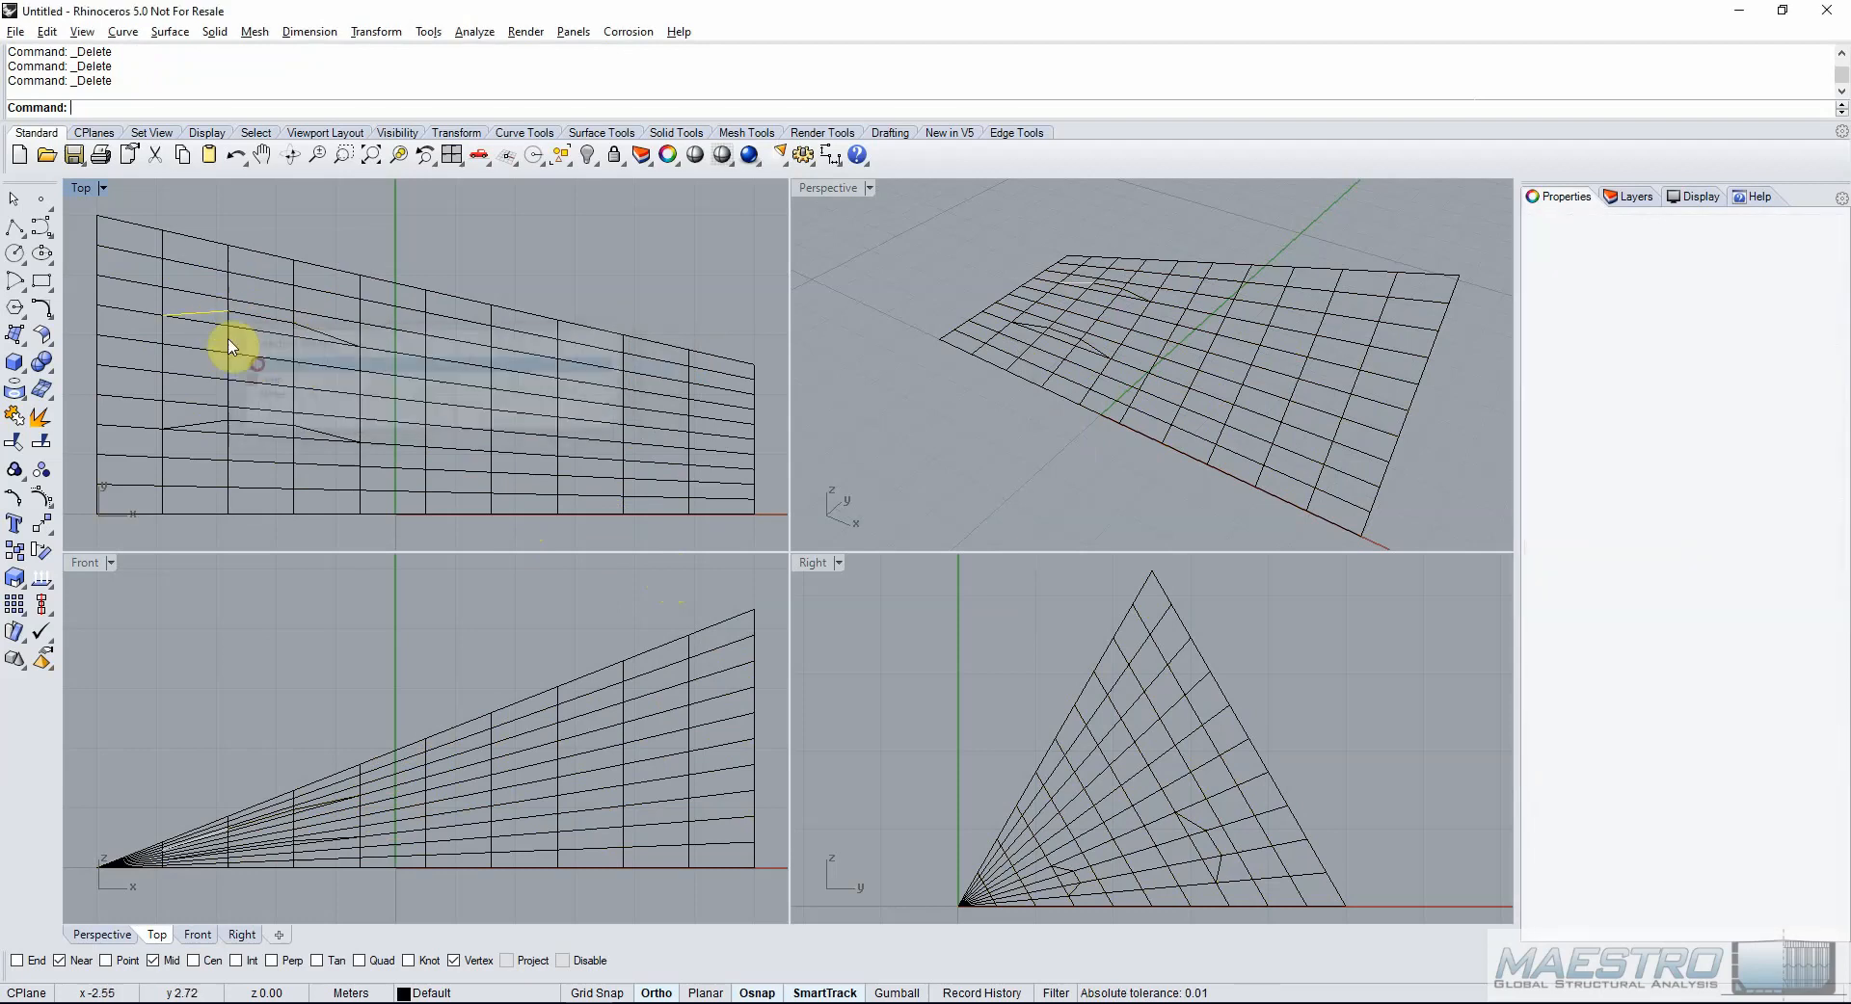
key(Delete)
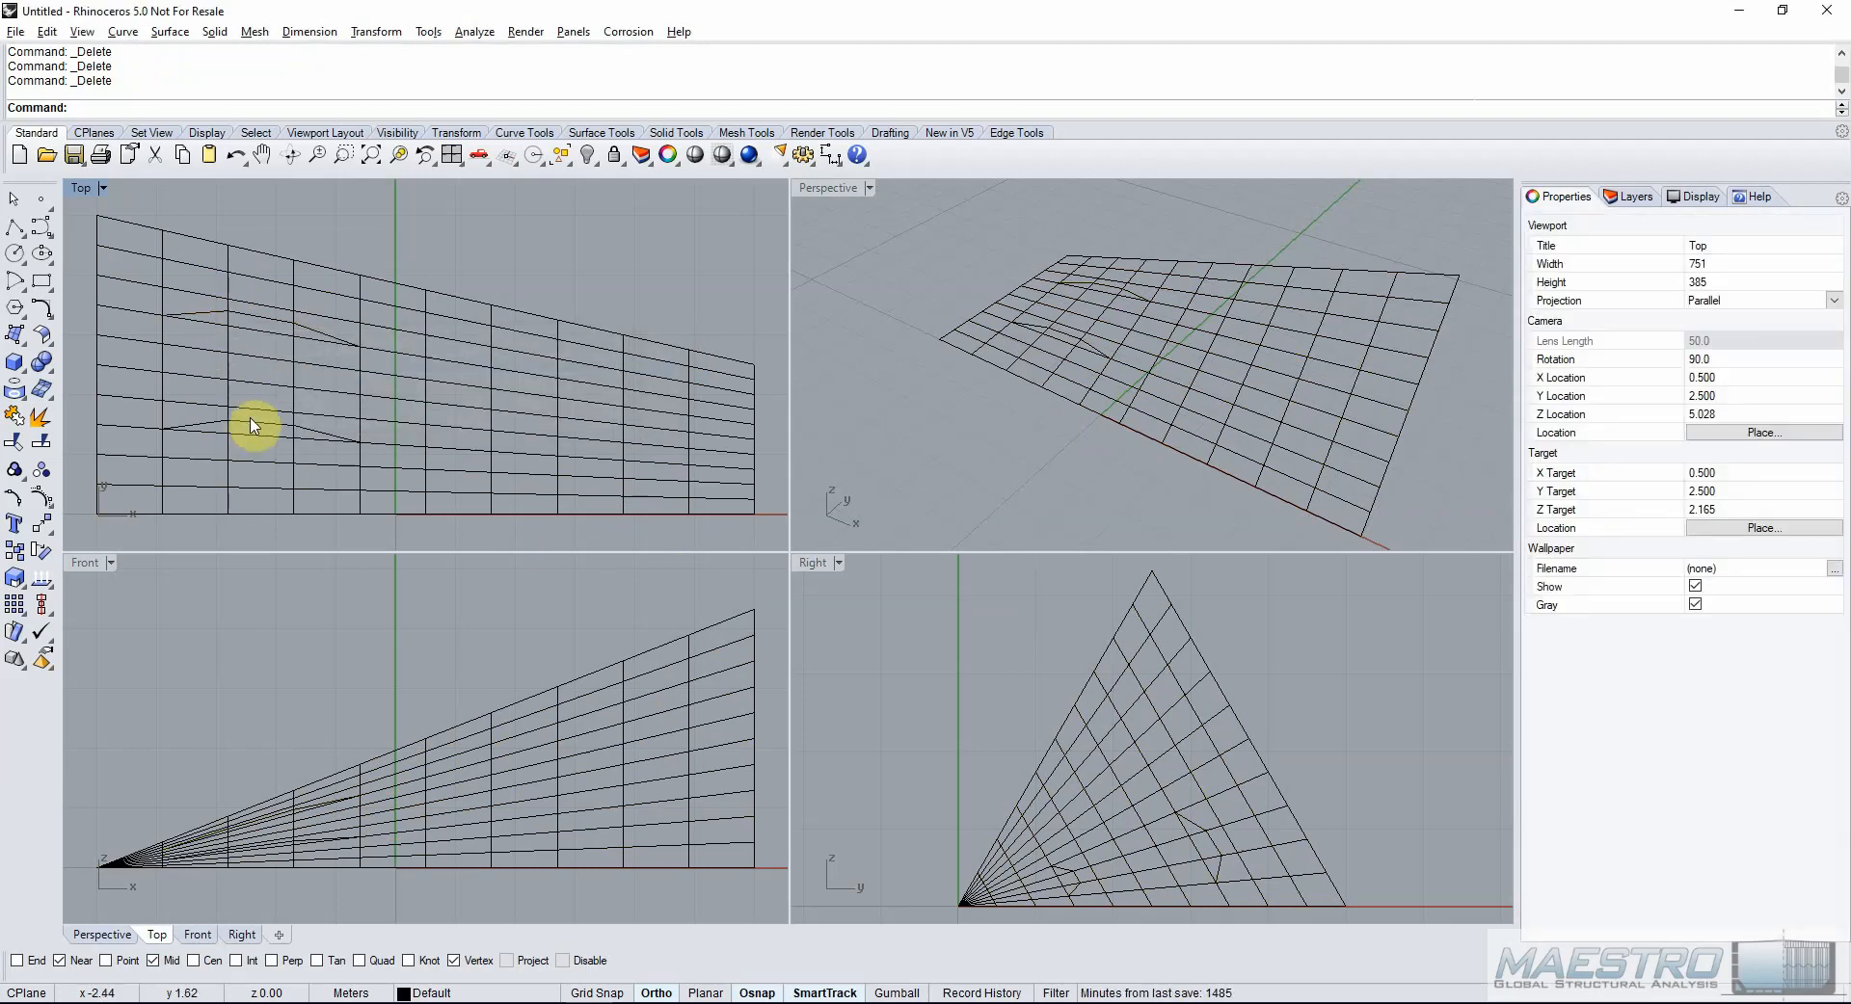
Show control points on the lower bent polyline and delete the three points nearest the mesh's wide end.
click(253, 427)
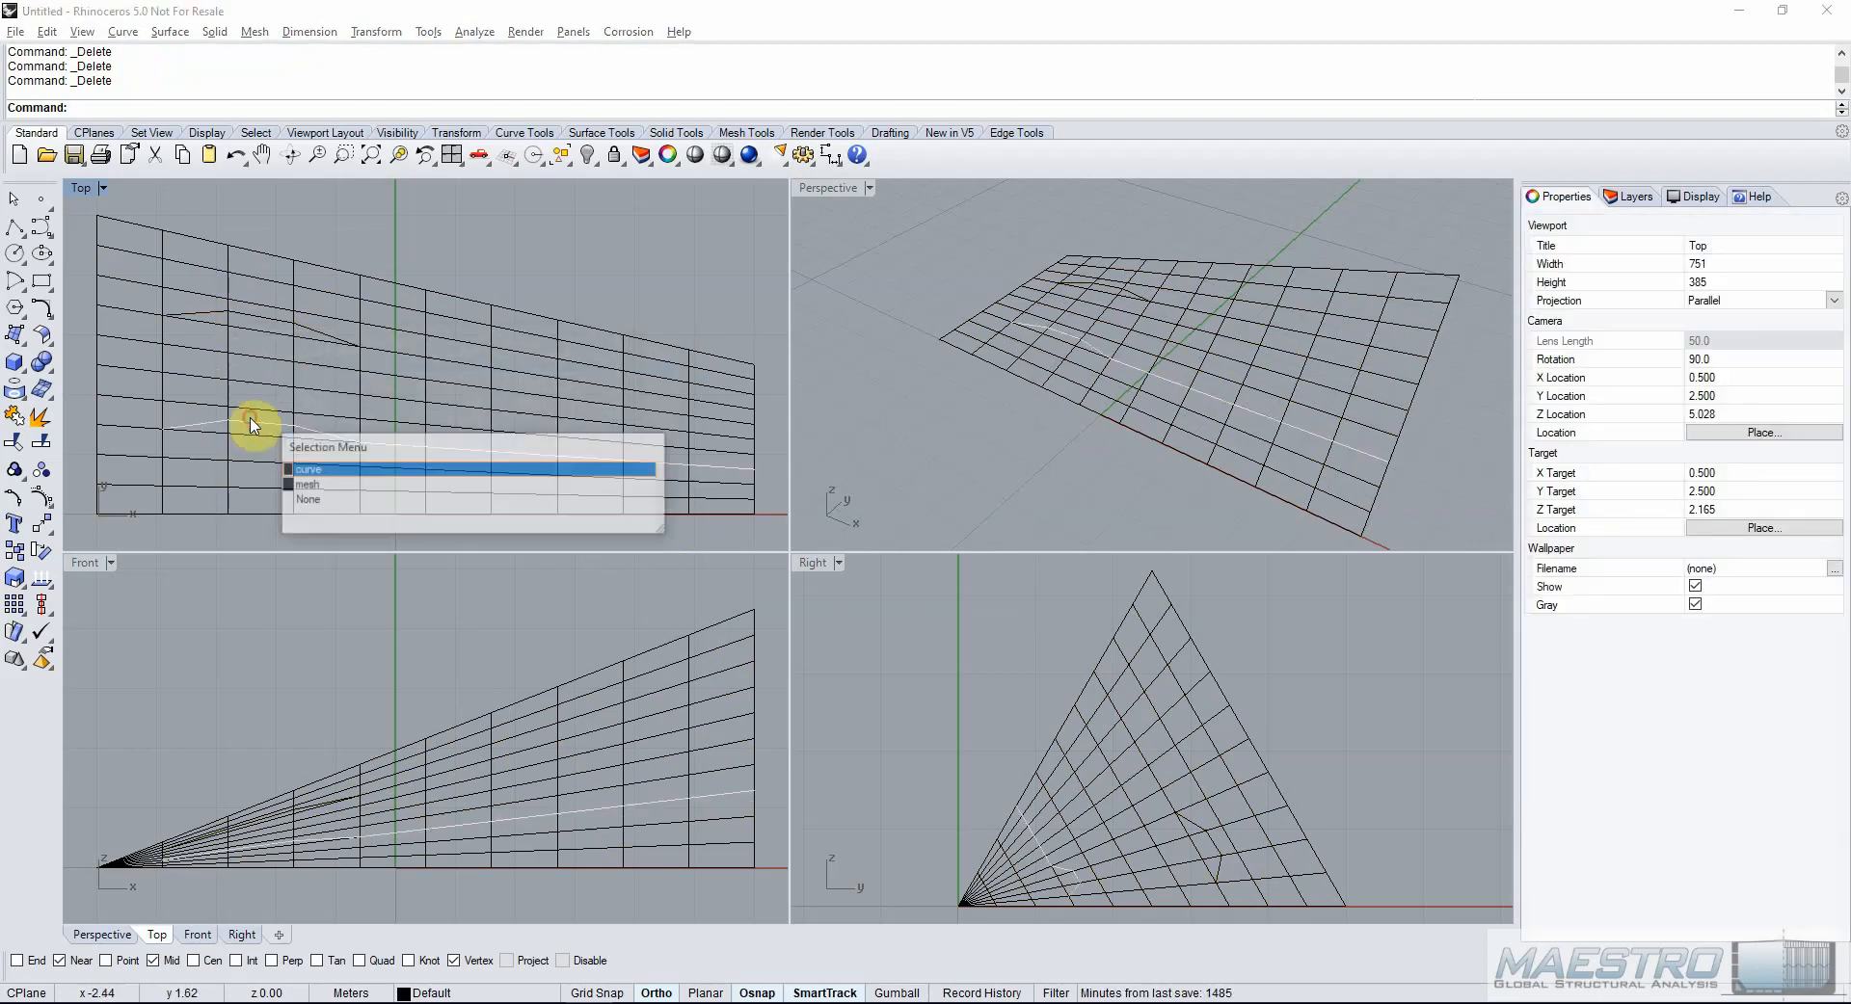
click(364, 472)
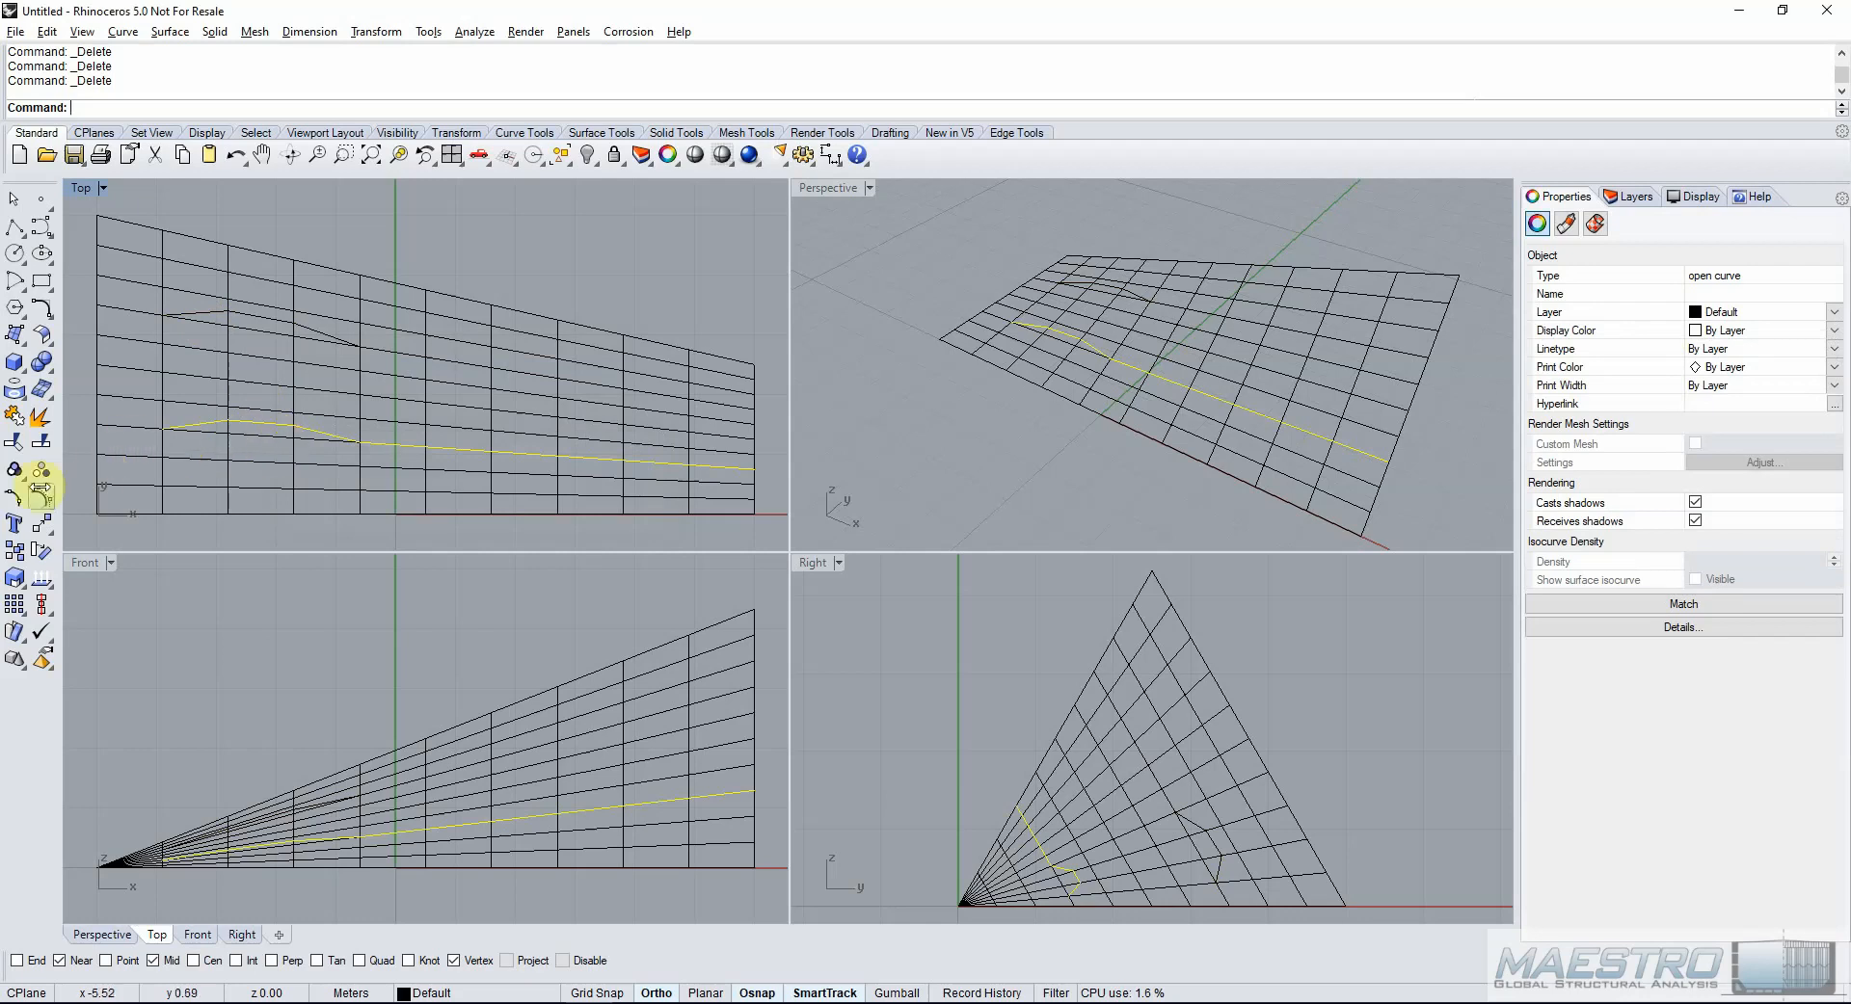
click(40, 498)
drag(136, 438, 303, 397)
key(Delete)
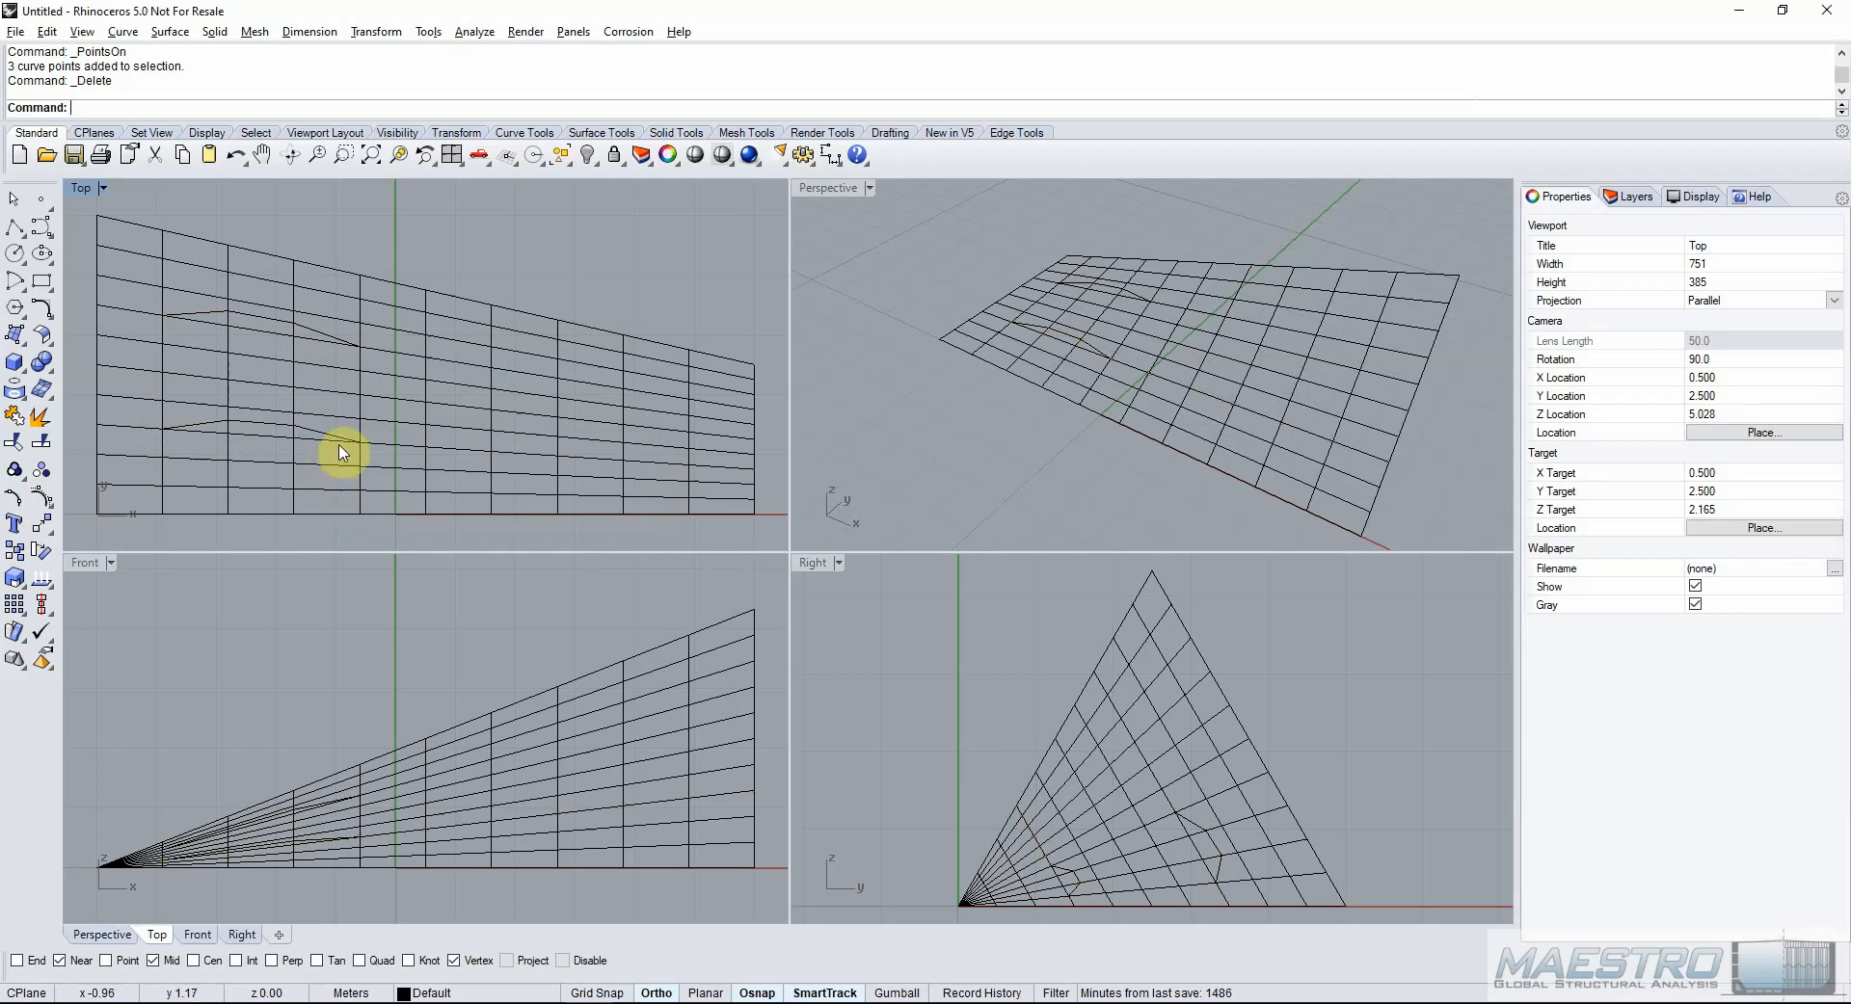
click(348, 454)
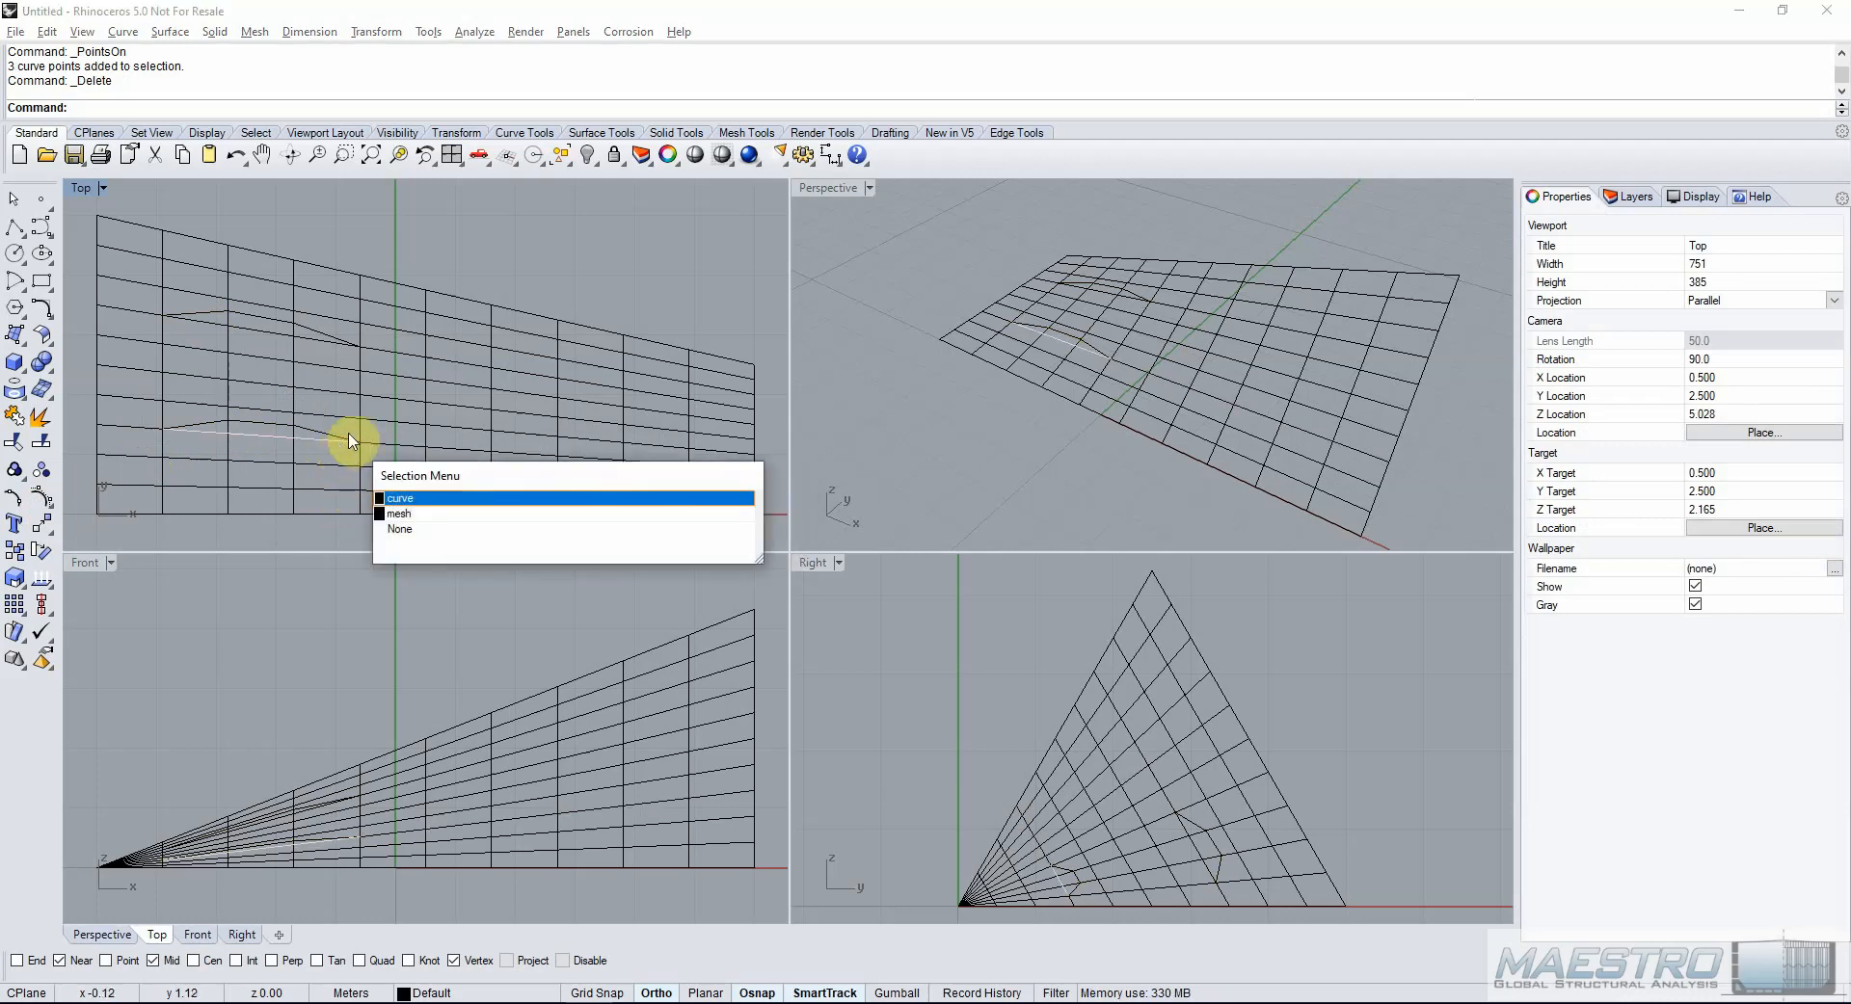
click(439, 500)
click(486, 262)
Select all remaining curves and join them into continuous polylines.
middle_click(529, 135)
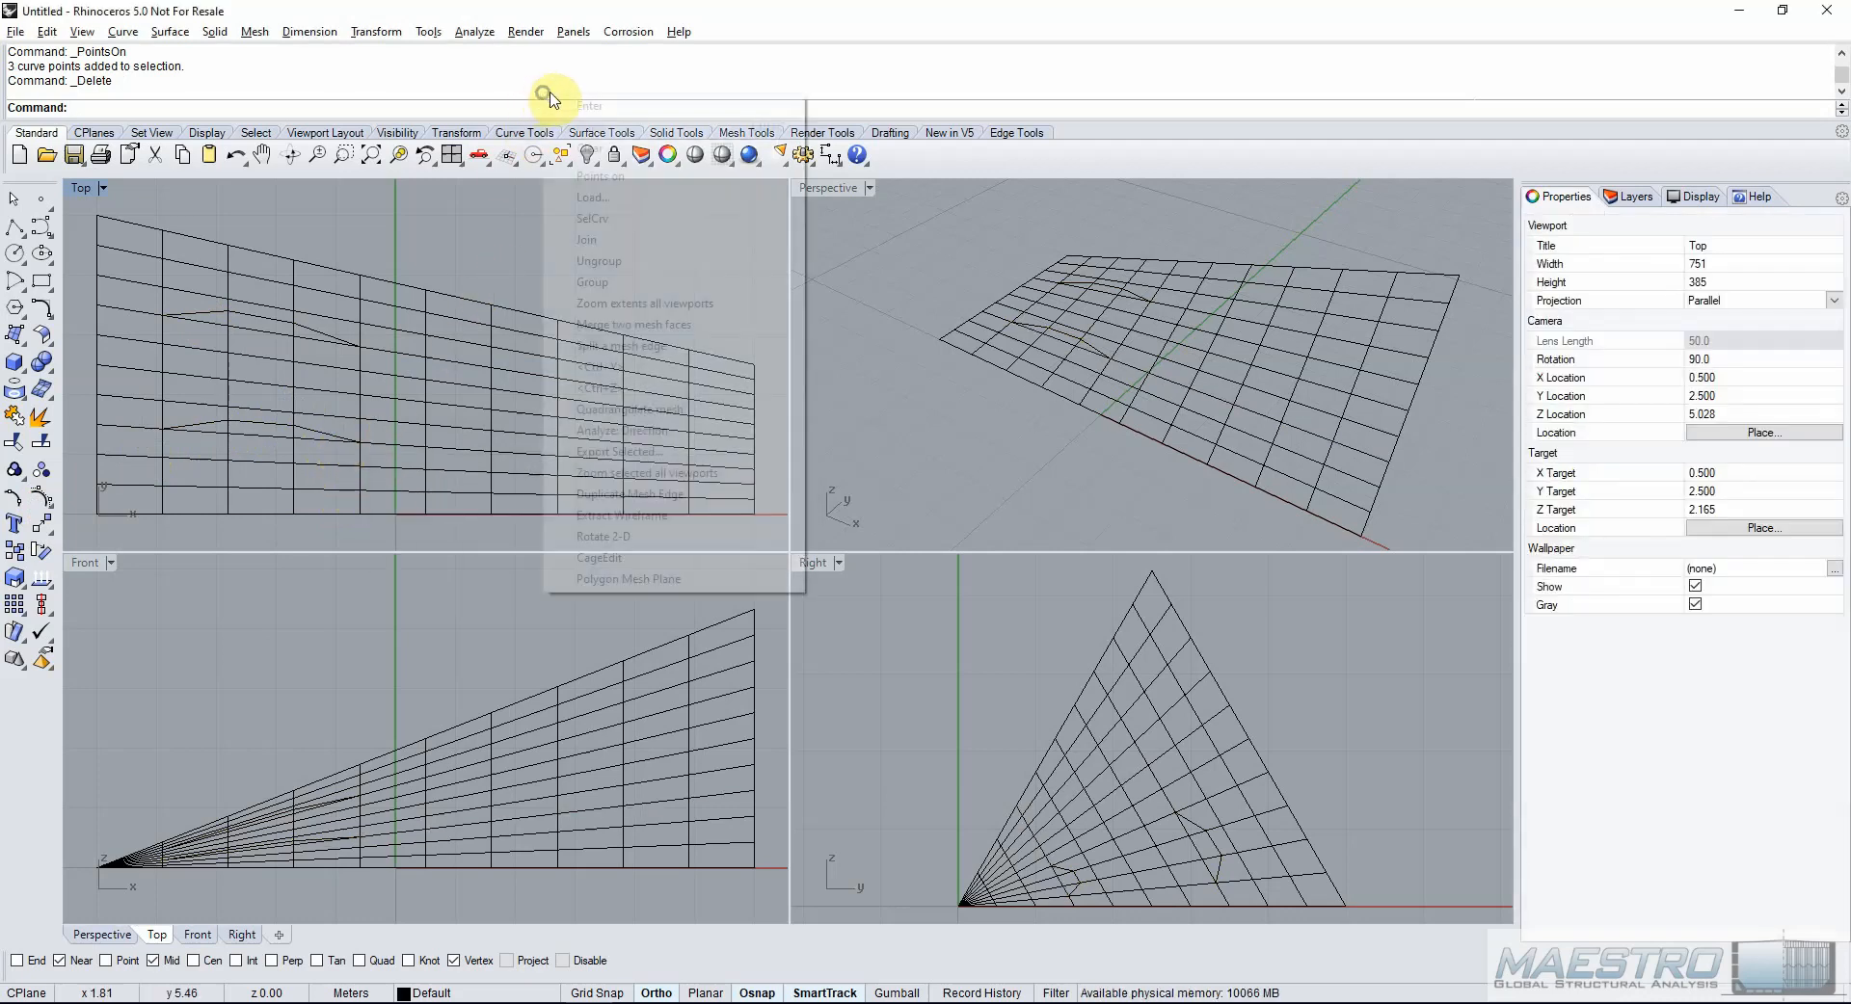
click(602, 215)
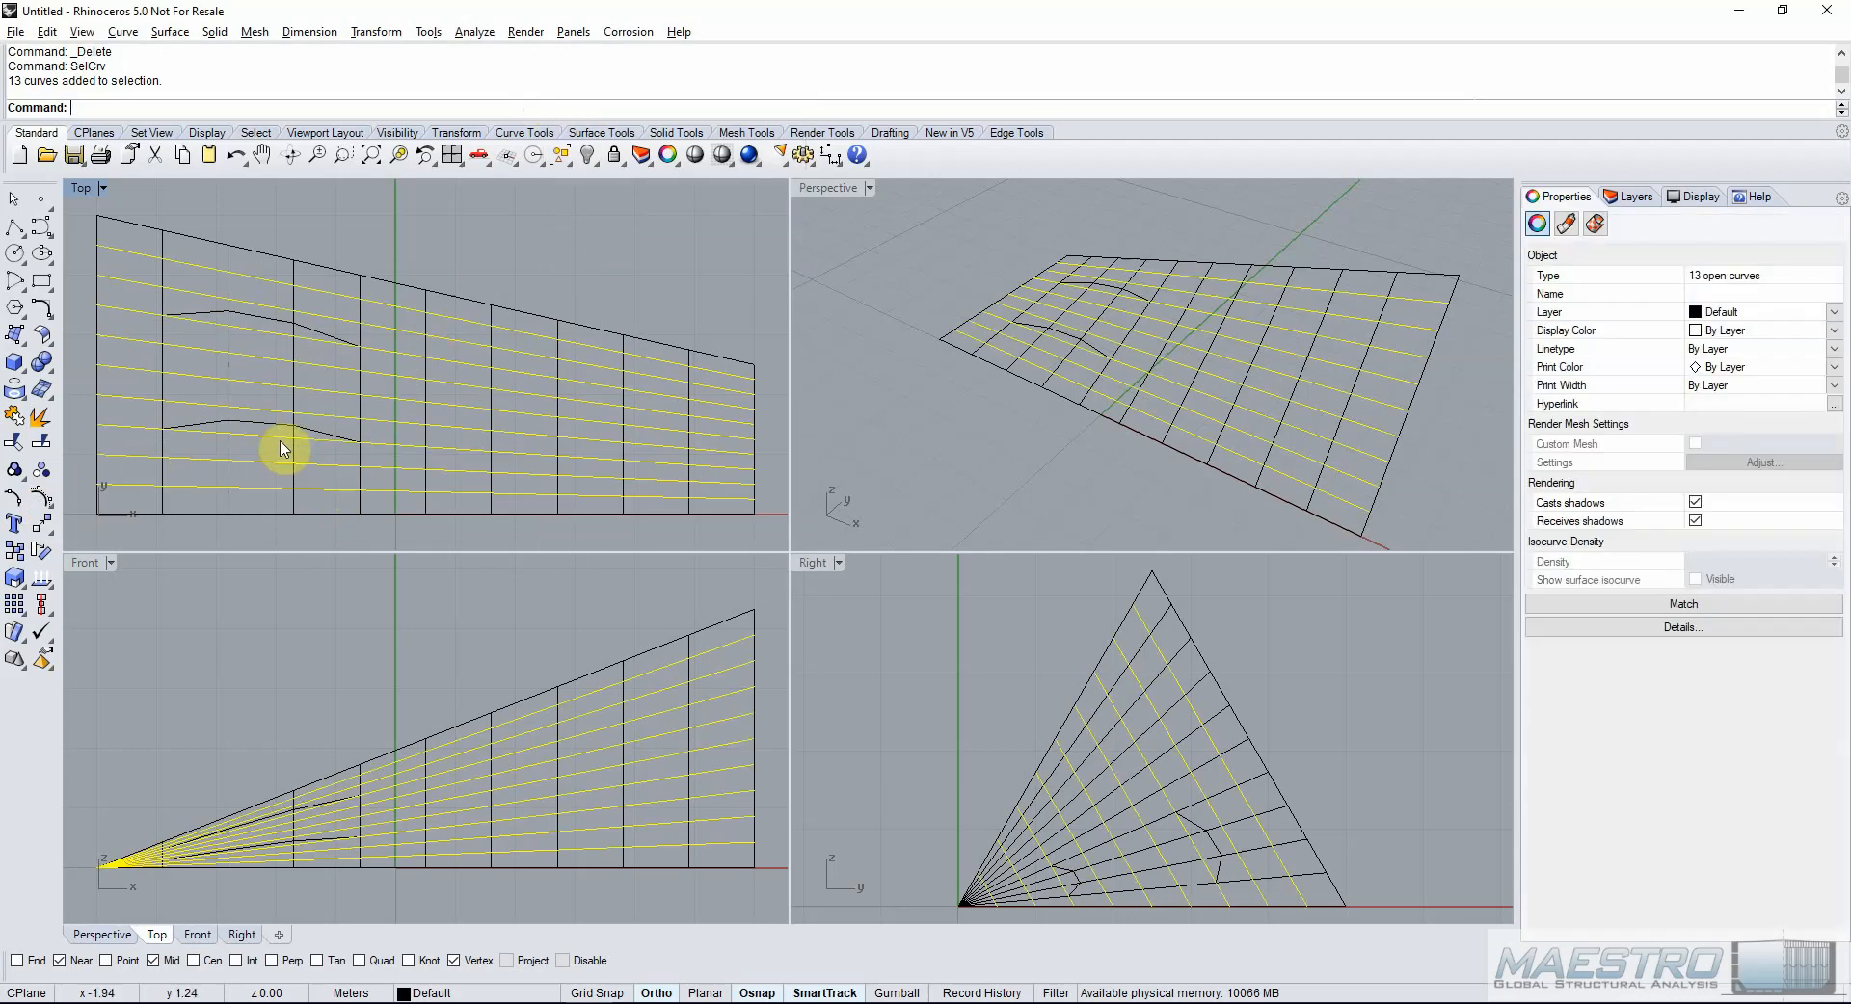
click(14, 416)
click(521, 267)
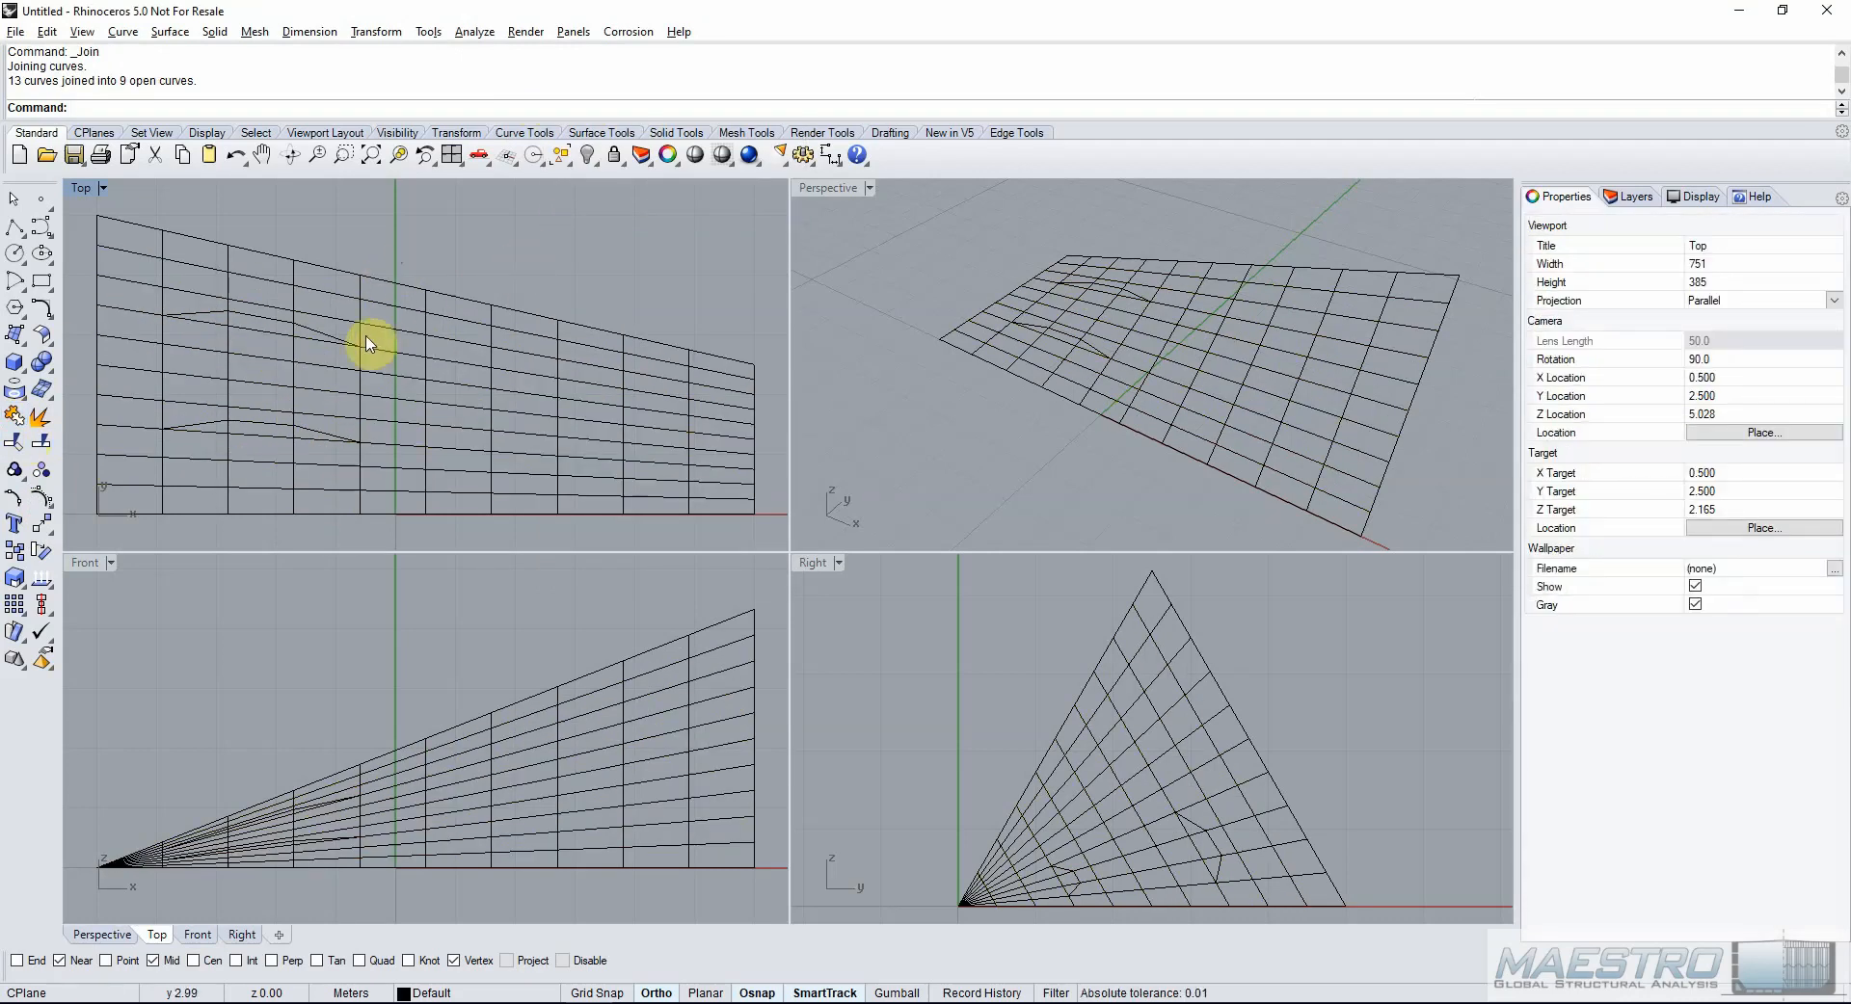
Delete the two control points at the wide end of the mid-height lengthwise polyline, and select all curves.
click(142, 342)
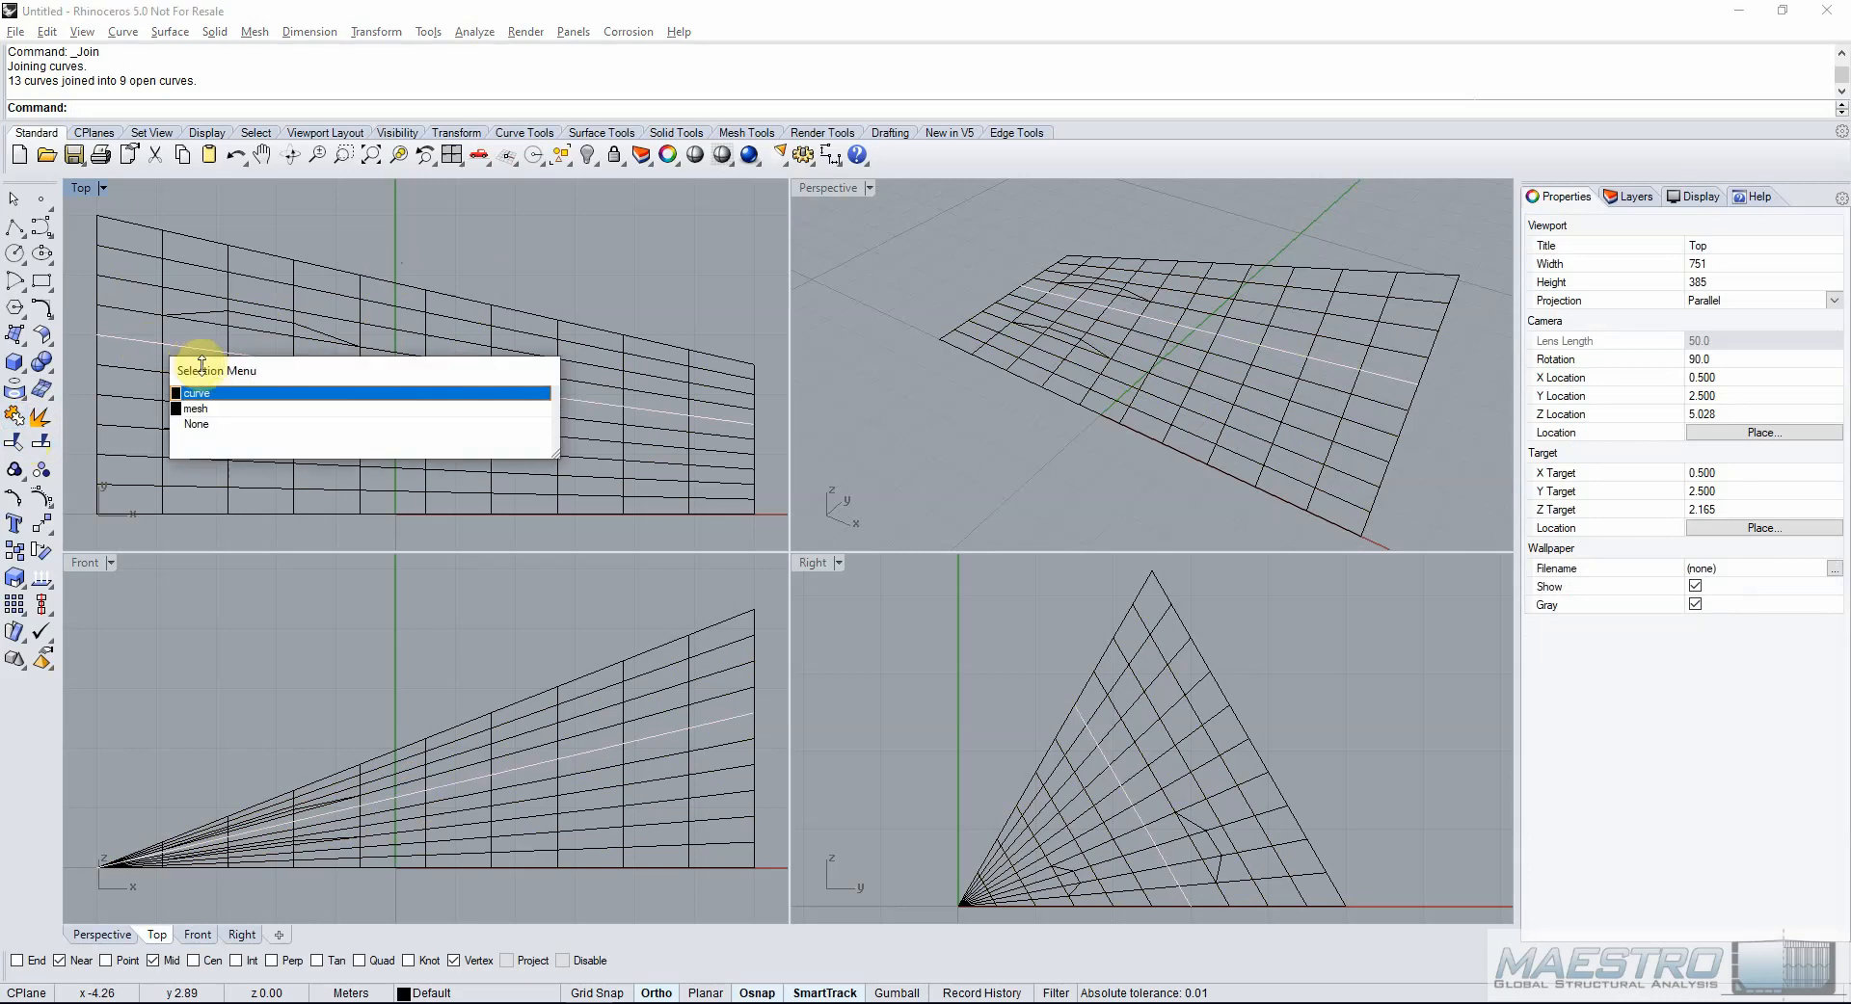
click(202, 393)
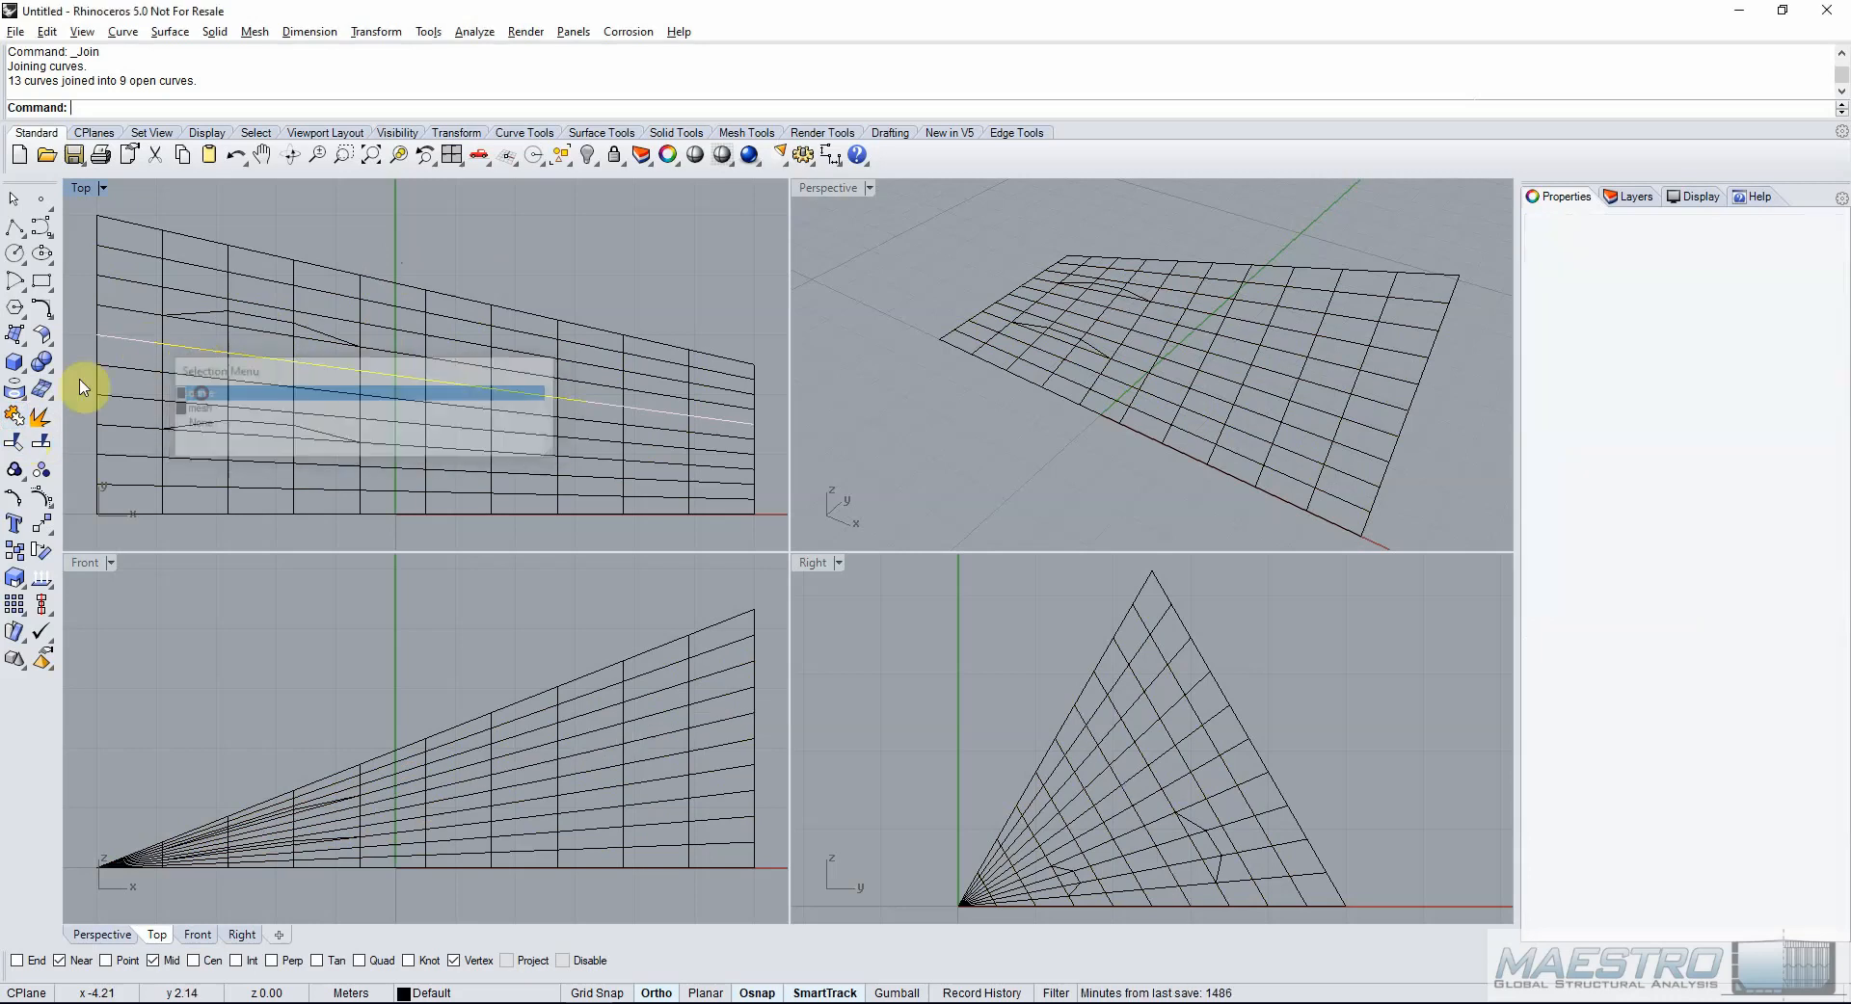
click(41, 469)
drag(82, 317, 173, 406)
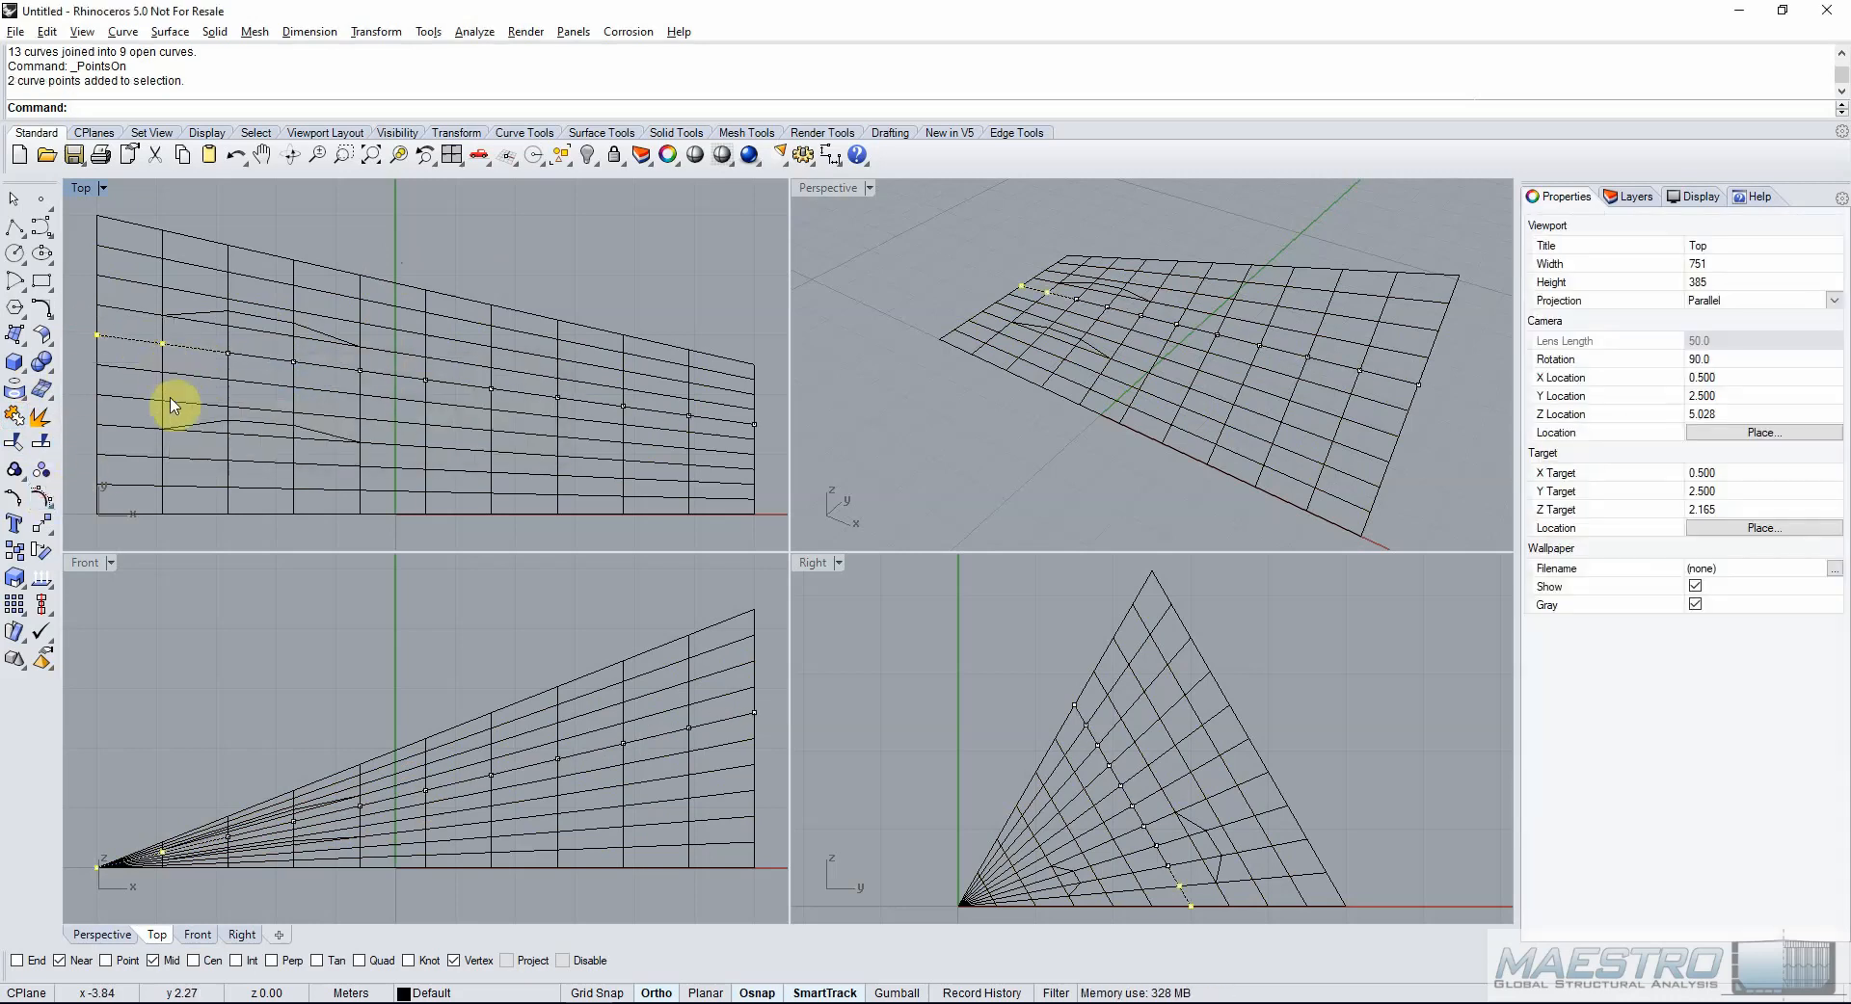
key(Delete)
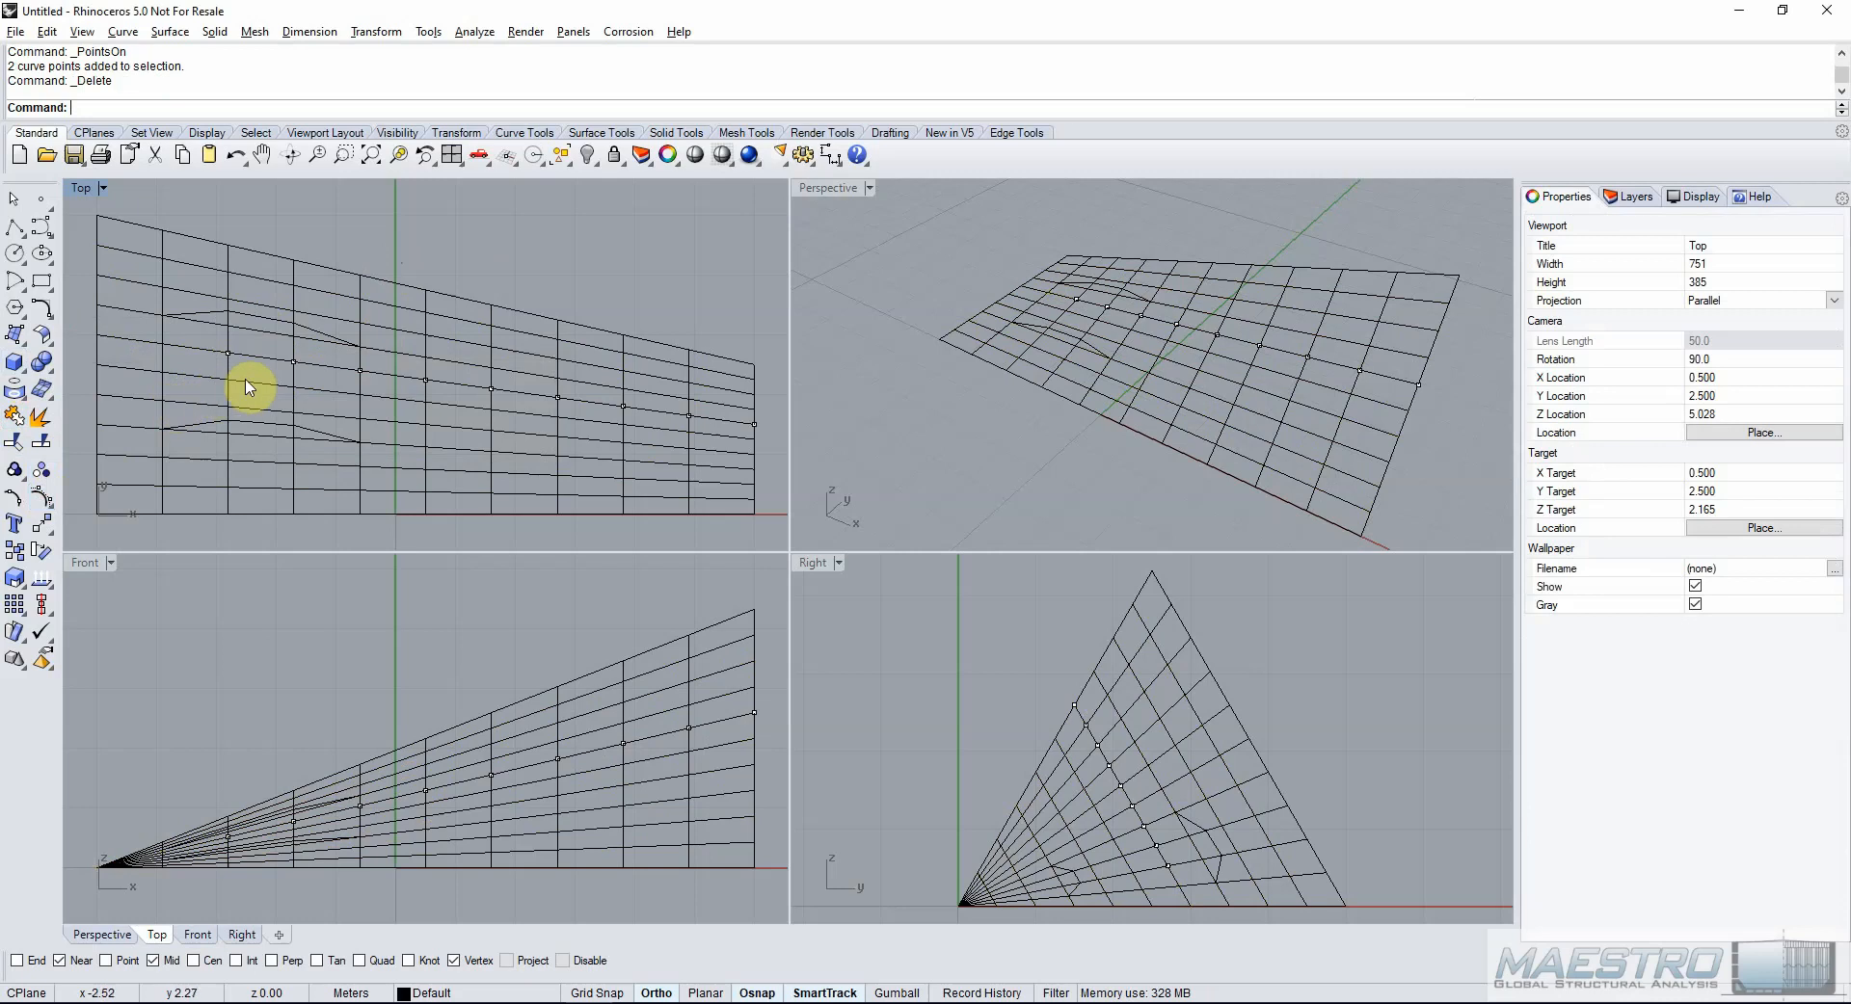
right_click(474, 93)
click(536, 219)
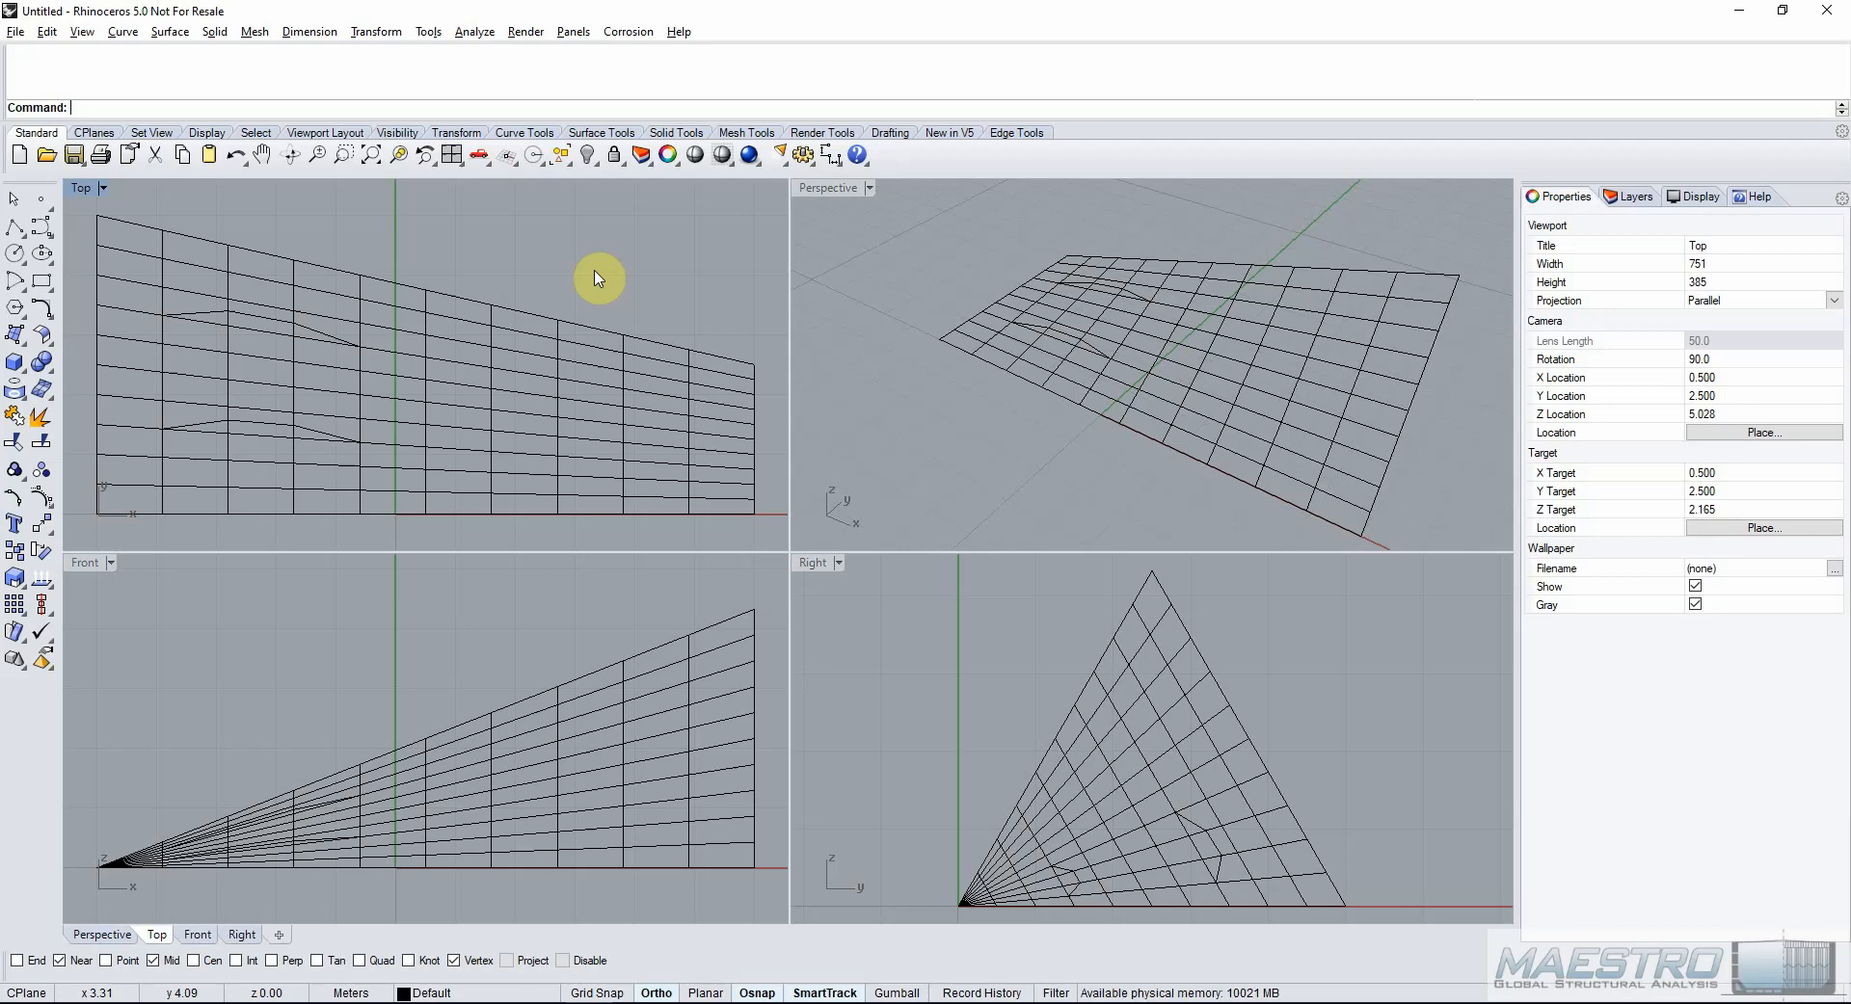
Select the twisted mesh and run "export maestro beams.rvb" with the Mesh and Direction (Beams) definition.
click(558, 339)
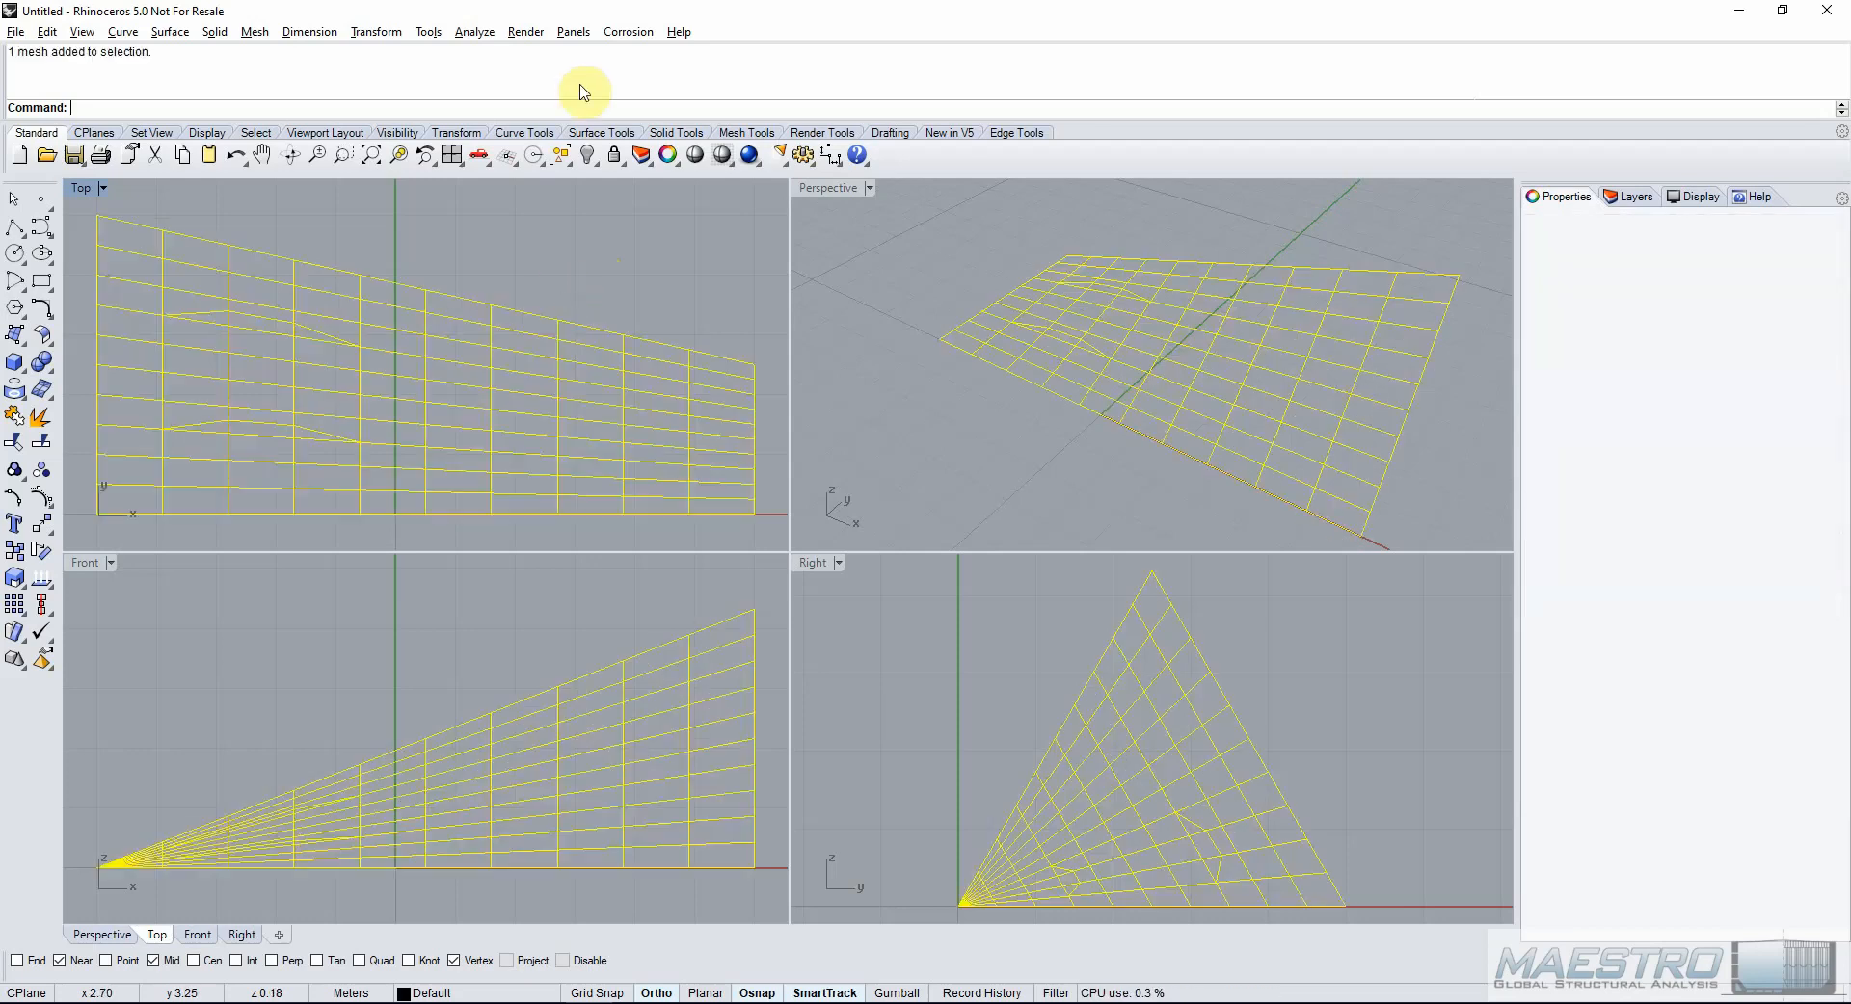
right_click(582, 75)
click(665, 157)
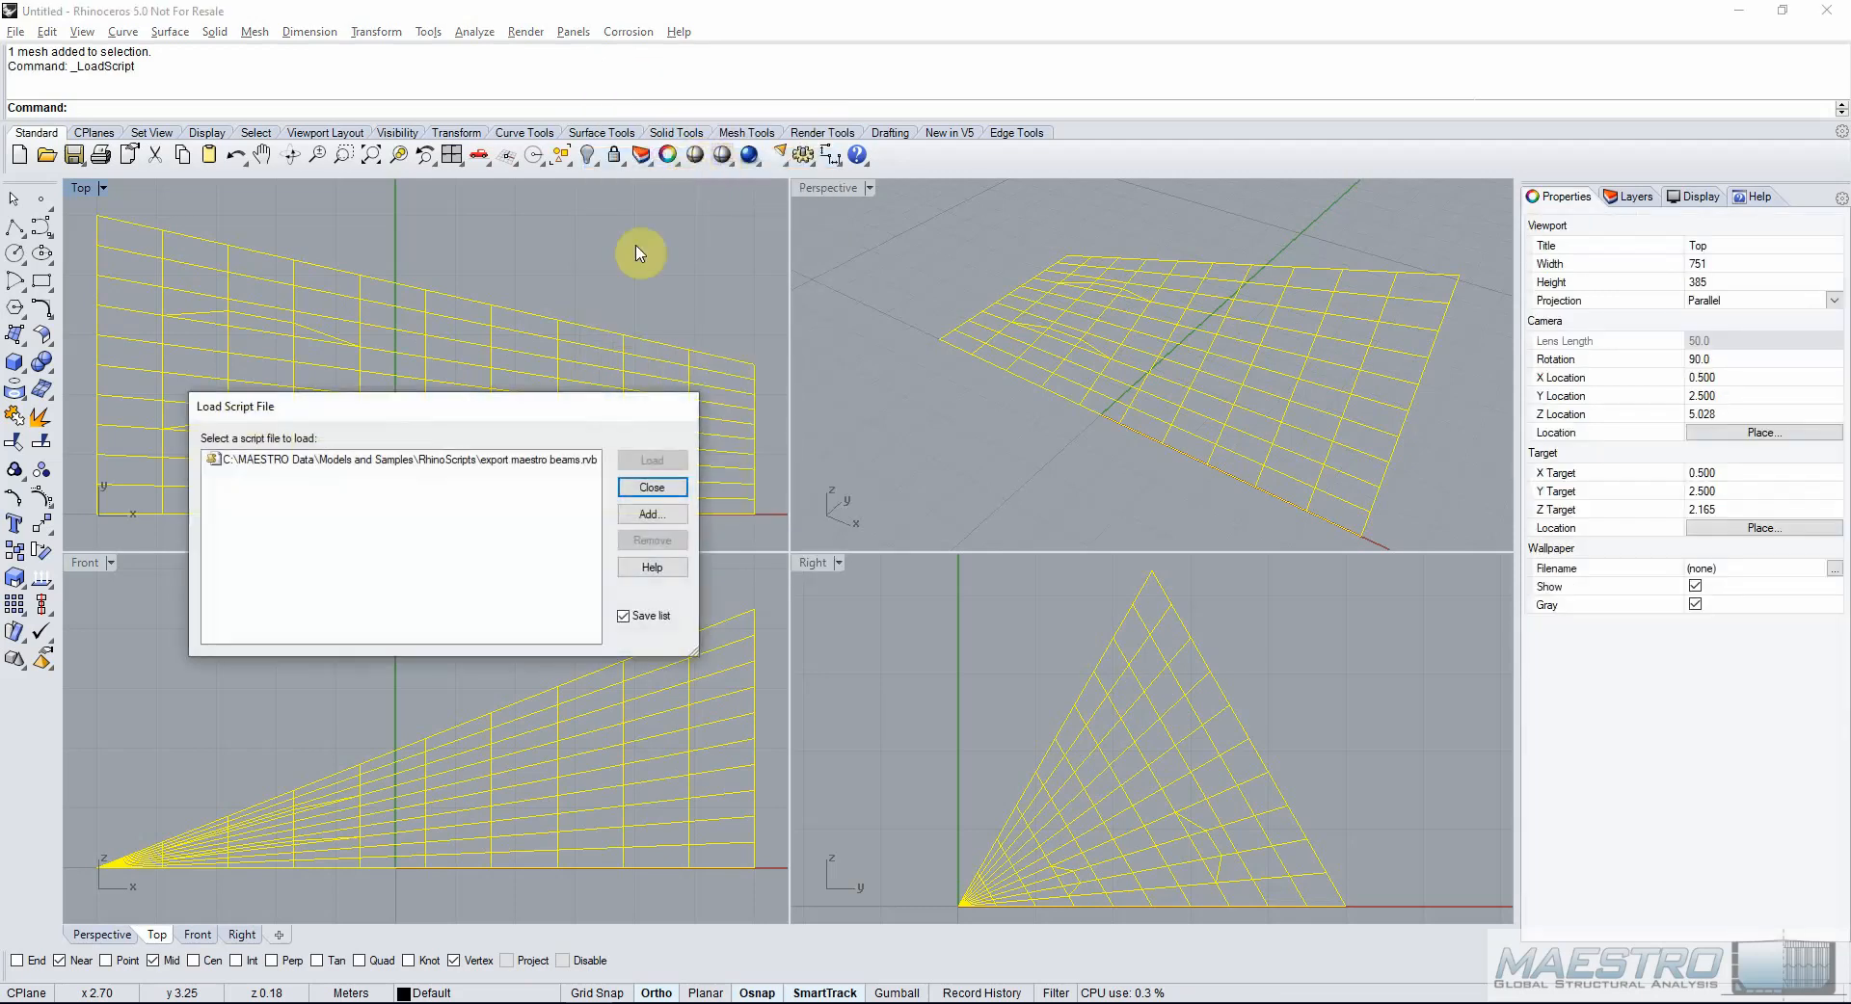
click(522, 465)
click(646, 460)
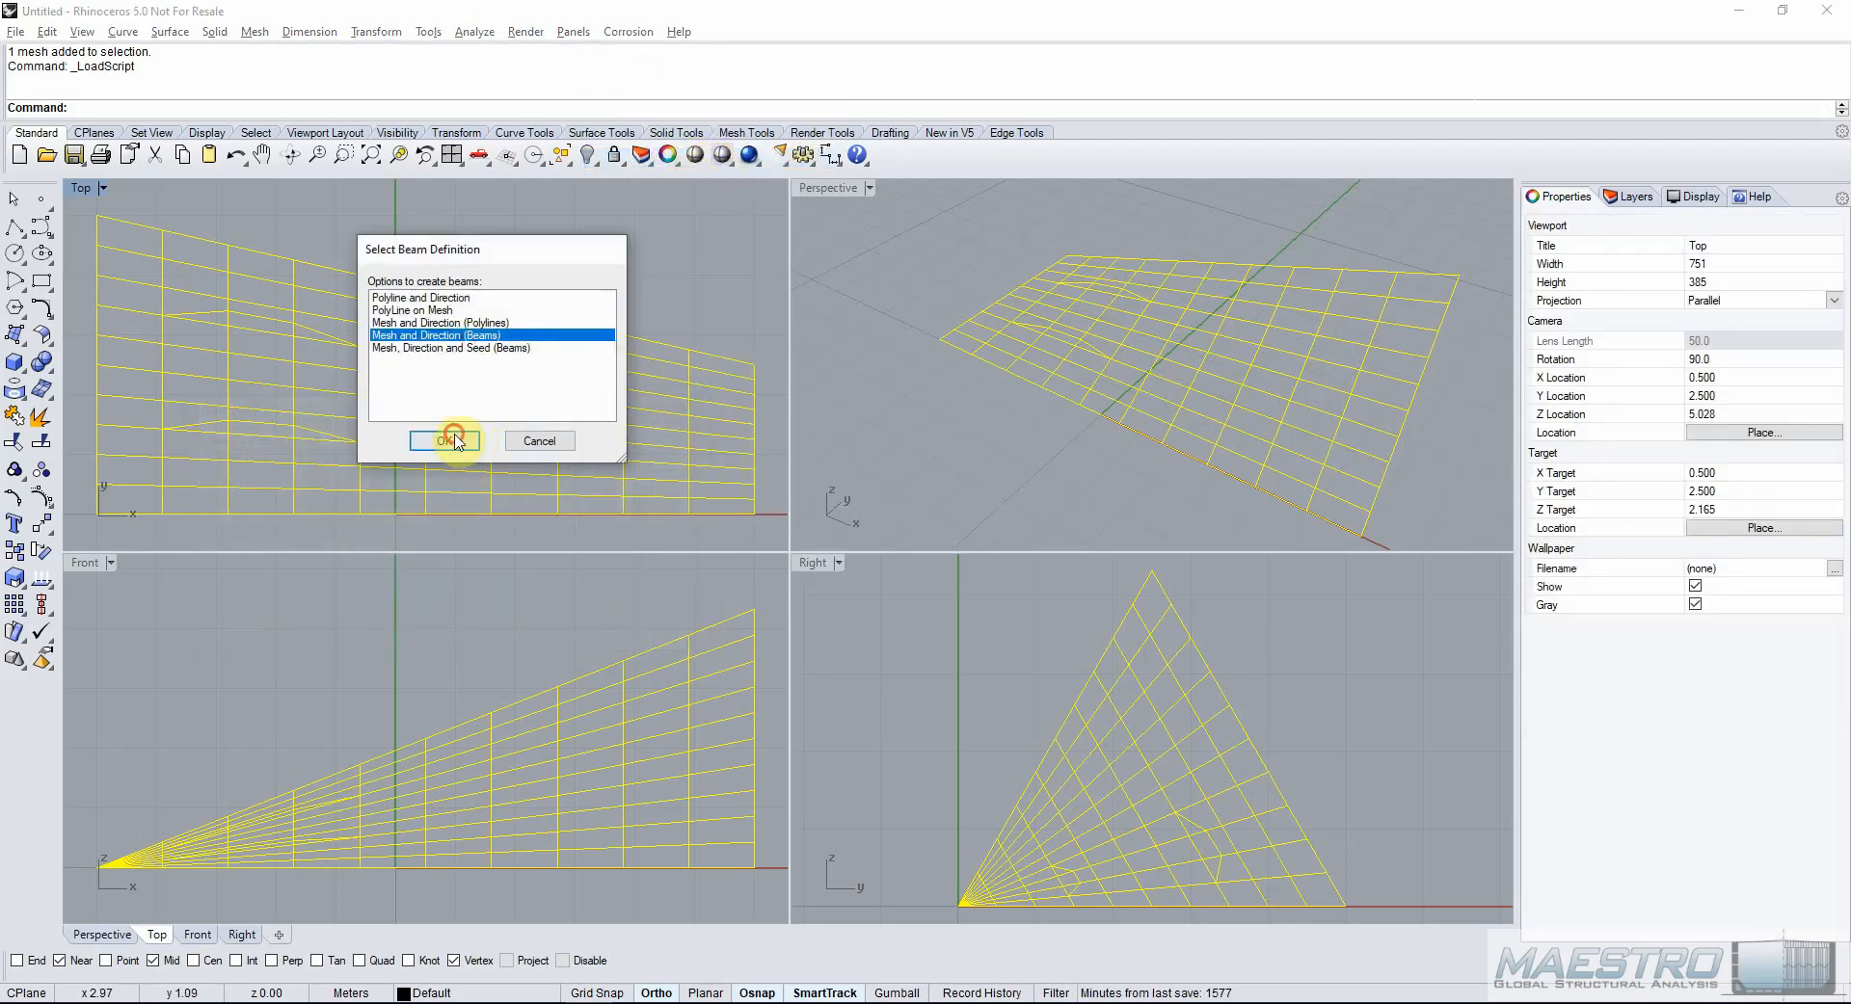
click(445, 438)
Define the beam direction between two adjacent vertices on a lengthwise mesh line and extract with a 15 deg tolerance.
click(426, 402)
click(488, 421)
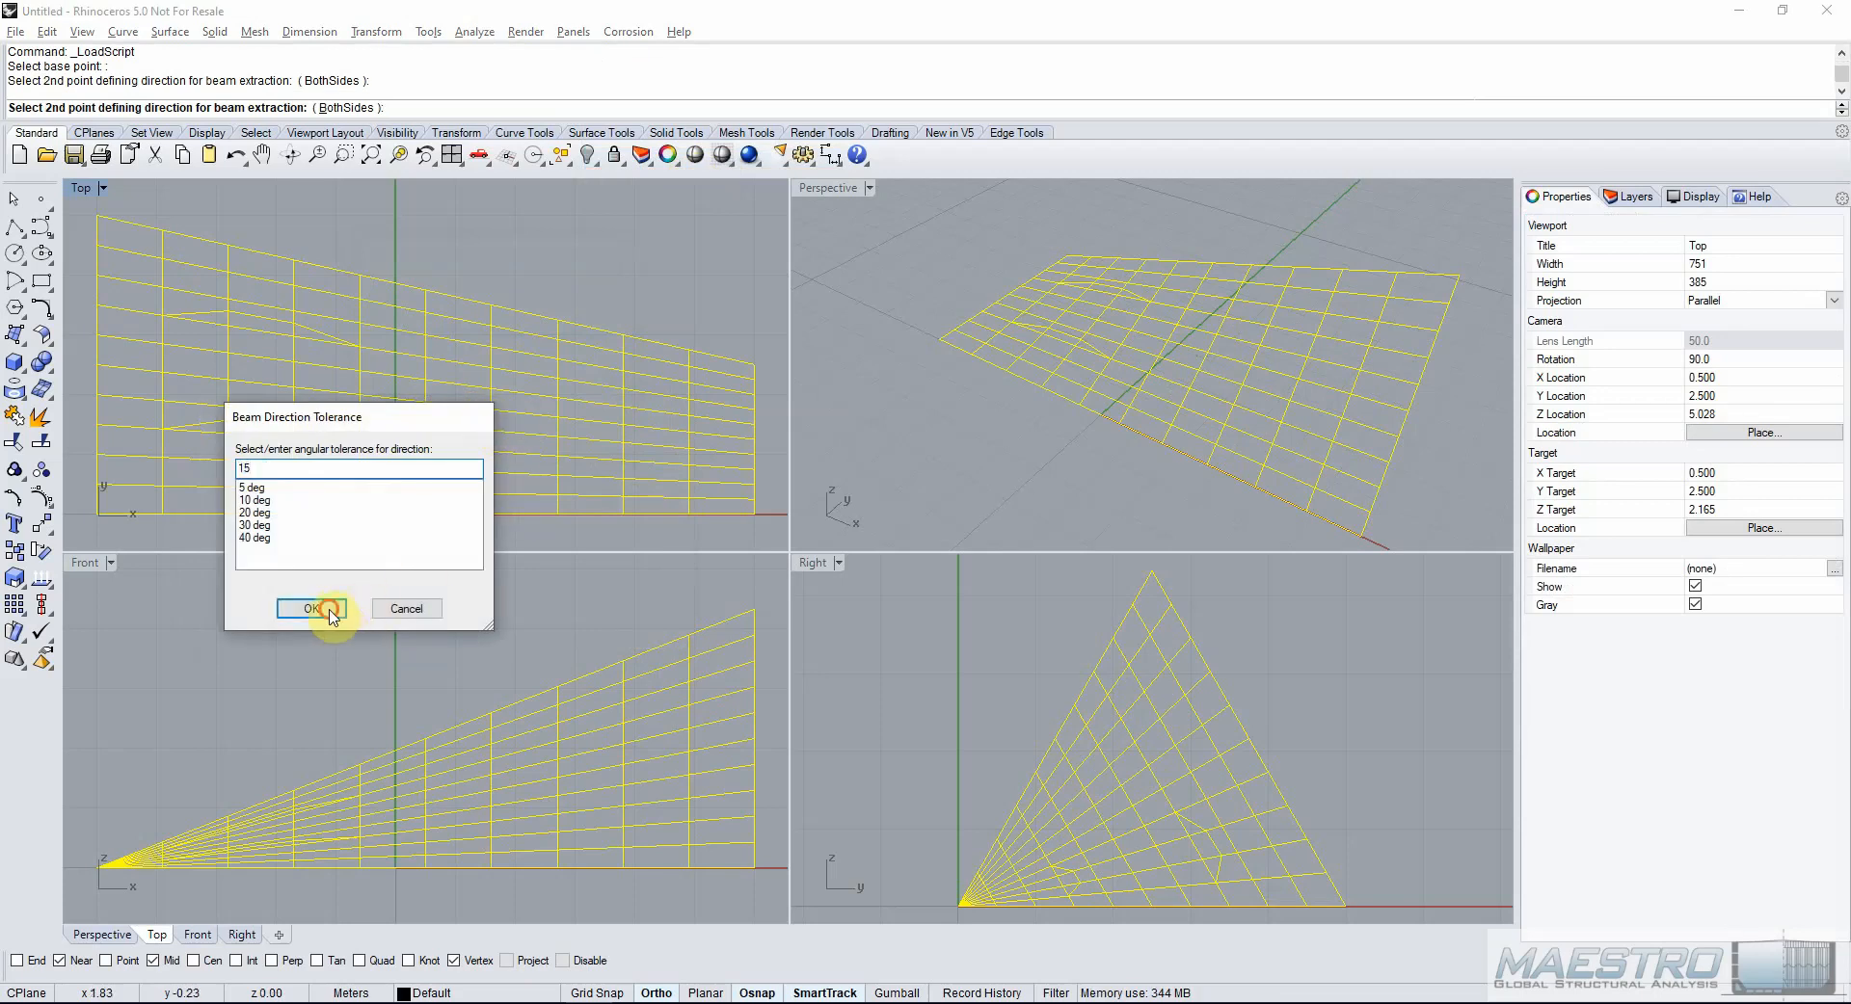
click(331, 613)
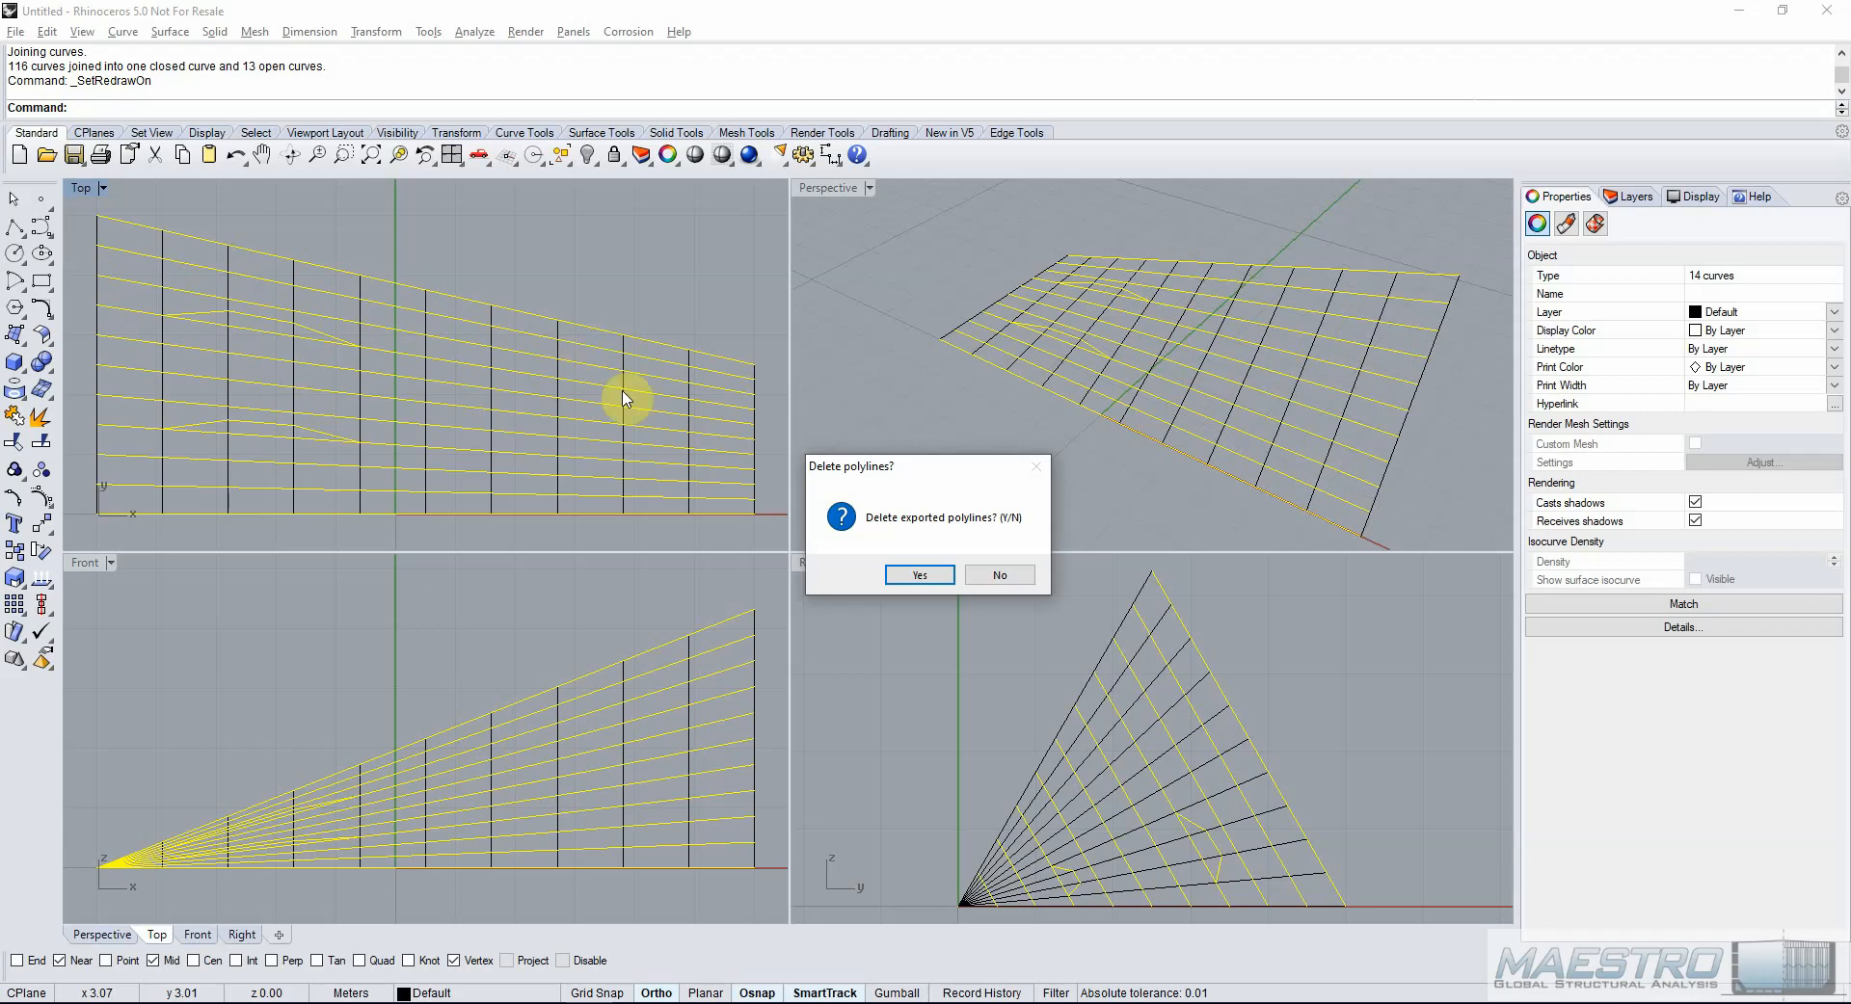
Delete the exported polylines and save the beams as the MAESTRO neutral file "option 4" in the Demos folder.
click(916, 575)
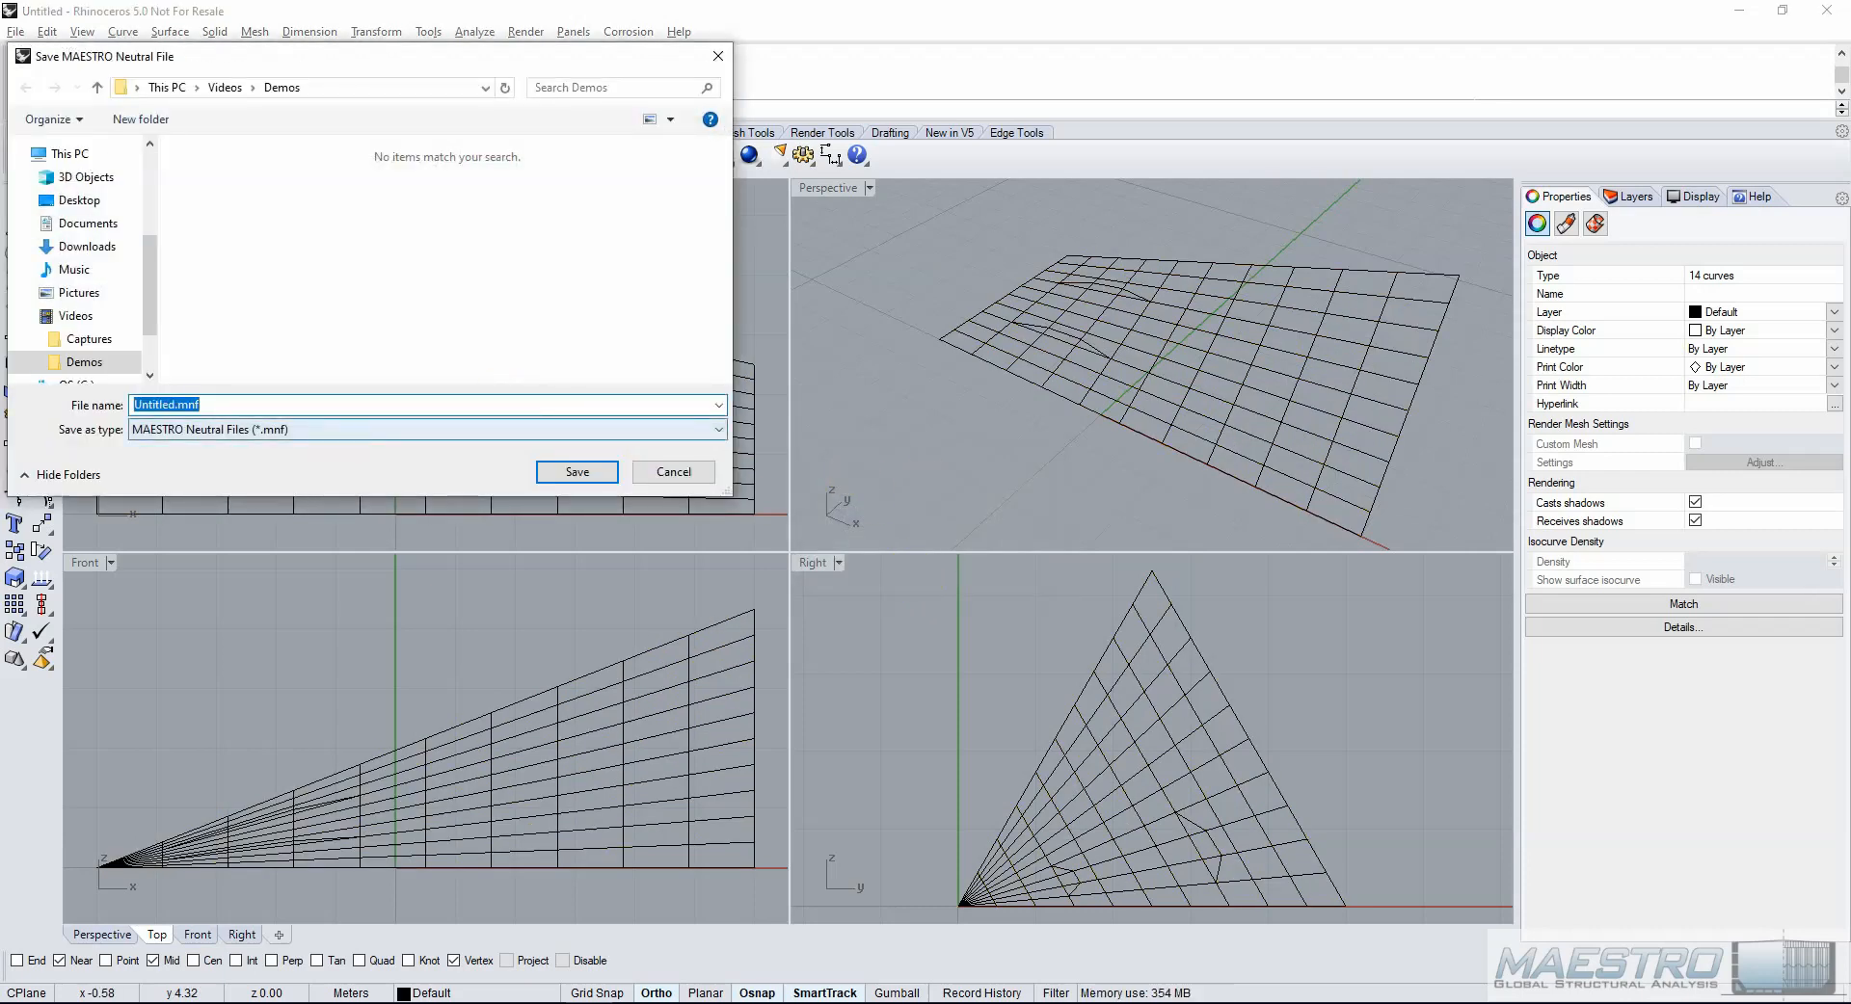
text(option 4)
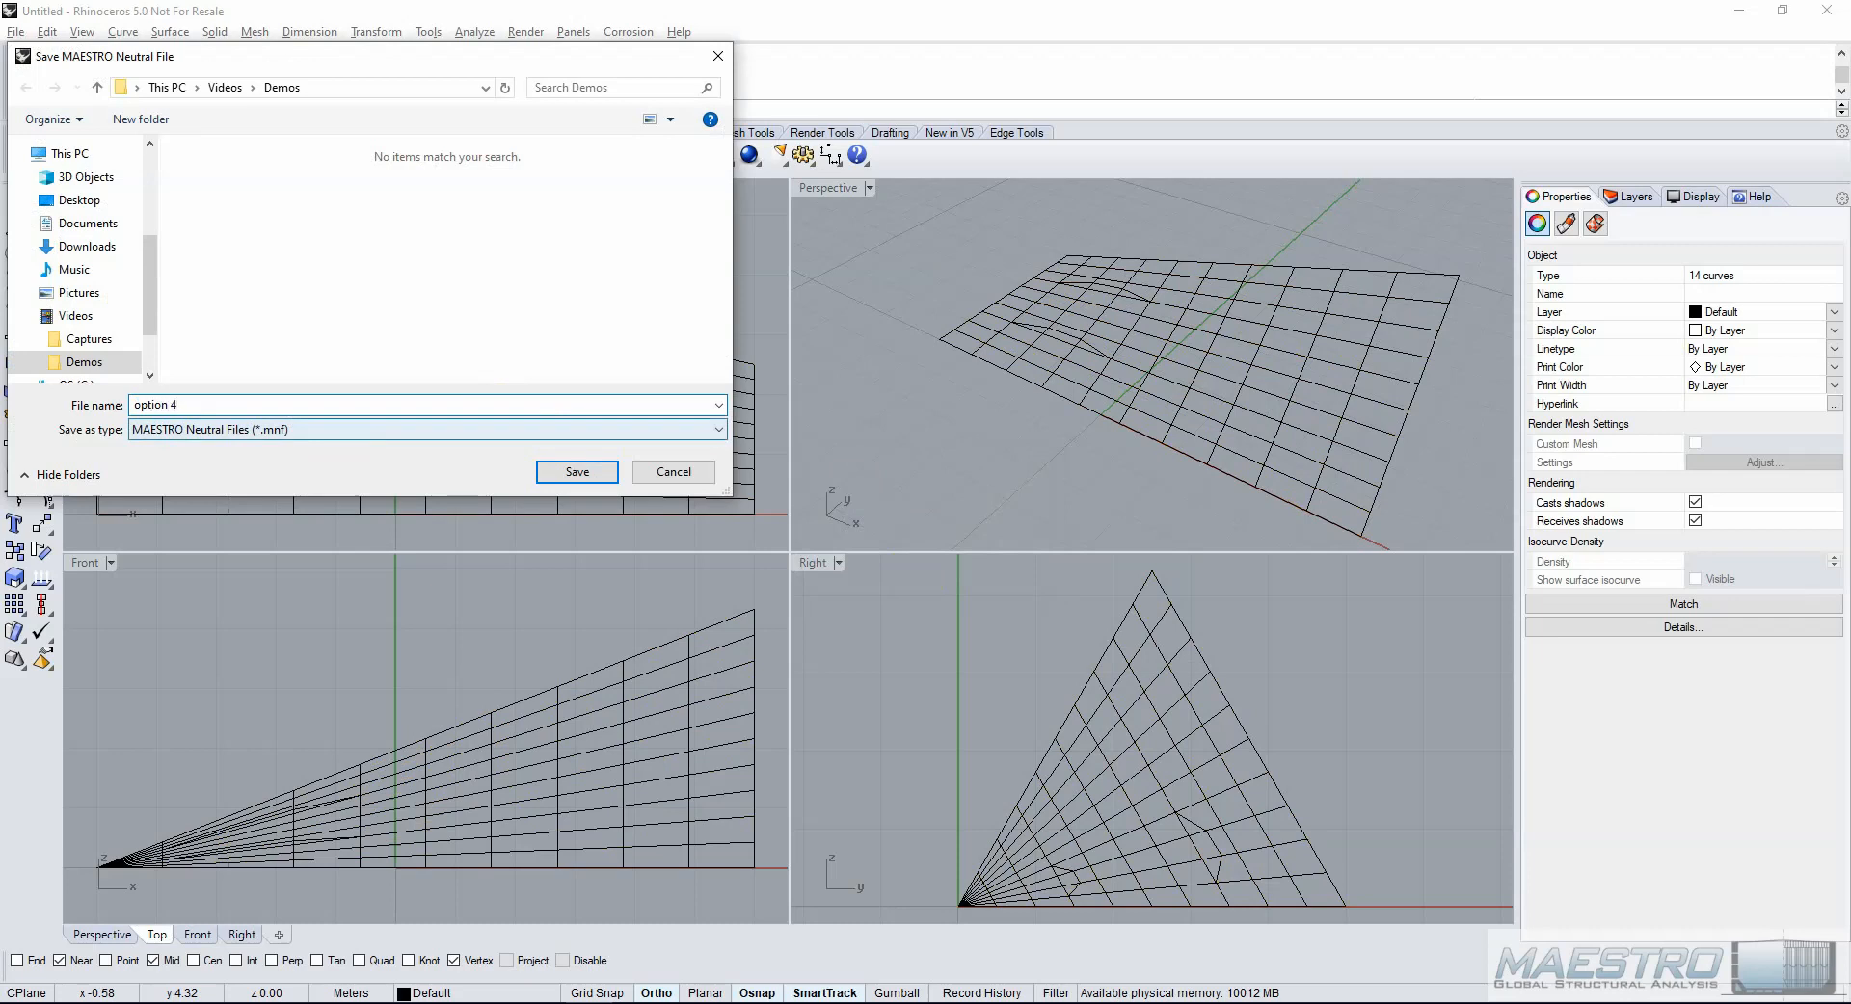
click(577, 472)
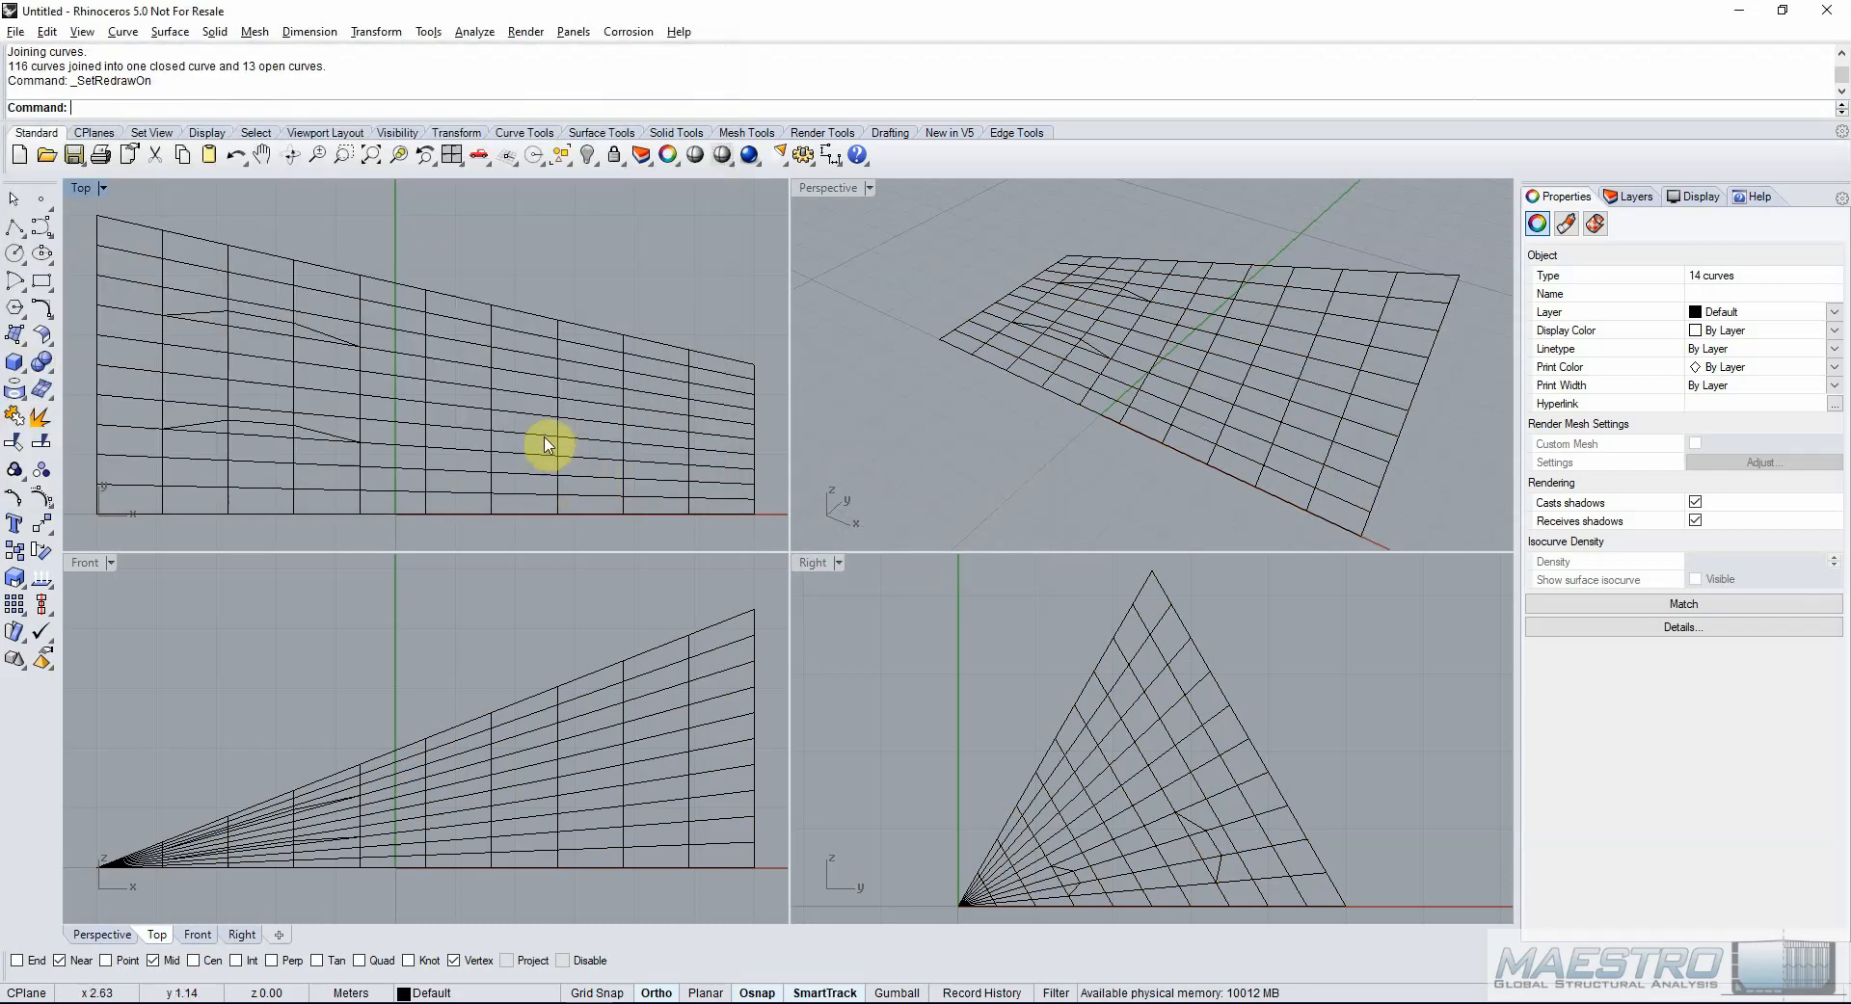
Export the twisted mesh to the Demos folder as an ASCII PLY file named "option 4".
click(483, 427)
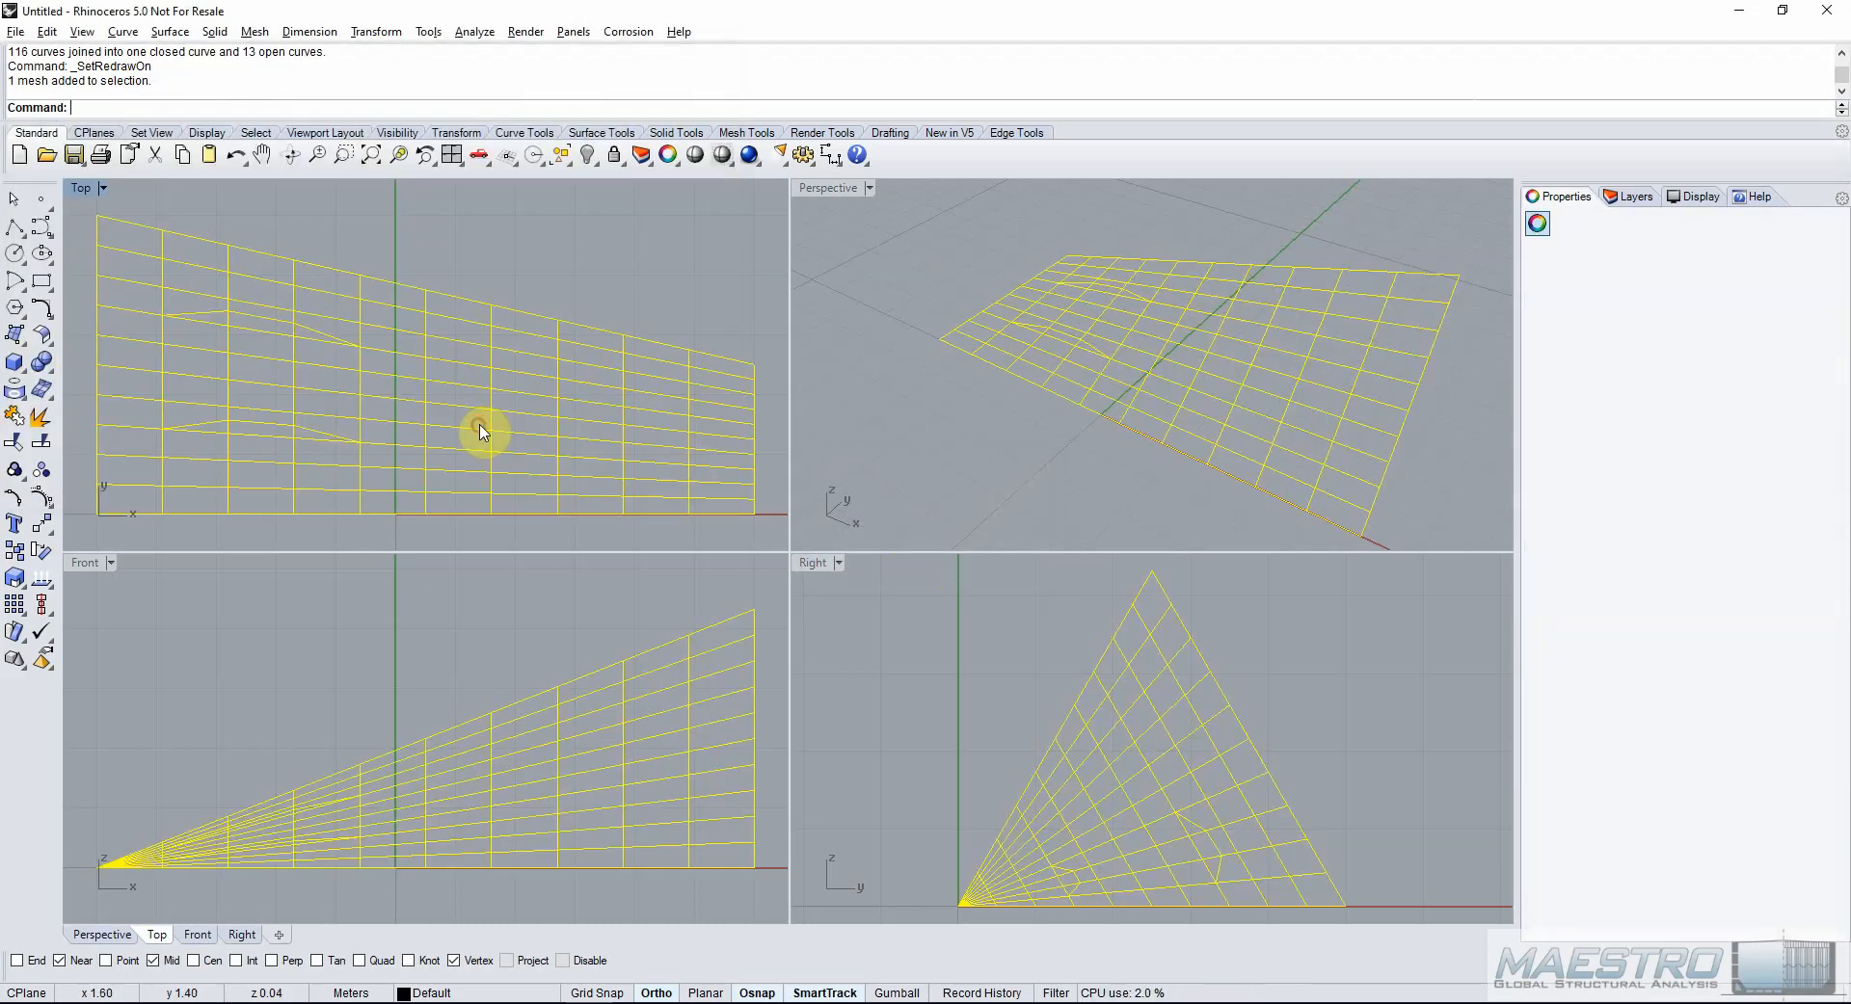
middle_click(362, 91)
click(496, 194)
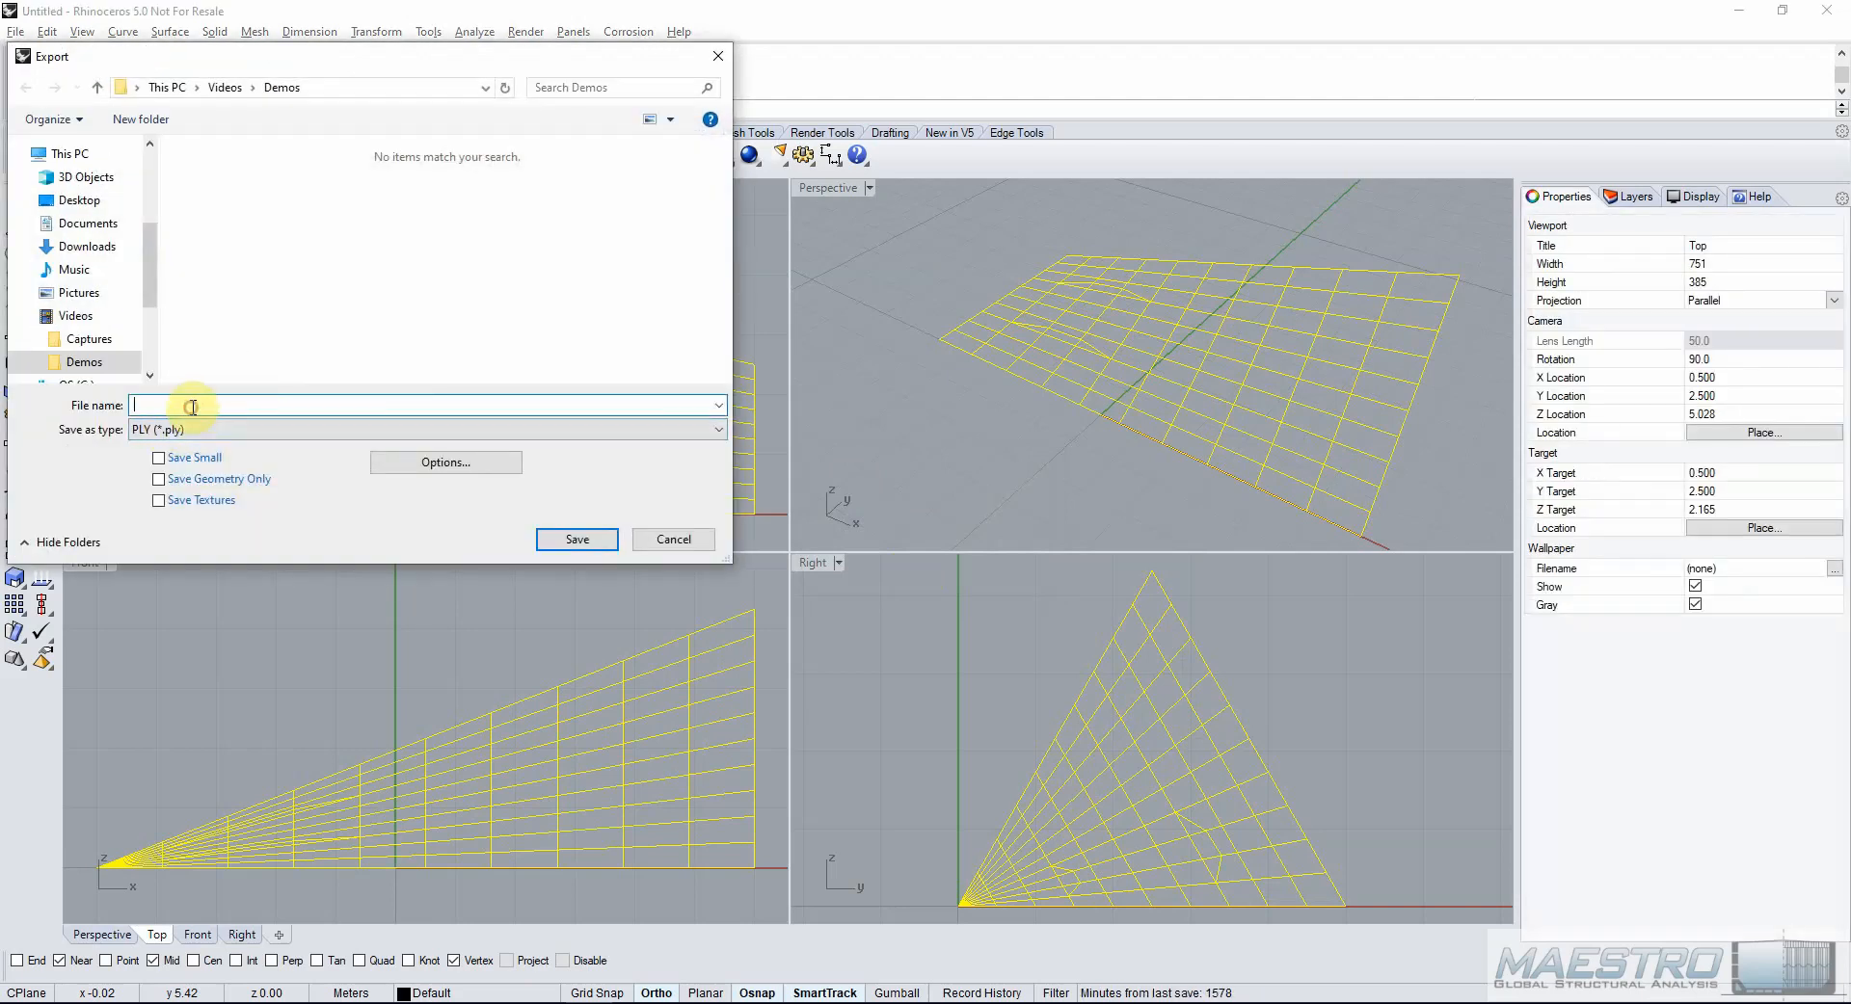
text(opti)
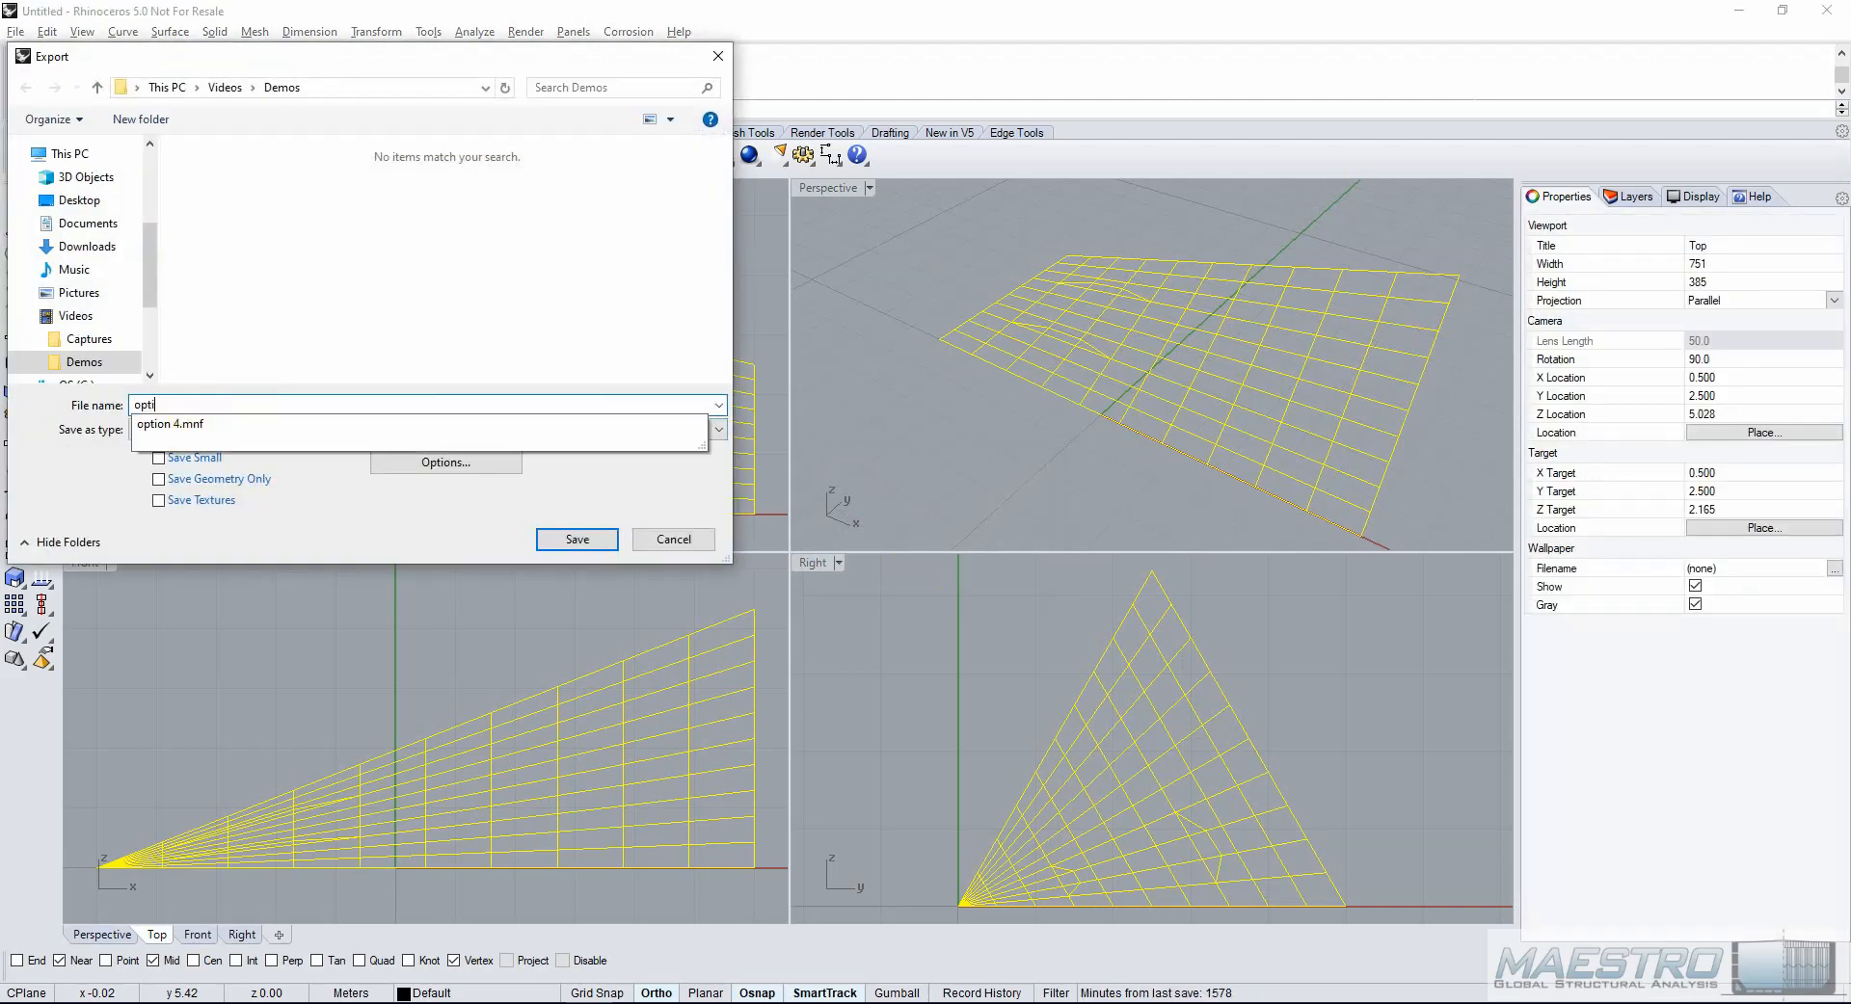
text(on 4)
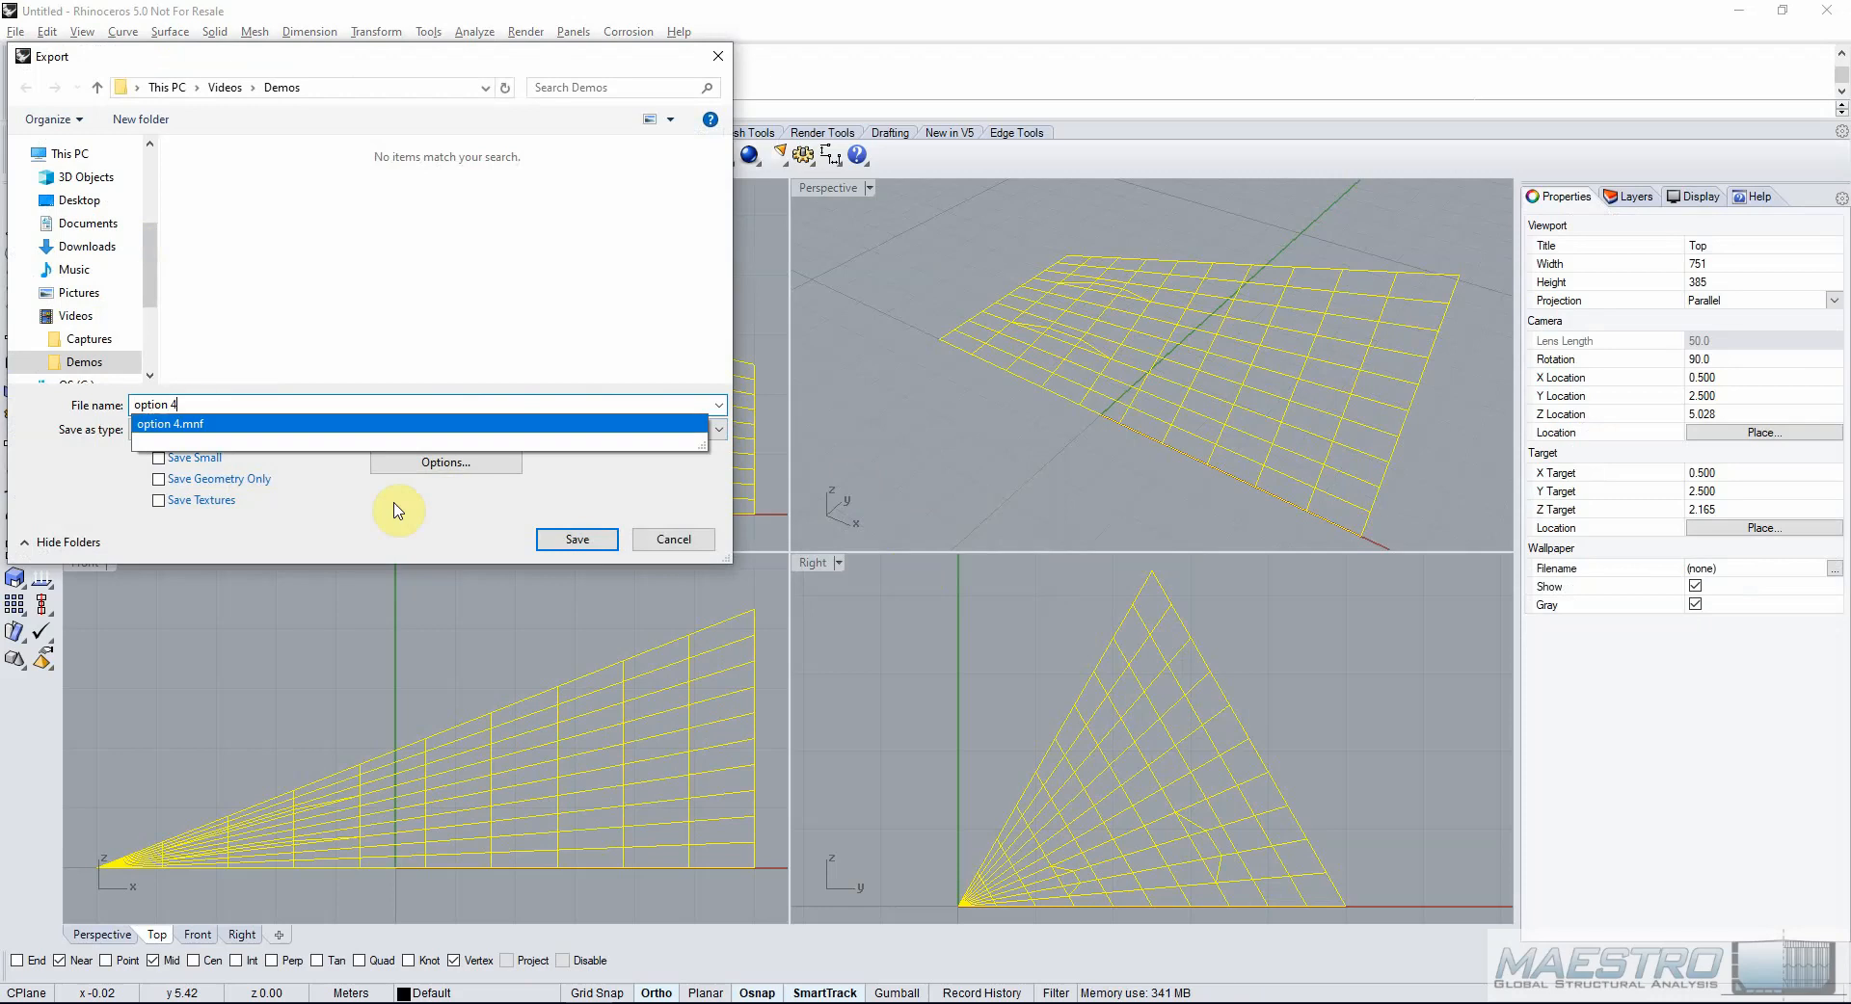
click(568, 542)
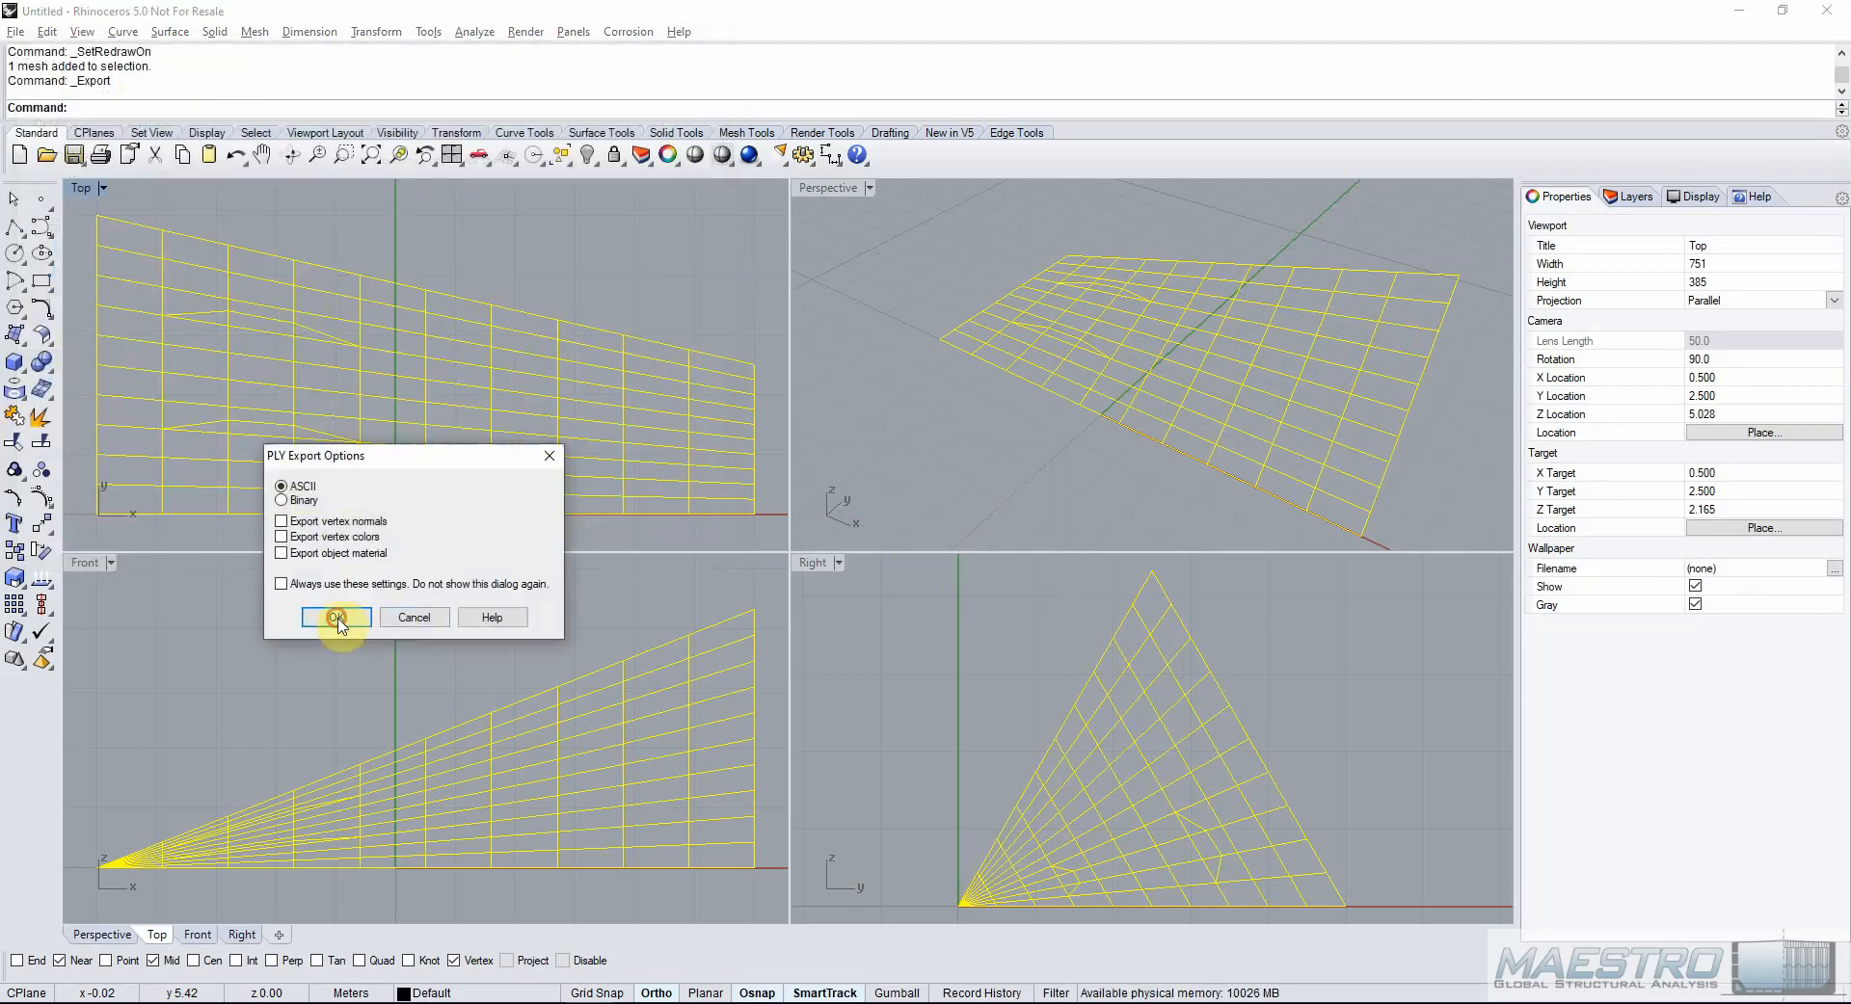
click(337, 618)
Switch to MAESTRO and import the "option 4" mesh as a global module with transformed nodal coordinates and a -90 deg X-axis rotation.
click(684, 1000)
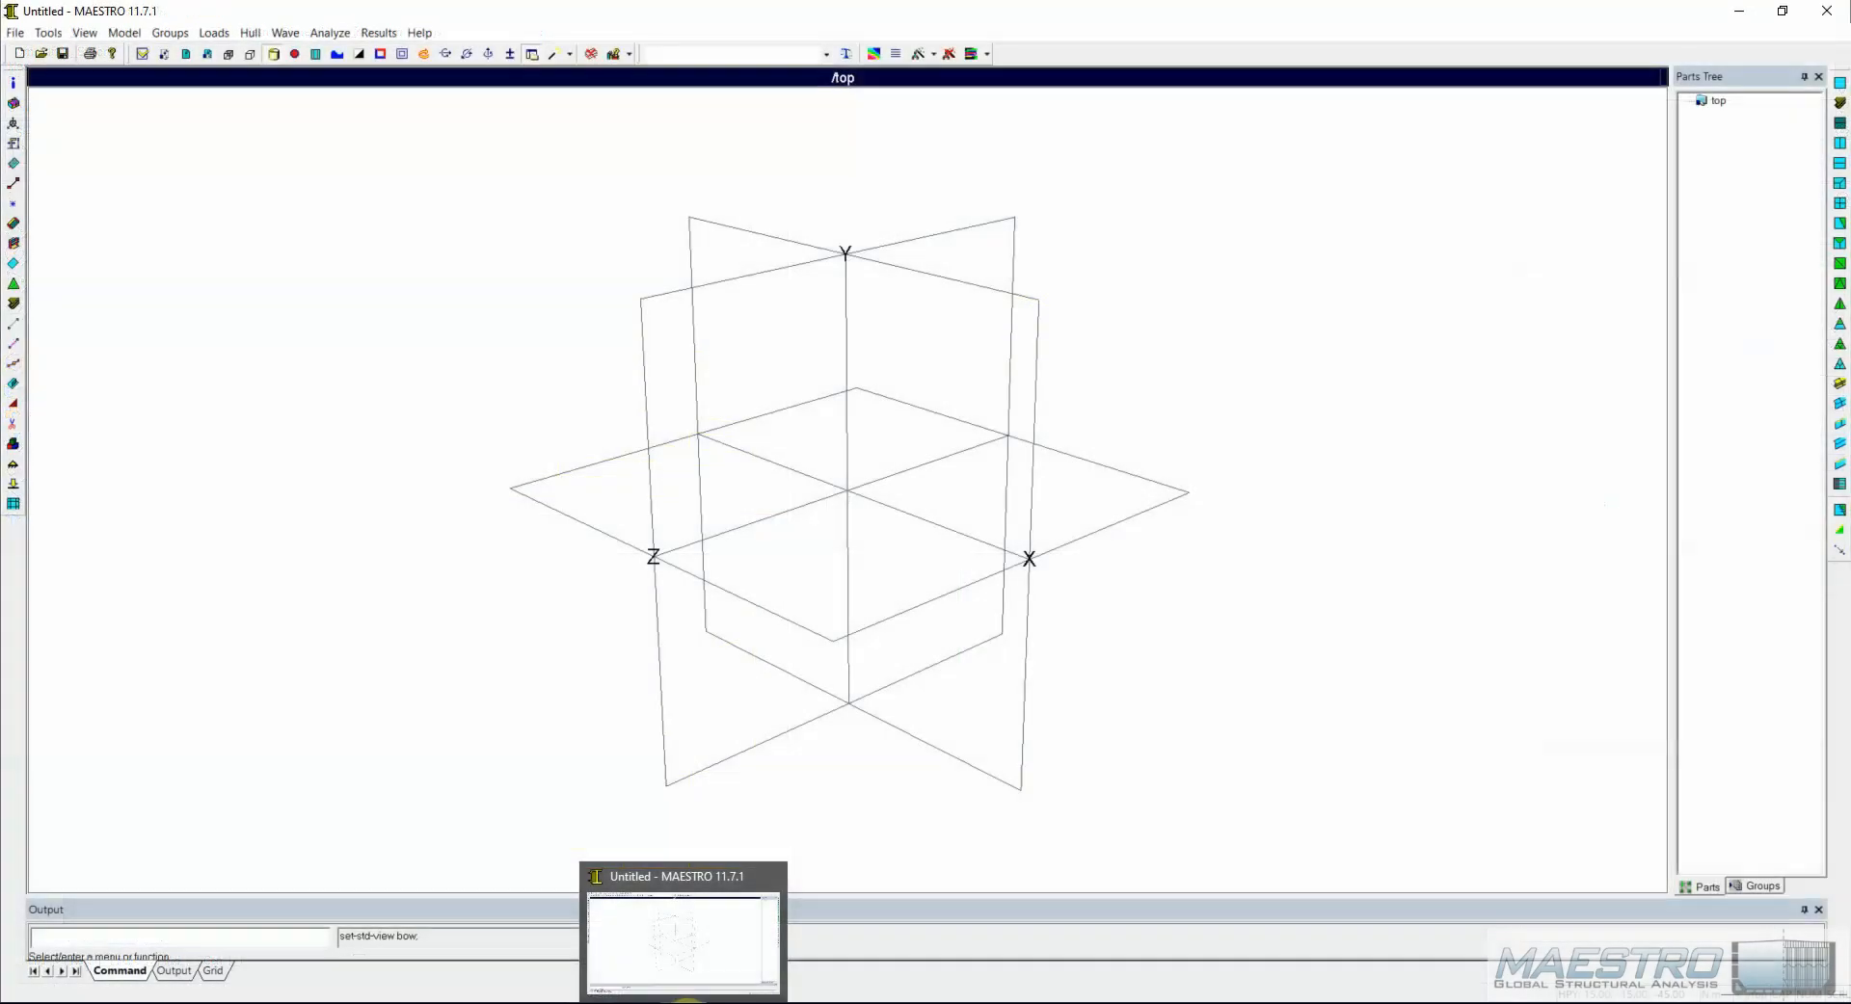
click(14, 32)
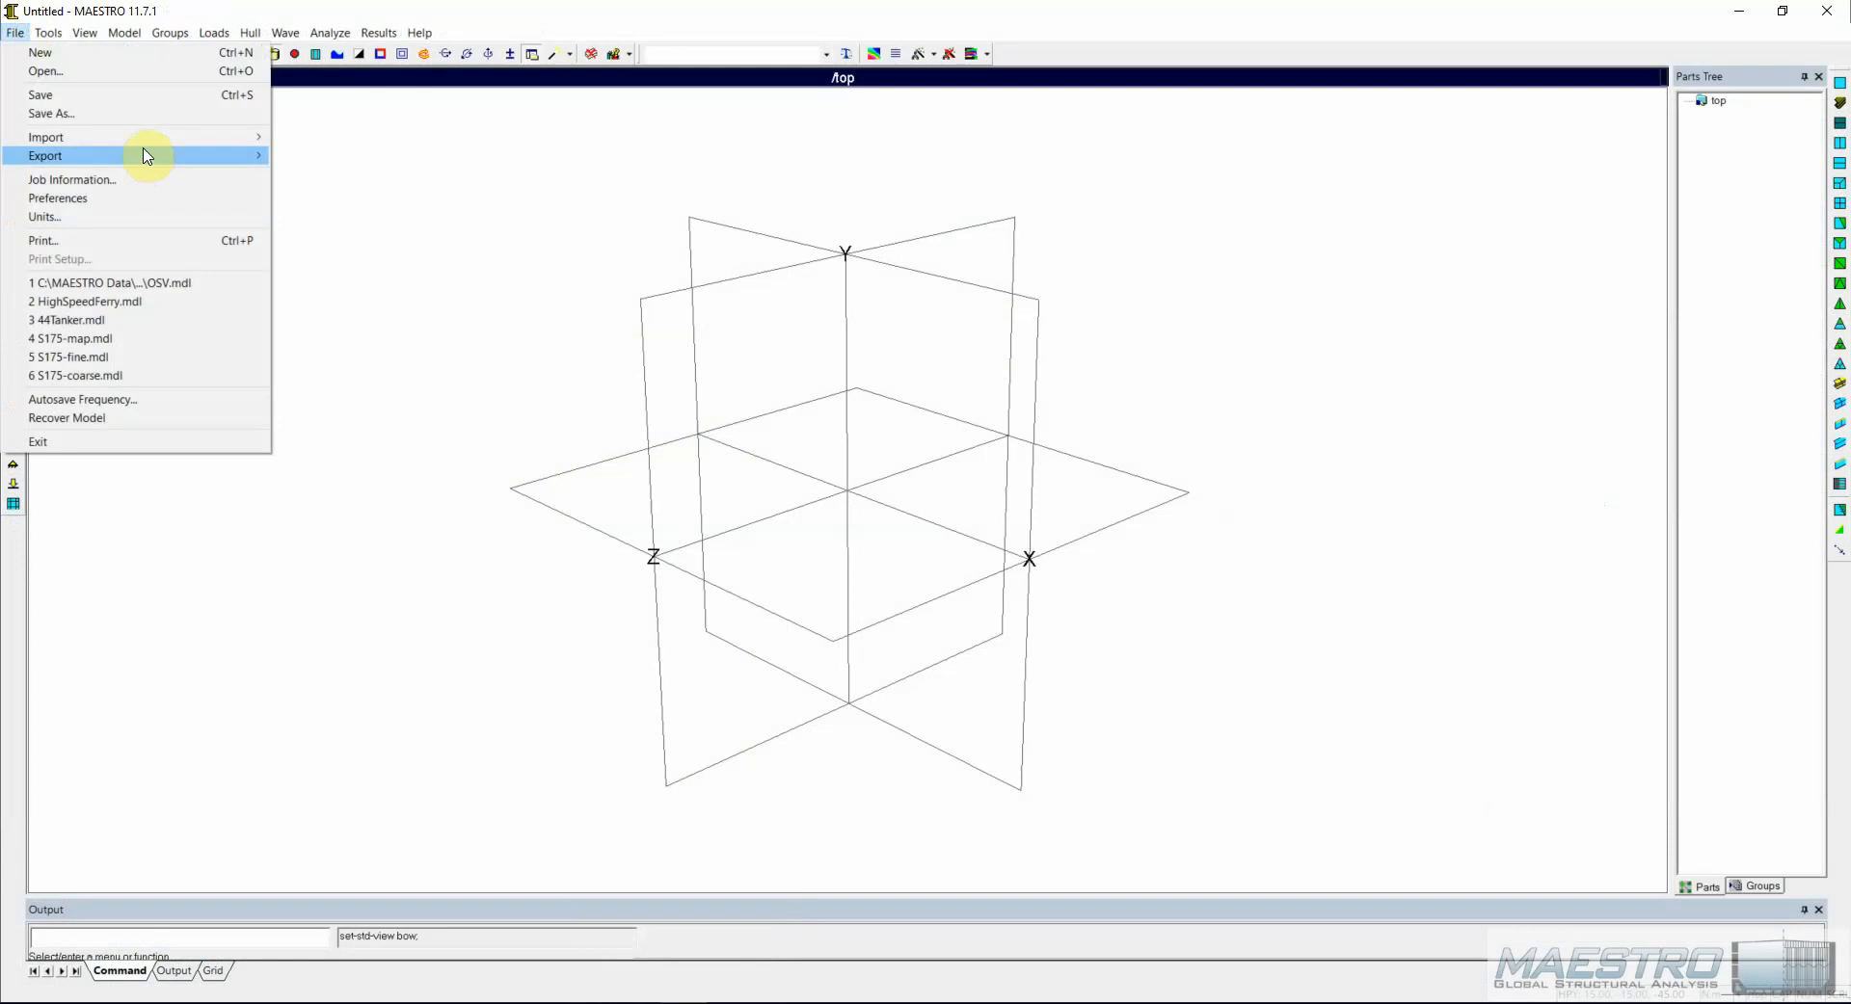
mouse_move(145, 137)
click(390, 267)
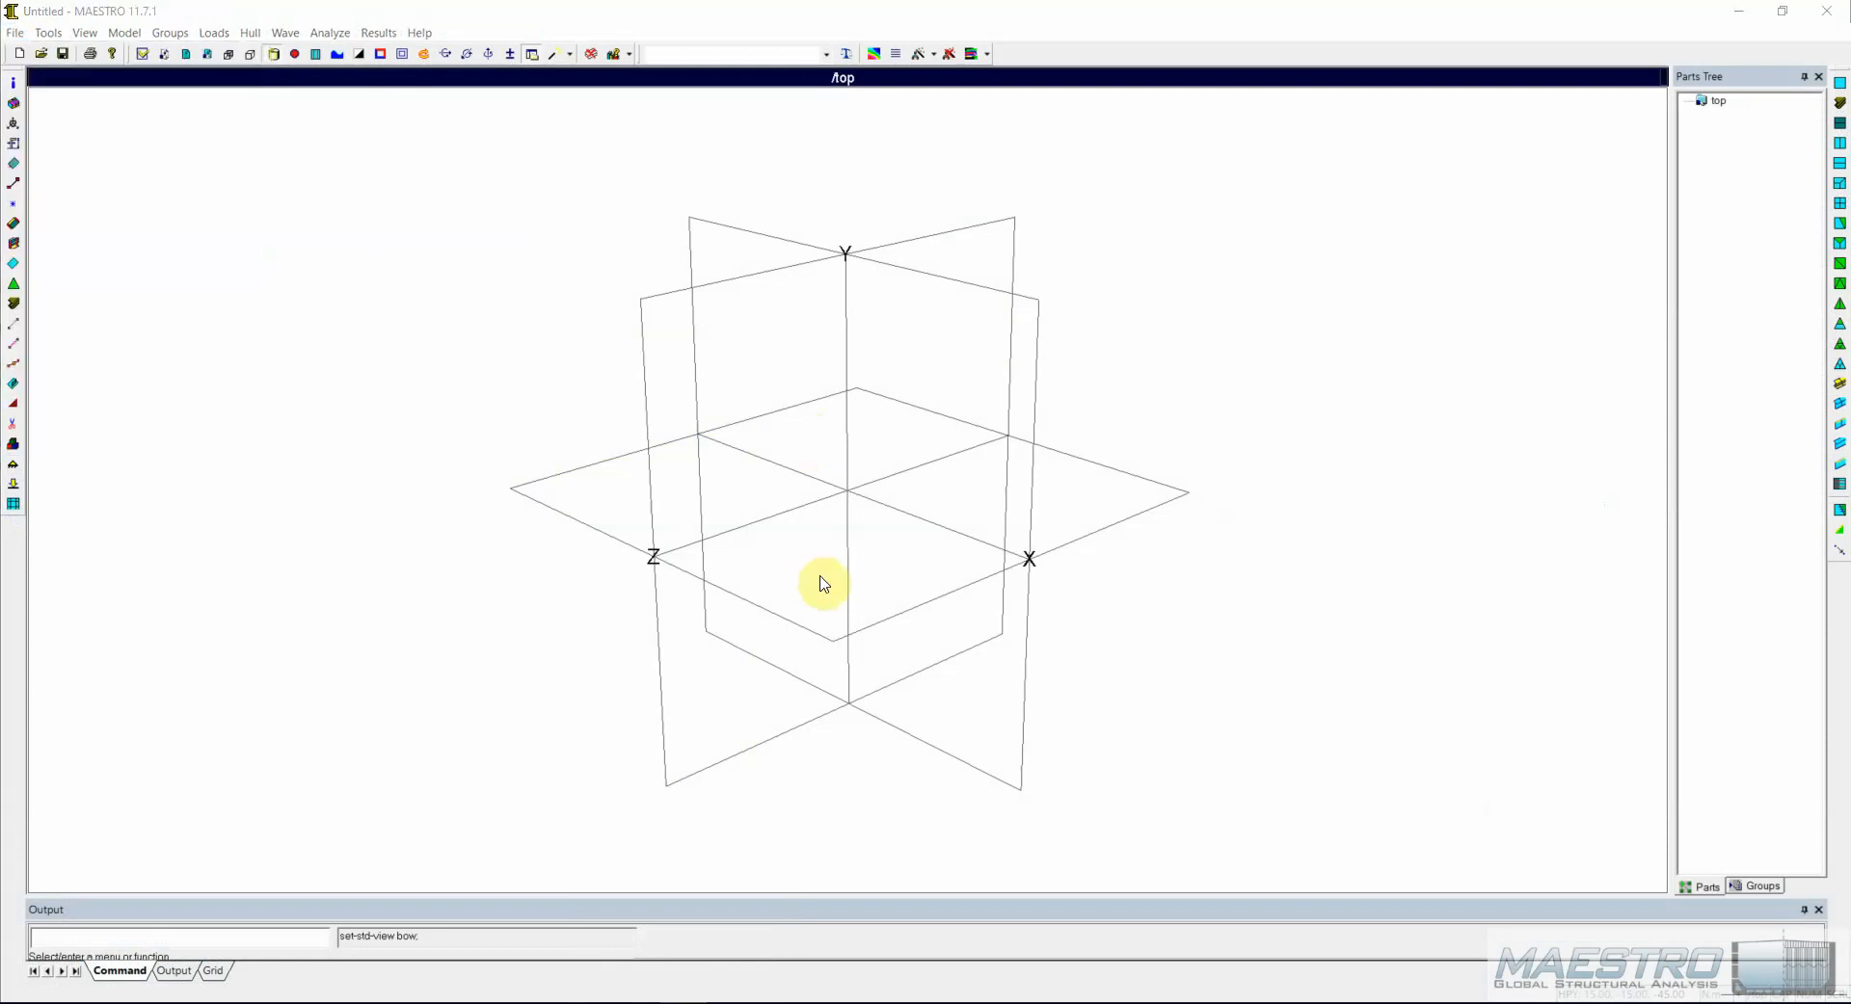
click(226, 198)
click(594, 475)
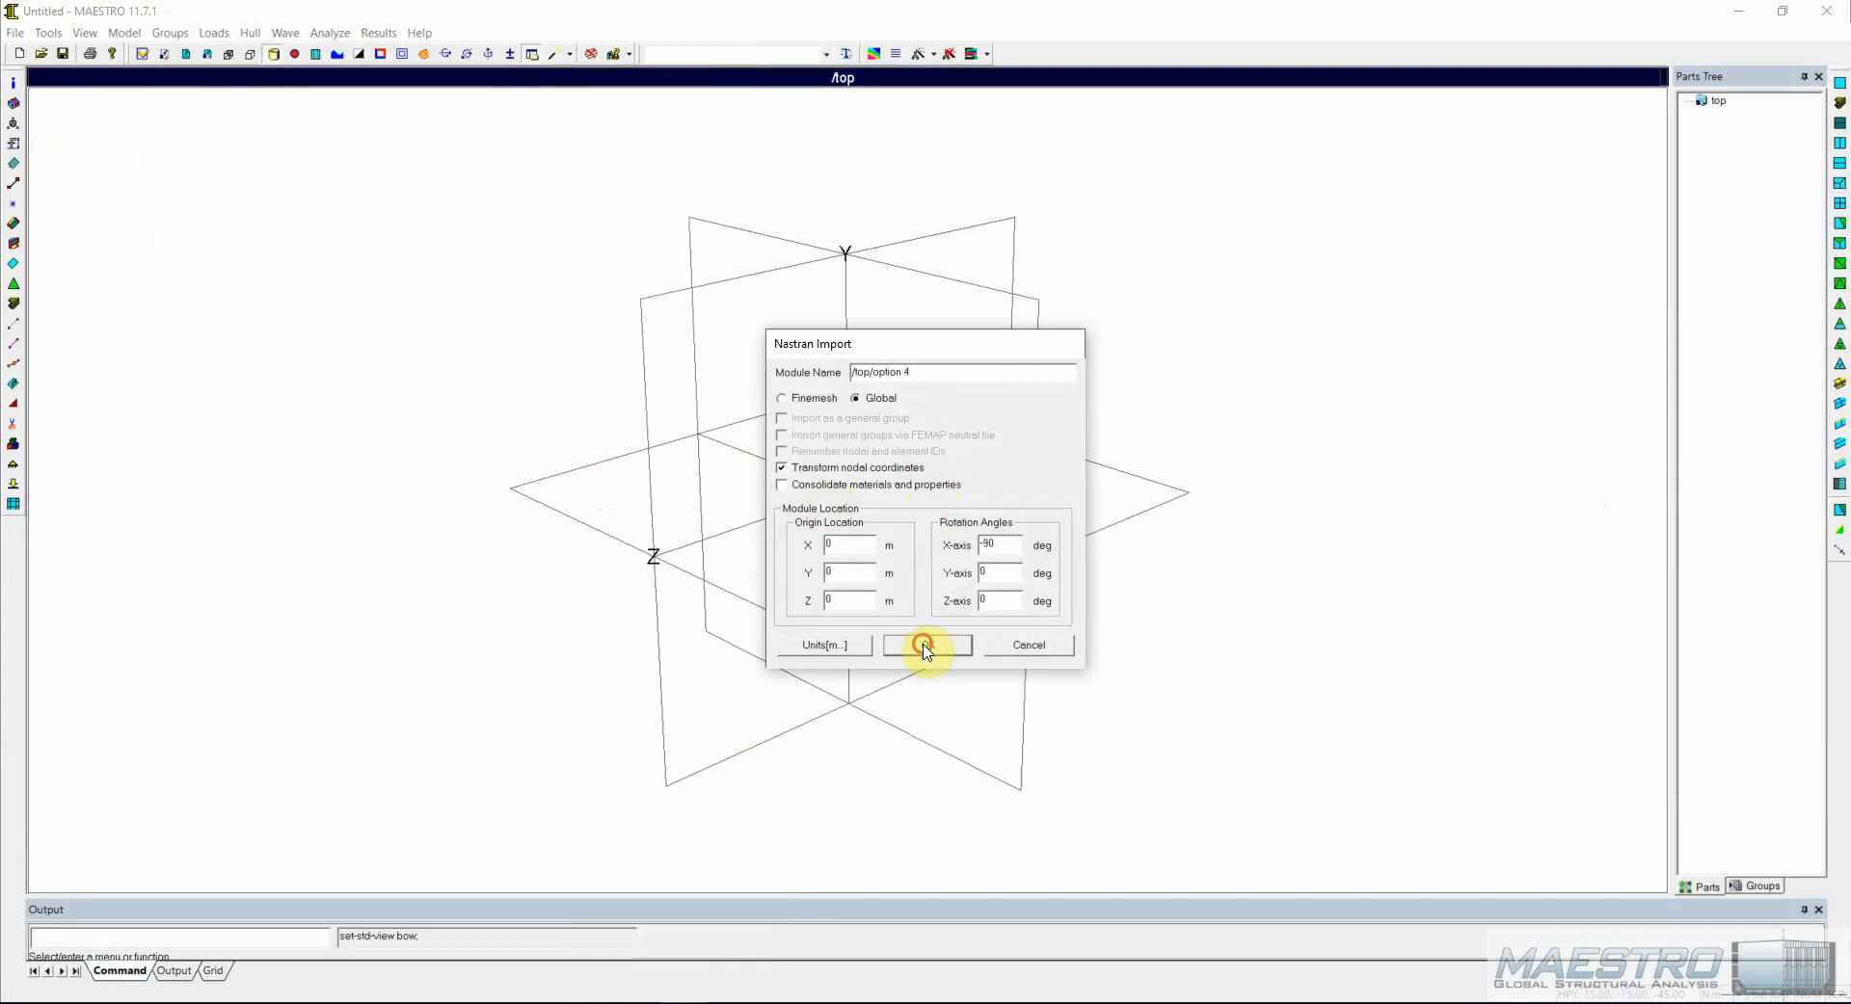
click(923, 647)
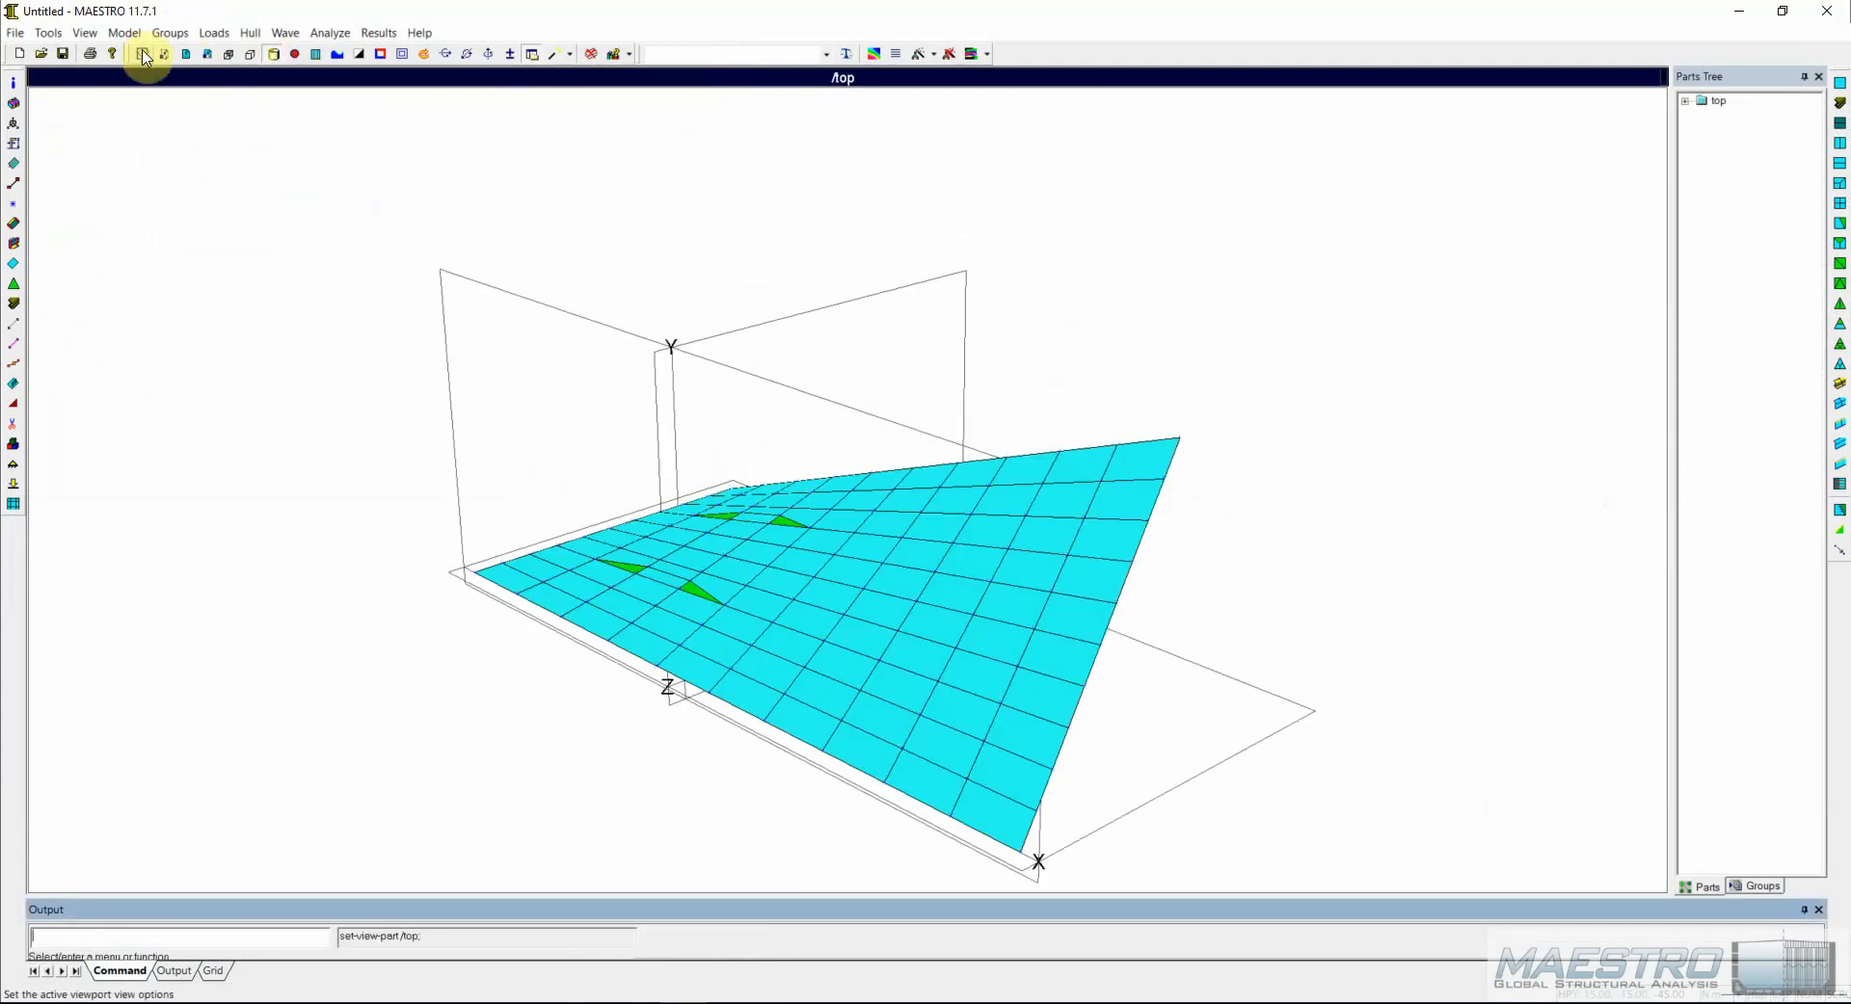
Import the beams from option 4.mnf into the module /top/option 4 as a global import without transforming nodal coordinates.
click(16, 33)
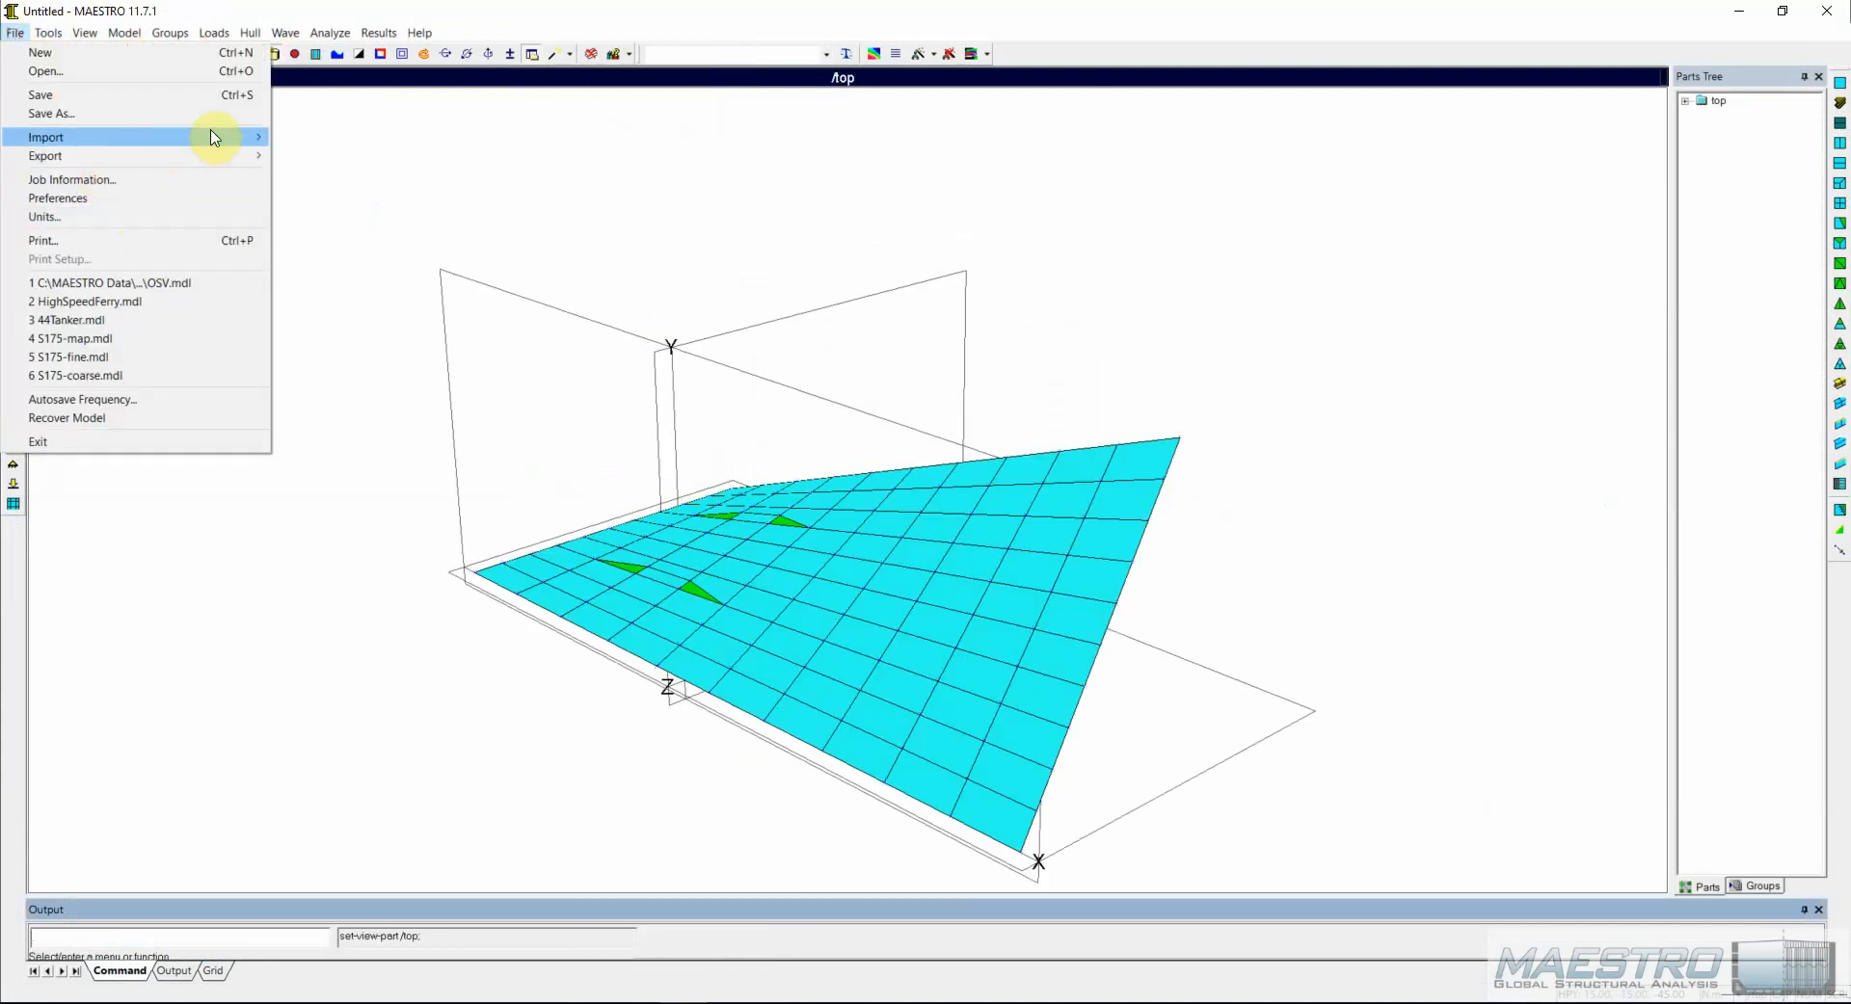
mouse_move(211, 137)
click(371, 230)
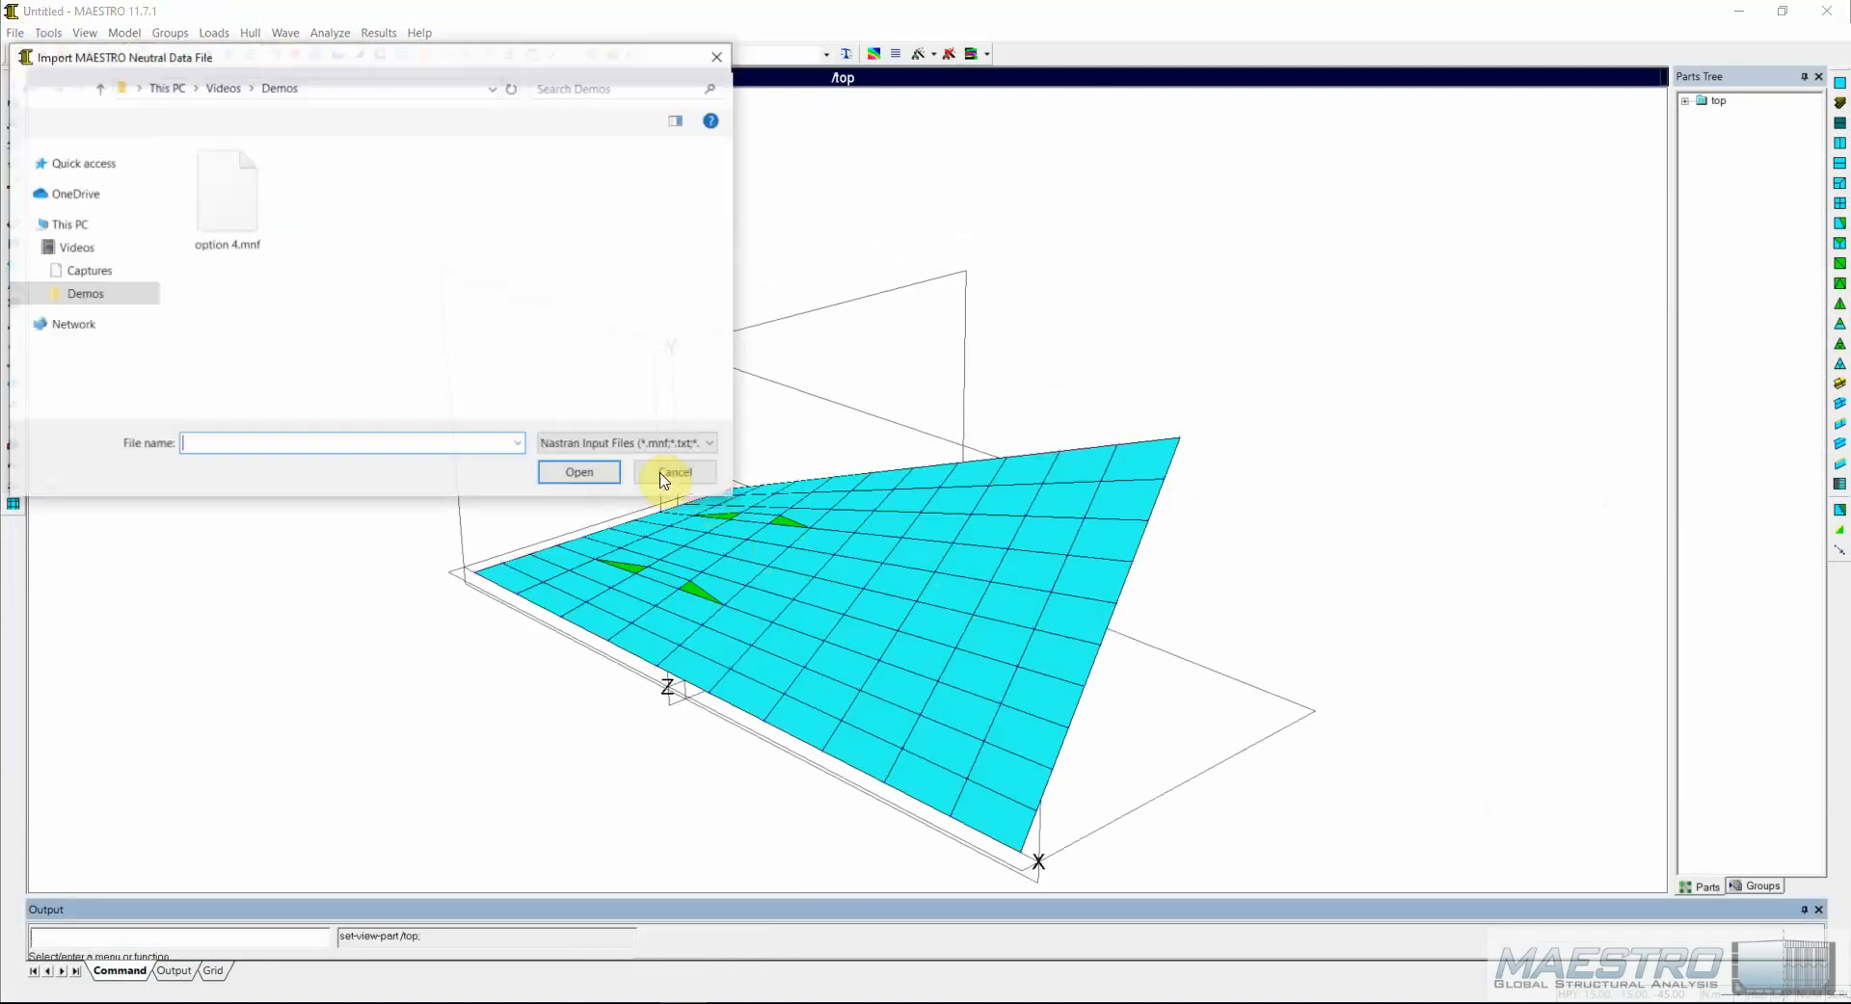
click(227, 198)
click(583, 473)
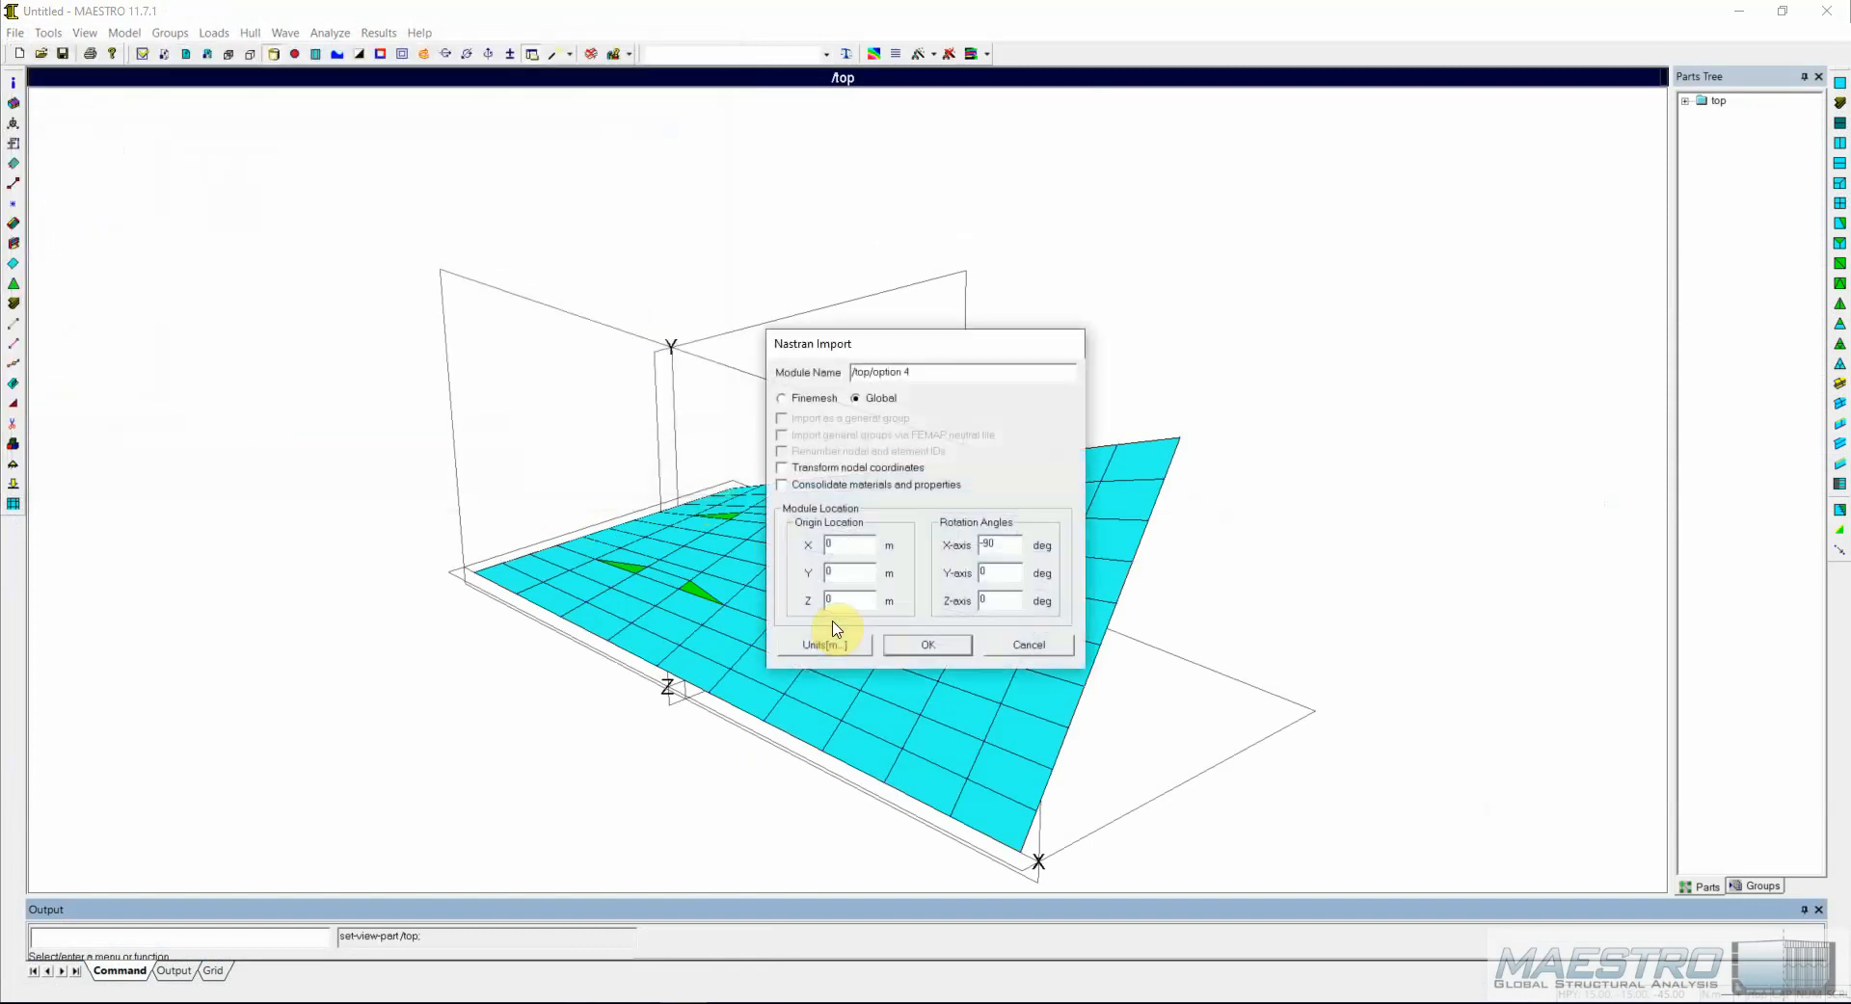
click(929, 642)
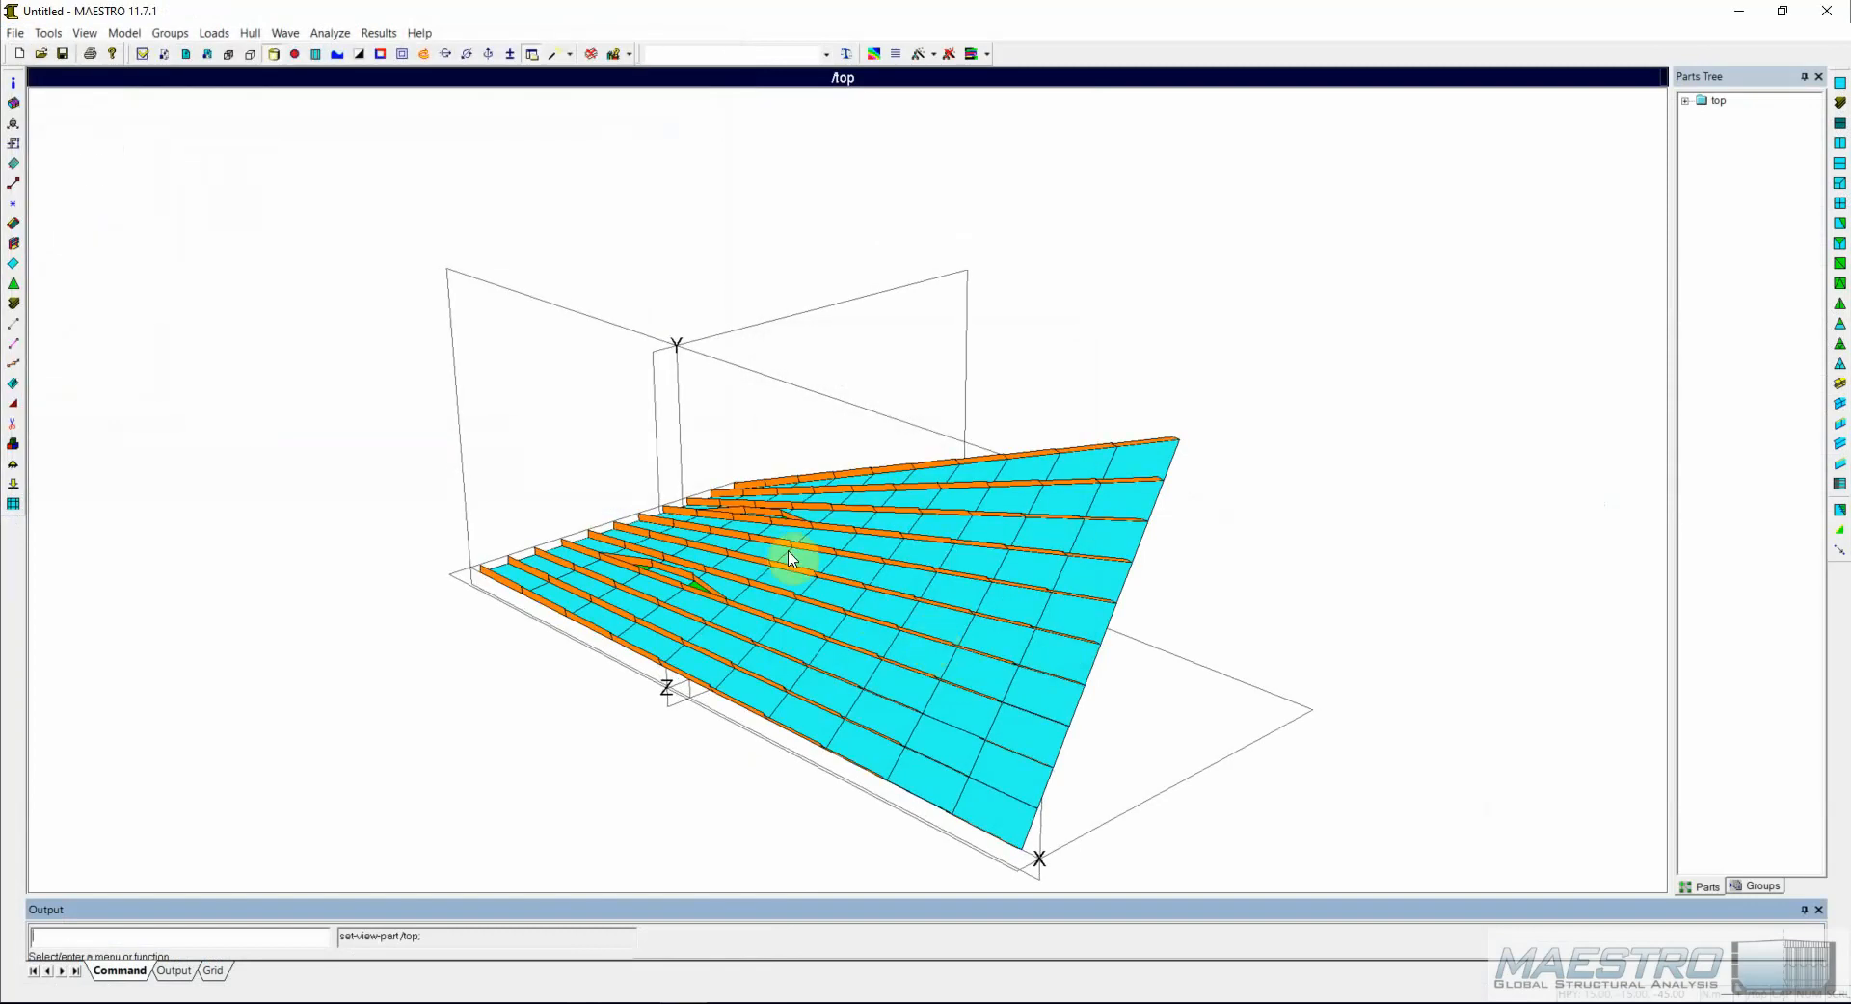
Start a deletion list with the end beam on the plate's near long edge and add its connected beams by seed.
mouse_move(719, 505)
middle_down()
mouse_move(739, 609)
mouse_move(819, 553)
mouse_move(730, 542)
mouse_move(710, 562)
mouse_move(818, 591)
mouse_move(682, 559)
mouse_move(644, 521)
mouse_move(694, 528)
middle_up()
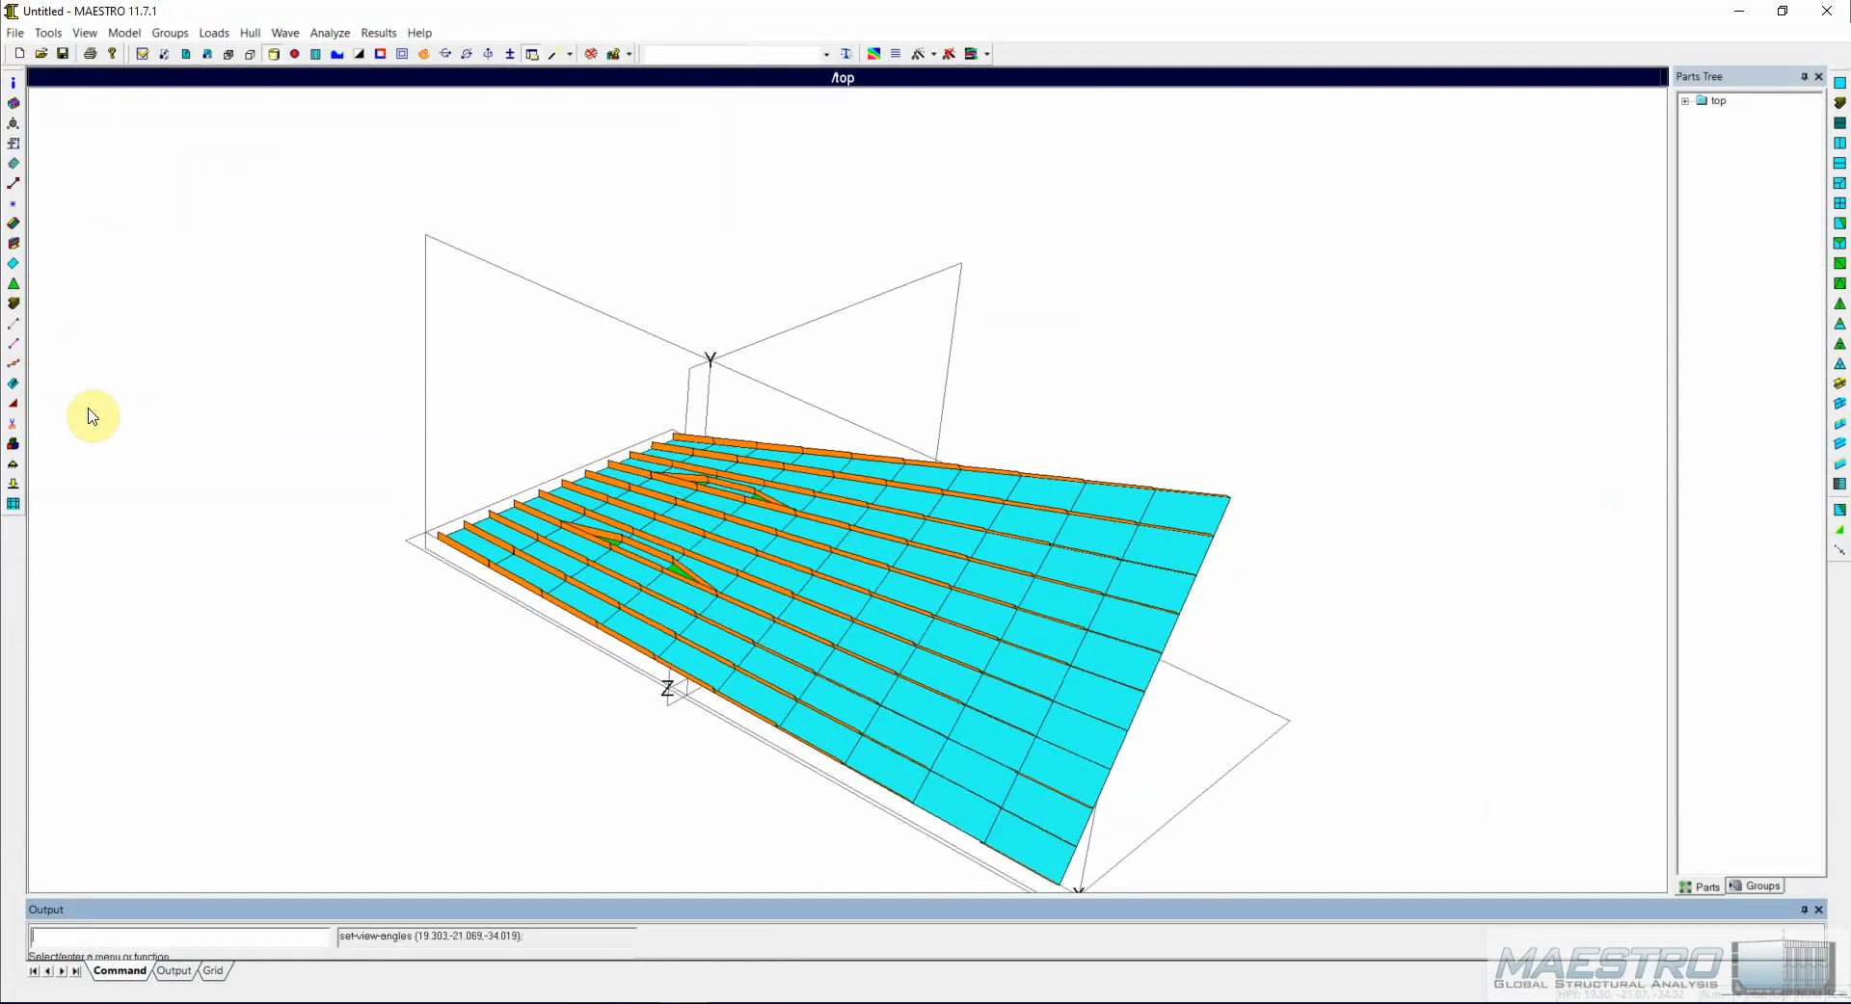
click(12, 424)
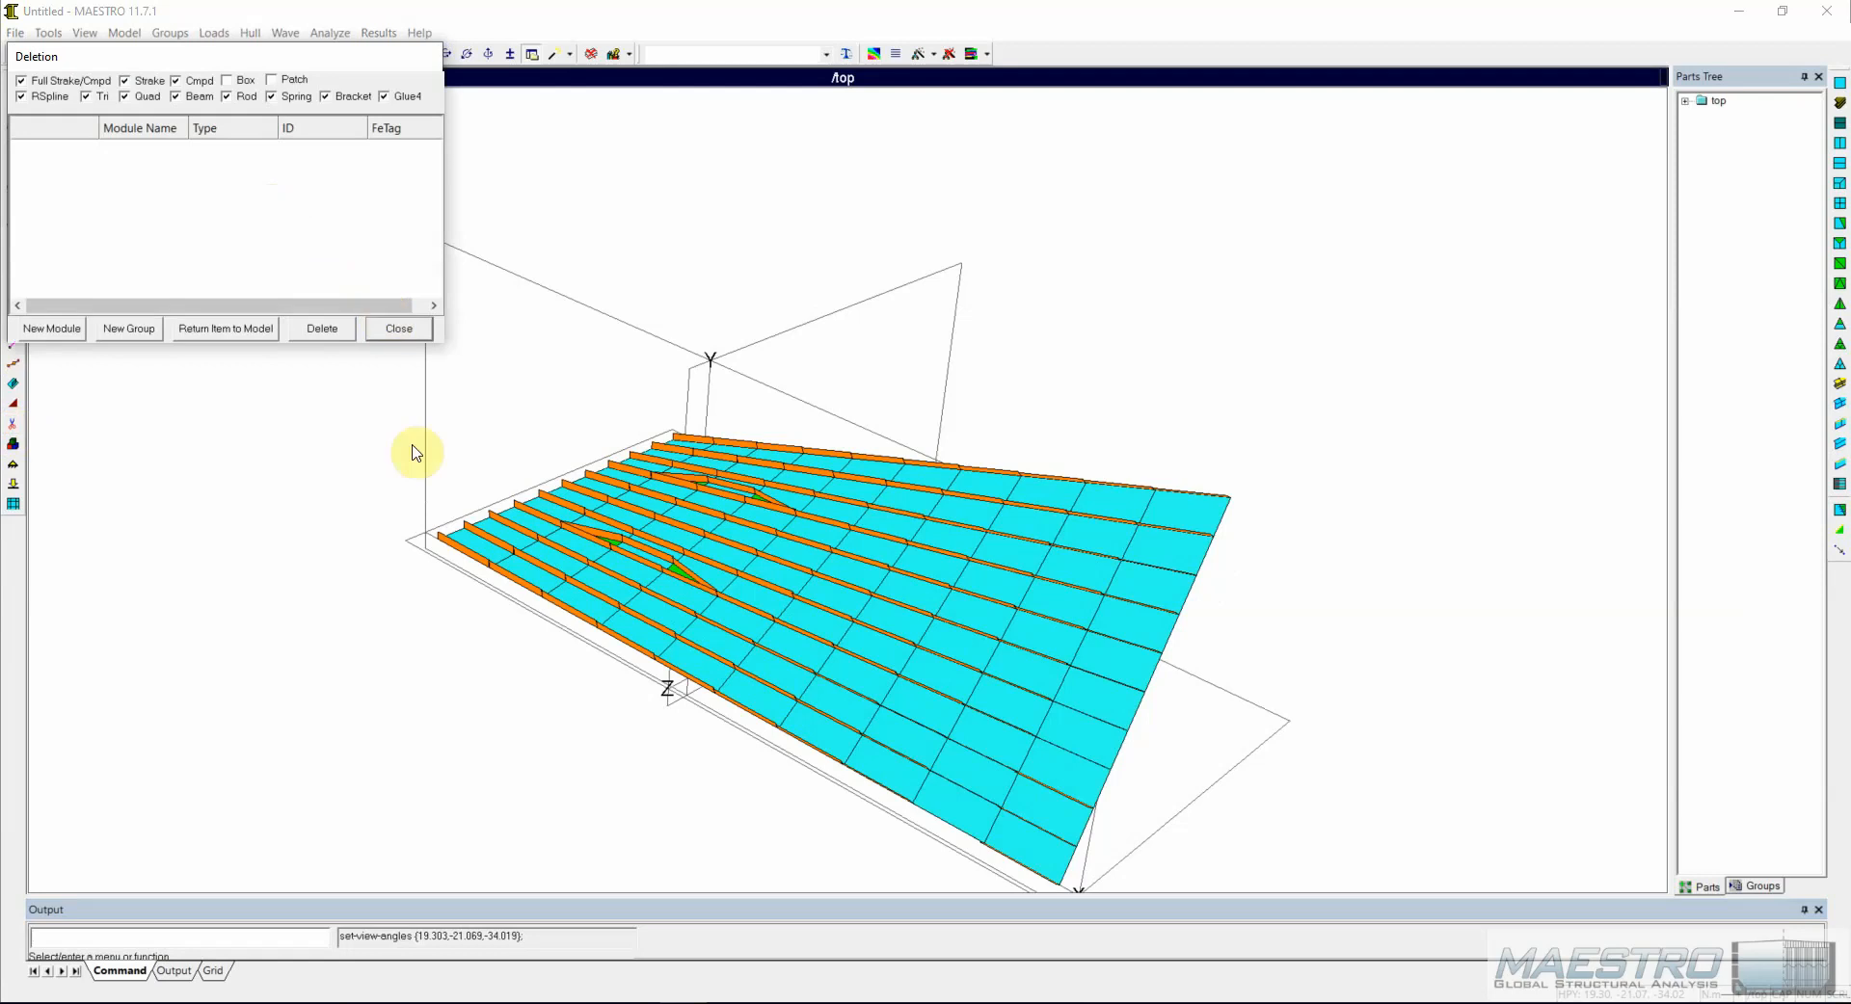
click(450, 545)
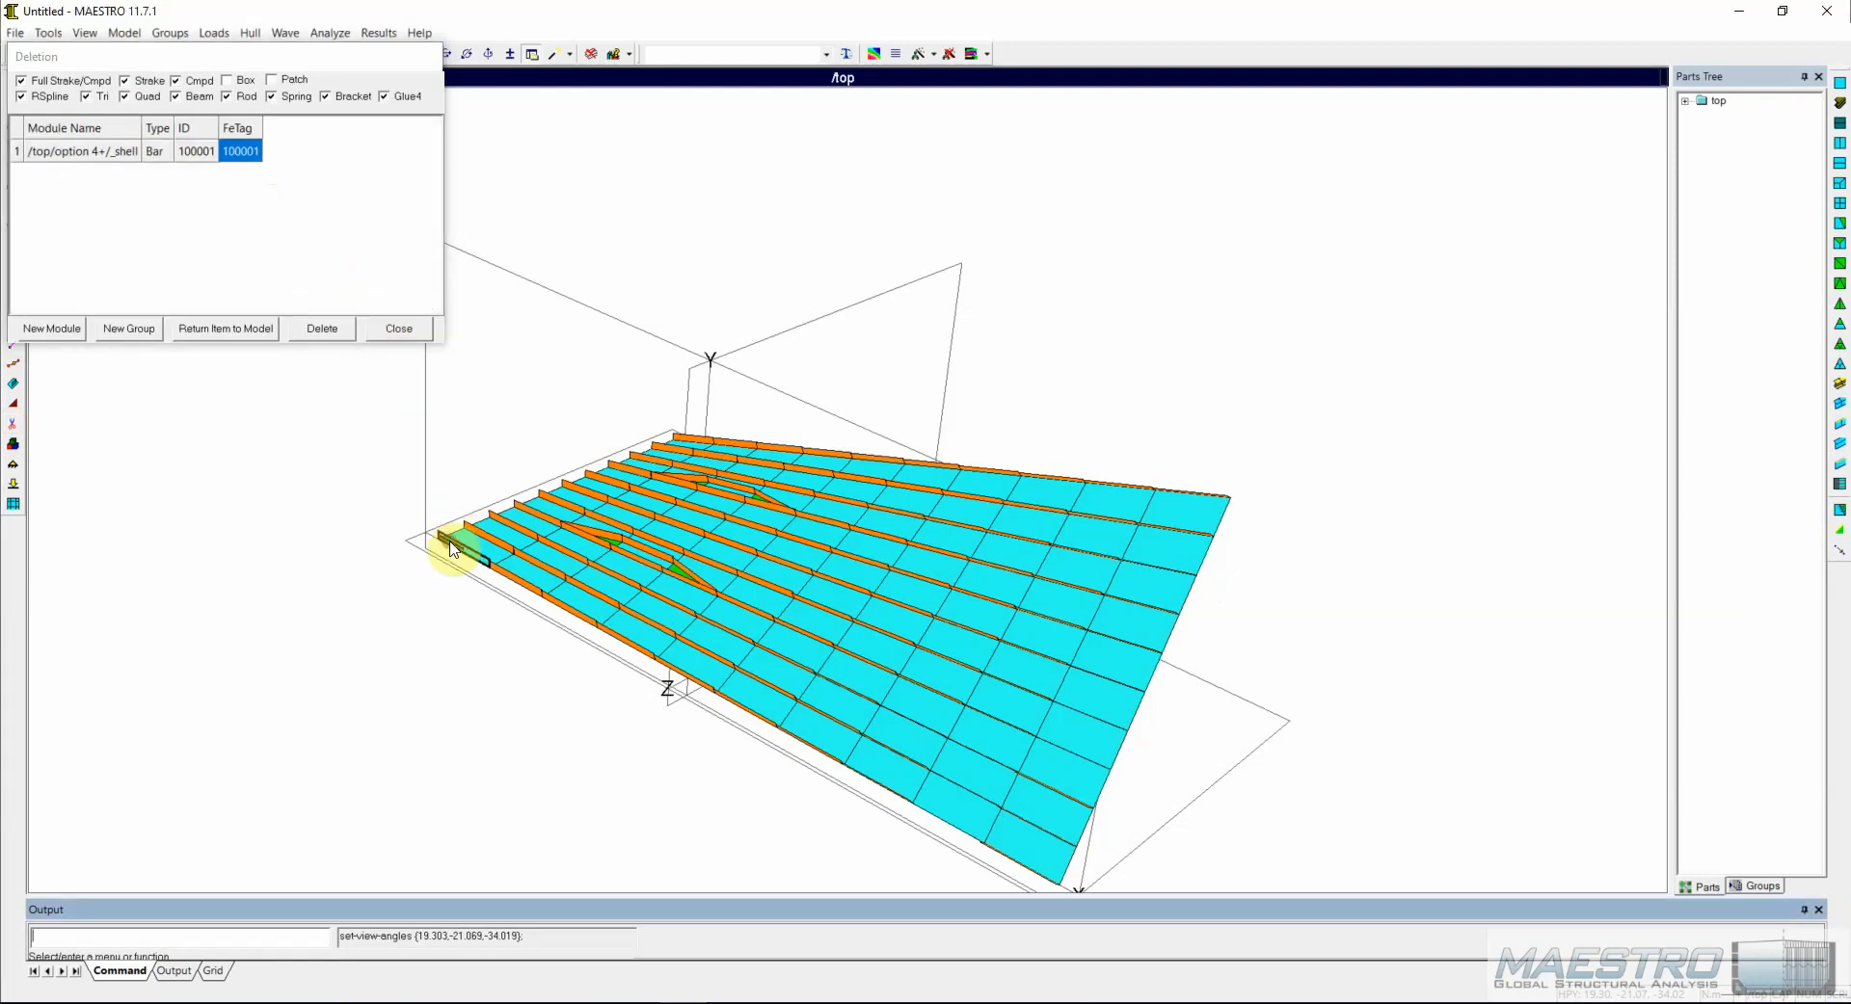
right_click(303, 237)
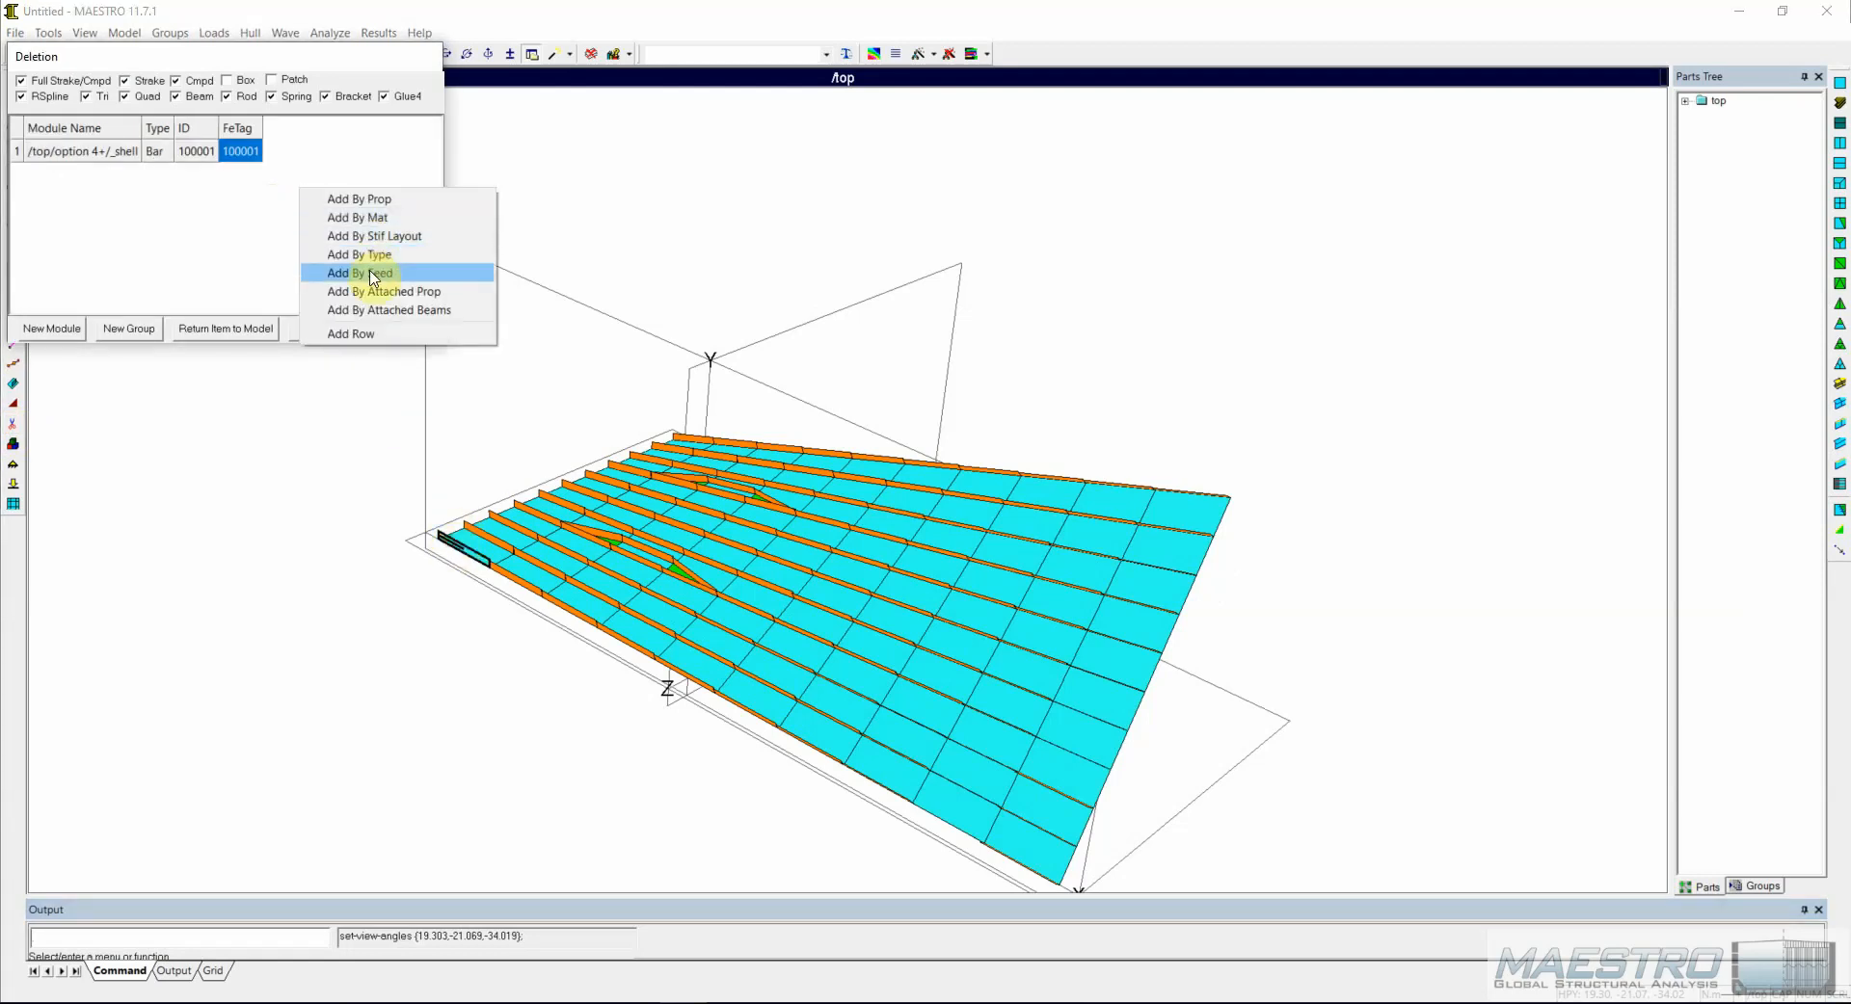
click(369, 271)
click(274, 270)
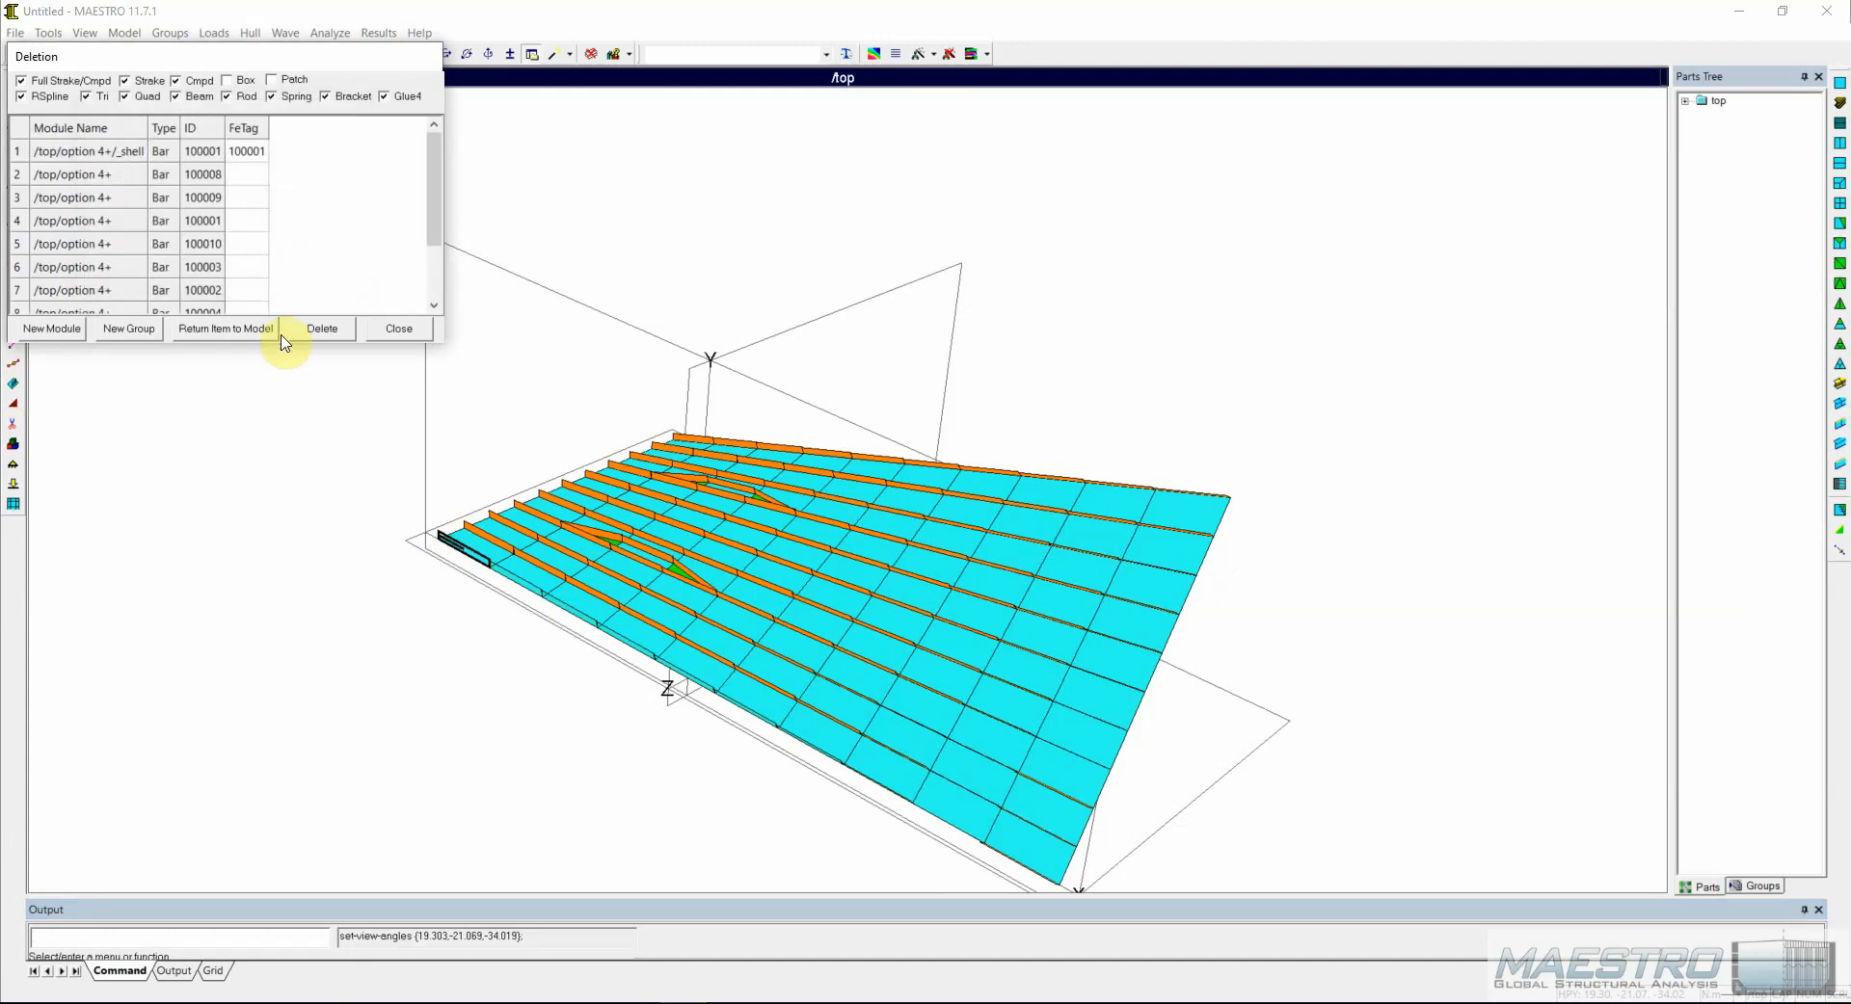
Try to add the beam line along the plate's opposite long edge to the deletion list by seed.
middle_drag(772, 766, 678, 555)
click(363, 202)
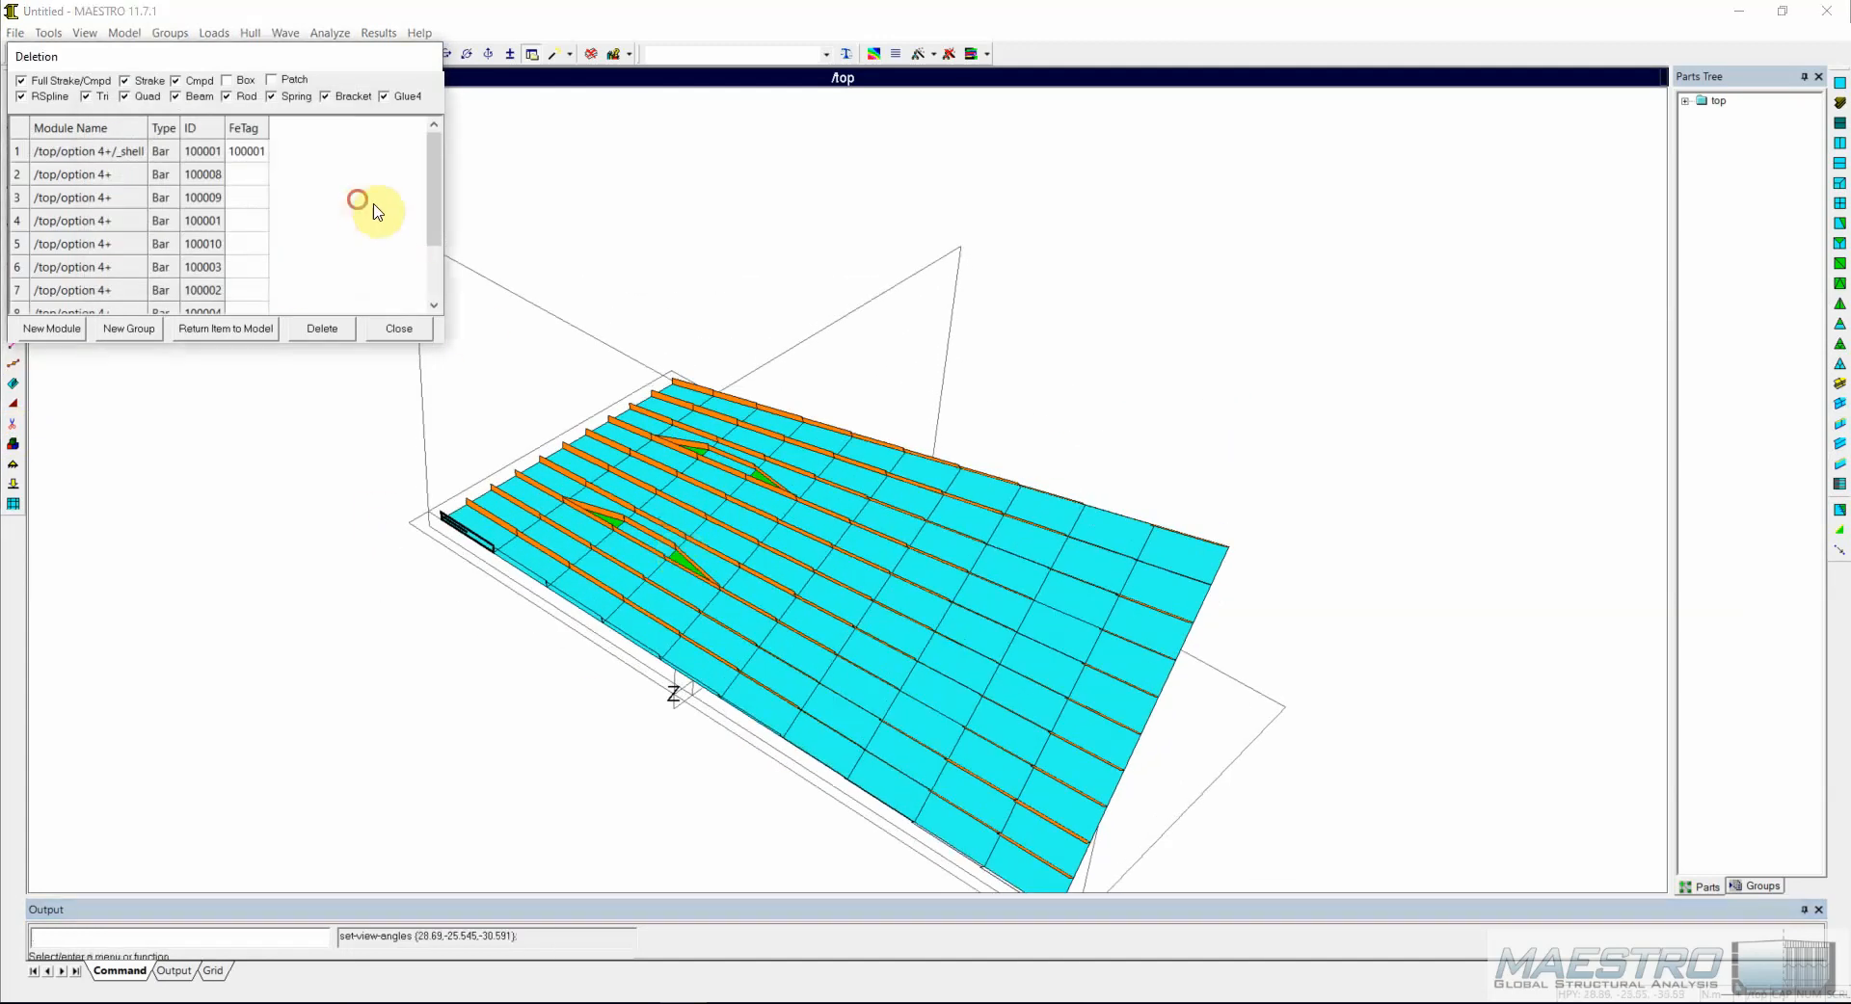
right_click(379, 197)
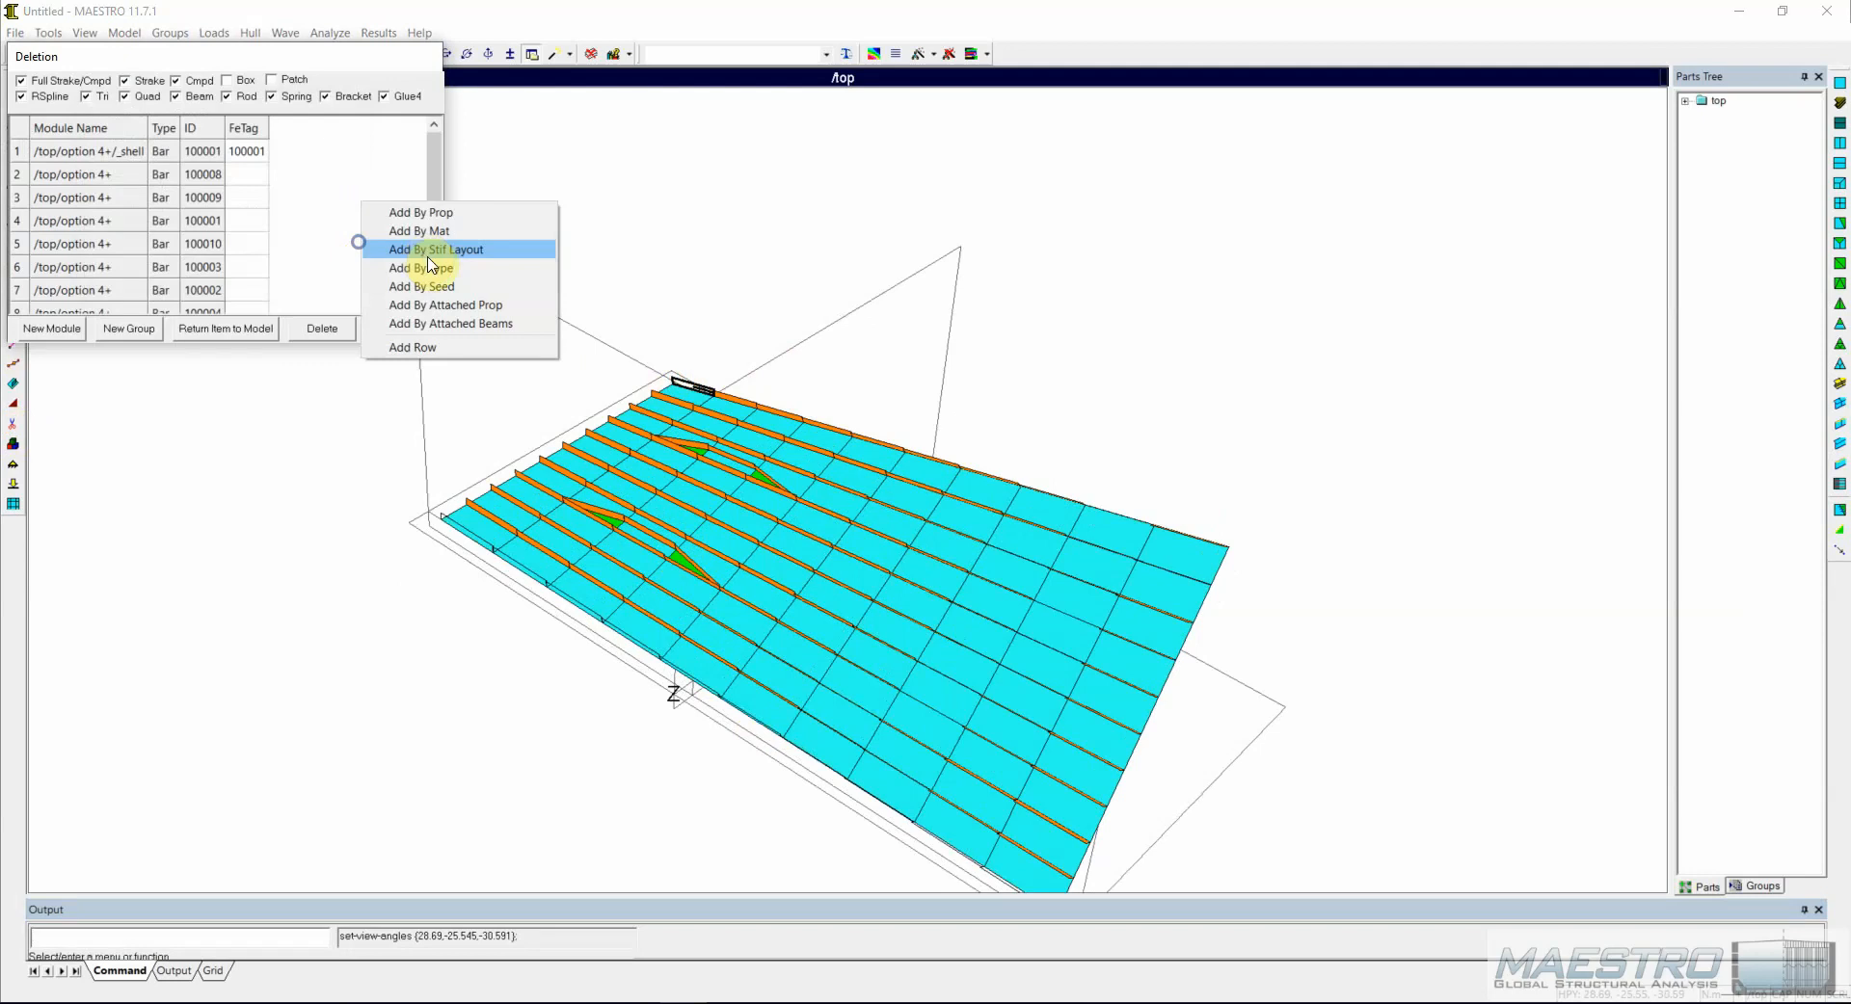
click(433, 285)
click(279, 264)
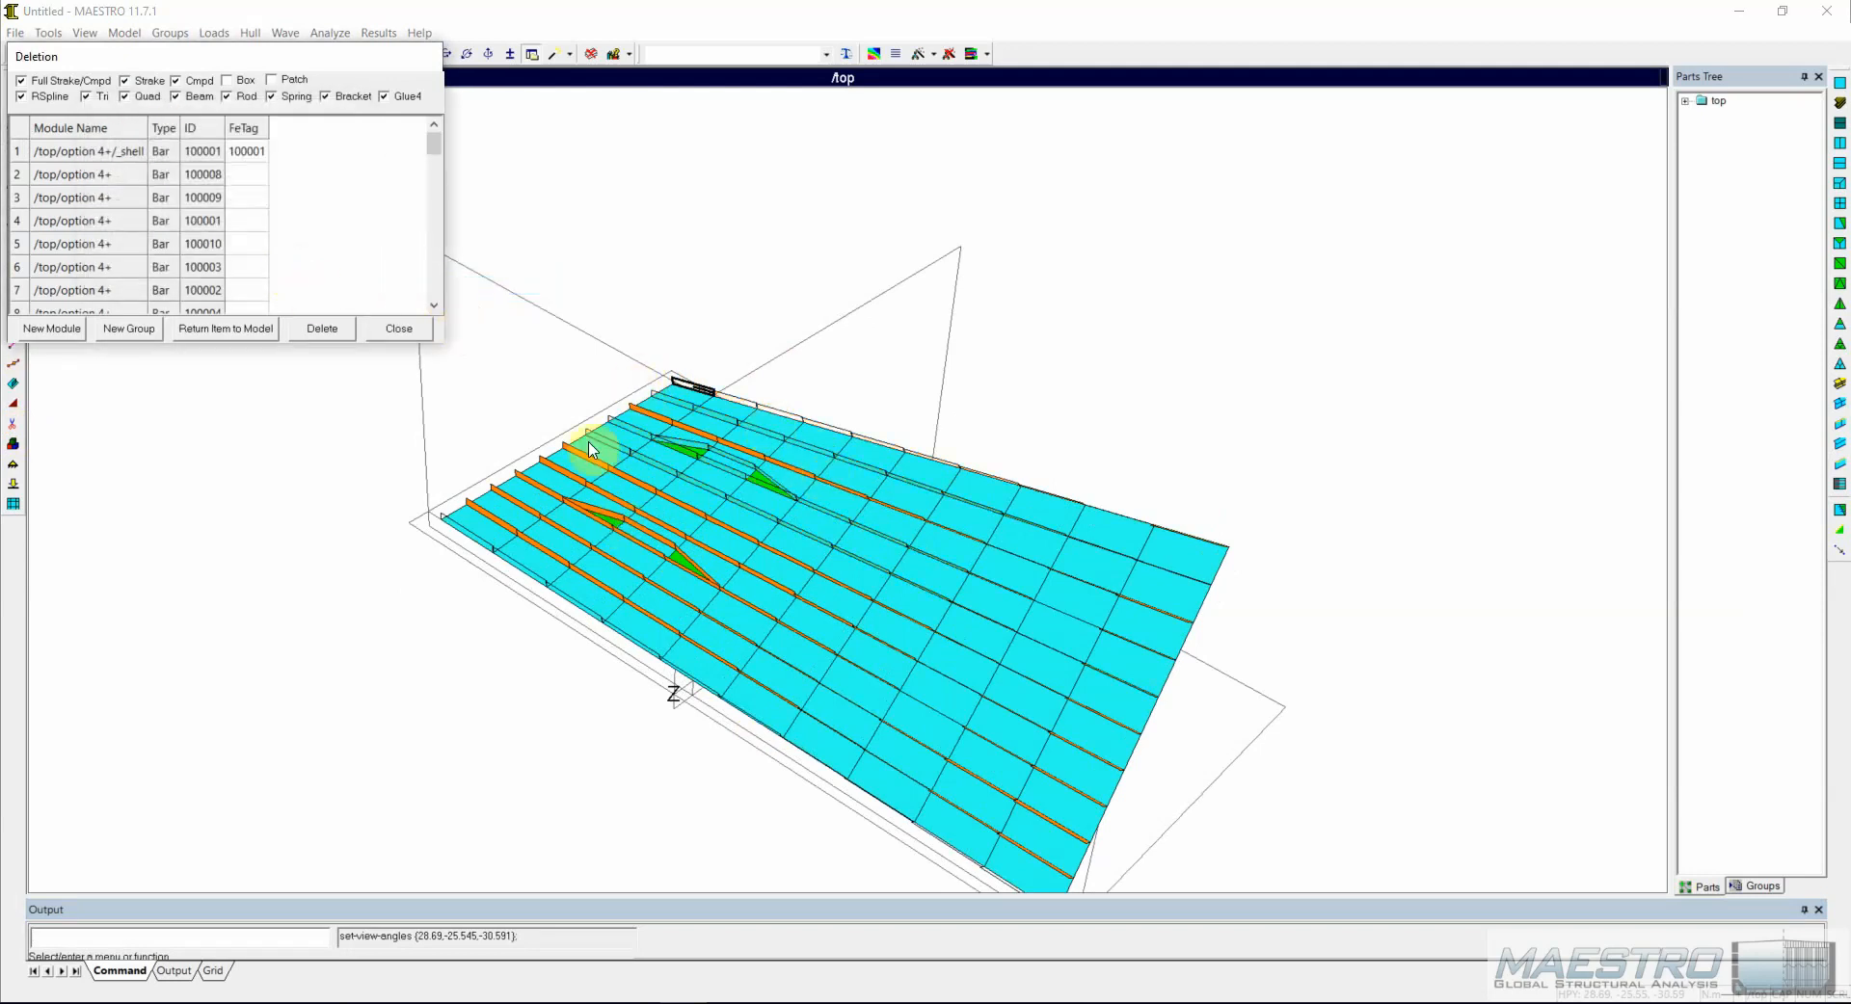
middle_drag(743, 570, 475, 414)
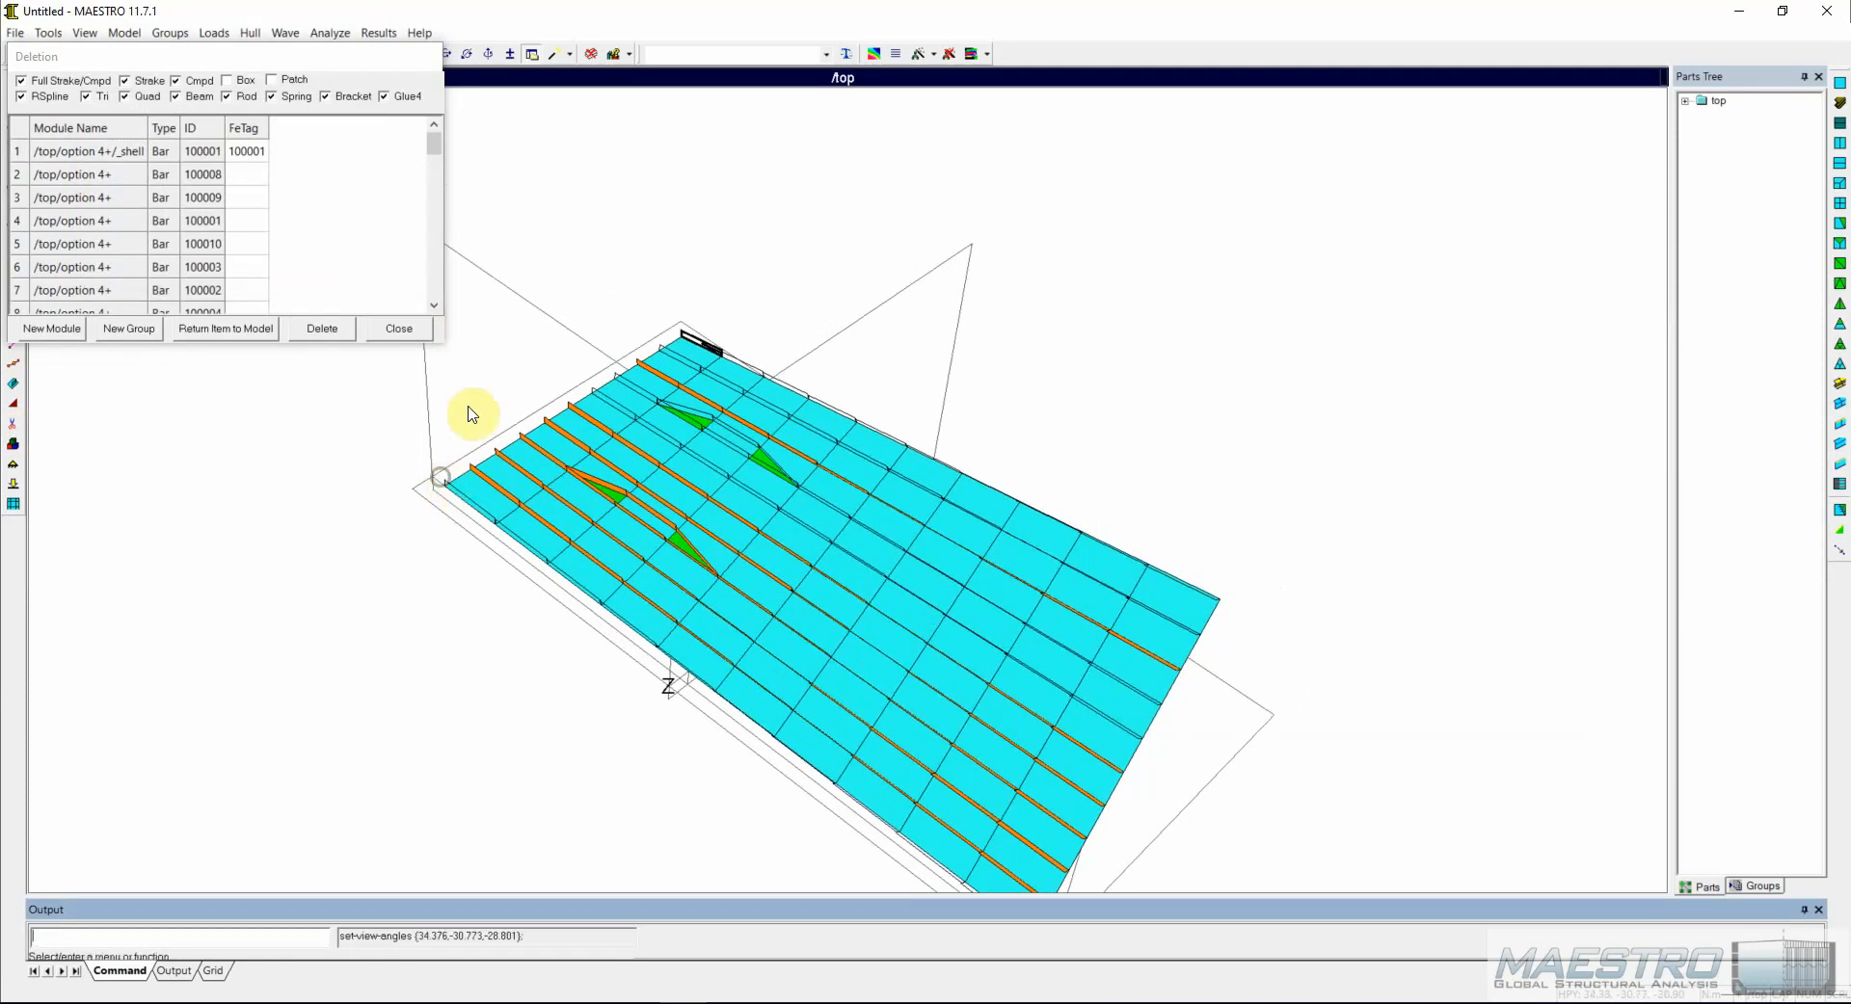
Close the deletion list without deleting its elements and refresh the view.
click(426, 332)
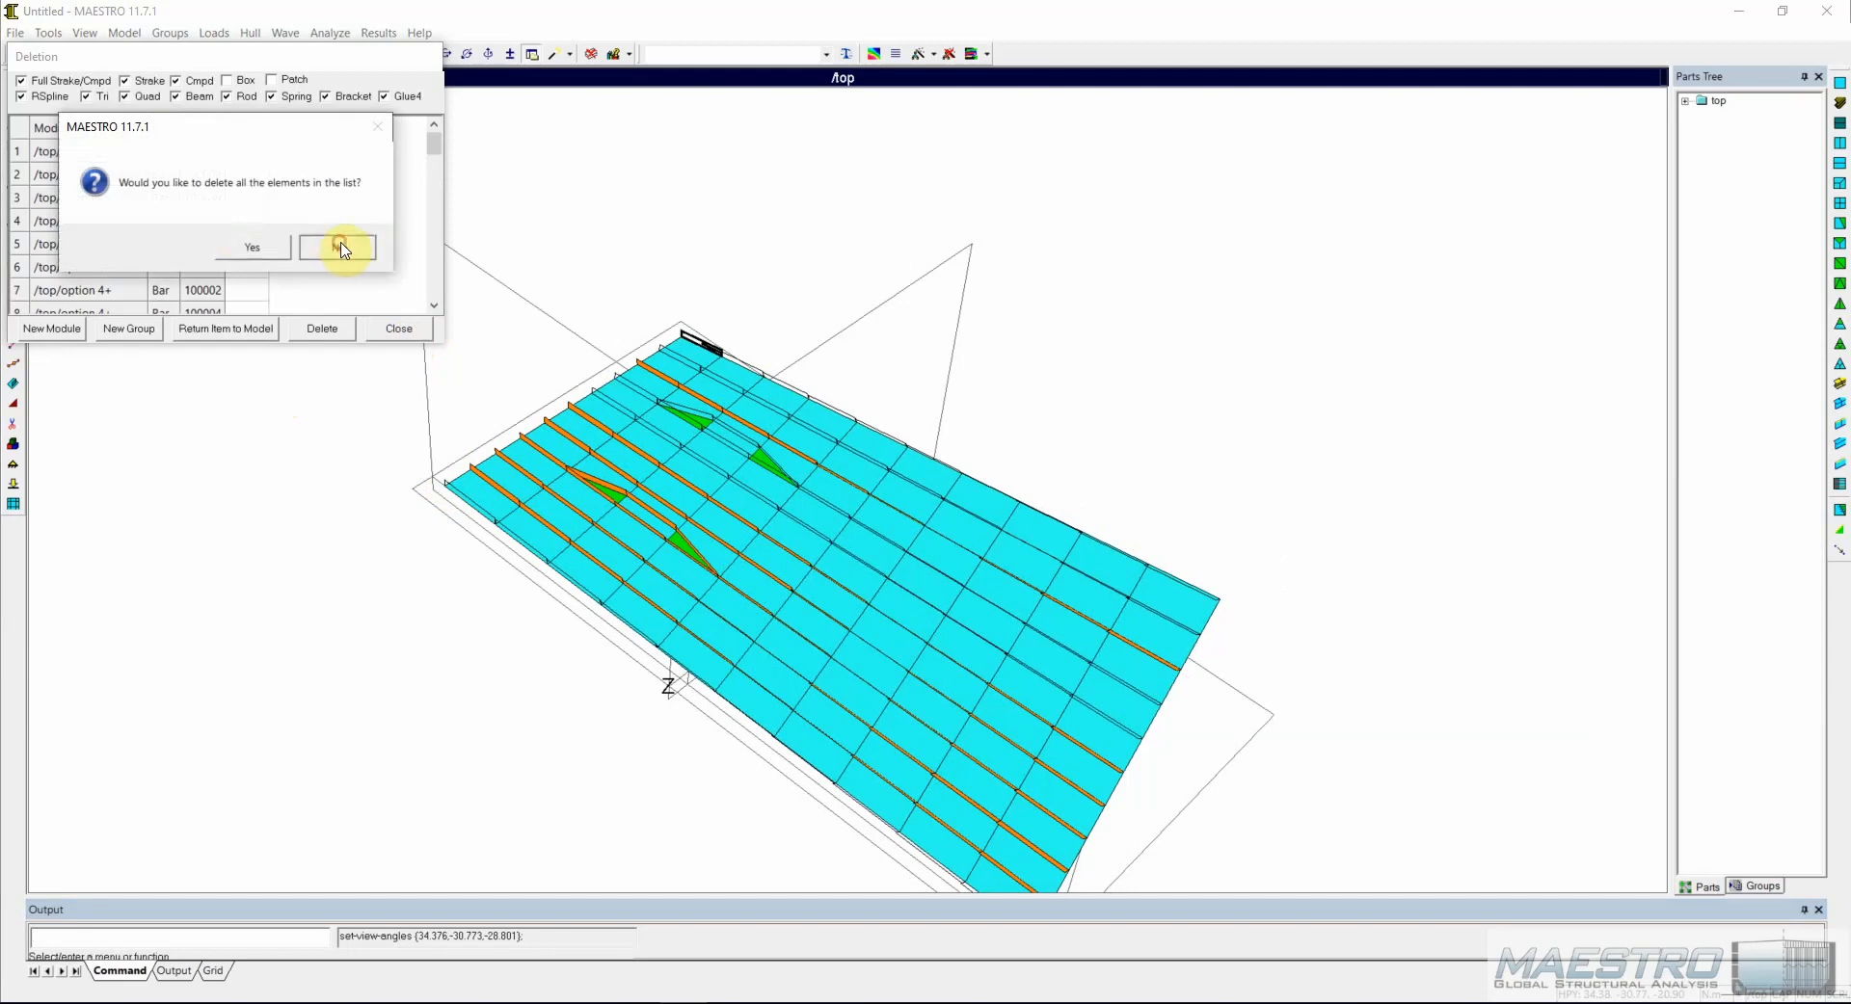
click(341, 249)
right_click(241, 292)
click(304, 615)
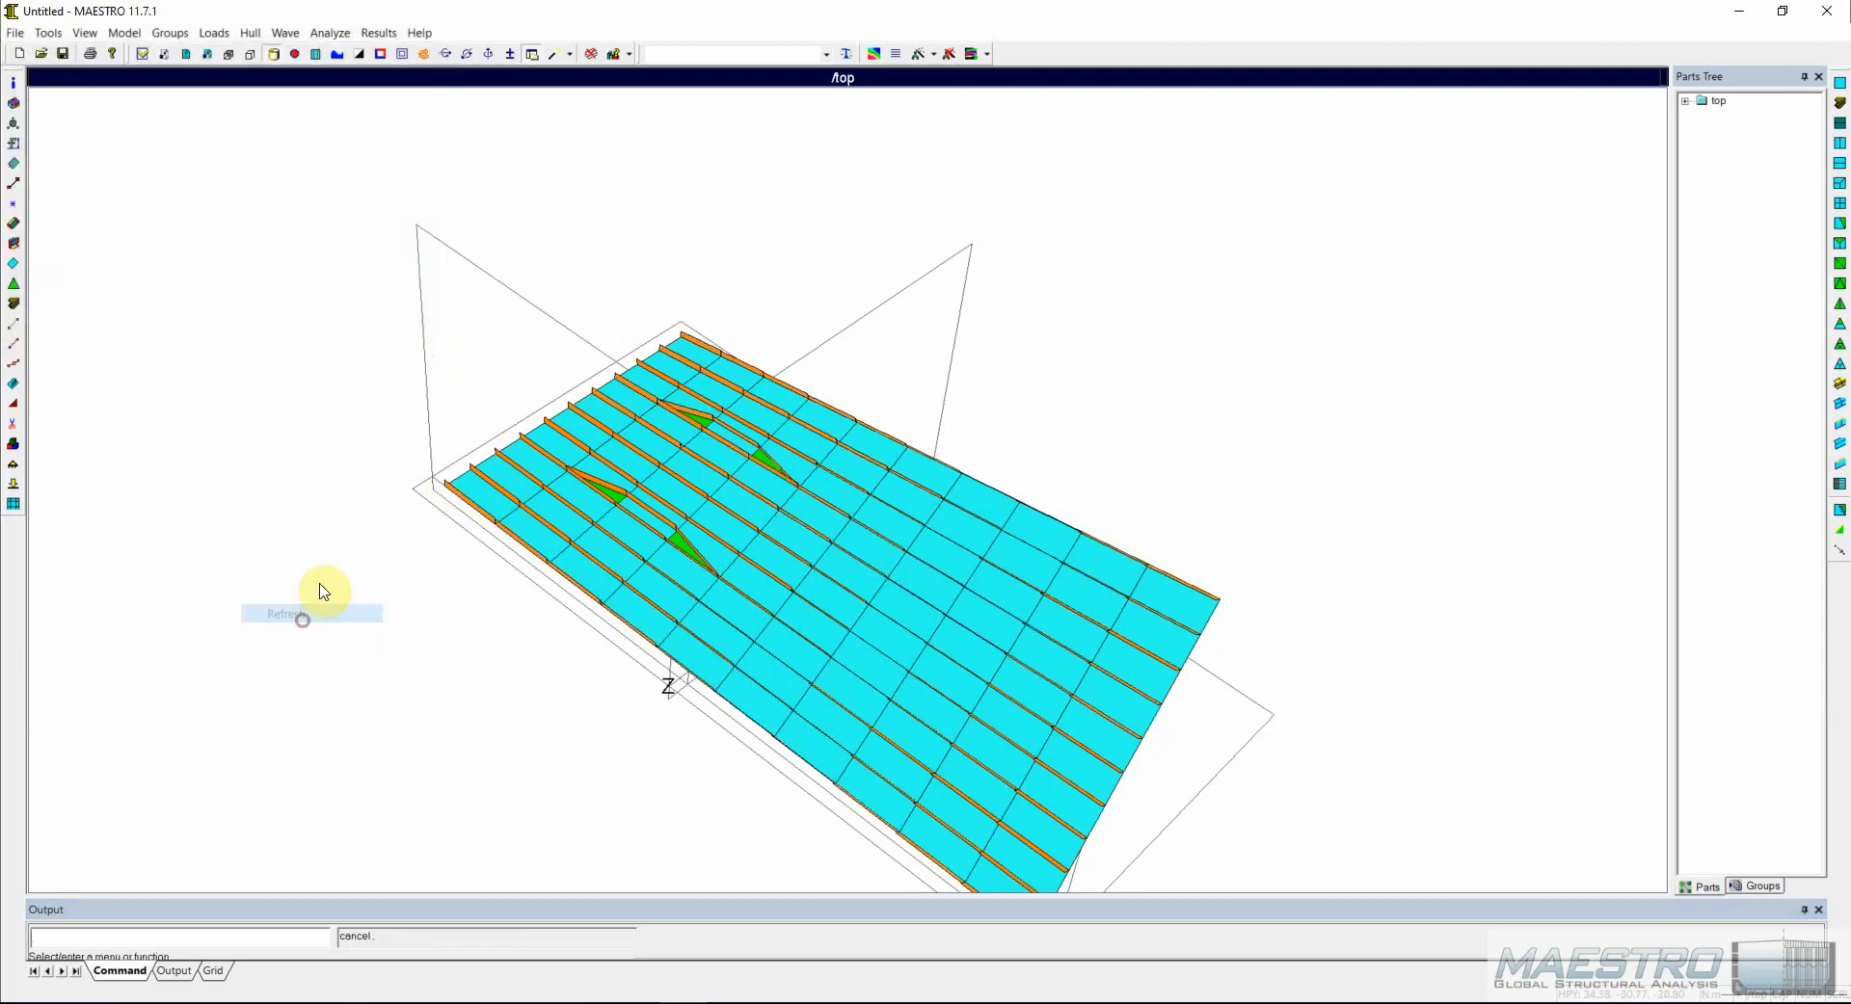
Renumber all nodal and element FE-Tags in the model.
click(44, 37)
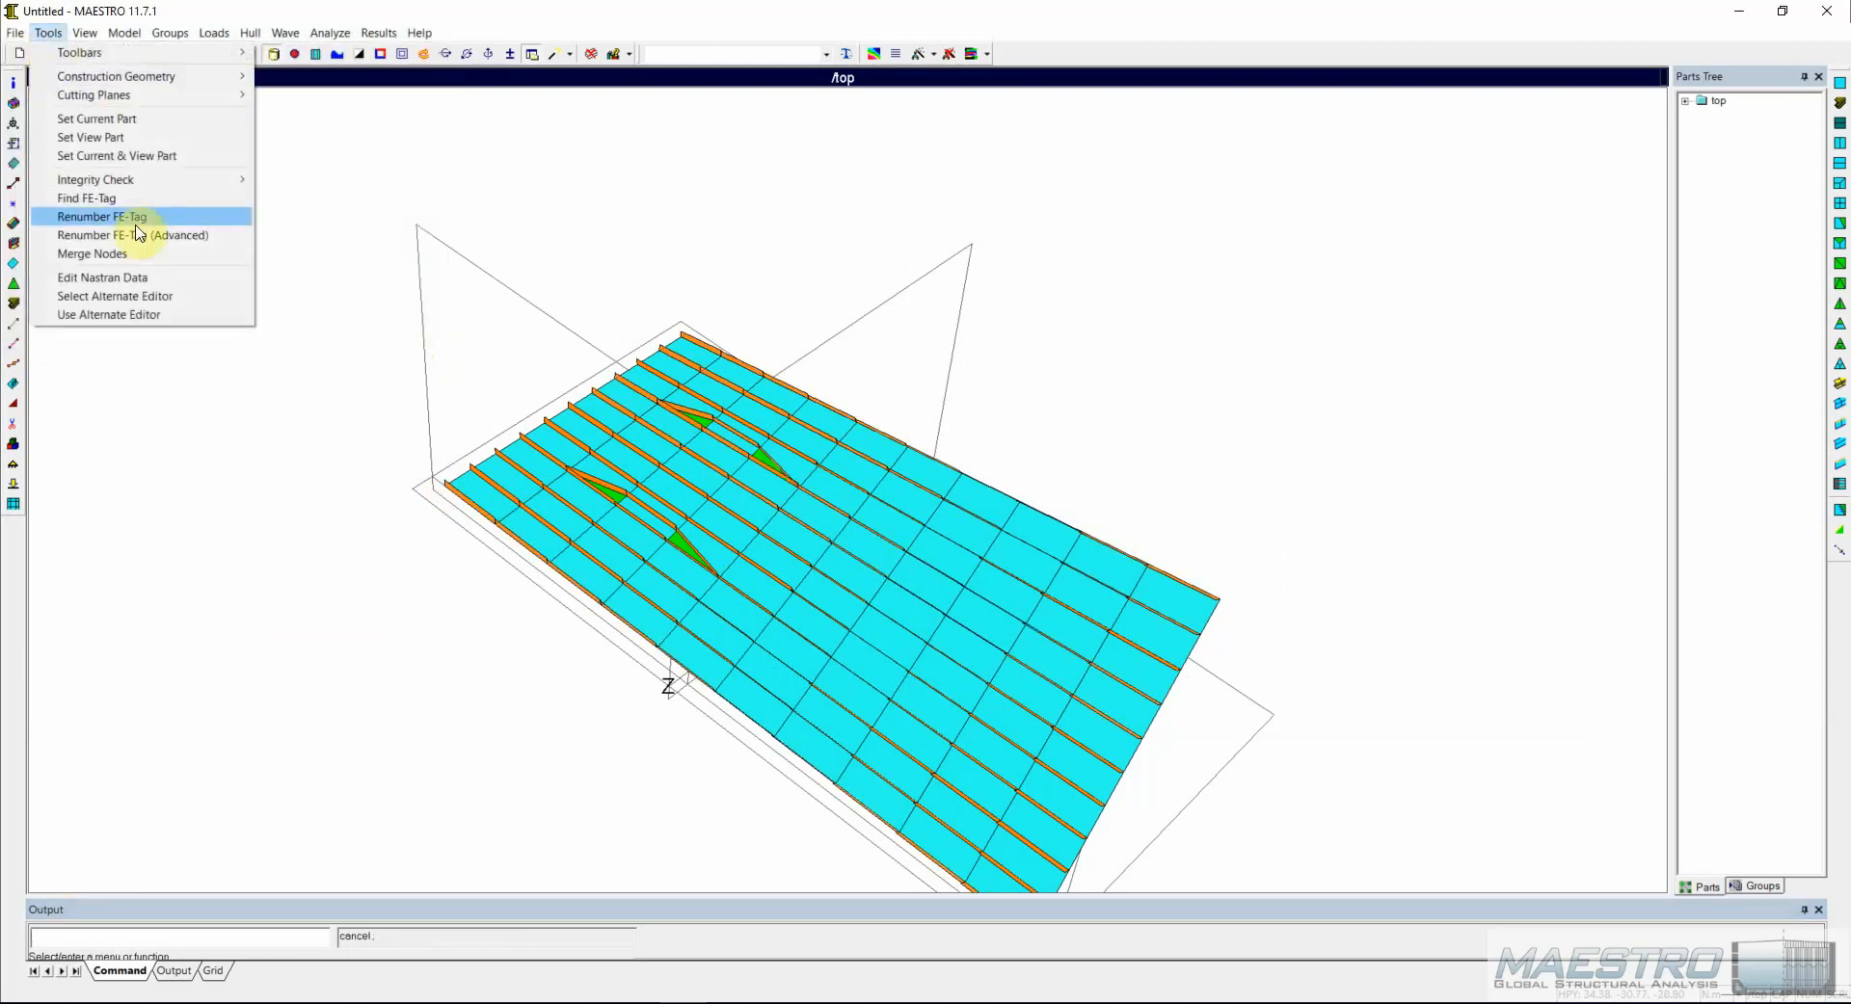
click(137, 218)
click(941, 556)
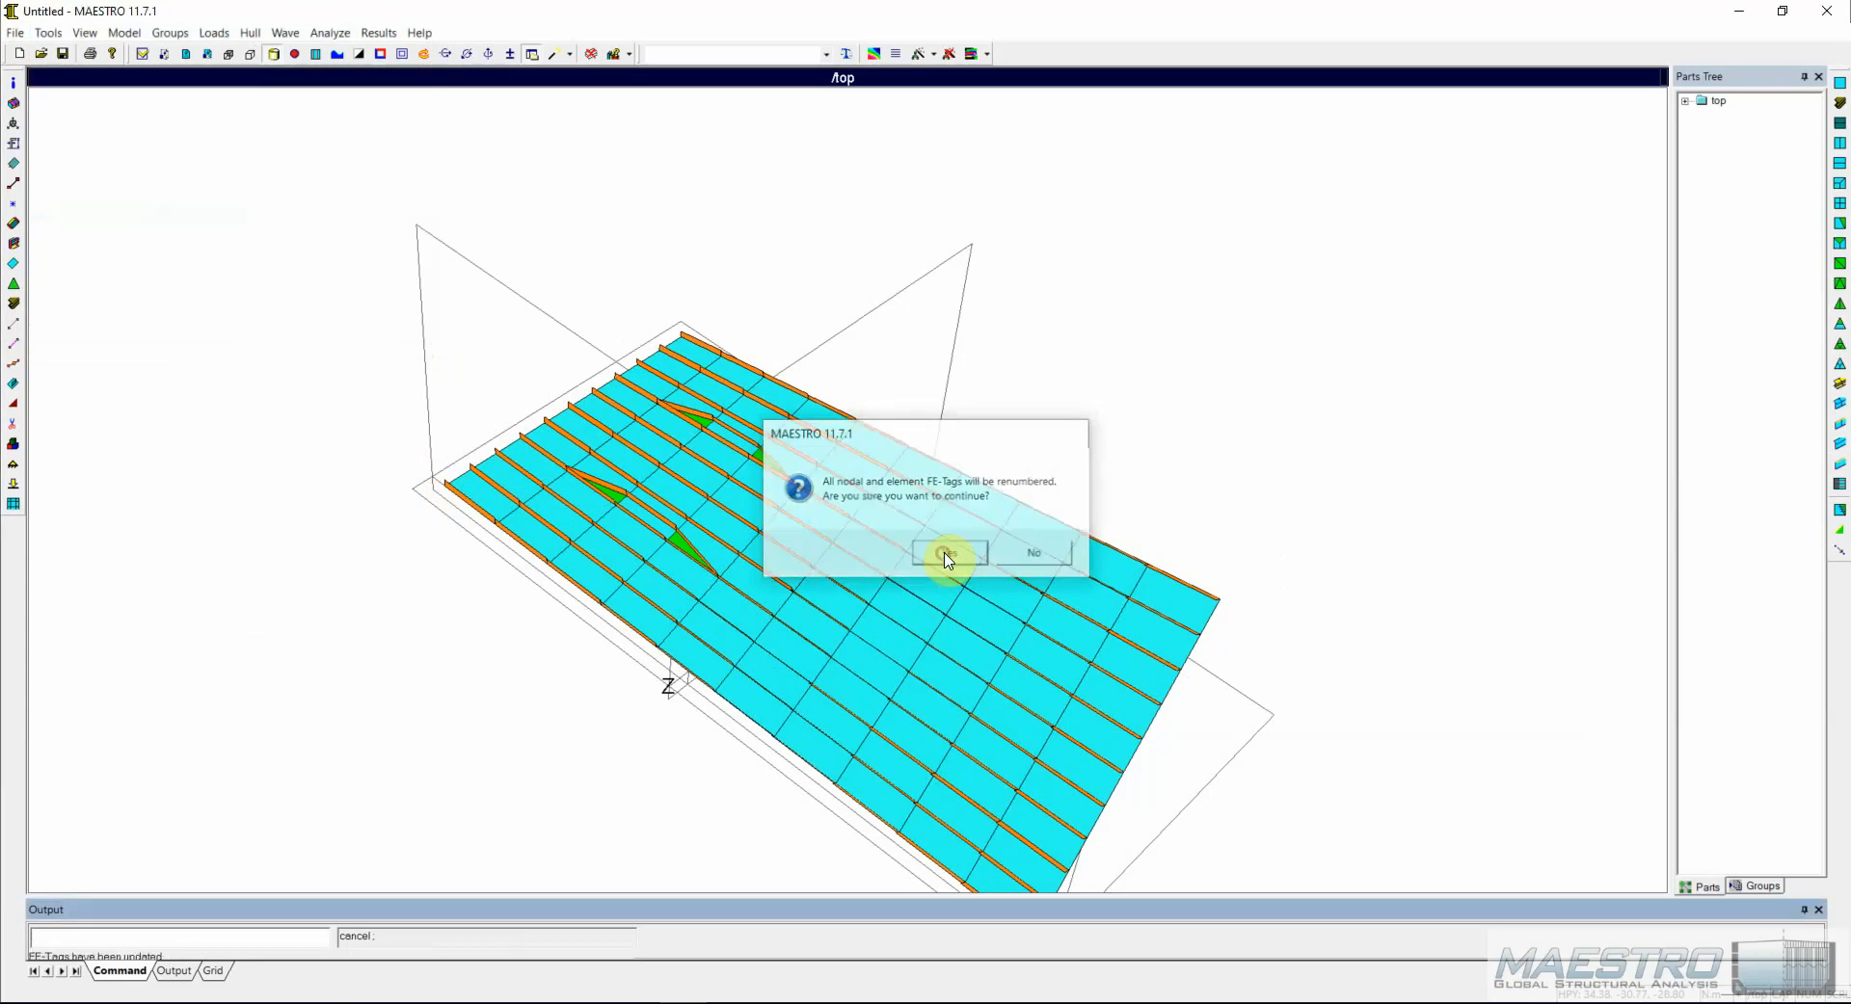
Start a new deletion list with the end beam on the plate's near long edge and its connected beams by seed, using a 160-degree edge angle.
click(12, 423)
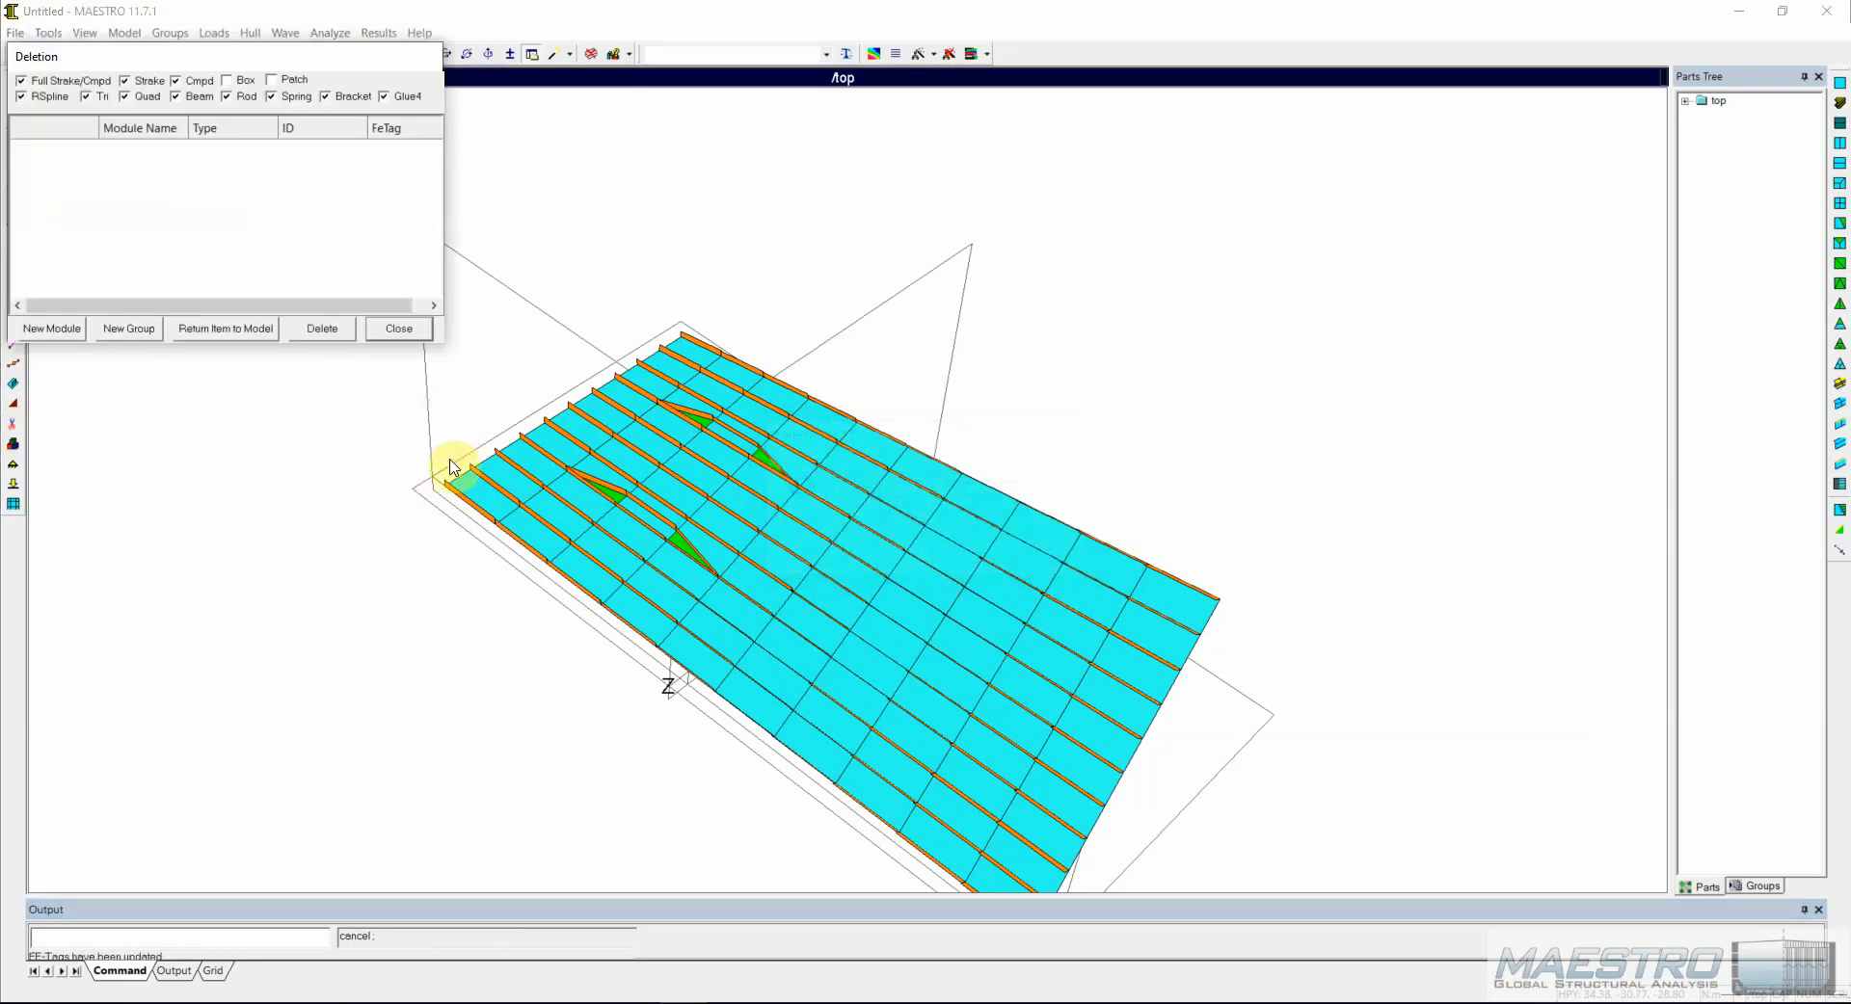
click(453, 491)
right_click(374, 243)
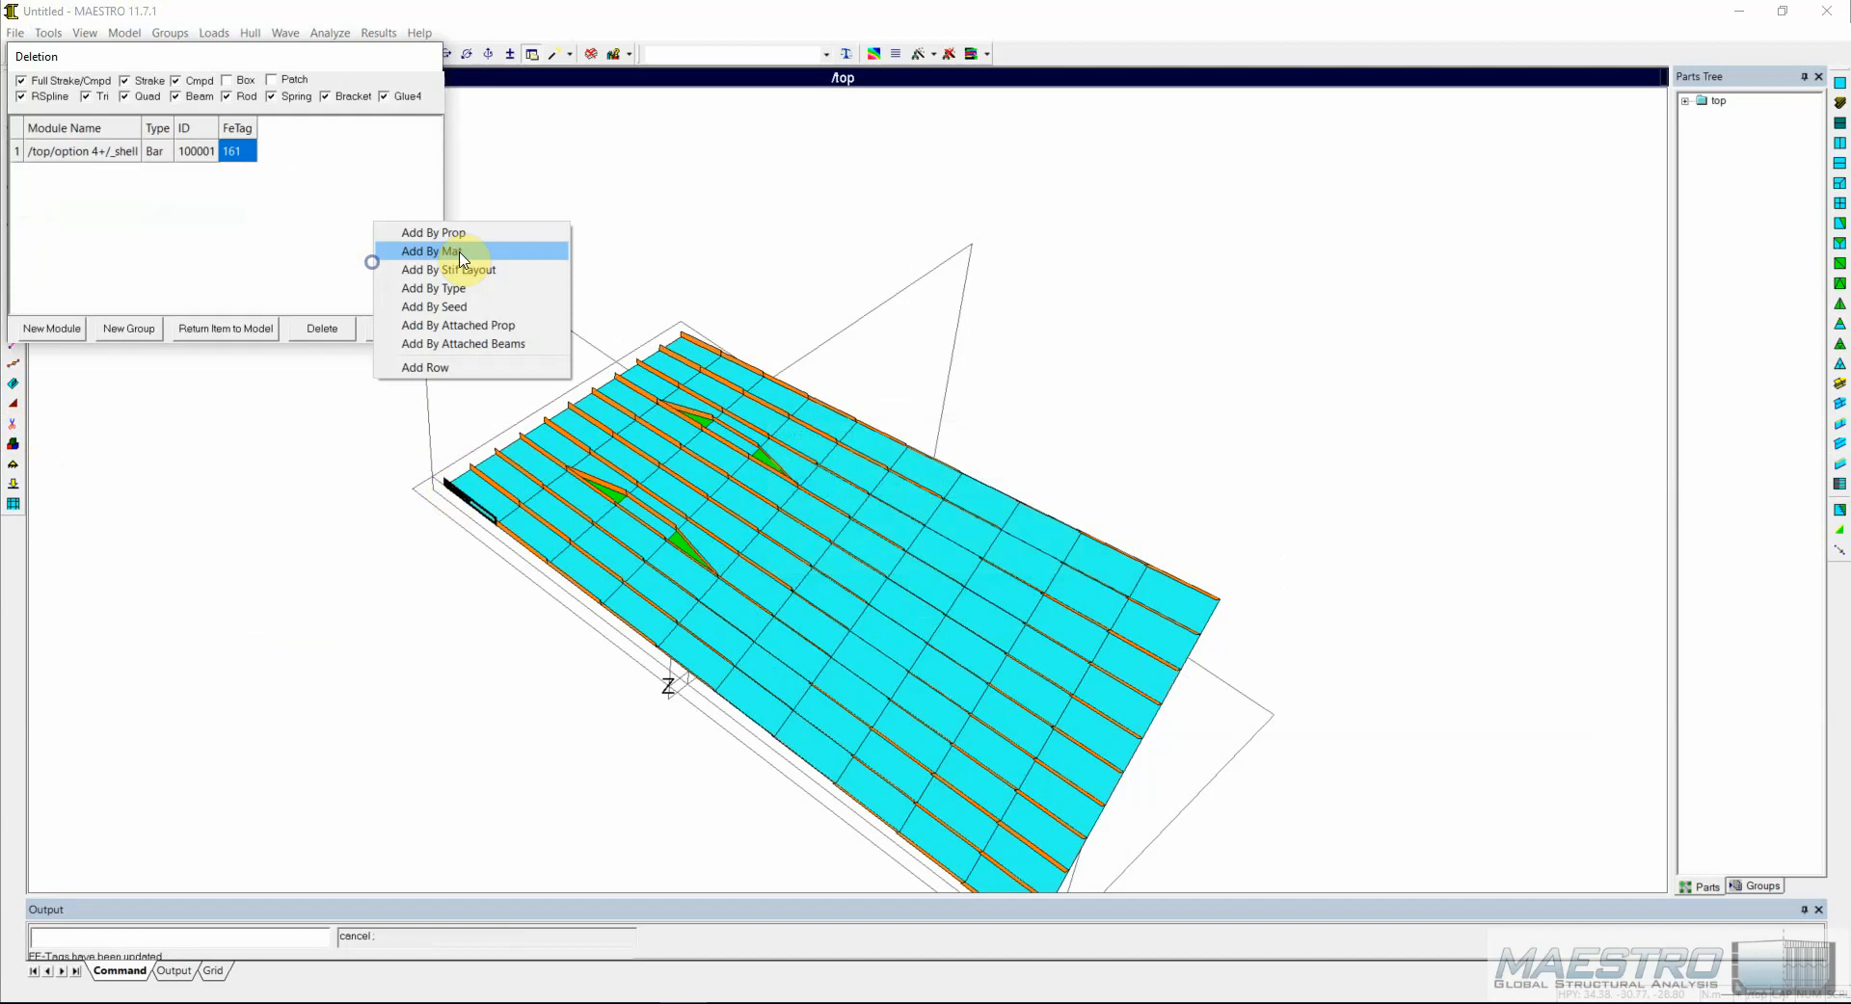
click(473, 308)
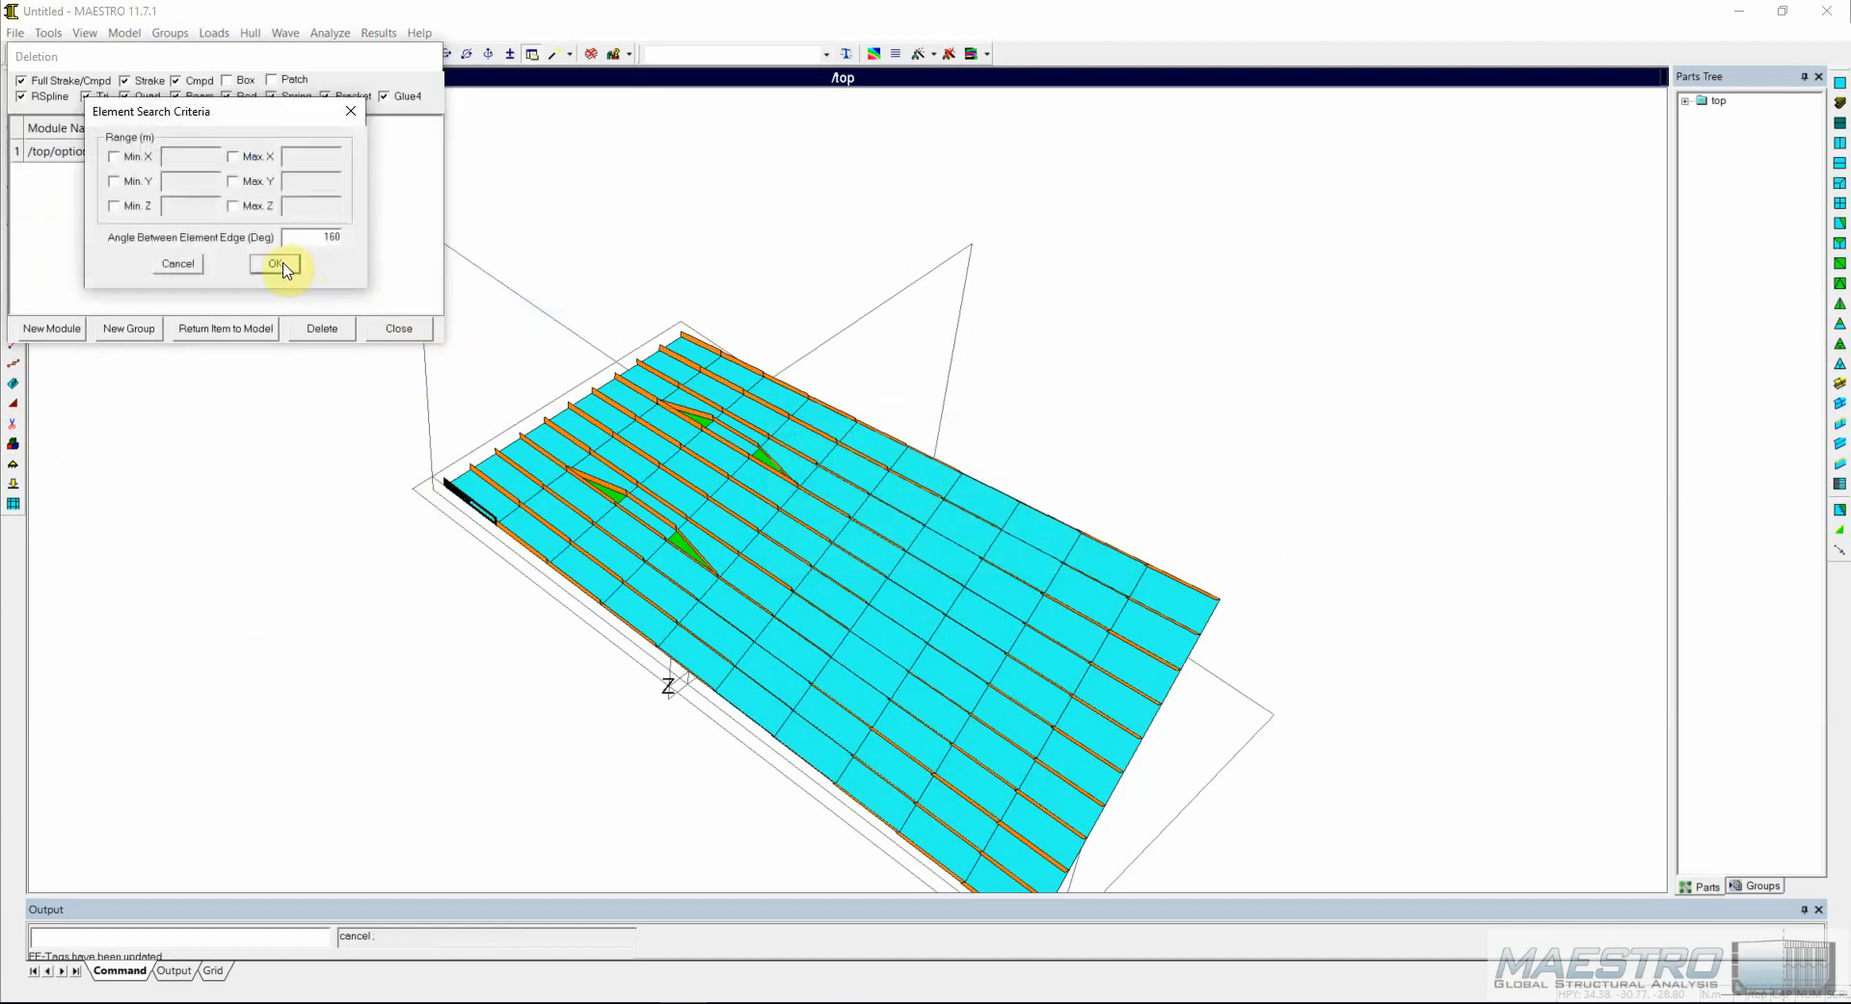
click(278, 265)
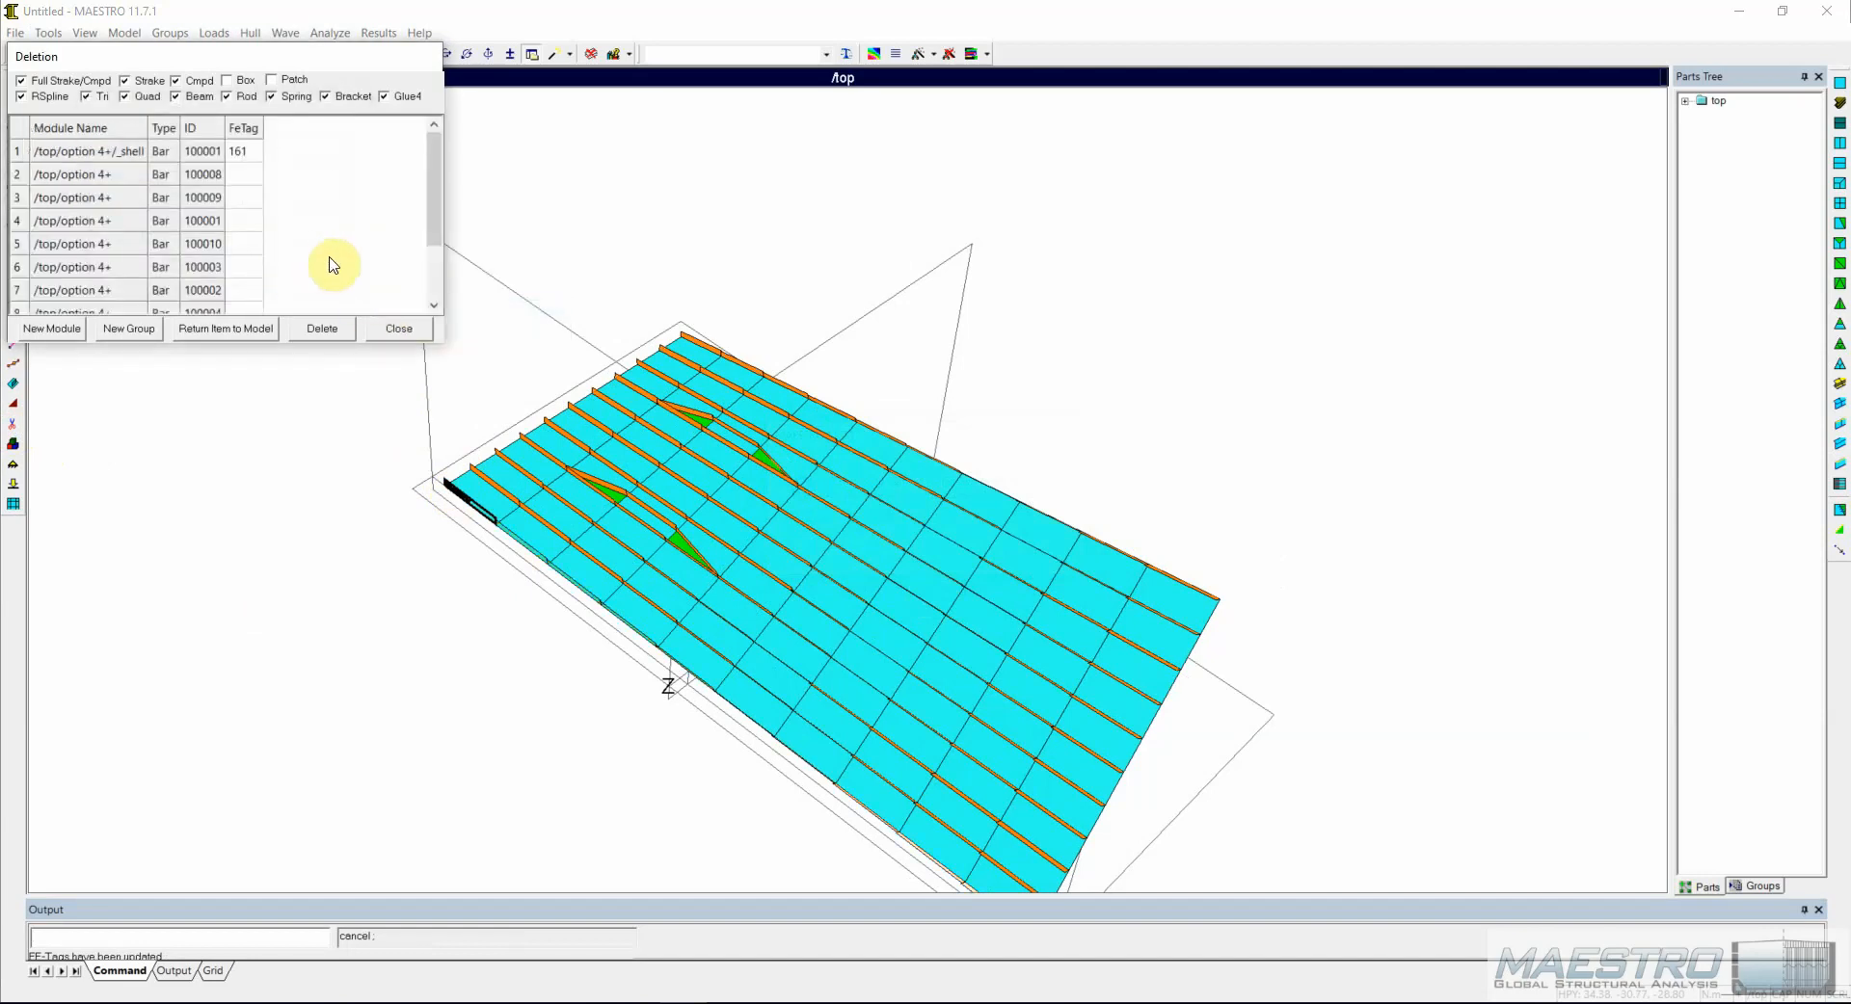
Add the beam line along the plate's opposite long edge to the deletion list by seed, using a 160-degree edge angle.
click(689, 341)
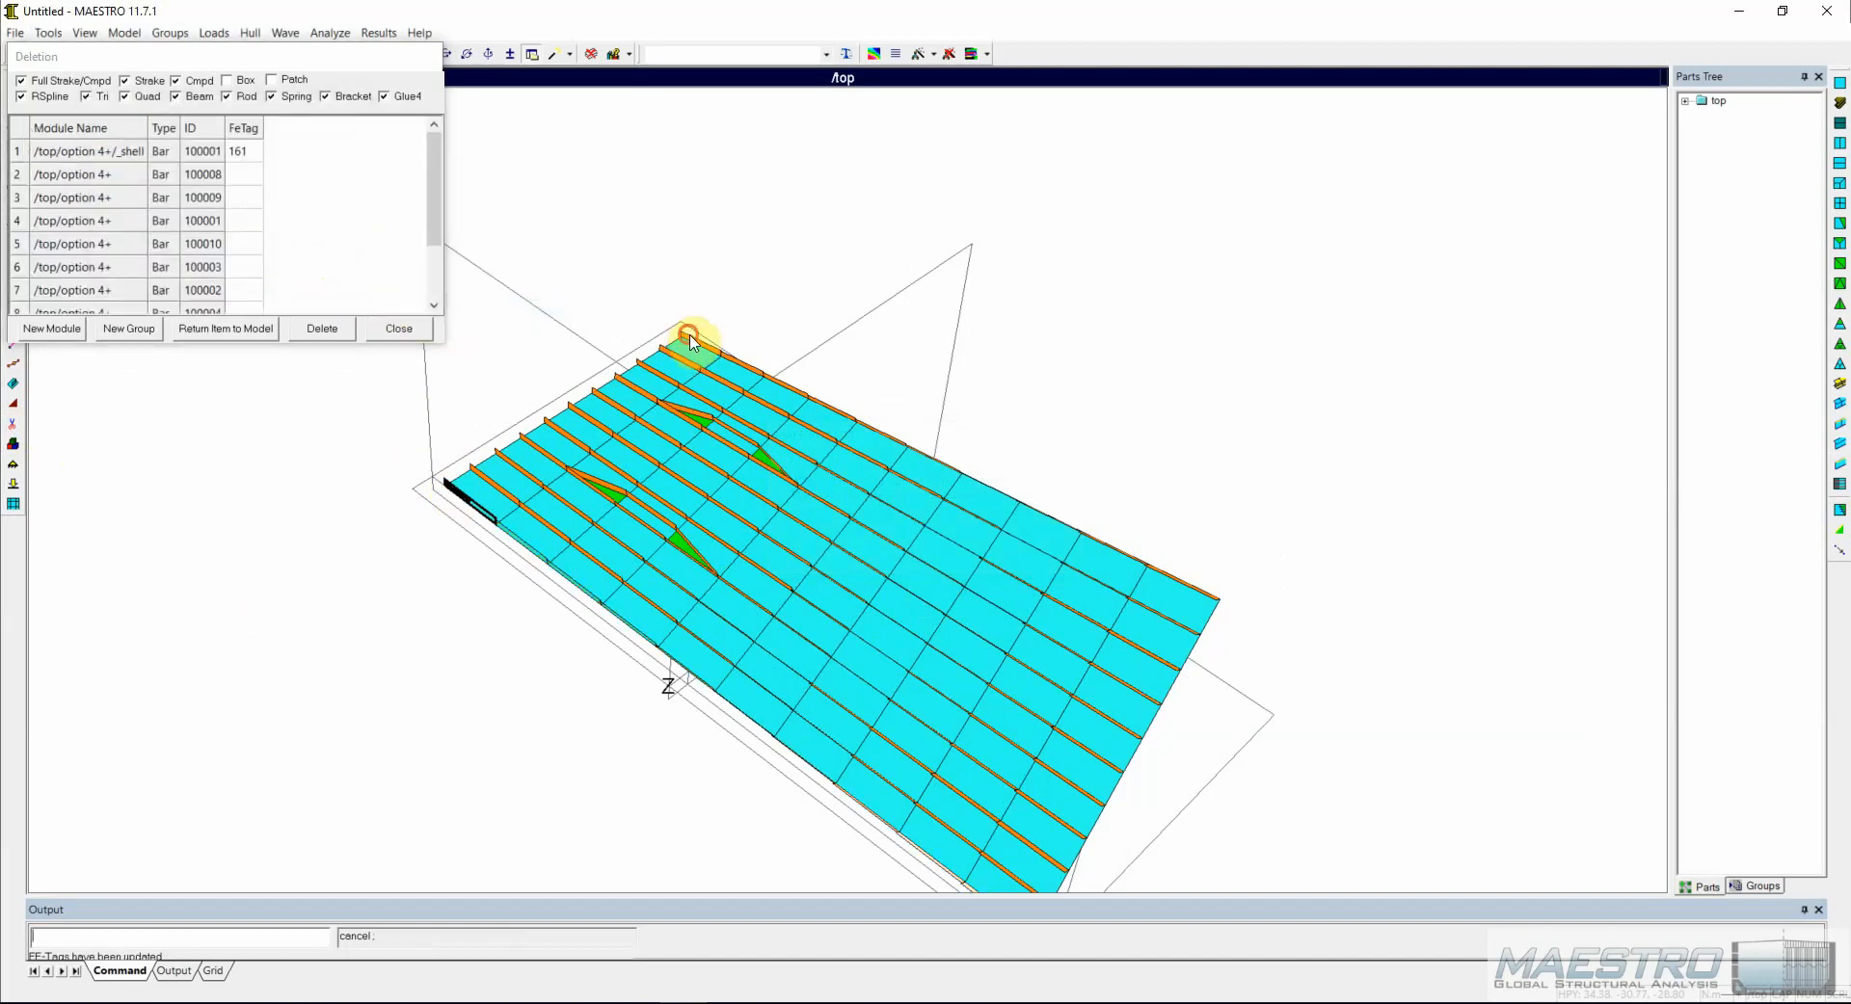
right_click(363, 225)
click(429, 270)
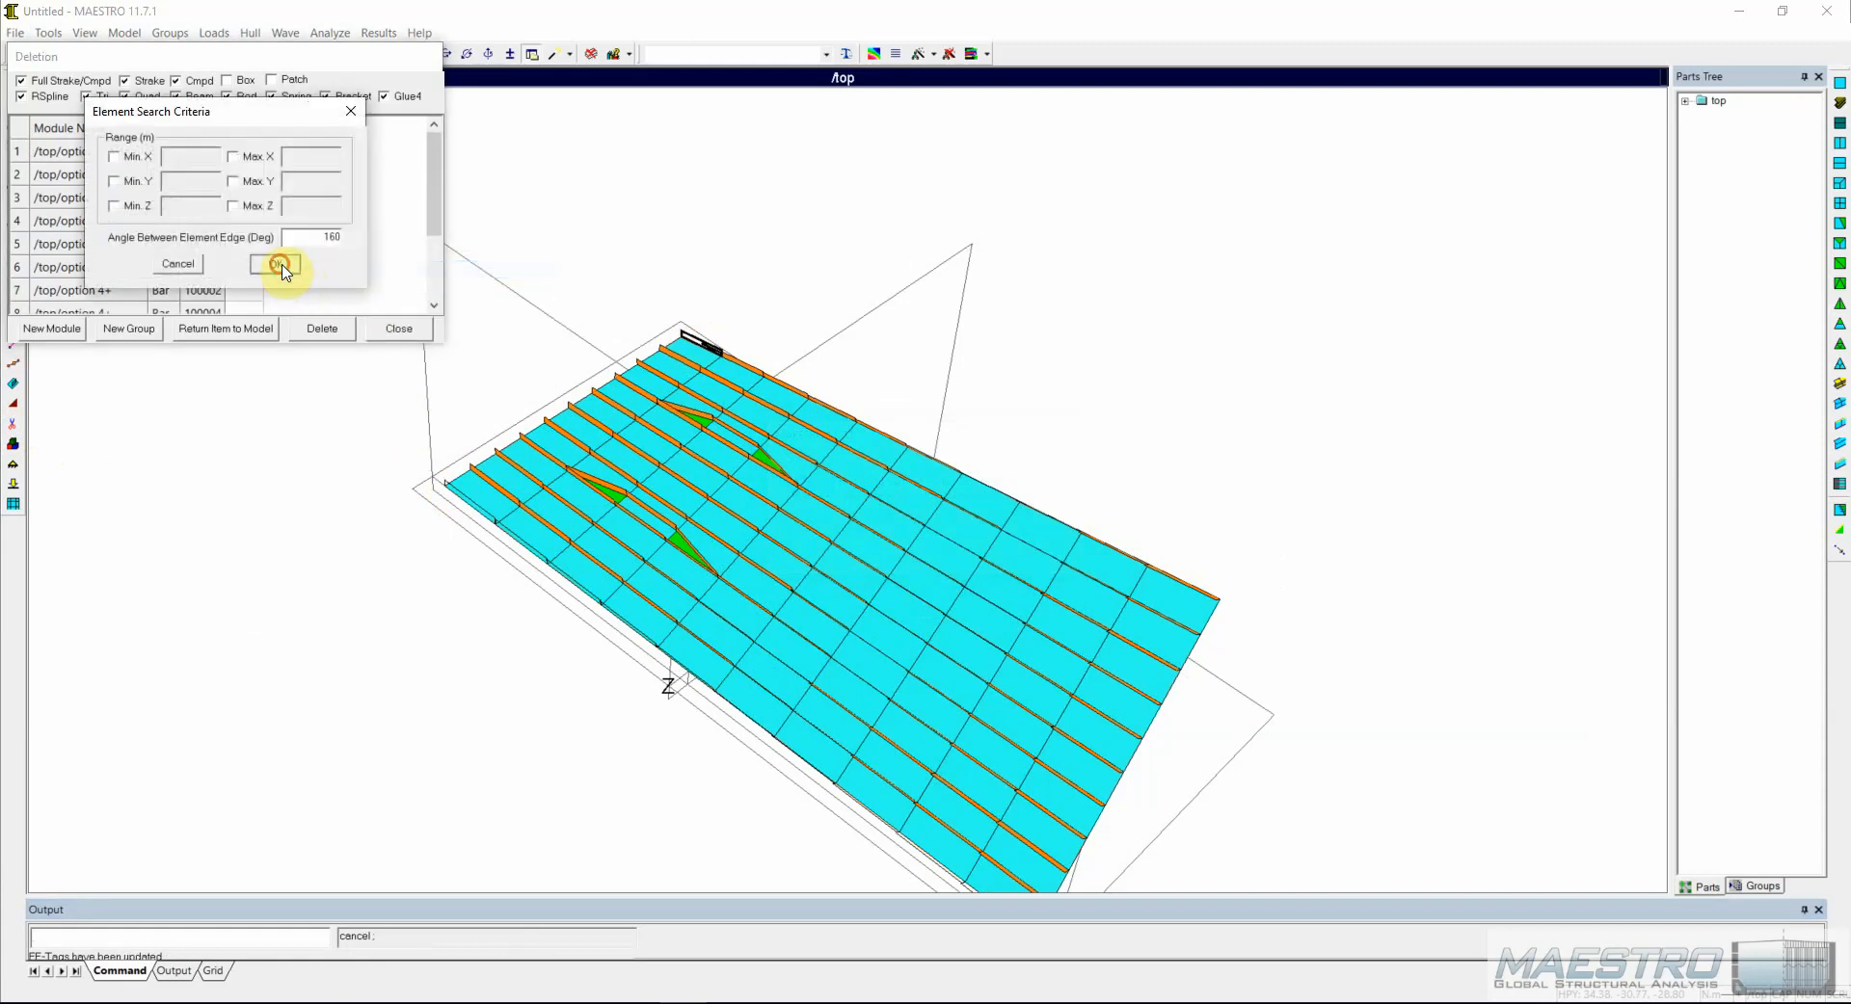
click(278, 264)
Add the beams running along the edges of the green triangular elements to the deletion list one by one.
middle_drag(719, 499, 853, 412)
middle_drag(611, 390, 579, 426)
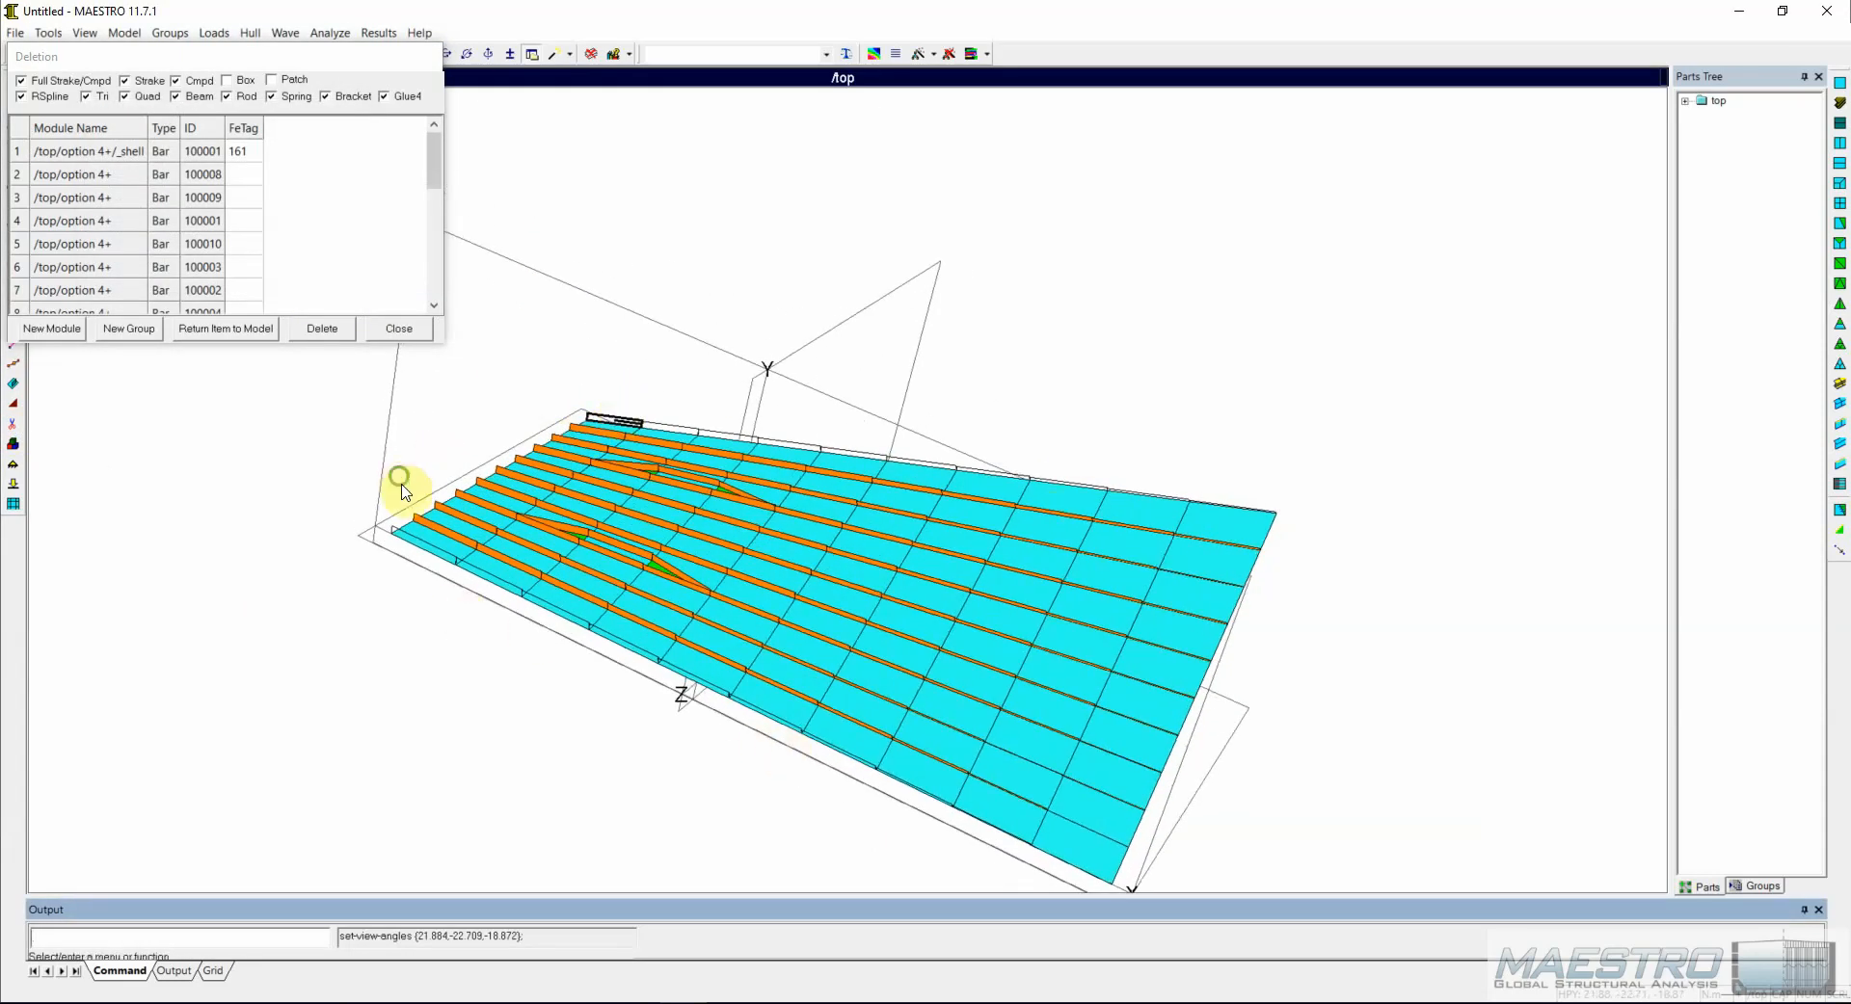
mouse_move(401, 484)
middle_down()
mouse_move(414, 540)
mouse_move(398, 497)
middle_up()
click(353, 268)
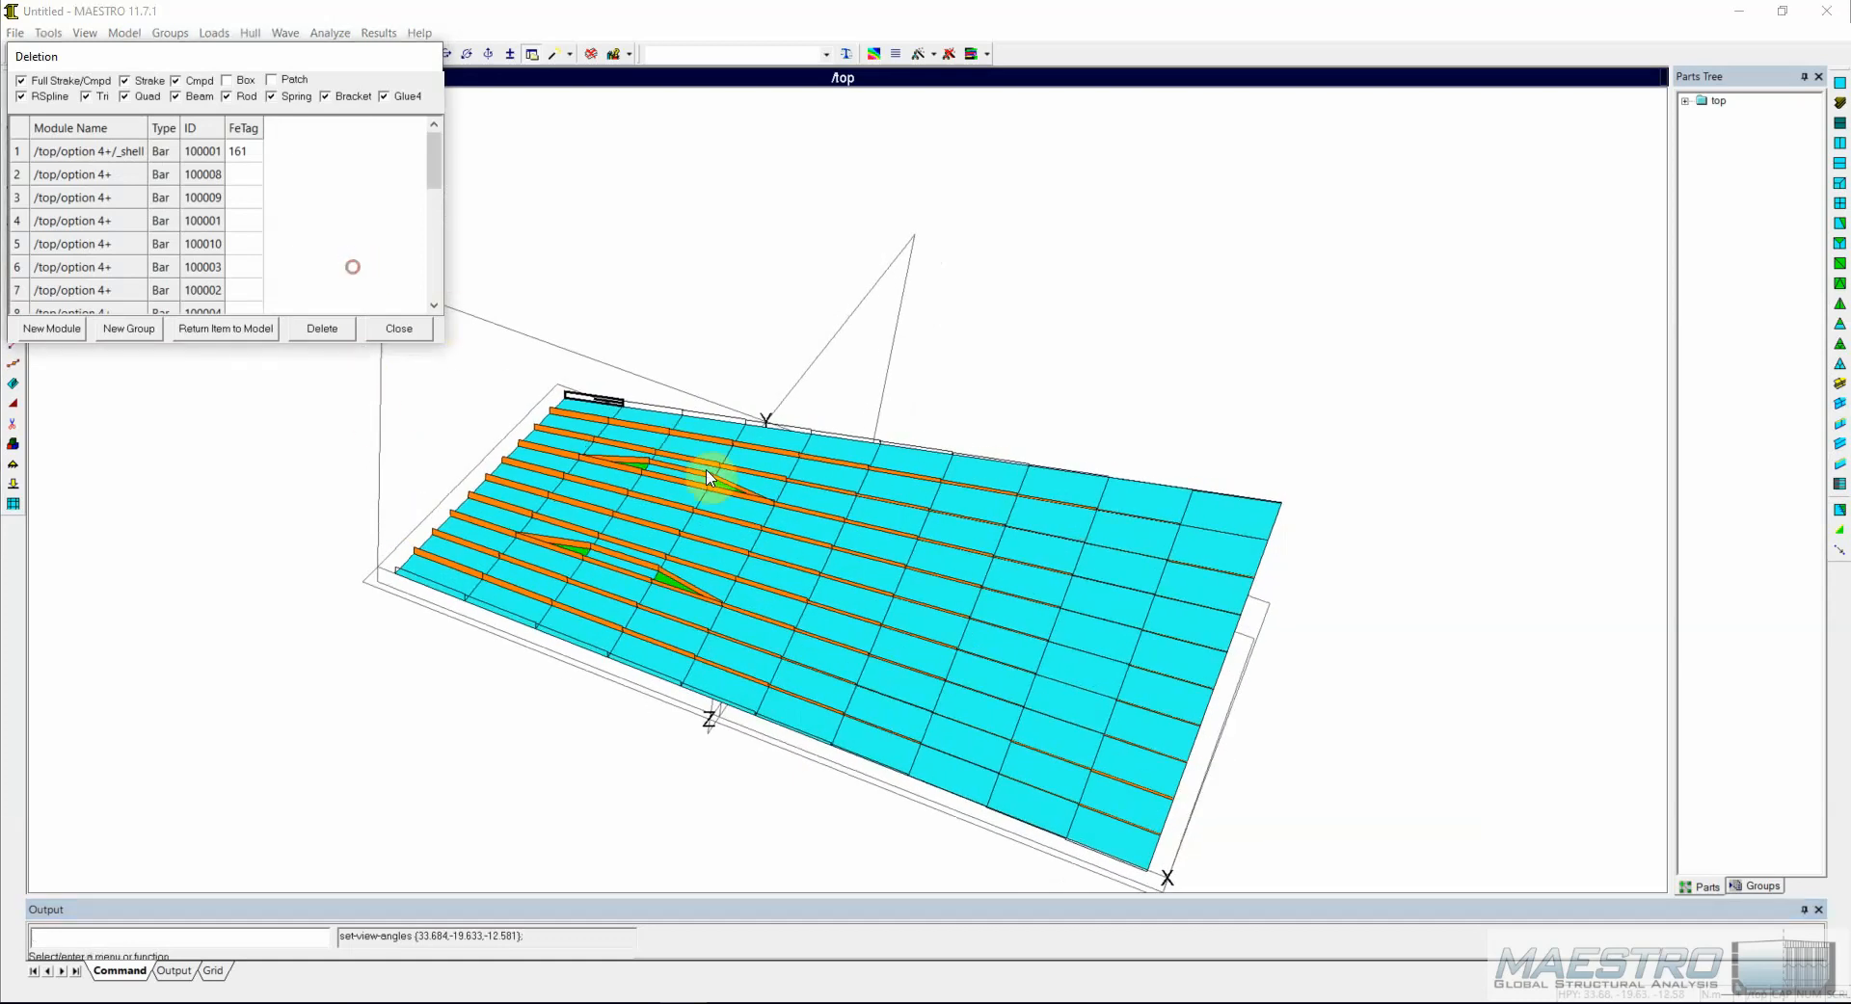
click(696, 473)
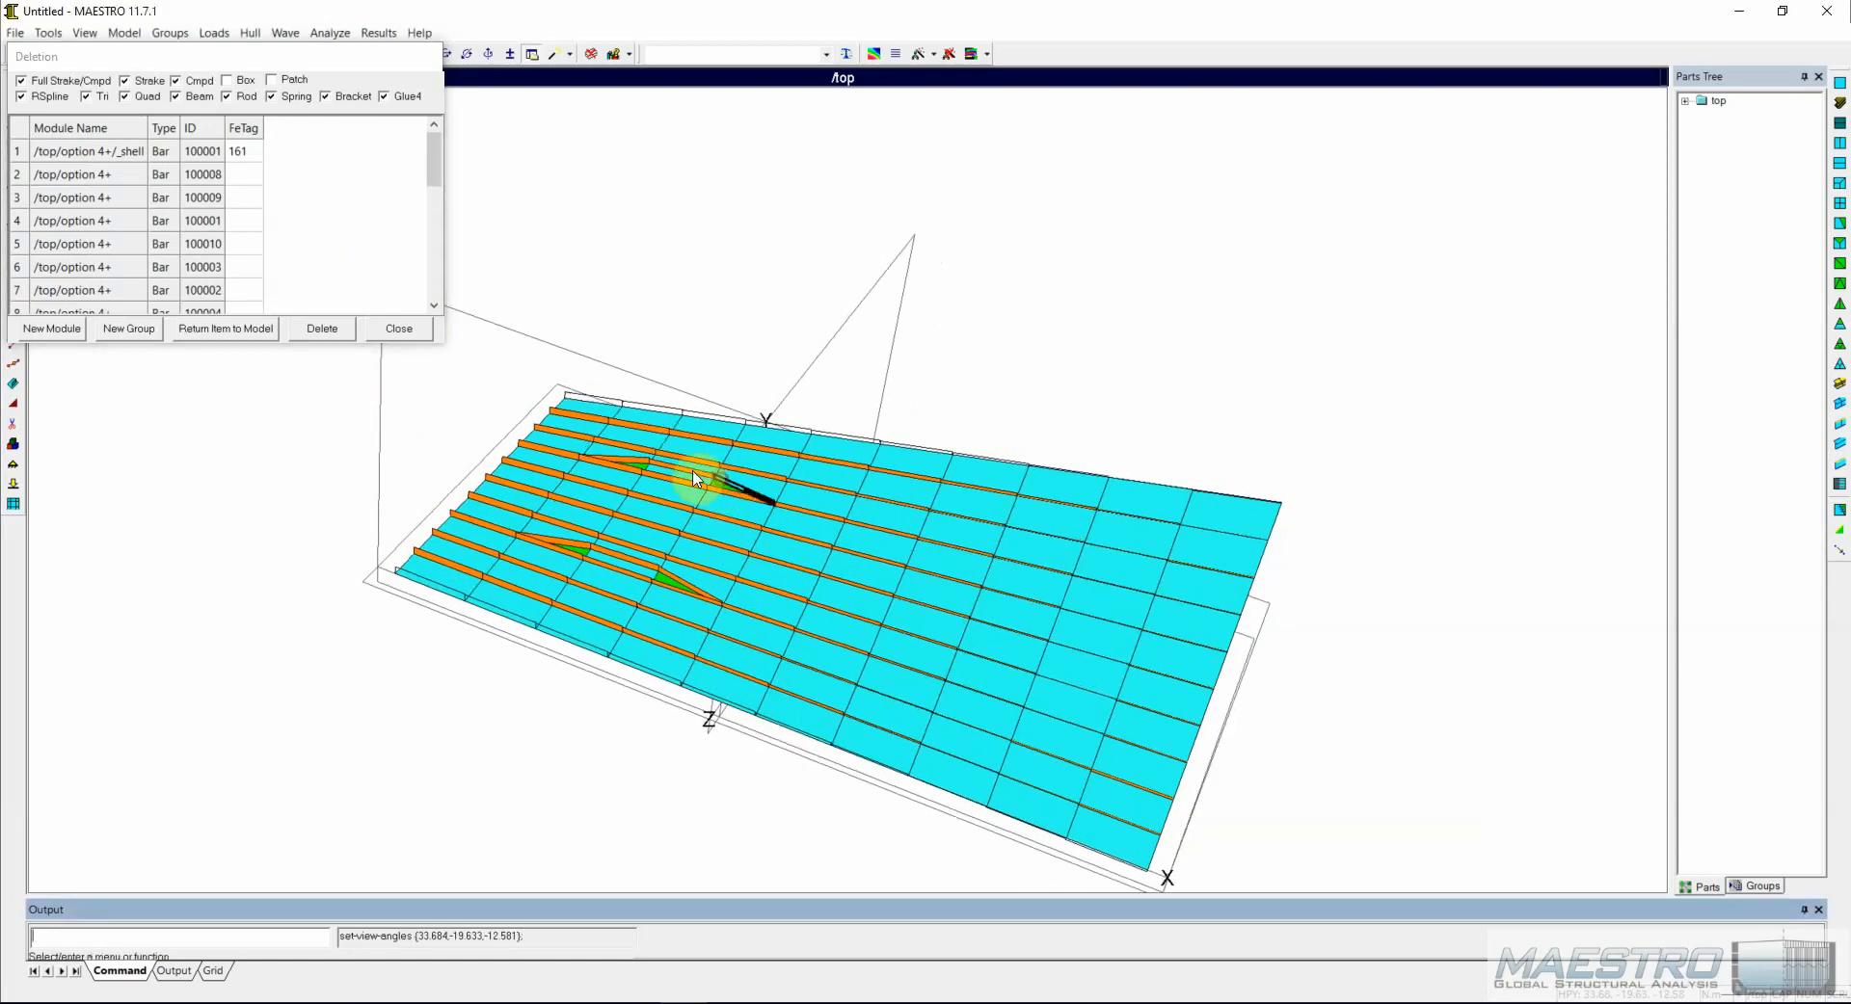
click(637, 462)
click(579, 547)
click(609, 555)
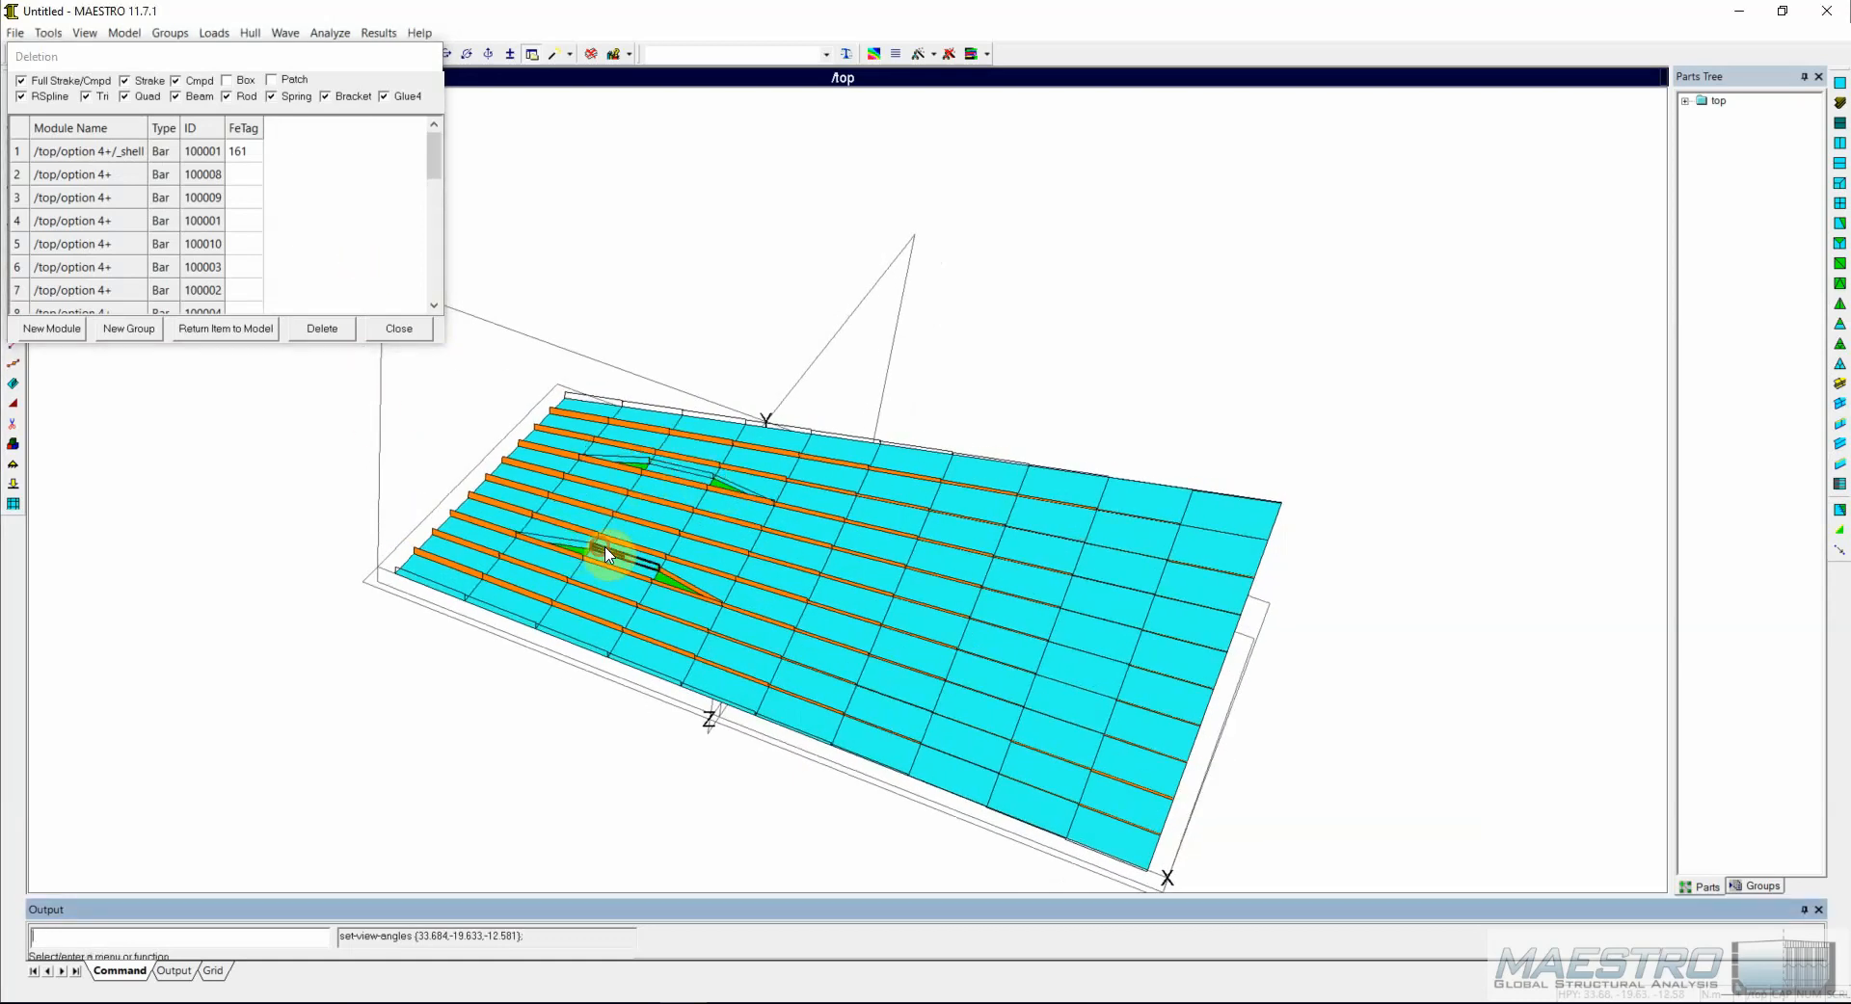
click(662, 576)
Delete all elements in the deletion list and close it.
click(308, 331)
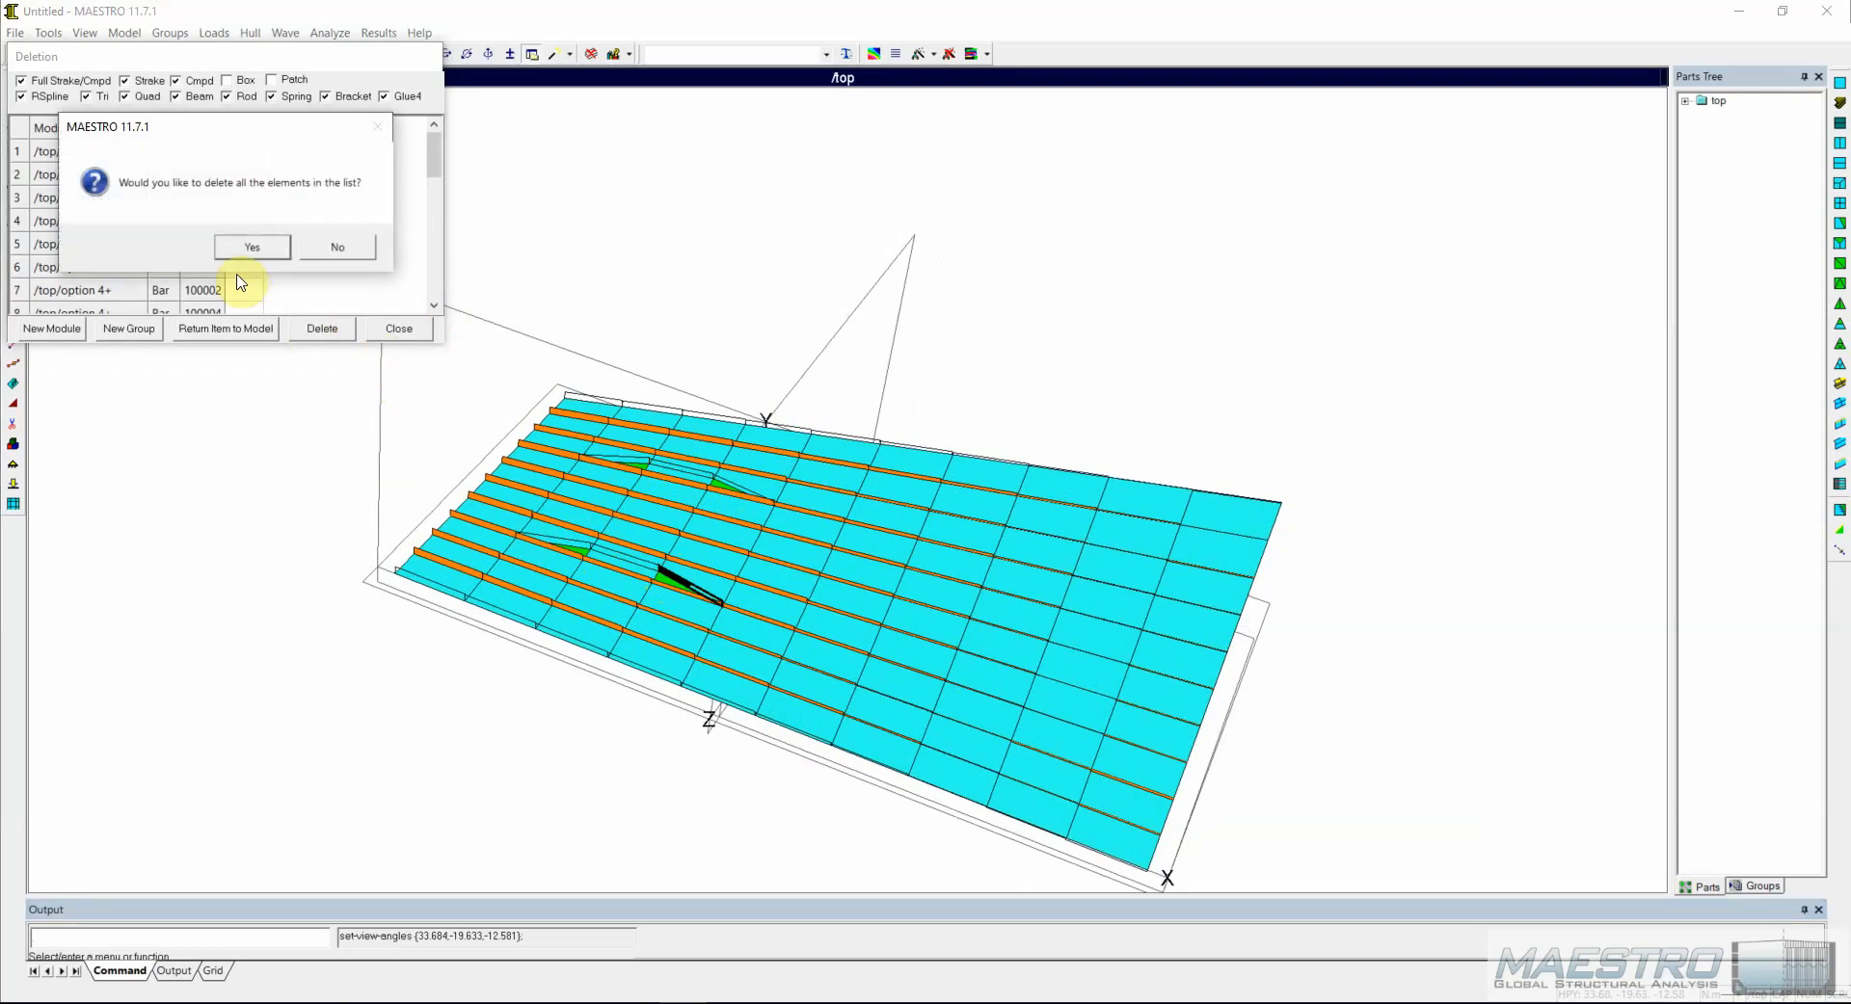
click(248, 252)
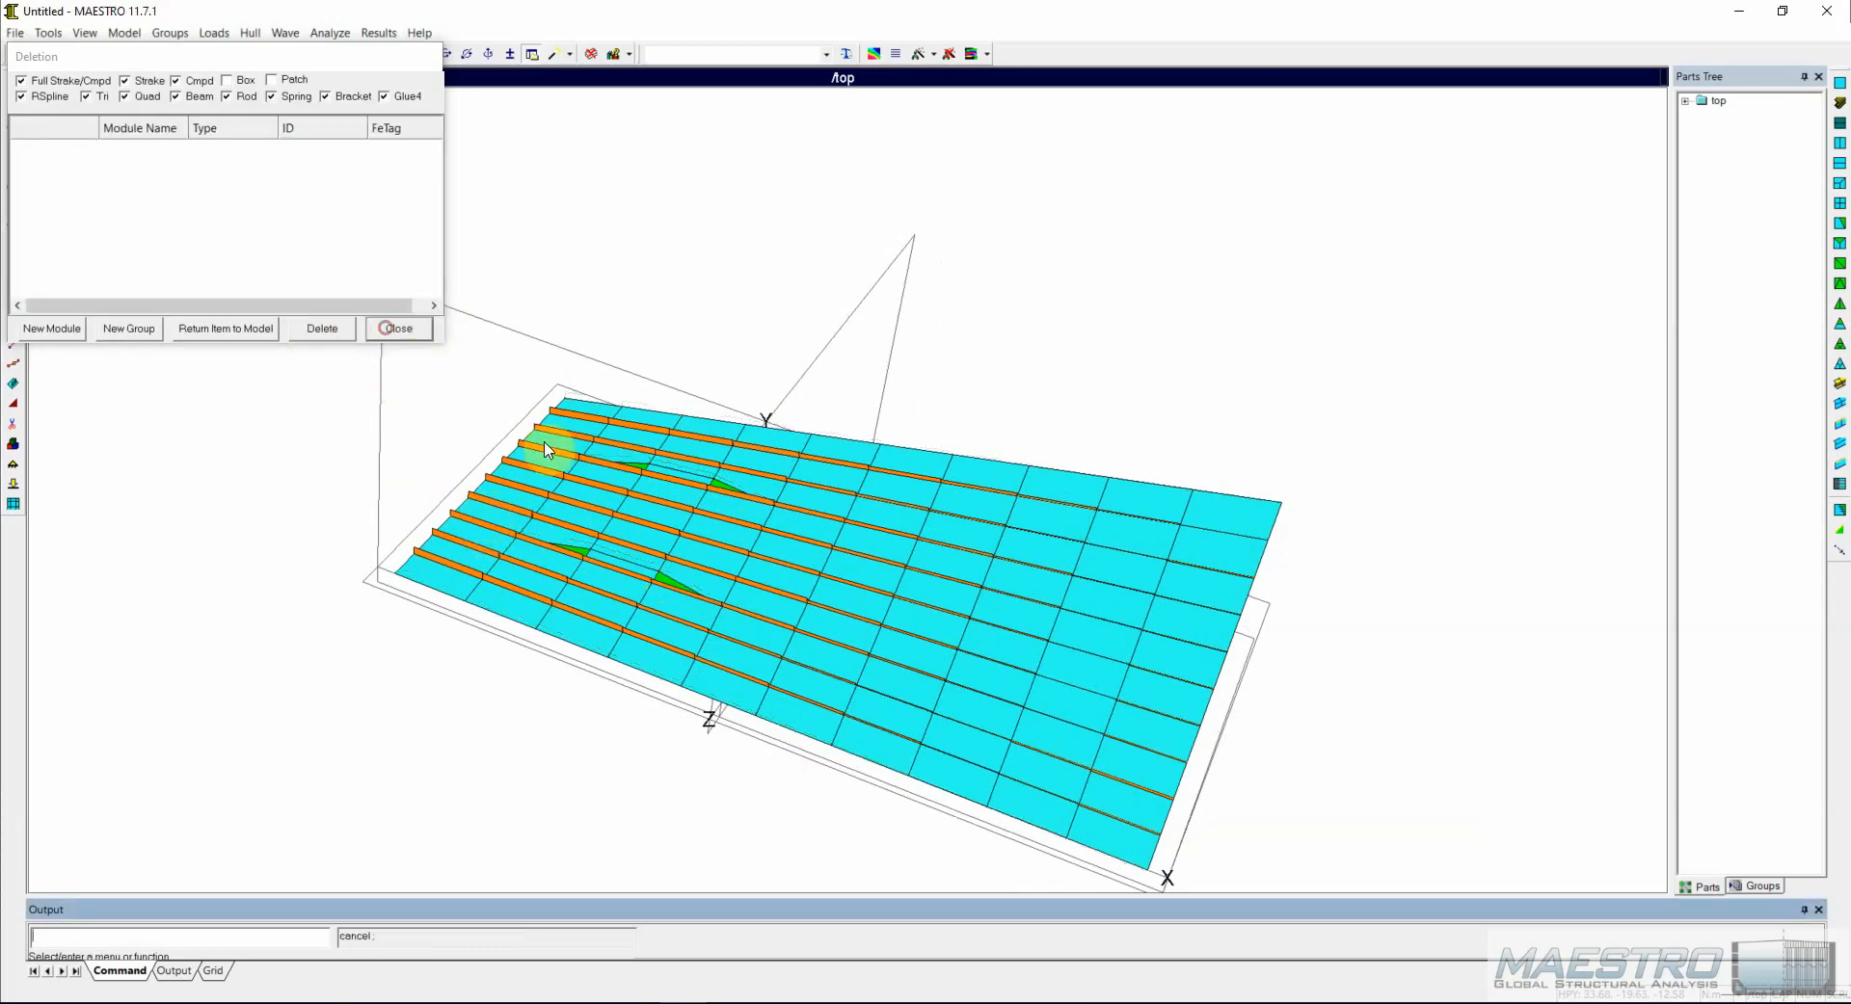
drag(550, 449, 942, 587)
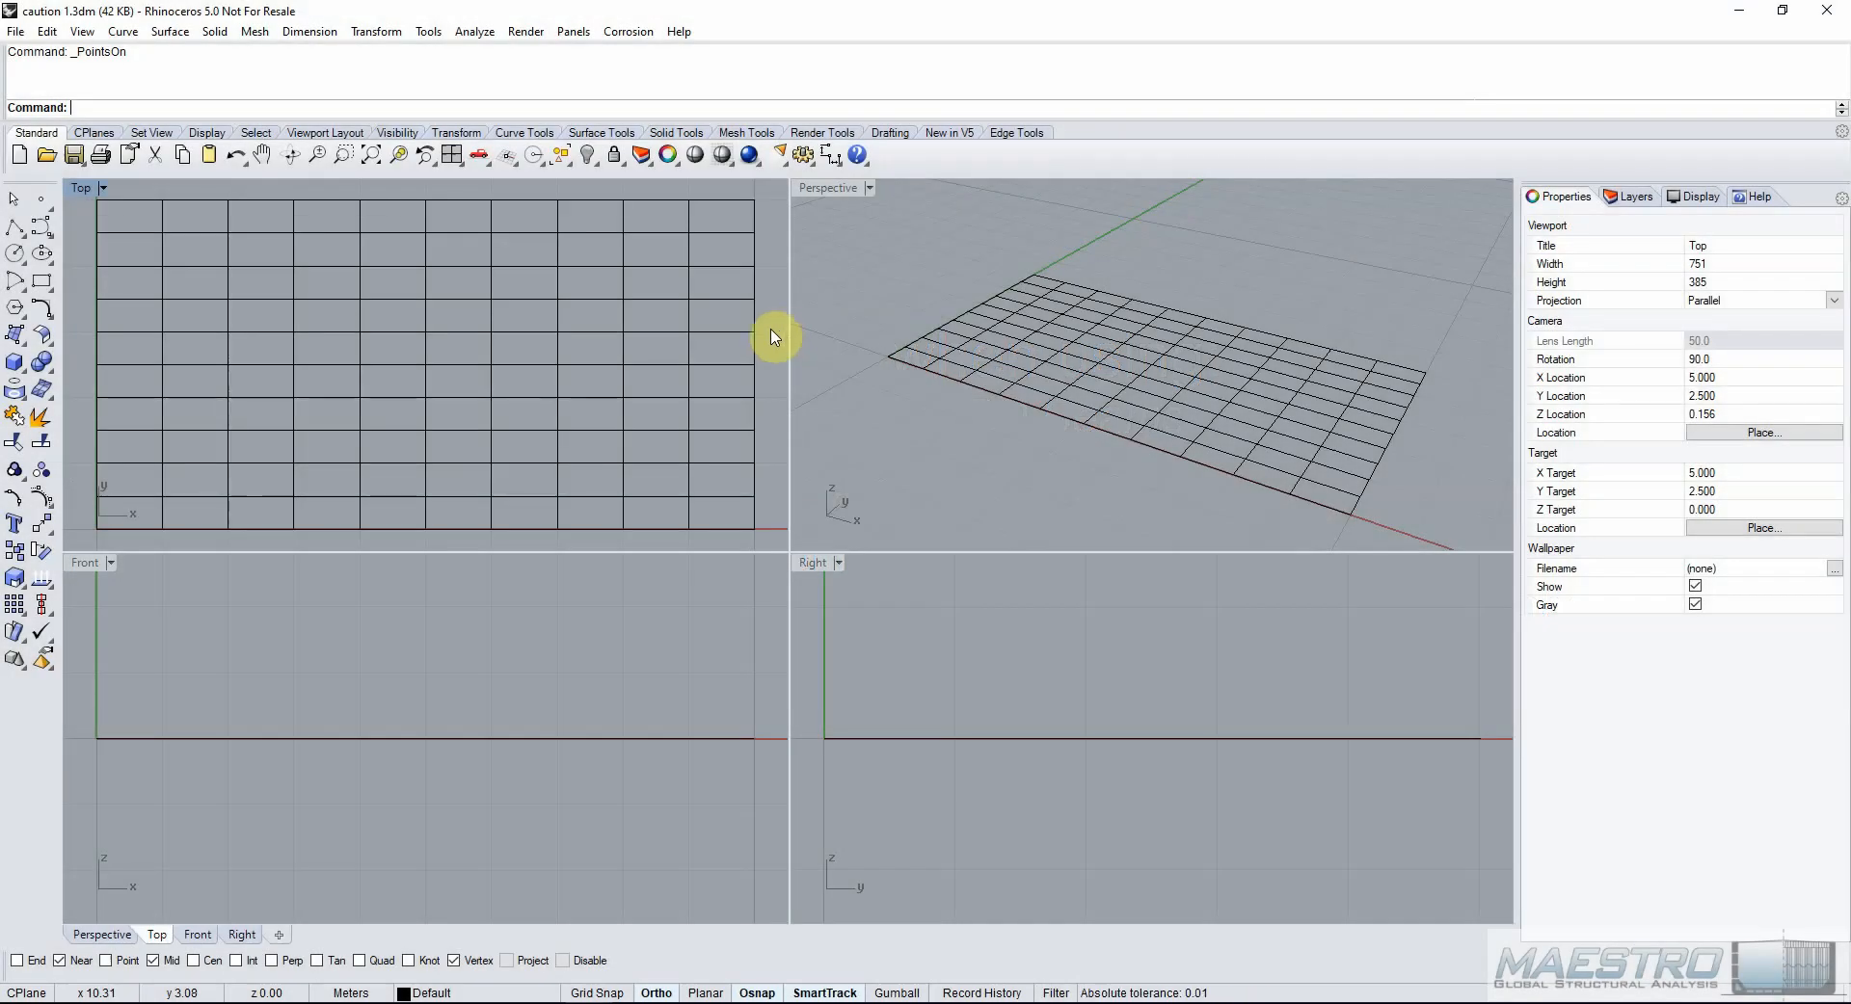
In Rhino, display the control points of the lengthwise curves for inspection, and hide them again.
click(451, 403)
click(496, 467)
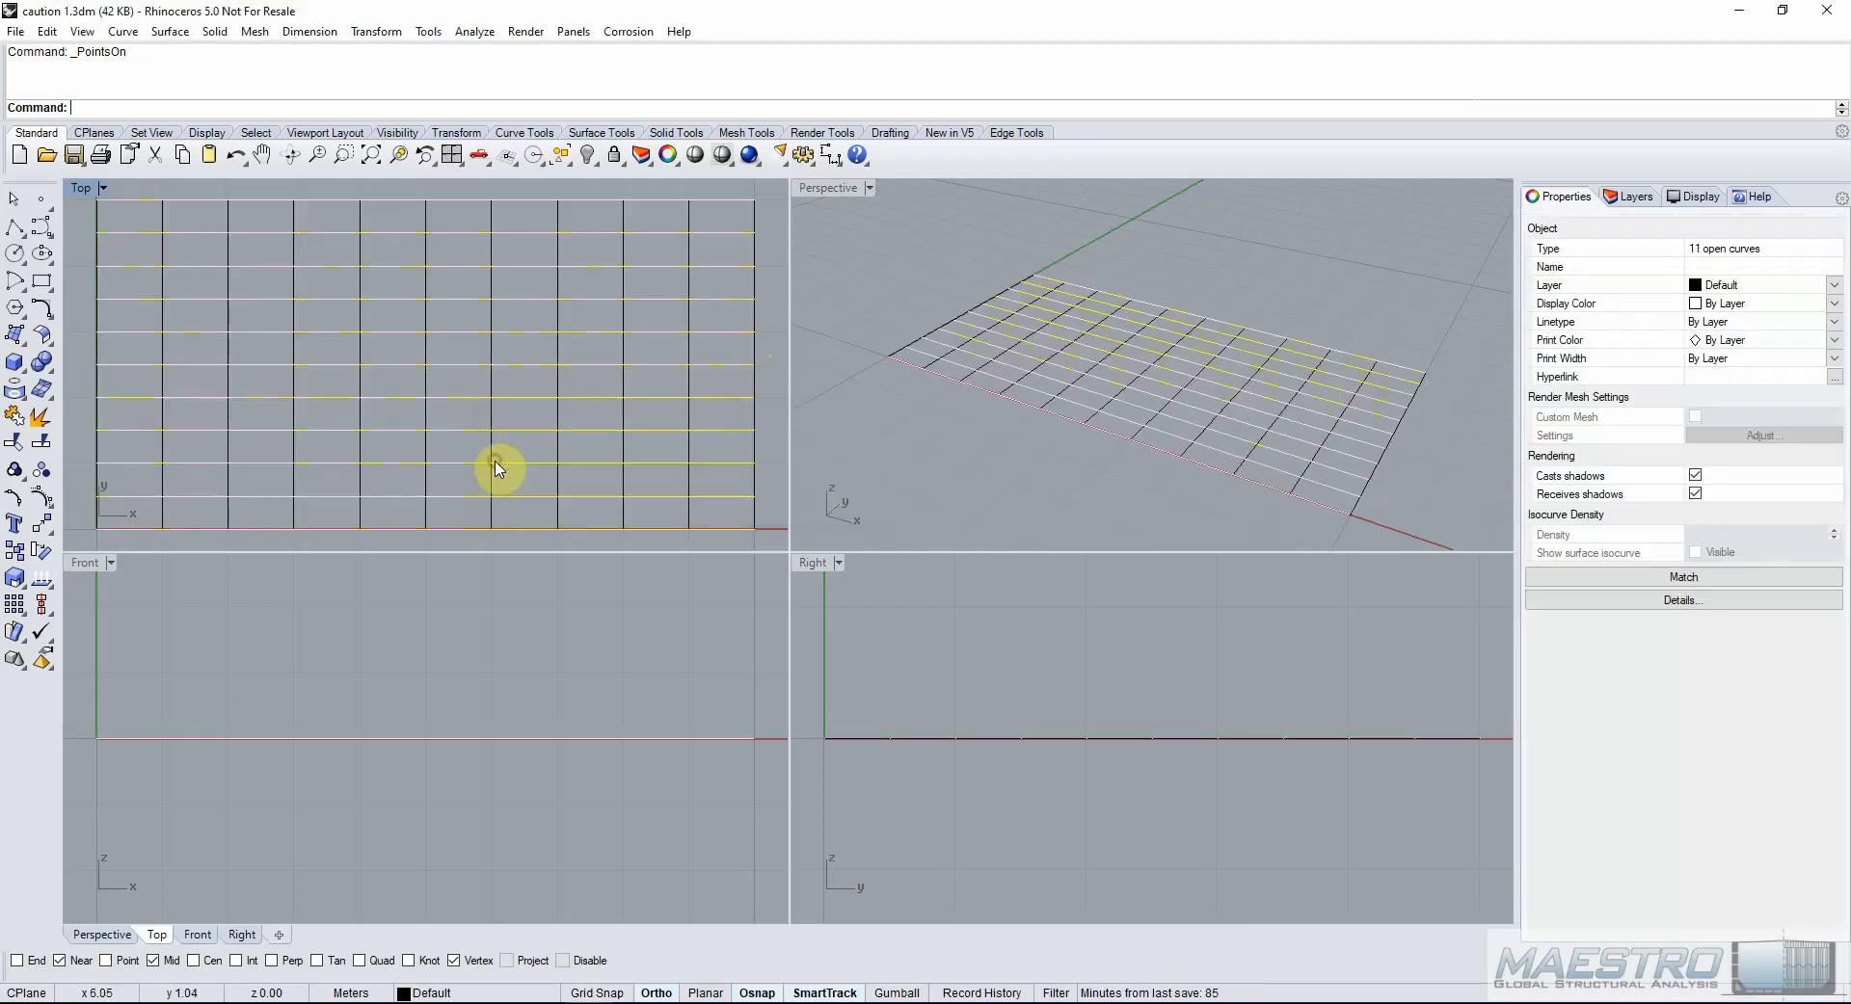
click(37, 500)
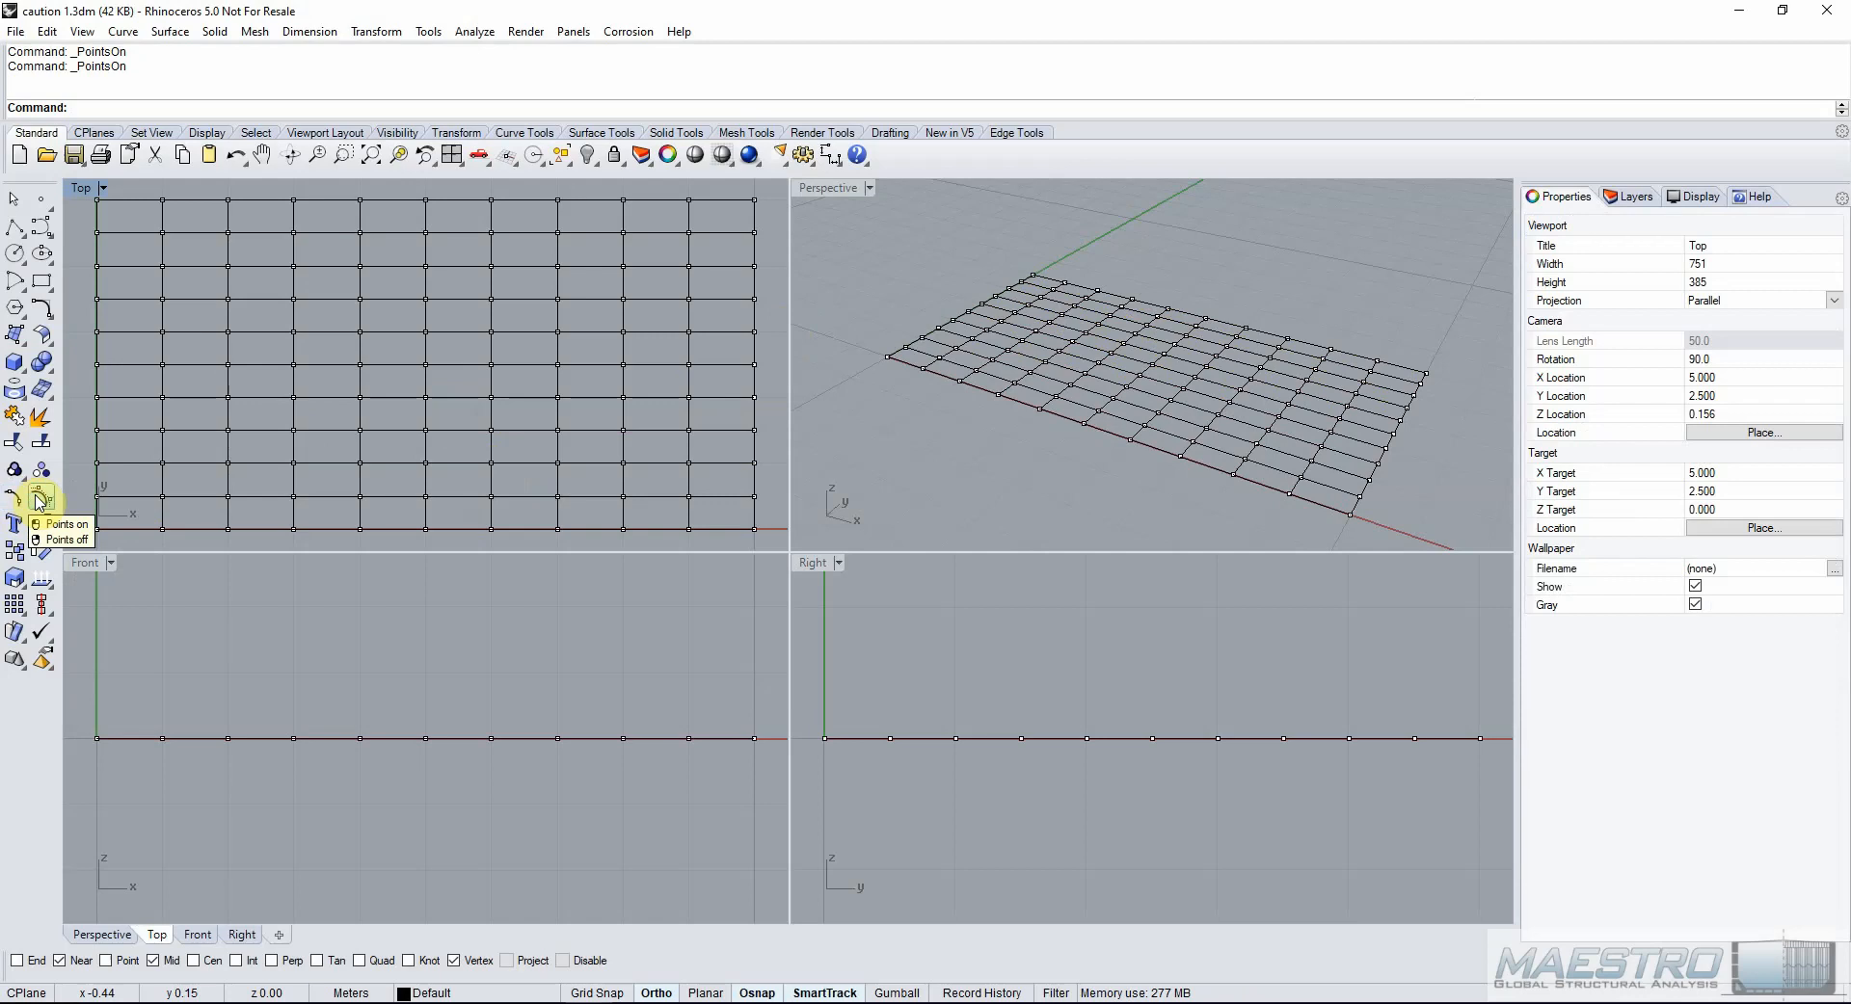
key(Escape)
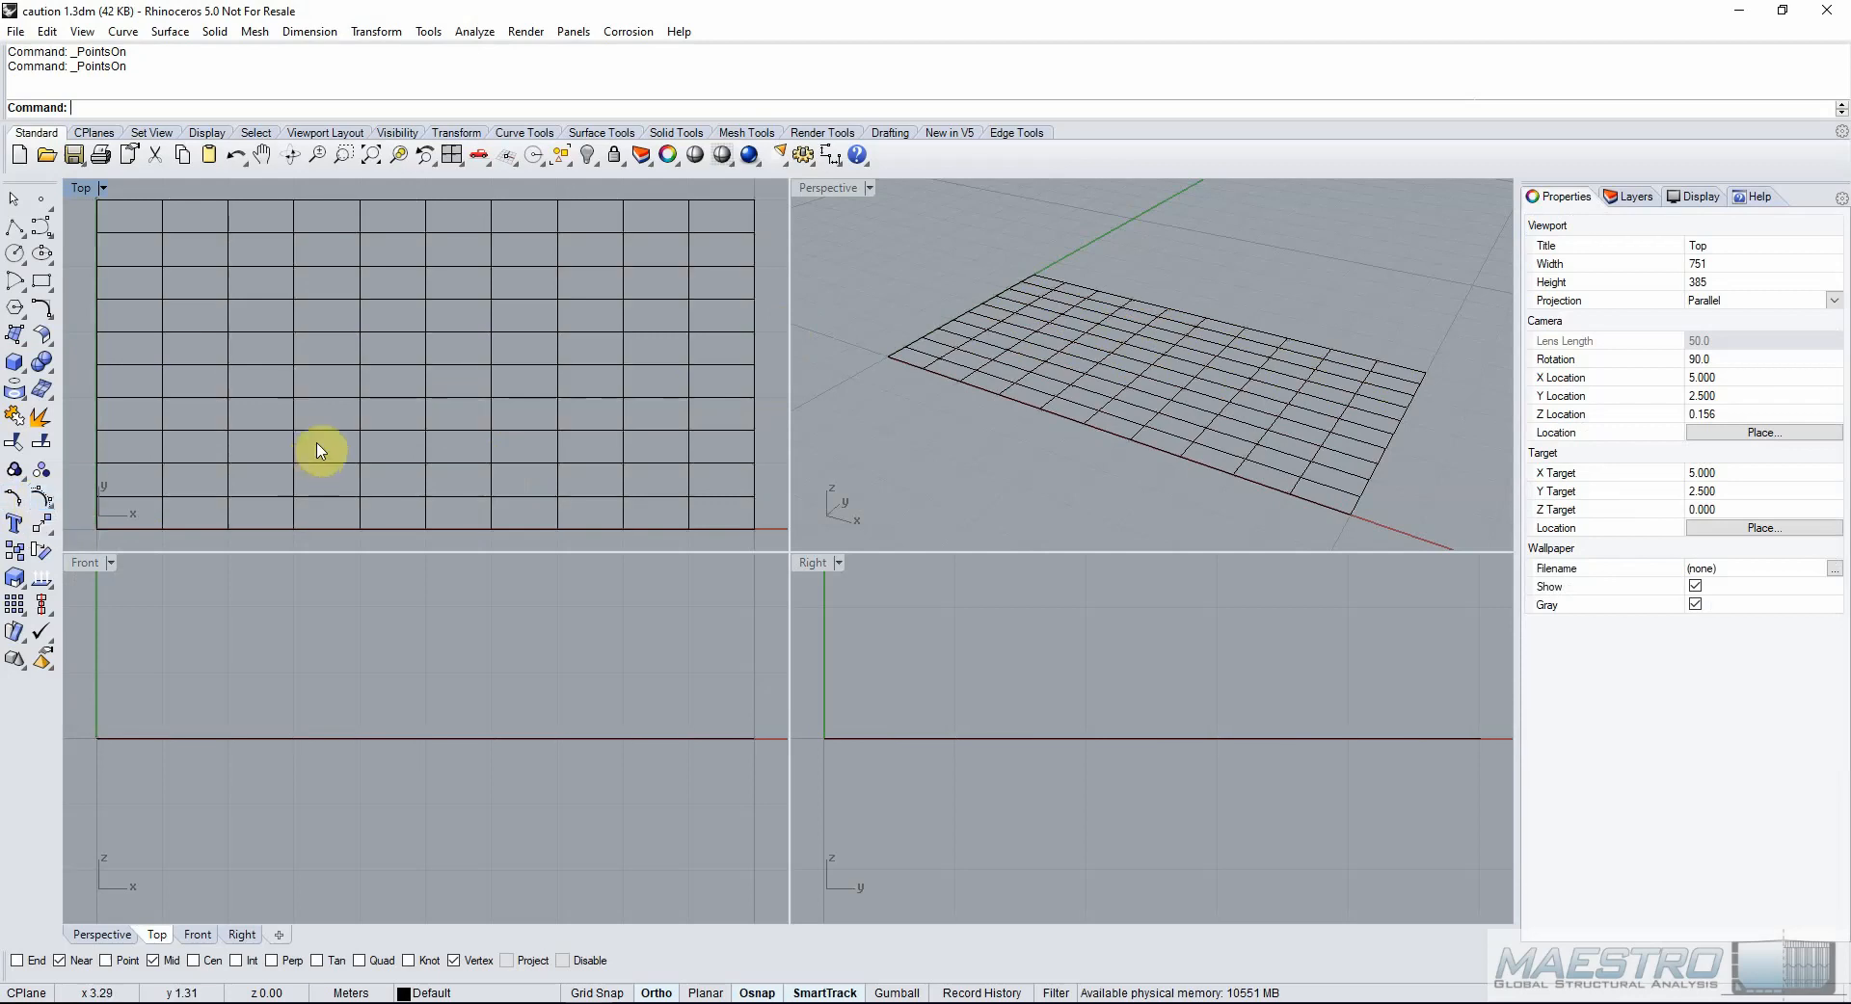
Show the mesh's vertices and move the two at x = 6, y = 1 and y = 1.5 slightly in the +X direction.
click(362, 453)
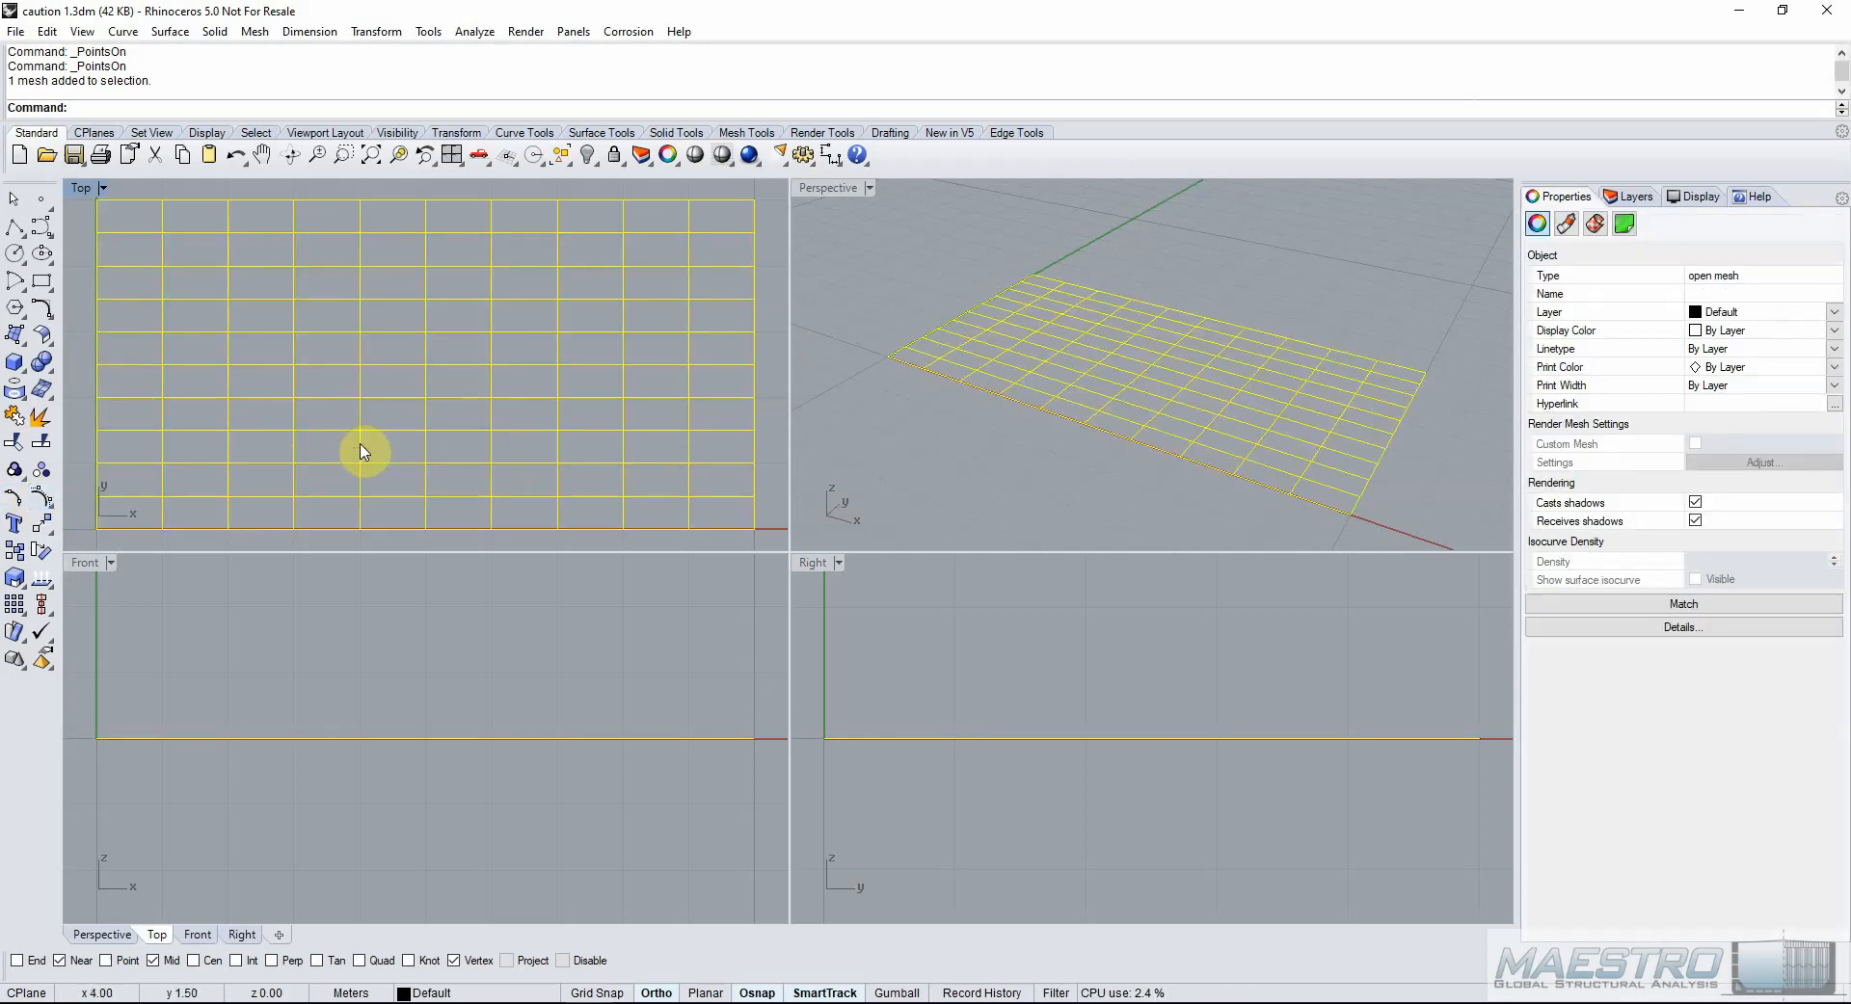
click(44, 498)
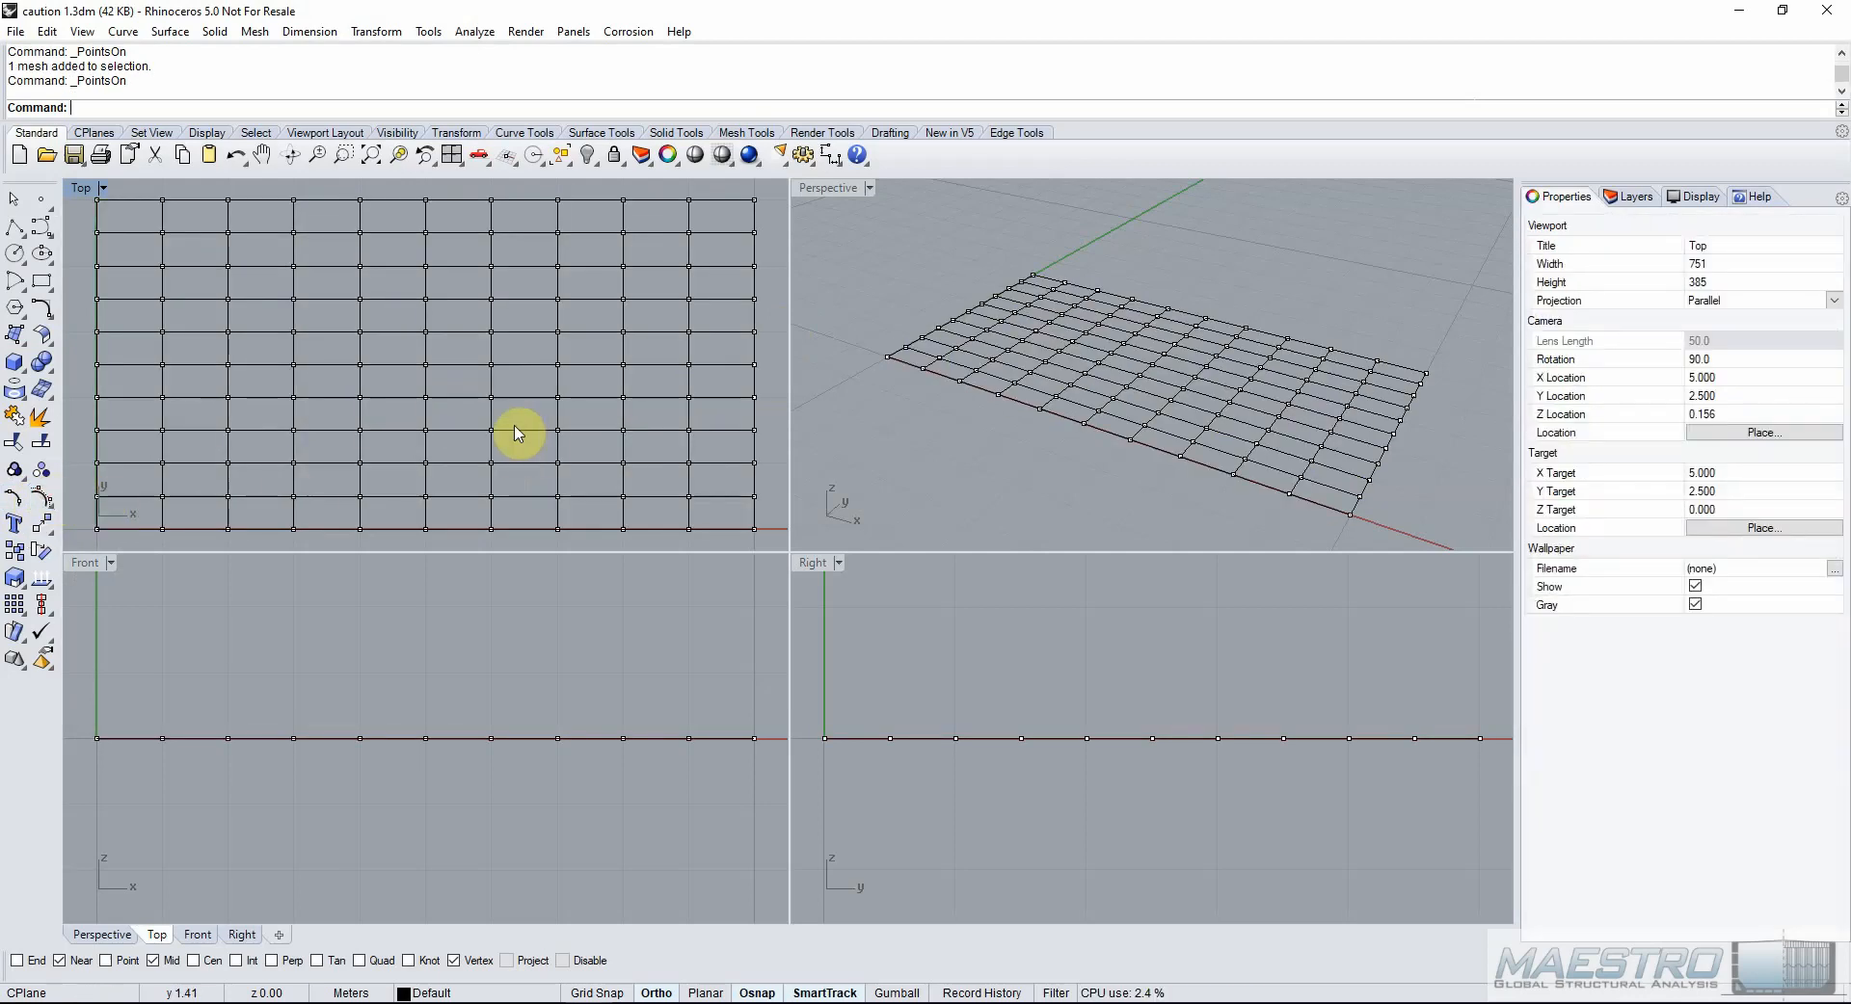
drag(465, 414, 506, 463)
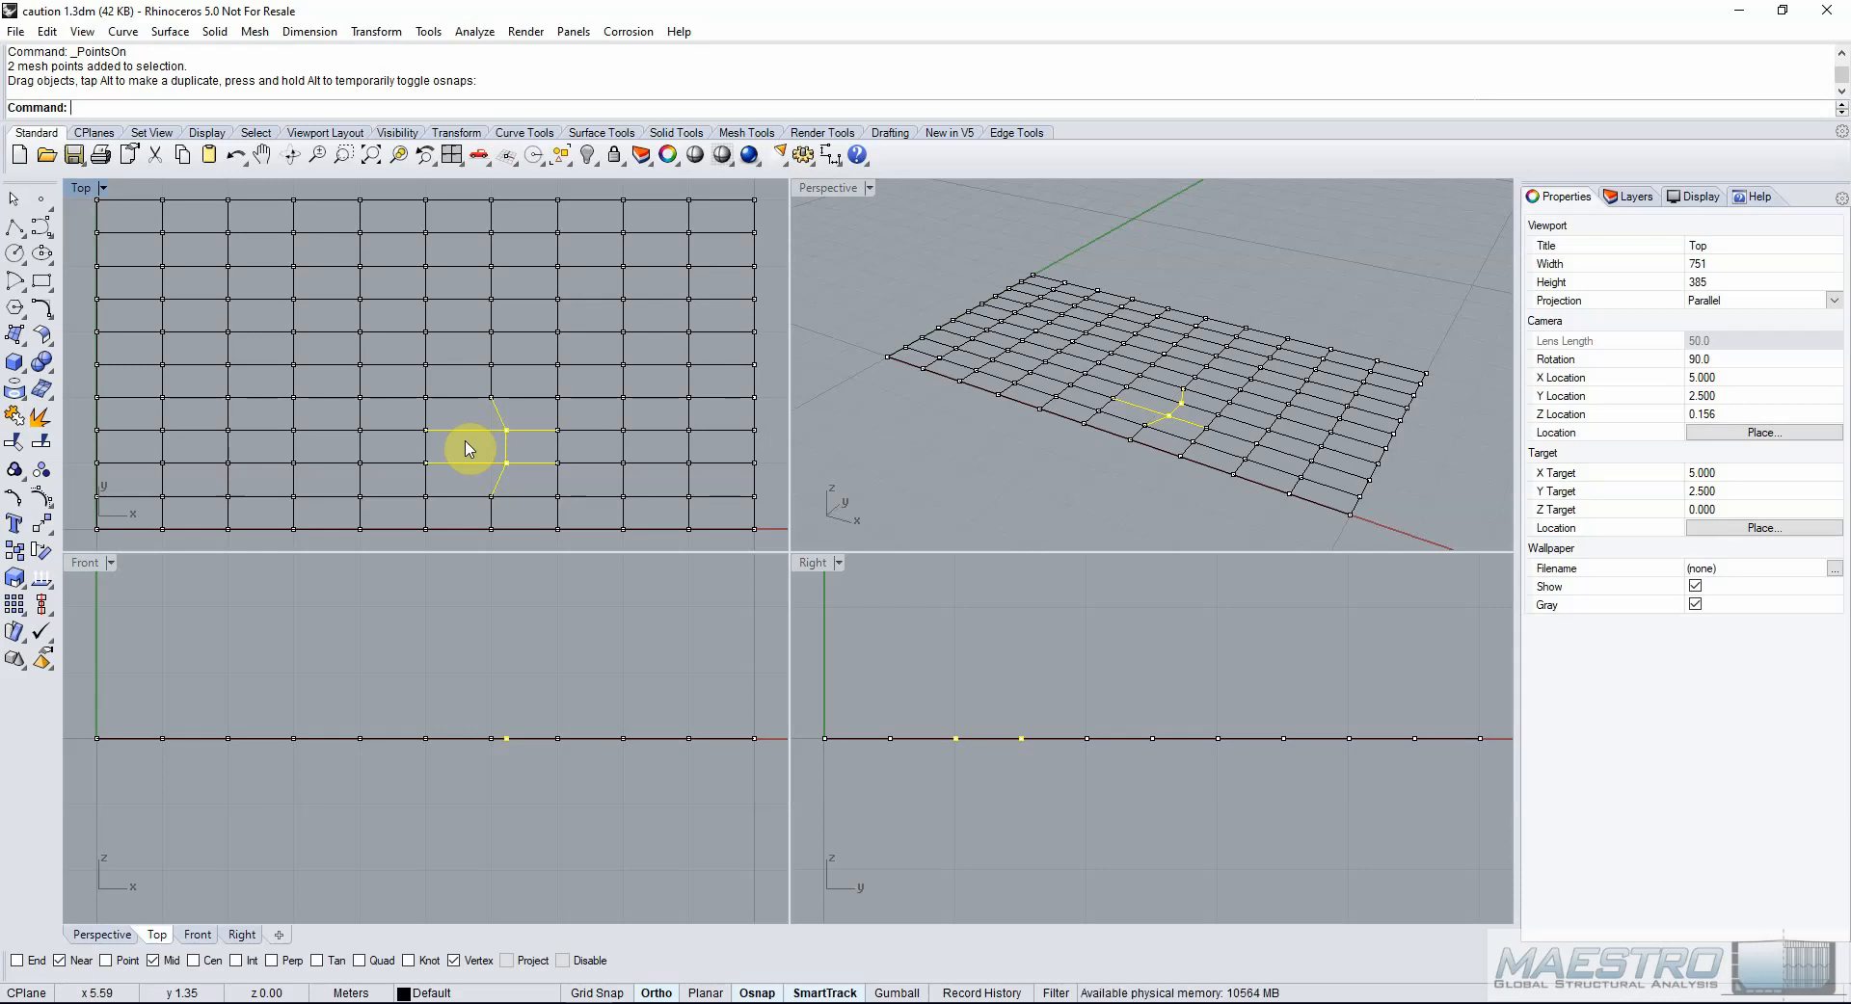
click(468, 449)
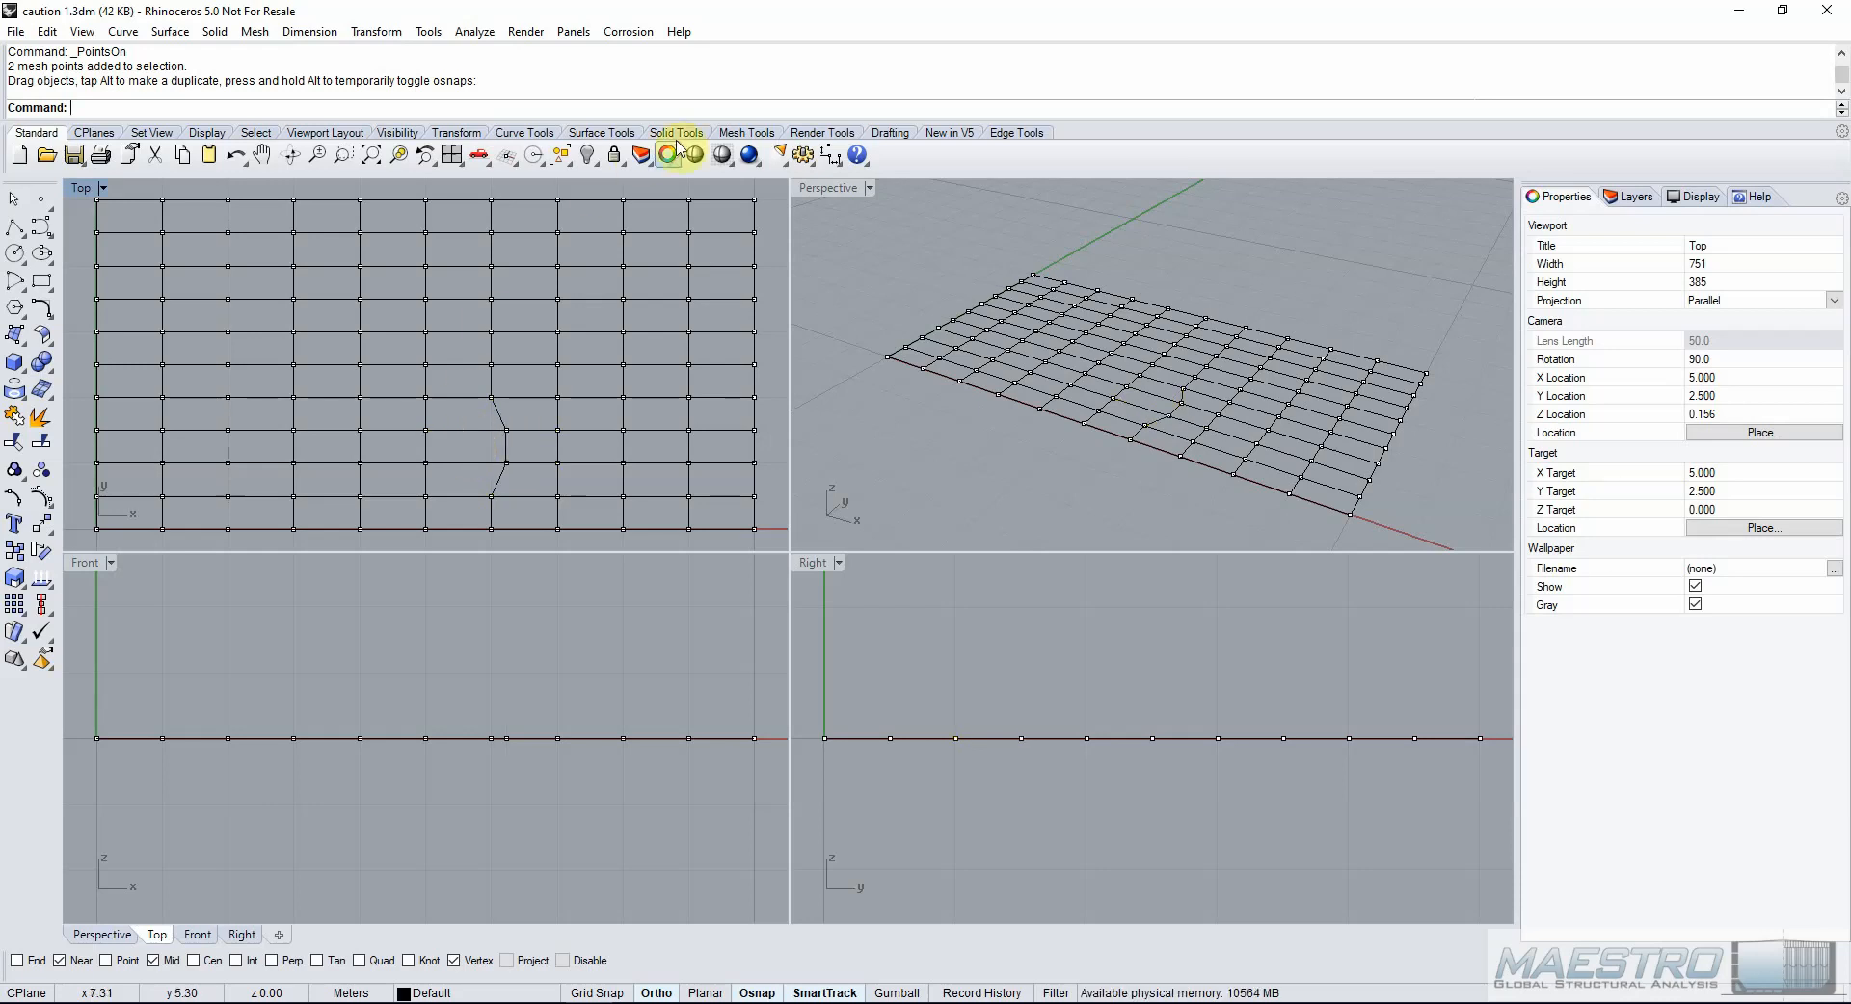
Split the mesh edge between x = 2 and x = 3 at y = 1.5, placing the split point near its x = 2 end.
click(756, 134)
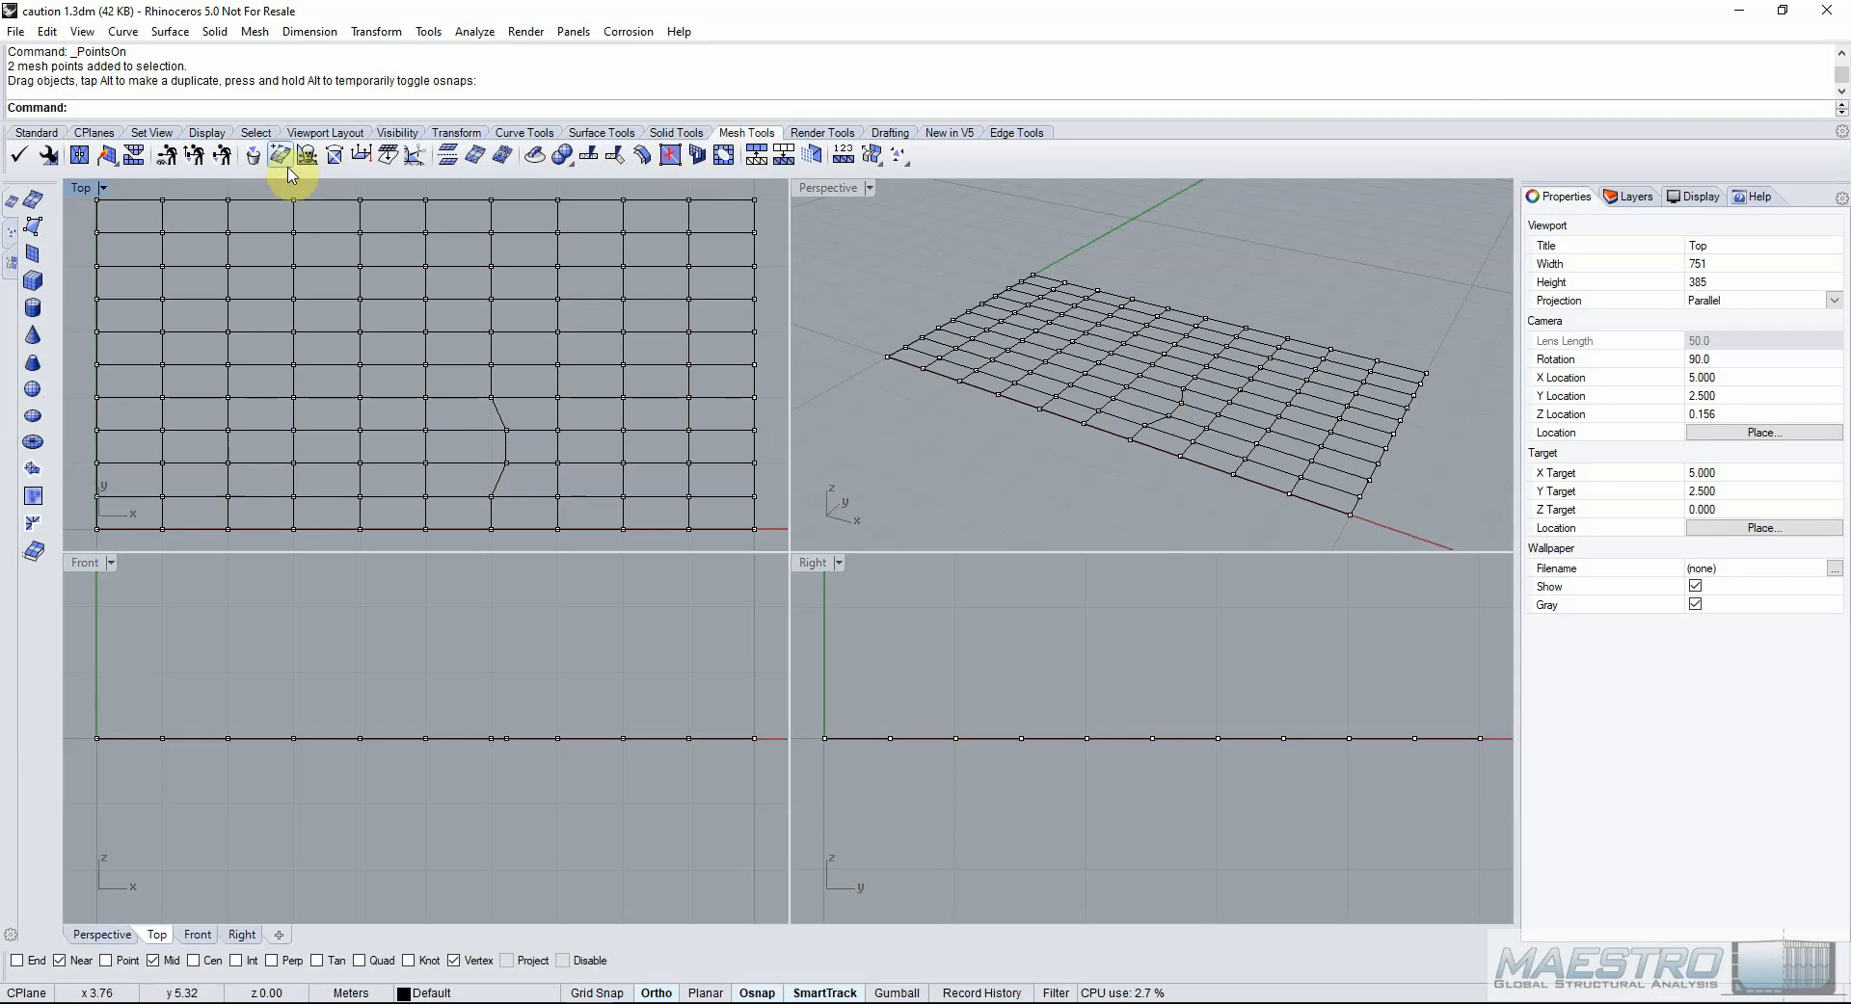
click(414, 154)
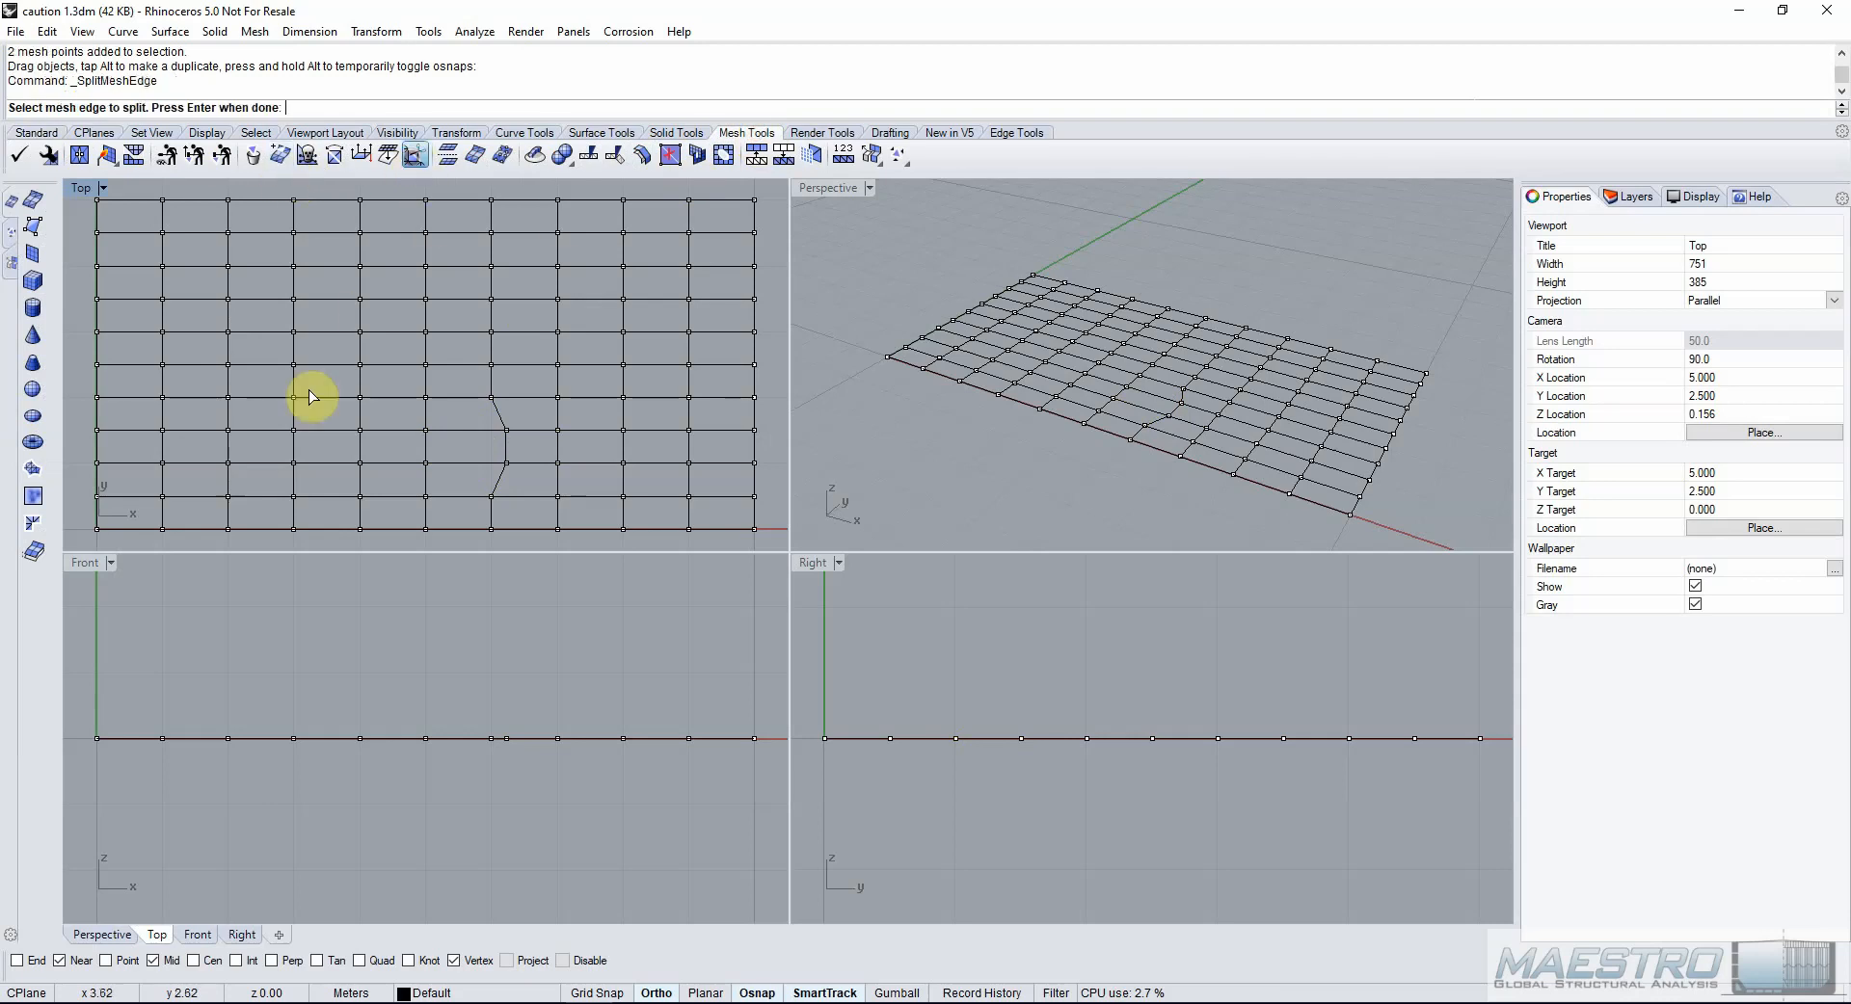
click(243, 430)
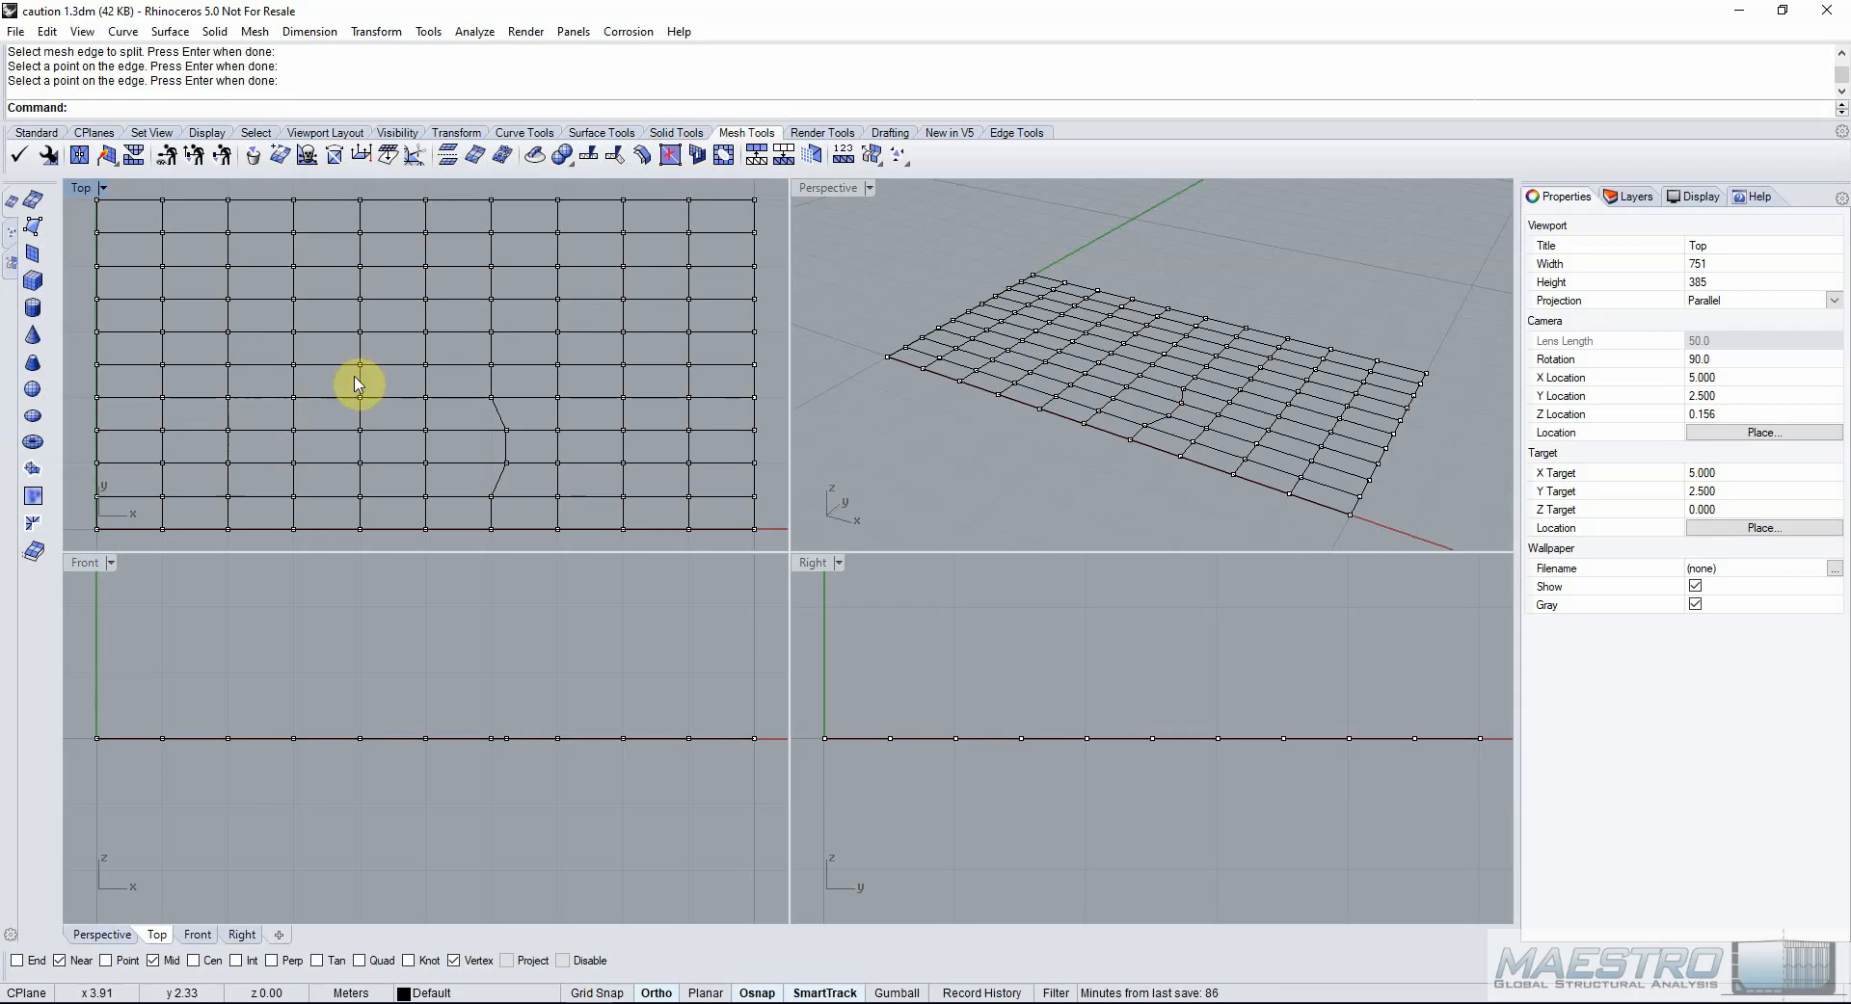
key(Return)
click(252, 430)
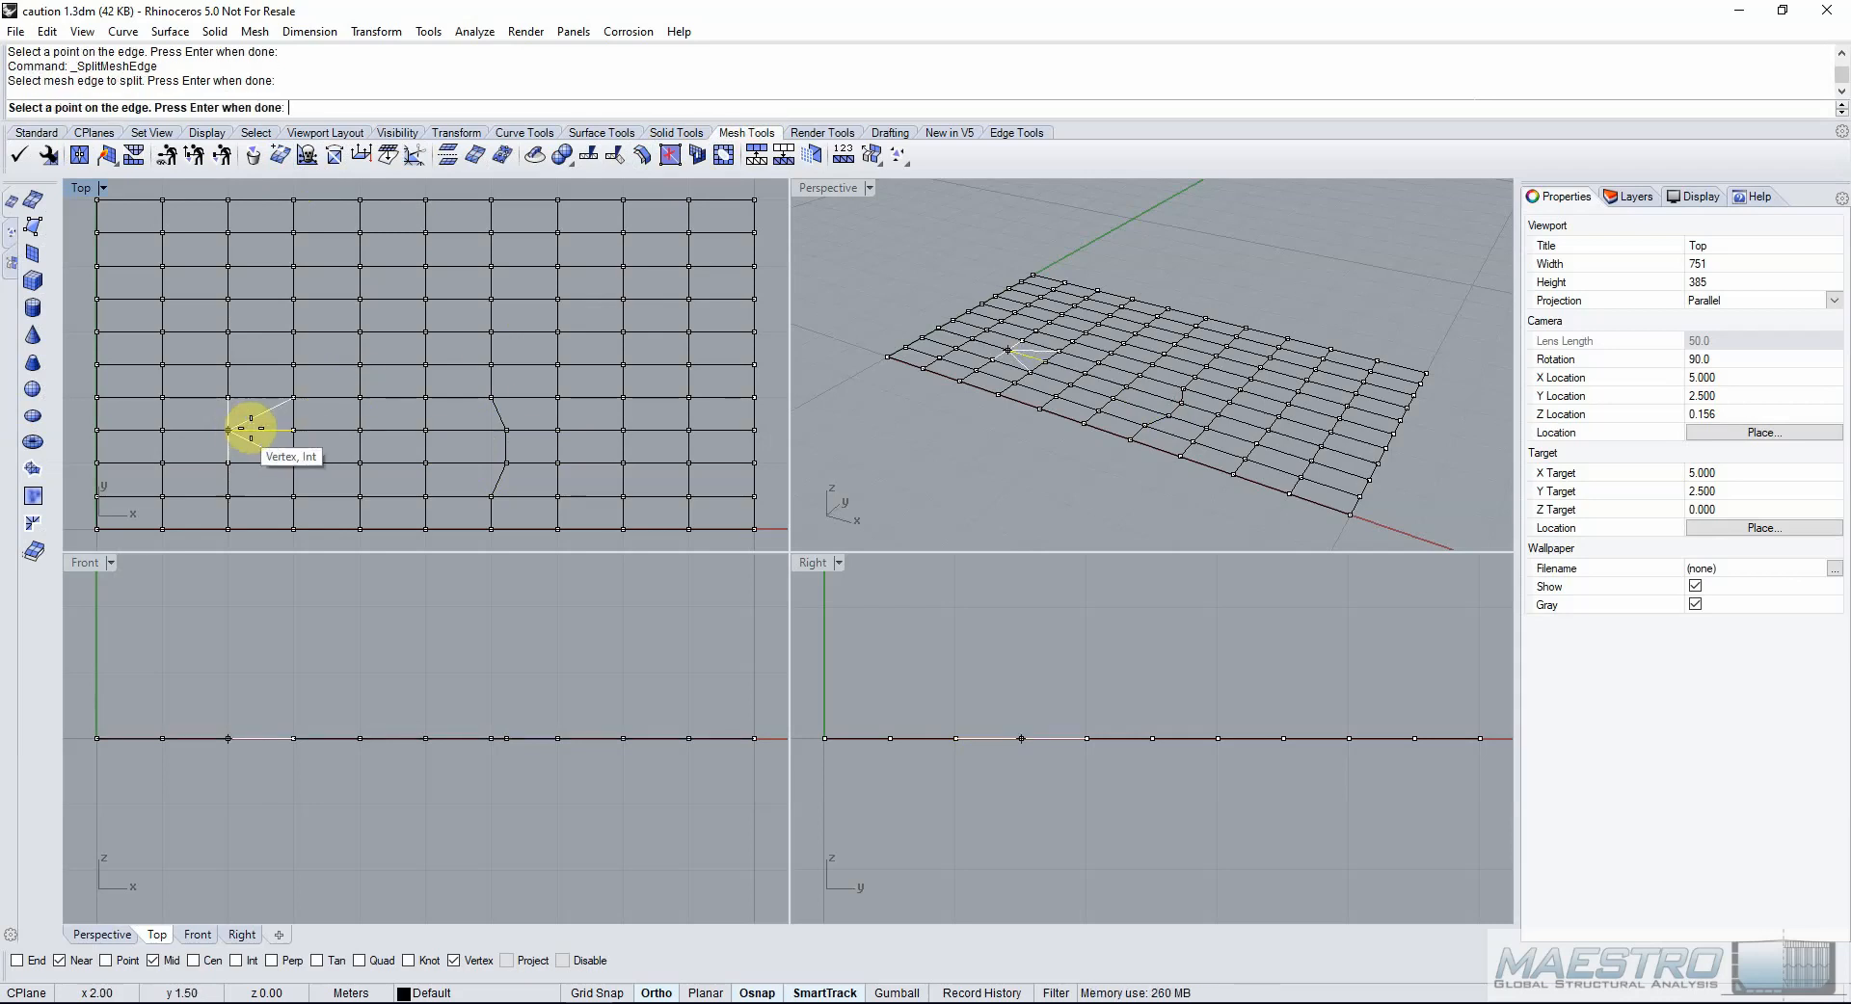
click(243, 428)
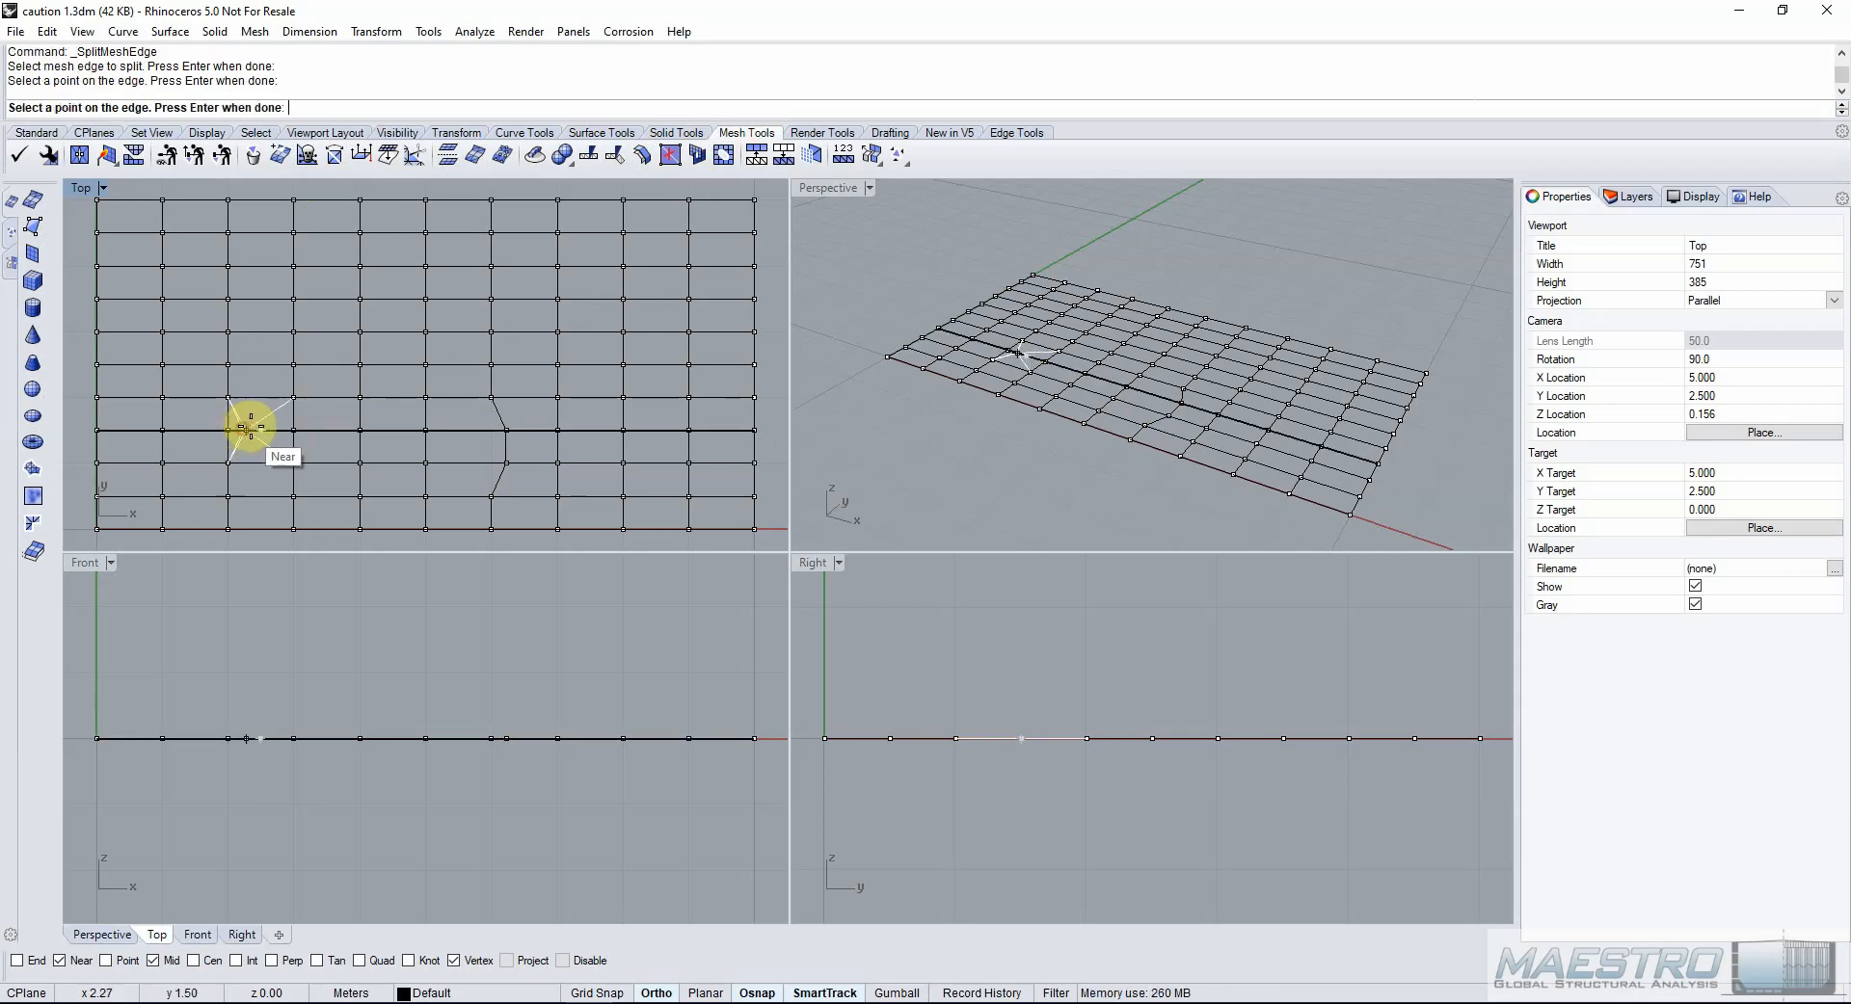
key(Return)
Merge the triangular mesh faces across the two diagonal edges to the +X side of the split point, and hide the vertices.
click(671, 156)
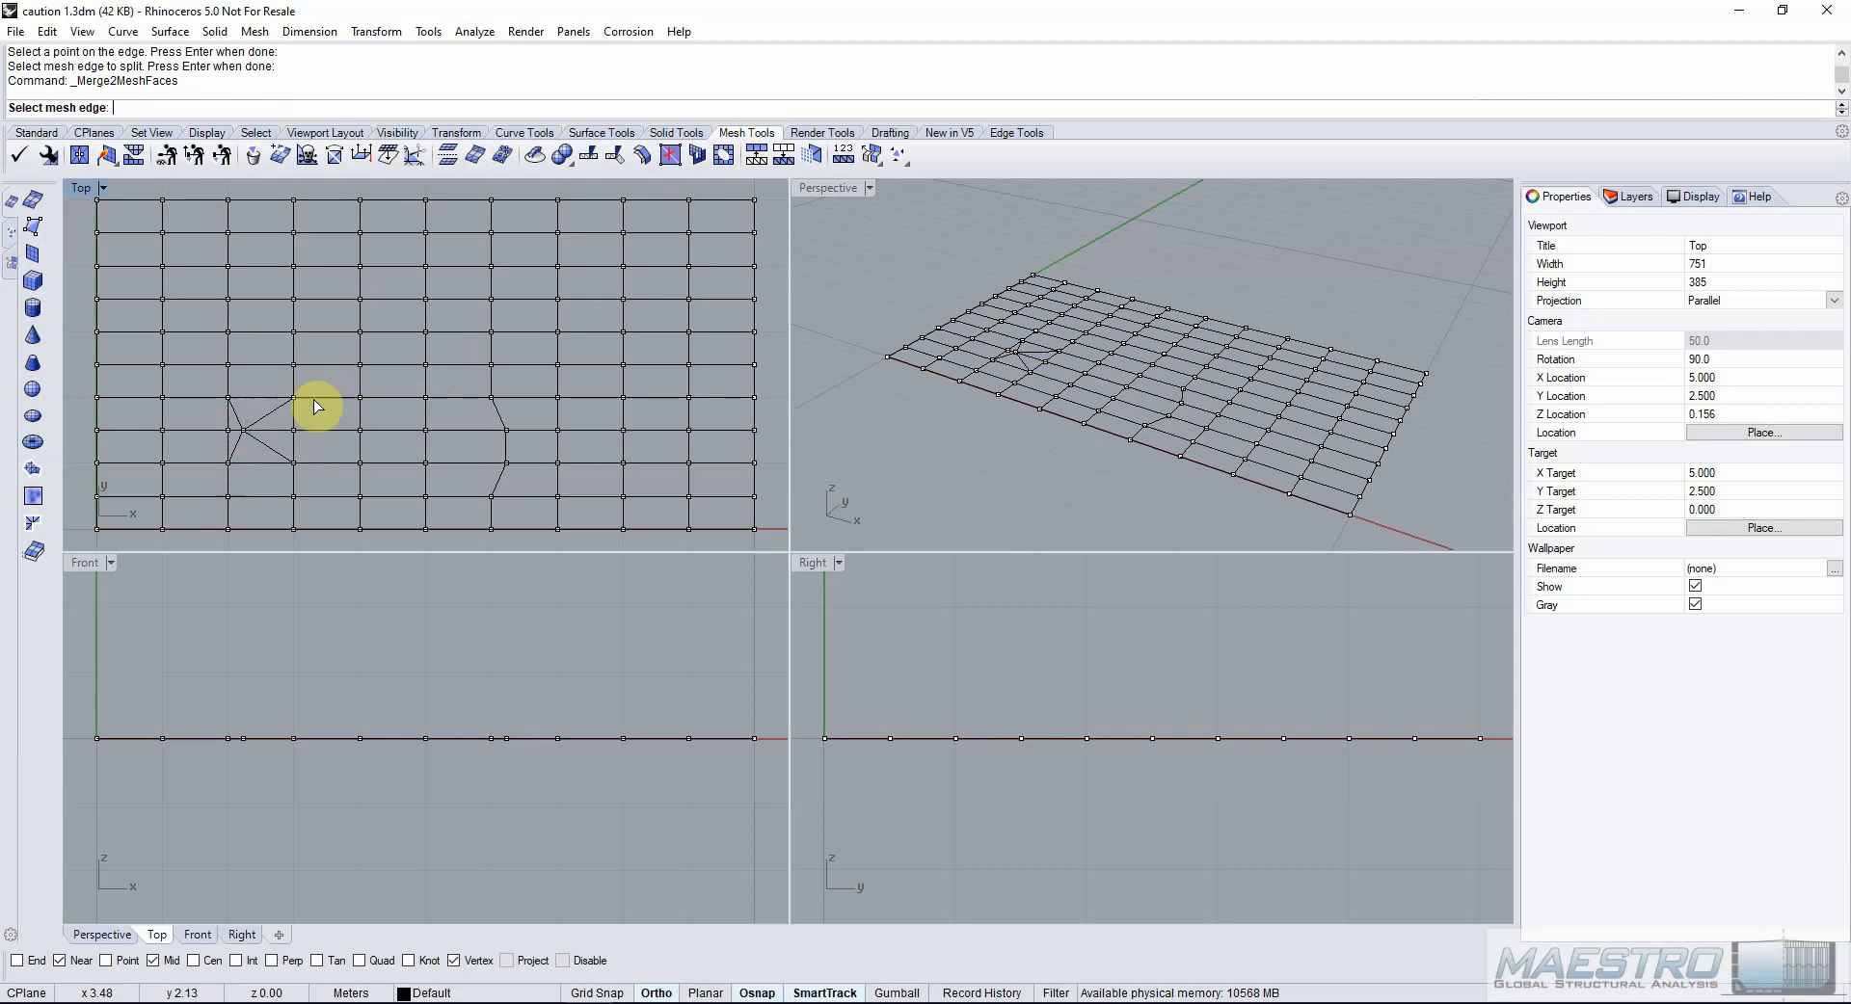
click(275, 409)
click(270, 449)
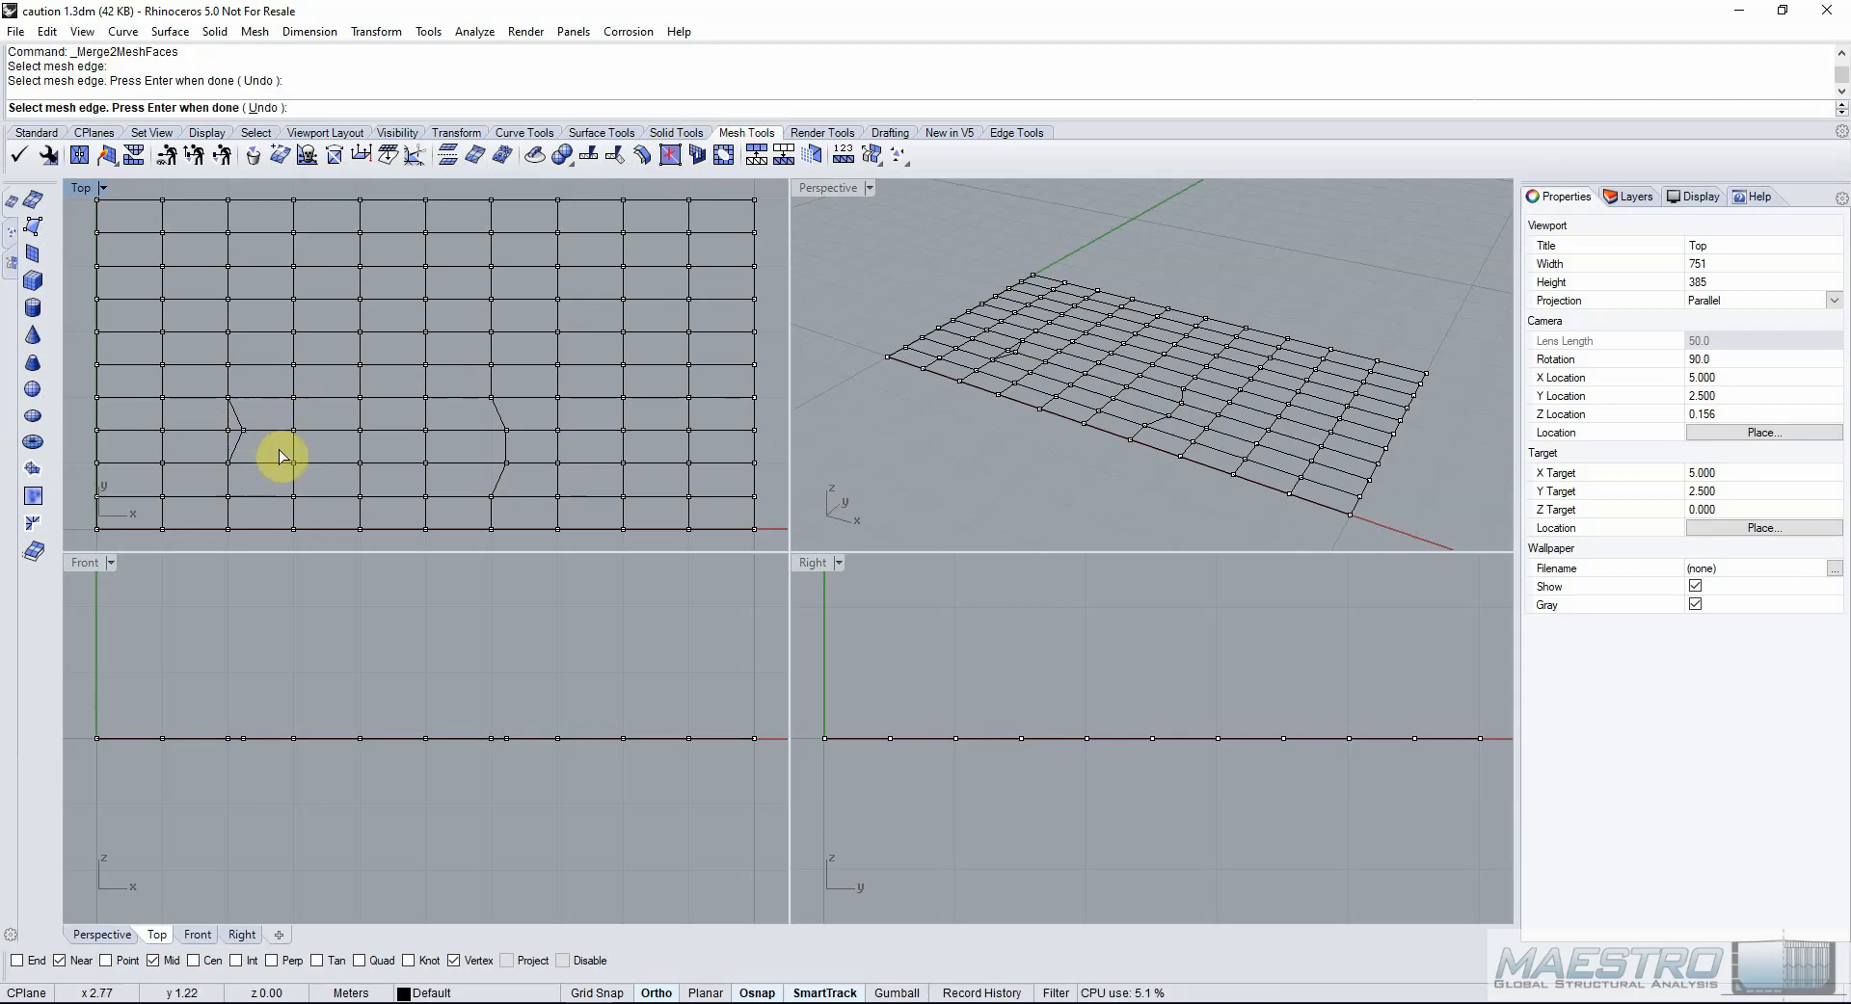
key(Return)
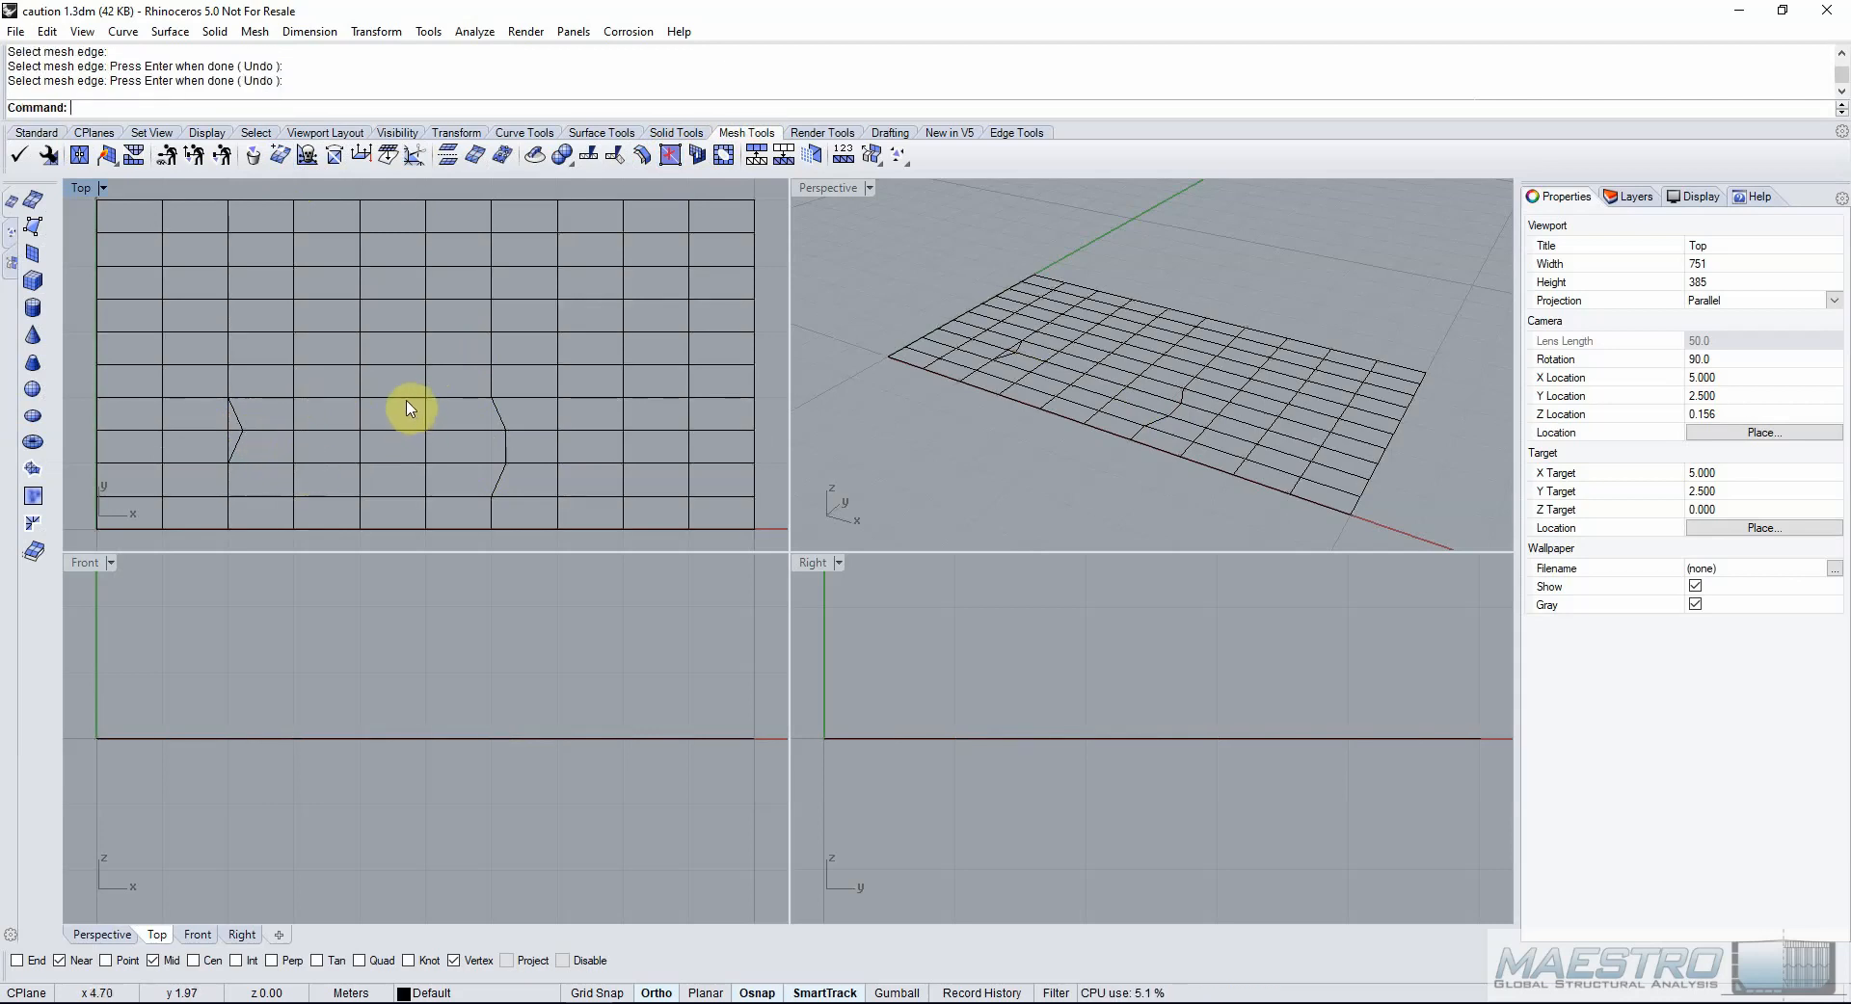
Turn on the control points of the 11 lengthwise curves.
click(404, 403)
click(472, 464)
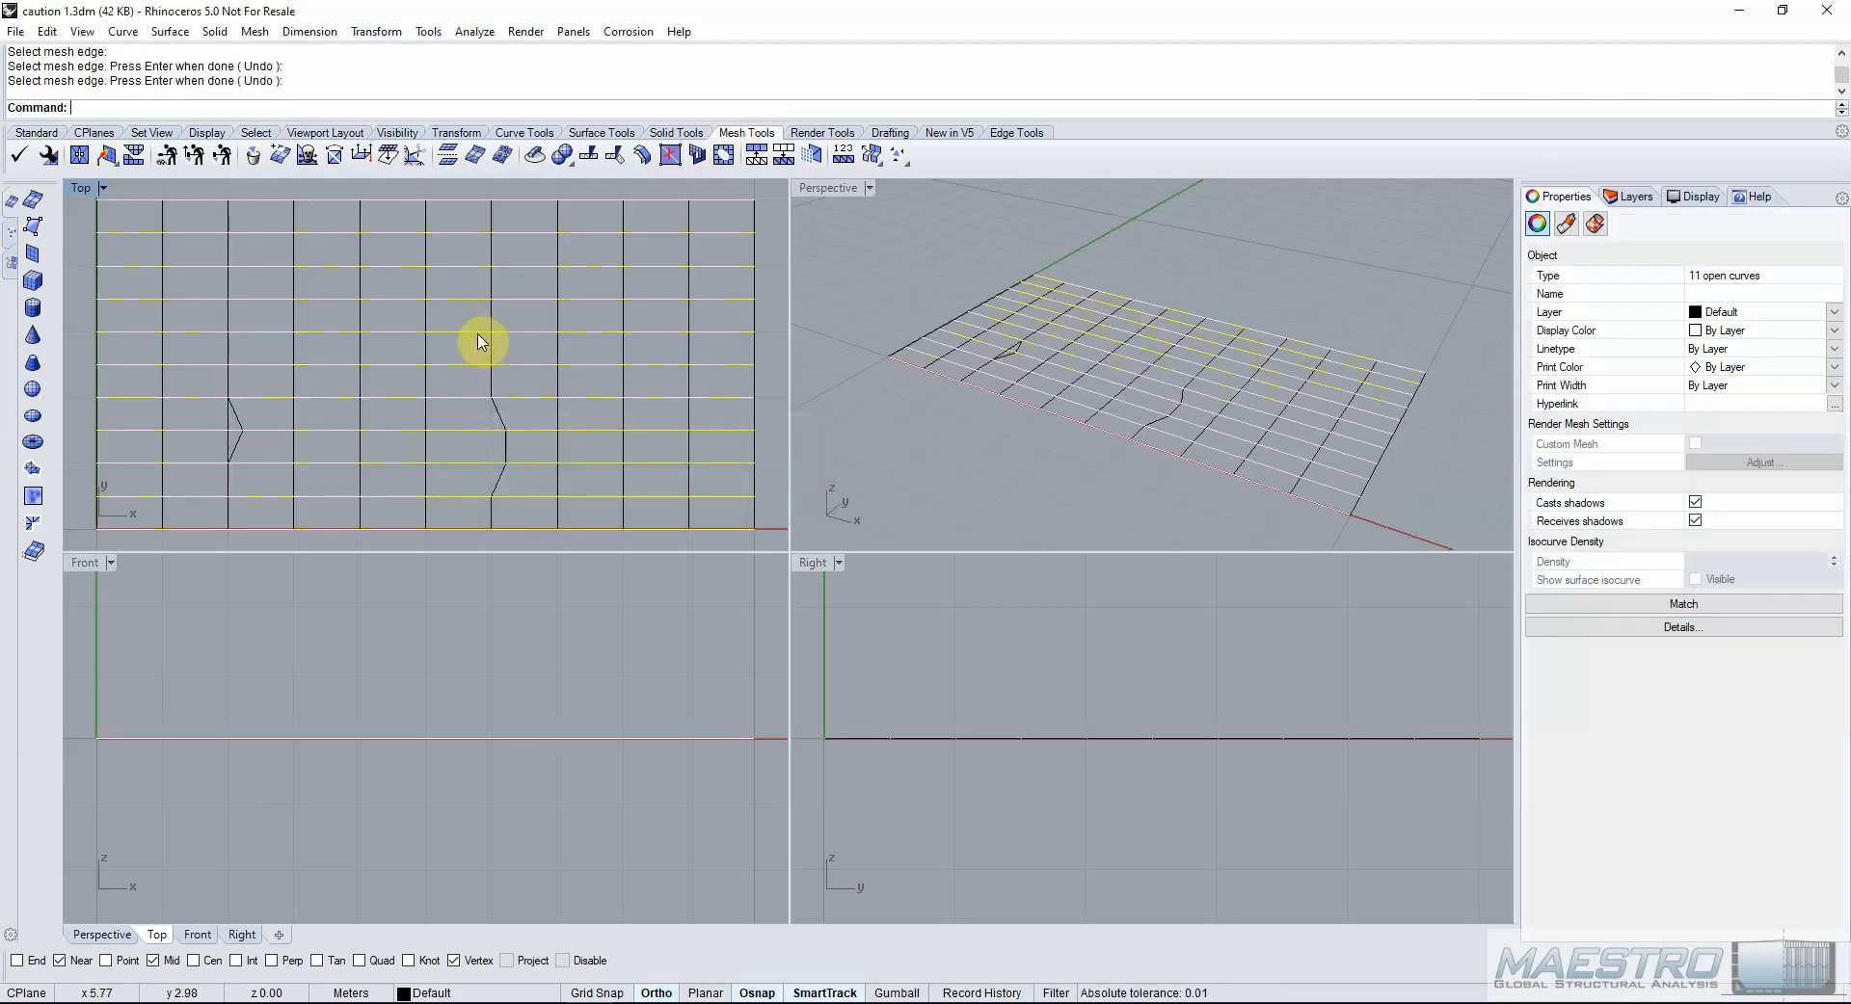
click(36, 132)
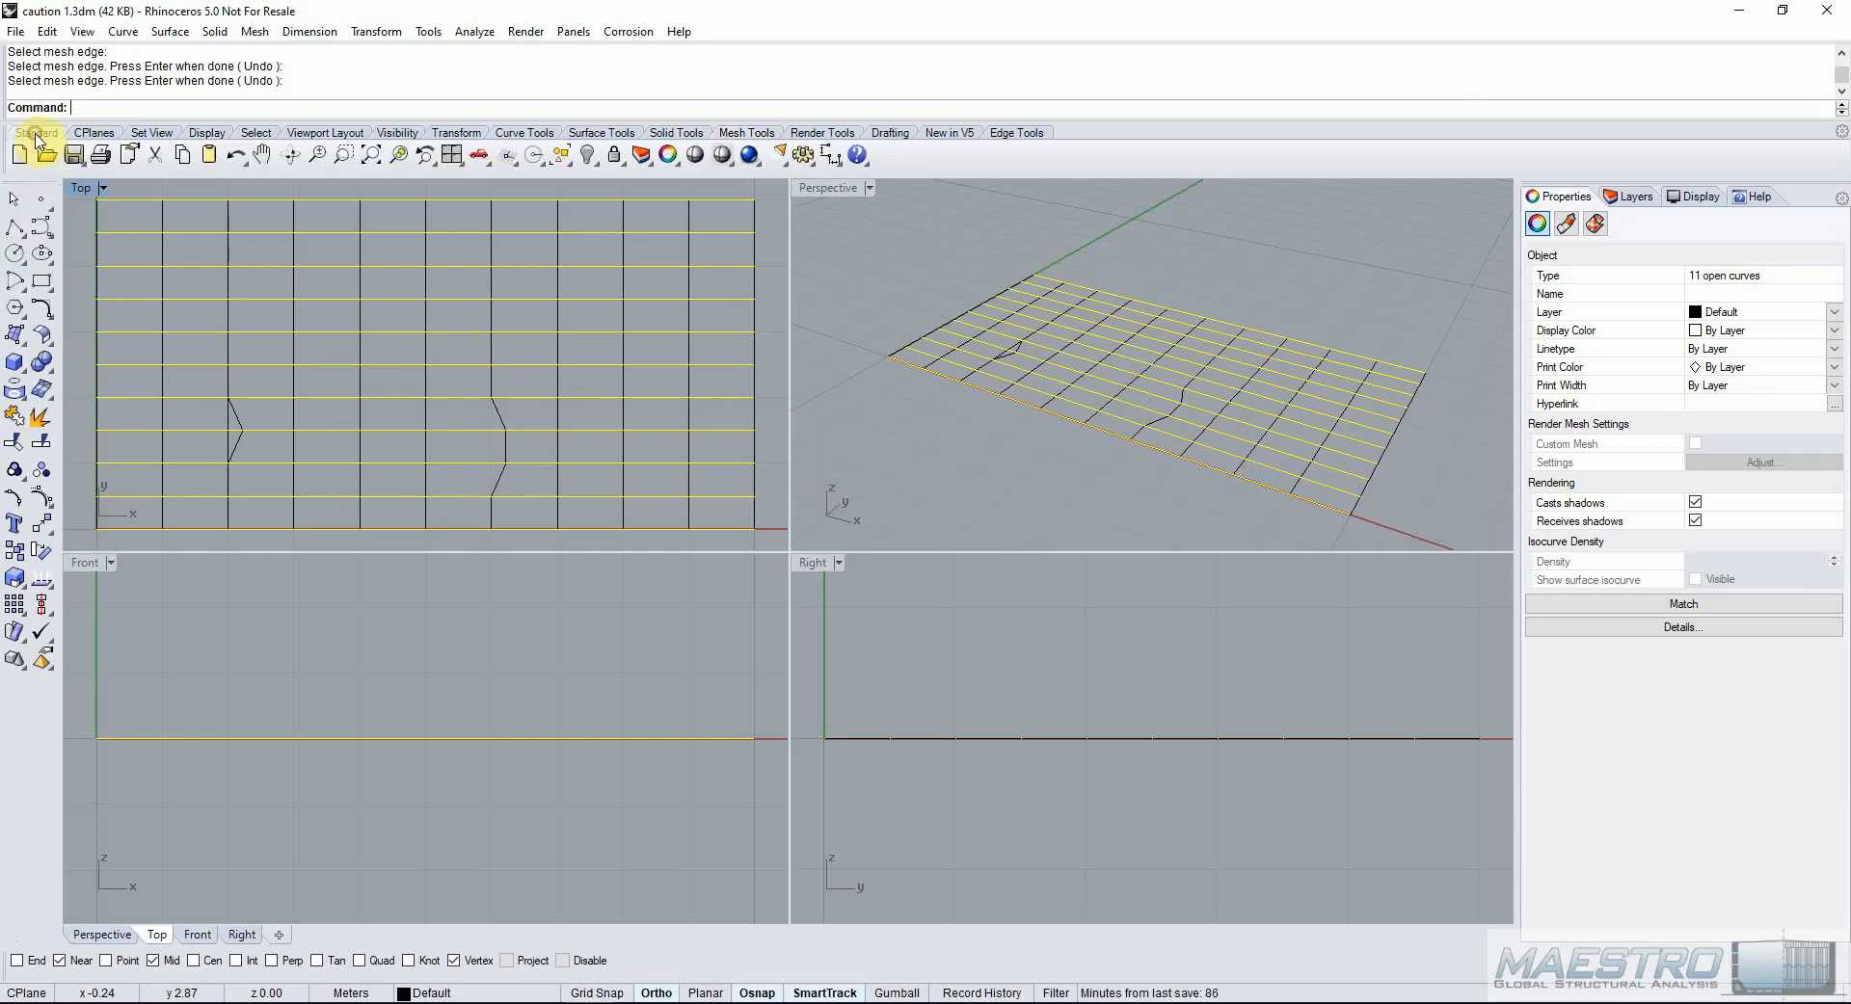
click(42, 470)
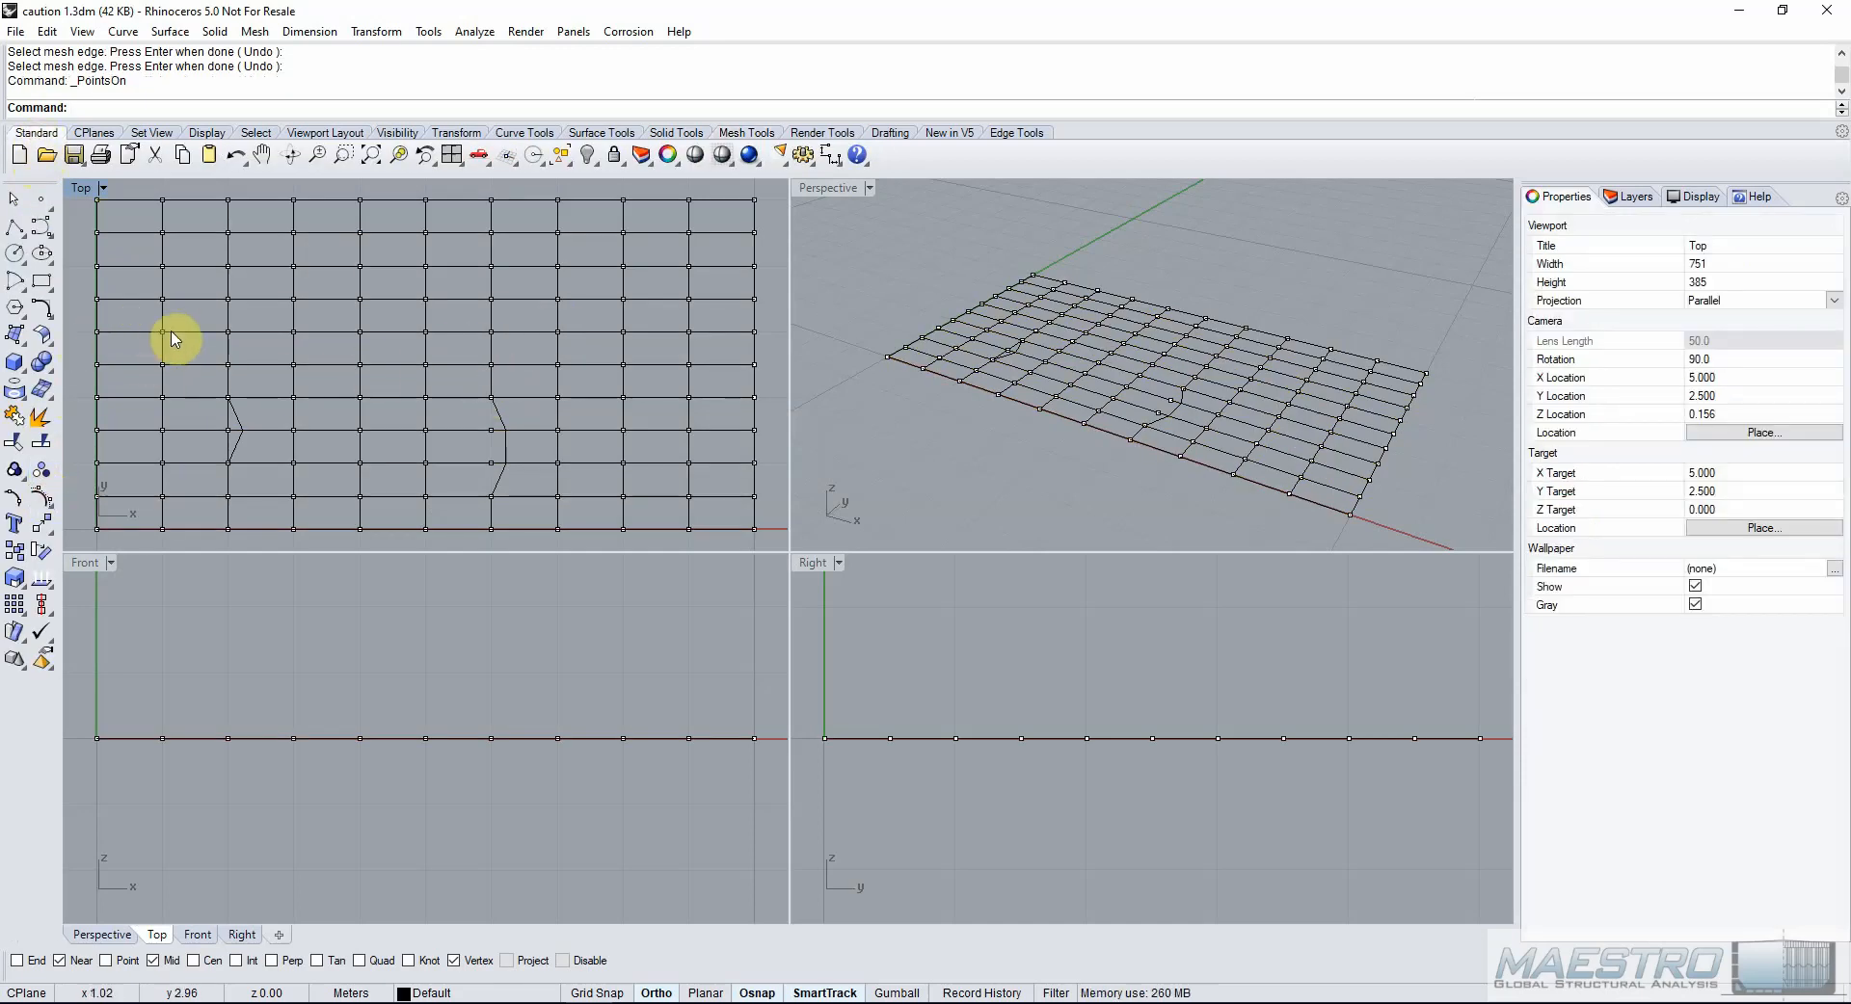
Move the control point at x = 6 on the y = 3 lengthwise curve slightly in the +X direction.
scroll(488, 345, up, 4)
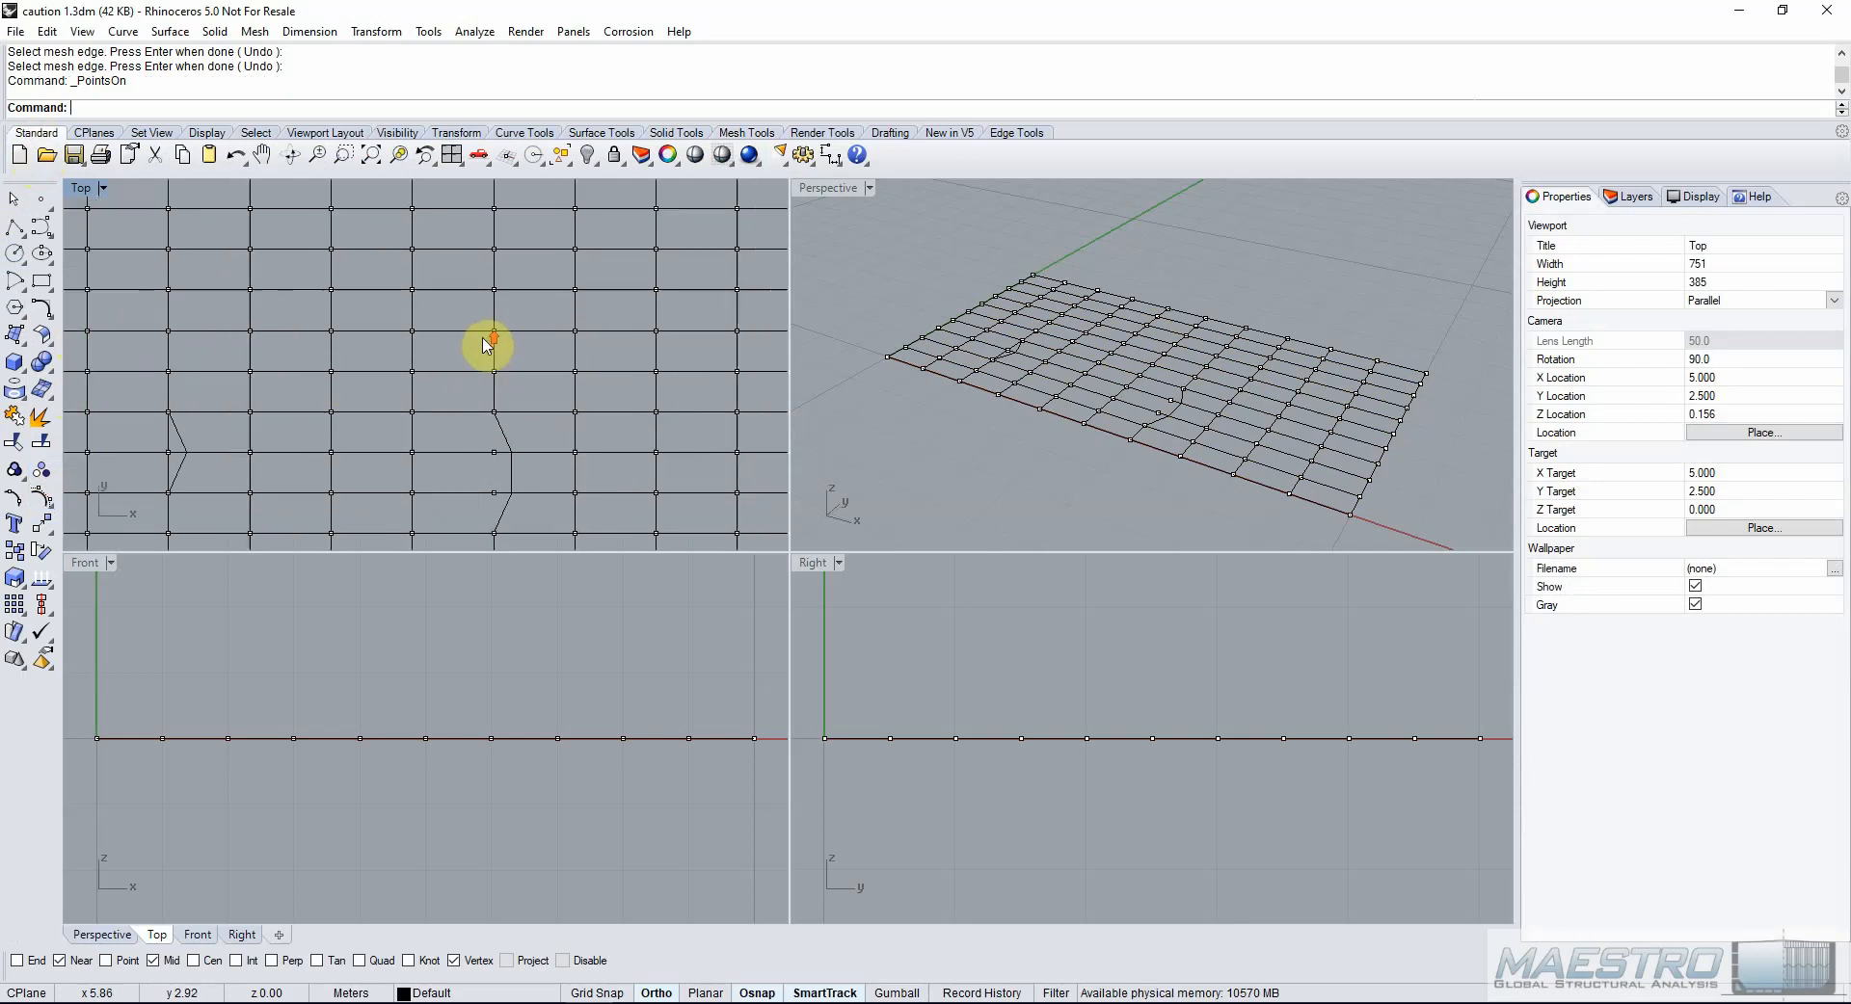
scroll(487, 323, up, 3)
click(512, 341)
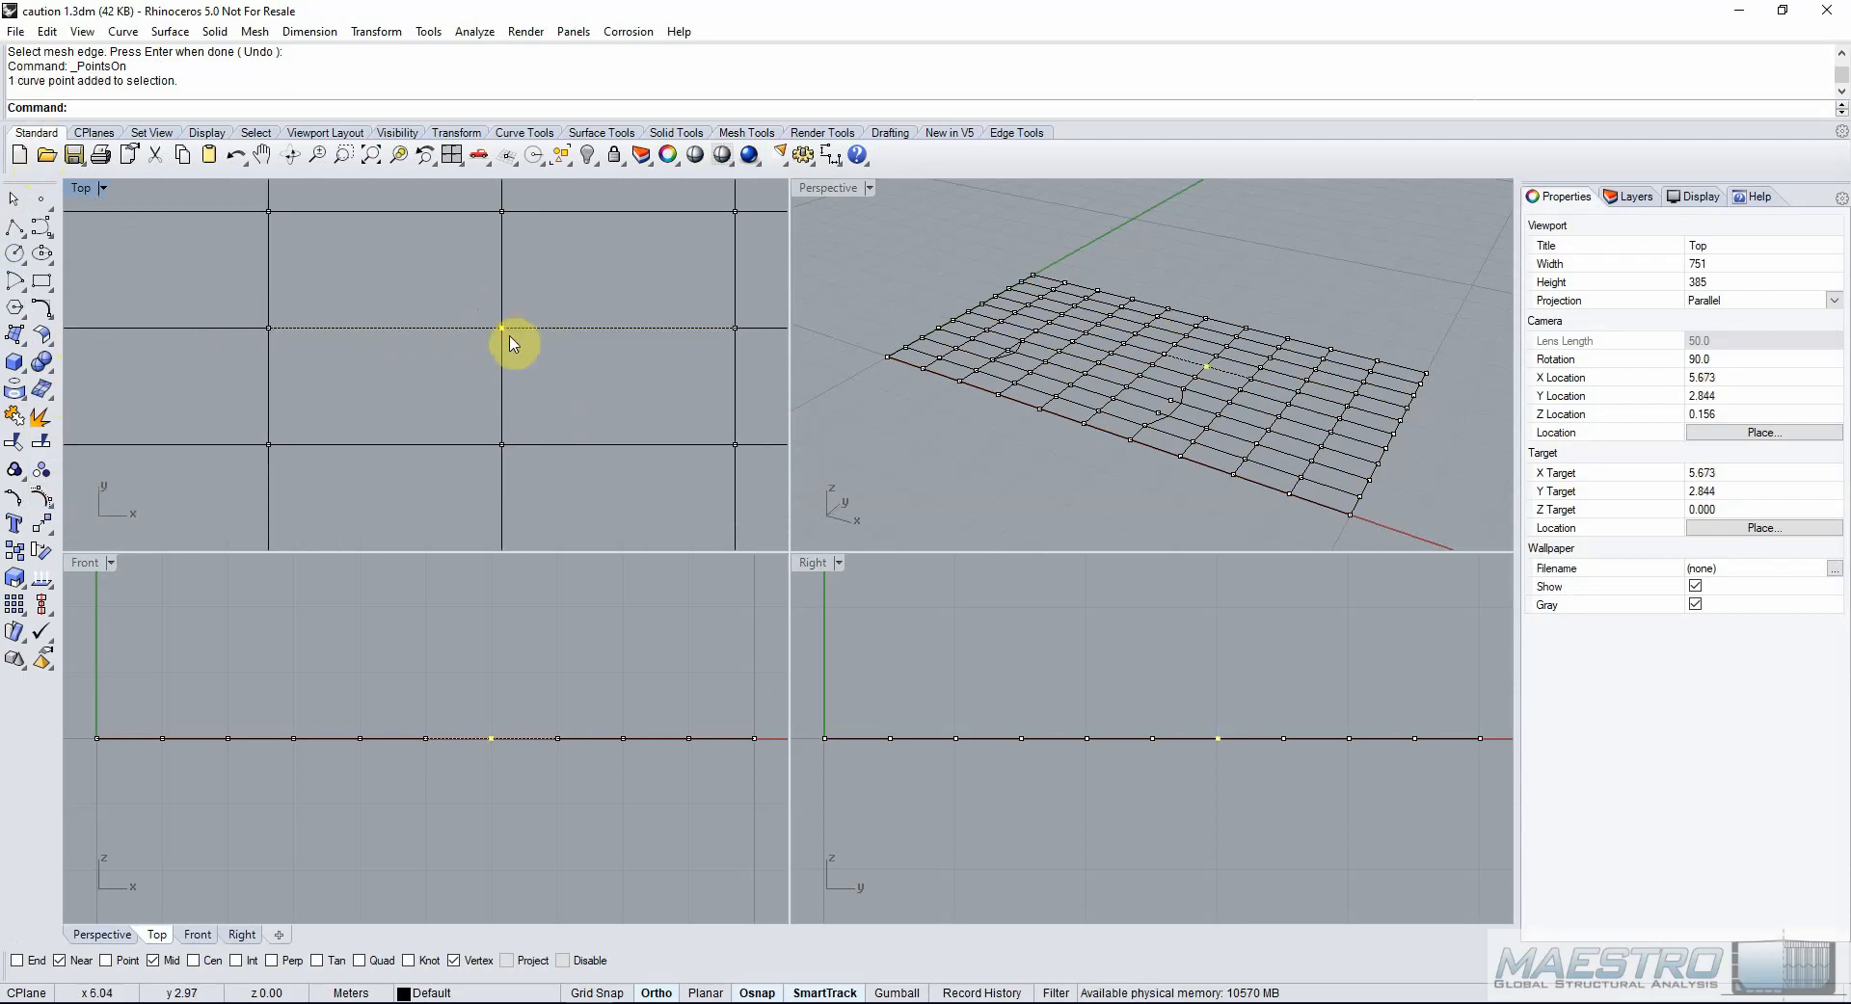
scroll(507, 337, up, 2)
drag(499, 324, 517, 318)
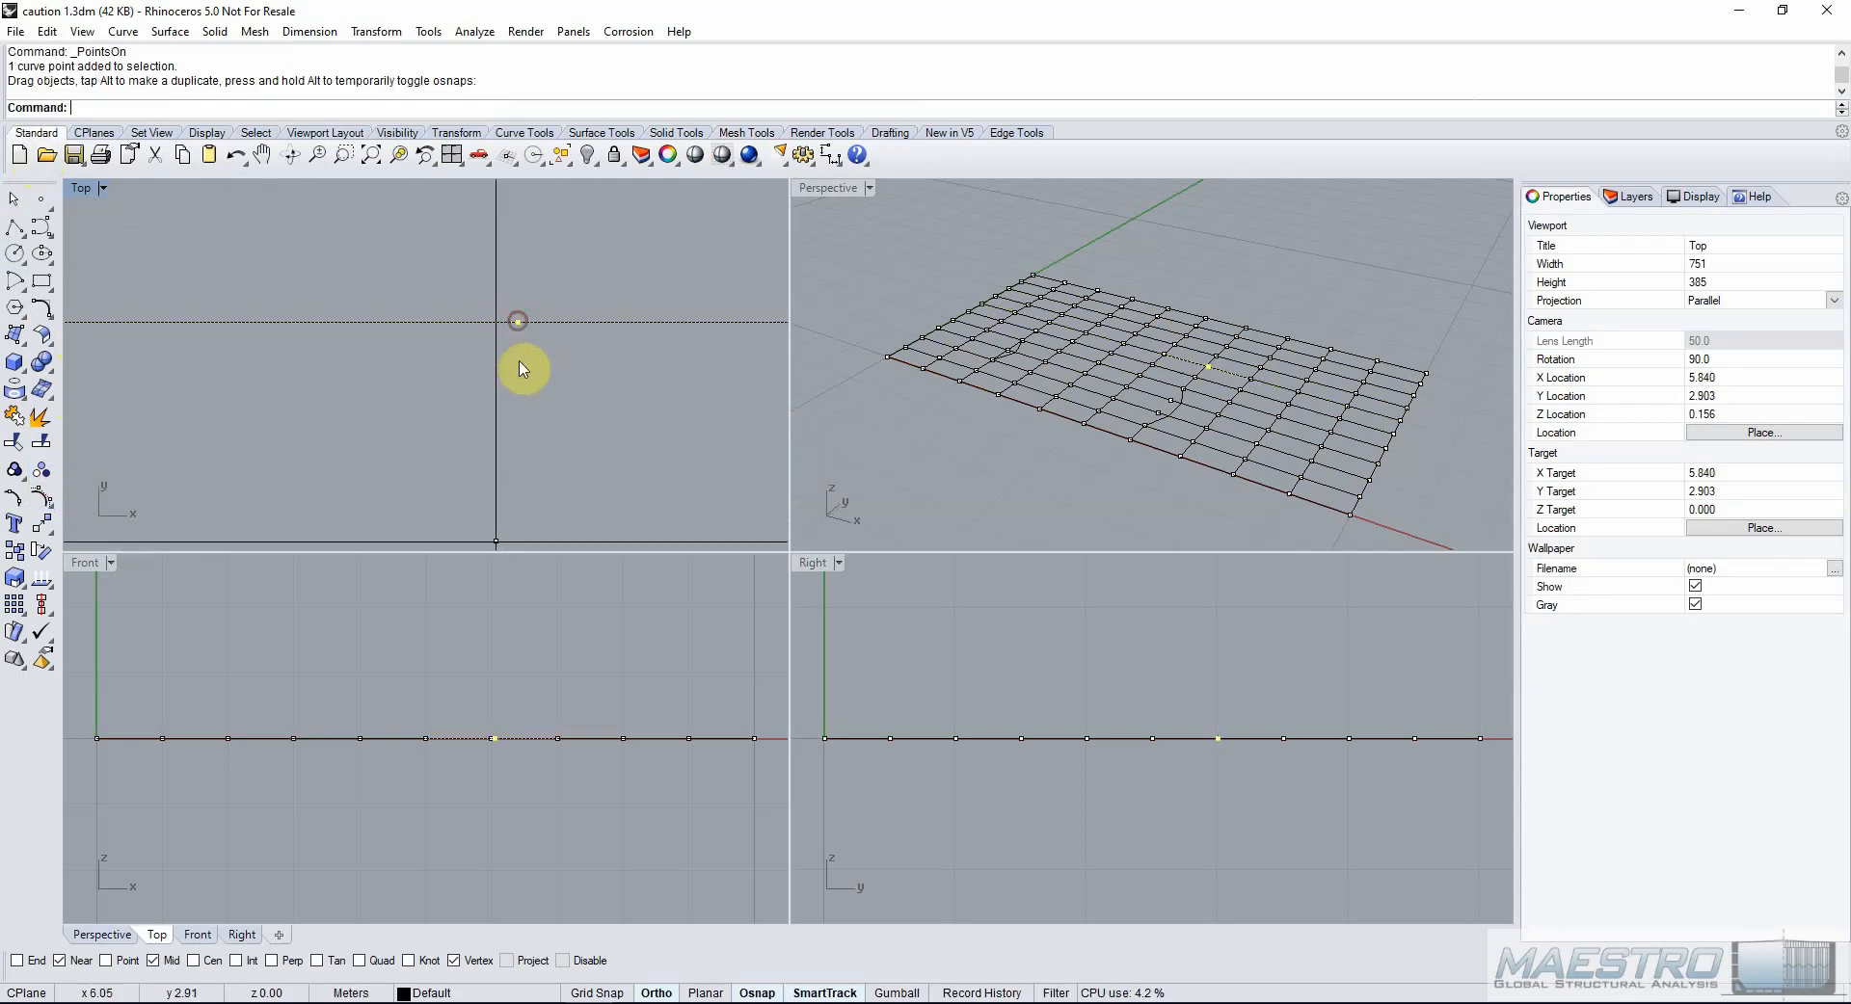
scroll(524, 372, down, 3)
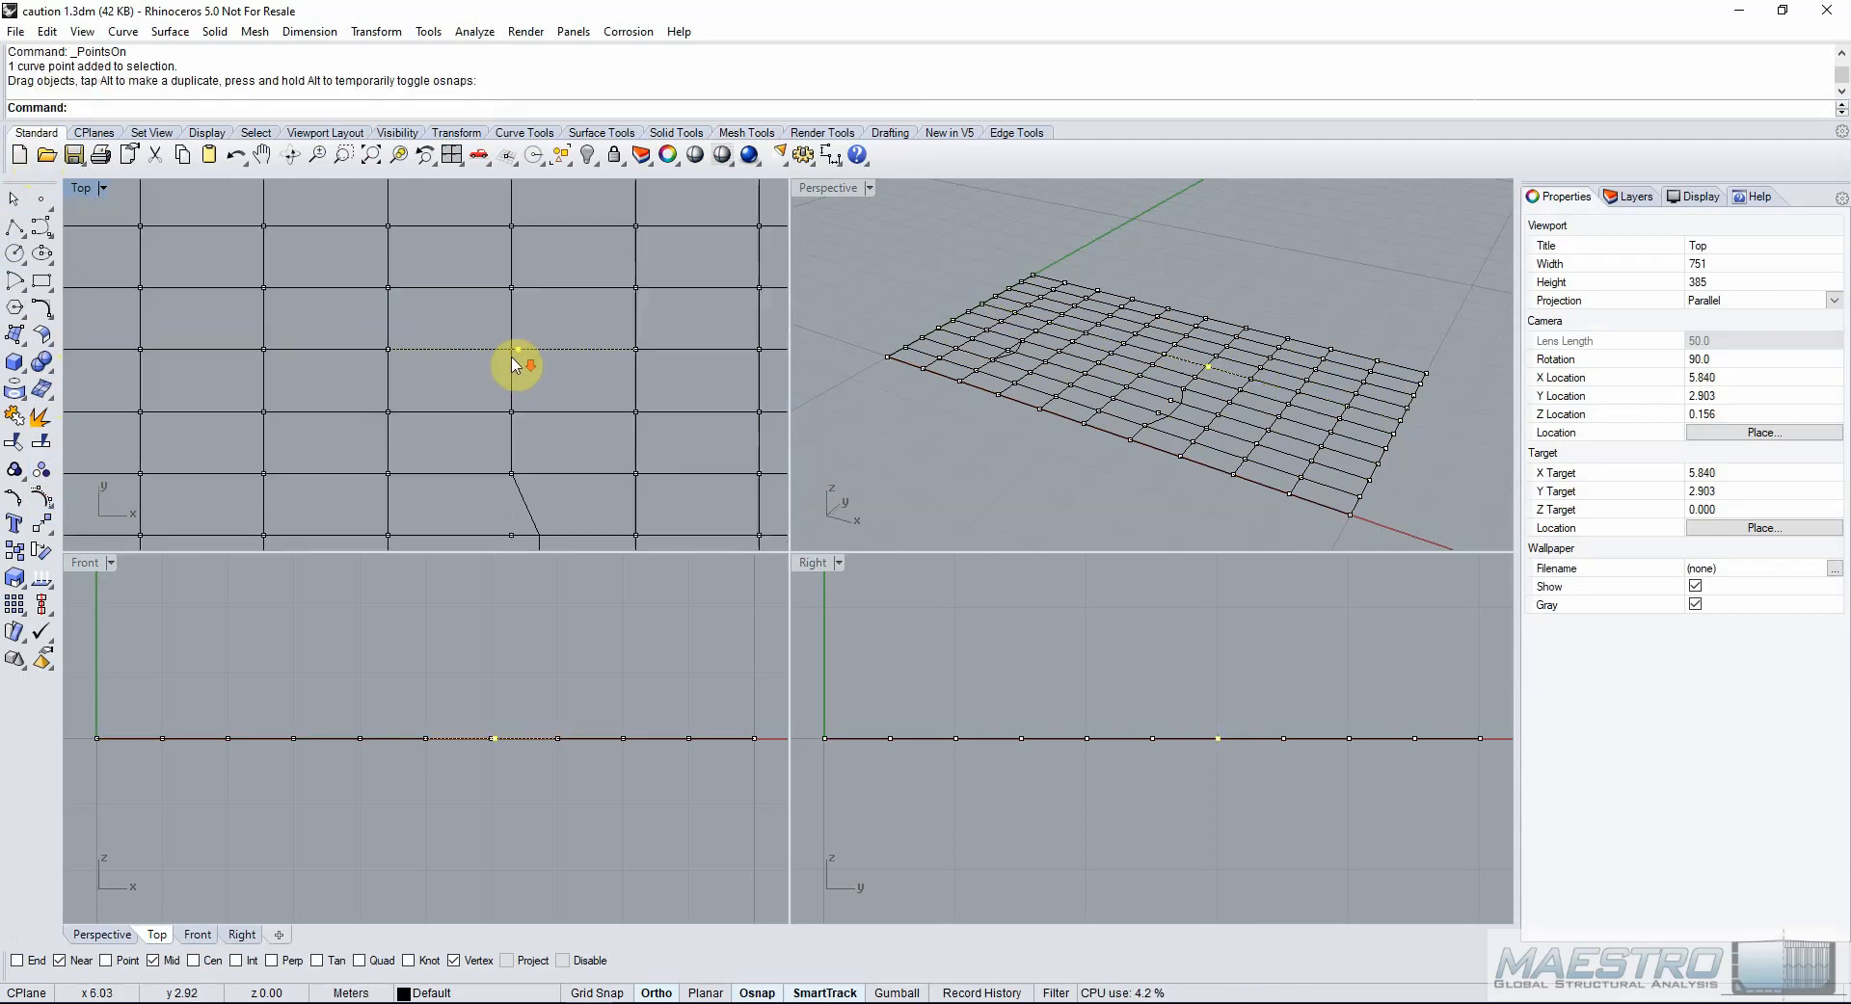
Delete the control point at x = 6 on the y = 3.5 lengthwise curve and hide the control points.
click(512, 289)
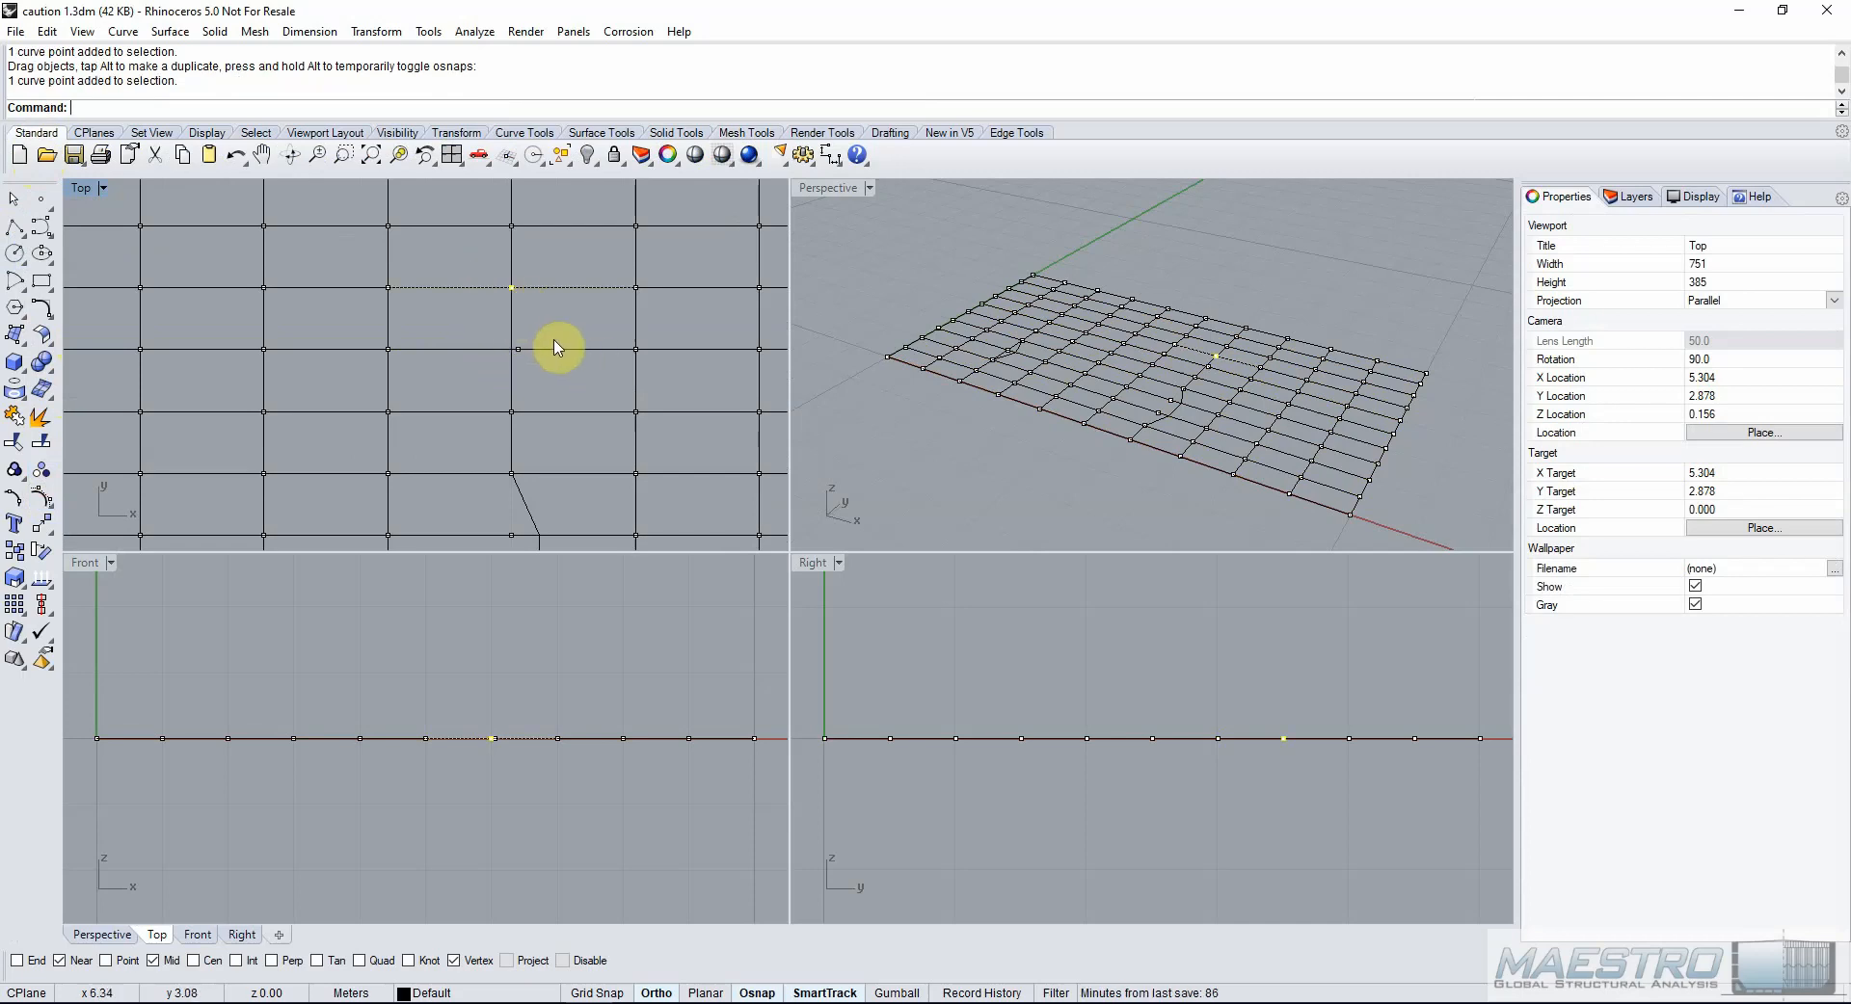
key(Delete)
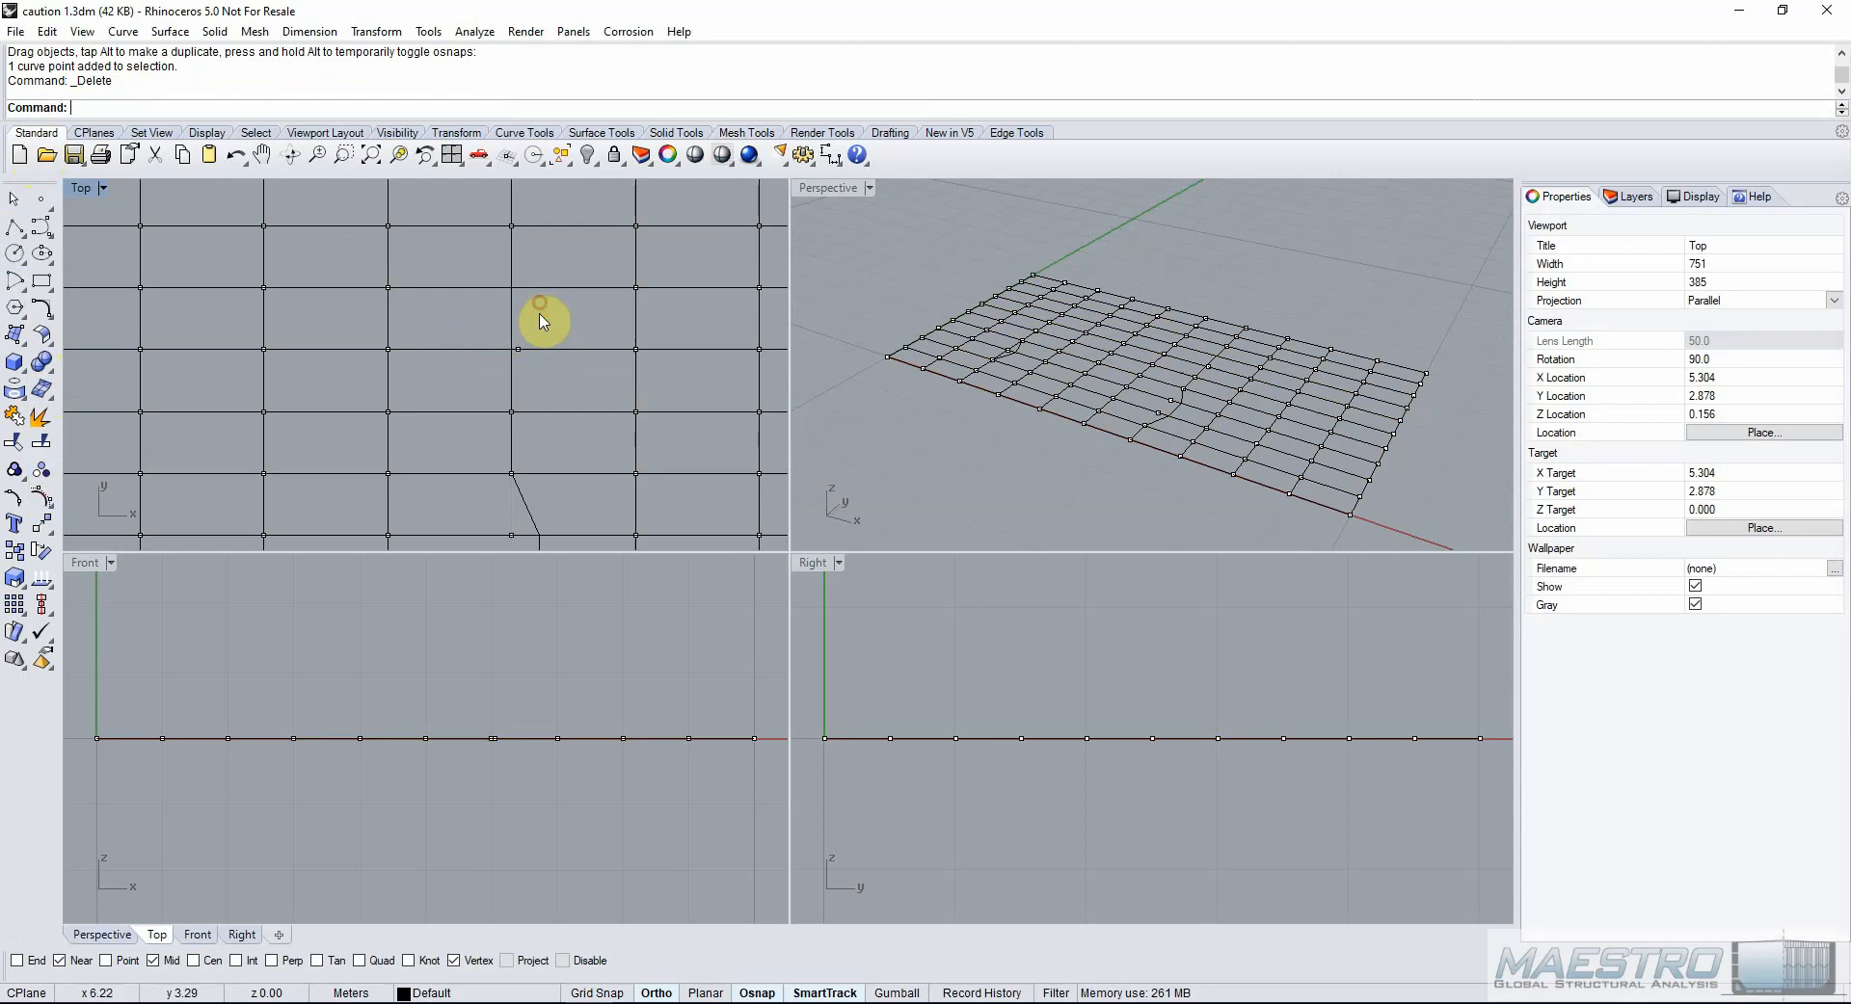
scroll(483, 298, down, 5)
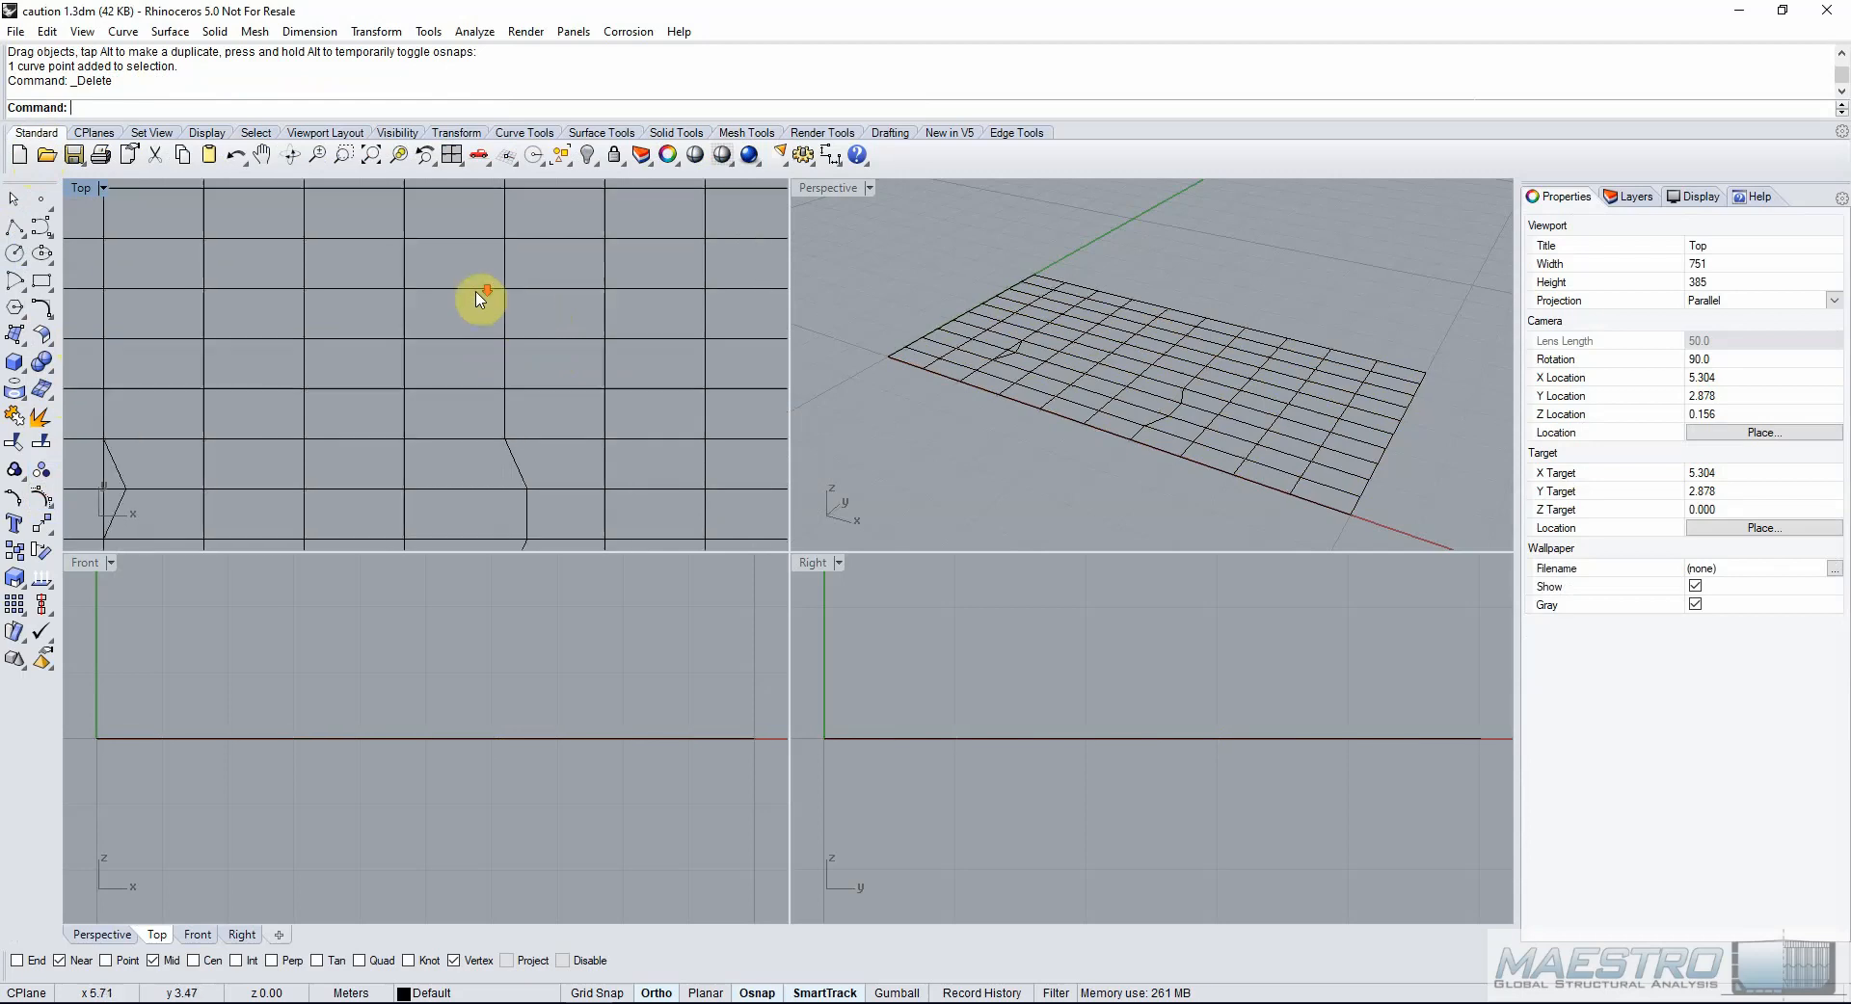
Select the group of 11 lengthwise curves and load the script export maestro beams.rvb.
click(465, 268)
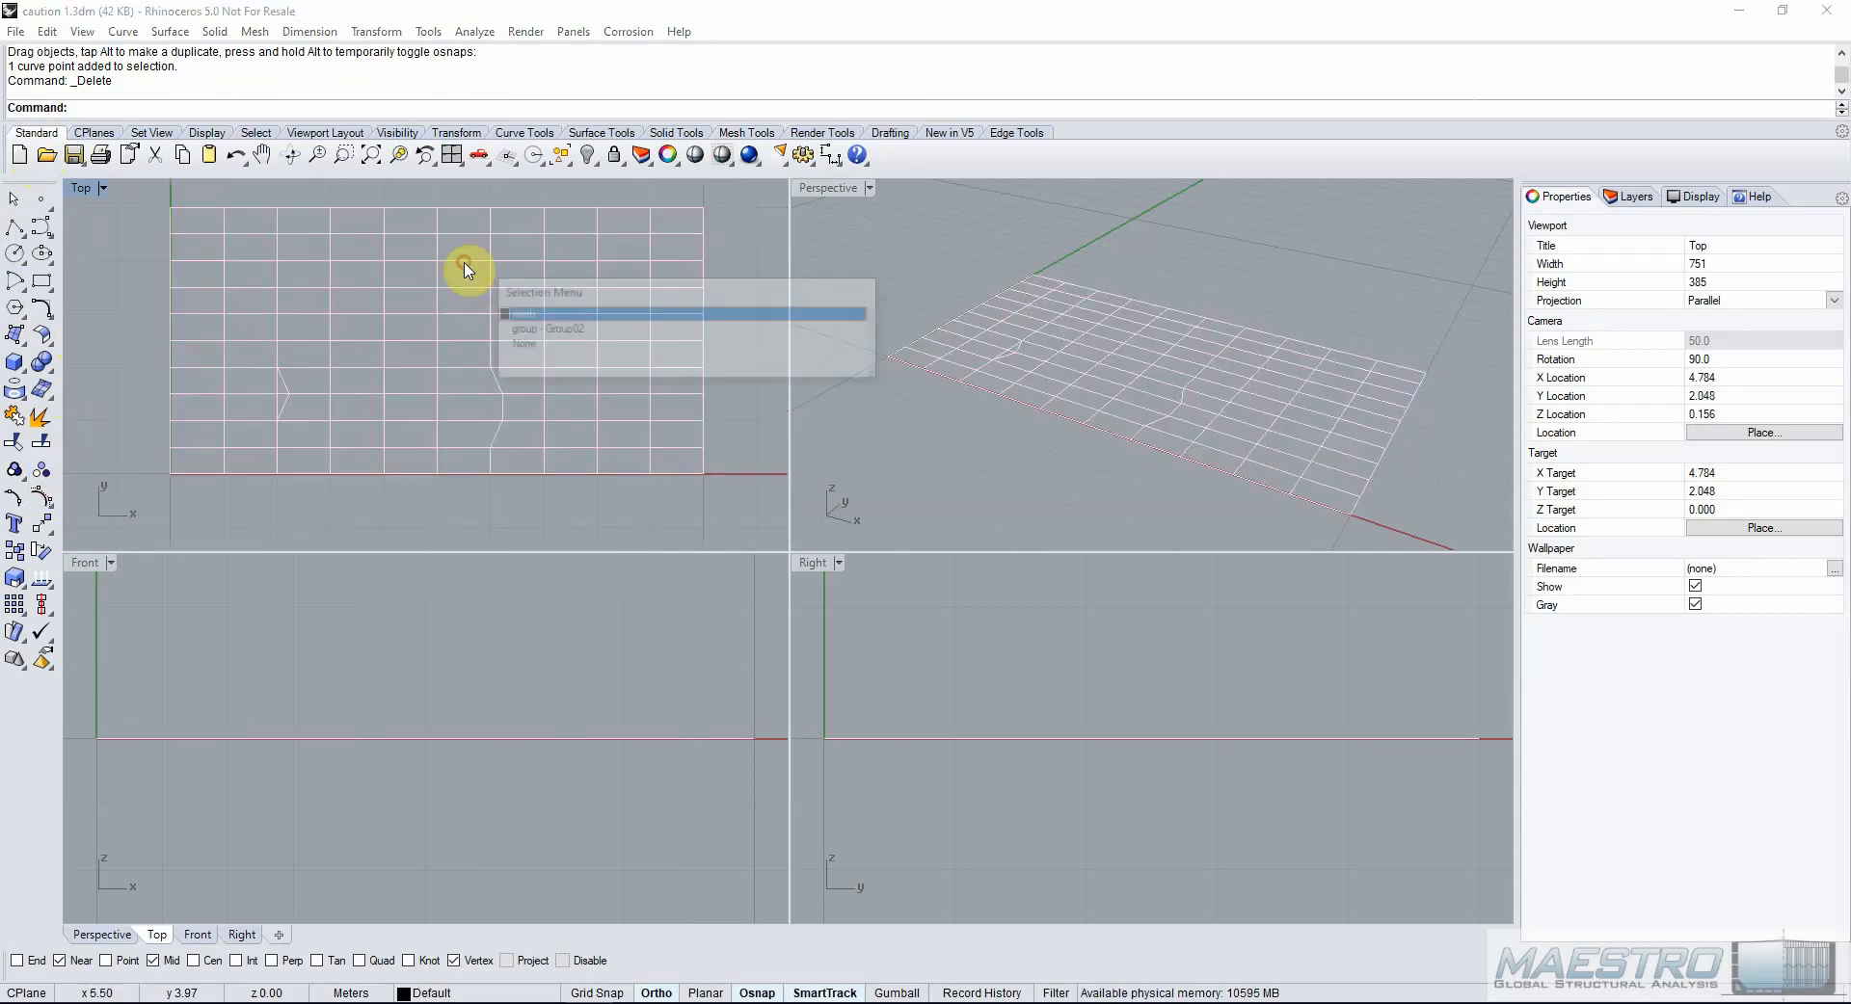
click(546, 329)
right_click(622, 75)
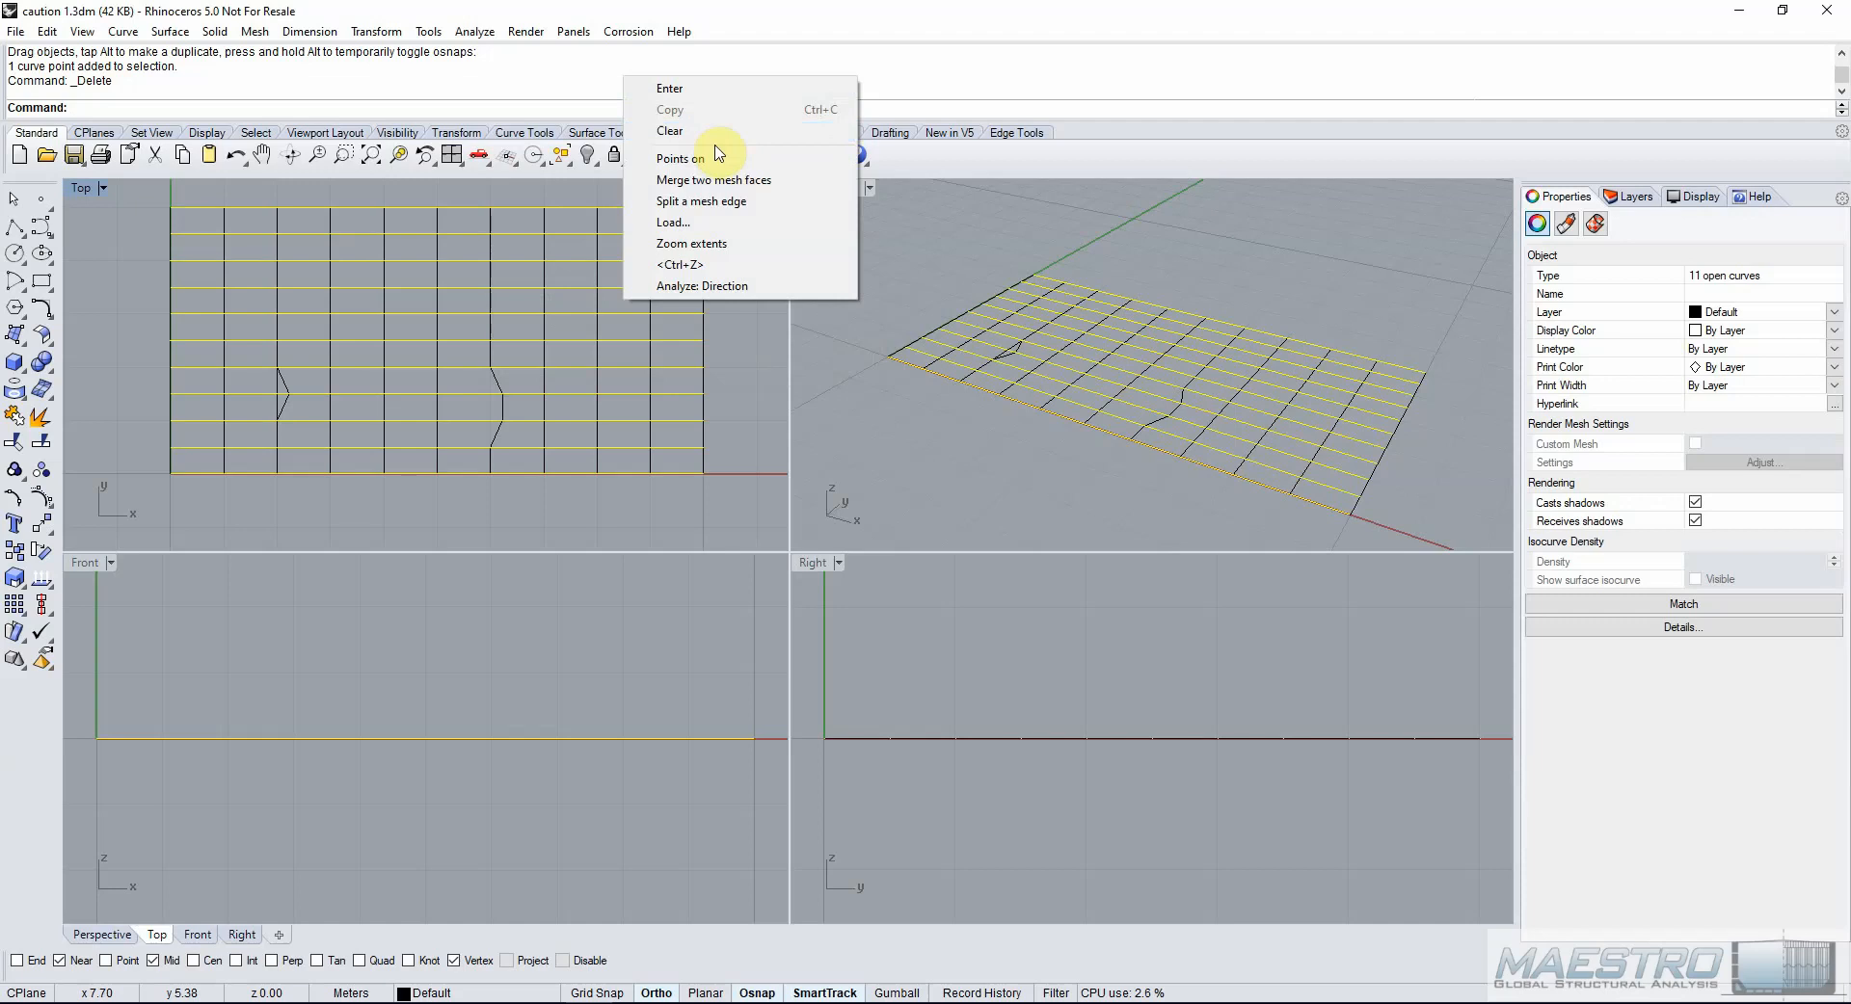
click(694, 223)
click(490, 459)
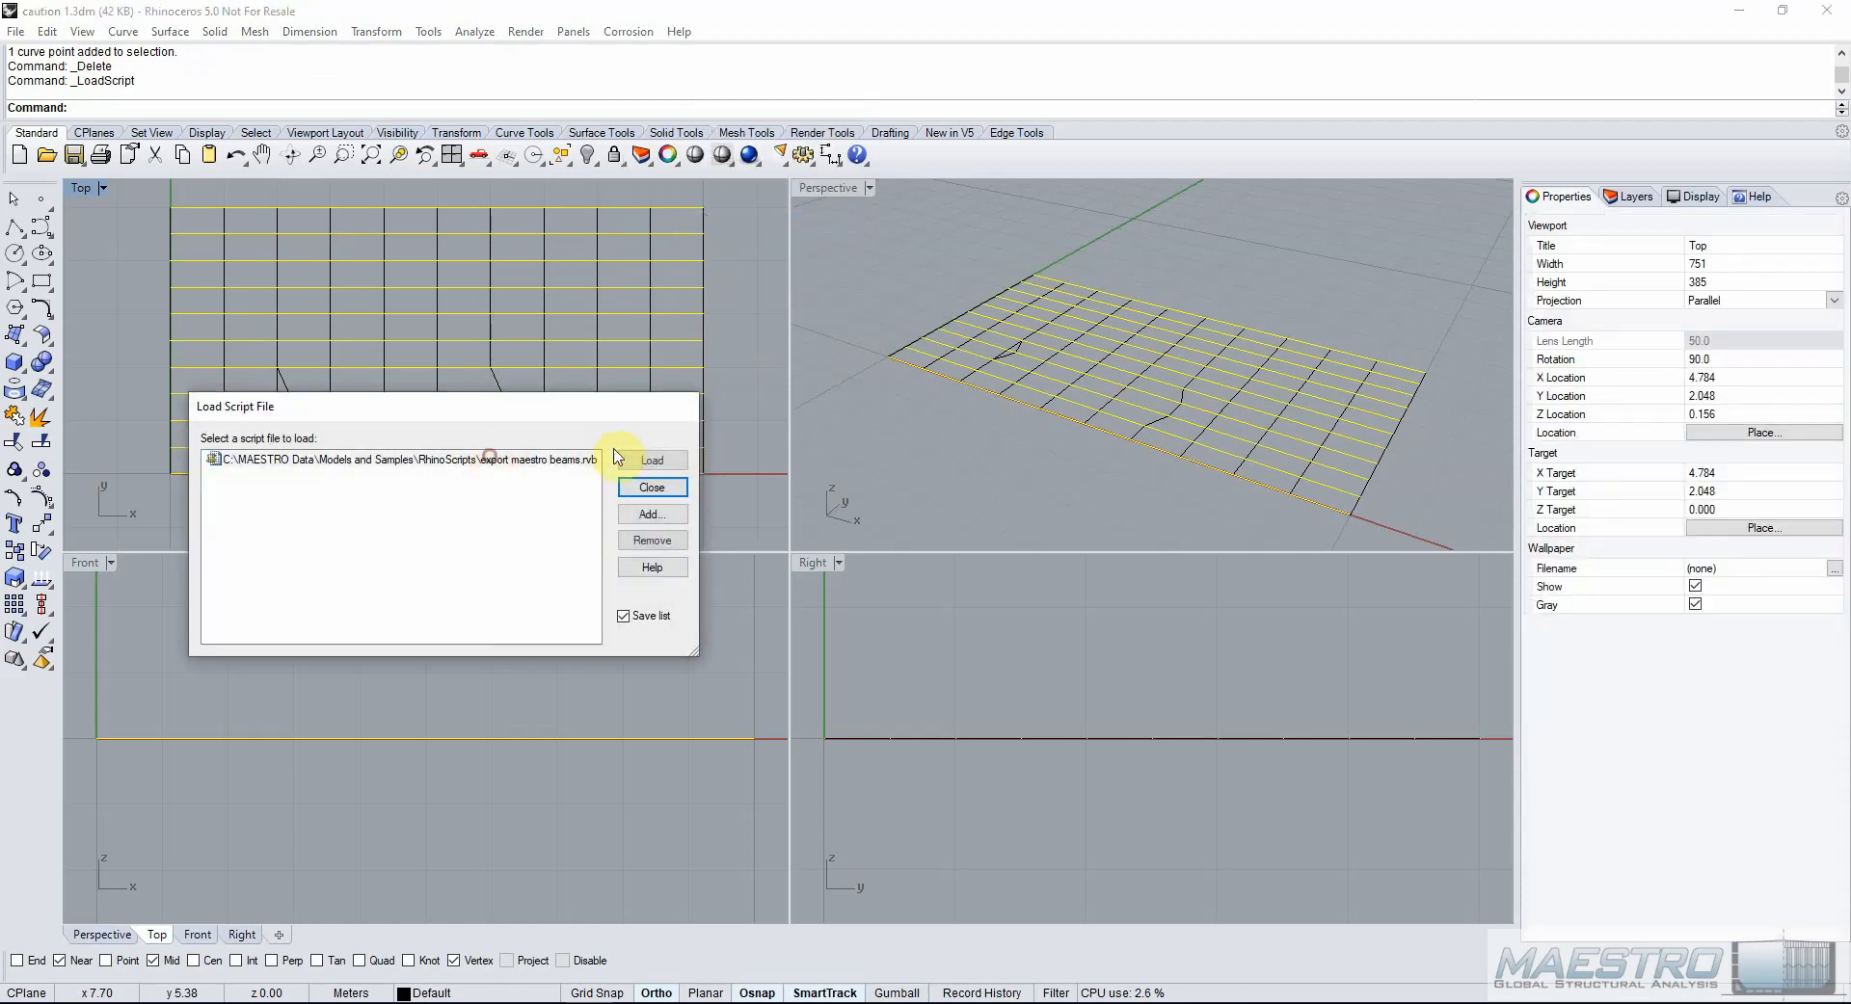
click(651, 459)
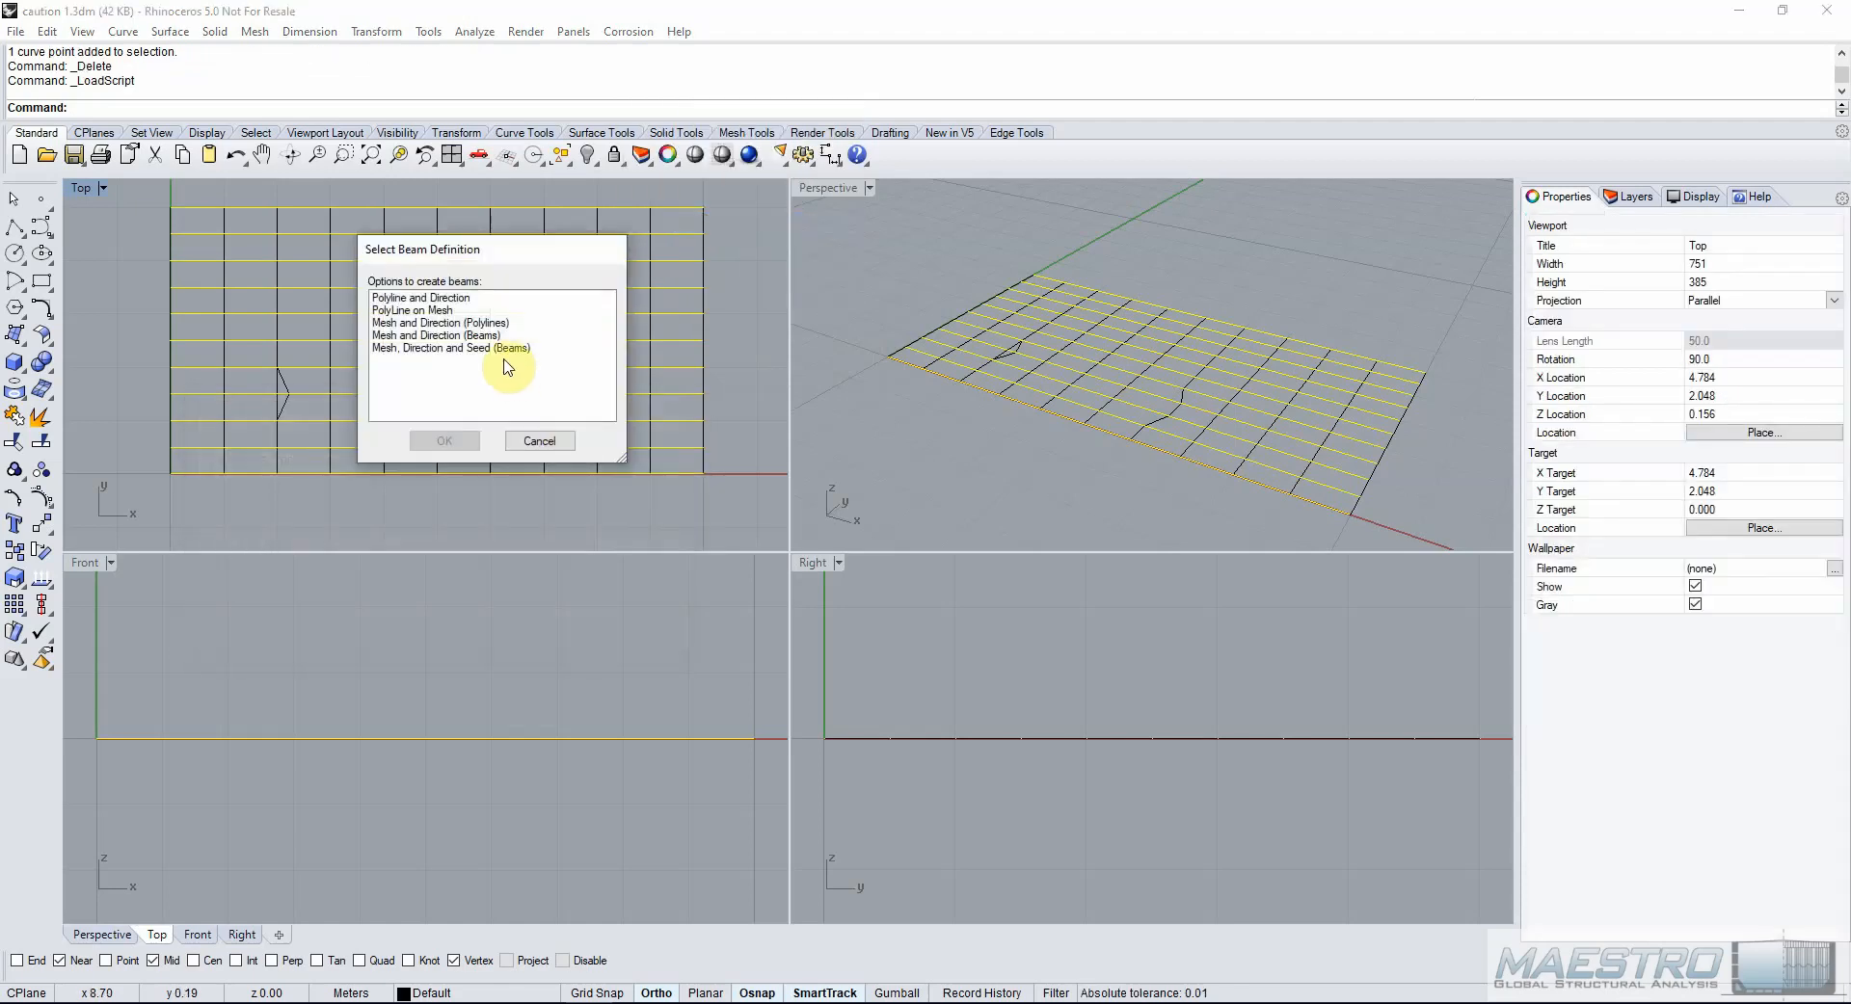
Define the beams by PolyLine on Mesh with the mesh as reference, and save the MAESTRO neutral file as beams.
click(486, 323)
click(487, 310)
click(448, 440)
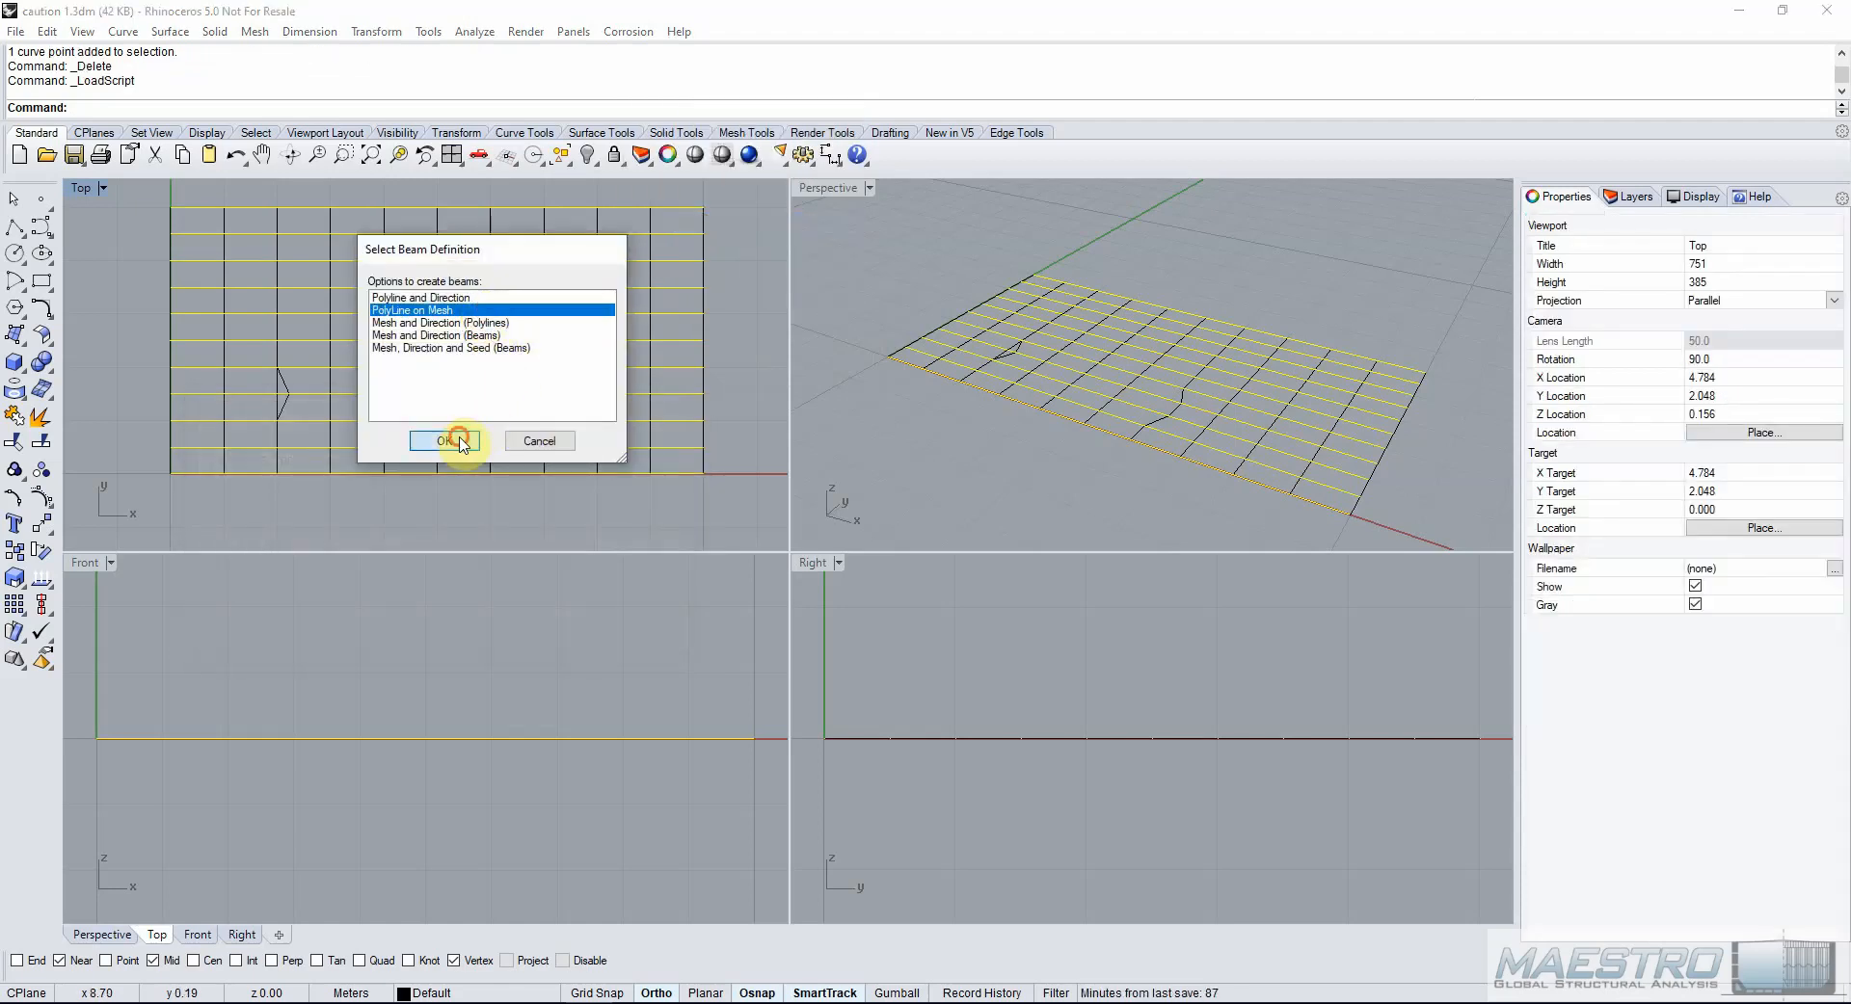
click(455, 368)
key(Return)
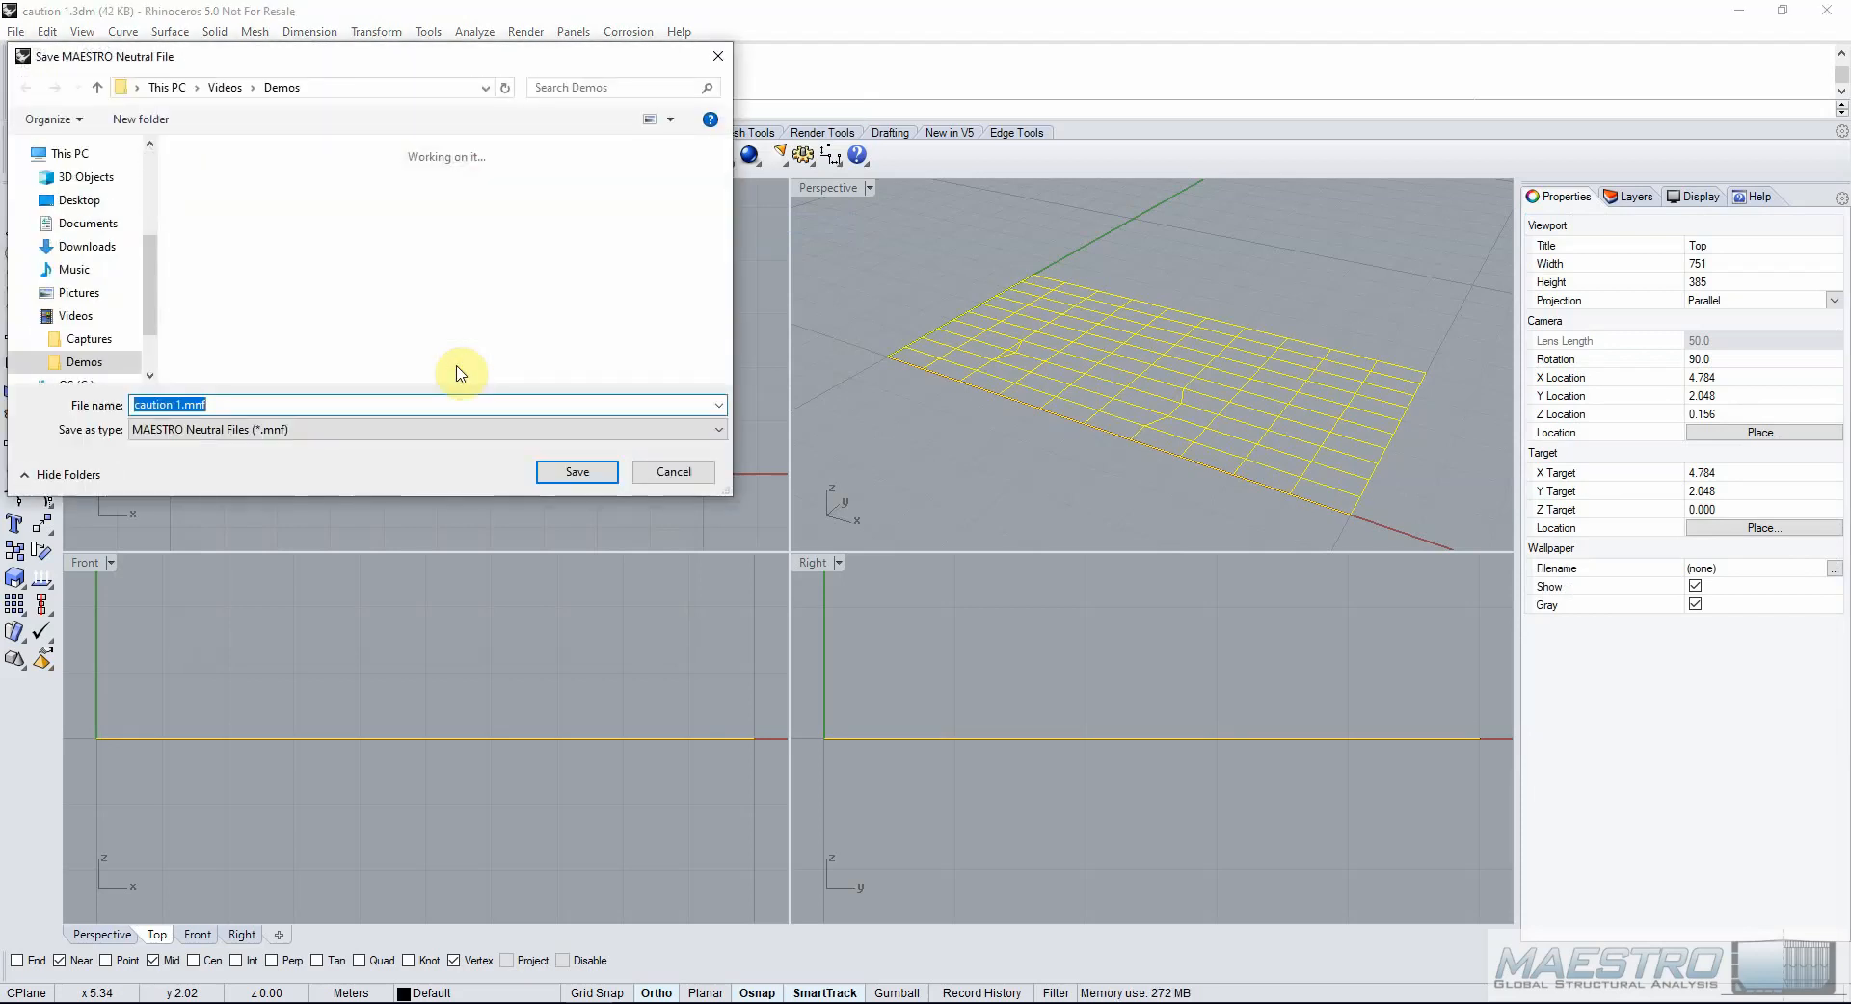
text(beams)
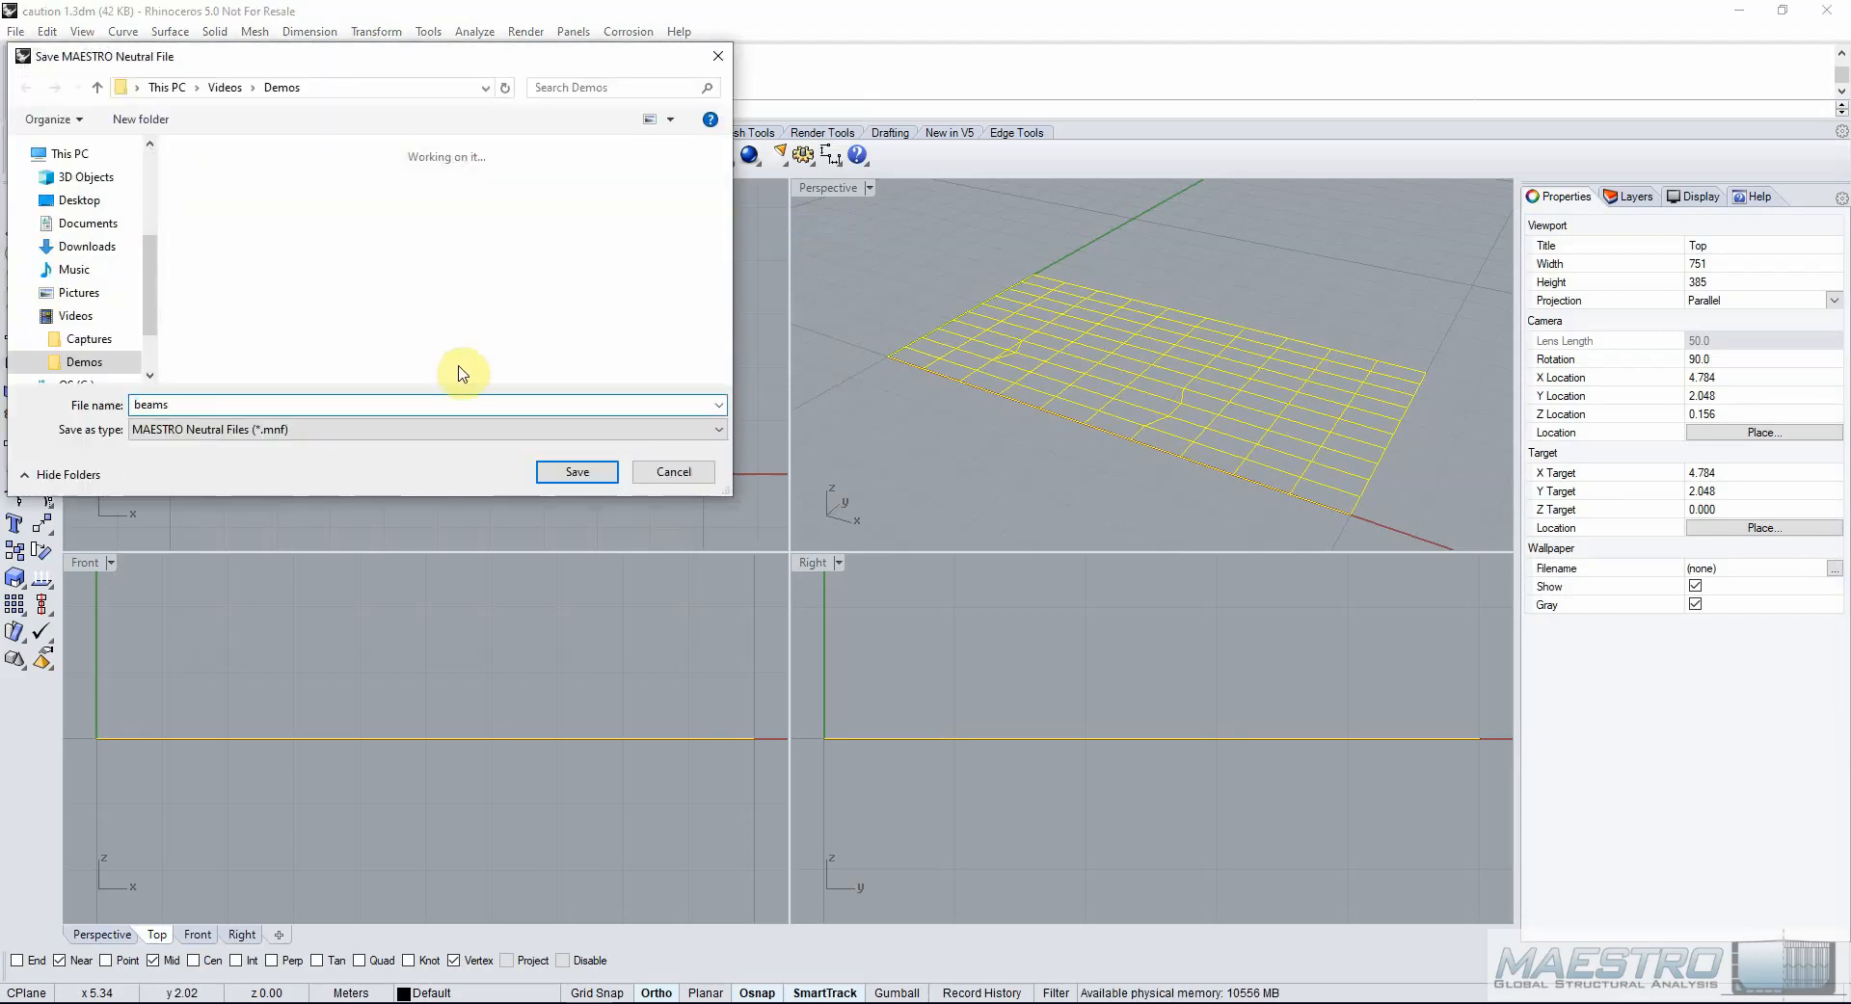
click(557, 473)
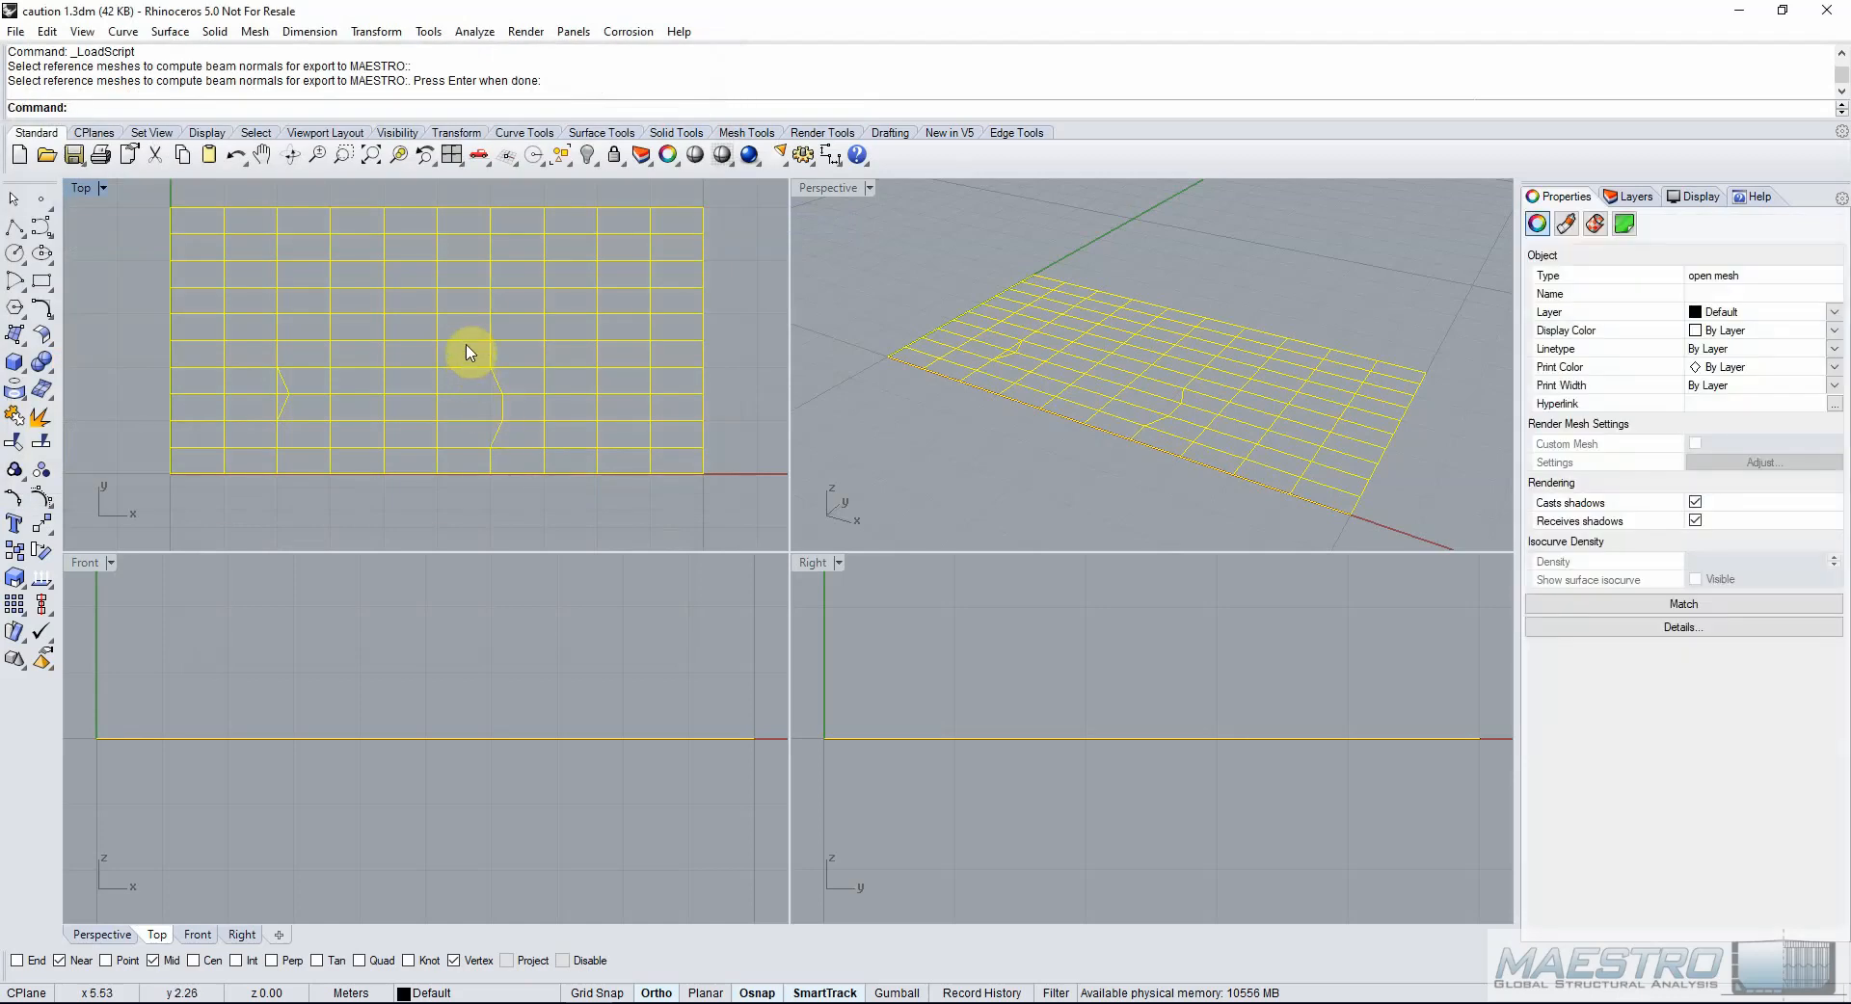
Export the selected mesh in PLY format as mesh.
click(16, 31)
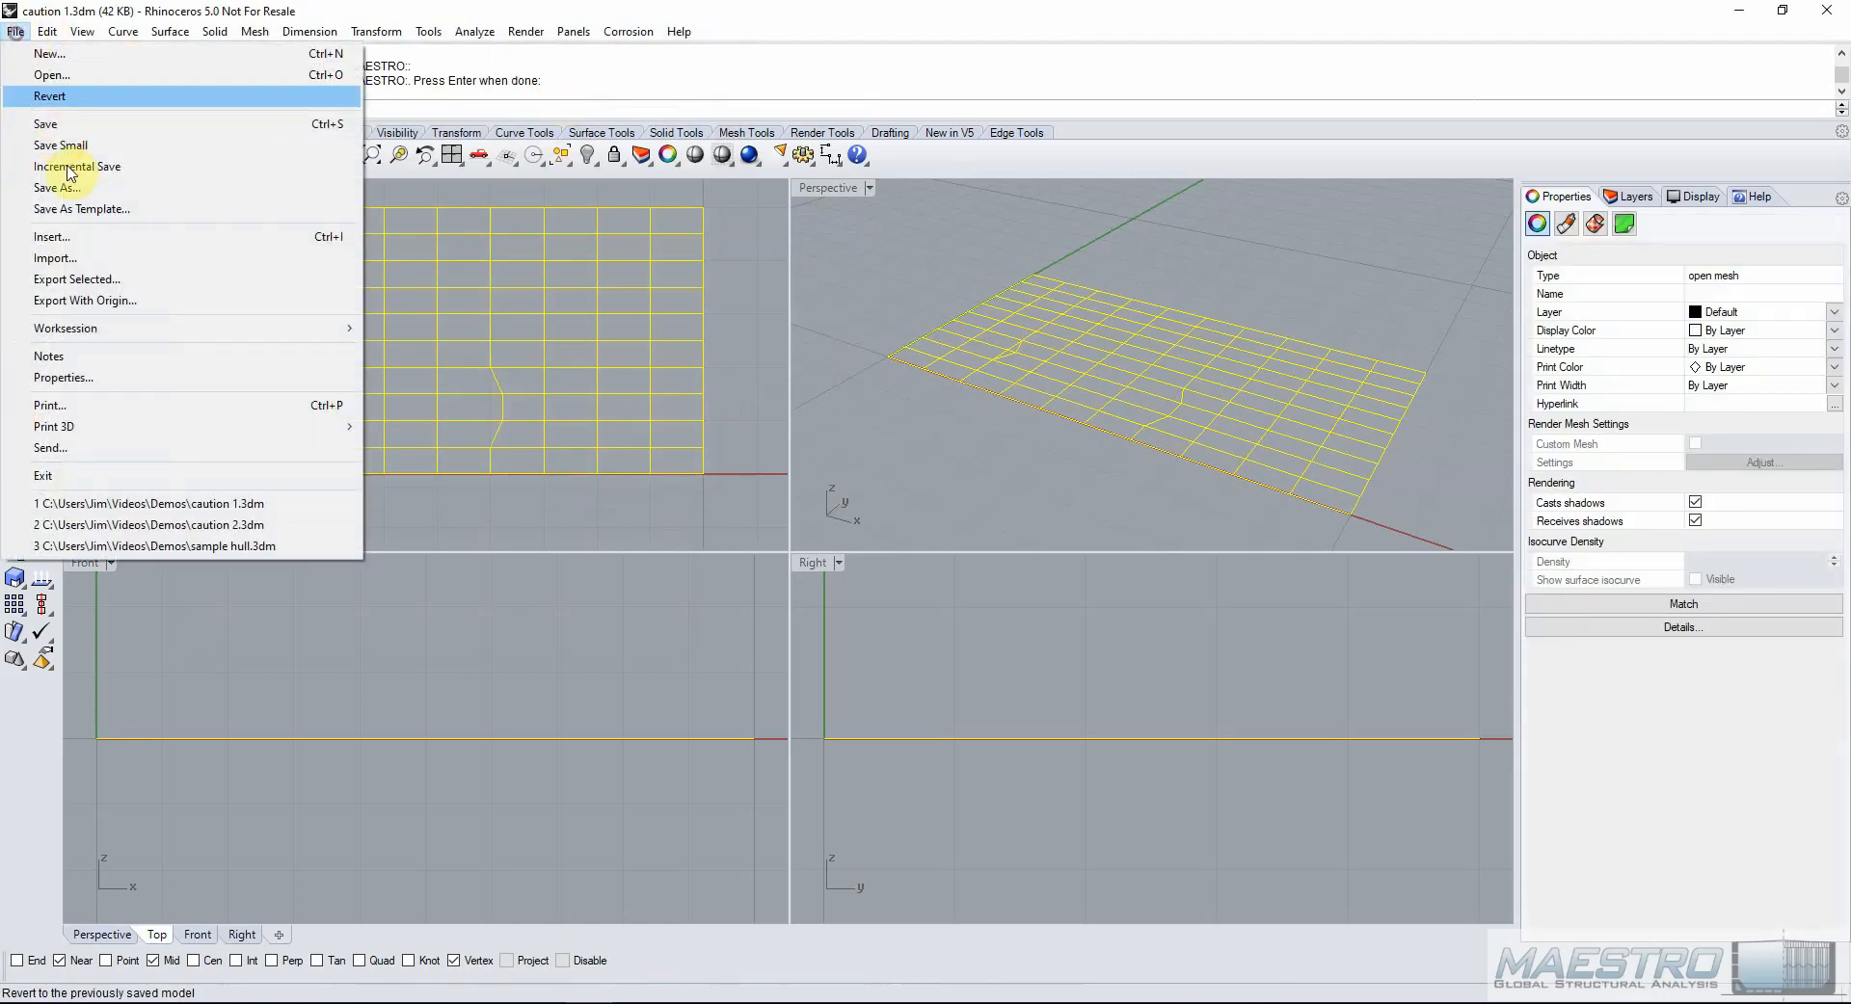
click(206, 279)
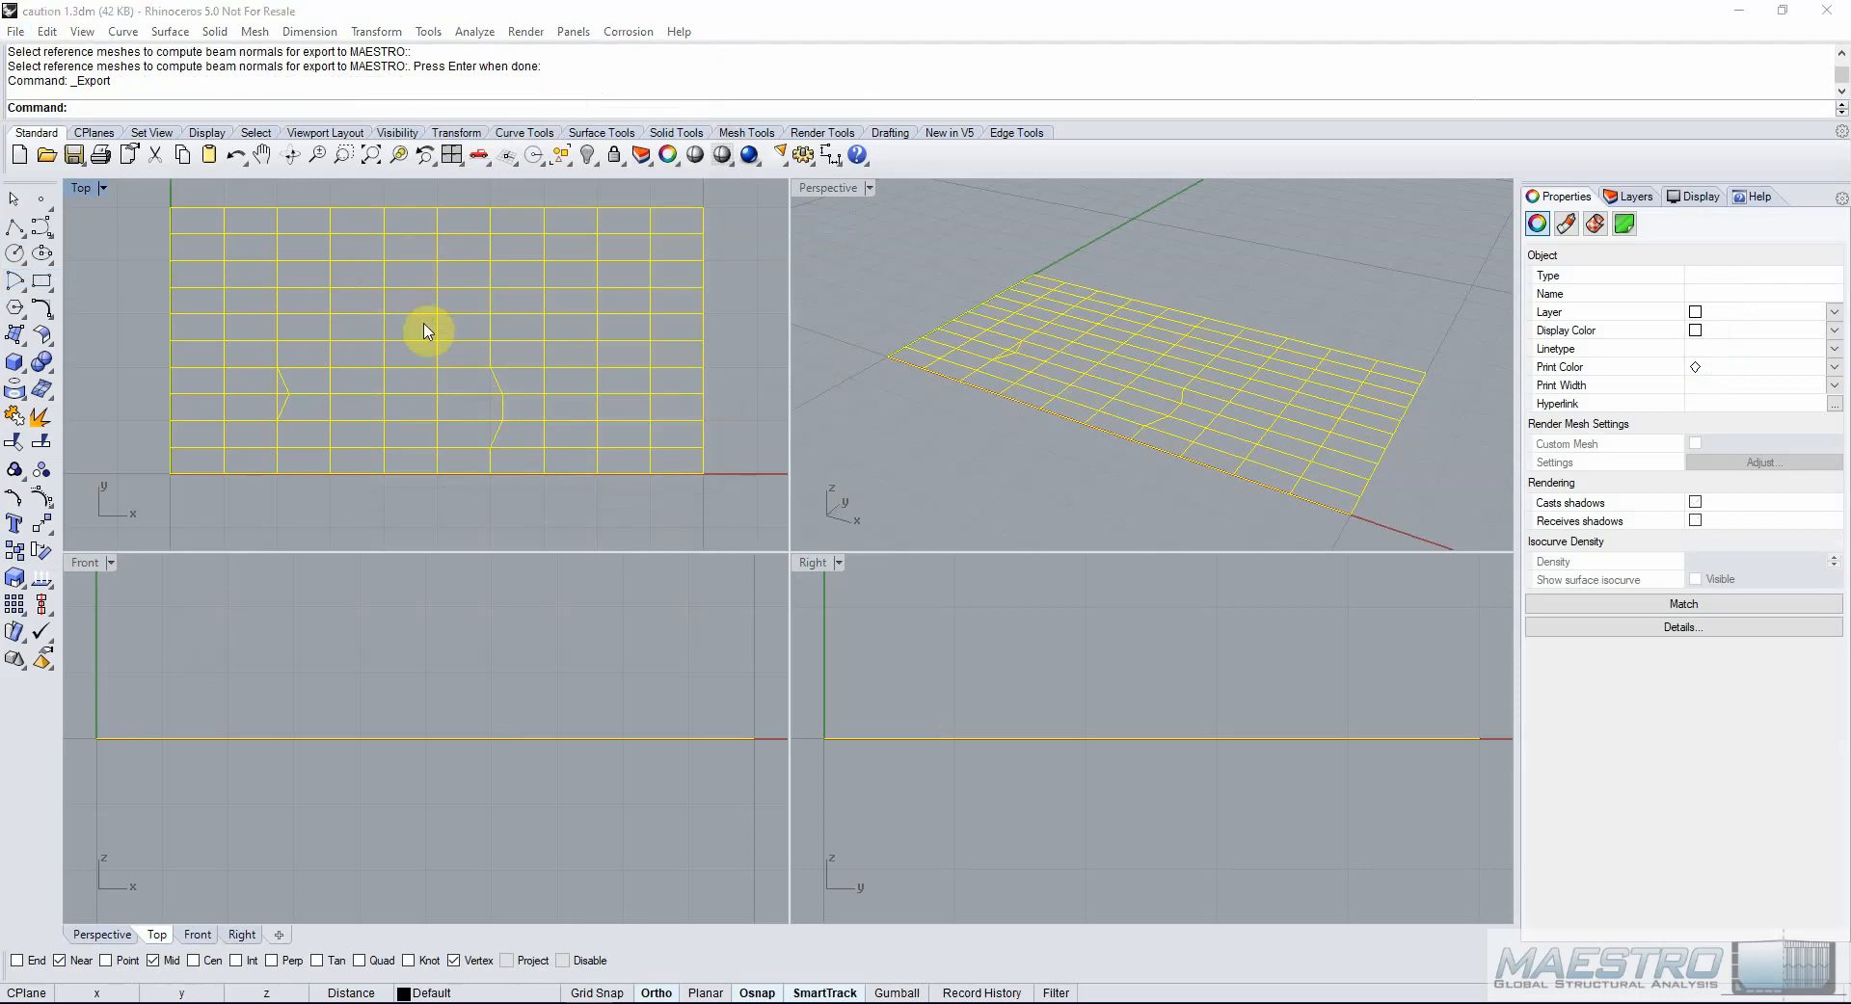
click(293, 429)
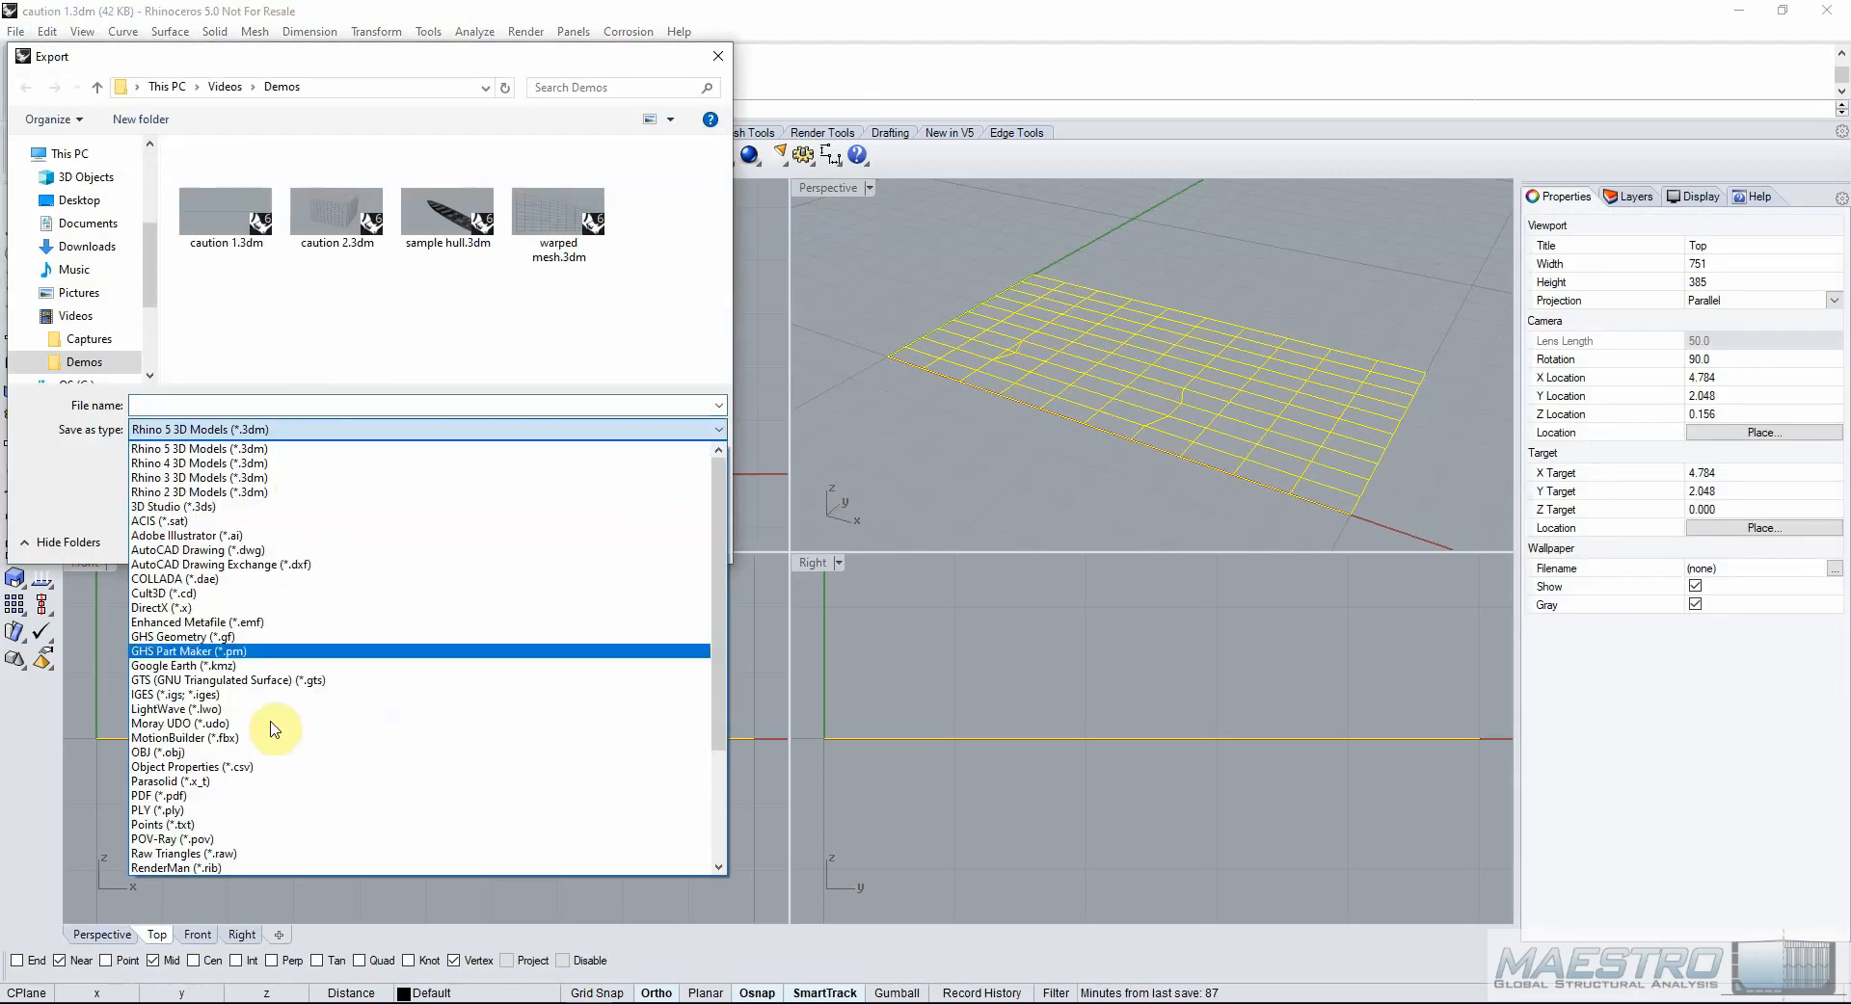
click(270, 809)
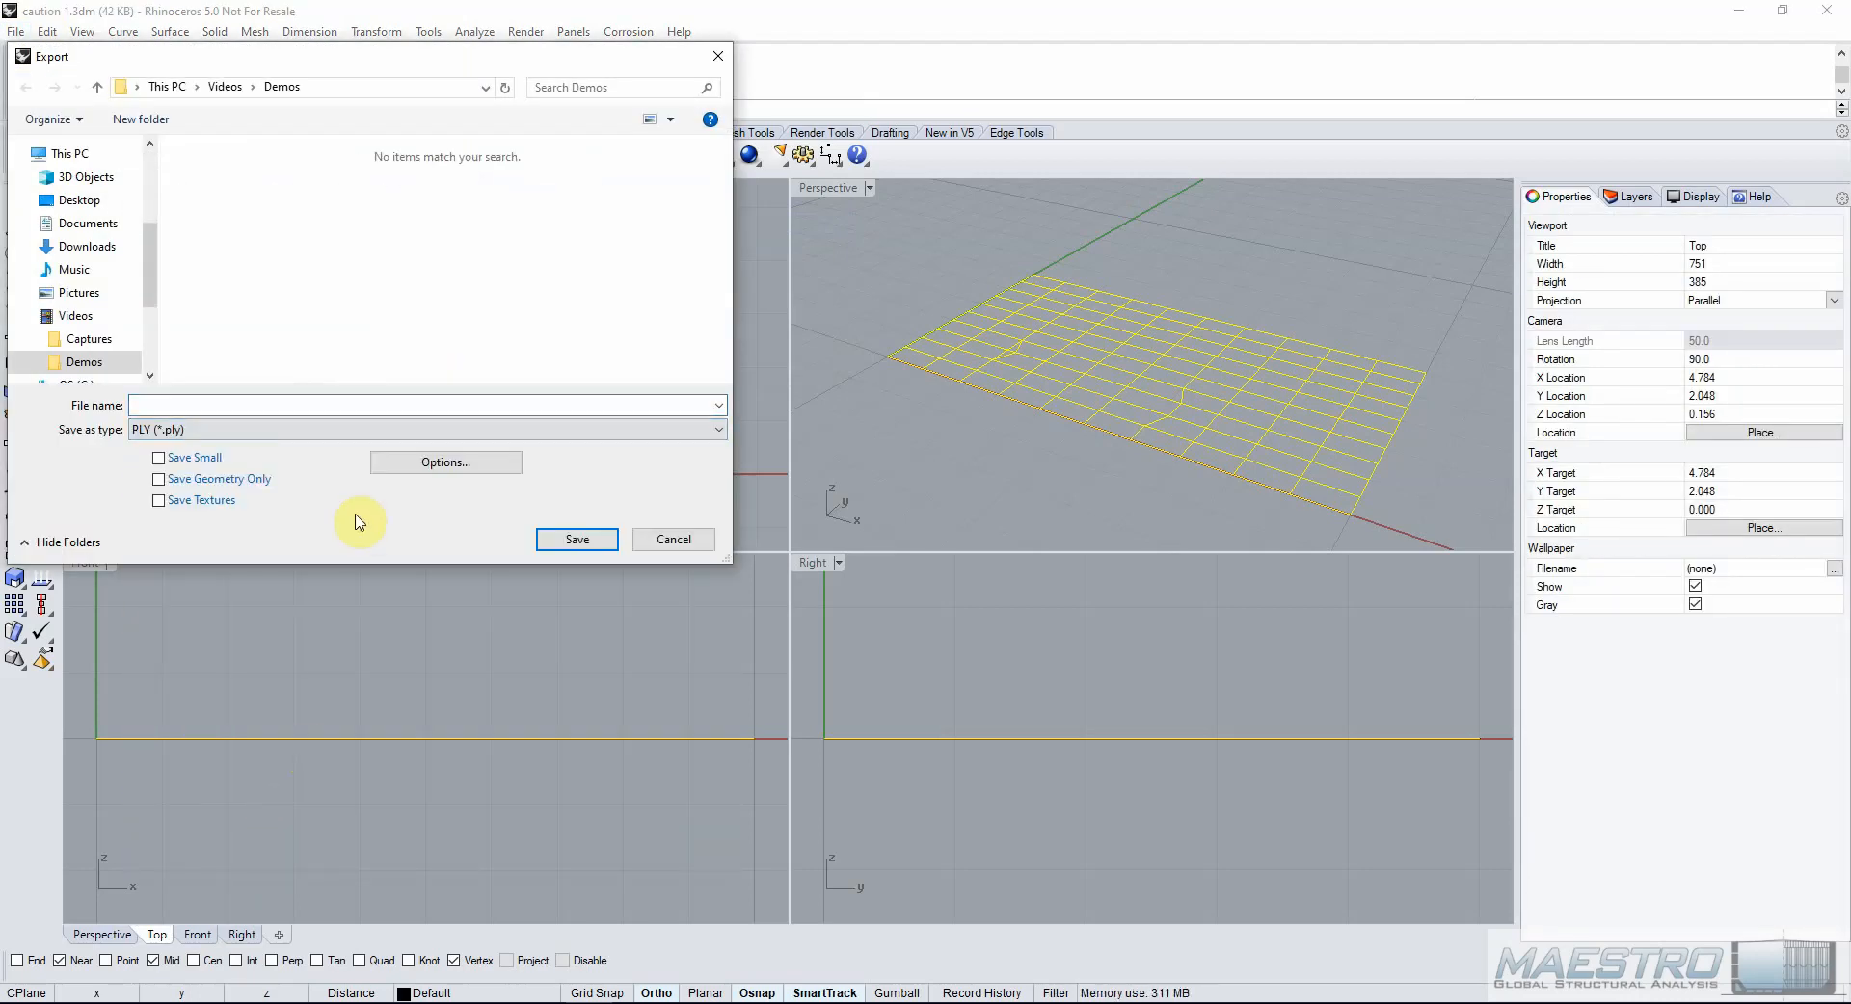
click(334, 403)
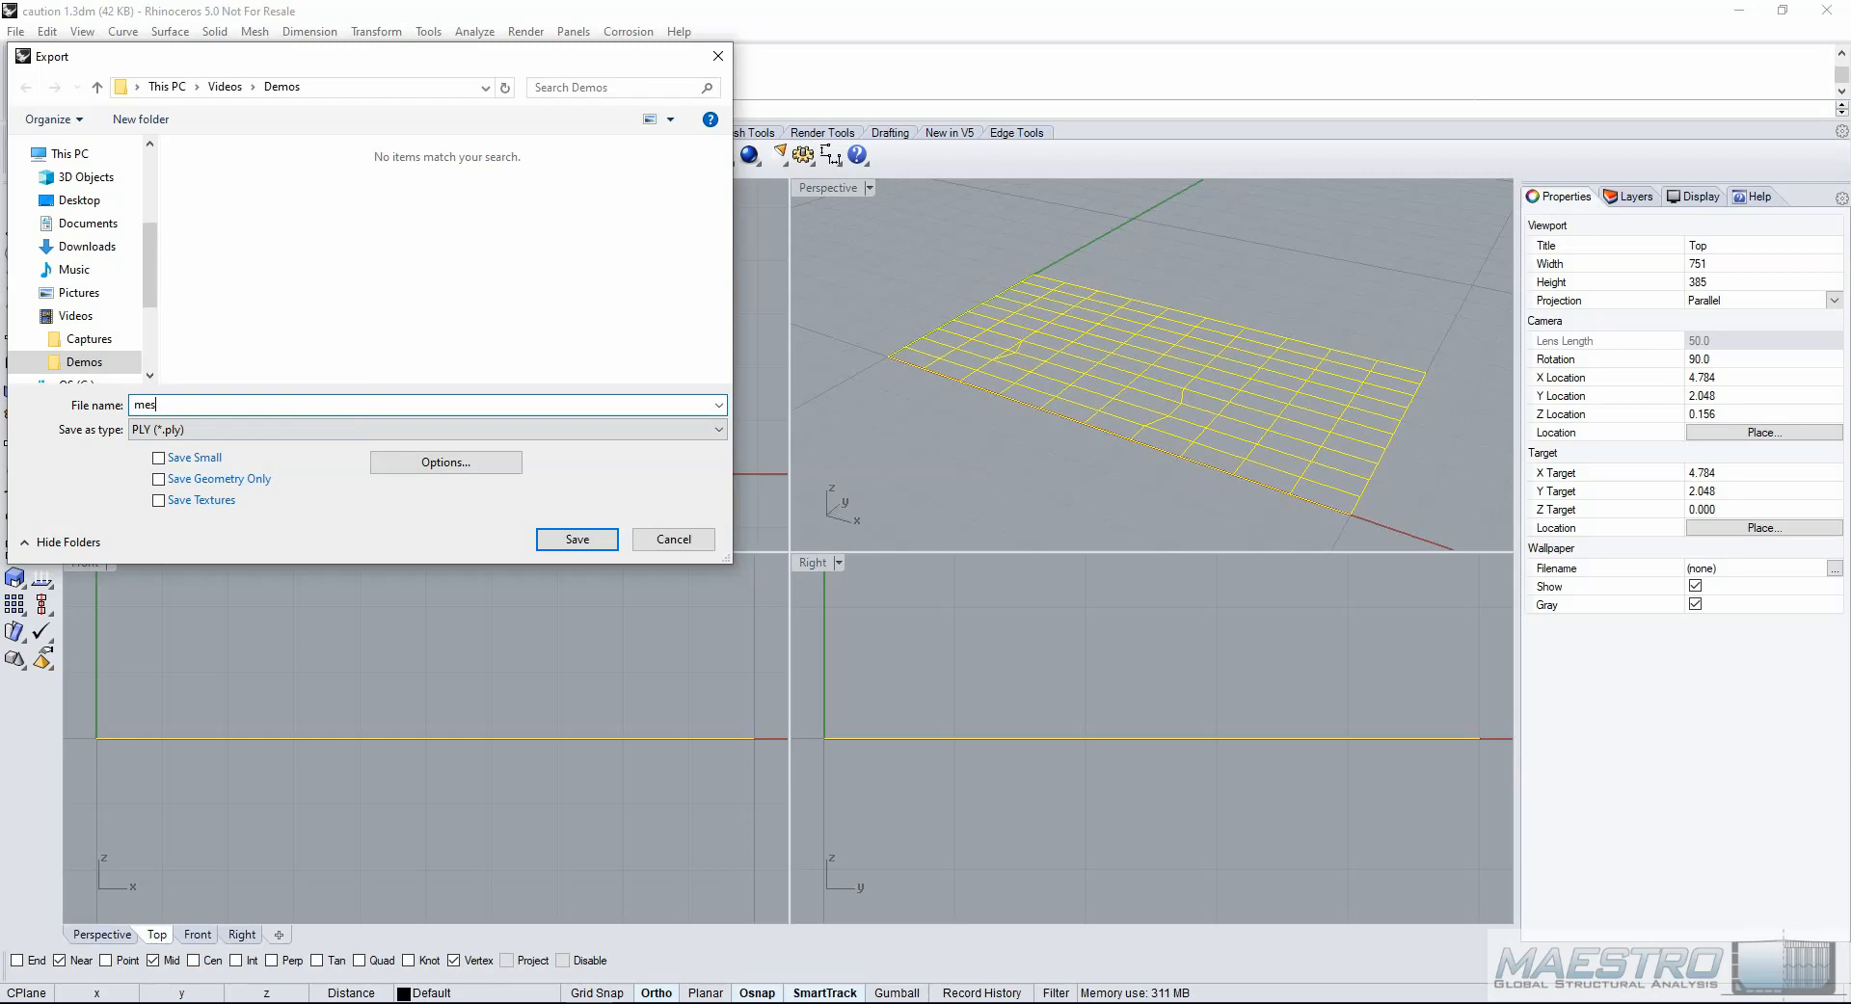
click(577, 540)
click(334, 618)
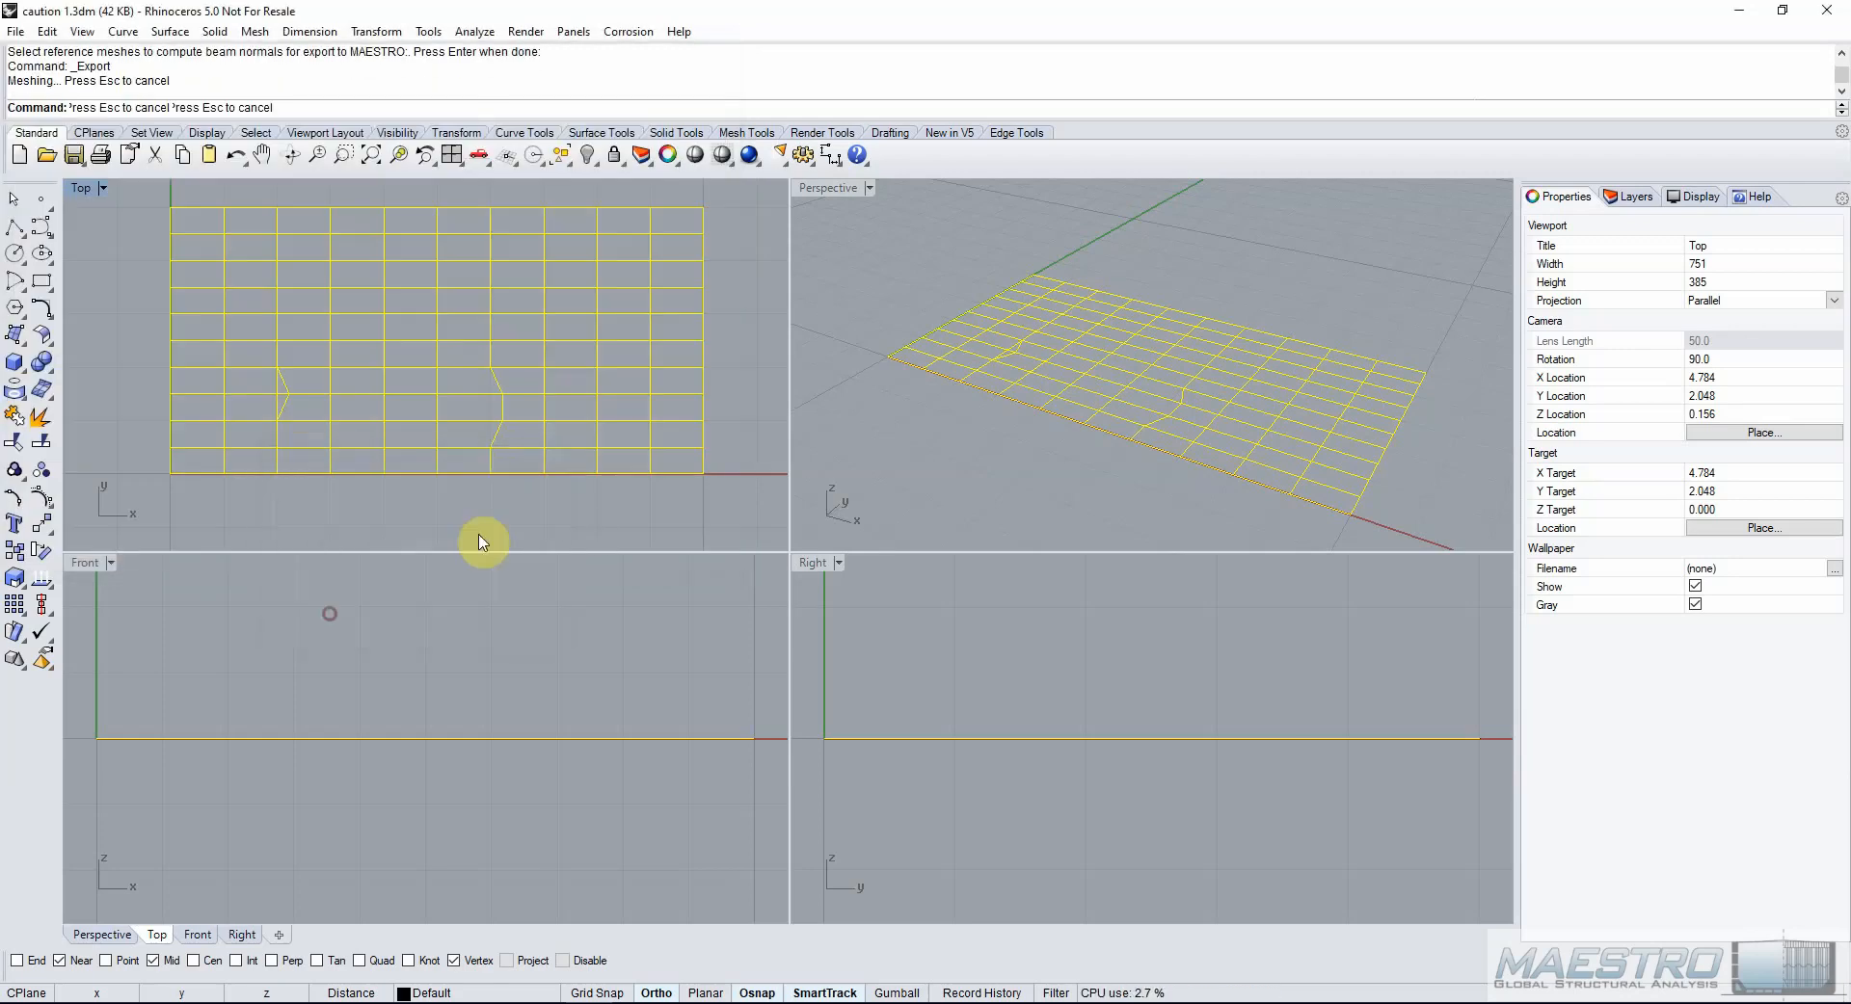
Analyze the direction of the 11 lengthwise curves.
click(560, 429)
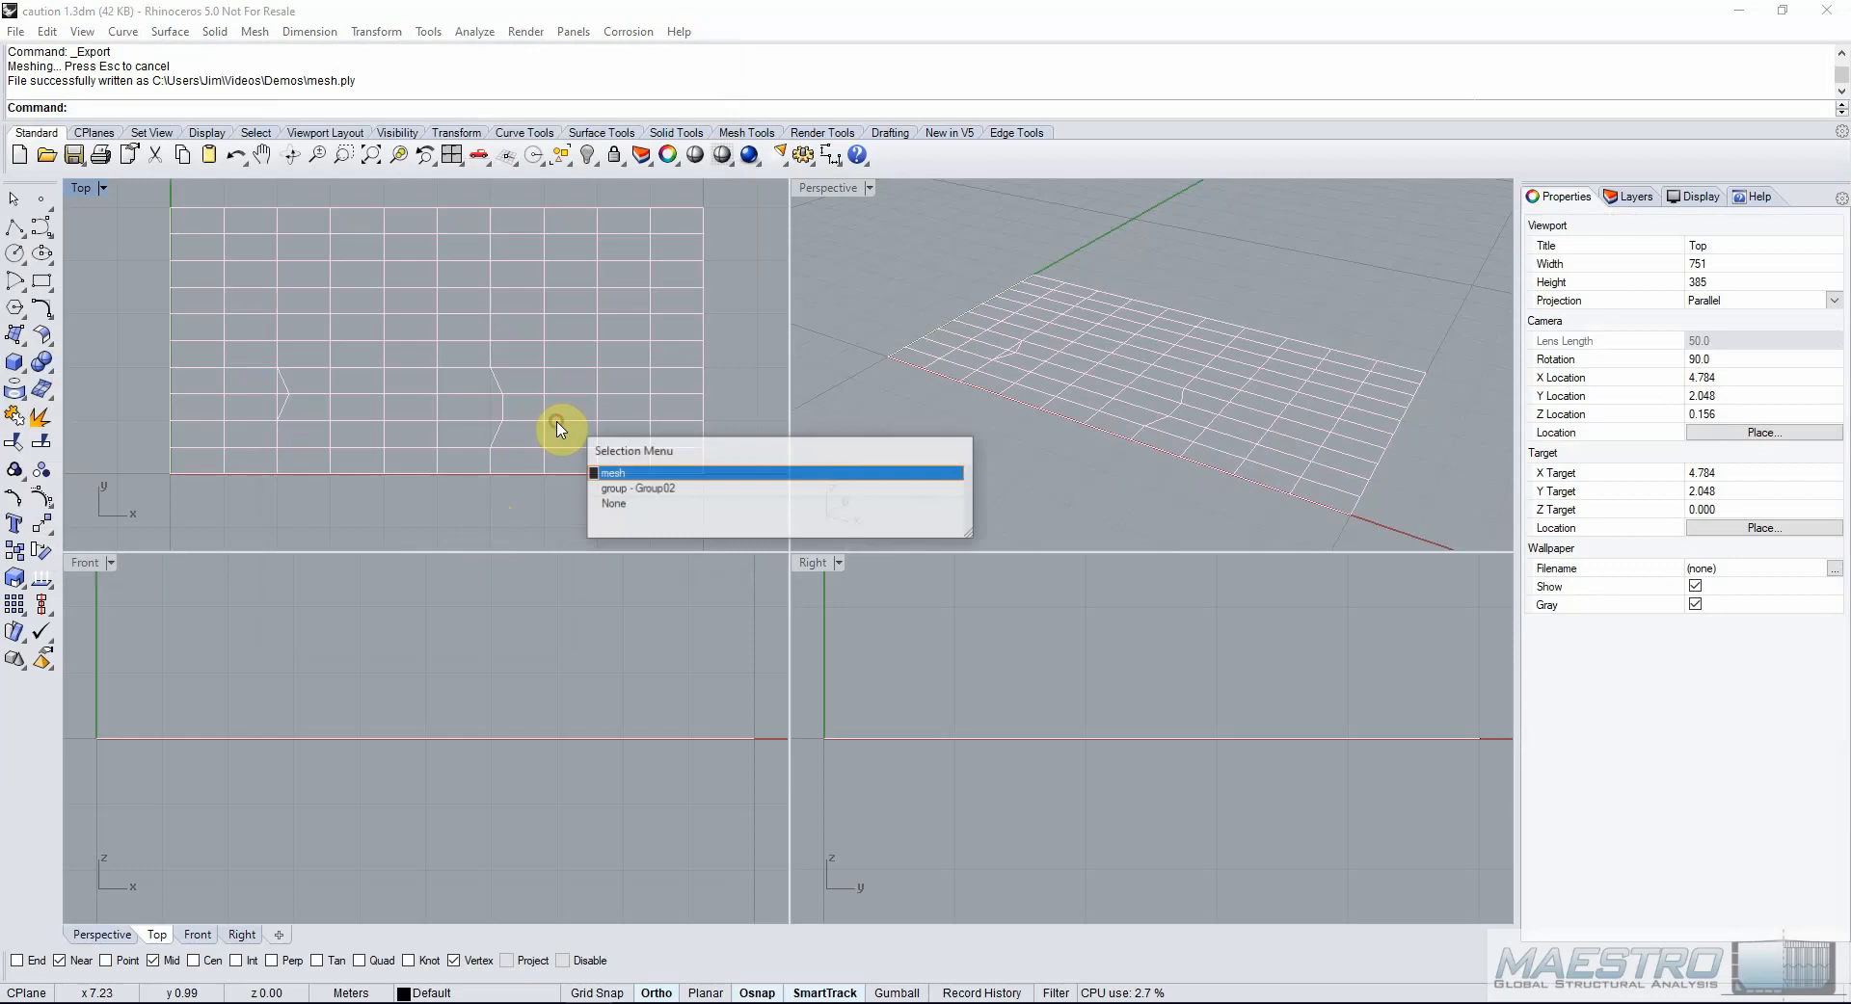
click(634, 489)
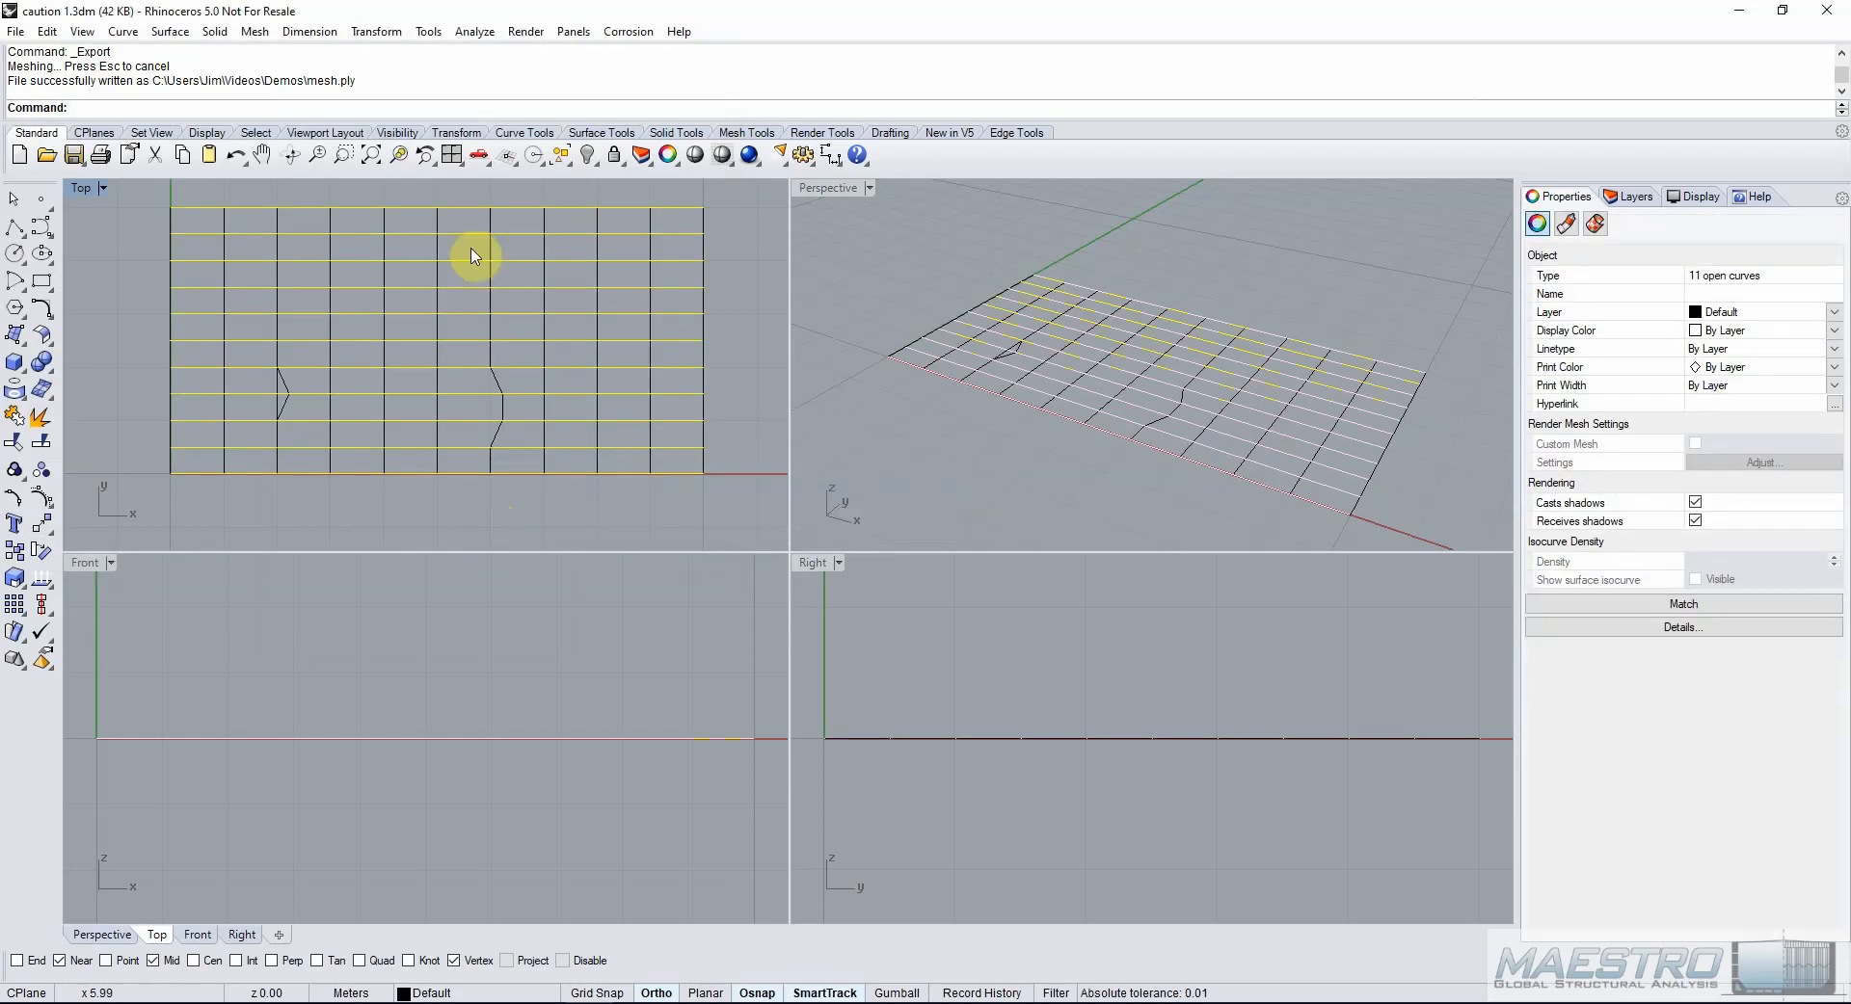
click(474, 32)
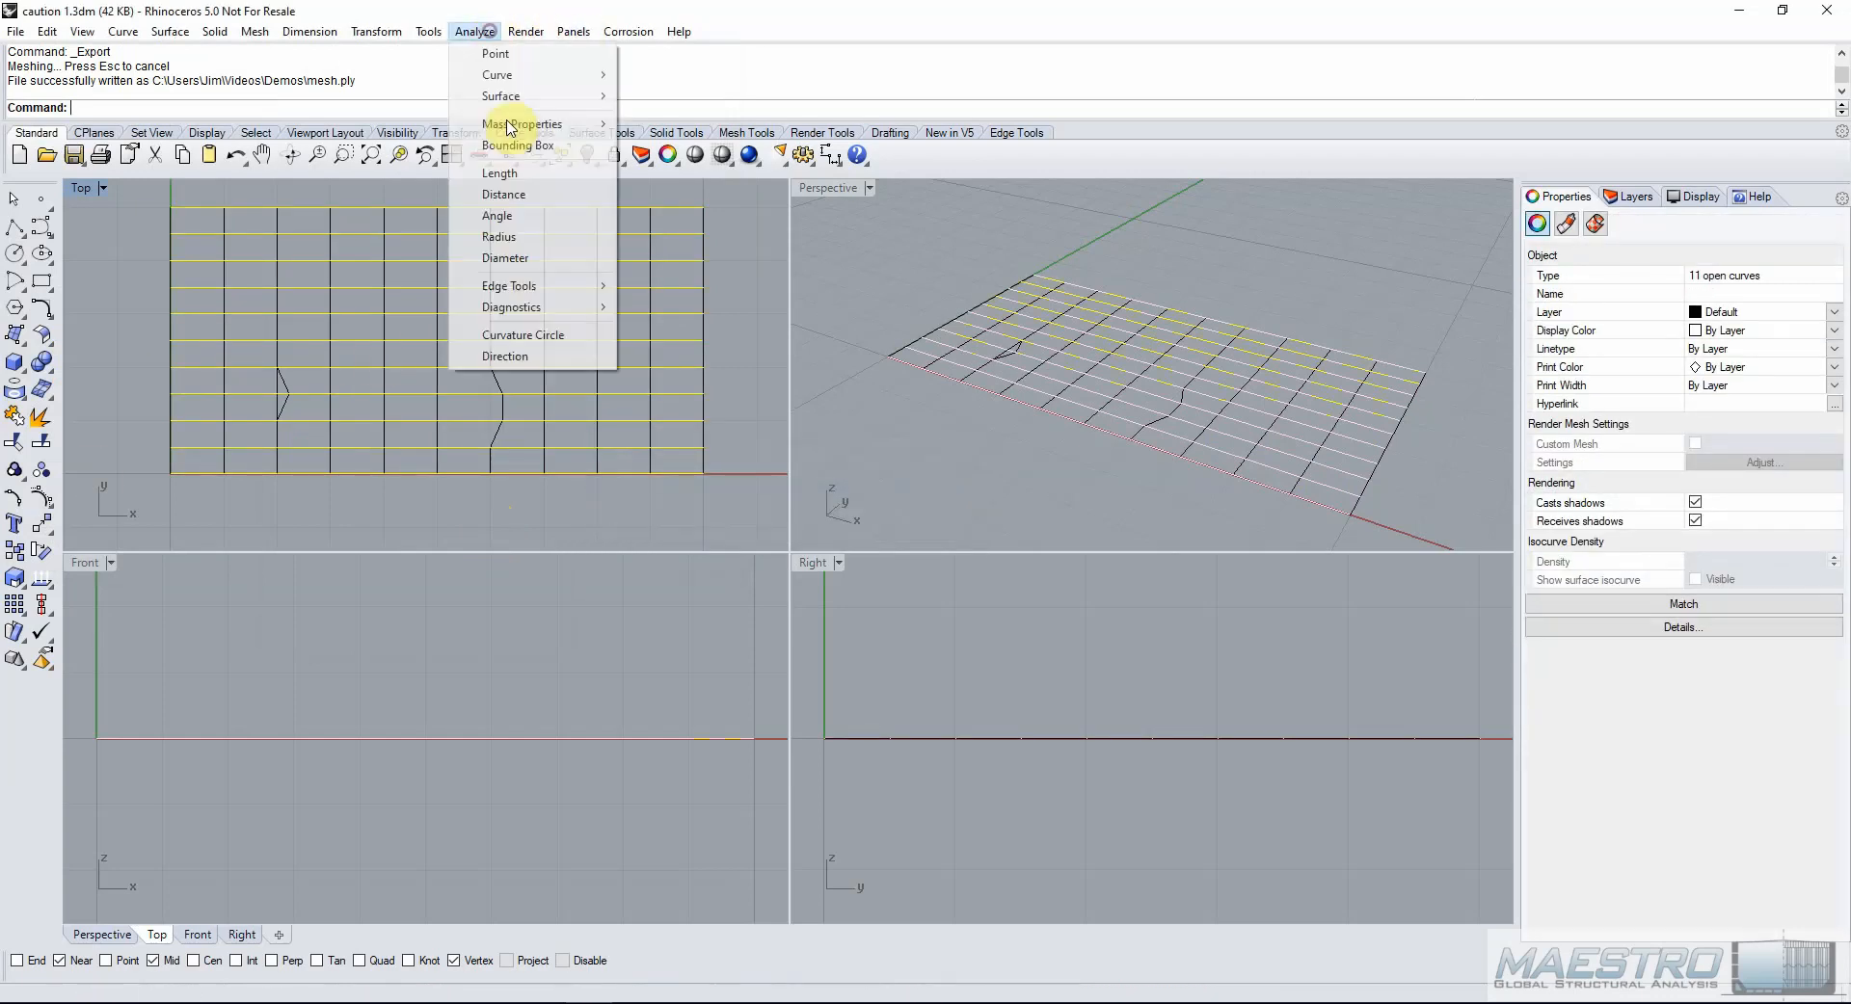
click(525, 356)
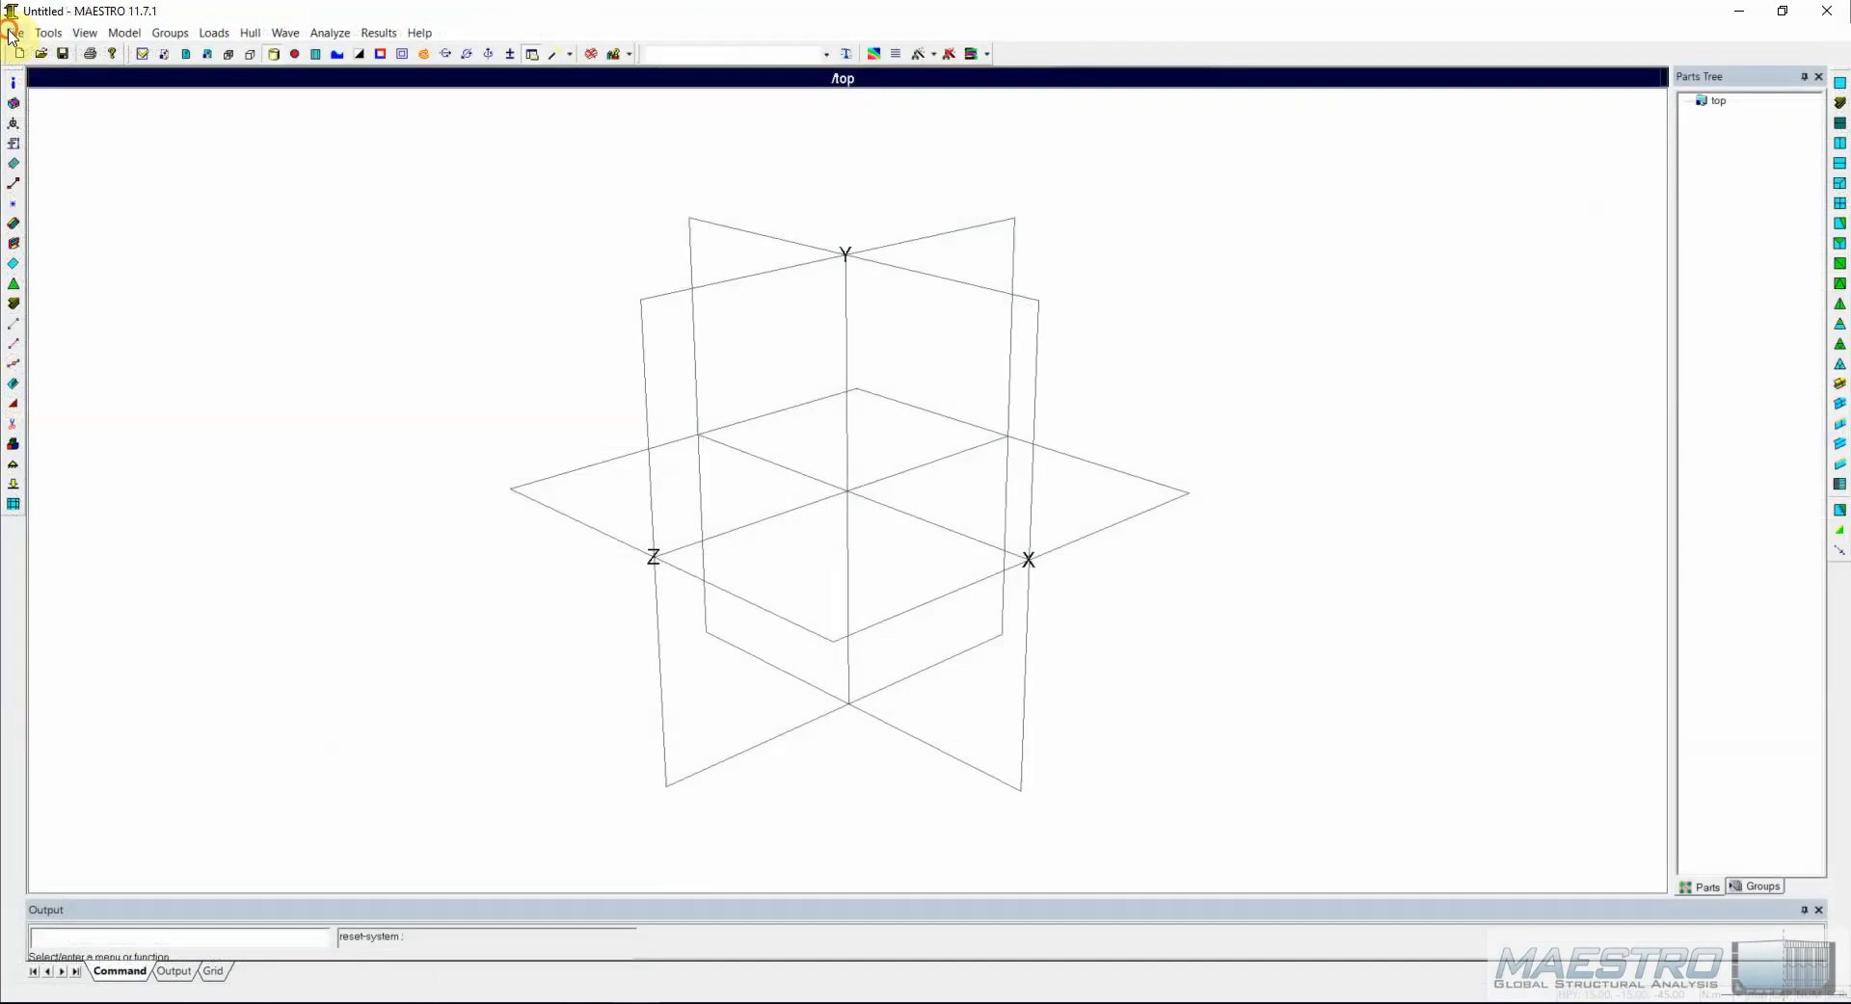
Switch to MAESTRO, import mesh.ply as a global module with transformed nodal coordinates and a -90 degree X-axis rotation, and hide the nodes.
click(14, 32)
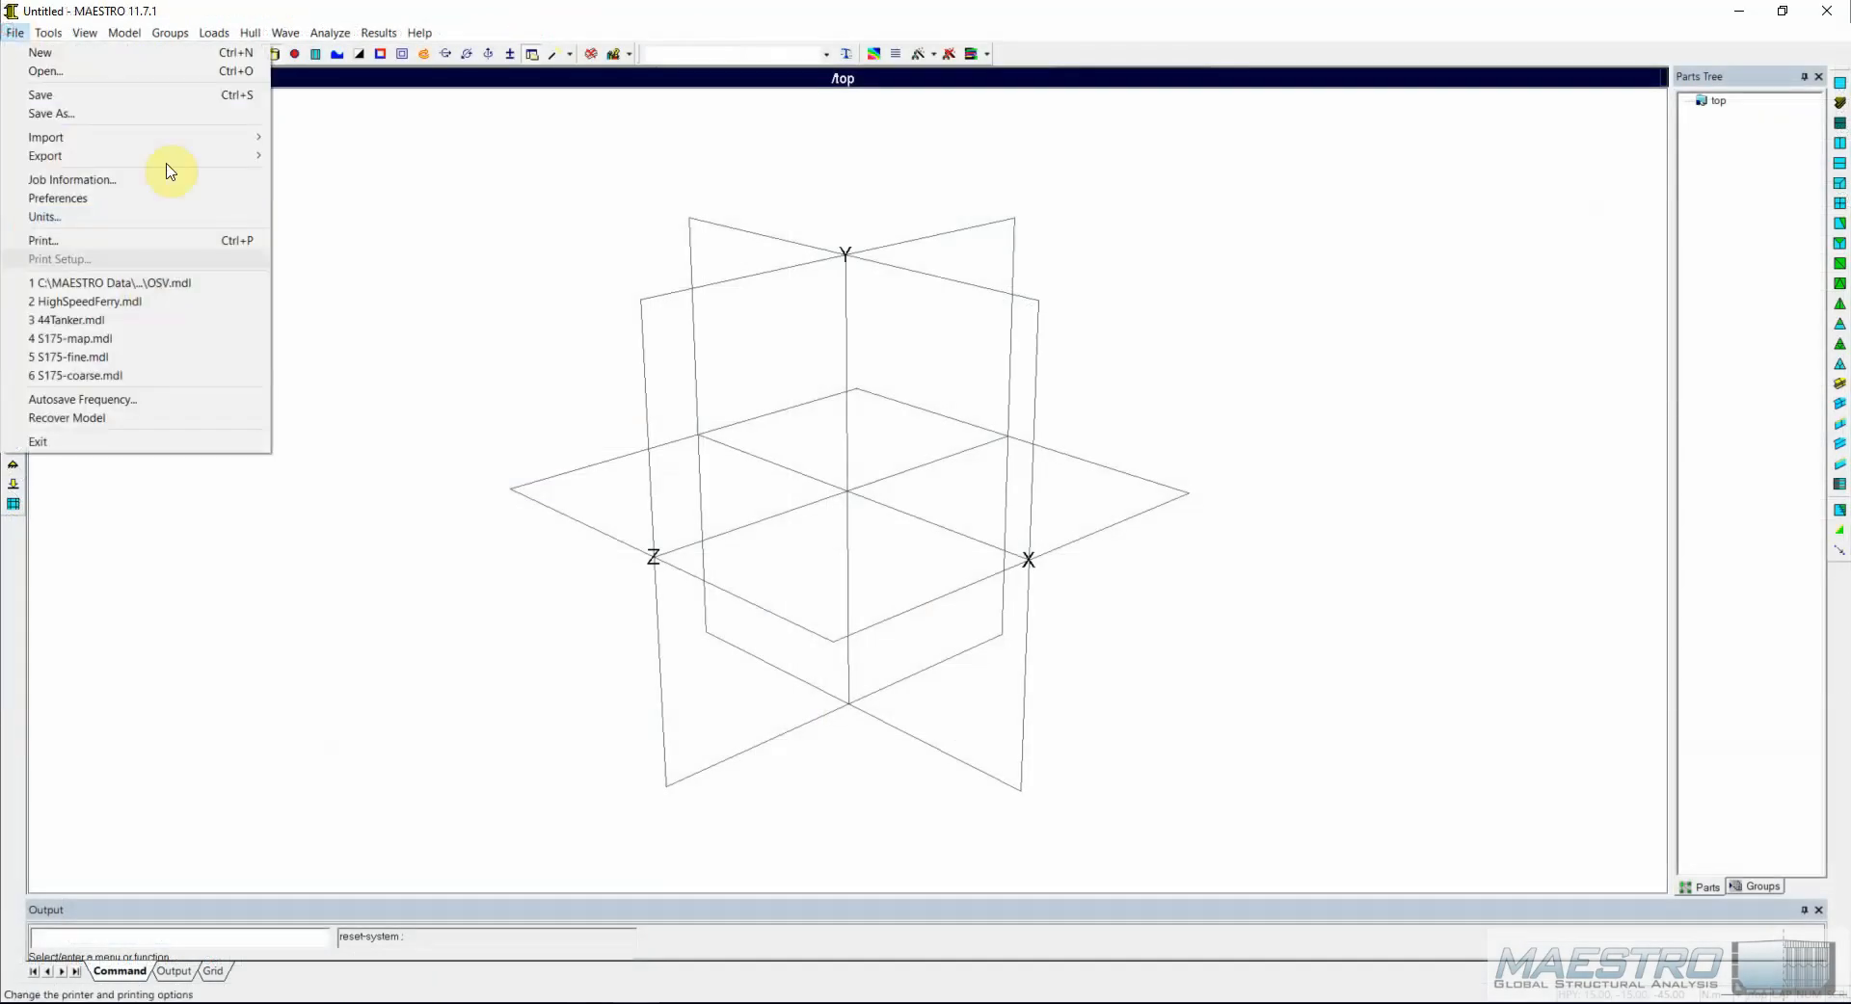
mouse_move(174, 137)
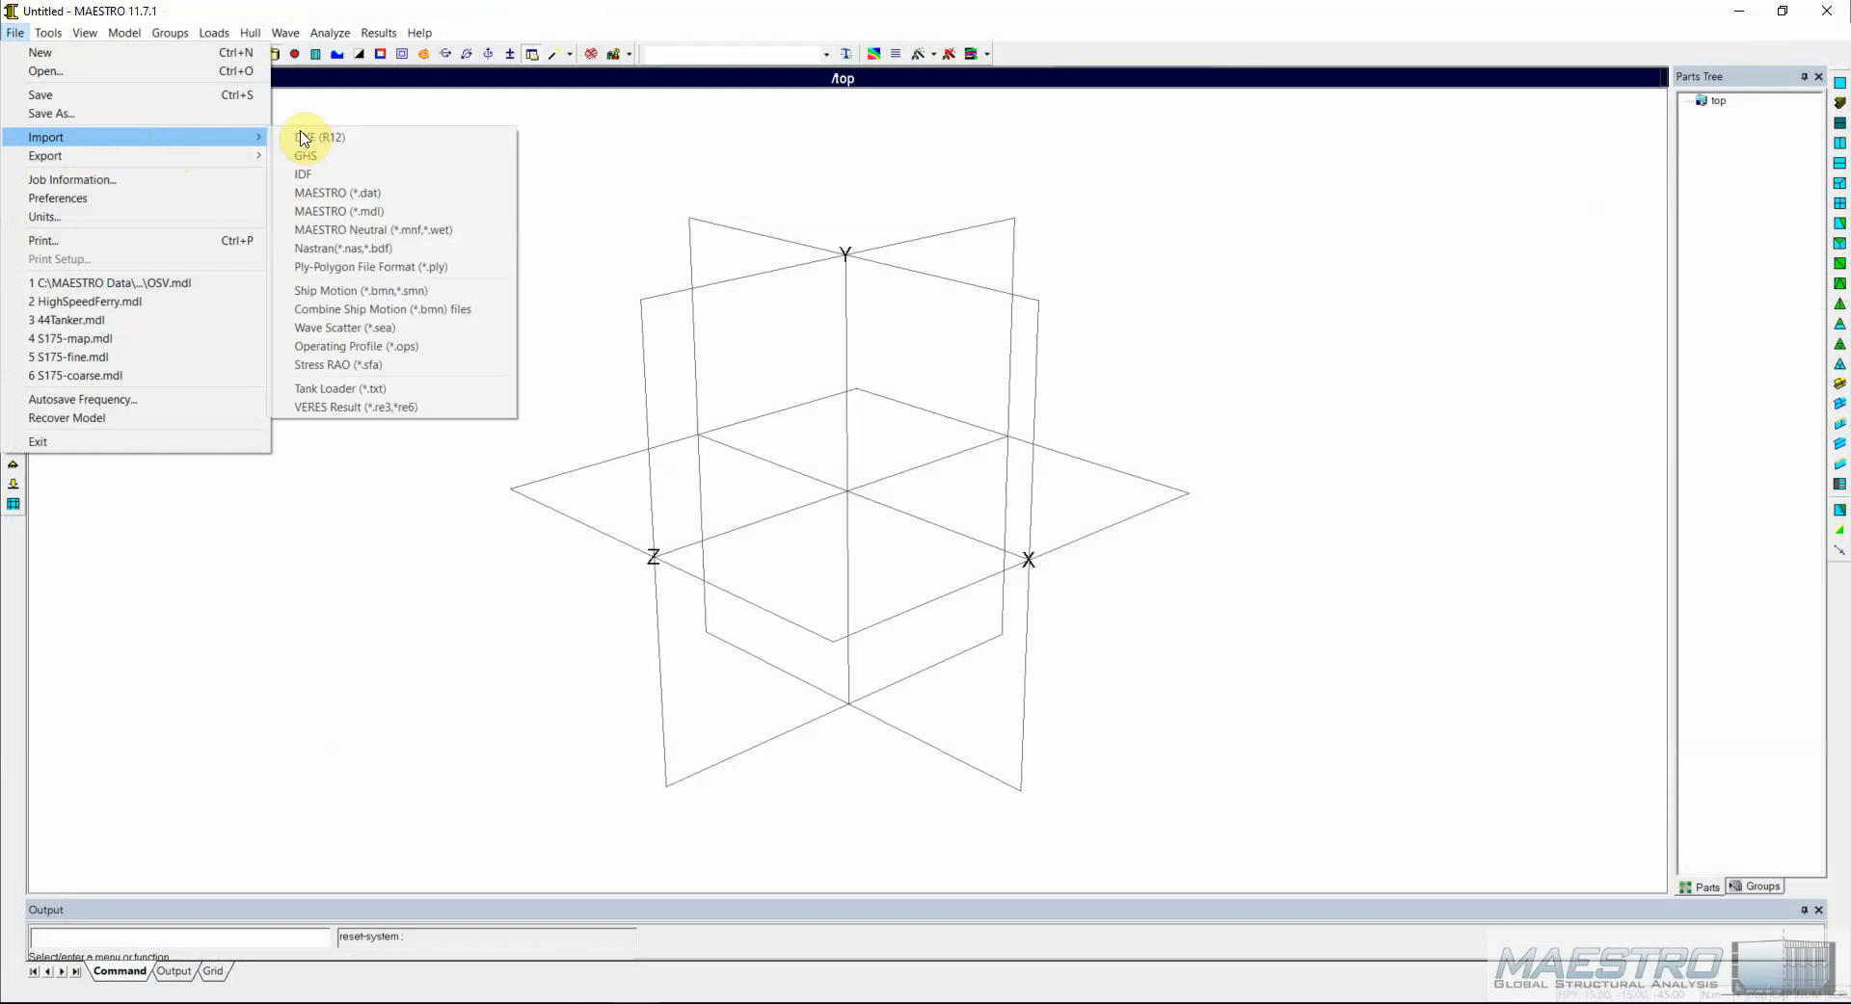
click(379, 272)
click(871, 449)
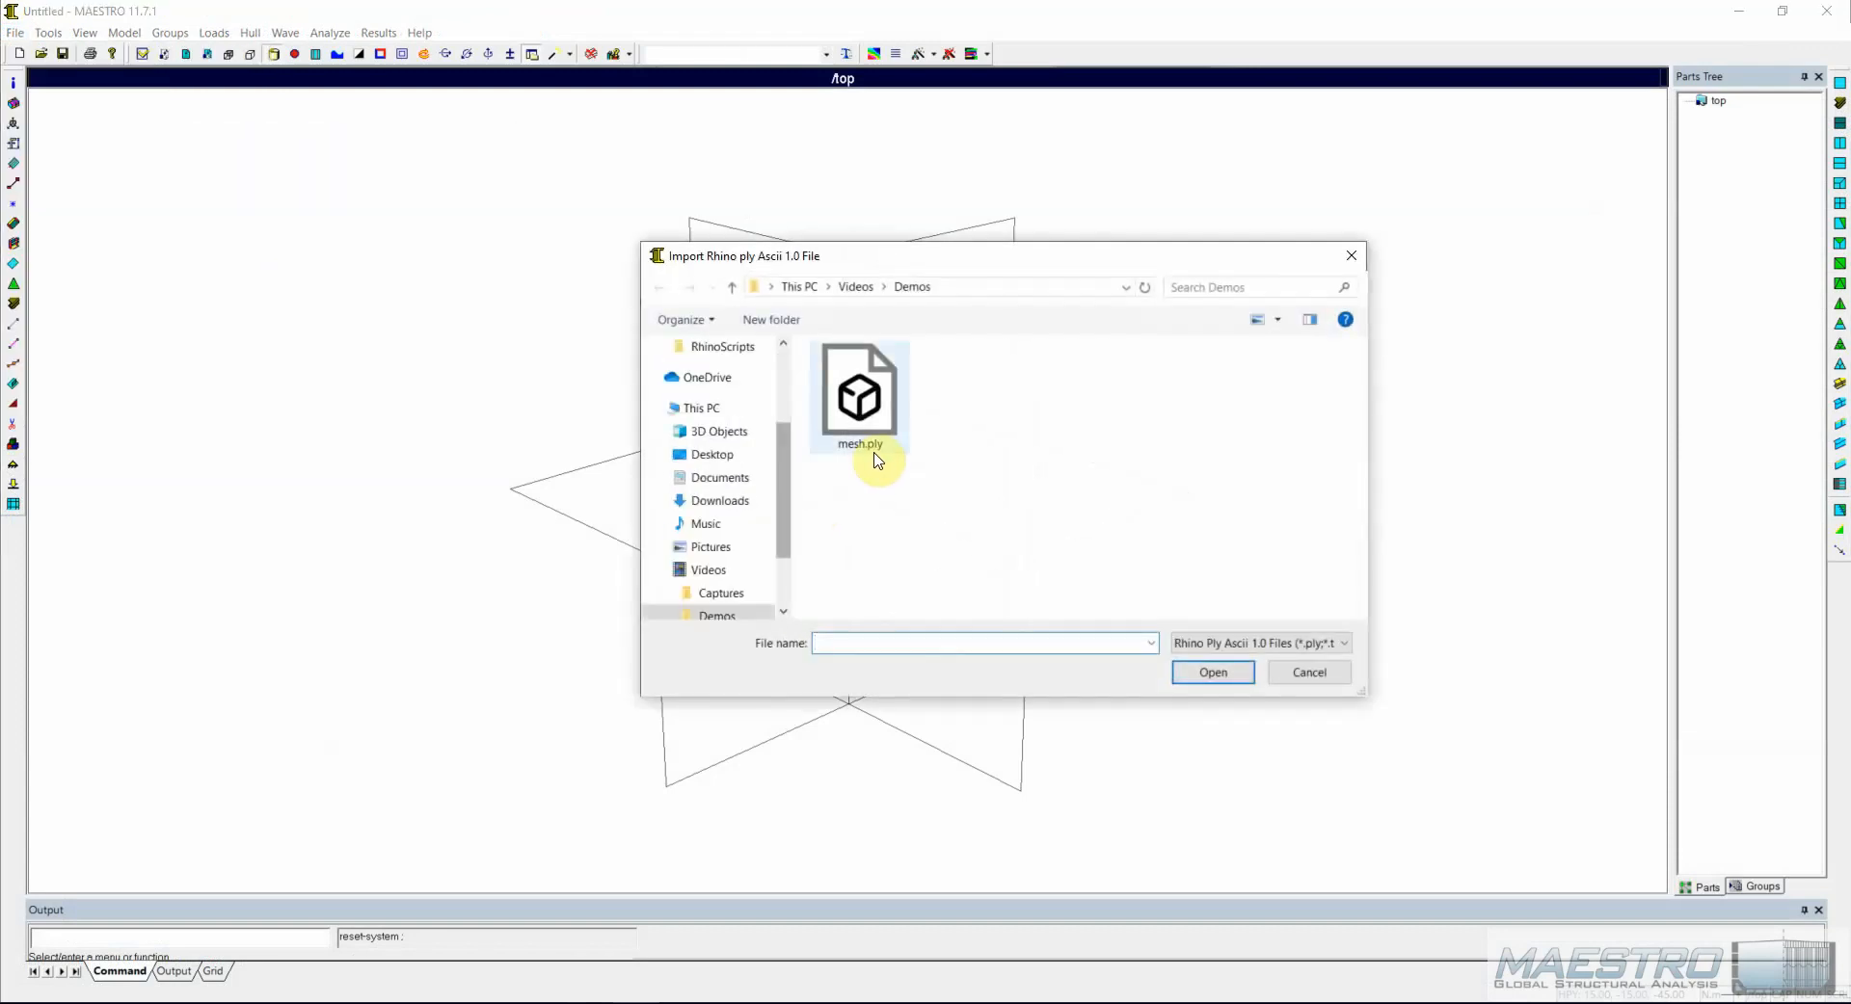
click(1231, 674)
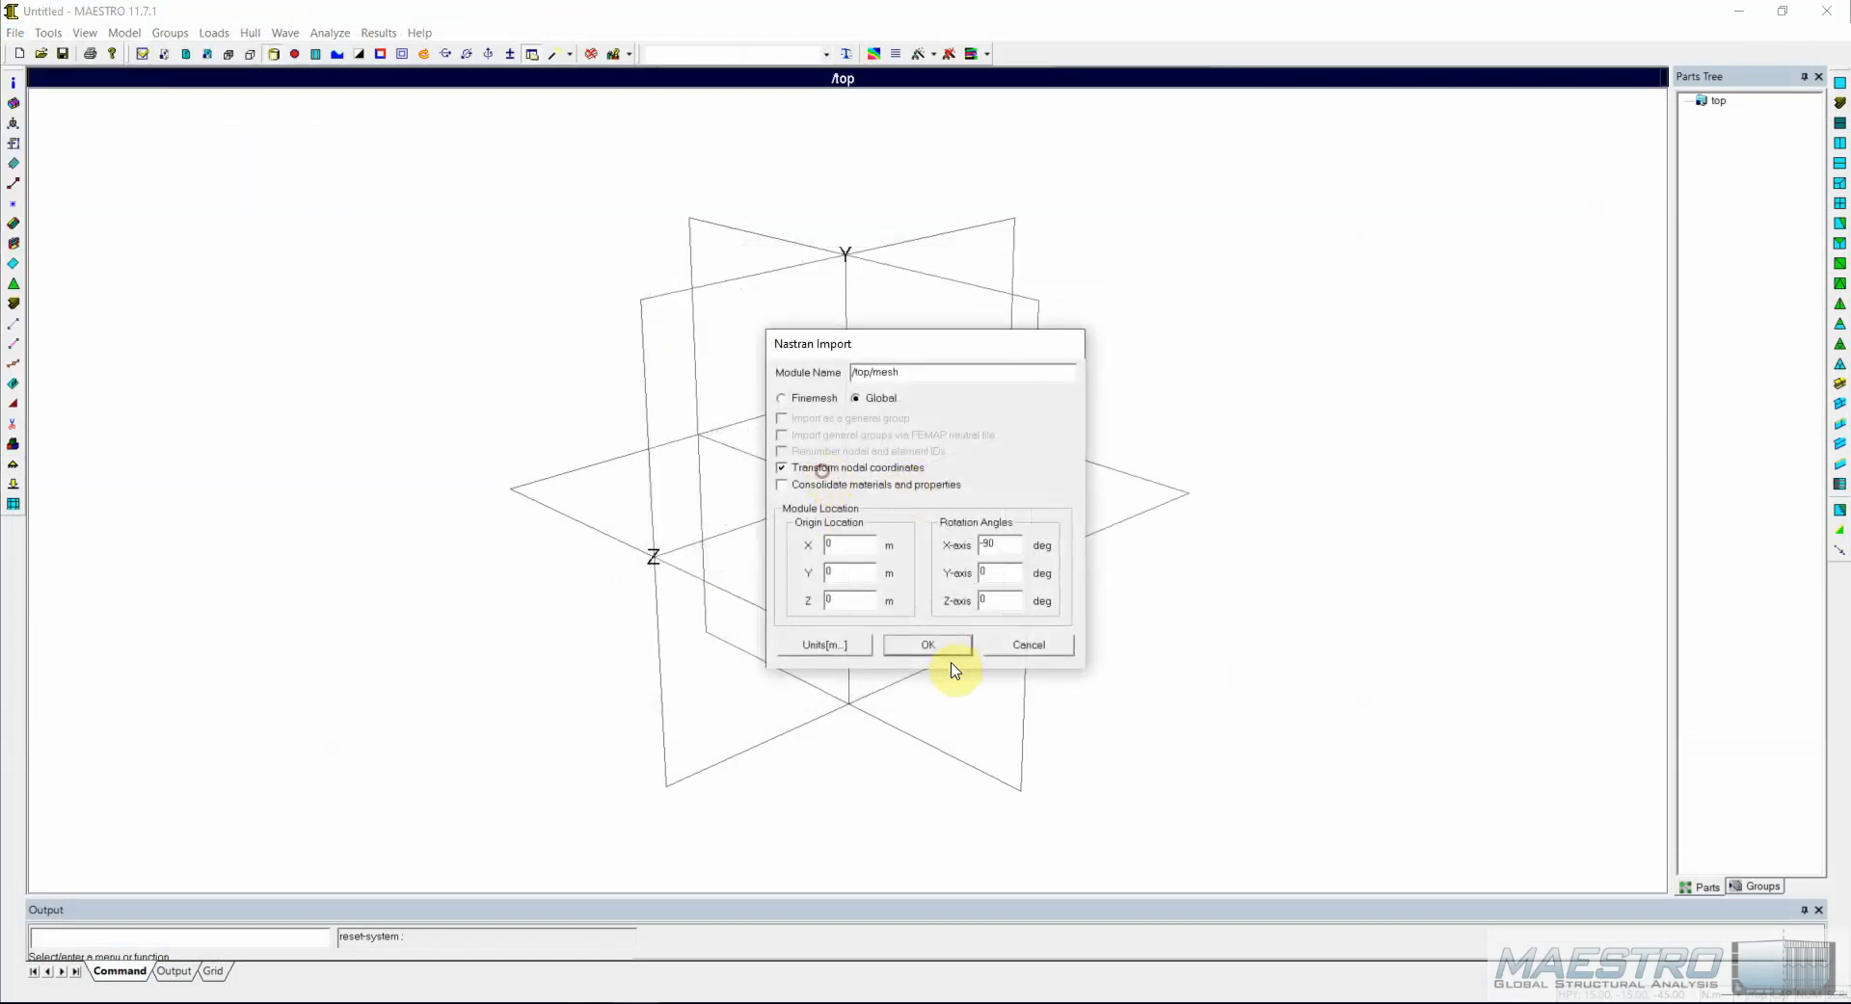
click(926, 645)
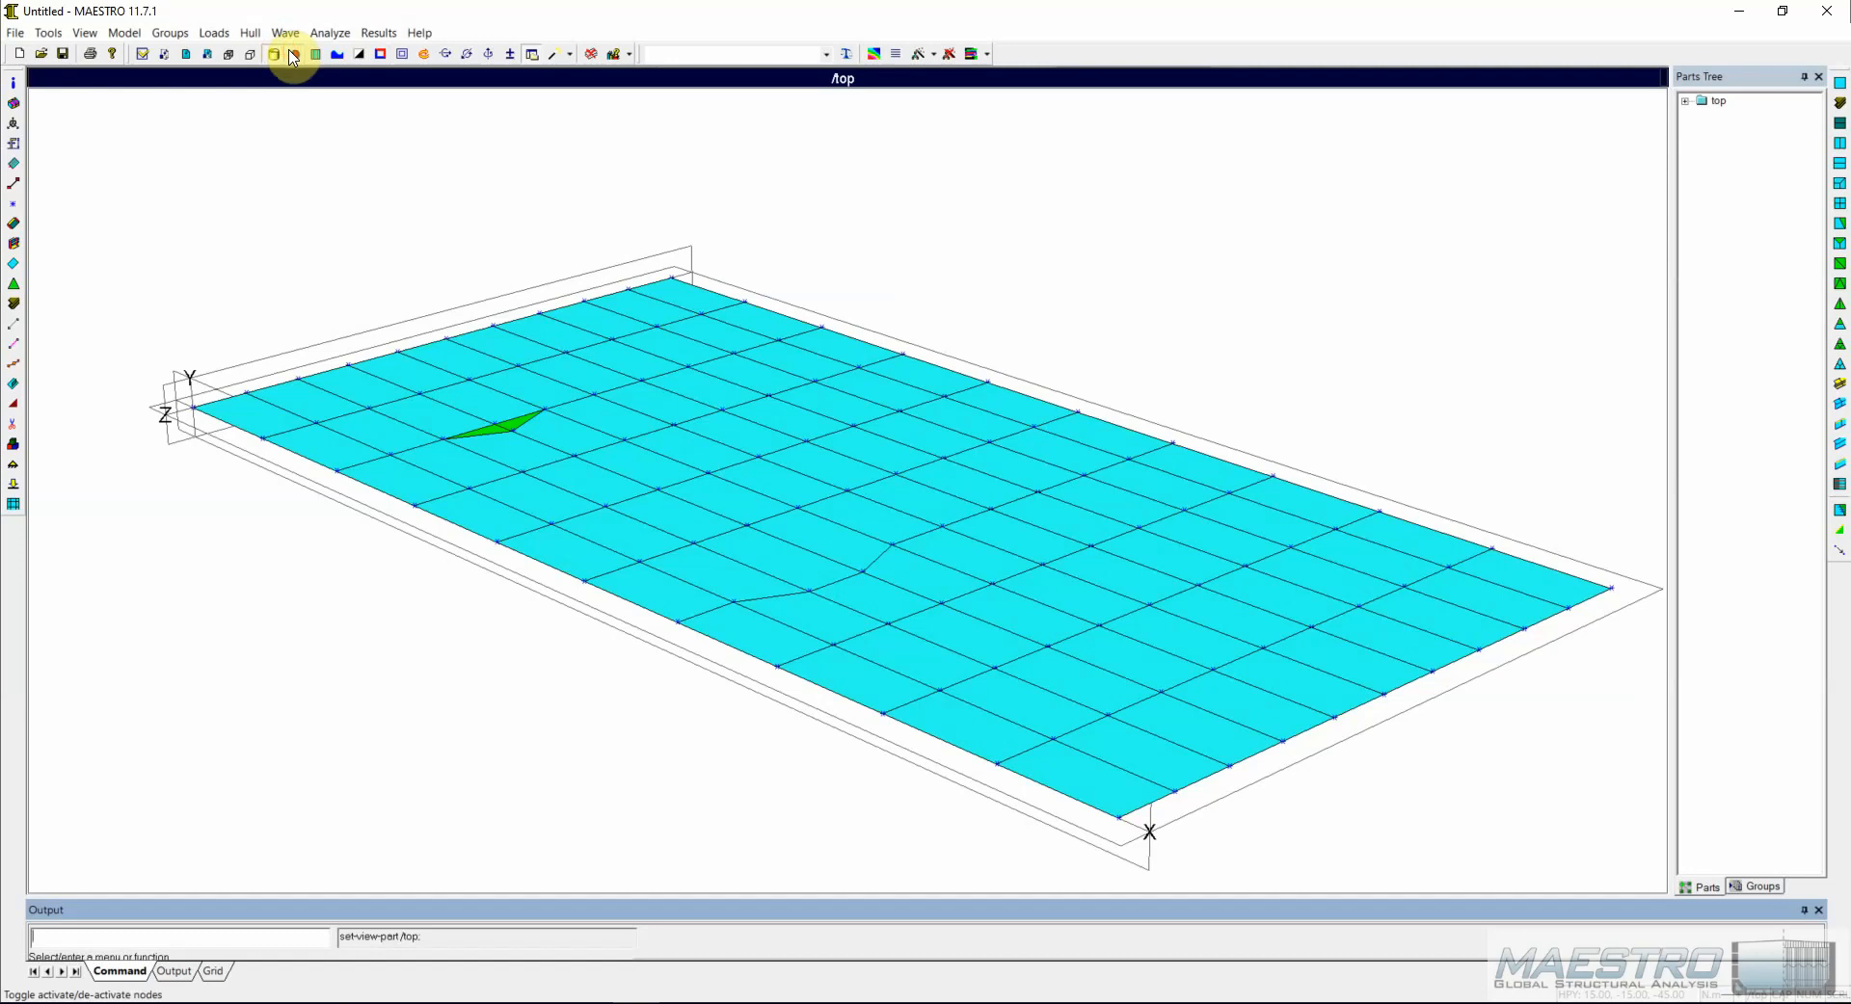
click(294, 55)
Import the MAESTRO neutral file beams.mnf as the global module /top/beams.
click(16, 33)
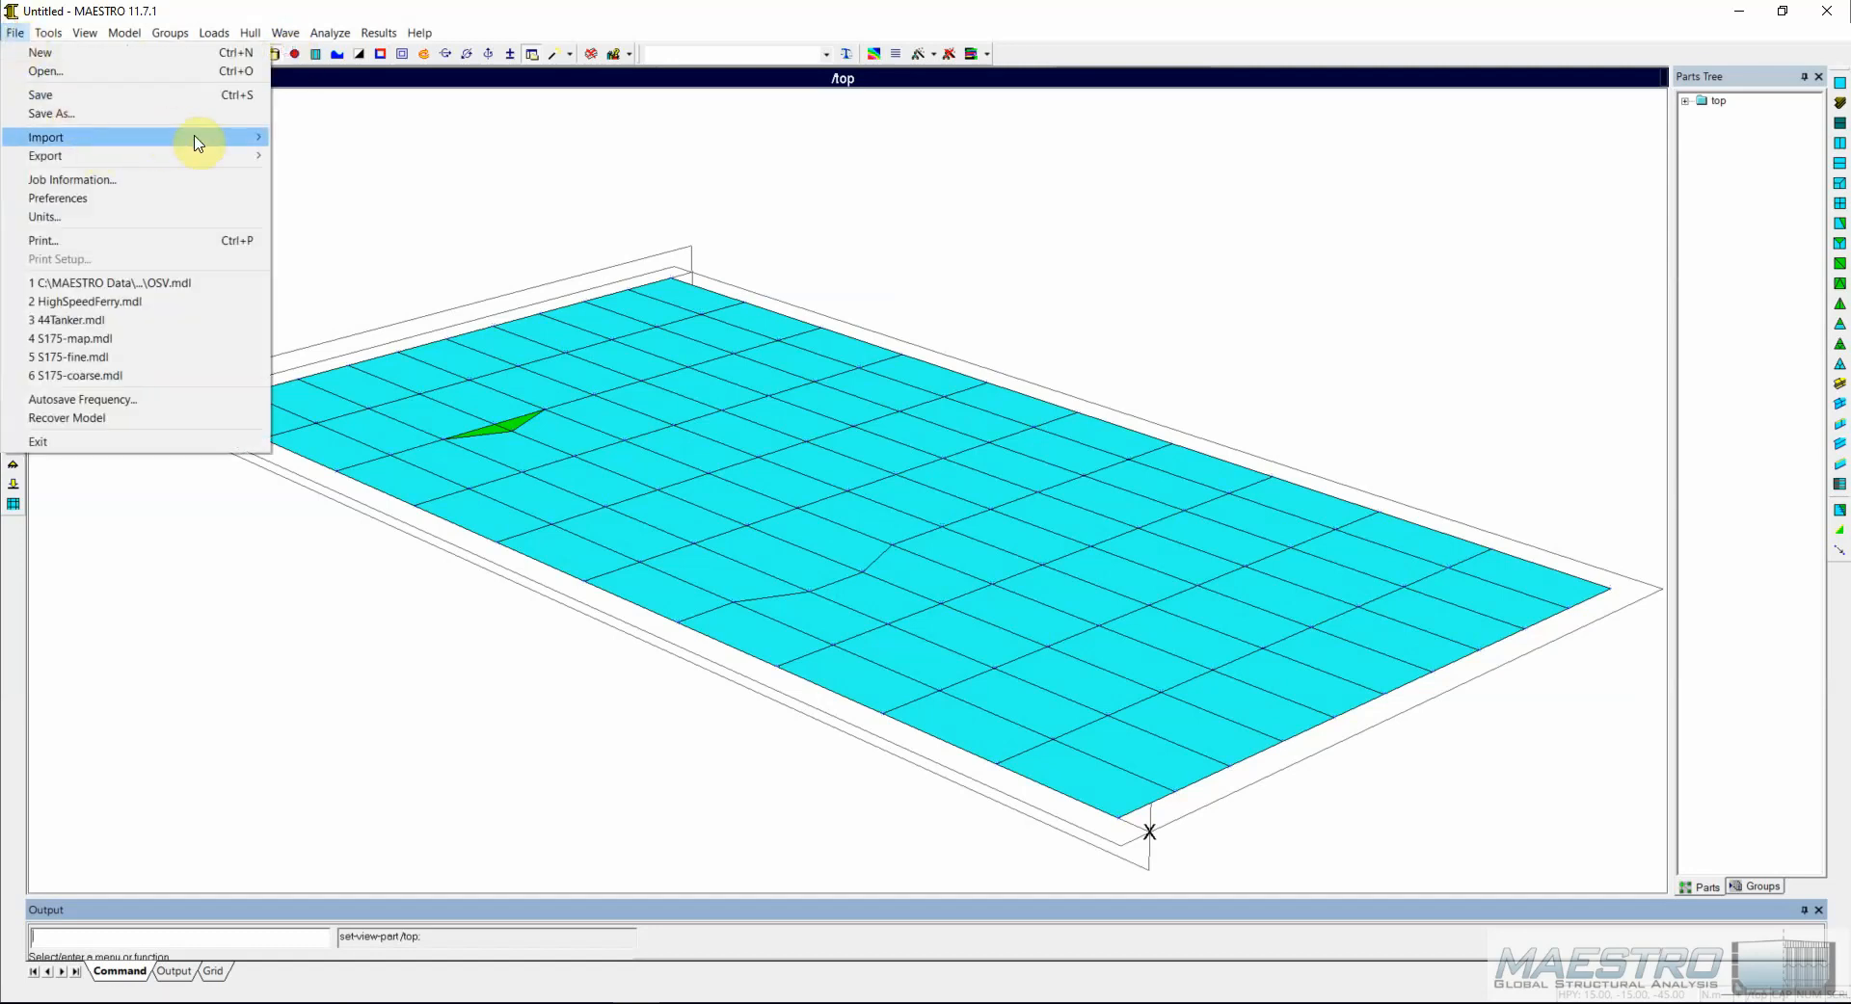
mouse_move(257, 137)
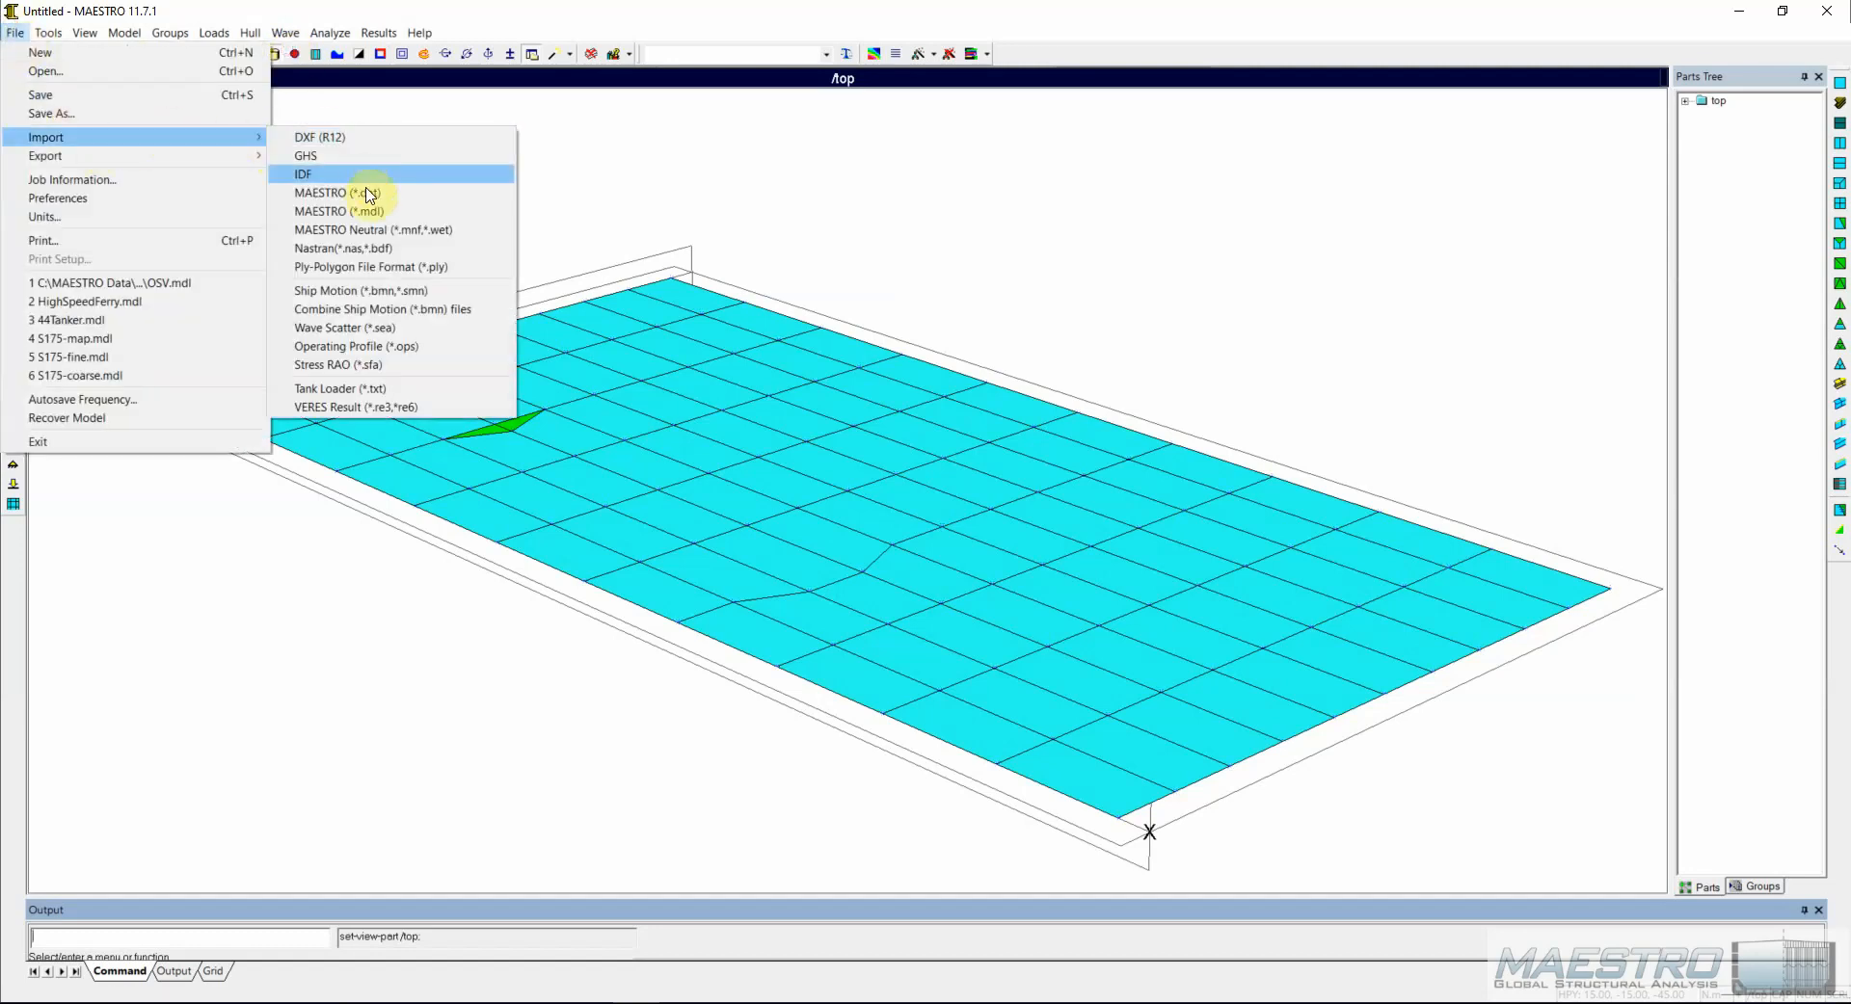
click(361, 229)
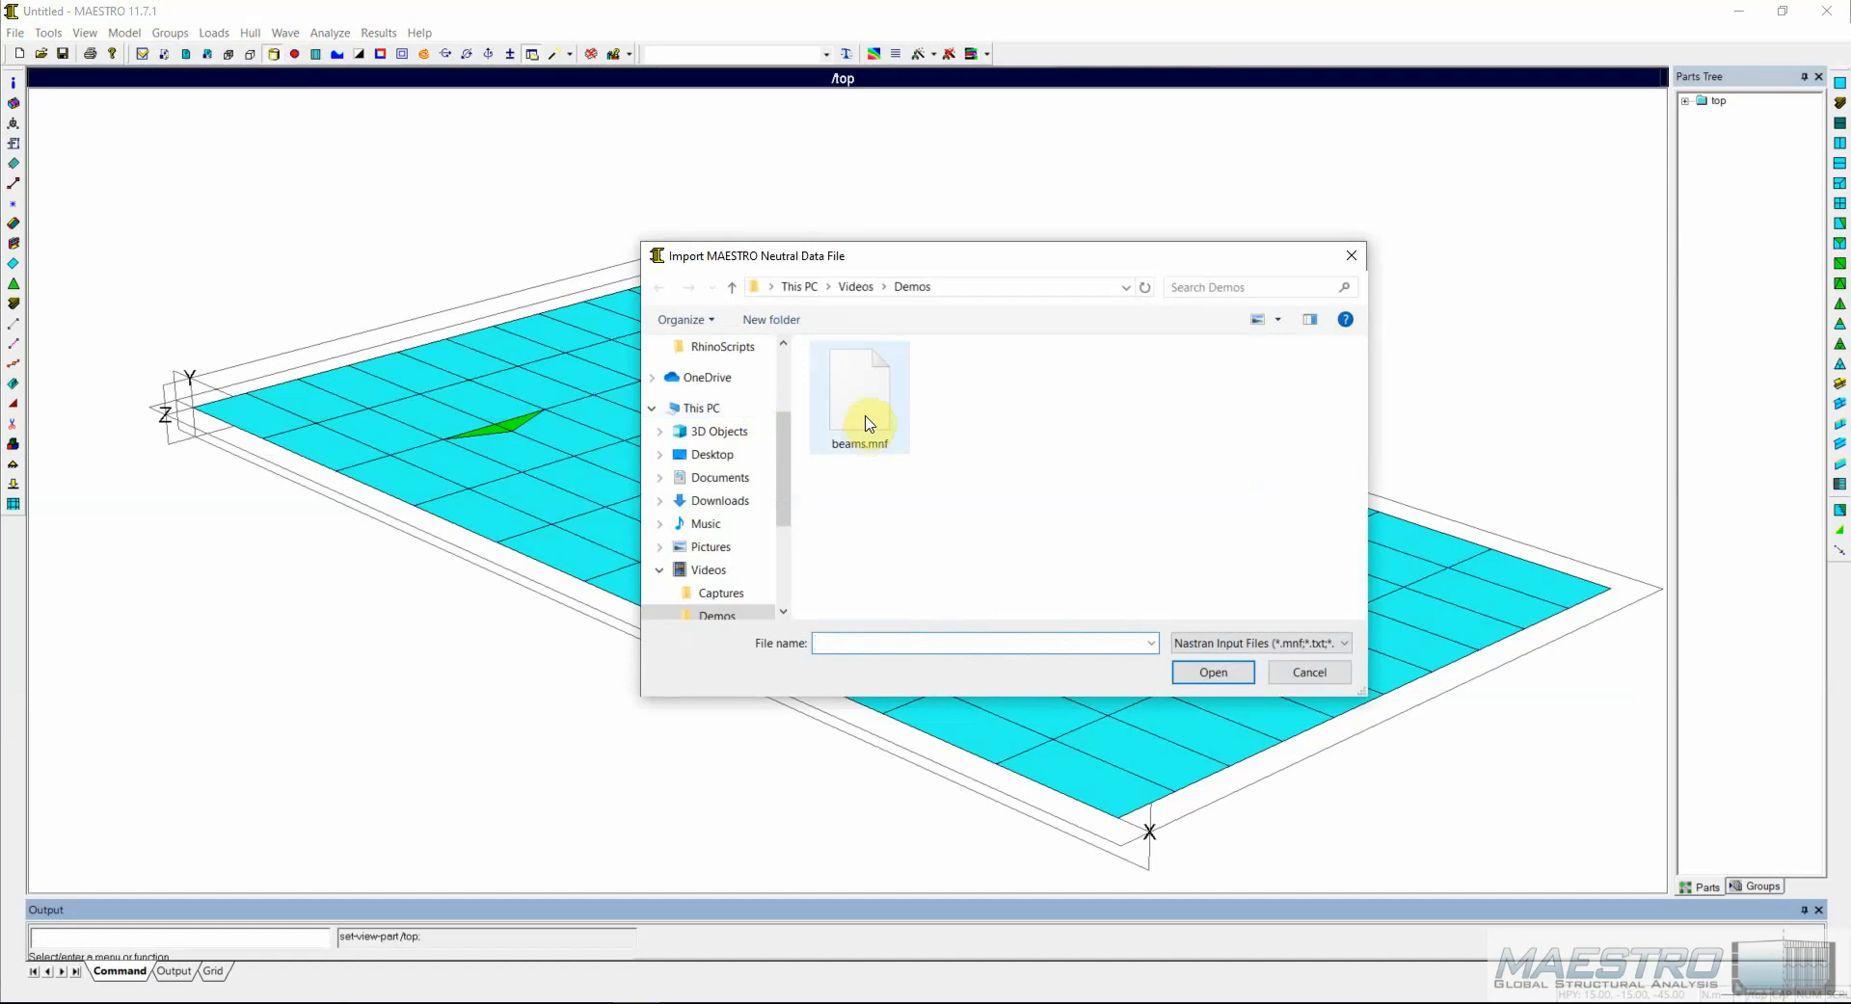
click(868, 423)
click(1213, 671)
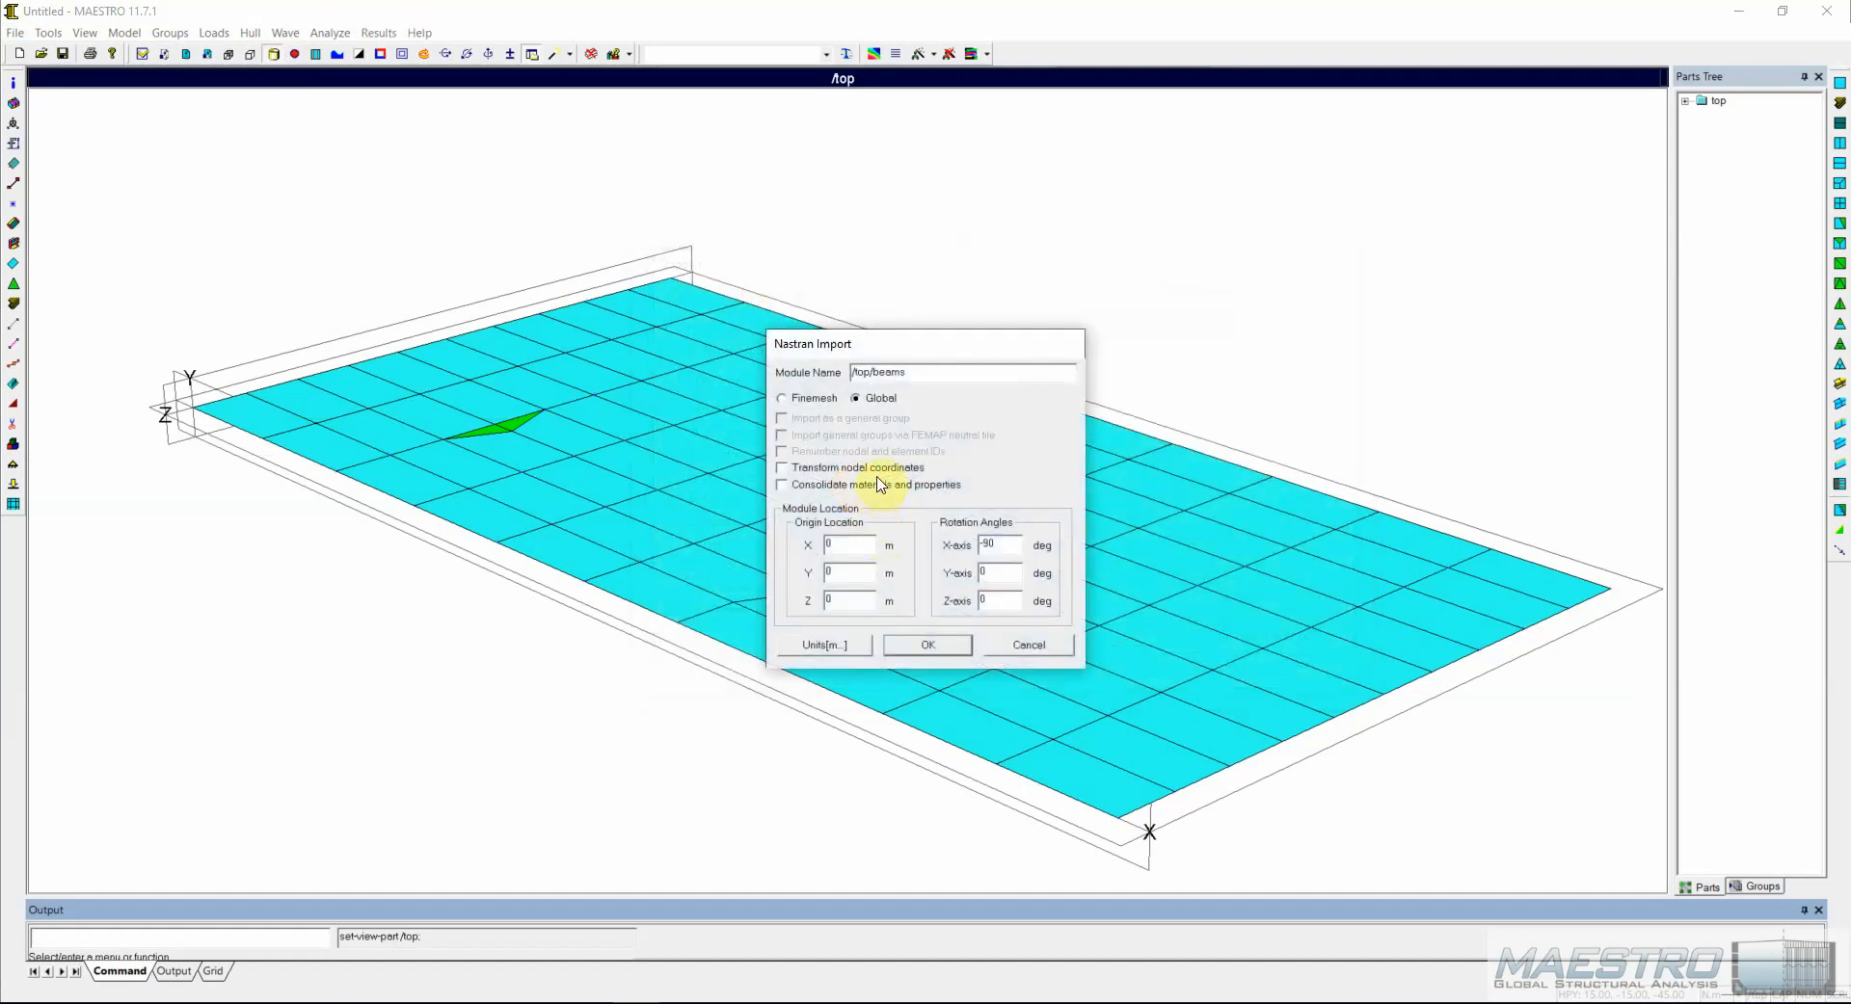
click(933, 646)
Inspect the imported beams and mesh elements around the edited vertices, split edge and control points using element highlighting.
drag(525, 540, 731, 620)
drag(429, 424, 929, 611)
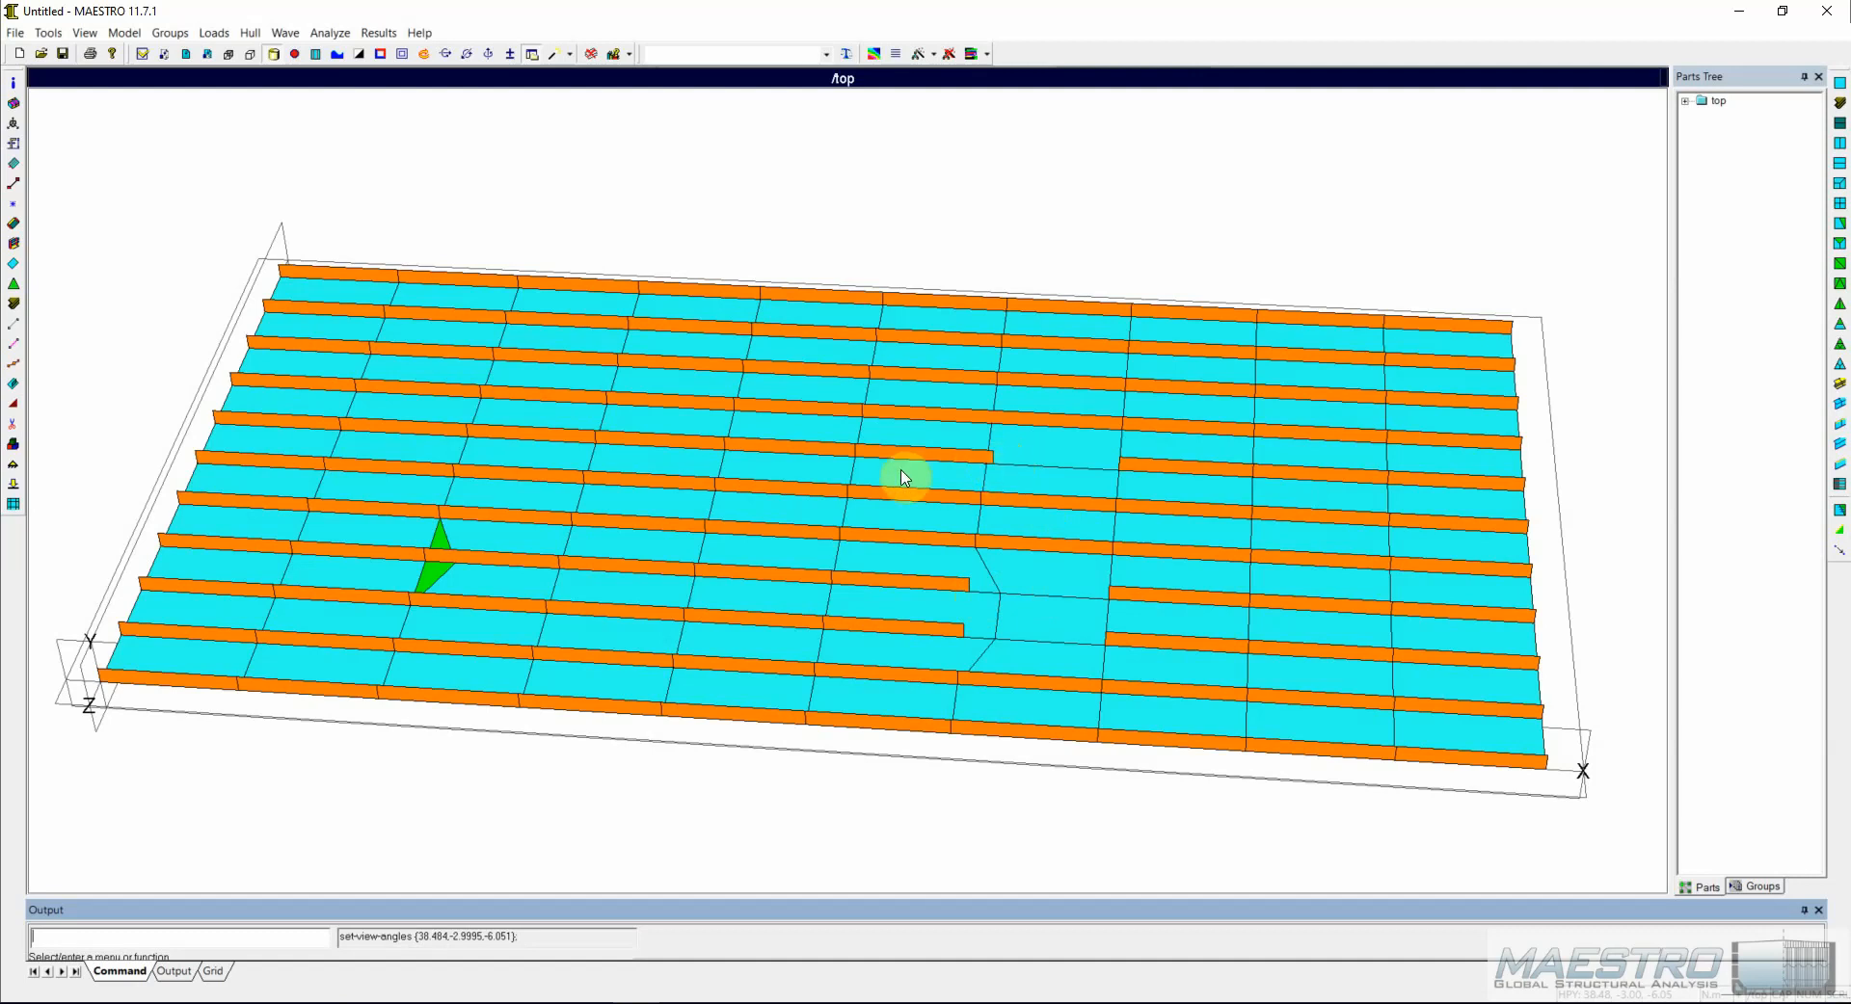
click(613, 54)
mouse_move(932, 460)
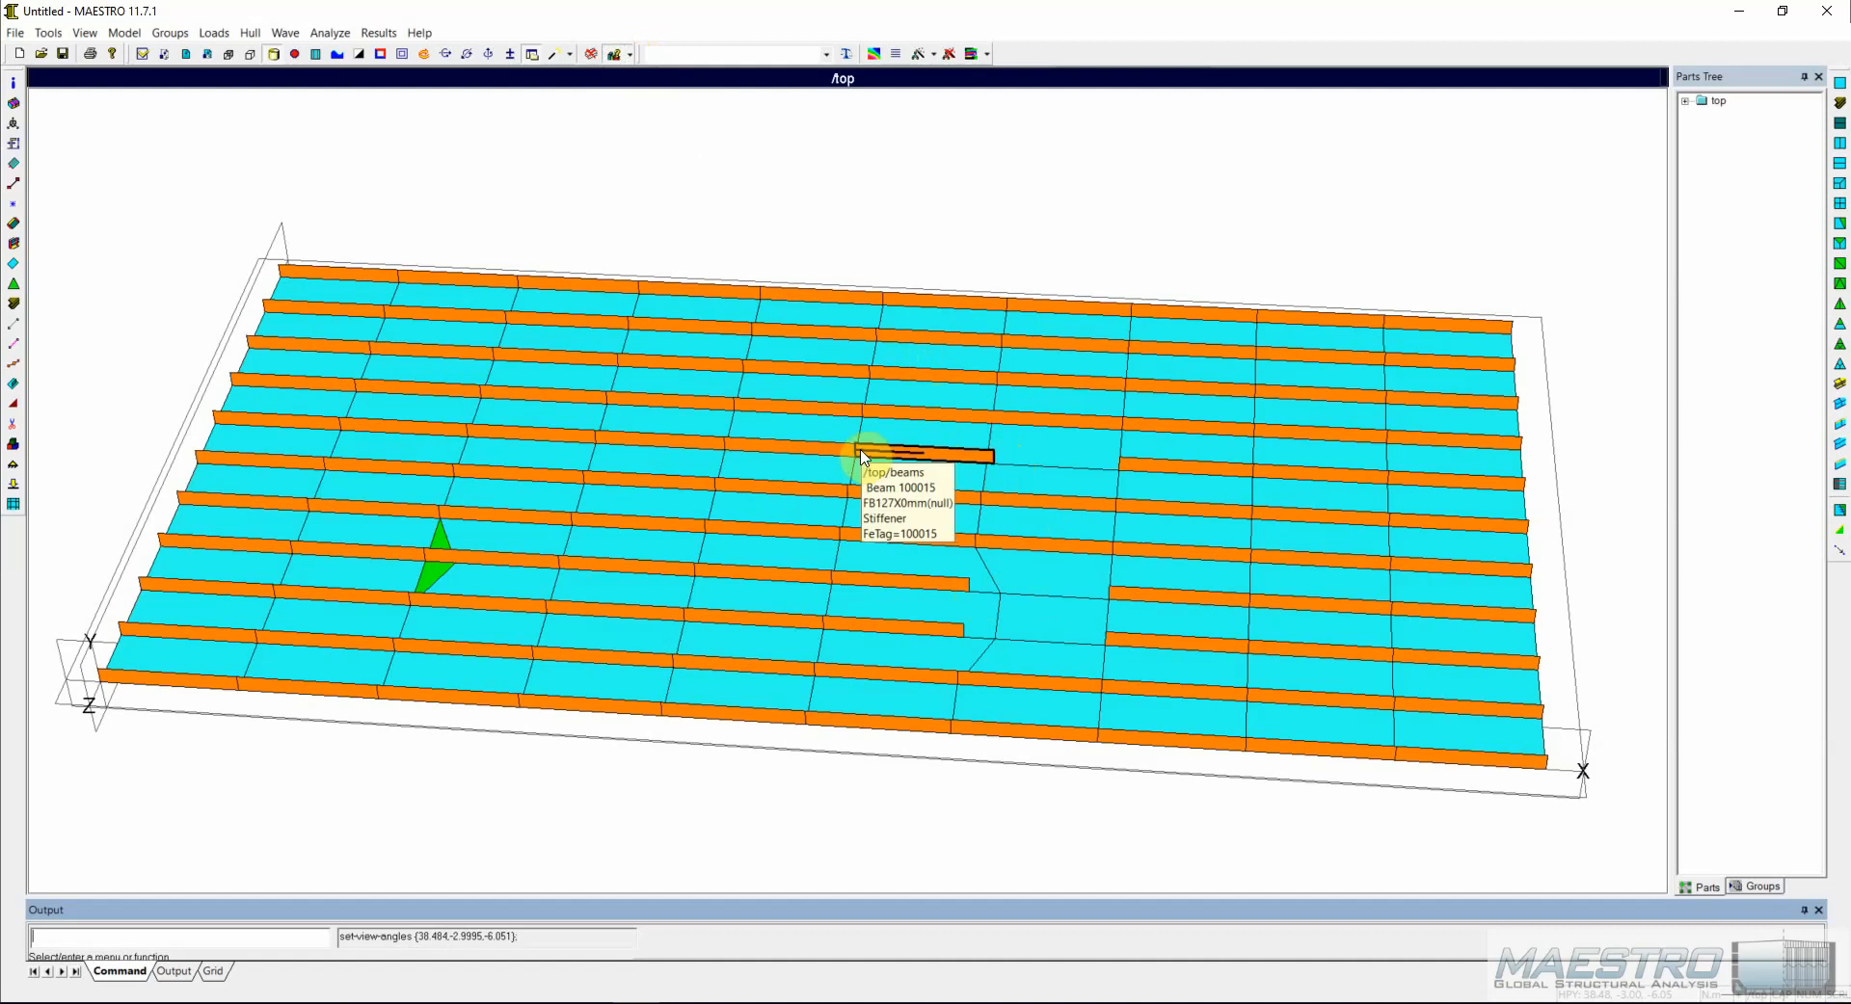
mouse_move(1040, 465)
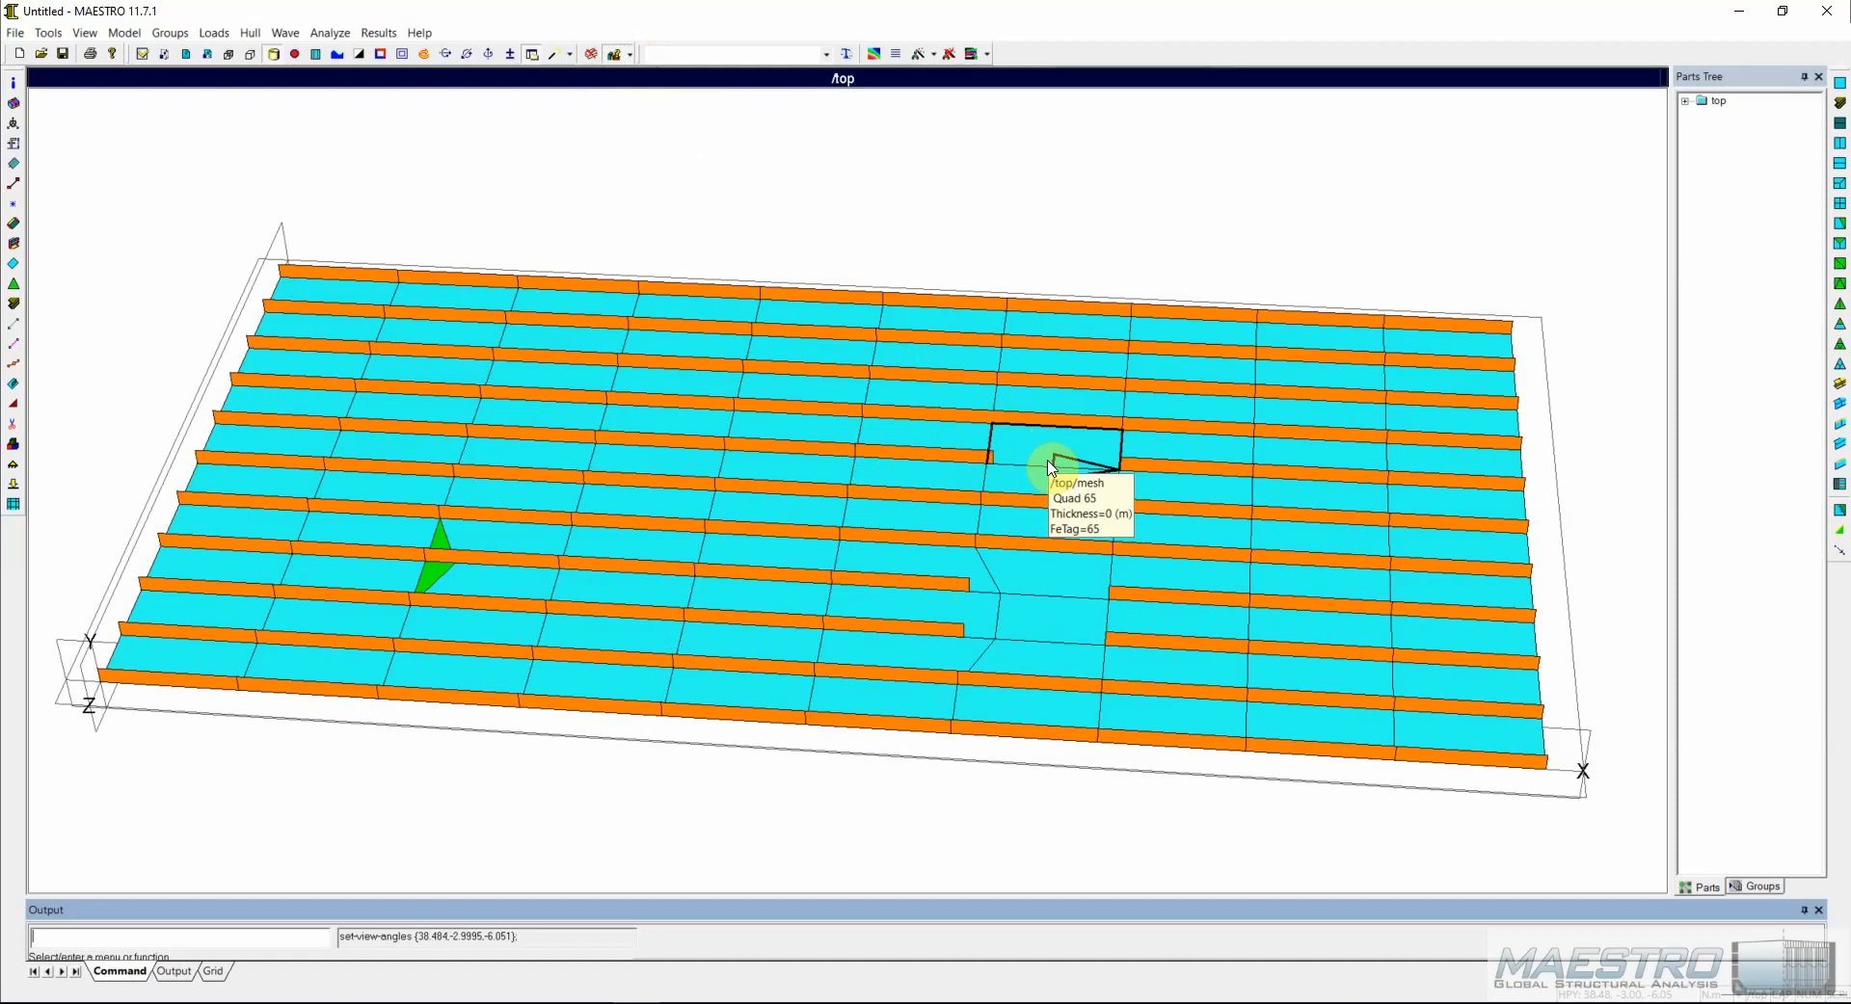
mouse_move(473, 561)
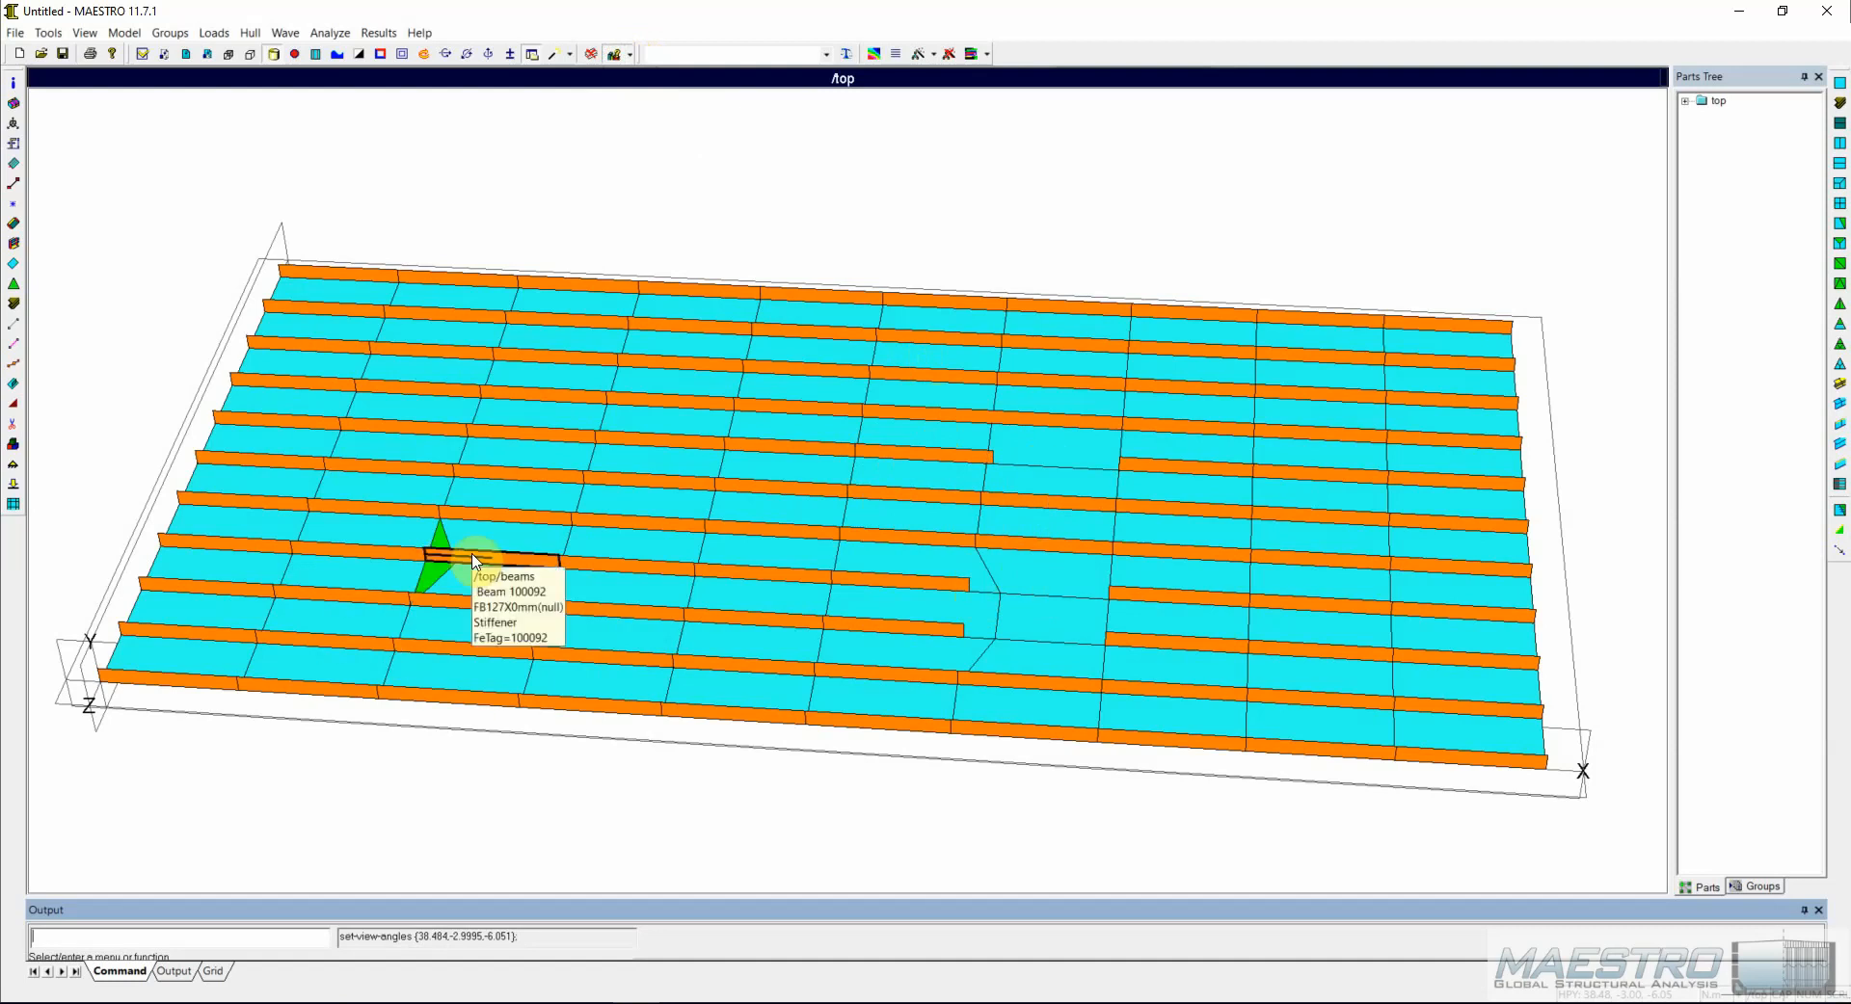
mouse_move(974, 420)
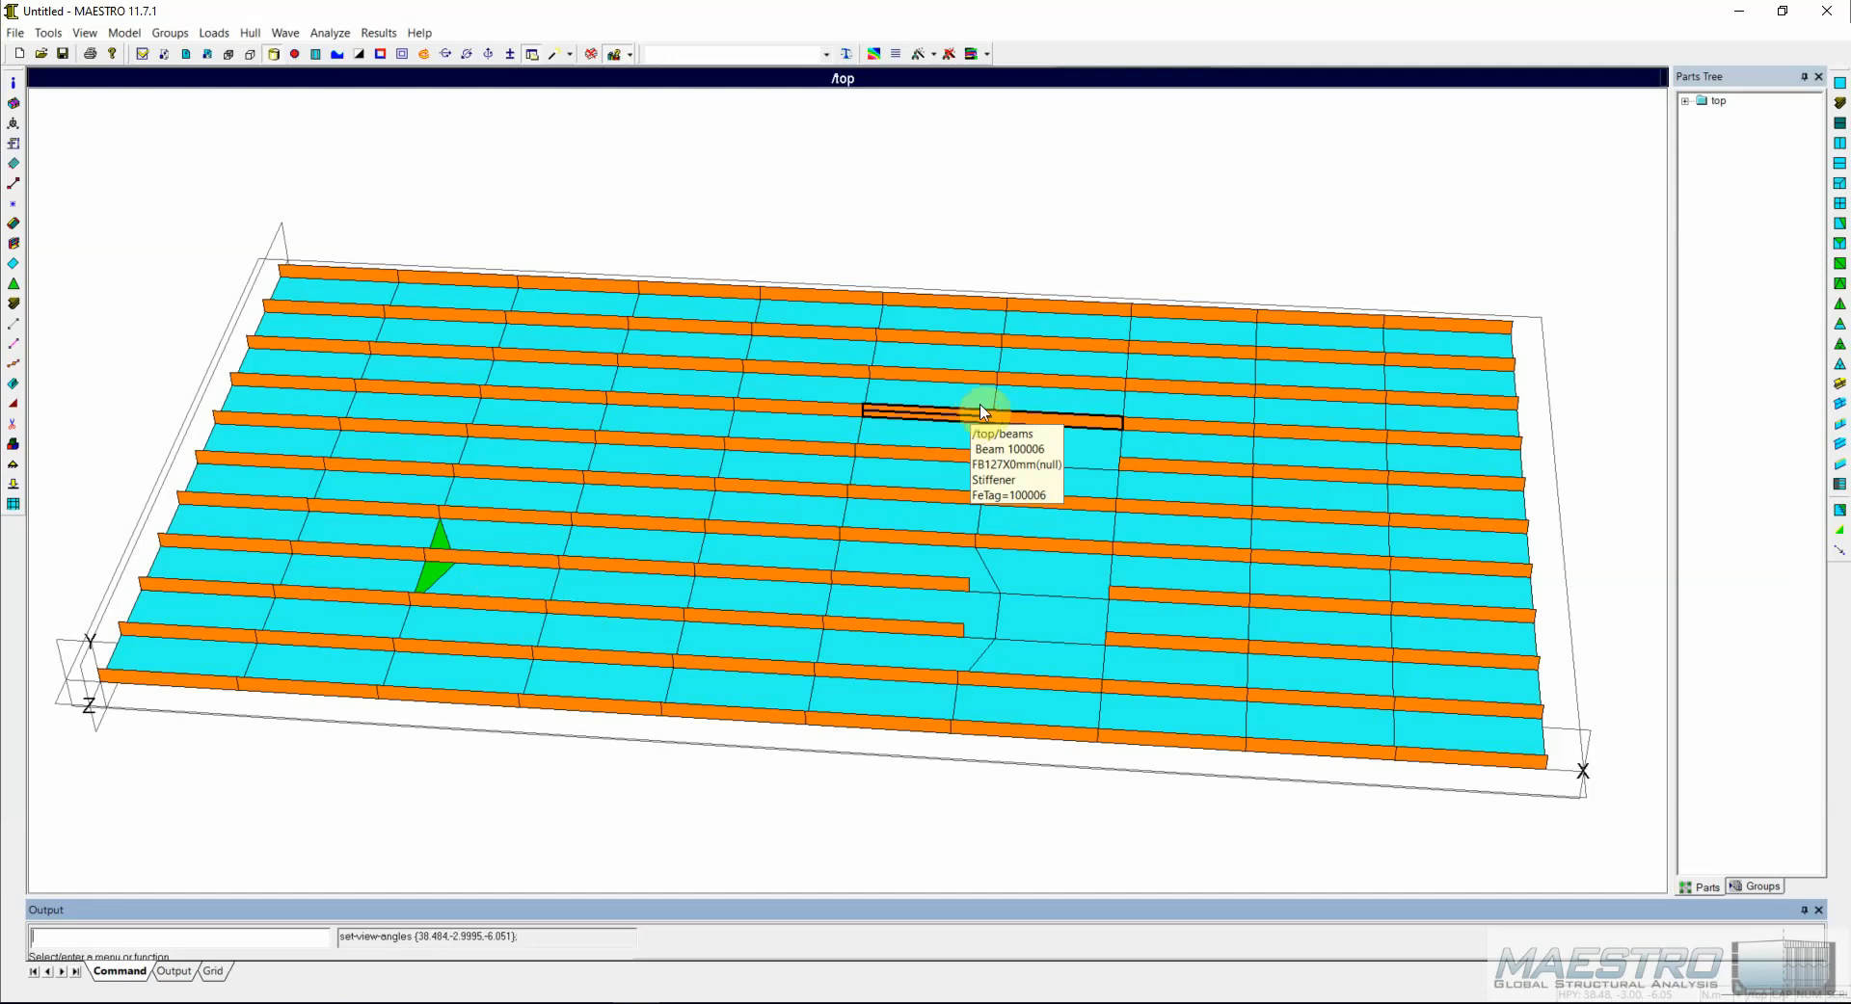
Switch to Rhino with caution 2.3dm and highlight the two perpendicular meshes one after the other to identify them.
key(Escape)
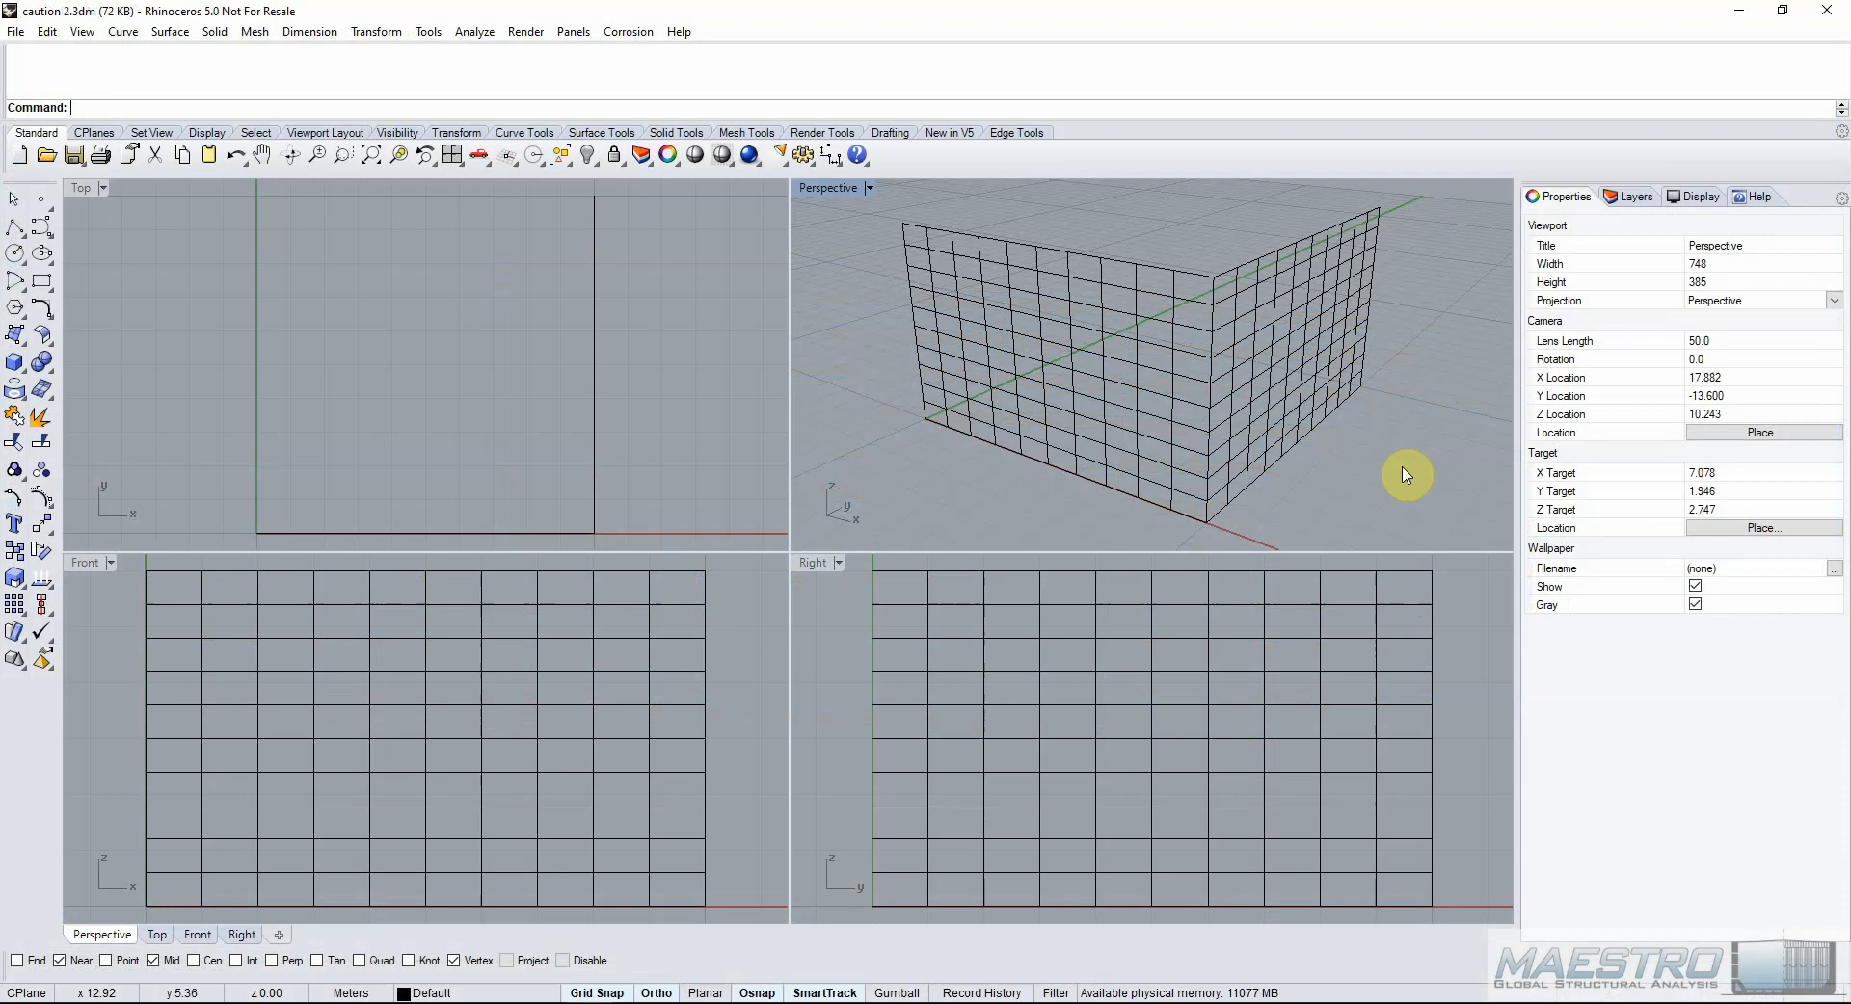
click(1157, 265)
click(1158, 271)
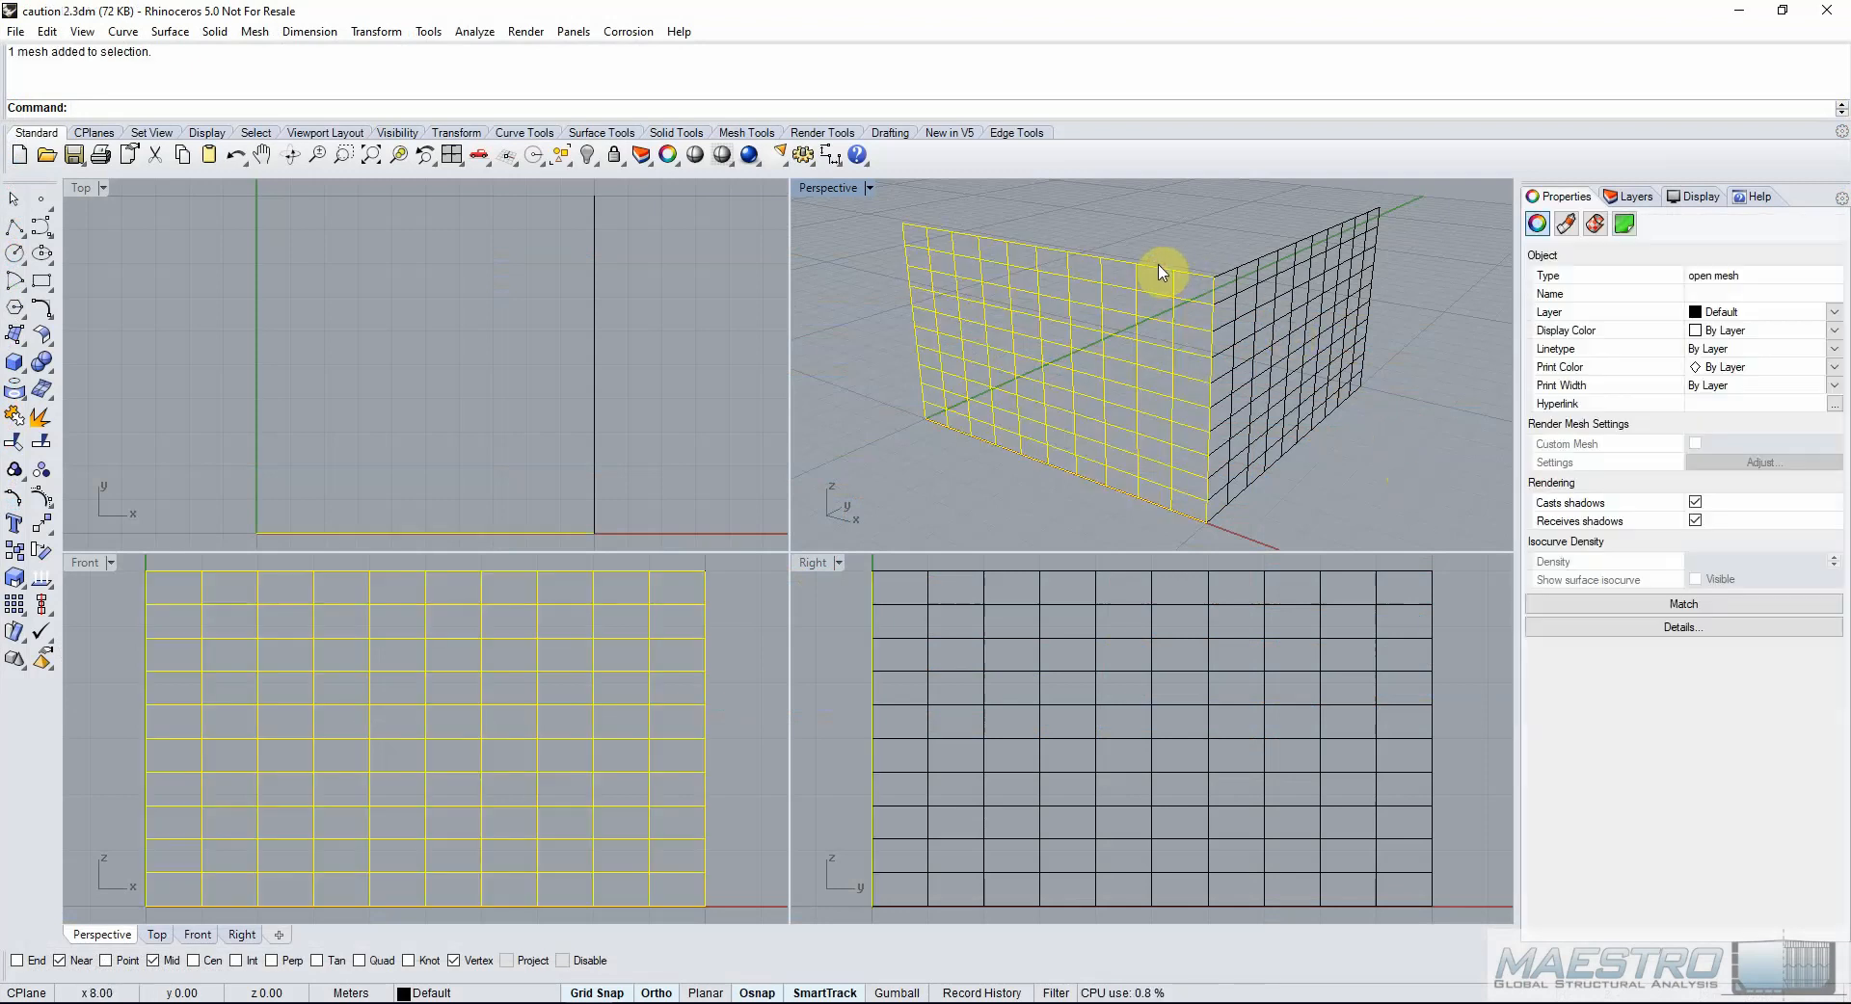
click(1249, 266)
click(1237, 254)
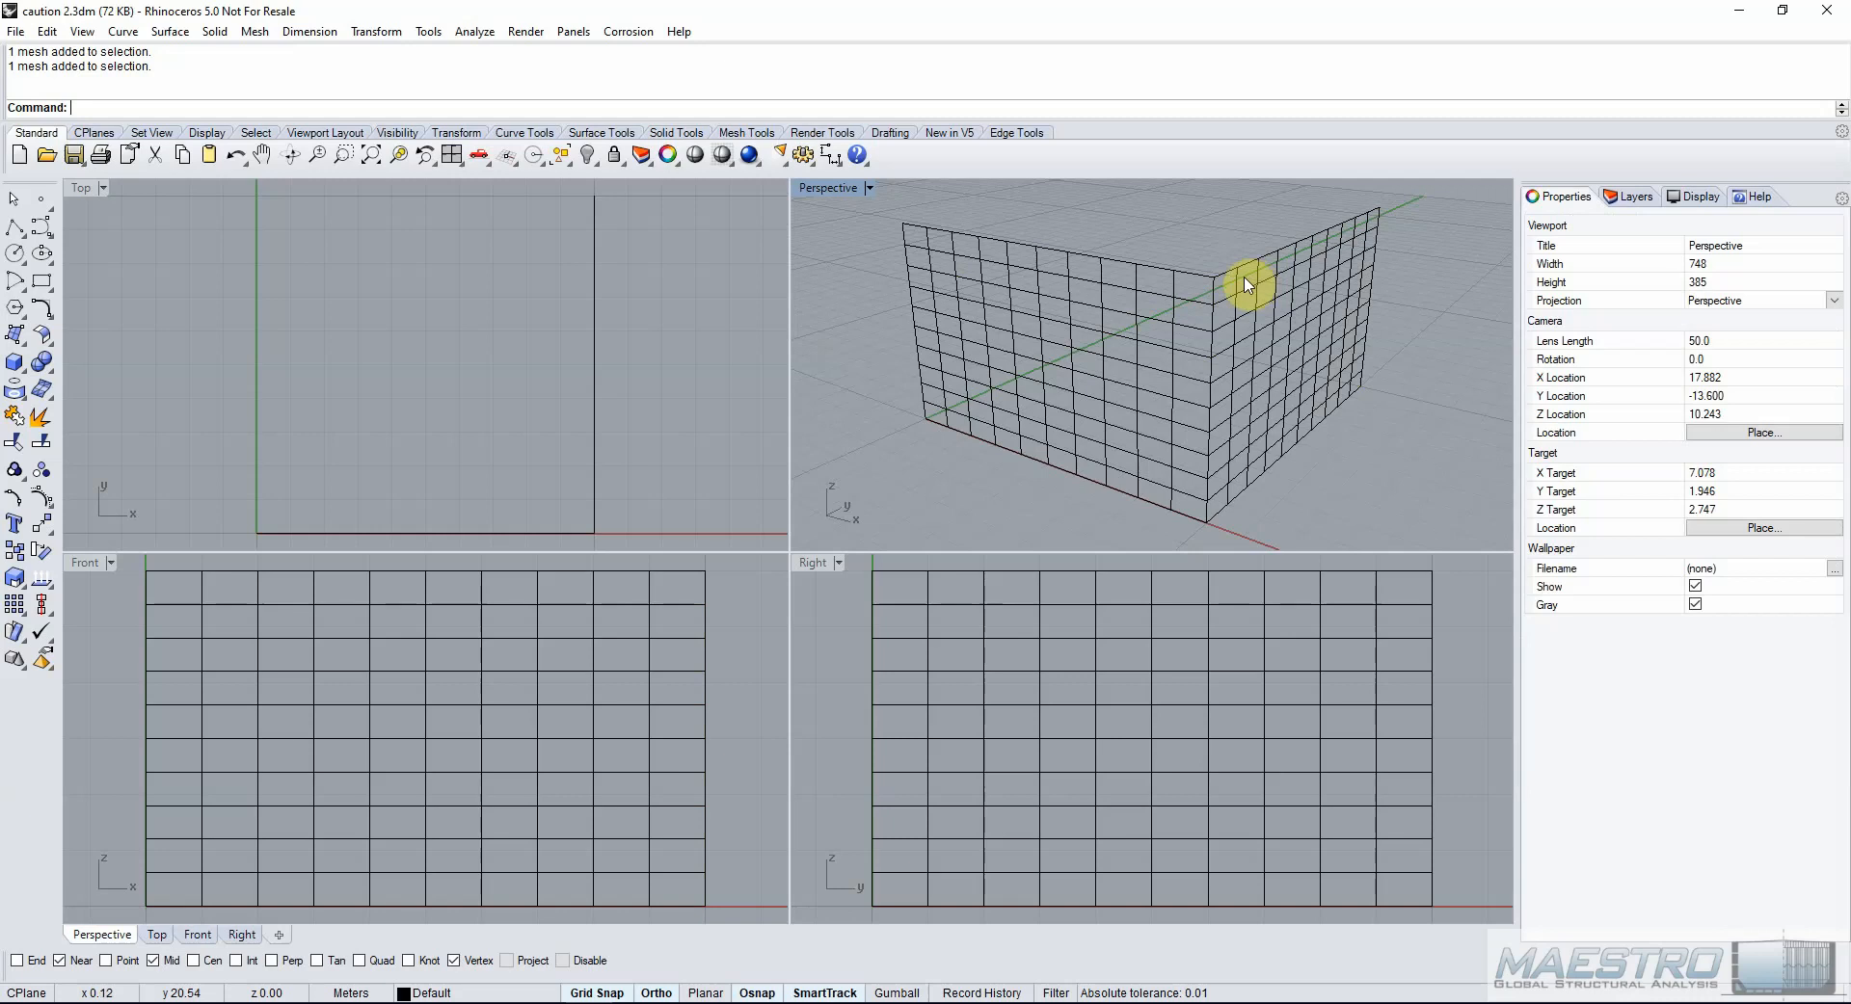
Select the 11 vertical open curves and run the export maestro beams.rvb script with the PolyLine on Mesh option.
click(1287, 345)
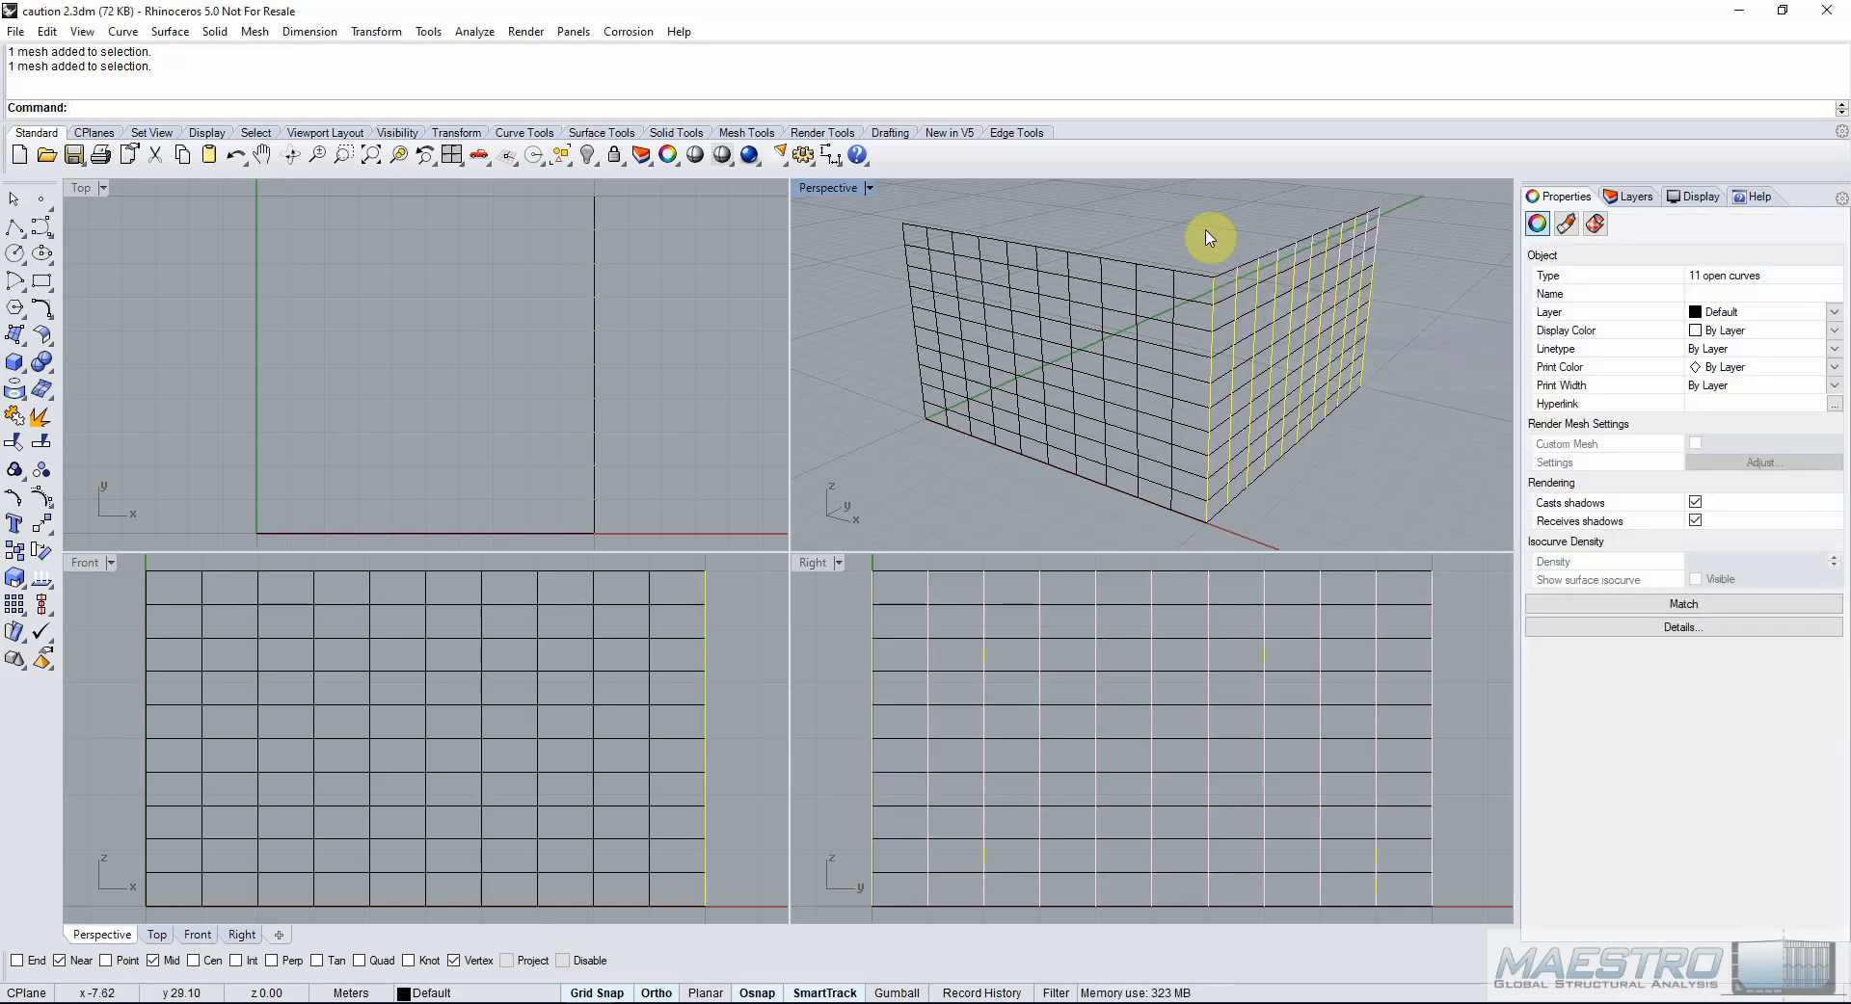
right_click(1174, 88)
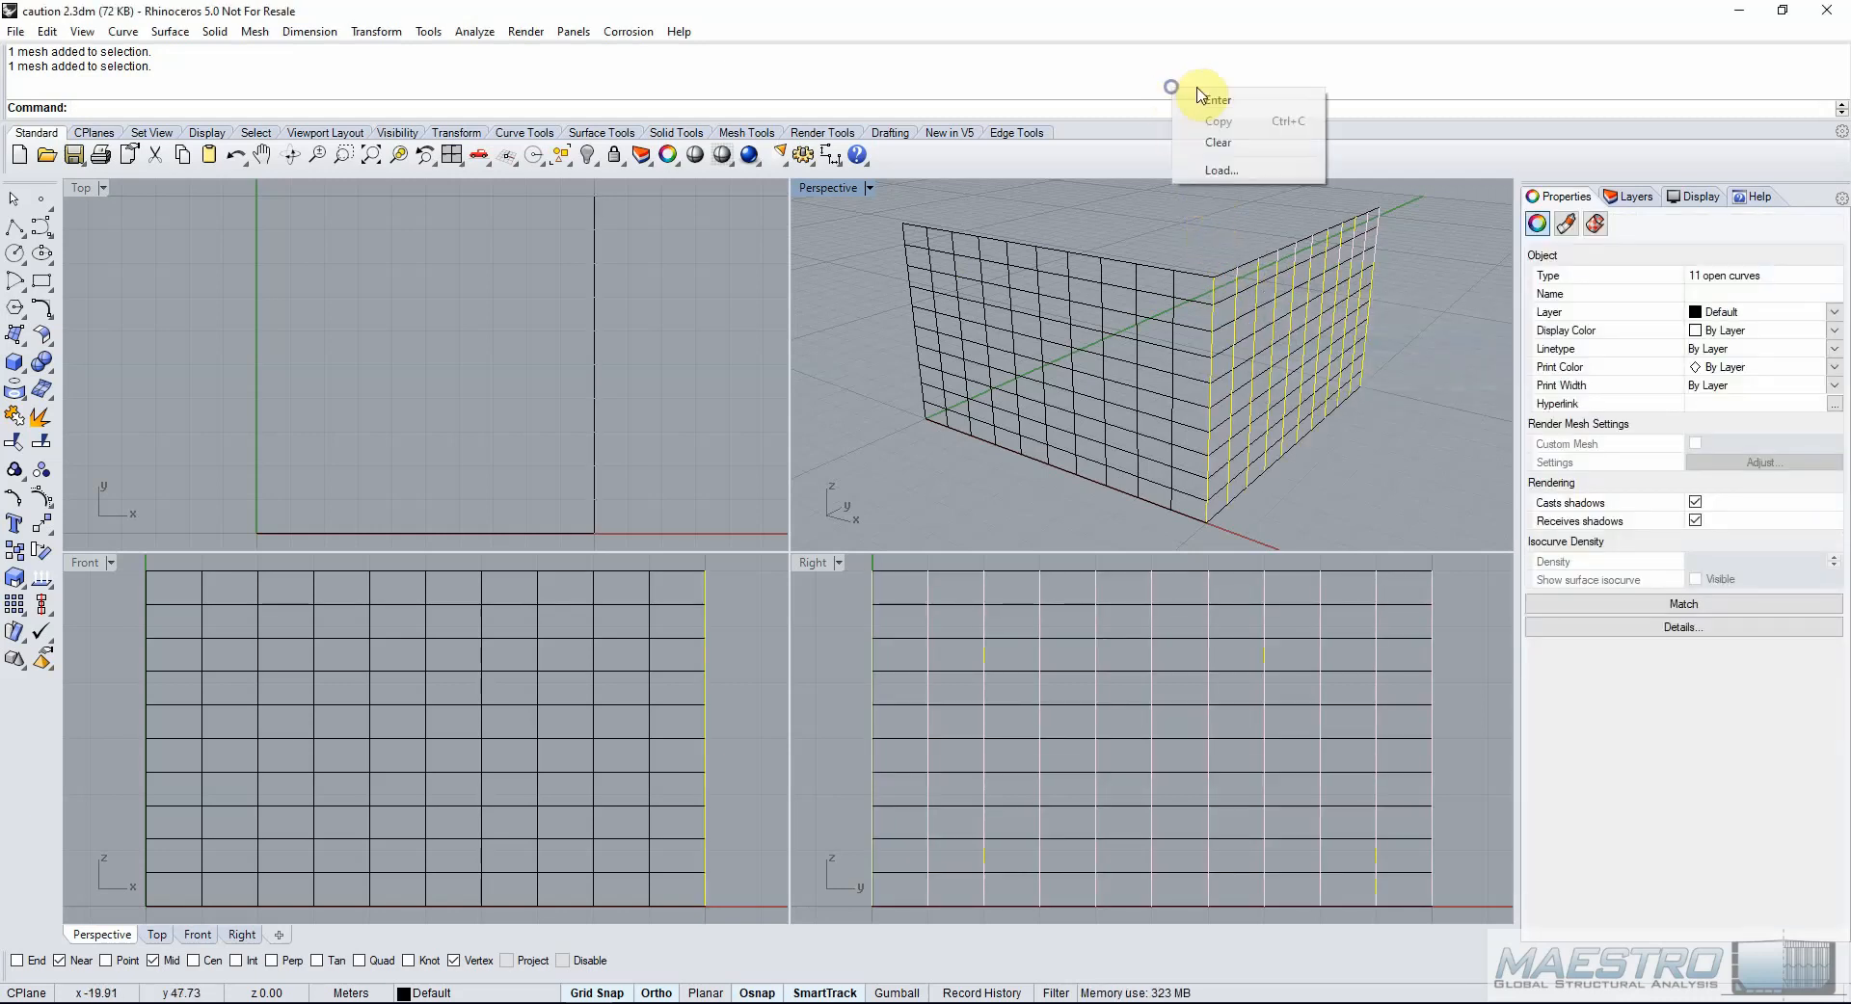
click(1225, 169)
click(495, 463)
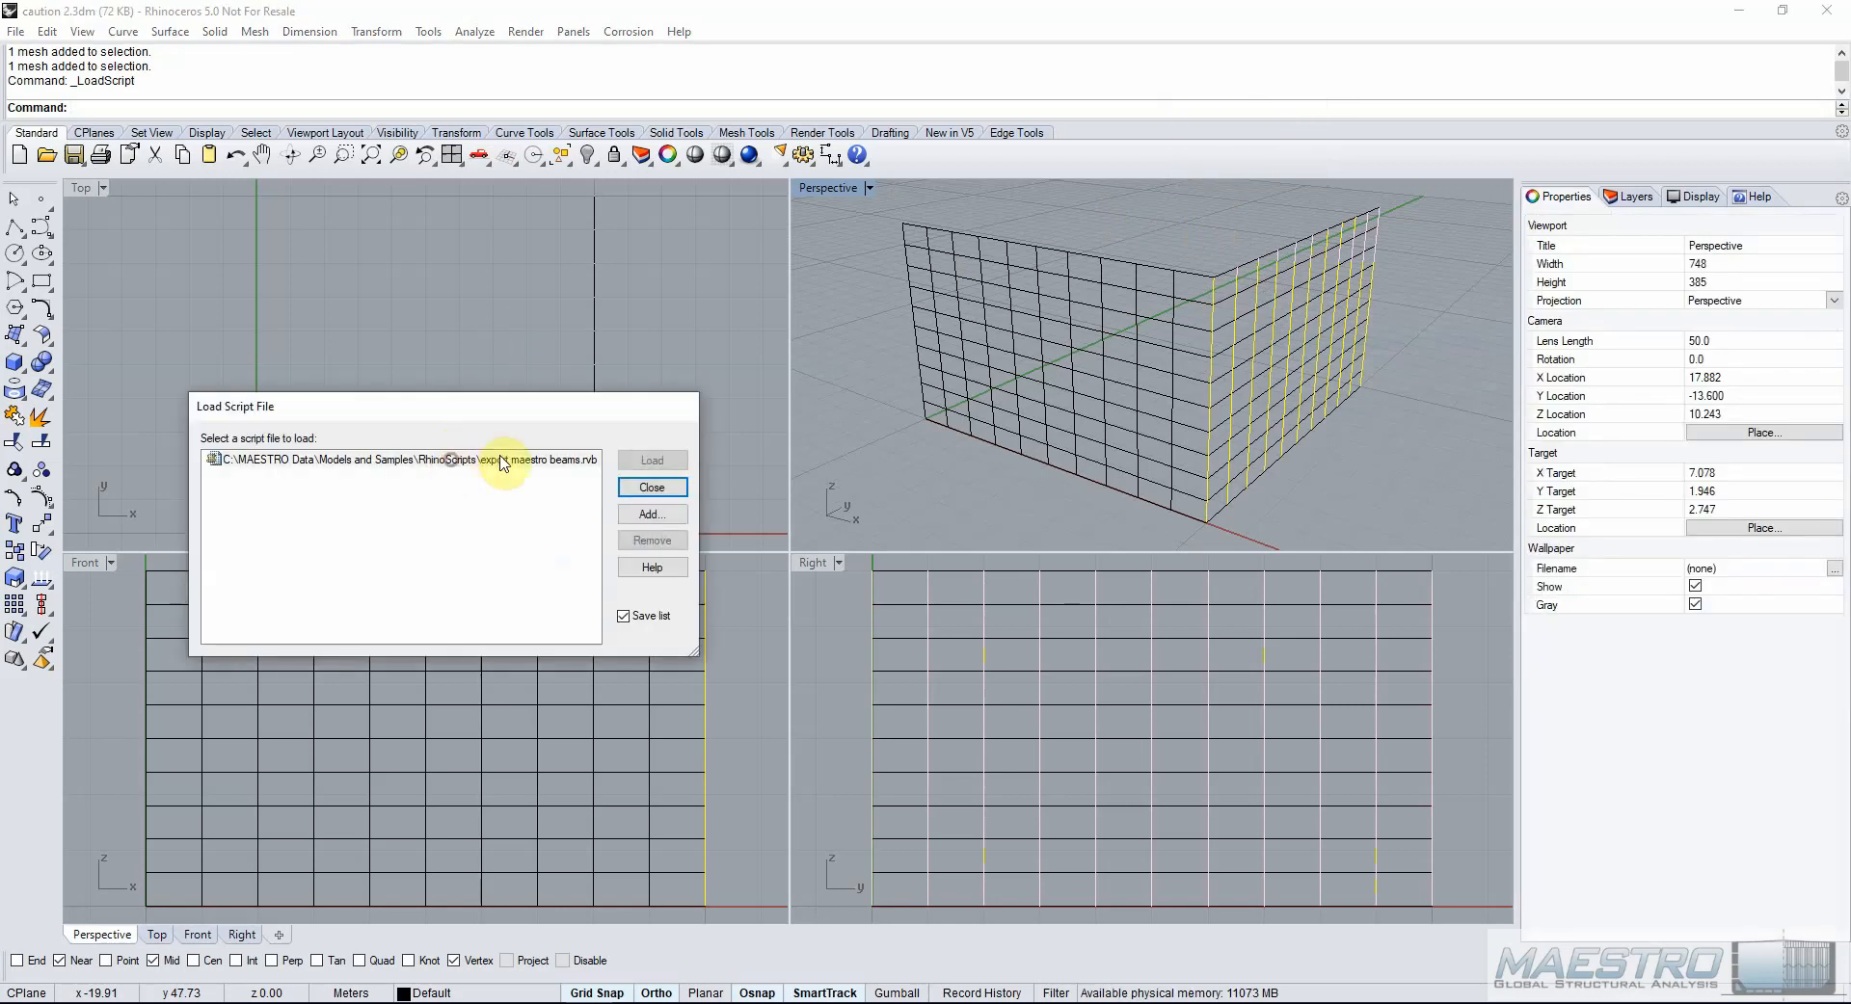
click(649, 460)
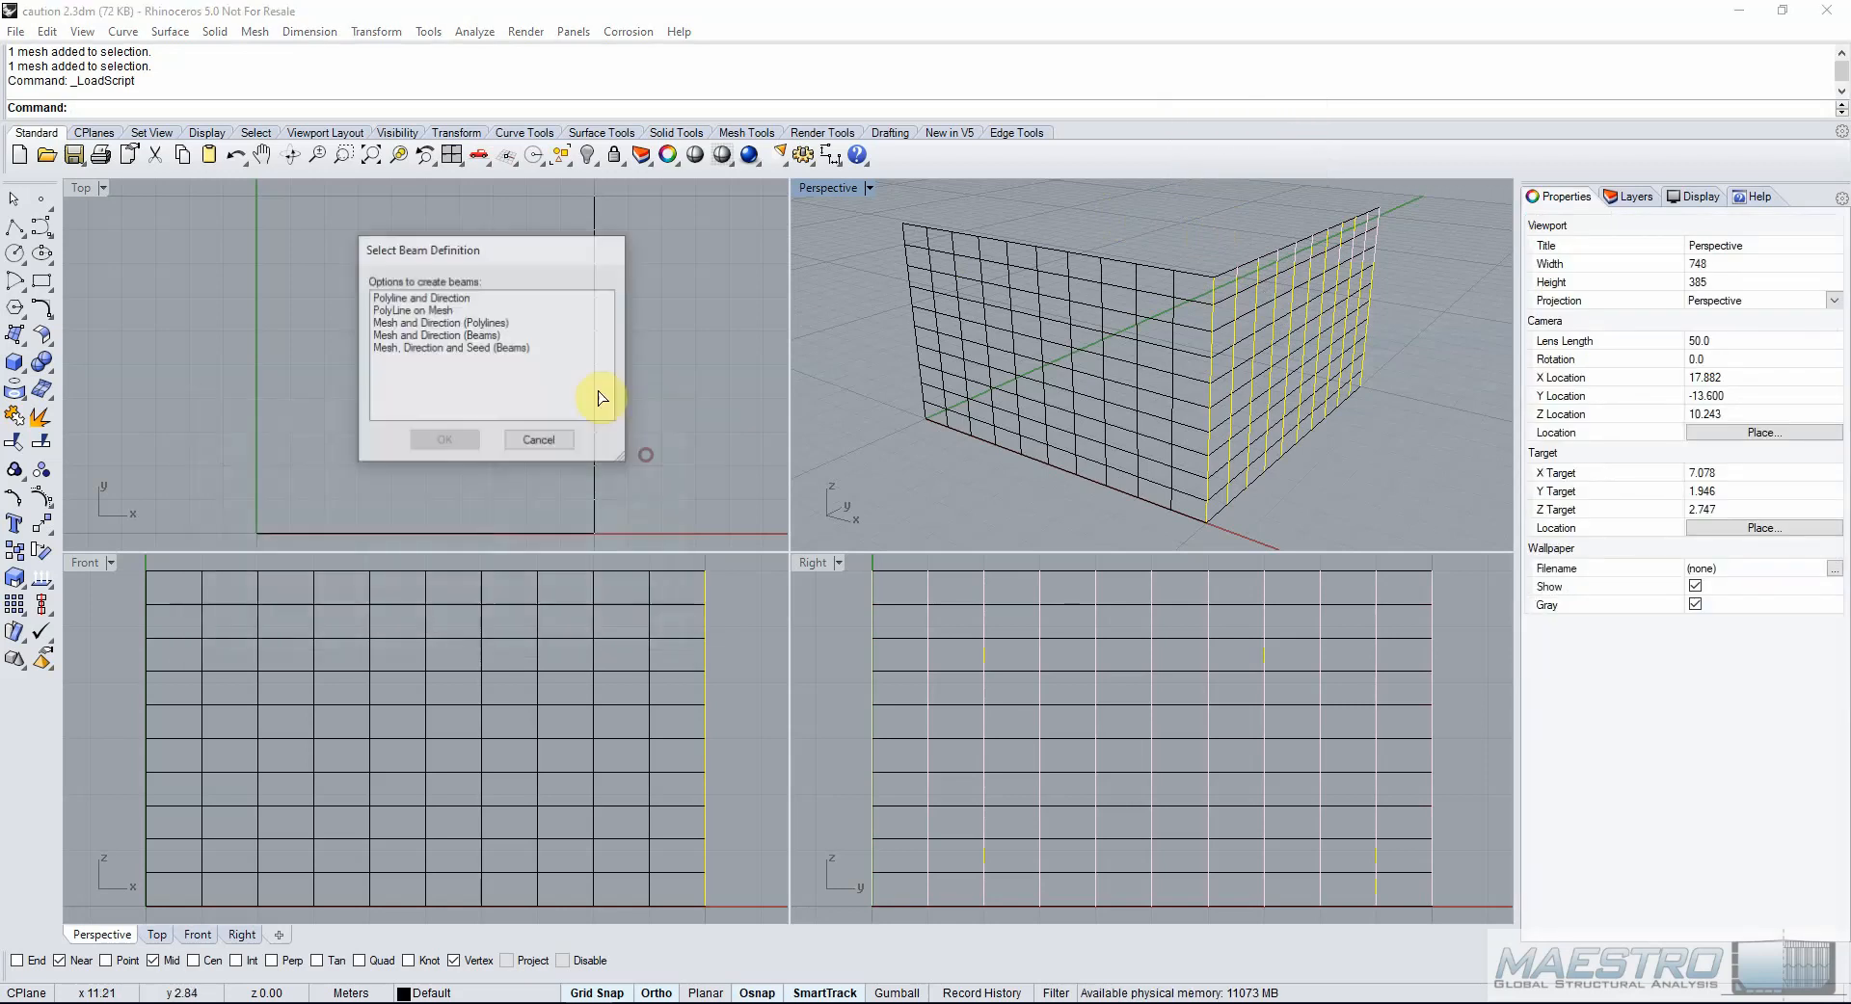
click(479, 298)
click(453, 440)
Use both perpendicular meshes as references for the beam normals and save the MAESTRO neutral file as "beams - 2 refs".
click(1169, 270)
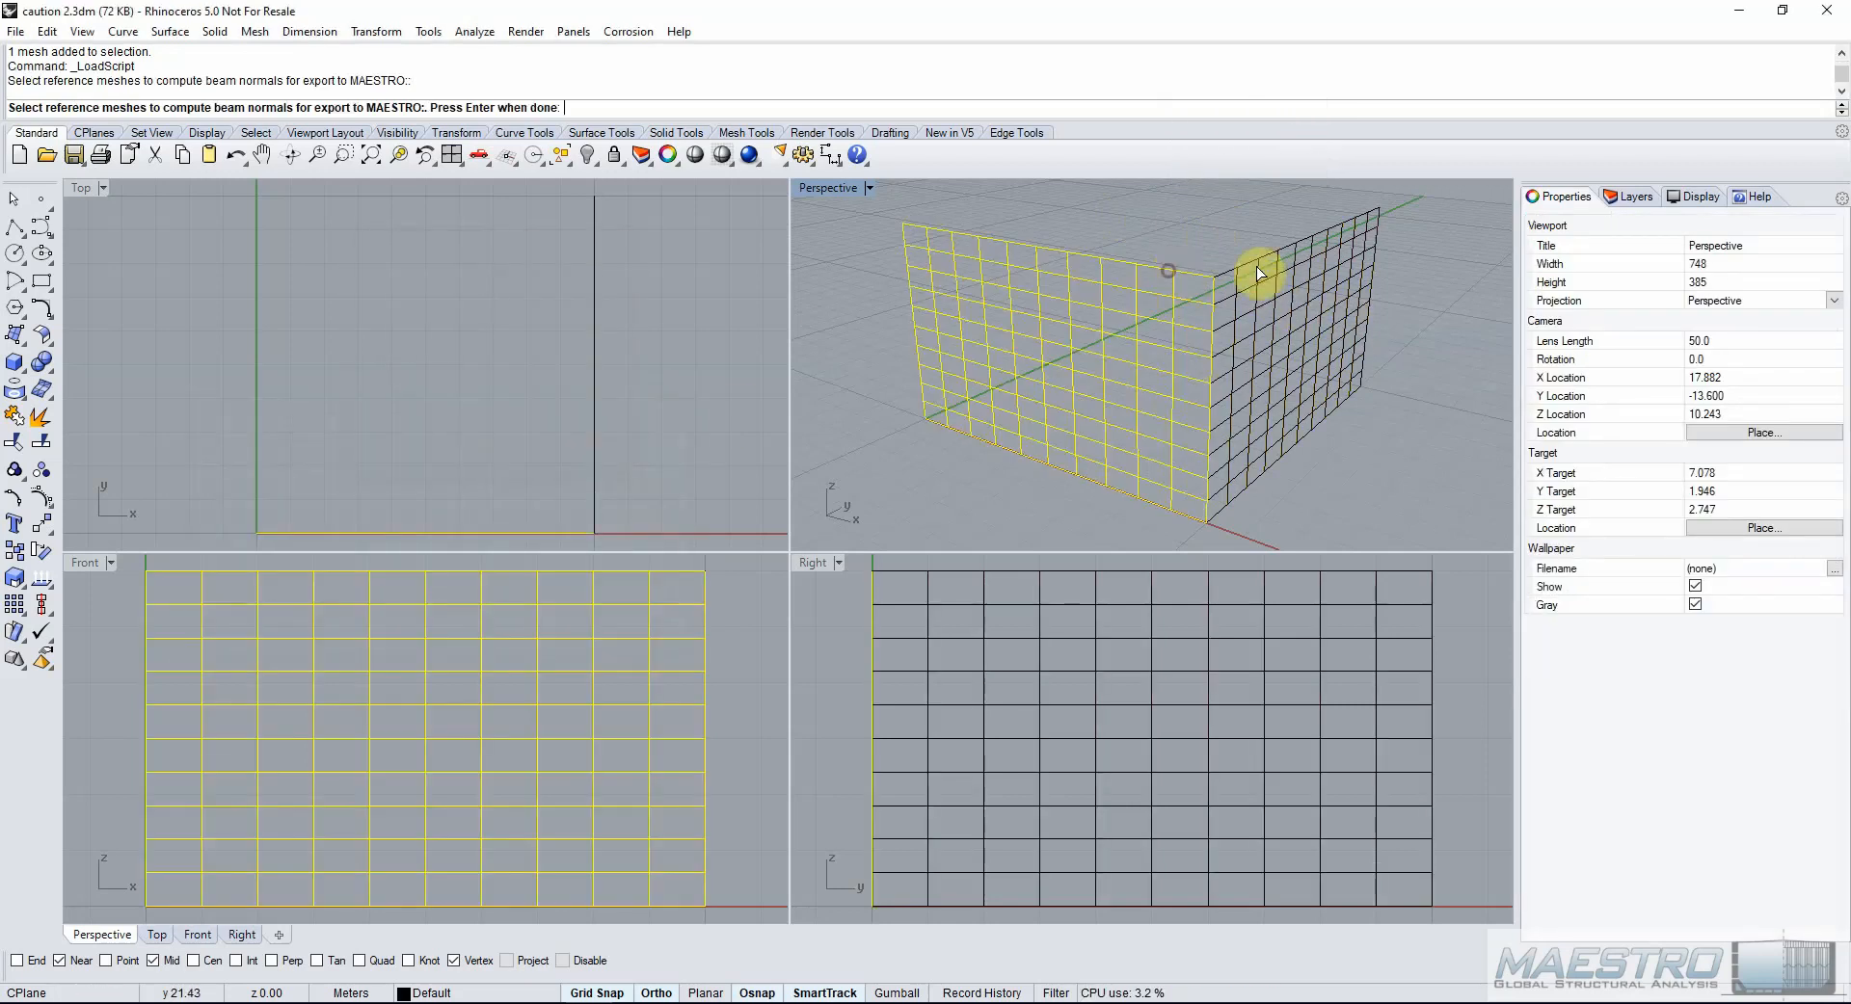
click(1251, 271)
key(Return)
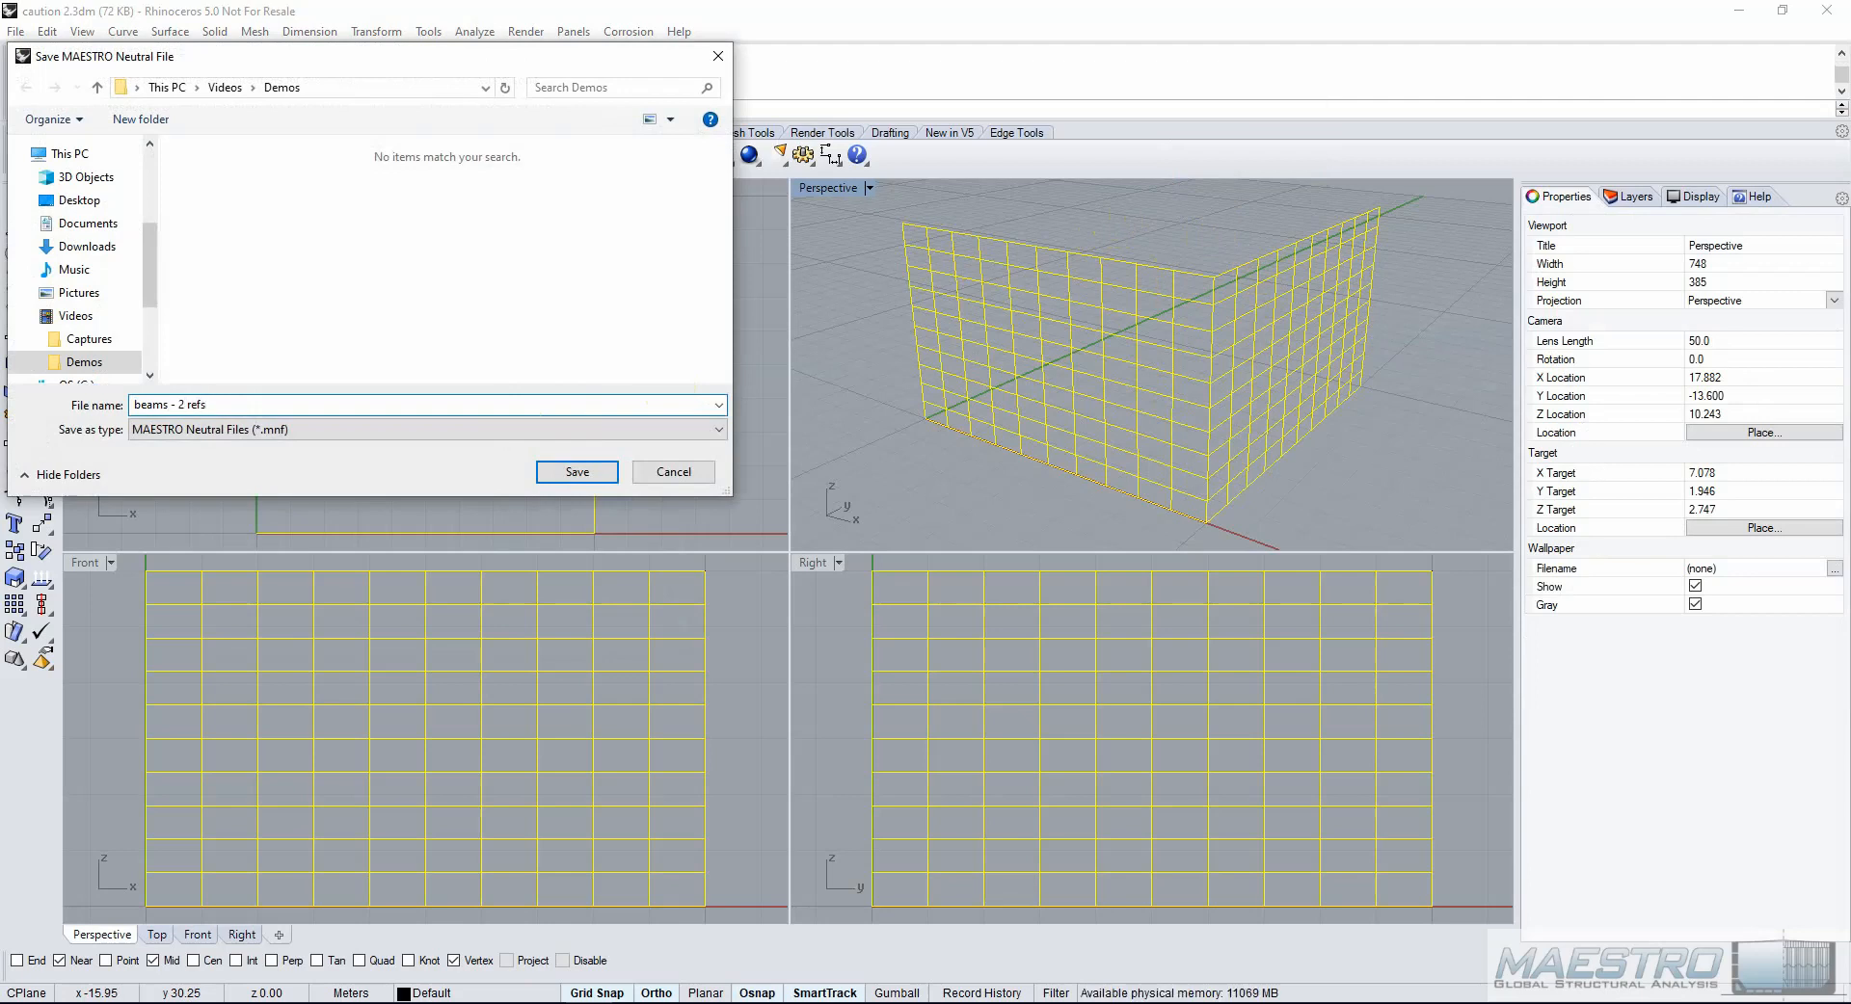
click(581, 476)
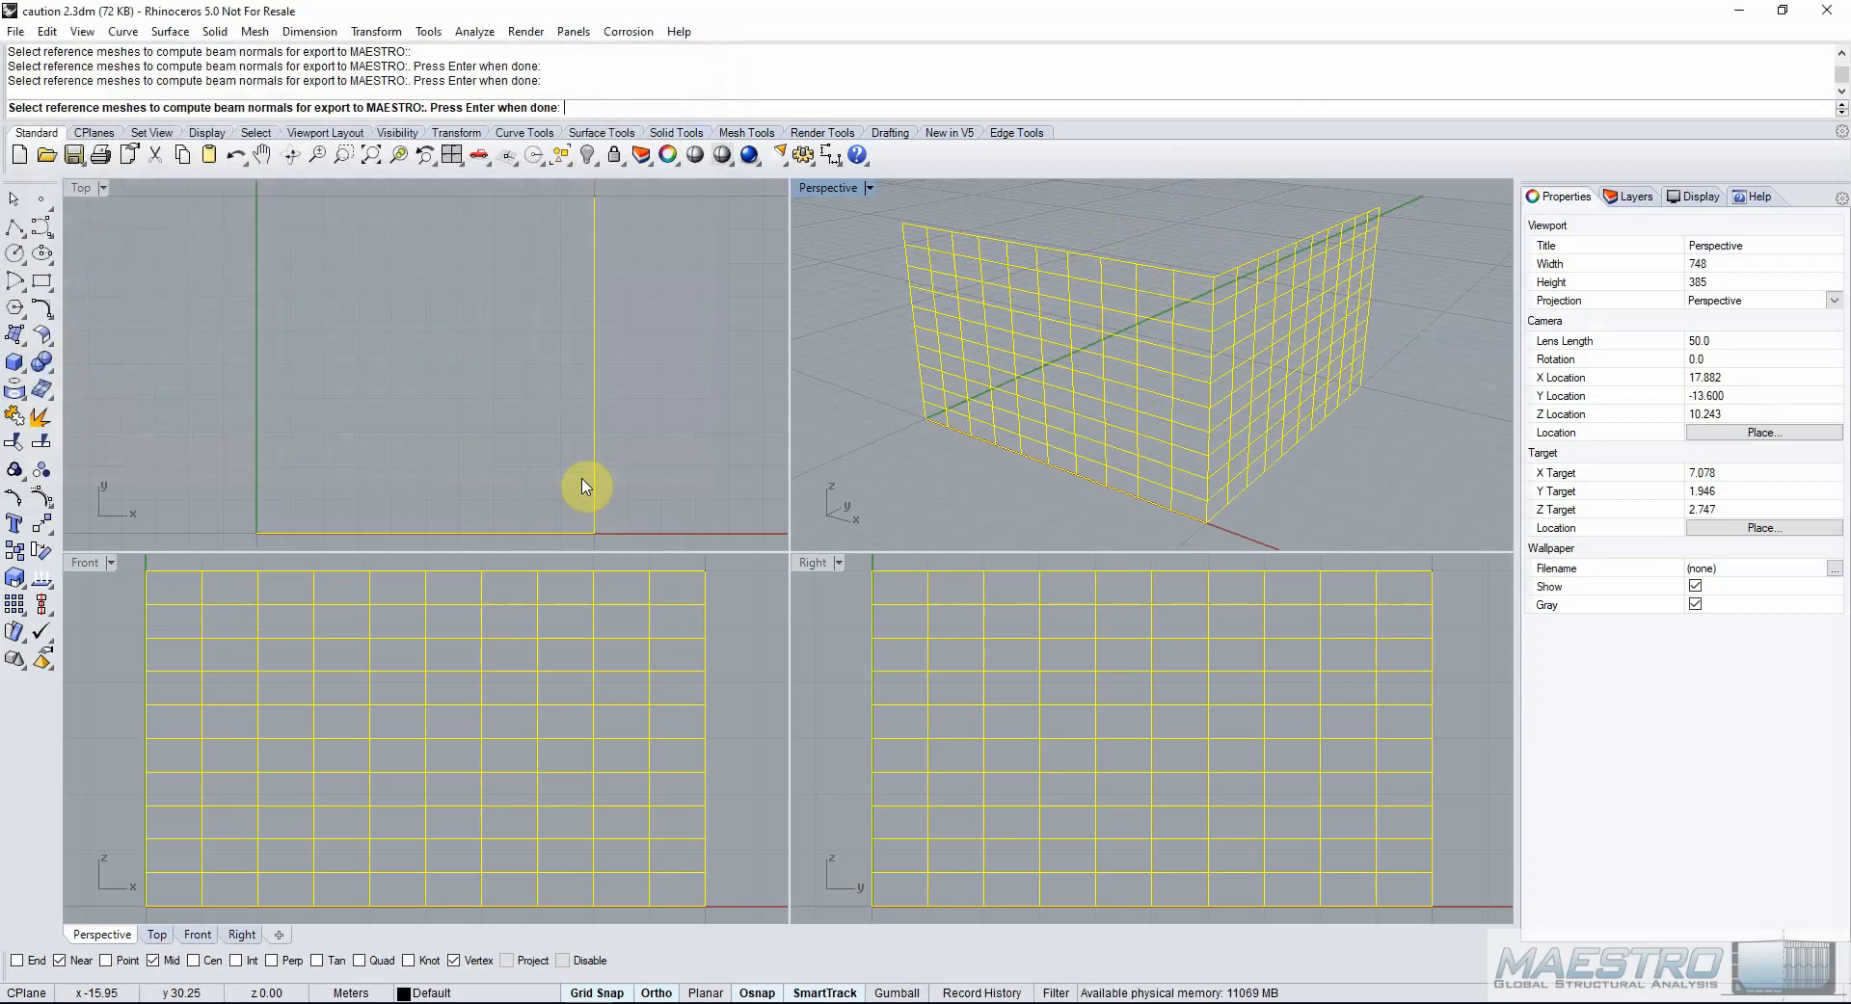
key(Return)
click(894, 482)
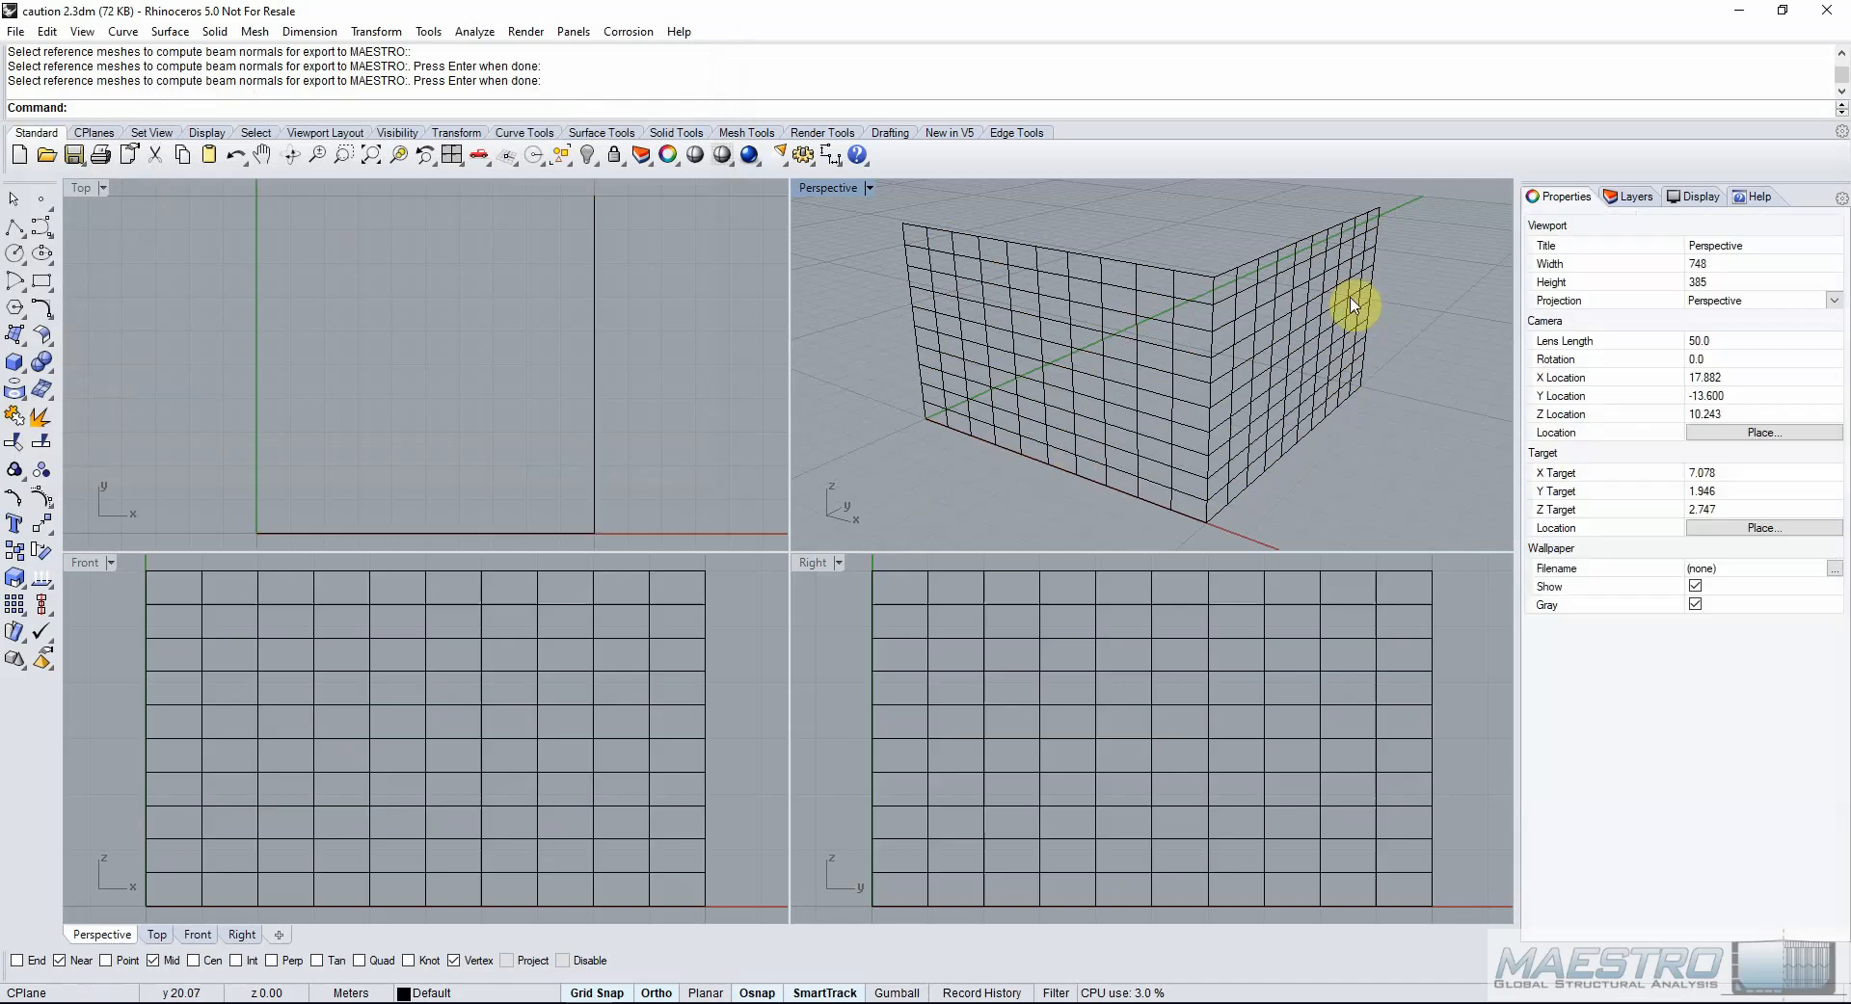
Reselect the 11 vertical curves and rerun the beam export script with the PolyLine on Mesh option.
click(1258, 281)
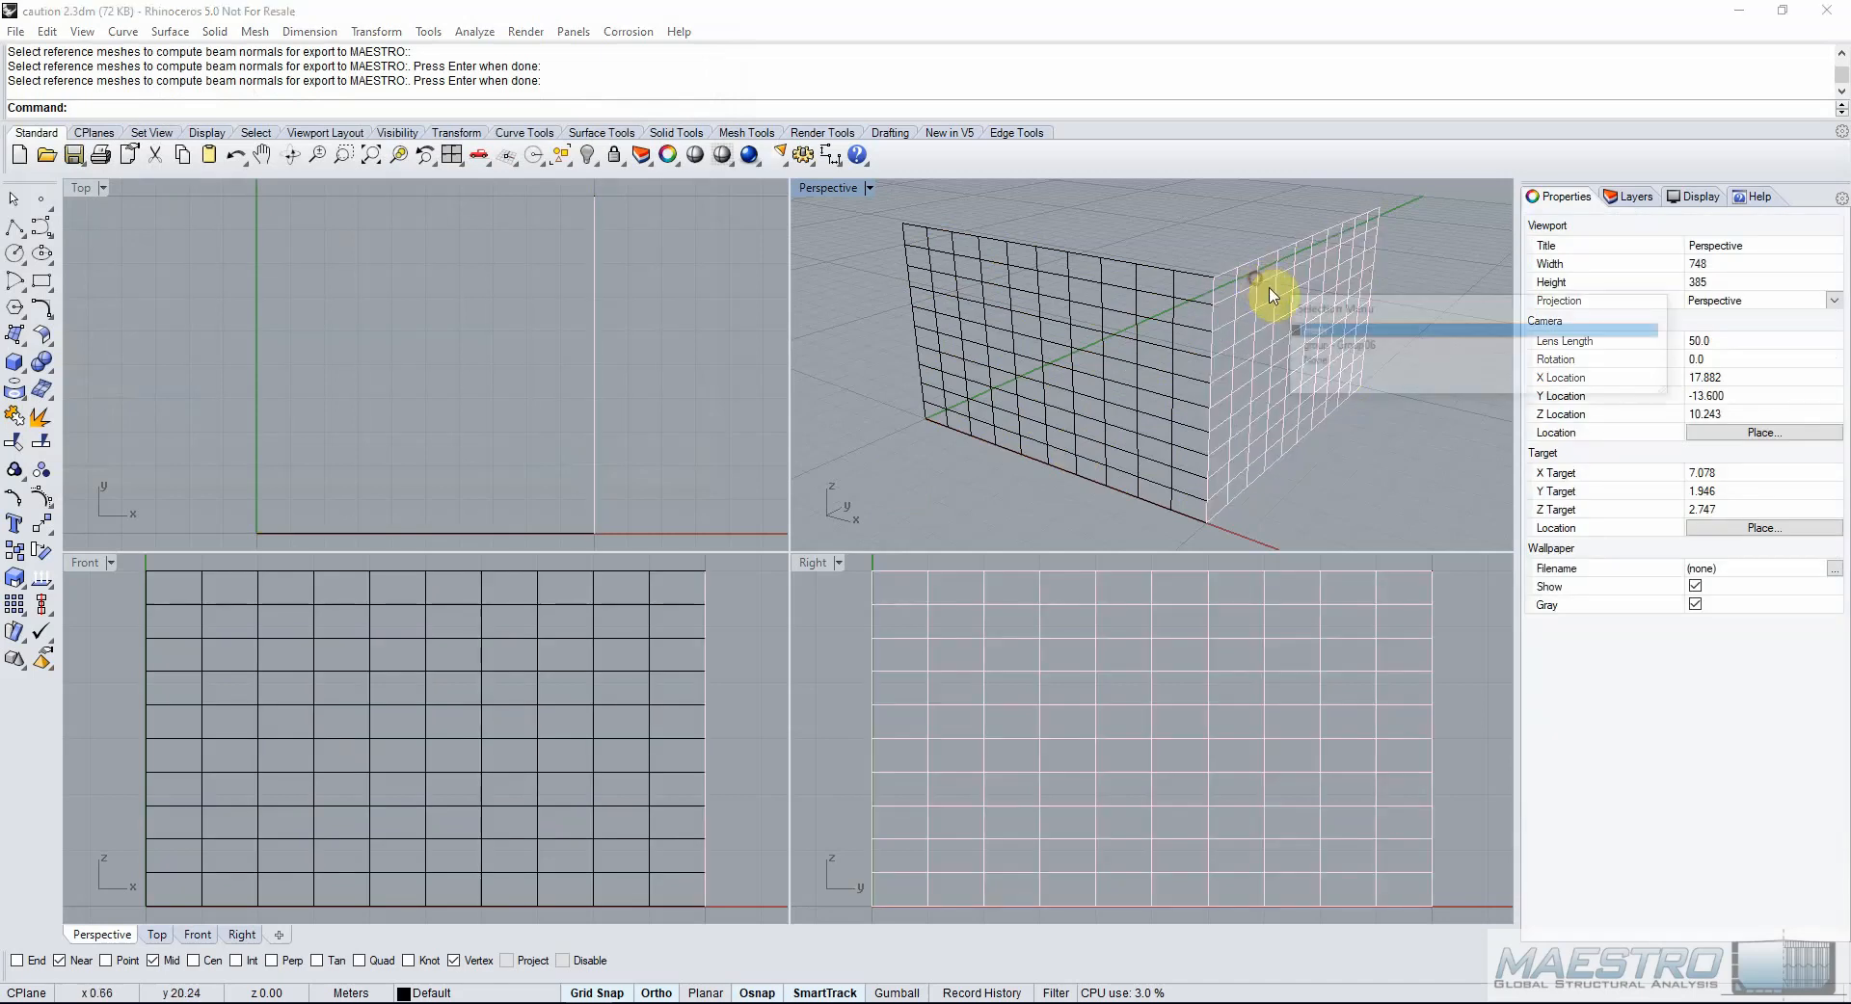
click(1311, 346)
right_click(1227, 85)
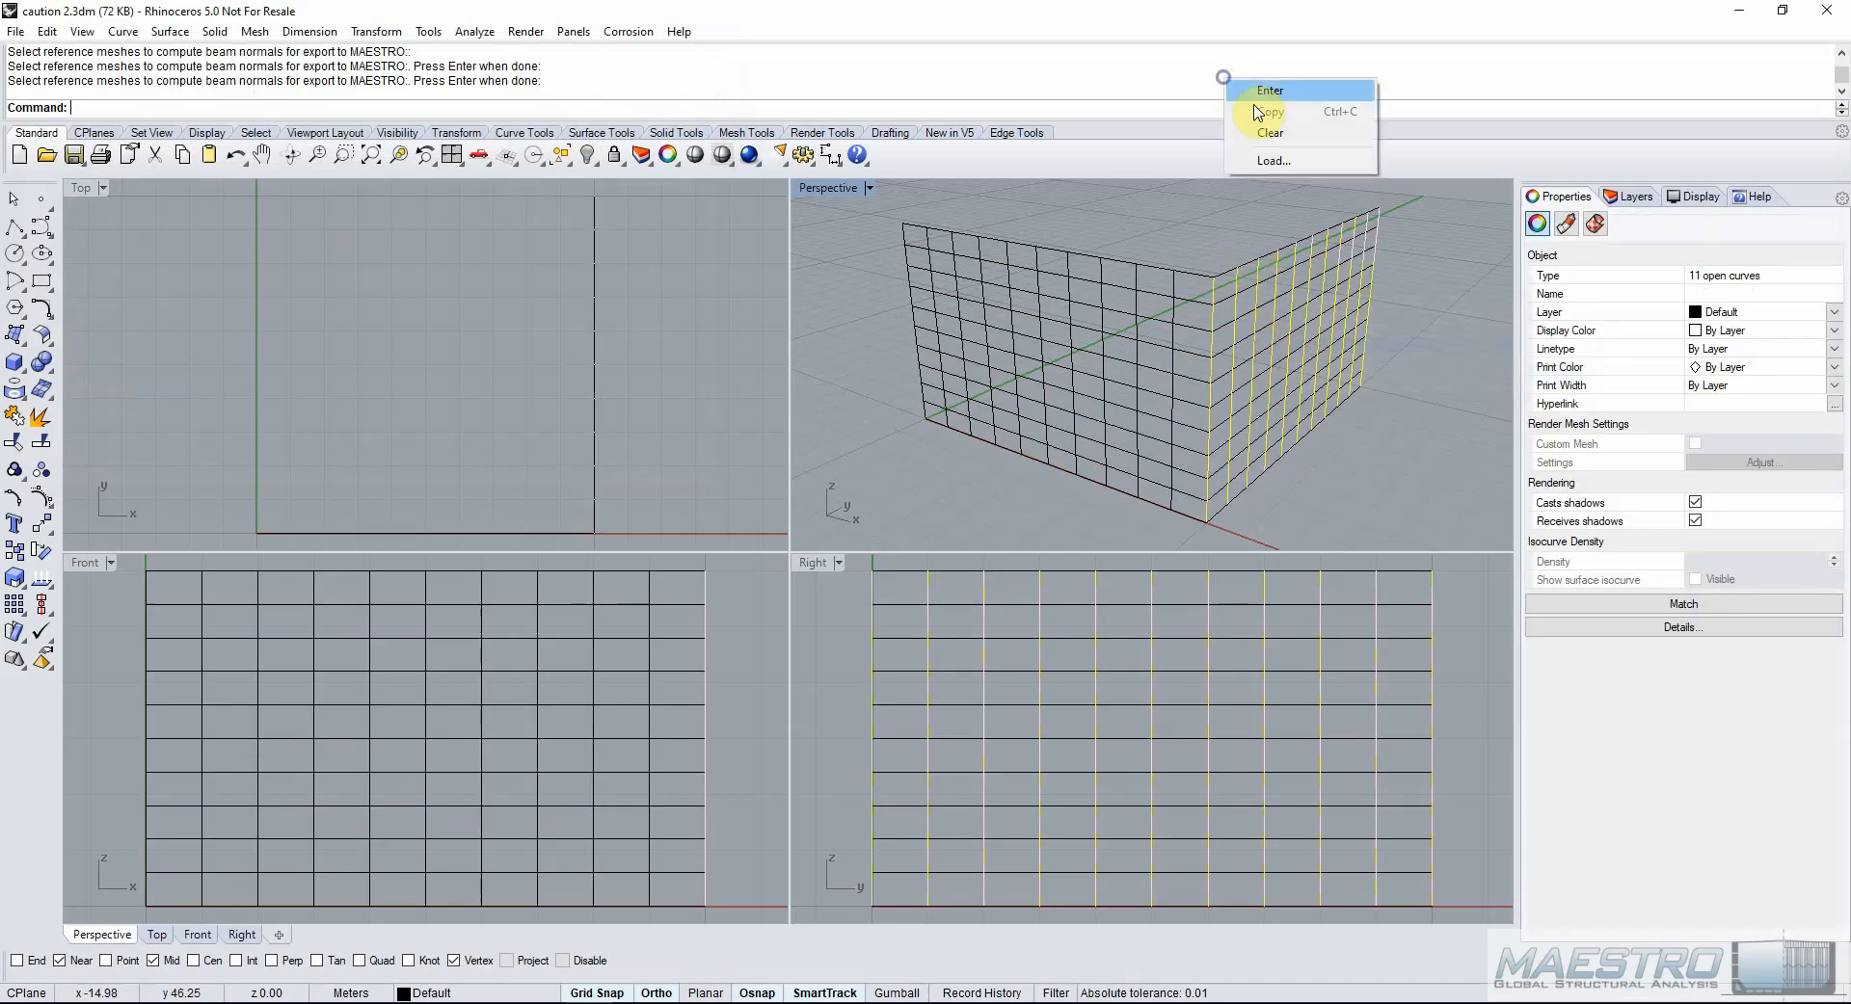
click(1270, 159)
click(501, 461)
click(652, 460)
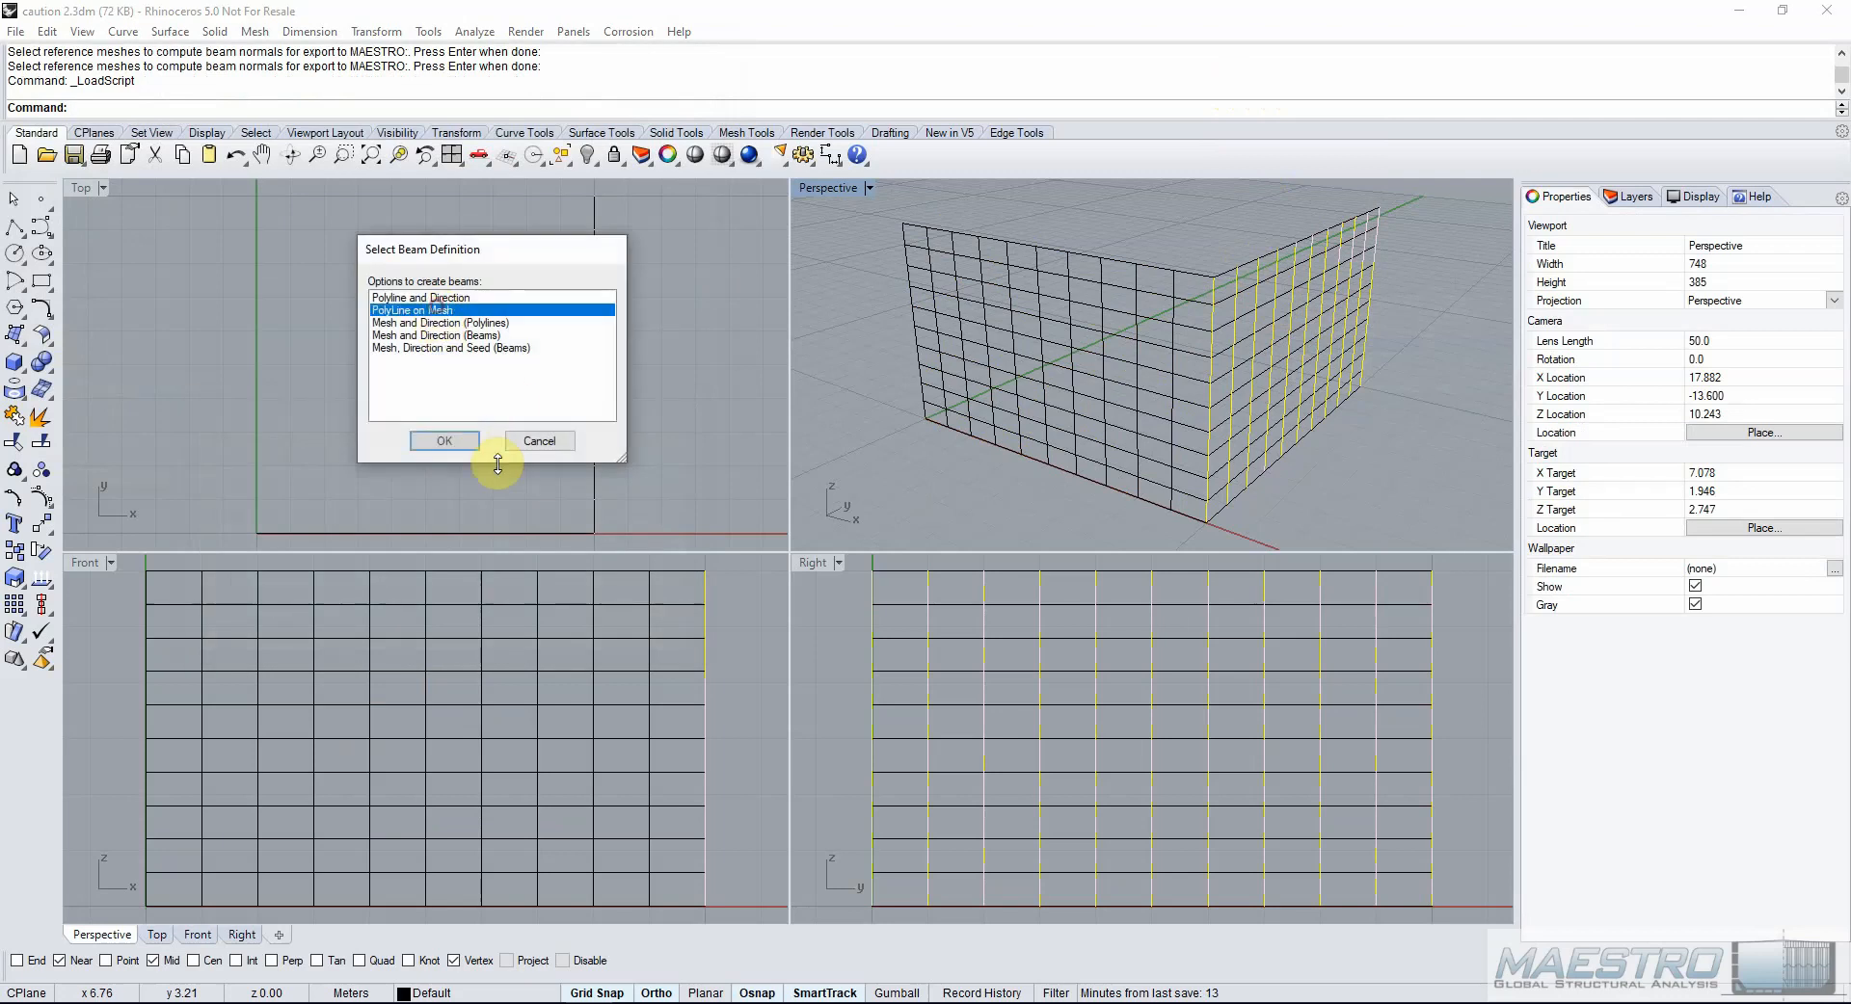
click(444, 440)
Use only the mesh carrying the curves as the reference and save the neutral file as "beams - 1 refs.mnf".
click(1235, 275)
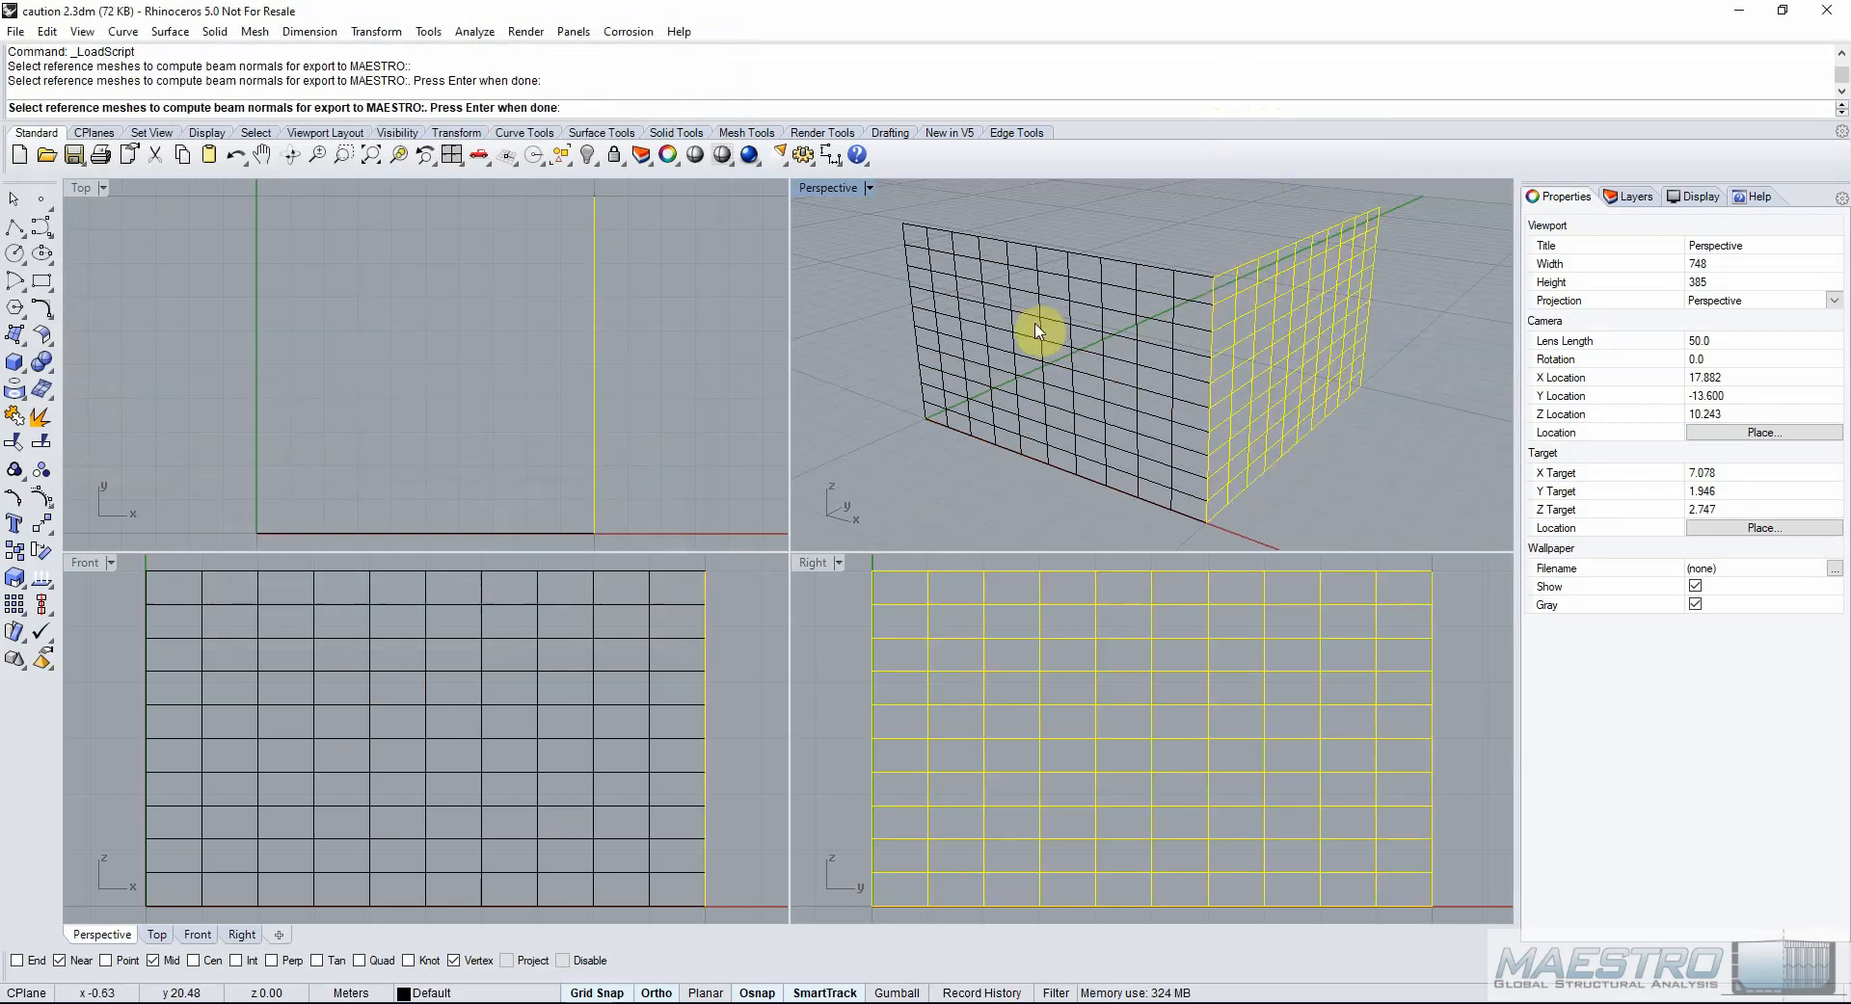
key(Return)
click(246, 269)
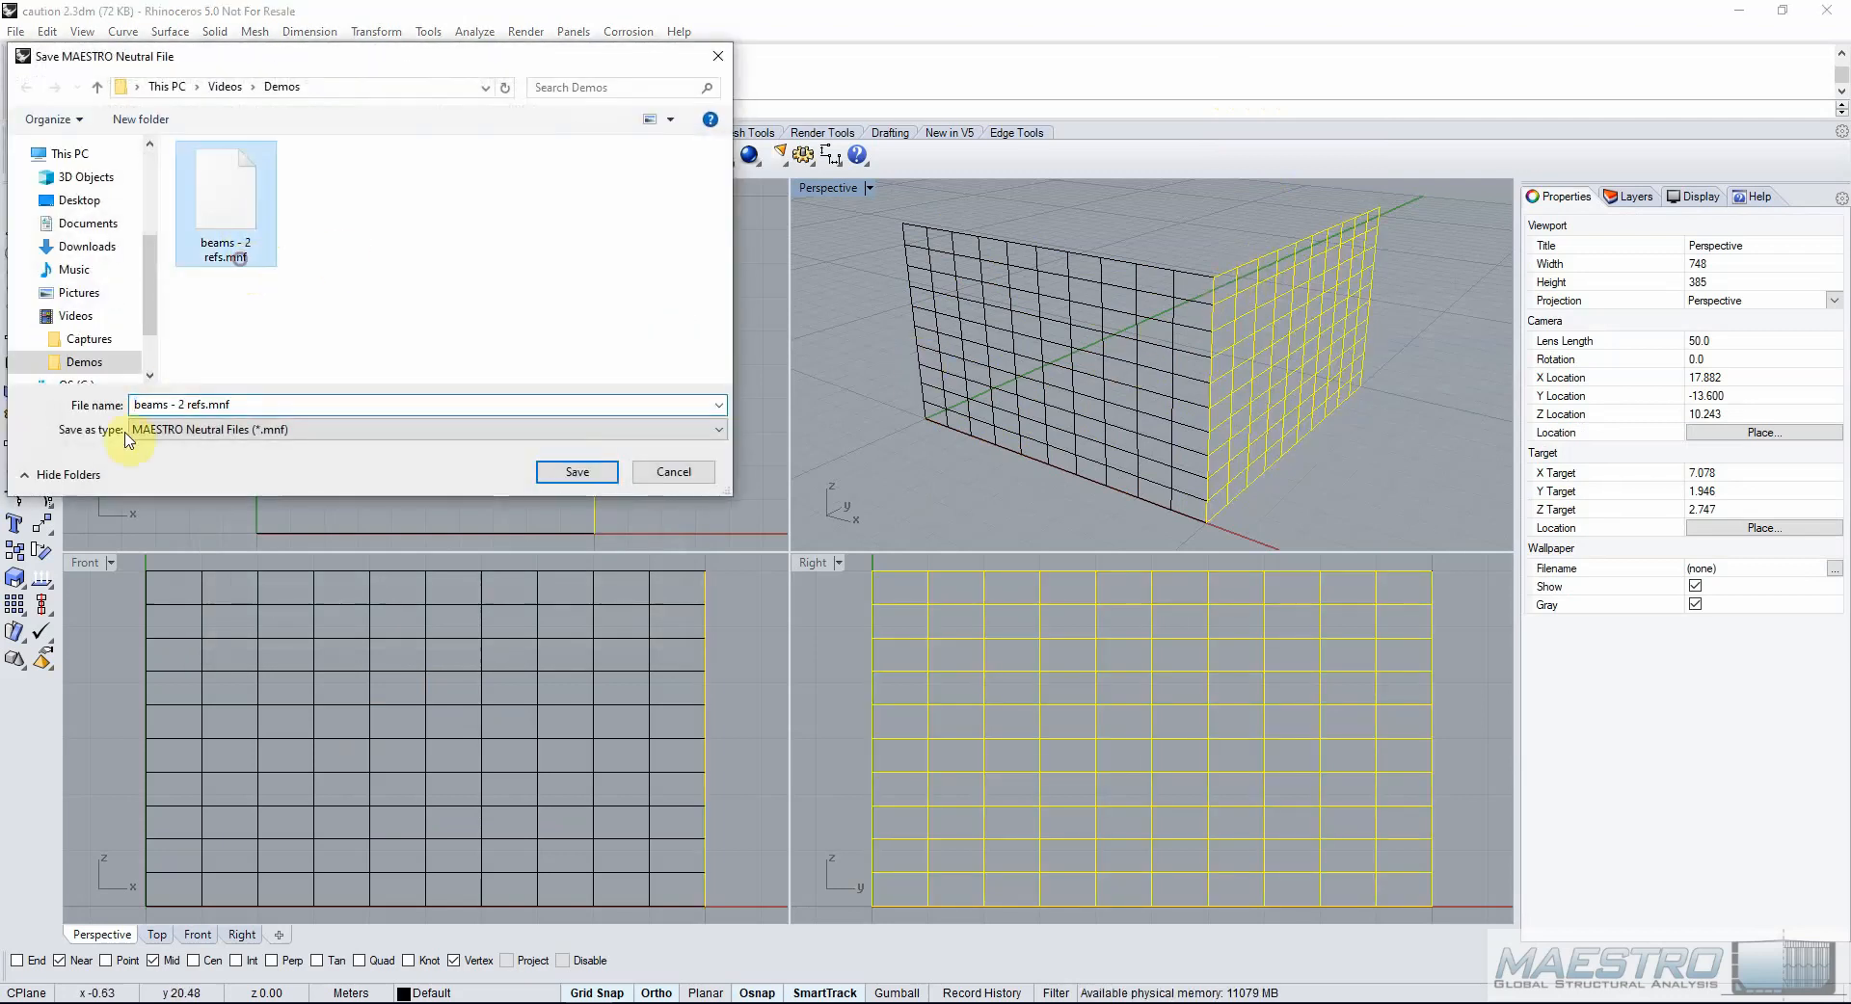
click(180, 405)
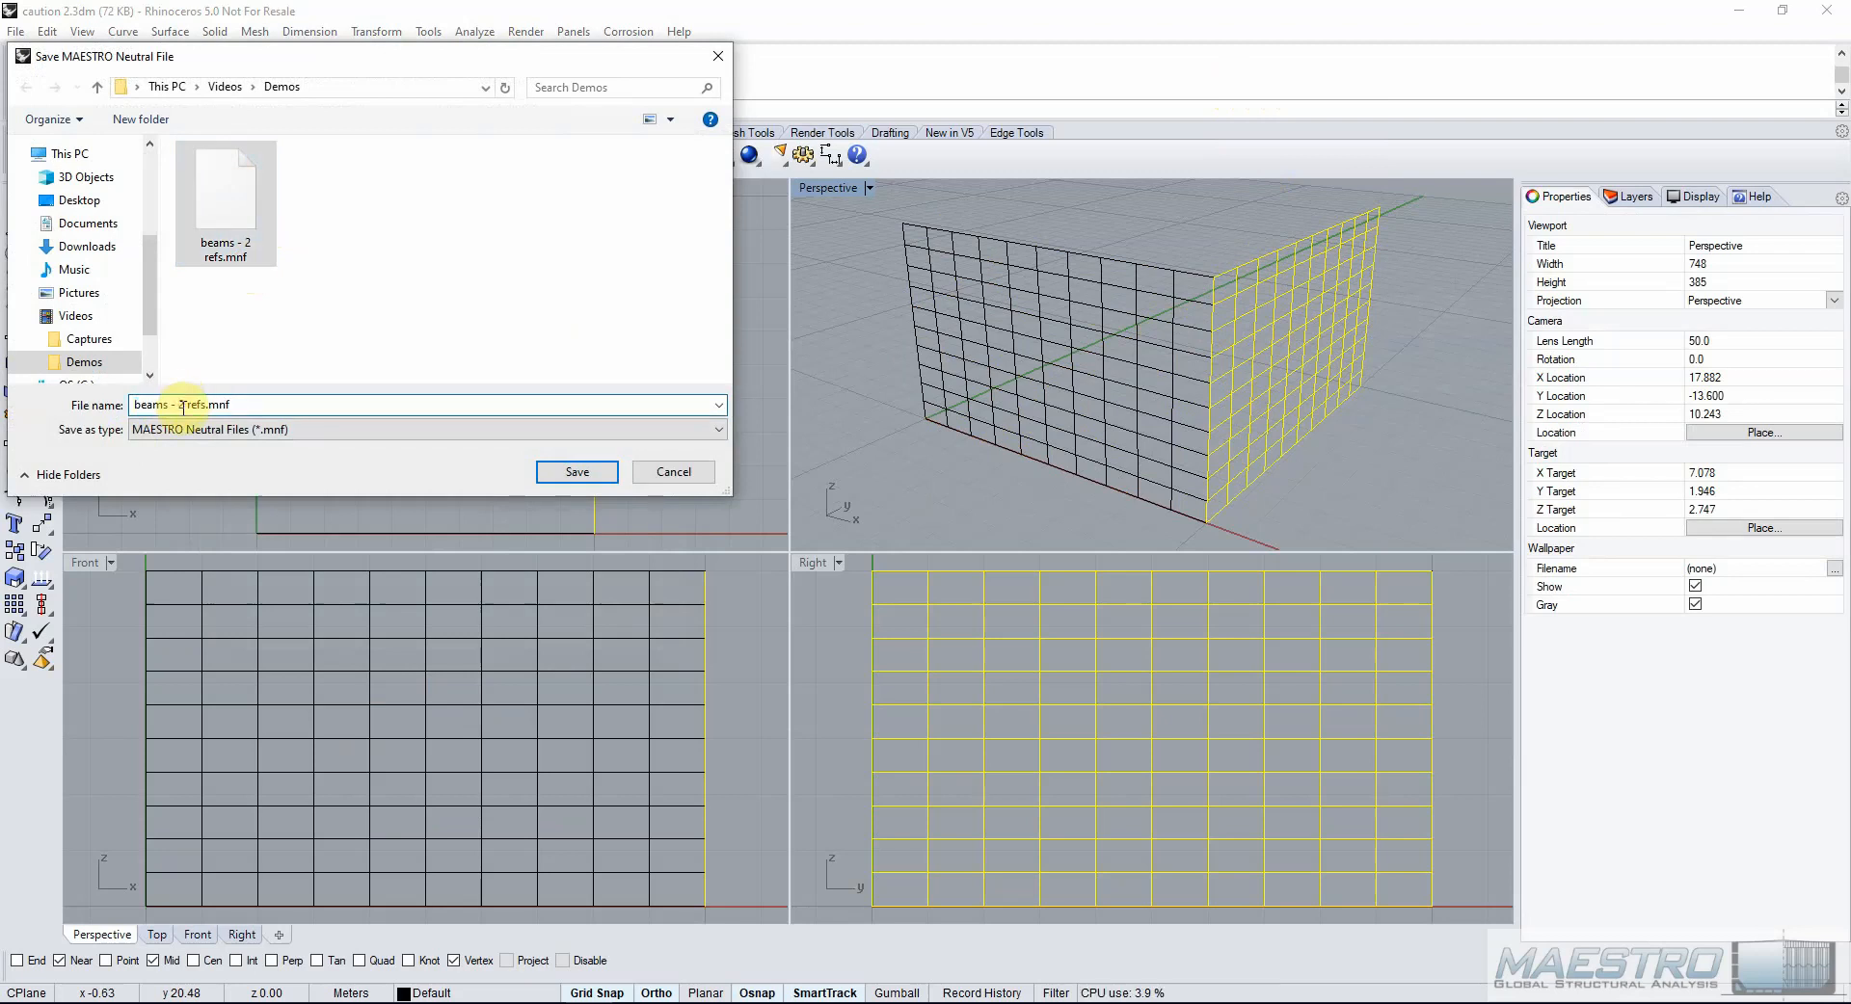
text(1)
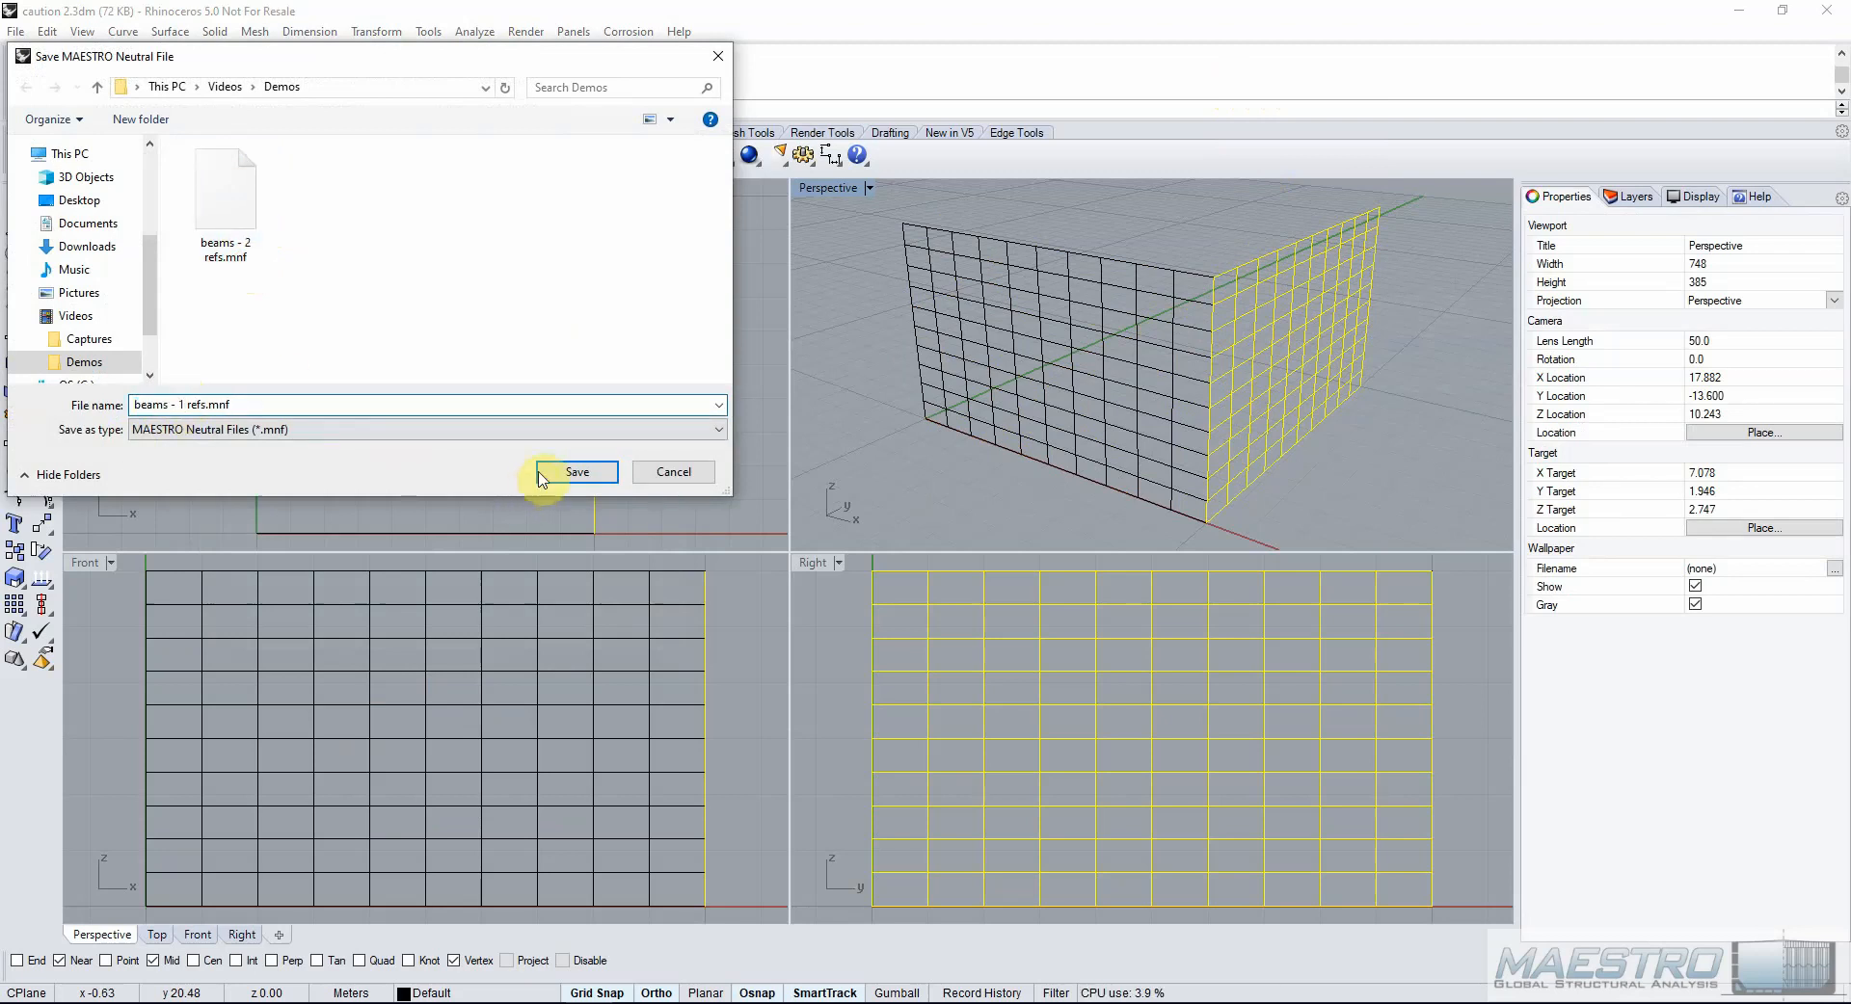
click(576, 473)
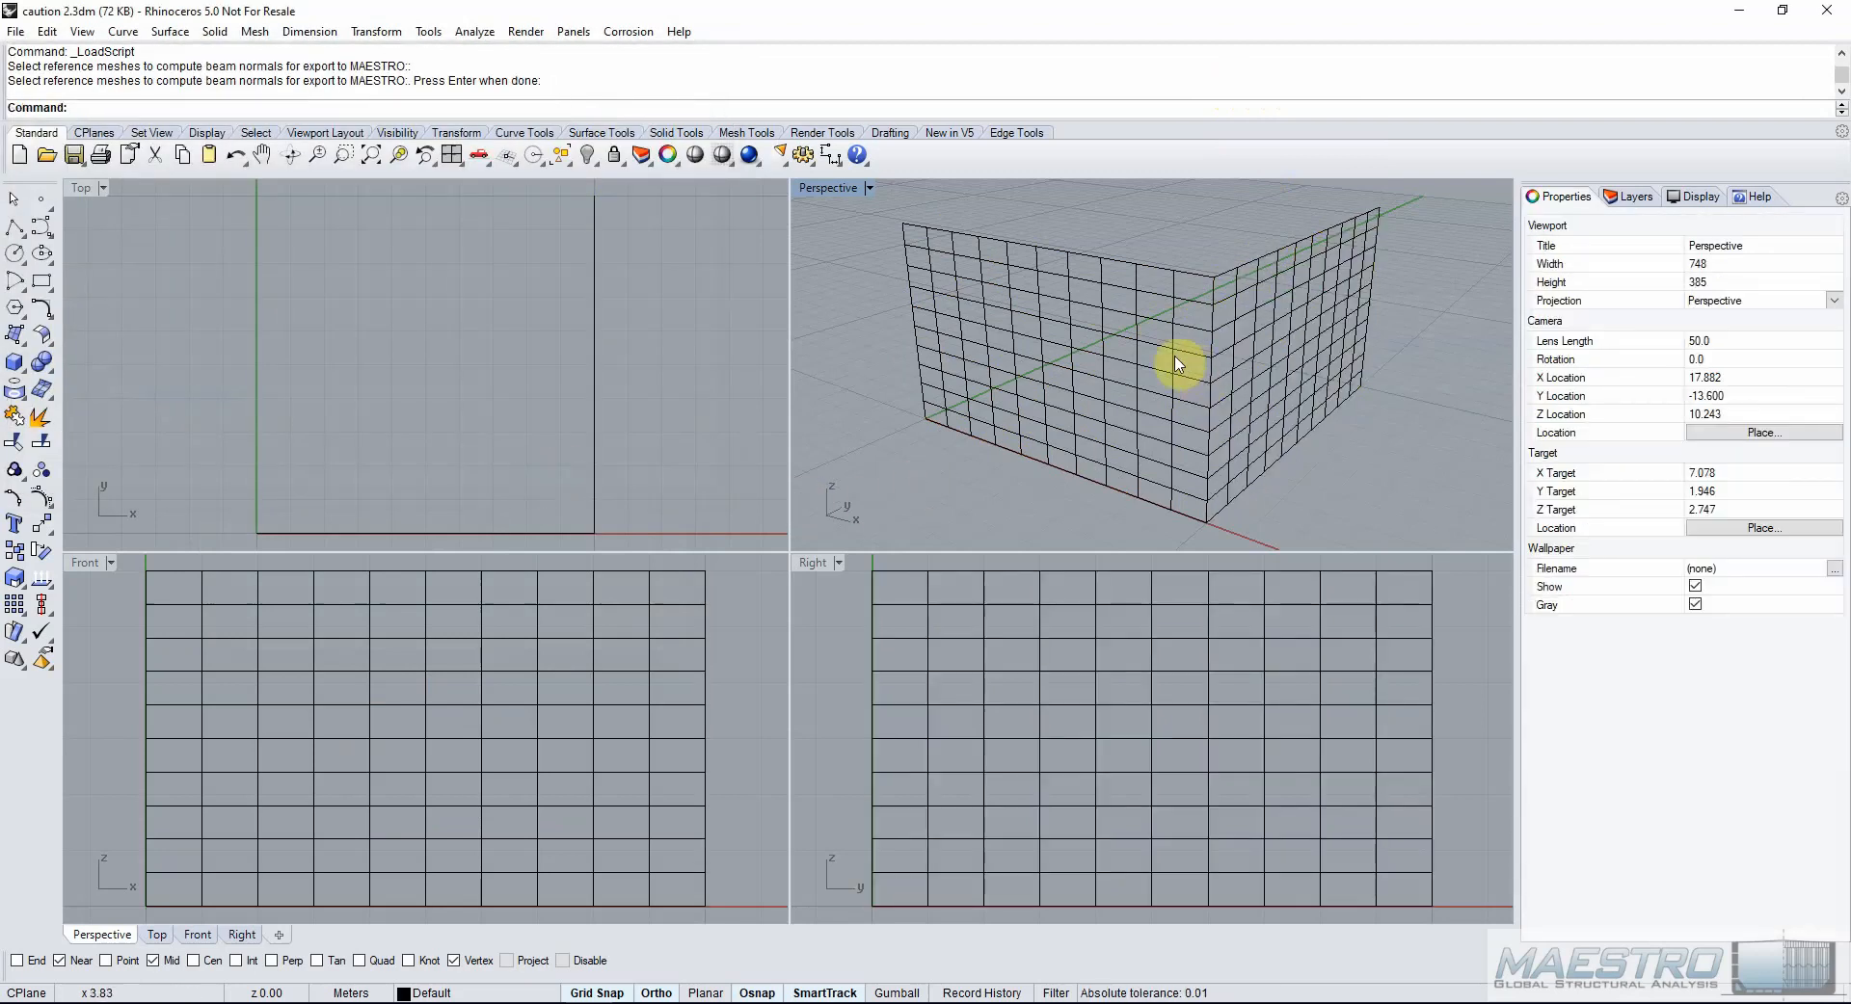
Select both meshes and export them as a PLY file named mesh.
click(1245, 320)
click(1262, 403)
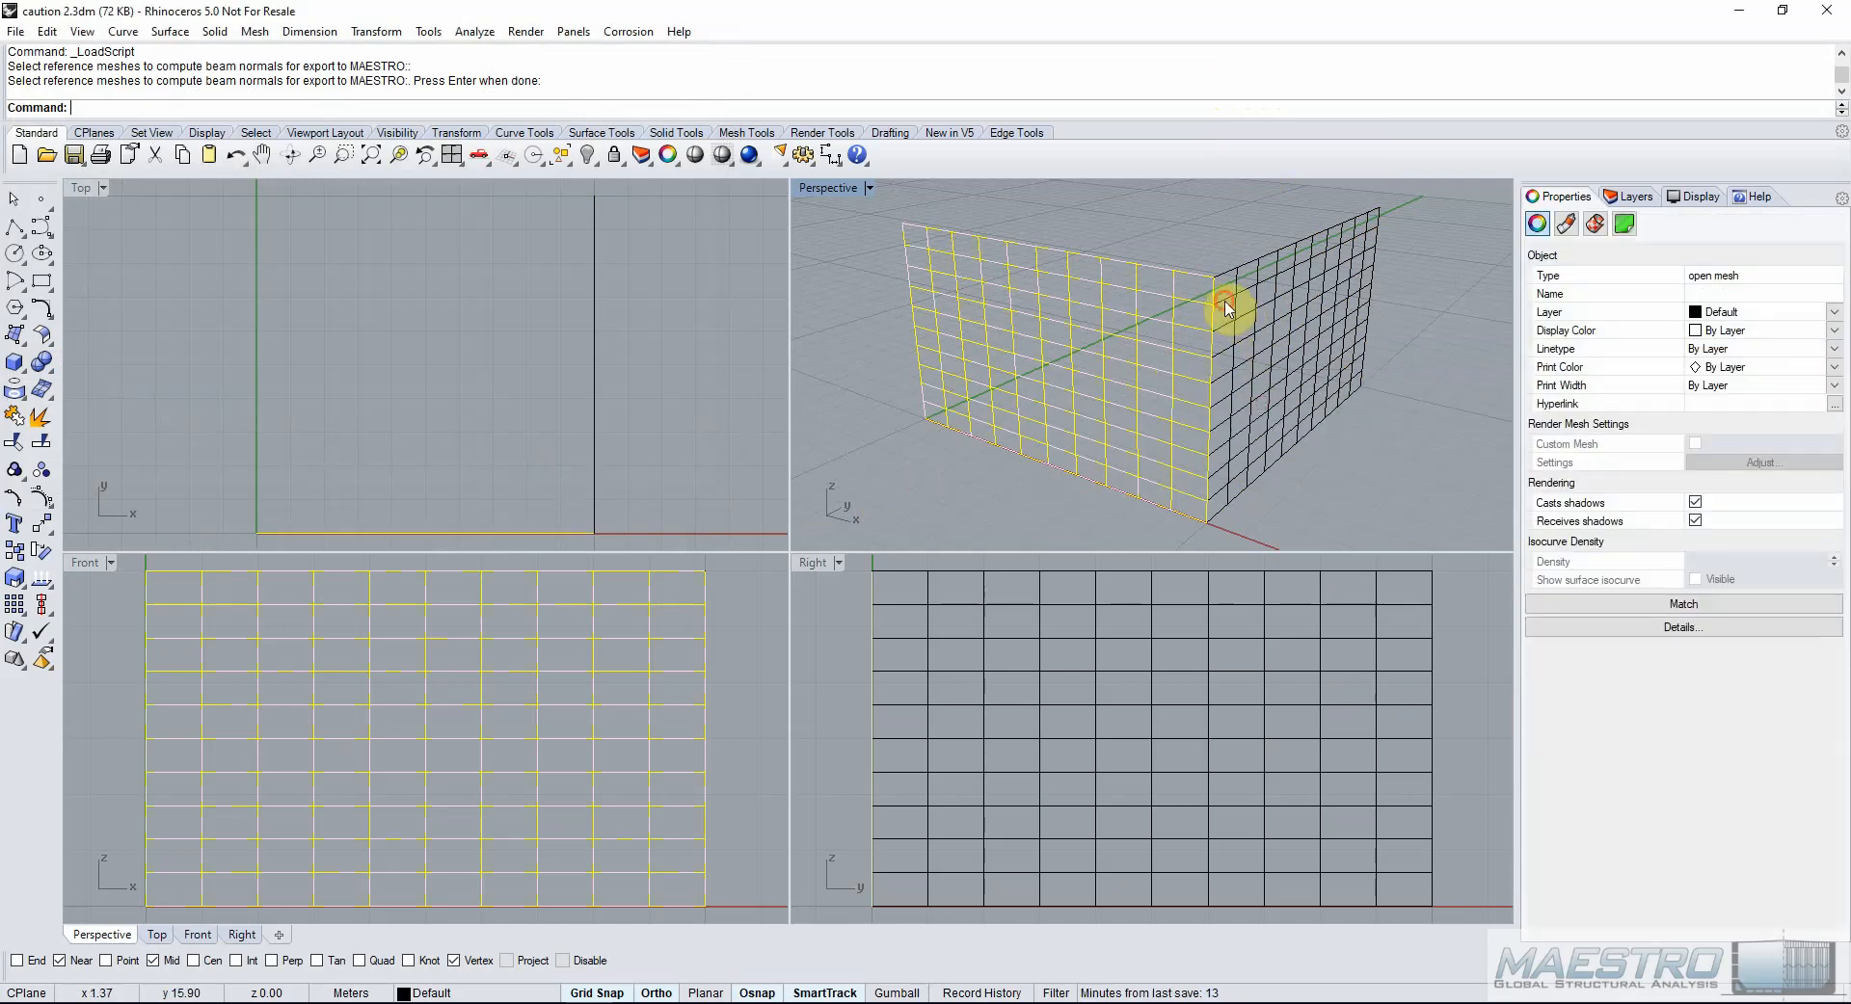
click(1226, 308)
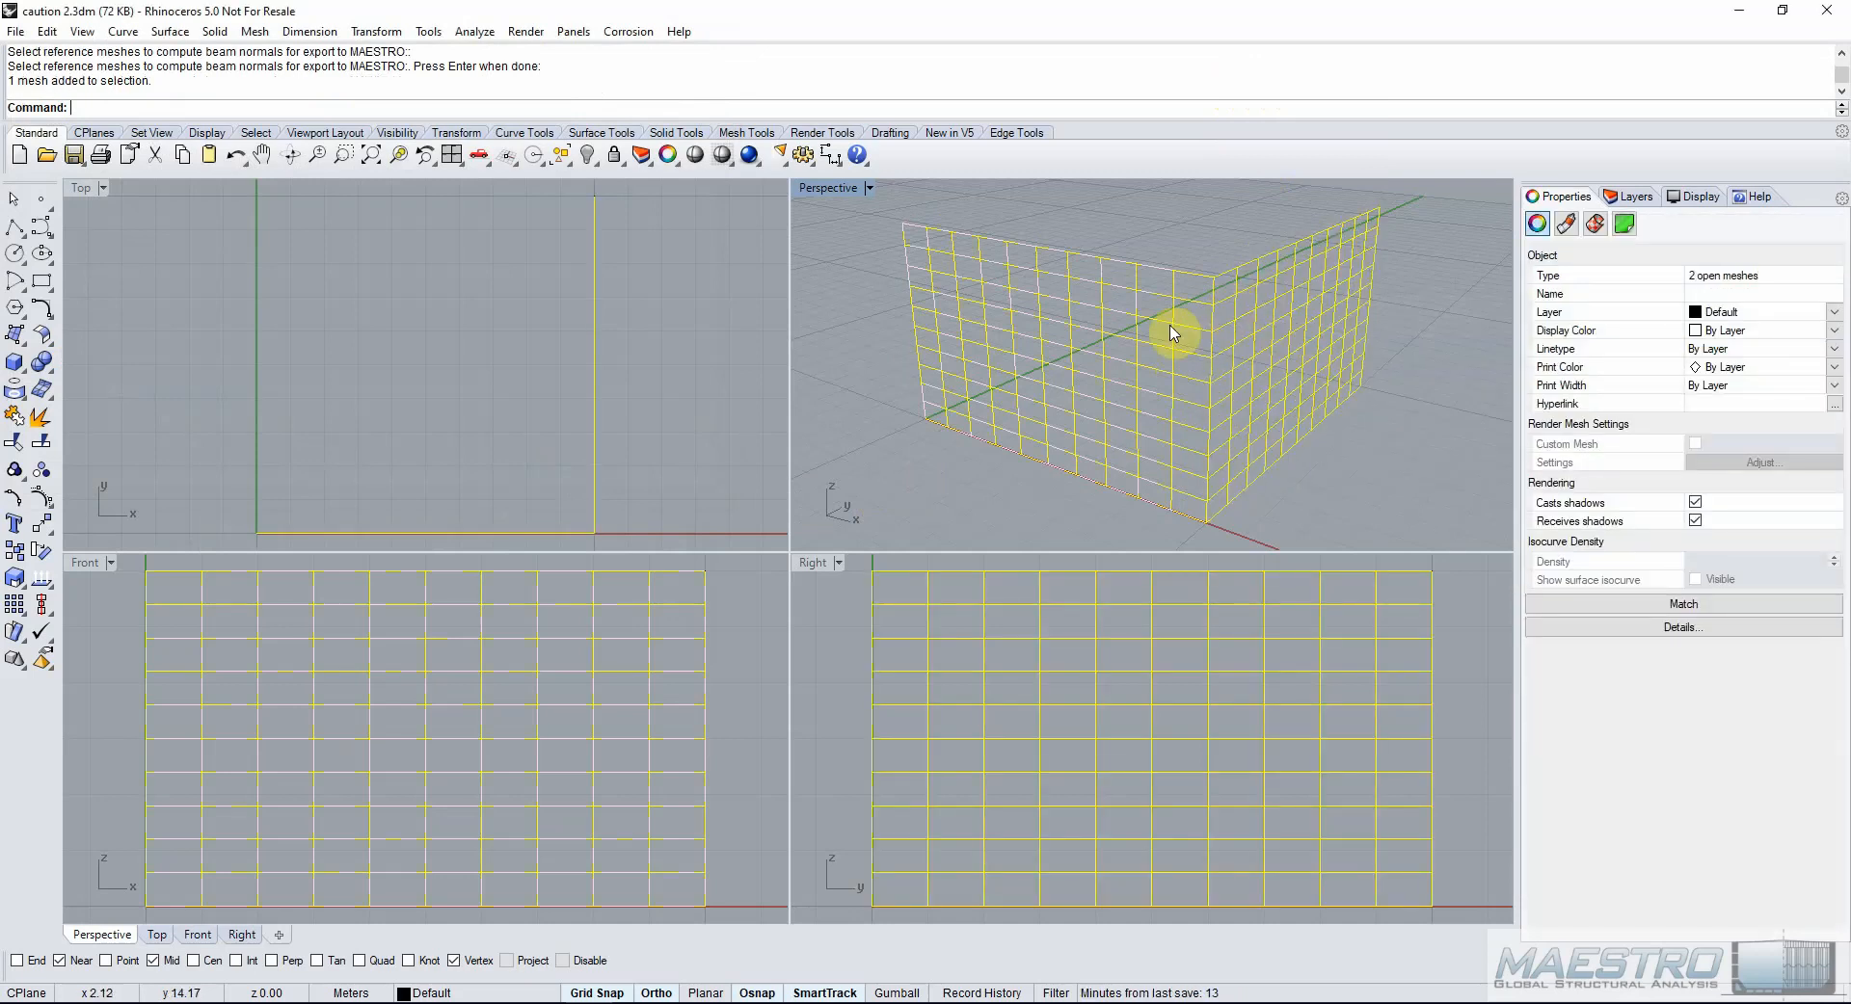
click(10, 31)
click(95, 279)
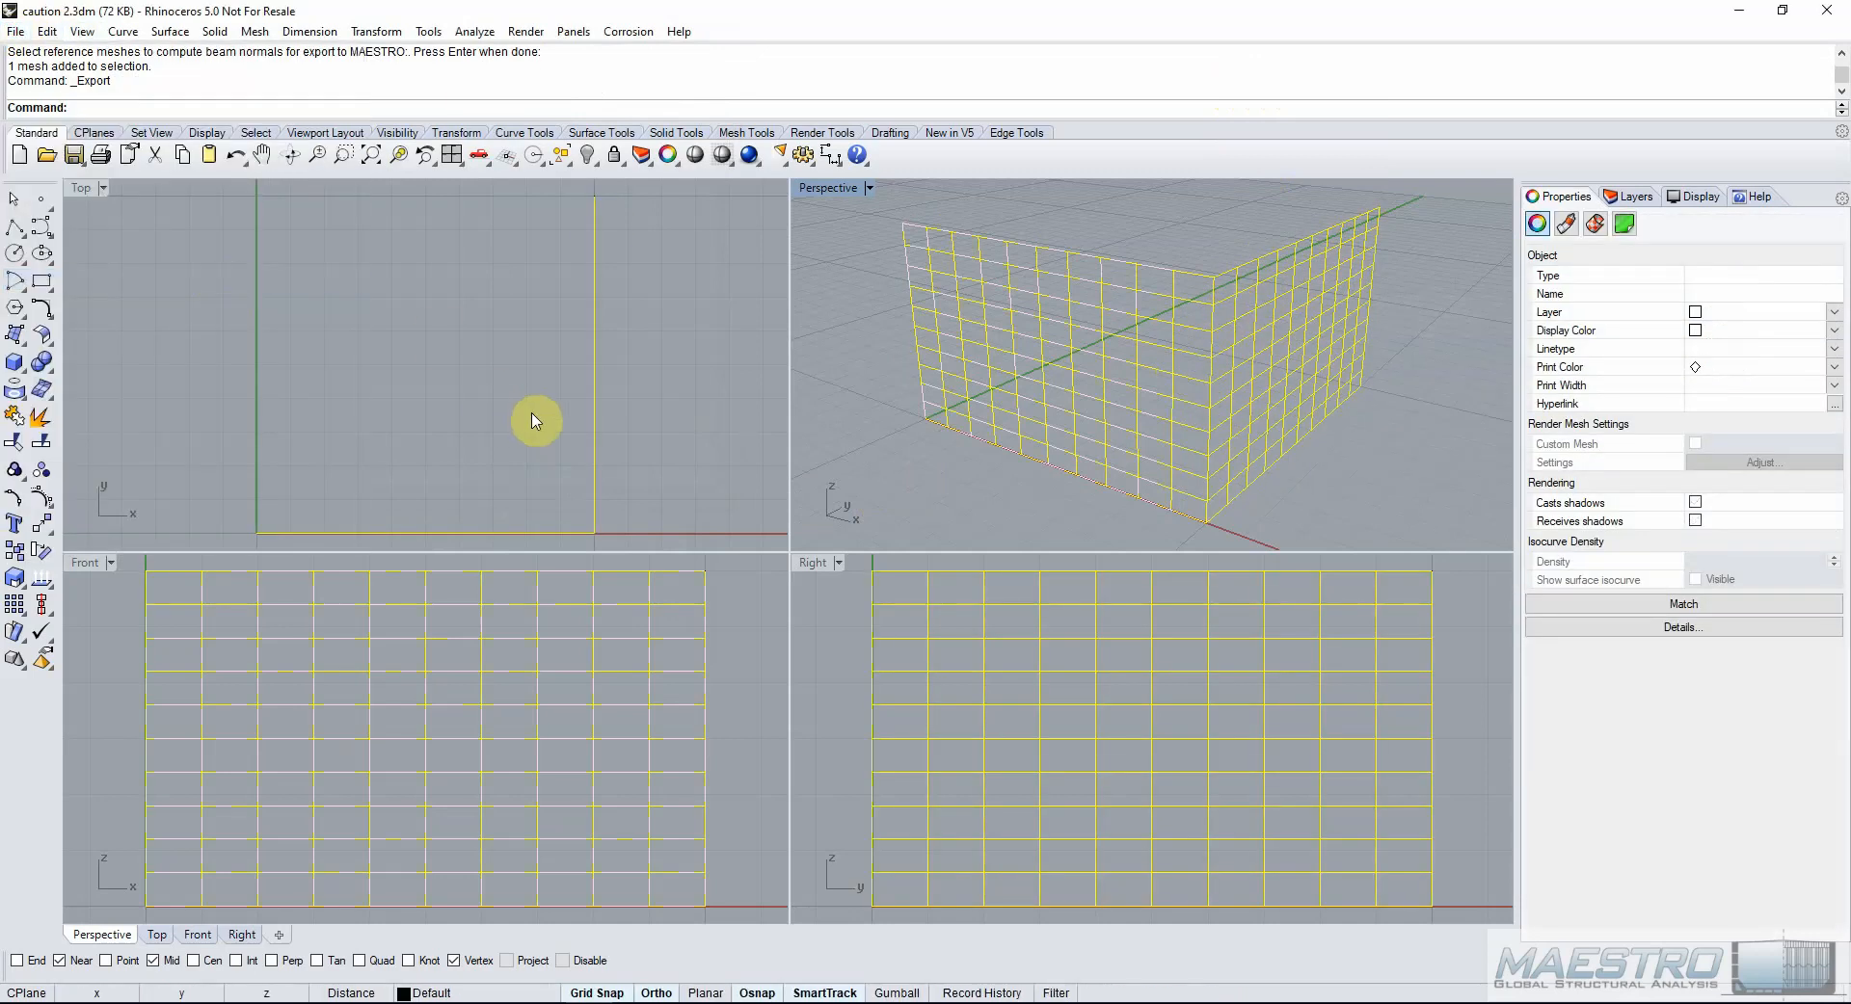
click(282, 405)
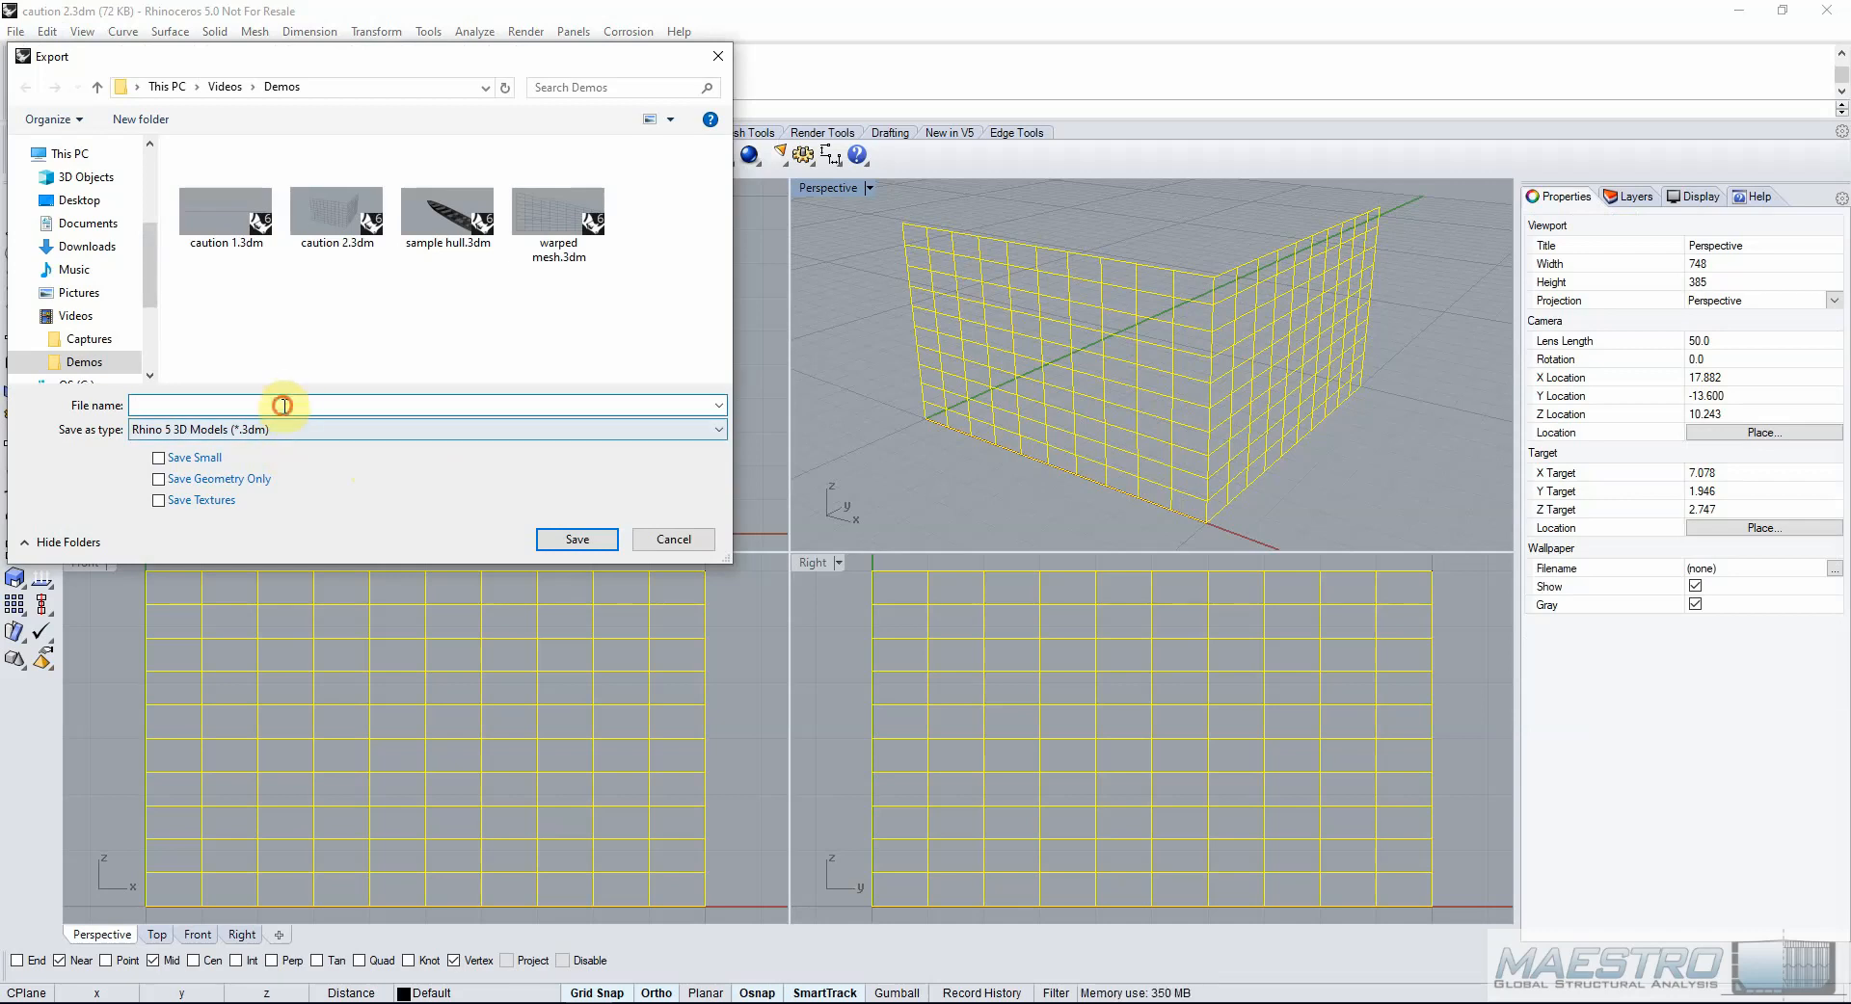
click(333, 429)
scroll(289, 559, down, 6)
click(245, 665)
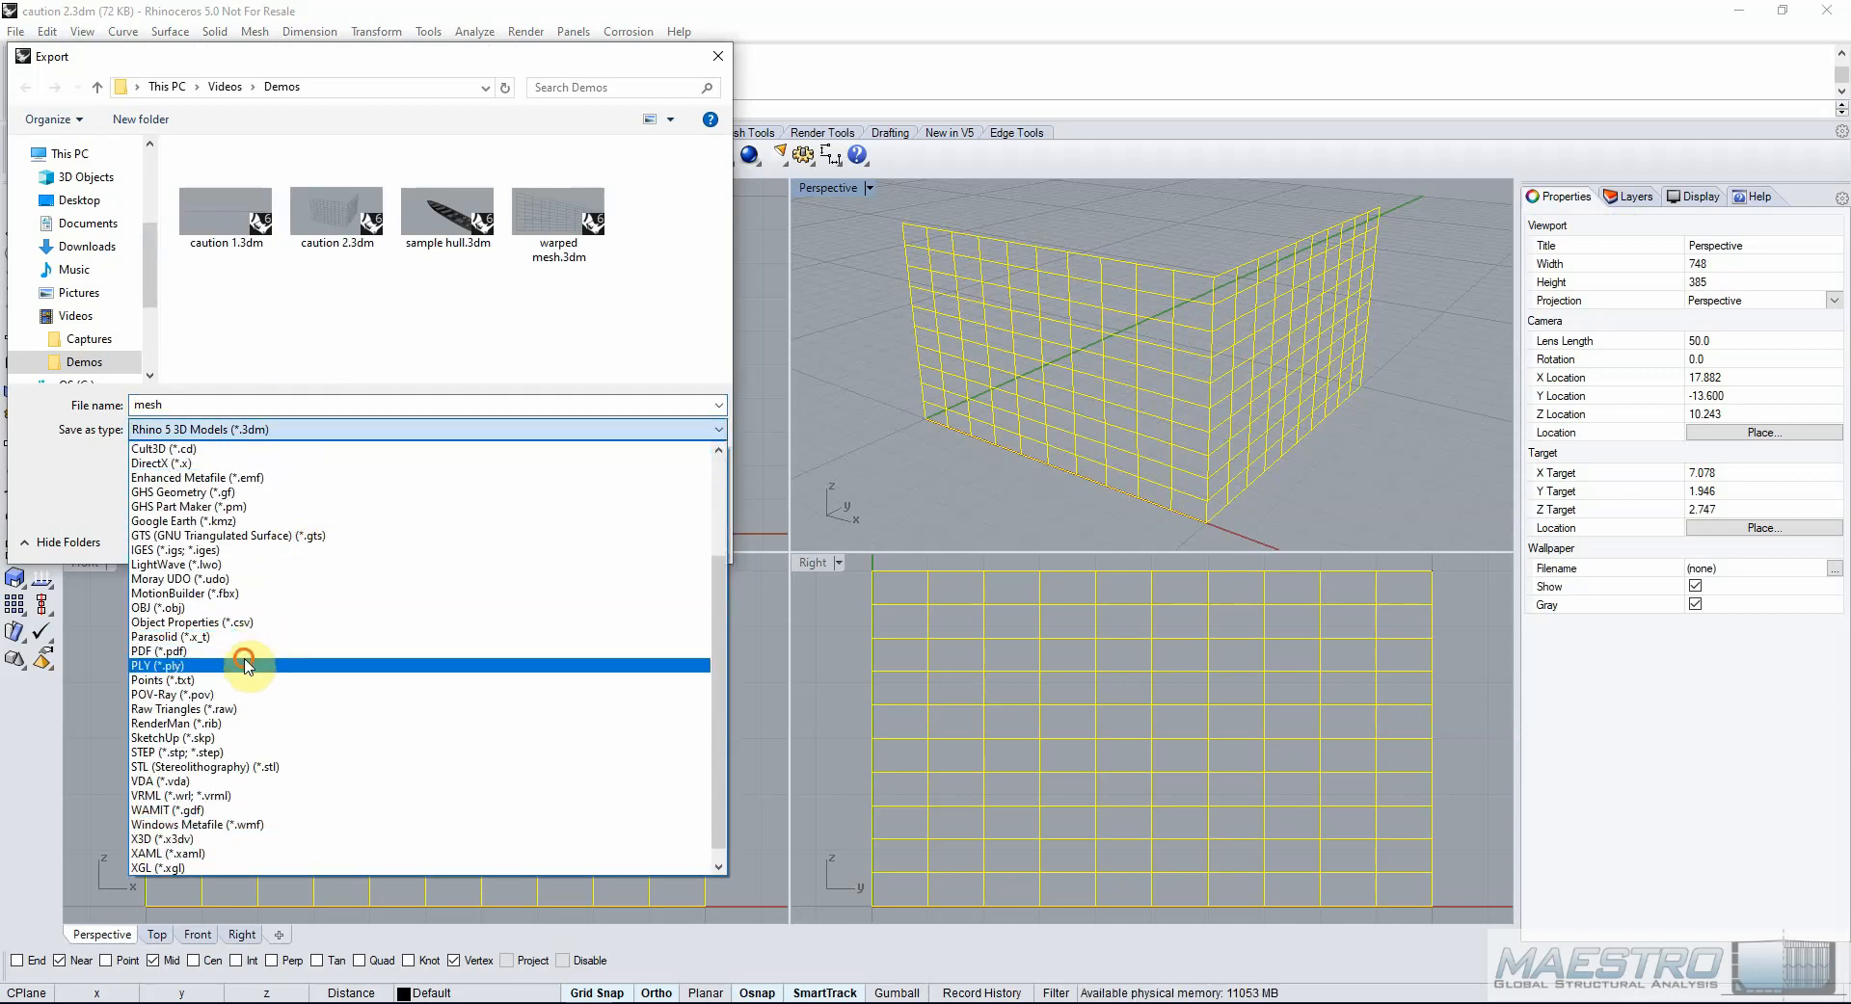
click(573, 540)
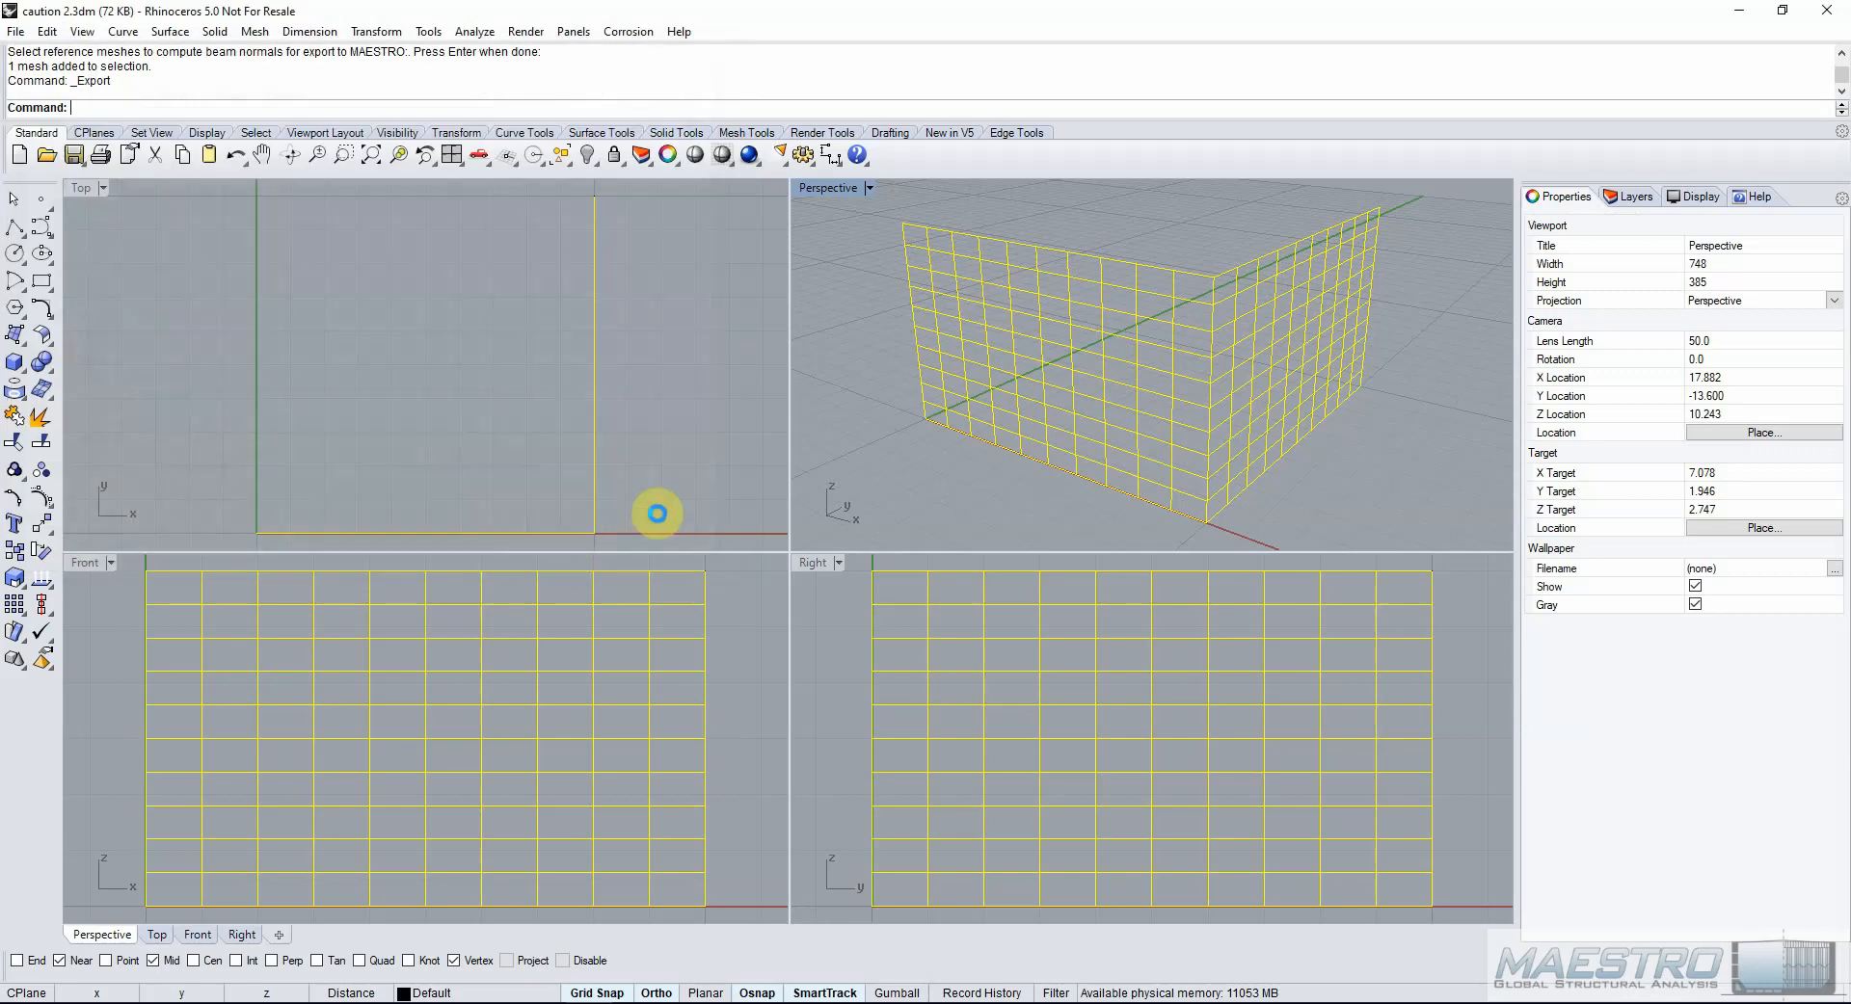
click(311, 618)
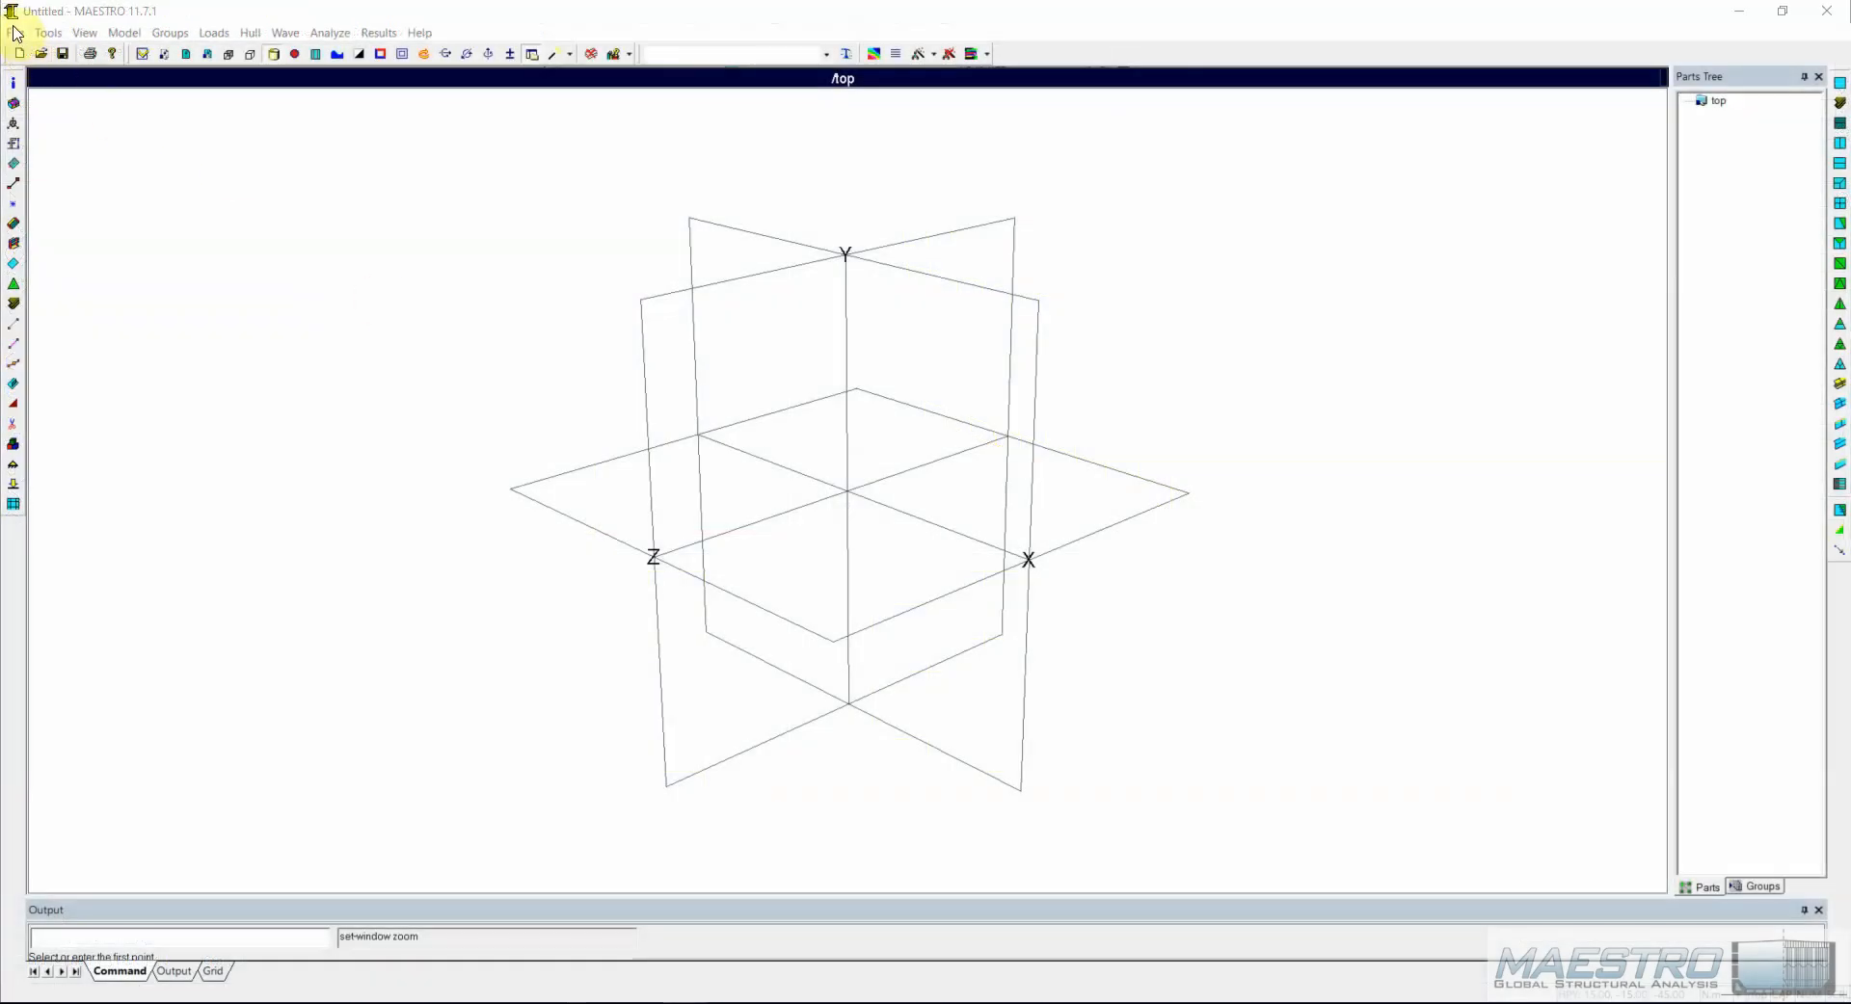
In MAESTRO, import mesh.ply as global module /top/mesh with transformed nodal coordinates and a -90 degree X-axis rotation, and hide the nodes.
click(14, 32)
mouse_move(211, 145)
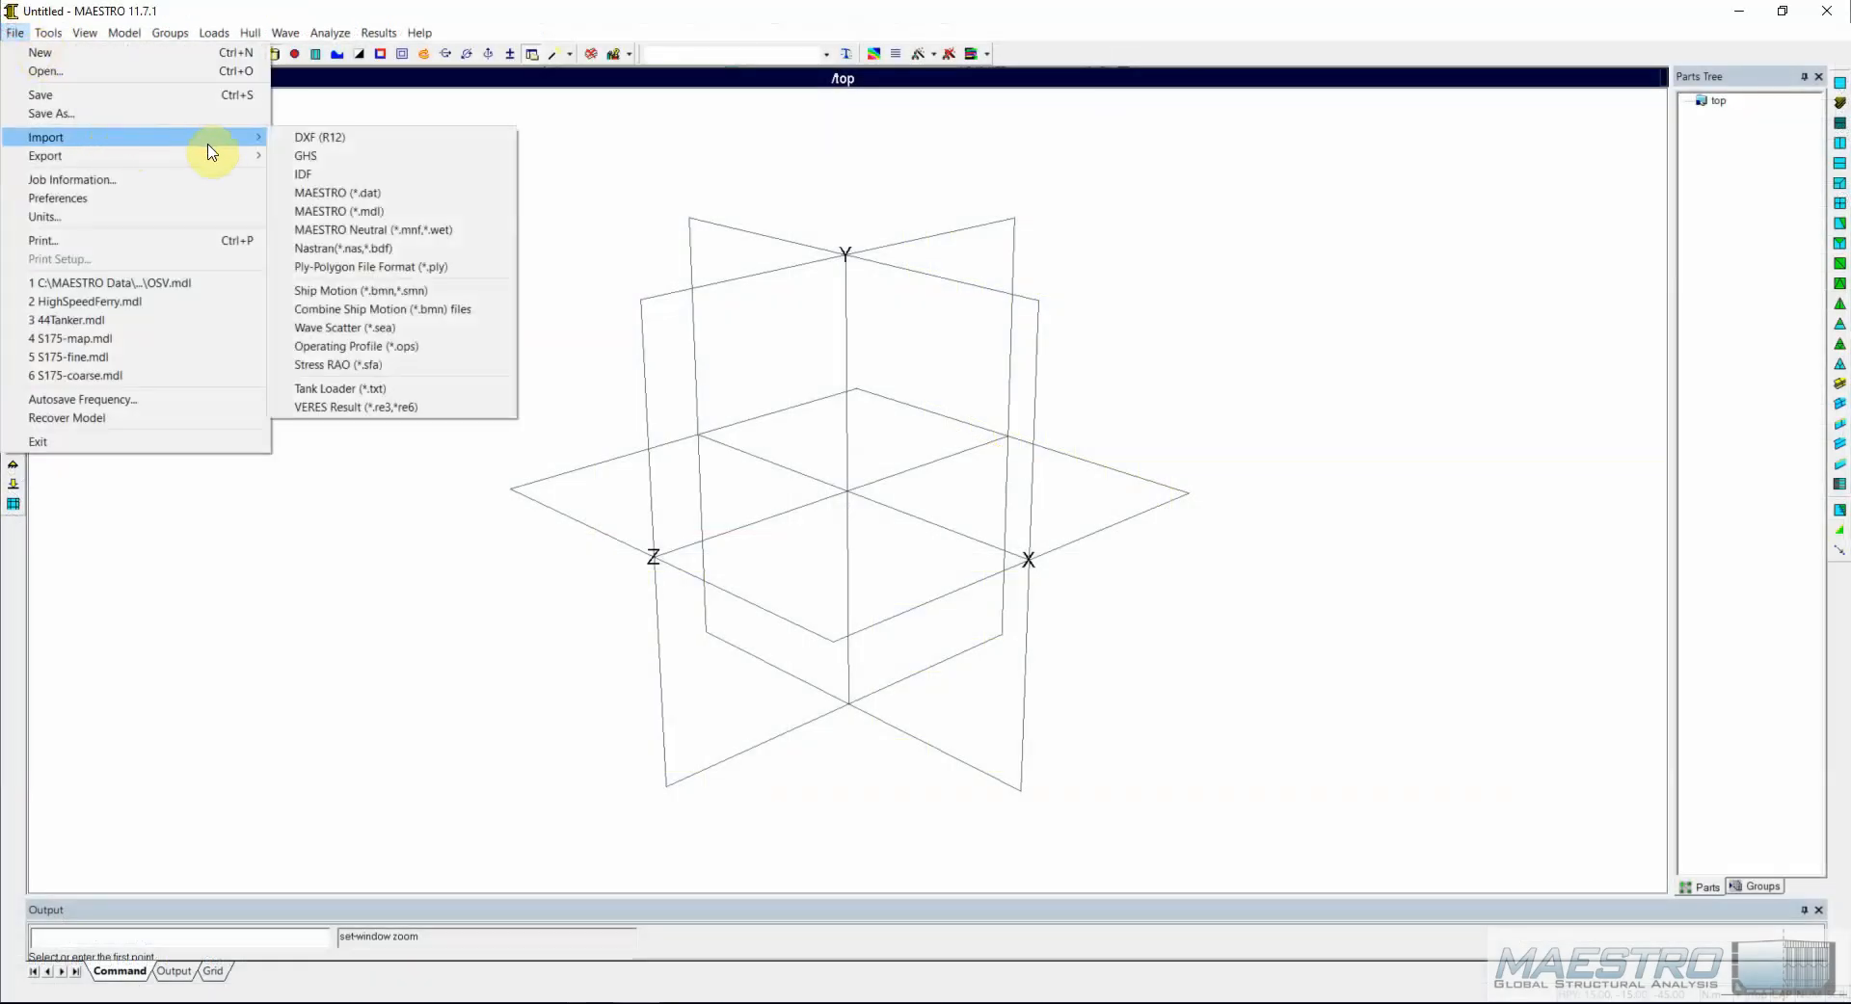
click(400, 267)
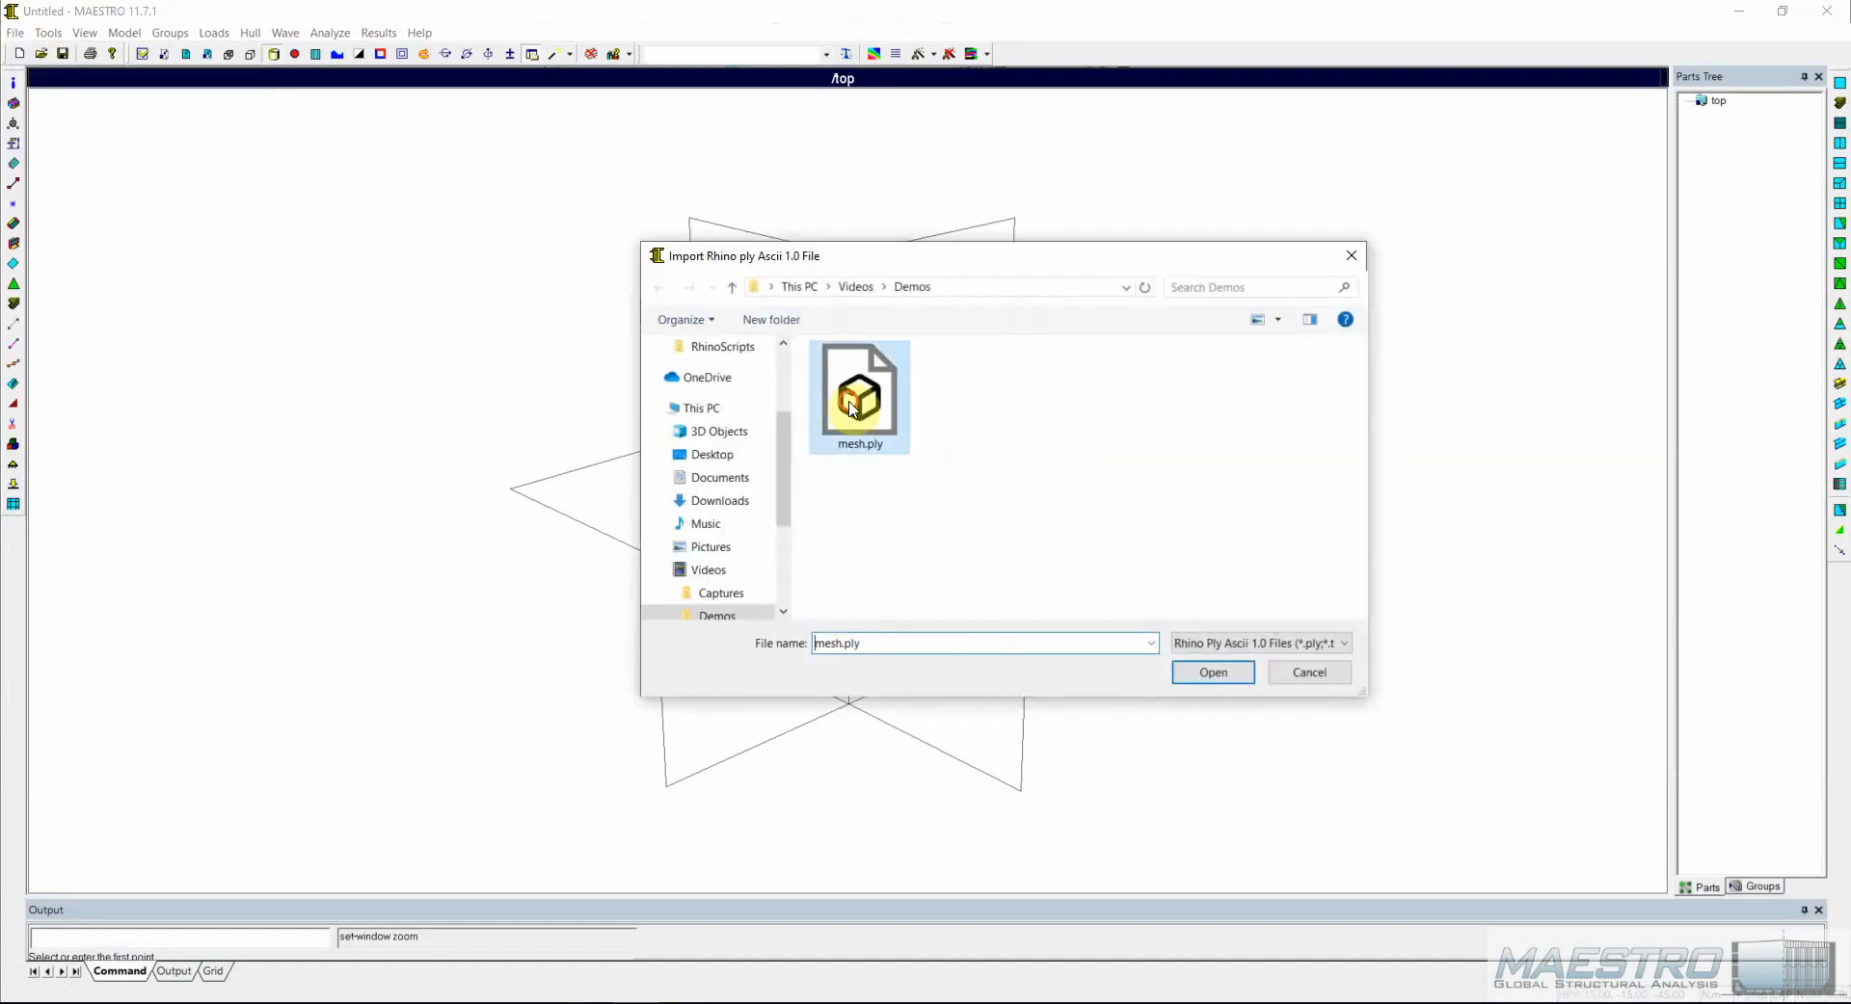
click(1237, 678)
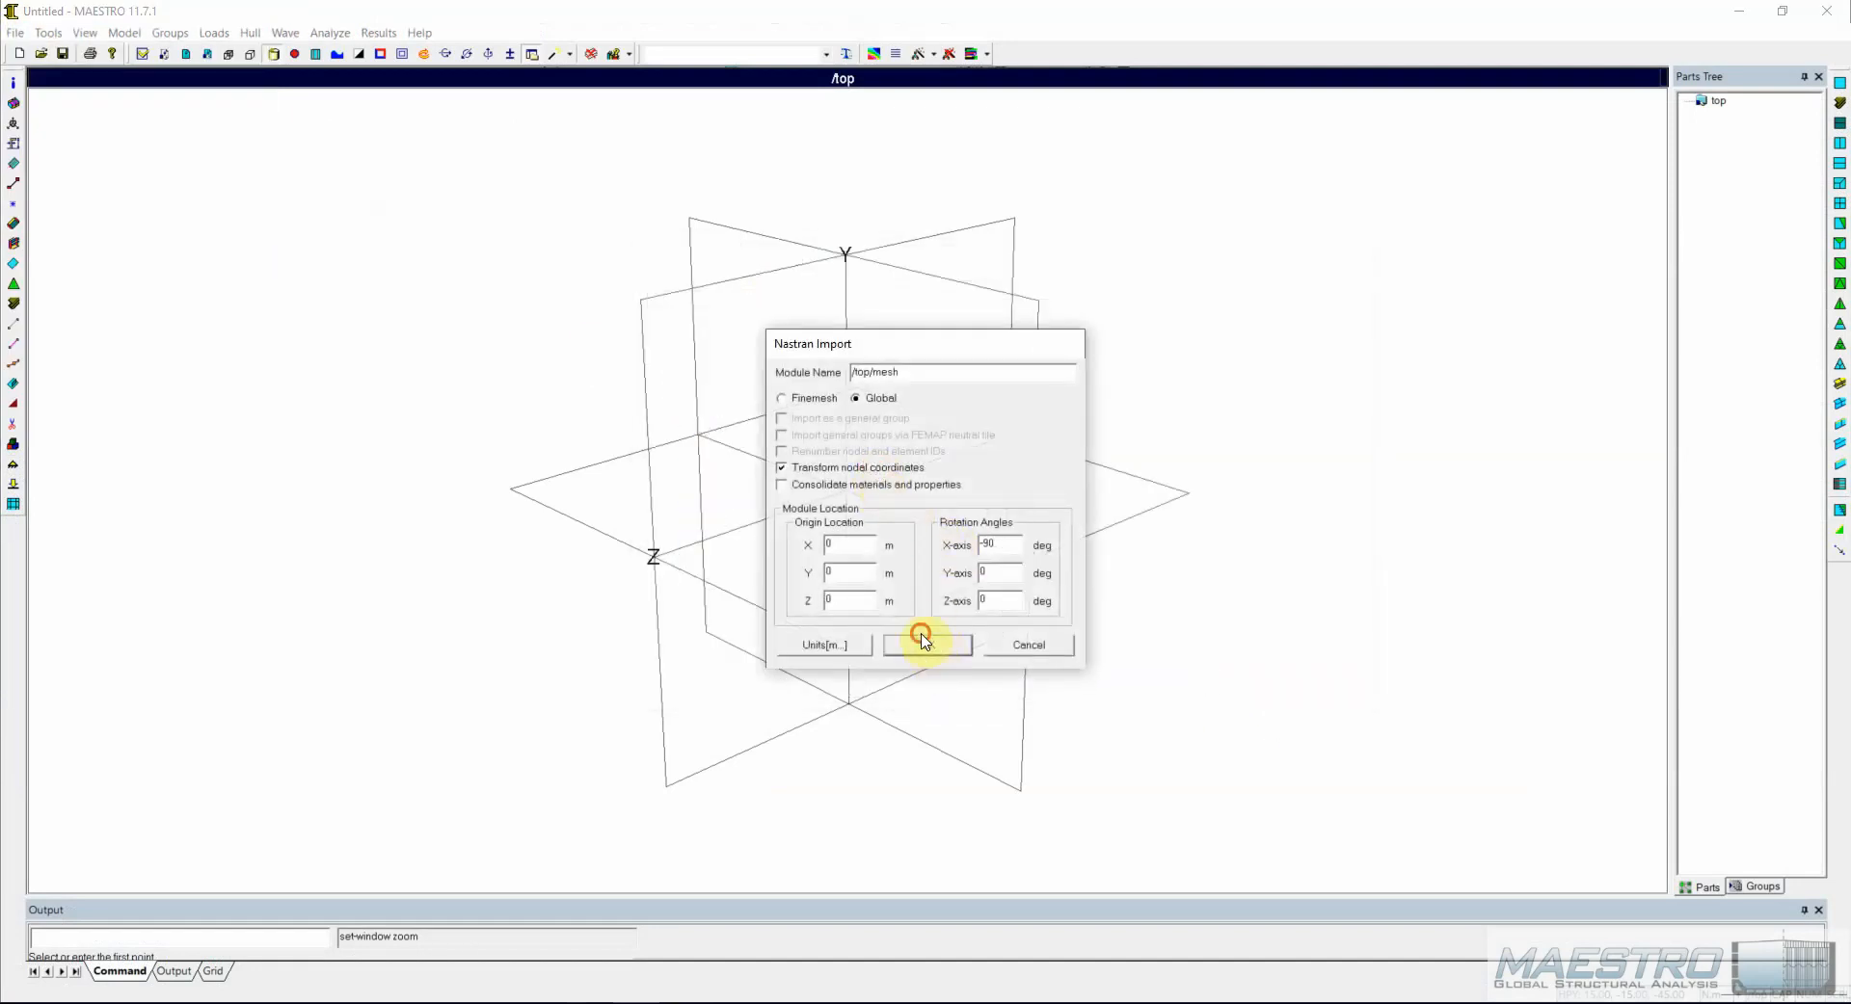
click(924, 647)
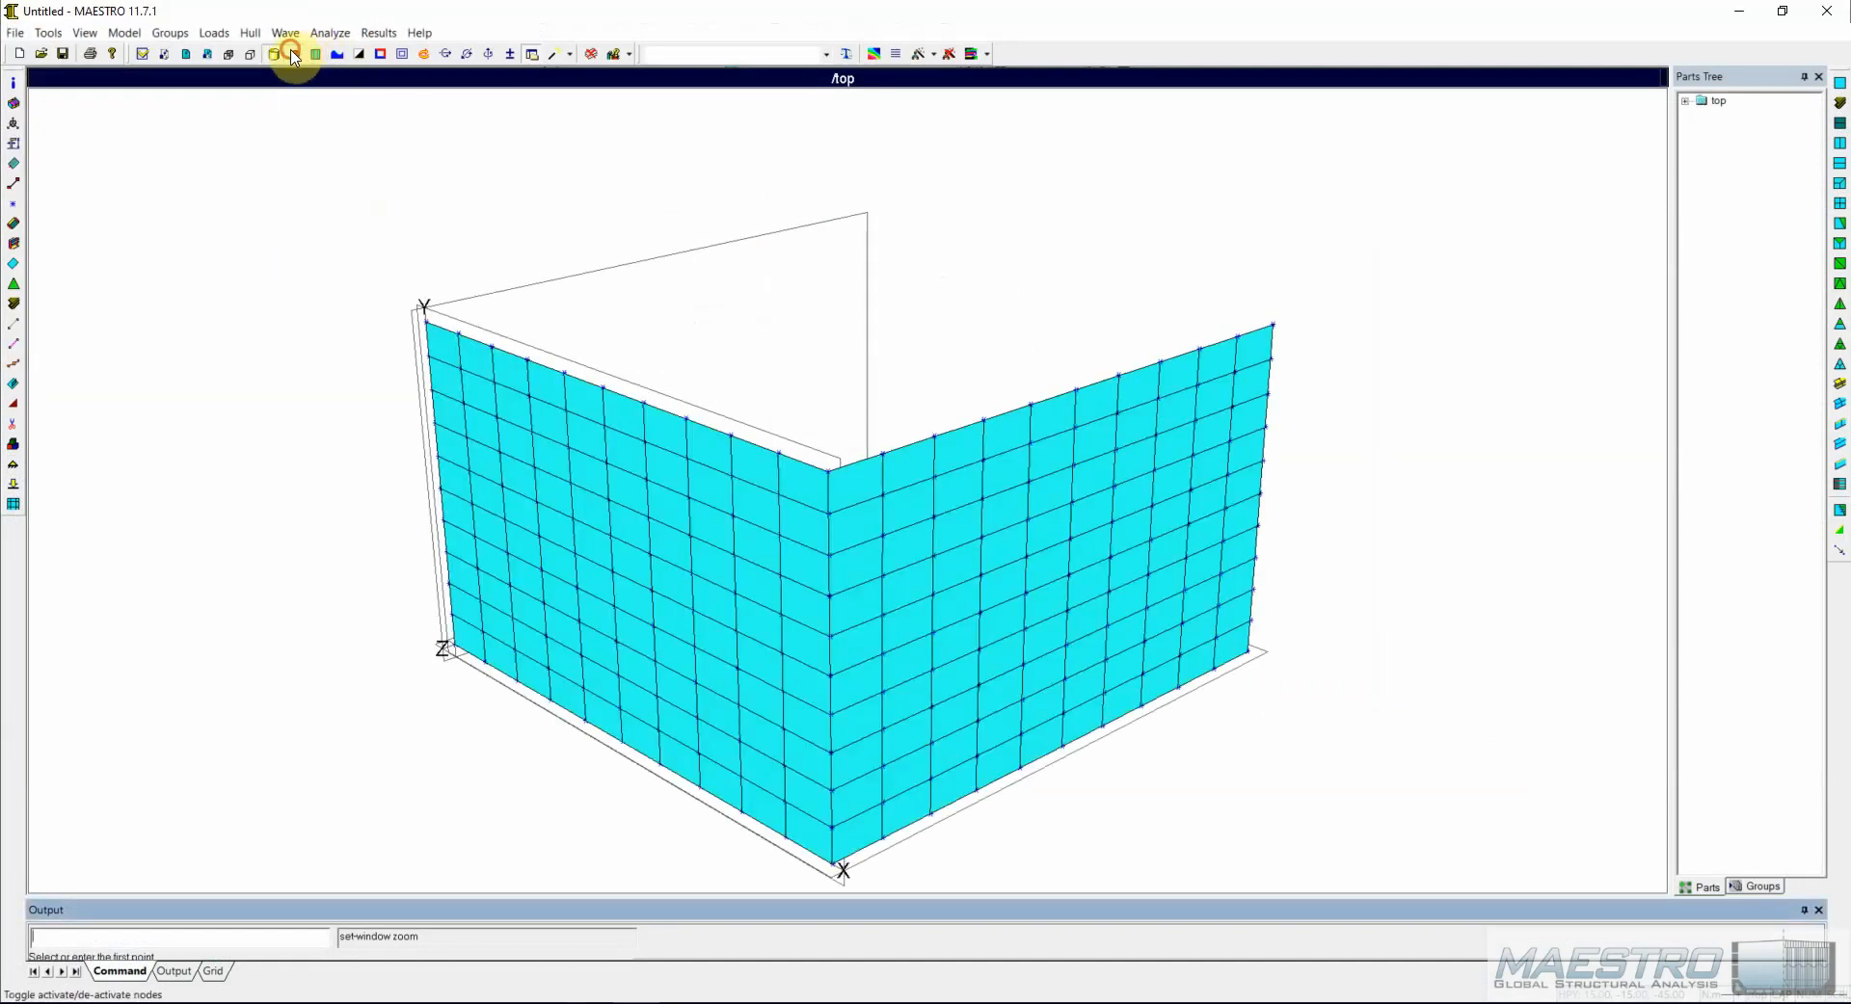
click(294, 55)
Import the MAESTRO neutral file "beams - 2 refs.mnf" as the global module "/top/beams - 2 refs".
click(14, 32)
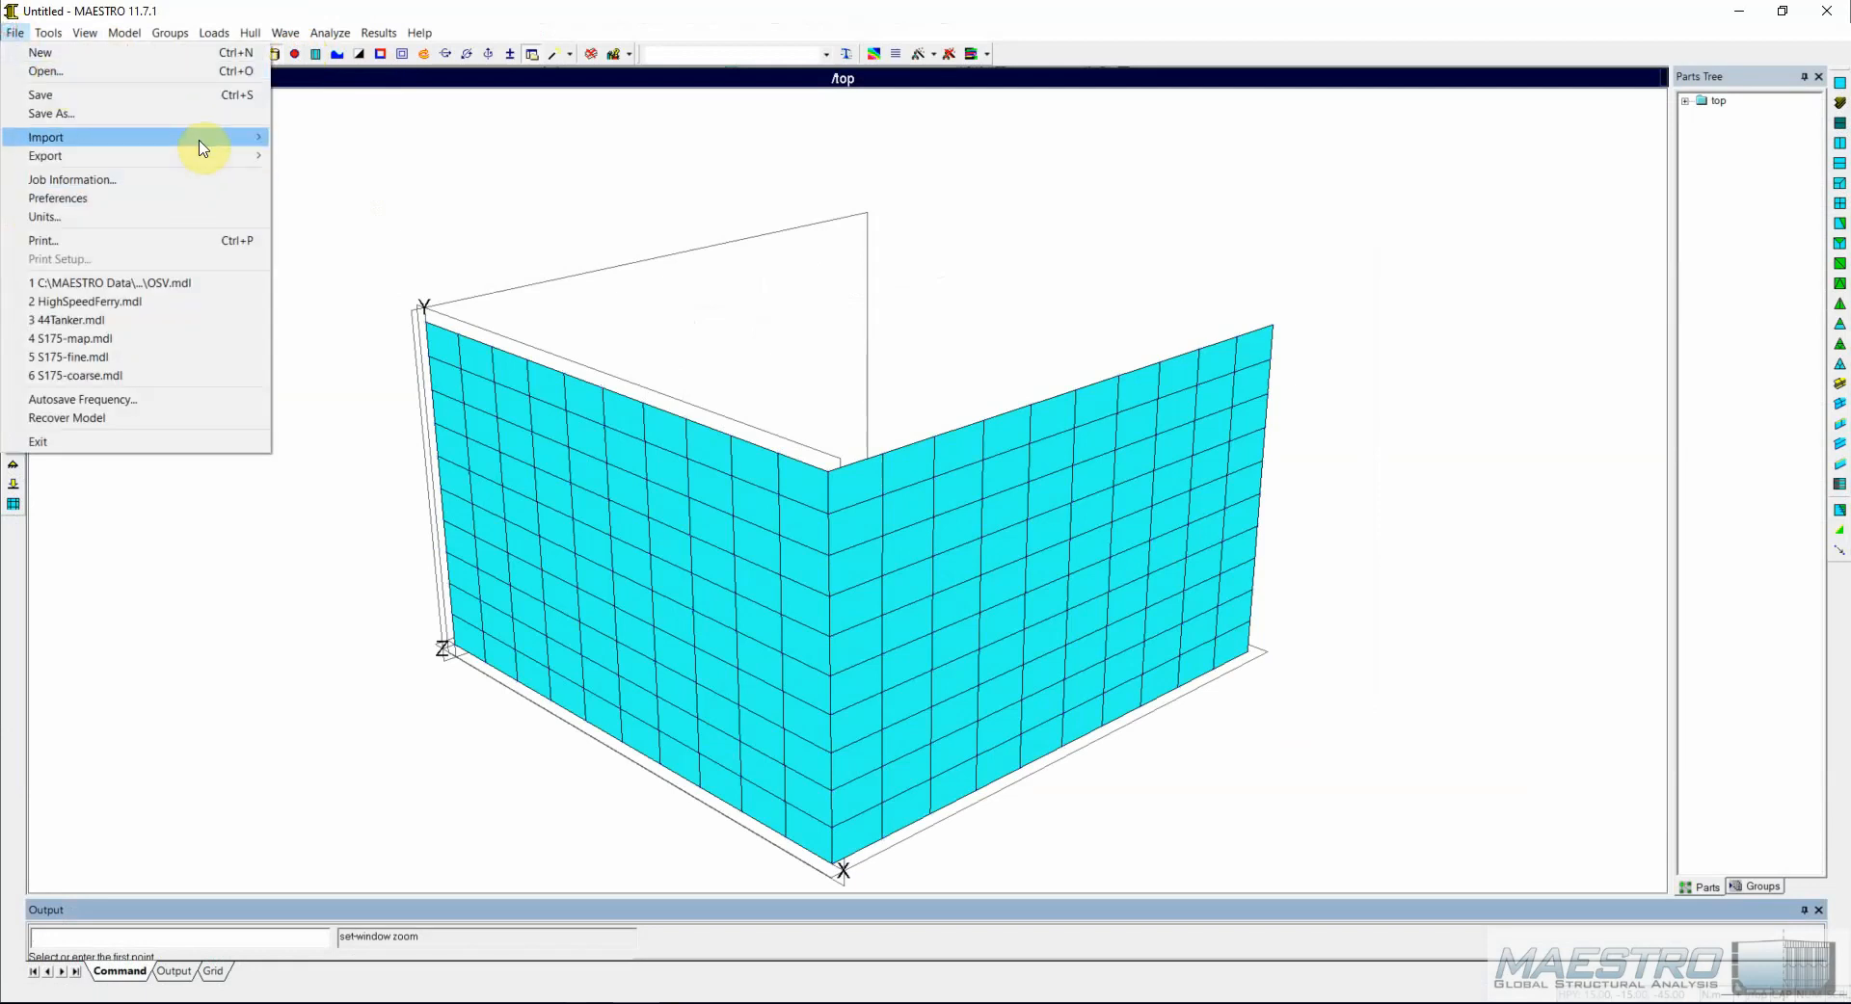
mouse_move(203, 147)
click(384, 224)
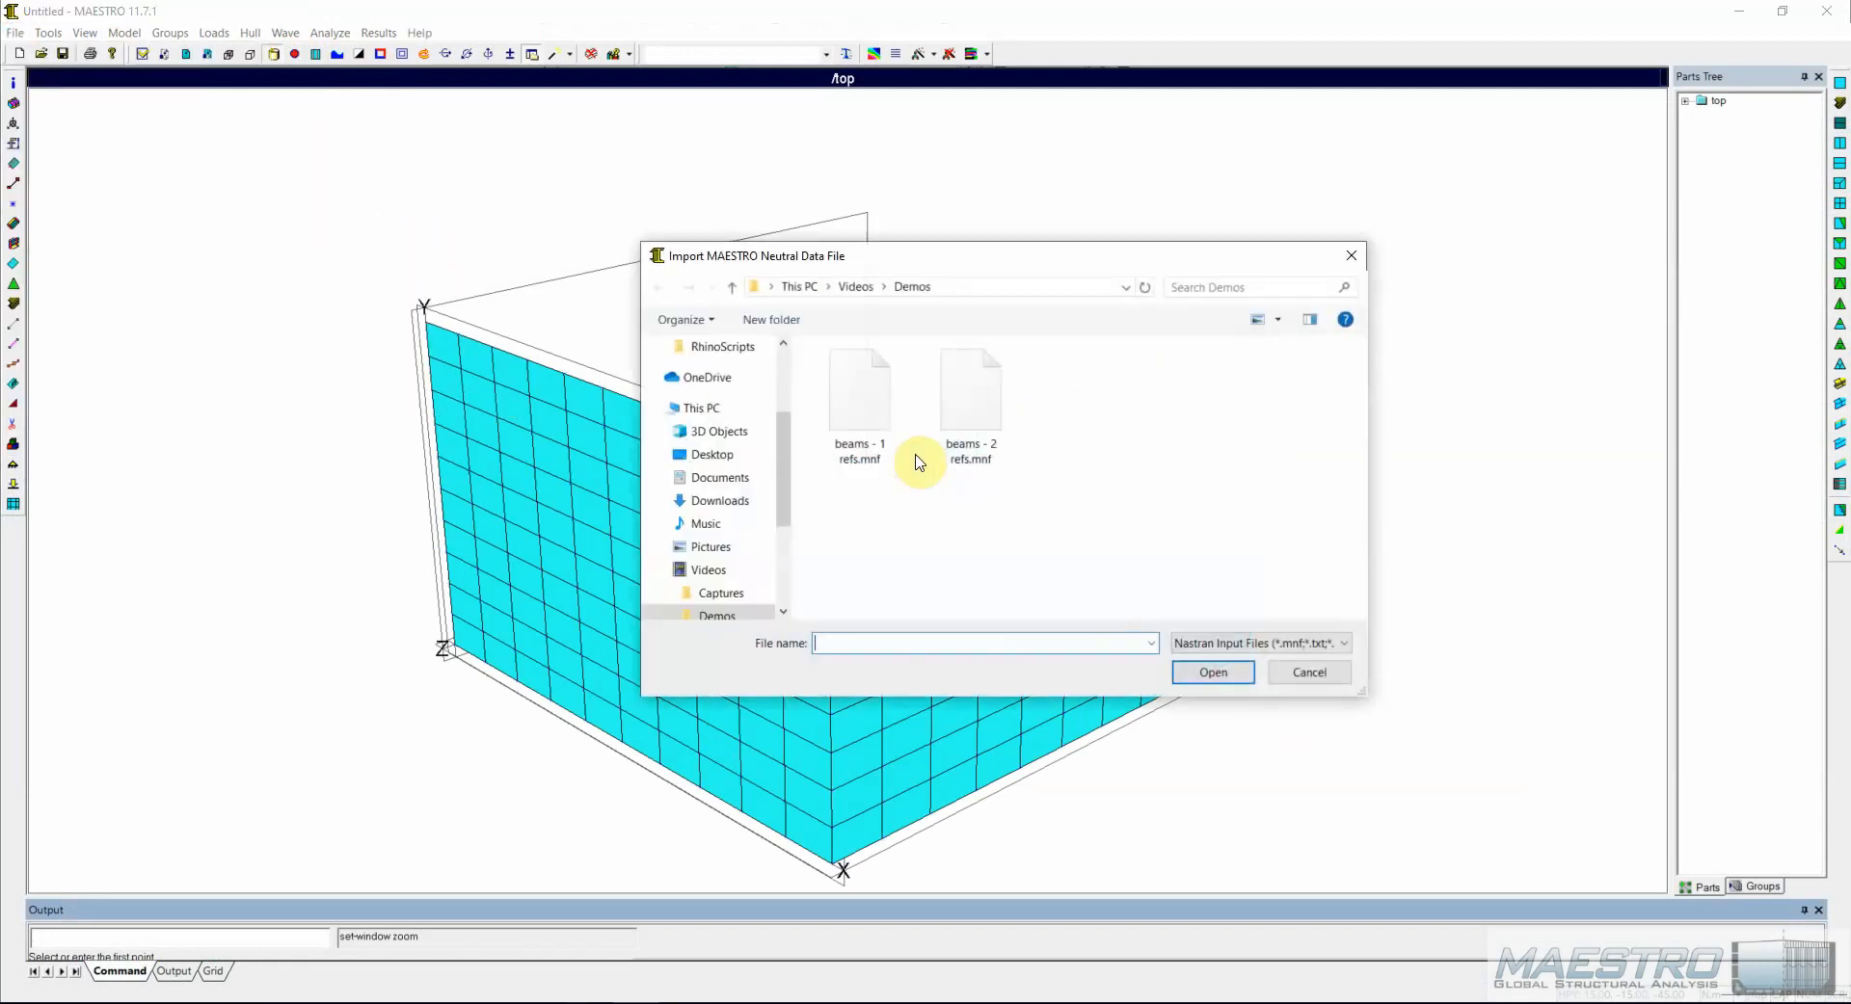
click(967, 424)
click(1210, 672)
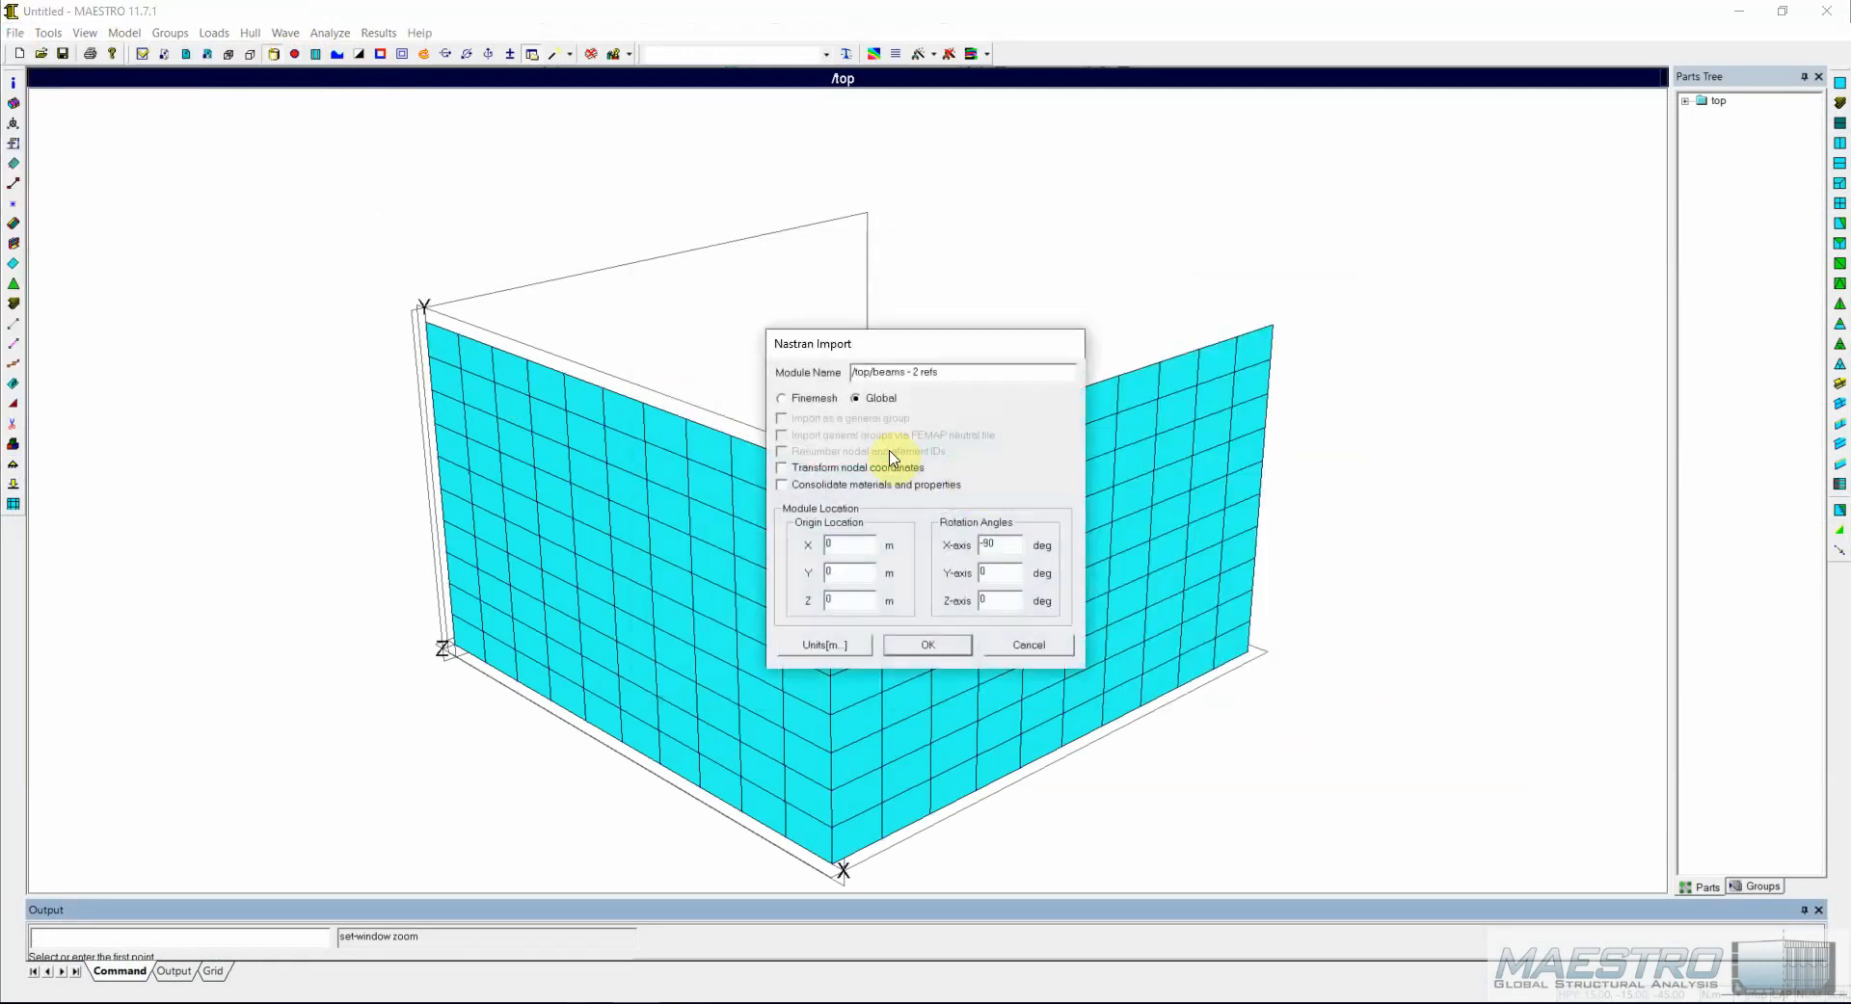
click(931, 645)
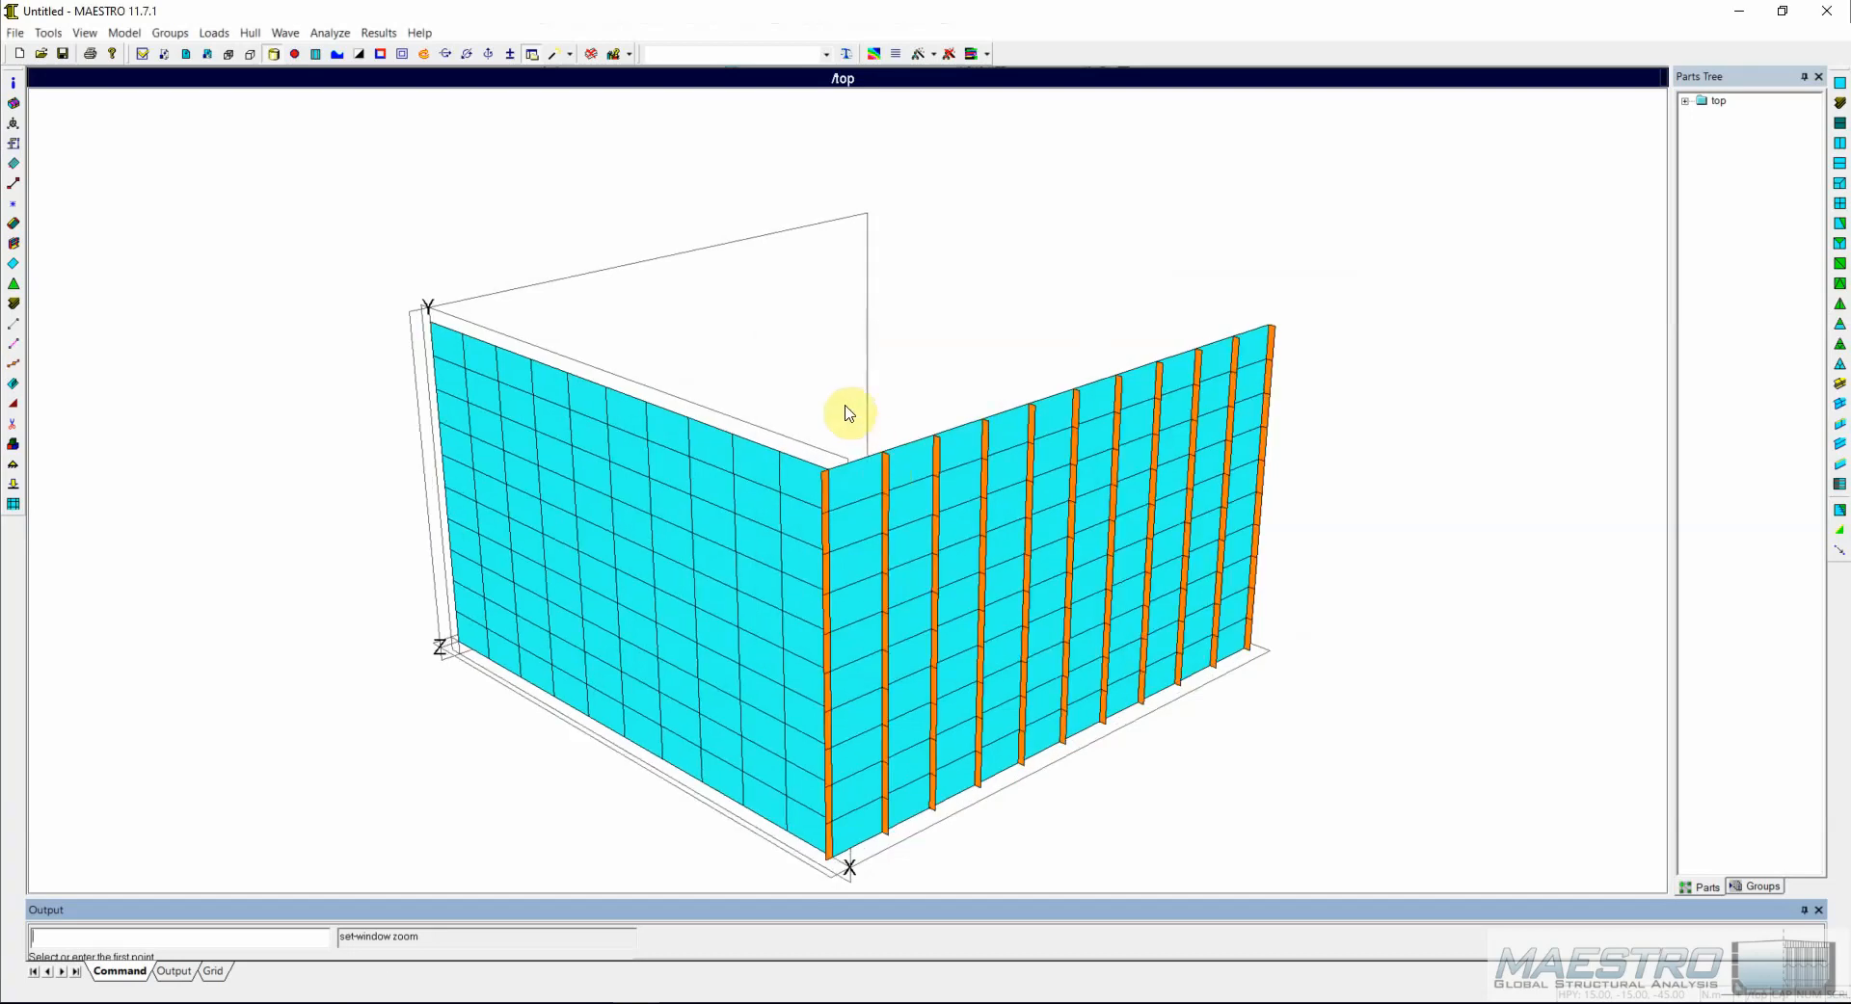
Import the neutral file "beams - 1 refs" as global module "/top/beams - 1 refs" with transformed nodal coordinates and a -90 degree X-axis rotation.
middle_drag(842, 409, 770, 407)
scroll(795, 508, up, 3)
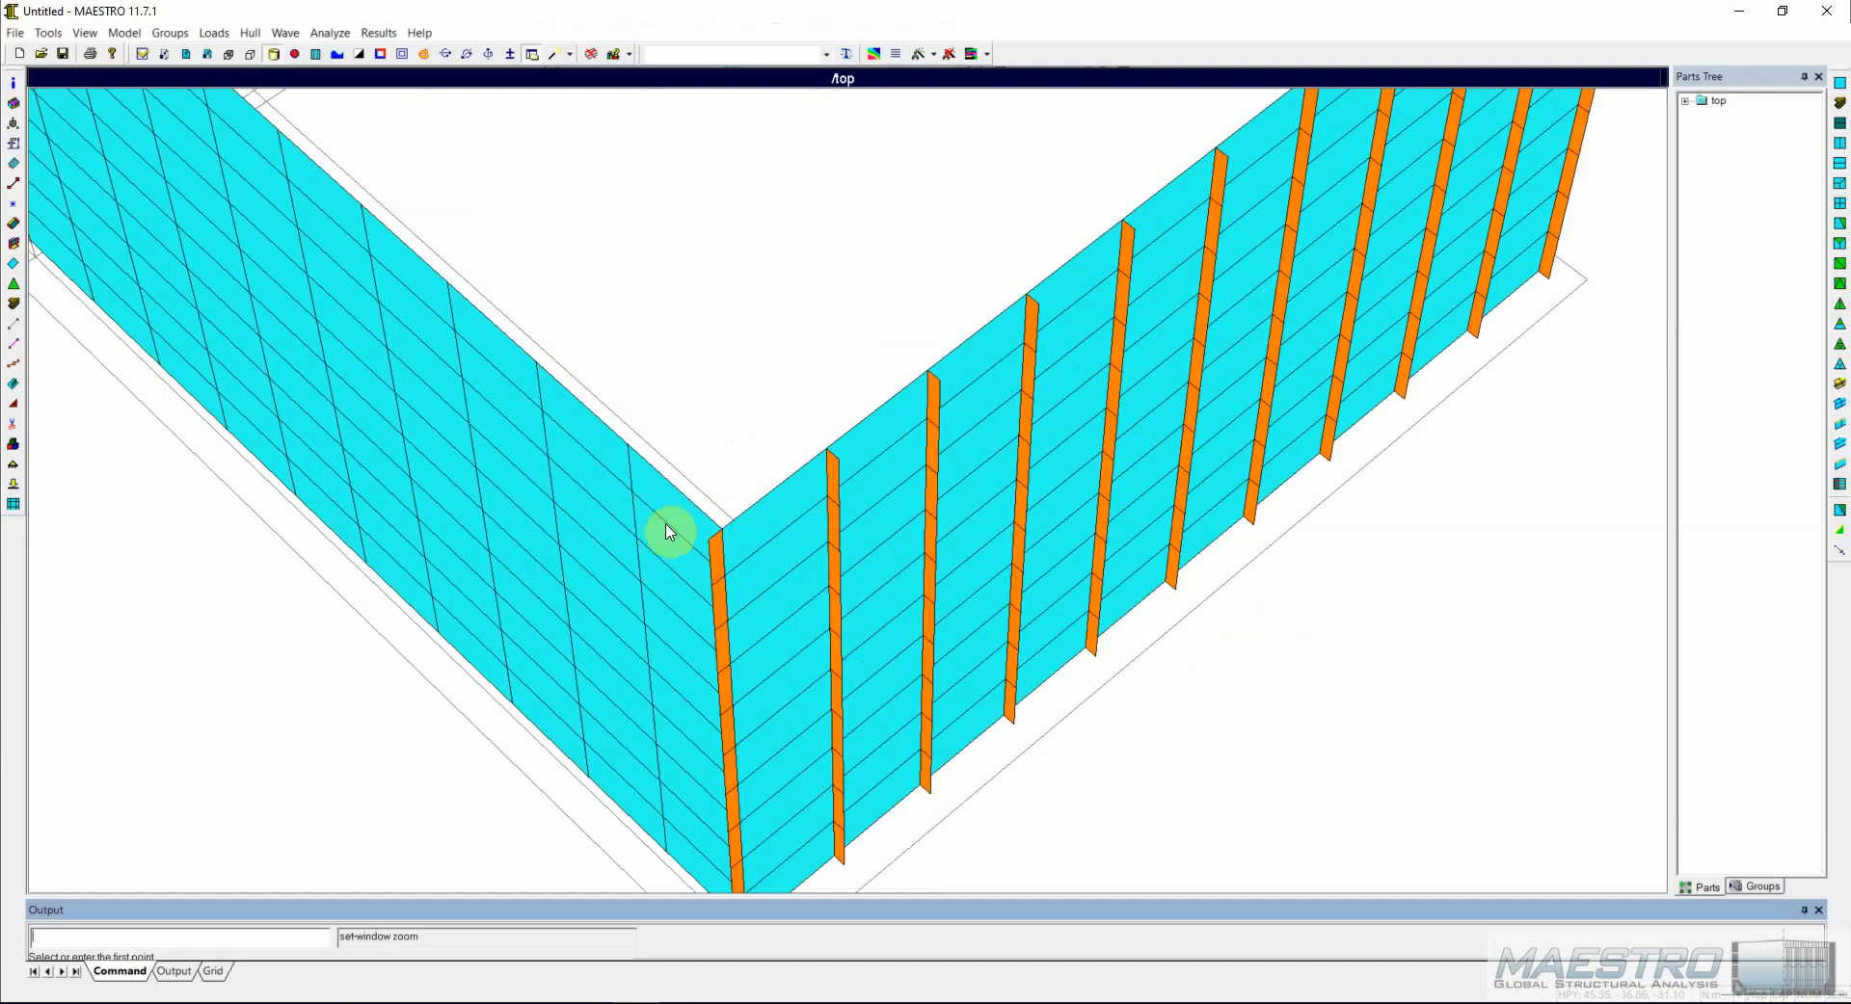
click(15, 33)
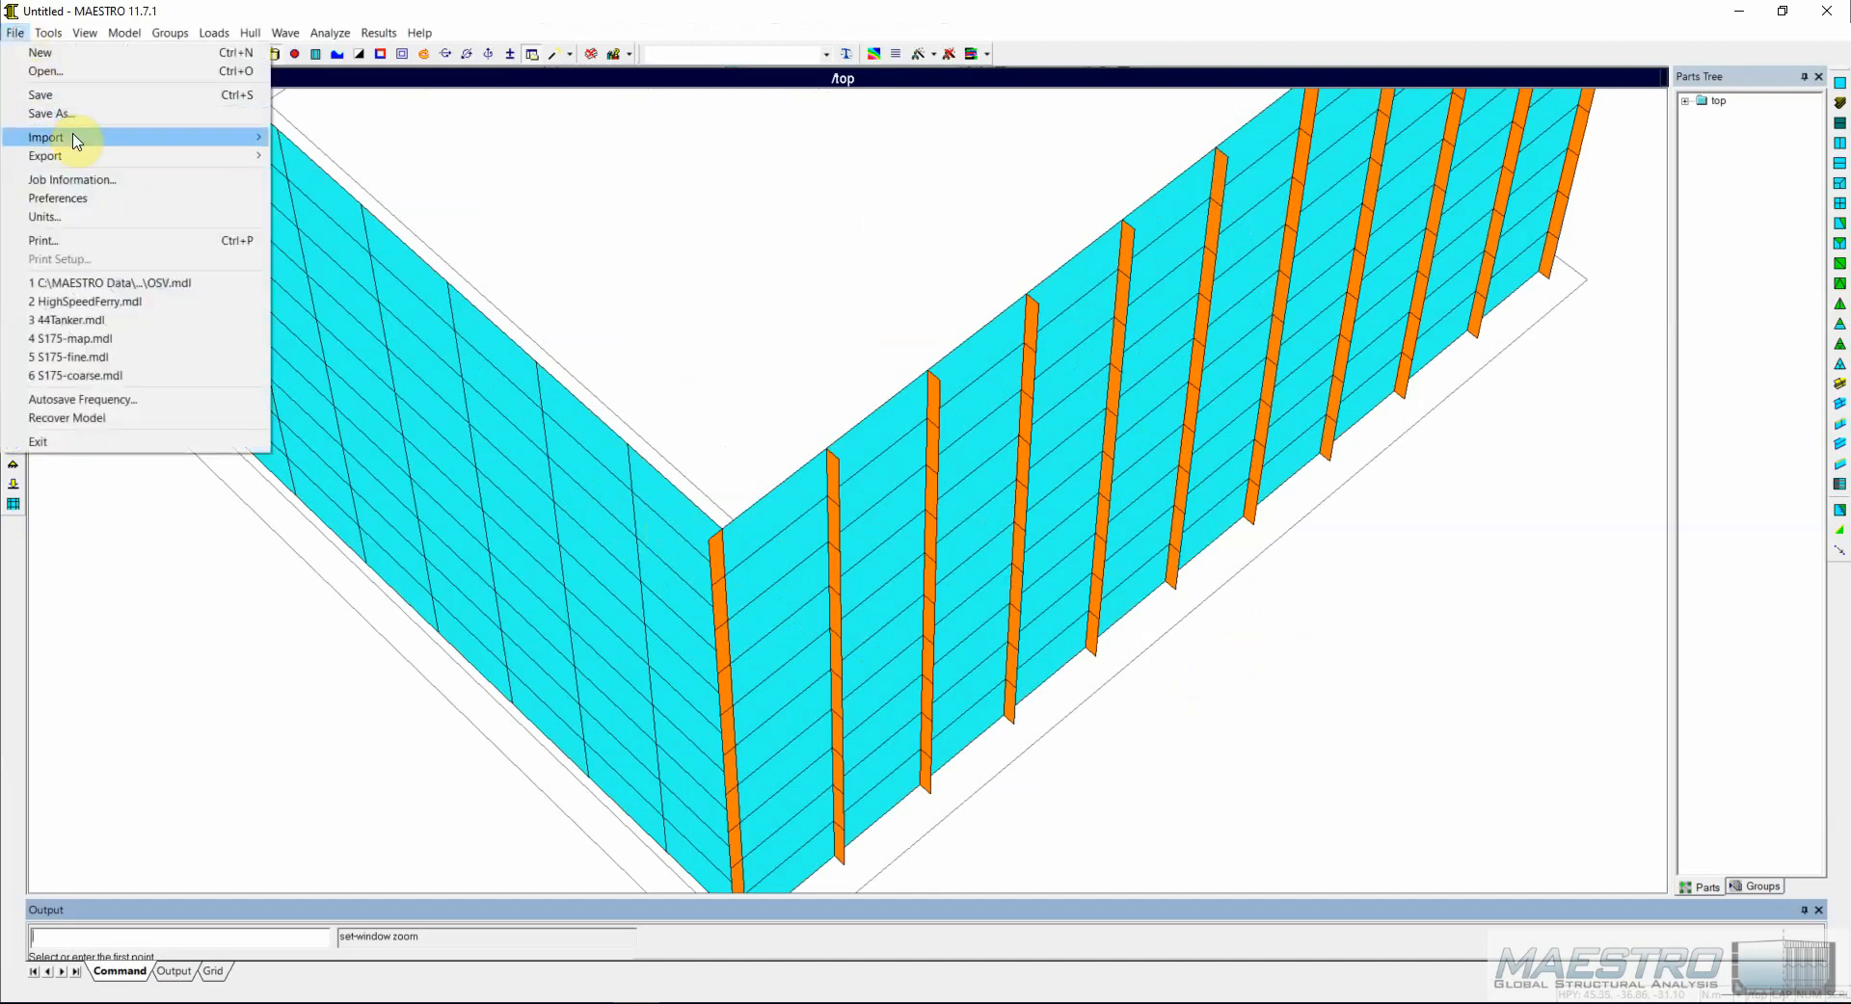
mouse_move(77, 138)
click(351, 231)
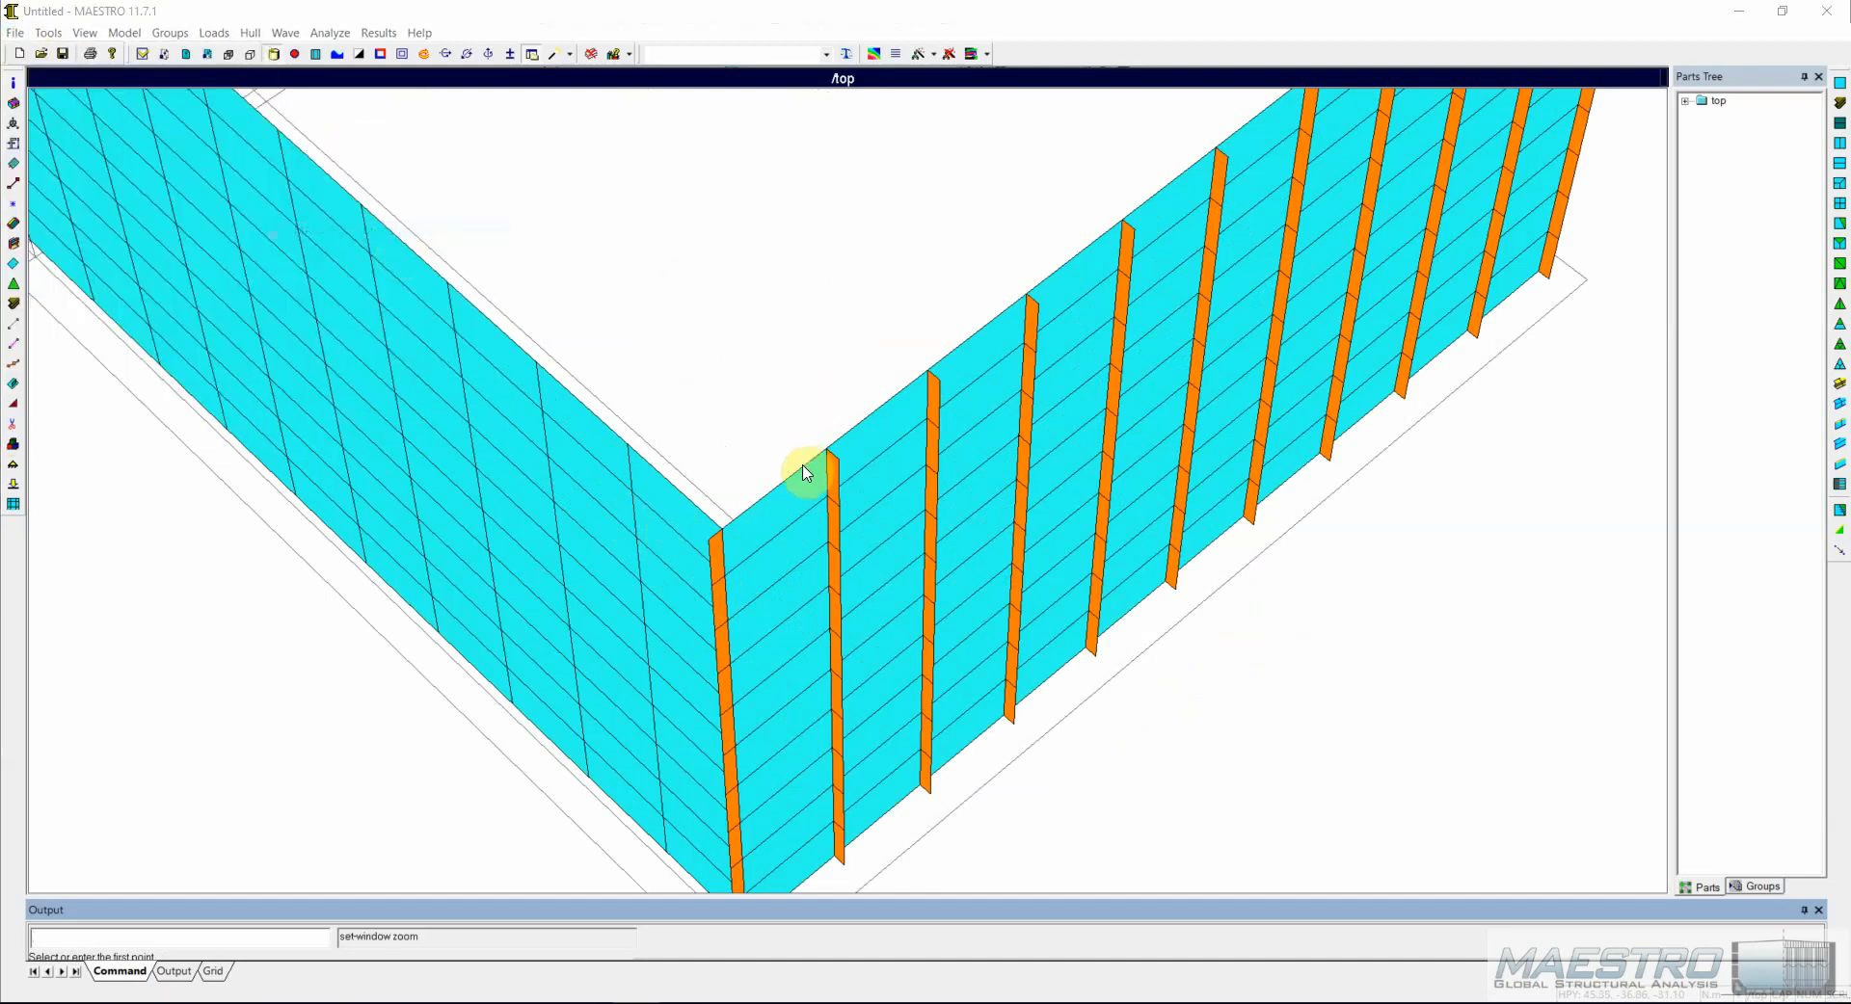
click(838, 453)
click(1216, 675)
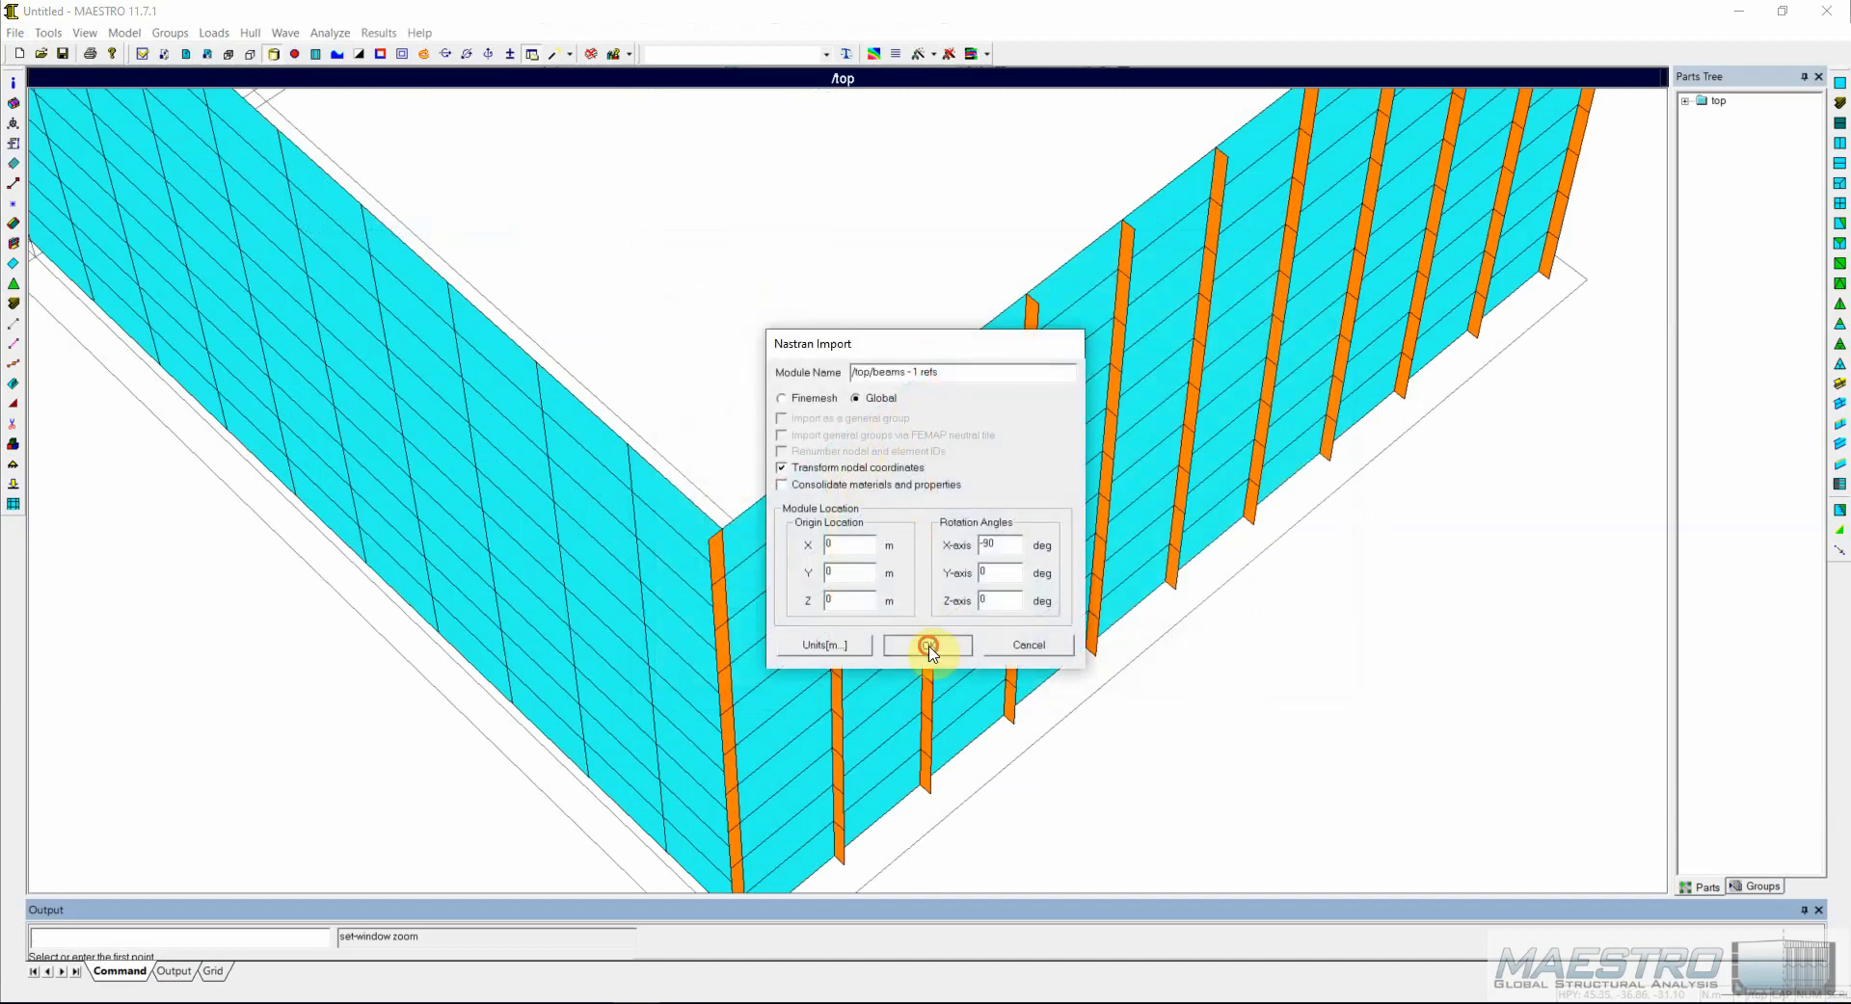
click(929, 645)
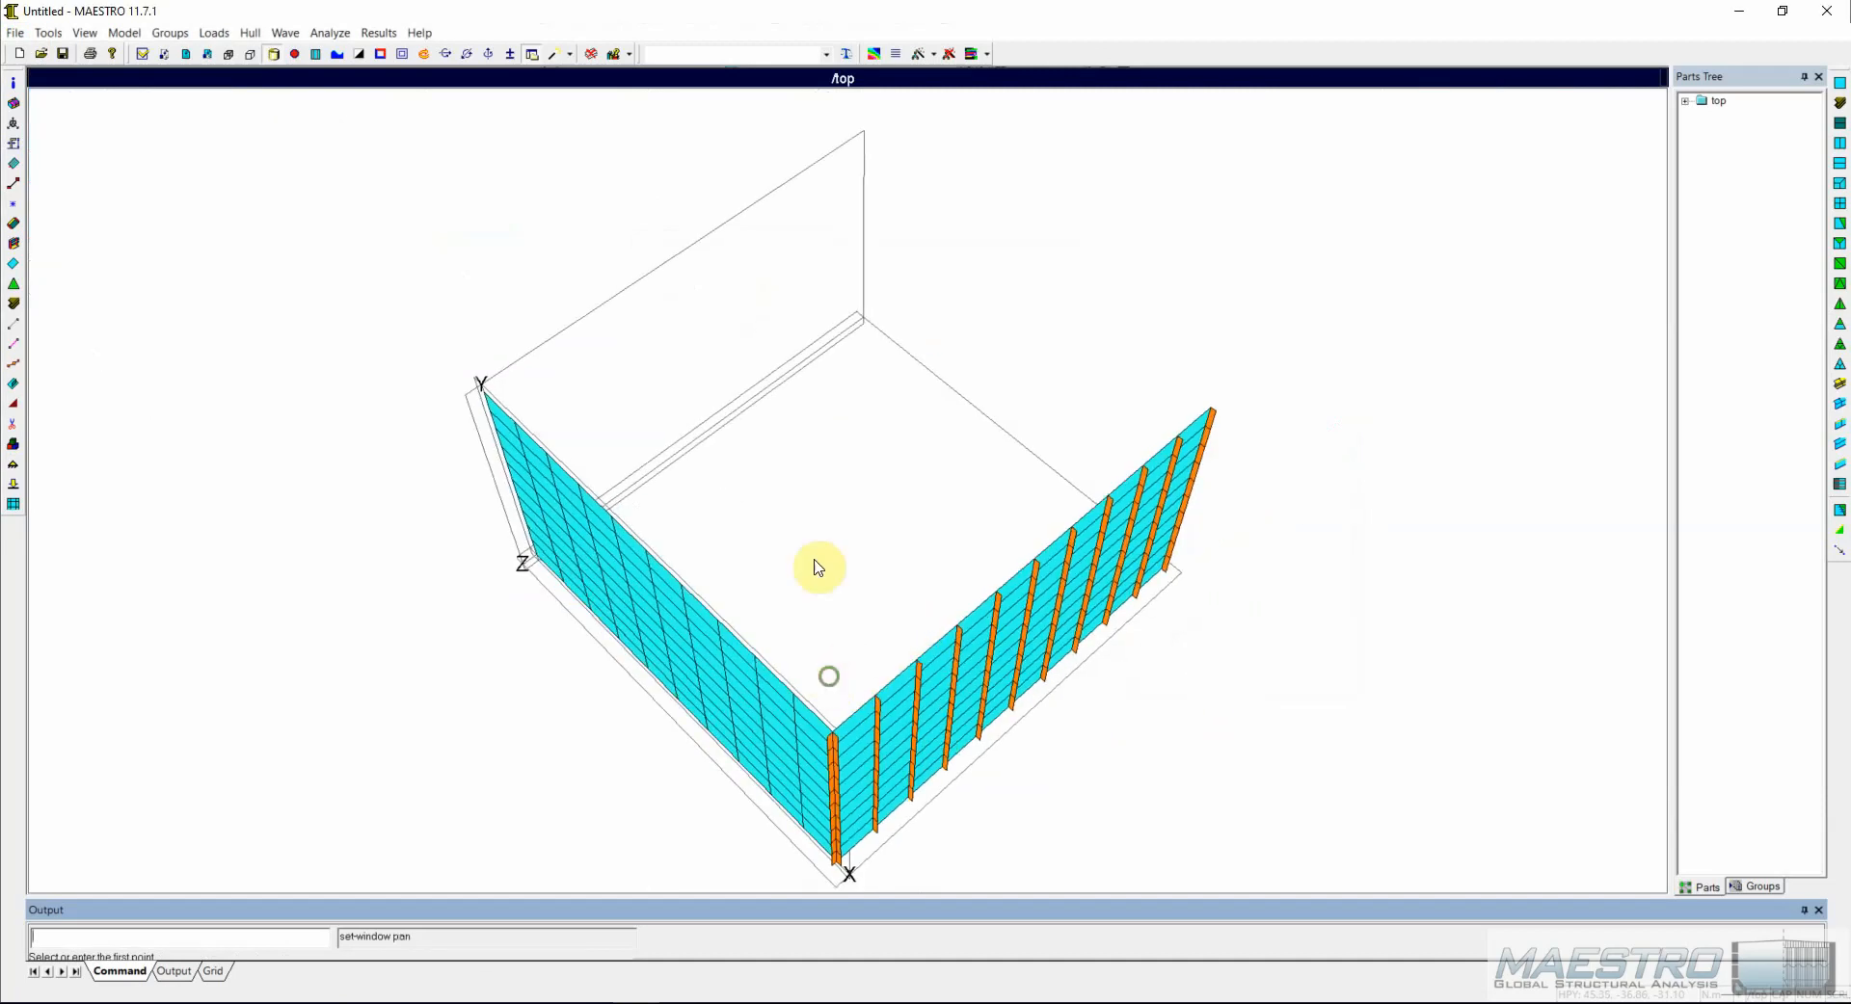
Turn off the visibility of the "beams - 2 refs" module and inspect the beam at the shared corner.
scroll(818, 567, up, 5)
click(1685, 100)
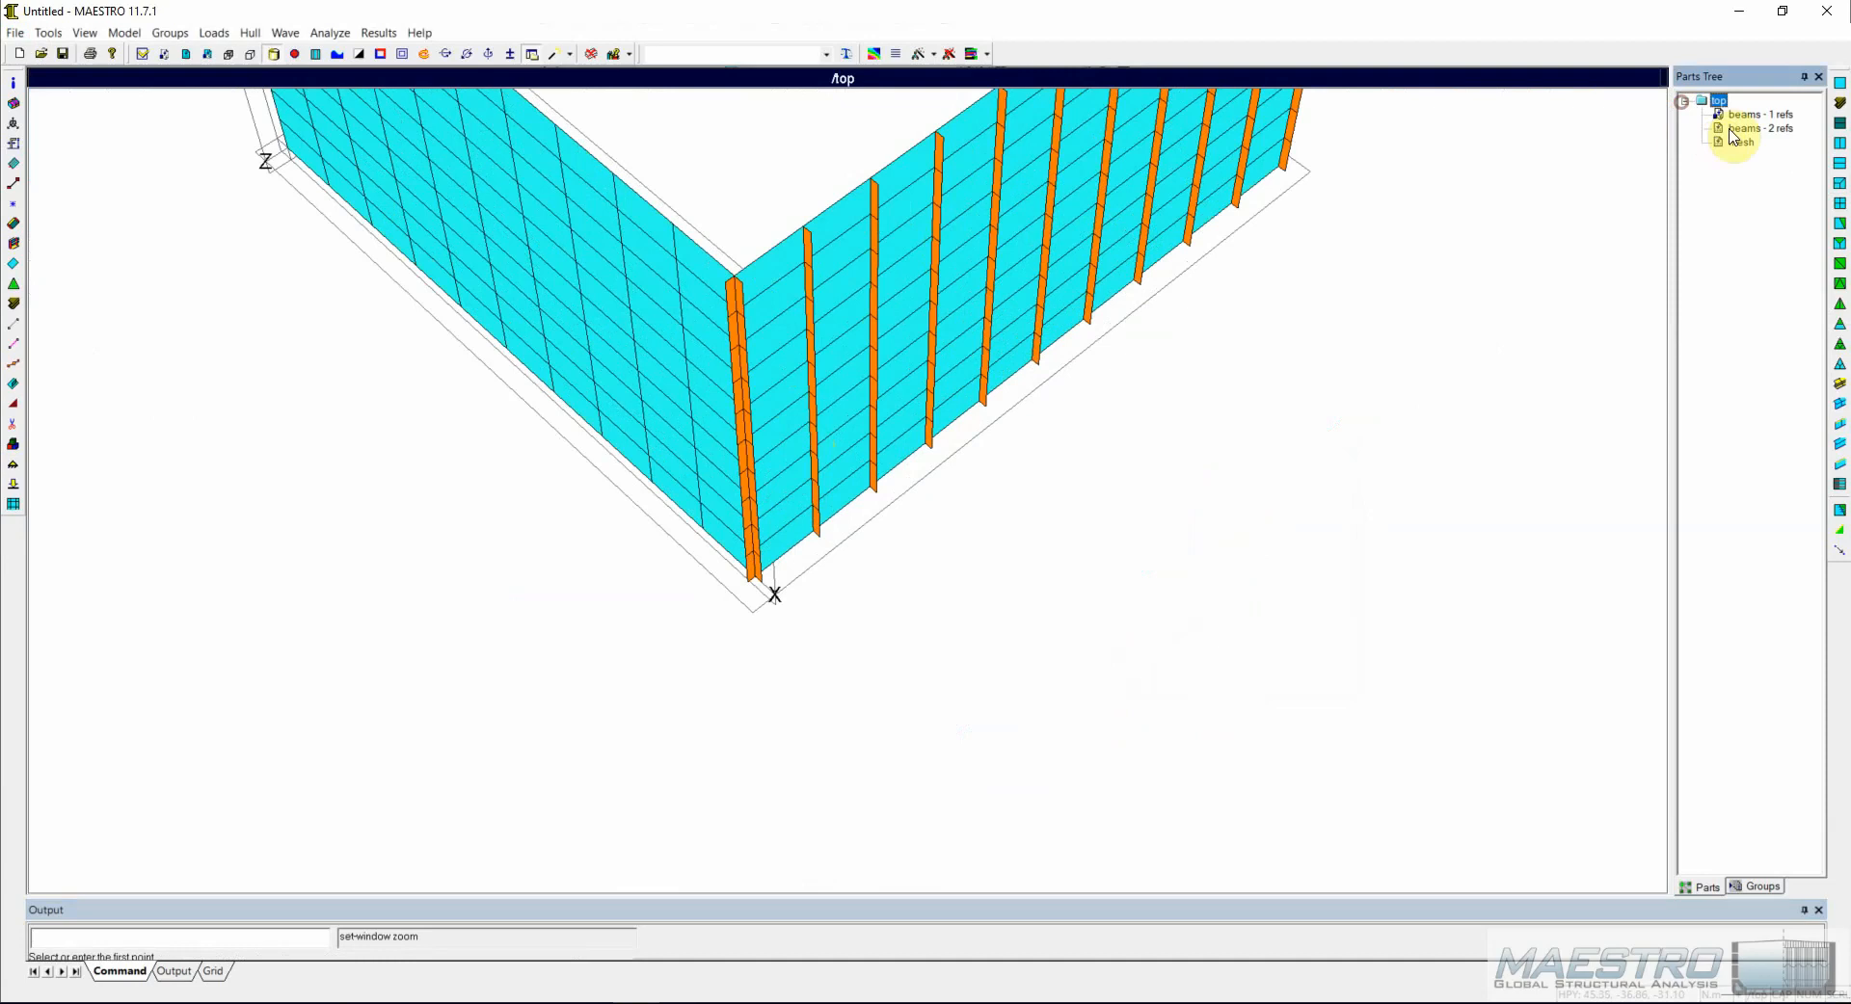
right_click(1735, 132)
click(1752, 308)
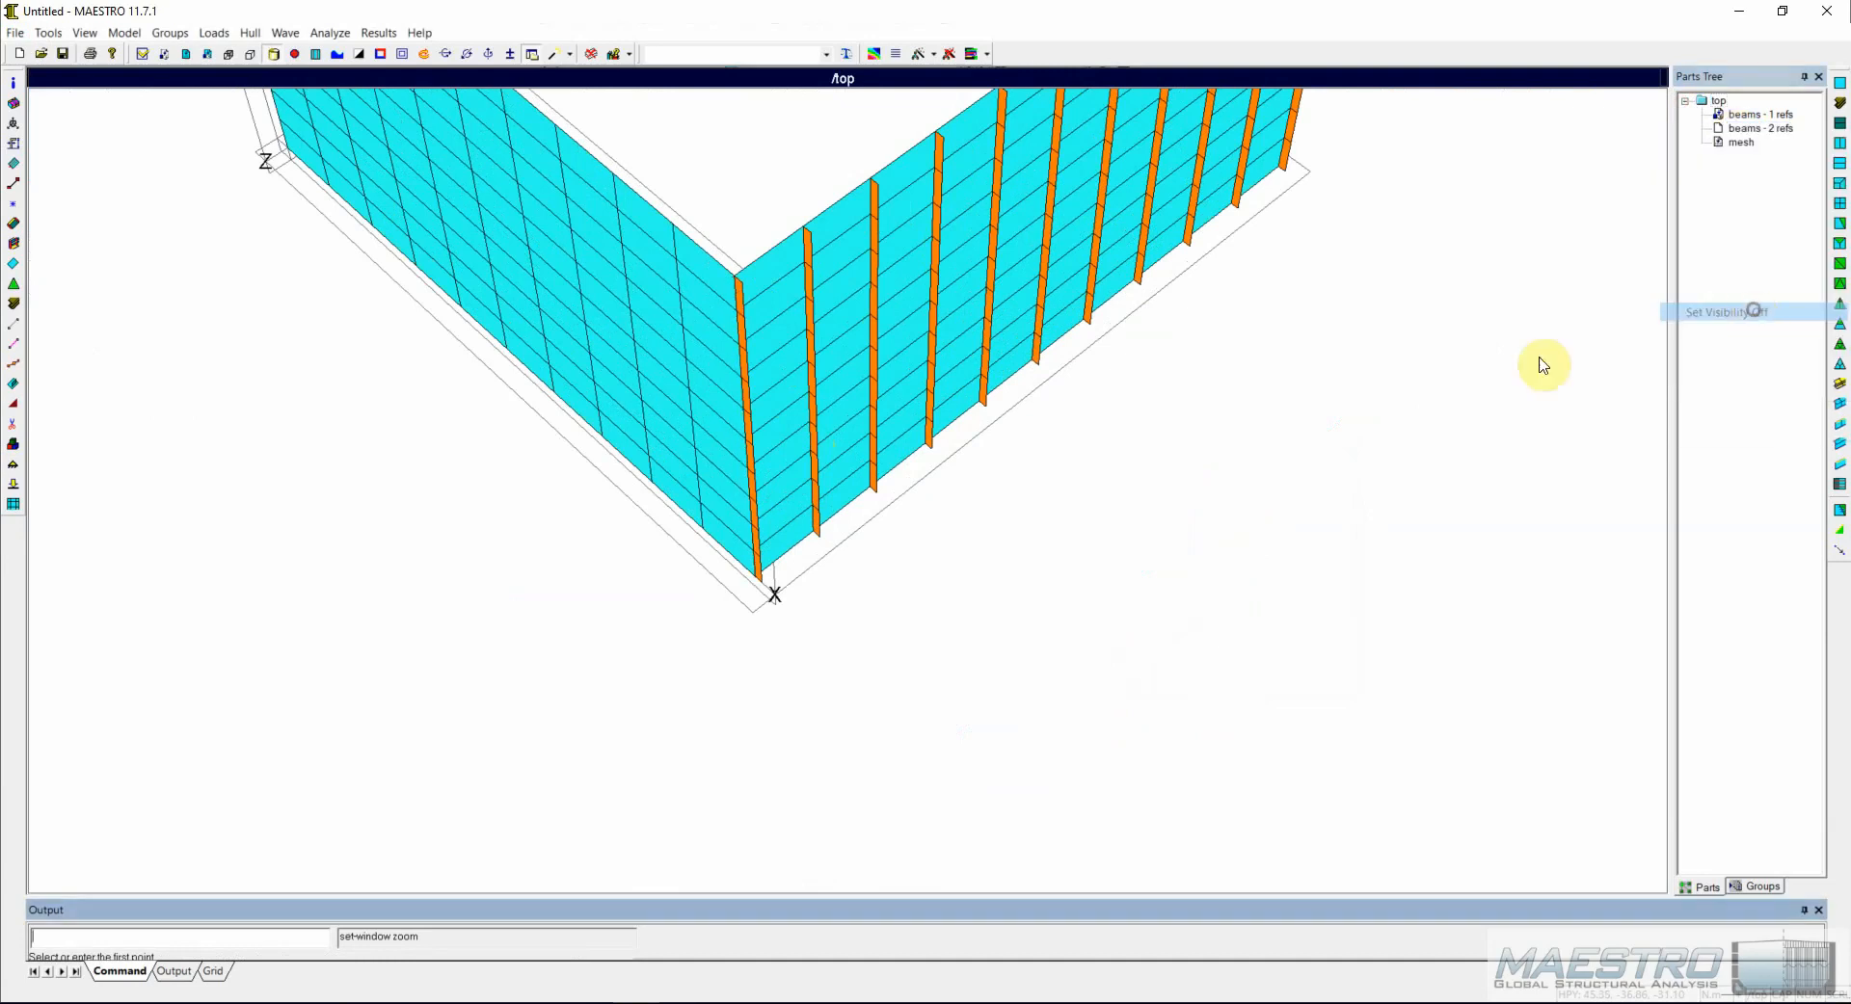
middle_drag(840, 389, 743, 580)
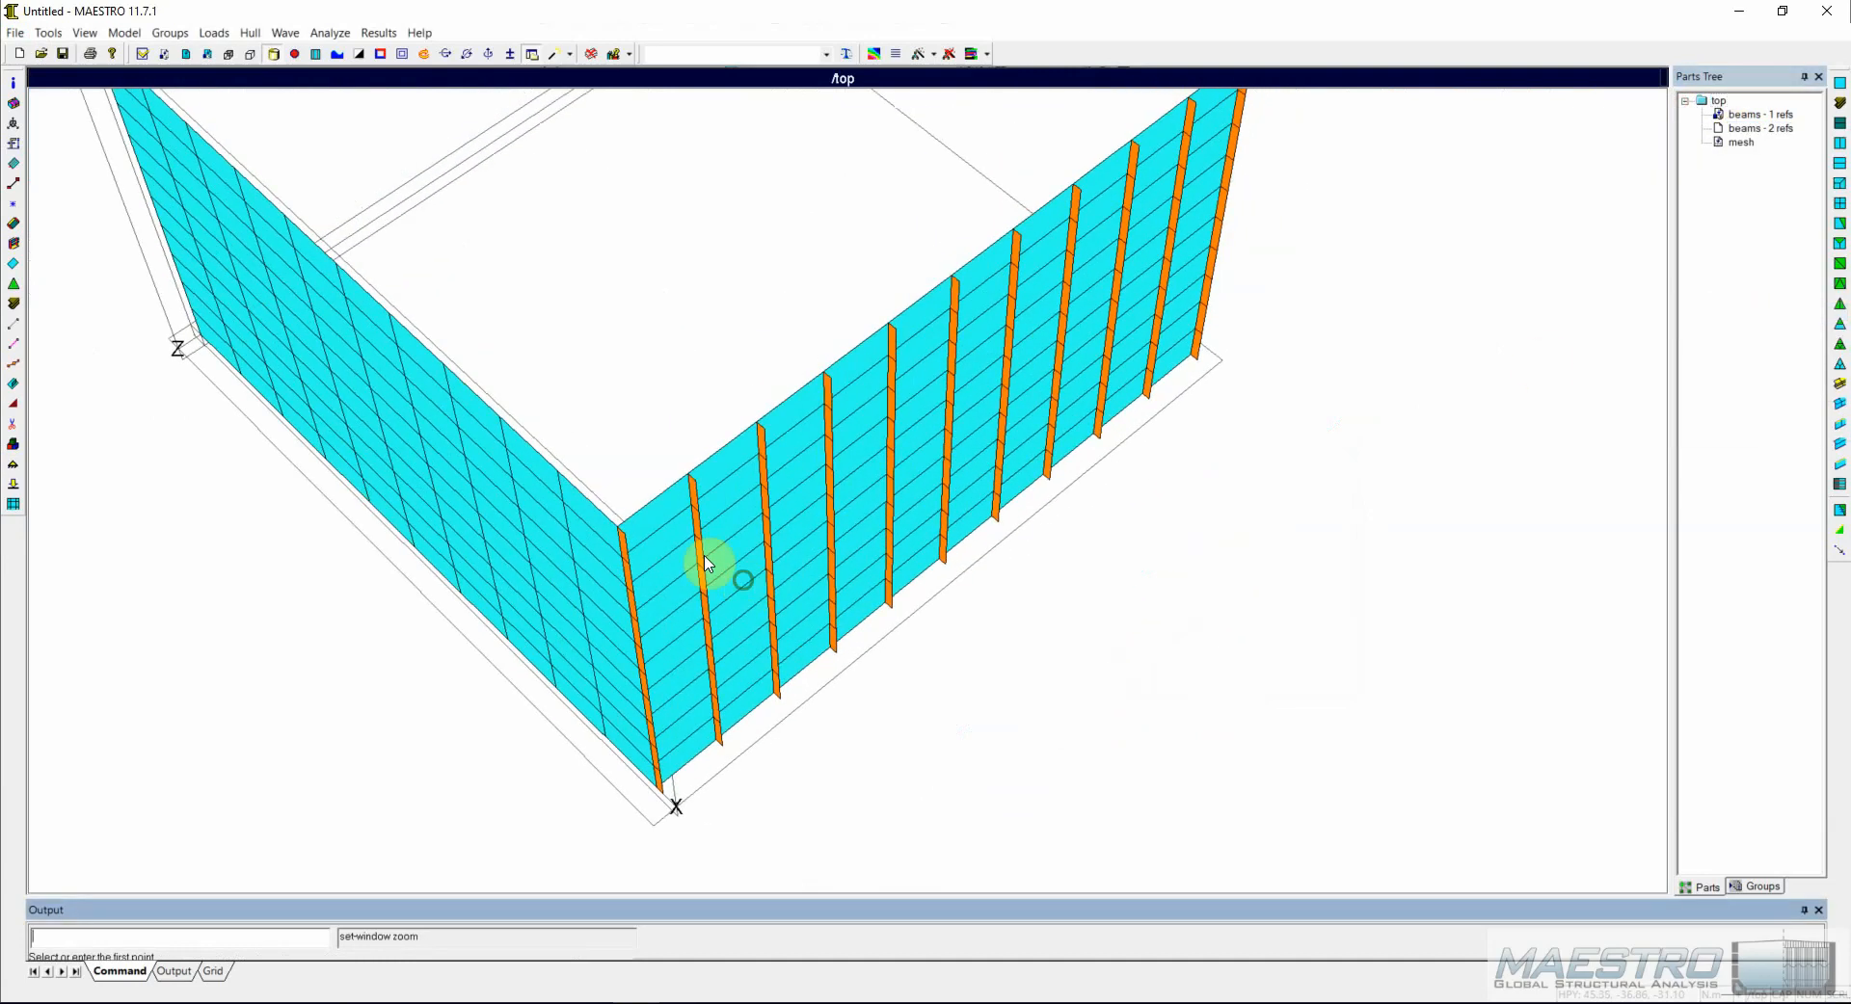
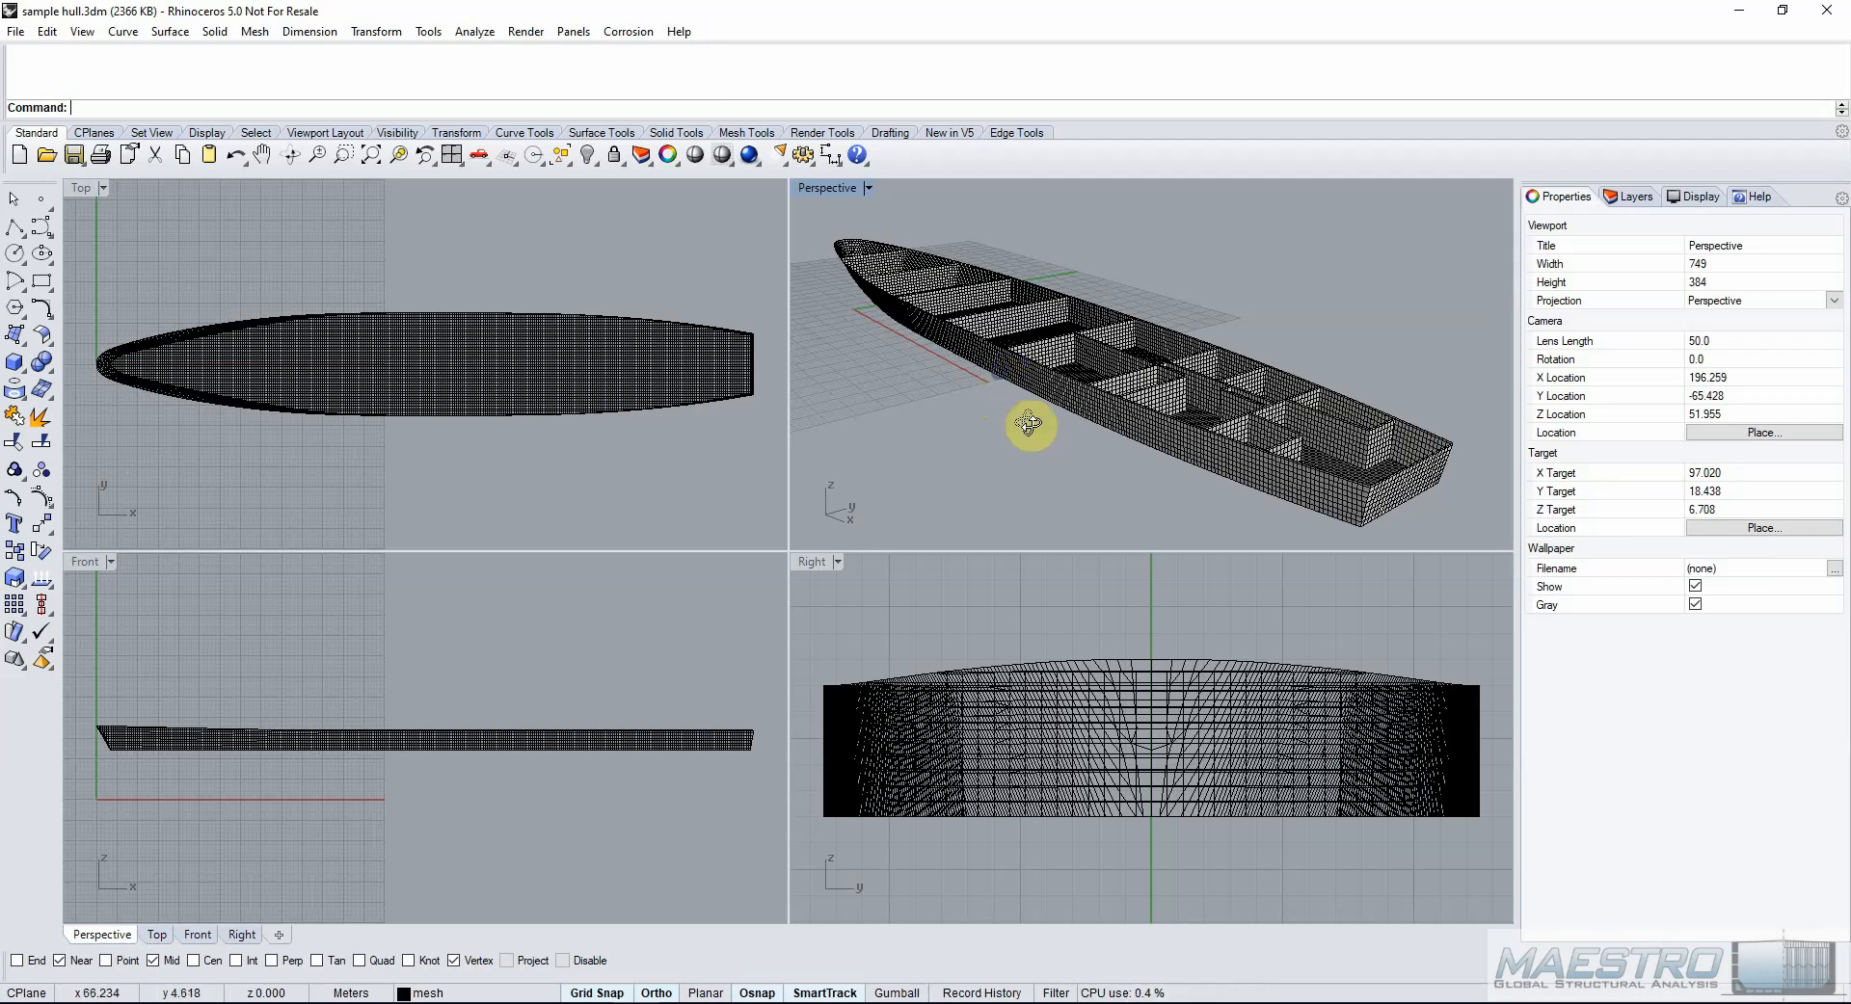
In Rhino, select the bottom mesh of sample hull.3dm and load the export maestro beams script.
right_drag(1032, 417, 1058, 467)
click(1055, 382)
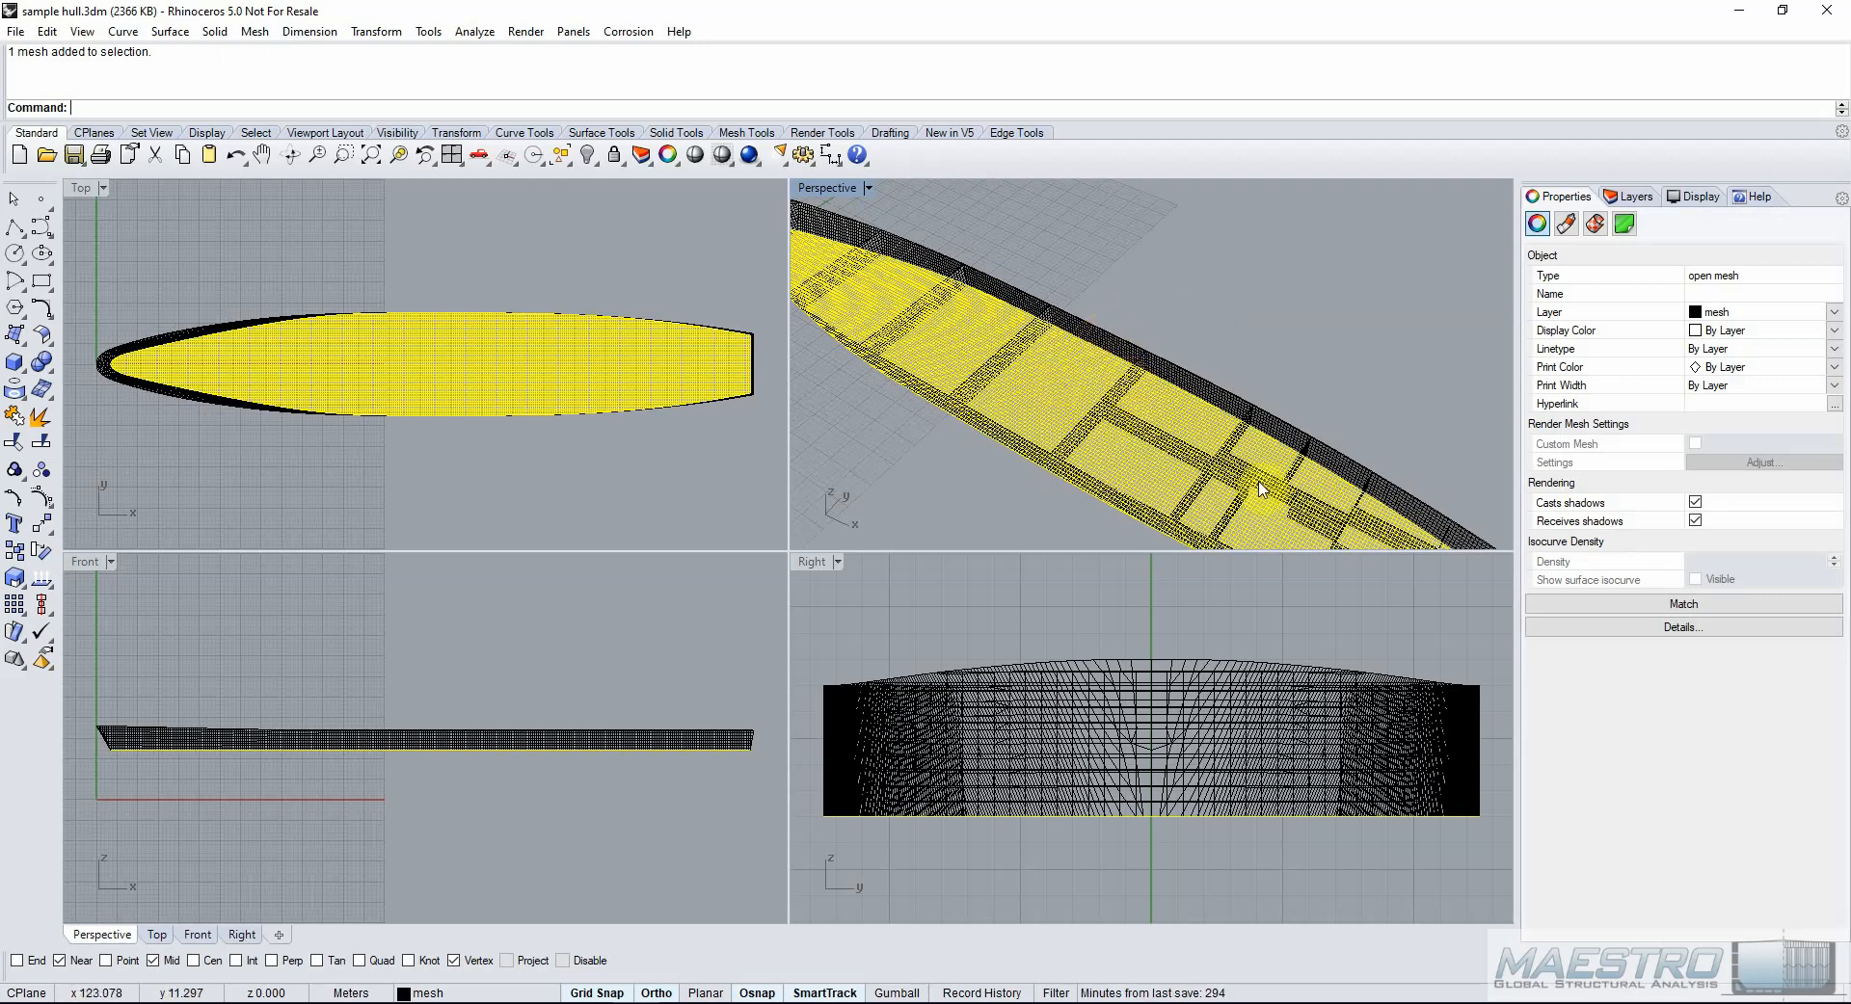
right_click(721, 77)
click(766, 158)
double_click(594, 464)
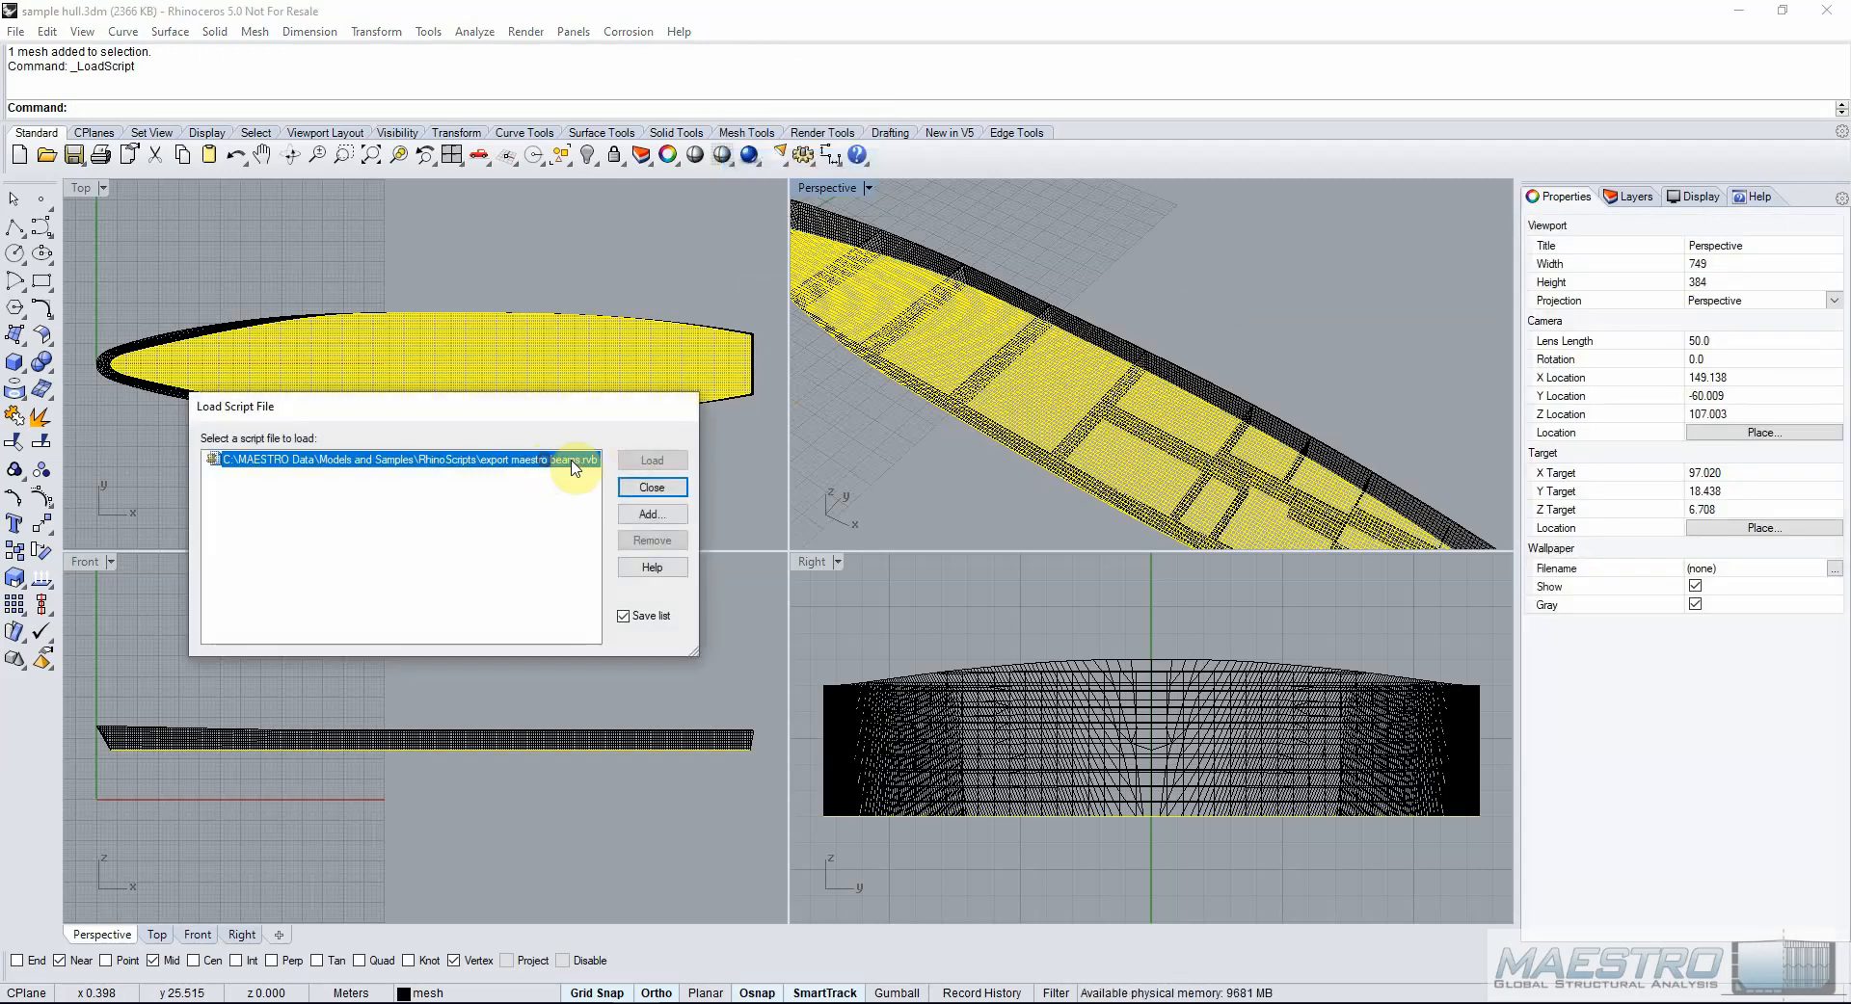
Extract polylines from the bottom mesh with Mesh and Direction (Polylines), using the X direction and a 5 deg angular tolerance.
click(453, 324)
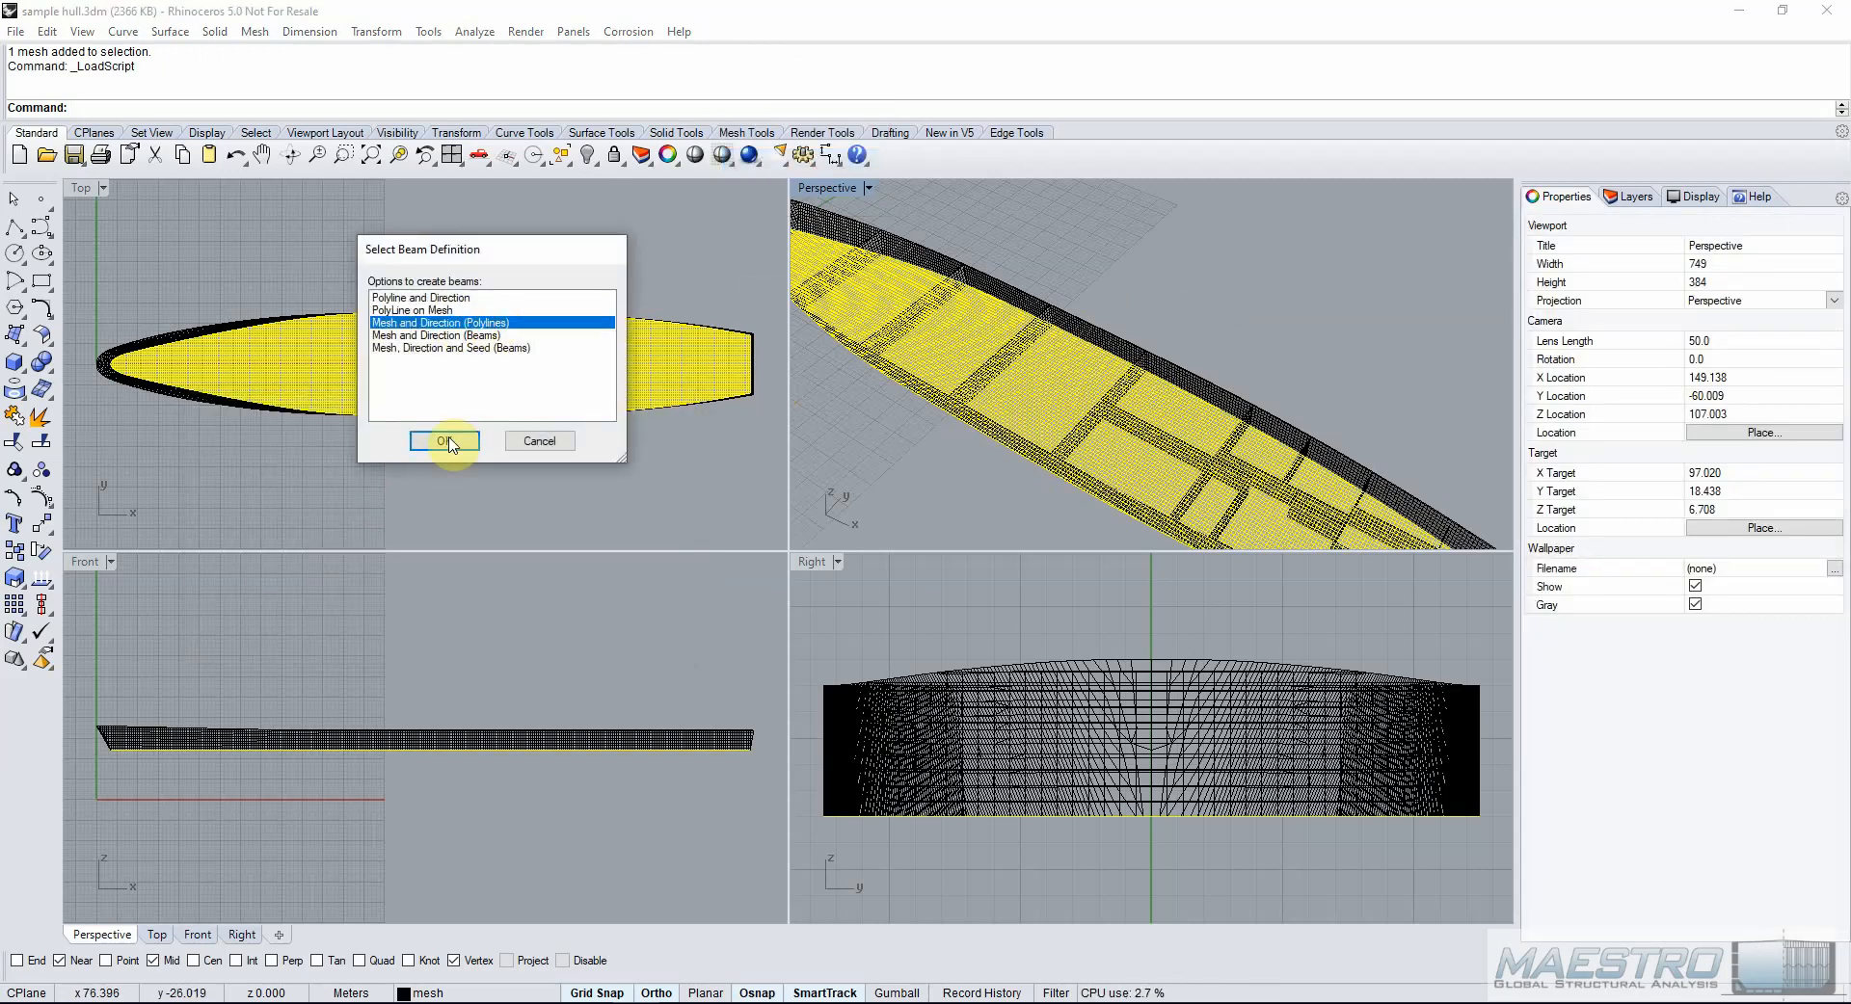
click(450, 441)
click(398, 472)
click(480, 471)
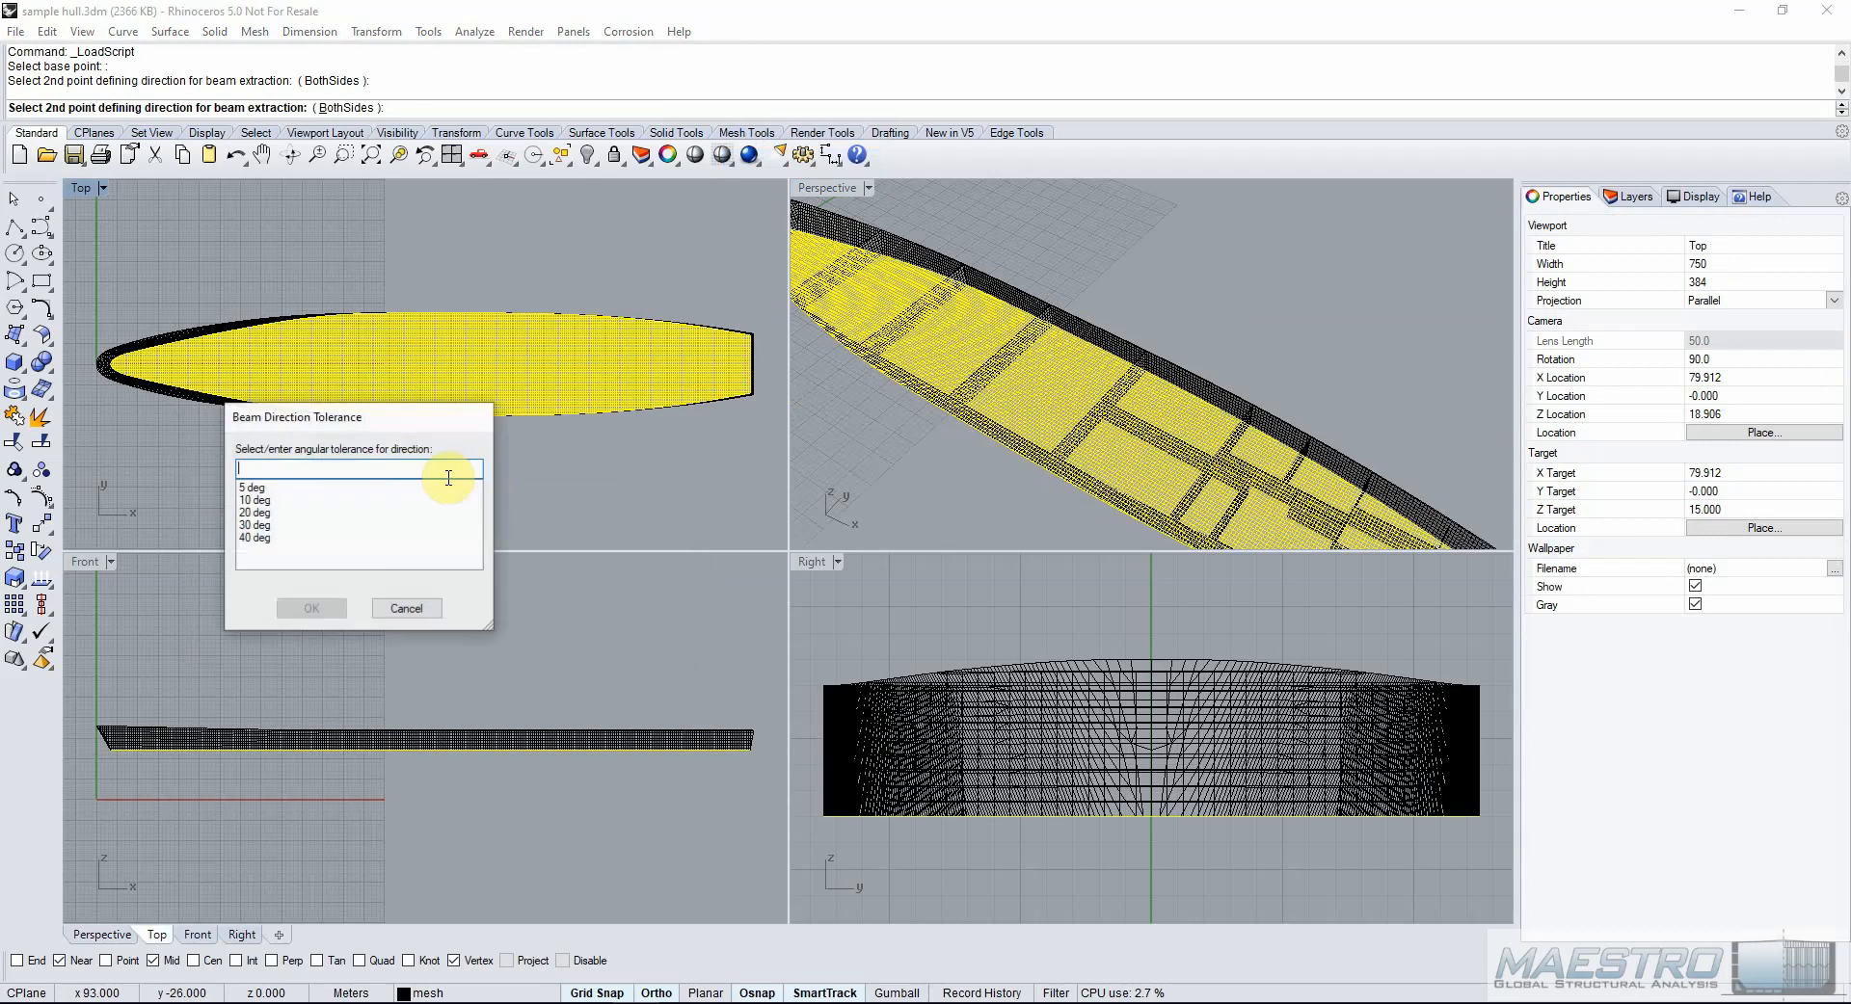
click(254, 488)
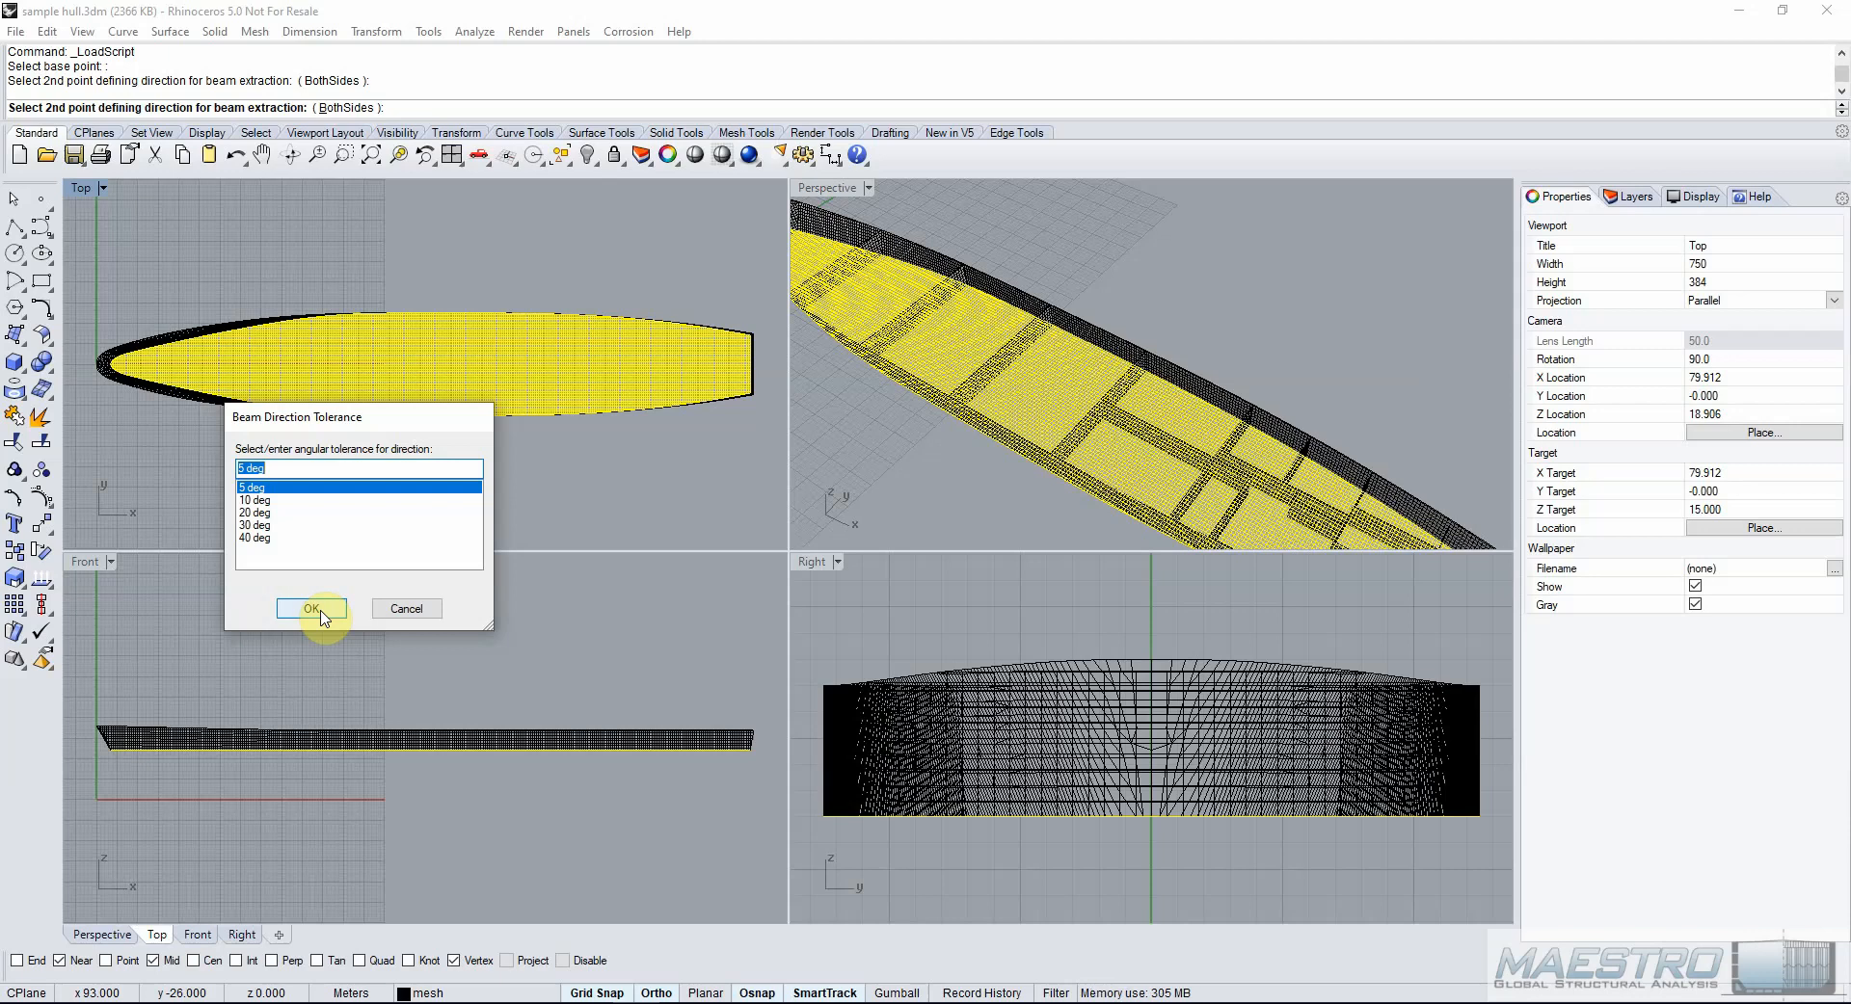
click(311, 610)
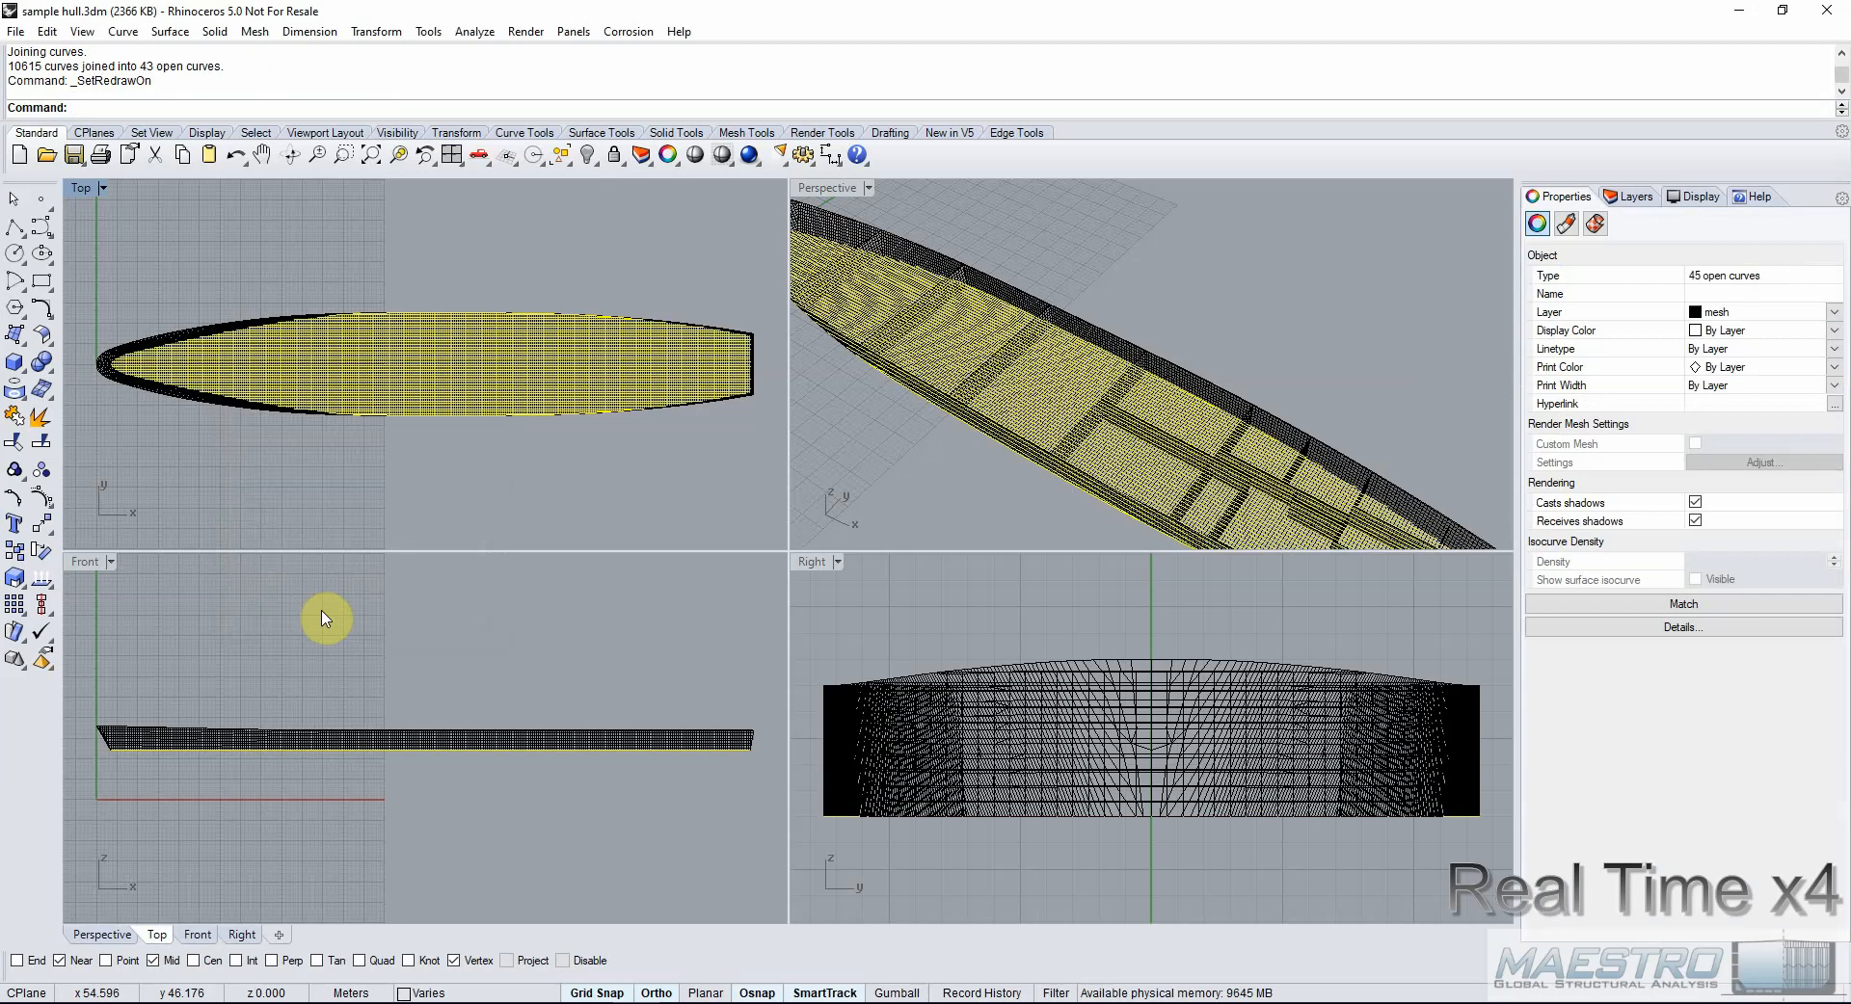
Maximize the Top view and examine where the extracted longitudinal curves end or follow the mesh edge at the bow and along the side.
double_click(82, 187)
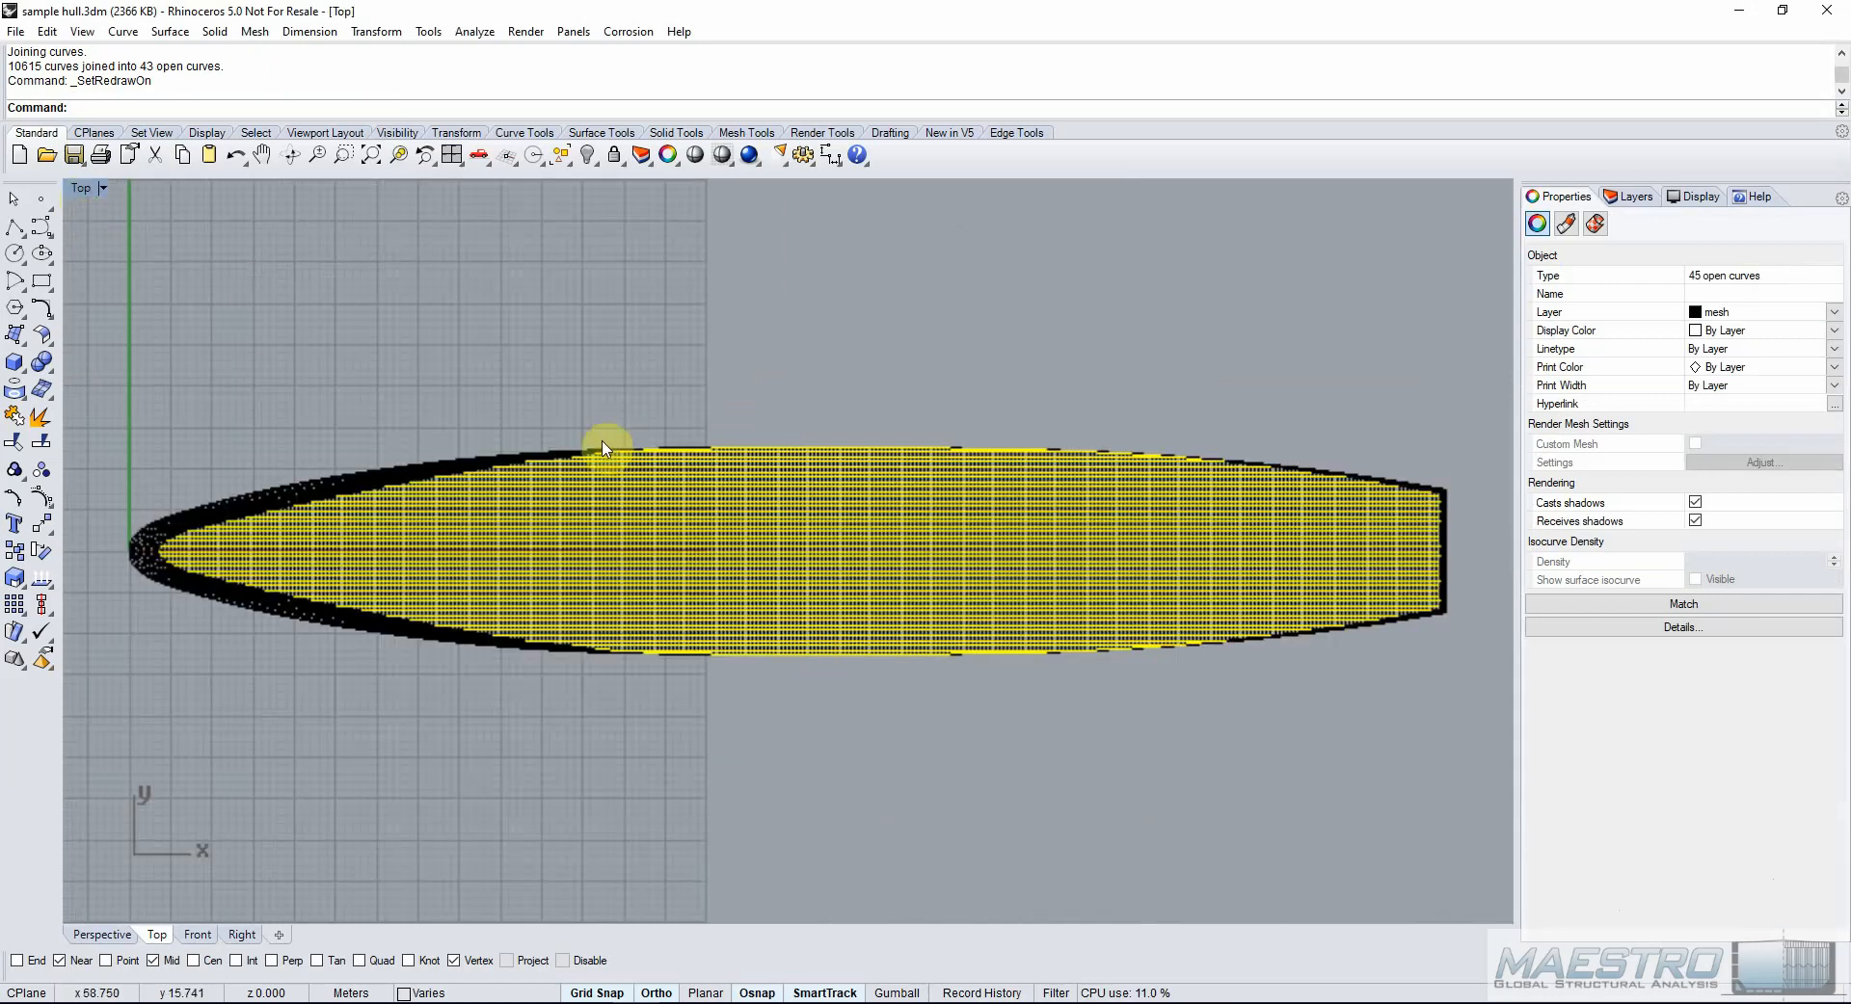
scroll(636, 501, up, 2)
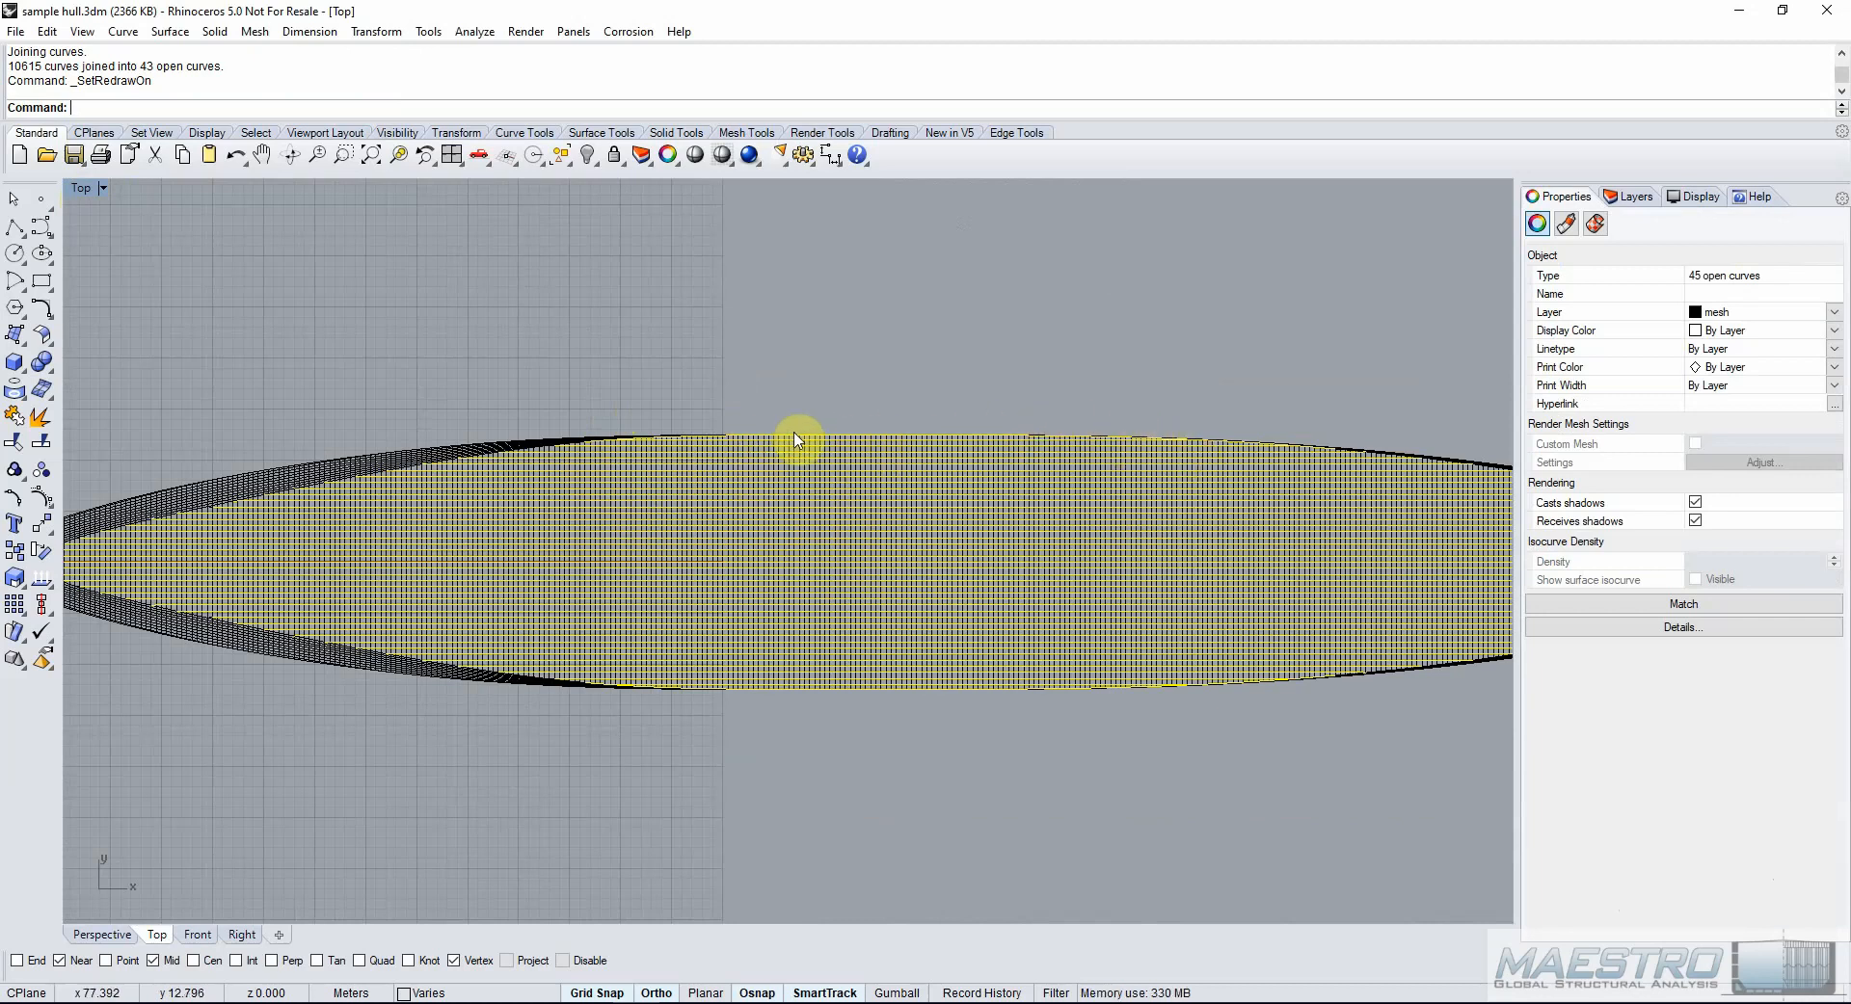
scroll(1038, 436, down, 2)
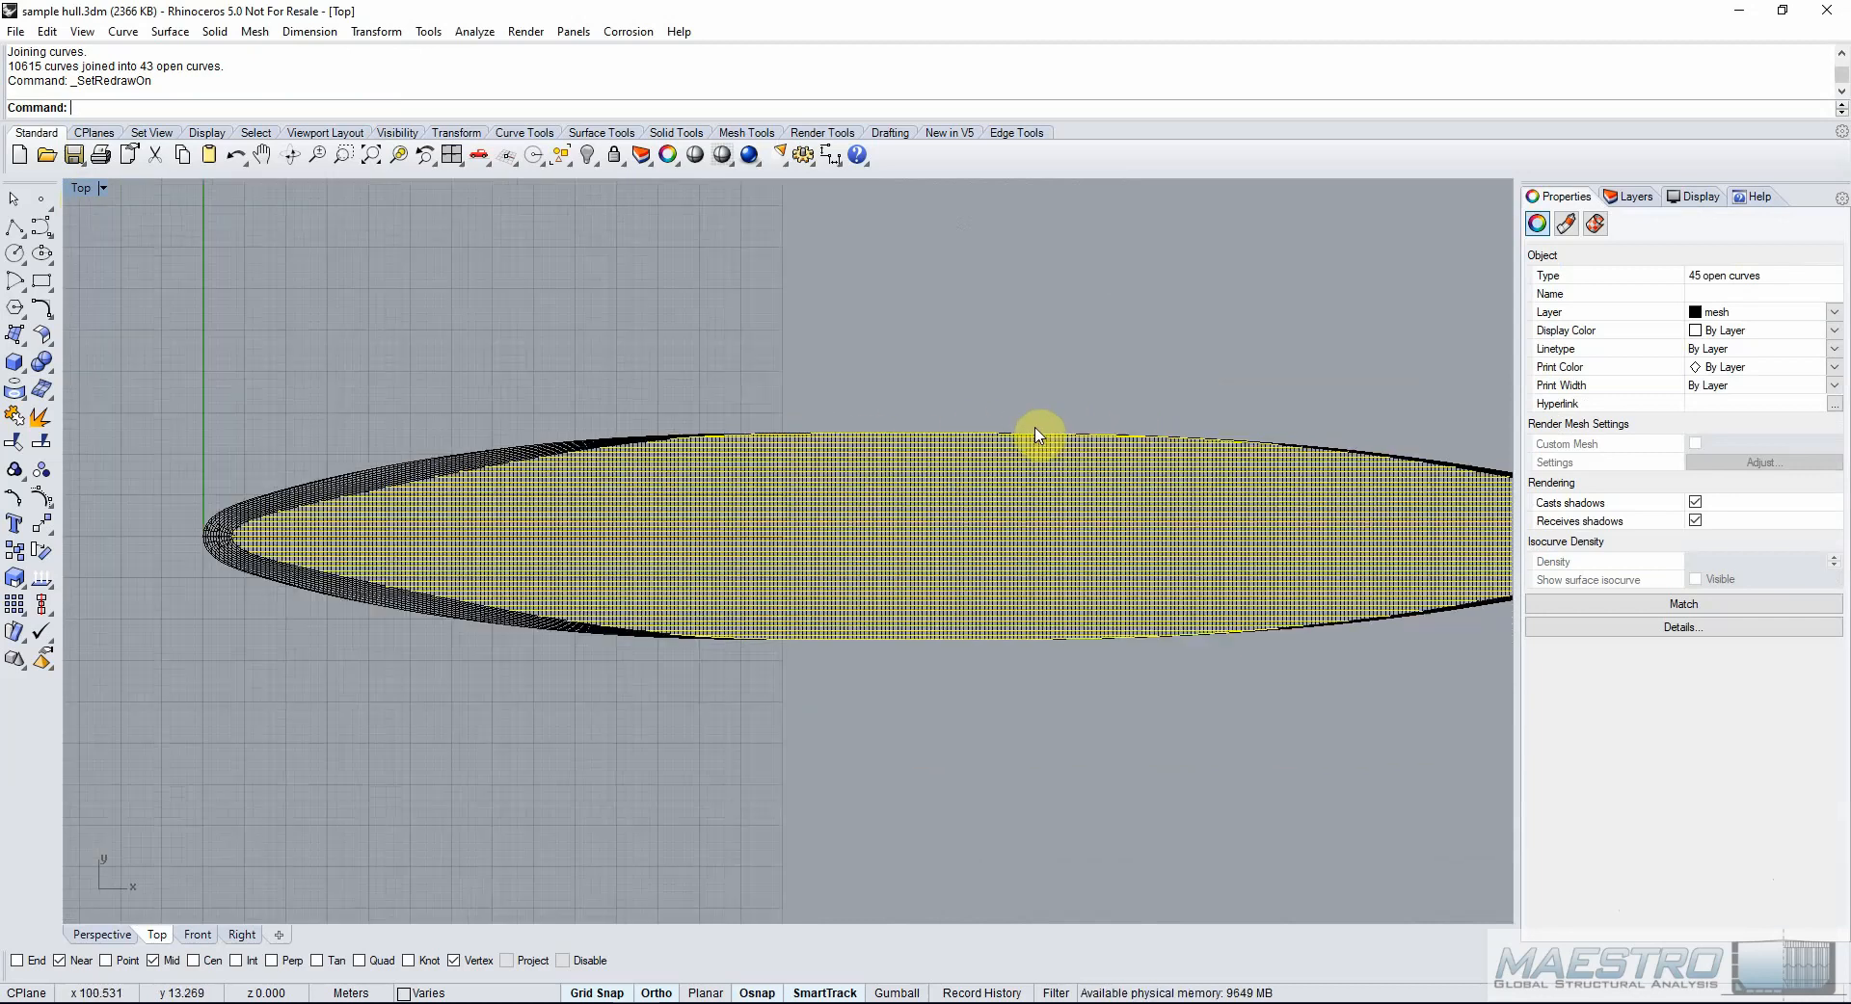
scroll(324, 495, up, 5)
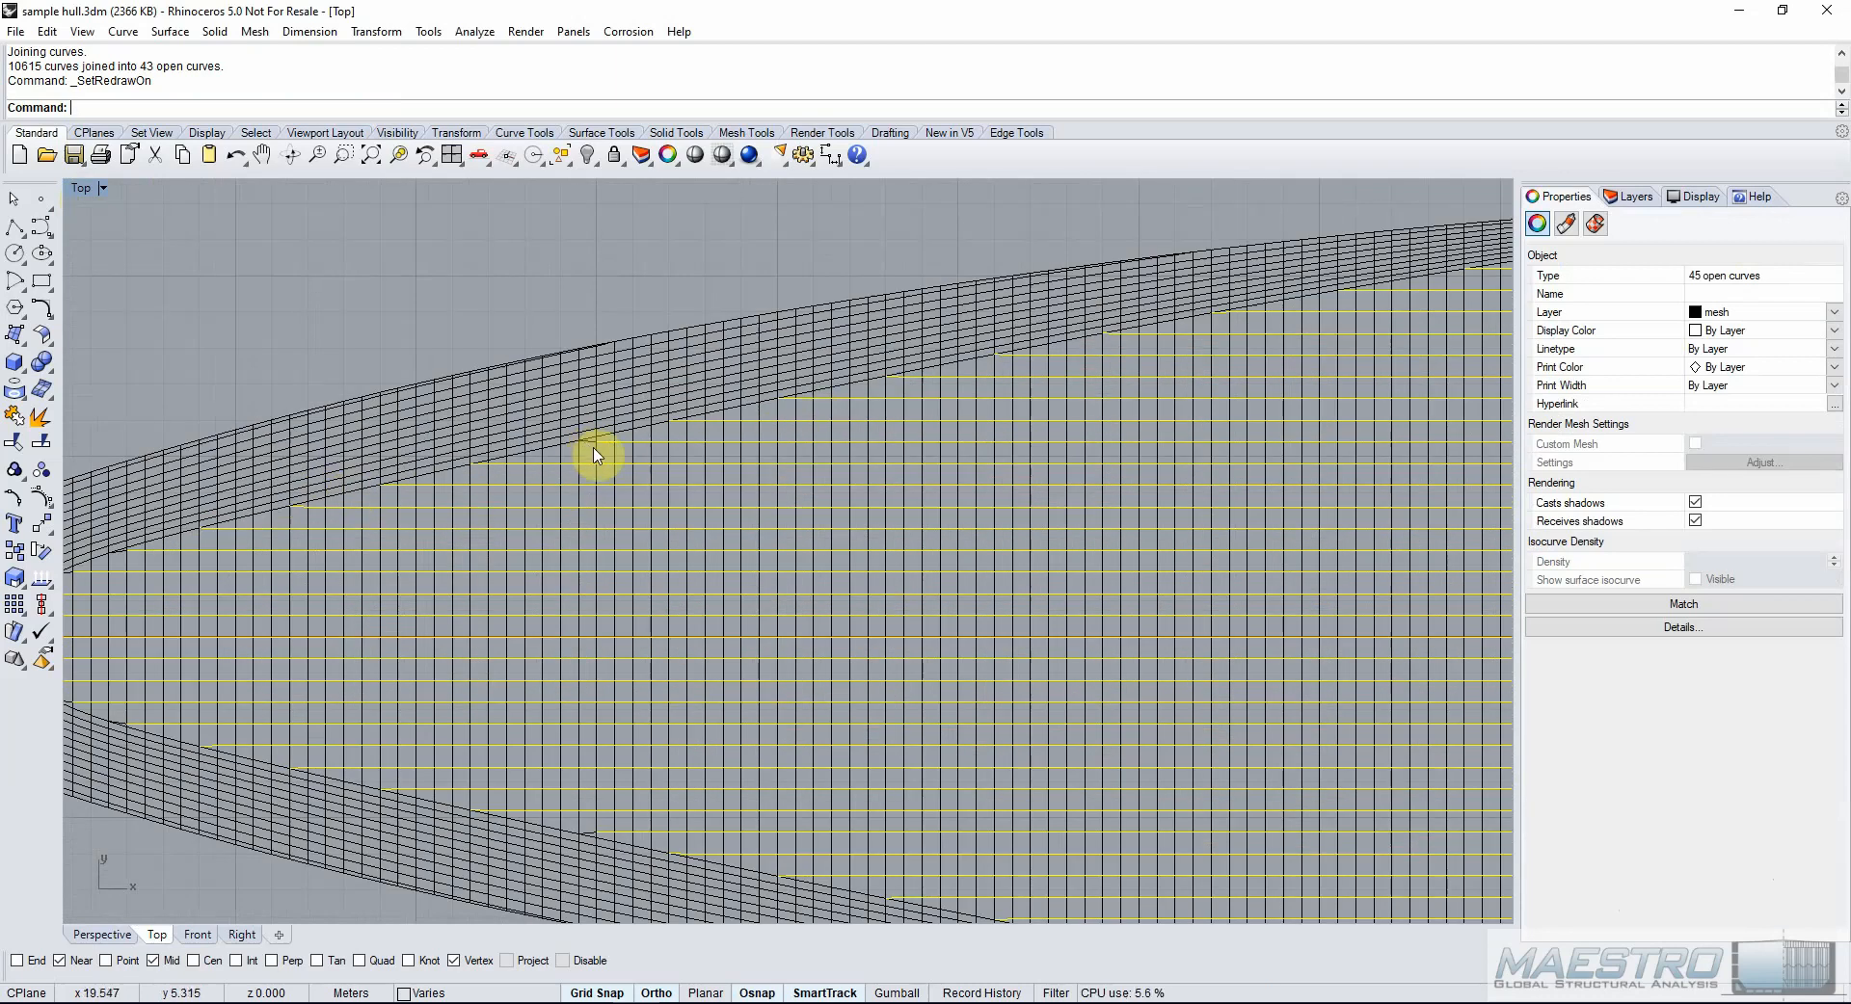
scroll(625, 460, down, 3)
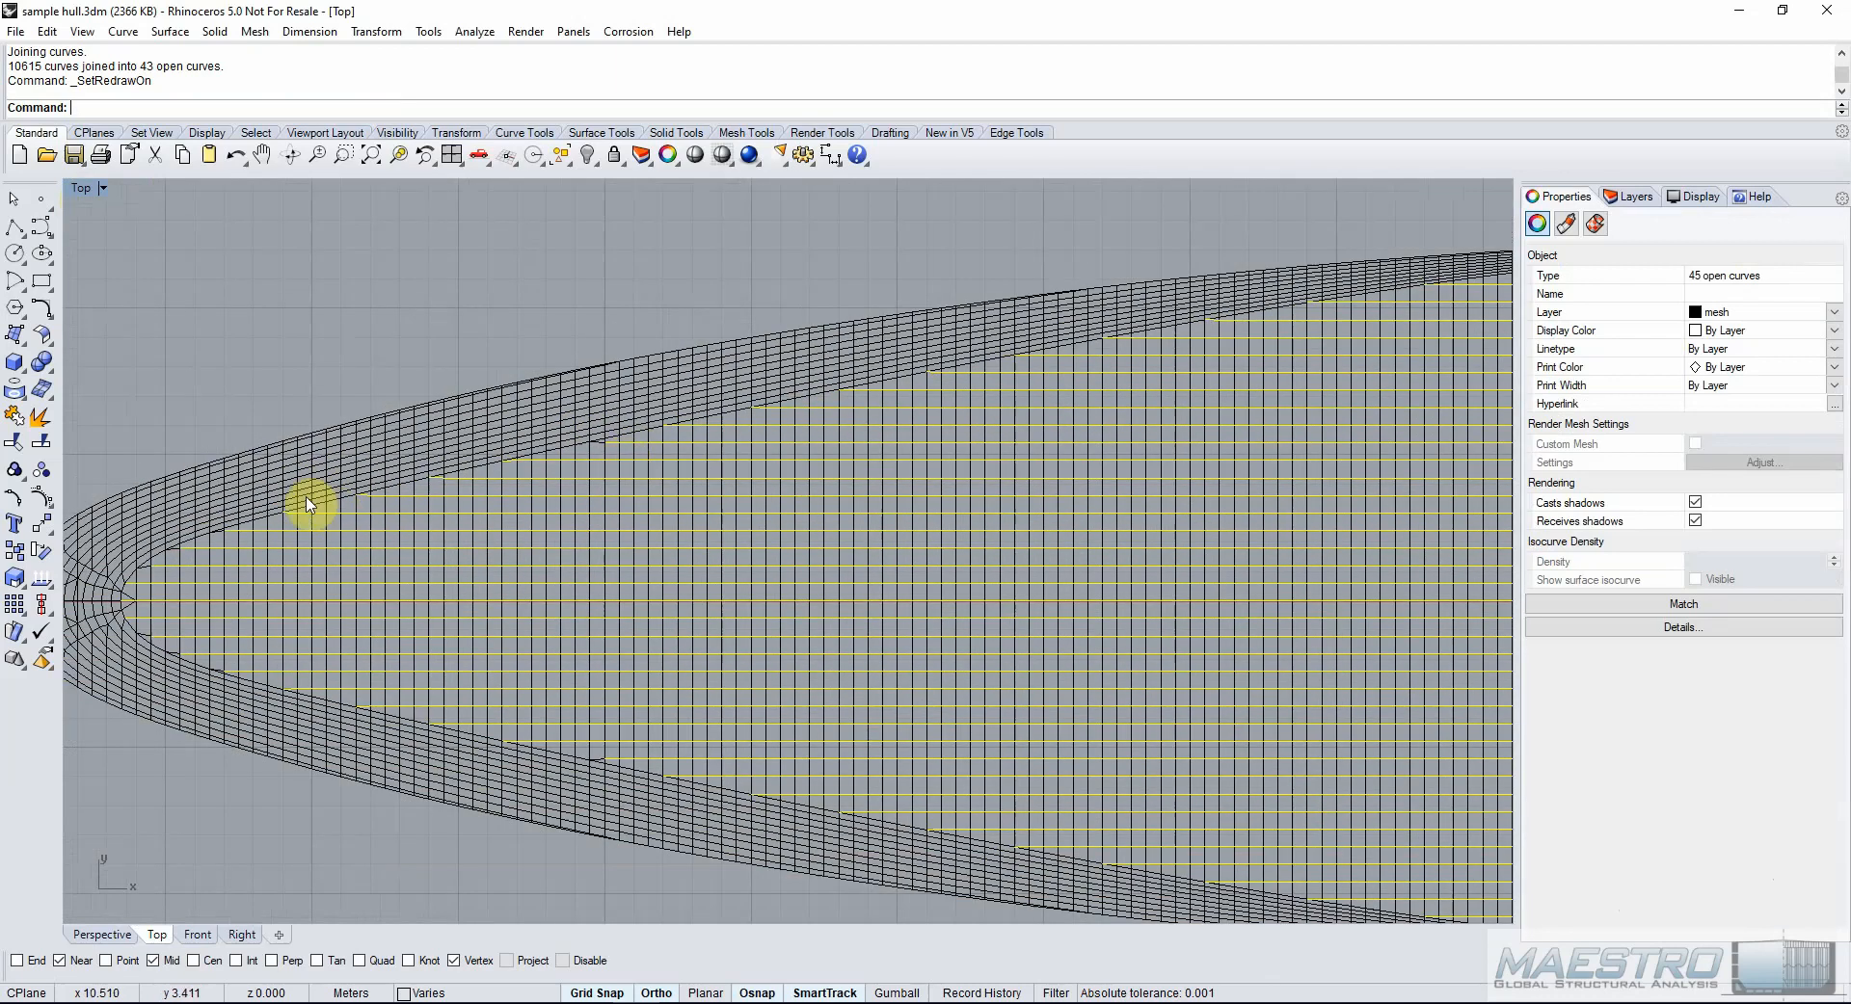
scroll(202, 550, up, 4)
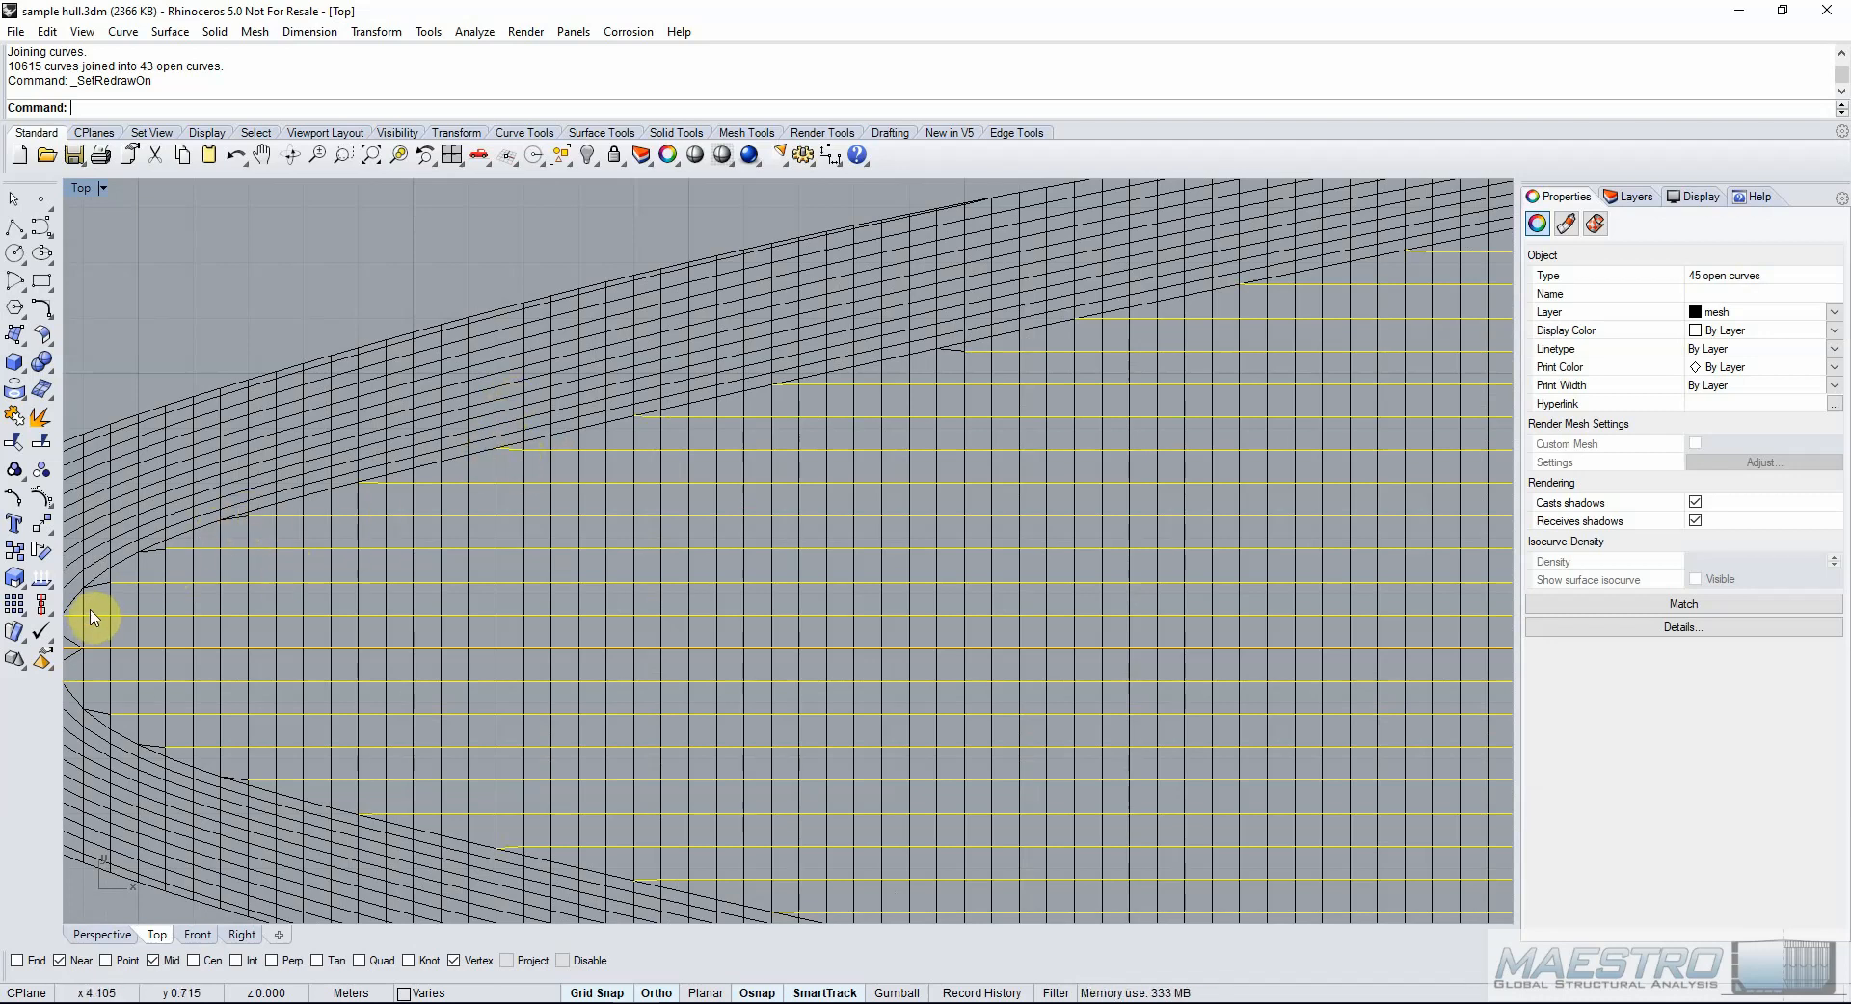
scroll(294, 592, down, 1)
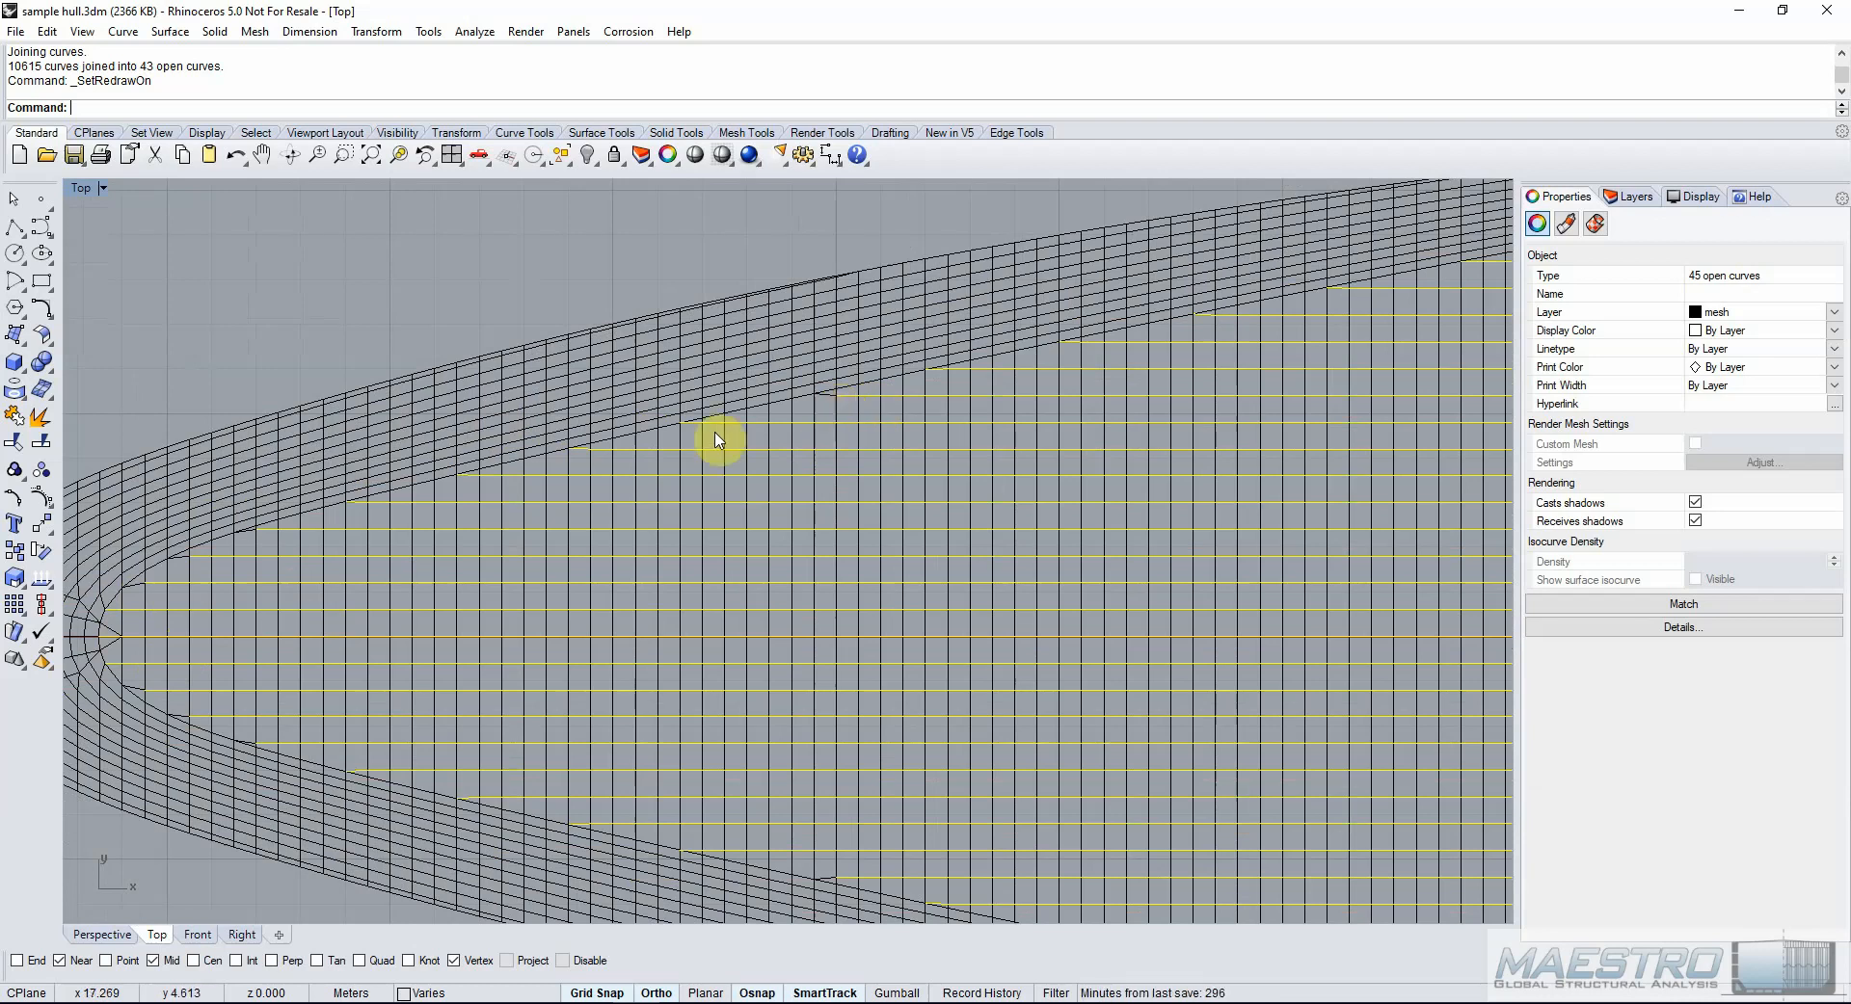
scroll(376, 414, down, 3)
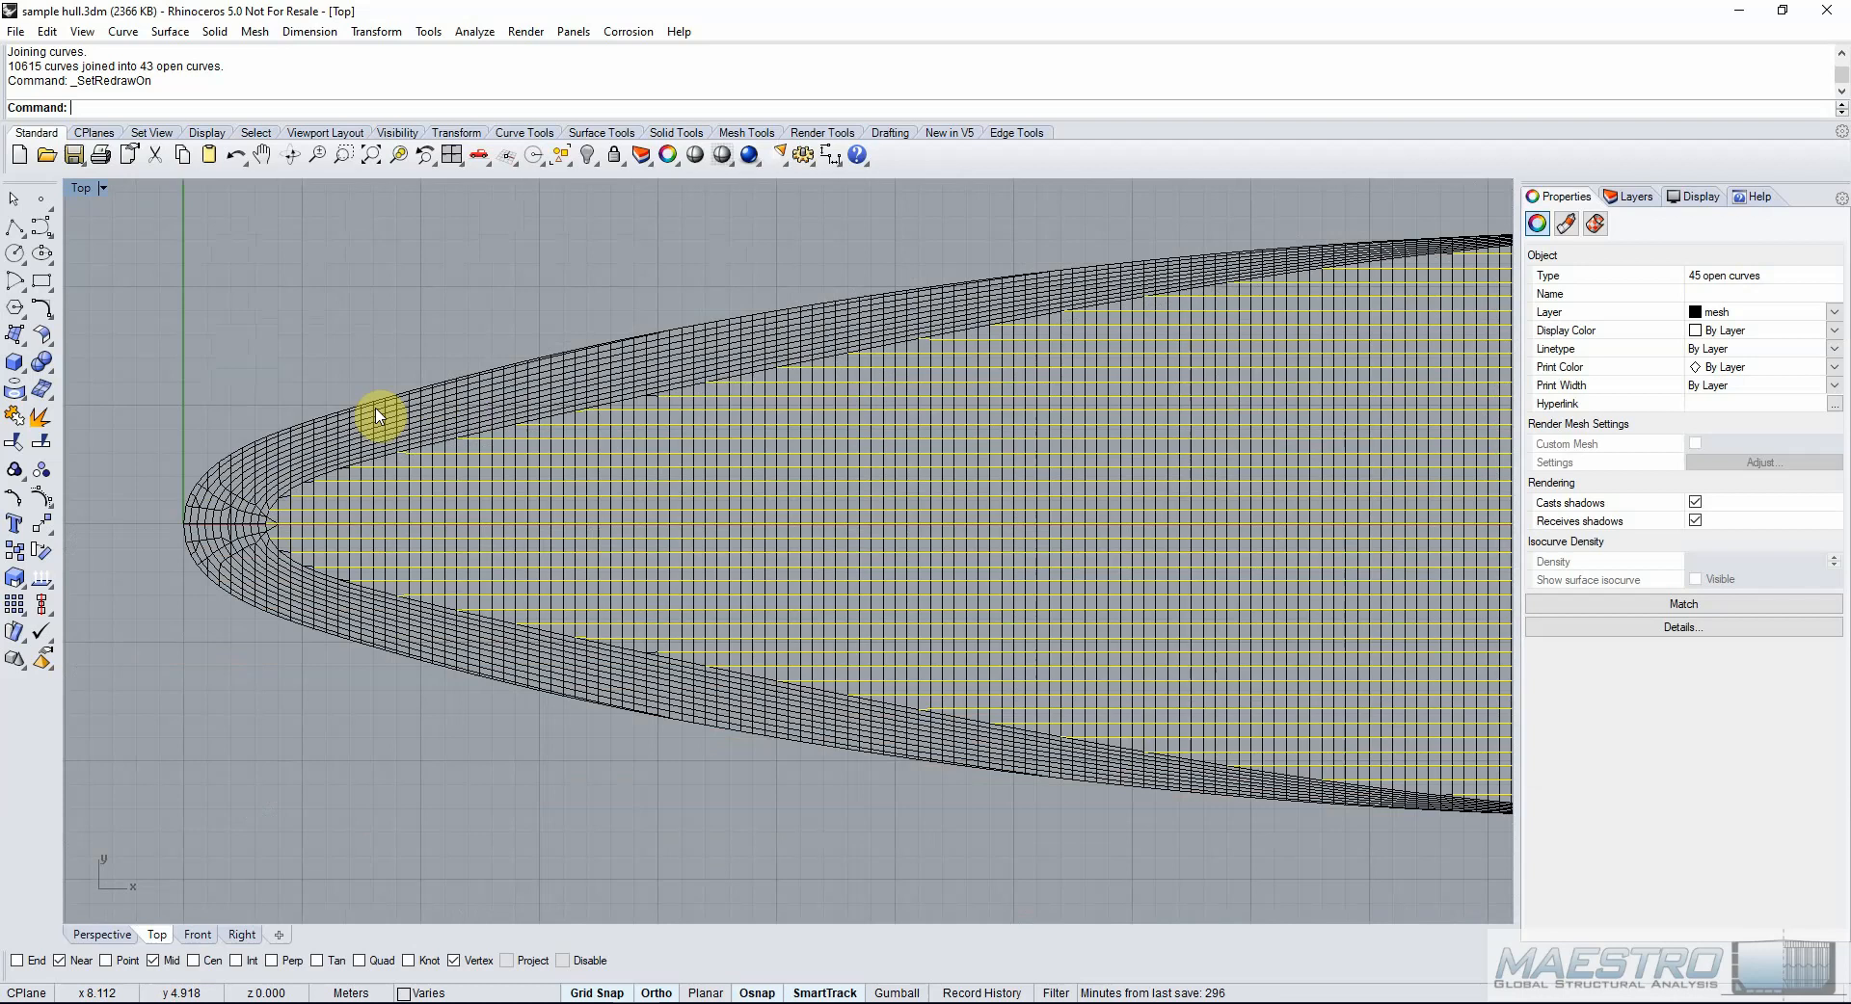
scroll(900, 401, up, 3)
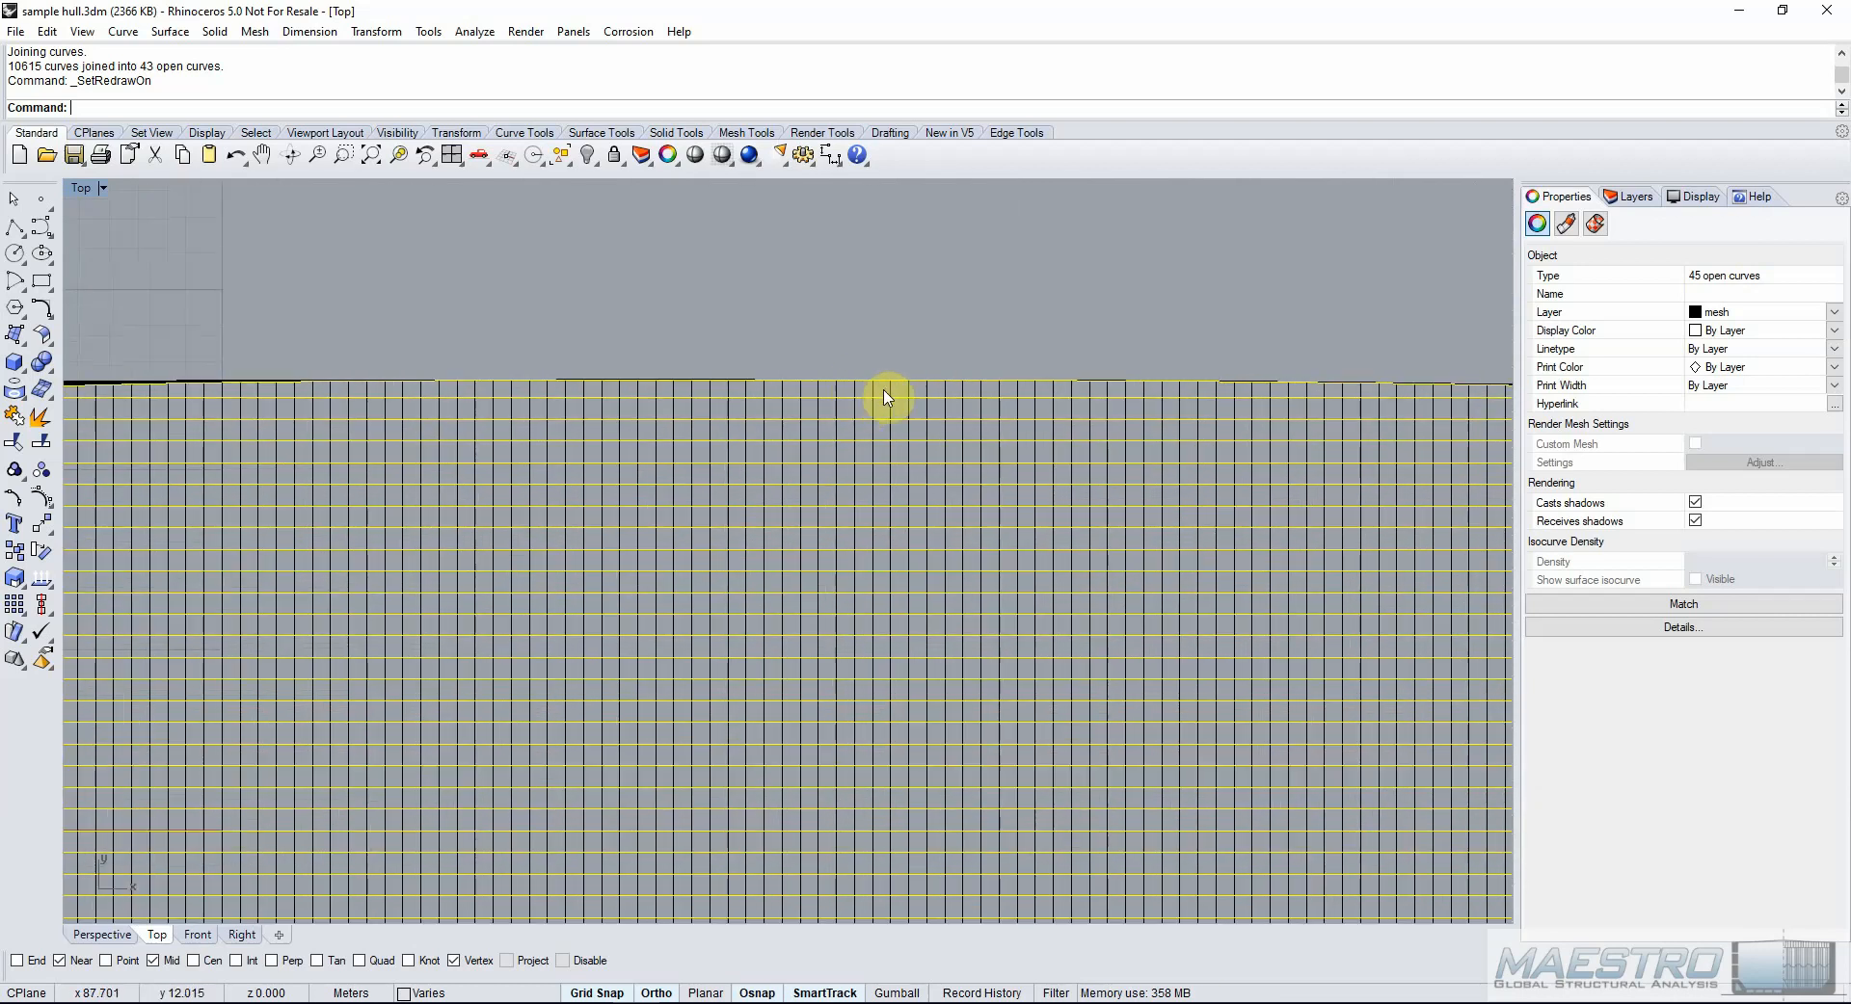
scroll(871, 378, down, 3)
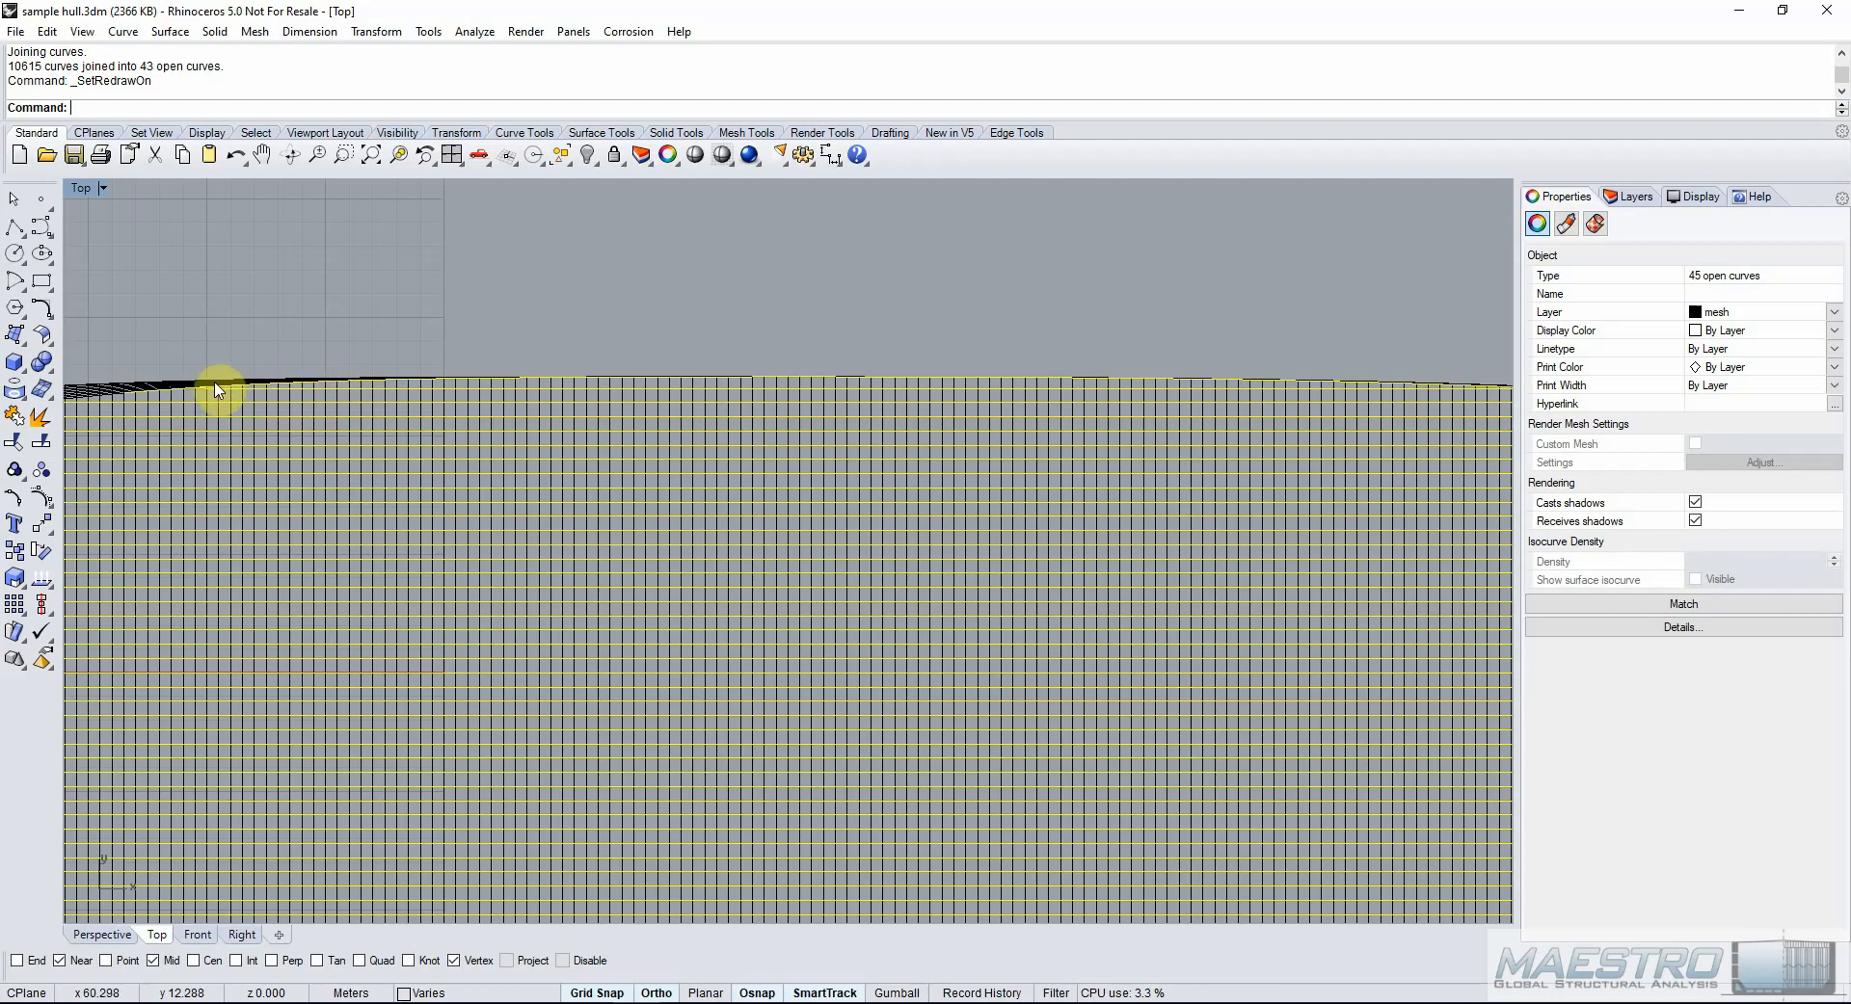
Delete the extracted curve that runs along the upper outer edge of the bottom mesh in the Top view.
click(798, 385)
click(858, 430)
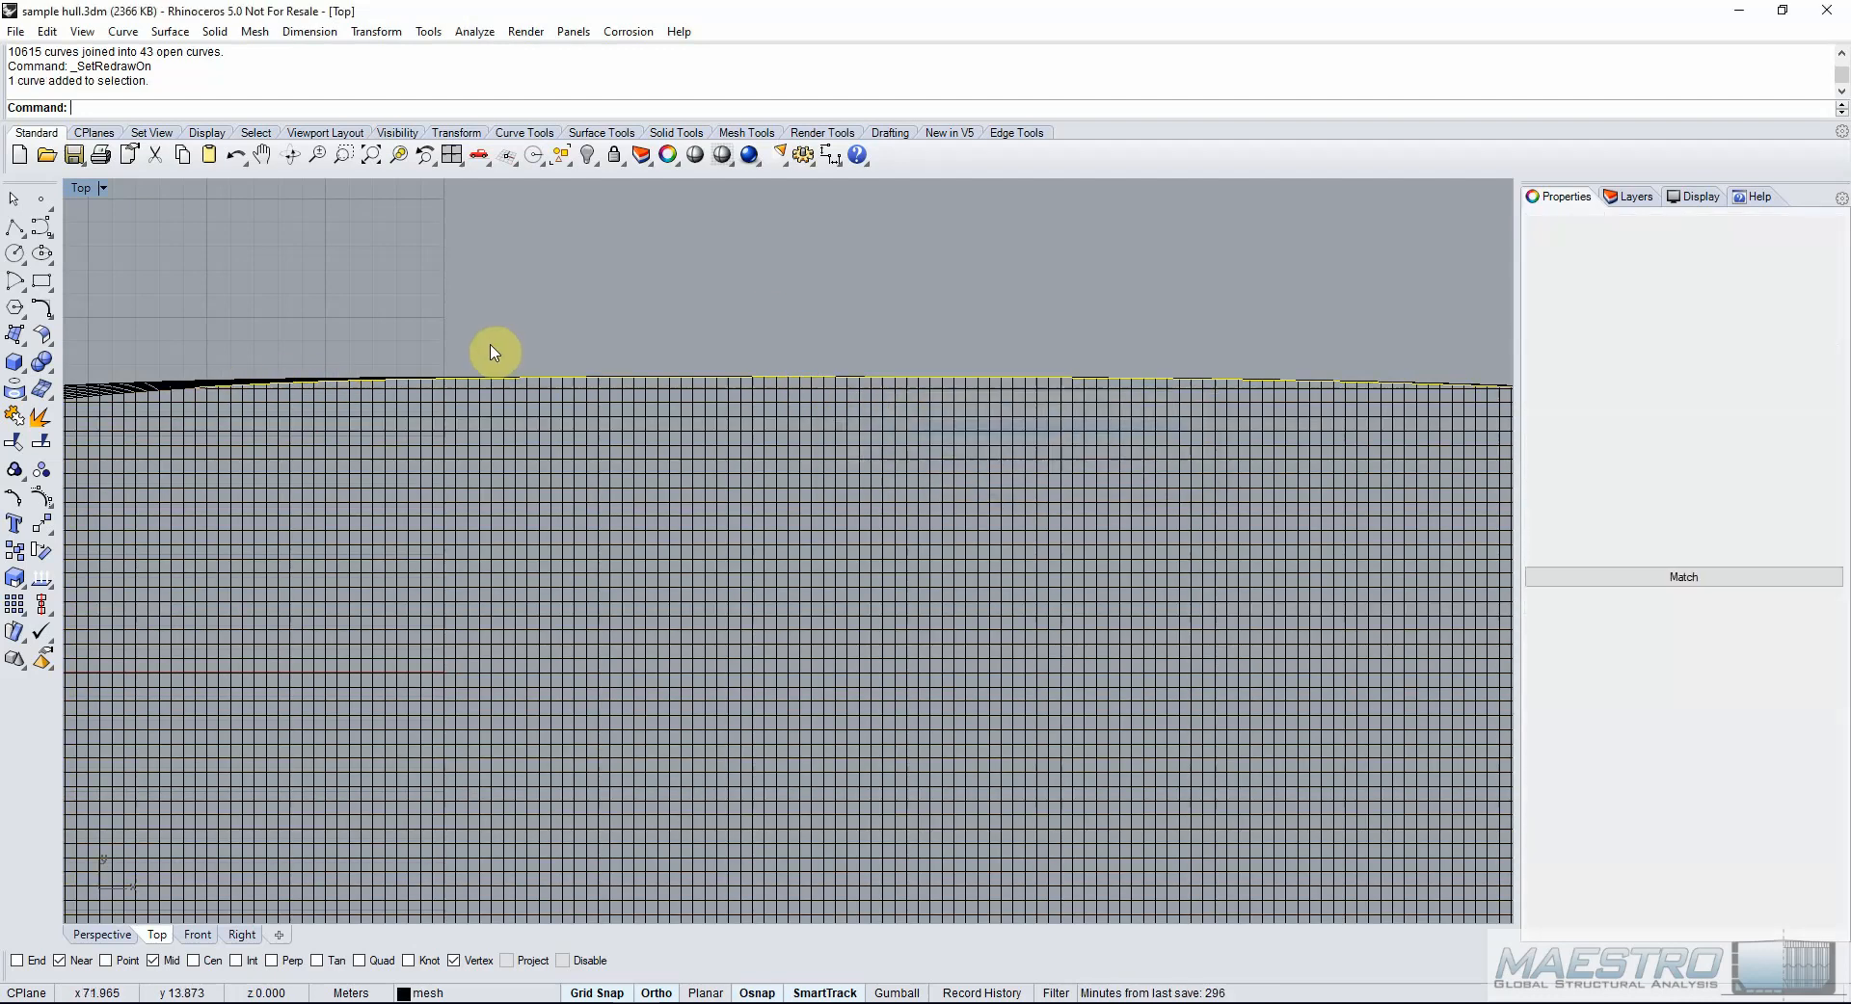
scroll(426, 340, down, 5)
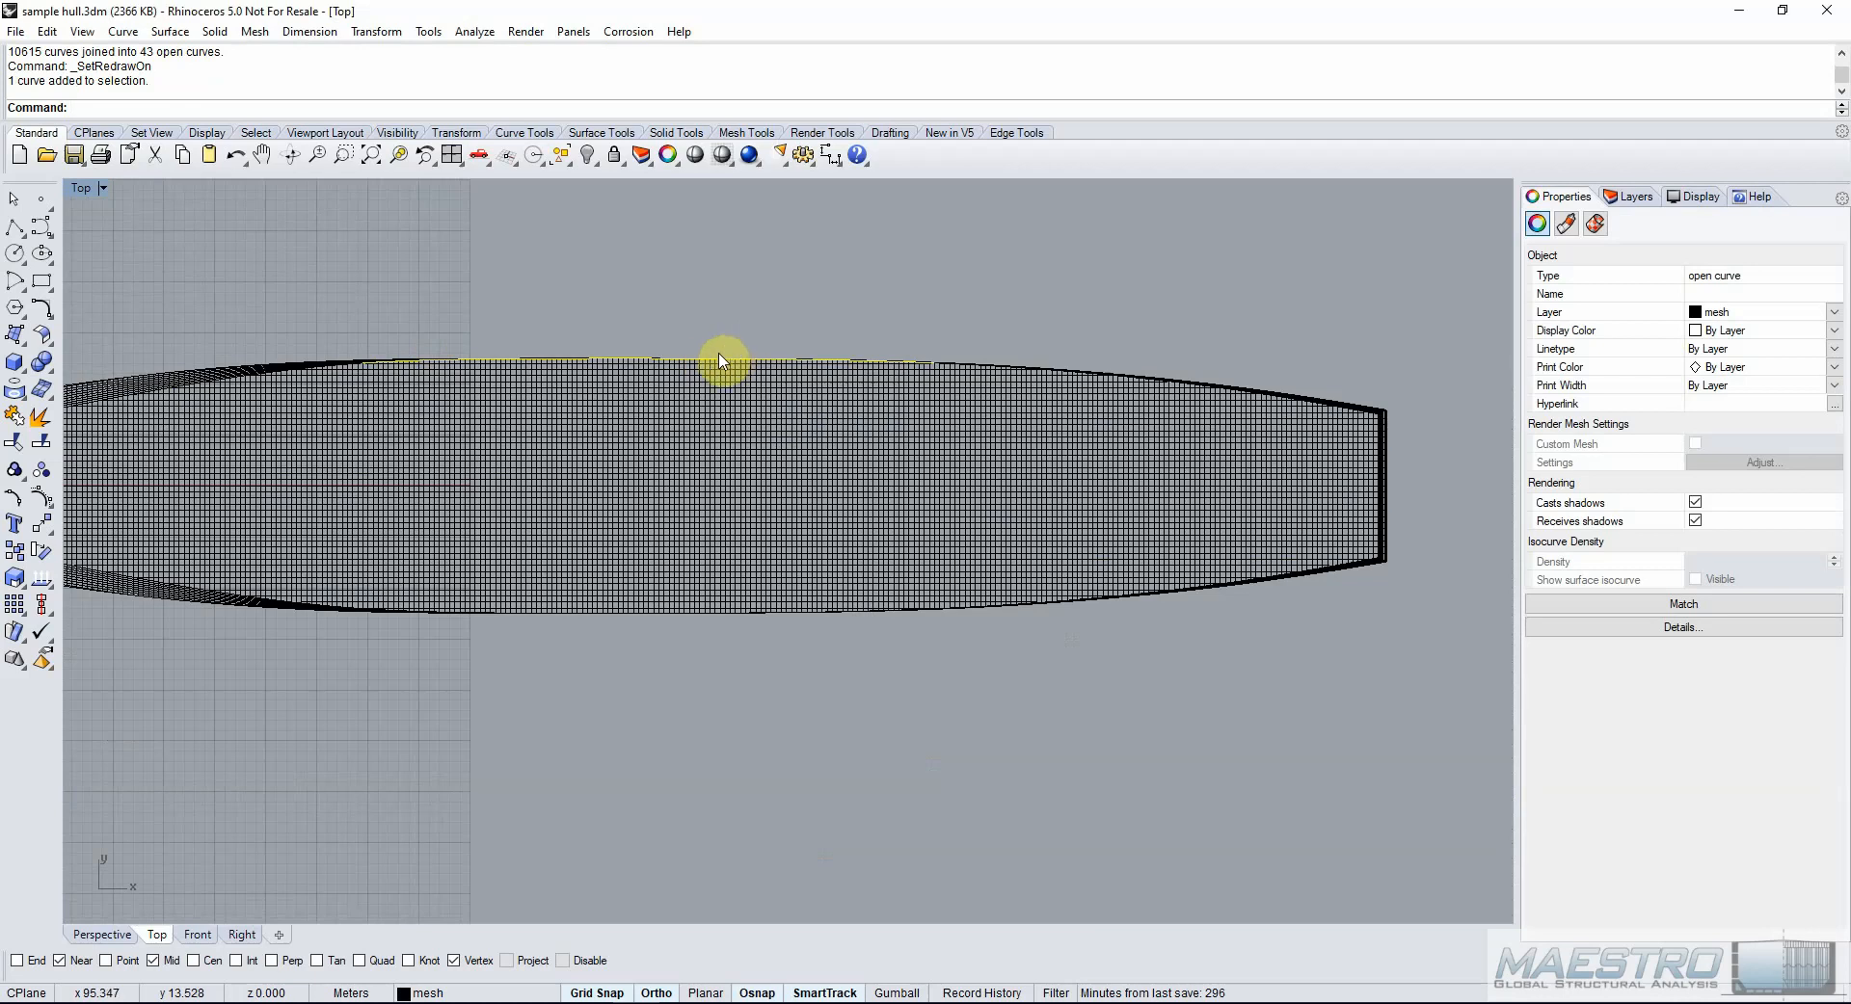
scroll(721, 362, up, 5)
scroll(983, 387, down, 3)
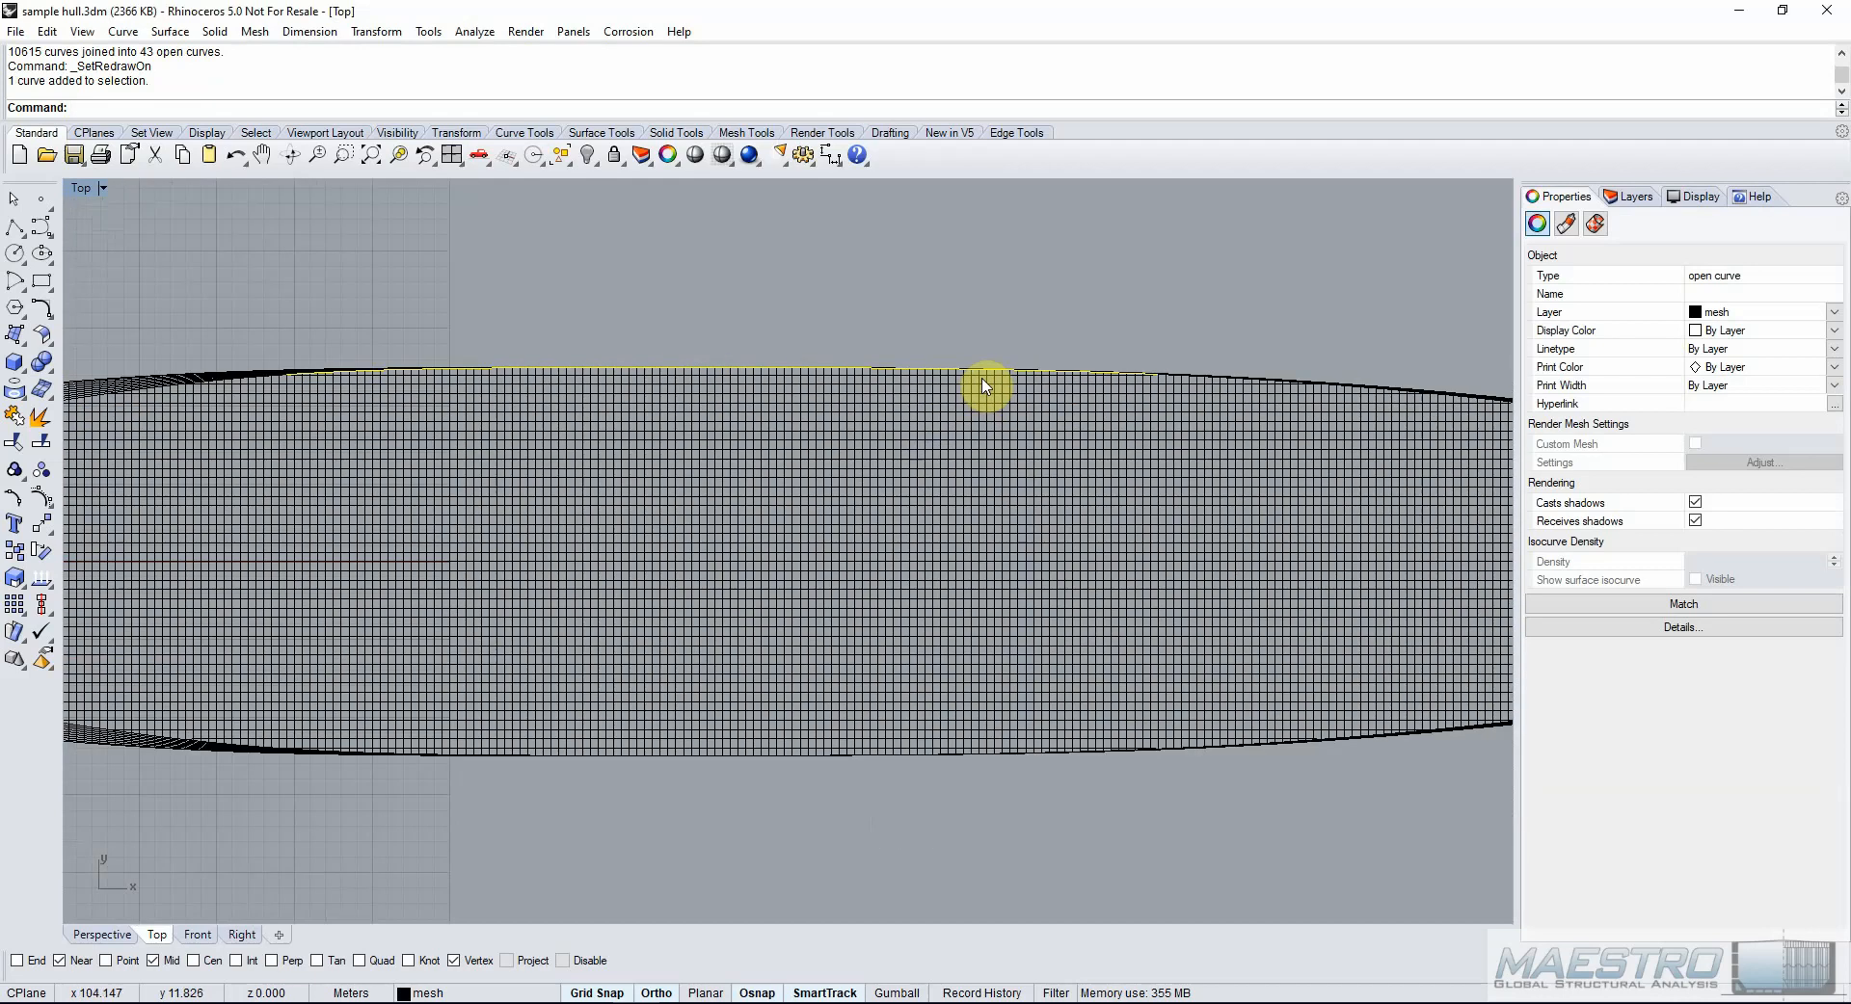
key(Delete)
Select all remaining curves with SelCrv to check the outermost ones along the aft part of the upper edge.
scroll(1103, 399, up, 3)
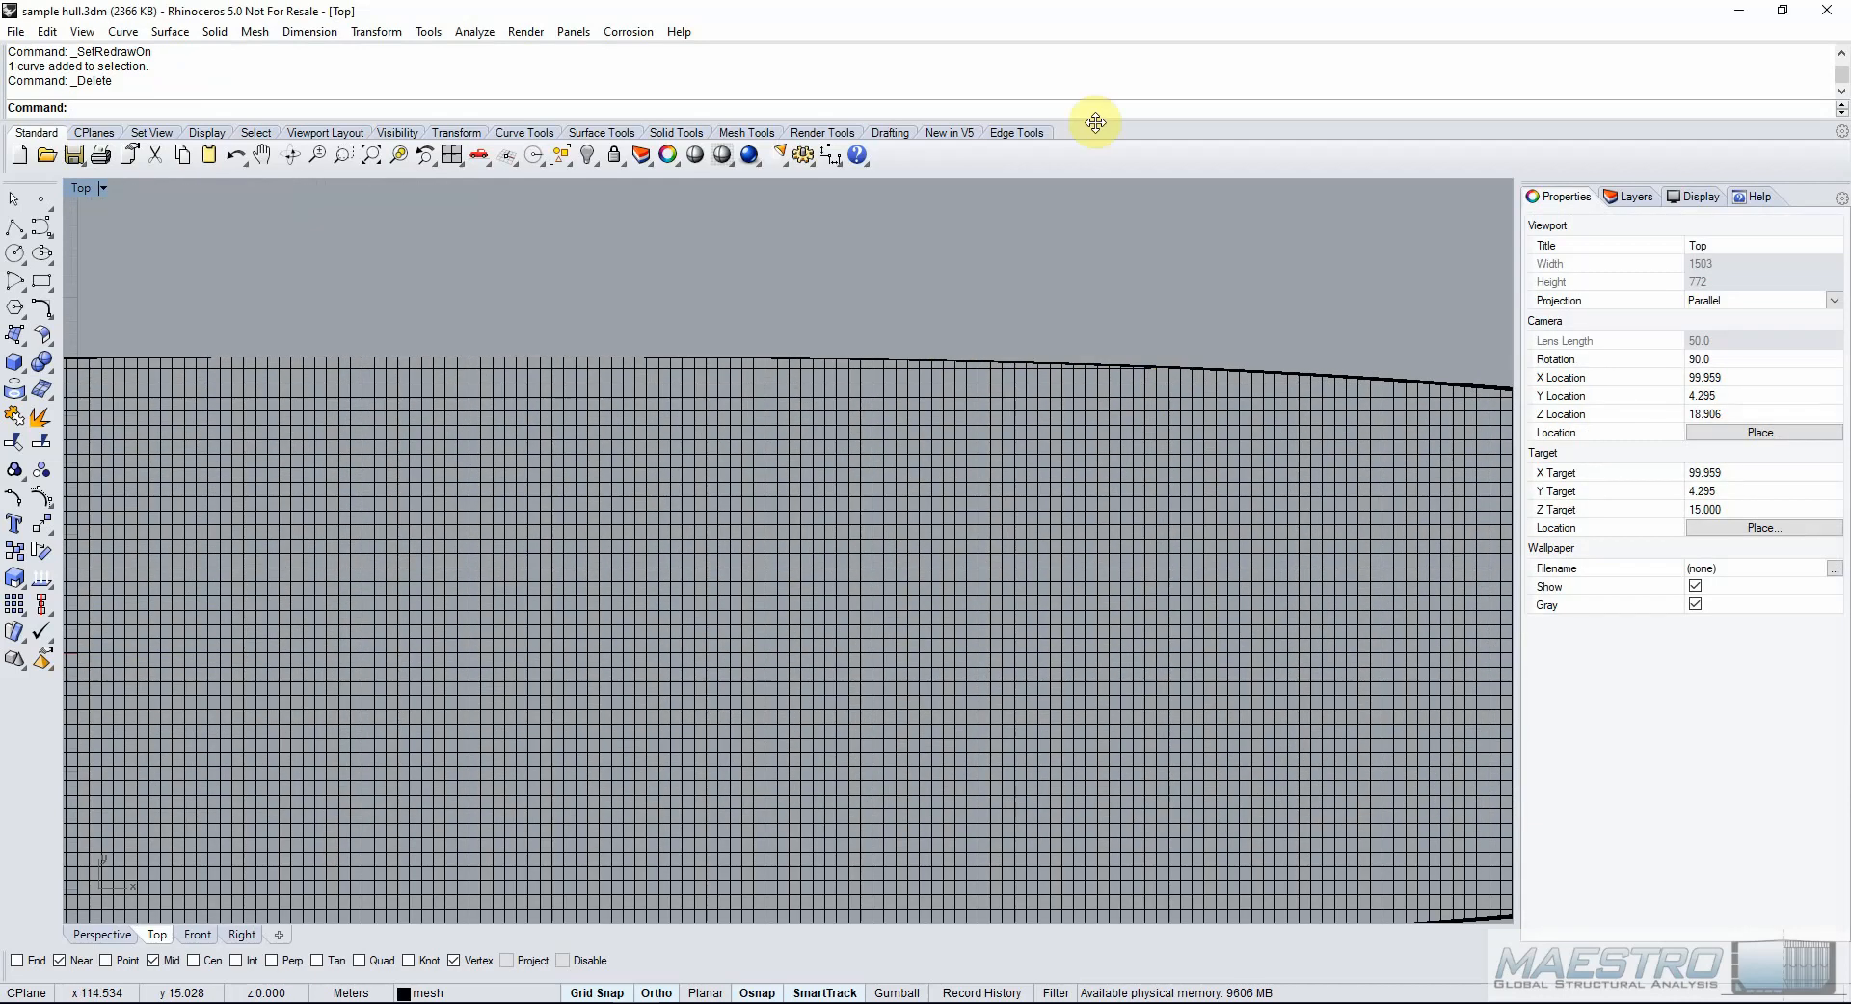
right_click(1102, 113)
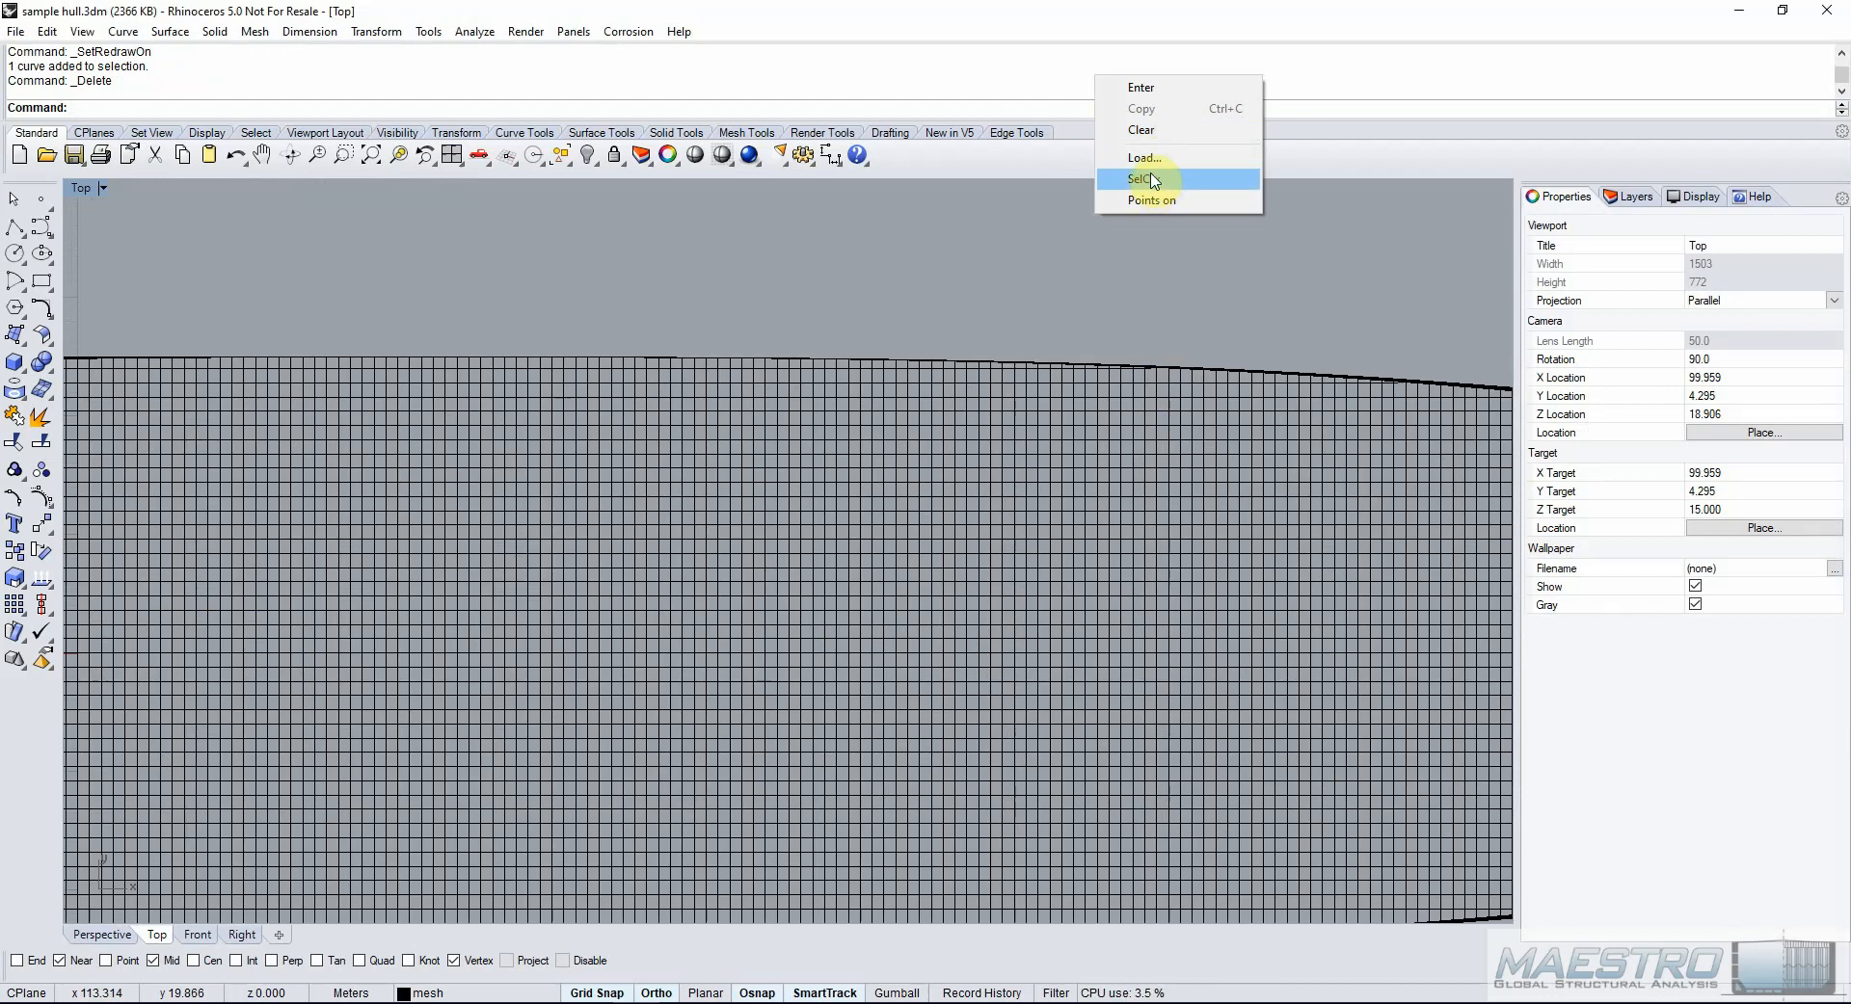
click(1155, 174)
scroll(1054, 331, down, 3)
scroll(1140, 356, up, 5)
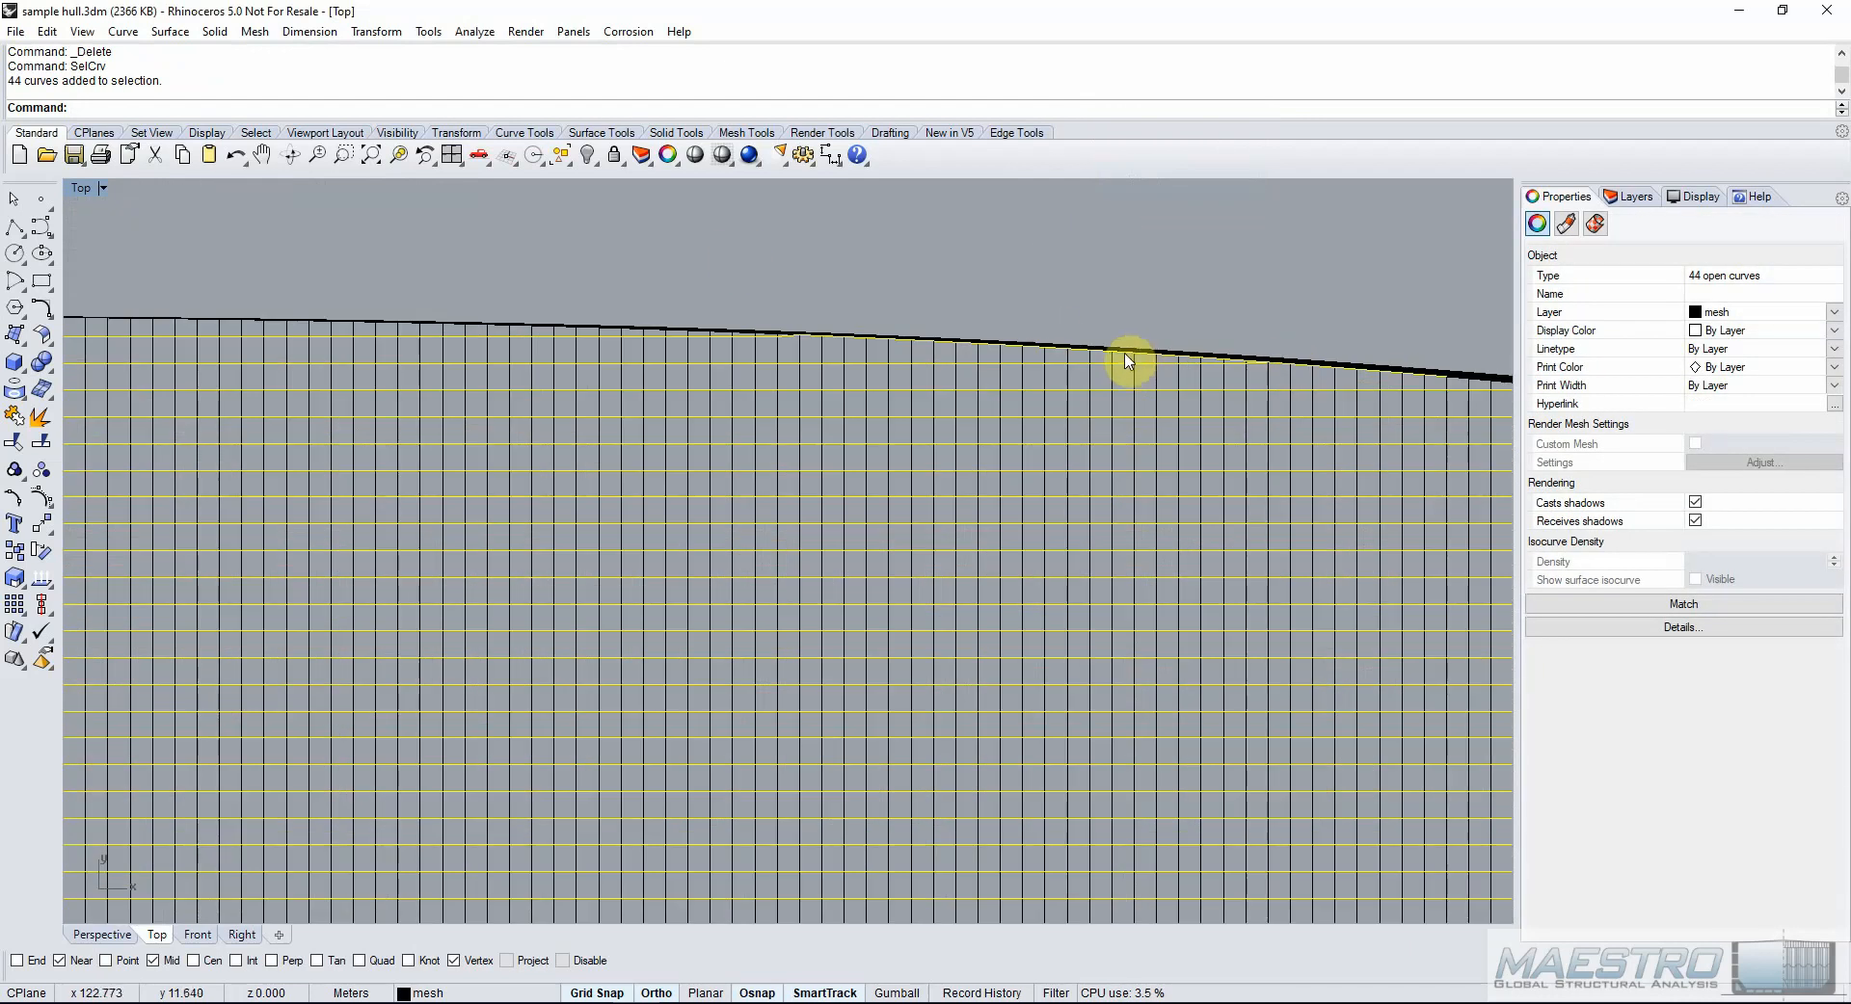
Turn on the control points of the outermost remaining curve and delete those where its aft end follows the curved mesh edge.
click(1125, 364)
click(1178, 405)
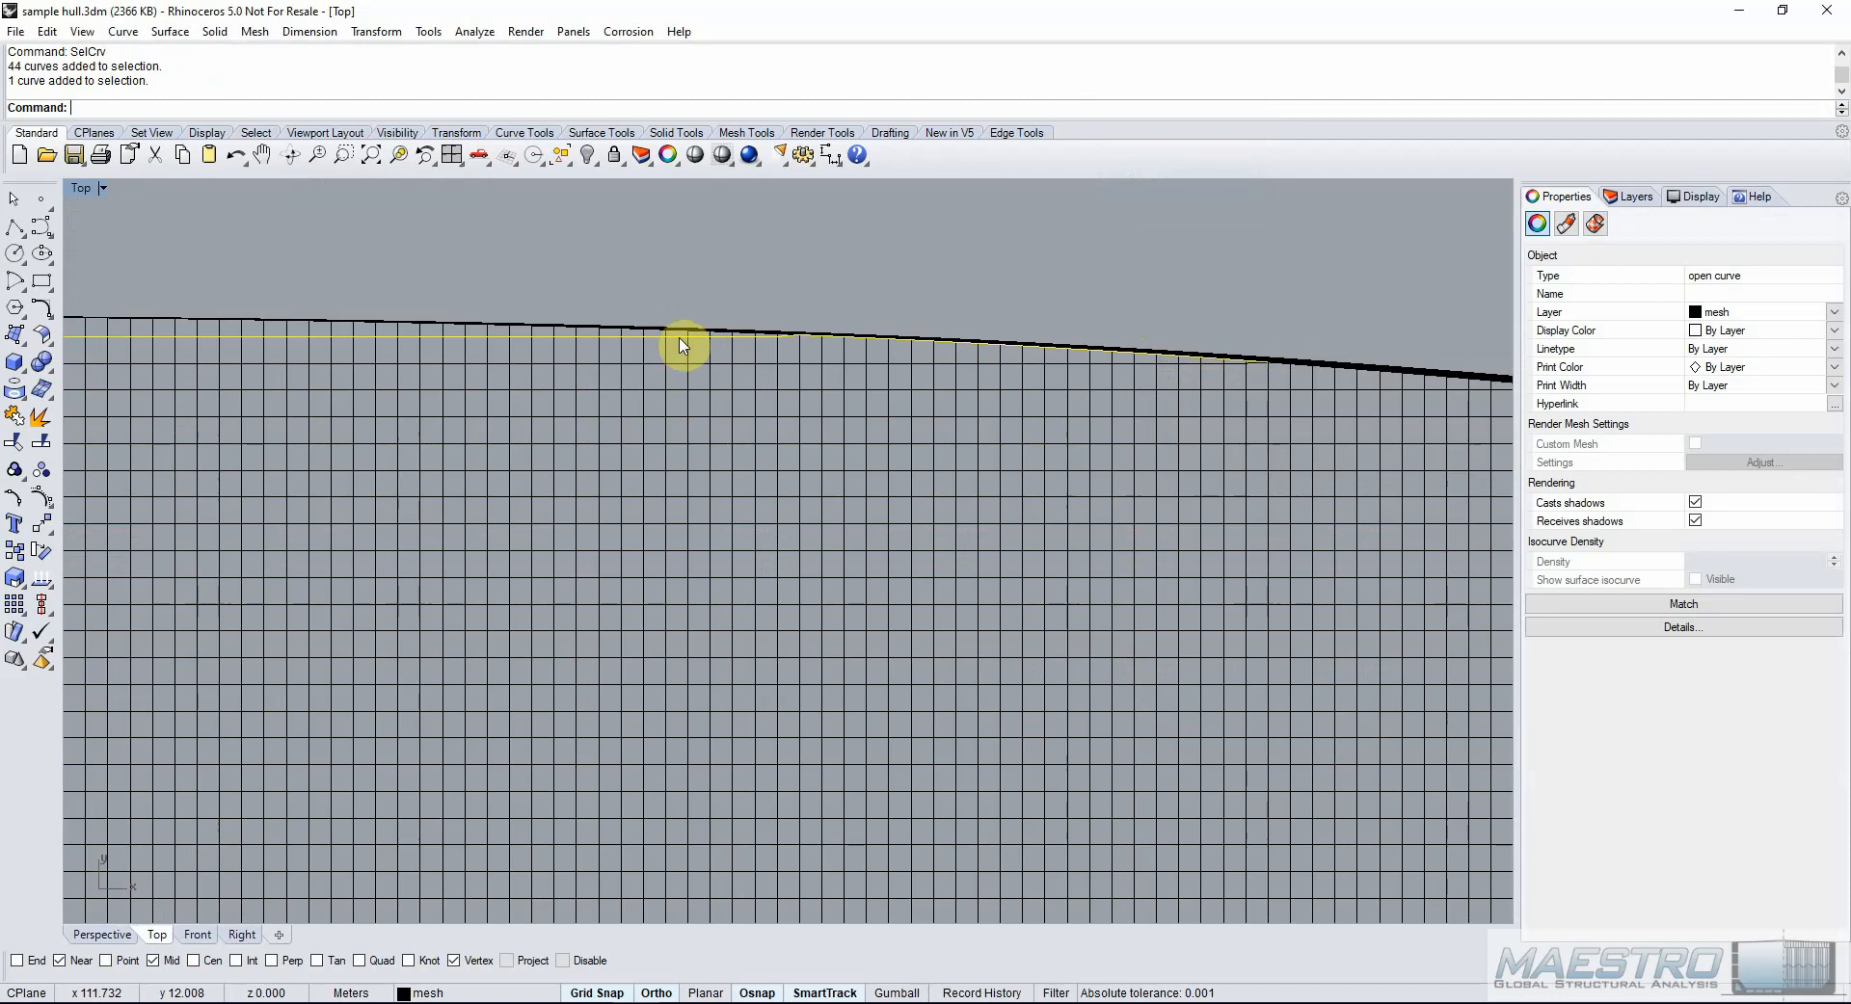
click(39, 502)
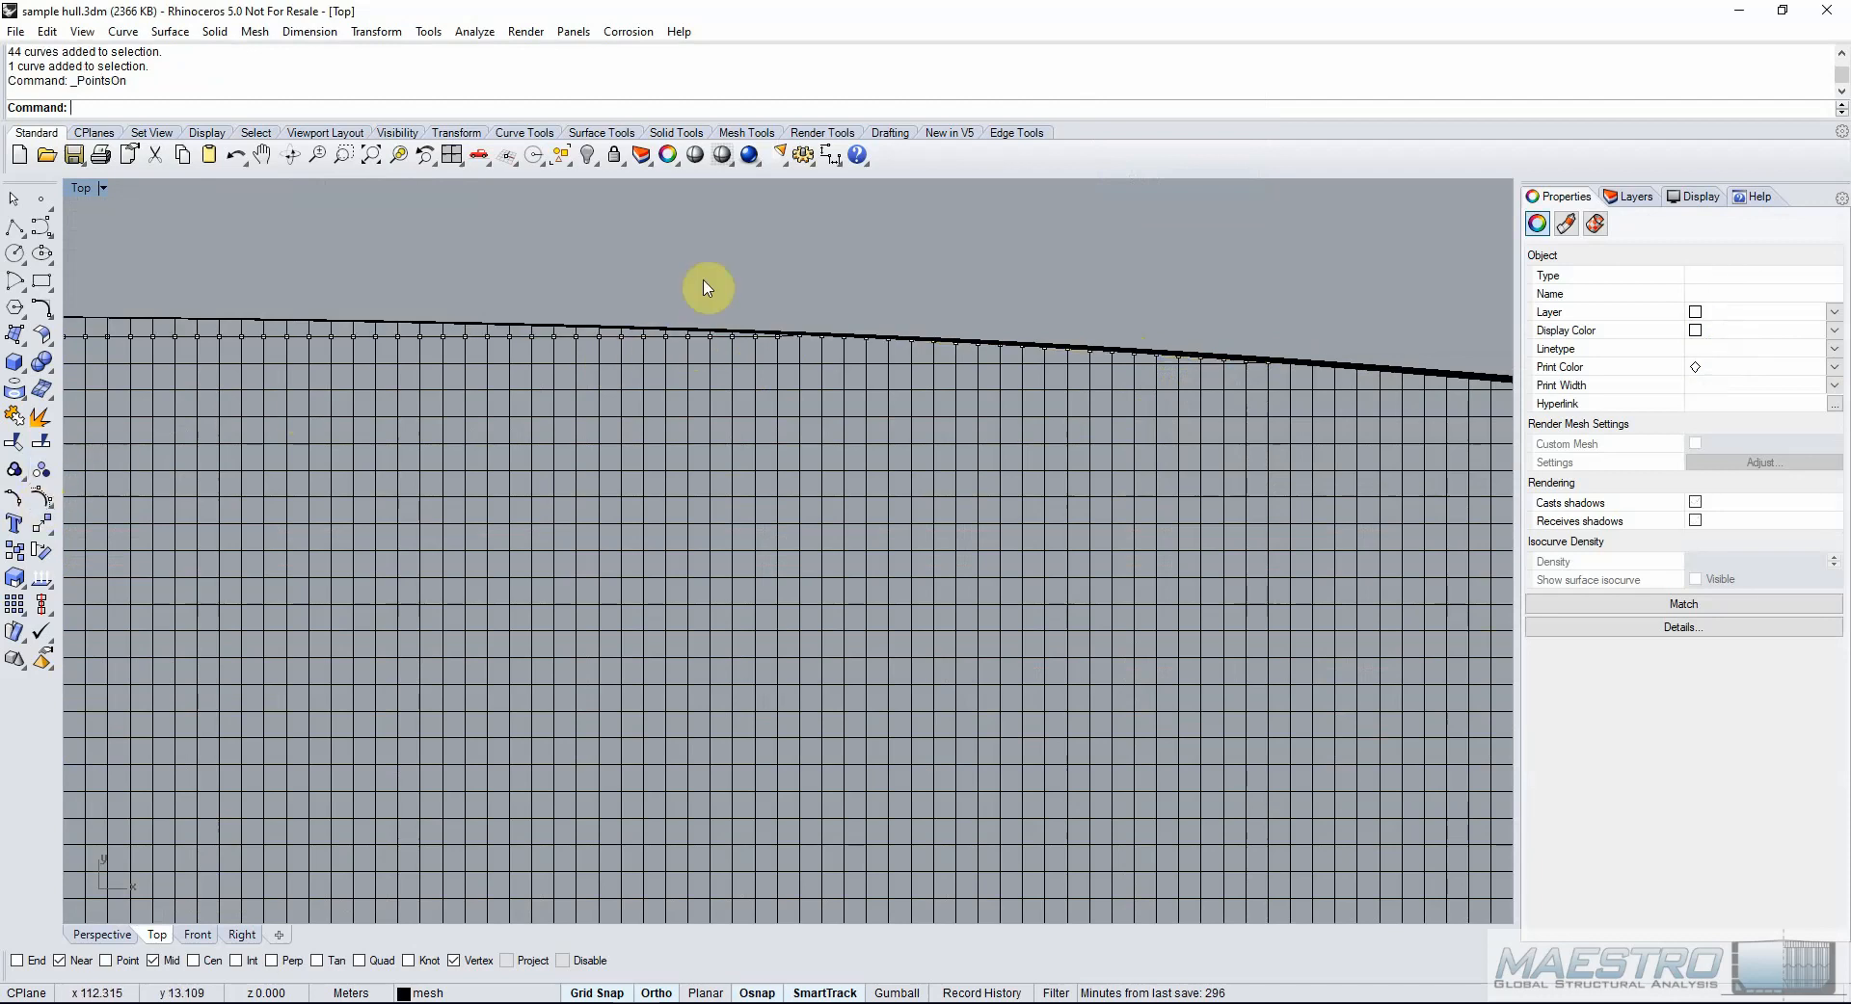
drag(1028, 377, 1303, 394)
key(Delete)
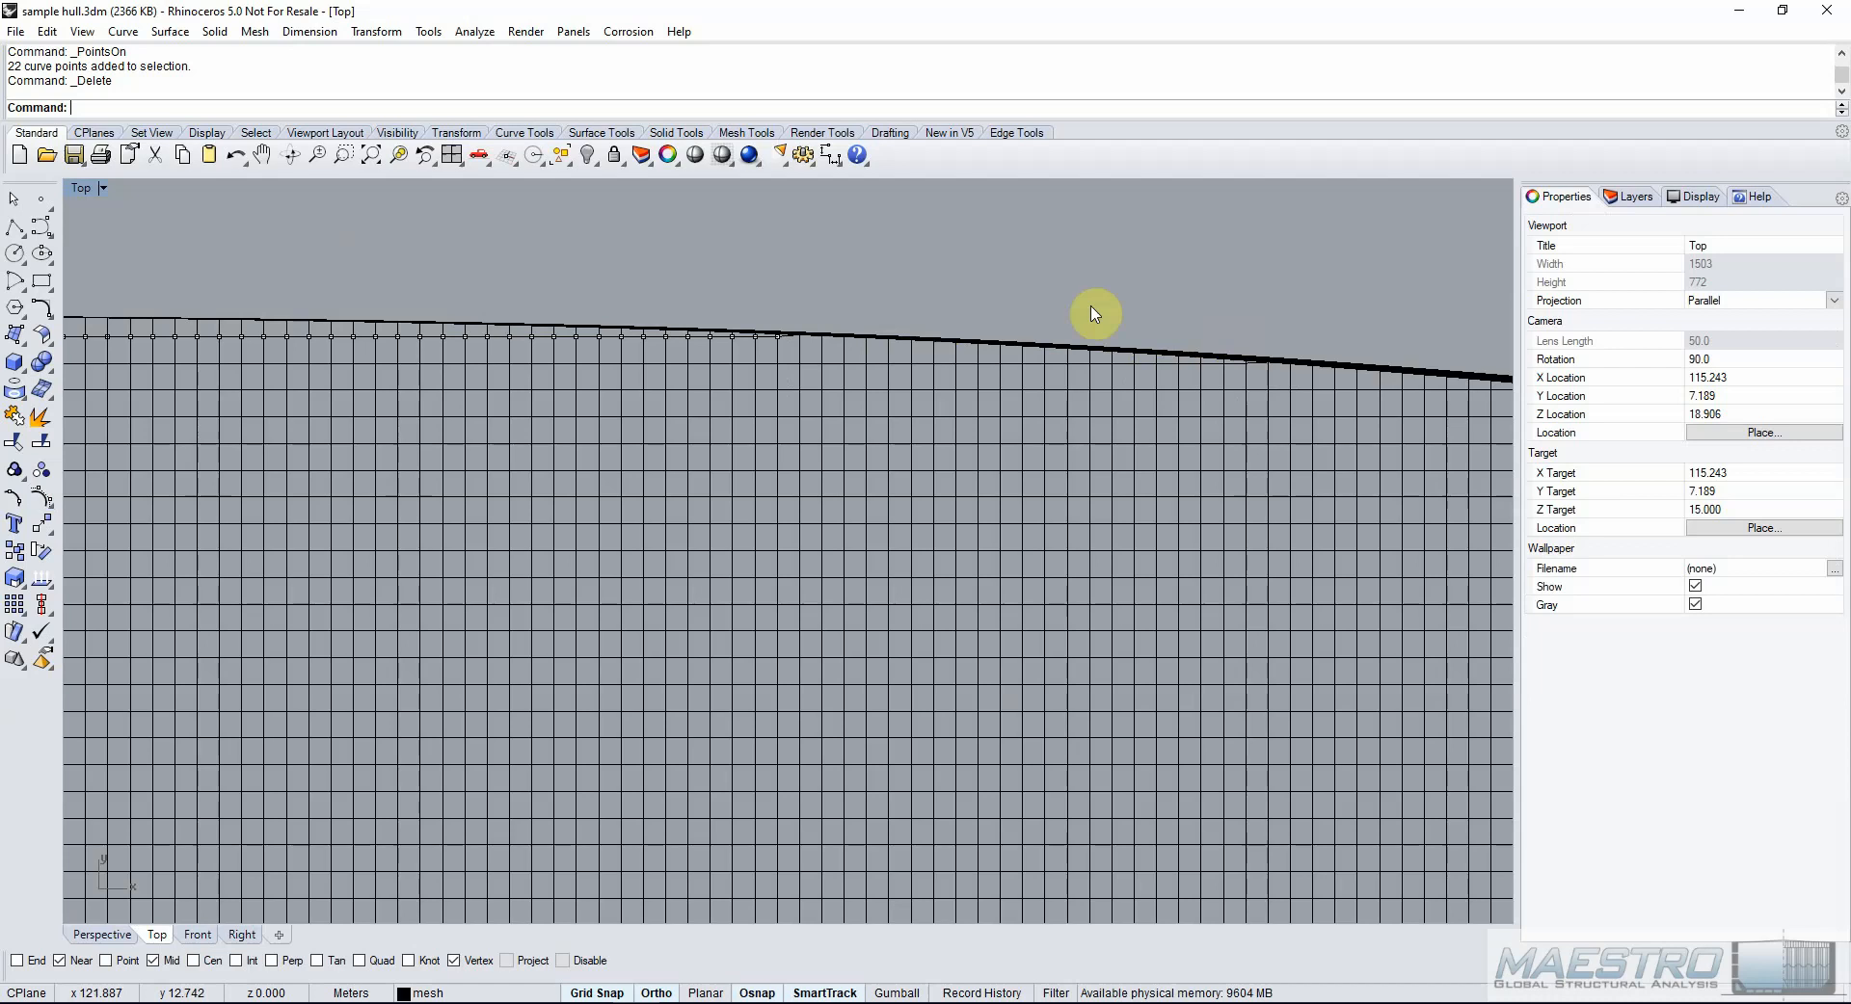
scroll(1050, 300, down, 4)
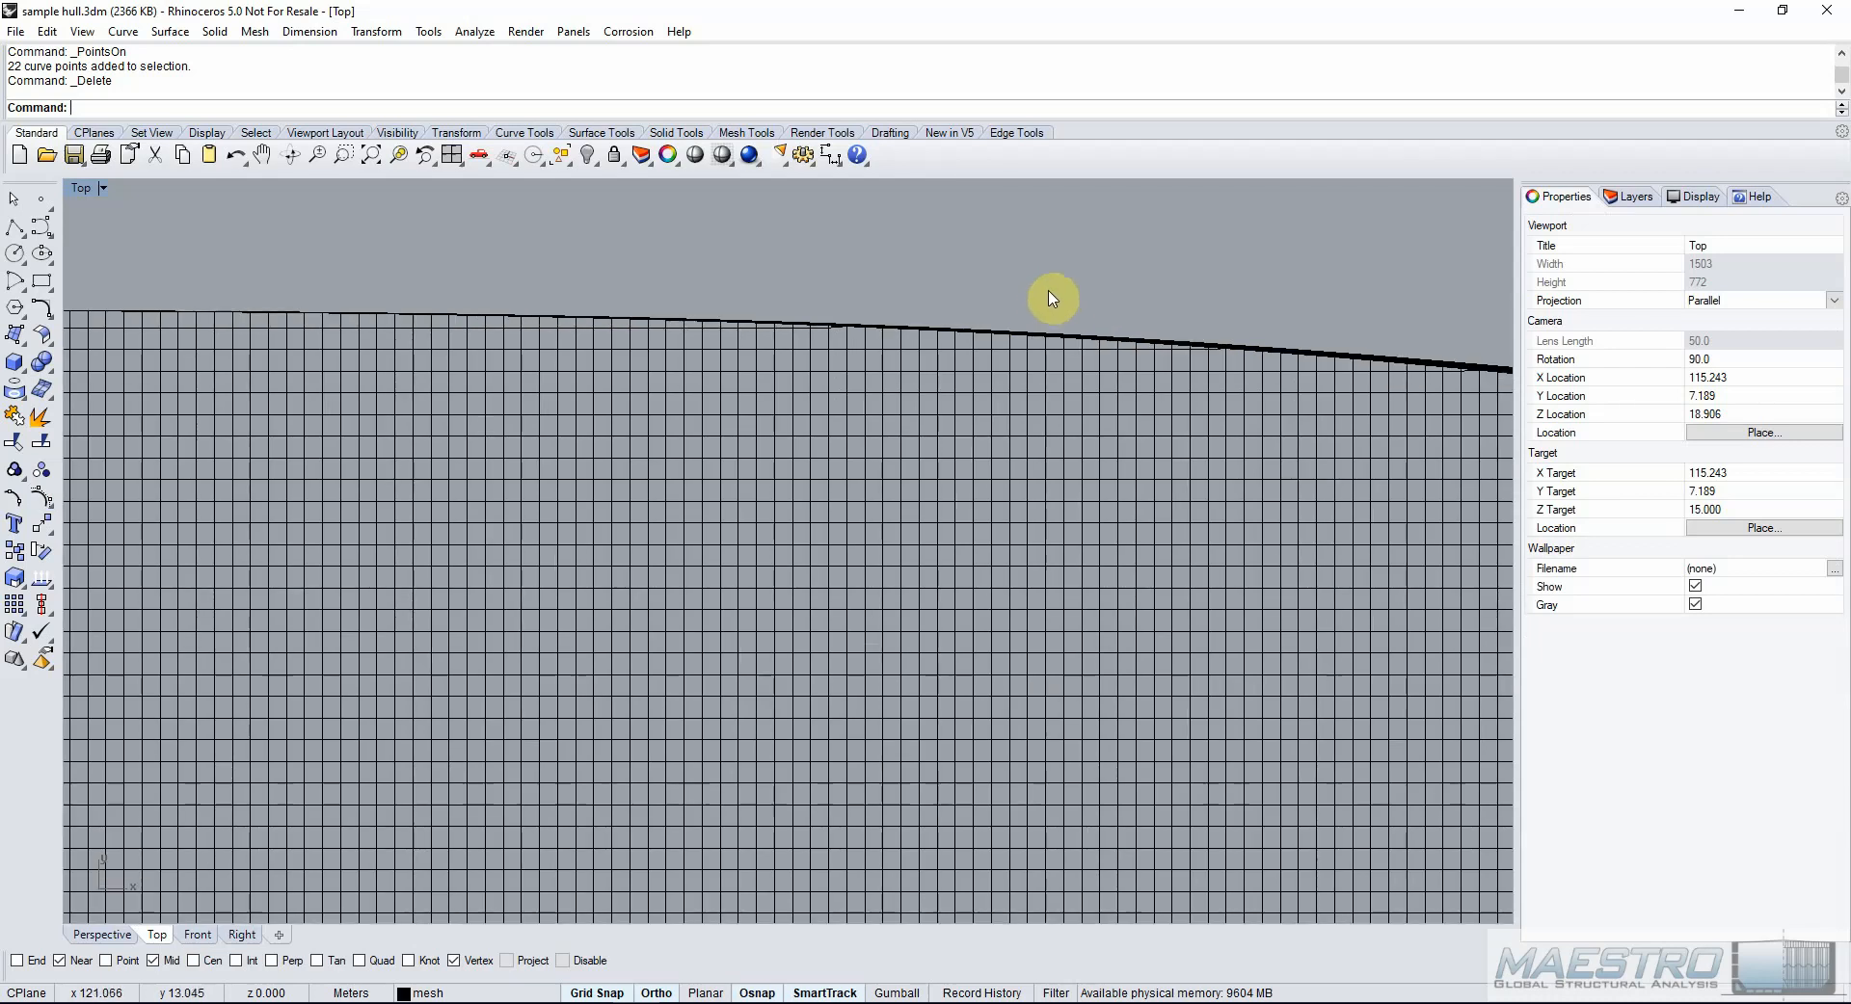
right_click(794, 88)
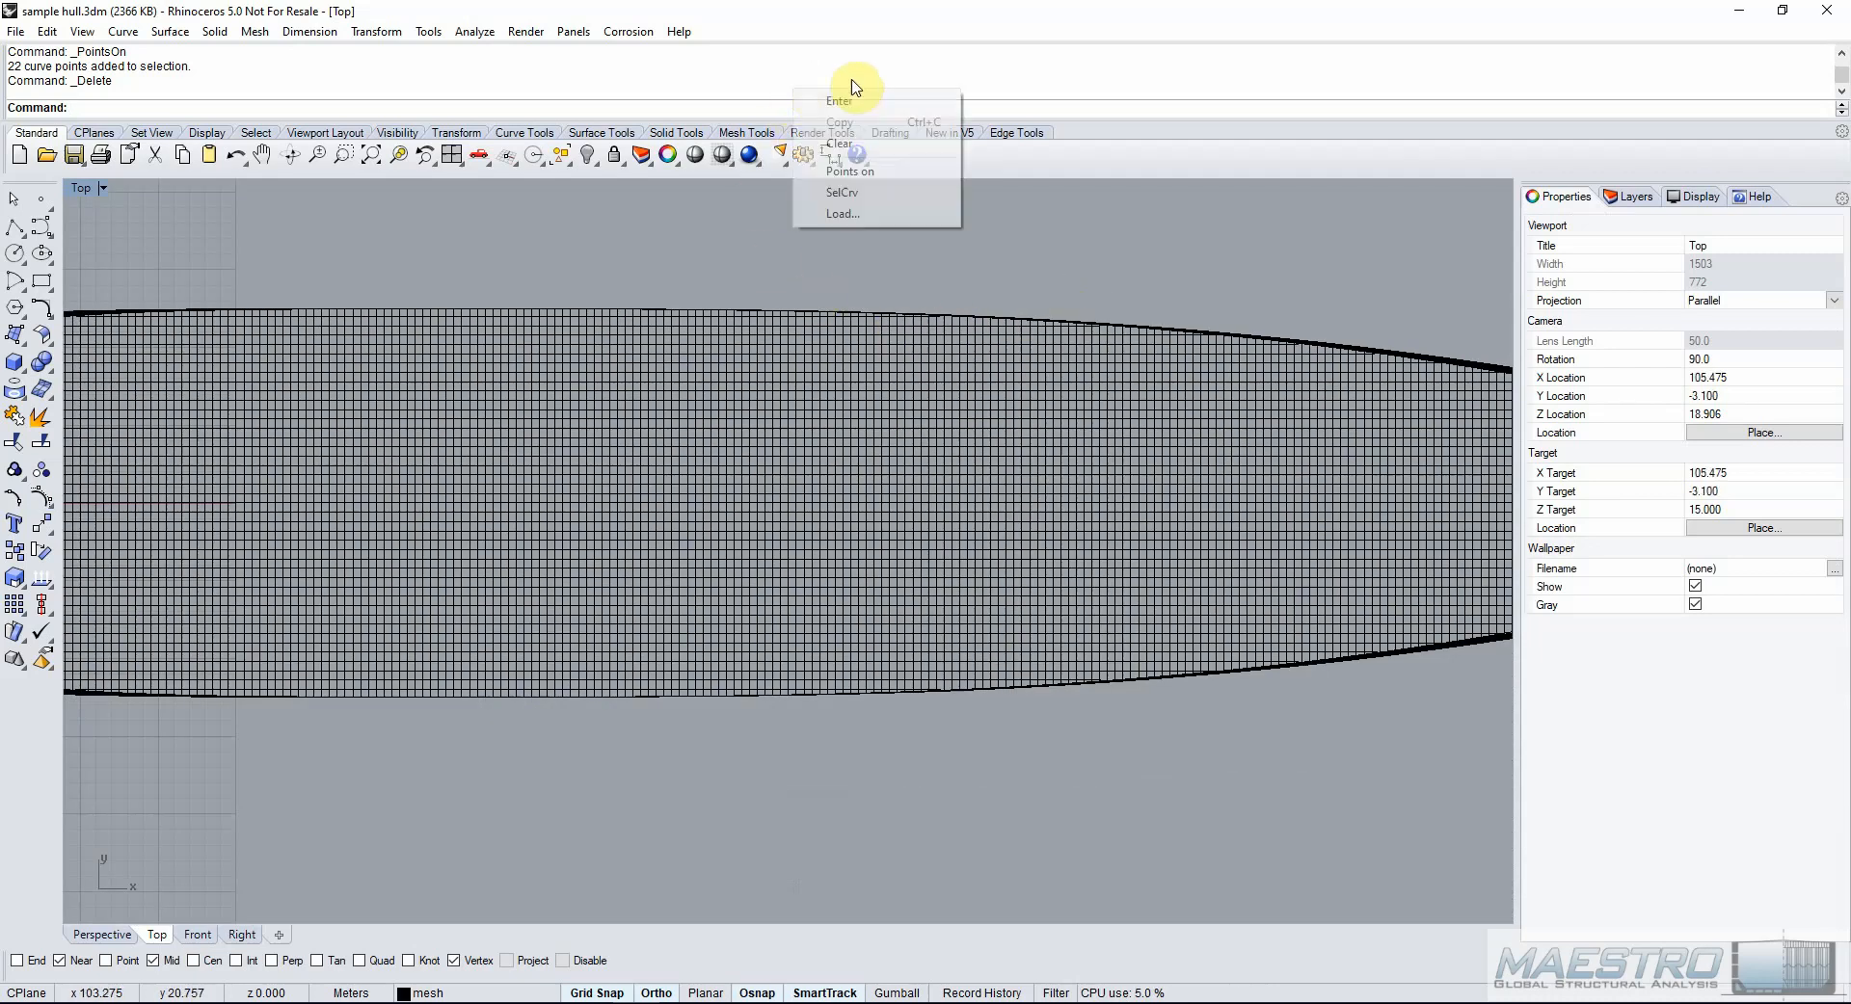
click(875, 175)
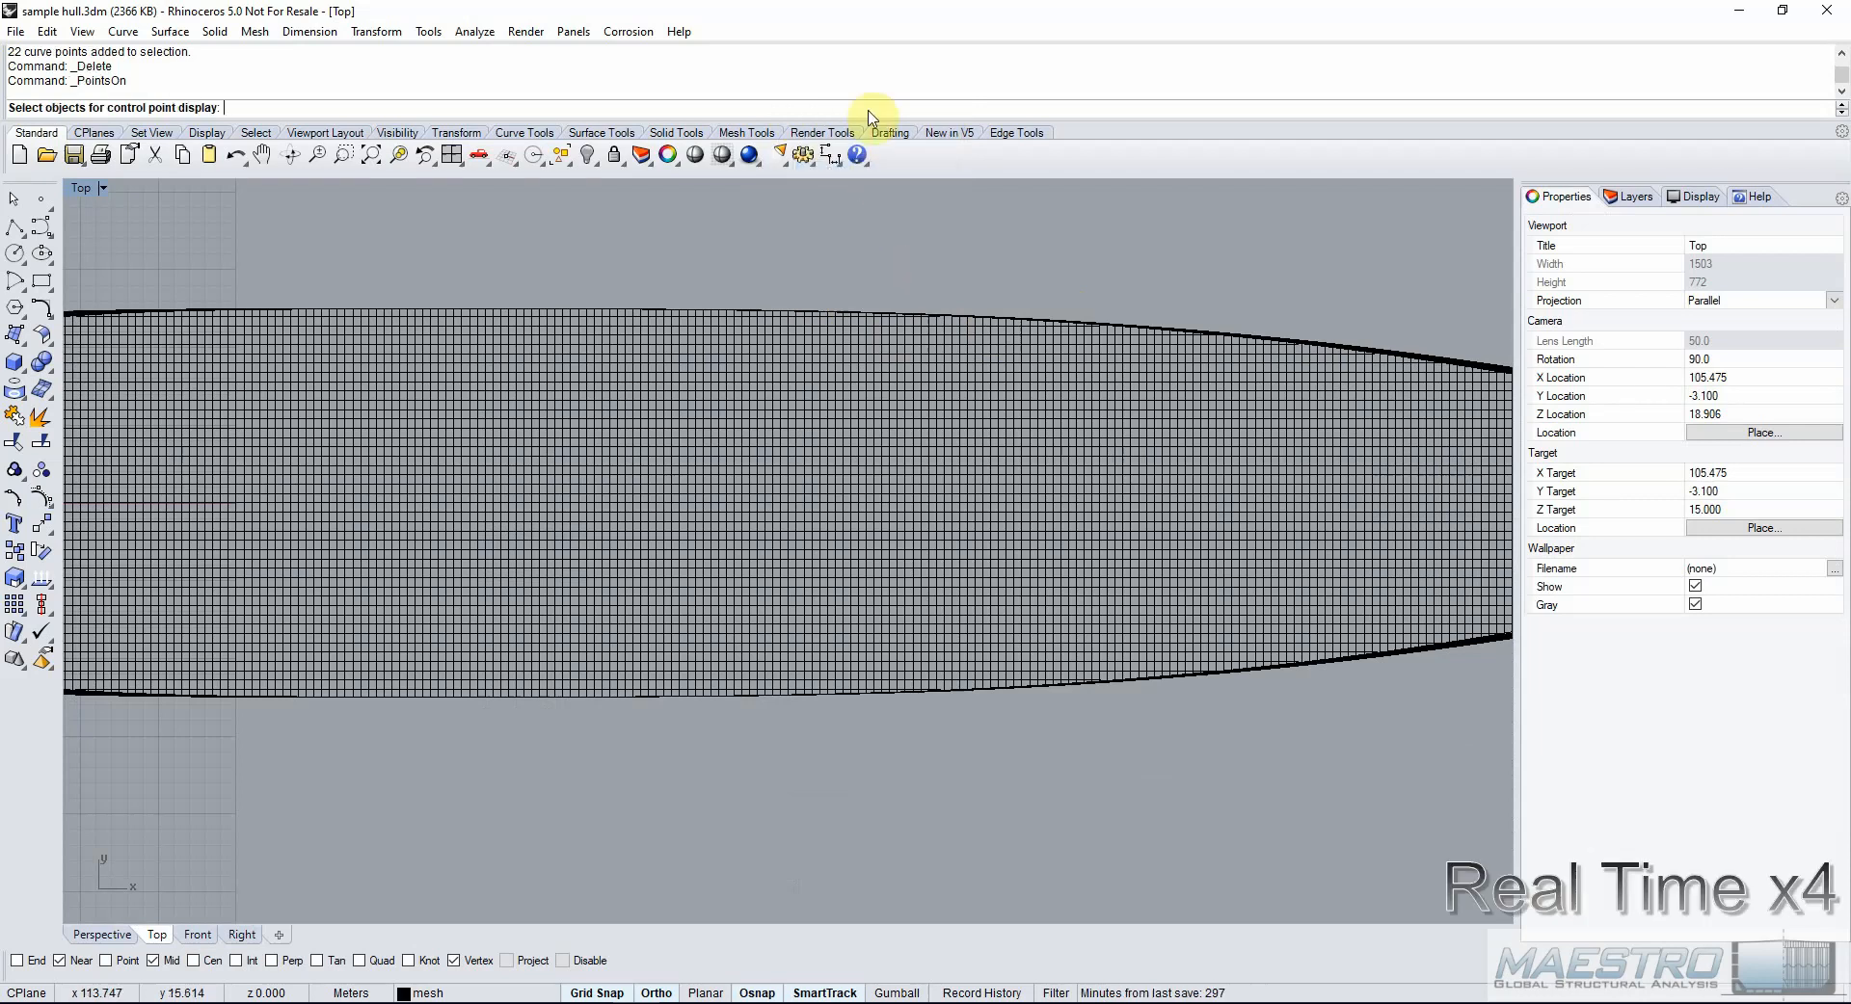
key(Escape)
Turn on the control points of the next outermost curve at the upper edge and delete those where its aft end follows the mesh edge.
right_click(898, 82)
click(939, 186)
scroll(1162, 333, up, 10)
click(1142, 289)
click(1174, 335)
right_click(660, 53)
click(744, 157)
drag(994, 253, 1270, 301)
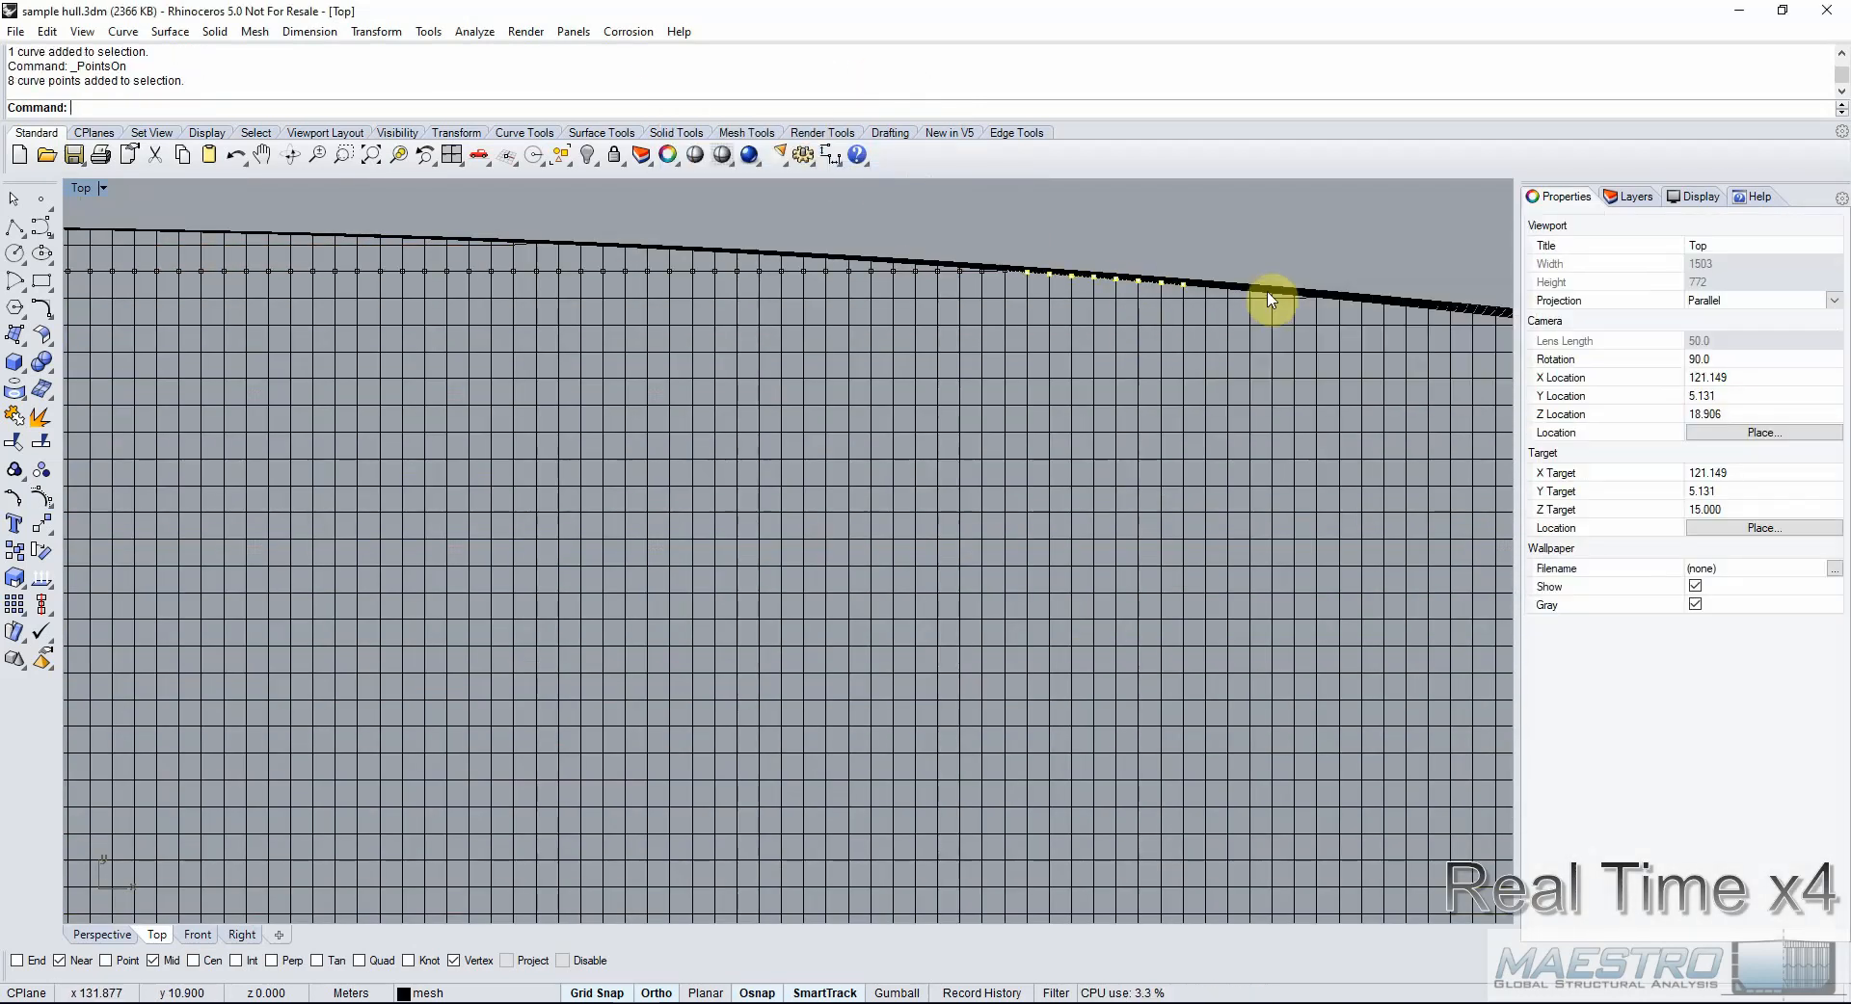
key(Delete)
Check all curves with SelCrv and delete the outermost curve along the forward part of the bottom mesh's upper edge.
scroll(1349, 279, down, 11)
right_click(806, 92)
click(899, 196)
scroll(446, 279, up, 14)
click(447, 291)
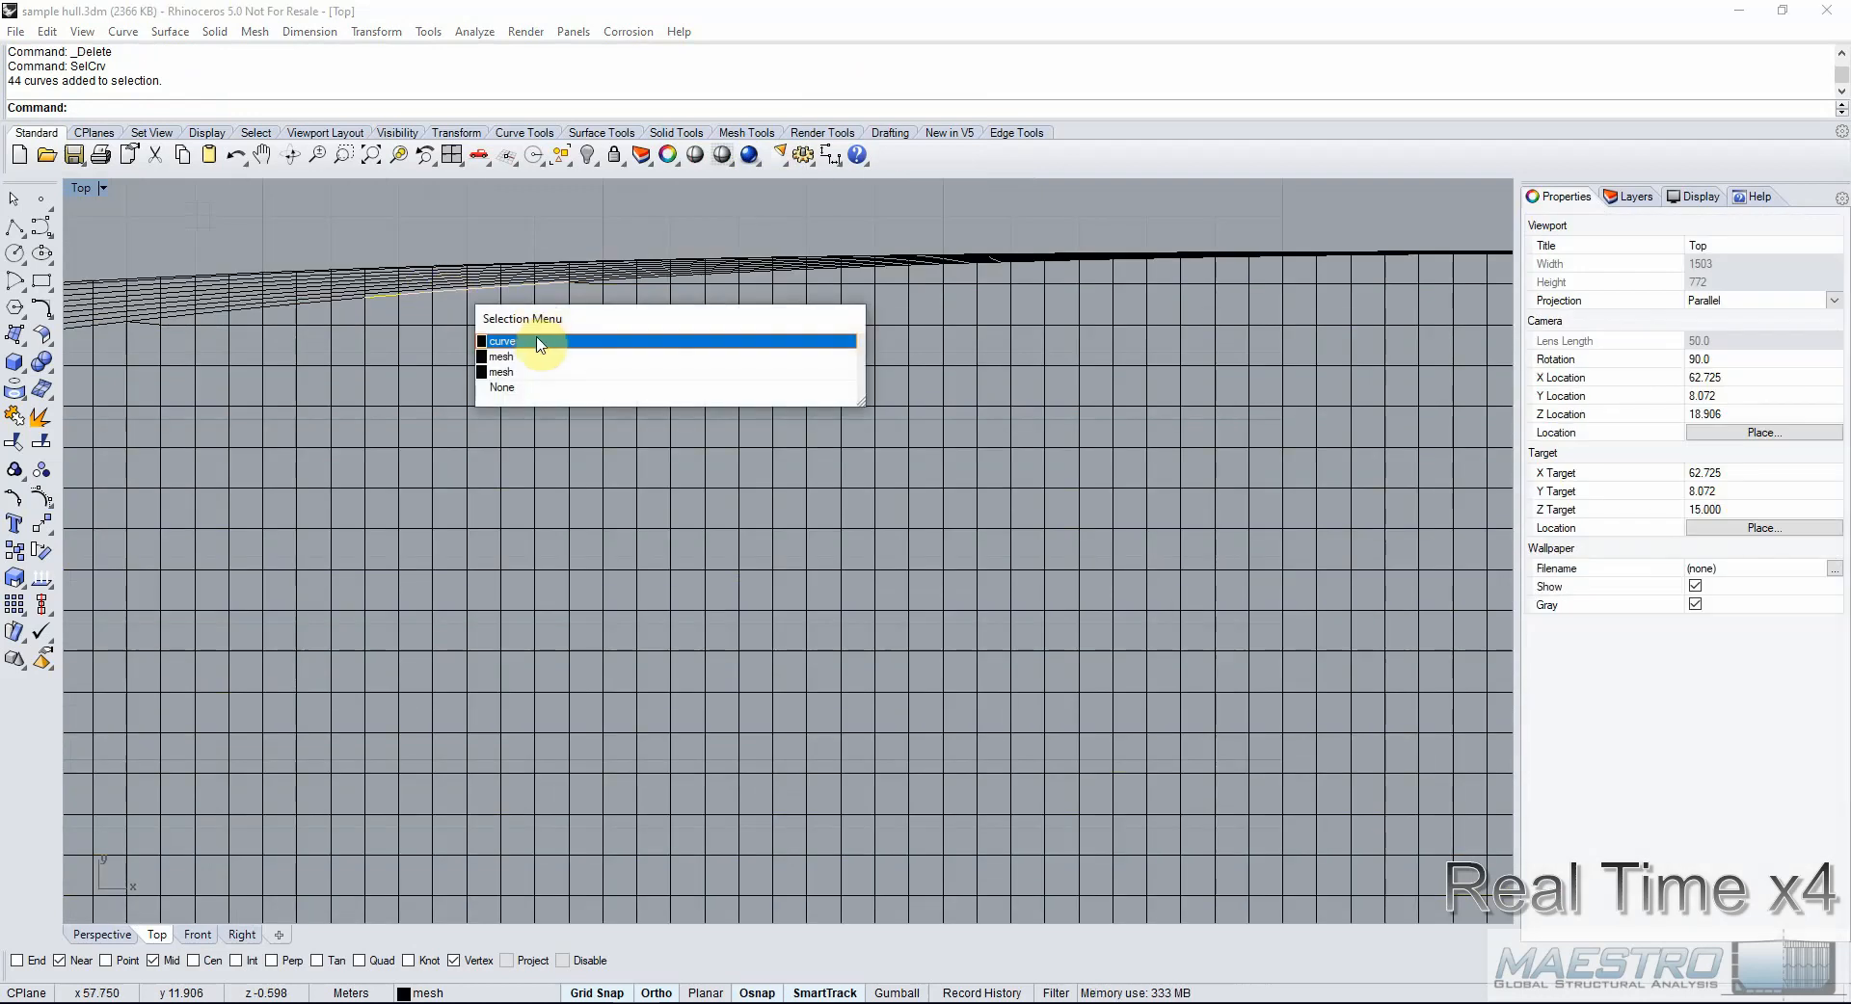
click(537, 355)
key(Delete)
Check all curves with SelCrv and delete the long outermost curve running along the bottom mesh's lower edge.
scroll(537, 274, down, 12)
right_click(685, 68)
click(750, 150)
scroll(920, 749, up, 8)
click(950, 750)
click(1003, 802)
scroll(565, 579, down, 12)
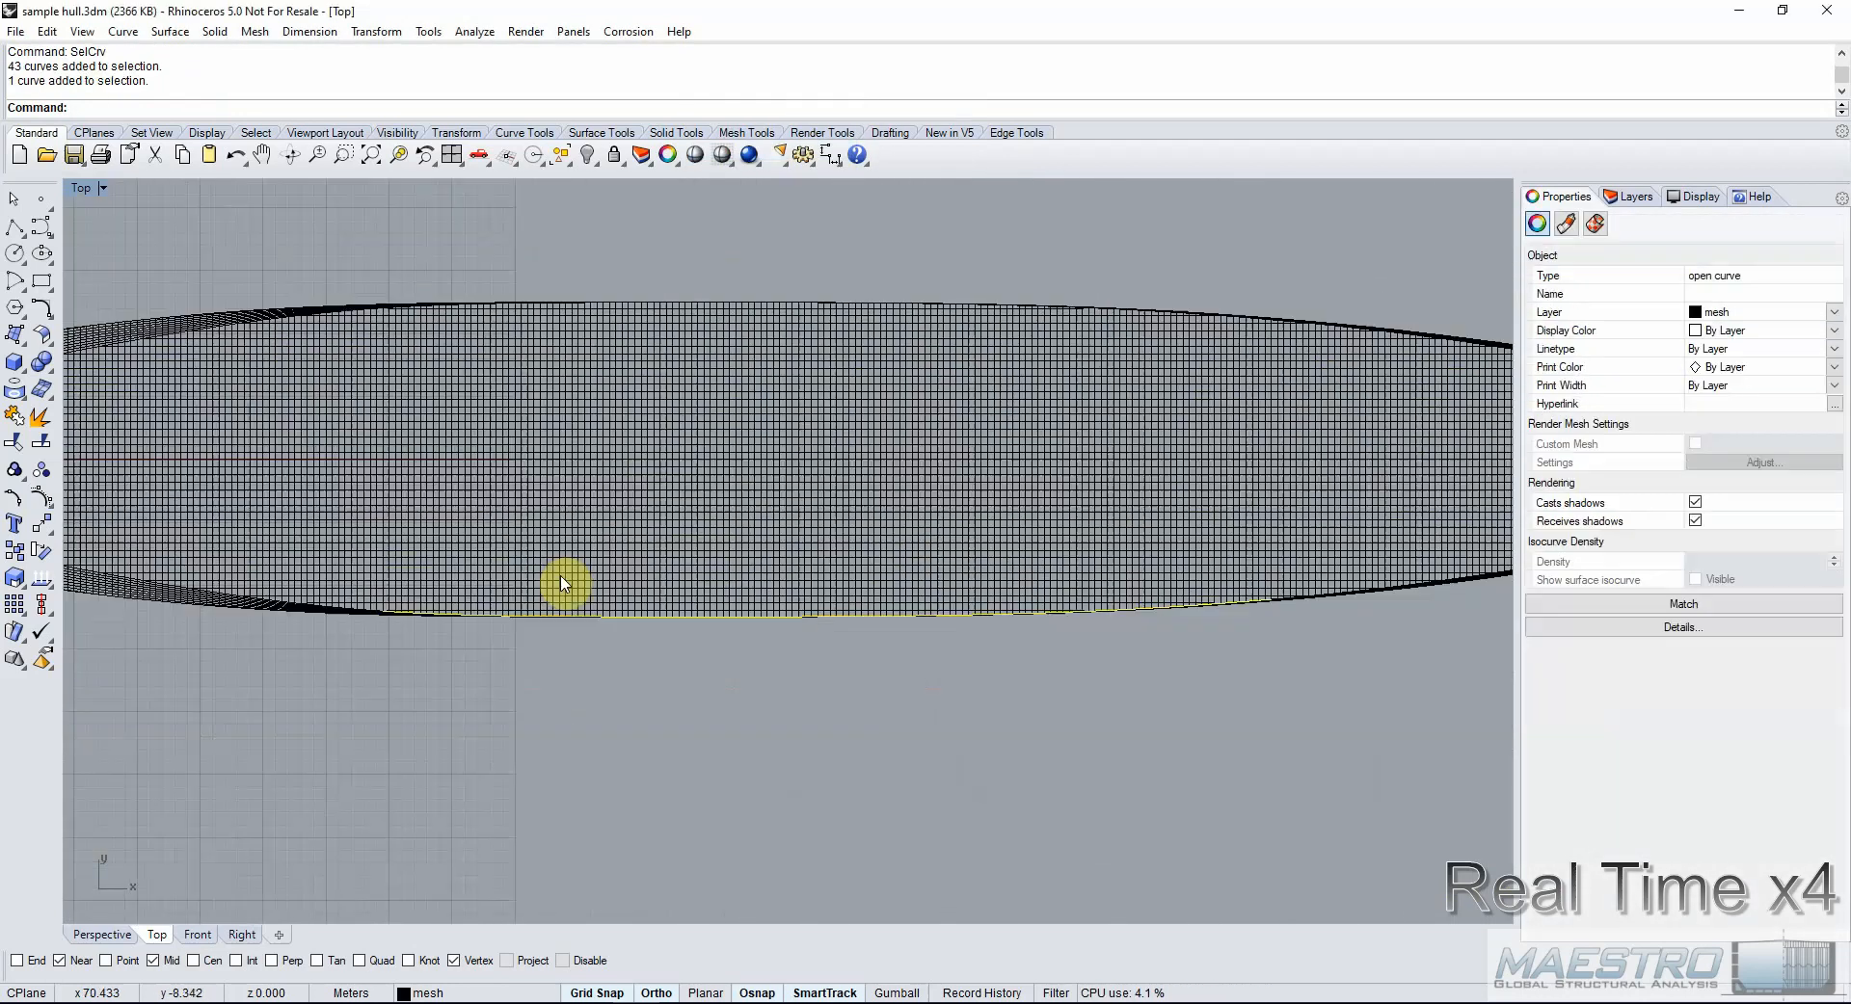
key(Delete)
Recheck the curves with SelCrv and delete the remaining curve that follows the mesh edge at the forward part of the lower side.
right_click(934, 94)
click(997, 176)
scroll(328, 613, up, 18)
click(363, 587)
click(439, 640)
key(Delete)
scroll(453, 608, down, 15)
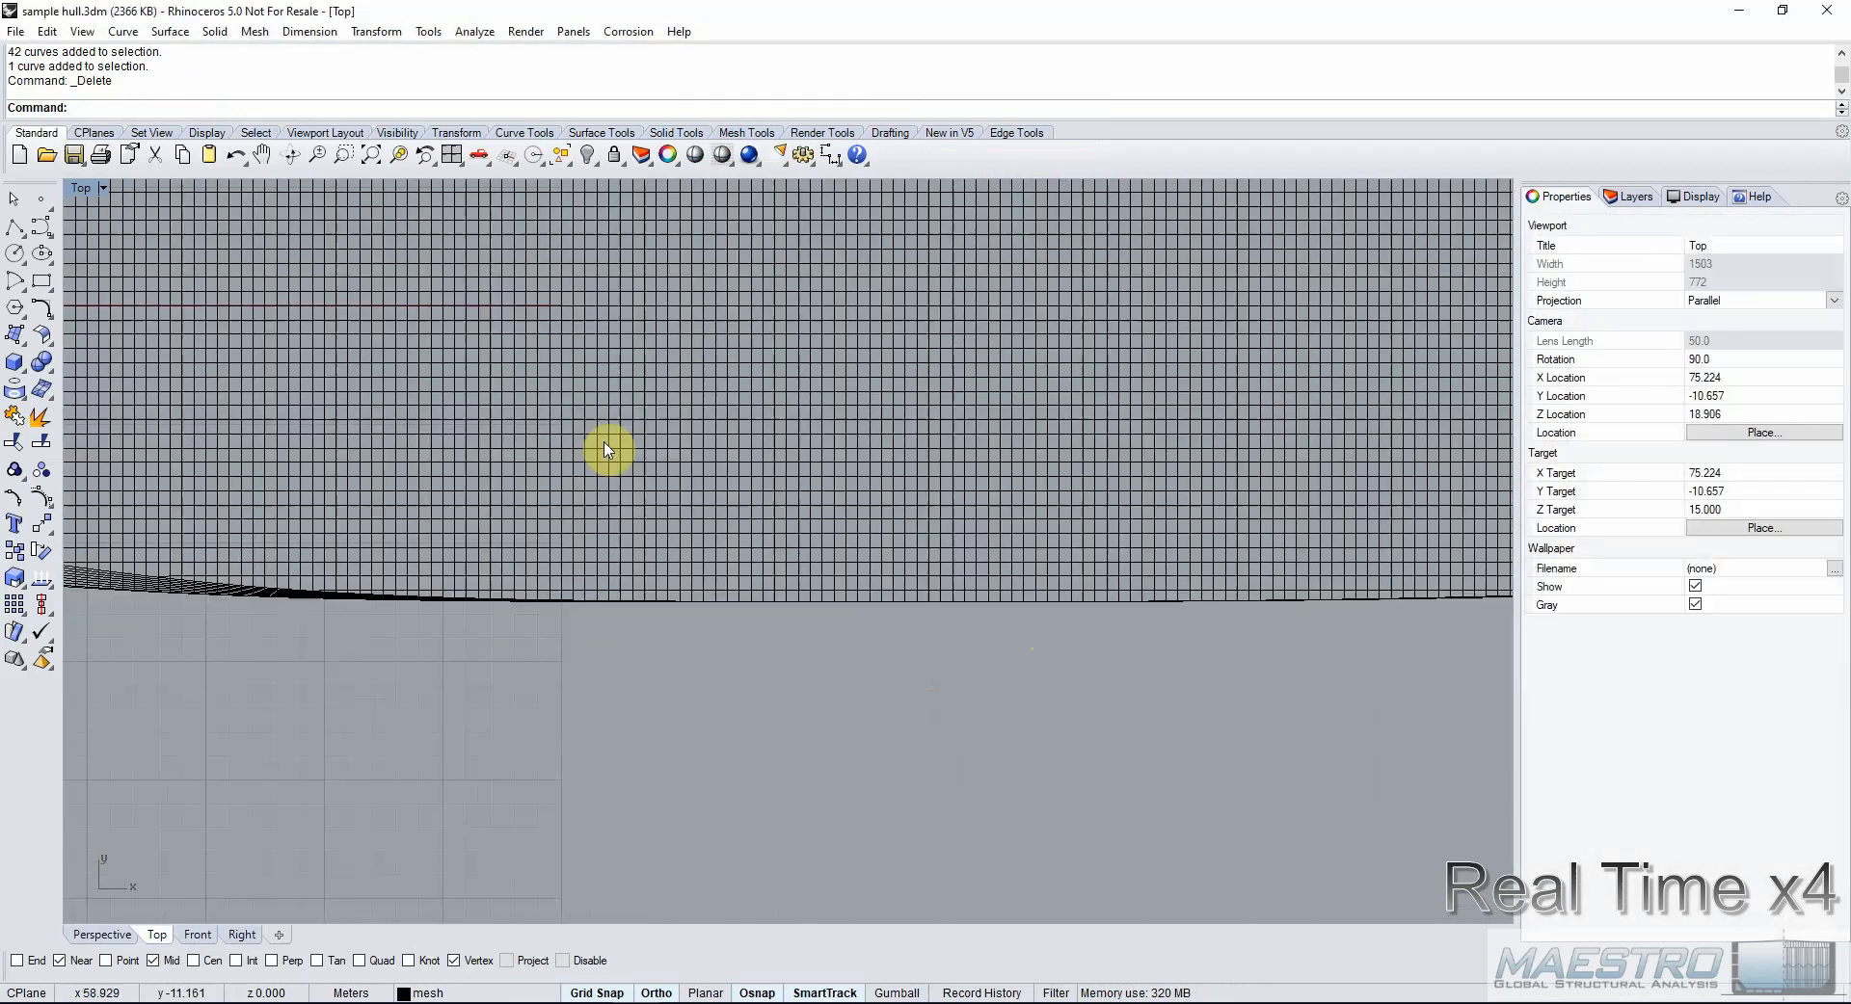
Select all remaining longitudinal curves with SelCrv and group them.
right_drag(1301, 450, 462, 450)
right_click(962, 70)
click(1026, 154)
scroll(842, 599, down, 12)
click(372, 154)
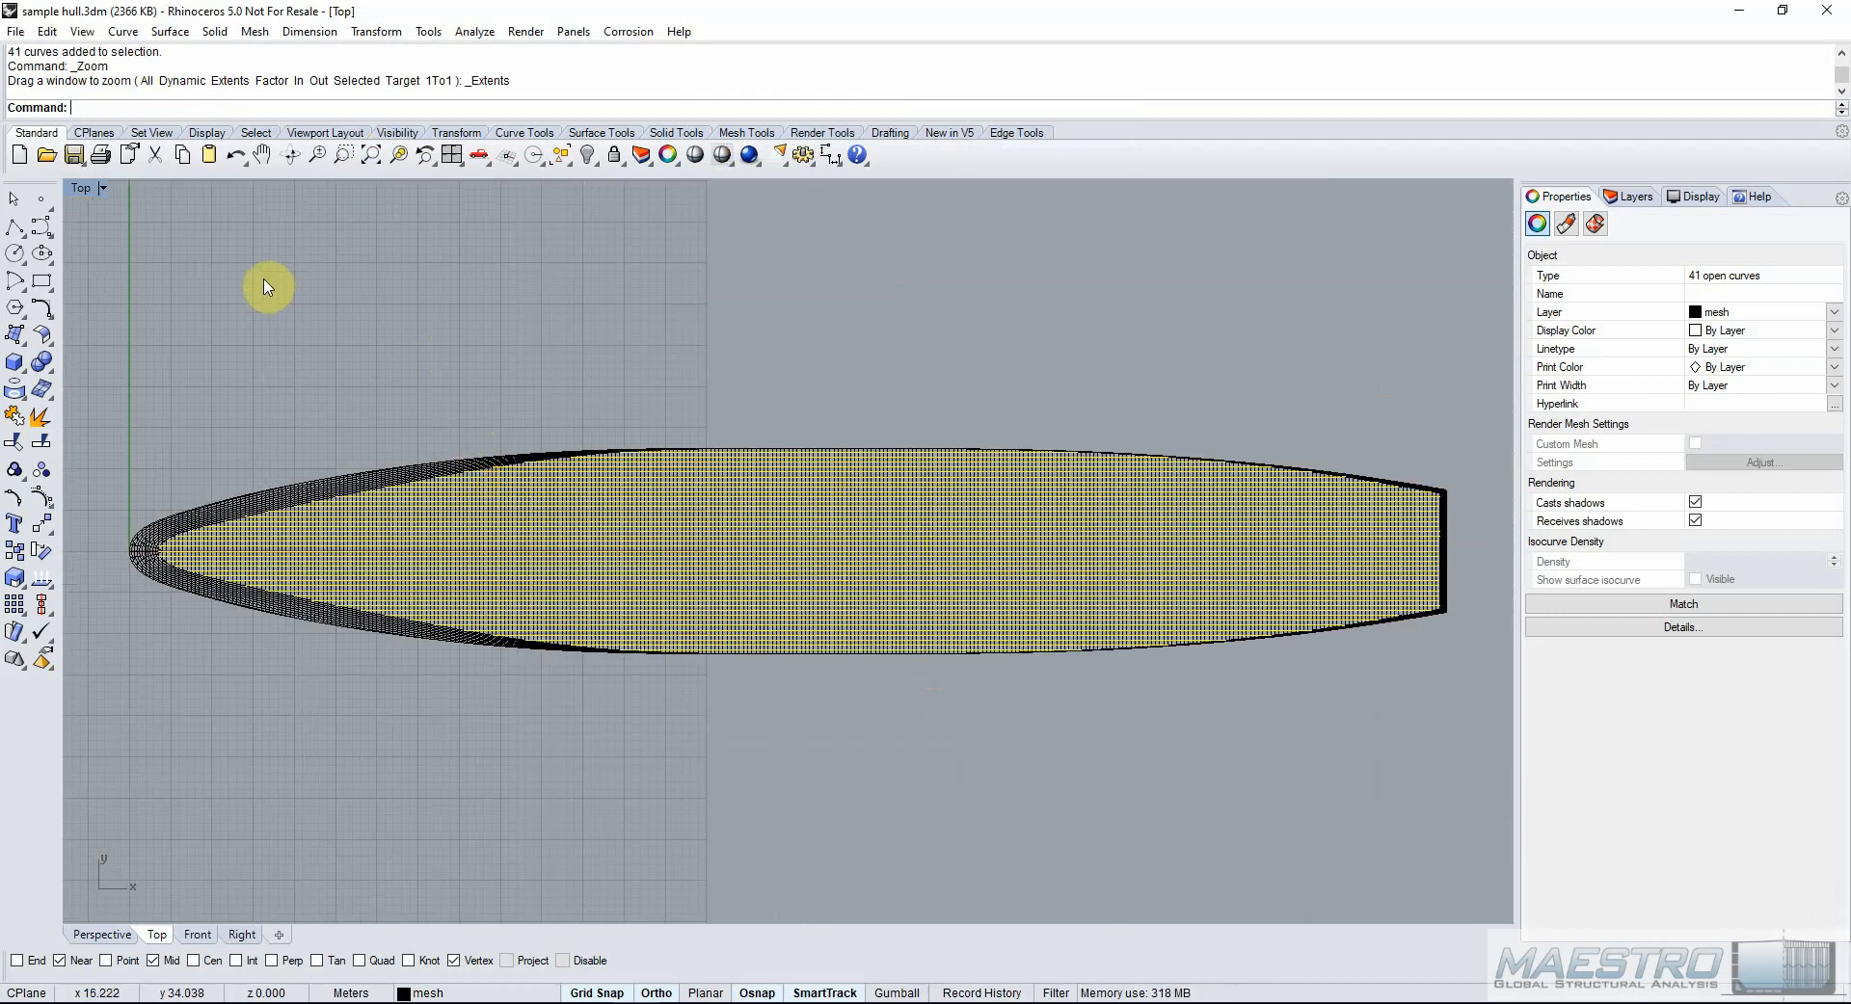
click(16, 472)
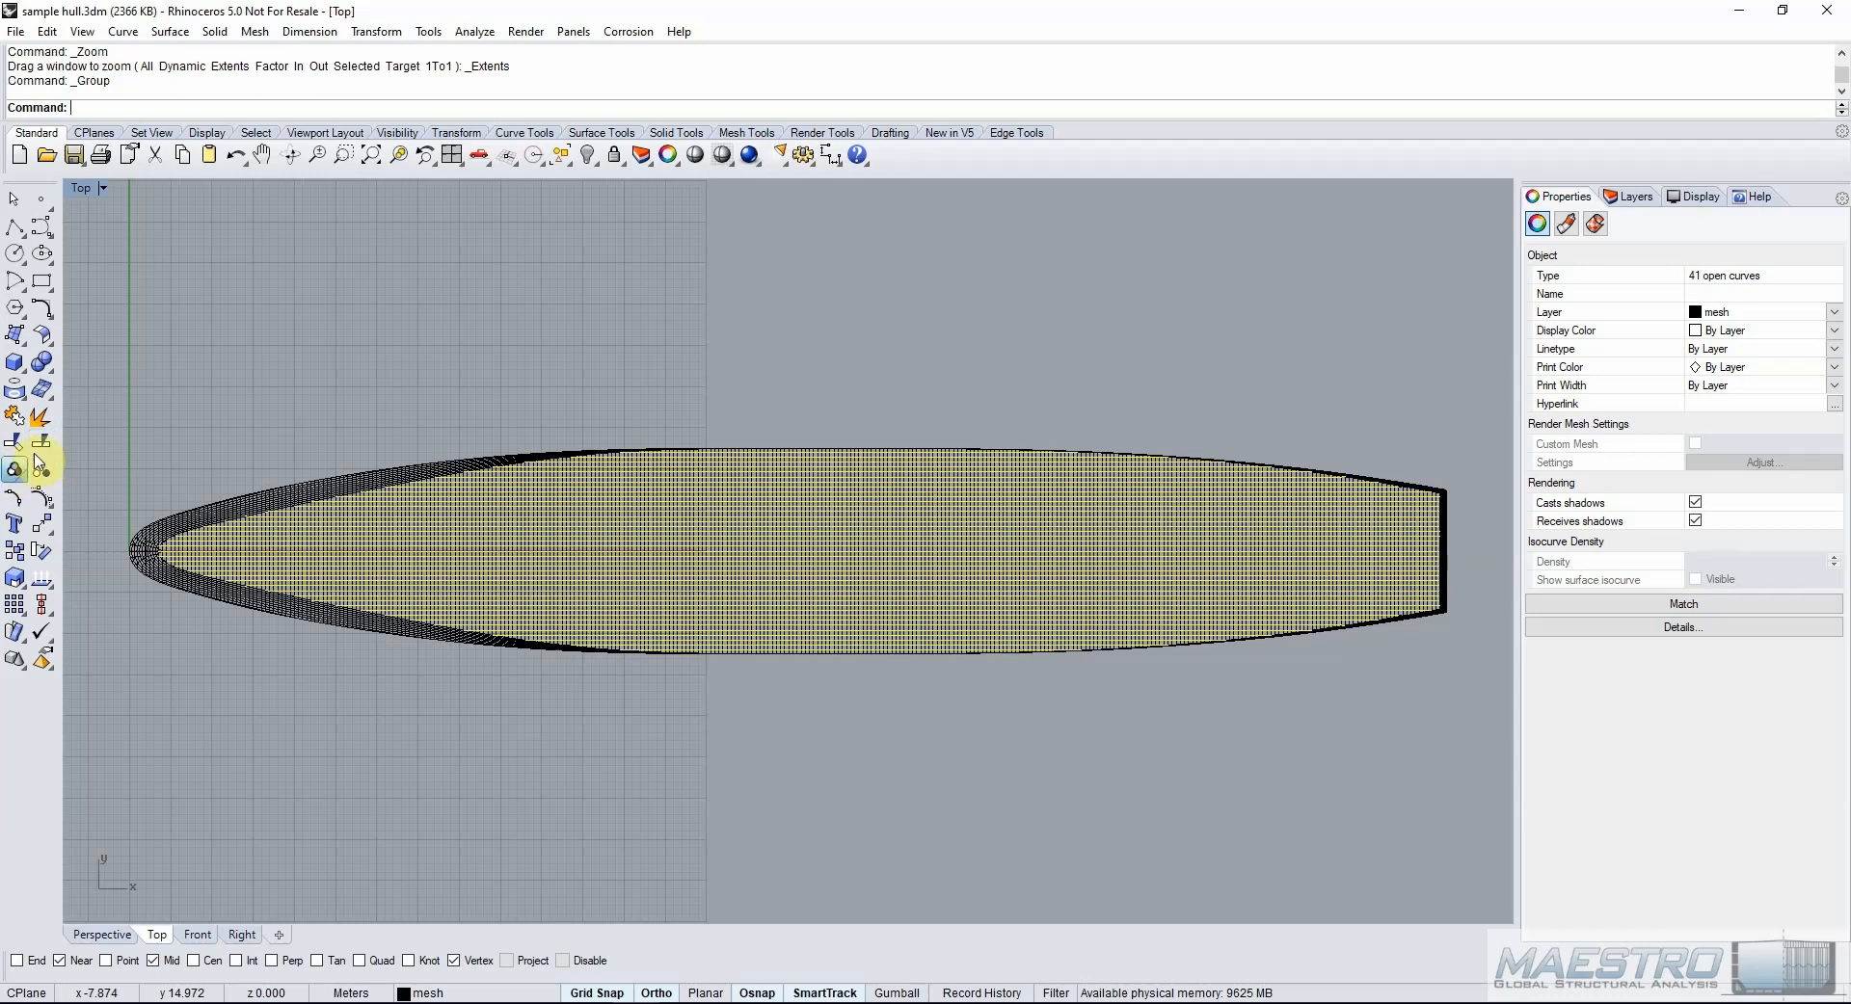
click(268, 384)
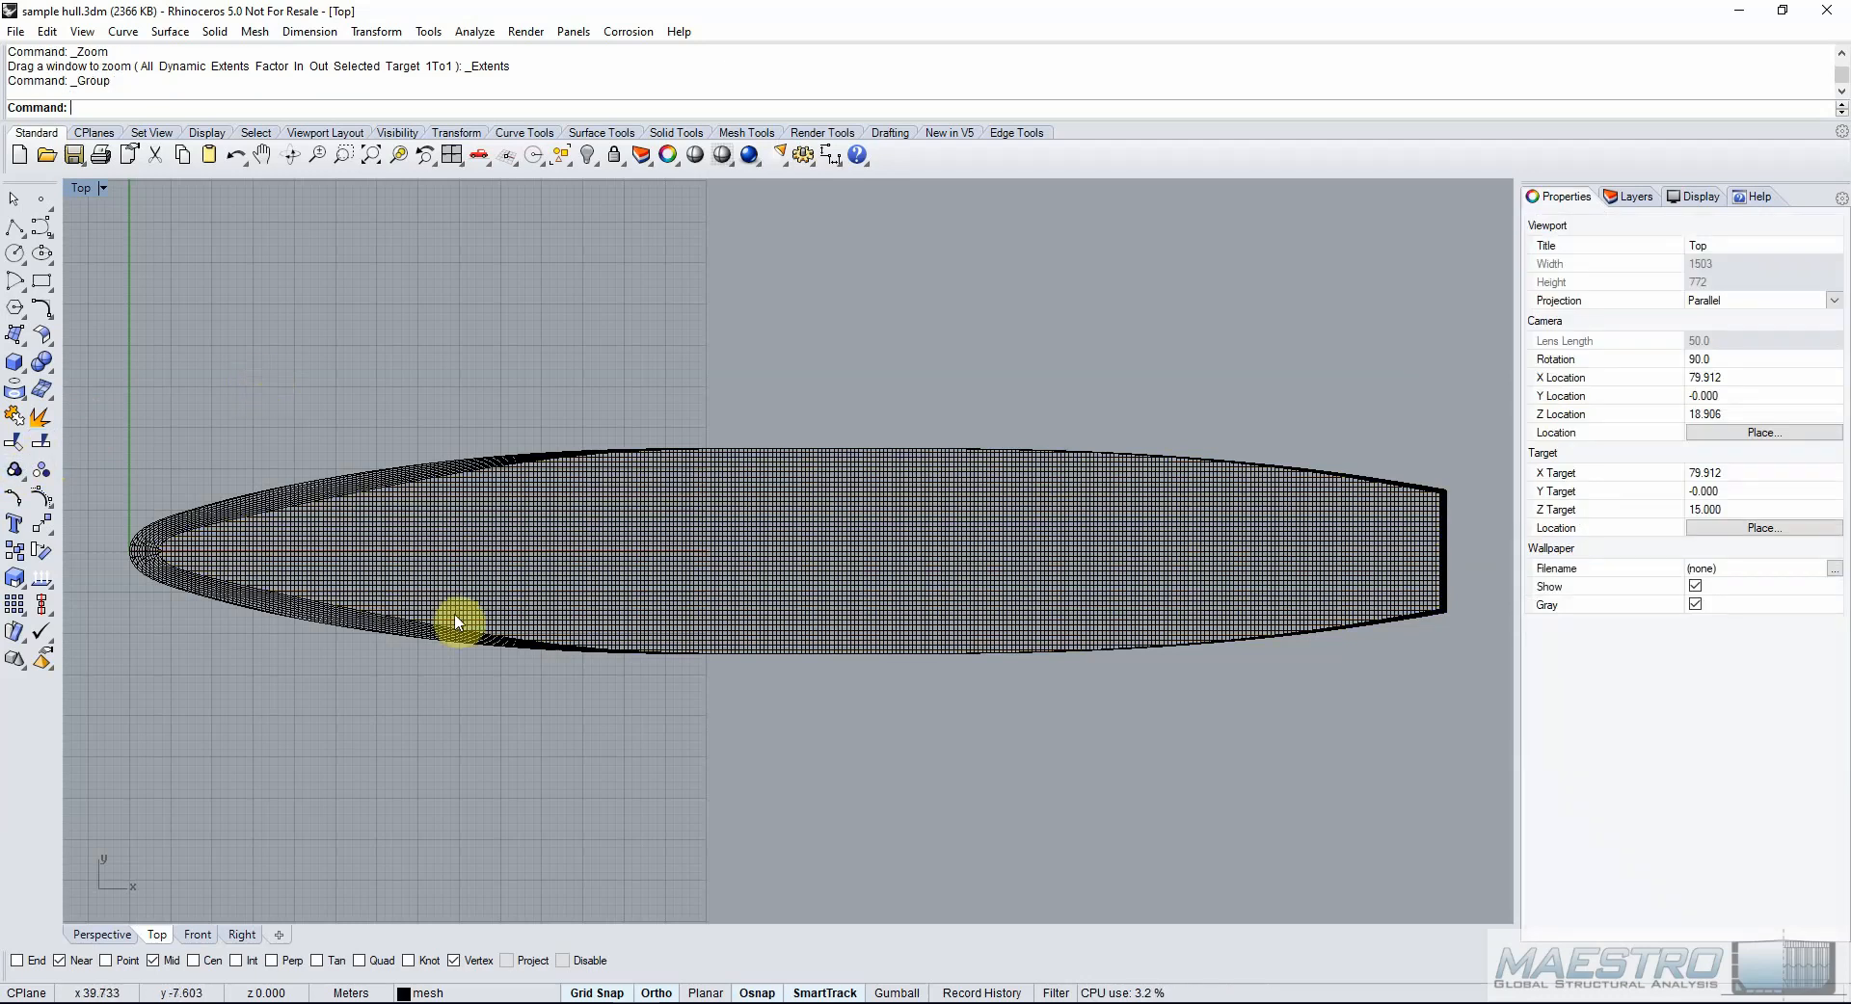
Extract transverse polylines from the bottom mesh with the export maestro beams script, using Mesh and Direction (Polylines) and a 5 deg tolerance.
click(550, 538)
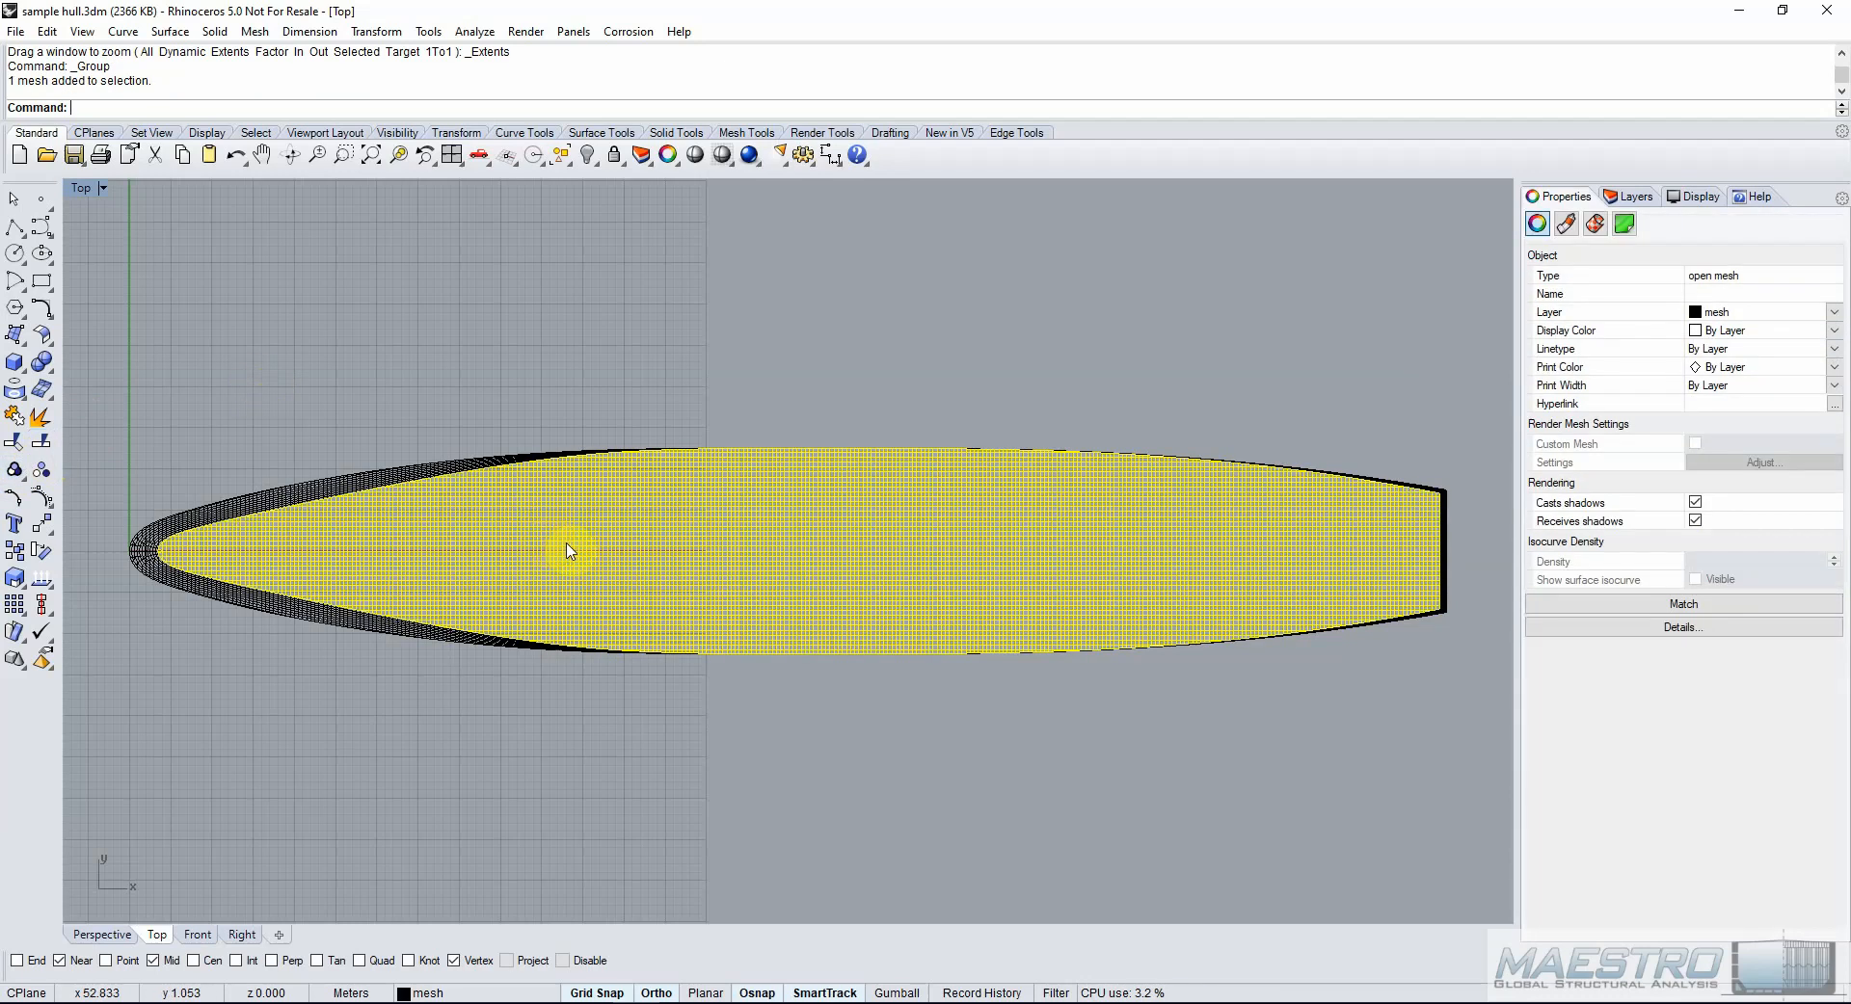
right_click(613, 83)
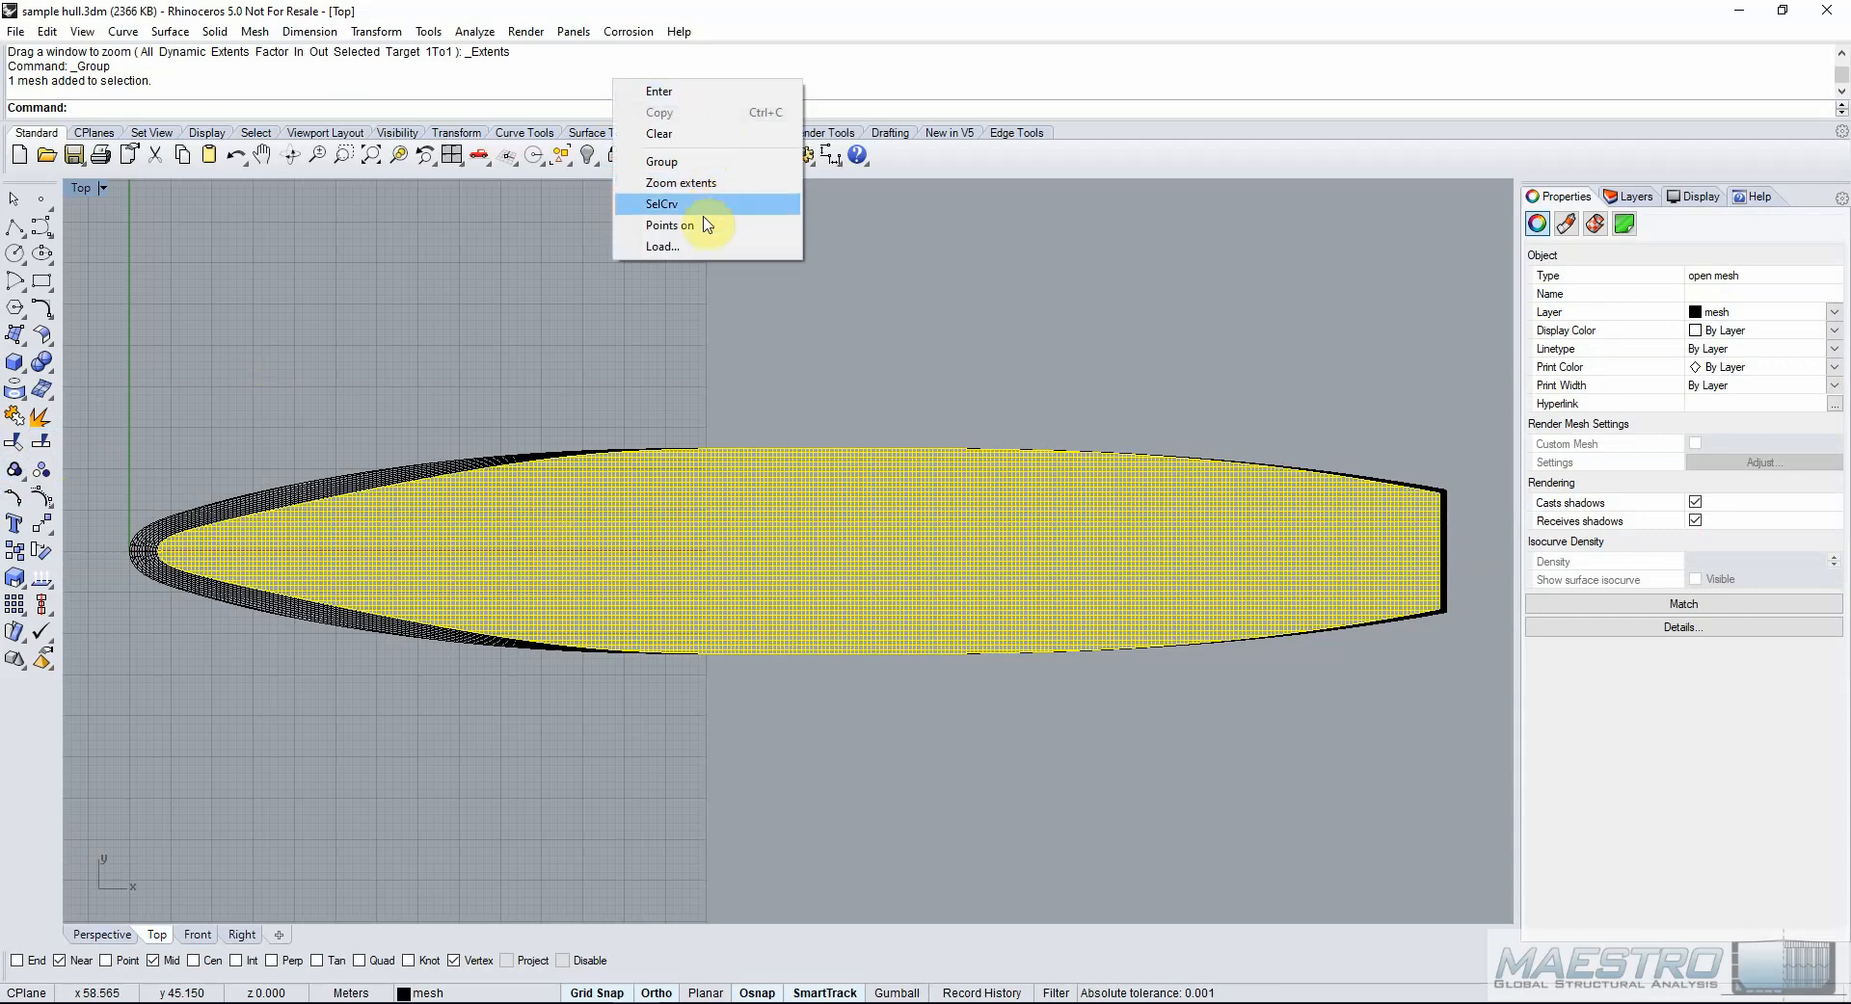
click(702, 247)
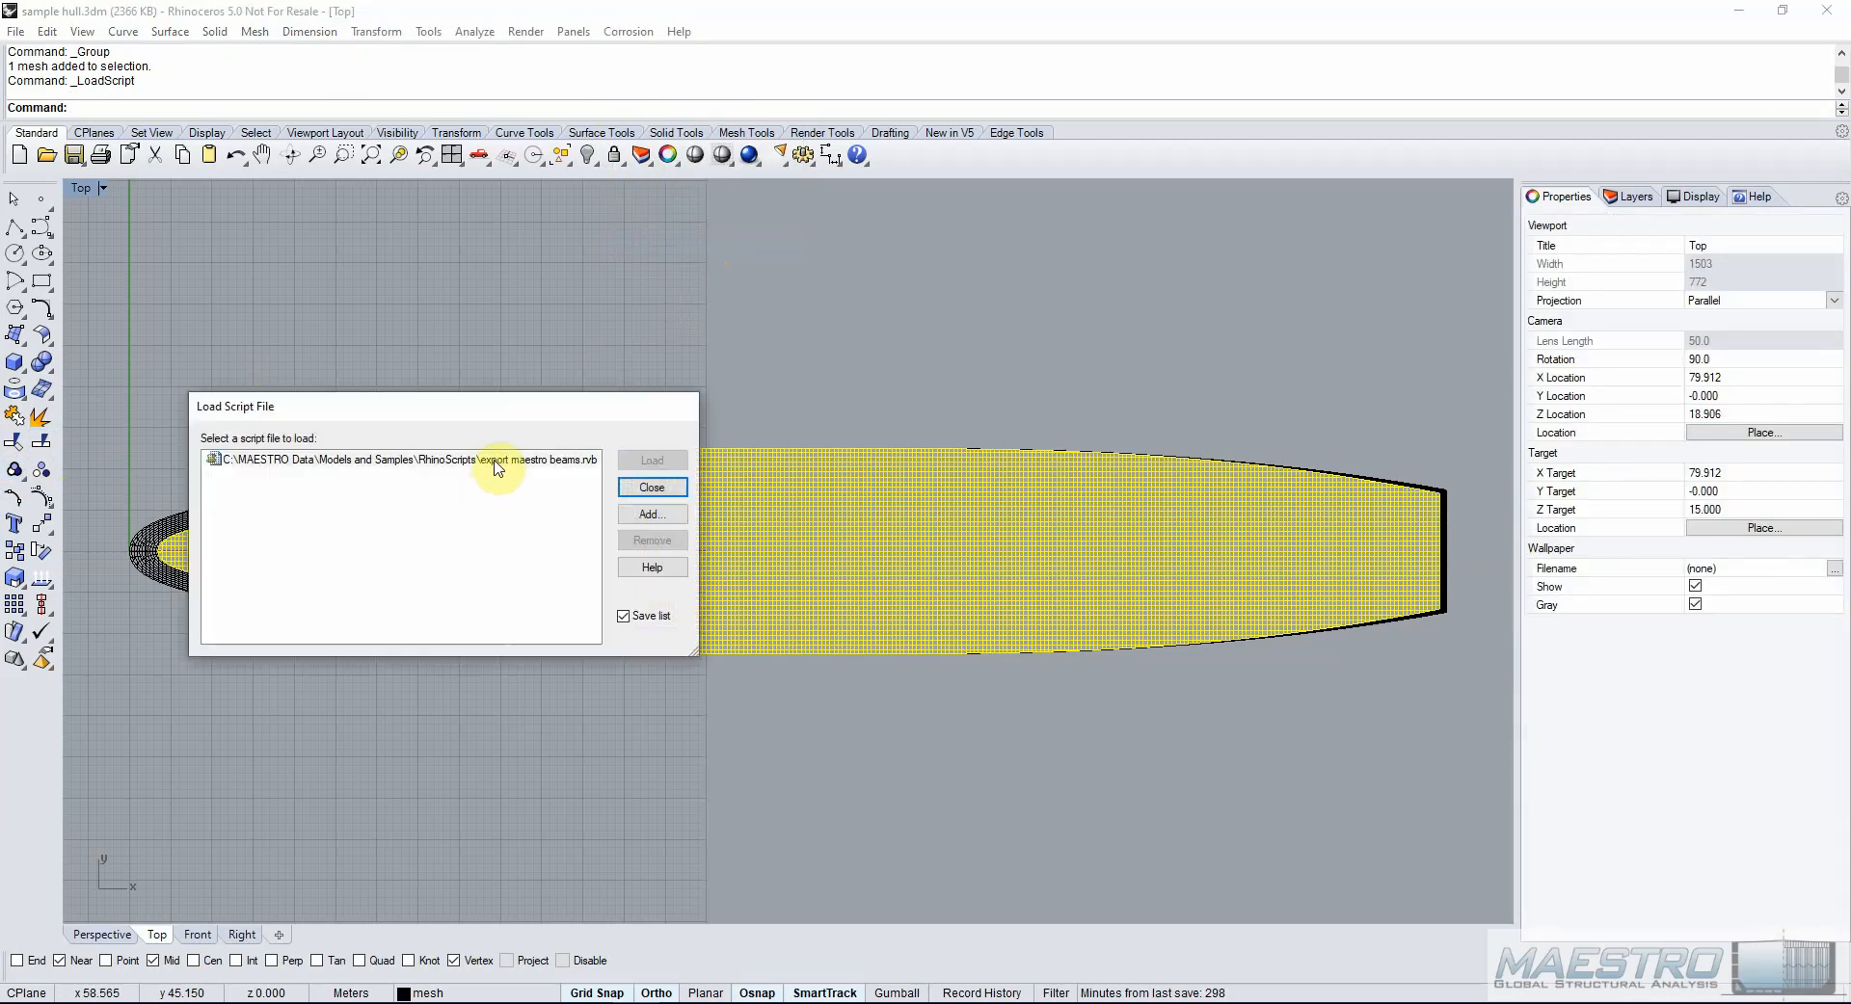
click(633, 463)
click(488, 321)
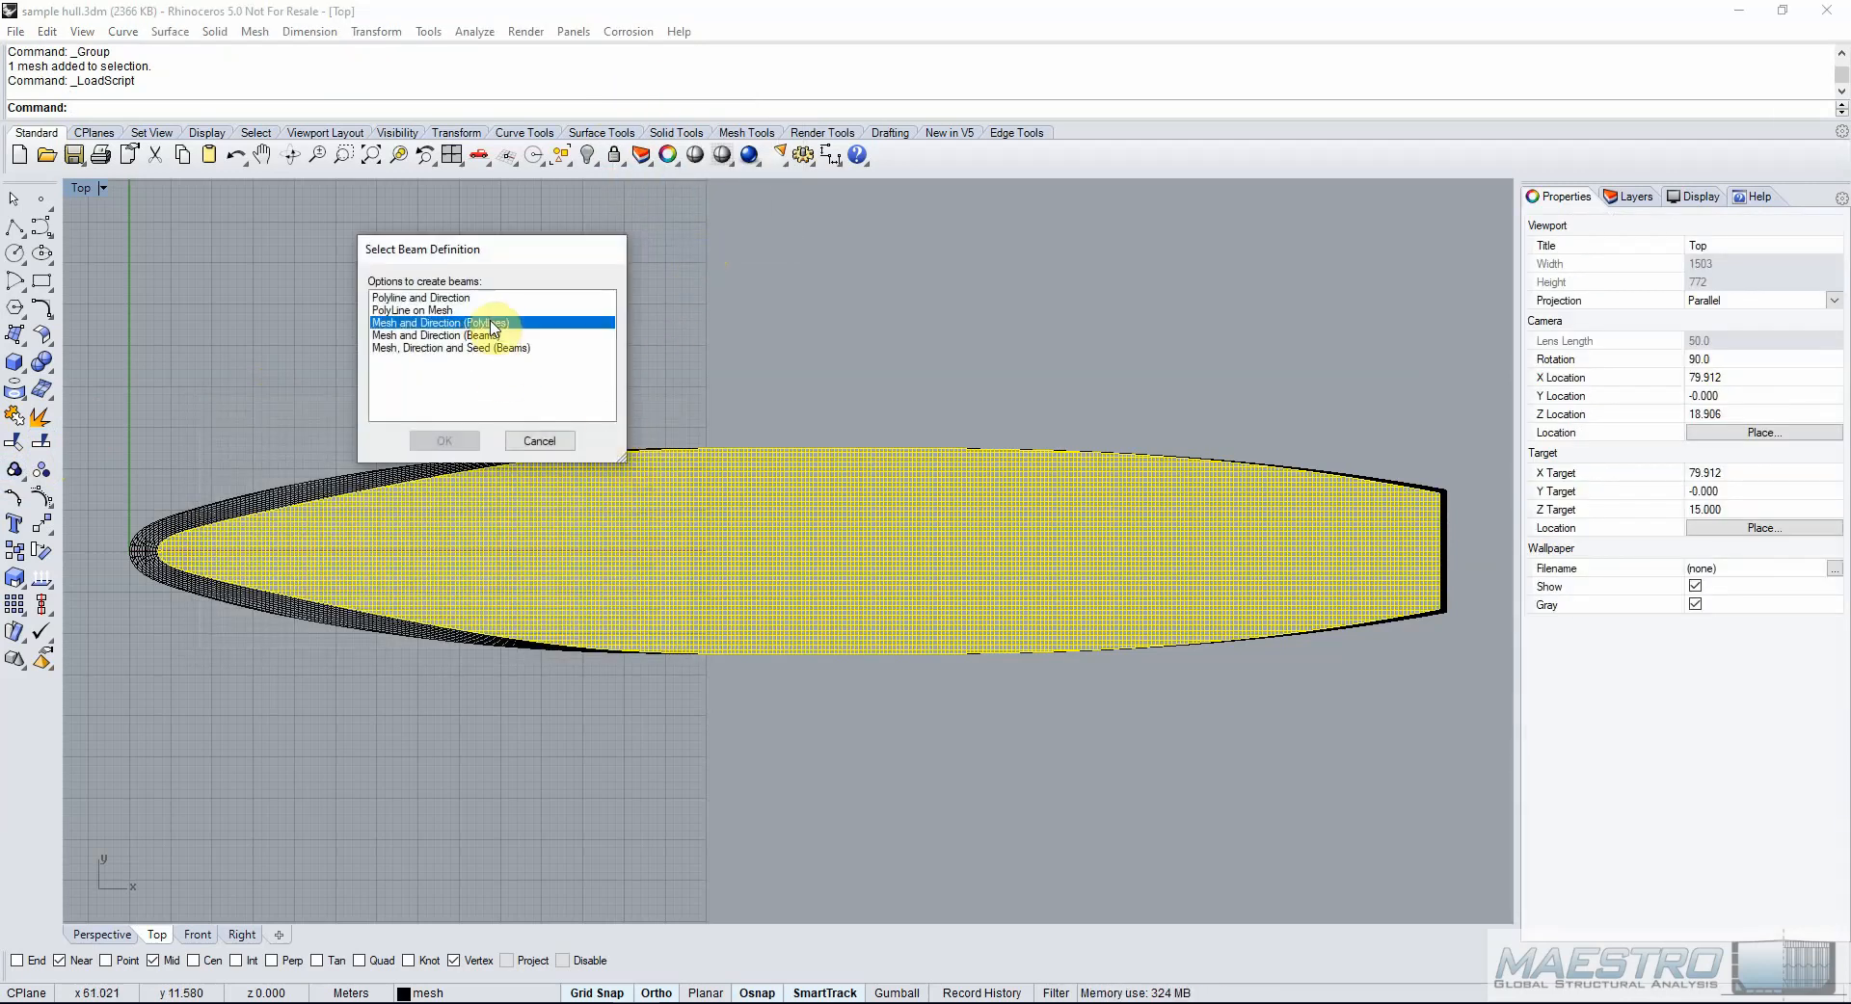
double_click(490, 319)
click(537, 277)
click(550, 306)
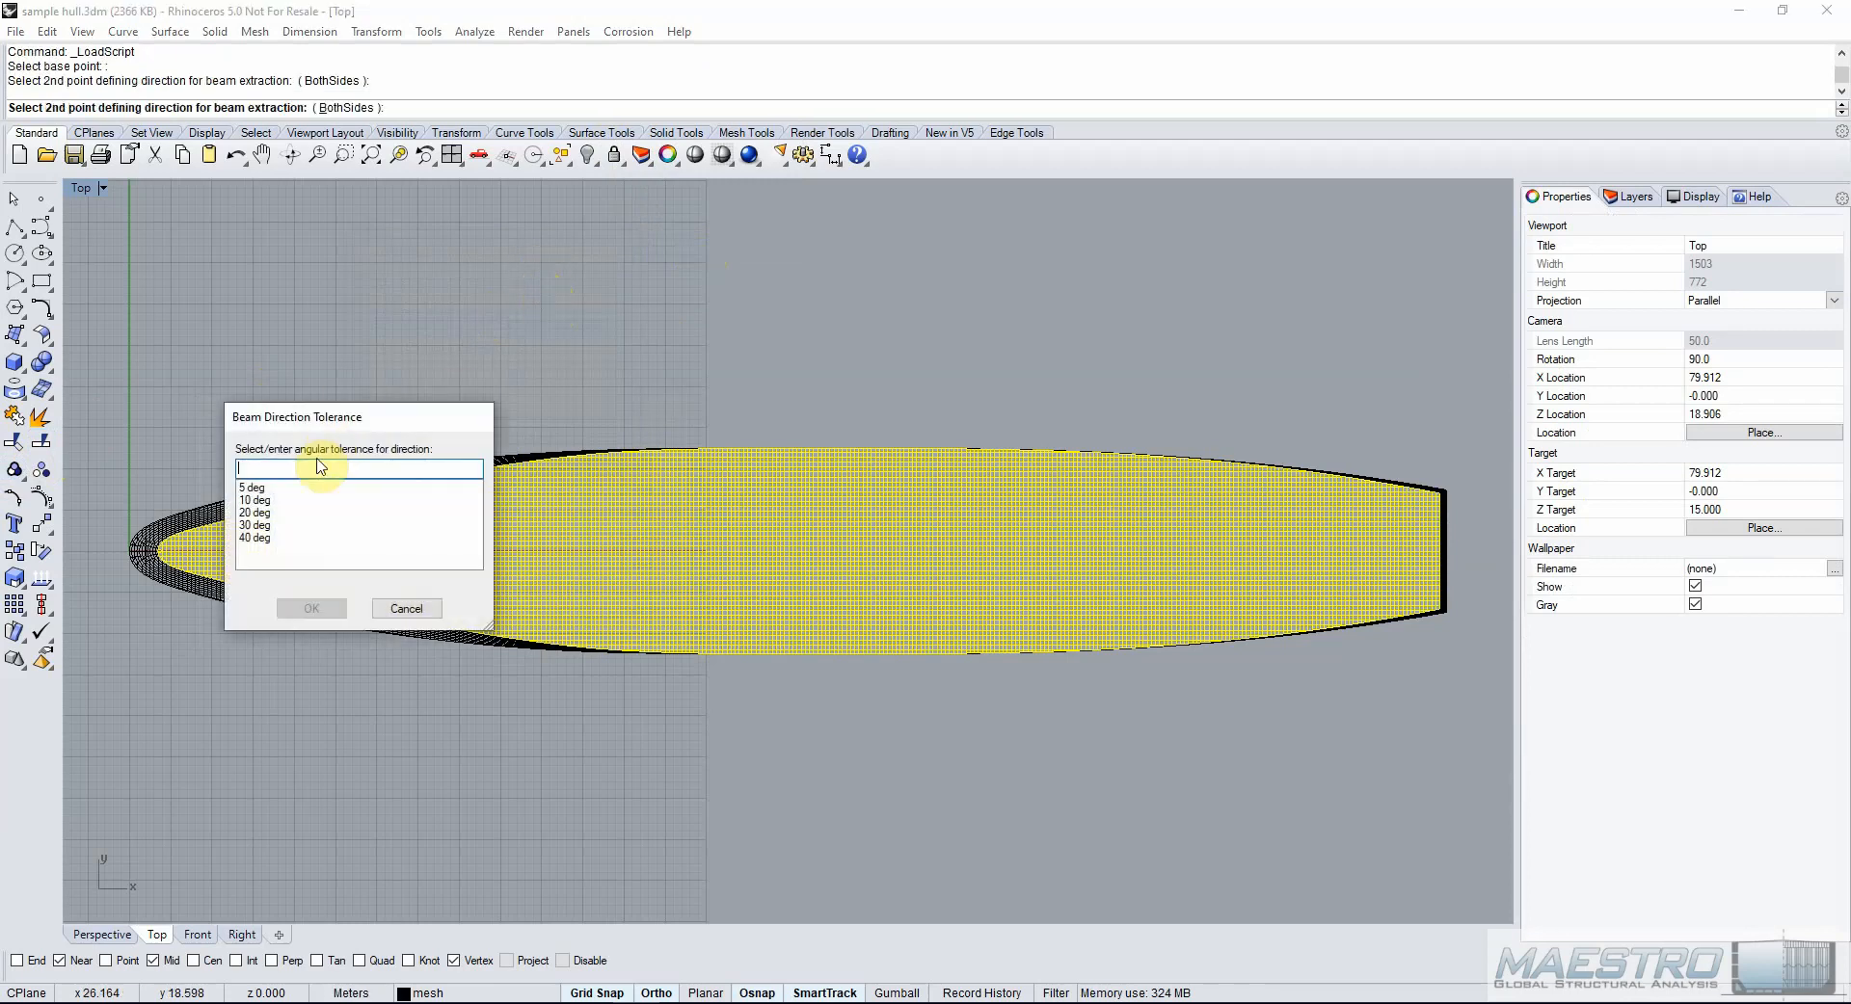
click(283, 488)
double_click(285, 490)
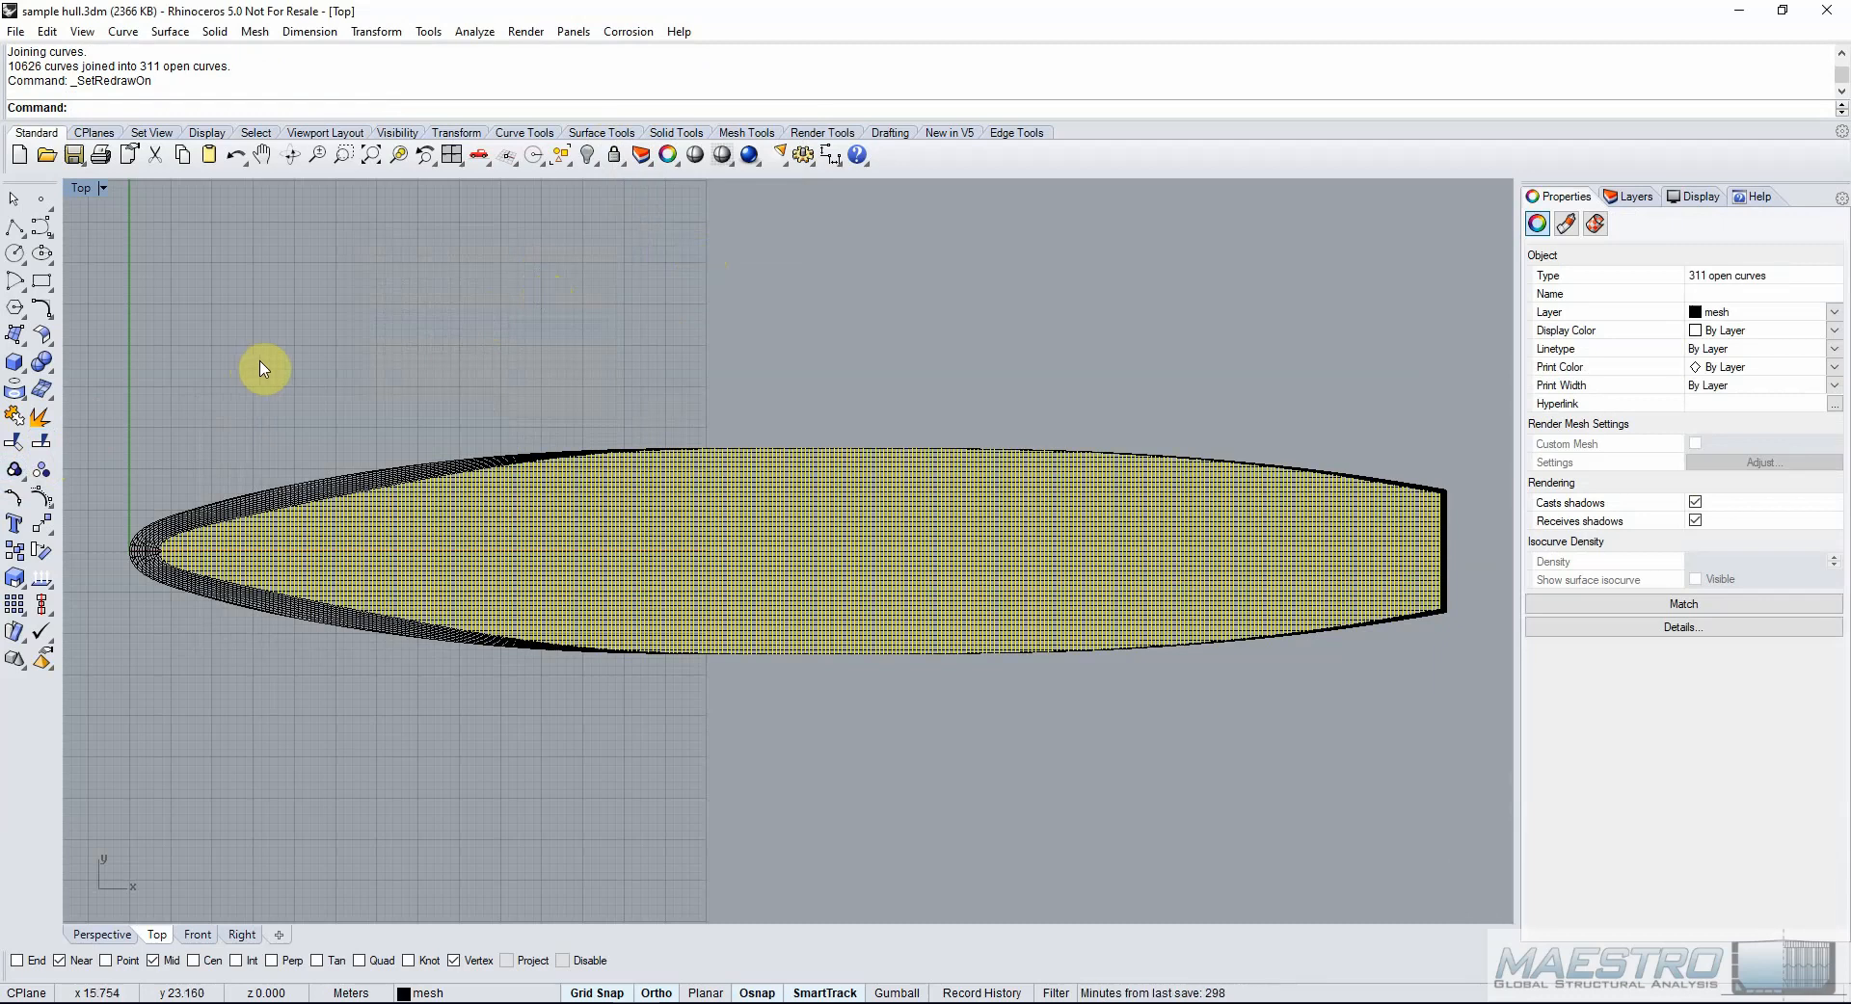
Add and run the selcrvs-constant-x.rvb script with an X interval of 2 on the transverse curves, and group the resulting selection.
right_click(432, 77)
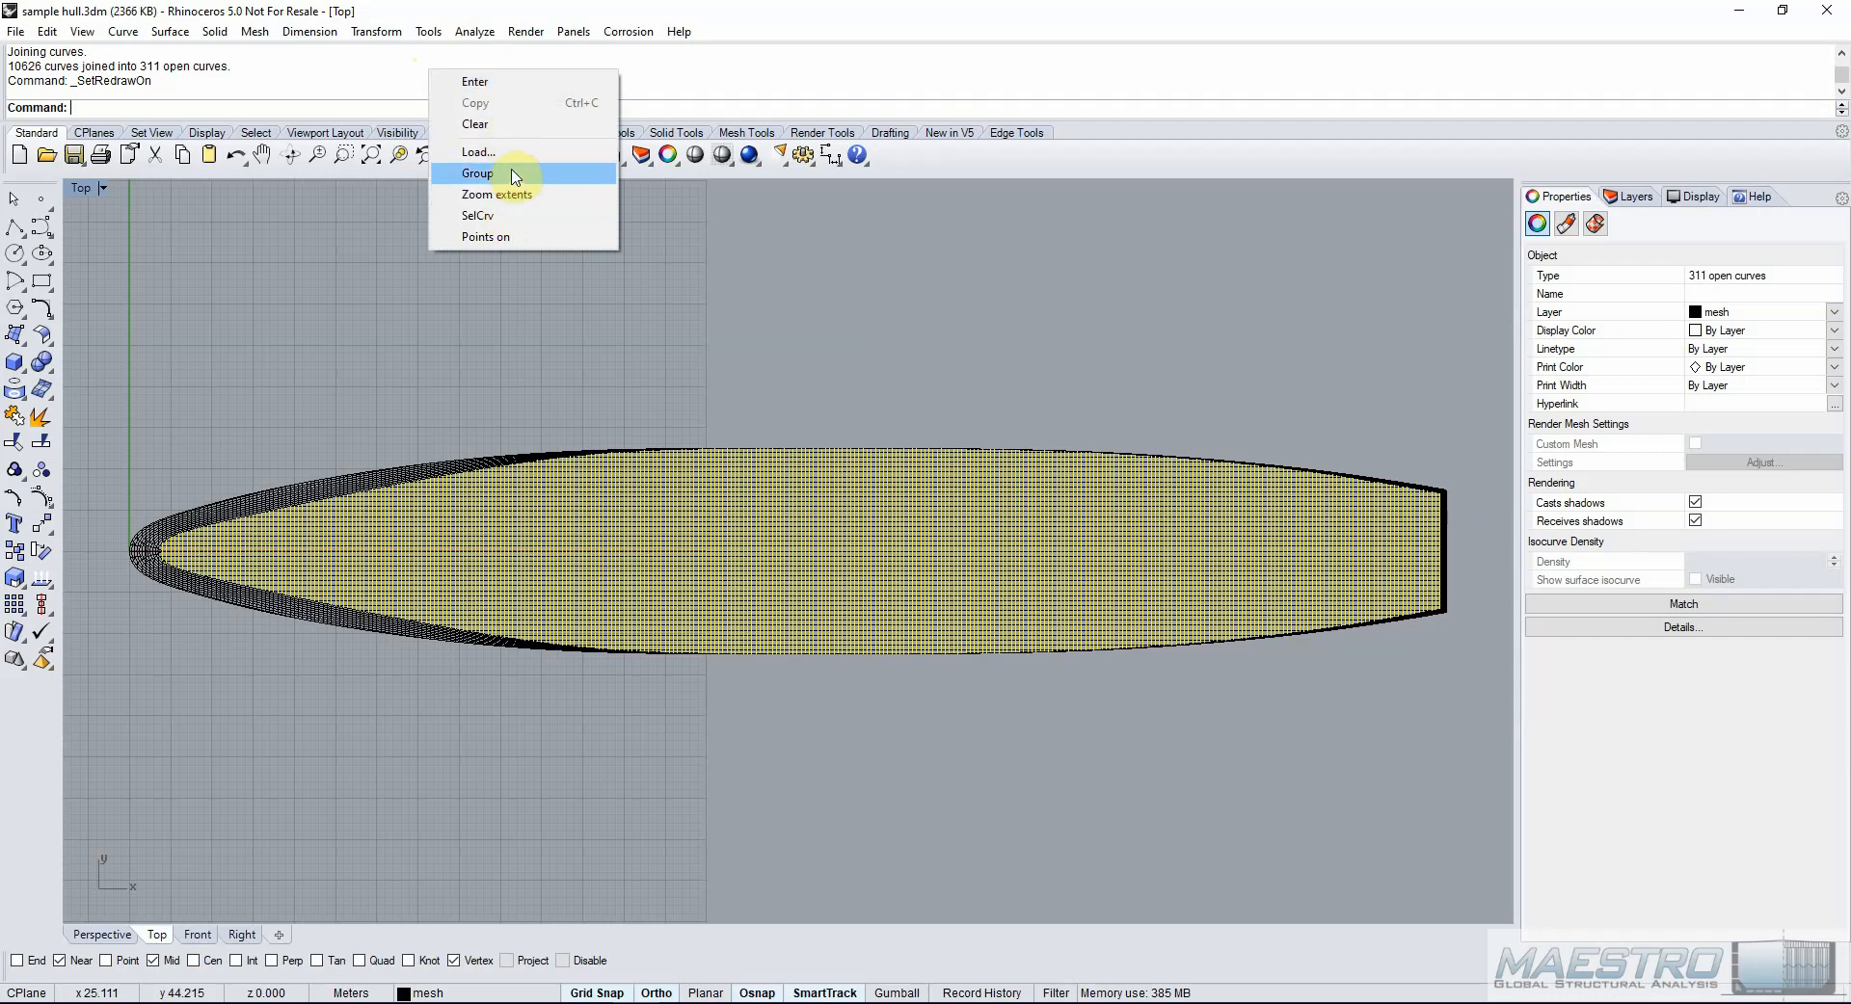
click(472, 170)
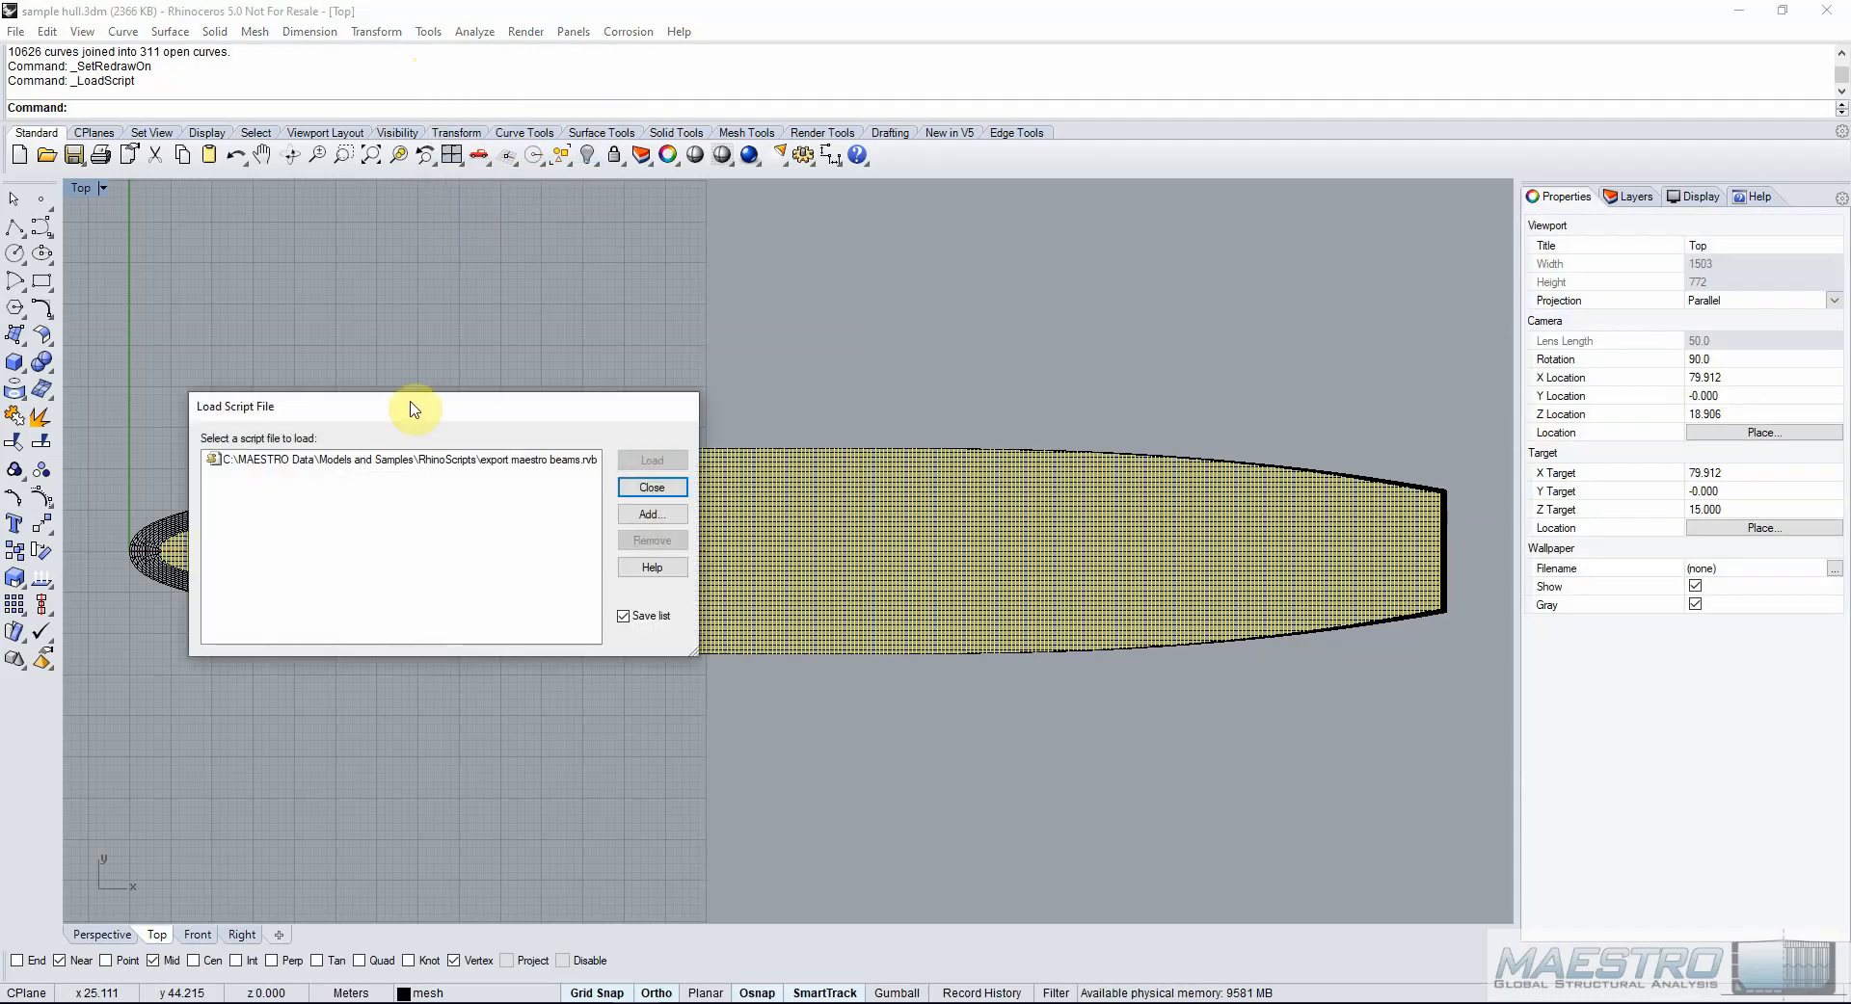
drag(414, 409, 329, 175)
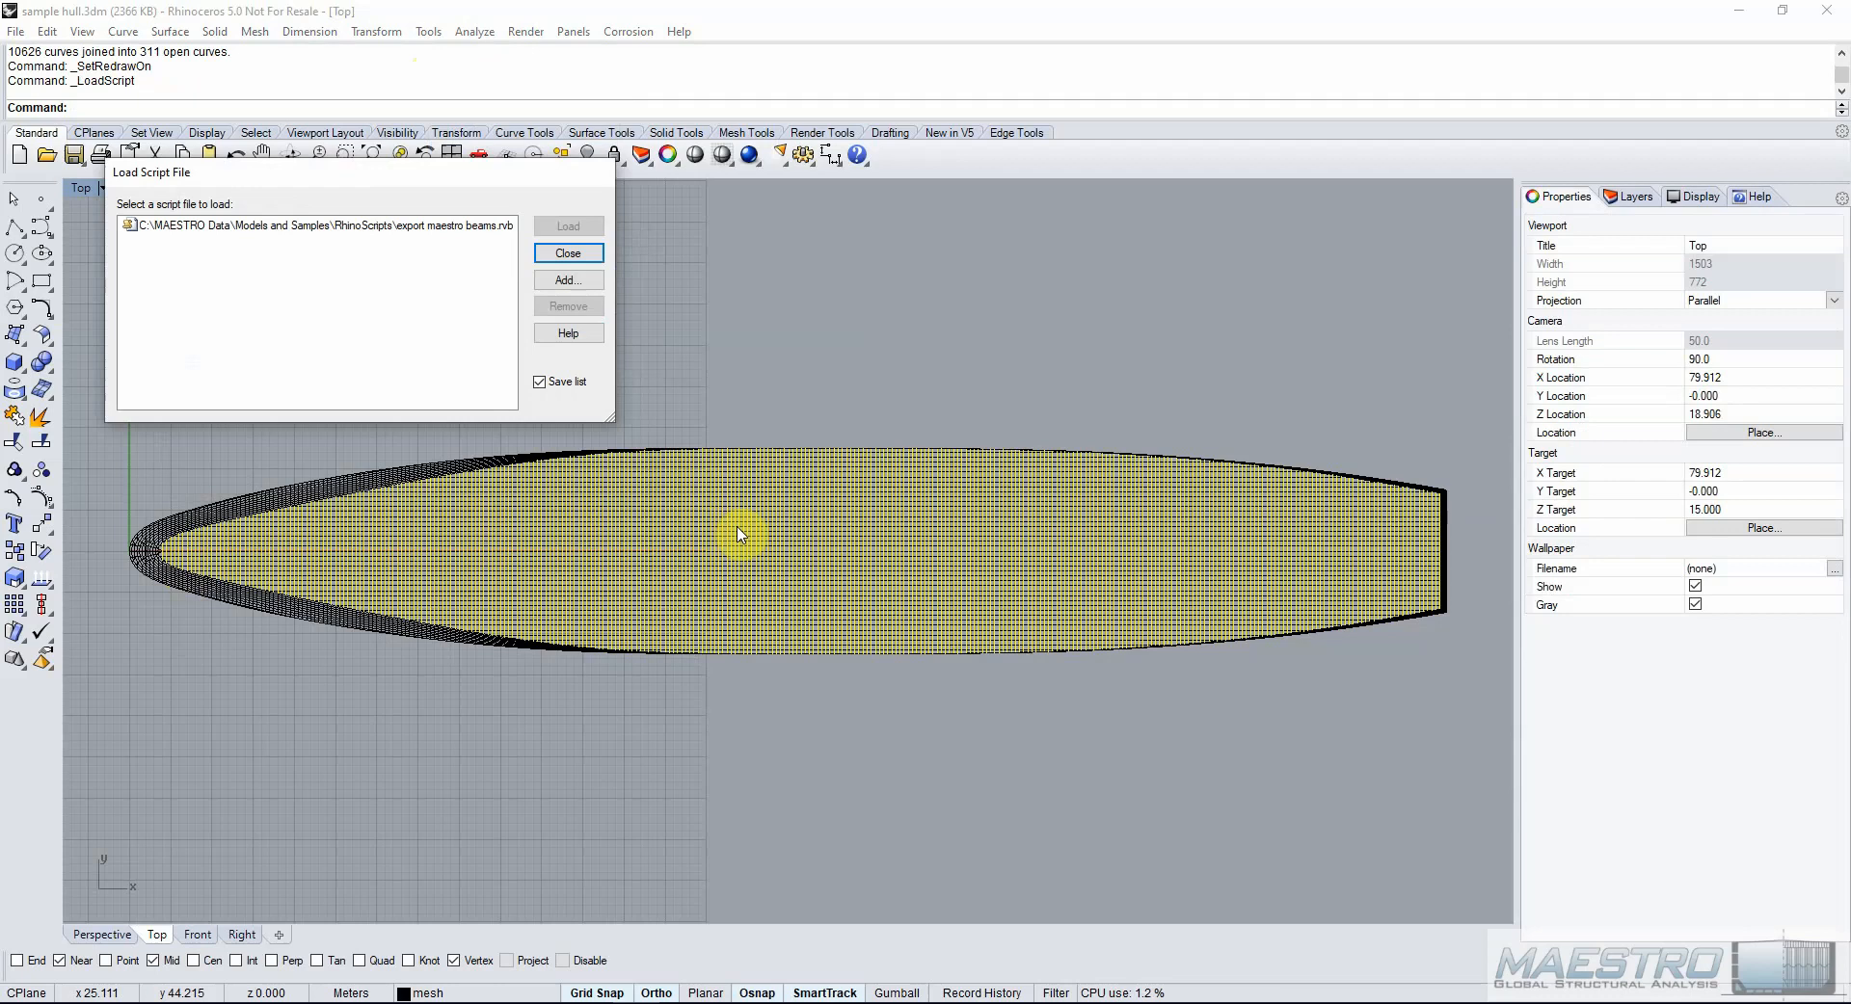
click(576, 287)
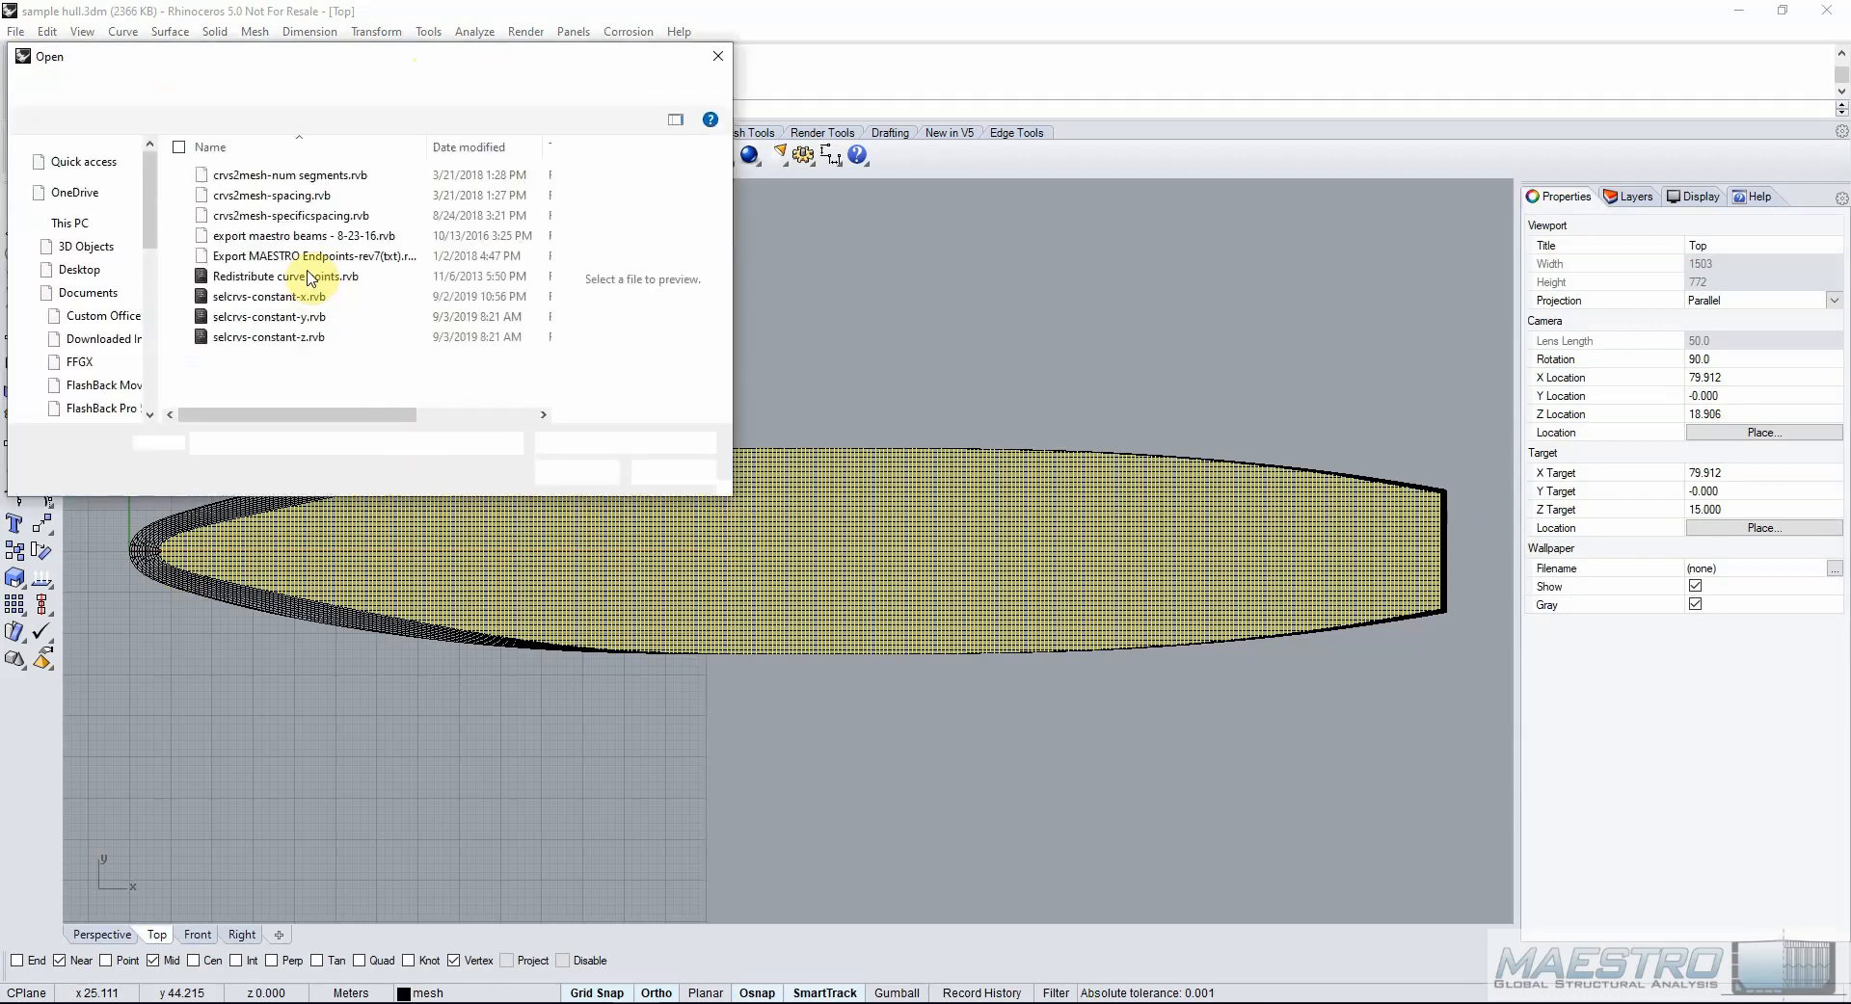
click(295, 299)
click(576, 472)
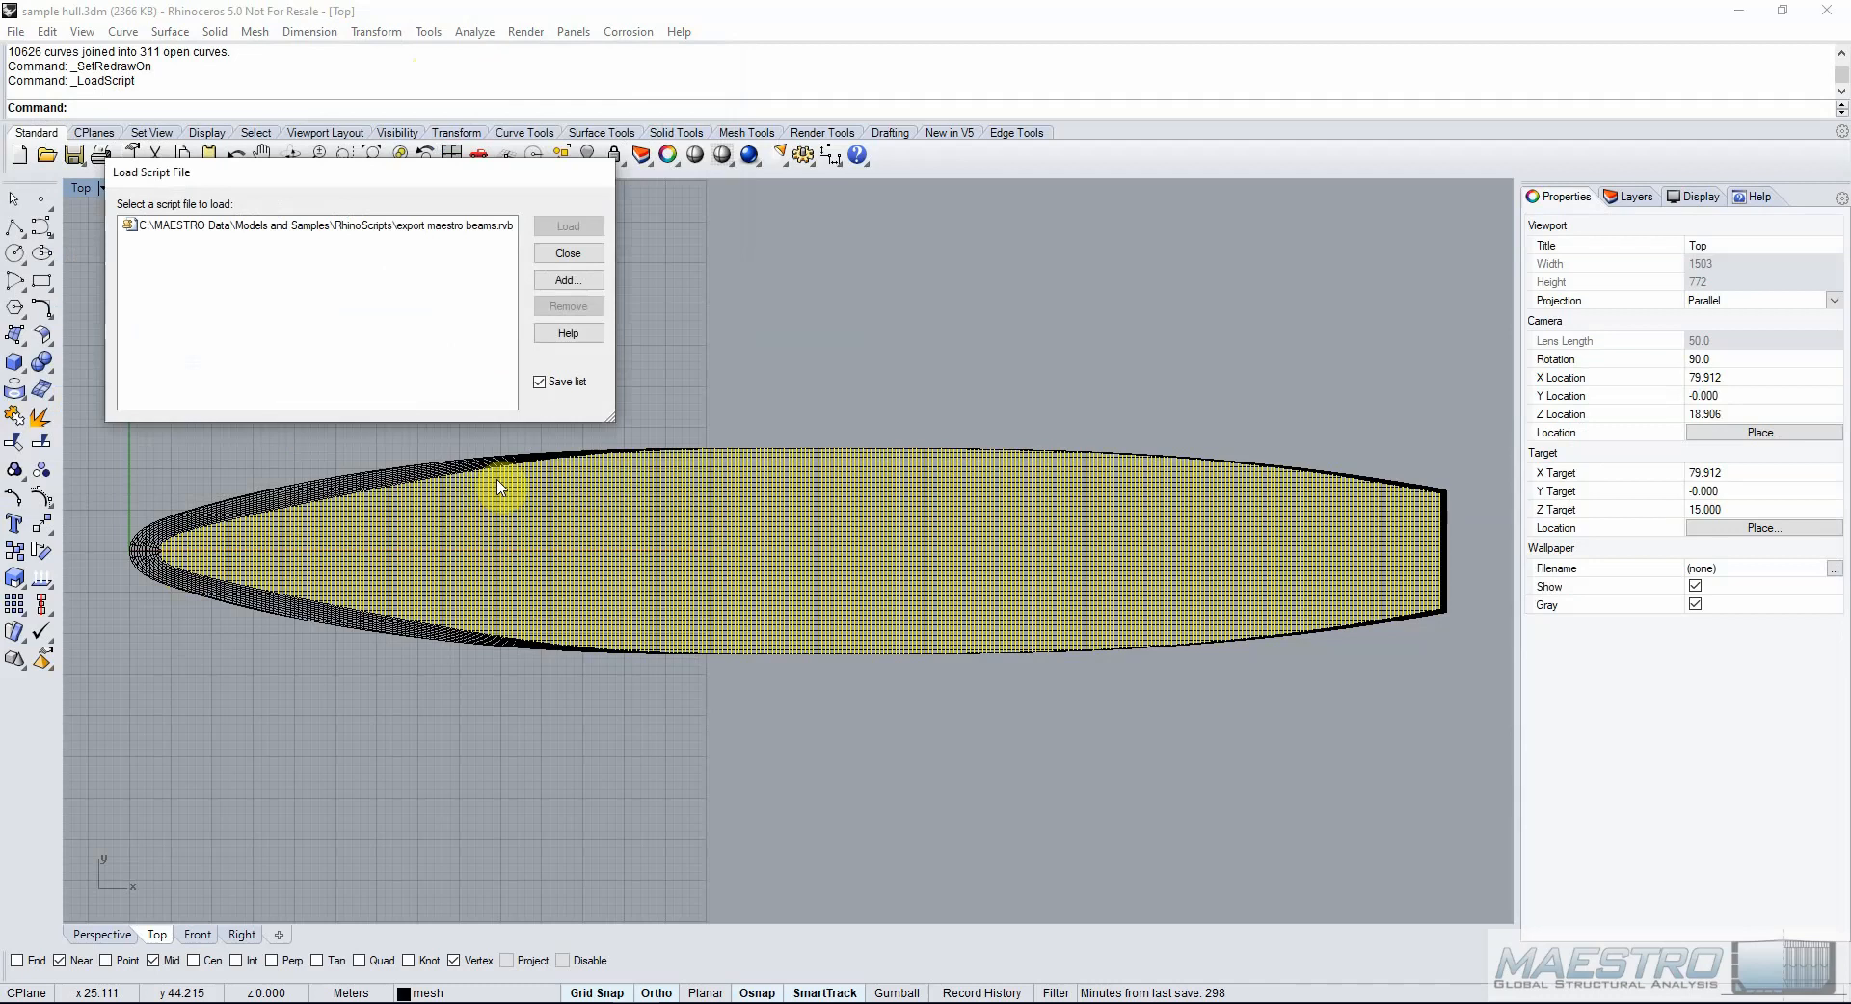
click(414, 242)
click(565, 226)
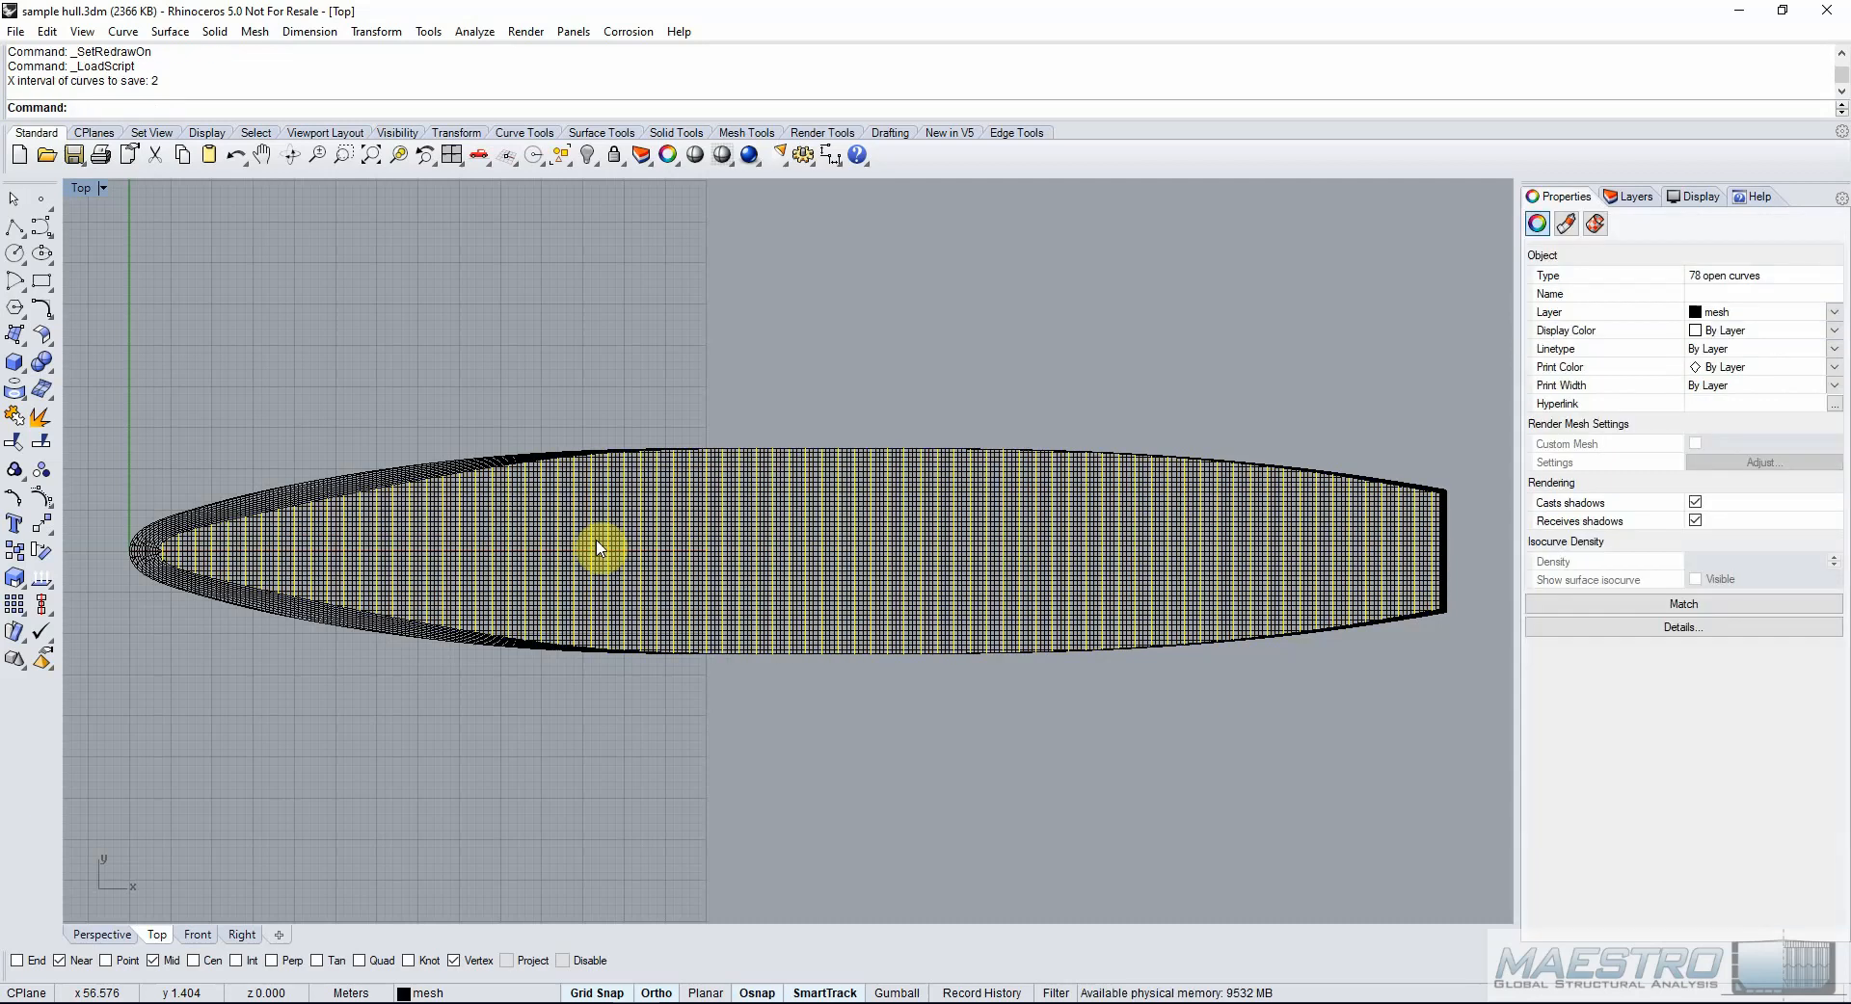
click(16, 472)
click(169, 442)
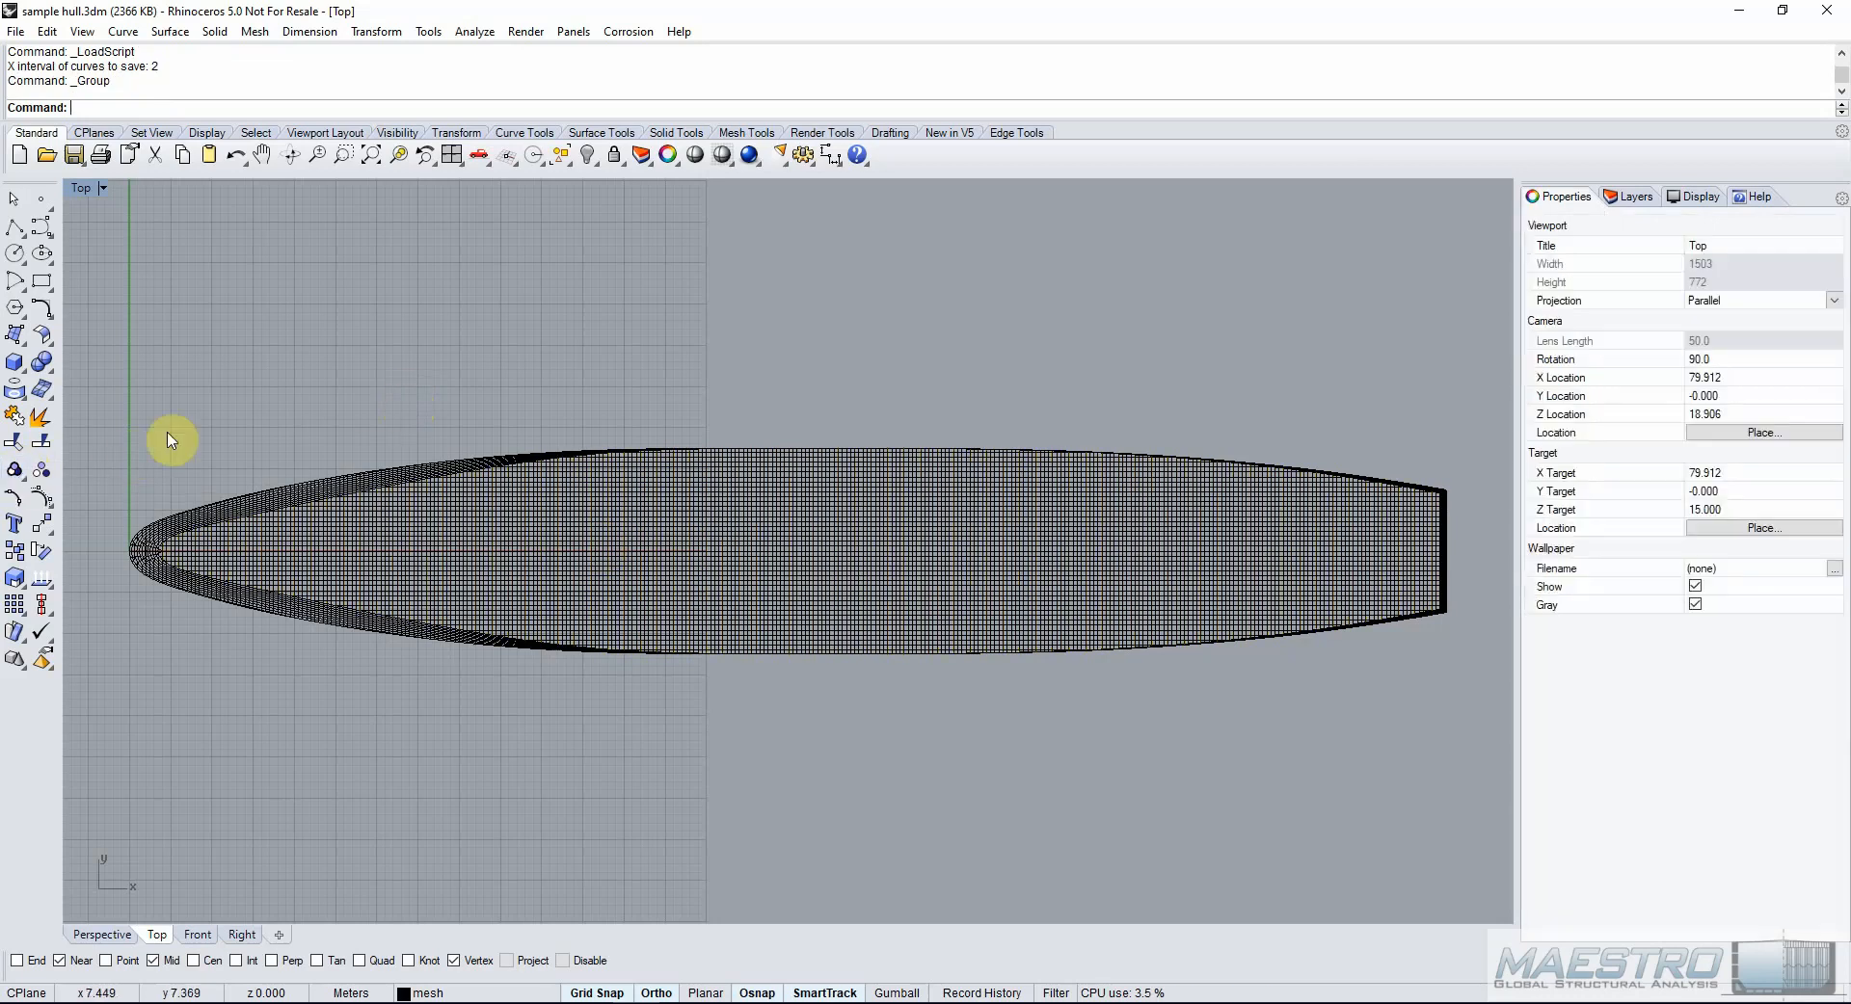
Window-select the ungrouped transverse curves over the whole hull in the Top view, deselect the bulkhead meshes in the Right view, and delete the curves.
drag(112, 395, 745, 737)
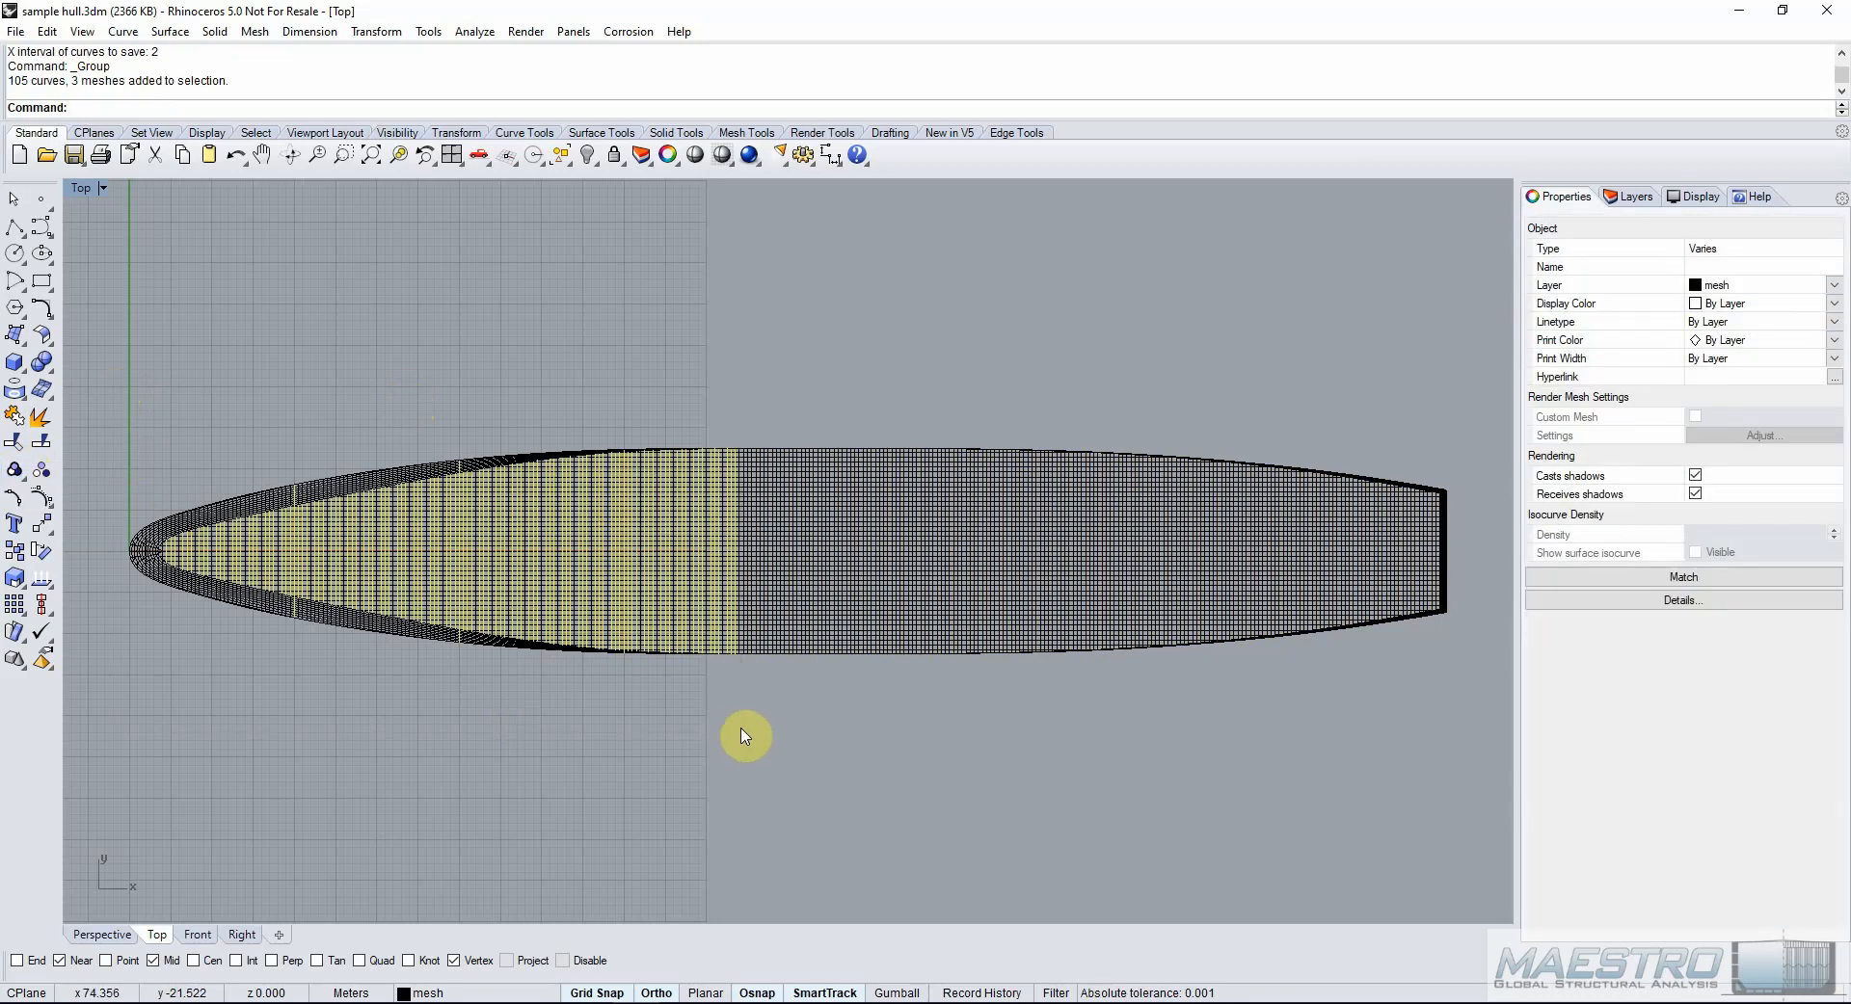
double_click(81, 189)
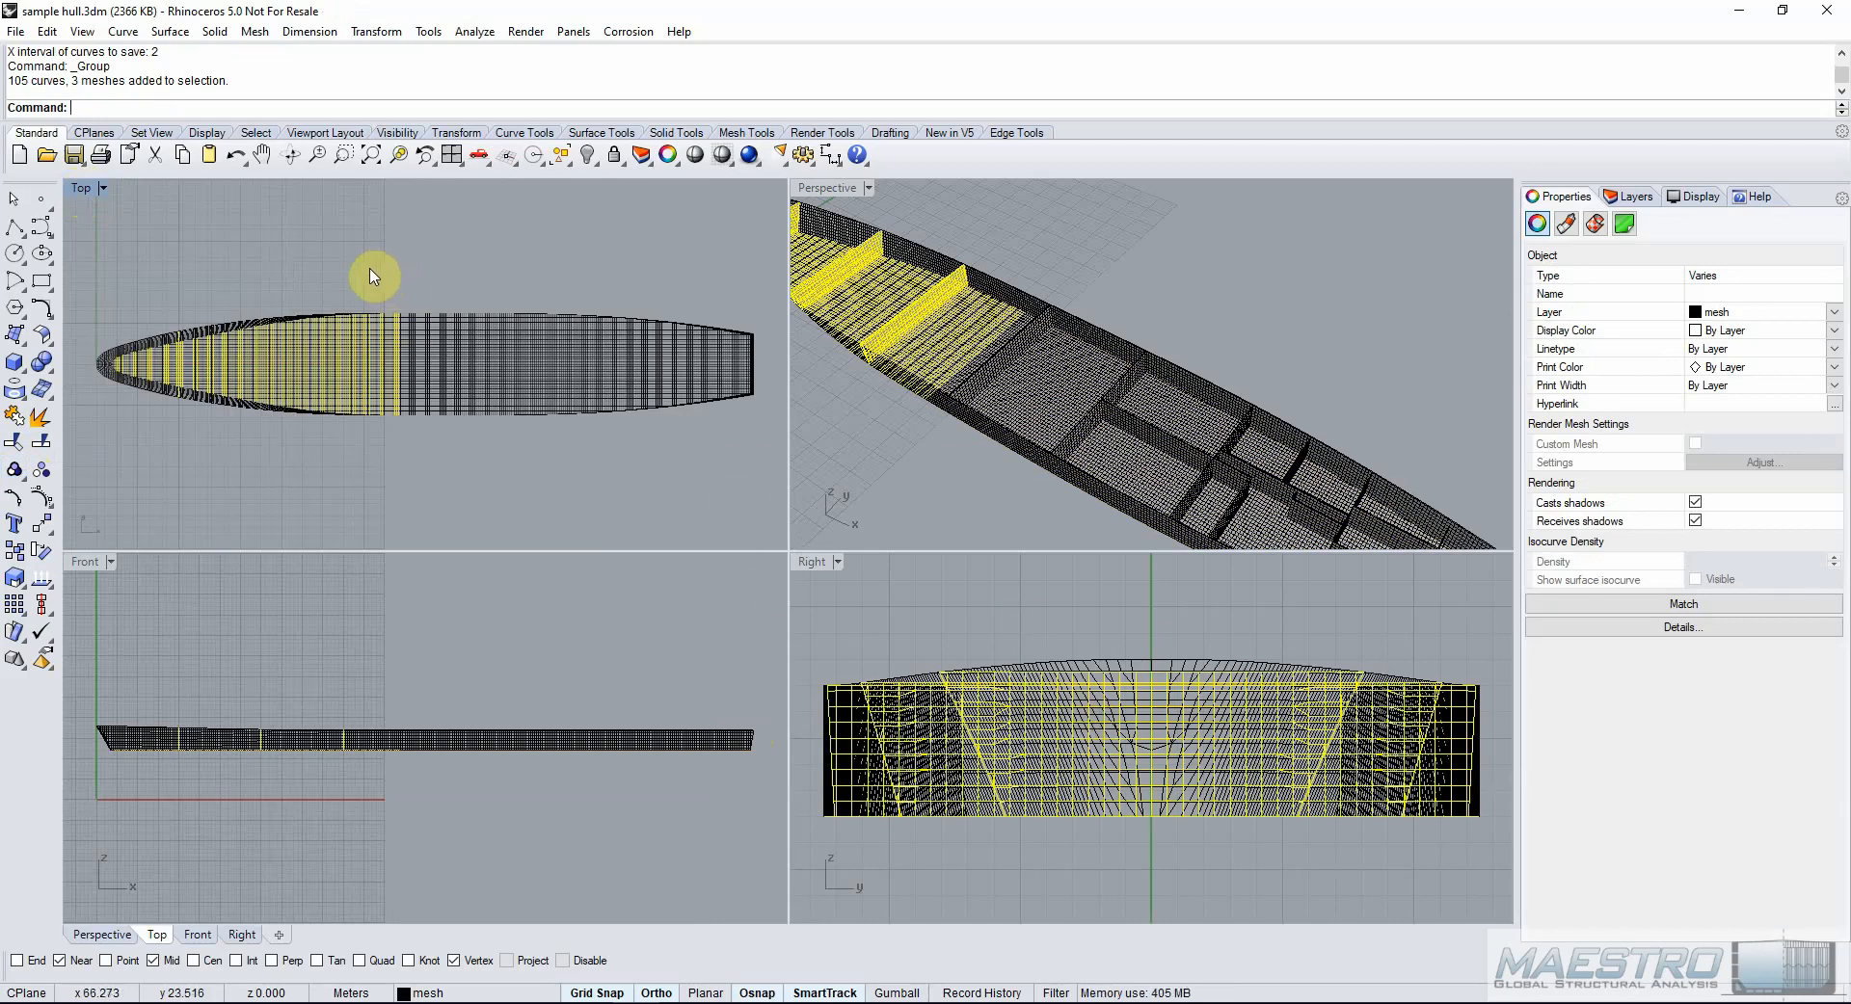
drag(373, 277, 779, 491)
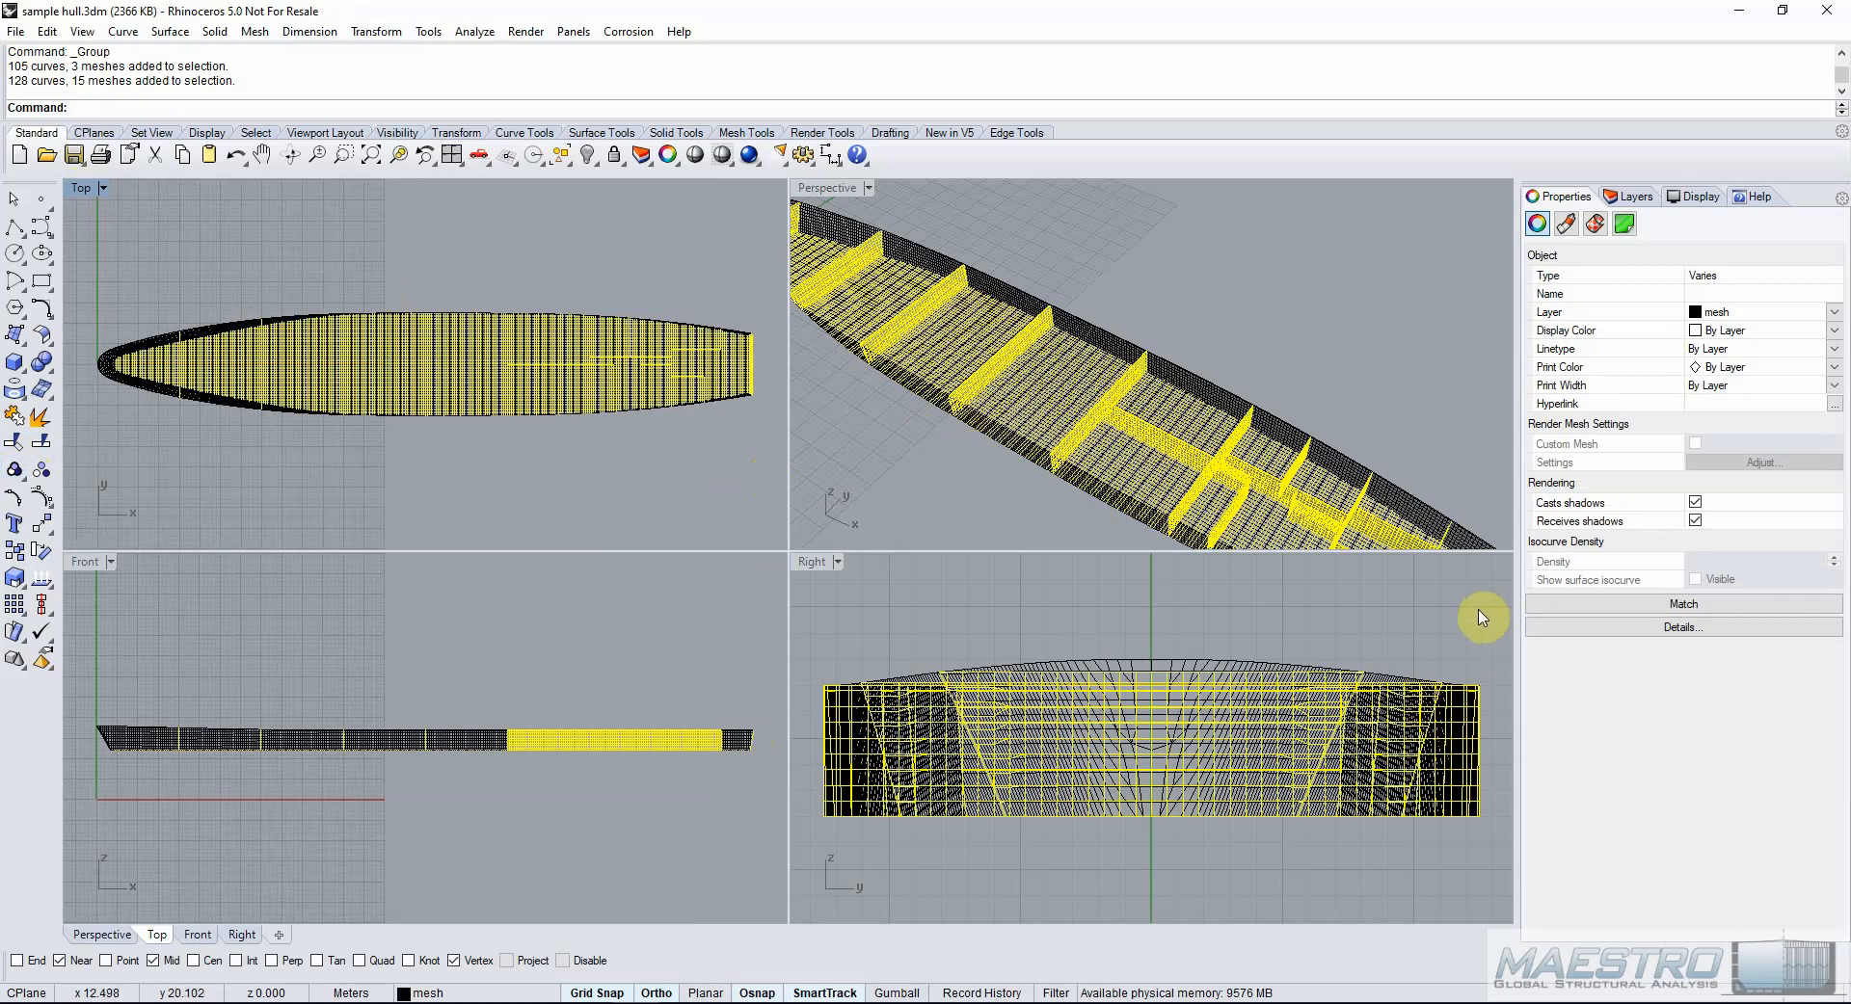
drag(1481, 607, 838, 725)
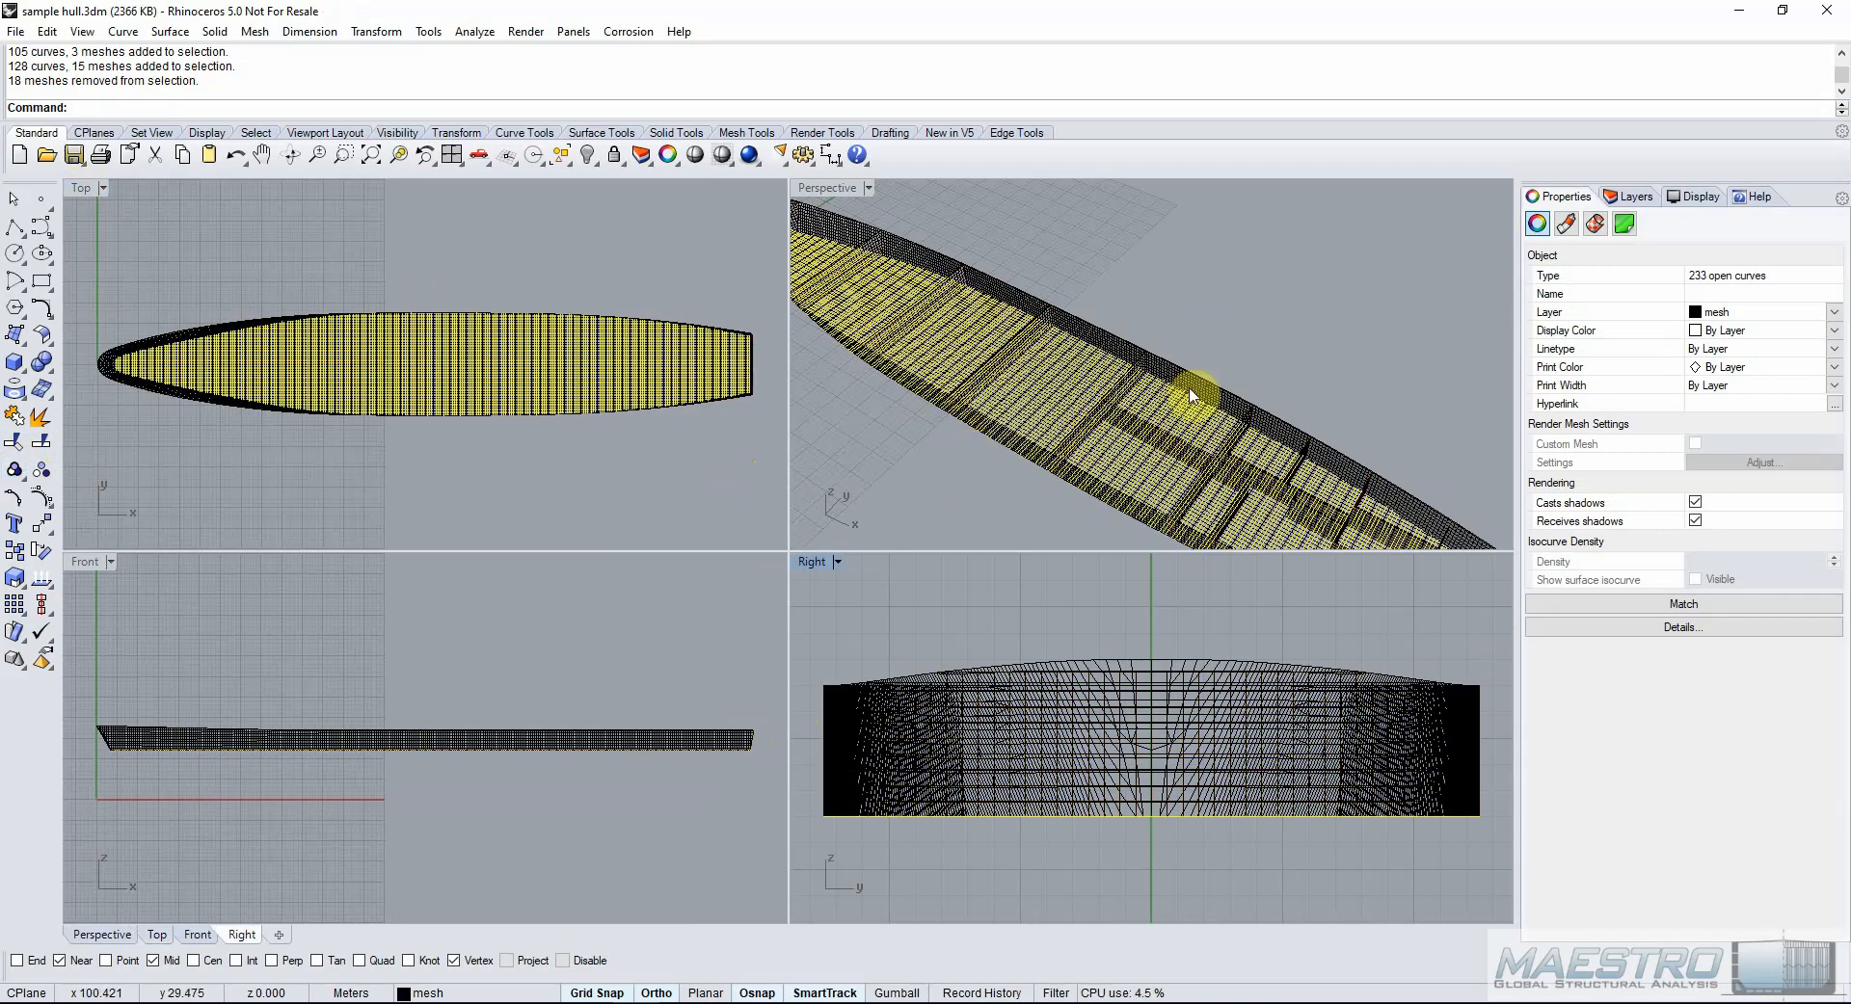
scroll(1054, 401, up, 5)
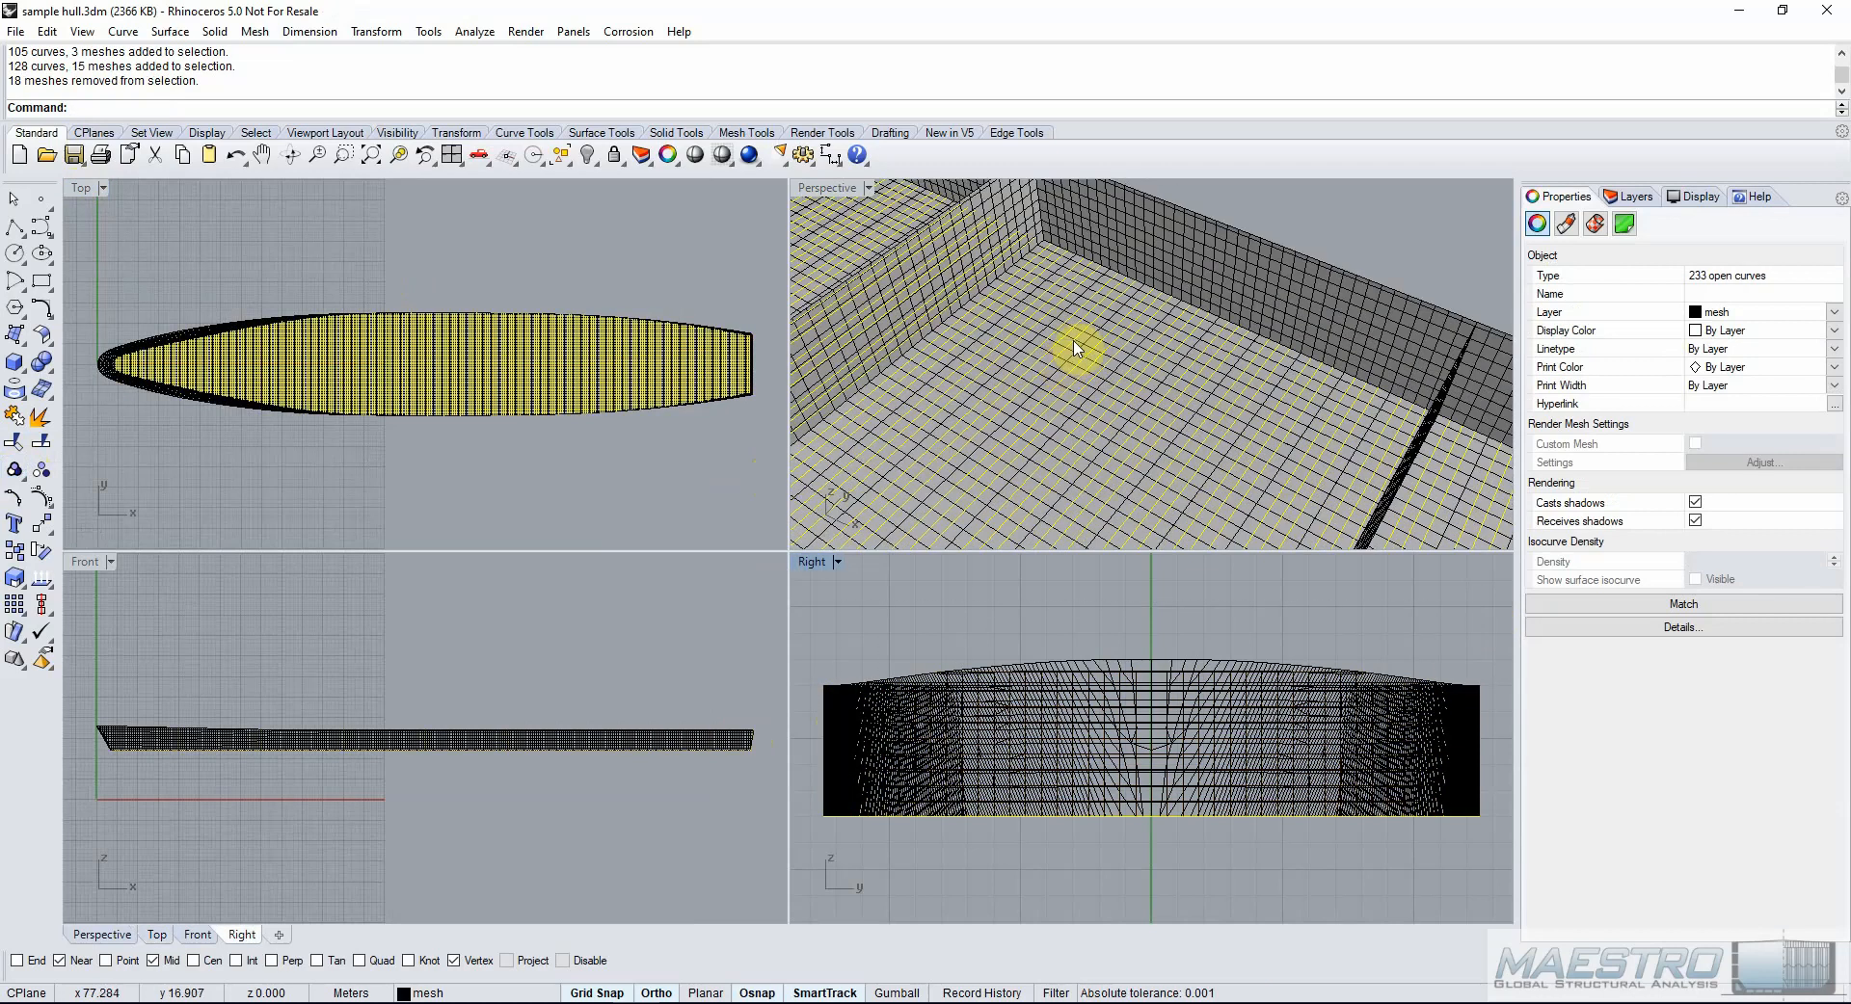
scroll(1072, 349, down, 2)
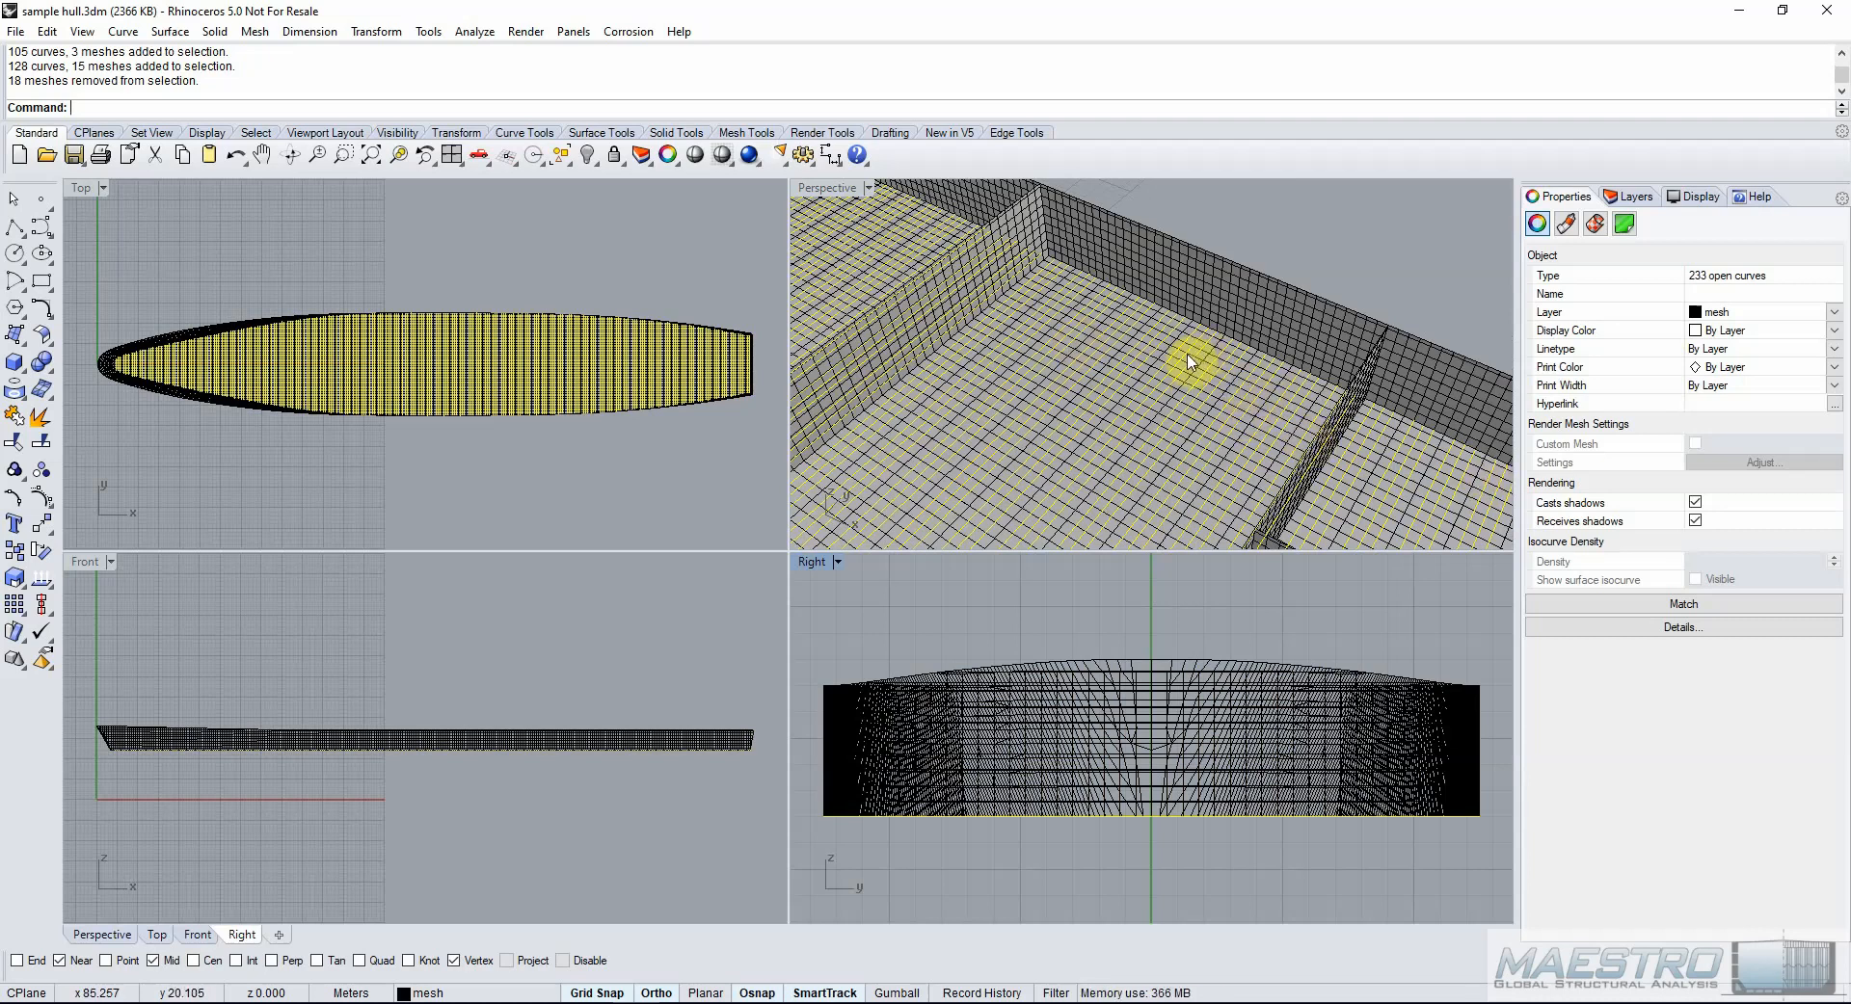
key(Delete)
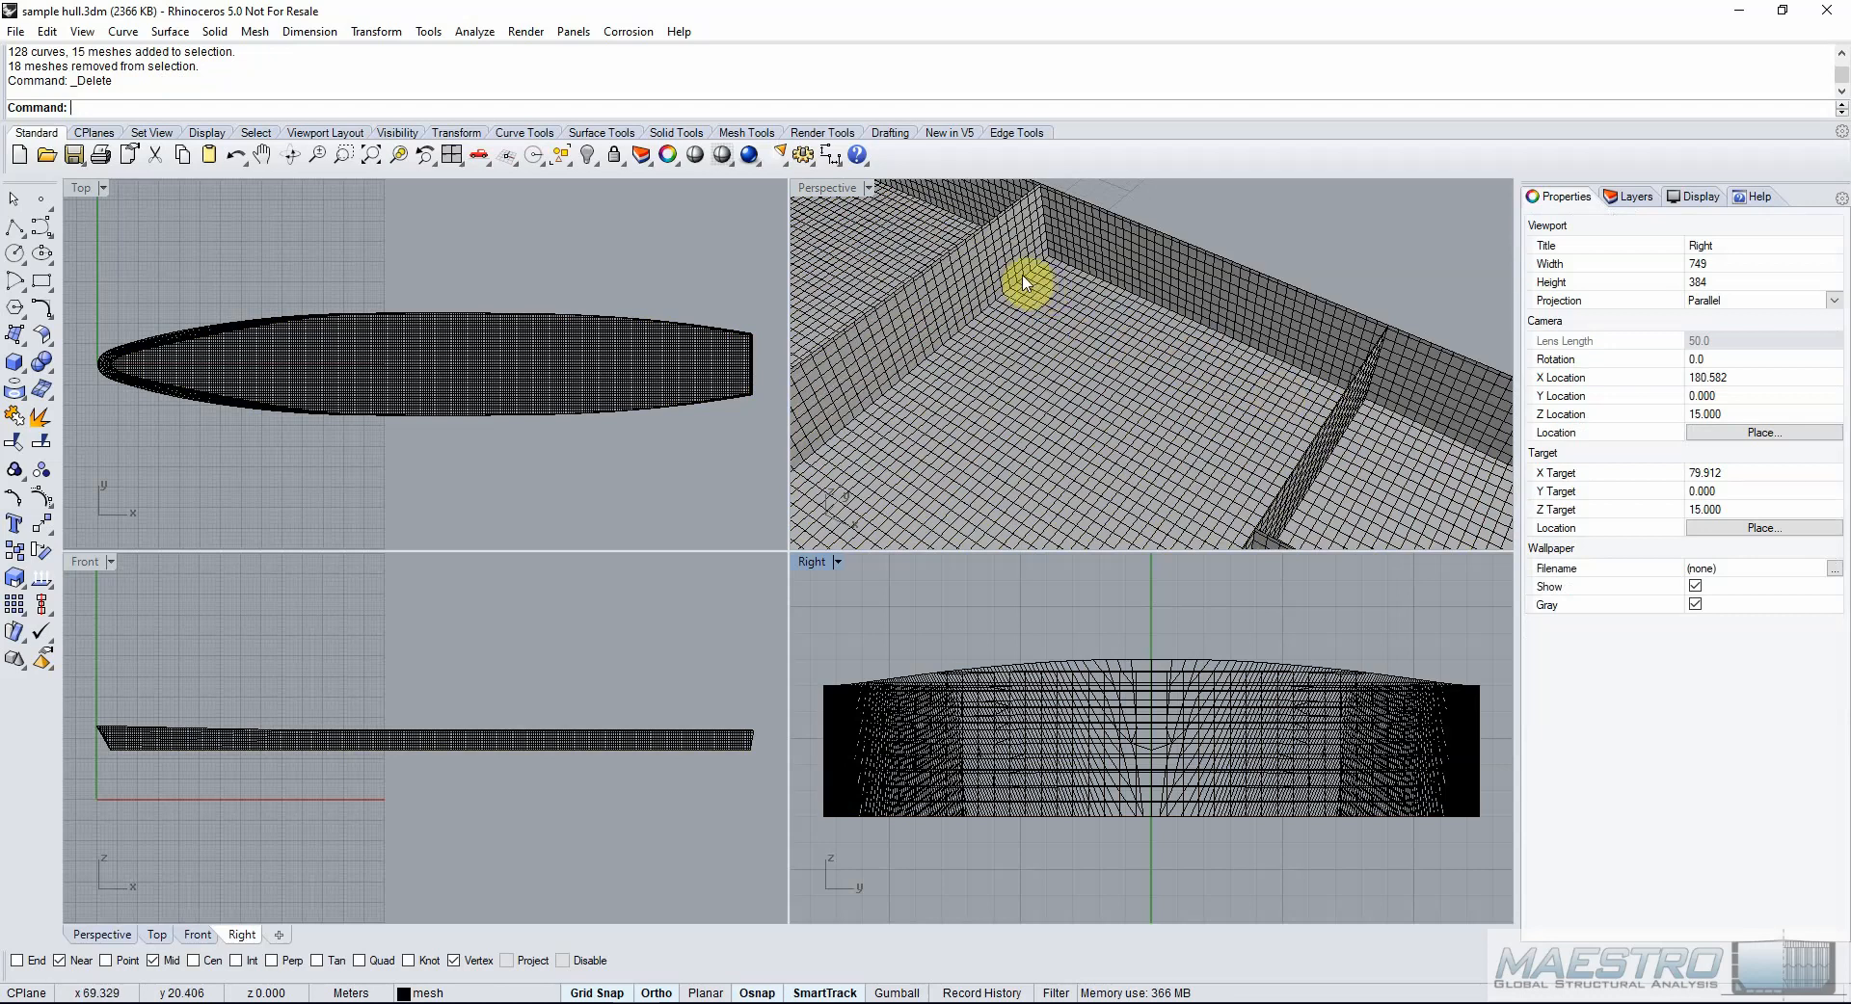
Select the longitudinal and the transverse curve groups in turn in the Perspective view to check the curves left on the bottom mesh.
click(1024, 283)
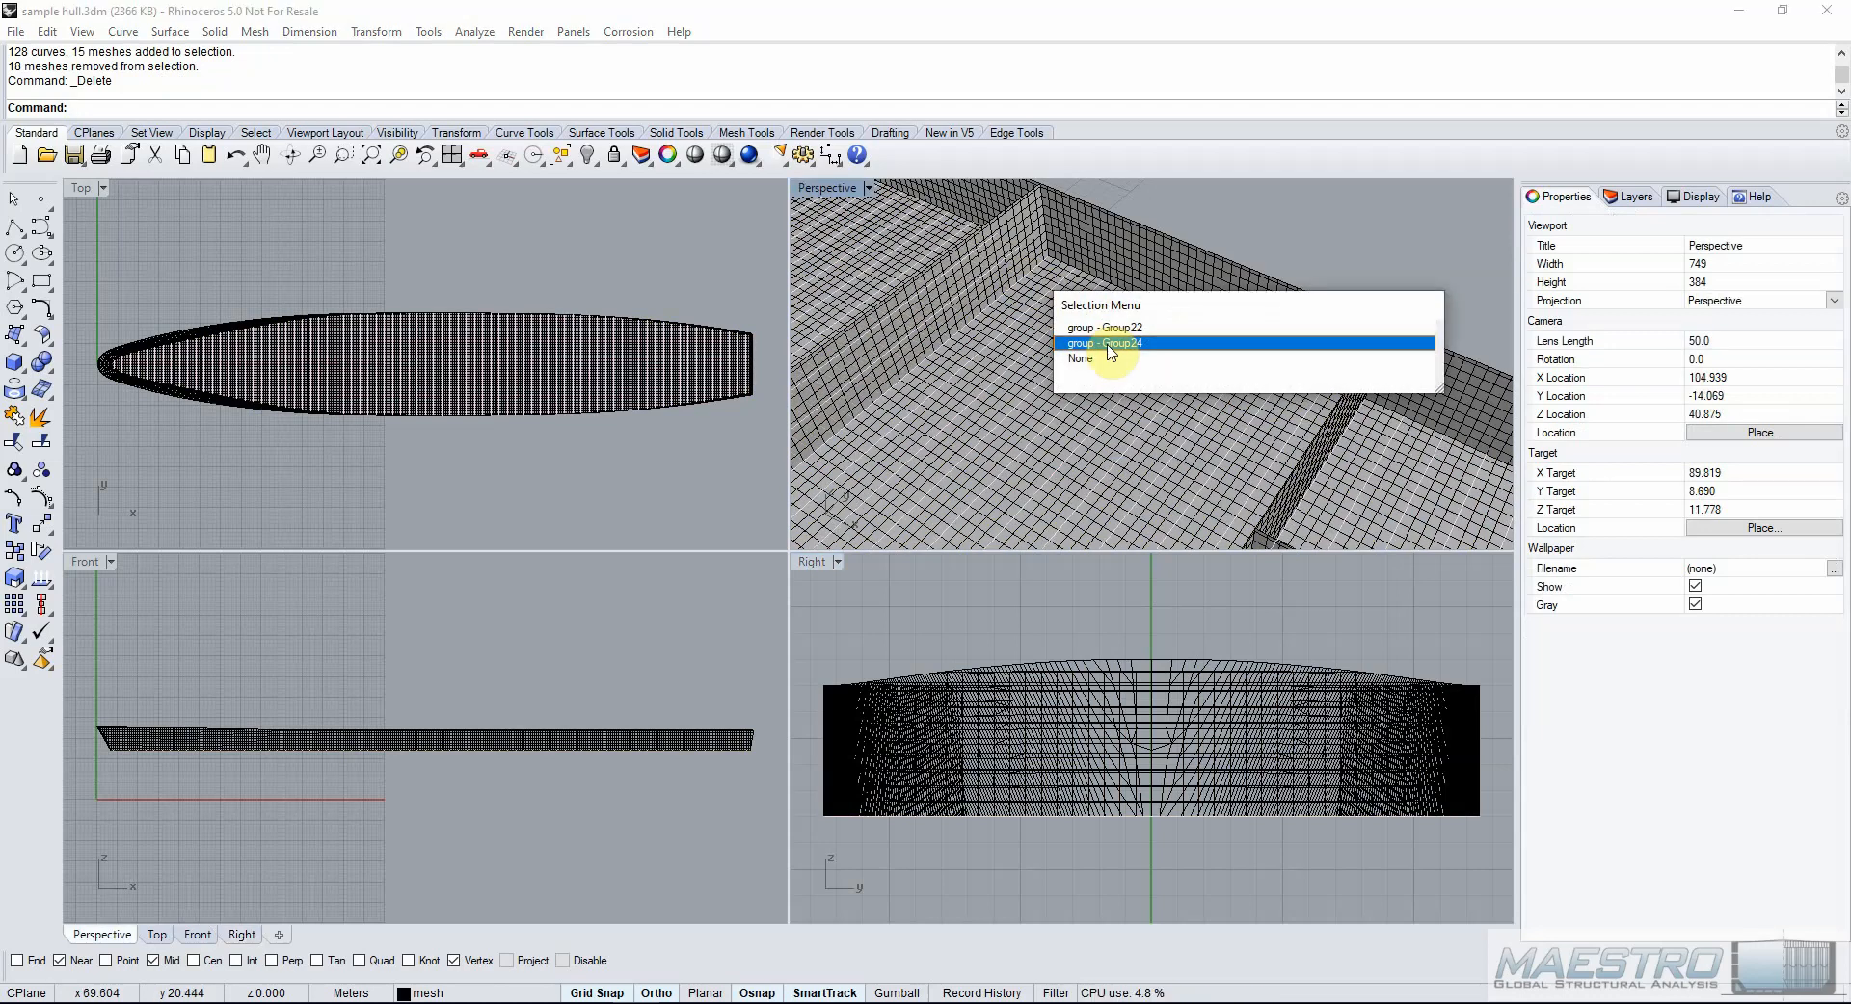
click(1110, 359)
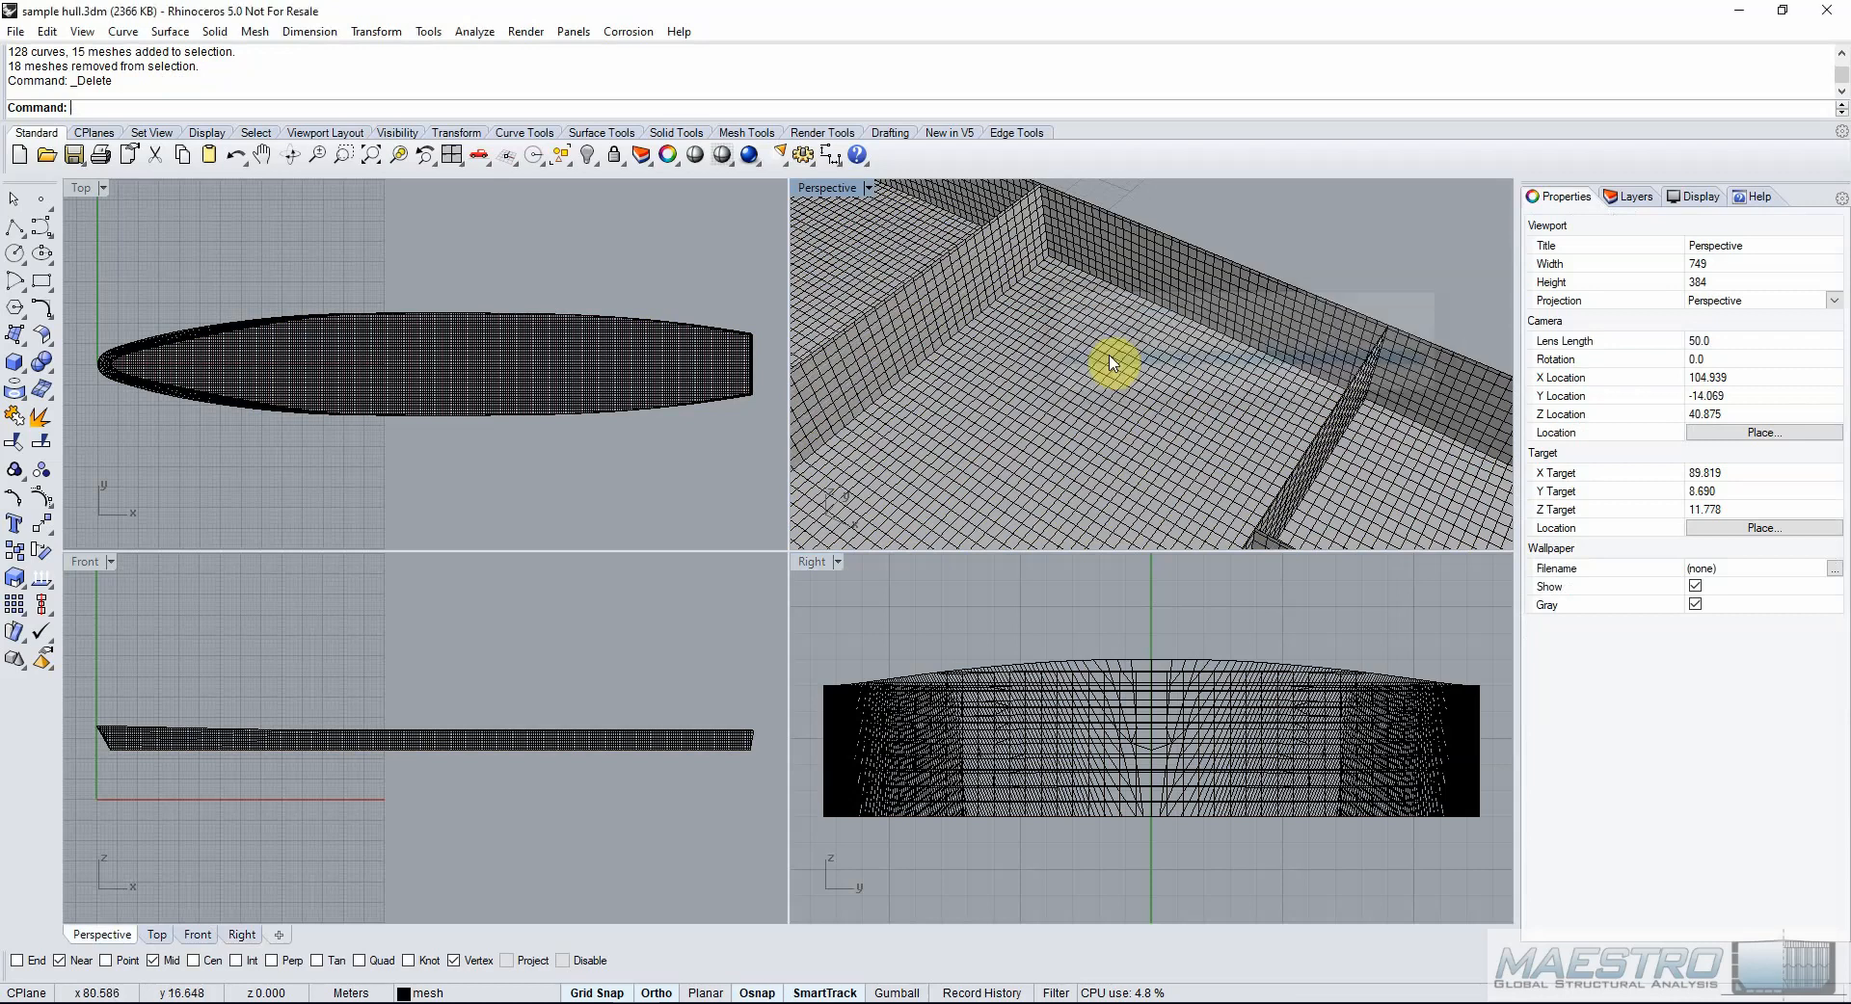
scroll(1044, 331, up, 4)
click(1036, 332)
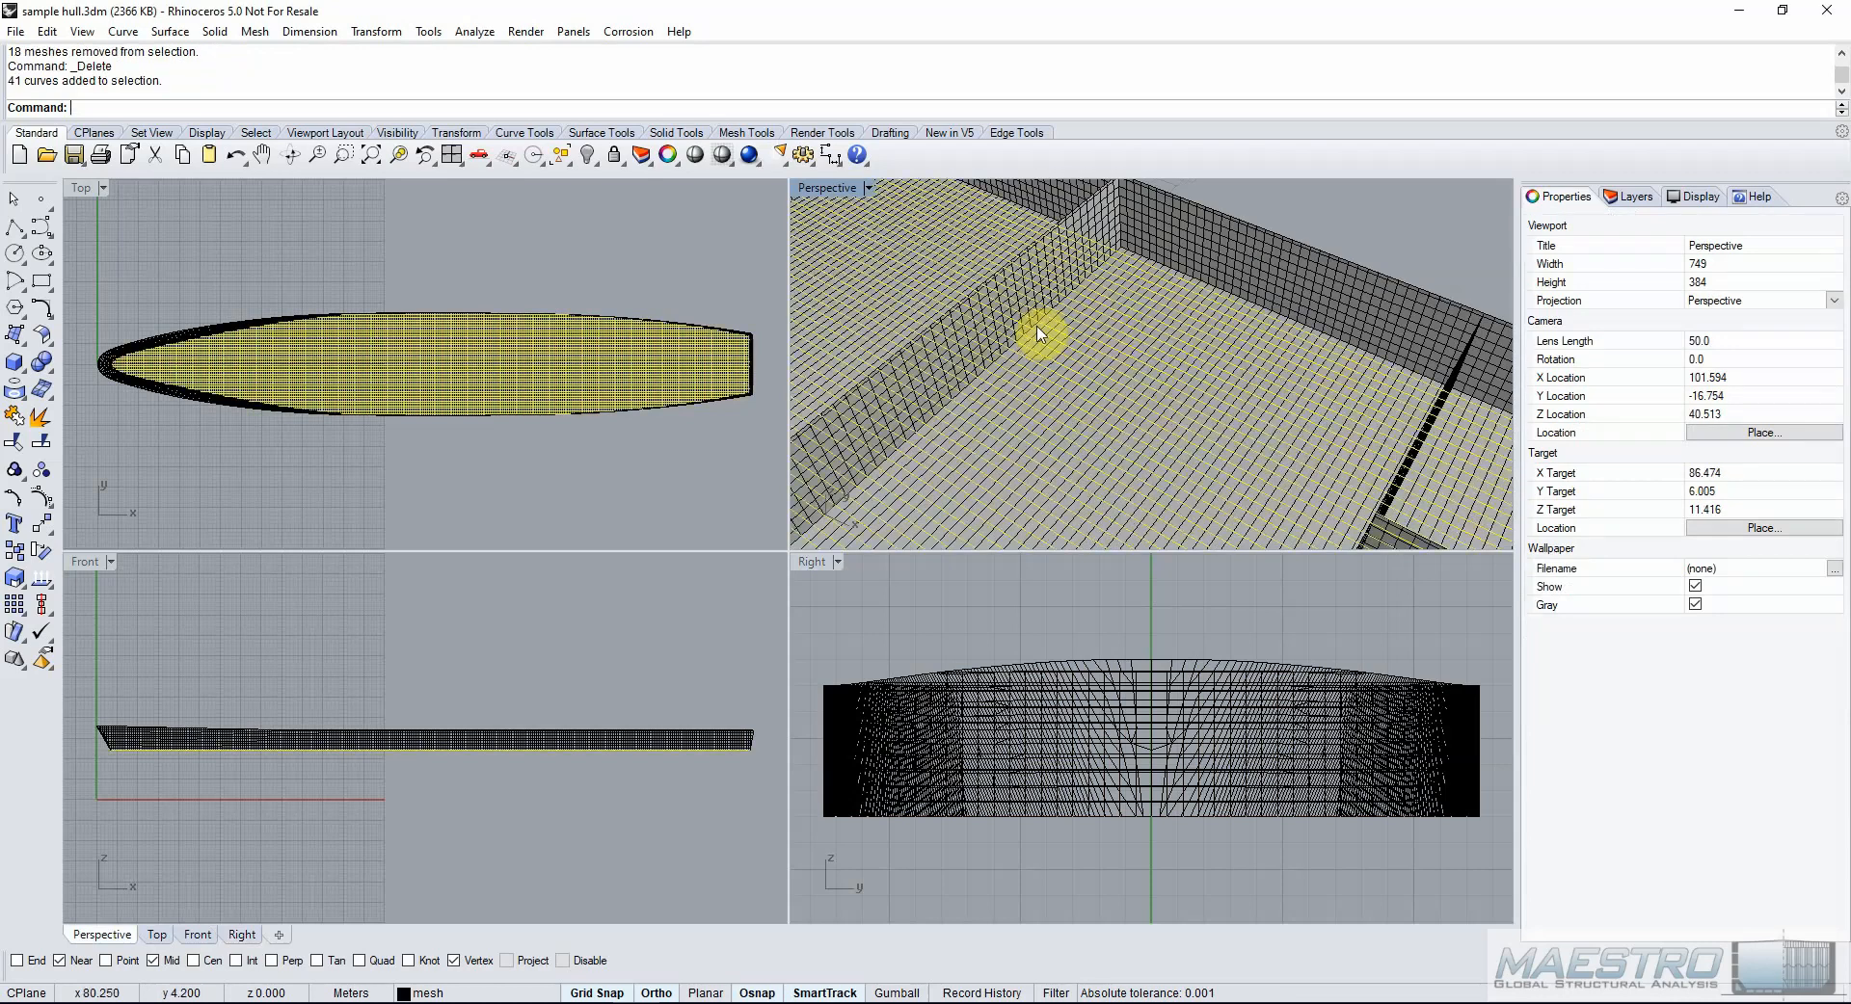
click(1034, 330)
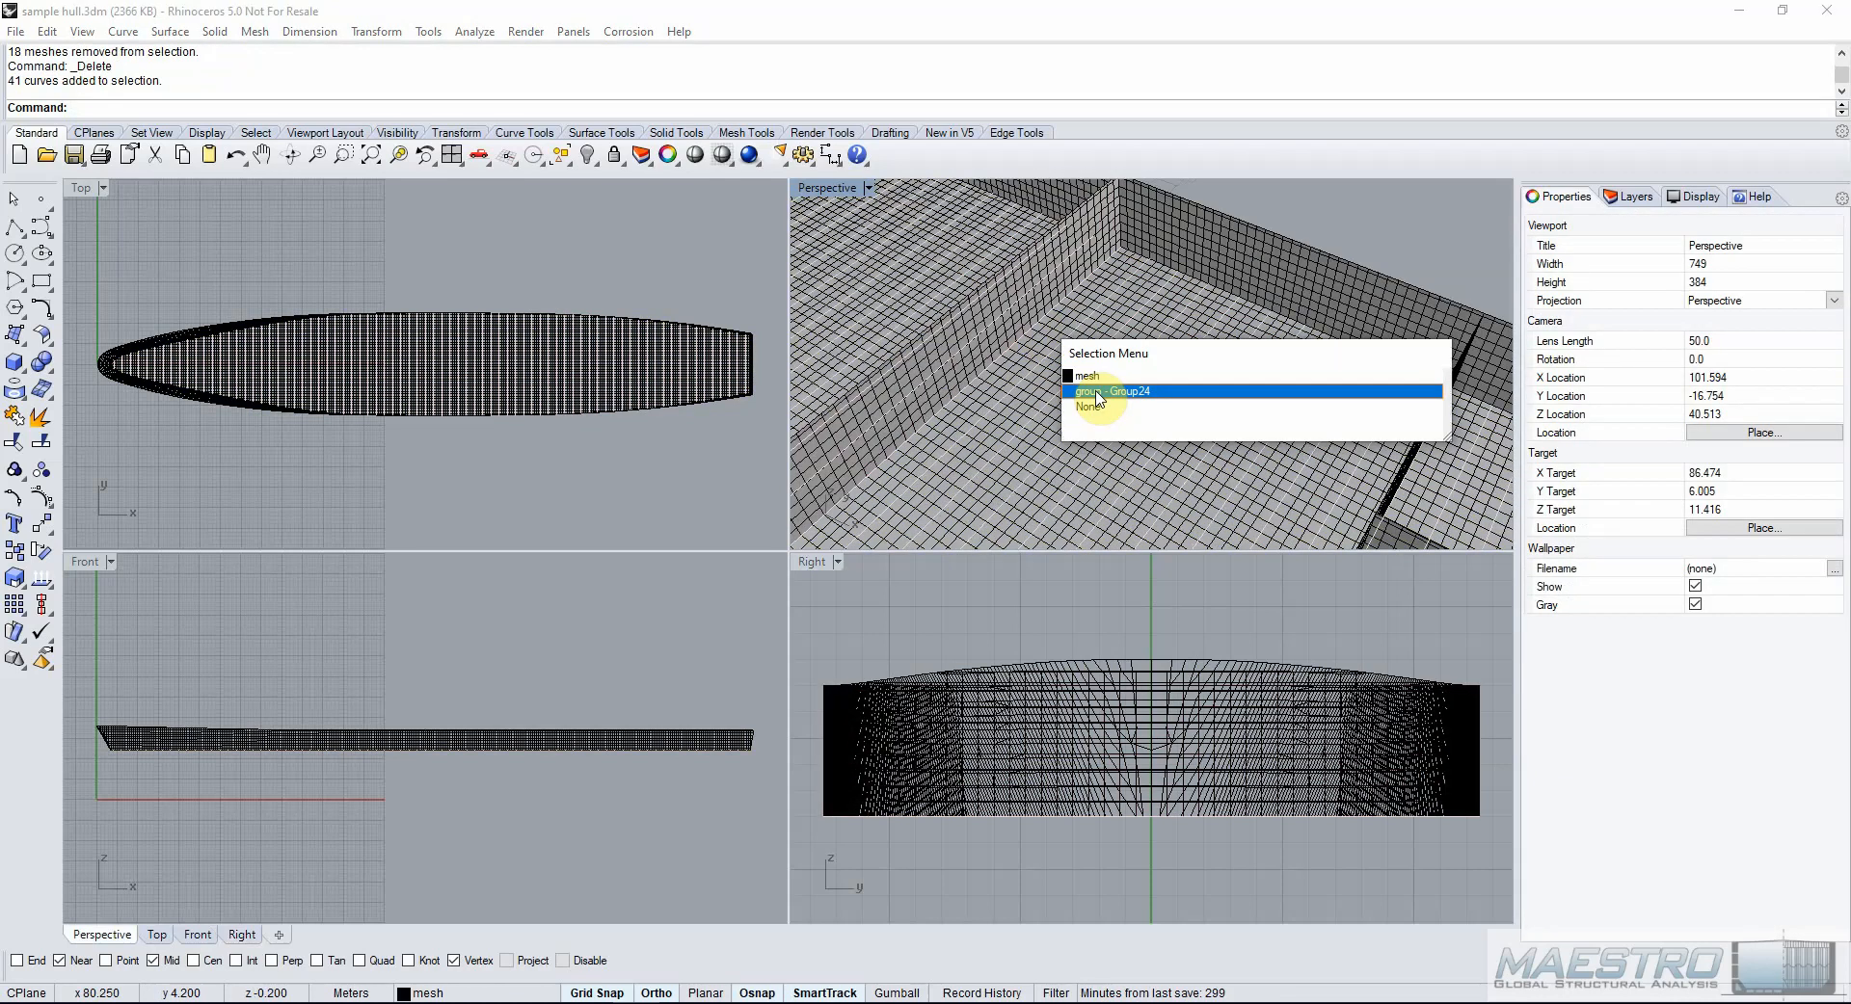
click(1106, 397)
scroll(1115, 342, down, 3)
scroll(1190, 417, down, 5)
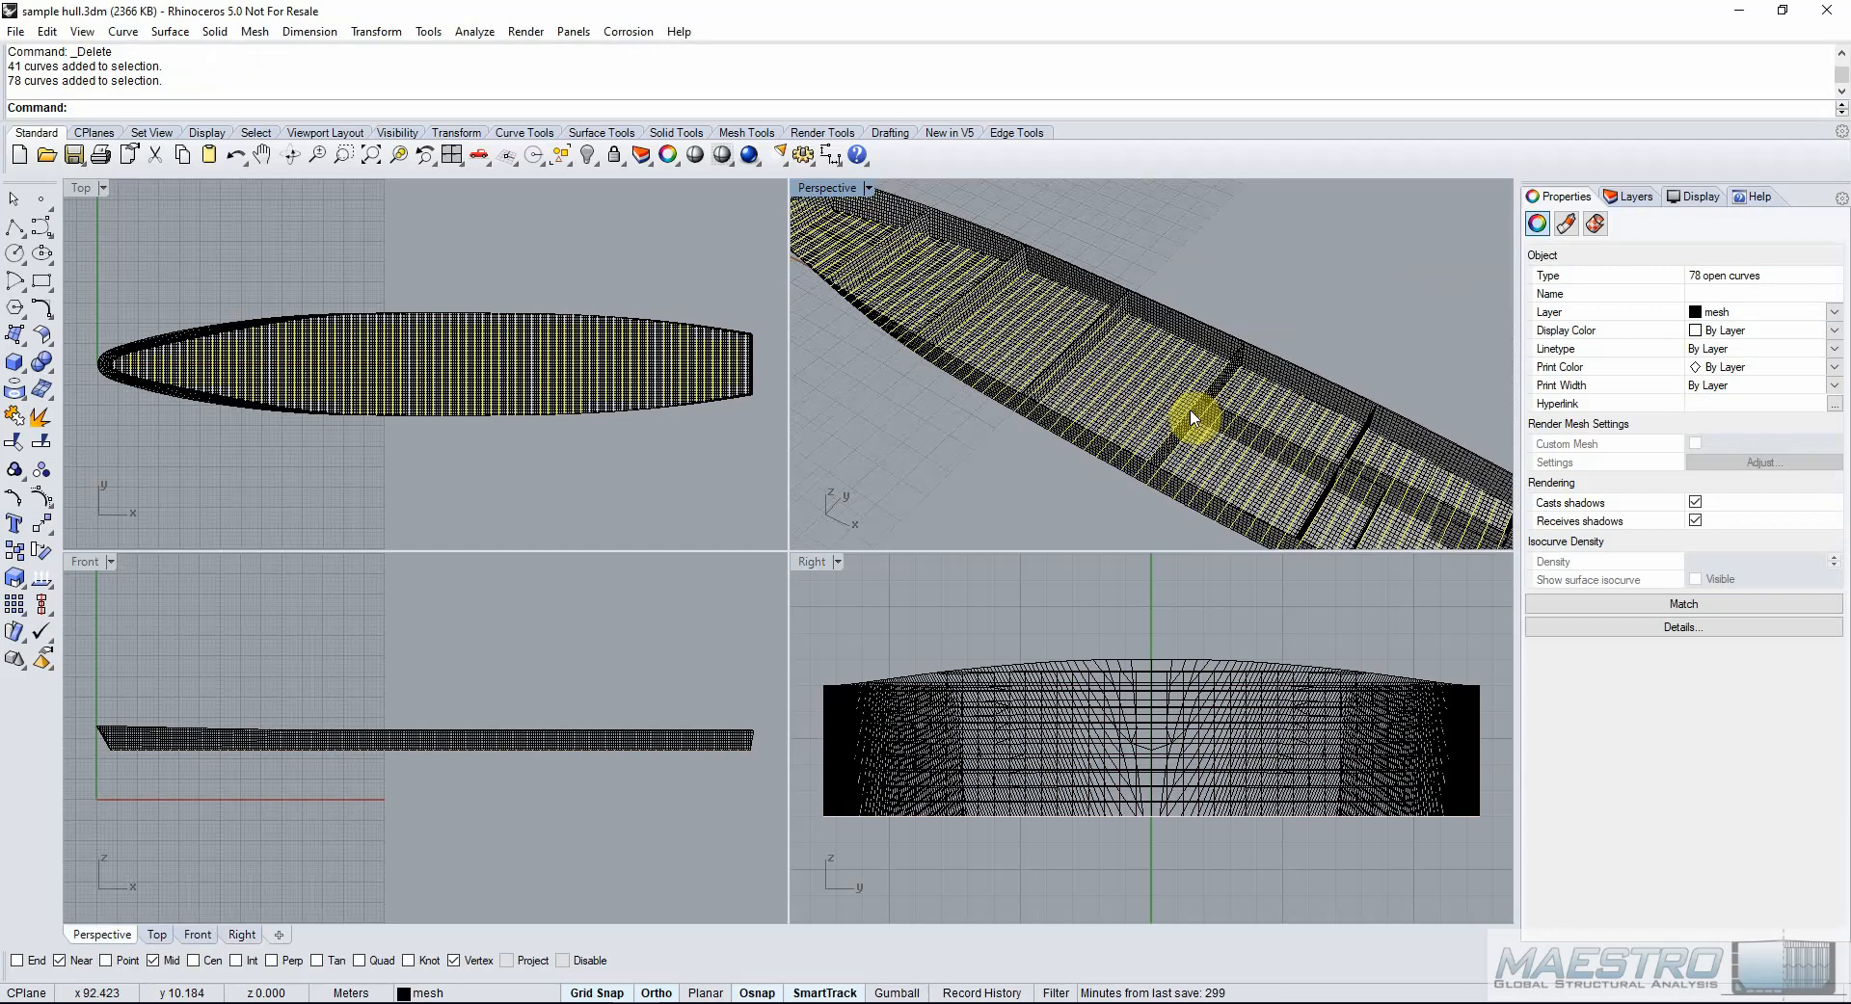
scroll(940, 311, up, 4)
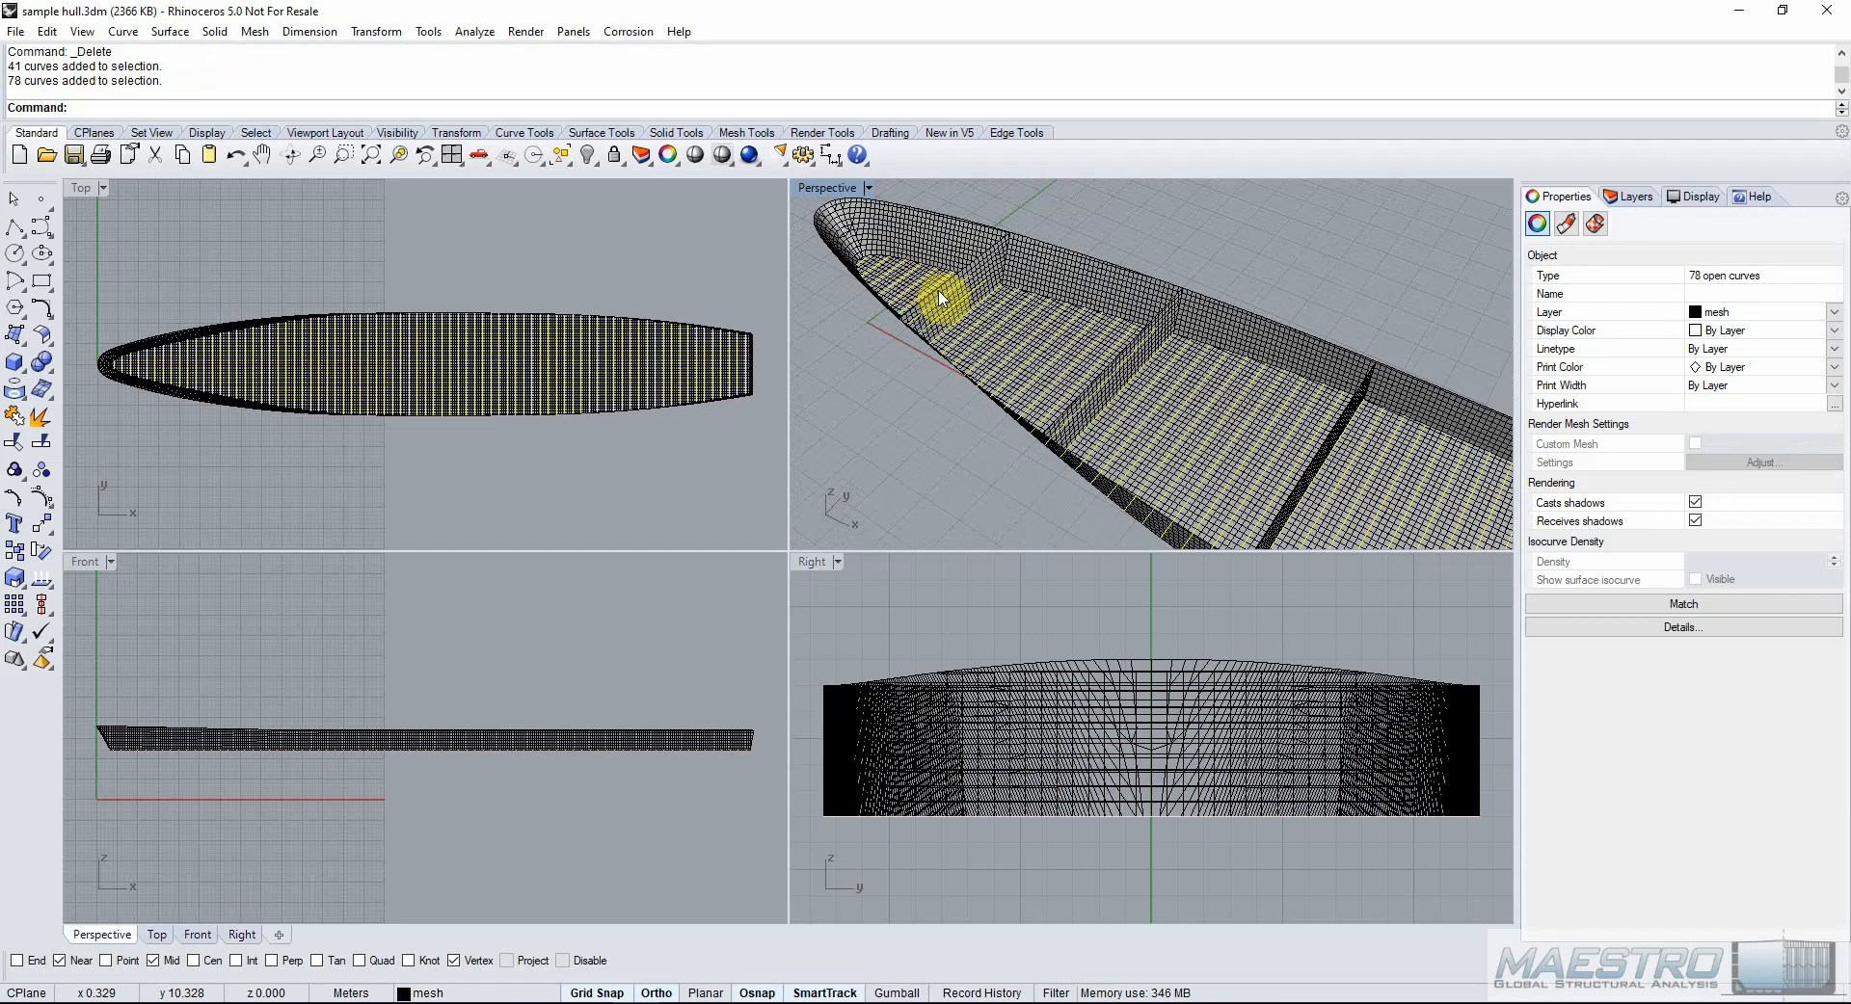
Ungroup the transverse curves and deselect the individual curves that coincide with the transverse bulkheads in the hull's forward part.
scroll(941, 299, up, 2)
click(39, 471)
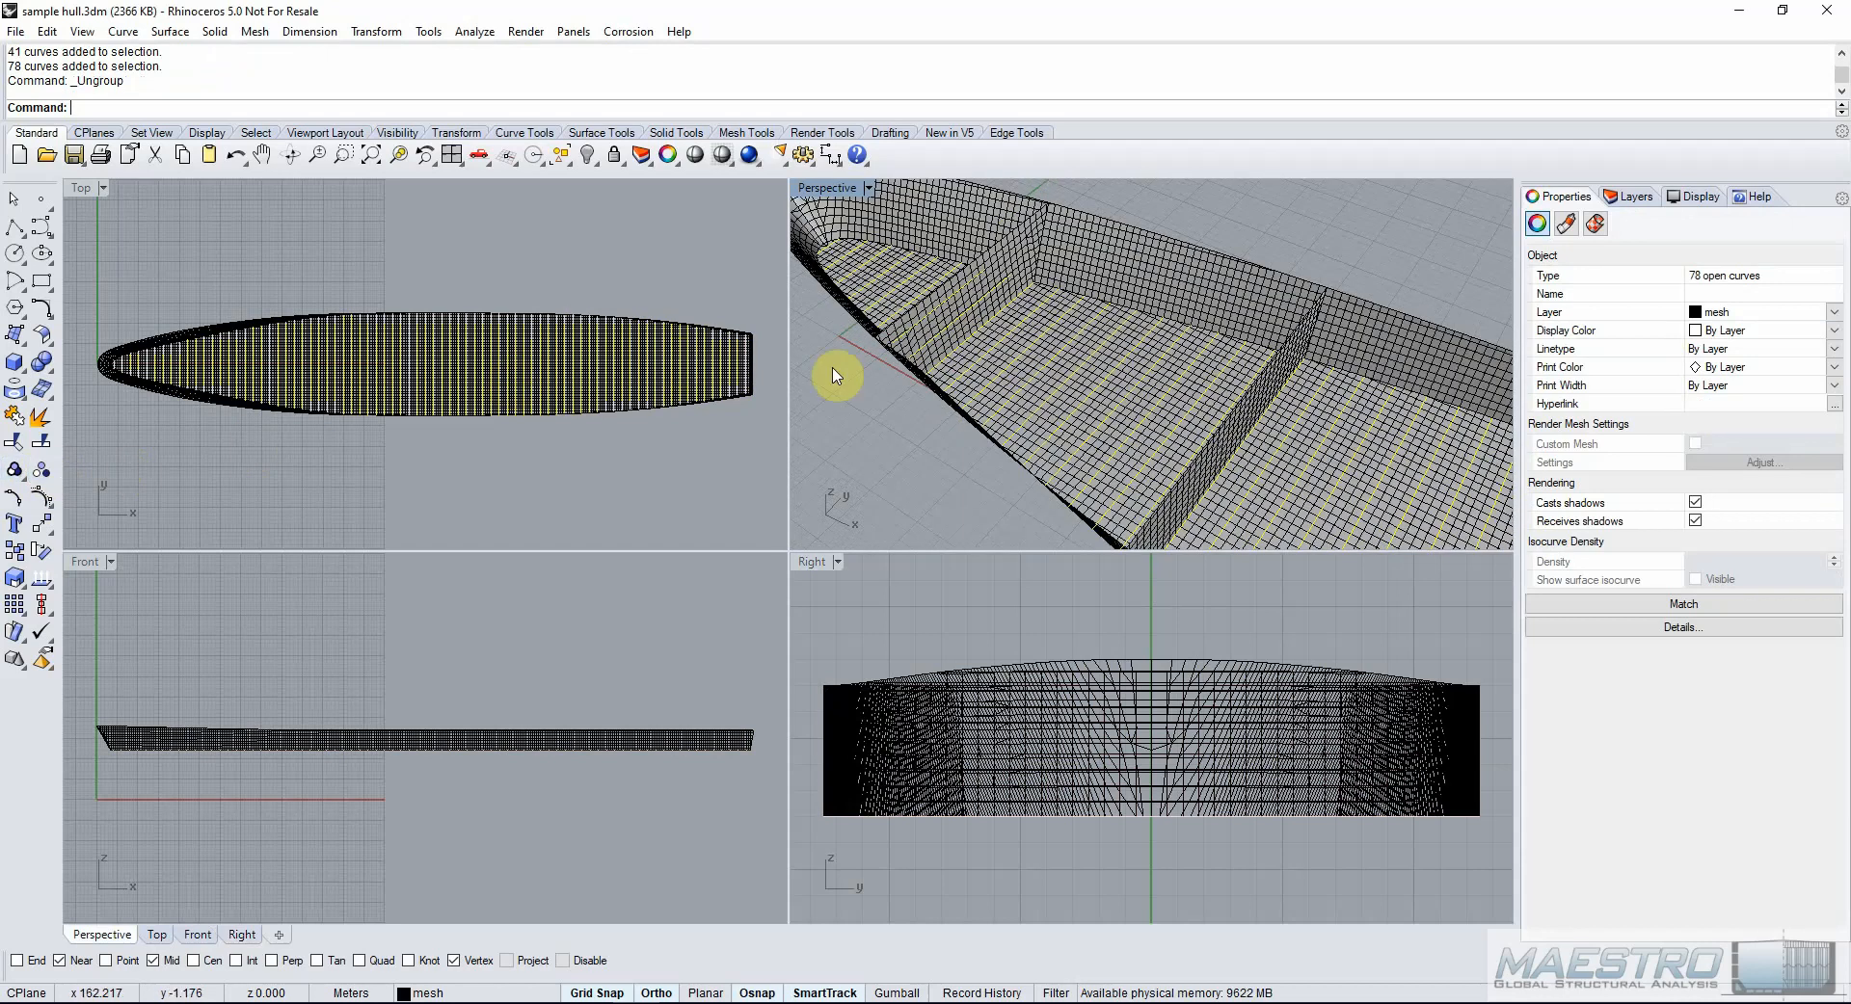
ctrl+click(992, 333)
ctrl+click(1244, 446)
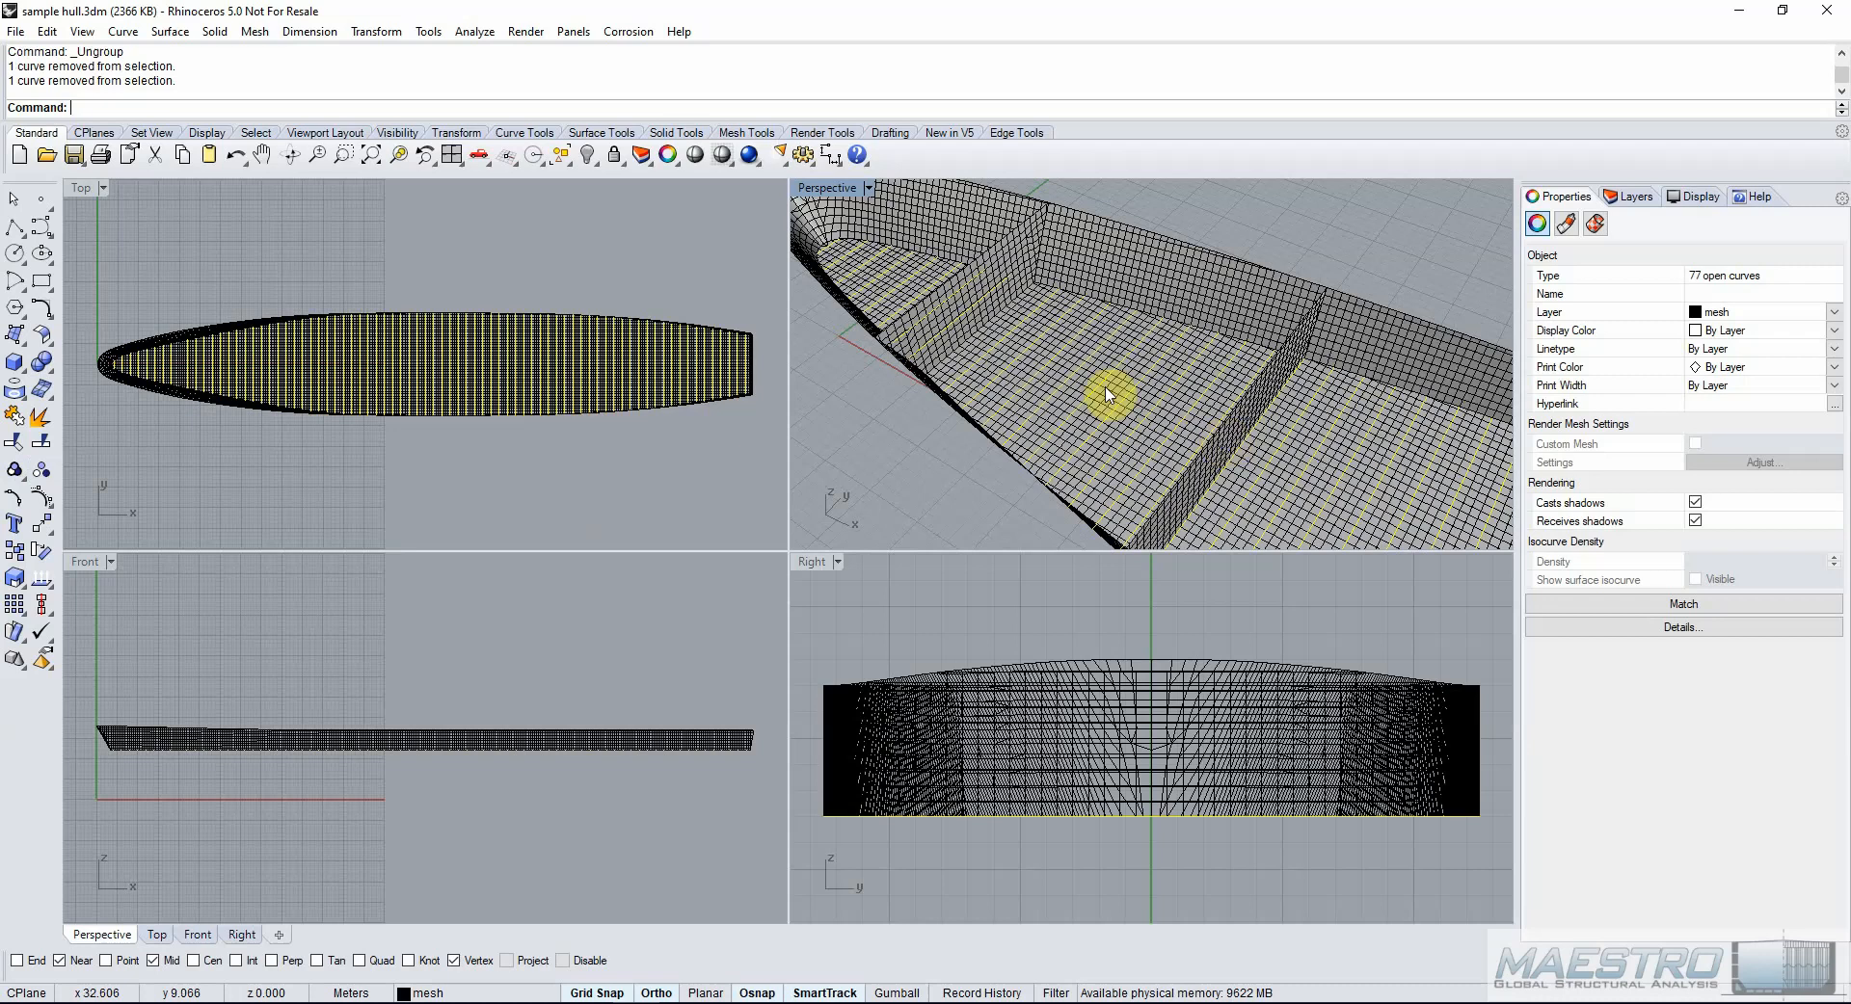
scroll(996, 357, down, 8)
scroll(1216, 453, up, 7)
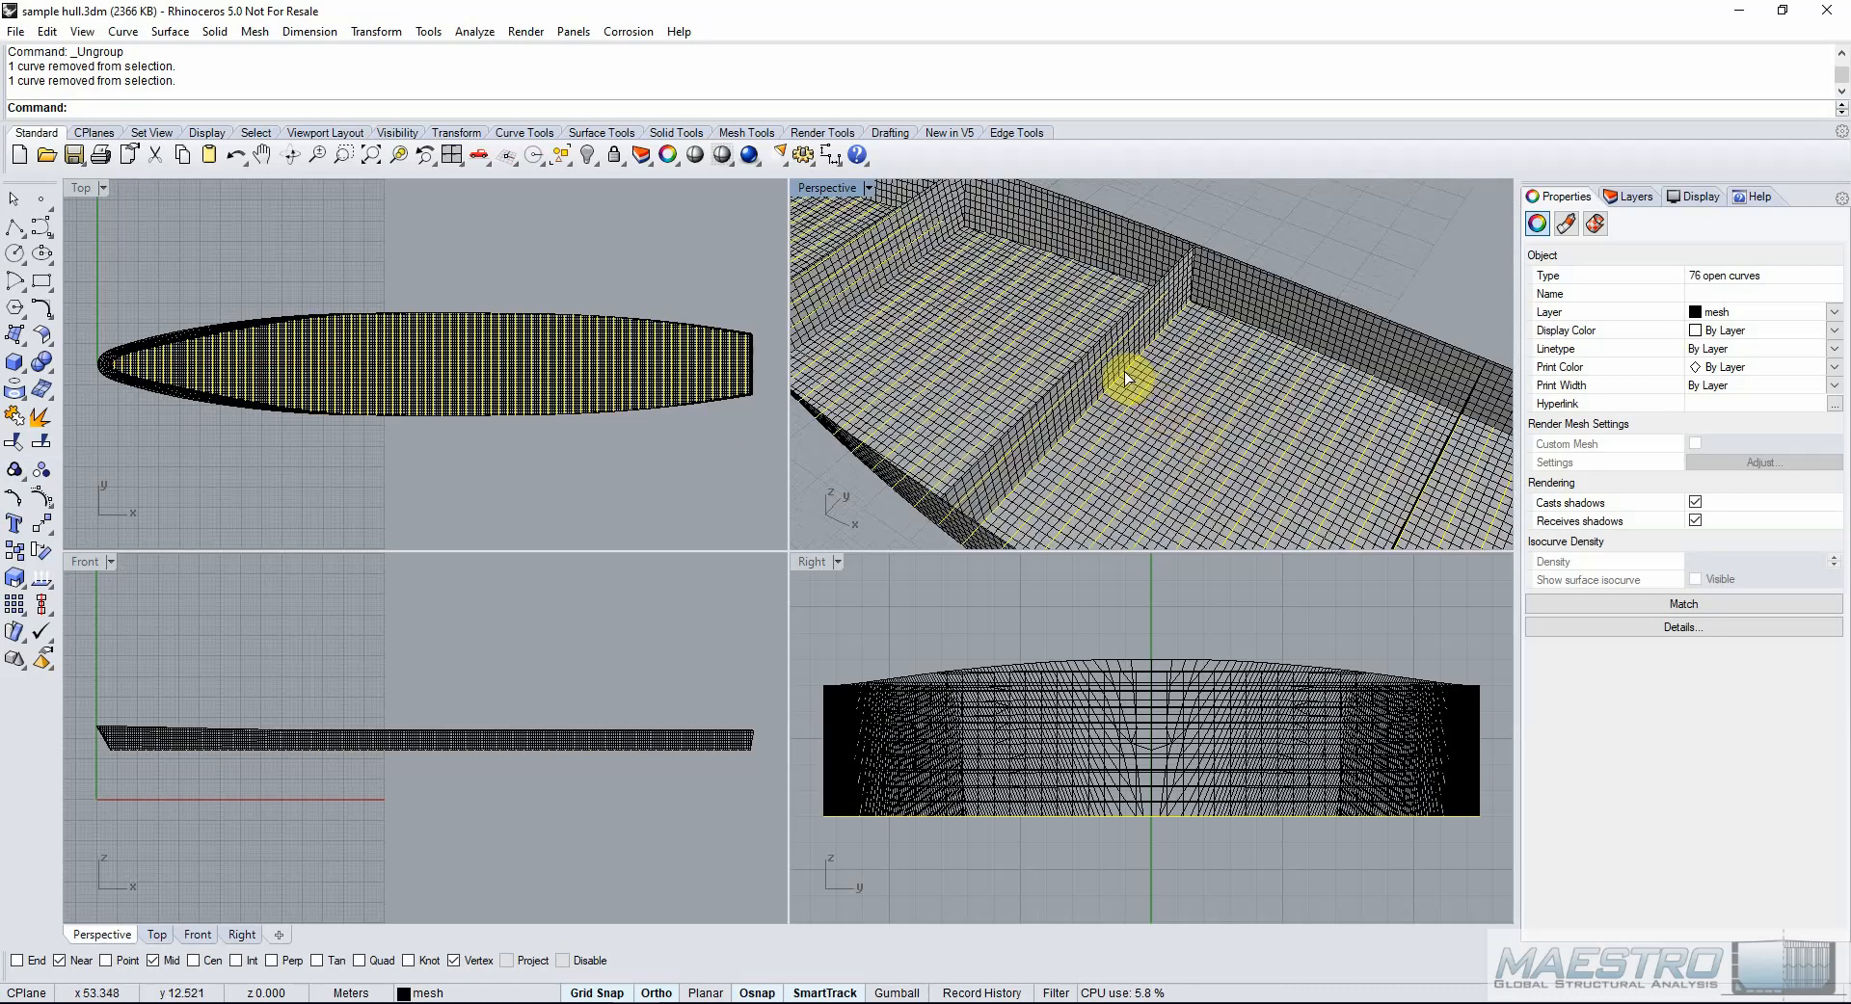
ctrl+click(1124, 373)
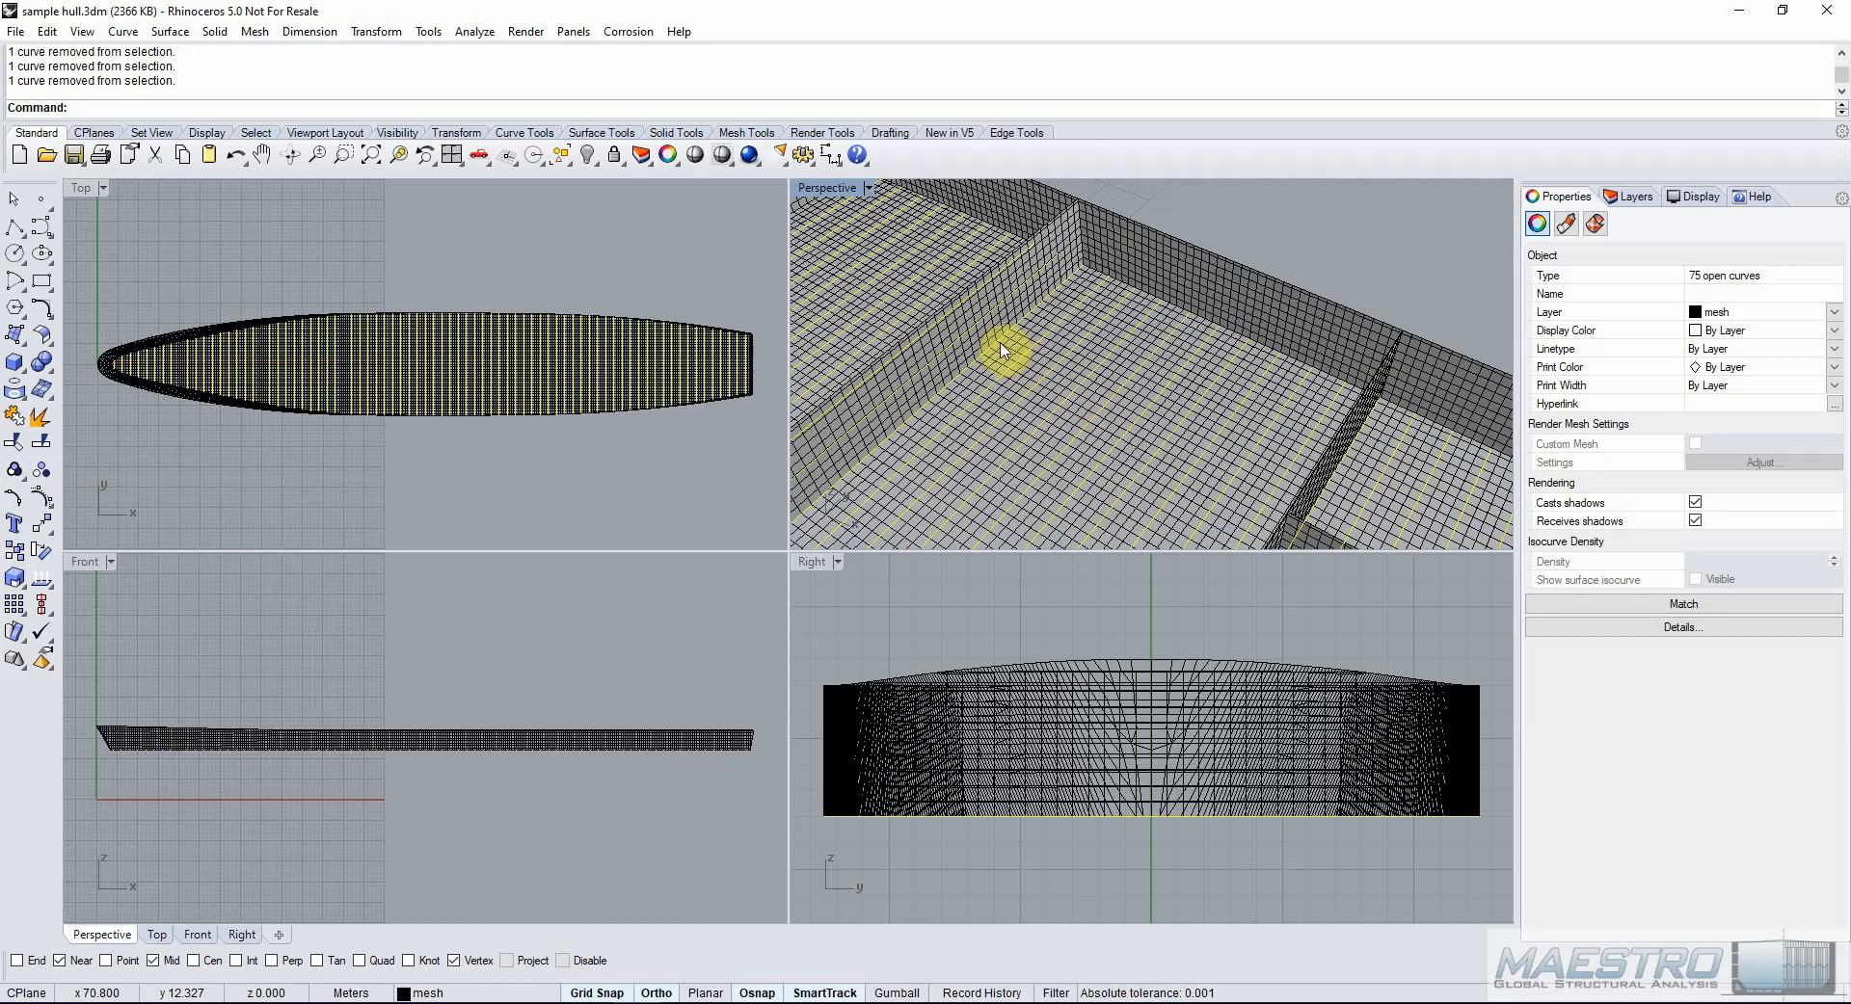
ctrl+click(1001, 349)
Deselect the transverse curves at the aft bulkheads and group the transverse curves left in the selection.
scroll(983, 340, down, 7)
scroll(1050, 380, up, 4)
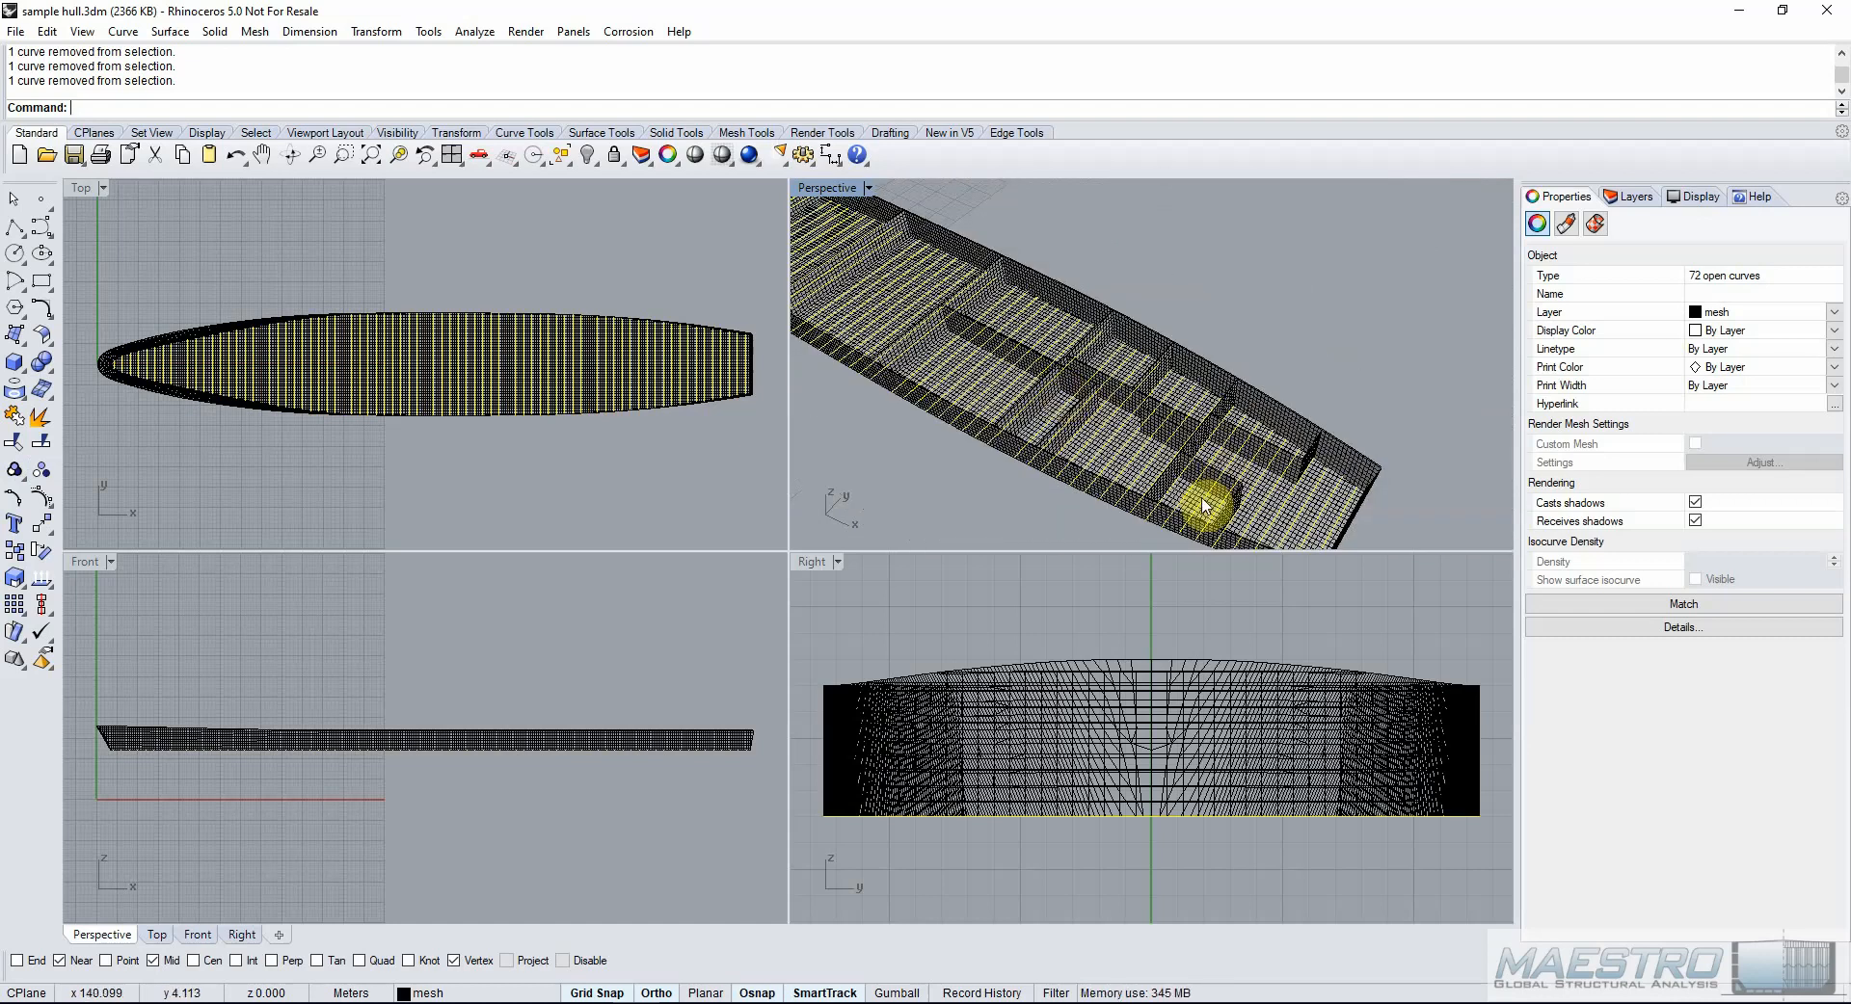
scroll(1157, 482, up, 3)
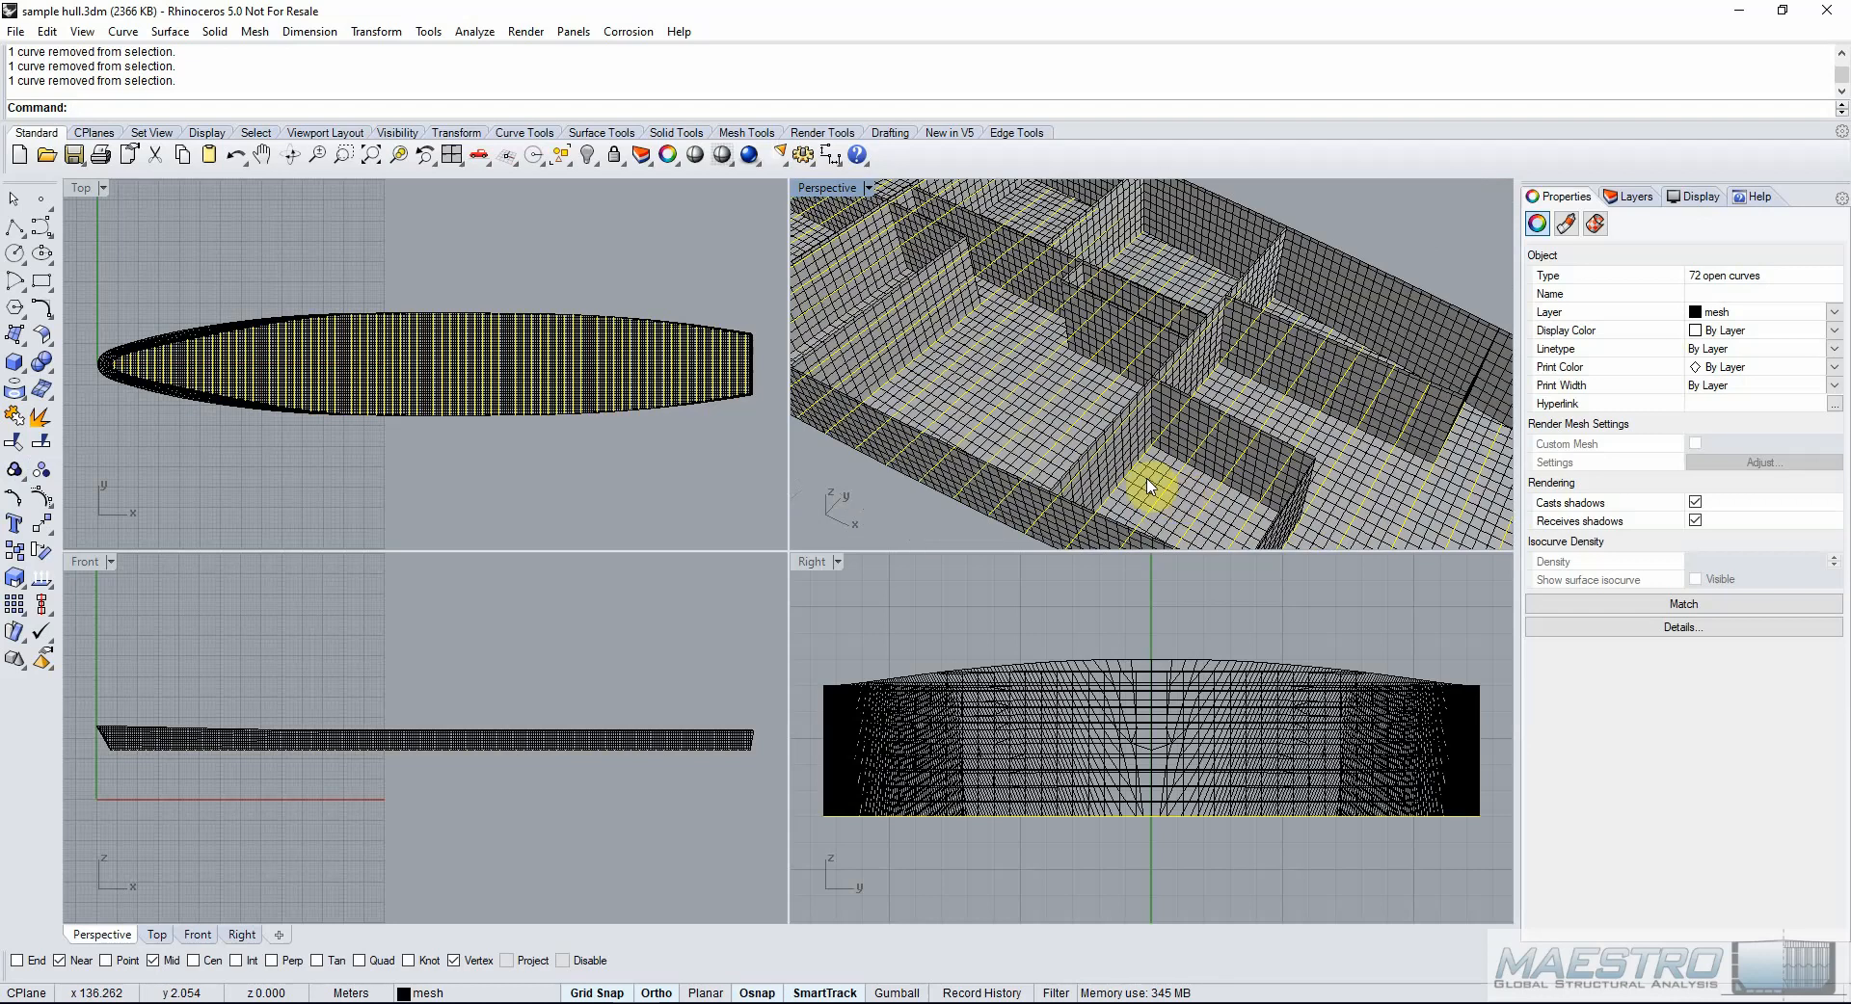
ctrl+click(1135, 476)
scroll(1211, 408, down, 6)
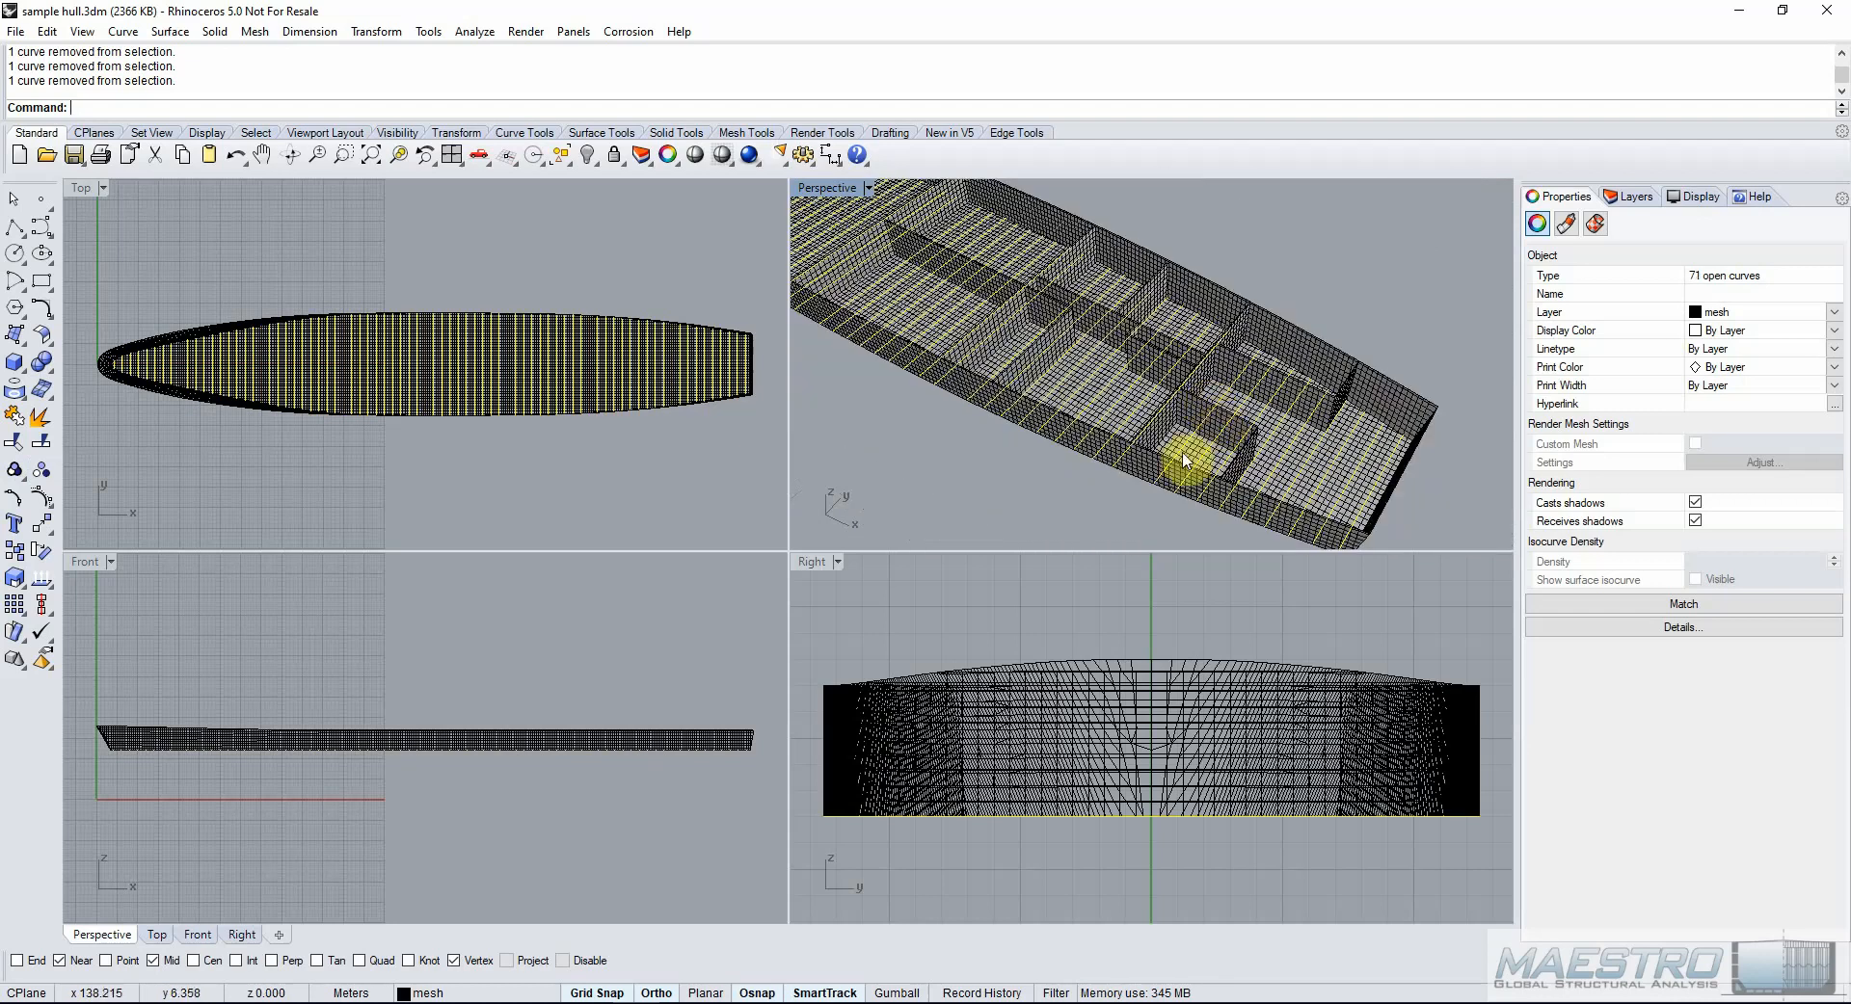
click(16, 472)
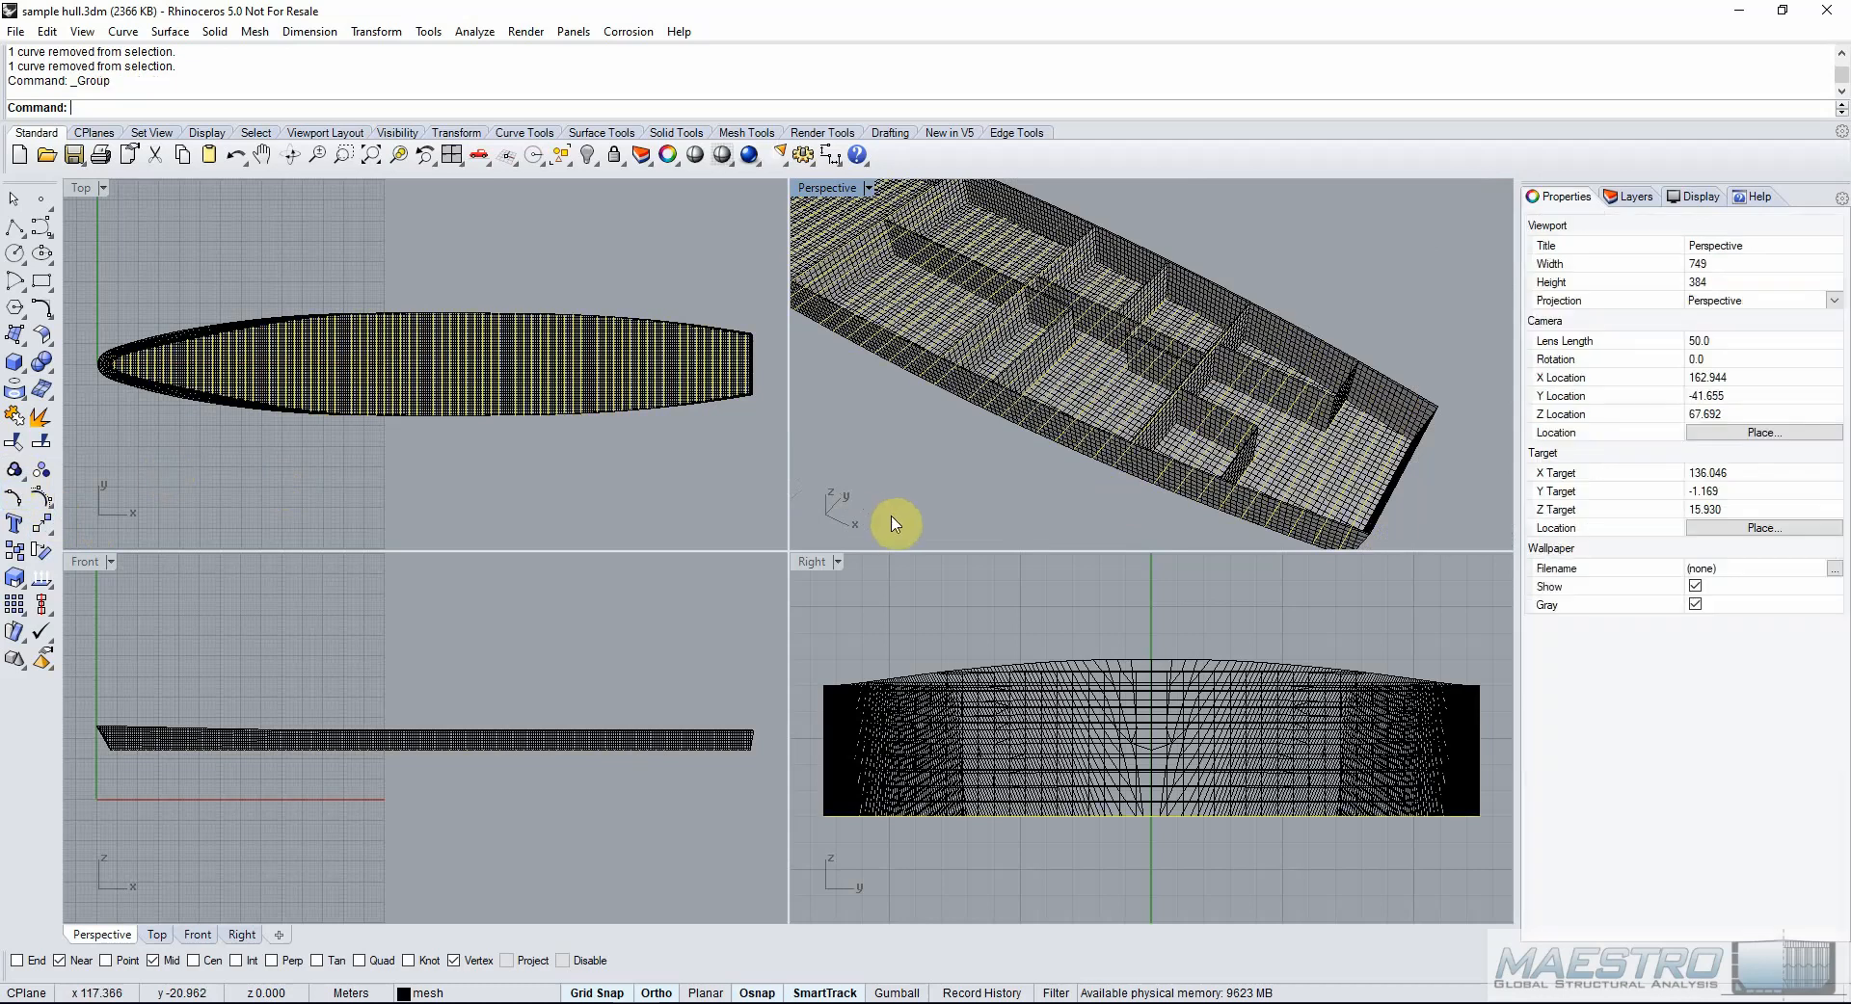
Window-select the ungrouped curves at the bulkheads, together with the bulkhead meshes, along the hull in the Top view.
click(91, 290)
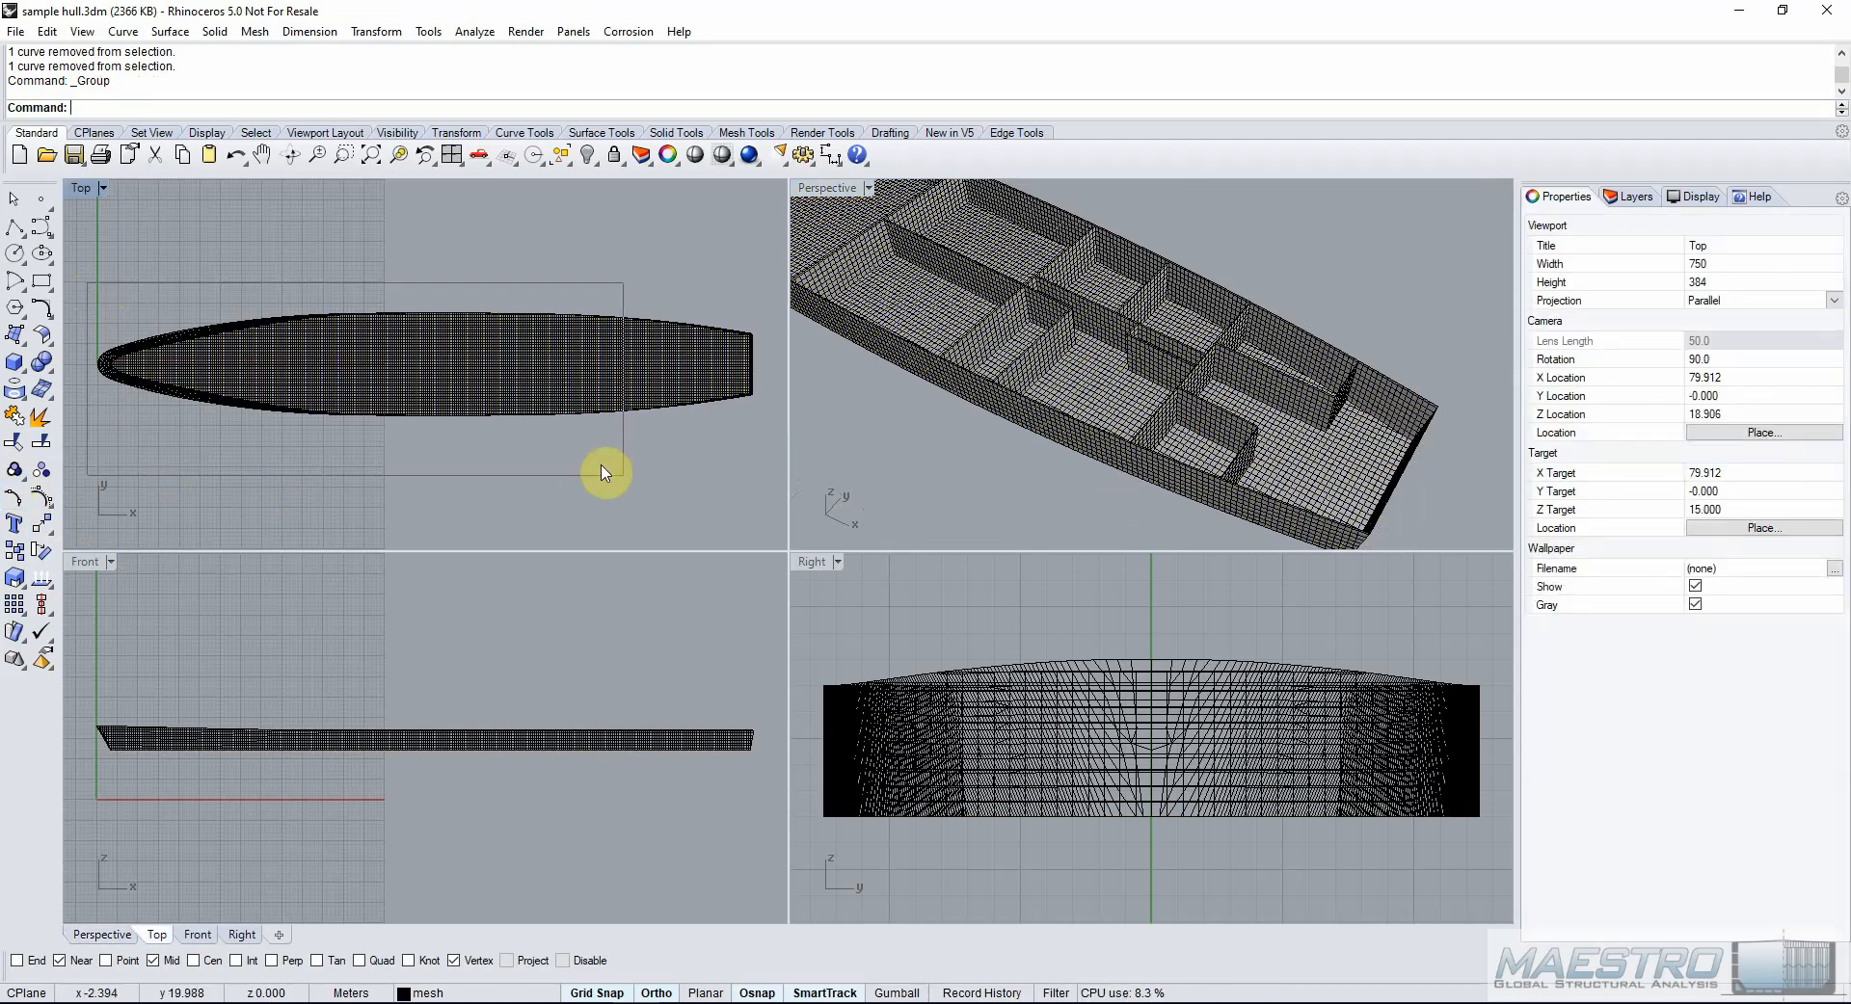
drag(665, 424, 469, 273)
shift+drag(796, 469, 825, 471)
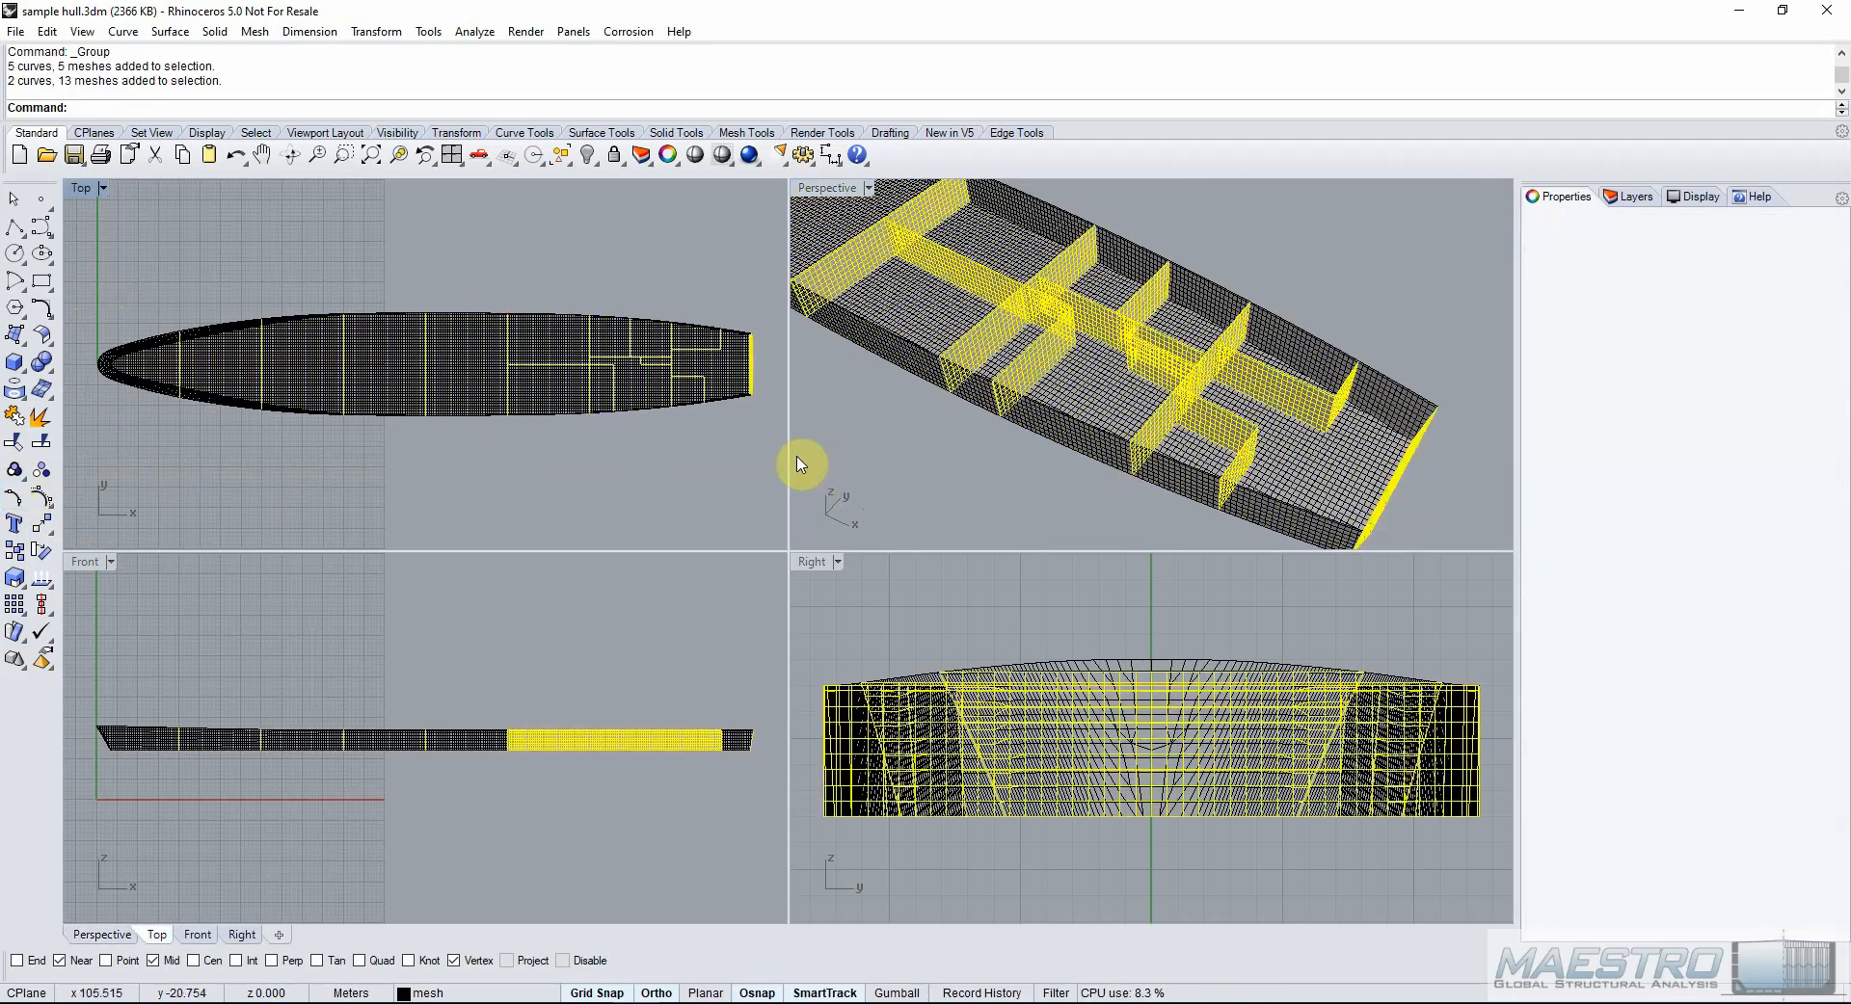
Remove the bulkhead meshes from the selection and delete the transverse curves across the hull bottom.
ctrl+drag(1458, 619, 873, 748)
scroll(1294, 361, down, 6)
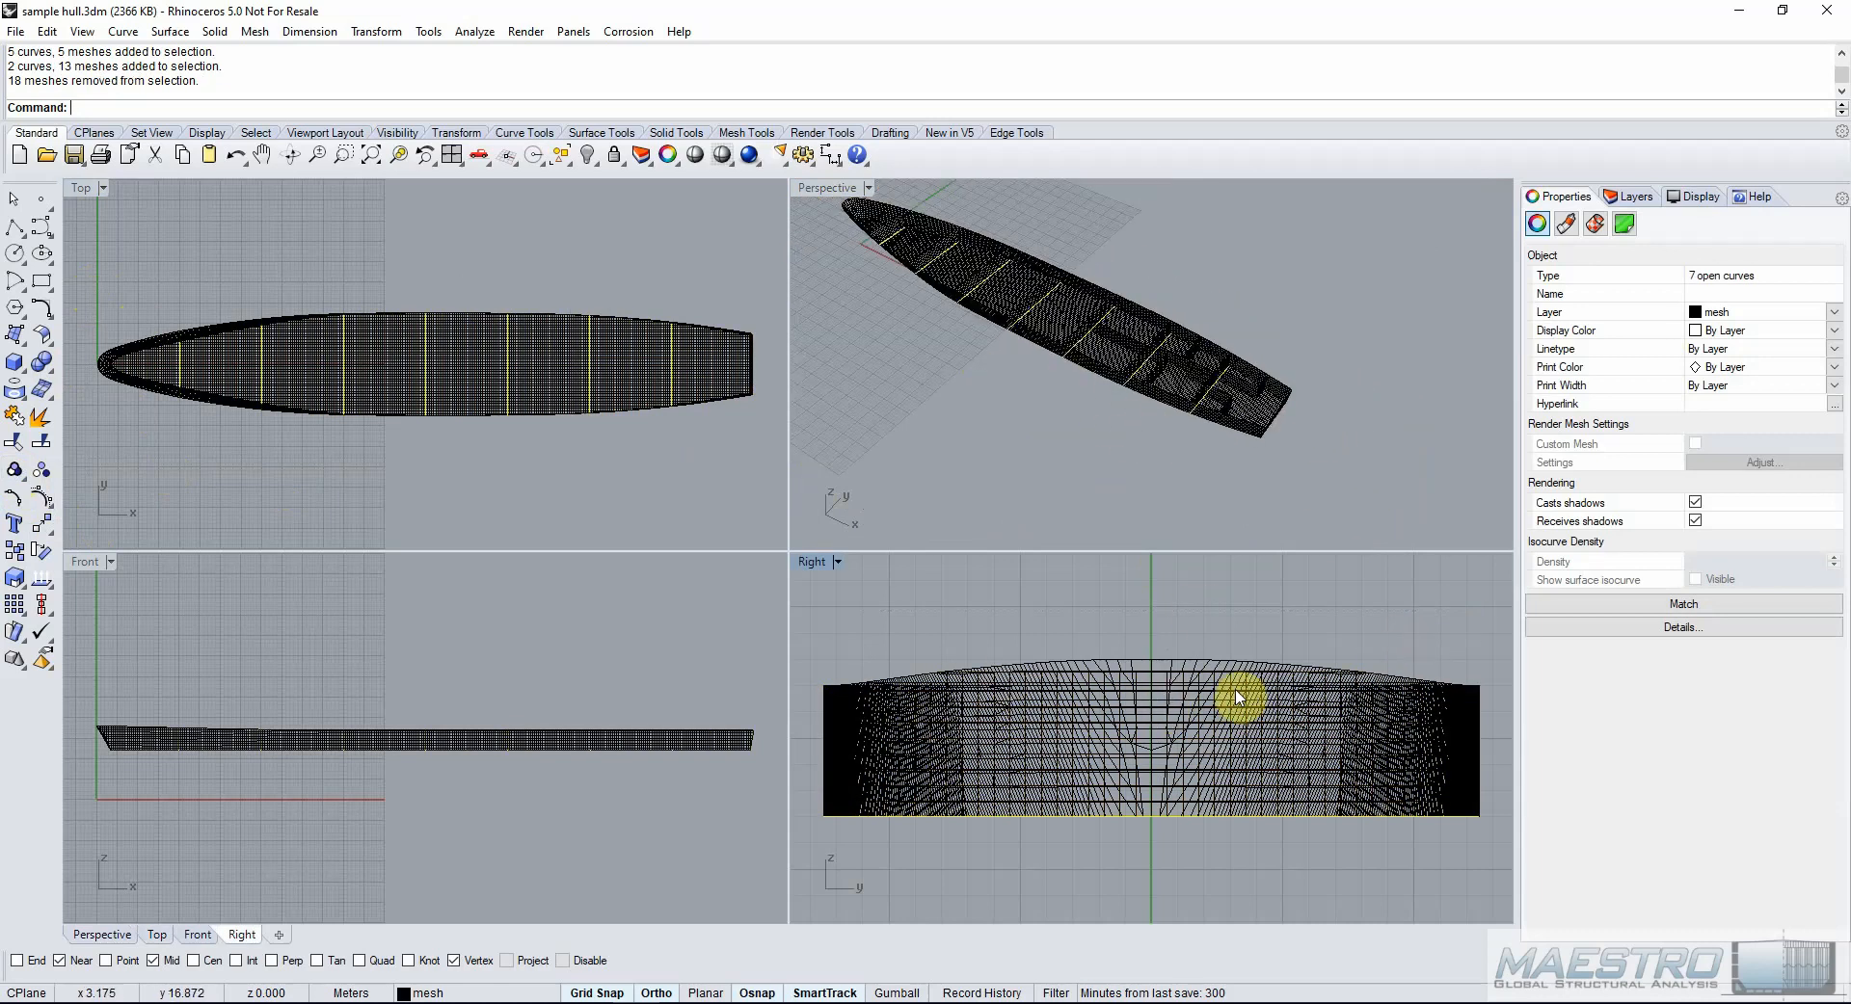
key(Delete)
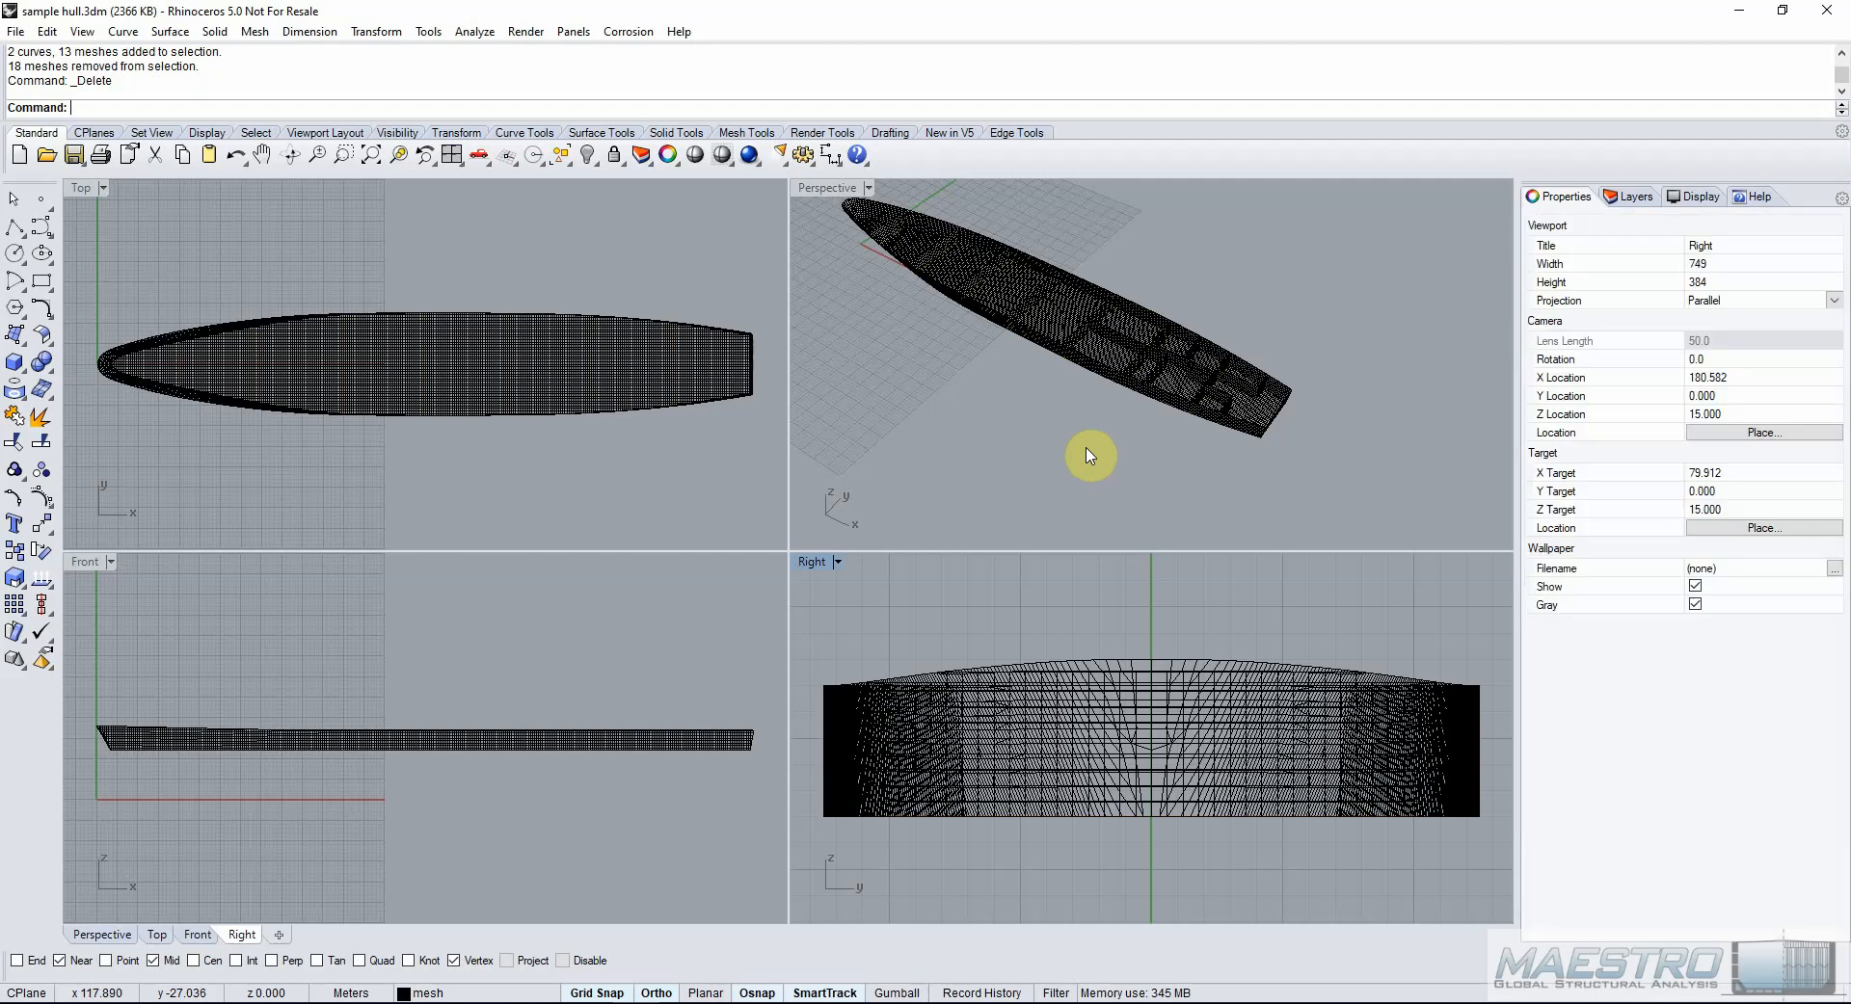
Check the longitudinal and transverse curve groups on the hull bottom by selecting them.
scroll(1049, 331, up, 5)
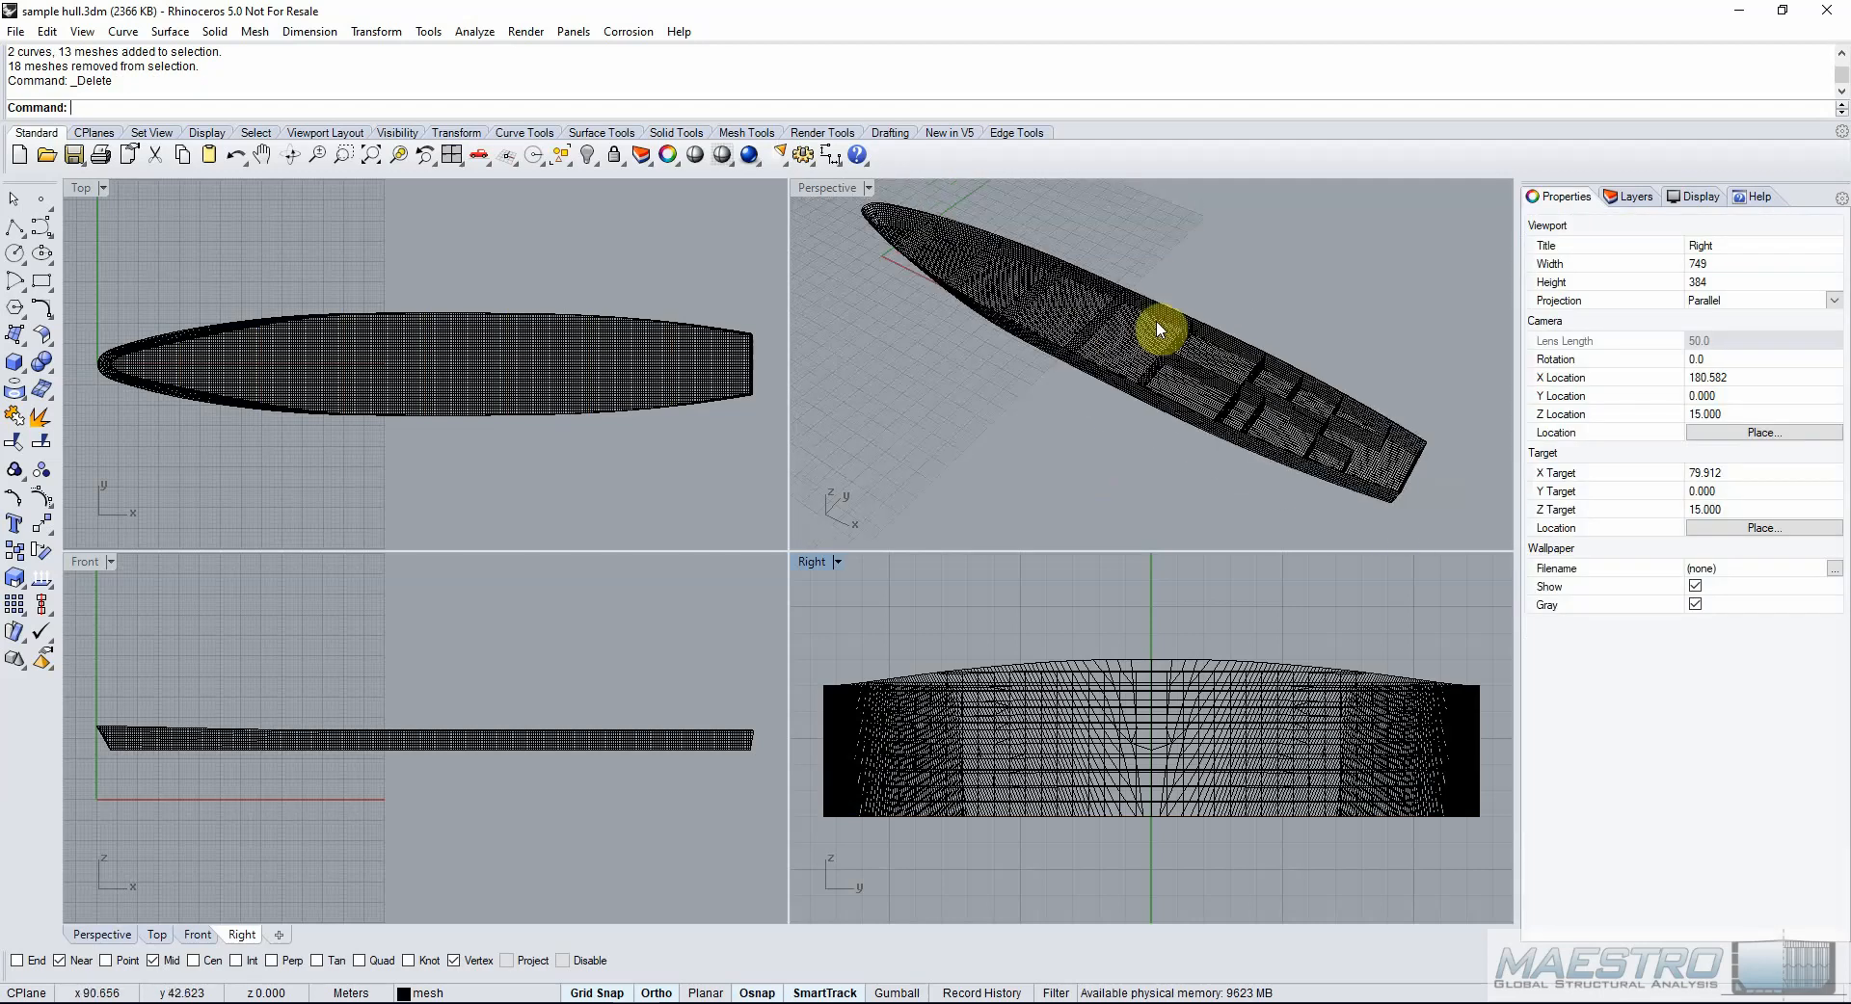
click(1126, 345)
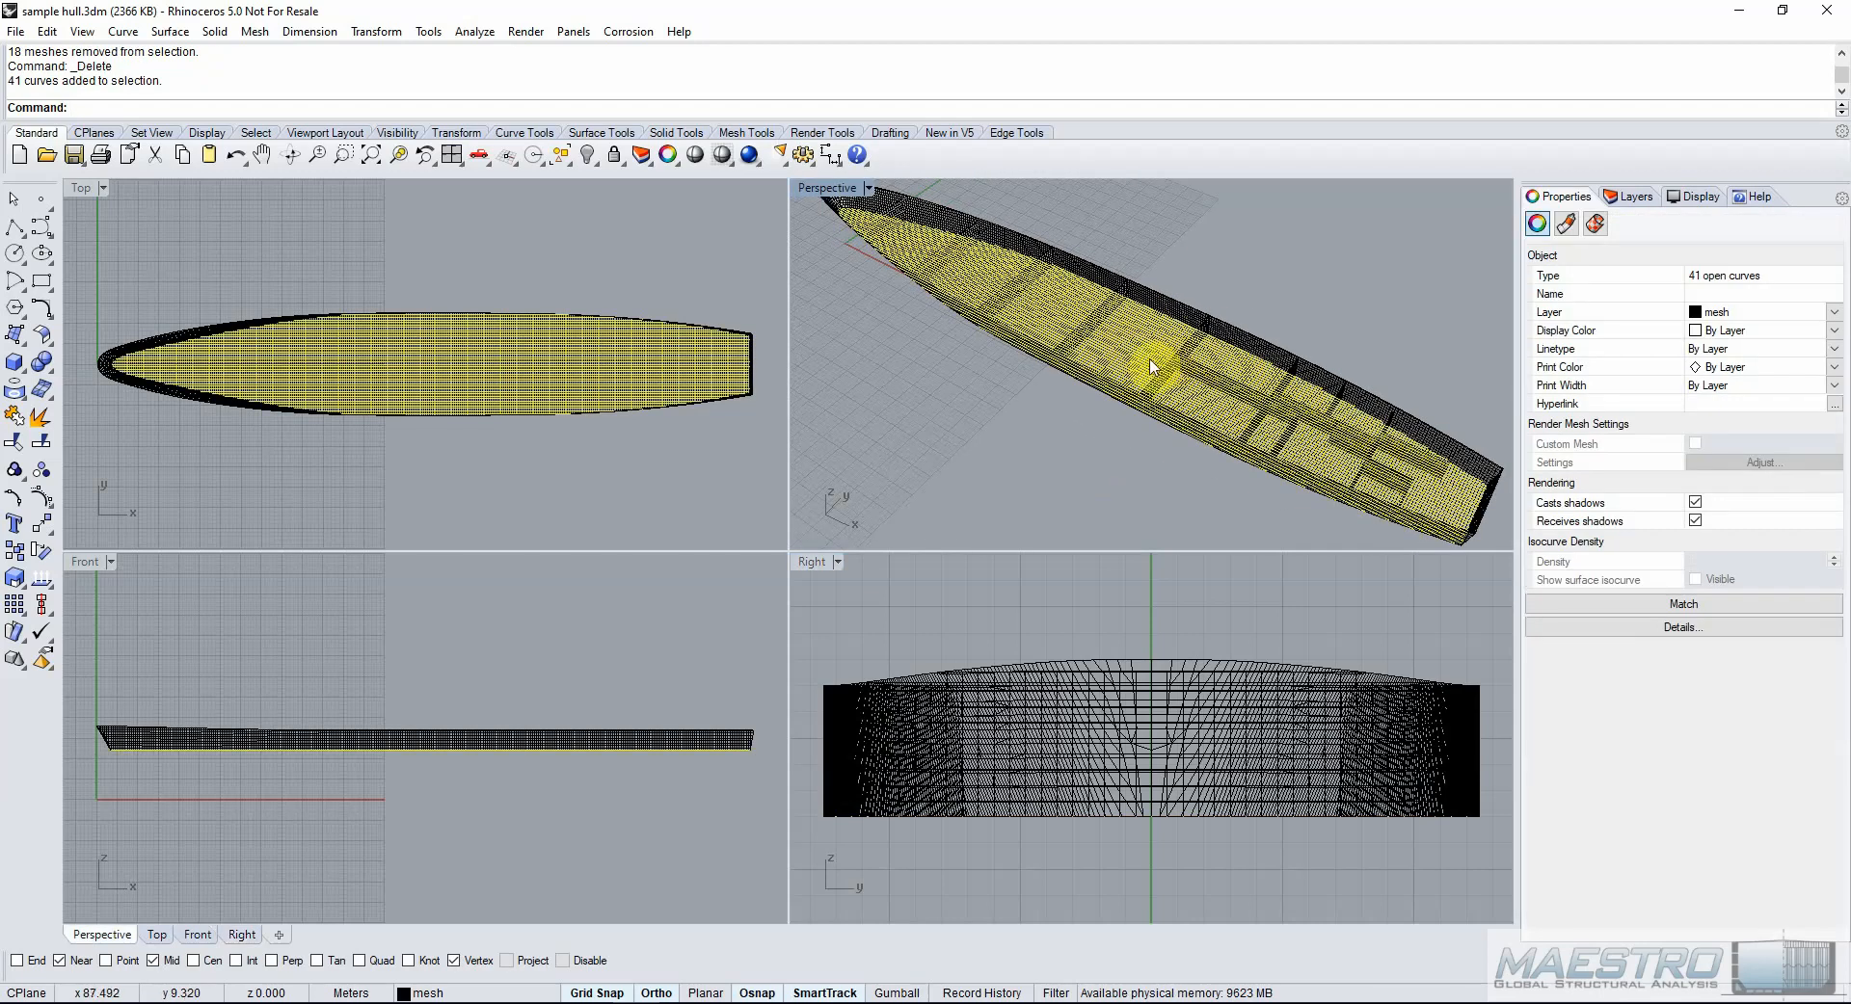
click(1152, 376)
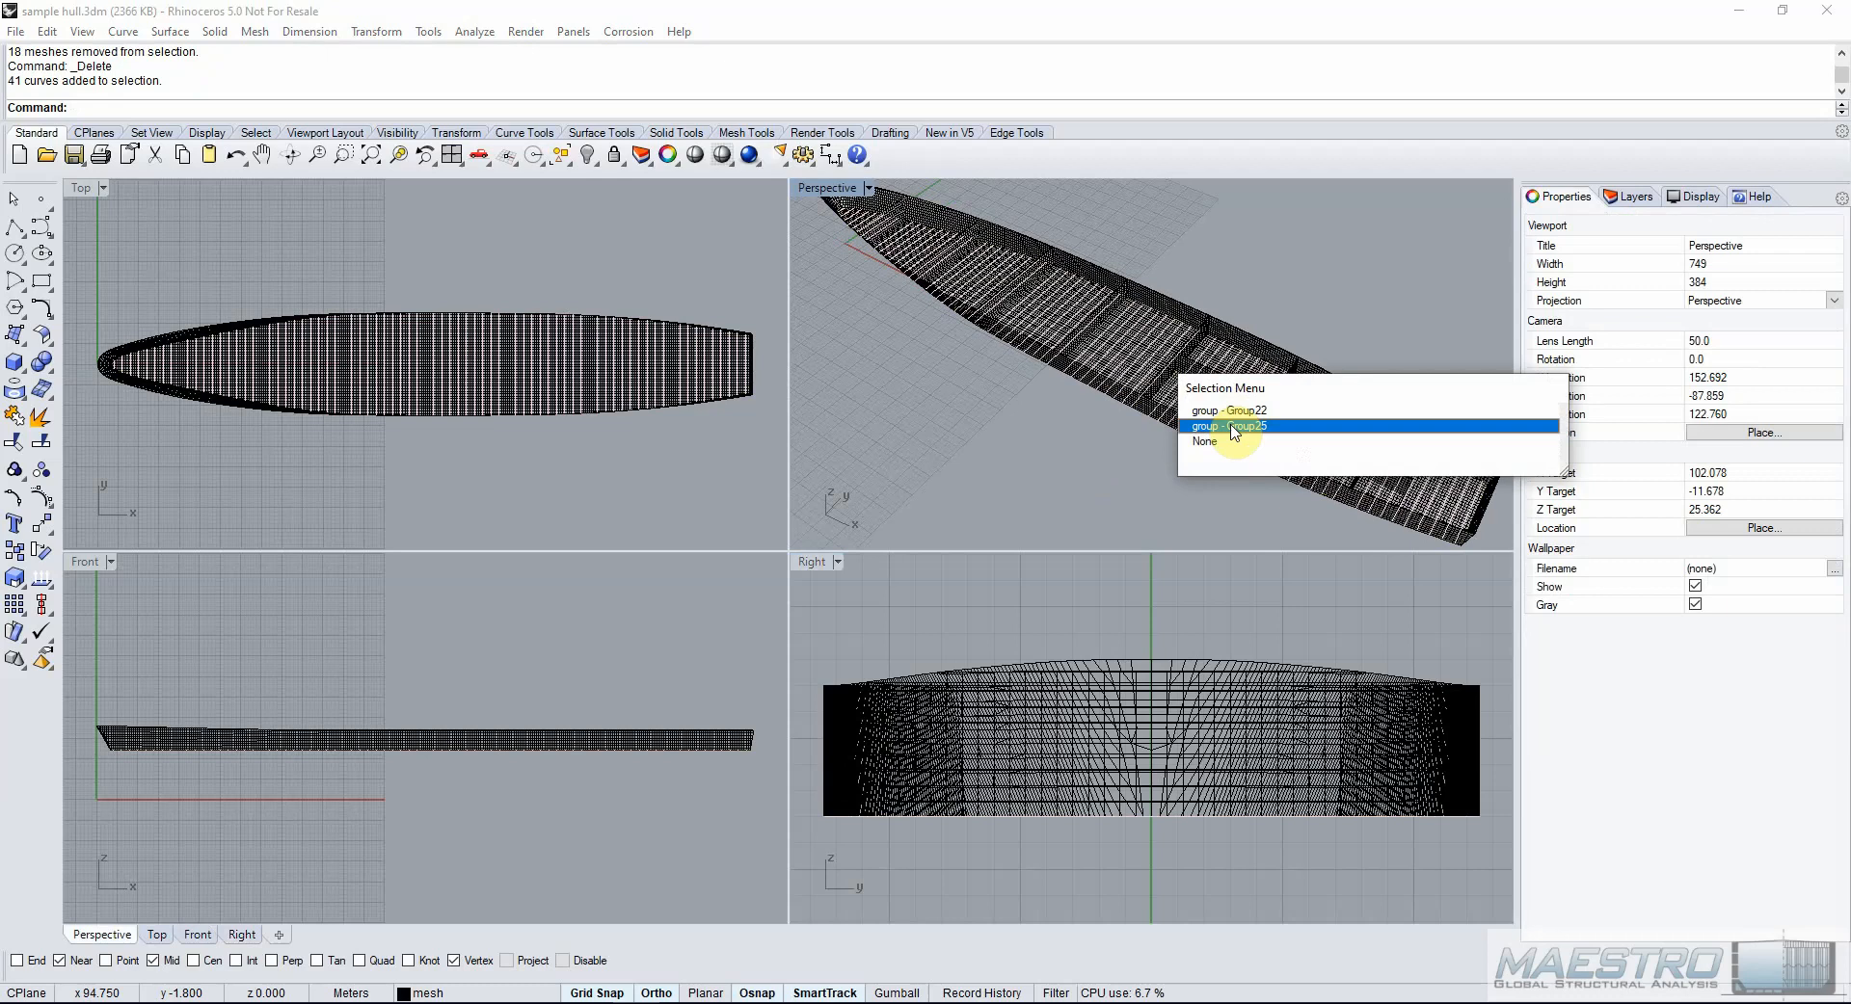
click(1237, 427)
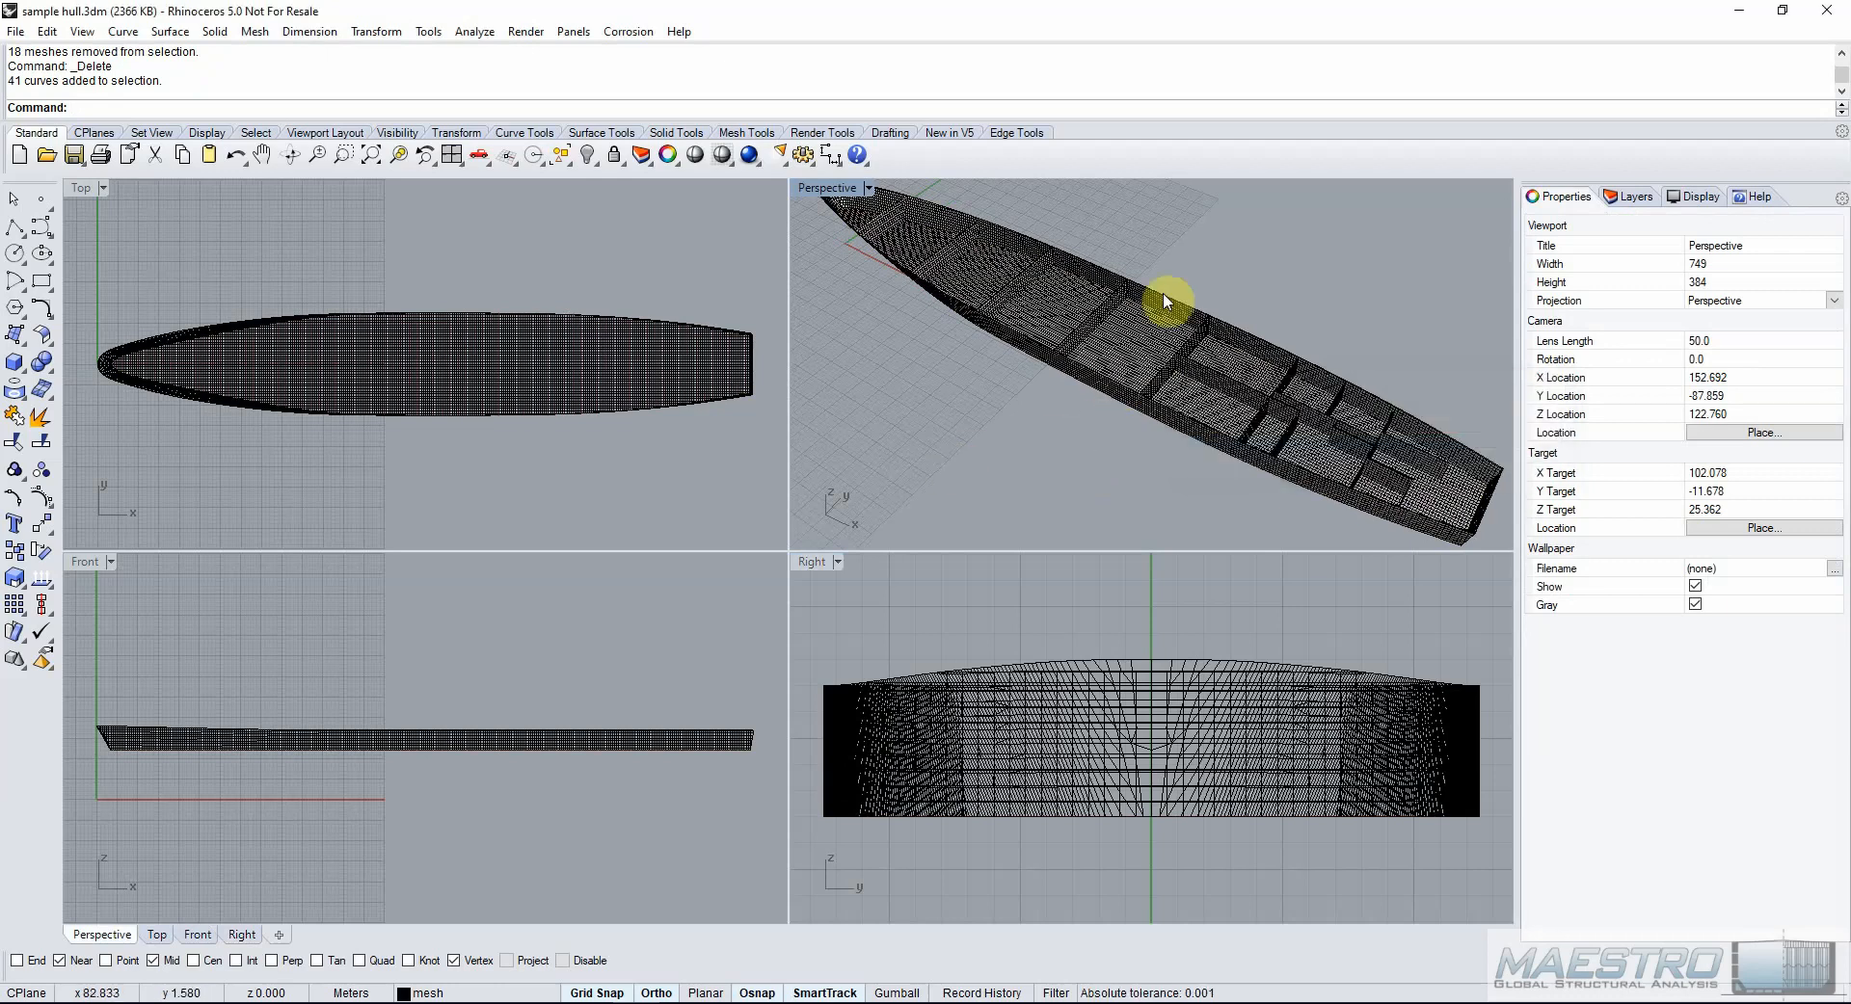
Load the export maestro beams script for one side shell mesh, using the Mesh and Direction (Polylines) beam definition.
click(1169, 320)
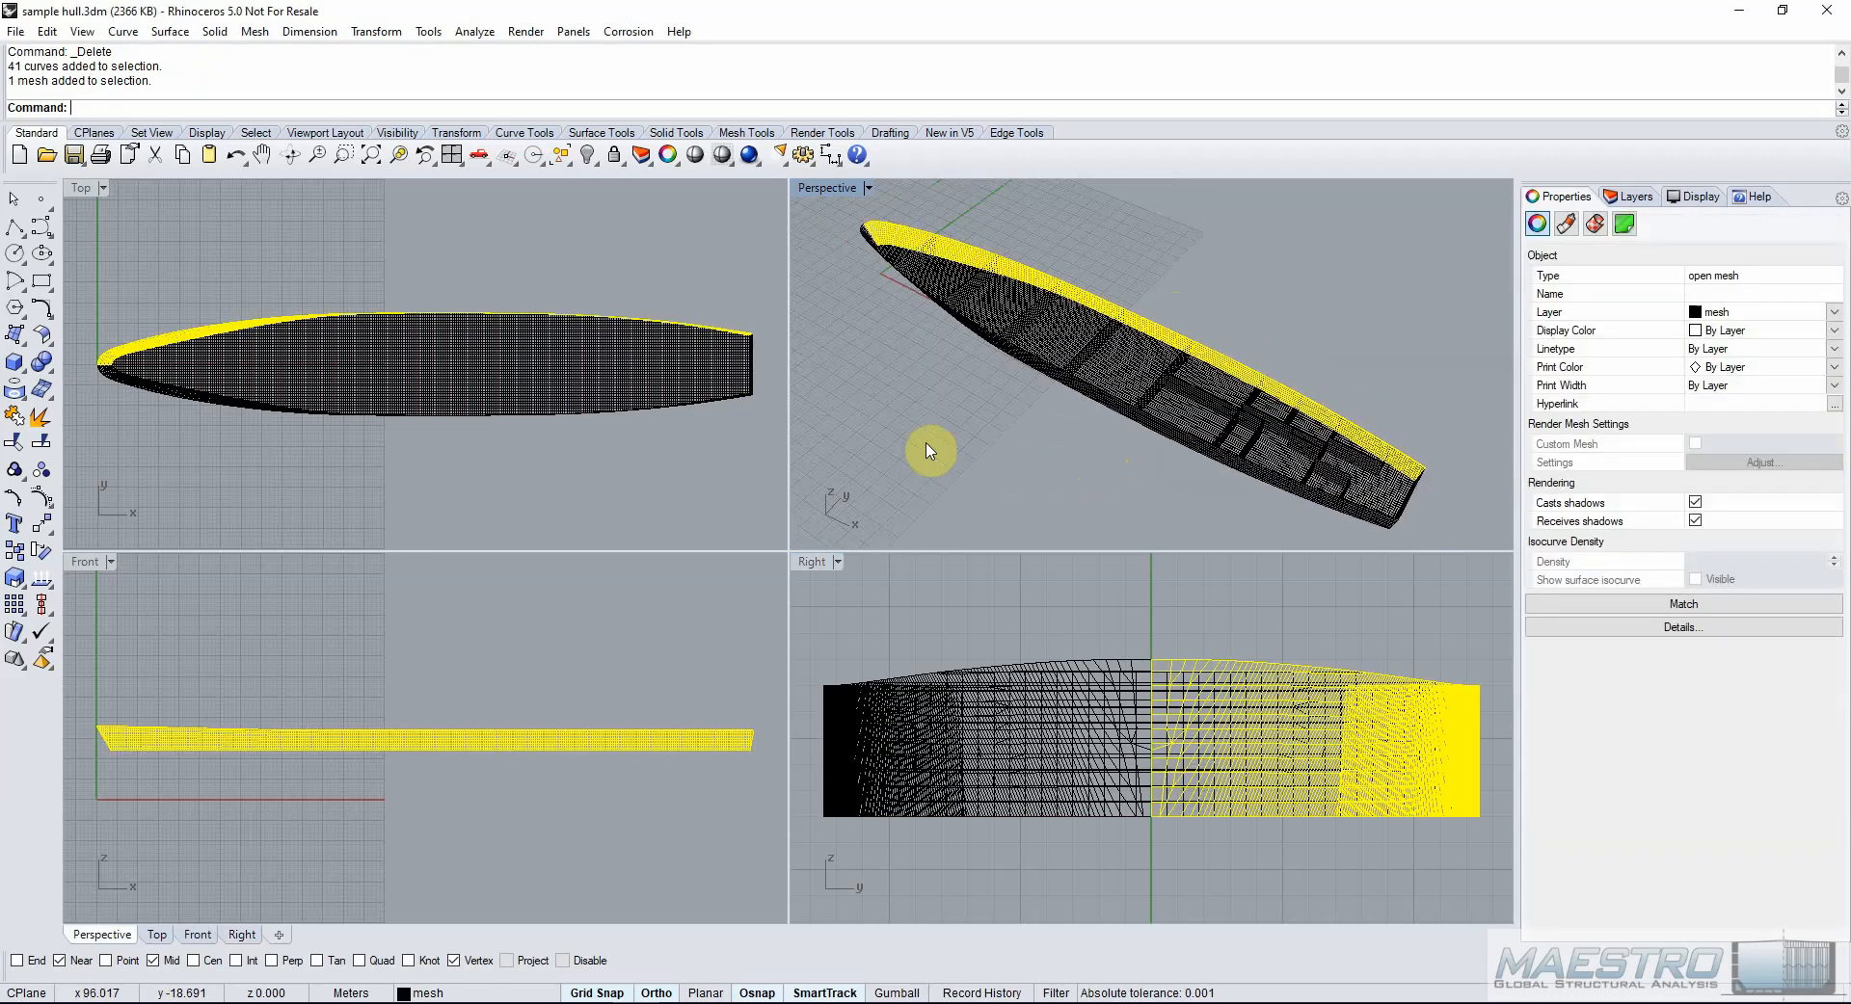
right_click(511, 62)
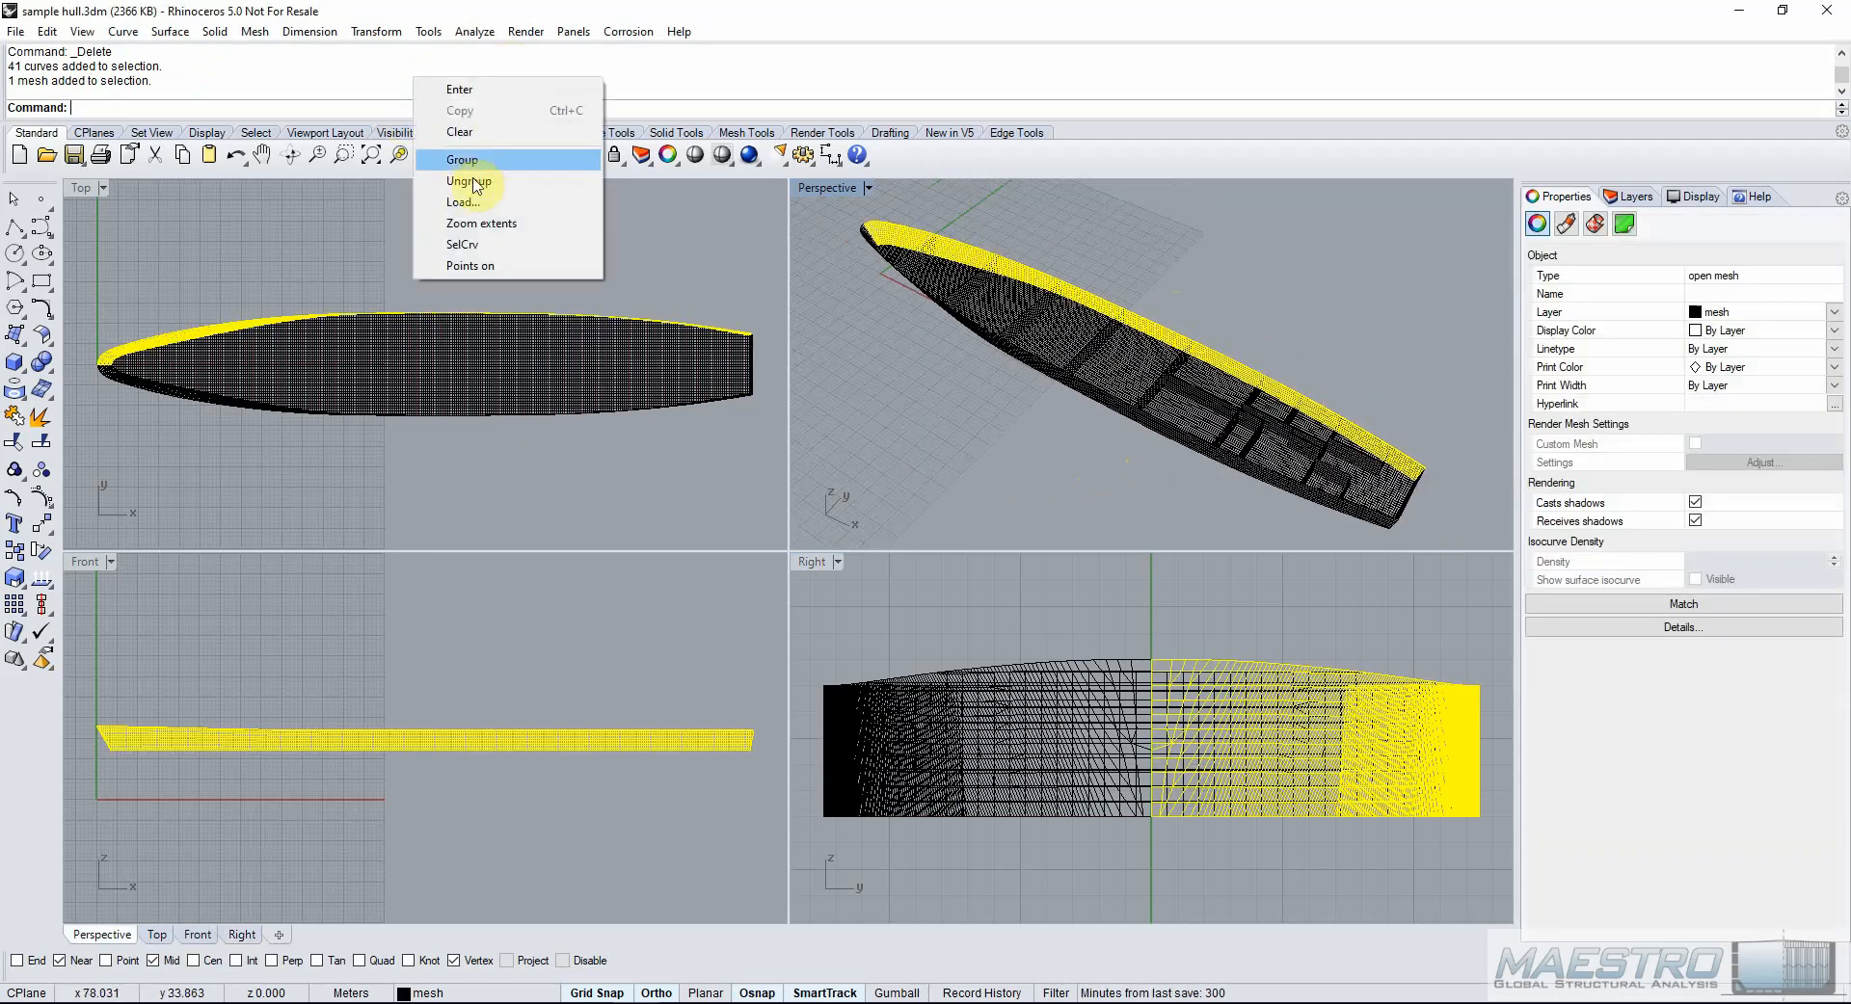
click(474, 202)
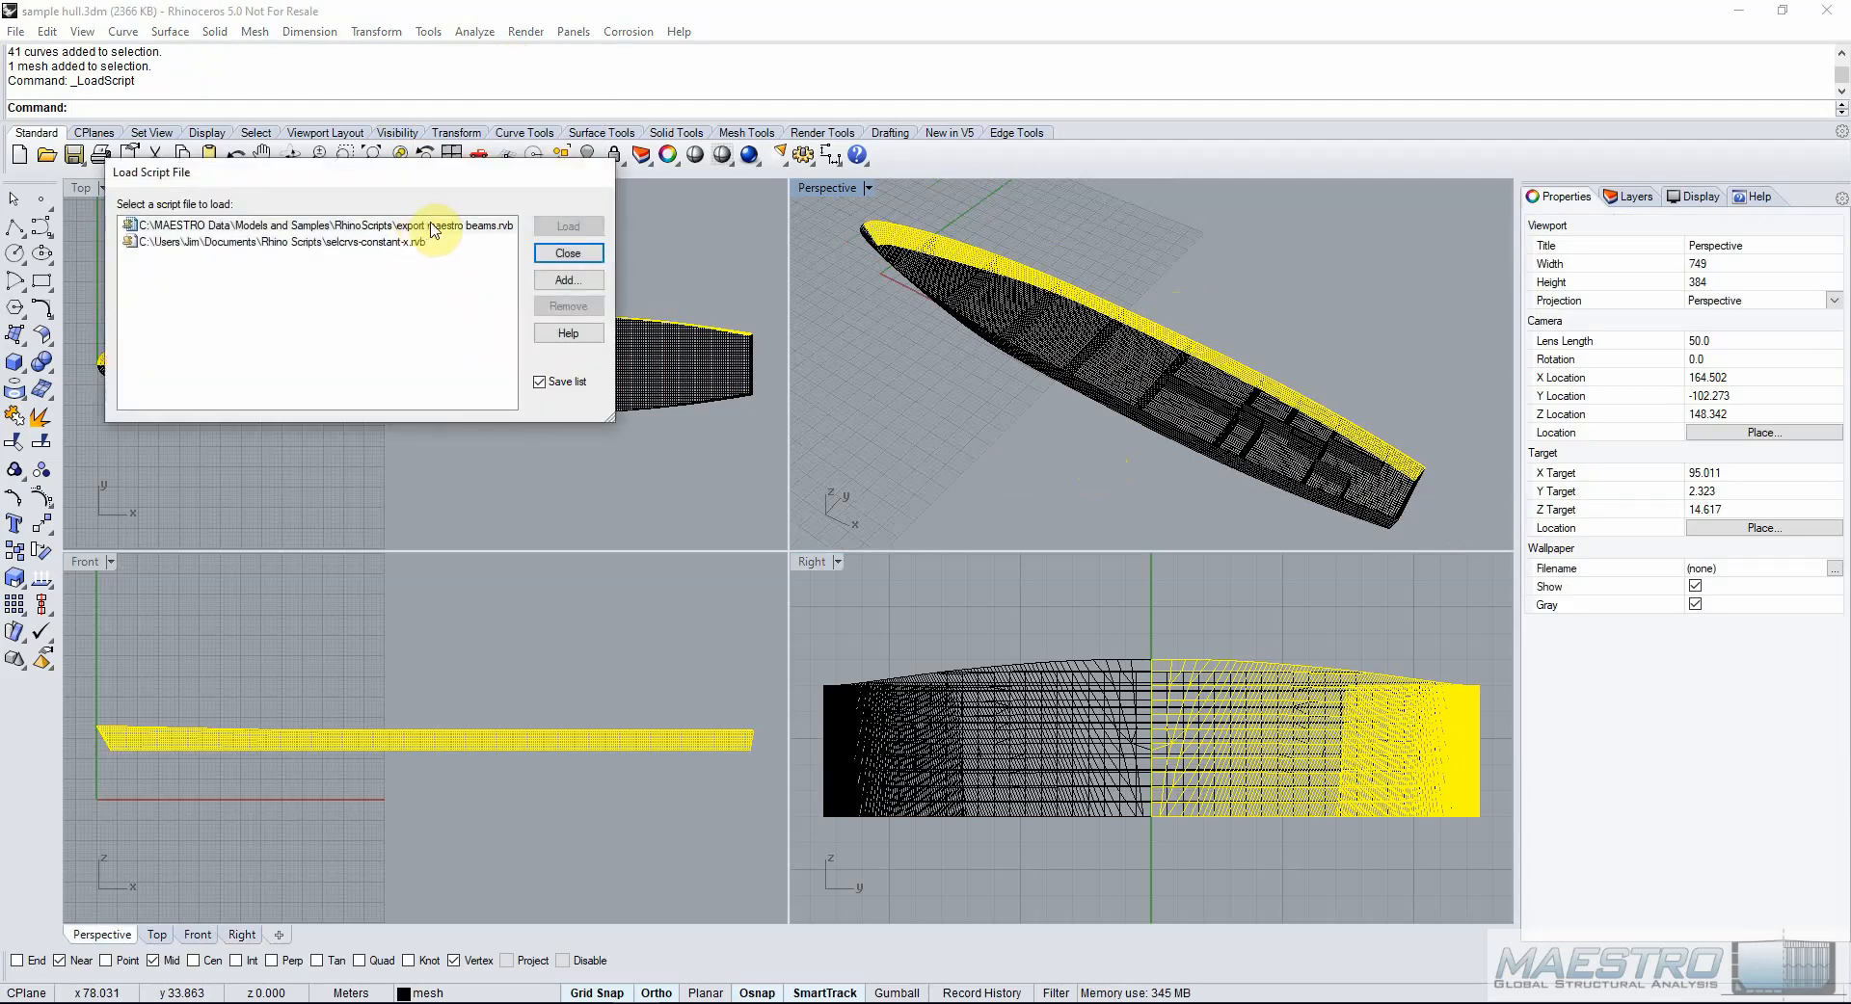
click(433, 229)
click(568, 226)
click(439, 323)
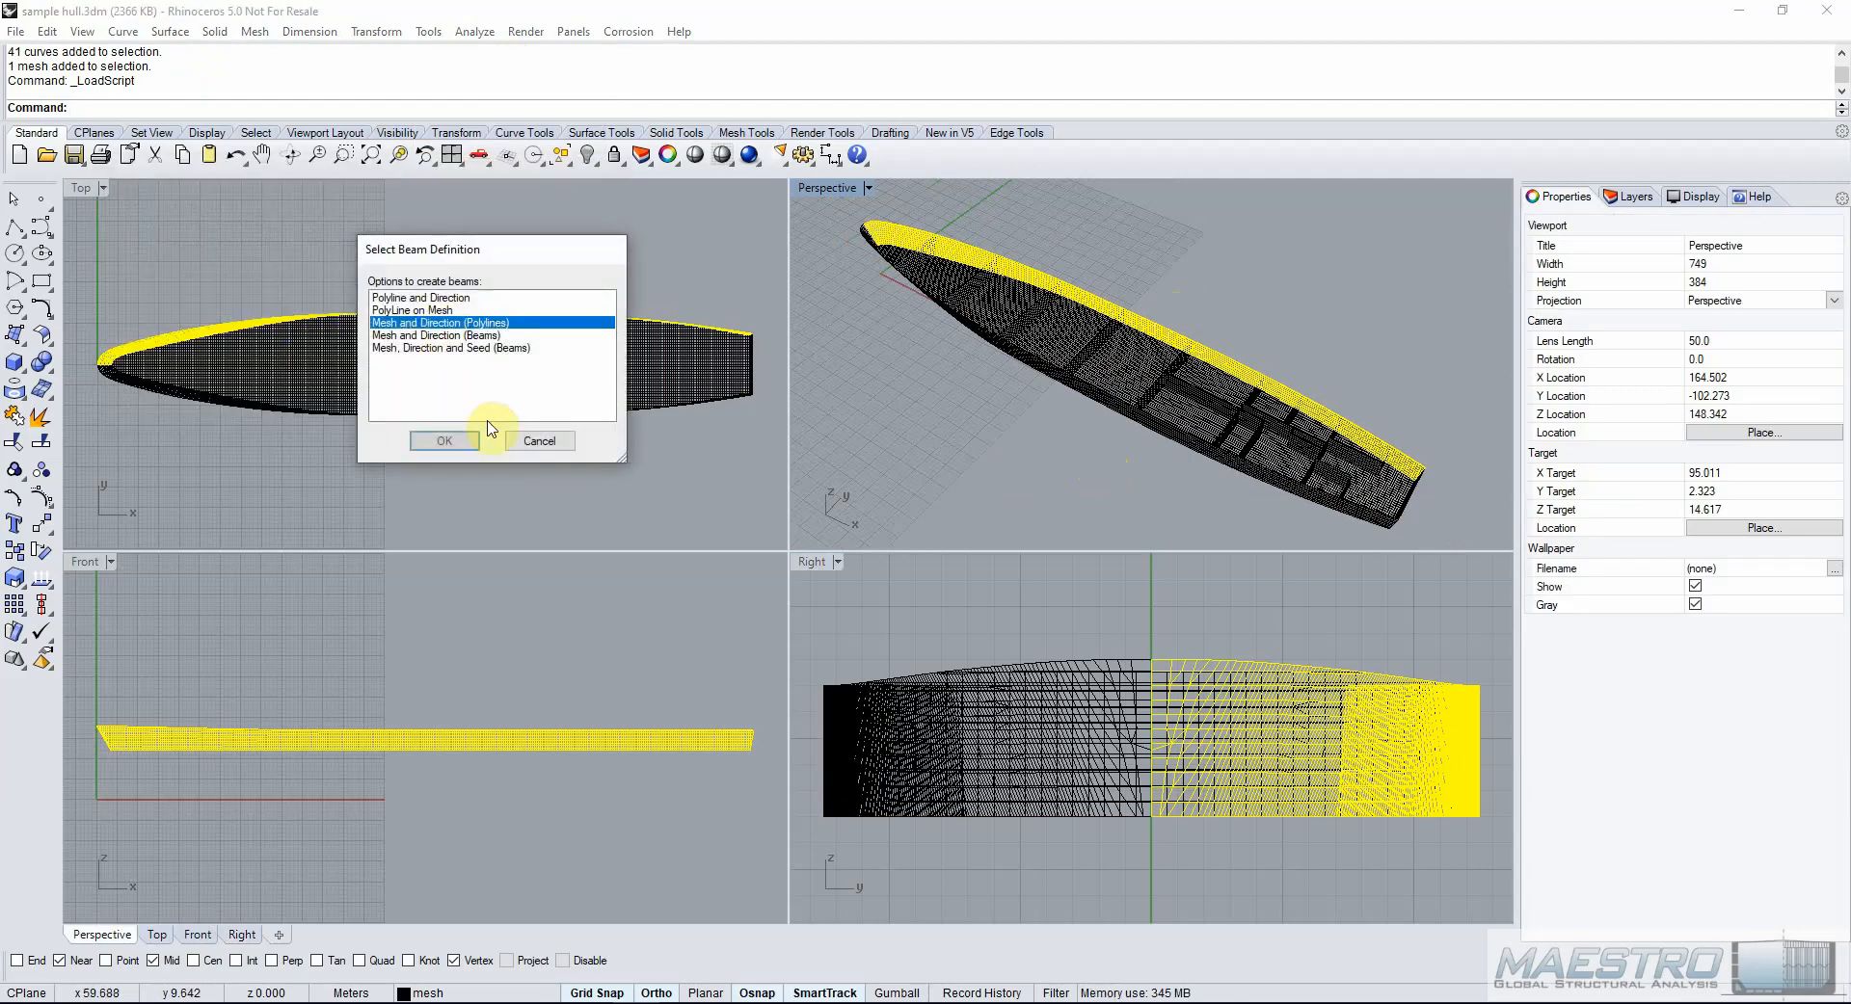
click(467, 441)
Define the beam extraction direction with two points beside the bow, Ortho off, and set the angular tolerance to 70 degrees.
scroll(289, 310, up, 5)
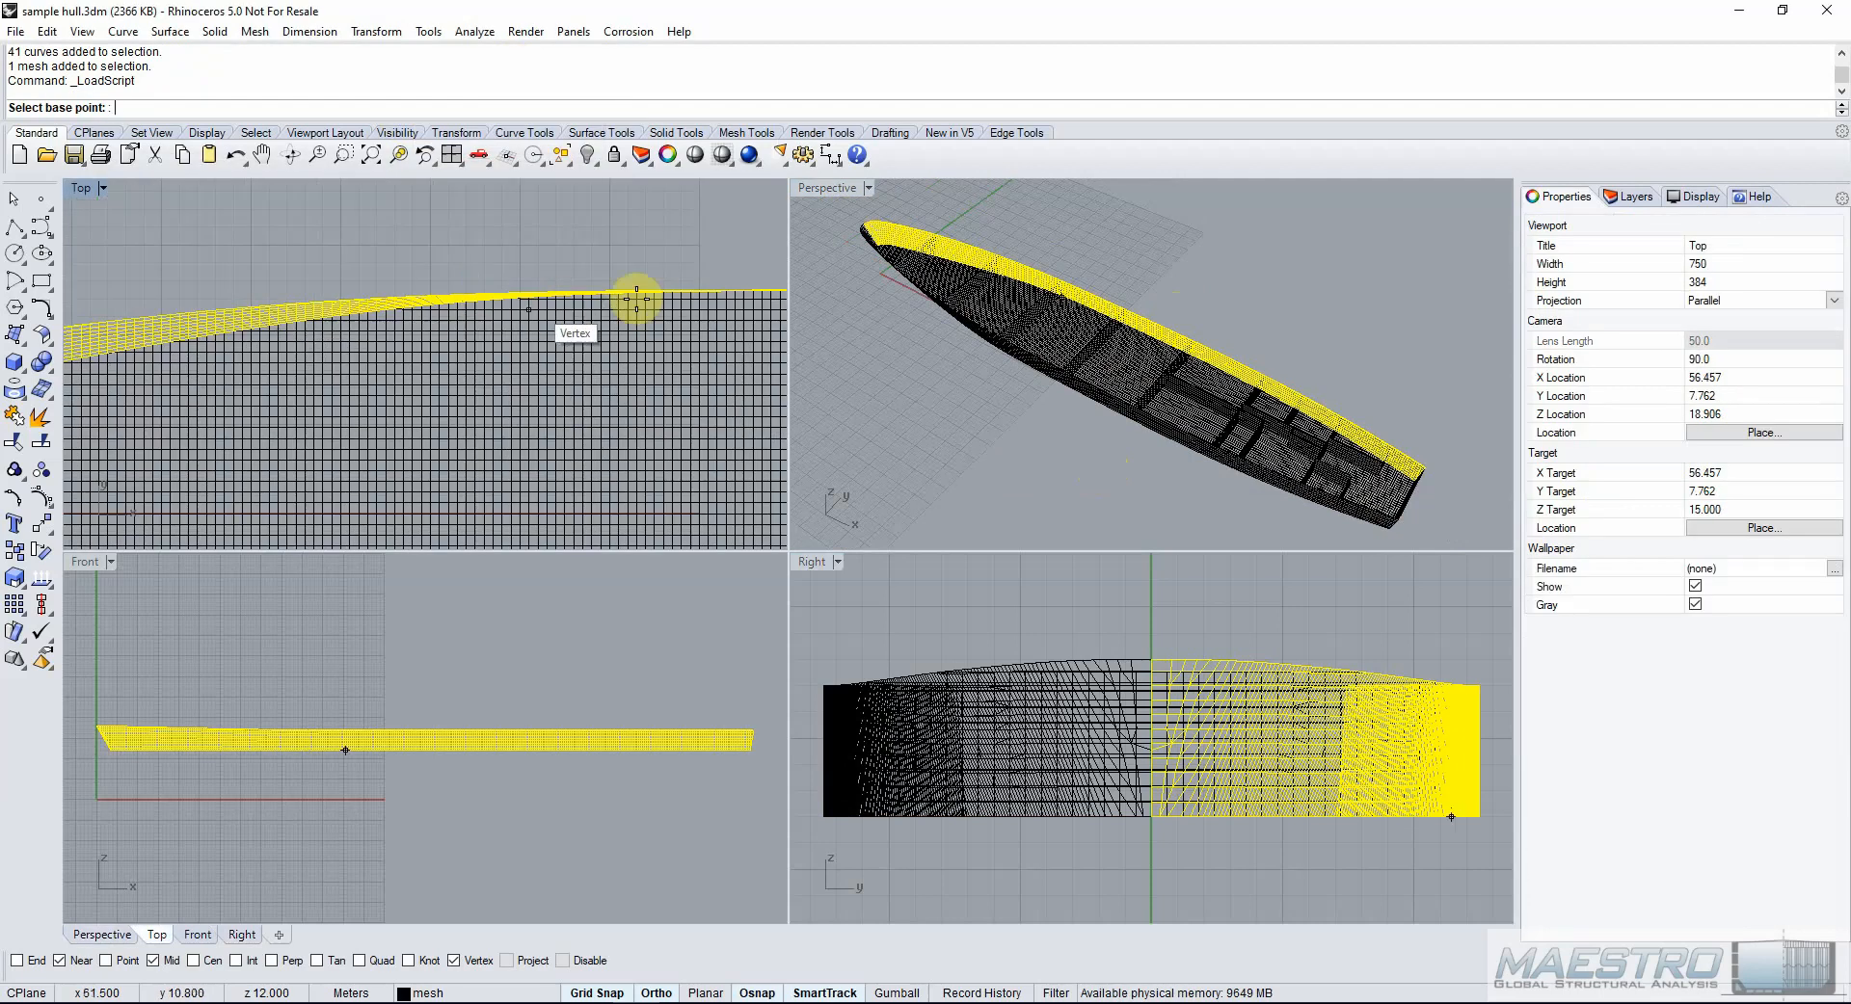
scroll(638, 296, down, 5)
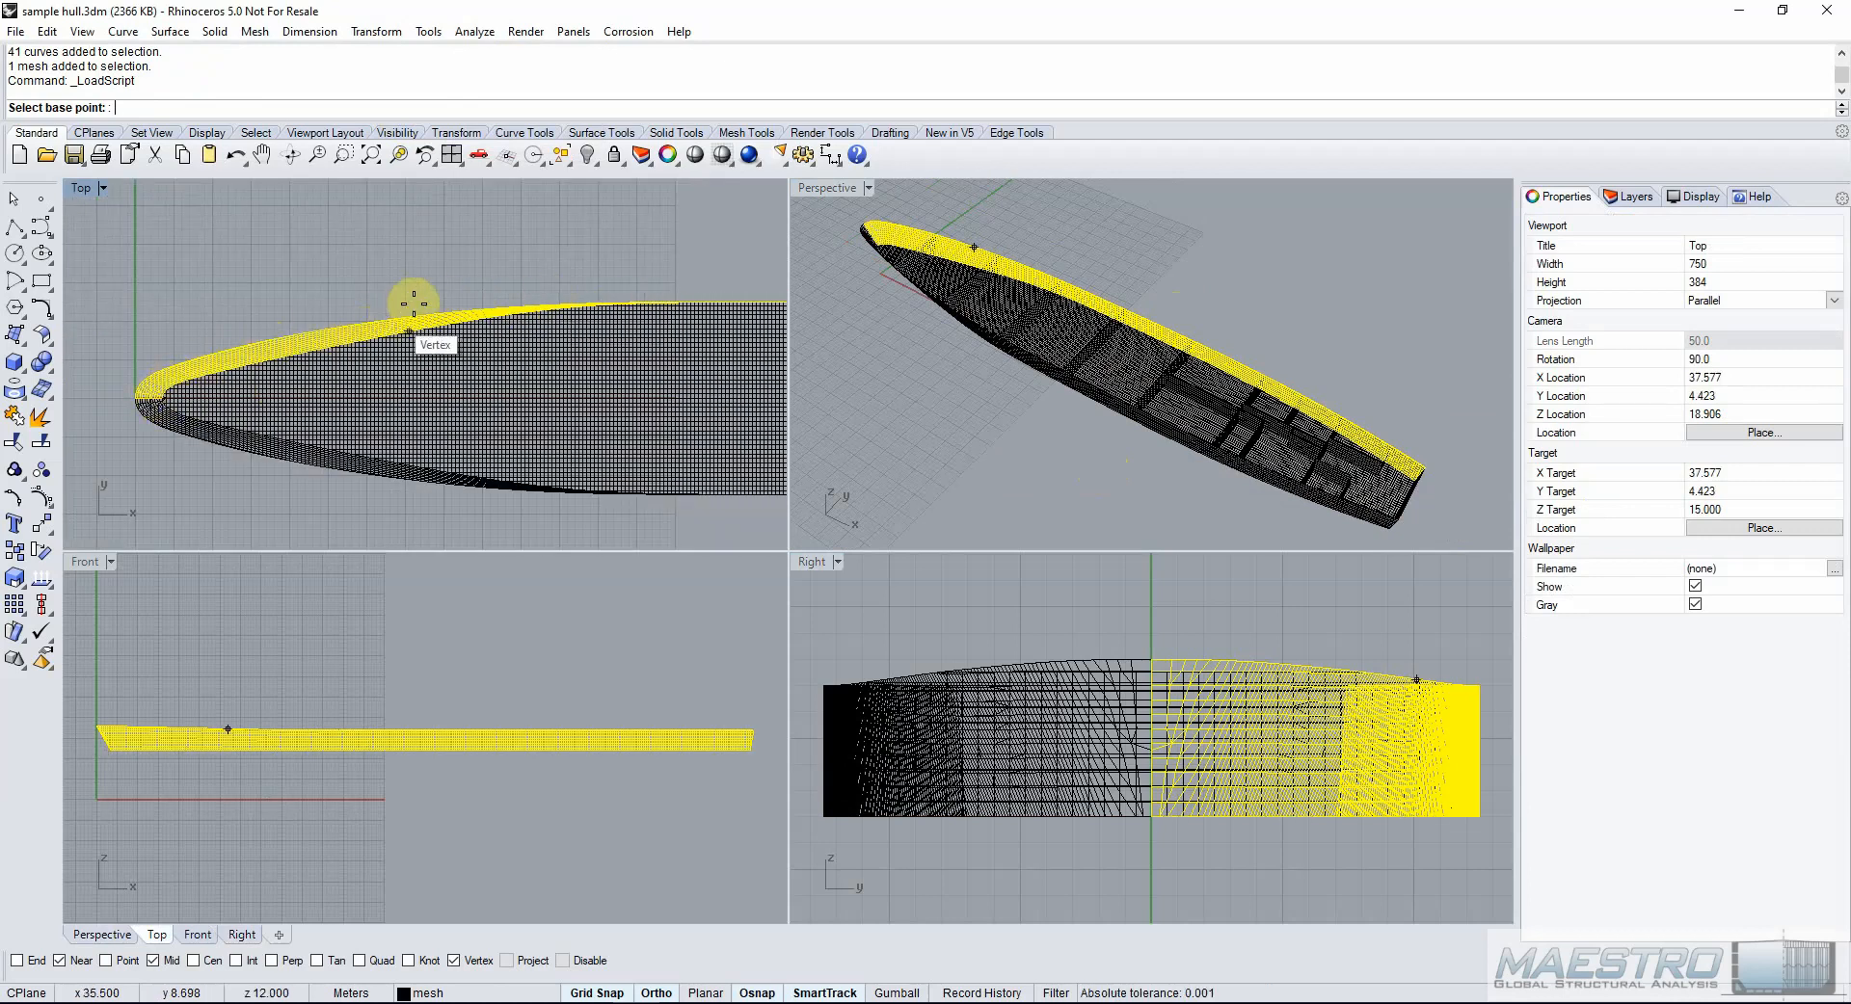
scroll(386, 299, up, 3)
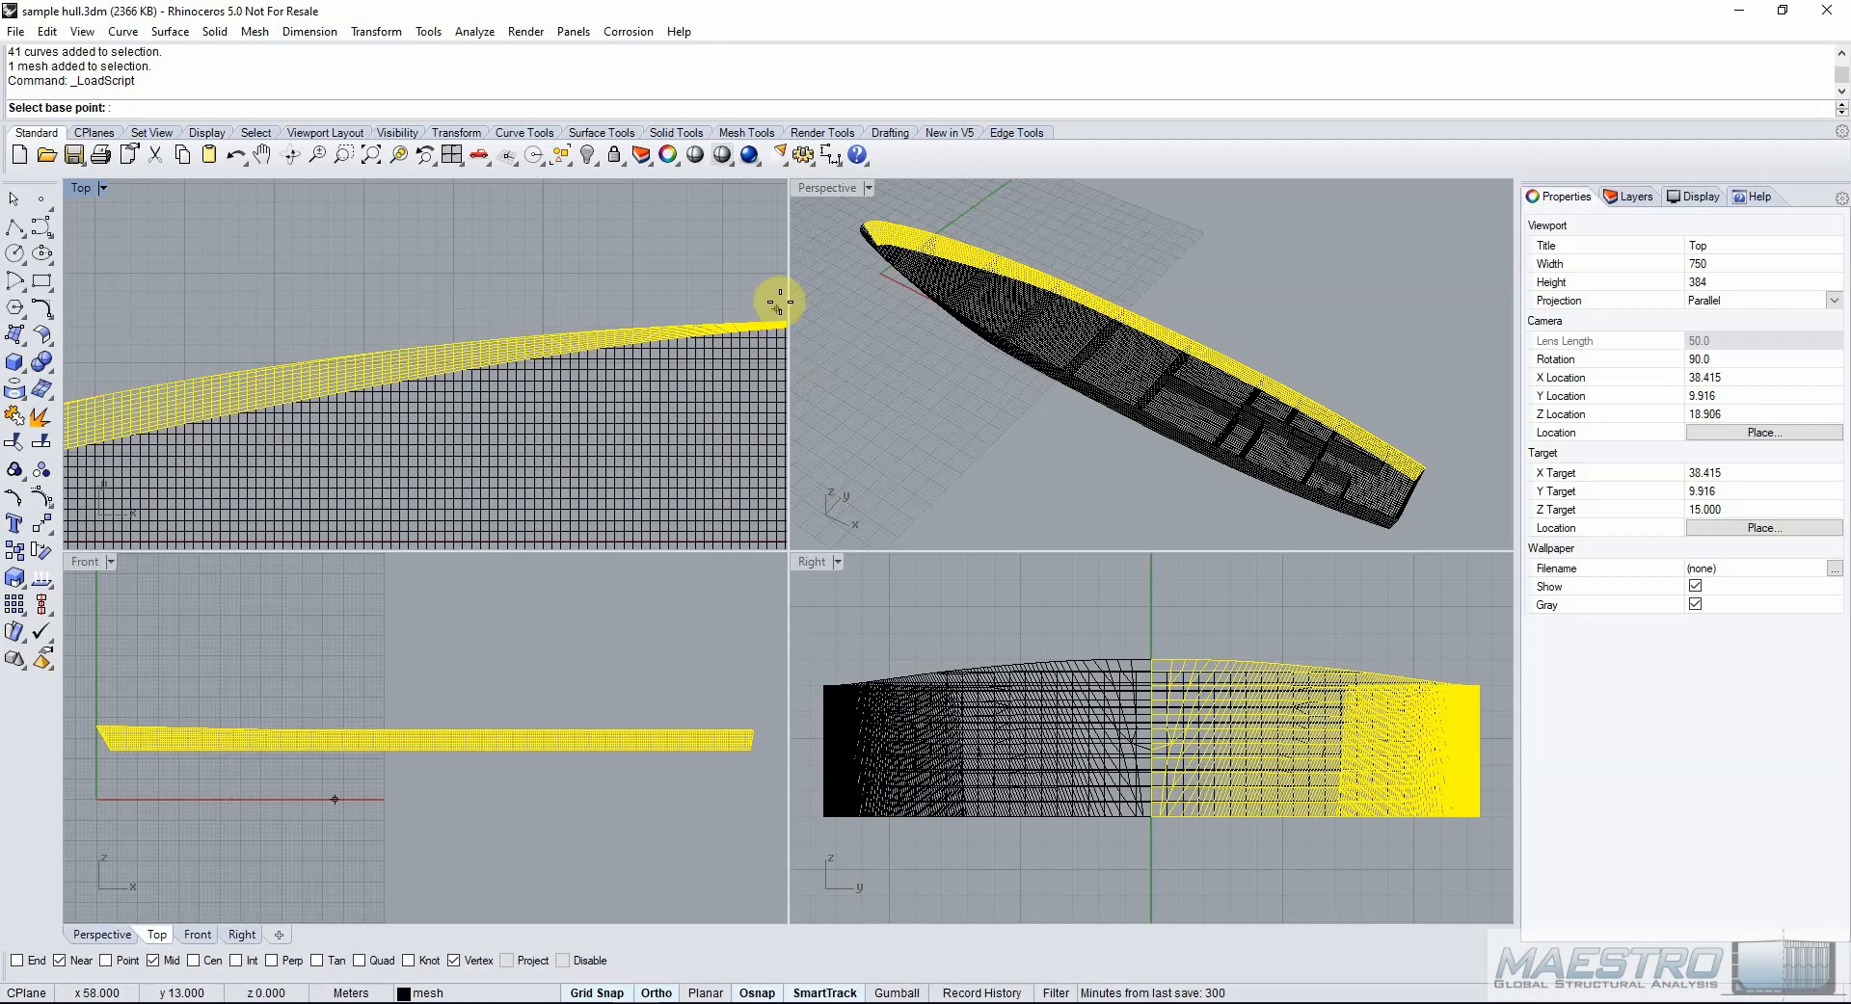
click(281, 296)
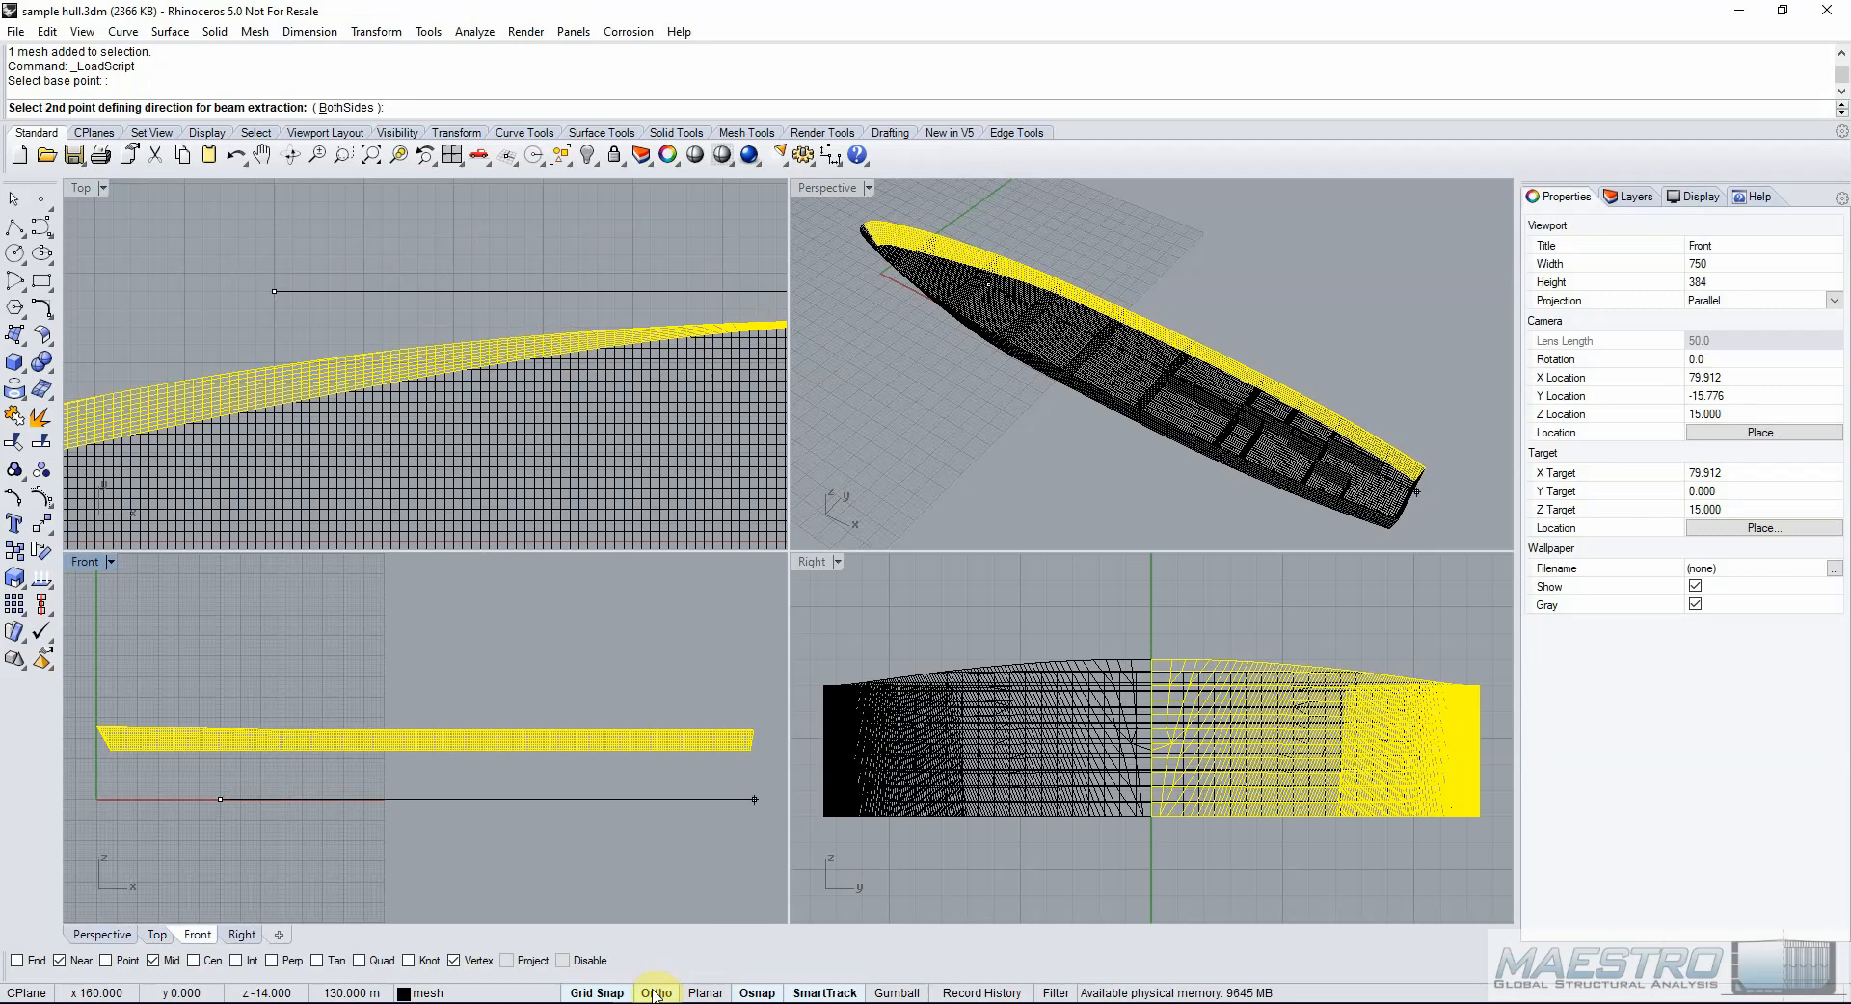
click(690, 238)
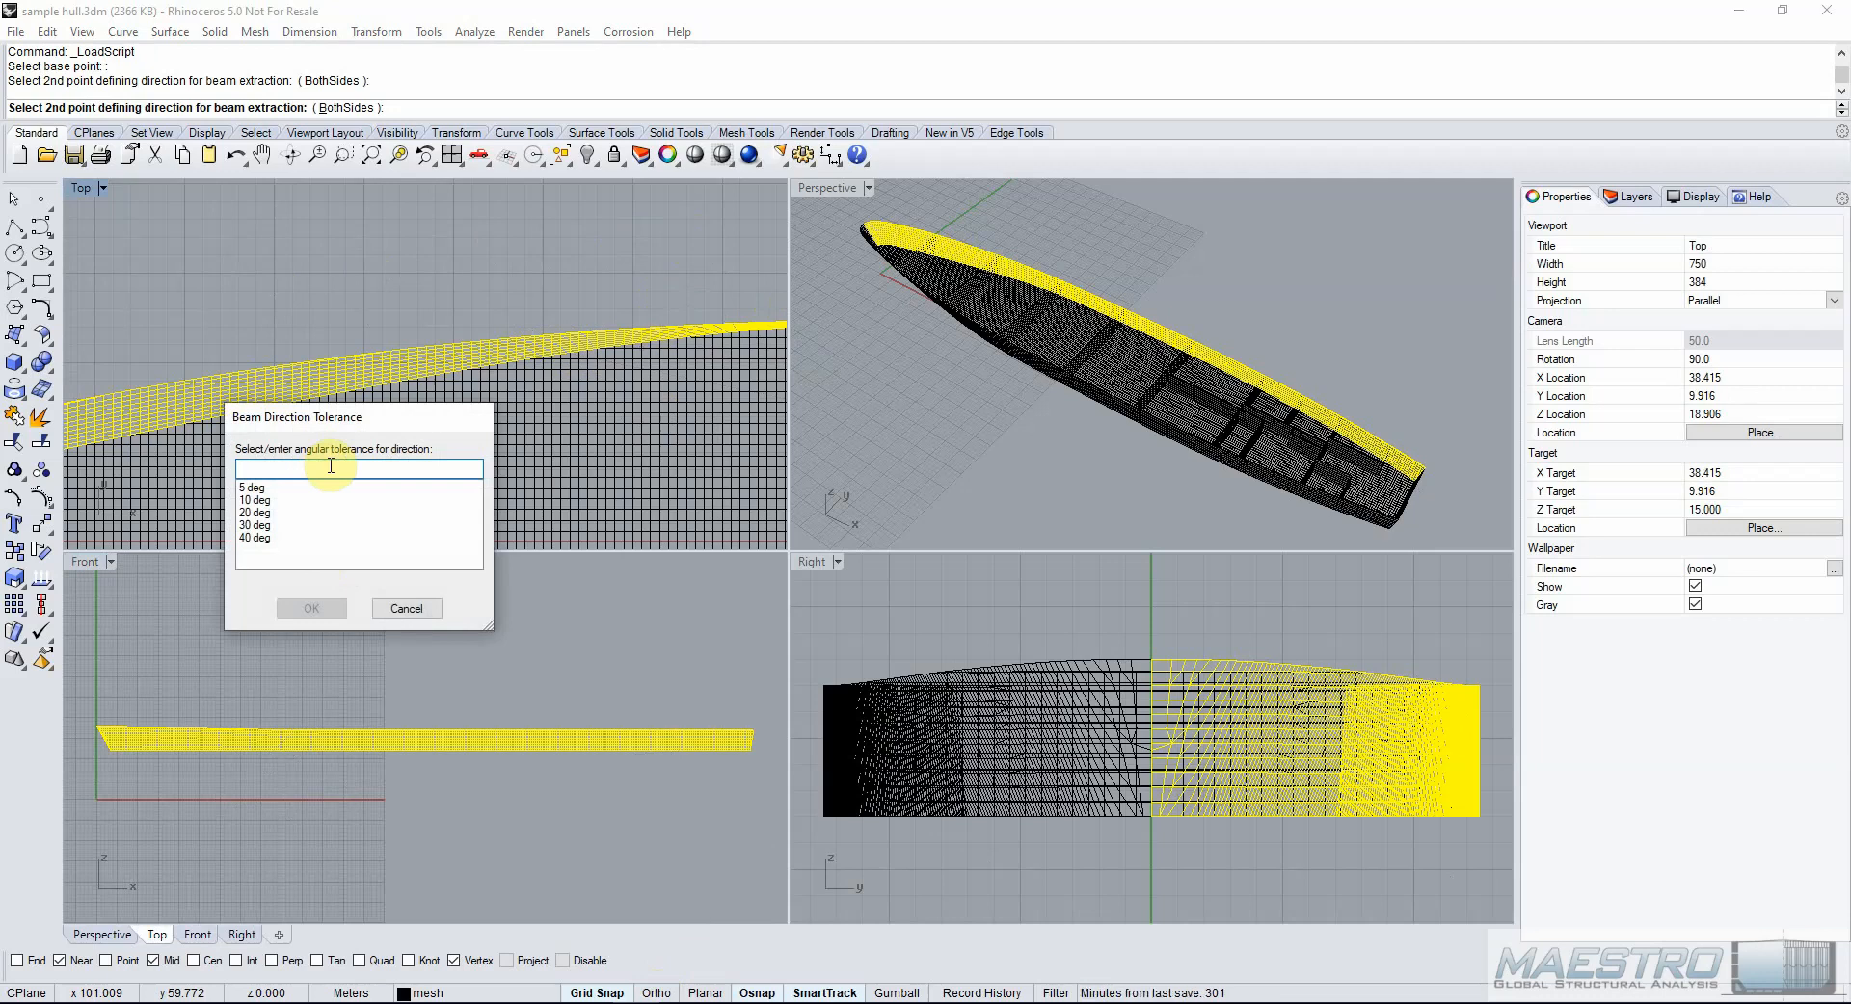
text(70)
key(Return)
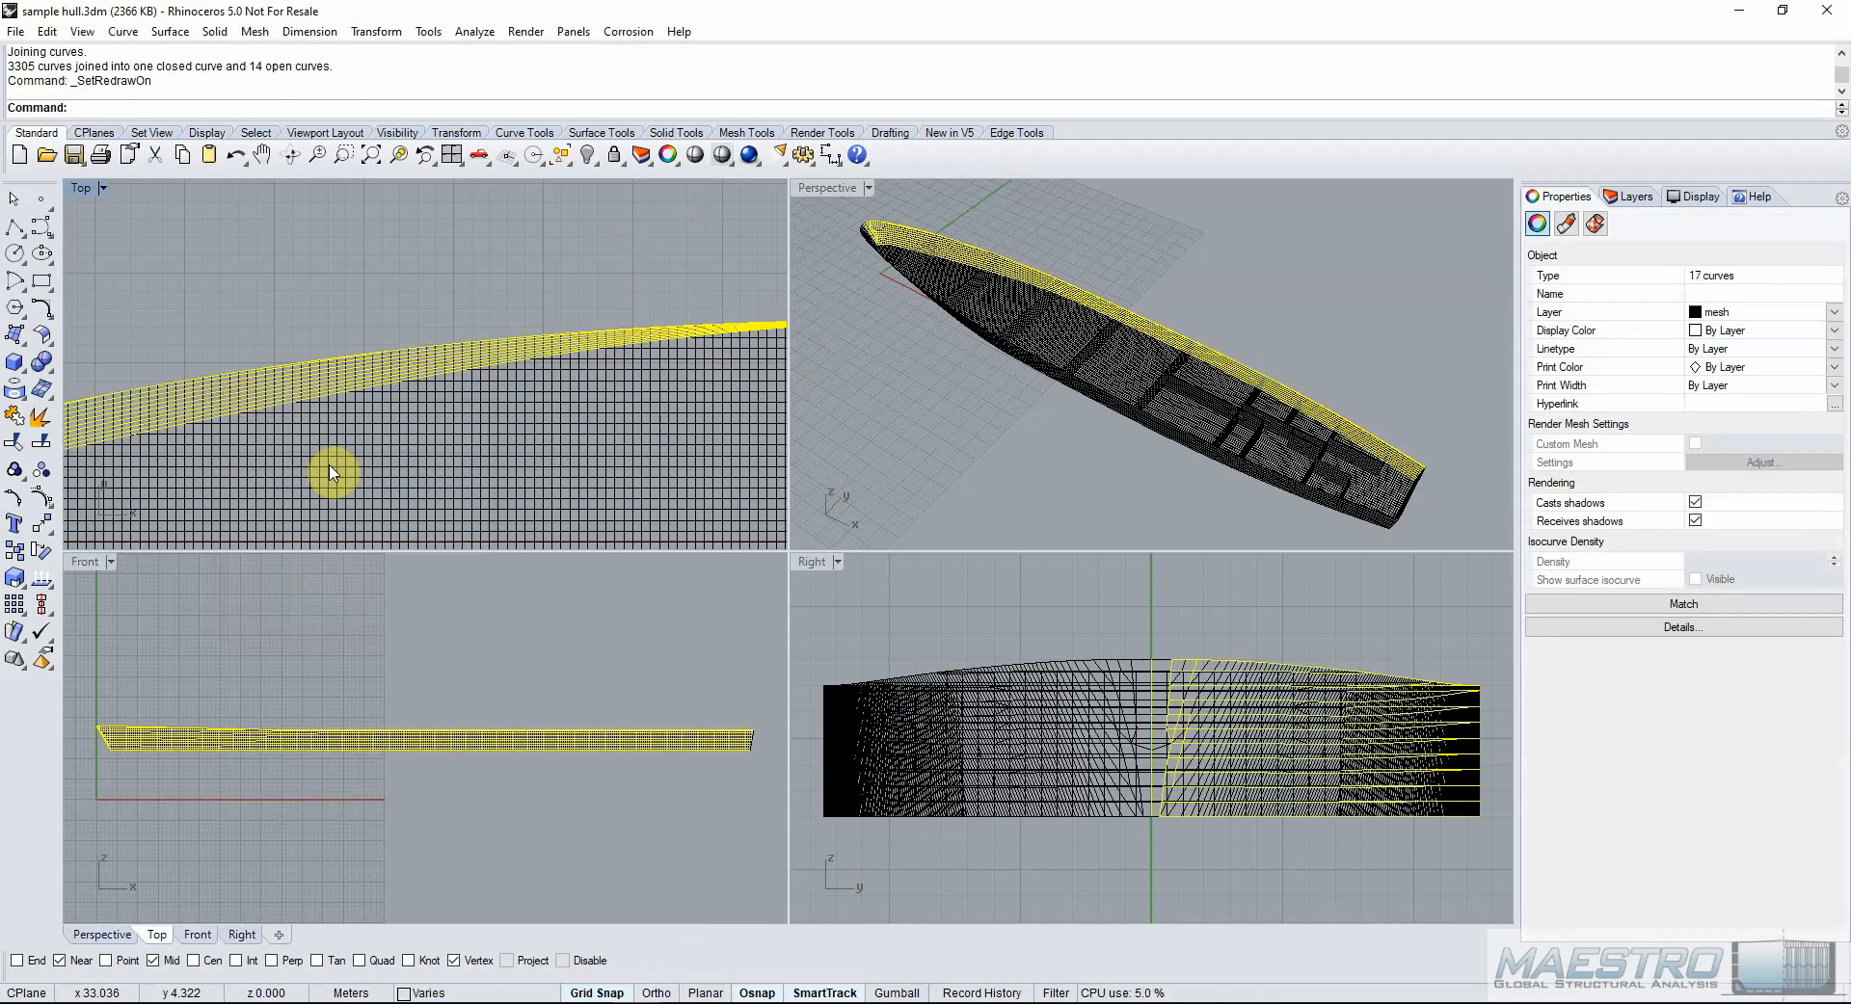
Examine the polylines extracted from the side shell mesh at the bow and at the stern.
scroll(502, 299, down, 3)
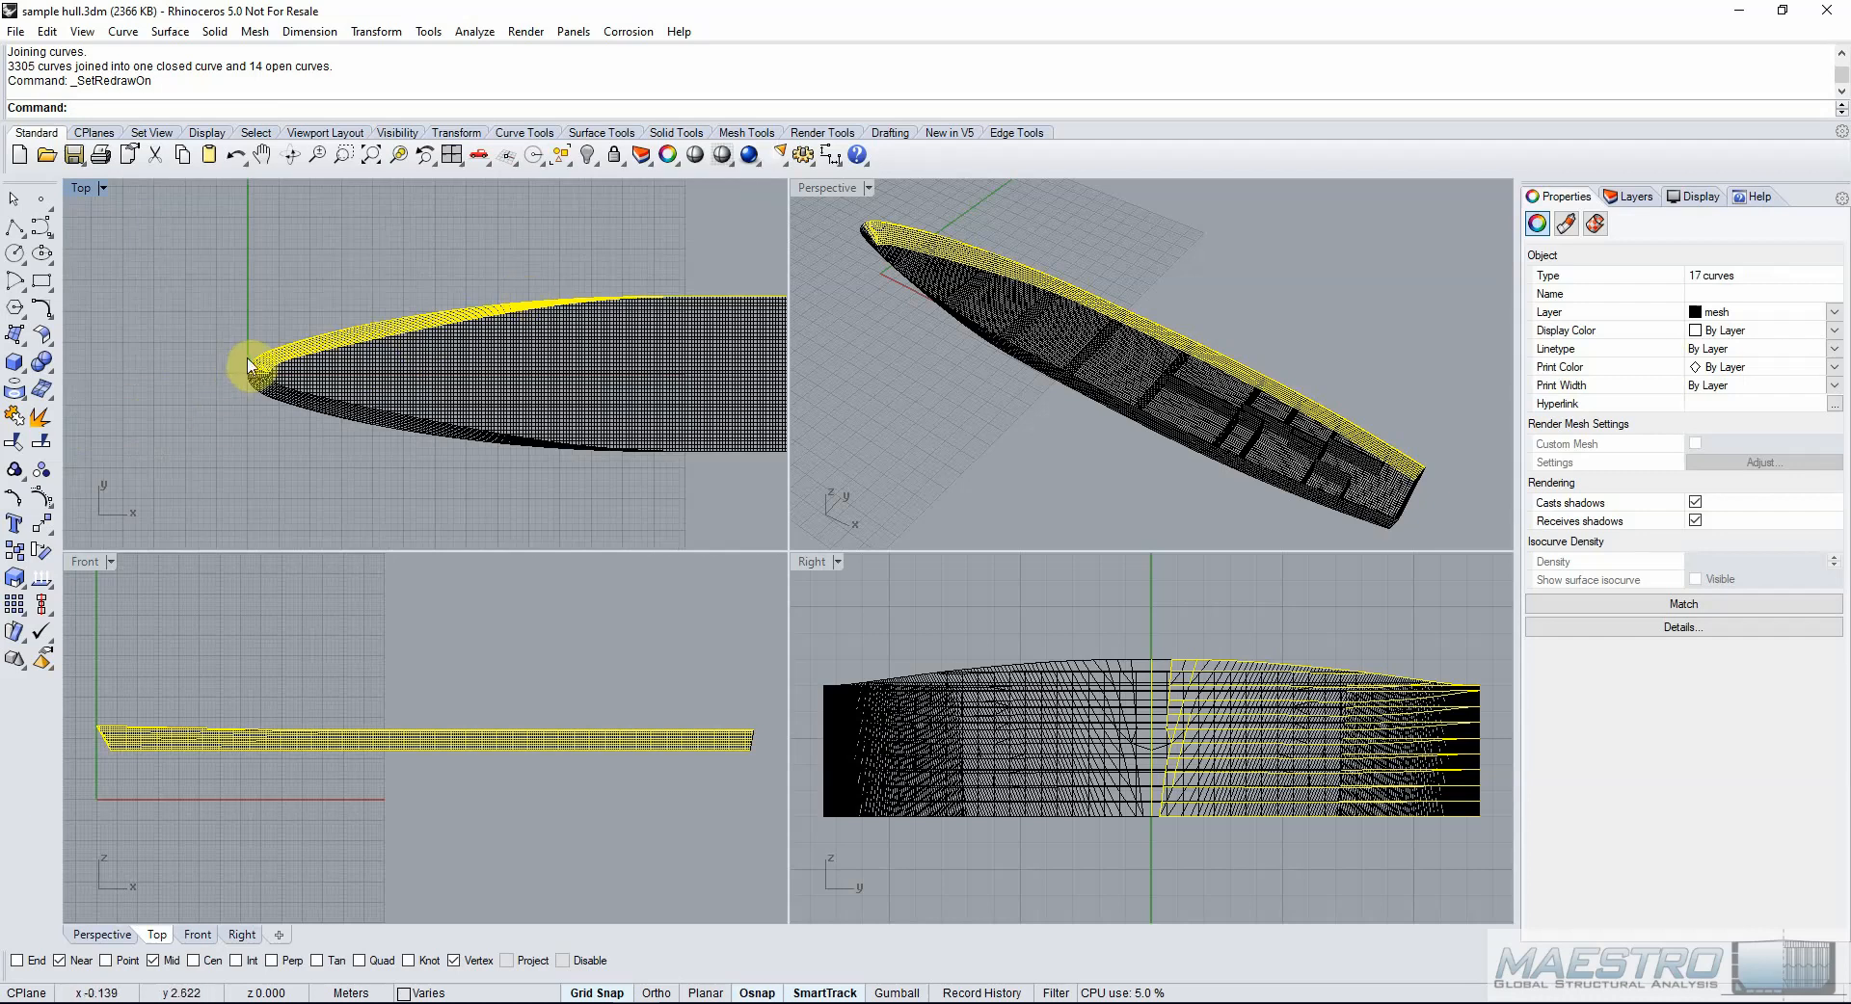
scroll(249, 366, up, 5)
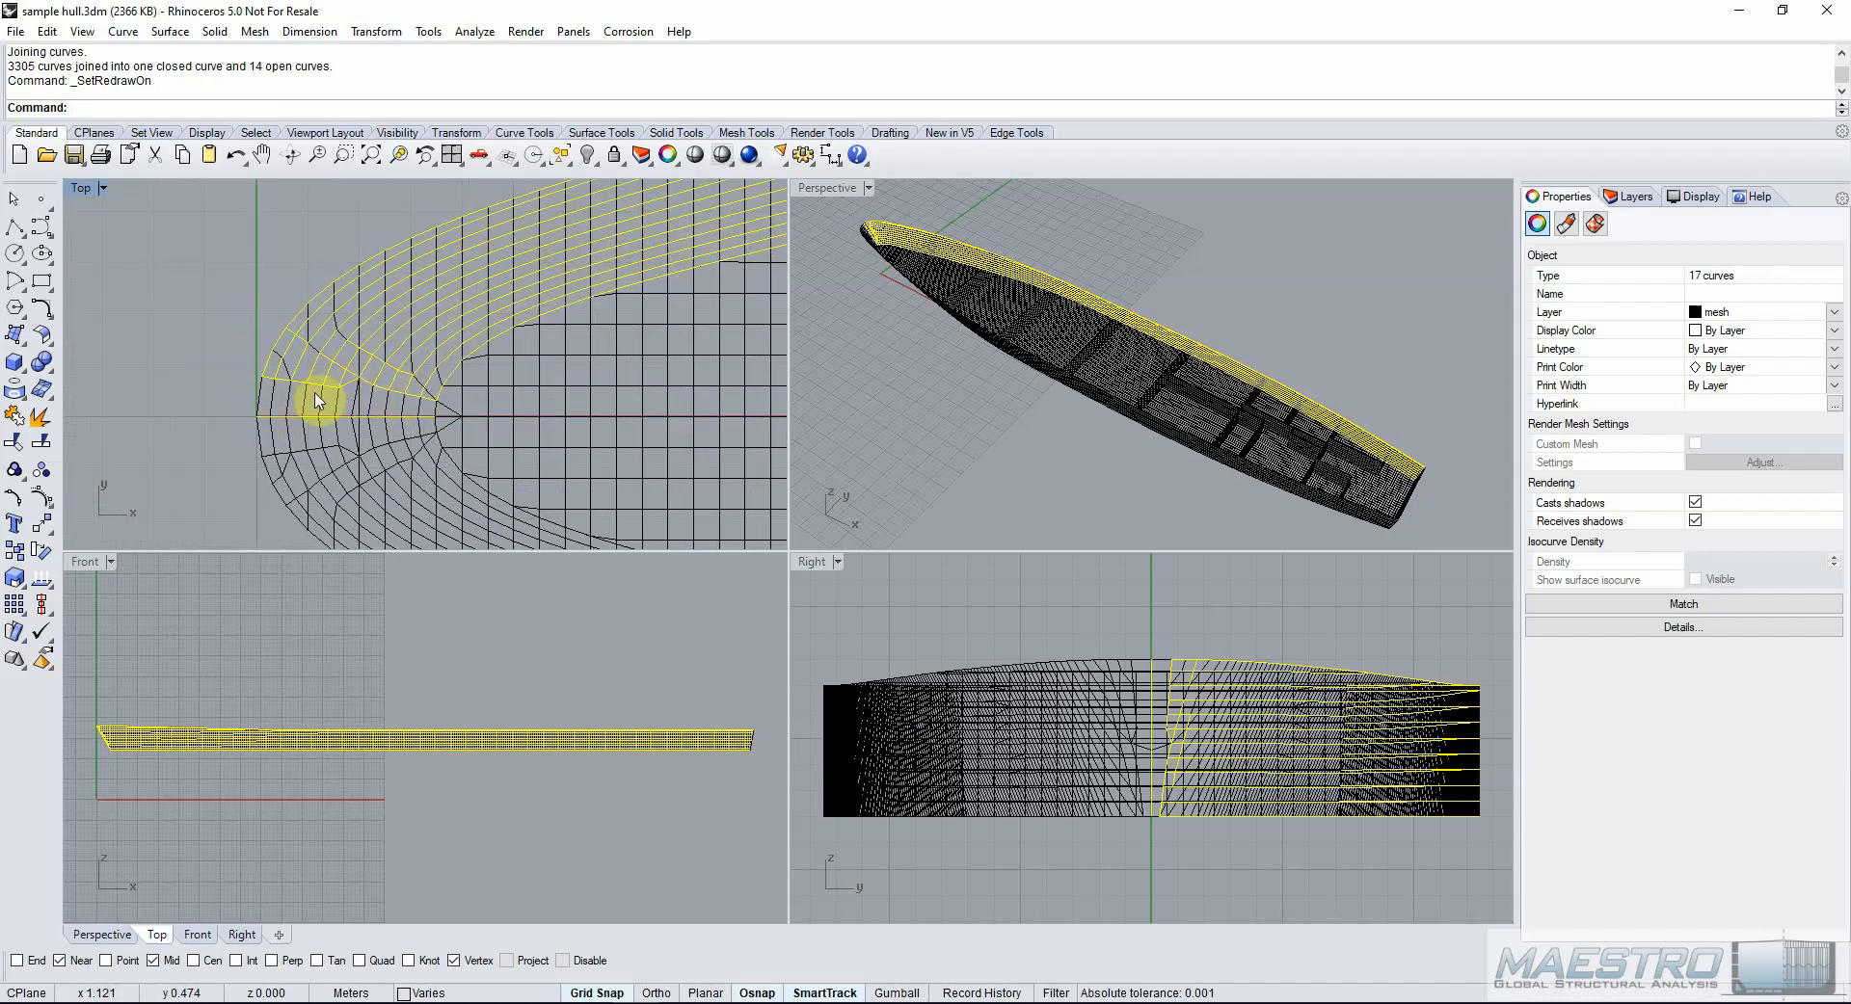
scroll(206, 381, down, 5)
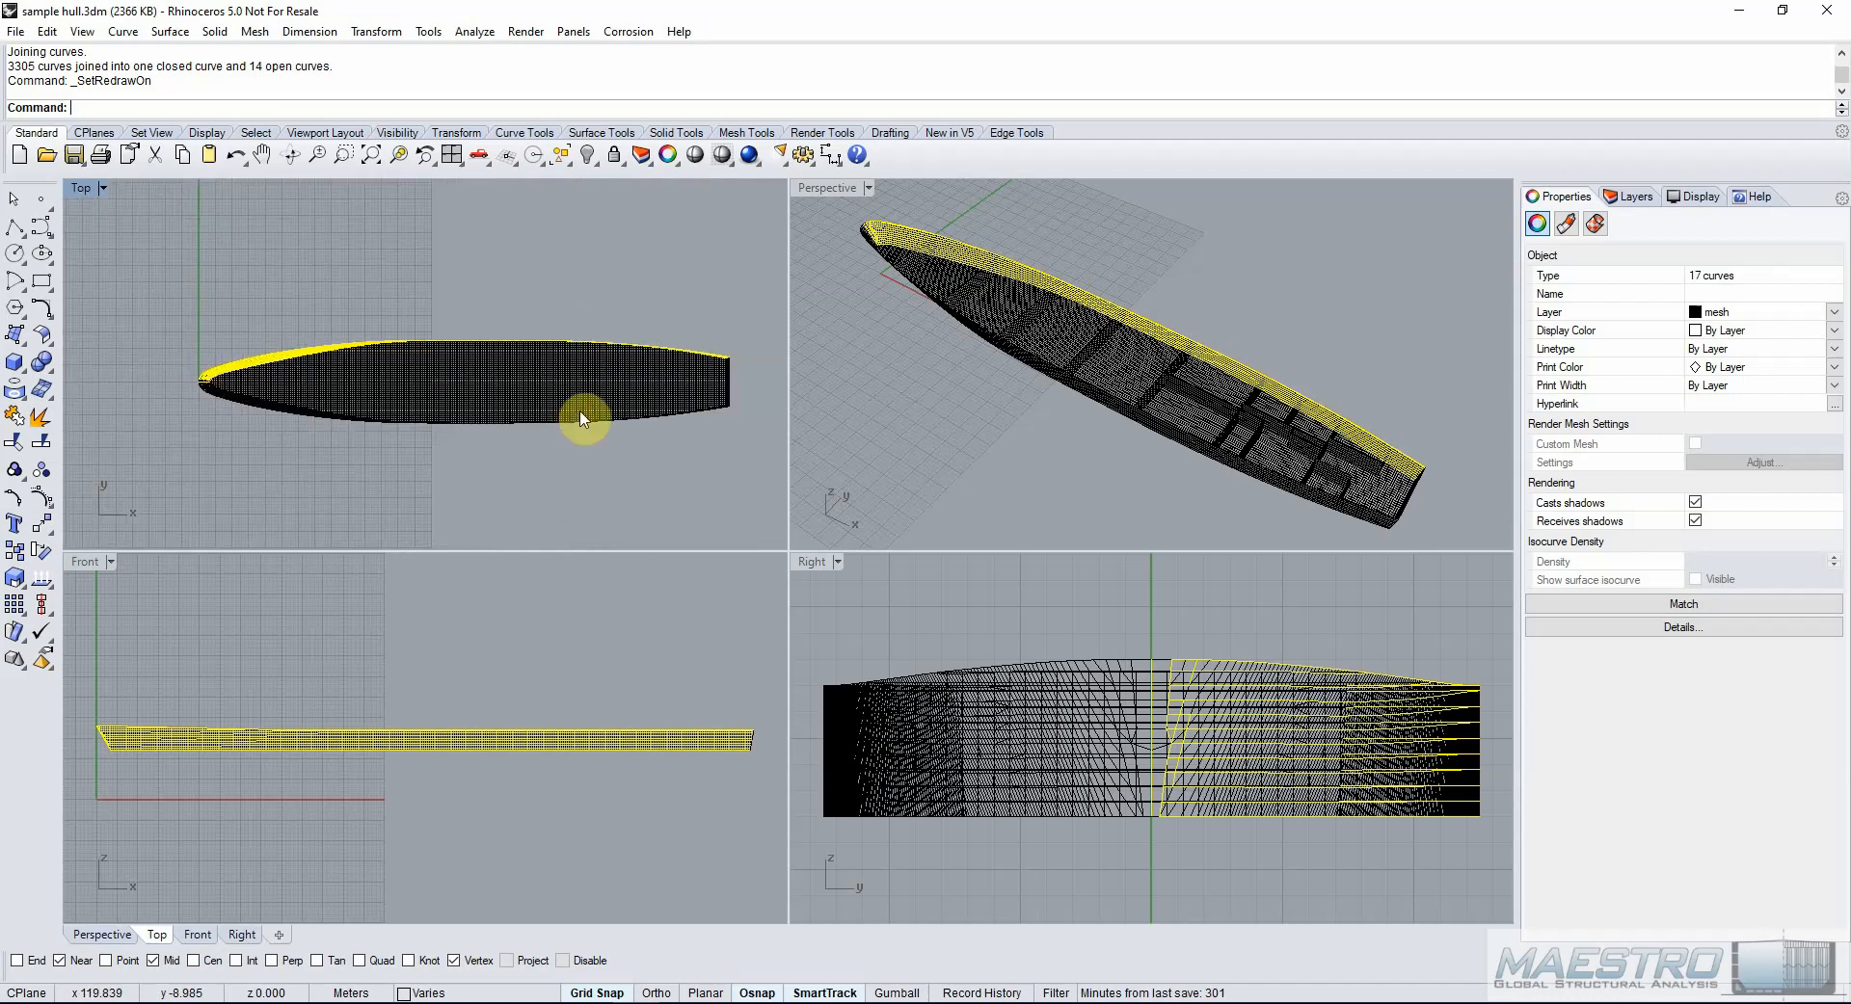
scroll(744, 367, up, 2)
scroll(744, 367, up, 4)
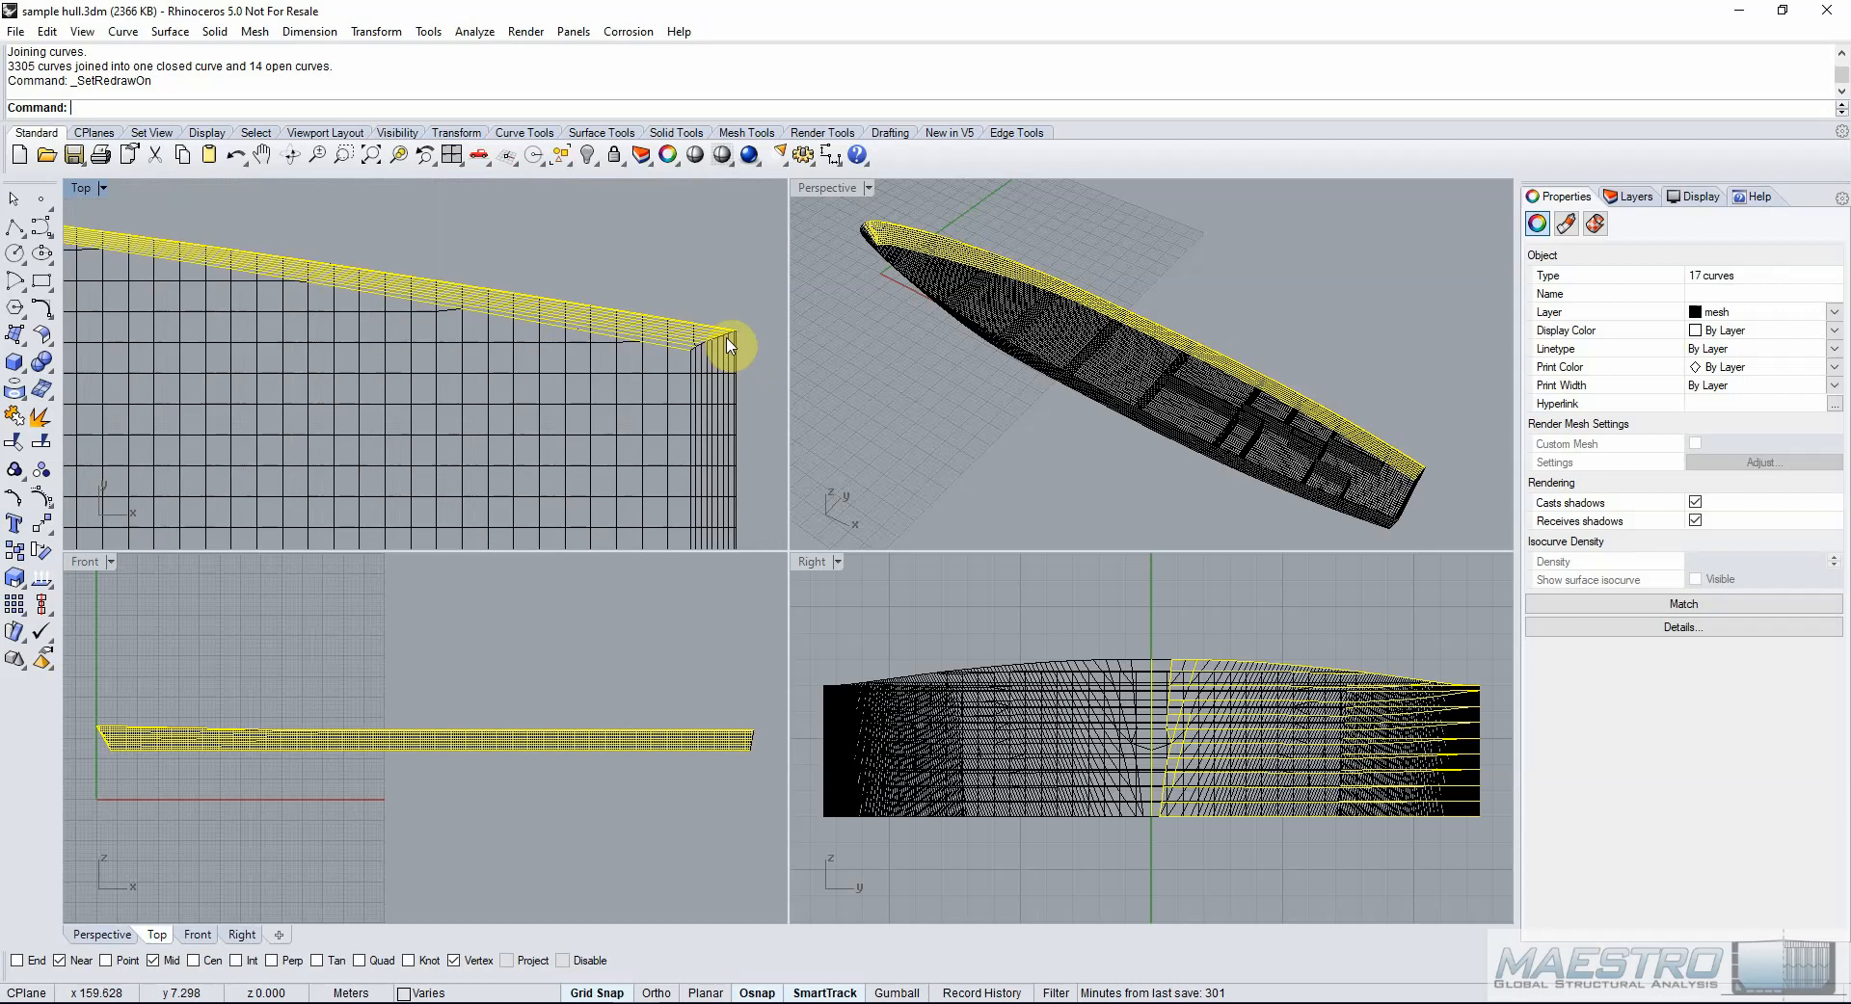
scroll(742, 345, down, 5)
scroll(328, 357, up, 5)
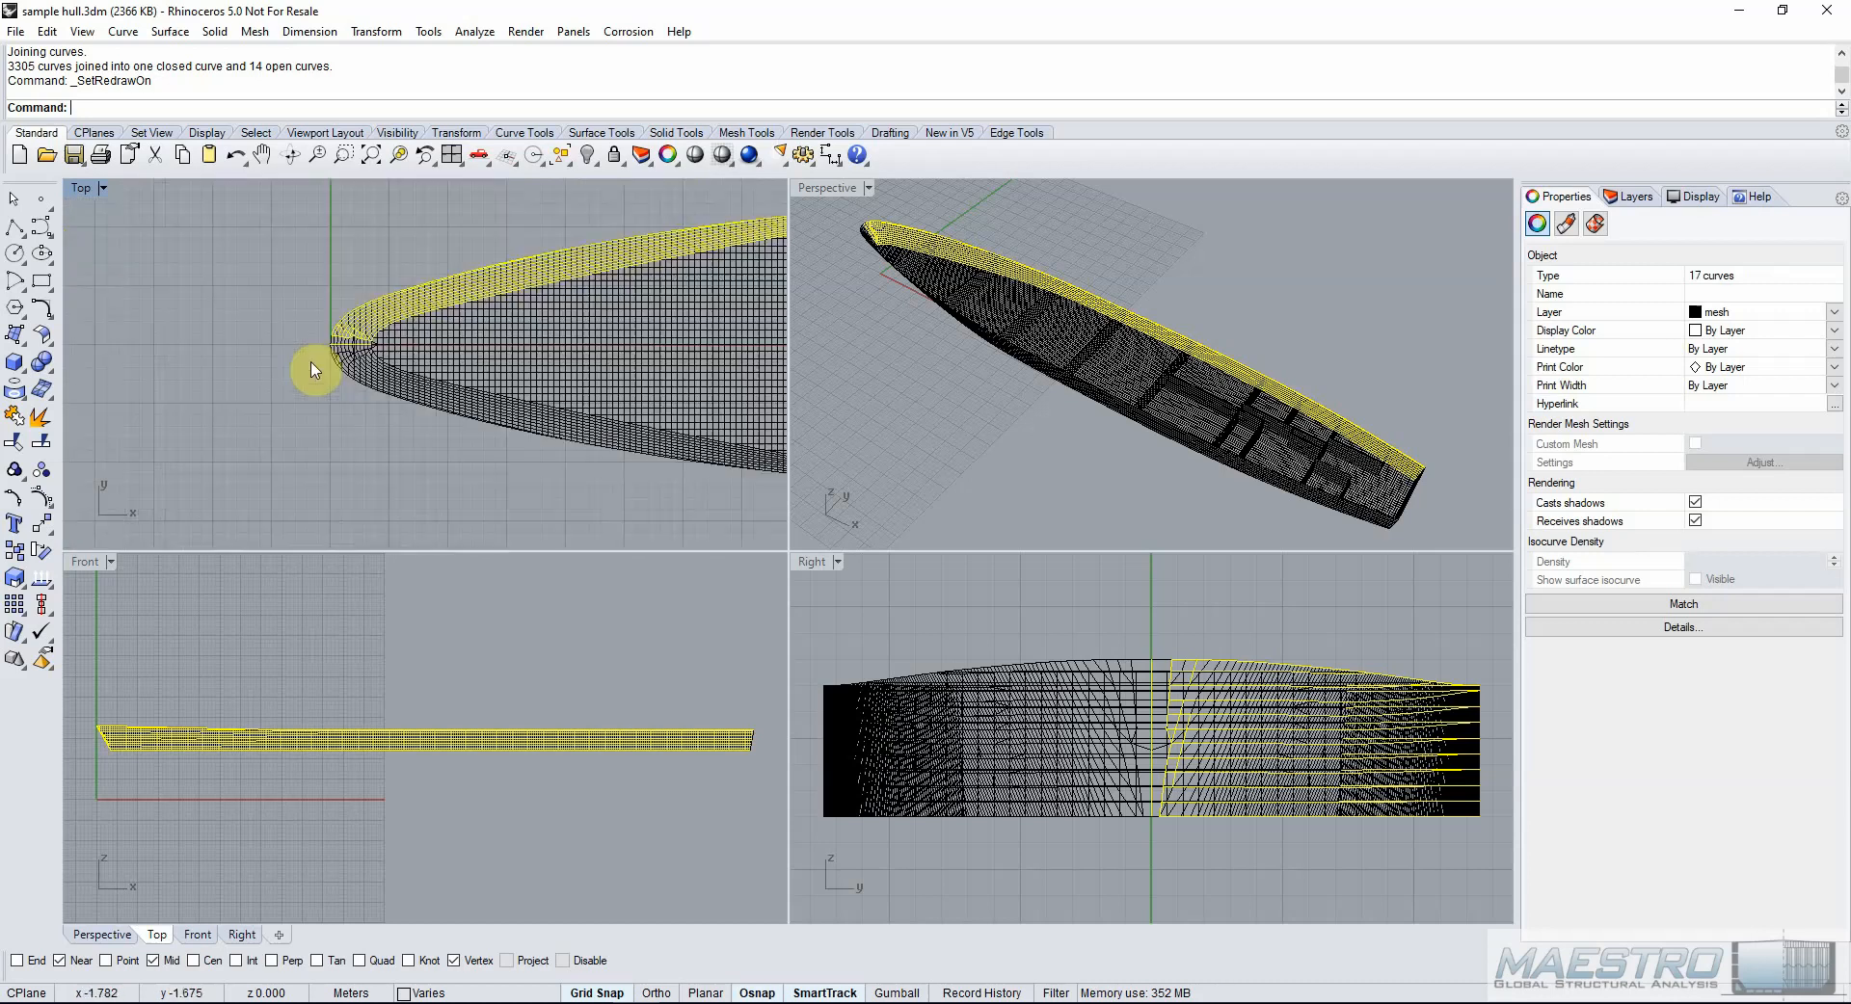
scroll(351, 332, up, 3)
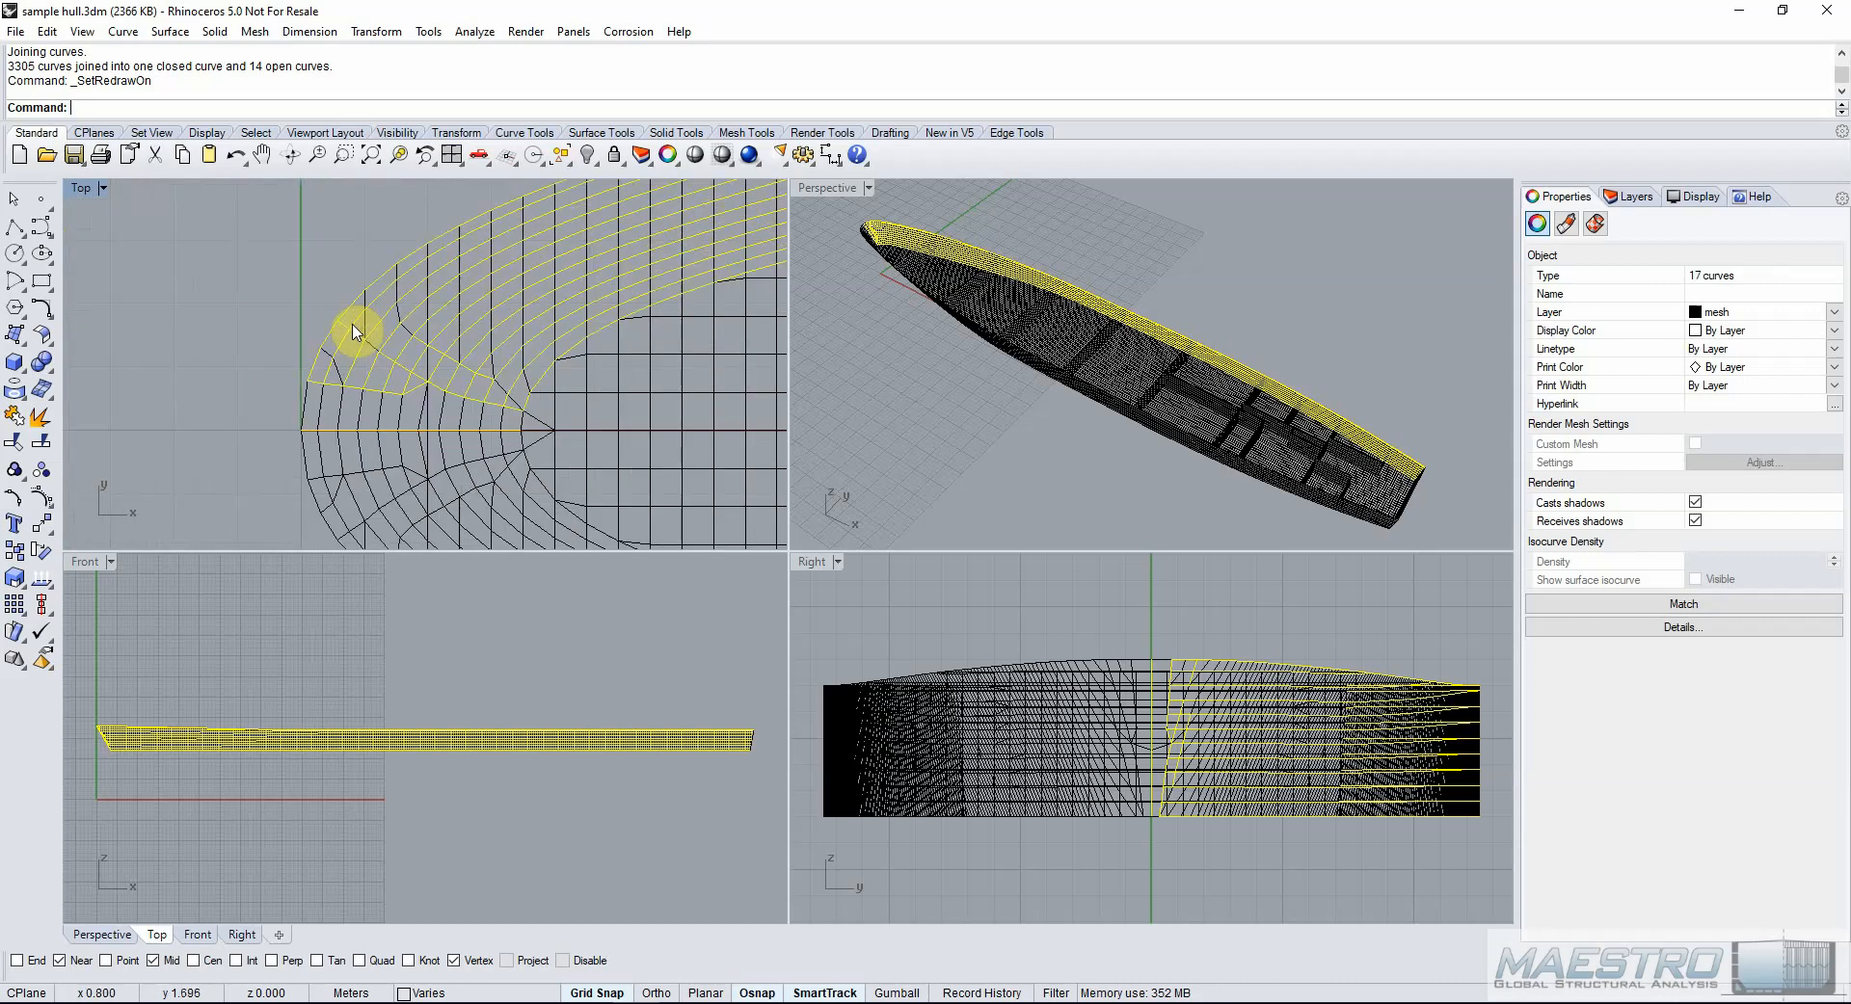
click(395, 382)
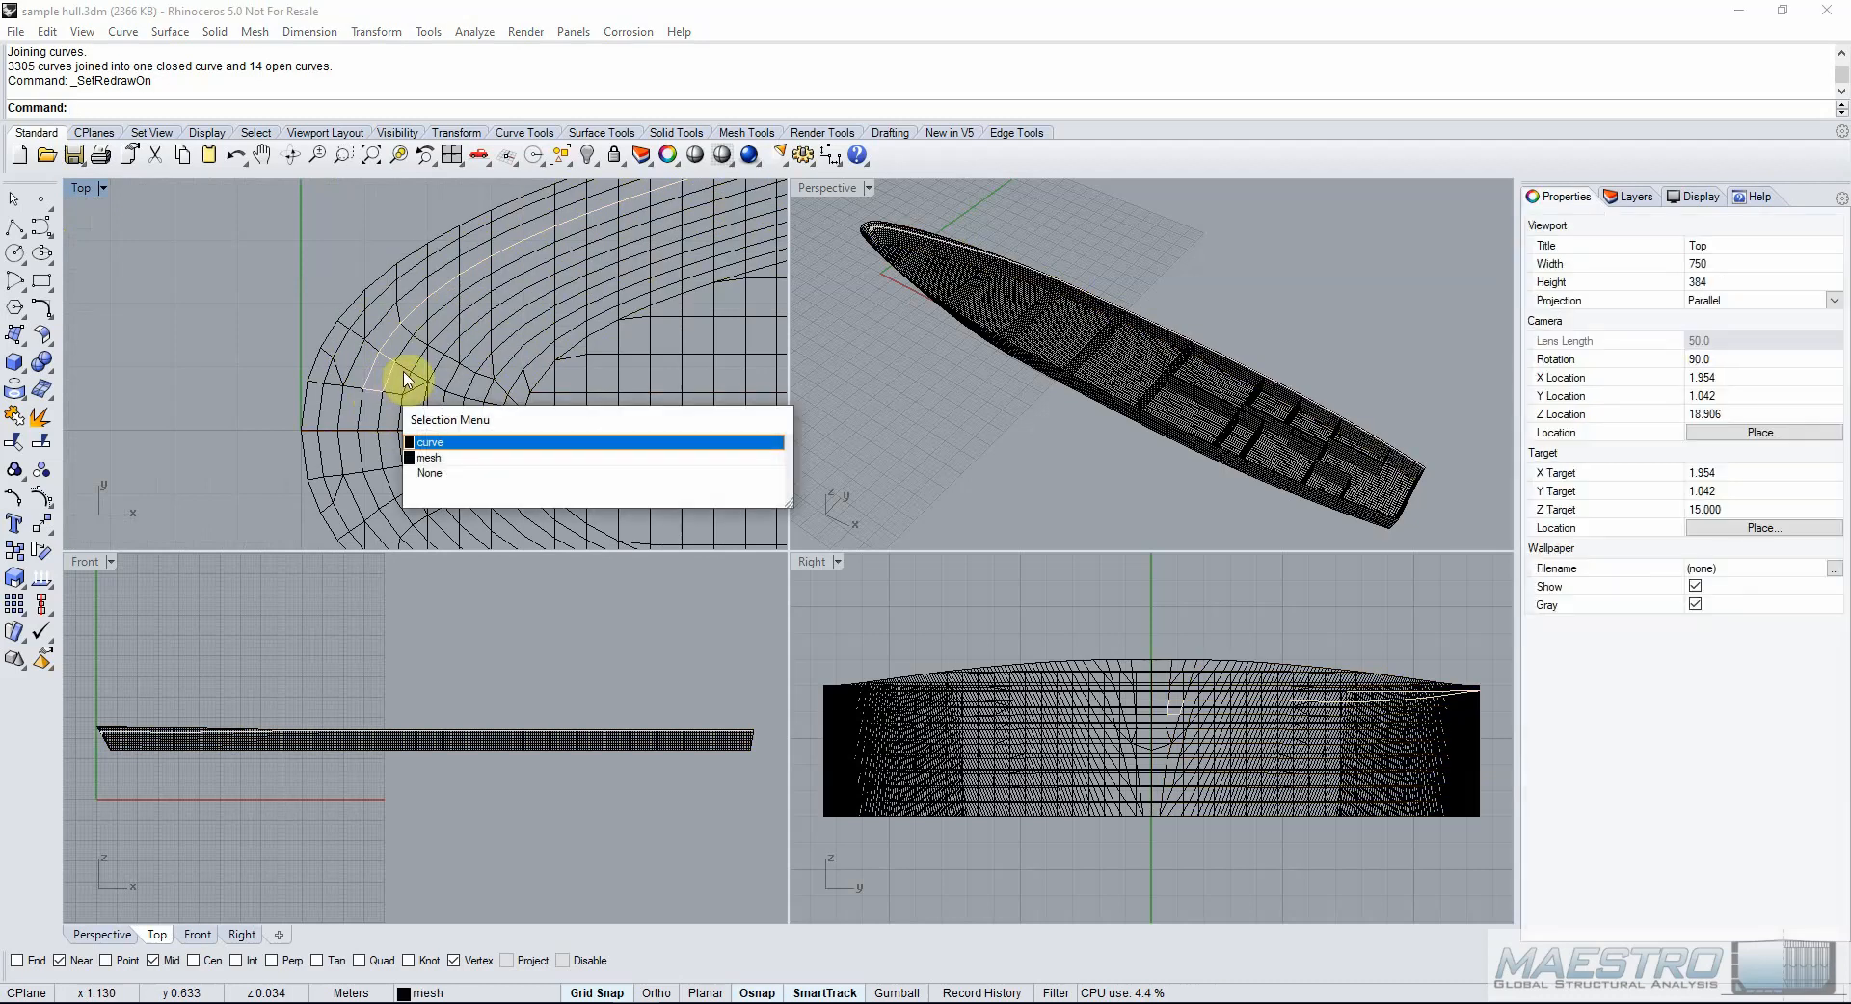
click(412, 328)
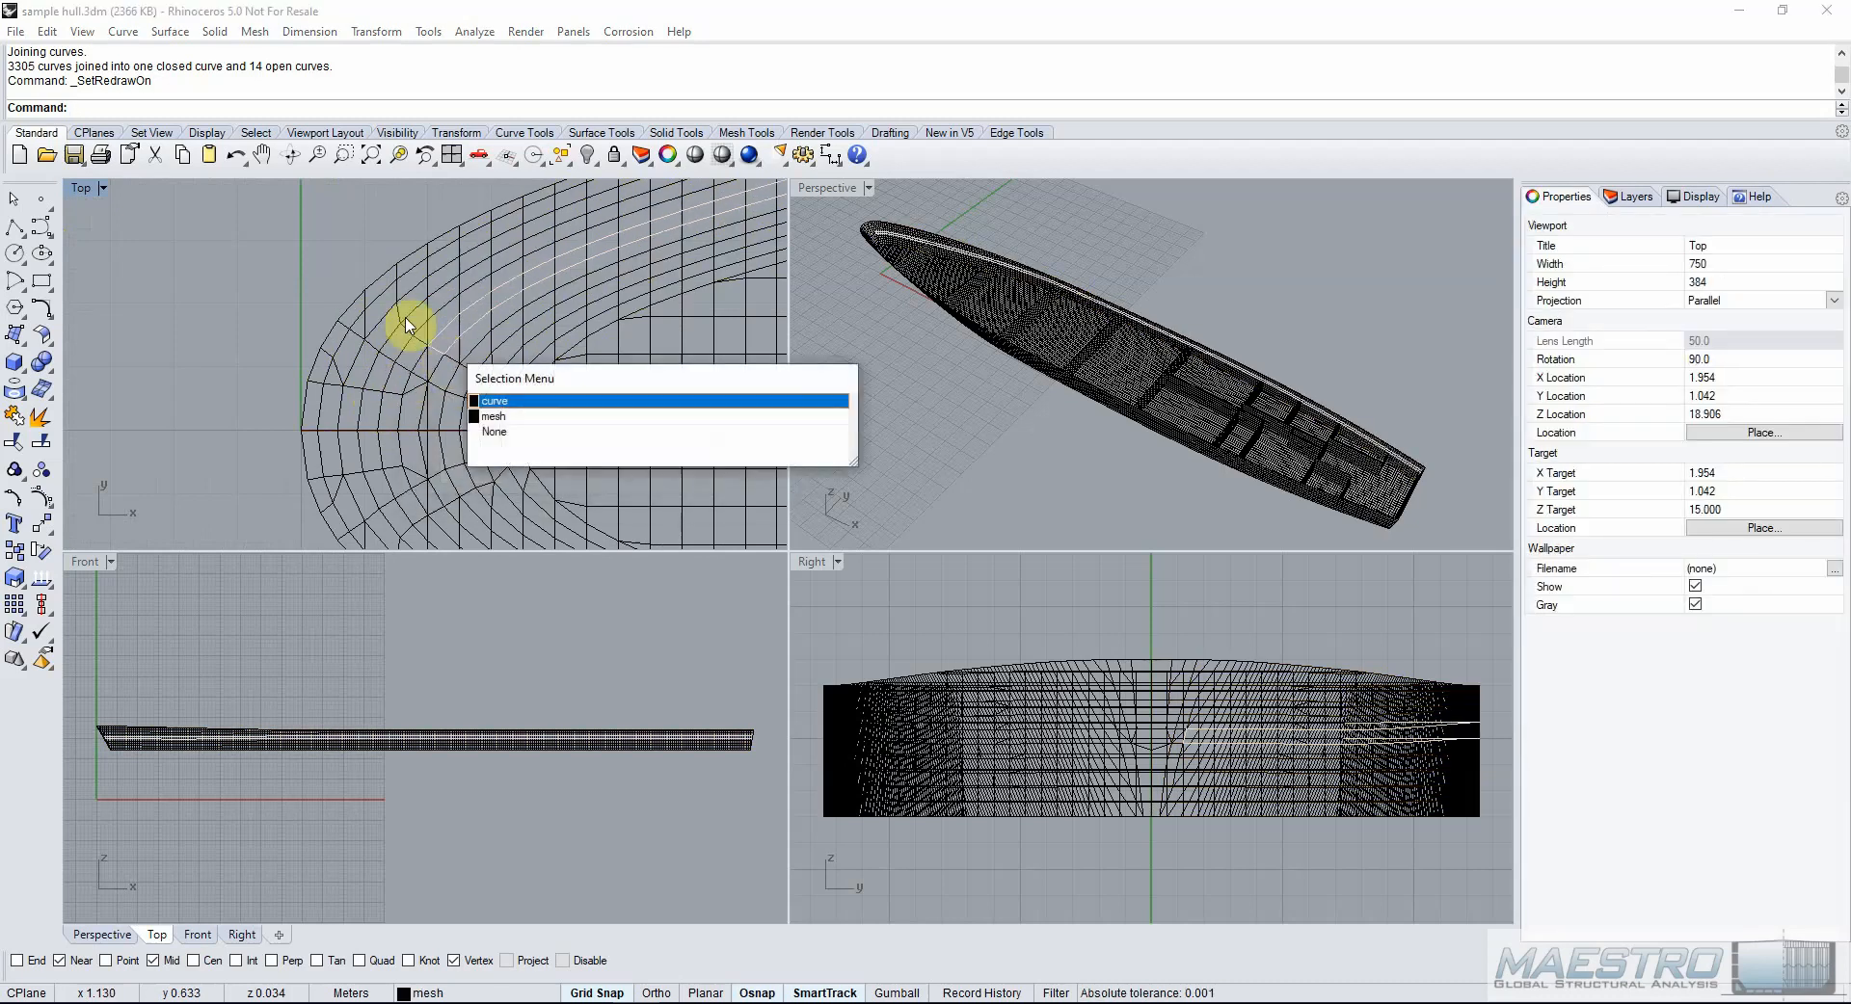
click(328, 281)
Select all curves, exclude those on the hull bottom, and explode the side shell polylines into segments.
right_click(906, 61)
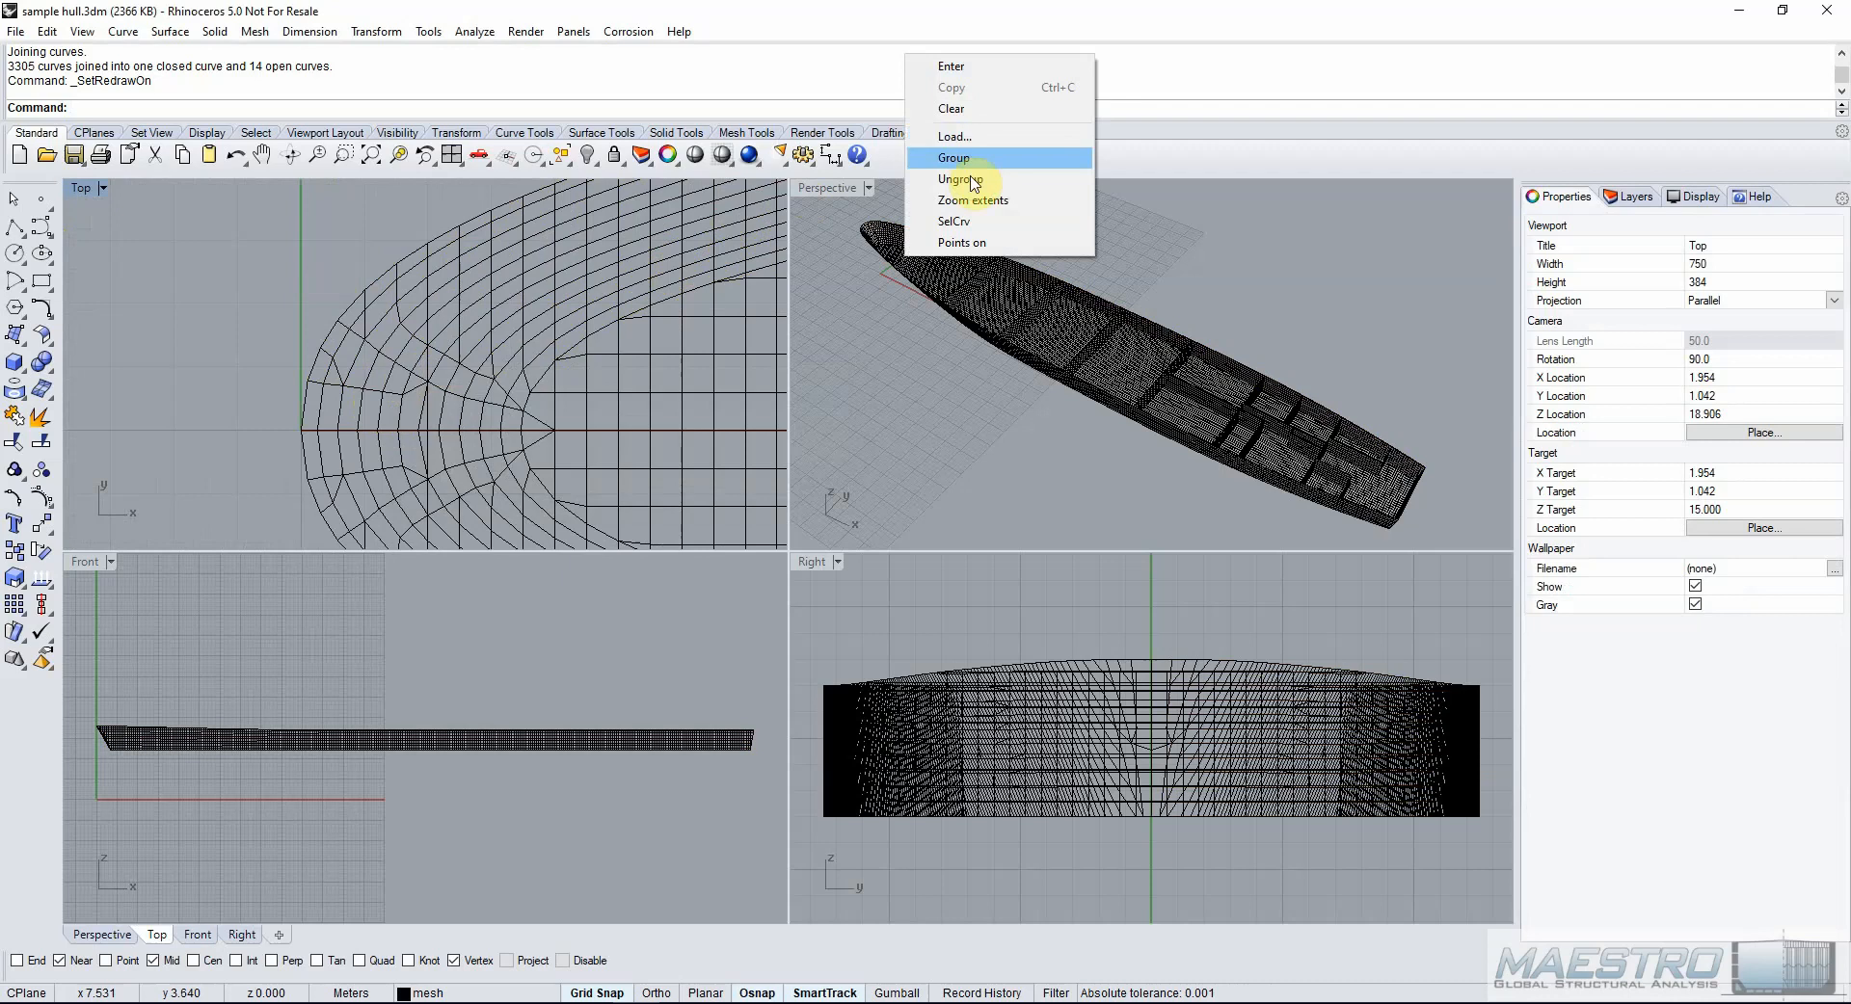
click(974, 228)
ctrl+drag(1143, 477, 1055, 376)
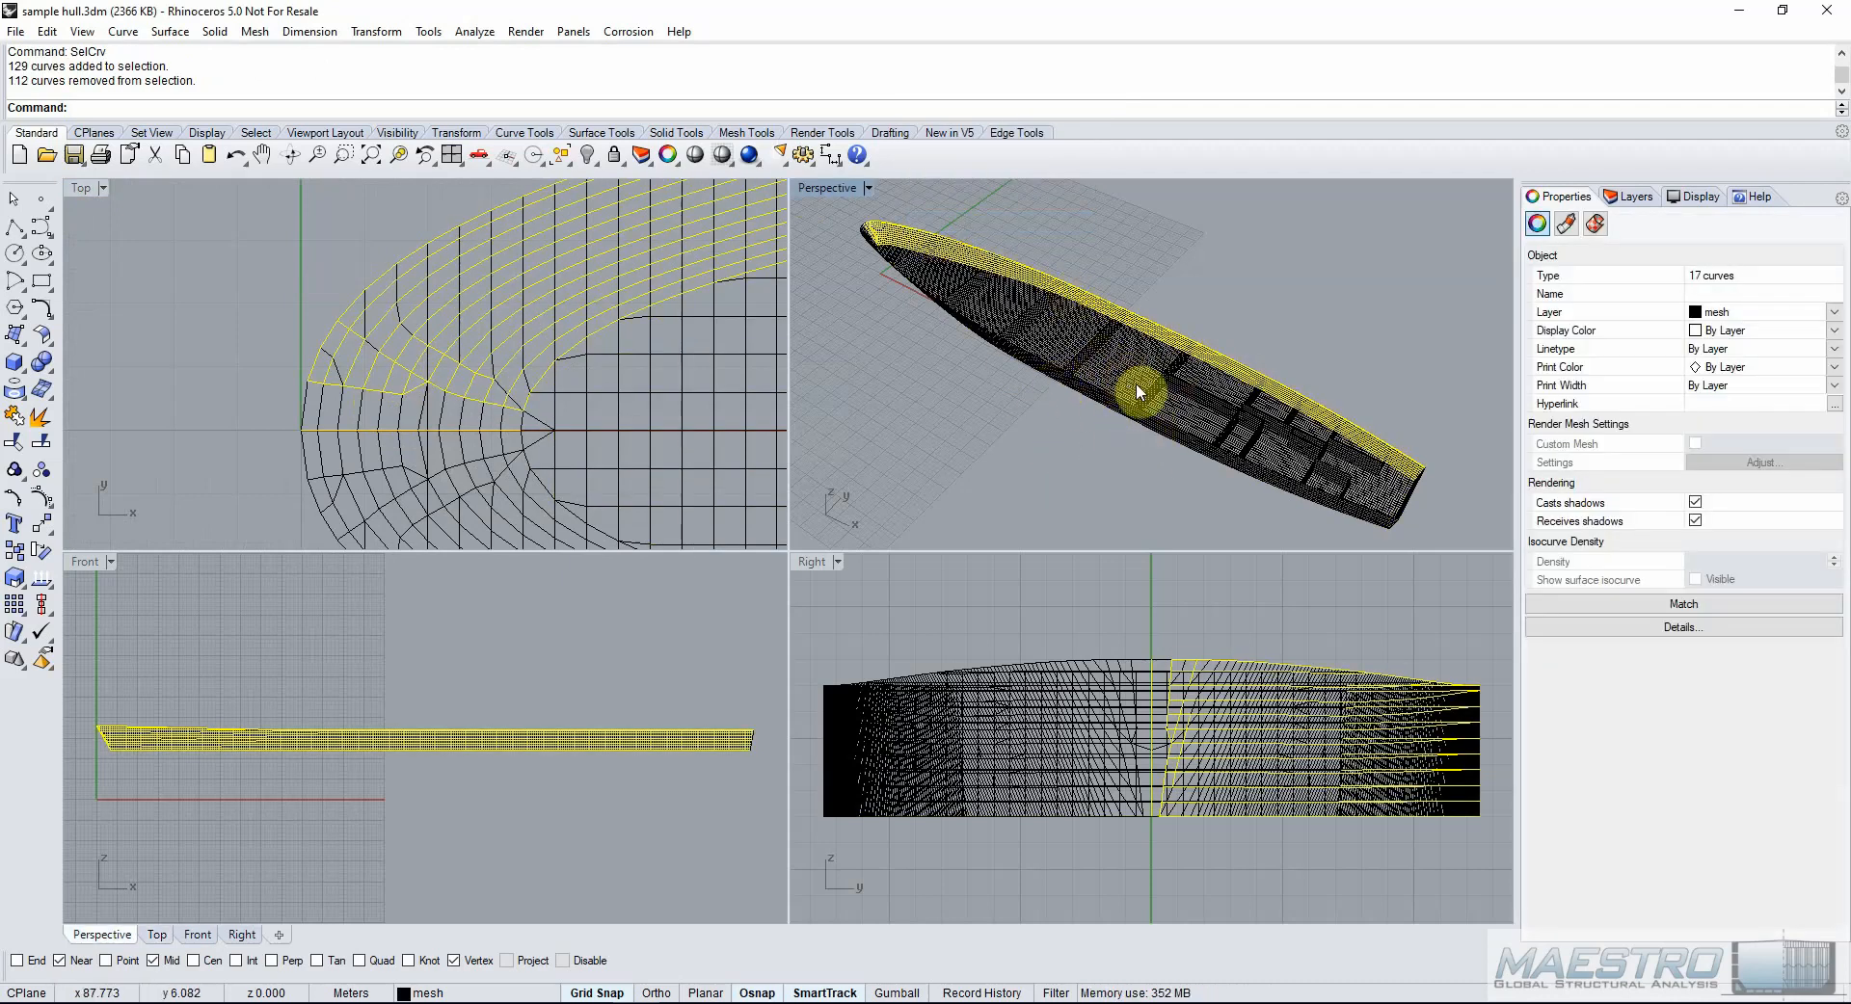
click(43, 419)
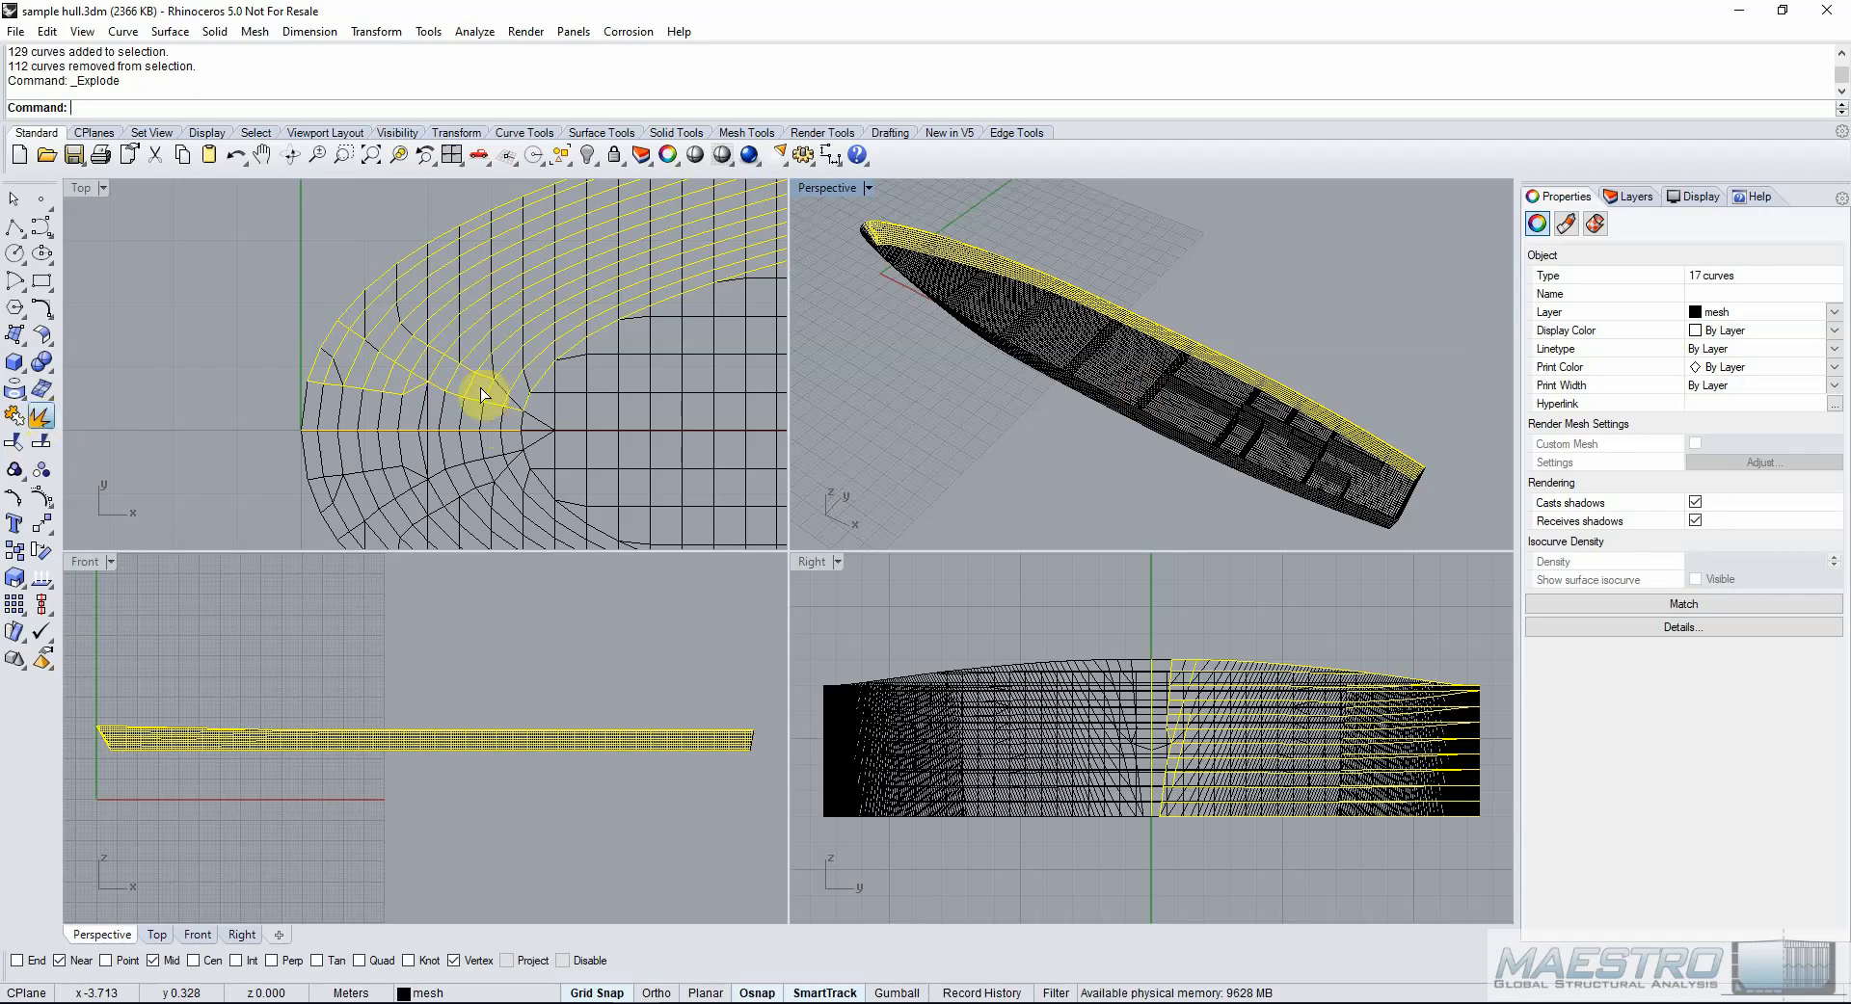
Exclude the stray crosswise segments near the bow from the selection and join the remaining side shell segments into continuous curves.
scroll(514, 412, up, 2)
ctrl+click(479, 414)
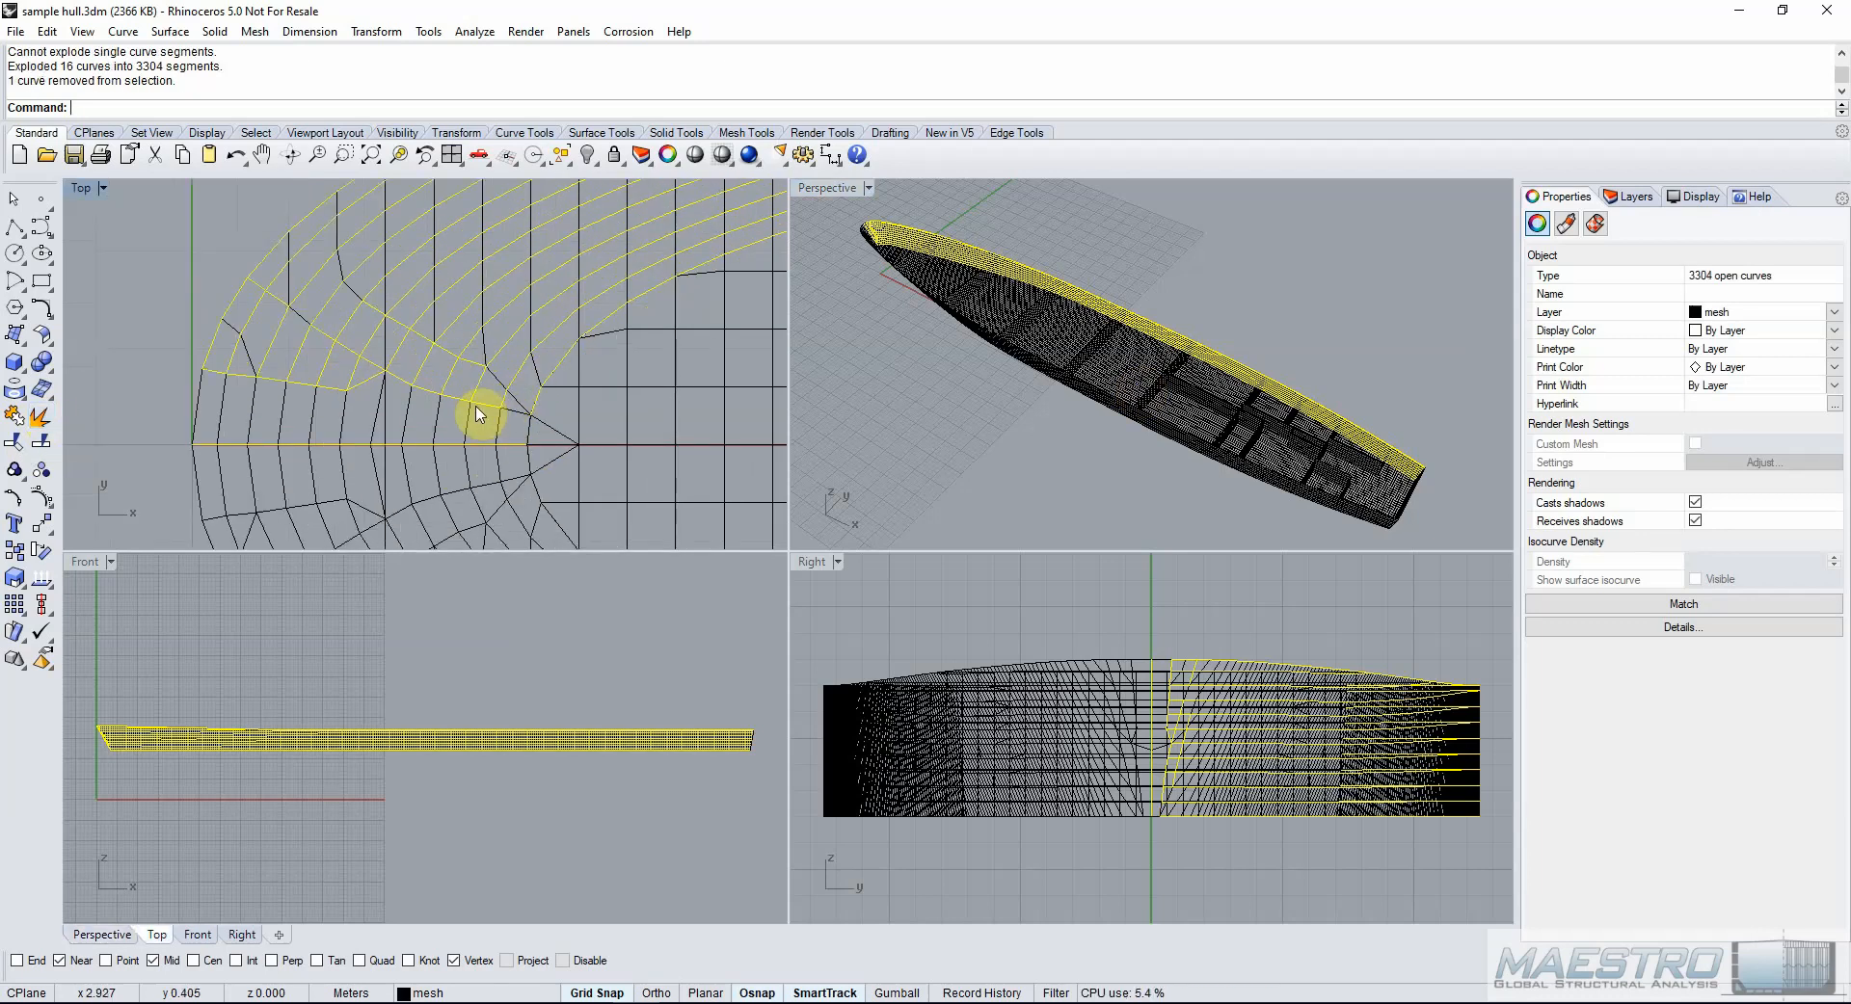
ctrl+click(479, 412)
ctrl+click(421, 396)
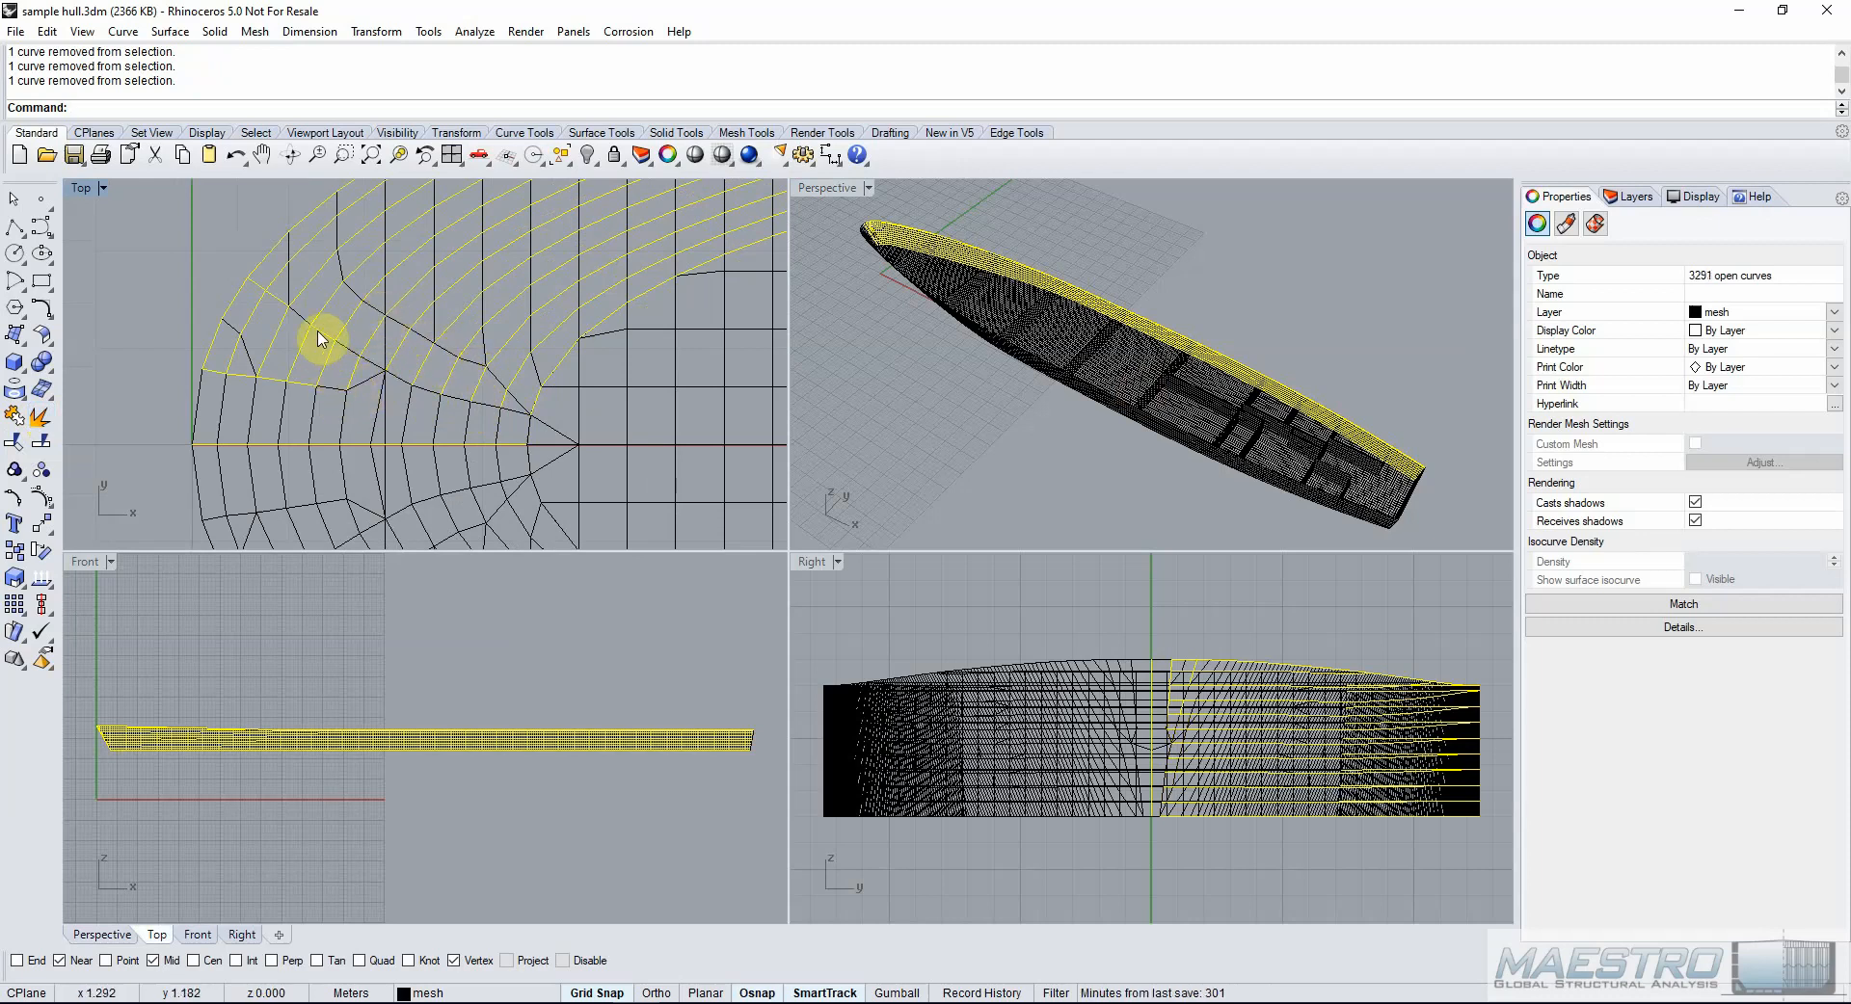
ctrl+click(305, 388)
ctrl+click(289, 348)
ctrl+click(295, 314)
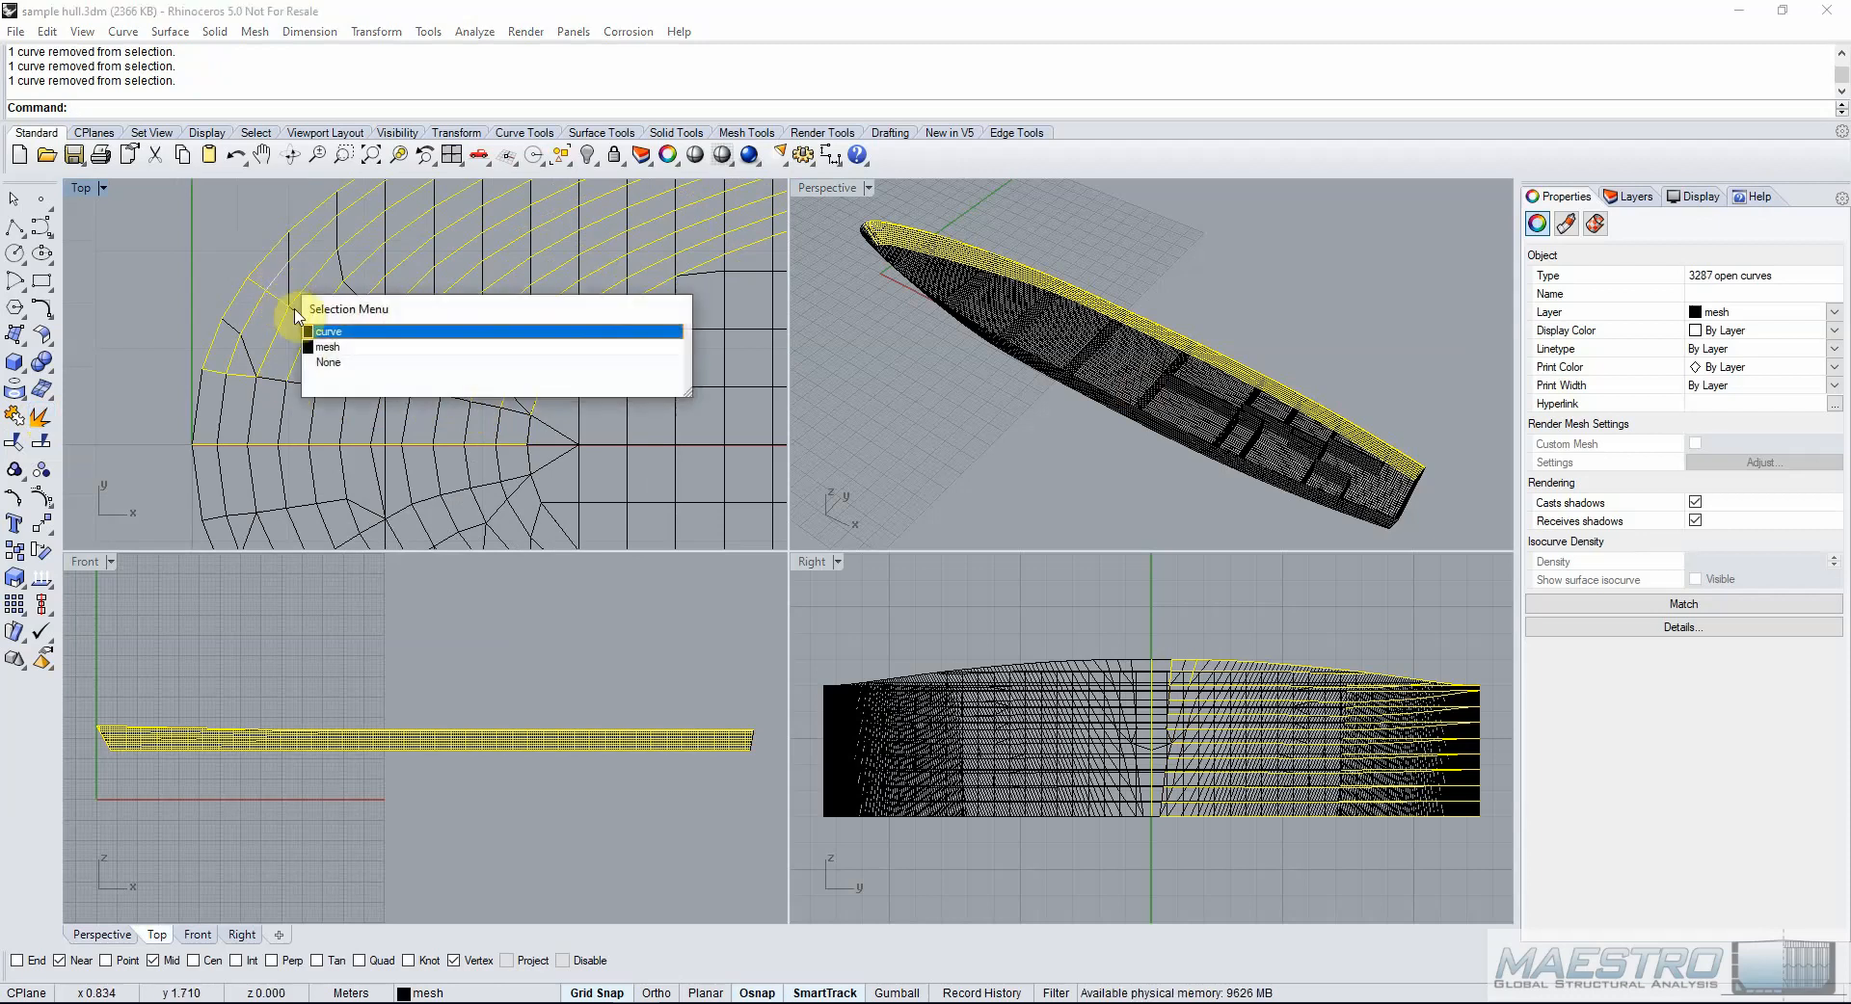
click(328, 333)
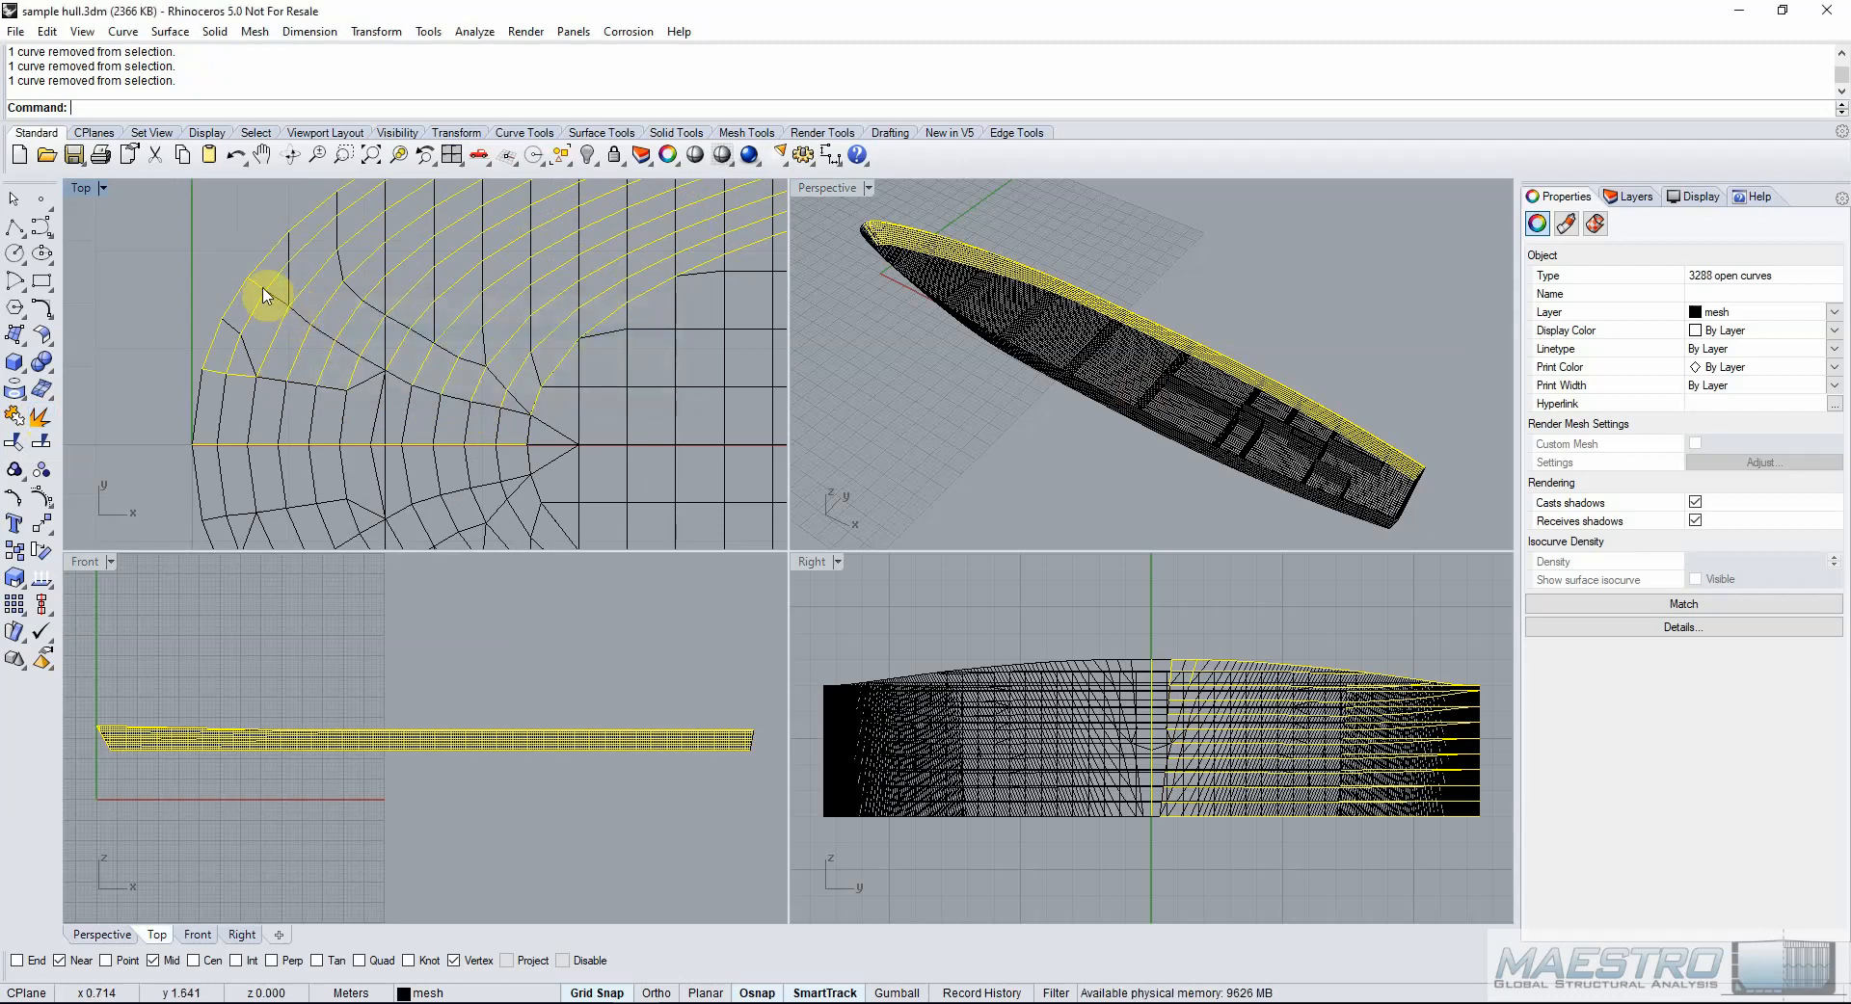
ctrl+click(264, 289)
ctrl+click(221, 374)
ctrl+click(242, 377)
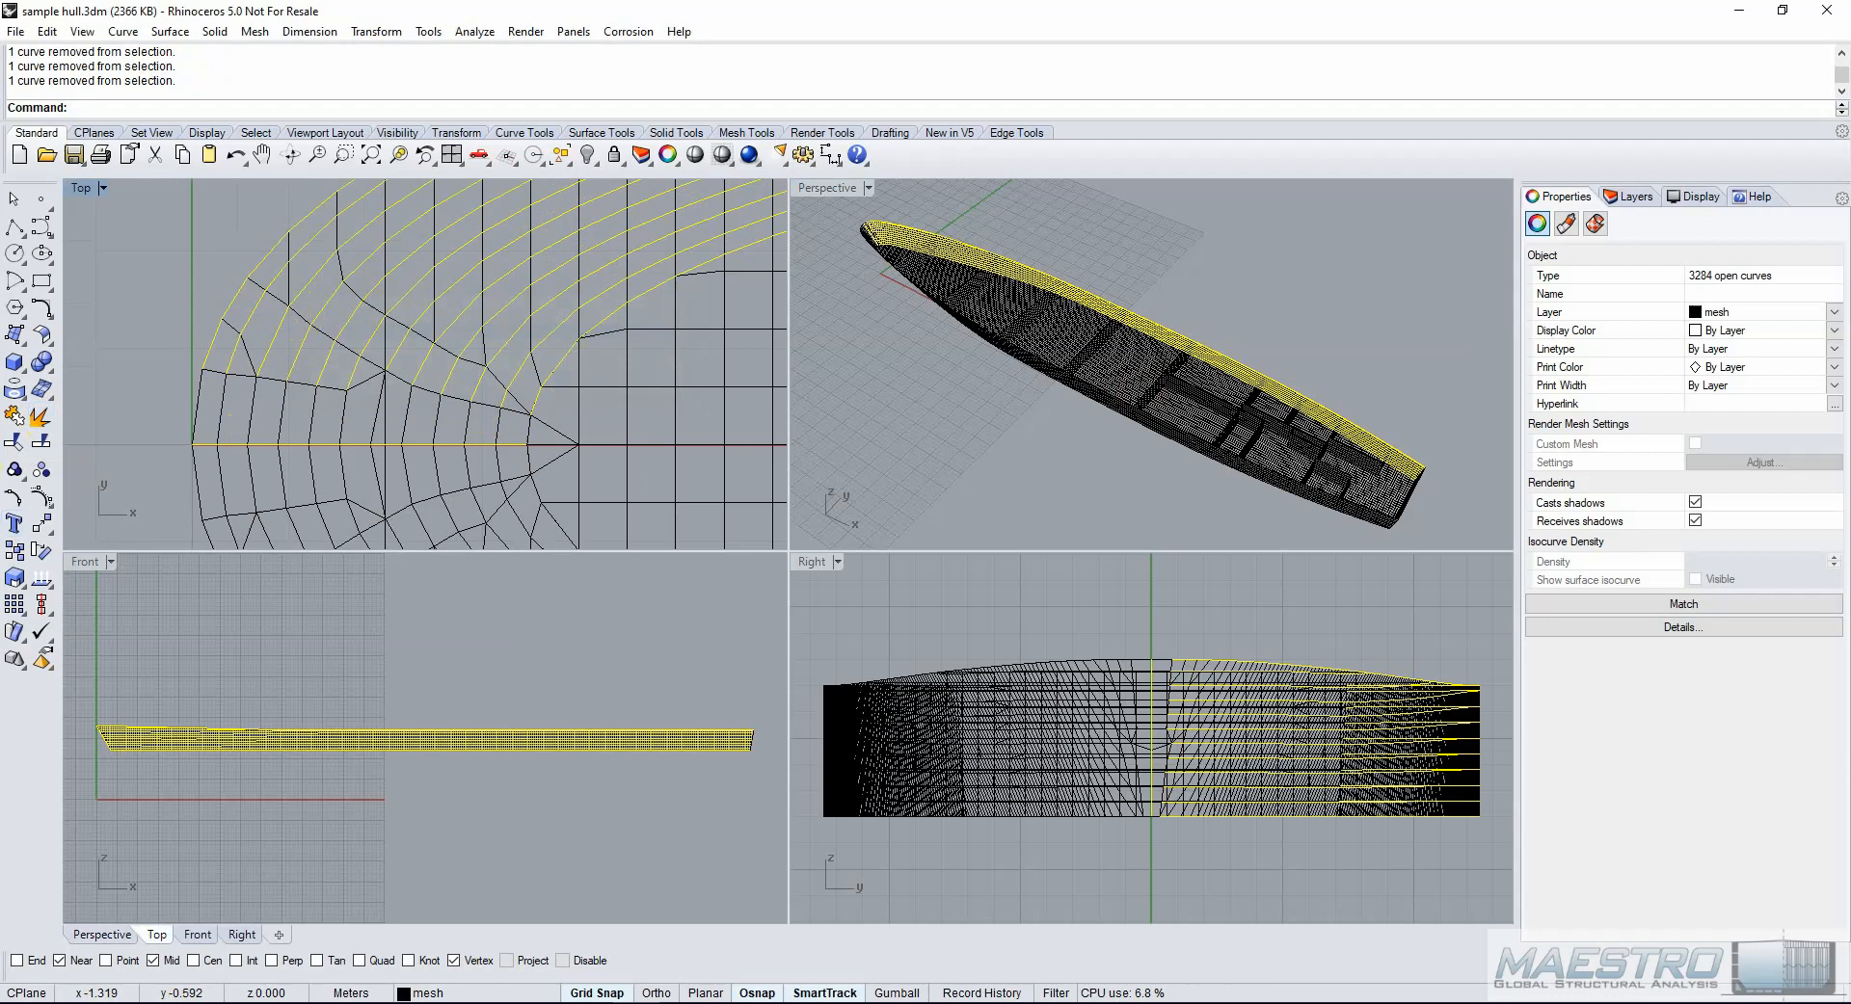
click(15, 416)
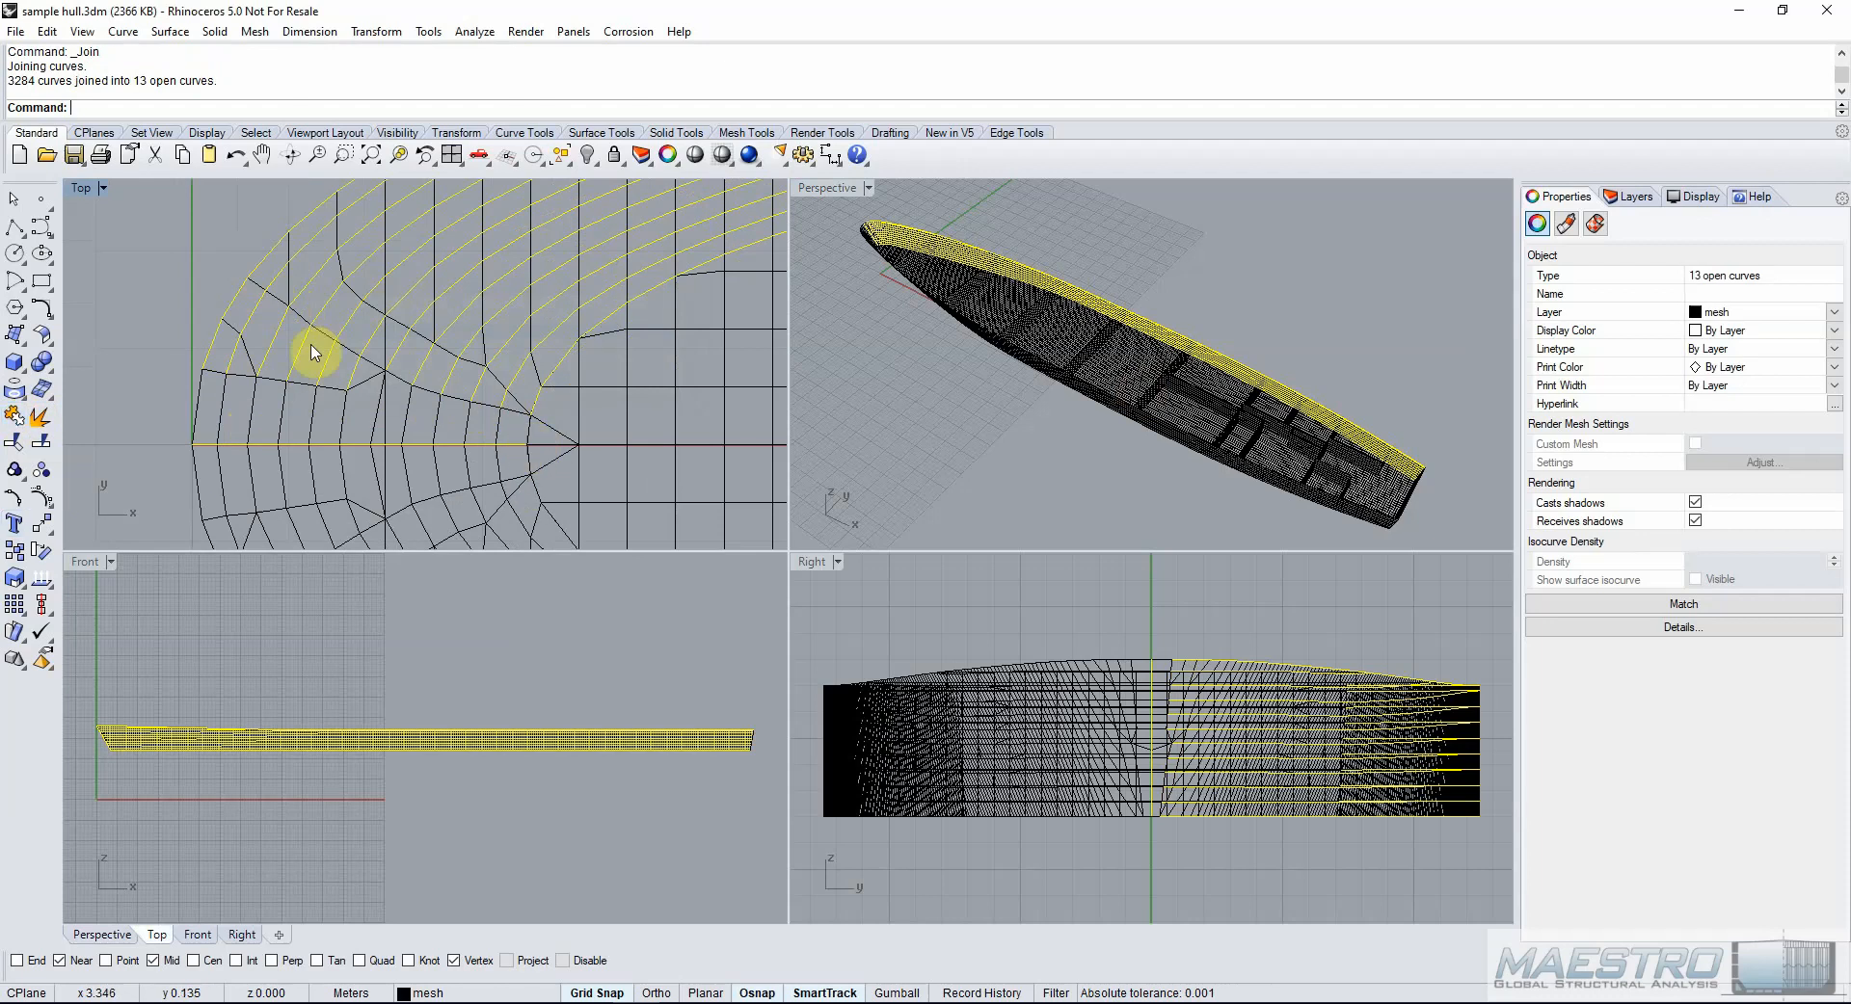
Delete the leftover crosswise curve segments at the bow.
scroll(310, 342, down, 5)
drag(174, 229, 445, 415)
key(Delete)
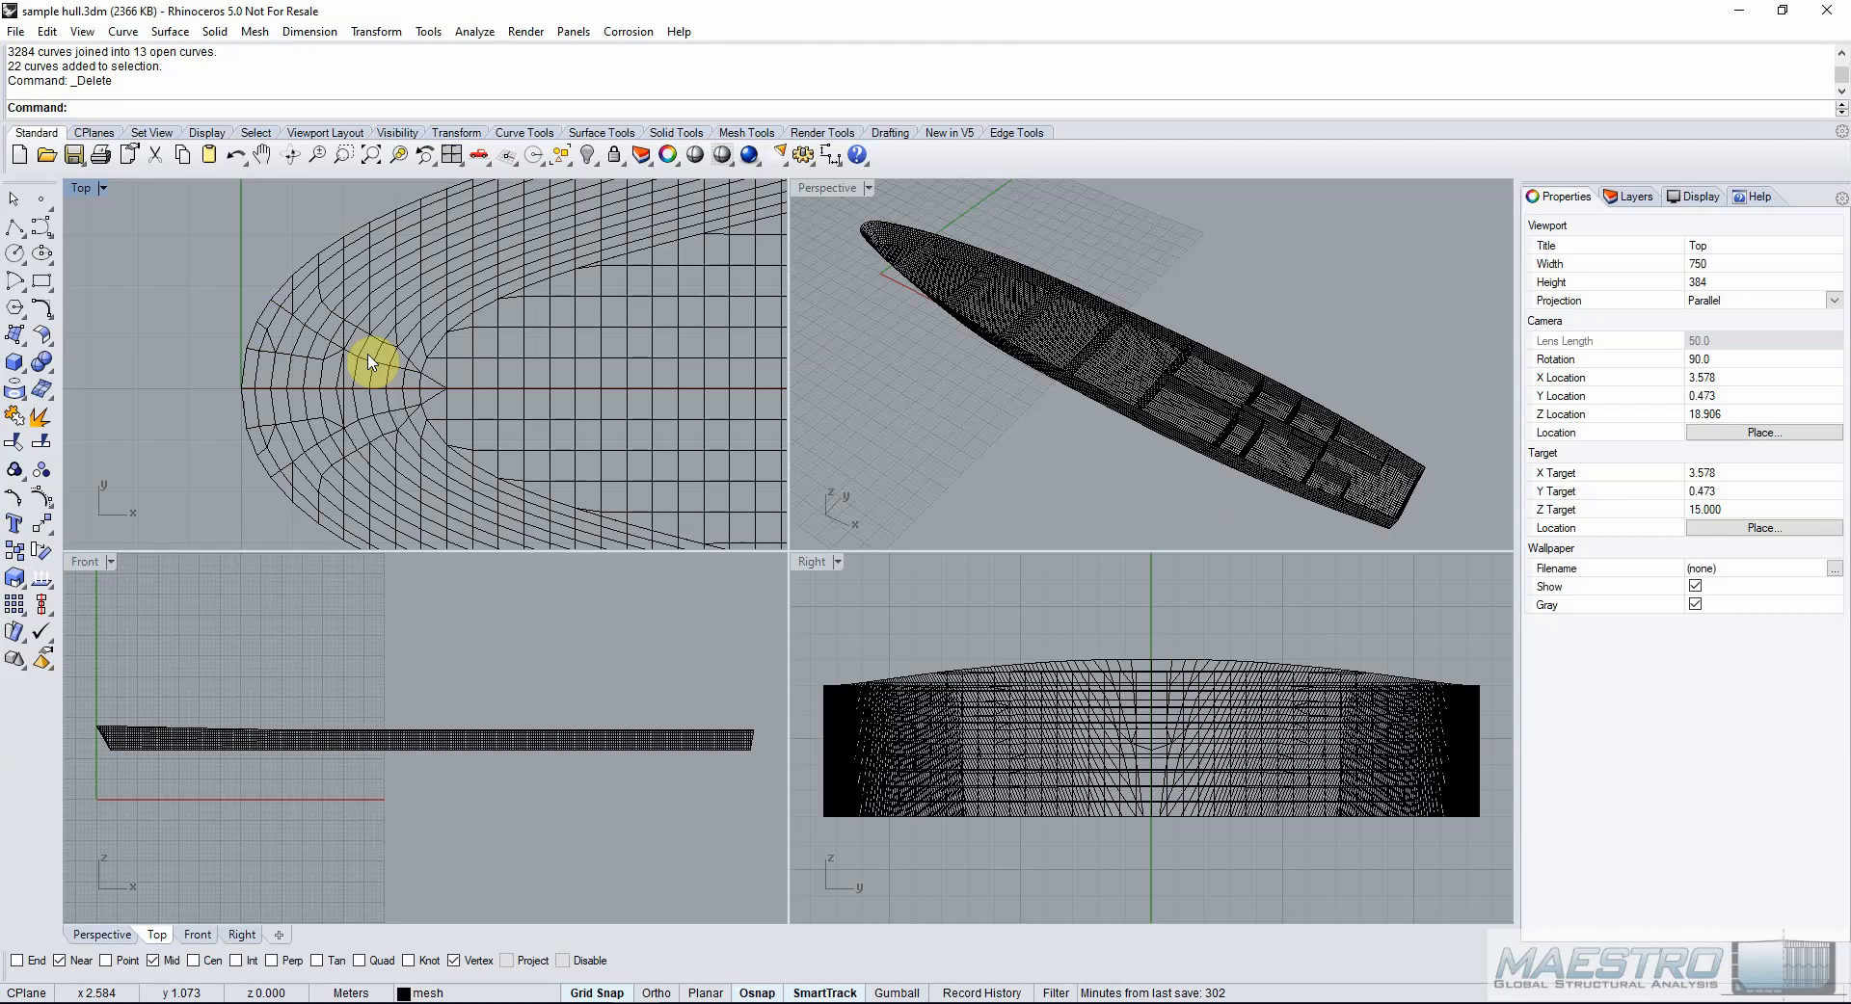
Select all curves and extend the forwardmost side shell stiffeners at the bow with two-point polylines from their open ends to the centreline.
right_click(520, 48)
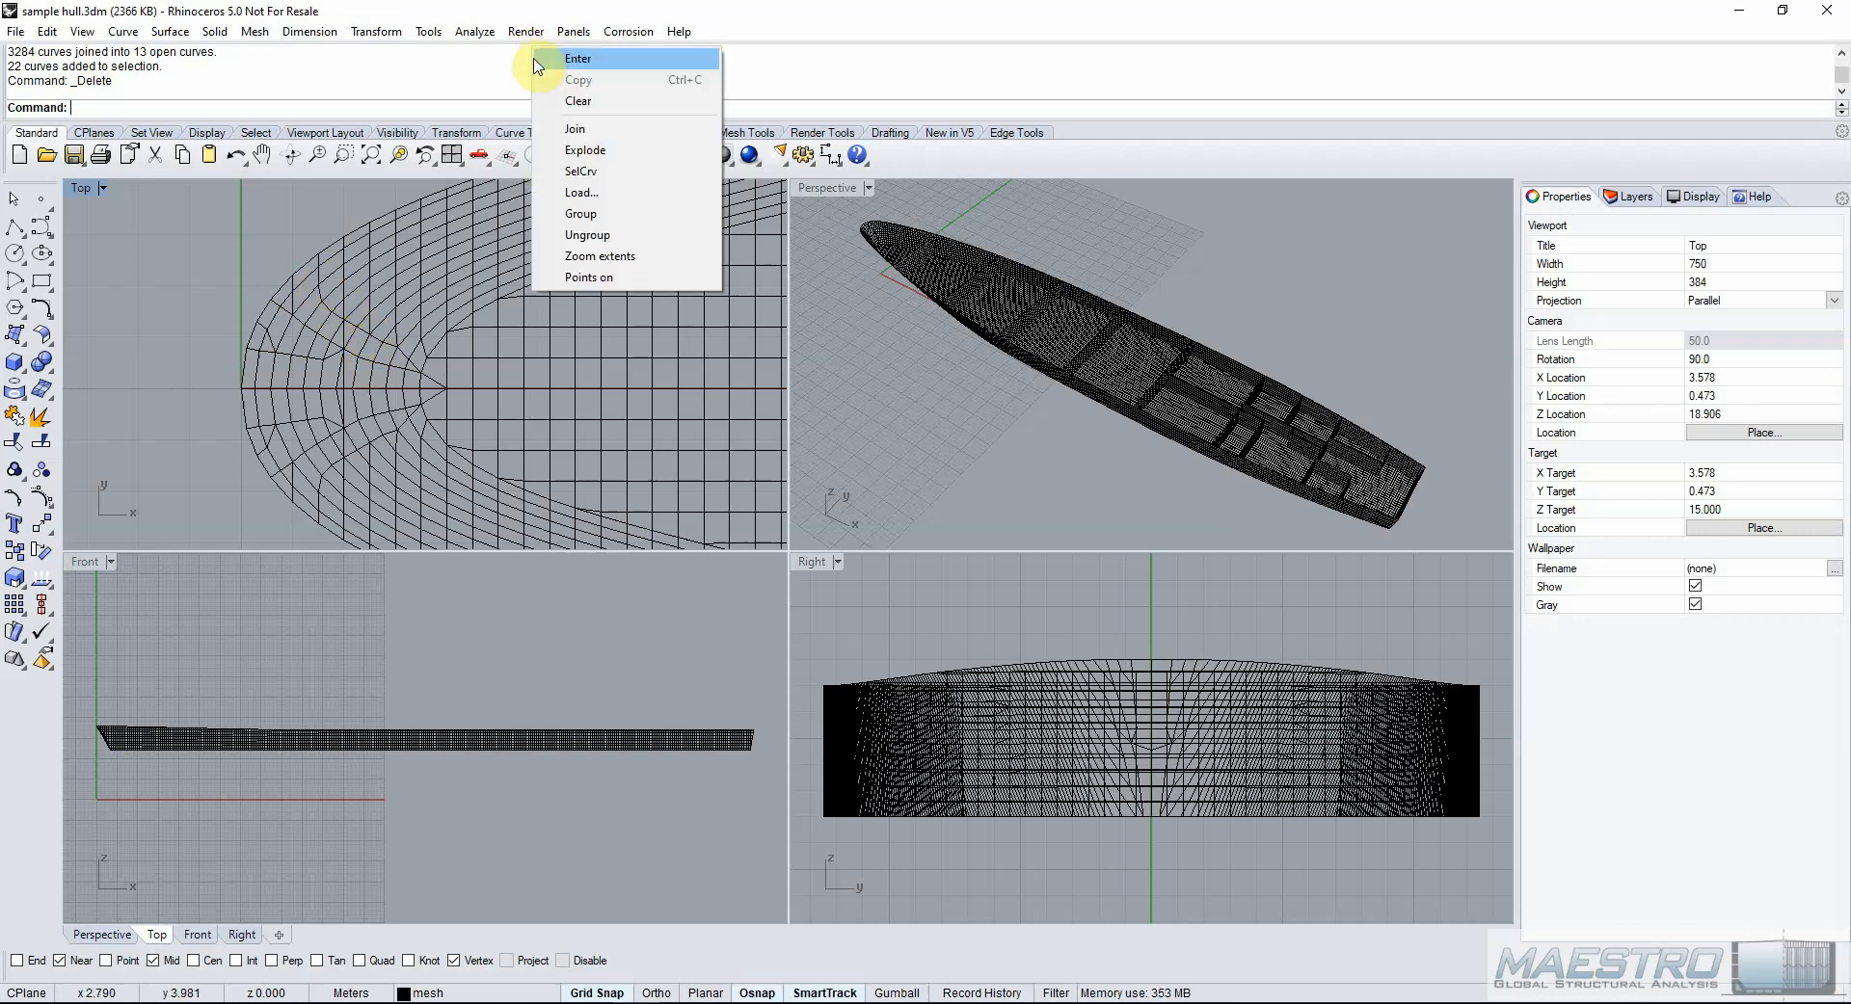
click(588, 179)
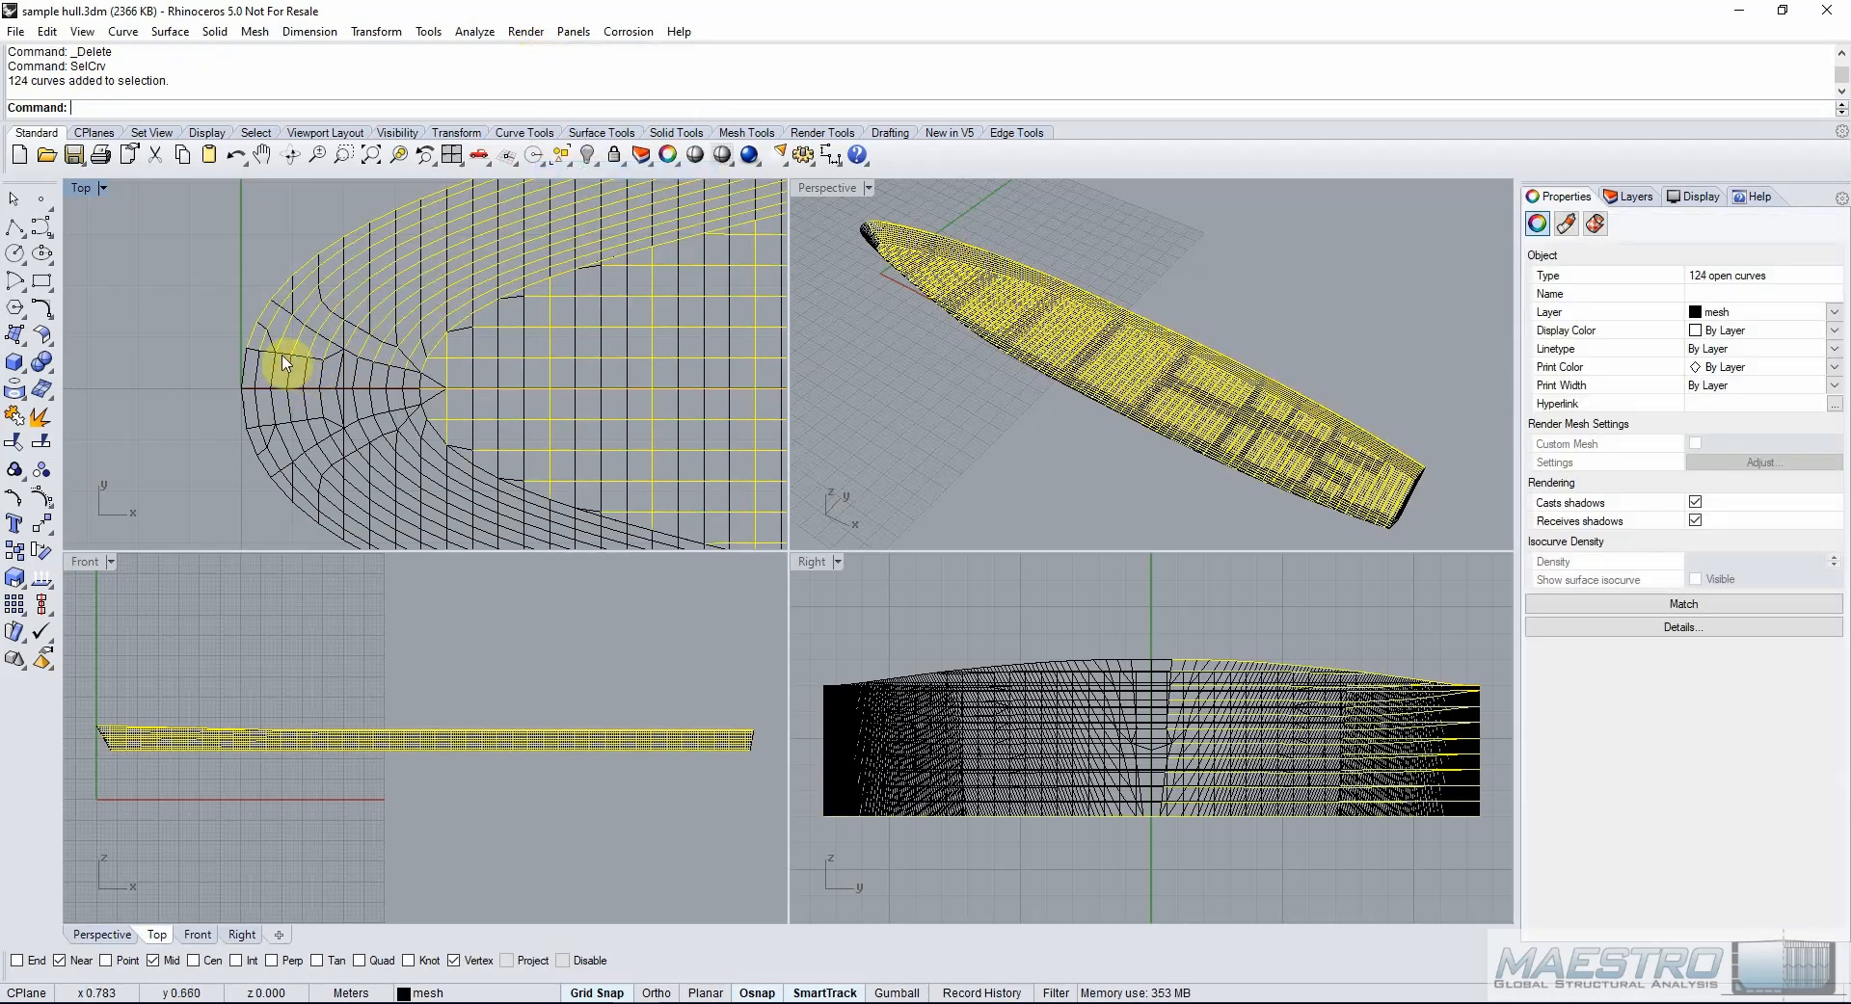
scroll(286, 364, up, 4)
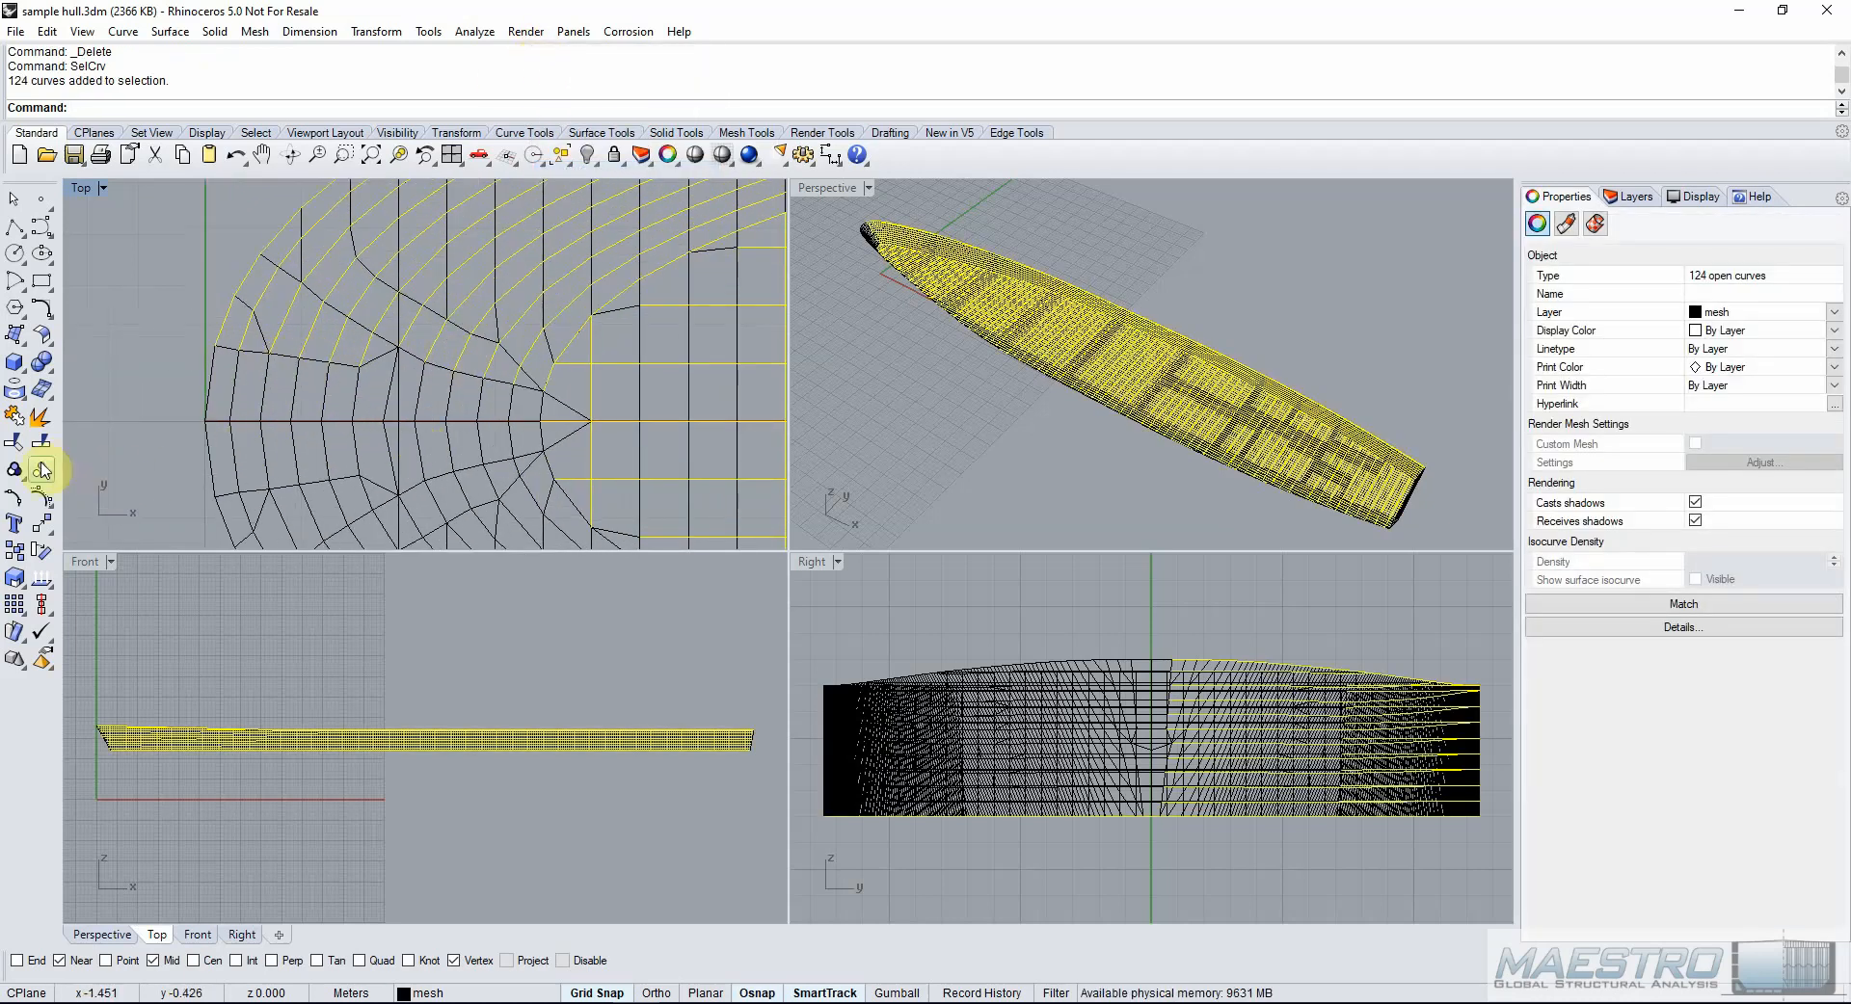
click(231, 349)
click(243, 420)
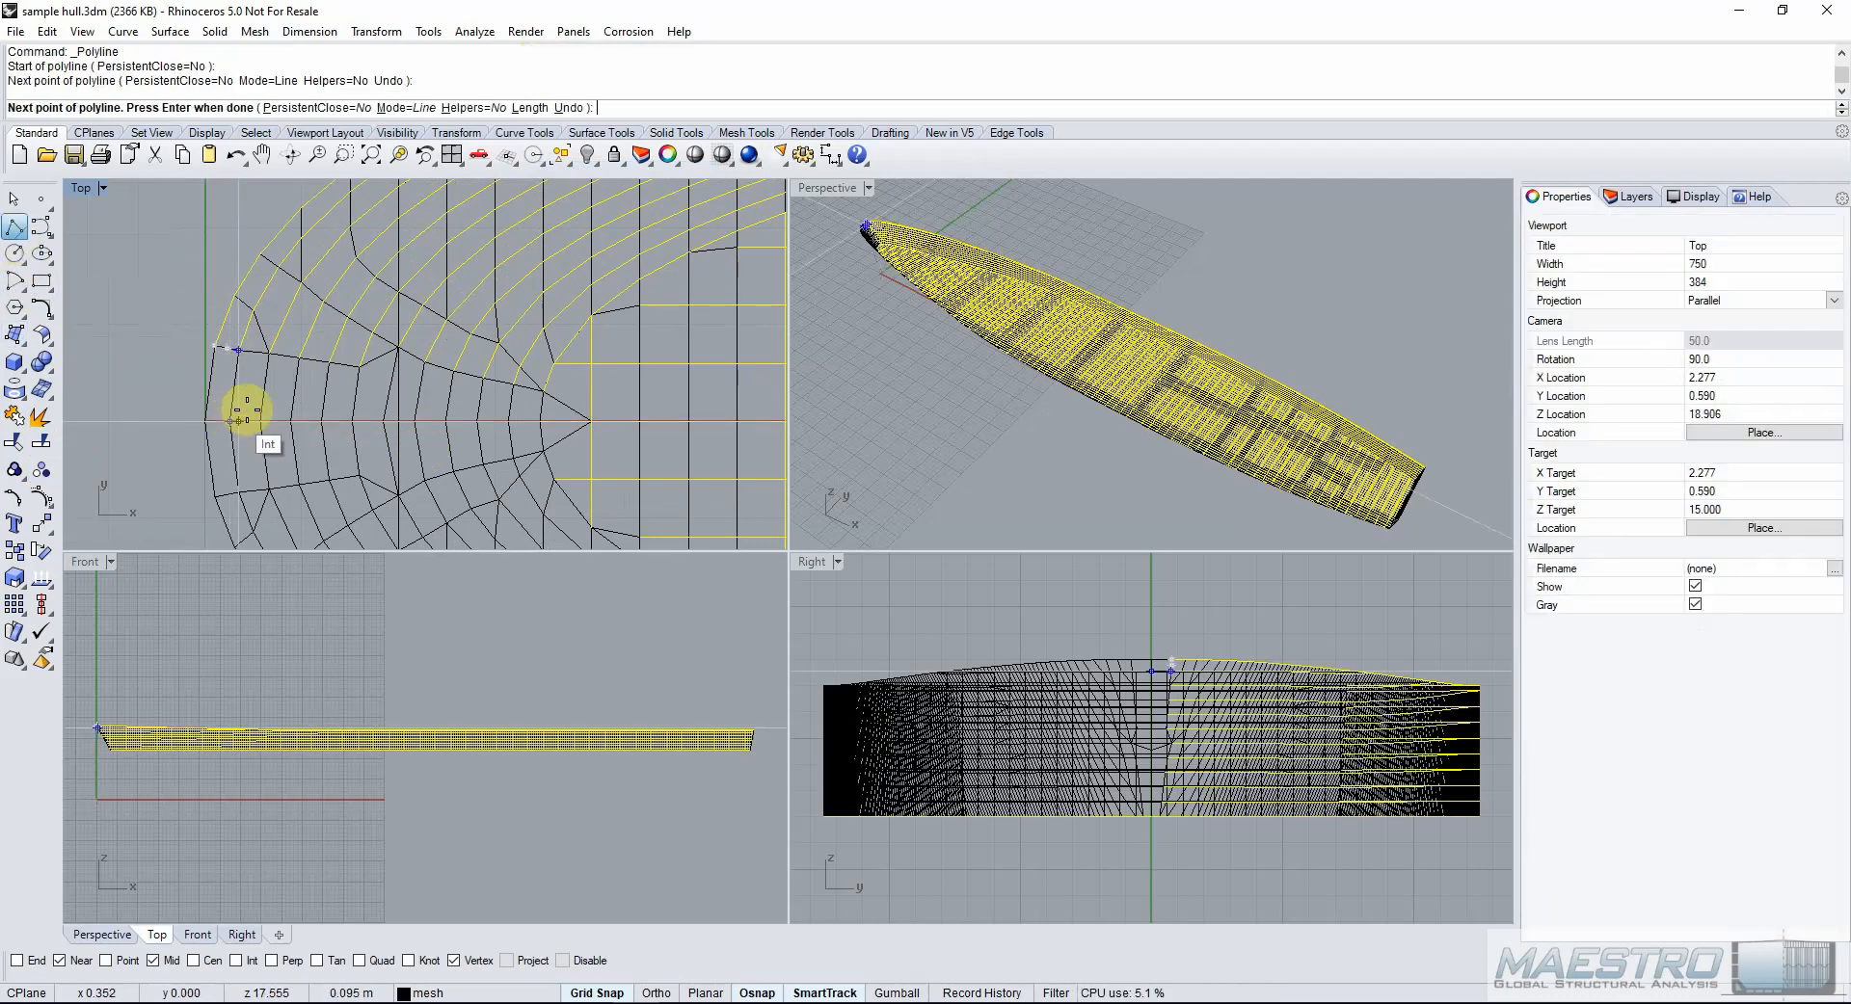
key(Return)
key(Return)
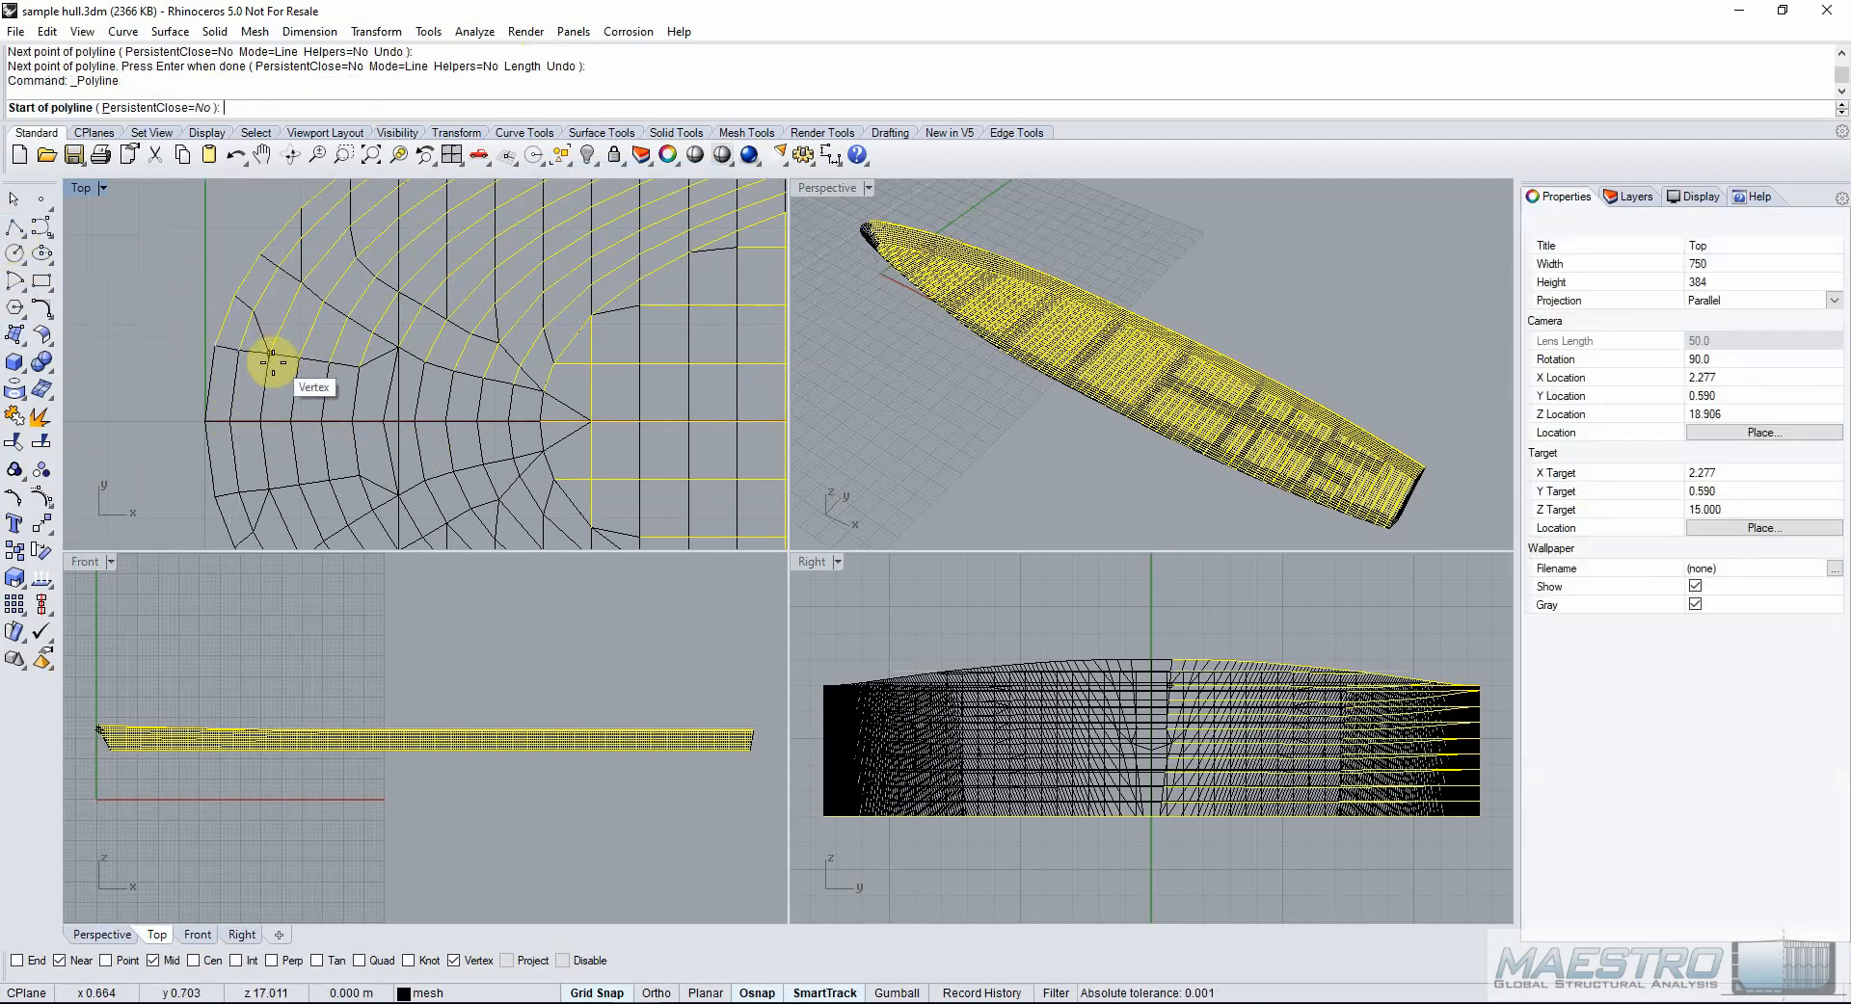
click(299, 359)
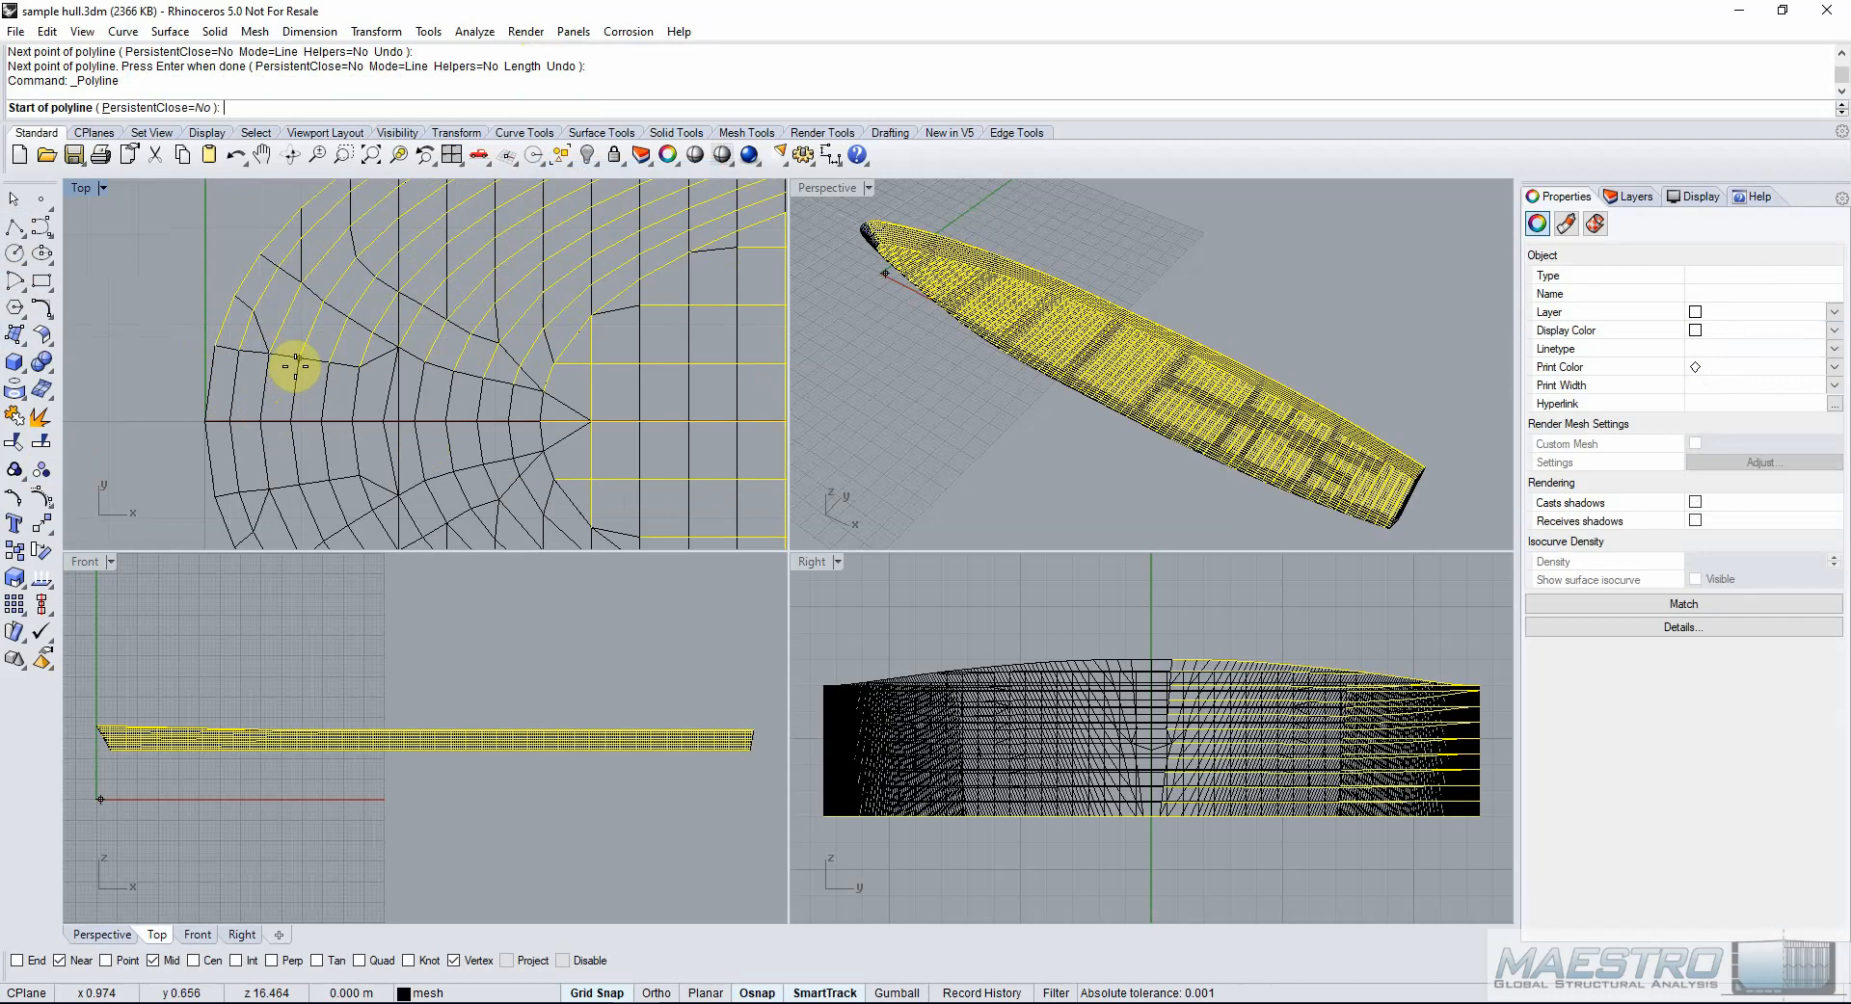
click(288, 414)
key(Return)
key(Return)
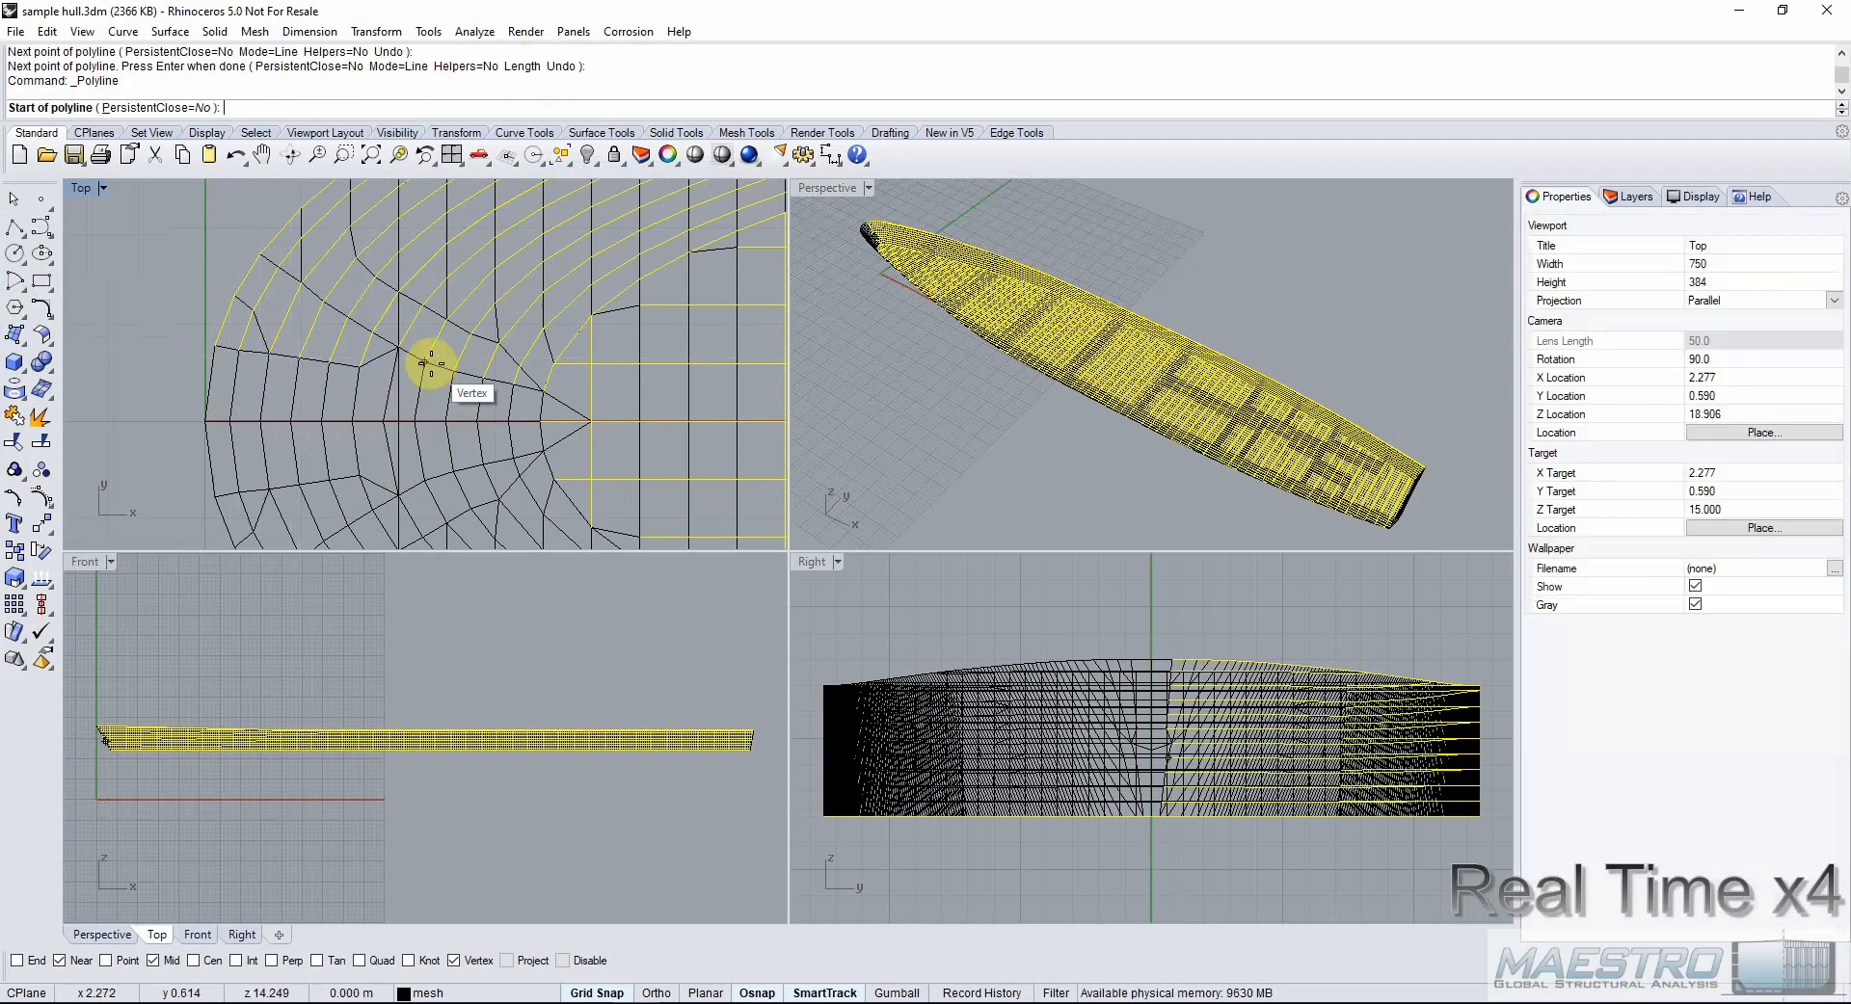
Draw two-point polylines to the centreline from the remaining side shell stiffener ends farther aft at the bow.
click(425, 362)
click(415, 421)
key(Return)
key(Return)
click(454, 371)
click(477, 421)
click(513, 384)
click(509, 421)
key(Return)
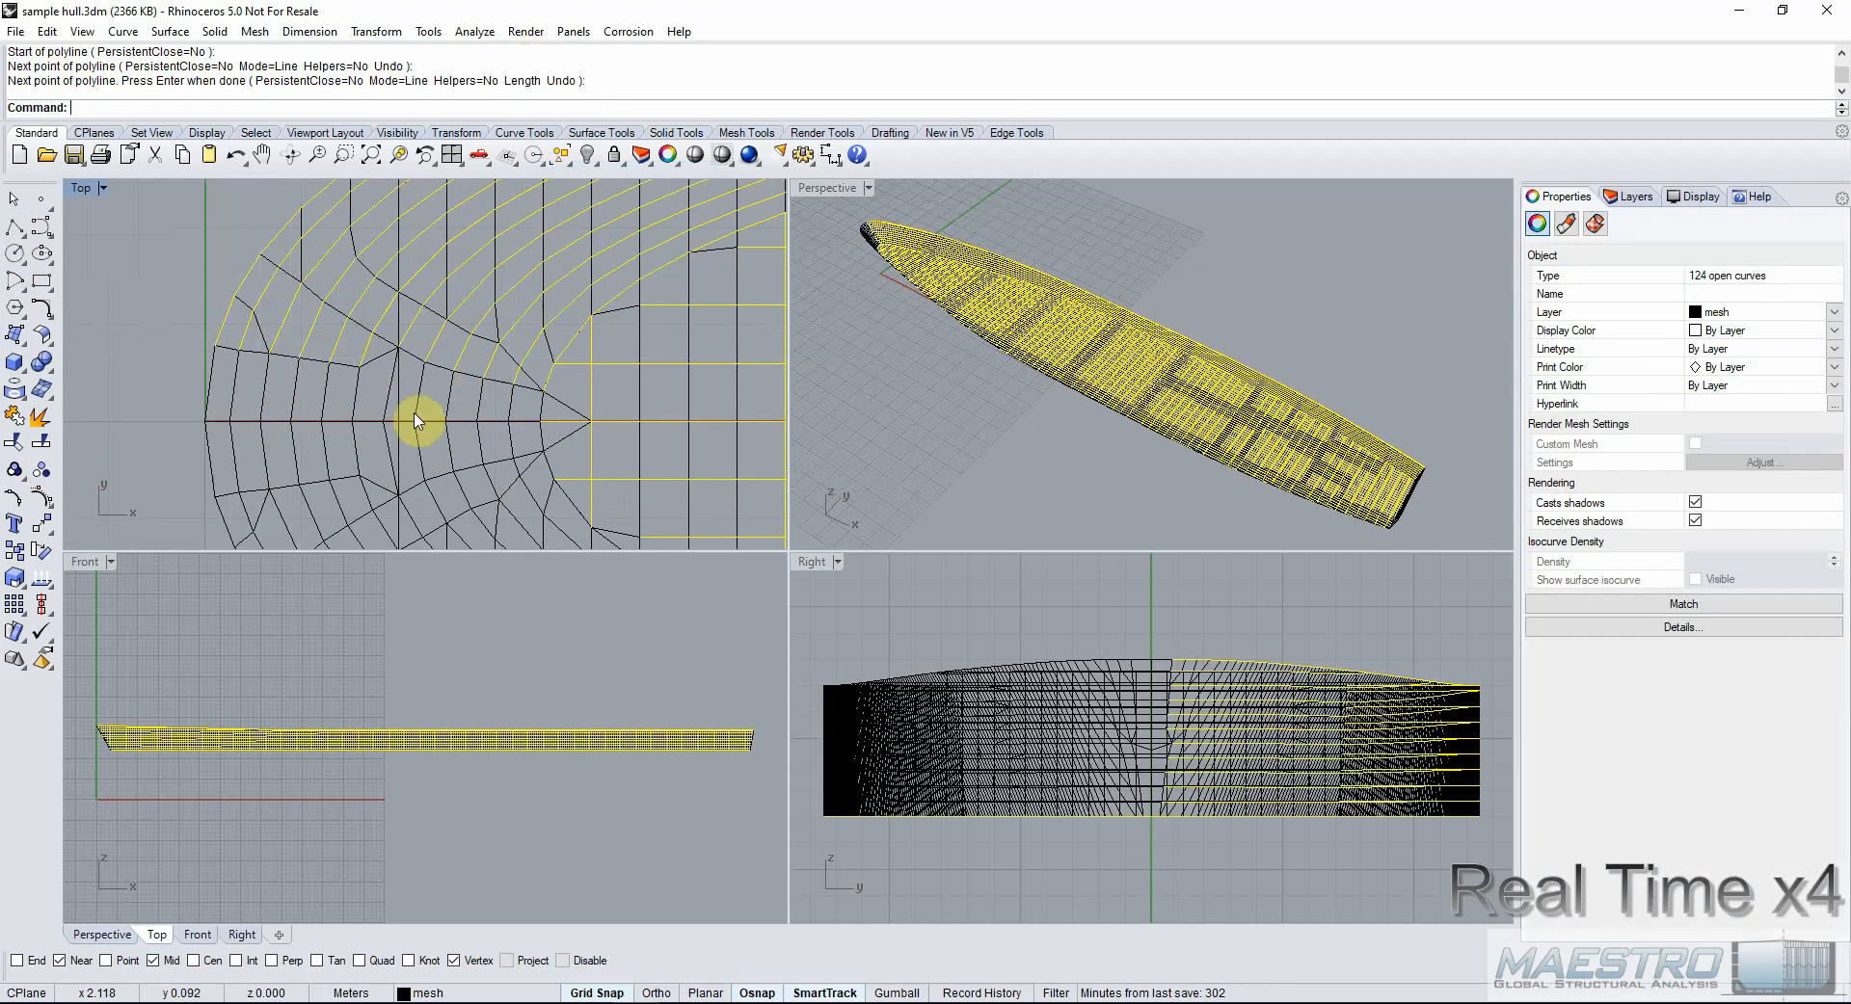
Select all curves, exclude those on the hull bottom, and join the side shell curves with their new bow extensions.
scroll(415, 421, down, 12)
right_click(785, 83)
click(808, 145)
scroll(420, 220, down, 7)
ctrl+drag(549, 361, 501, 275)
scroll(507, 261, up, 9)
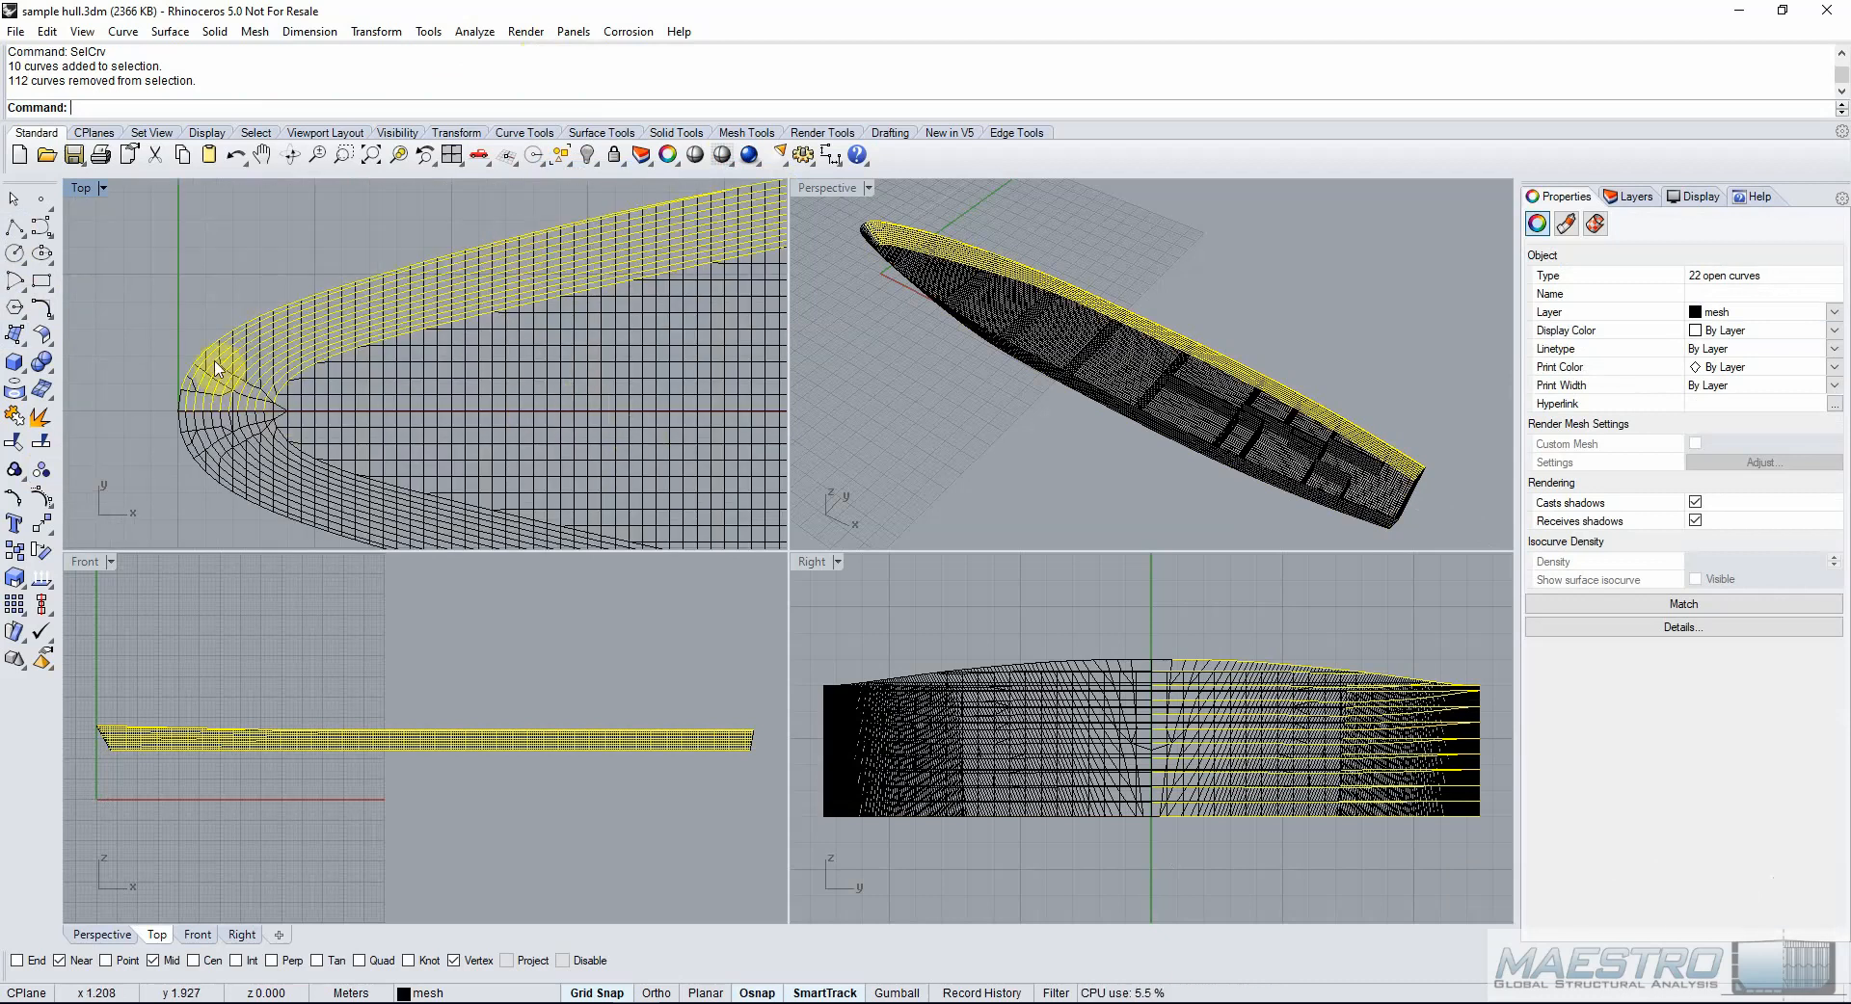
click(15, 416)
scroll(251, 405, up, 5)
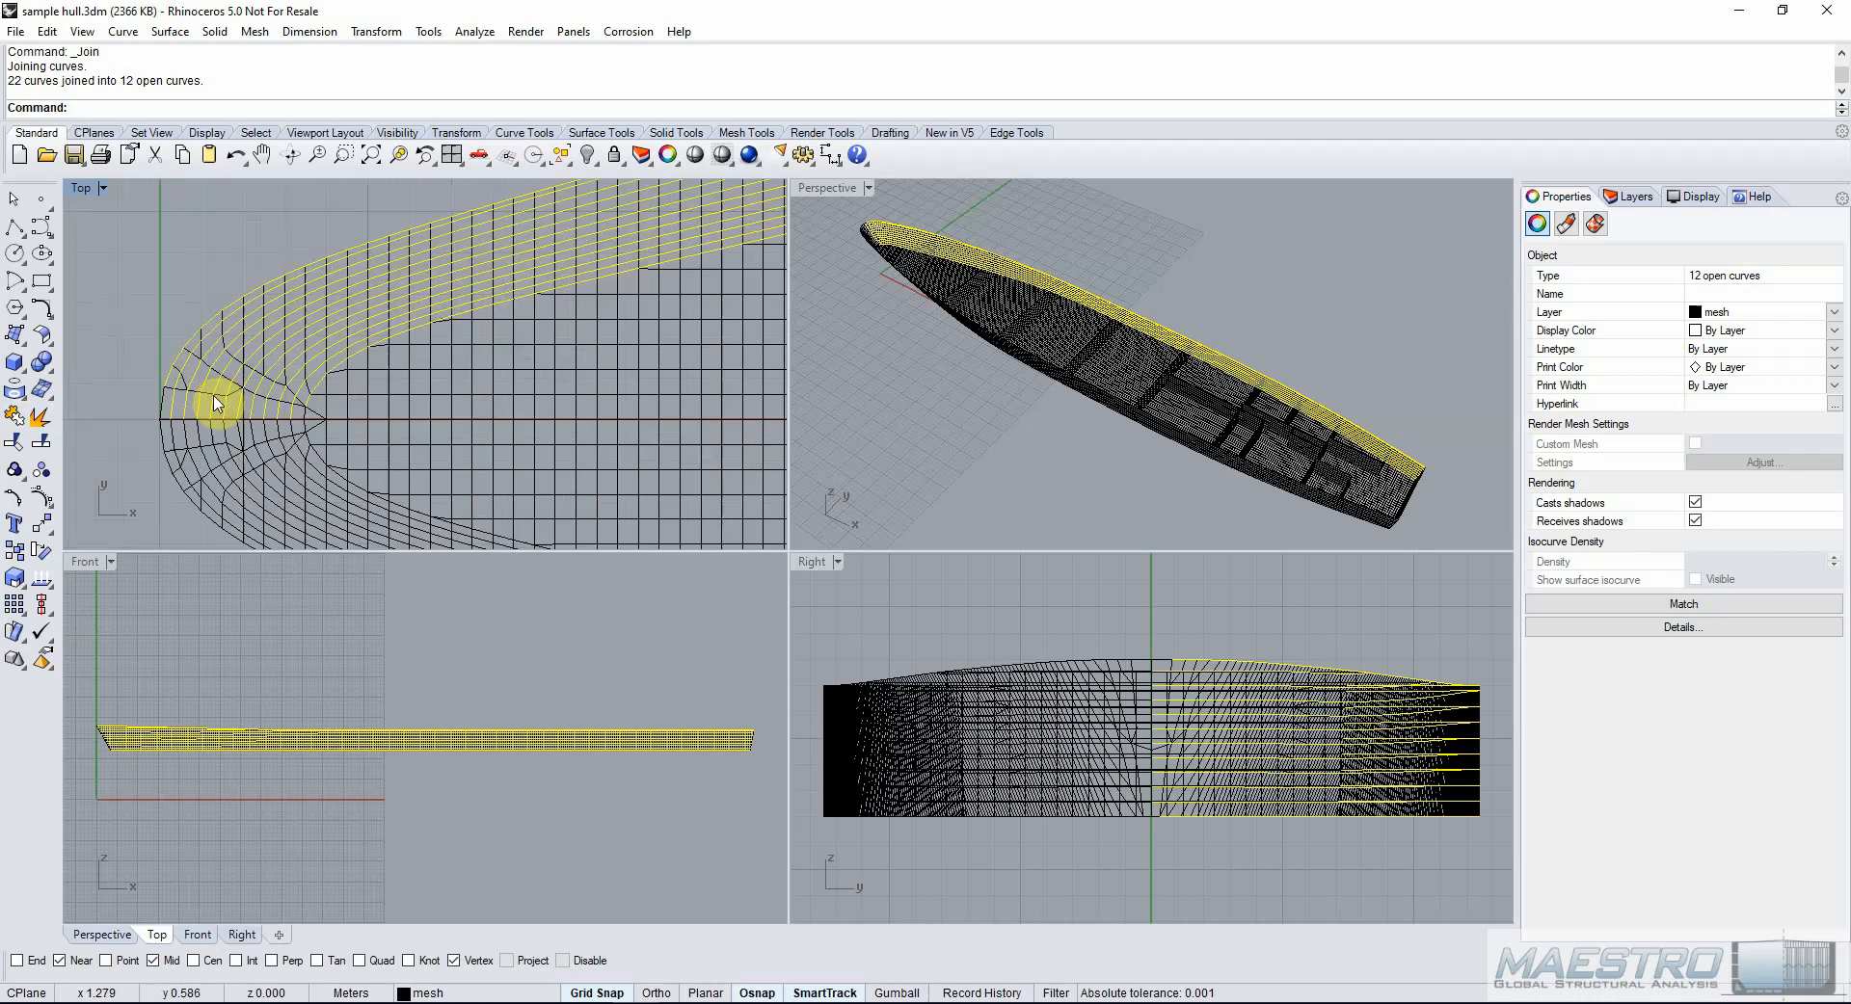
Delete the two curves that run along the lower and upper edges of the side shell.
click(217, 345)
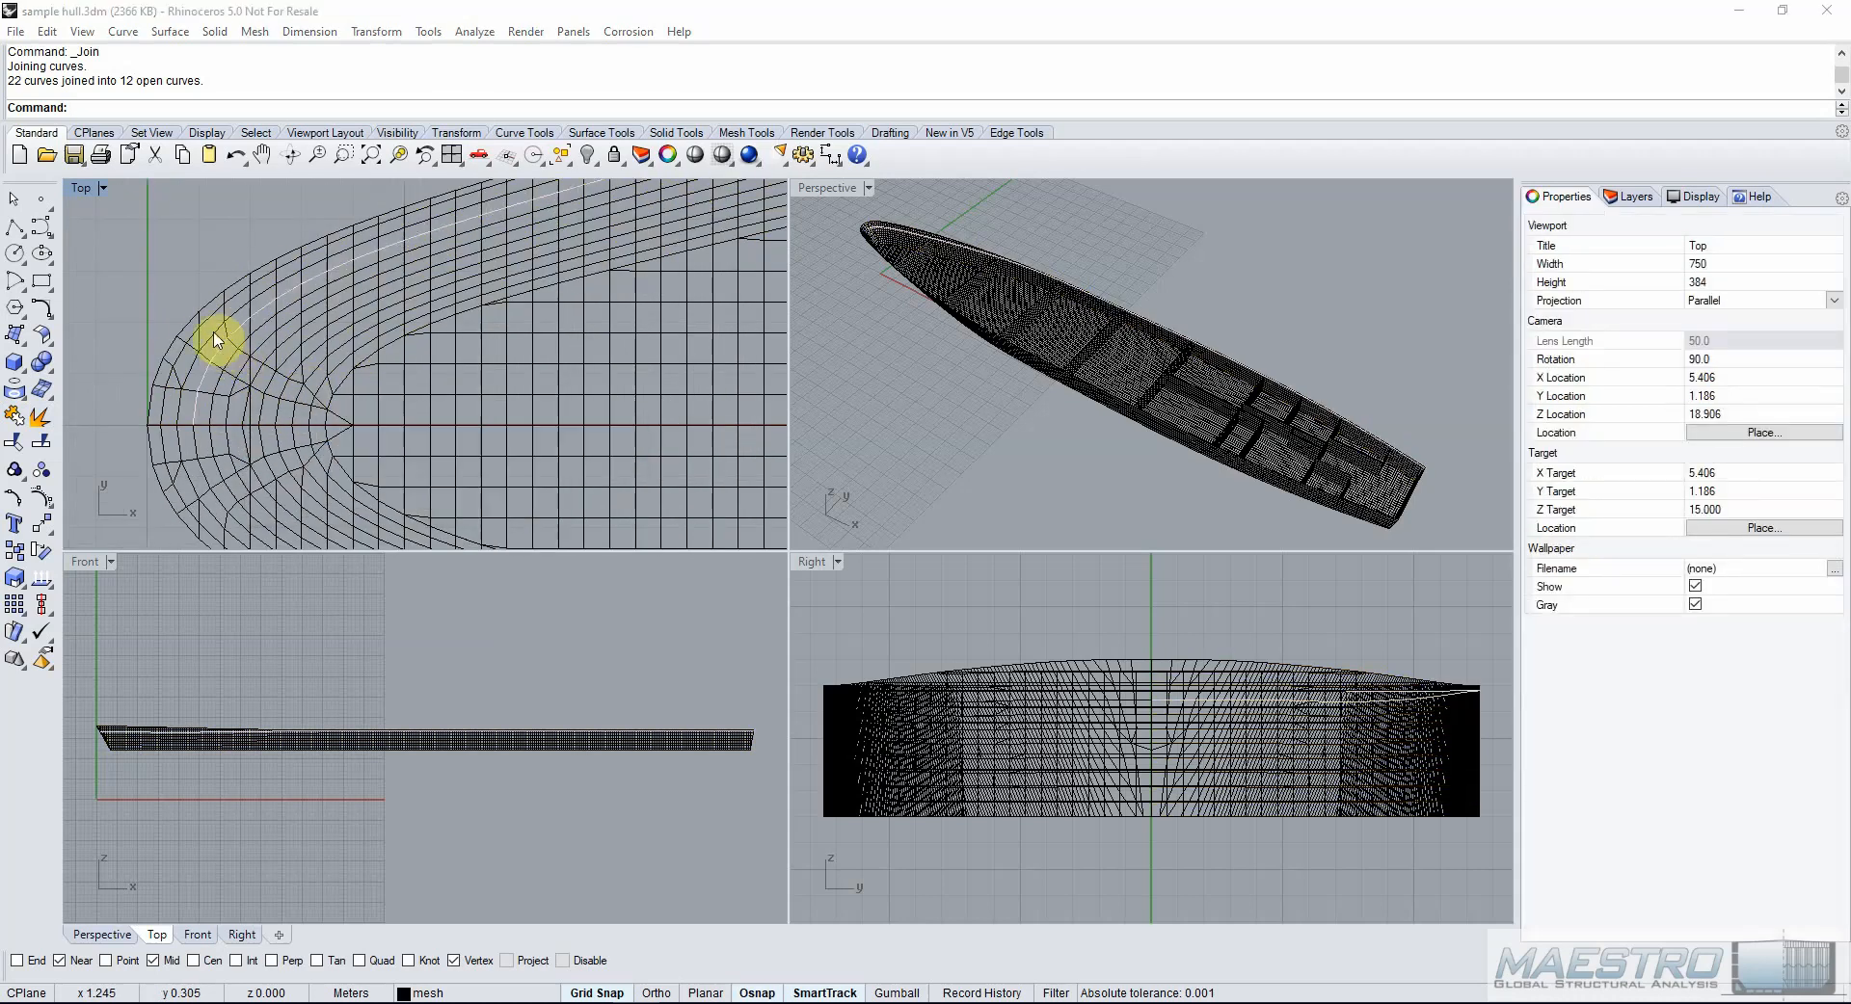
click(213, 332)
click(222, 341)
click(229, 345)
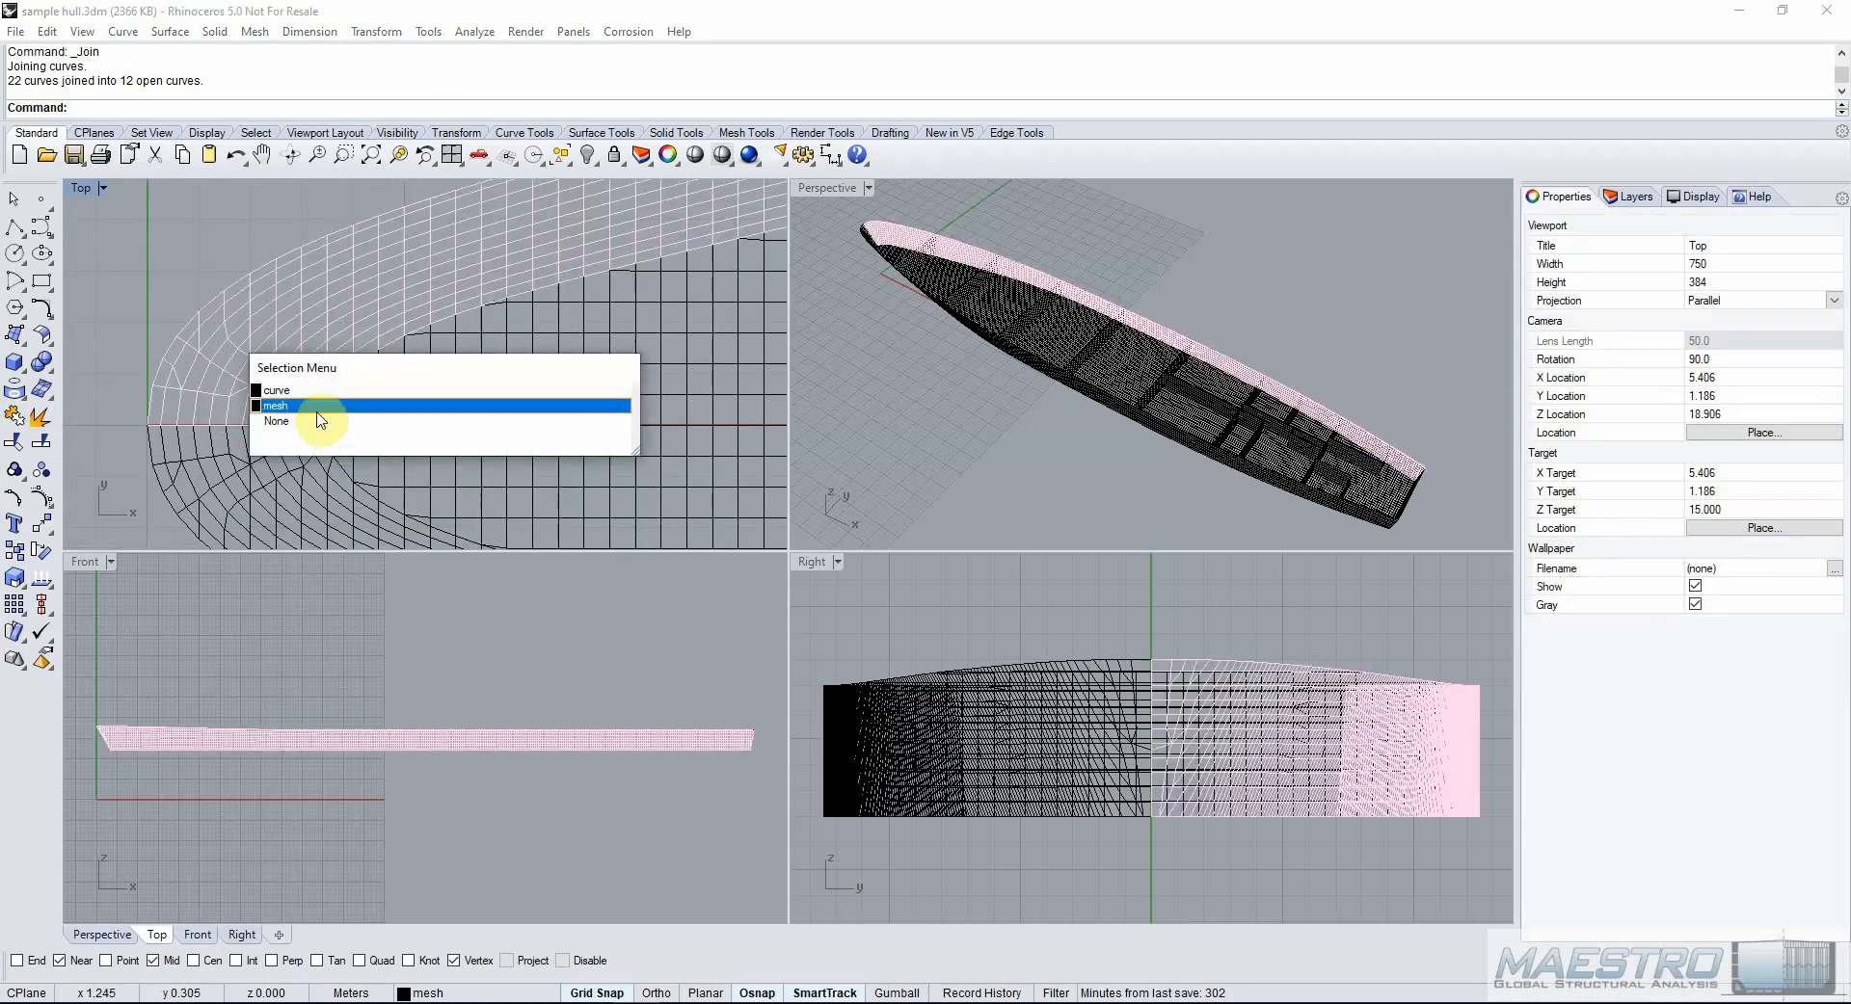
click(349, 389)
click(371, 396)
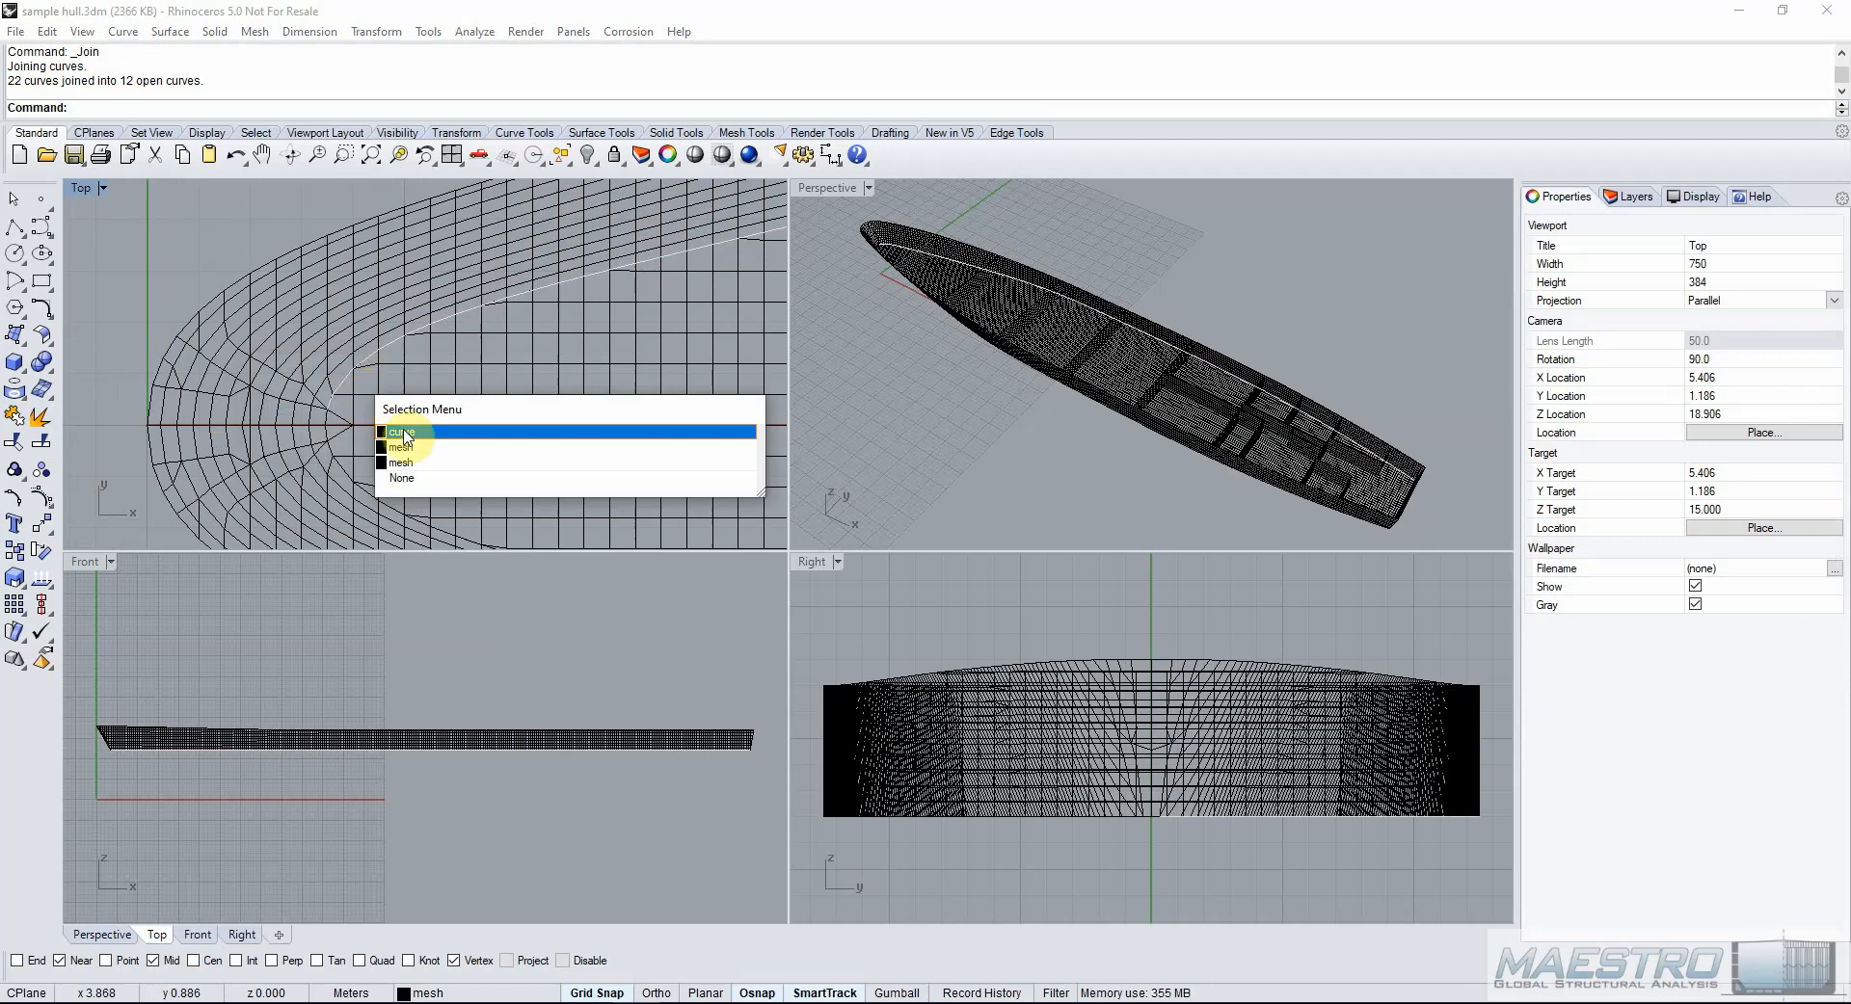
click(405, 430)
key(Delete)
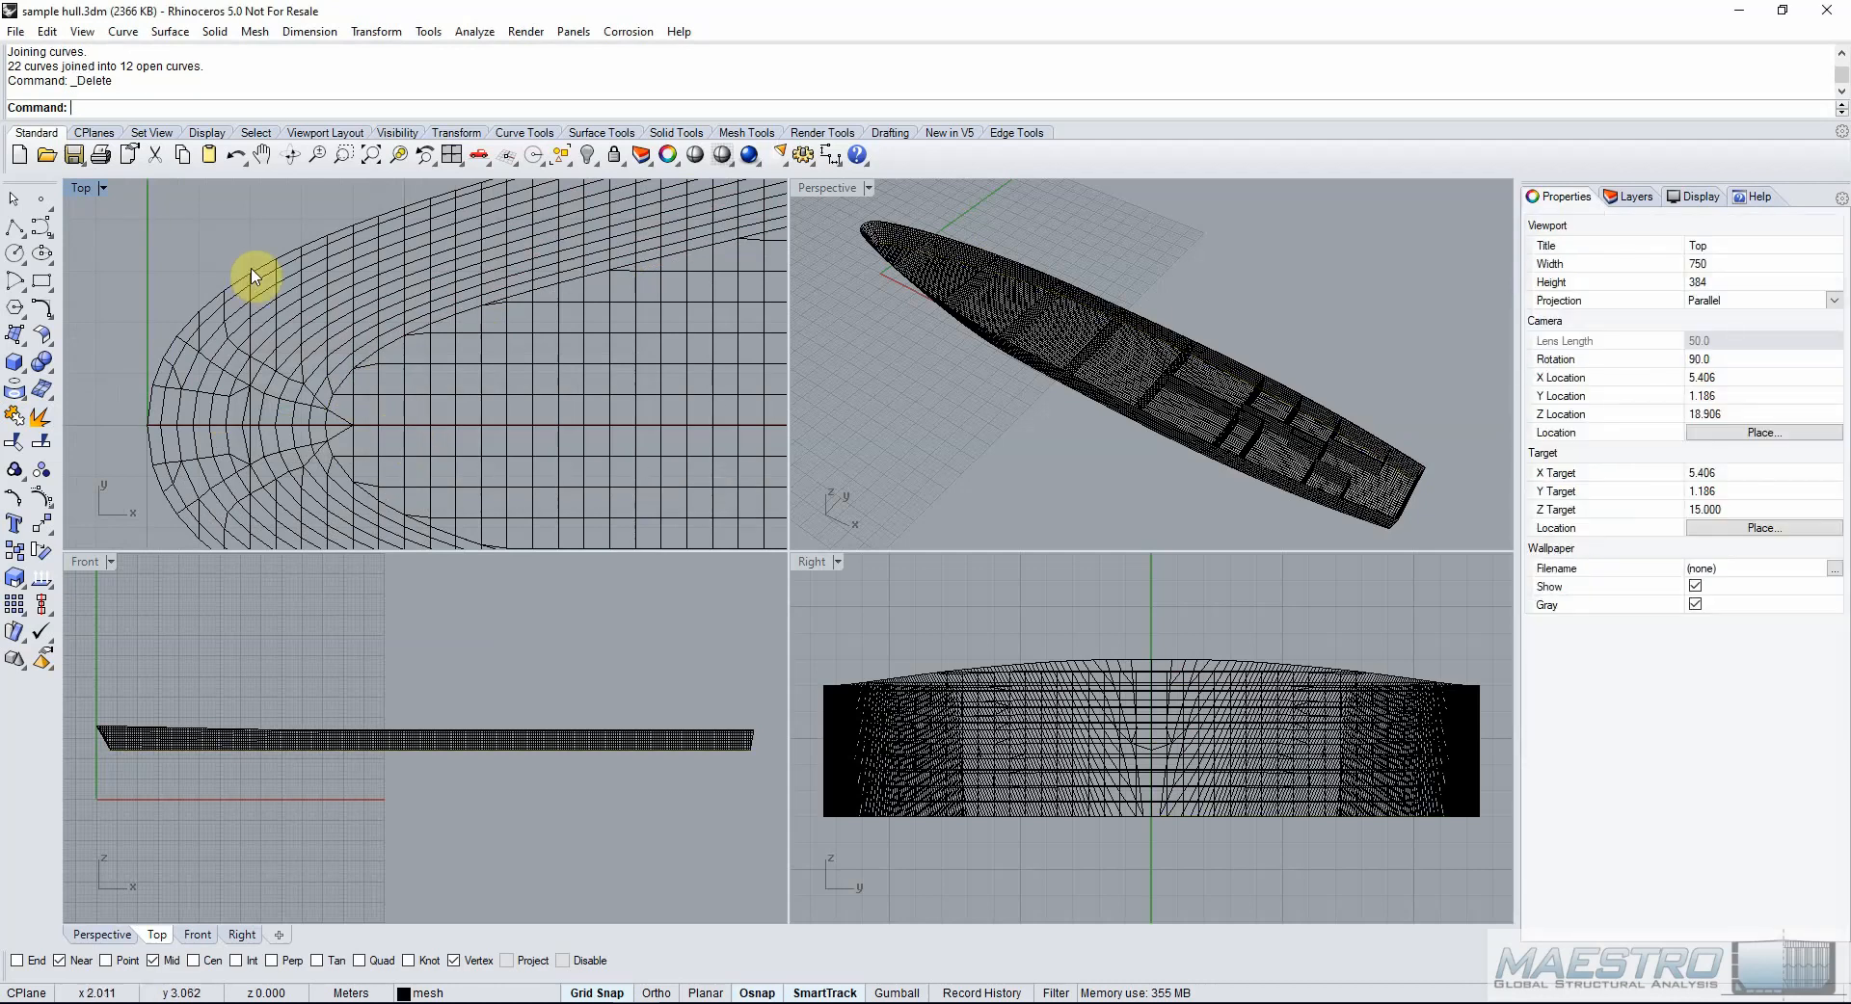
click(254, 273)
click(369, 324)
key(Delete)
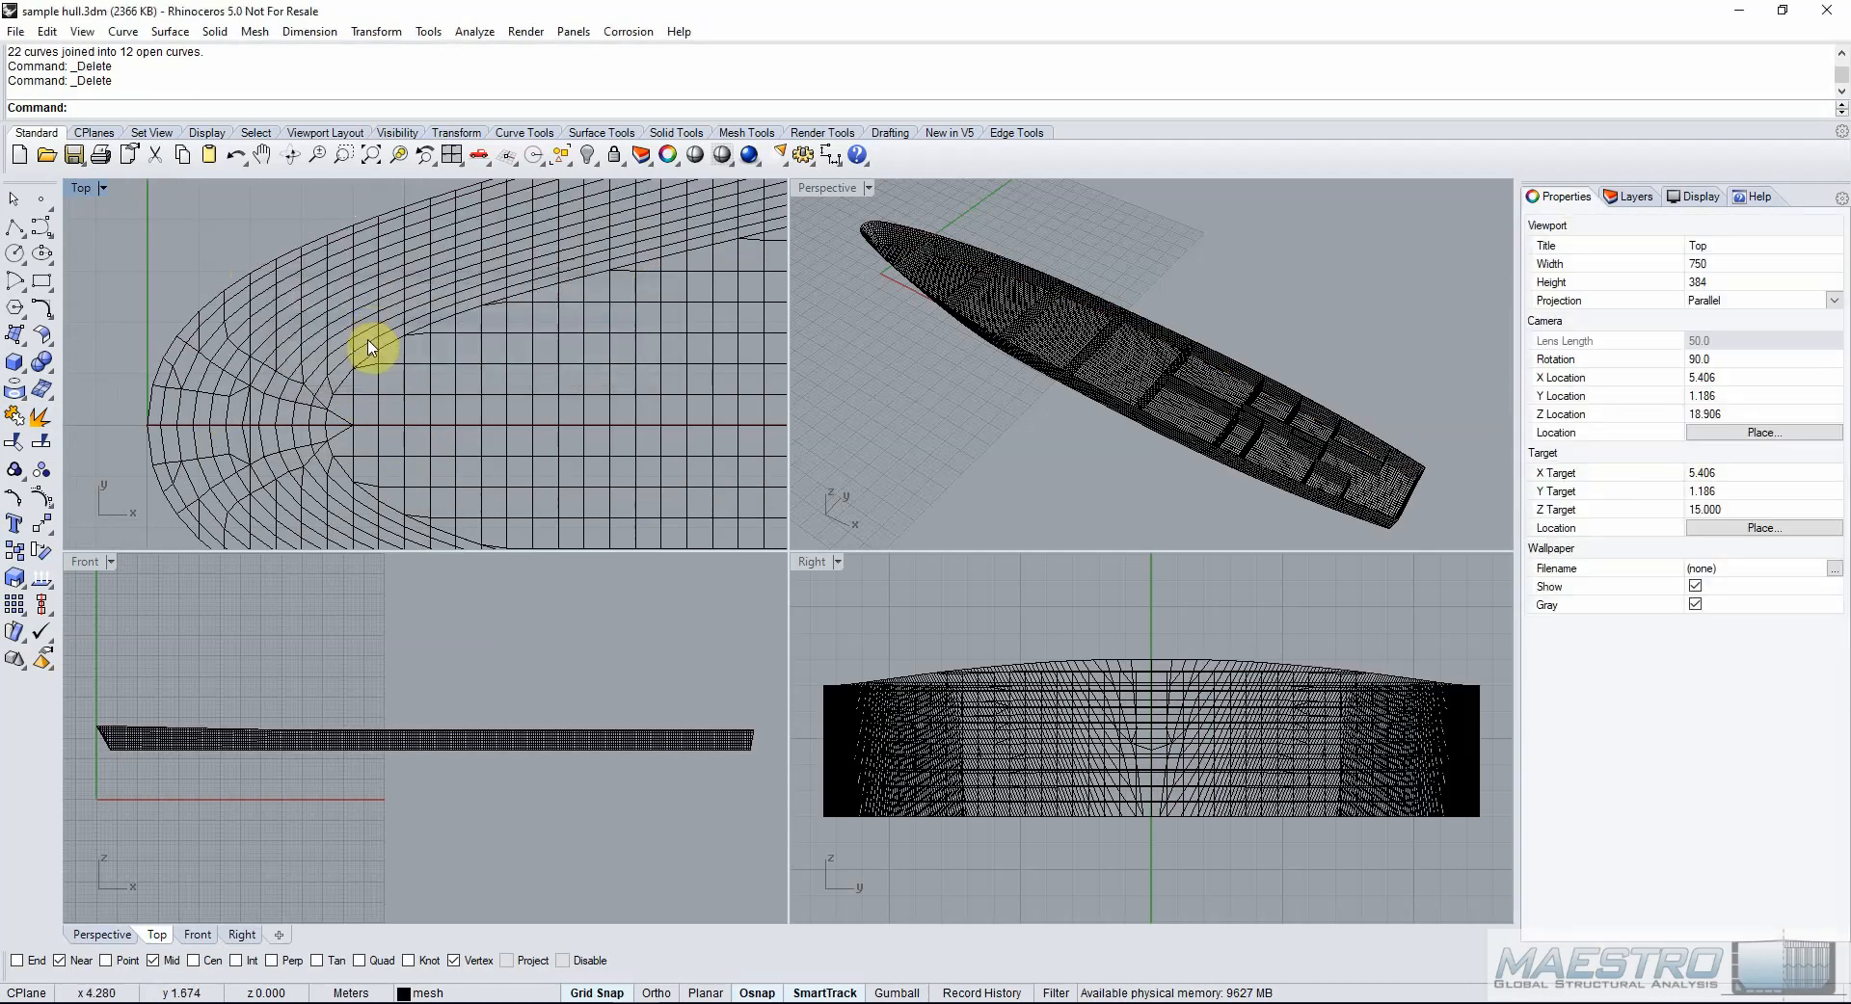
Select all curves and examine how the remaining side shell curves run along the hull's upper edge.
right_click(920, 70)
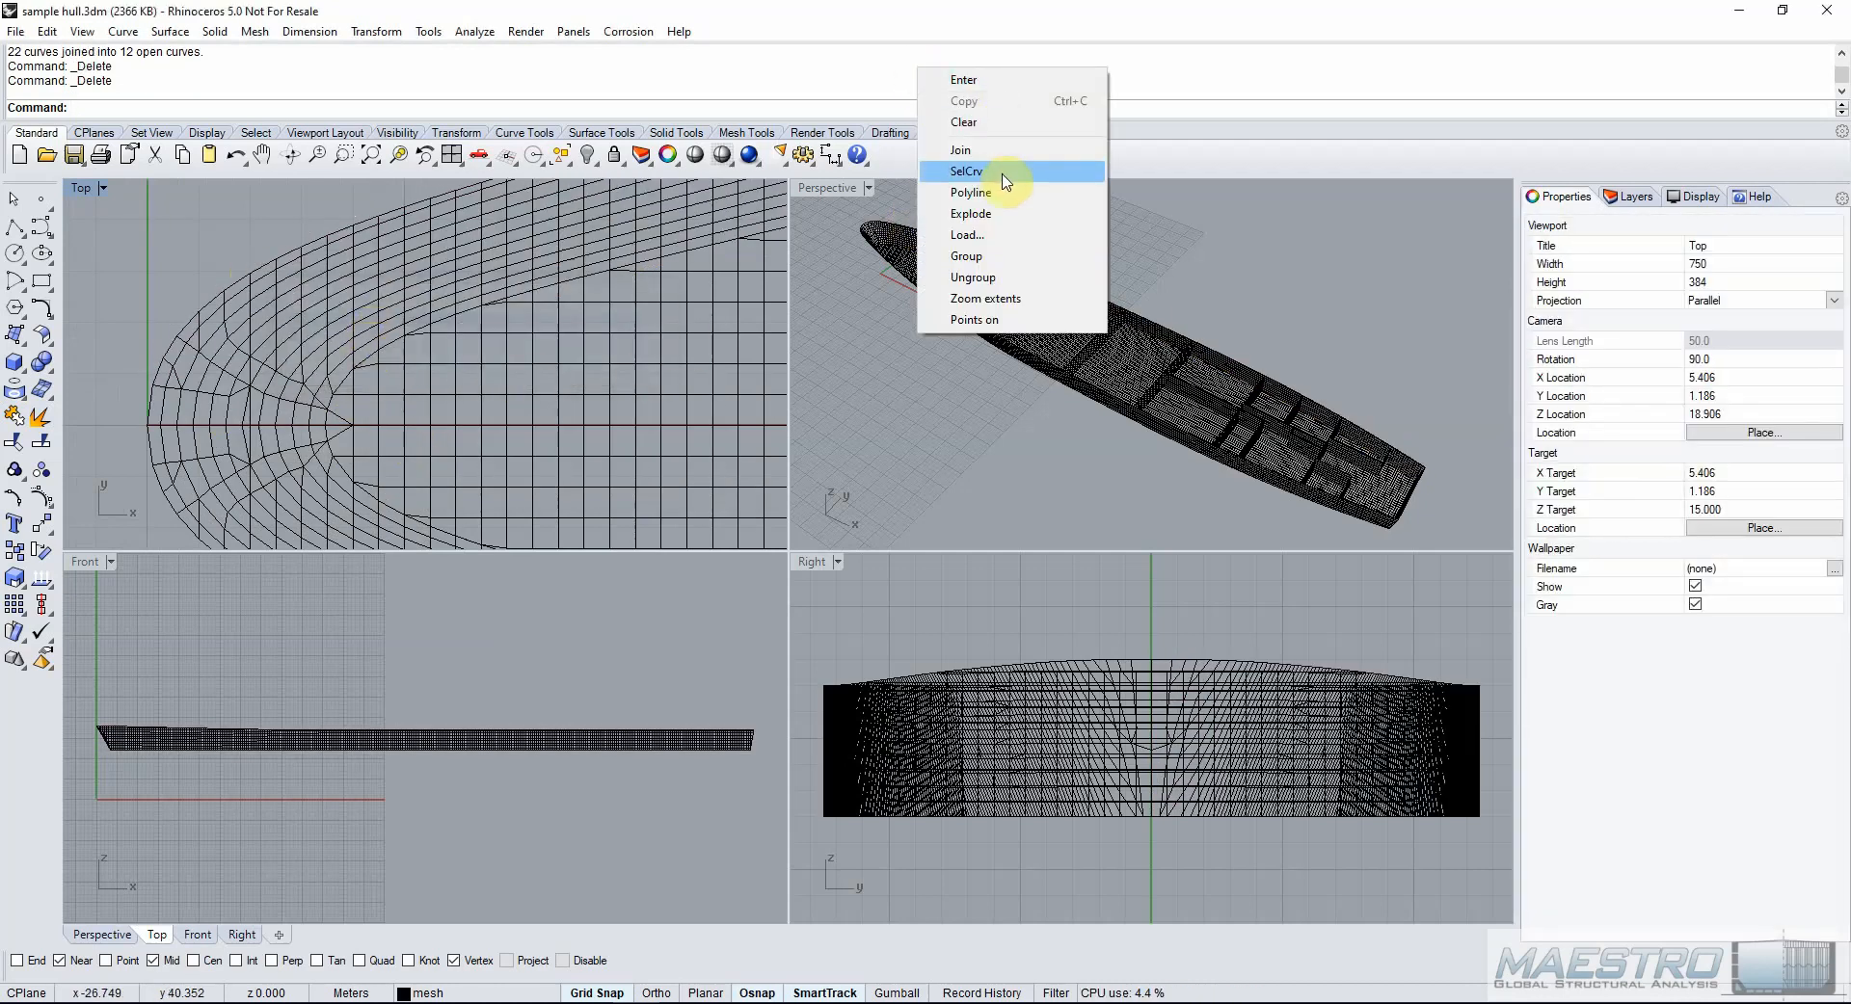
click(966, 171)
right_drag(372, 344, 511, 339)
scroll(690, 283, up, 5)
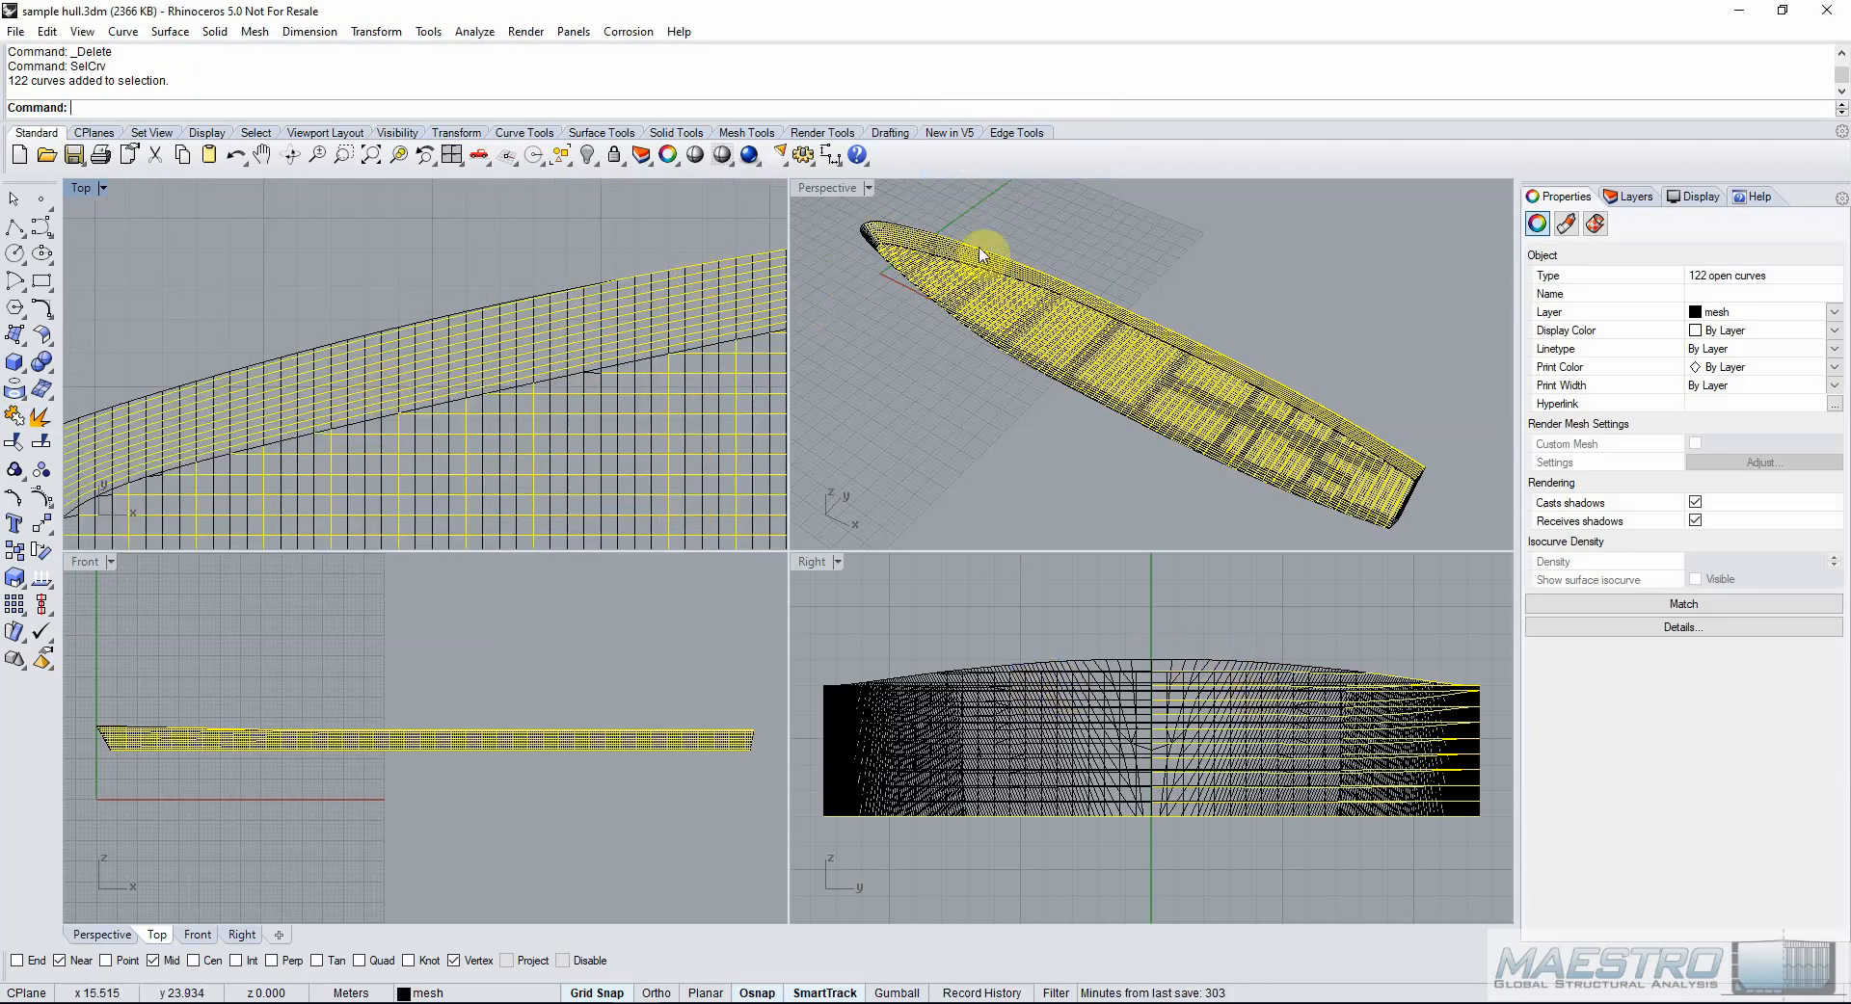
scroll(981, 250, up, 6)
scroll(981, 250, up, 4)
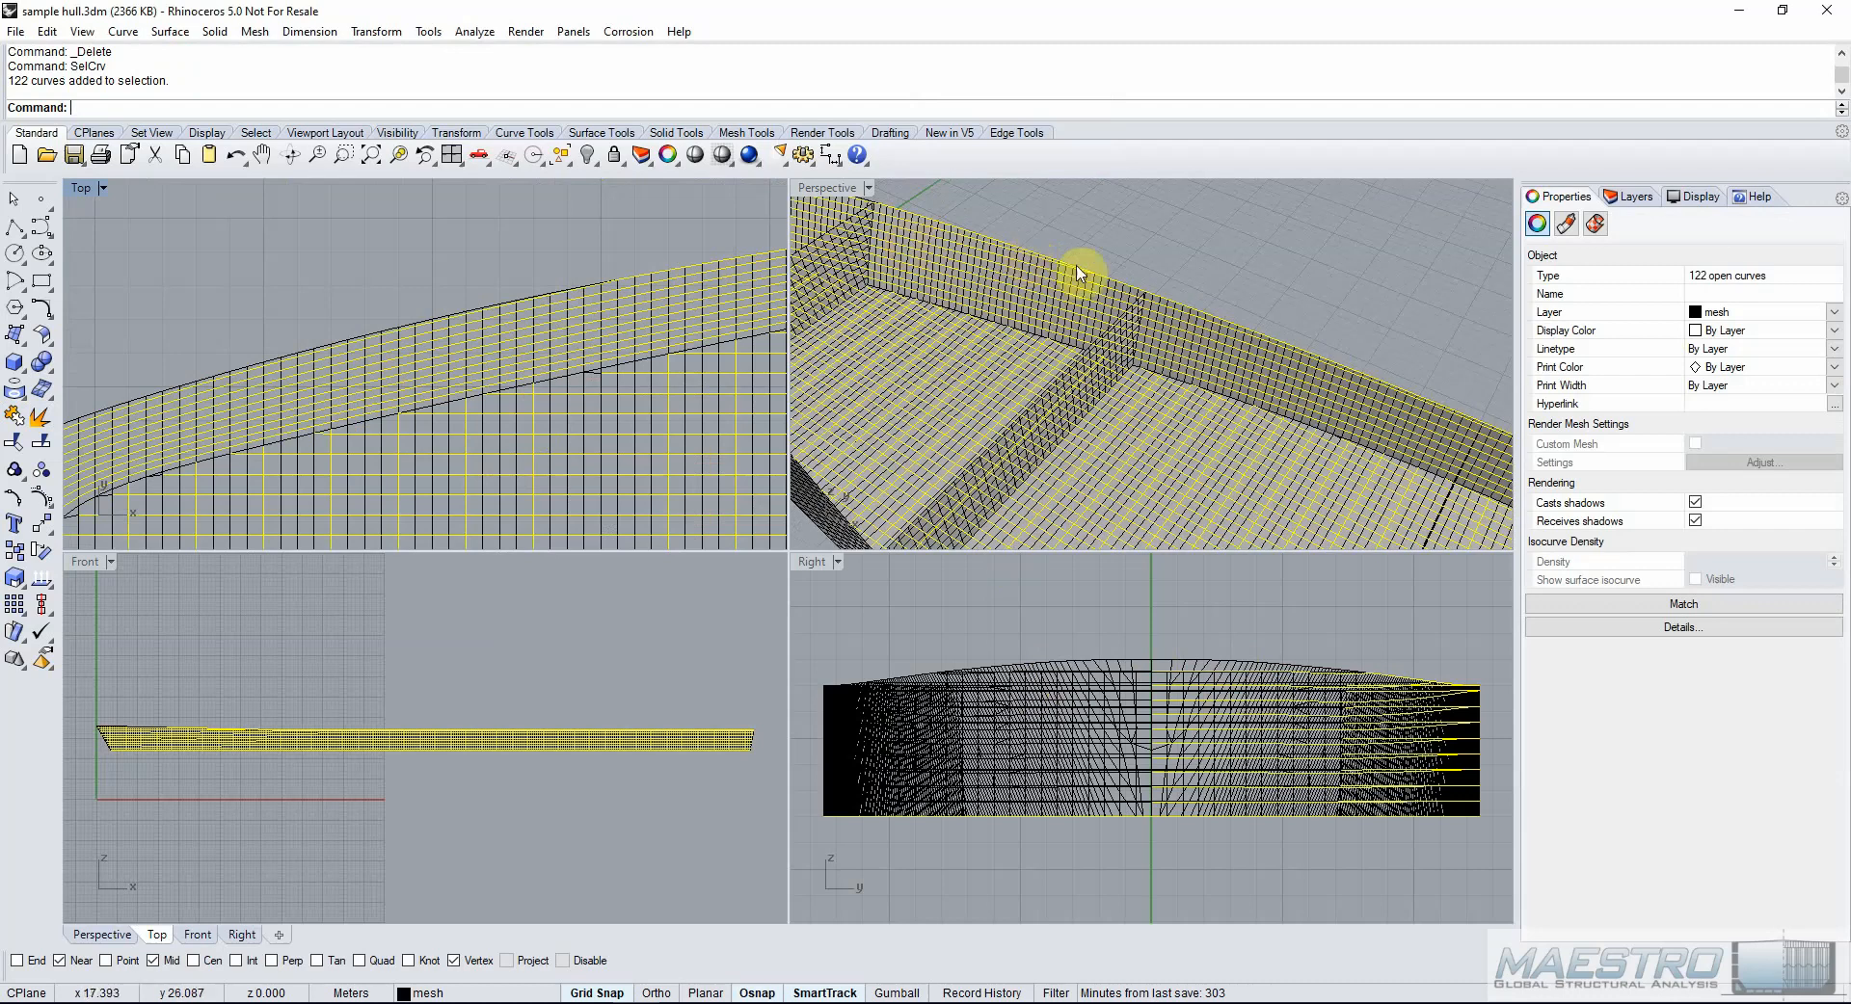
scroll(1077, 273, down, 2)
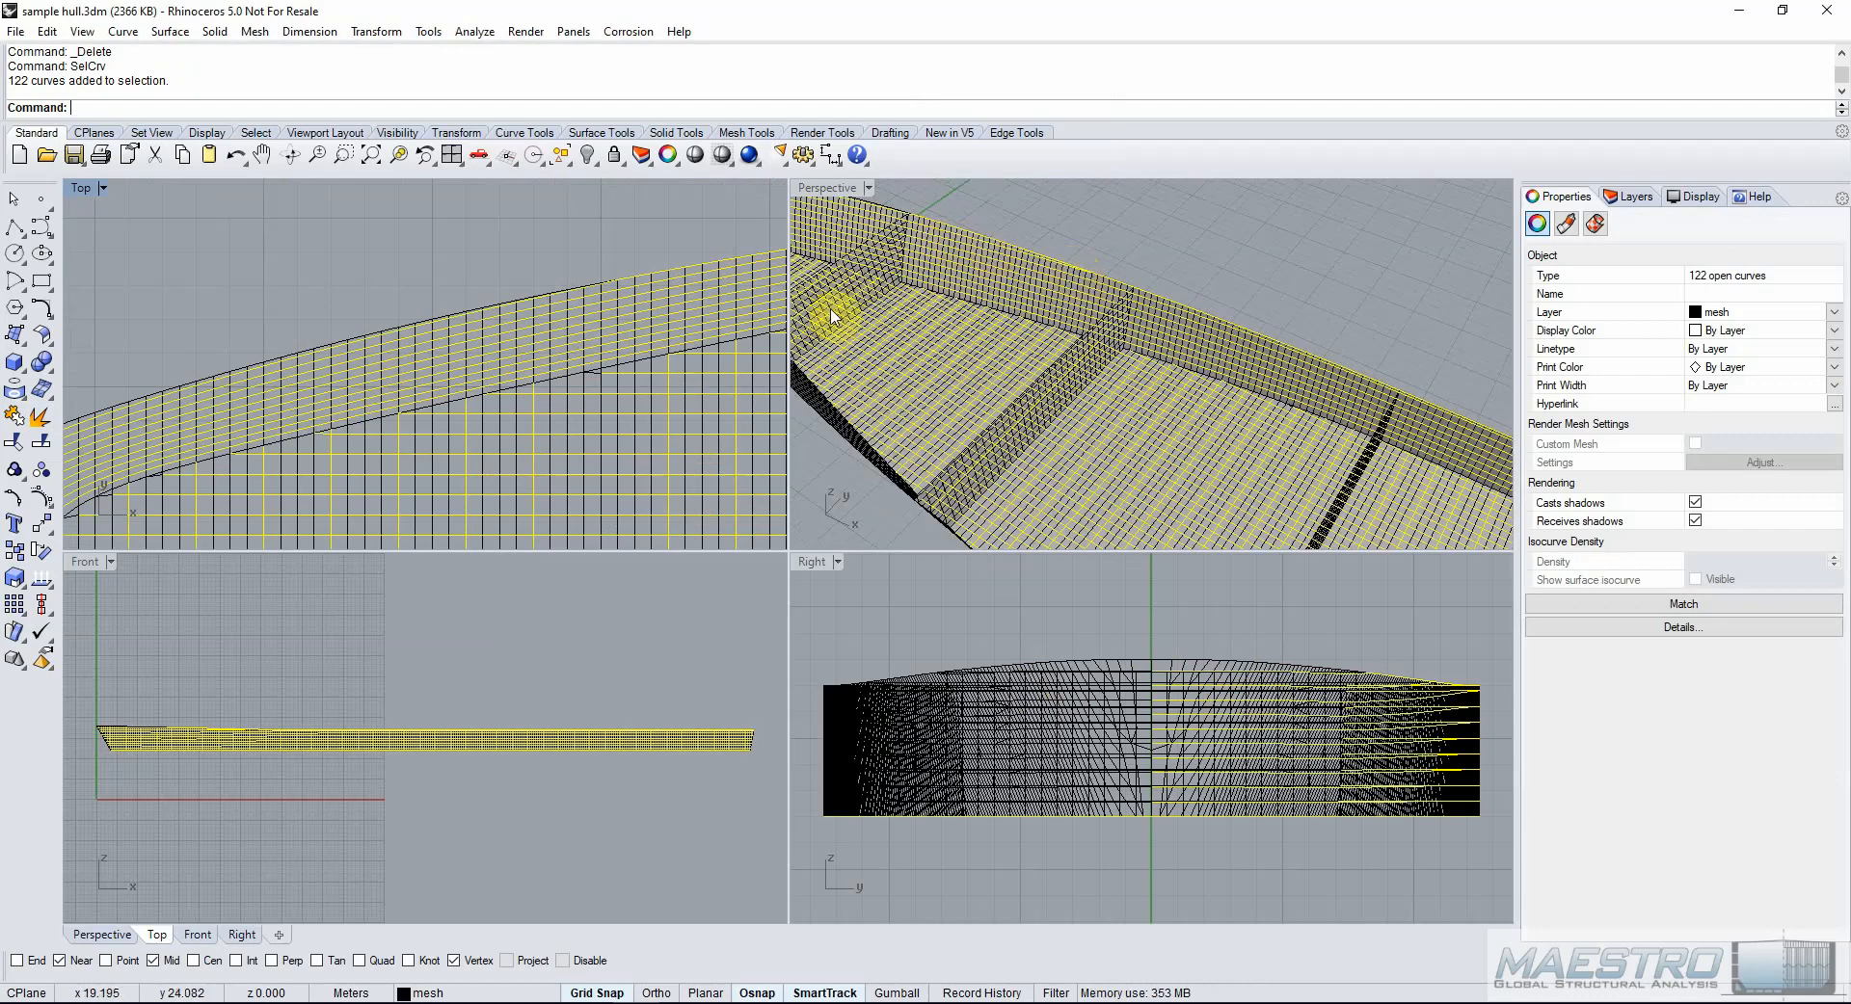
scroll(240, 321, down, 2)
scroll(334, 307, down, 6)
scroll(629, 252, up, 8)
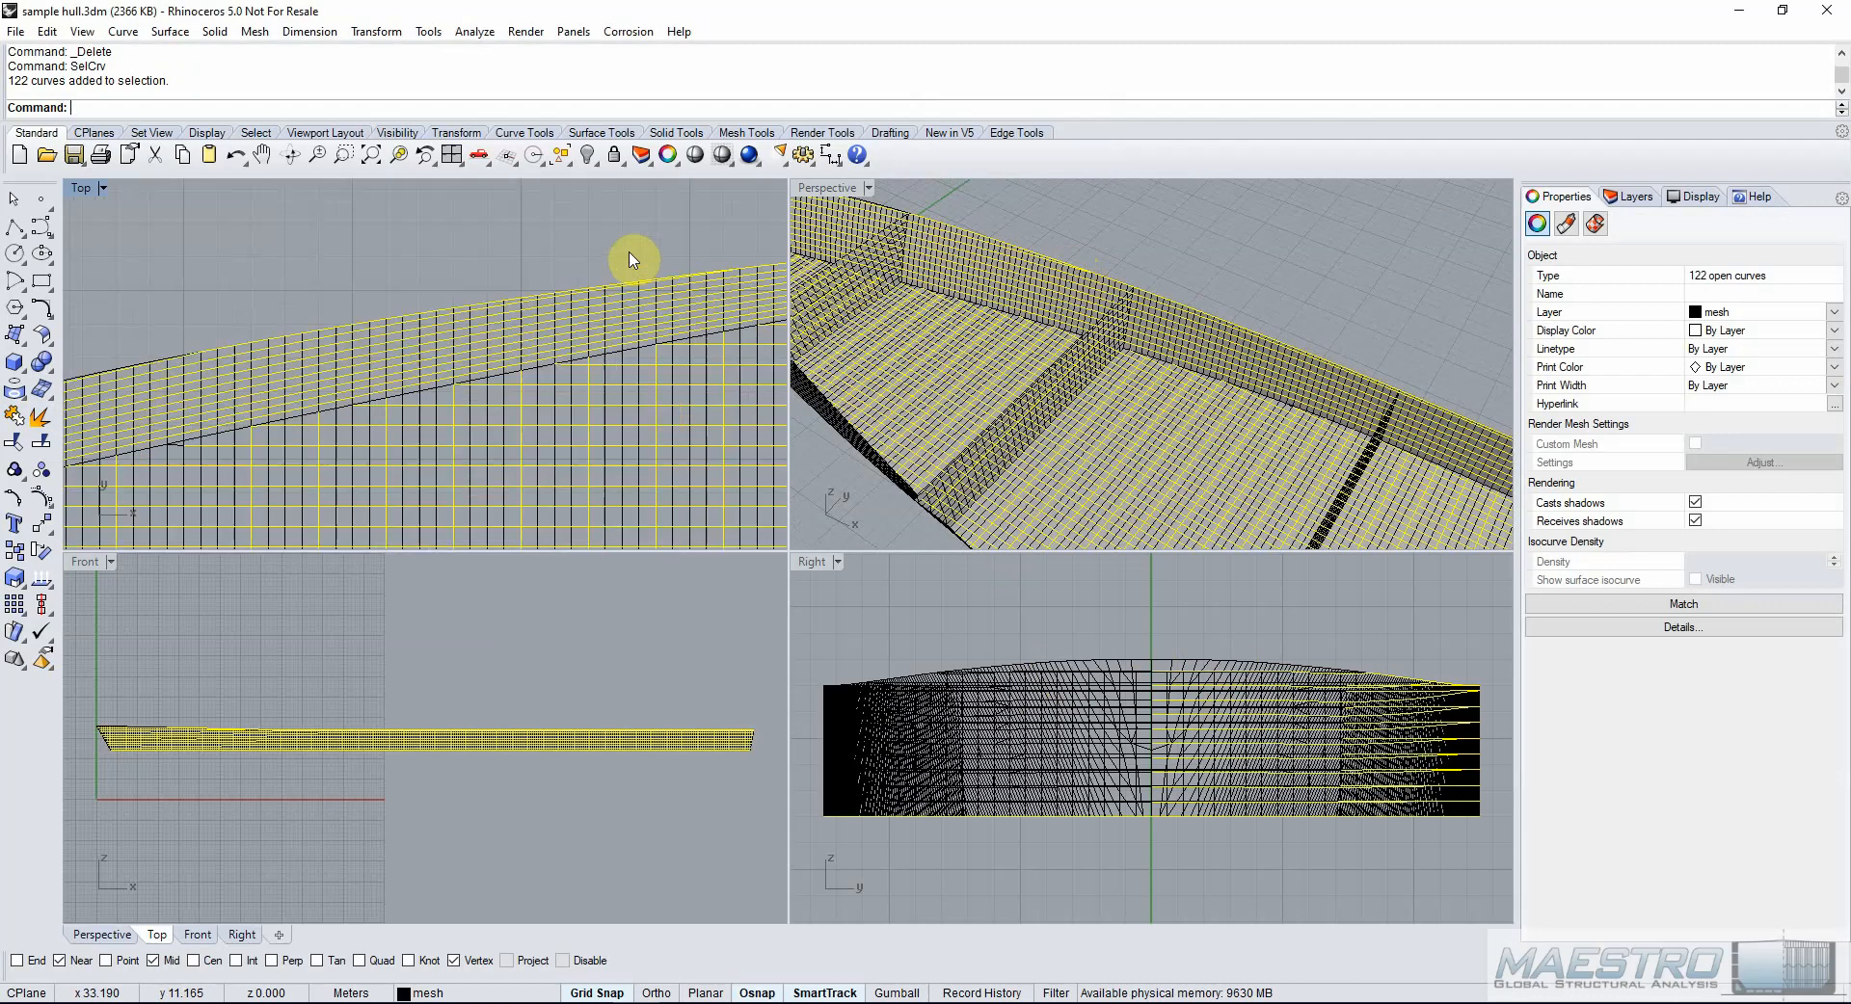
Turn on the control points of the uppermost side shell curve and delete those running along the shell's upper edge.
scroll(630, 258, up, 2)
click(386, 330)
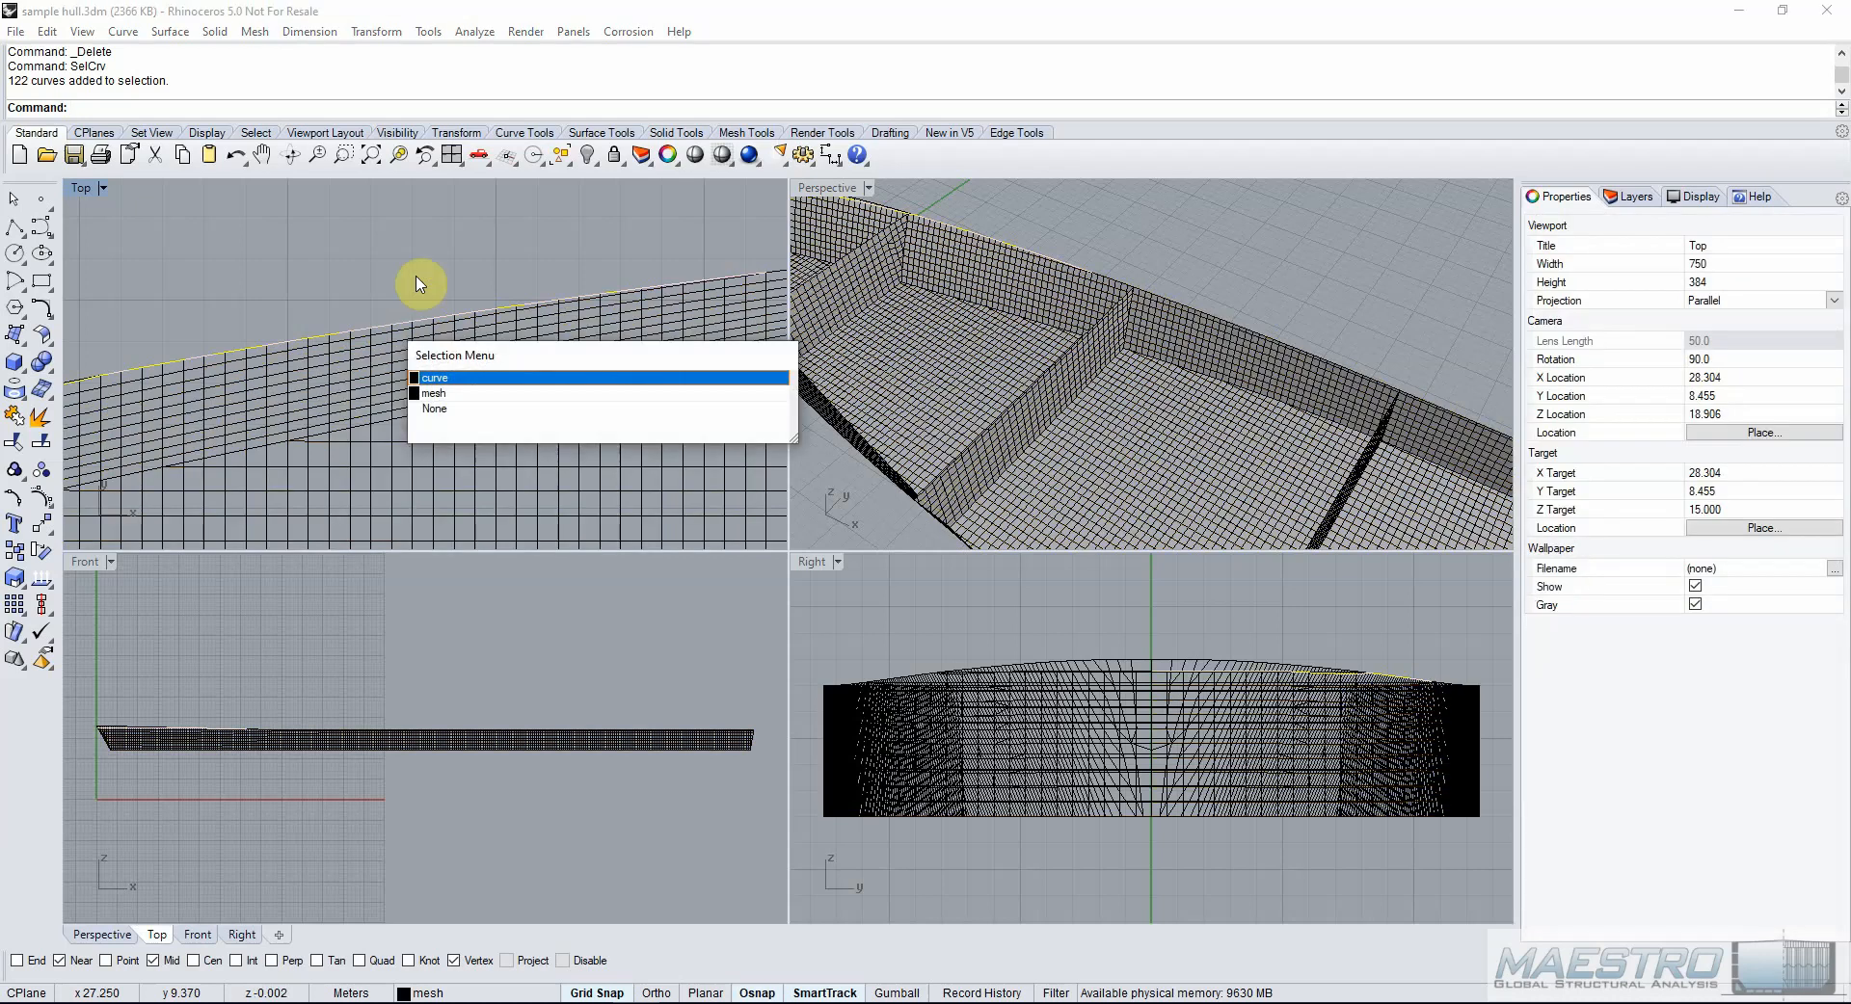
click(429, 376)
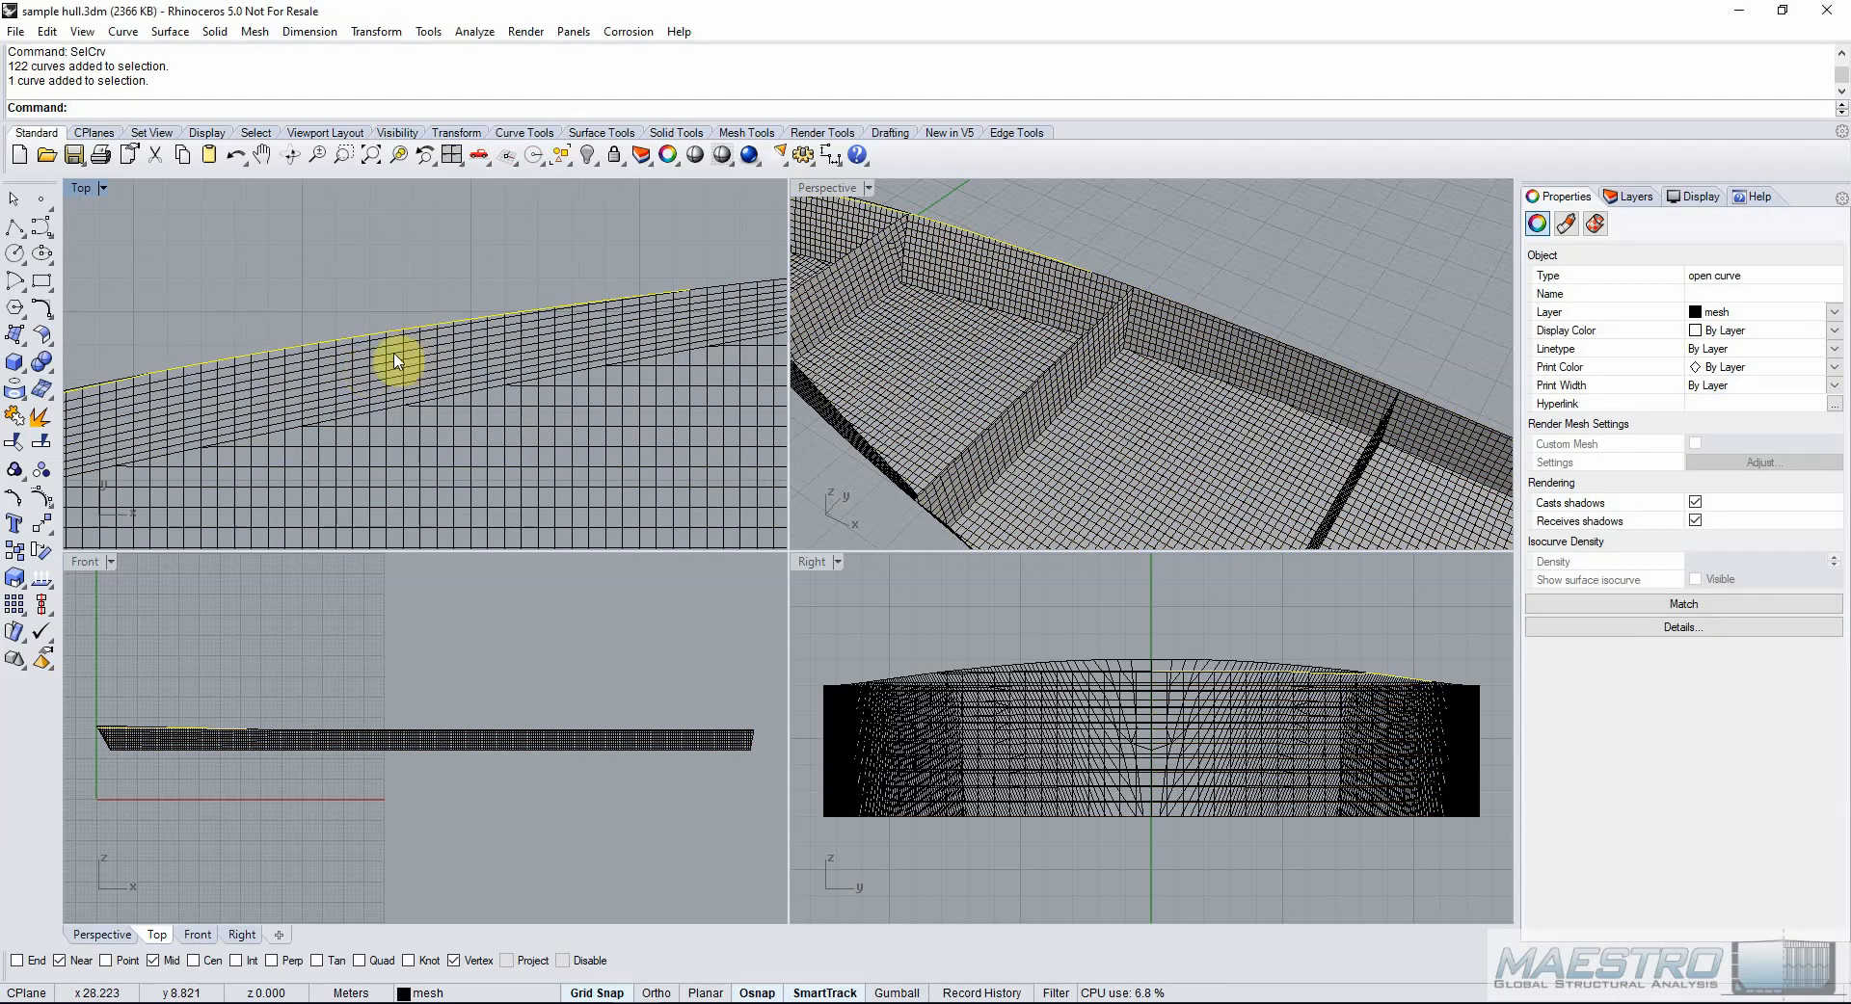
click(38, 496)
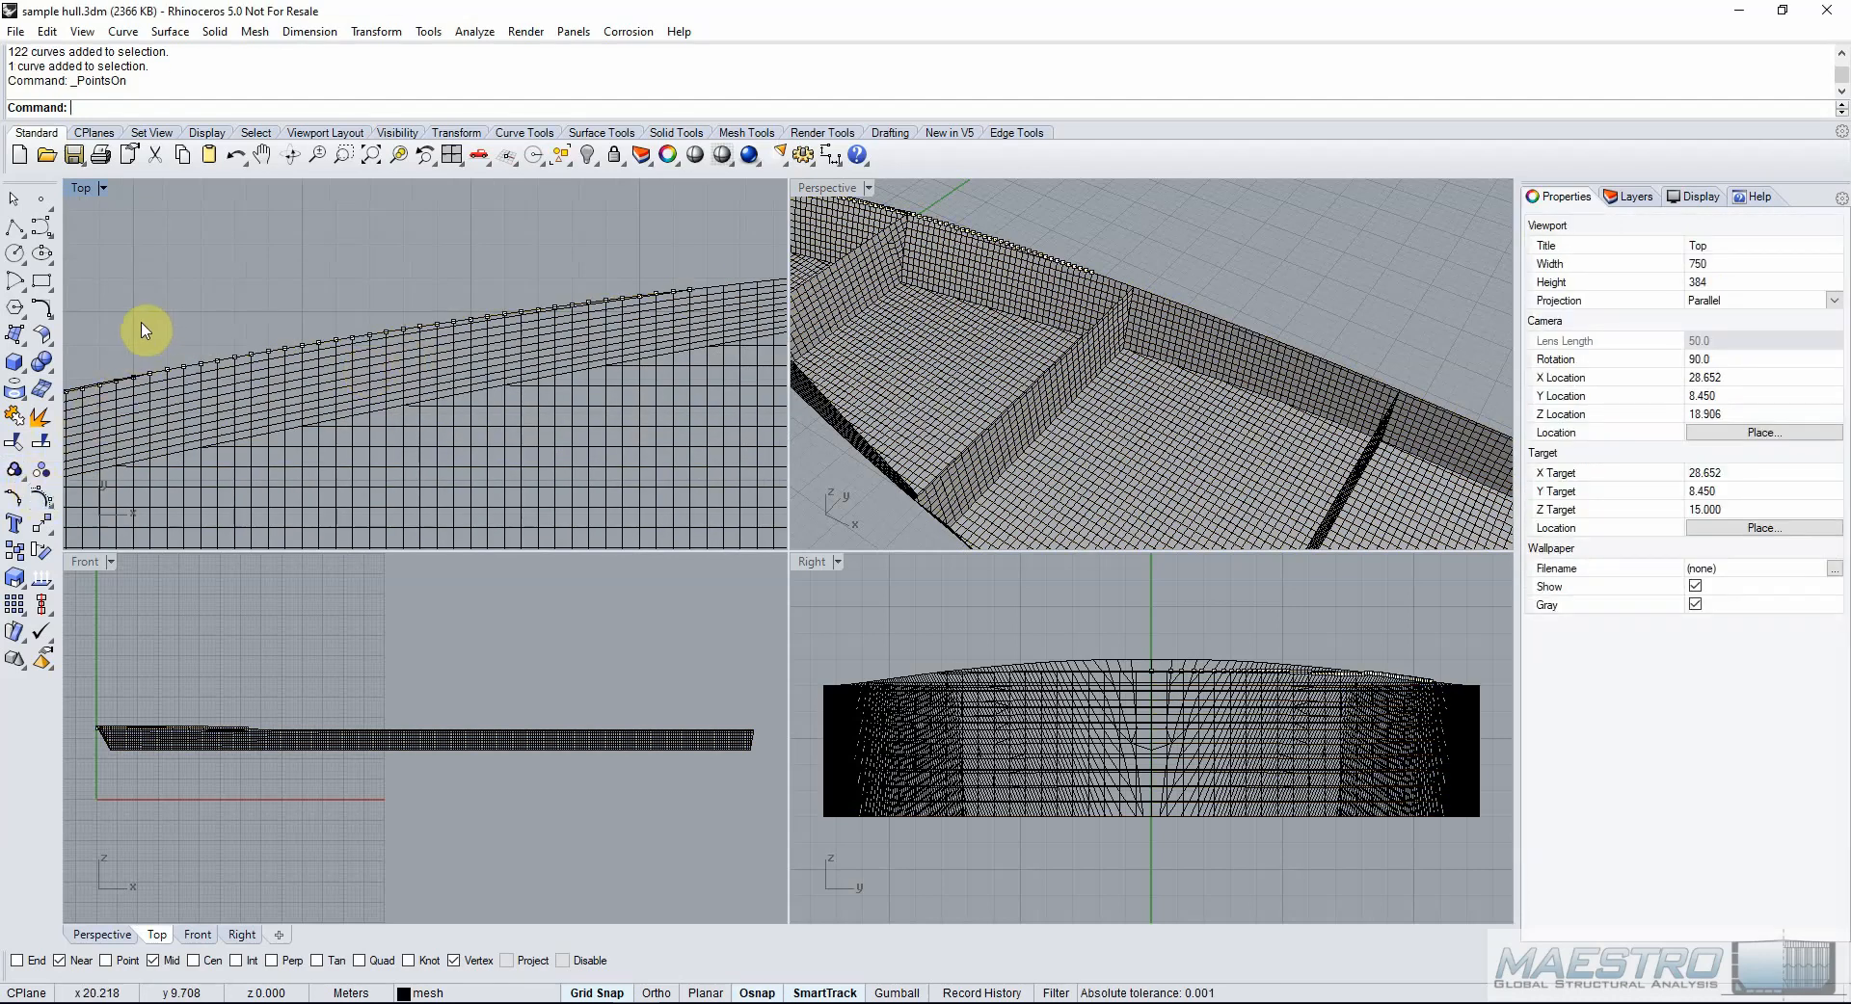
drag(141, 323, 671, 356)
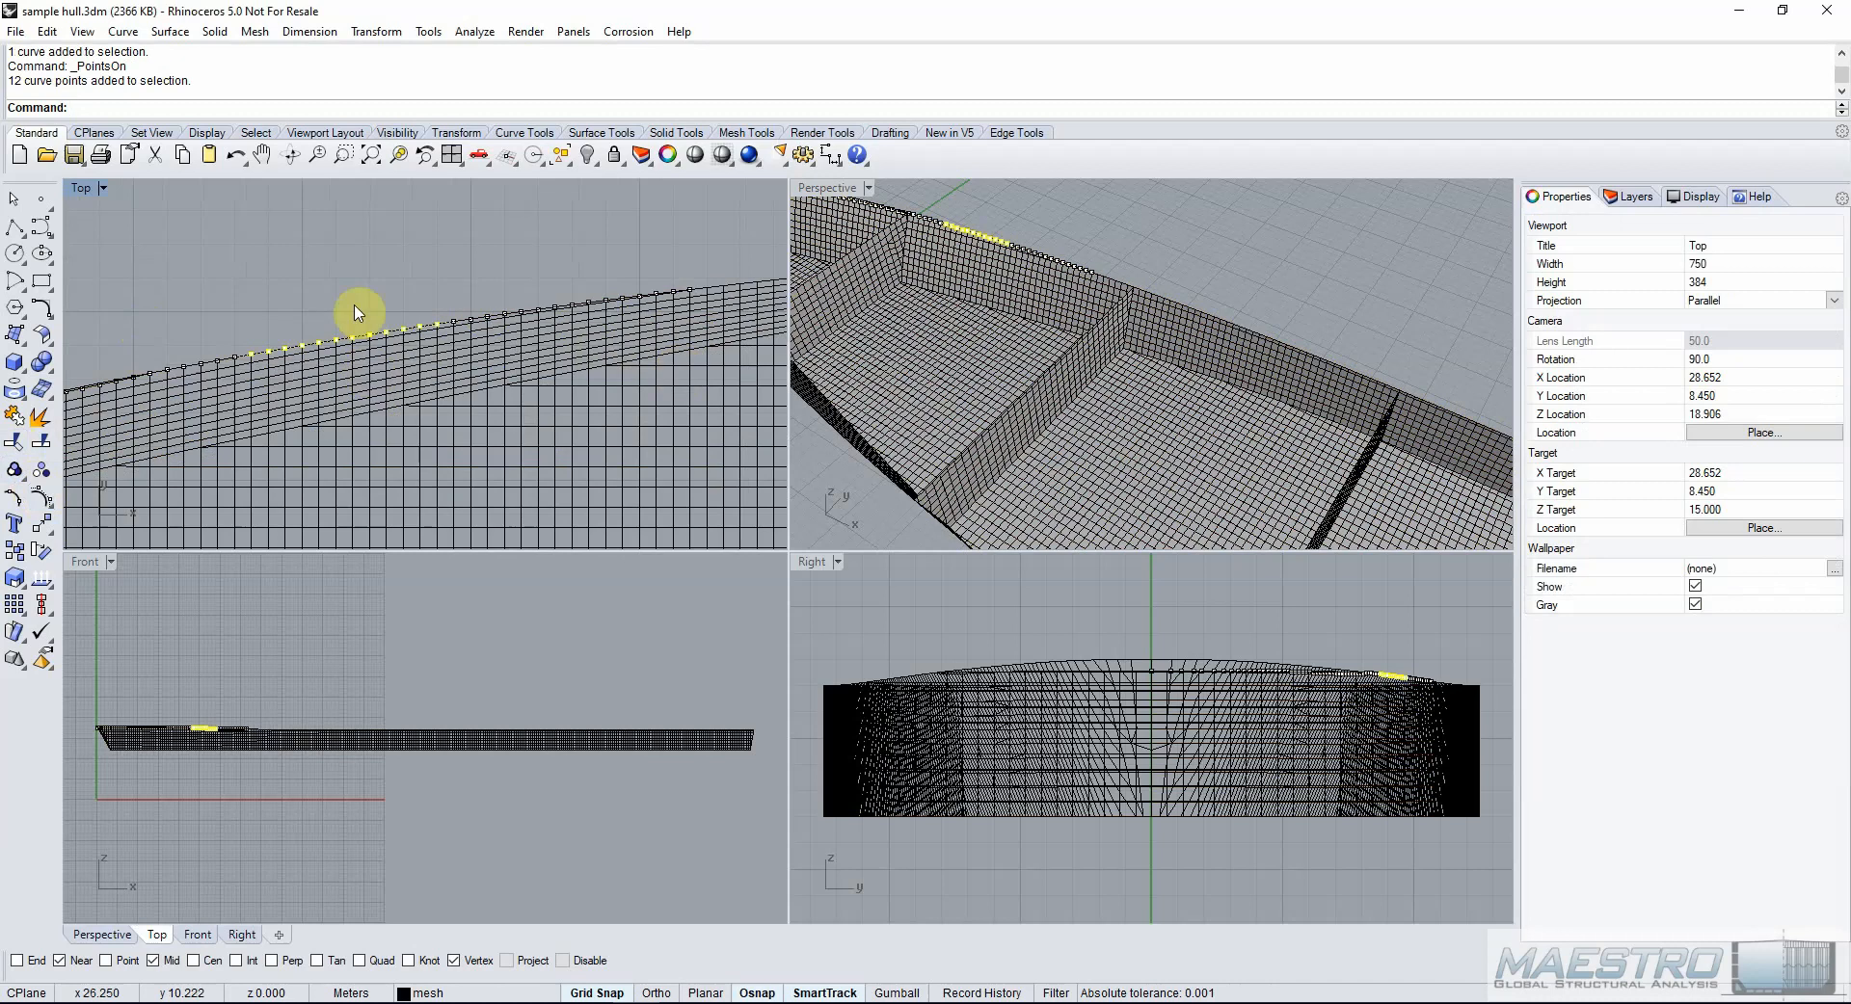
drag(142, 292, 680, 412)
shift+drag(656, 273, 718, 328)
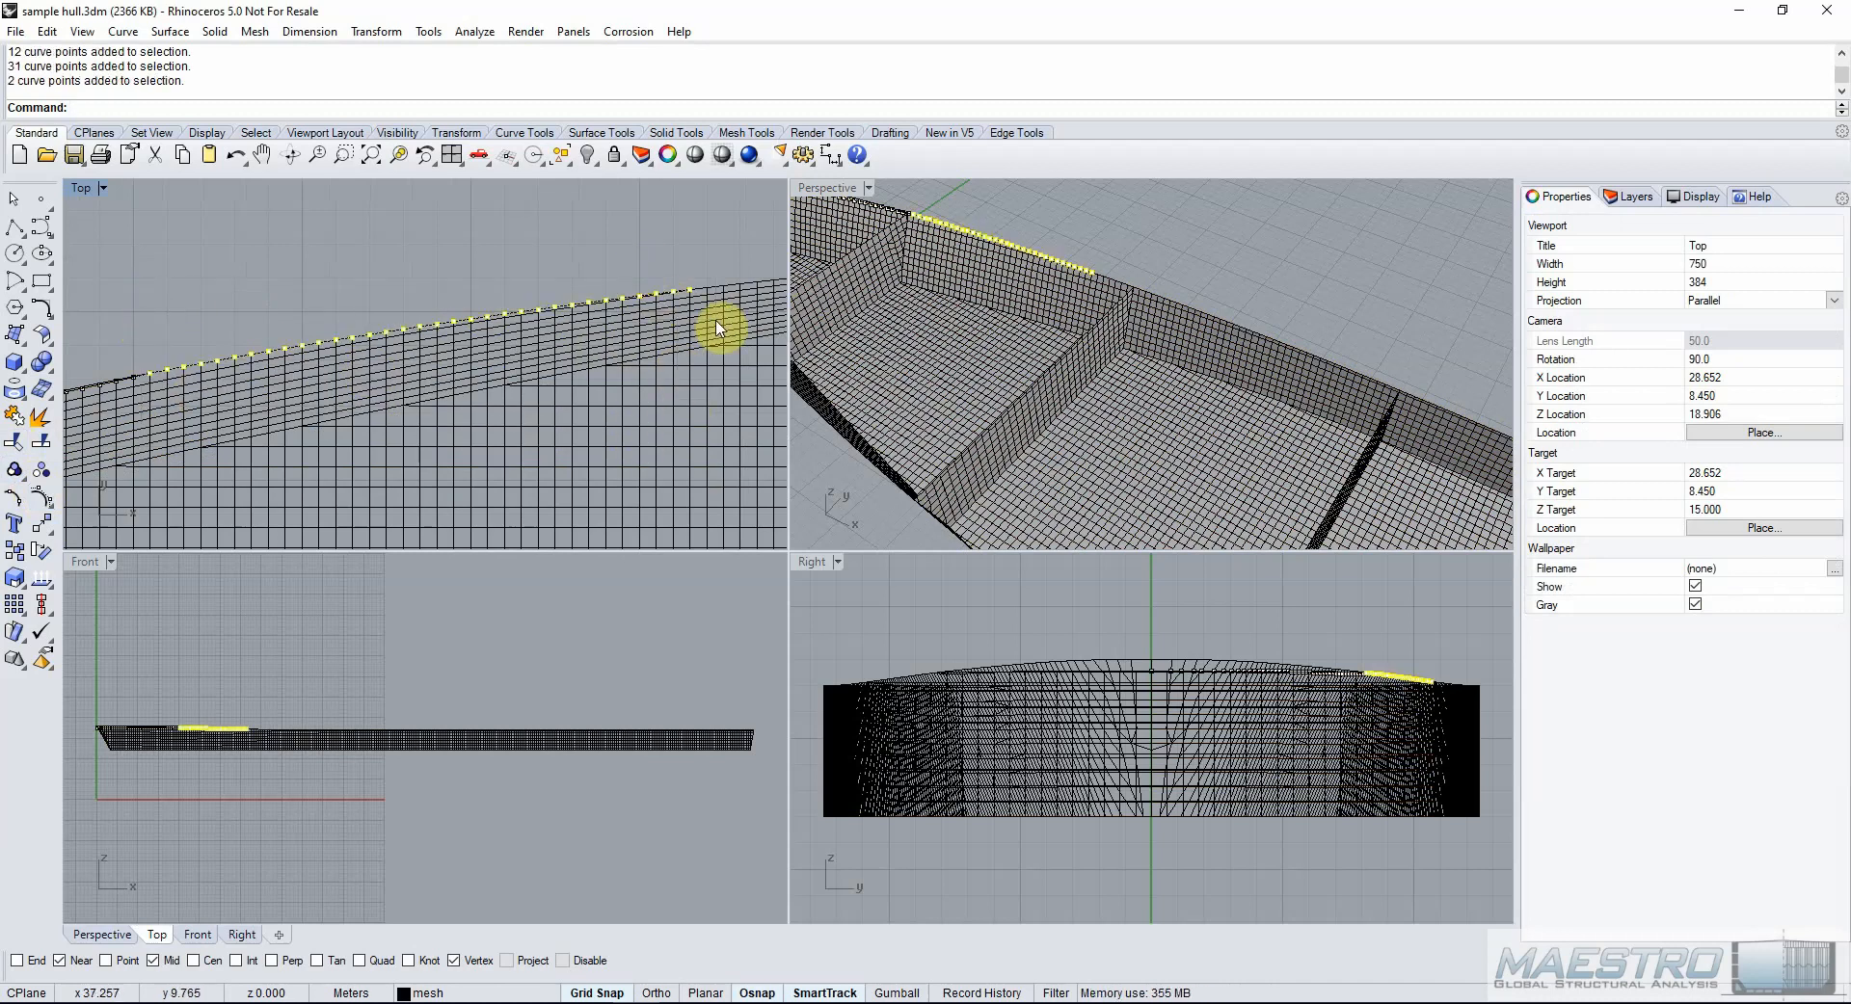
key(Delete)
Explode the next curve that reaches the upper edge, exclude the segment where it meets that edge, and join the remaining segments.
scroll(307, 311, down, 4)
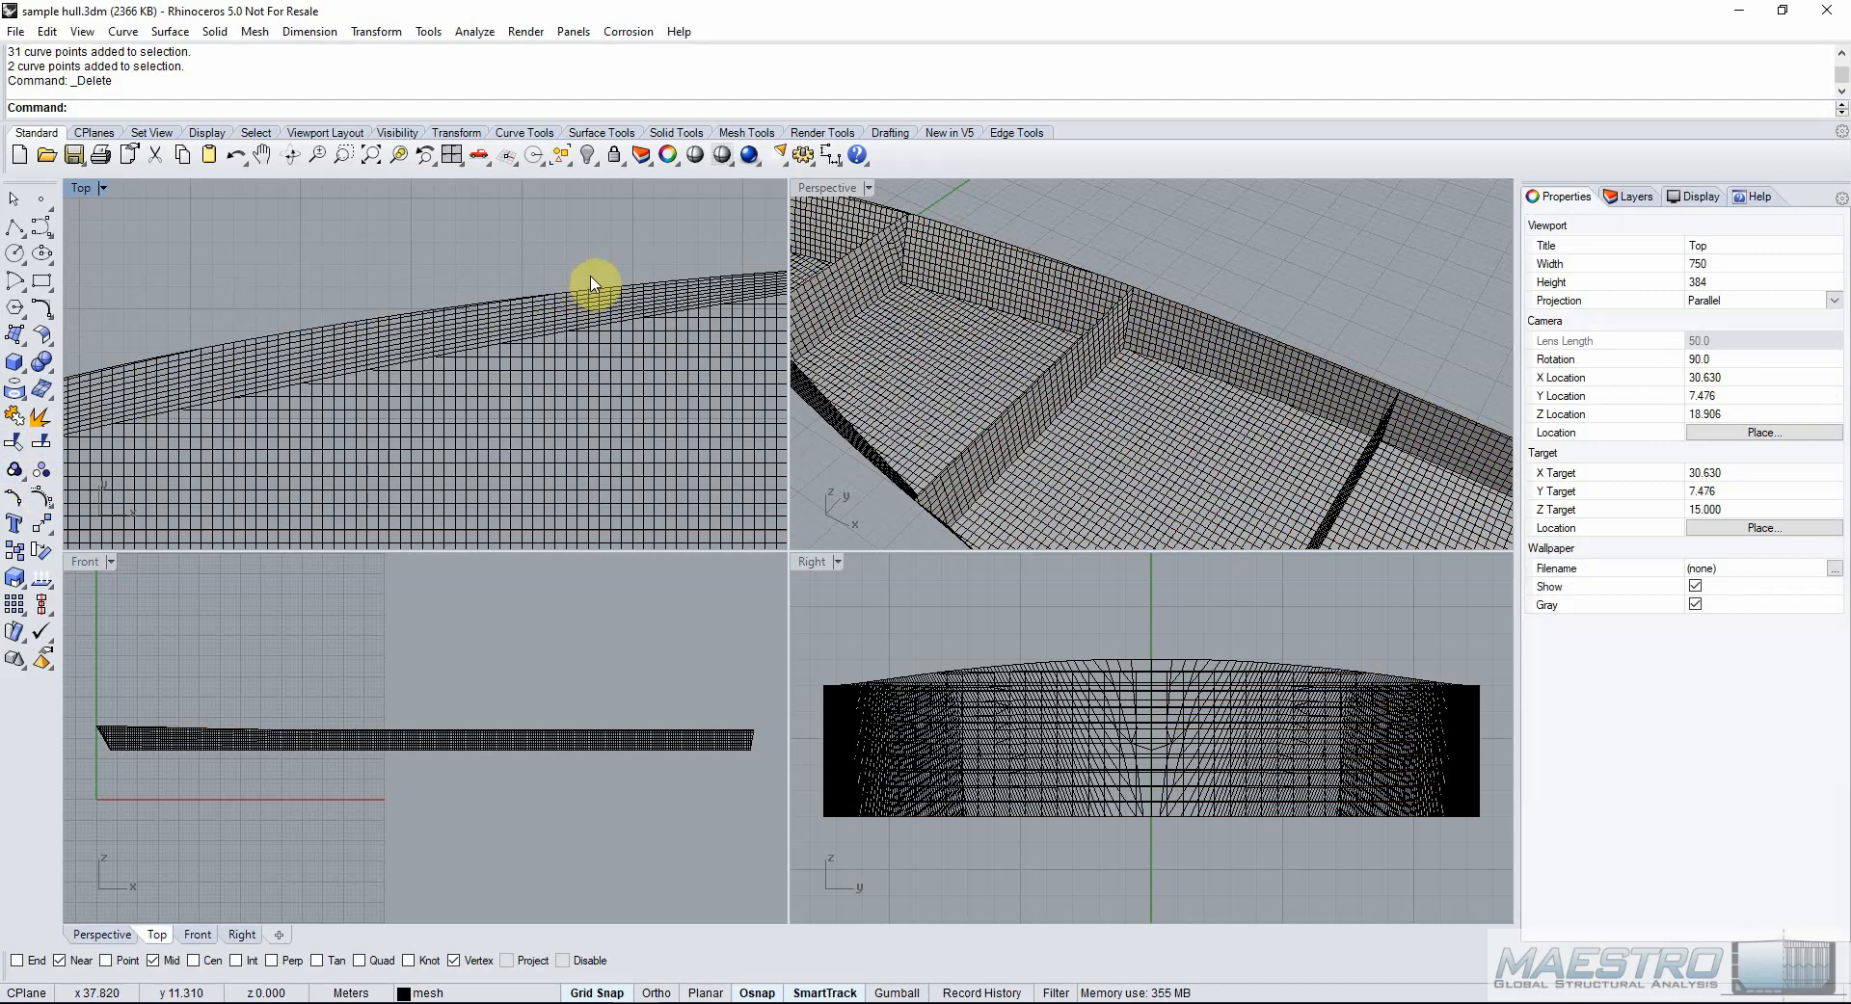
scroll(643, 284, up, 6)
click(646, 286)
click(694, 330)
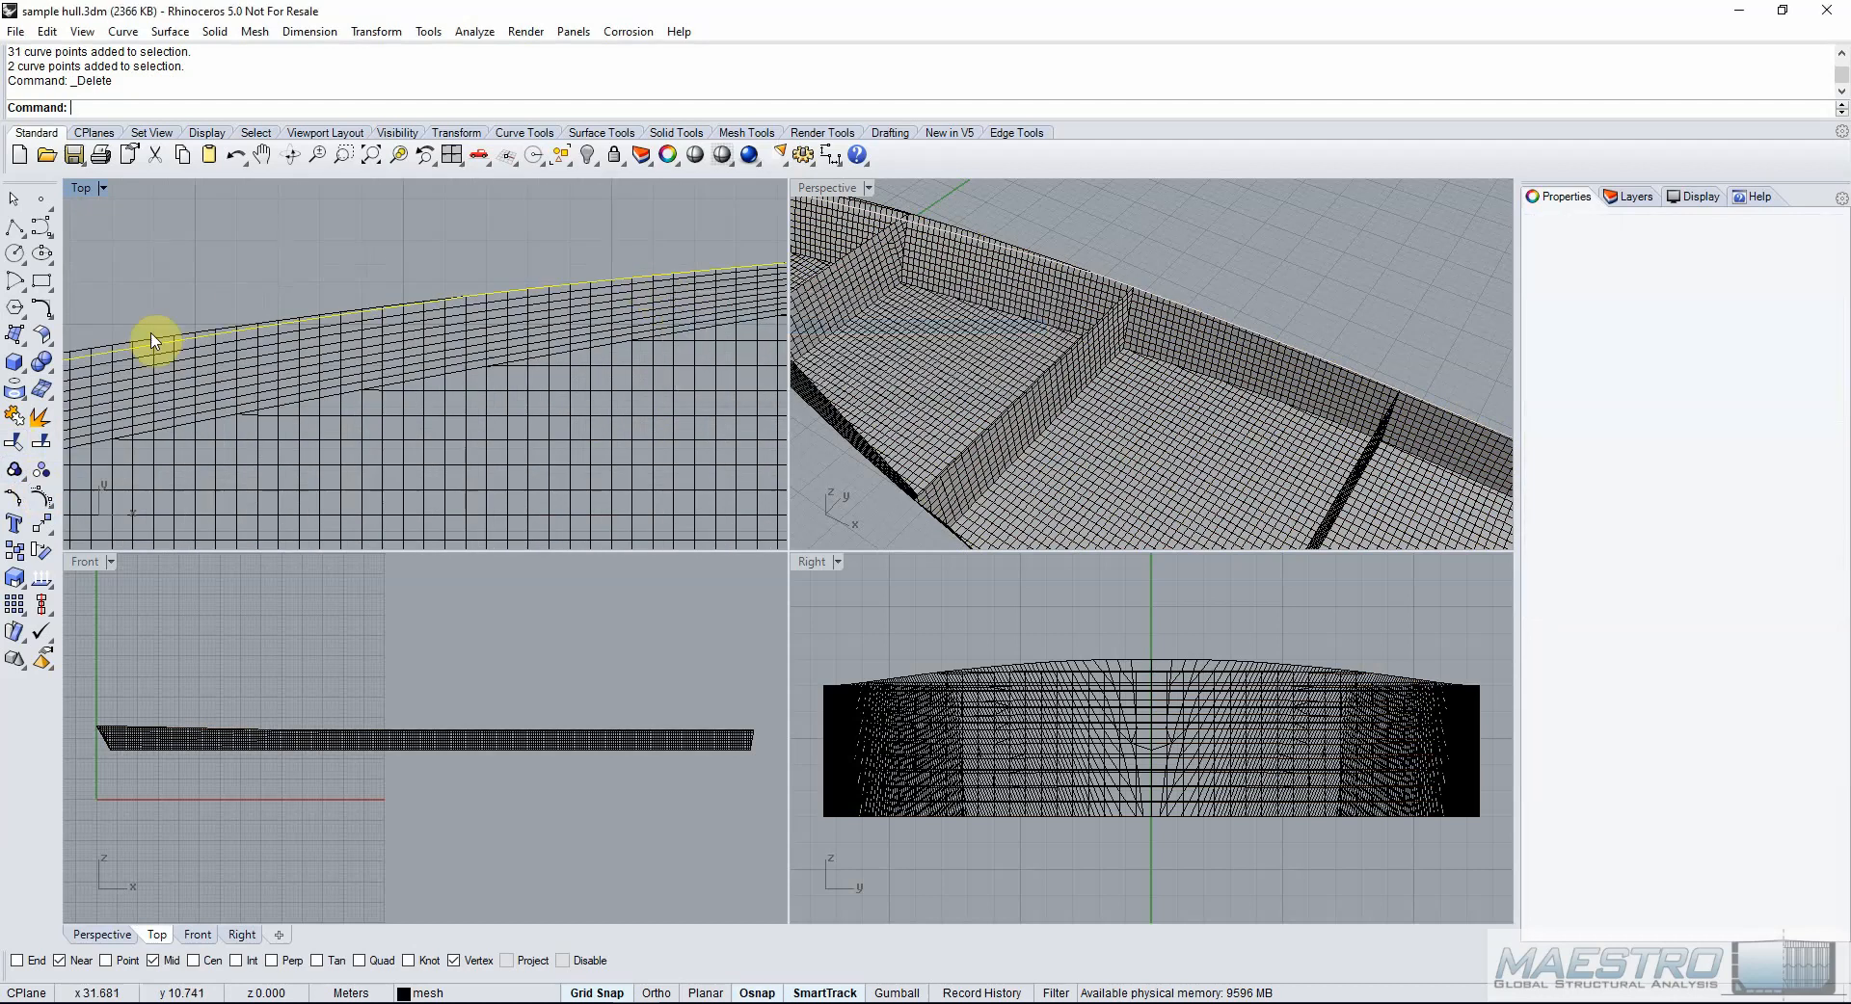
scroll(140, 393, down, 3)
right_drag(392, 380, 361, 383)
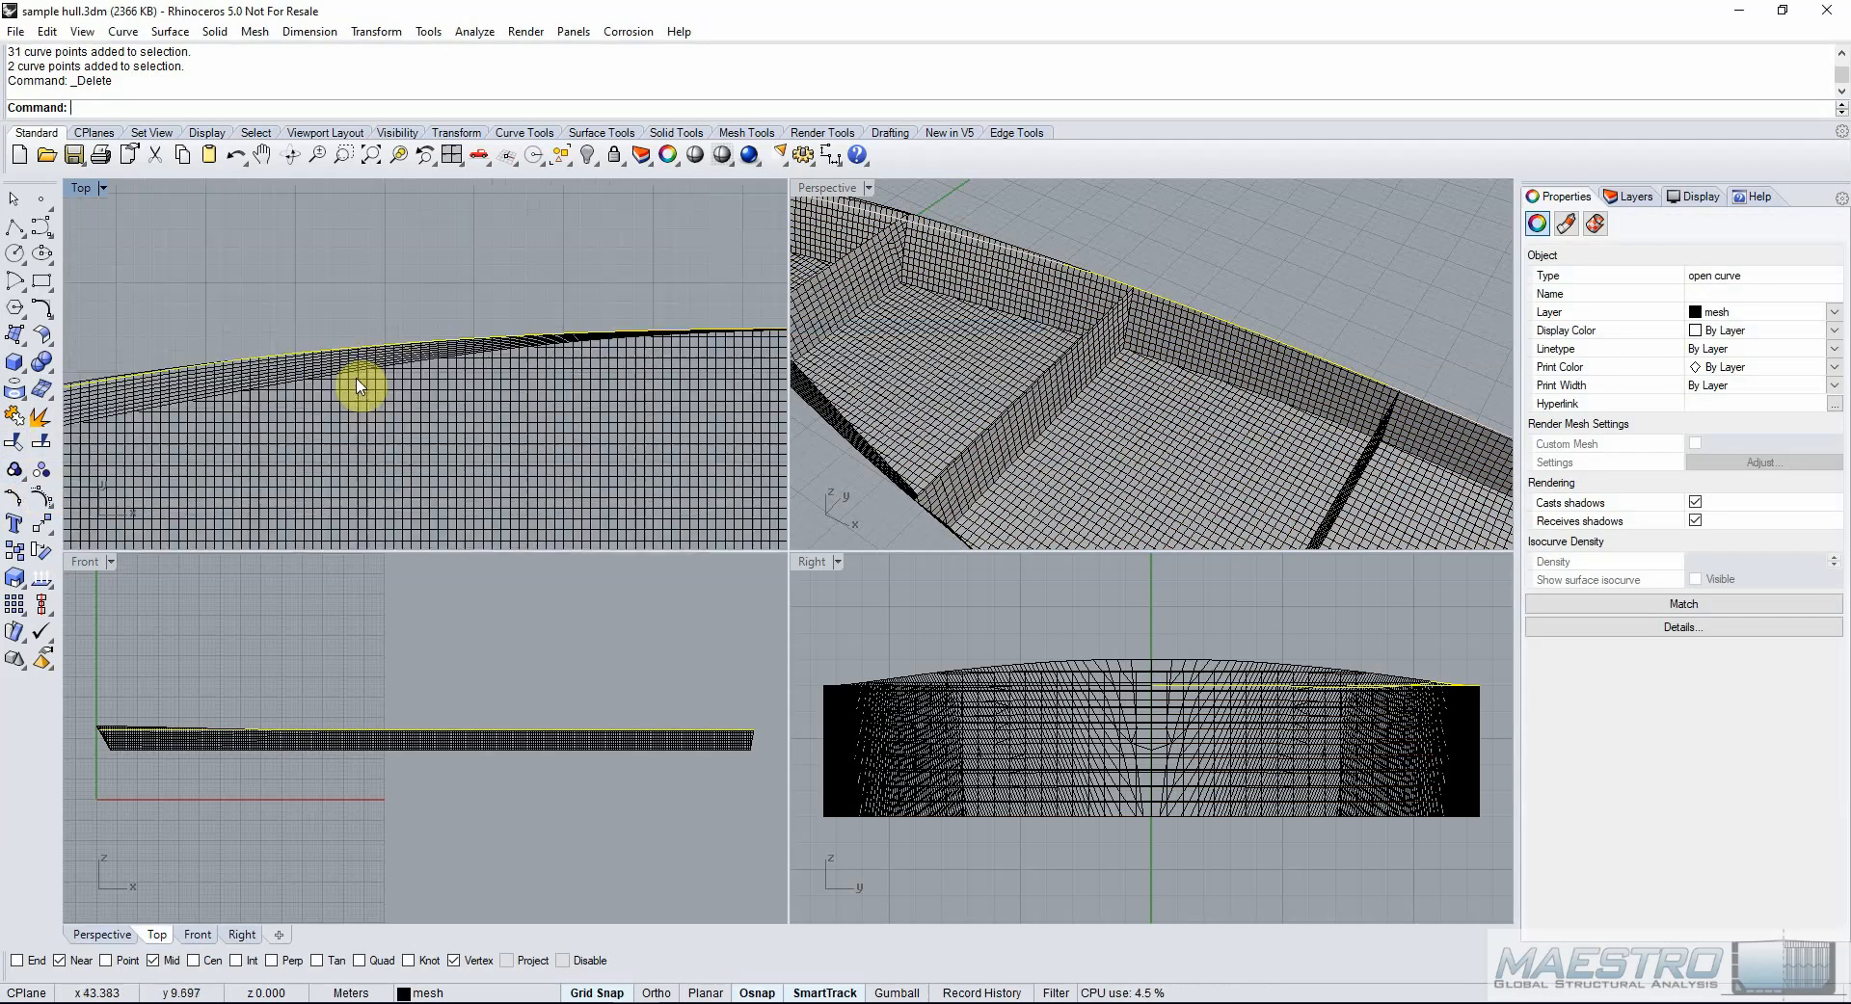
scroll(234, 357, up, 1)
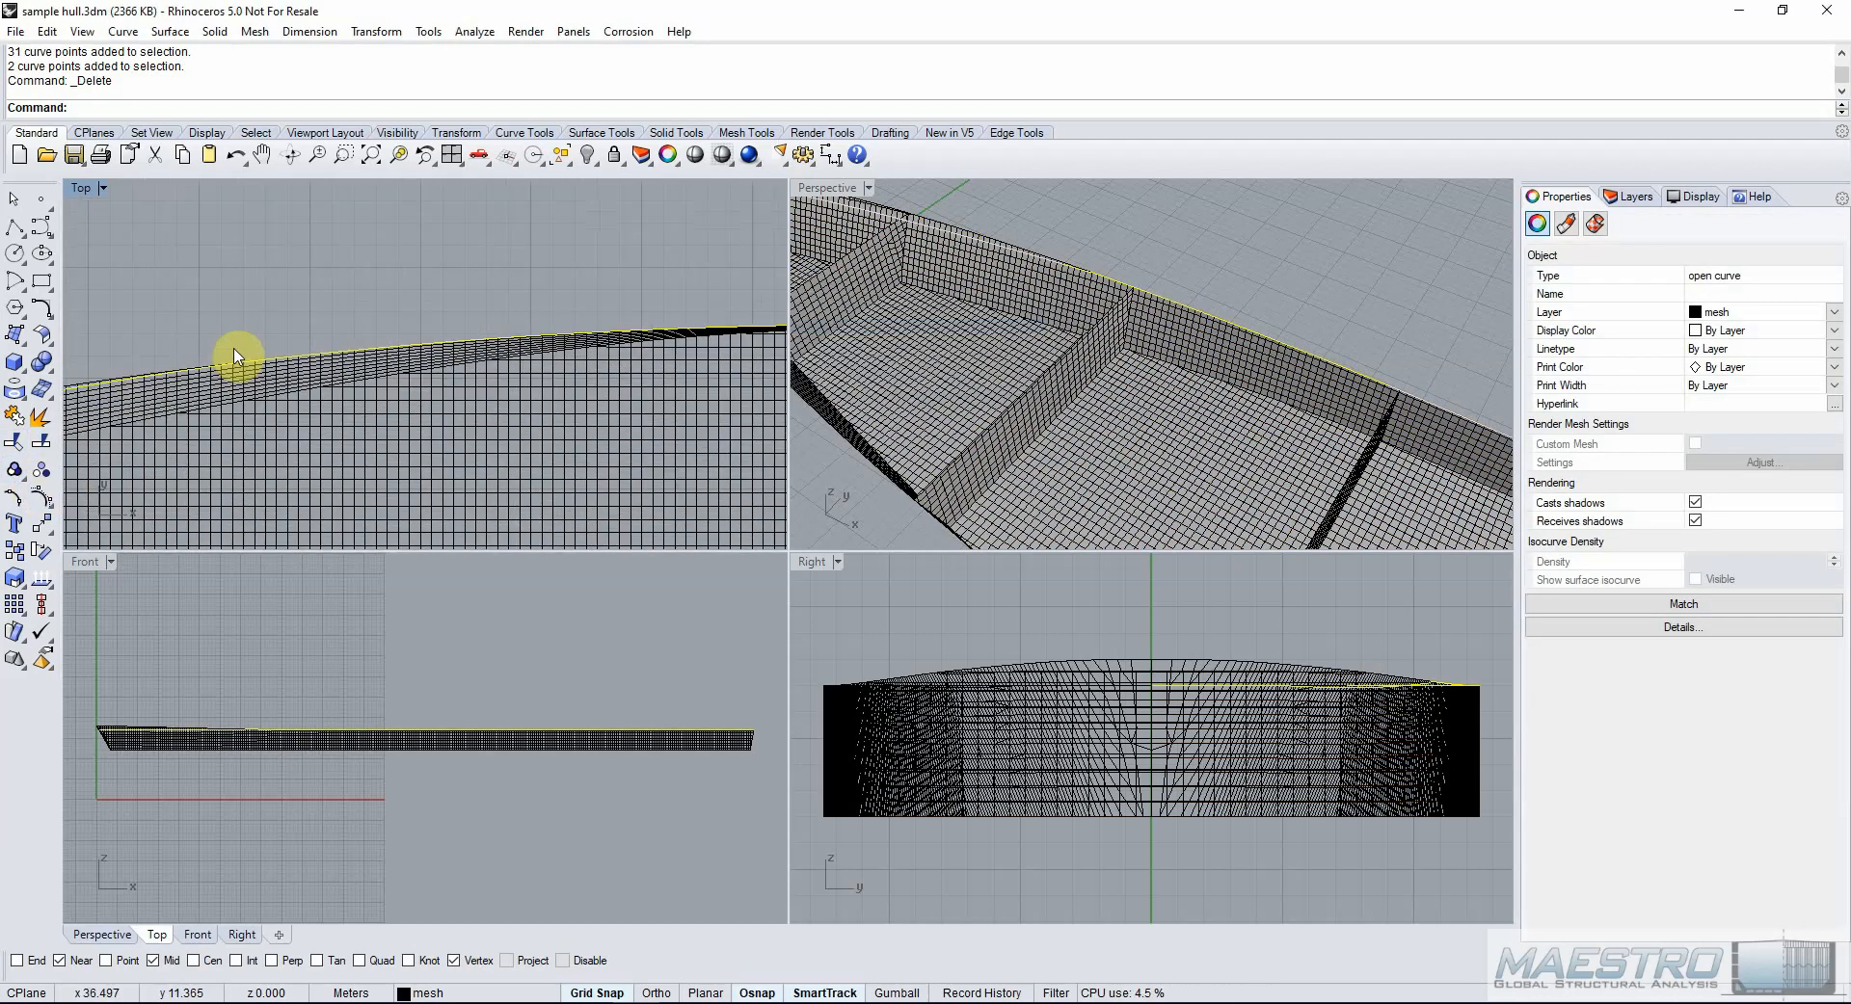
scroll(1021, 331, down, 5)
scroll(280, 376, up, 4)
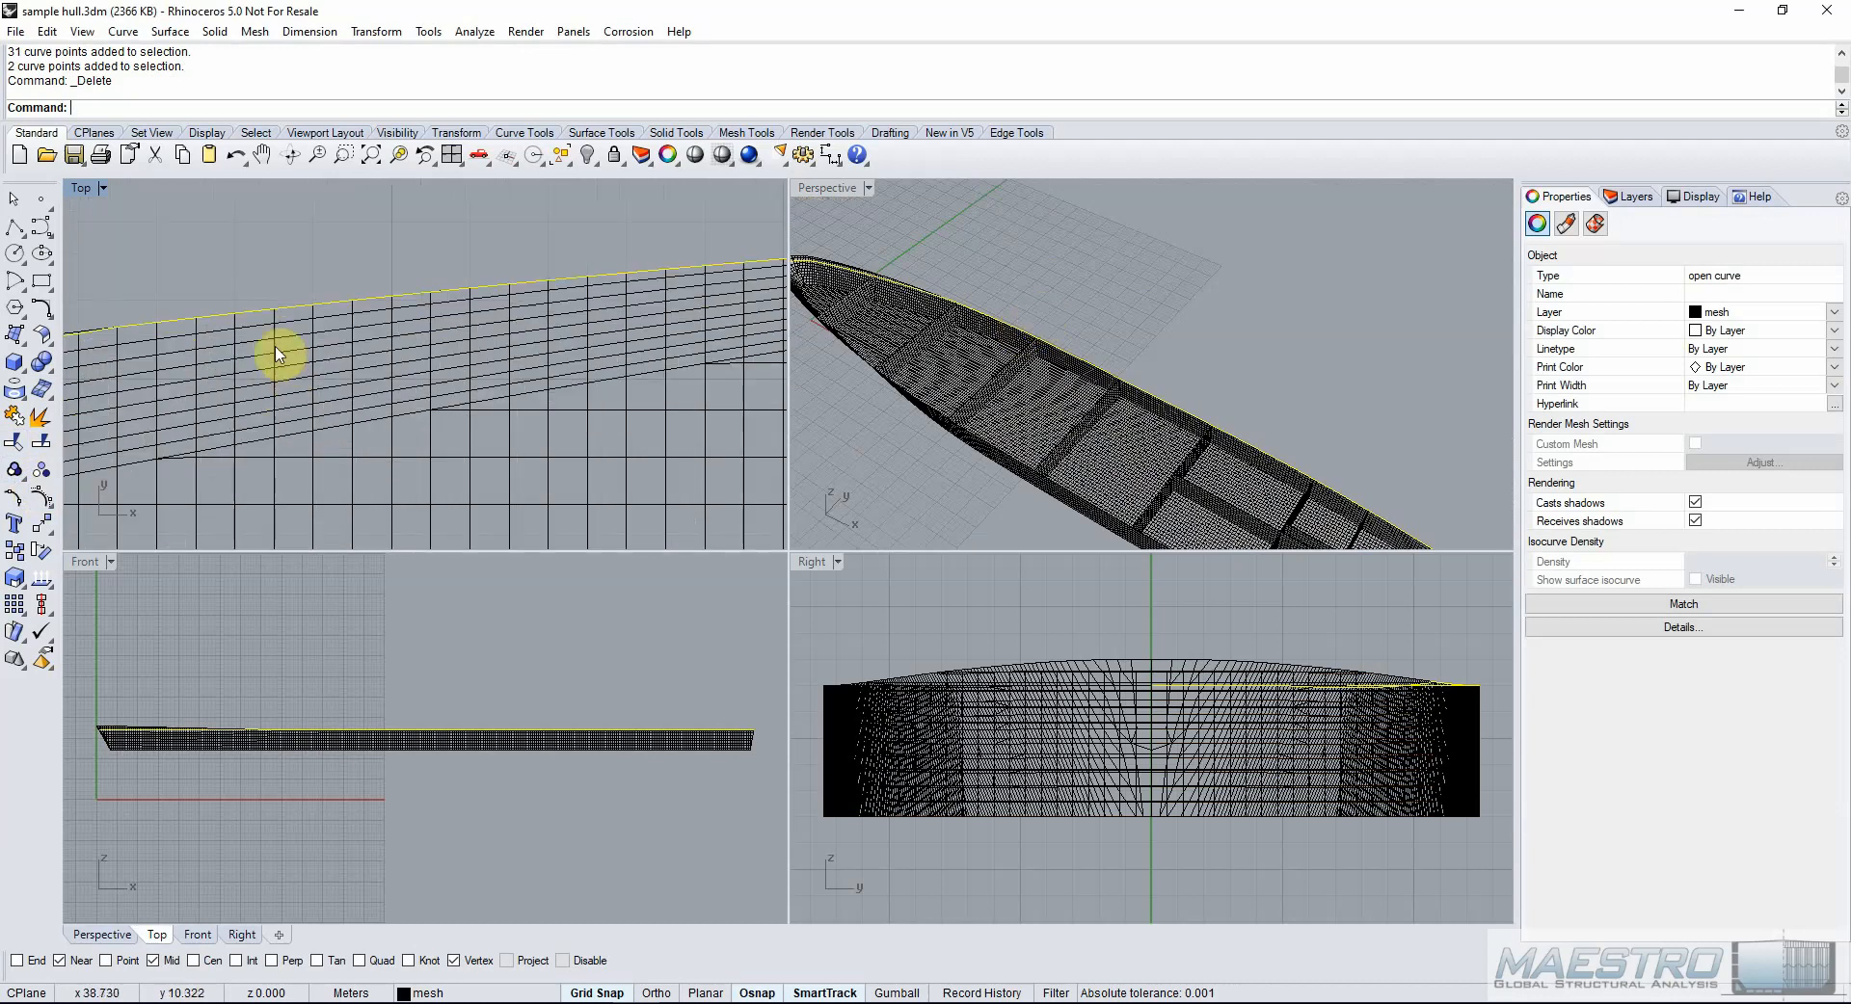
scroll(87, 328, up, 1)
scroll(332, 318, up, 3)
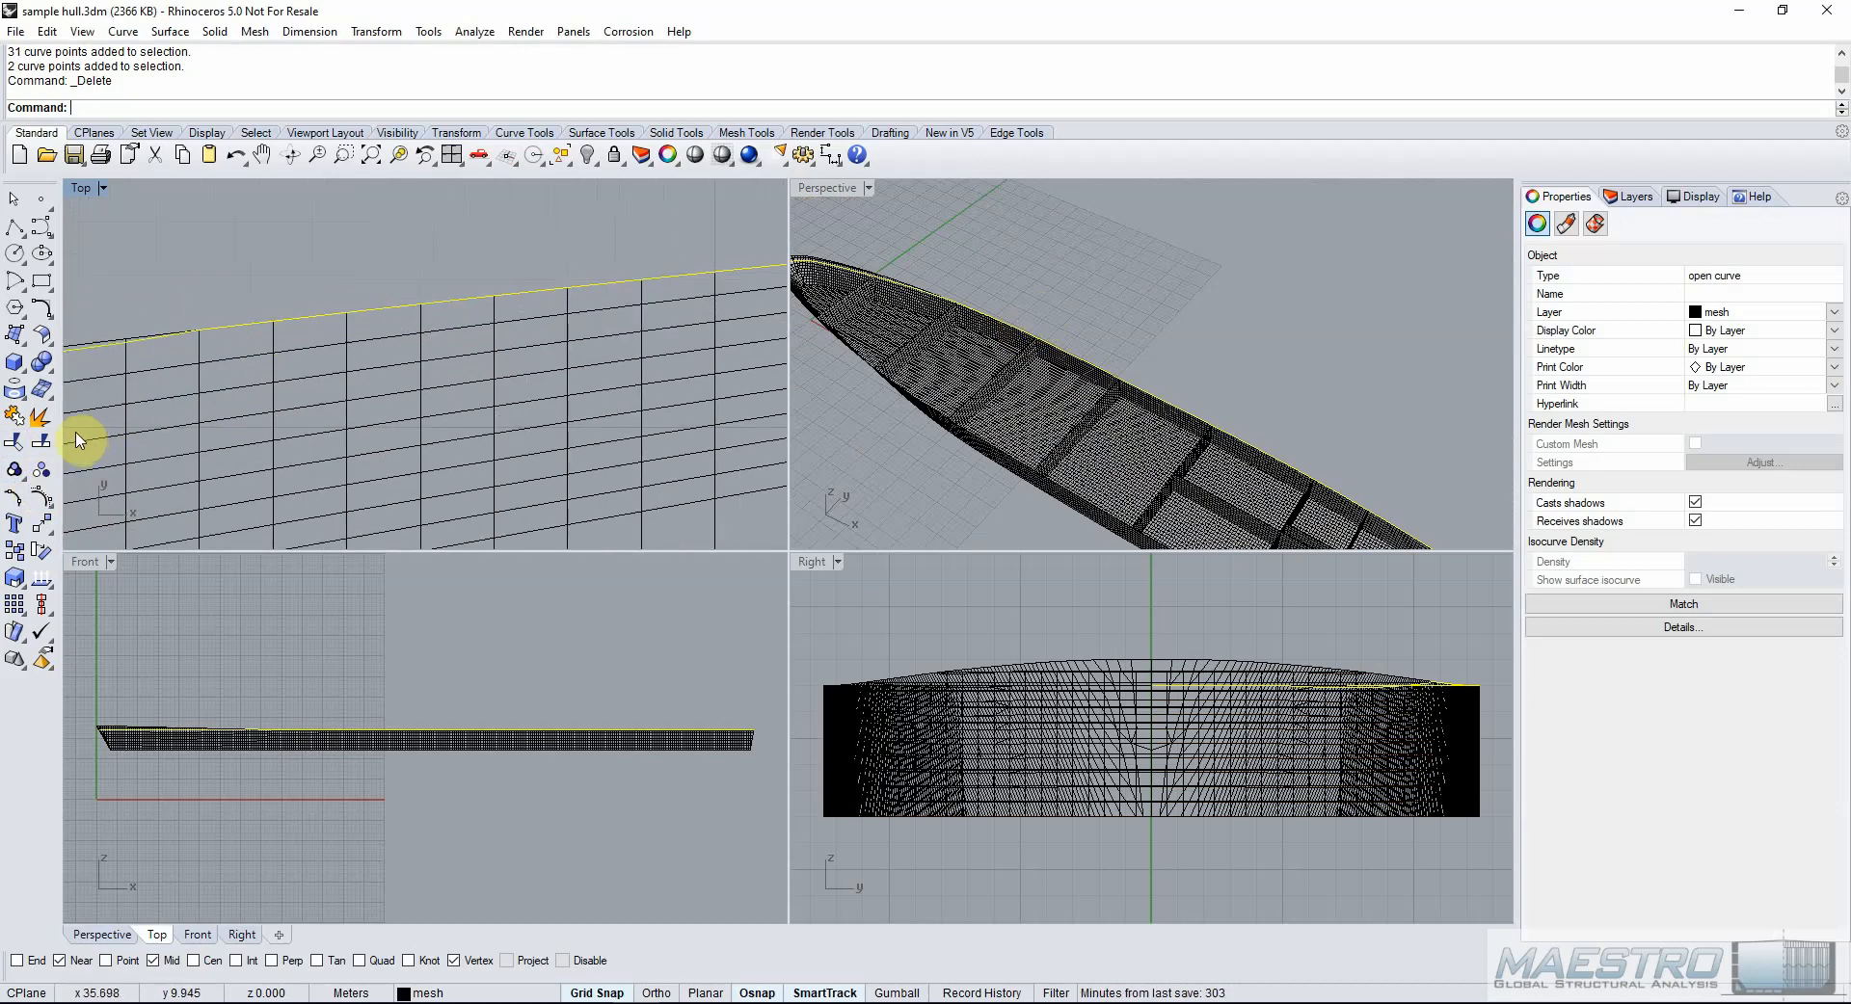
click(42, 424)
ctrl+click(231, 327)
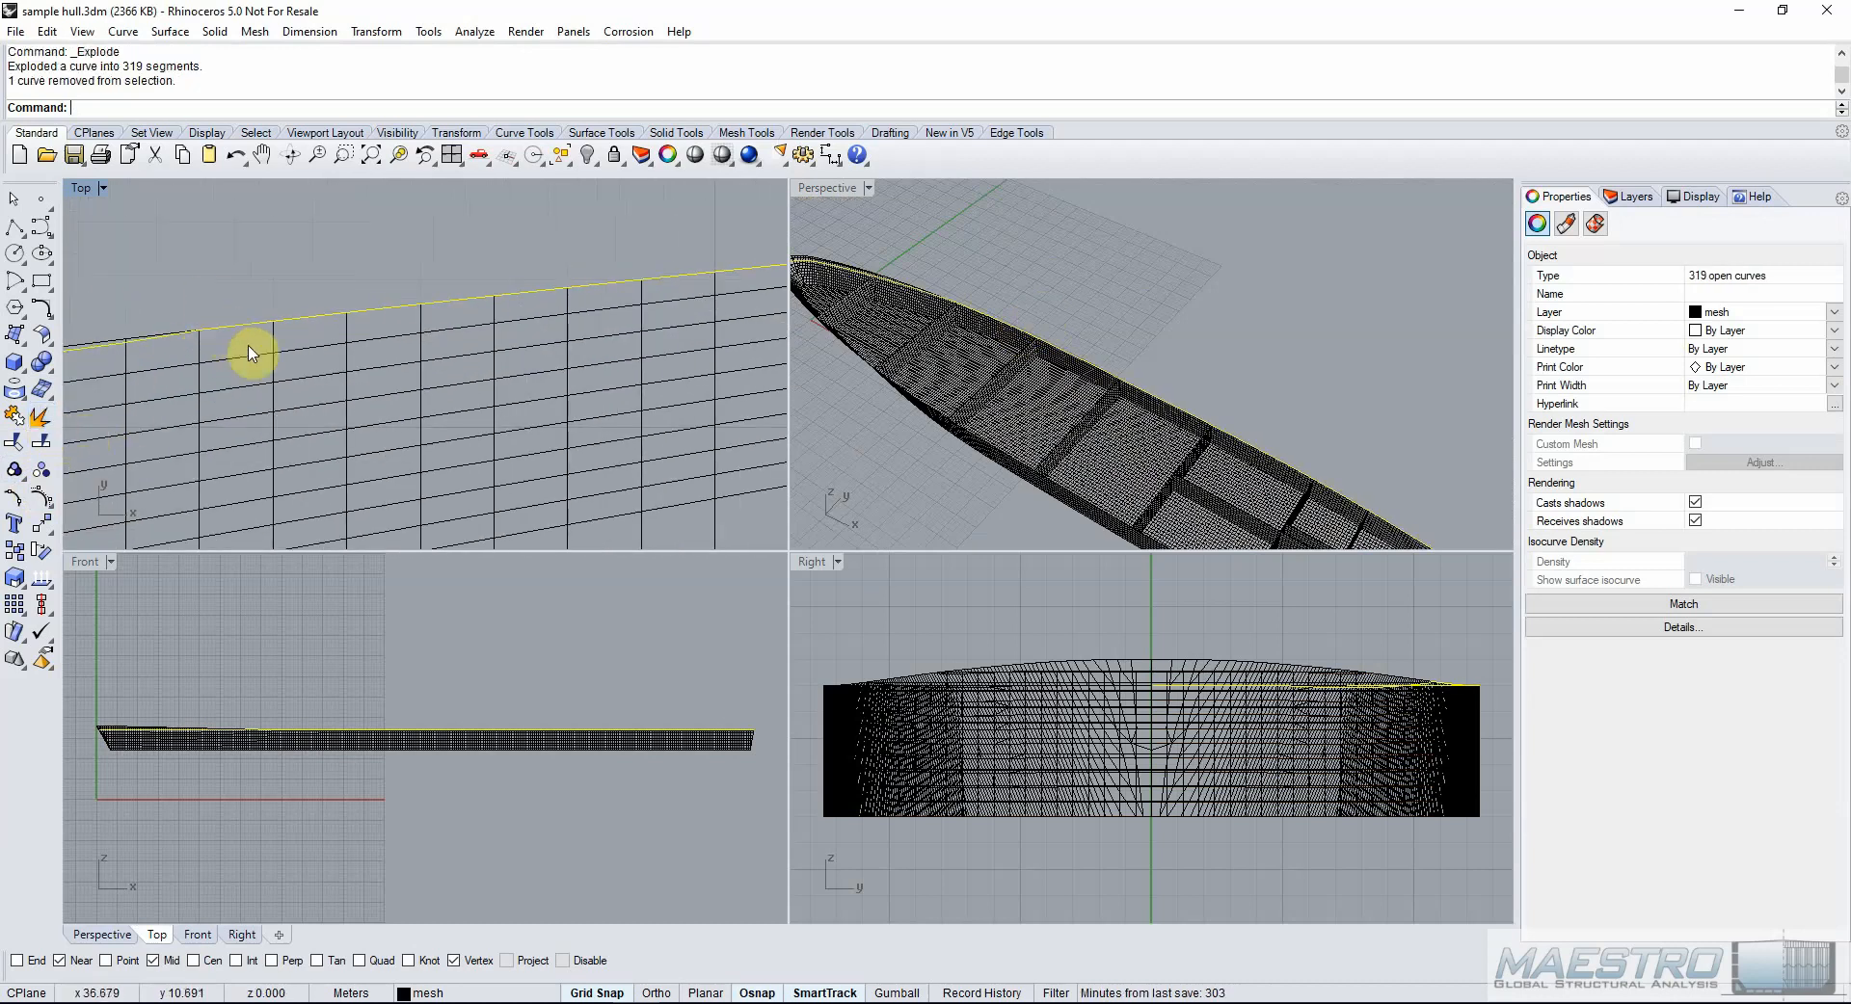
click(17, 422)
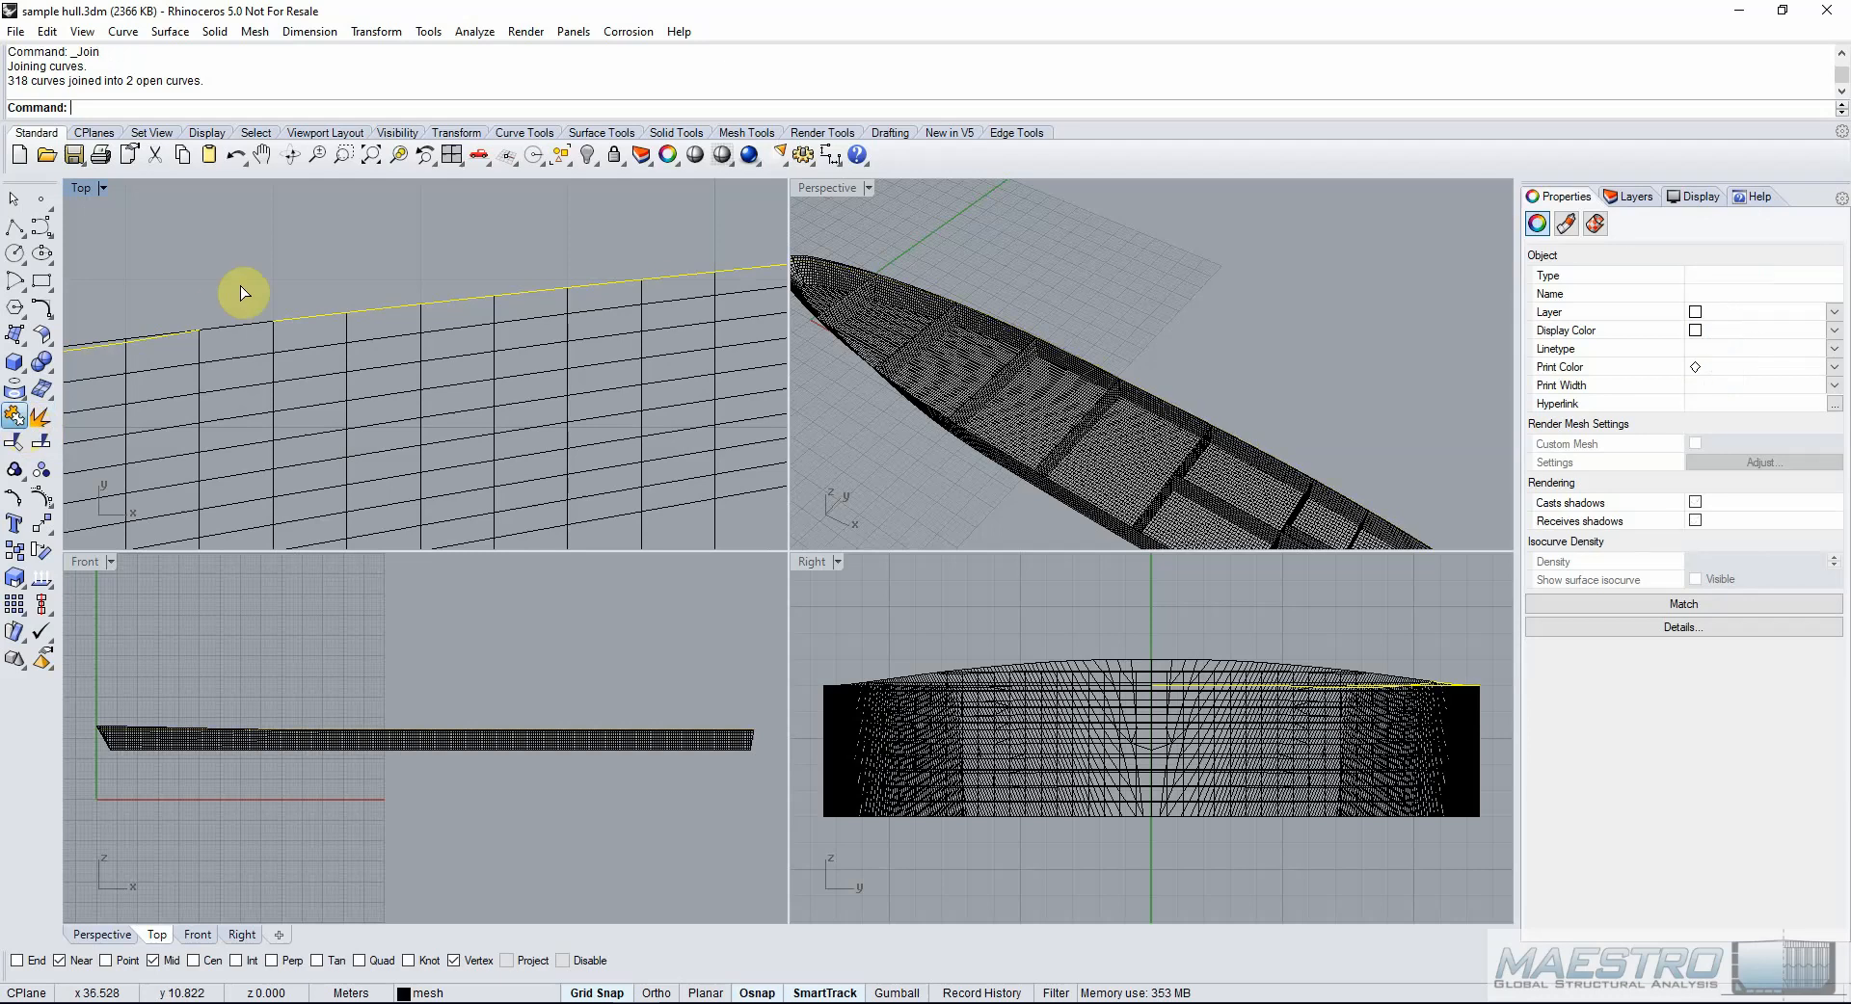
Delete the excluded segment together with the joined curve aft of it along the side shell's upper edge.
click(173, 273)
click(319, 313)
click(322, 324)
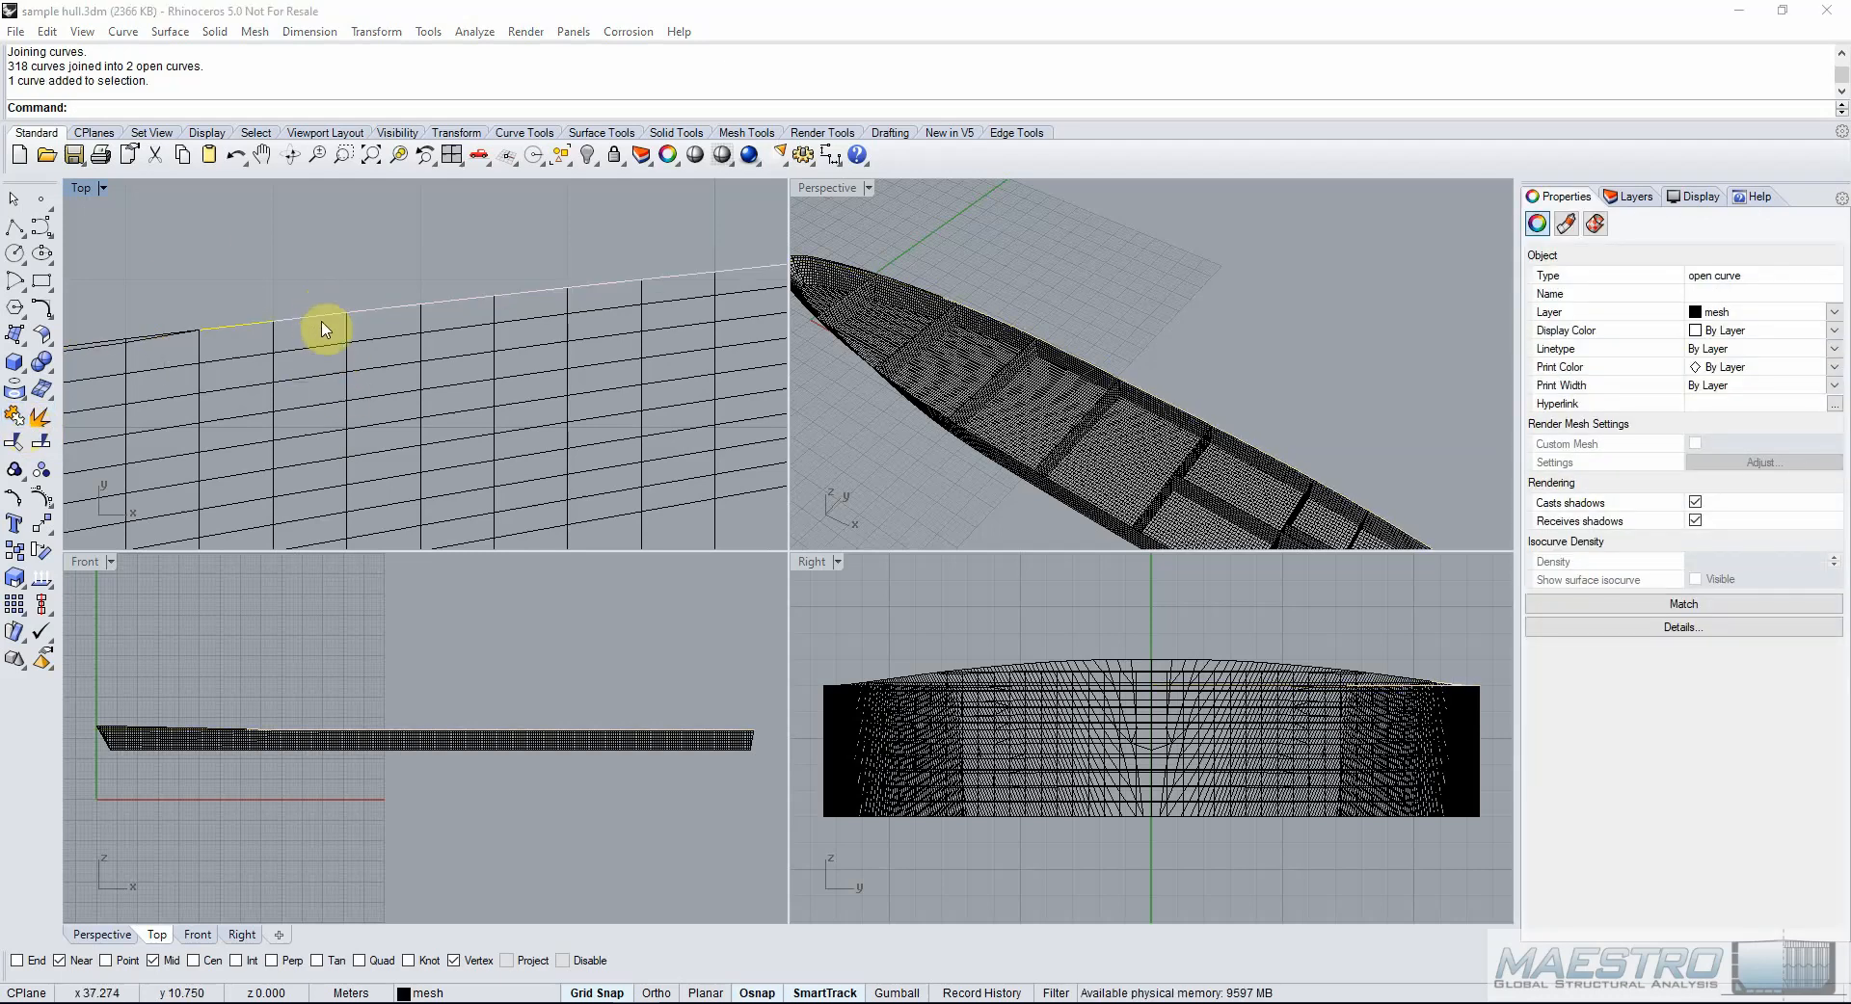
click(401, 374)
key(Delete)
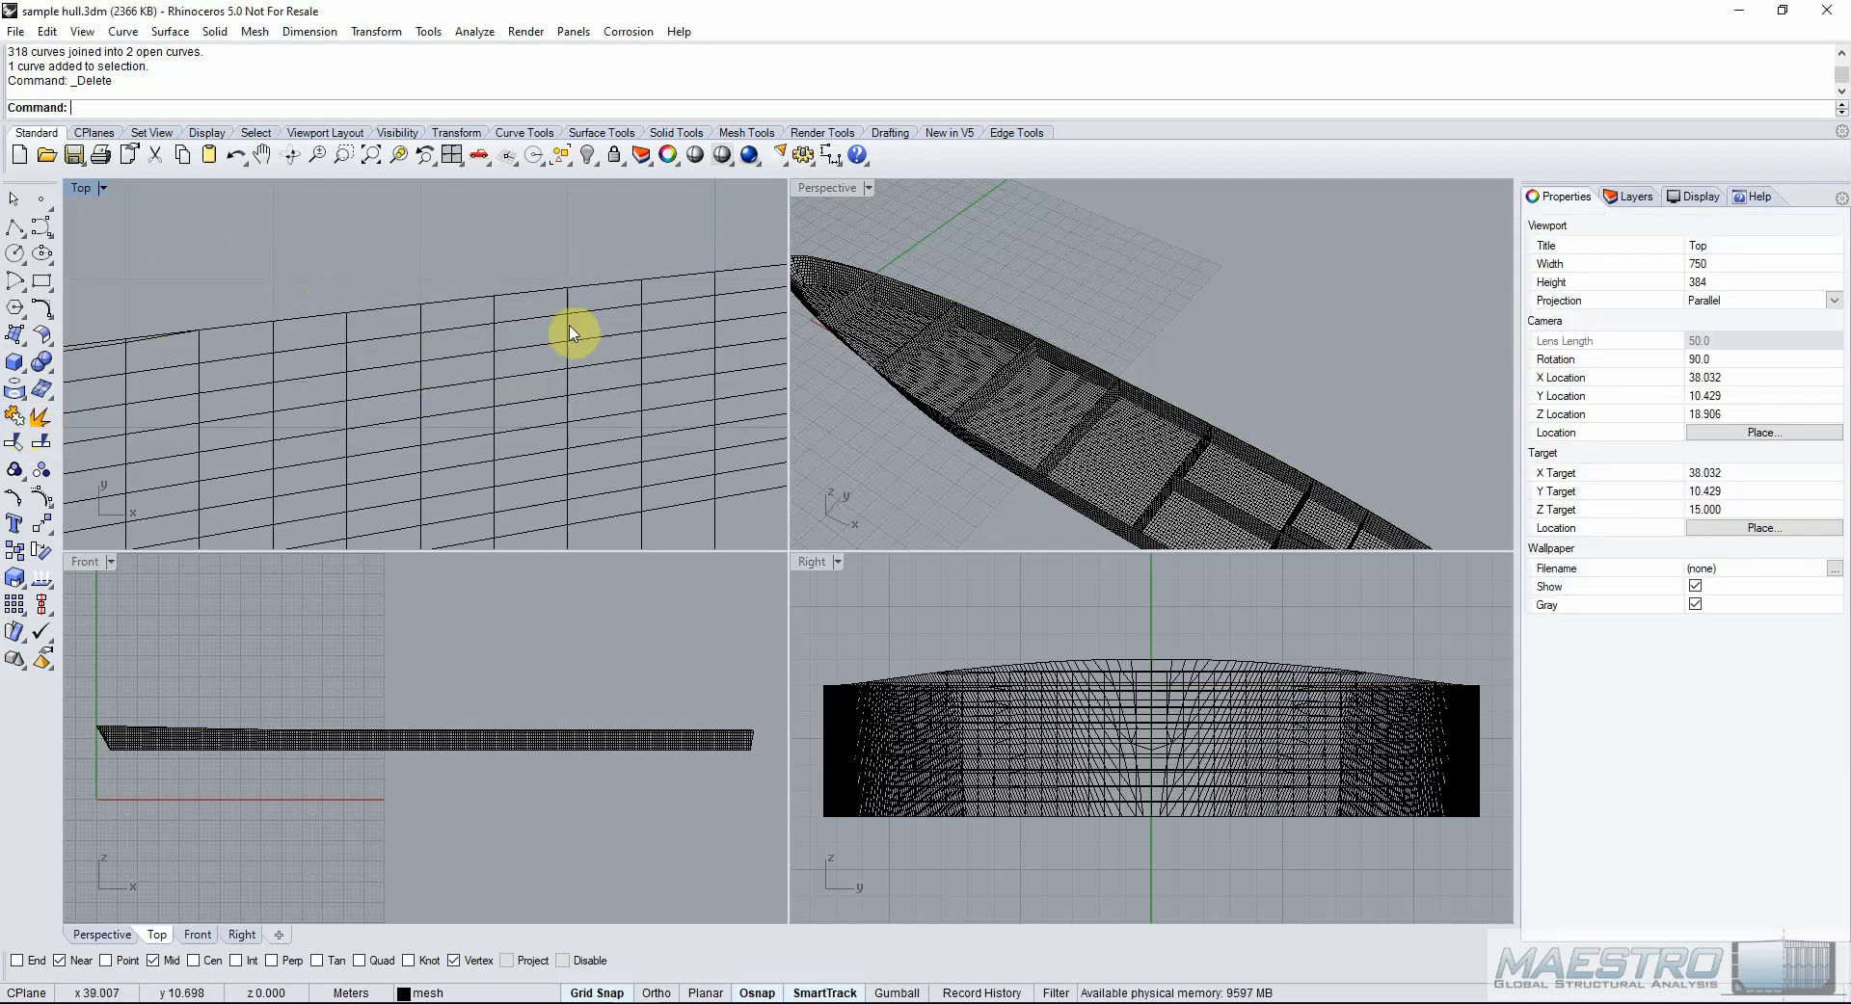
Select all curves, exclude the ones that do not belong to the side shell, and group the remaining longitudinal side shell curves.
scroll(607, 327, down, 3)
right_click(815, 68)
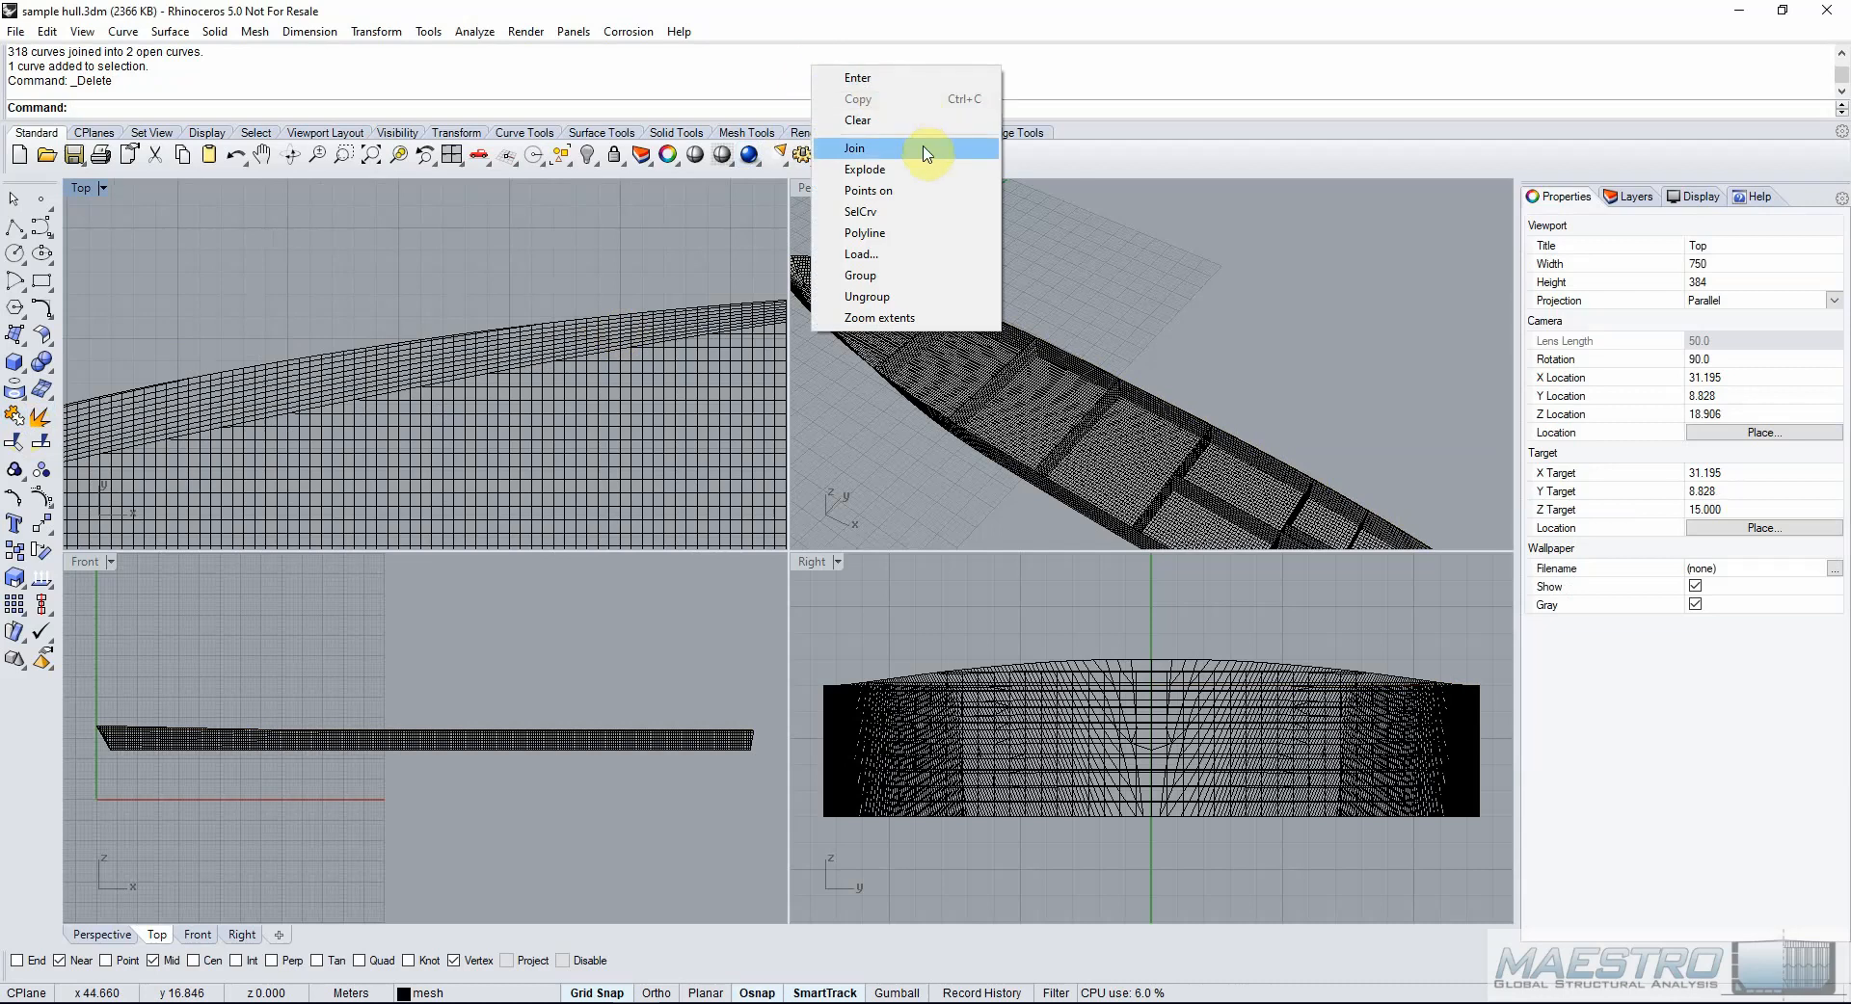
click(912, 209)
scroll(331, 310, down, 3)
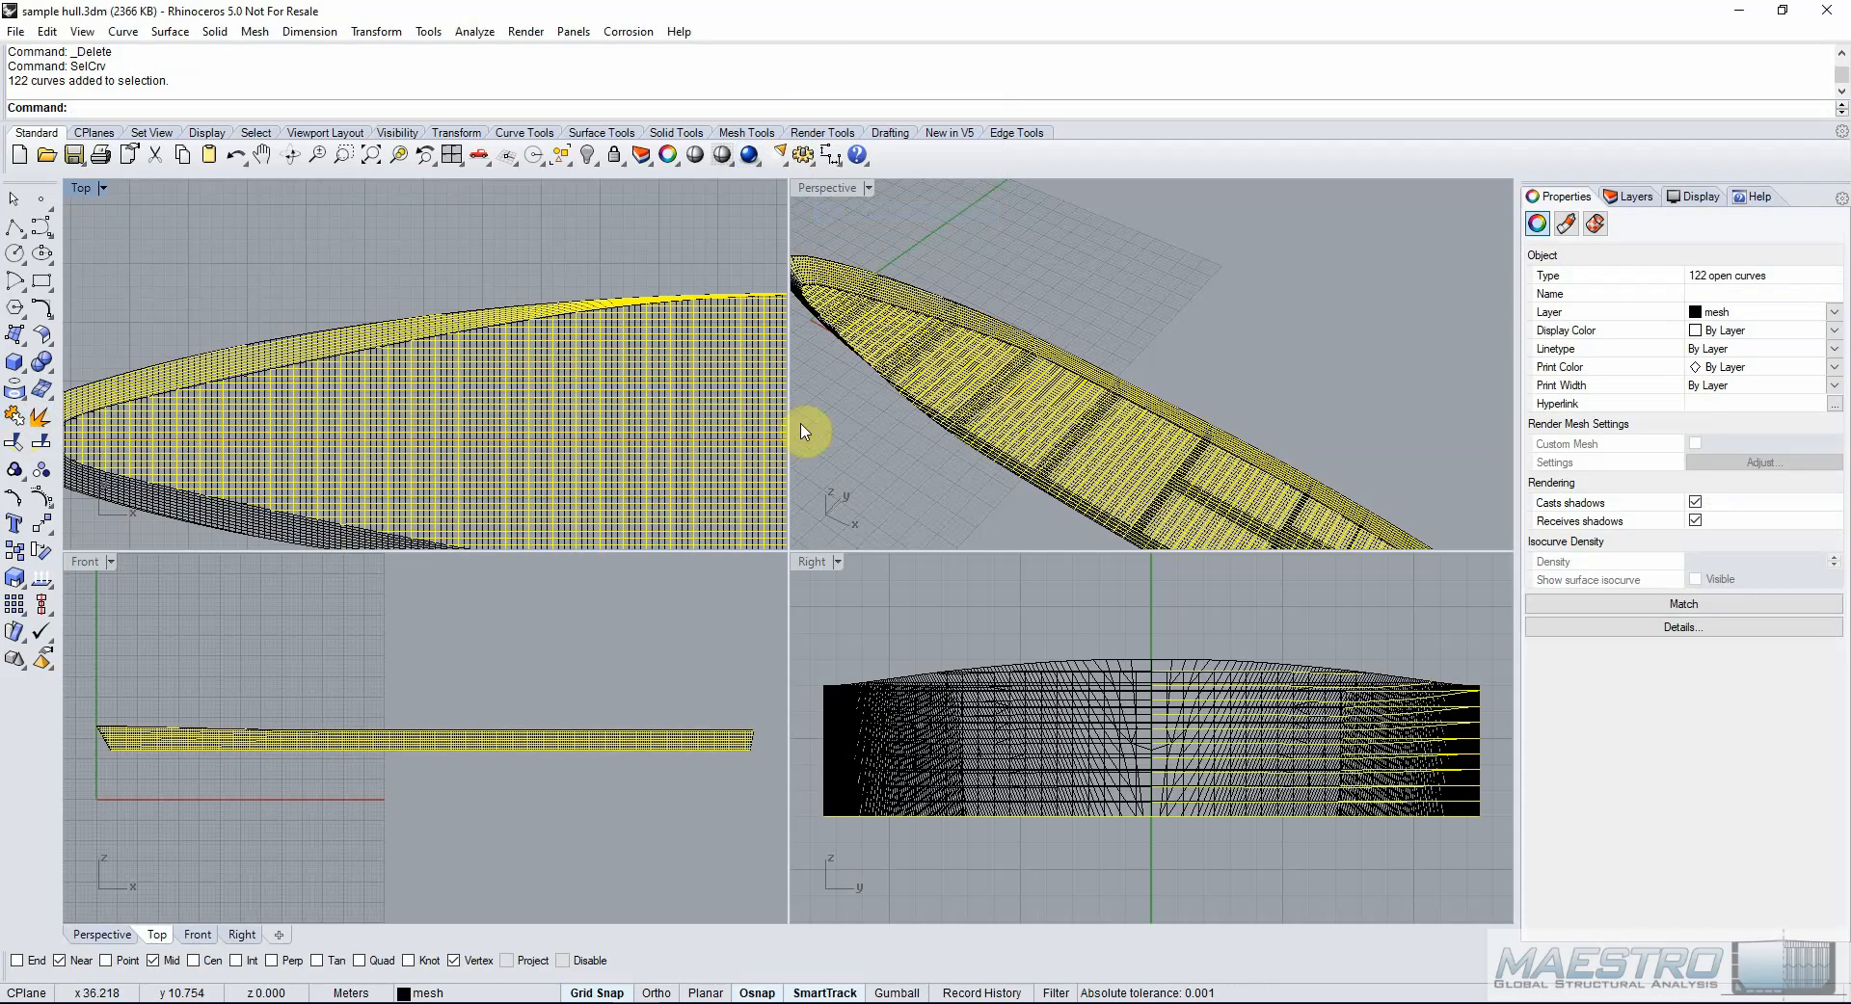
right_drag(1333, 463, 1222, 545)
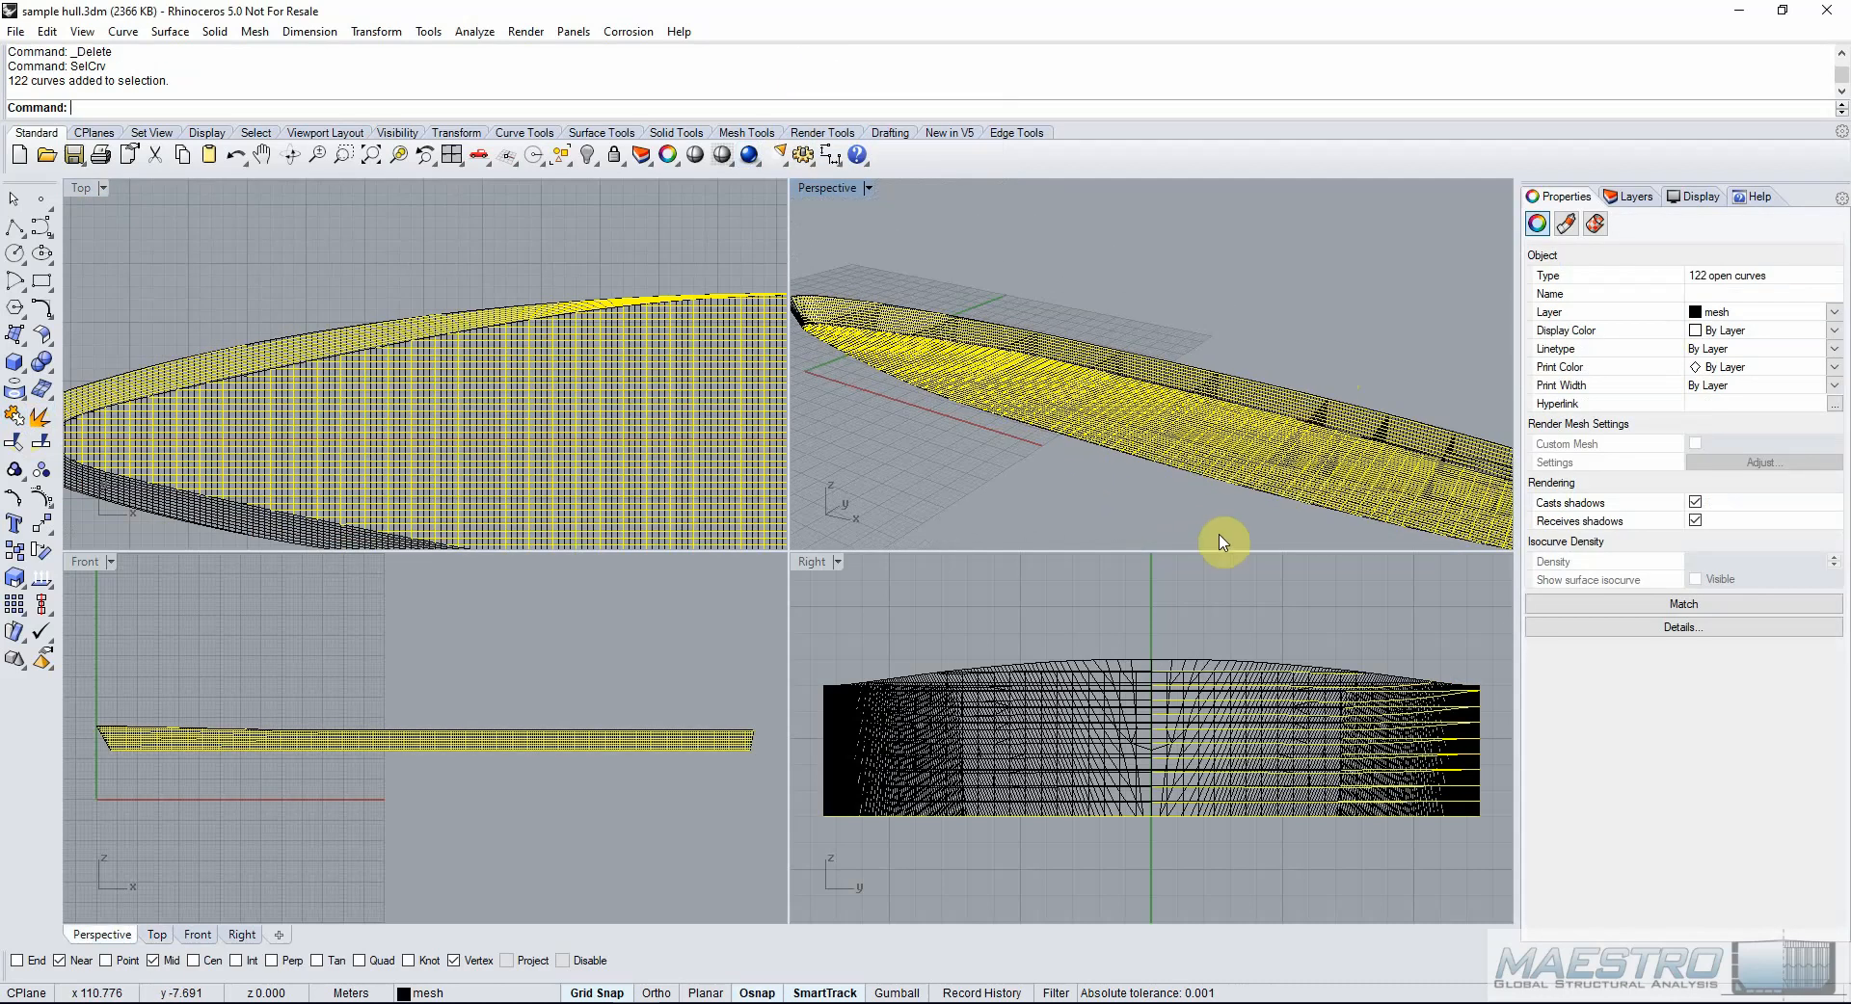
ctrl+click(1145, 430)
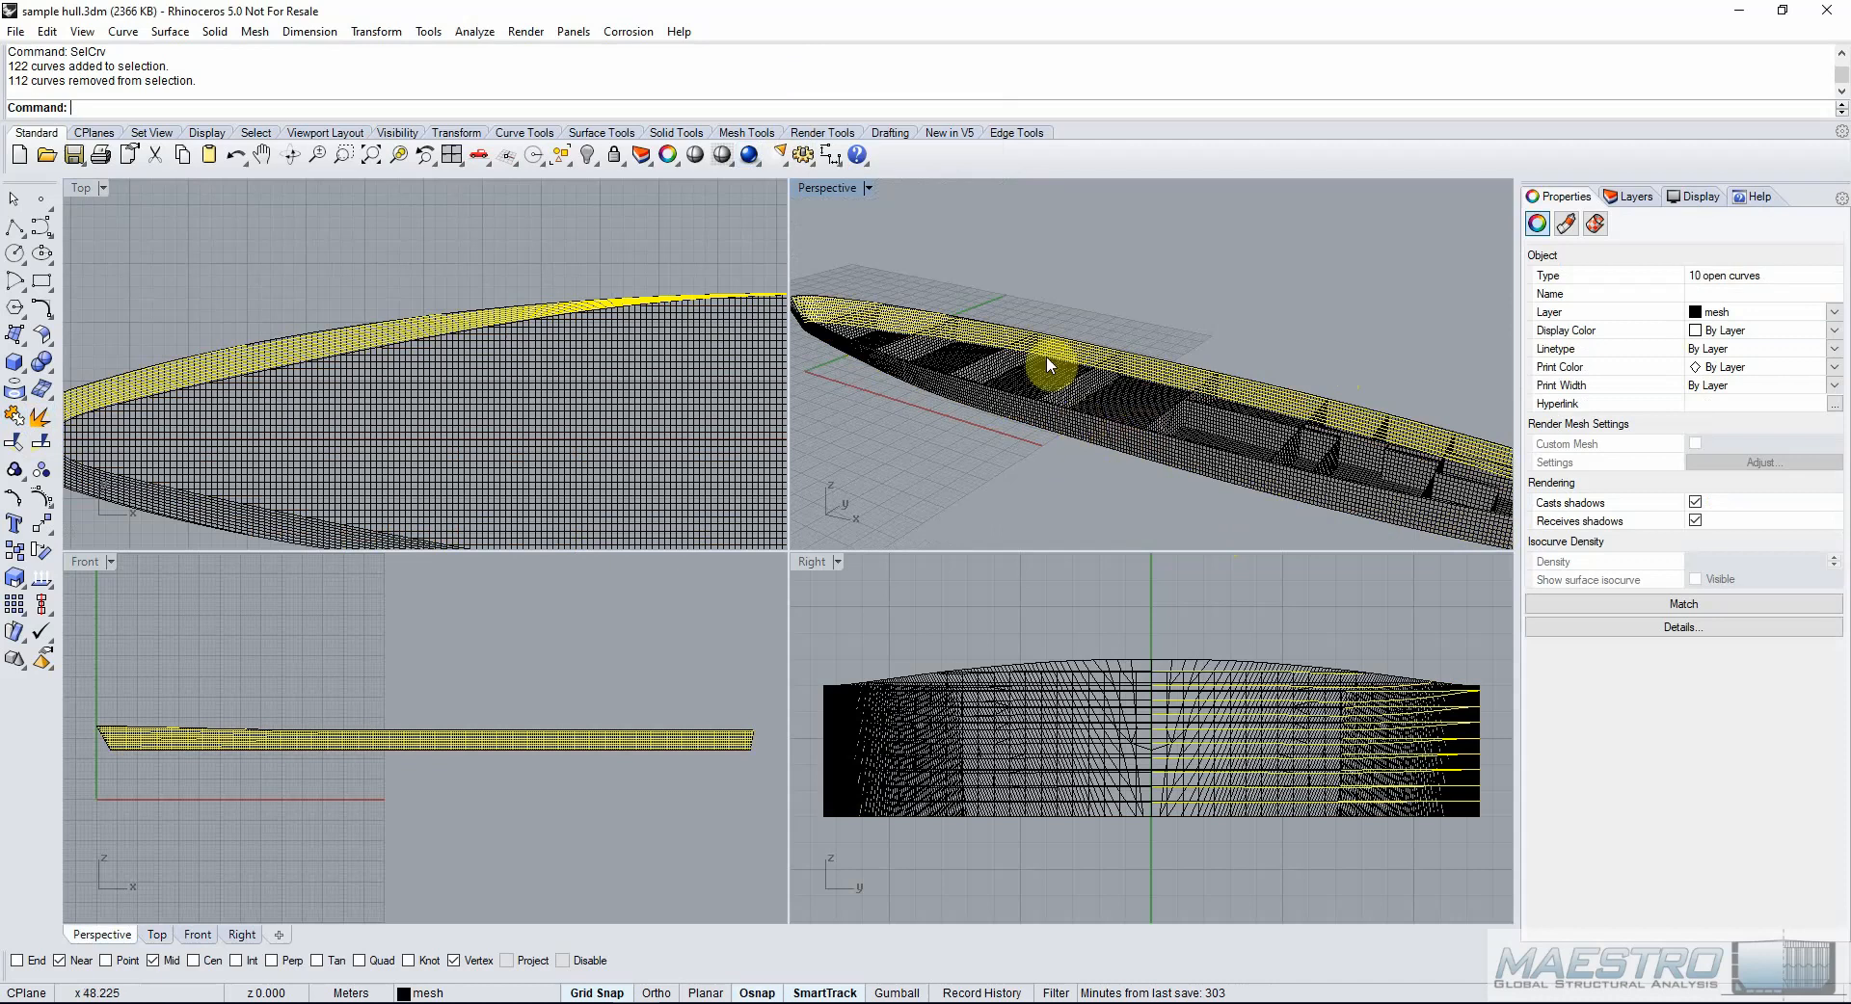
scroll(1047, 356, down, 5)
right_drag(1060, 386, 892, 328)
scroll(1061, 370, up, 8)
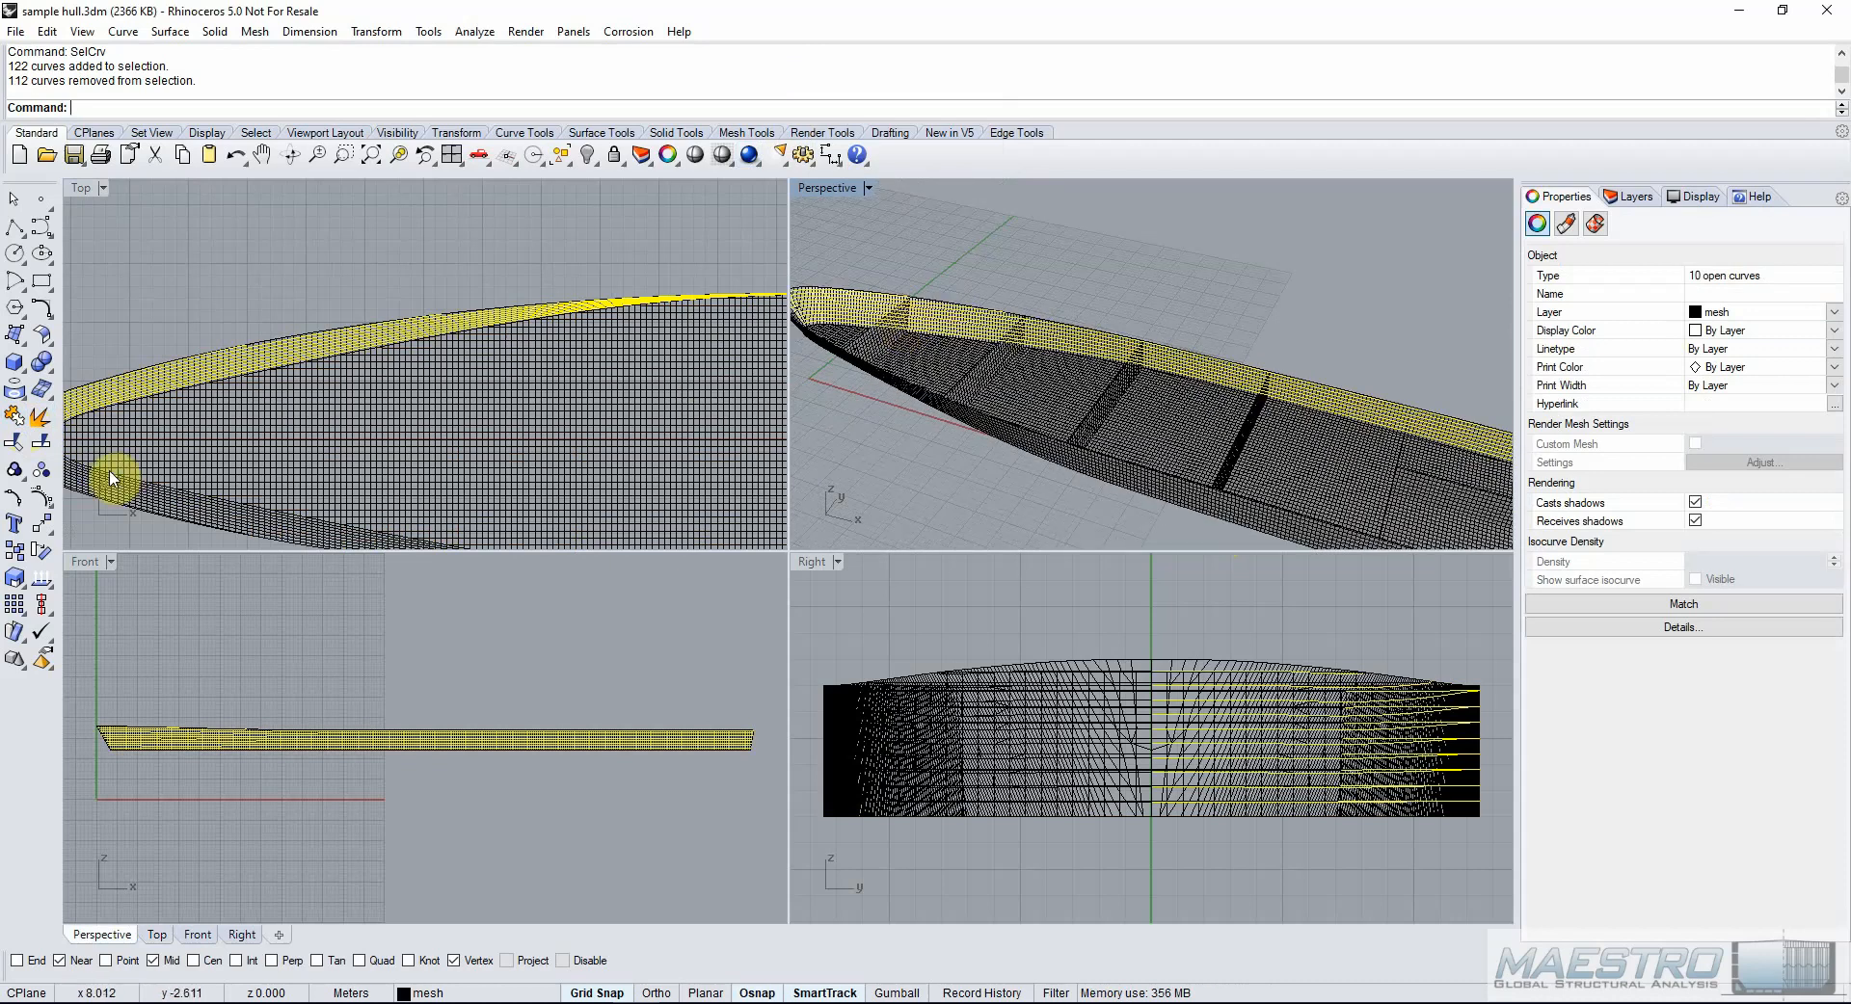
click(16, 471)
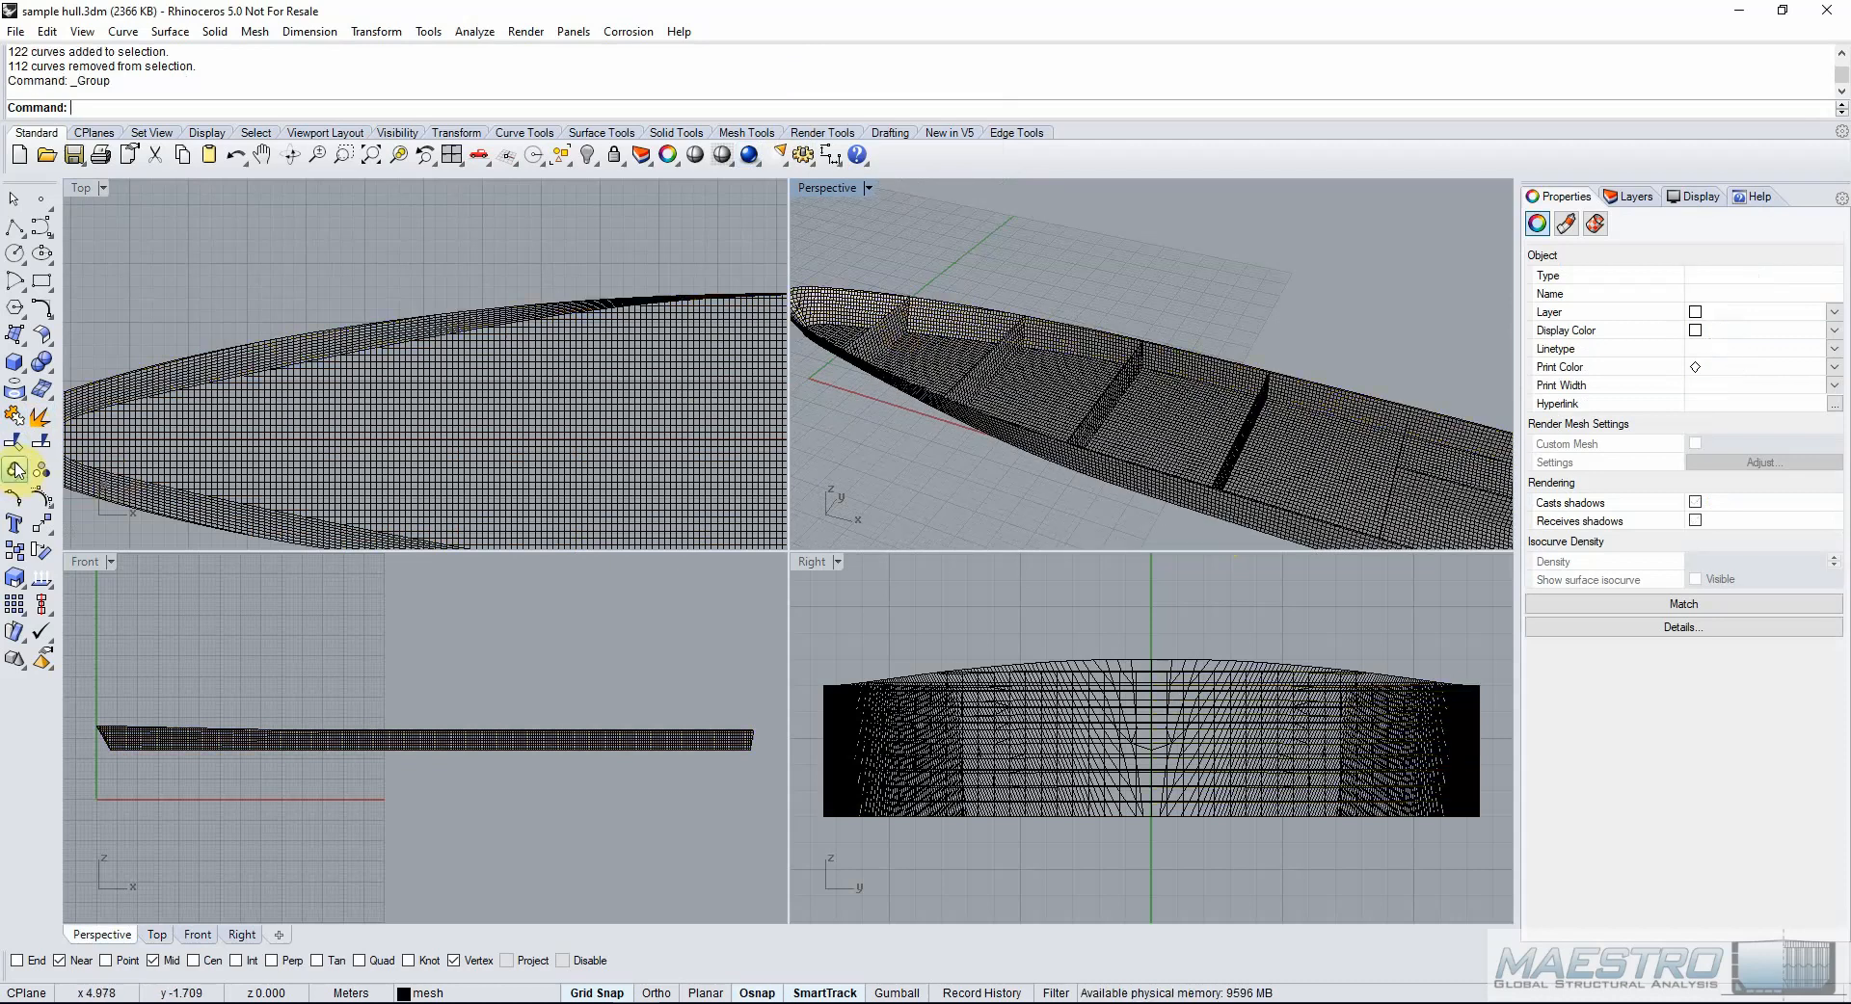
click(1106, 263)
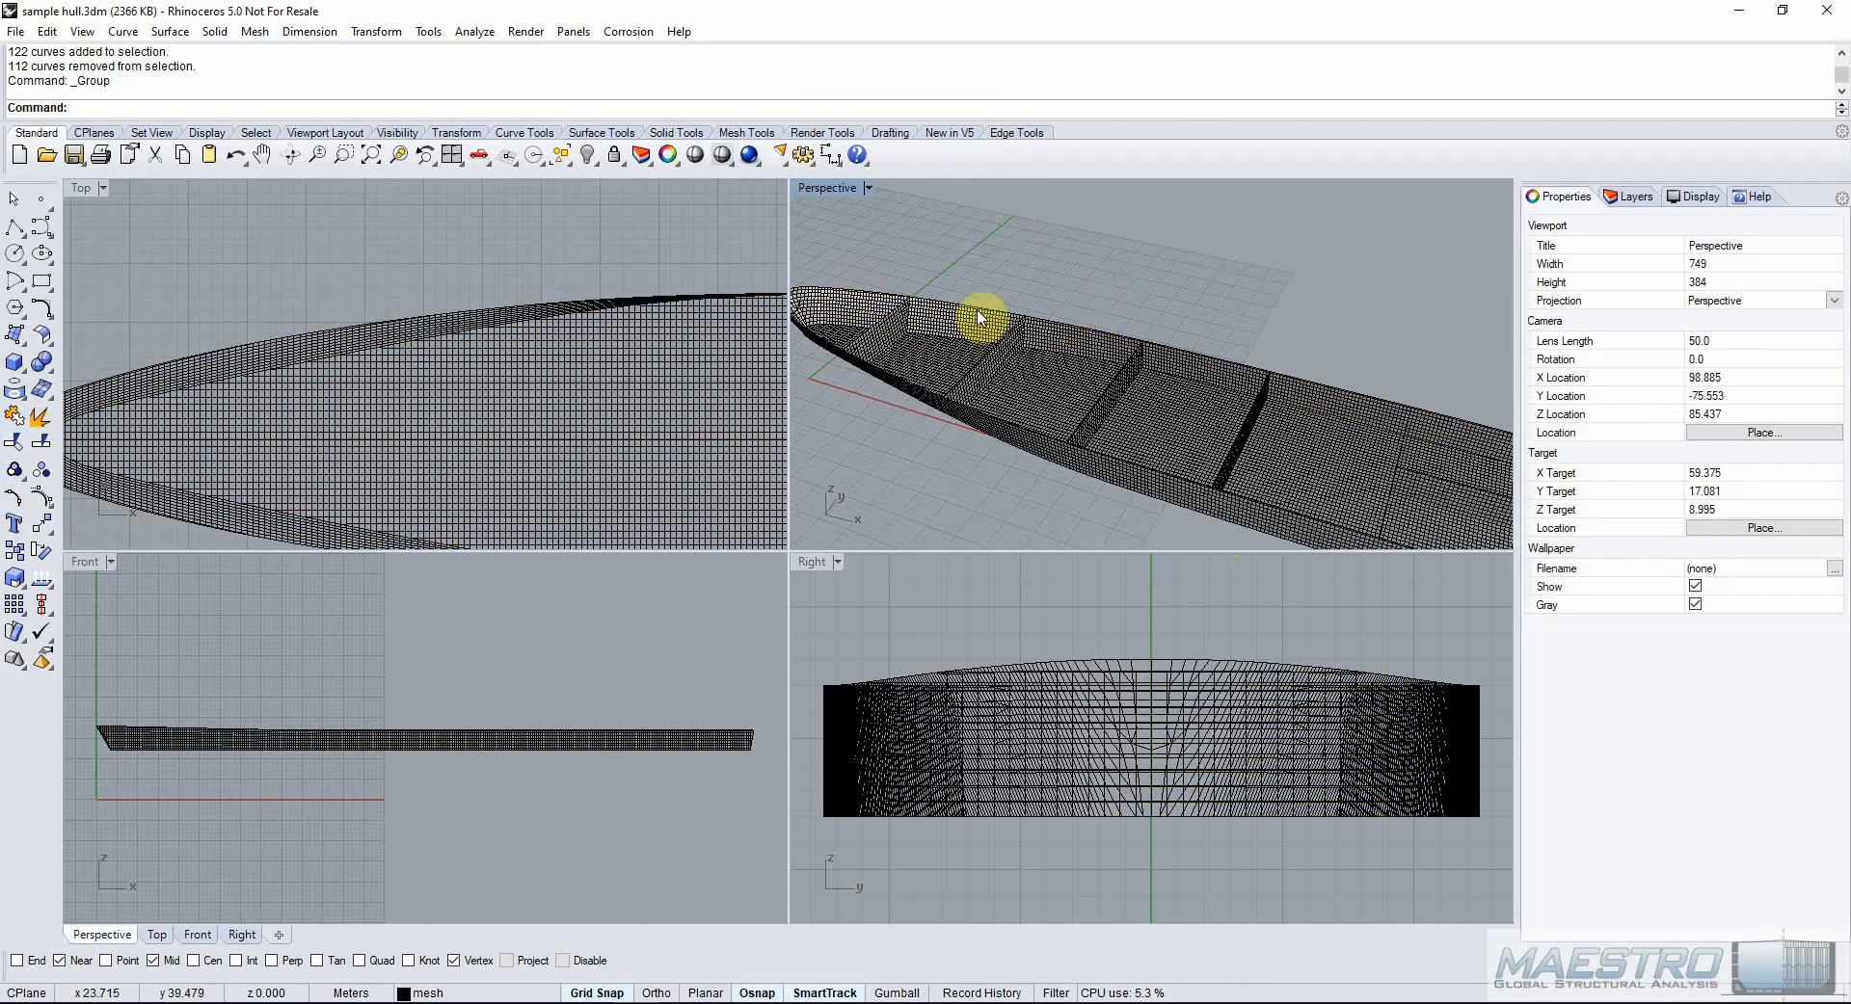
Run the export maestro beams.rvb script on the side shell mesh with the Mesh and Direction (Polylines) option.
scroll(1002, 292, up, 3)
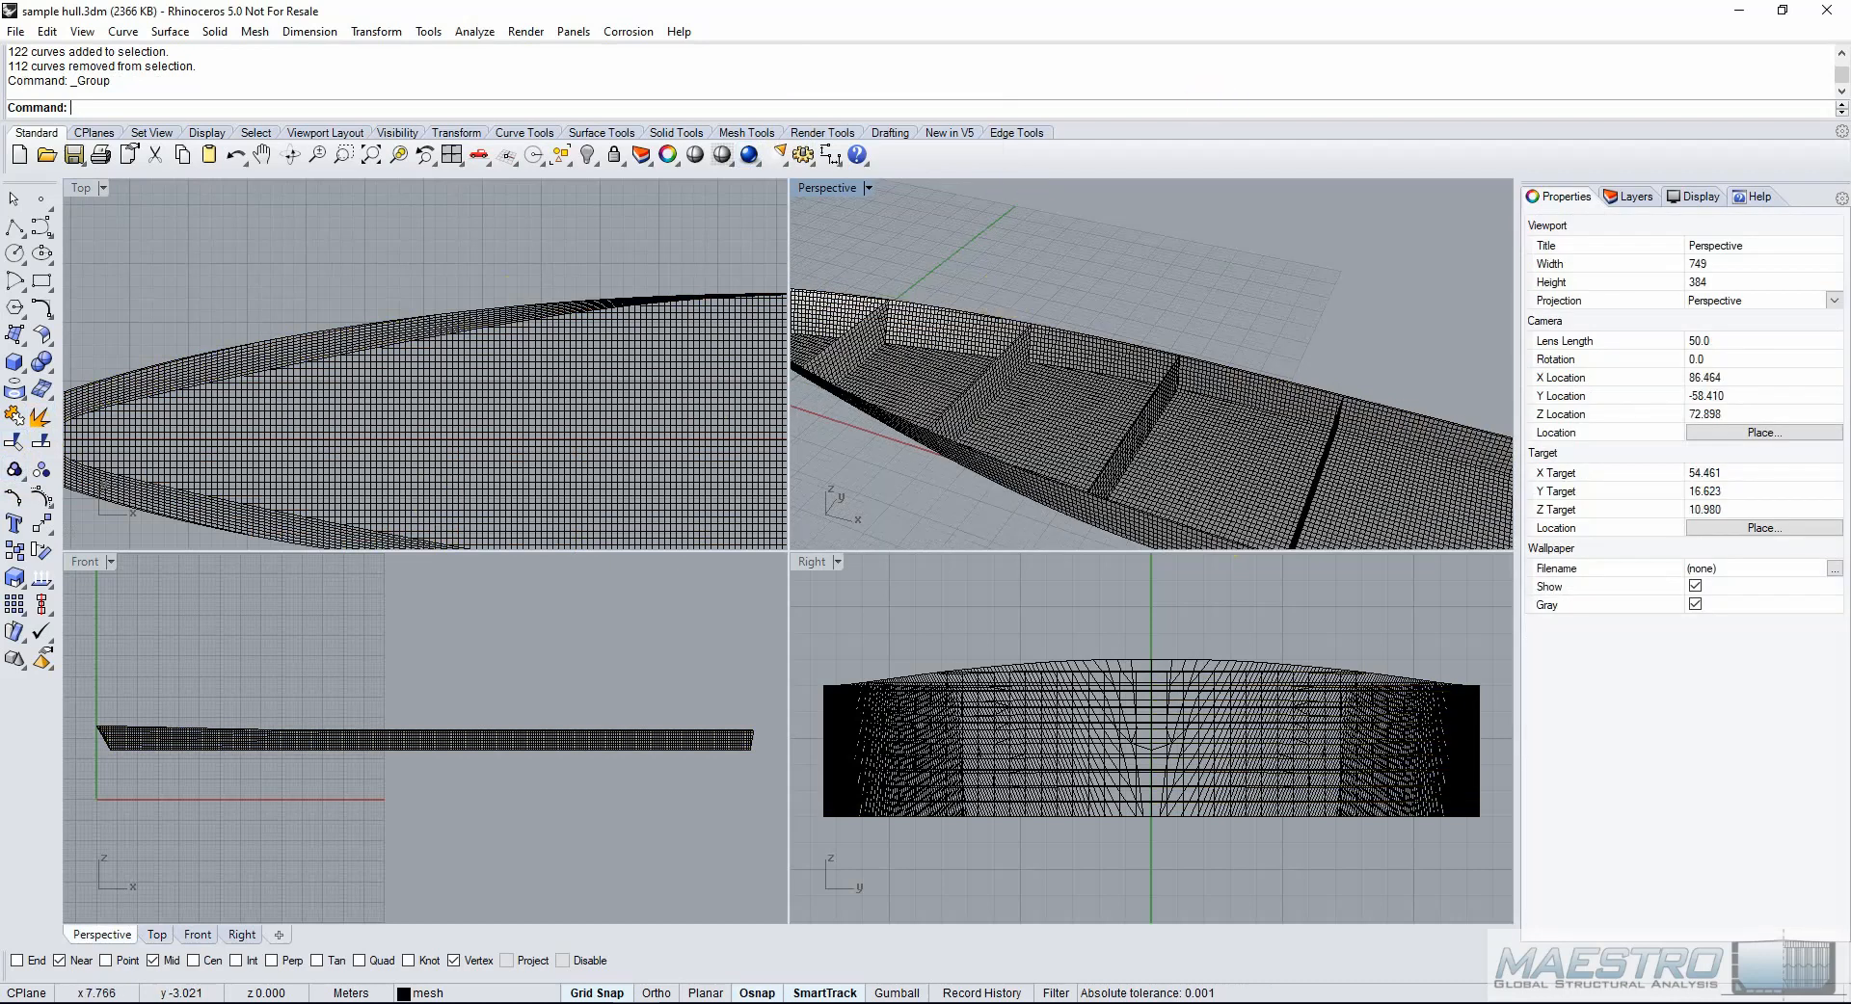
scroll(255, 432, up, 2)
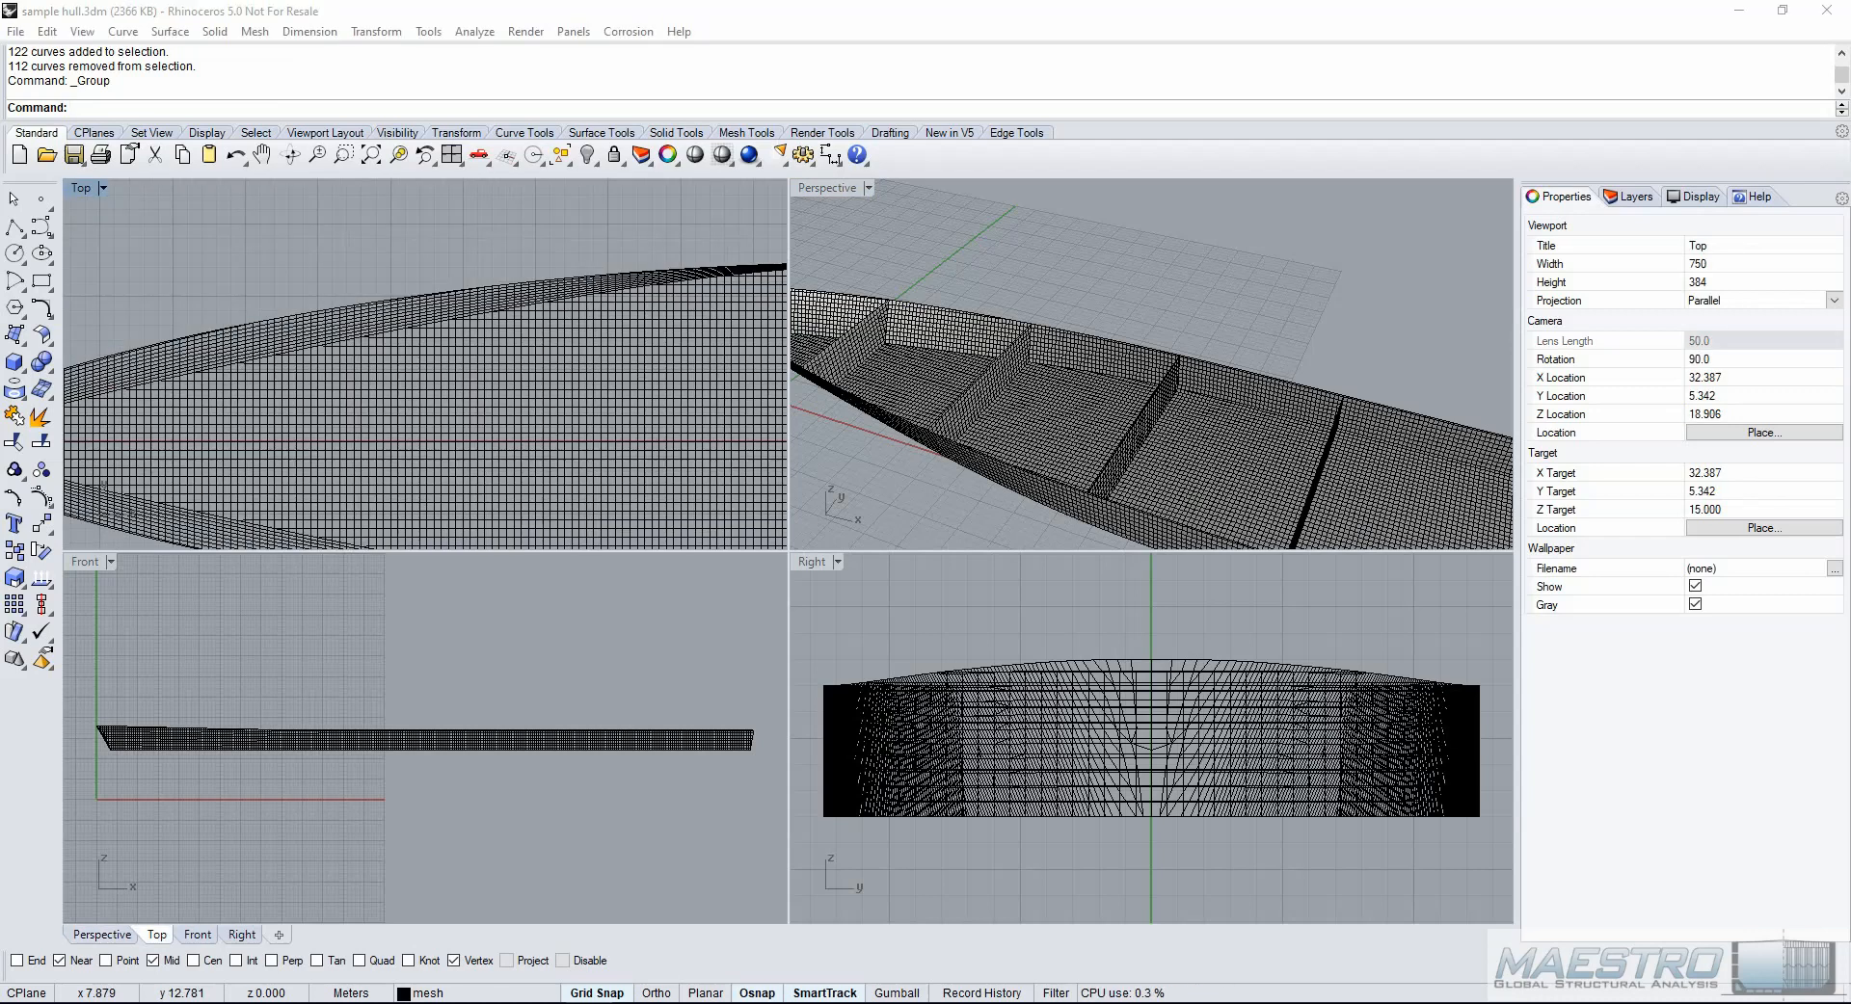
click(367, 322)
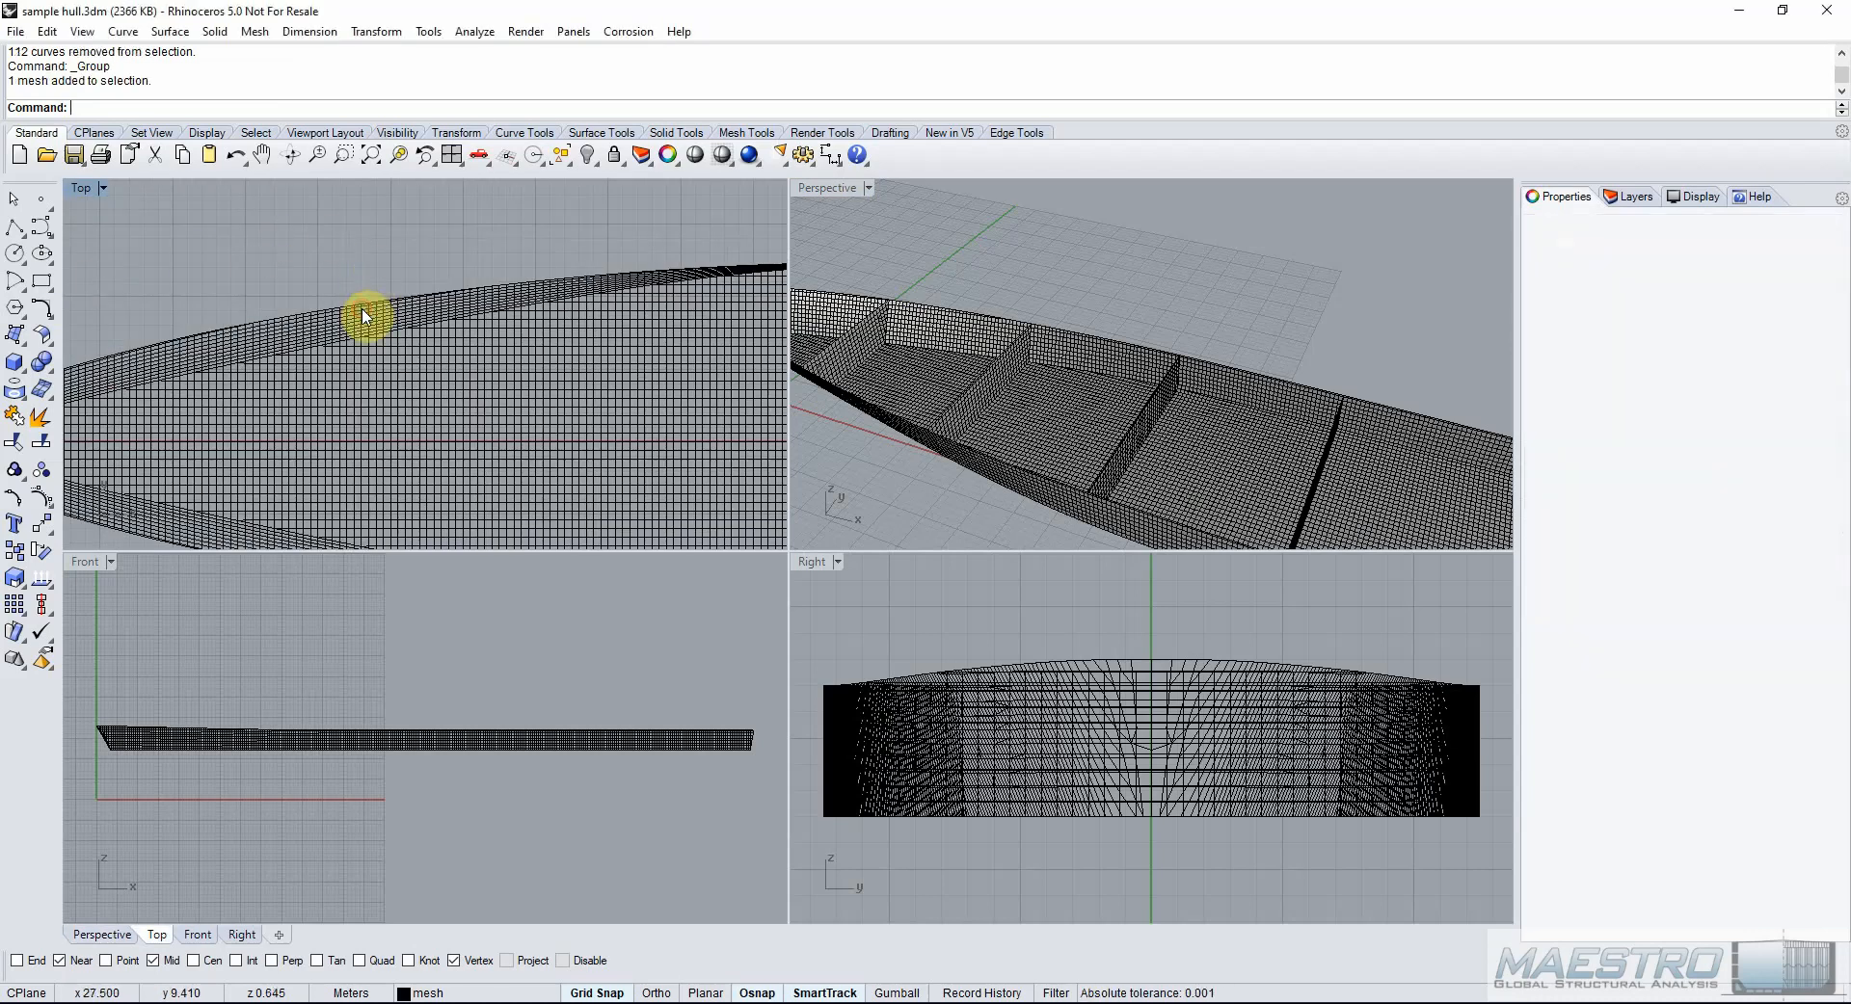
right_click(489, 87)
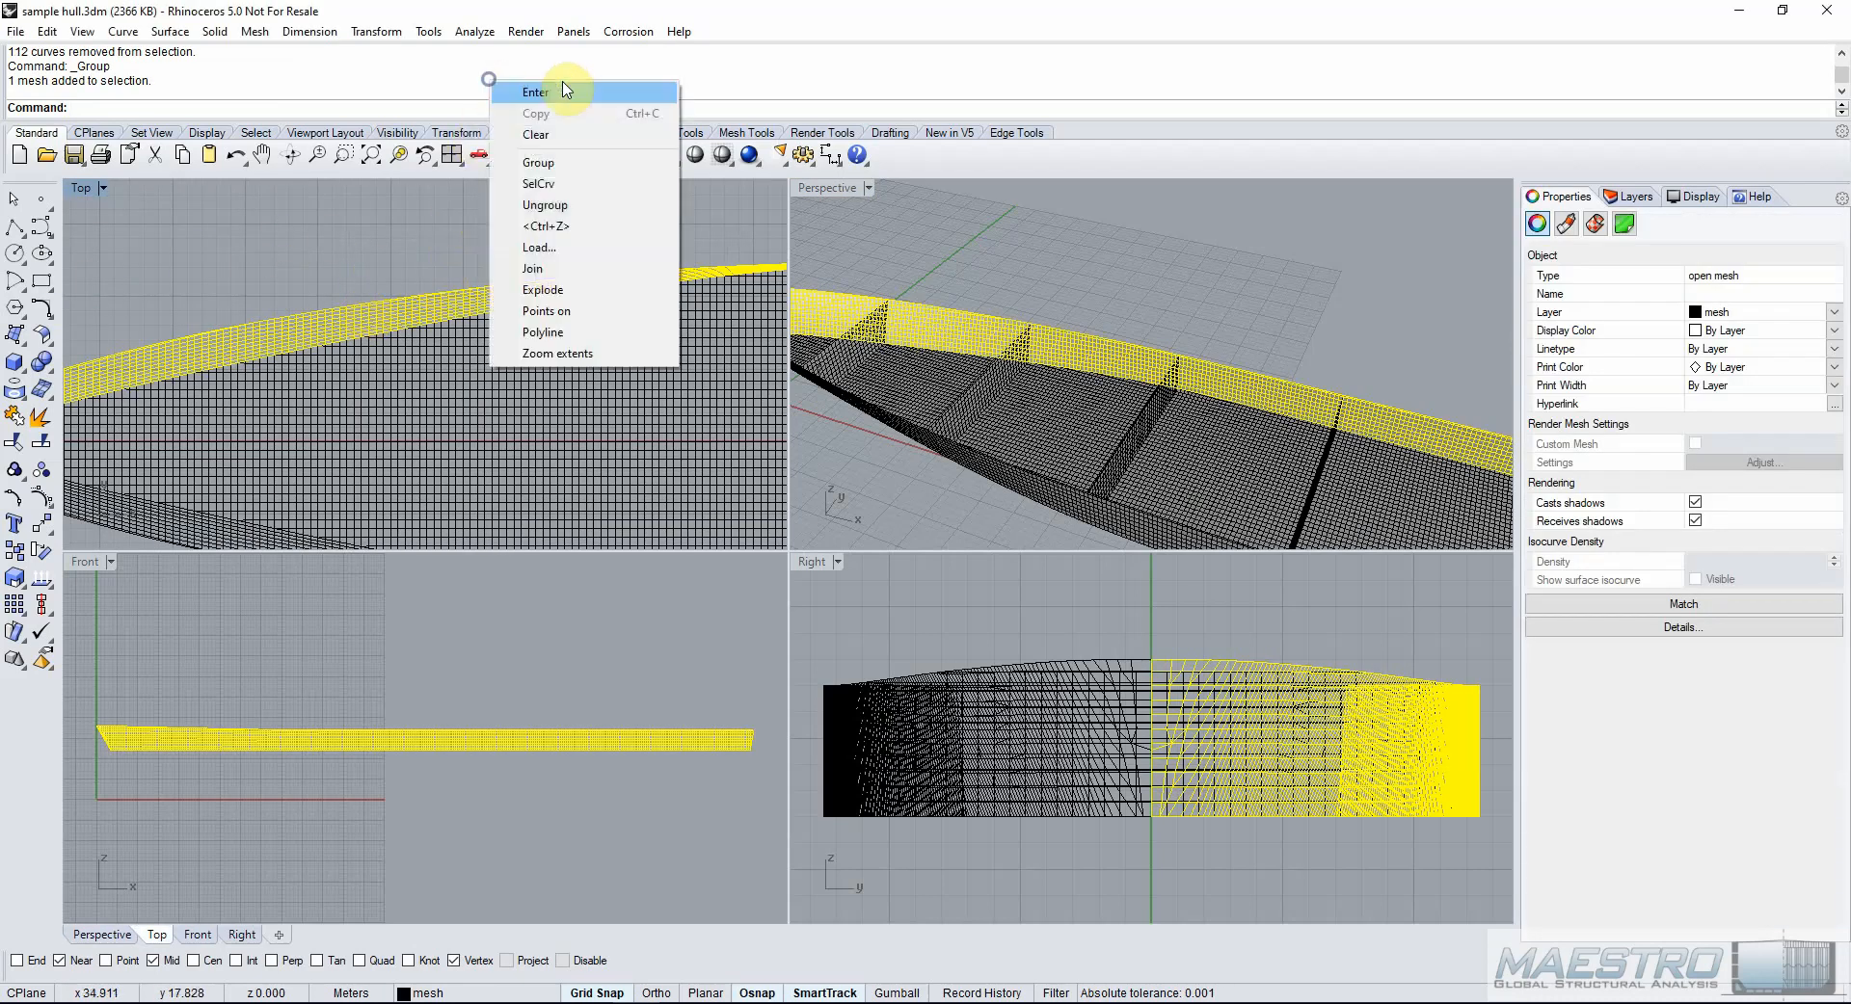
click(578, 249)
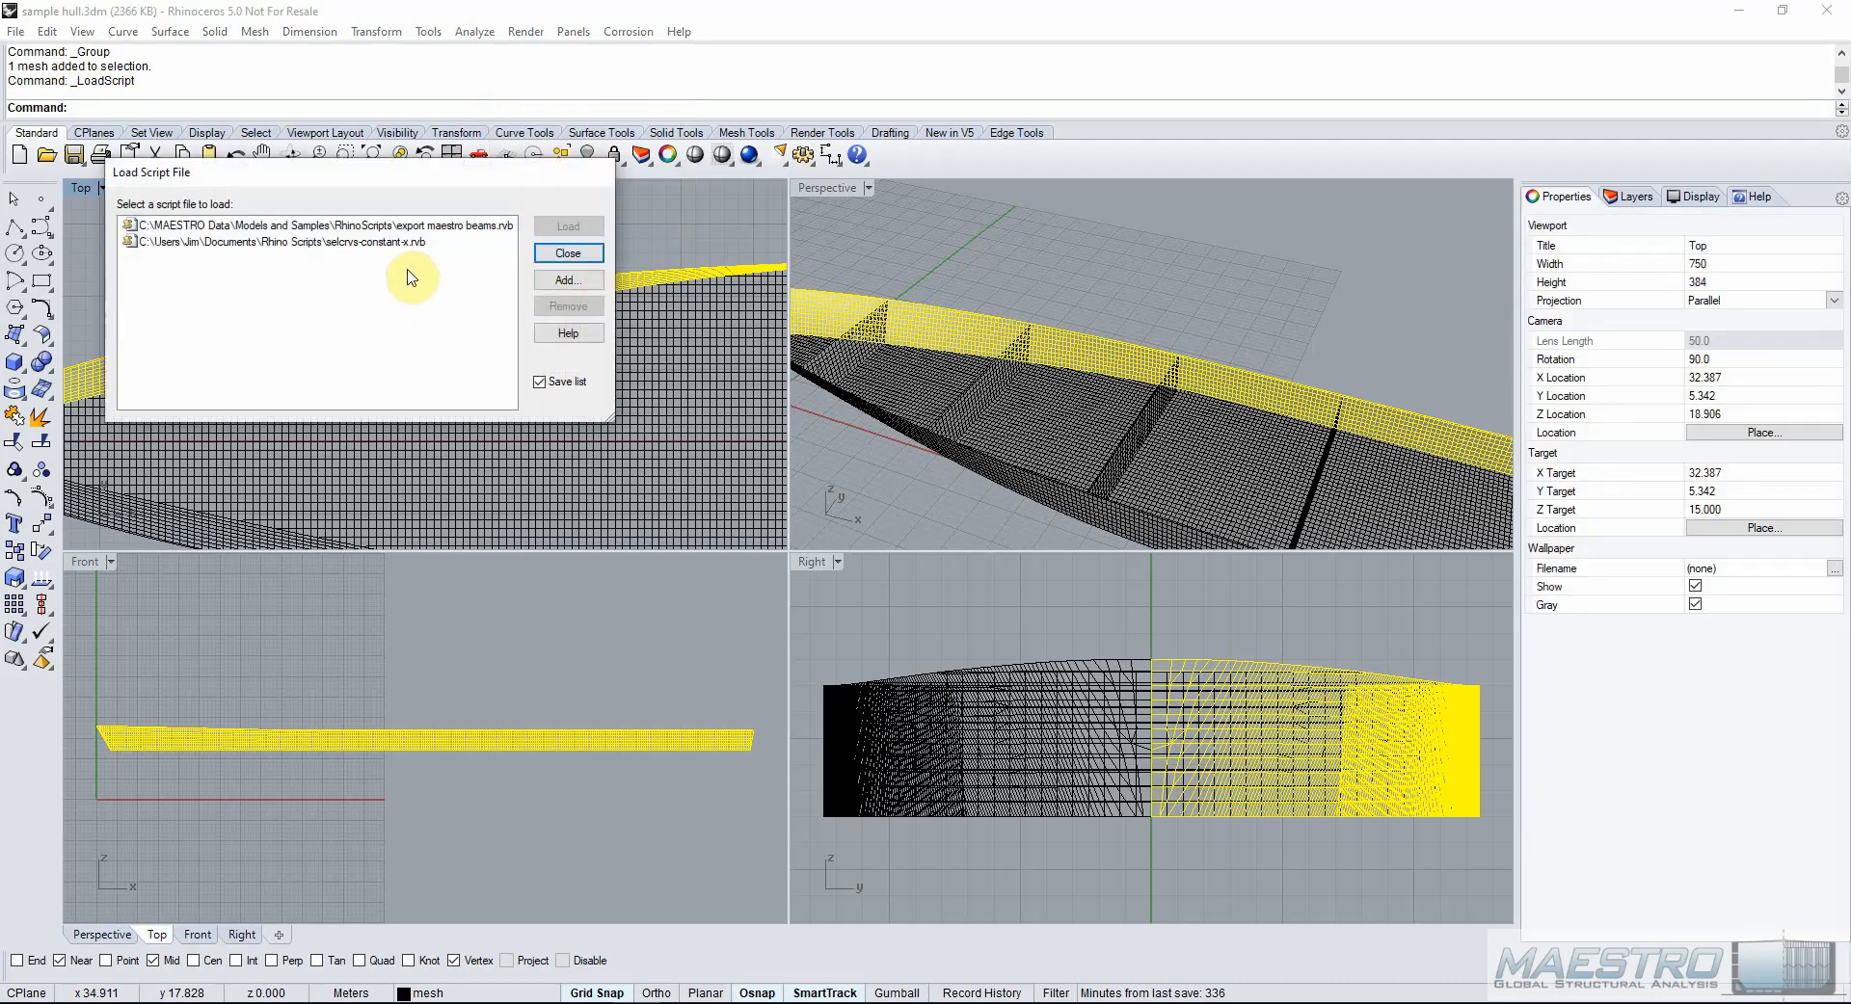
click(437, 228)
click(568, 226)
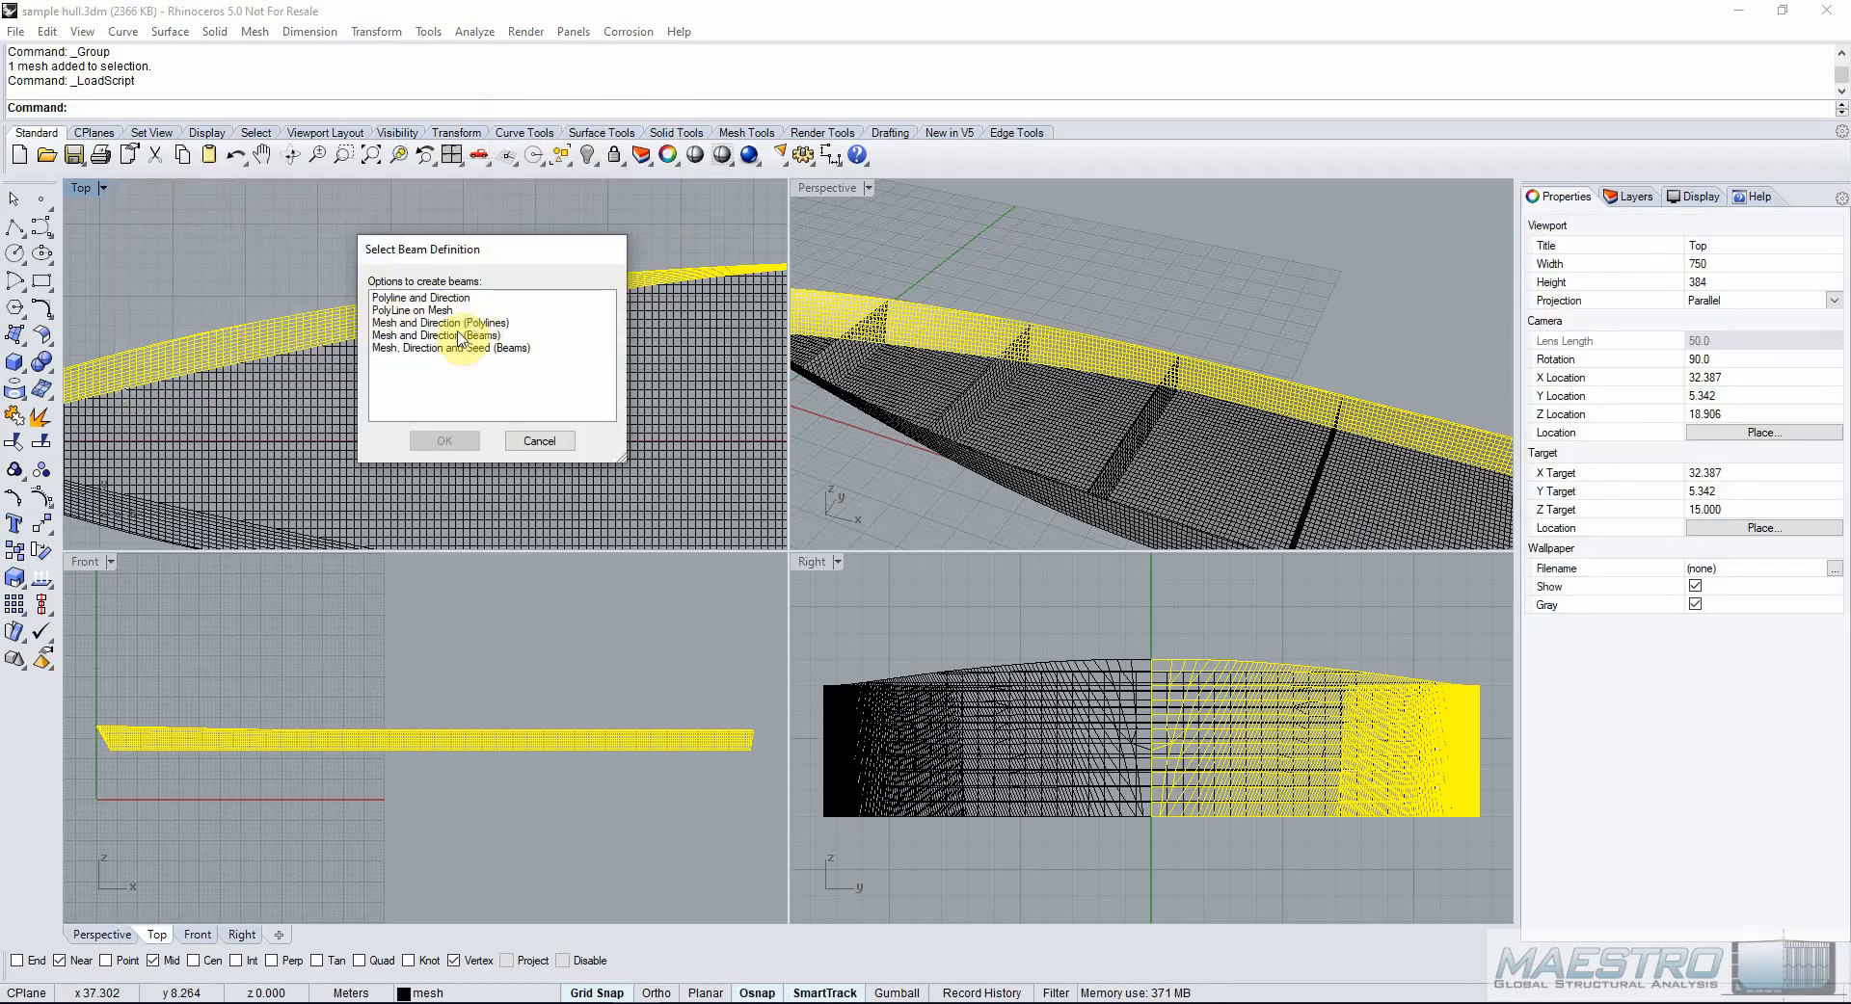
click(461, 335)
click(445, 441)
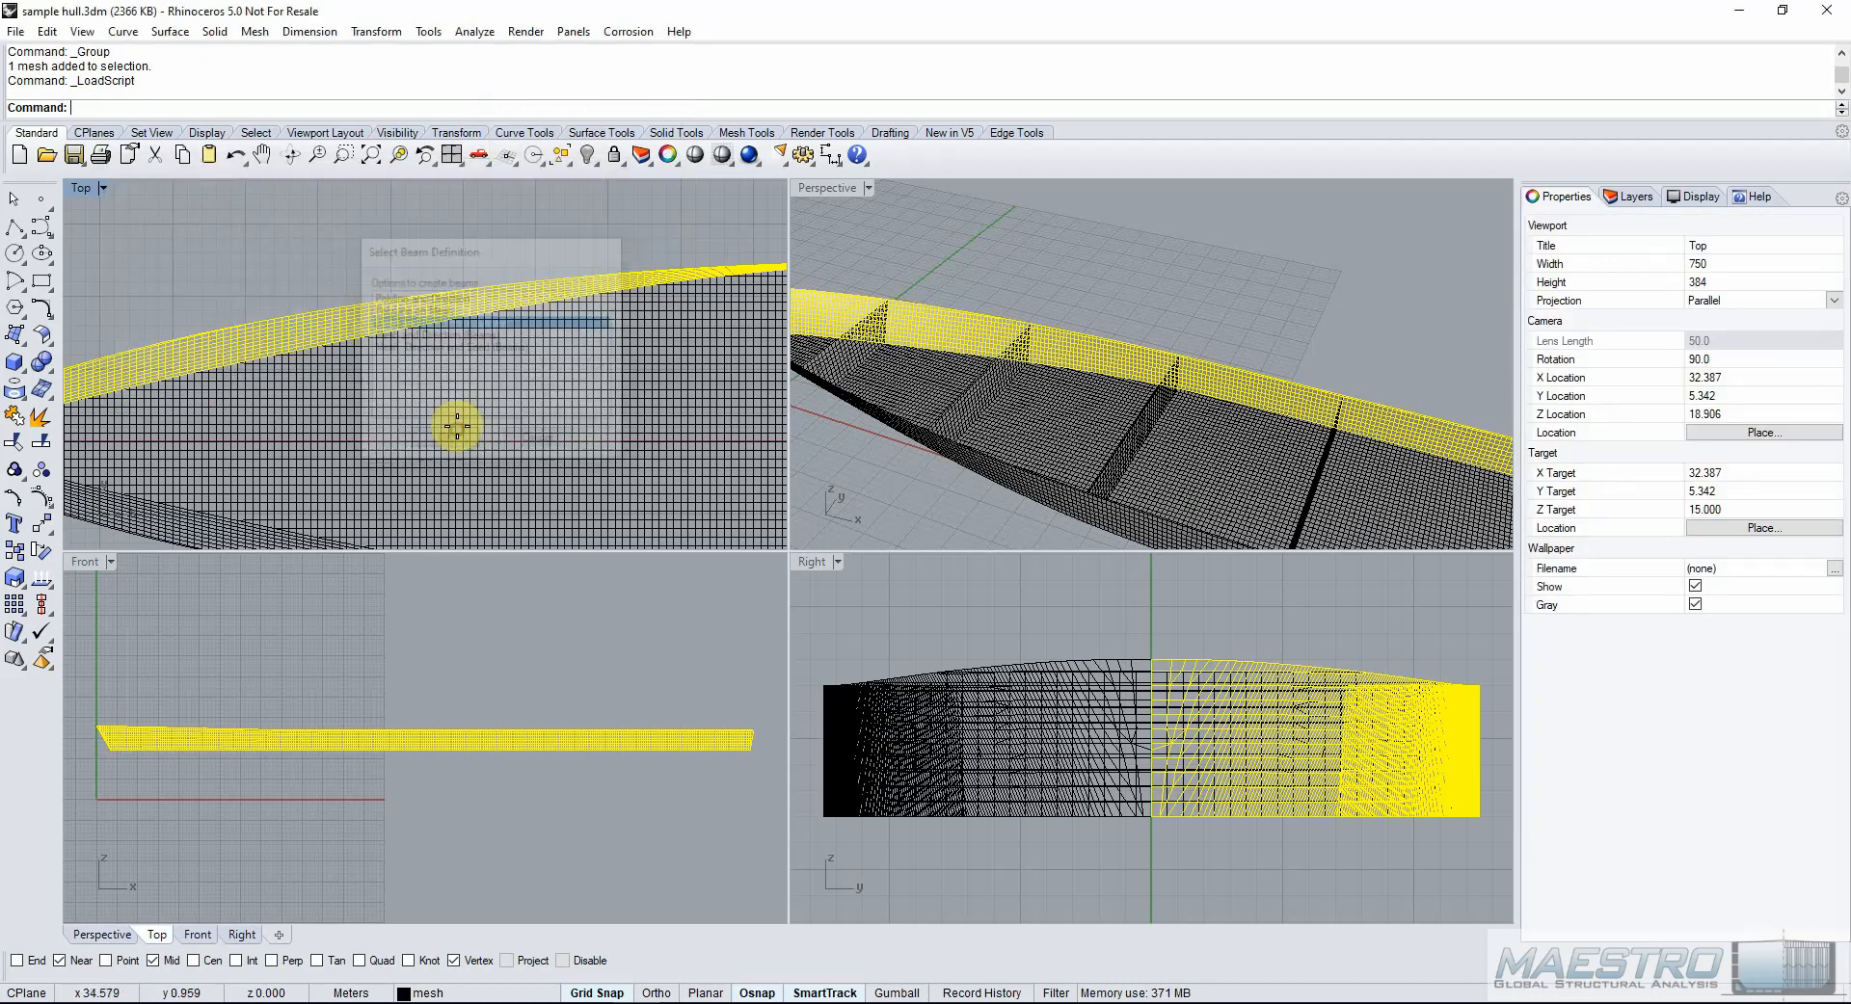
Define a vertical extraction direction with two points in the Right view and set the angular tolerance to 40 deg.
click(1233, 583)
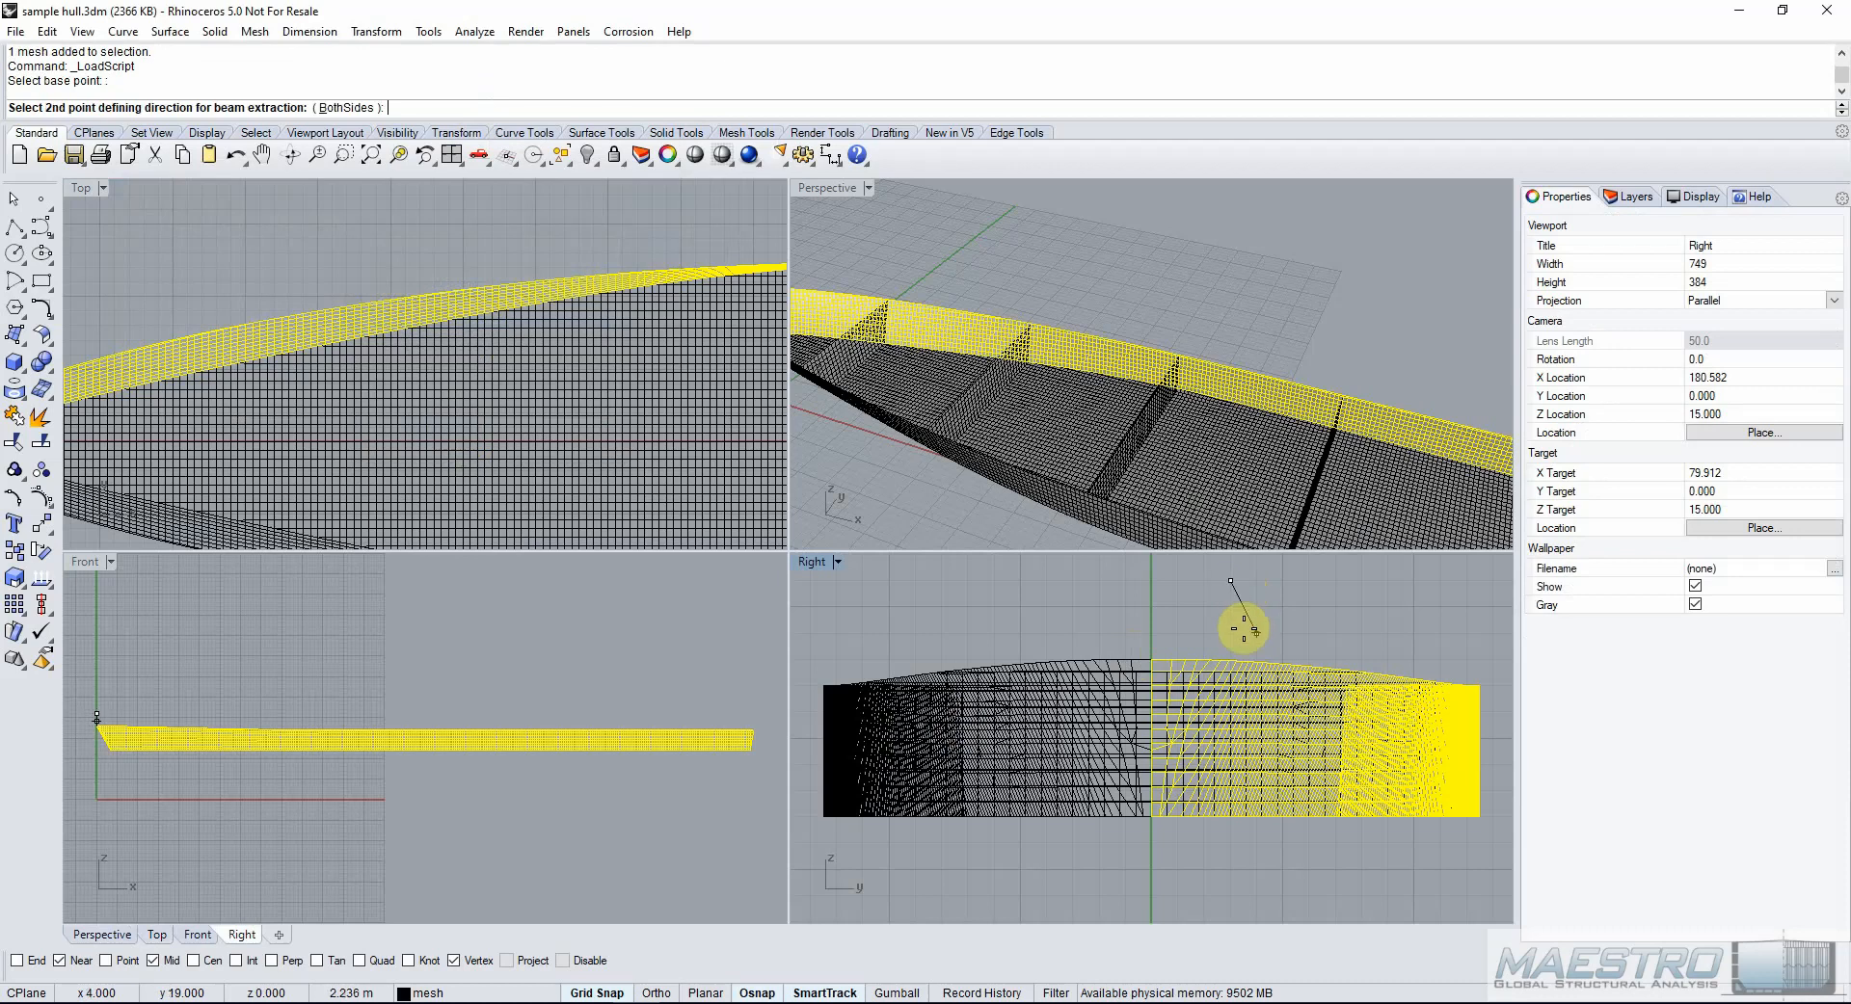
click(1232, 628)
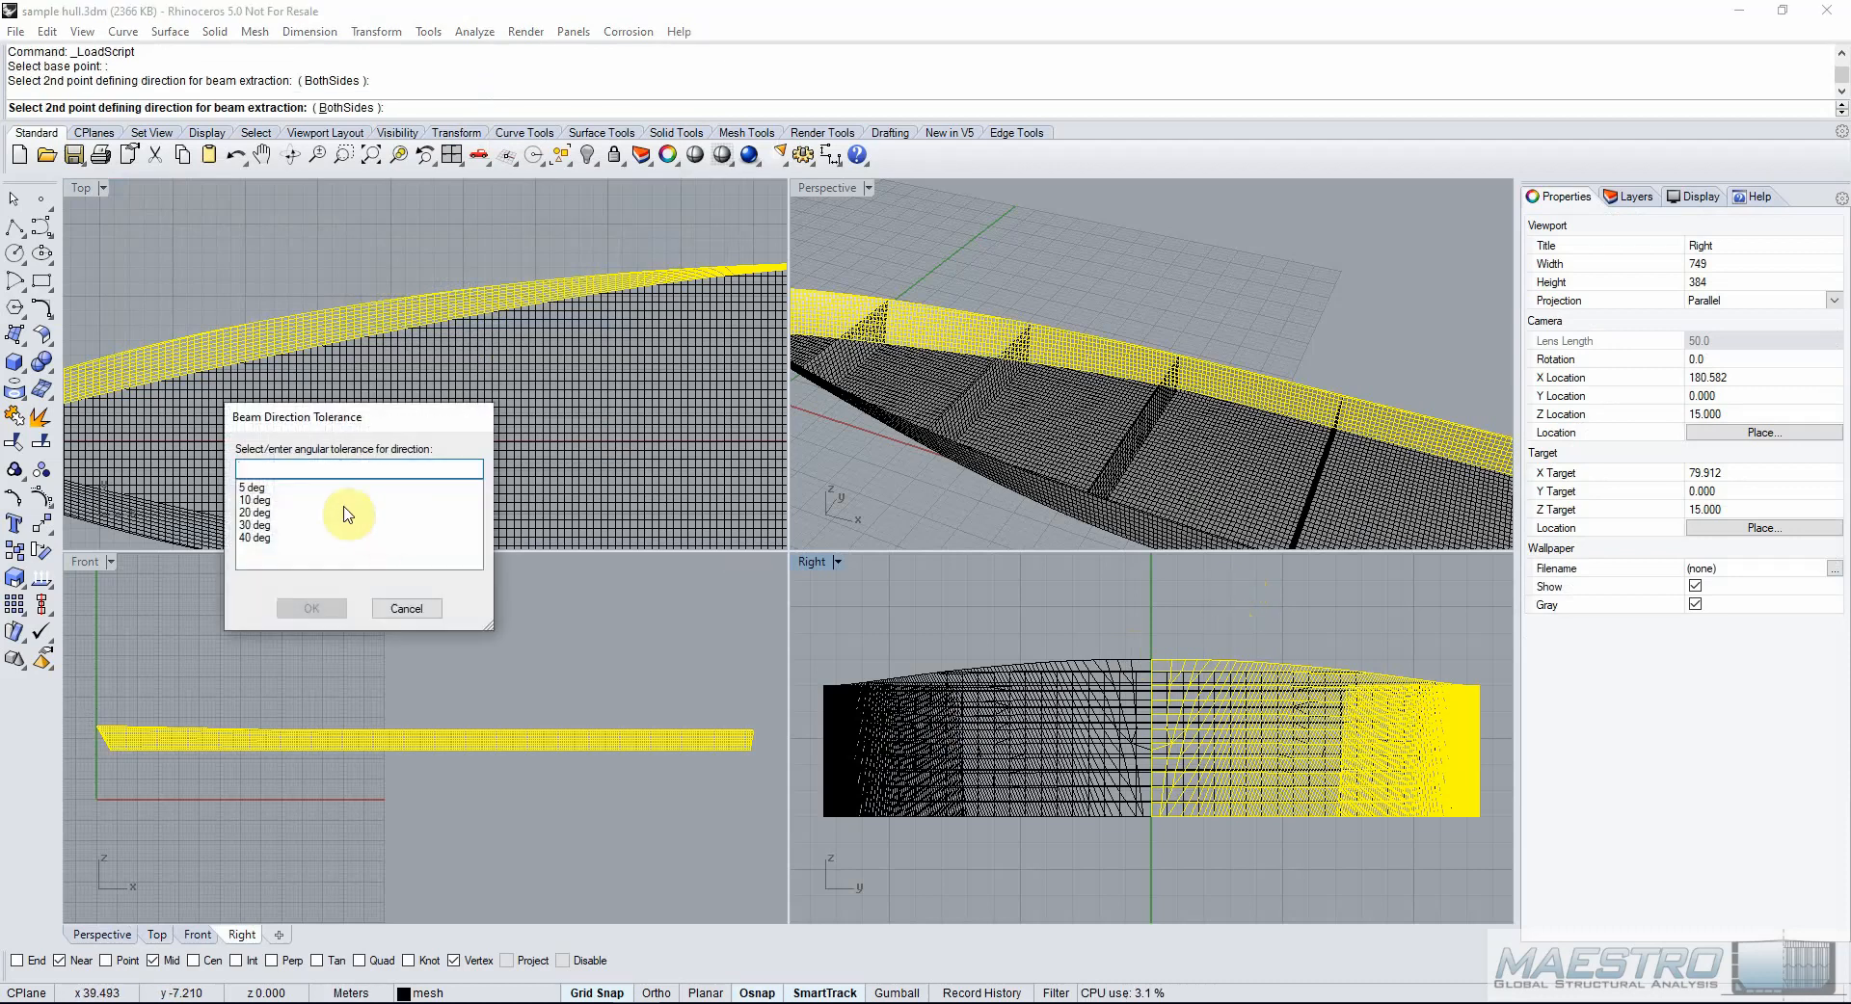
click(267, 537)
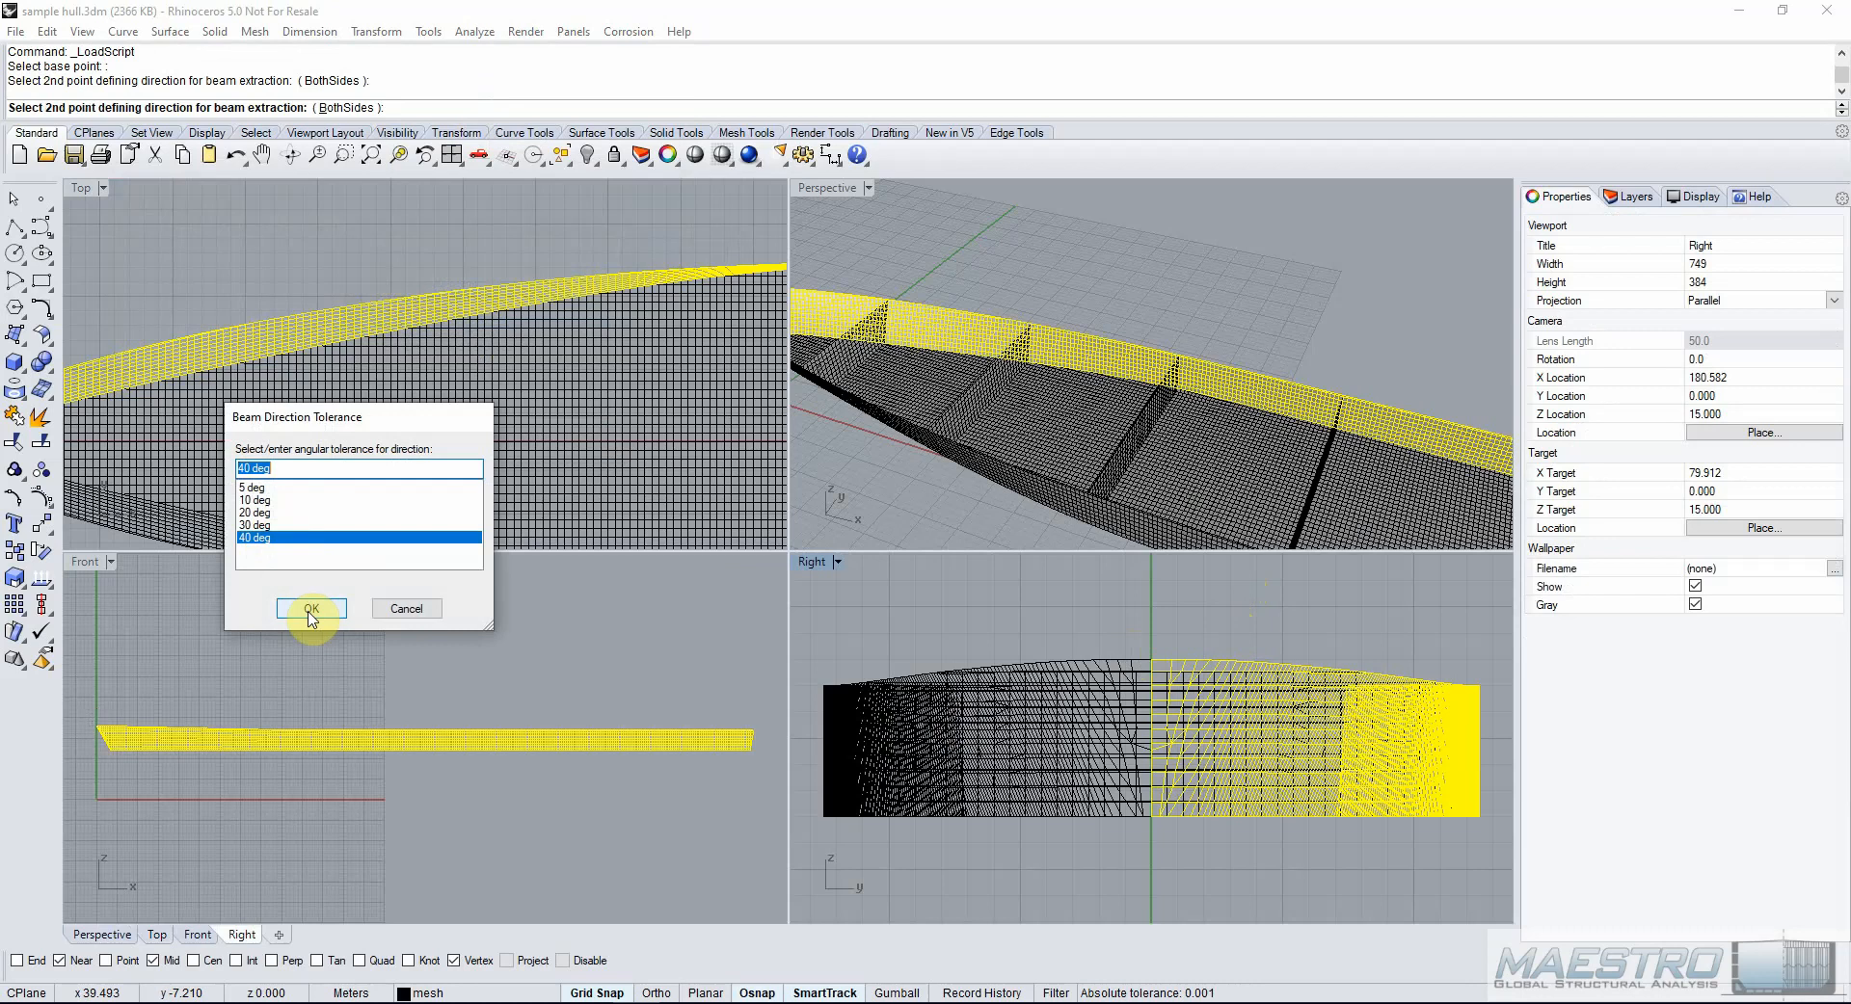
click(307, 611)
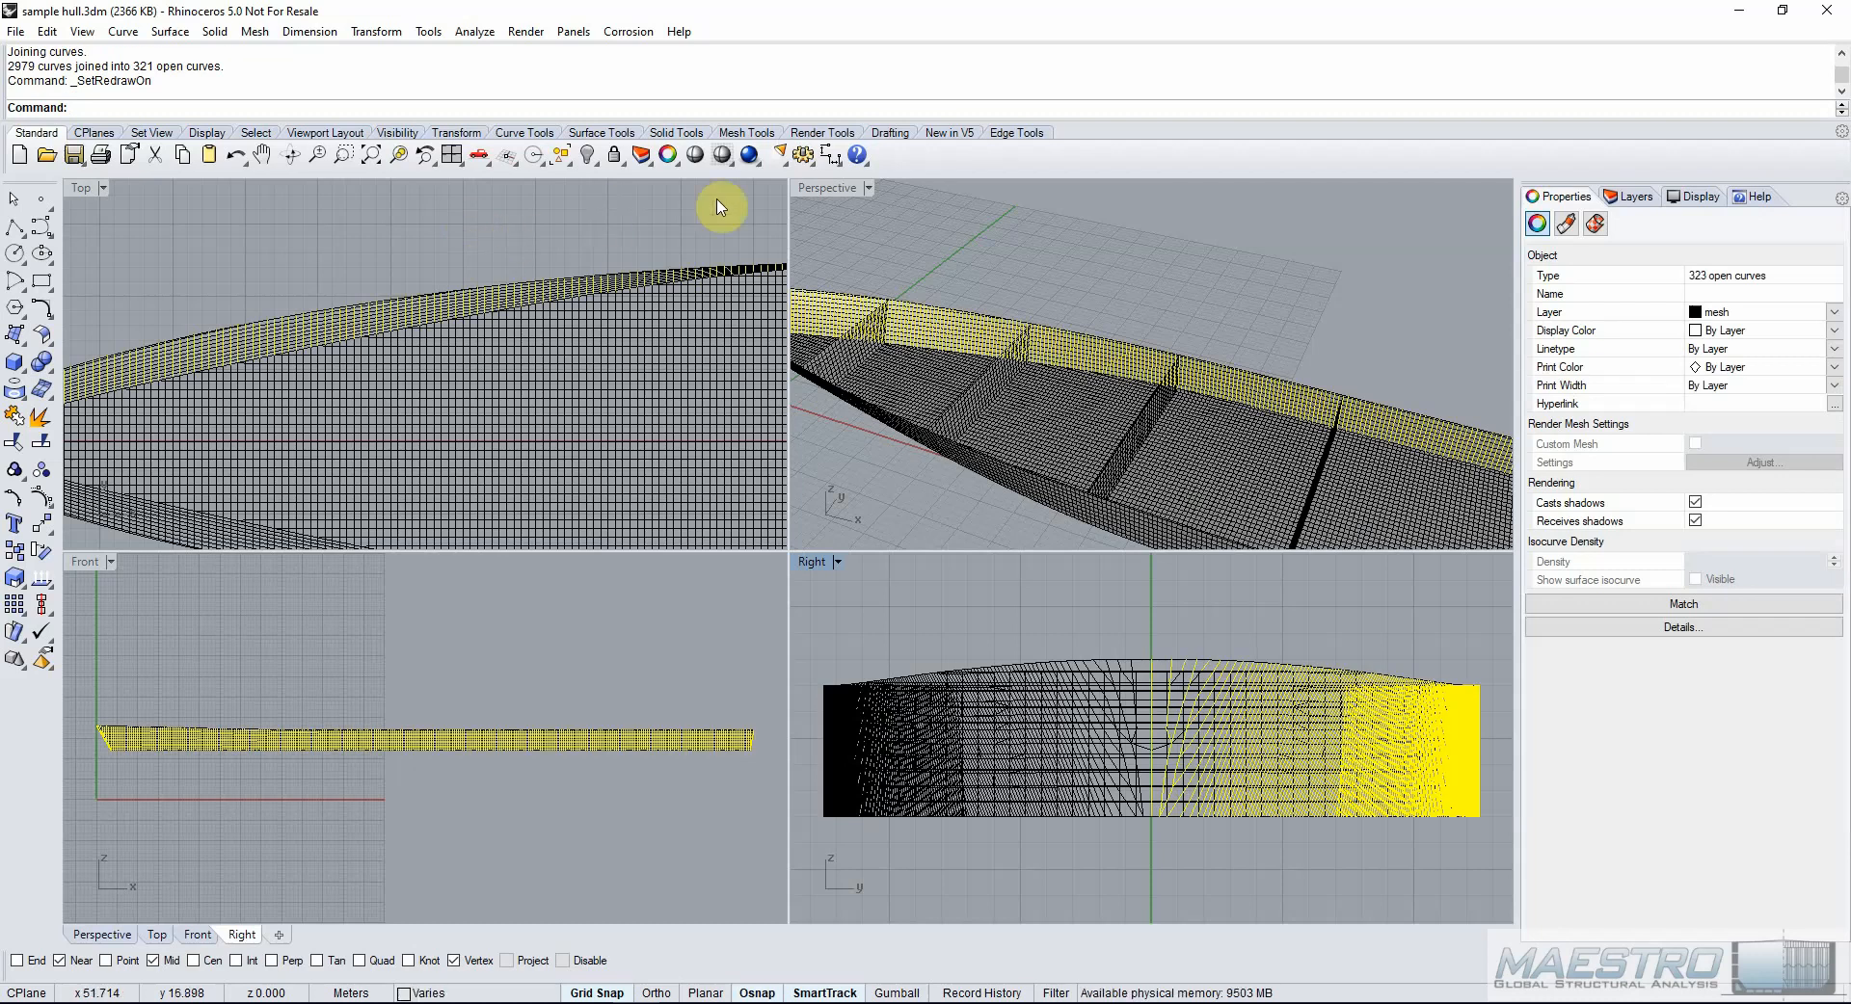
Explode the extracted transverse curves and exclude the misrouted segments near the bow, including those along the centreline, from the selection.
scroll(1212, 319, down, 5)
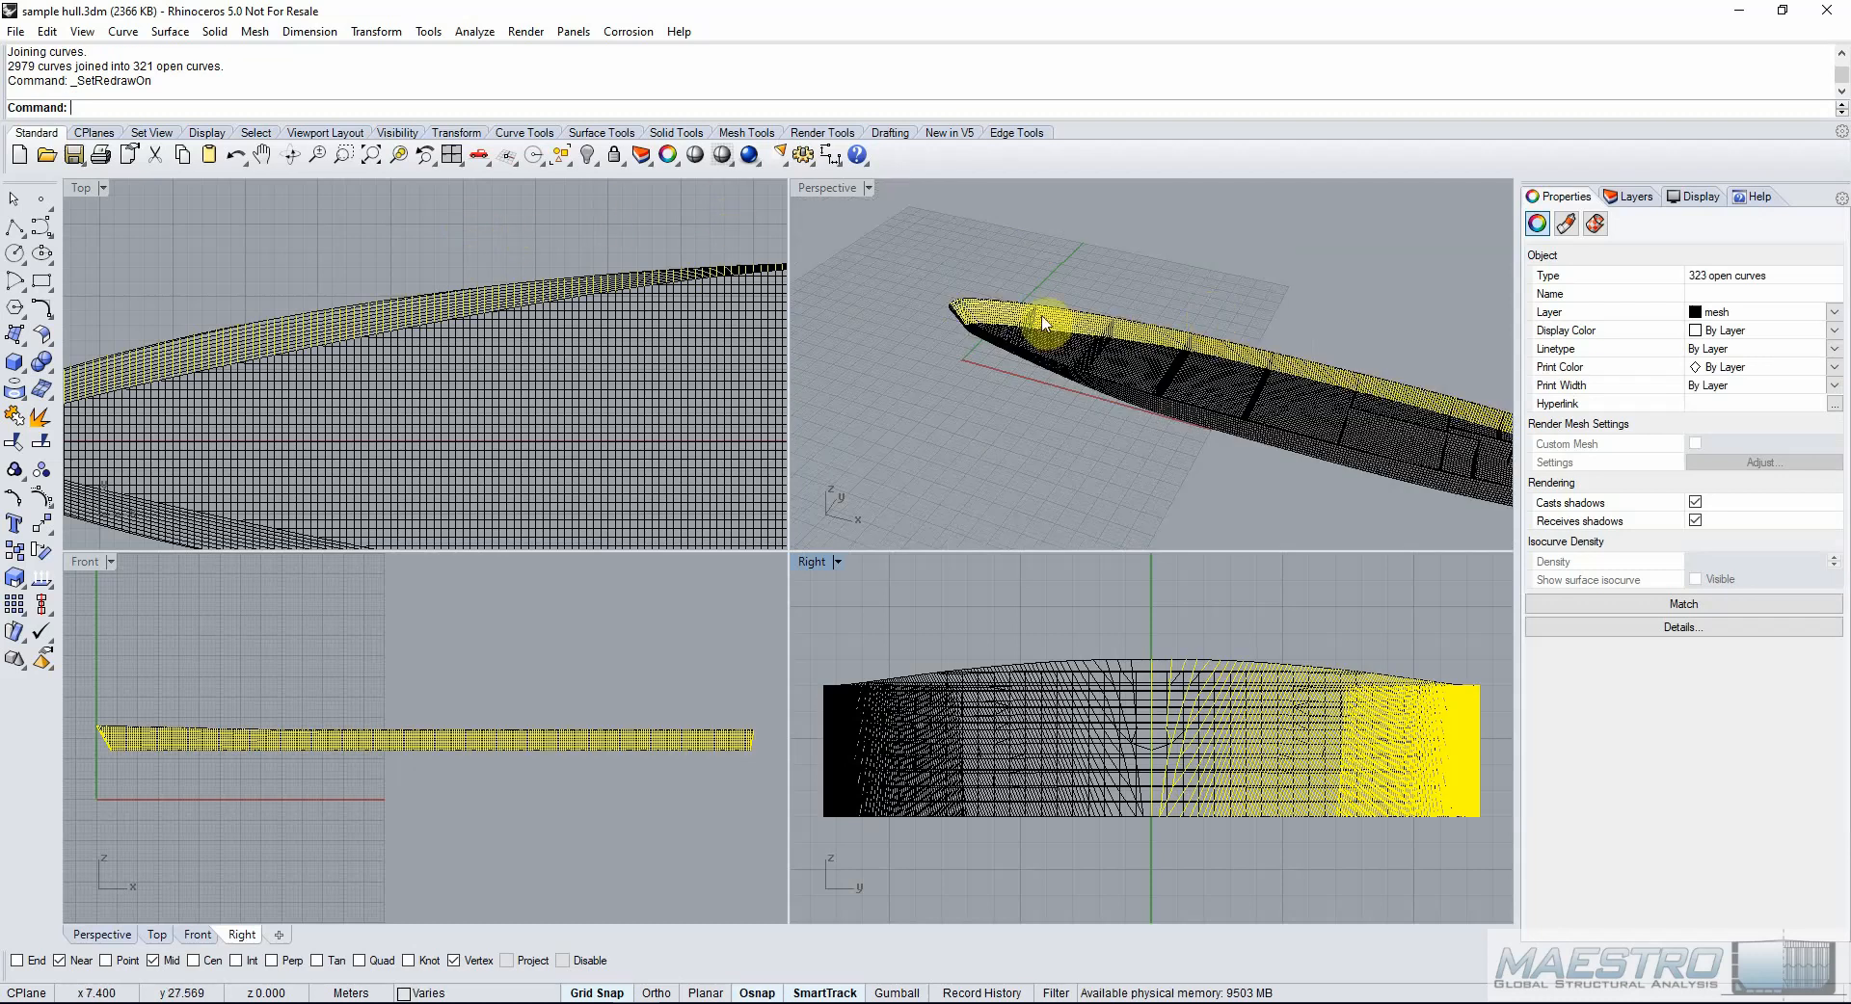
scroll(966, 311, up, 5)
scroll(471, 431, down, 4)
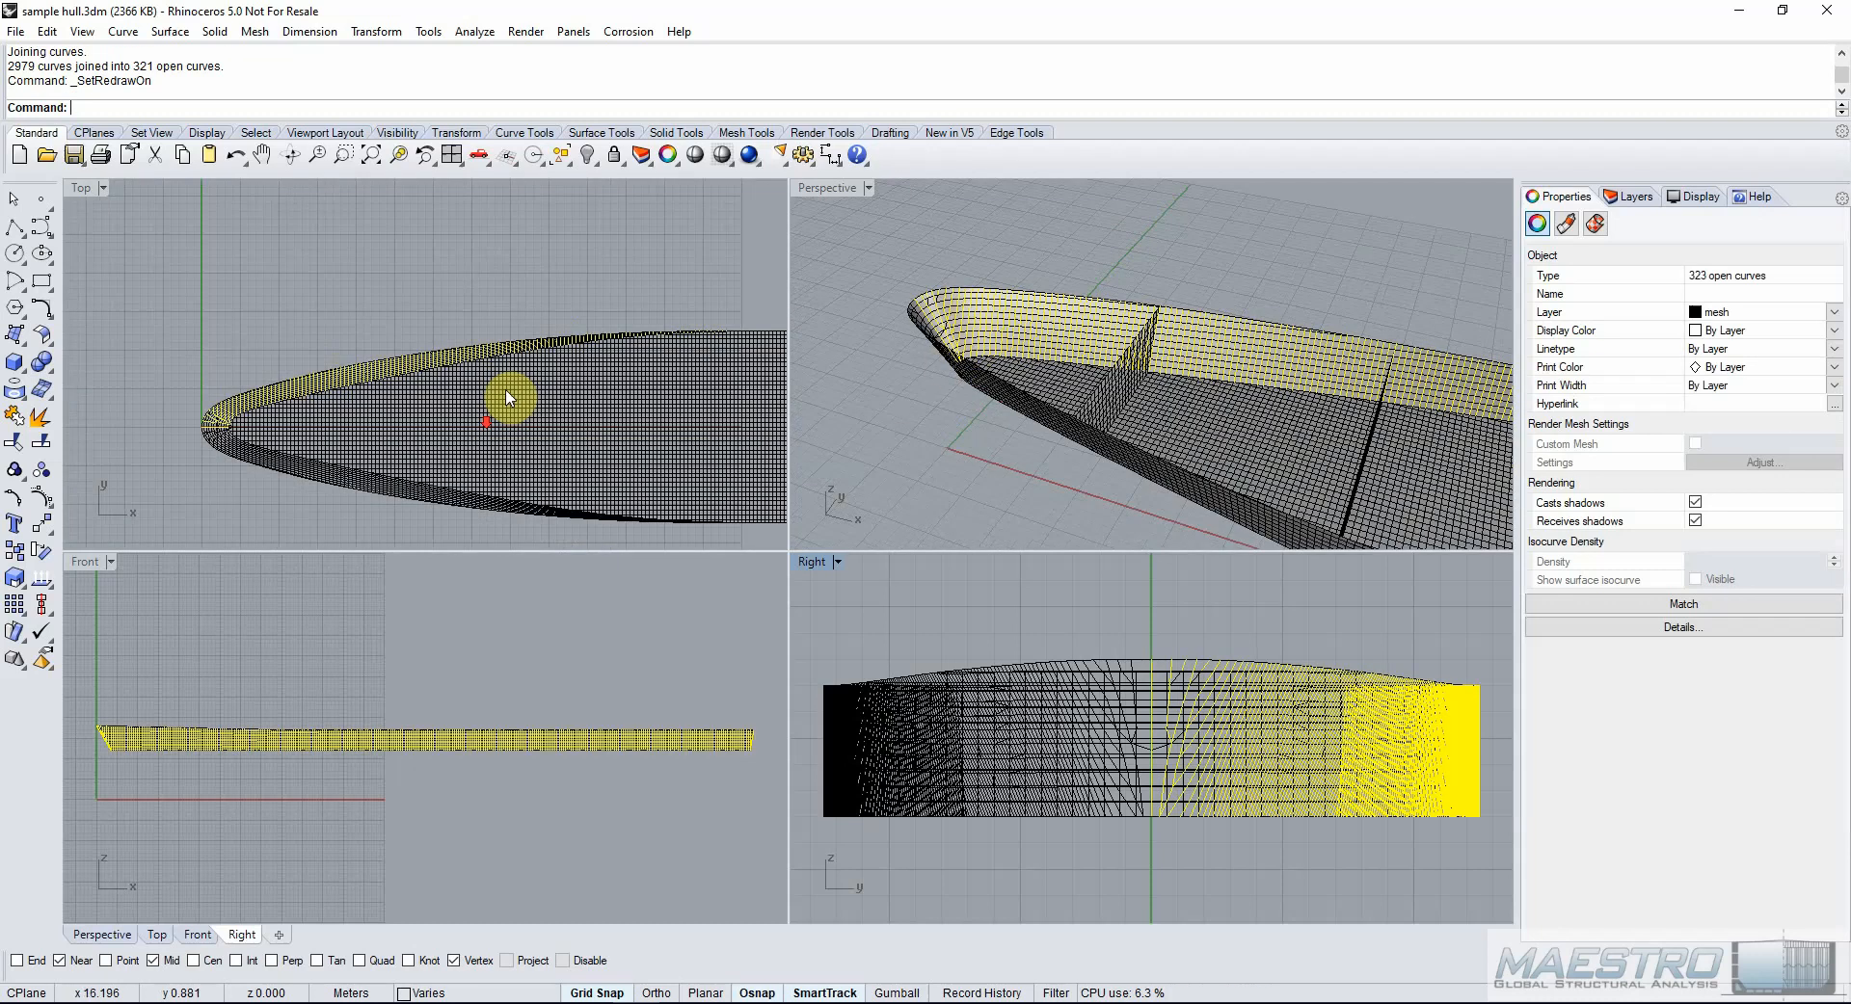
scroll(214, 424, up, 4)
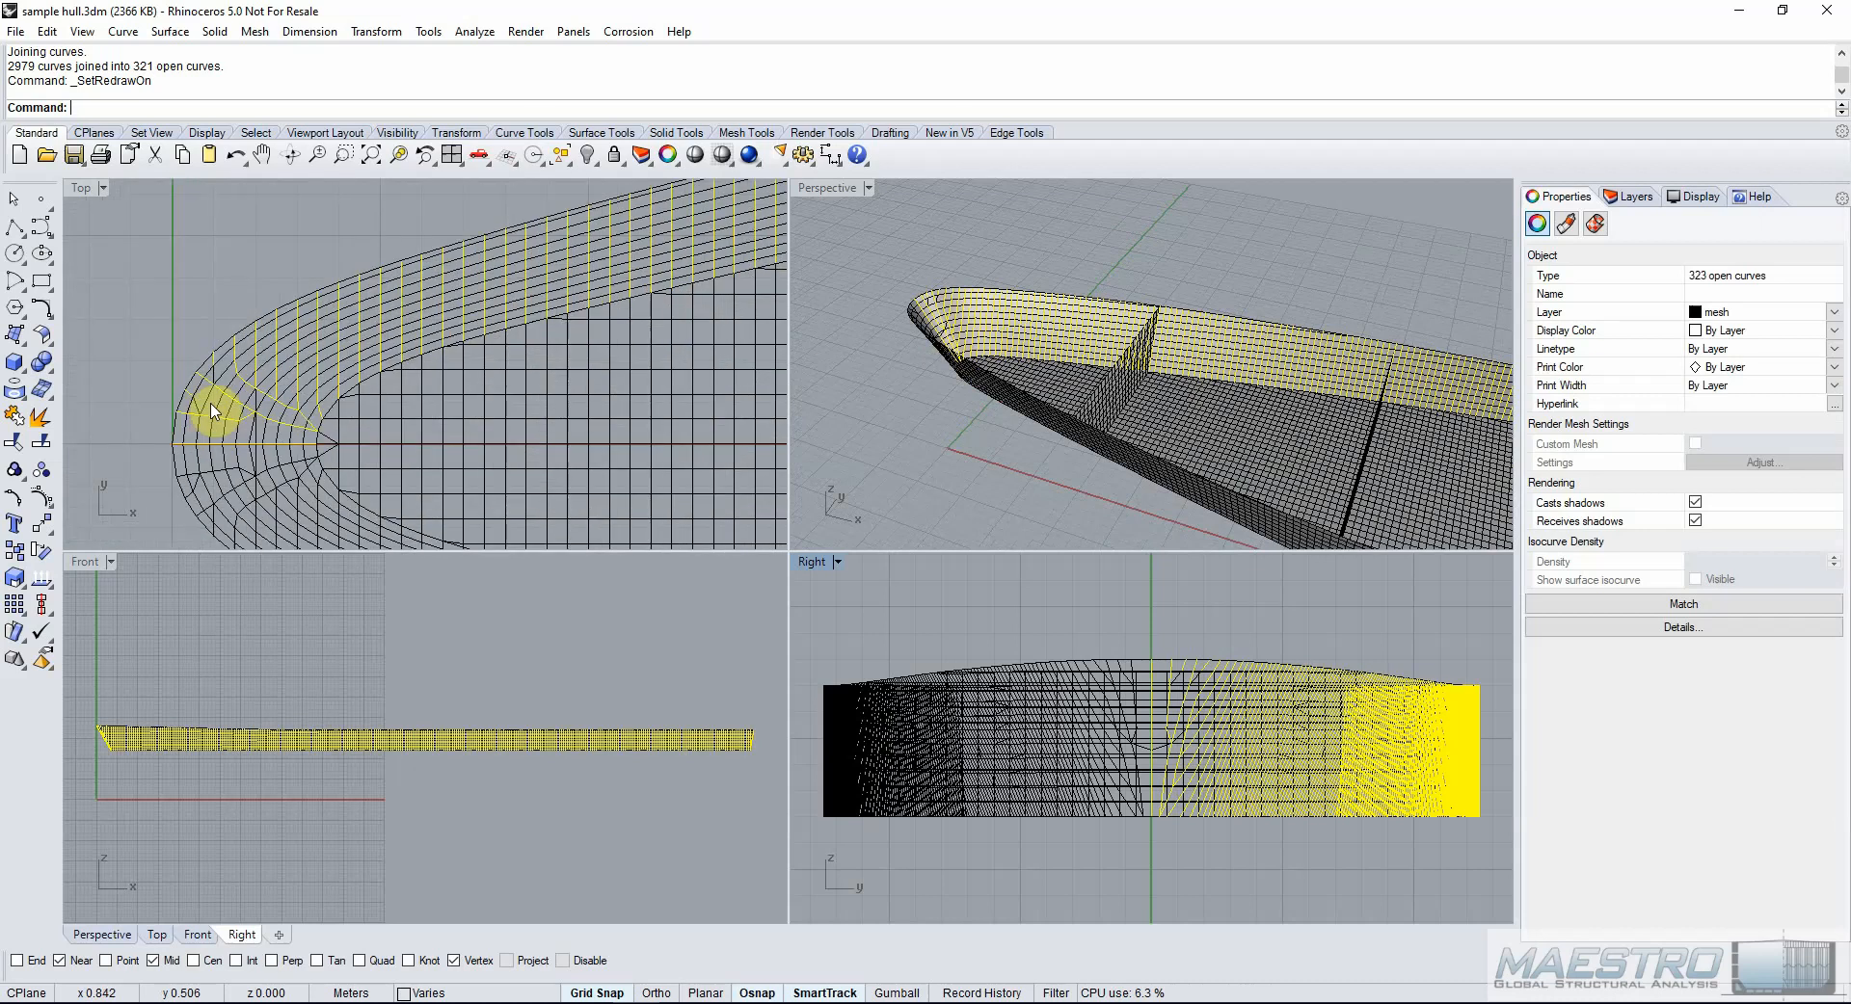
scroll(263, 327, up, 2)
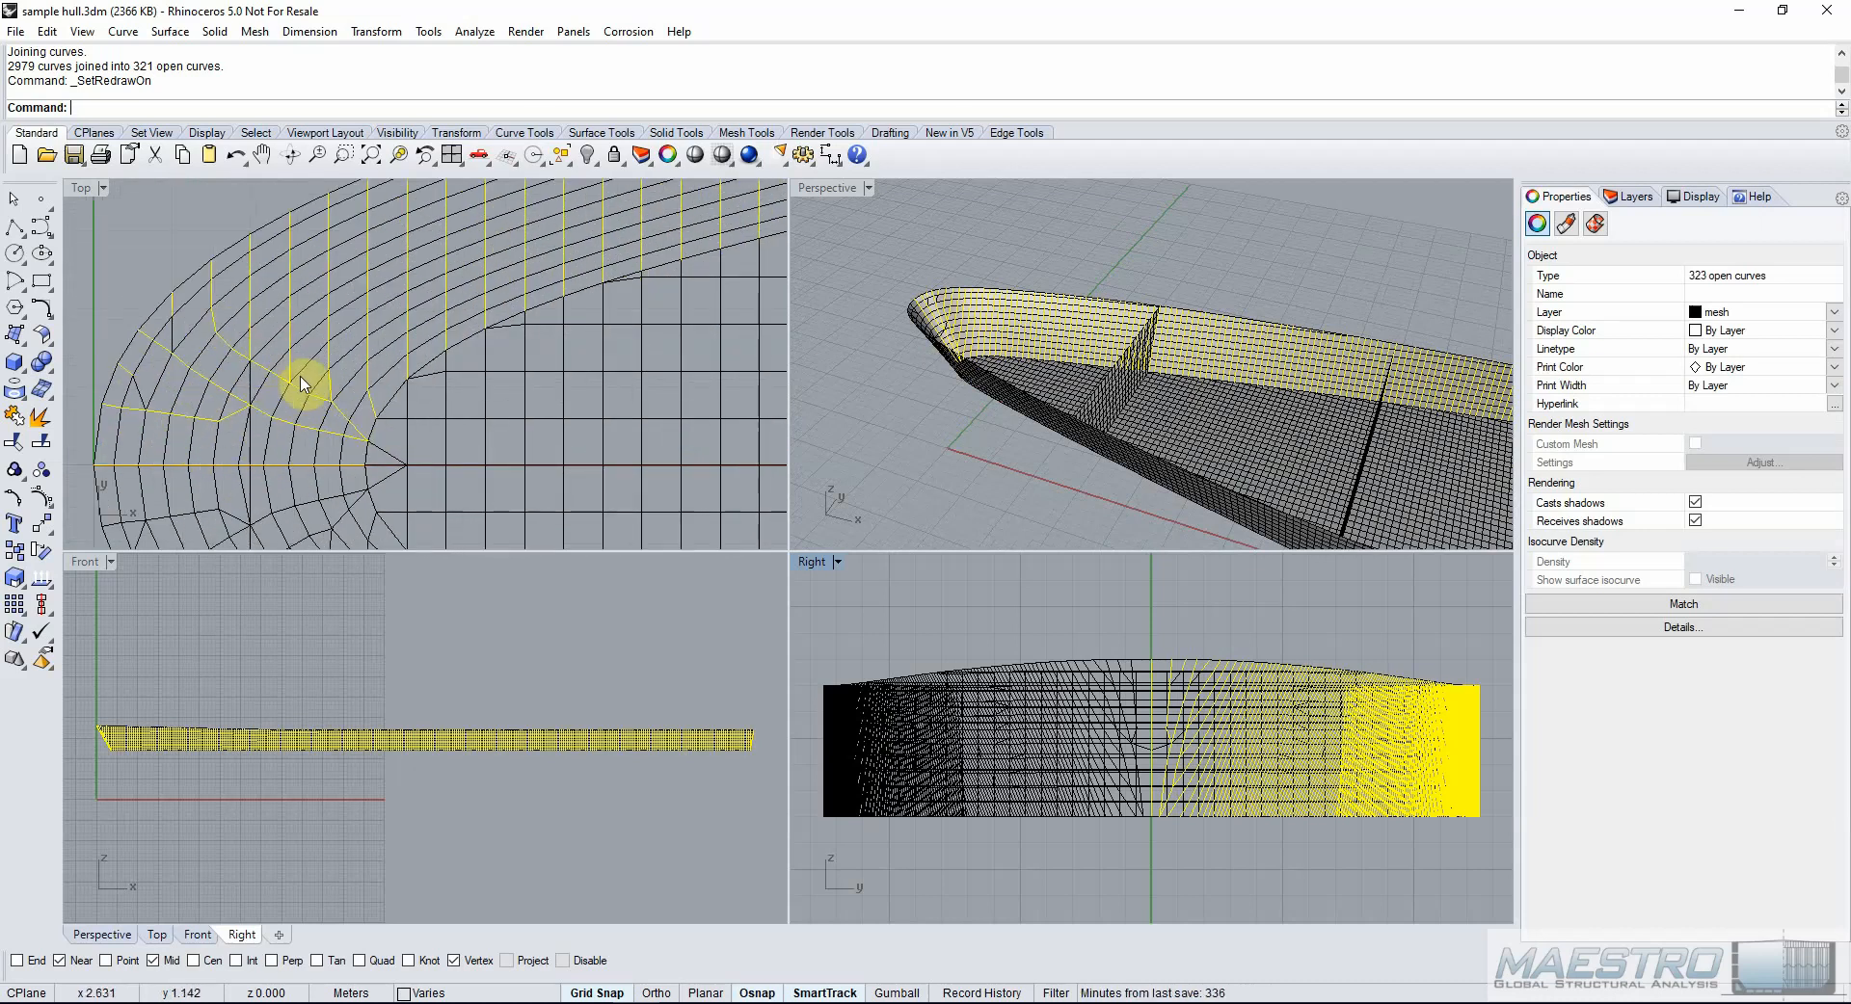
scroll(273, 400, down, 2)
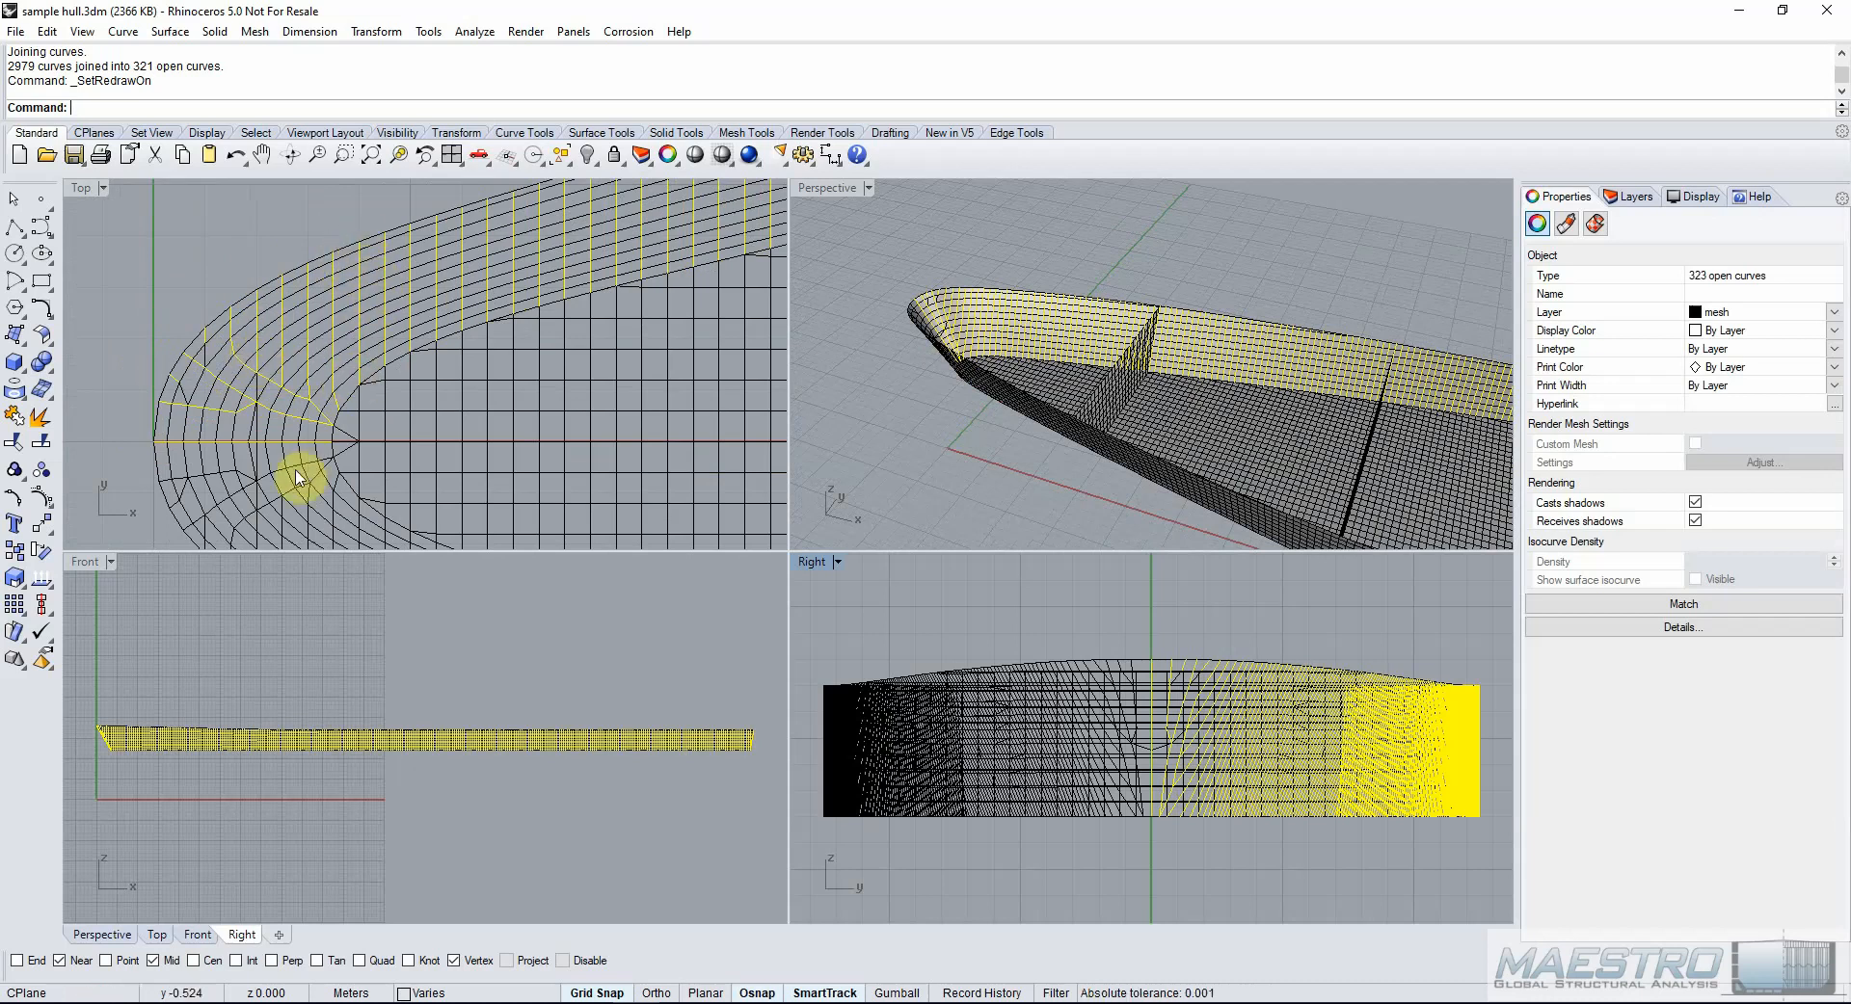
scroll(260, 381, up, 2)
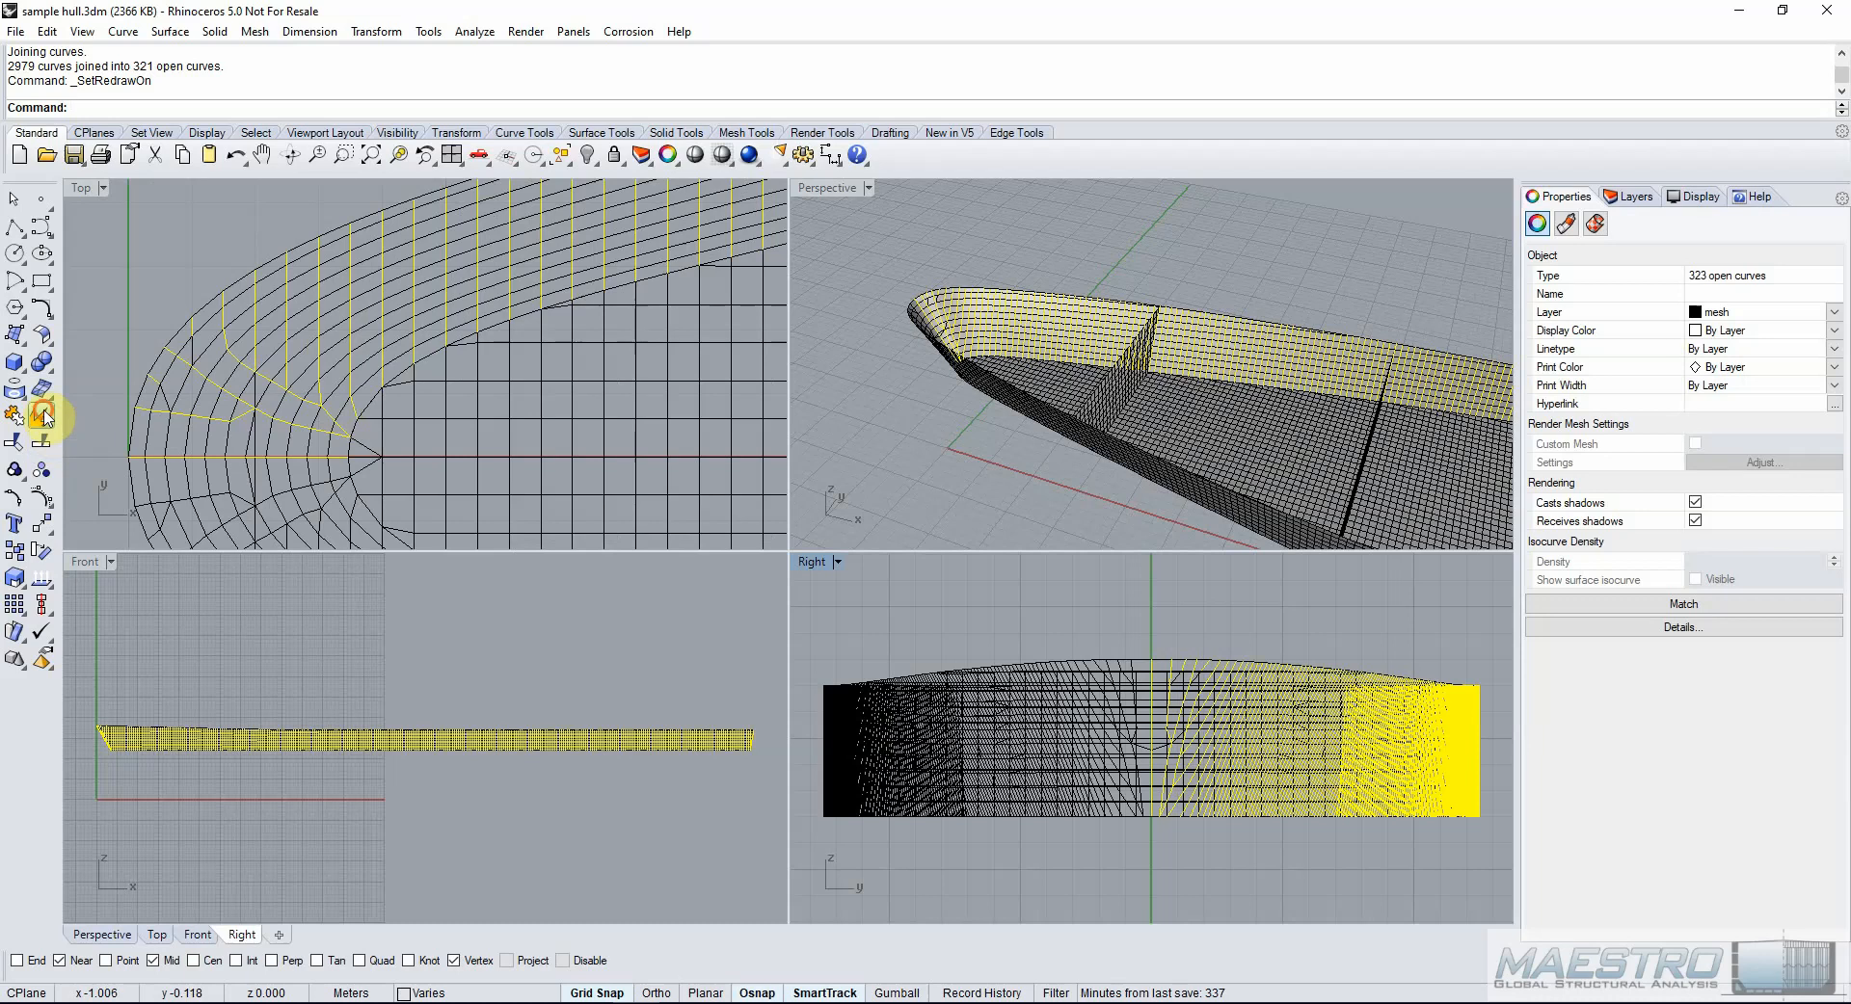
click(41, 415)
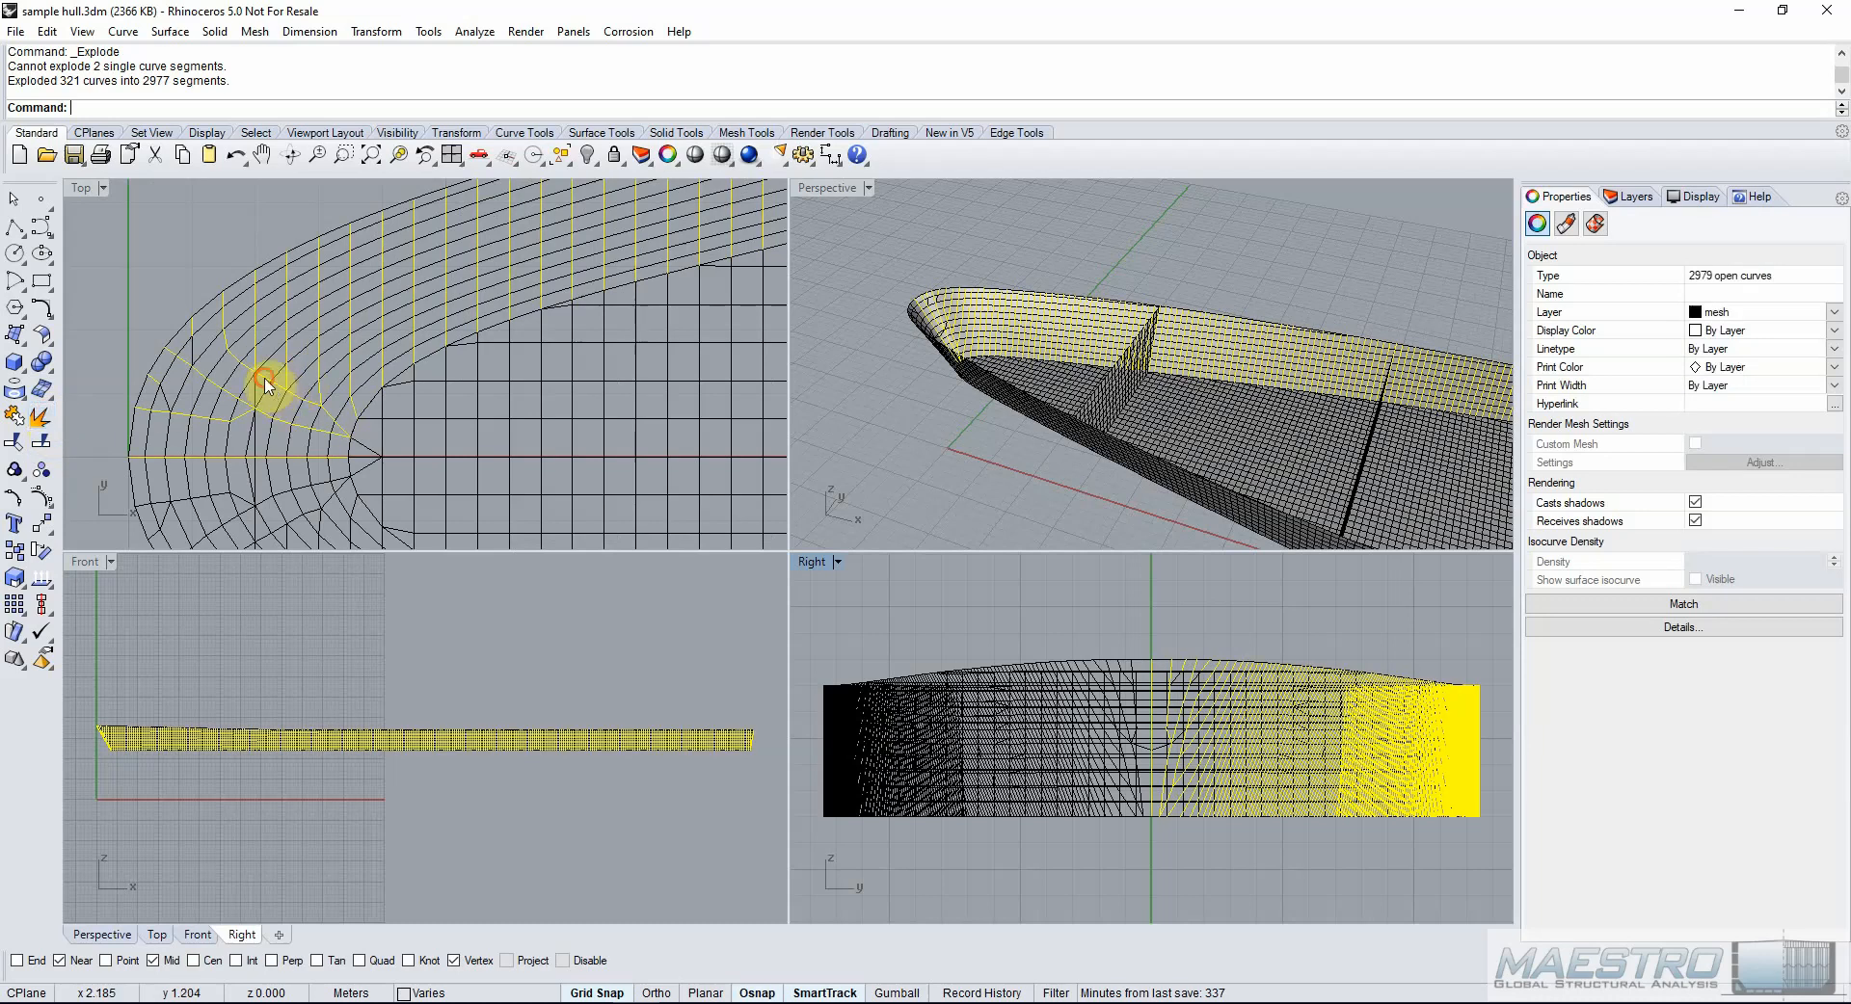
ctrl+click(264, 378)
ctrl+click(247, 405)
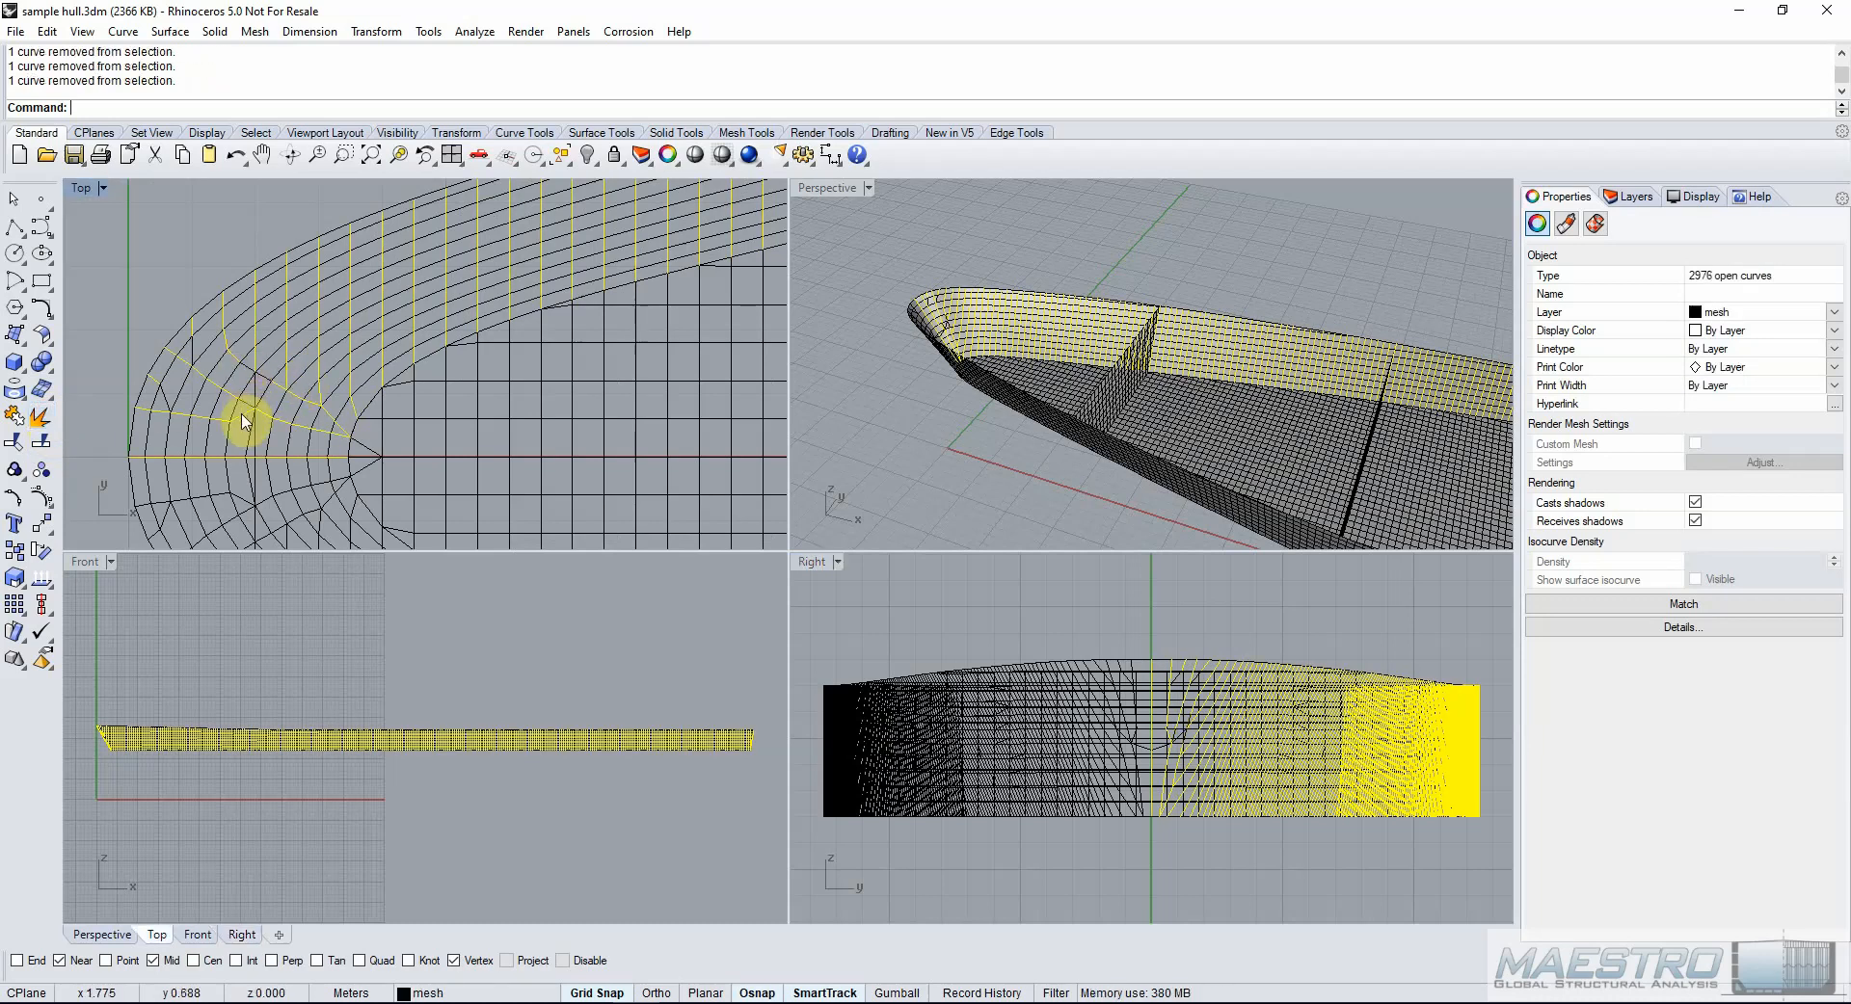
ctrl+click(277, 458)
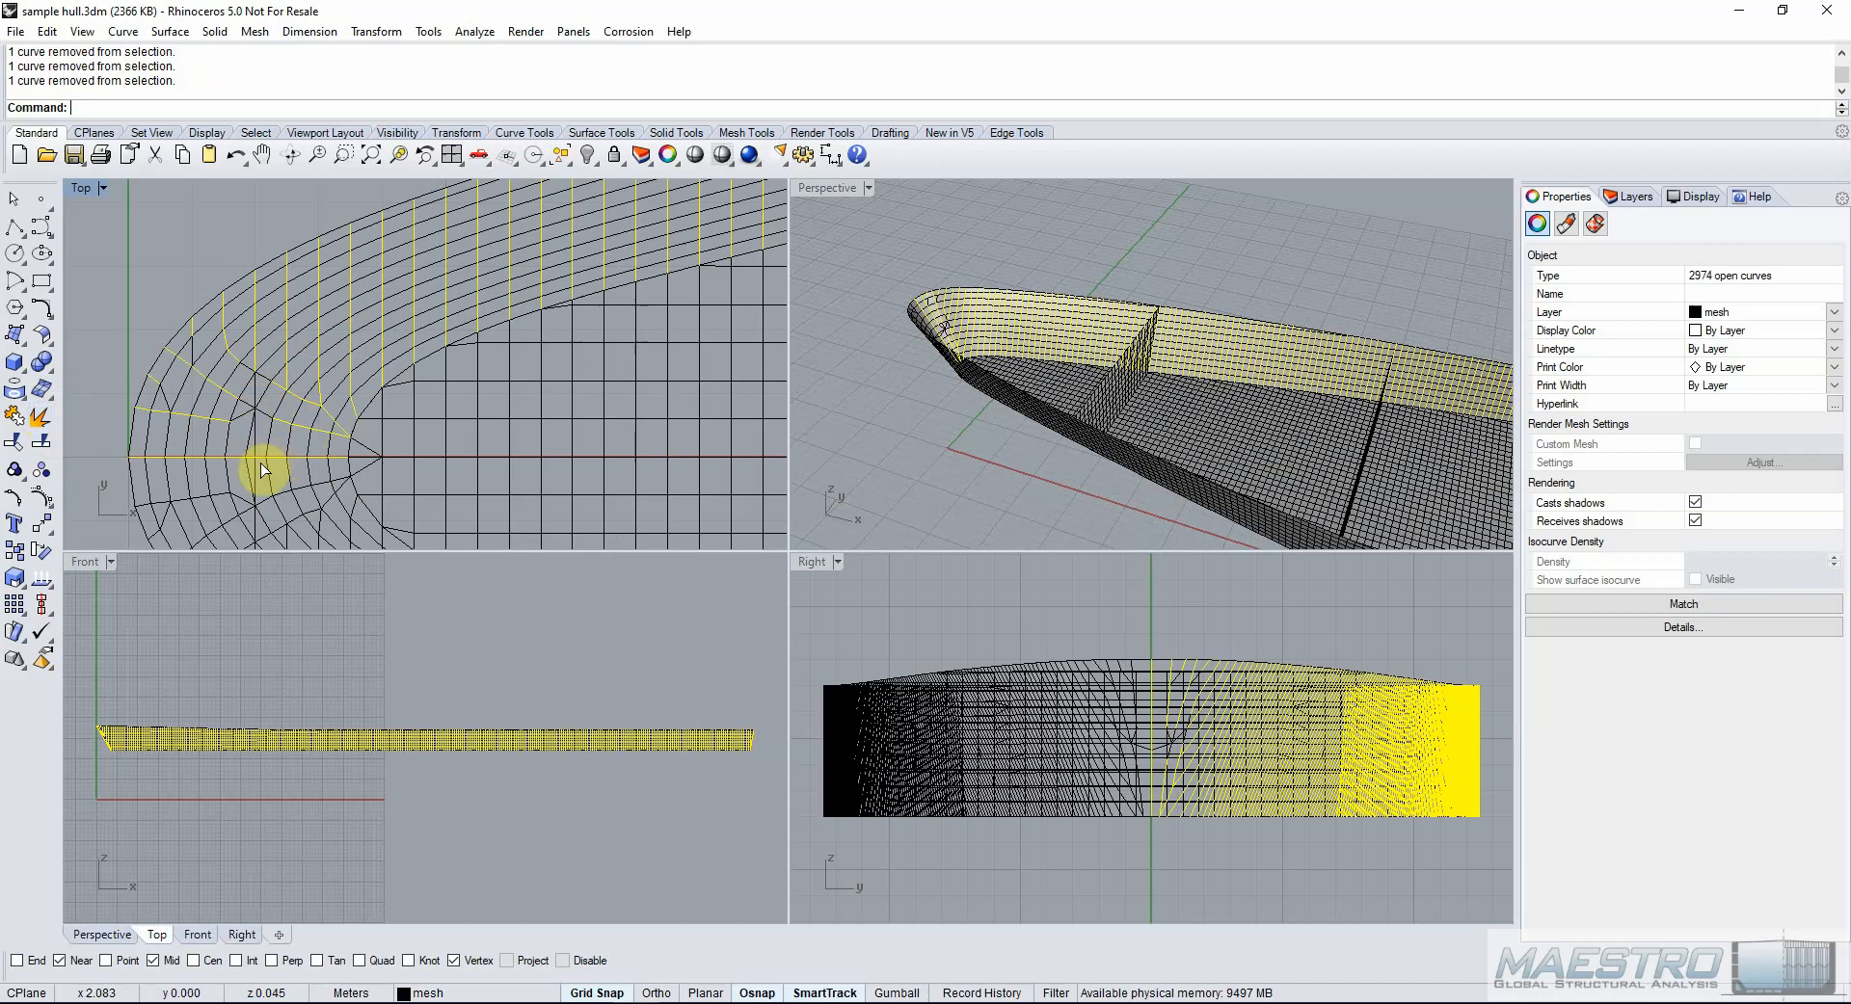
Draw a polyline at the bow through the mesh vertices at x 2.000, ending on the centreline at y 0.000.
click(15, 229)
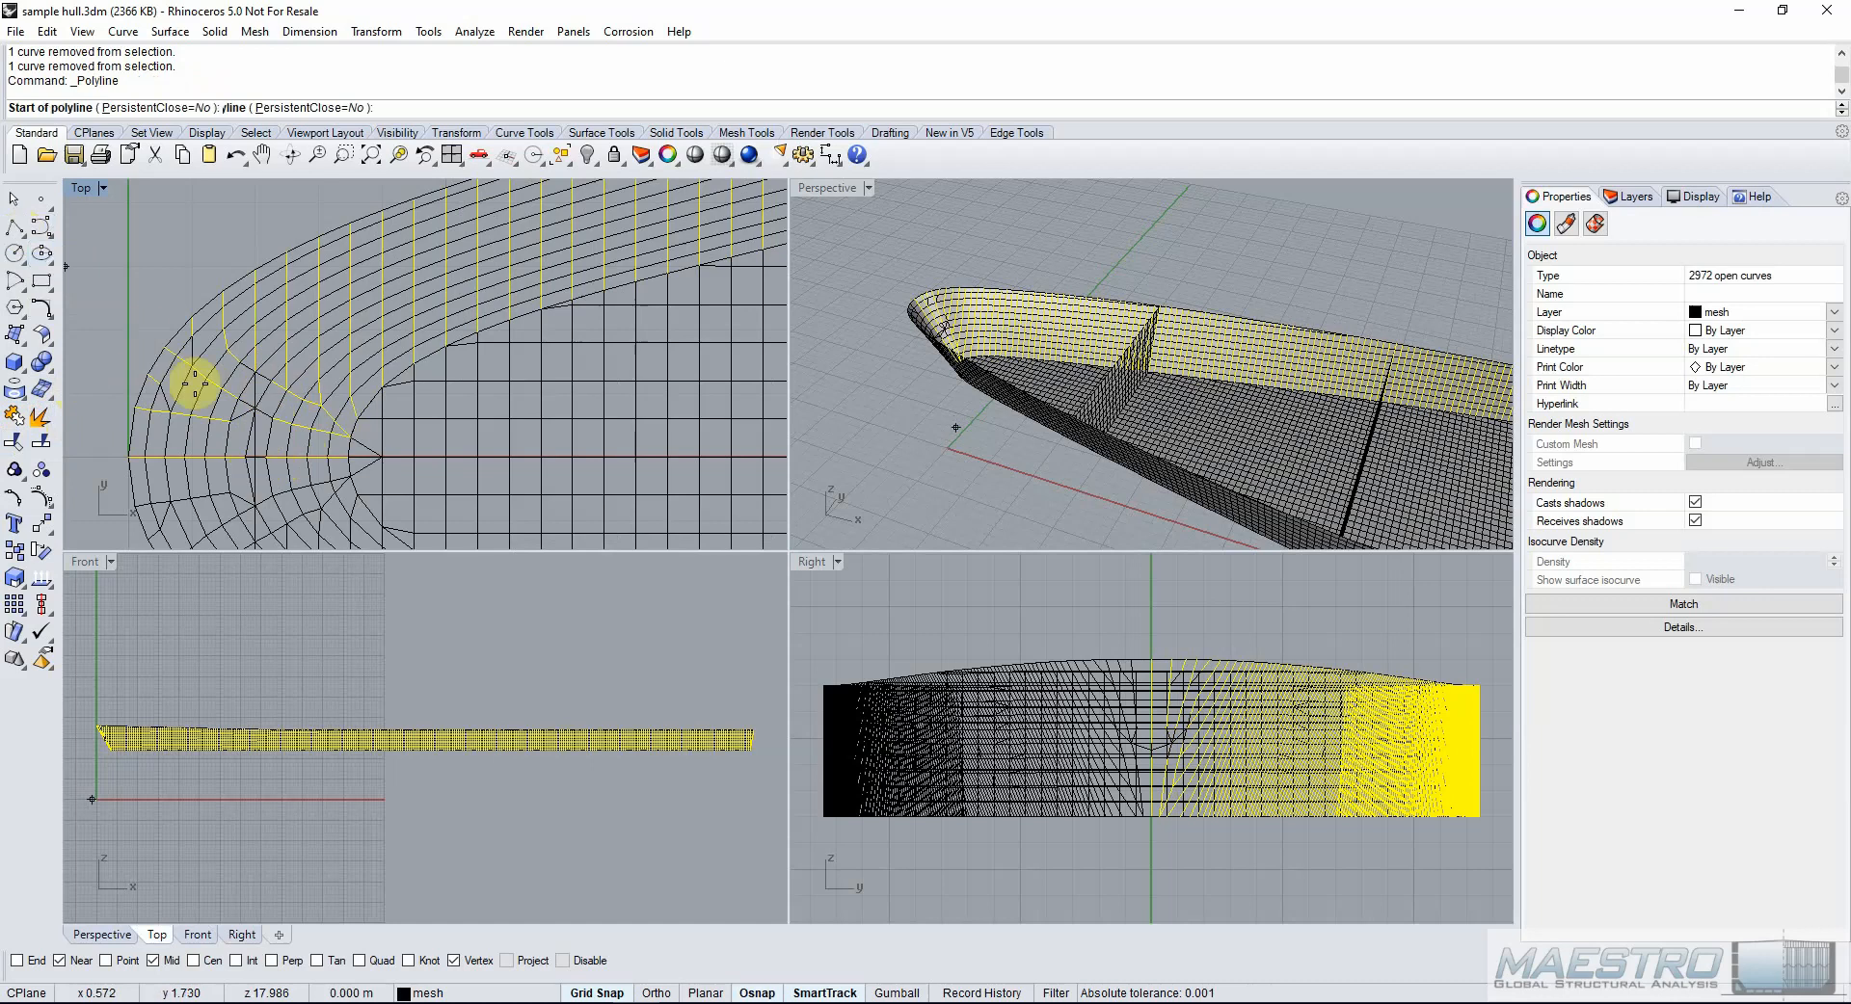
click(258, 371)
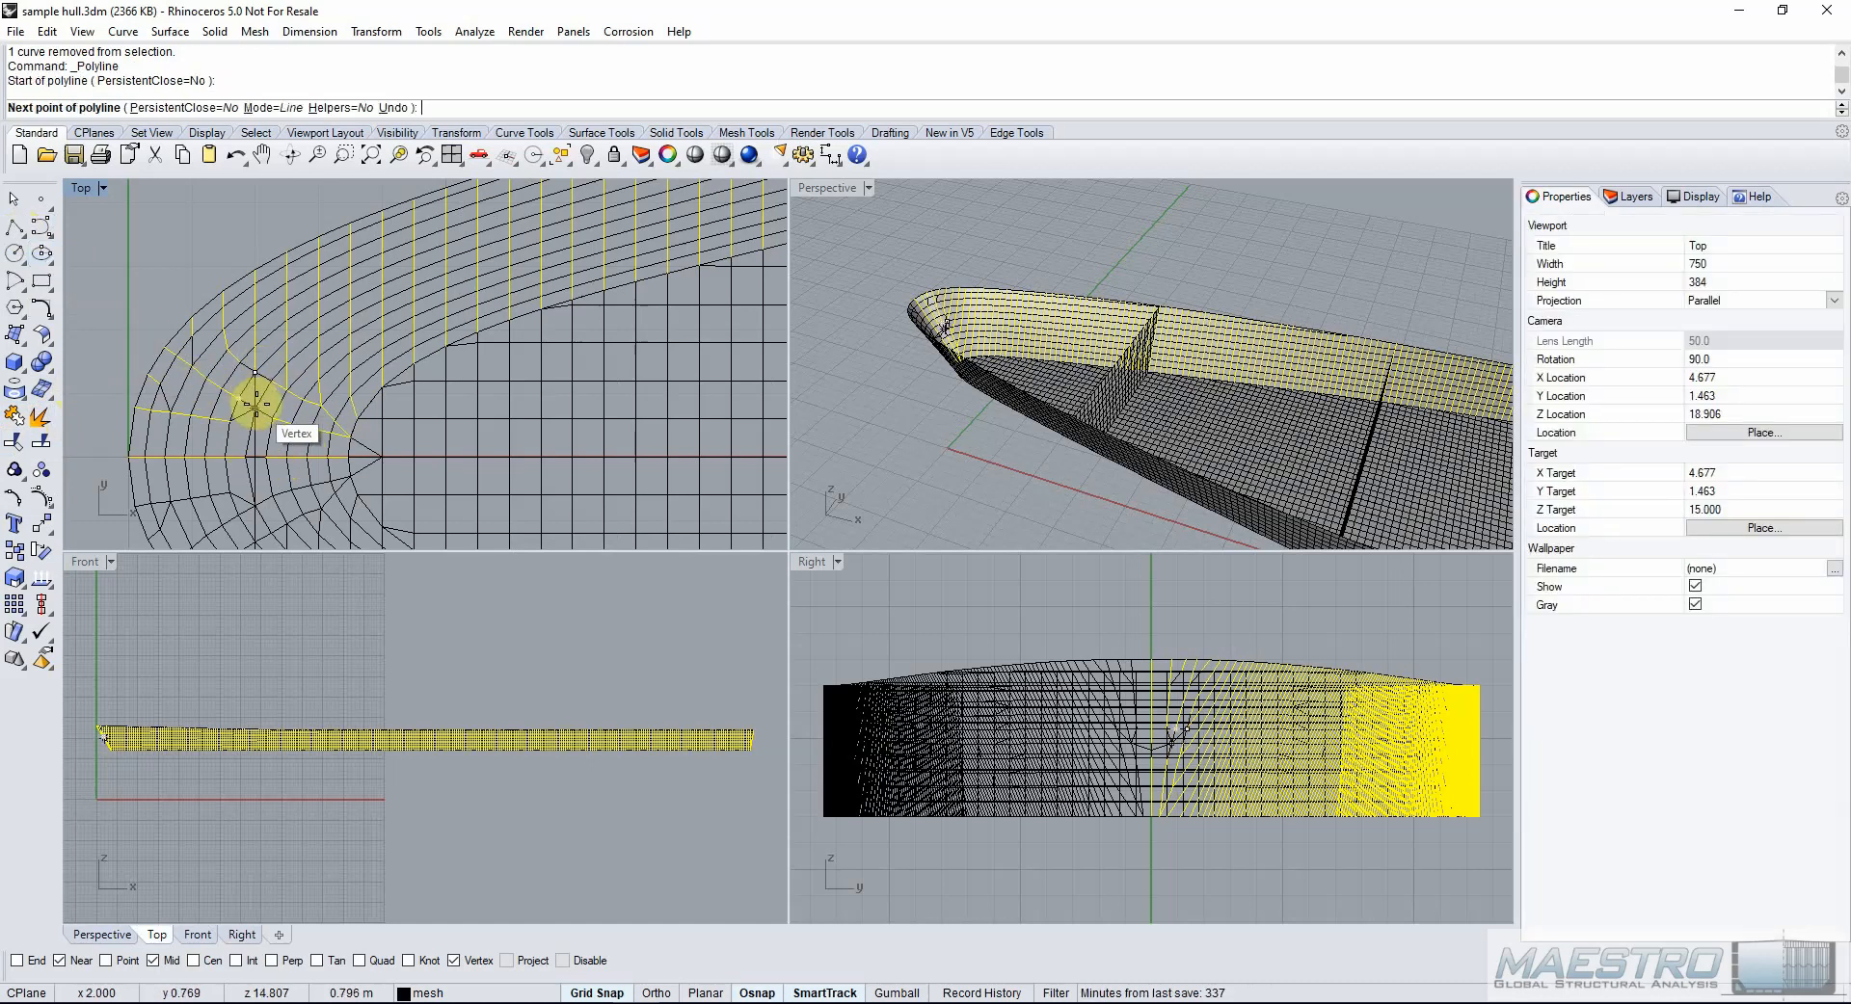
click(255, 404)
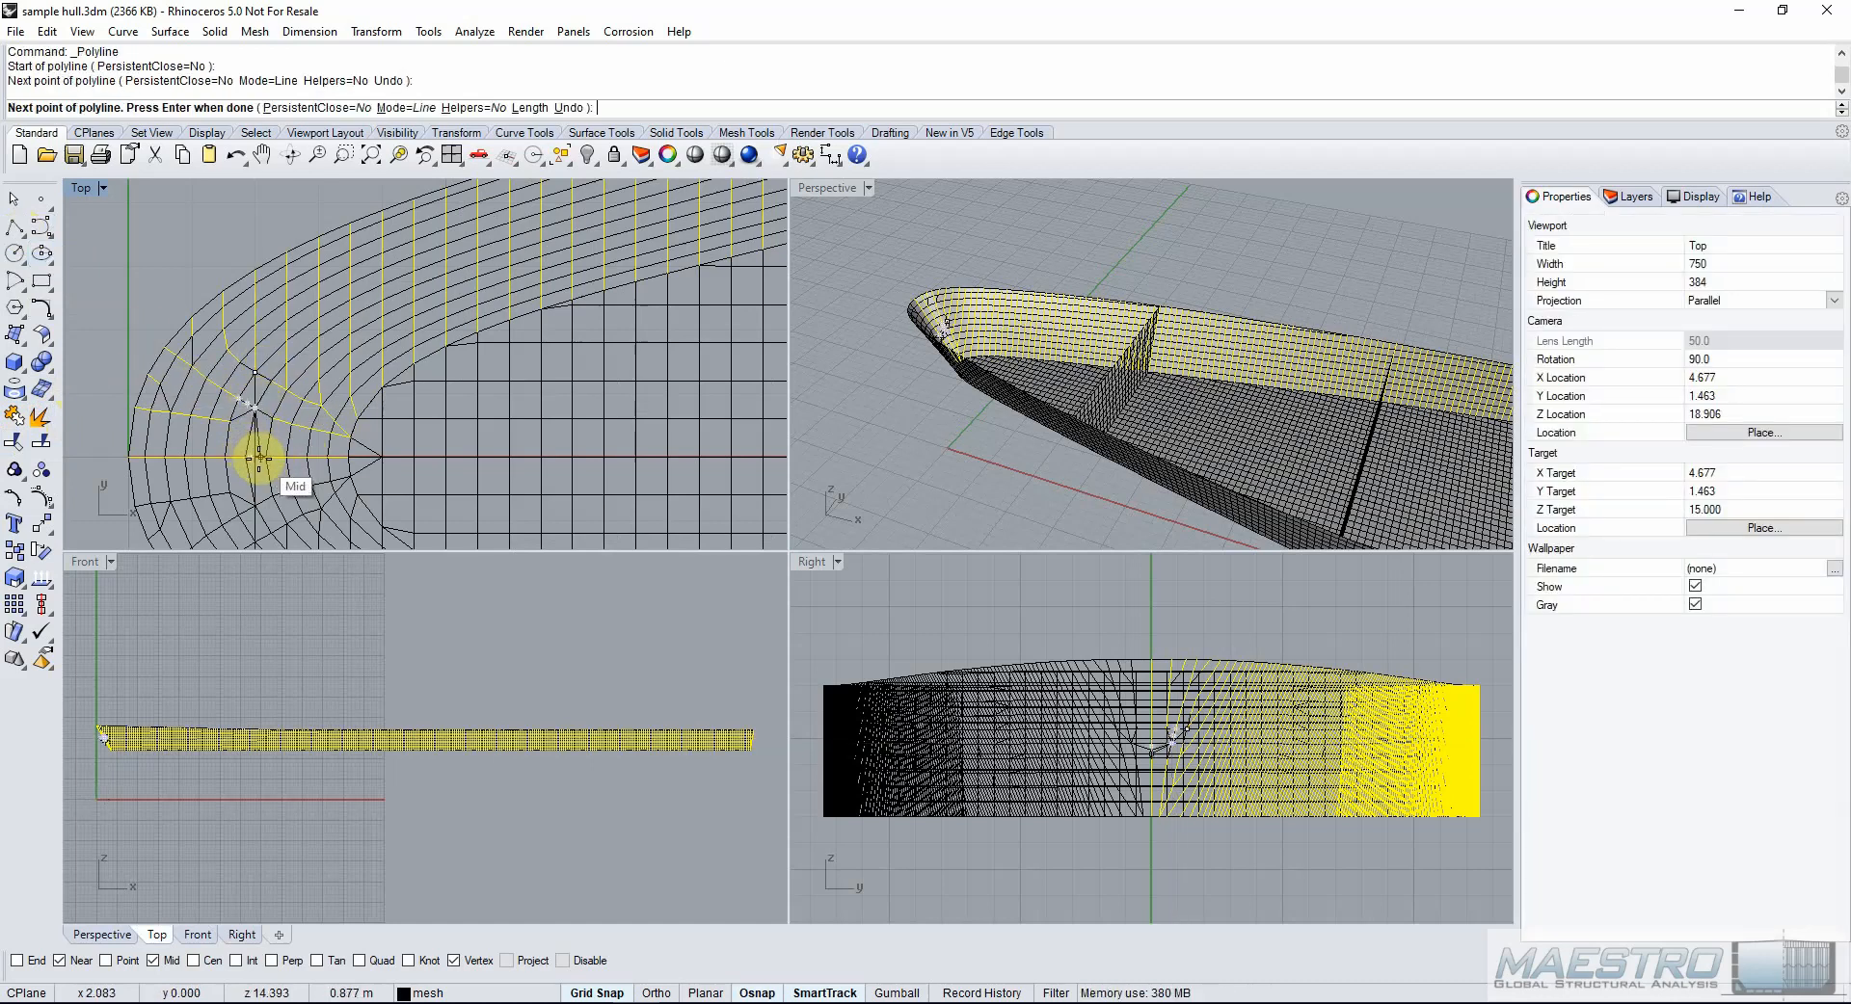
scroll(256, 456, up, 5)
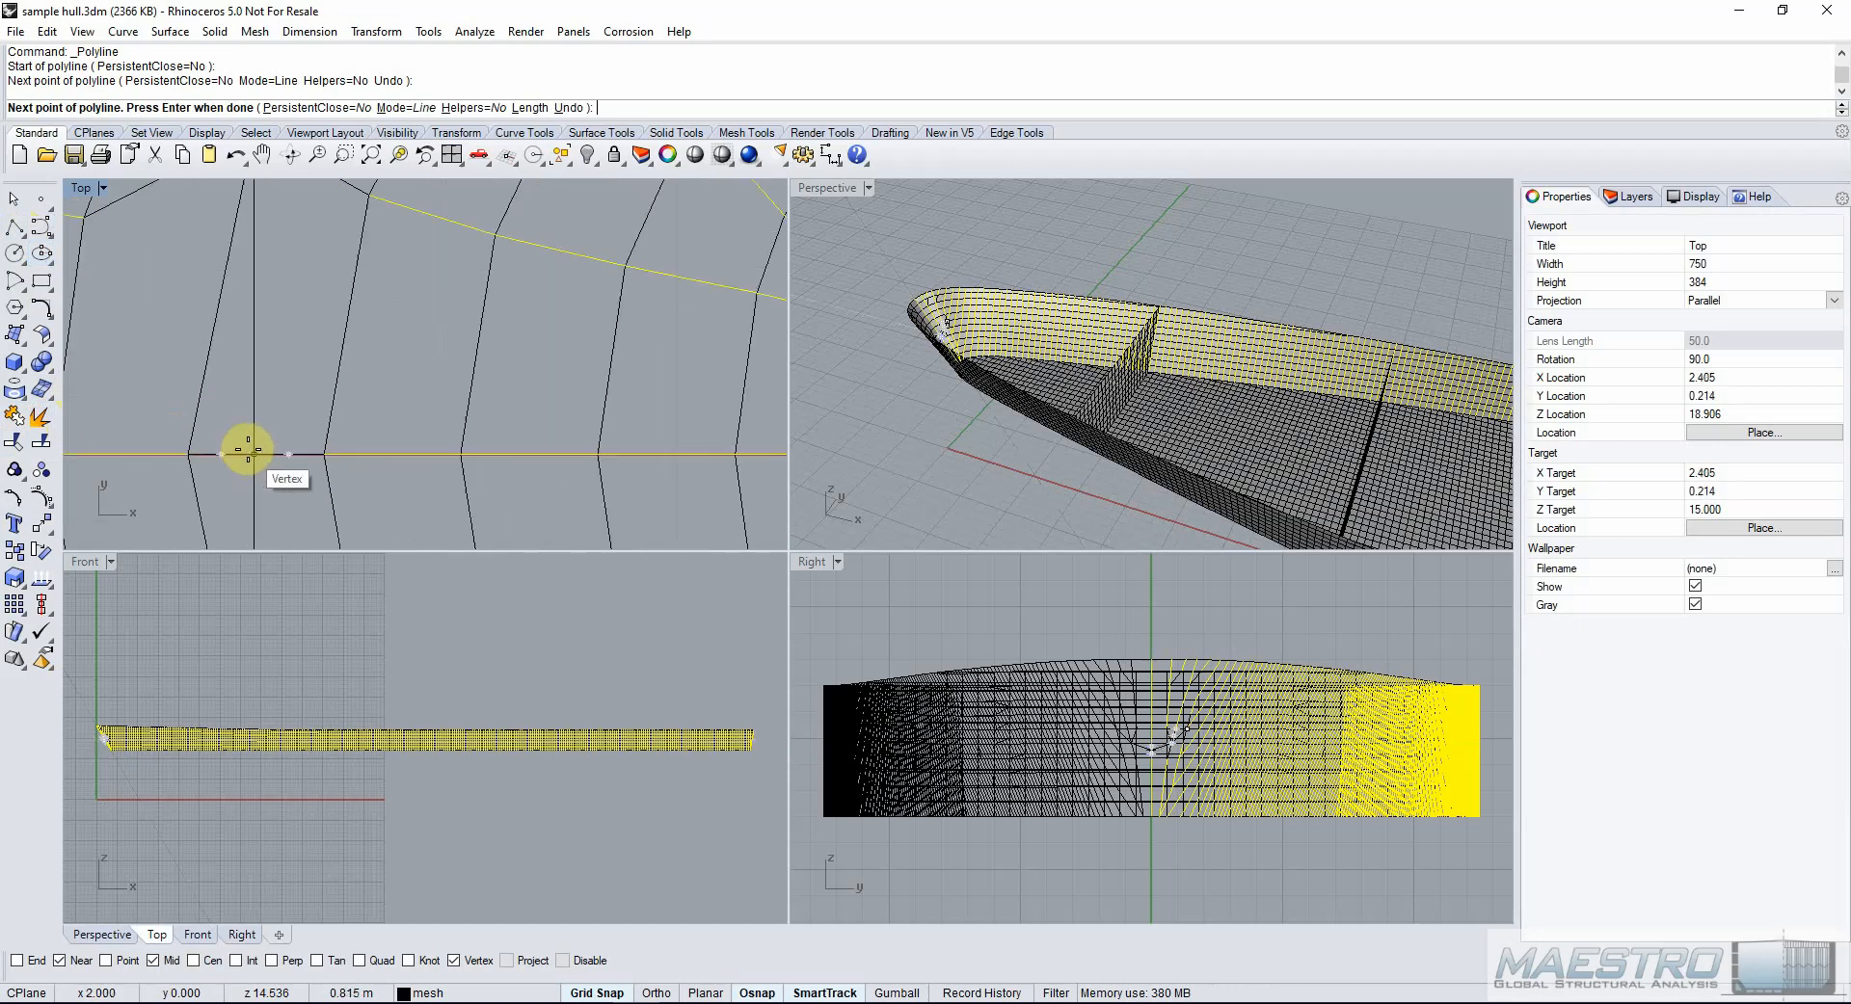
click(250, 450)
scroll(262, 436, down, 3)
key(Return)
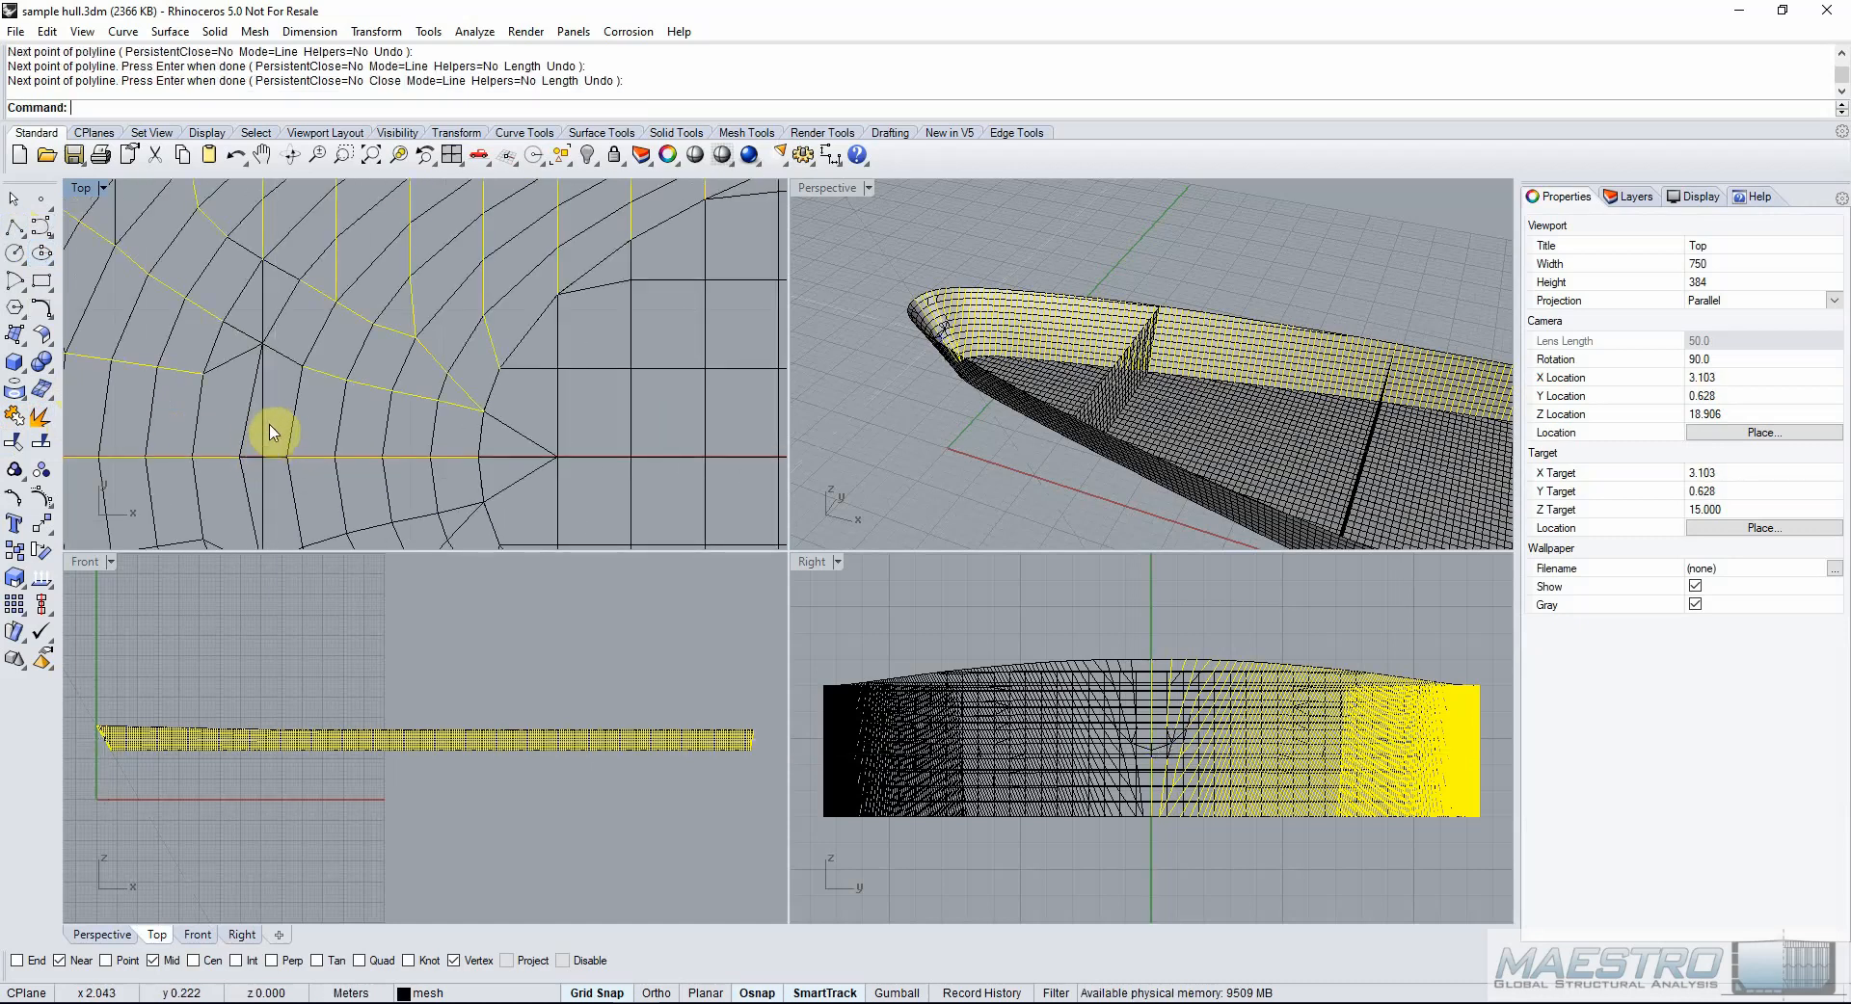
Add the new bow polyline to the selected transverse segments and join them all.
click(269, 427)
click(331, 471)
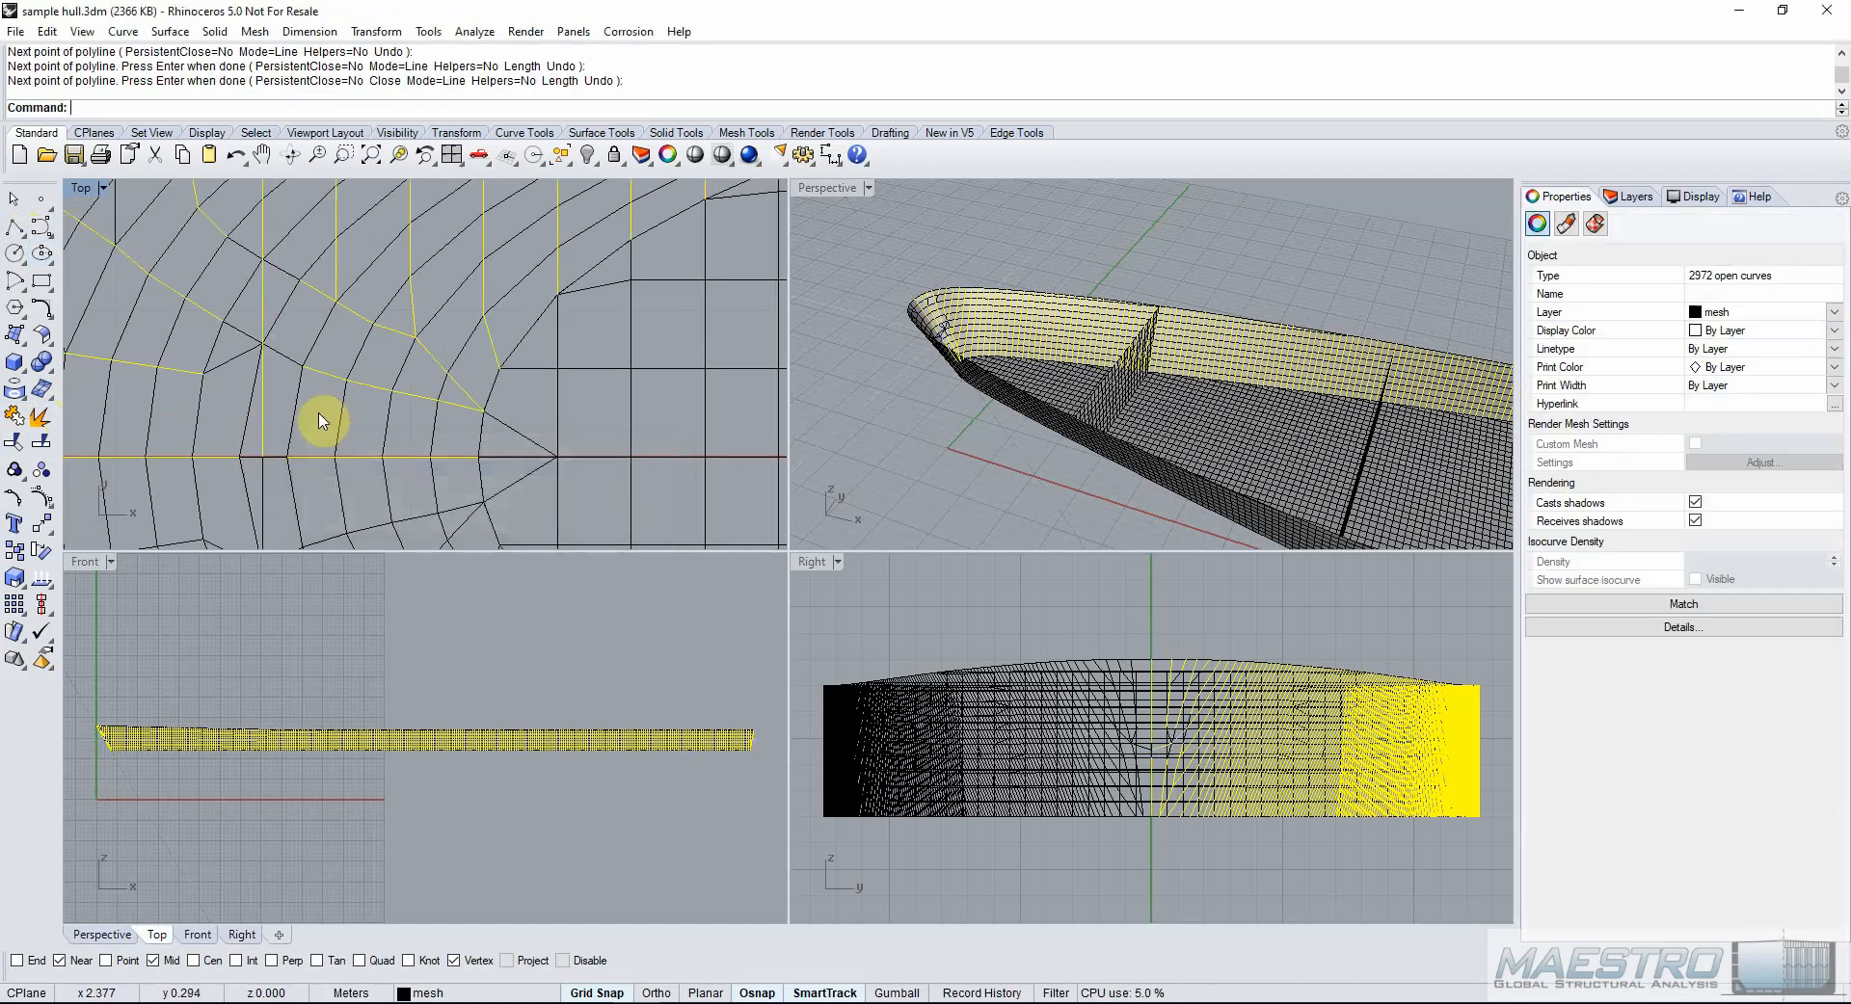
scroll(322, 414, down, 1)
scroll(212, 405, down, 2)
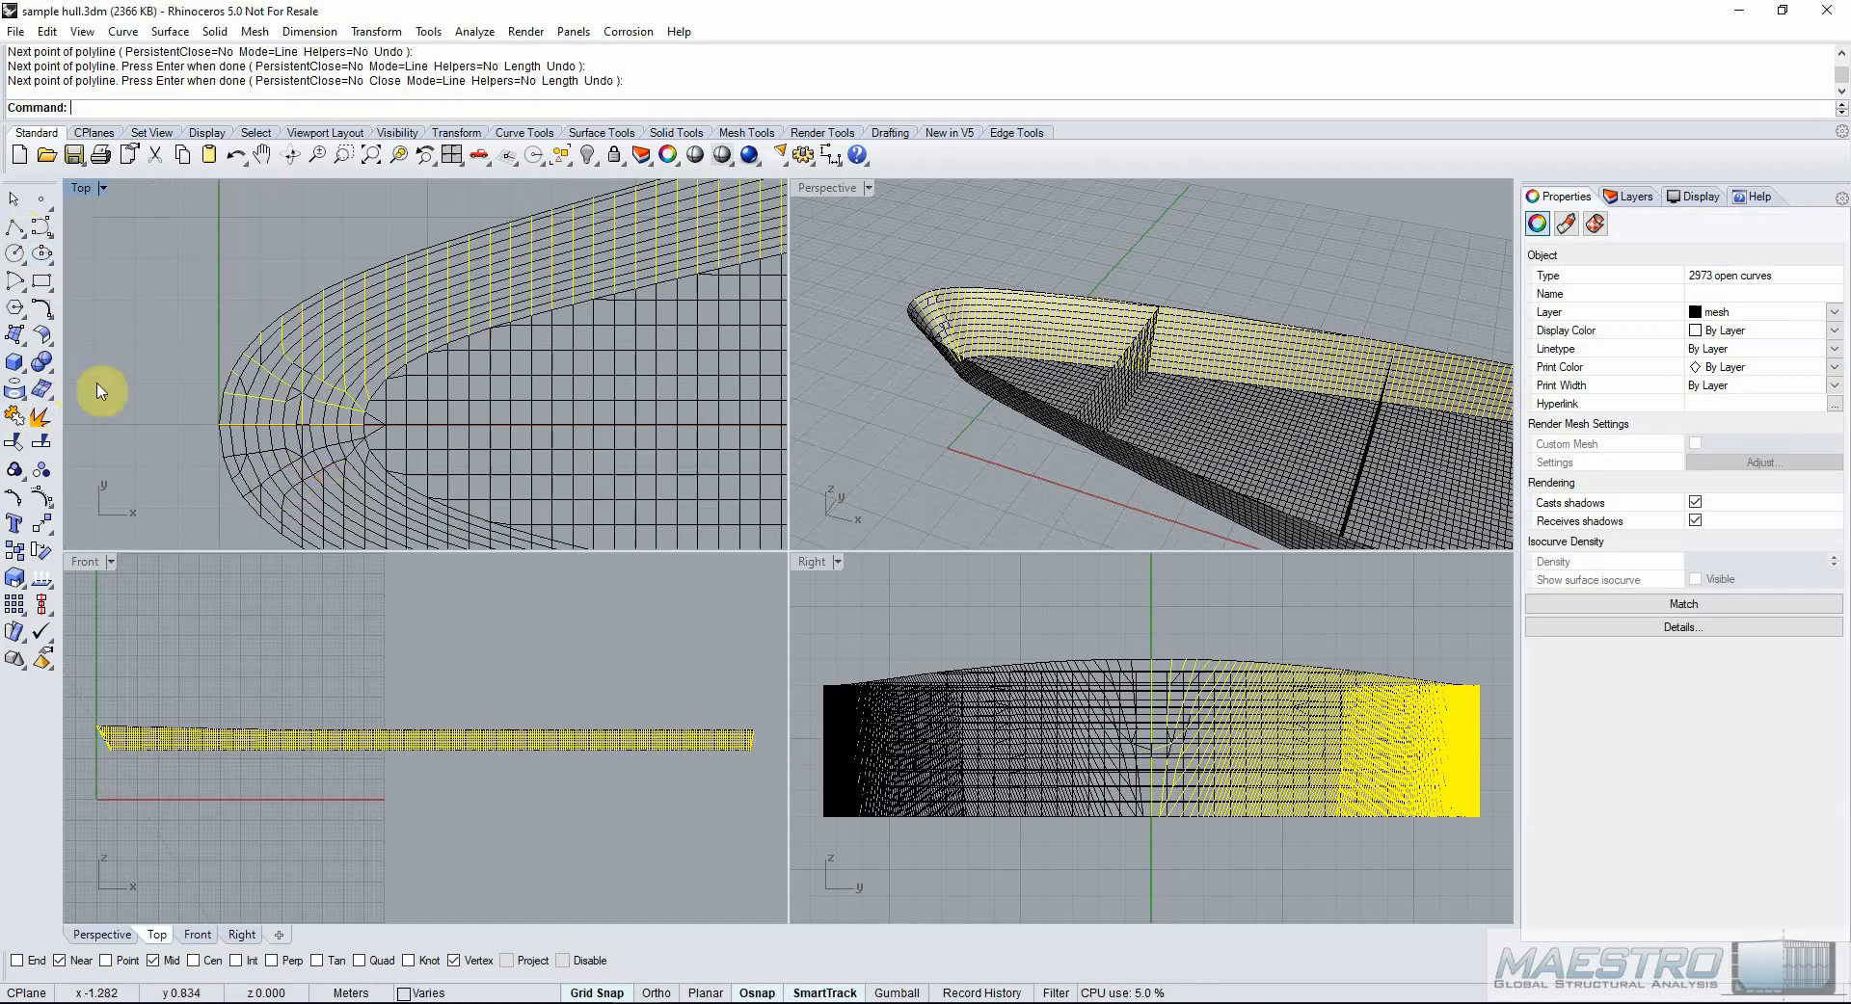
click(15, 417)
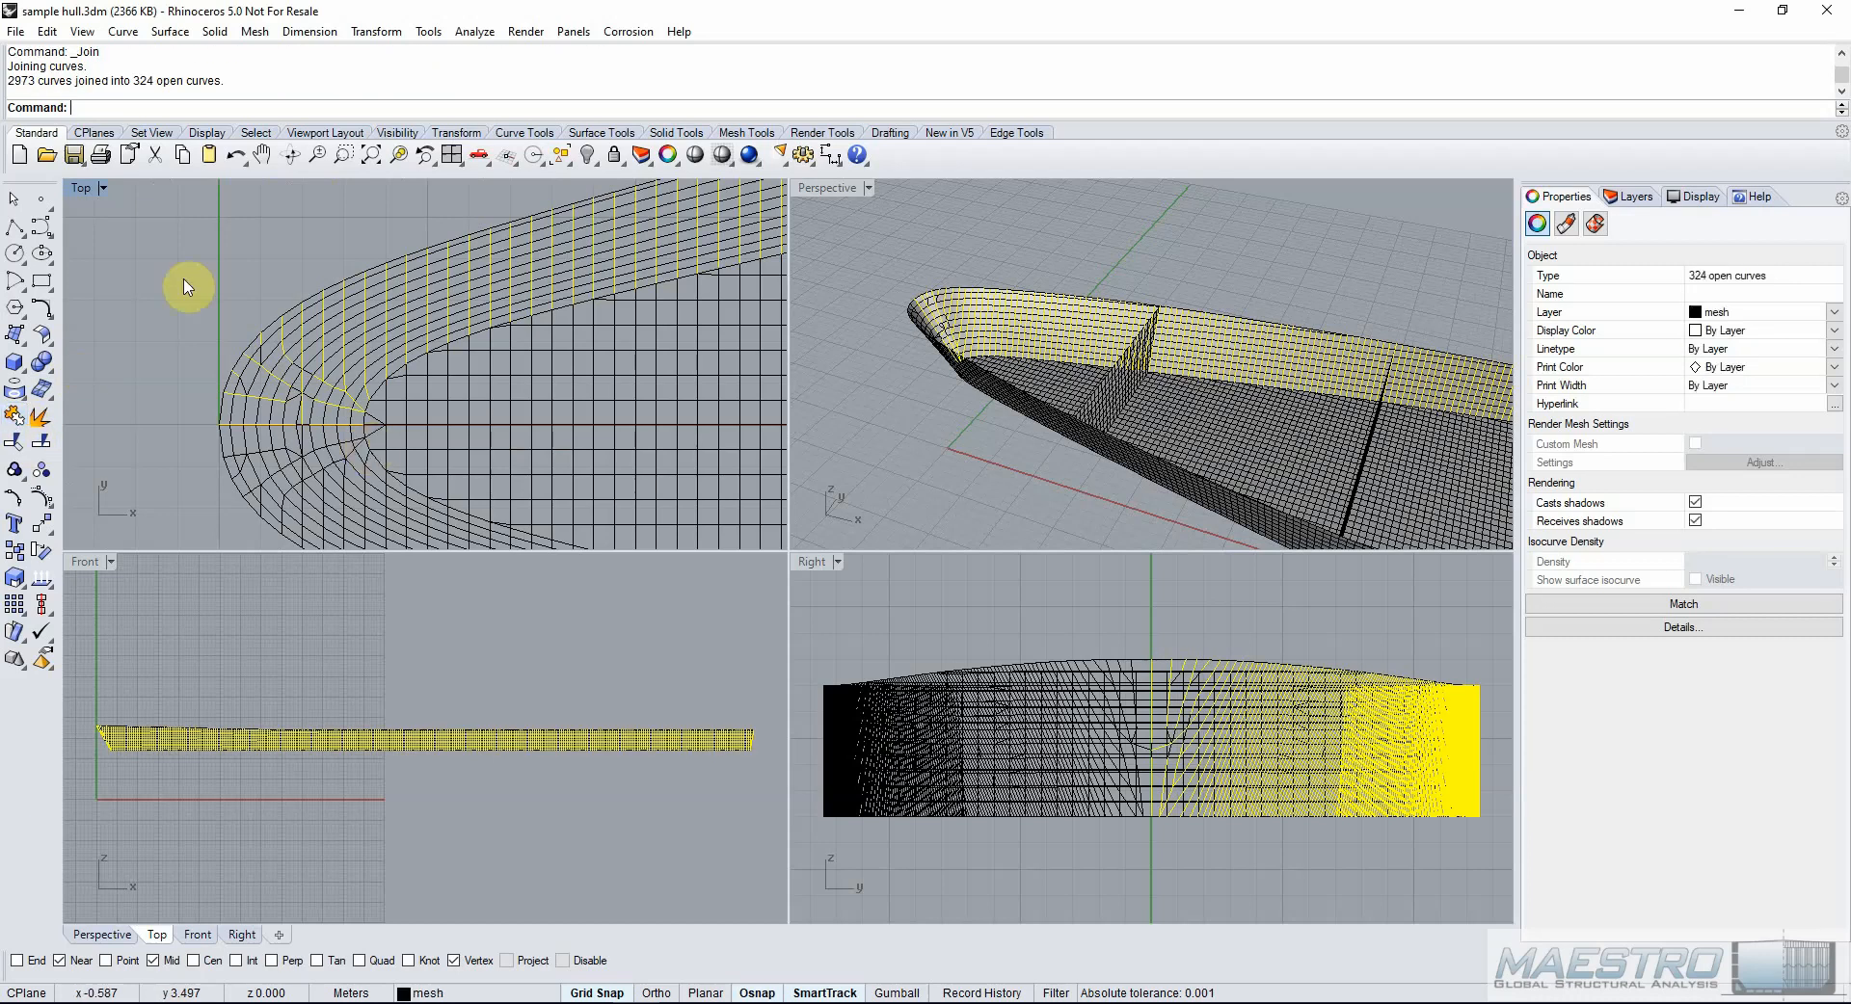
Select the leftover transverse curves at the bow in the Top view, exclude the new bow polyline, and delete the rest.
click(201, 304)
drag(359, 438, 297, 367)
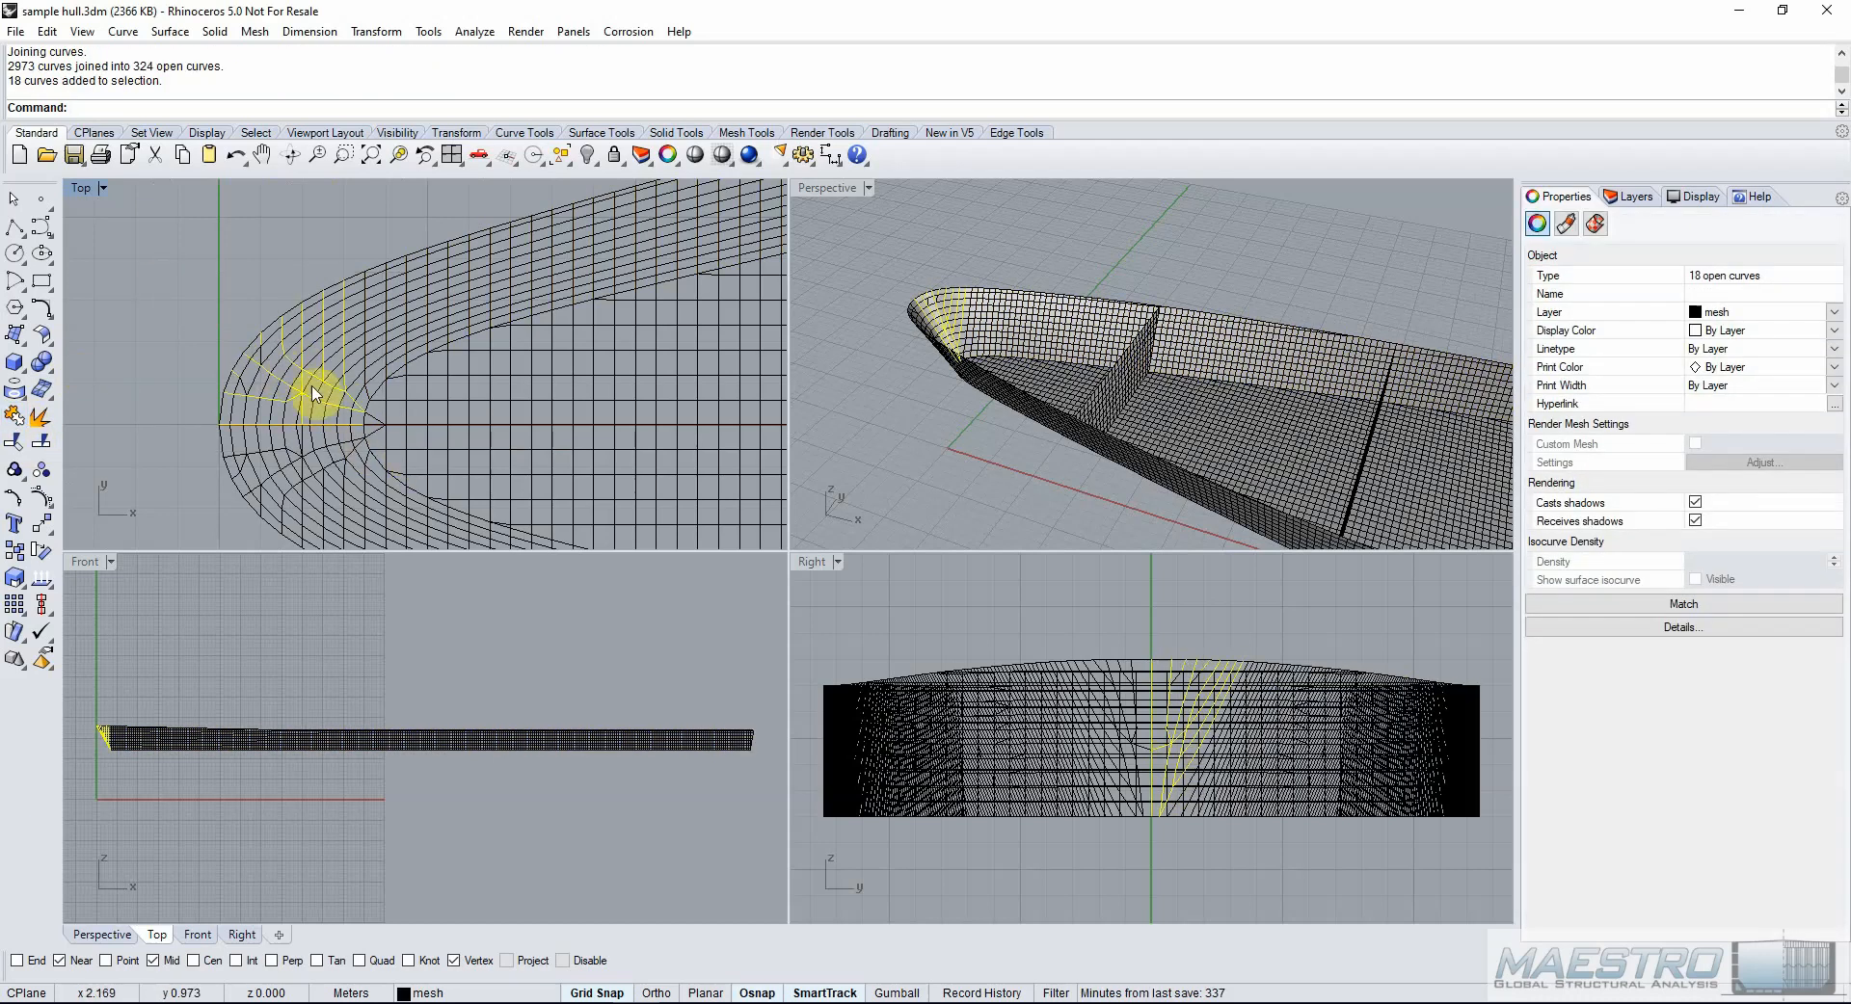
ctrl+click(303, 336)
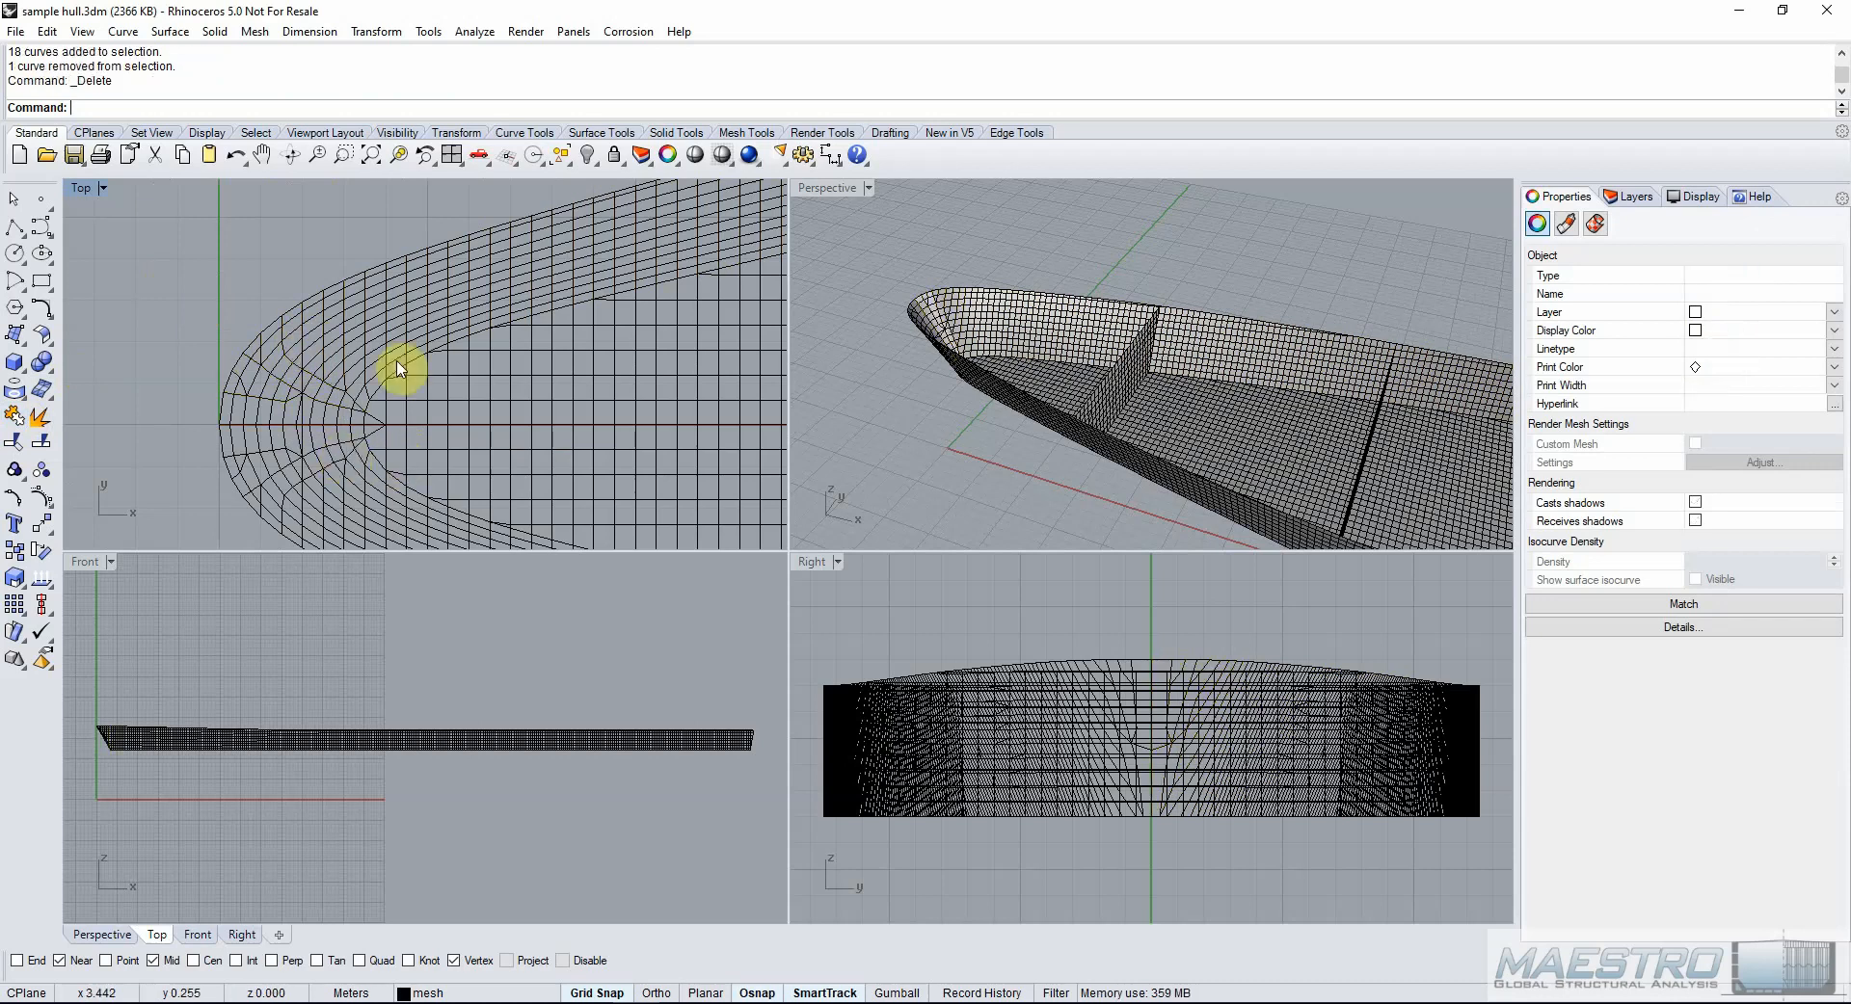
key(Delete)
Select all curves in the model and exclude the grouped bottom curves from the selection.
right_click(519, 75)
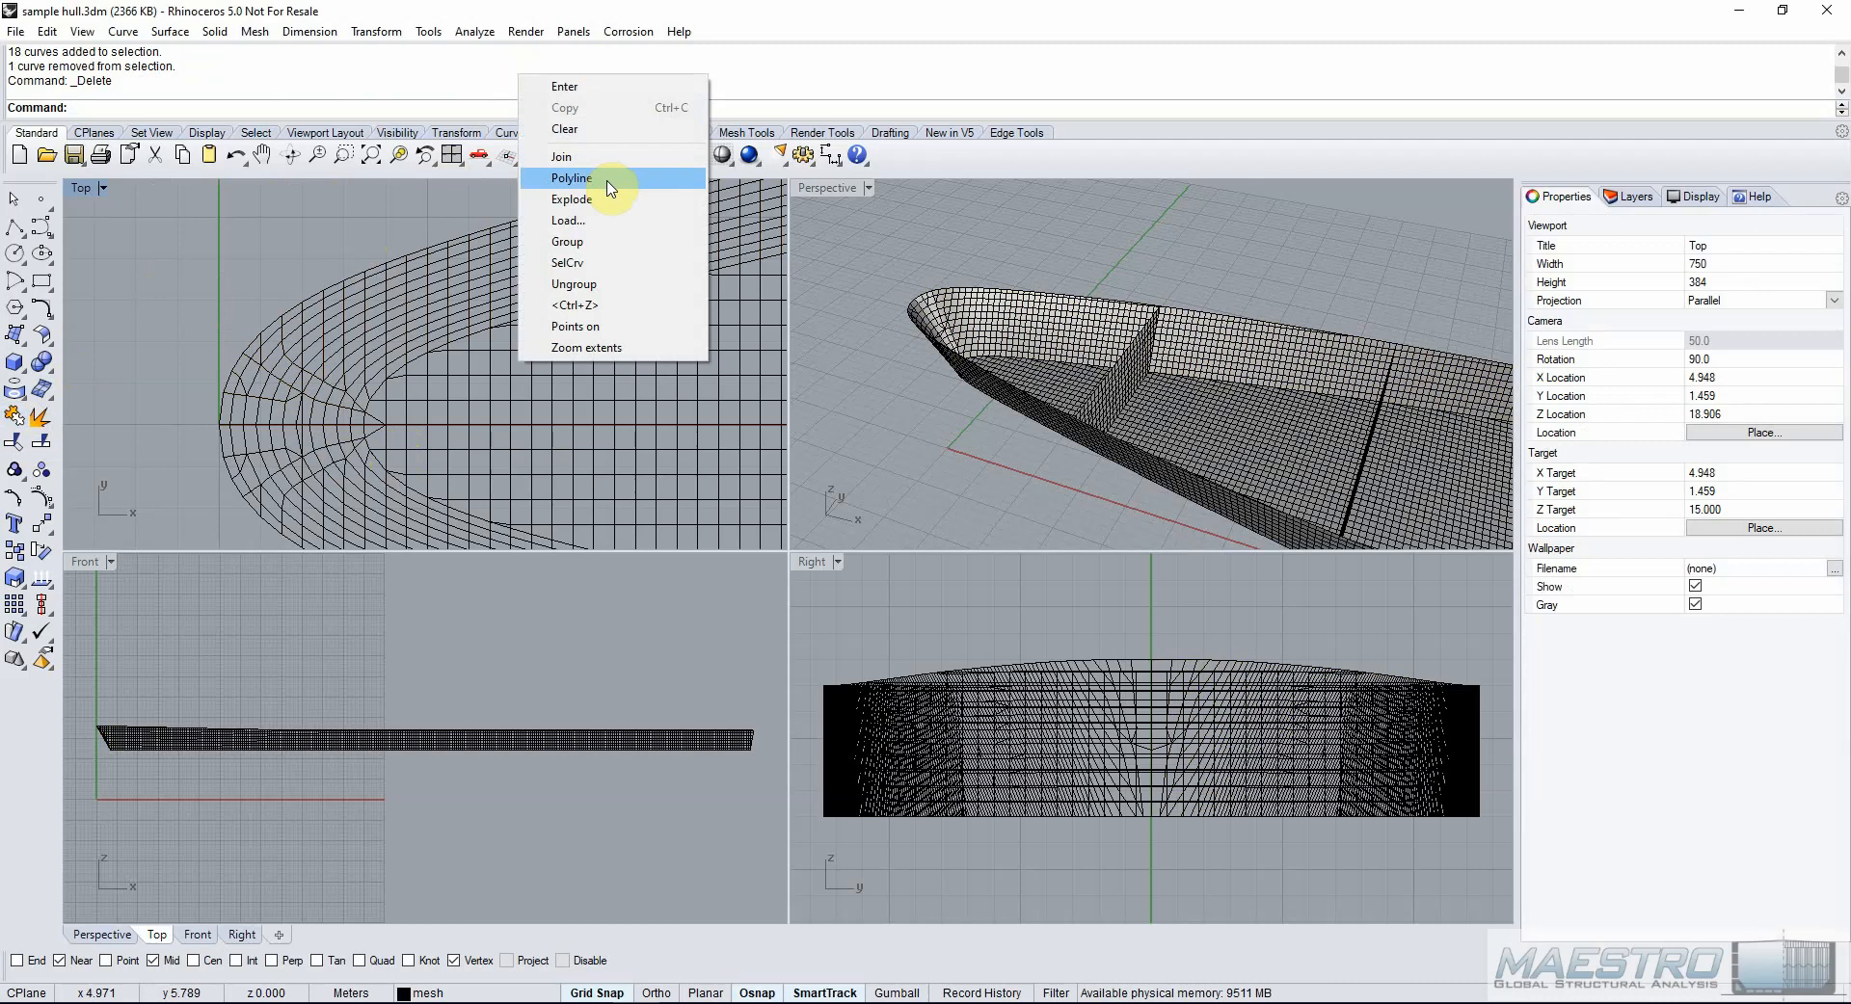
click(611, 262)
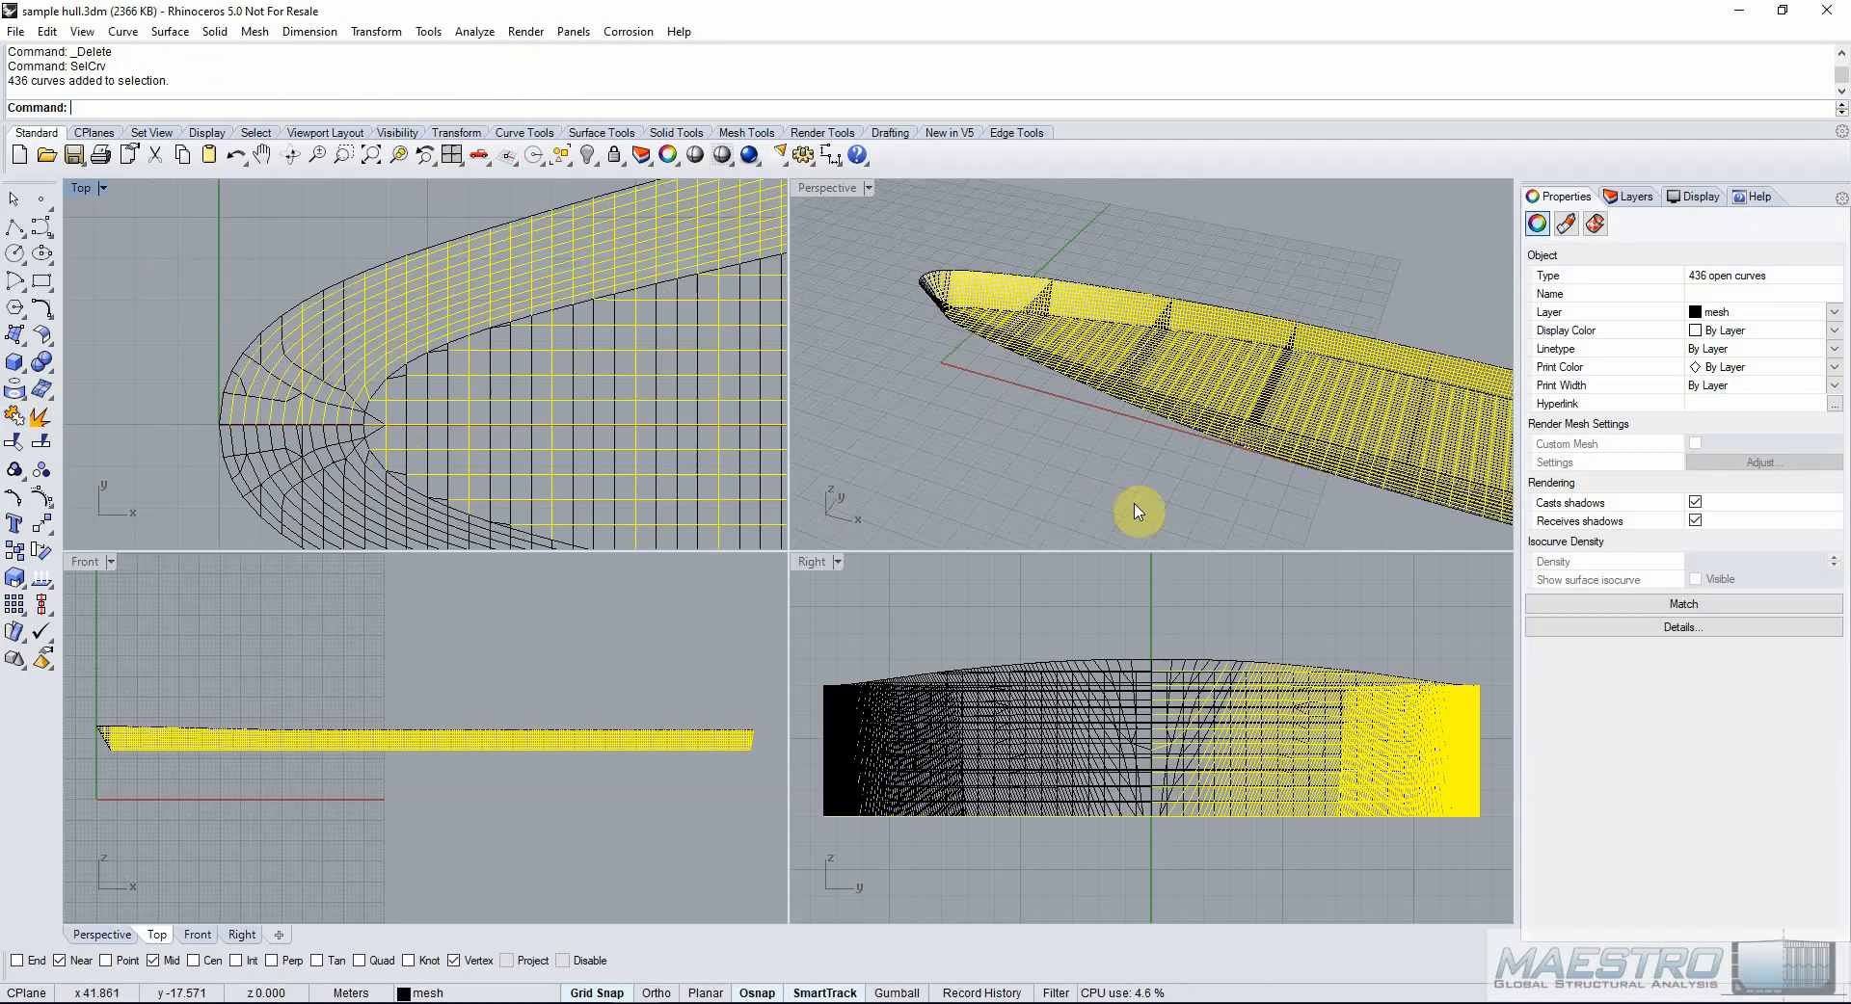
ctrl+drag(1171, 490, 1074, 378)
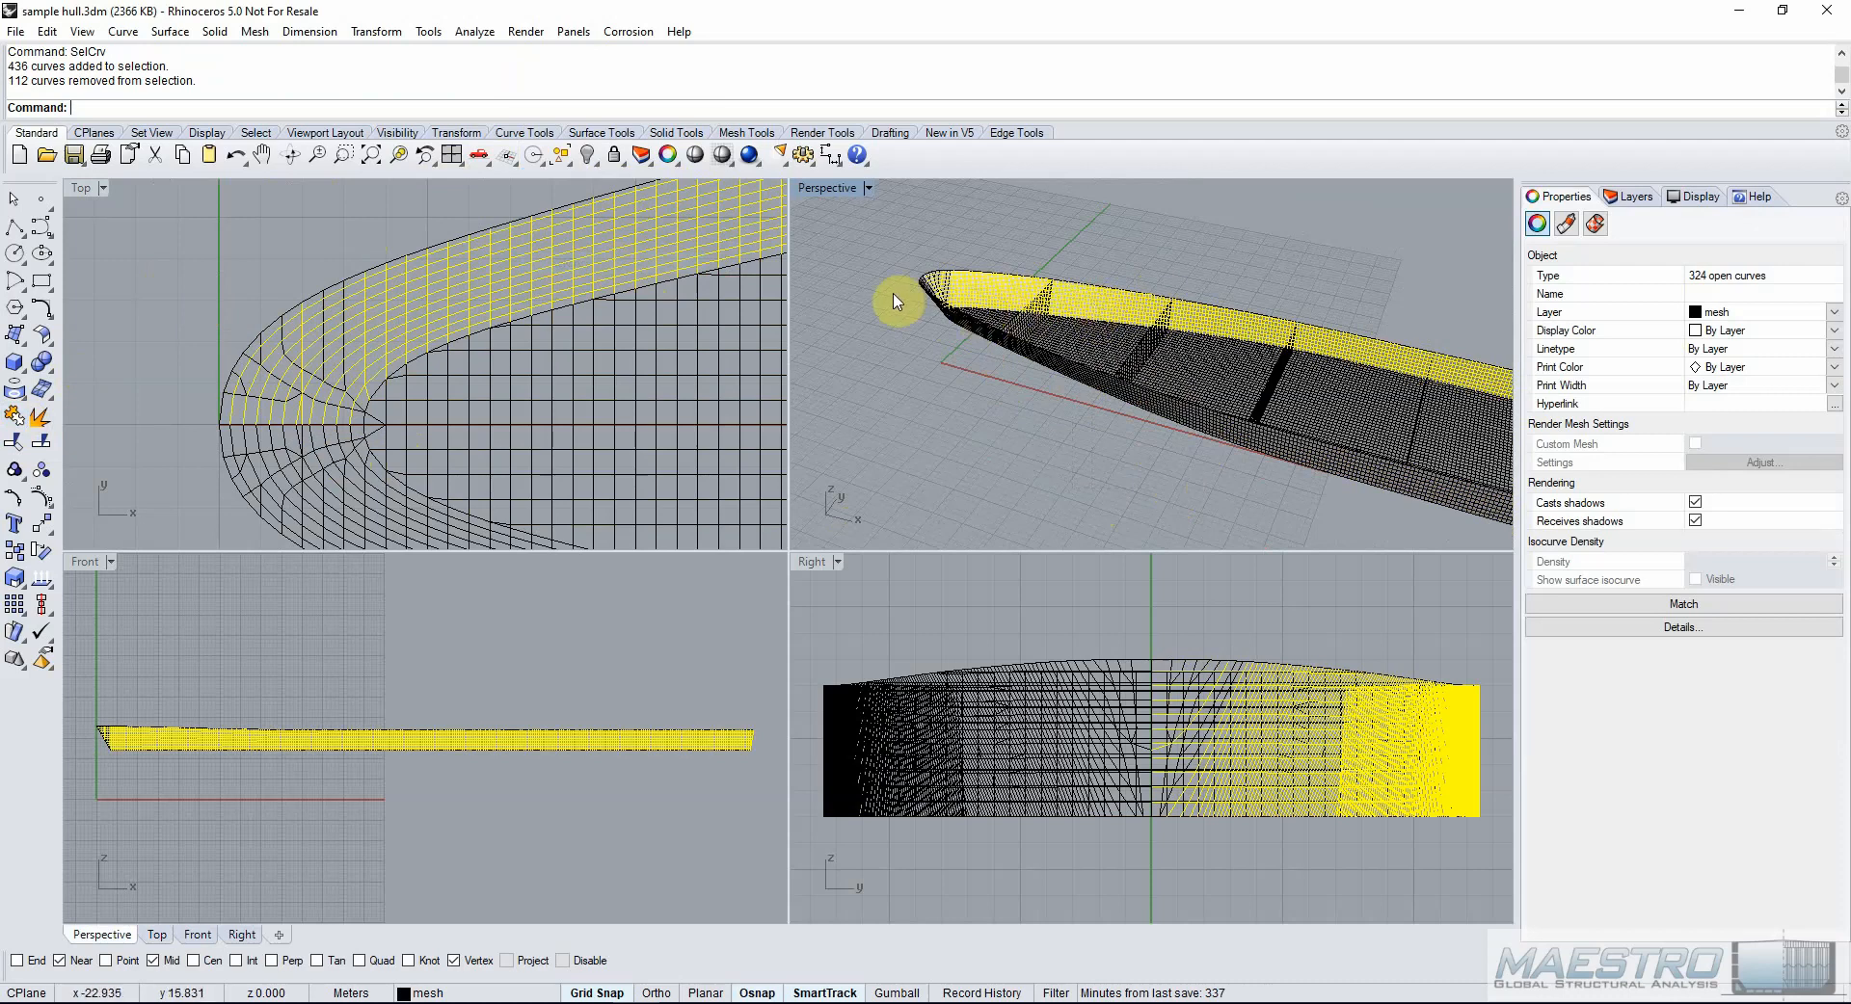
scroll(896, 293, down, 4)
scroll(1295, 345, up, 4)
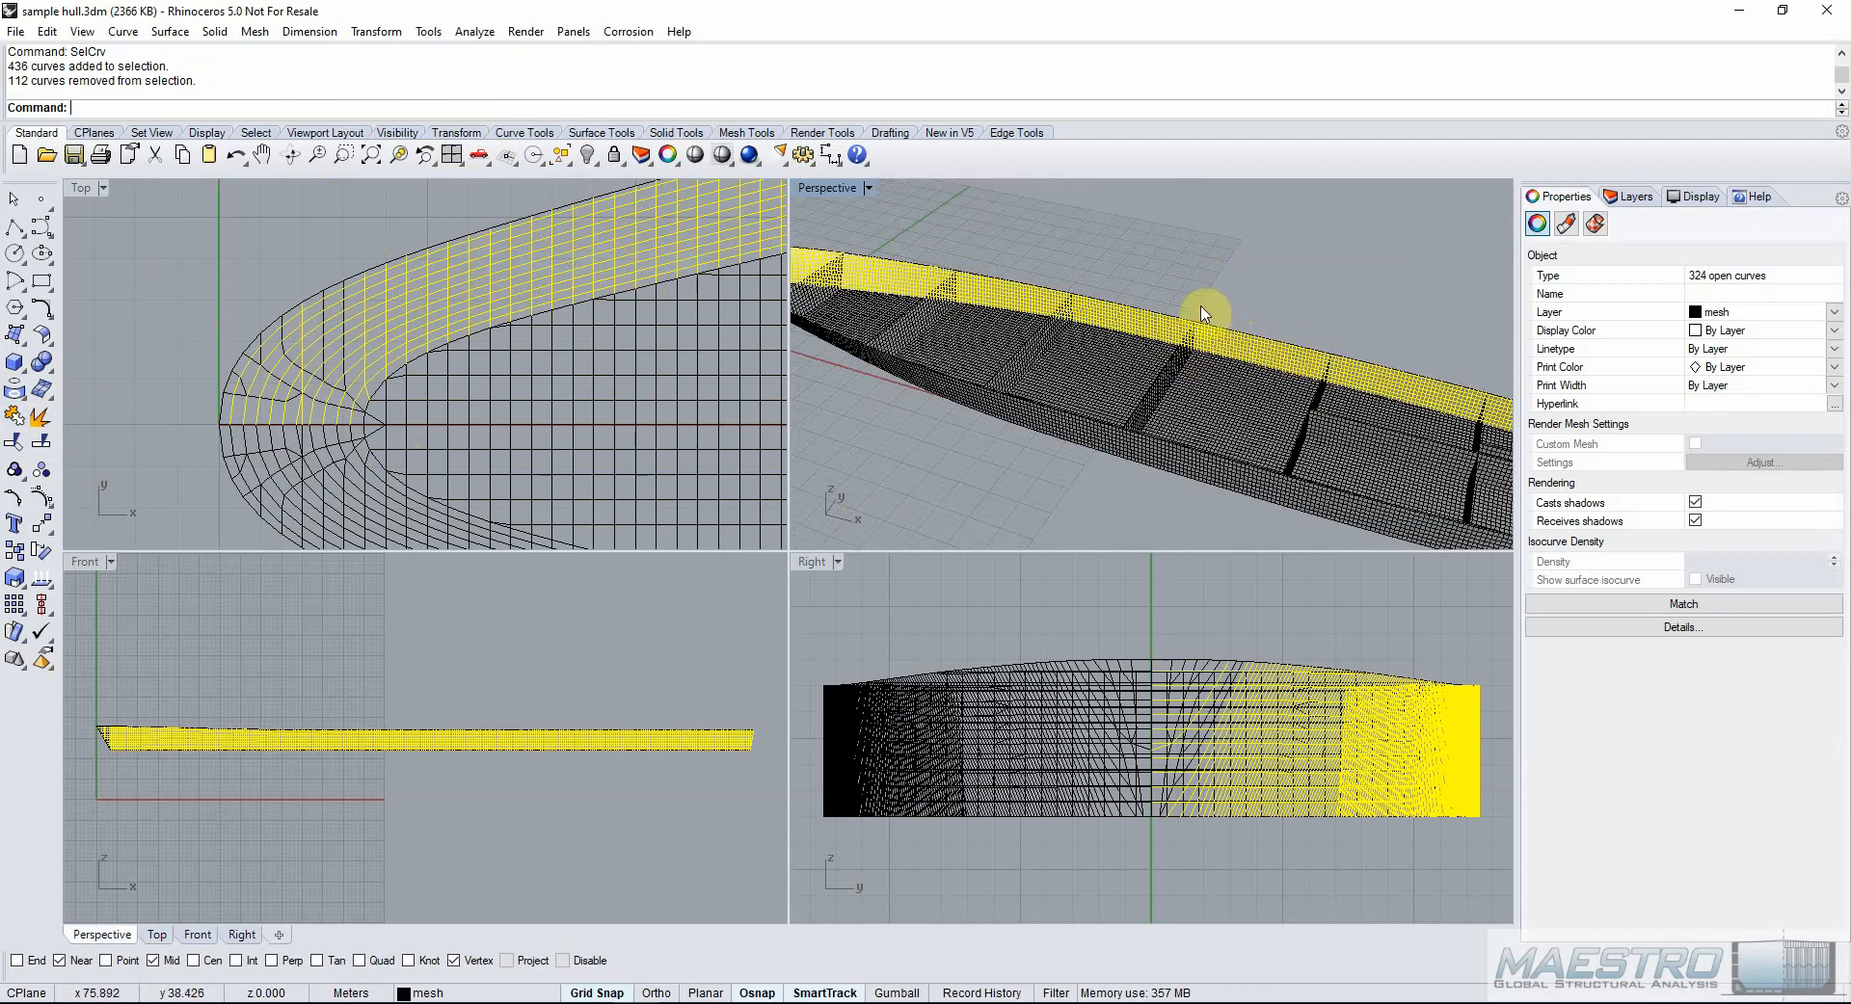
Run the script selcrvs-constant x.rvb on the selected side shell curves with an X interval of 2 and group the resulting curves.
right_click(737, 77)
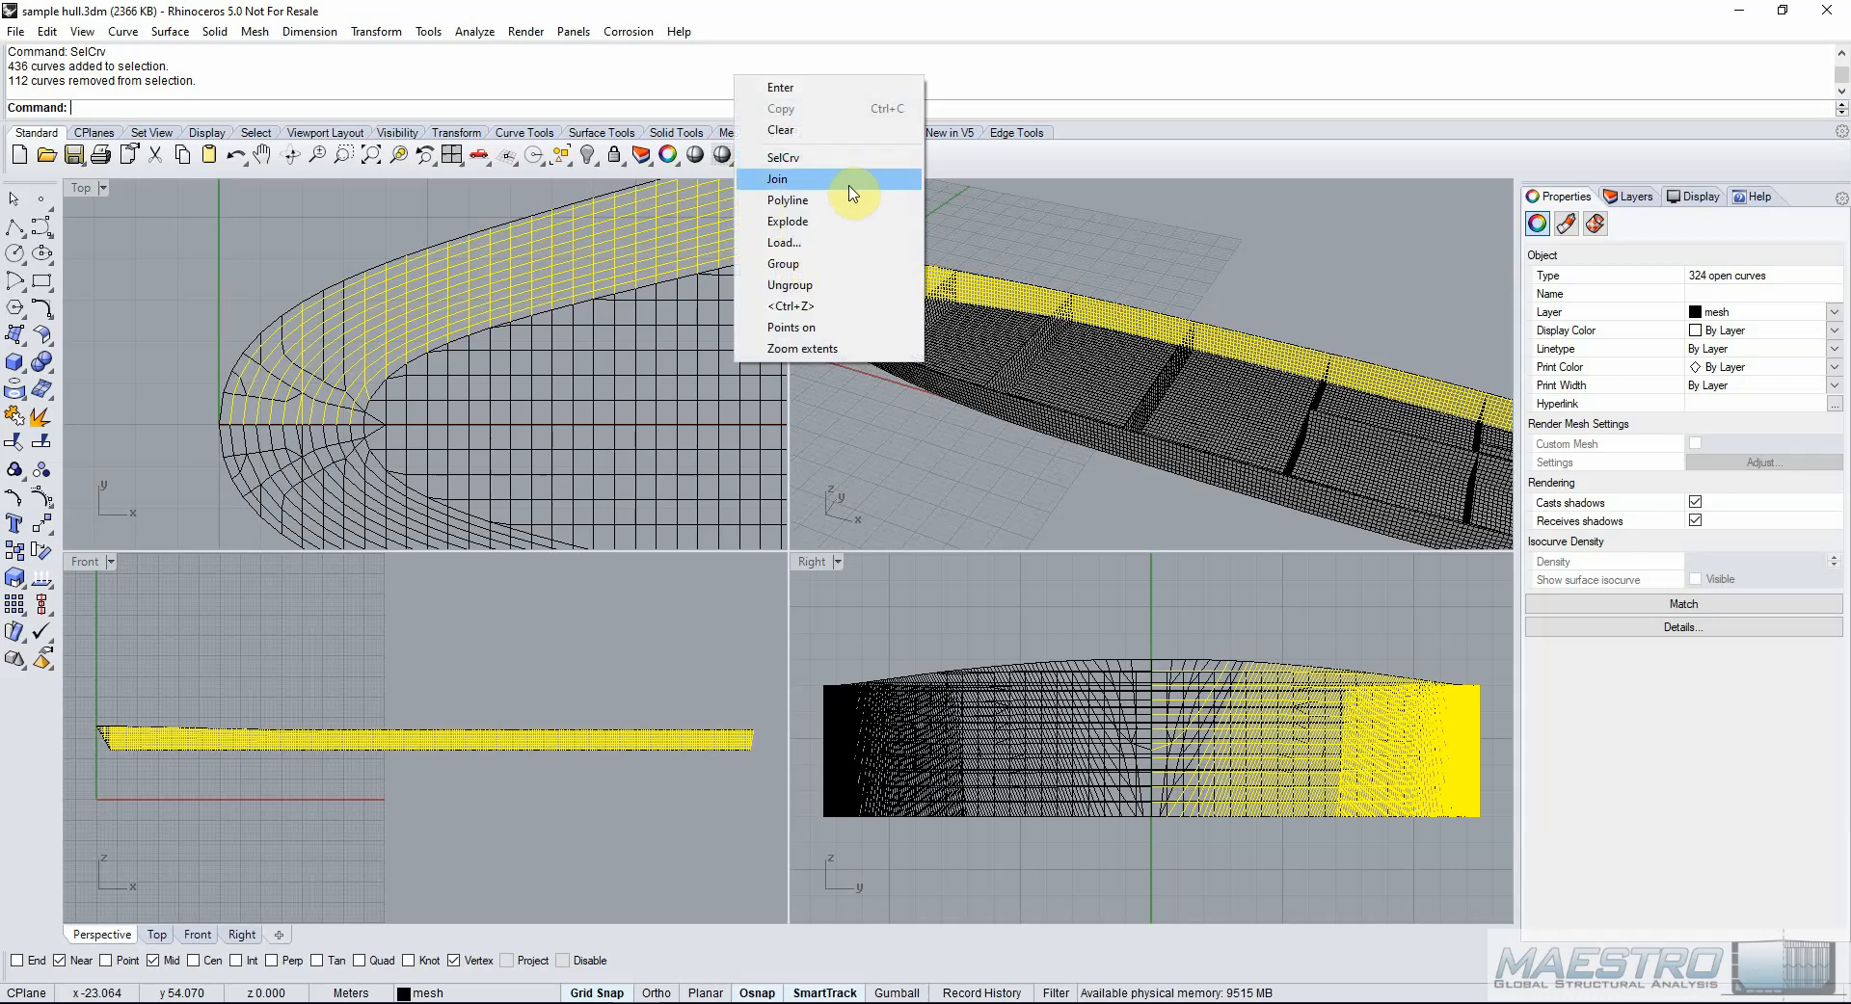
click(821, 243)
click(376, 241)
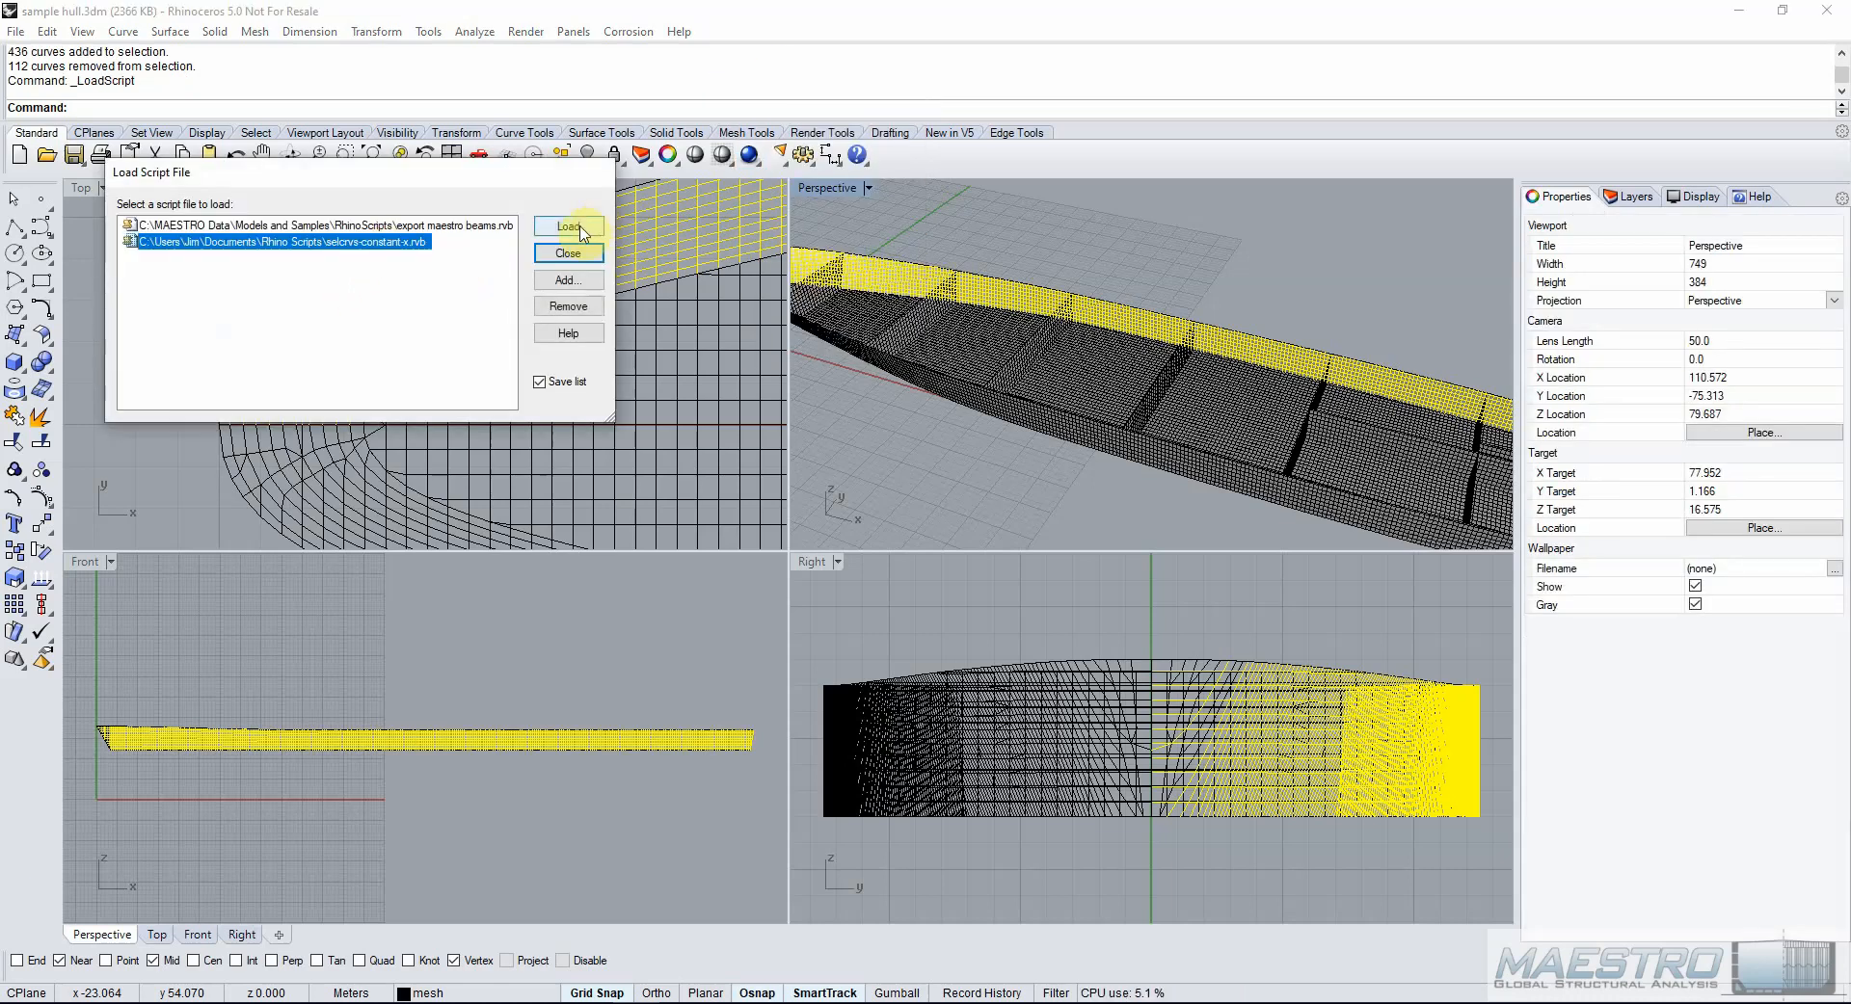
click(571, 229)
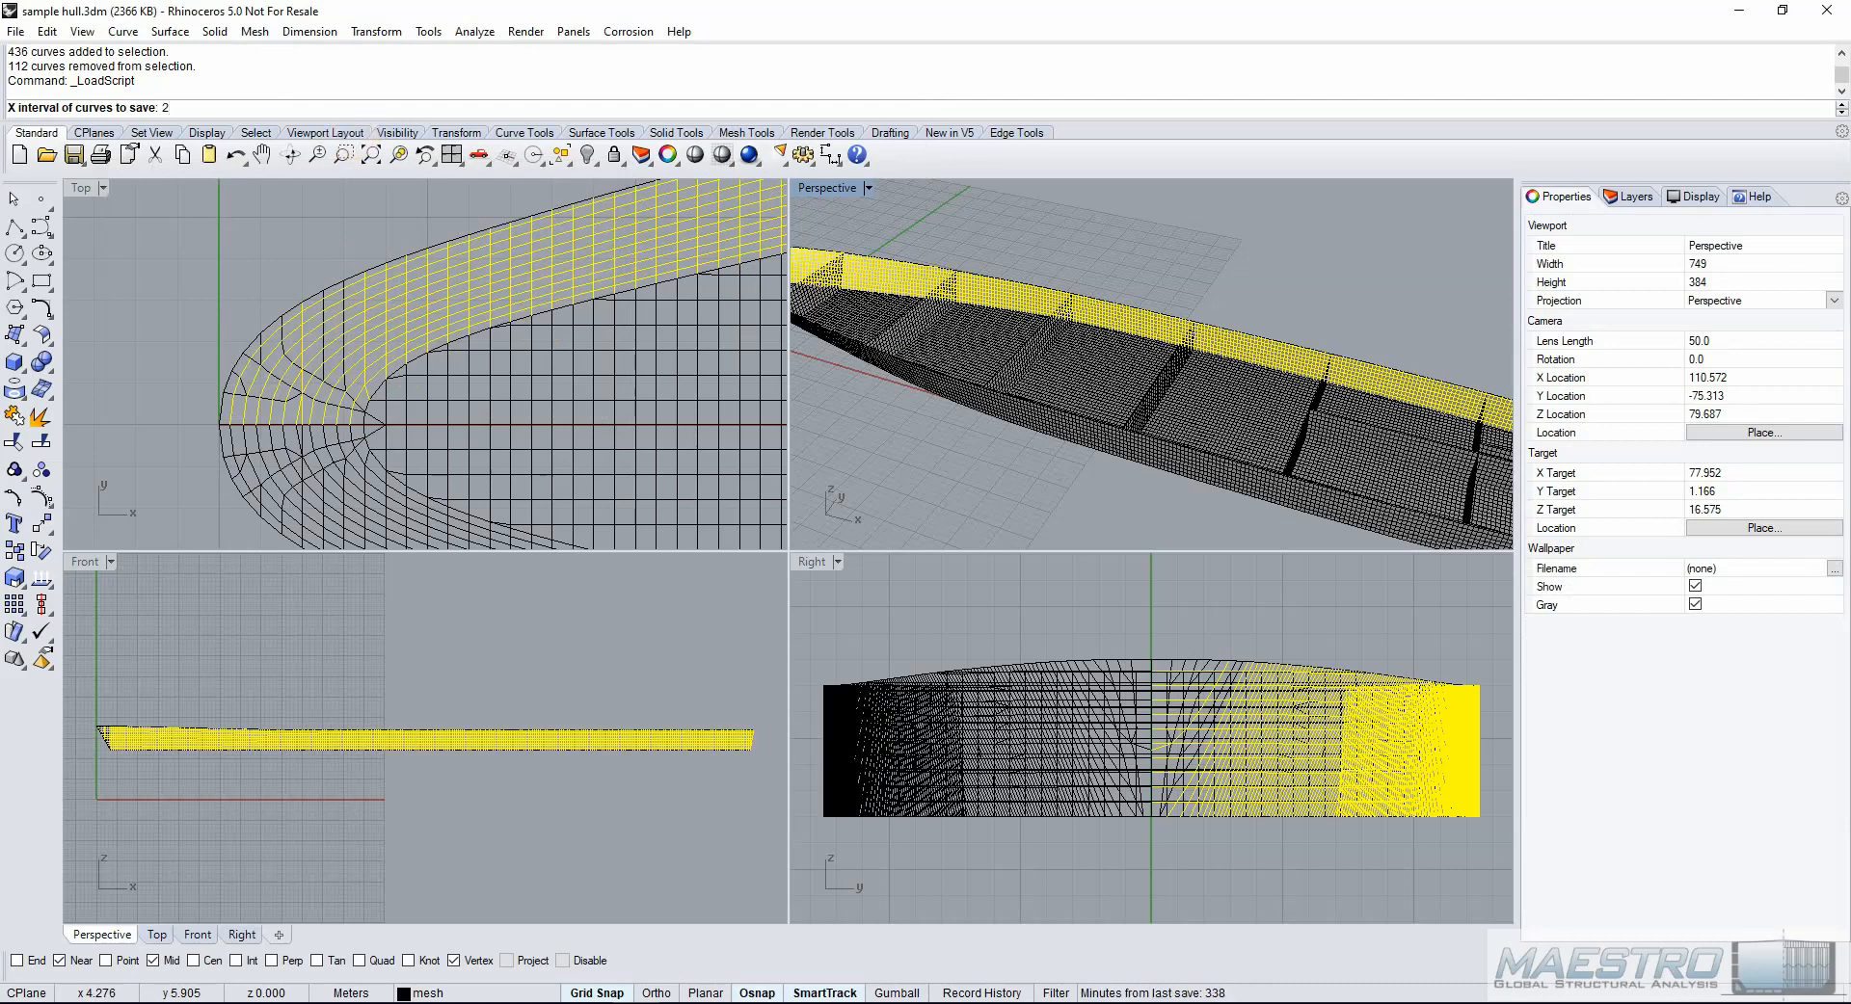
key(Return)
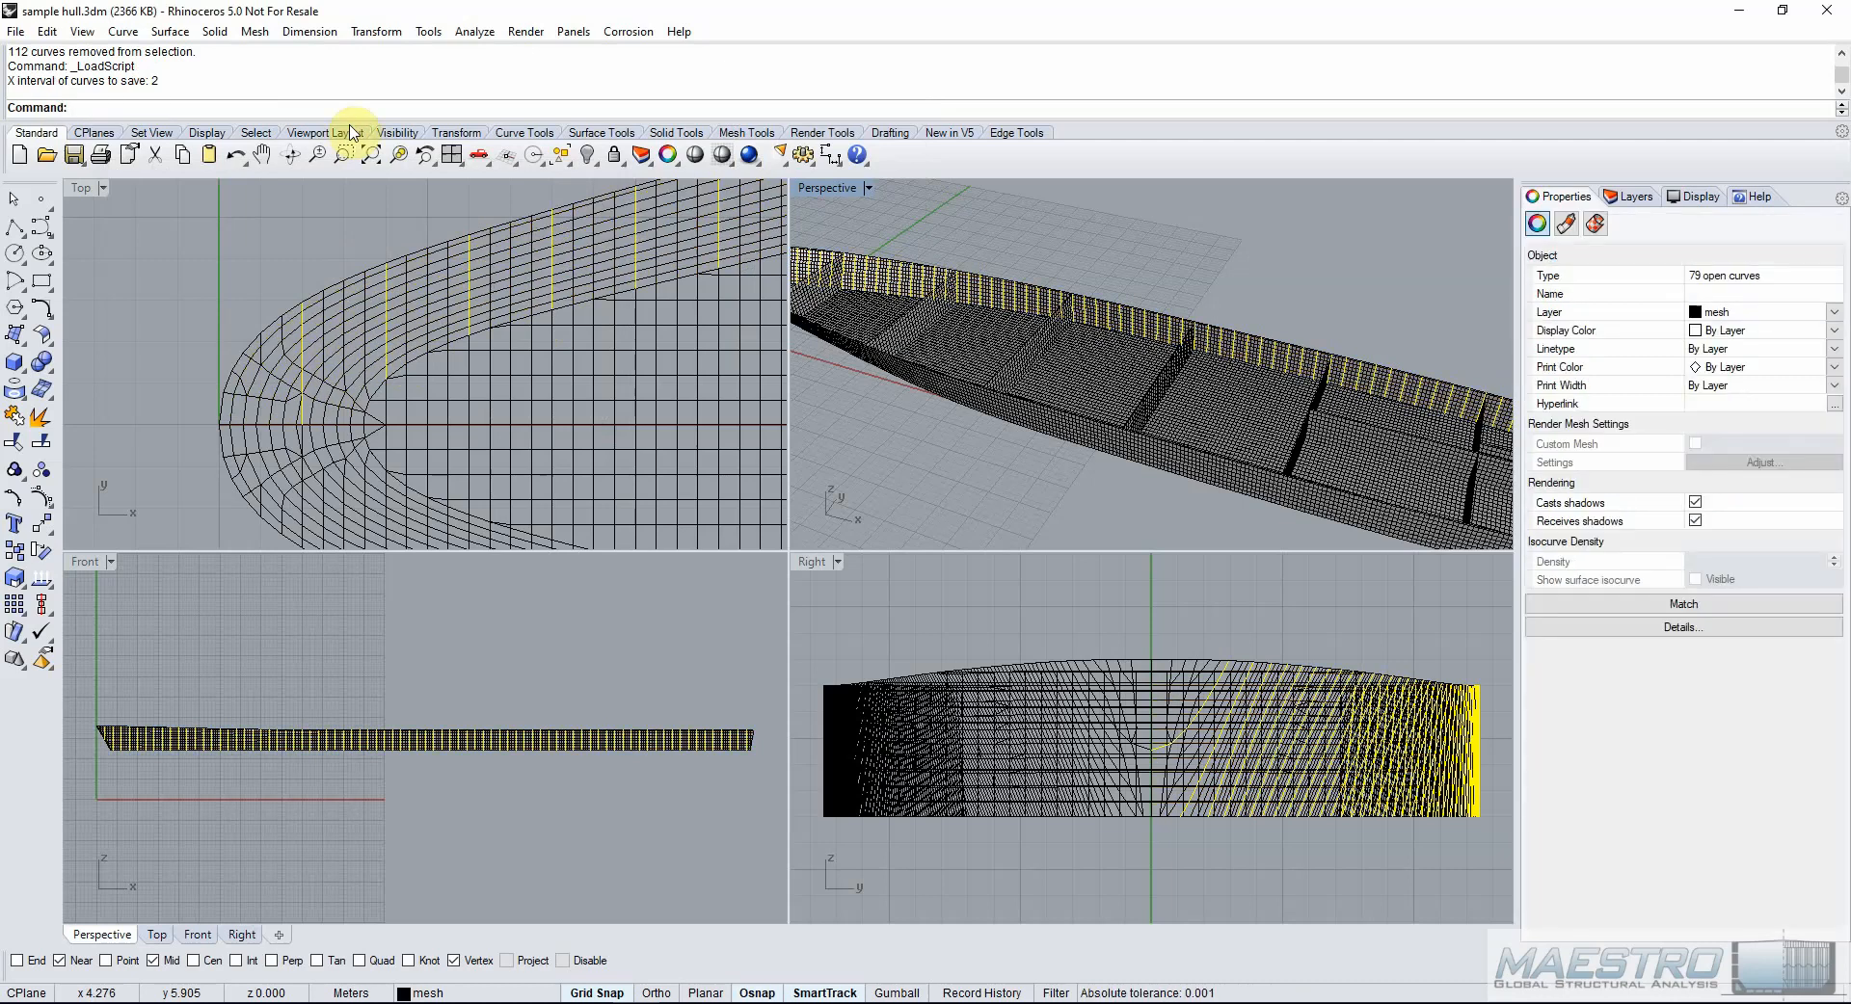
click(15, 471)
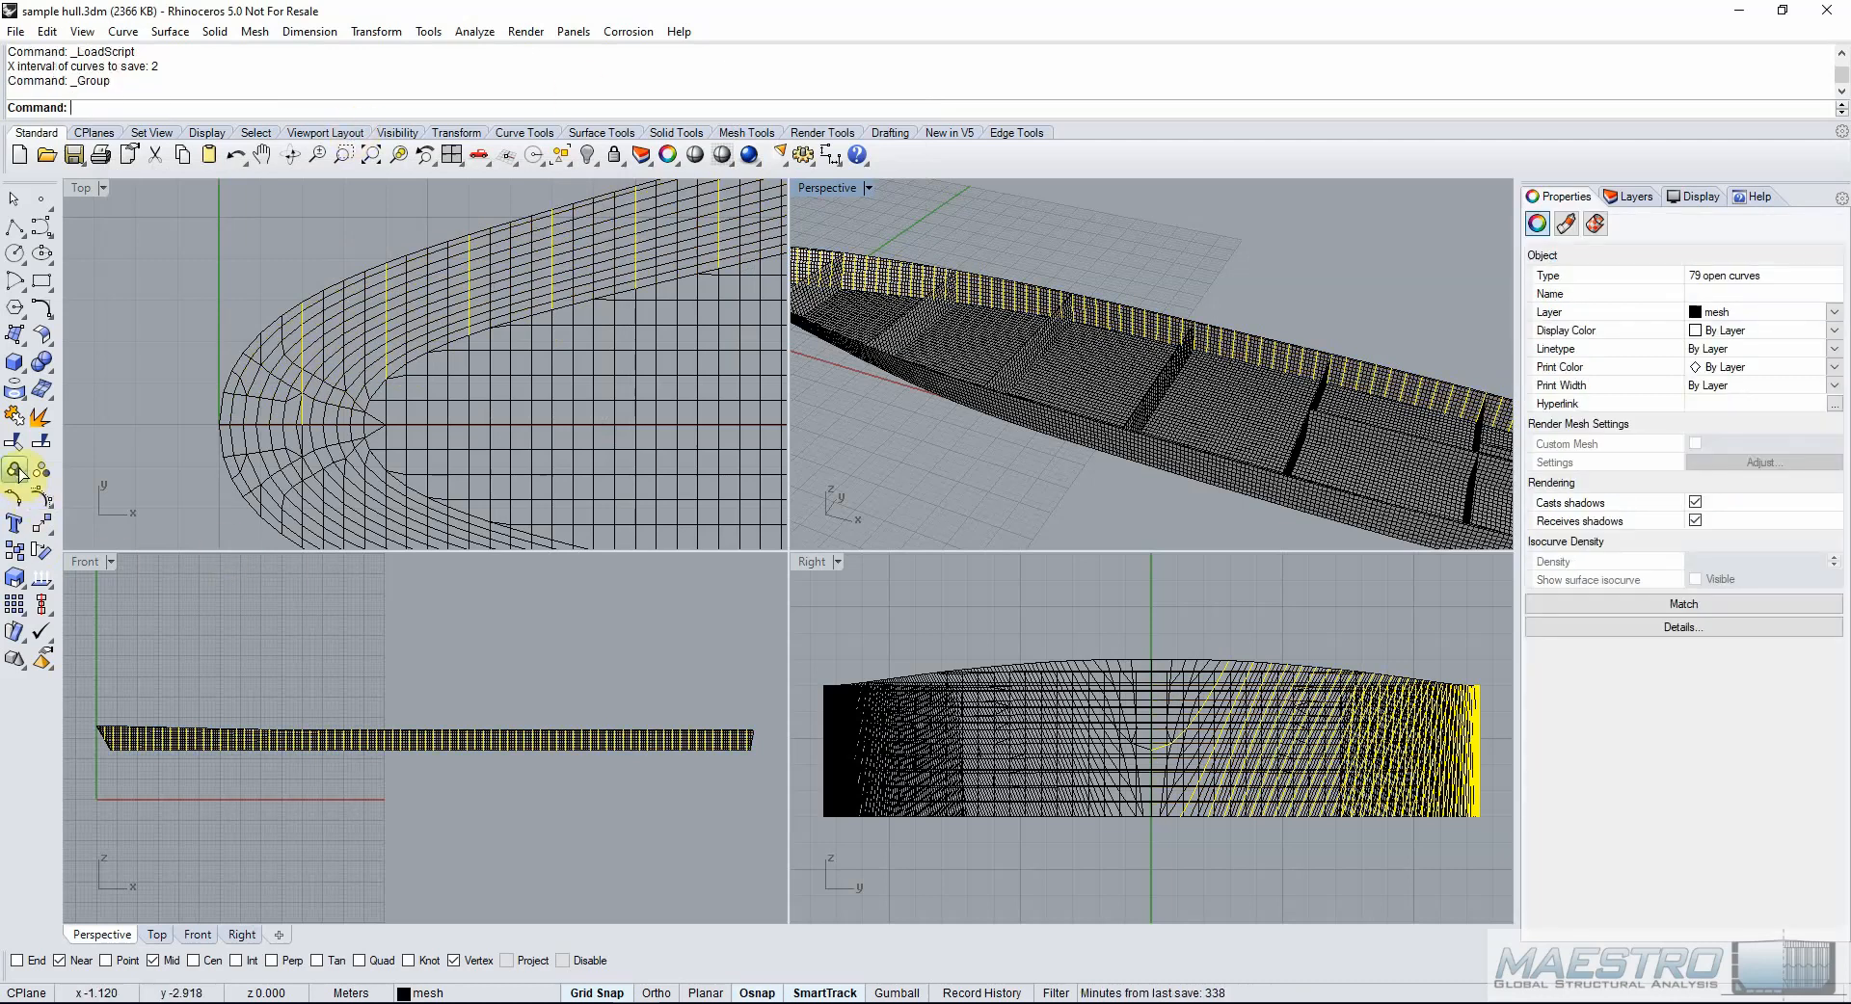
scroll(300, 349, down, 2)
scroll(280, 362, down, 4)
click(644, 430)
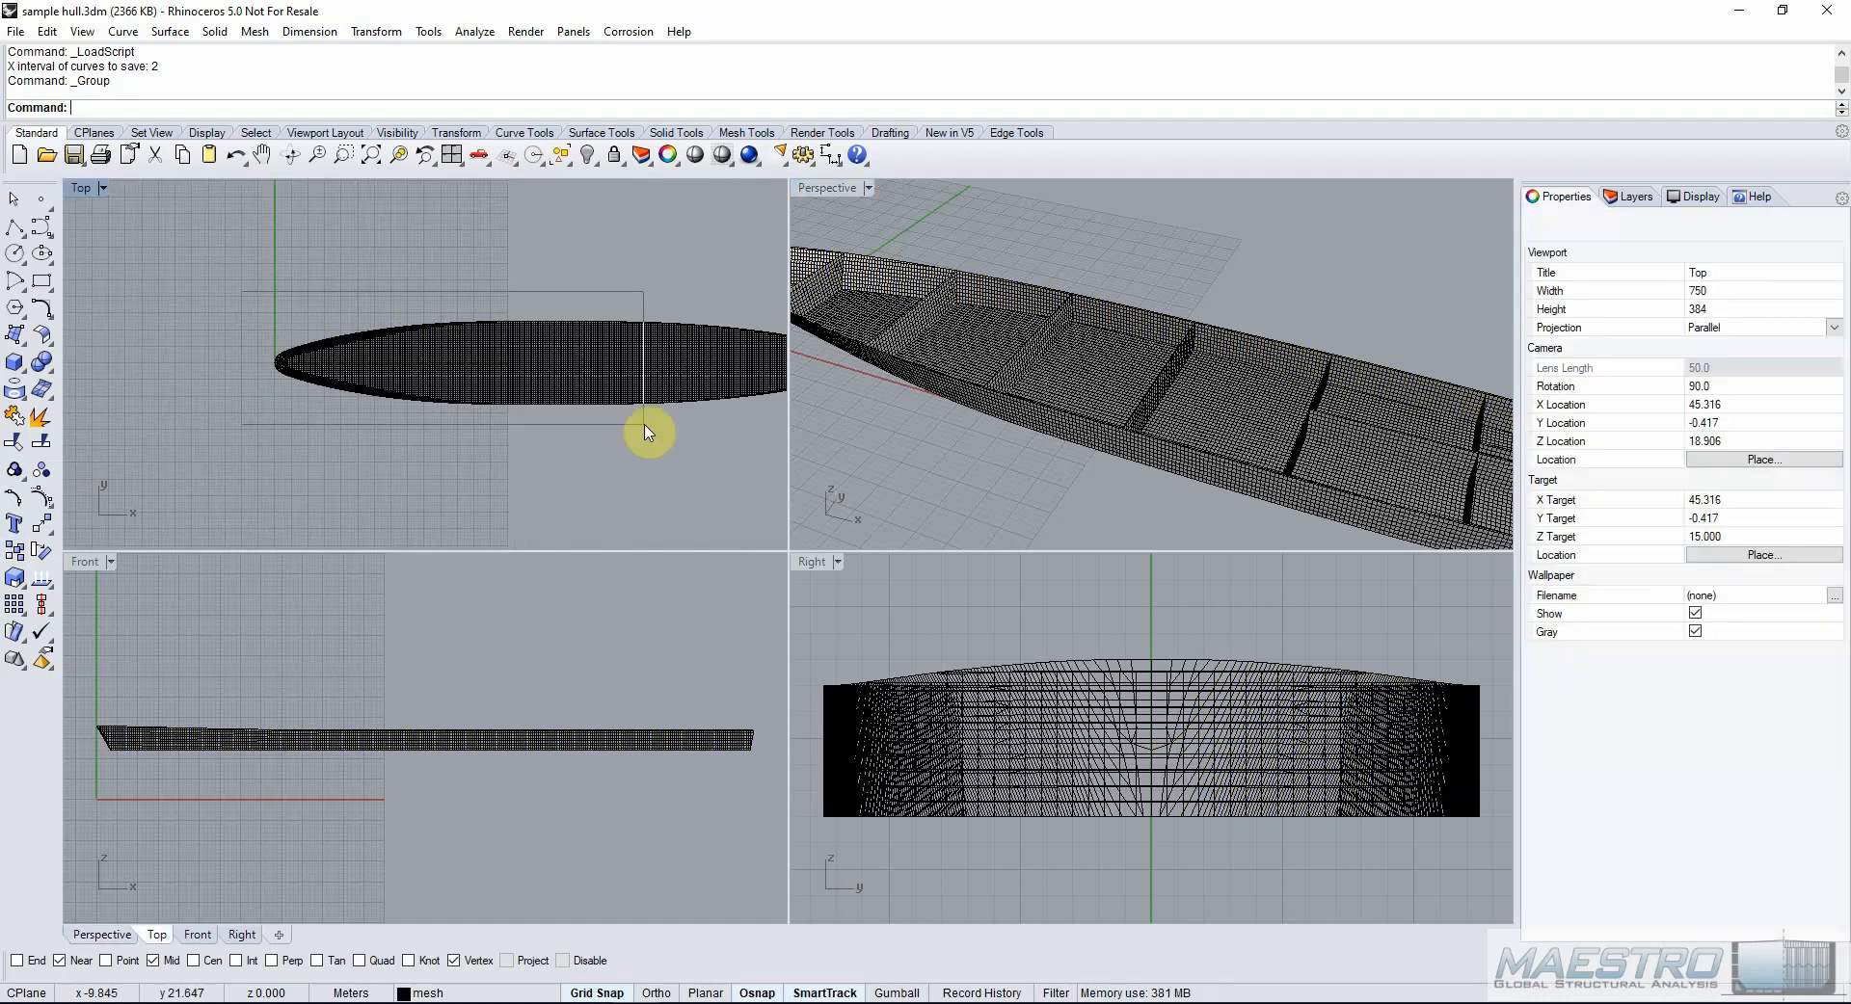
key(ctrl+a)
scroll(124, 455, down, 3)
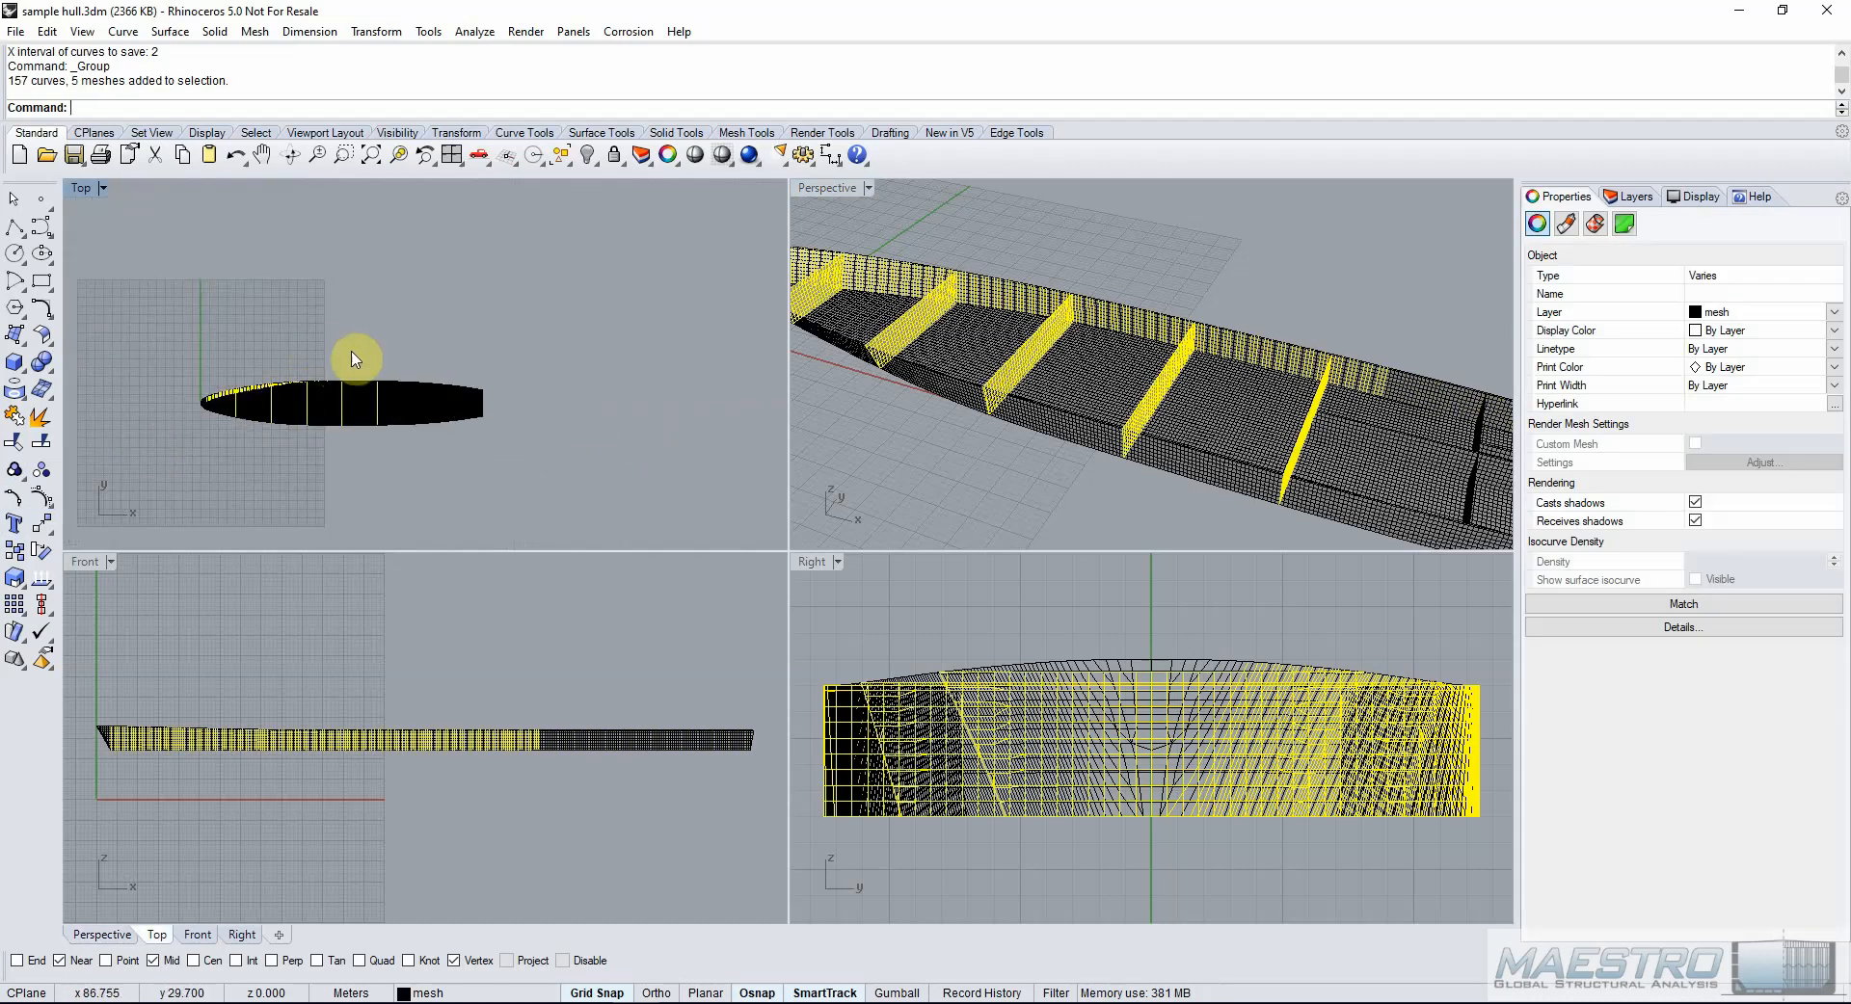
drag(335, 349, 575, 522)
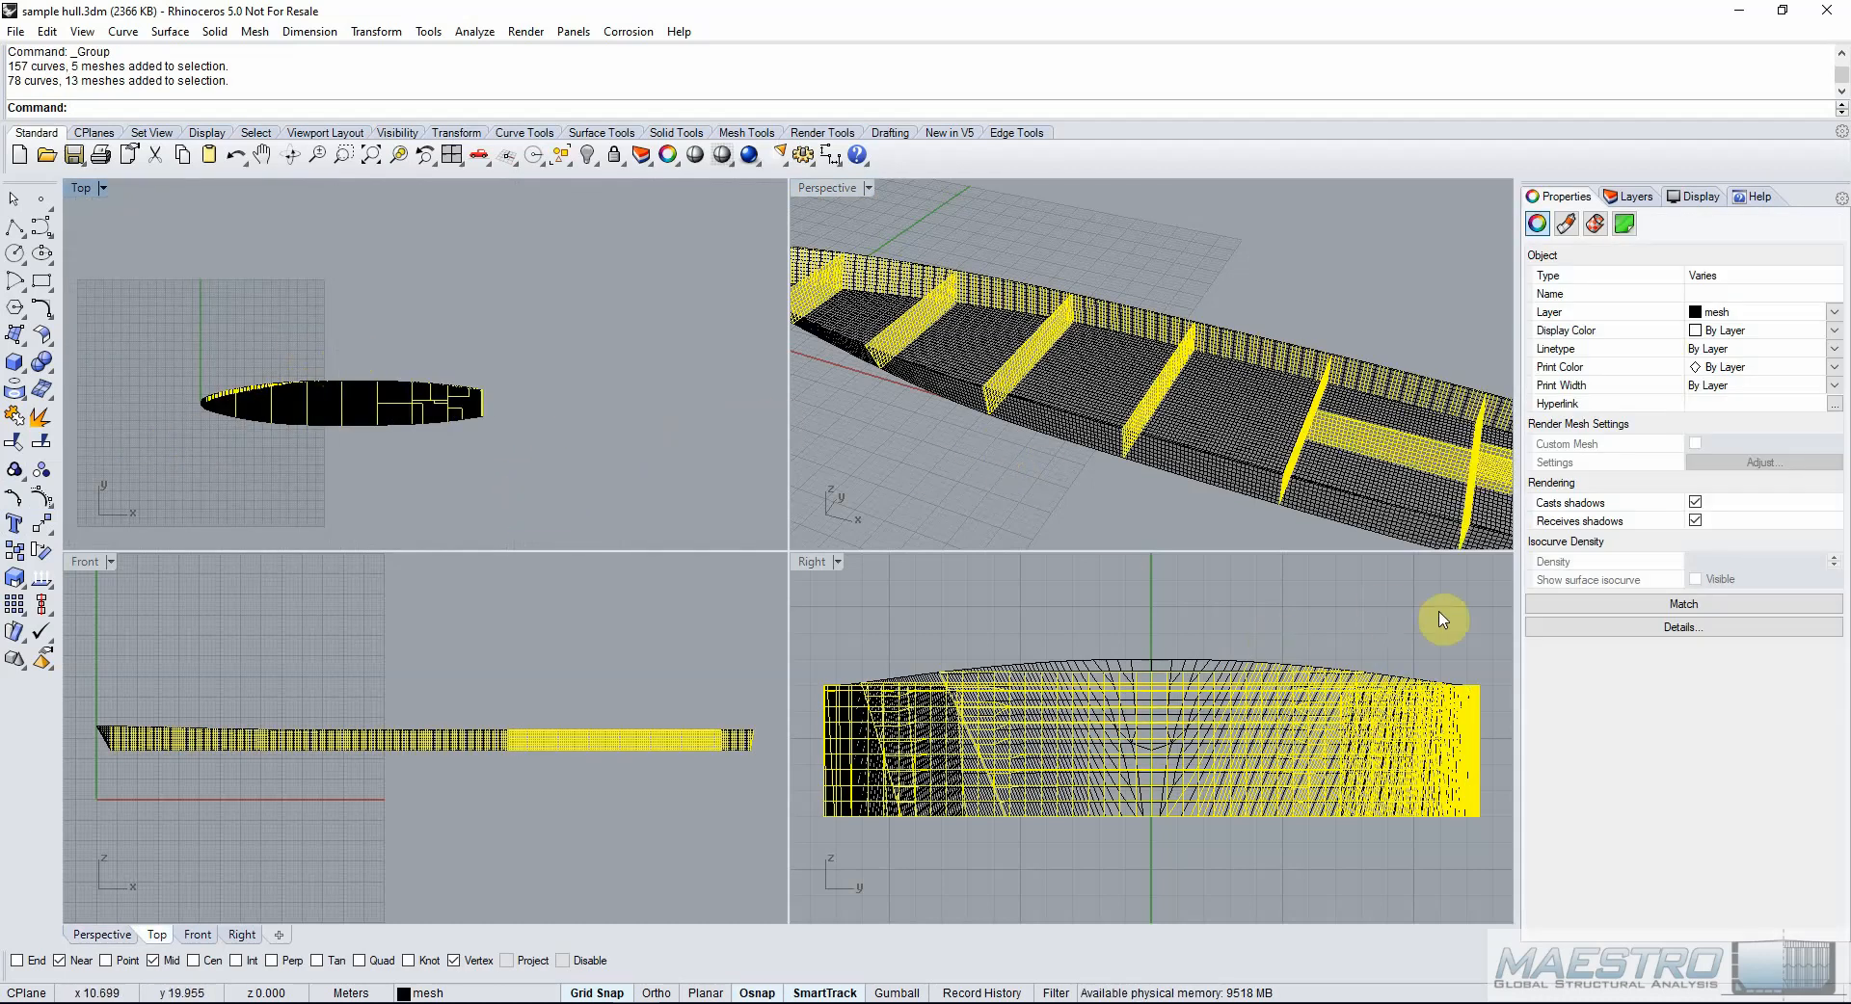
click(1481, 621)
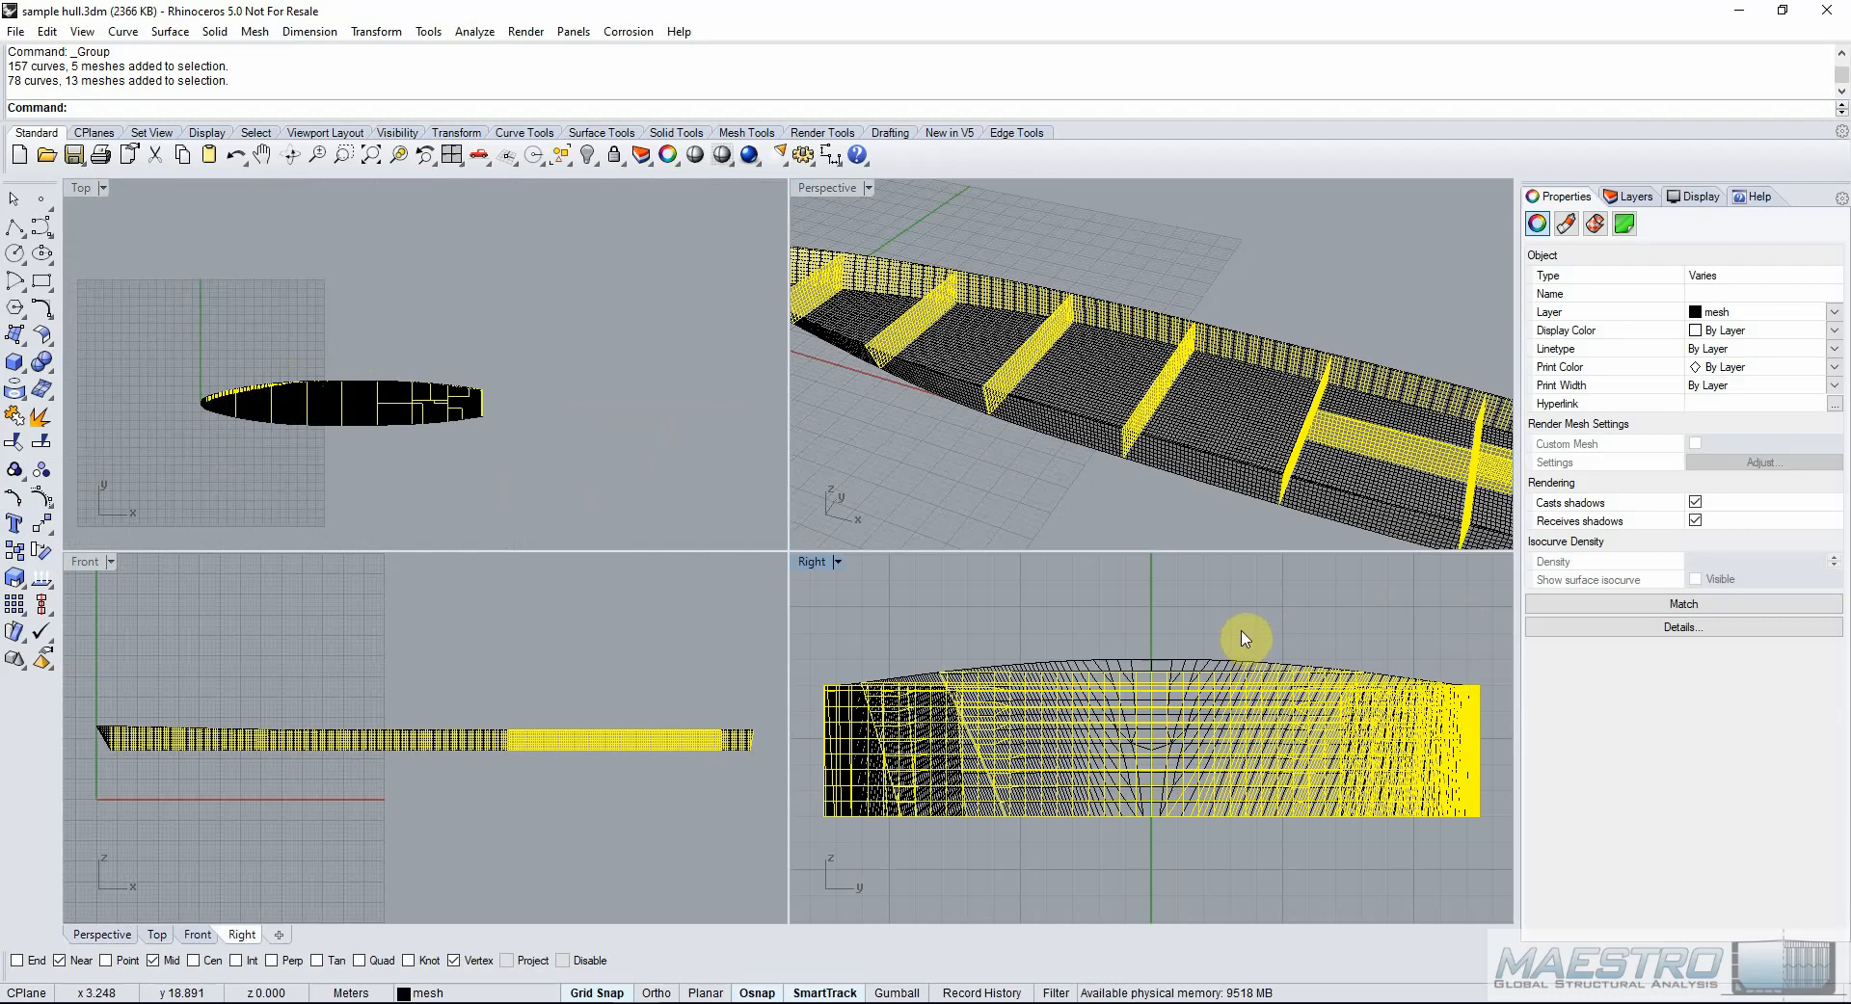
scroll(949, 281, up, 3)
scroll(976, 270, up, 2)
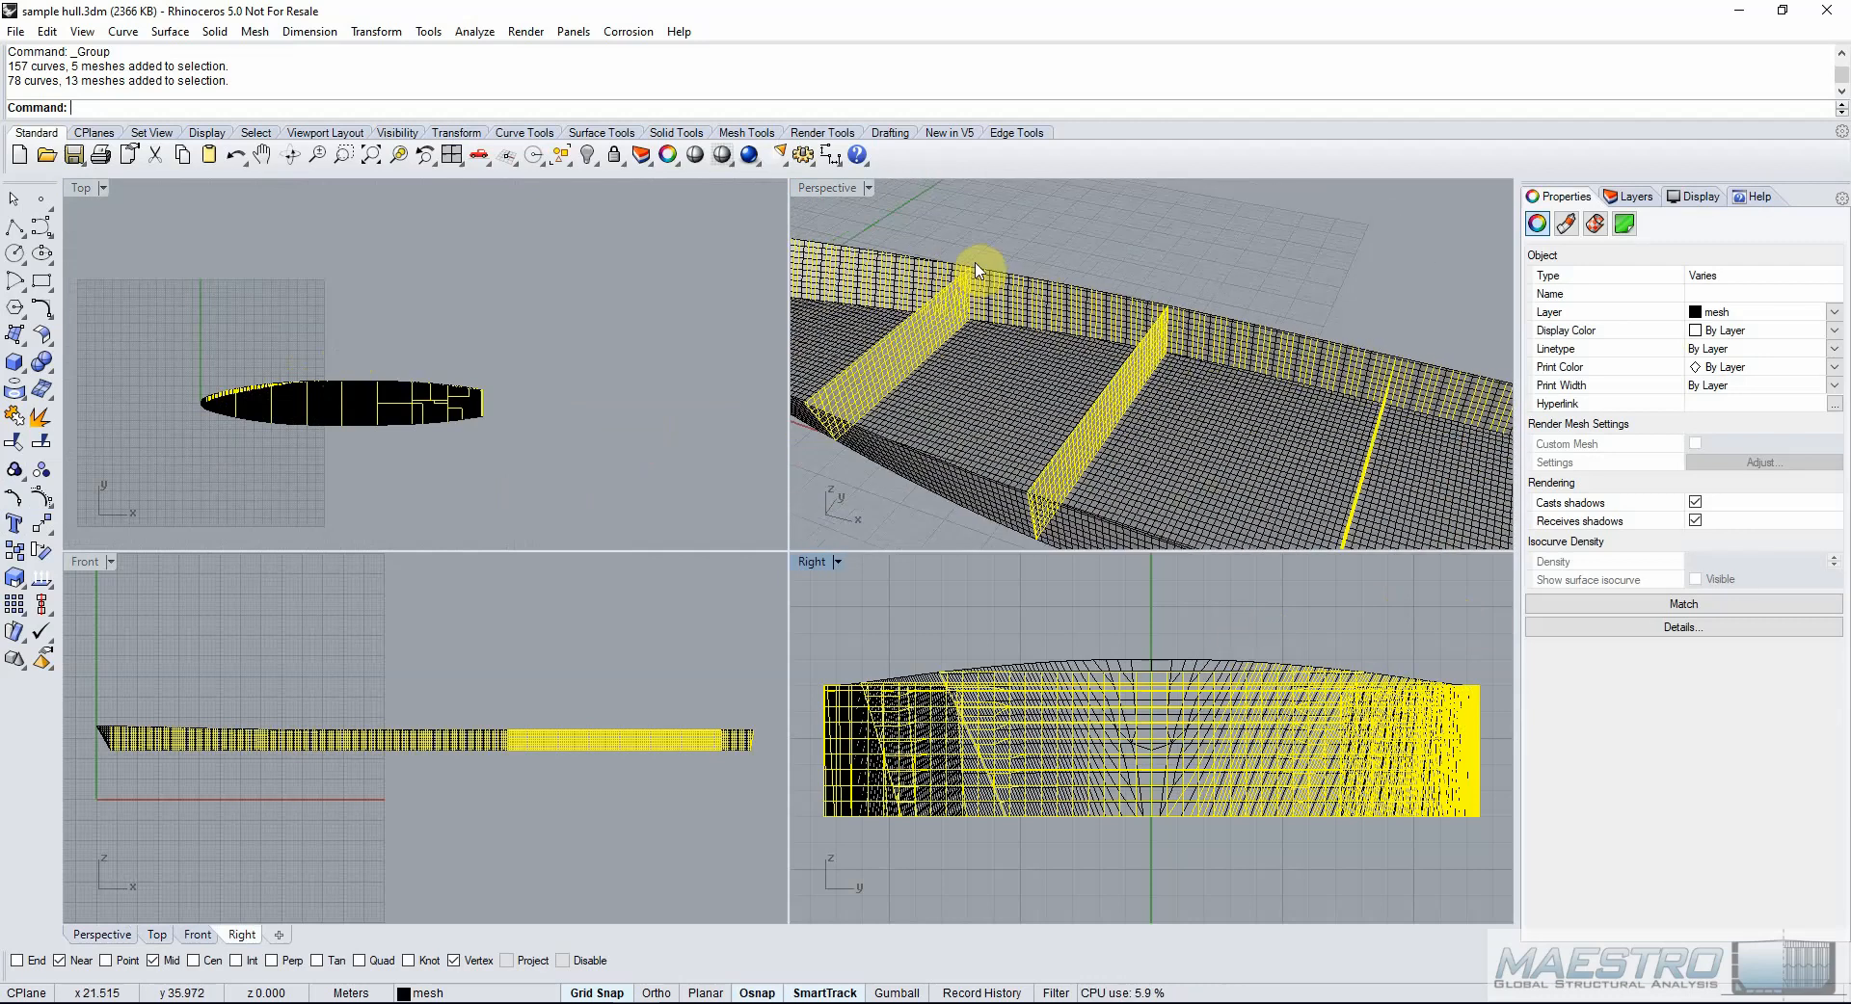
scroll(976, 270, down, 3)
scroll(972, 244, up, 4)
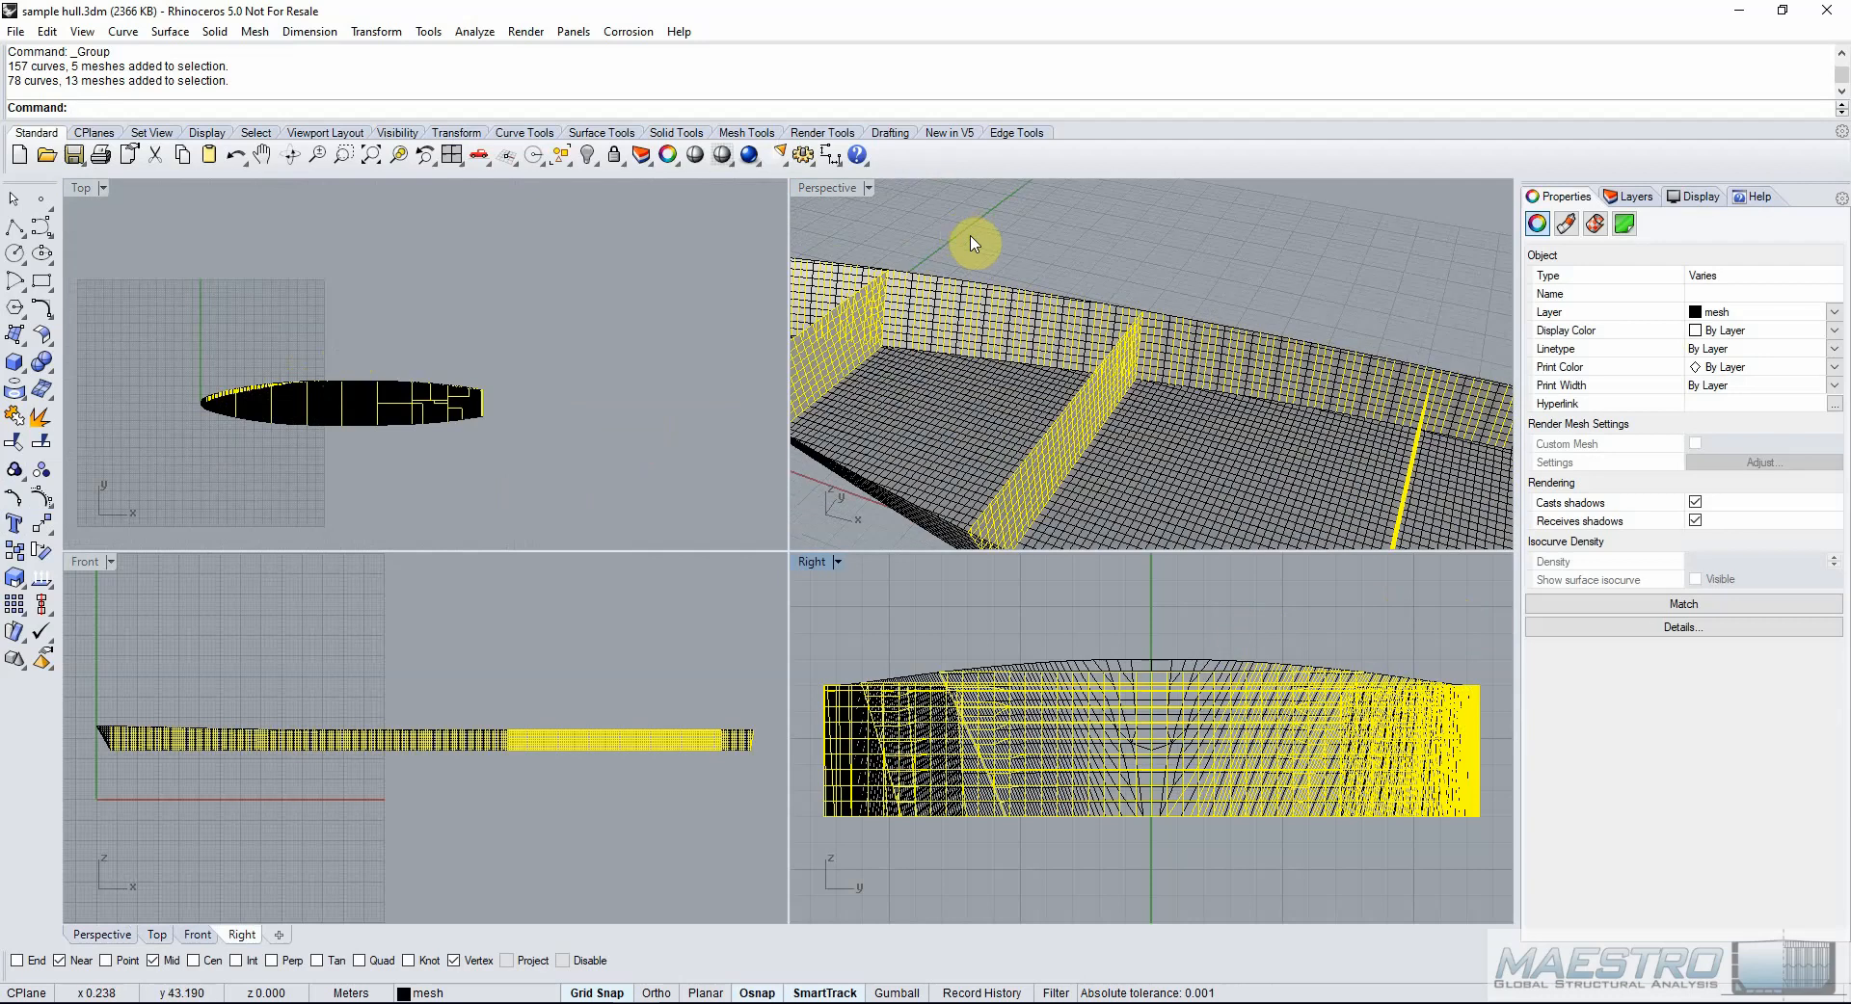
scroll(971, 244, down, 1)
scroll(1131, 249, down, 2)
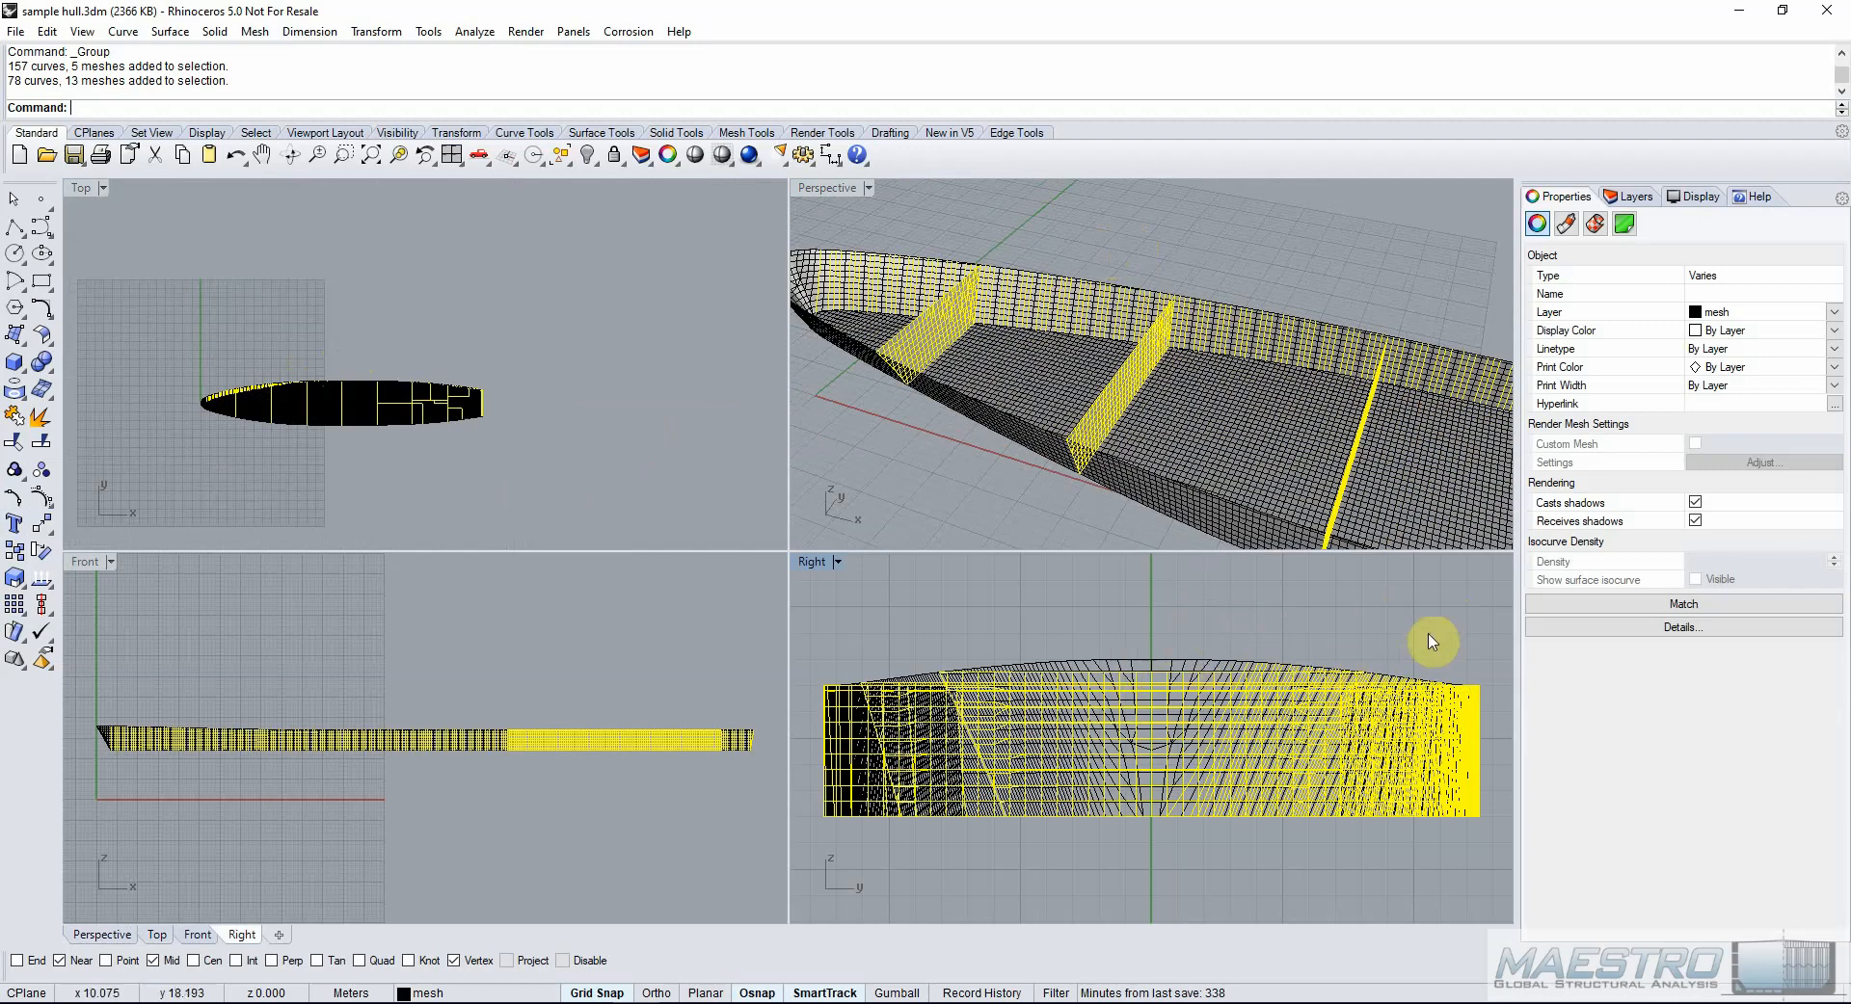
ctrl+drag(1431, 641, 1233, 731)
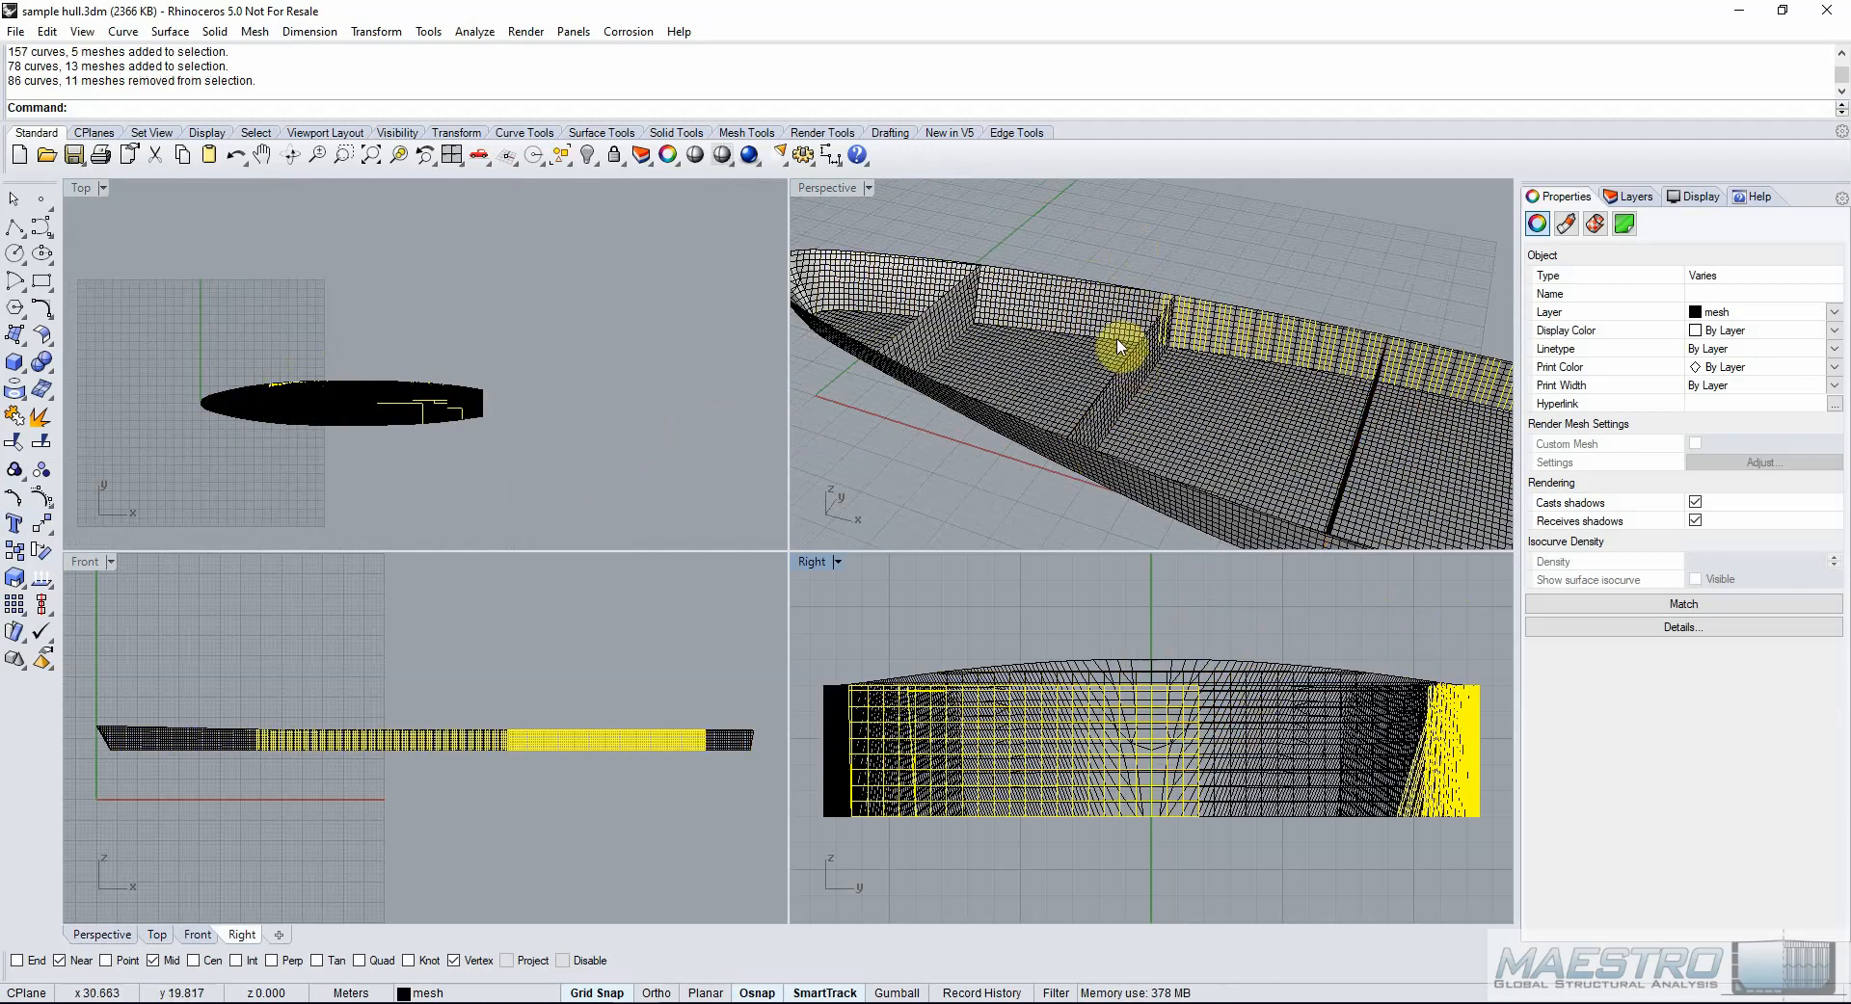
click(1147, 260)
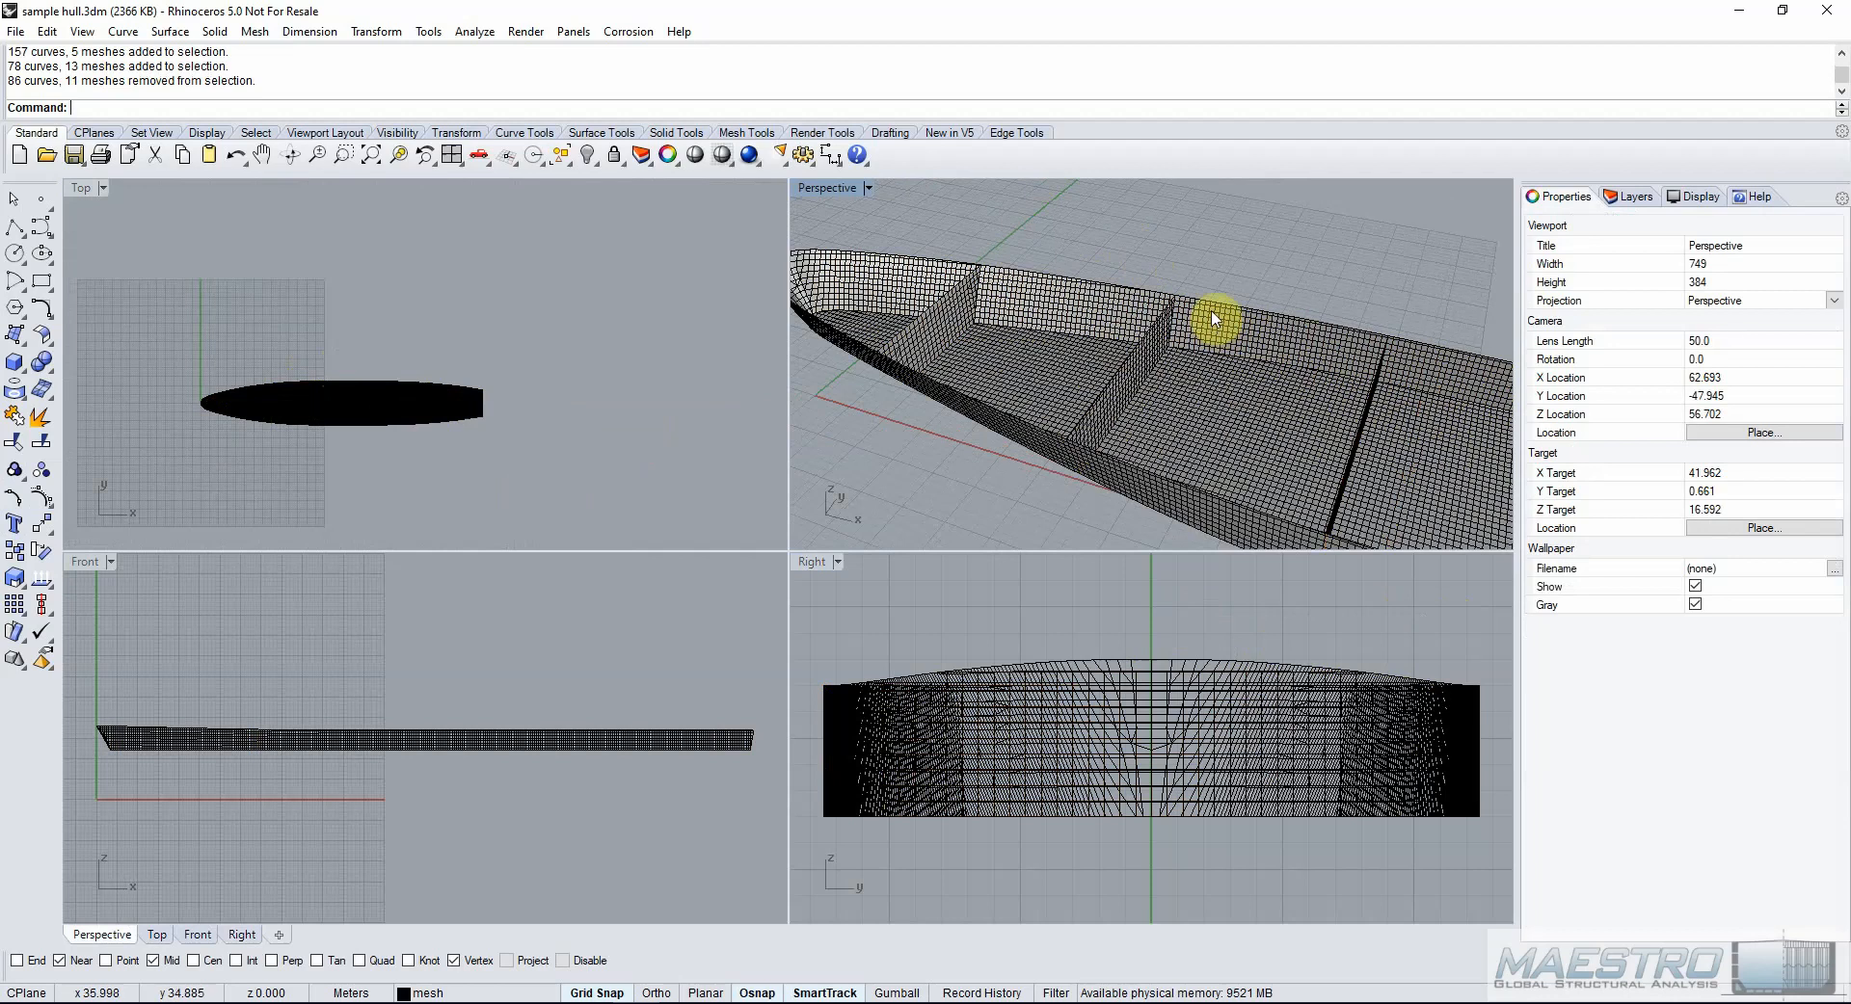
Select all curves, exclude the bottom, side longitudinal and 2 m transverse groups, and delete the remaining side shell transverse curves.
right_click(1077, 87)
click(1157, 207)
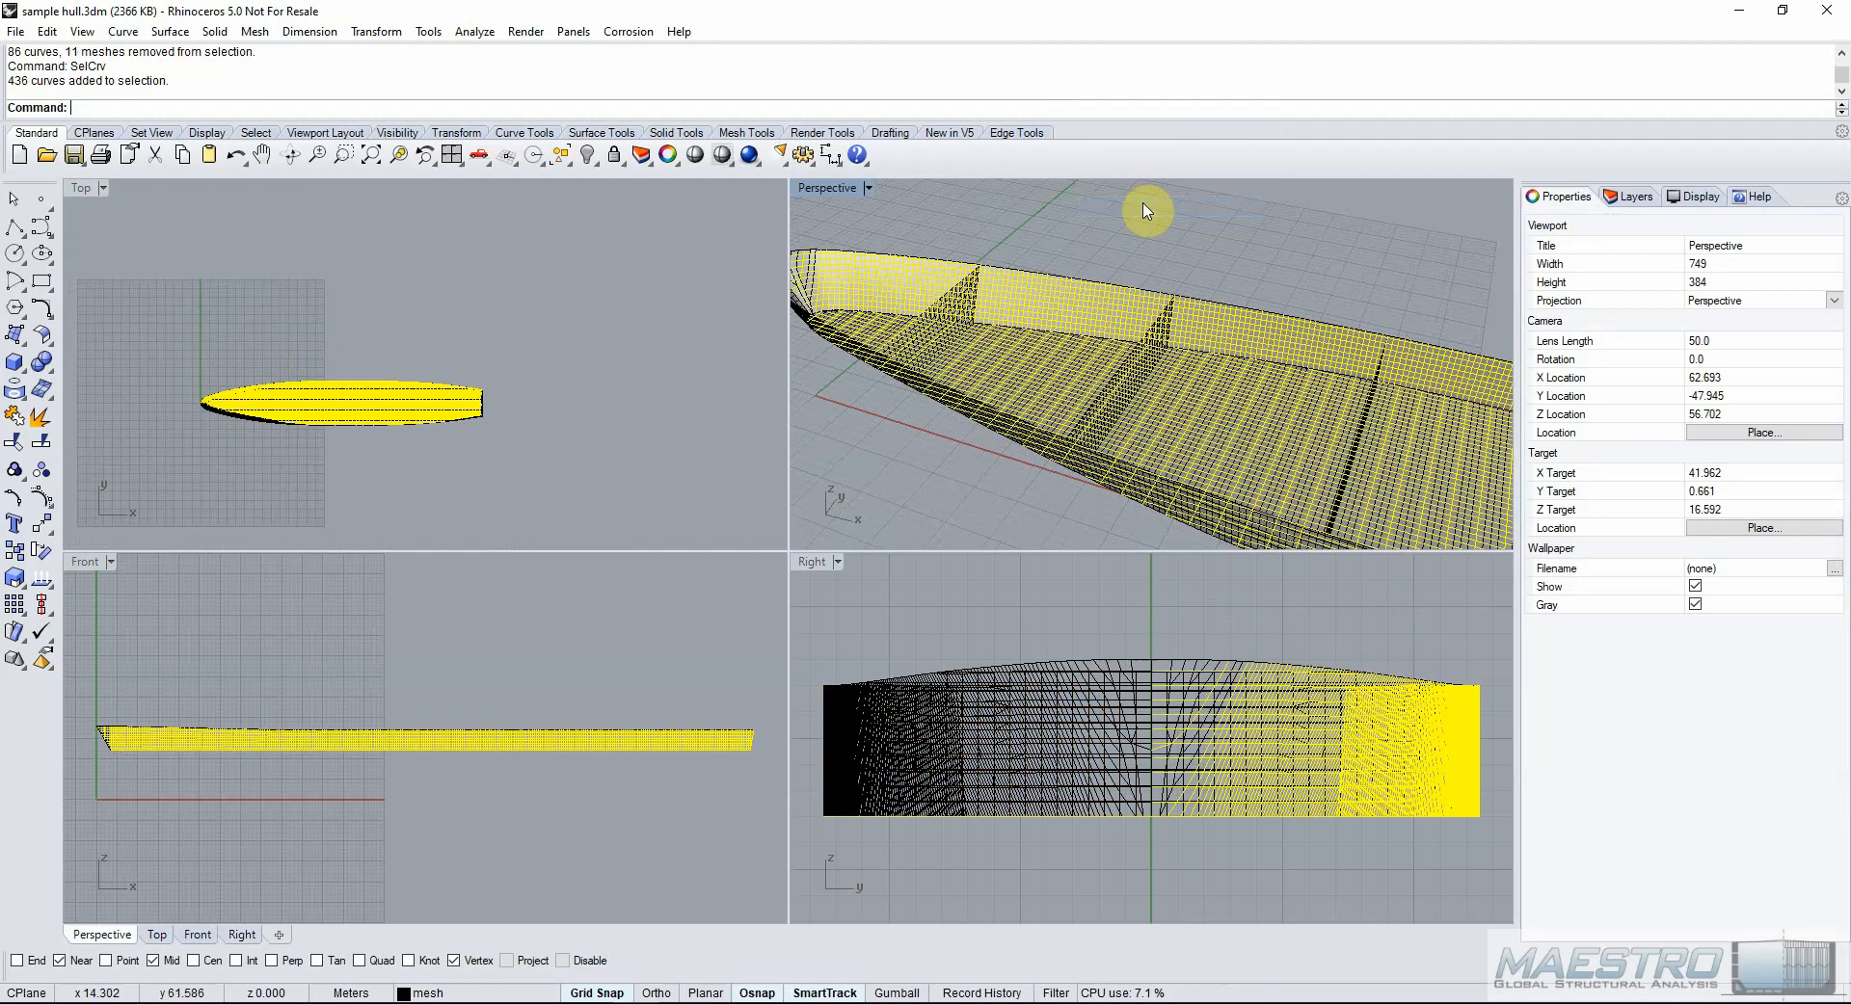
ctrl+click(968, 393)
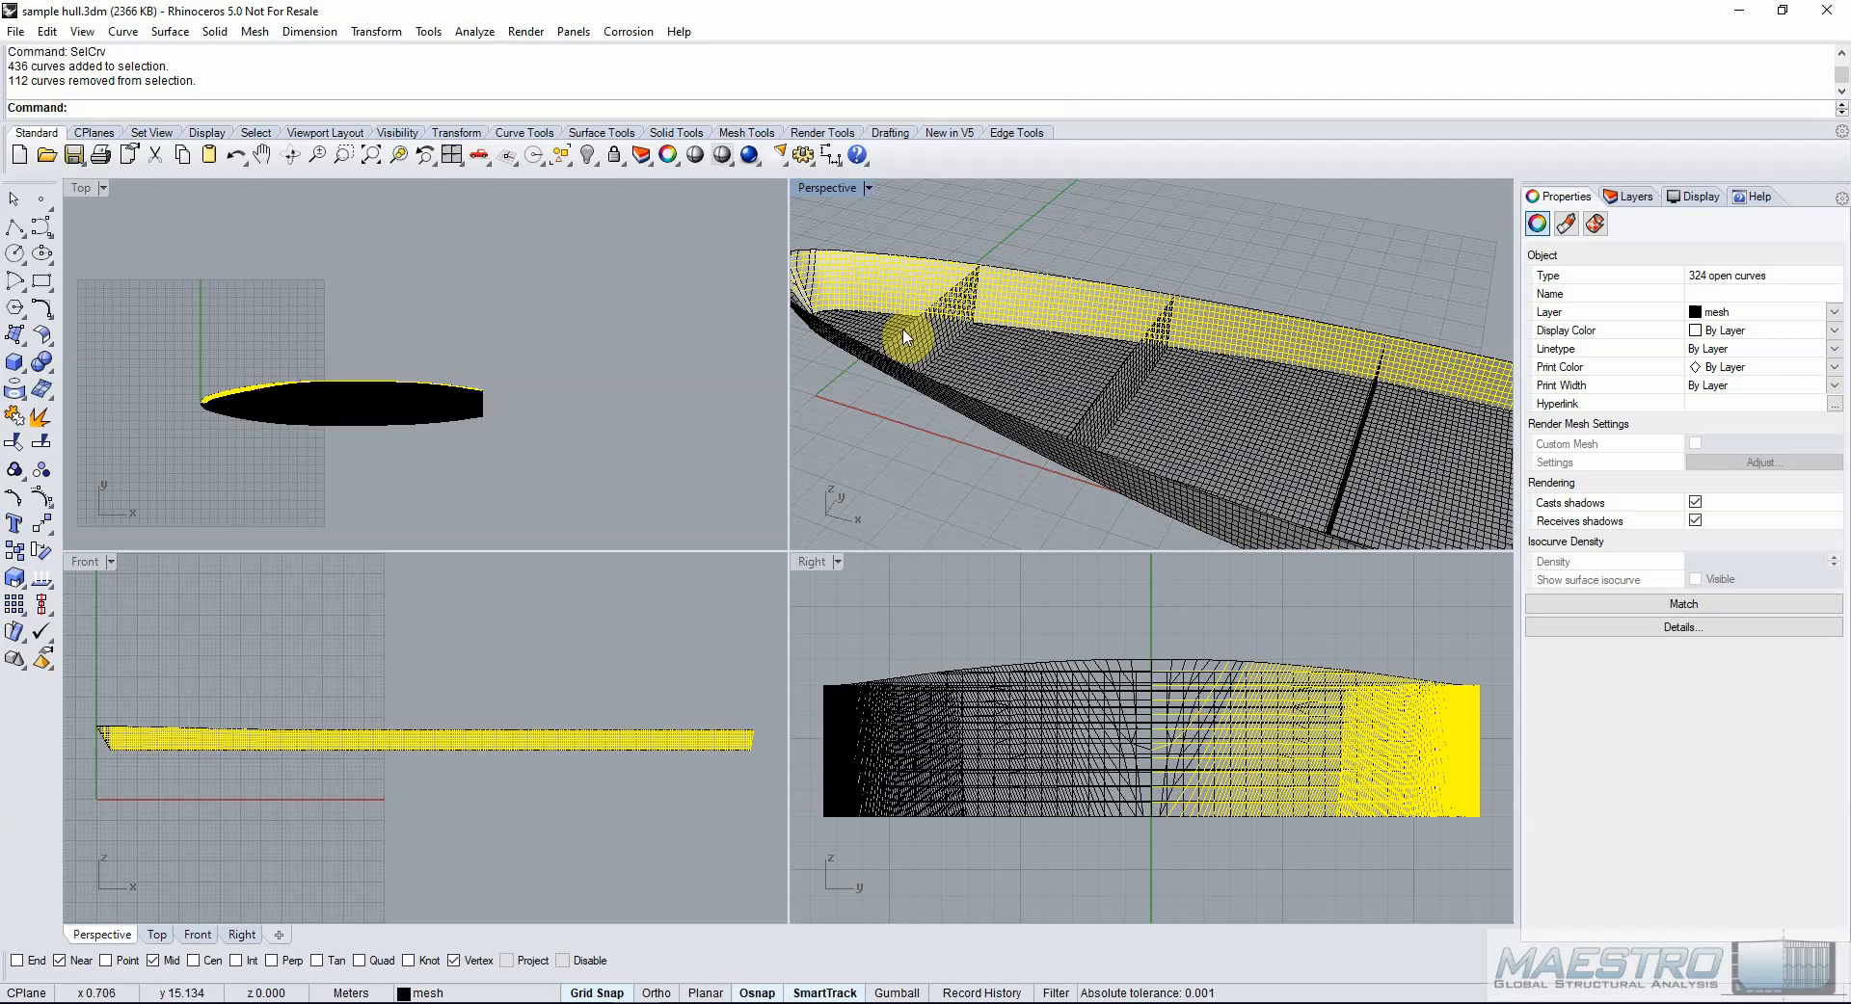
scroll(904, 335, up, 5)
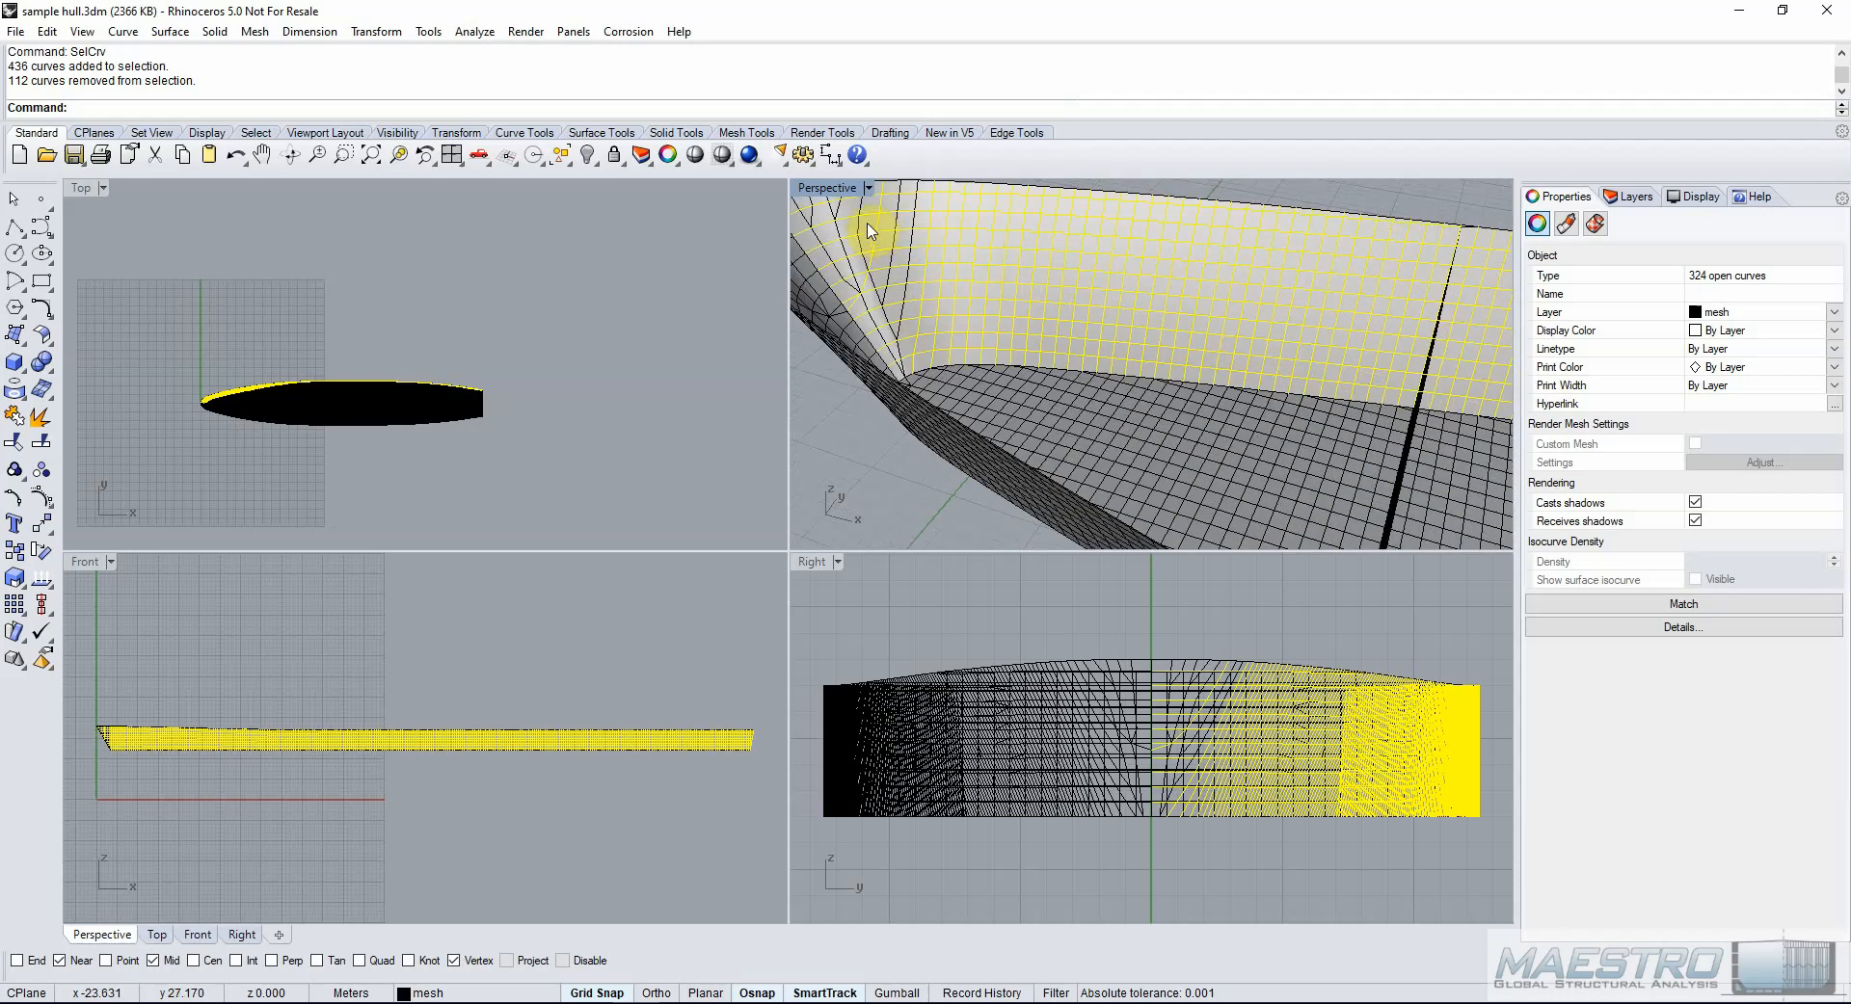
ctrl+click(873, 211)
ctrl+drag(874, 209, 845, 314)
scroll(845, 314, down, 10)
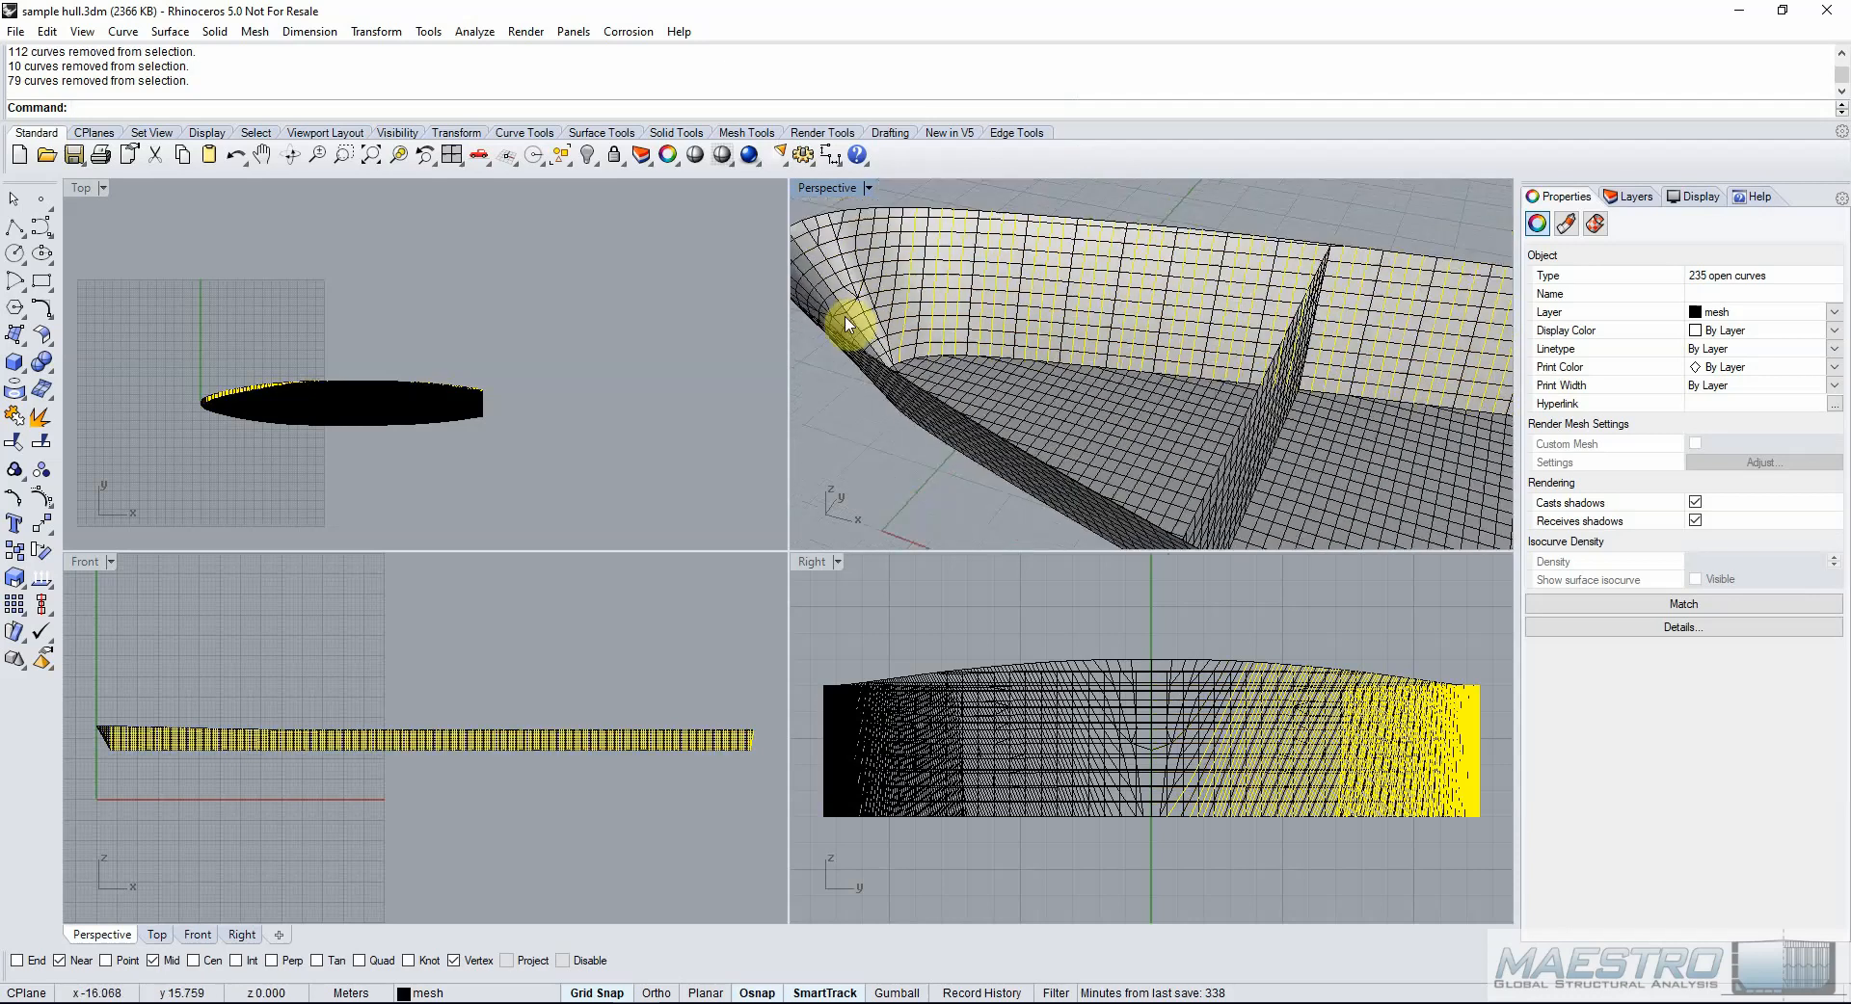
scroll(848, 323, down, 3)
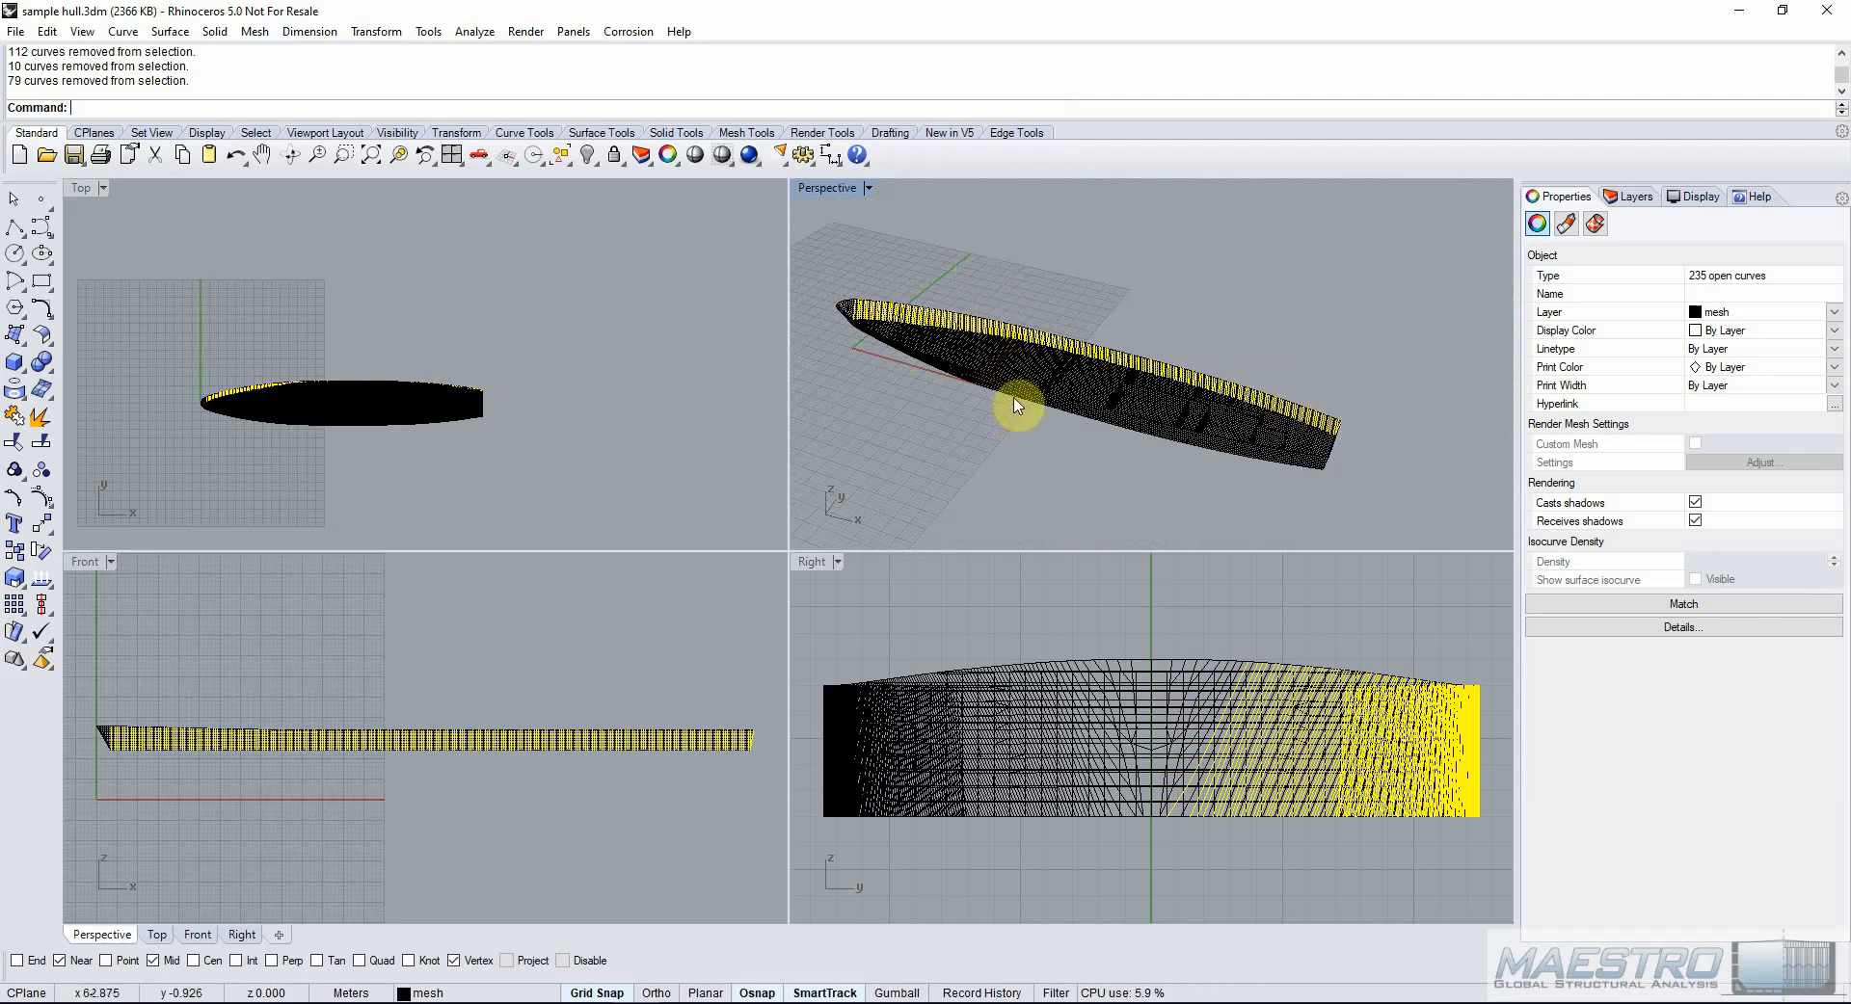
key(Delete)
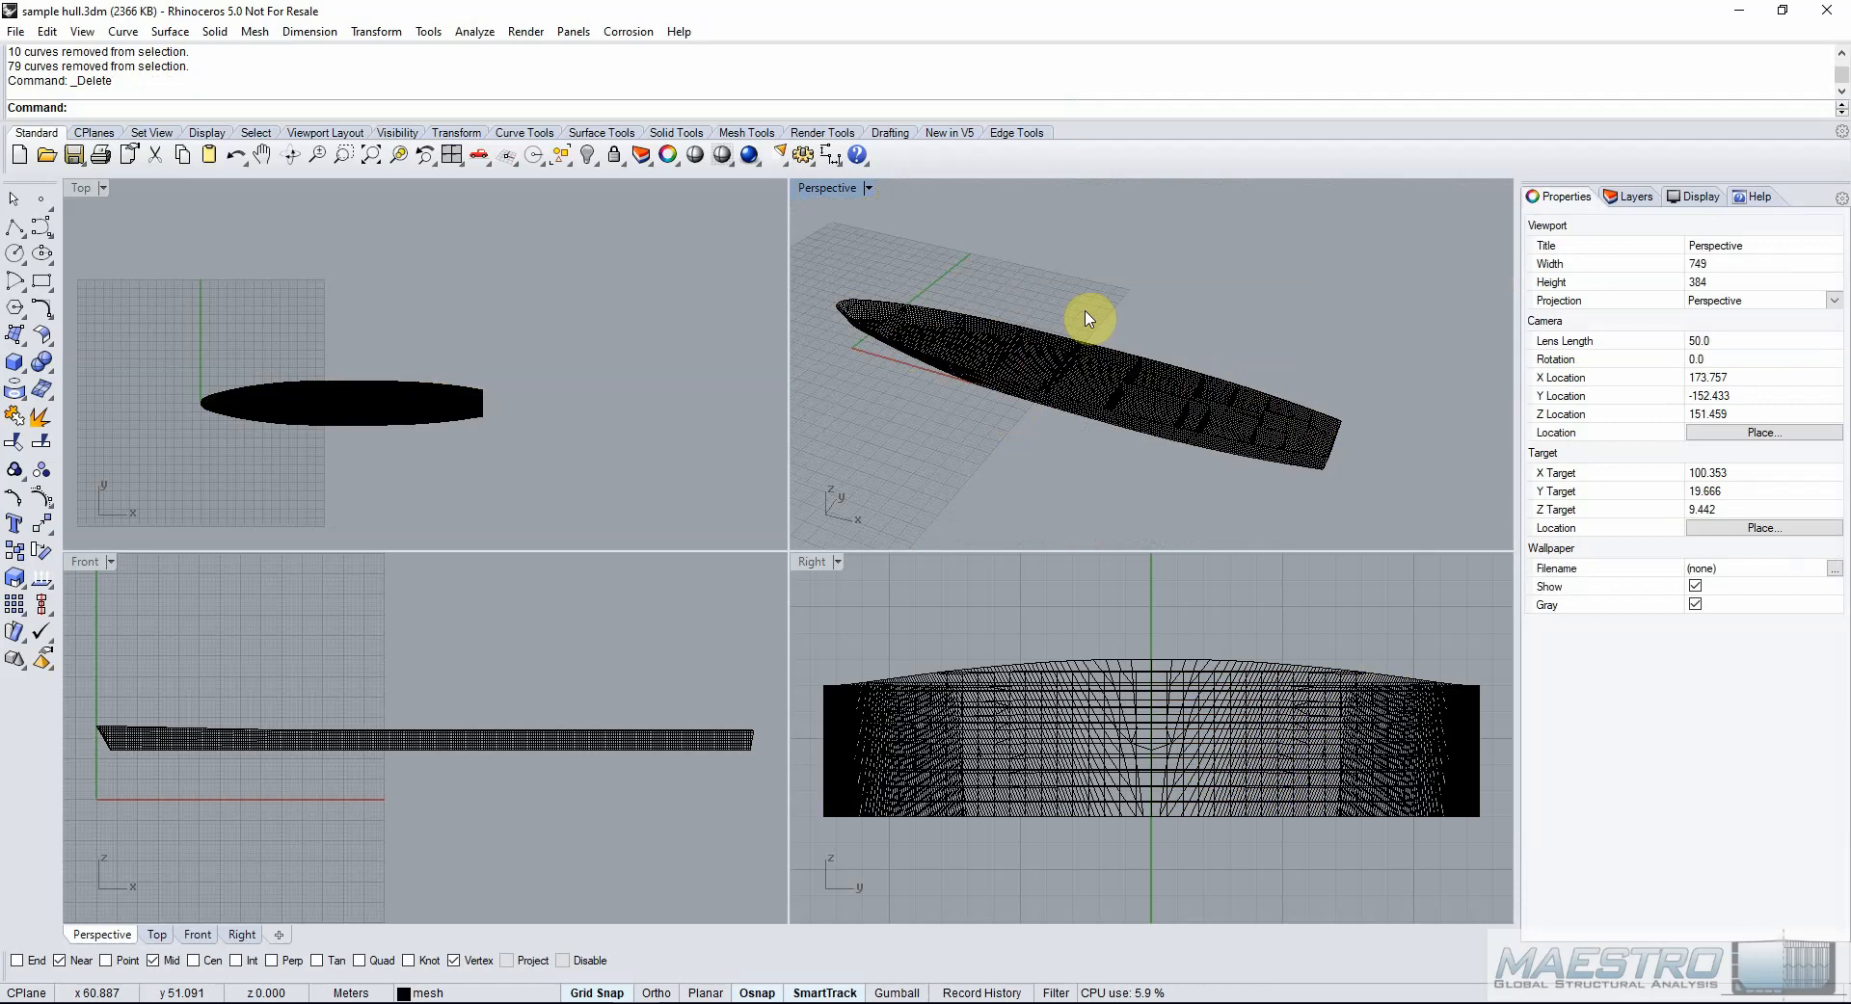
Select all curves to check what remains on the hull, and clear the selection.
right_click(1160, 70)
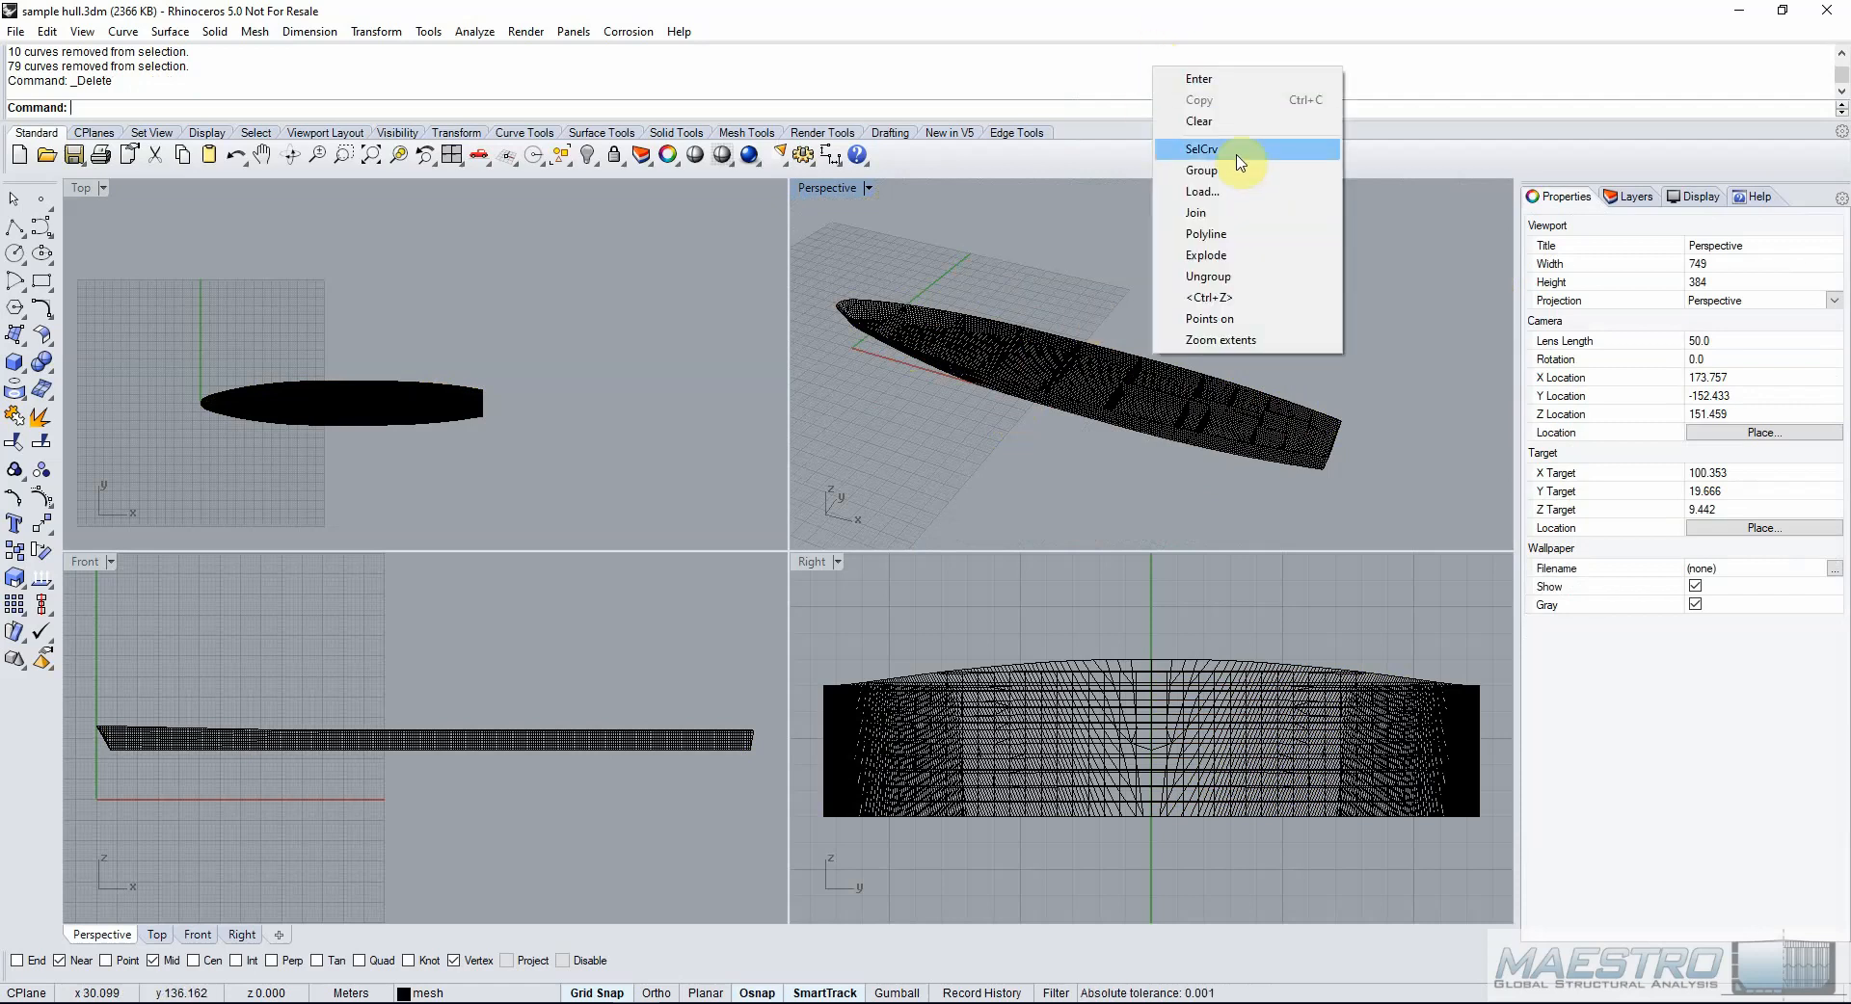
click(1238, 151)
scroll(1103, 437, up, 8)
right_drag(1173, 282, 1082, 268)
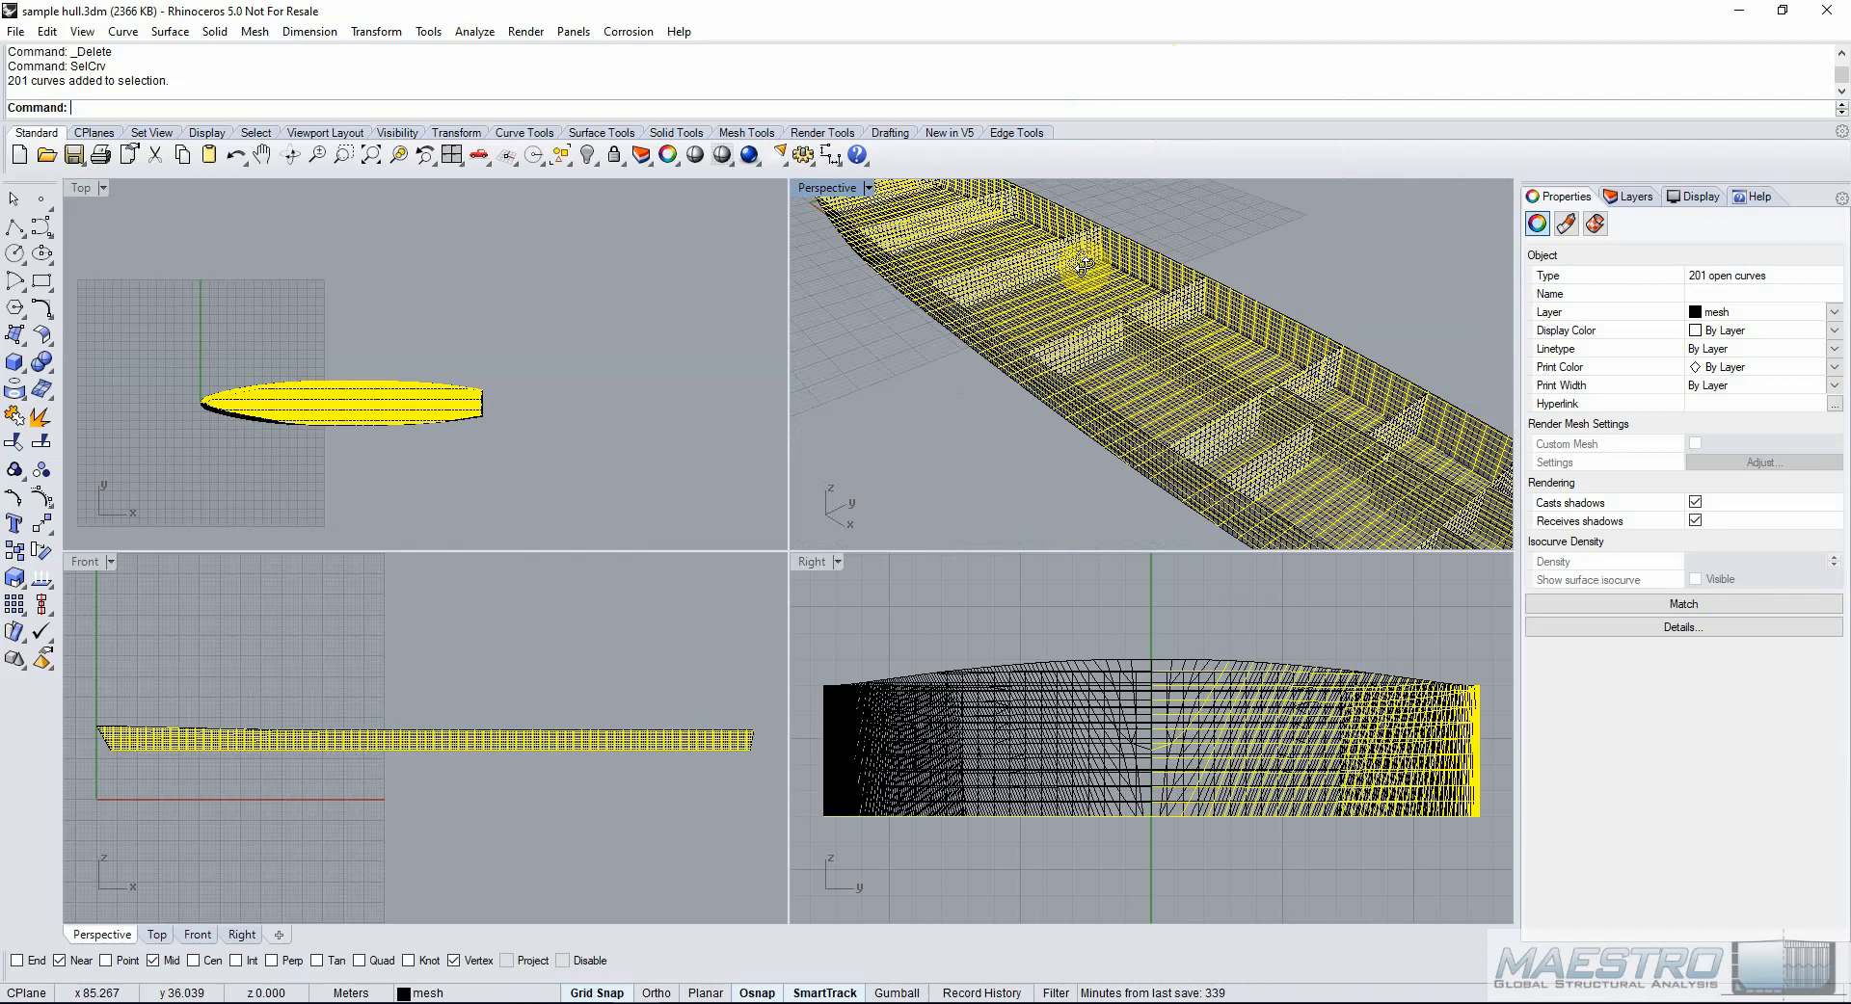
scroll(1223, 322, up, 5)
key(Escape)
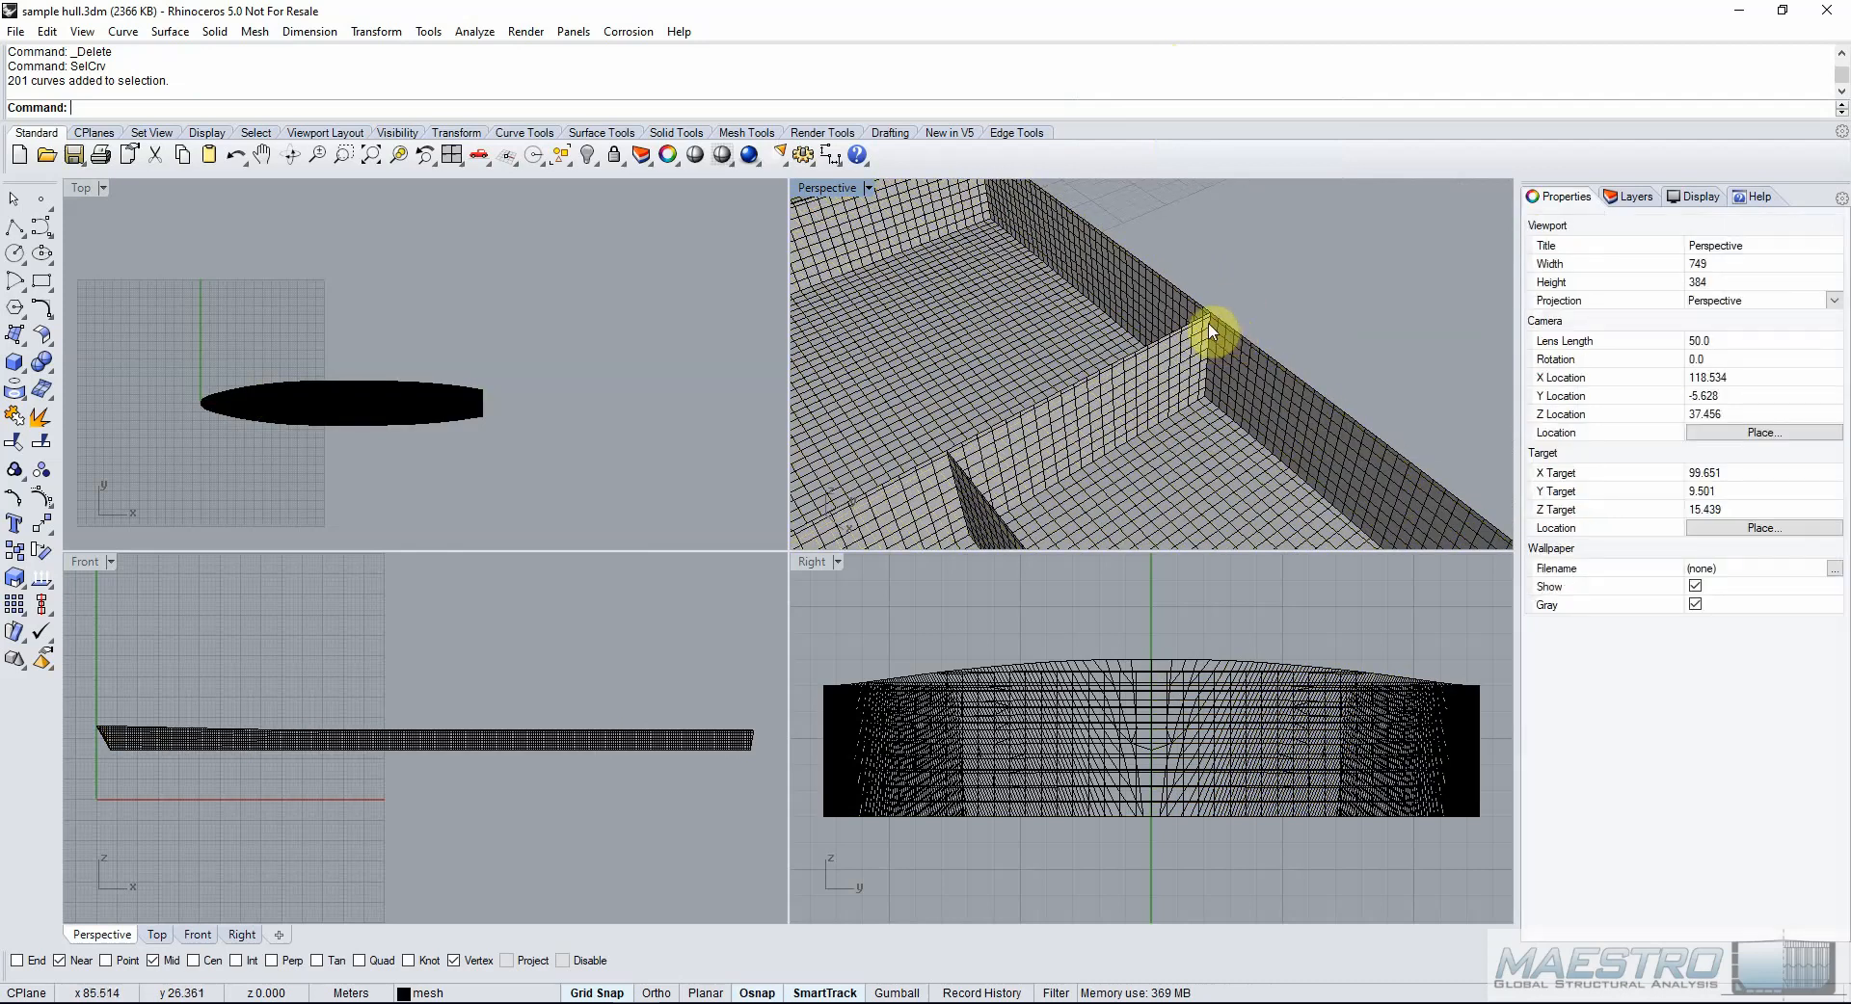
Select the group of transverse side shell curves, check it along the hull, and ungroup it.
click(1210, 331)
click(1243, 380)
scroll(1190, 355, down, 5)
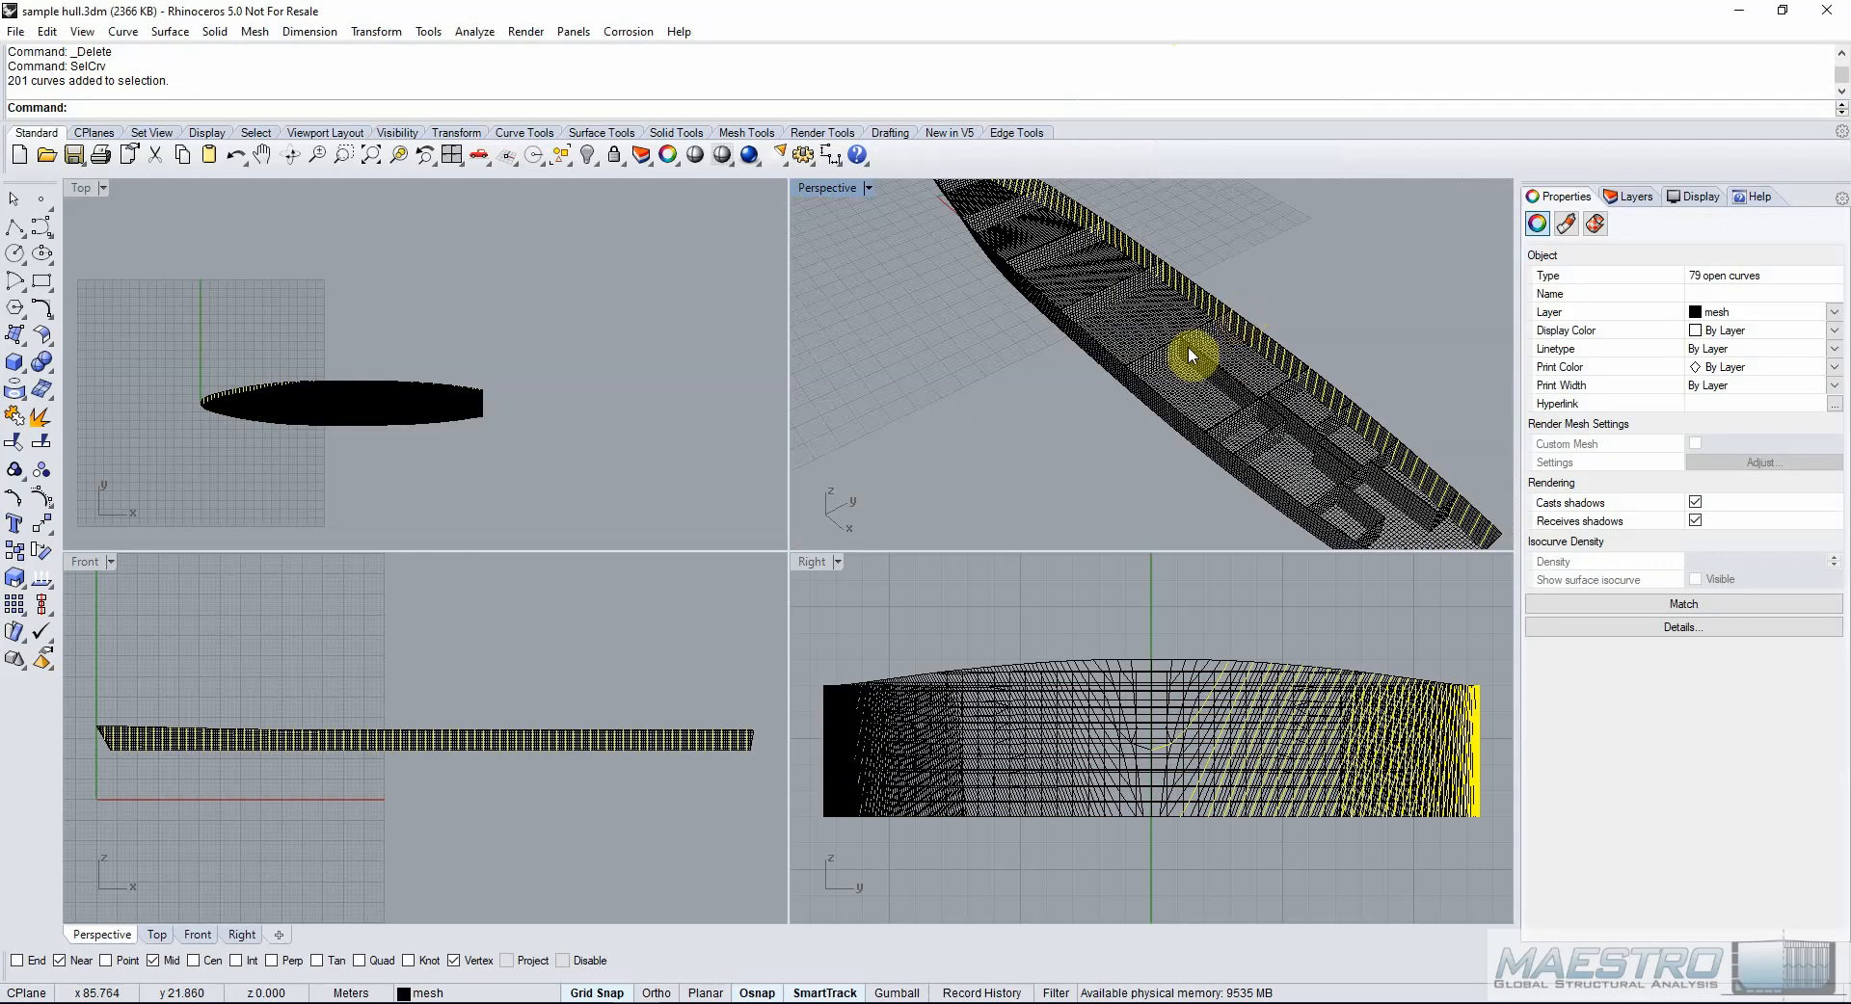
scroll(1188, 354, down, 3)
right_drag(1244, 380, 1256, 351)
scroll(967, 241, up, 2)
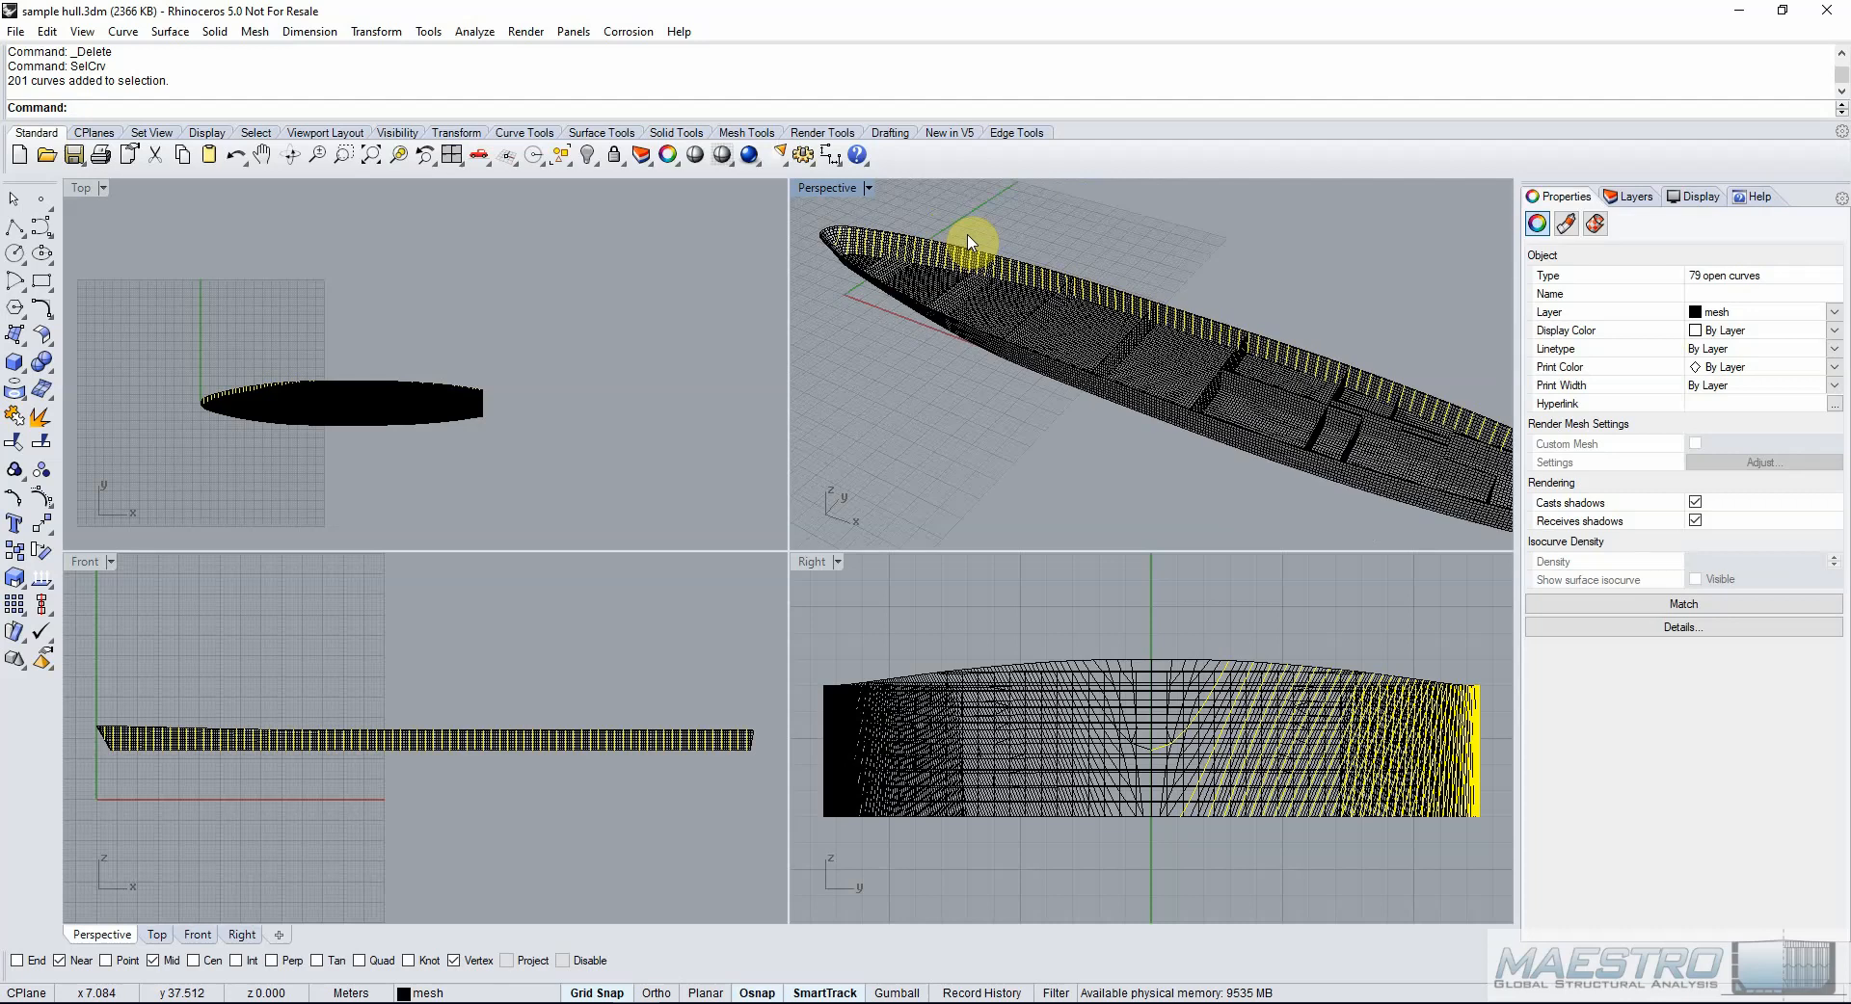
scroll(967, 242, up, 4)
scroll(1177, 330, down, 3)
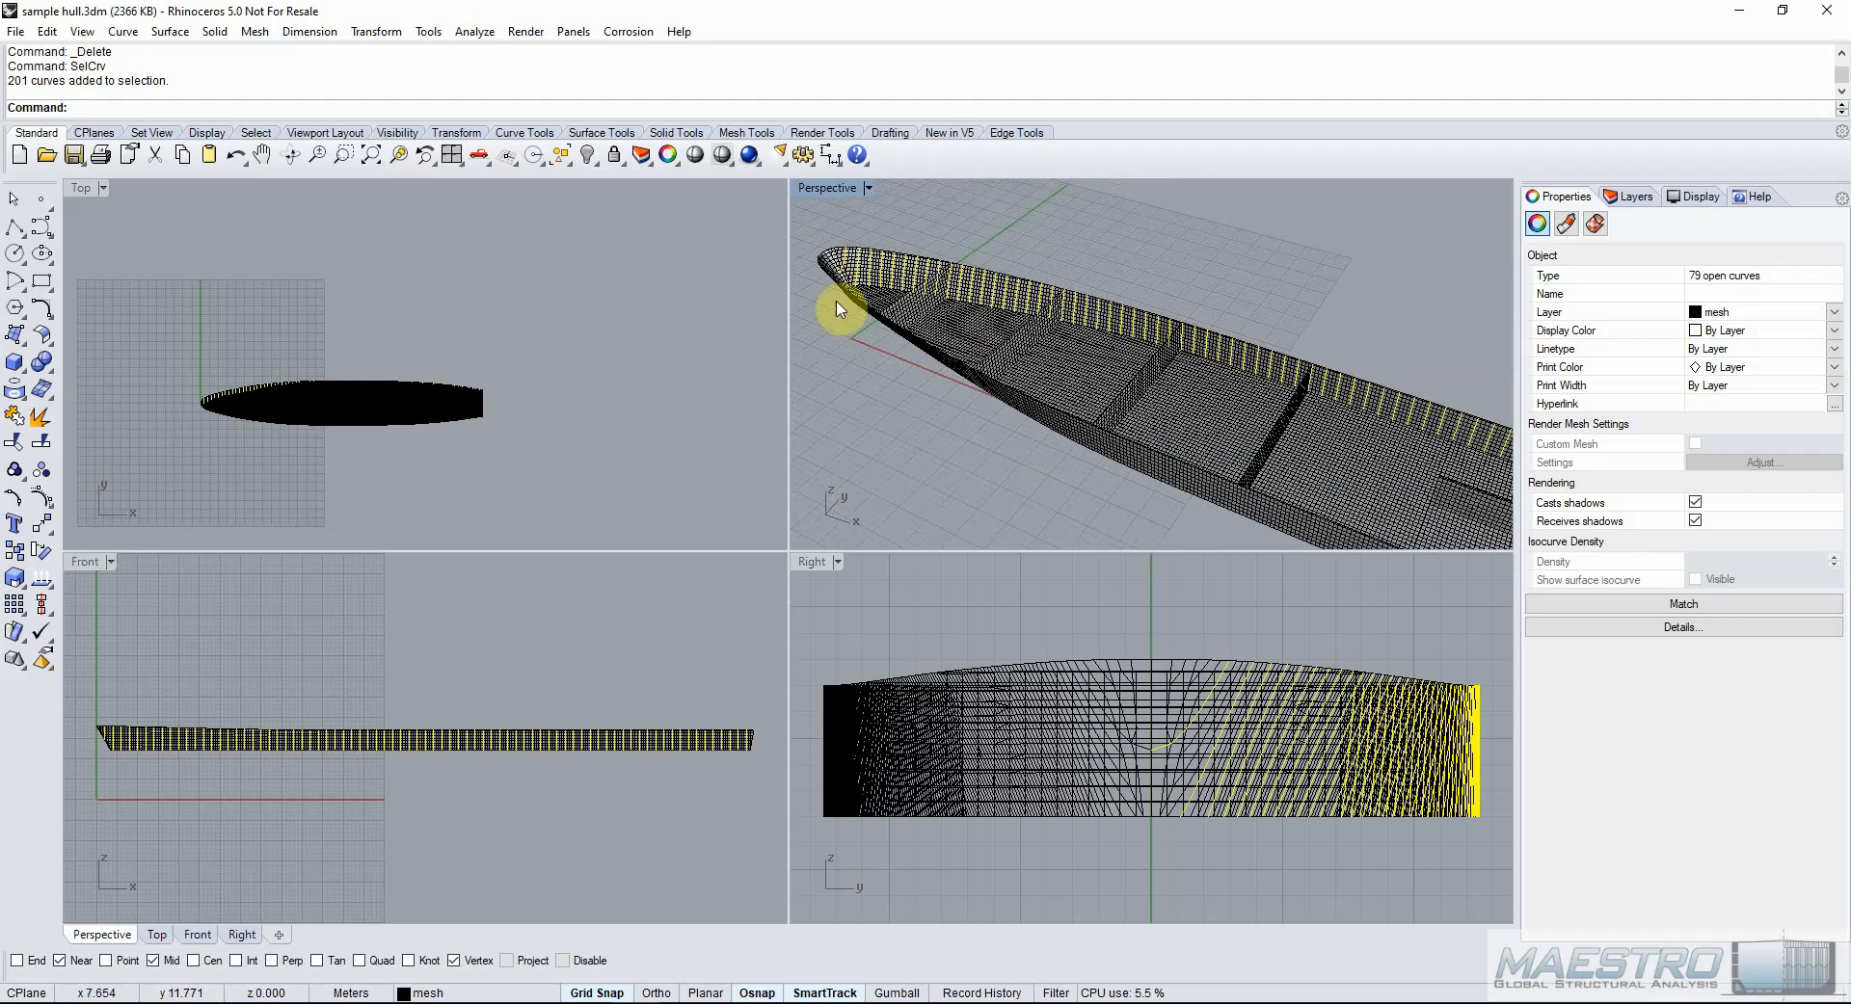
click(42, 469)
Exclude the curves at the bulkheads from the selected transverse side shell curves and group the remaining ones.
scroll(969, 268, up, 3)
ctrl+click(1242, 344)
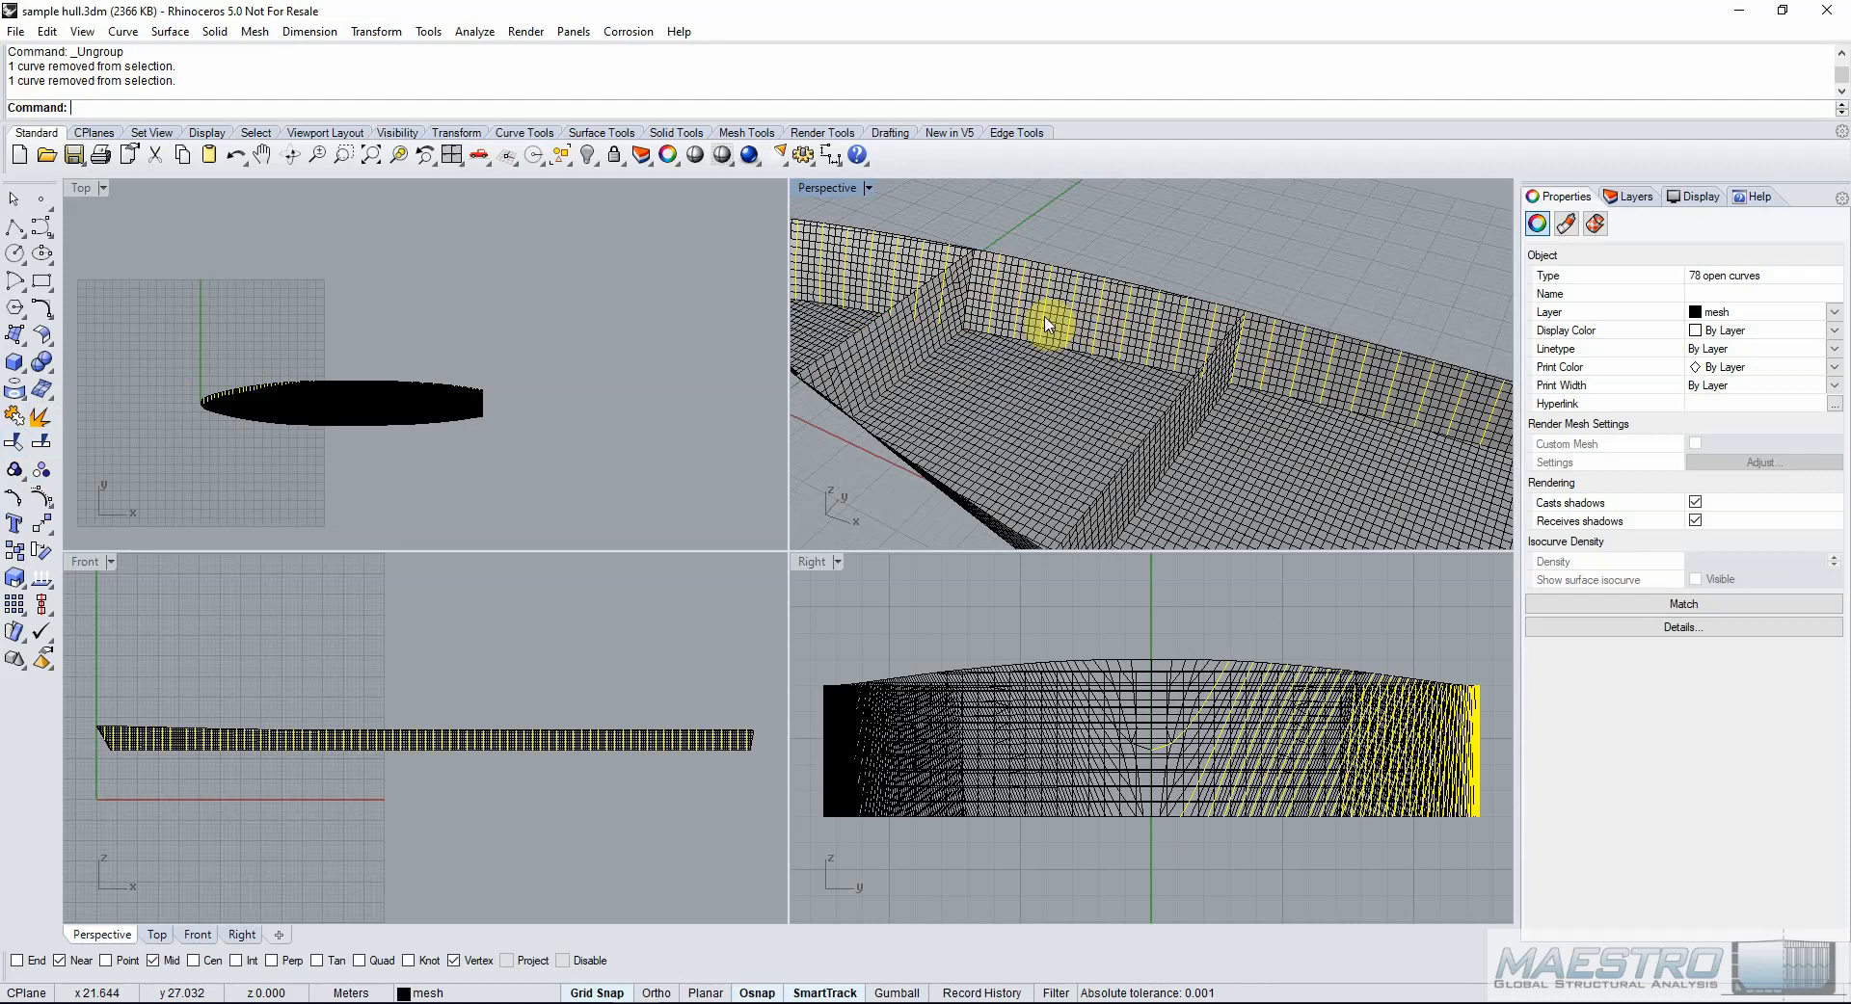
scroll(1149, 359, down, 6)
scroll(1211, 366, up, 5)
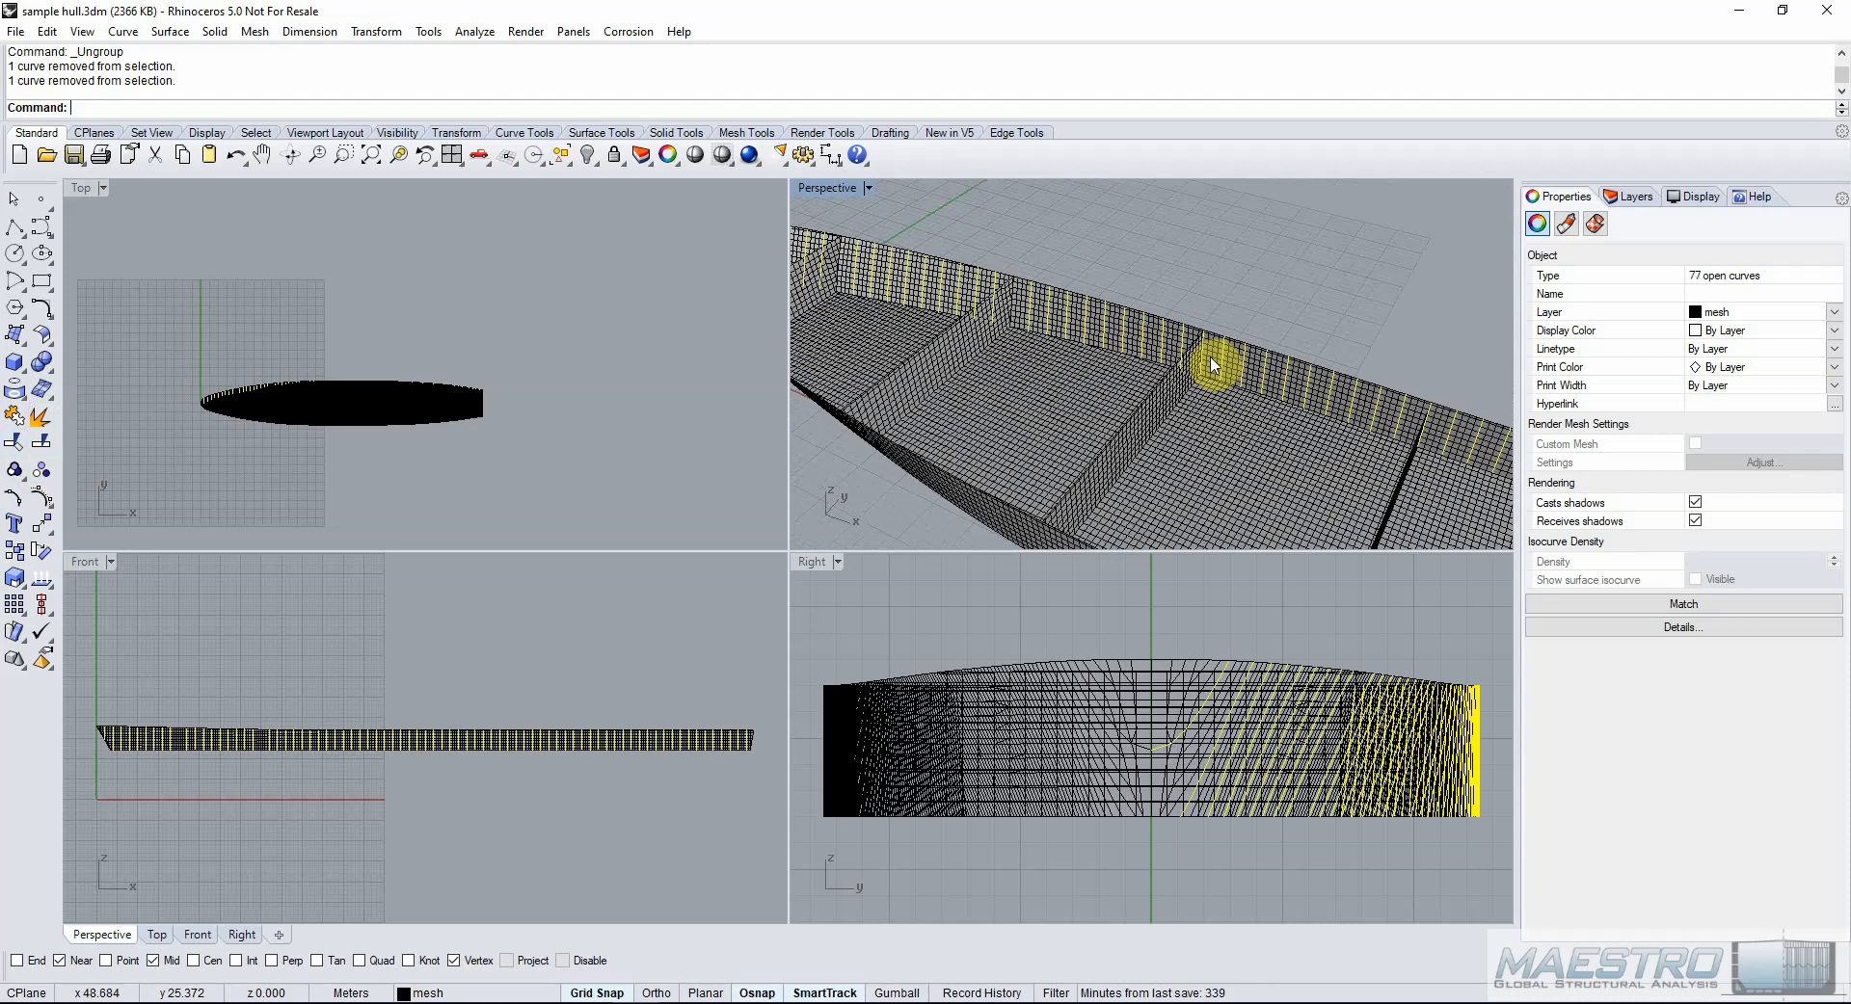
ctrl+click(1432, 470)
scroll(915, 305, down, 5)
scroll(1084, 343, up, 6)
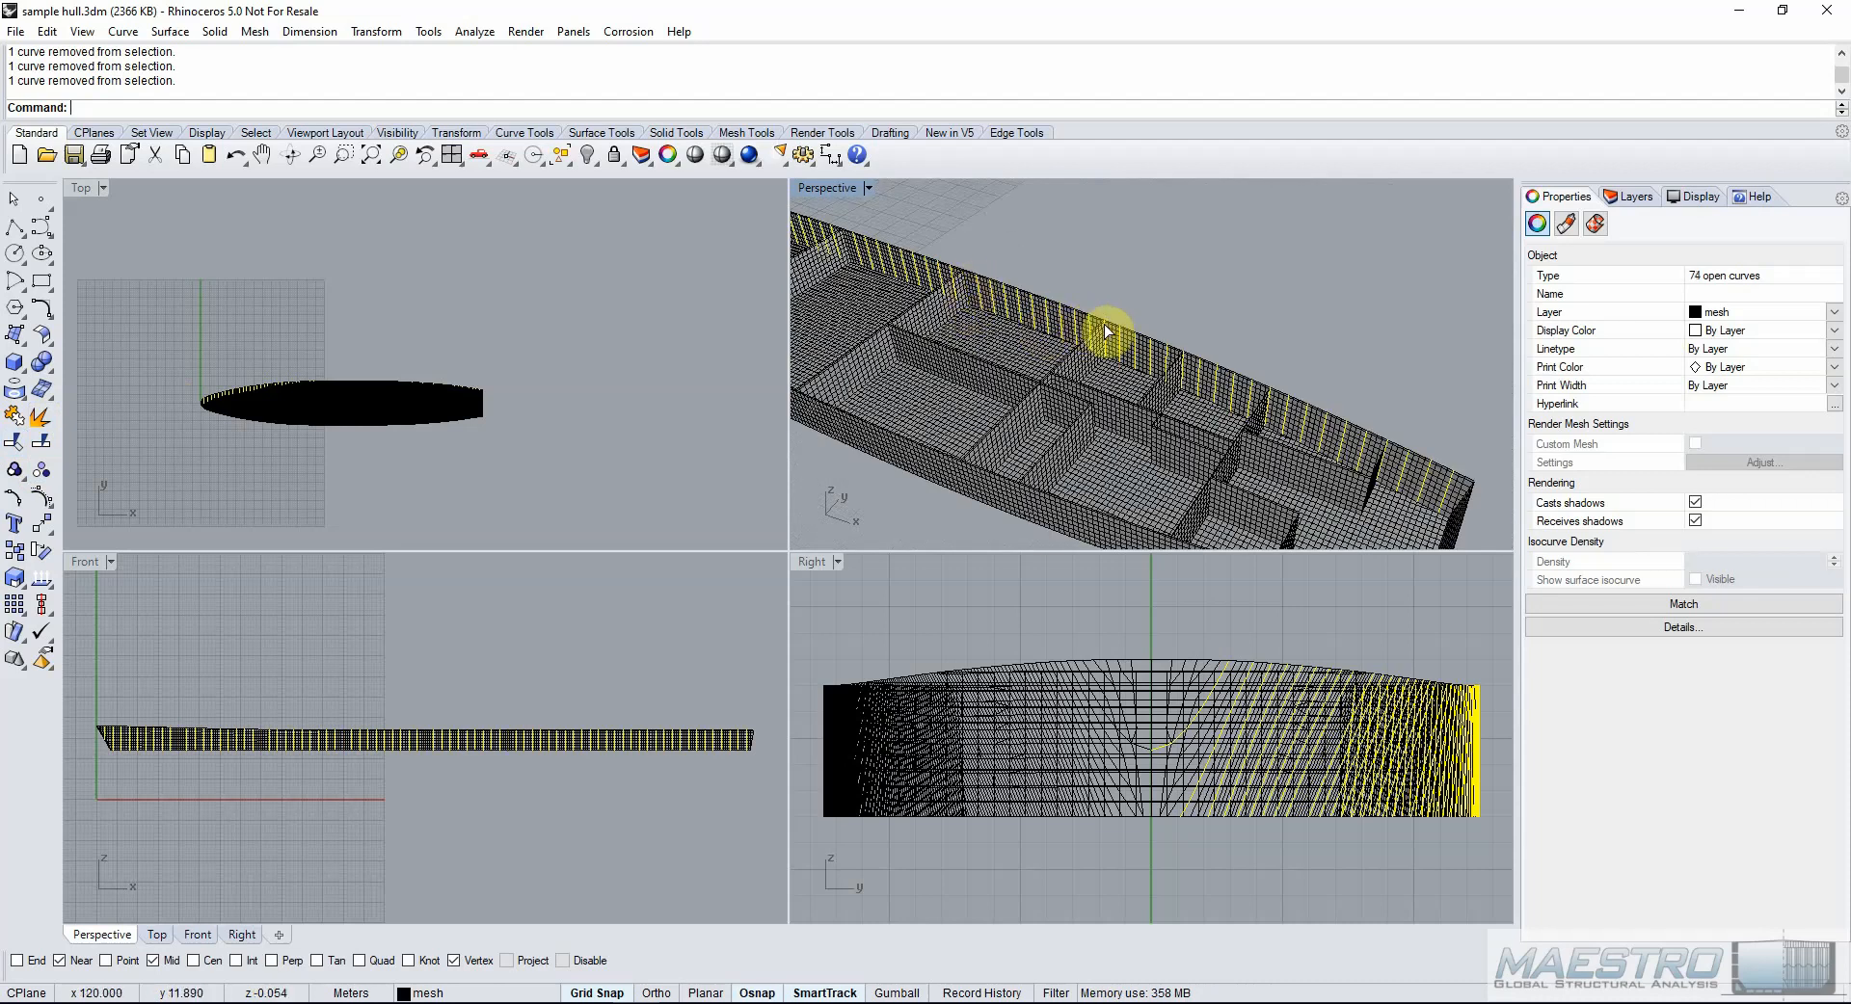
ctrl+click(1191, 369)
ctrl+click(1269, 399)
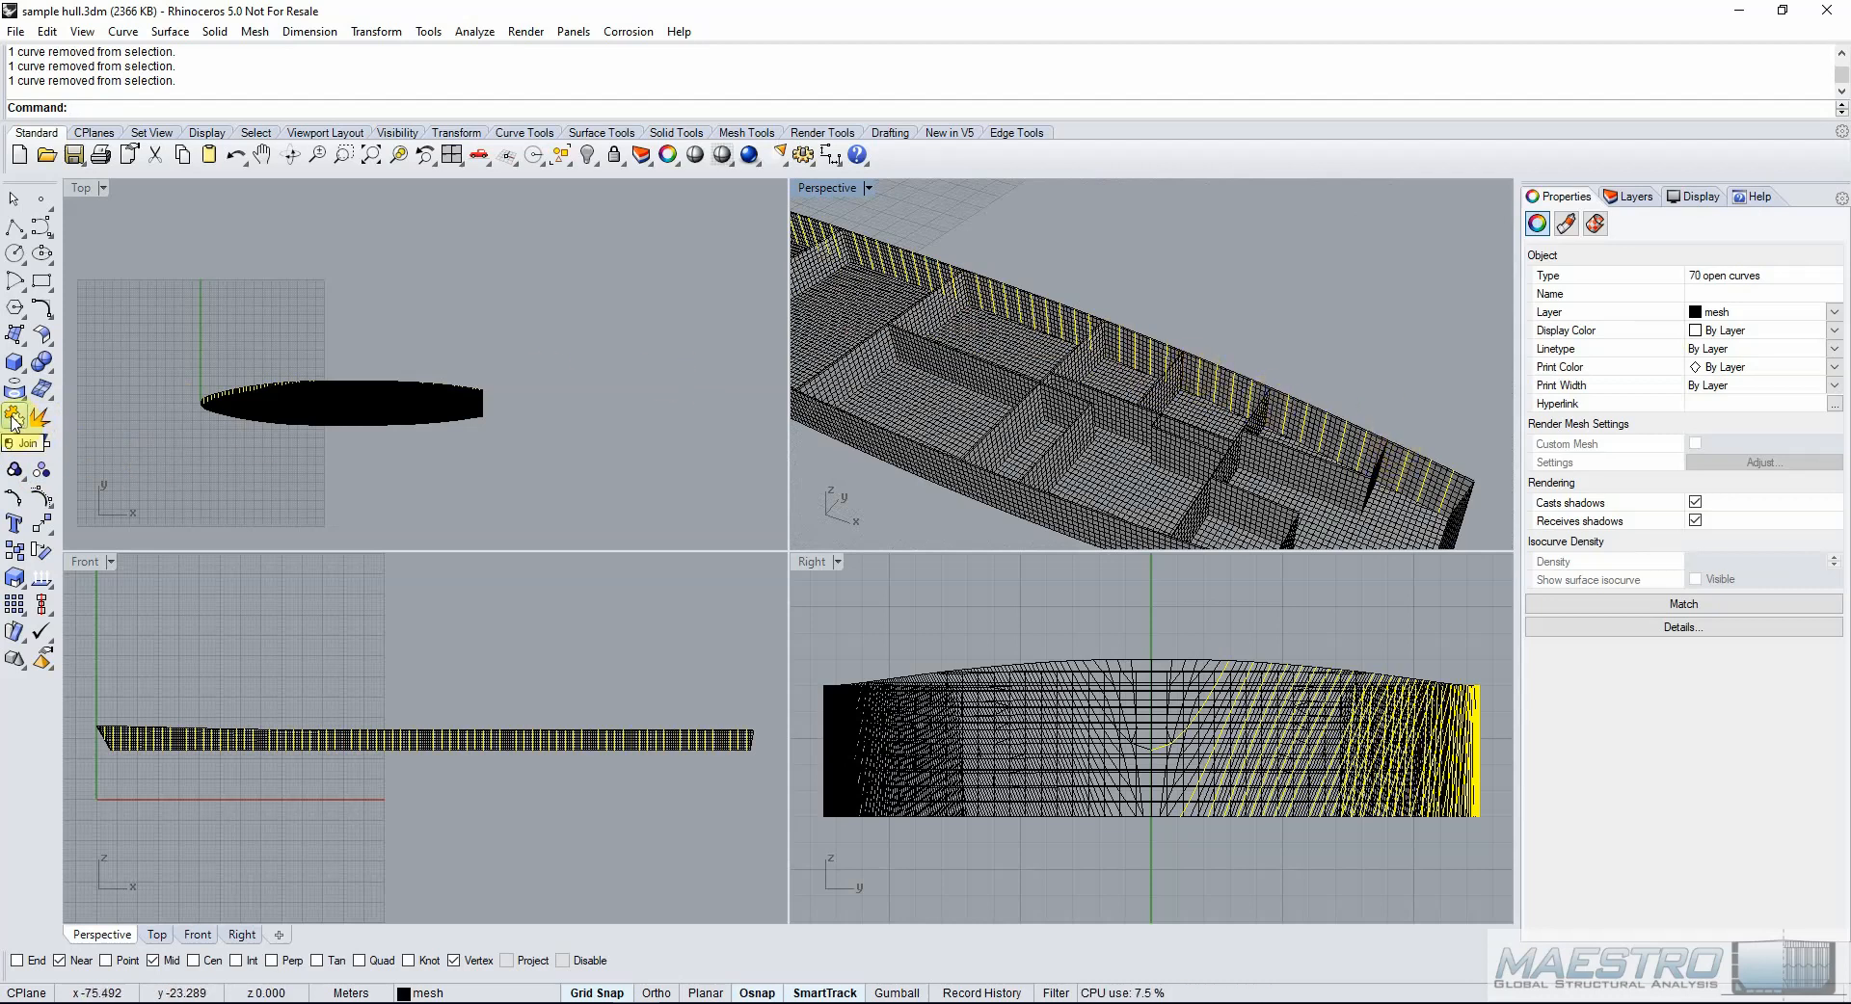
click(16, 473)
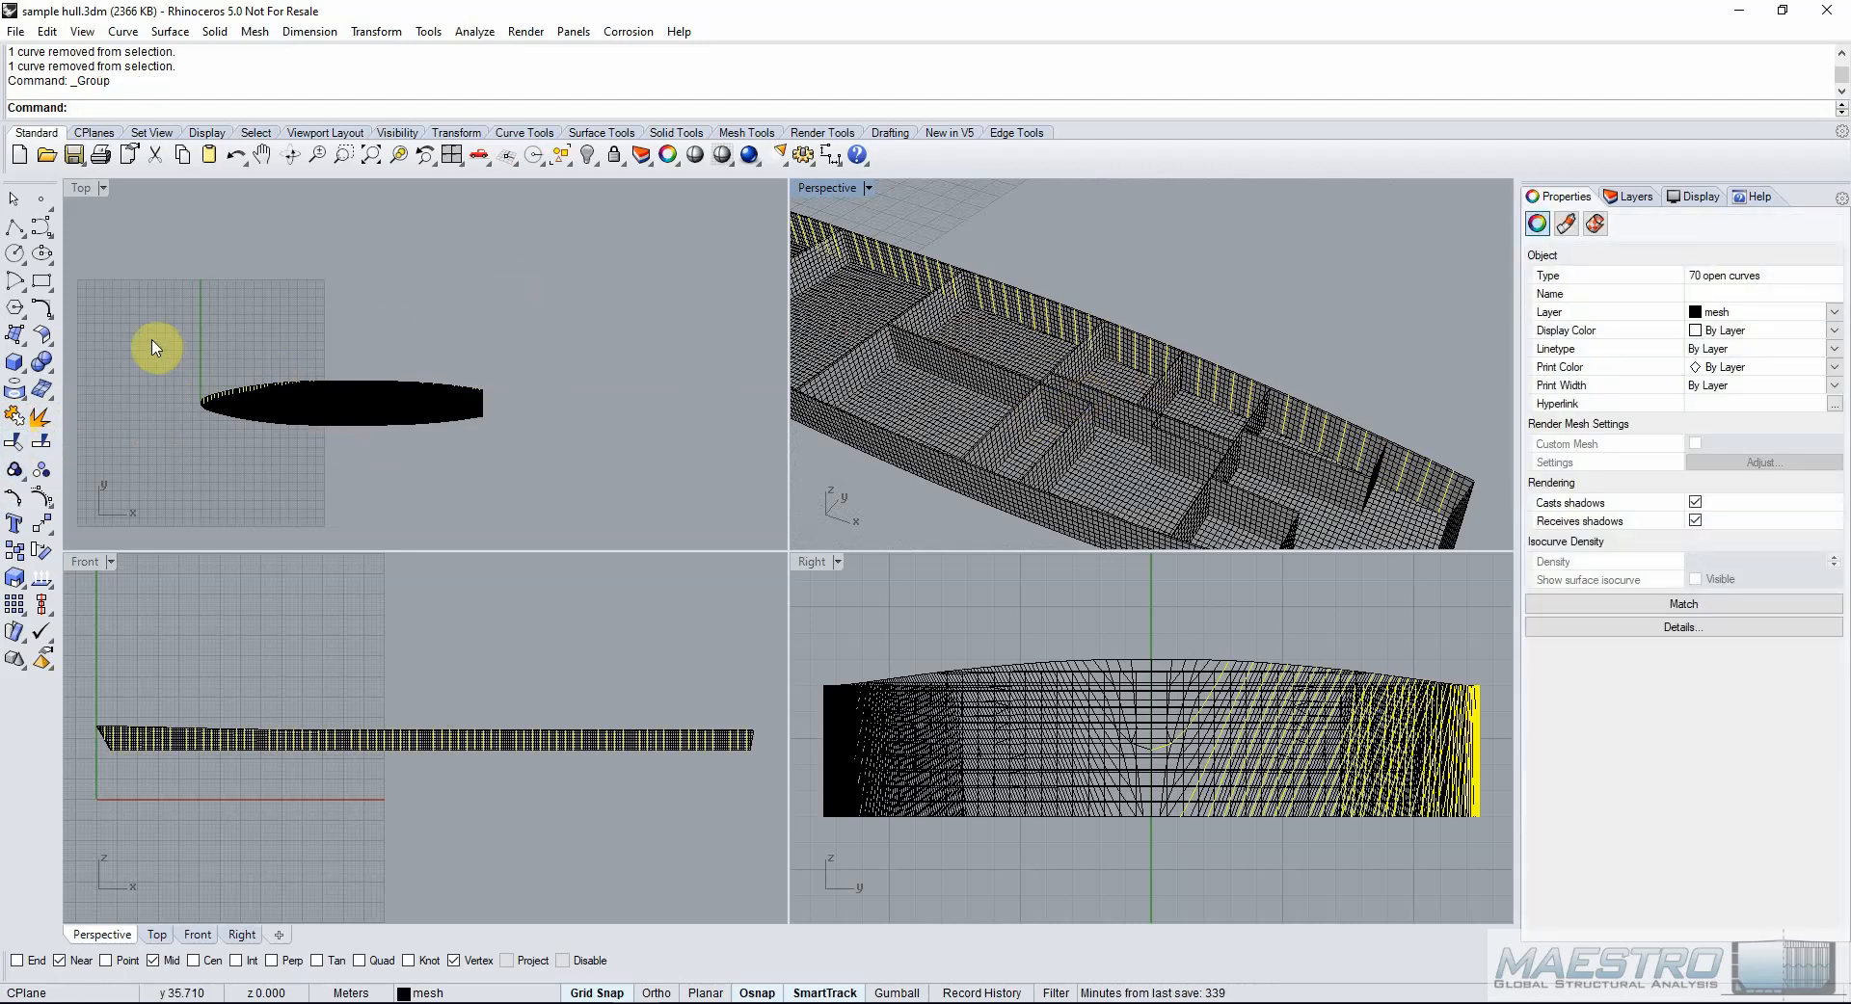
Select the leftover side shell curves at the bulkheads, exclude the bulkhead meshes from the selection, and delete the curves.
drag(170, 370, 365, 472)
drag(581, 491, 581, 491)
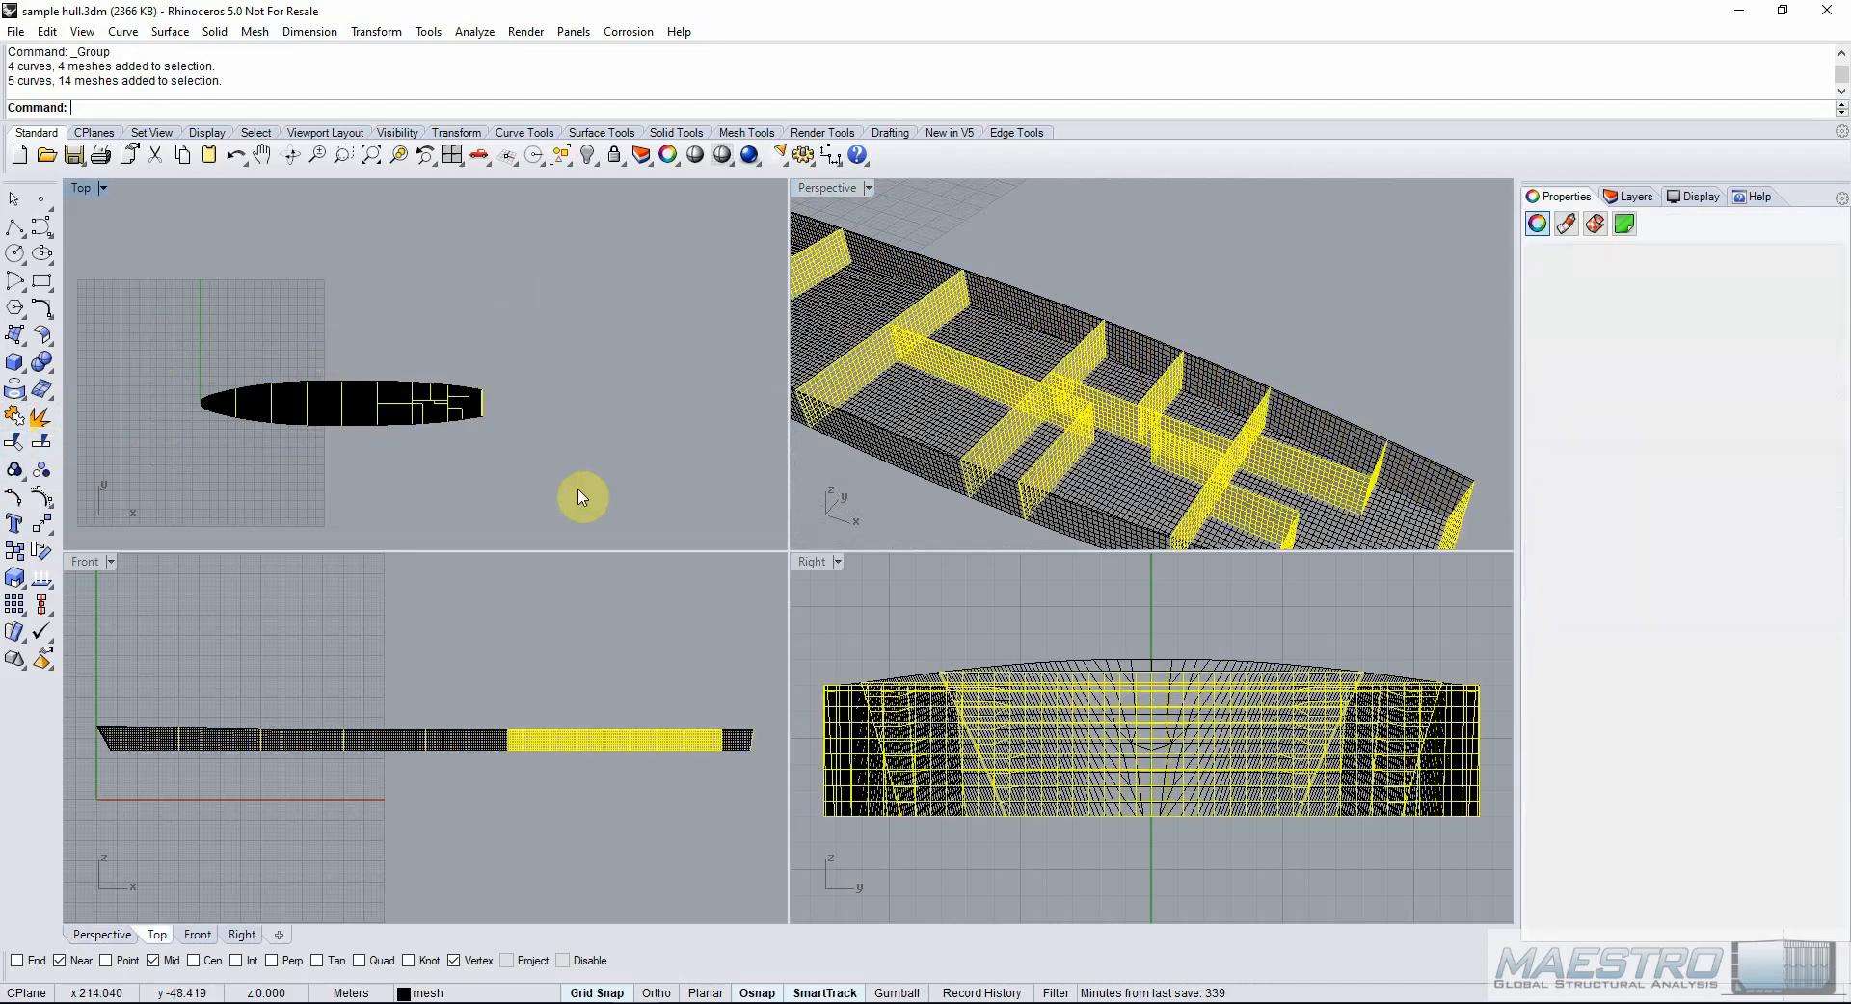
drag(1175, 613, 809, 727)
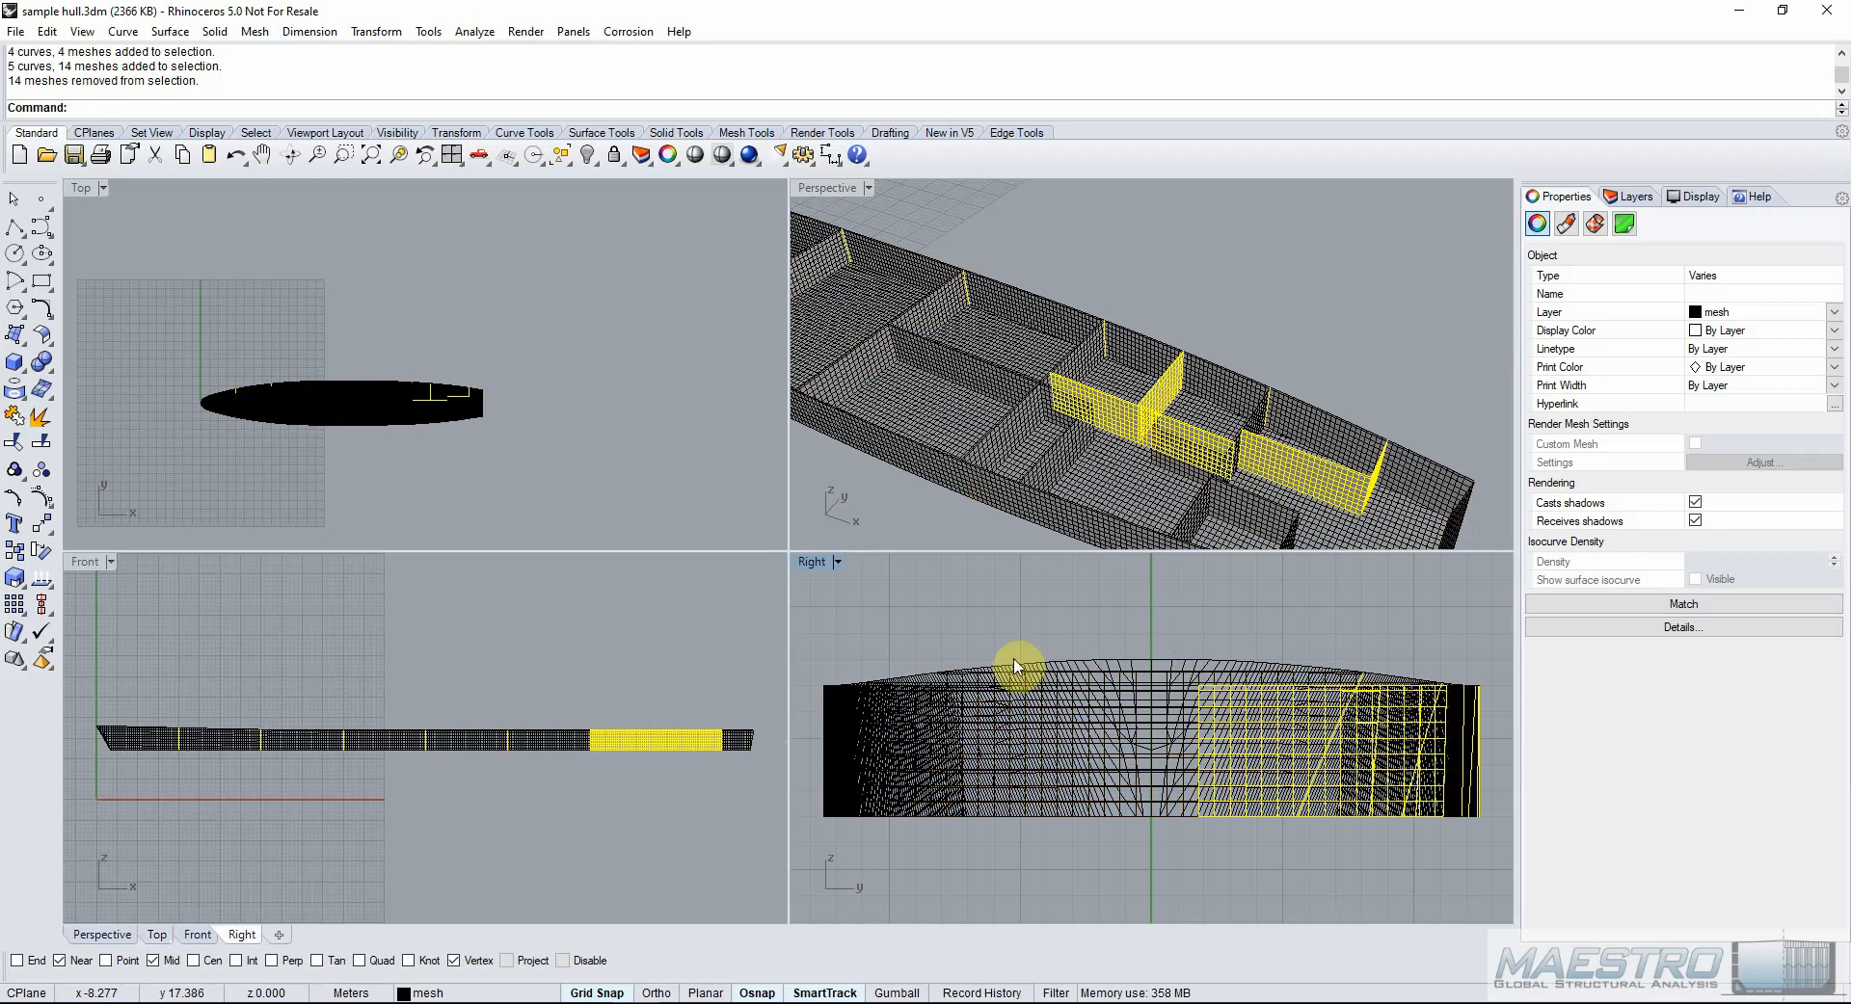
ctrl+drag(1256, 632, 1162, 725)
scroll(1125, 376, down, 5)
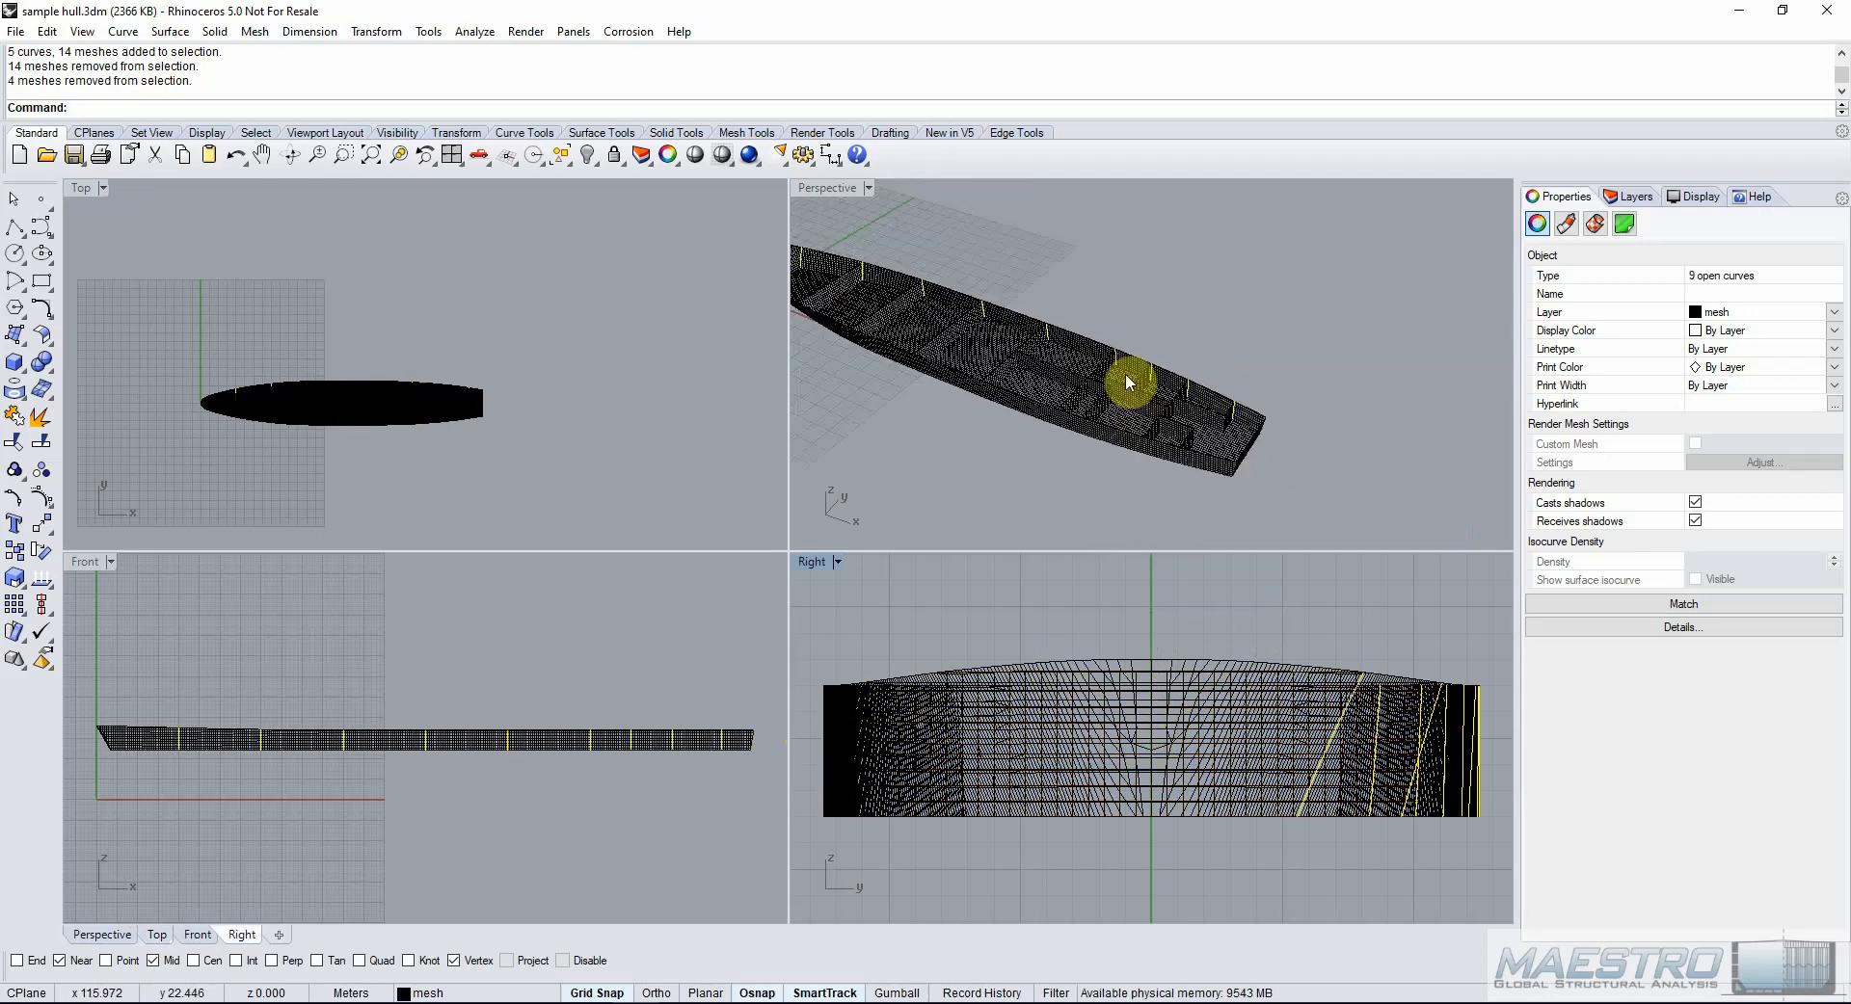
key(Delete)
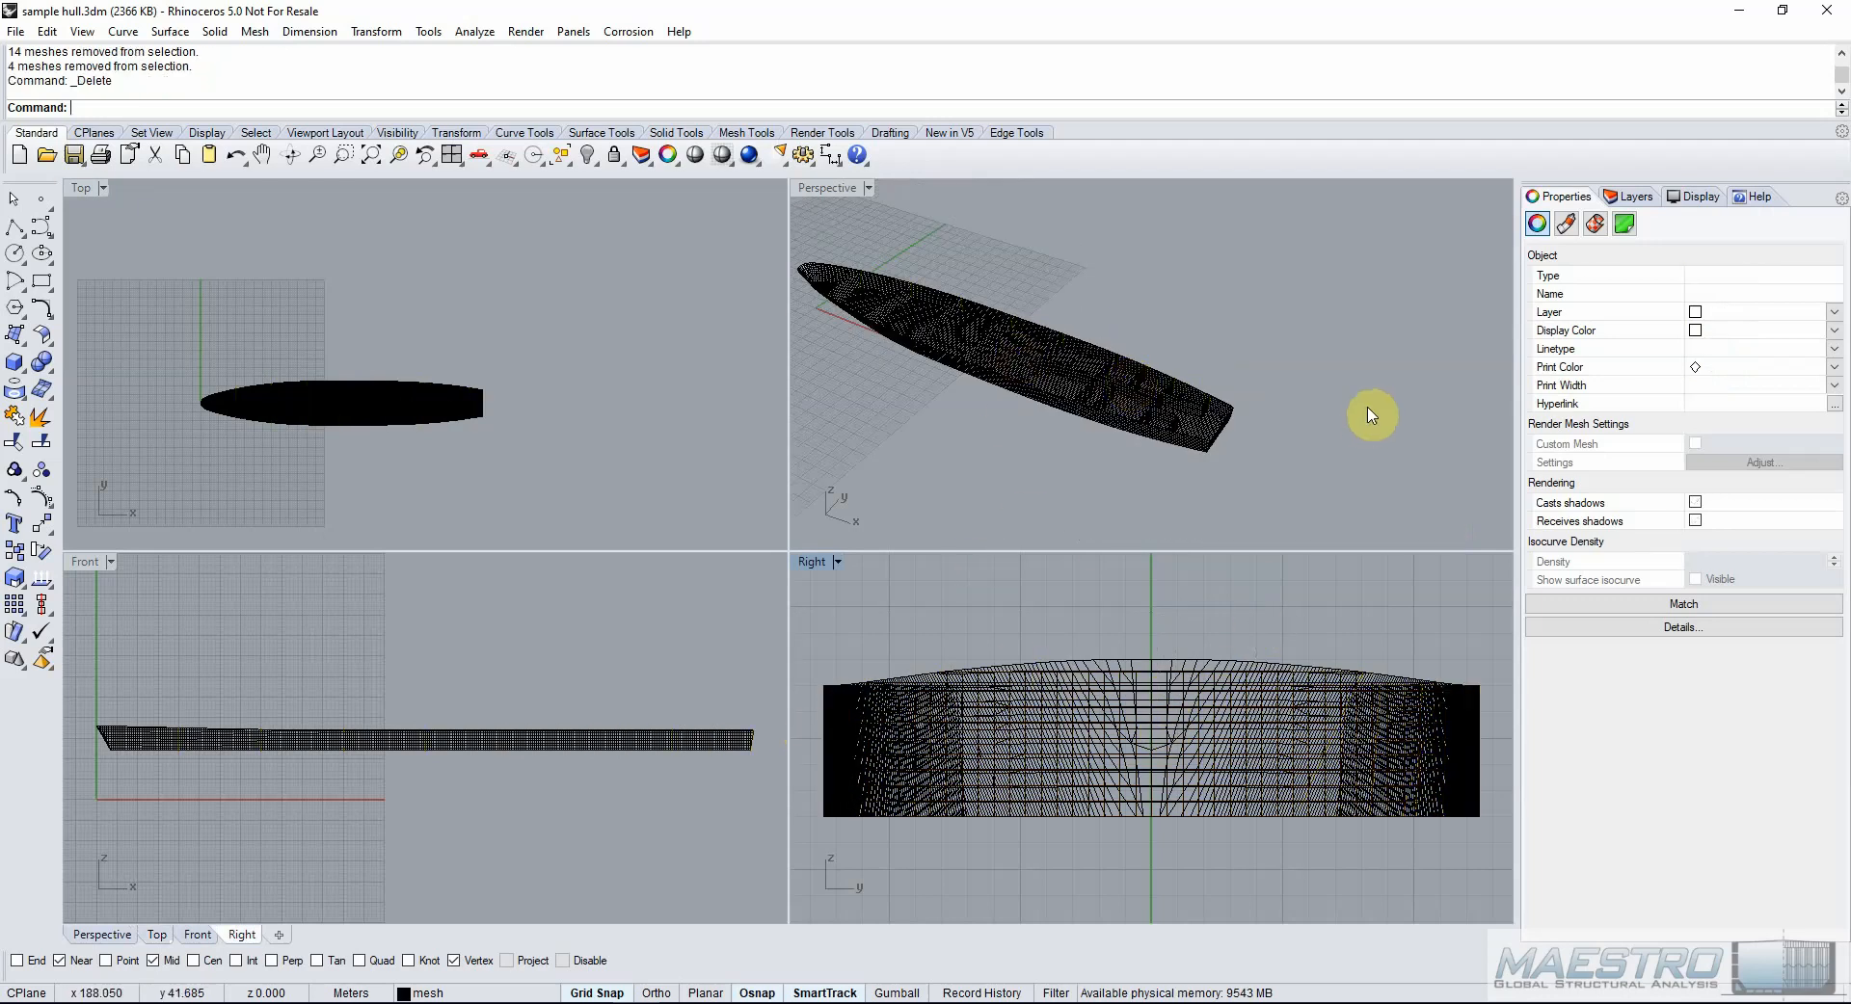
Fit the whole hull in the views and select the two partial transverse bulkhead meshes nearest the transom.
right_drag(1301, 322, 1127, 313)
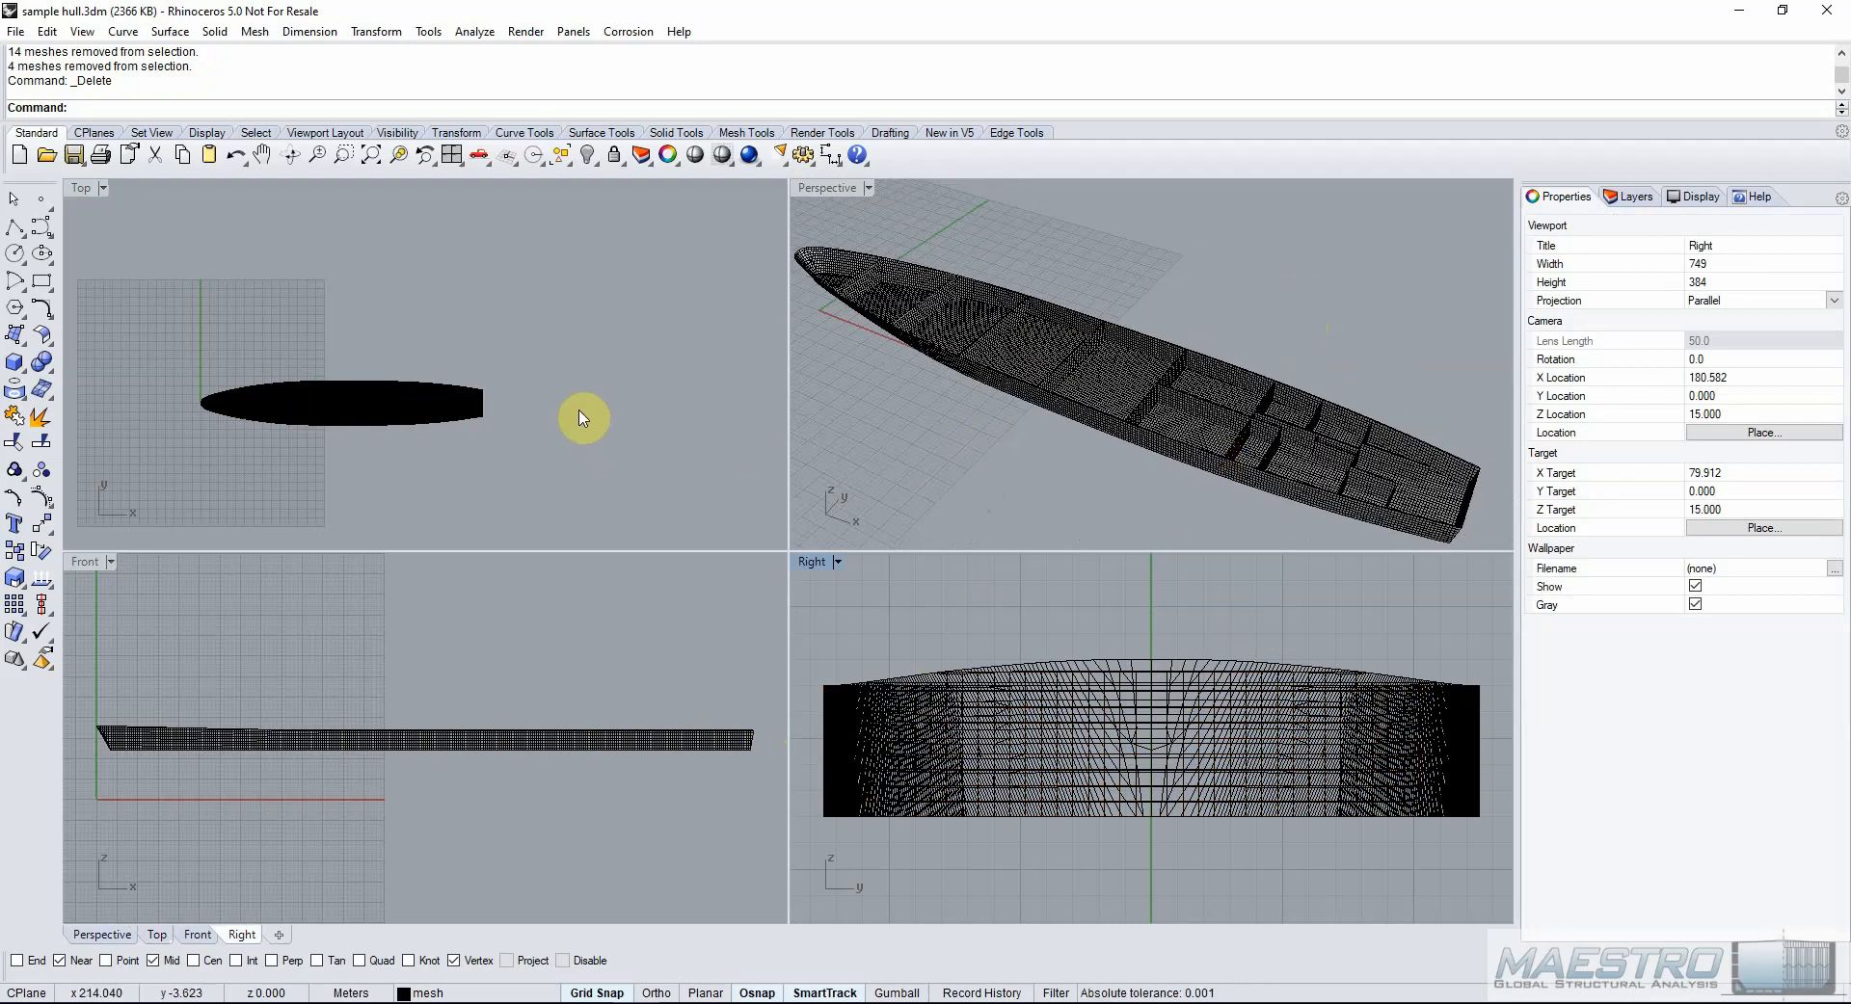
right_click(374, 156)
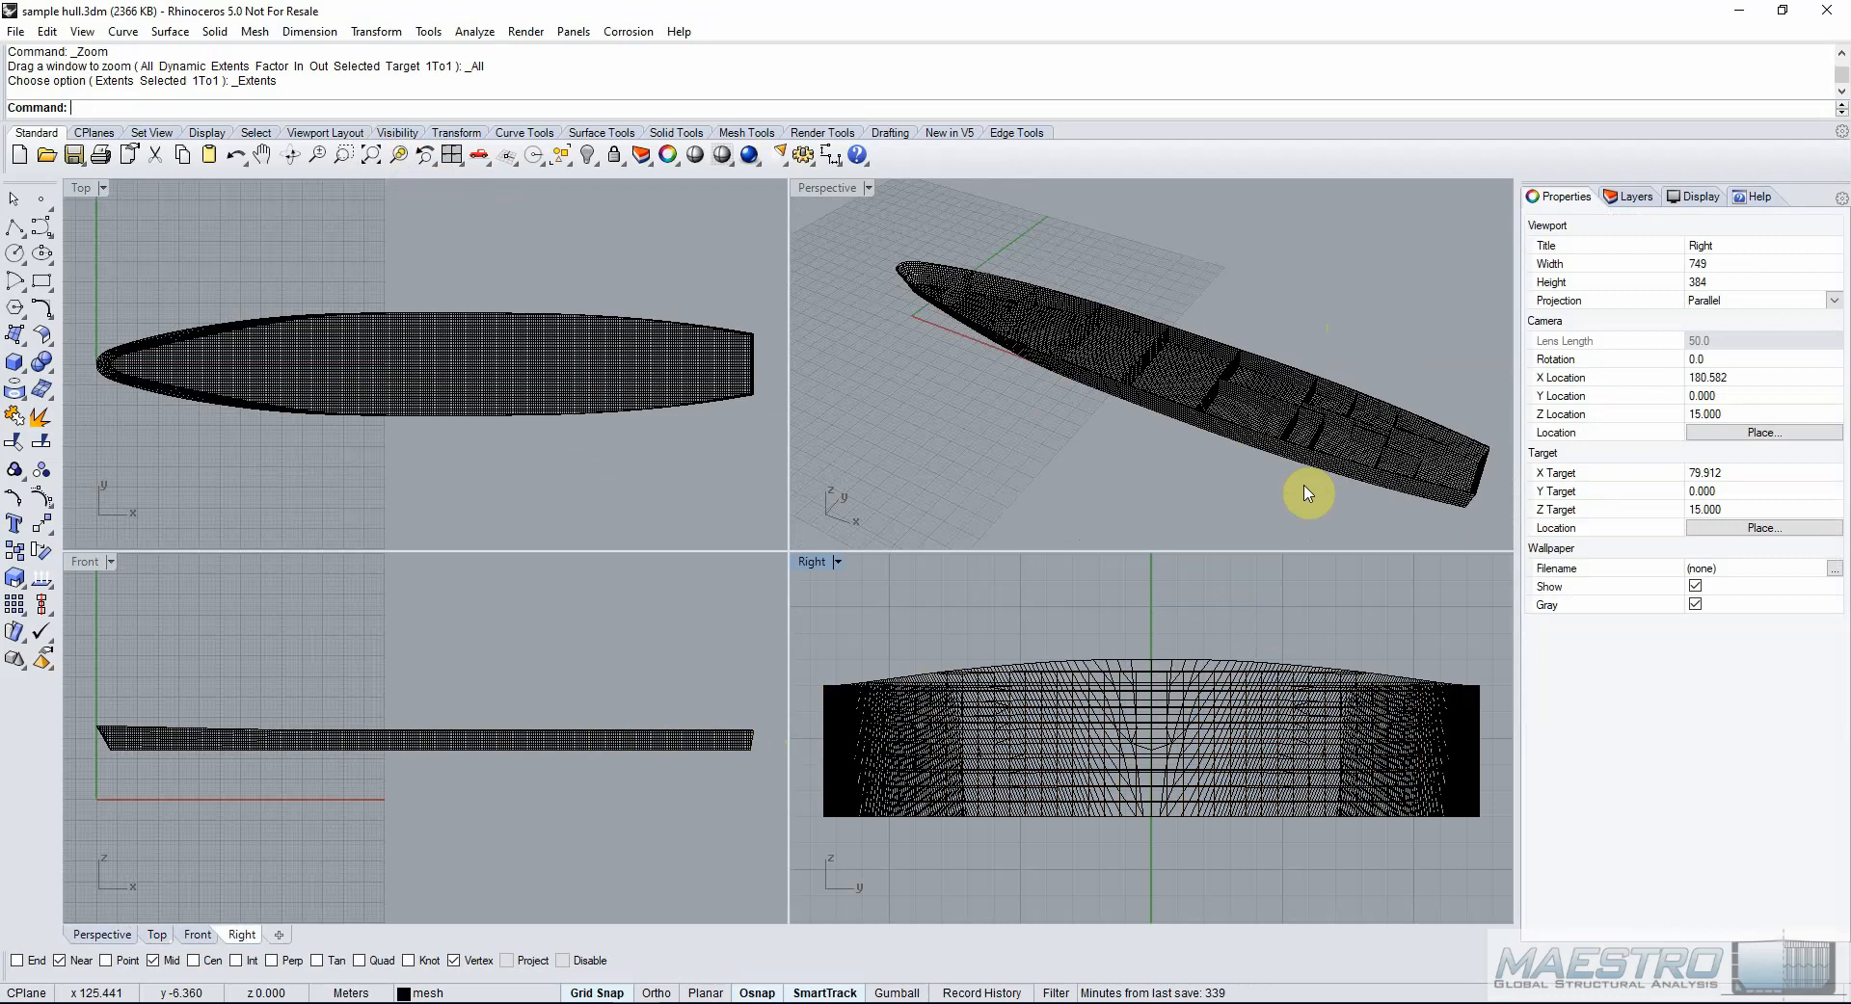
right_drag(1305, 492, 988, 369)
scroll(1266, 490, up, 5)
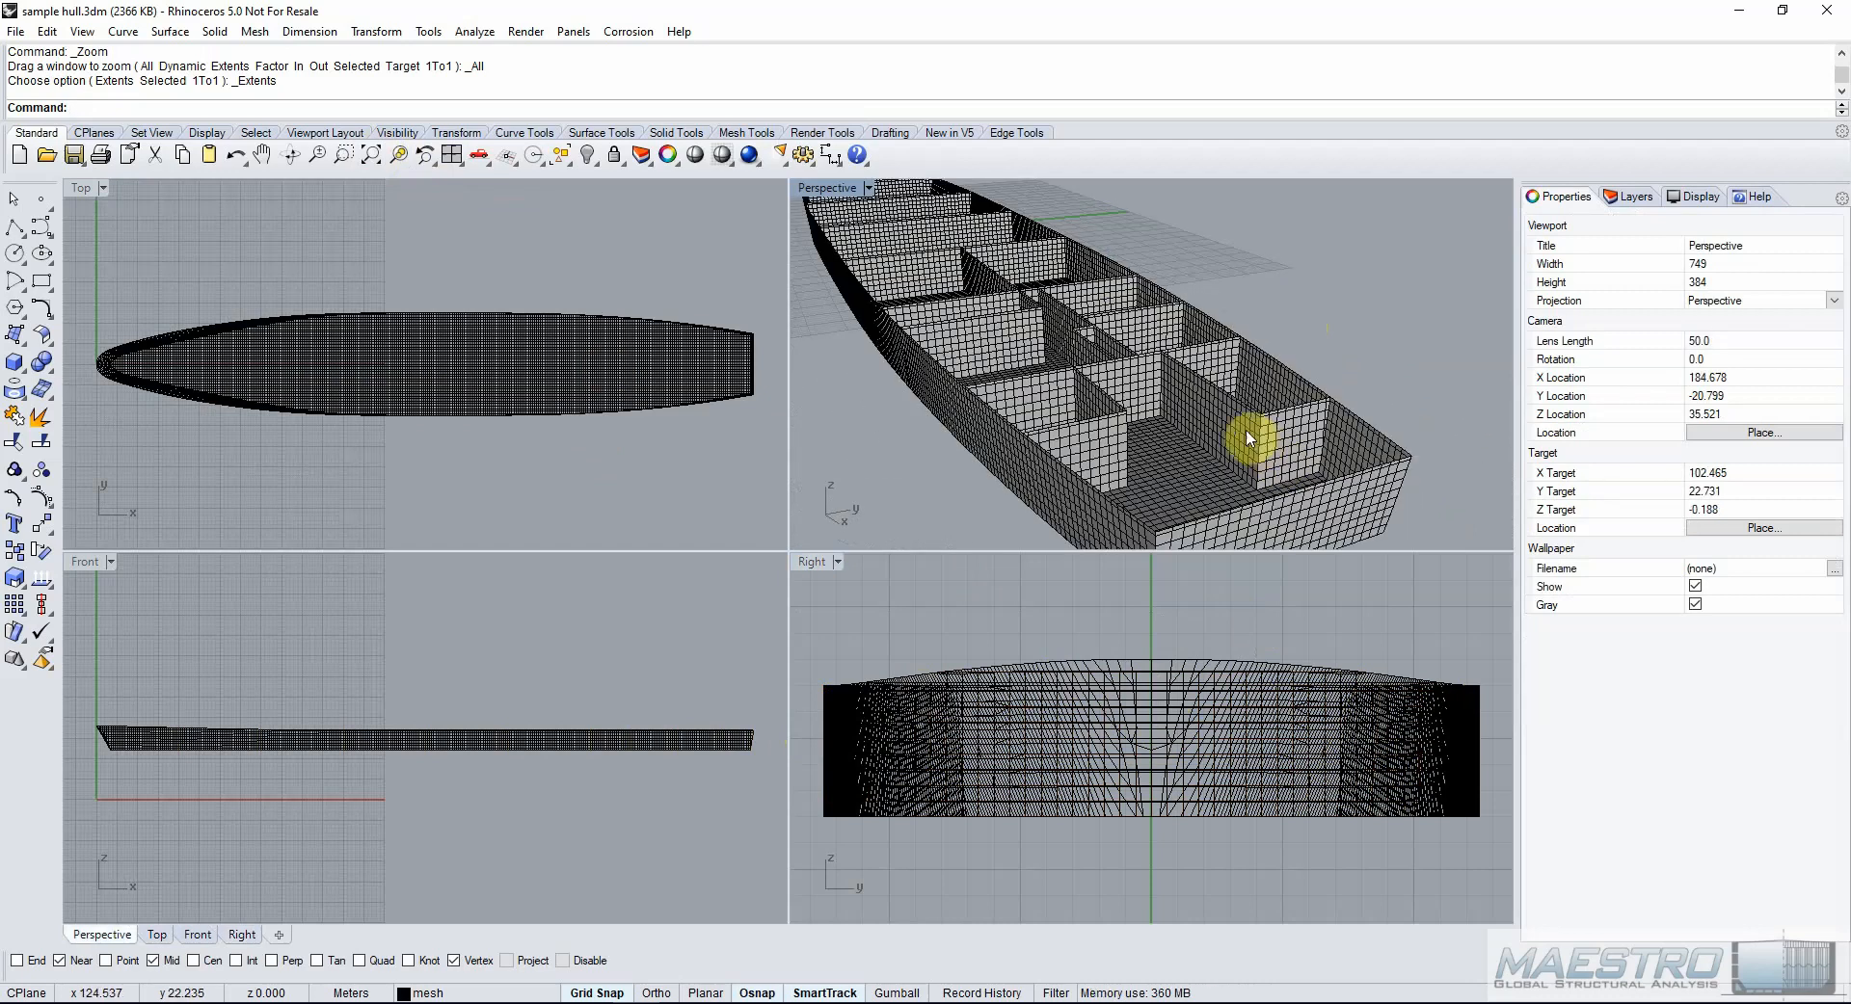
scroll(1173, 392, down, 1)
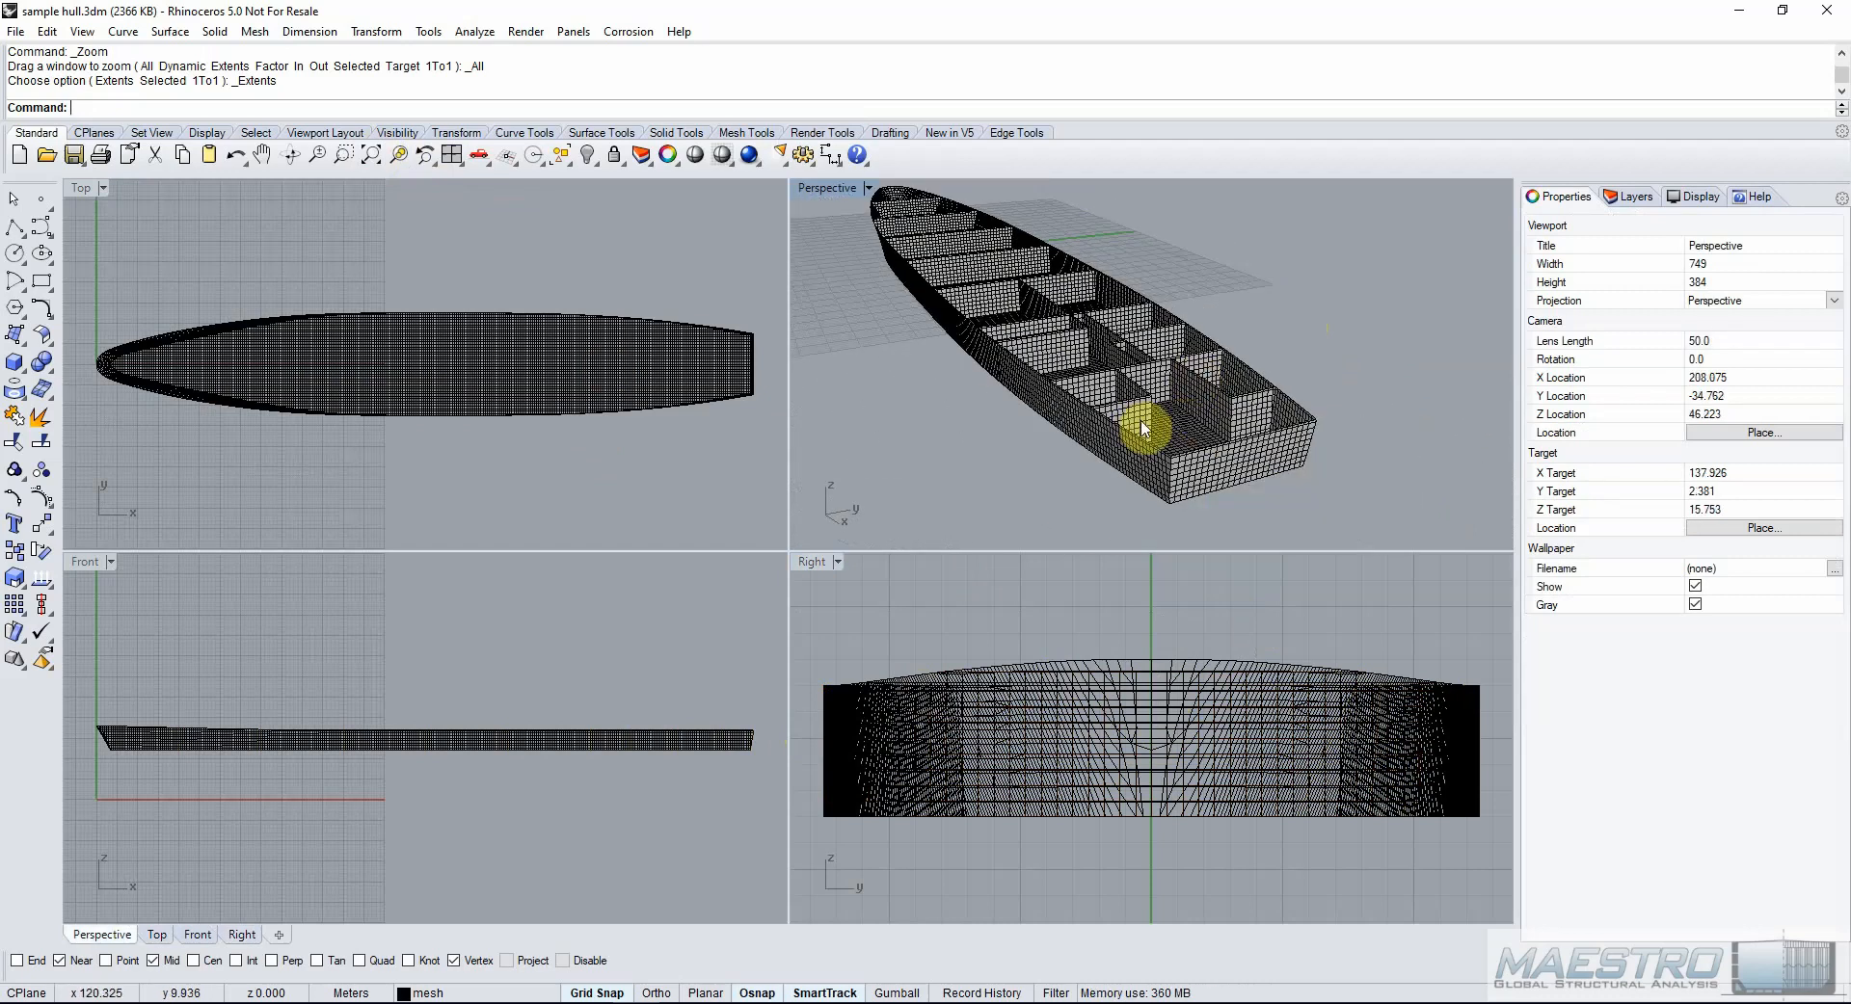
scroll(1199, 416, up, 4)
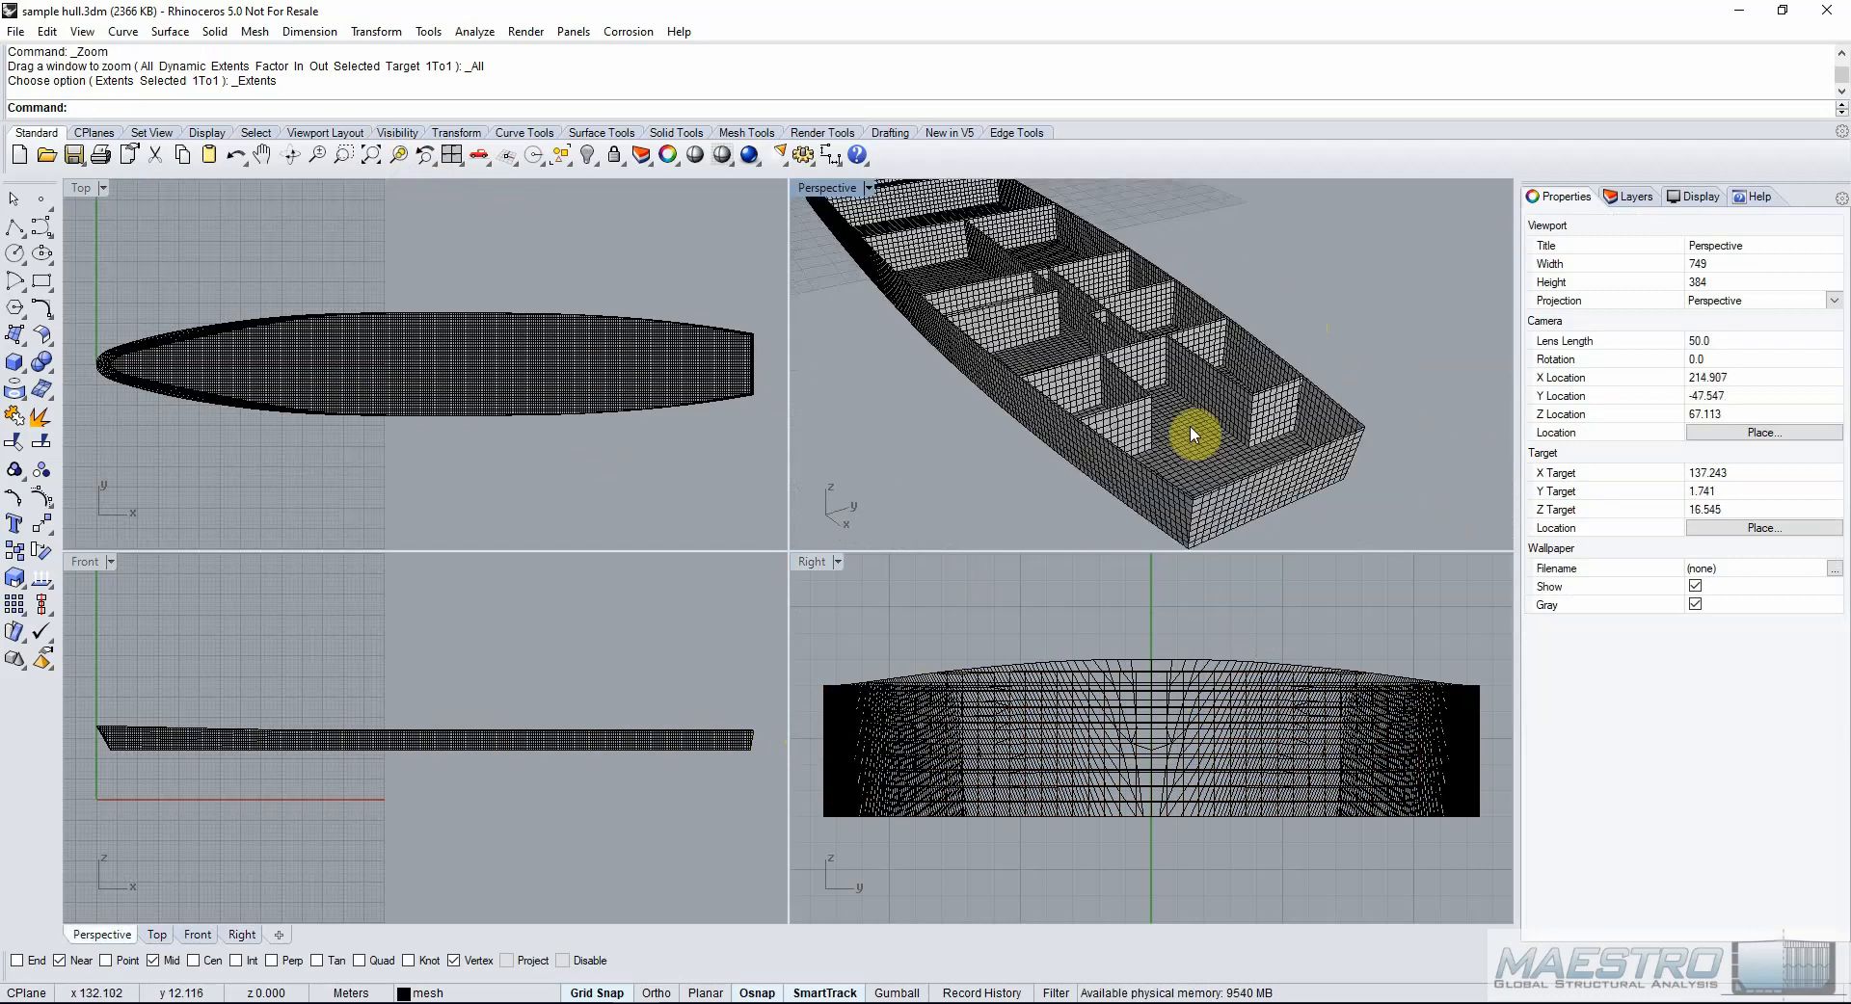
click(1126, 439)
shift+click(1261, 414)
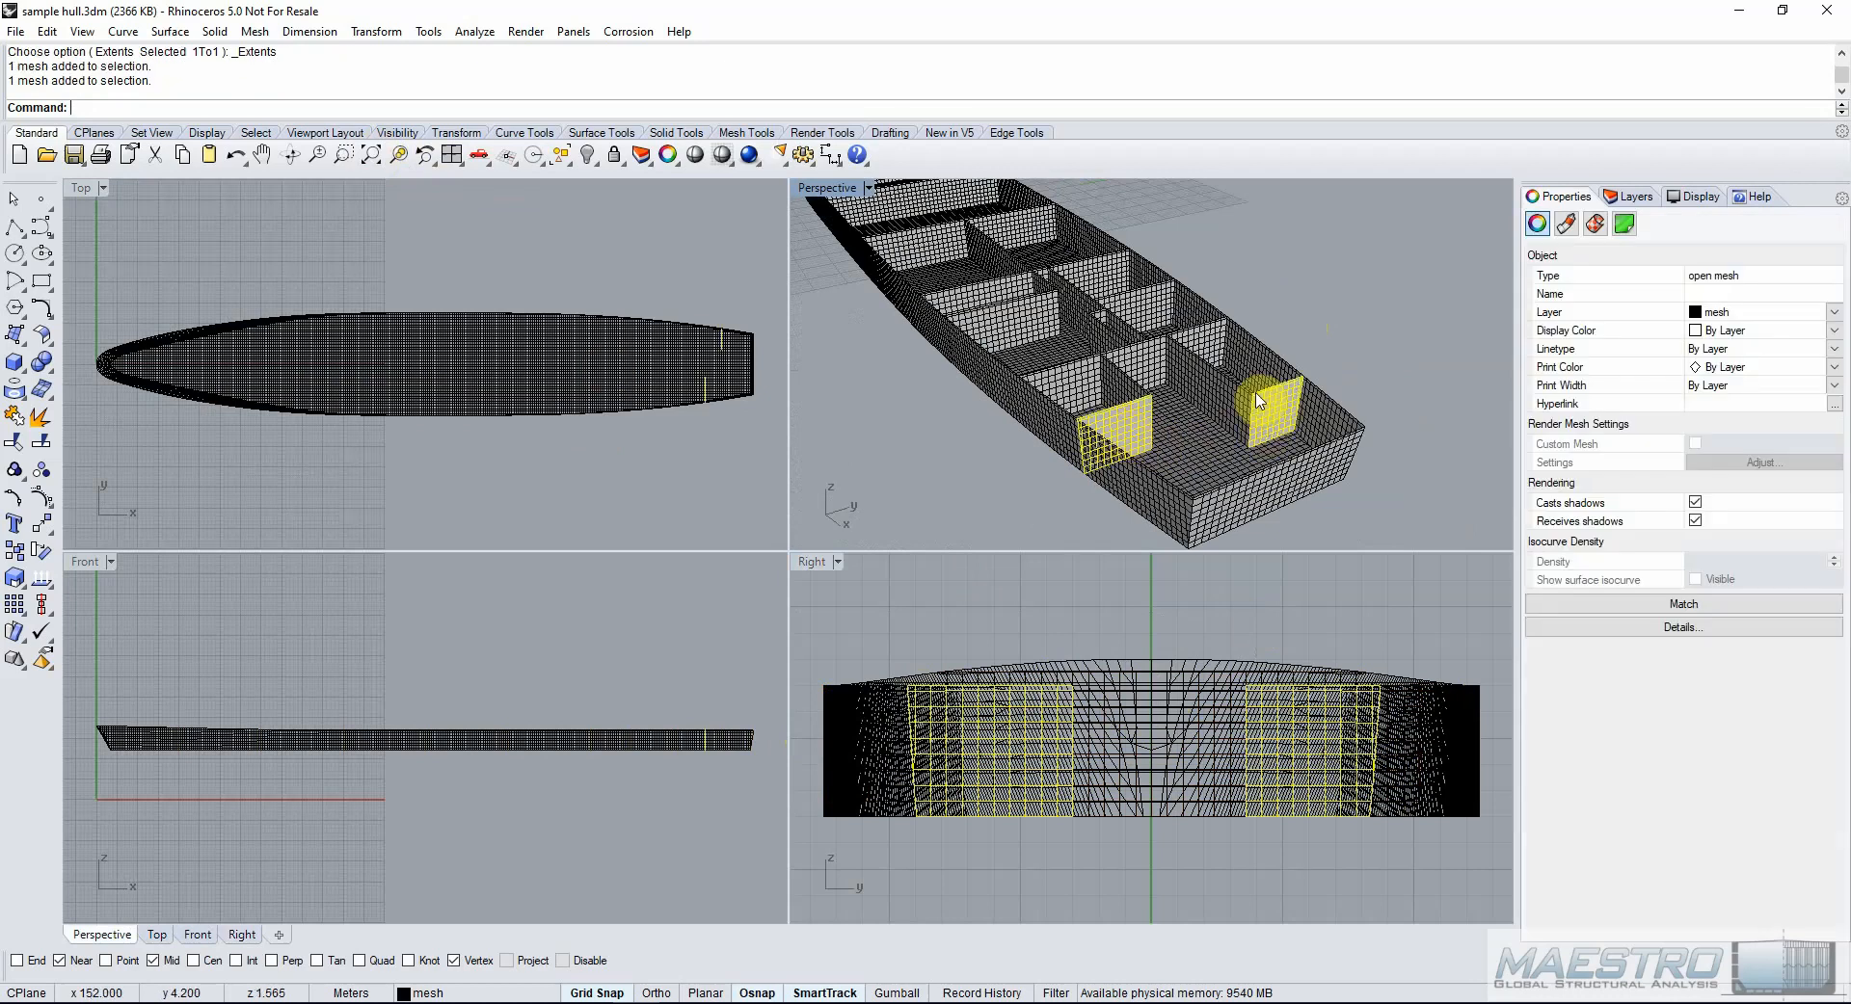
Add the remaining transverse bulkhead meshes in the aft half of the hull to the selection.
shift+click(1135, 321)
shift+click(1151, 313)
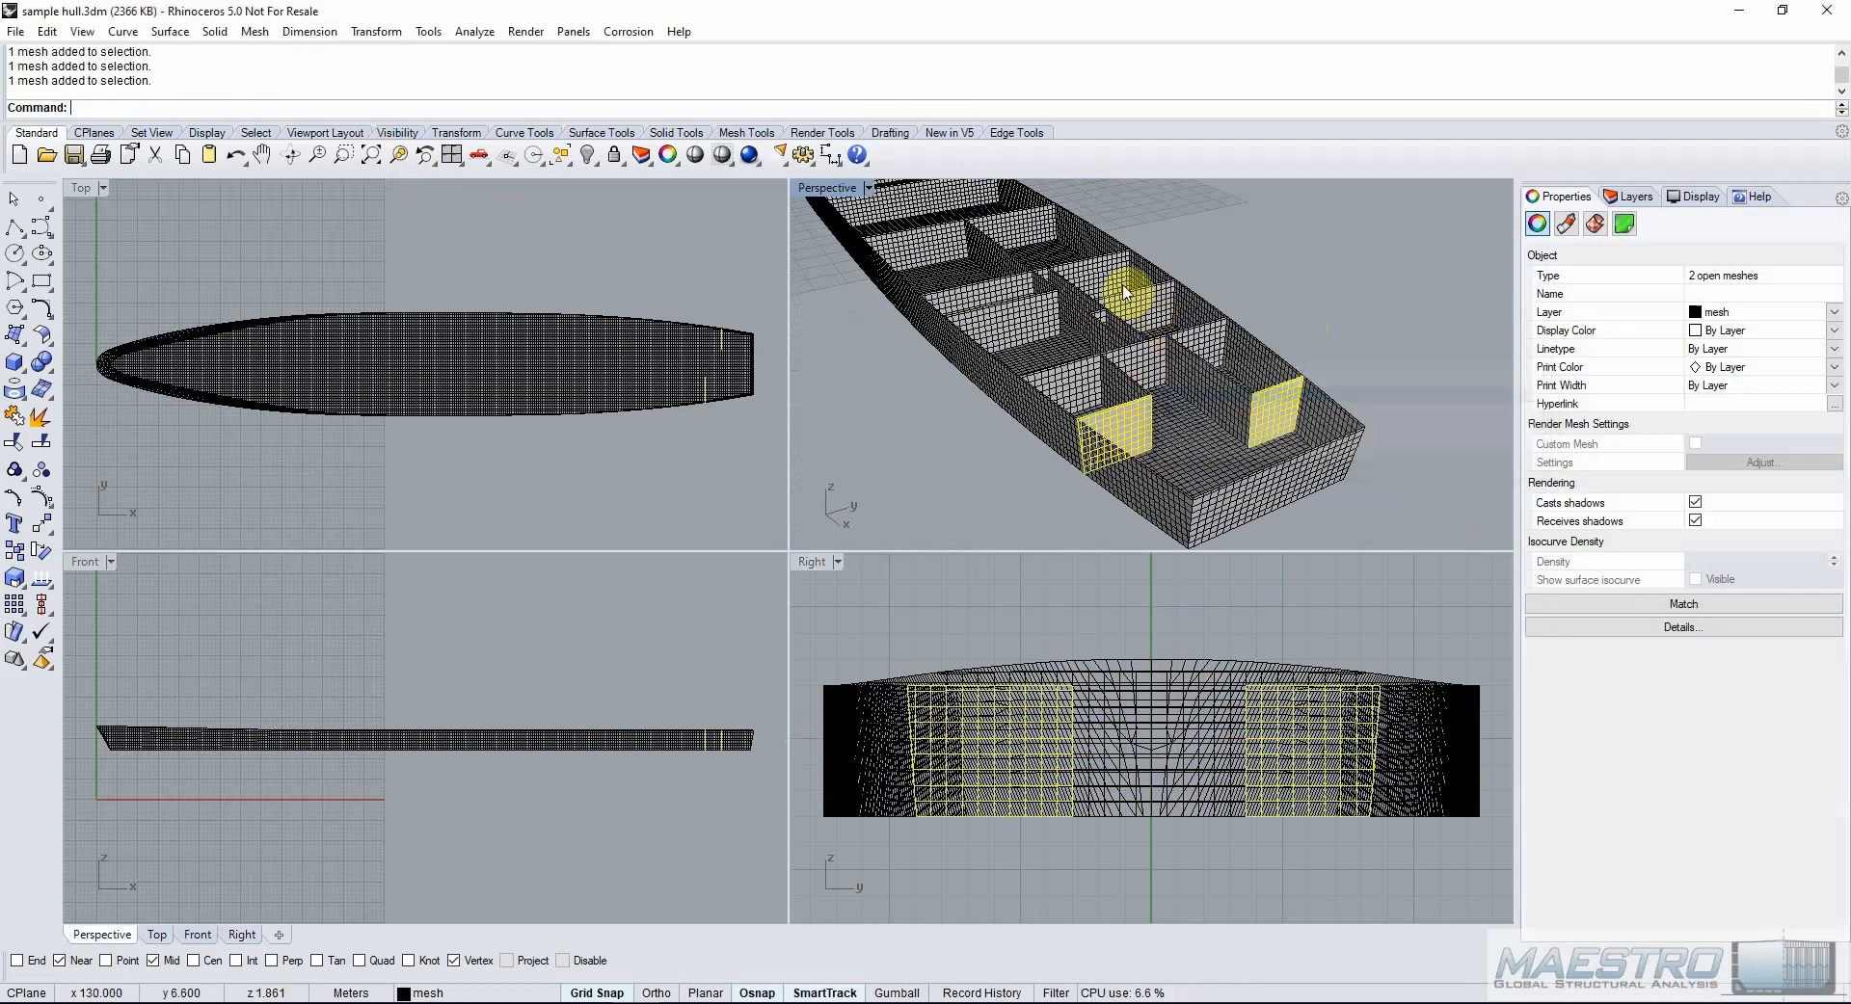
shift+click(1021, 313)
scroll(1054, 339, up, 6)
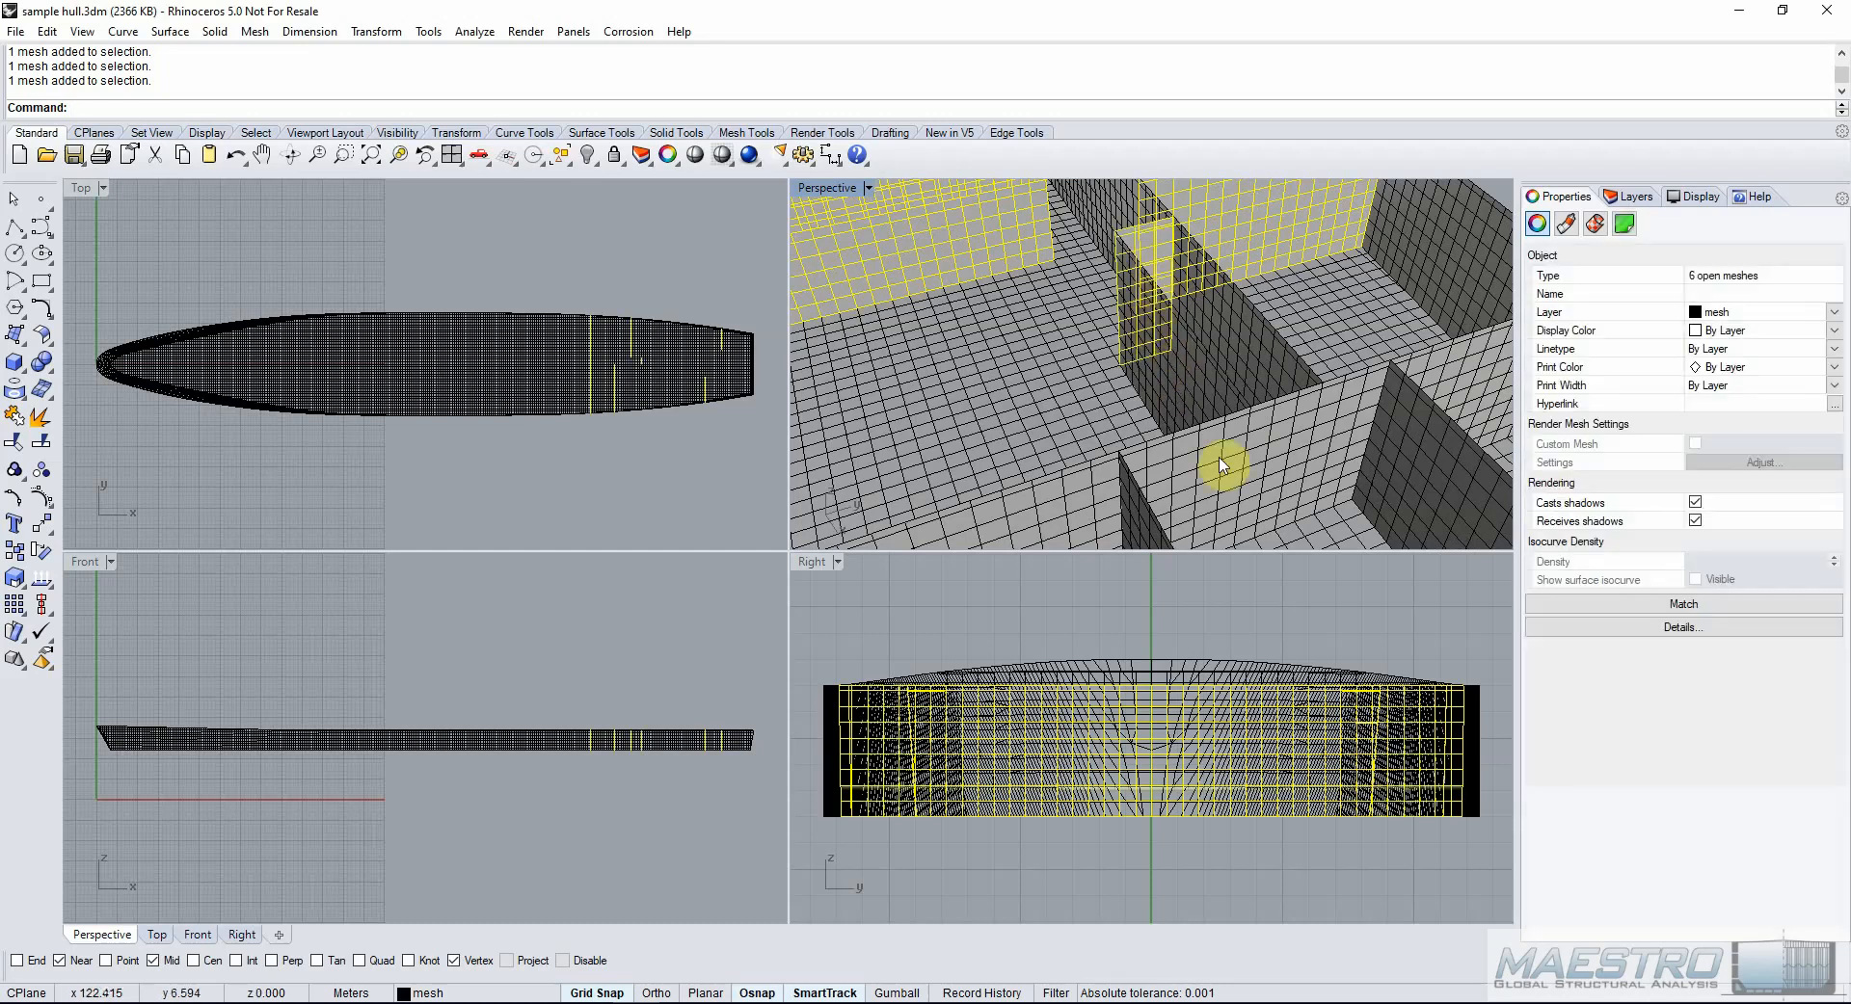
shift+click(1226, 461)
scroll(1004, 351, down, 5)
right_drag(1080, 418, 1102, 341)
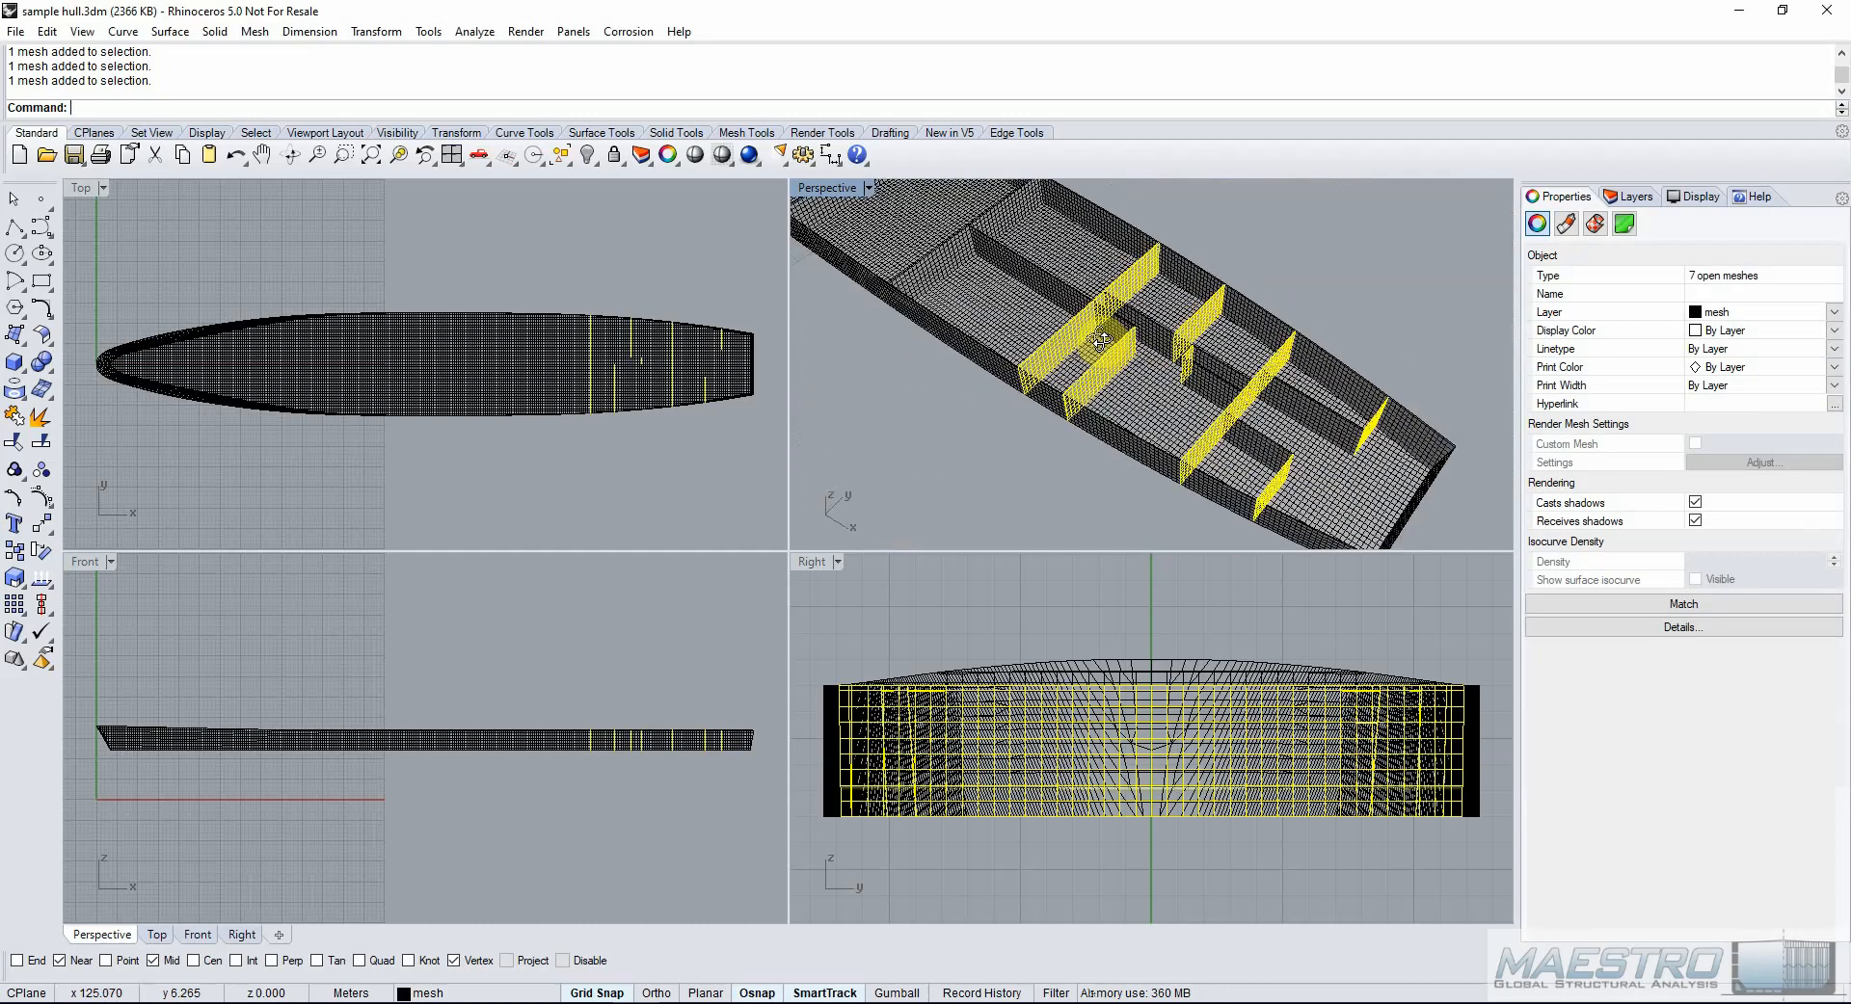
shift+click(974, 253)
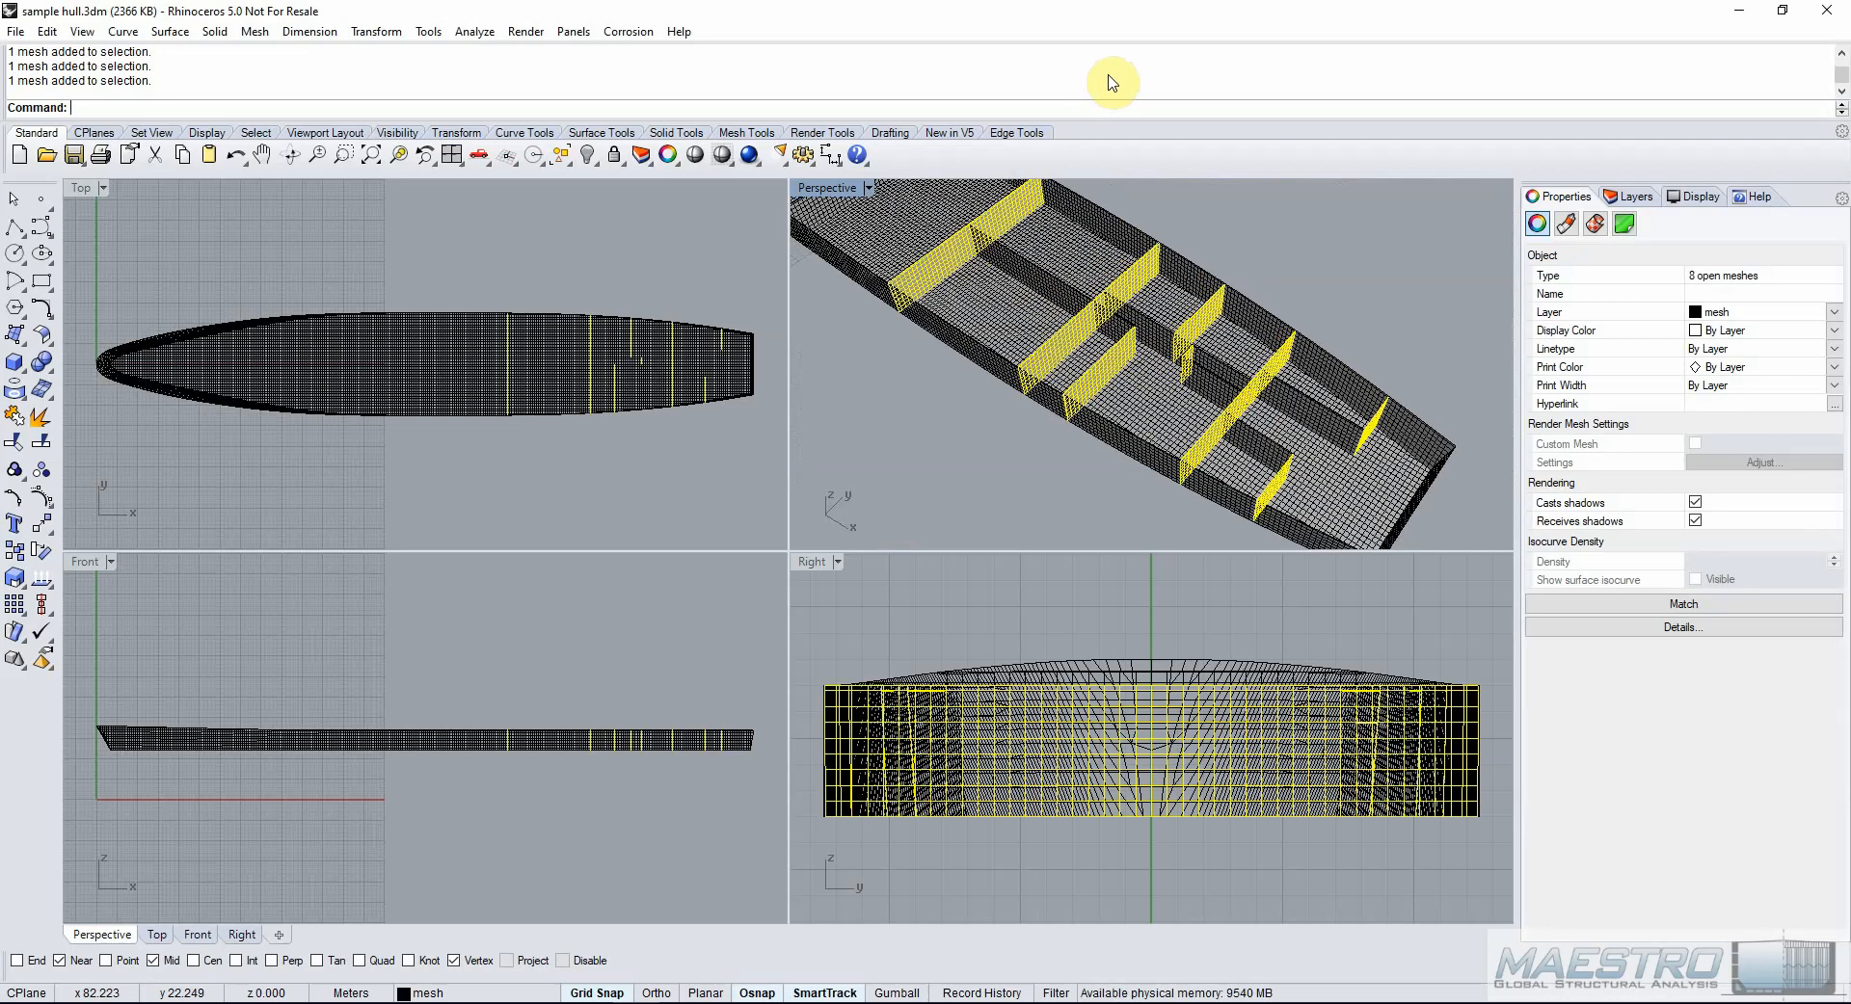
Run the script export maestro beams.rvb to extract vertical polylines from the selected bulkhead meshes with a 5 deg direction tolerance.
right_click(1107, 75)
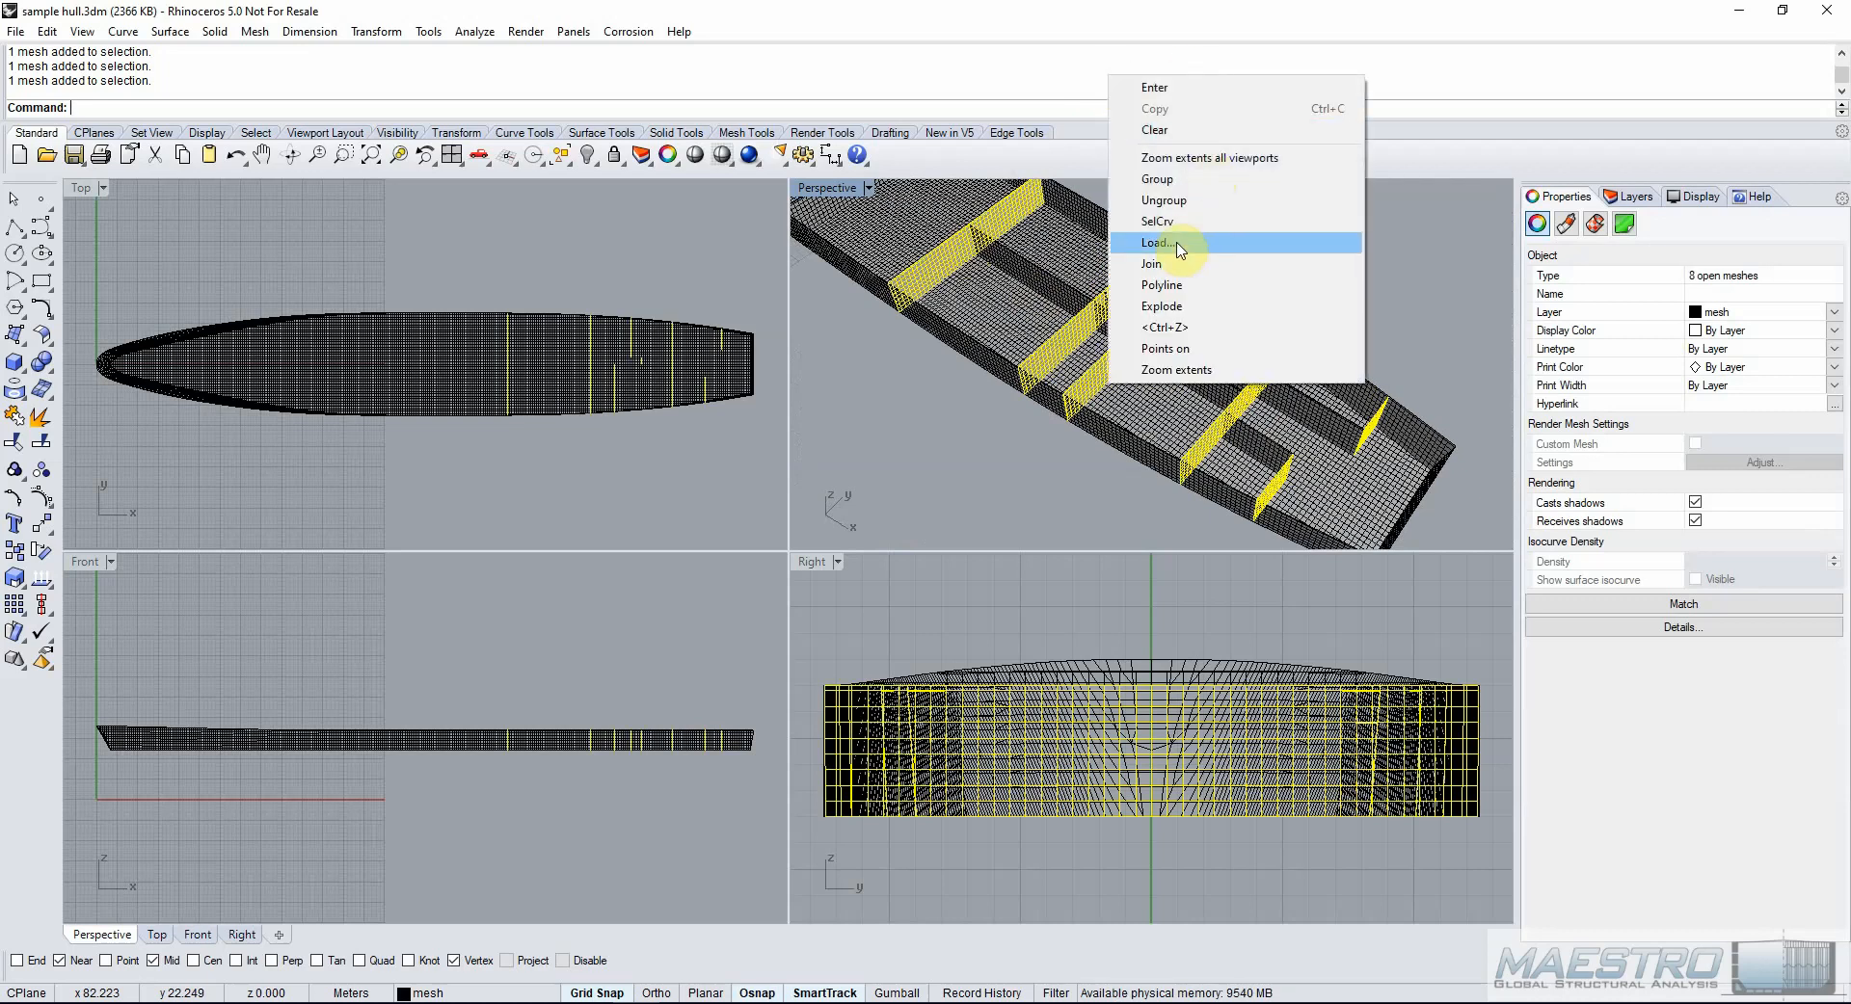
click(1204, 243)
click(443, 228)
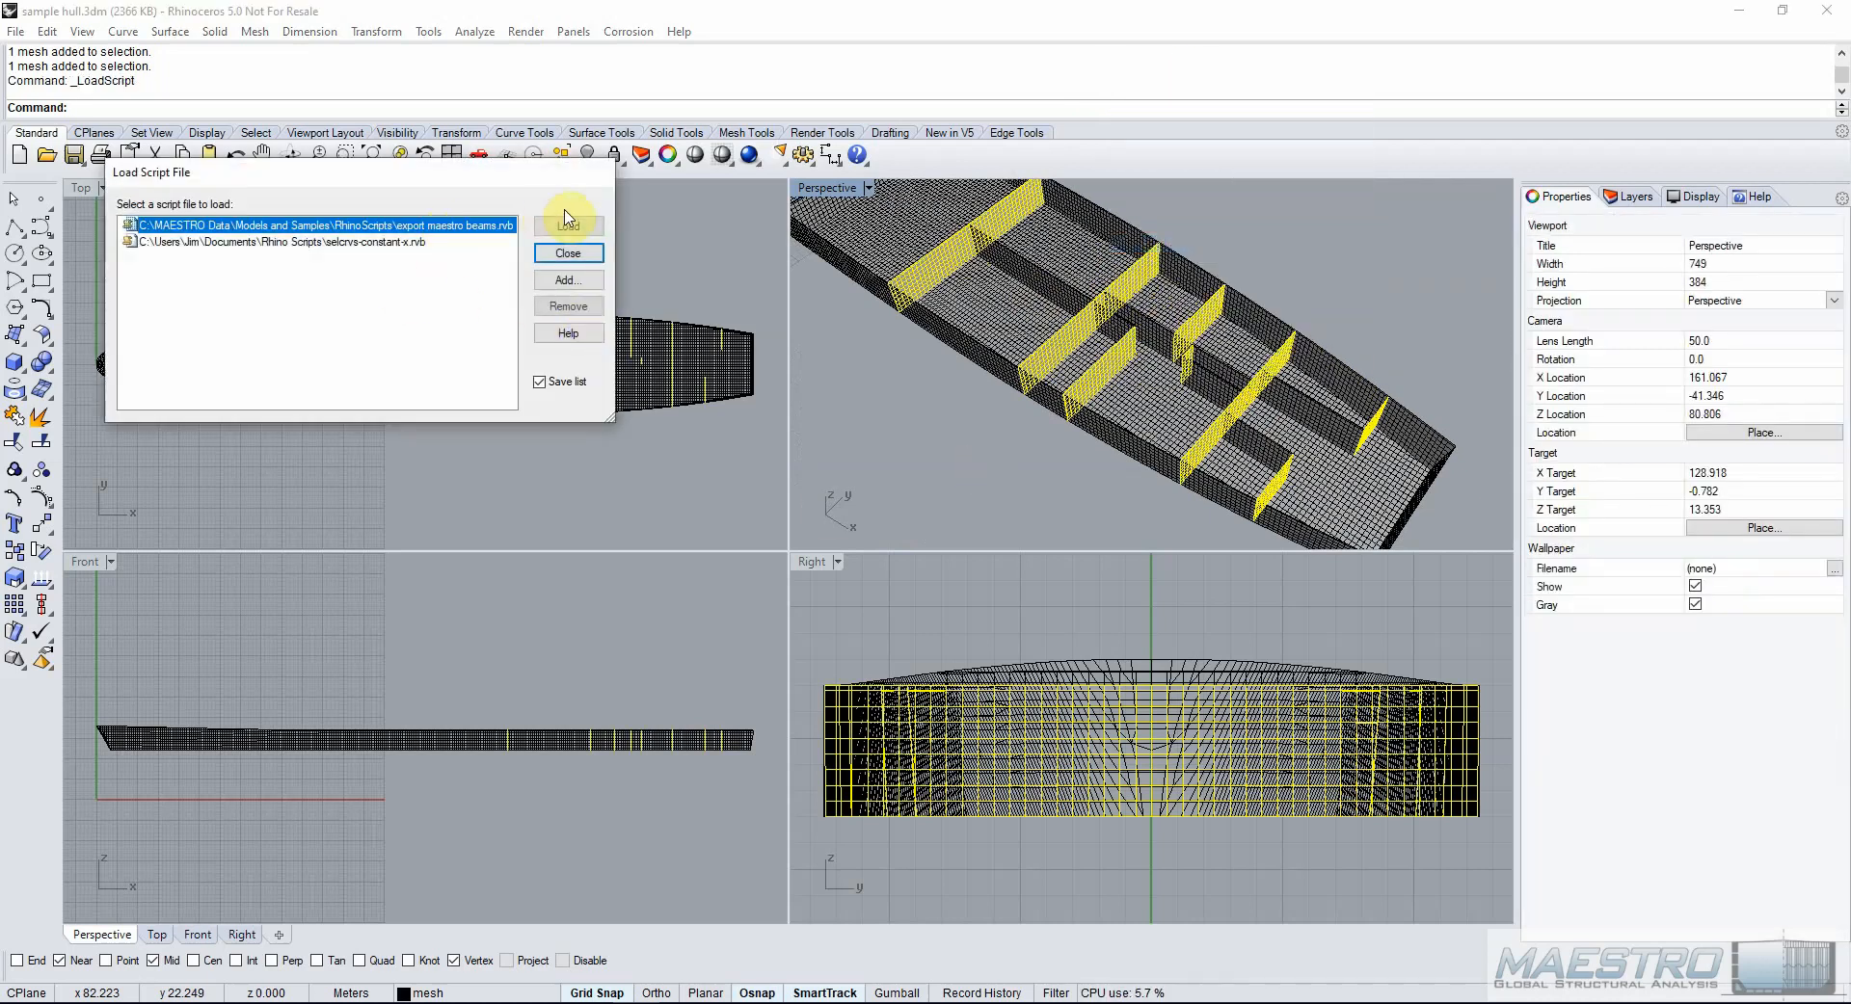
click(568, 228)
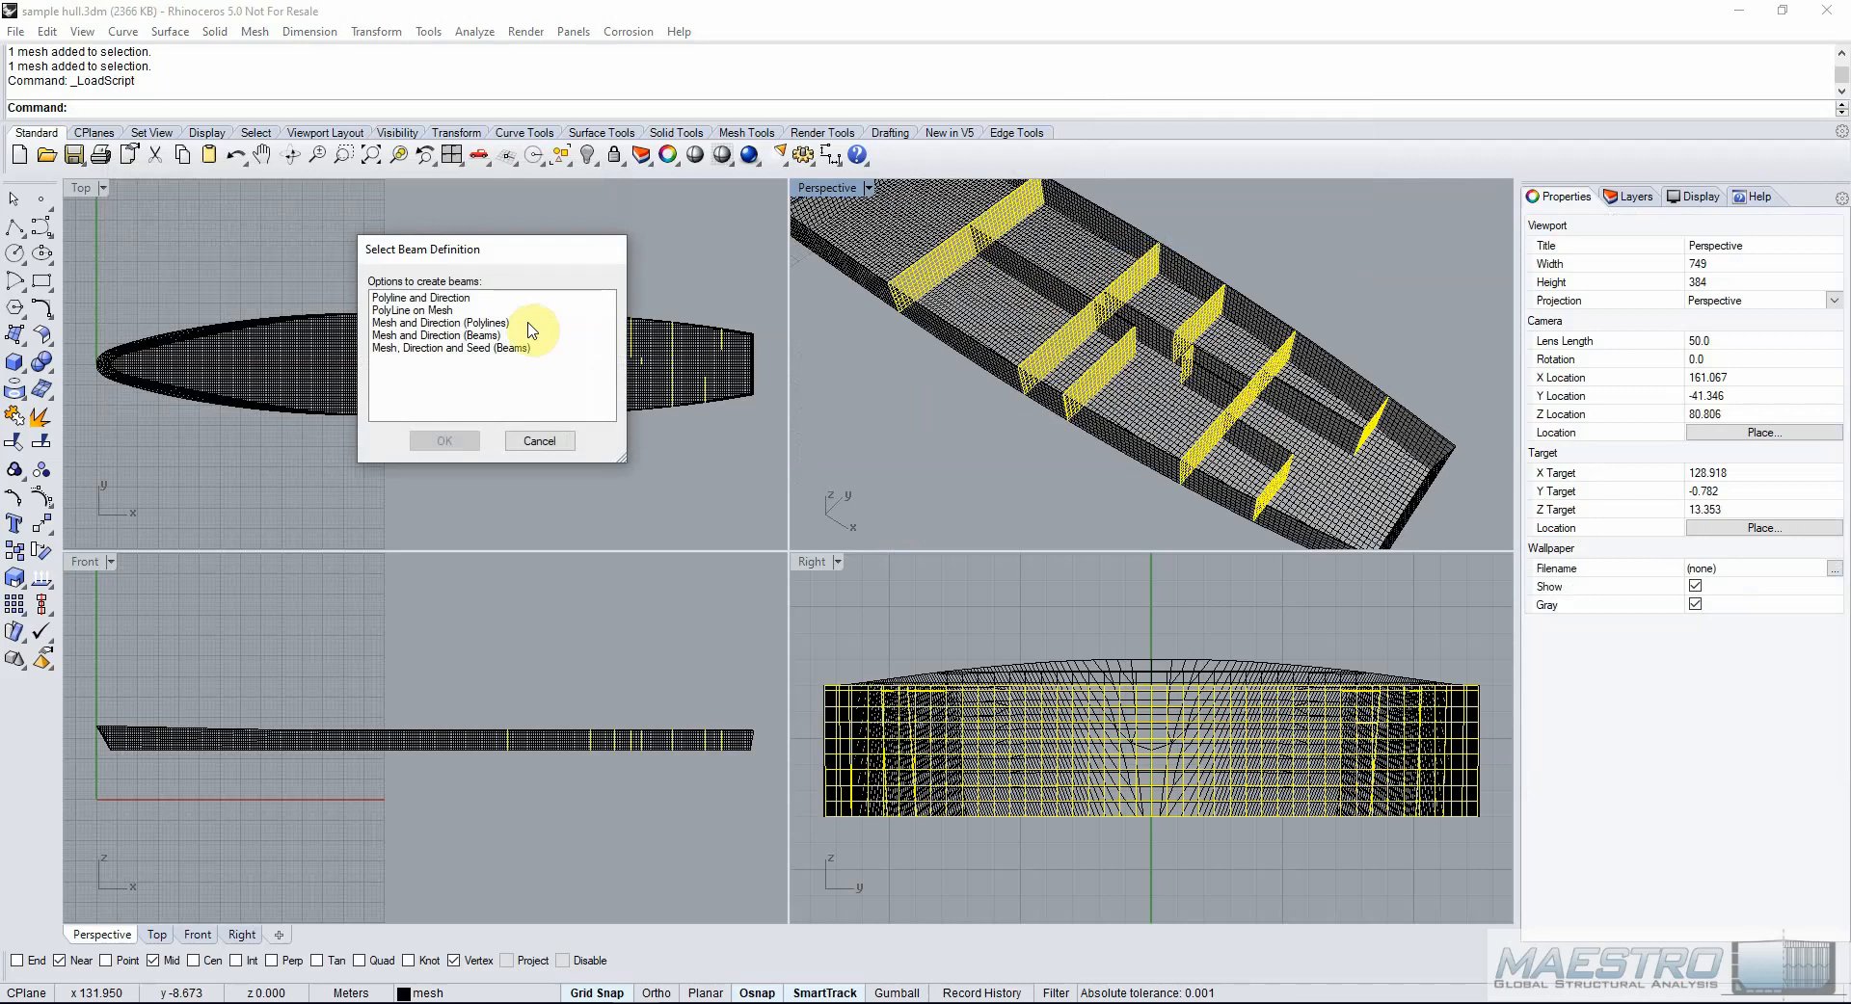
click(463, 442)
click(867, 571)
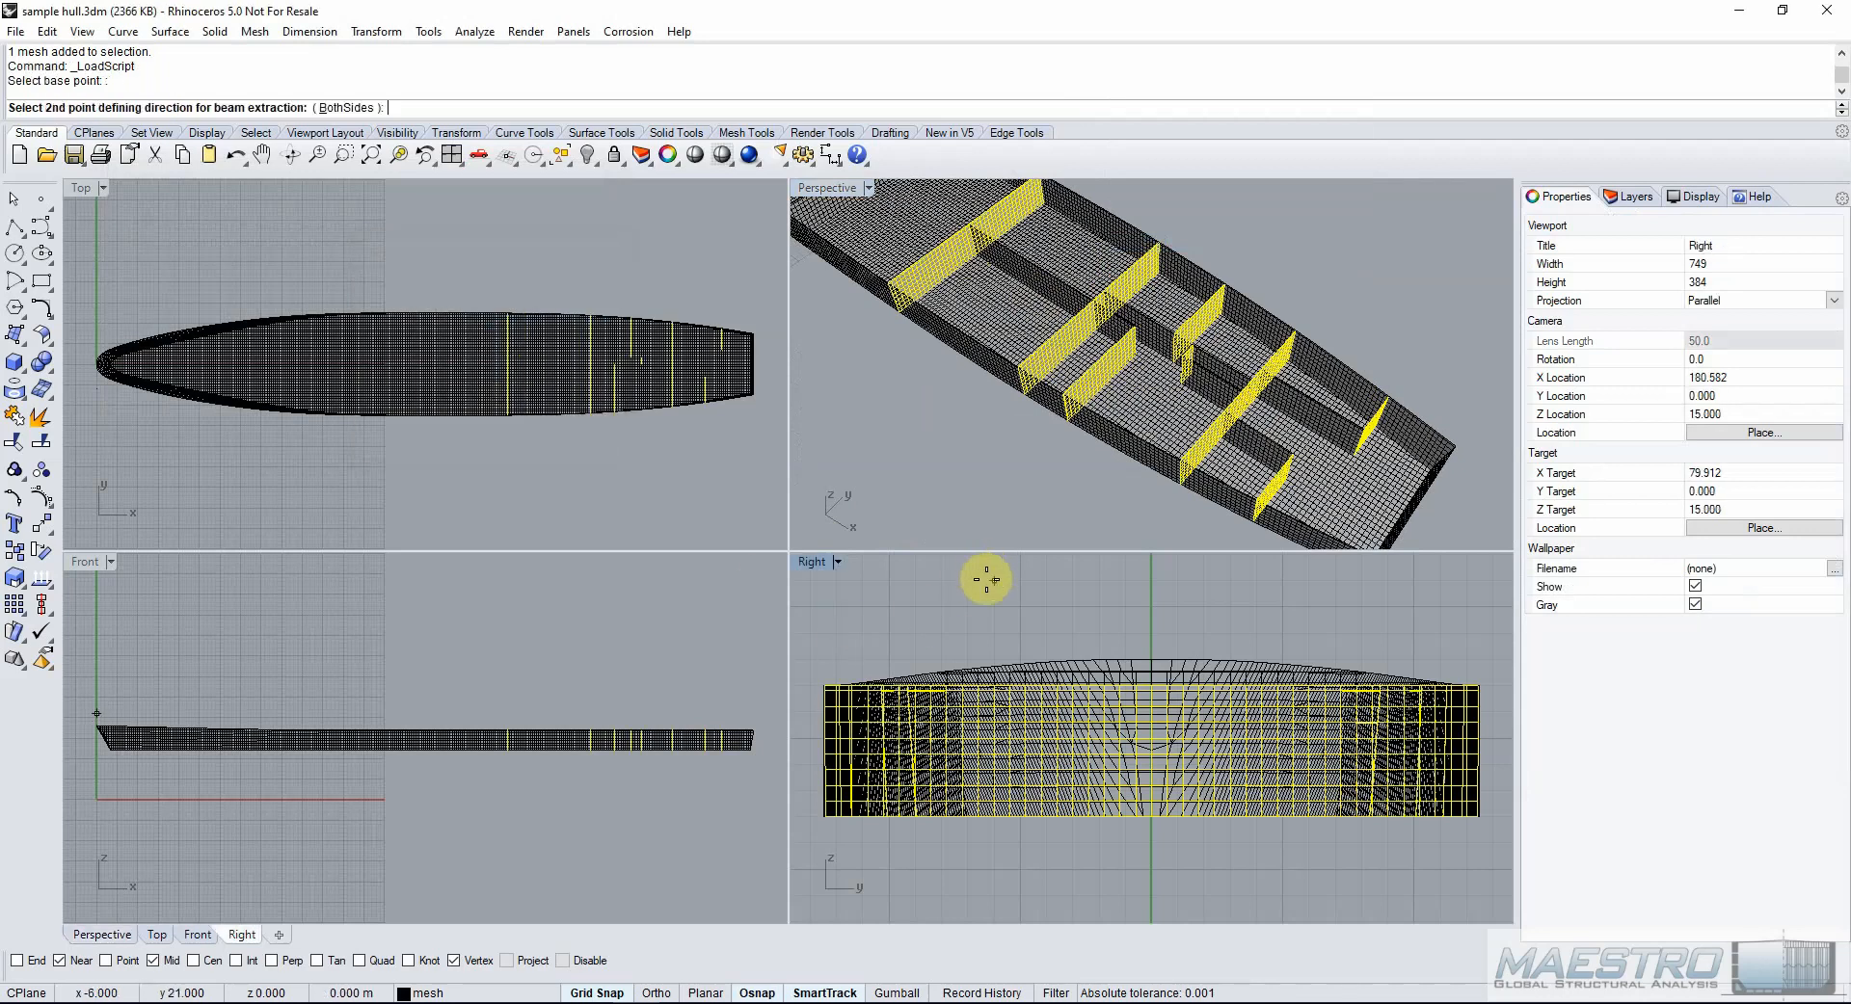
click(991, 621)
click(265, 487)
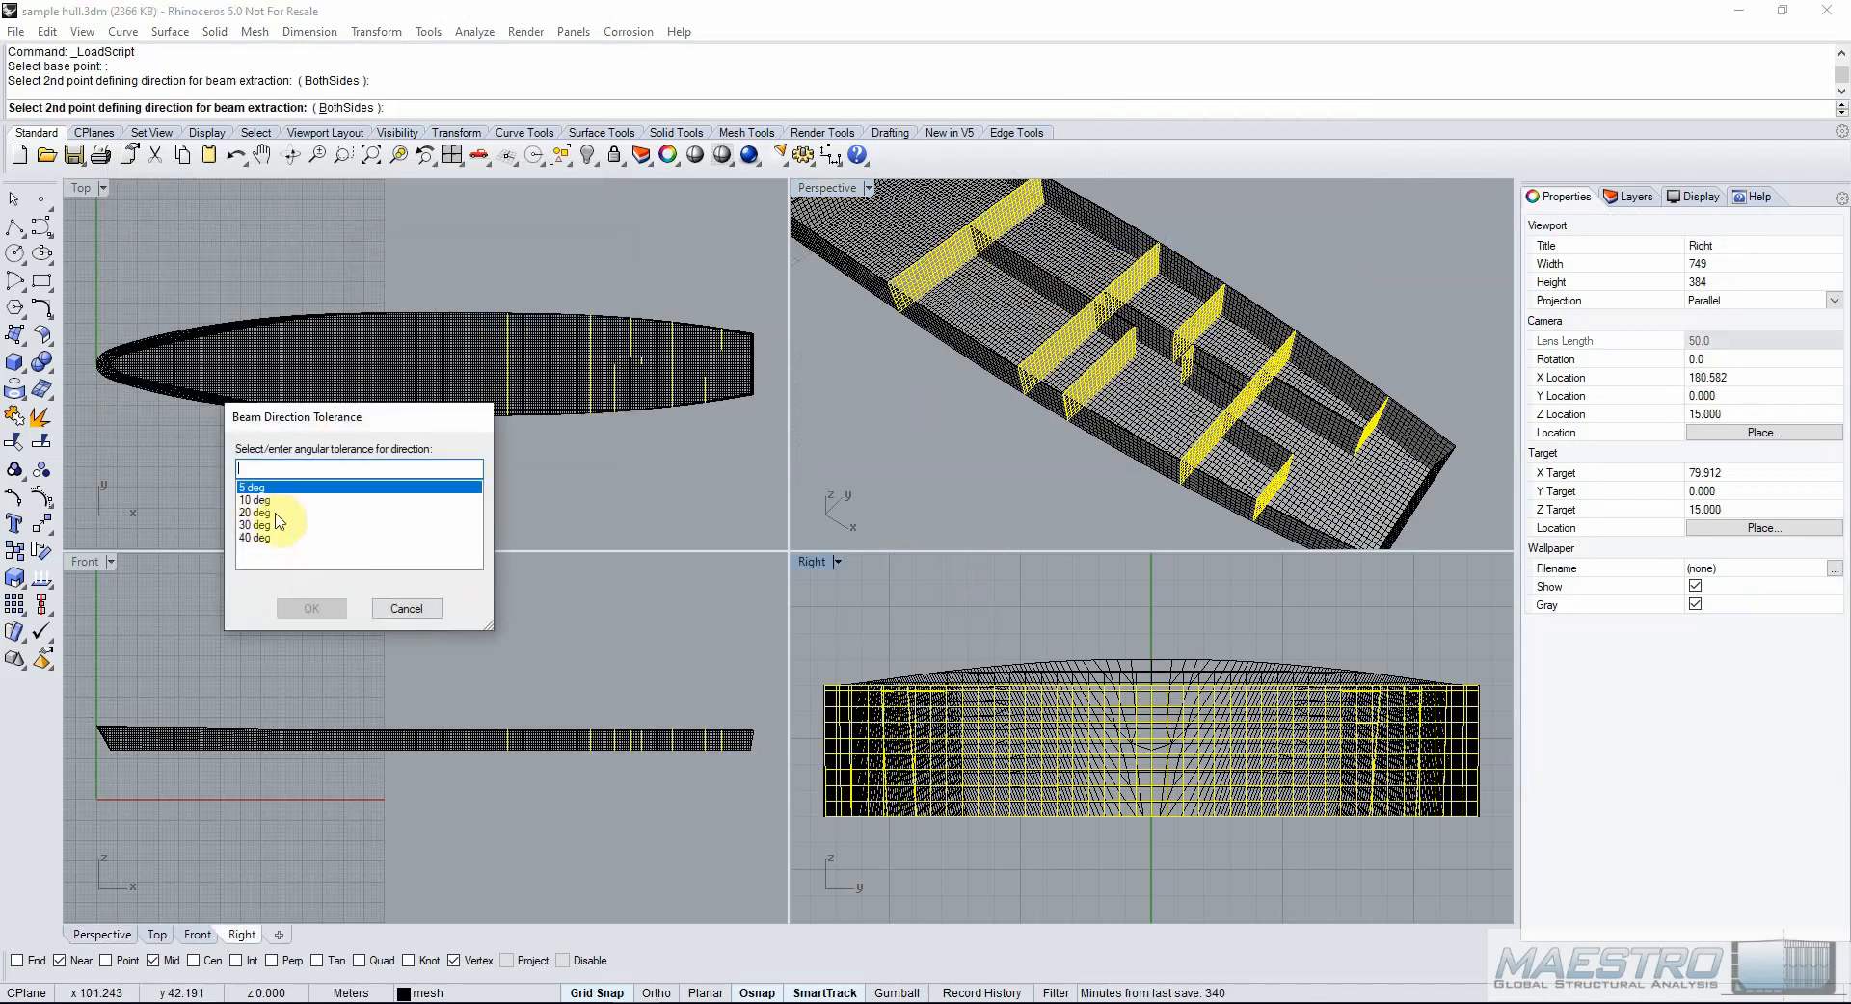
click(312, 609)
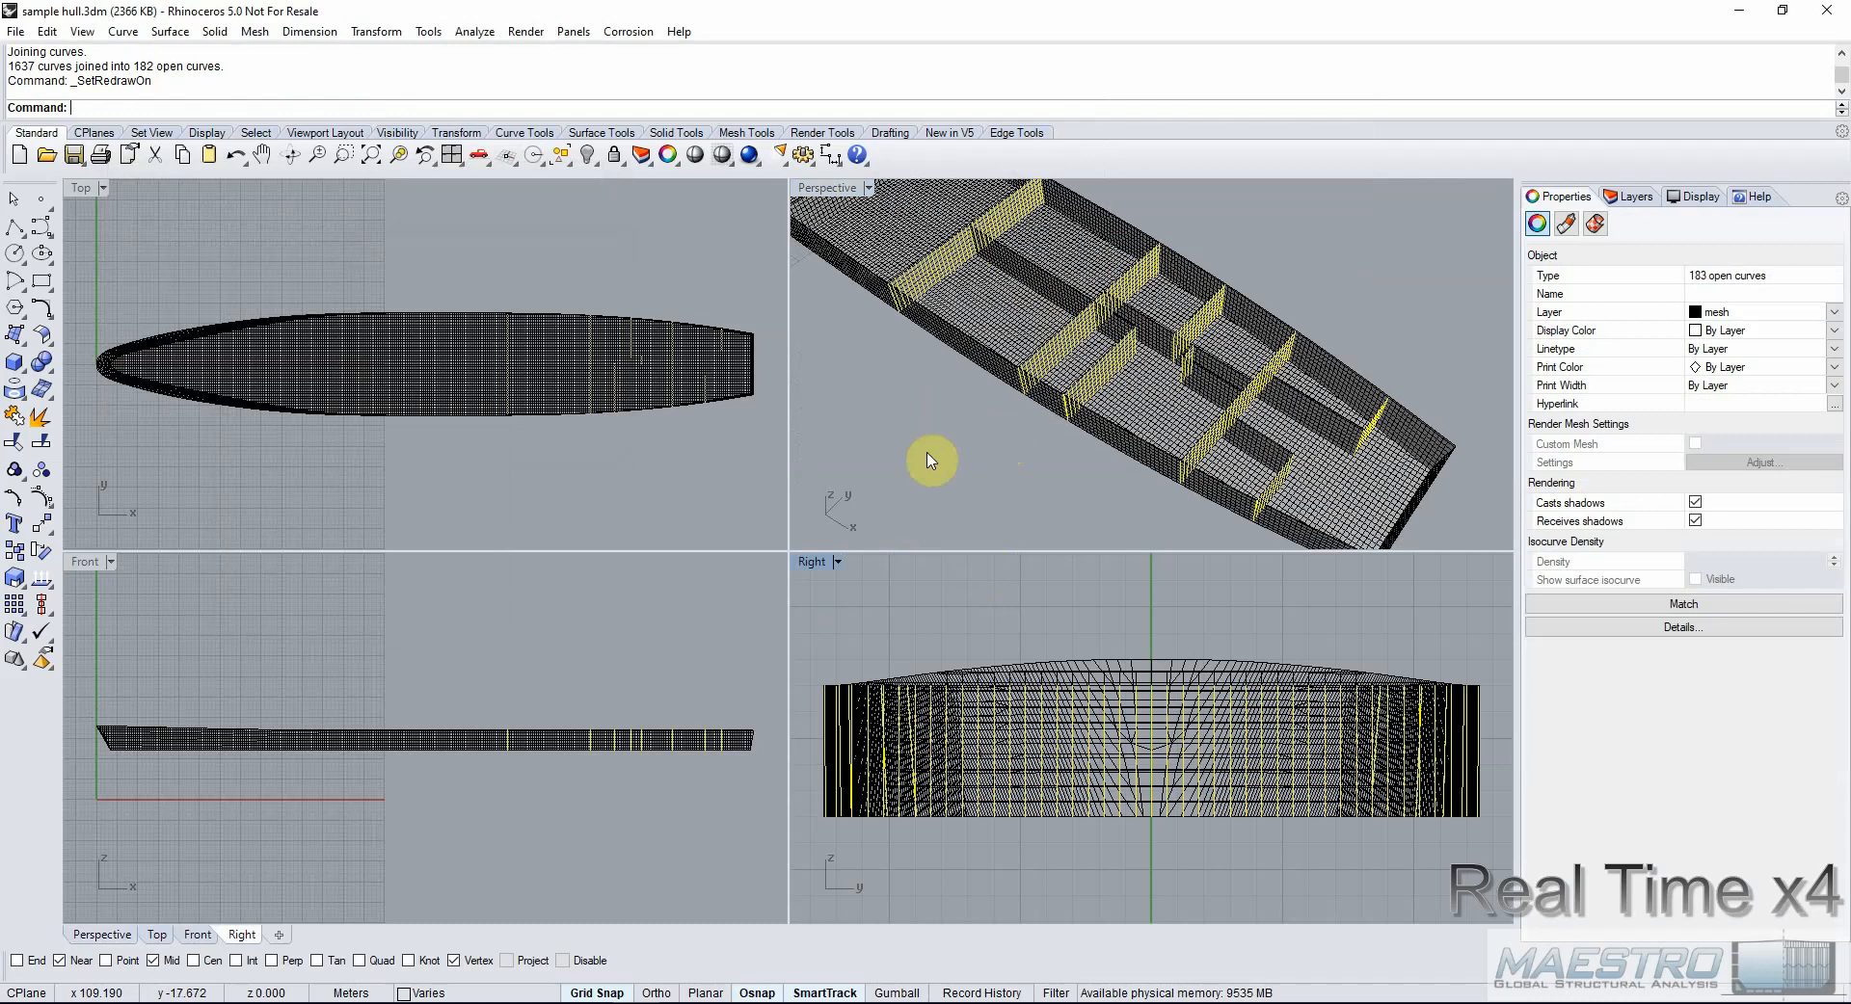
Exclude from the selection the vertical curves where the transverse bulkheads meet the positive-Y side shell, including both ends of the aftmost partial bulkhead.
scroll(978, 226, up, 4)
ctrl+click(978, 226)
scroll(972, 279, down, 3)
scroll(1061, 253, up, 3)
ctrl+click(1060, 253)
scroll(1065, 256, down, 3)
ctrl+click(1158, 318)
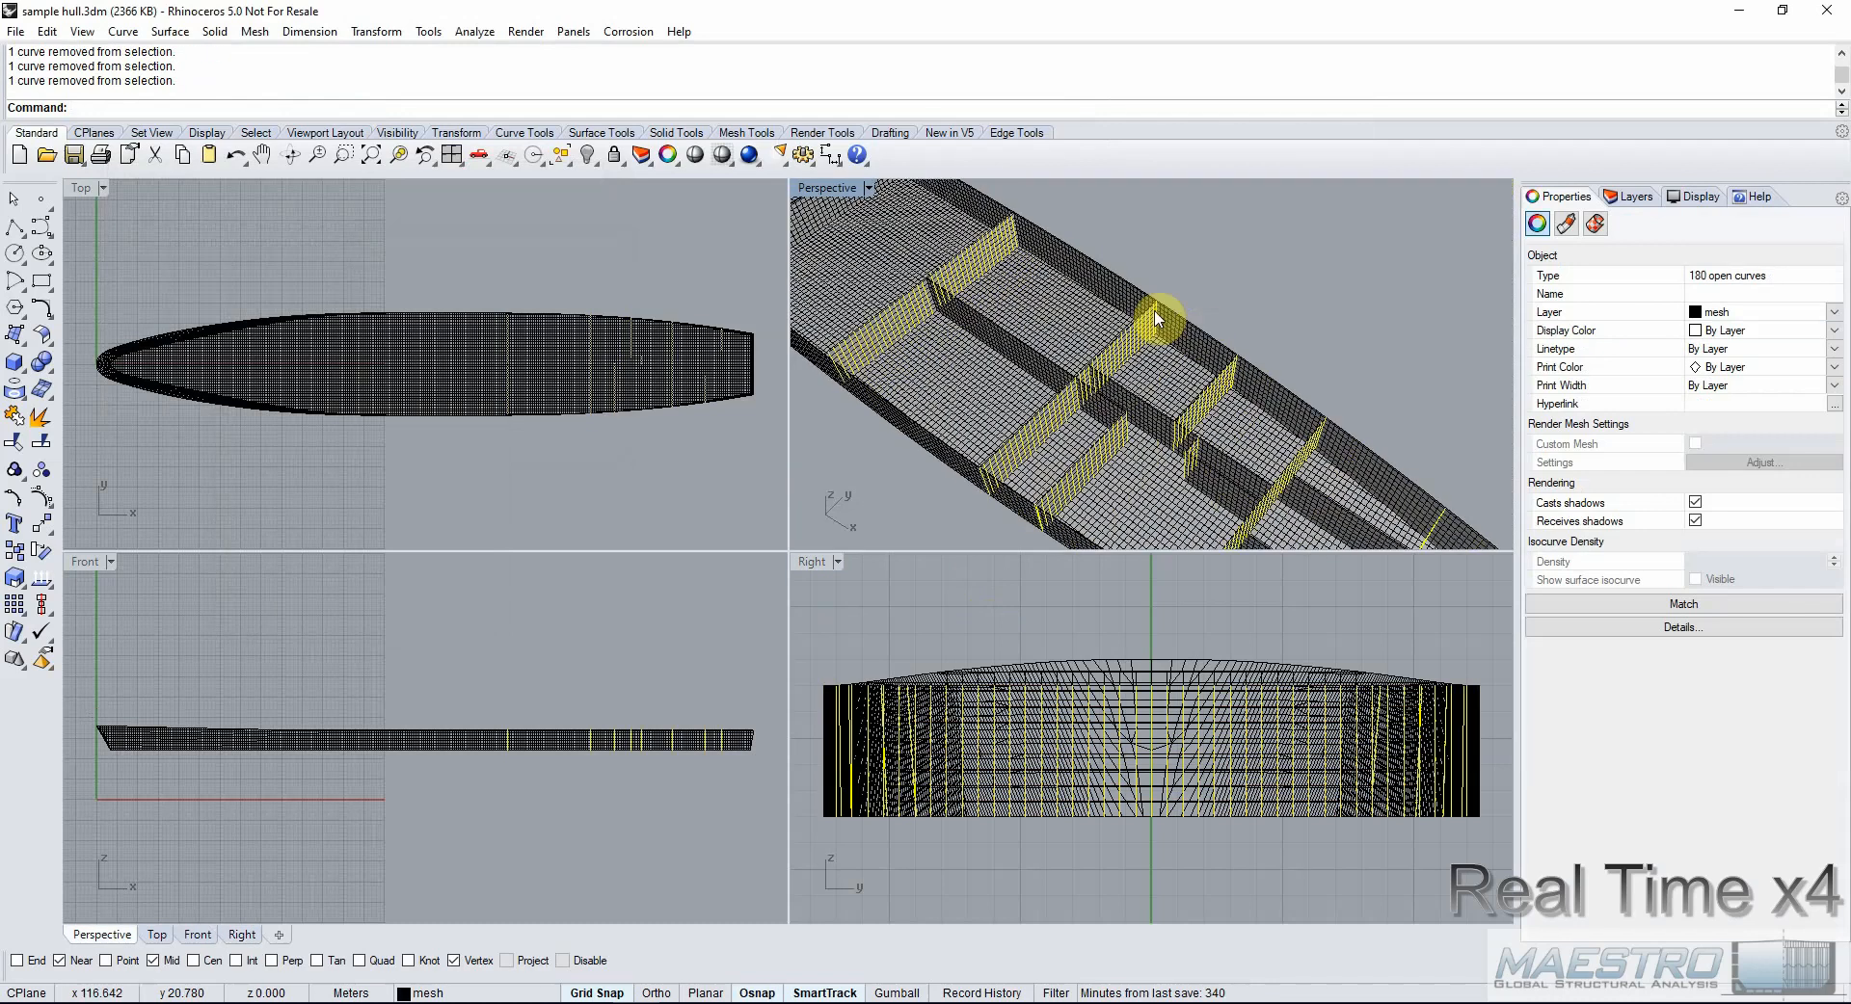
scroll(1170, 324, up, 2)
ctrl+click(1253, 361)
ctrl+click(1360, 441)
scroll(1360, 443, down, 4)
ctrl+click(1166, 459)
scroll(1166, 459, up, 4)
ctrl+click(1124, 354)
ctrl+click(1035, 449)
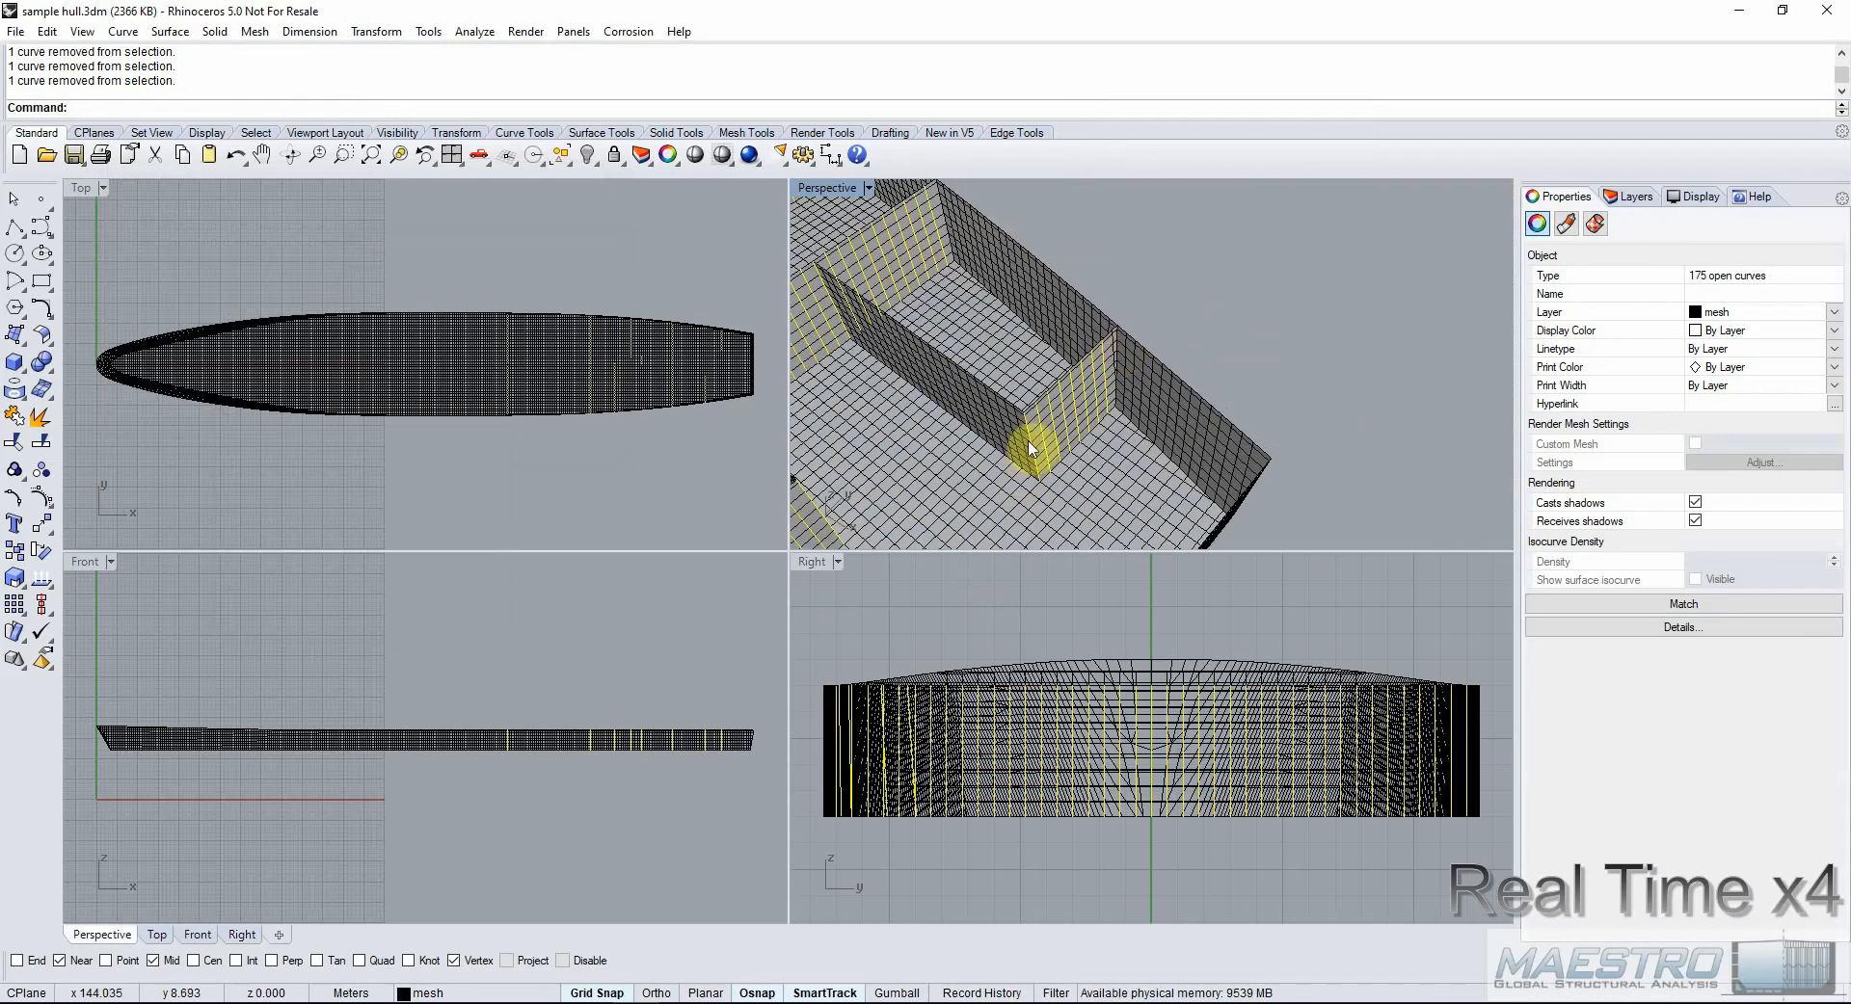
Exclude the vertical curves where the midship transverse bulkheads meet the longitudinal bulkheads from the selection.
scroll(1034, 449, down, 3)
scroll(1051, 326, up, 4)
scroll(1050, 326, down, 3)
scroll(1104, 337, up, 3)
ctrl+click(1104, 337)
ctrl+click(1171, 368)
ctrl+click(1121, 430)
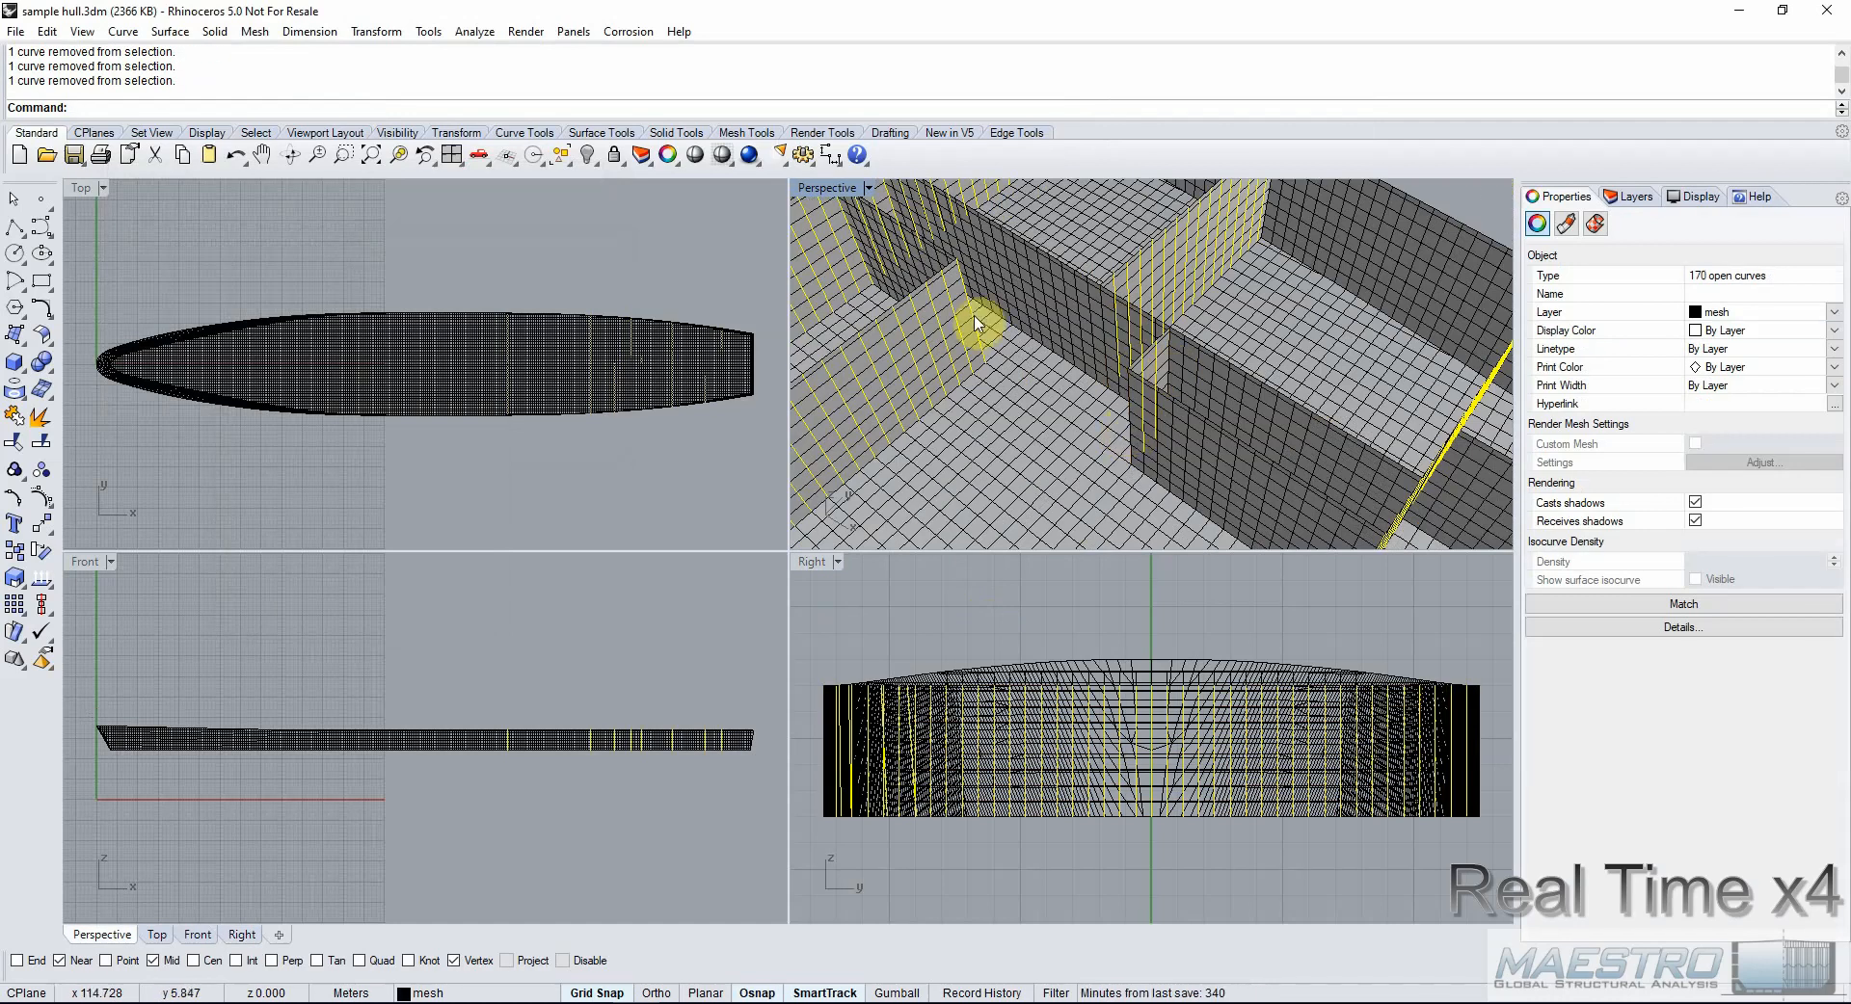
ctrl+click(978, 321)
ctrl+click(1105, 295)
Exclude the vertical curves where the transverse bulkheads meet the negative-Y side shell from the selection.
scroll(1105, 296, down, 3)
ctrl+click(1026, 330)
ctrl+click(1019, 290)
ctrl+click(1023, 325)
scroll(1043, 295, down, 4)
ctrl+click(1155, 348)
ctrl+click(1191, 324)
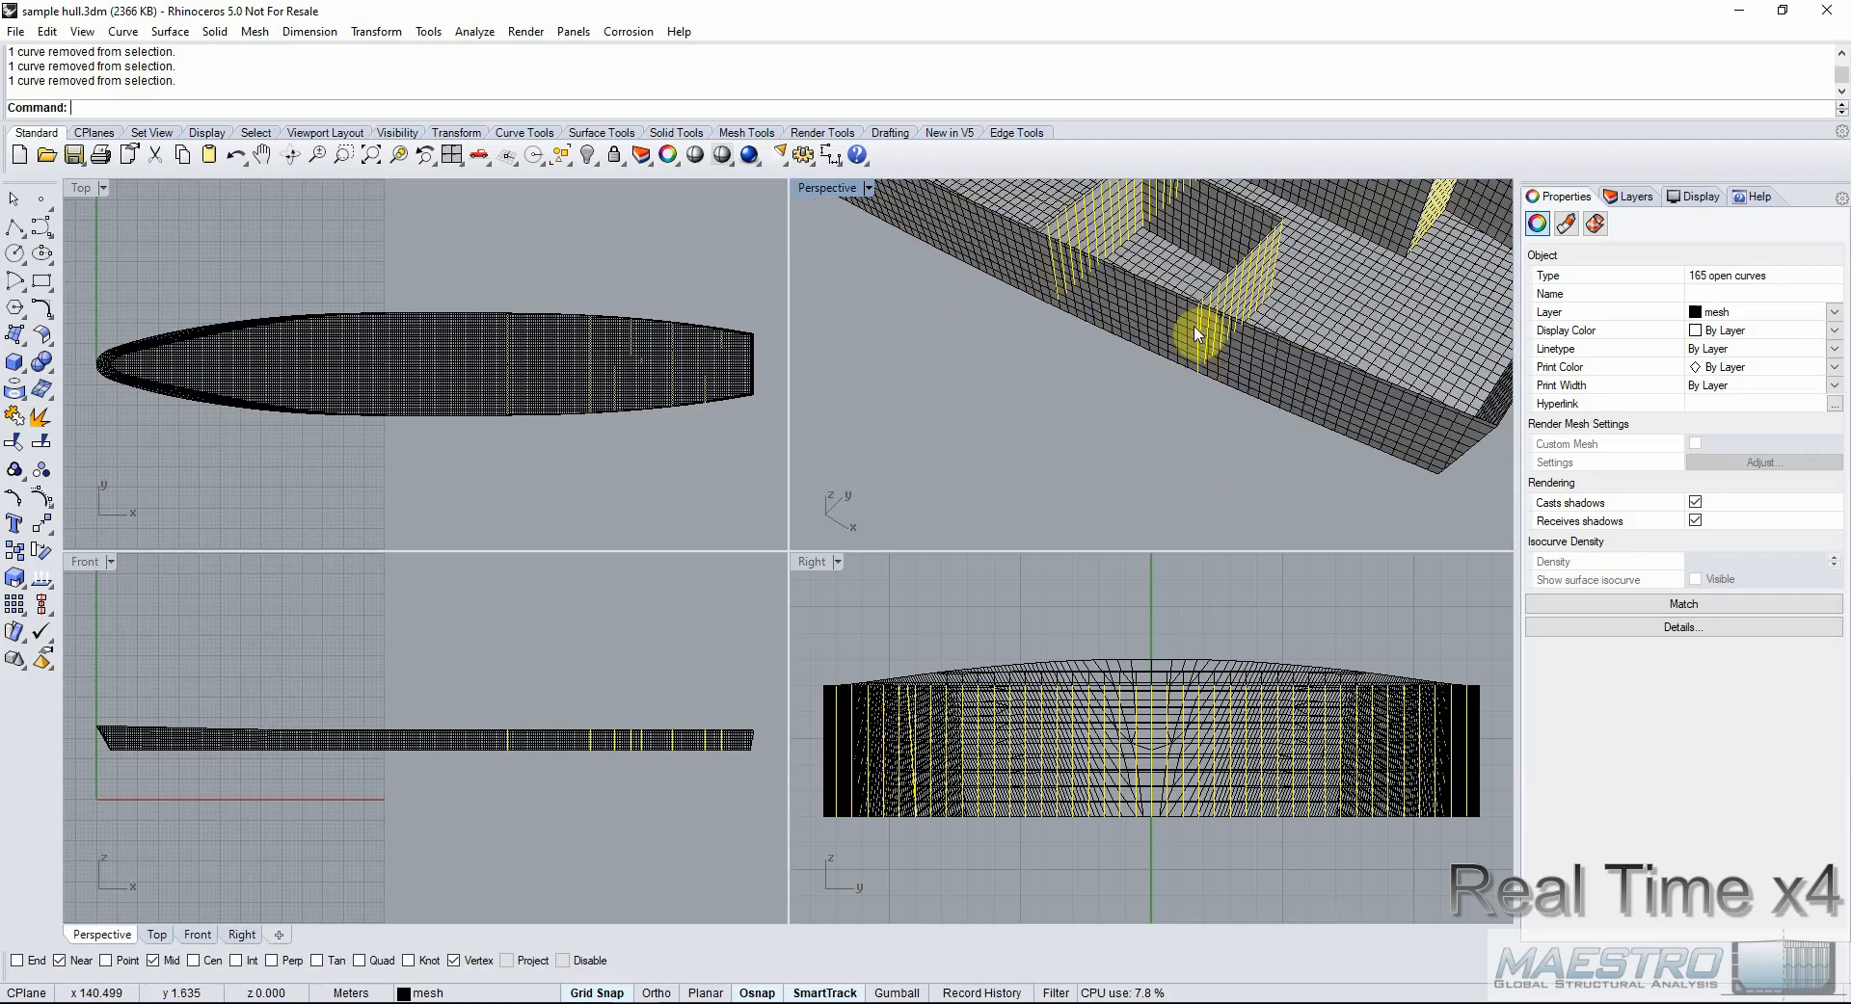
ctrl+click(1194, 378)
Exclude the remaining vertical curves at the aft longitudinal bulkhead junctions and group the bulkhead stiffener curves still selected.
scroll(1197, 380, down, 3)
scroll(1251, 380, up, 4)
ctrl+click(1148, 338)
ctrl+click(1027, 360)
scroll(1028, 359, down, 4)
scroll(992, 270, up, 4)
ctrl+click(1089, 367)
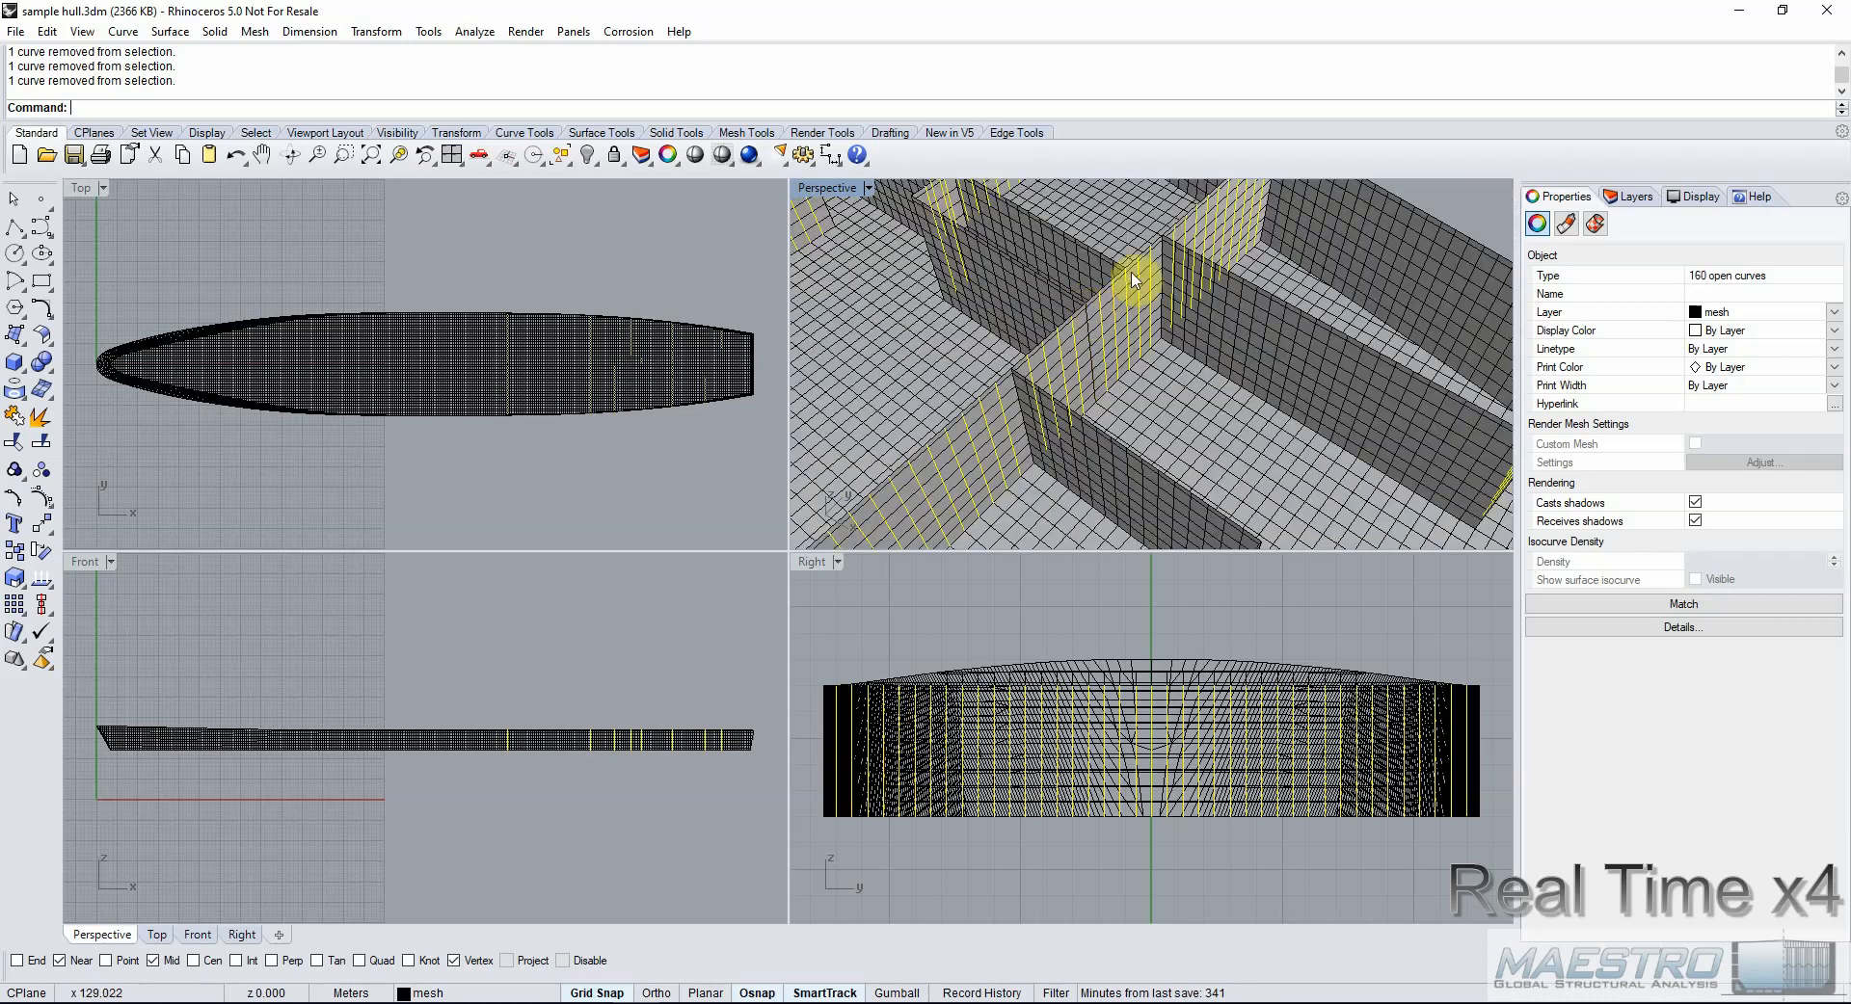
ctrl+click(1152, 345)
scroll(1153, 345, down, 3)
ctrl+click(999, 393)
scroll(980, 301, up, 4)
ctrl+click(979, 305)
scroll(980, 305, down, 4)
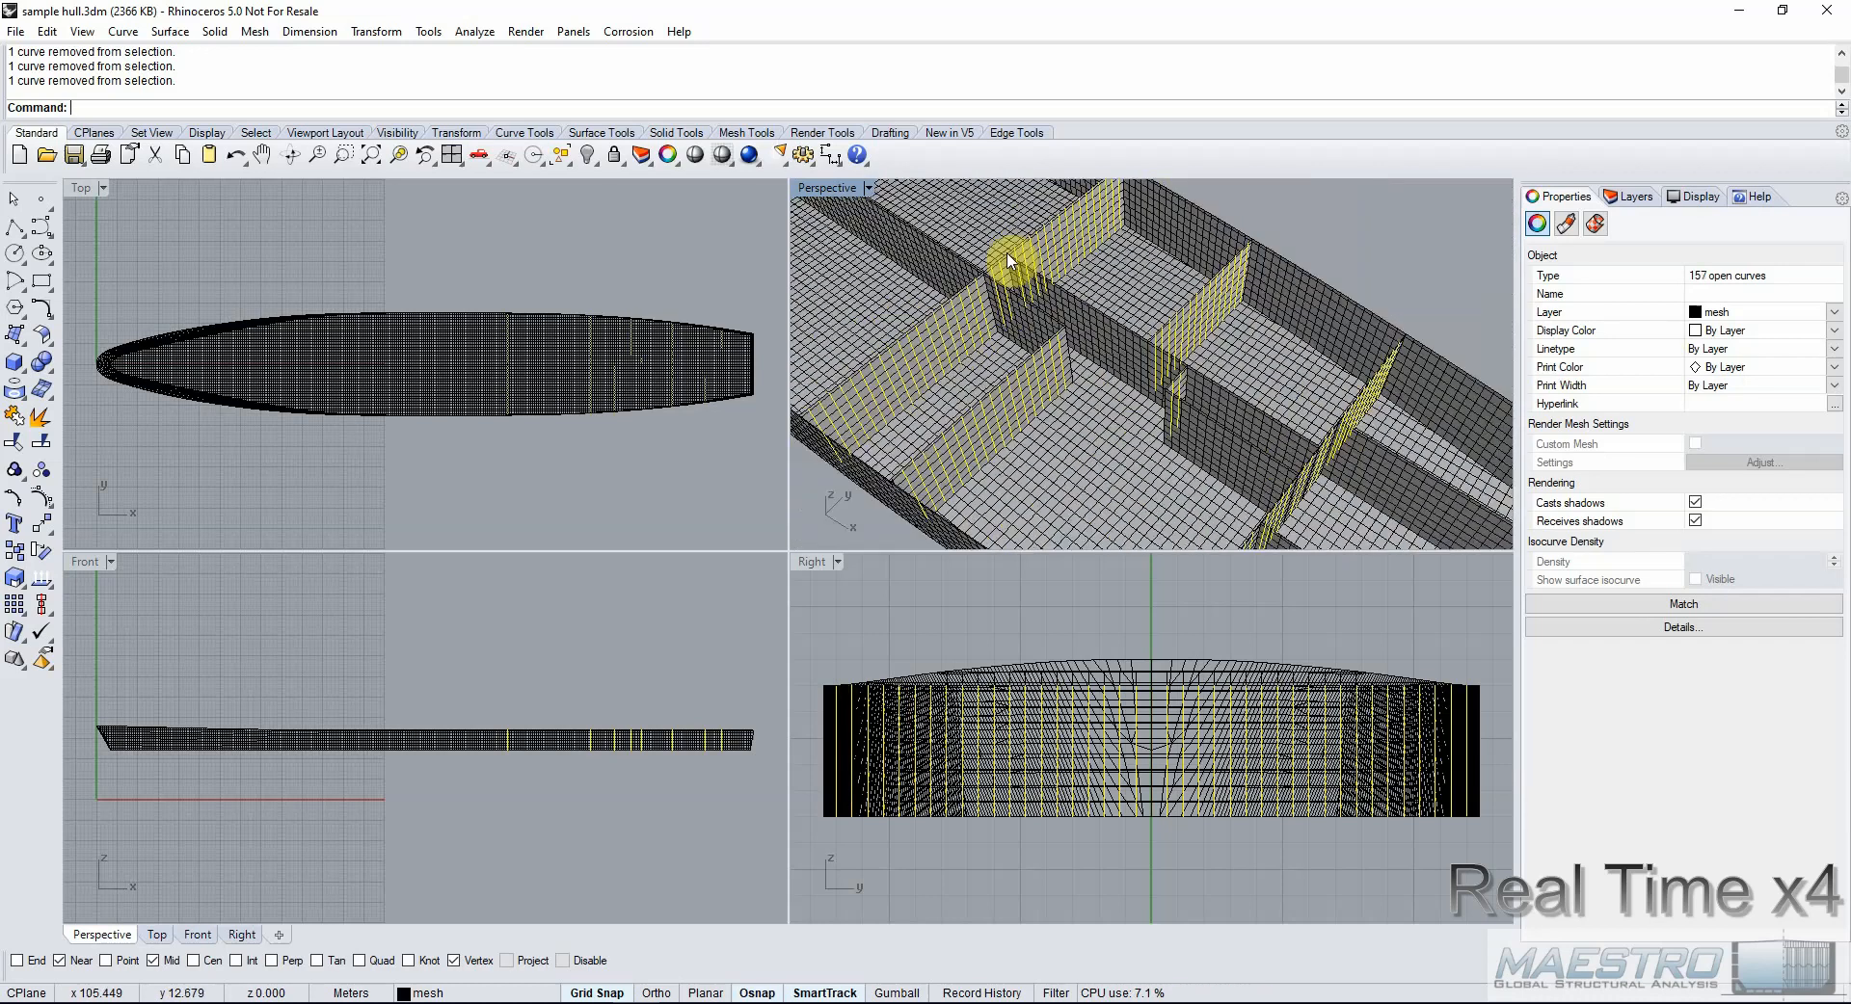
right_drag(1012, 265, 1112, 435)
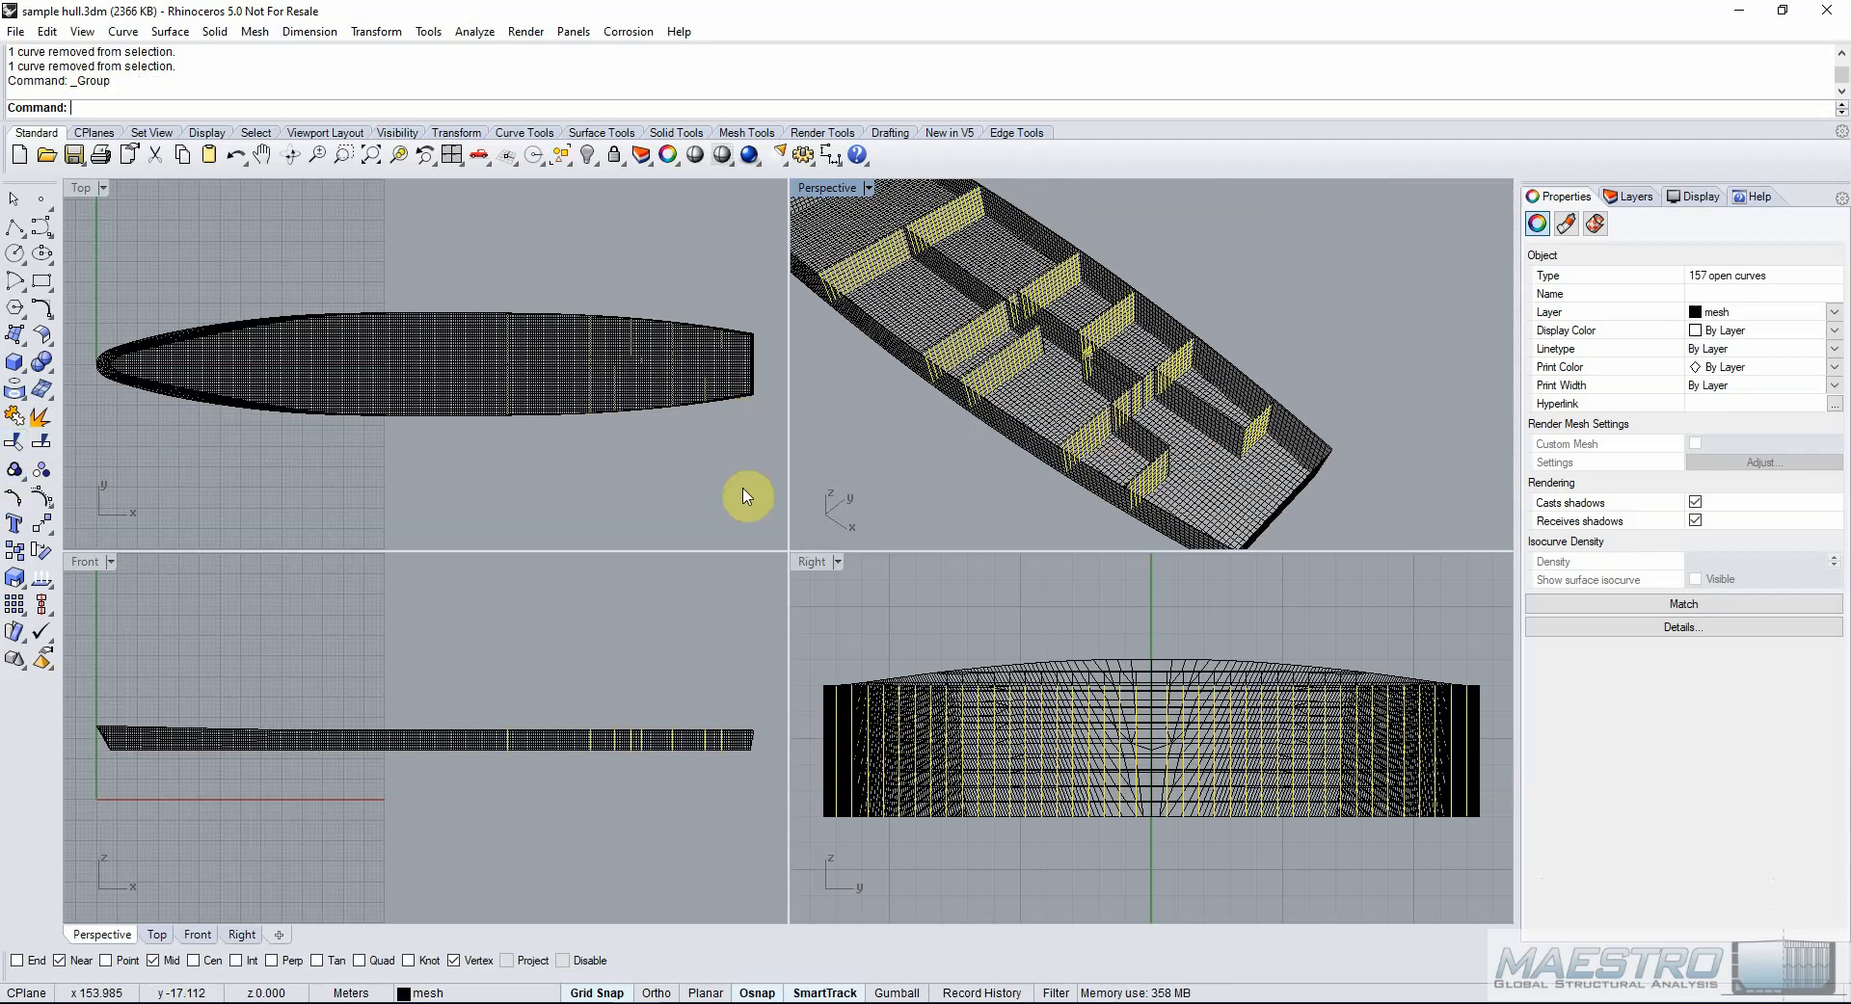
Delete the leftover vertical junction curves in the aft bulkhead region, leaving the bulkhead meshes and the grouped stiffener curves out of the selection.
drag(485, 252, 771, 453)
shift+right_drag(964, 277, 974, 281)
ctrl+click(975, 280)
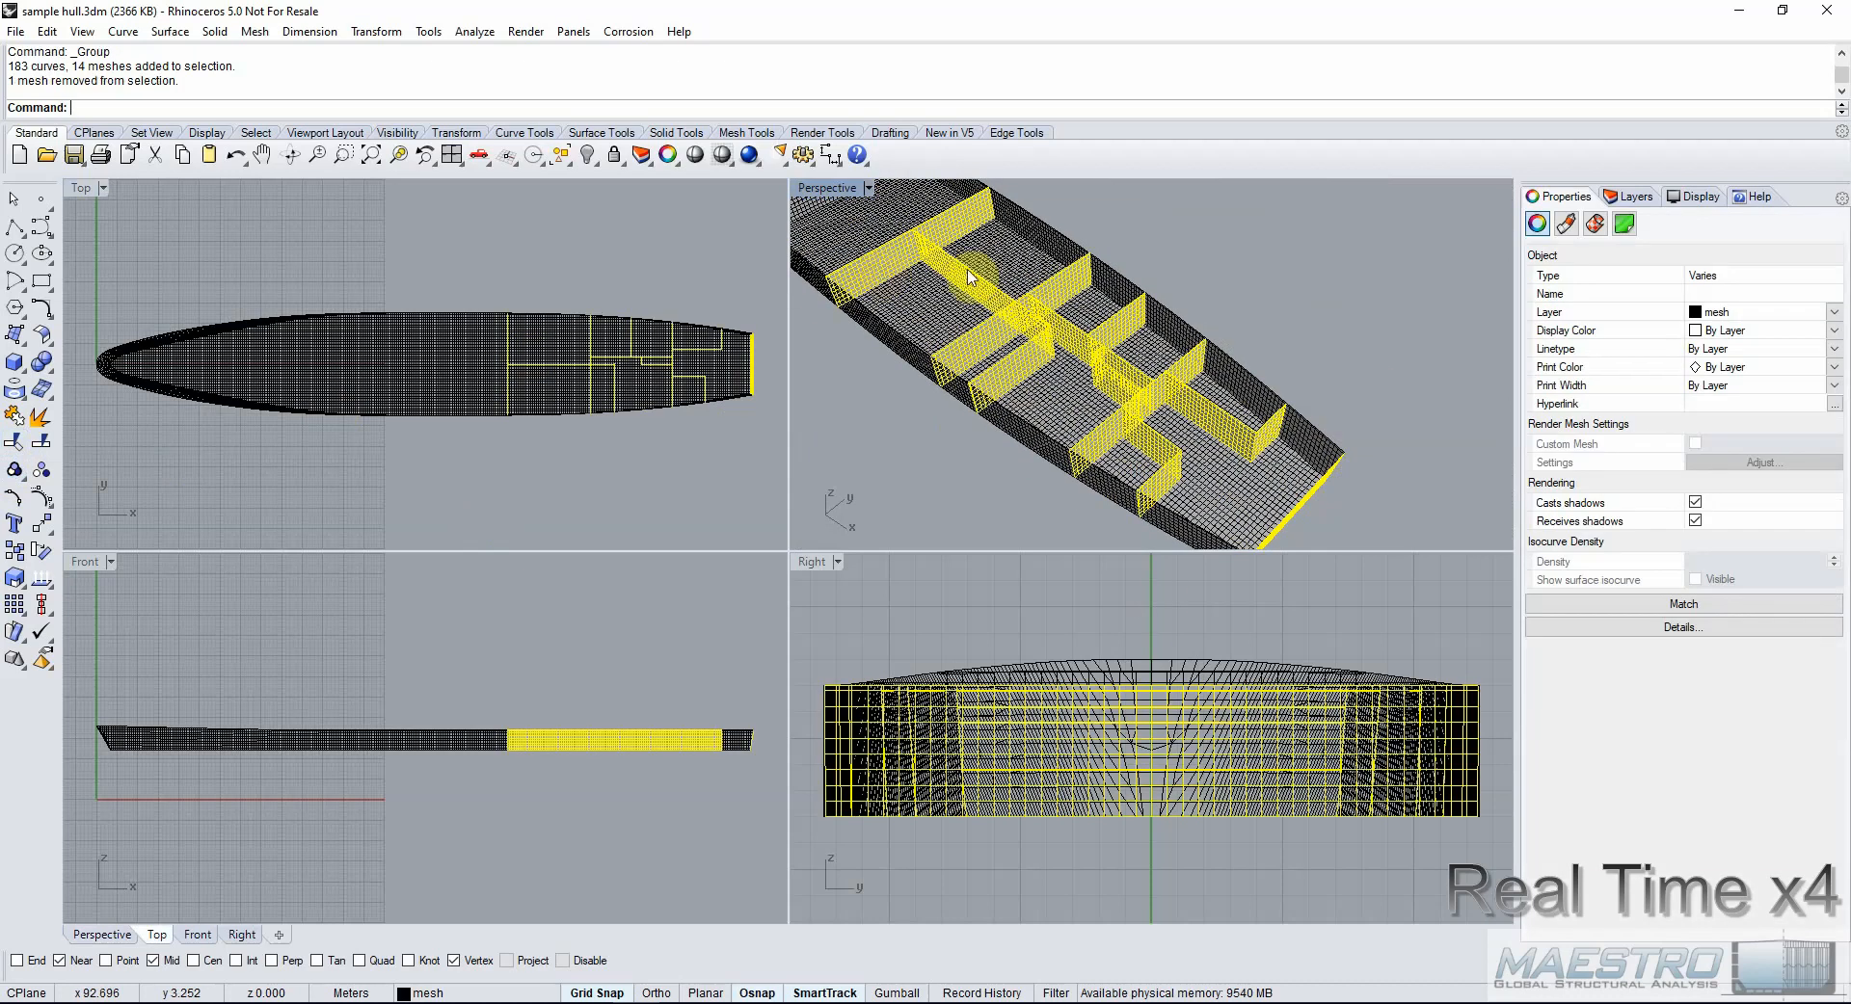
ctrl+click(949, 220)
ctrl+click(1061, 283)
ctrl+click(1020, 374)
ctrl+click(978, 339)
ctrl+click(873, 270)
ctrl+click(1046, 327)
ctrl+click(1147, 449)
ctrl+click(1166, 395)
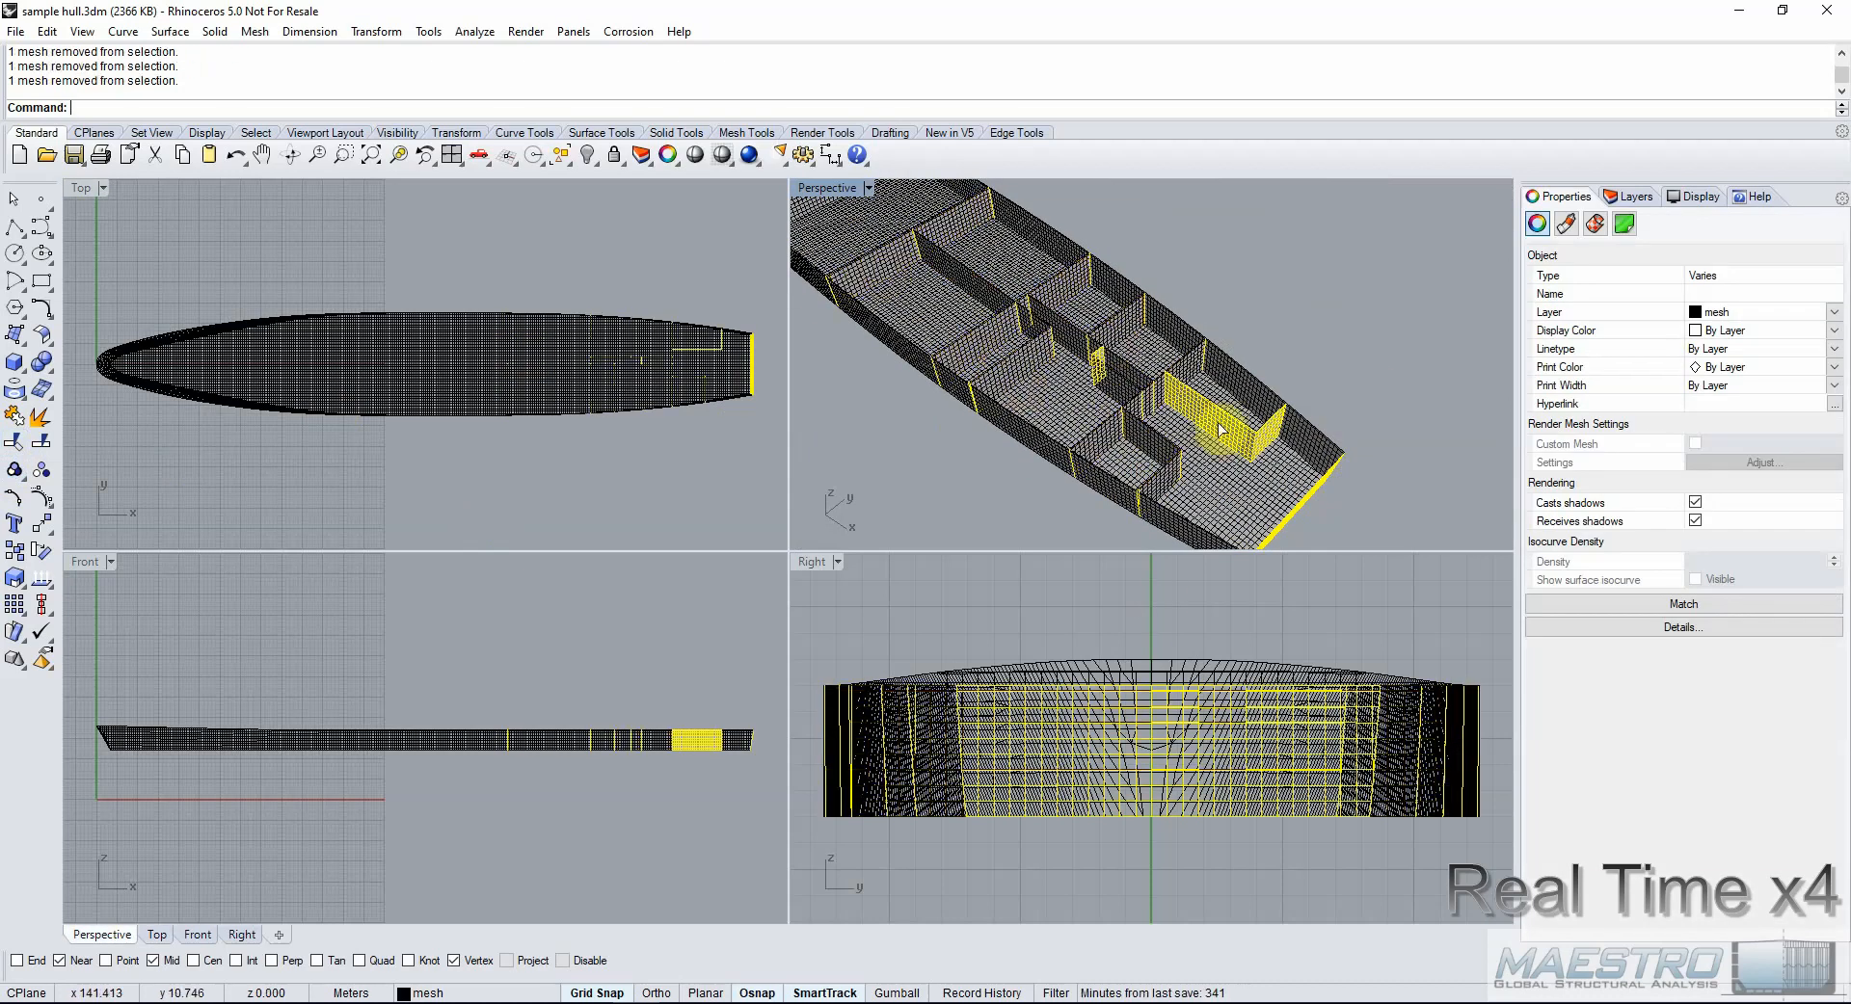
ctrl+click(1219, 424)
ctrl+click(1292, 503)
ctrl+click(1115, 384)
scroll(1115, 384, down, 5)
scroll(1031, 307, up, 8)
scroll(1055, 314, down, 3)
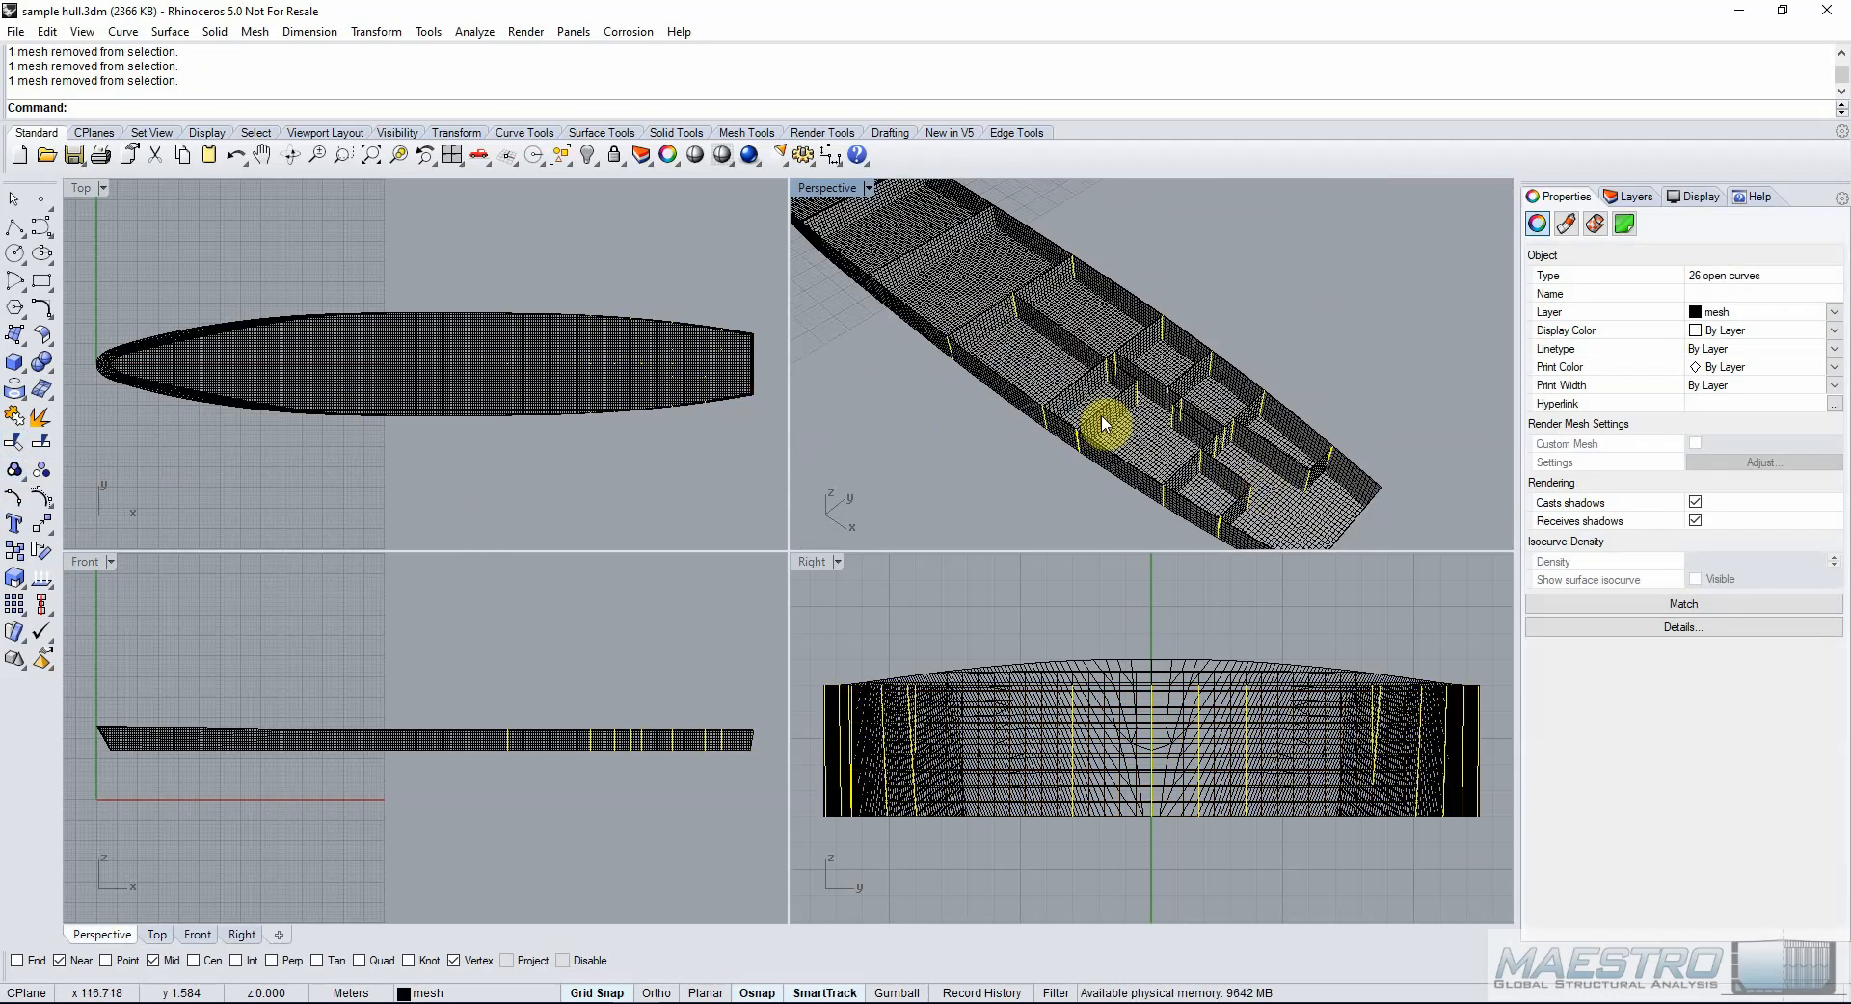
key(Delete)
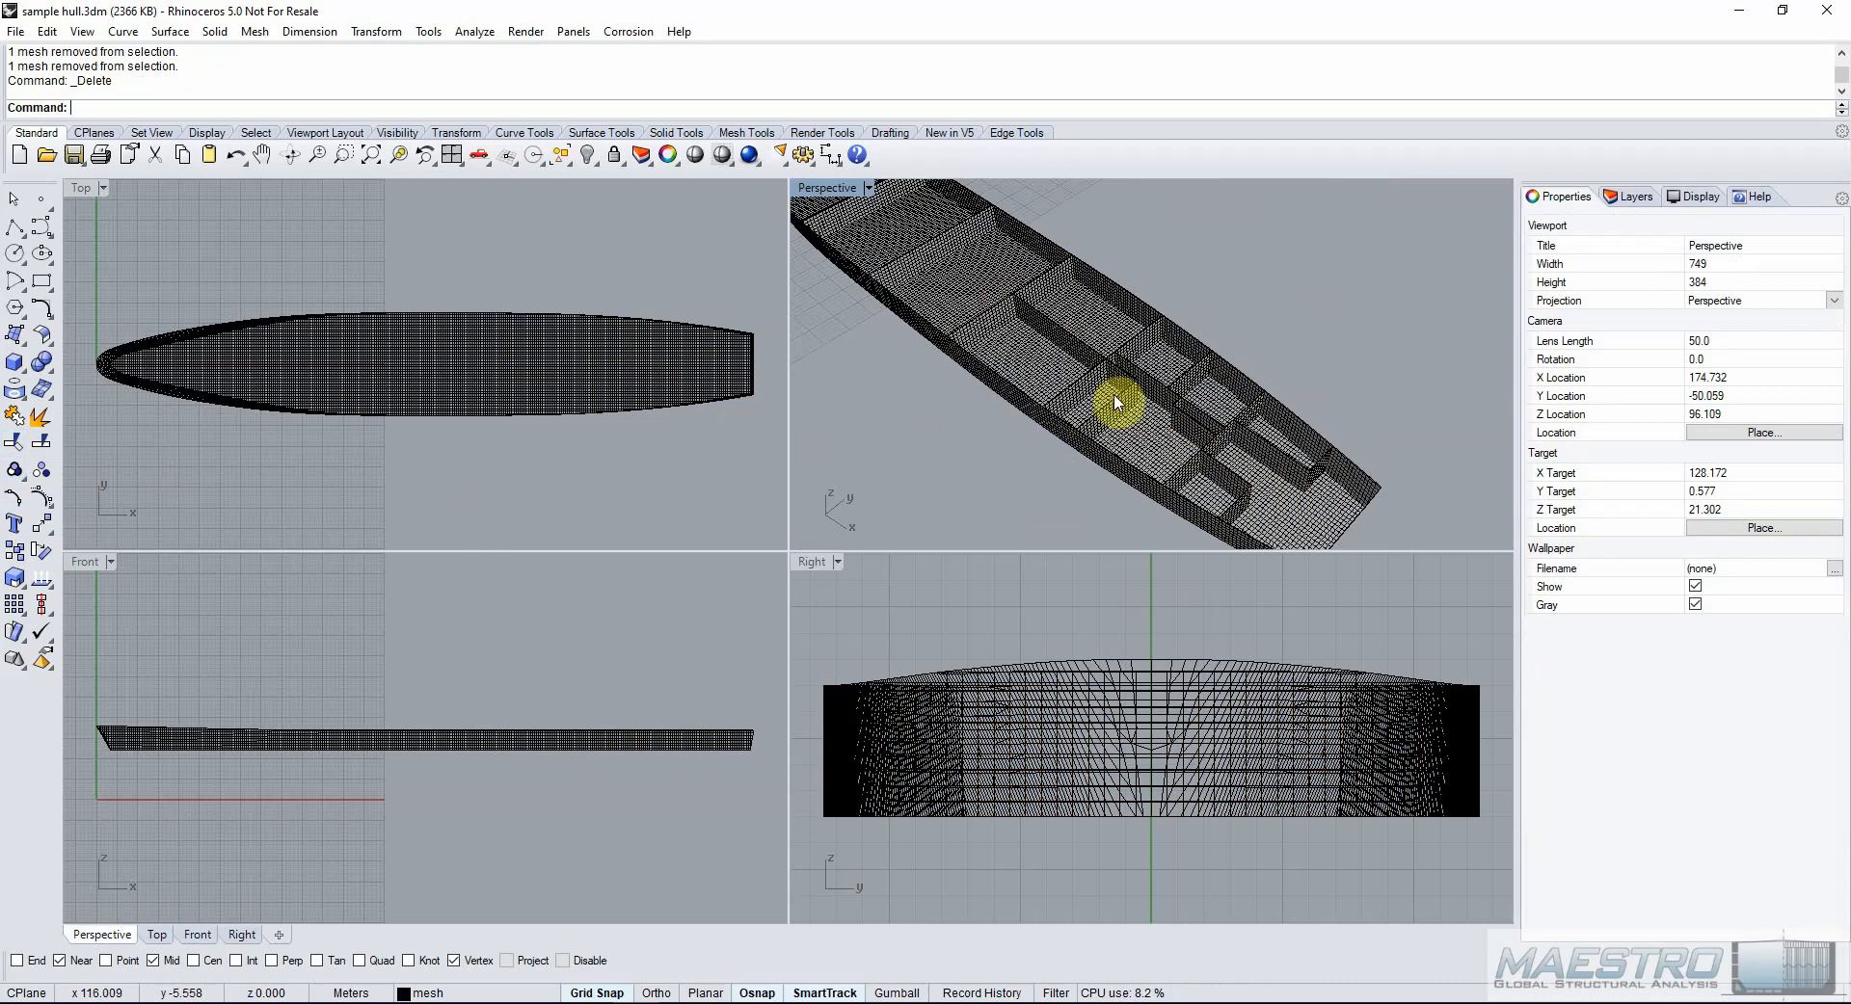
Select the five longitudinal bulkhead meshes in the aft half of the hull.
click(1129, 372)
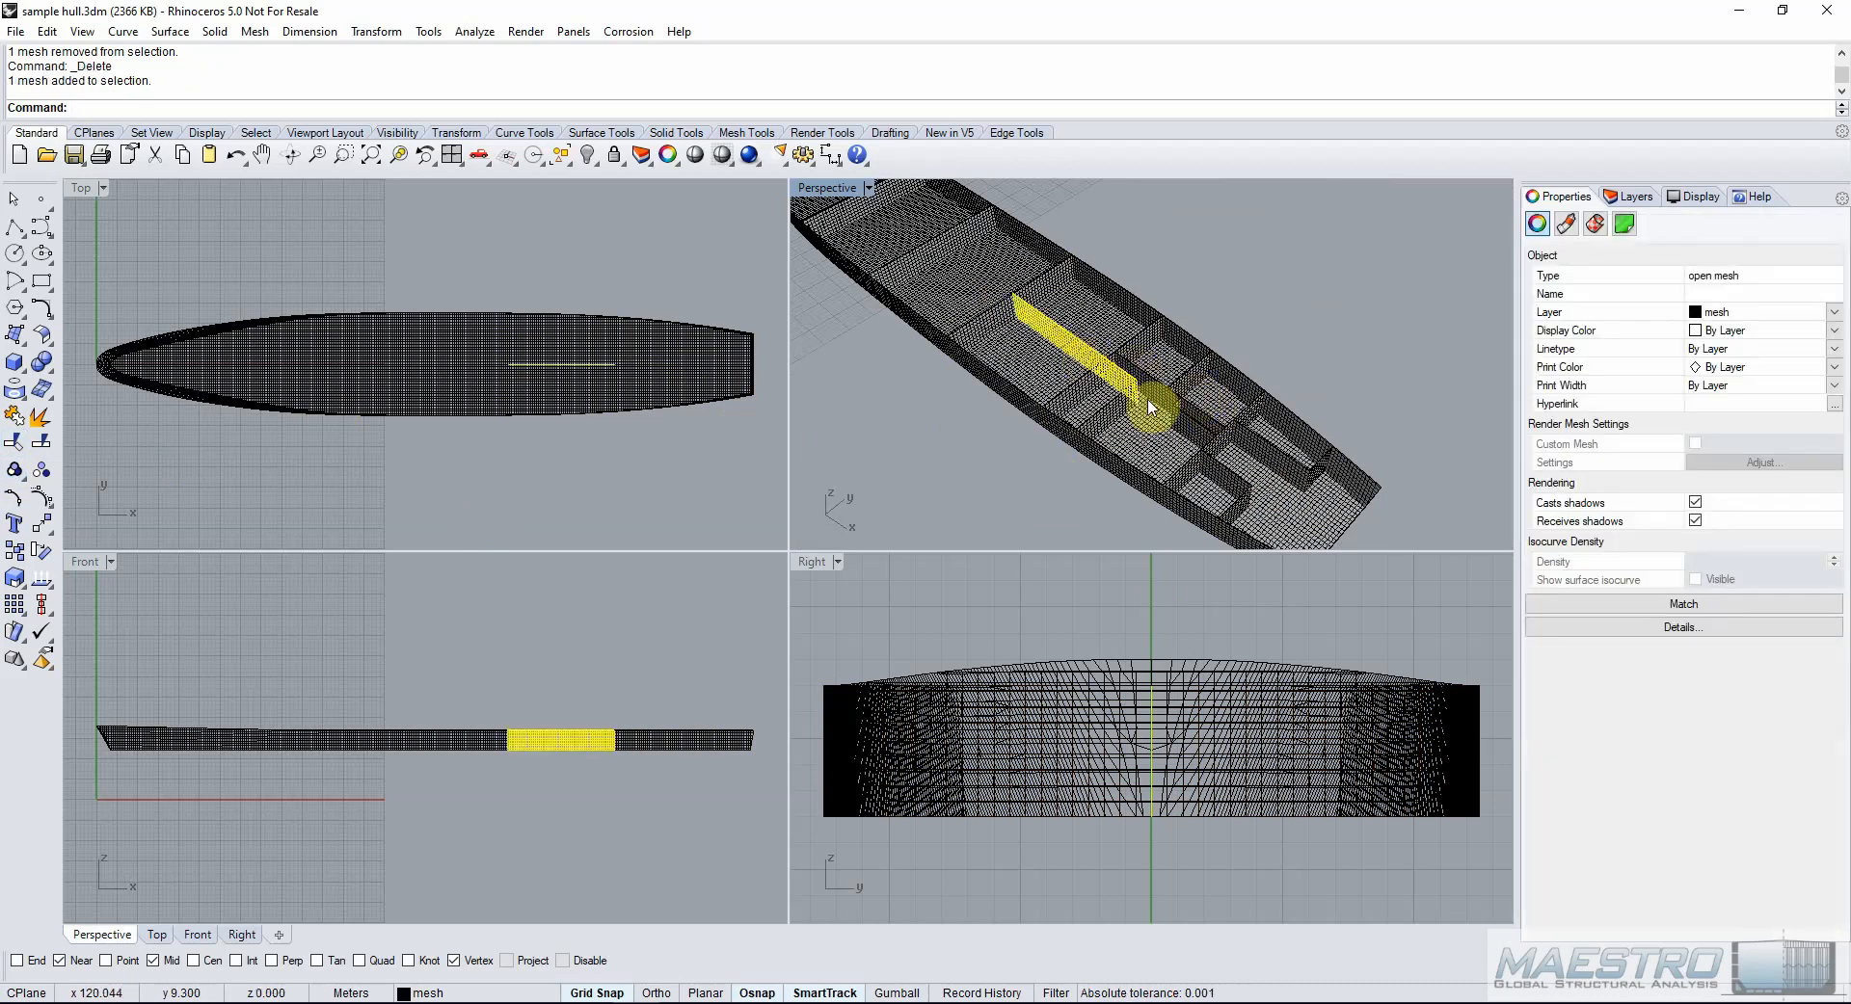
scroll(1128, 381, up, 3)
shift+click(1197, 396)
shift+click(1249, 485)
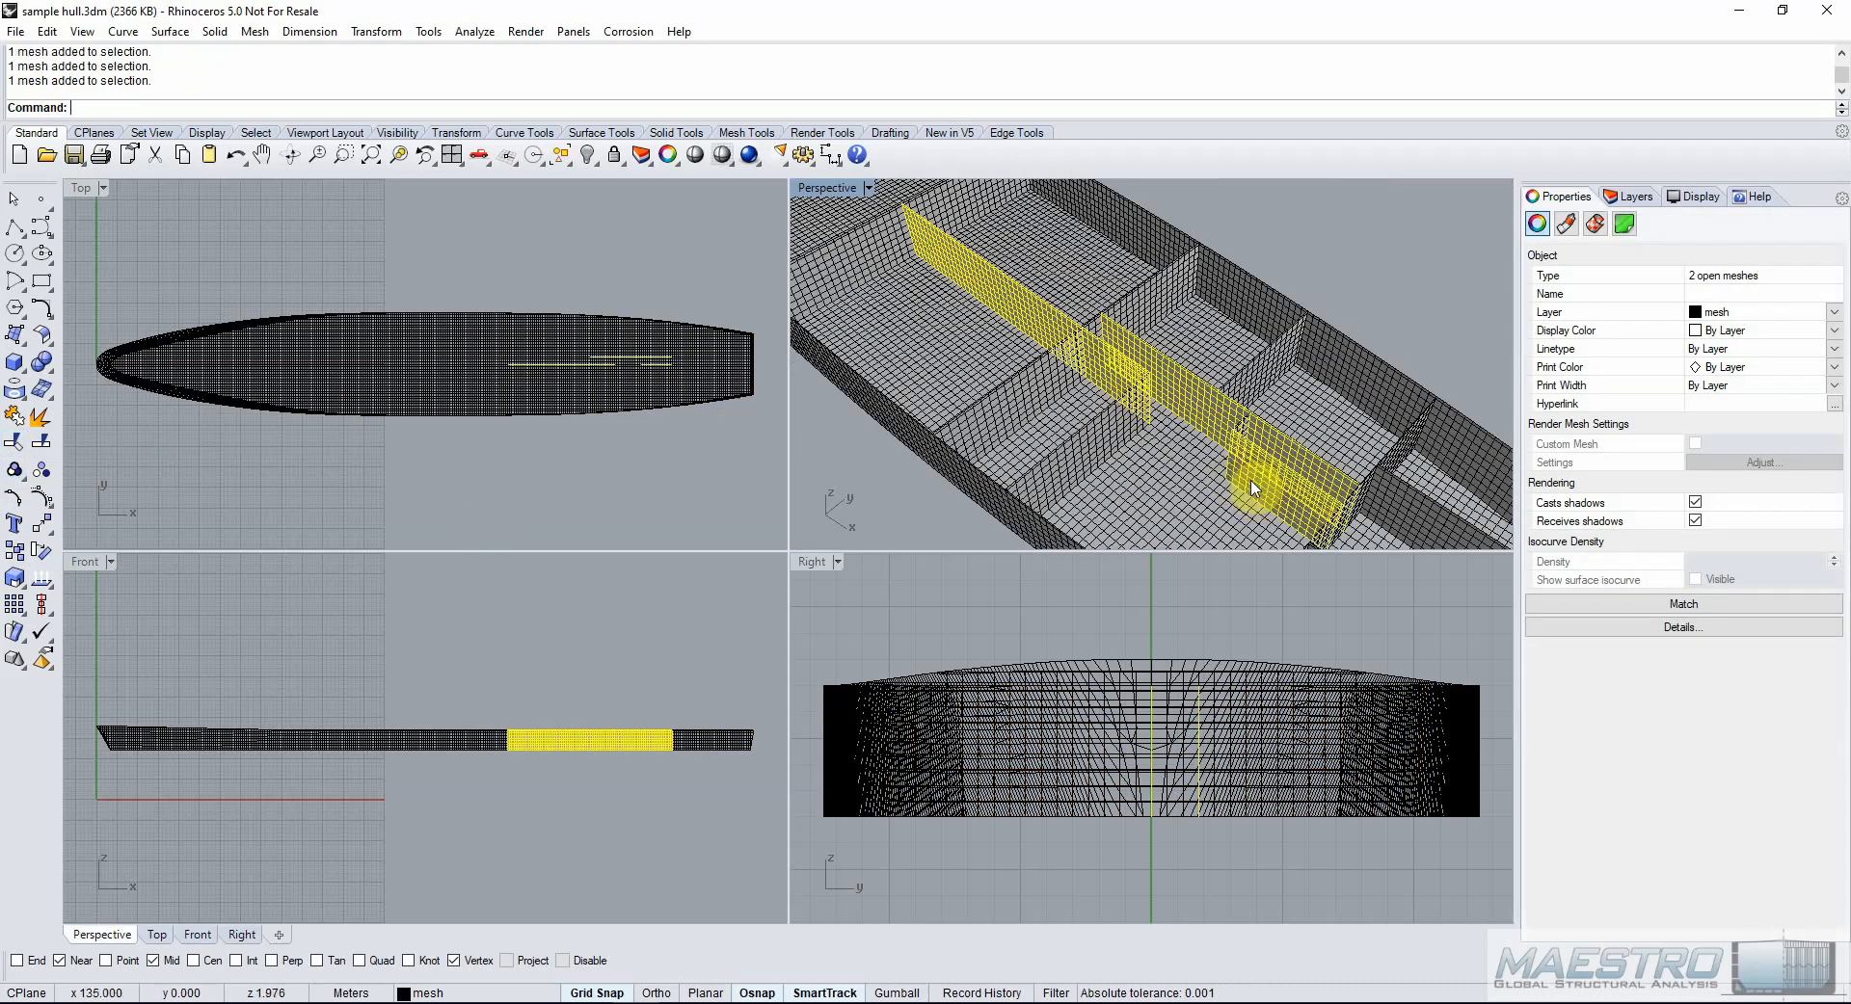
scroll(1061, 336, down, 5)
shift+click(1254, 431)
shift+click(1213, 468)
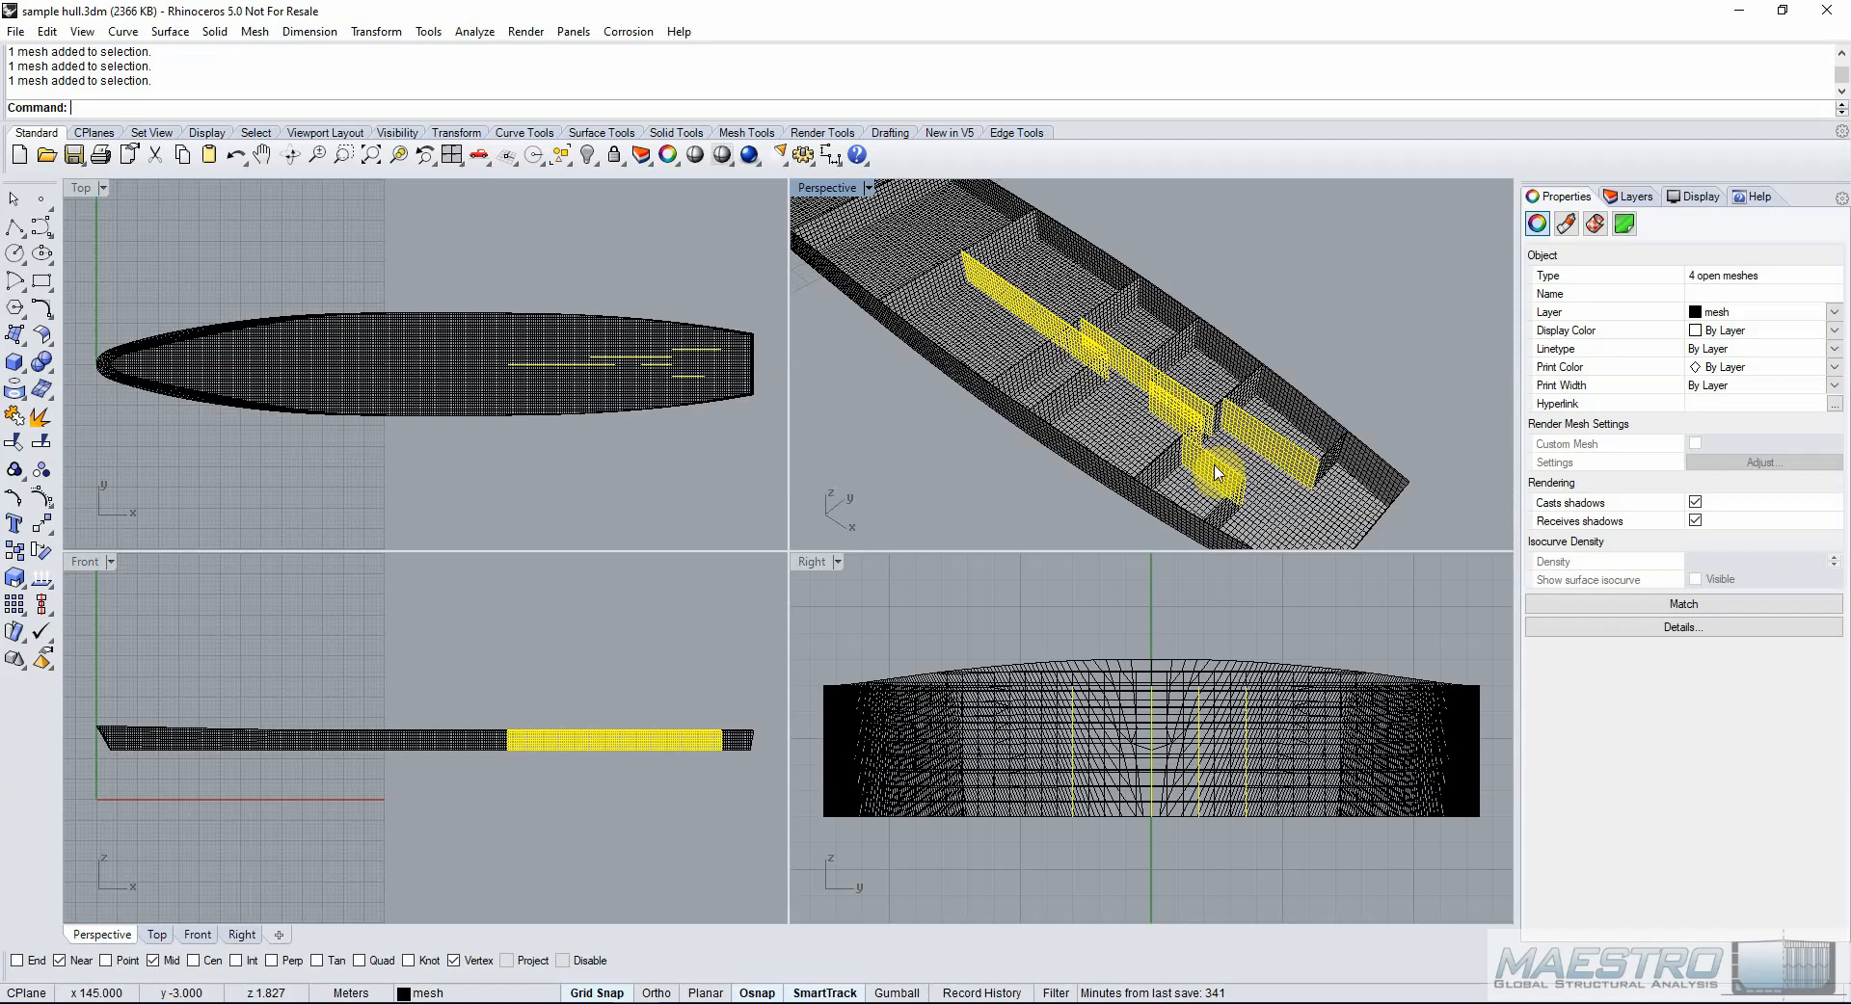
scroll(1076, 327, down, 2)
Run the export maestro beams.rvb script with Mesh and Direction (Polylines), picking a vertical direction and a 5 deg tolerance.
right_click(1150, 100)
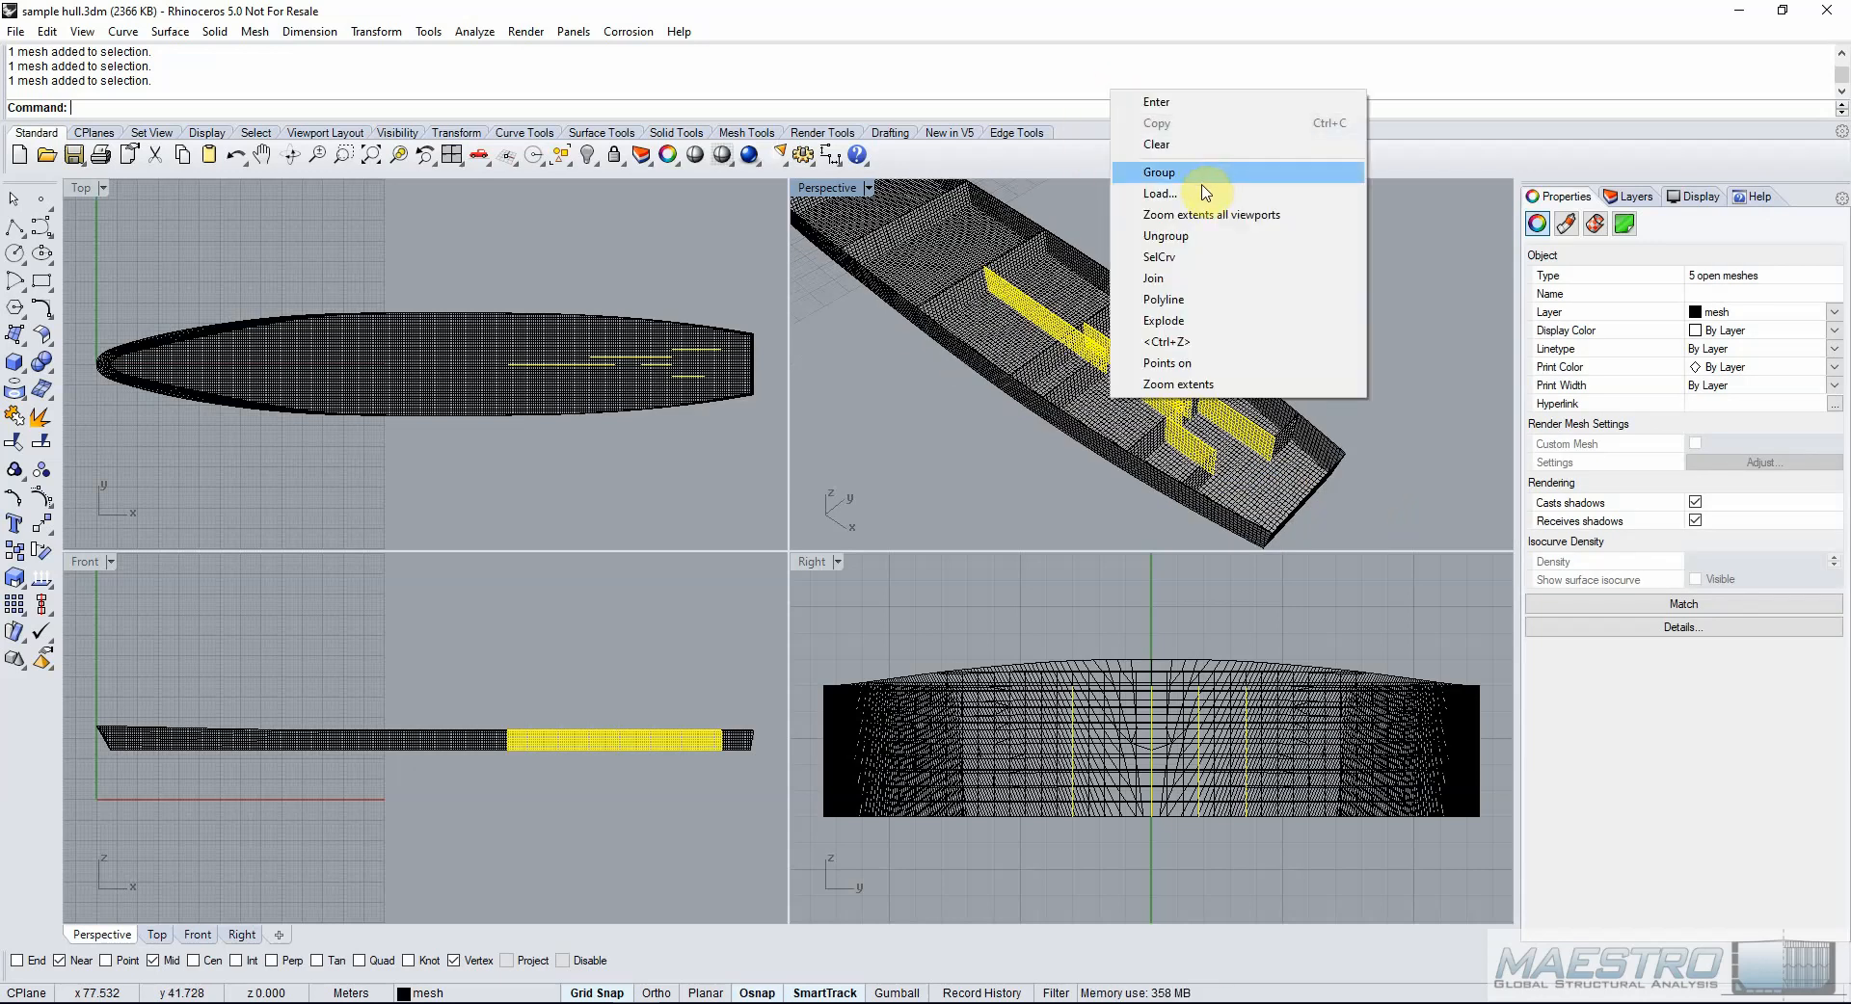
click(1196, 188)
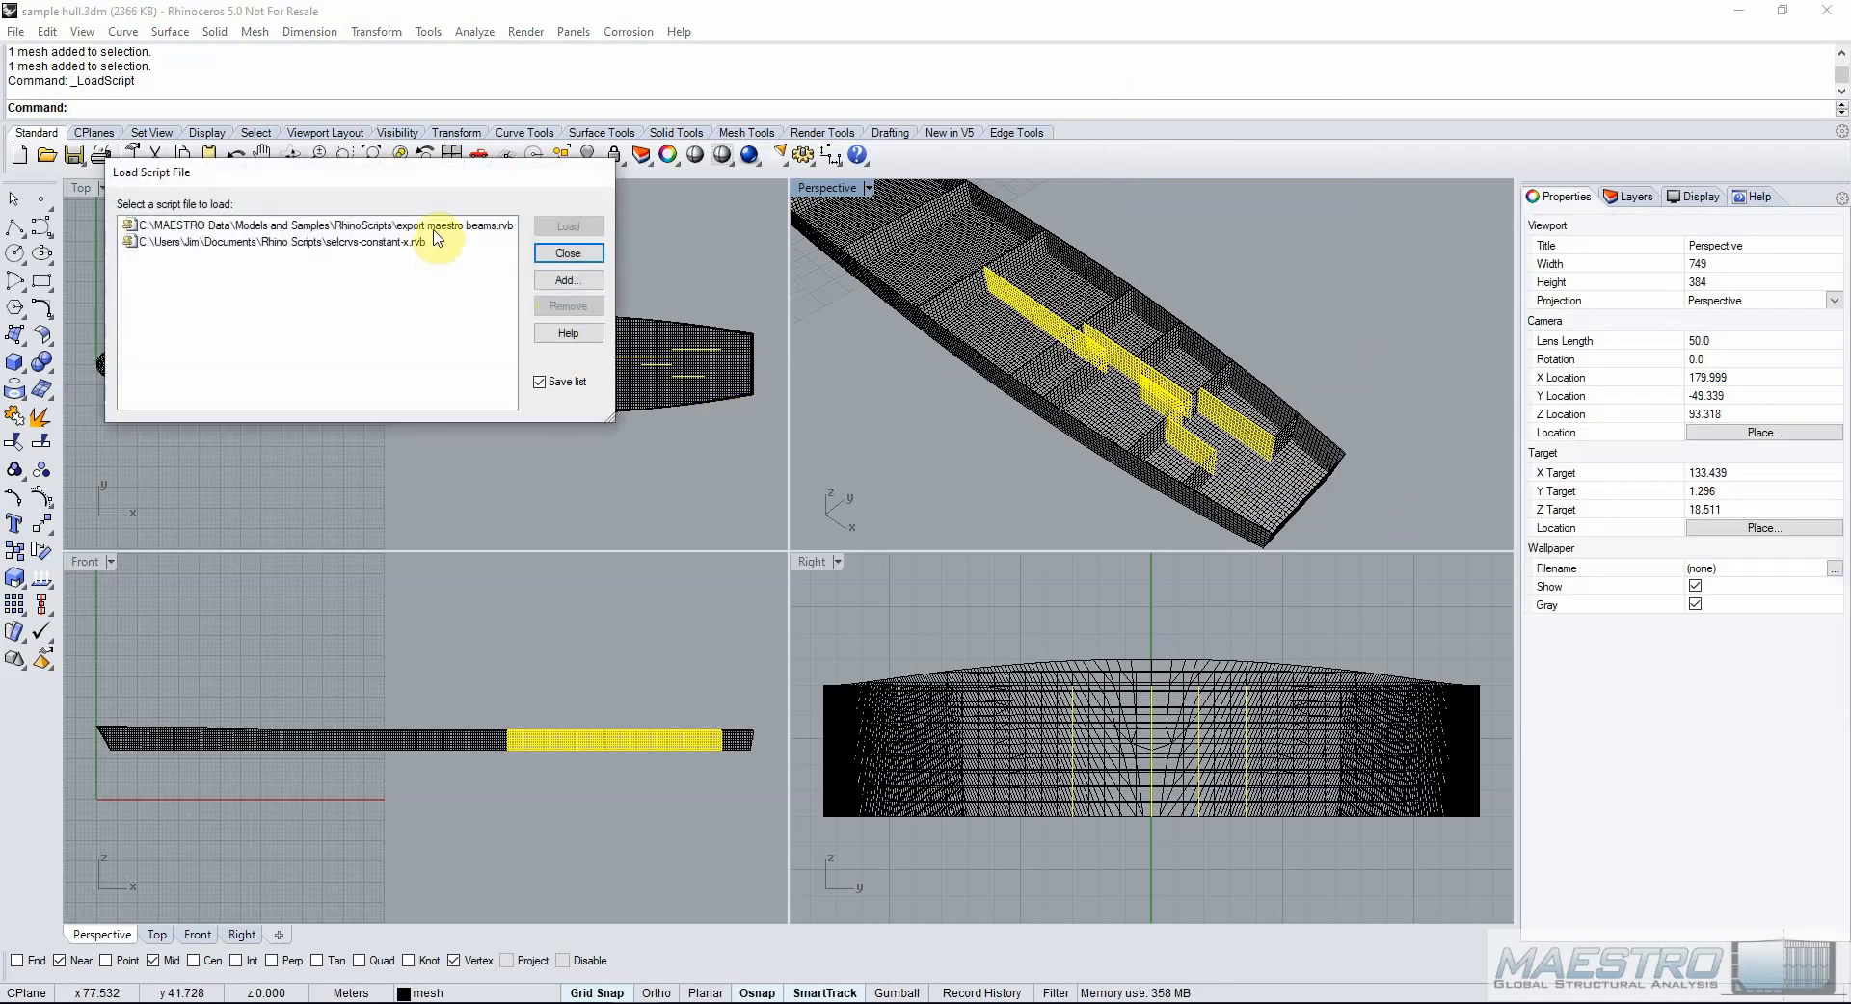
click(436, 227)
click(568, 226)
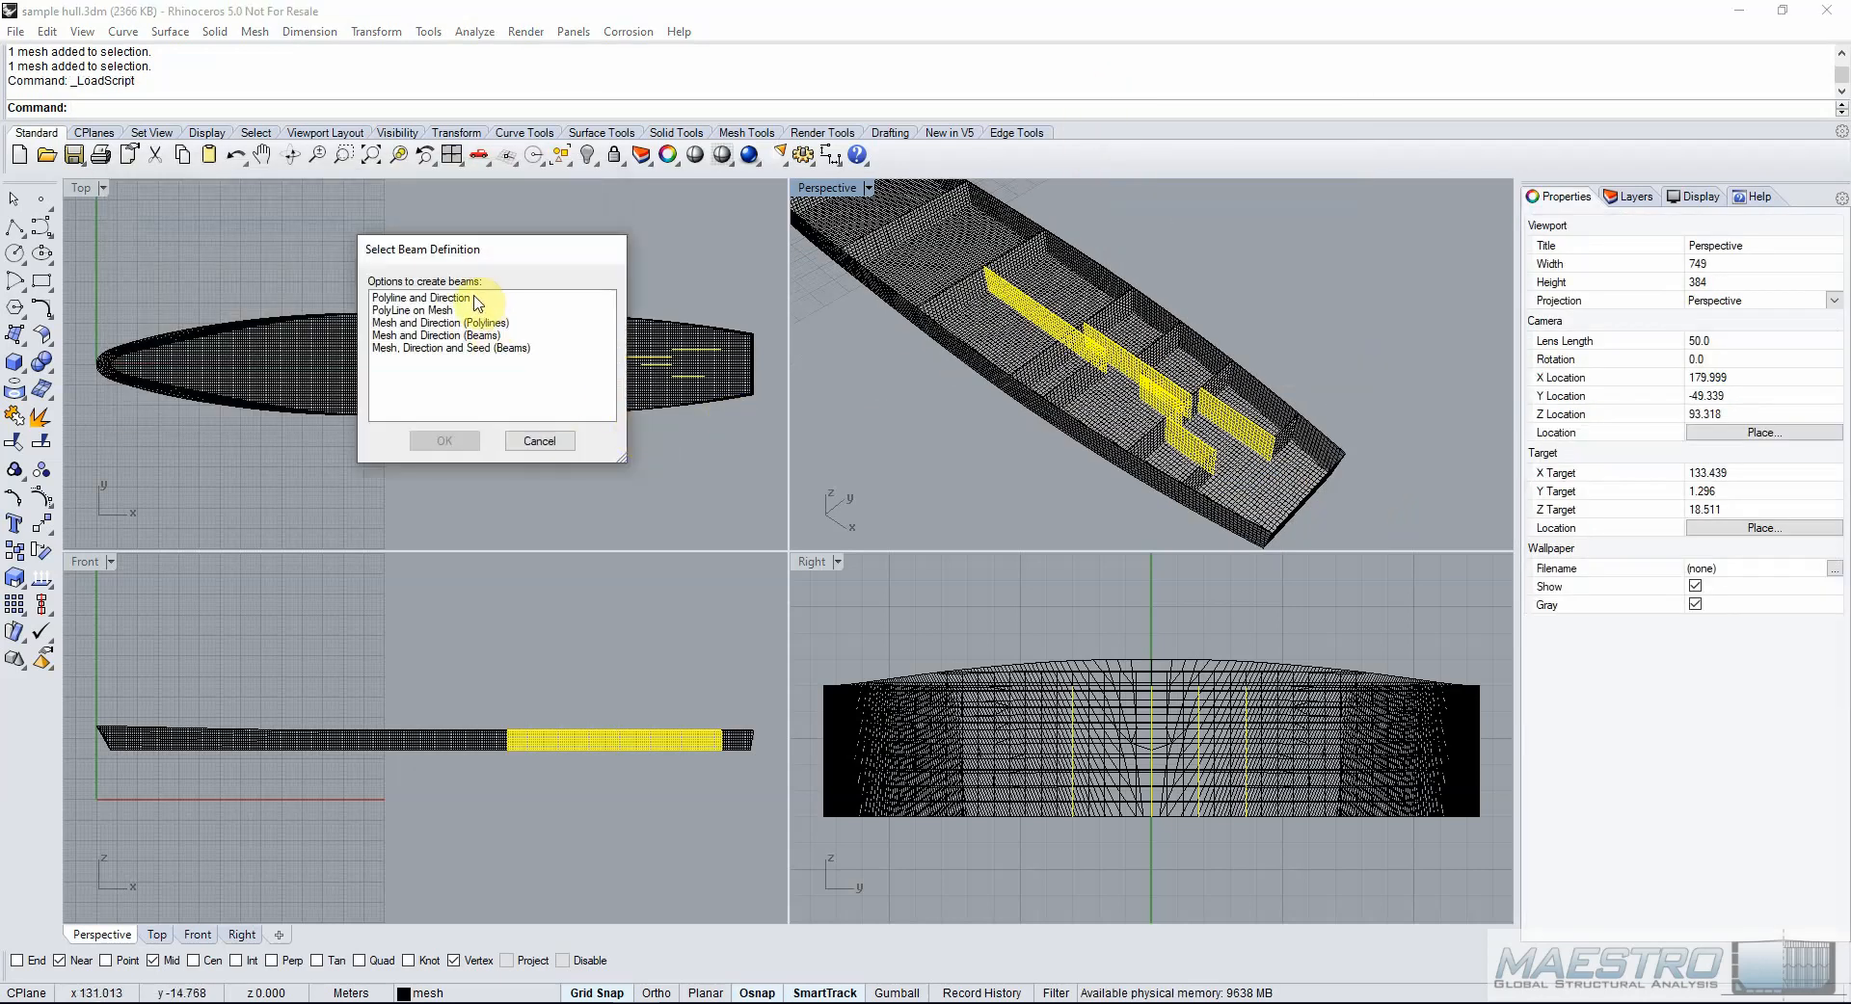
click(468, 324)
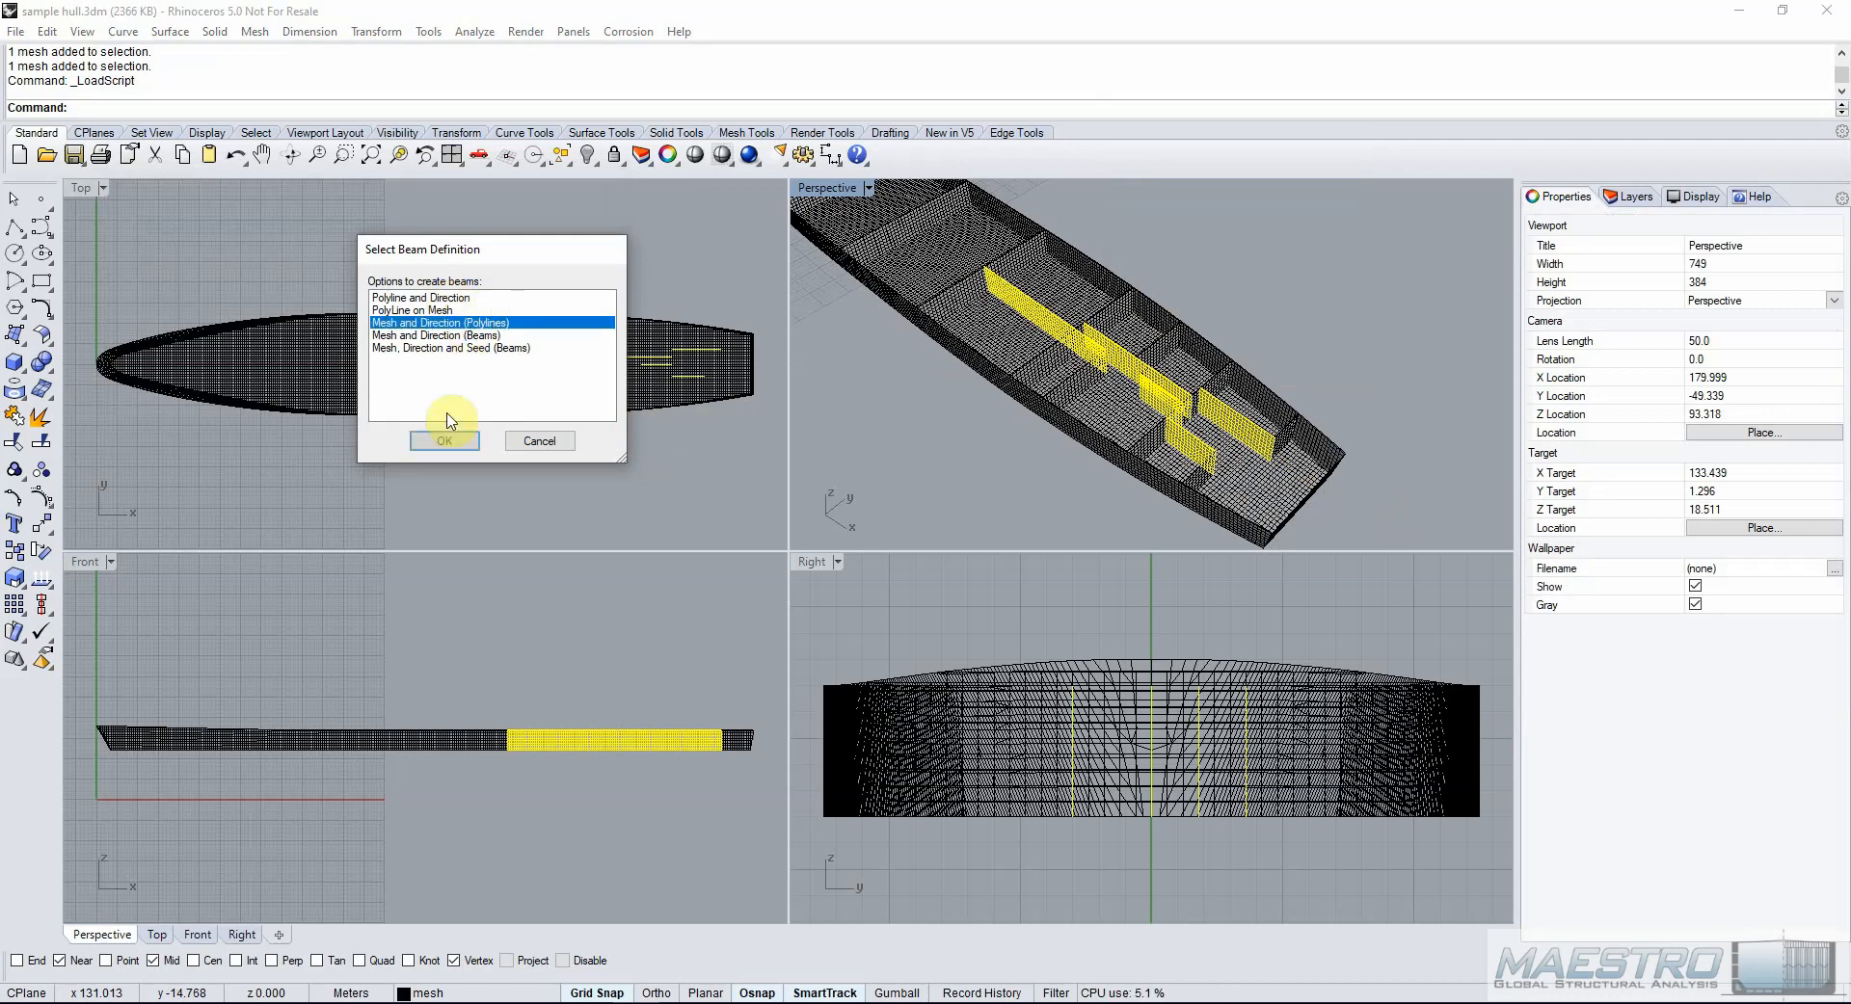
click(451, 441)
click(1050, 622)
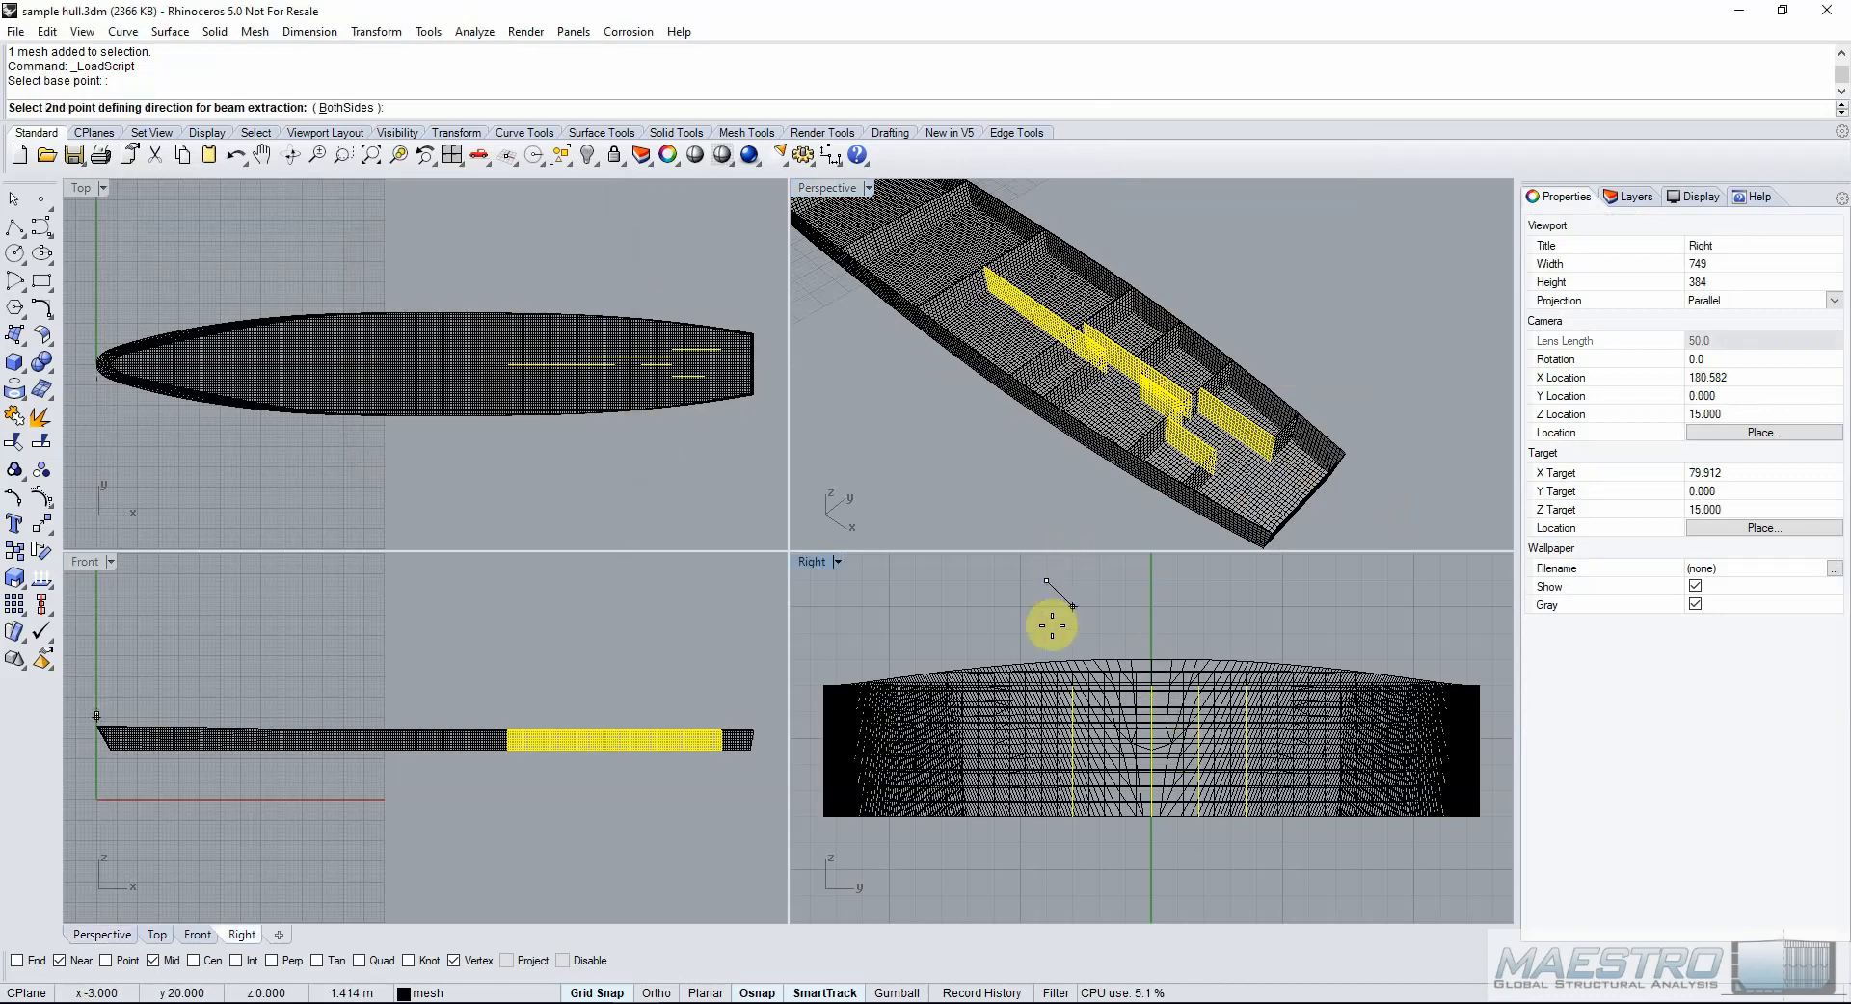
click(1078, 494)
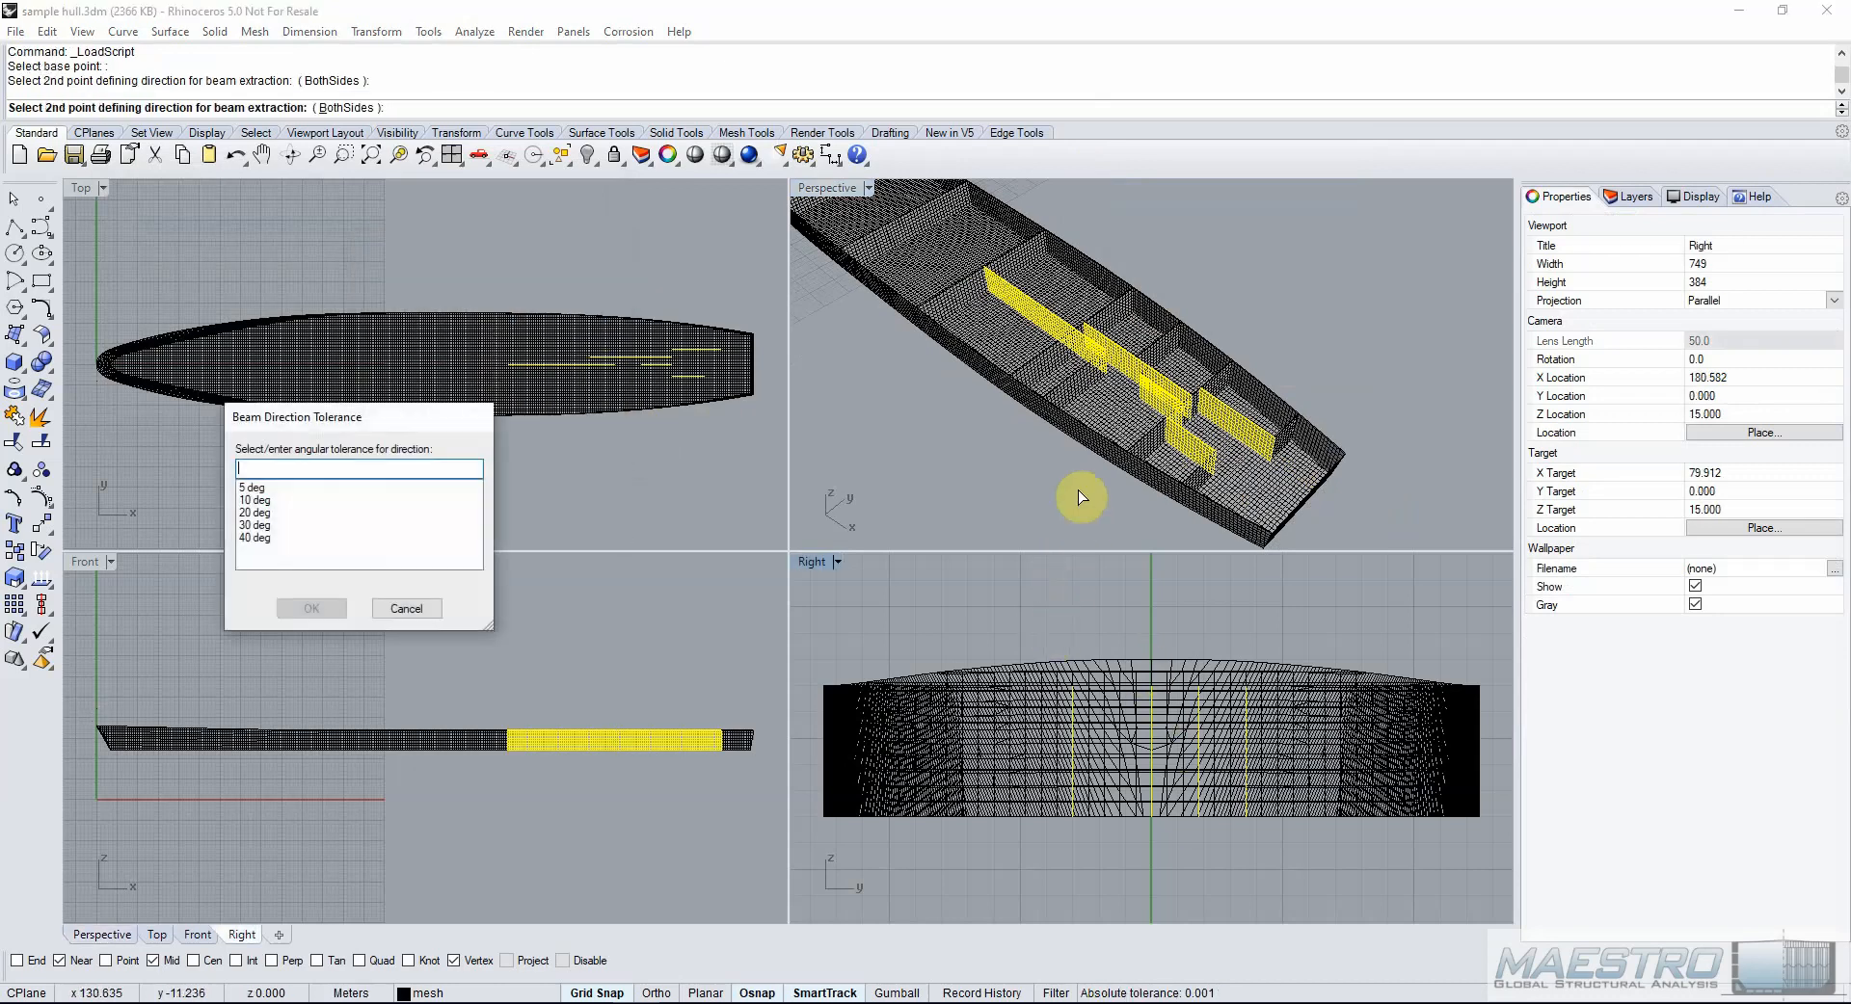
click(255, 487)
click(323, 606)
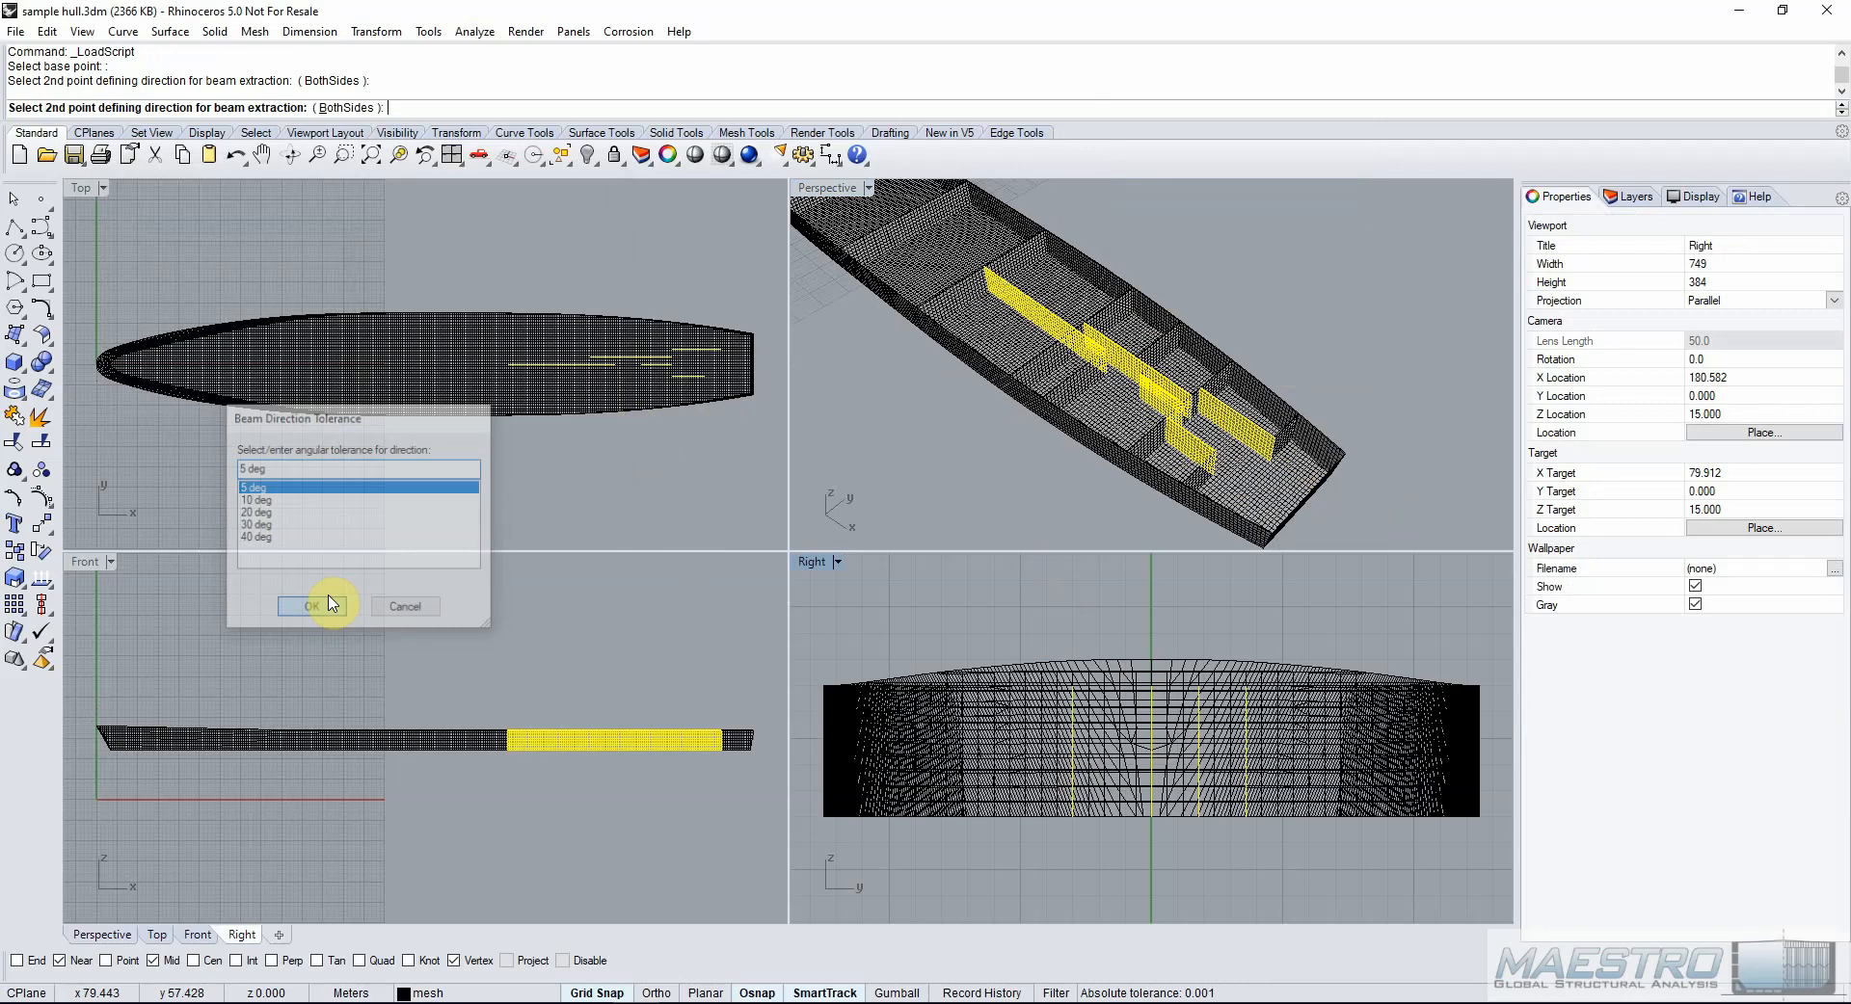
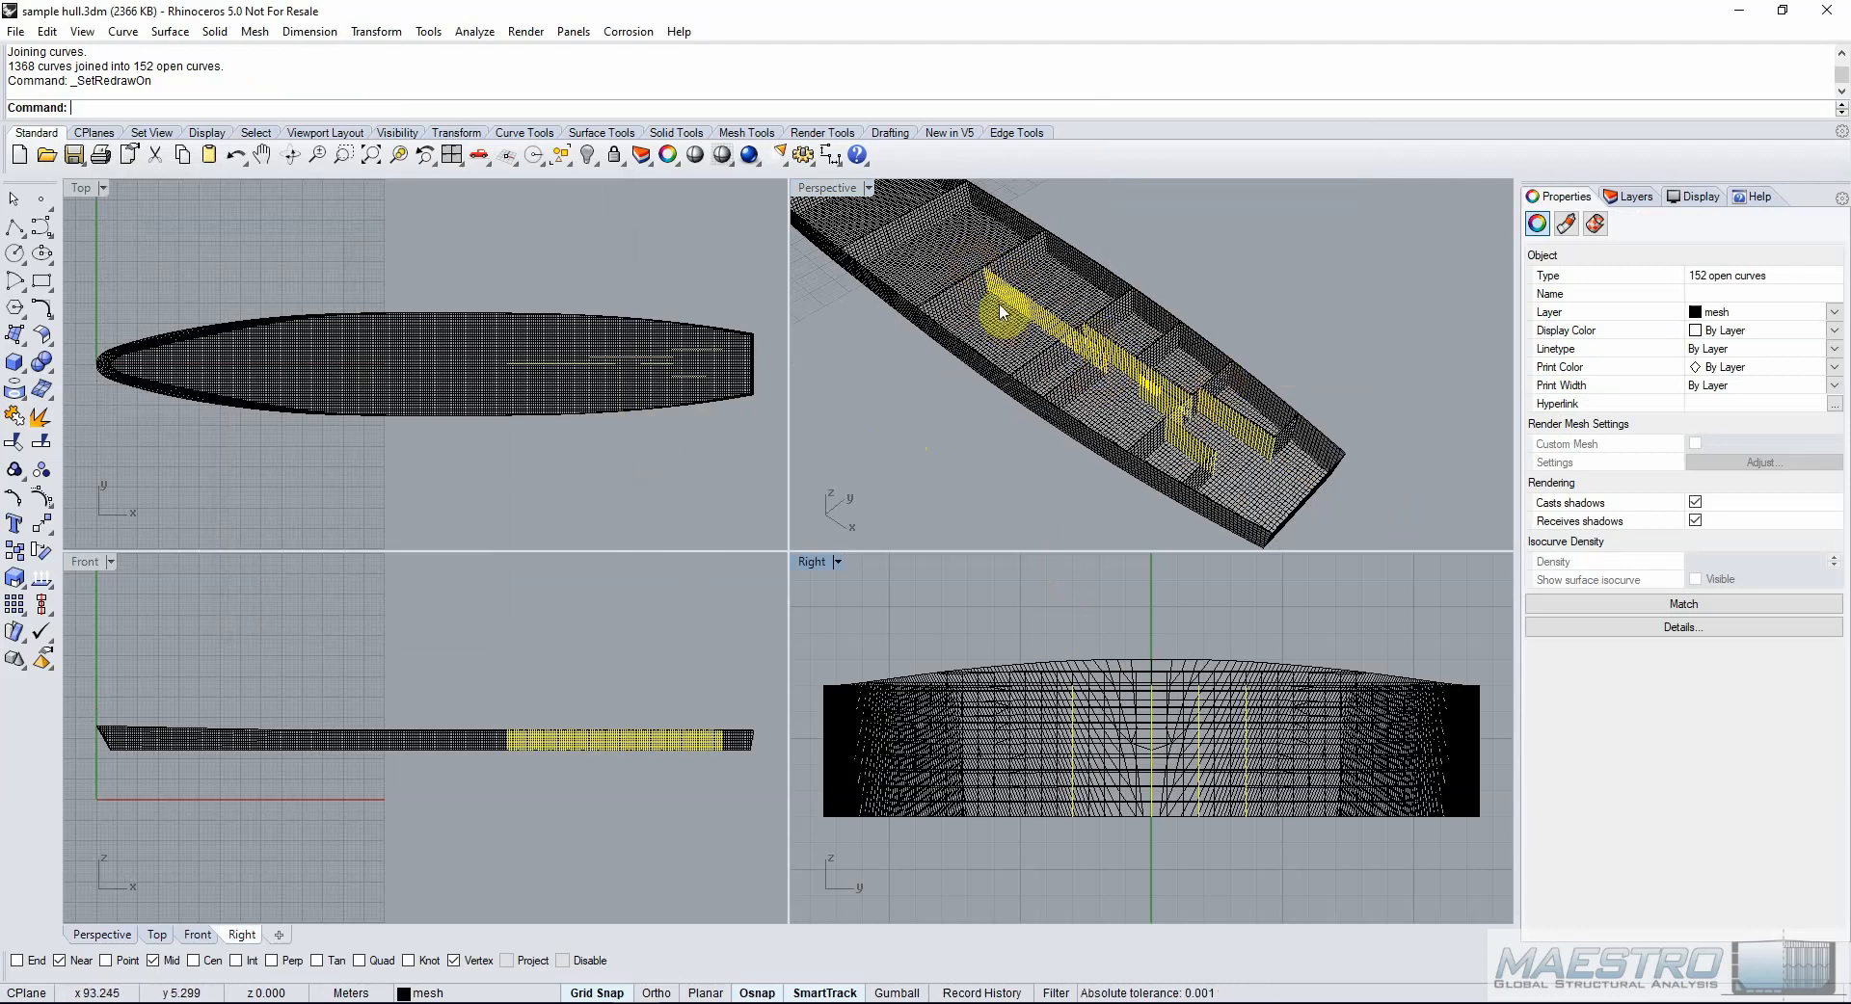
Exclude from the selection the vertical curves where the forward and midship transverse bulkheads meet the longitudinal bulkheads.
scroll(1008, 301, up, 5)
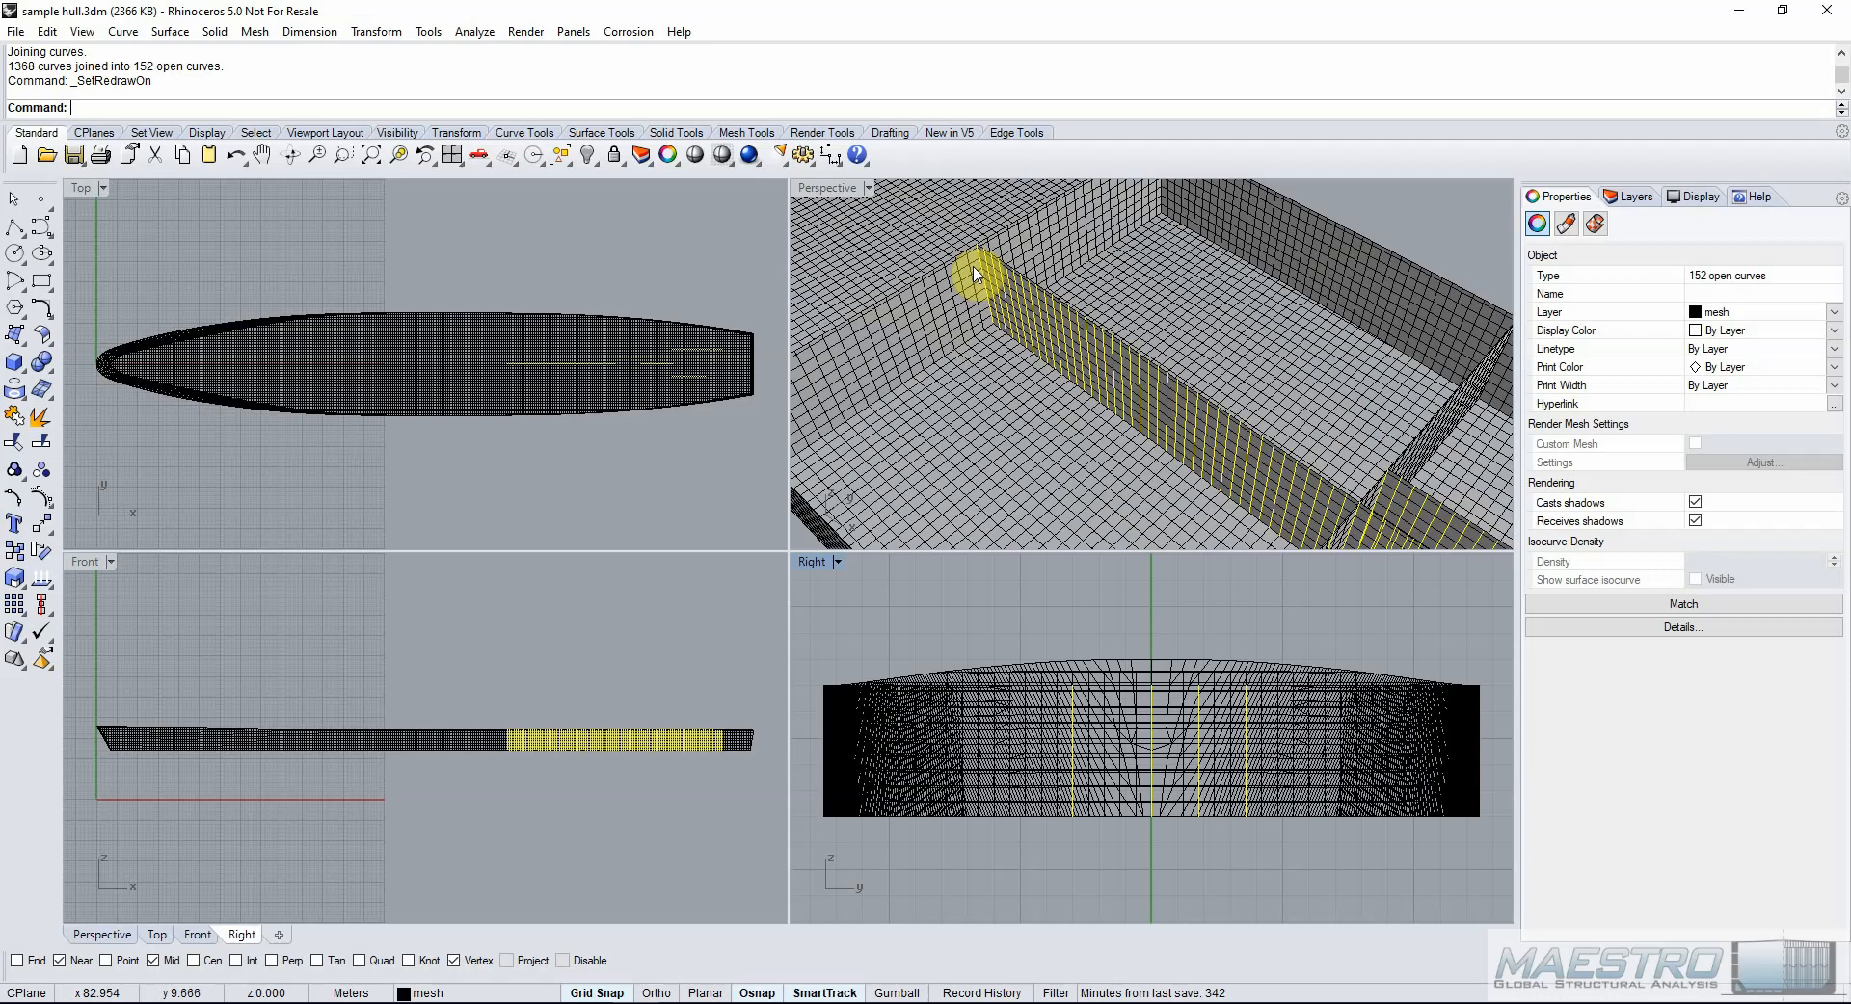
ctrl+click(975, 273)
scroll(960, 241, down, 8)
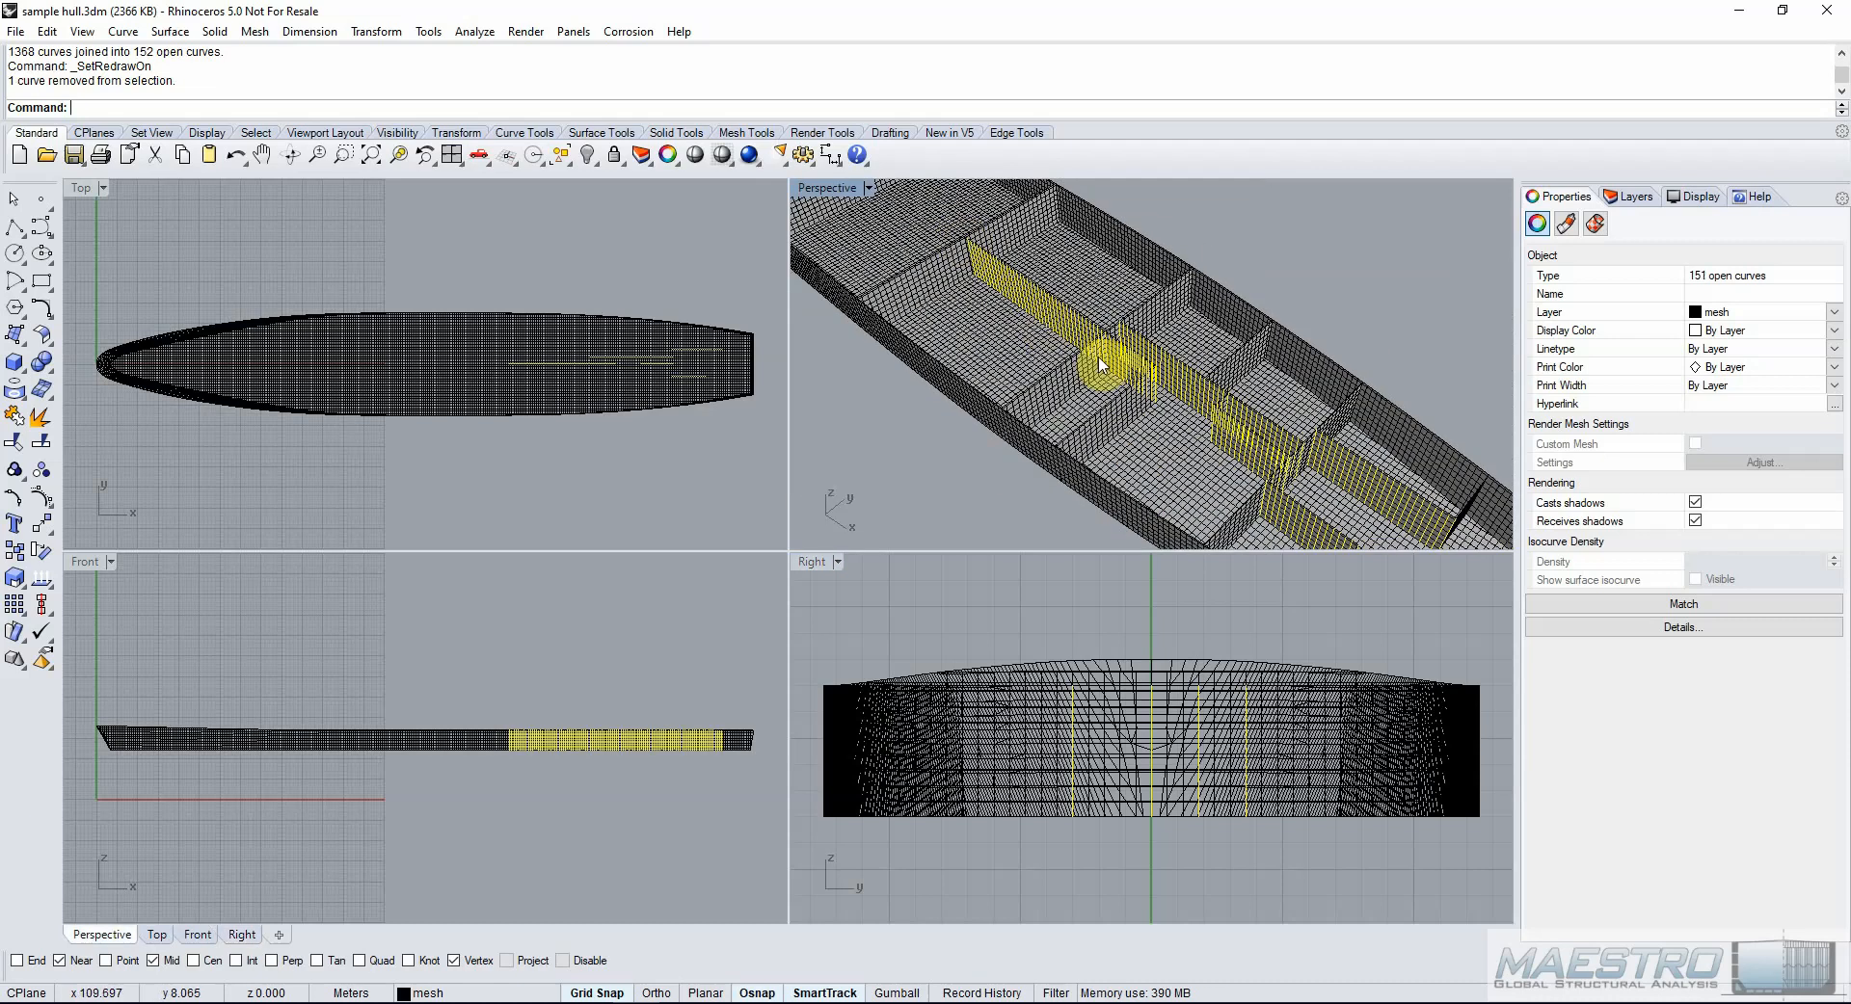
scroll(1105, 364, up, 4)
ctrl+click(1115, 310)
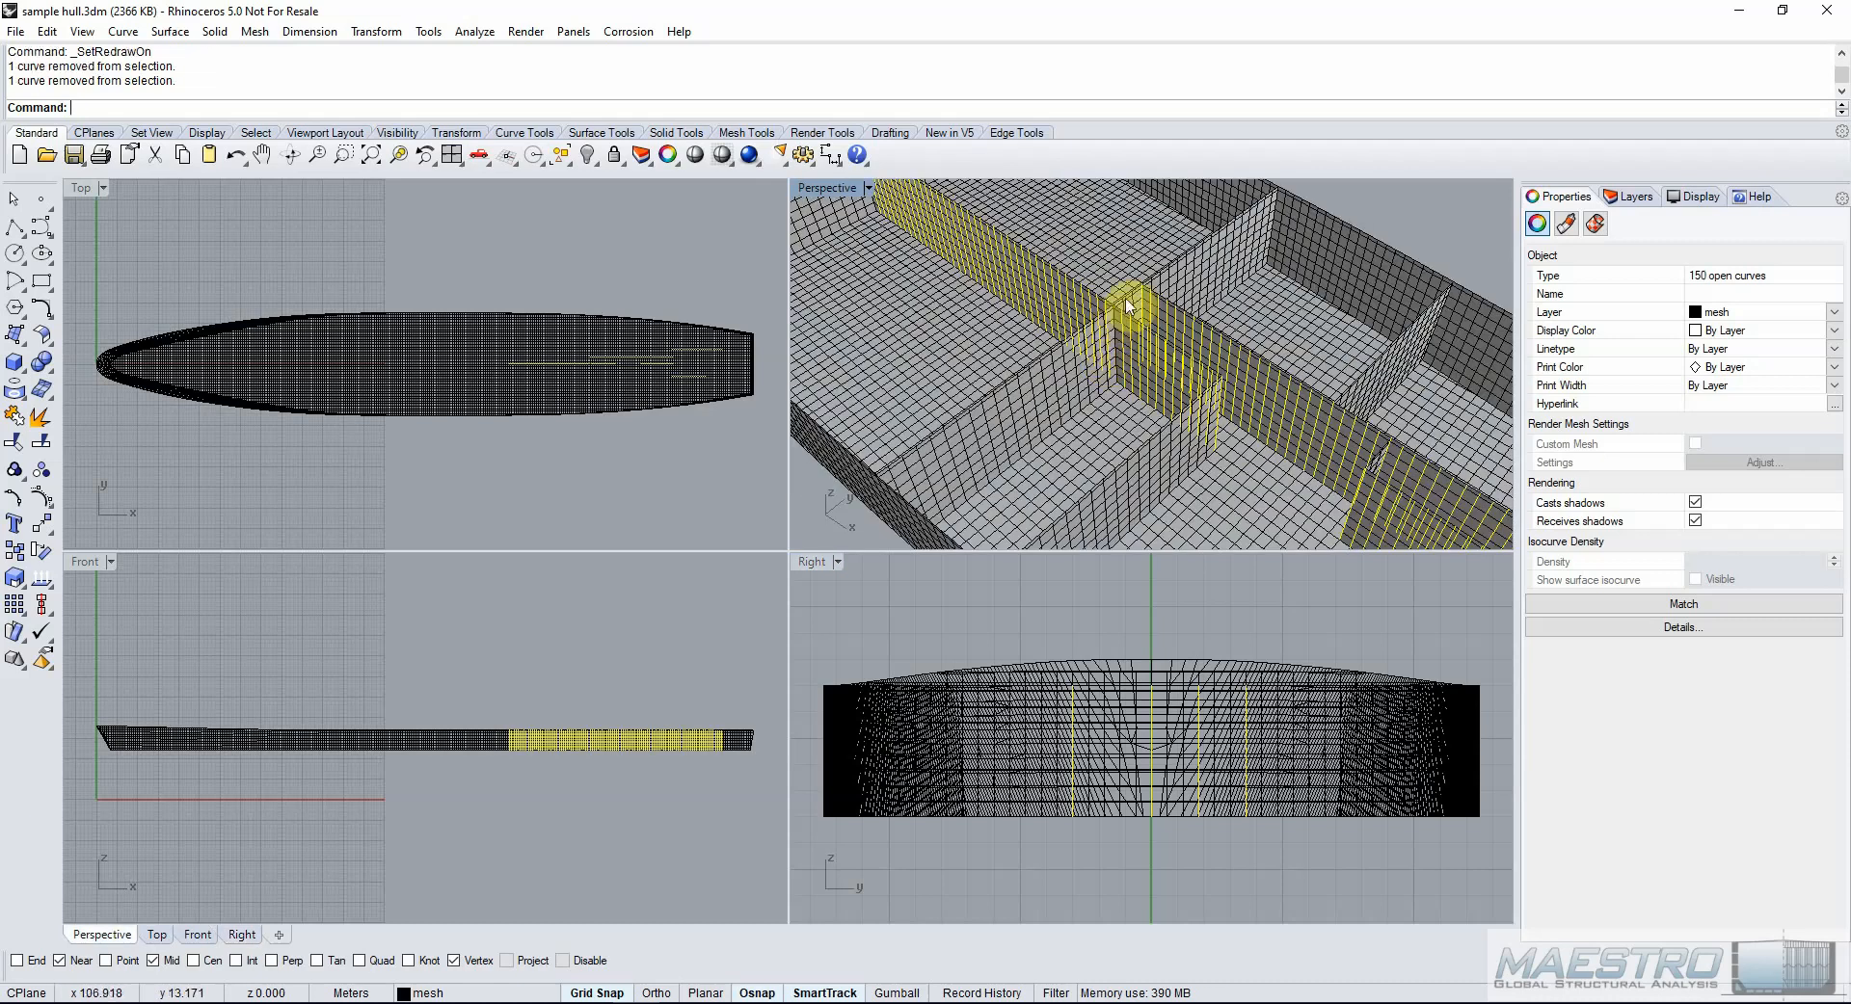
ctrl+click(1156, 316)
ctrl+click(1219, 430)
ctrl+click(1343, 410)
scroll(1343, 410, down, 8)
scroll(1298, 382, up, 8)
ctrl+click(1148, 406)
scroll(1210, 424, down, 6)
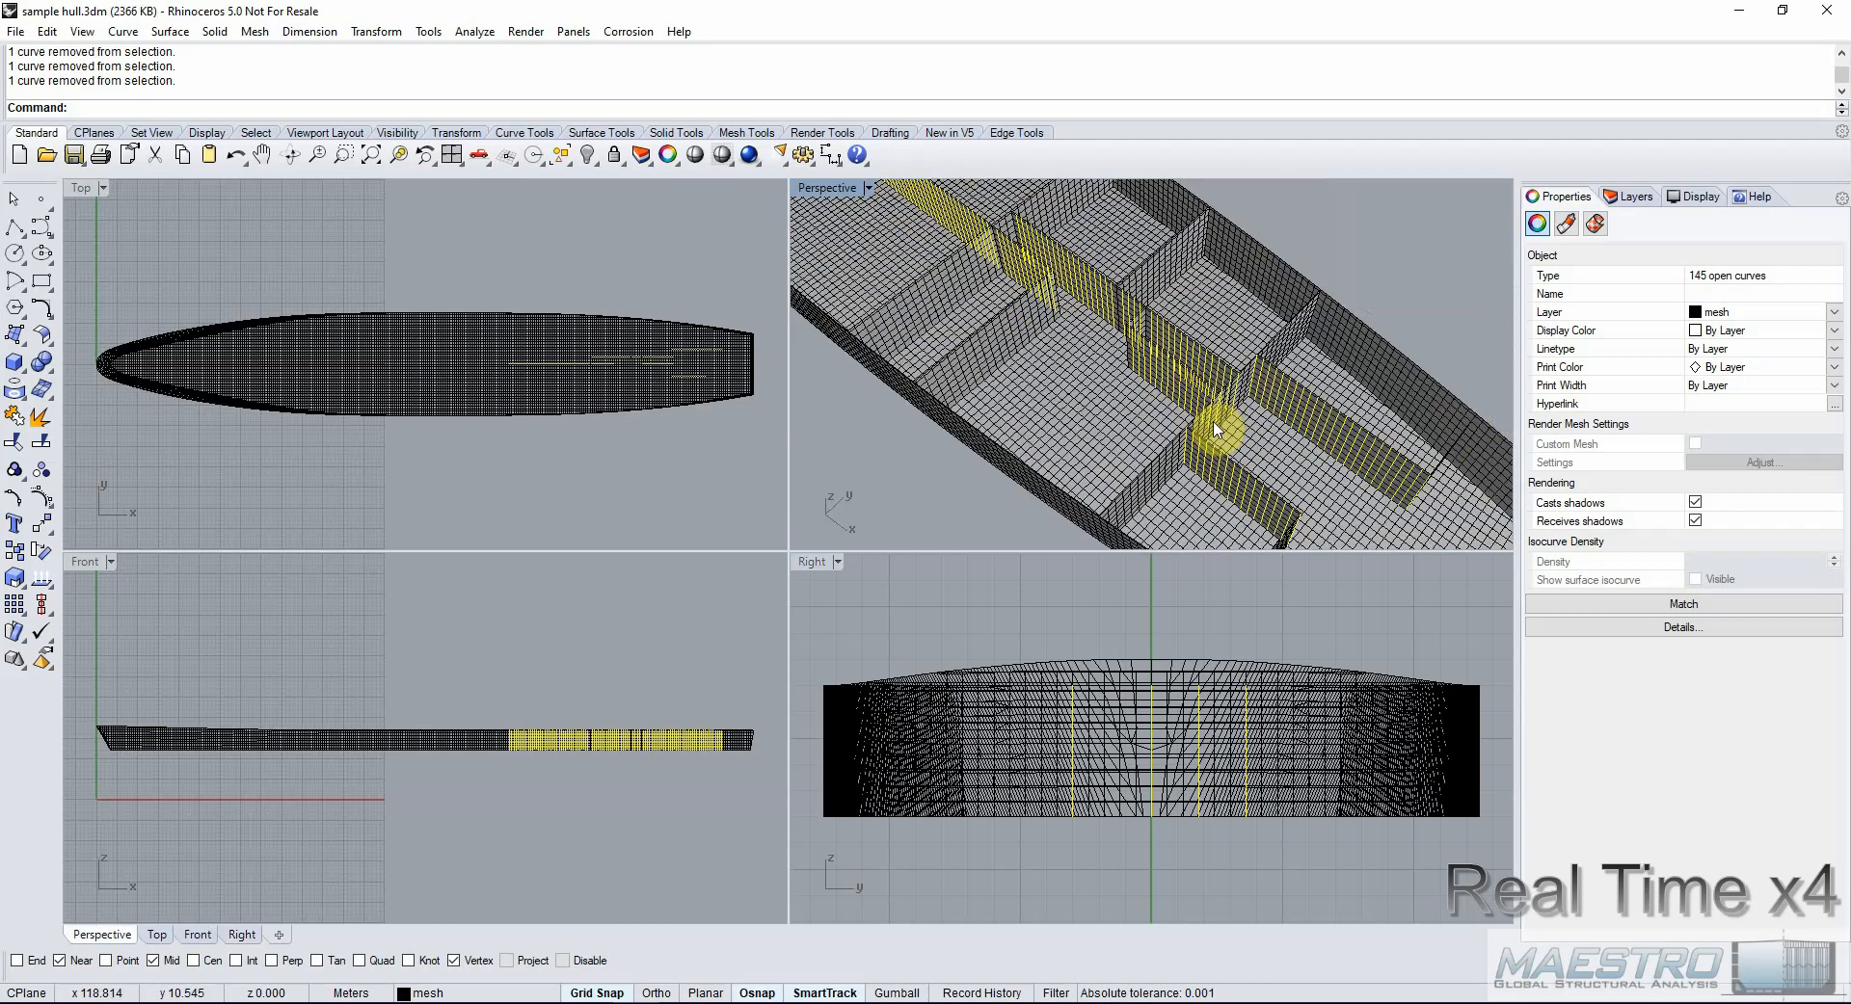
Exclude the vertical curves at the aft longitudinal bulkhead junctions and group the longitudinal bulkhead stiffener curves still selected.
scroll(1171, 476, up, 8)
ctrl+click(1172, 476)
ctrl+click(1169, 479)
ctrl+click(1167, 463)
scroll(1165, 448, down, 6)
ctrl+click(1117, 449)
scroll(970, 280, down, 5)
scroll(1322, 351, up, 5)
ctrl+click(1322, 351)
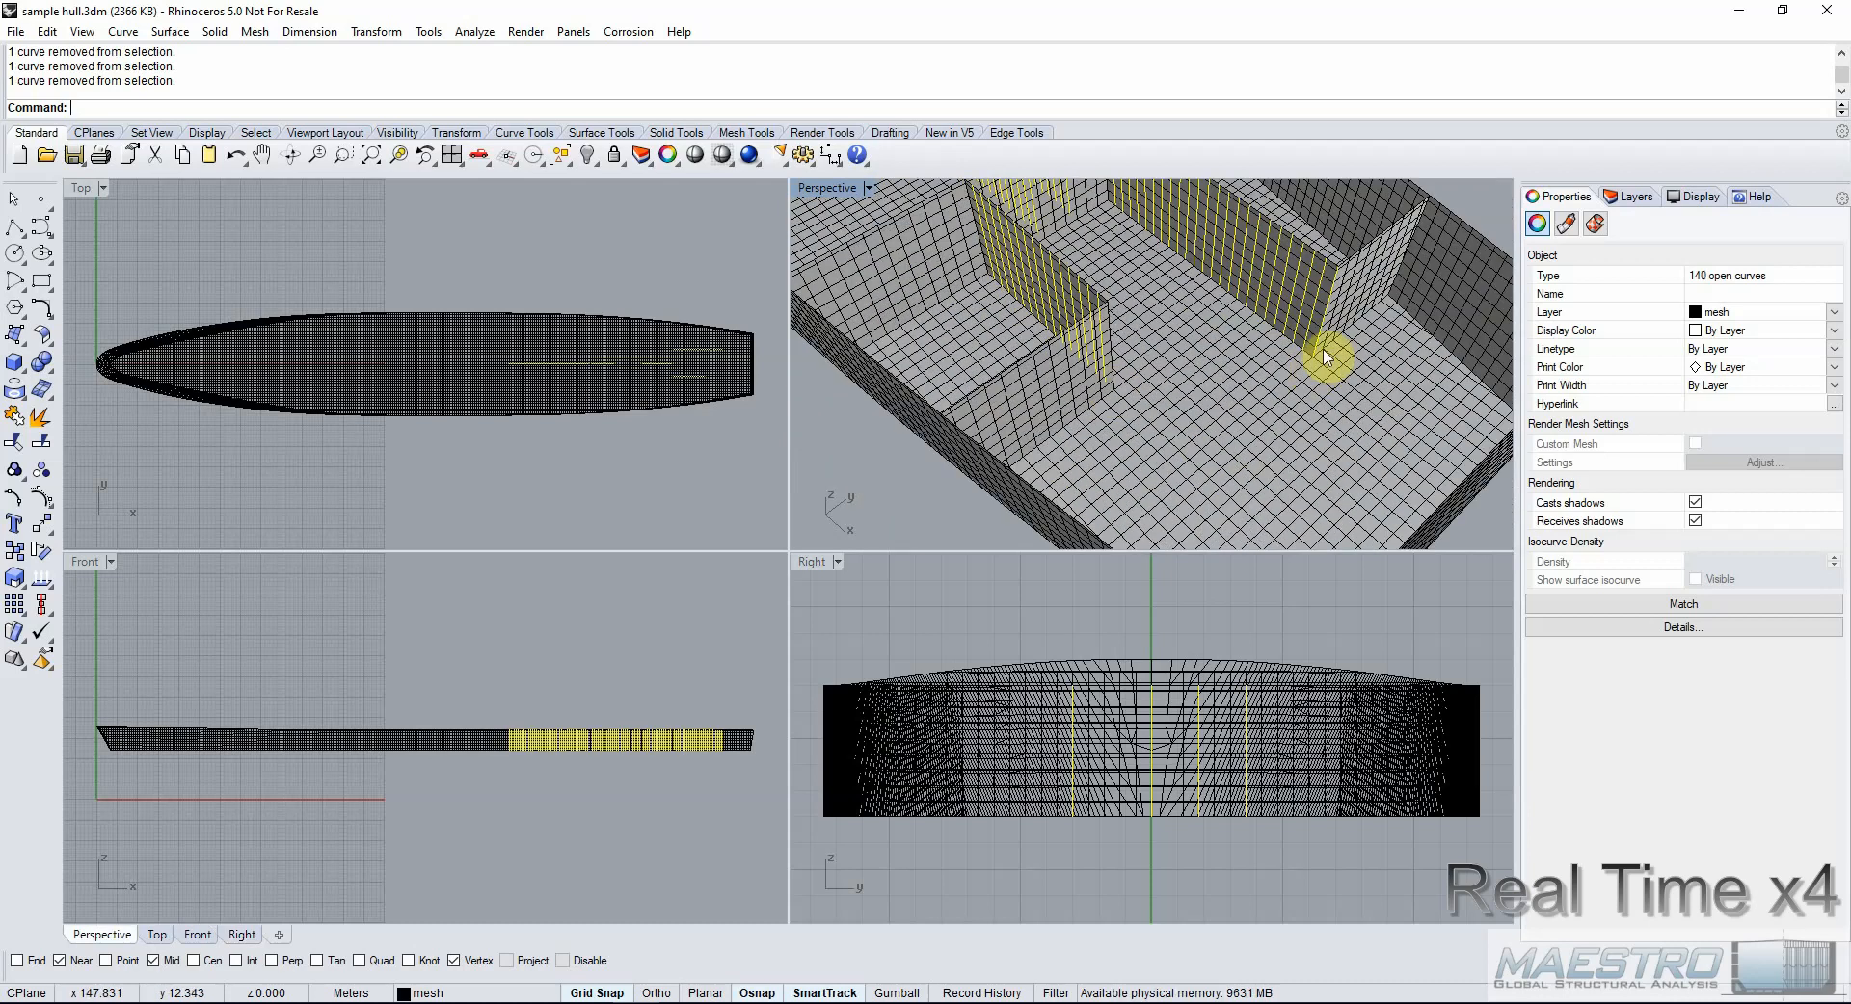
ctrl+click(1208, 414)
click(14, 469)
Delete the ungrouped vertical curves left at the longitudinal bulkhead junctions, keeping the bulkhead meshes and both stiffener groups out of the selection.
drag(463, 287, 741, 435)
scroll(1150, 442, down, 5)
ctrl+click(1151, 443)
ctrl+click(1094, 387)
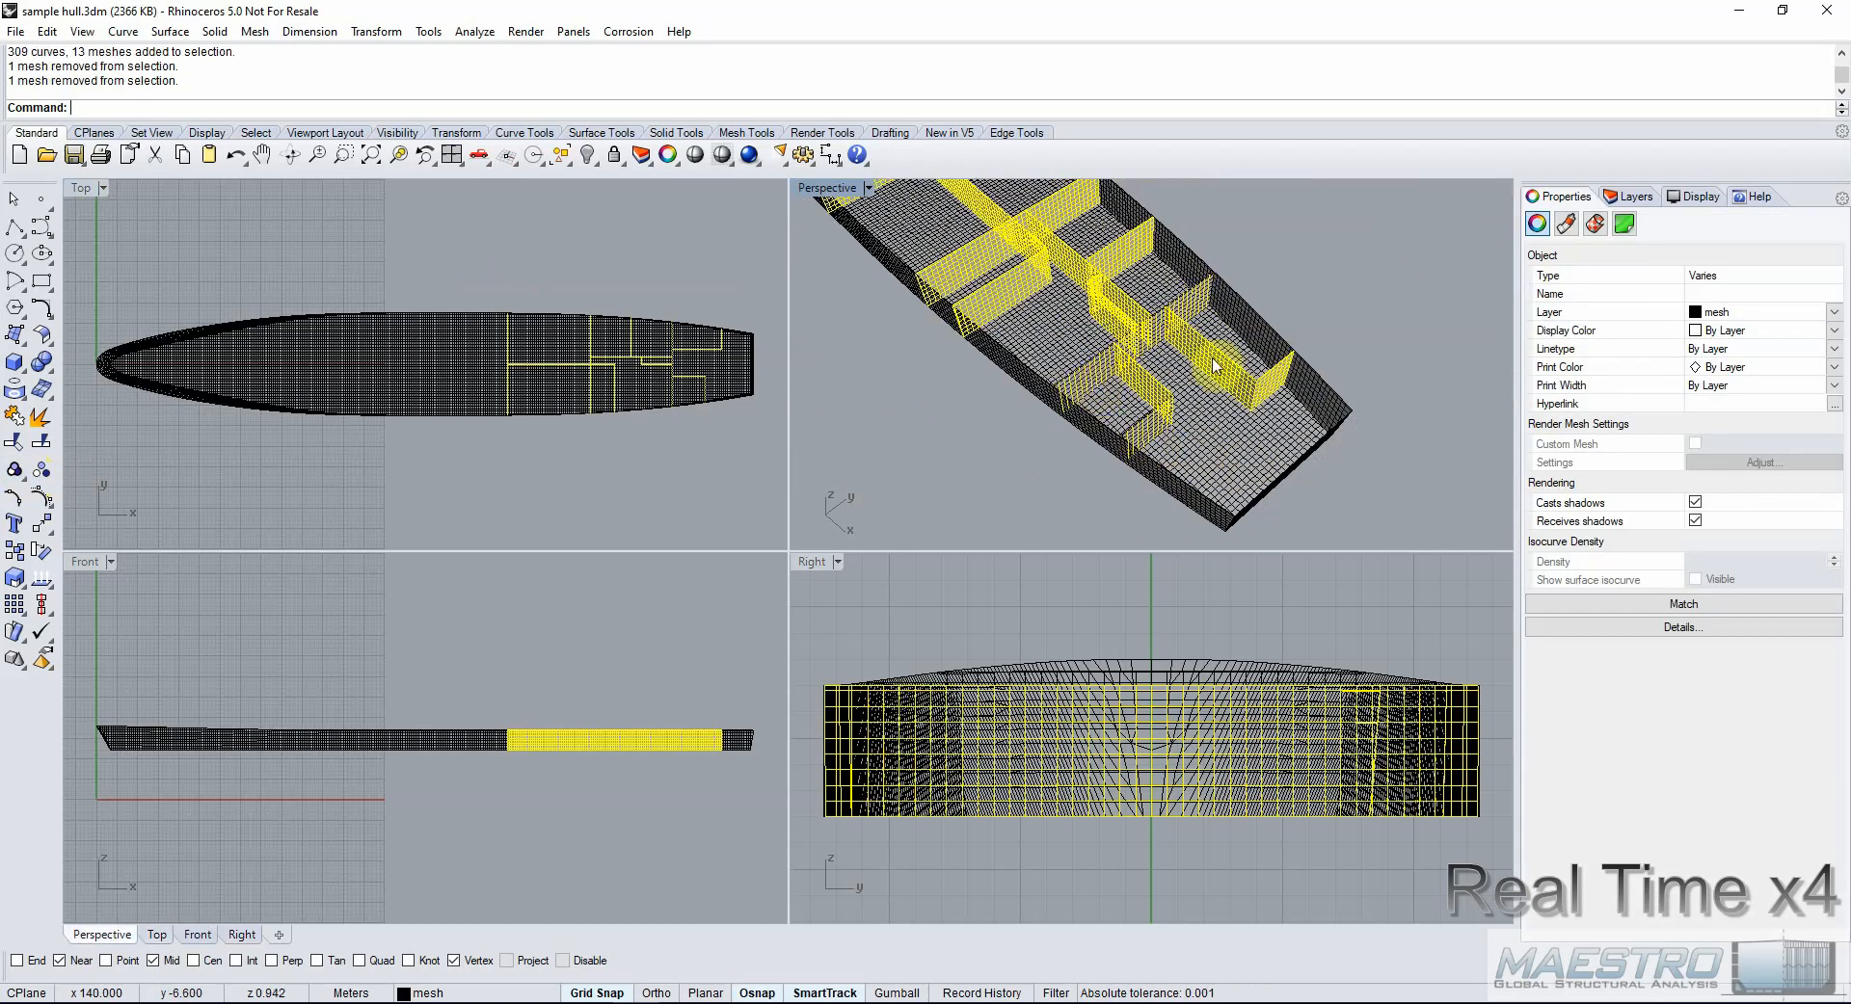
ctrl+click(1212, 358)
ctrl+click(1276, 393)
ctrl+click(1150, 390)
ctrl+click(1212, 353)
ctrl+click(1090, 224)
ctrl+click(1000, 287)
key(Delete)
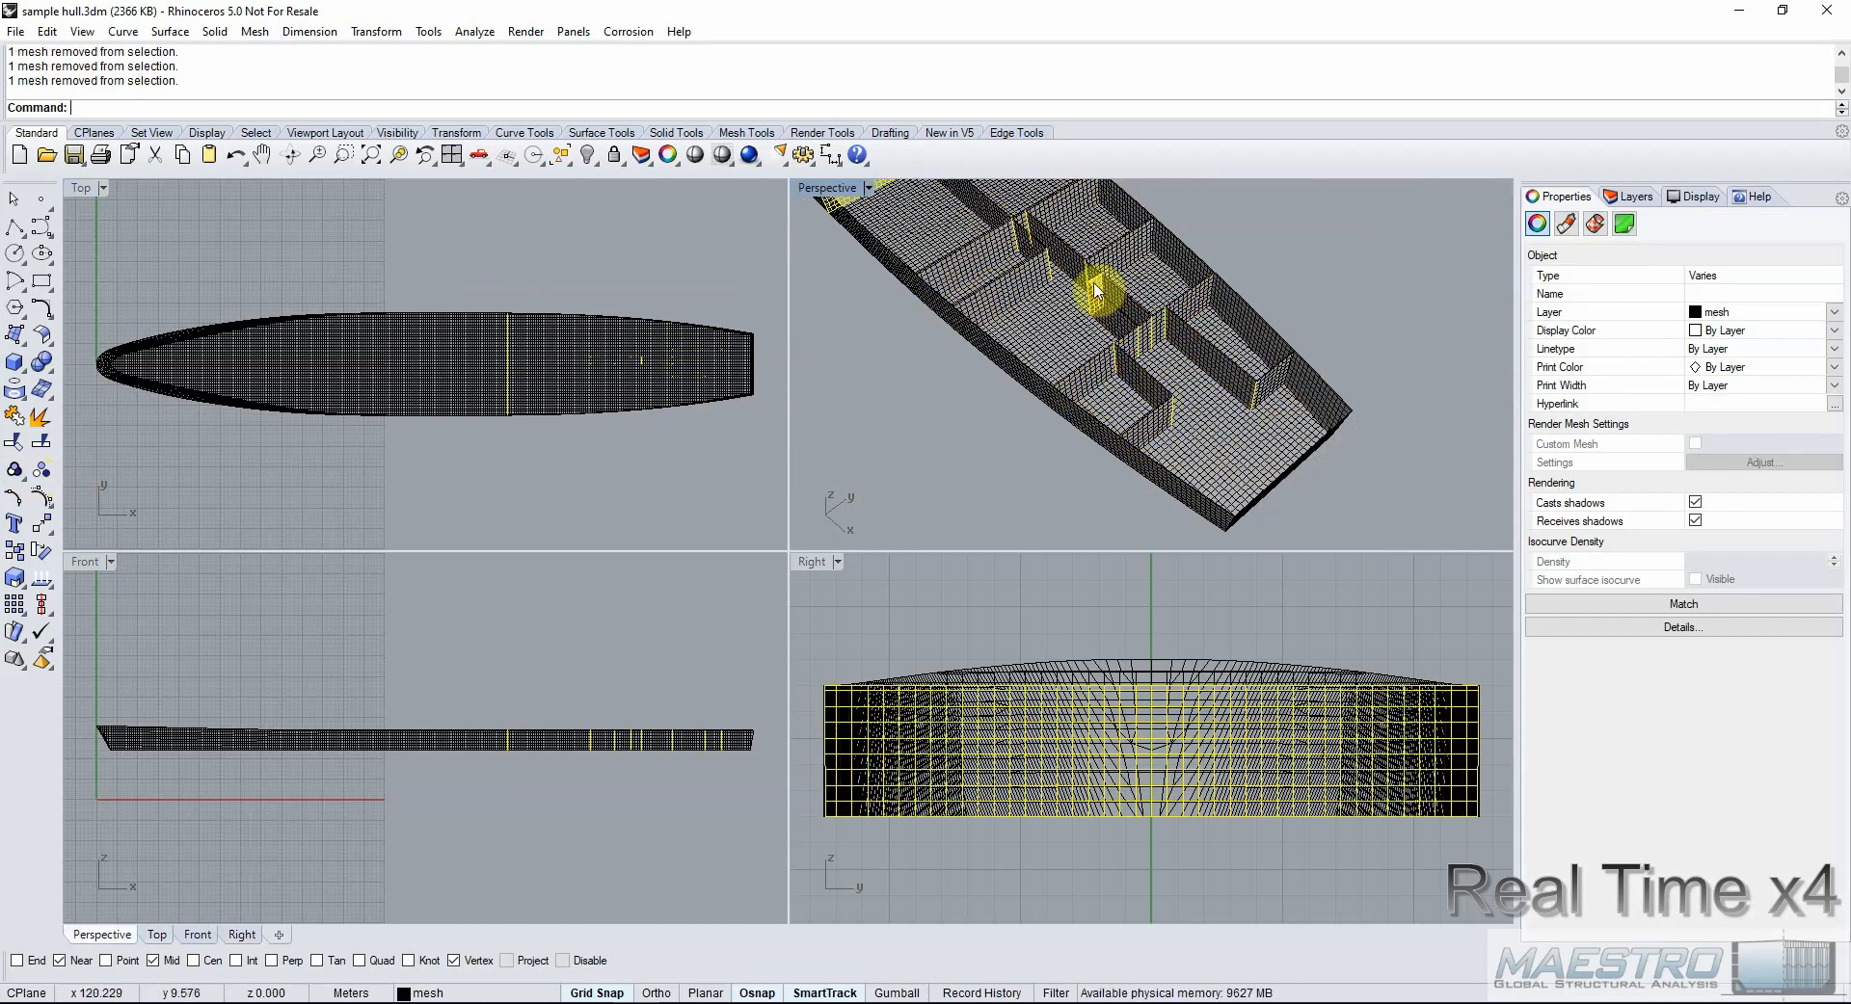
Select the longitudinal bulkhead stiffener group to check its curves, and clear the selection.
scroll(1099, 424, down, 3)
right_drag(1268, 419, 1174, 413)
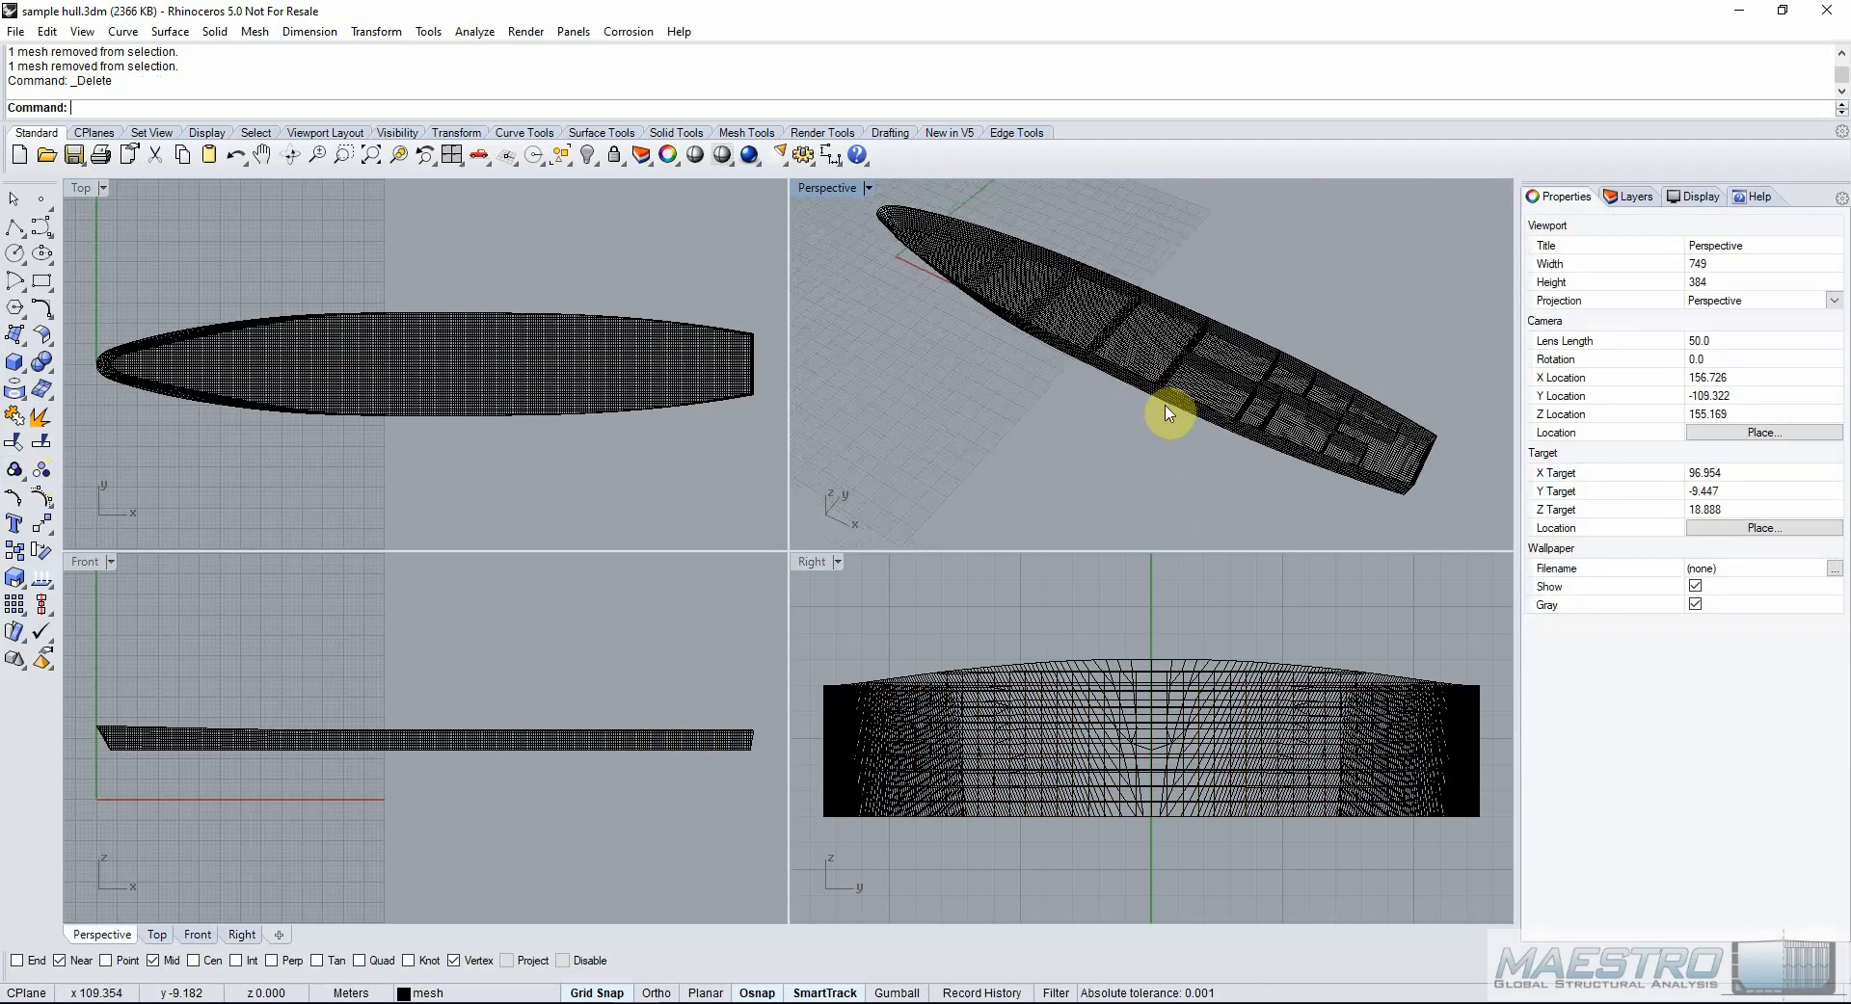
right_drag(1264, 459, 1437, 479)
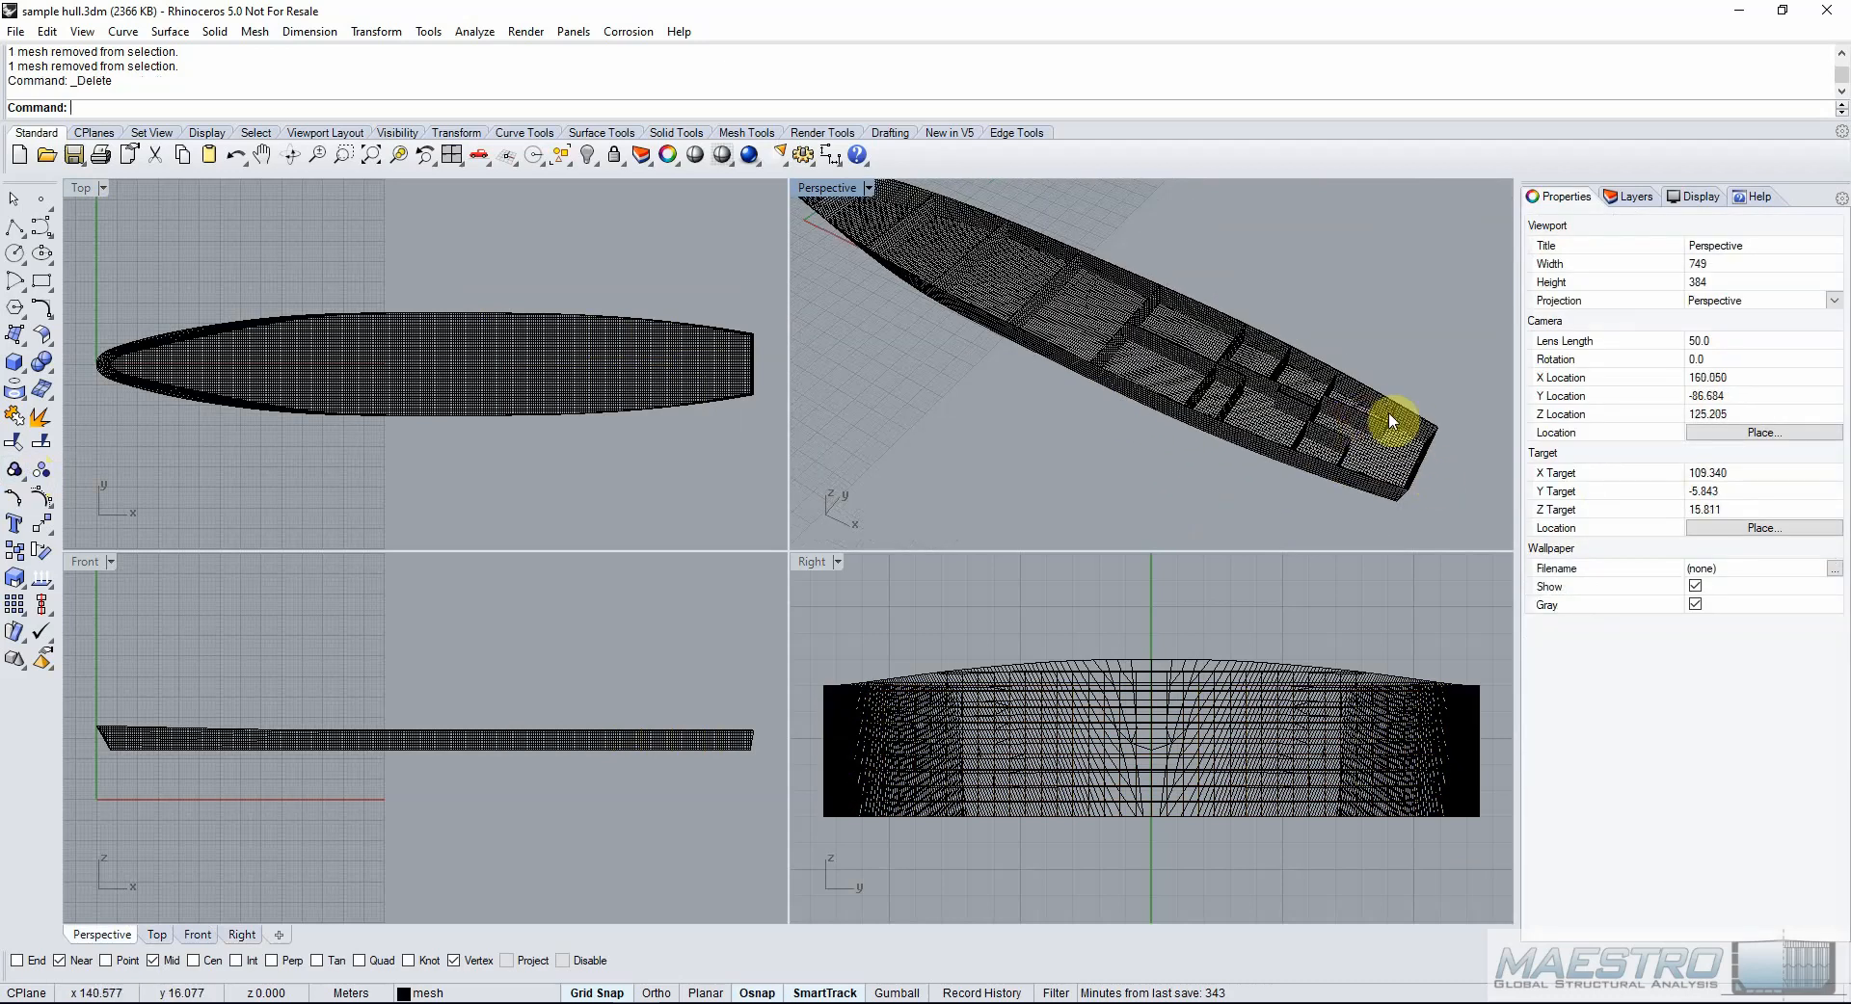
click(1368, 432)
scroll(1383, 444, up, 3)
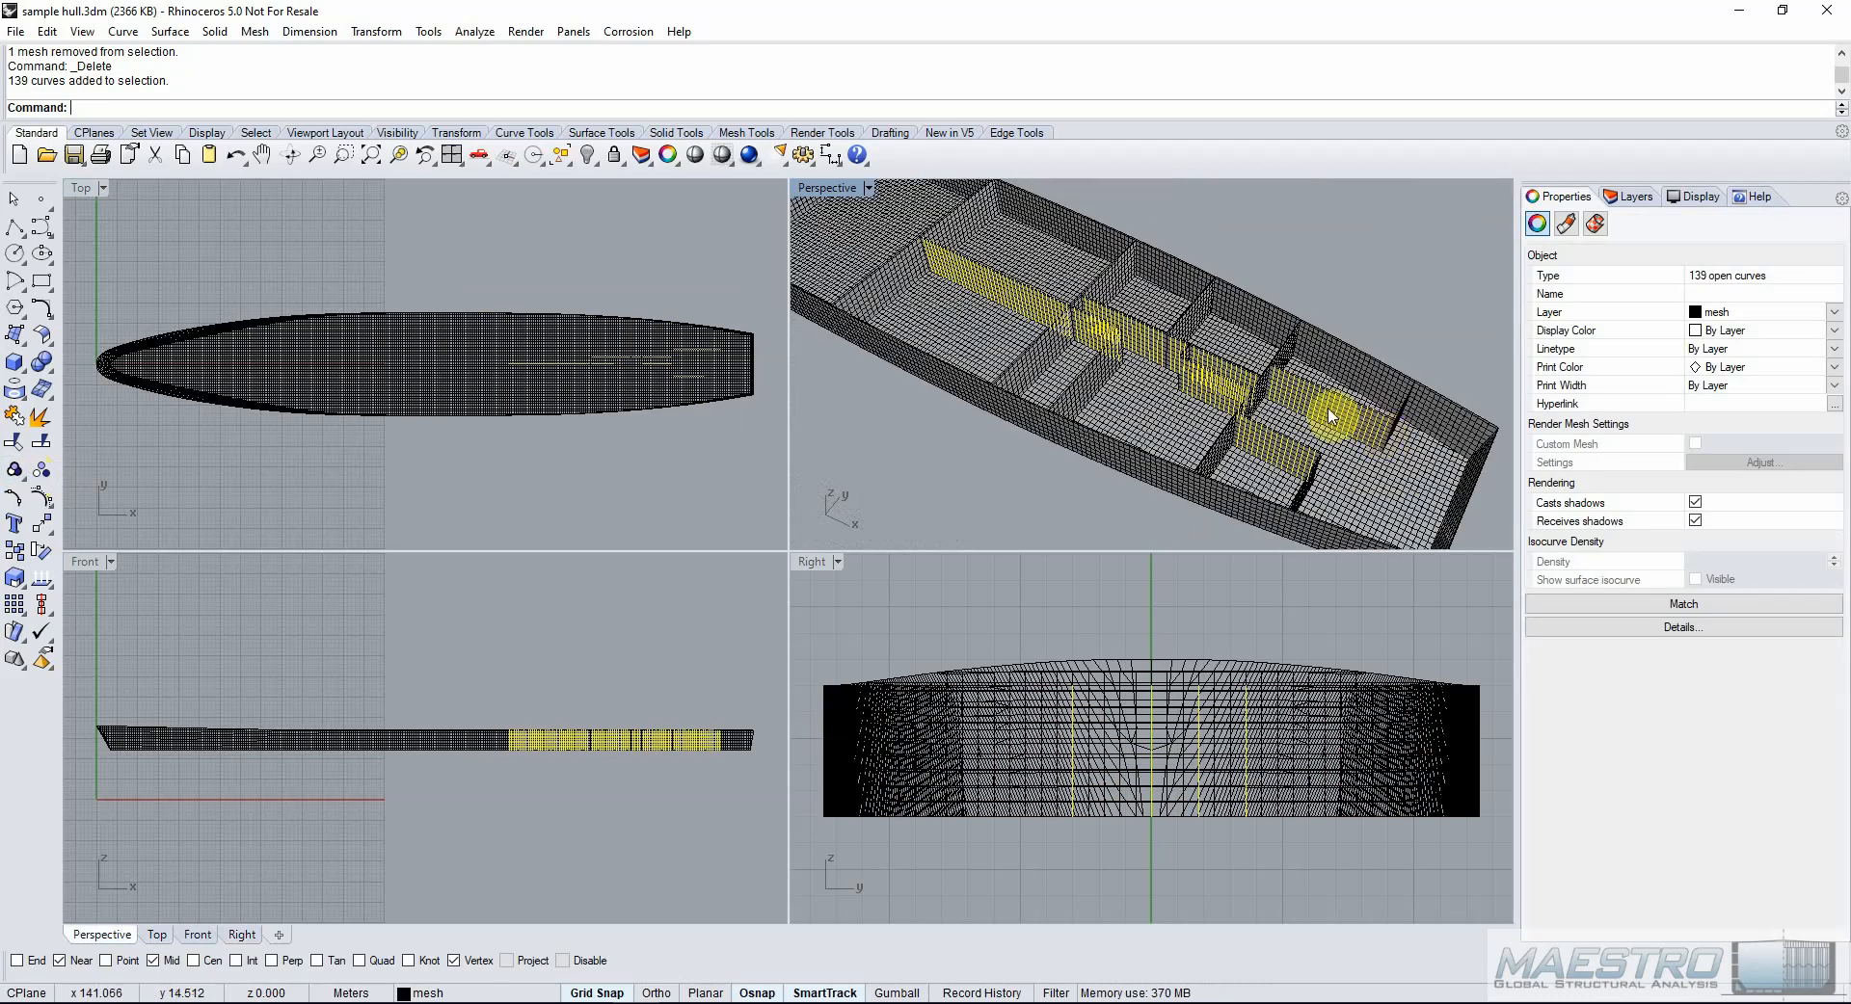
key(Escape)
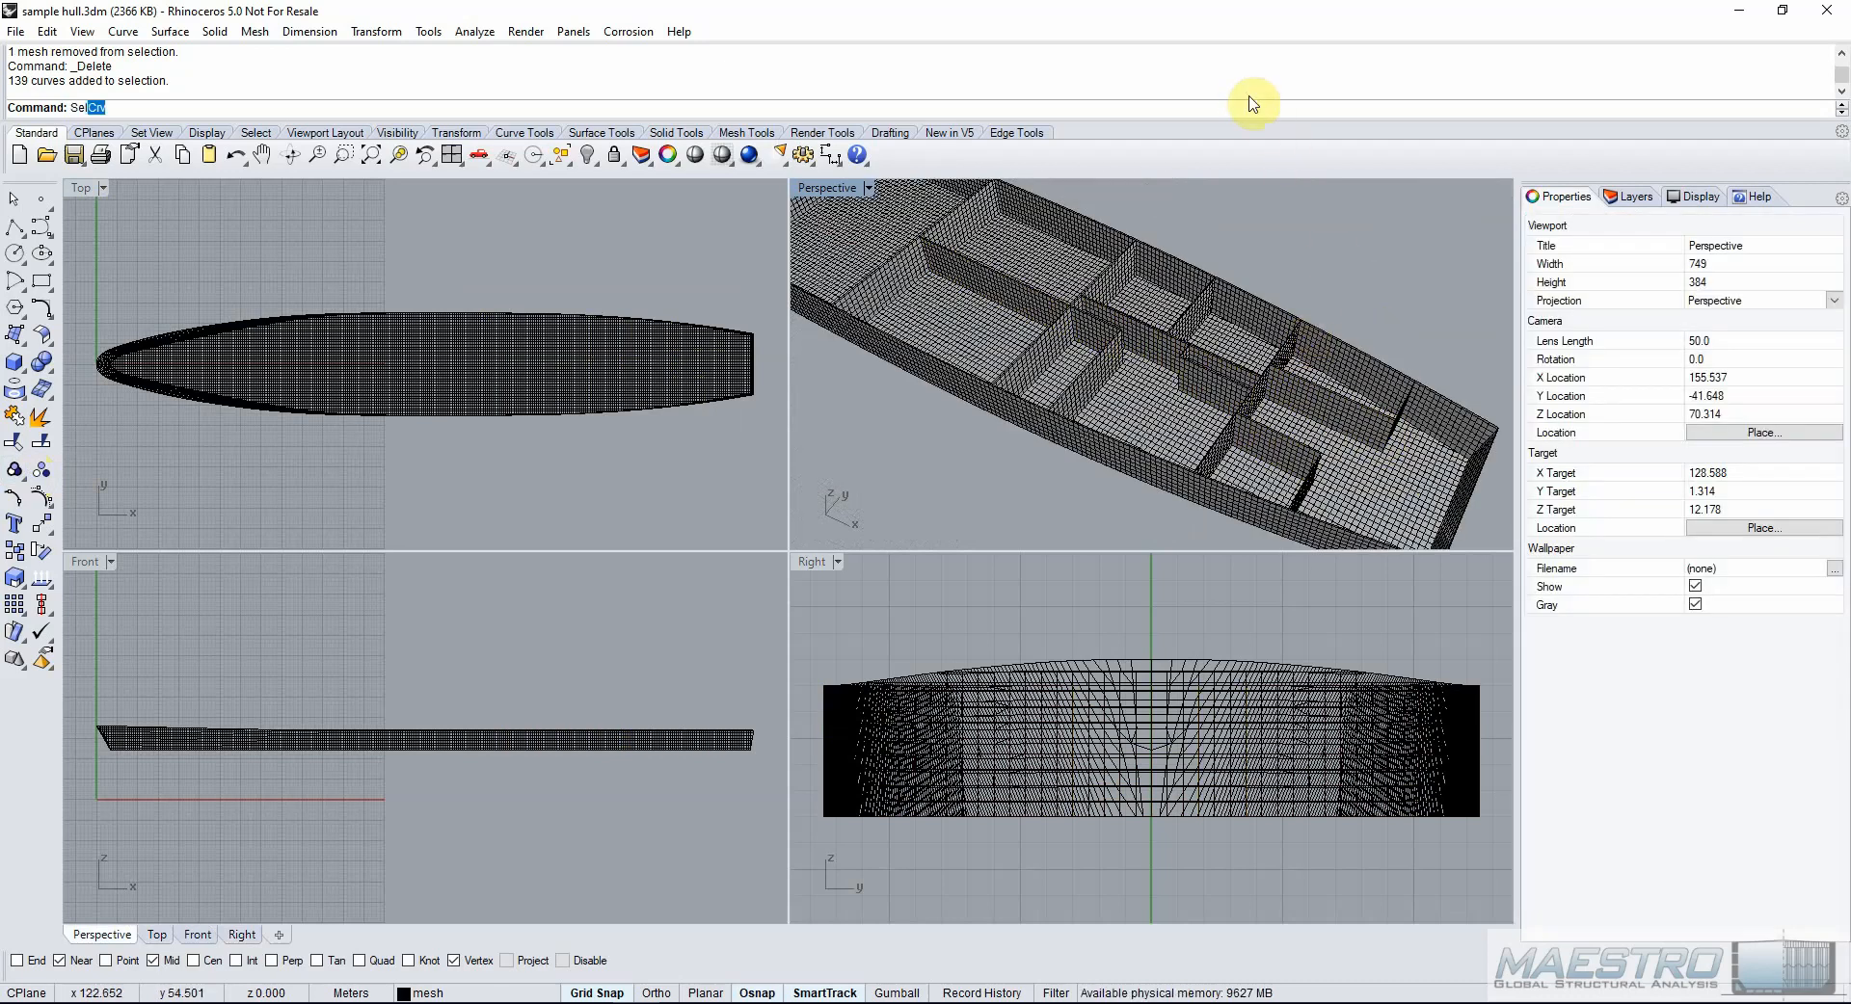
Select all meshes with SelMesh and exclude the bottom, both side shells and the transom, keeping only the bulkheads selected.
text(SelMe)
key(Return)
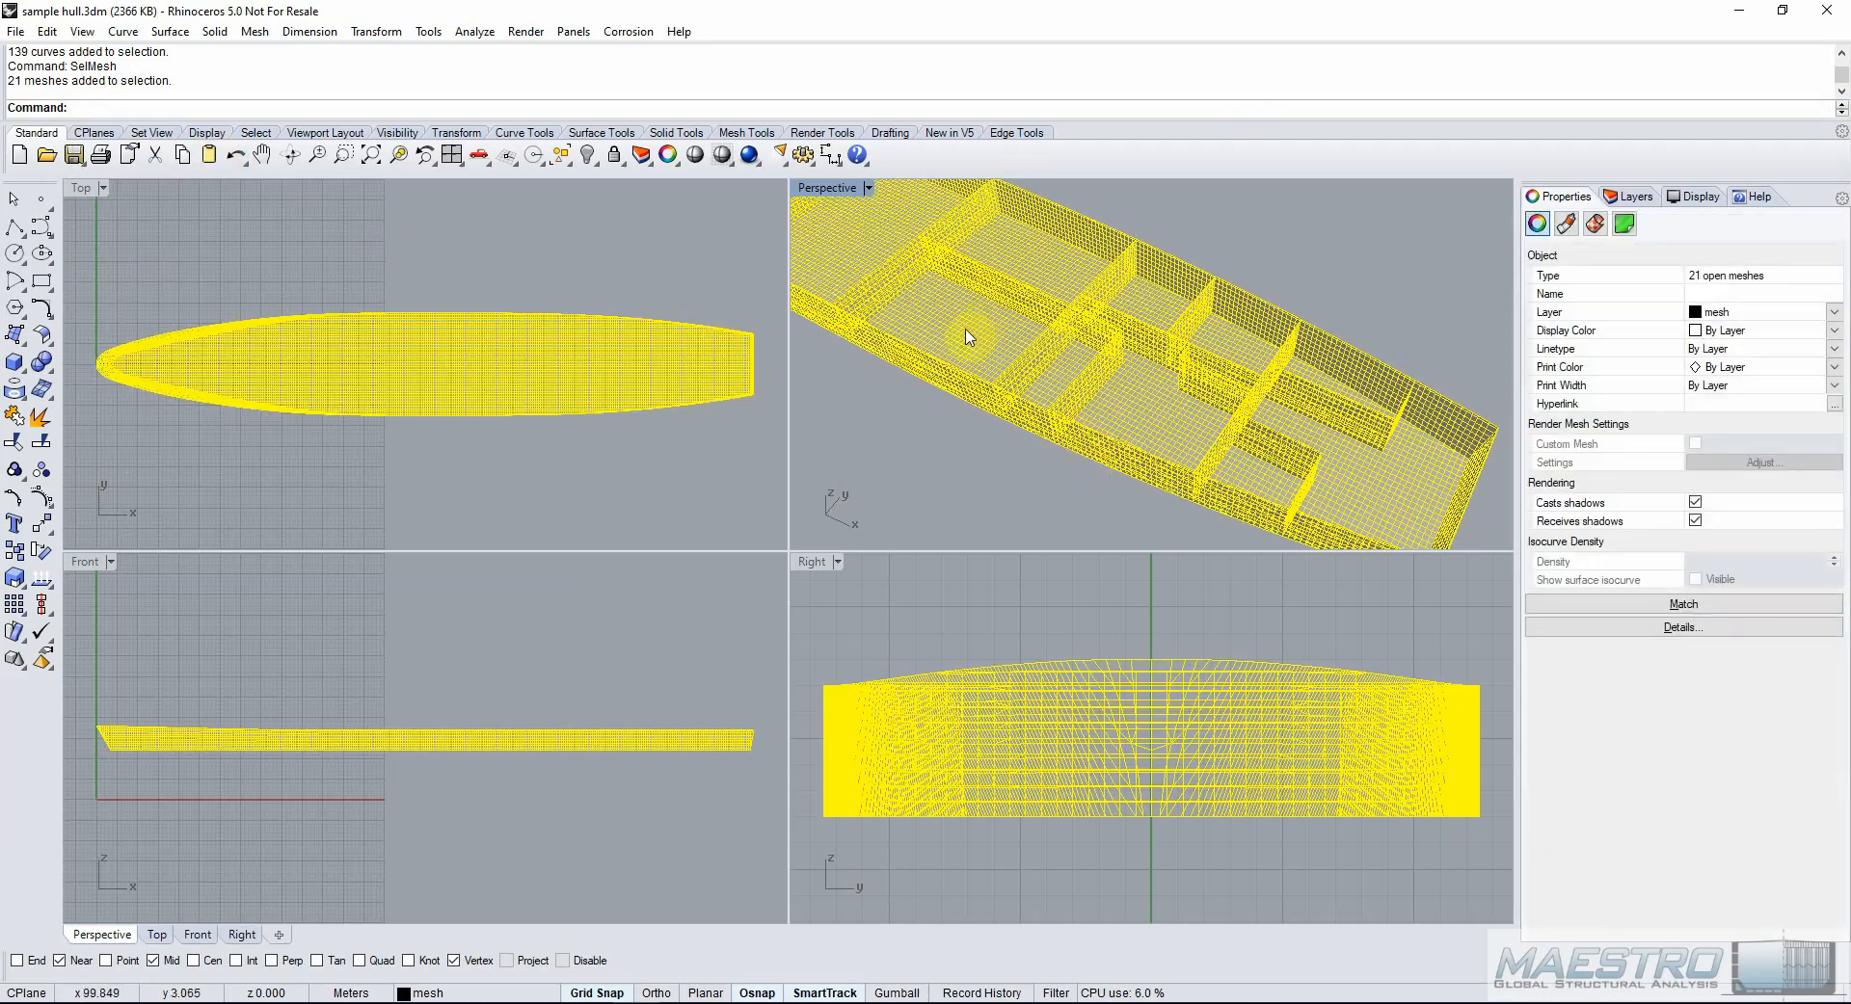
ctrl+click(1061, 241)
ctrl+click(950, 368)
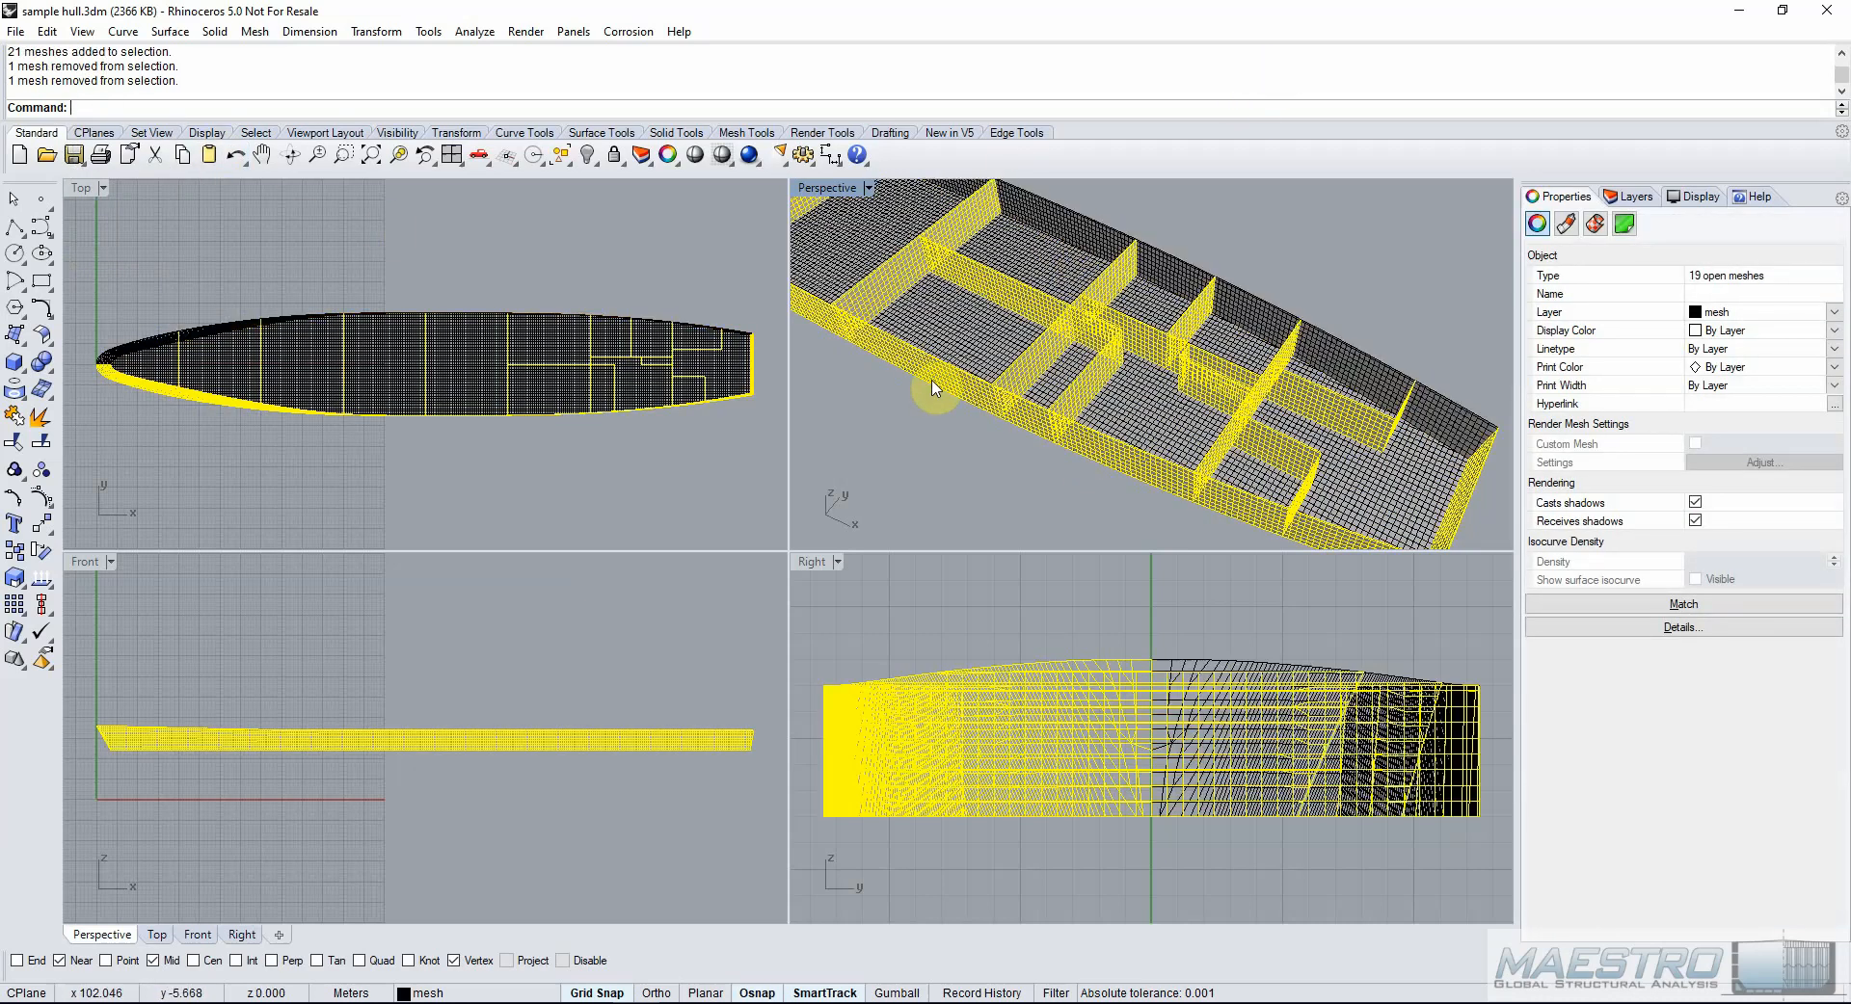
ctrl+click(954, 393)
ctrl+click(1471, 479)
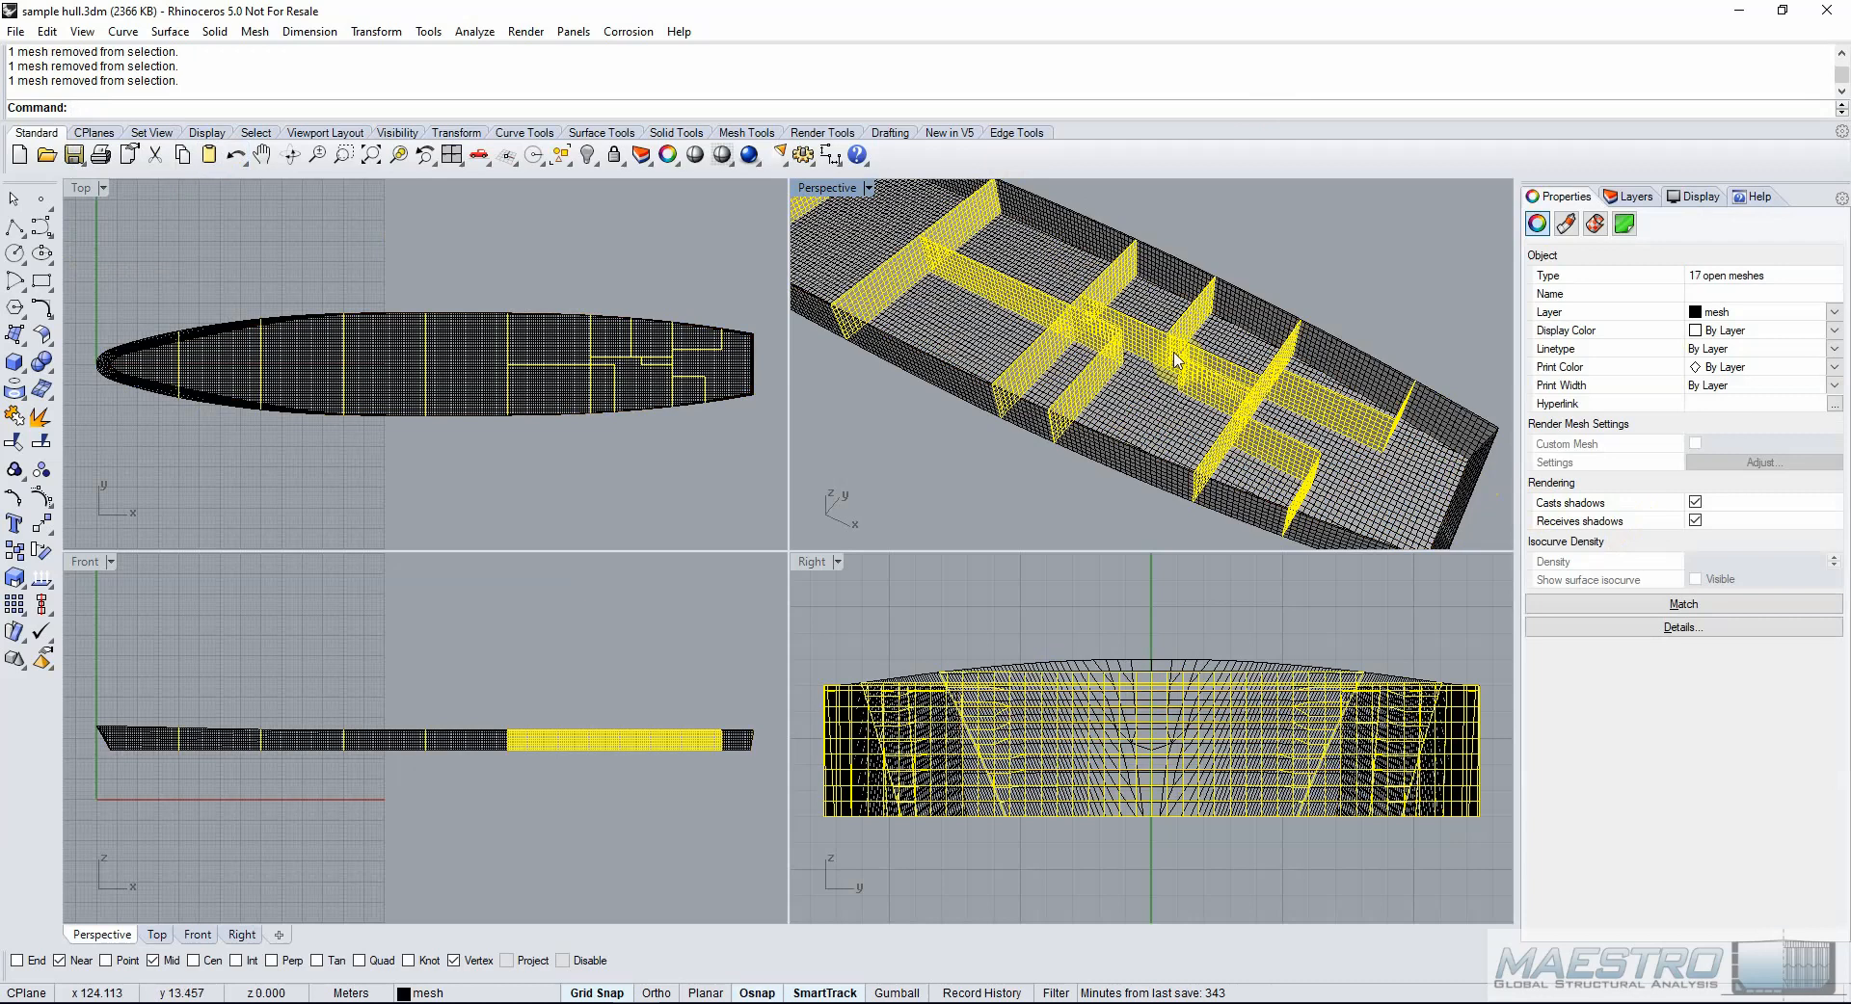
scroll(1085, 361, down, 3)
Display the normal directions of the selected bulkhead meshes and examine the arrows around the aft compartments.
click(474, 31)
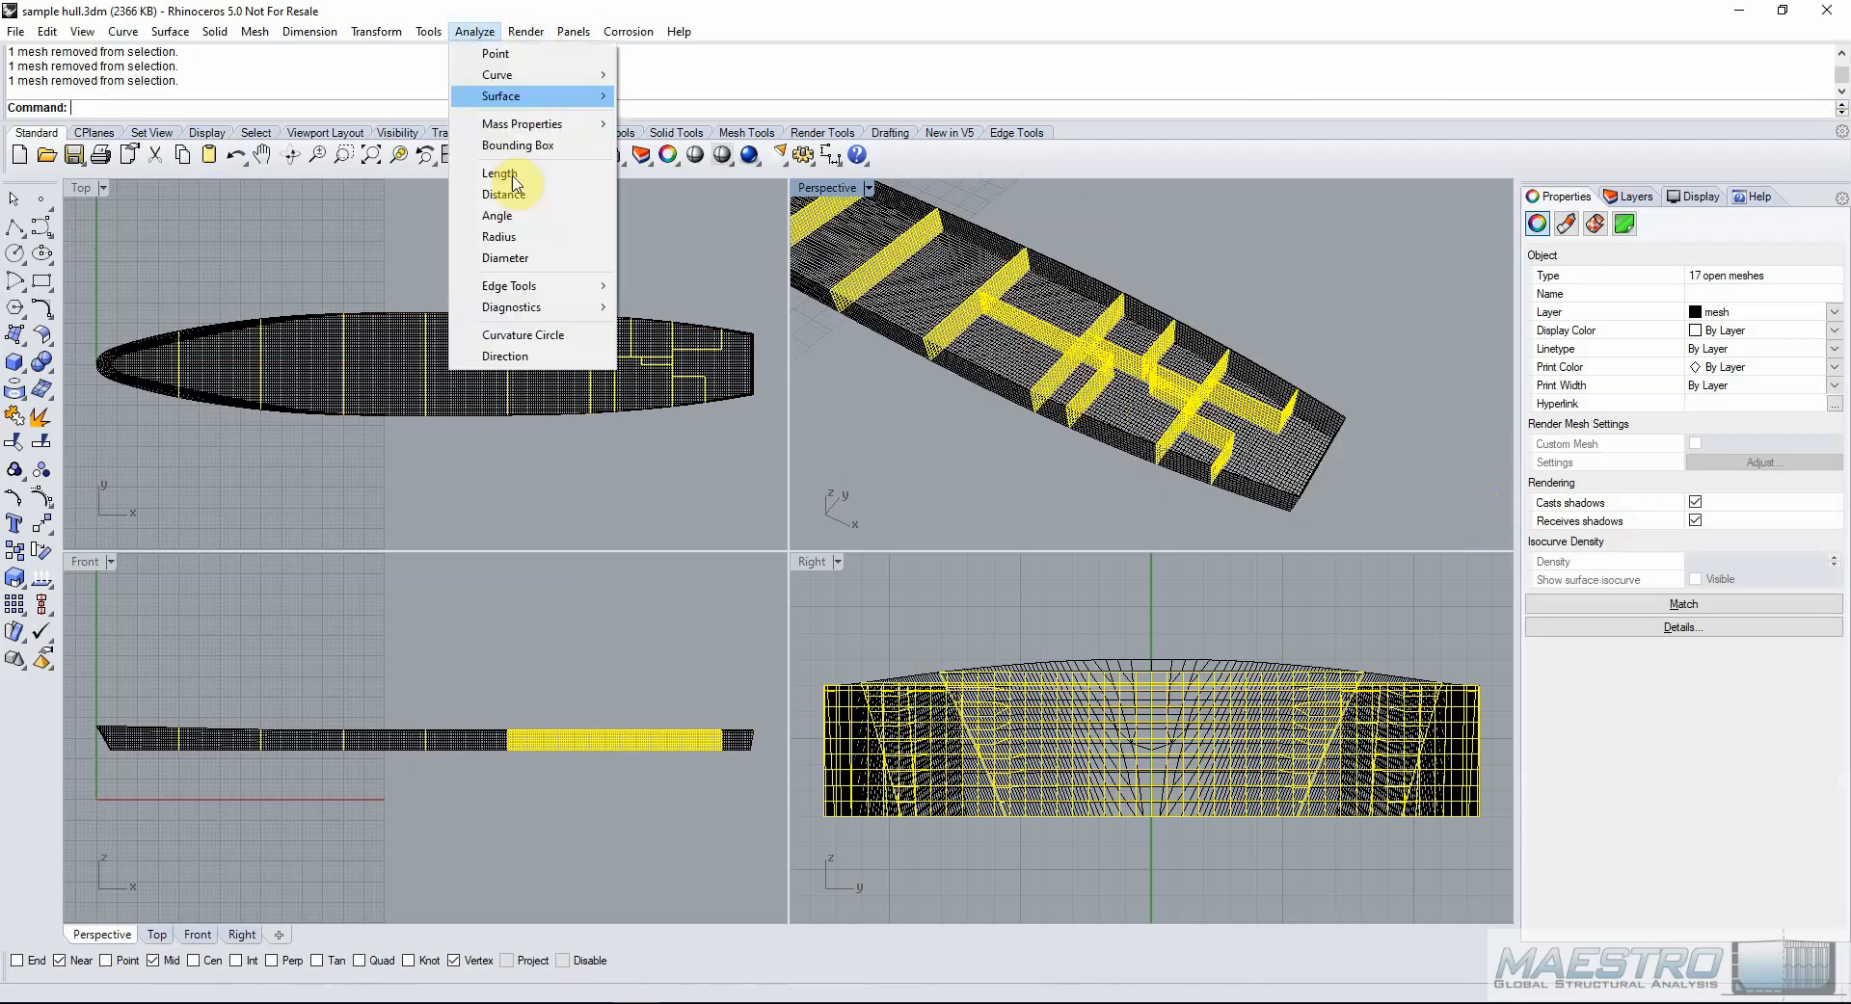
click(557, 351)
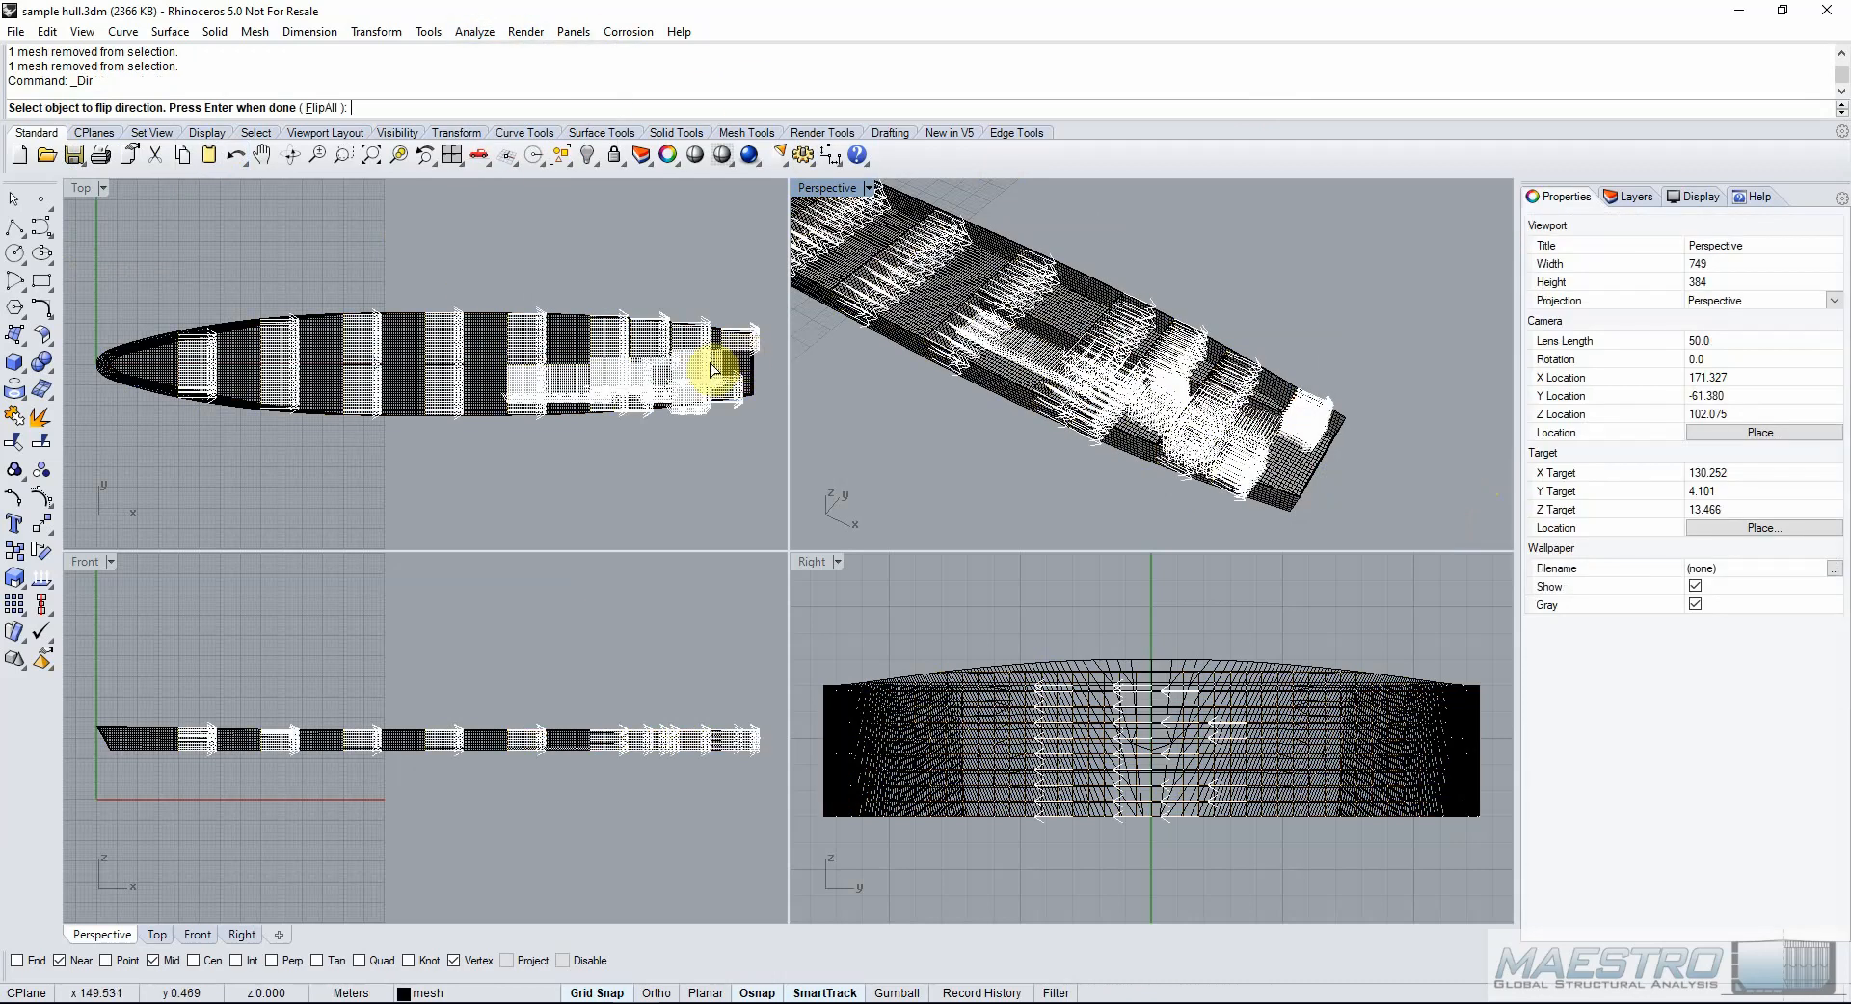
scroll(709, 370, up, 6)
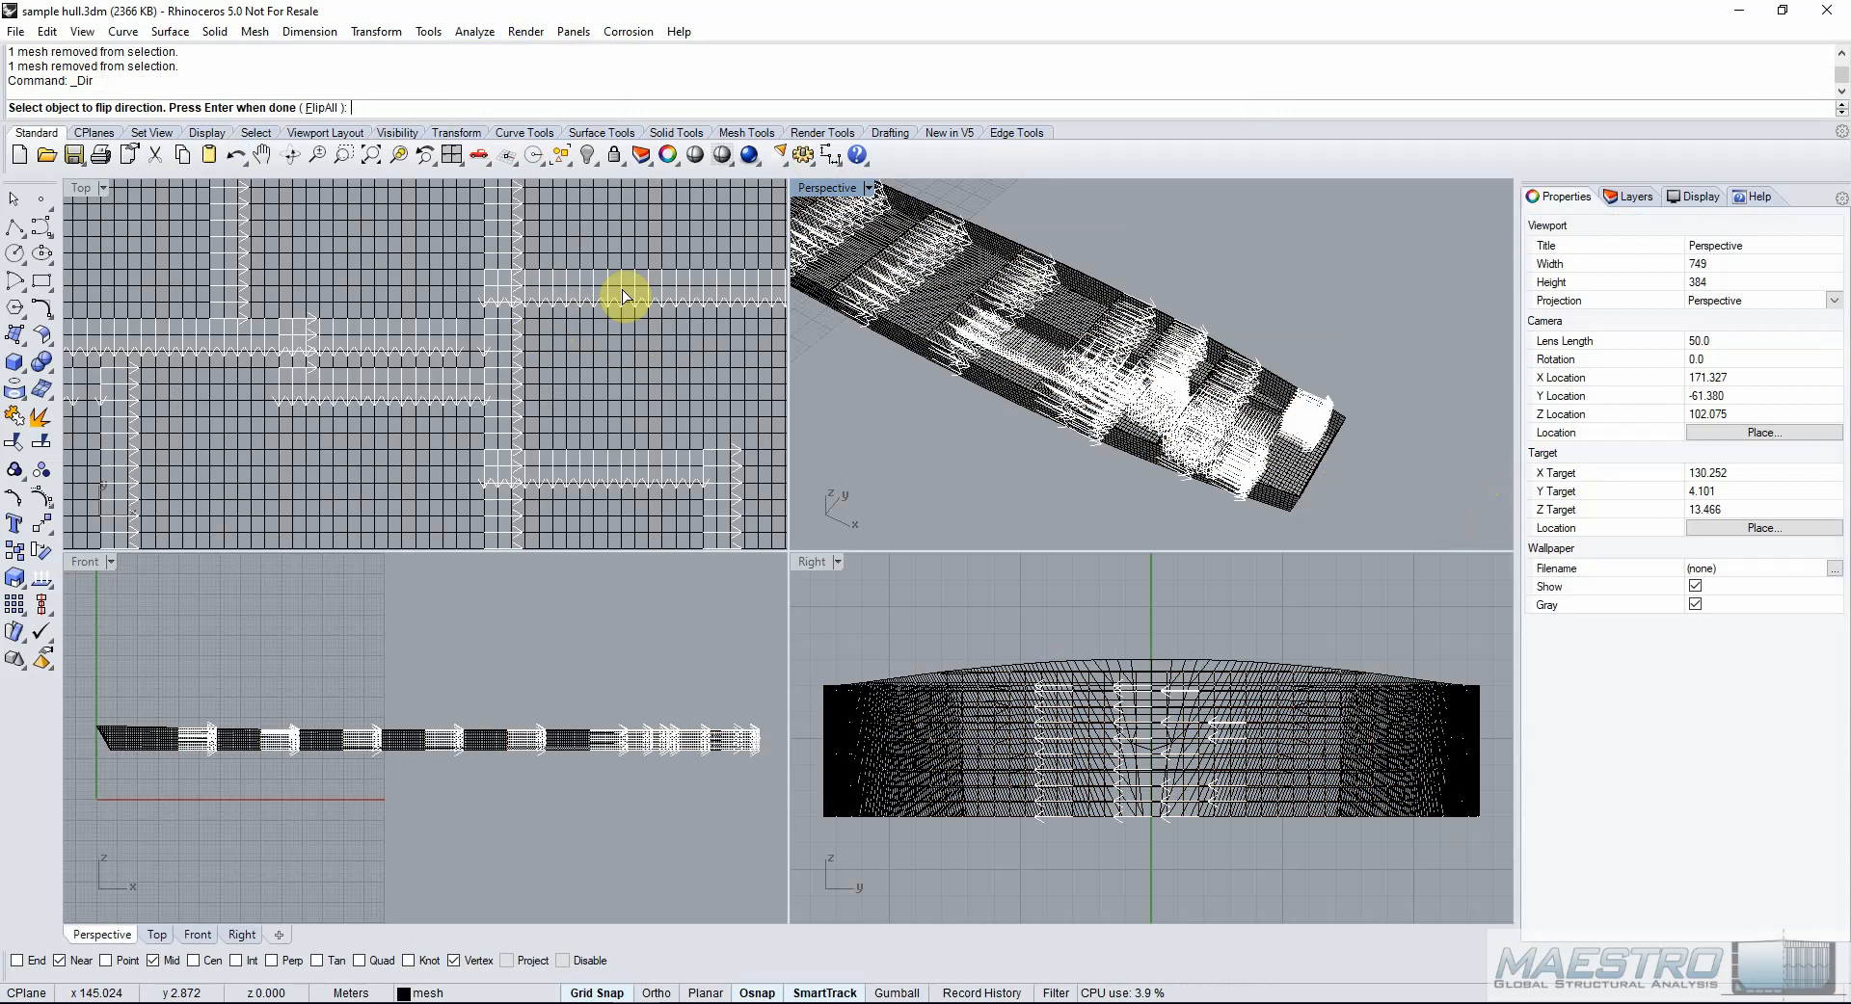
scroll(623, 297, down, 2)
right_drag(1168, 394, 1108, 340)
scroll(1146, 451, up, 14)
scroll(1108, 340, down, 3)
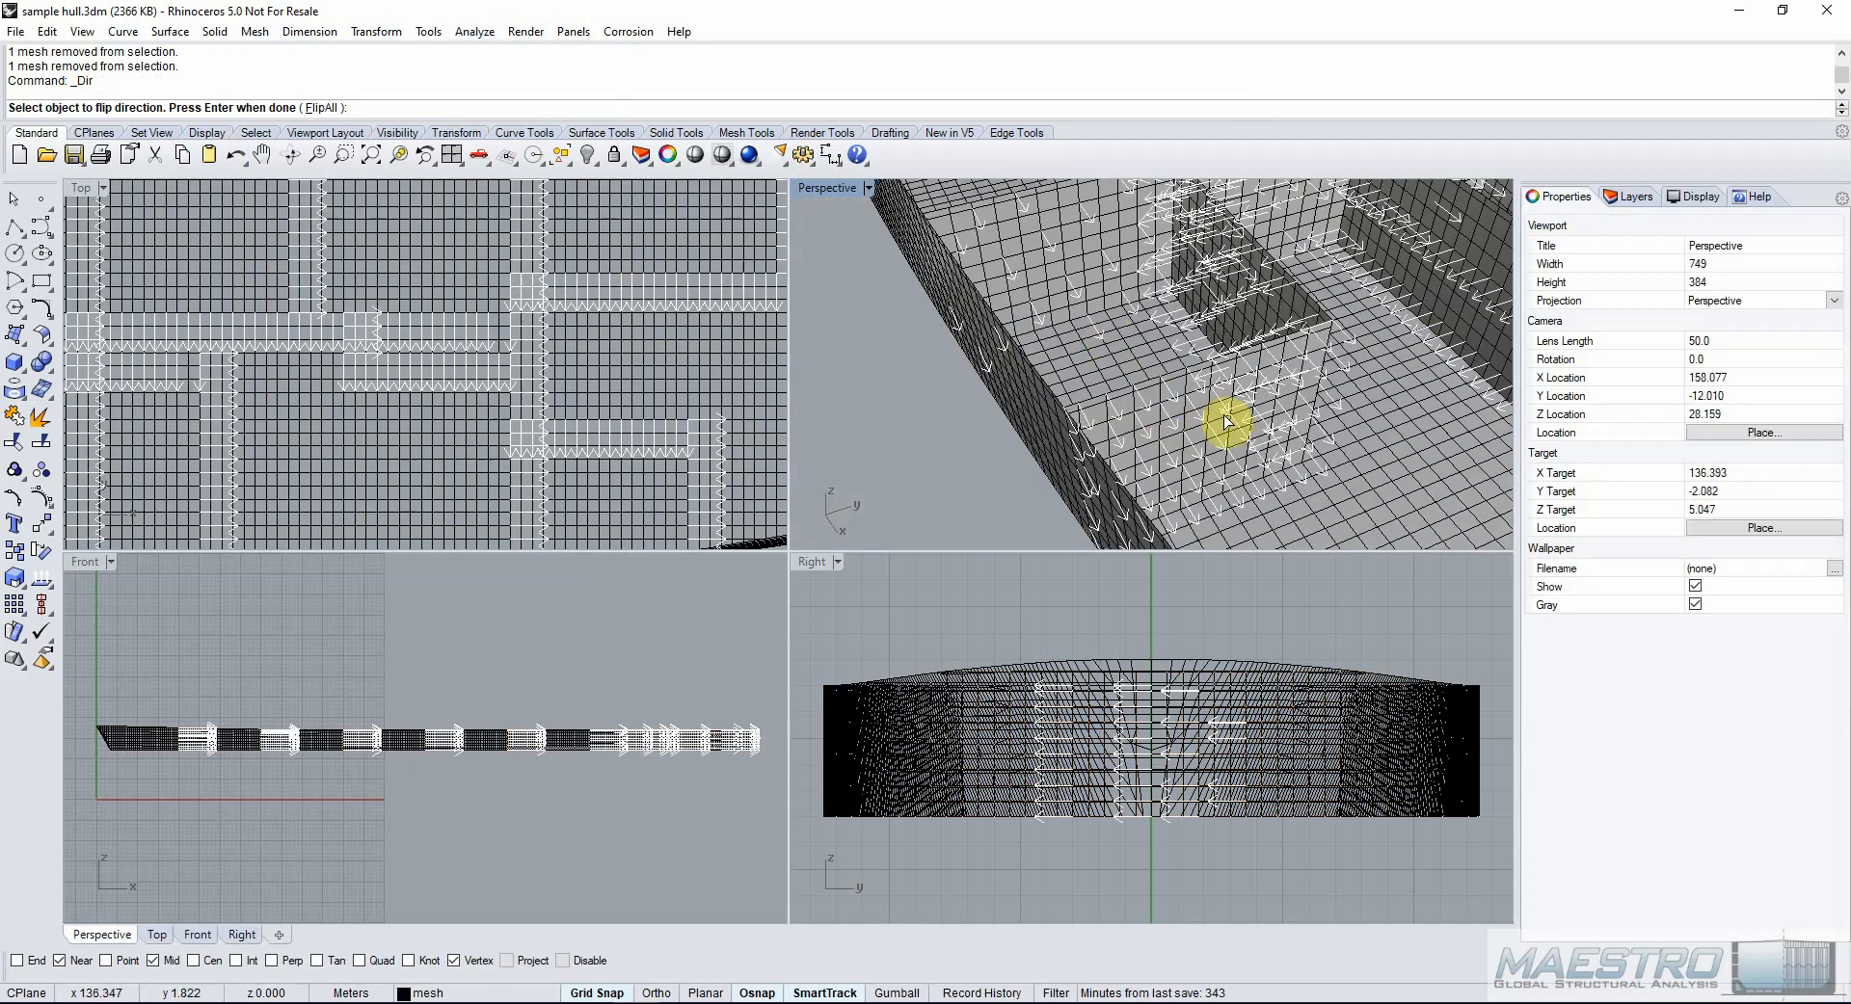
Flip the normal directions of the inconsistently oriented bulkhead meshes around the aft compartments.
click(1170, 413)
right_drag(1169, 412, 1191, 461)
scroll(1190, 461, up, 2)
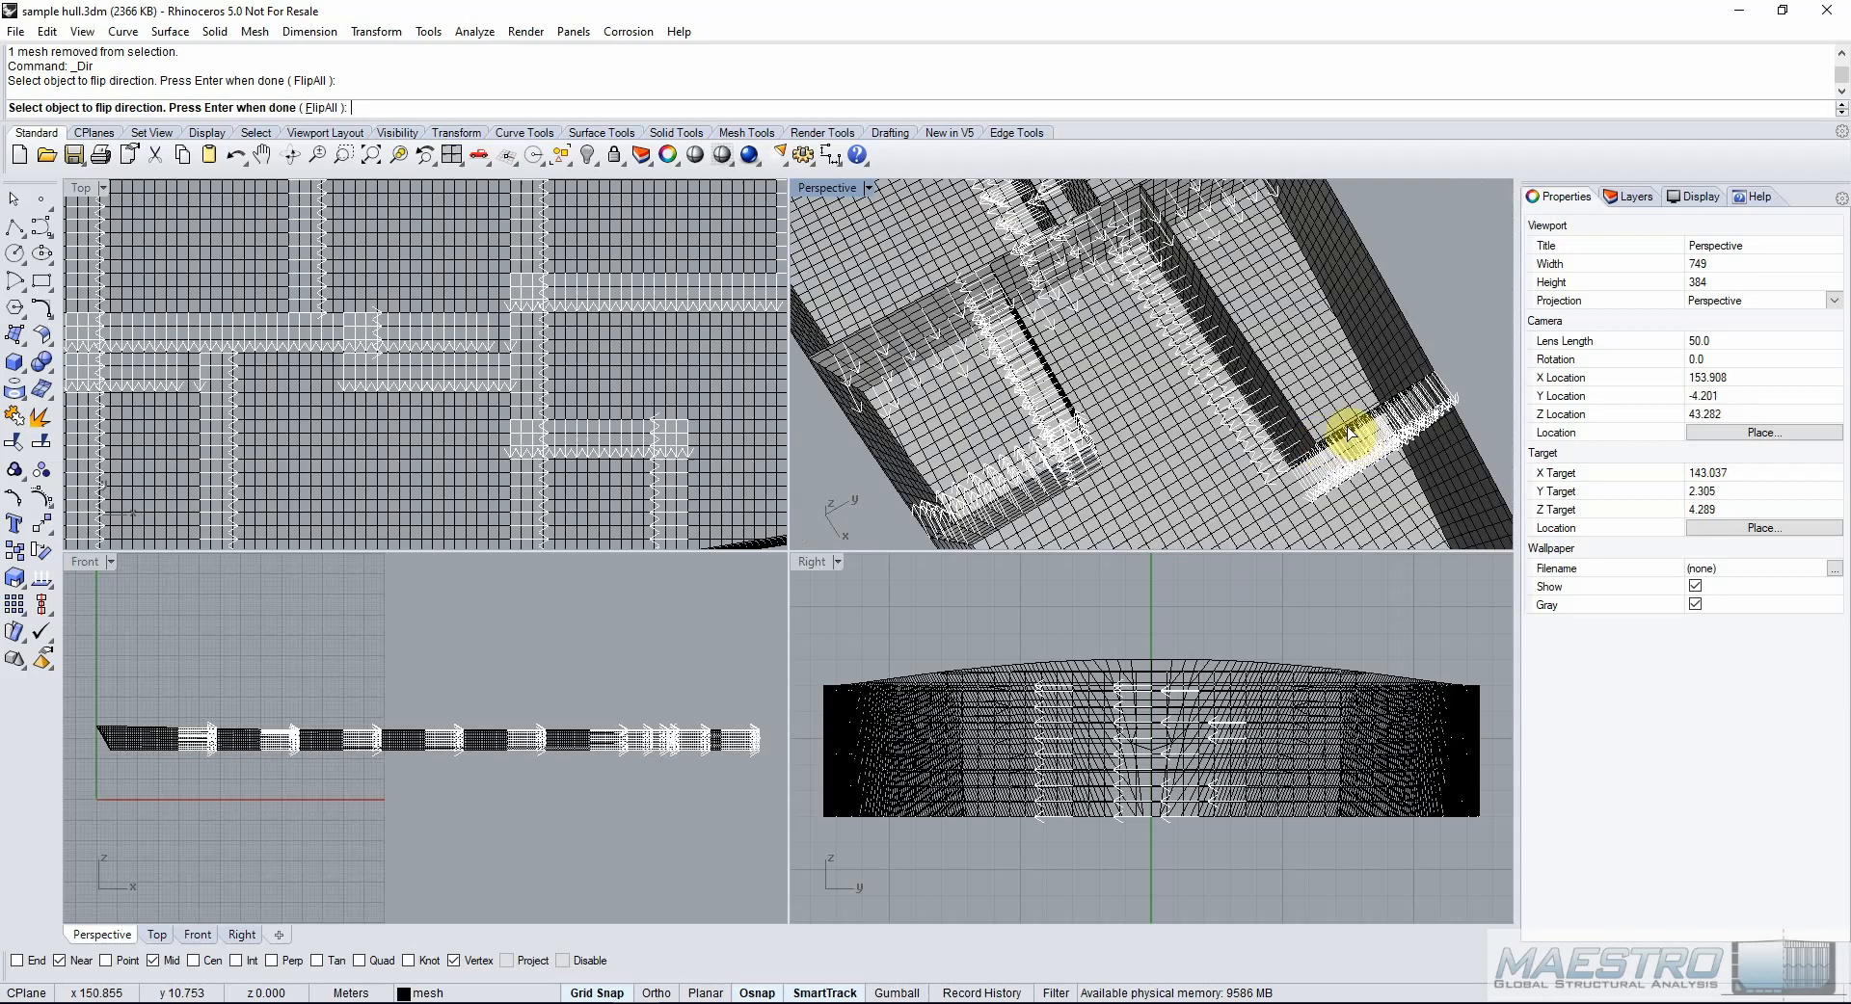
click(1264, 392)
right_drag(1212, 341, 1189, 293)
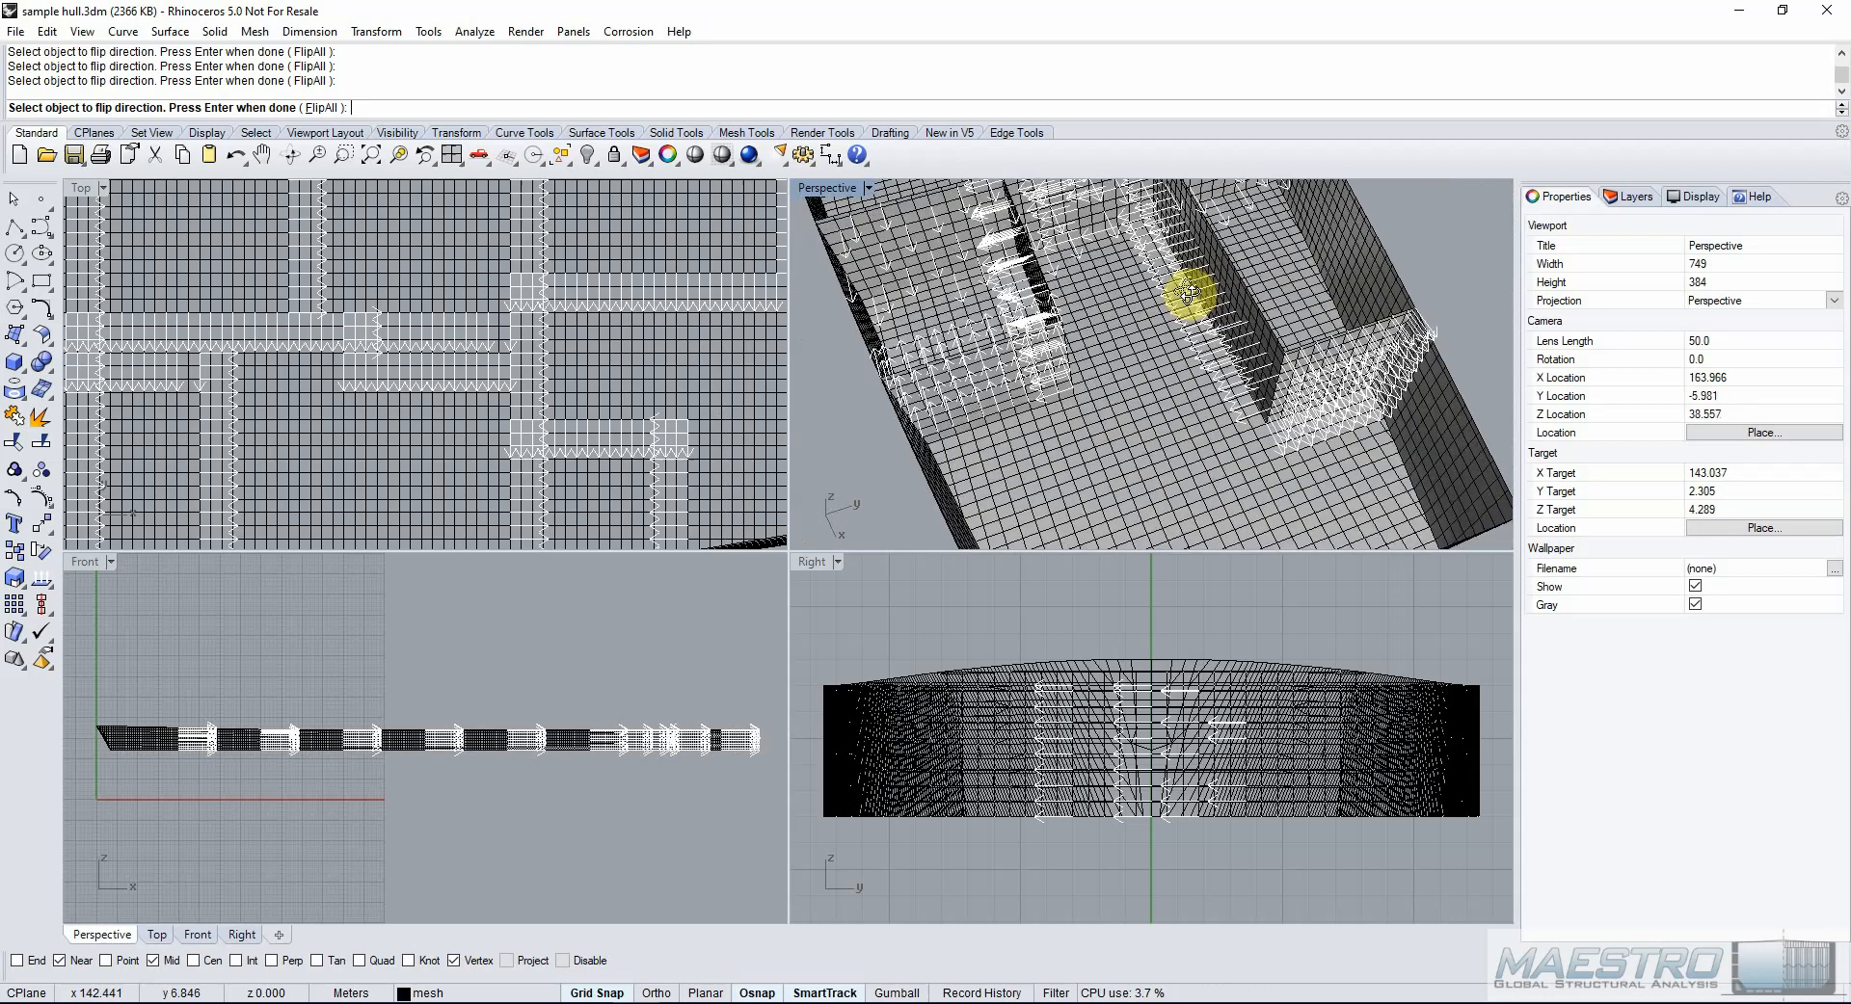
scroll(1276, 349, up, 5)
click(1276, 349)
click(1369, 367)
scroll(1282, 378, down, 8)
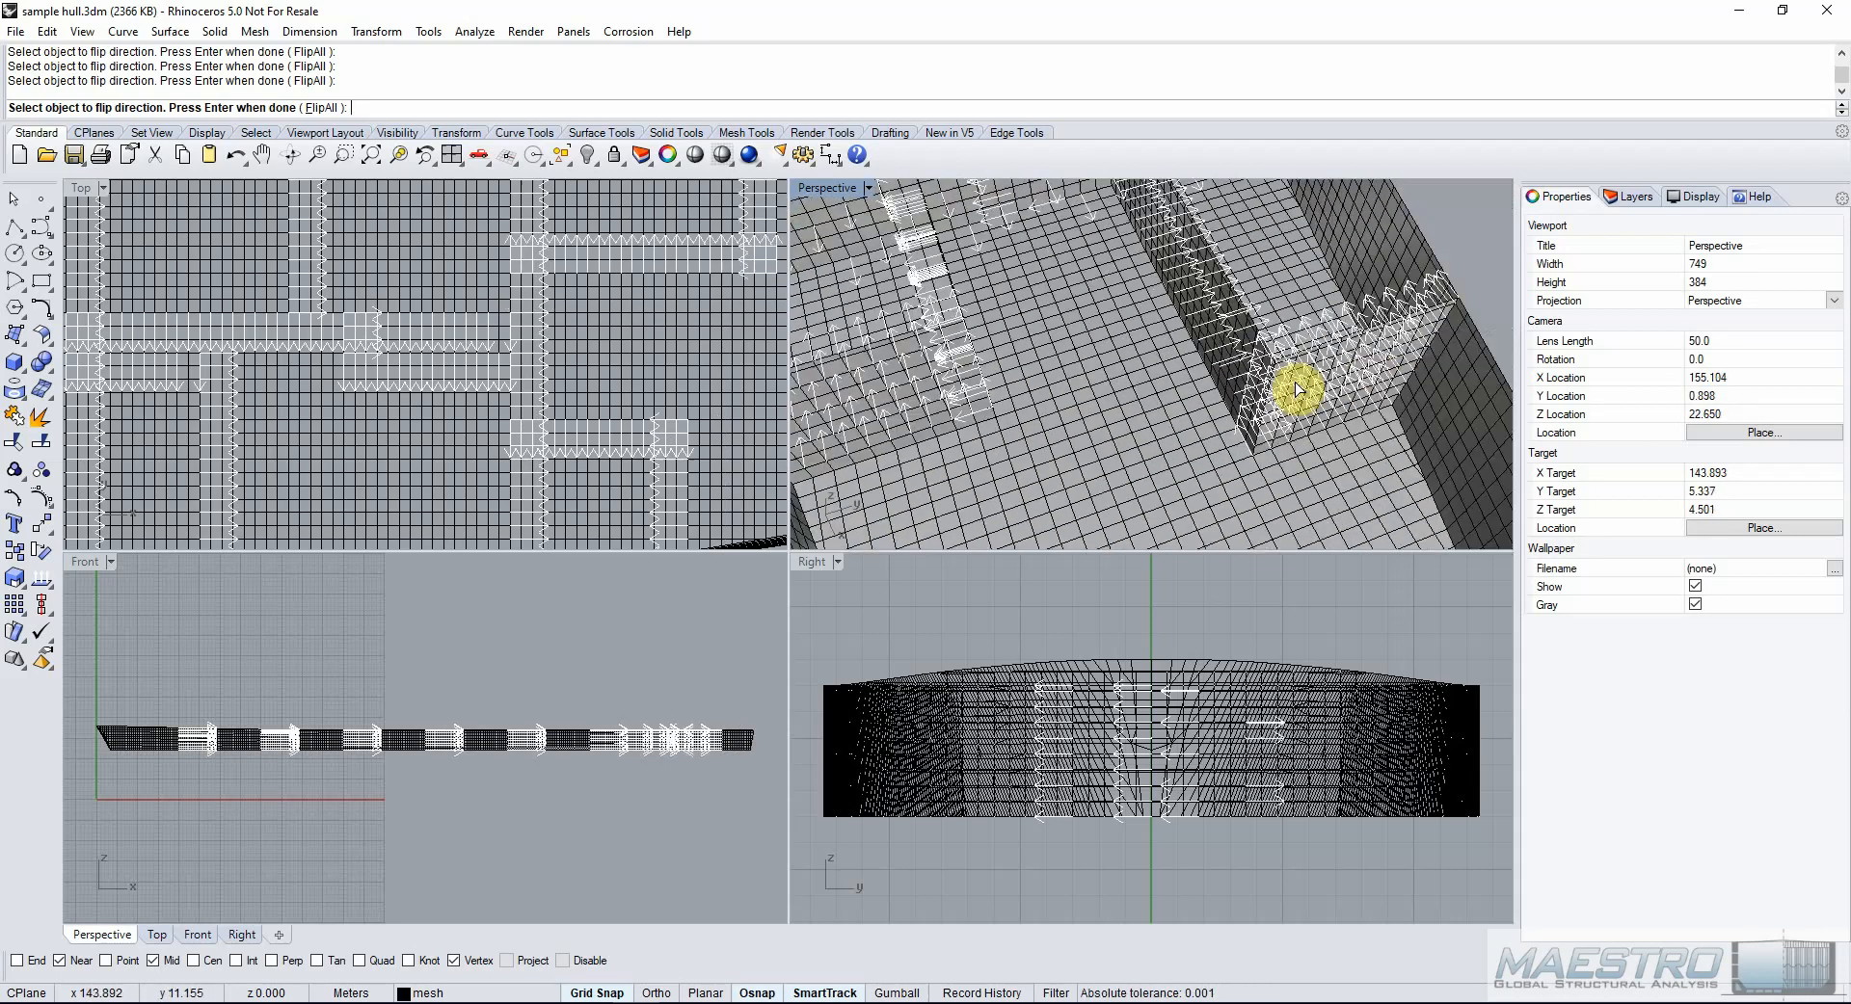
Examine the normal arrows on the bulkheads along the whole hull, and finish the direction command.
right_drag(1289, 382, 1363, 393)
scroll(1268, 359, down, 5)
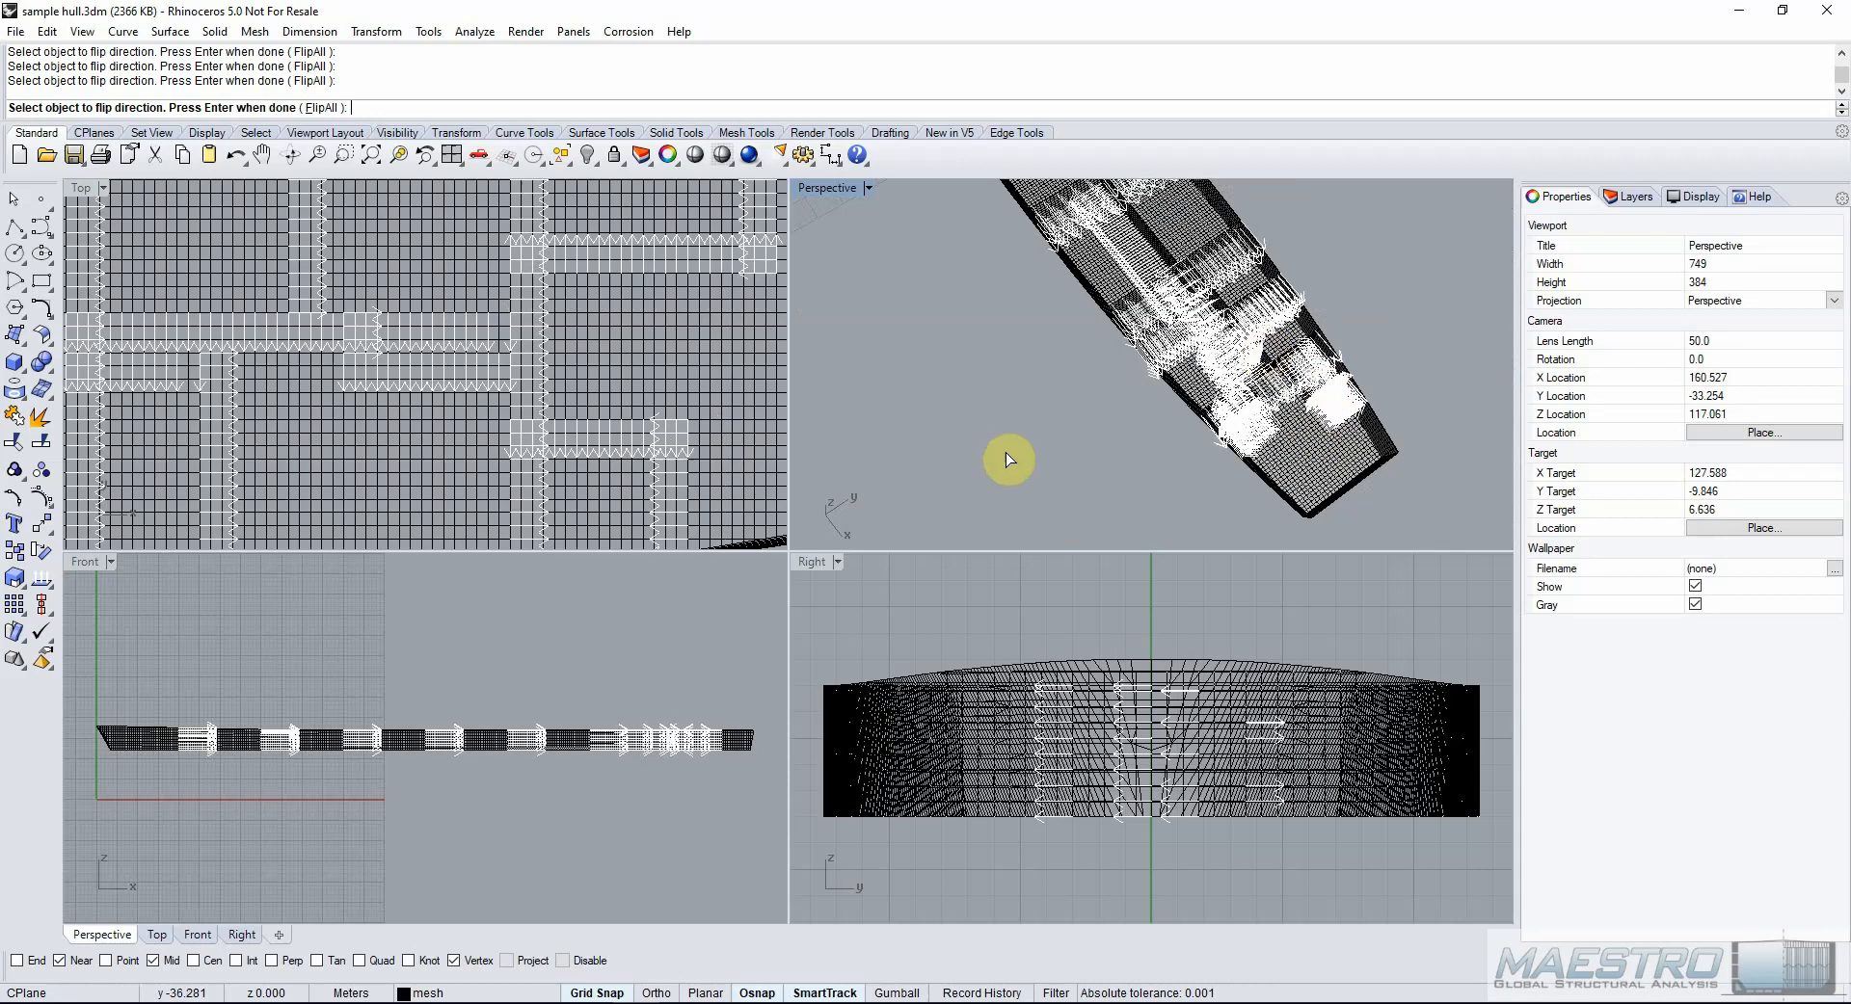
right_drag(1144, 467, 1196, 437)
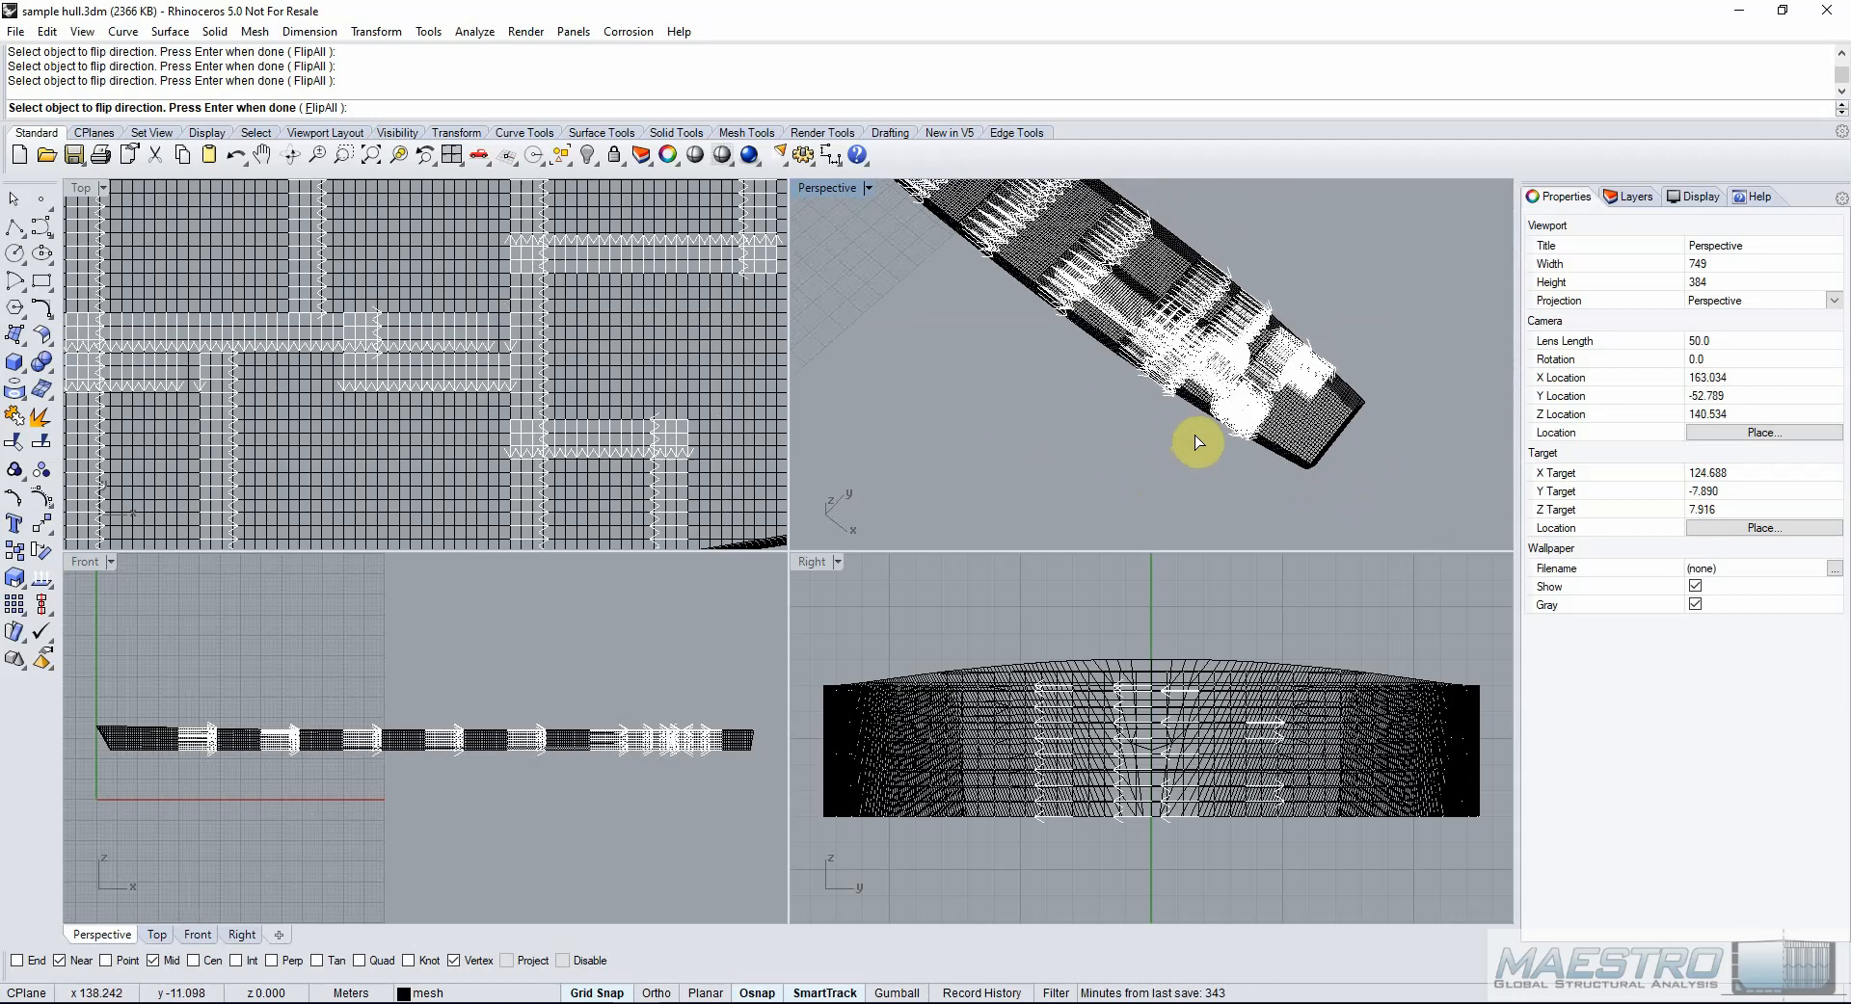
scroll(1193, 432, down, 3)
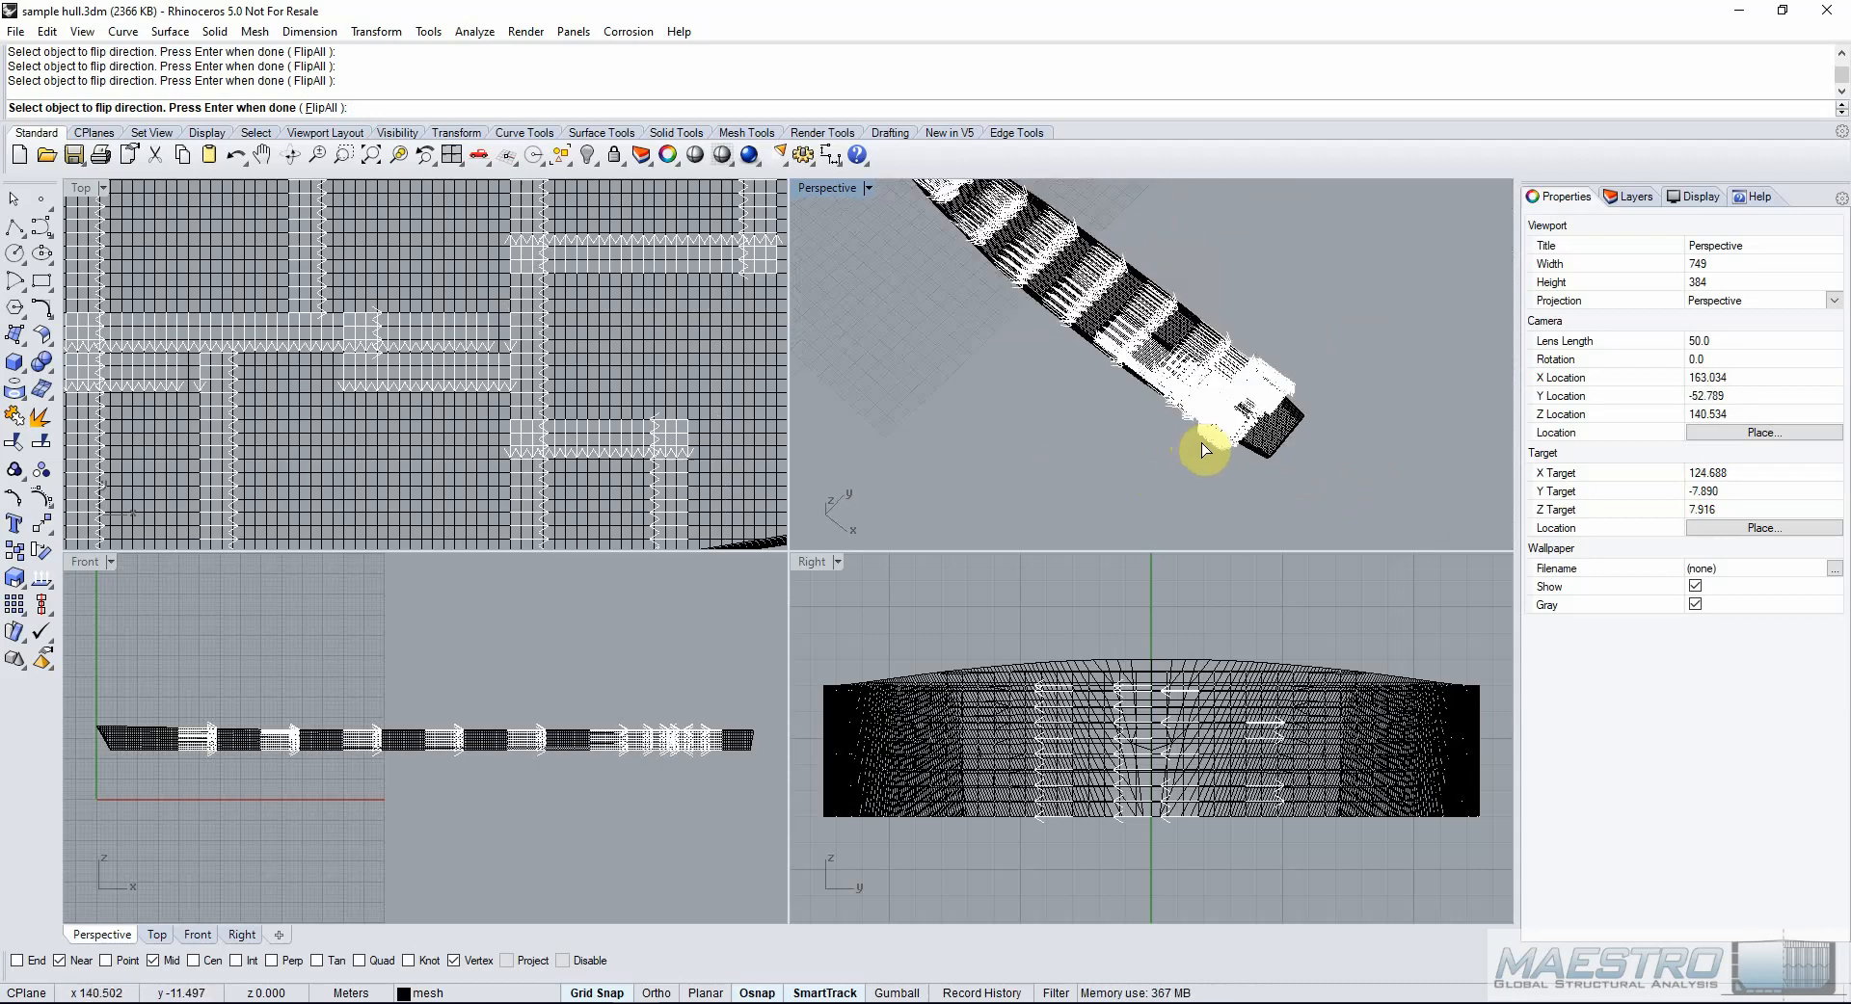
right_drag(1160, 386, 1200, 360)
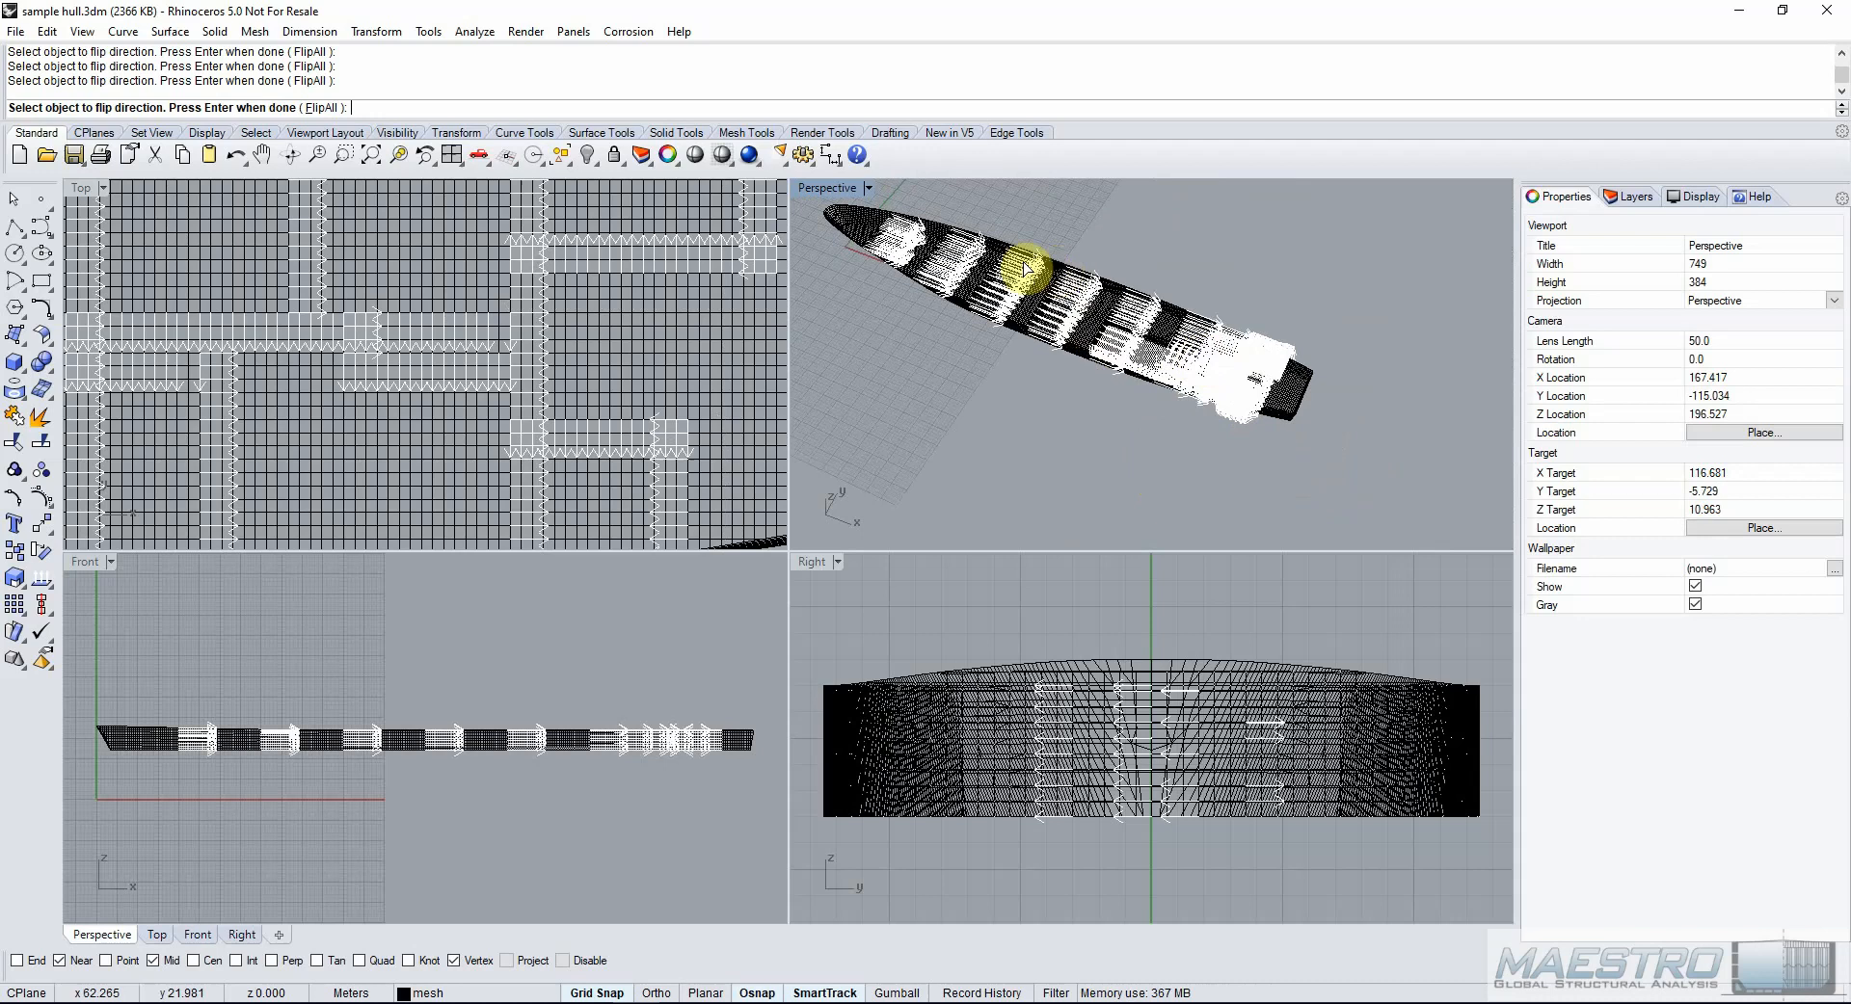
scroll(1025, 269, up, 3)
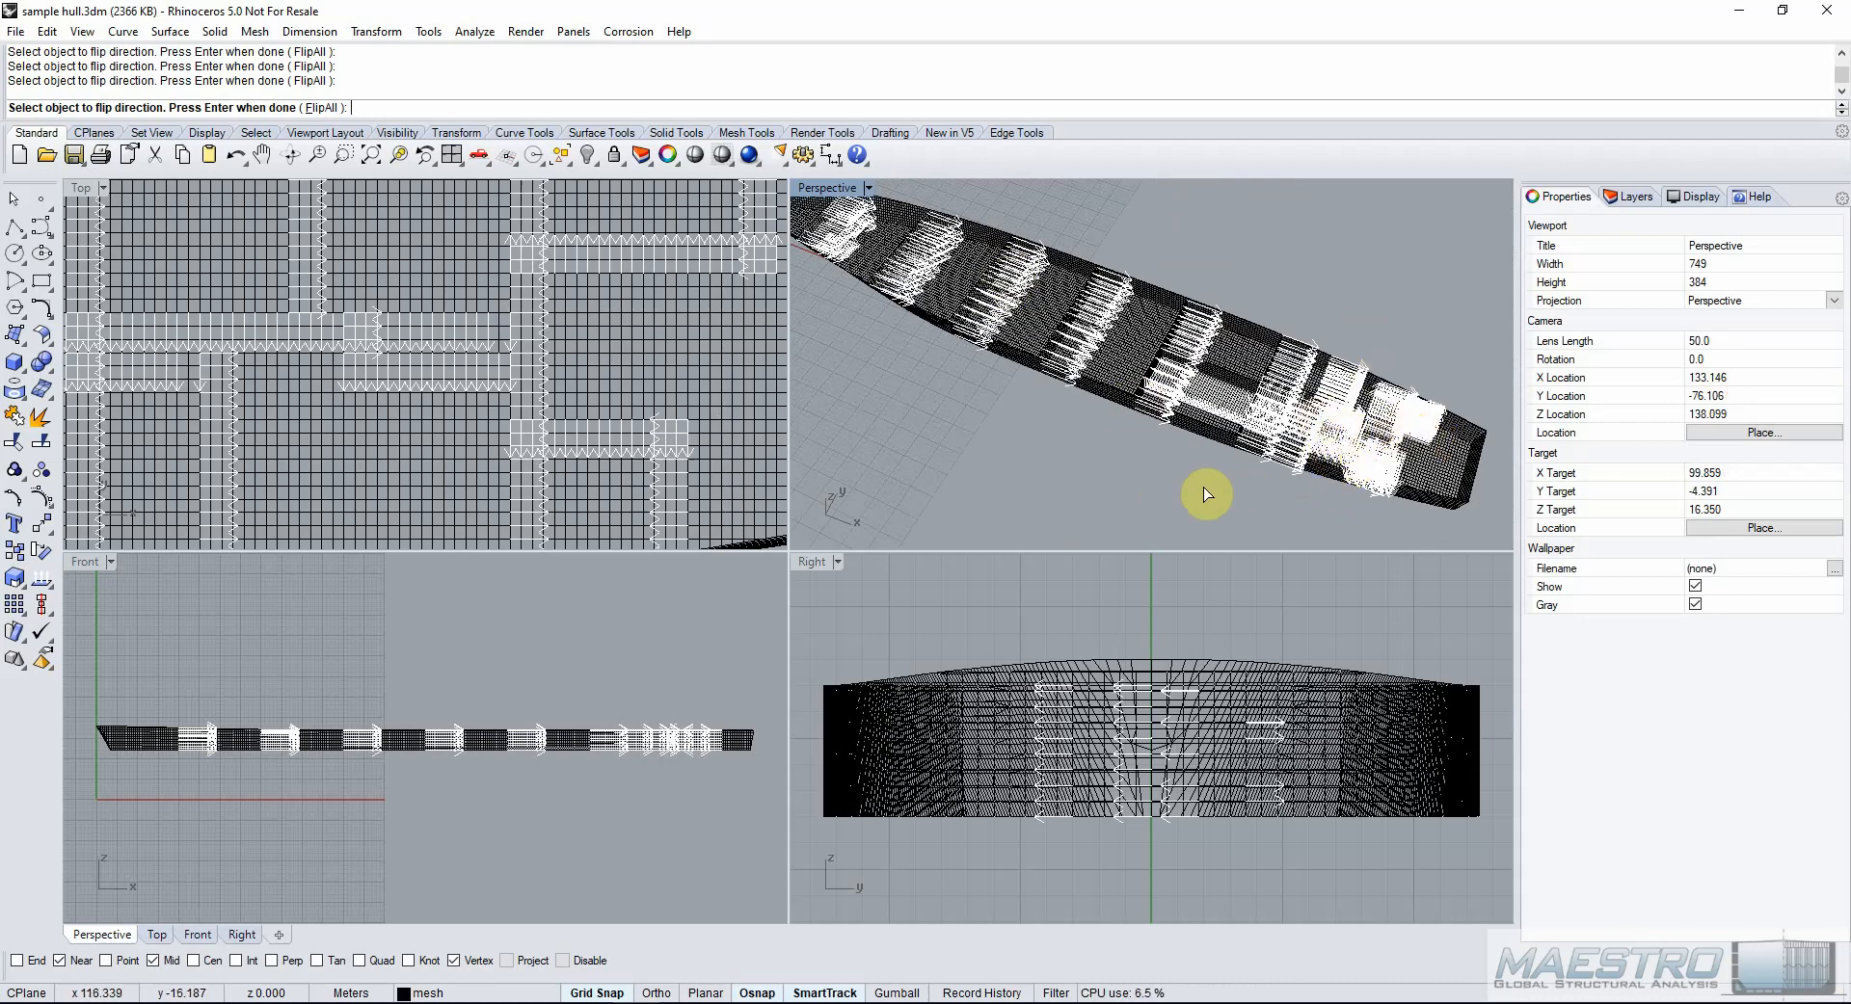
right_click(1118, 502)
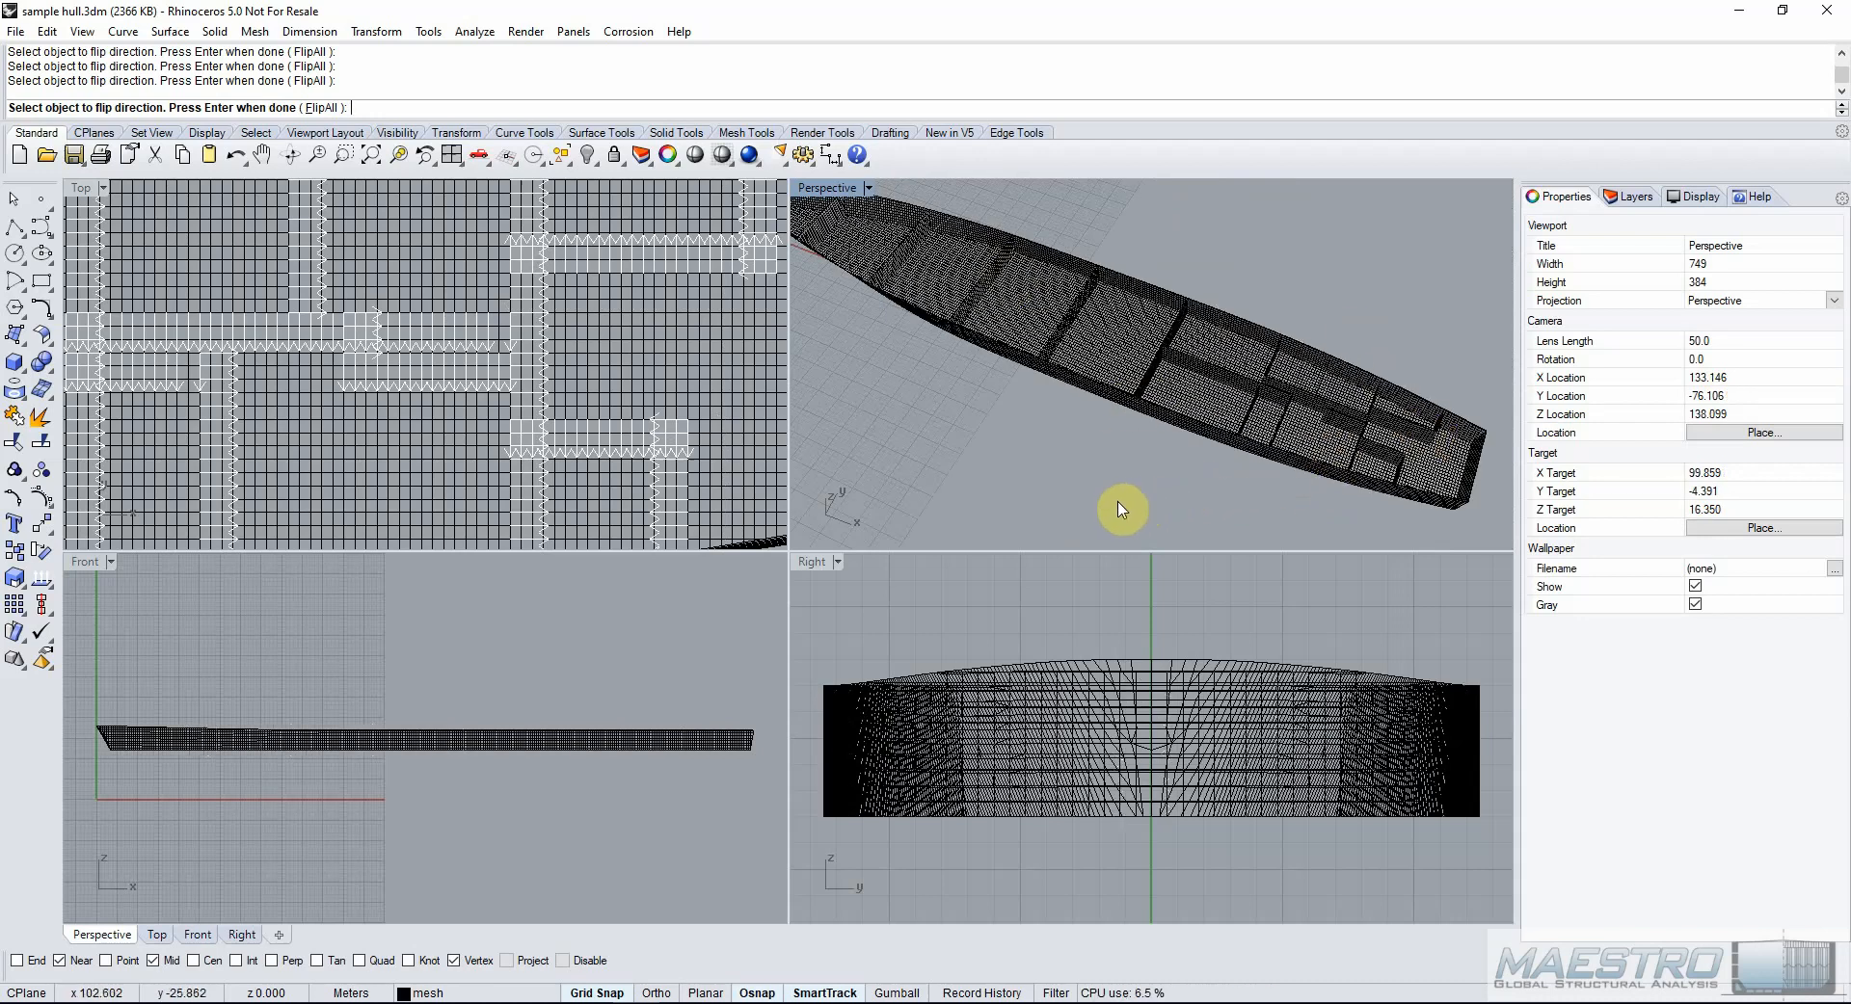
scroll(1096, 482, down, 2)
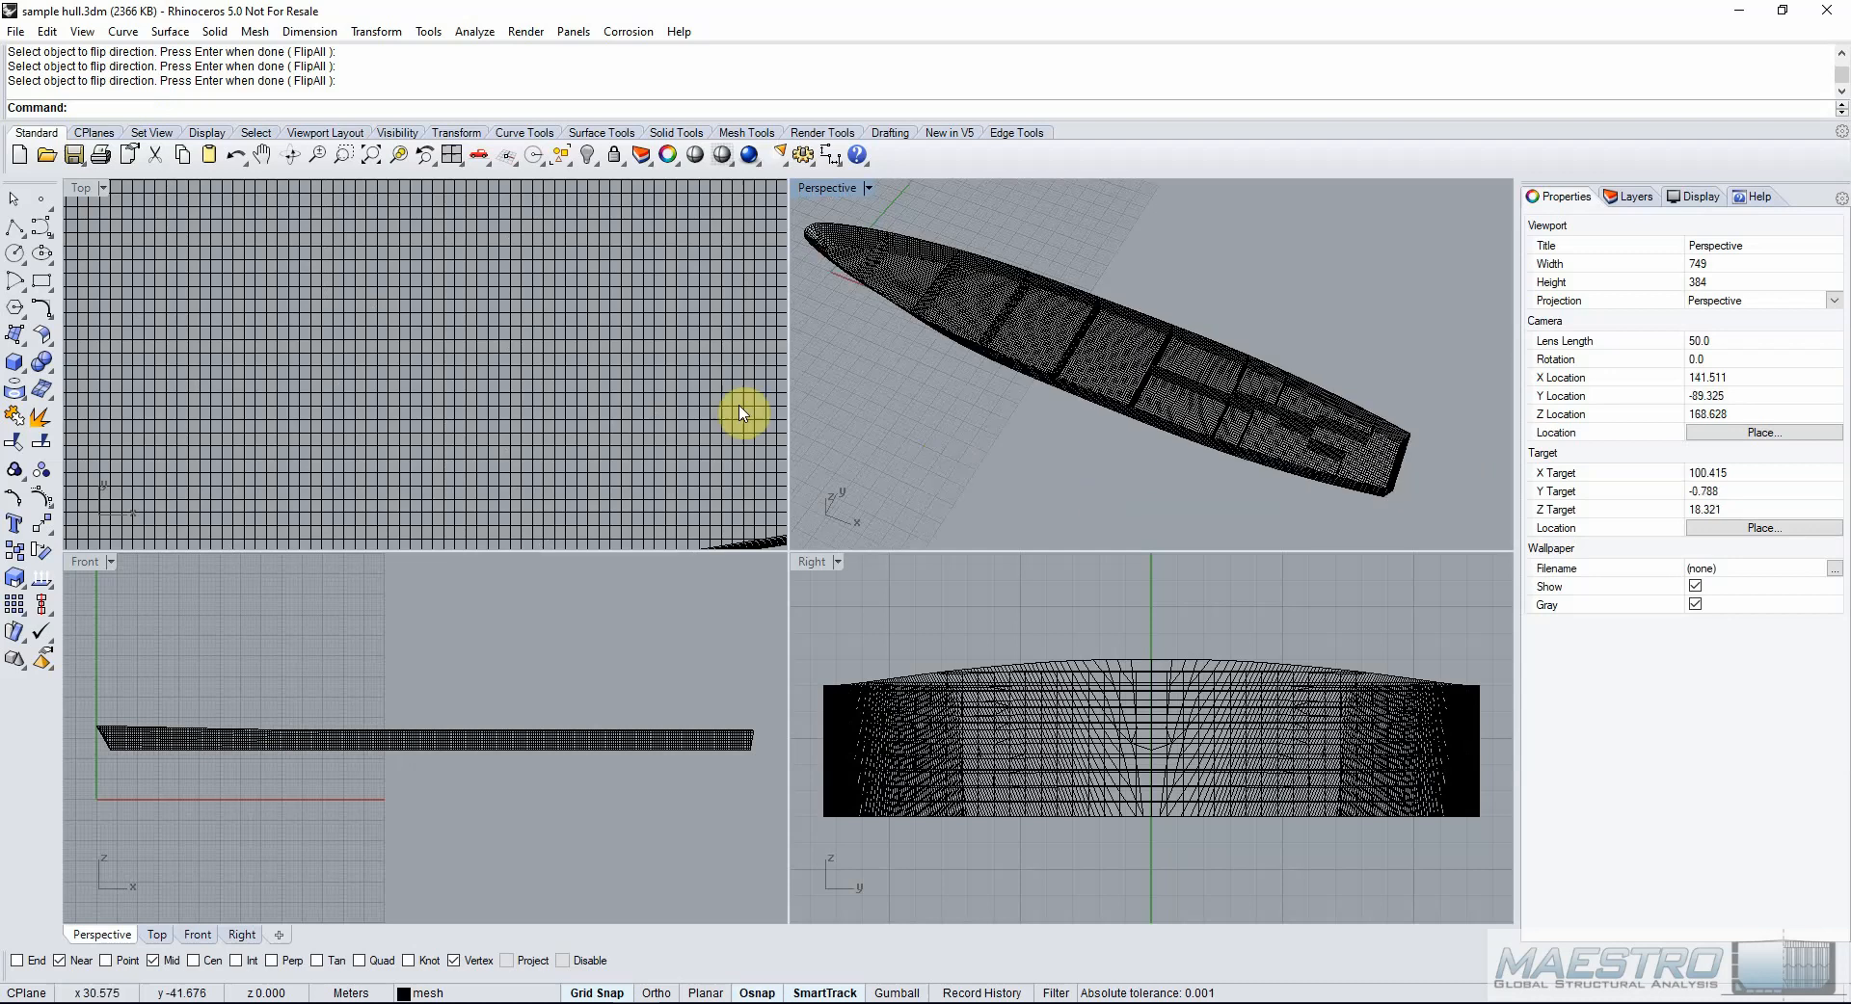
Fit the whole hull in all viewports and select the group of longitudinal stiffener curves on the bottom mesh.
click(371, 156)
right_drag(1087, 438, 1020, 376)
scroll(893, 355, down, 2)
scroll(1147, 383, up, 2)
scroll(1111, 384, up, 6)
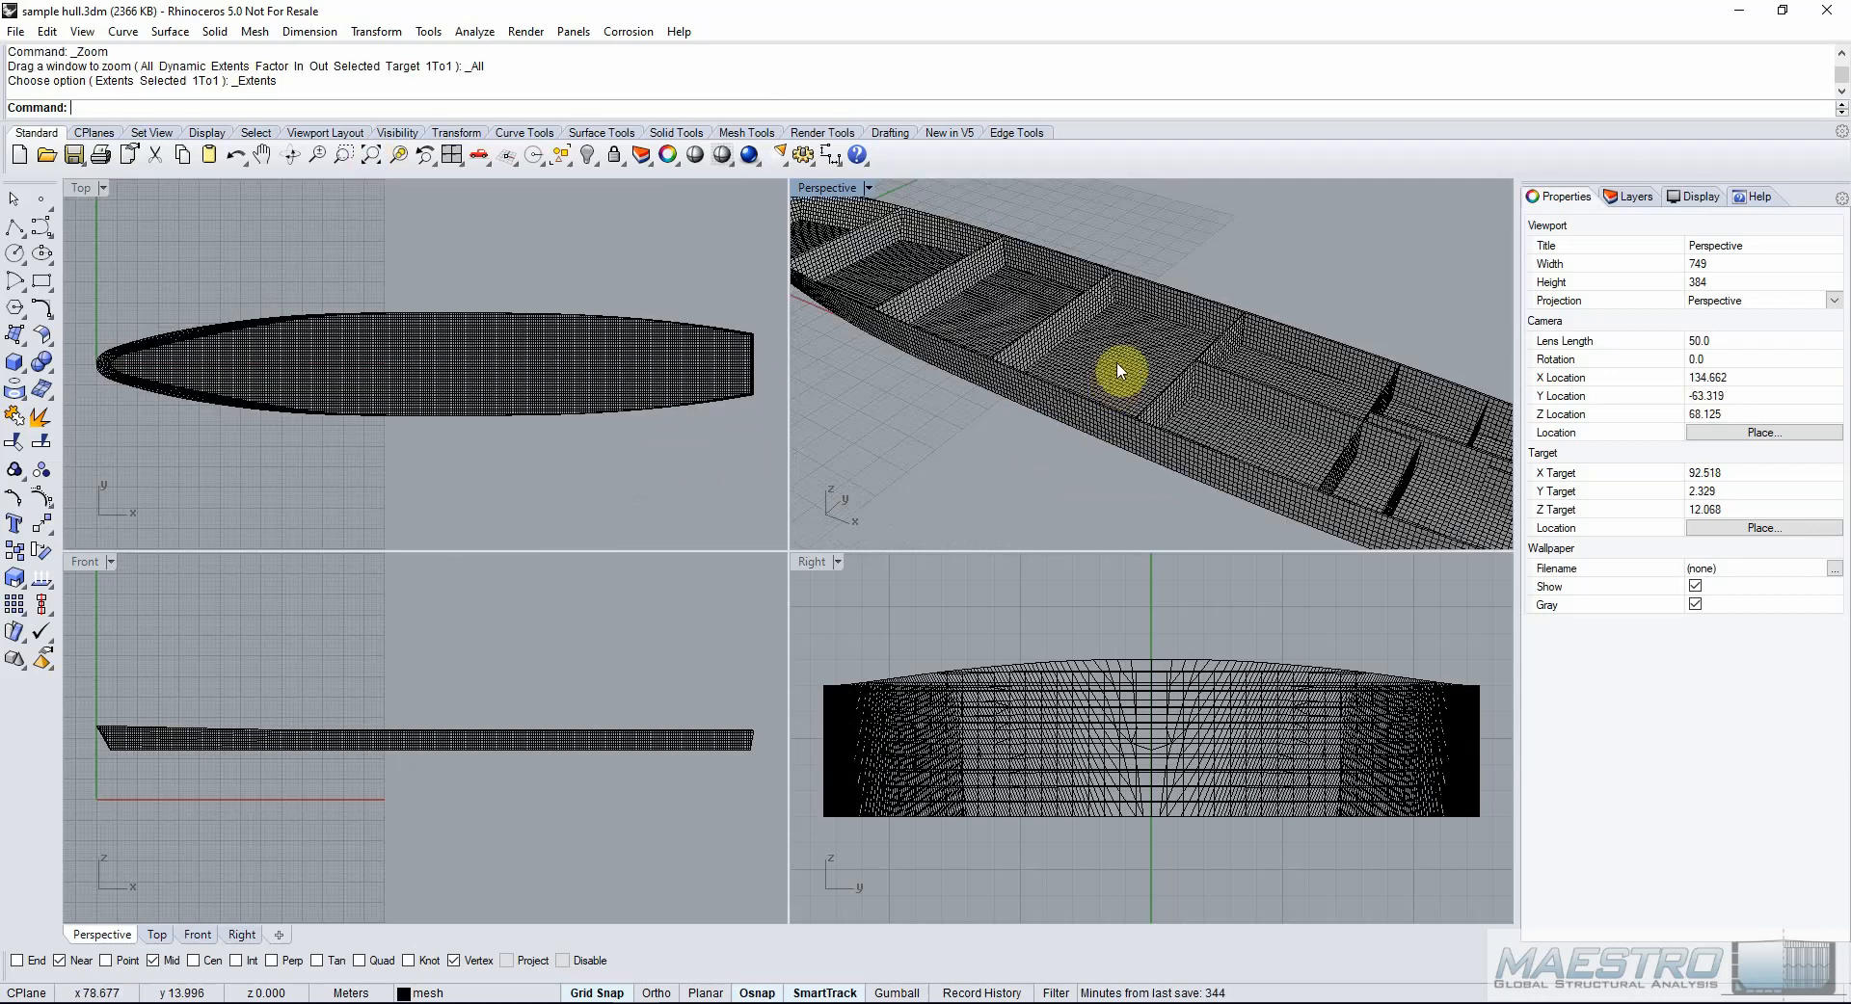
click(1118, 371)
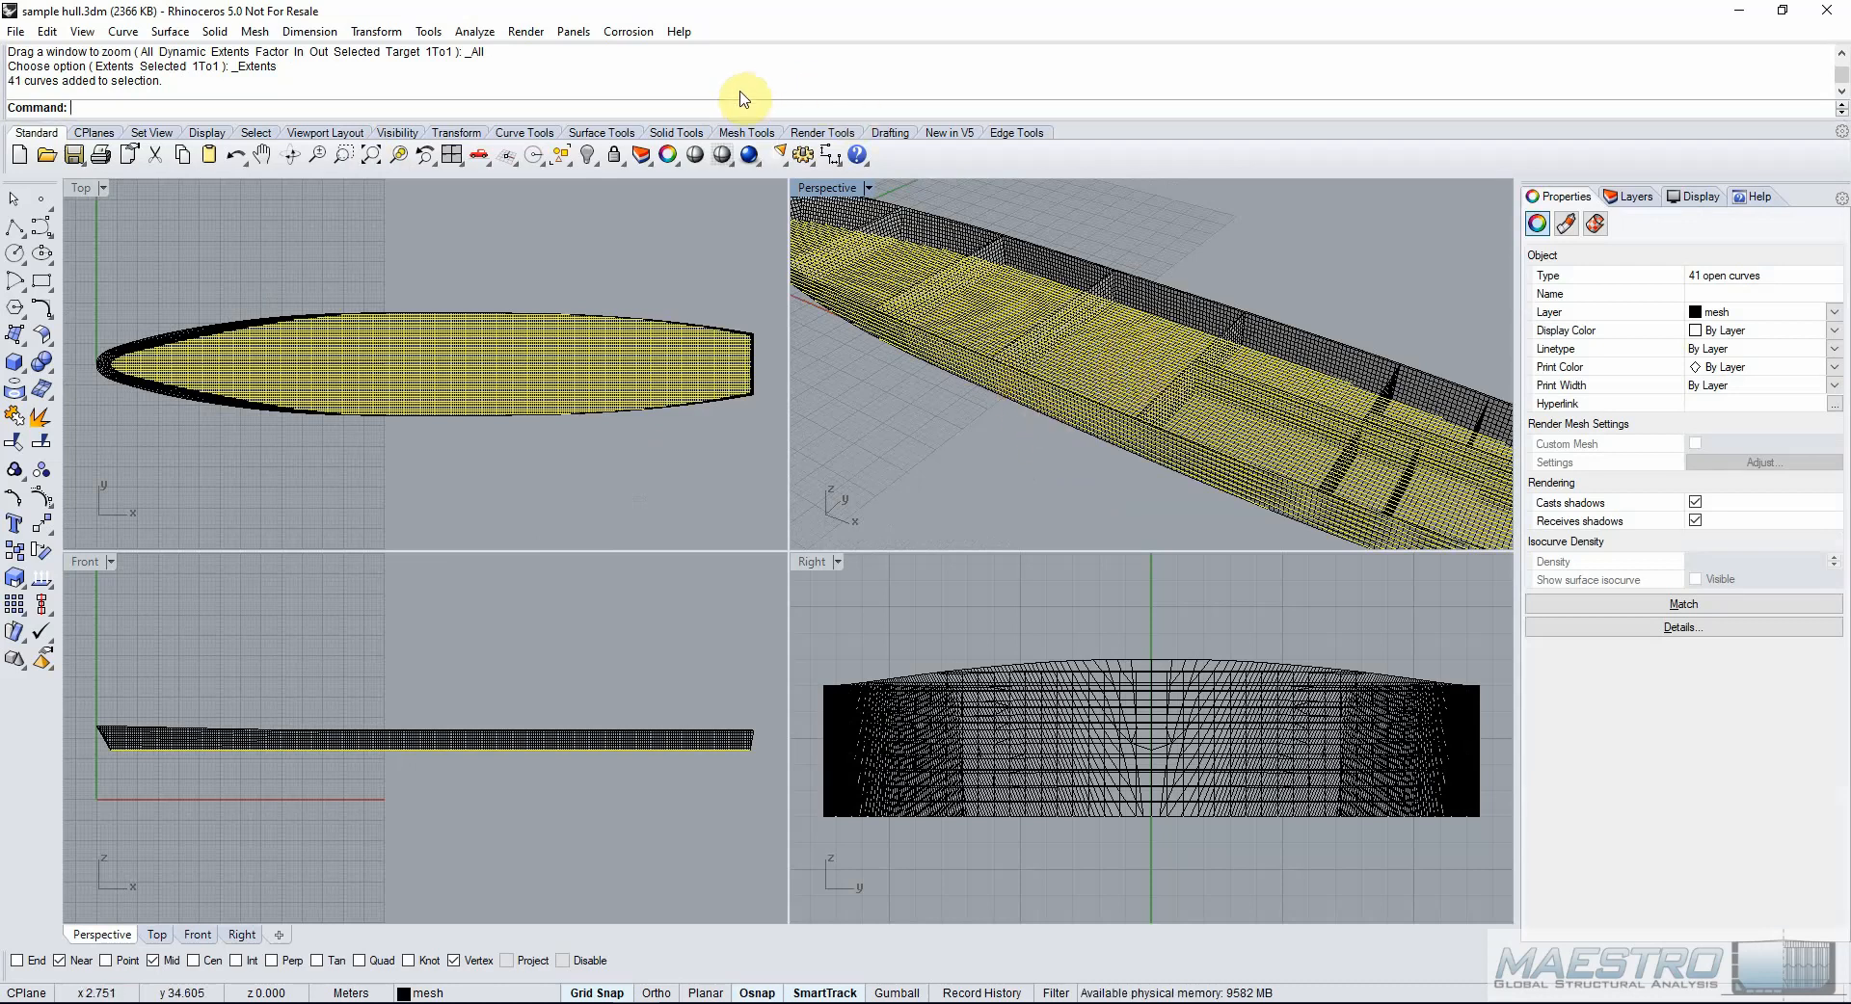
Load the export maestro beams.rvb script for the selected stiffeners and choose the Polyline and Direction beam definition.
right_click(403, 70)
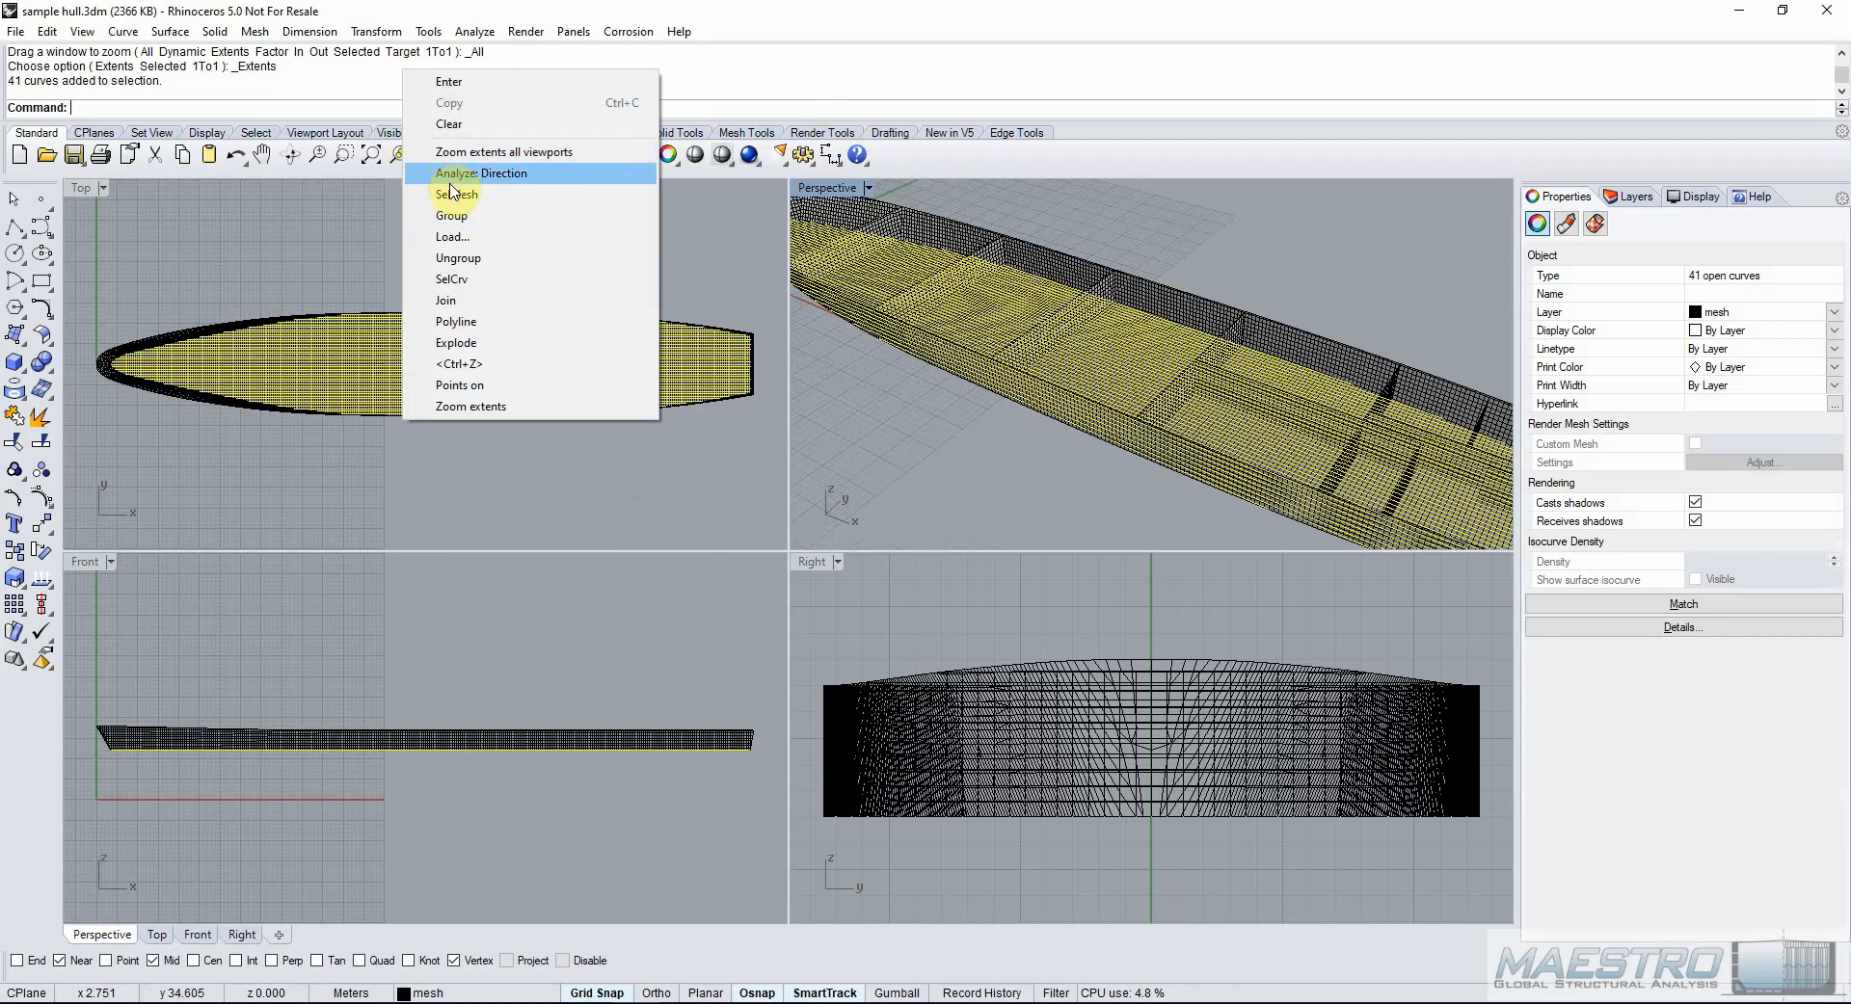
click(453, 236)
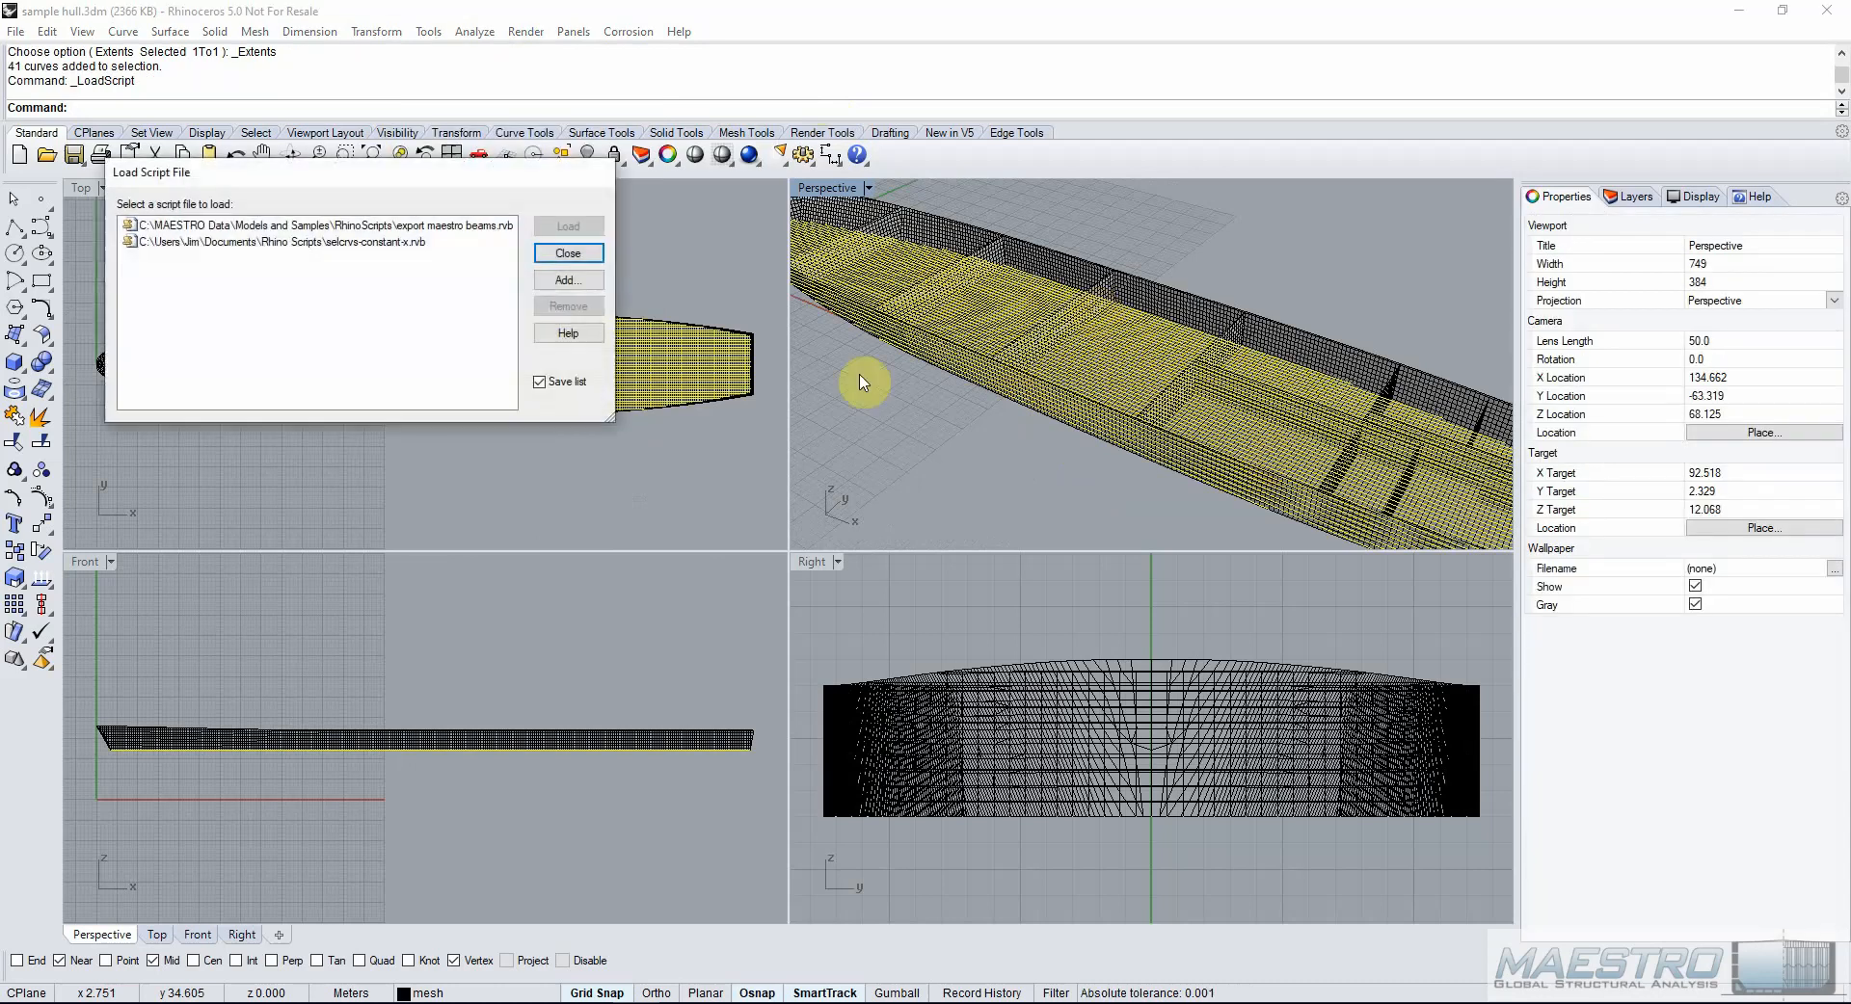
click(406, 227)
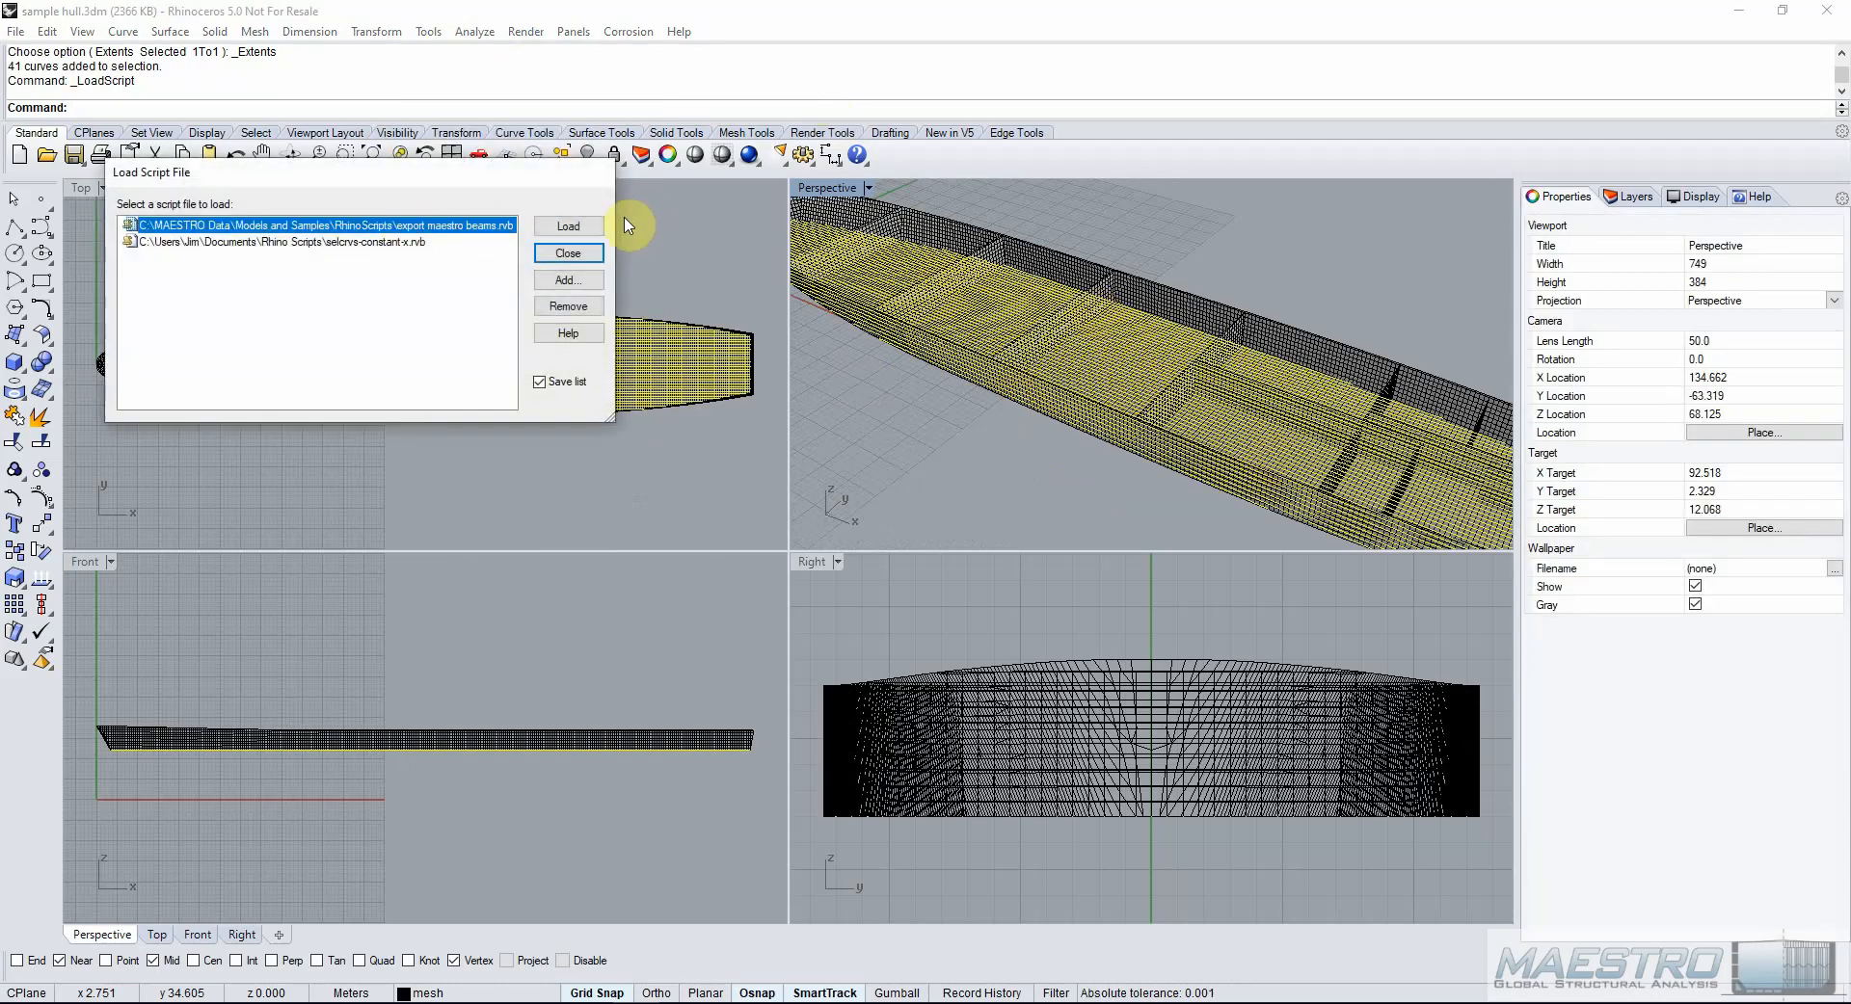
click(568, 227)
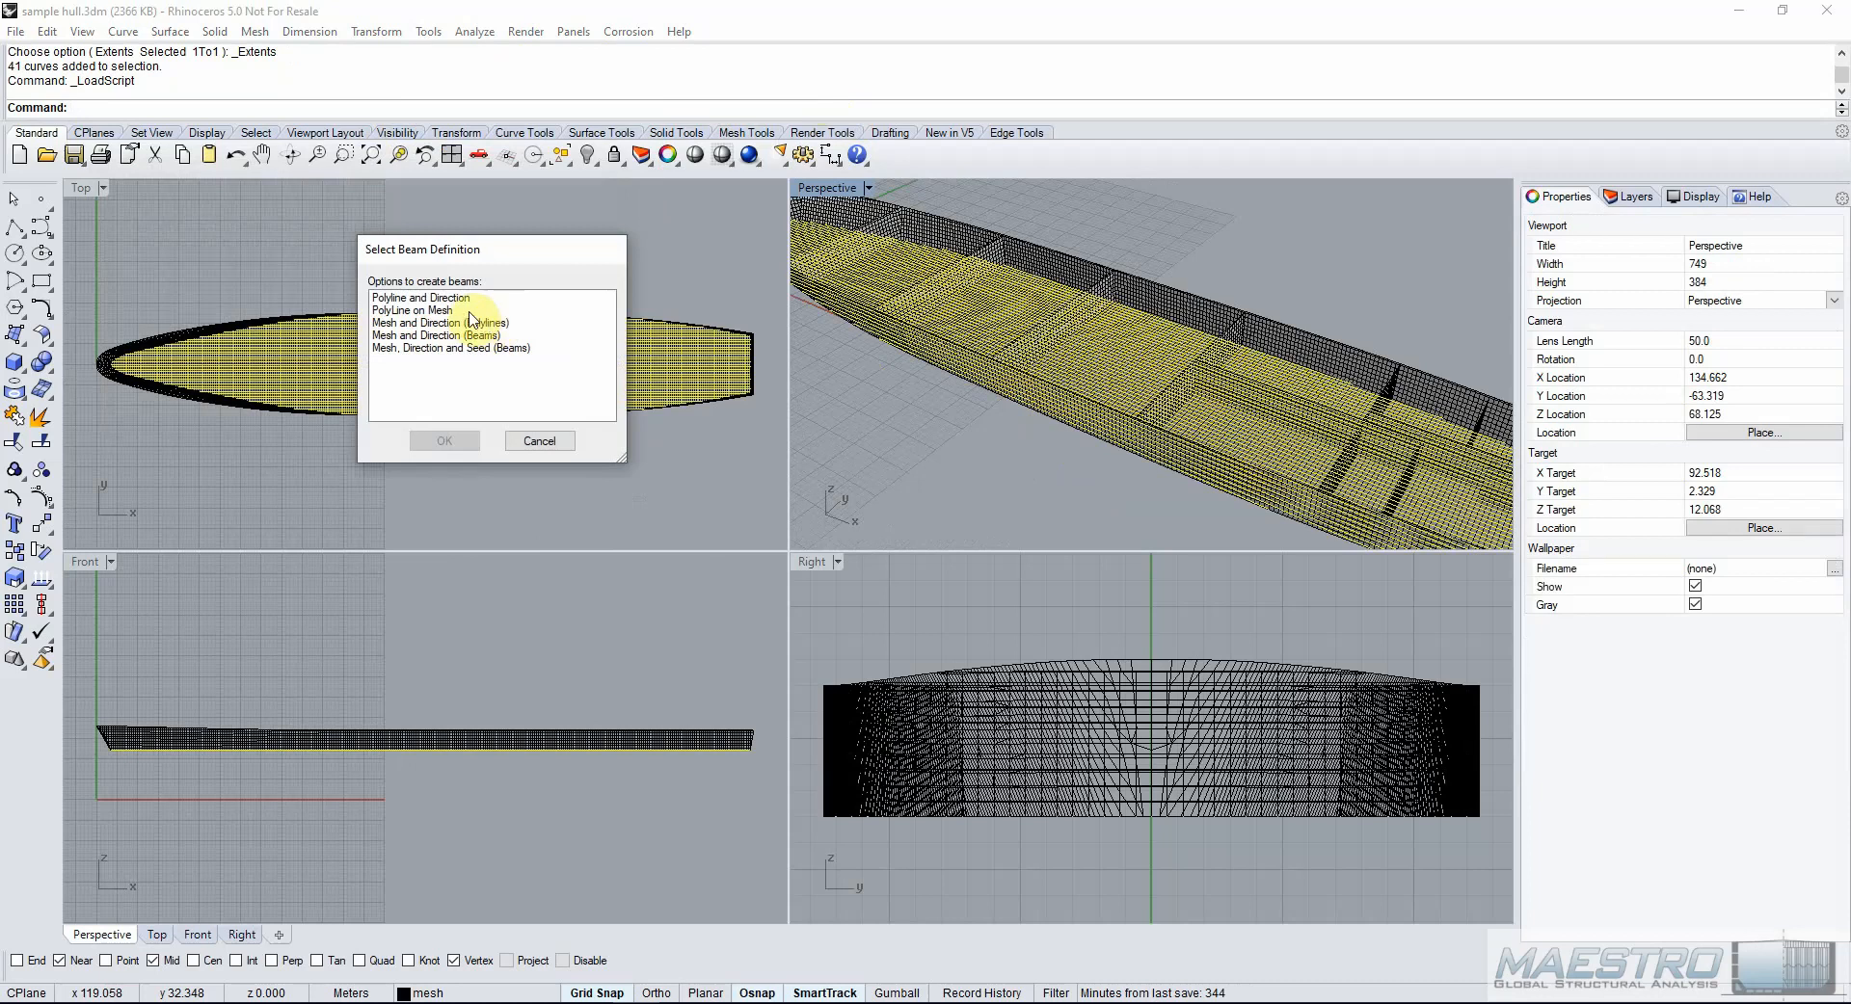
click(463, 307)
click(451, 443)
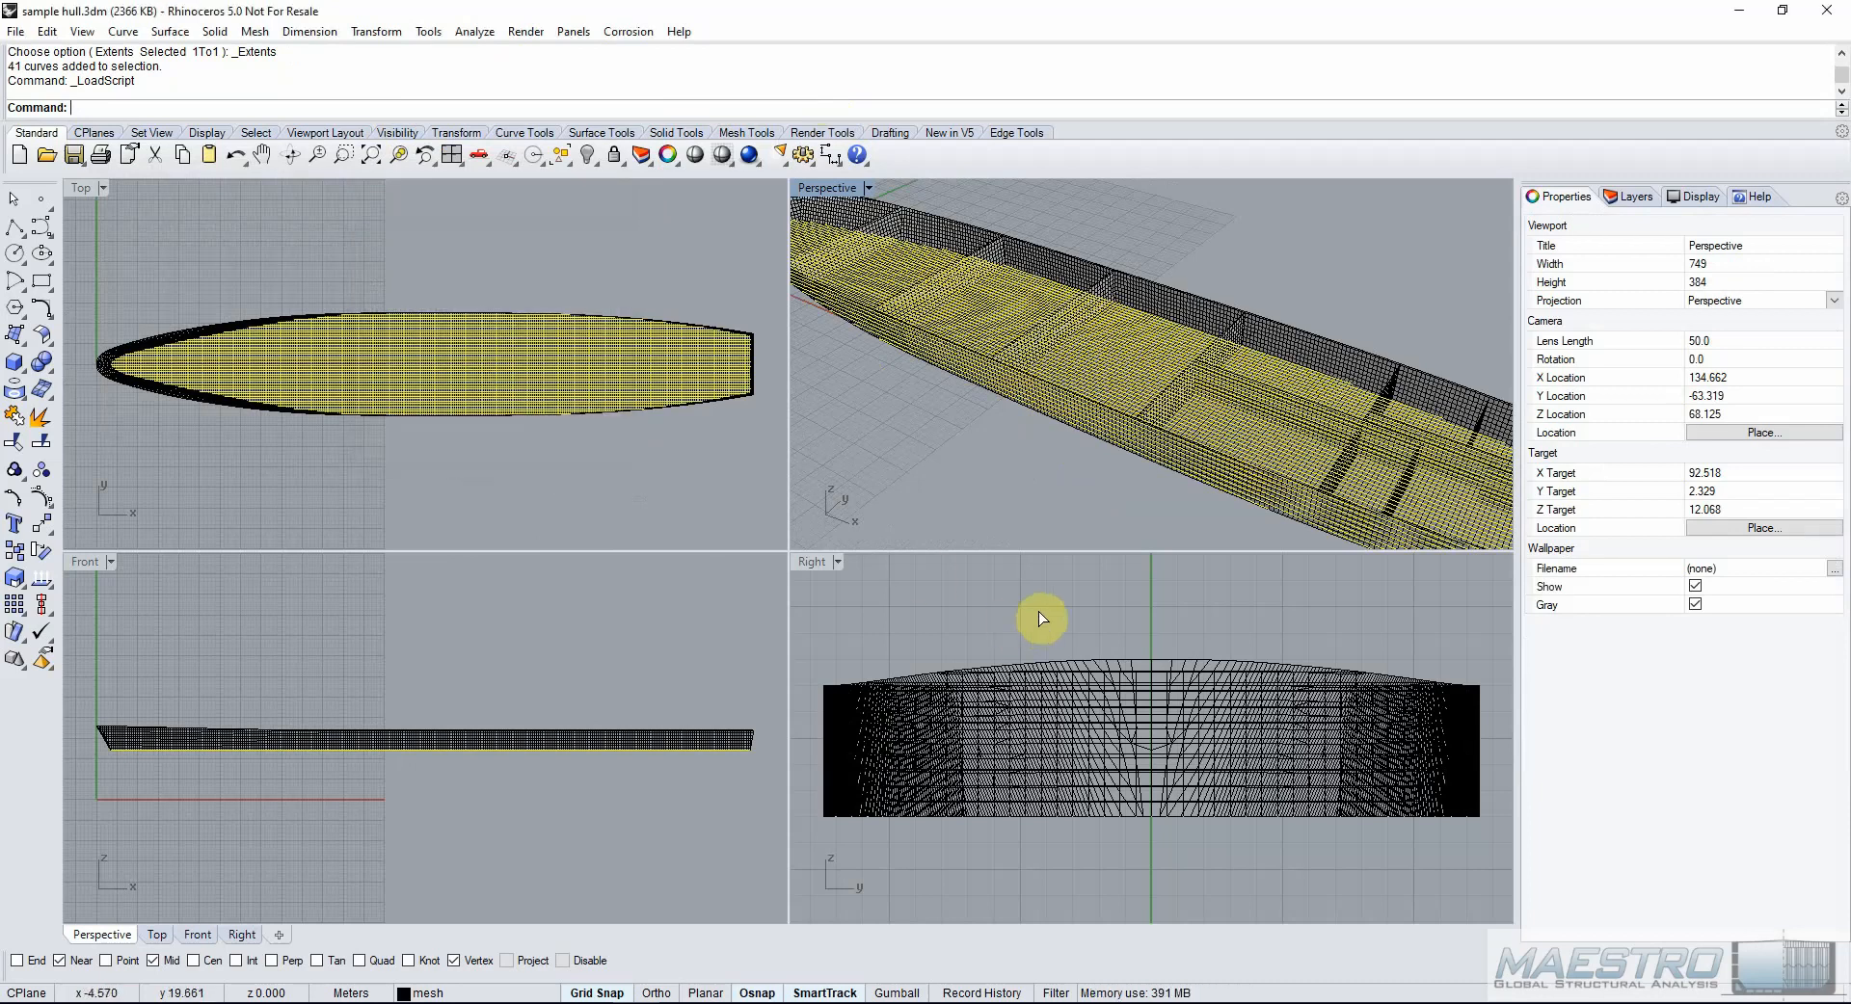
Set the stiffener beam orientation to -Z (0,0,-1) and save the MAESTRO neutral file as deck stiffeners.
click(280, 551)
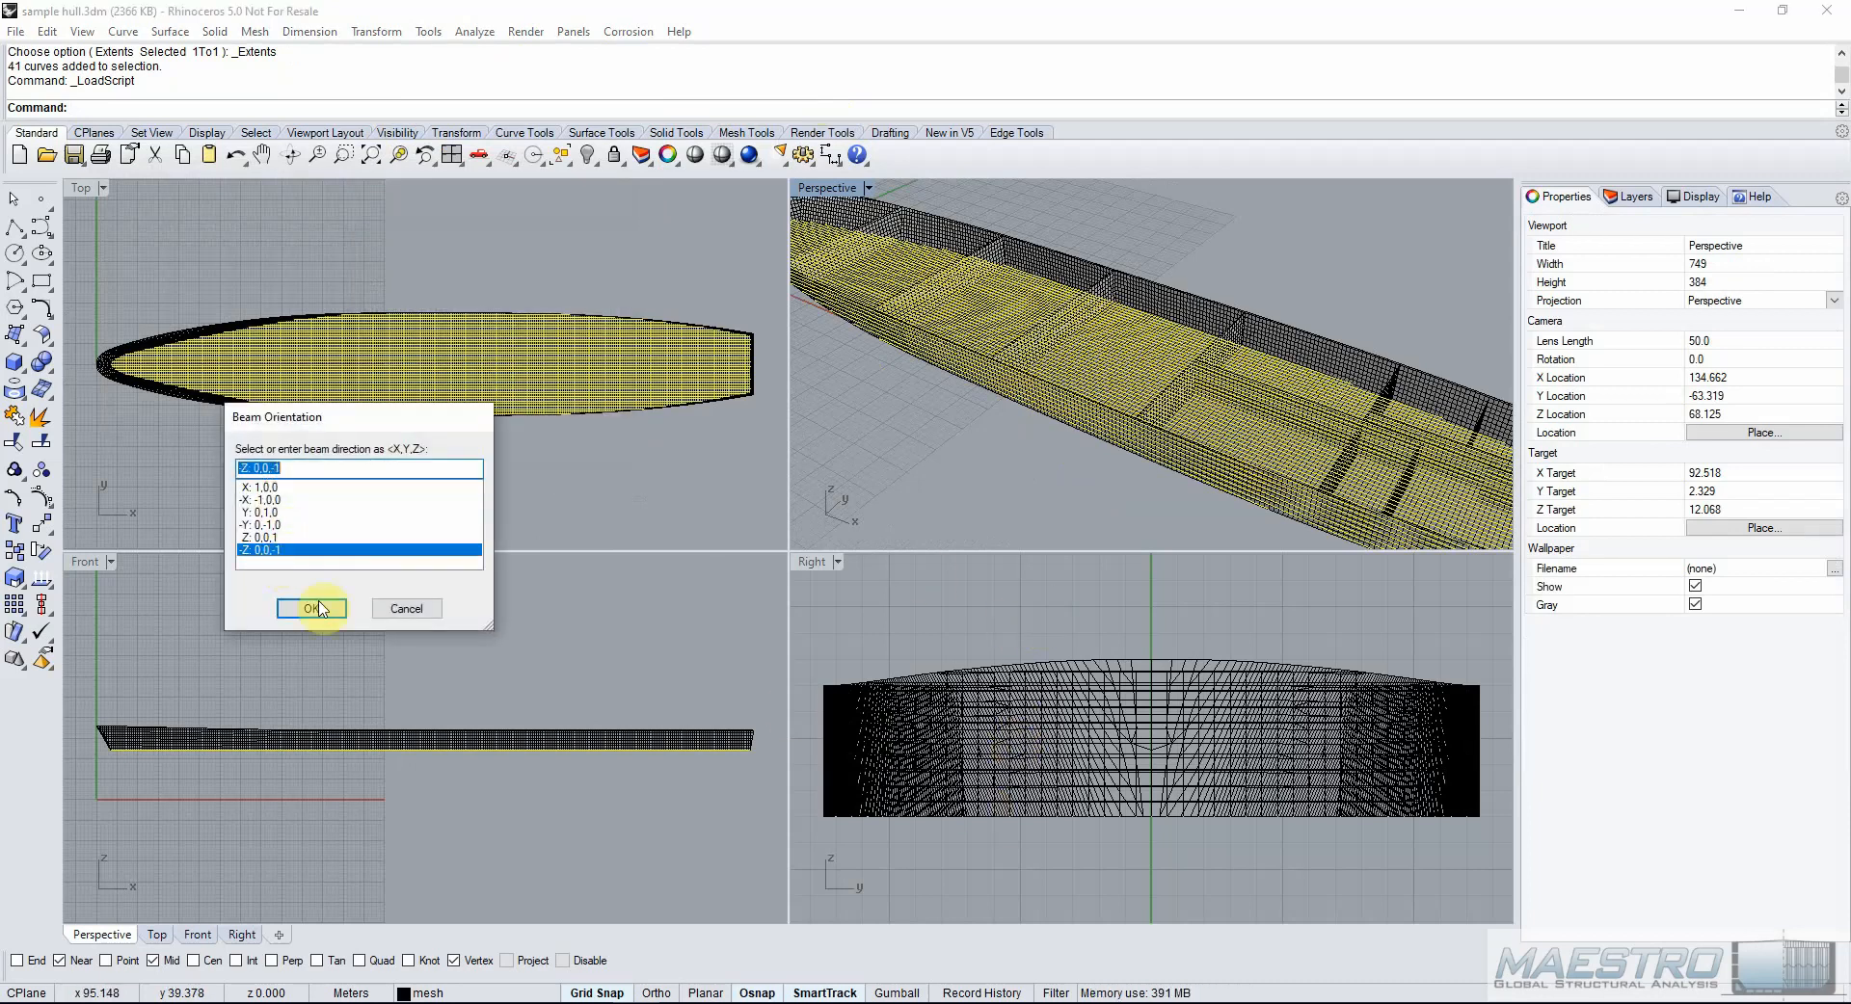
click(318, 608)
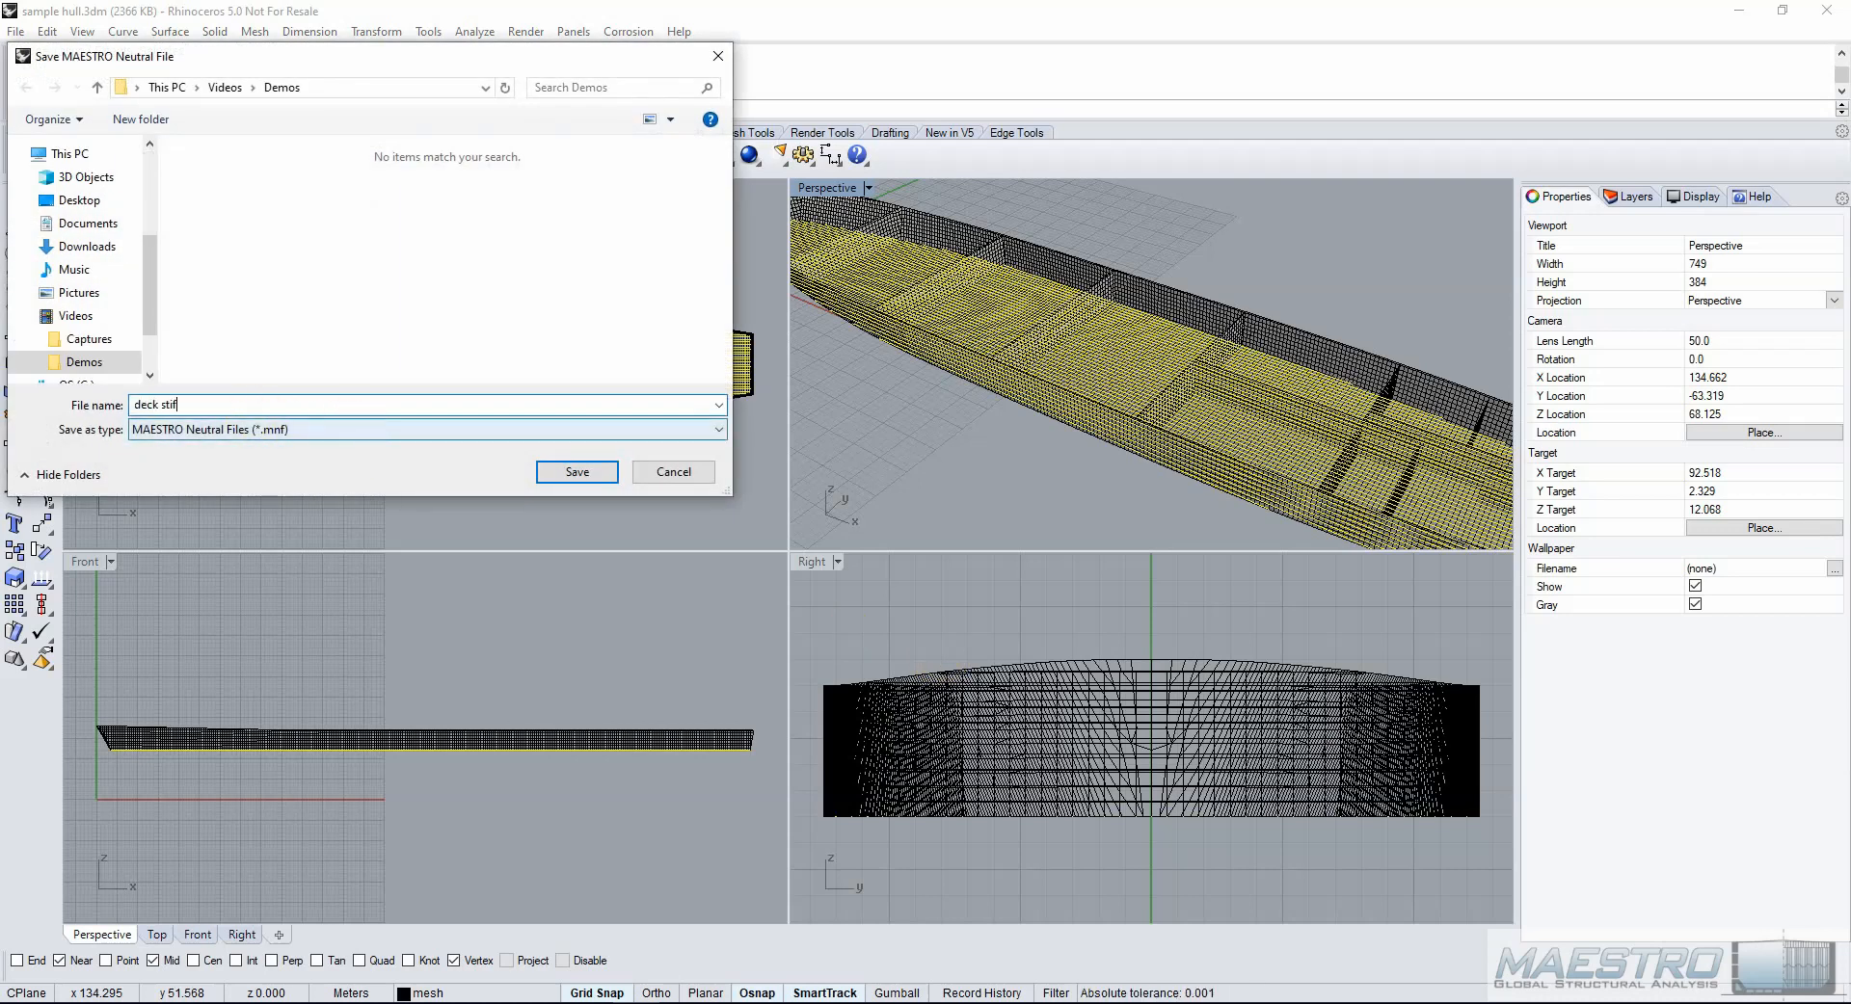
click(577, 473)
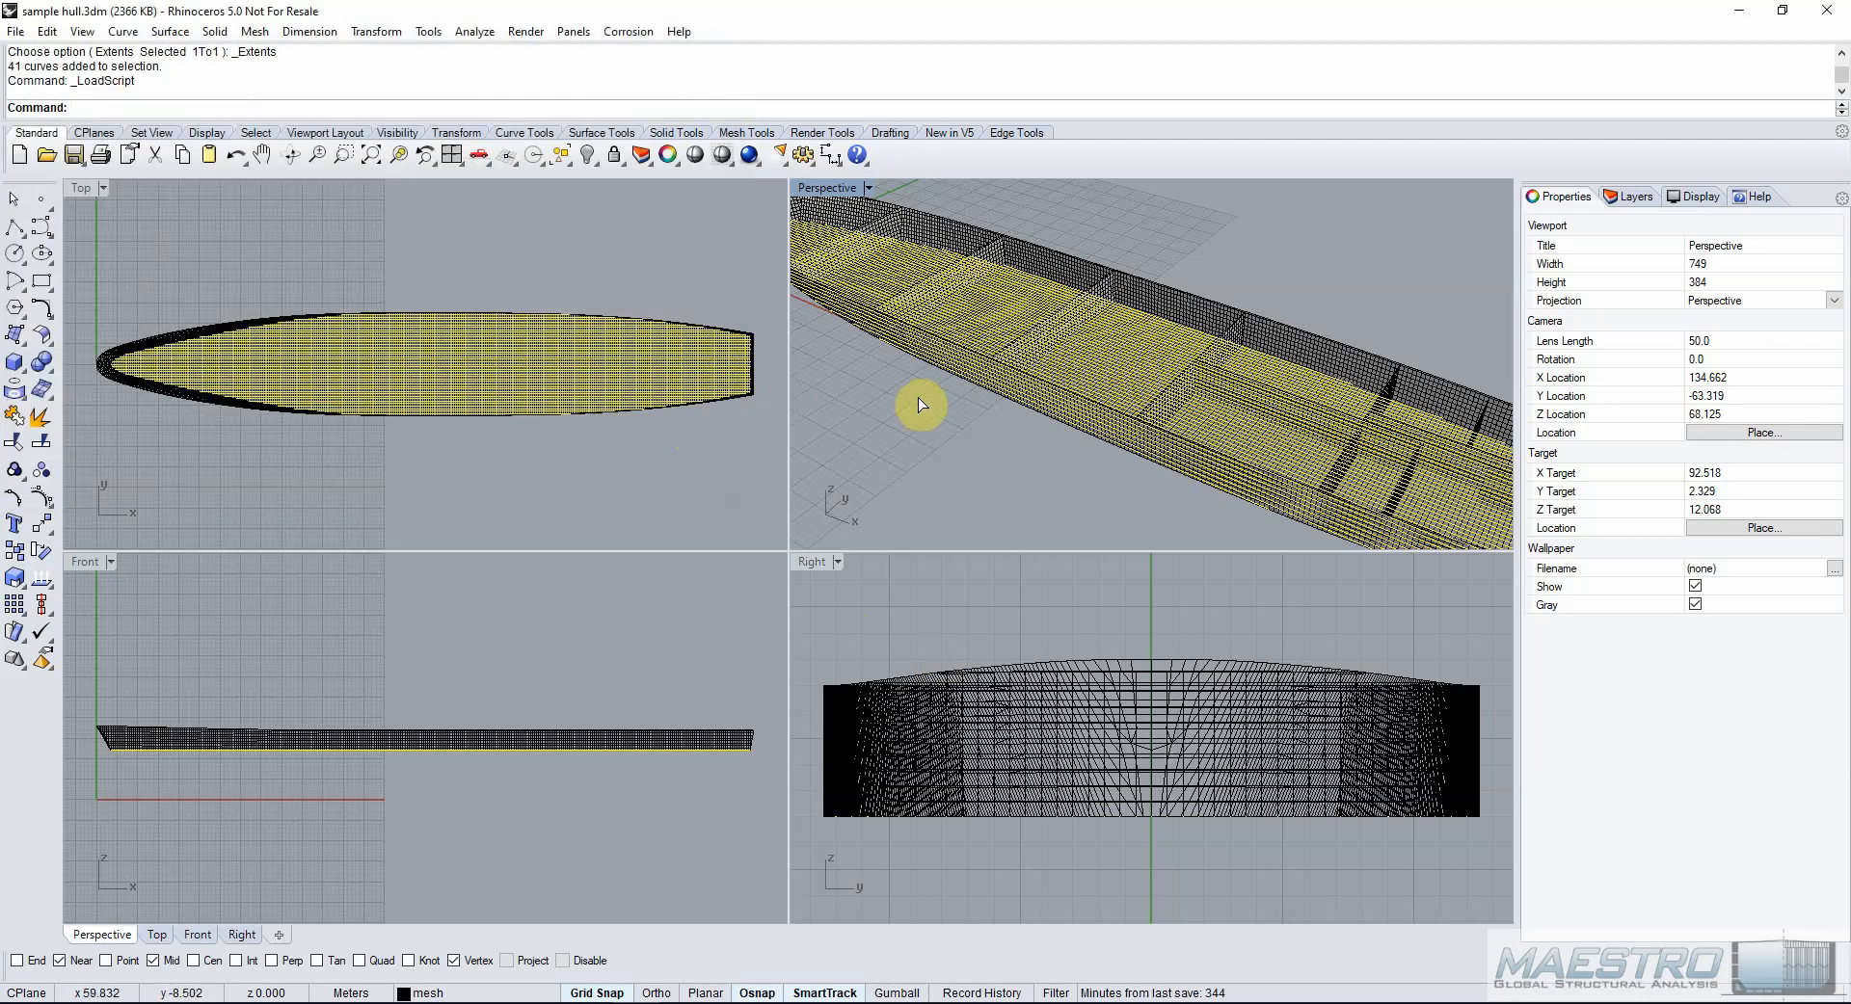
Select the transverse frame curve group on the bottom mesh and run export maestro beams.rvb with Polyline and Direction.
scroll(975, 339, up, 5)
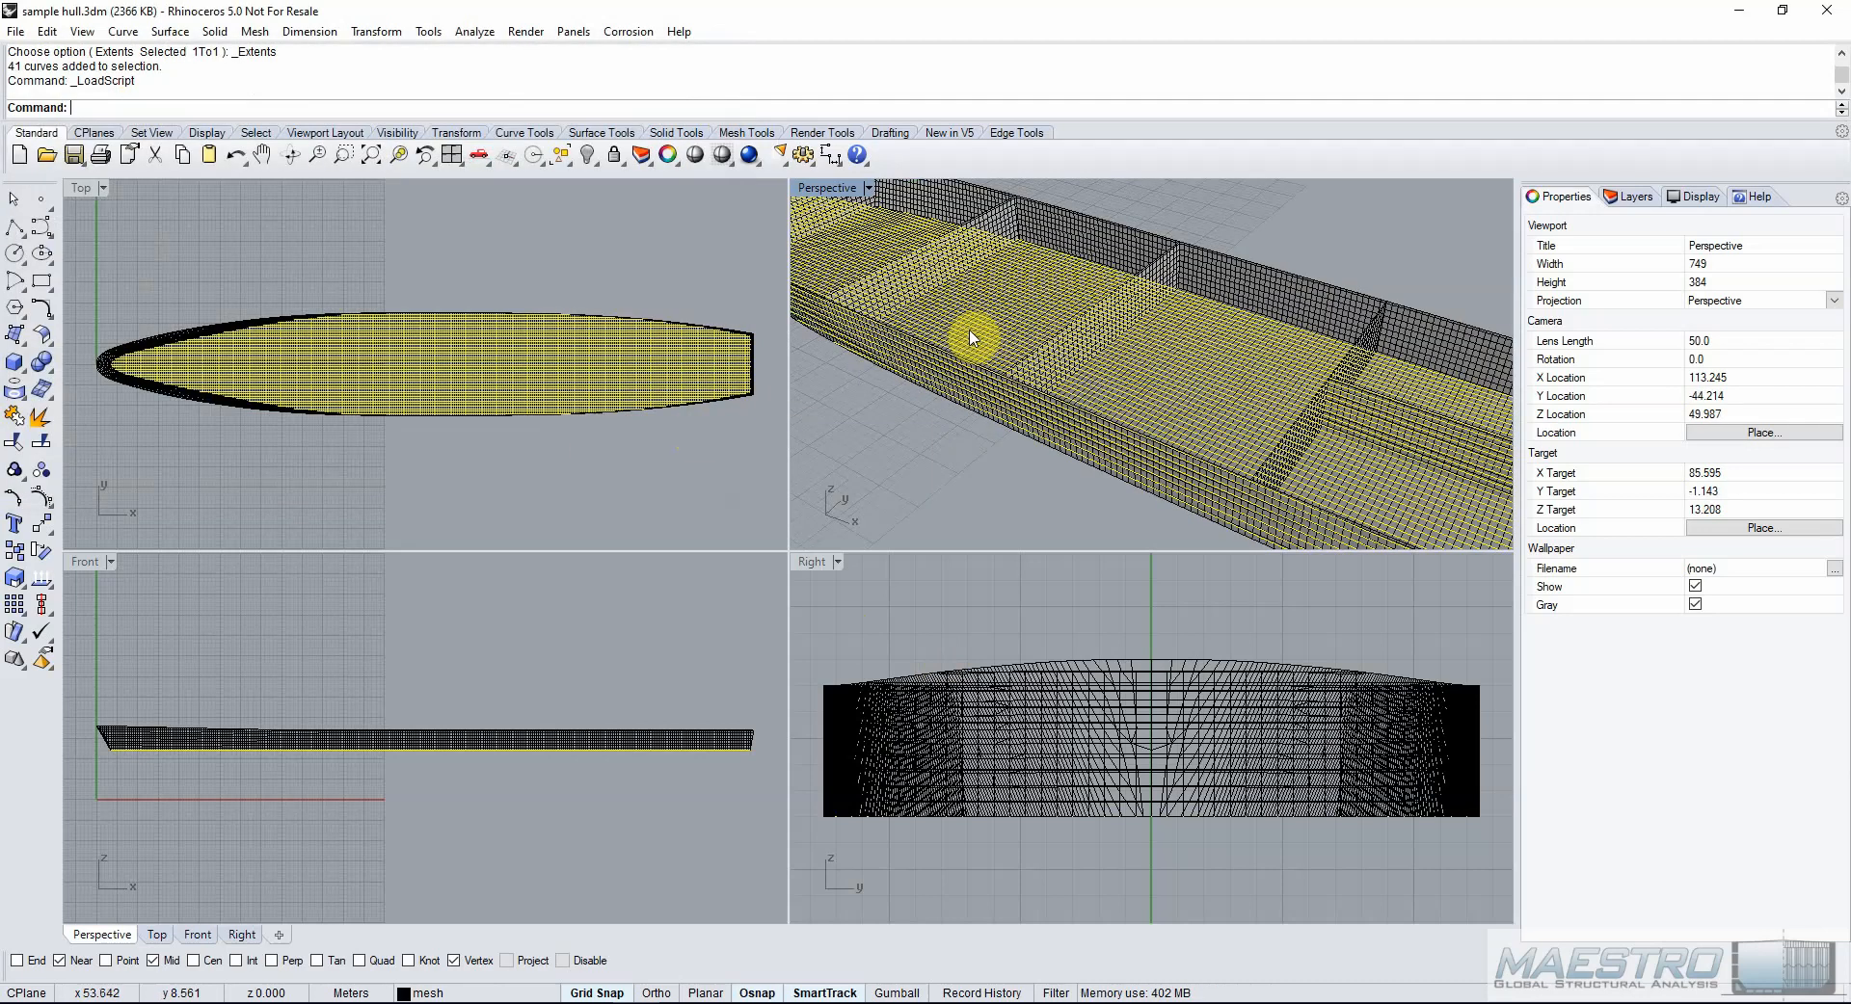
click(950, 303)
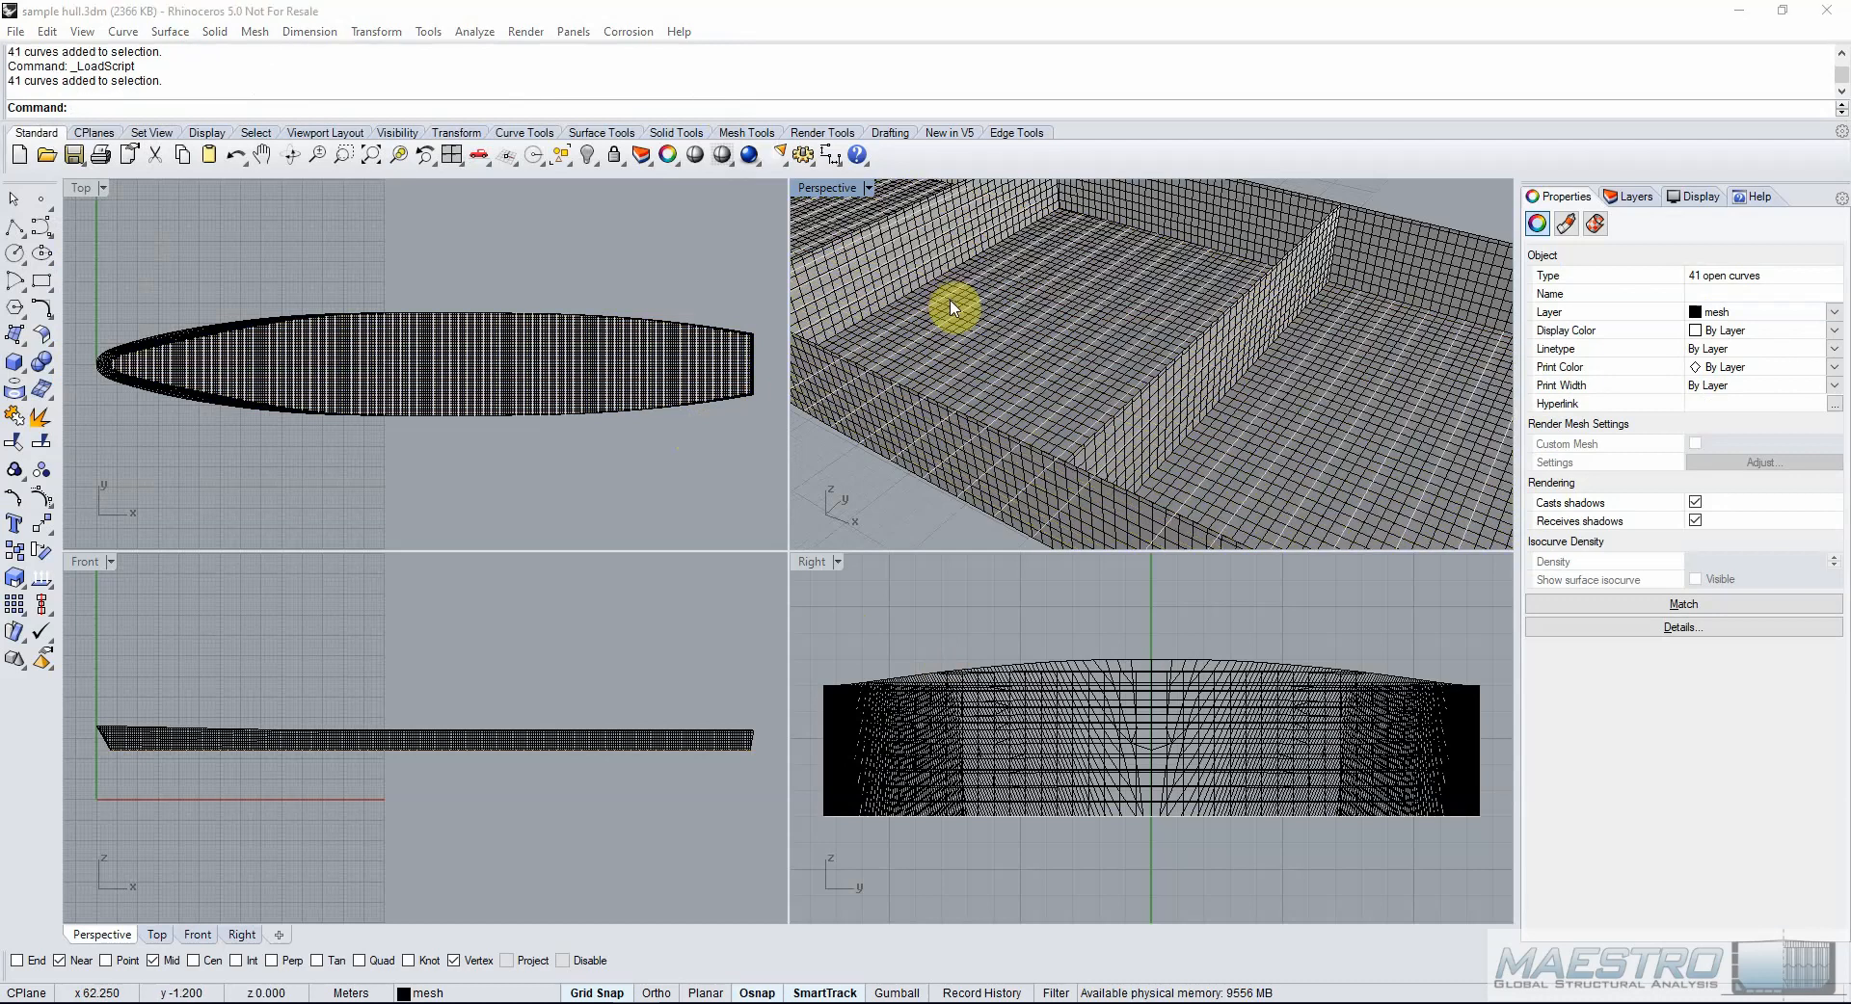
click(1003, 349)
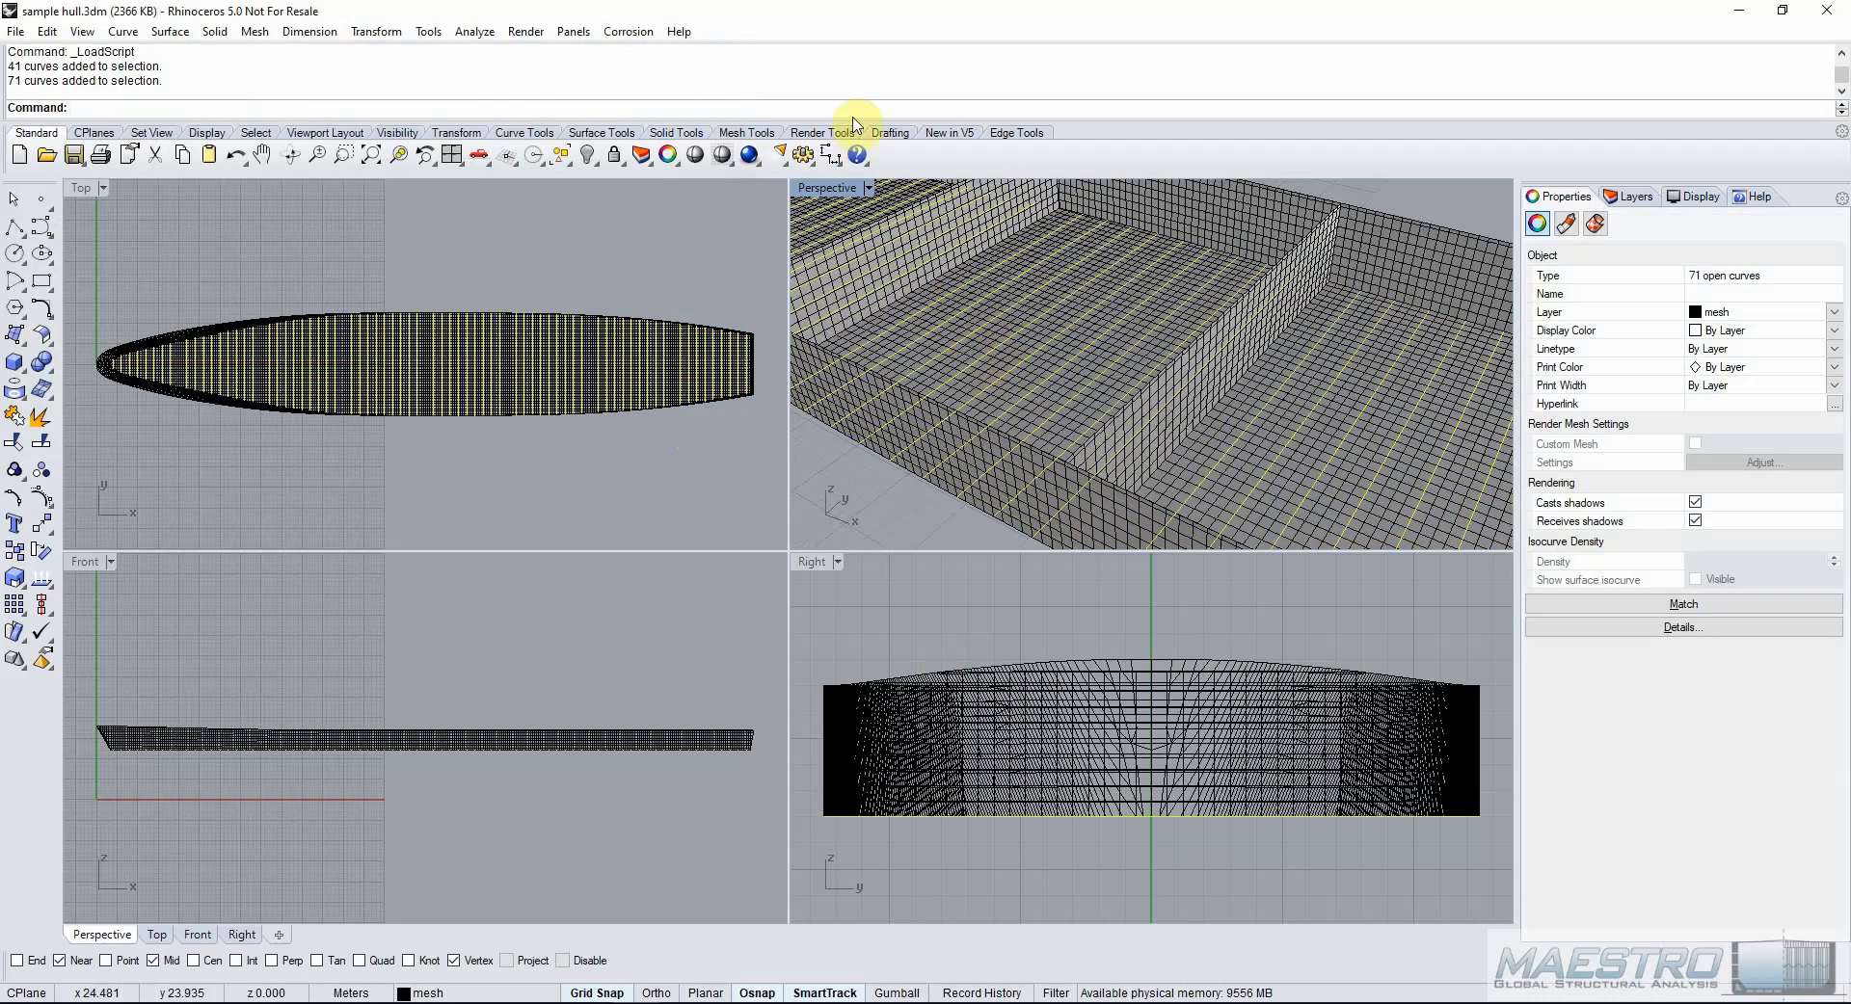
right_click(865, 87)
click(968, 165)
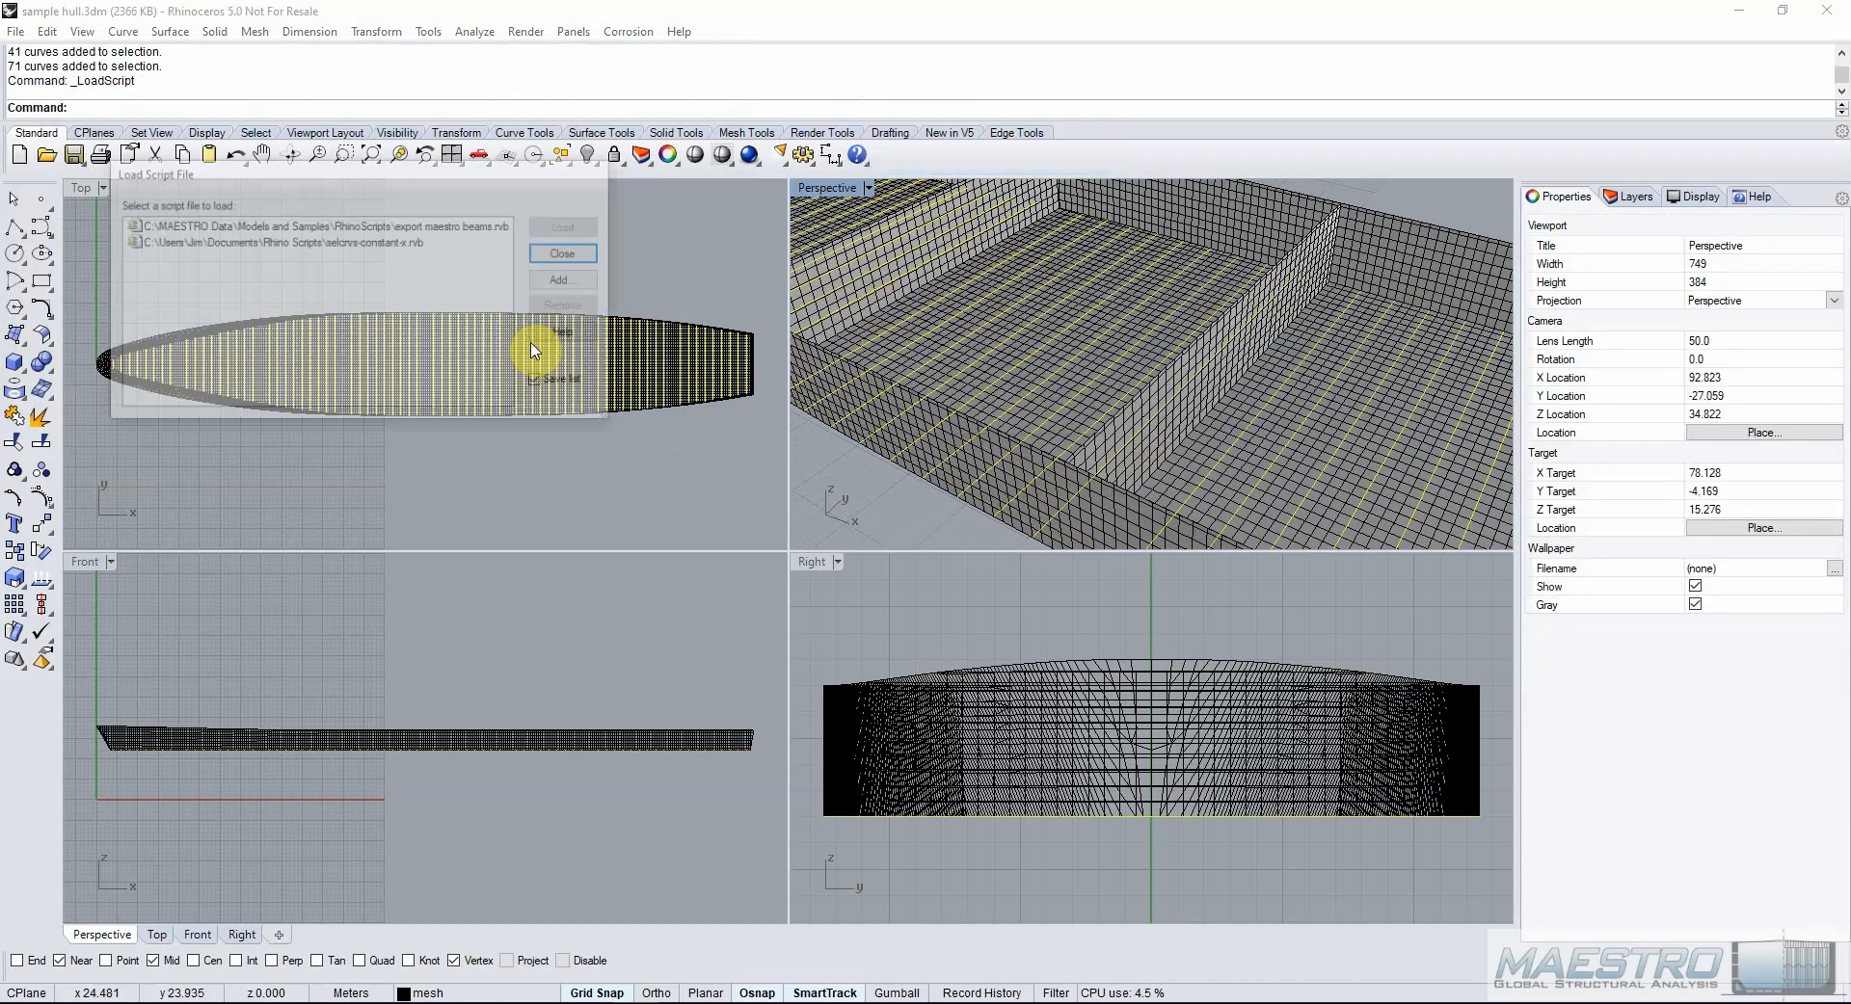
double_click(407, 228)
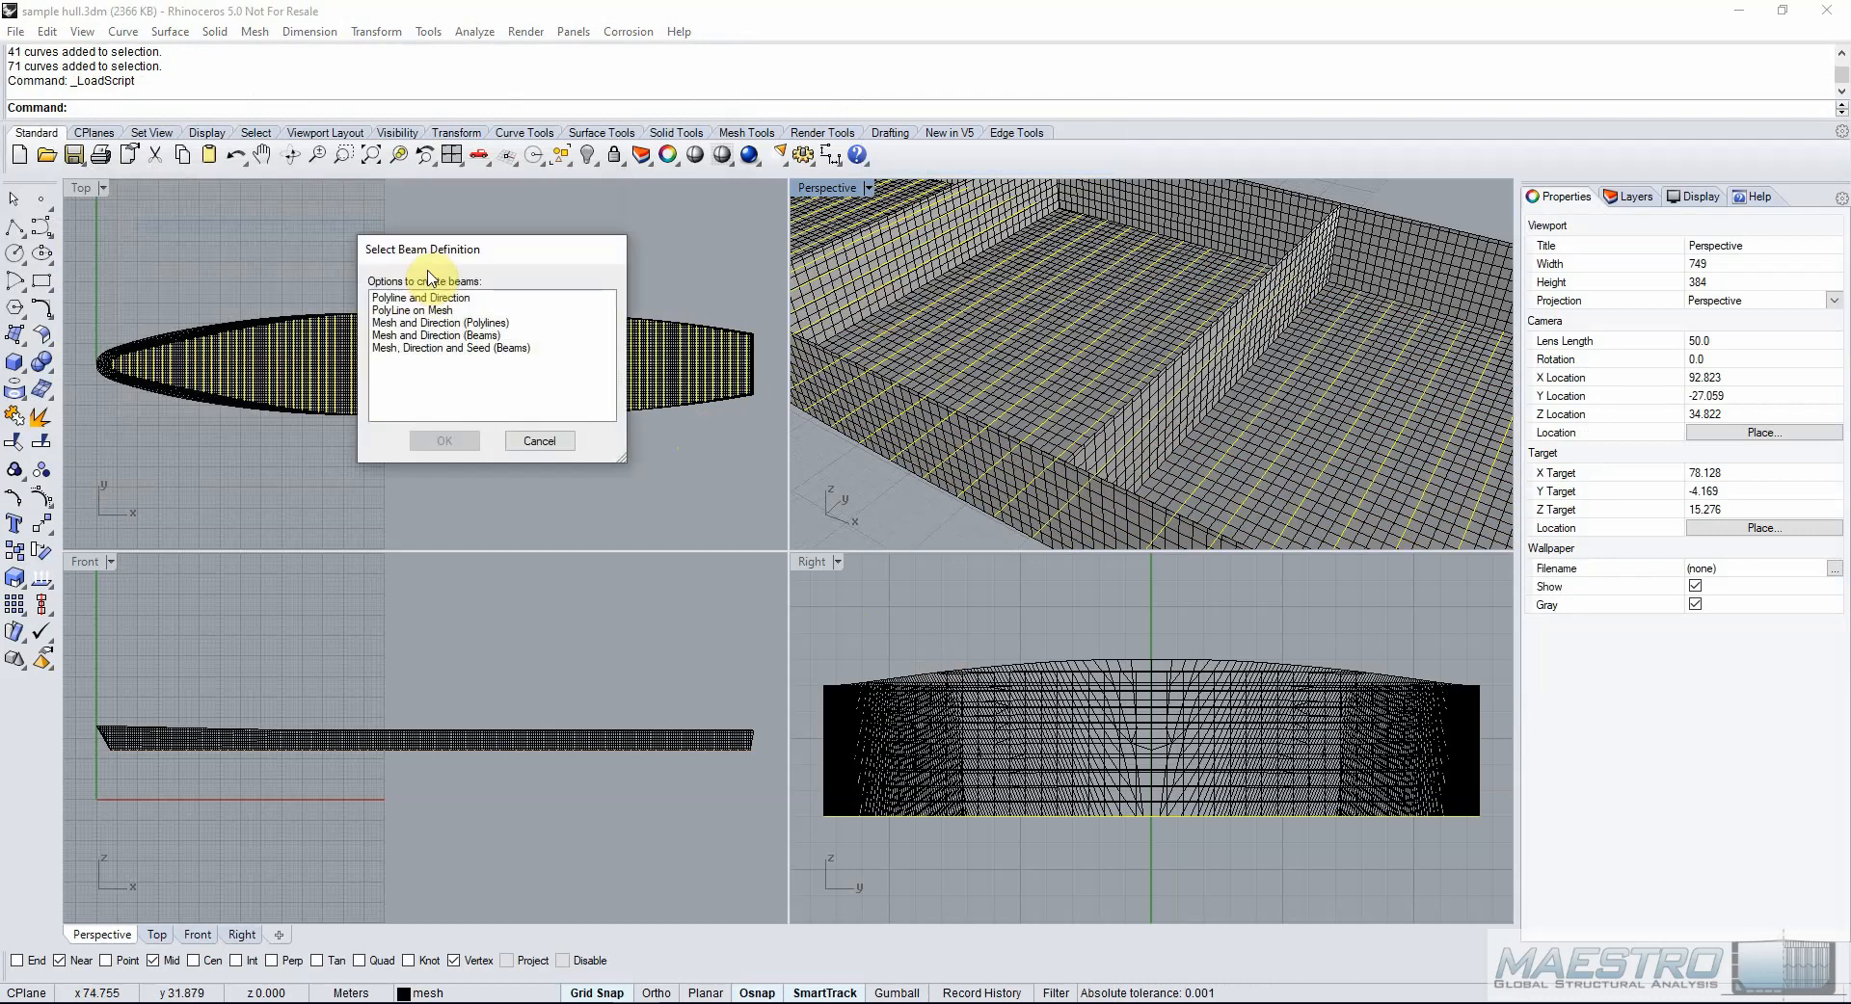
double_click(442, 298)
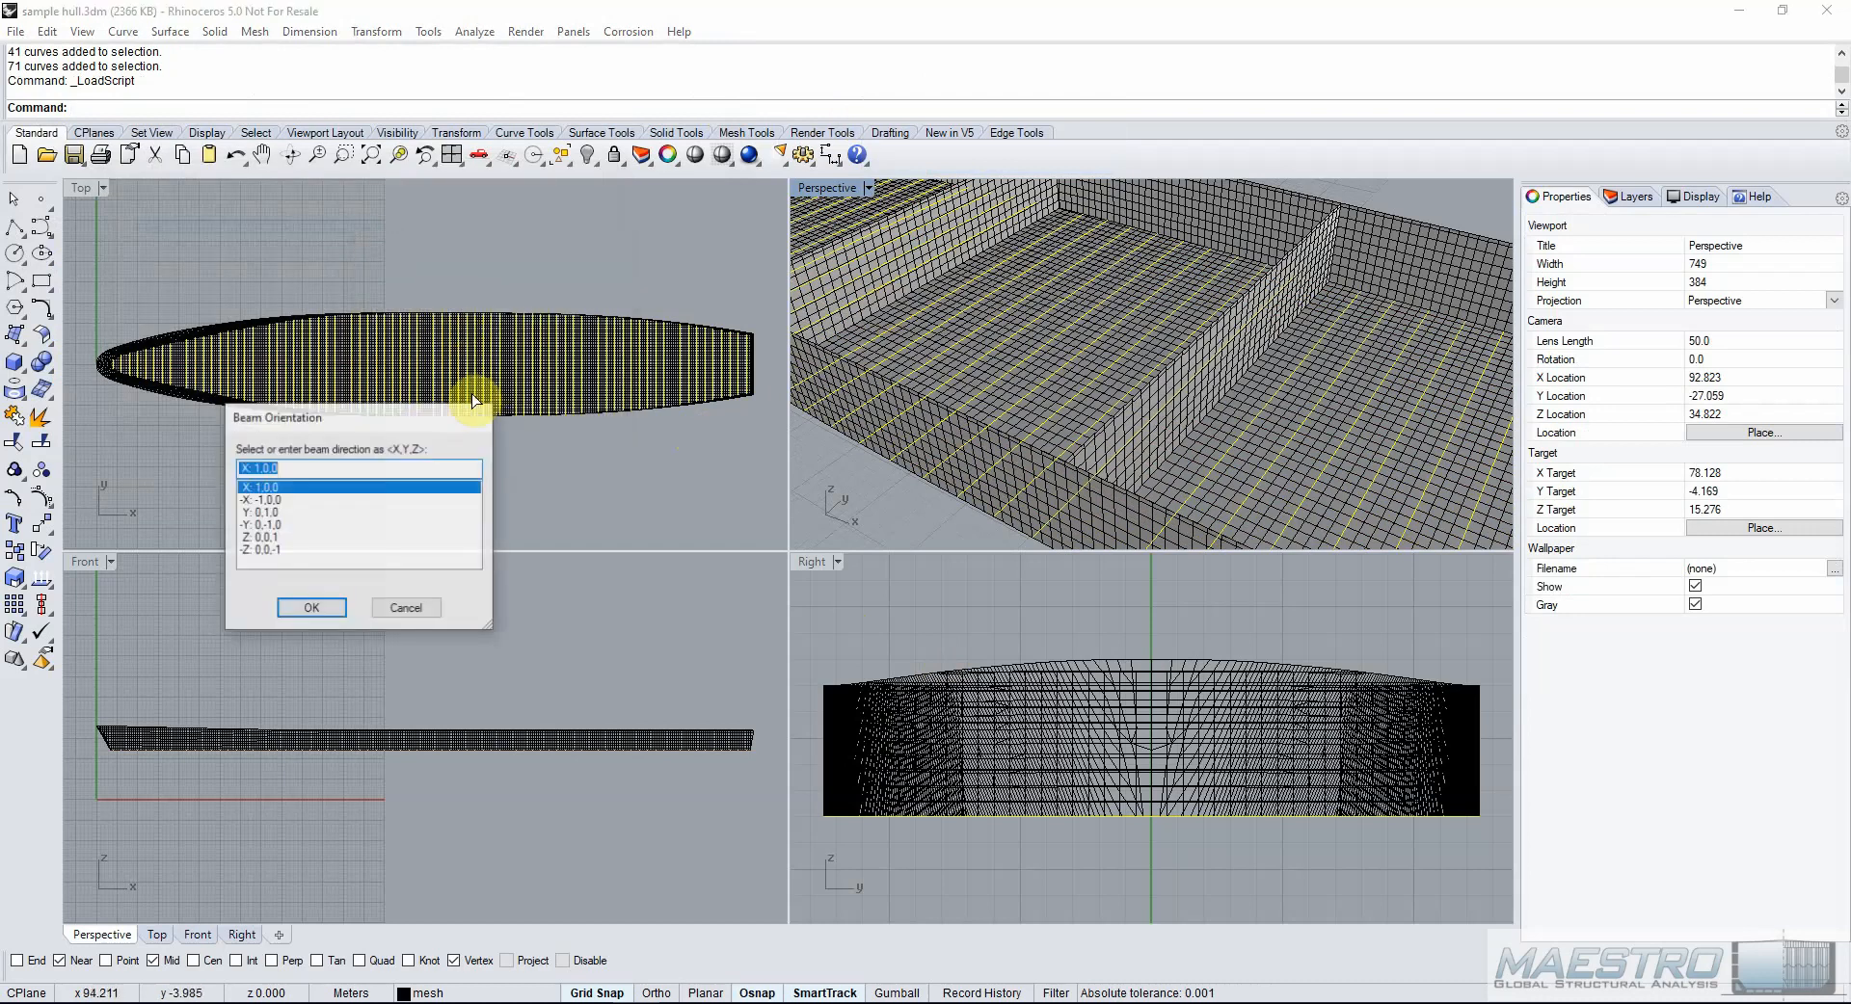
Set the frame beam orientation to -Z (0,0,-1) and save the MAESTRO neutral file as deck frames.mnf.
click(270, 549)
click(309, 608)
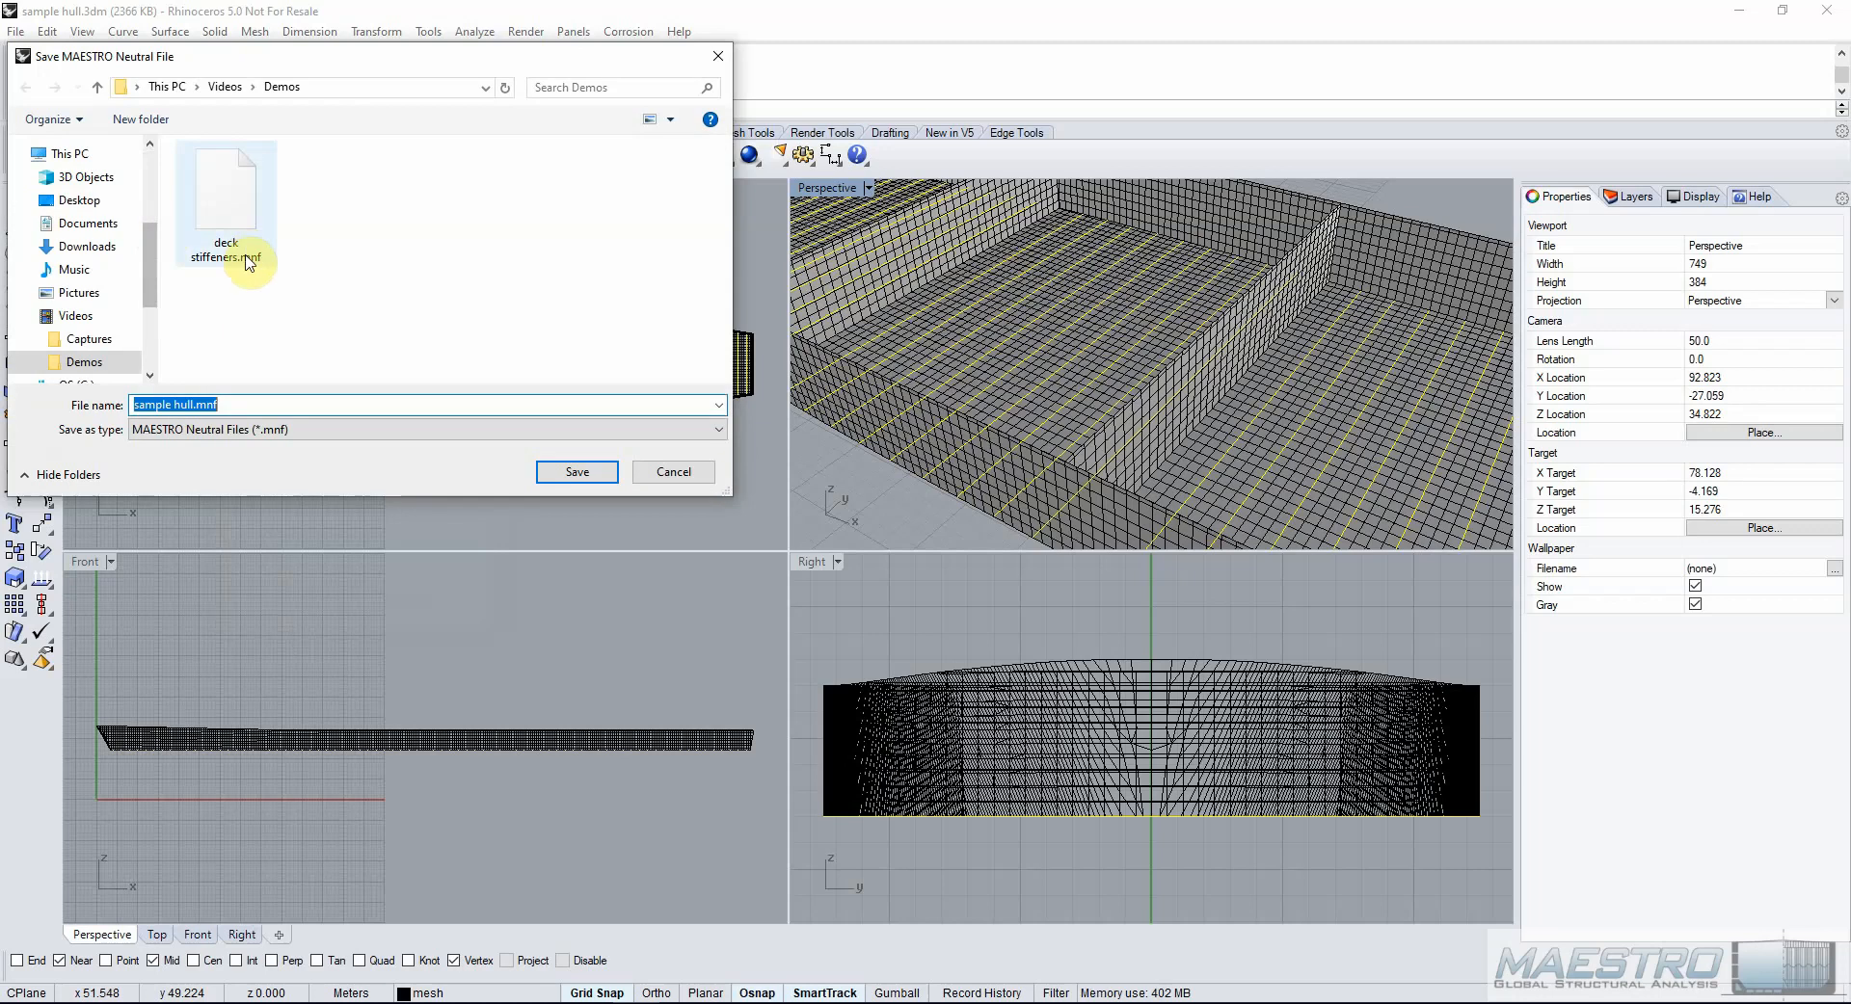
click(248, 260)
click(179, 406)
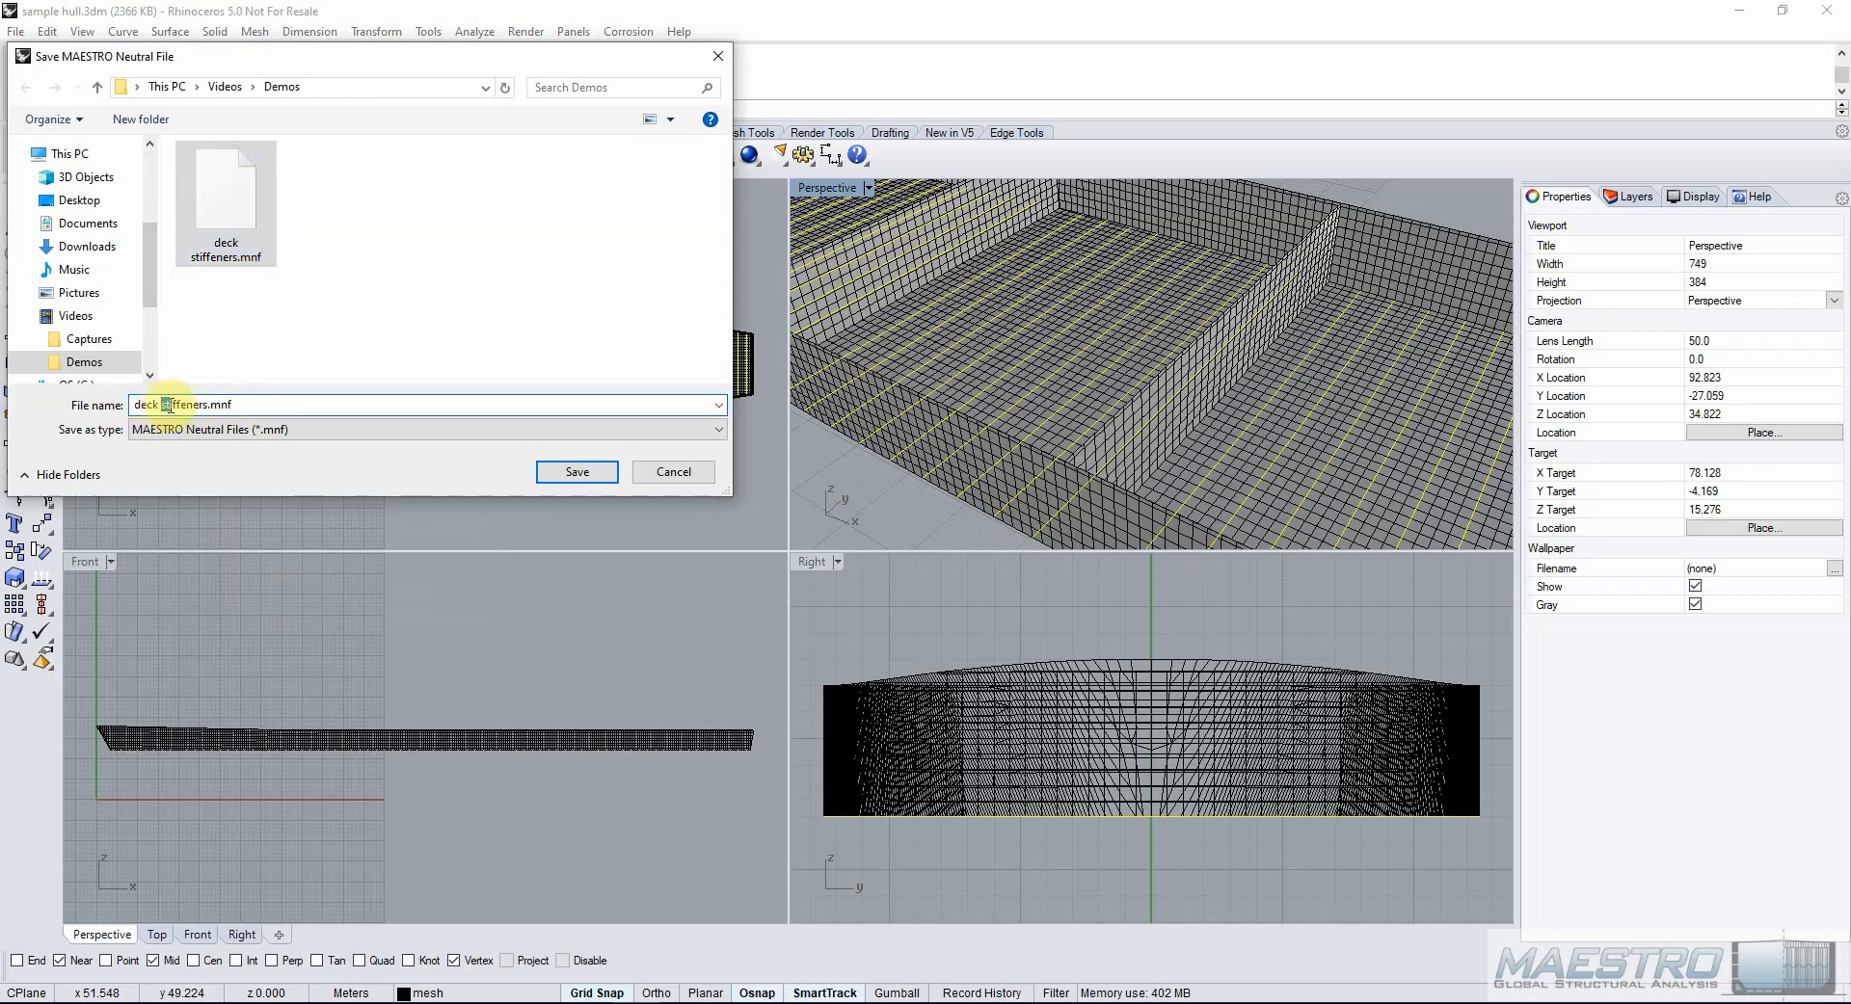
text(f)
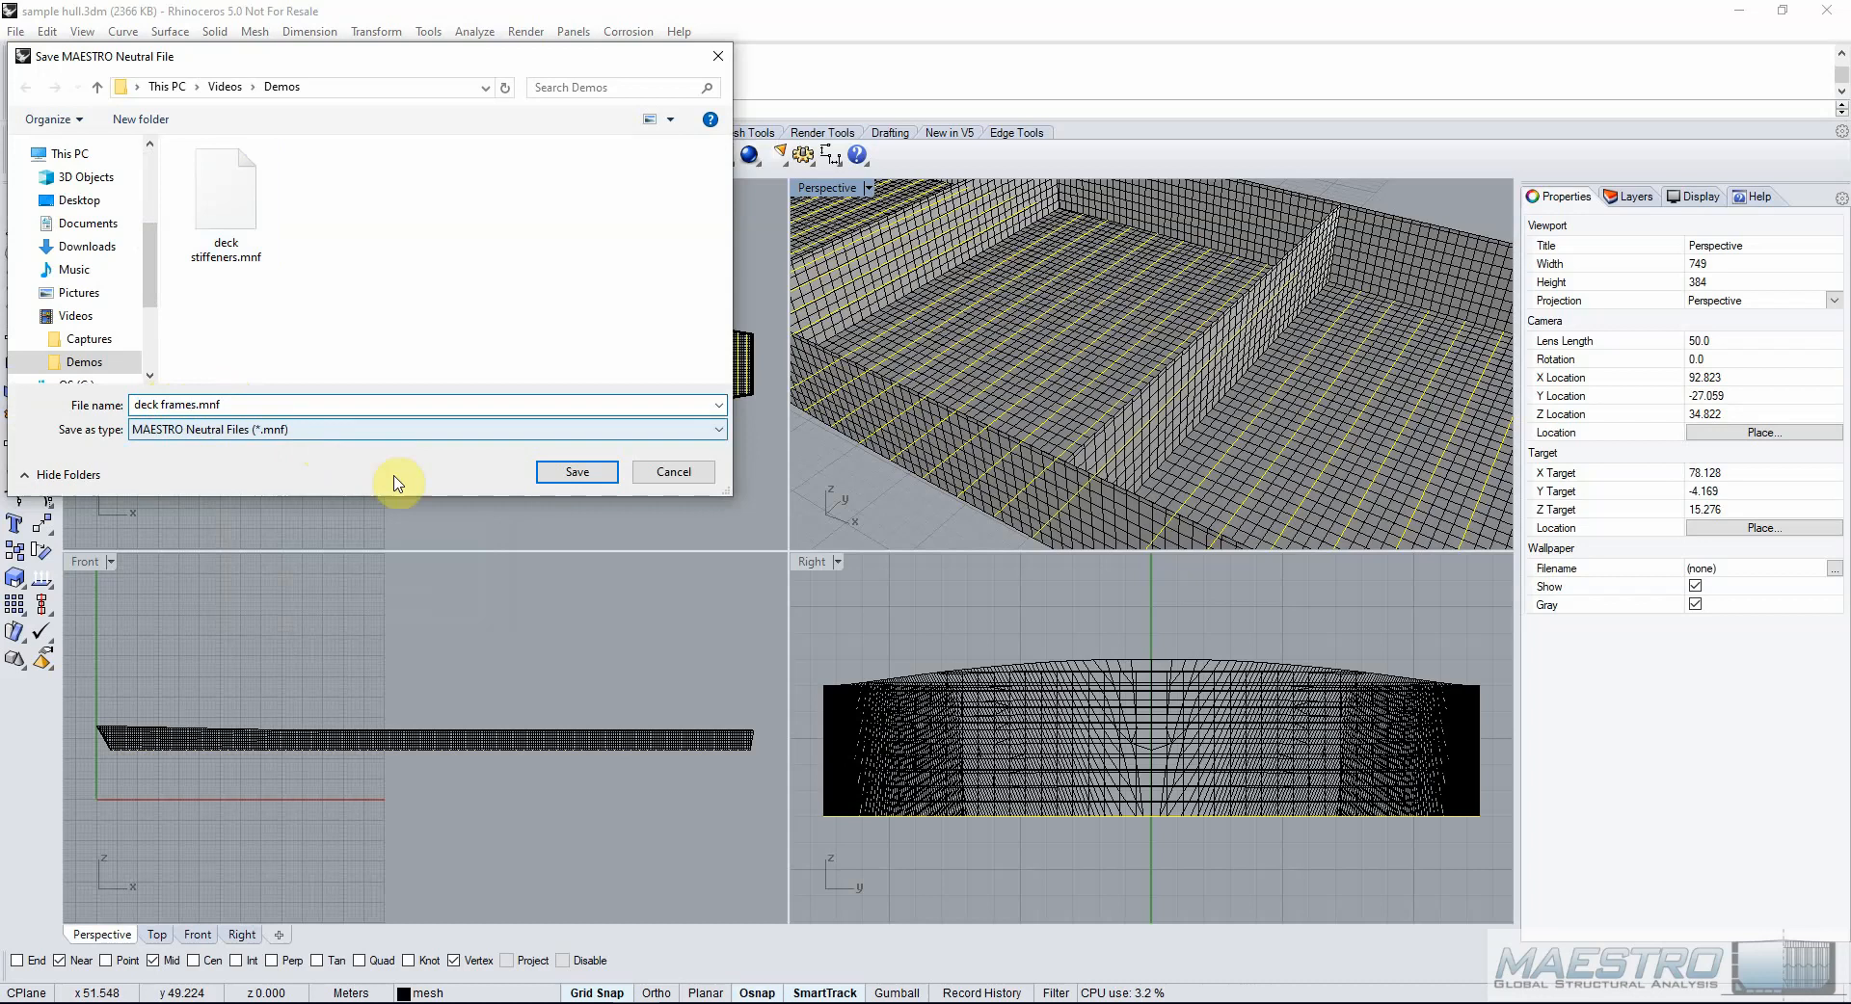
click(573, 471)
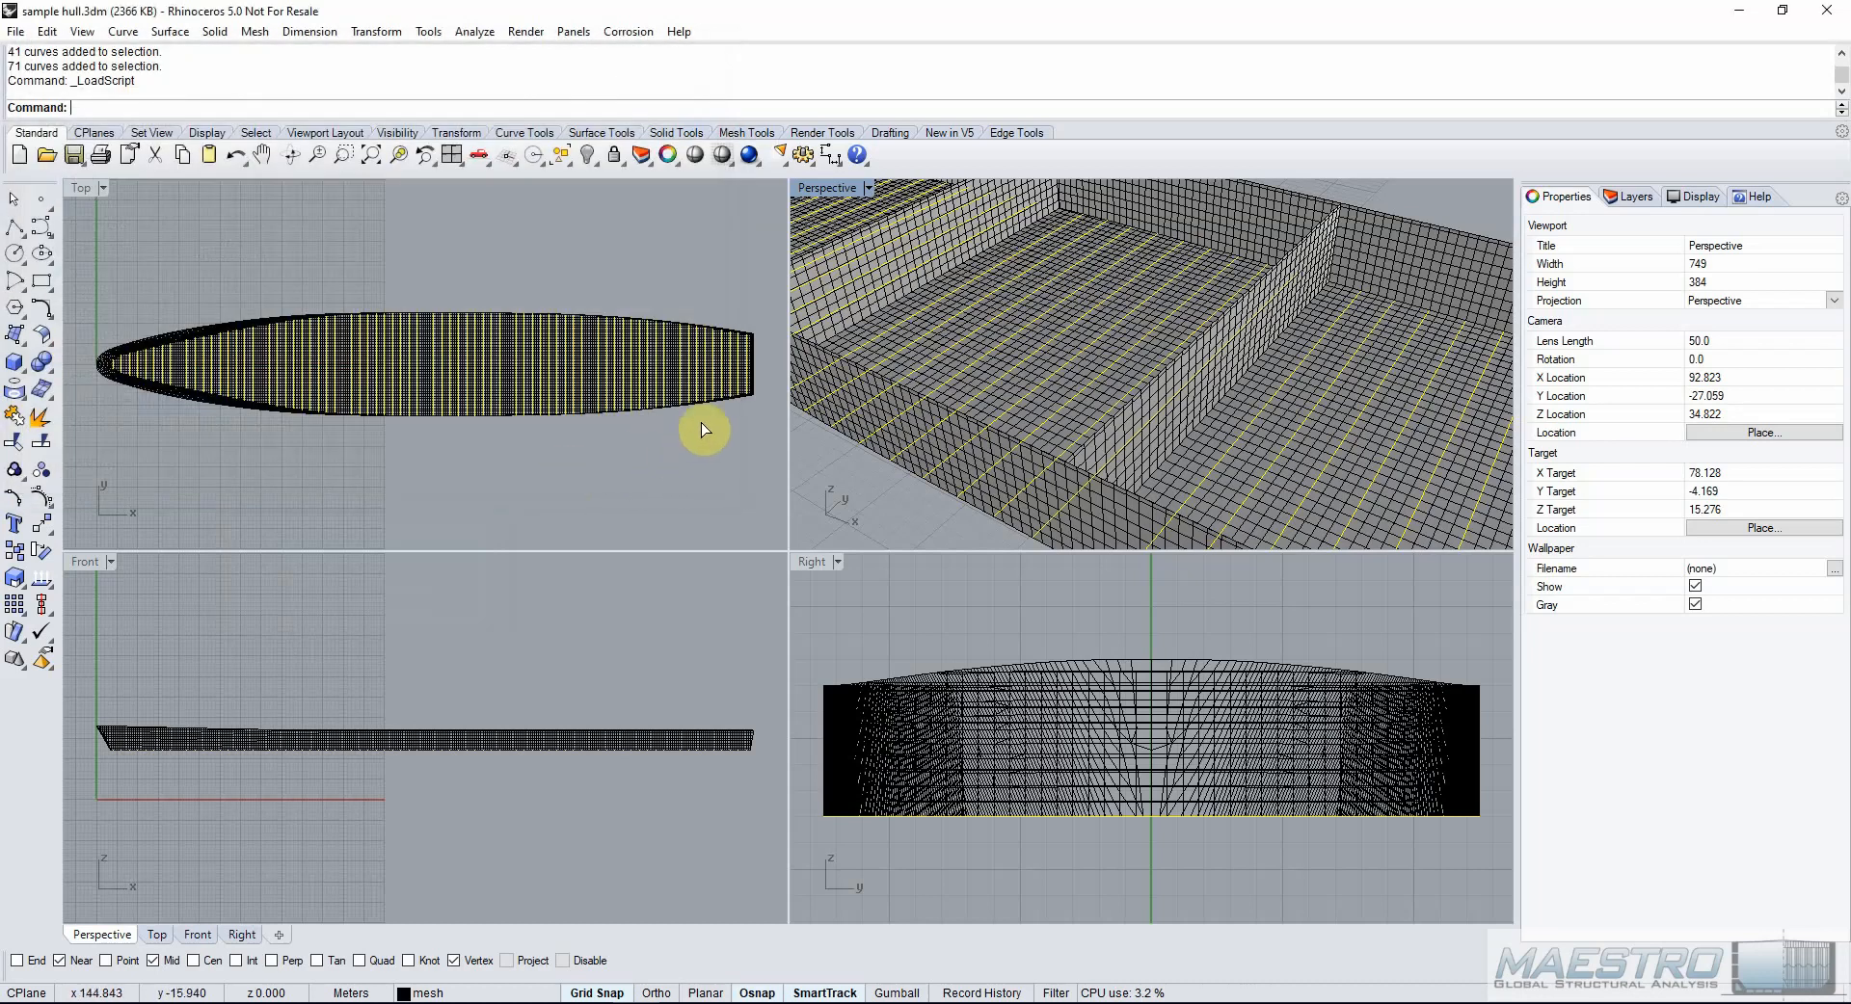
Select the group of longitudinal stiffener curves on the side shell at positive Y.
scroll(867, 430, down, 5)
click(1089, 288)
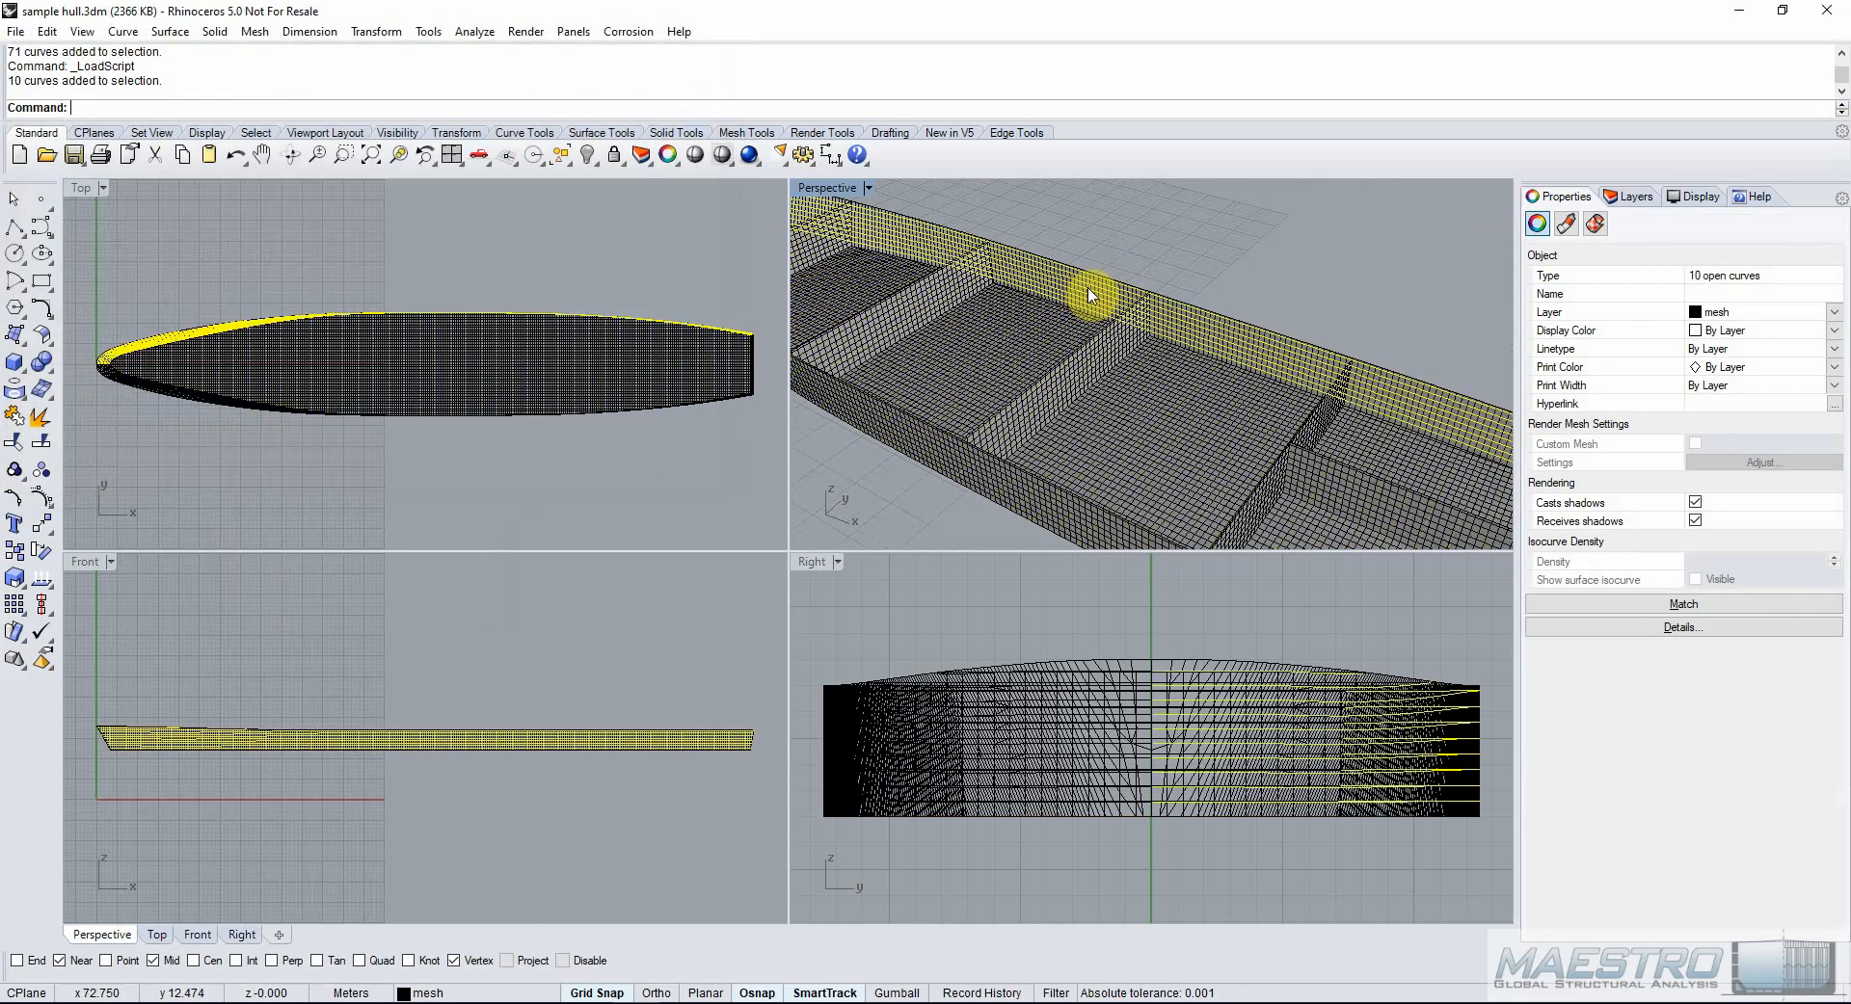
scroll(1099, 261, up, 3)
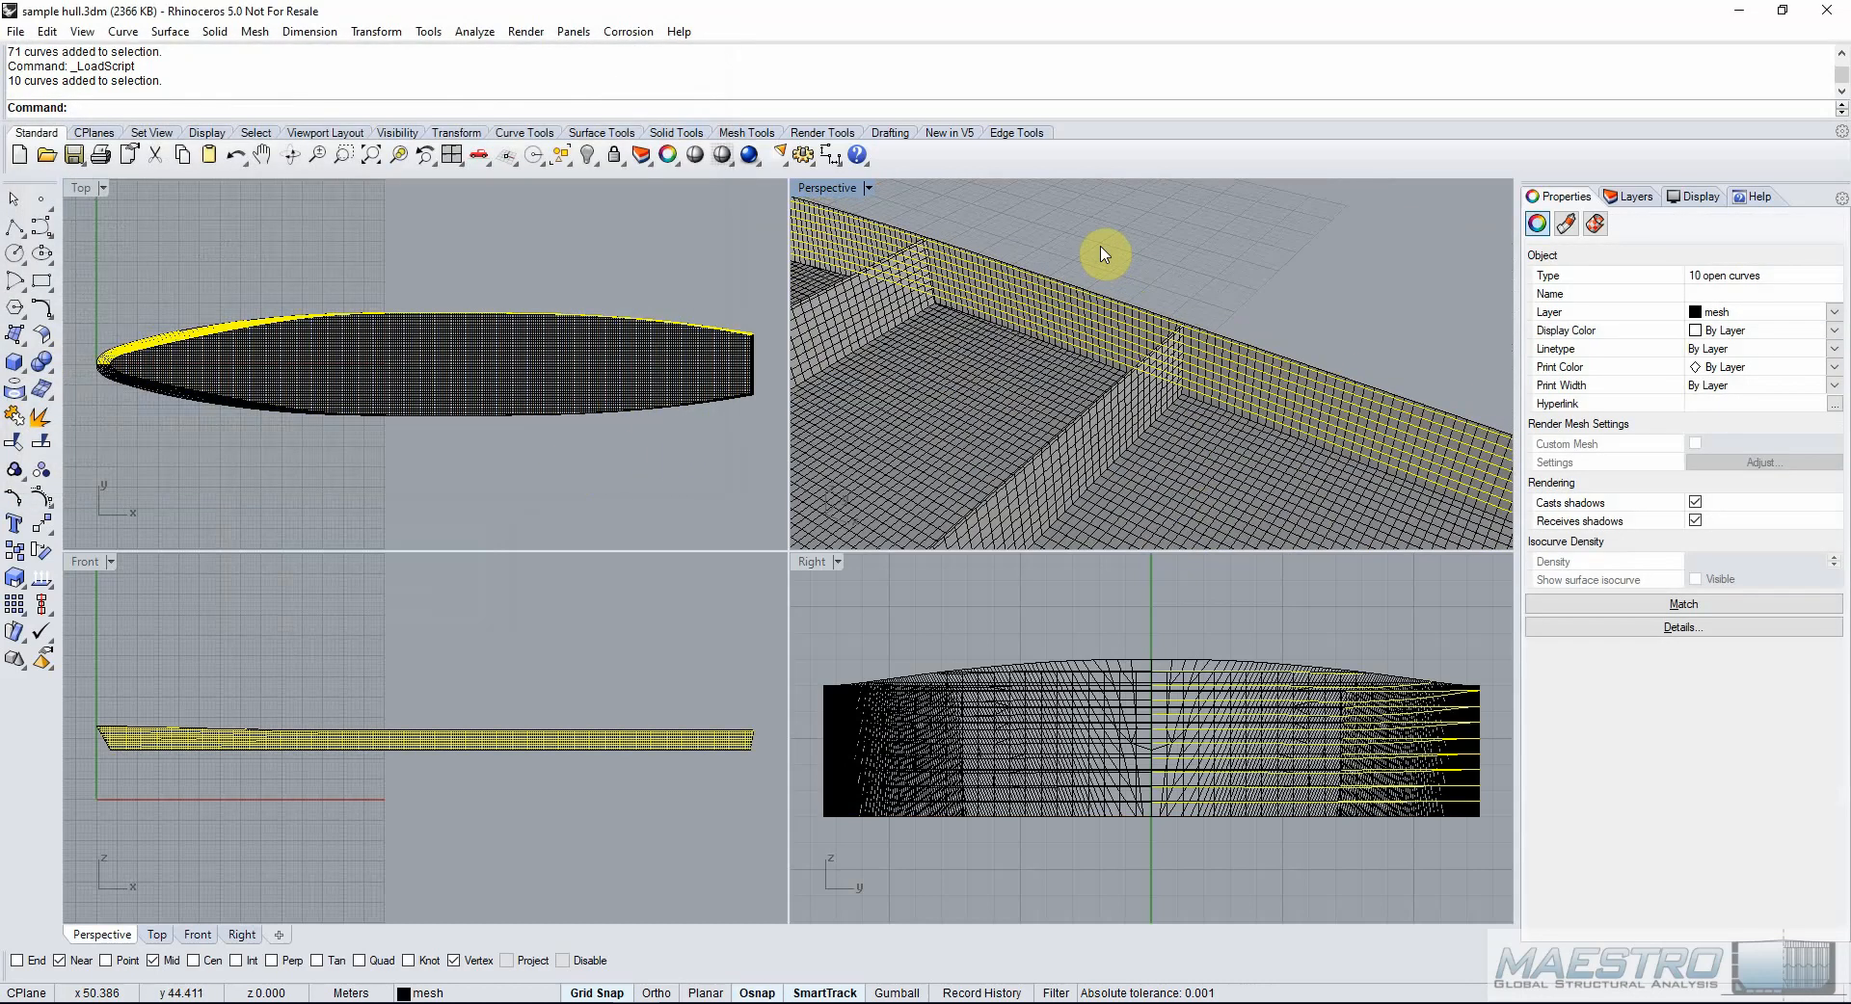
Run export maestro beams.rvb on the selected side shell stringer curves with the PolyLine on Mesh beam definition.
right_click(998, 56)
click(1048, 158)
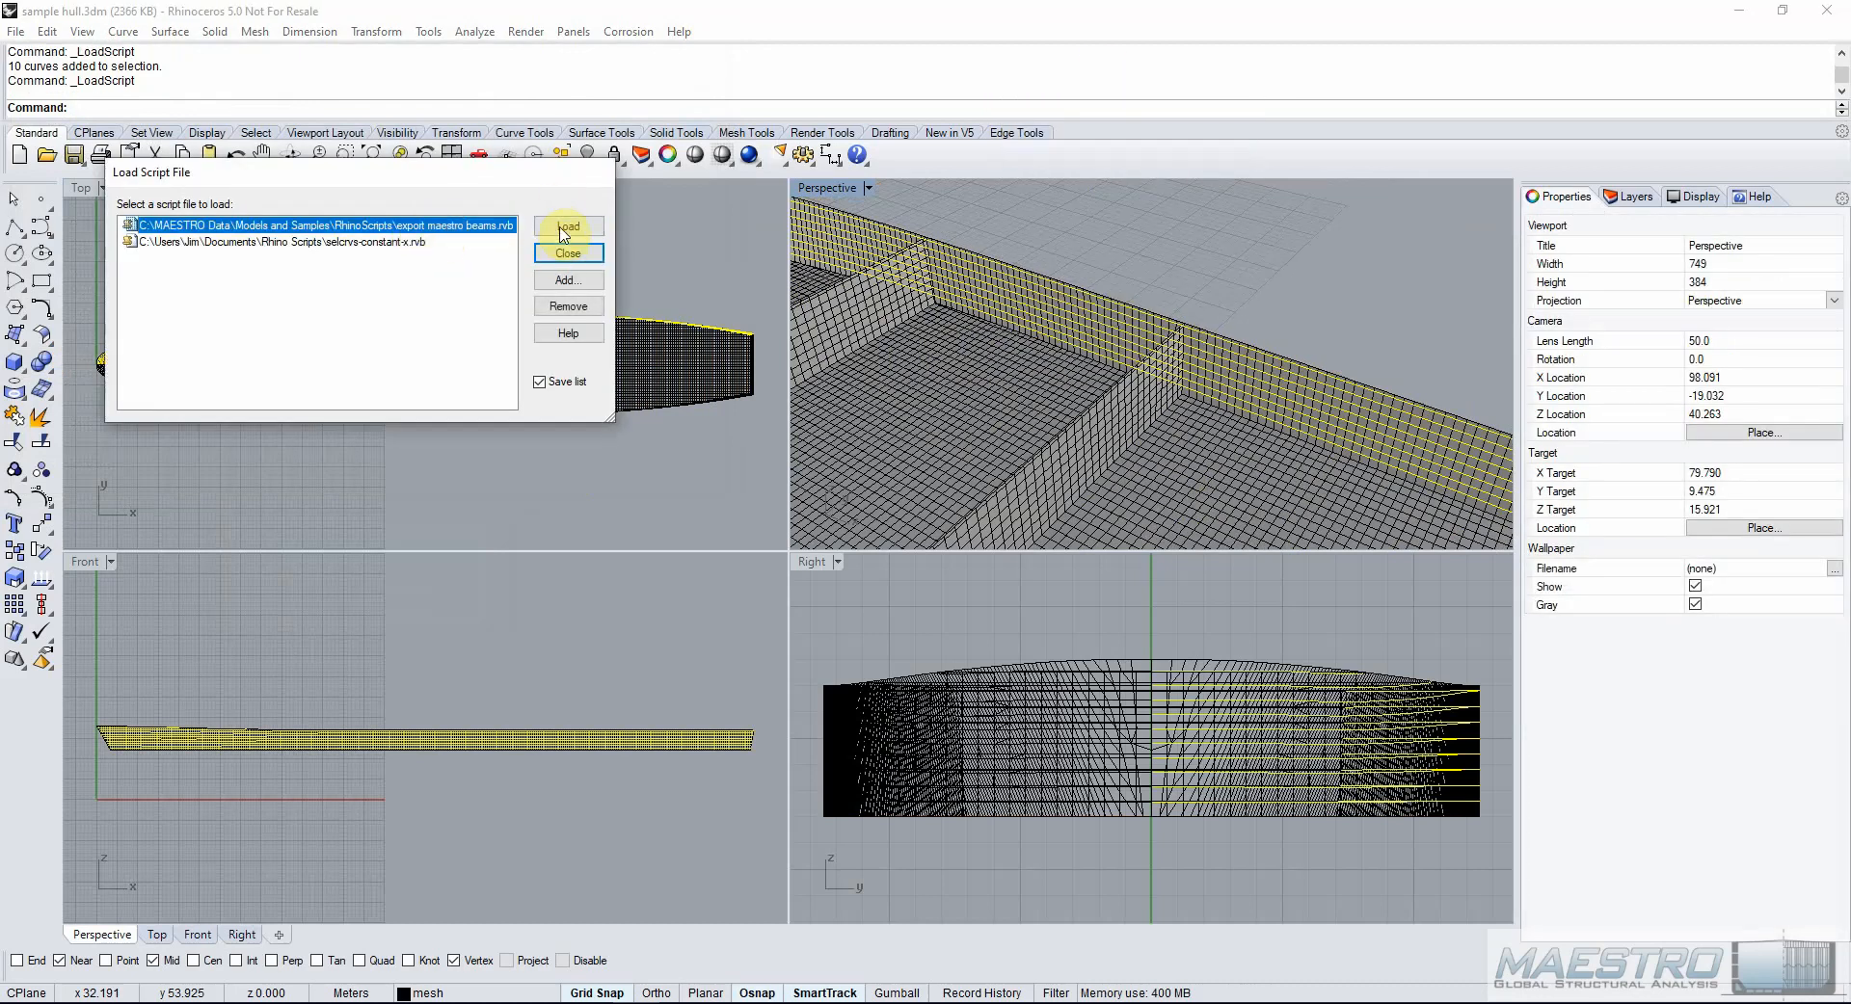
click(556, 231)
click(425, 311)
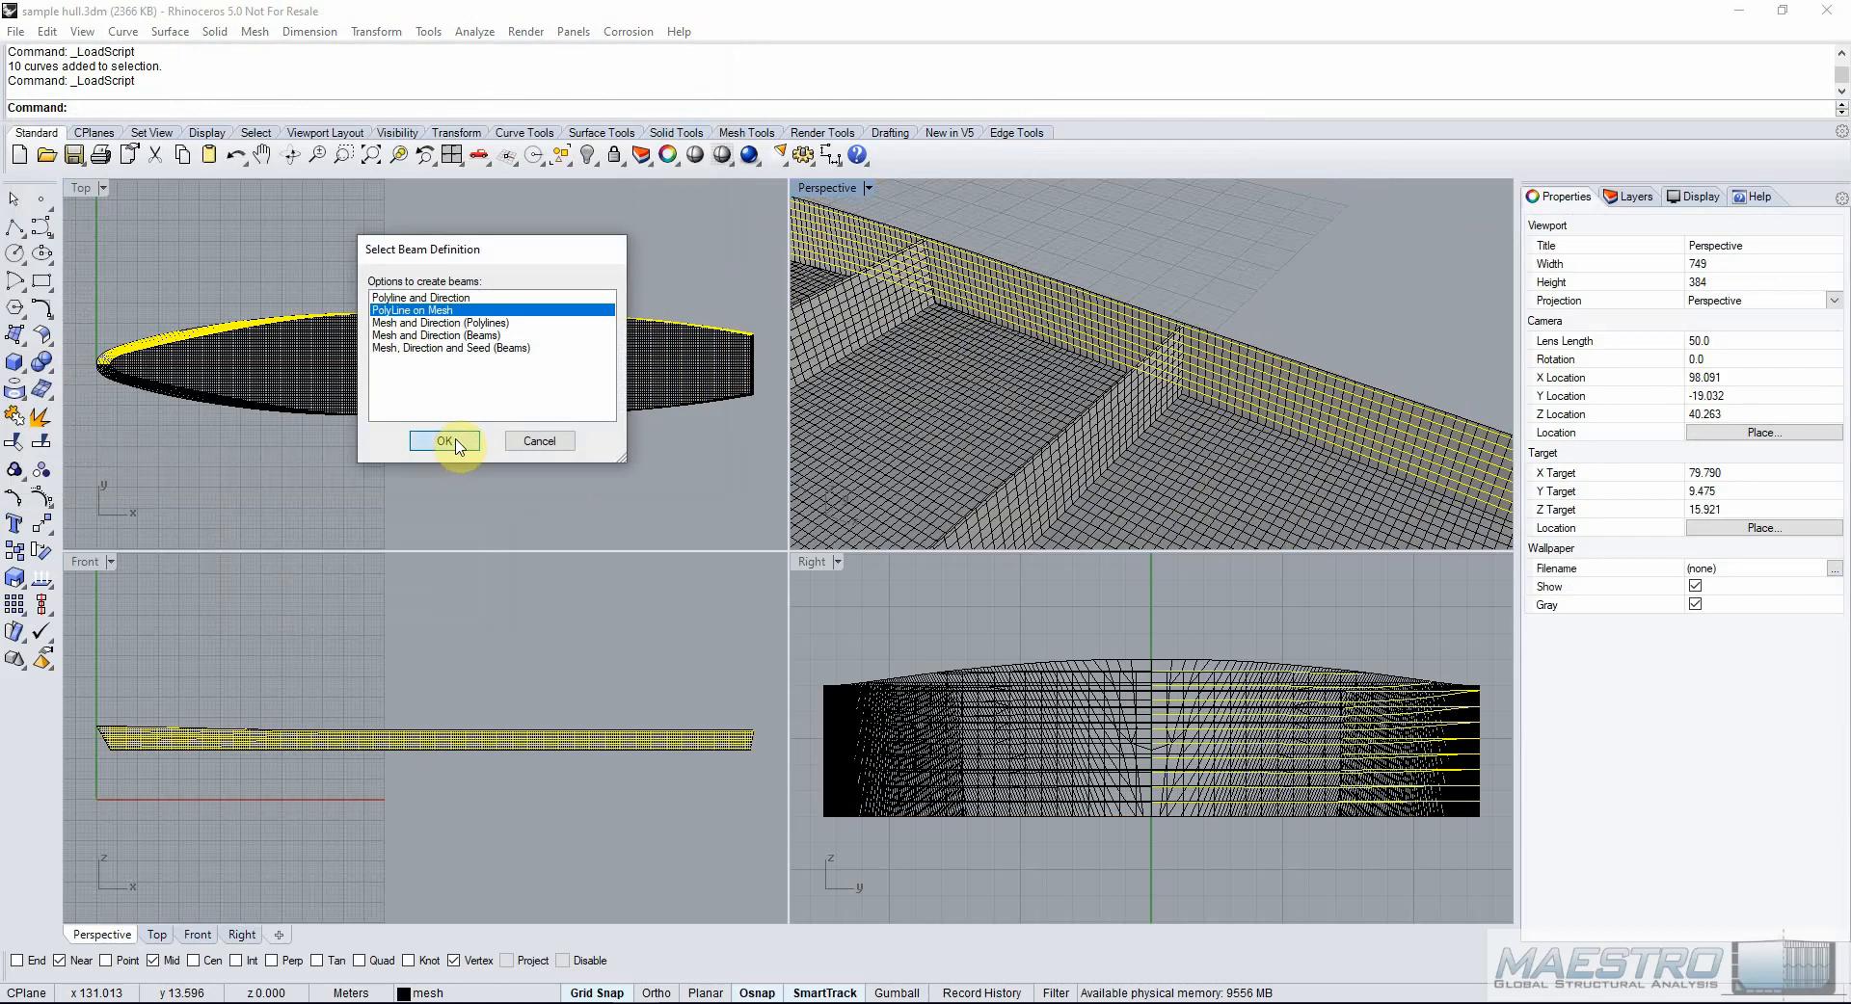
click(444, 441)
Use the positive-Y side shell mesh as the beam normal reference and save the MAESTRO neutral file as shell stringers.
click(1003, 279)
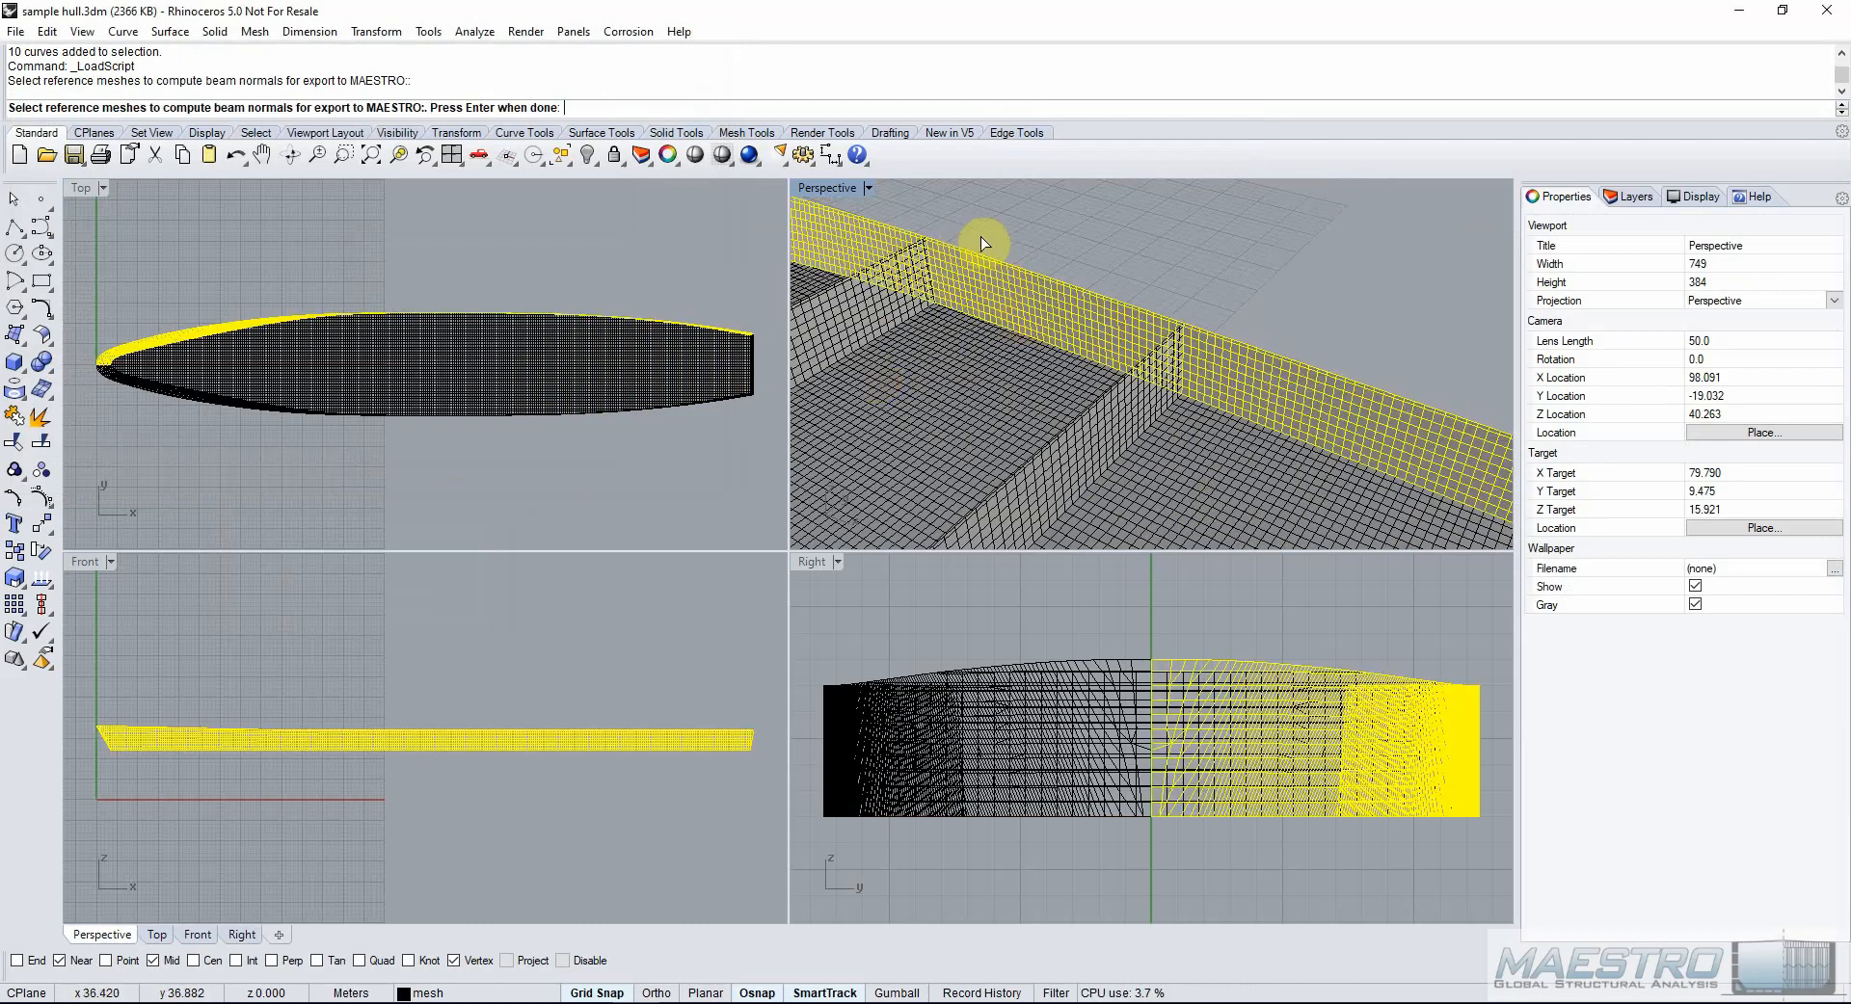
key(Return)
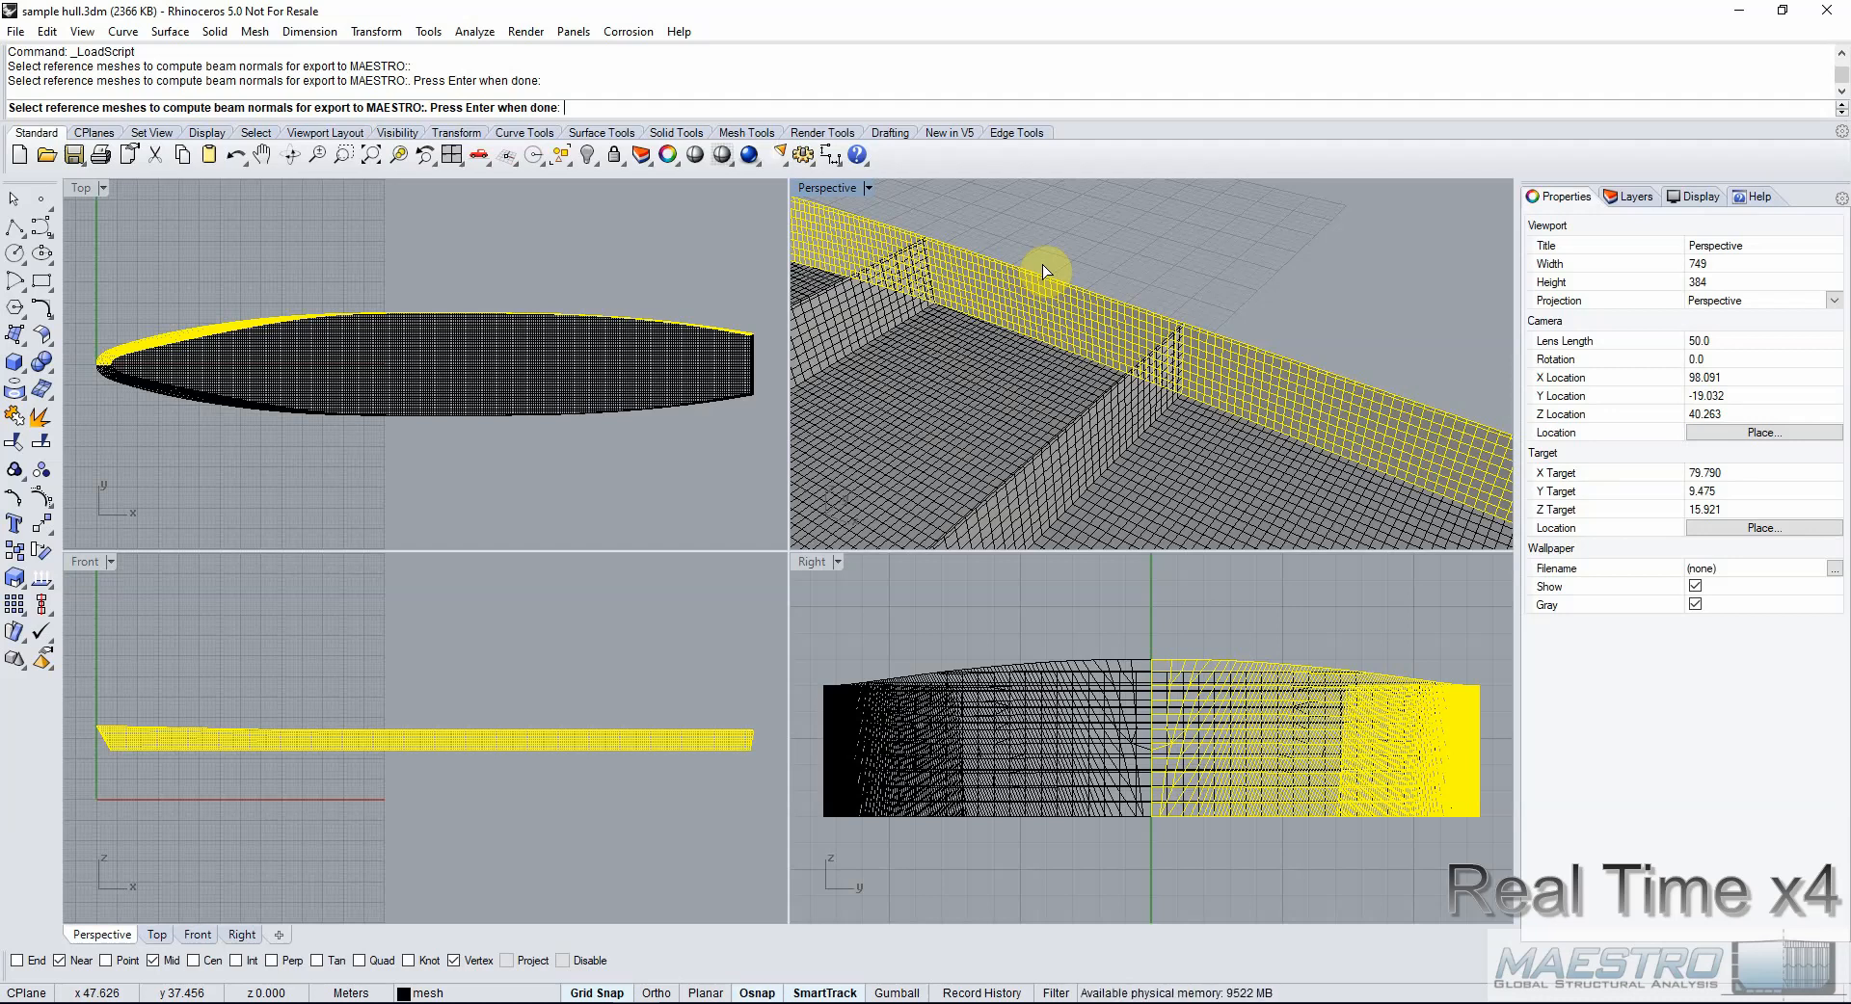
right_click(1041, 264)
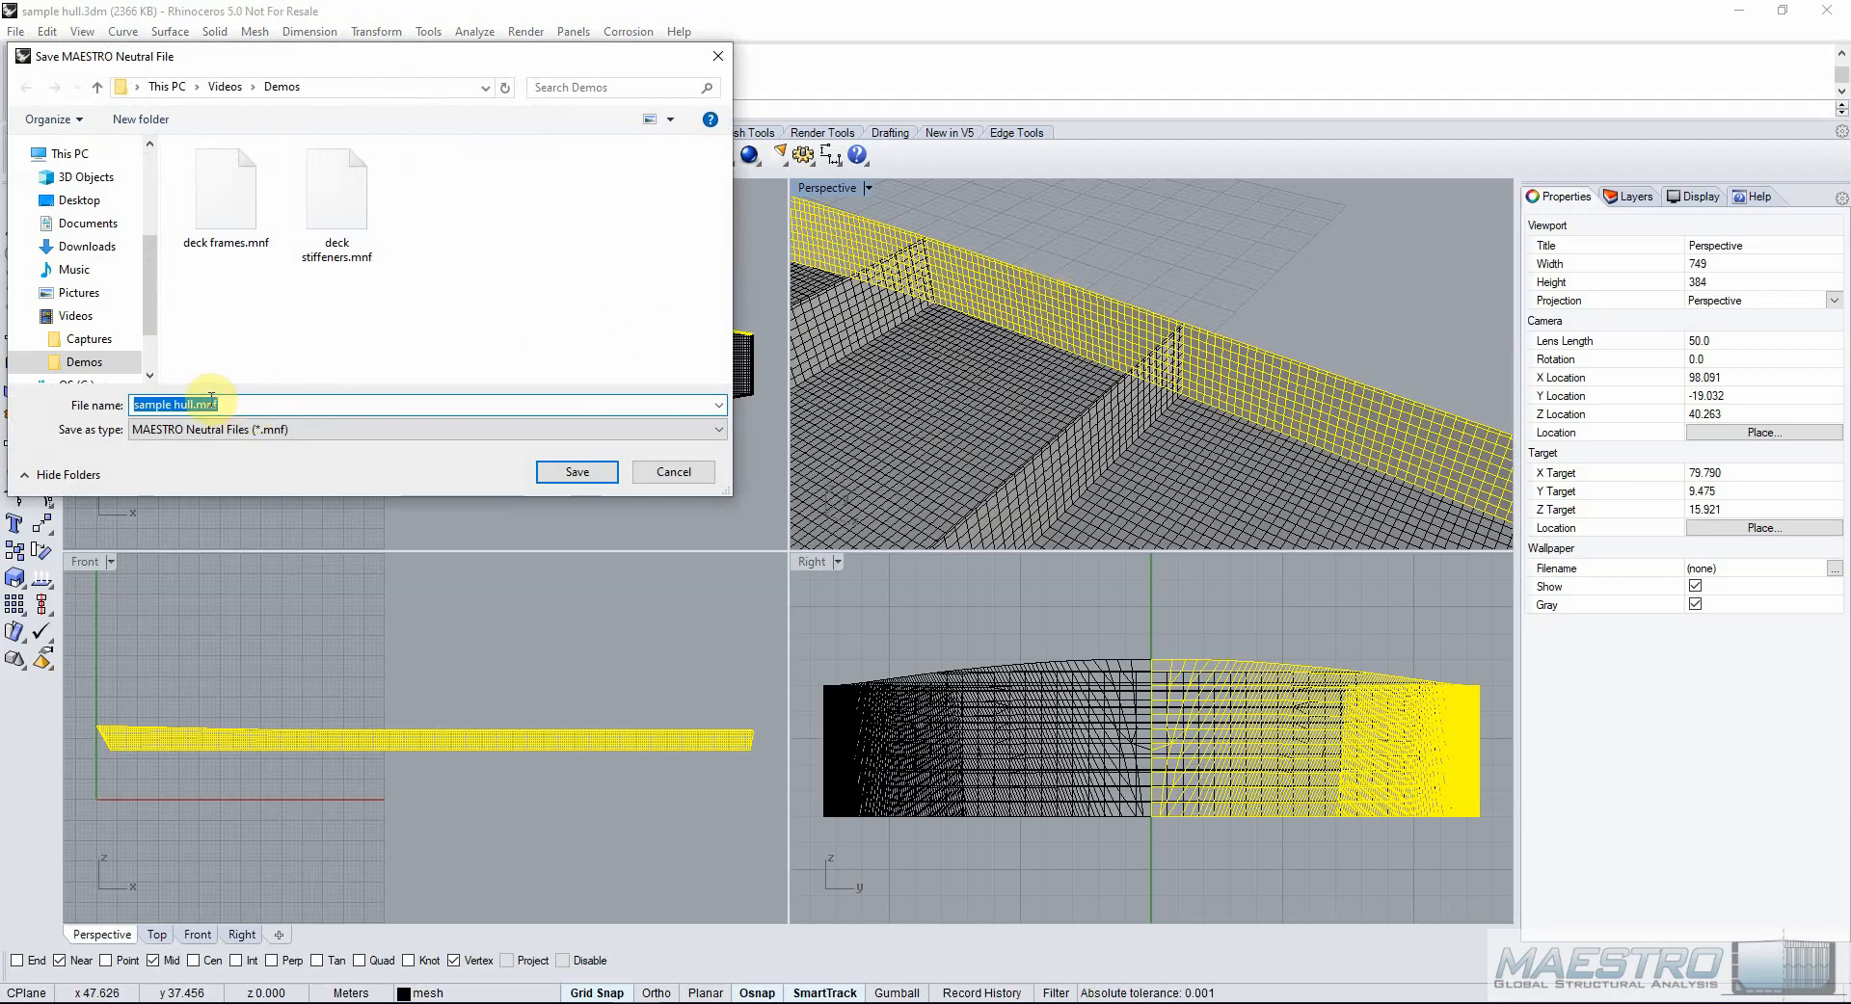
text(shell stringers)
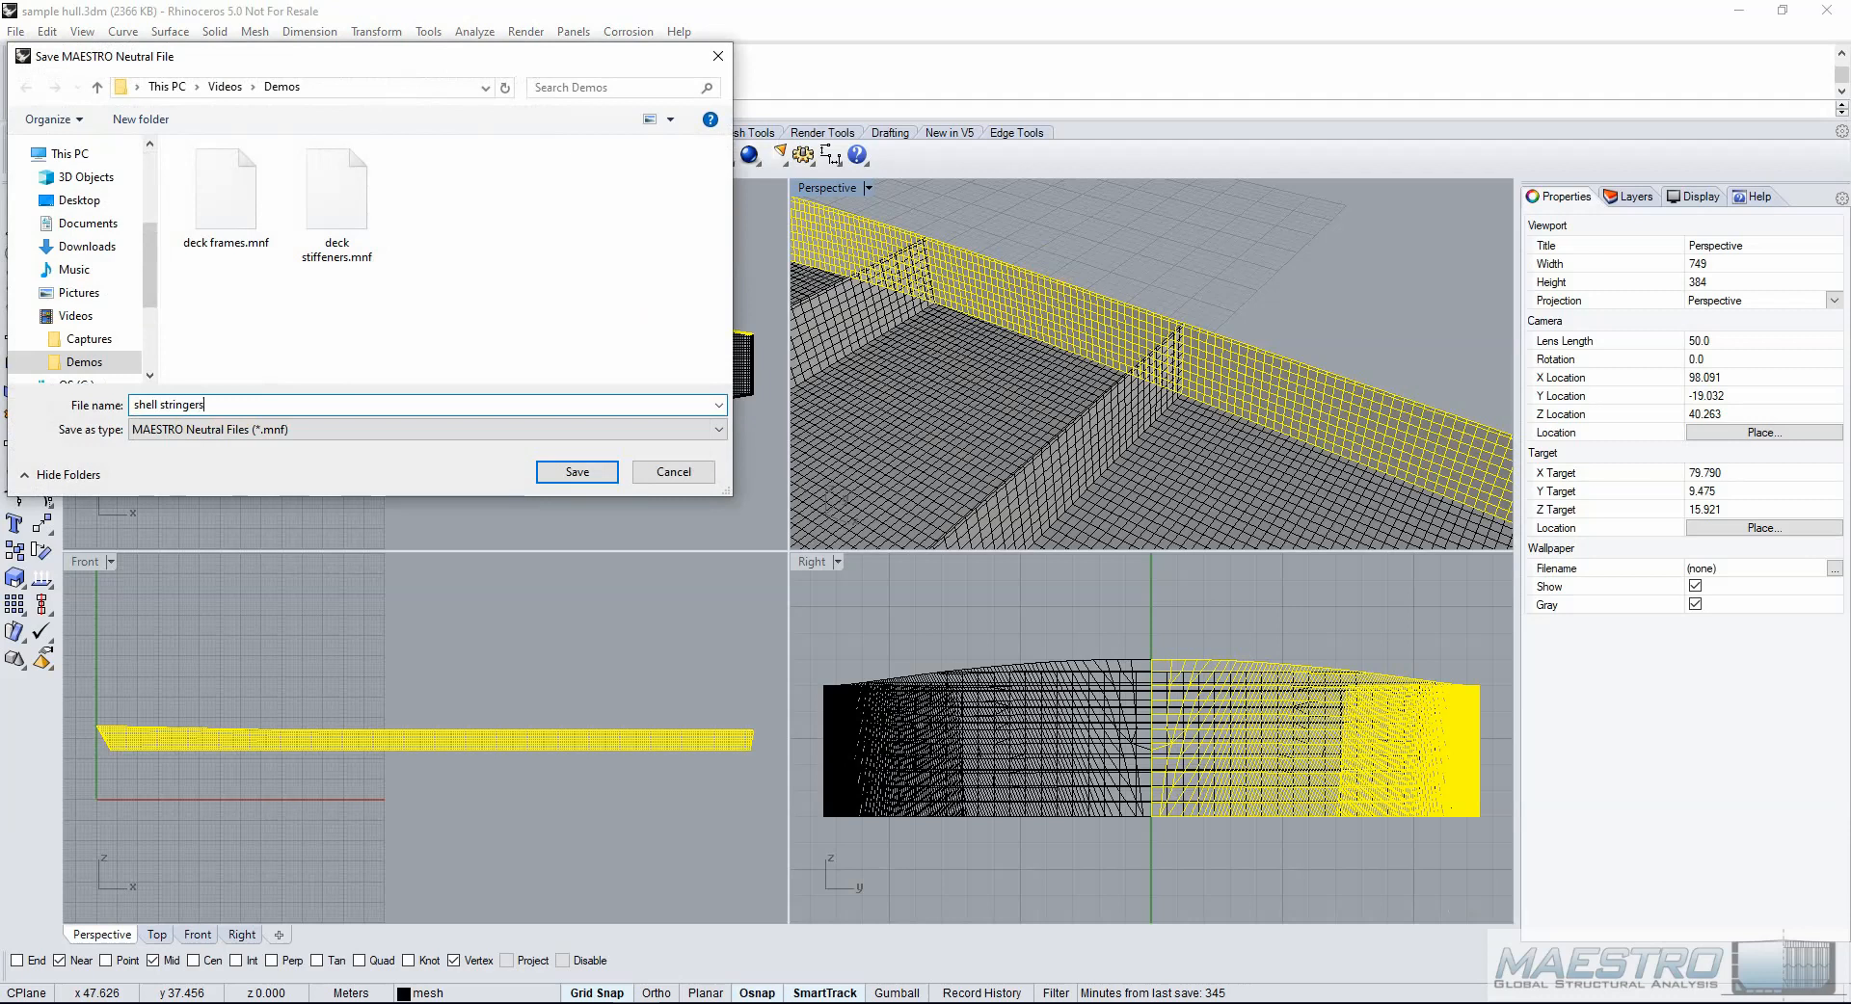
click(561, 475)
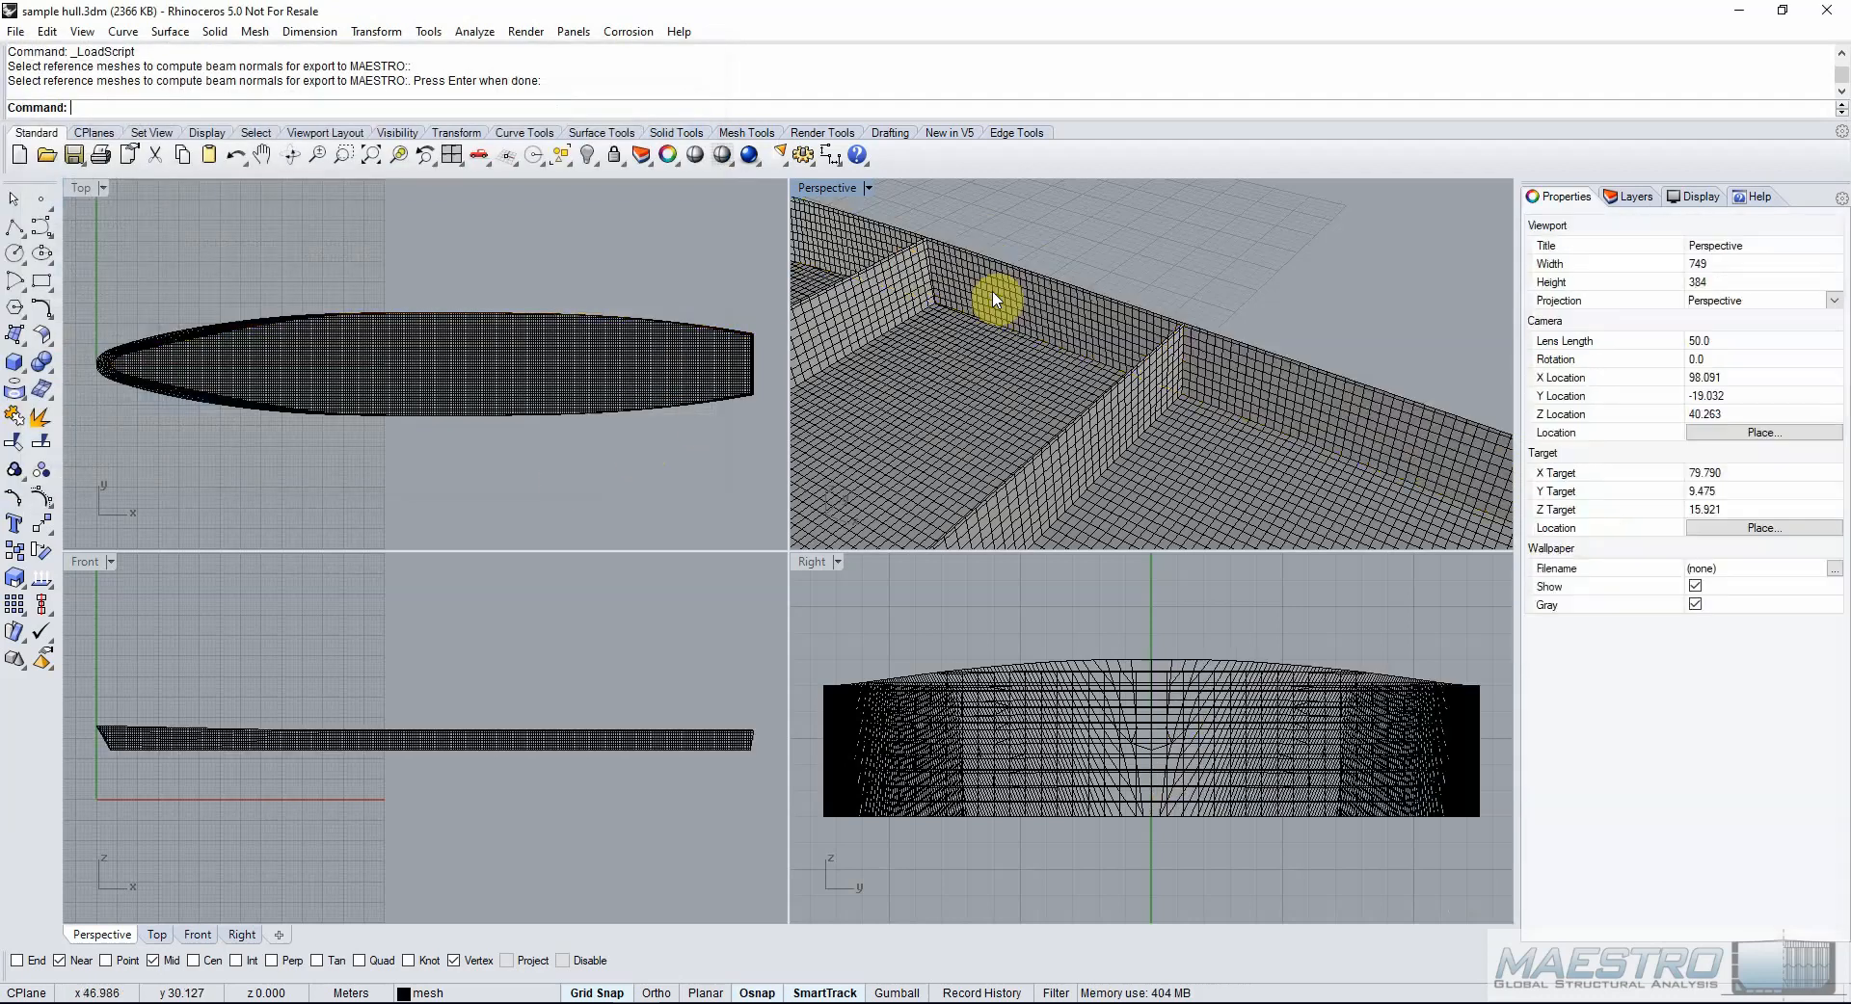
Select the vertical frame curve group (Group33) on the positive-Y side shell and run export maestro beams.rvb with Polyline and Direction.
click(955, 274)
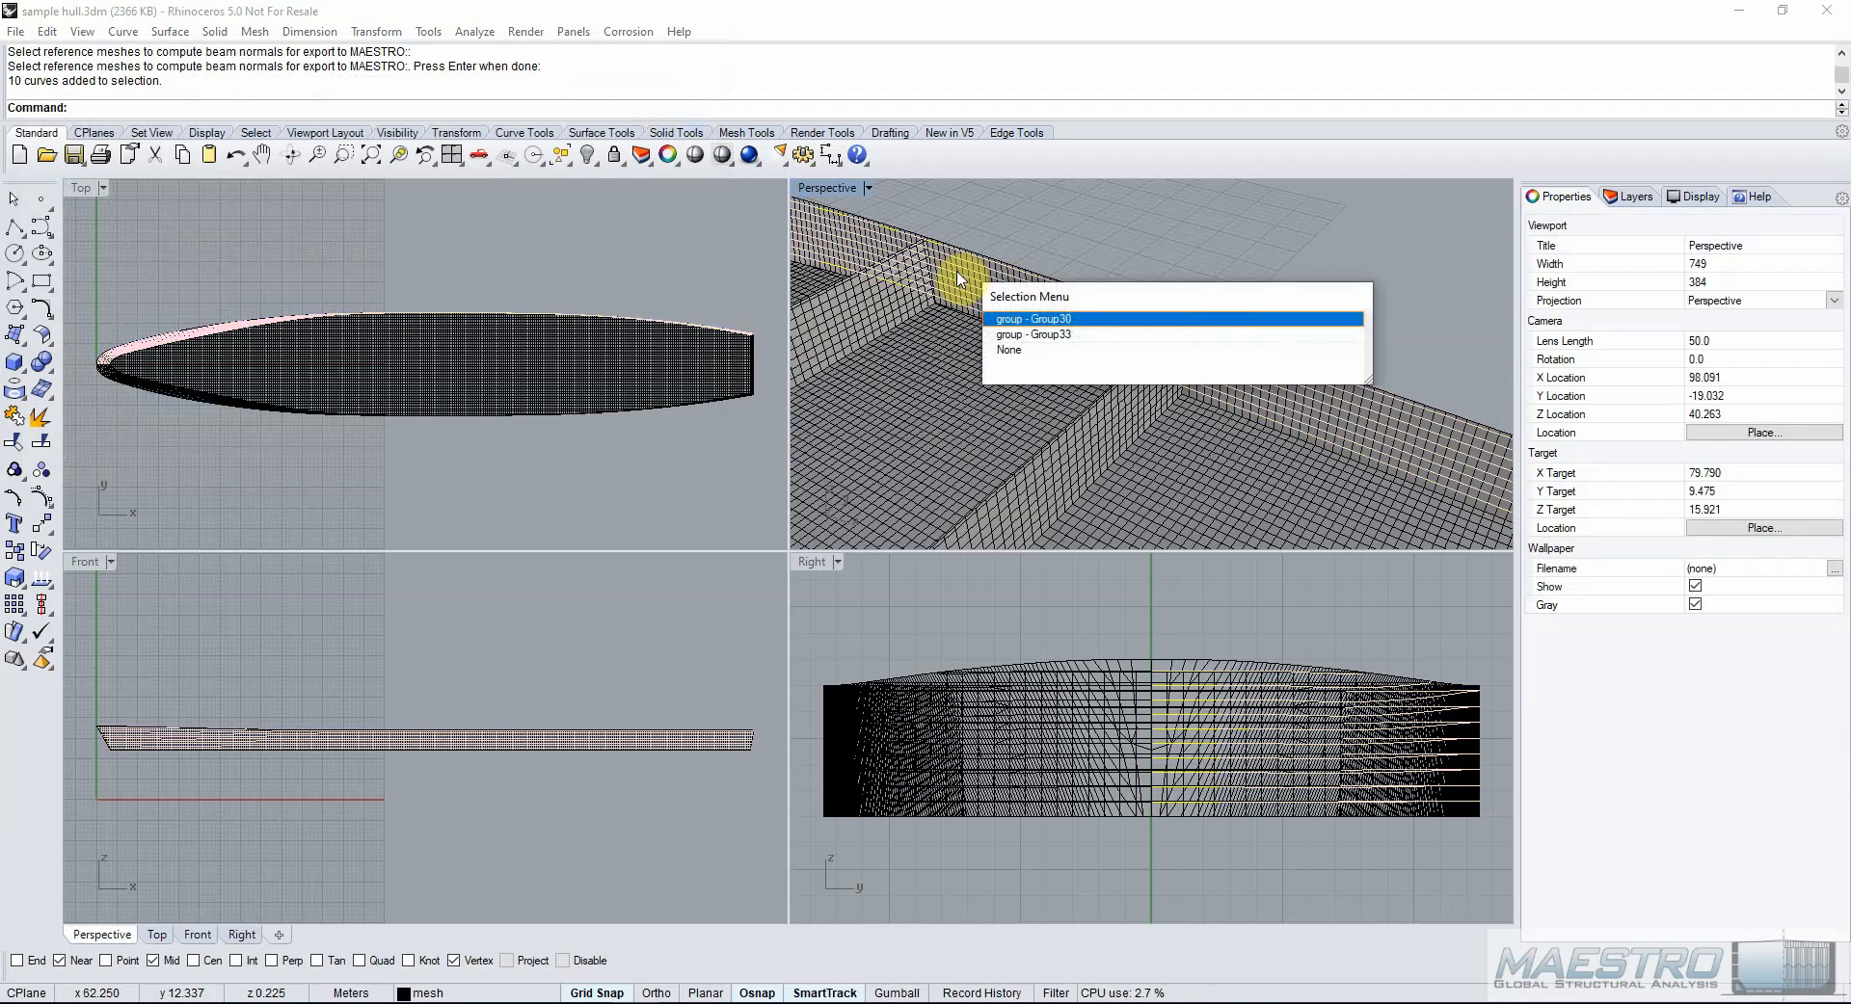
click(1012, 335)
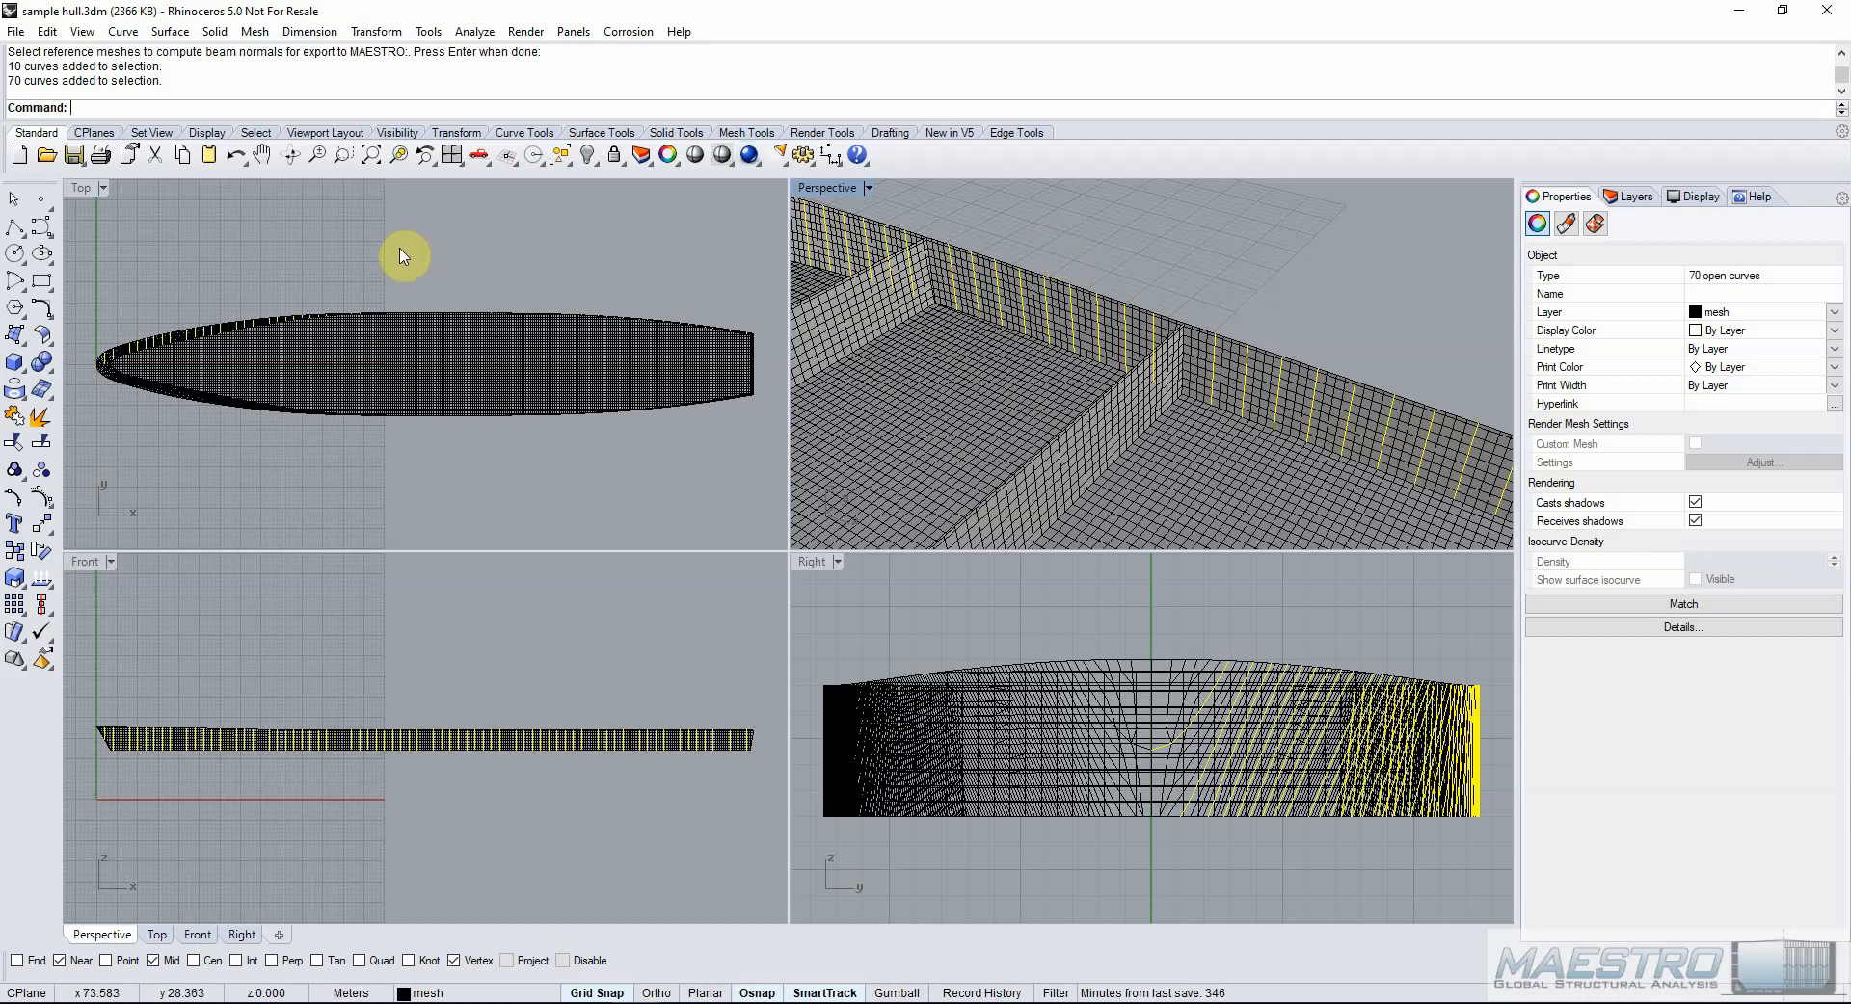
right_click(464, 65)
click(564, 158)
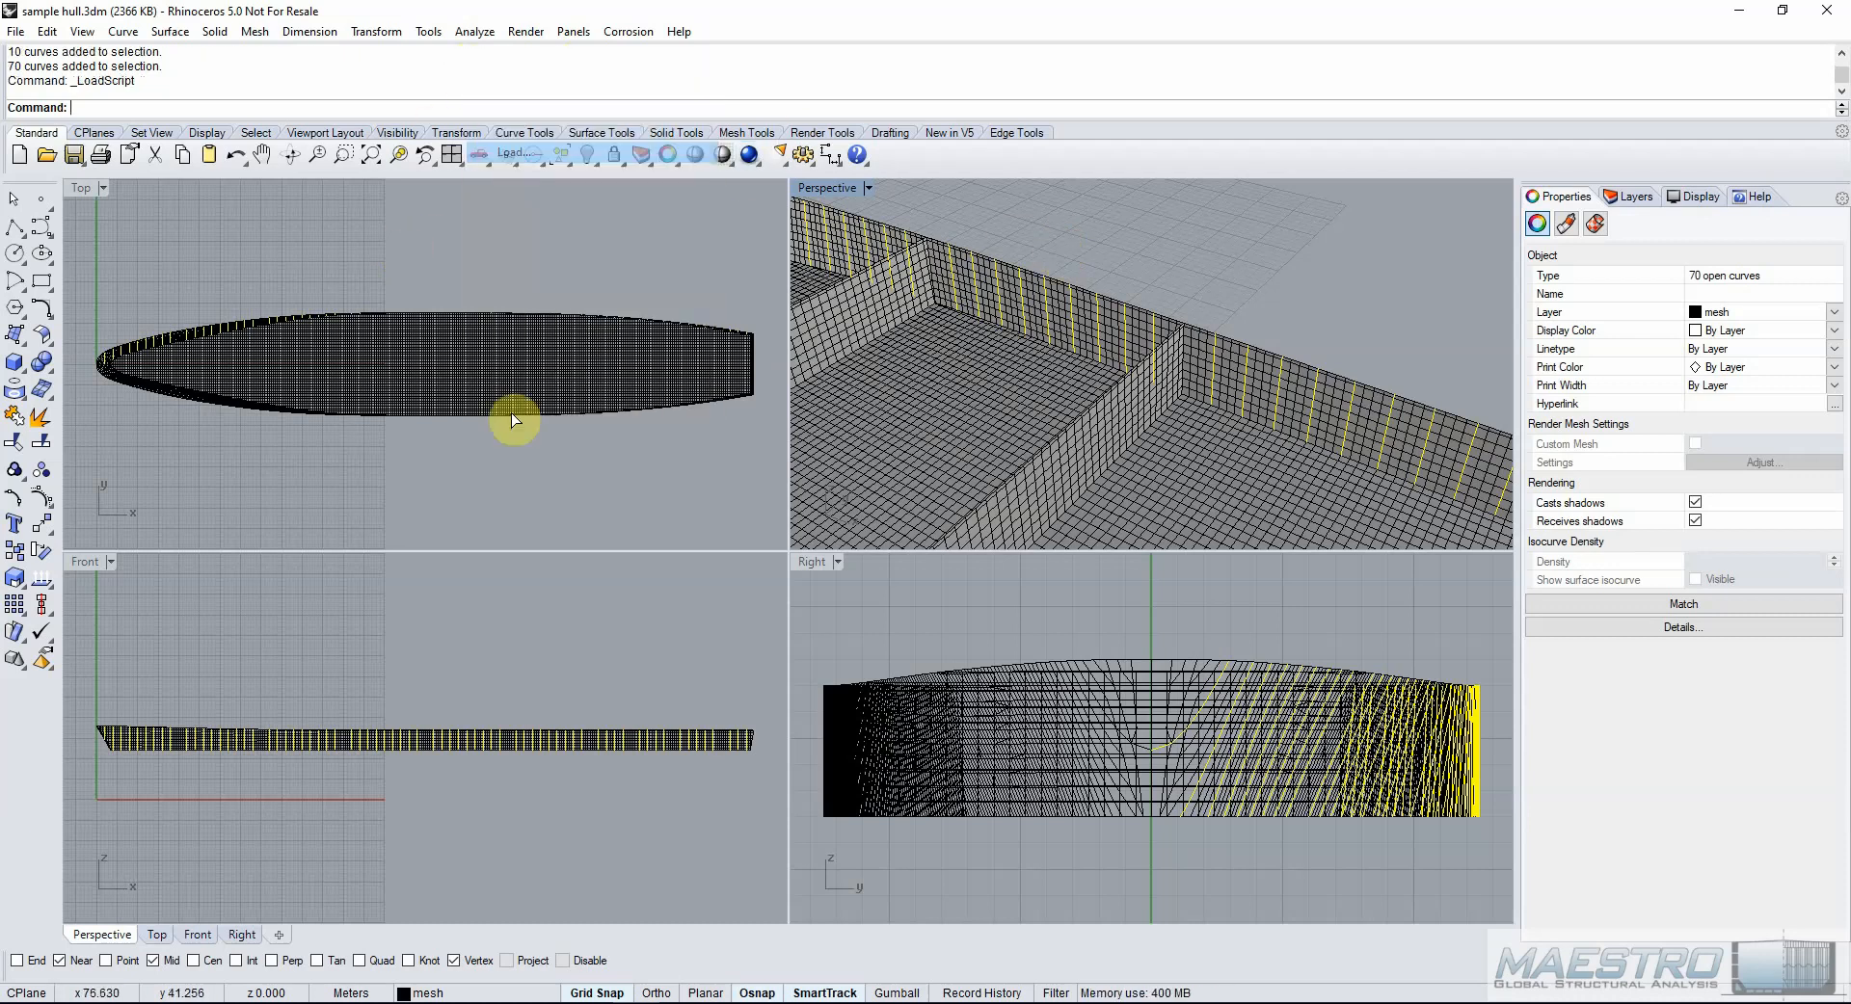
click(424, 225)
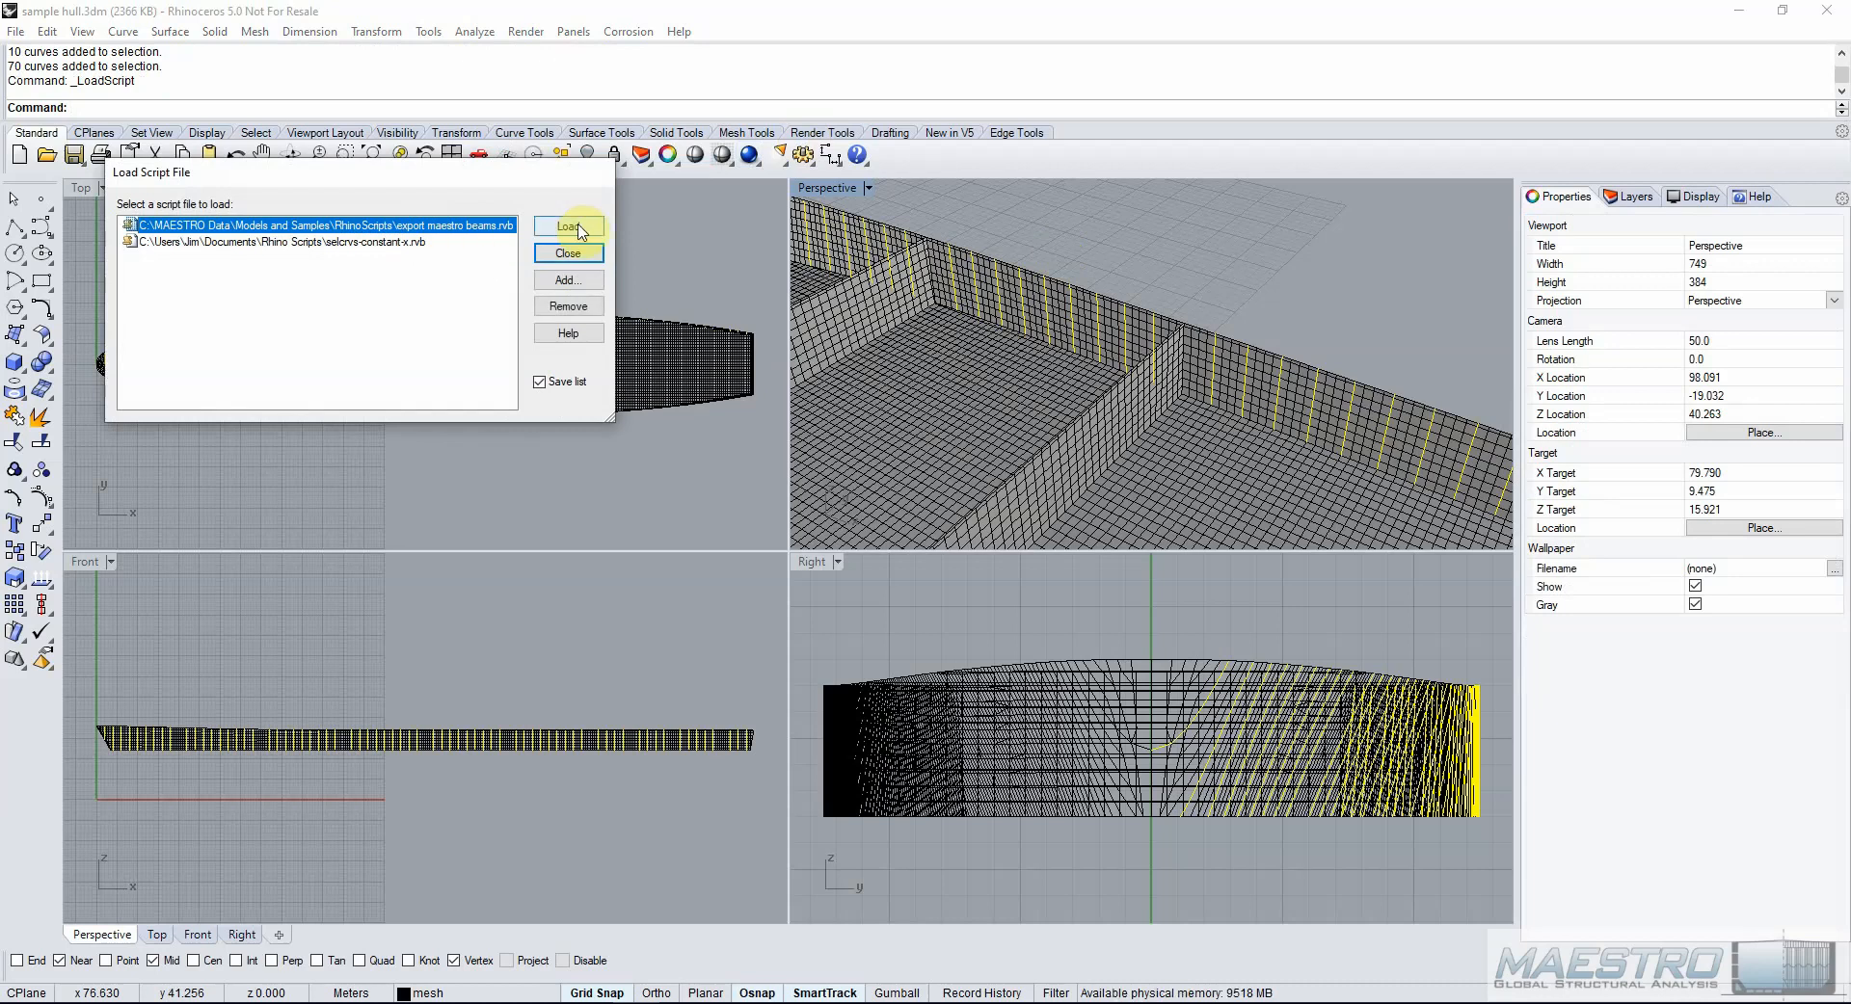
click(569, 226)
click(420, 298)
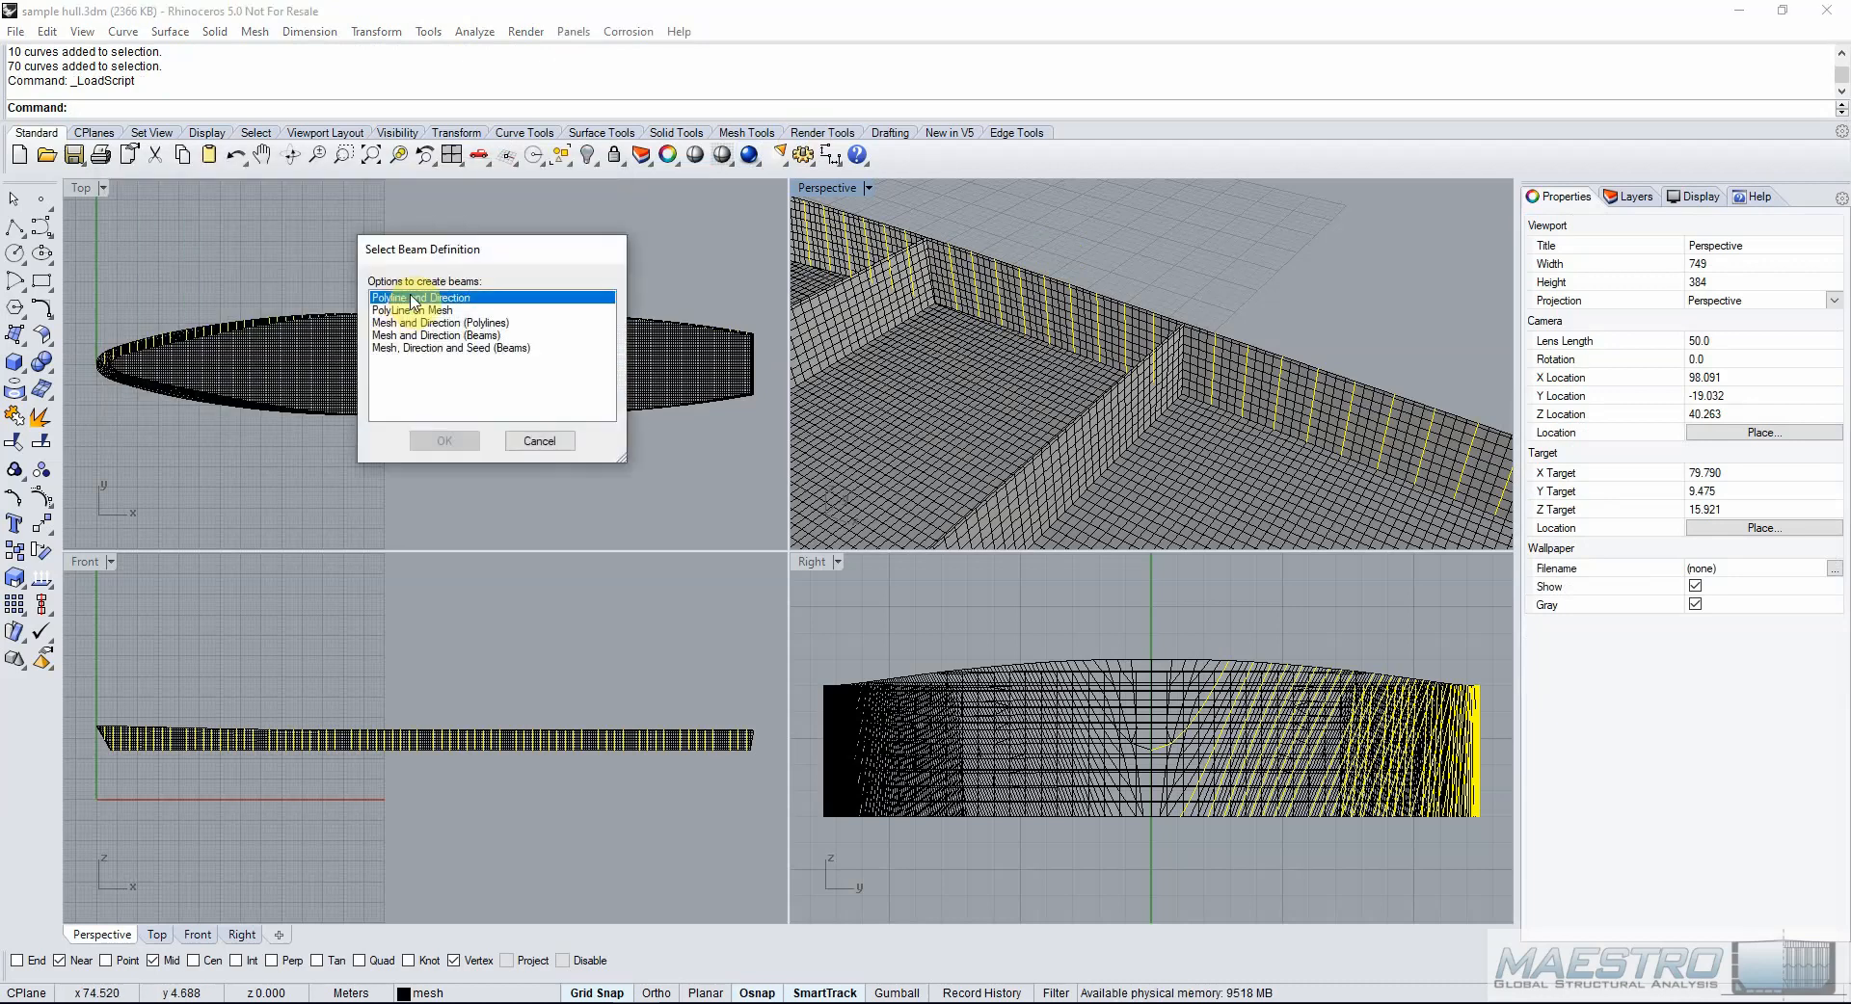
click(466, 443)
Set the shell frame beam orientation to -Y (0,-1,0) and save the MAESTRO neutral file as shell frames.
scroll(1045, 351, down, 8)
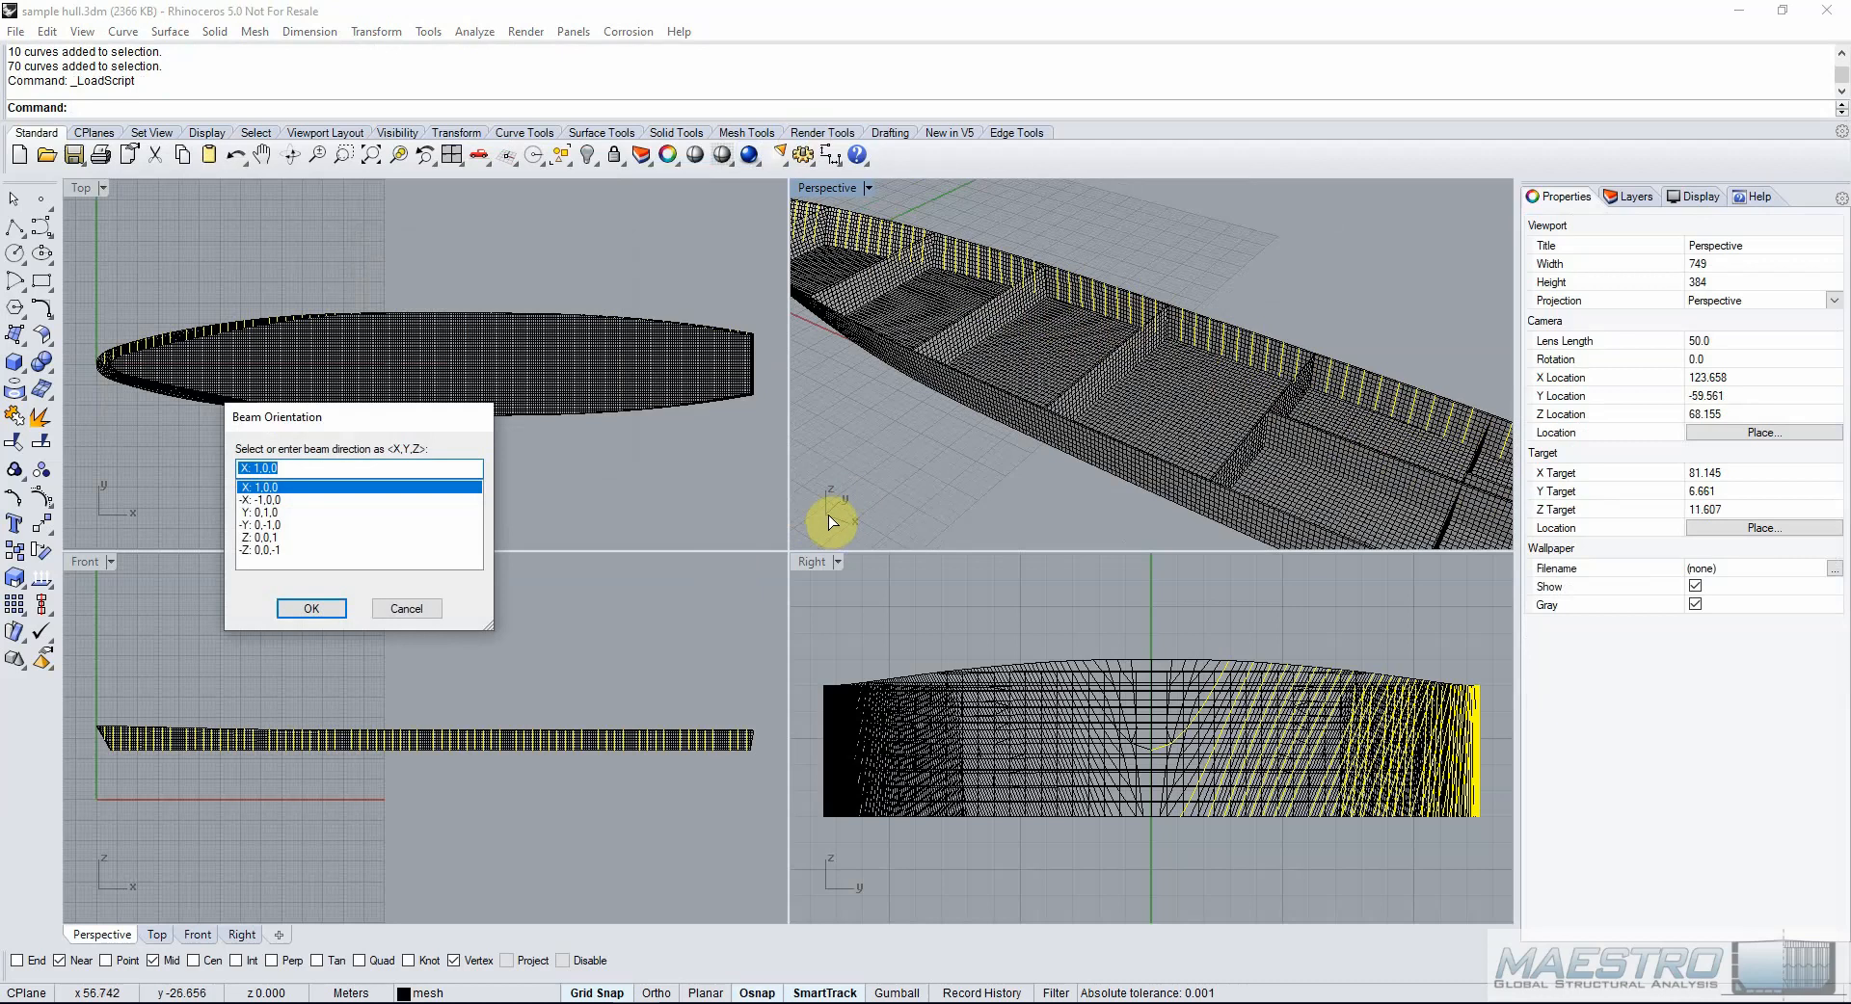
click(260, 526)
click(311, 609)
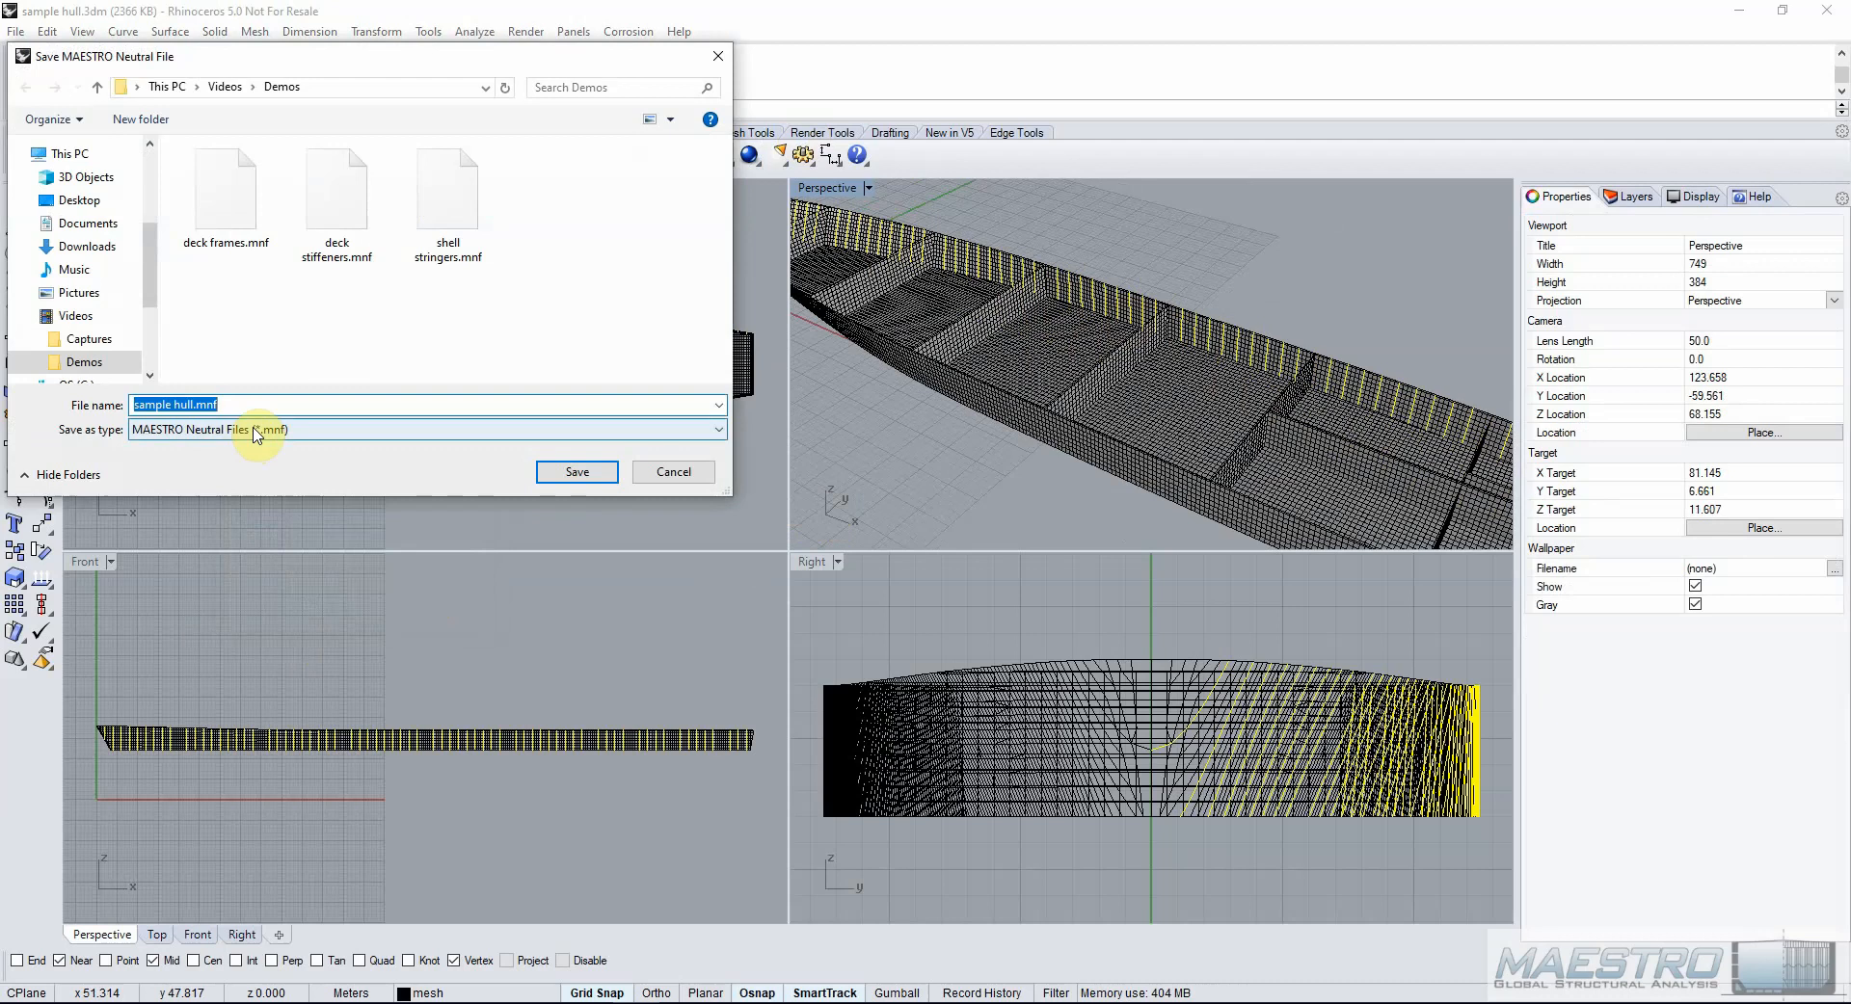
text(shell frames)
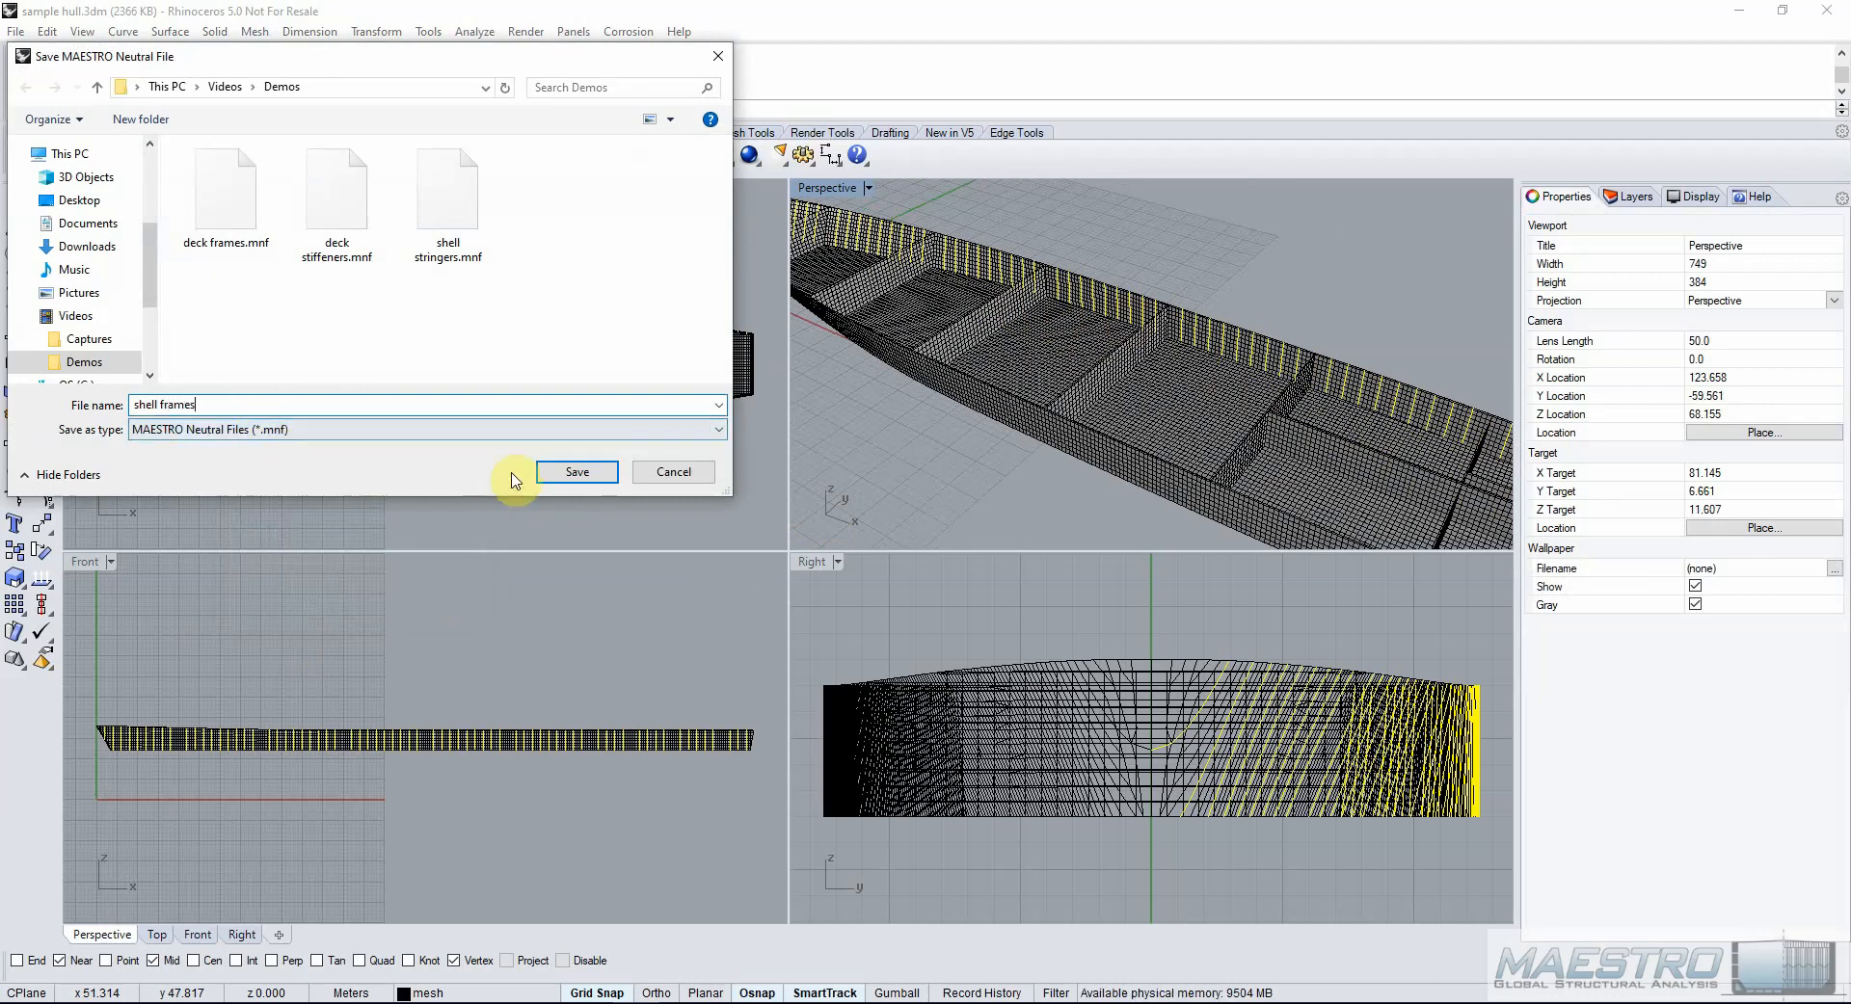
click(569, 471)
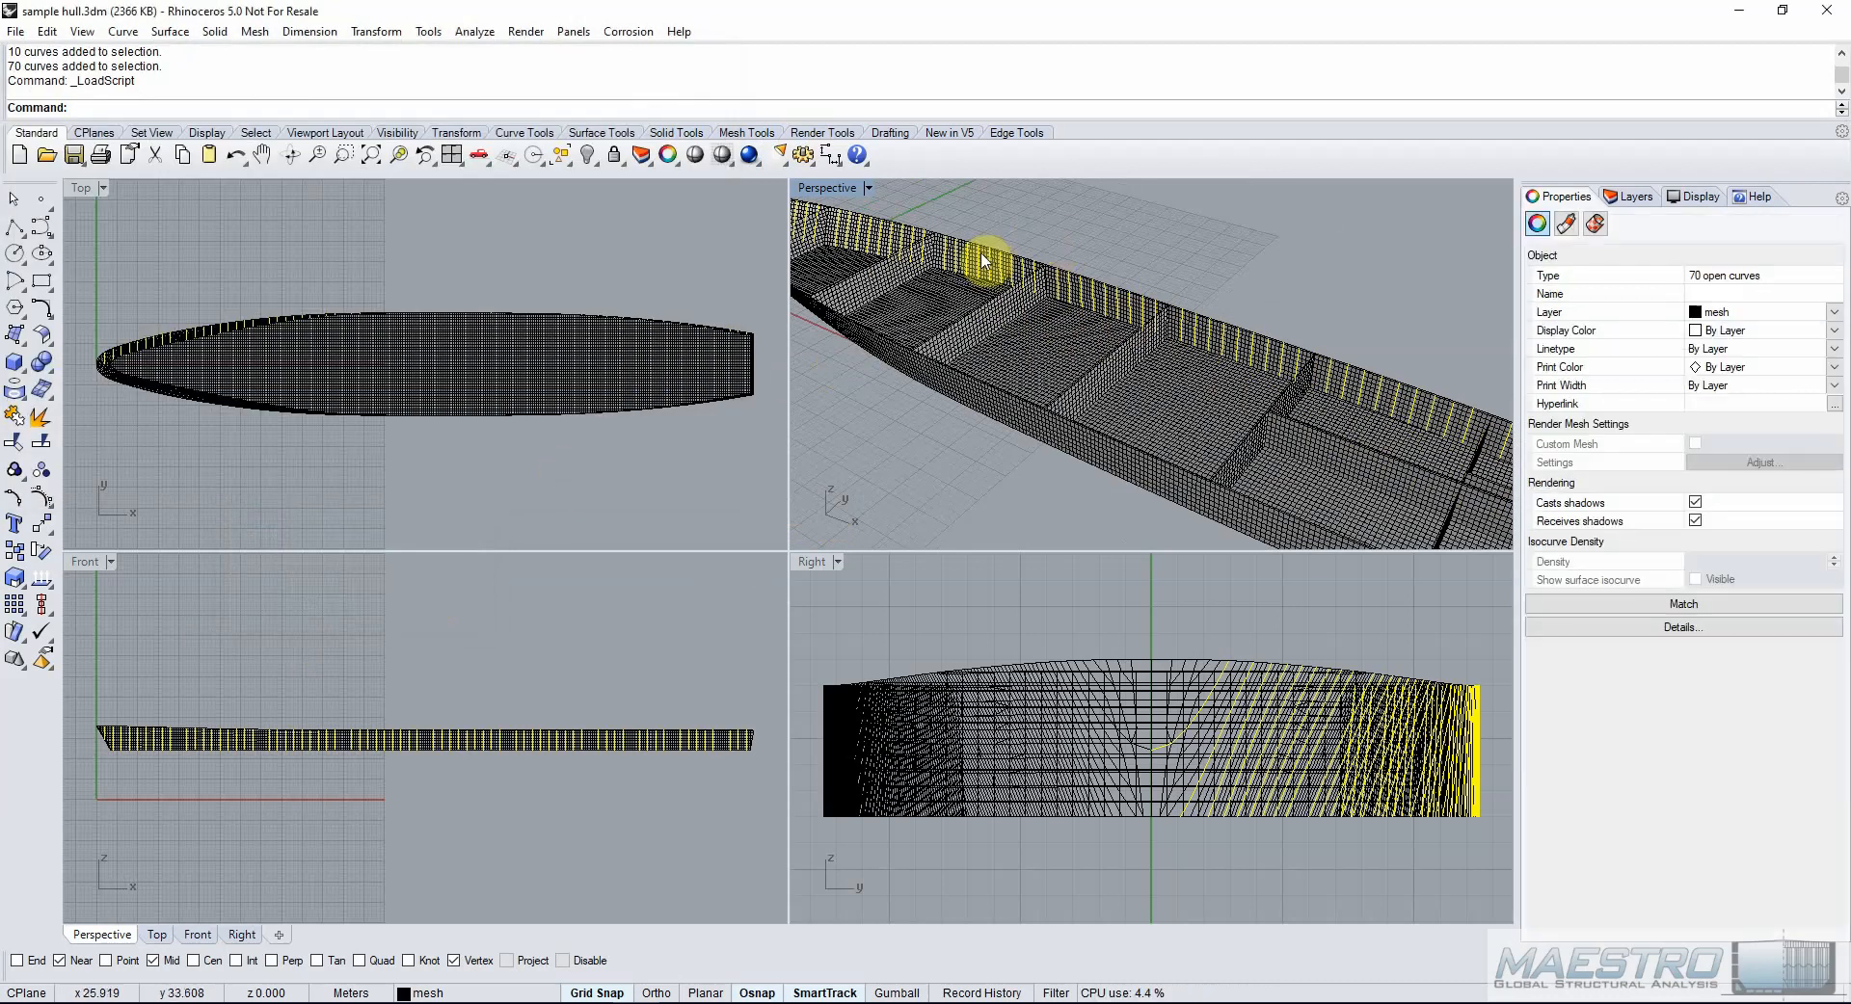
Select the group of vertical stiffener curves on the transverse bulkheads and run export maestro beams.rvb with PolyLine on Mesh.
scroll(967, 256, down, 2)
scroll(1205, 370, up, 4)
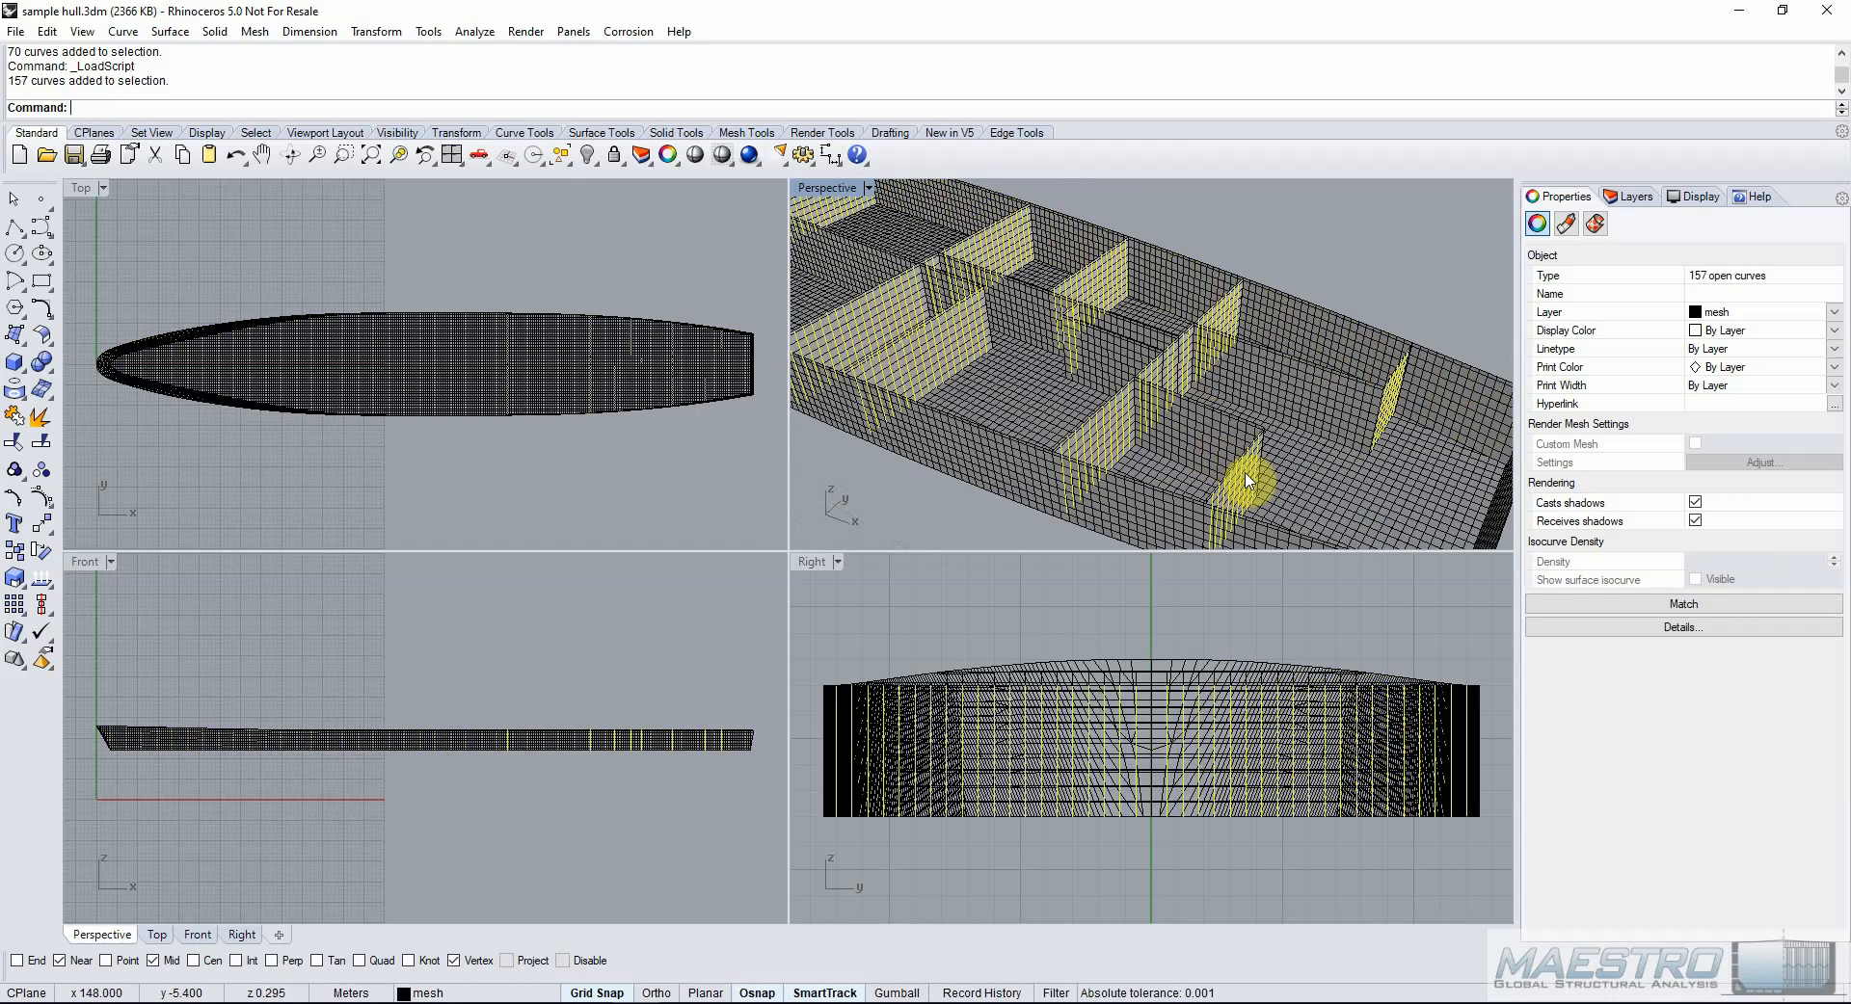
right_drag(1246, 480, 1139, 375)
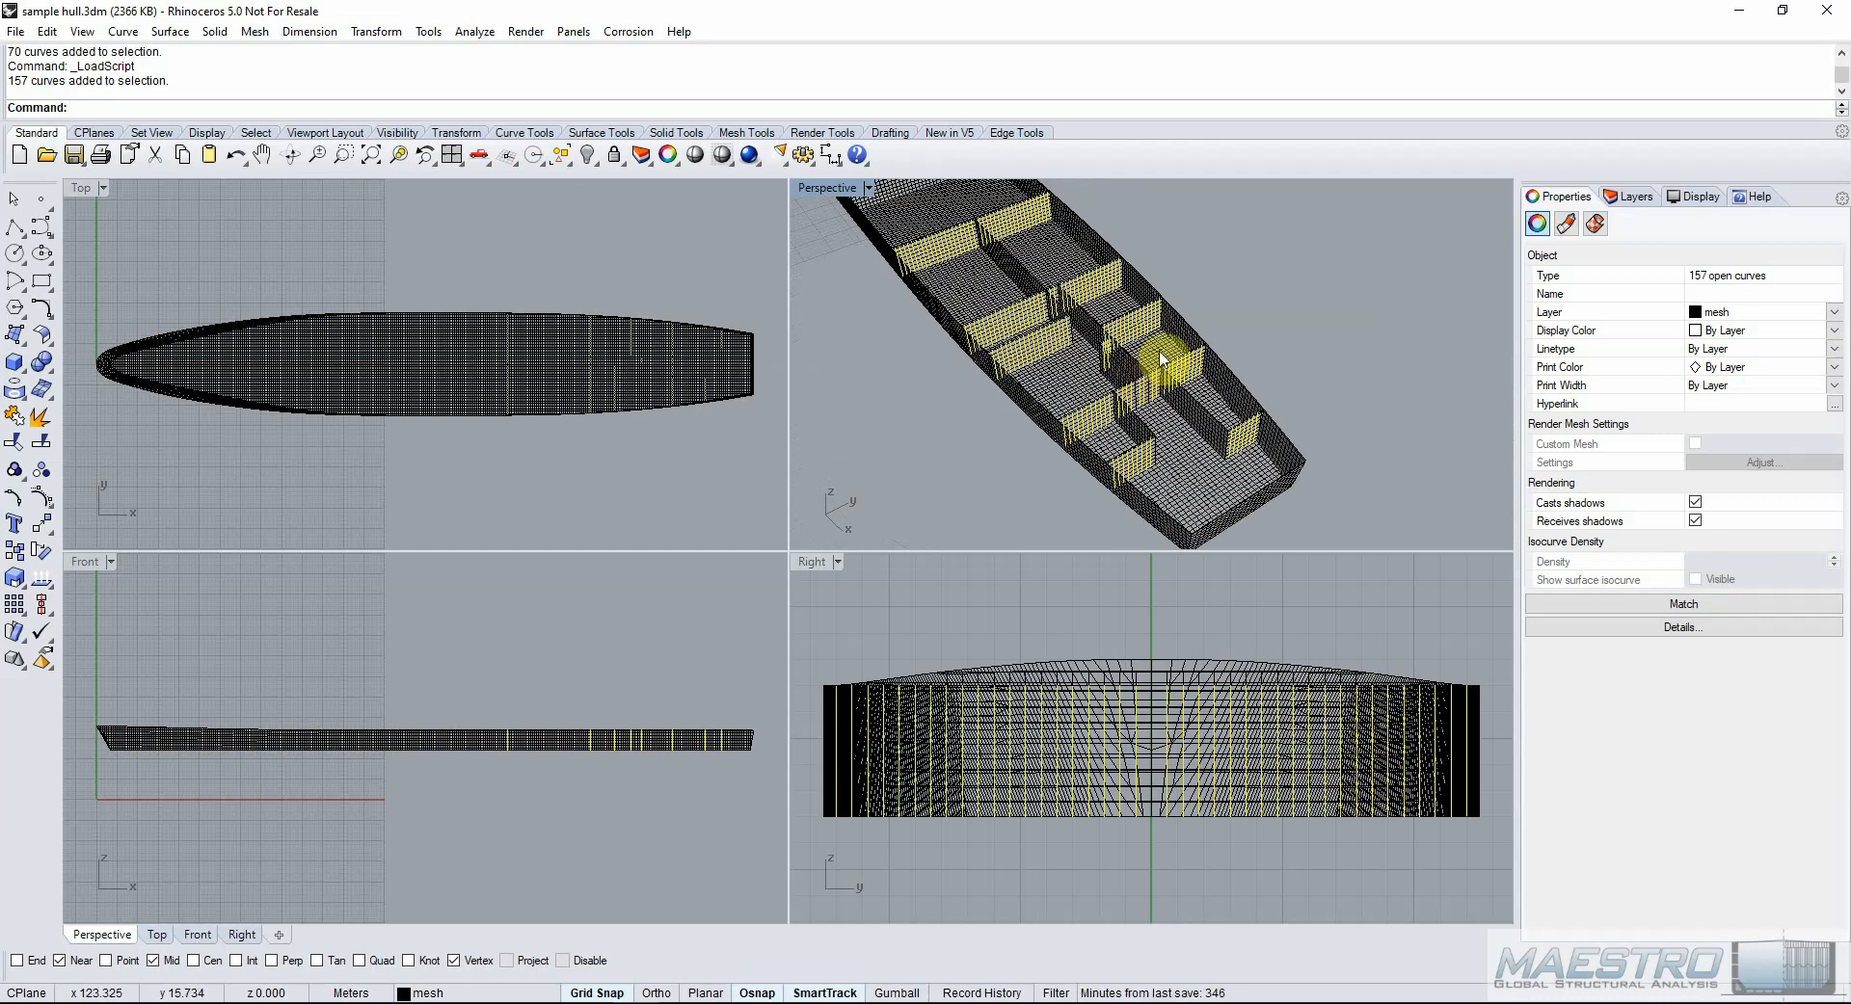
right_click(1118, 77)
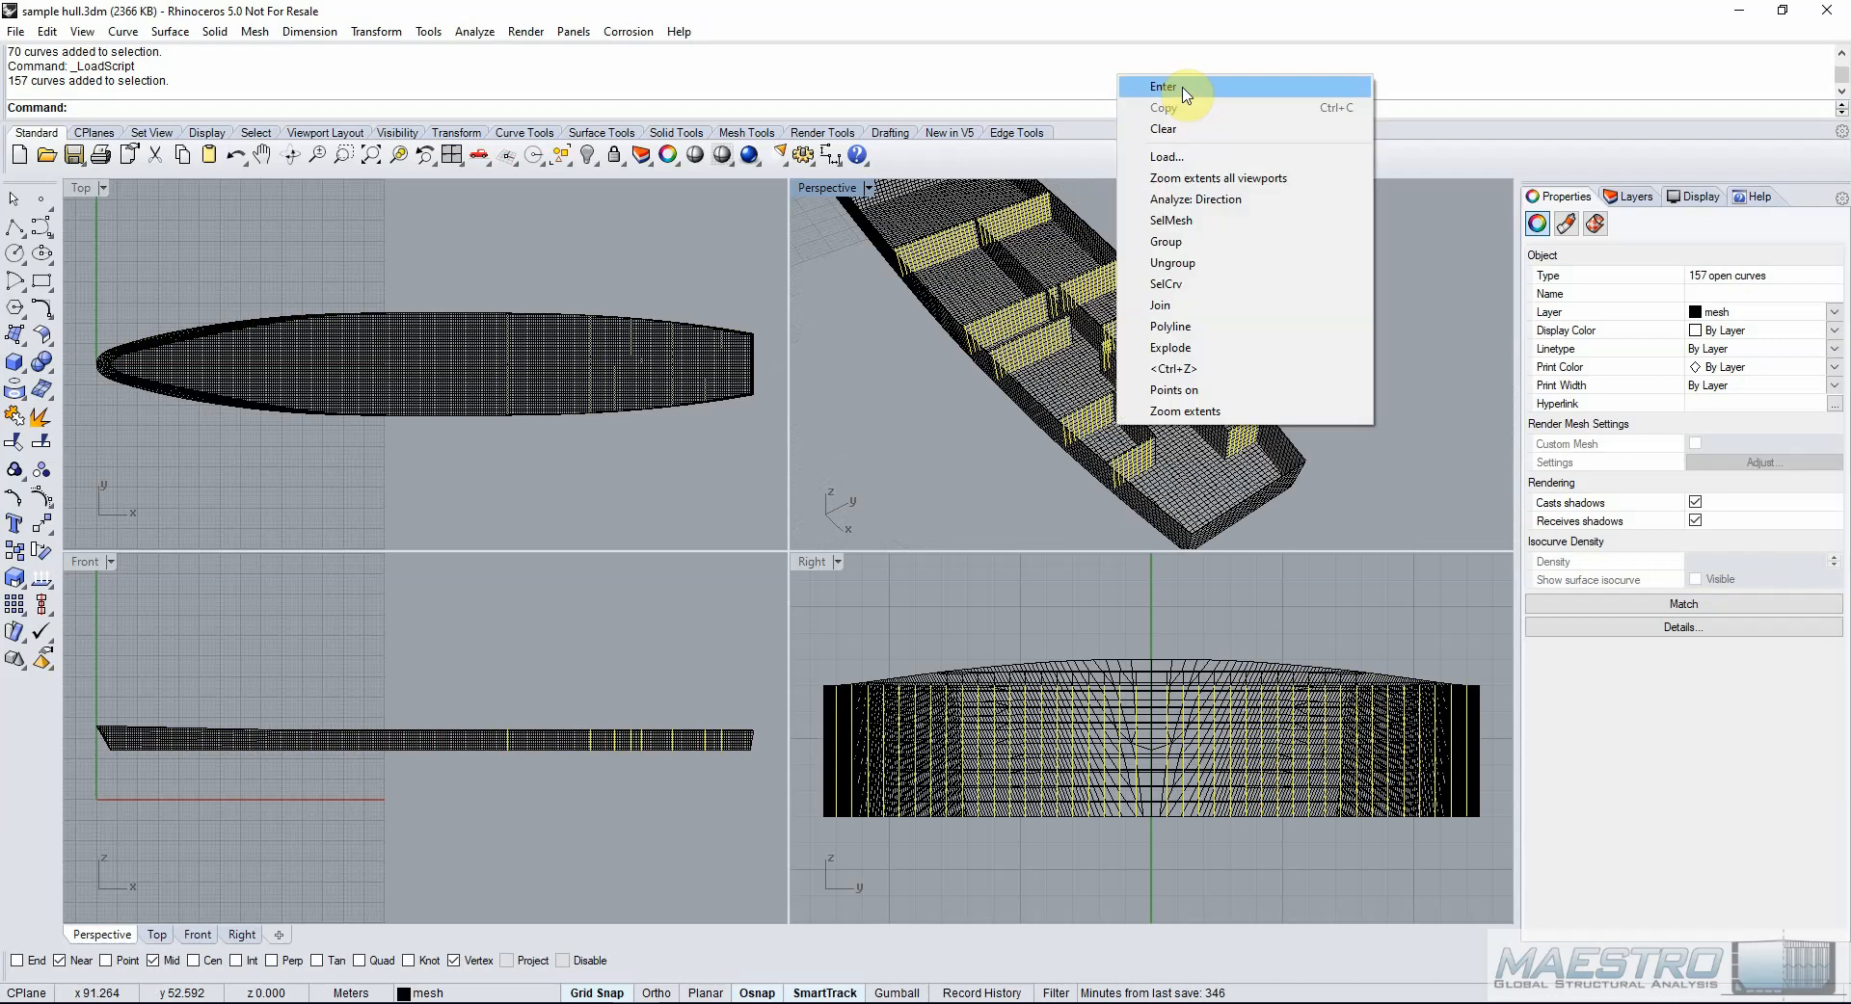
click(1196, 156)
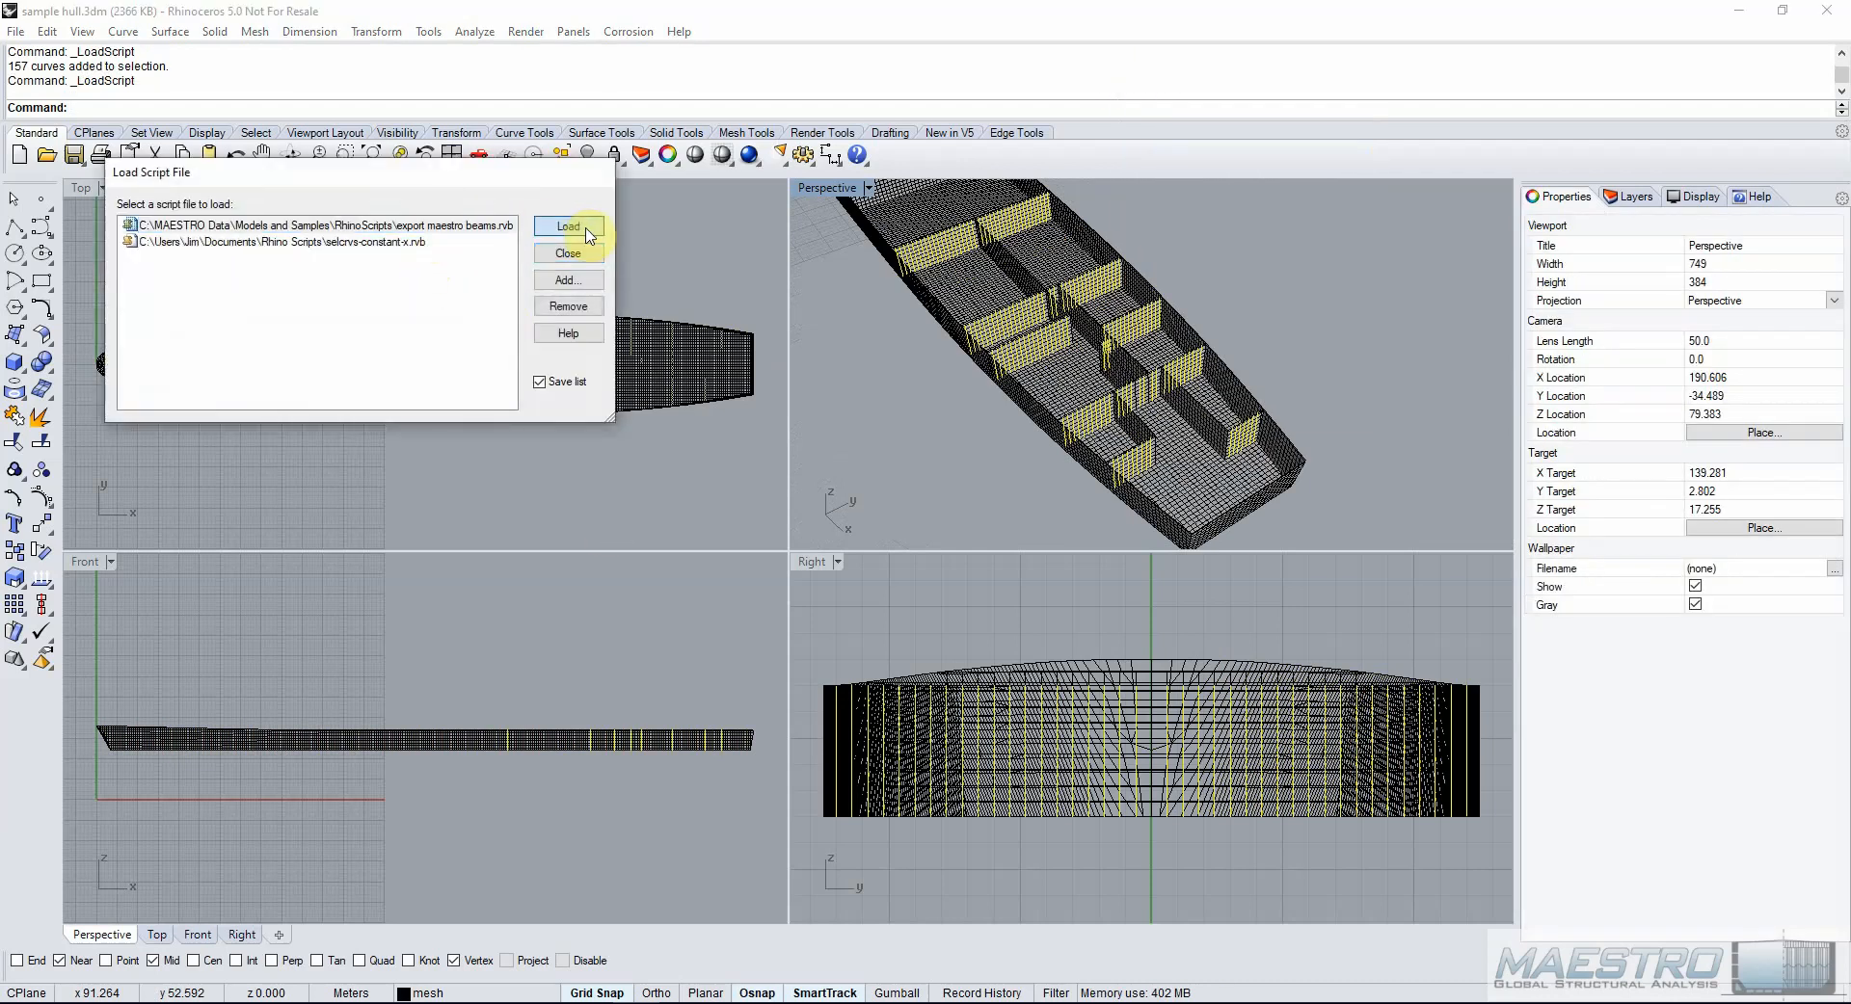
click(566, 226)
click(453, 297)
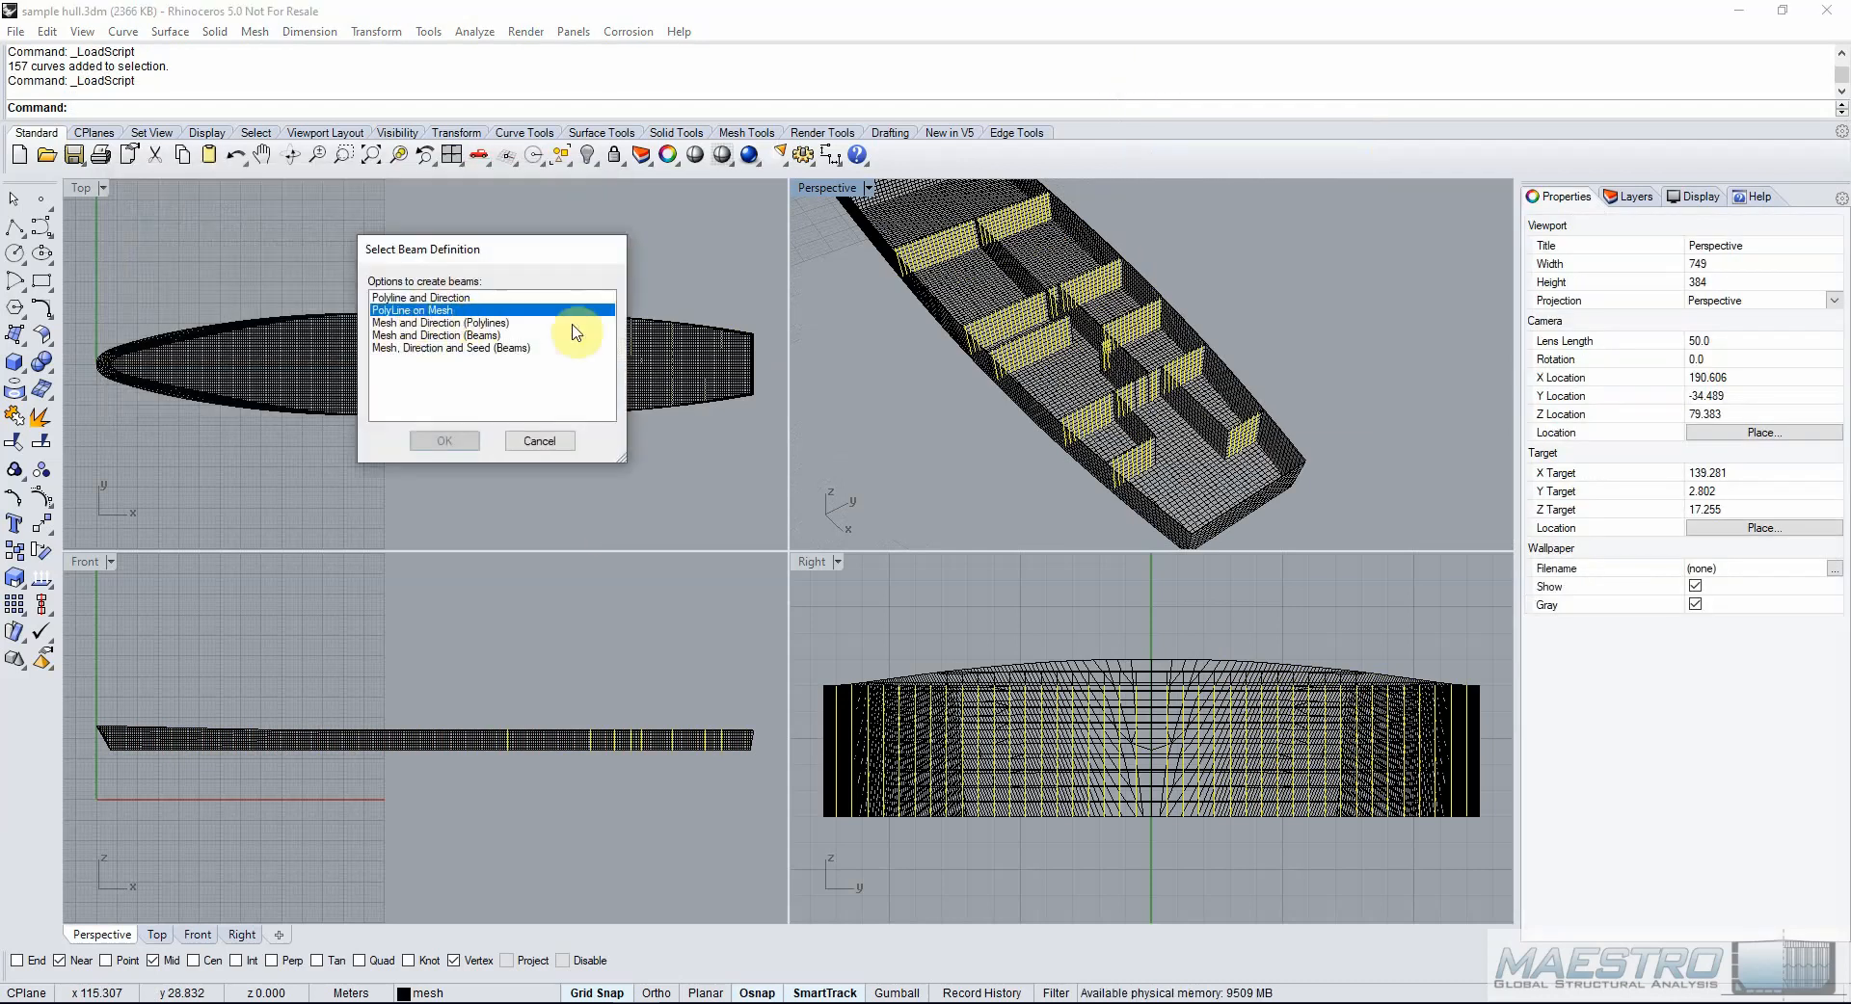
click(449, 441)
Pick all the transverse bulkhead meshes, from the stern forward, as references for the beam normals.
scroll(1109, 457, up, 4)
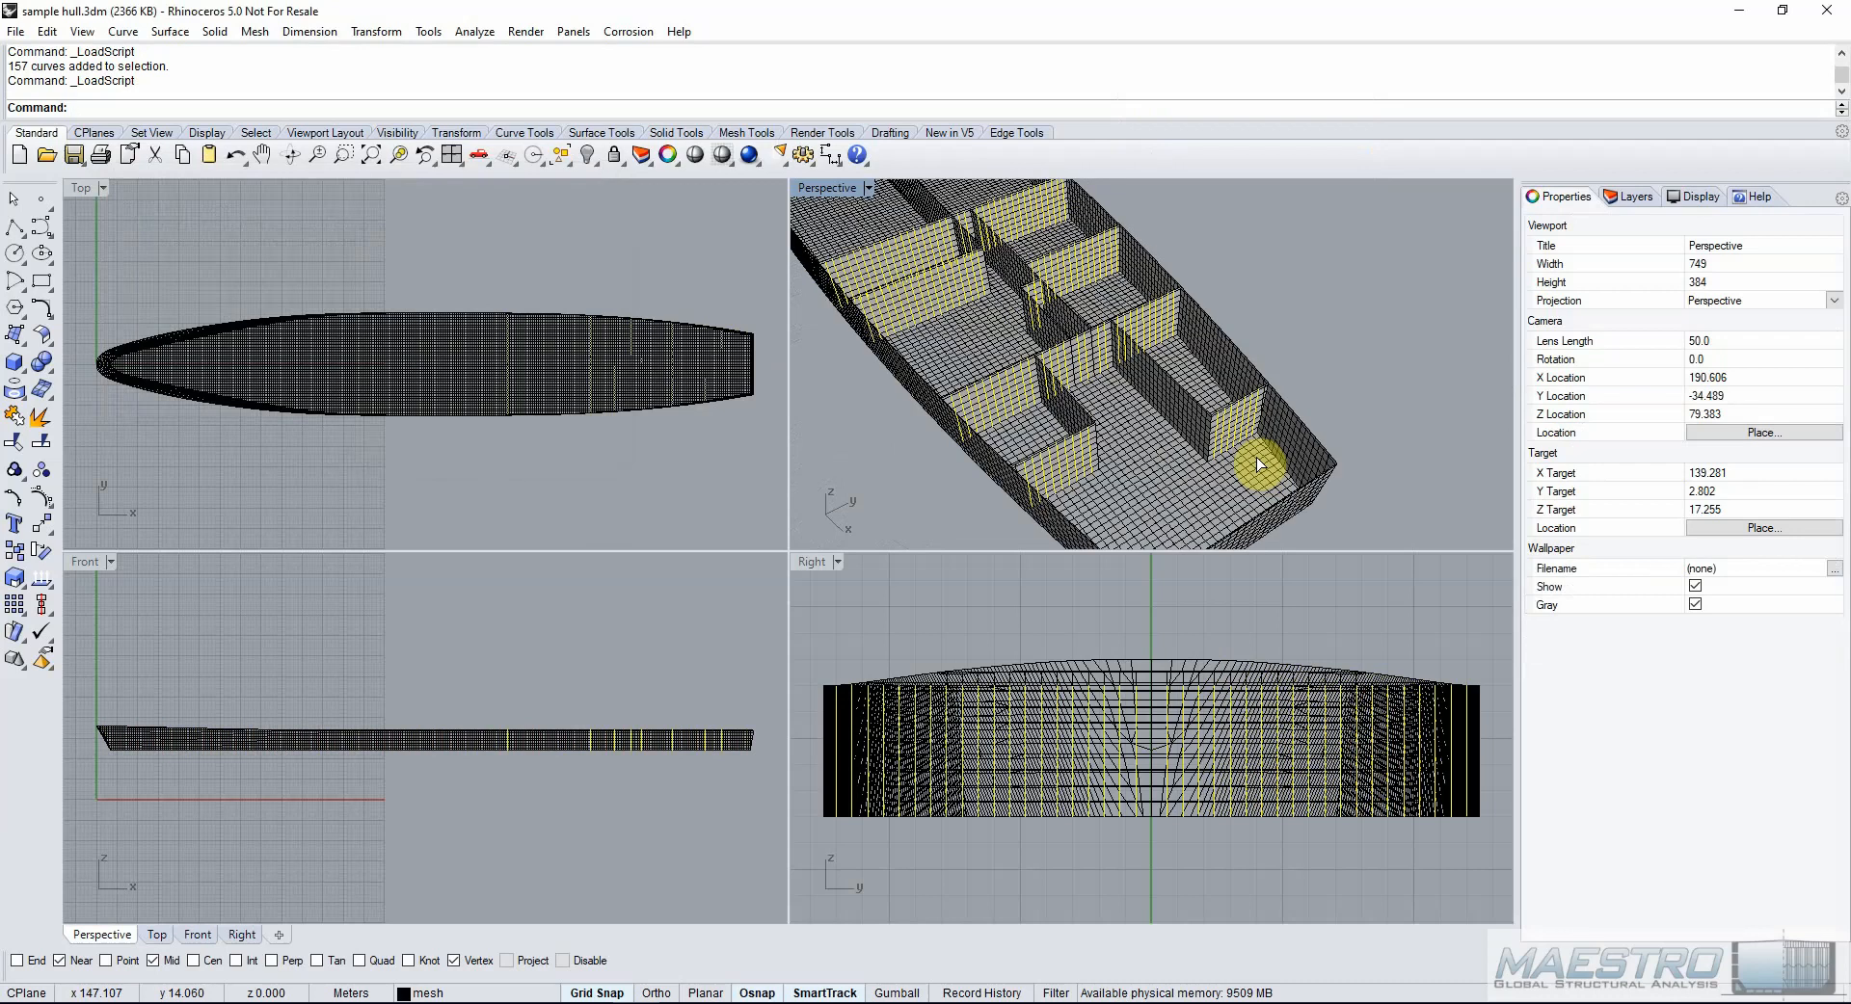
click(1216, 418)
click(992, 482)
click(956, 384)
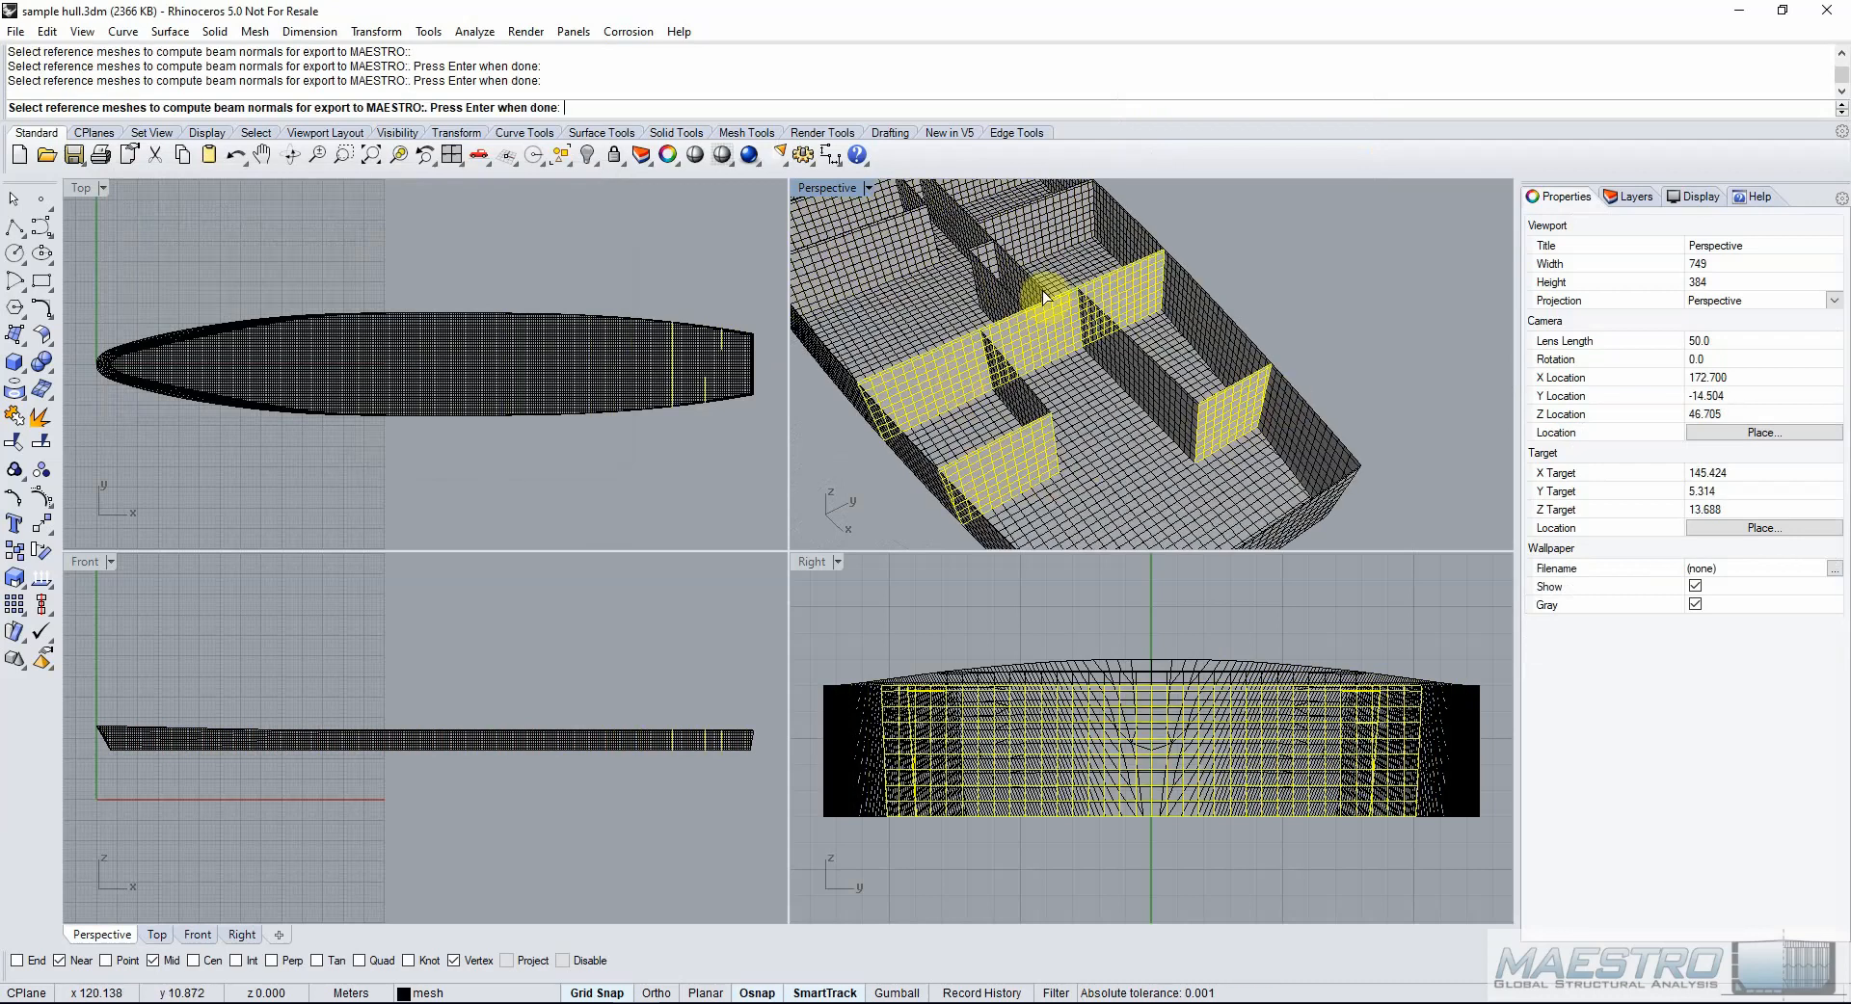
click(985, 262)
click(1012, 231)
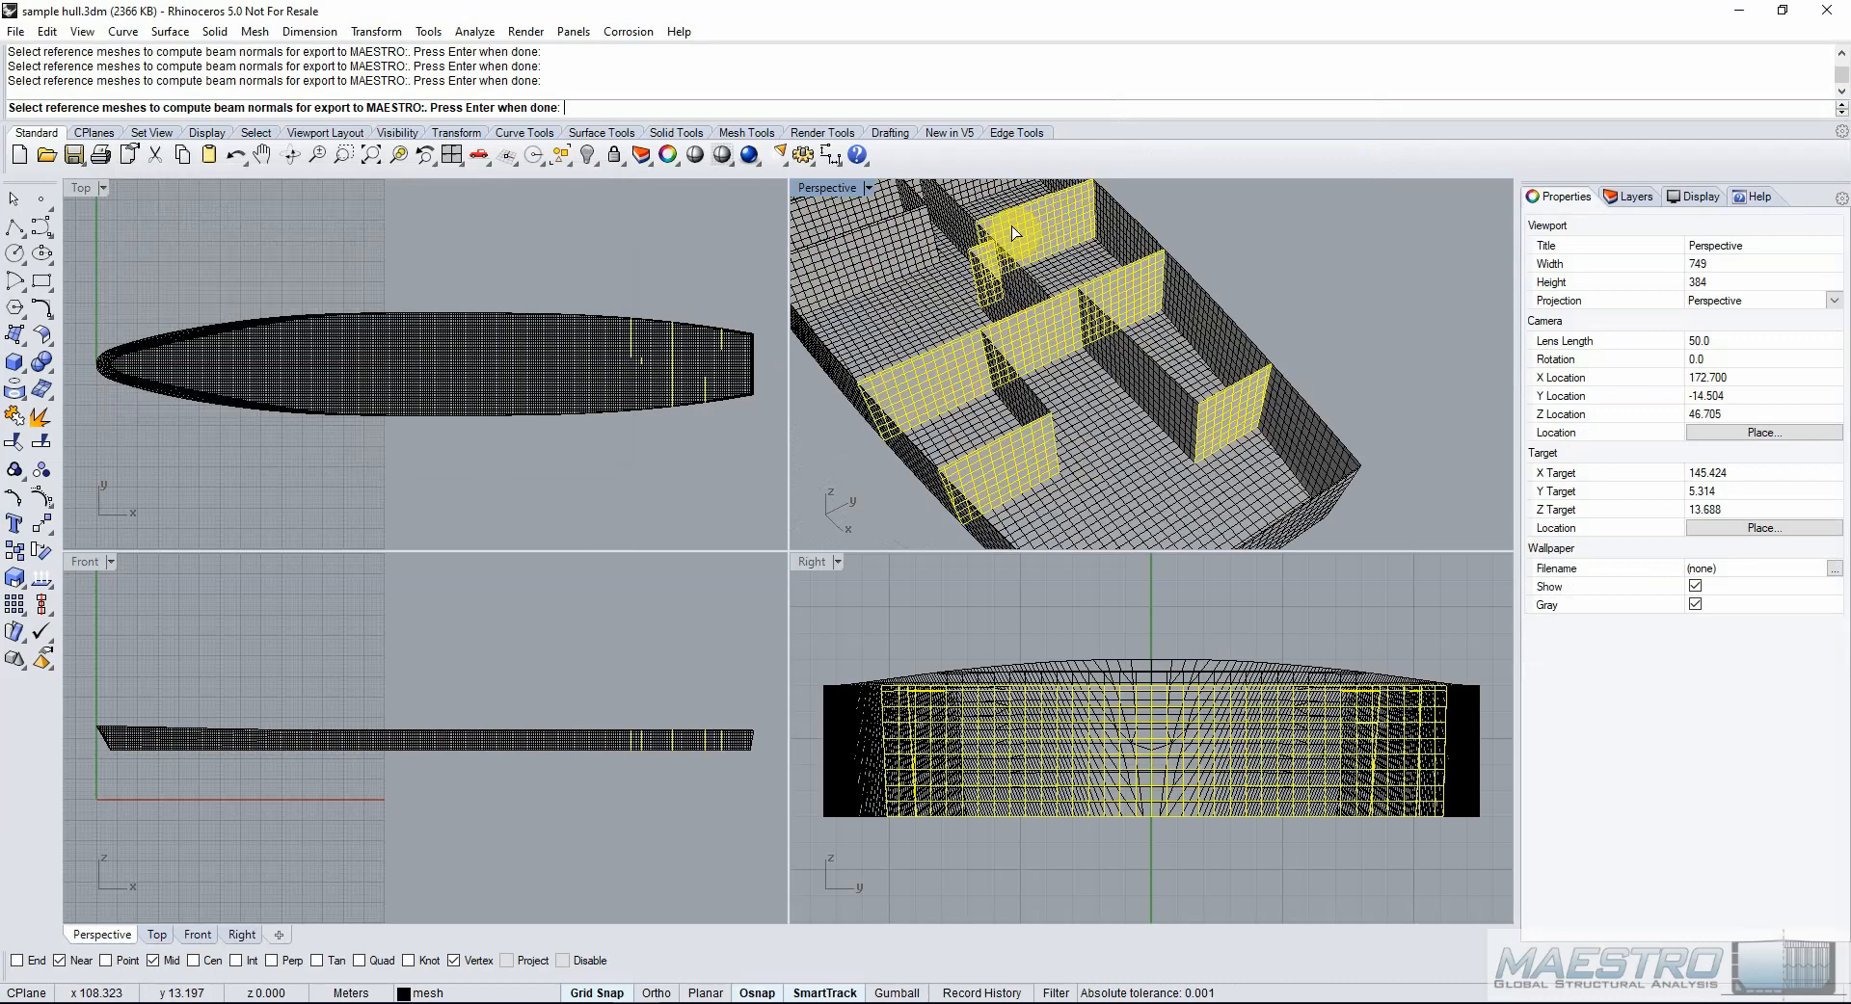
click(863, 247)
click(940, 187)
scroll(1091, 409, down, 8)
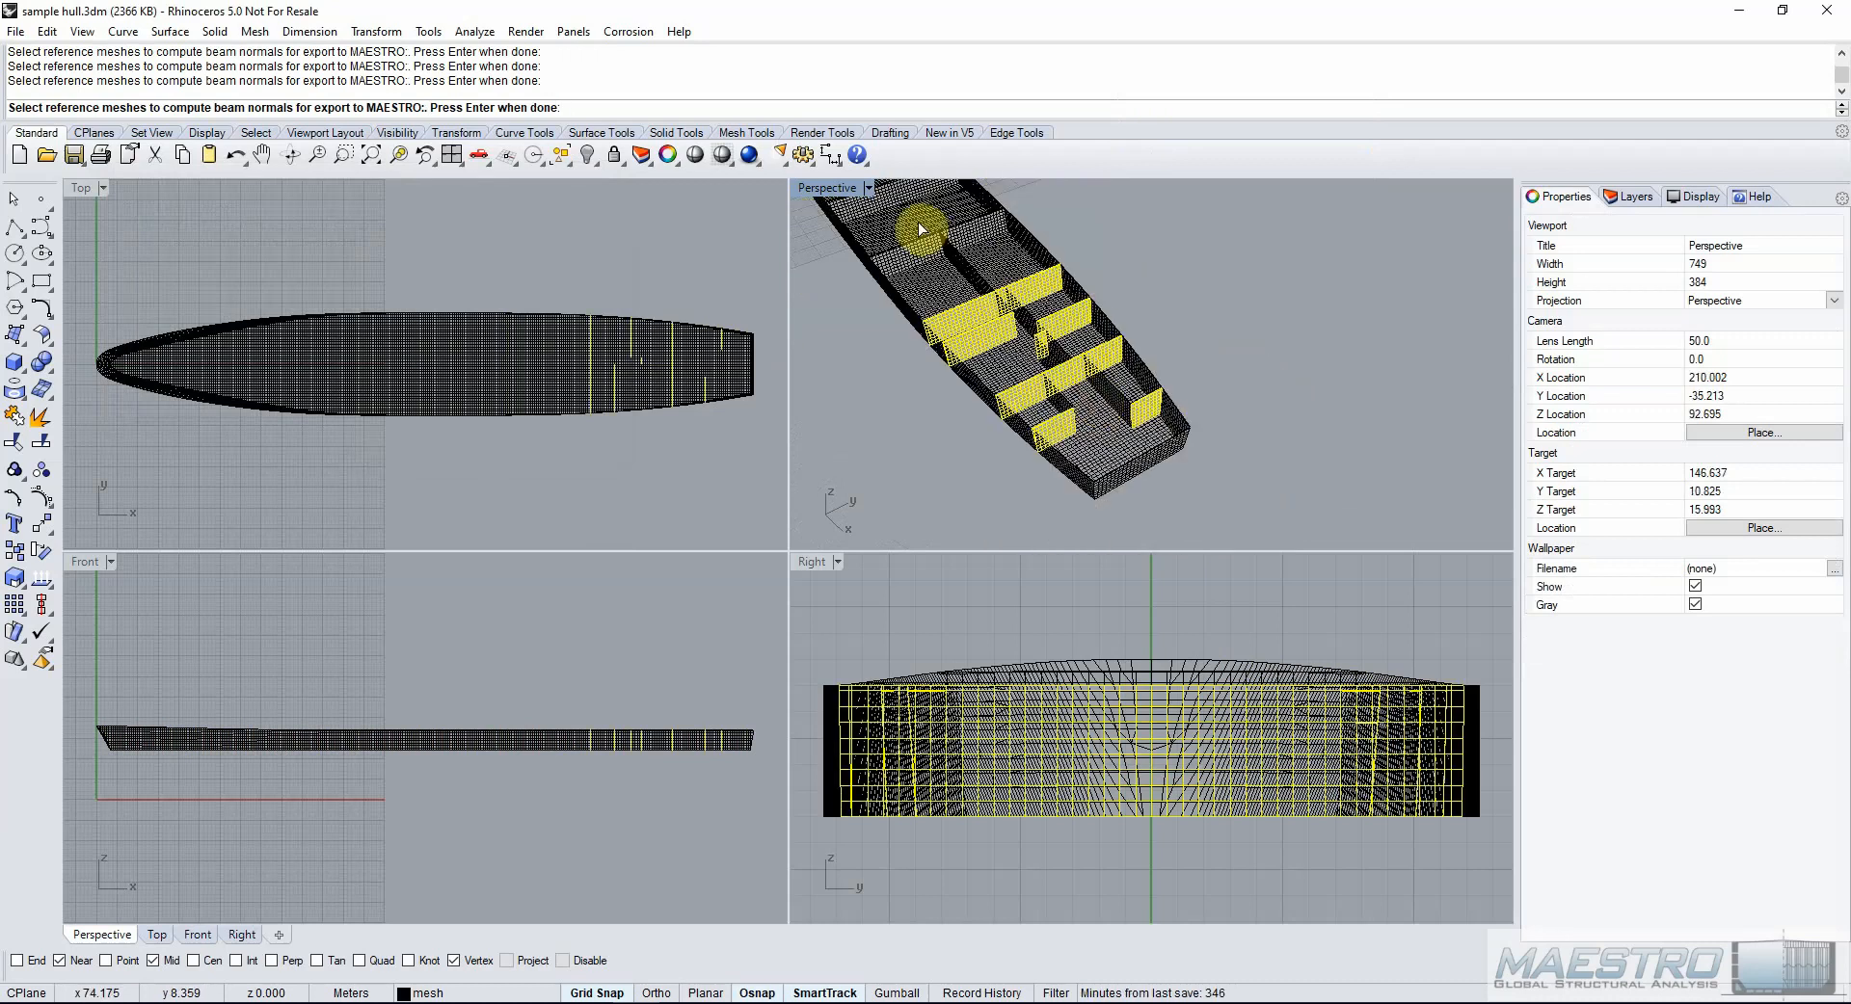
click(924, 250)
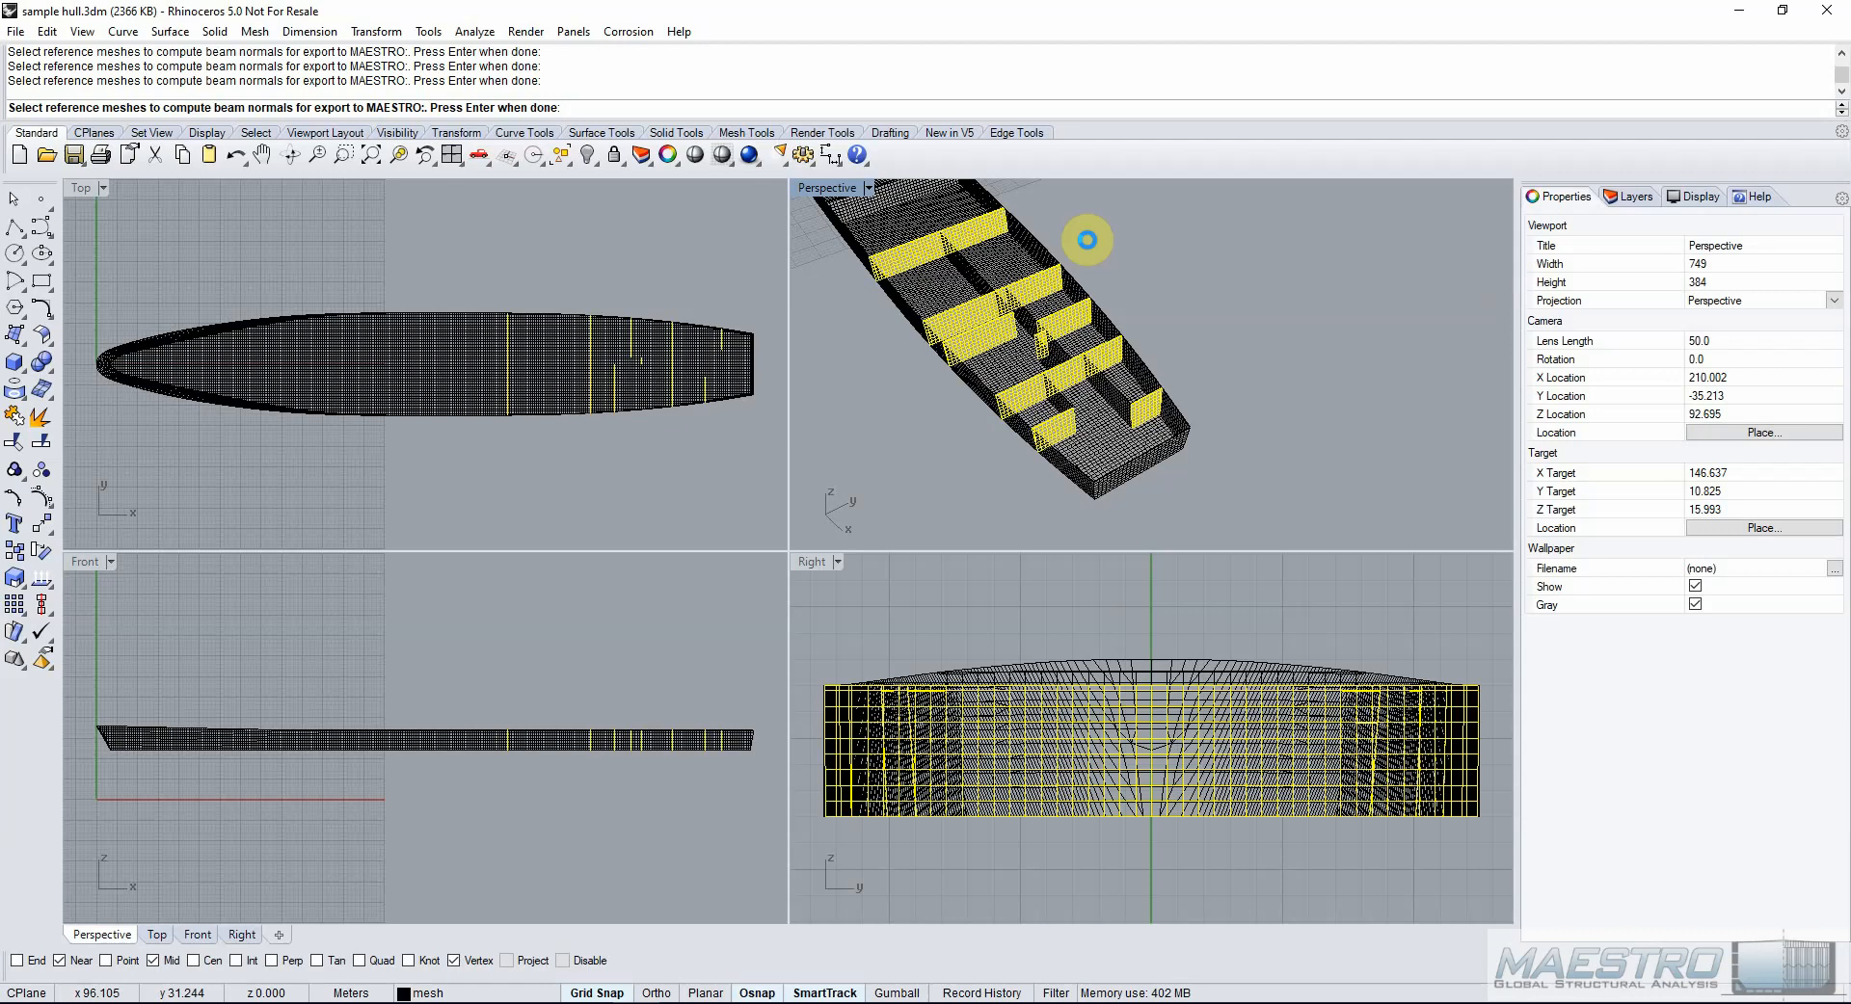
key(Return)
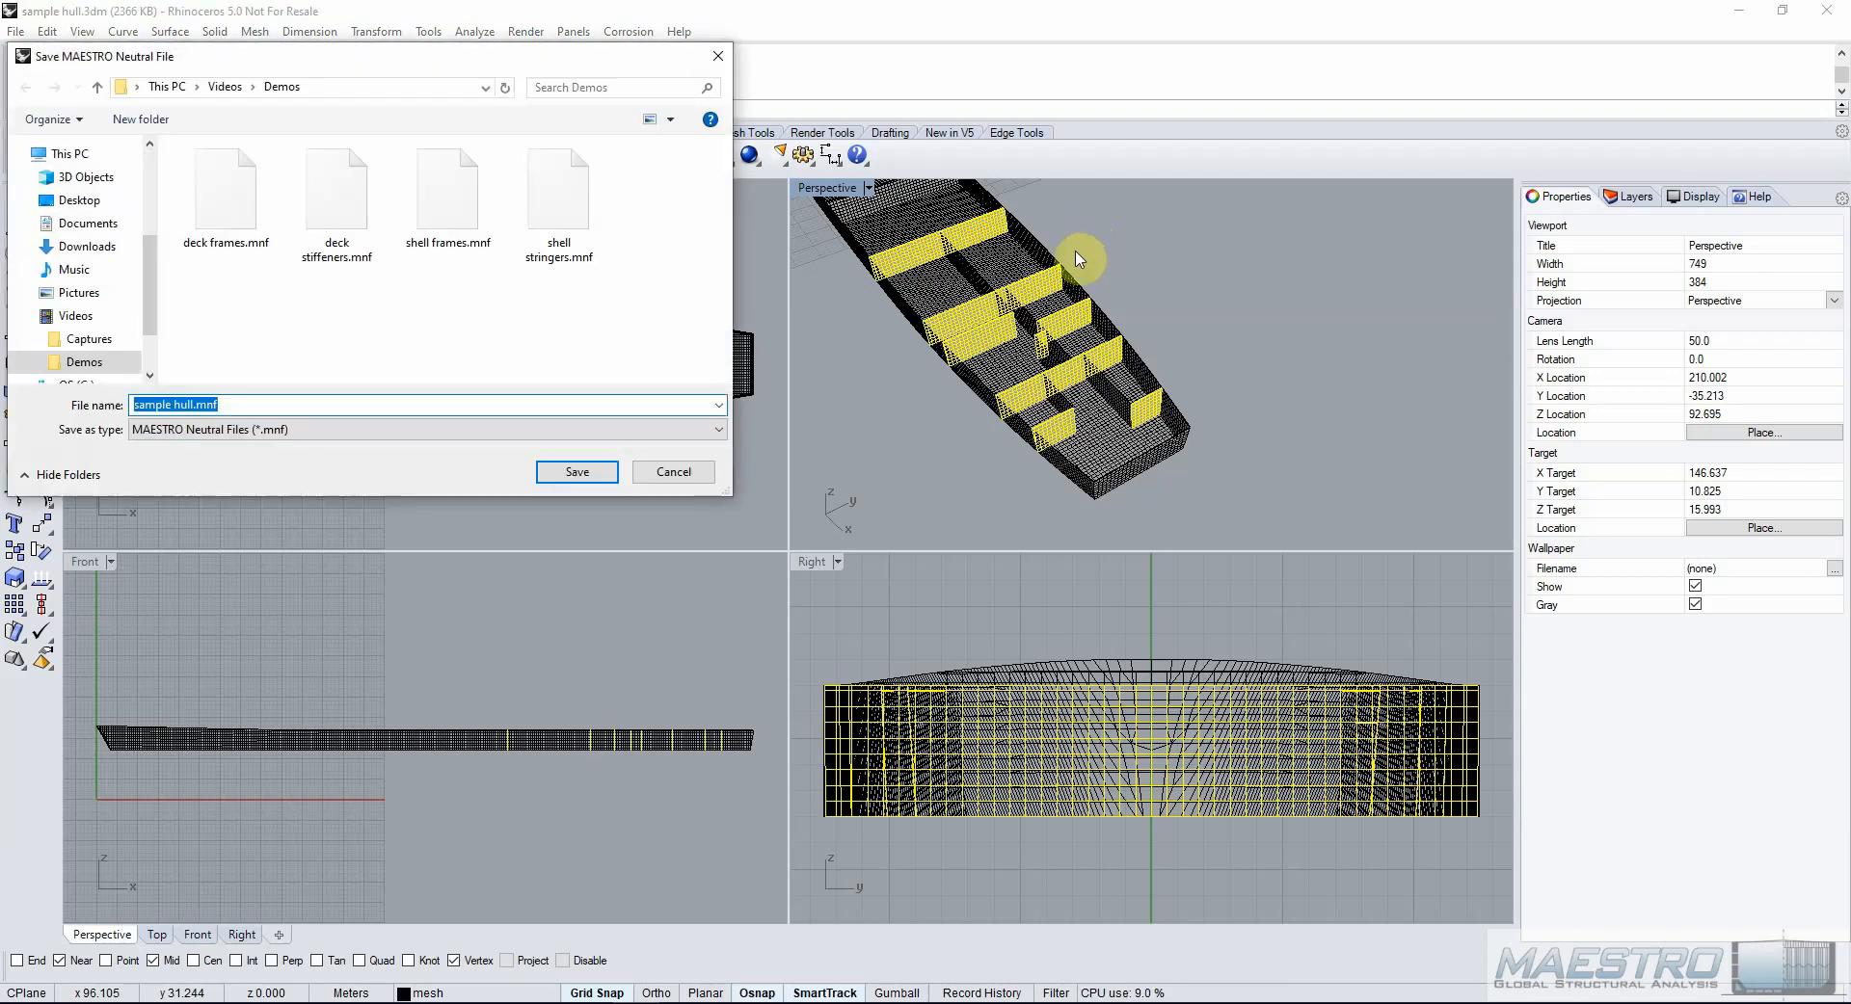
Save the transverse bulkhead stiffeners' MAESTRO neutral file as trans stiffeners and clear the mesh selection.
text(trans stiffeners)
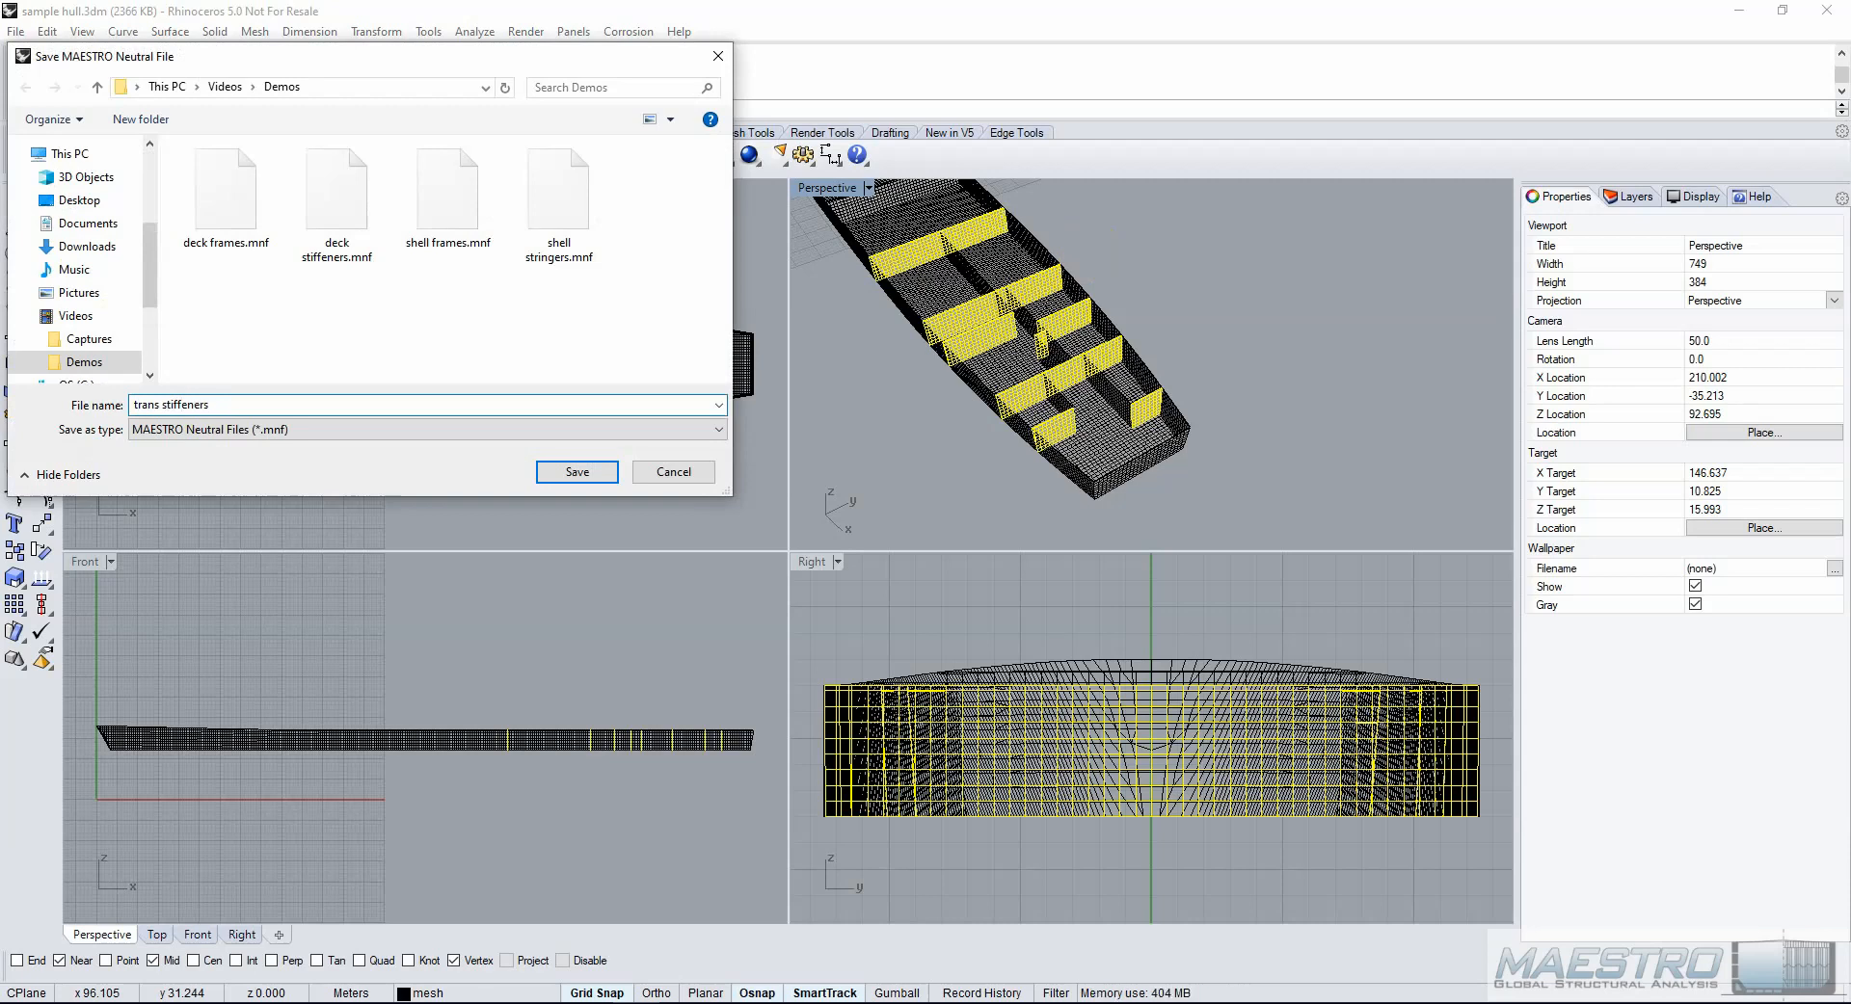
click(600, 469)
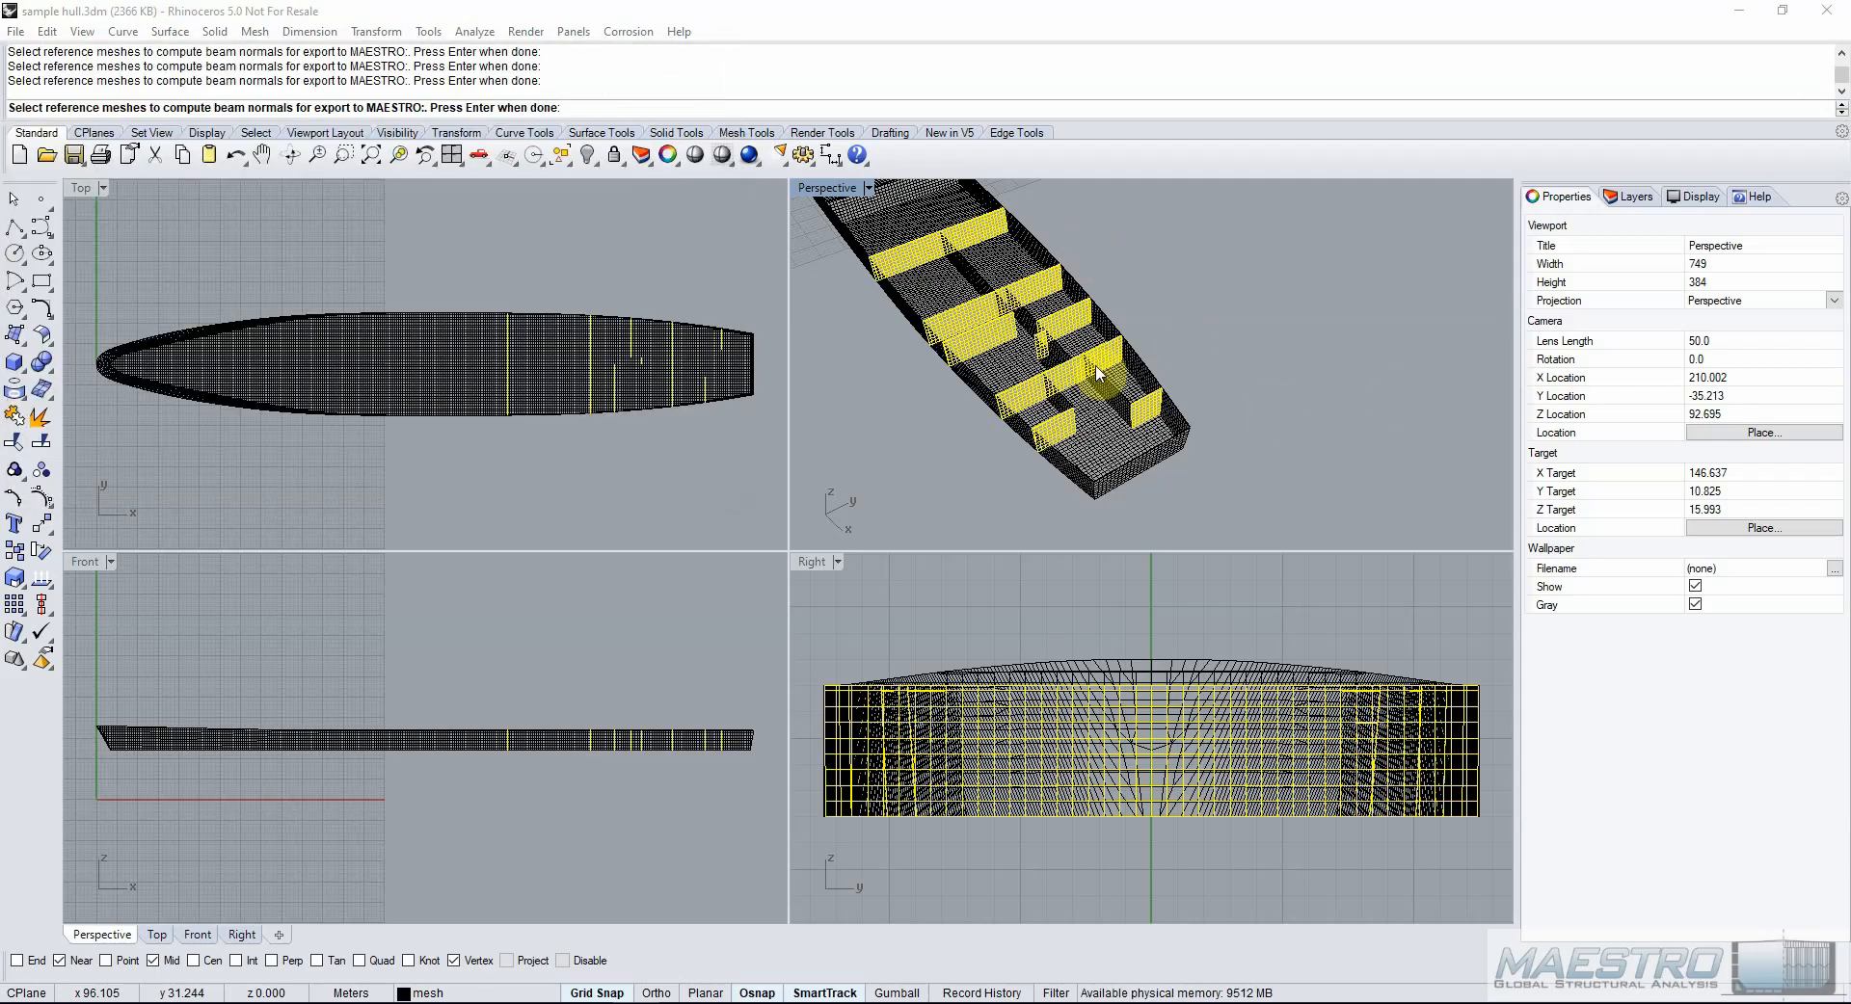
key(Return)
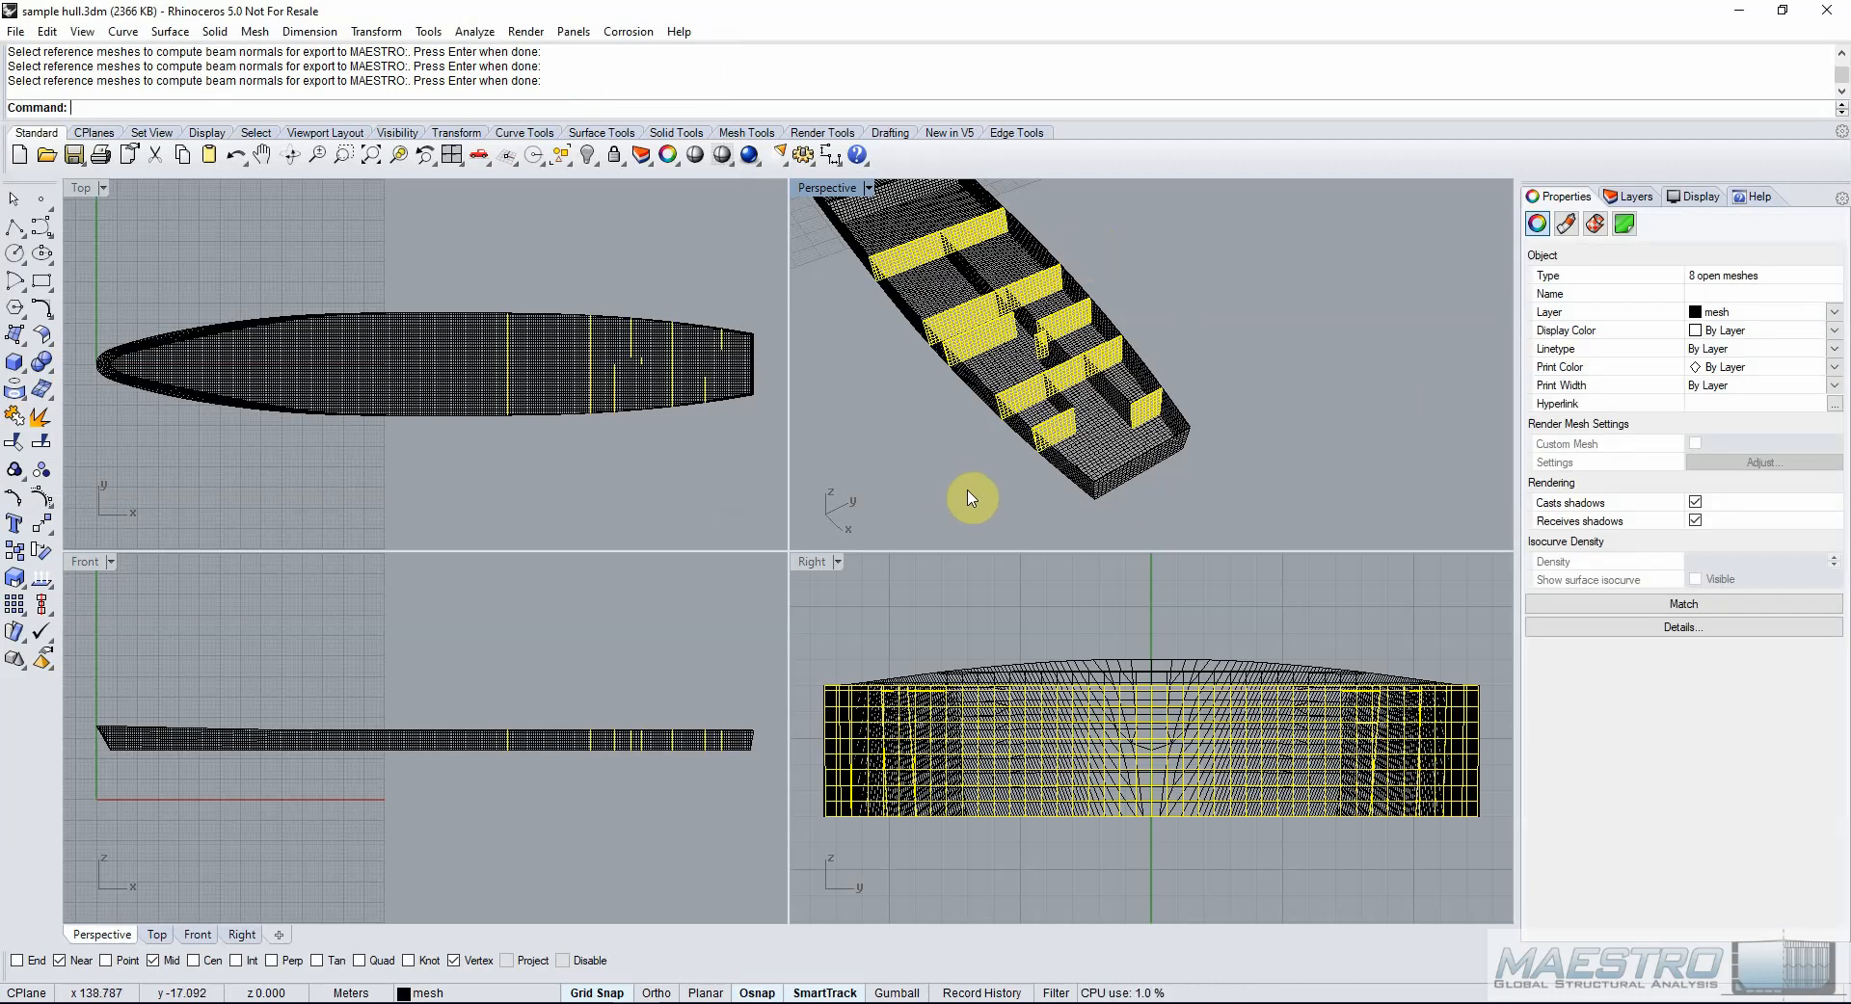
click(997, 482)
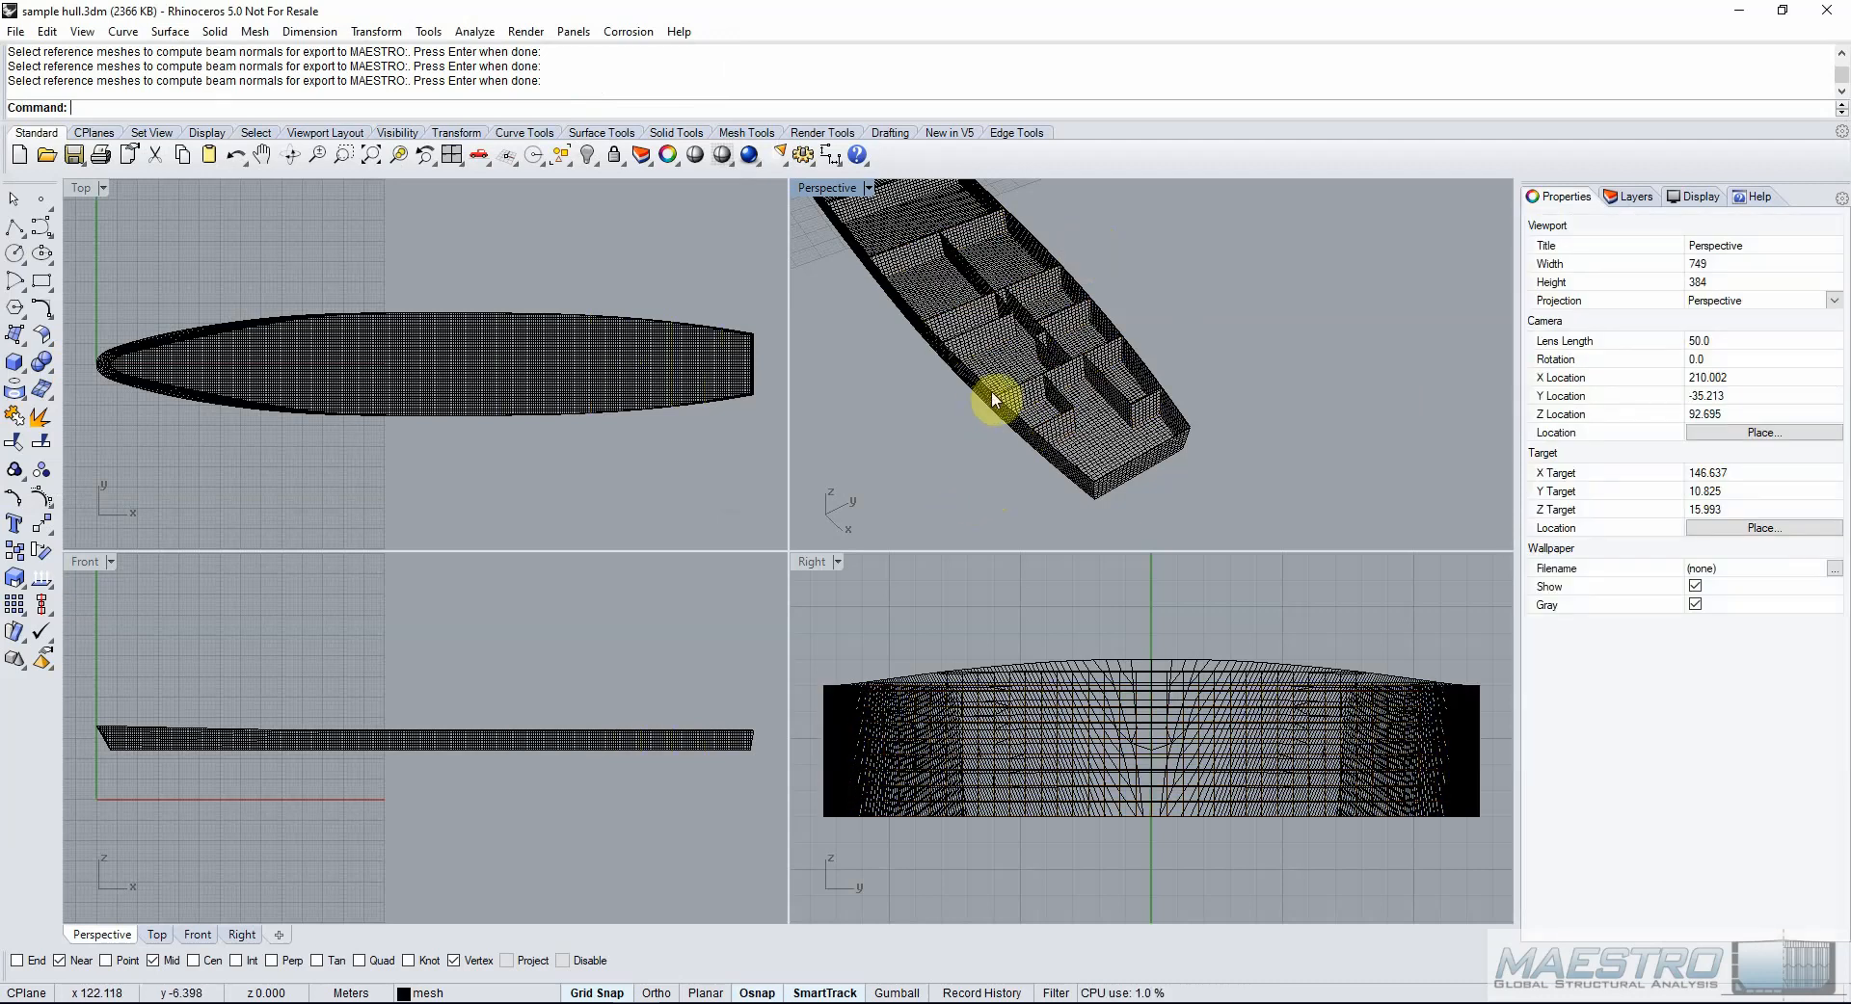
Select the group of vertical stiffener curves on the longitudinal bulkheads and run export maestro beams.rvb with PolyLine on Mesh.
click(1044, 355)
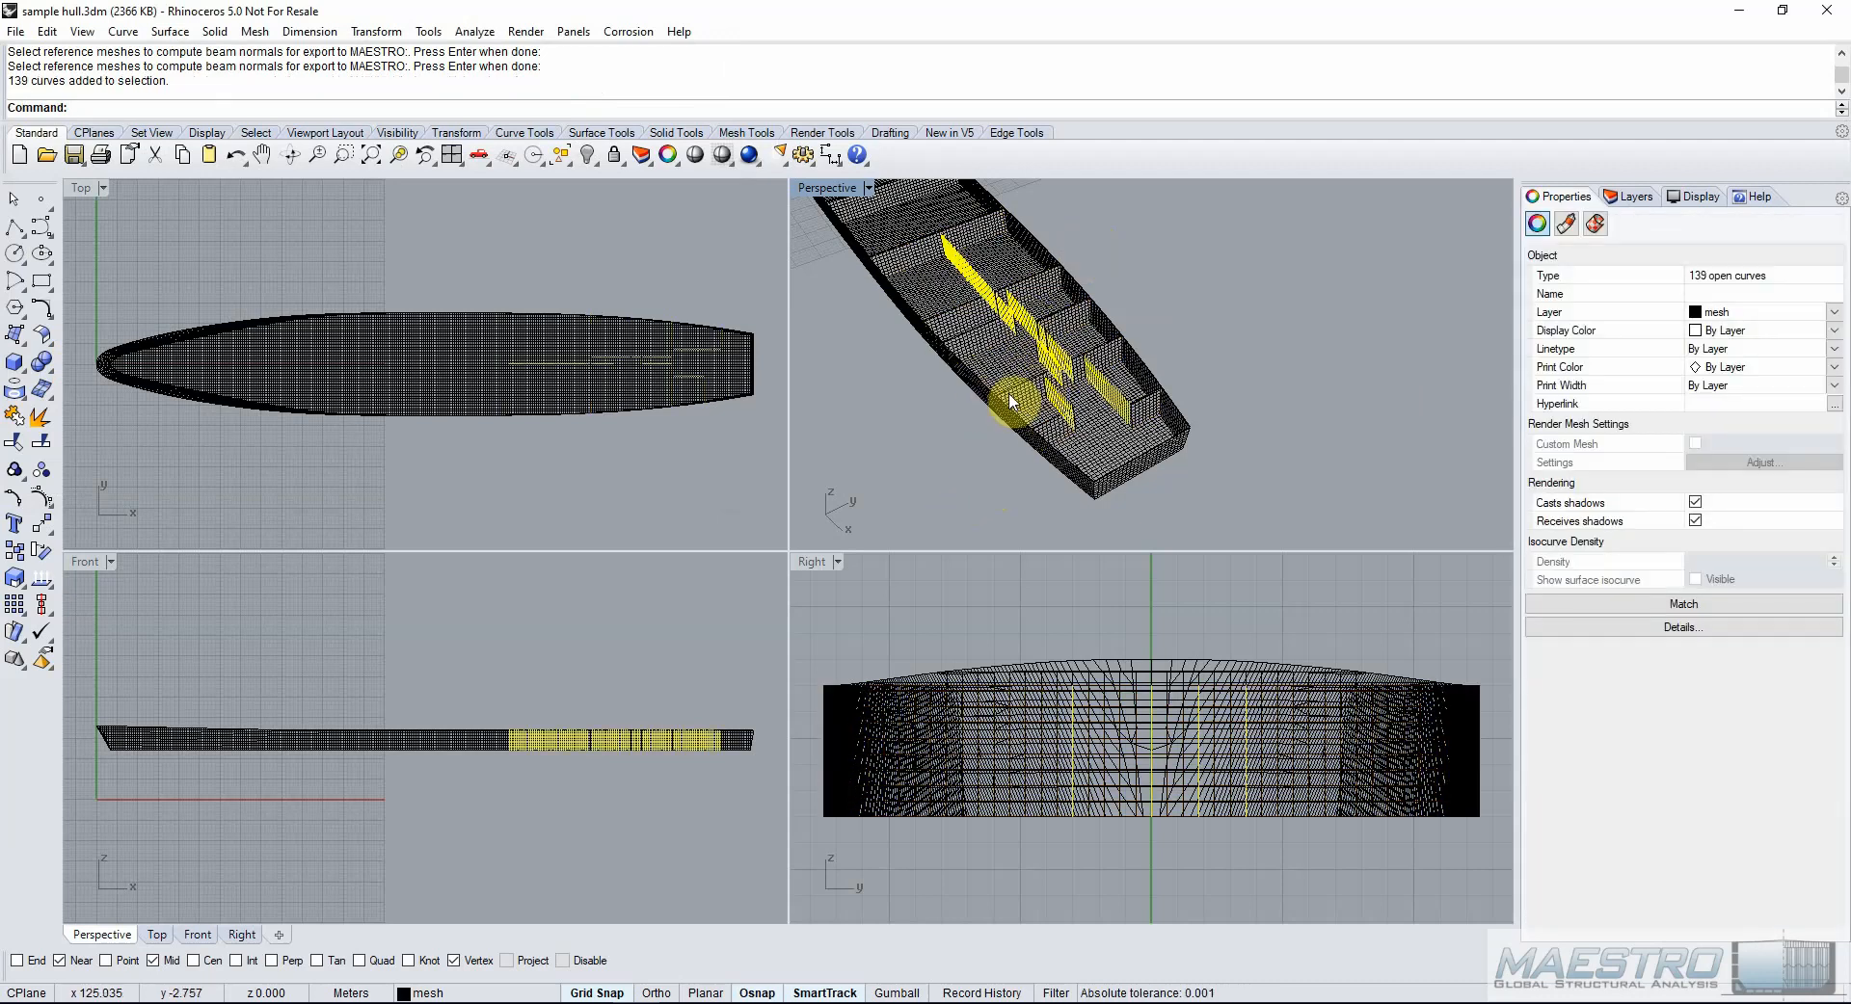
right_drag(1004, 401, 1056, 389)
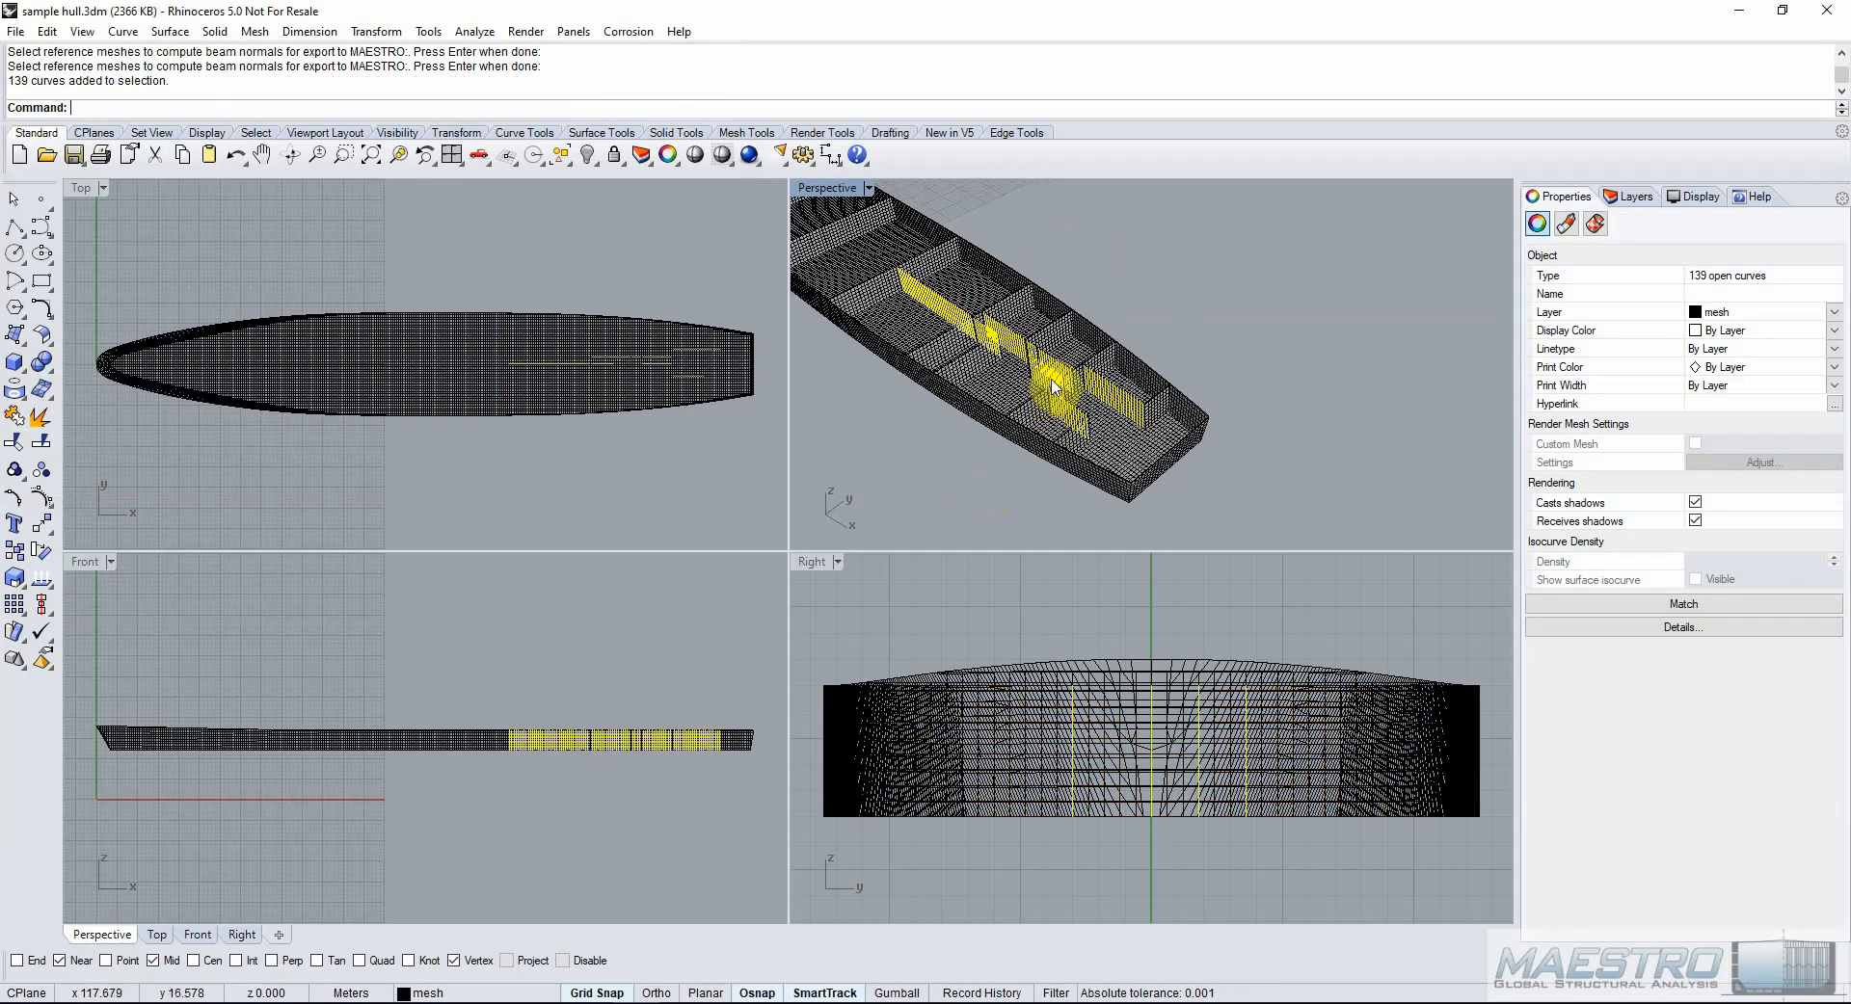
right_click(1008, 80)
click(1085, 153)
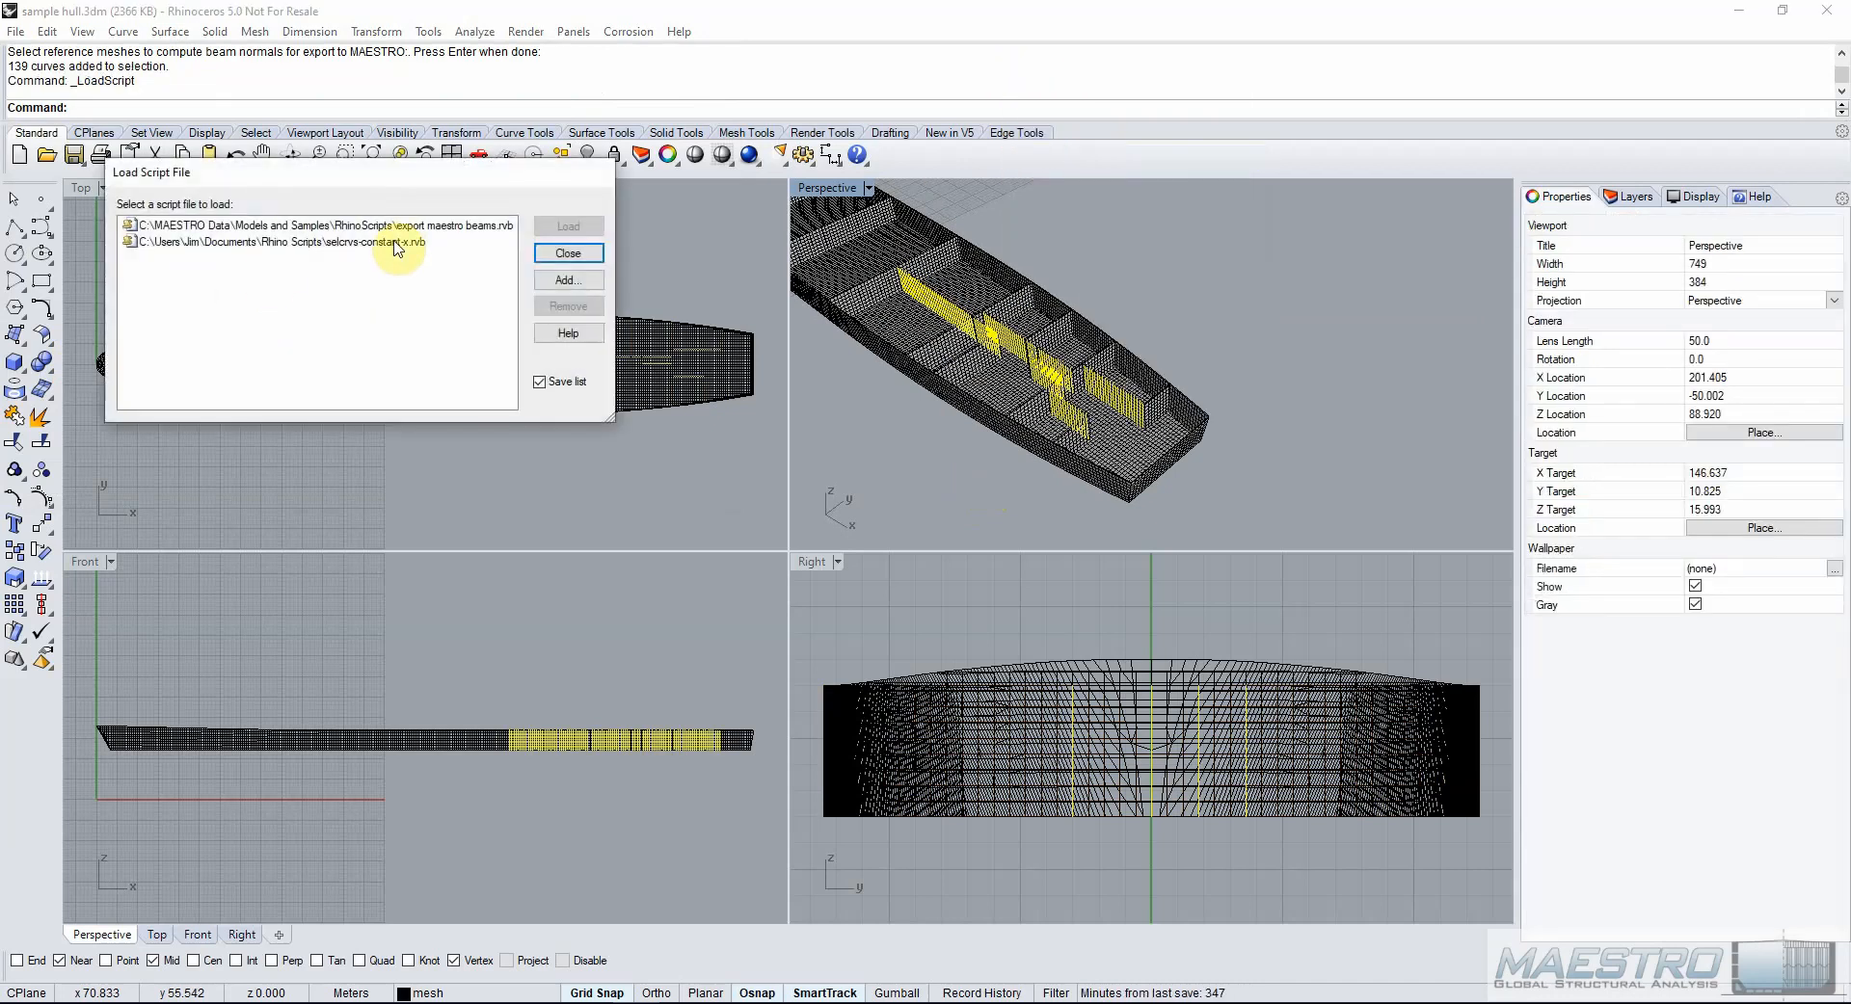
click(395, 225)
click(568, 225)
click(472, 302)
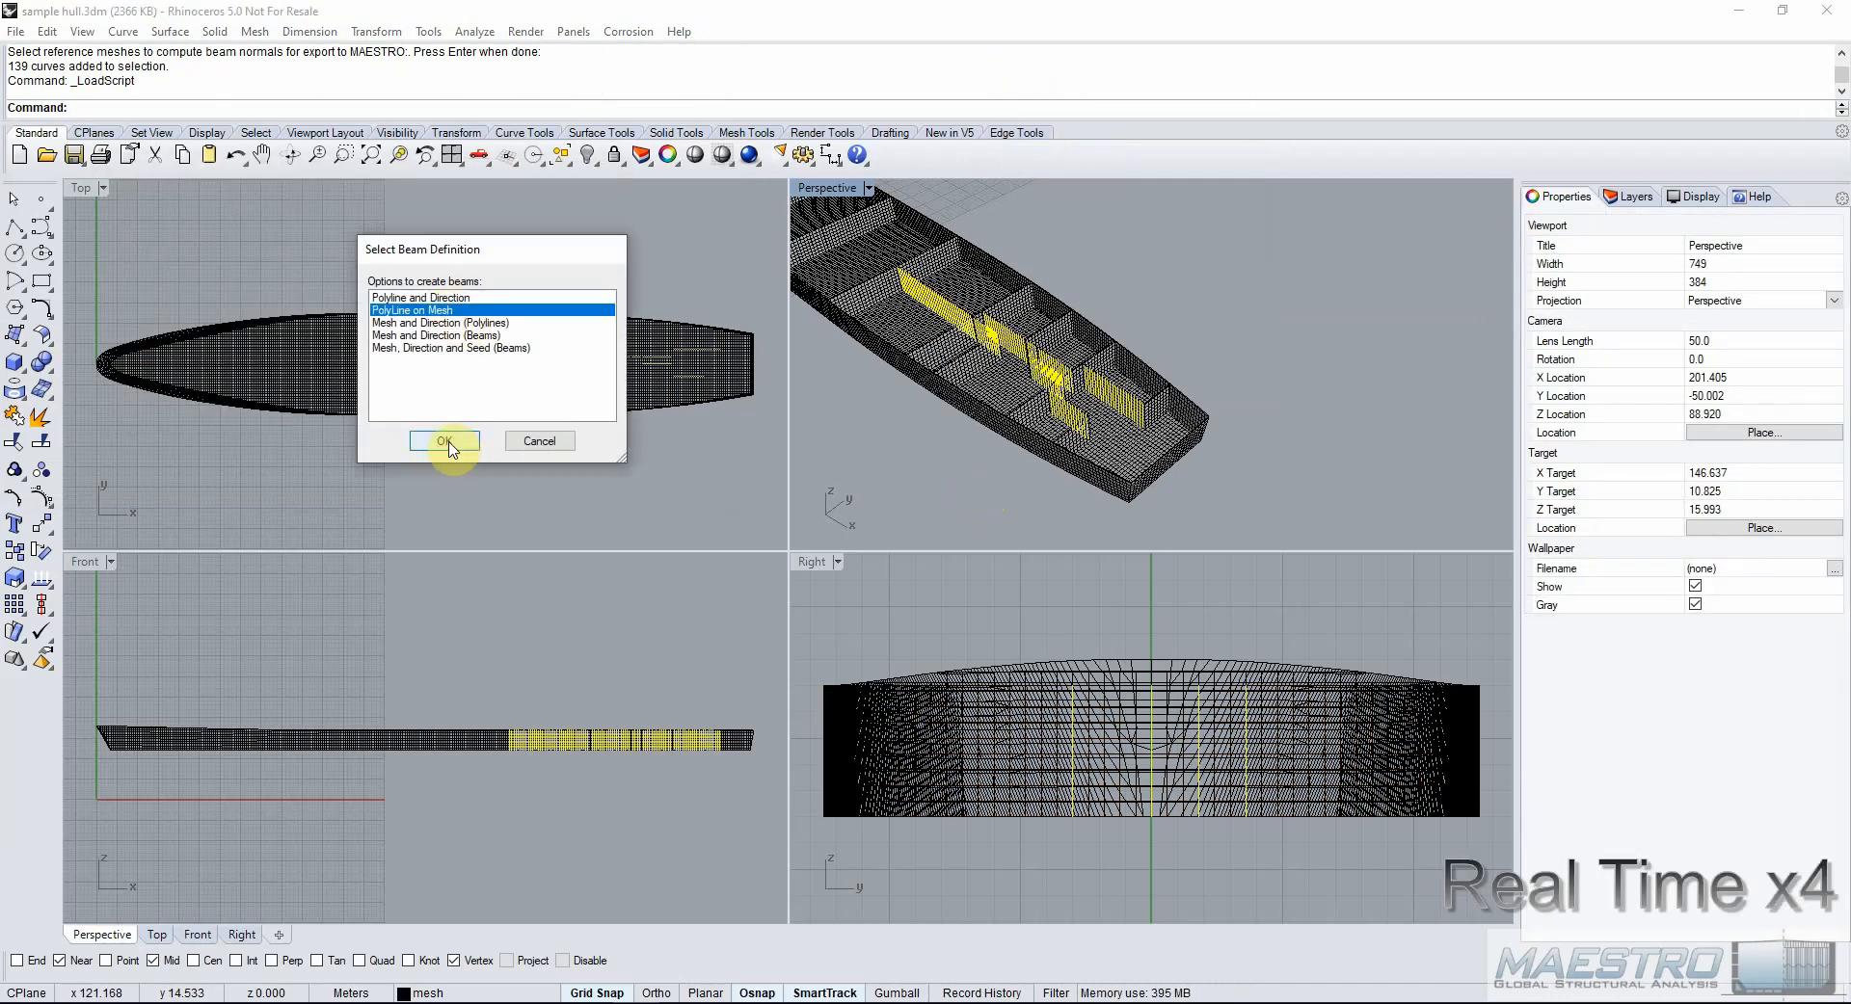
click(444, 443)
Pick all the longitudinal bulkhead meshes as references for the beam normals.
click(993, 341)
click(1021, 351)
ctrl+click(1018, 346)
click(1015, 338)
click(1049, 377)
click(1068, 413)
click(1113, 393)
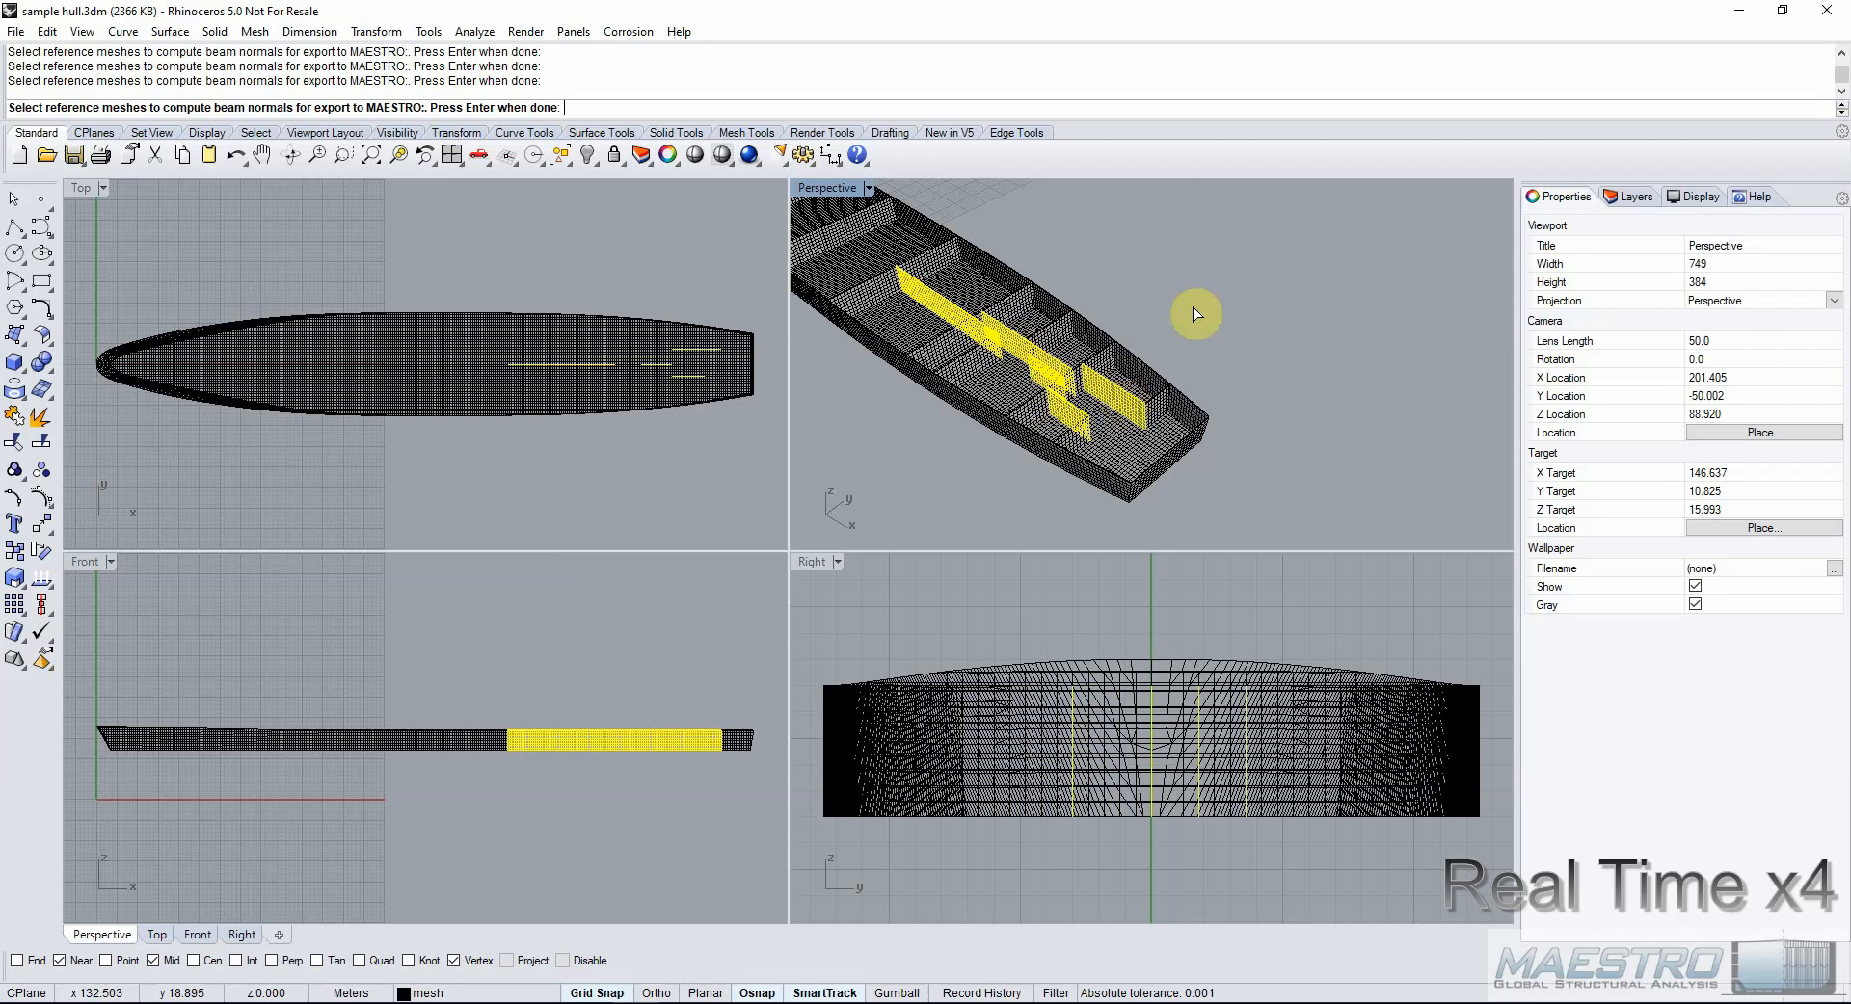
Finish the reference mesh selection and save the longitudinal bulkhead stiffeners' MAESTRO neutral file as longl stiffeners.
right_click(1193, 304)
text(longl stiffeners)
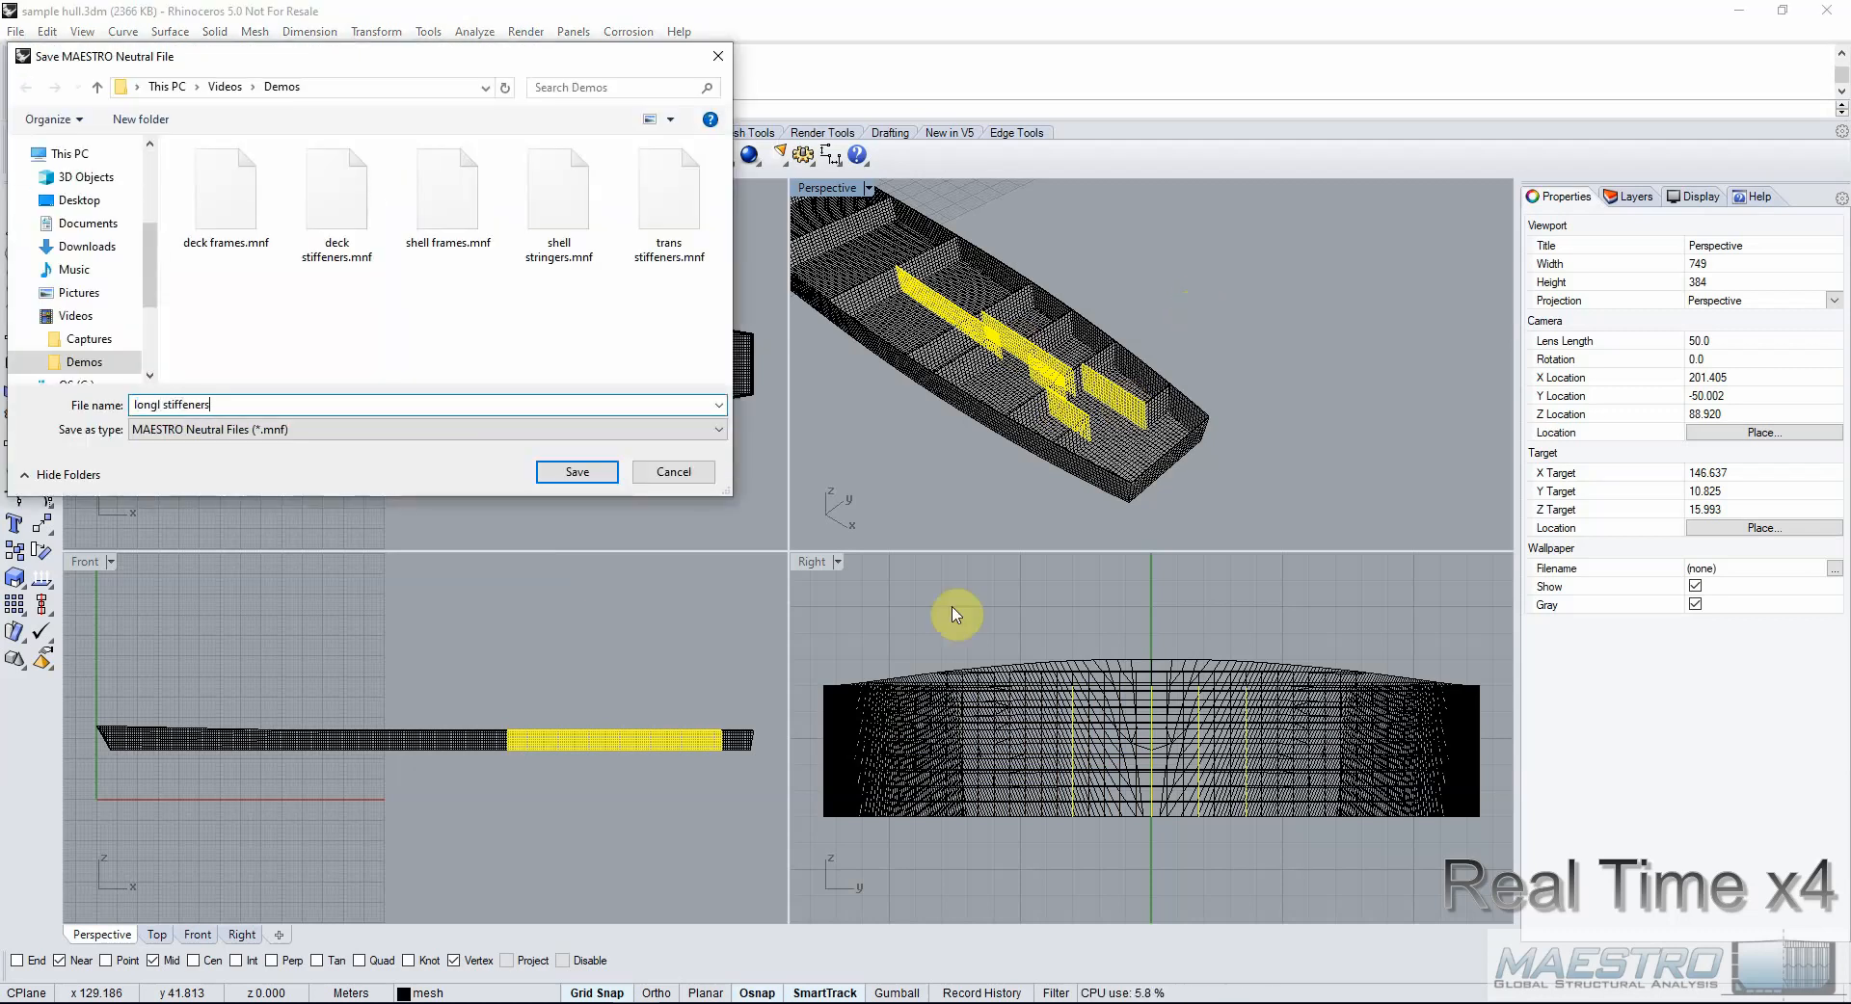
click(578, 471)
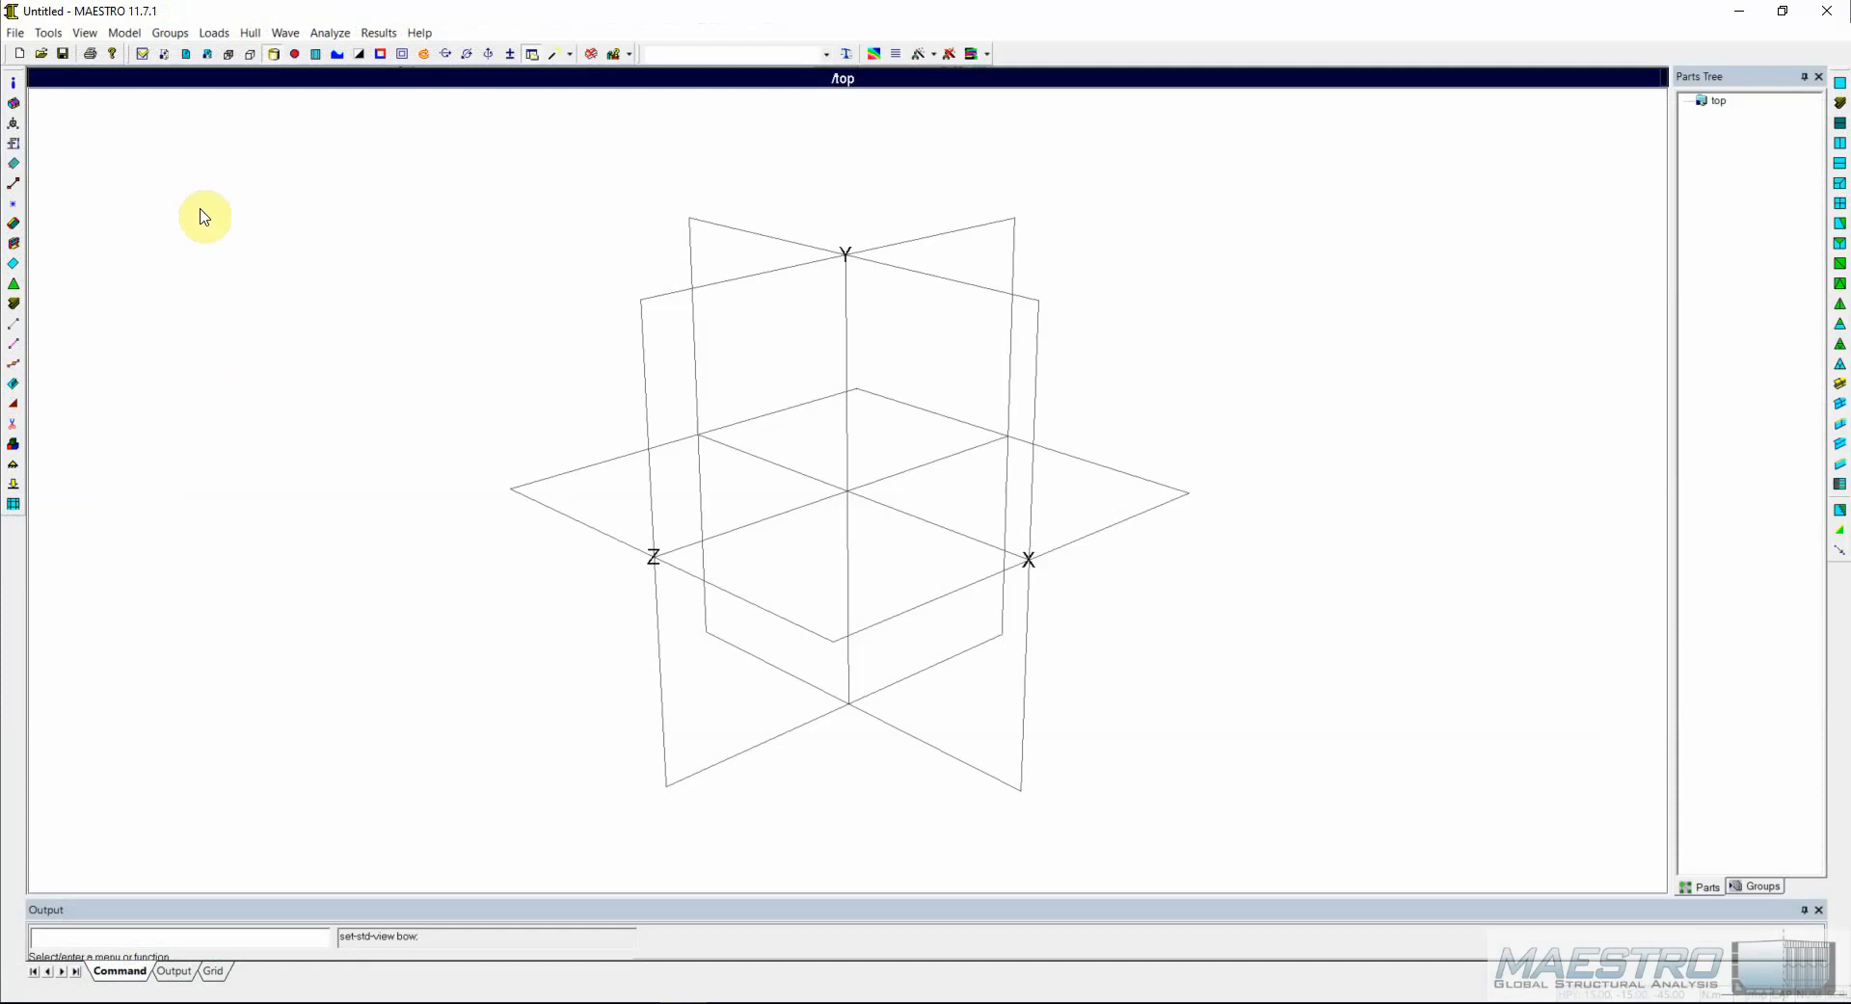
In MAESTRO, import 2nd deck.ply as a global module with nodal coordinates transformed by -90 degrees about X, and hide the node markers.
click(15, 31)
mouse_move(92, 140)
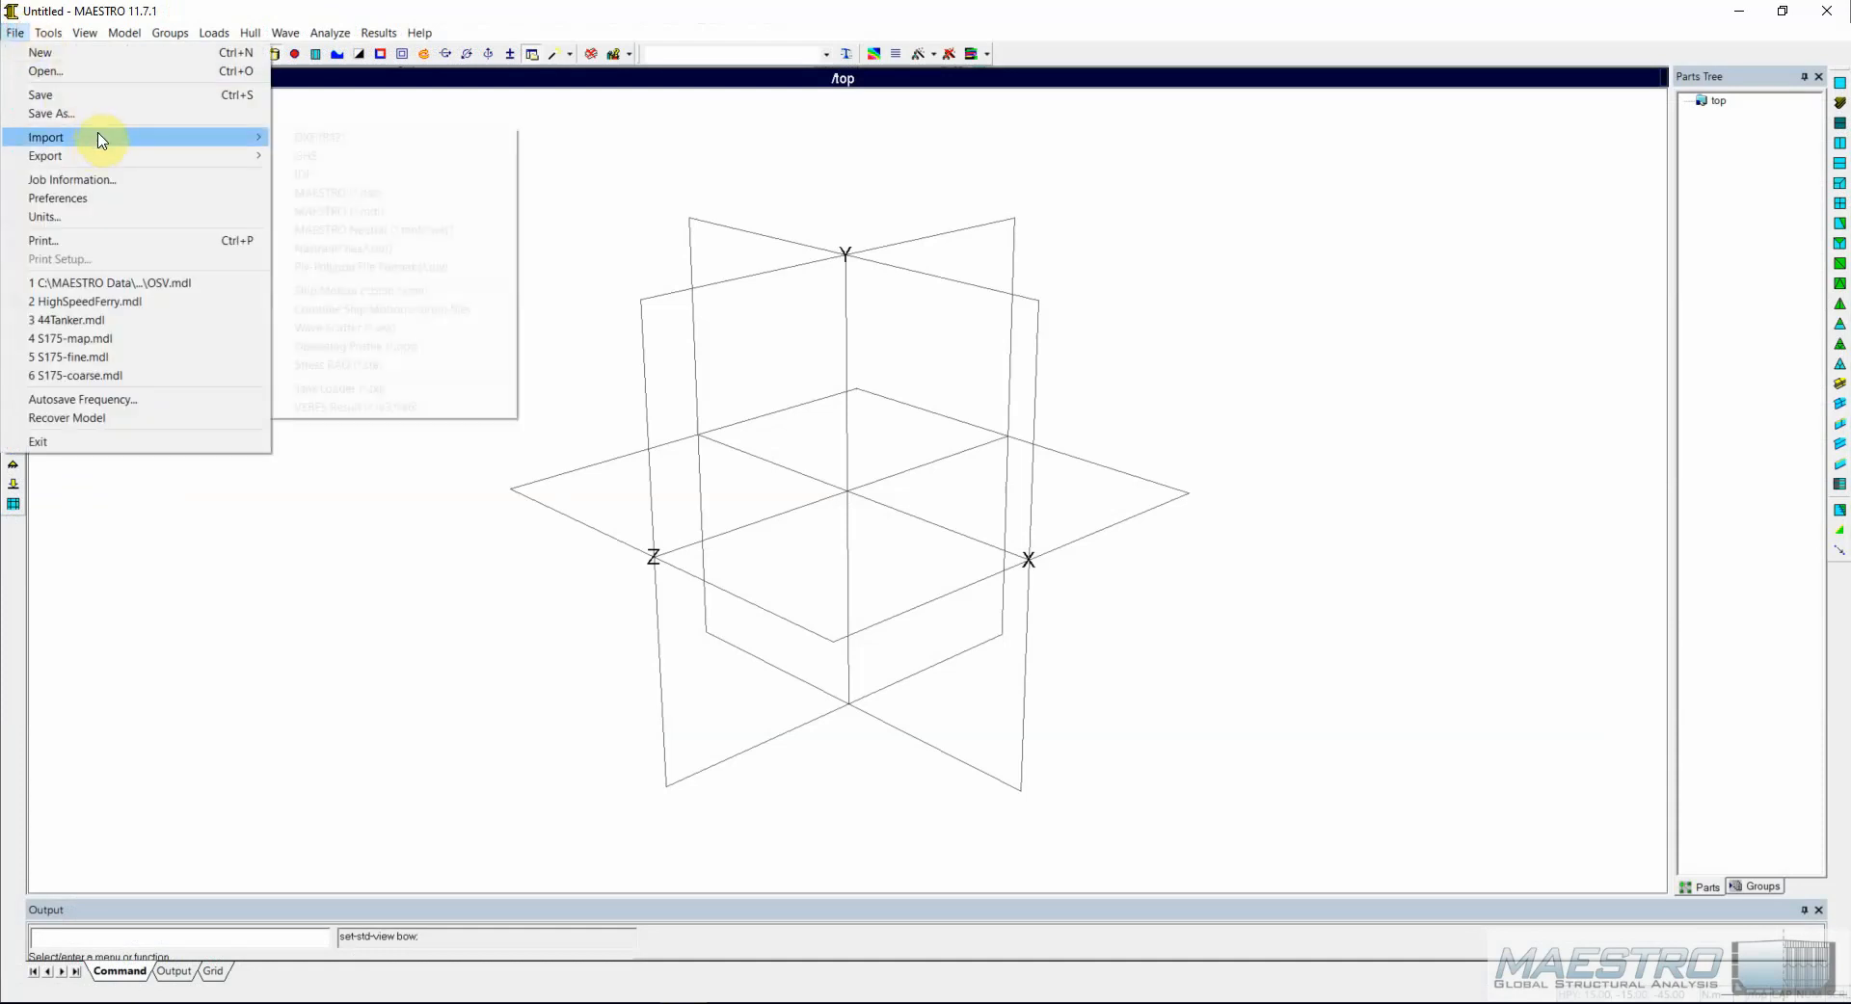
click(381, 267)
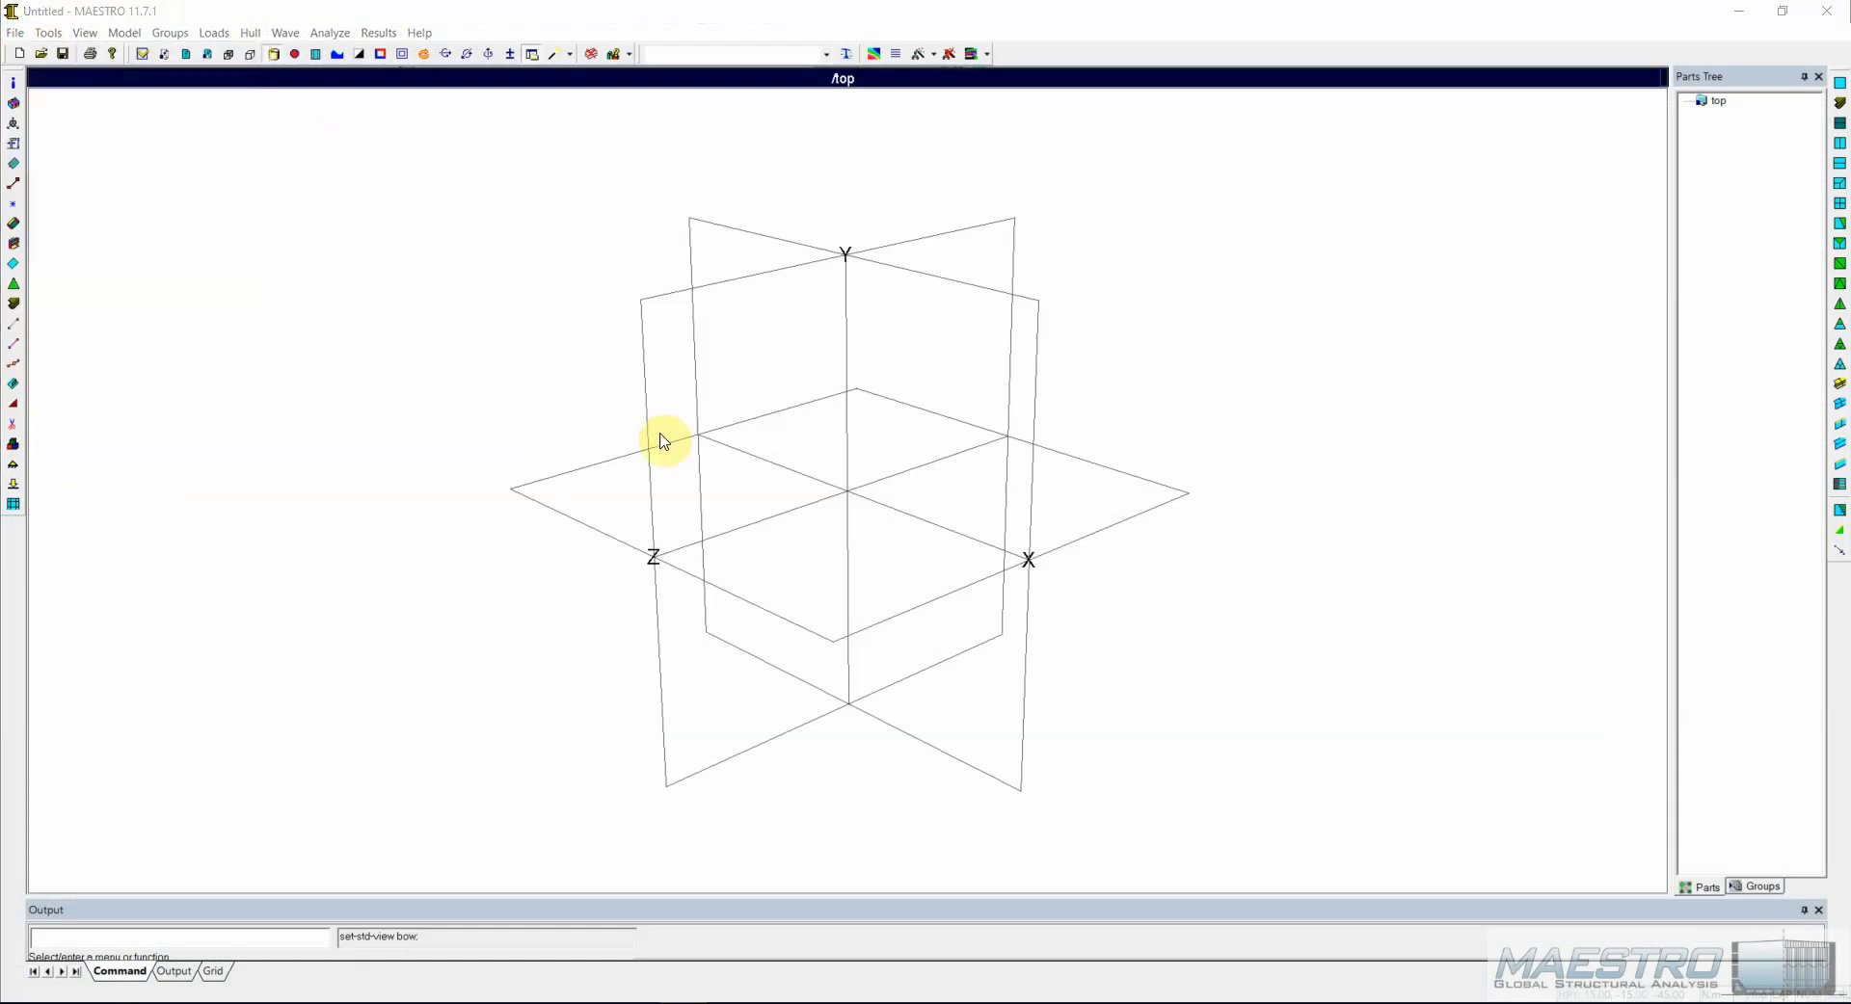
click(859, 393)
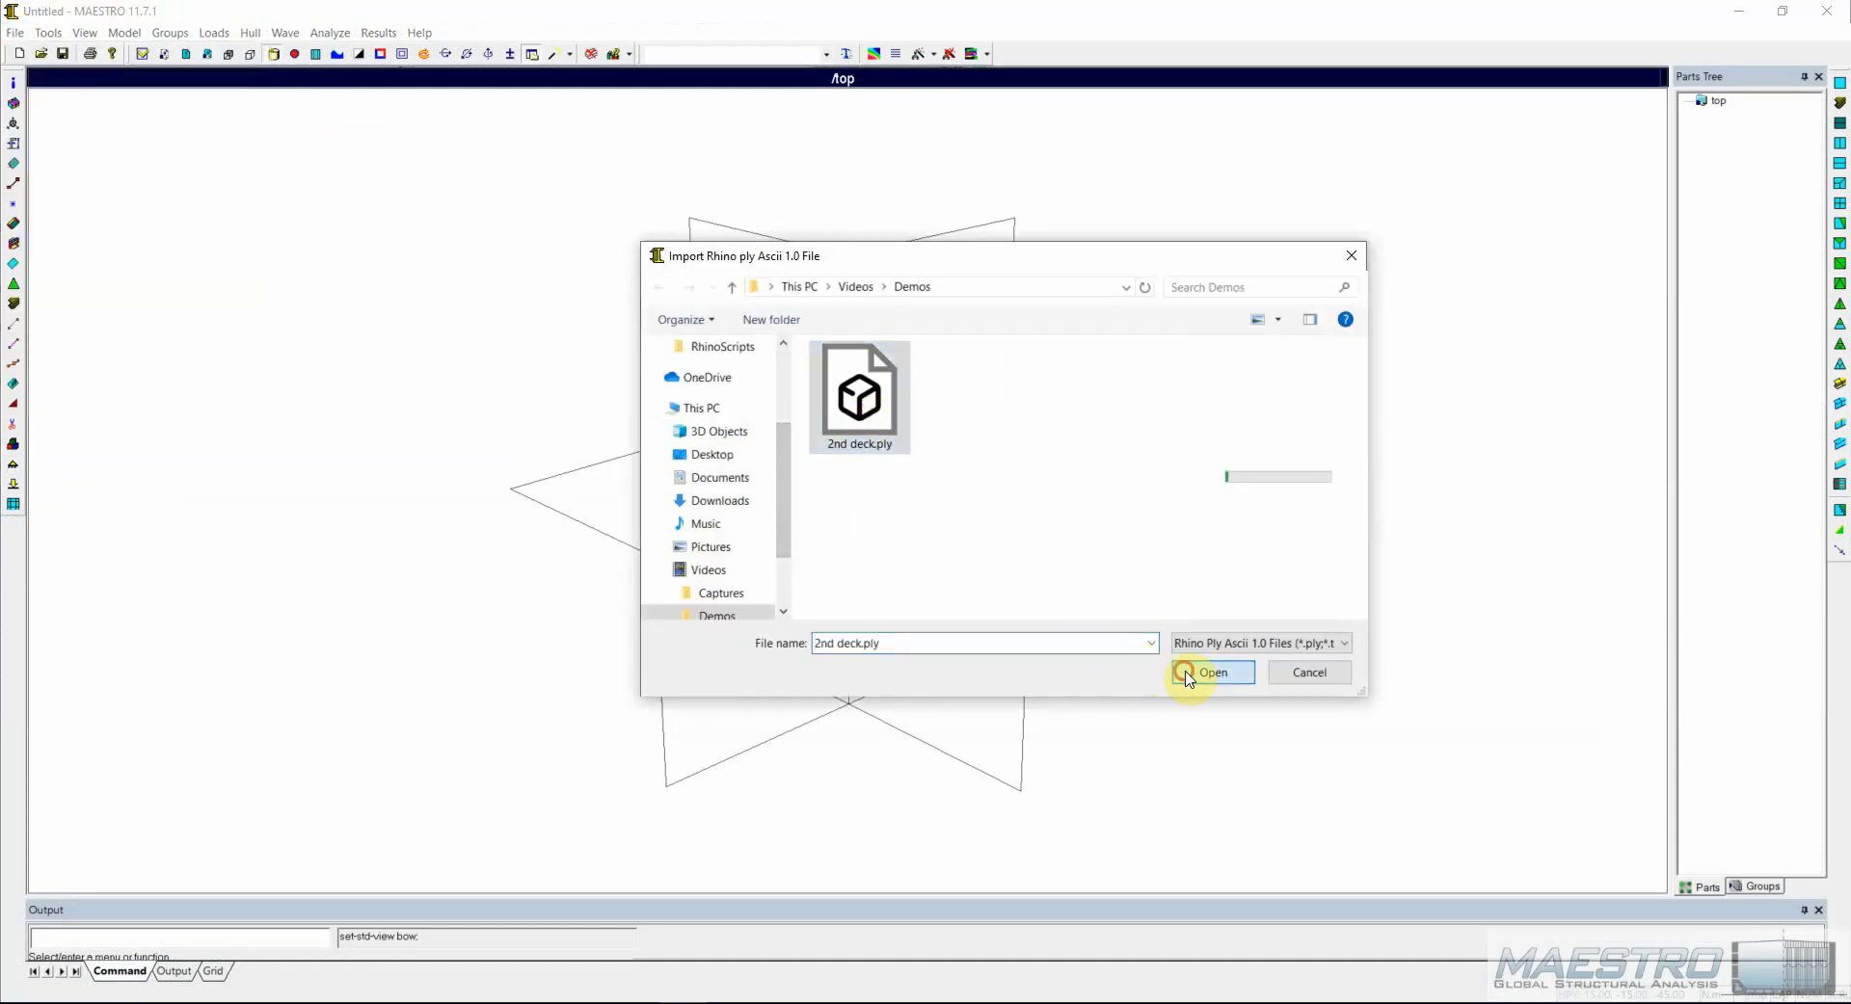
click(1191, 672)
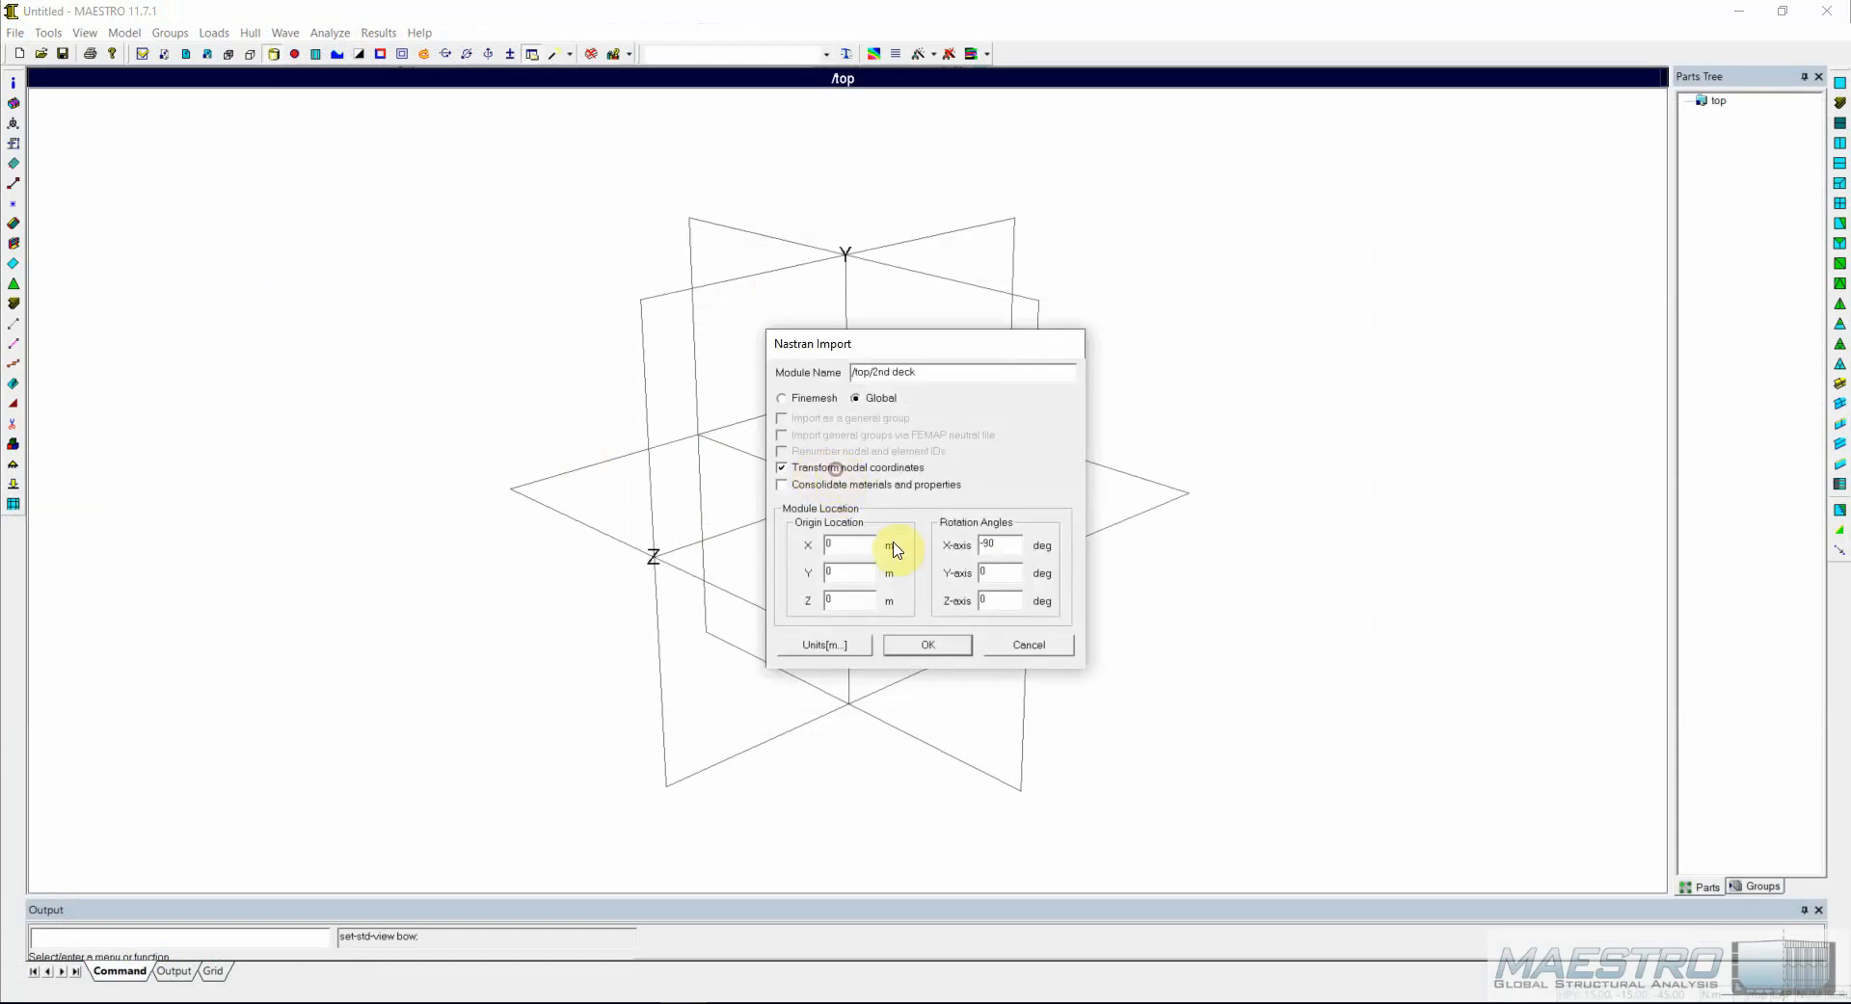
click(926, 645)
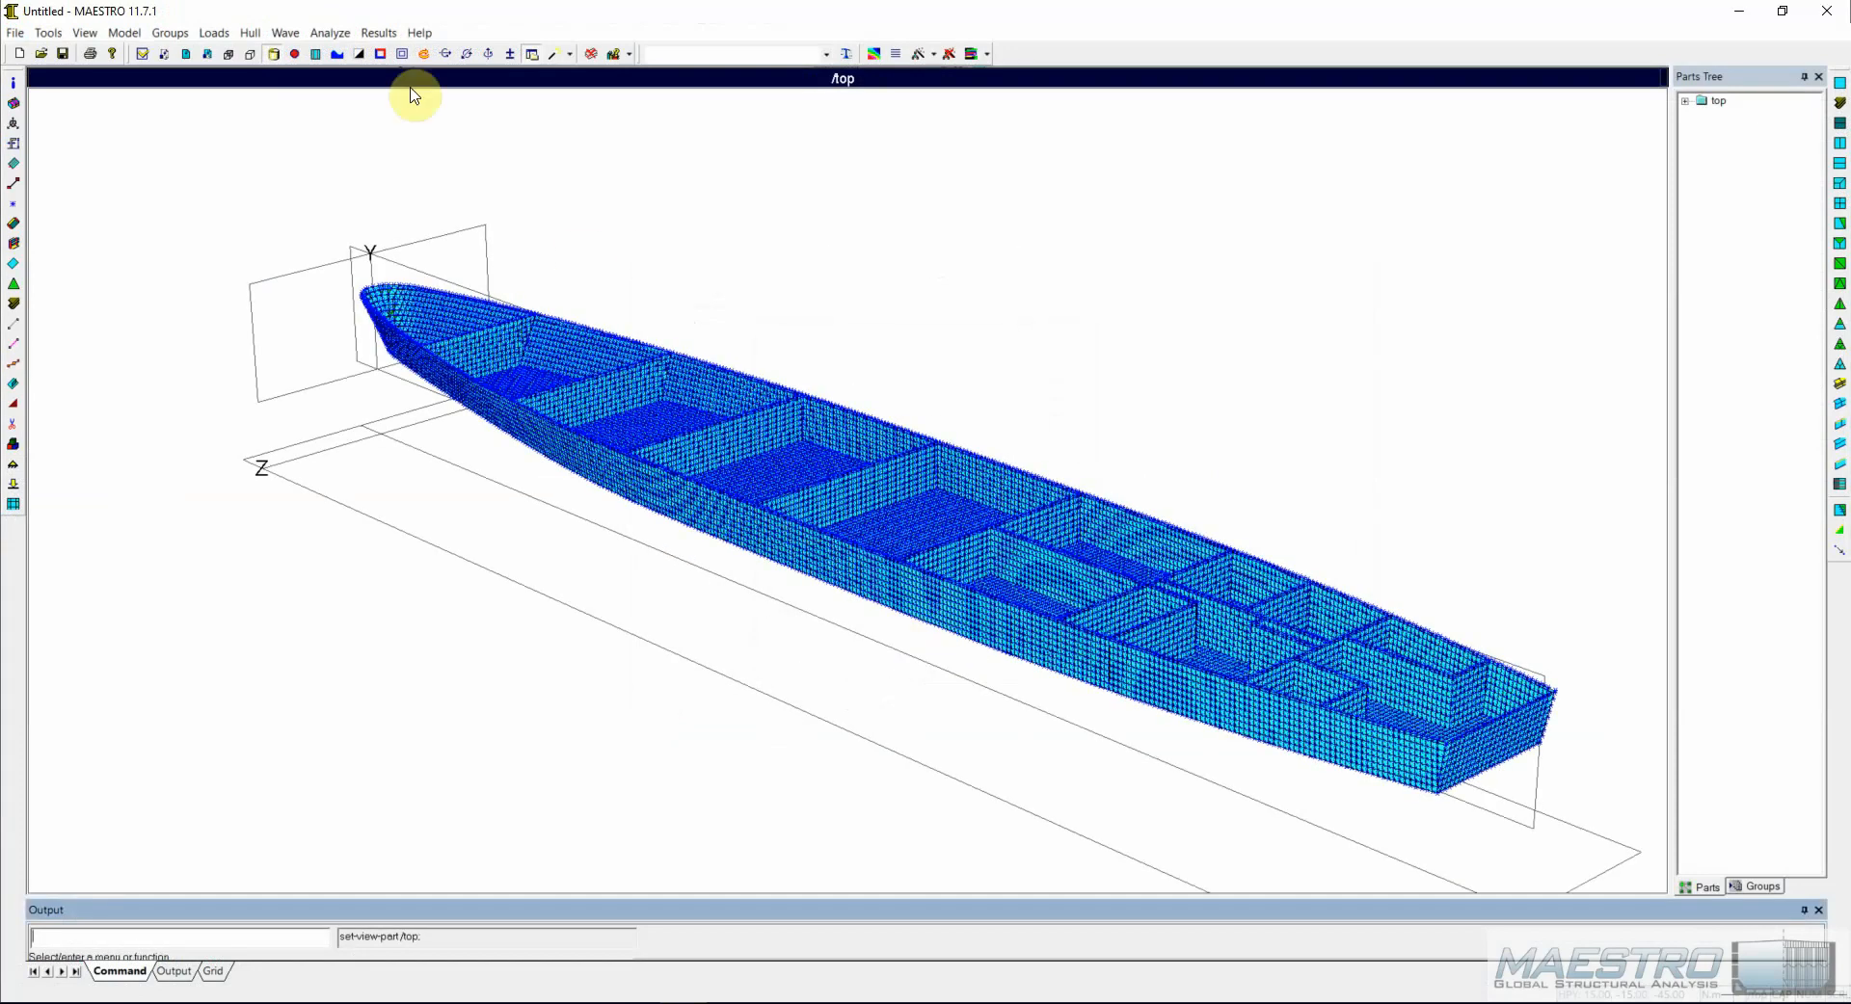
click(296, 54)
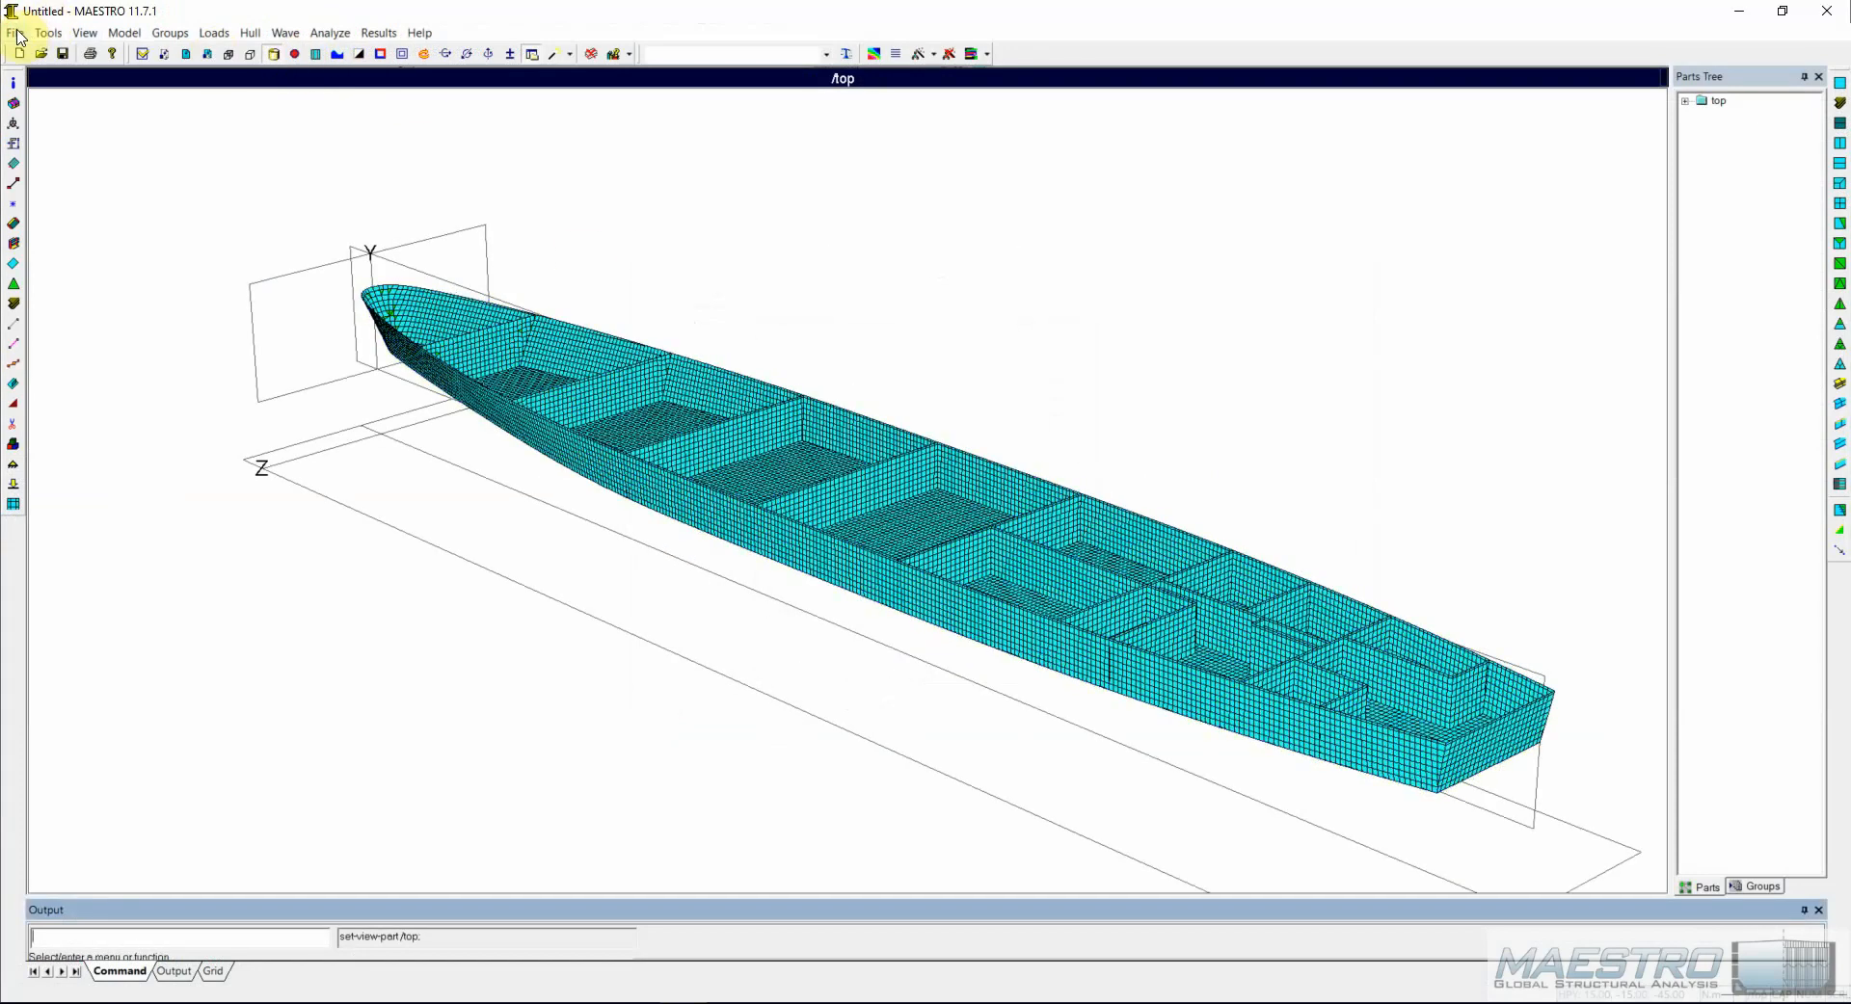
Import deck stiffeners.mnf as a global module with transformed nodal coordinates, and inspect the stiffeners under the deck.
click(16, 33)
mouse_move(81, 137)
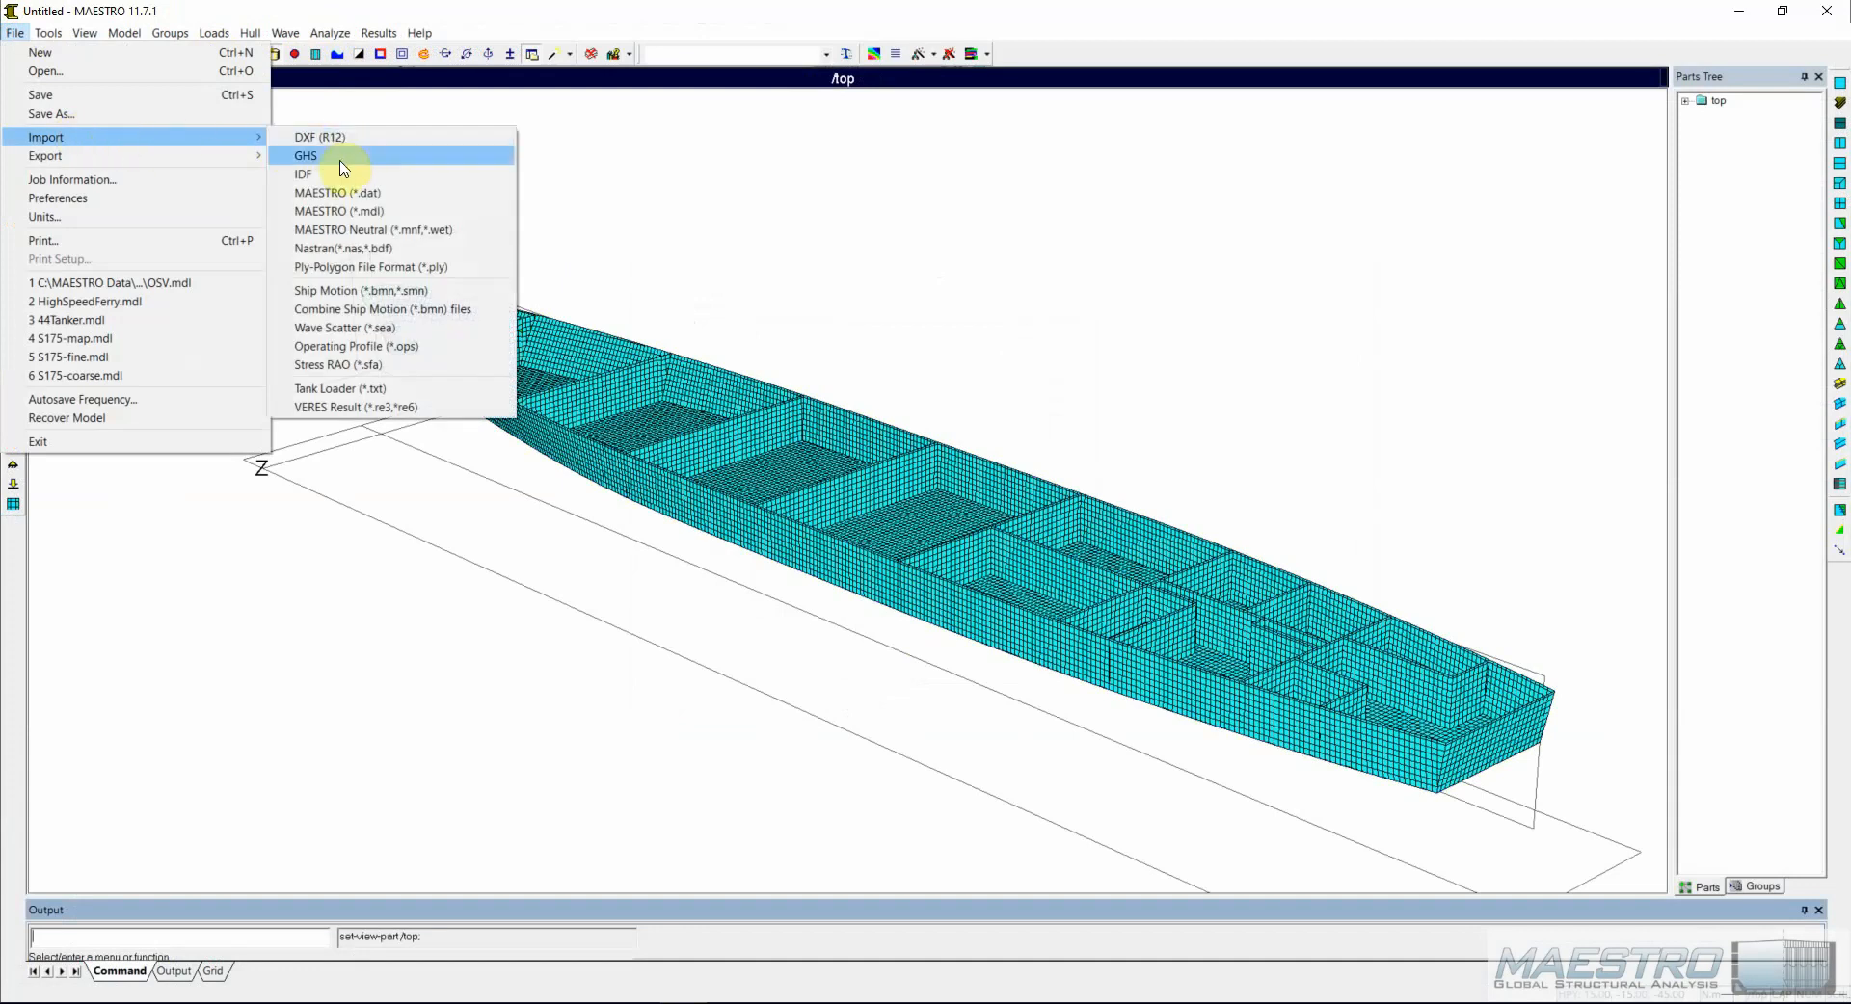
click(371, 231)
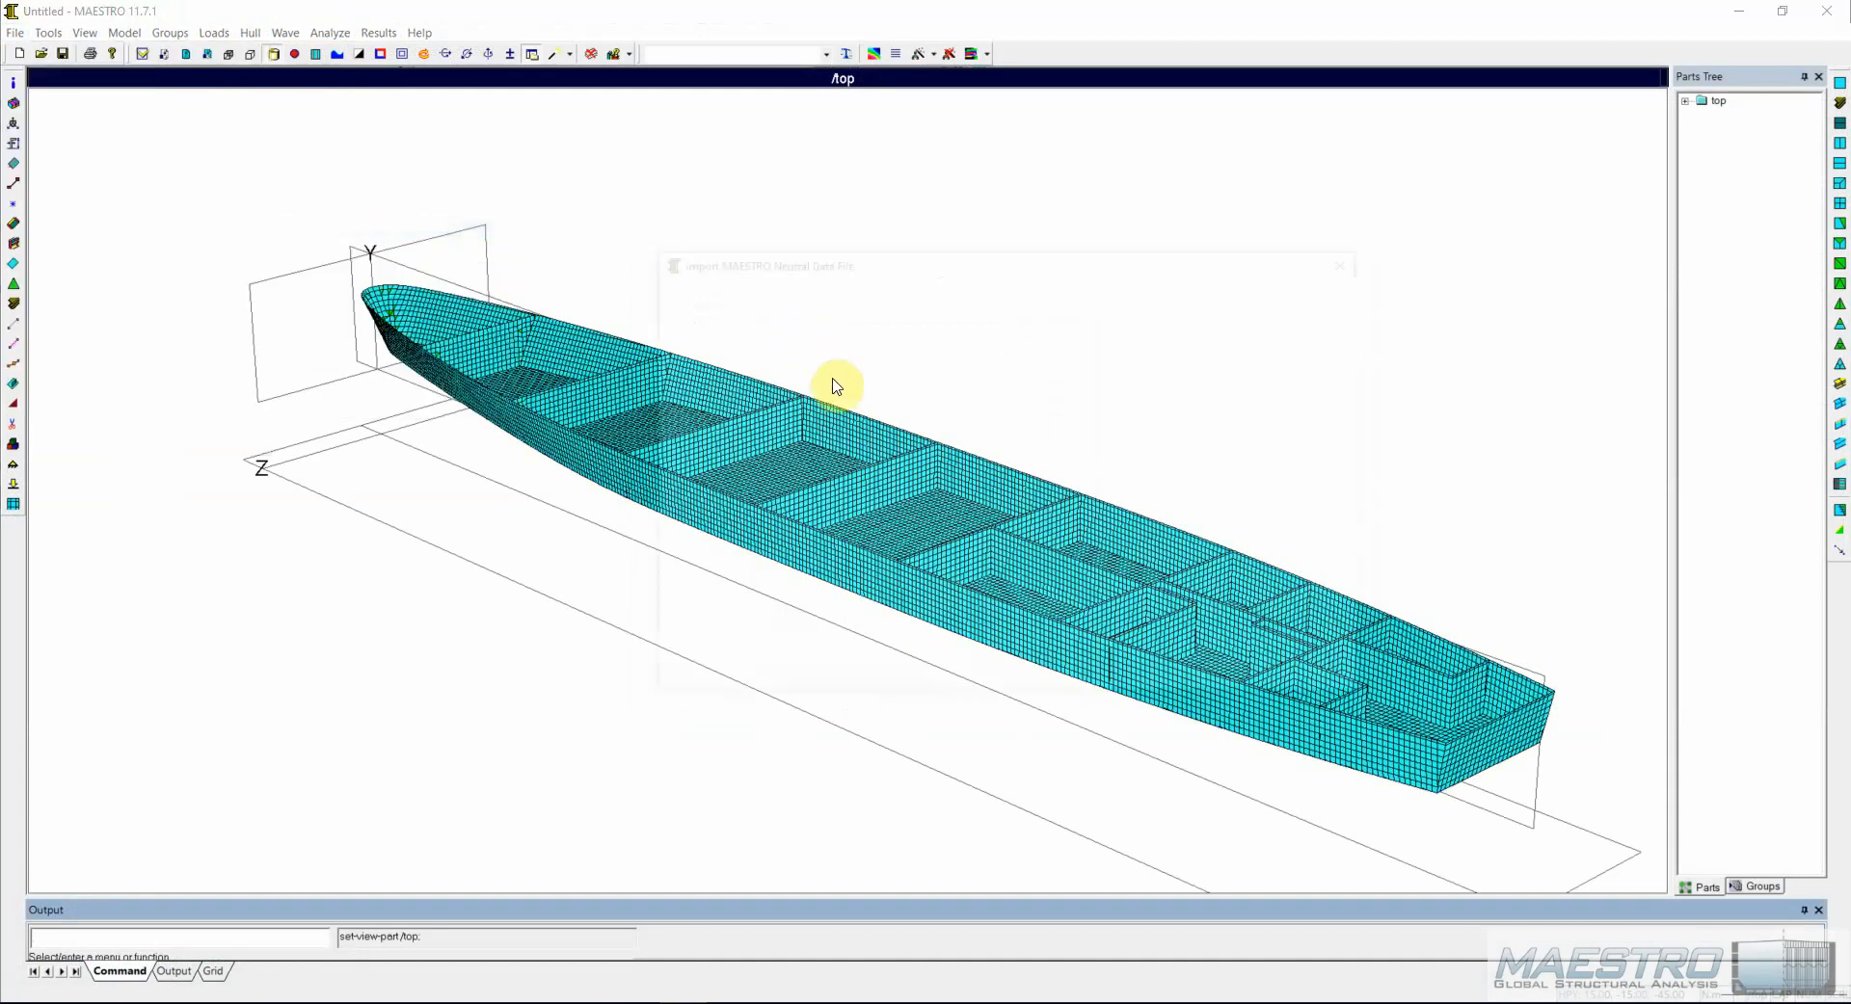
click(967, 430)
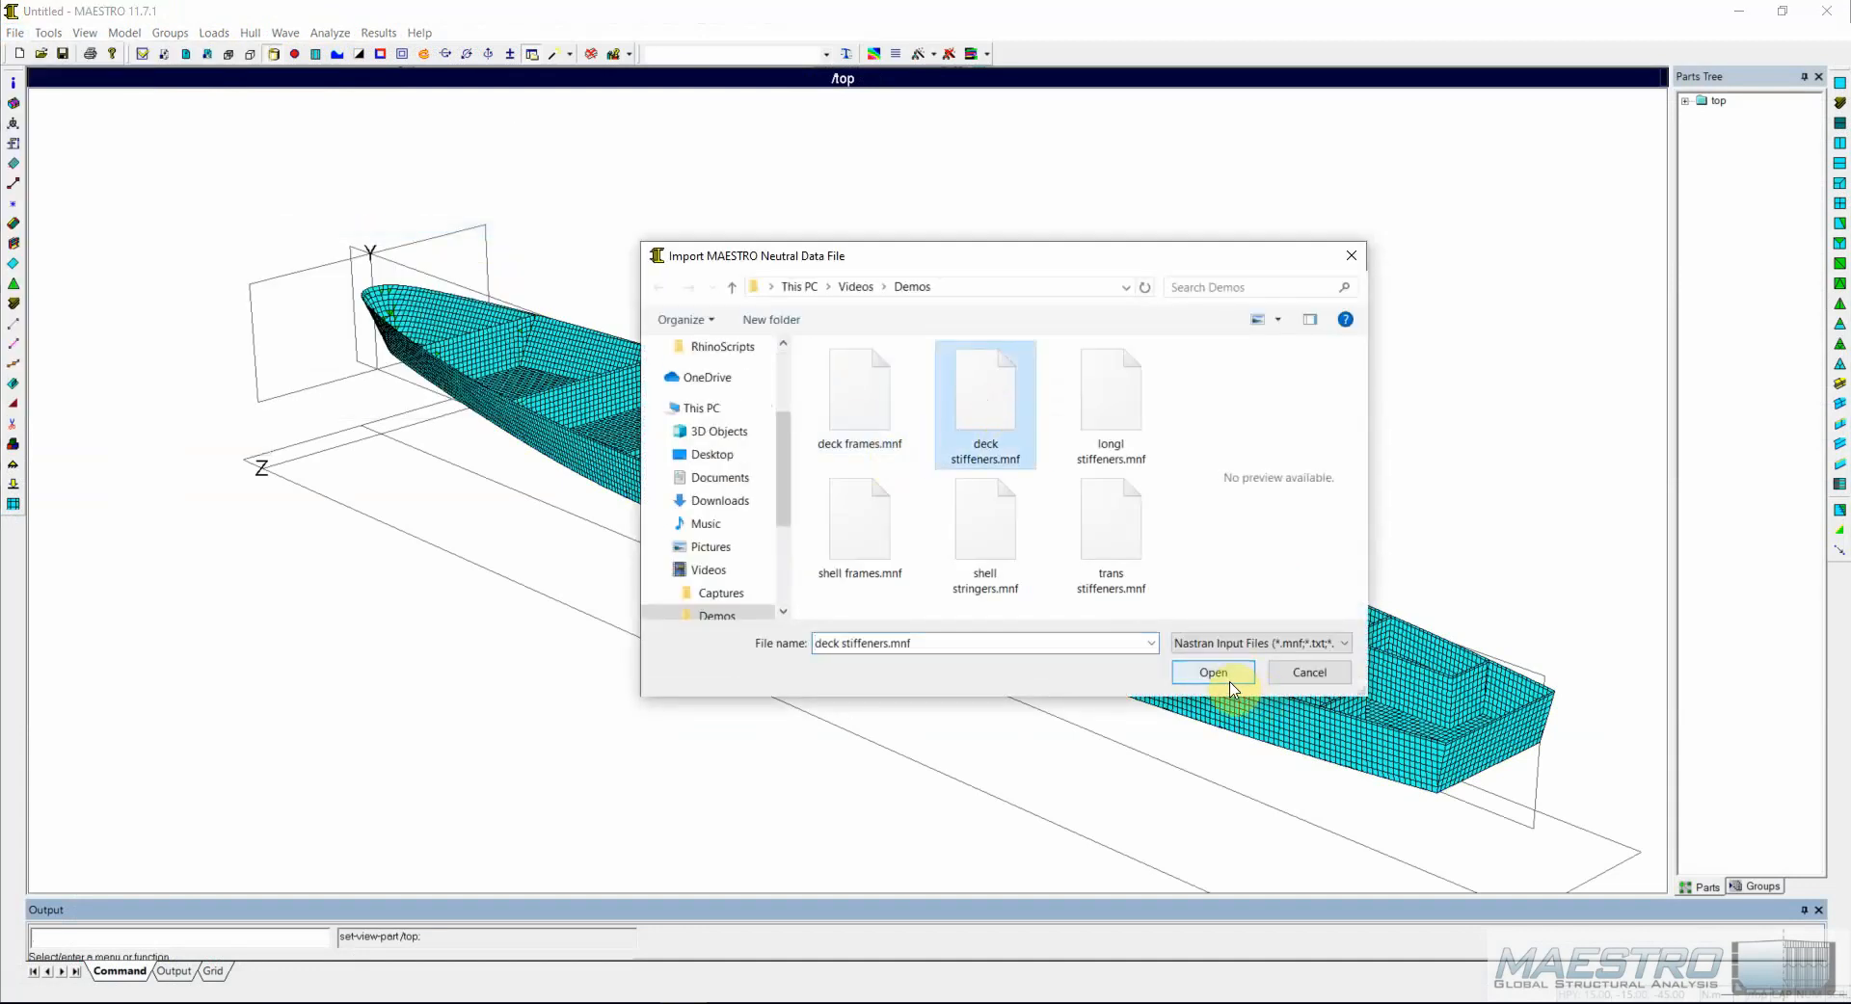
click(1229, 677)
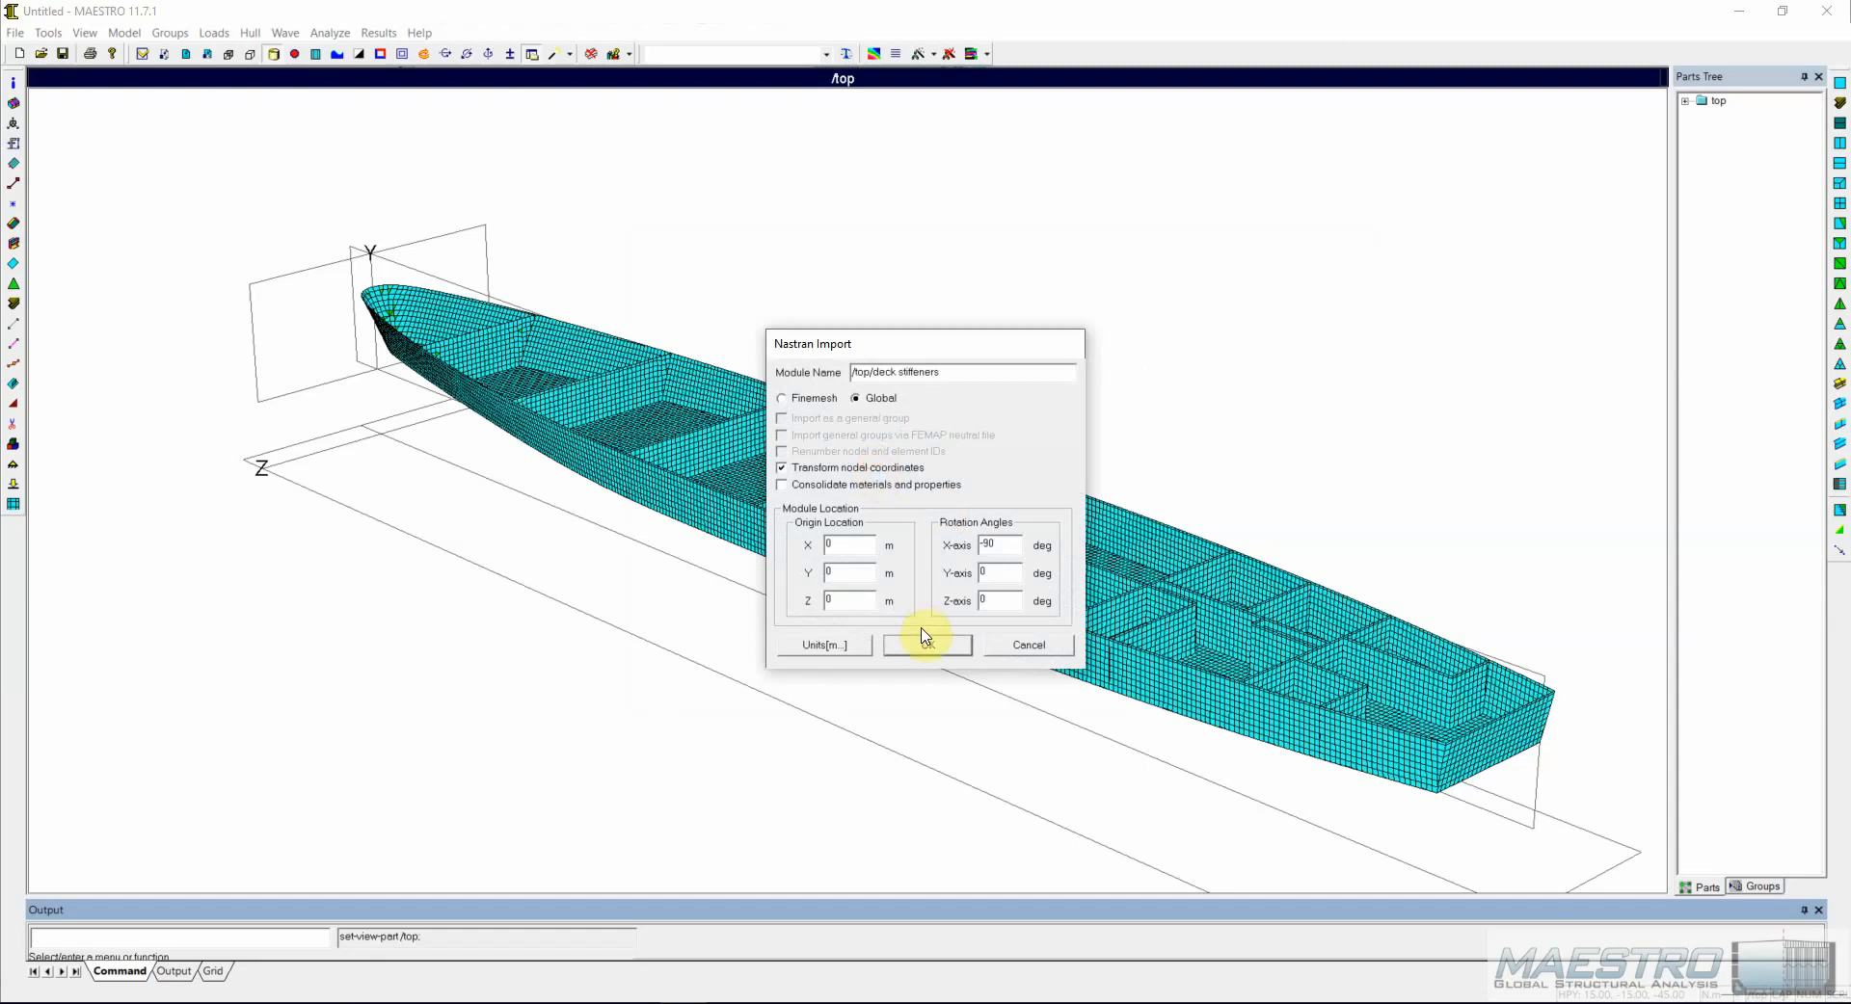
click(923, 638)
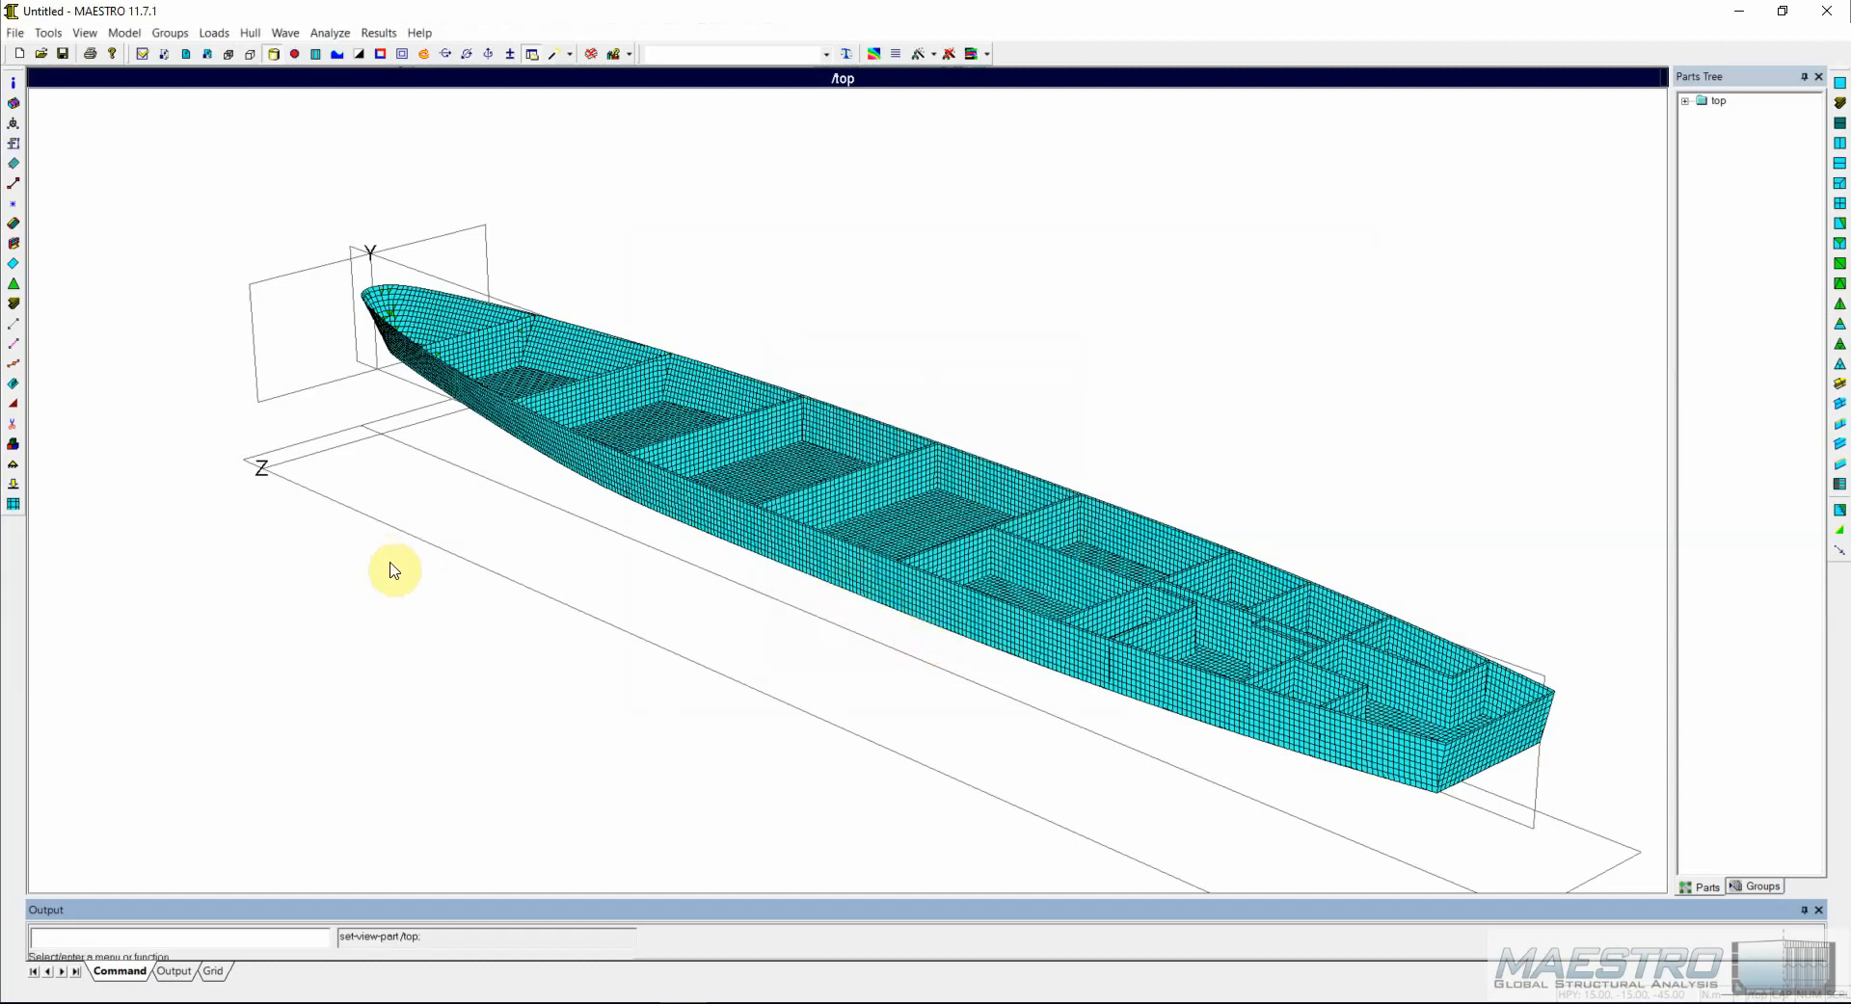
middle_drag(498, 613, 565, 485)
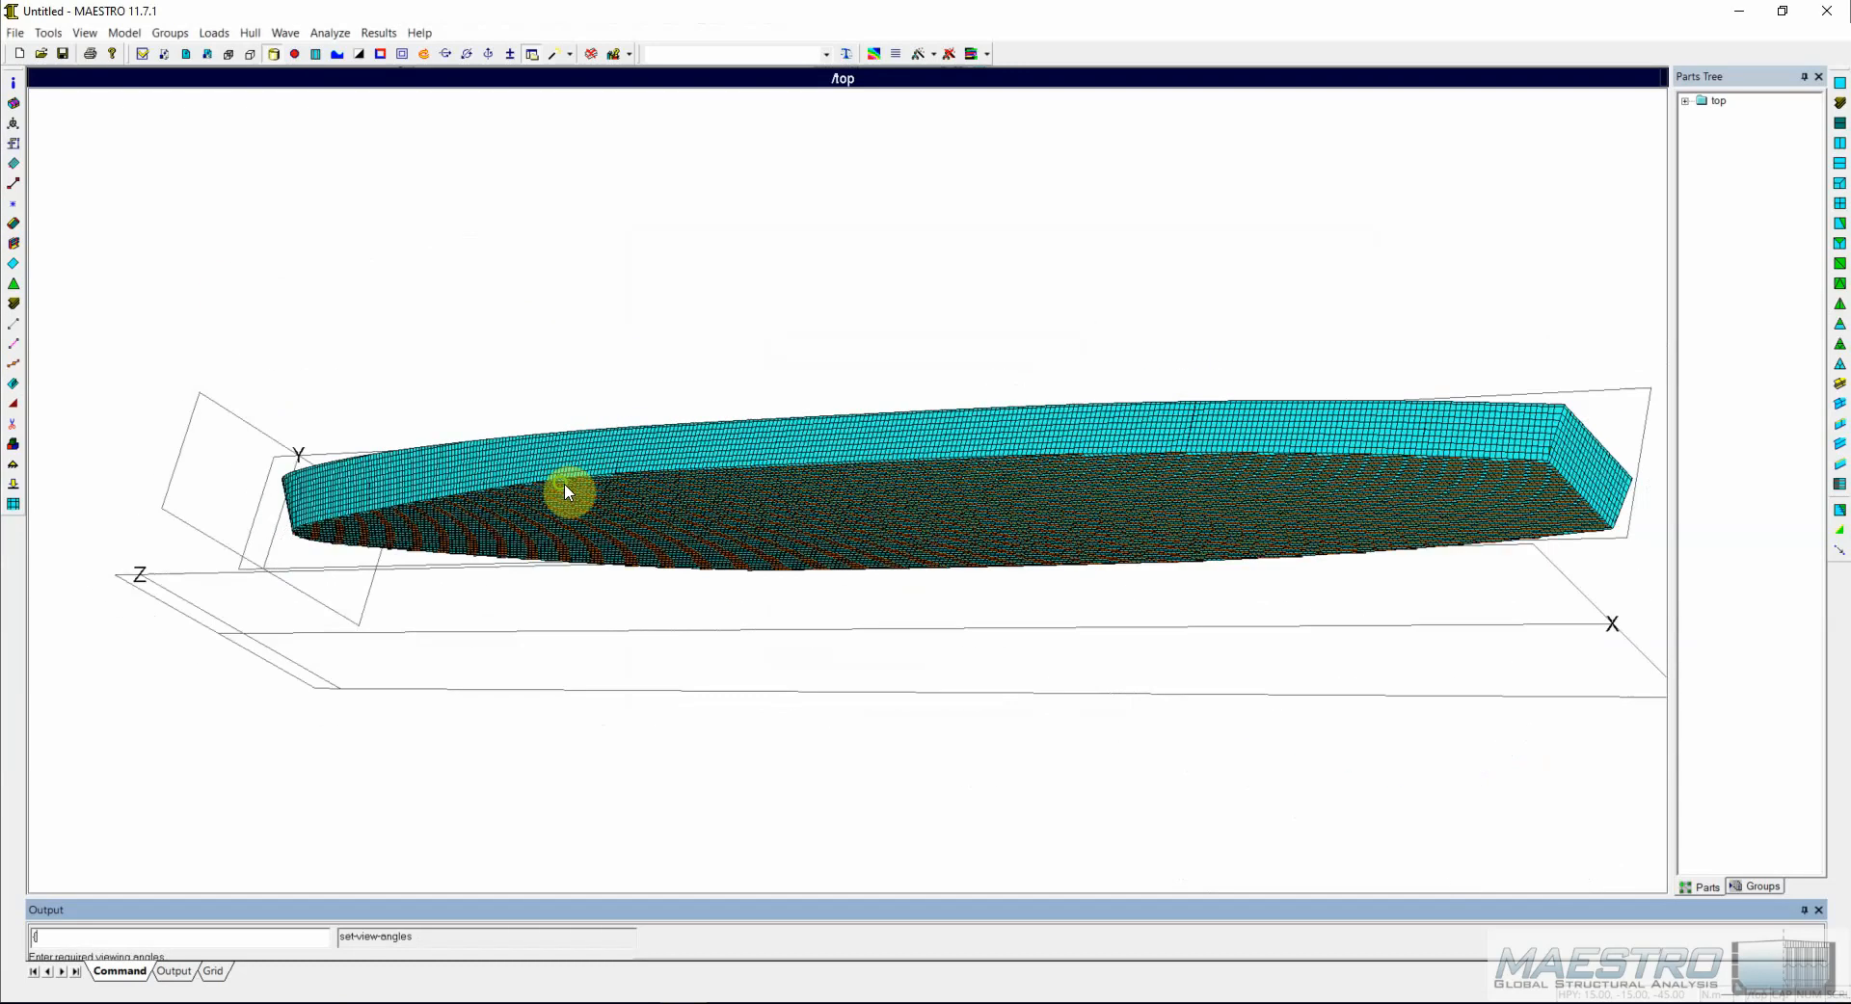
scroll(819, 472, up, 5)
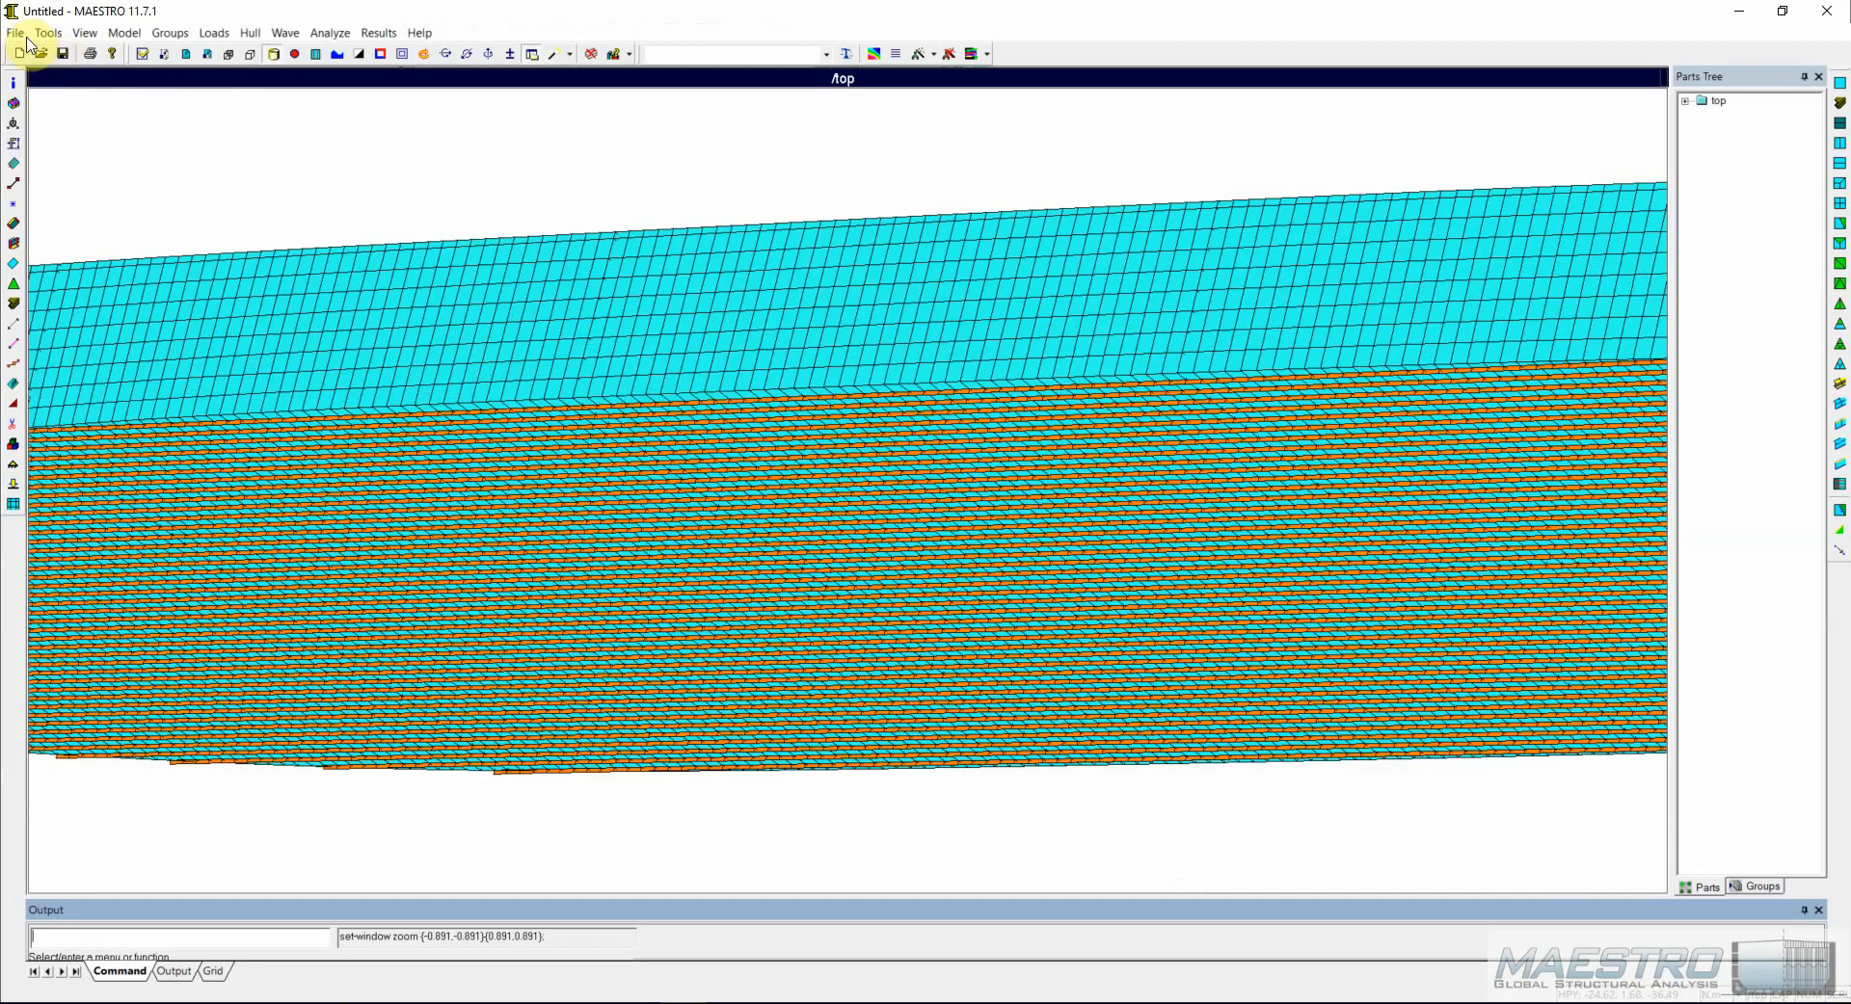
Import deck frames.mnf as a global module with transformed nodal coordinates, and inspect the transverse frames under the deck.
click(25, 36)
mouse_move(74, 137)
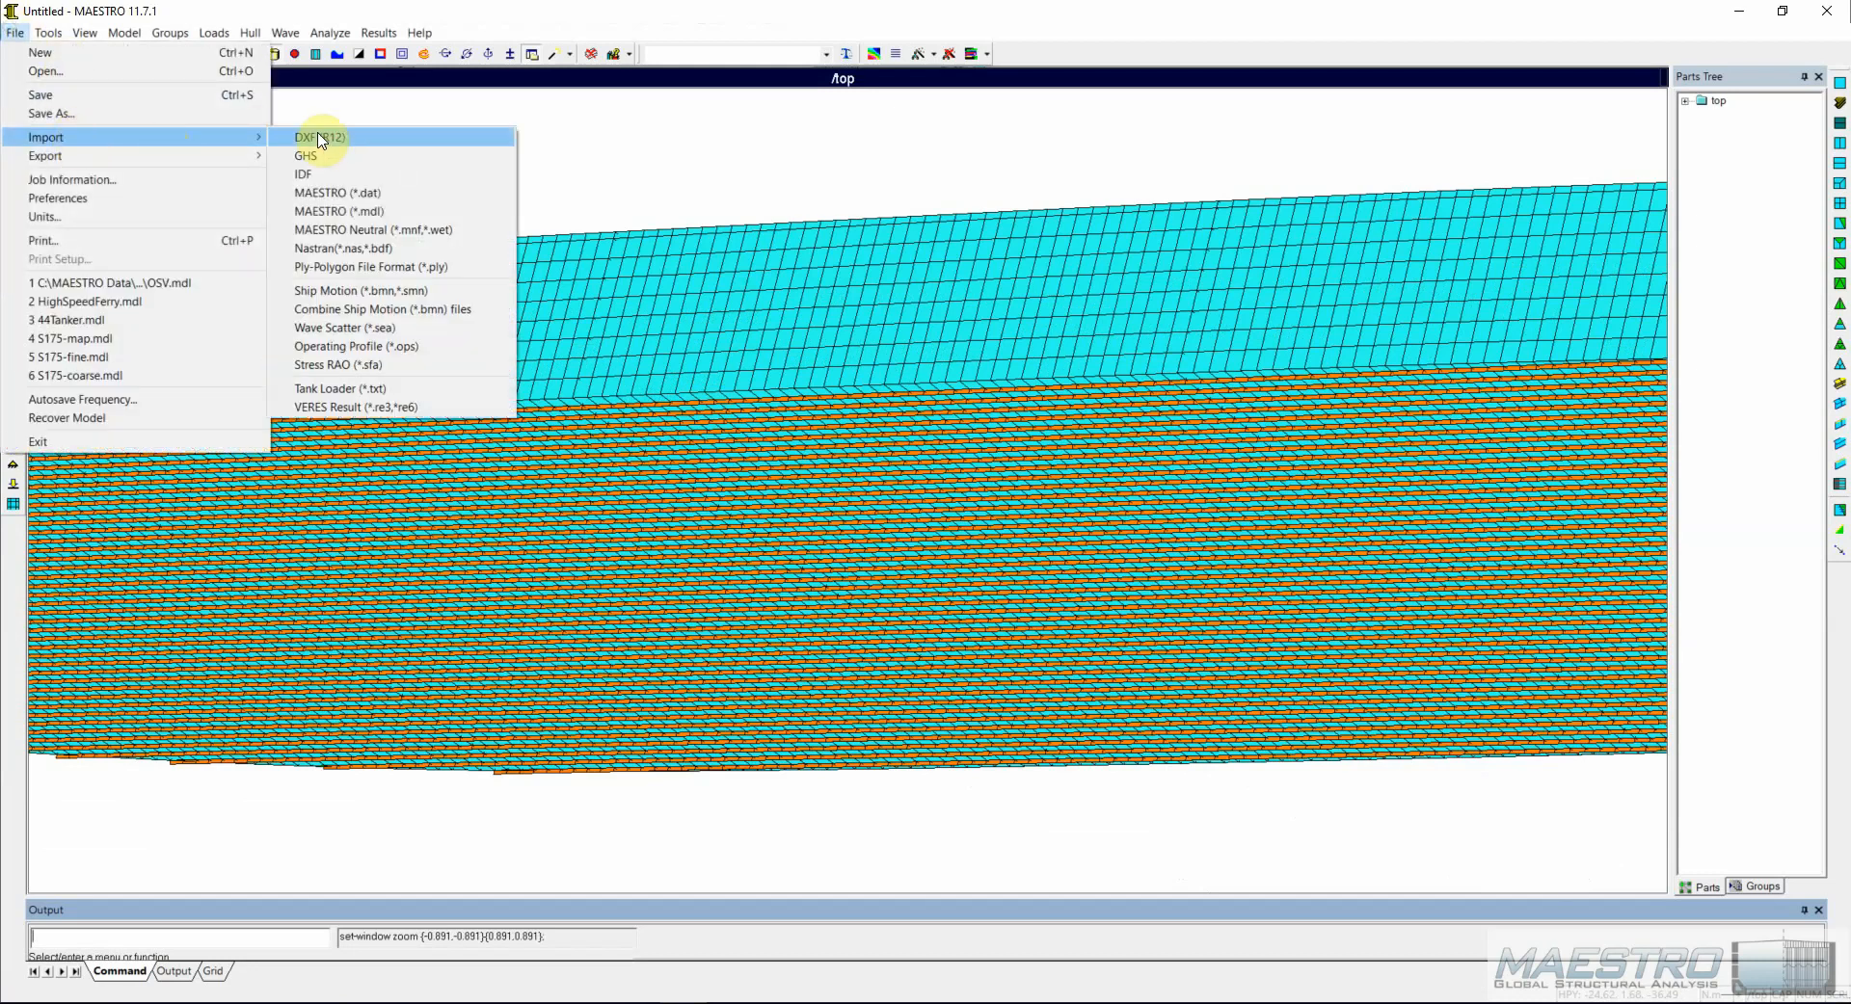
click(395, 231)
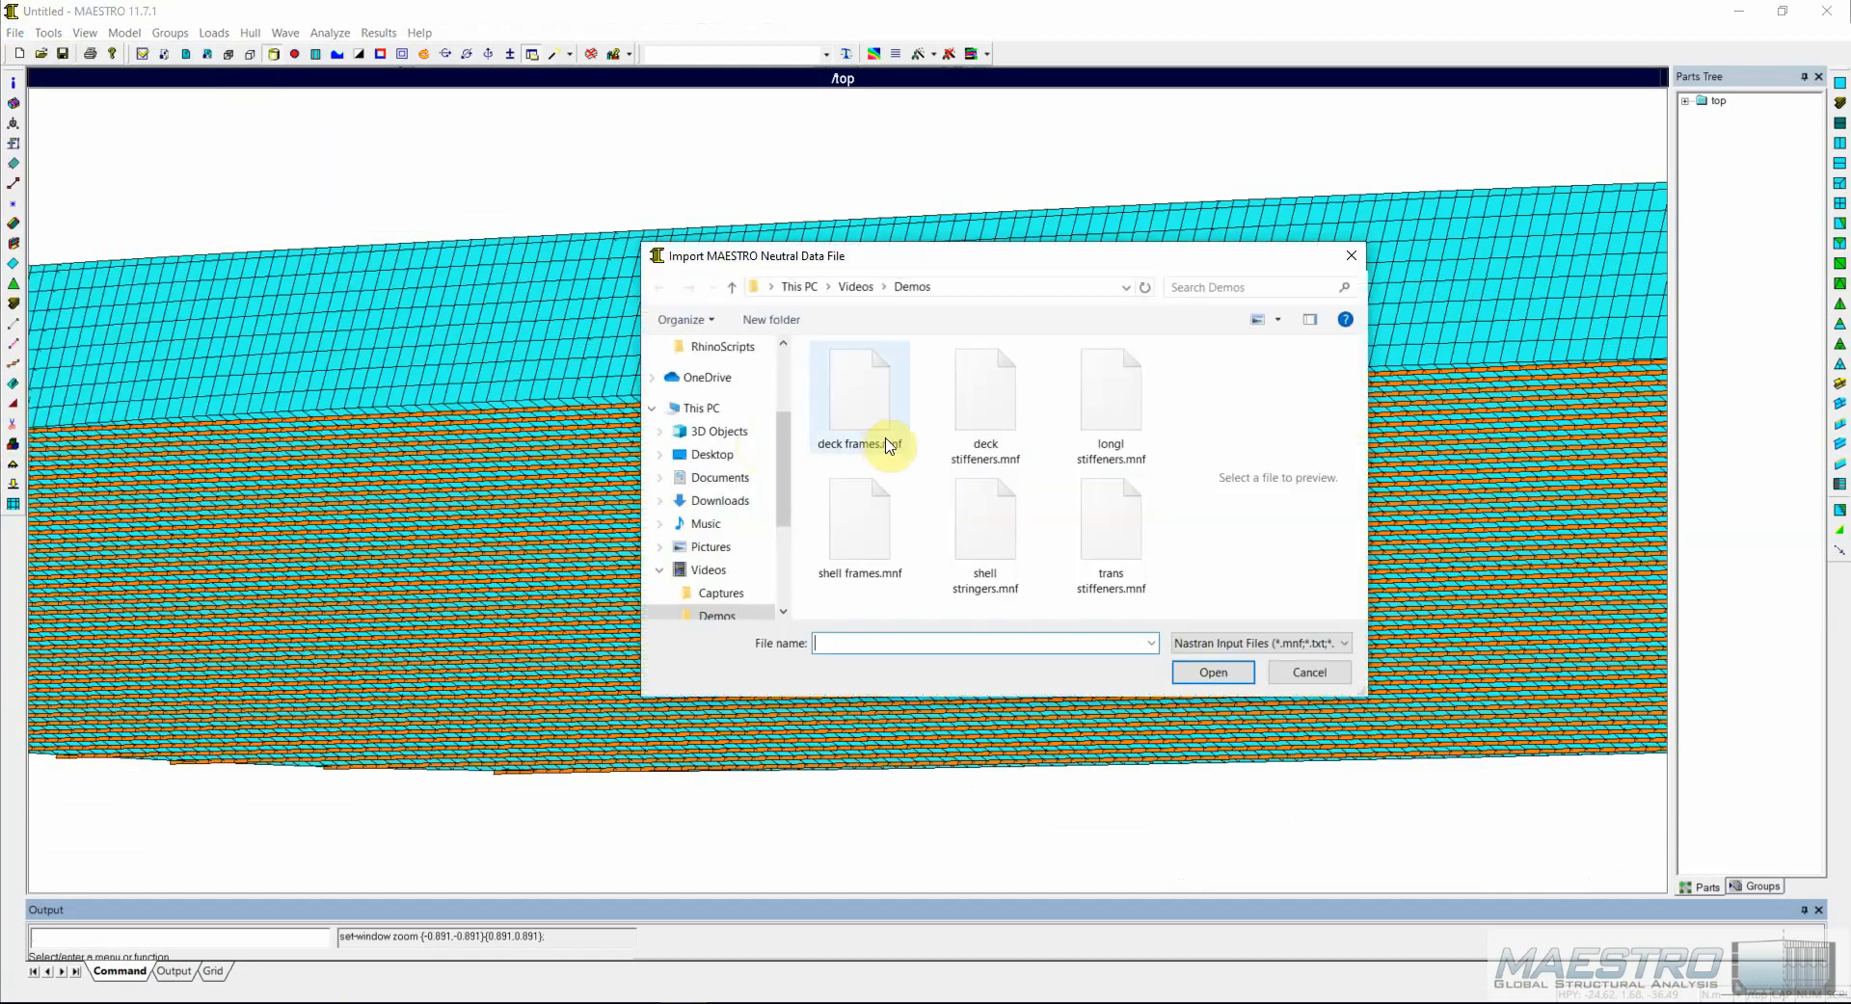
click(872, 461)
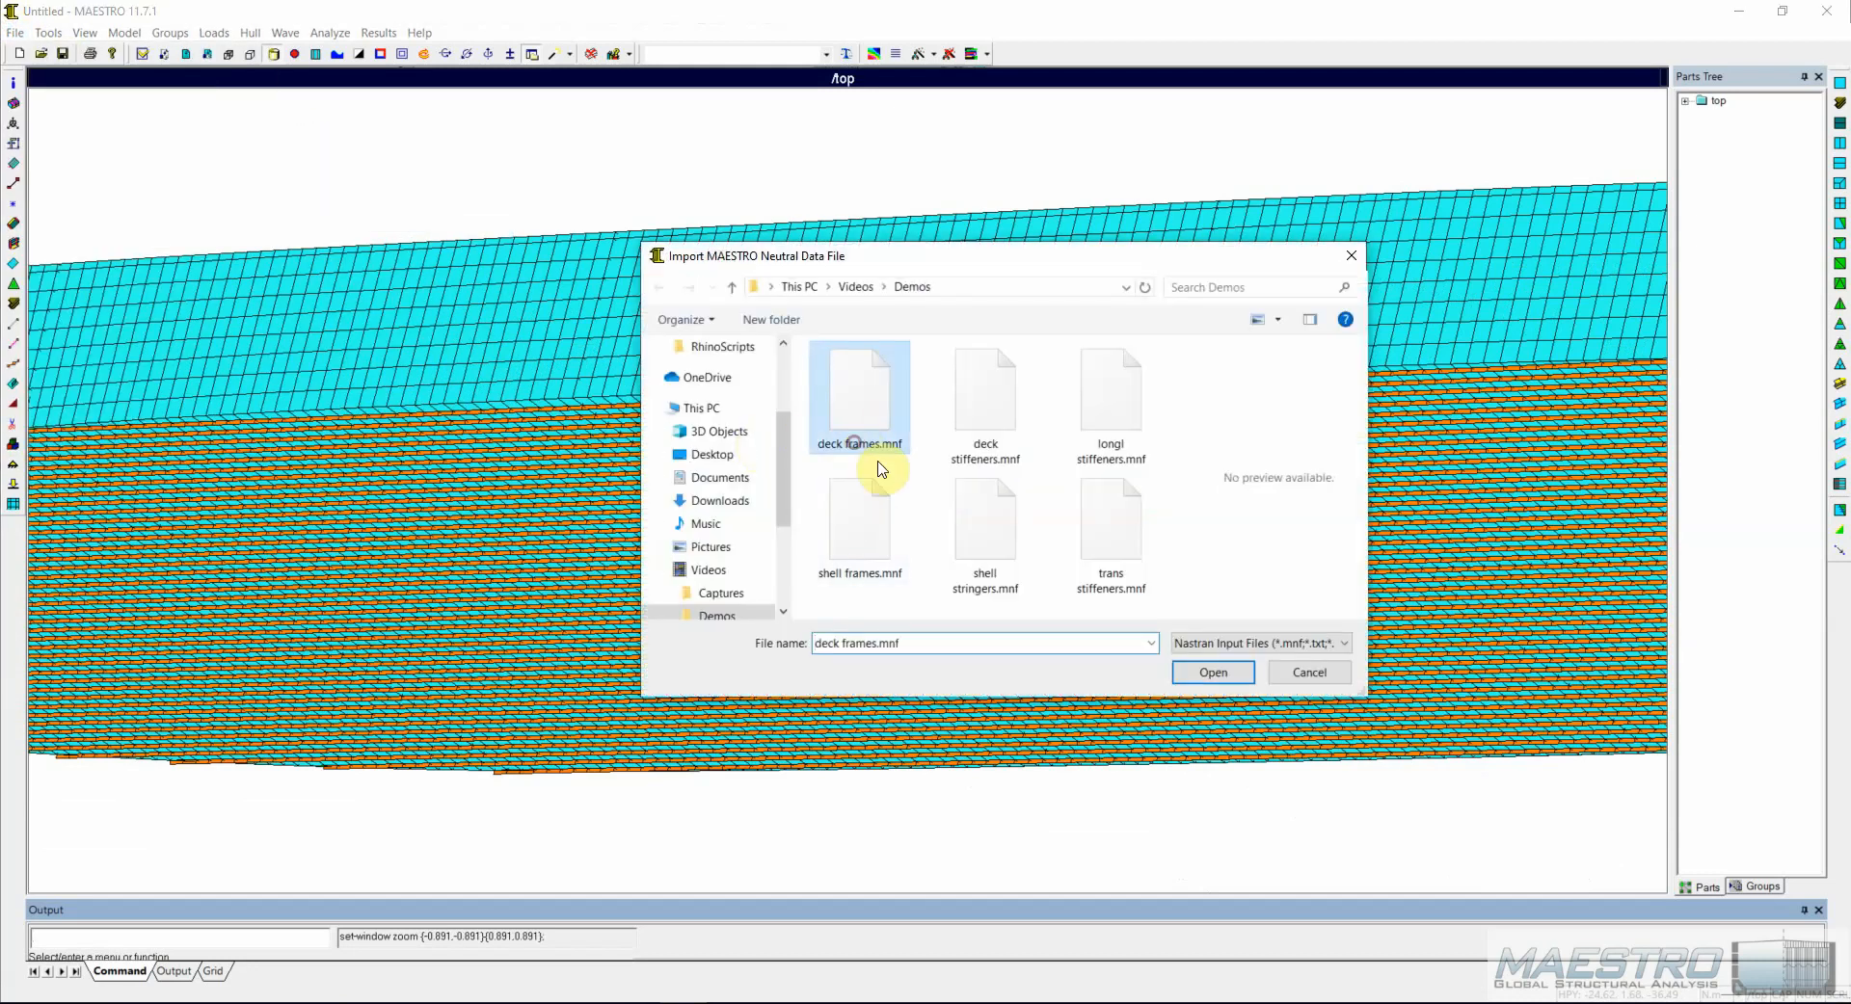
click(1195, 667)
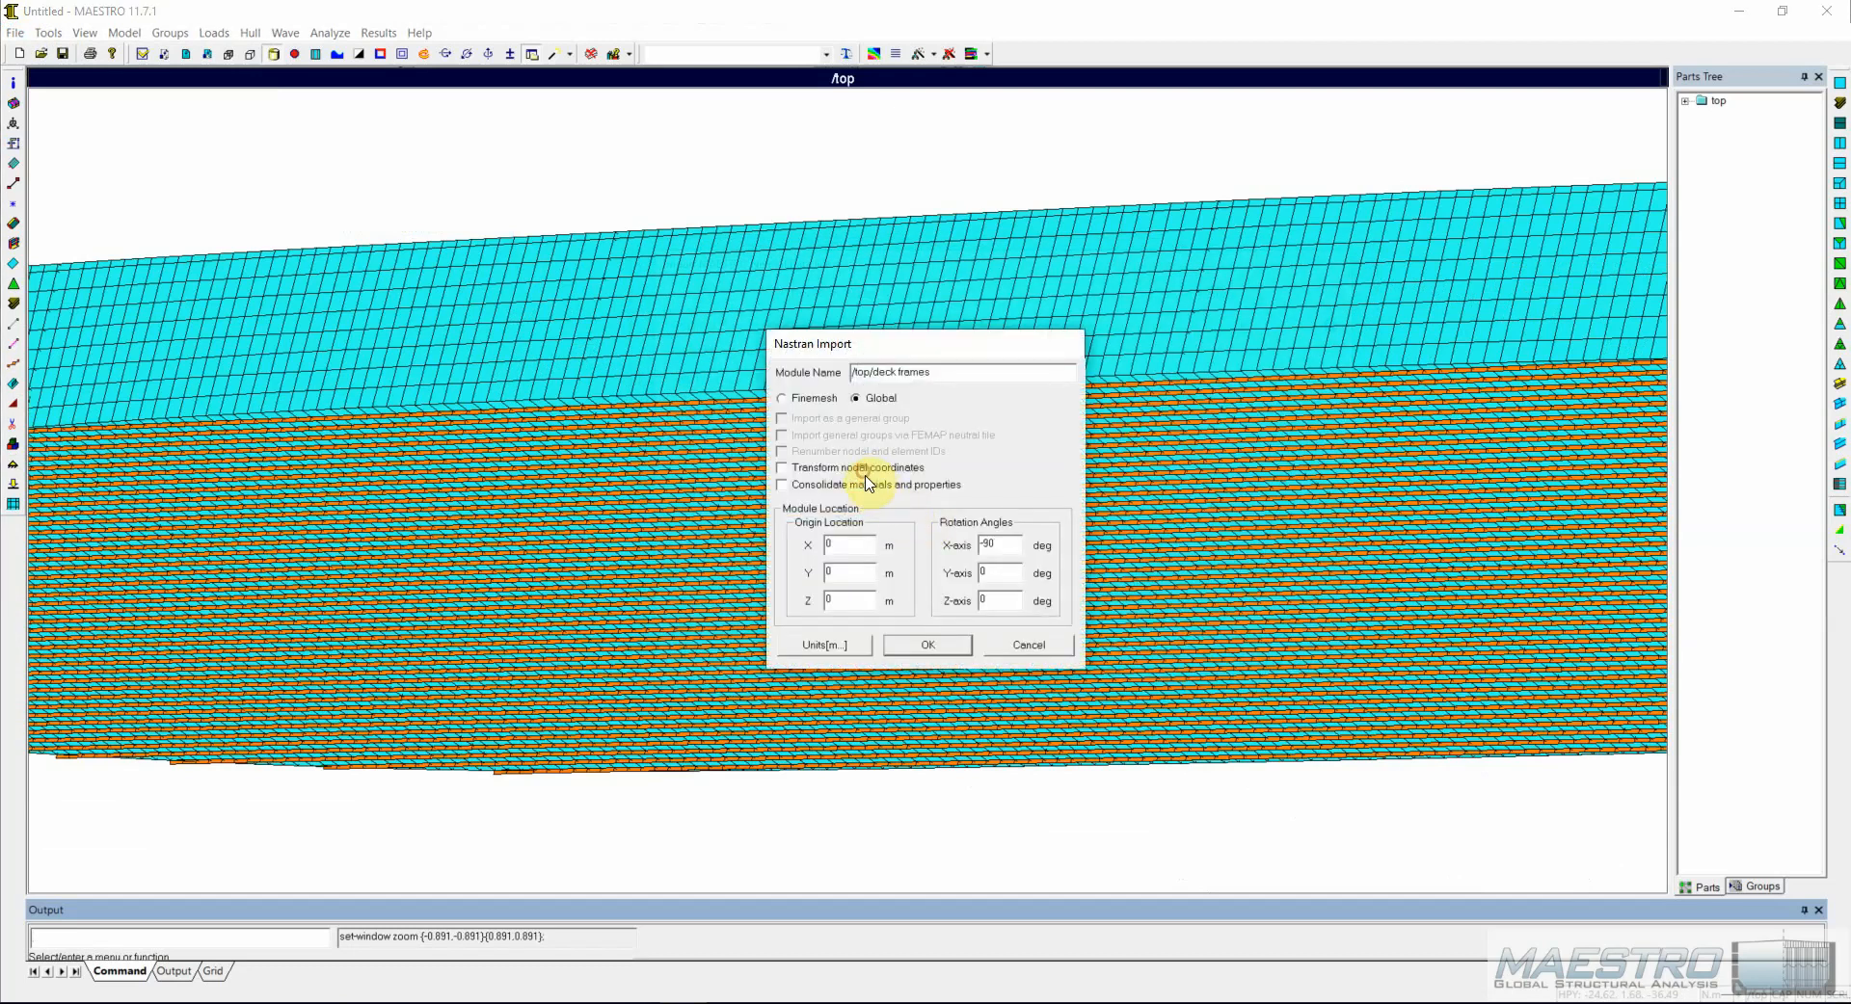
click(942, 663)
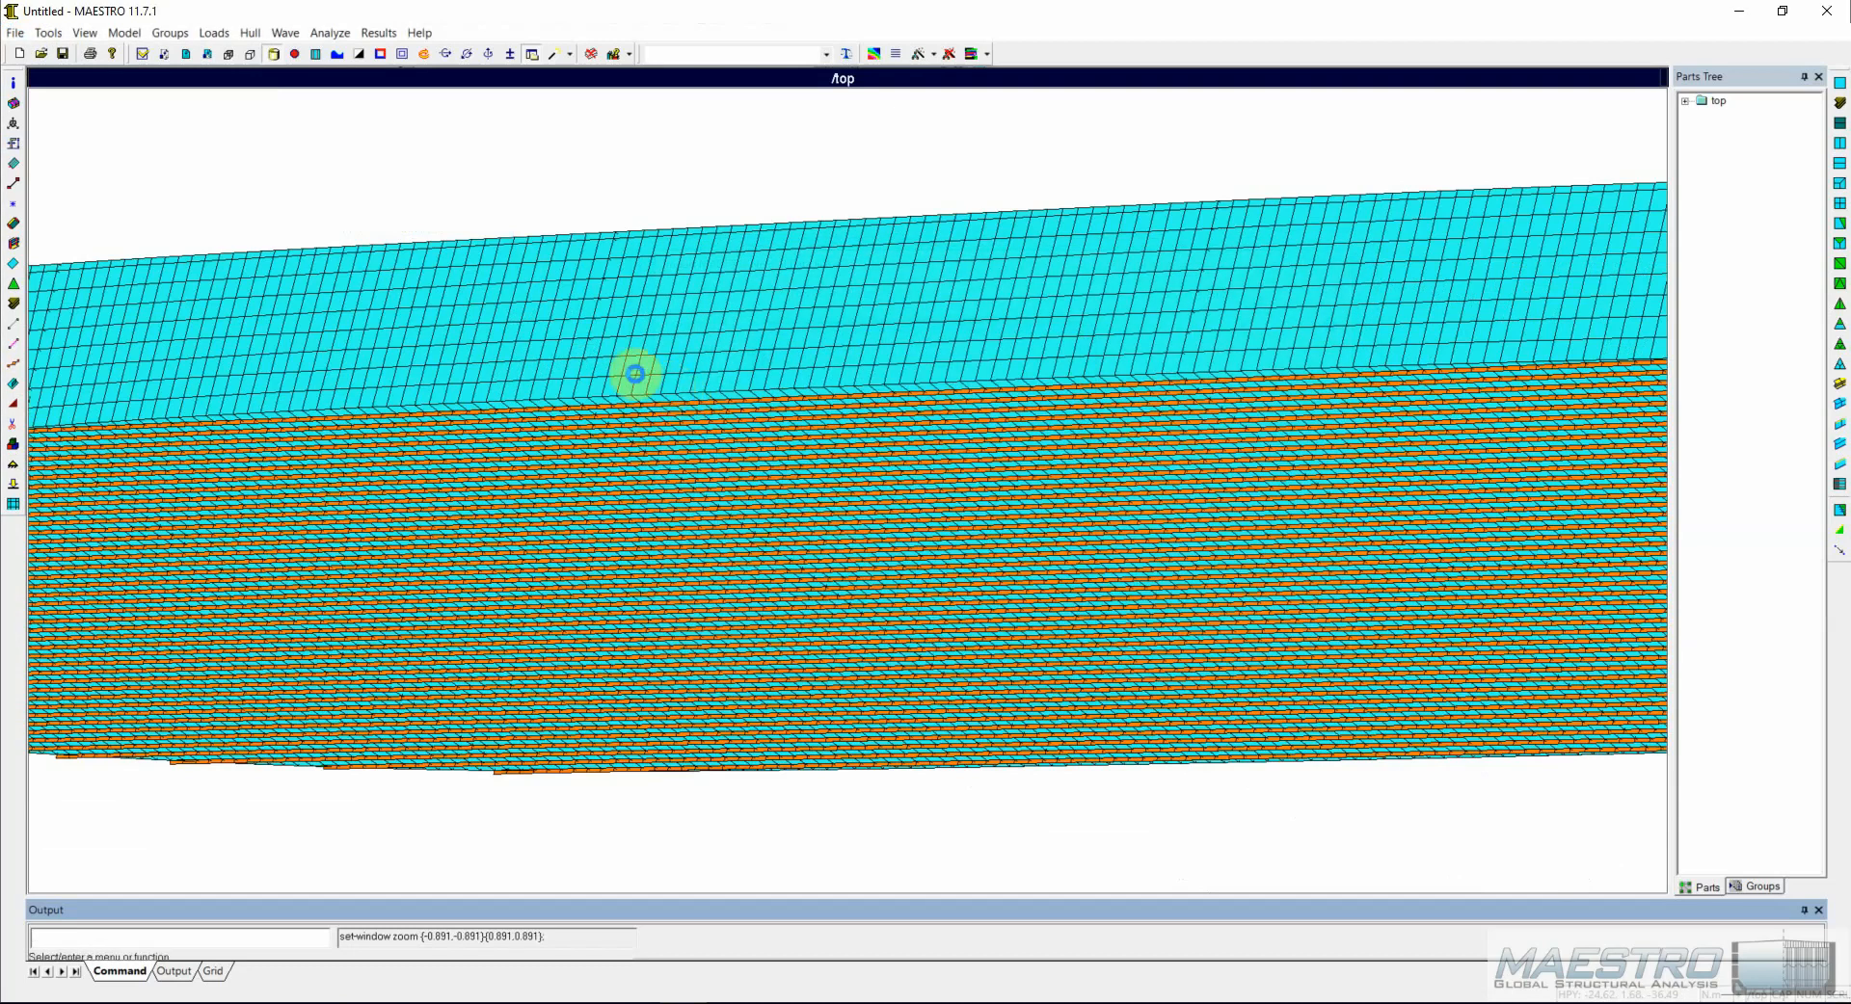
scroll(938, 461, up, 5)
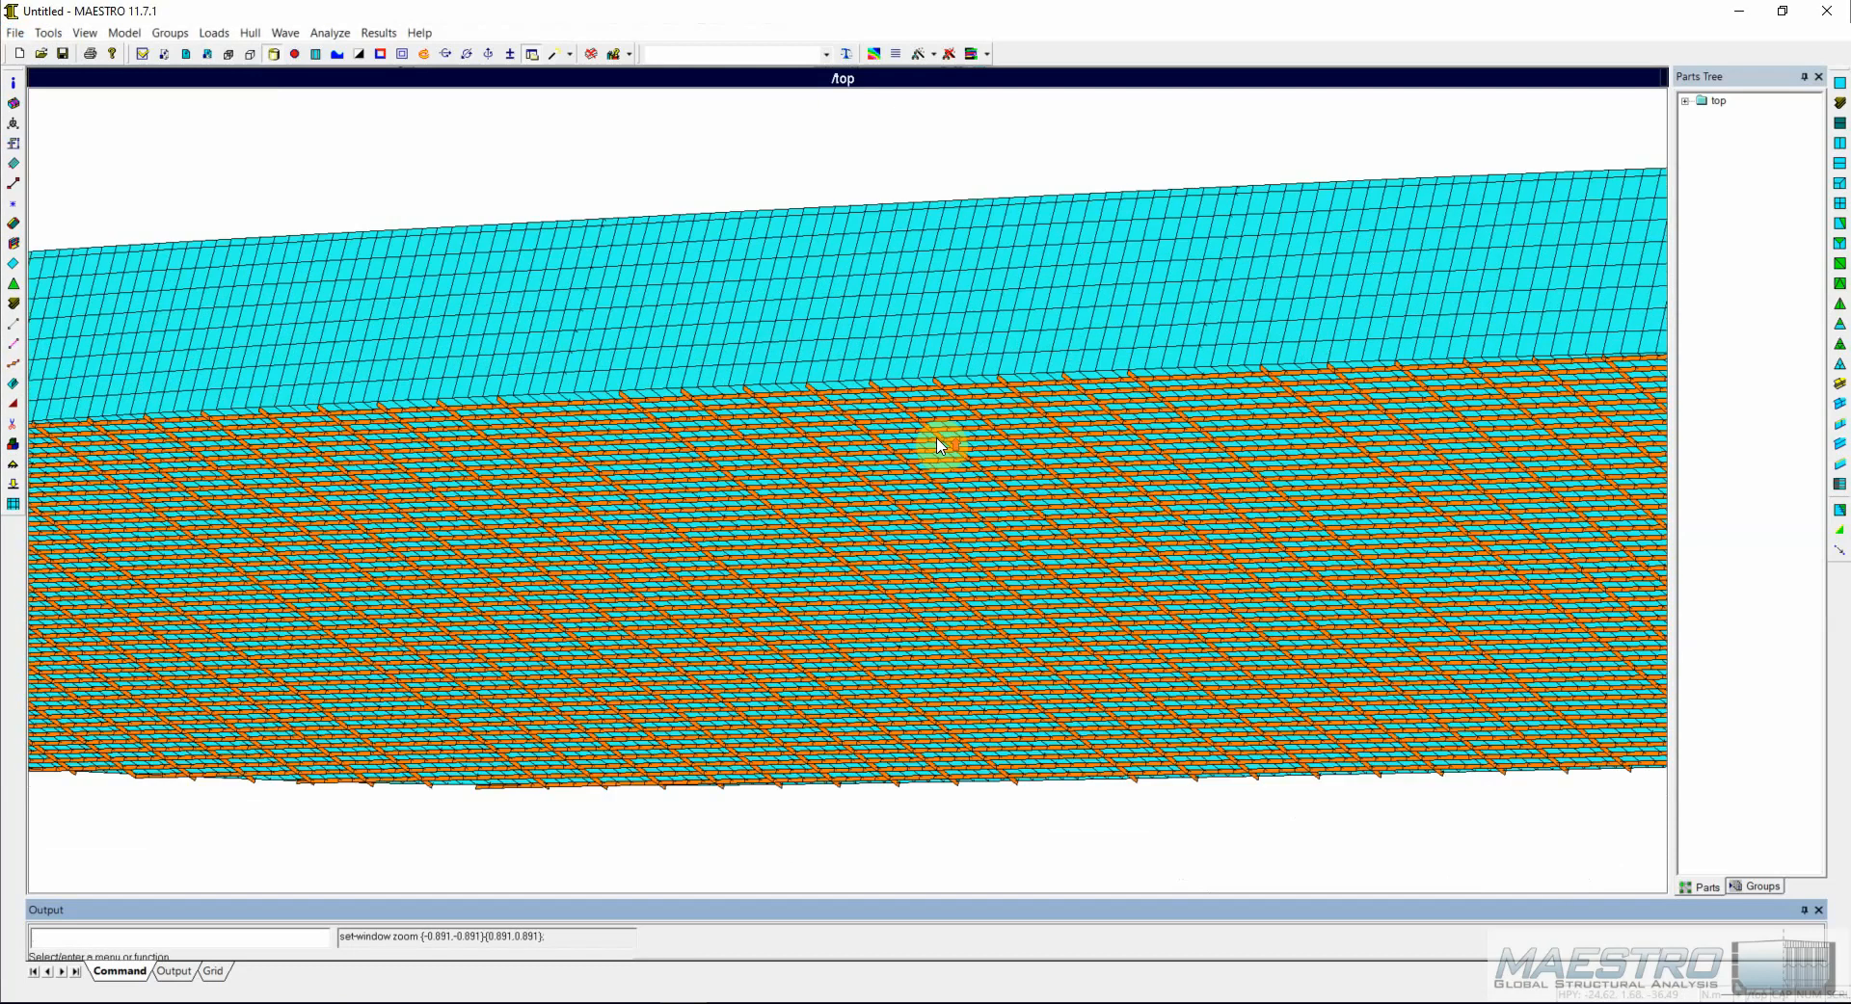
scroll(608, 370, up, 2)
middle_drag(608, 370, 632, 322)
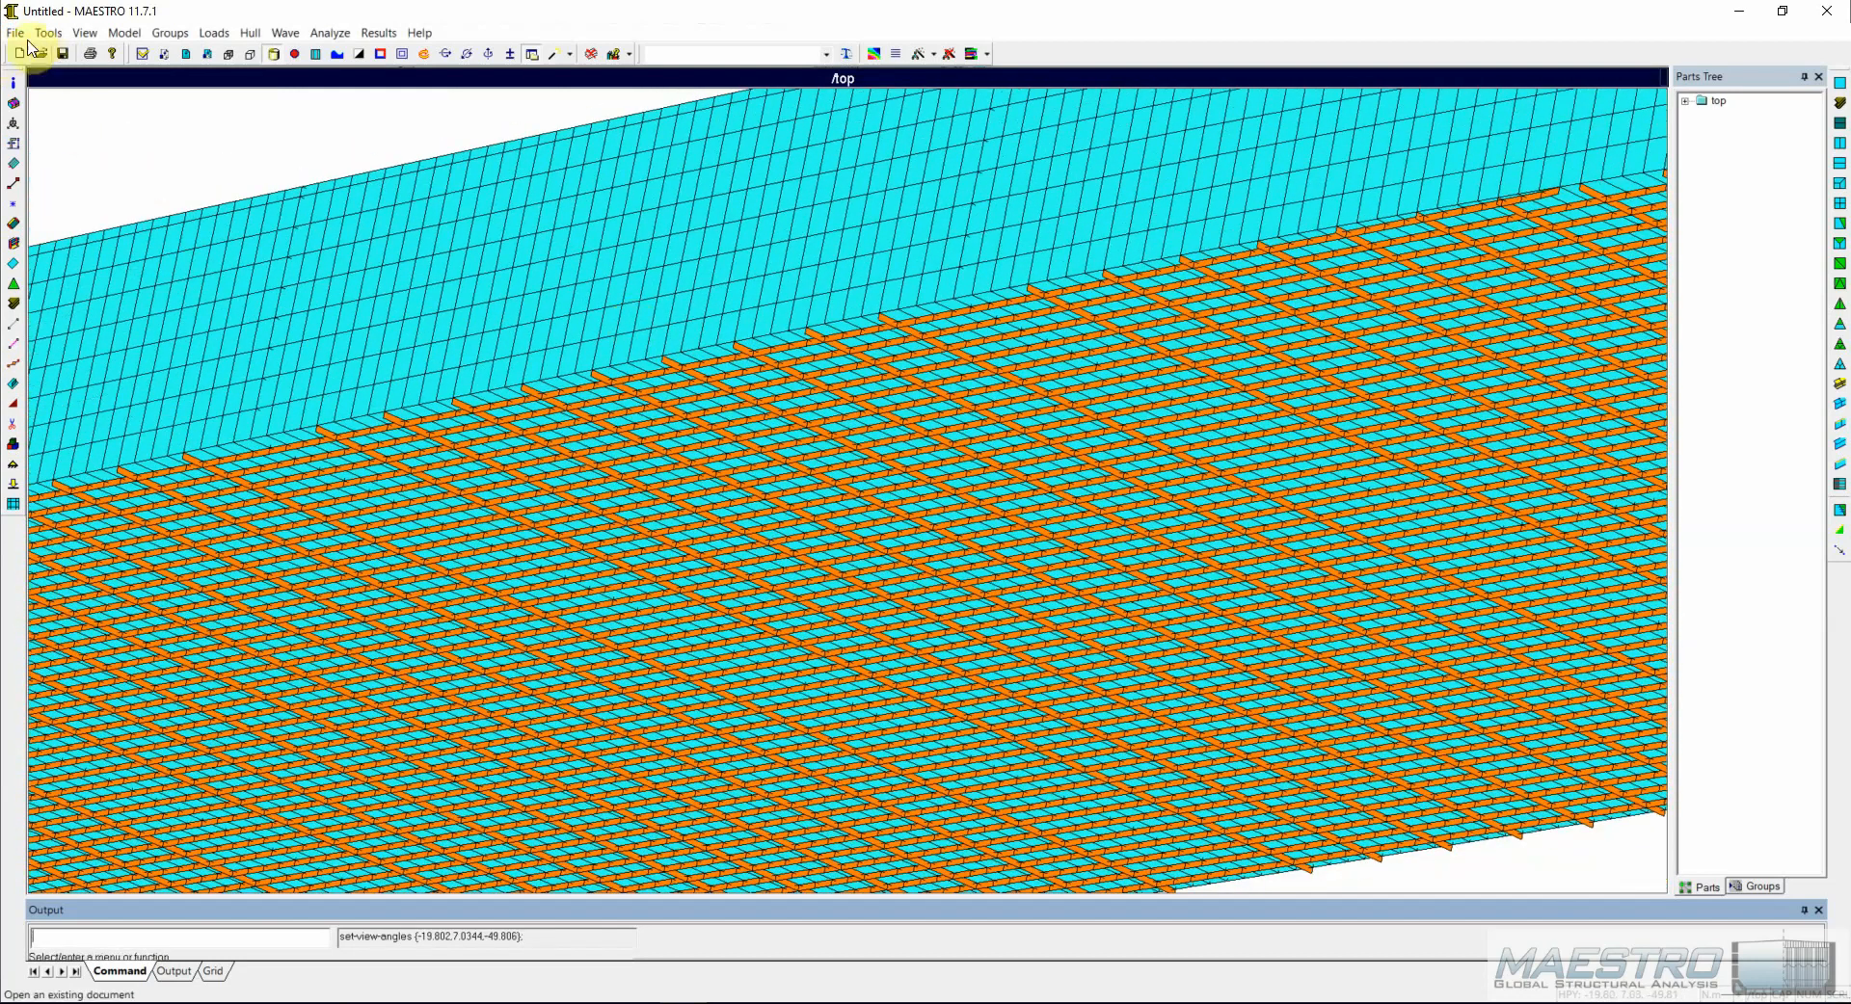
Import shell stringers.mnf as a global module with transformed nodal coordinates, and inspect the stringers inside the side shell.
click(48, 32)
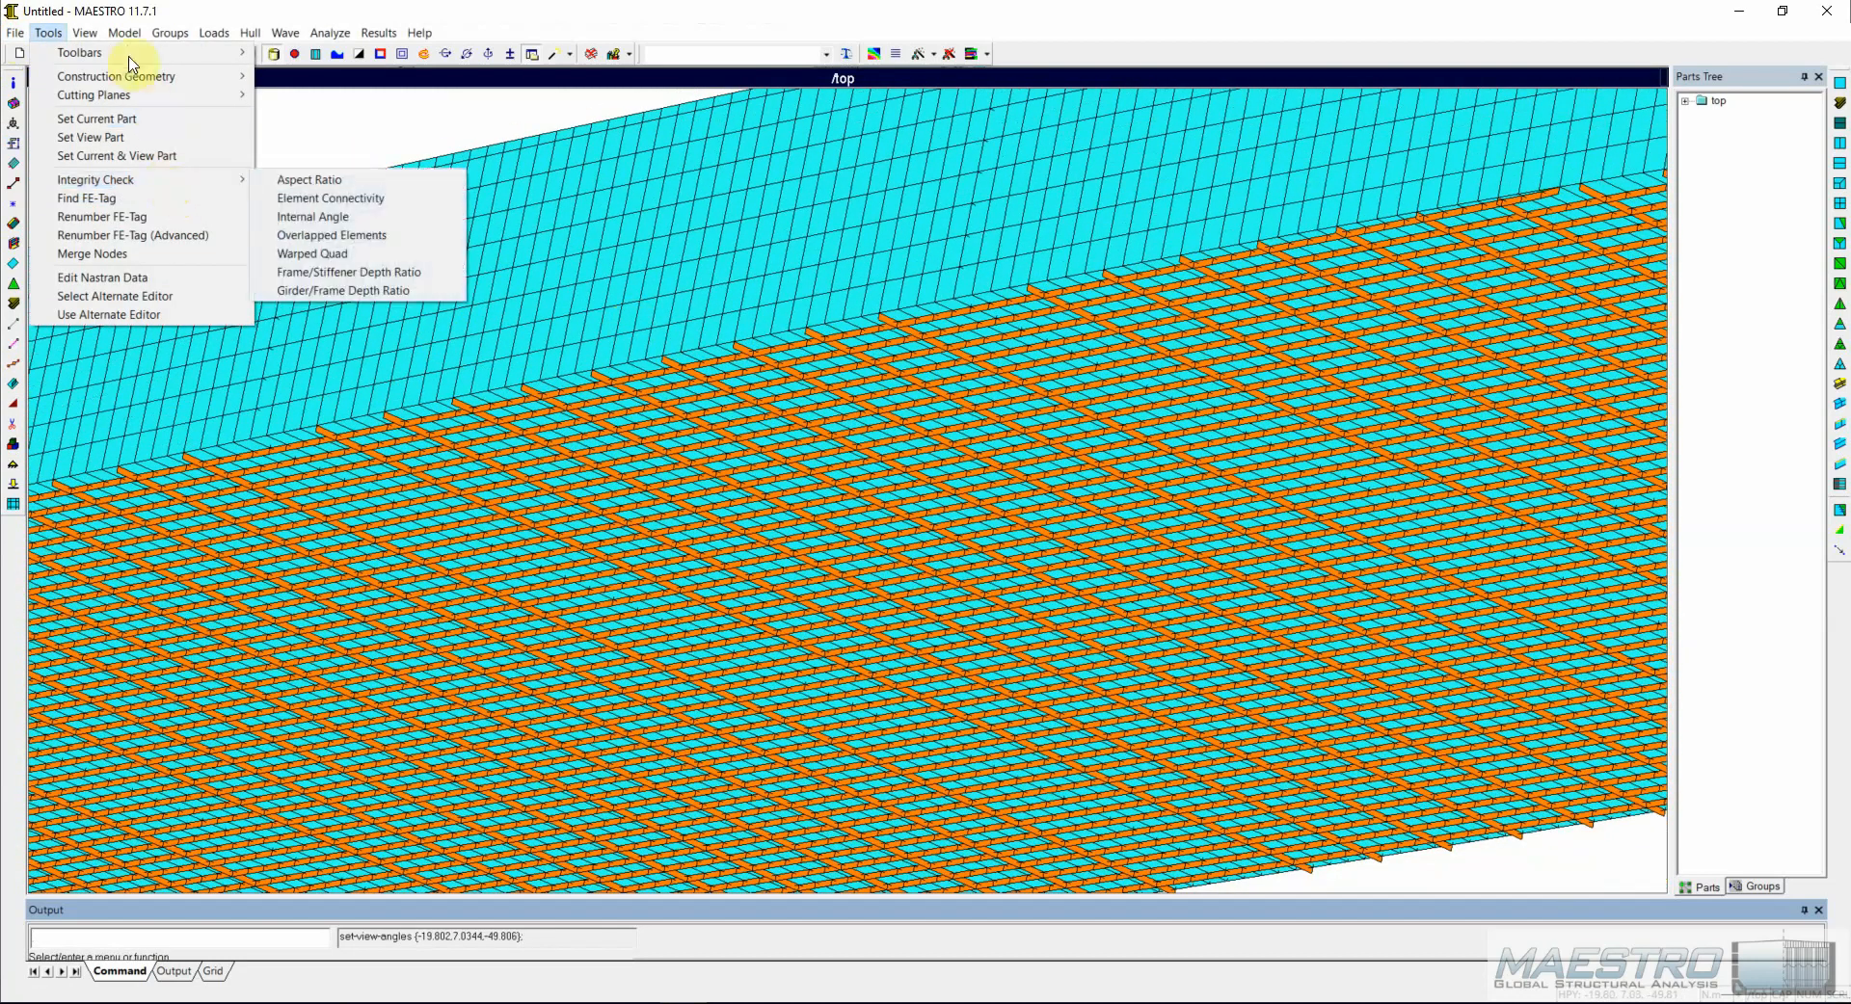
mouse_move(16, 32)
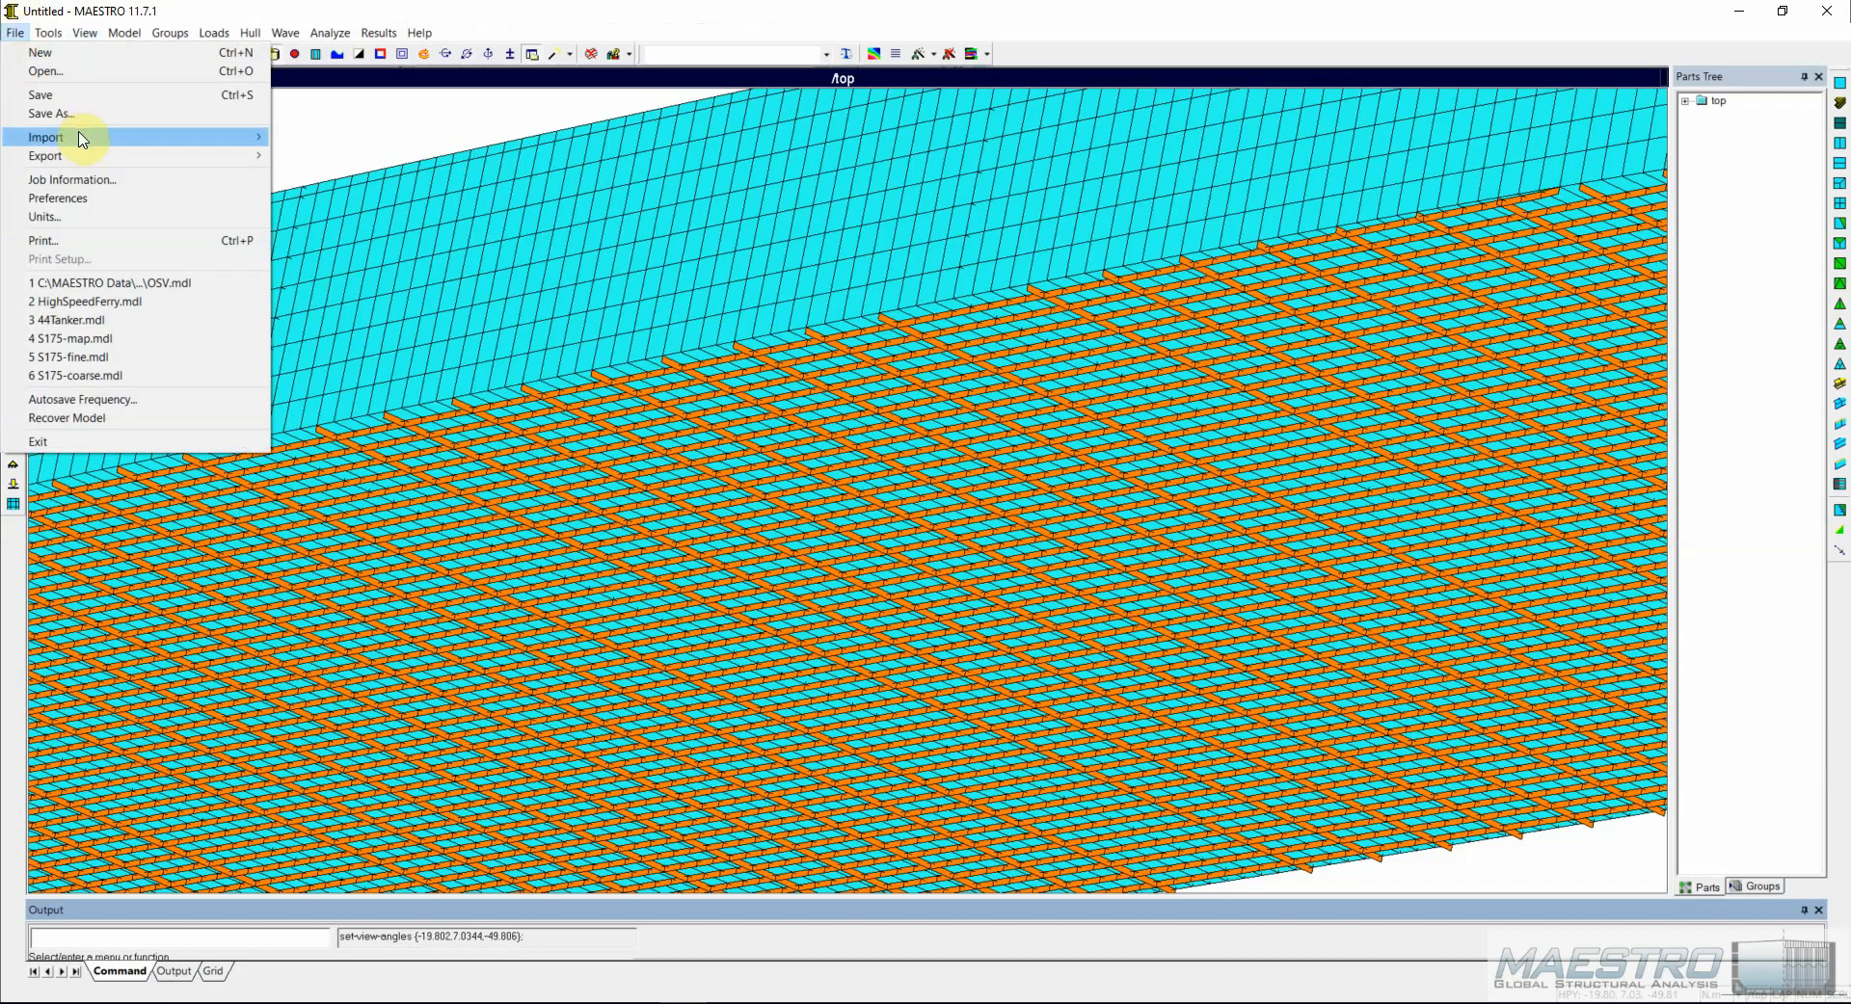
mouse_move(83, 140)
click(401, 235)
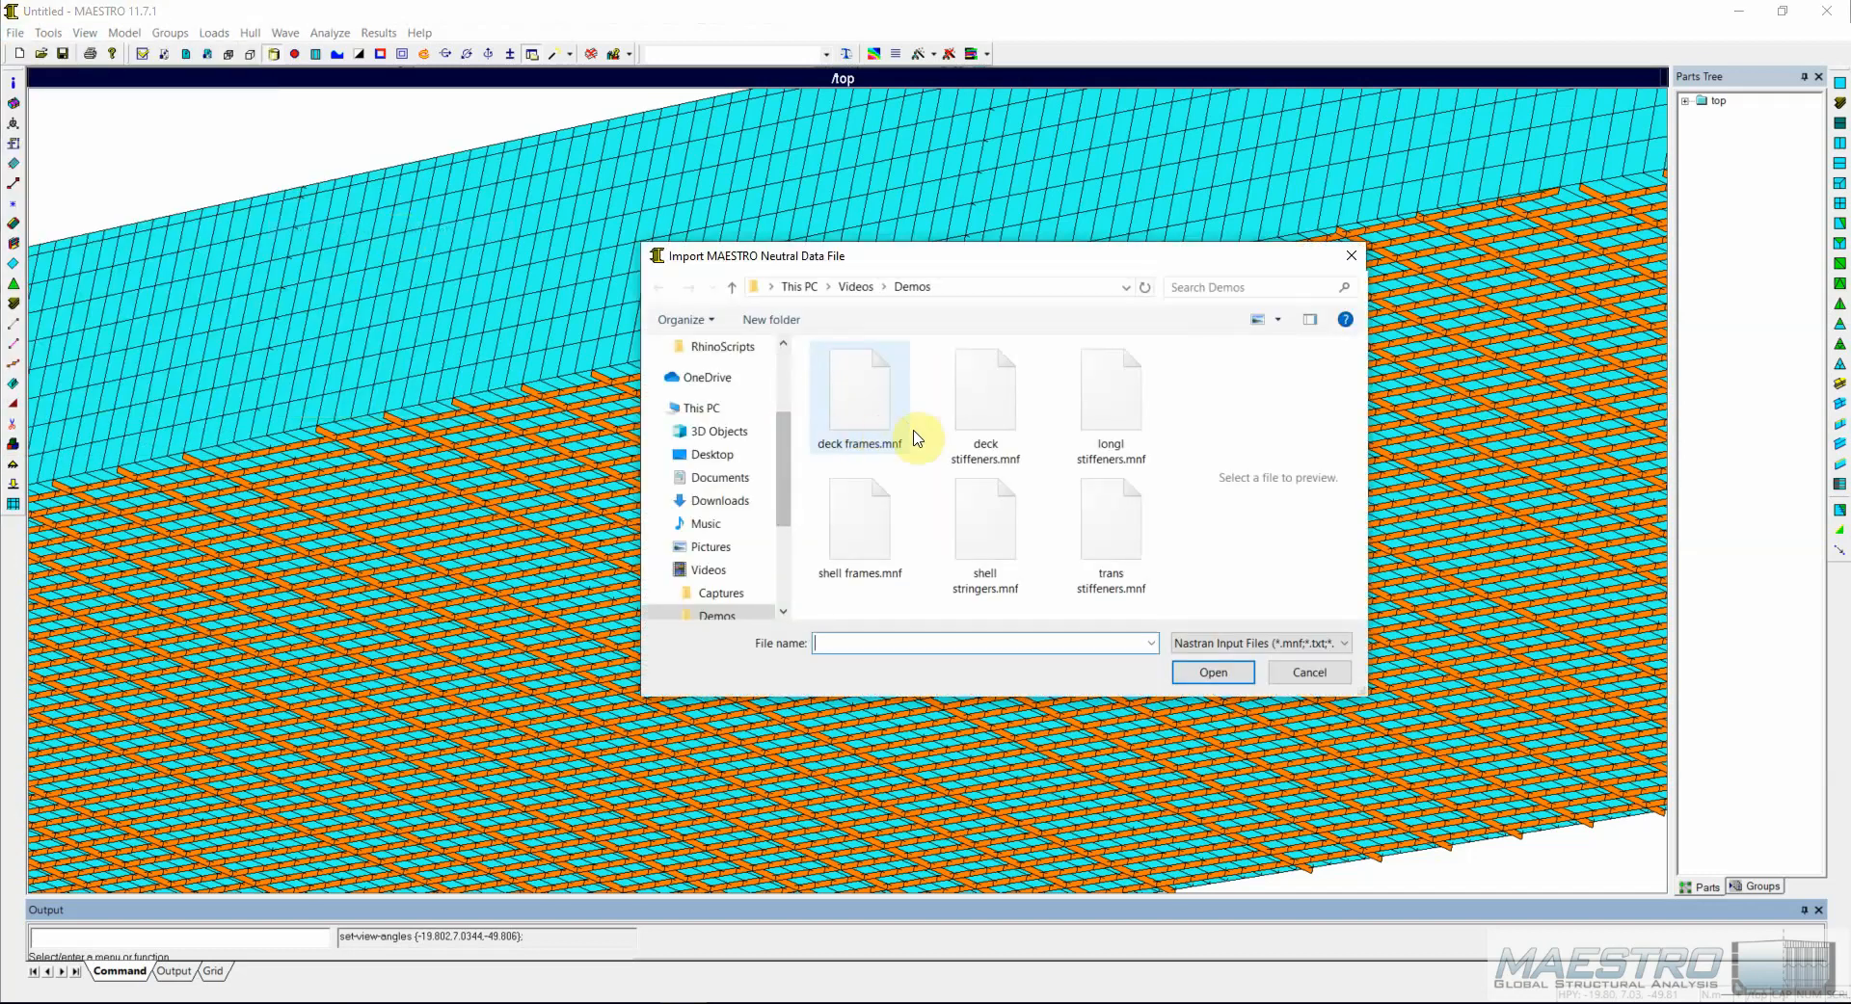
click(987, 529)
click(1217, 673)
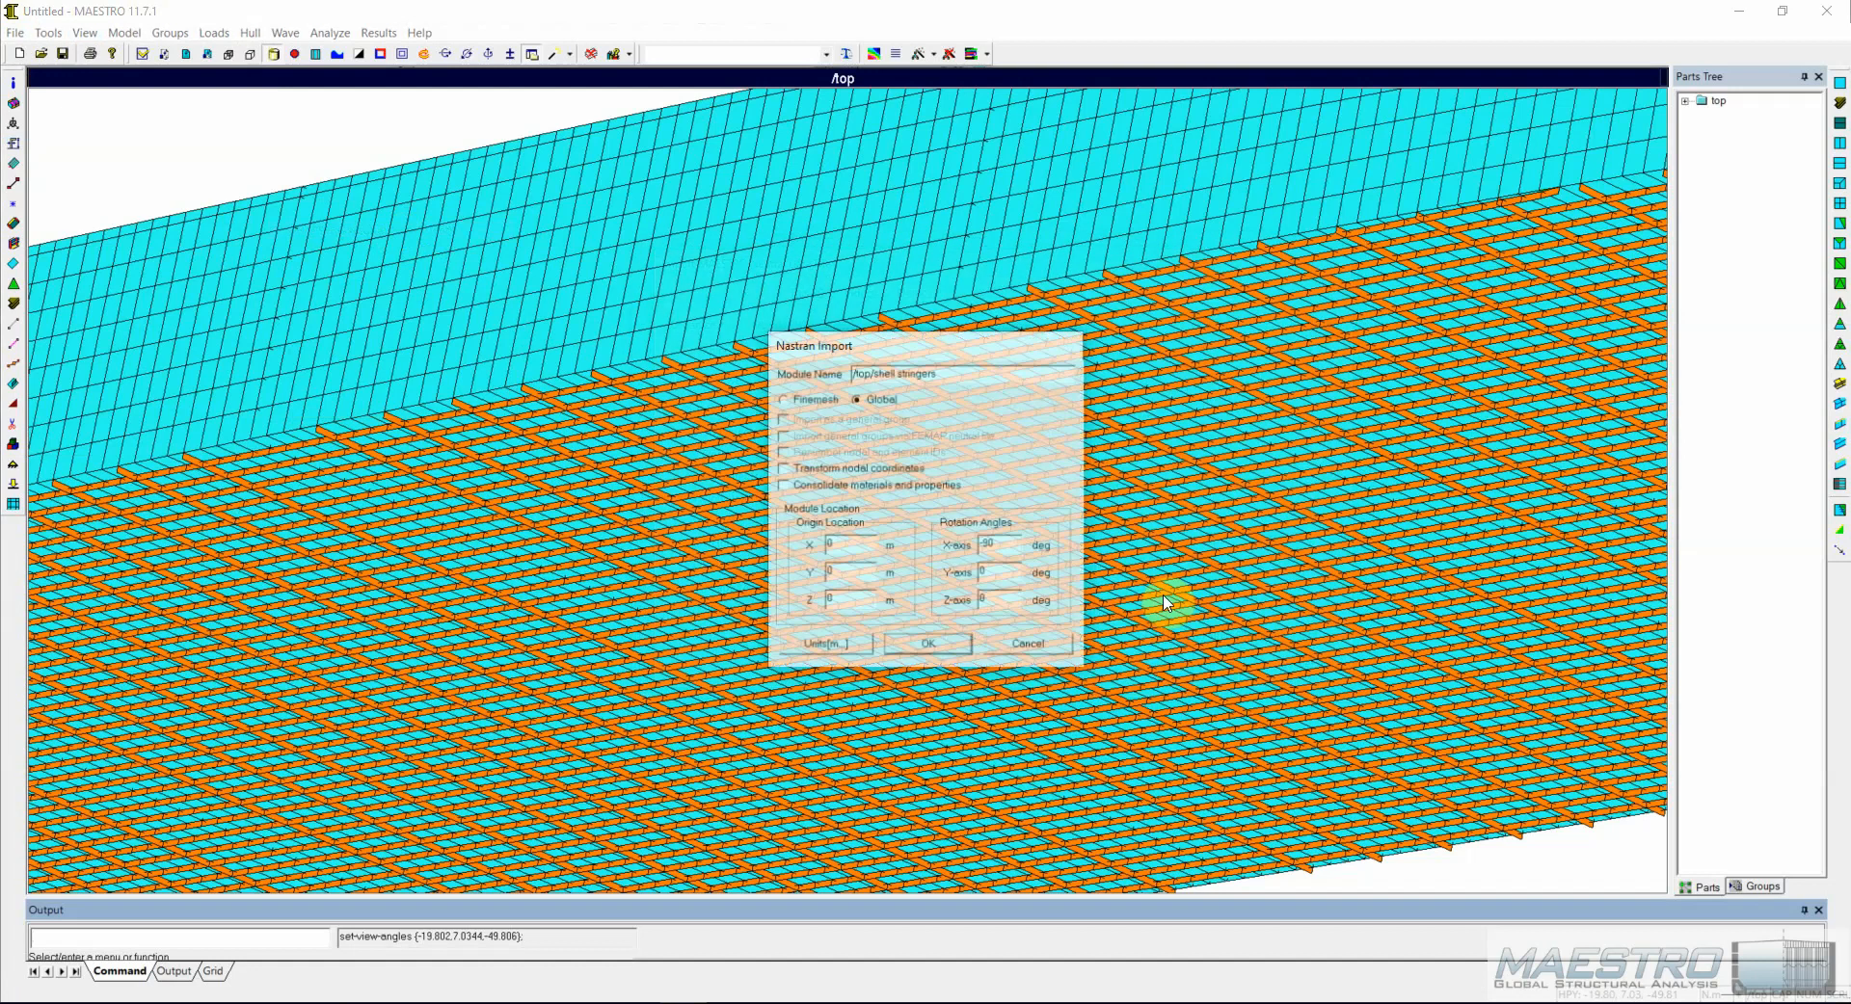
click(927, 644)
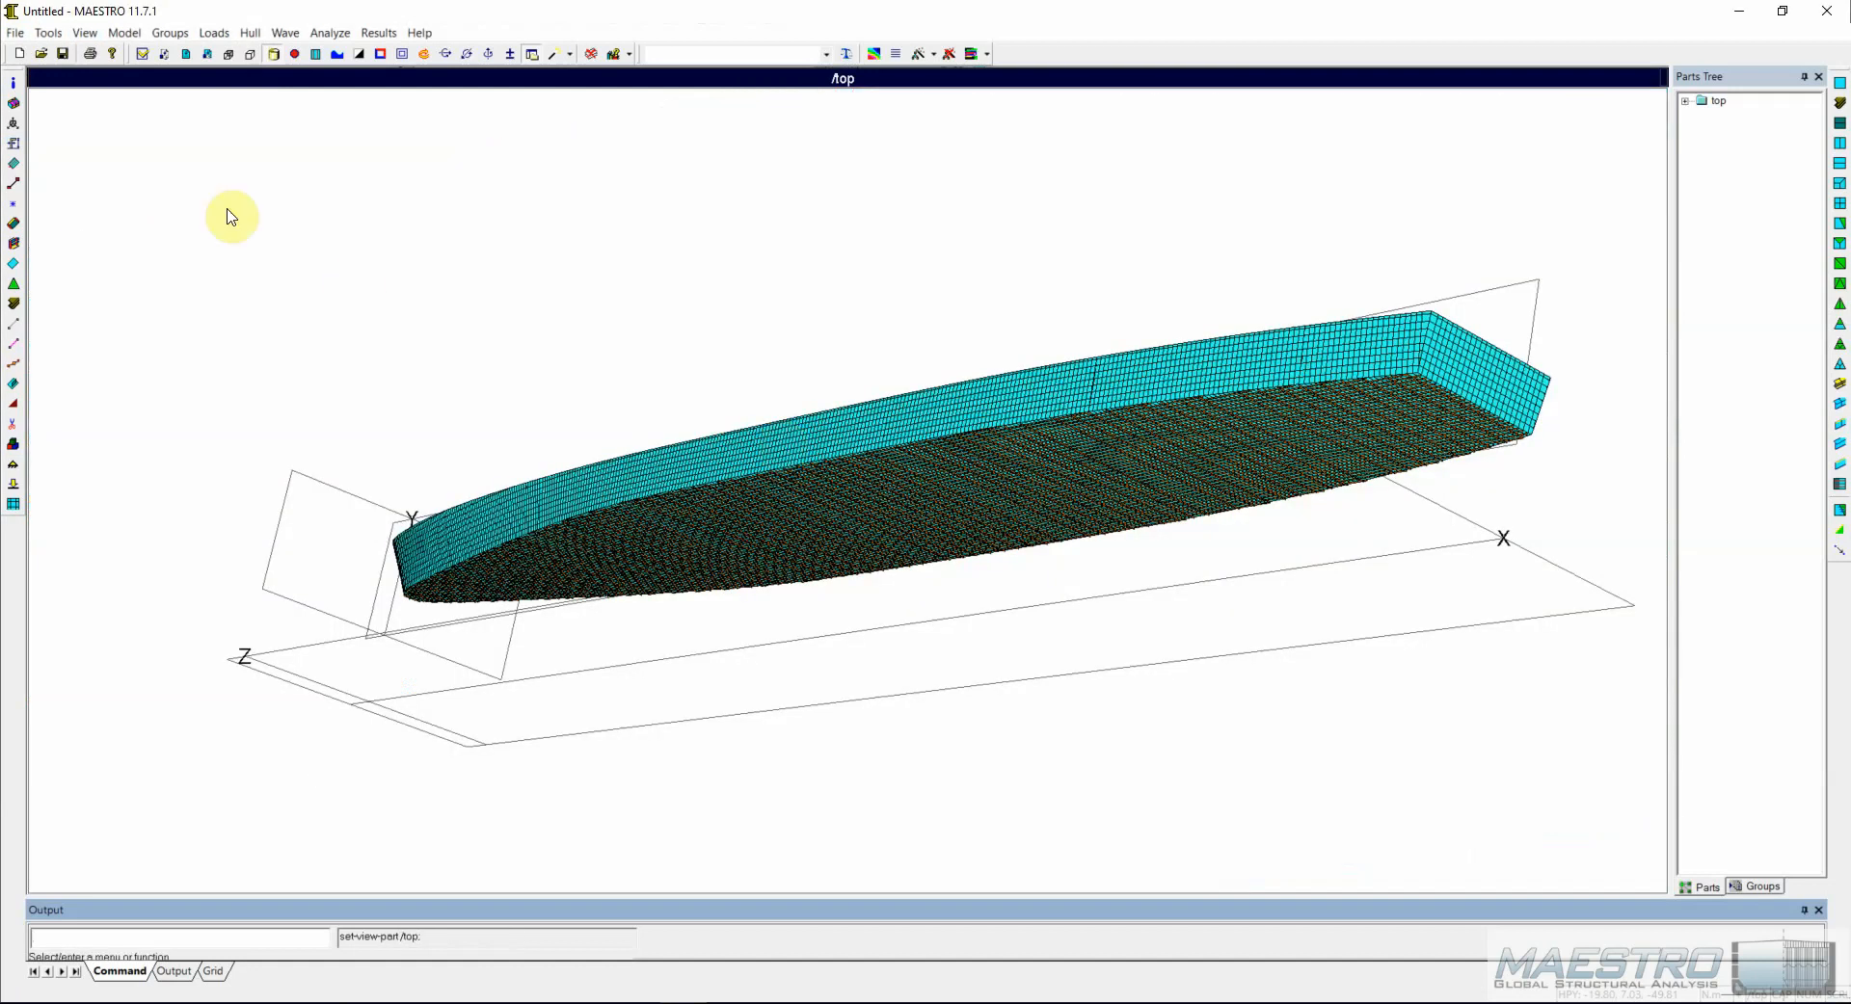
middle_drag(597, 343, 786, 465)
scroll(1107, 420, up, 3)
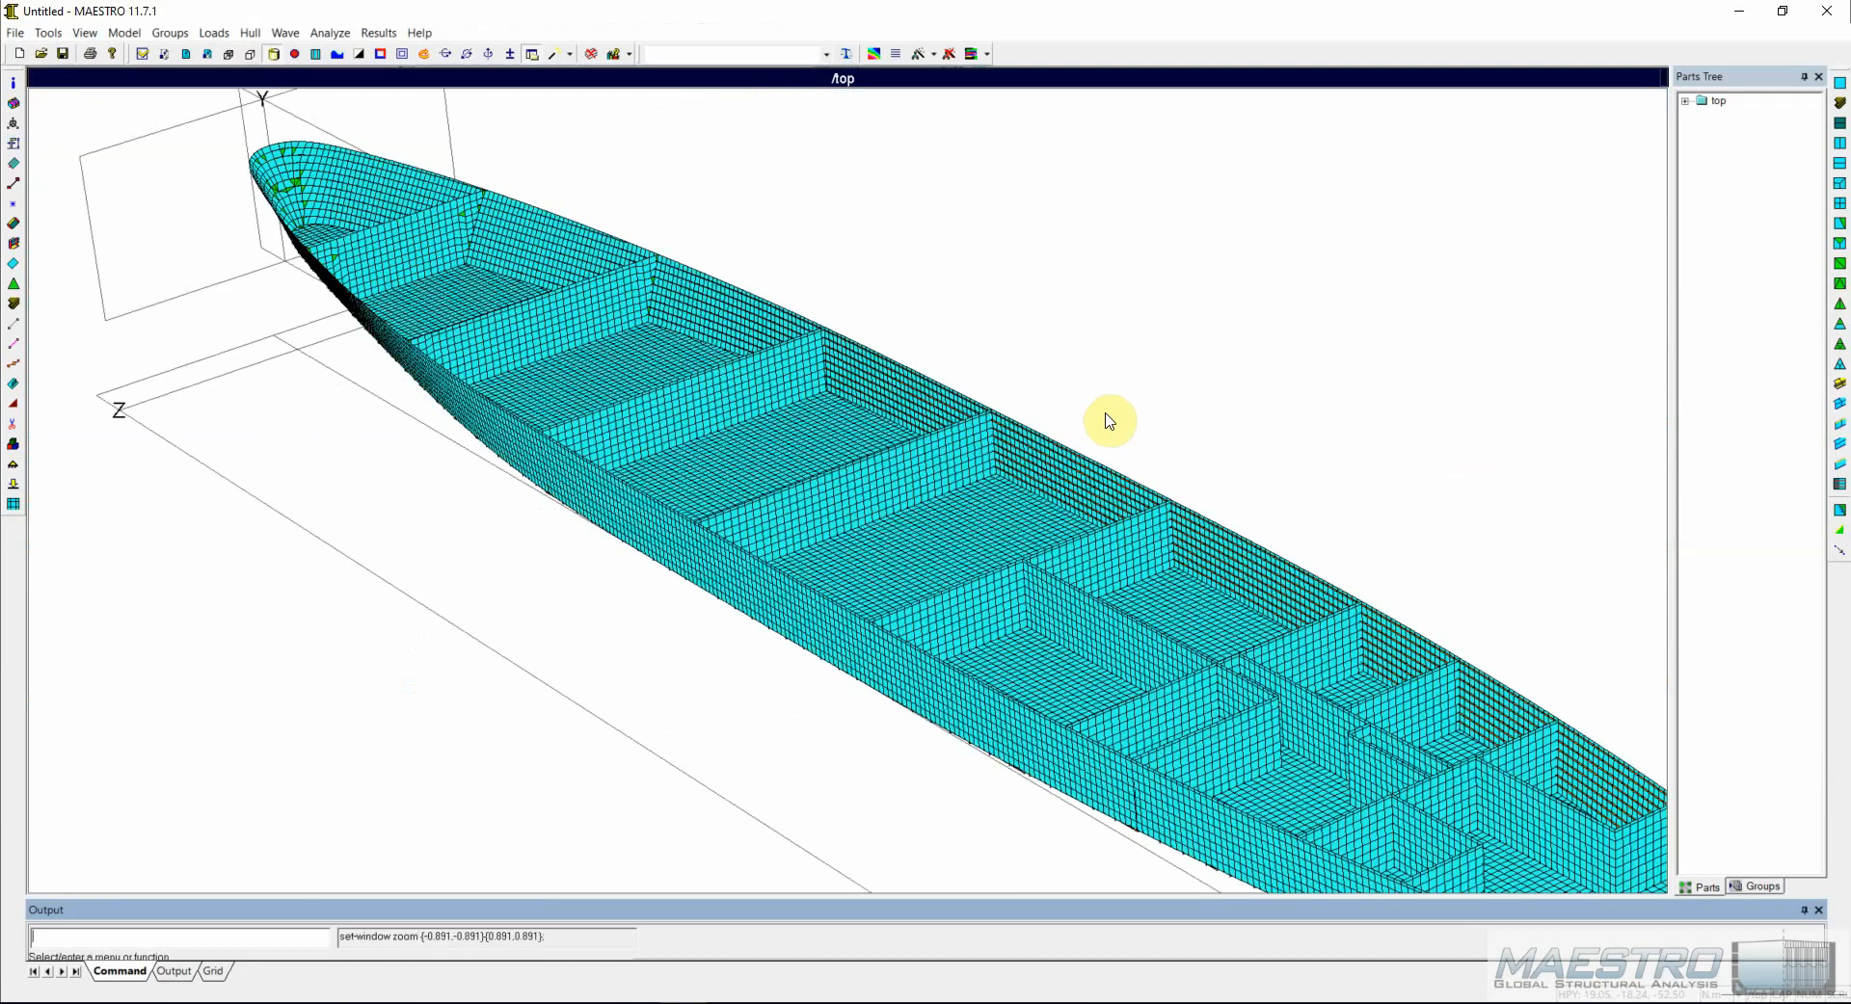
scroll(1107, 420, up, 3)
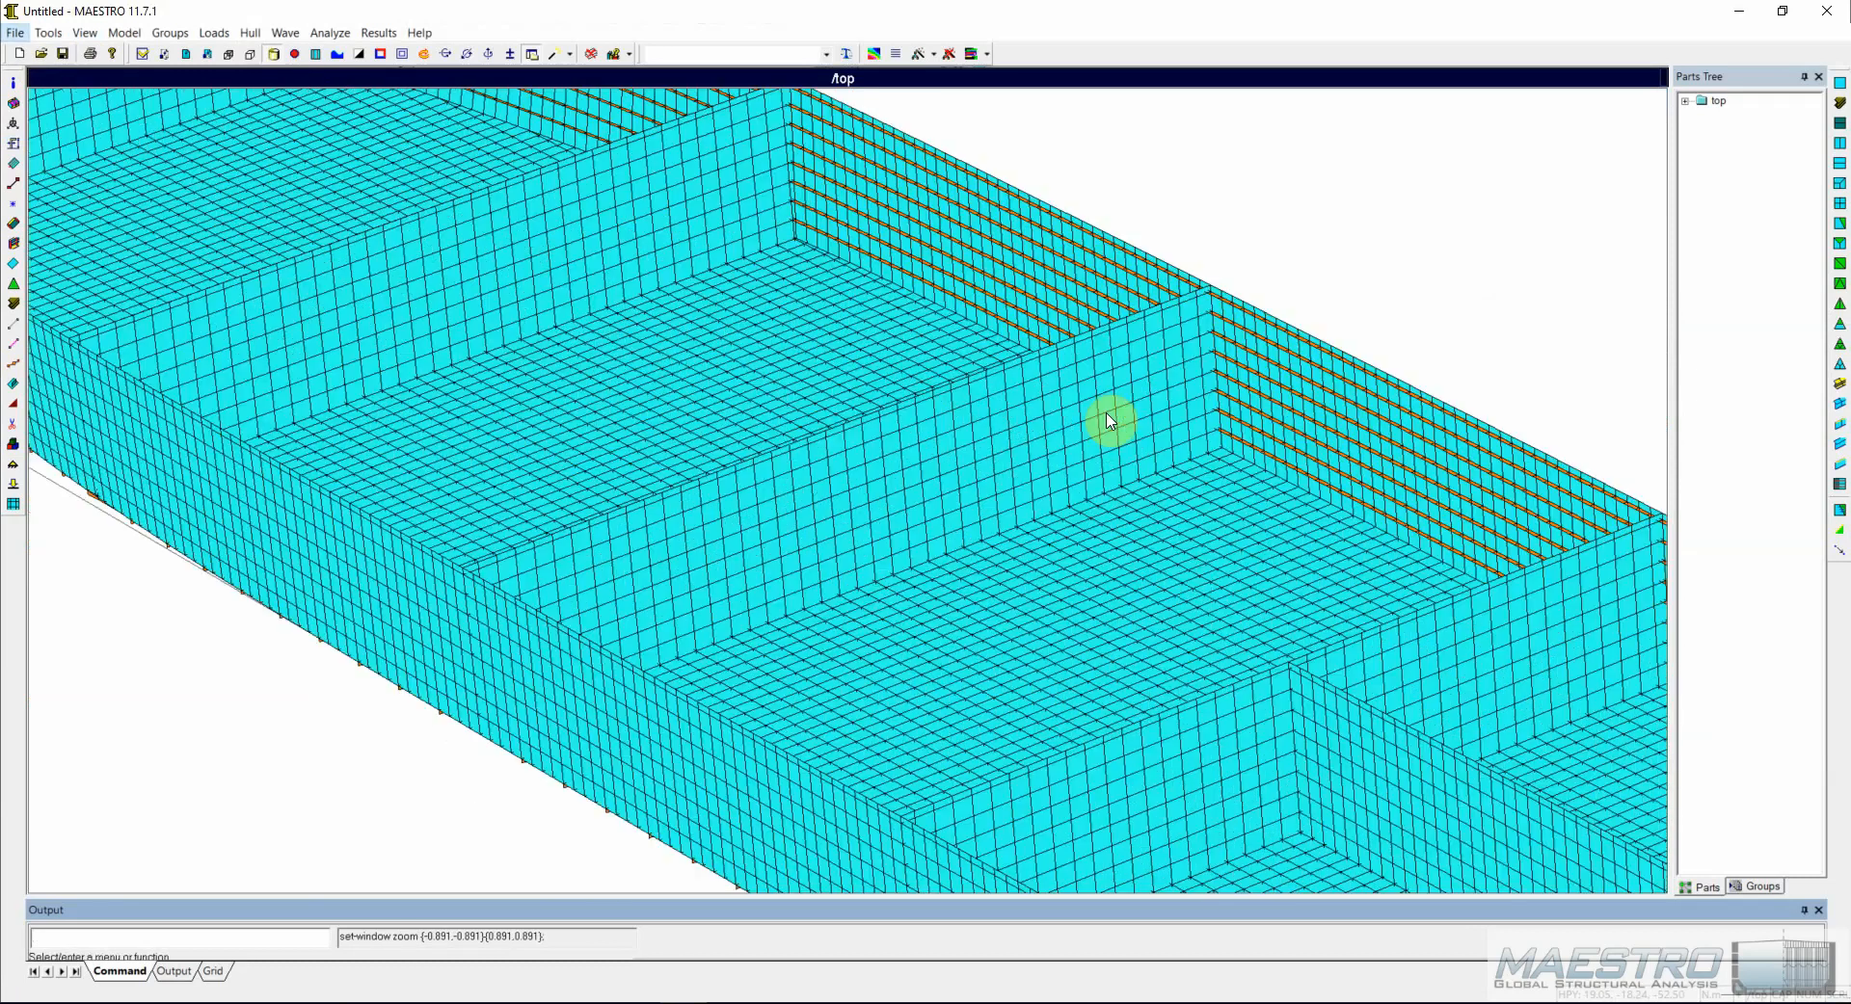
Import shell frames.mnf as a global module with a -90 degree rotation about X, and inspect the frames inside the side shell.
click(15, 32)
mouse_move(83, 136)
click(401, 232)
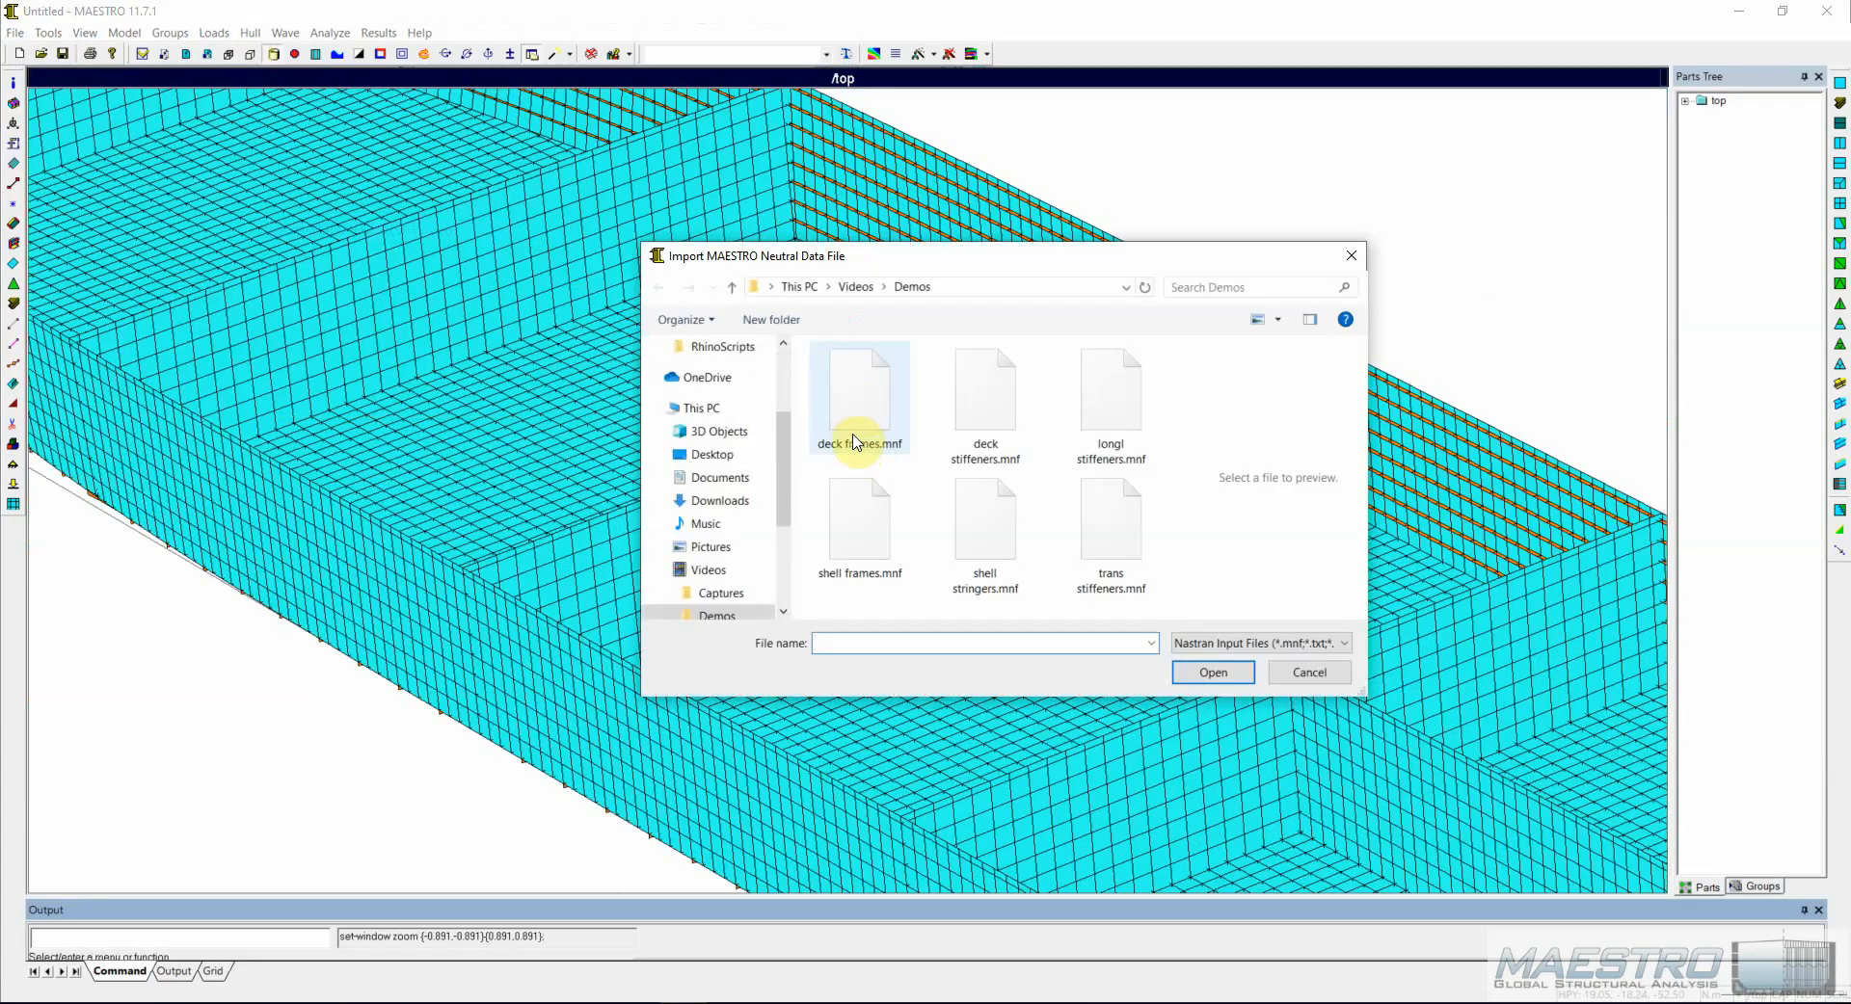
click(860, 516)
click(1228, 678)
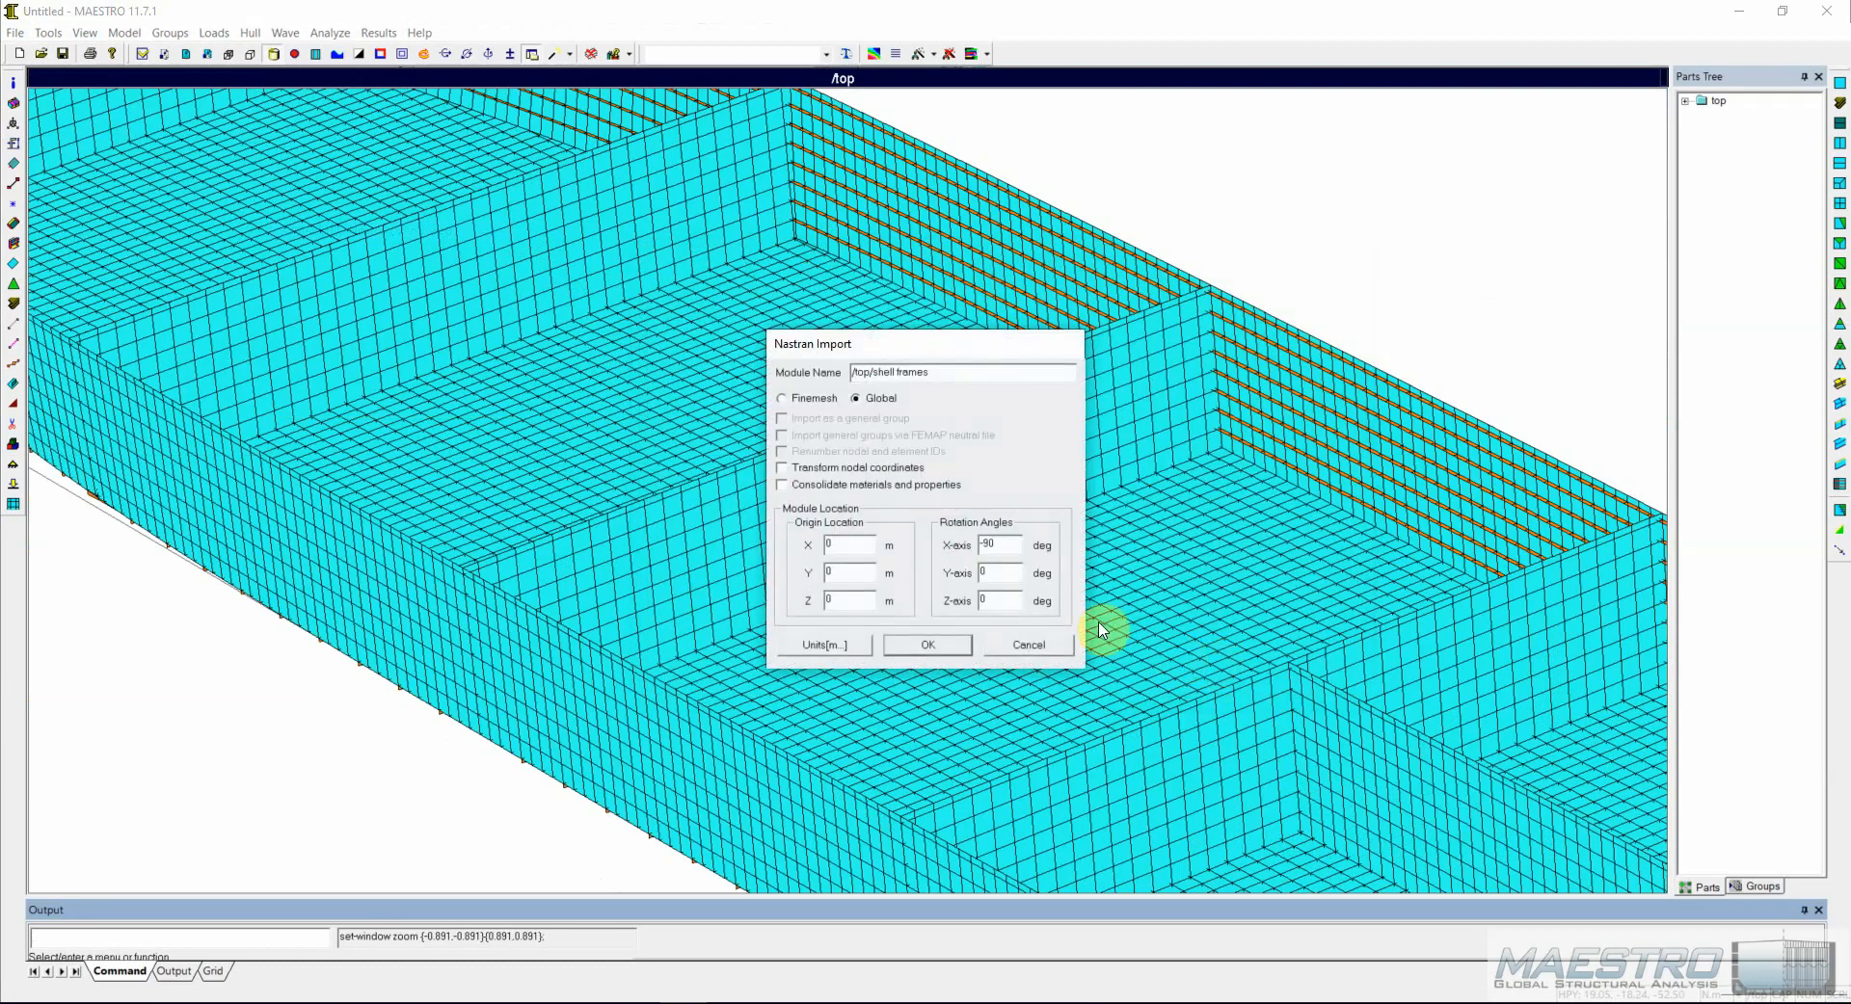
click(927, 643)
scroll(1116, 462, up, 3)
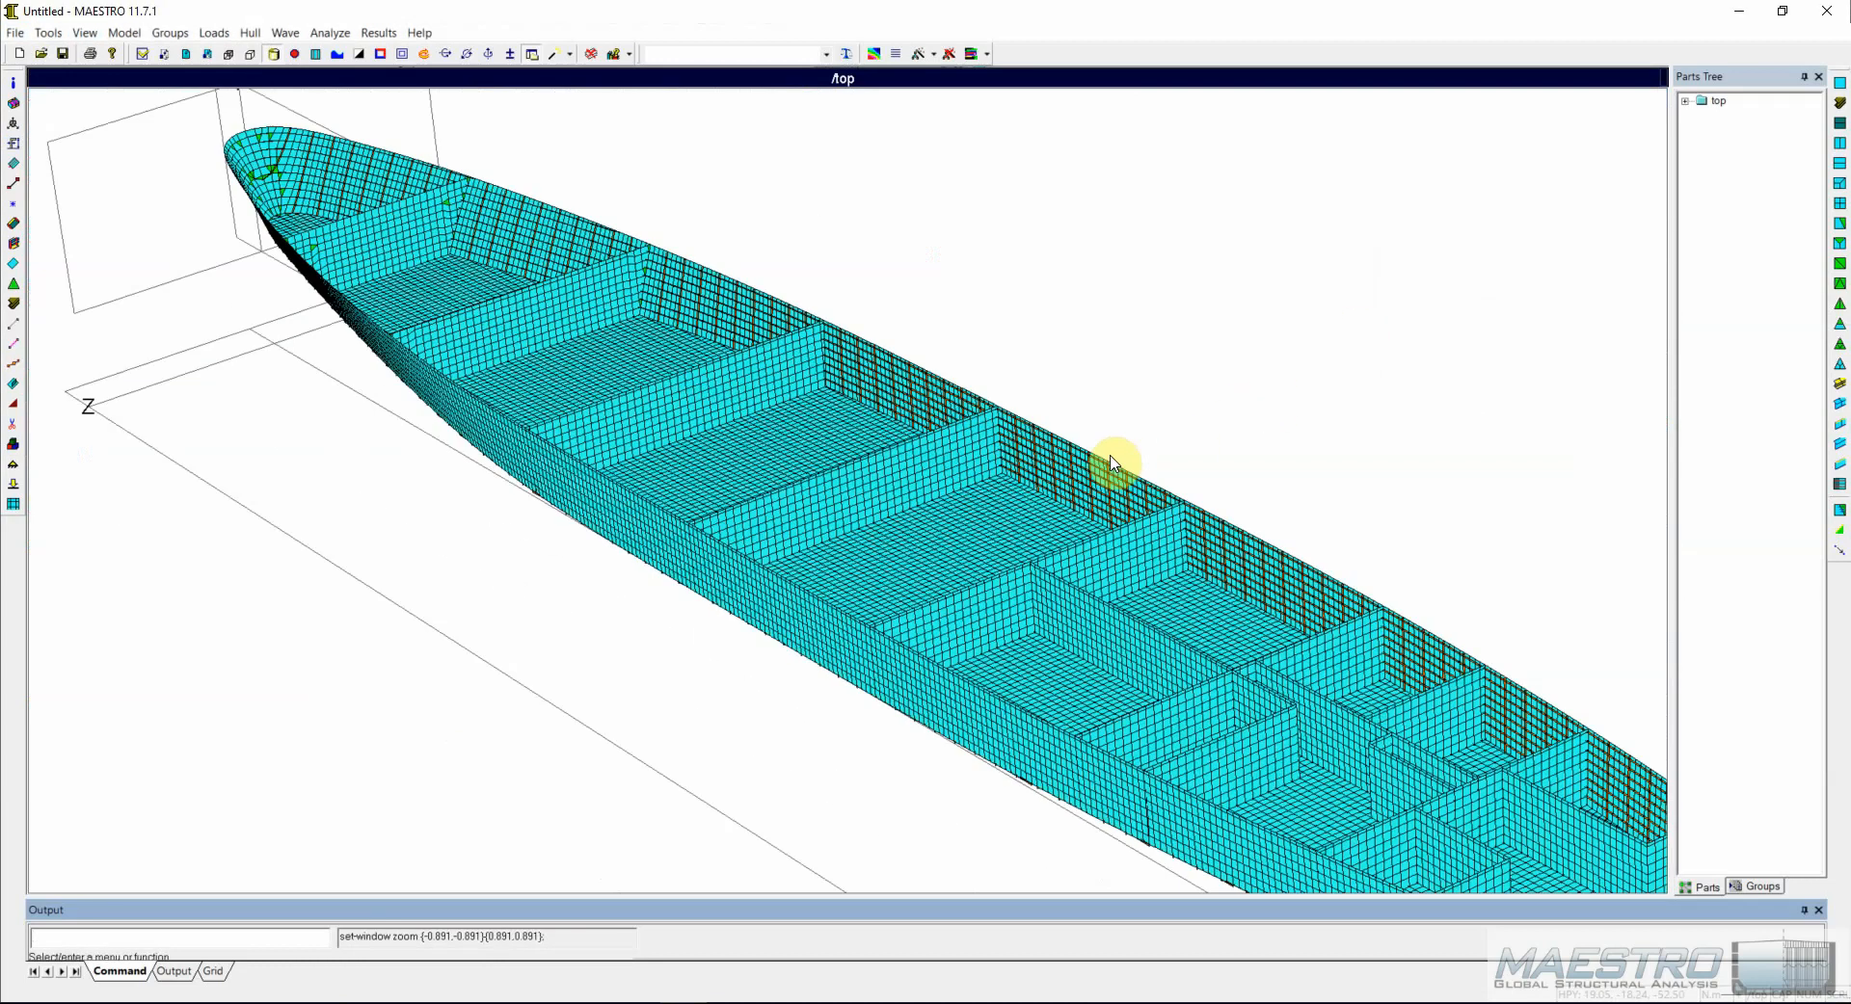
scroll(1061, 482, up, 3)
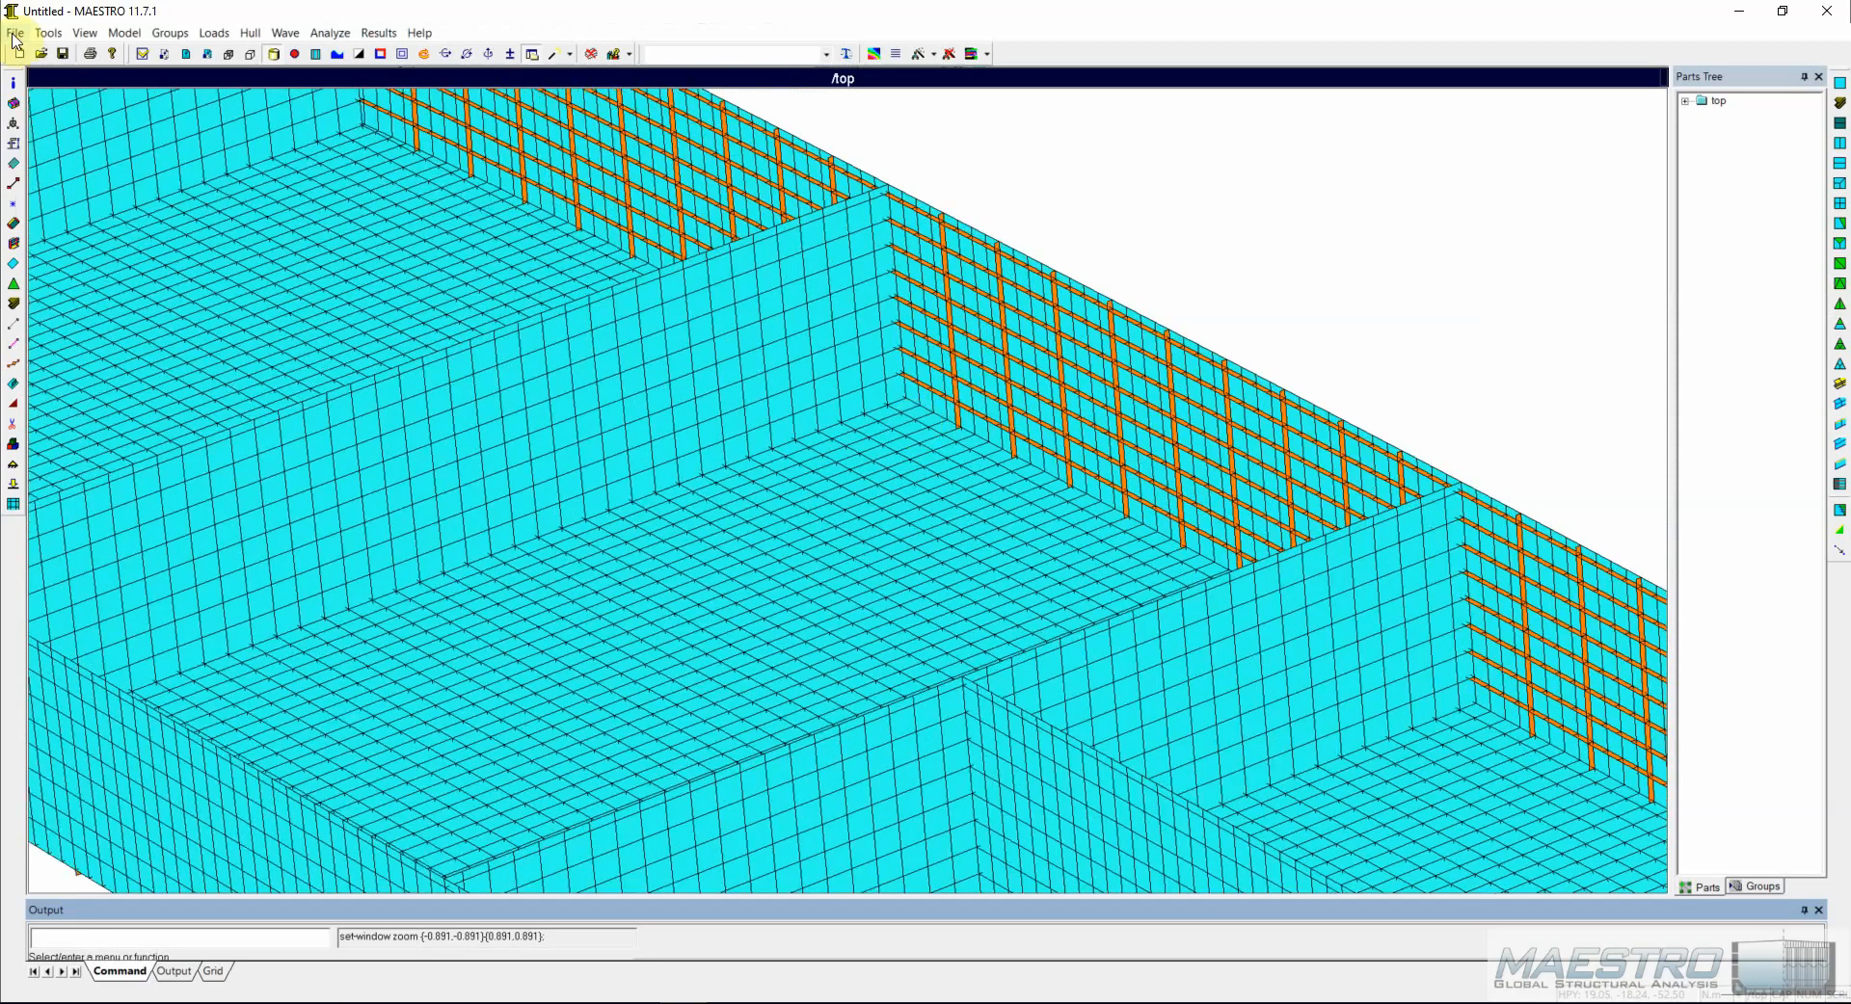
Import the MAESTRO neutral file trans stiffeners.mnf into the model, keeping the same import settings.
click(15, 33)
mouse_move(151, 147)
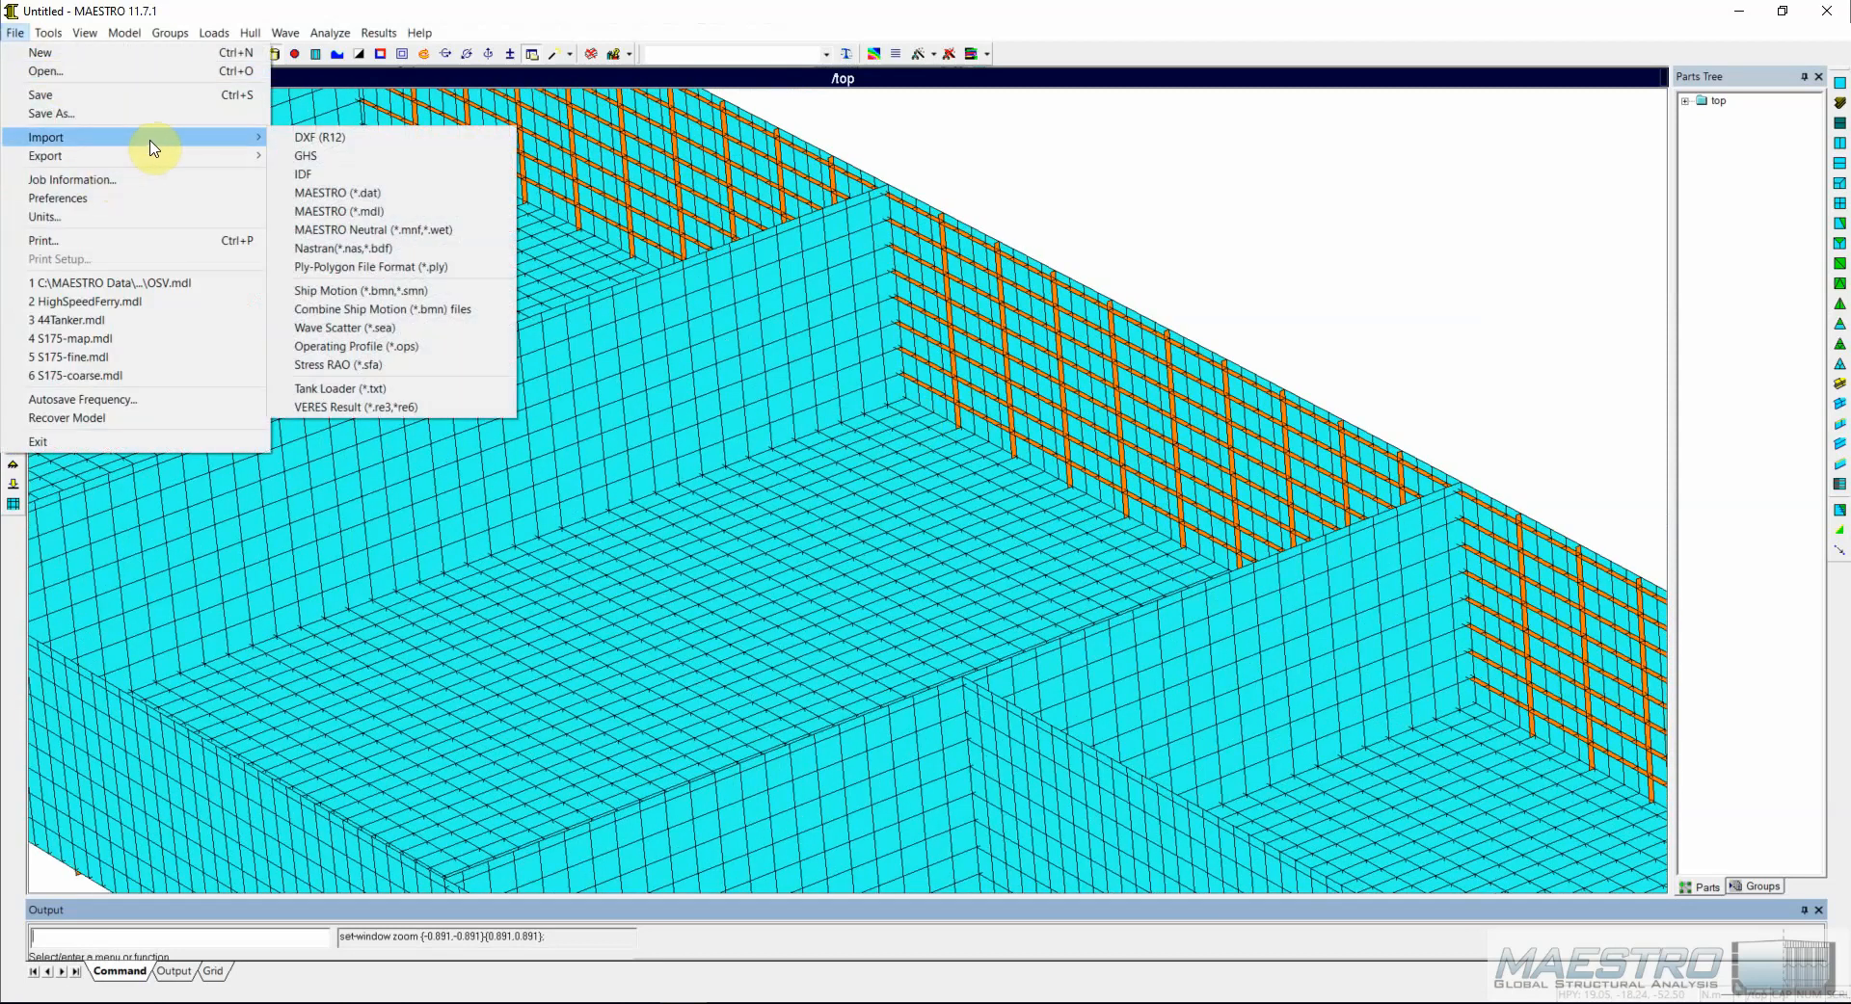
click(361, 232)
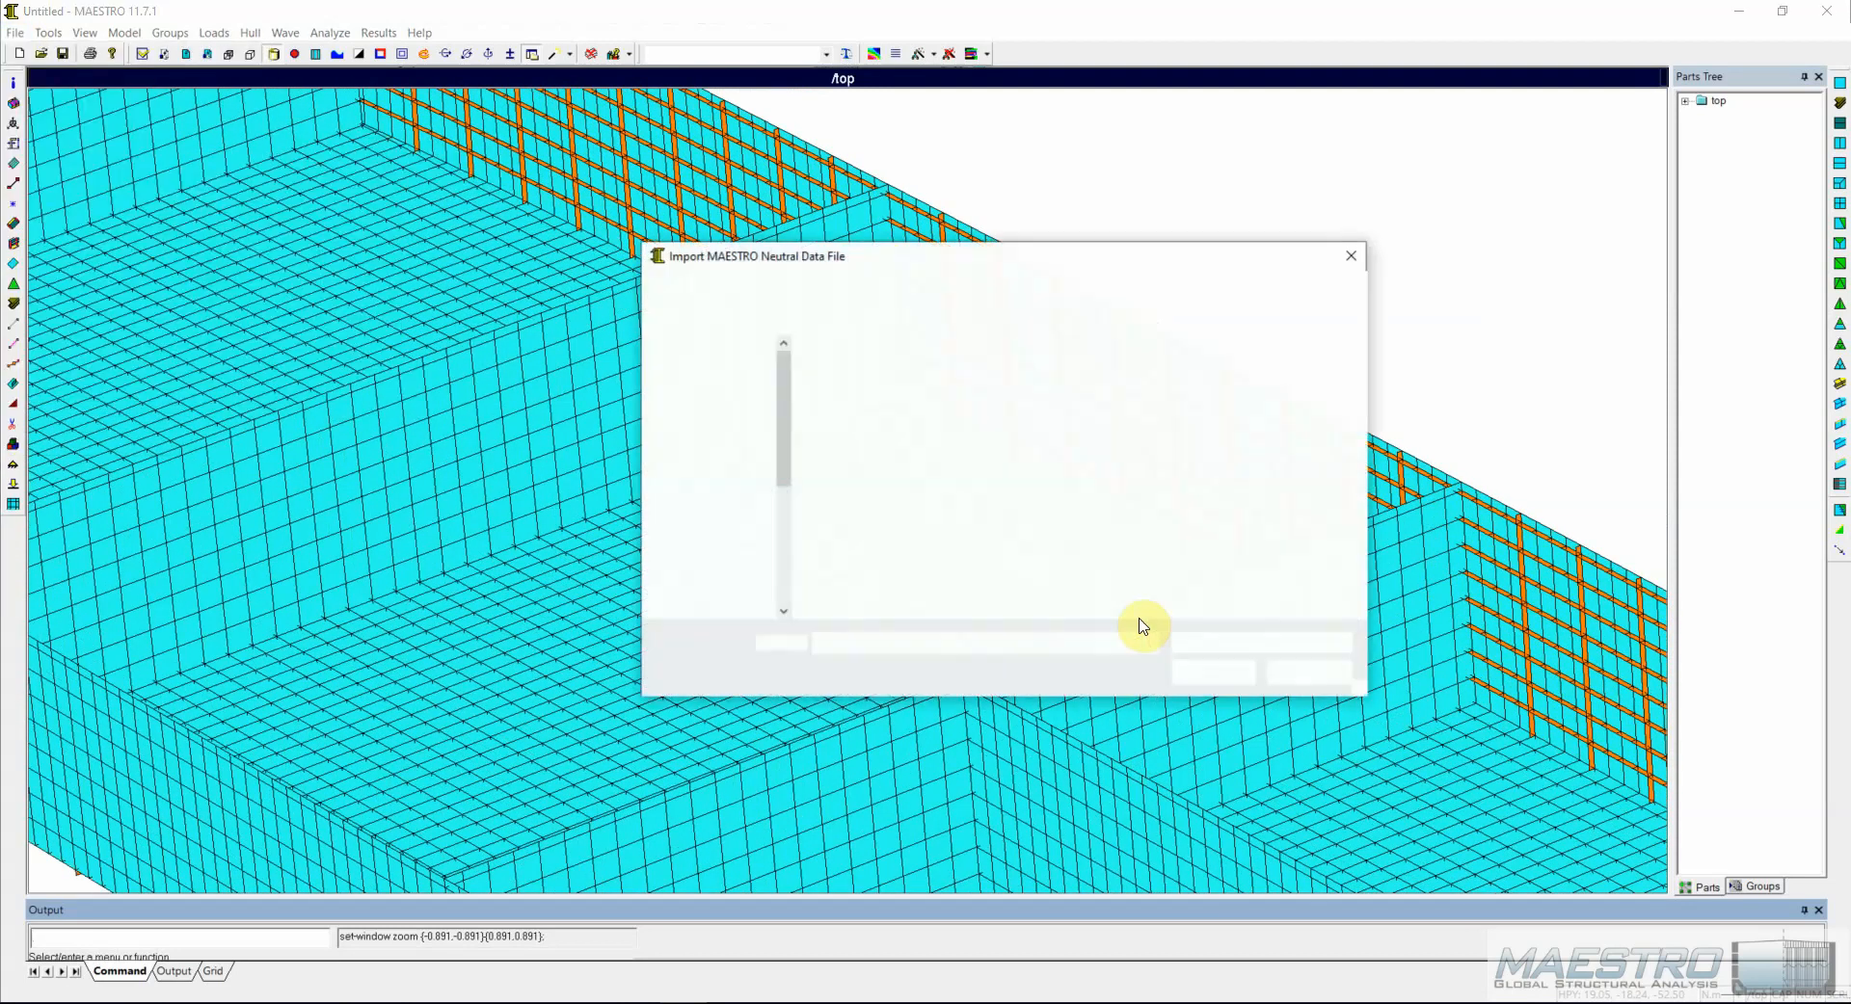
click(1113, 539)
click(1195, 672)
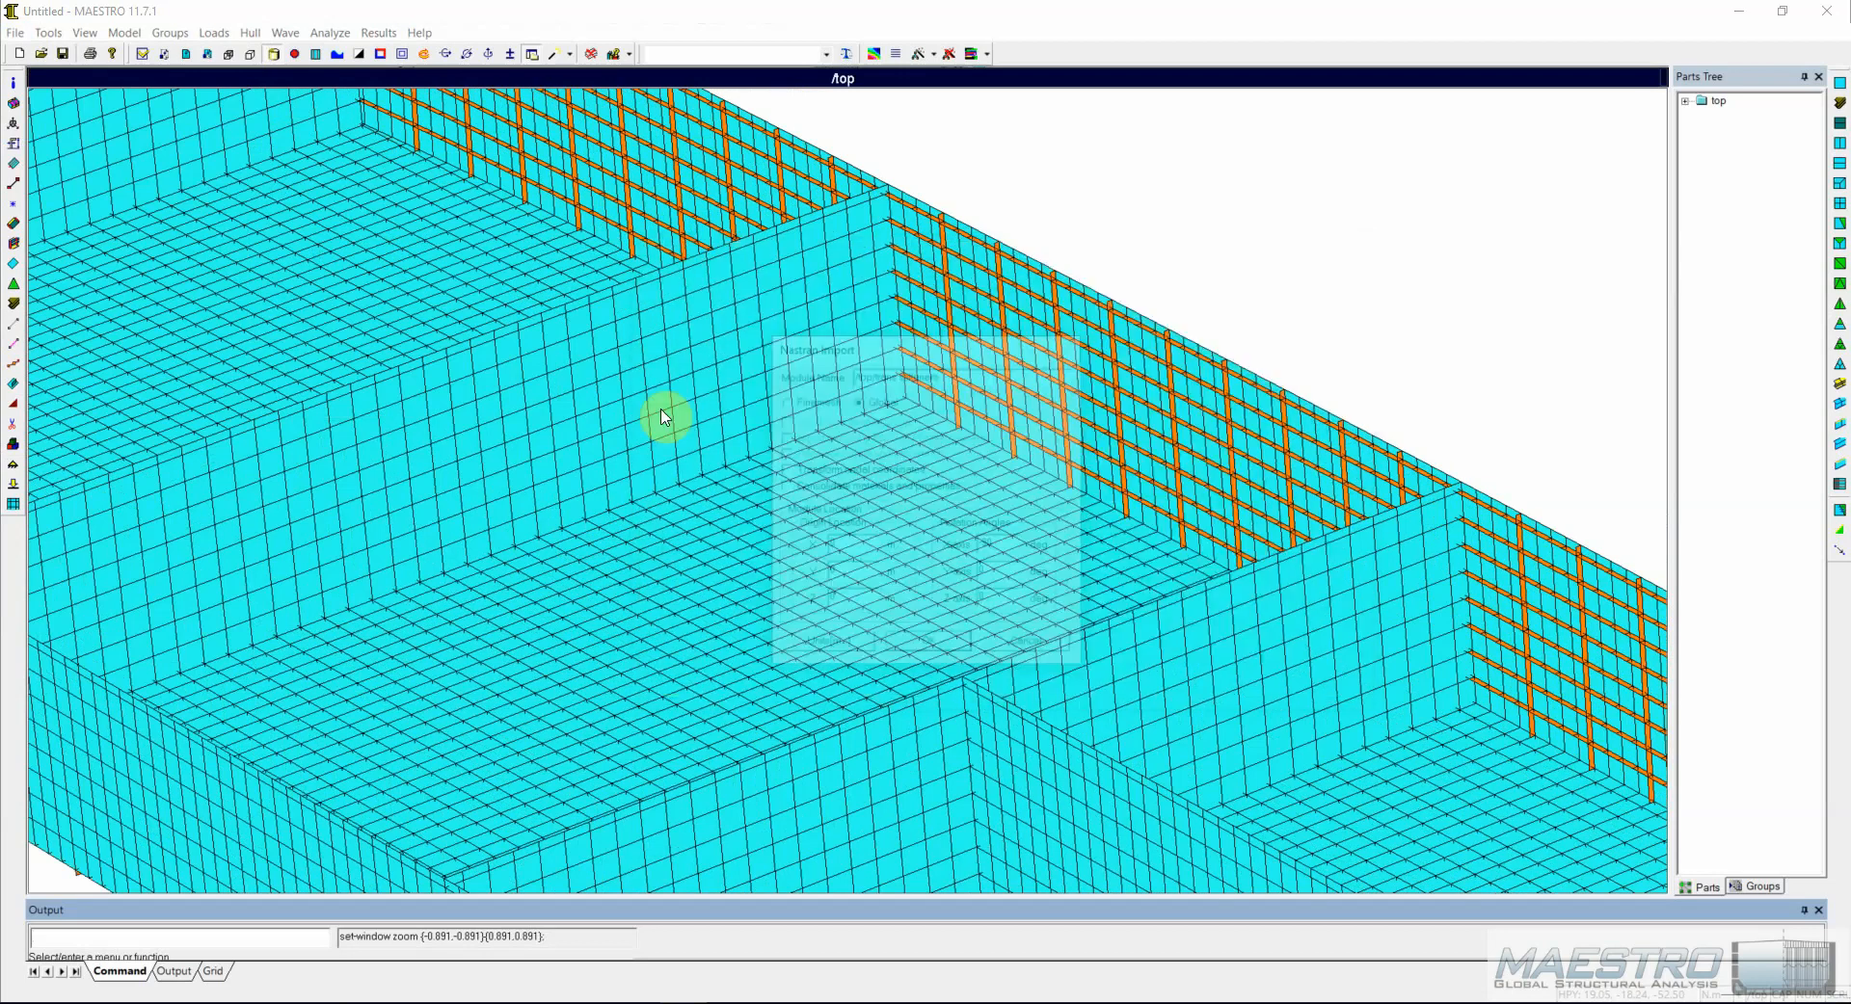
click(927, 645)
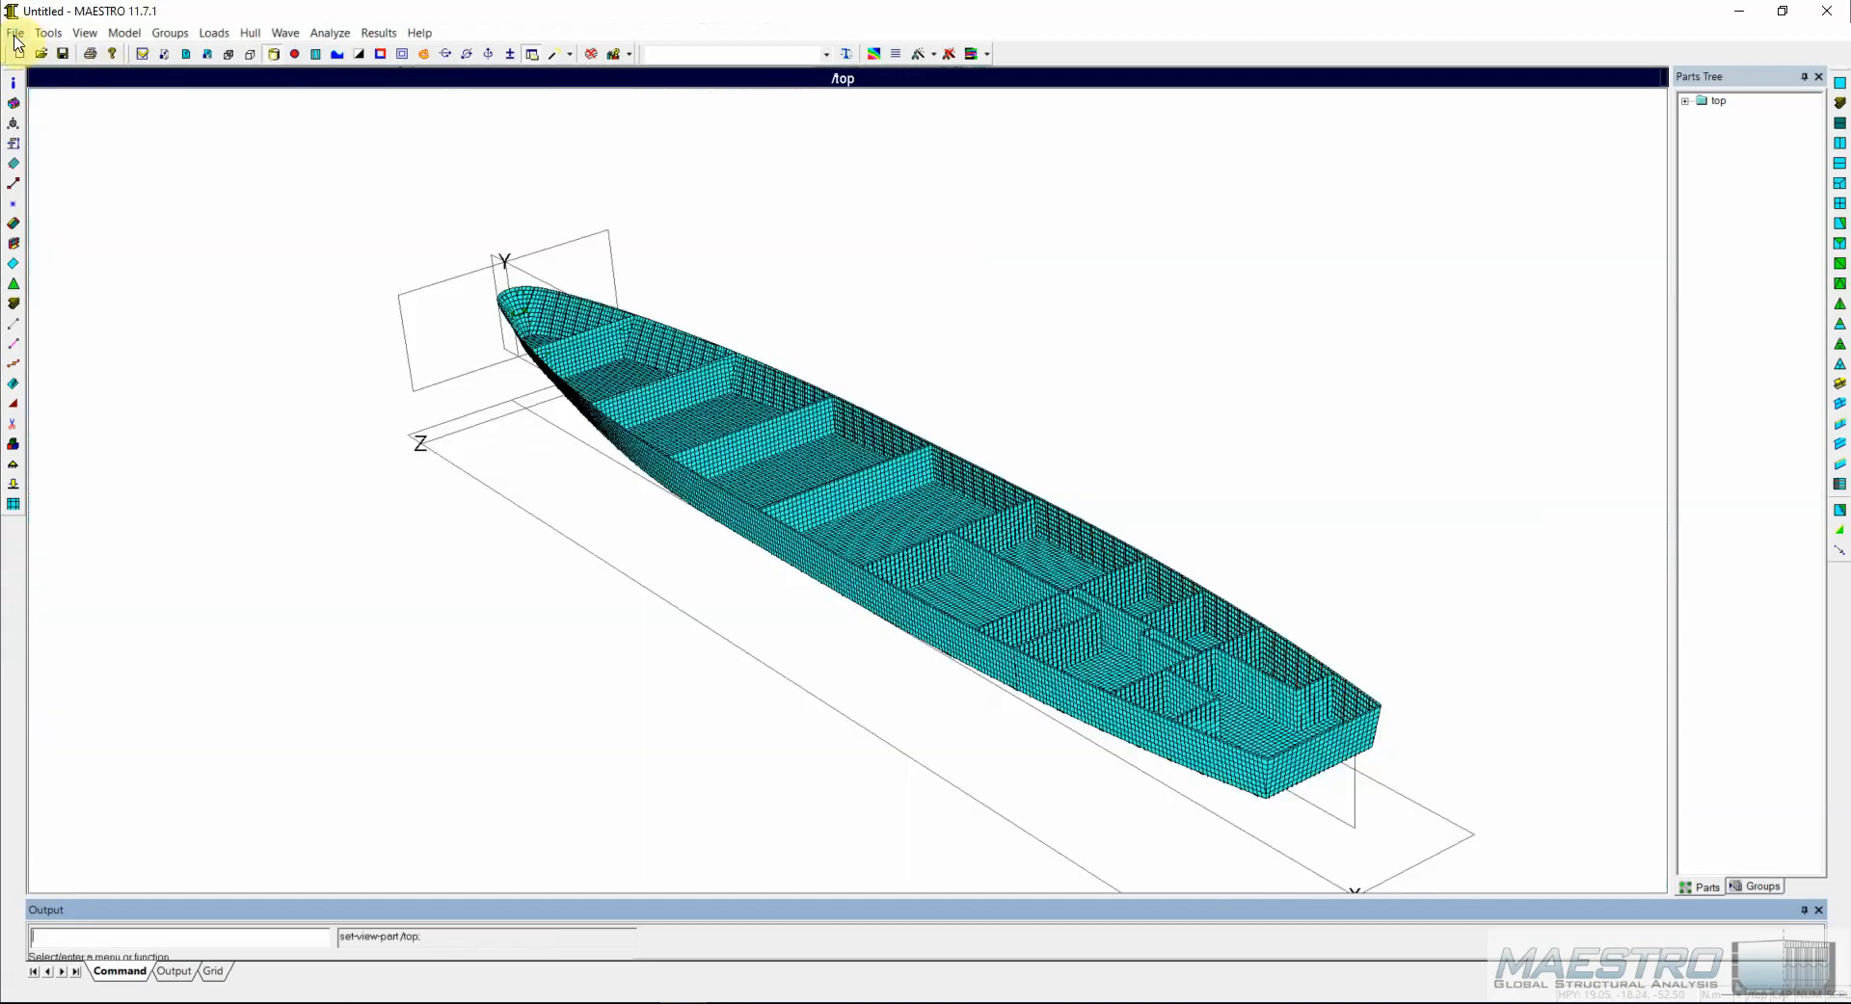
Import longl stiffeners.mnf with the same import settings, and inspect the stiffeners on the longitudinal and transverse bulkheads.
click(15, 34)
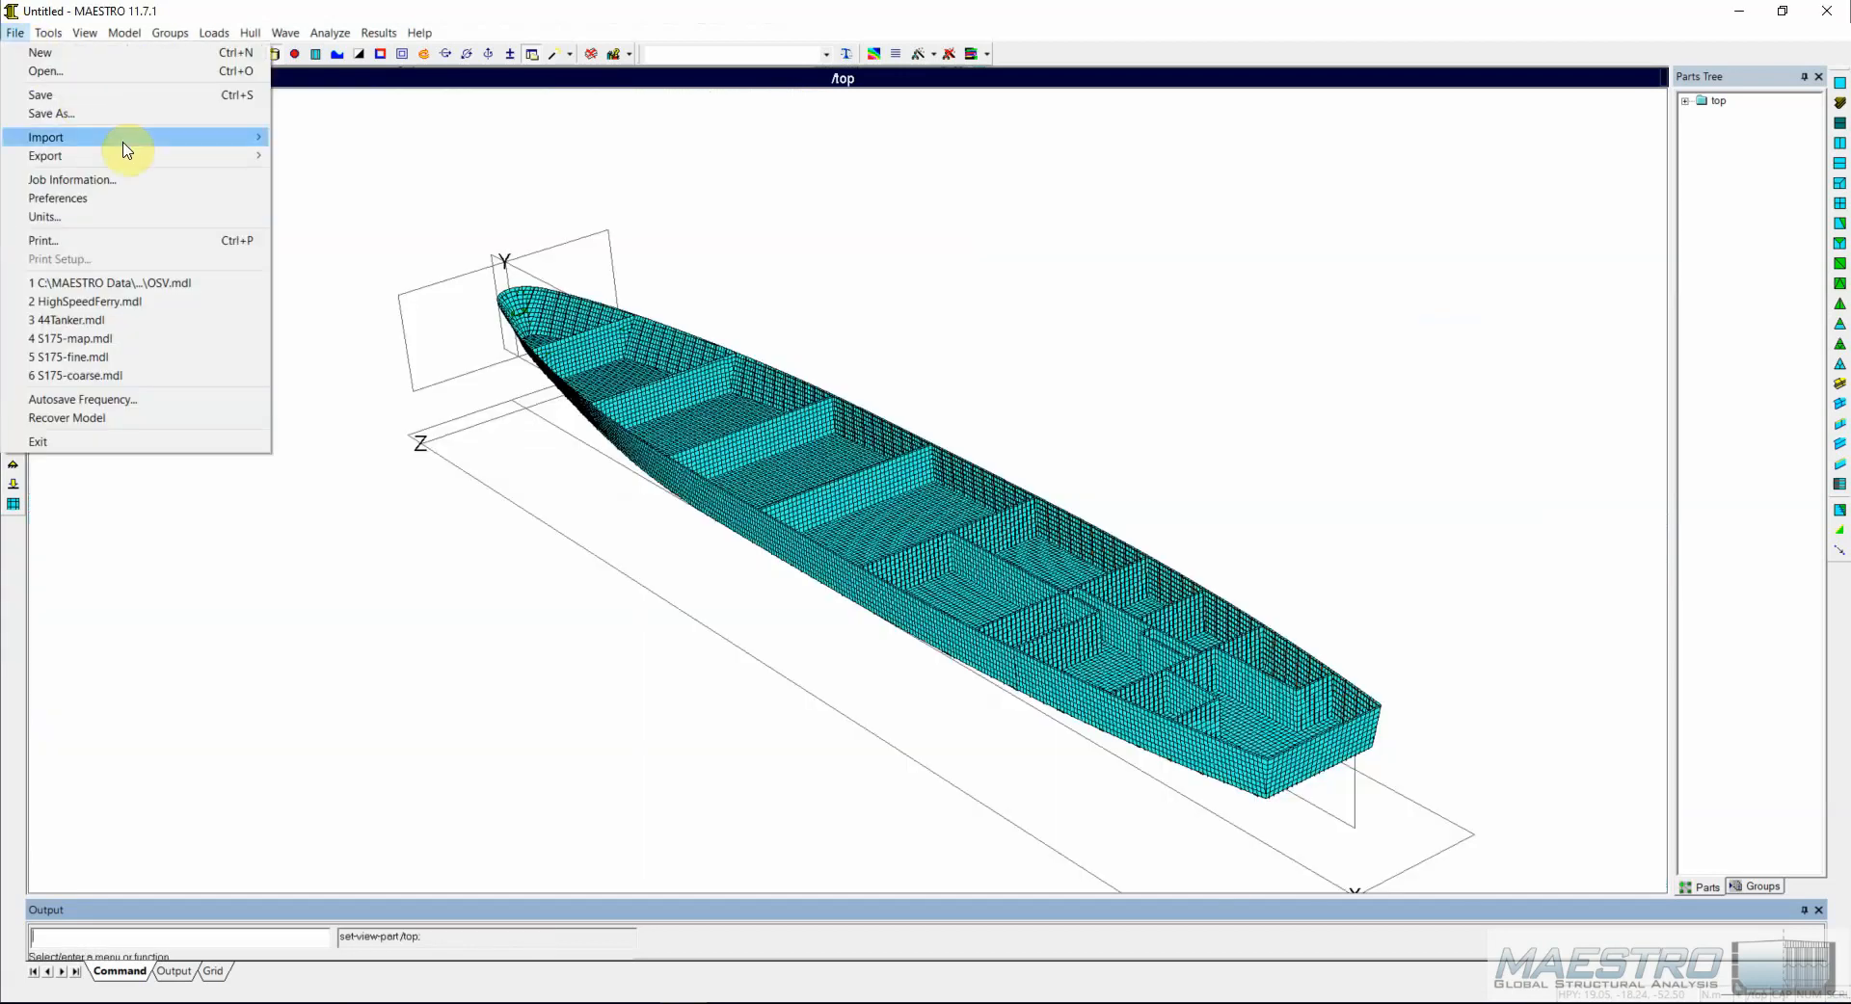
mouse_move(159, 142)
click(405, 229)
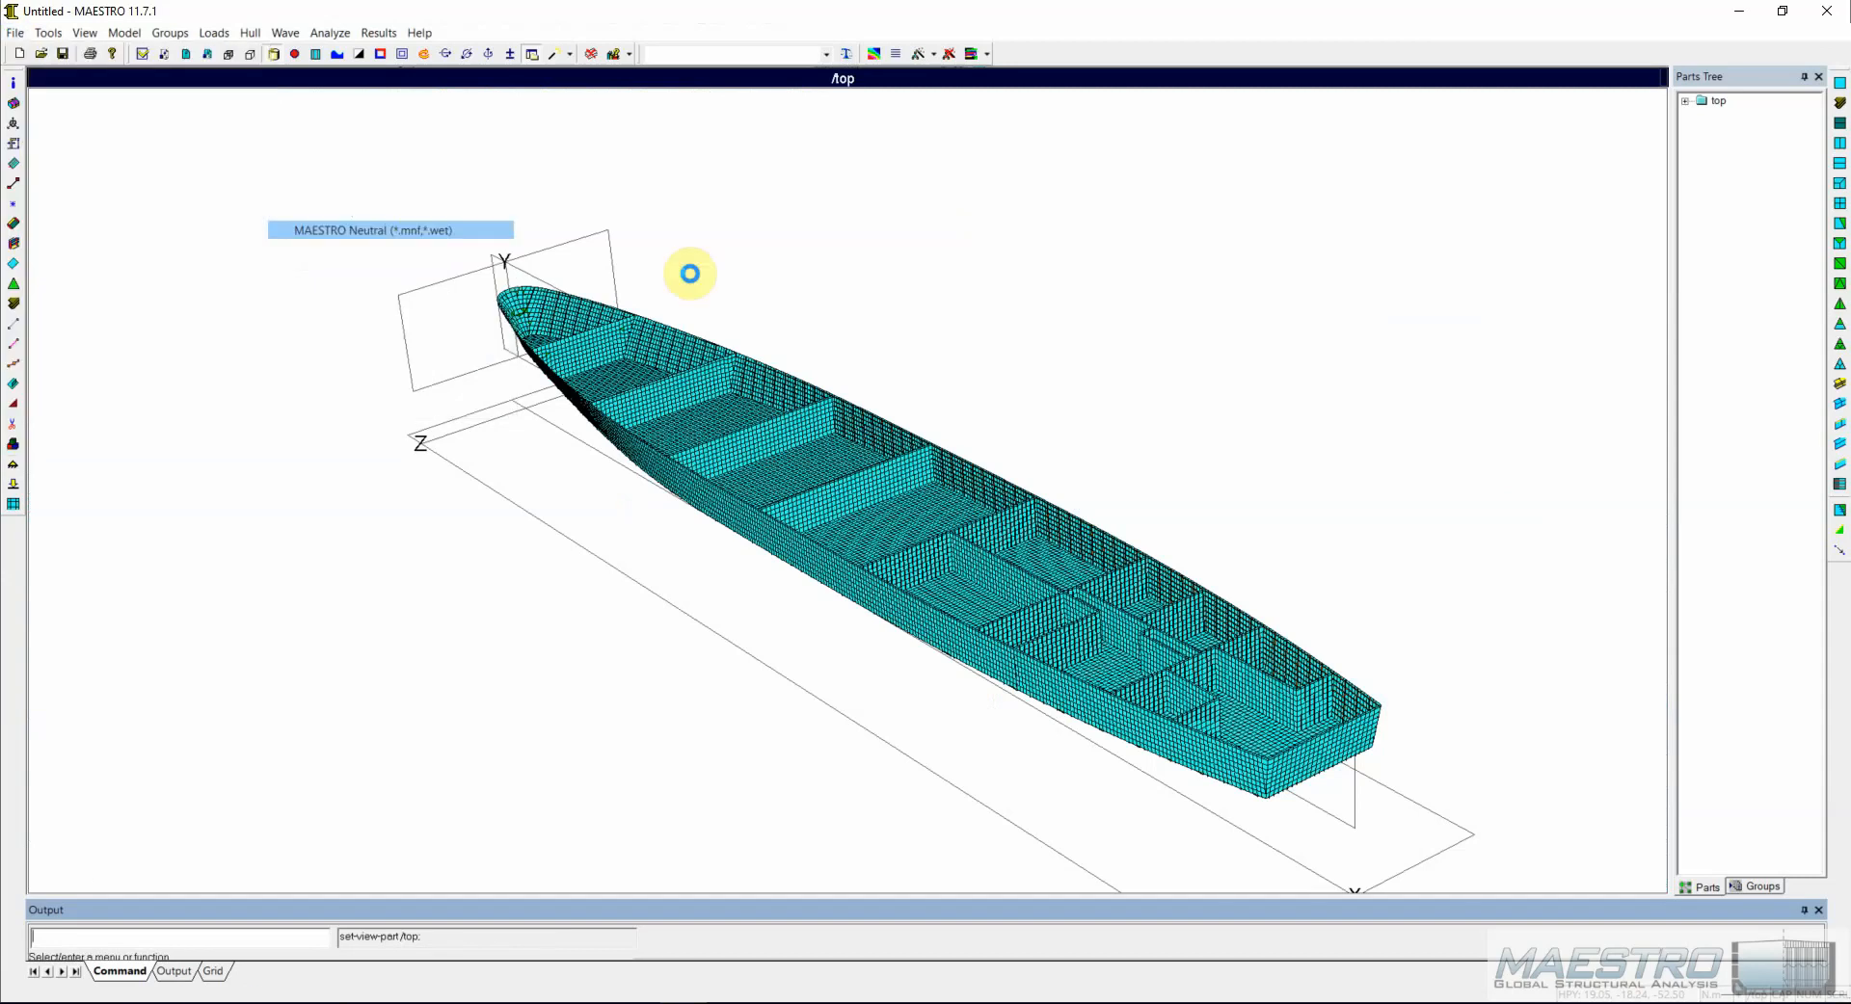
click(1108, 400)
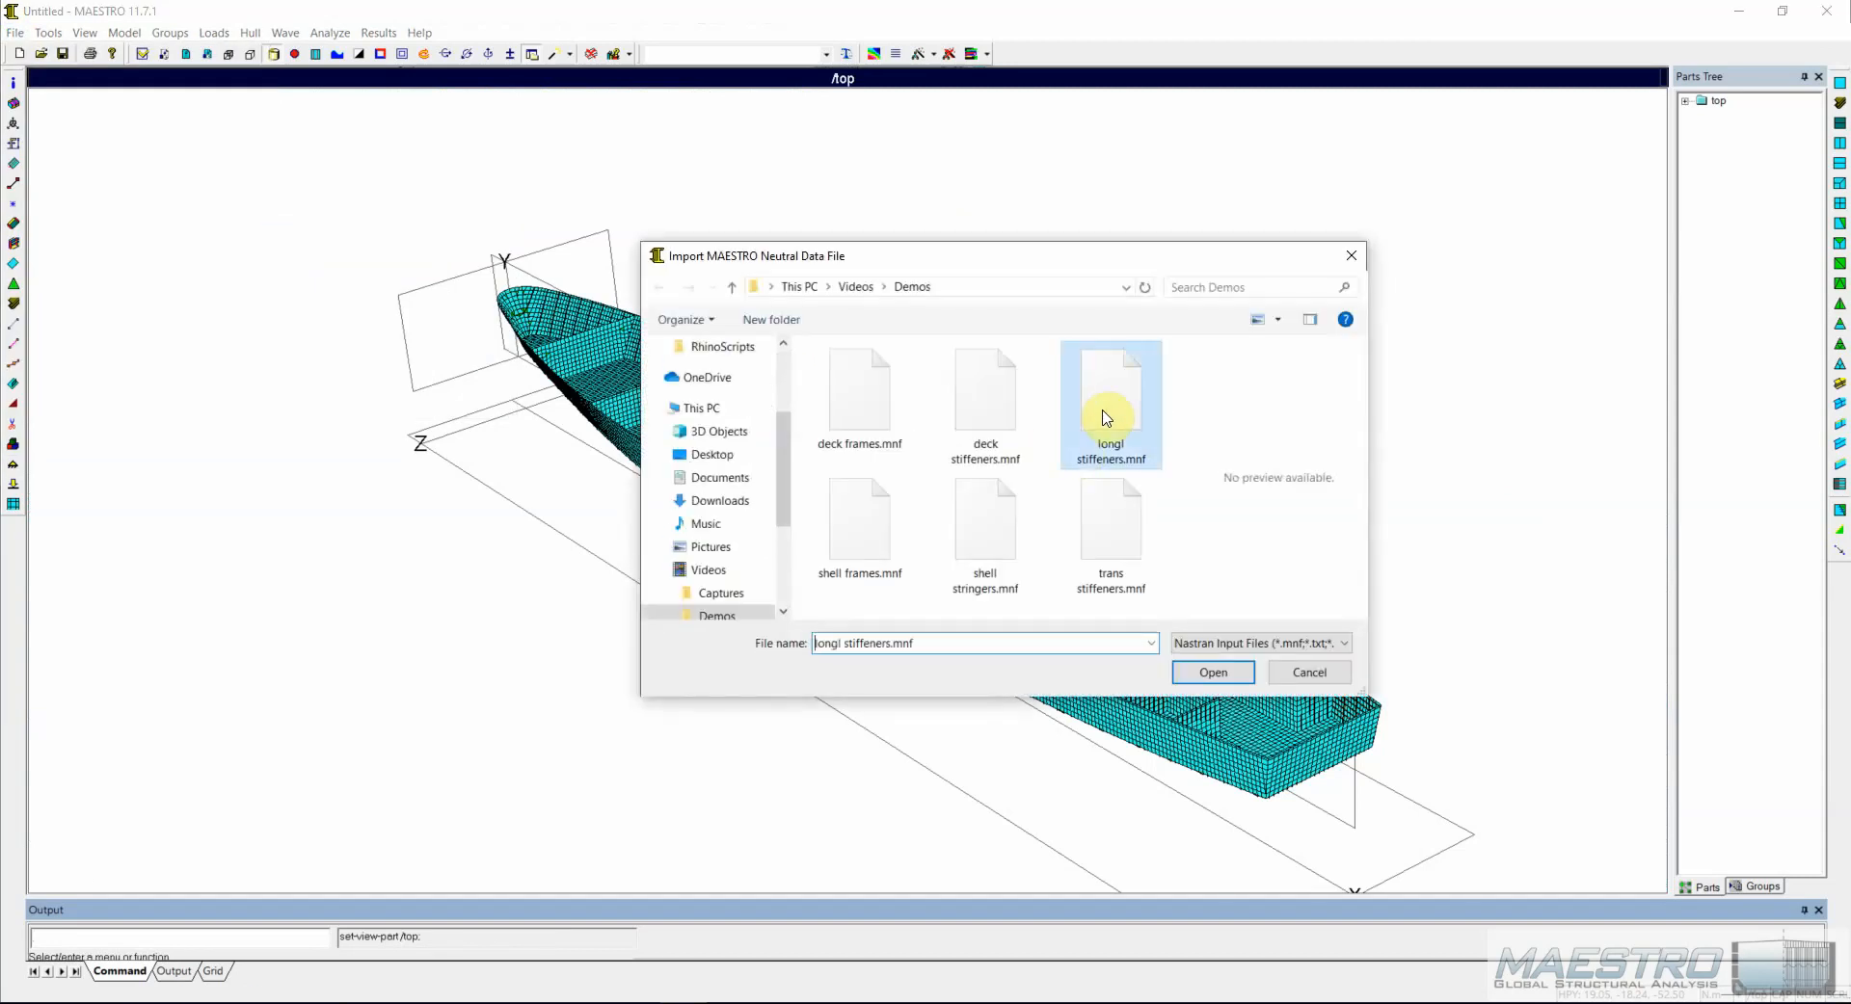
click(1192, 681)
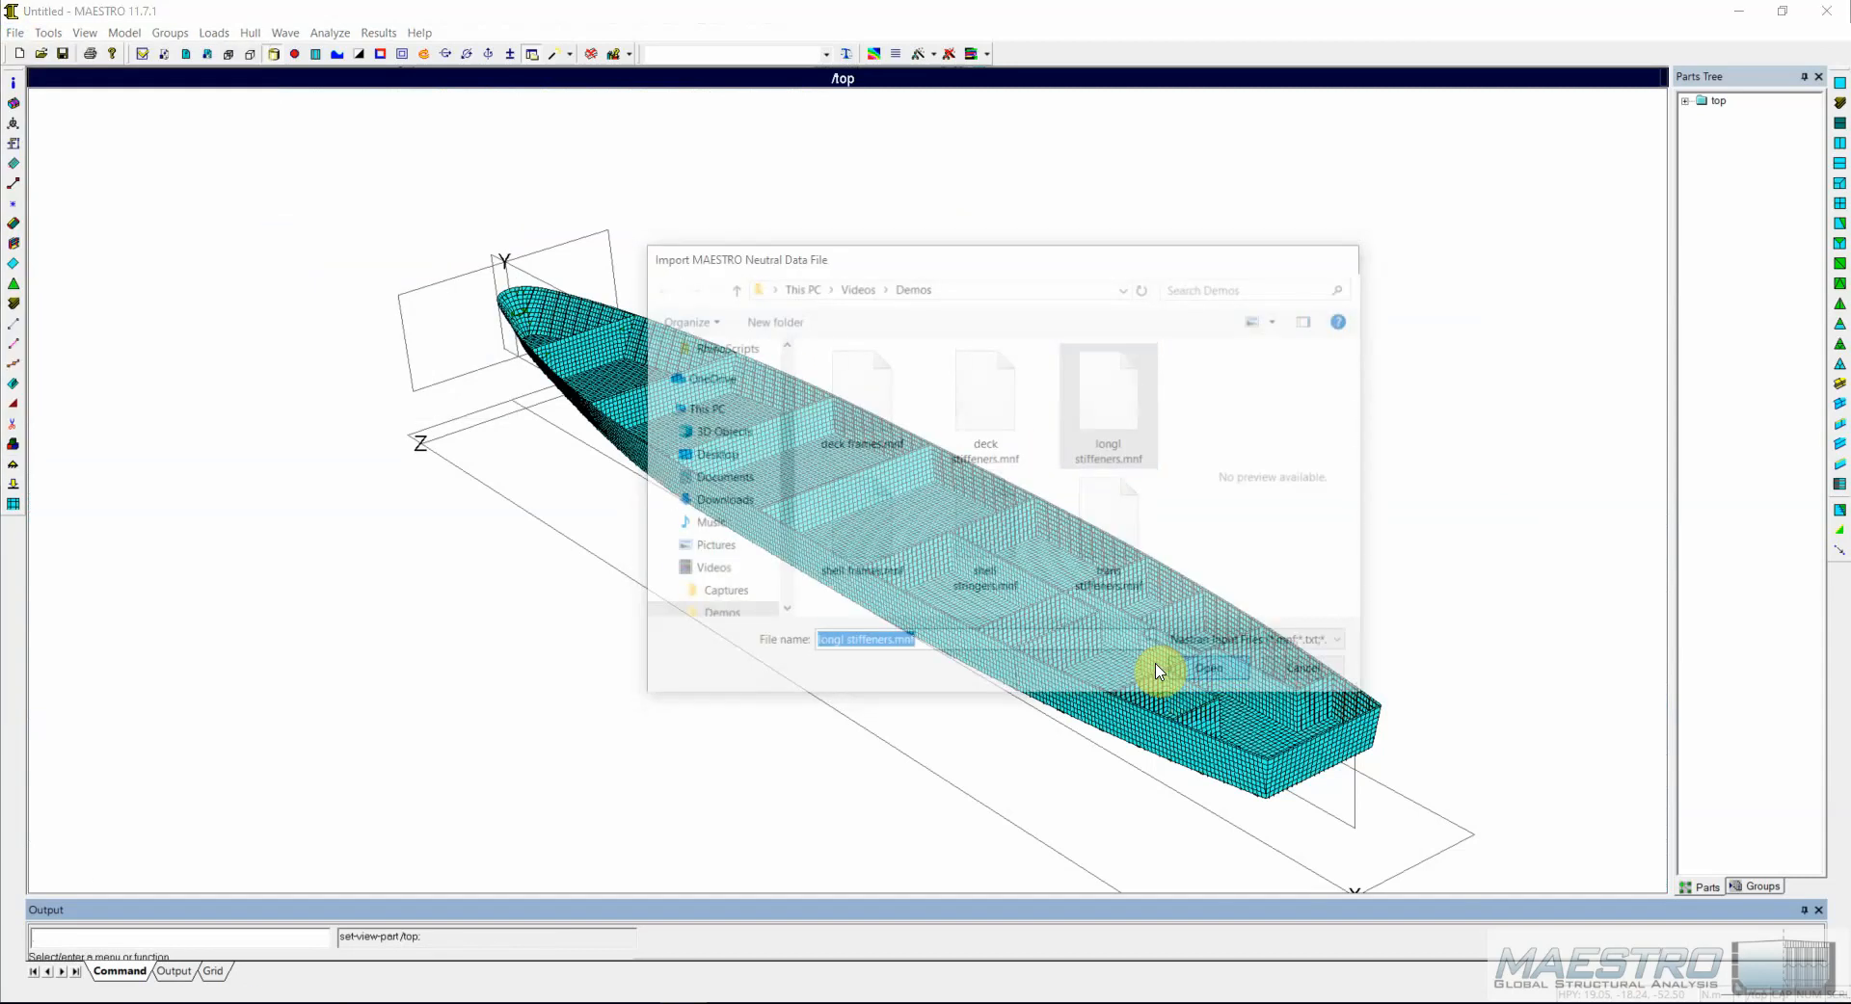
click(946, 645)
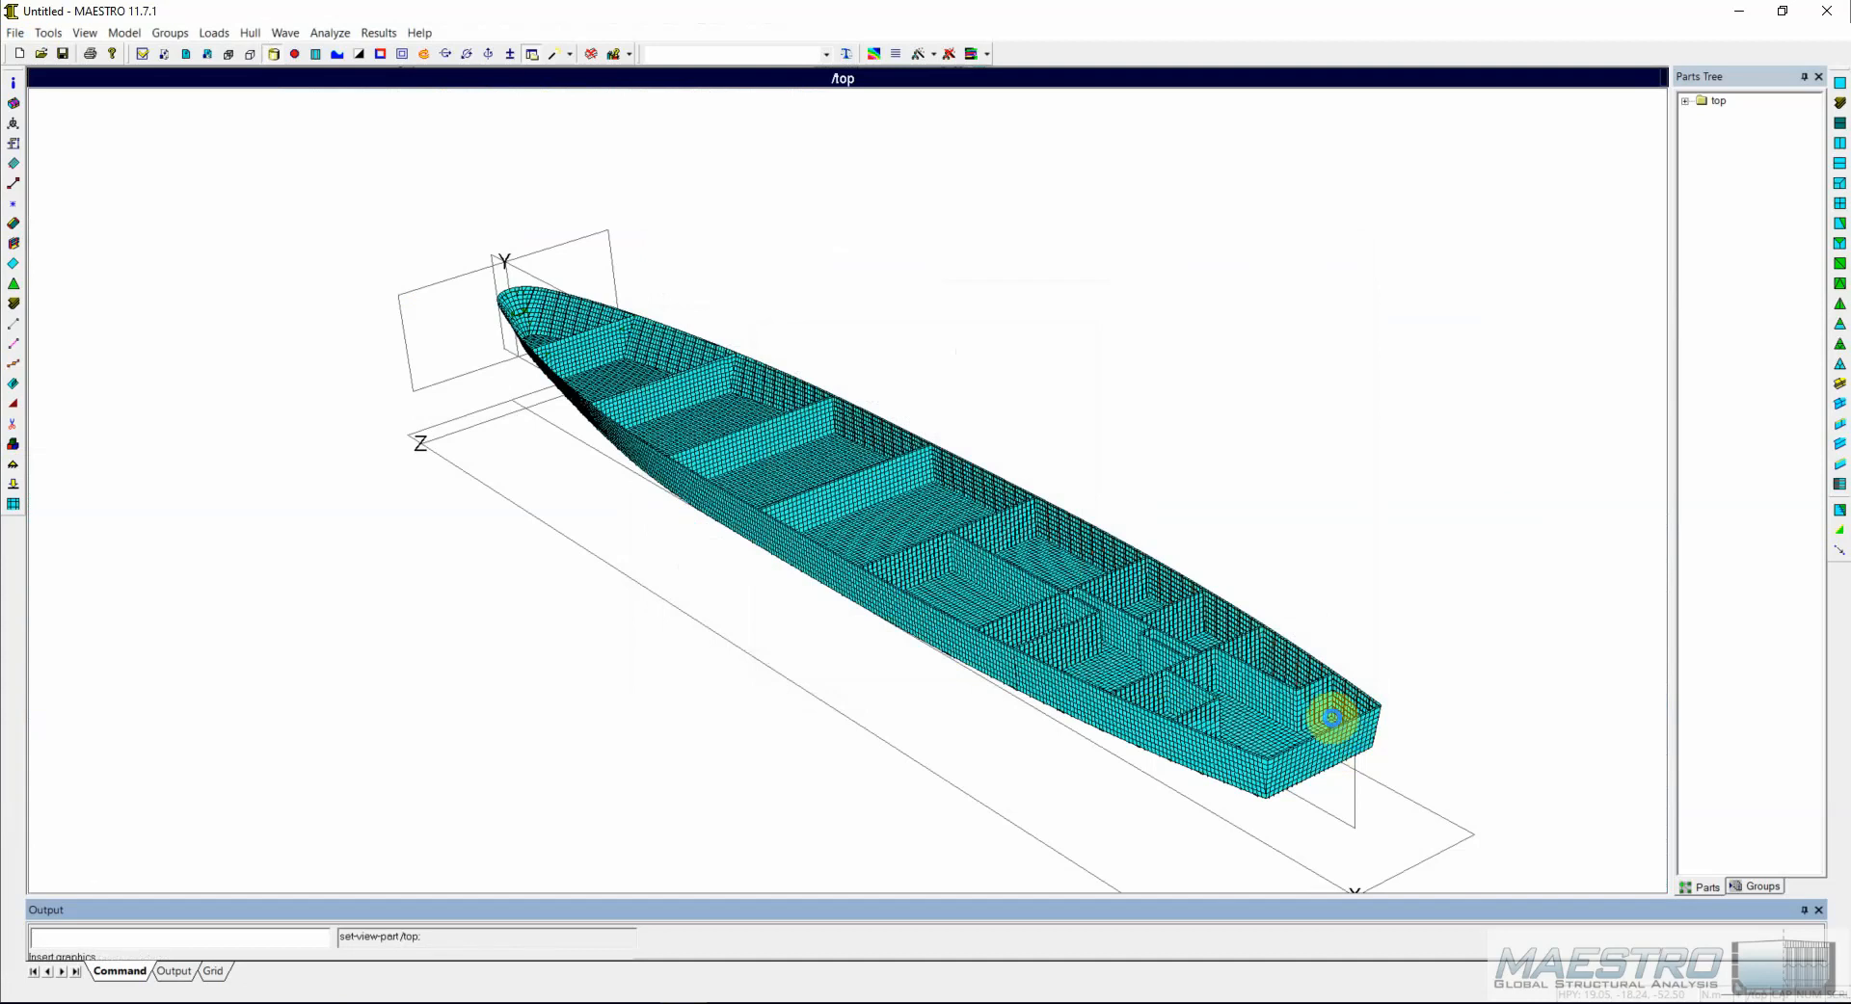
scroll(1323, 723, up, 3)
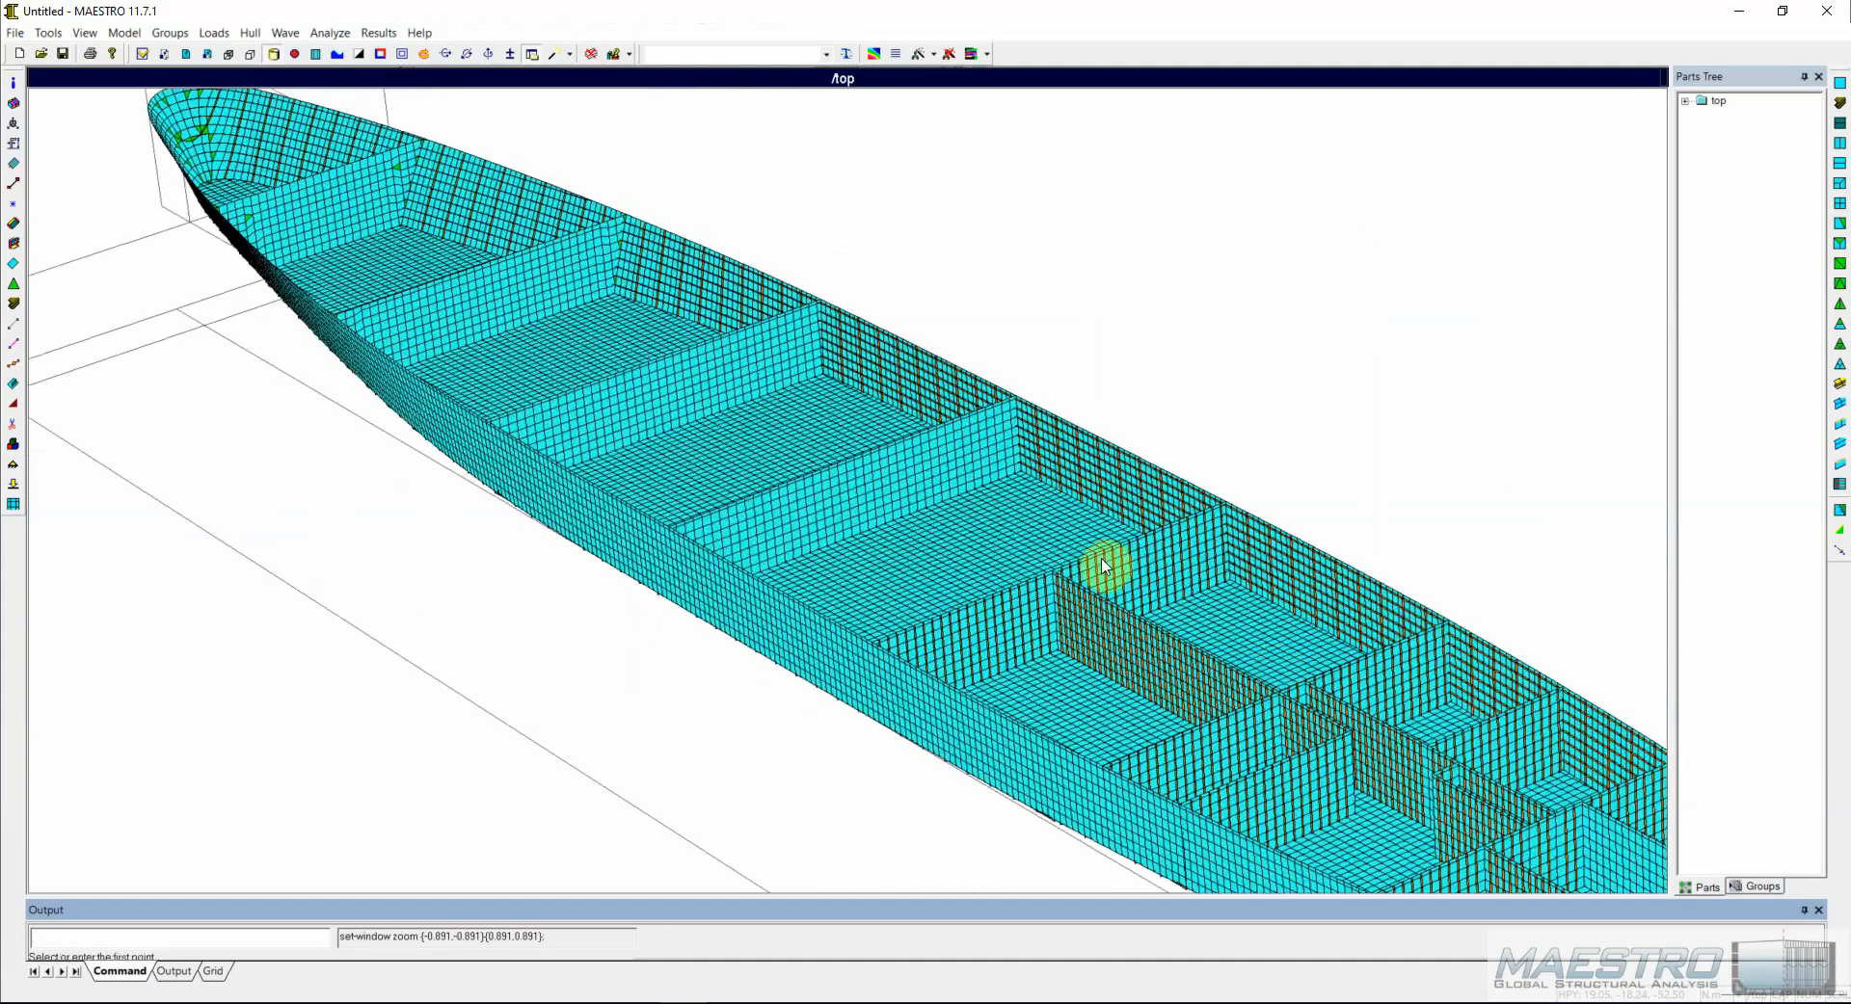
scroll(1105, 566, up, 5)
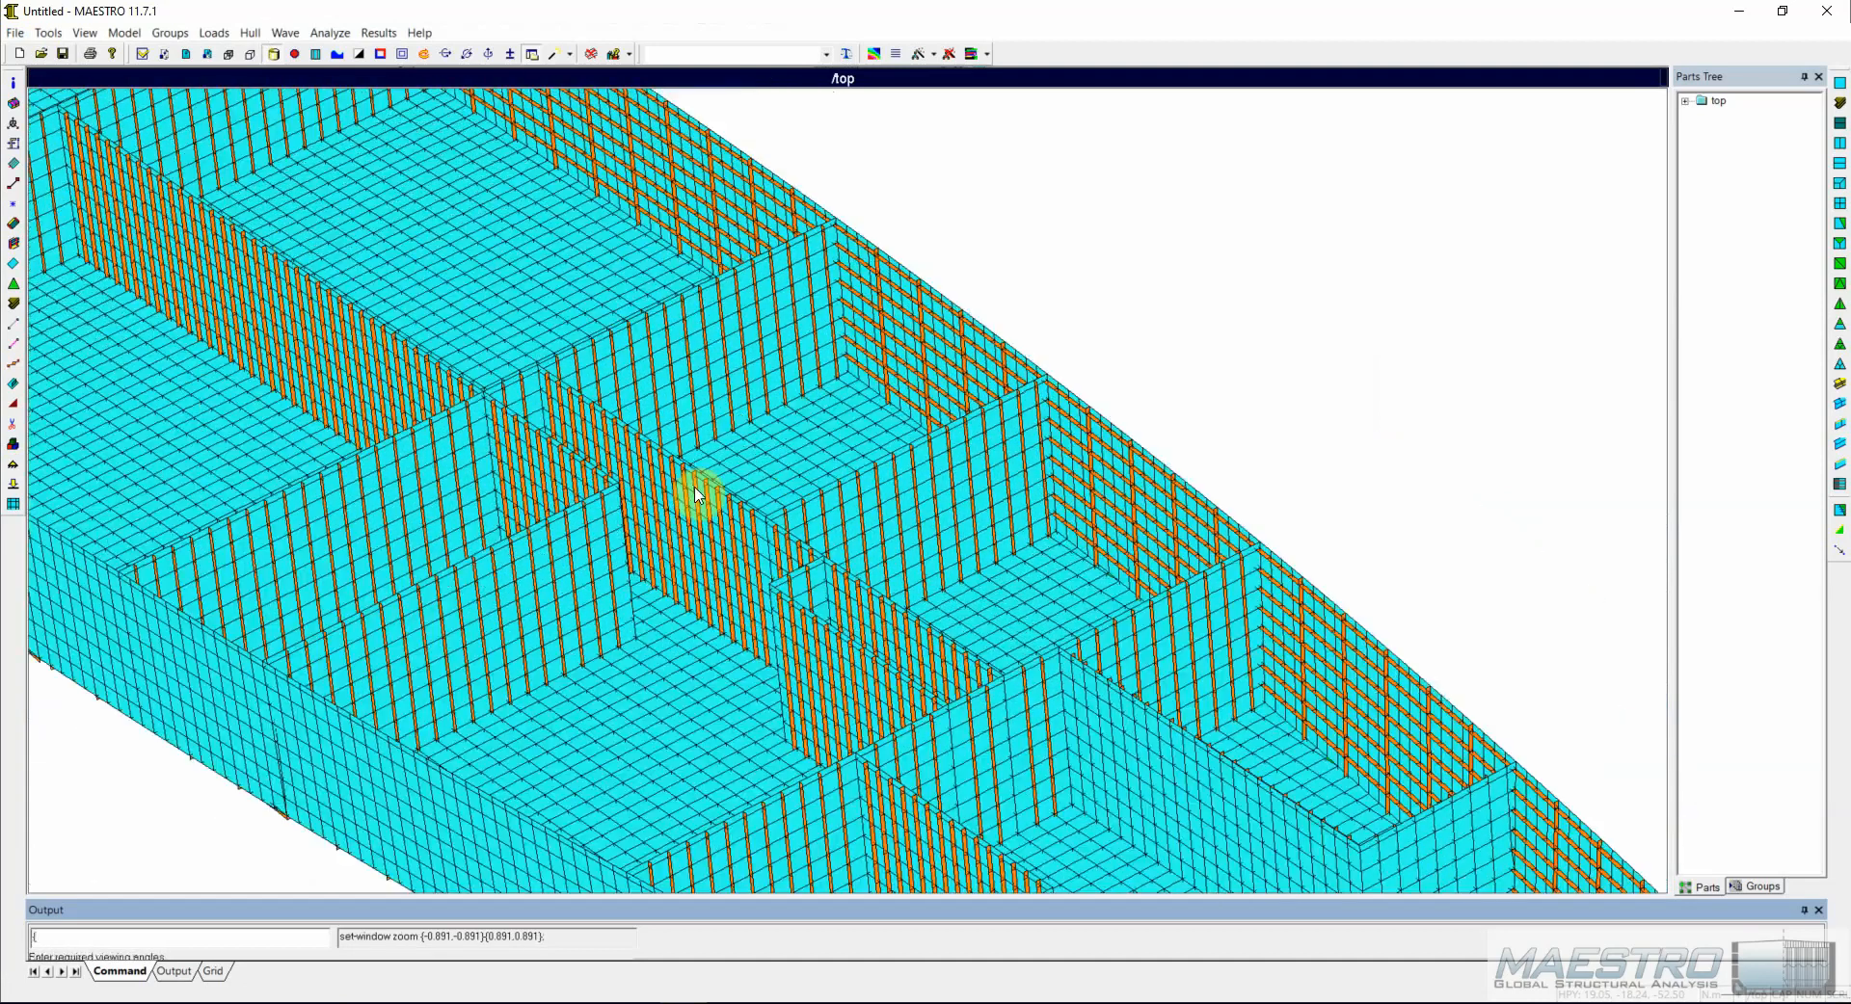
middle_drag(696, 488, 757, 220)
scroll(771, 250, up, 2)
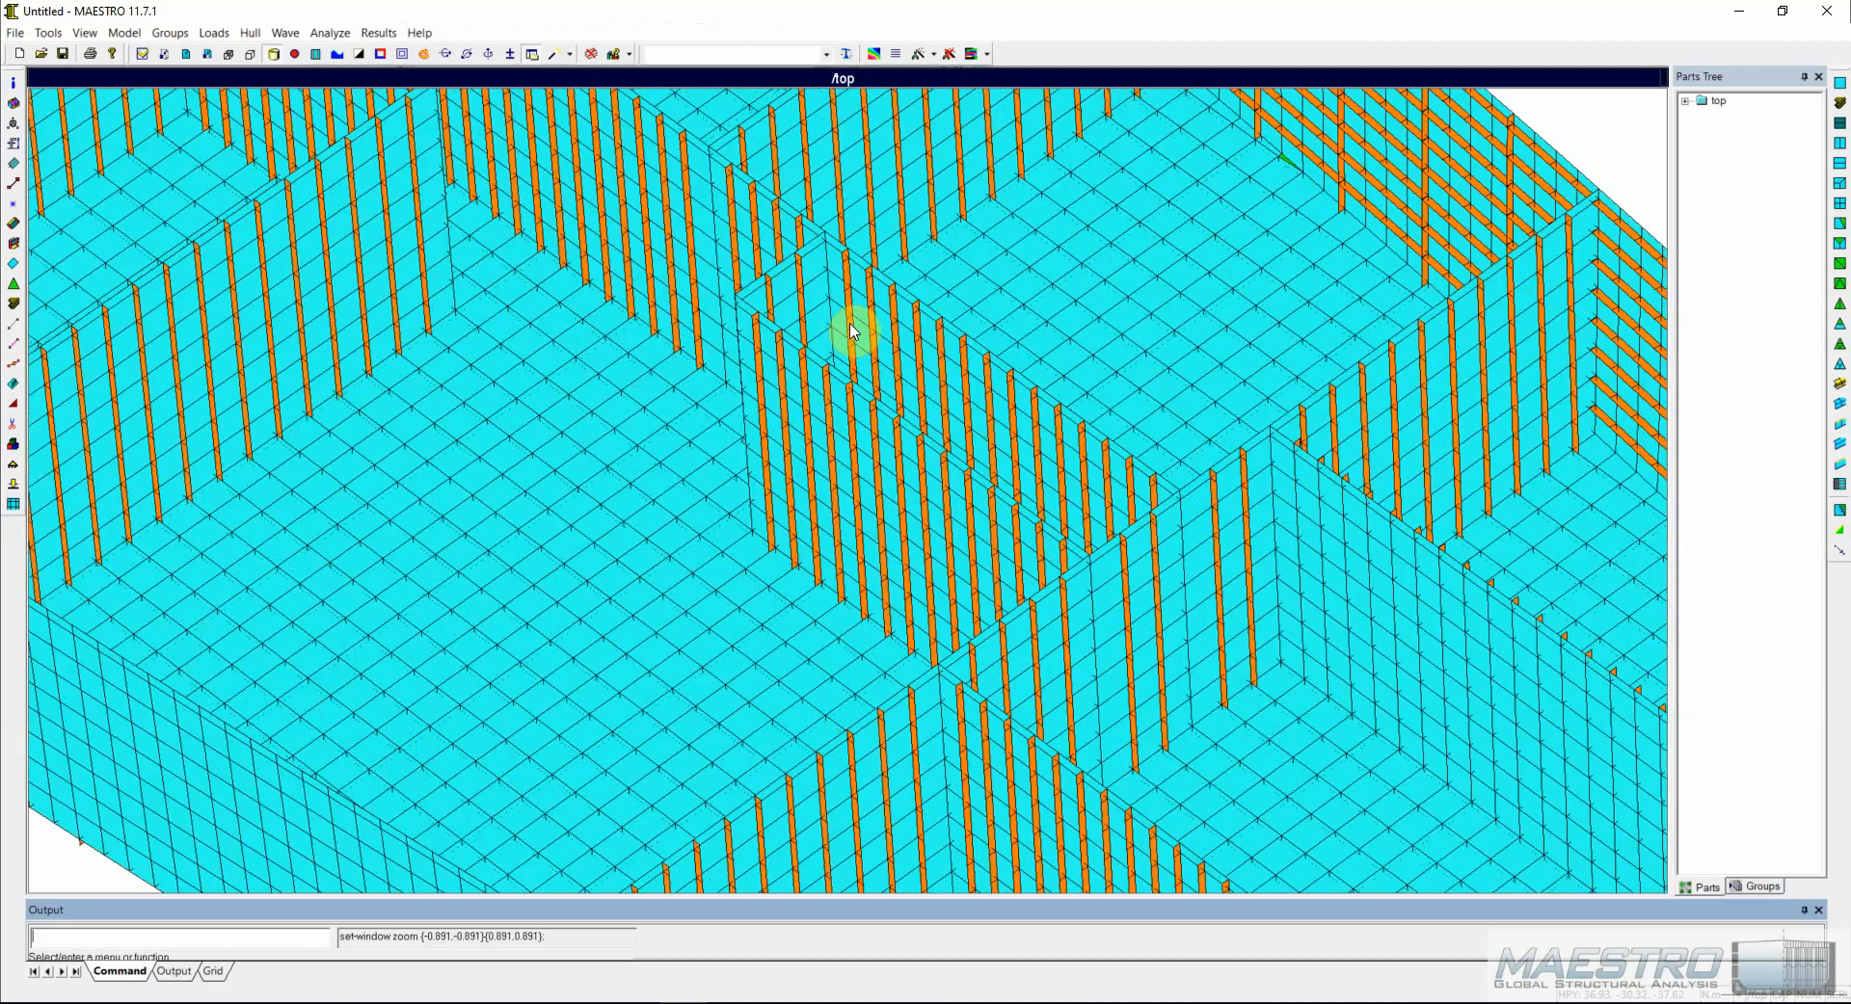
Expand the top part and start general group 001 by whole module, adding the longl stiffeners module to it.
double_click(1715, 100)
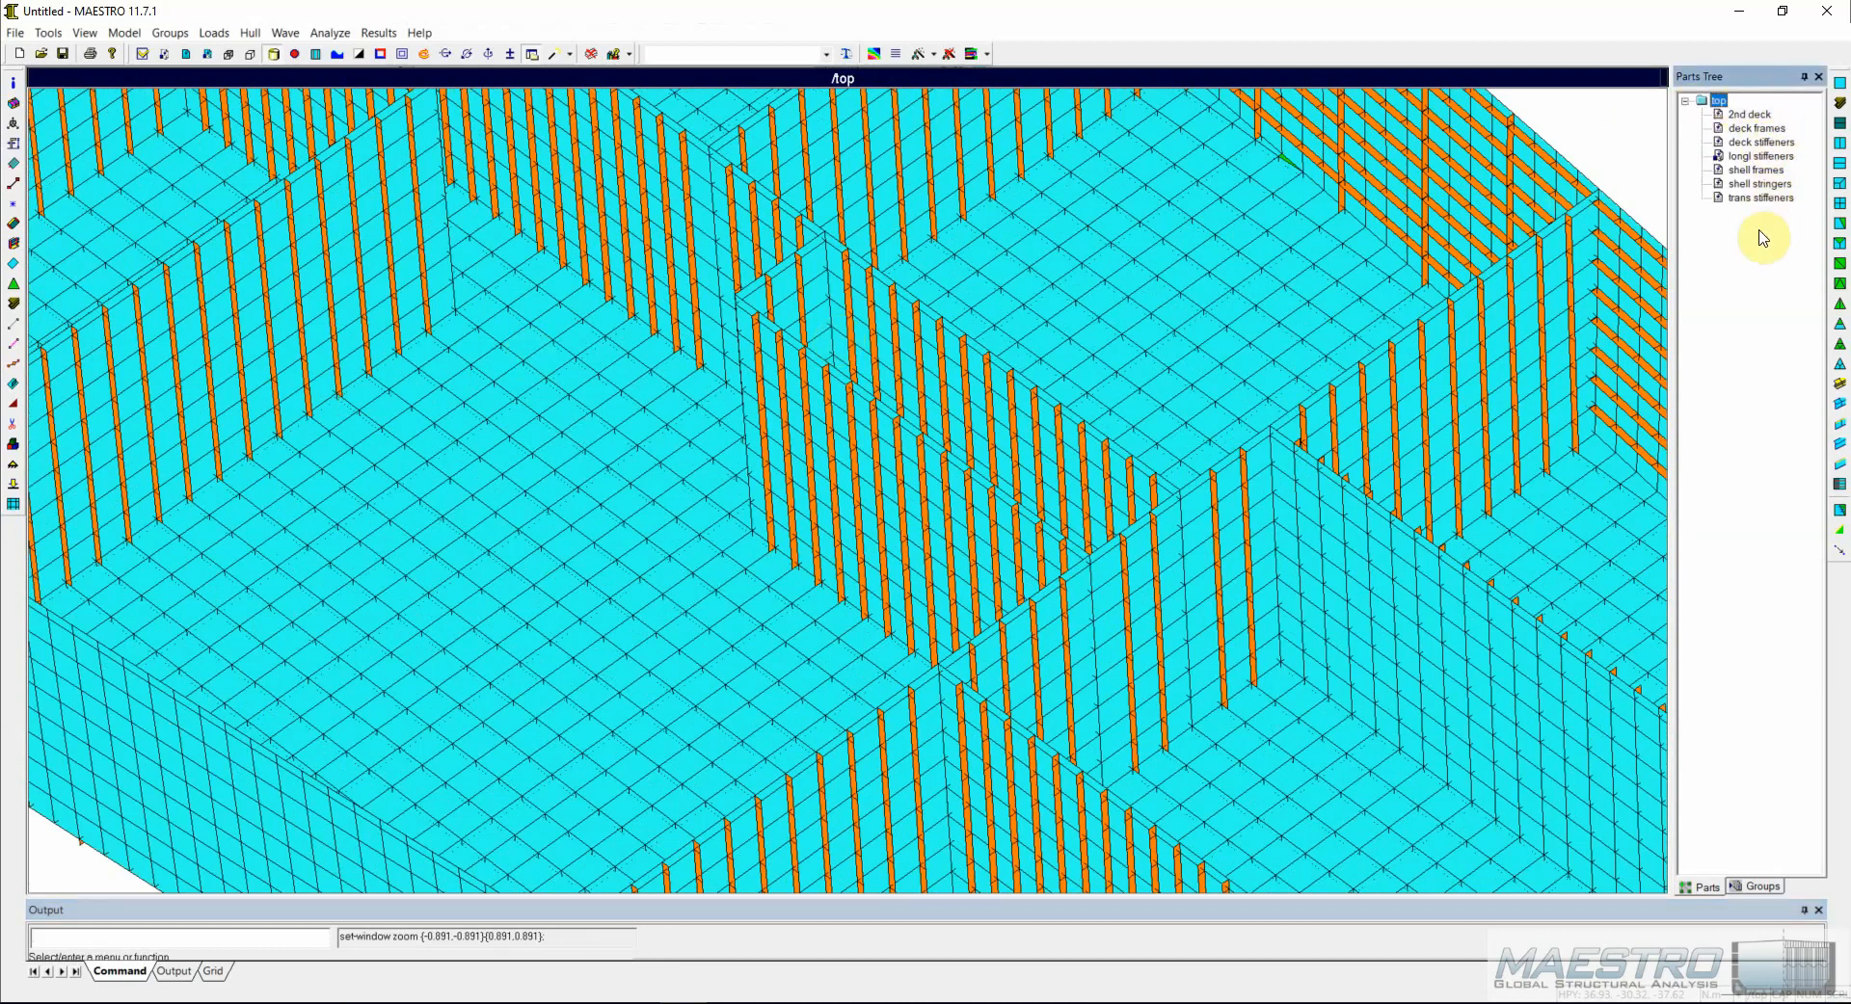
click(14, 444)
drag(835, 375, 1086, 314)
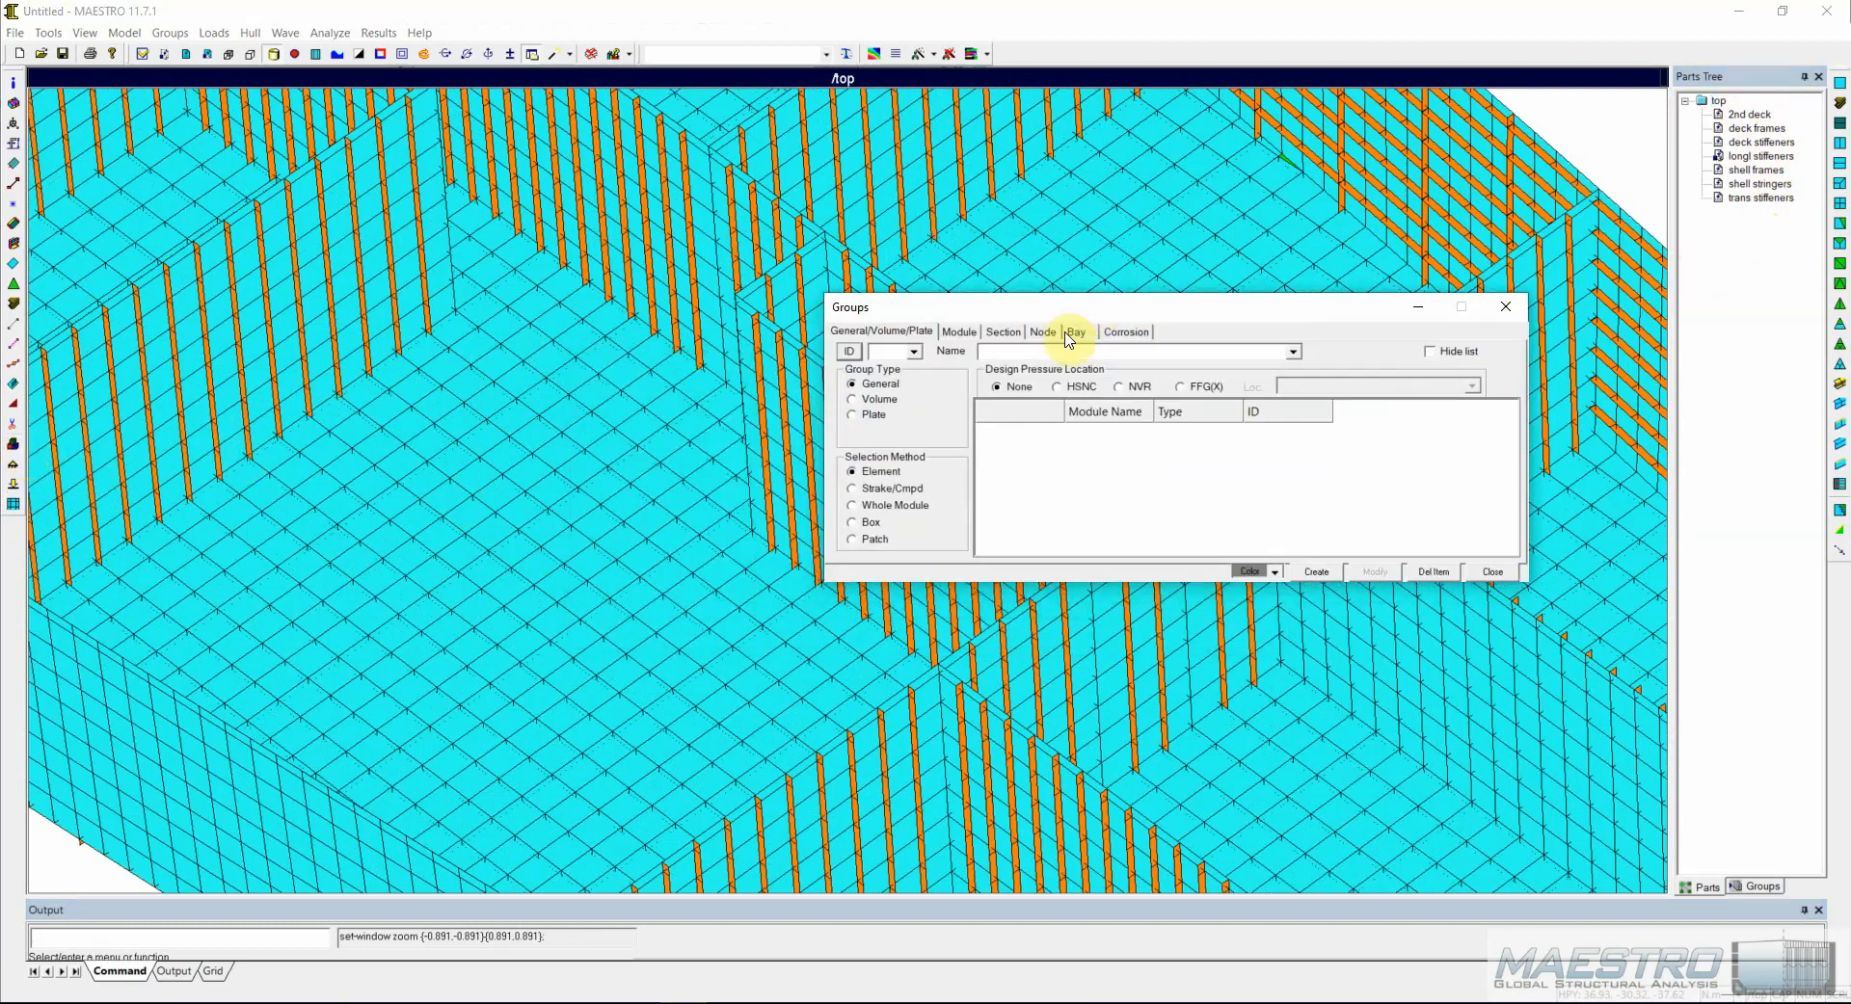
click(856, 352)
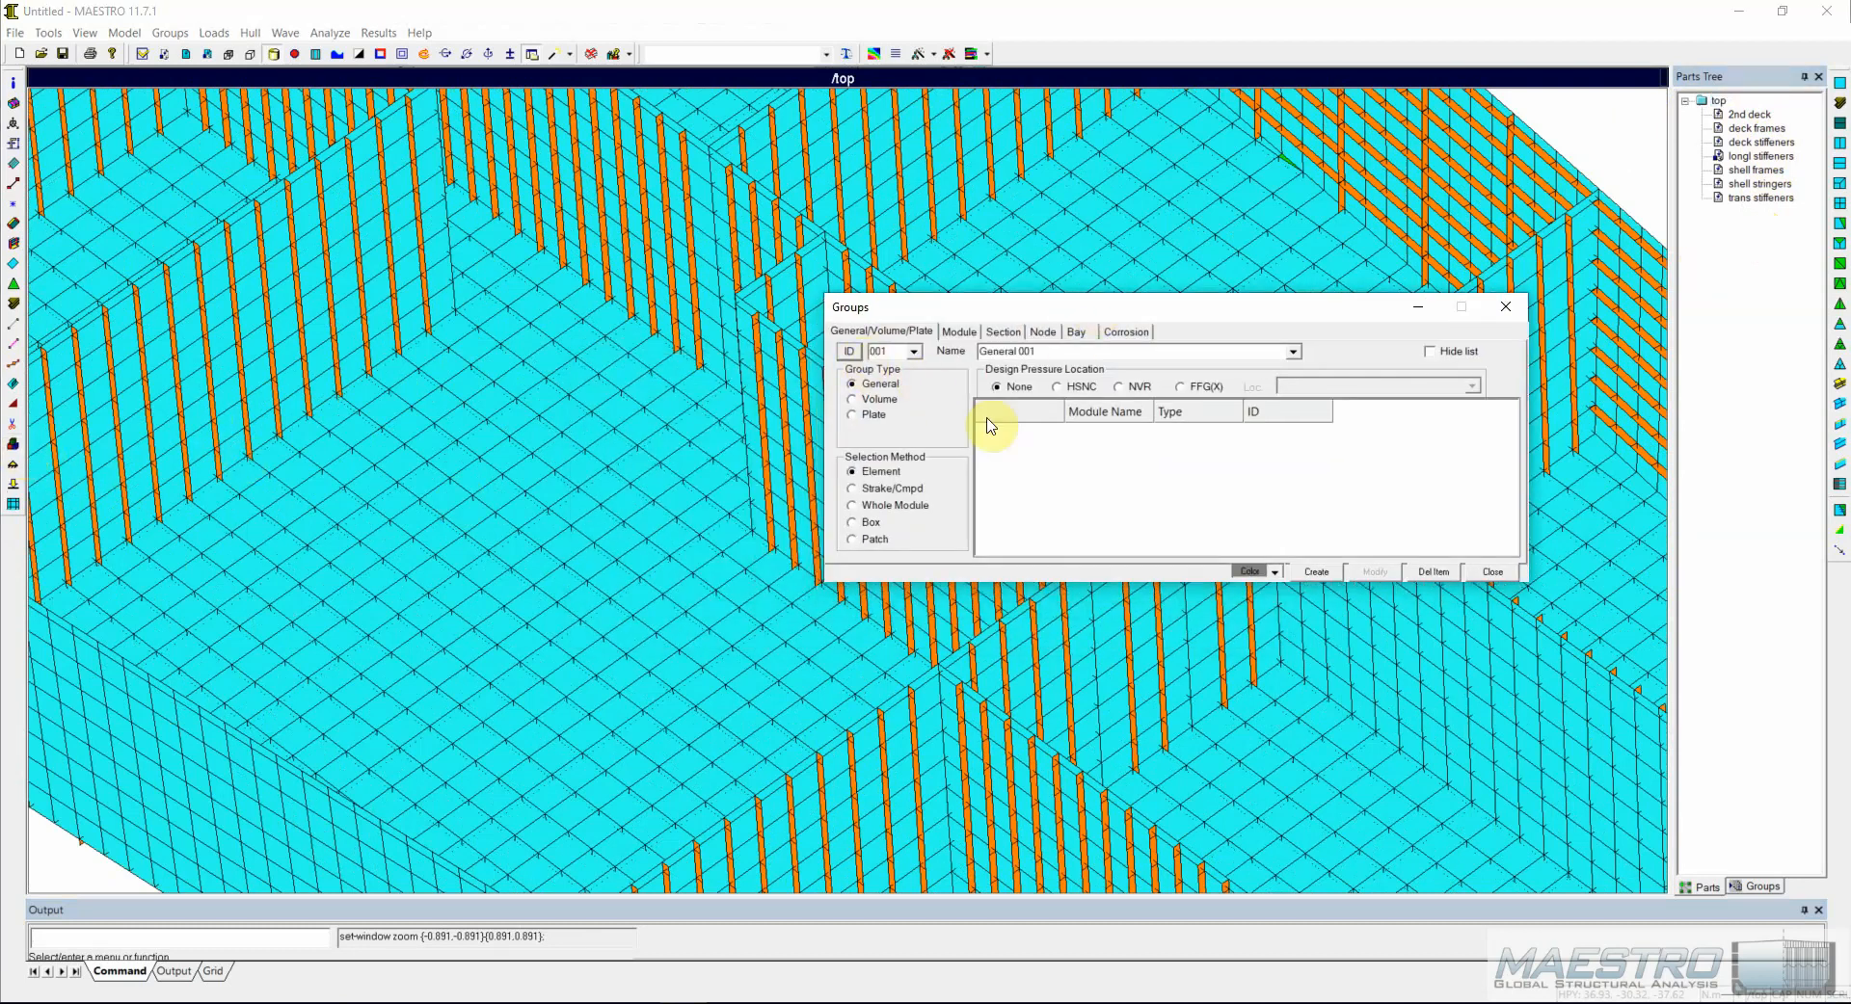
click(869, 506)
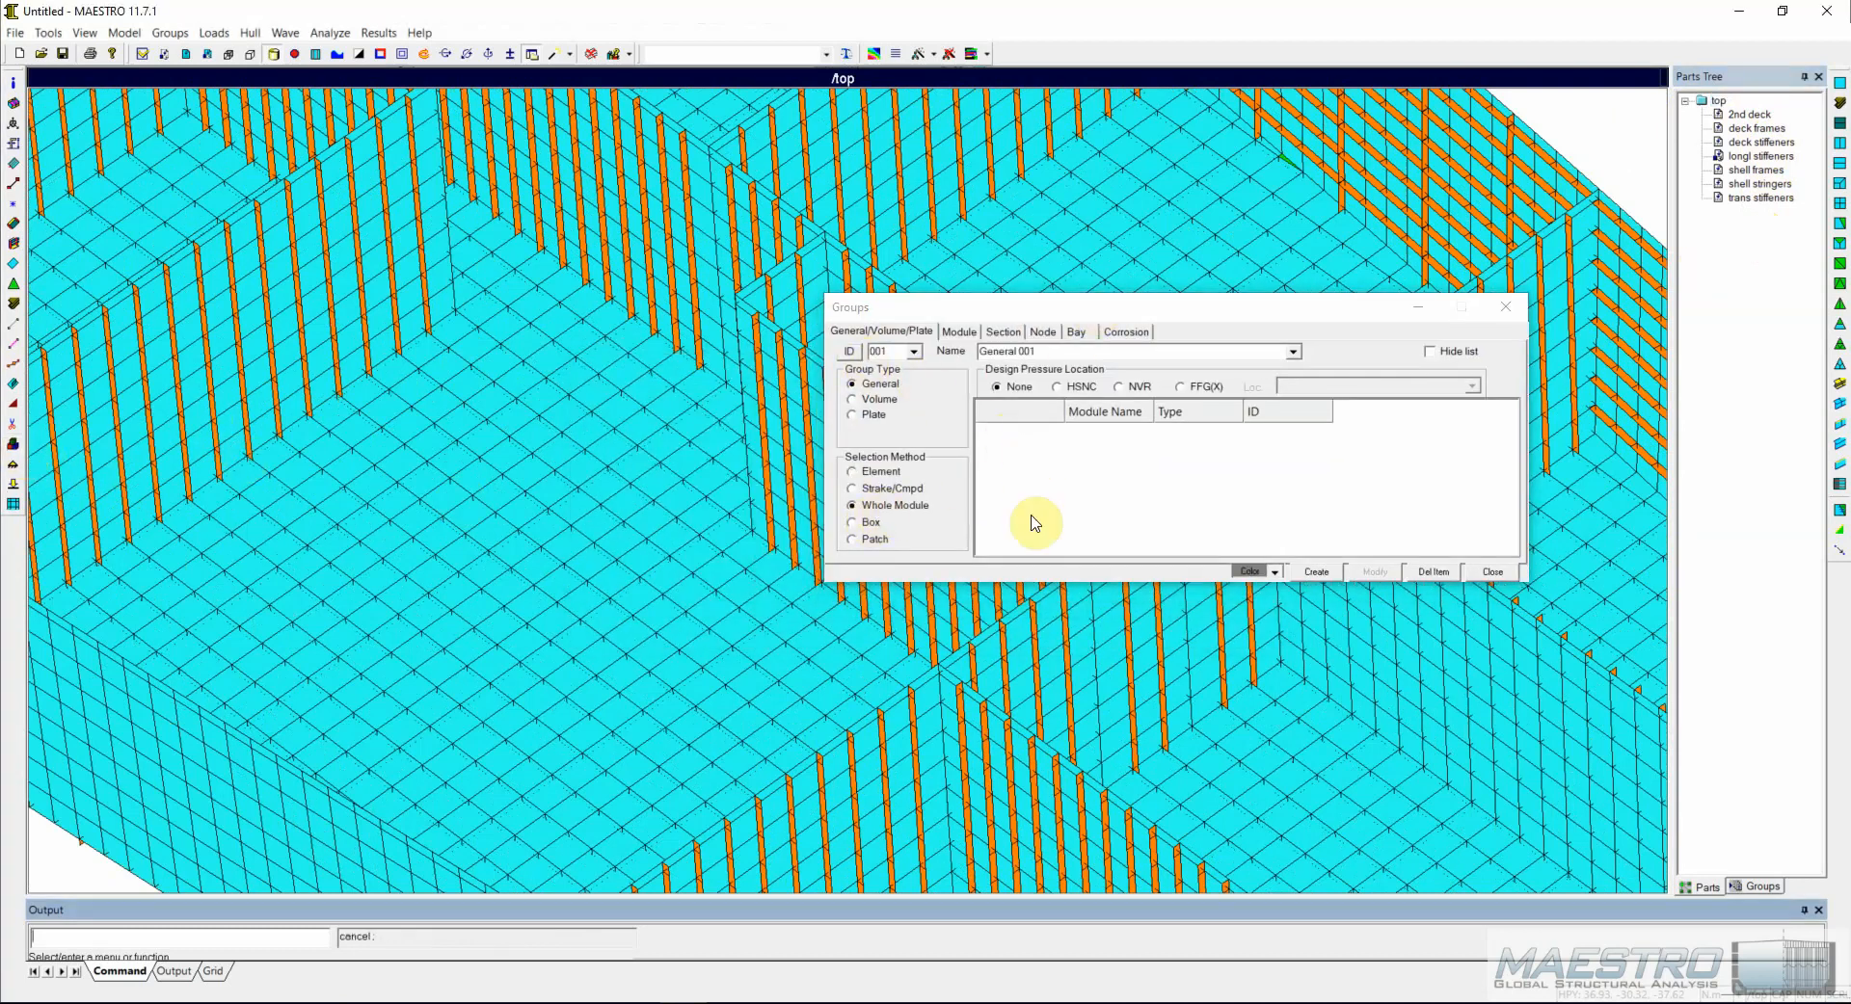
click(961, 711)
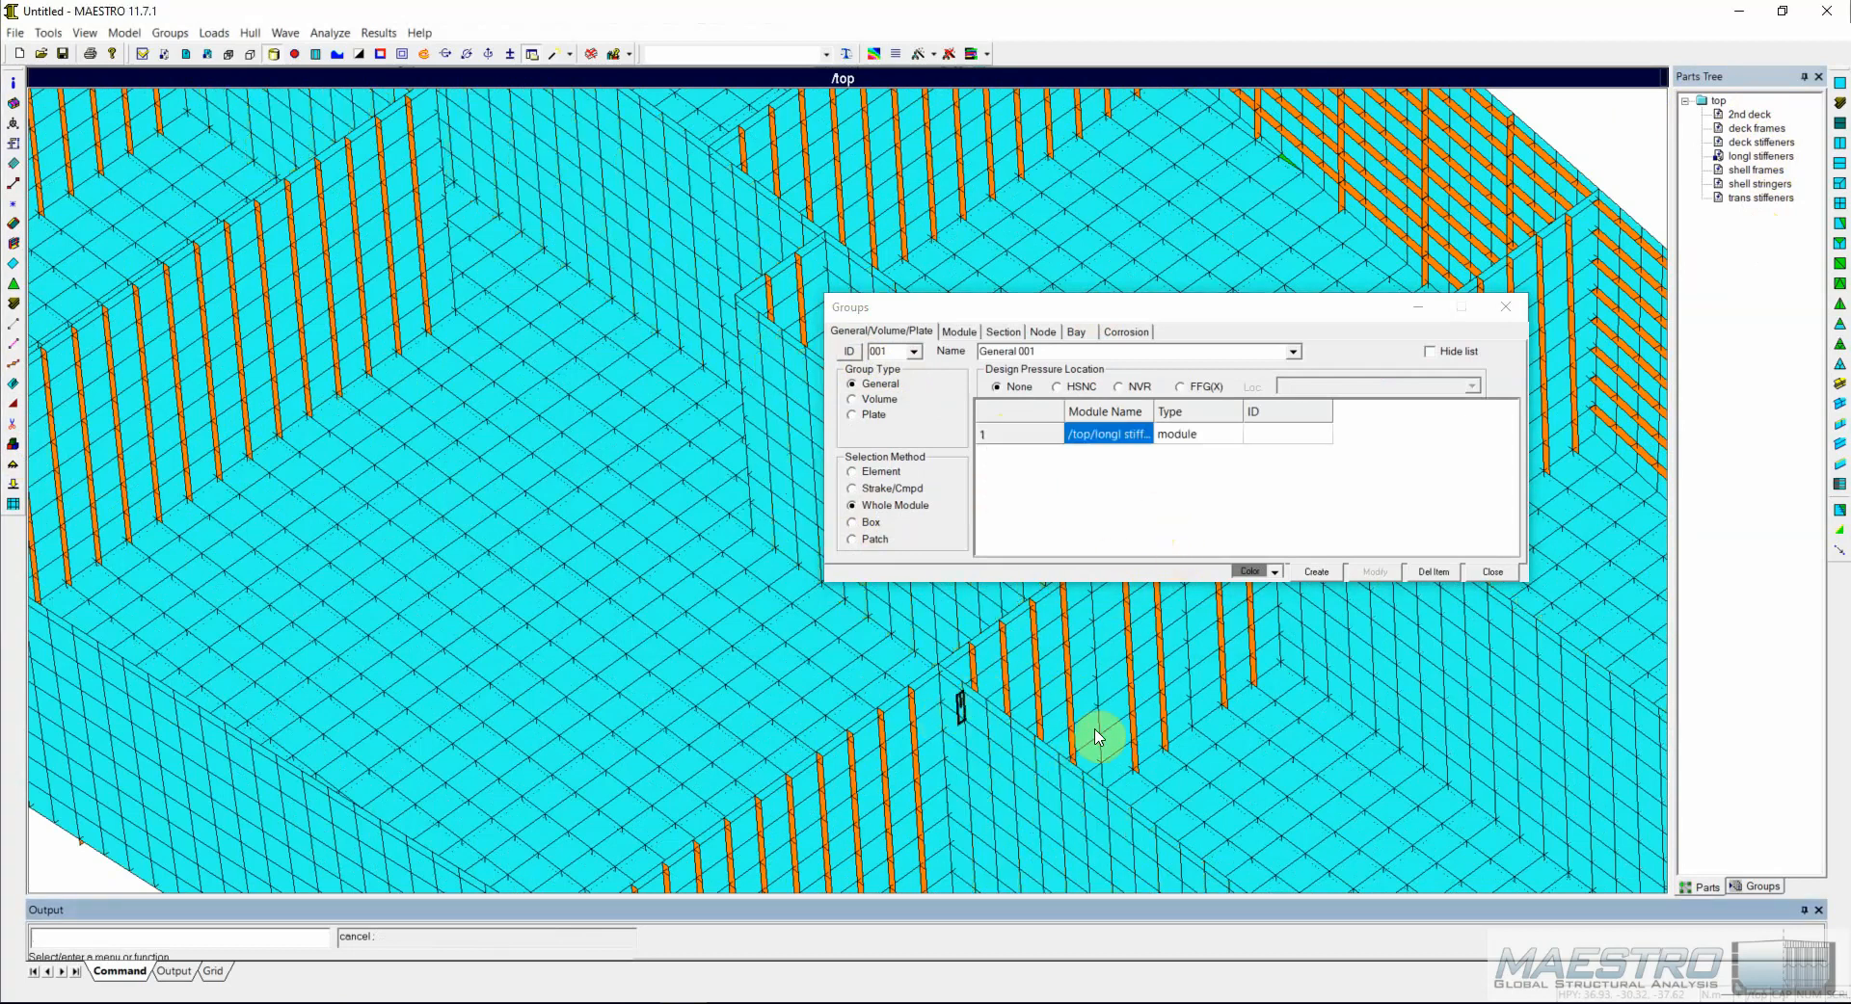
Review the beam properties offered for modifying the grouped module, and leave the group definition without applying anything.
right_click(1211, 507)
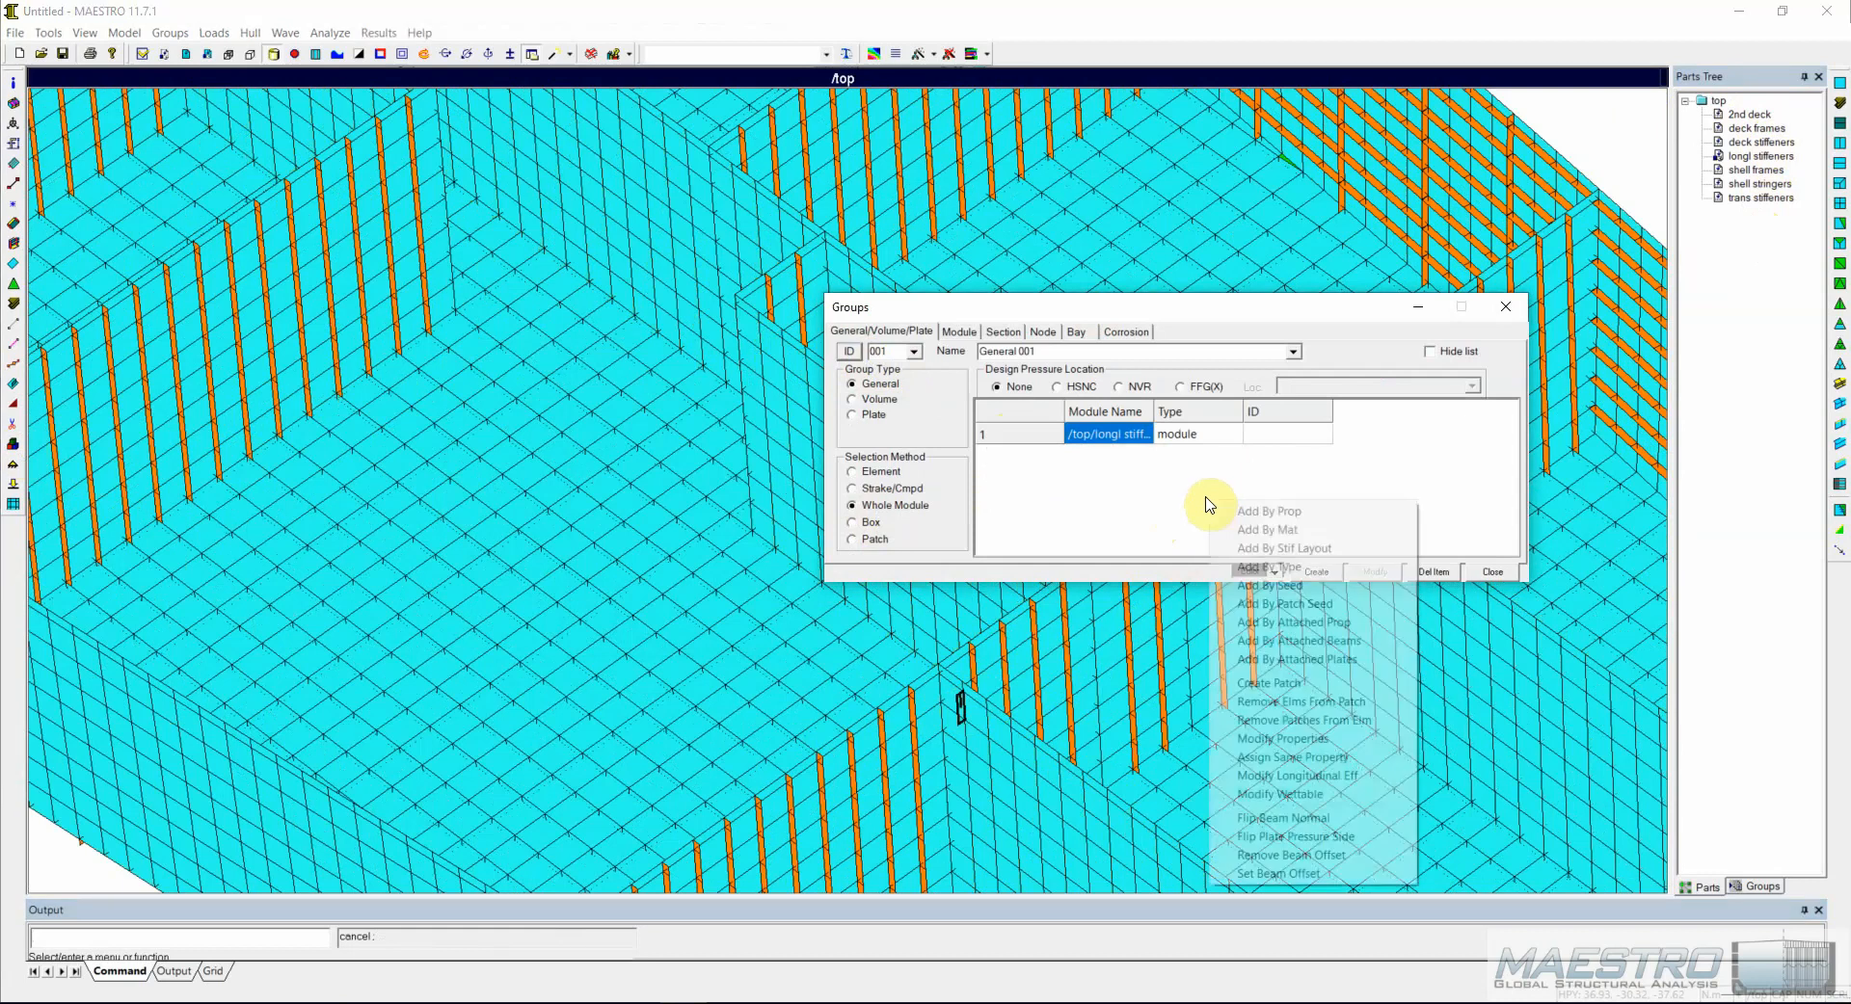
click(1280, 741)
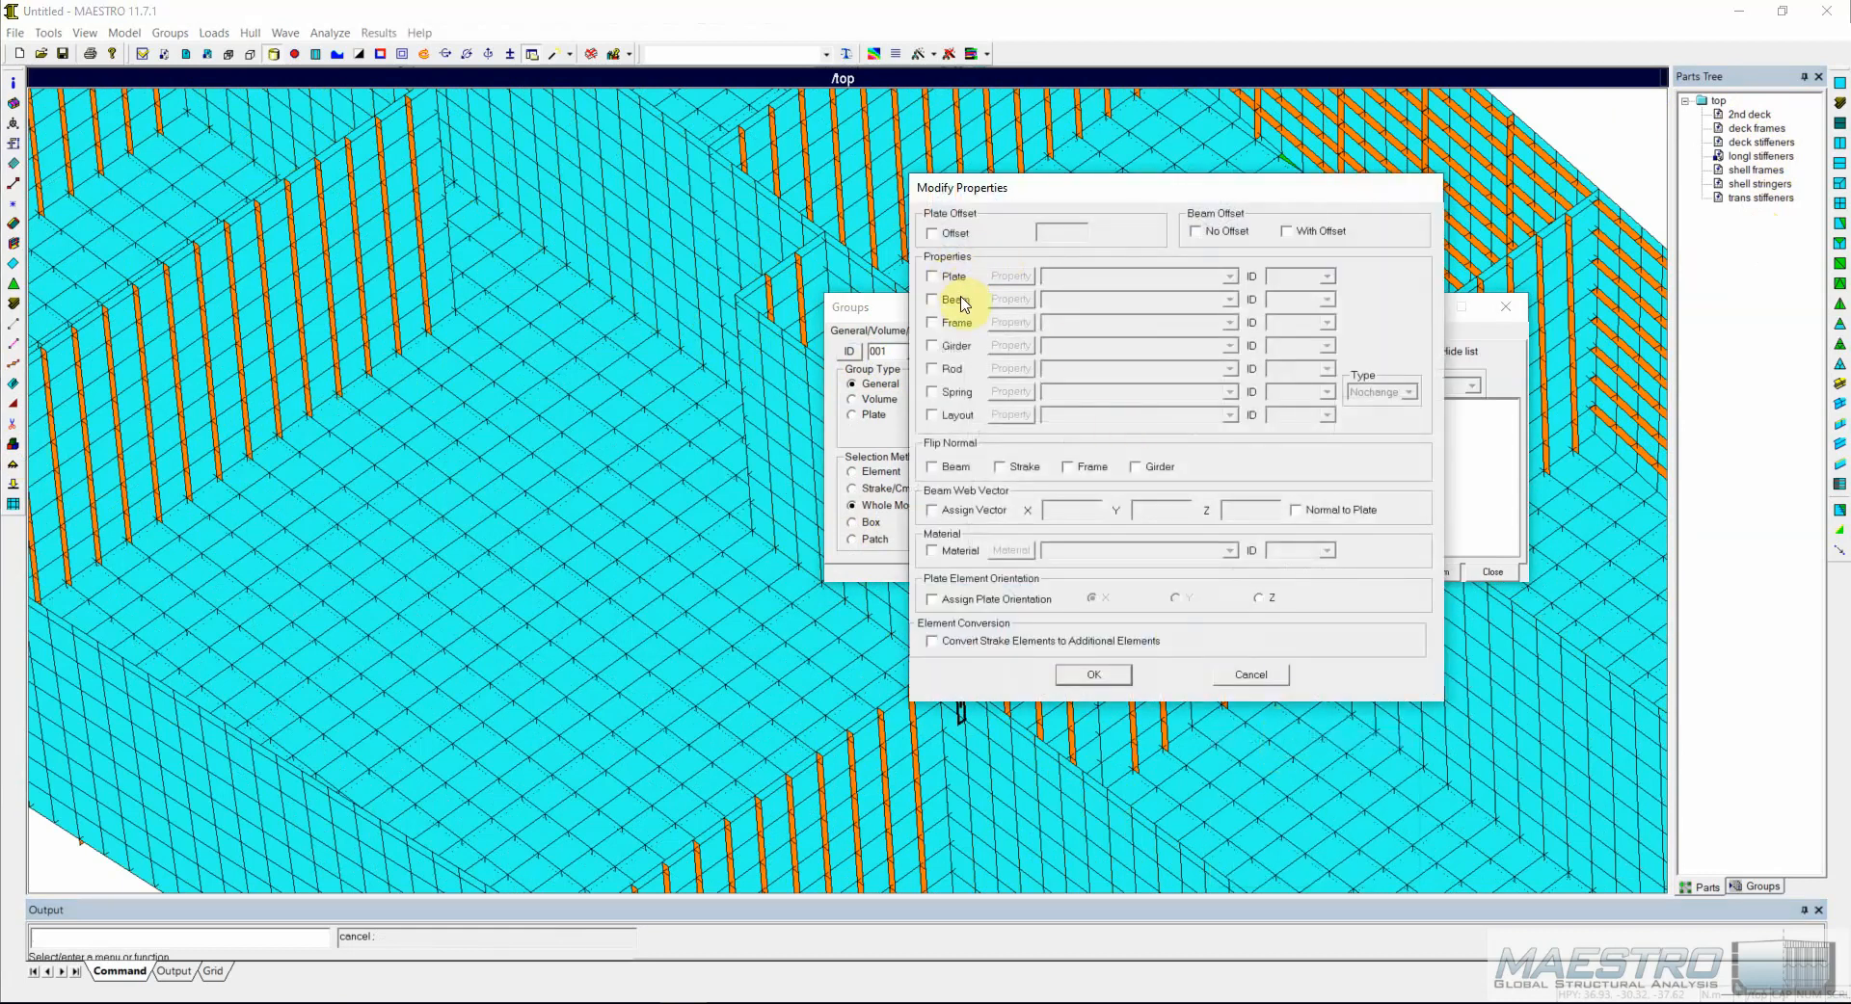
click(962, 301)
click(1073, 301)
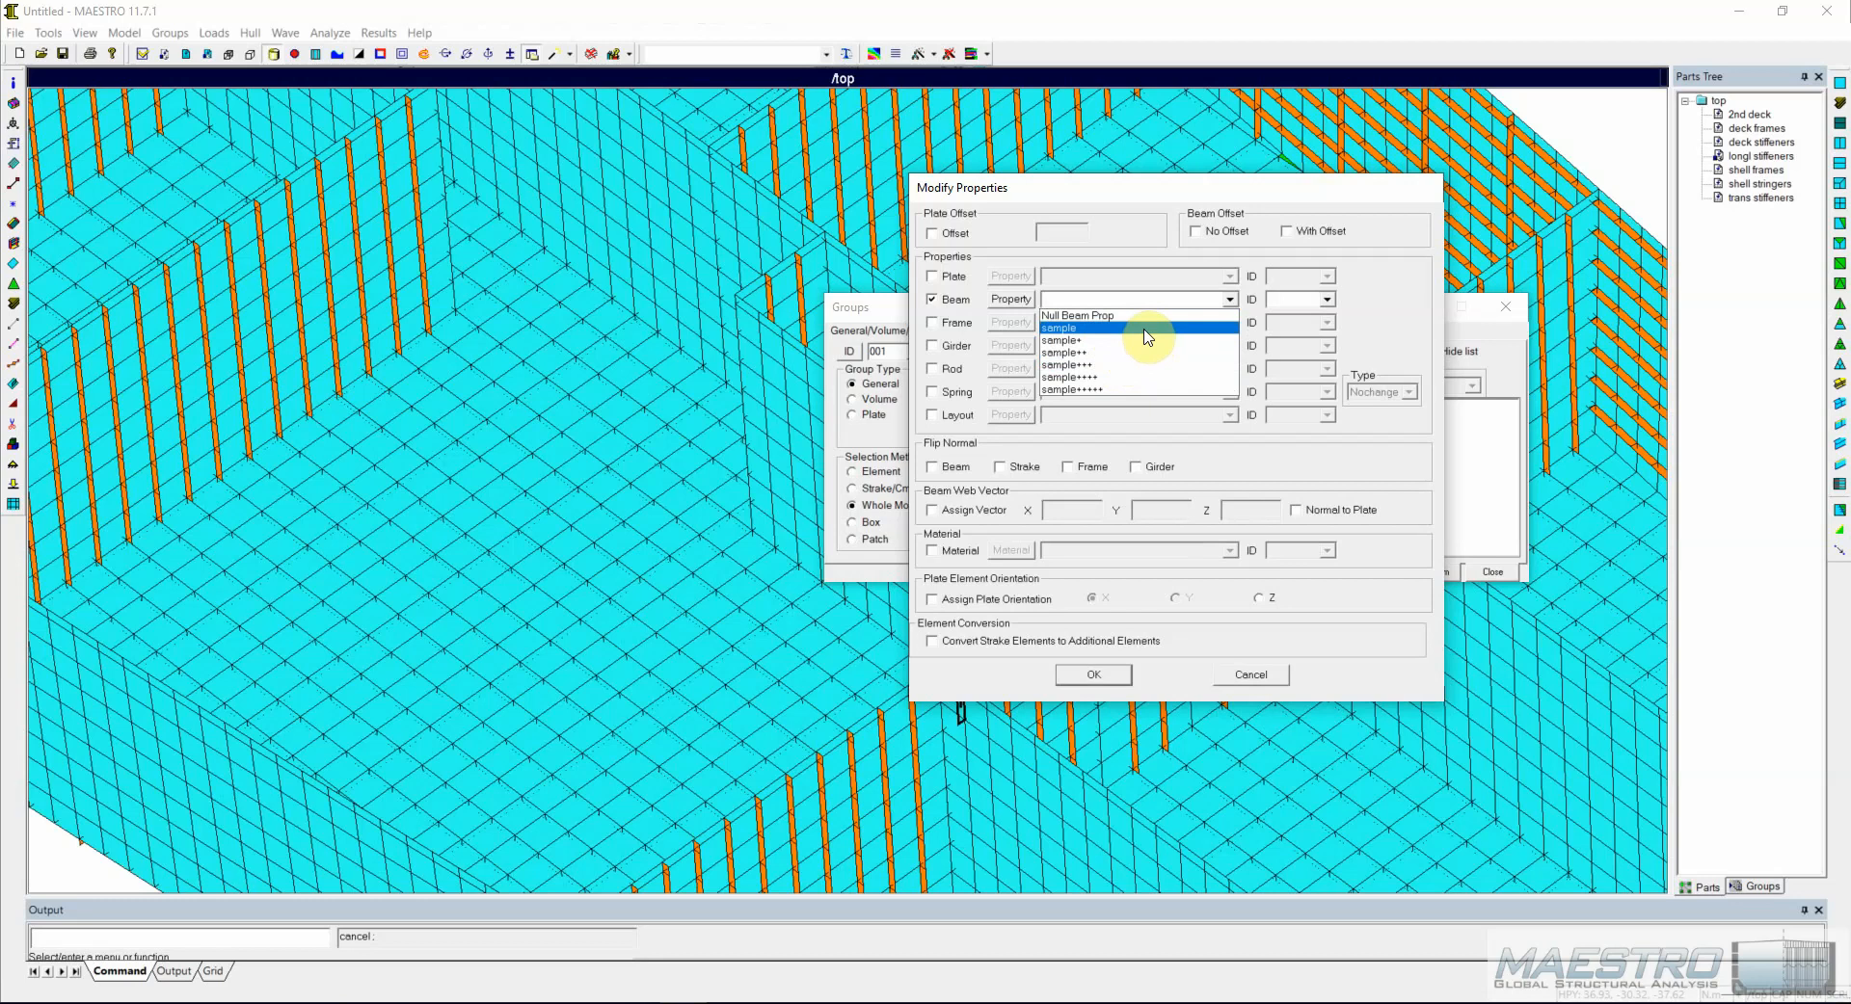
click(1247, 675)
click(1248, 675)
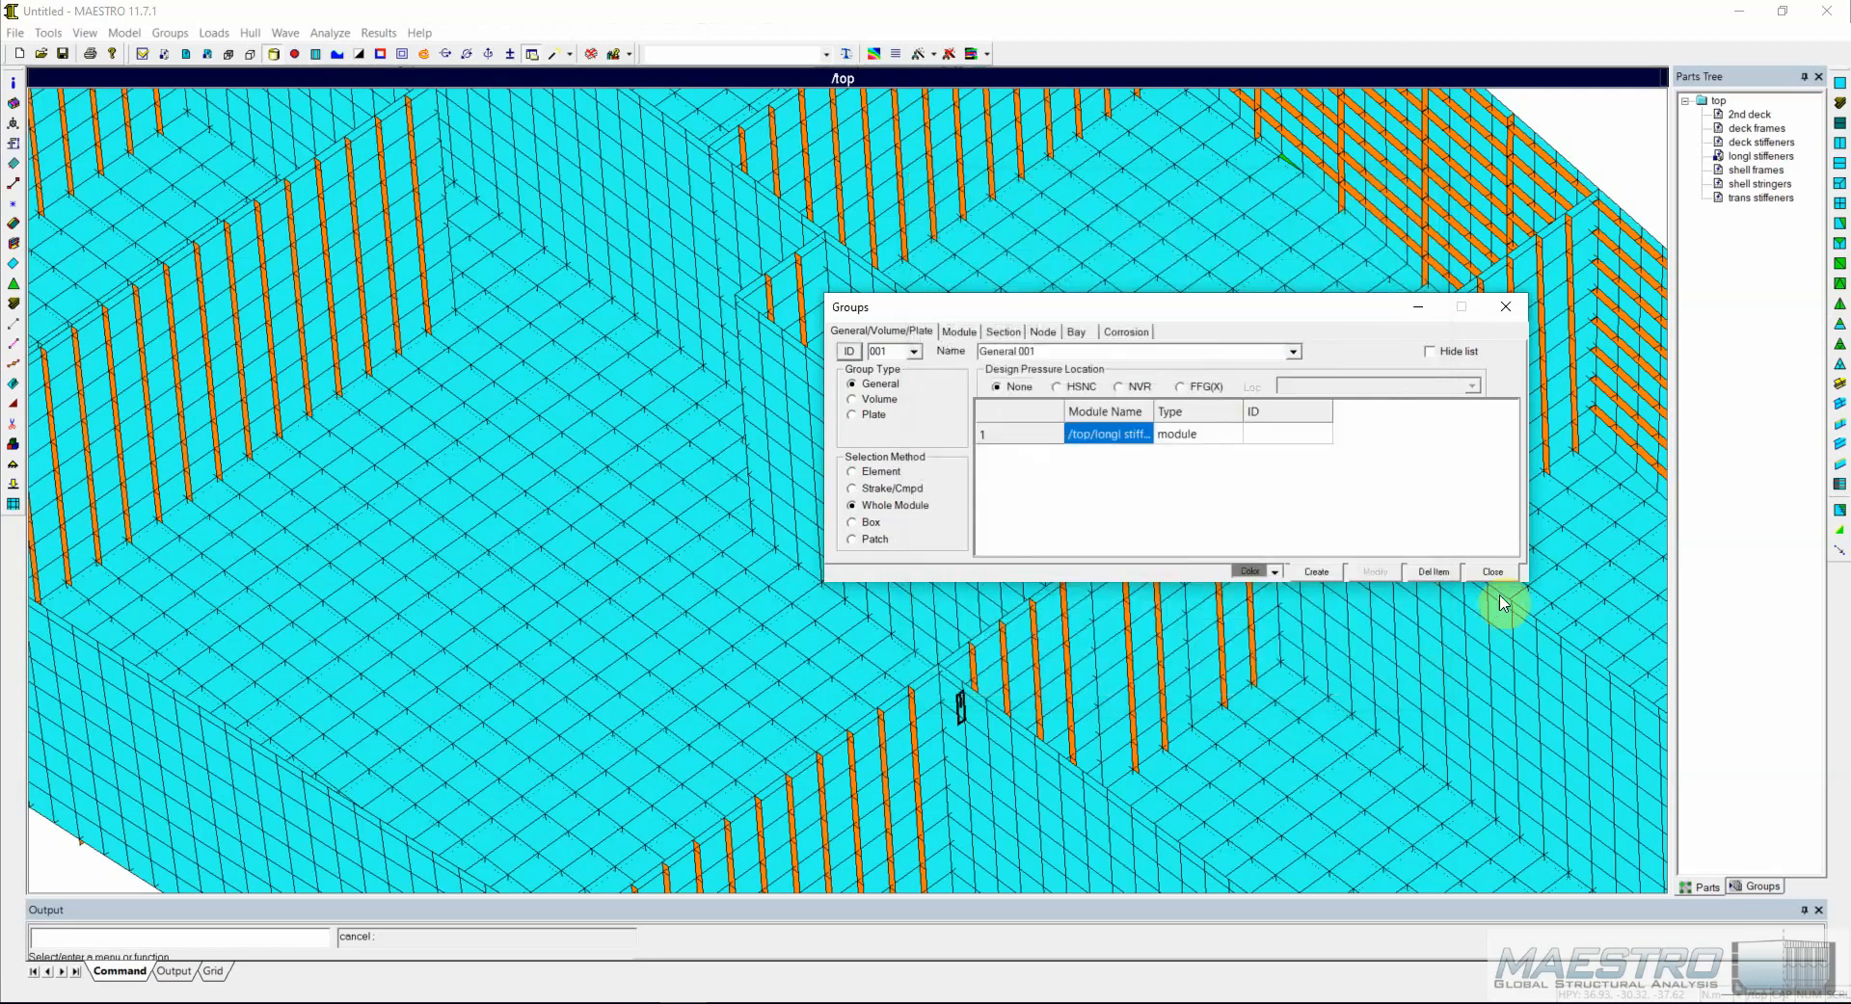
click(1492, 574)
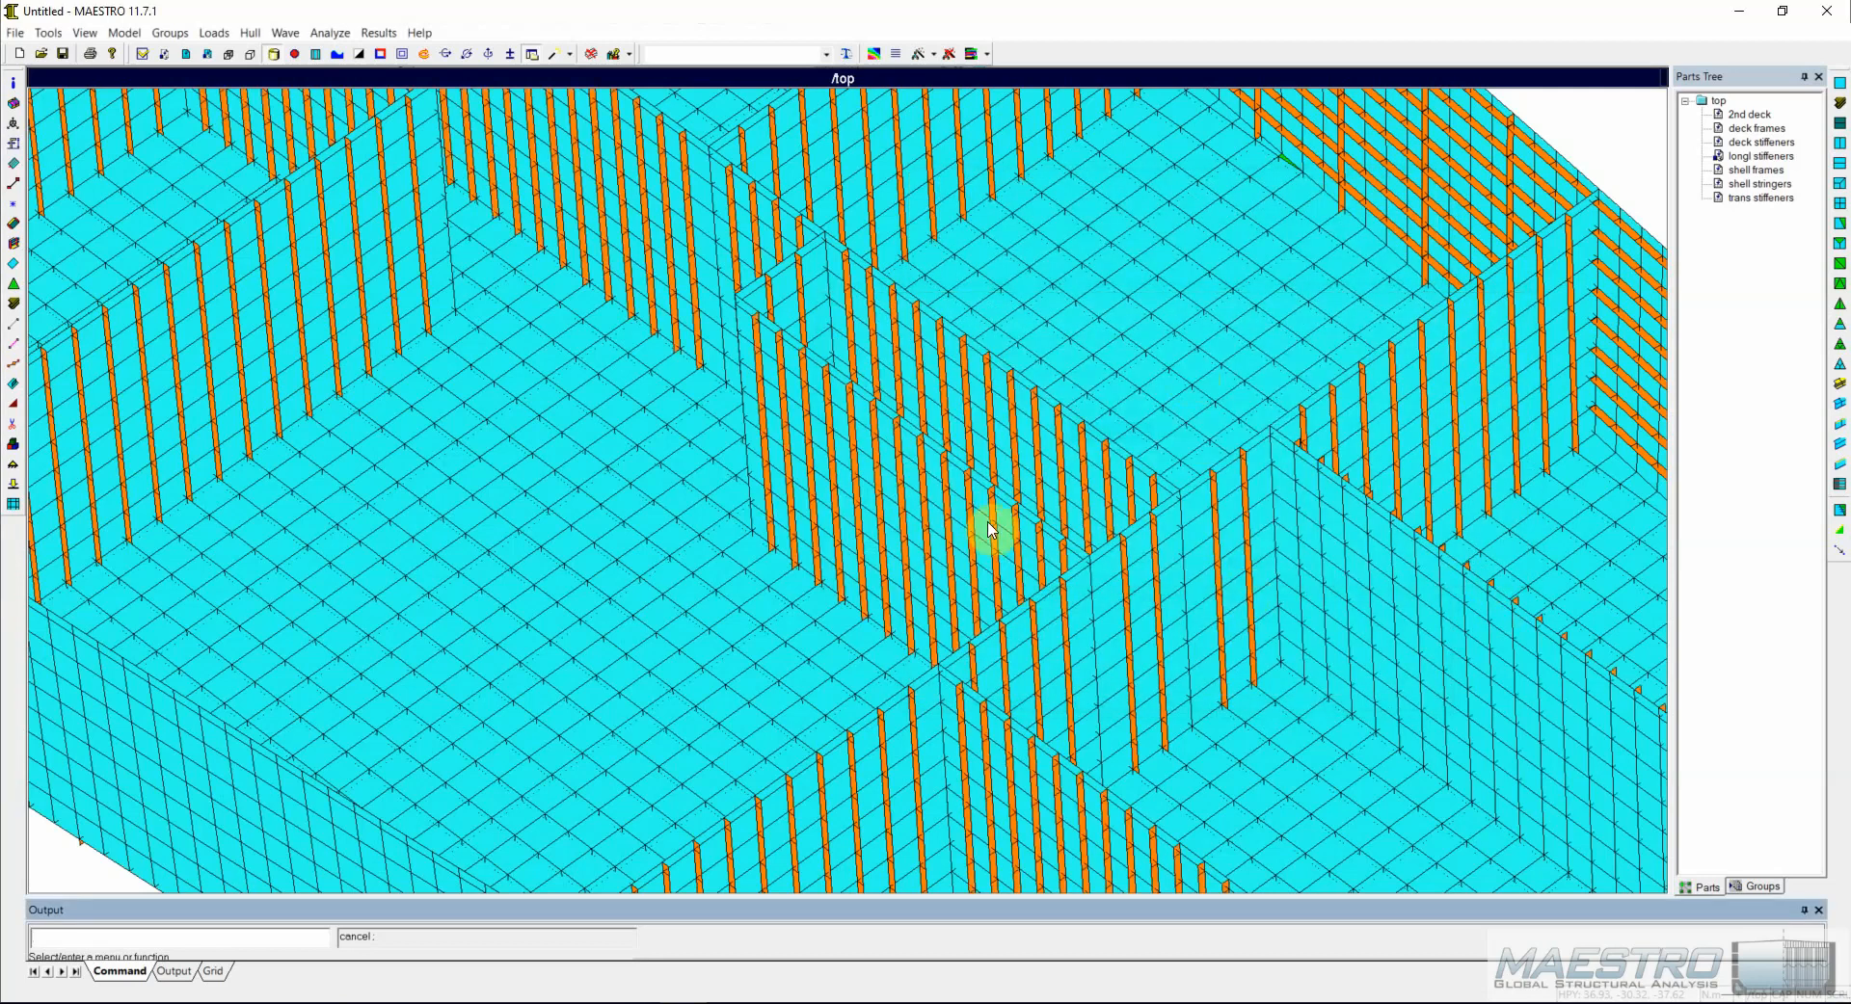
Make 2nd deck the current part and merge all the stiffener, frame and stringer modules into it.
double_click(1750, 116)
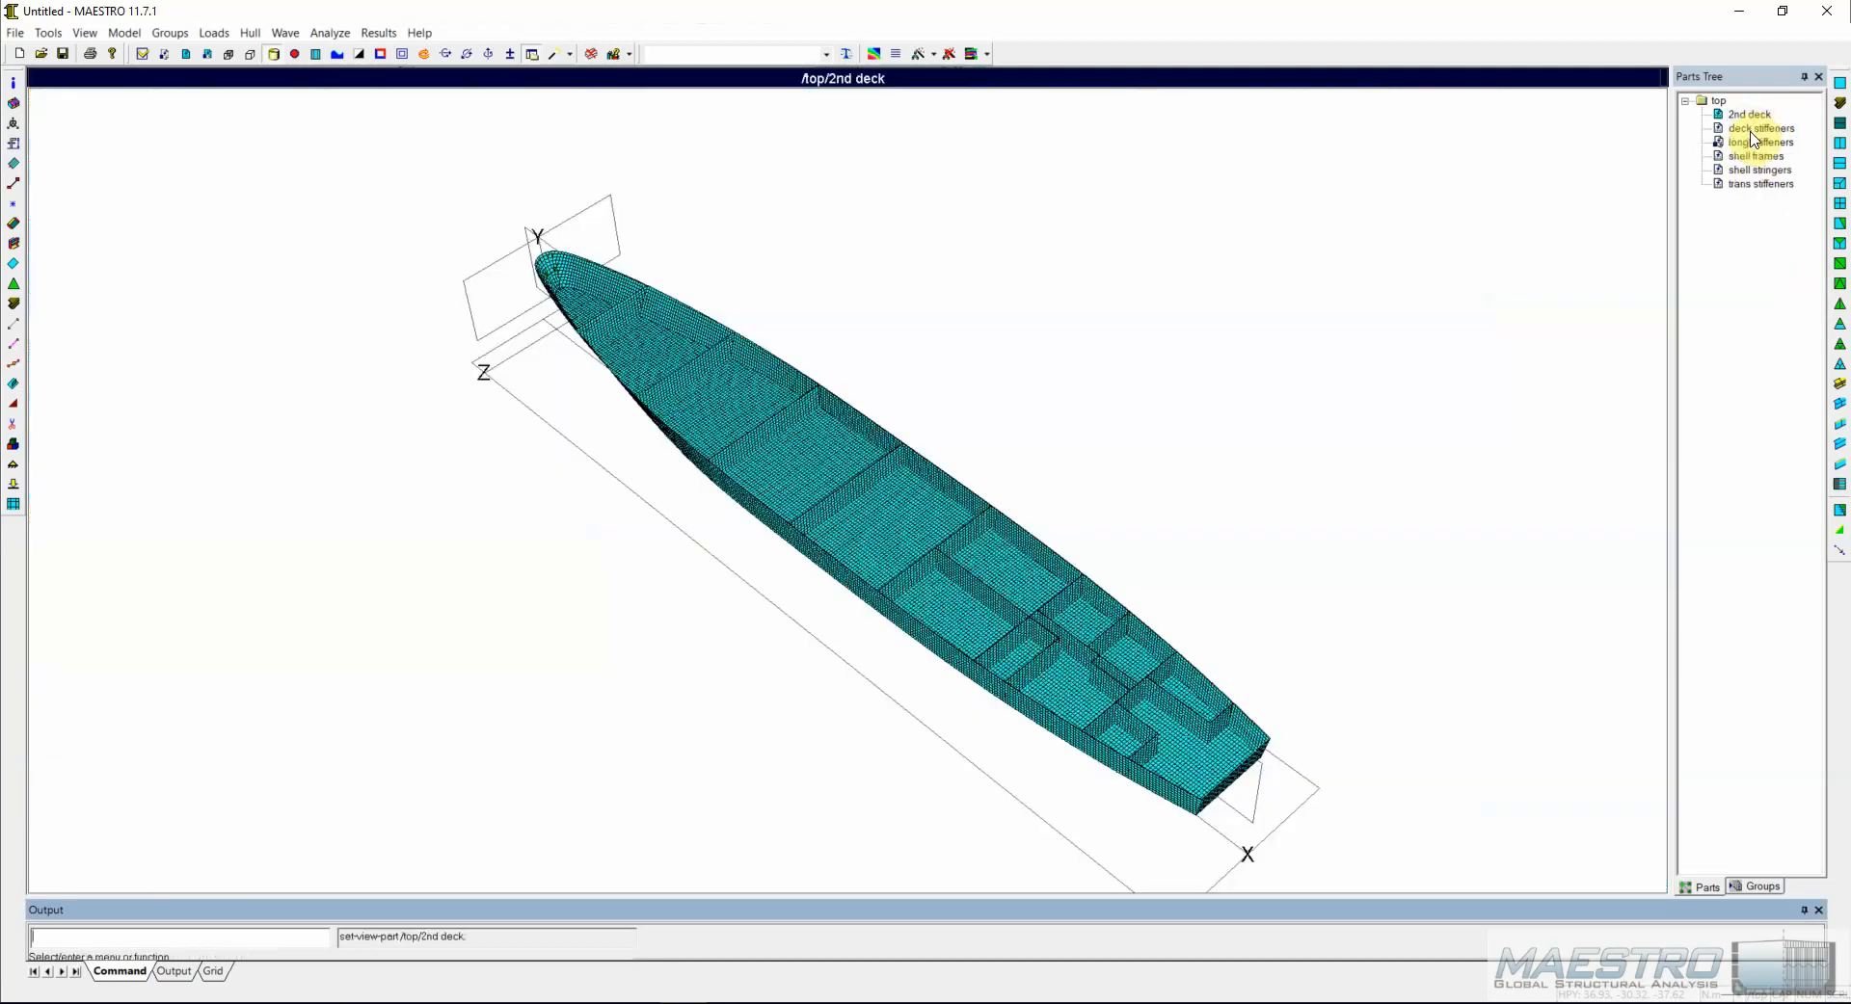
drag(1751, 130, 1754, 117)
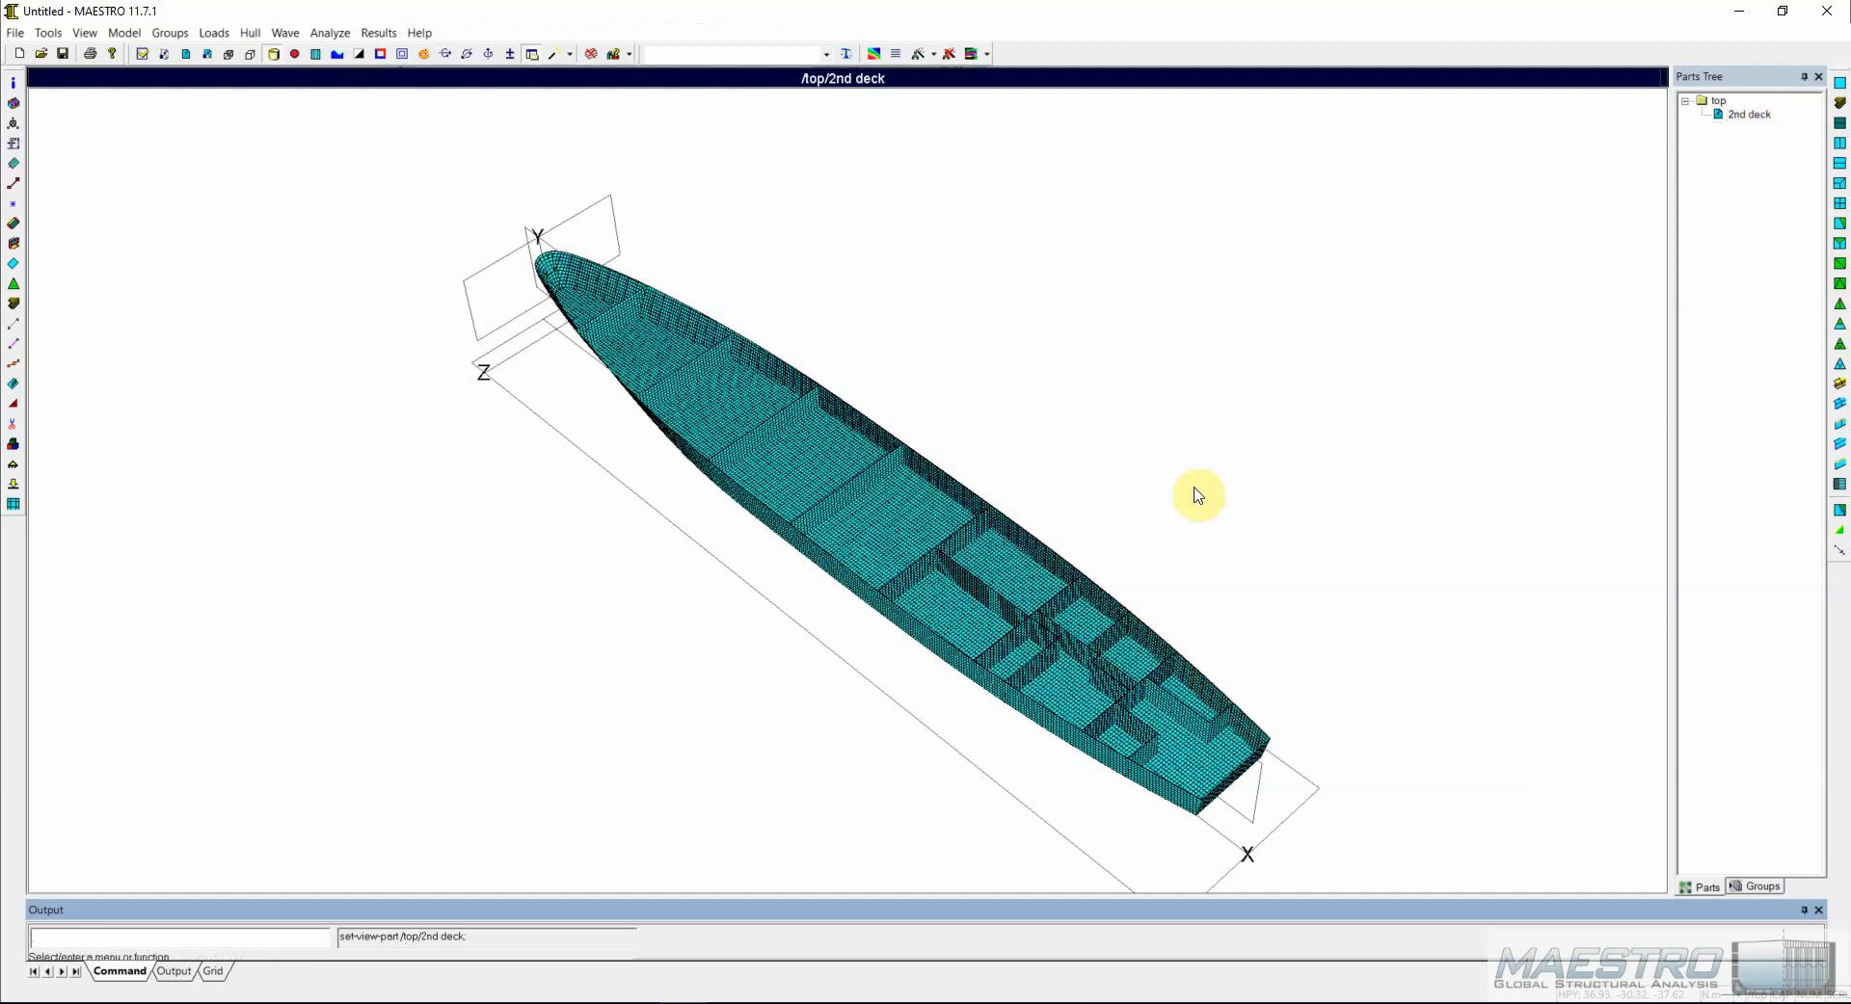
scroll(993, 602, up, 6)
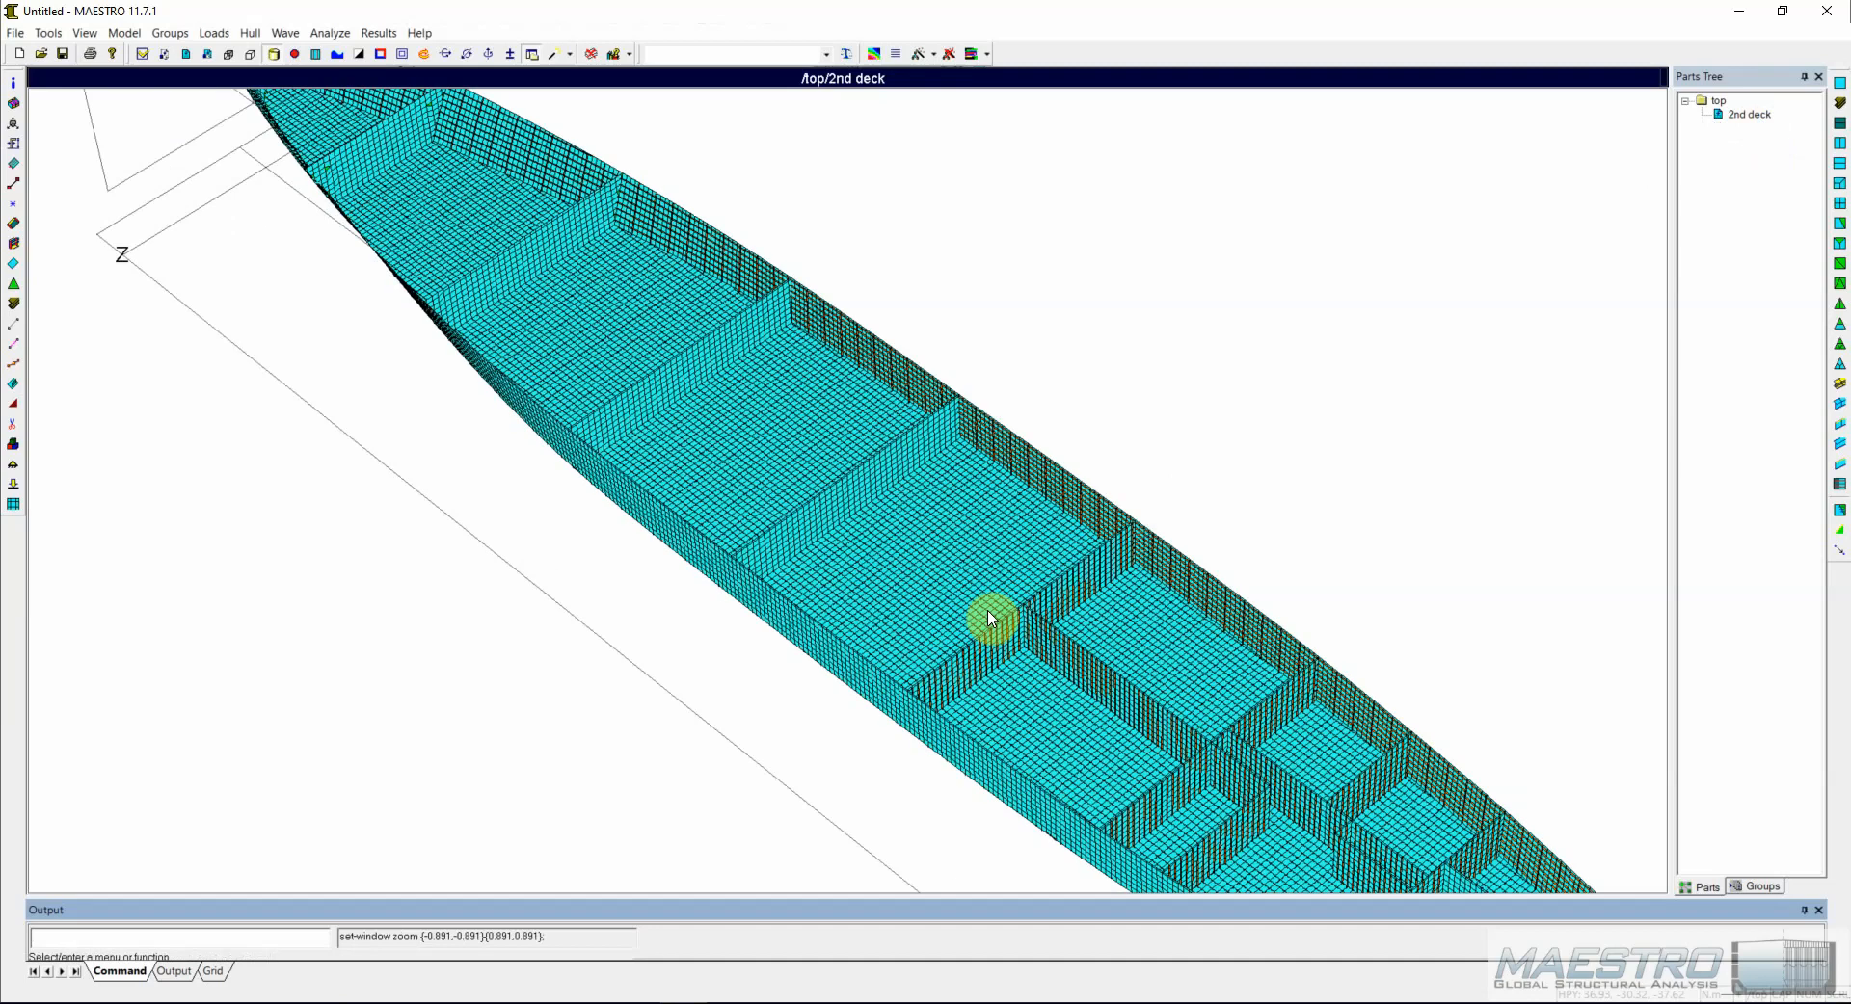
scroll(661, 410, up, 3)
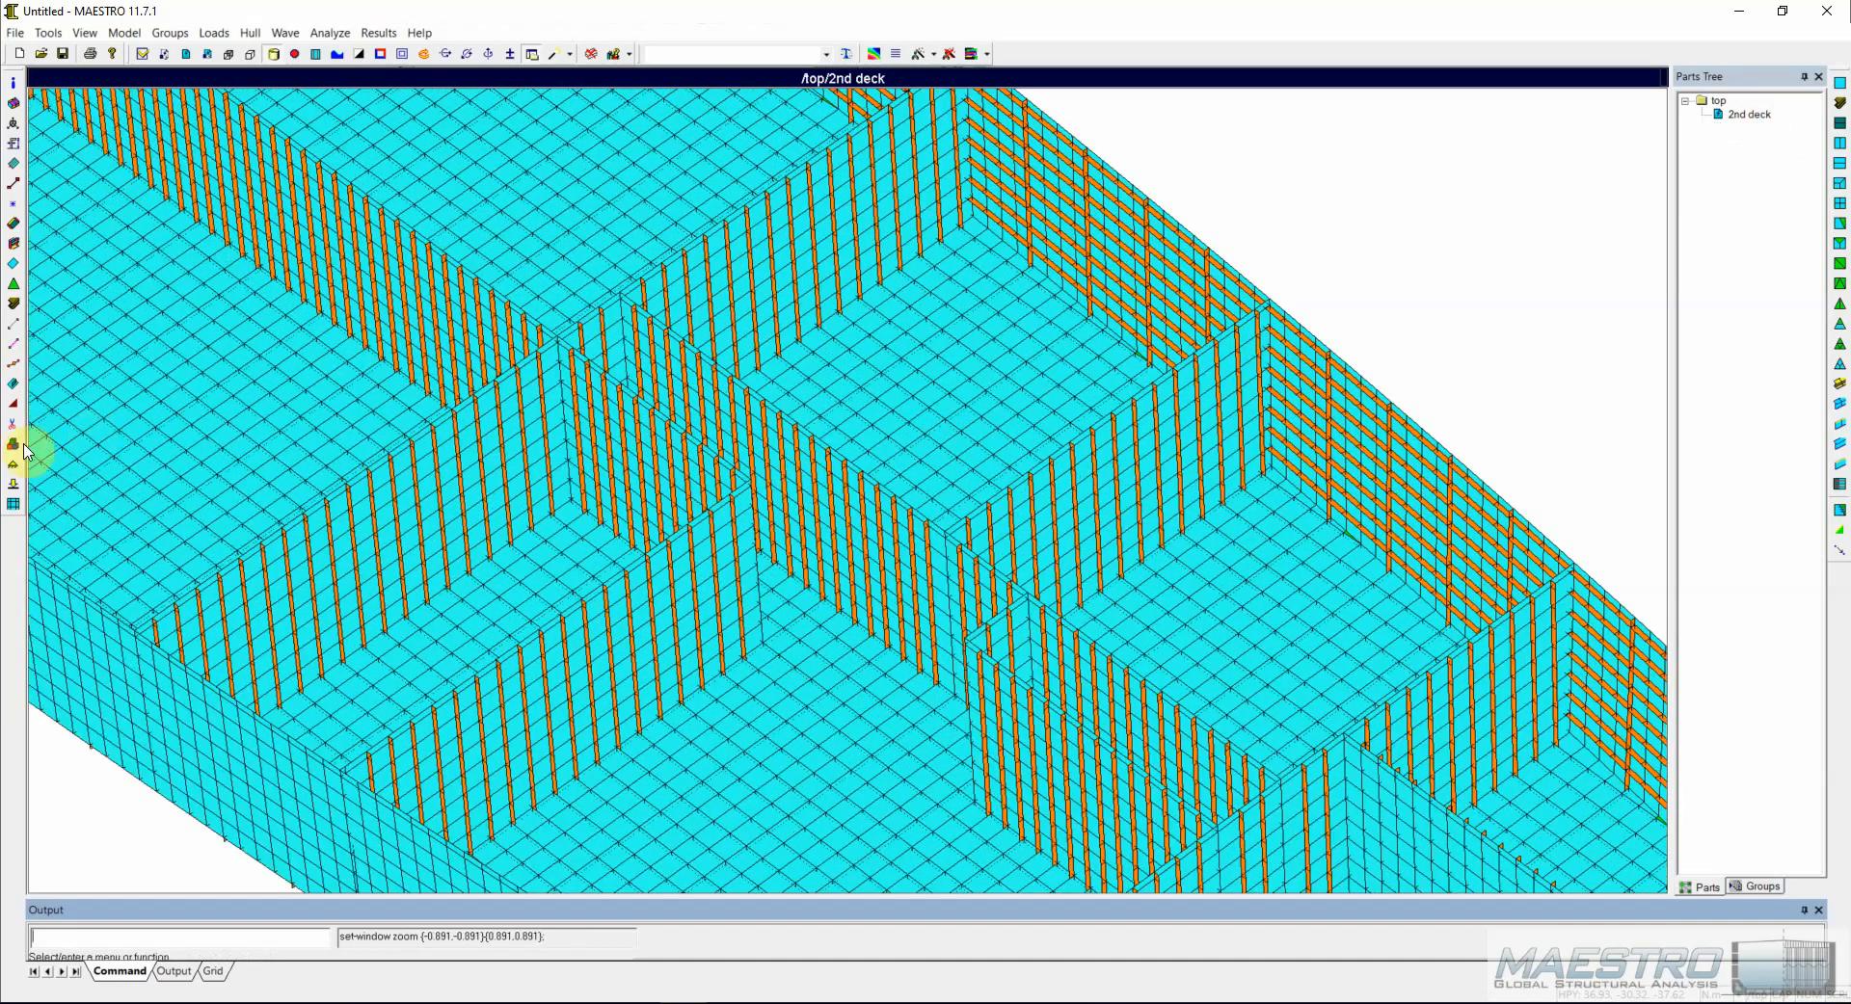
Color the model's beams by beam property ID and inspect the stiffeners and frames on the shell and bulkheads.
click(85, 33)
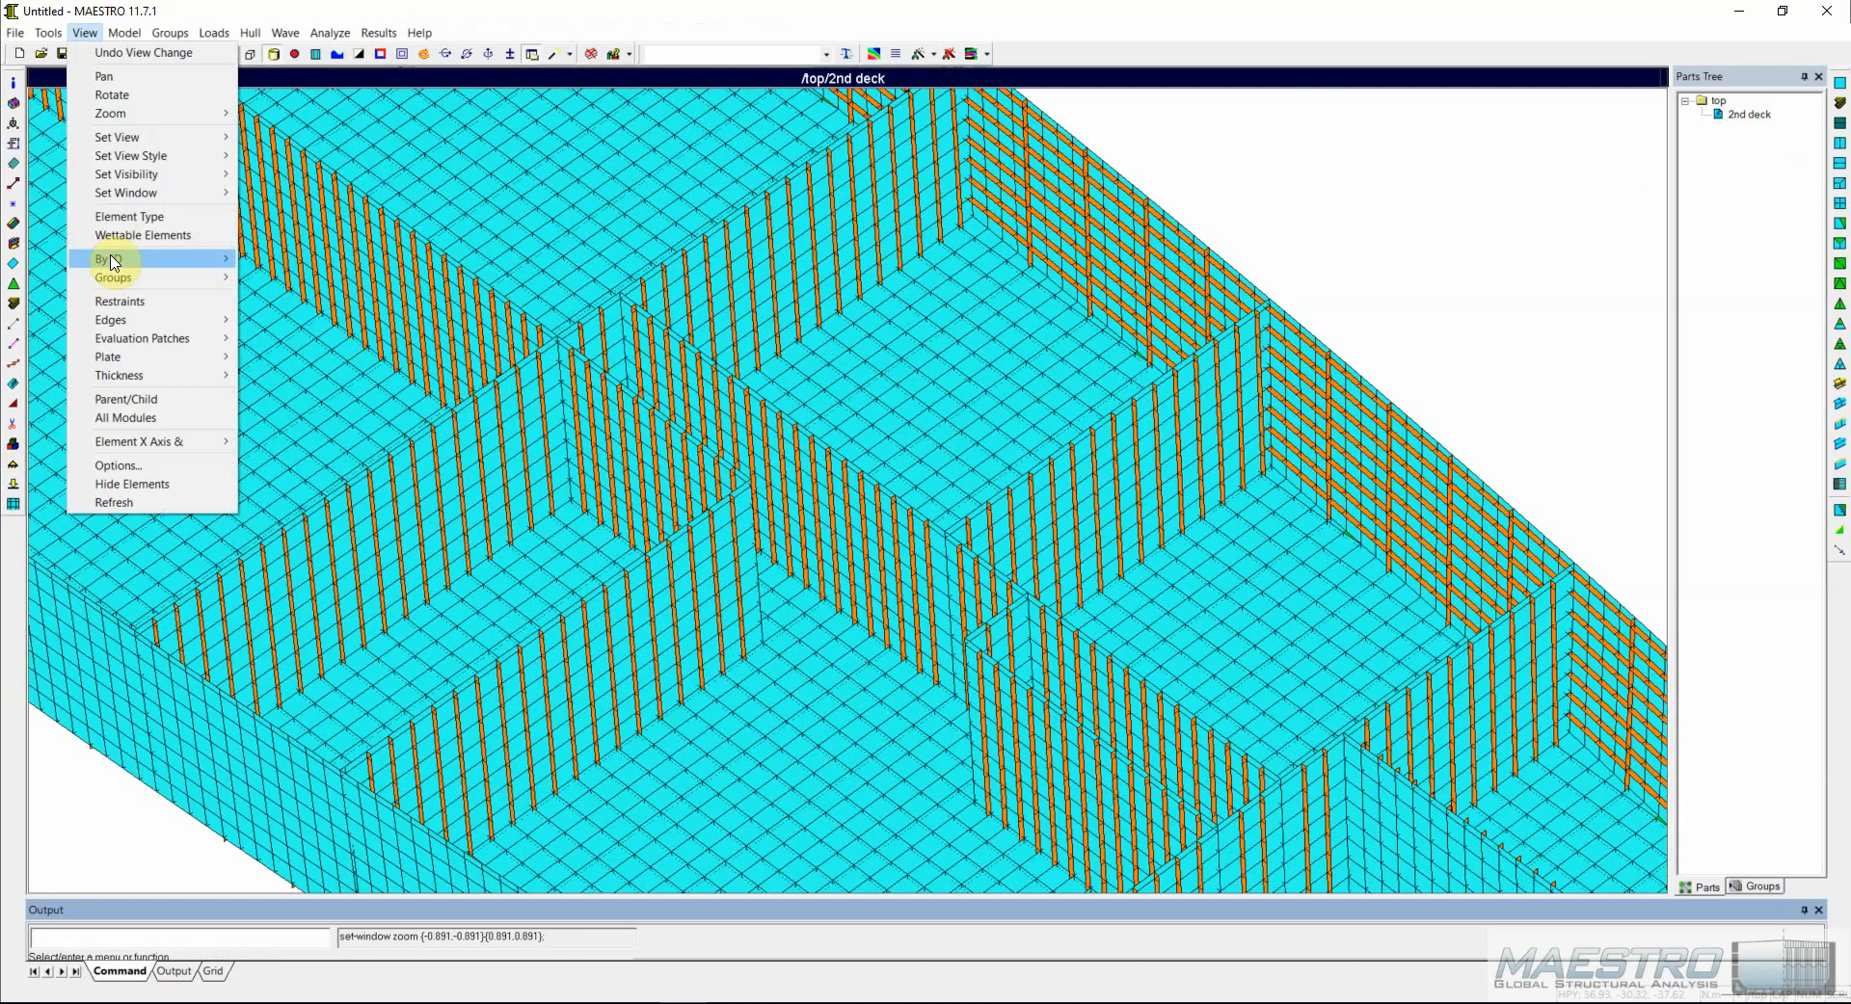
mouse_move(116, 260)
click(313, 286)
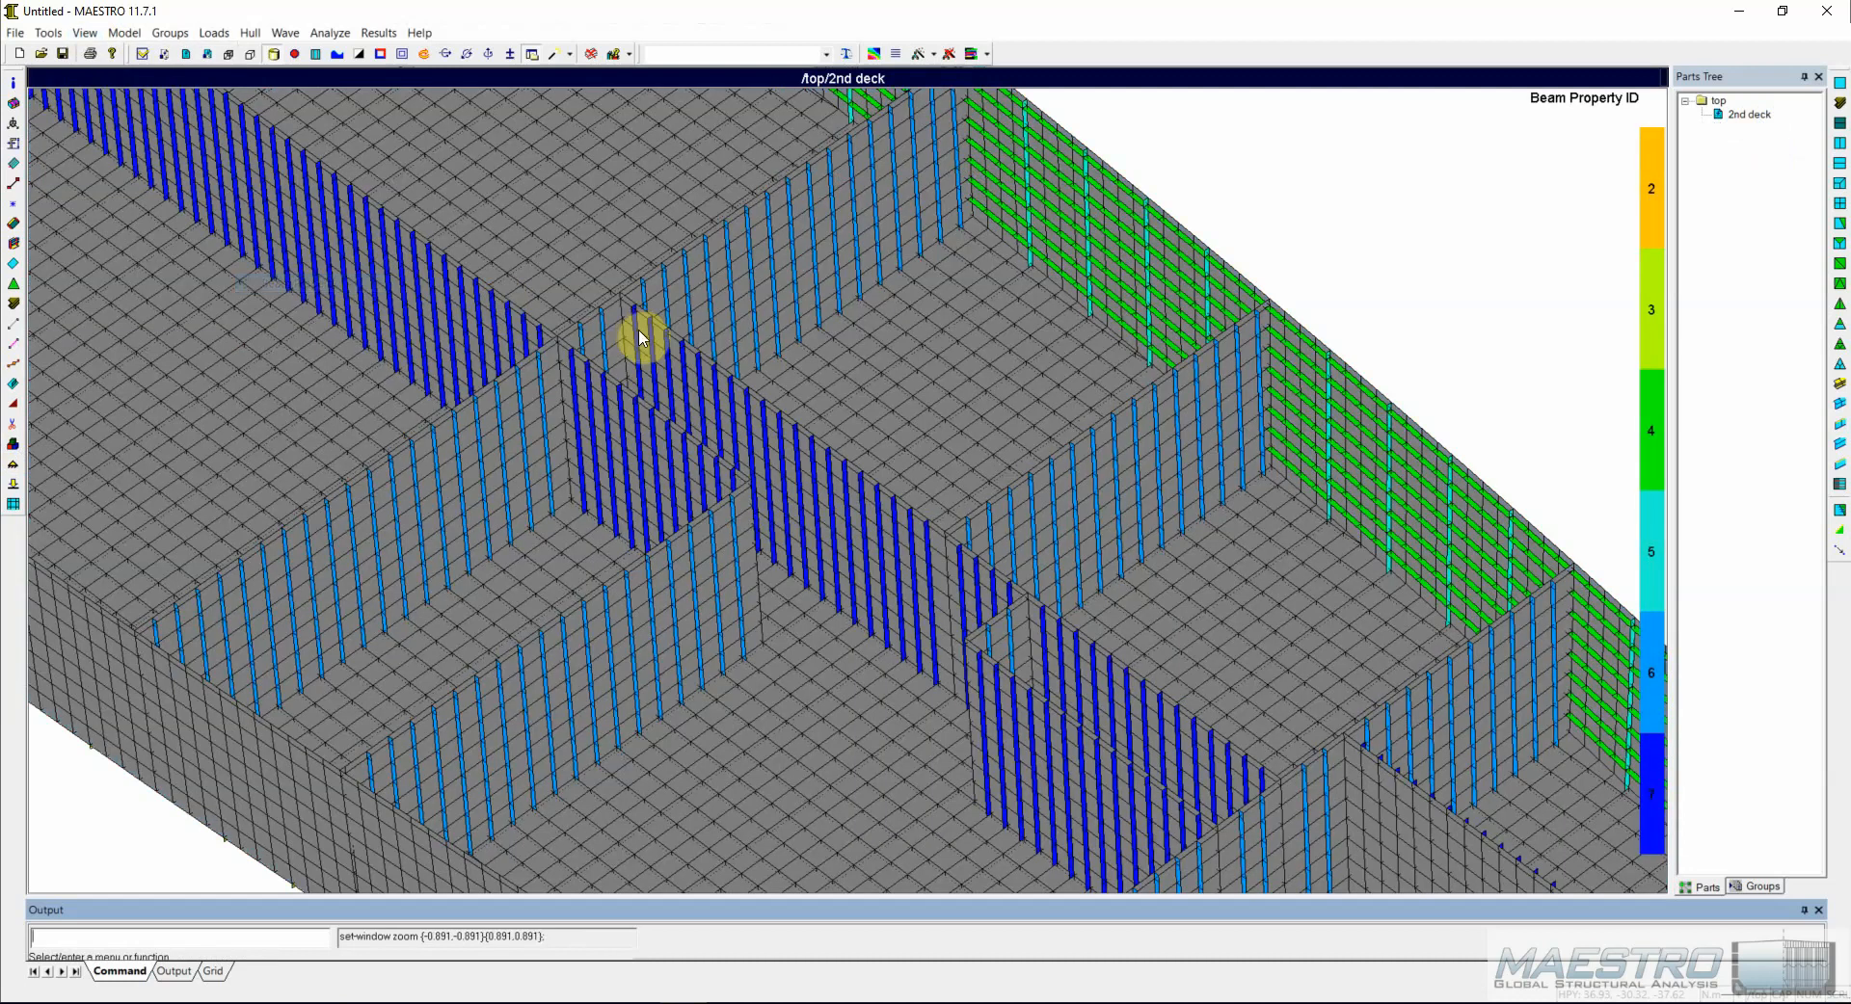
scroll(794, 401, down, 2)
scroll(1046, 335, up, 2)
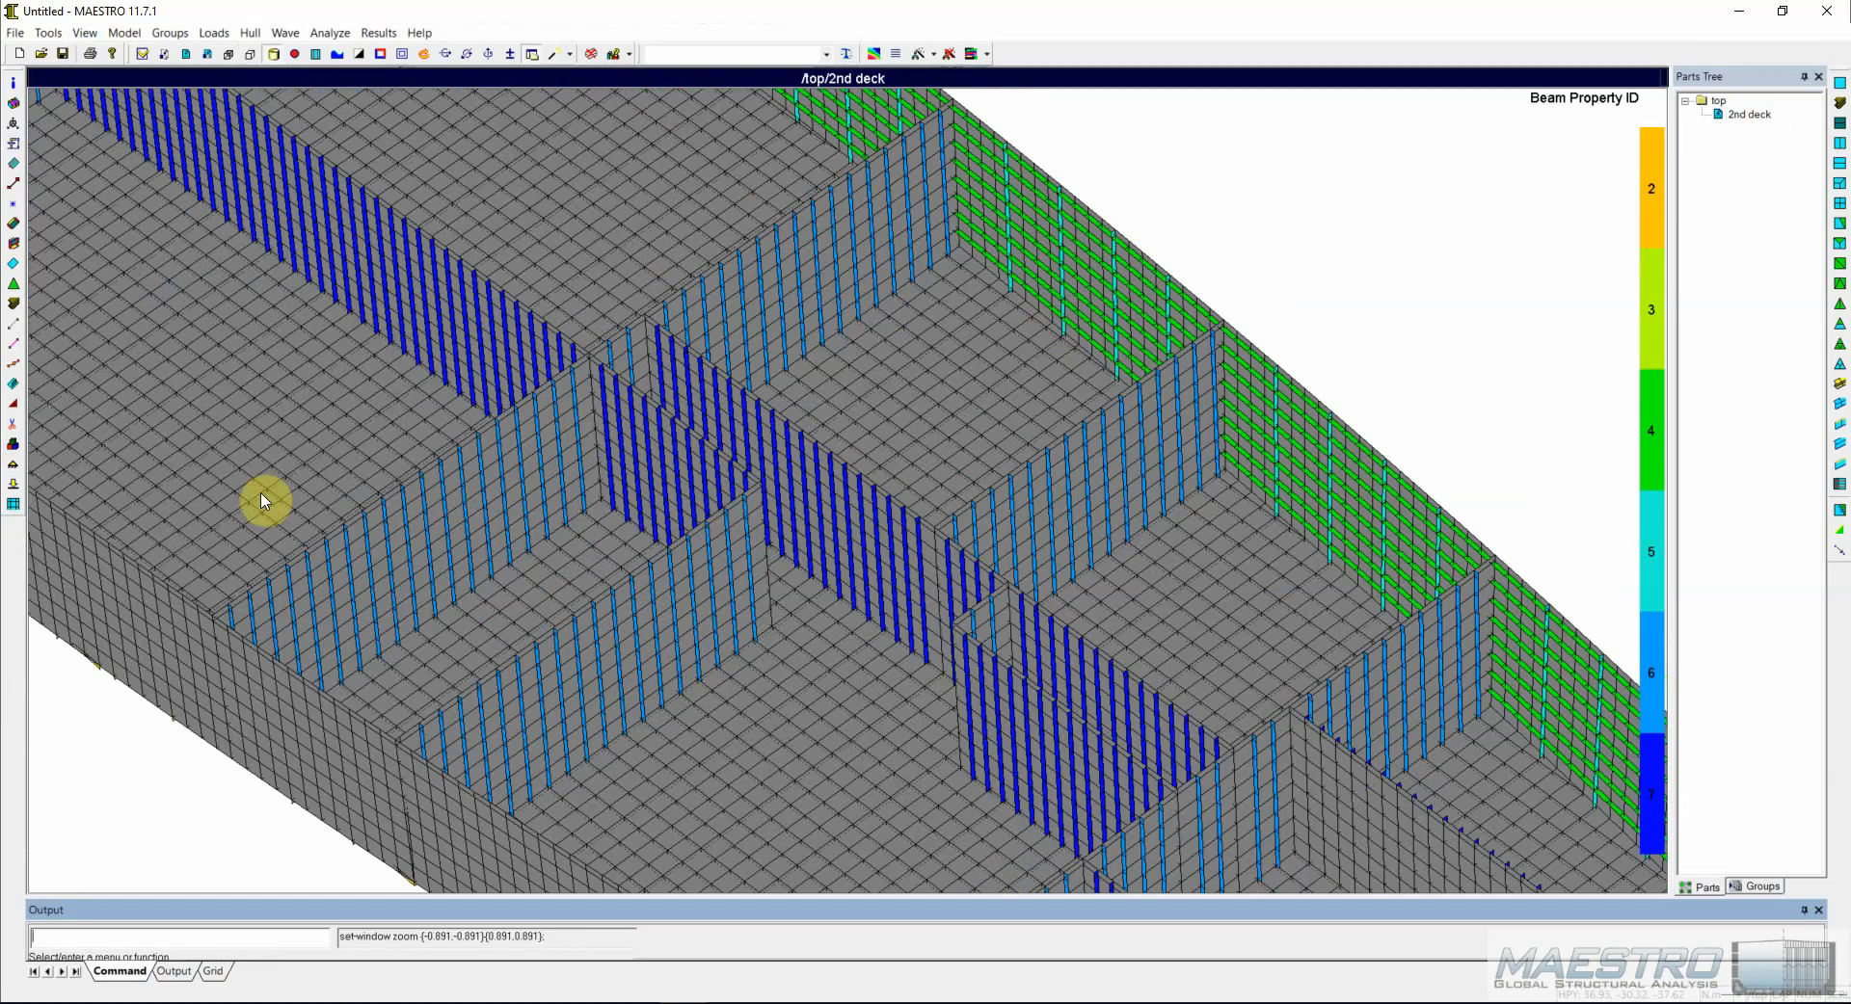
Start general group 001 by element, pick a stiffener on the longitudinal bulkhead, and remove the quad element so only the bar remains.
click(14, 444)
drag(719, 362, 1115, 122)
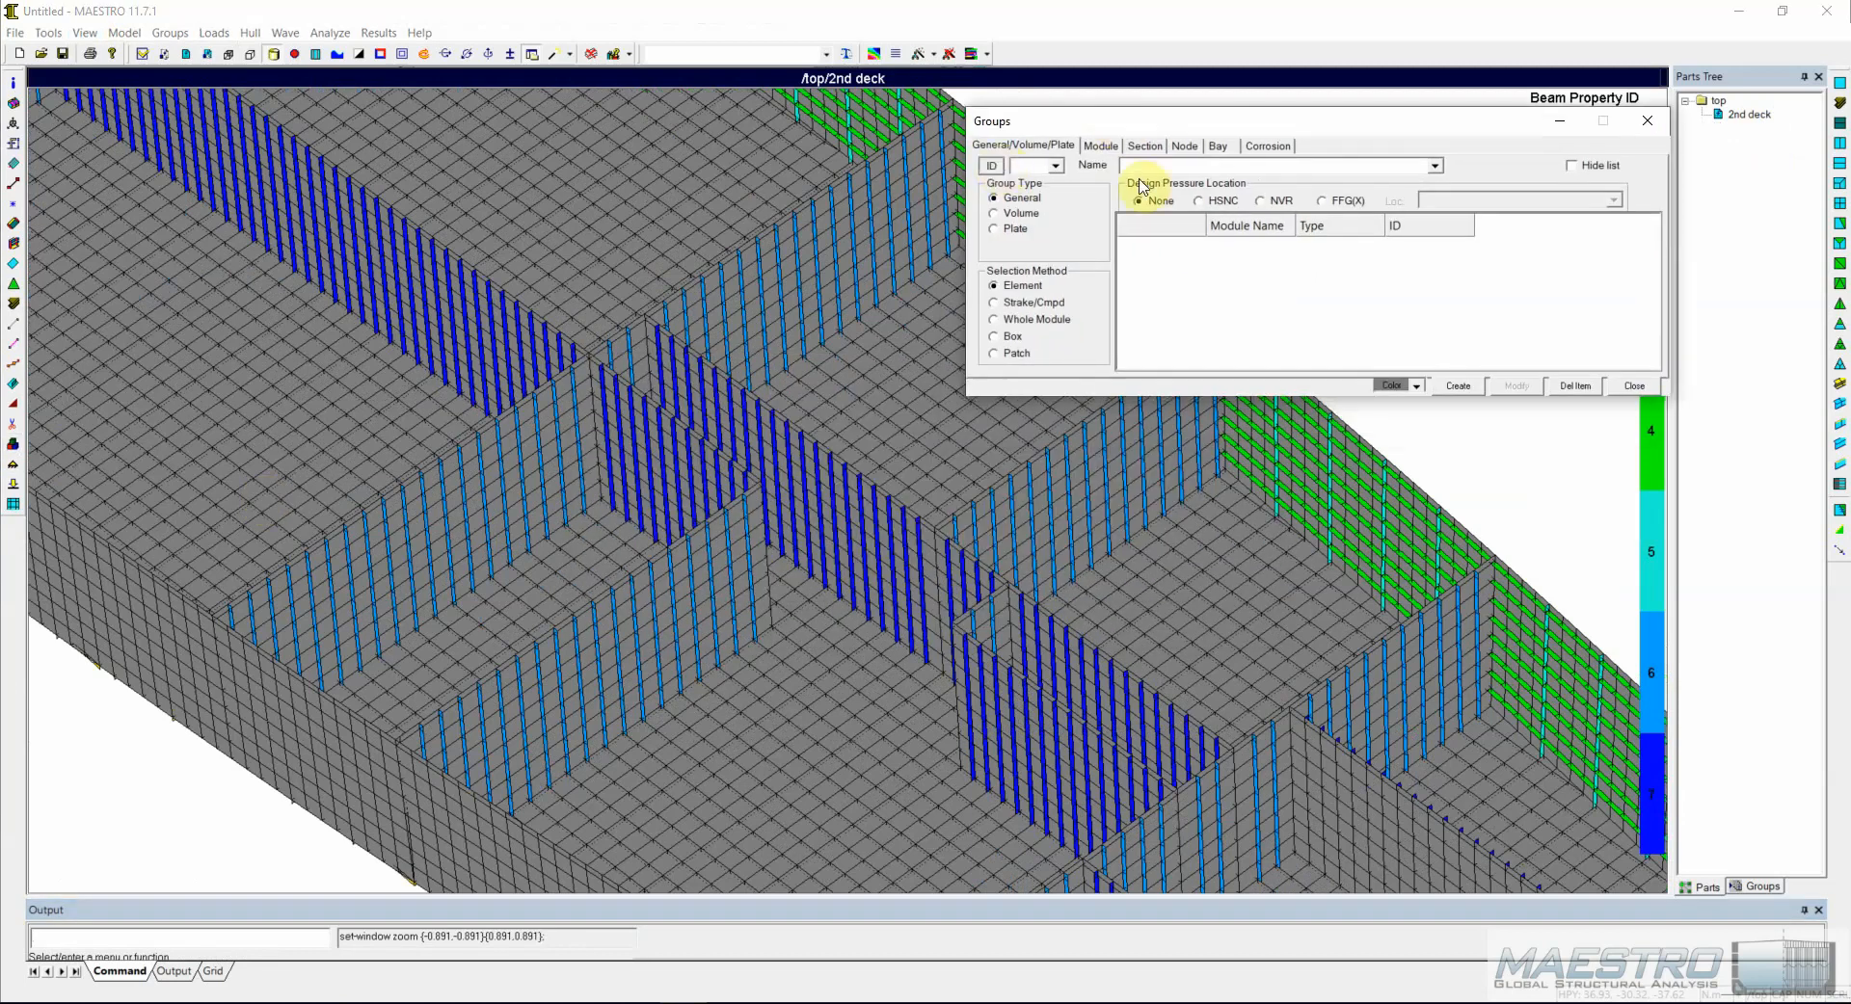
click(991, 166)
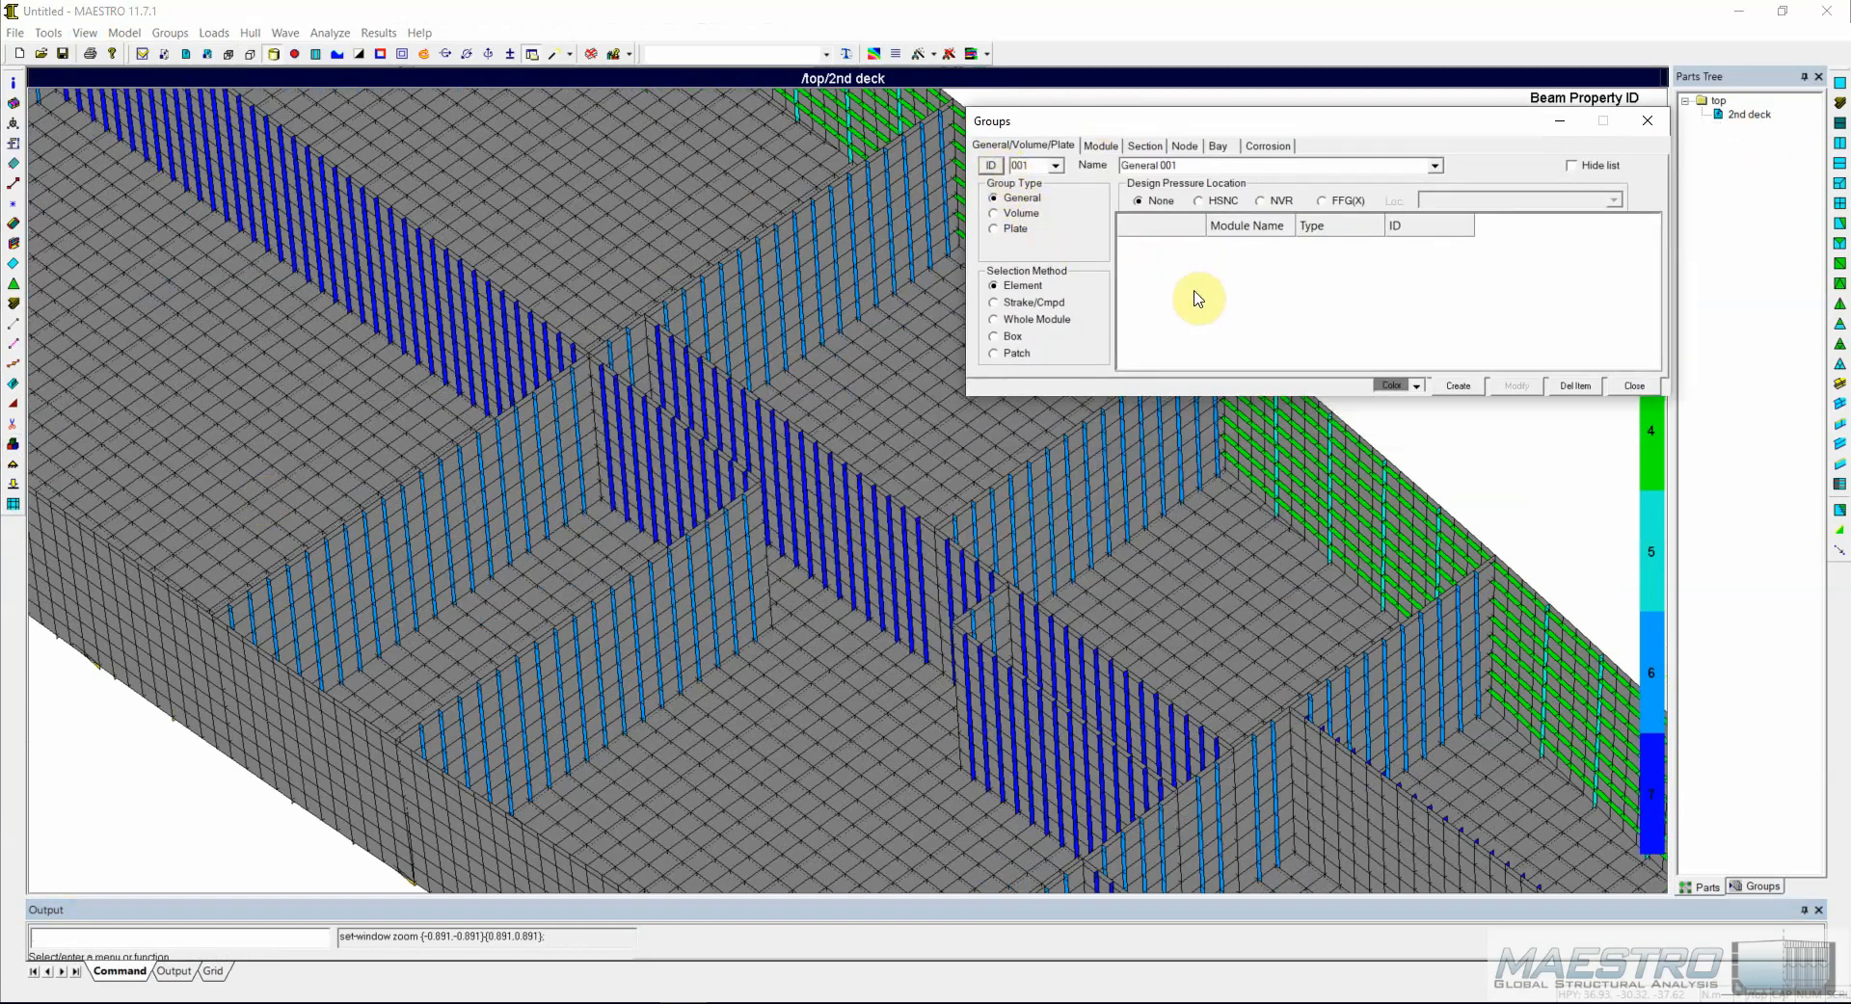
click(919, 538)
click(918, 536)
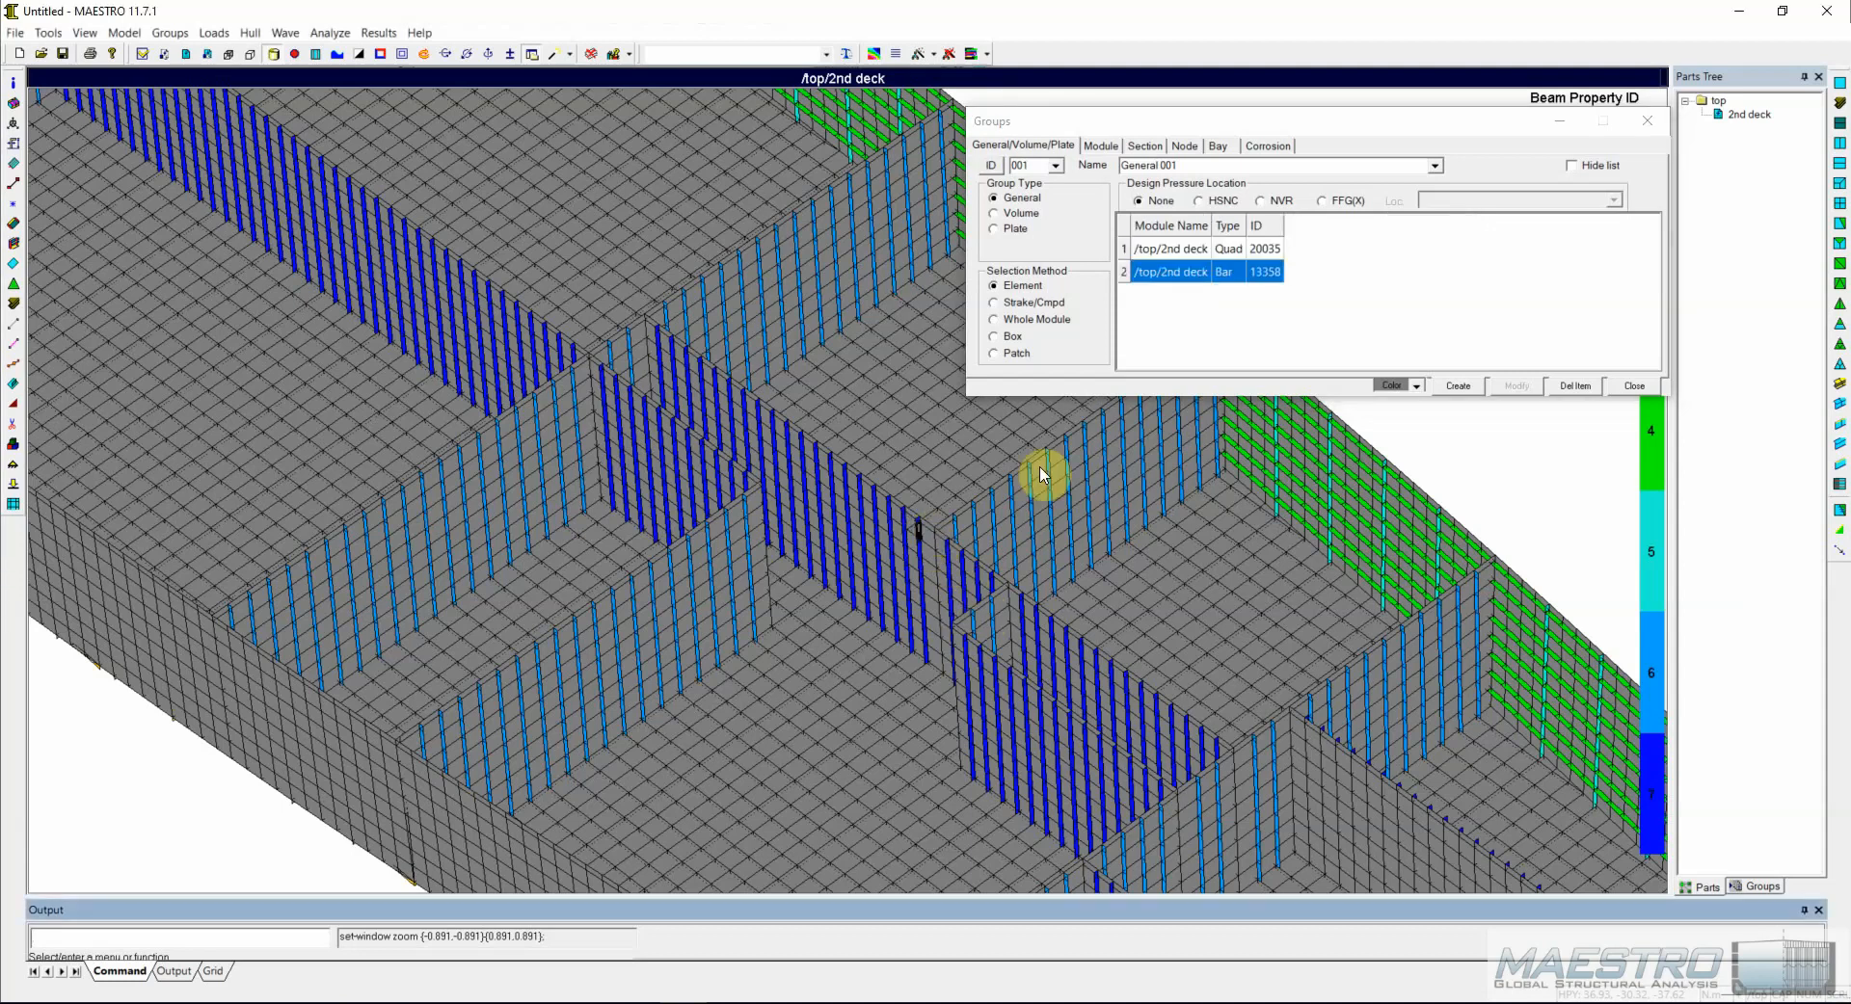
click(1174, 249)
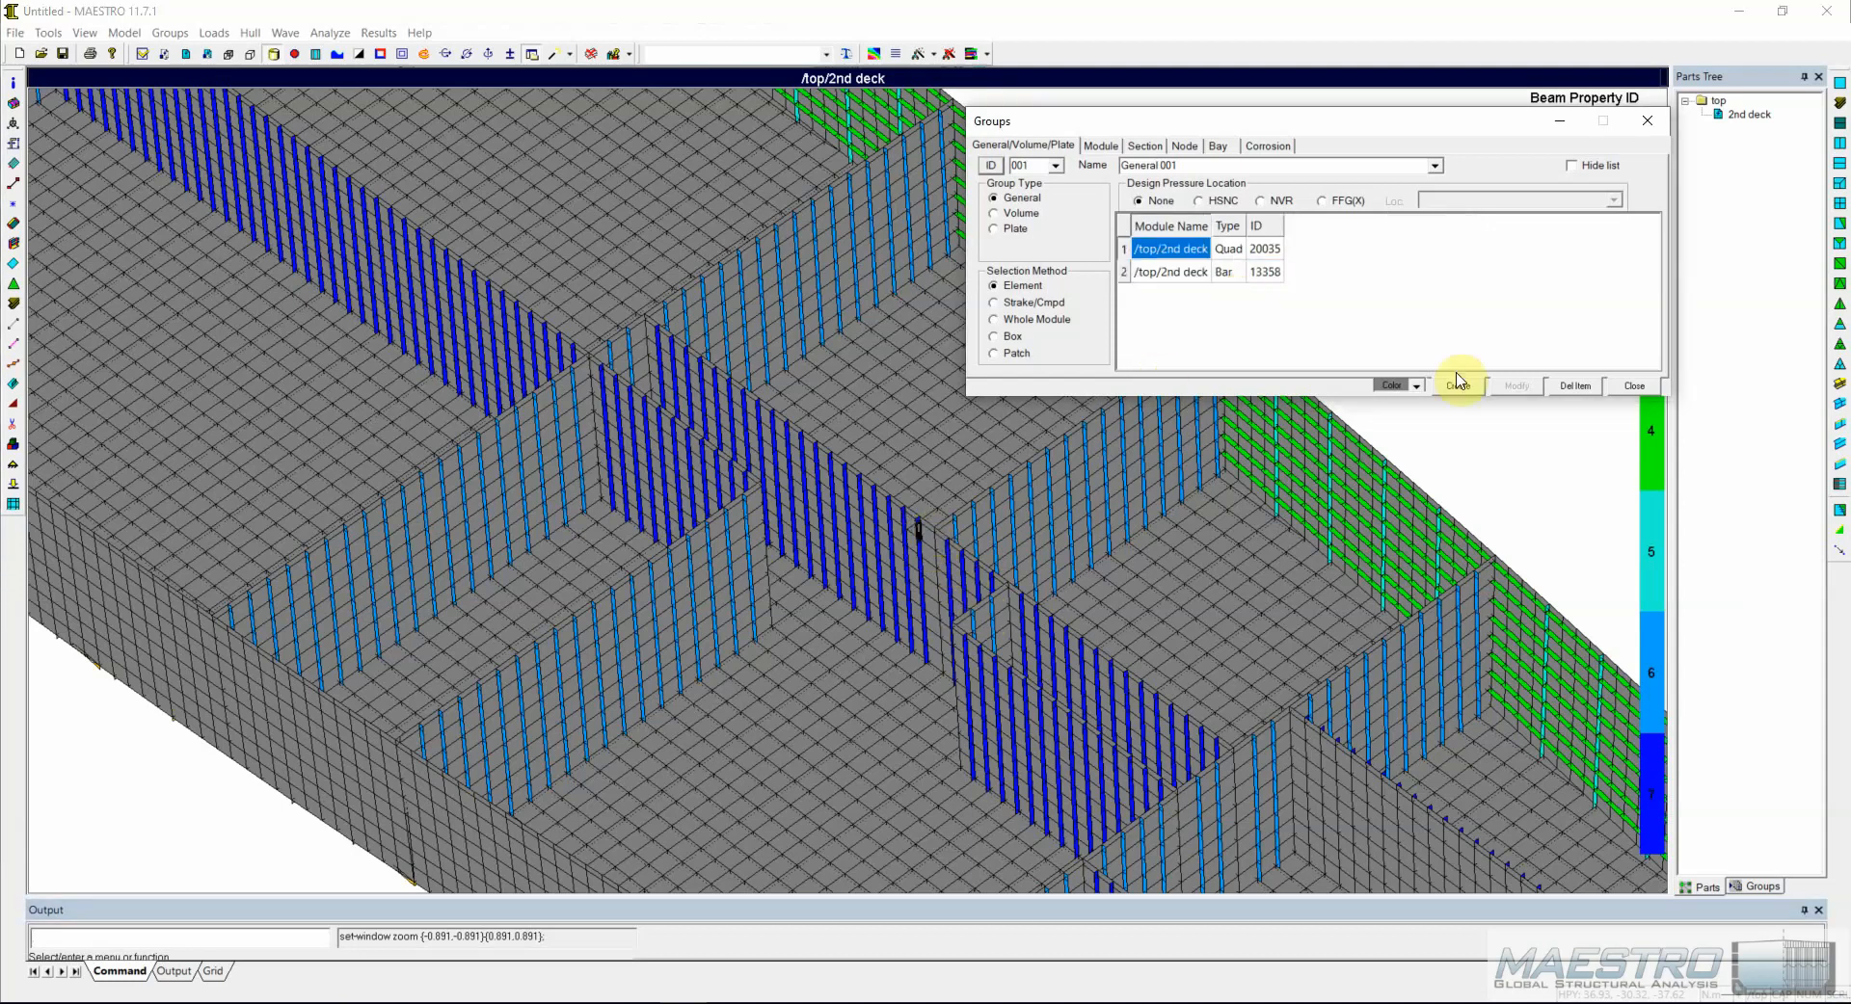
click(1576, 387)
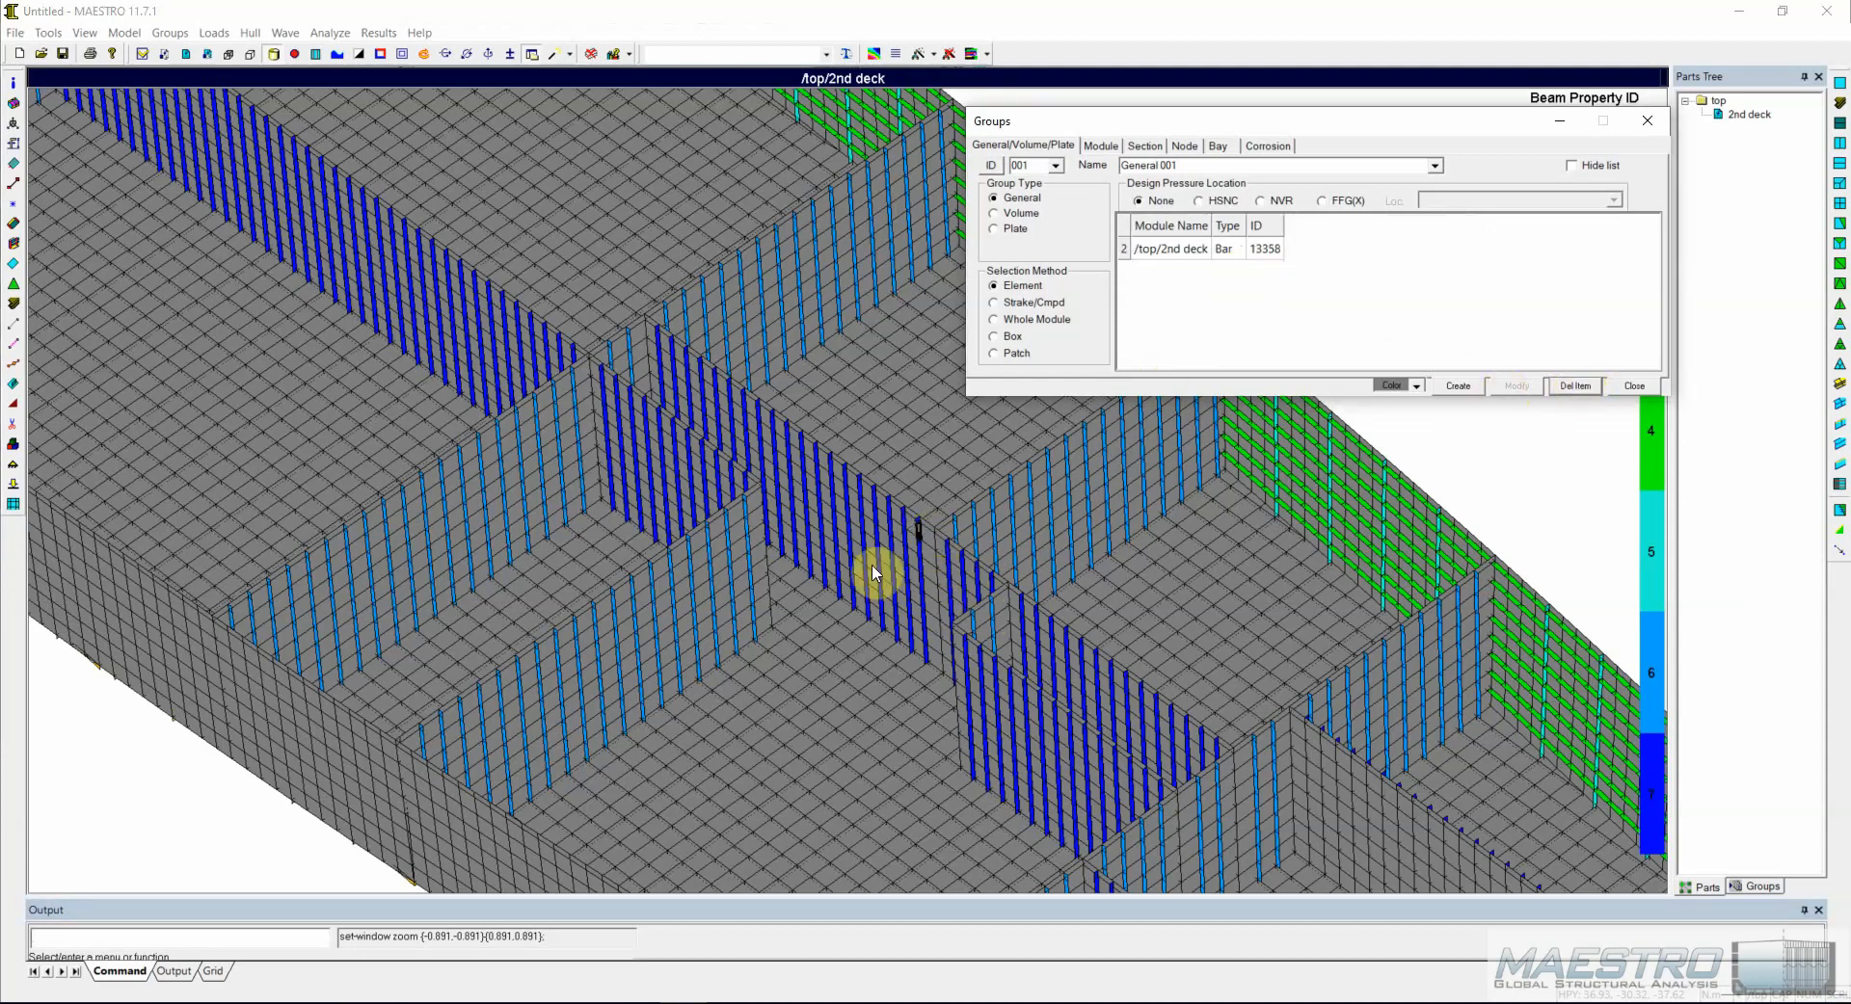
Add all beams sharing the picked bar's property to general group 001, covering the longitudinal bulkhead stiffeners.
right_click(1296, 305)
click(1374, 310)
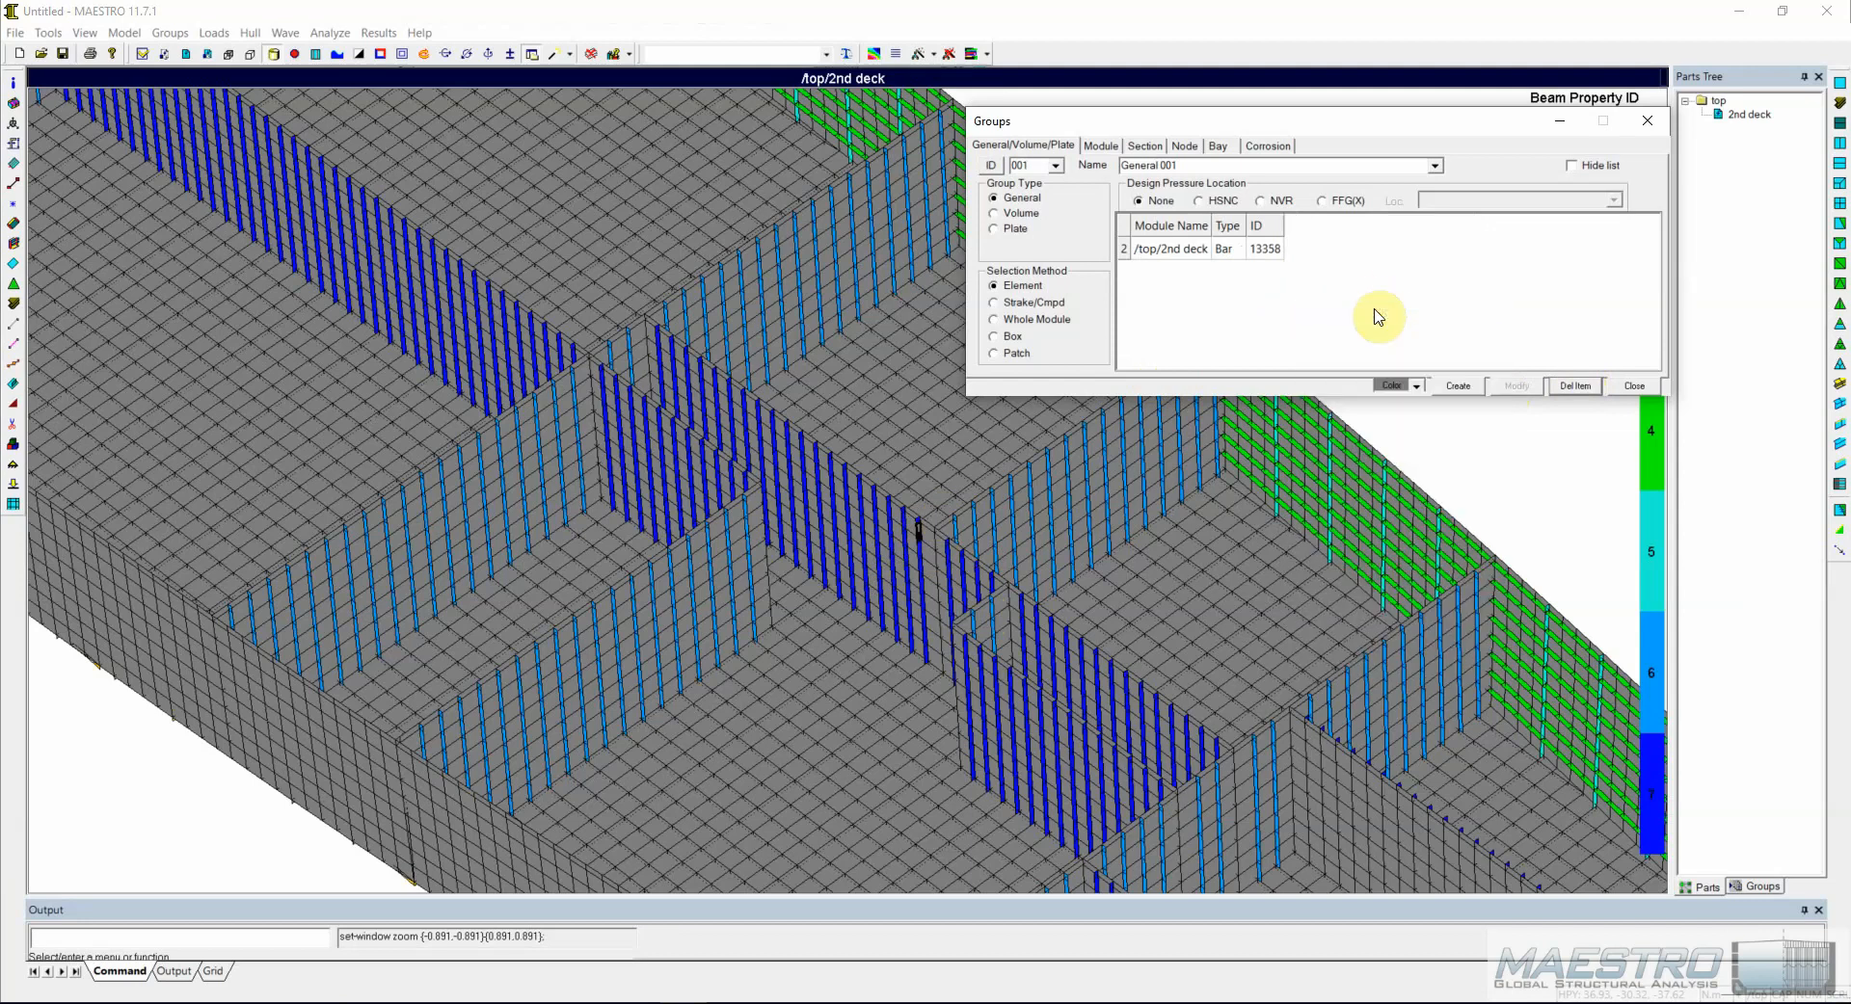
right_click(1191, 252)
click(1219, 268)
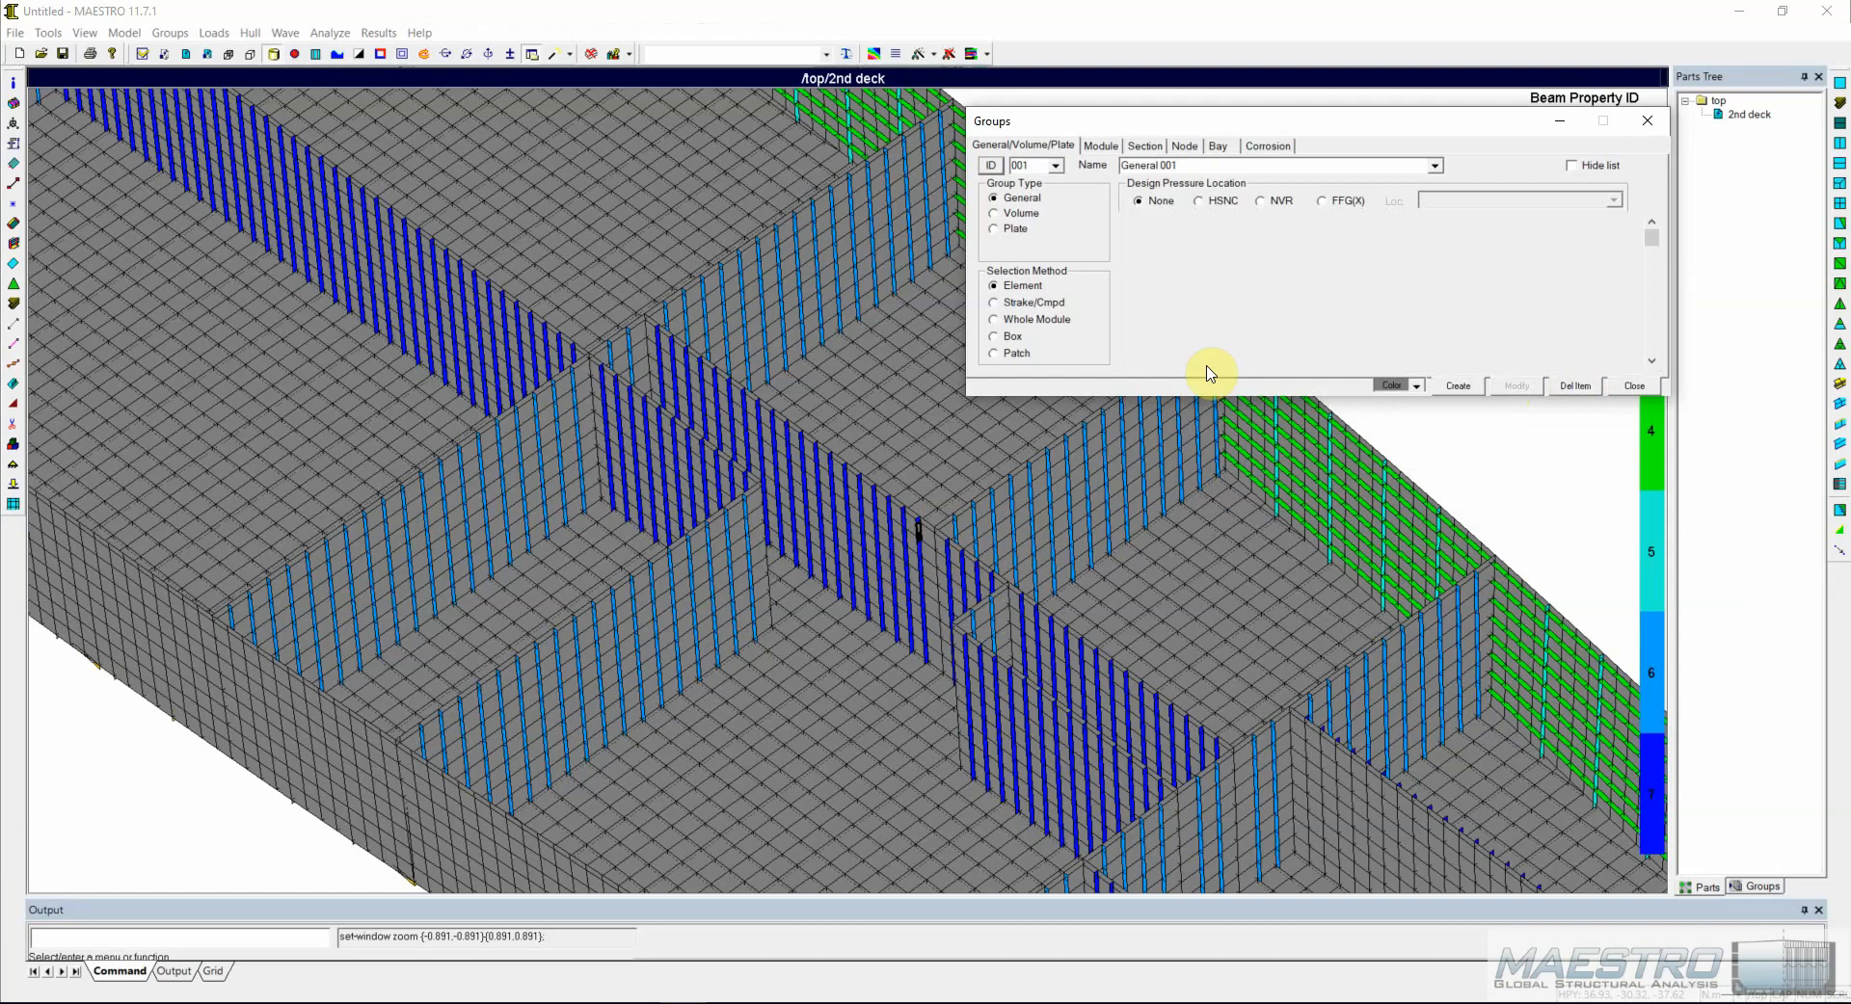
scroll(668, 535, down, 2)
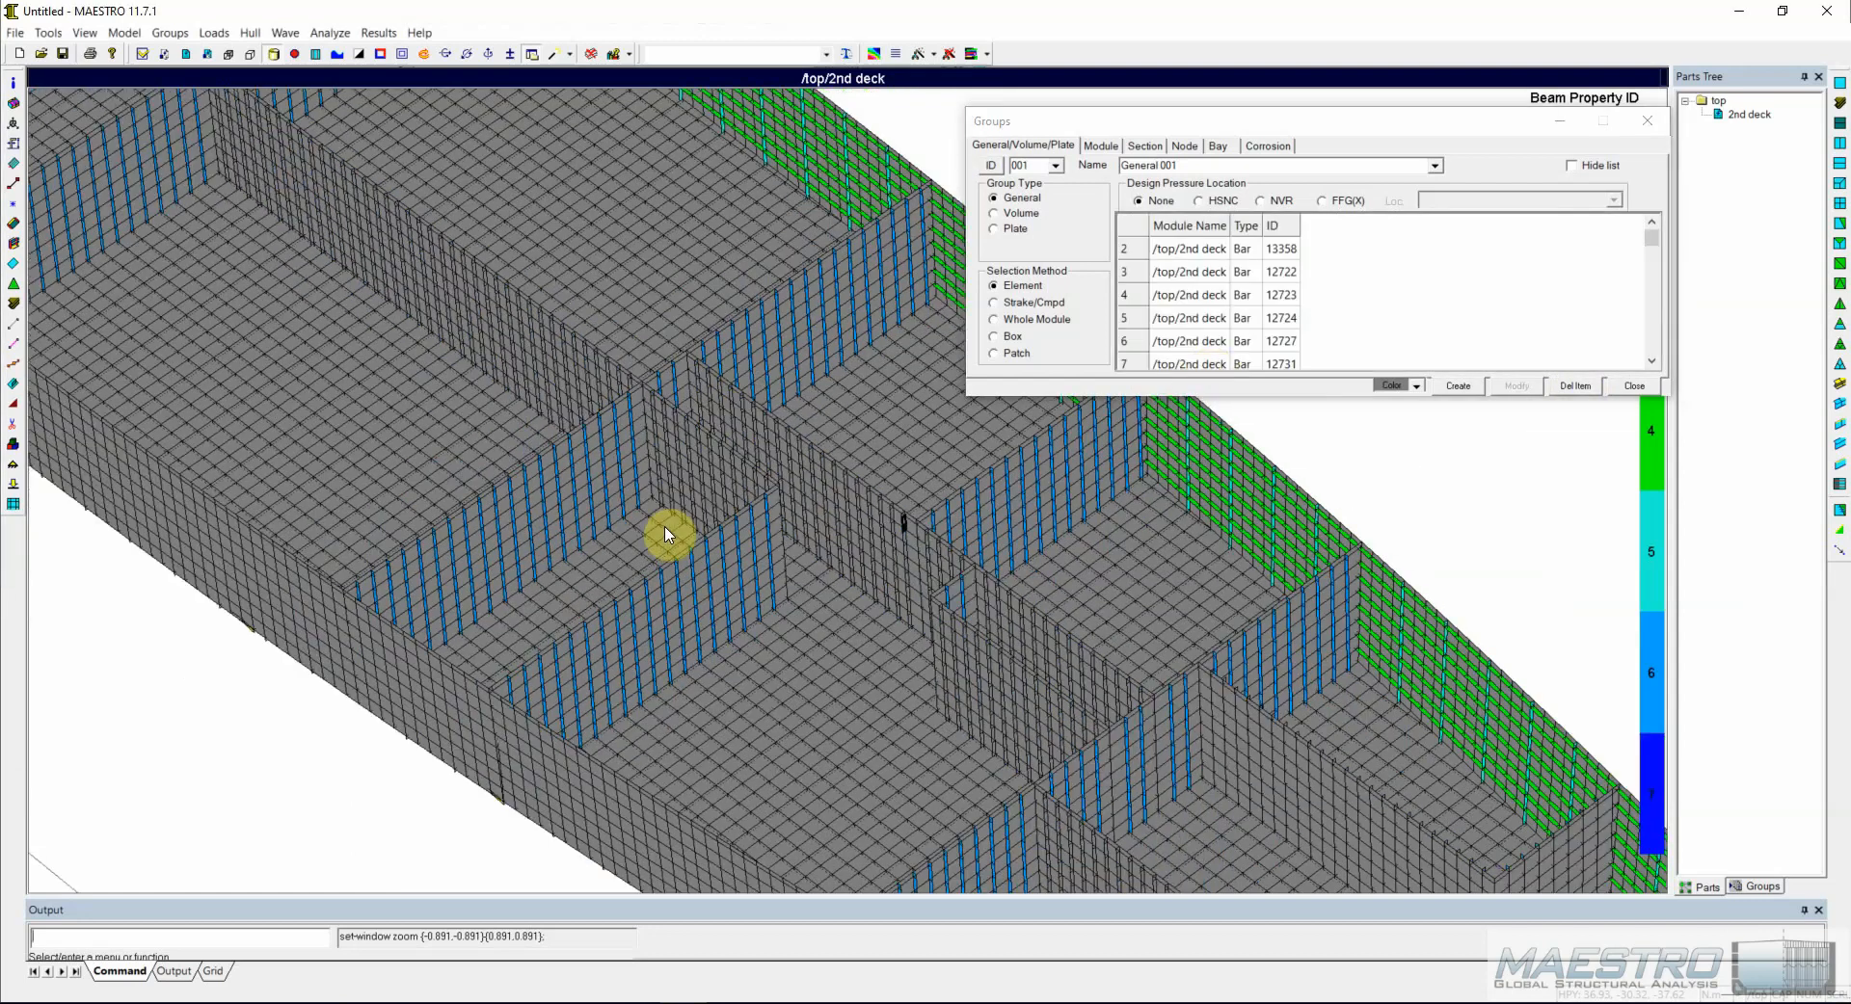
scroll(668, 535, down, 3)
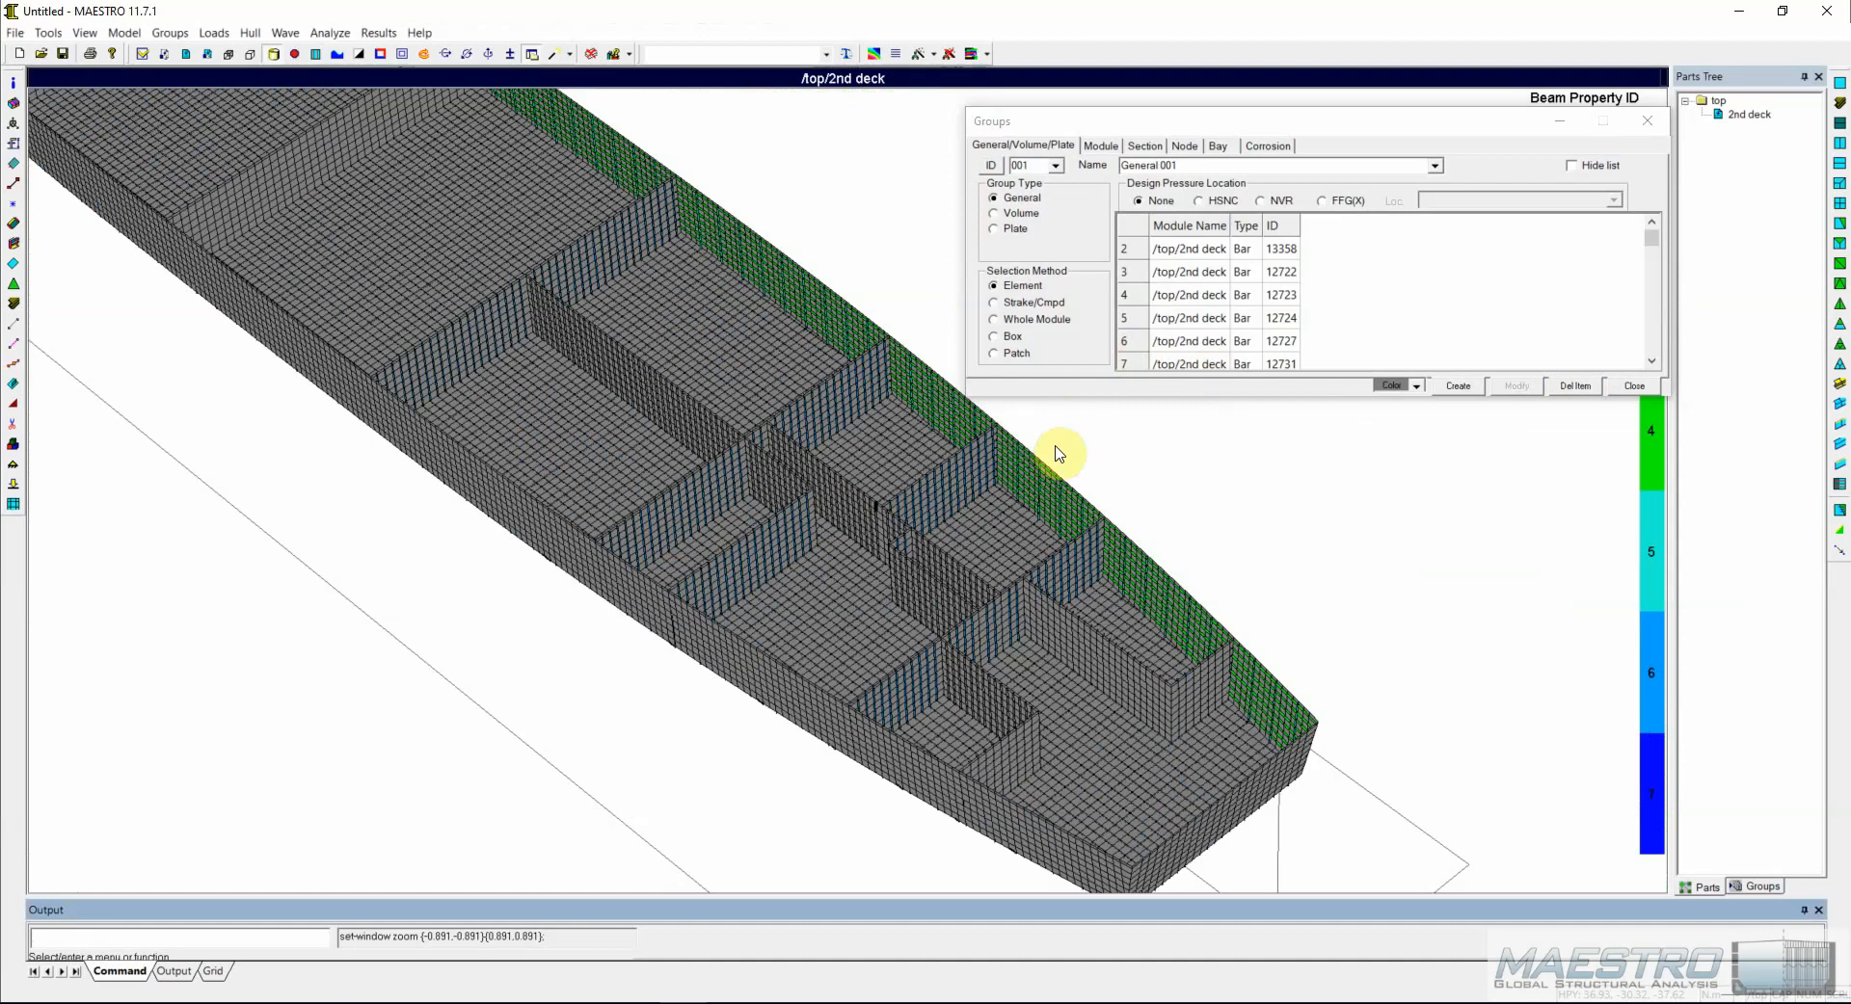
Review the beam properties offered for modifying the grouped bulkhead stiffeners, and leave both the property change and the group without applying them.
right_click(1376, 300)
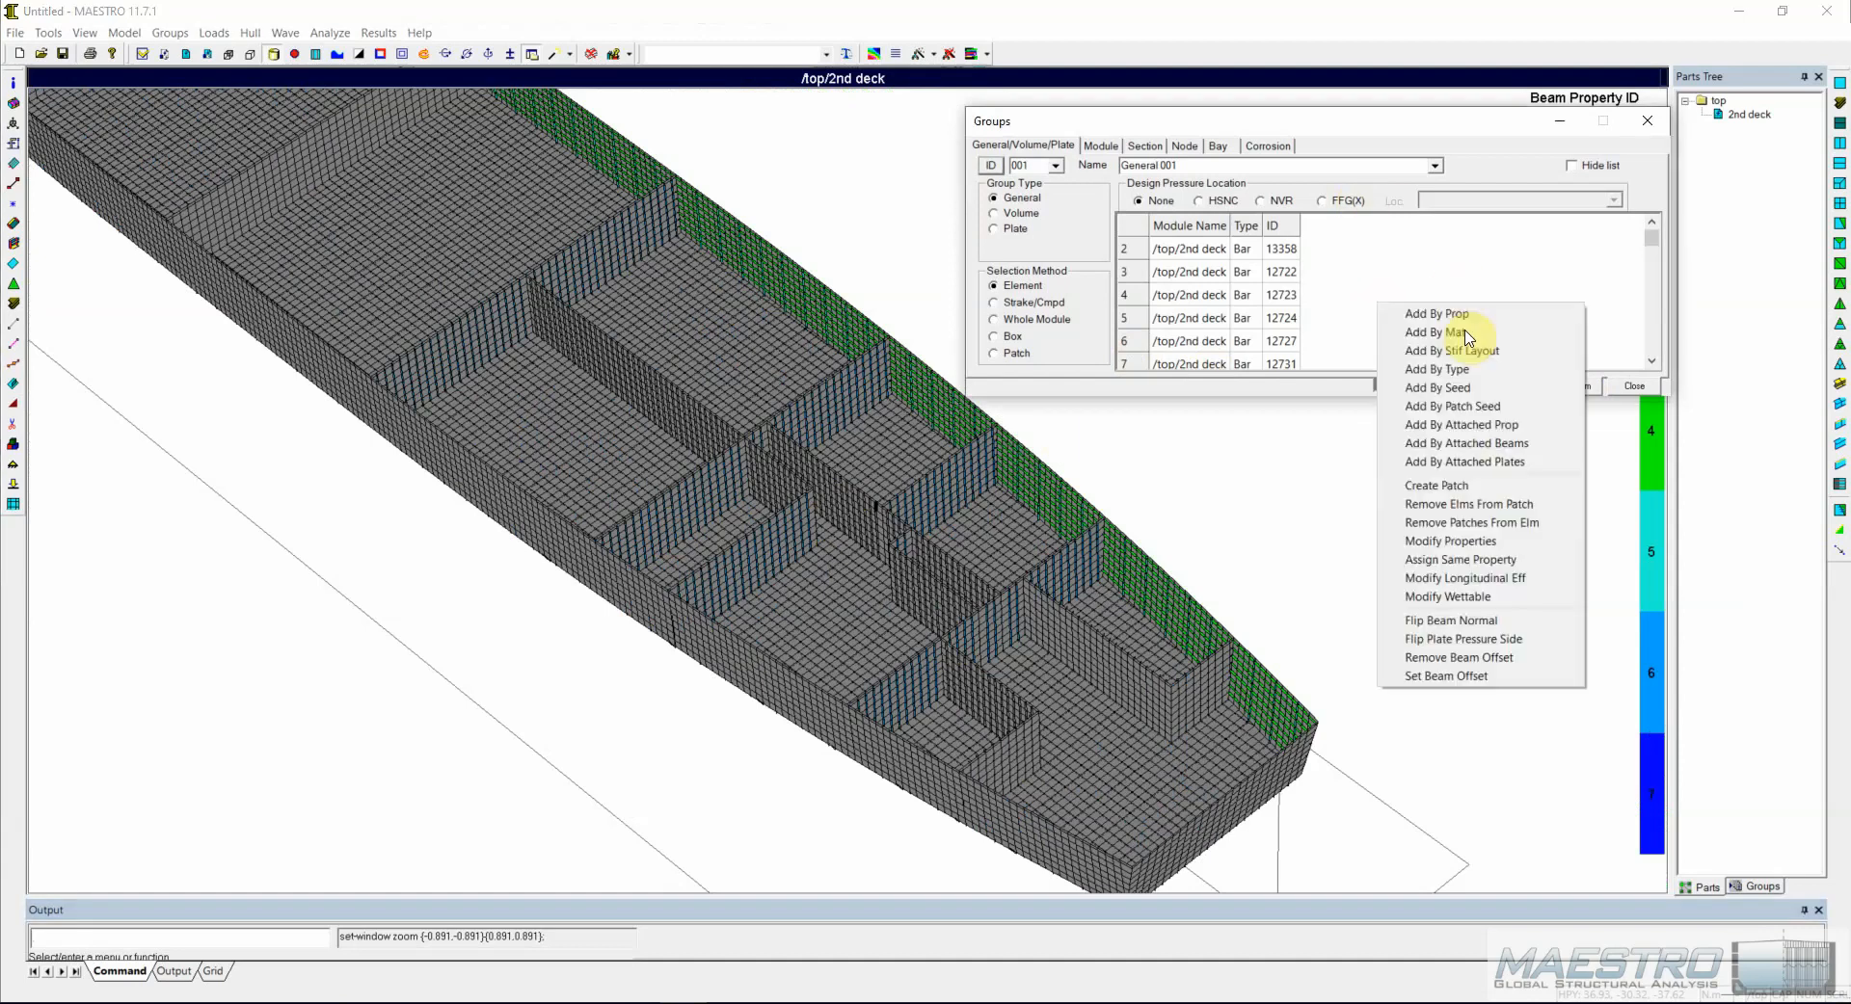
click(1481, 543)
click(1093, 133)
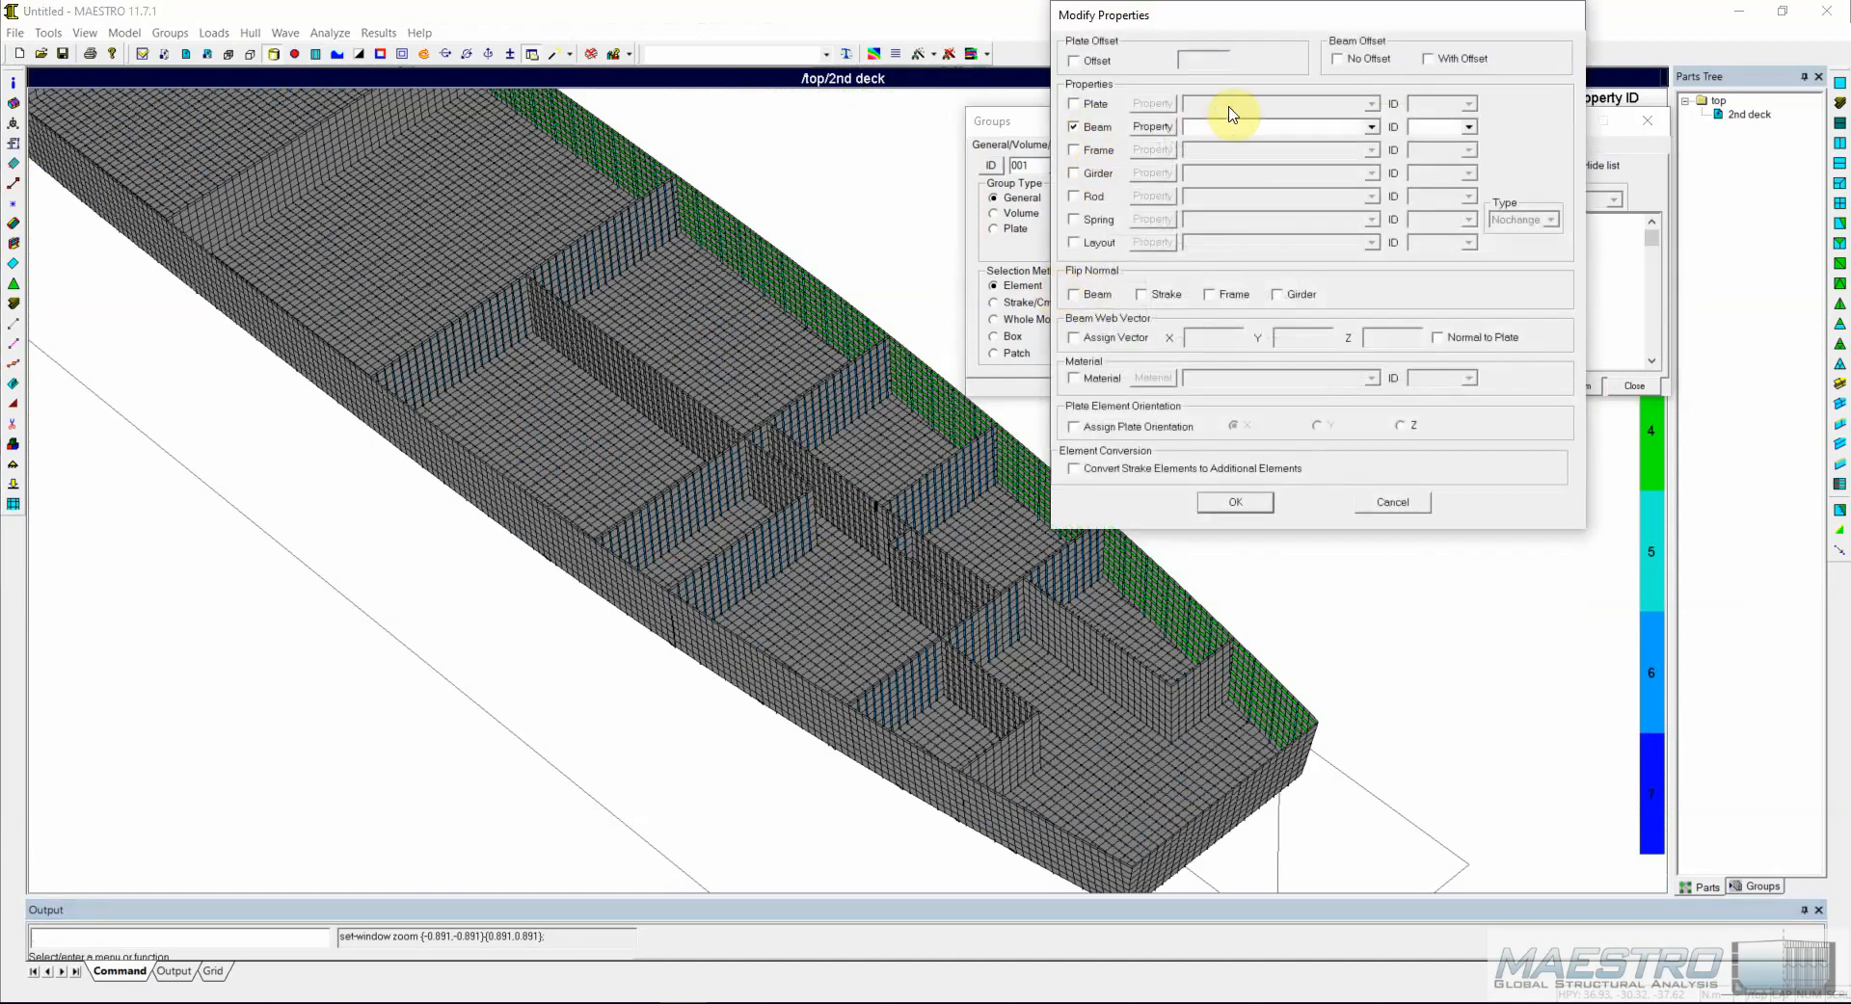
click(1227, 129)
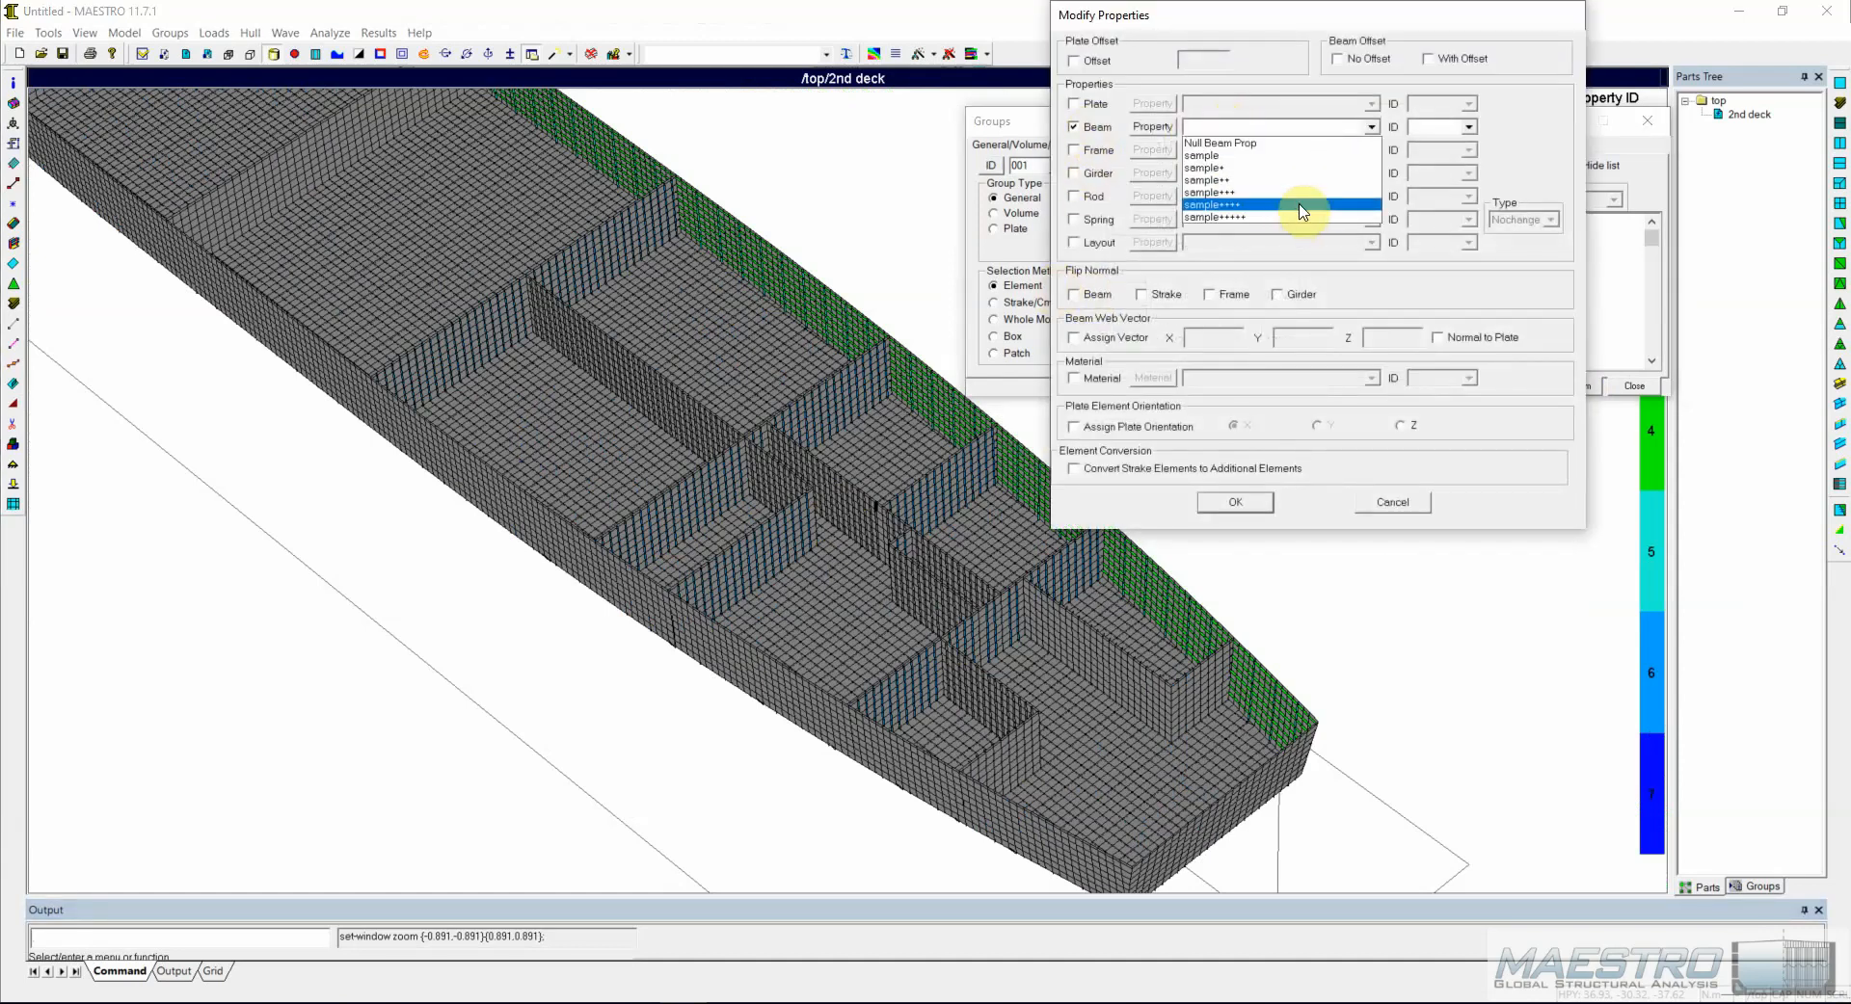
click(1378, 511)
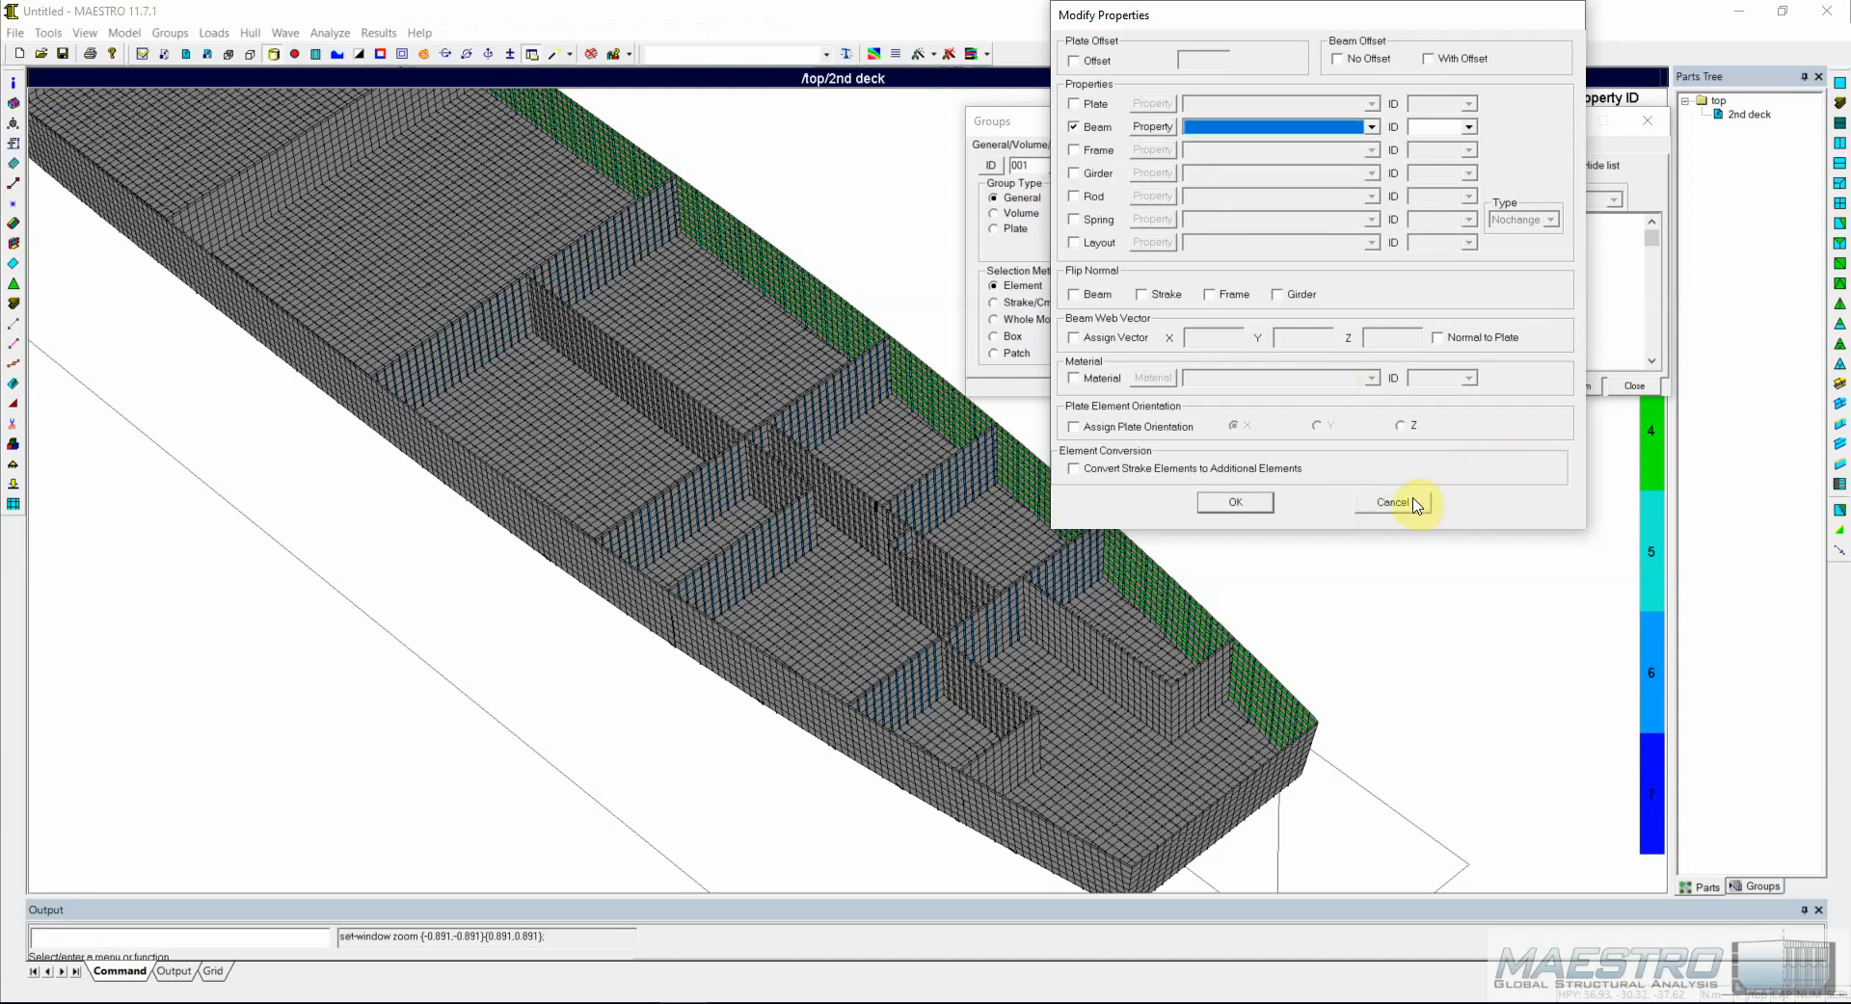
click(1394, 502)
click(1634, 386)
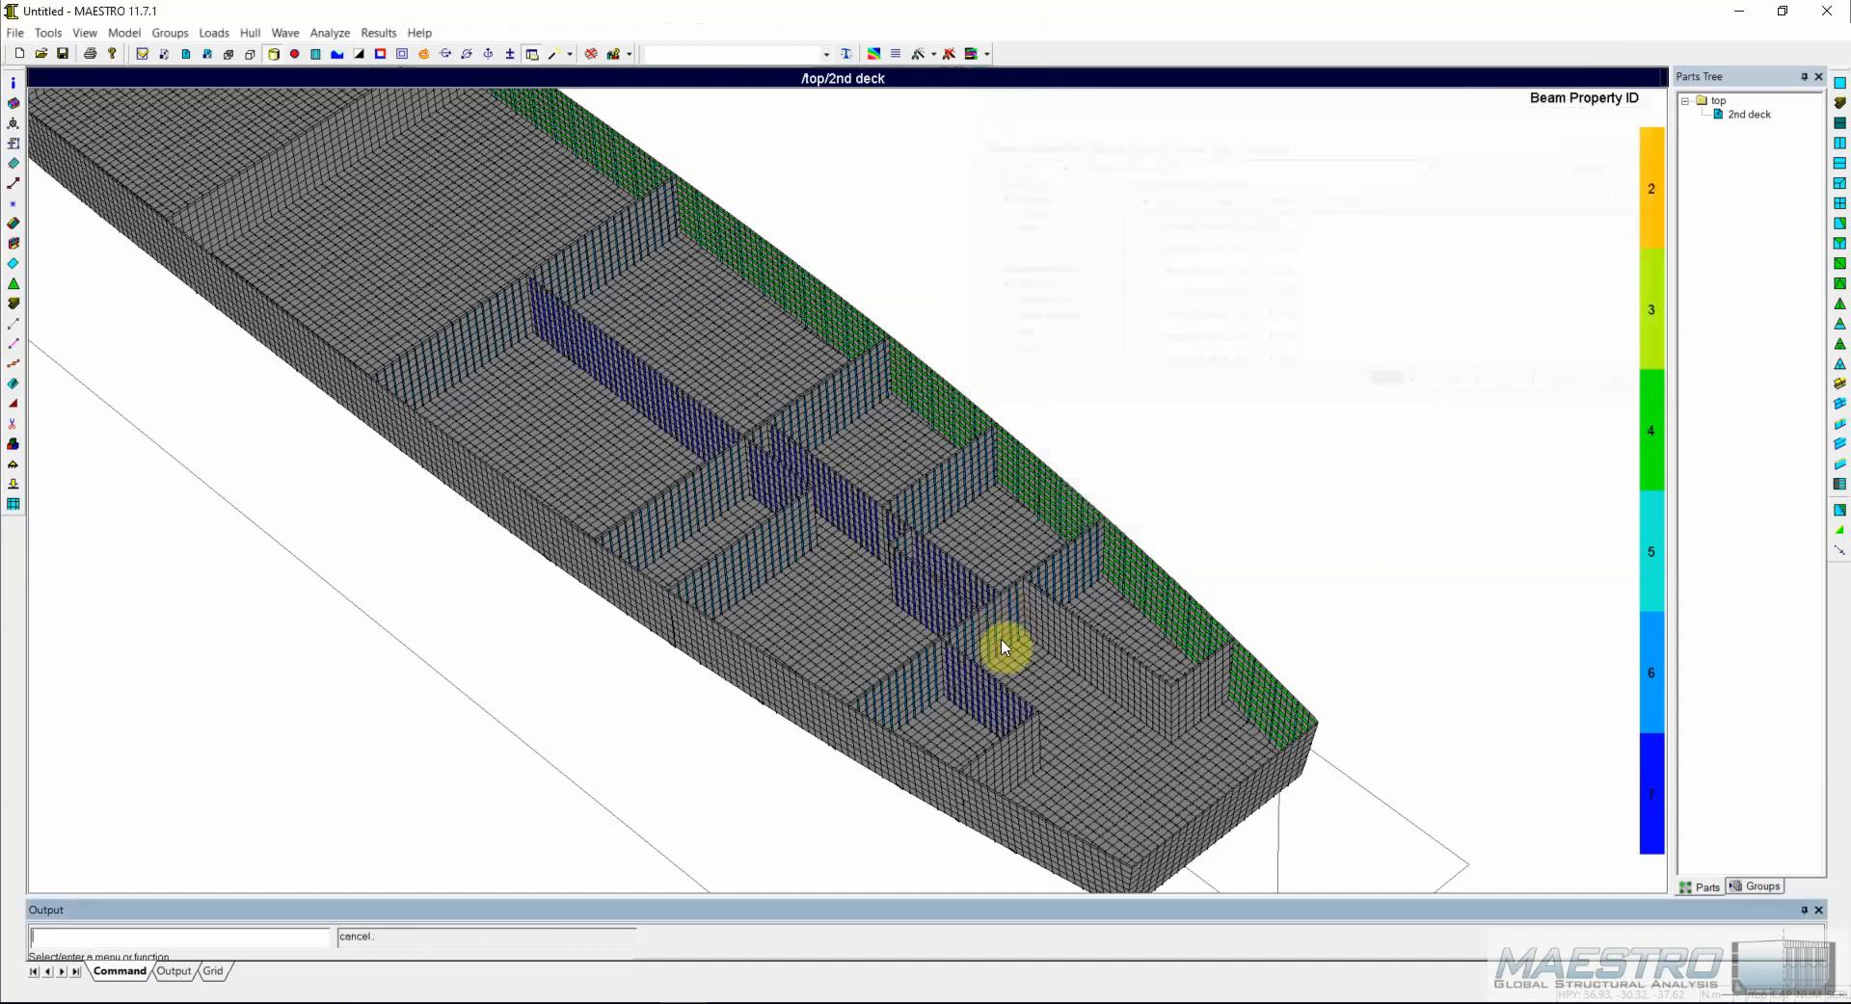
Inspect the beam property colors on the bulkheads and on the stiffeners and frames beneath the hull's deck plating.
scroll(979, 591, up, 3)
middle_drag(981, 592, 1048, 599)
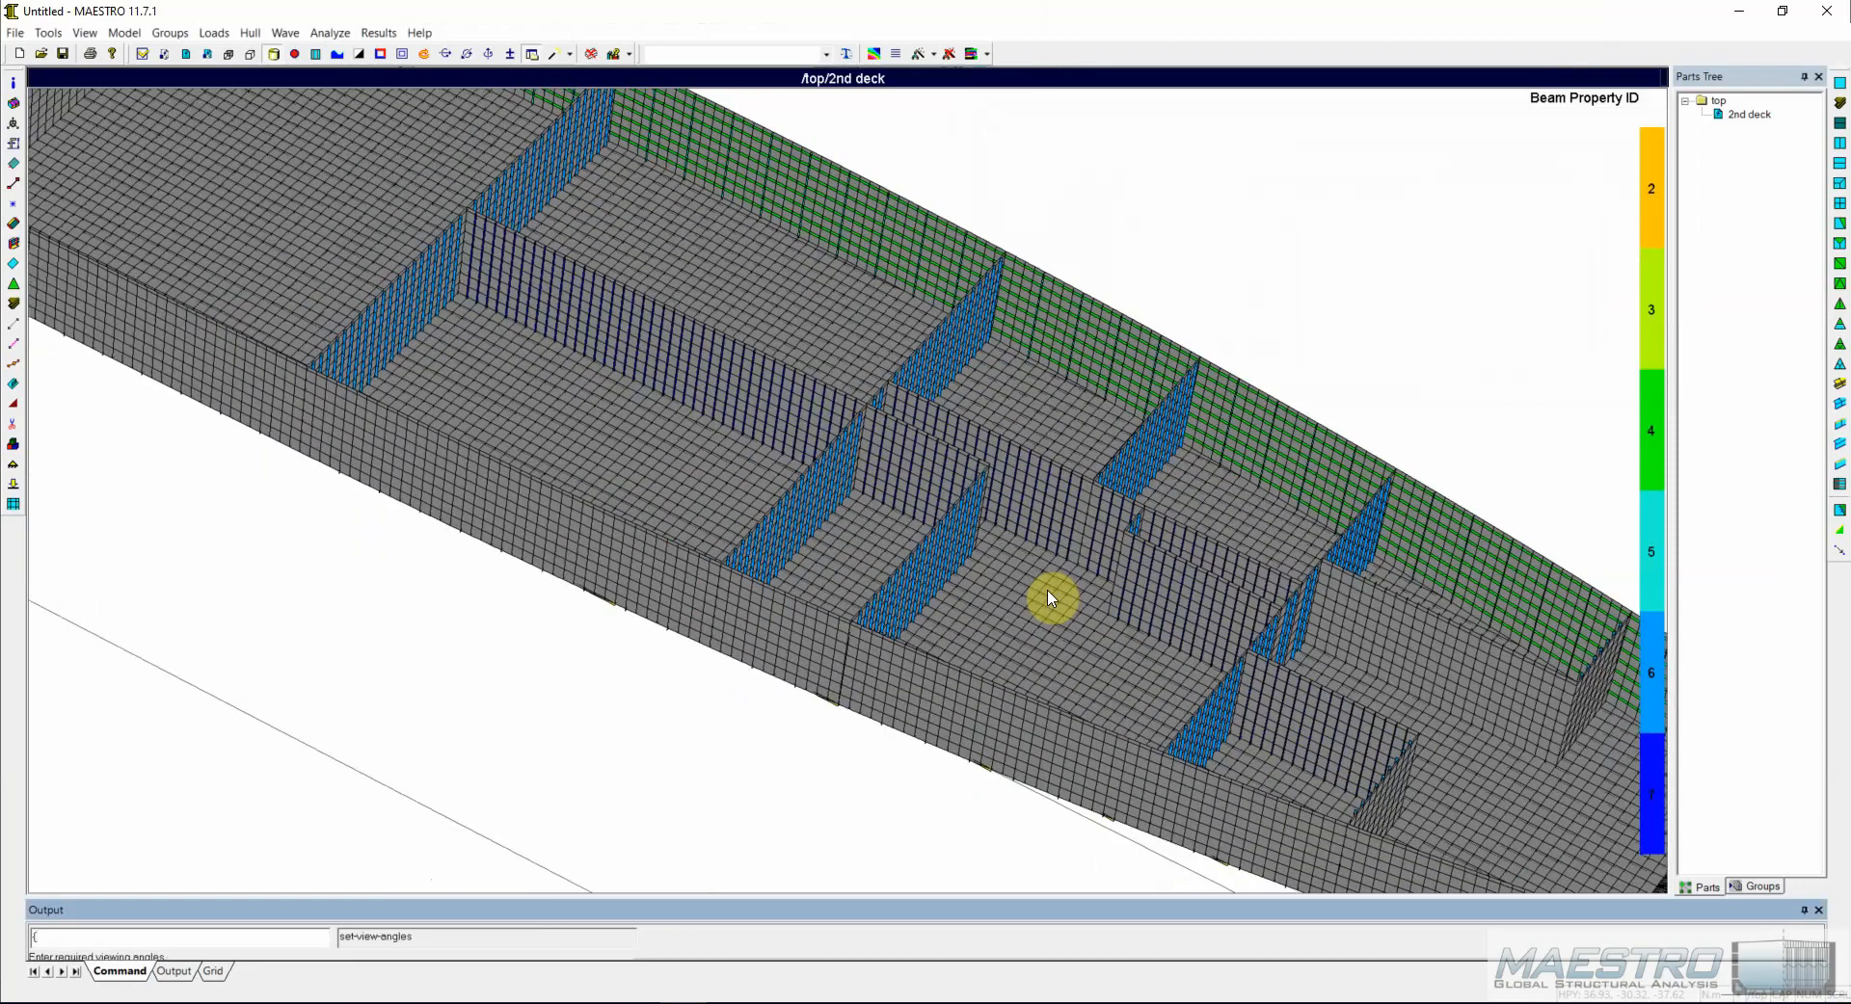
middle_drag(729, 659, 848, 717)
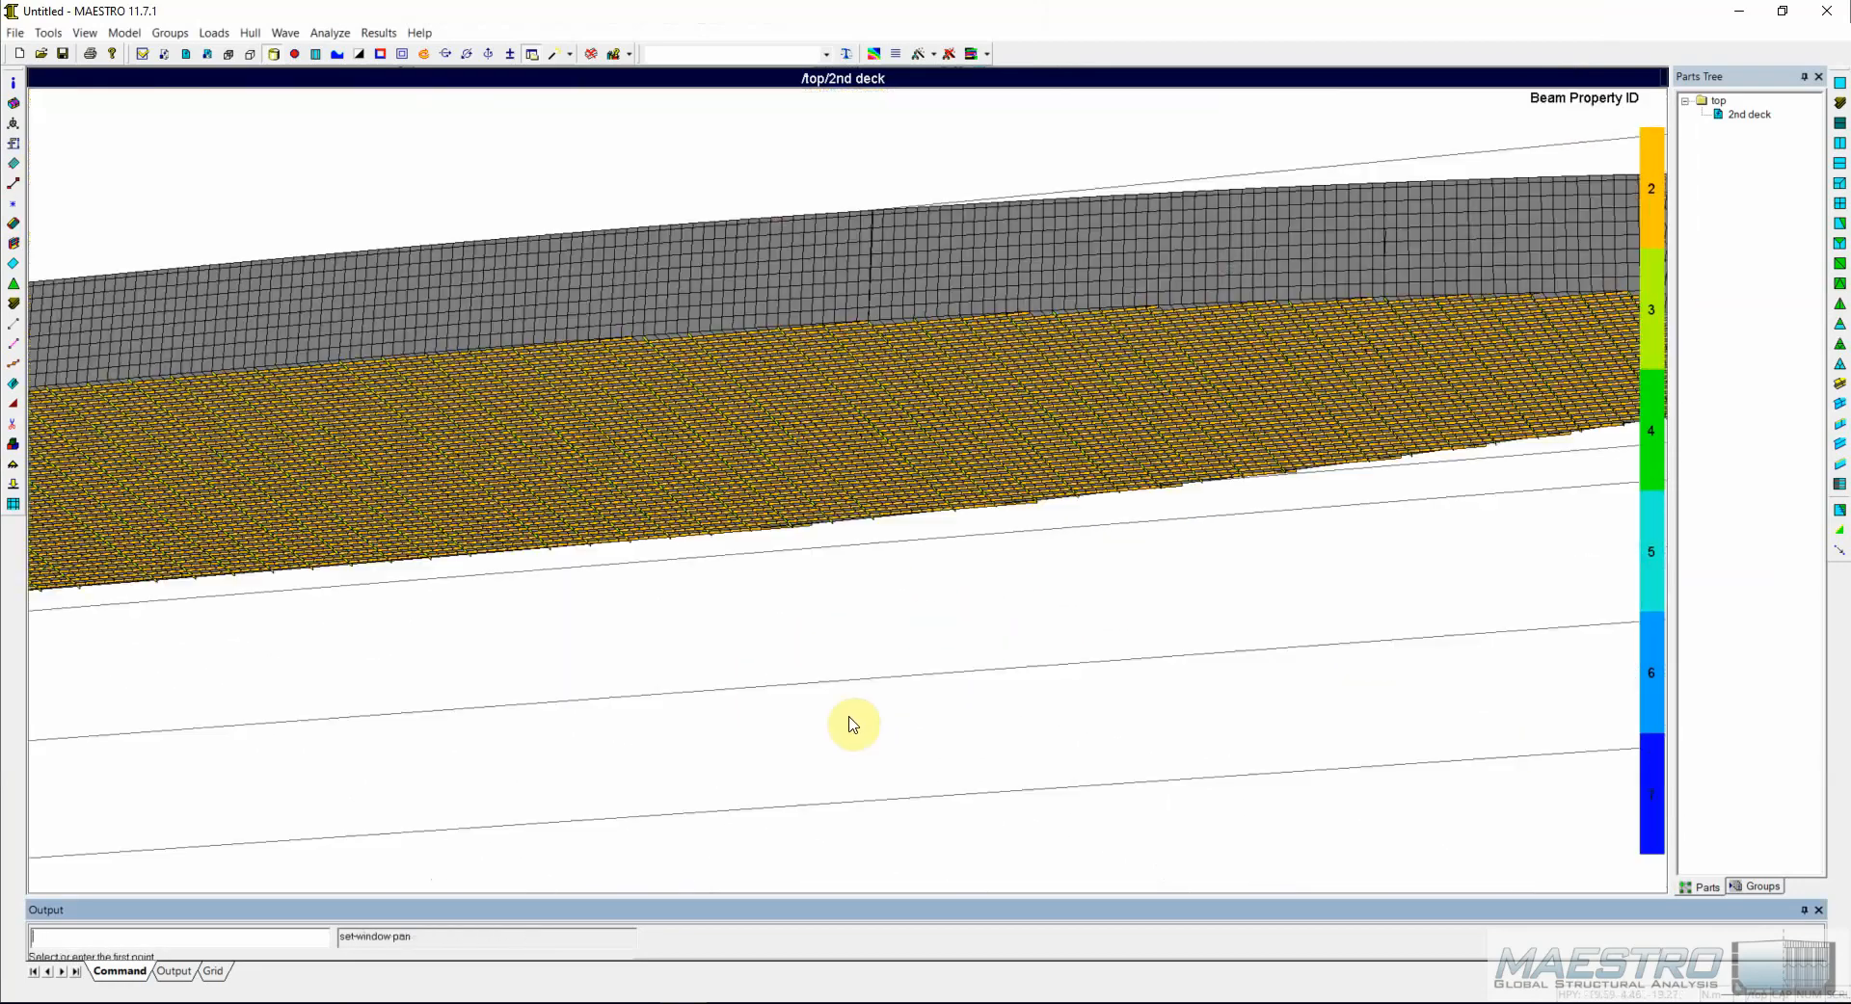
scroll(664, 402, up, 6)
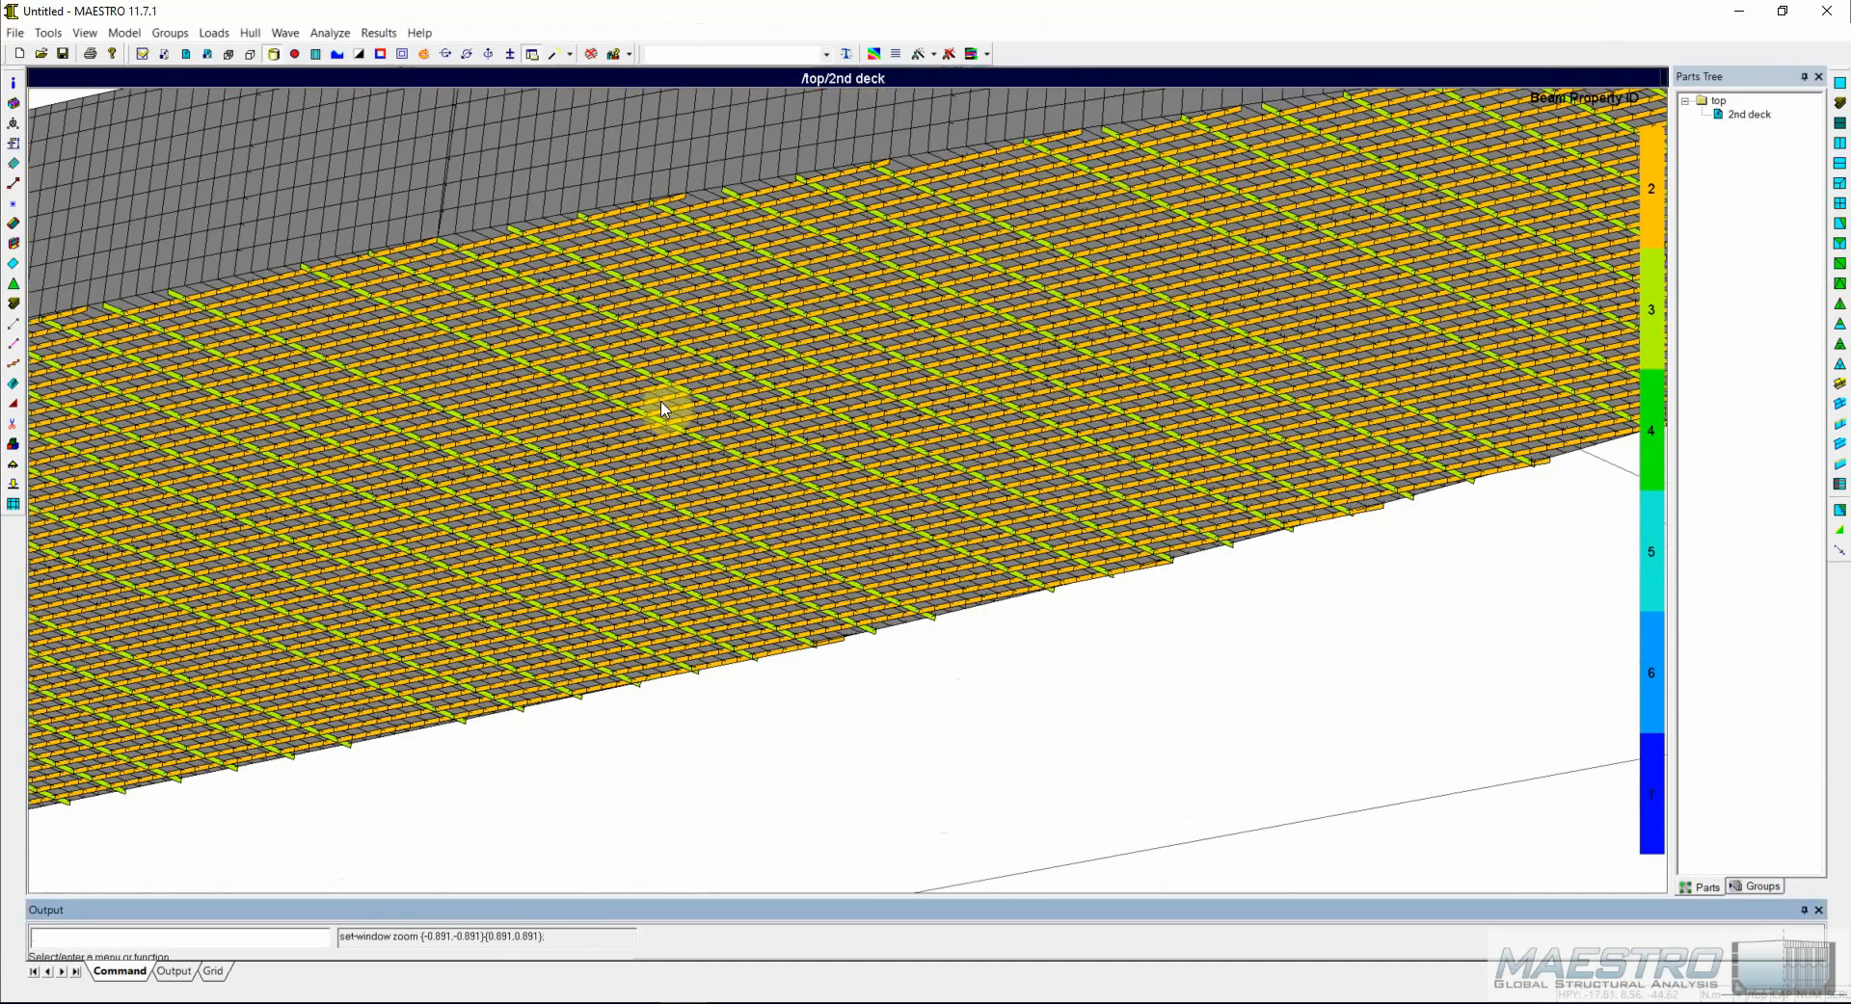
scroll(663, 408, down, 5)
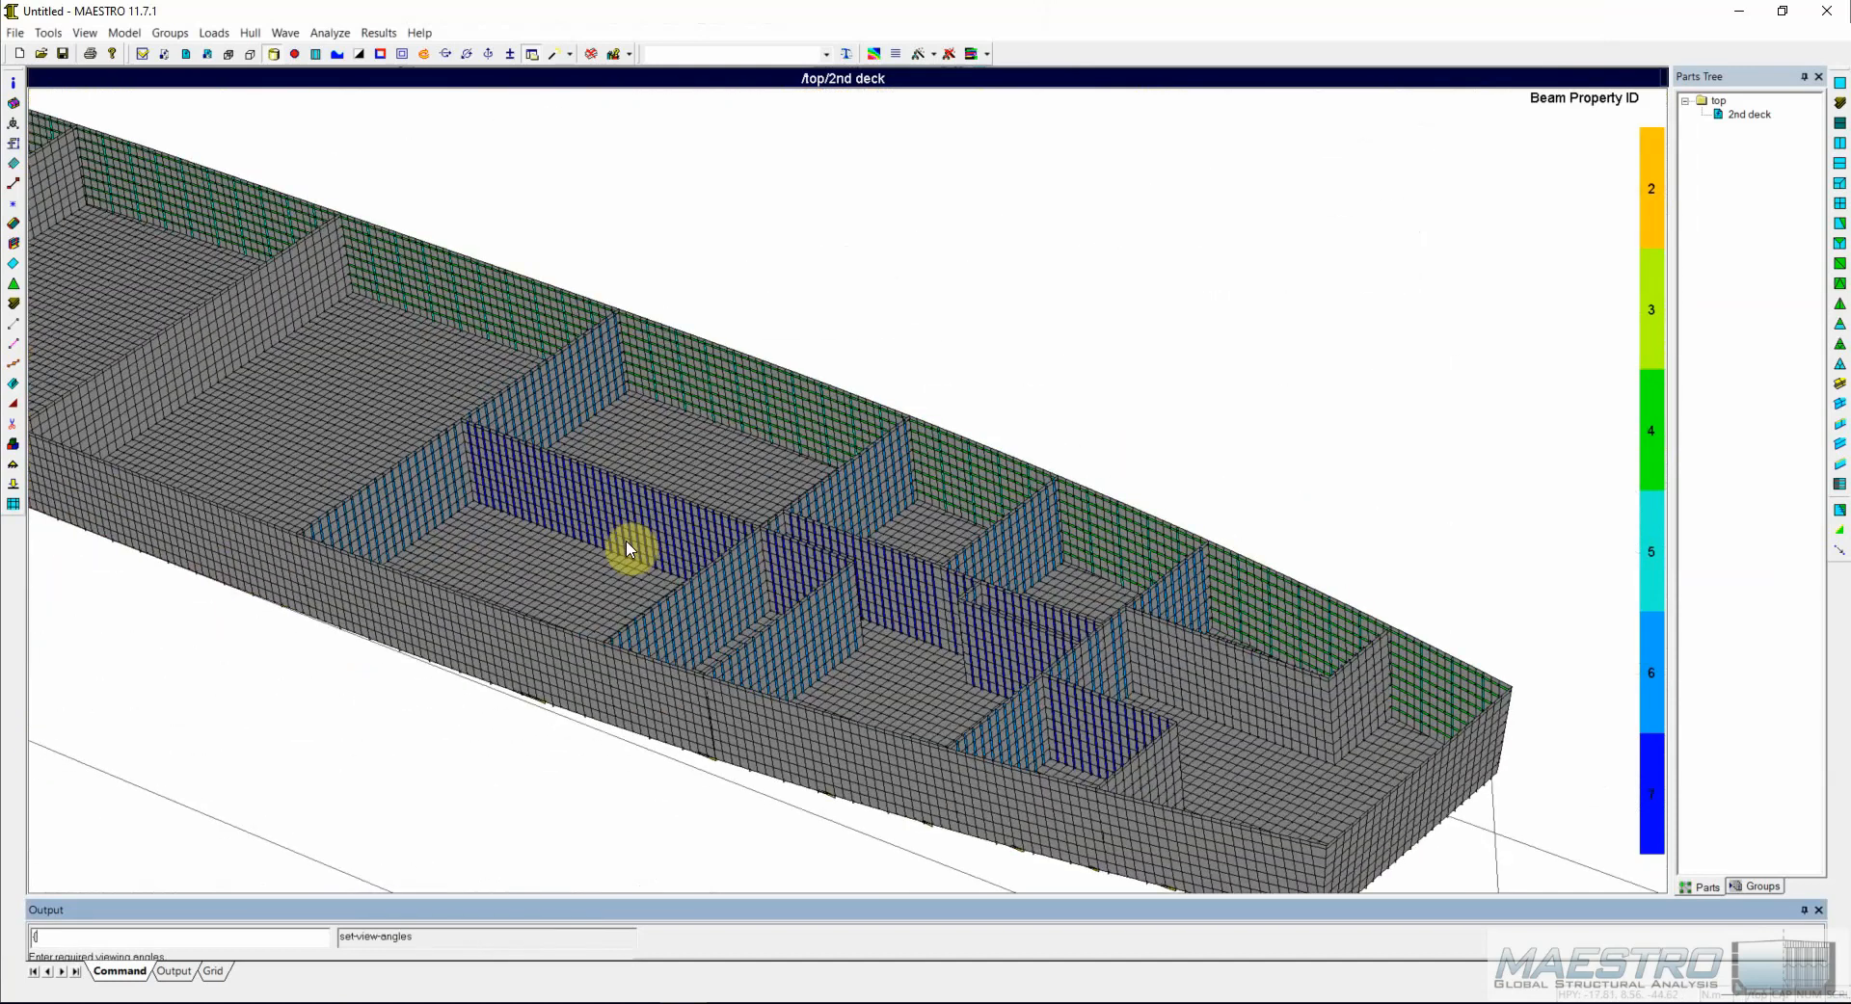